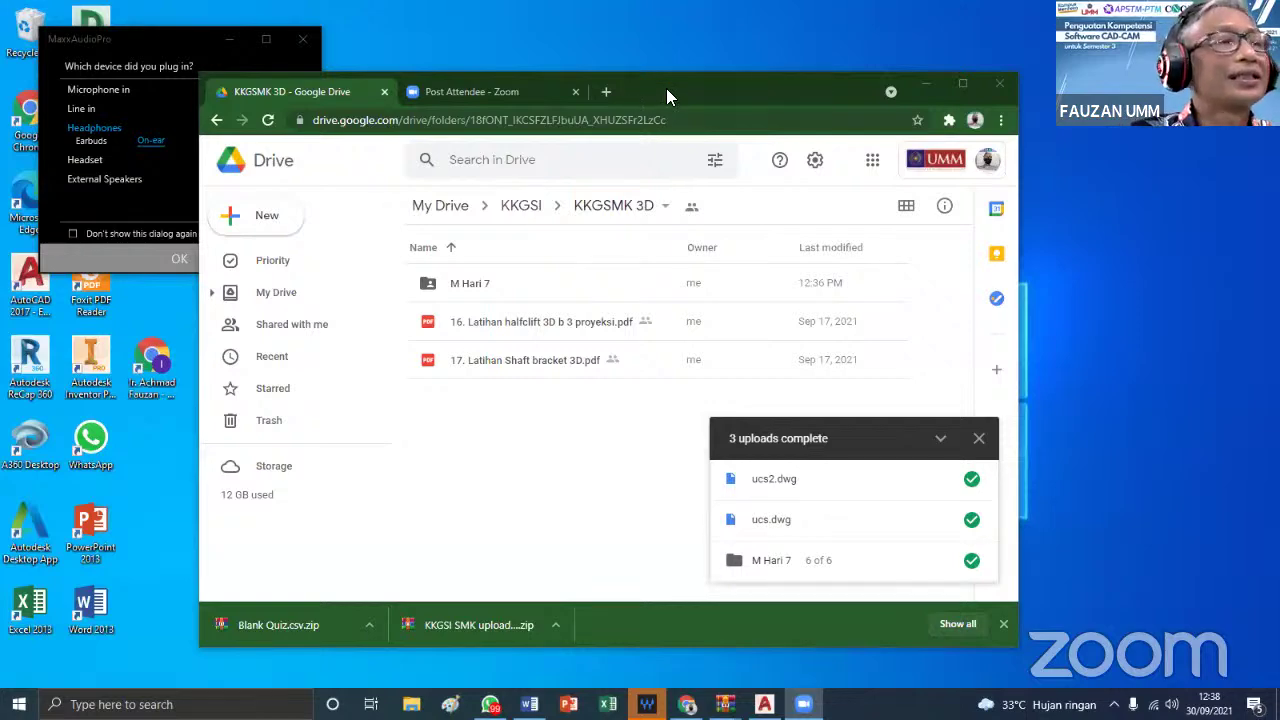
# Close the MaxxAudioPro prompt, reposition the Chrome window and select the uploaded participant folder
pyautogui.moveTo(666, 88); pyautogui.dragTo(690, 94)
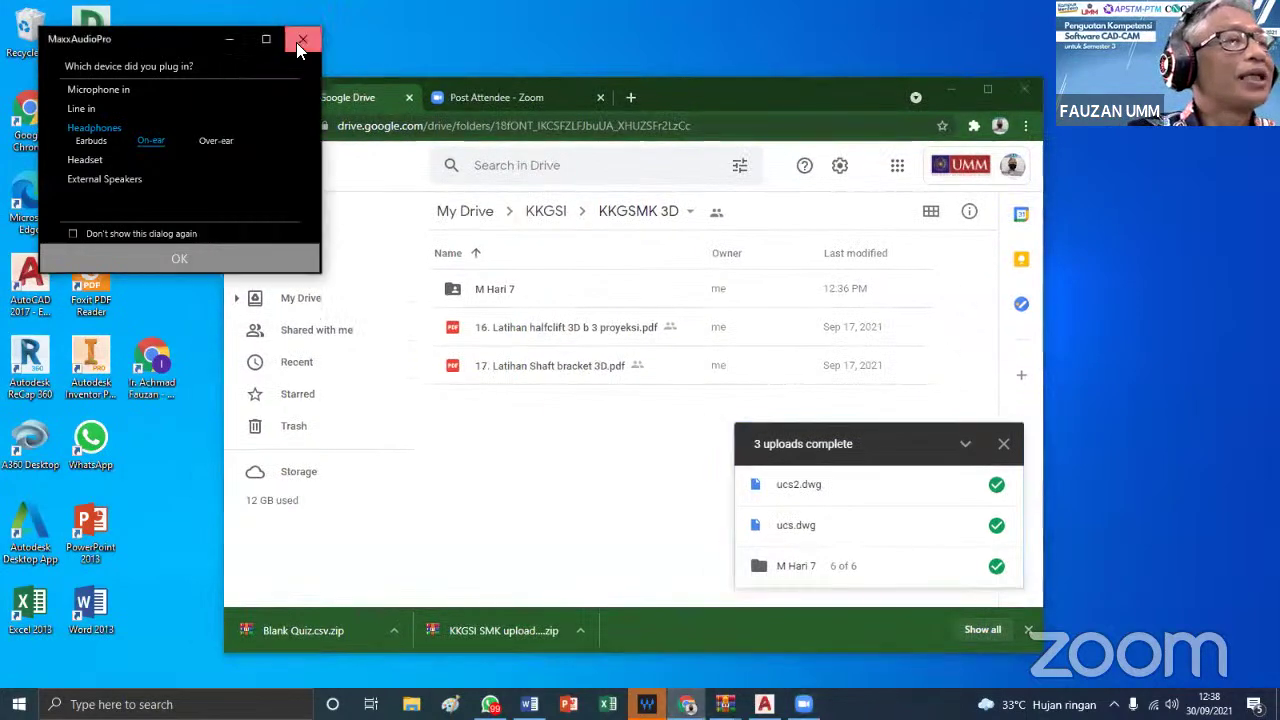
pyautogui.click(298, 44)
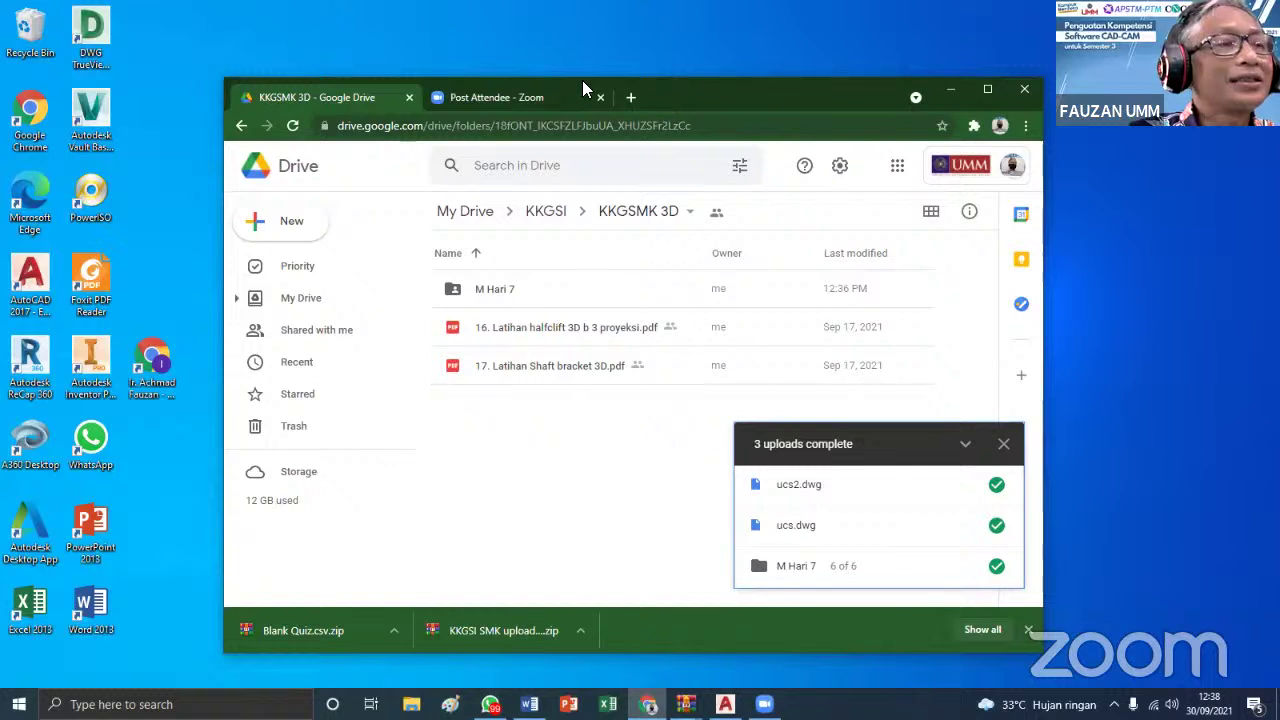
pyautogui.moveTo(582, 84); pyautogui.dragTo(490, 61)
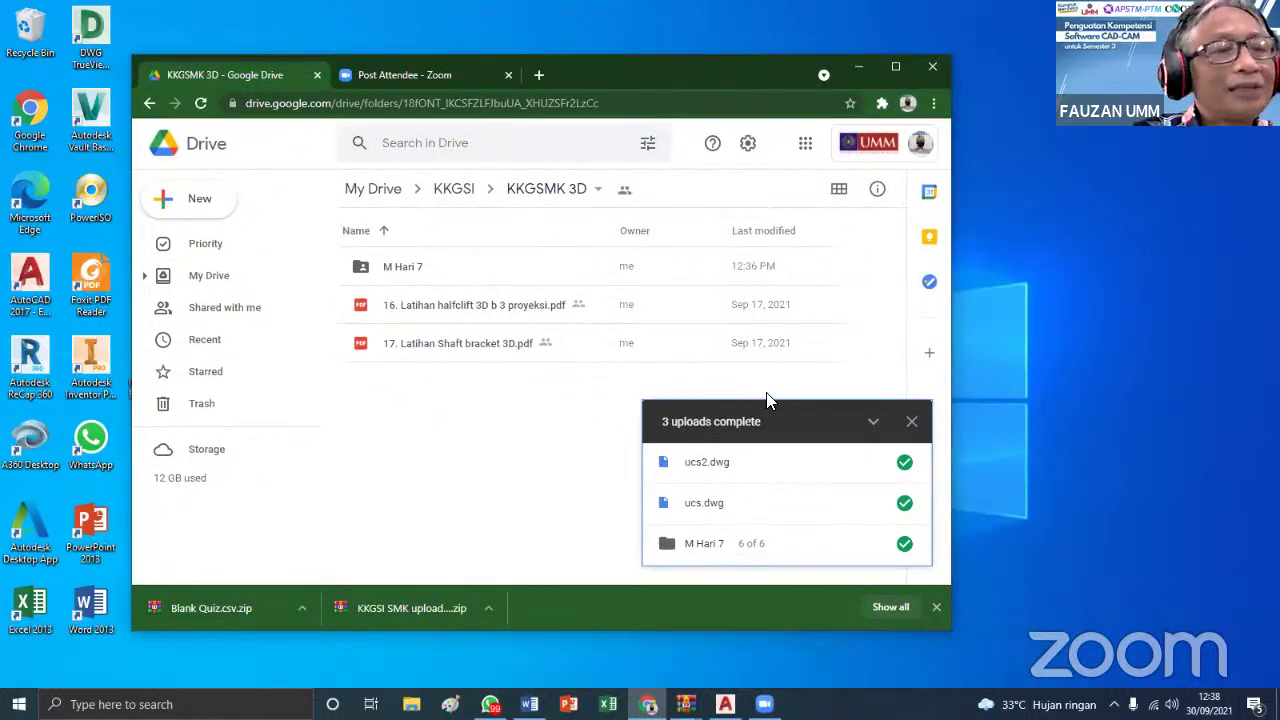
pyautogui.click(416, 270)
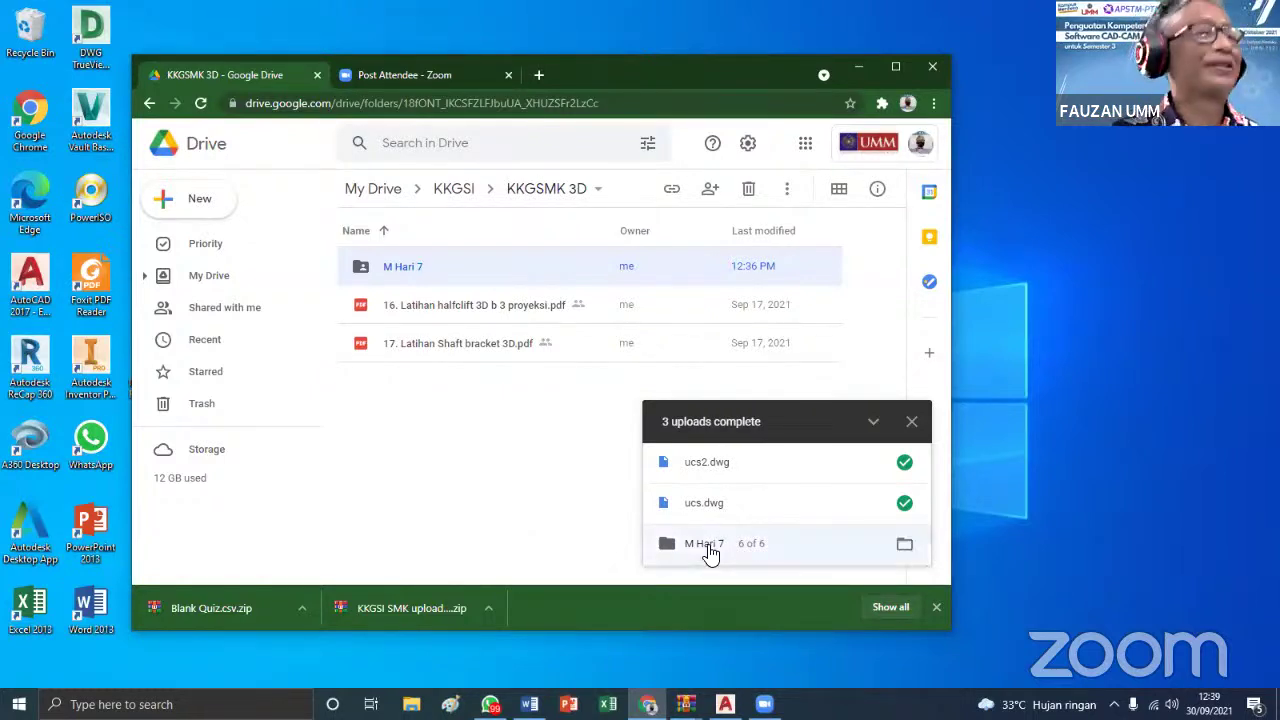
# Go back up to My Drive in Google Drive
pyautogui.click(383, 194)
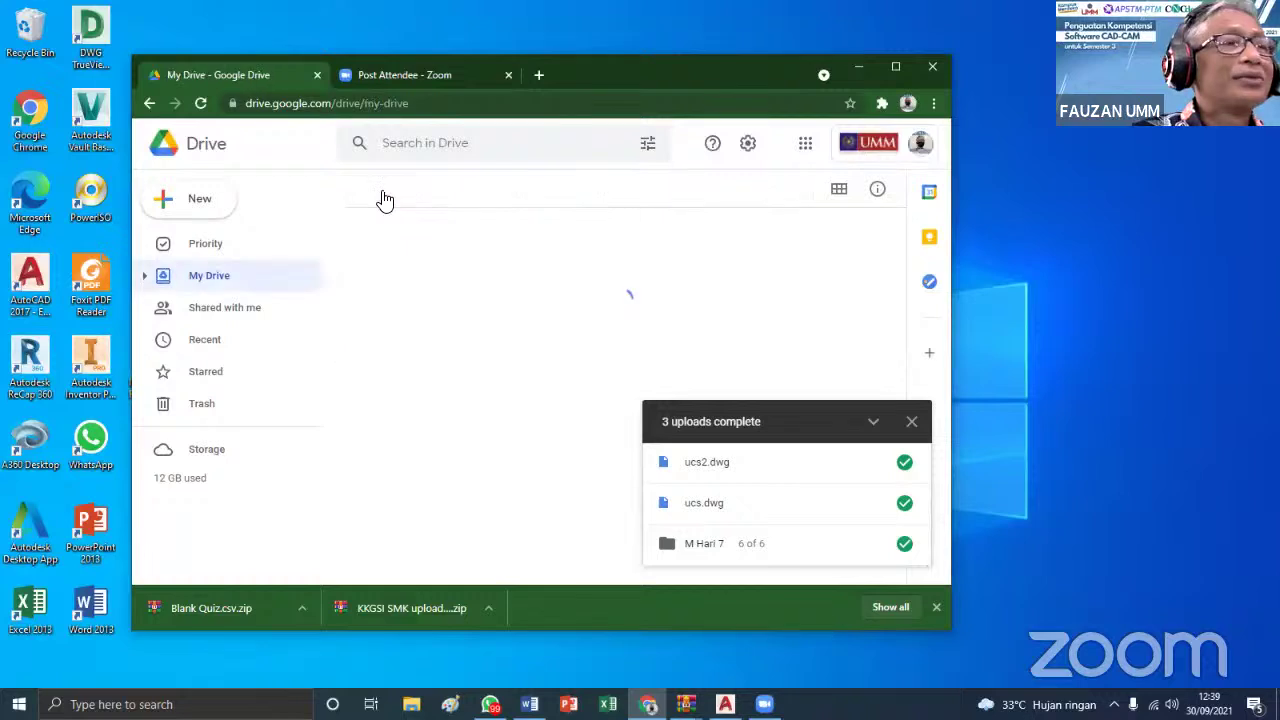
pyautogui.click(383, 192)
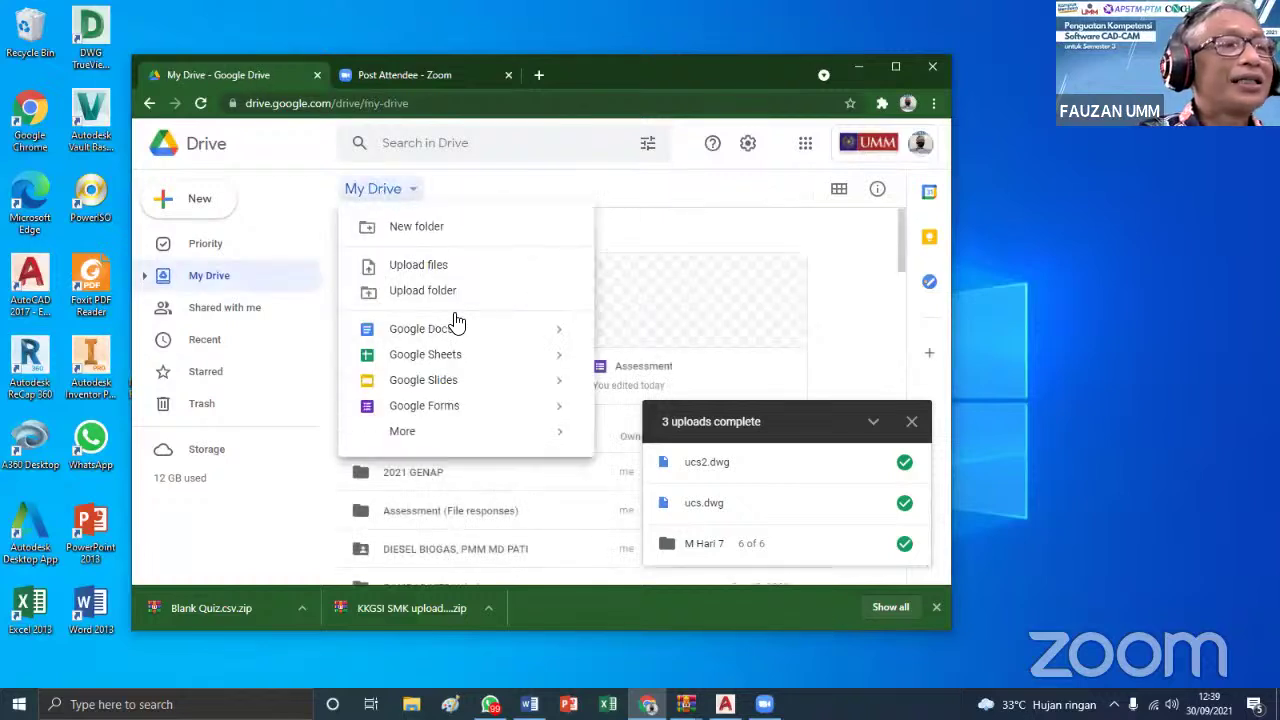
pyautogui.click(579, 136)
# Scroll through My Drive and open the KKGSI SMK upload folder
pyautogui.scroll(-5, 505, 425)
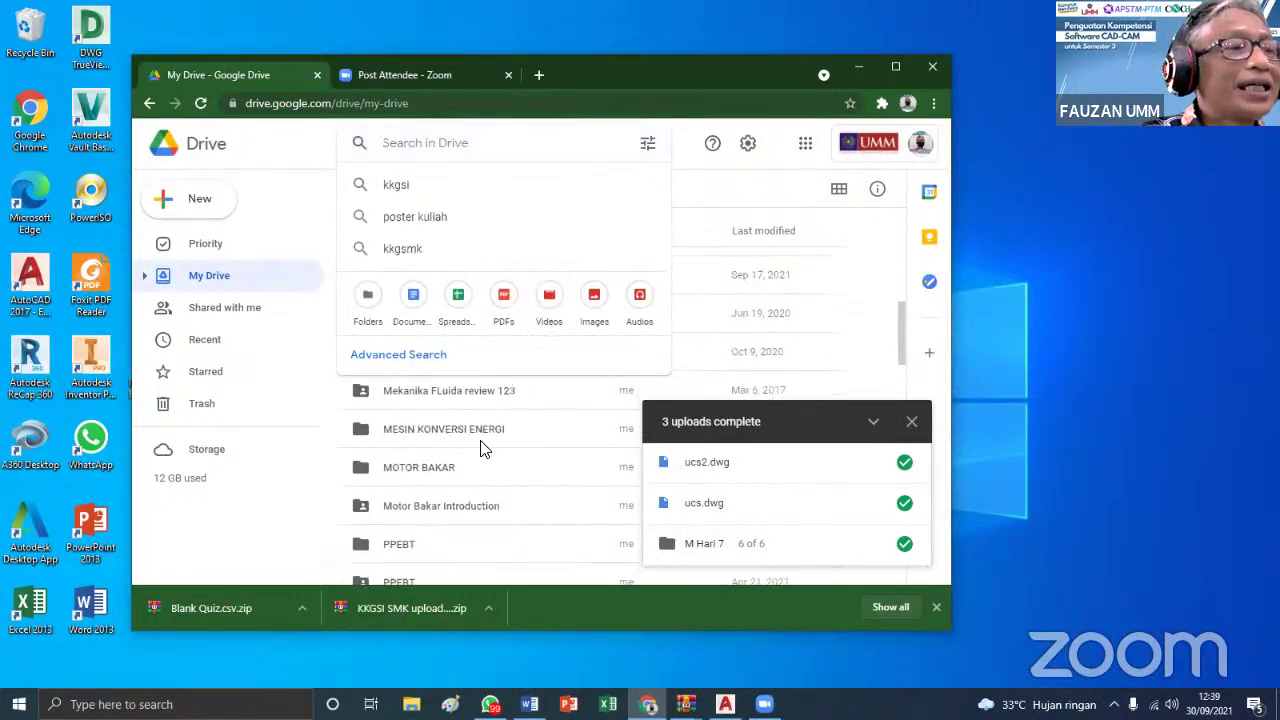
pyautogui.scroll(-6, 480, 448)
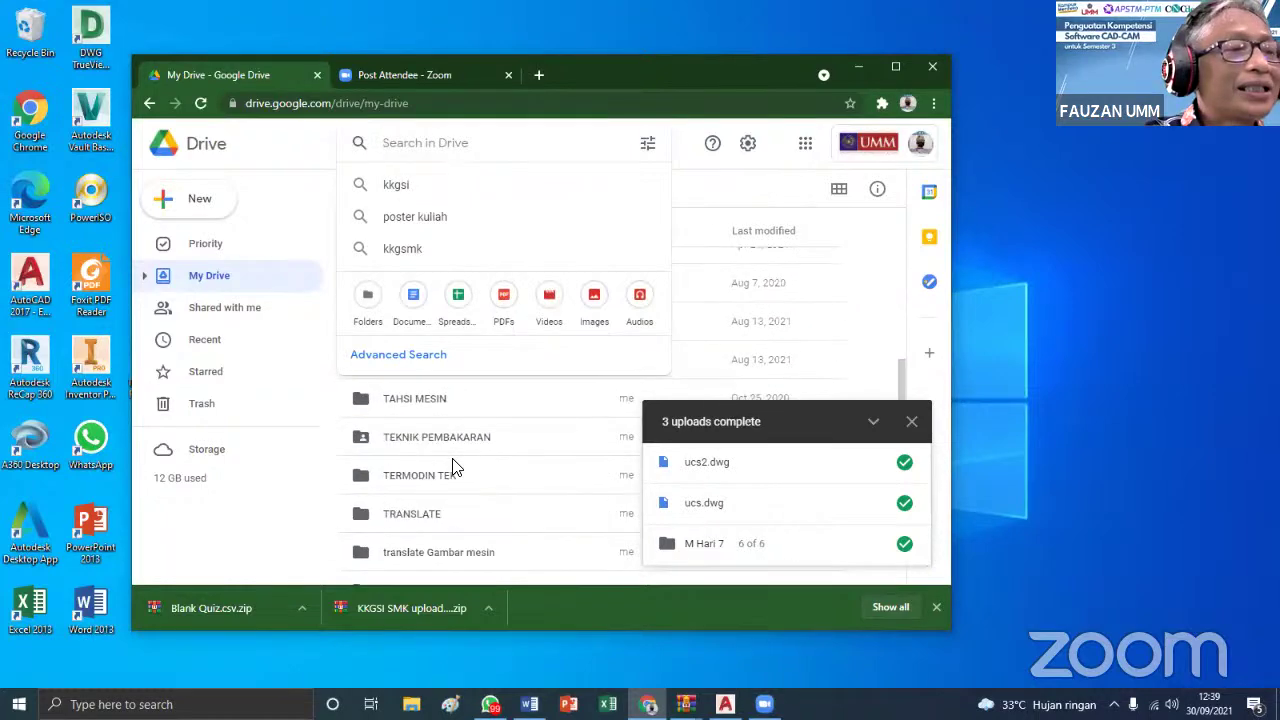
pyautogui.scroll(12, 445, 458)
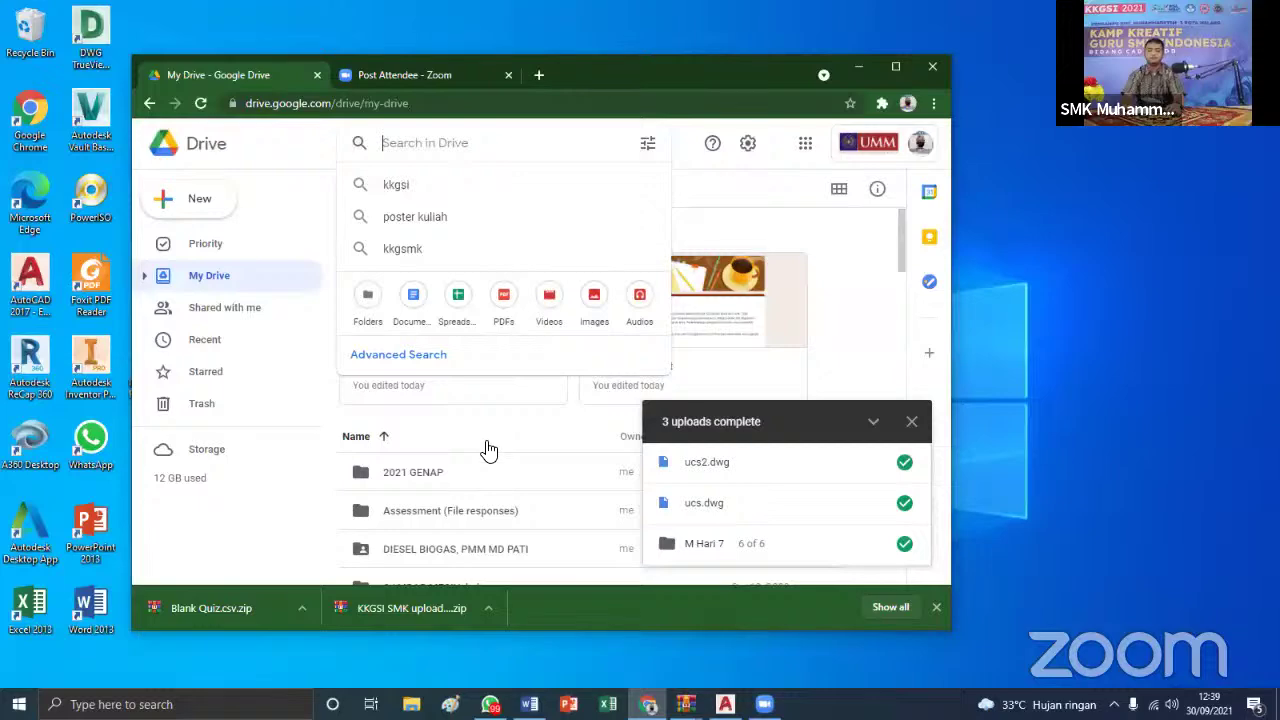
pyautogui.scroll(-3, 487, 450)
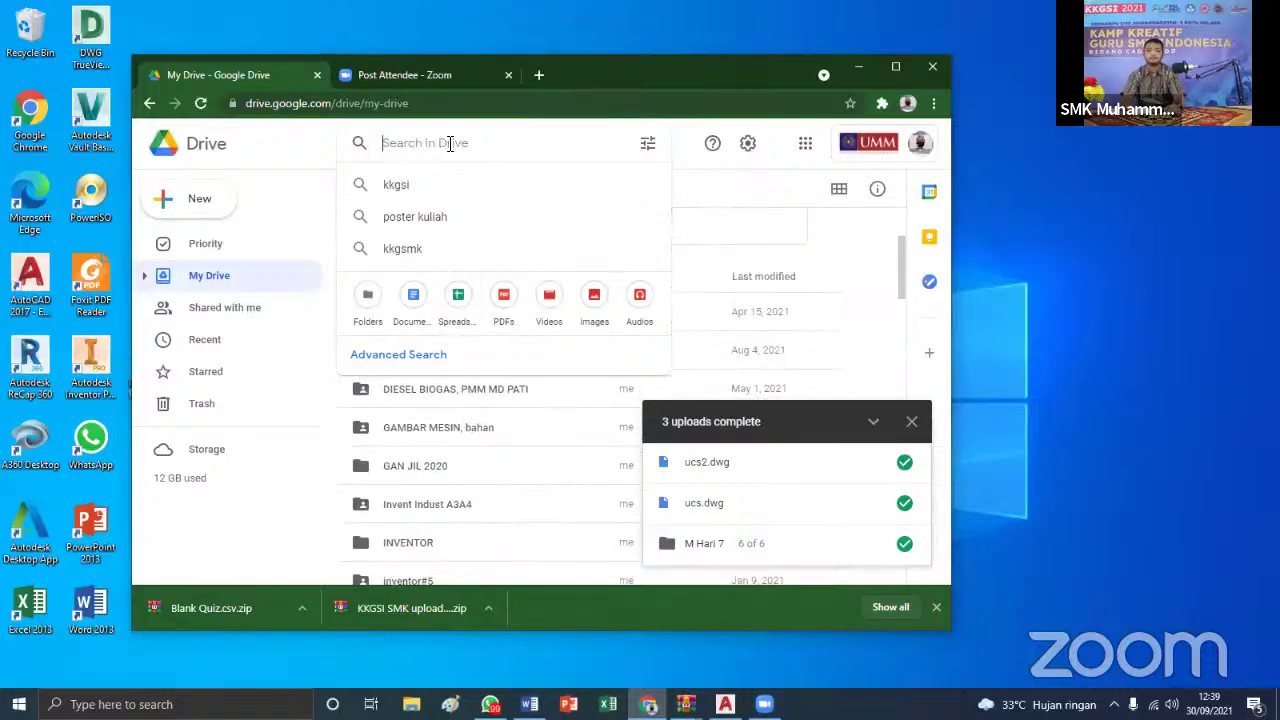
pyautogui.scroll(2, 430, 363)
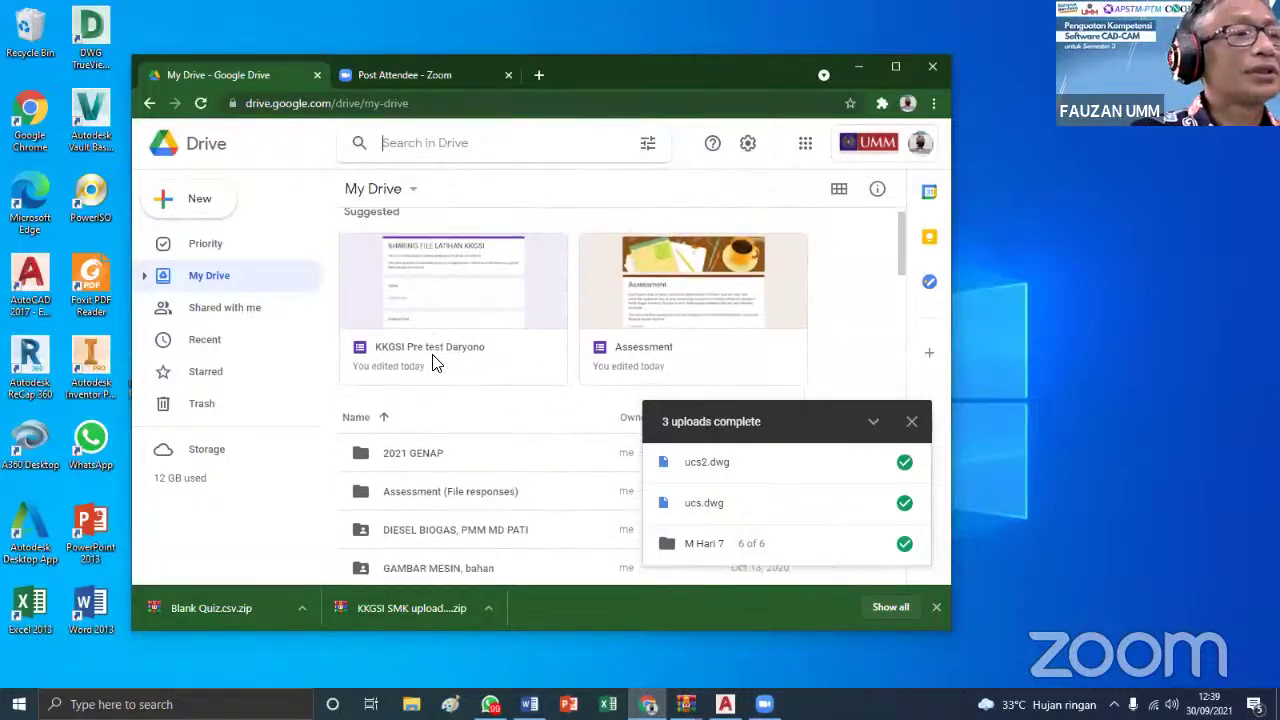
pyautogui.scroll(-2, 435, 365)
pyautogui.scroll(-4, 435, 365)
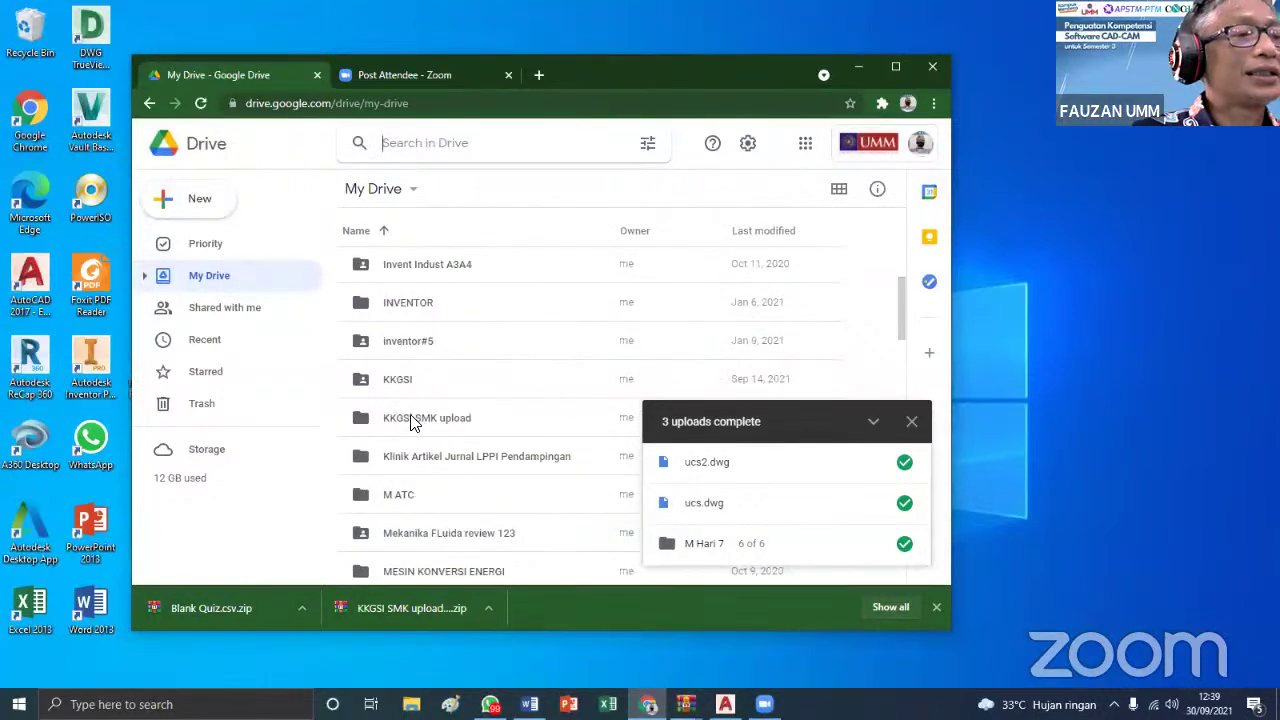
pyautogui.doubleClick(410, 418)
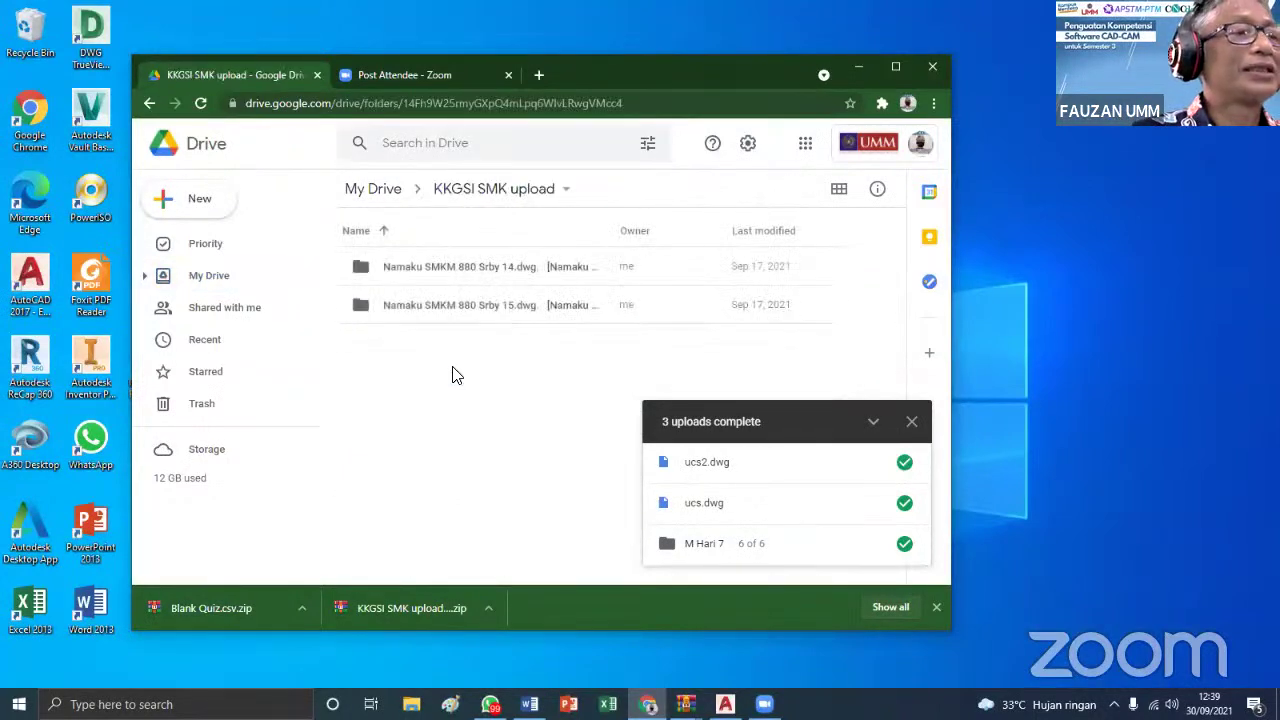
# Open the first Namaku submissions folder and widen the browser to show file sizes
pyautogui.doubleClick(422, 287)
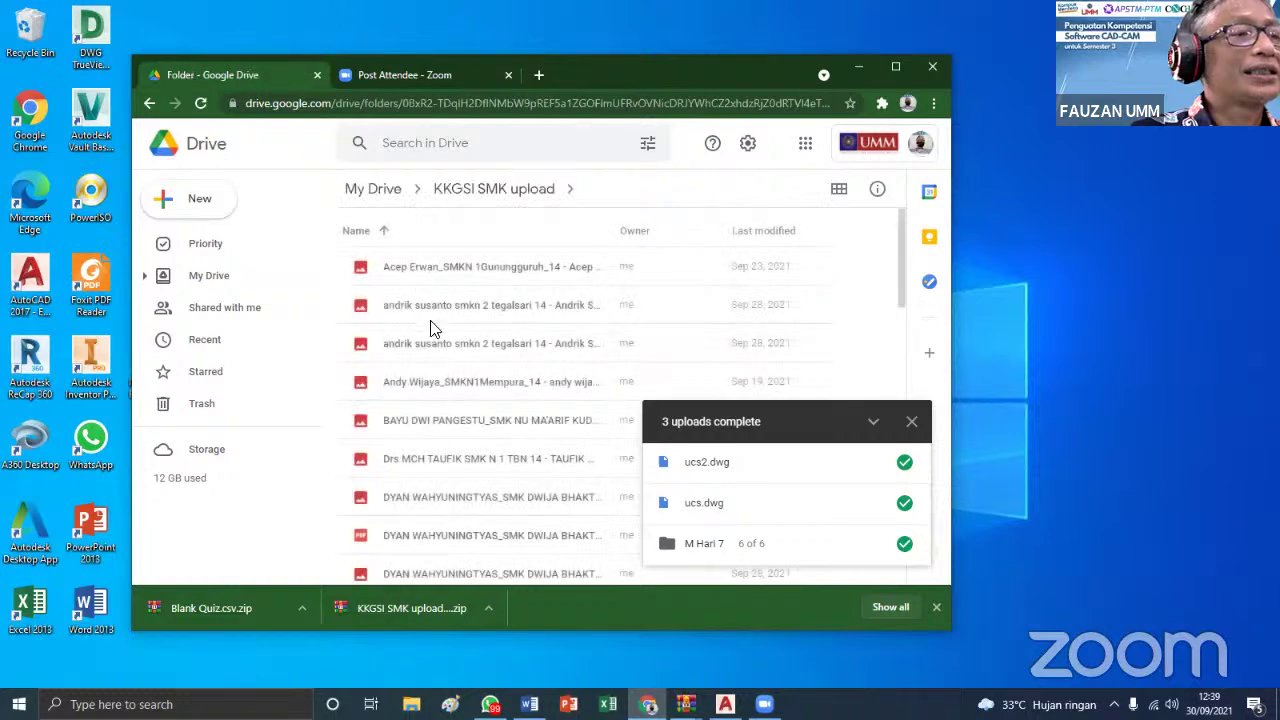
pyautogui.scroll(-5, 440, 350)
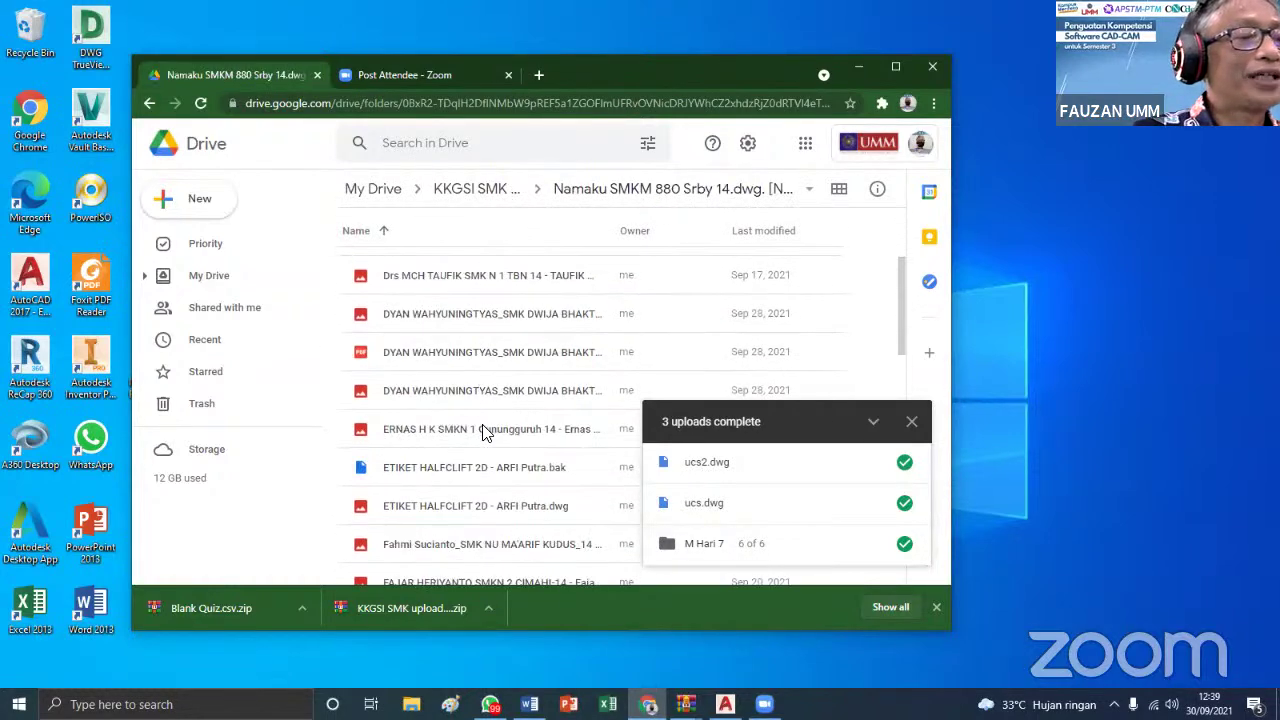
pyautogui.scroll(-10, 484, 420)
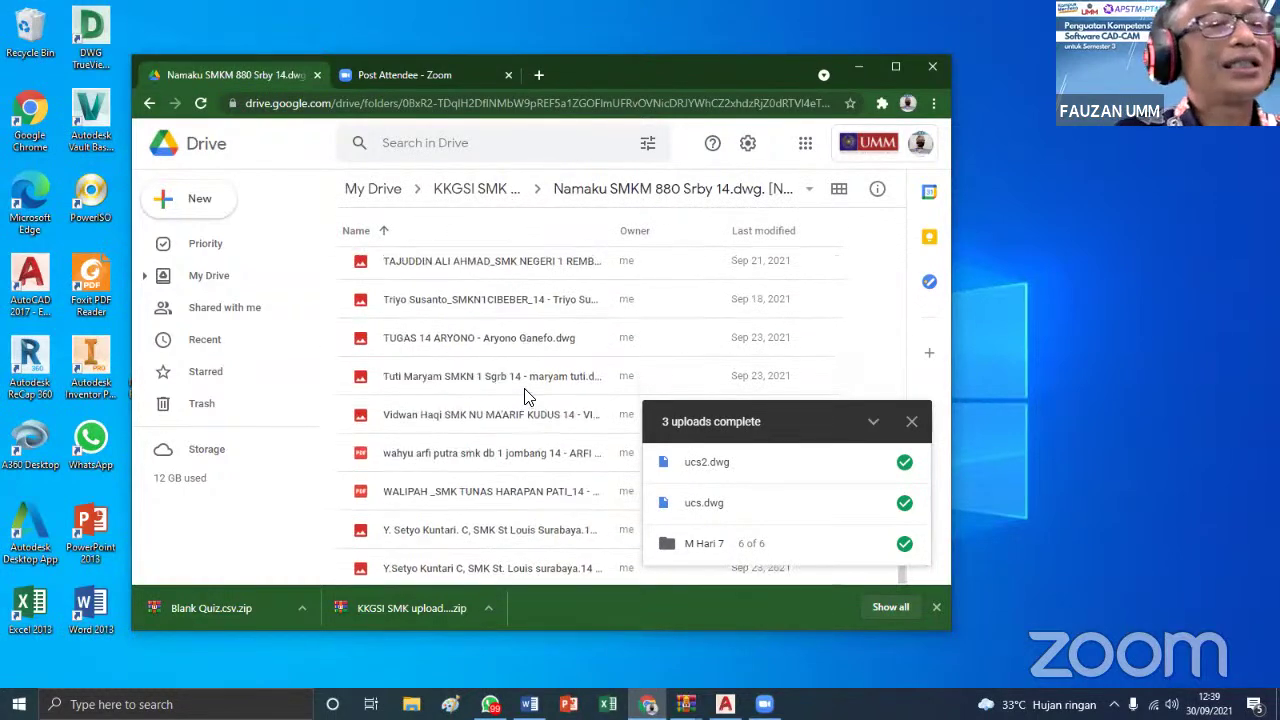
pyautogui.scroll(5, 527, 396)
pyautogui.moveTo(955, 308); pyautogui.dragTo(1232, 306)
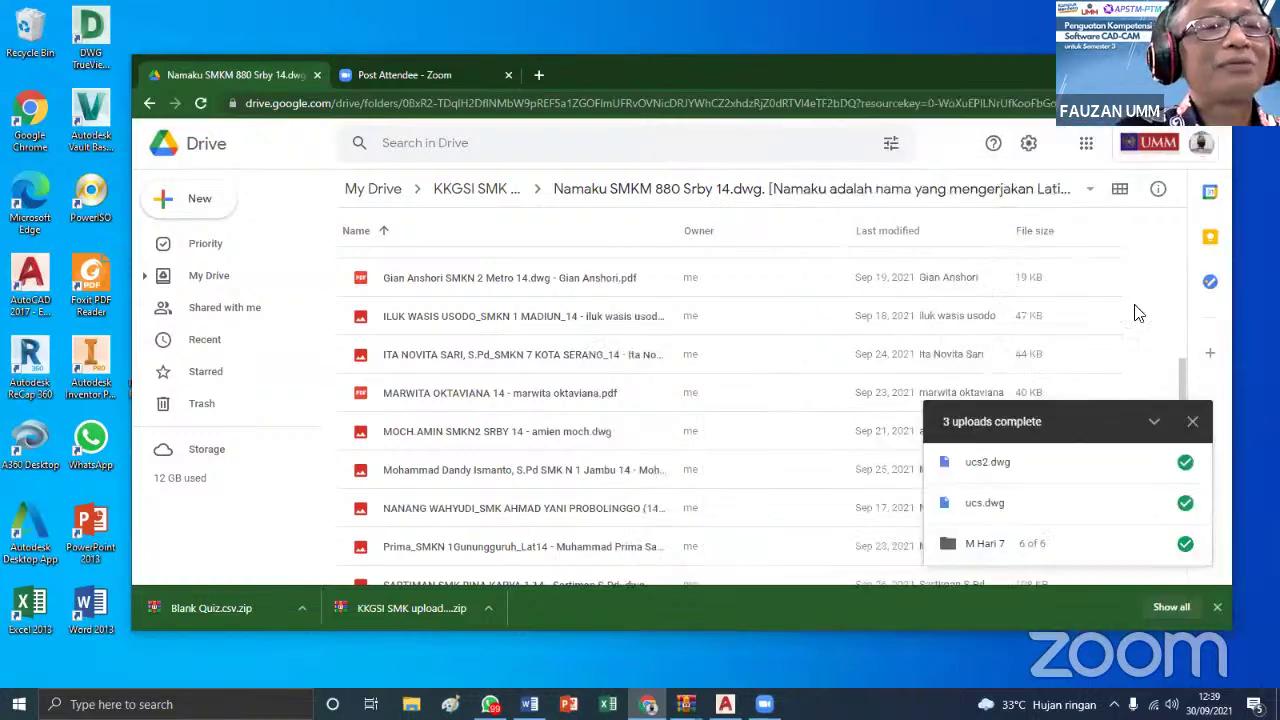
# Sort the submissions list by Last modified
pyautogui.scroll(-3, 905, 298)
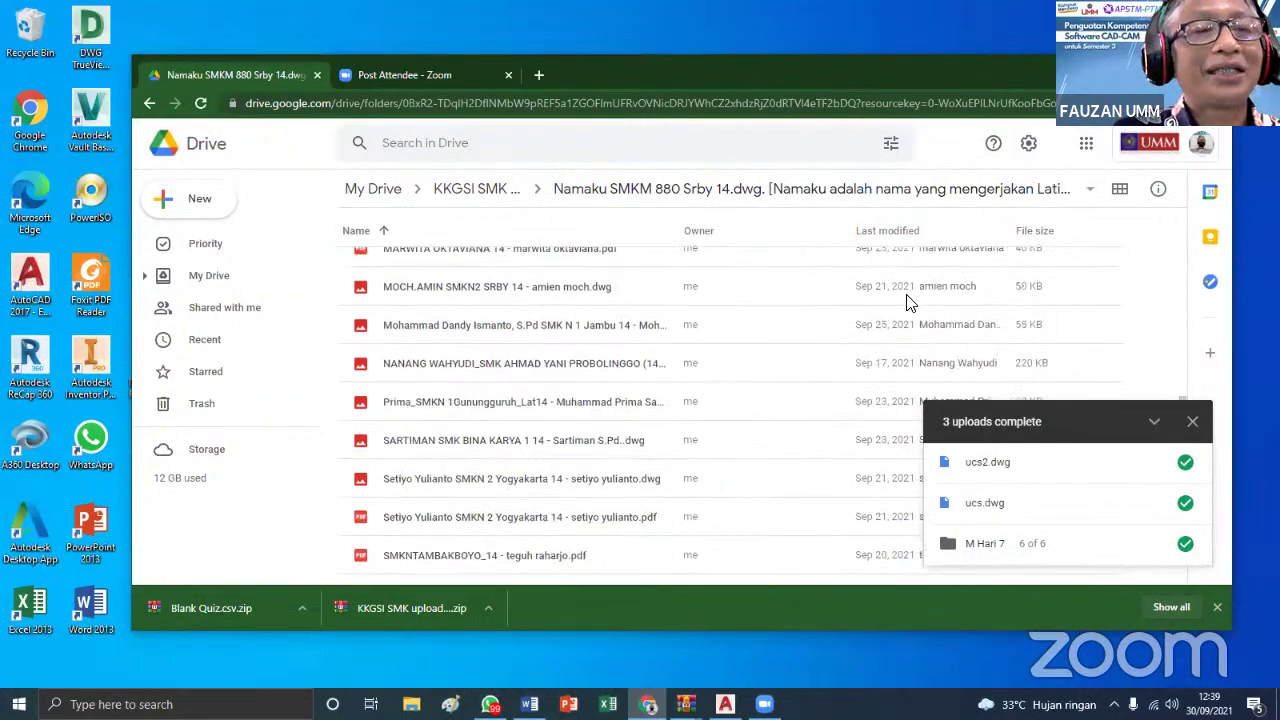
pyautogui.scroll(5, 903, 270)
pyautogui.scroll(2, 903, 240)
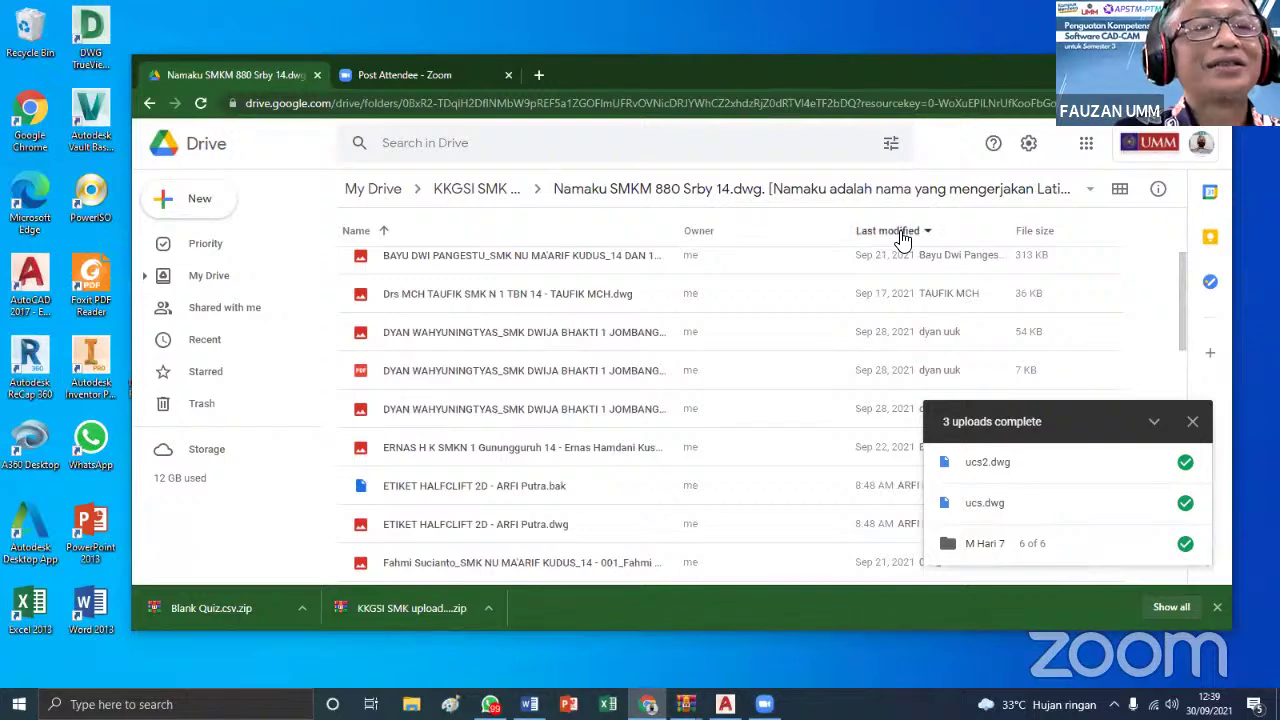
pyautogui.click(900, 234)
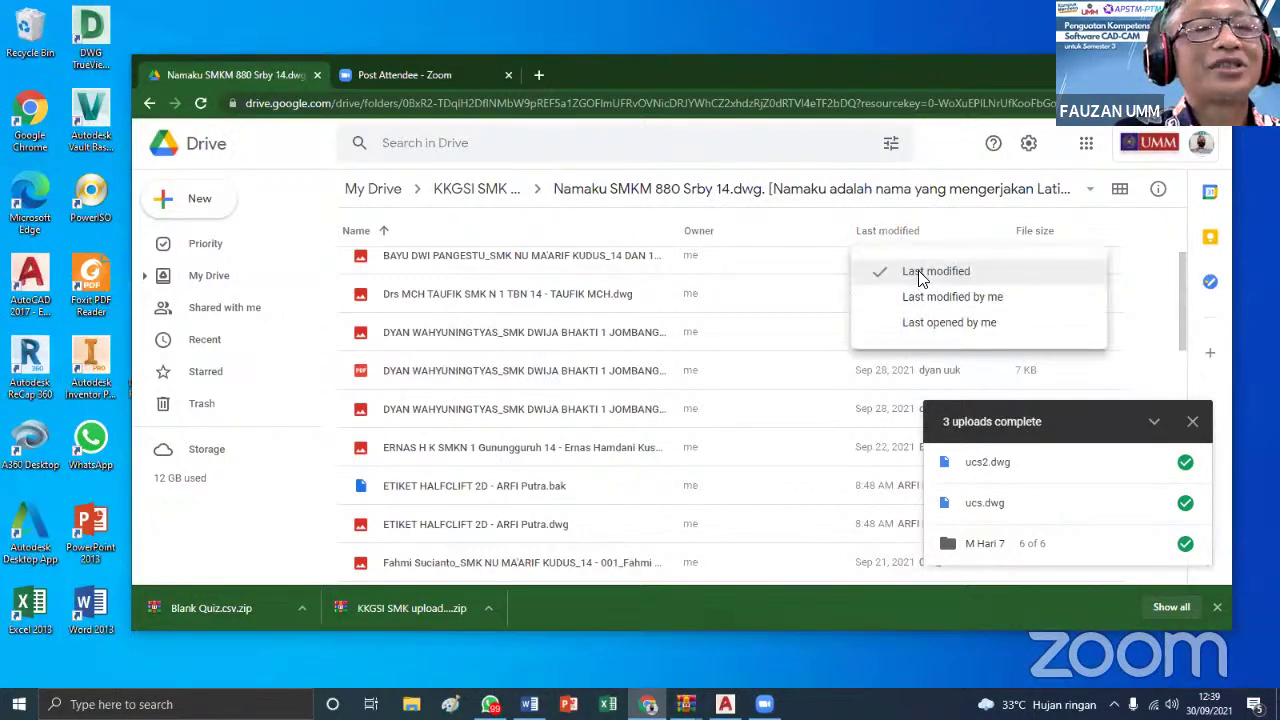
pyautogui.click(920, 274)
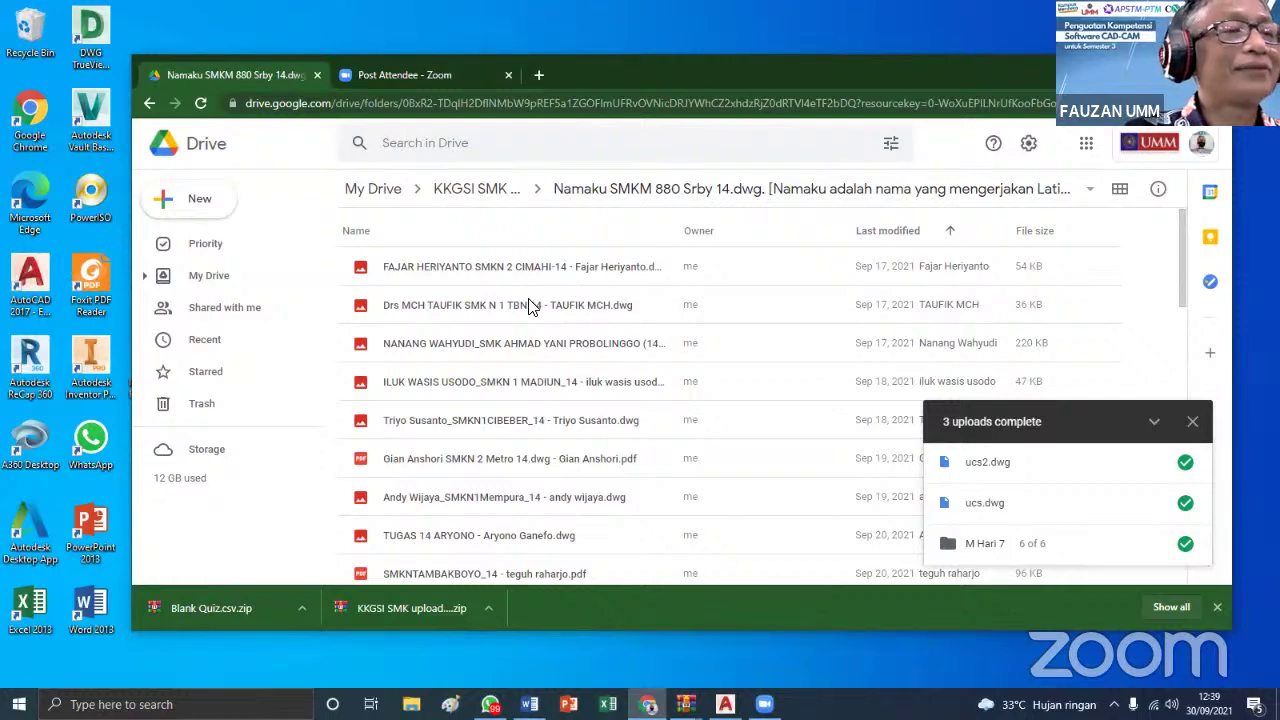
# Select the ETIKET HALFCLIFT 2D drawing file, then hide the browser to reach File Explorer
pyautogui.click(532, 268)
pyautogui.scroll(-10, 550, 420)
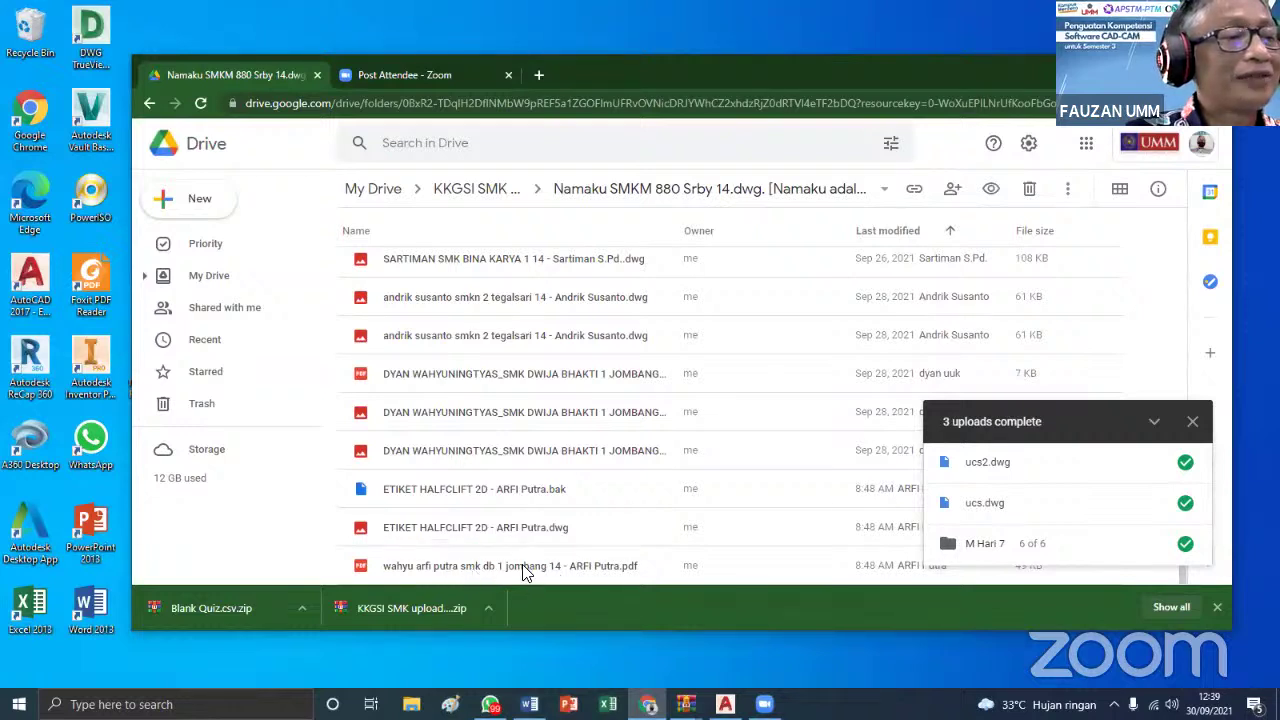
pyautogui.click(447, 536)
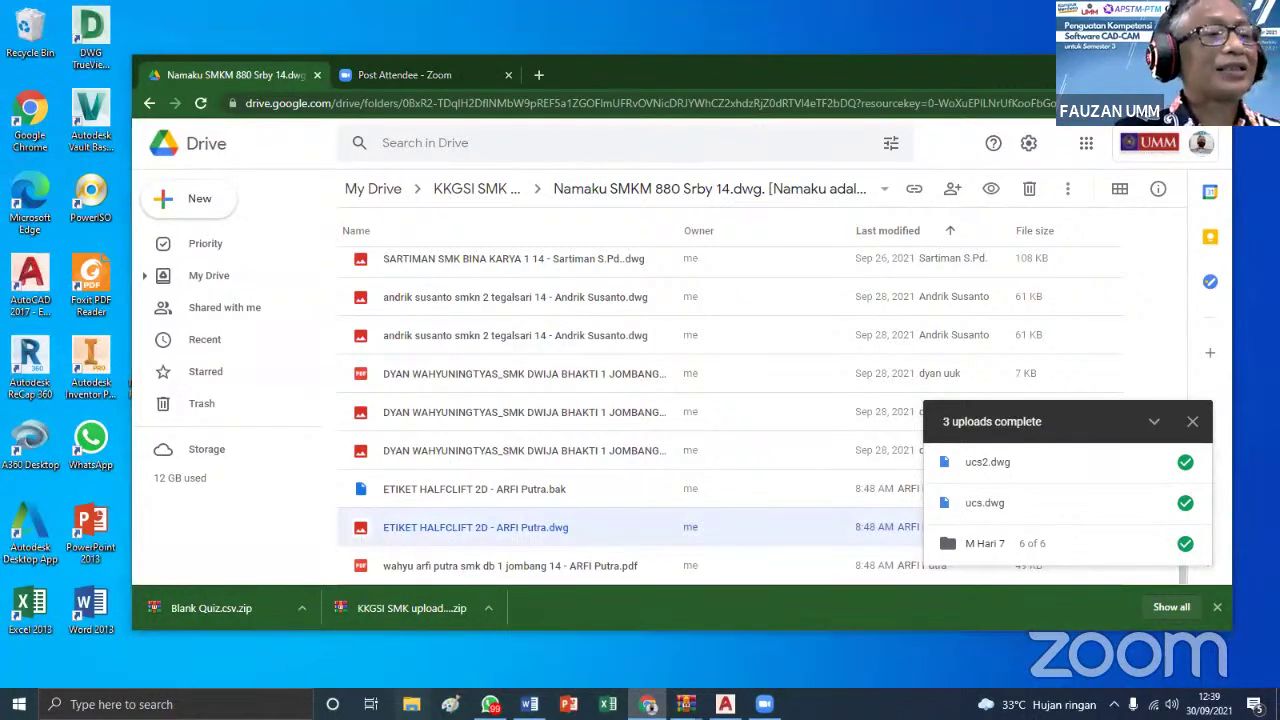
pyautogui.click(411, 704)
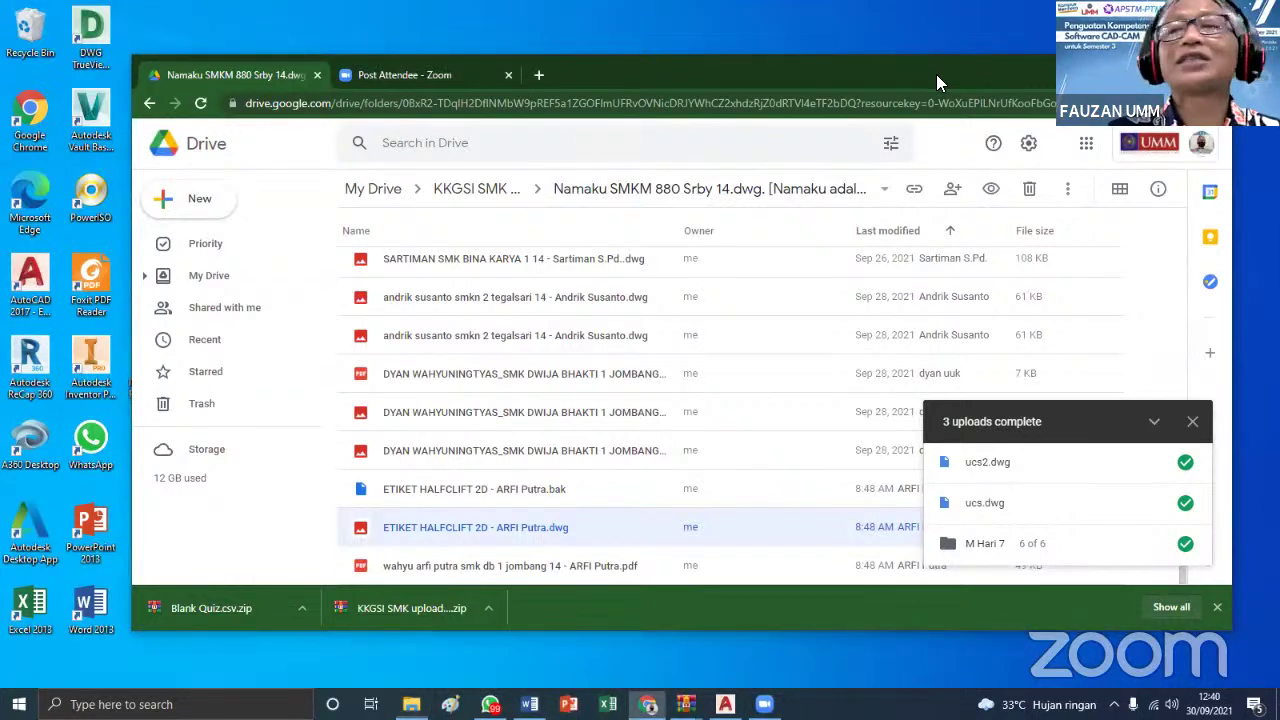
pyautogui.press('super+d')
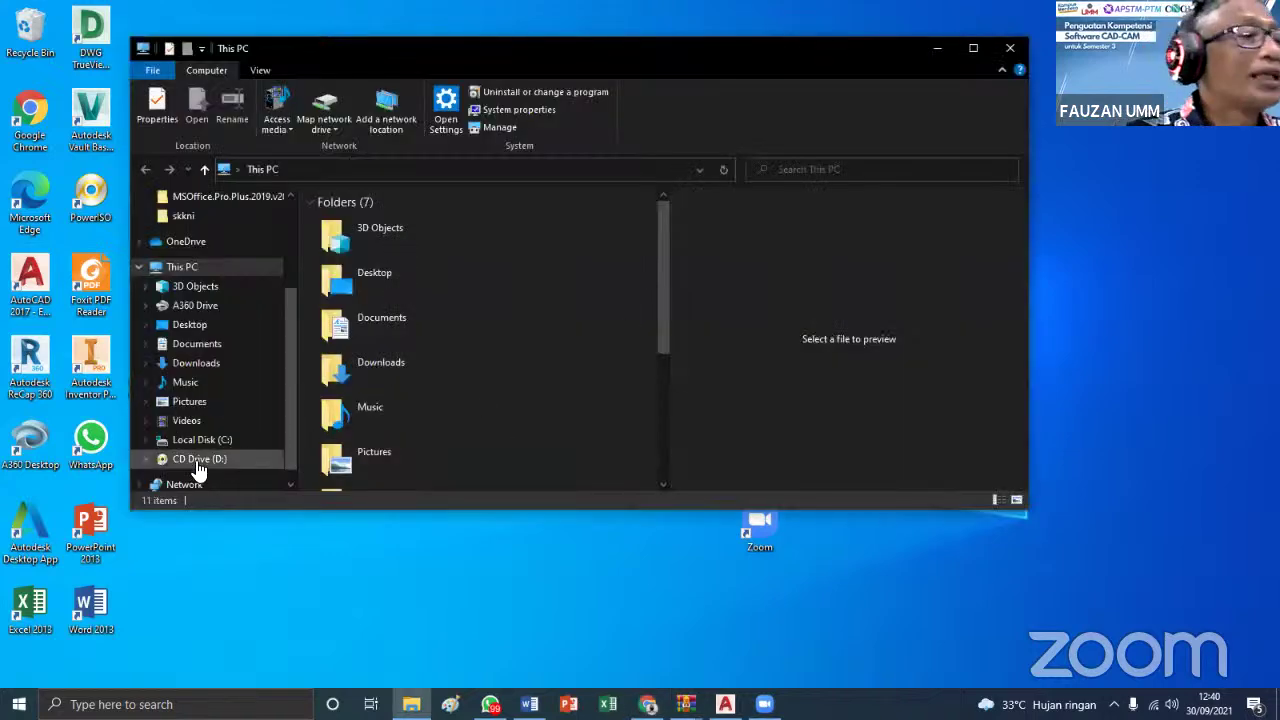
# In File Explorer, navigate Local Disk (C:) into the KKGSI SMK upload's first Namaku submissions folder
pyautogui.click(186, 464)
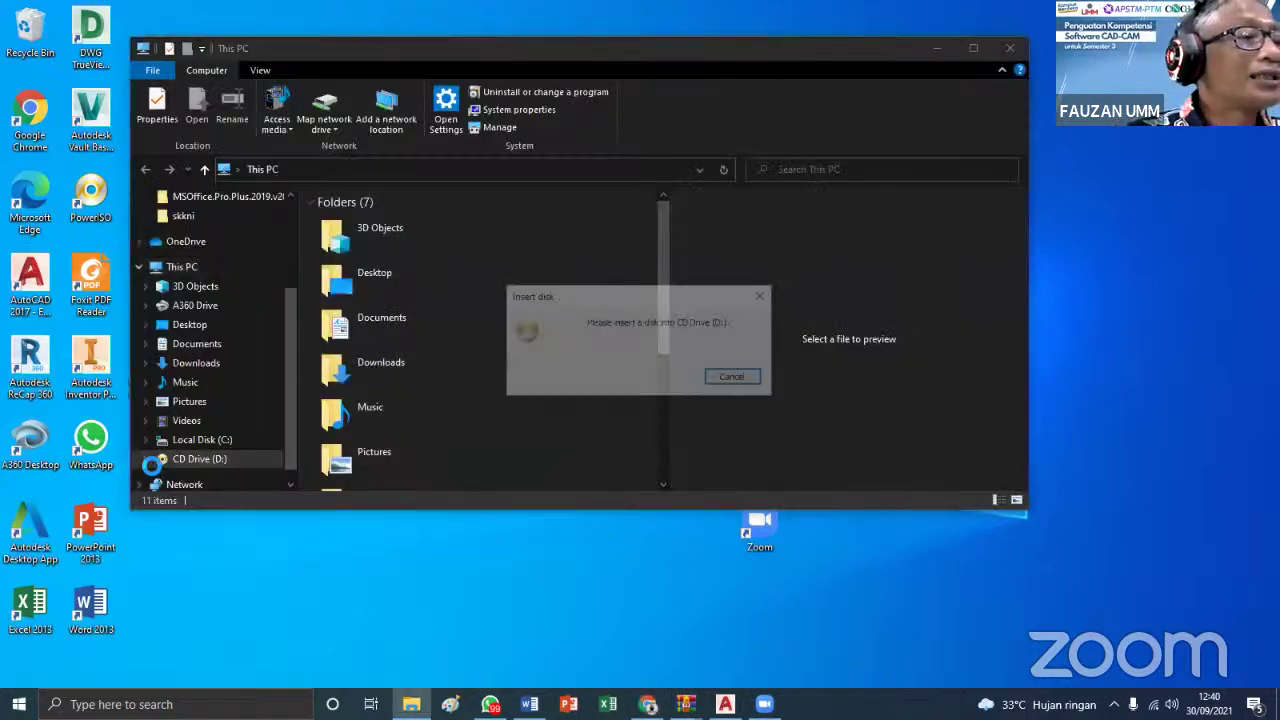
pyautogui.click(740, 380)
pyautogui.click(147, 440)
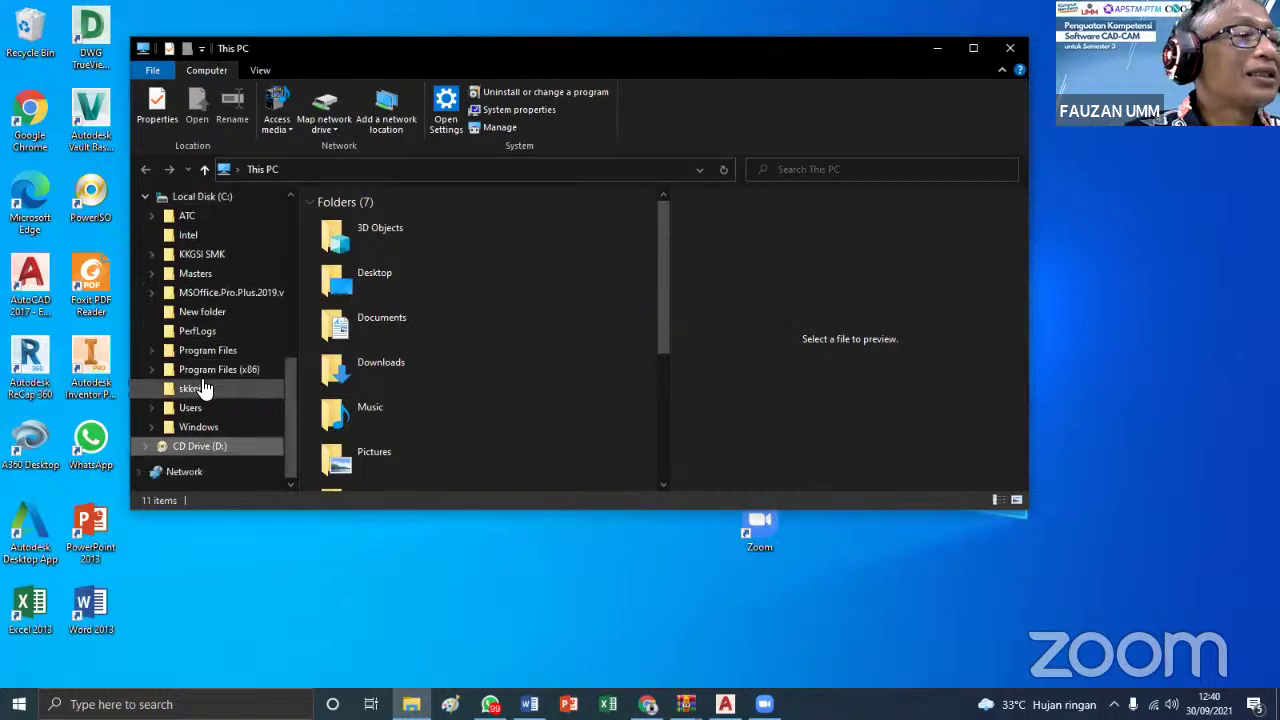
pyautogui.click(203, 256)
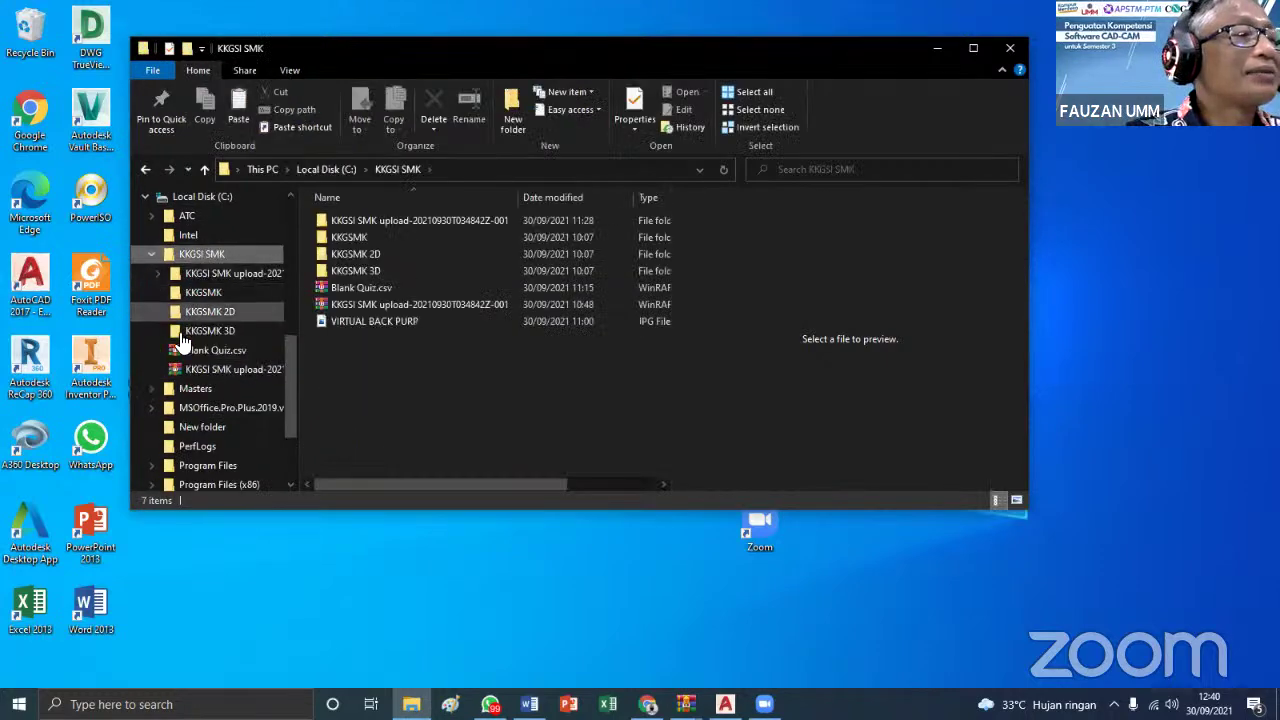
pyautogui.click(214, 293)
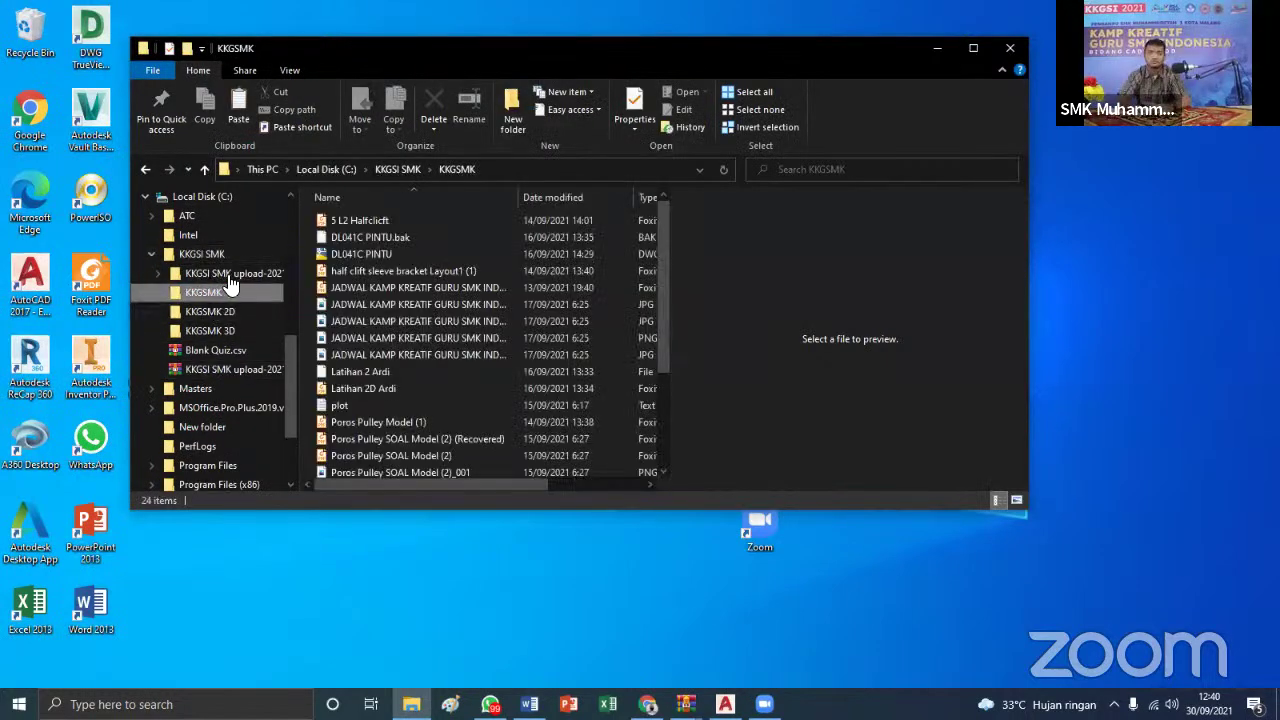
pyautogui.click(240, 277)
pyautogui.doubleClick(376, 220)
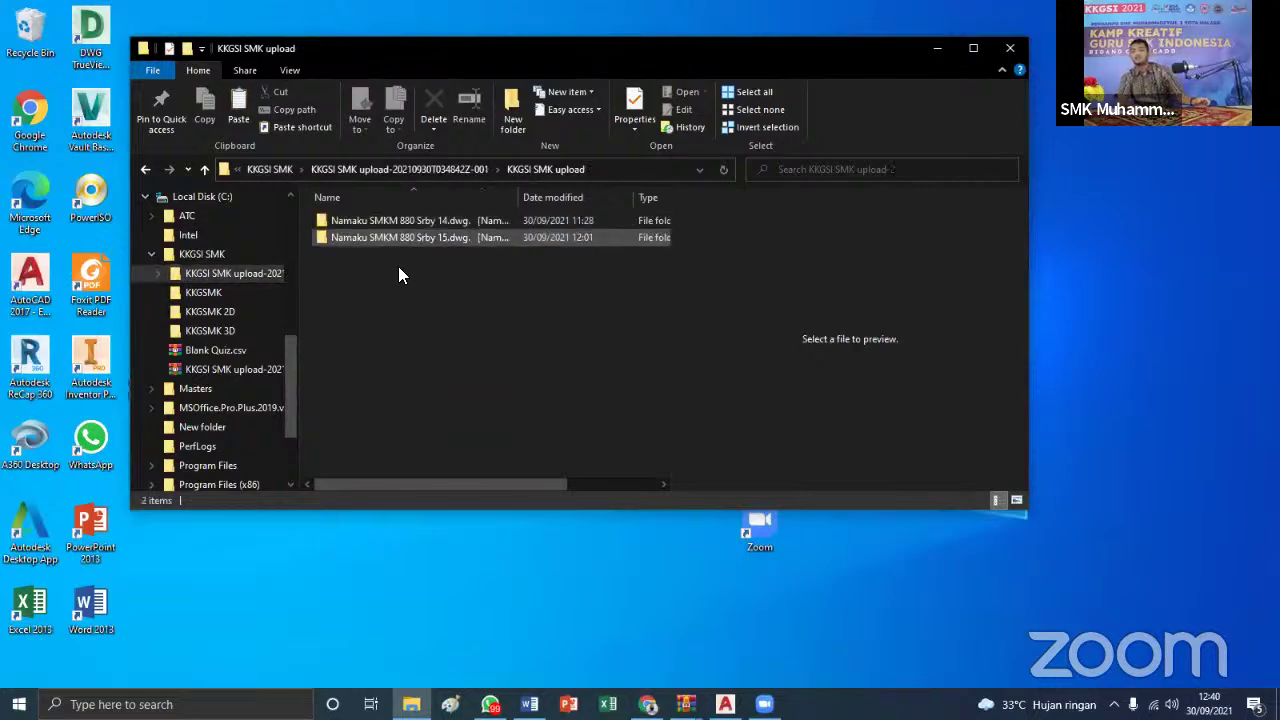
pyautogui.doubleClick(390, 222)
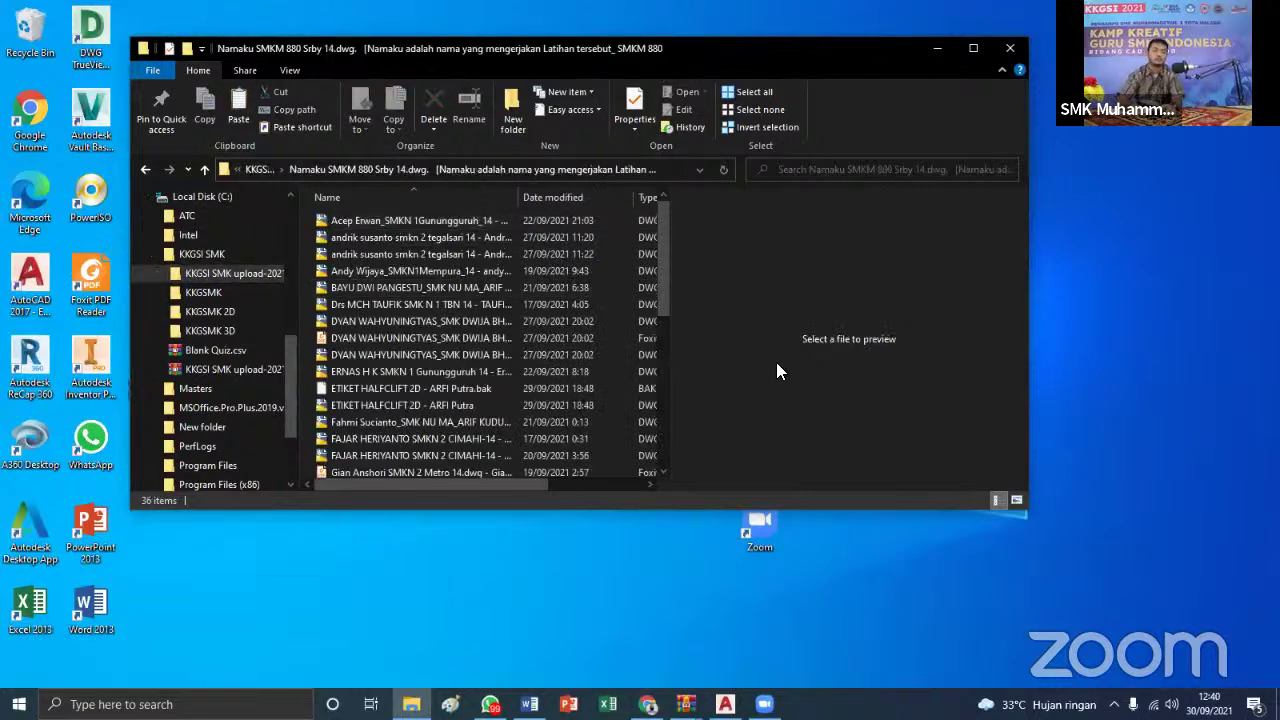
# Sort the drawings by Date modified oldest first and enlarge the window to show type and size
pyautogui.click(556, 196)
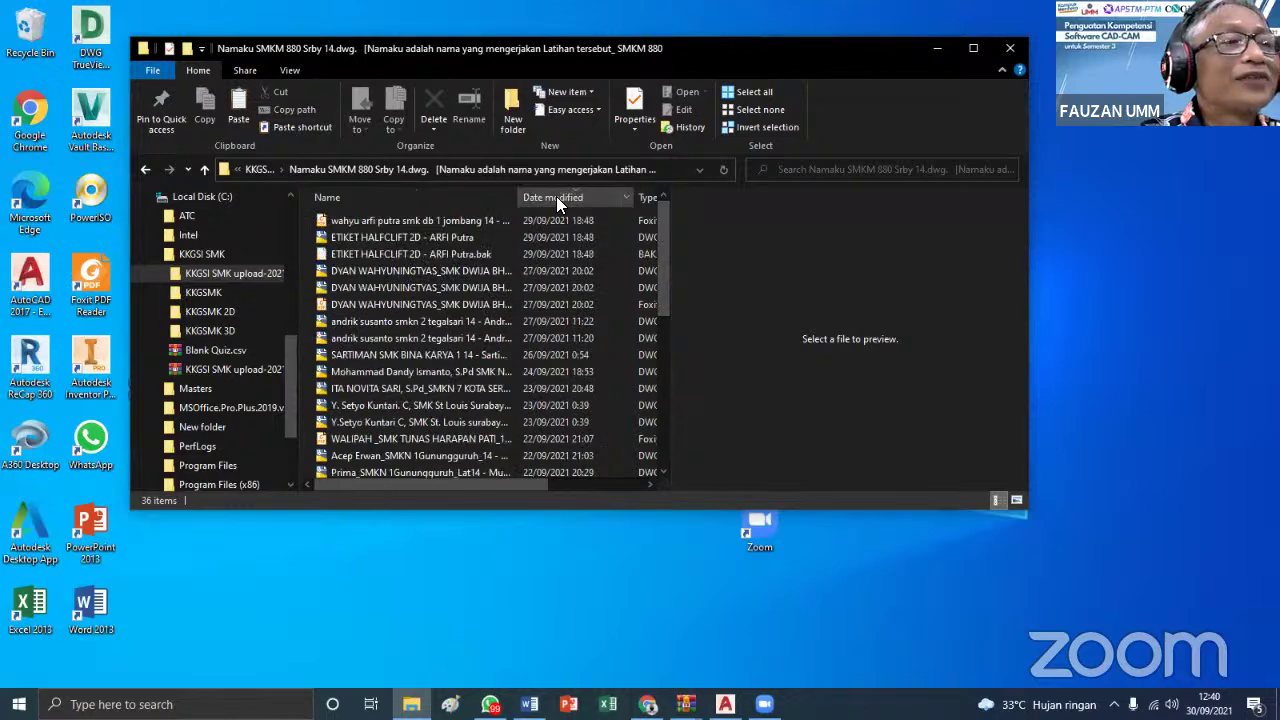
pyautogui.click(556, 196)
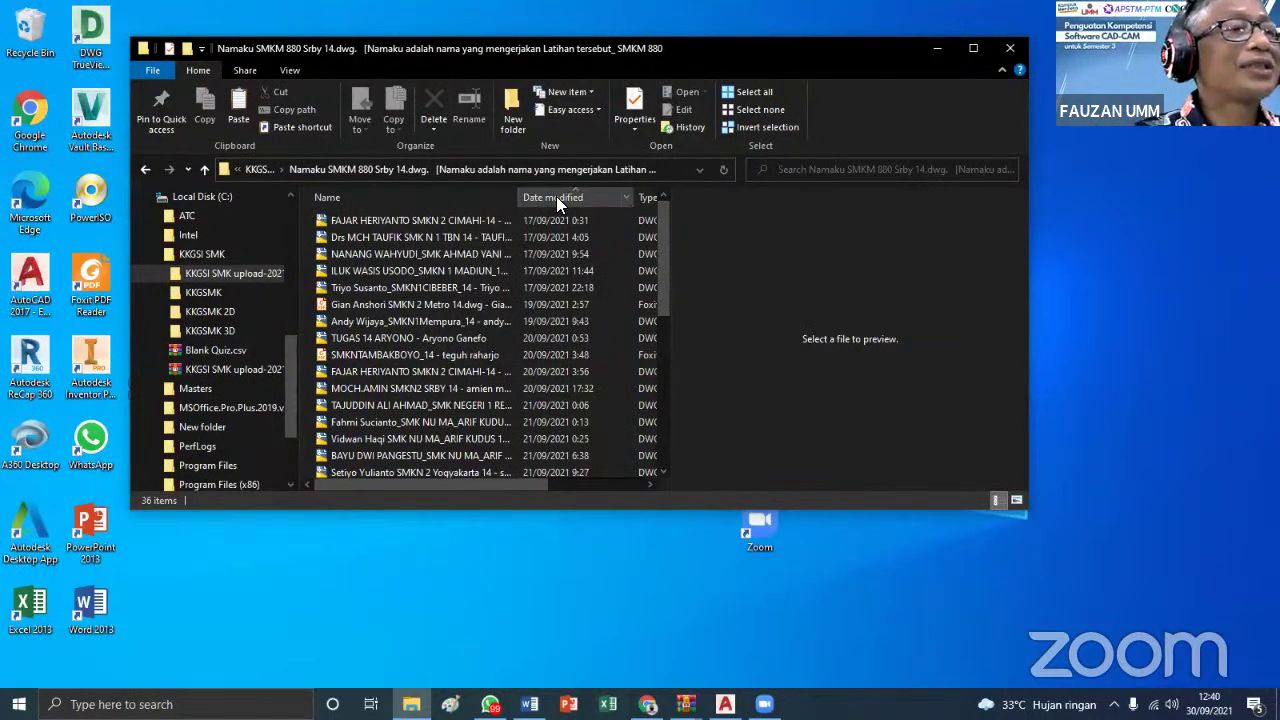
pyautogui.click(432, 216)
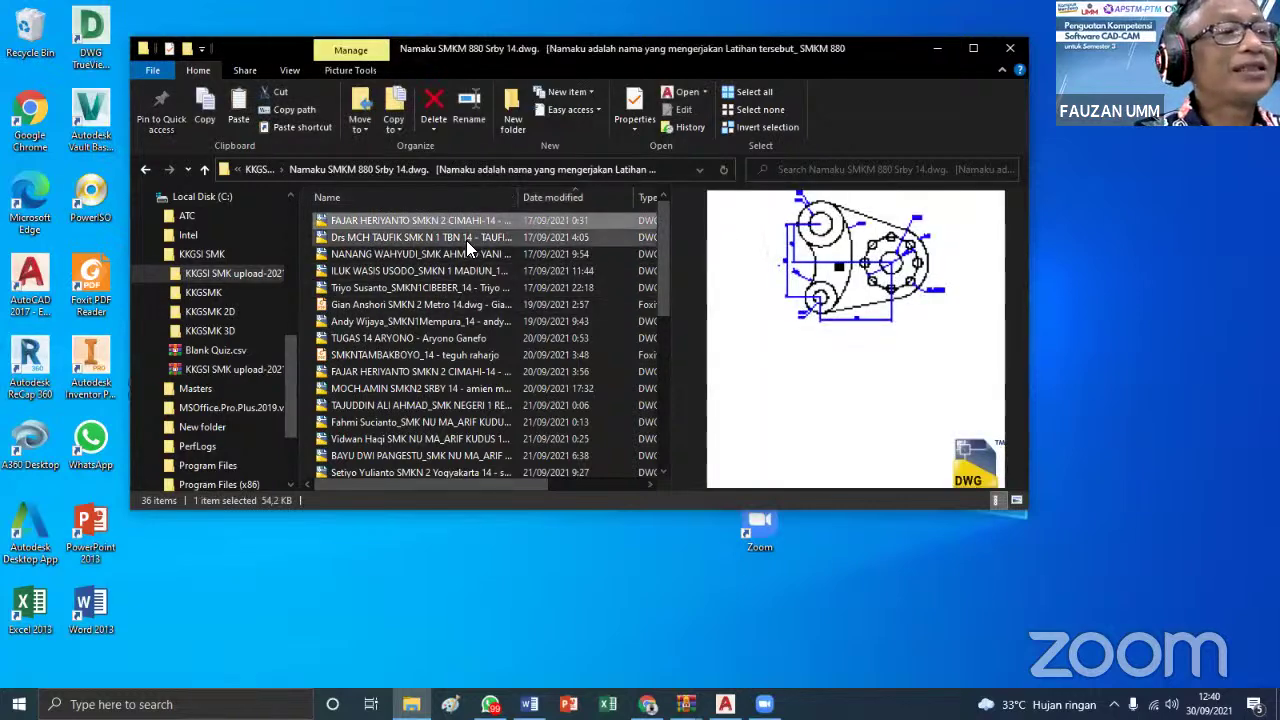
pyautogui.click(420, 236)
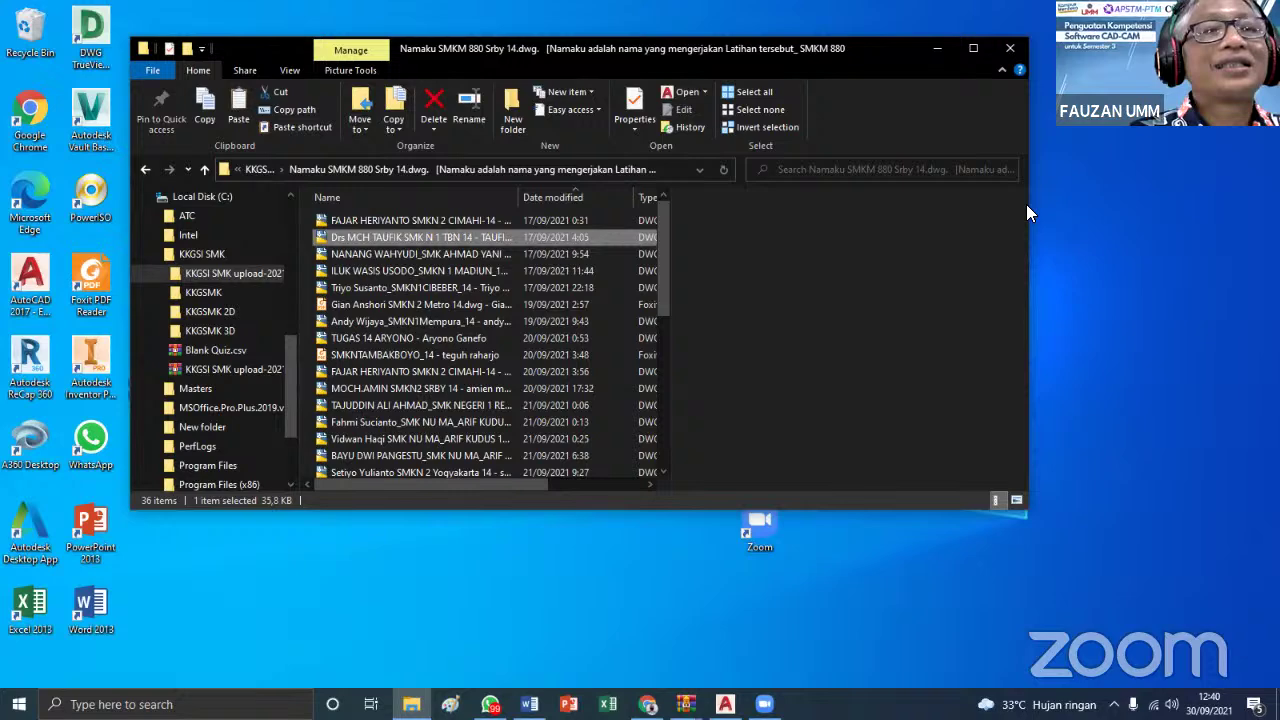
pyautogui.moveTo(1029, 204); pyautogui.dragTo(1255, 204)
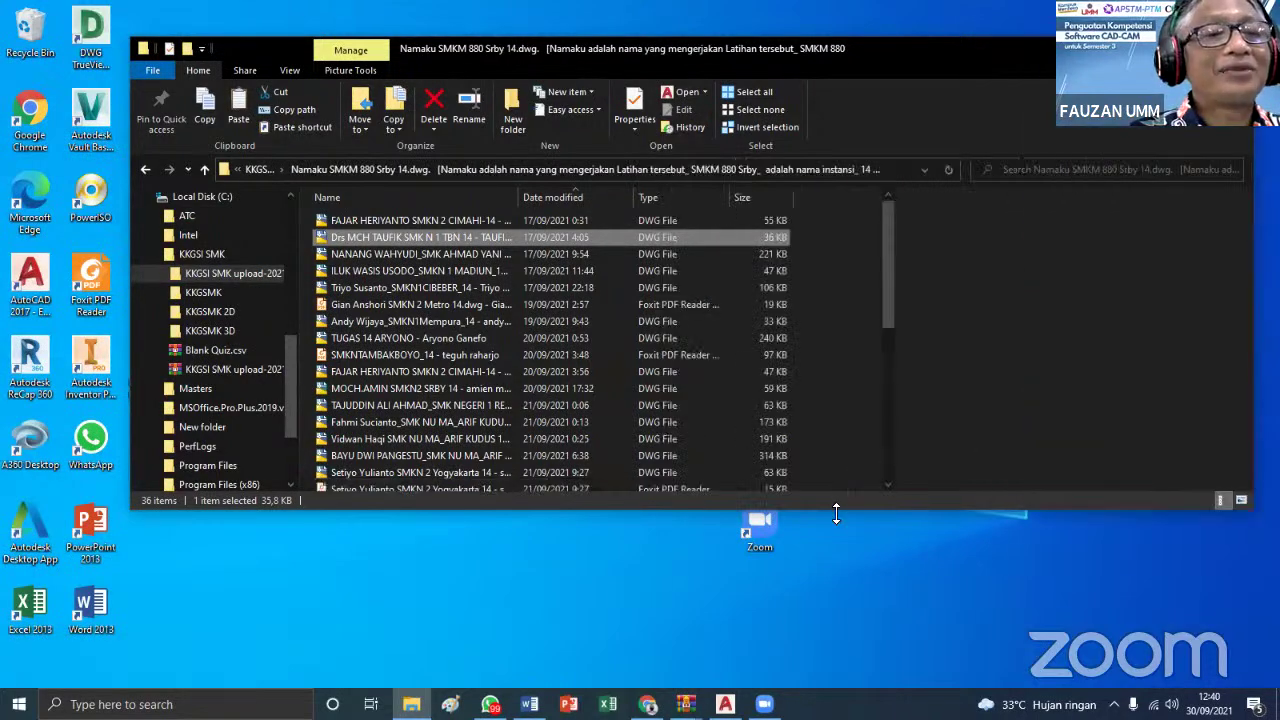
pyautogui.moveTo(520, 509); pyautogui.dragTo(520, 689)
# Preview neighbouring submissions and open one participant's .dwg drawing
pyautogui.click(360, 254)
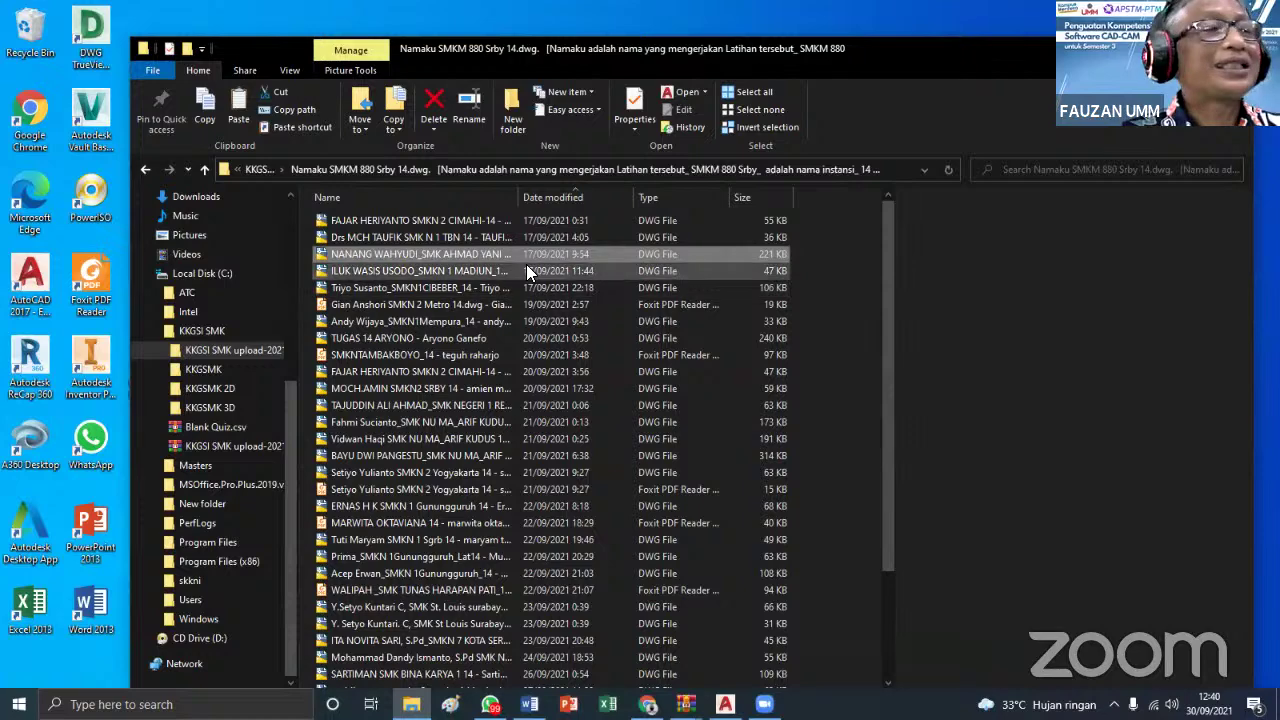
pyautogui.click(334, 269)
pyautogui.click(340, 285)
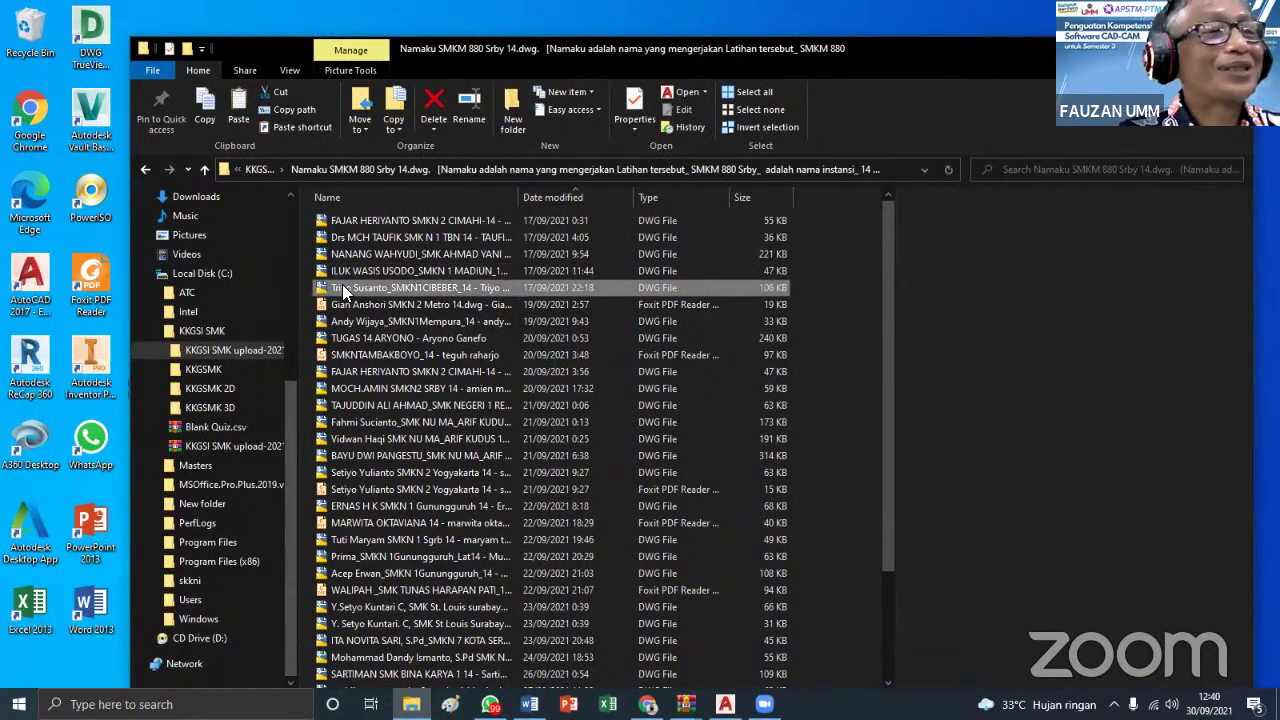
pyautogui.click(344, 268)
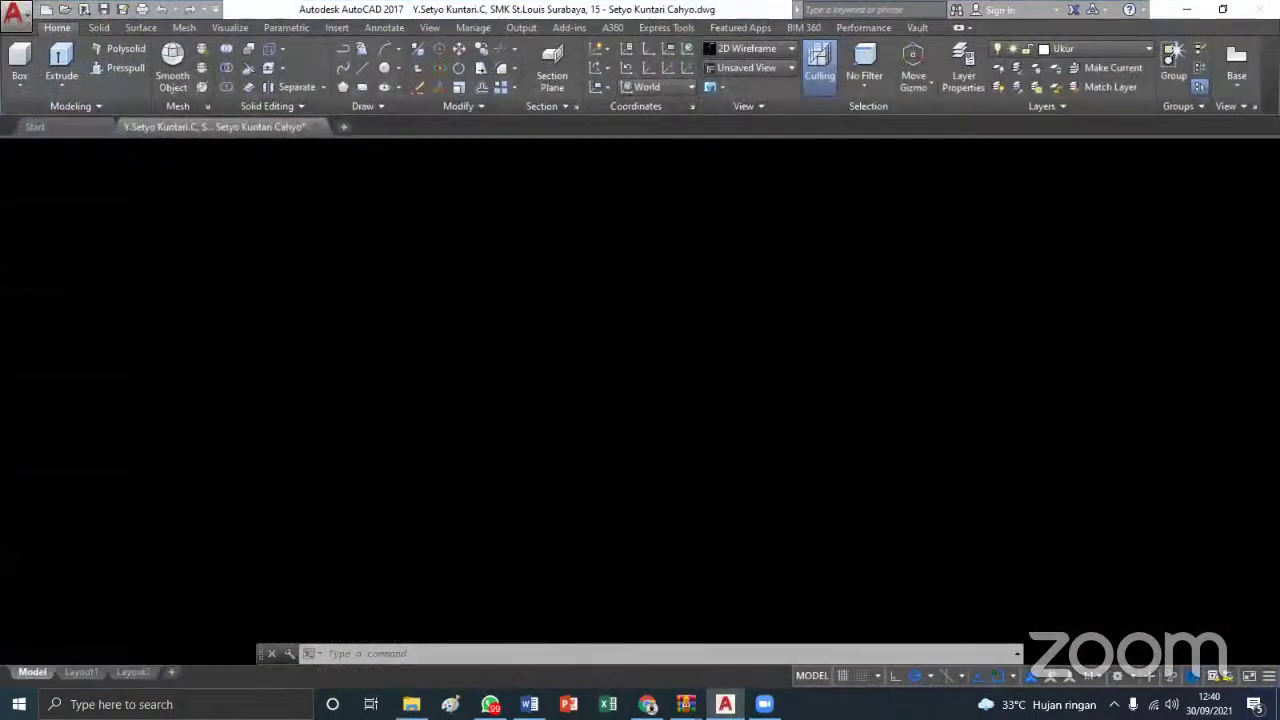
# Zoom the linkage plate, select the upper tangent and R12.5 dimensions, and check their layer
pyautogui.scroll(4, 686, 437)
pyautogui.scroll(-2, 686, 437)
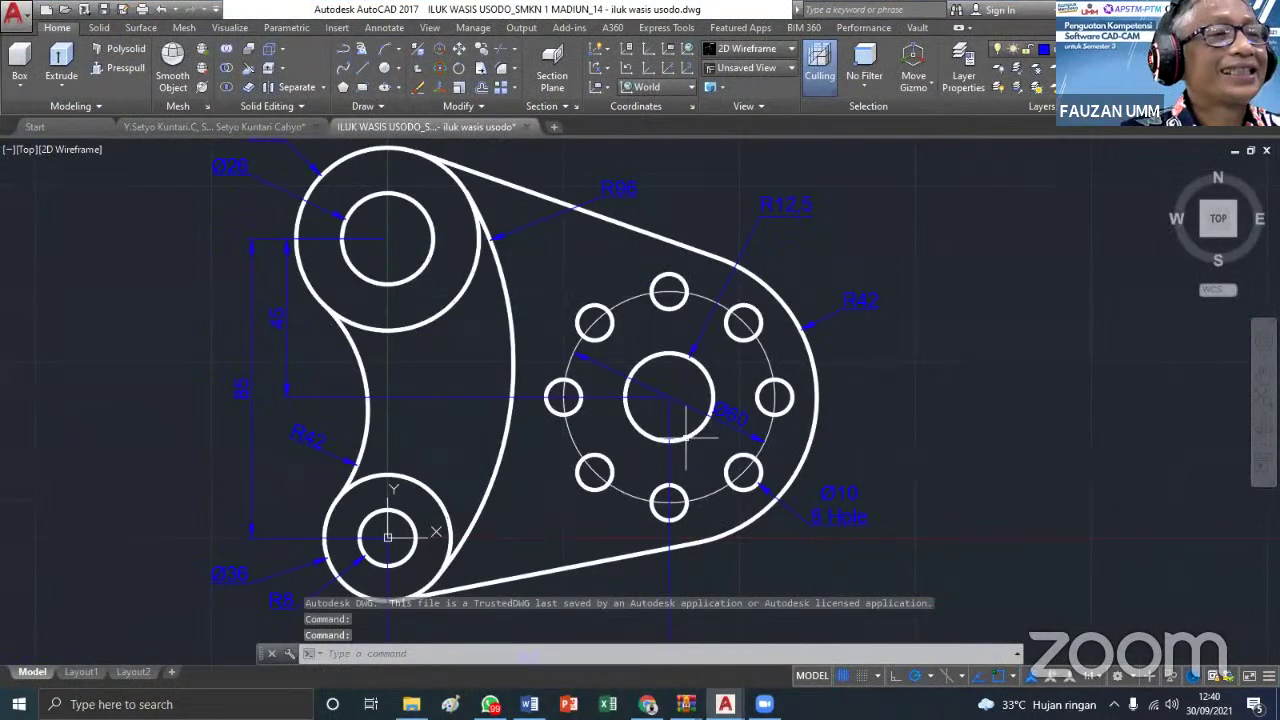
pyautogui.scroll(-2, 686, 437)
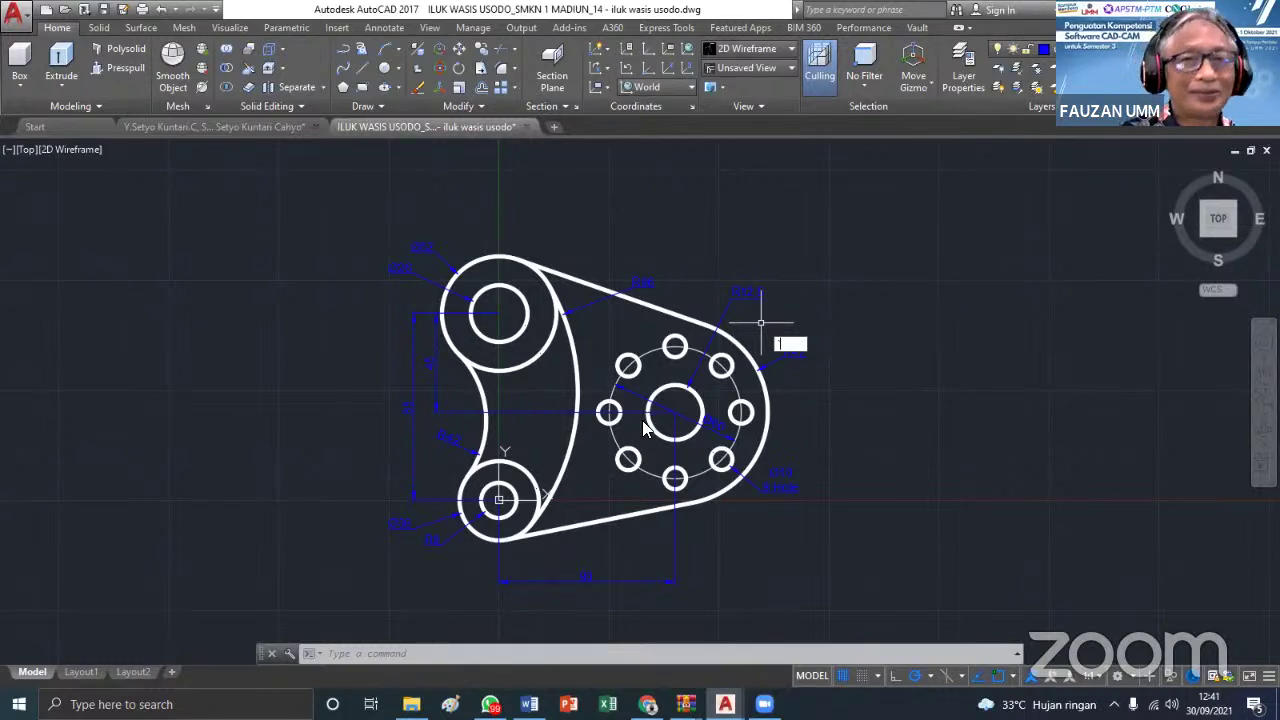
pyautogui.click(640, 285)
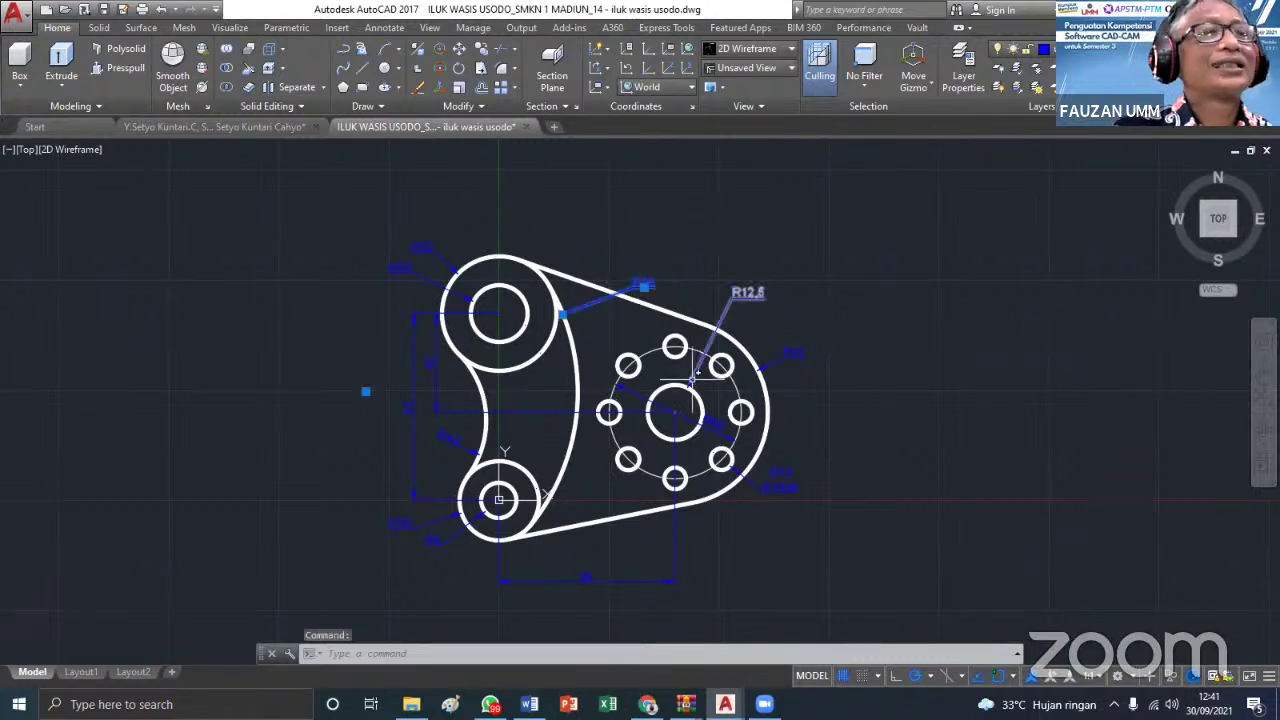
pyautogui.press('Escape')
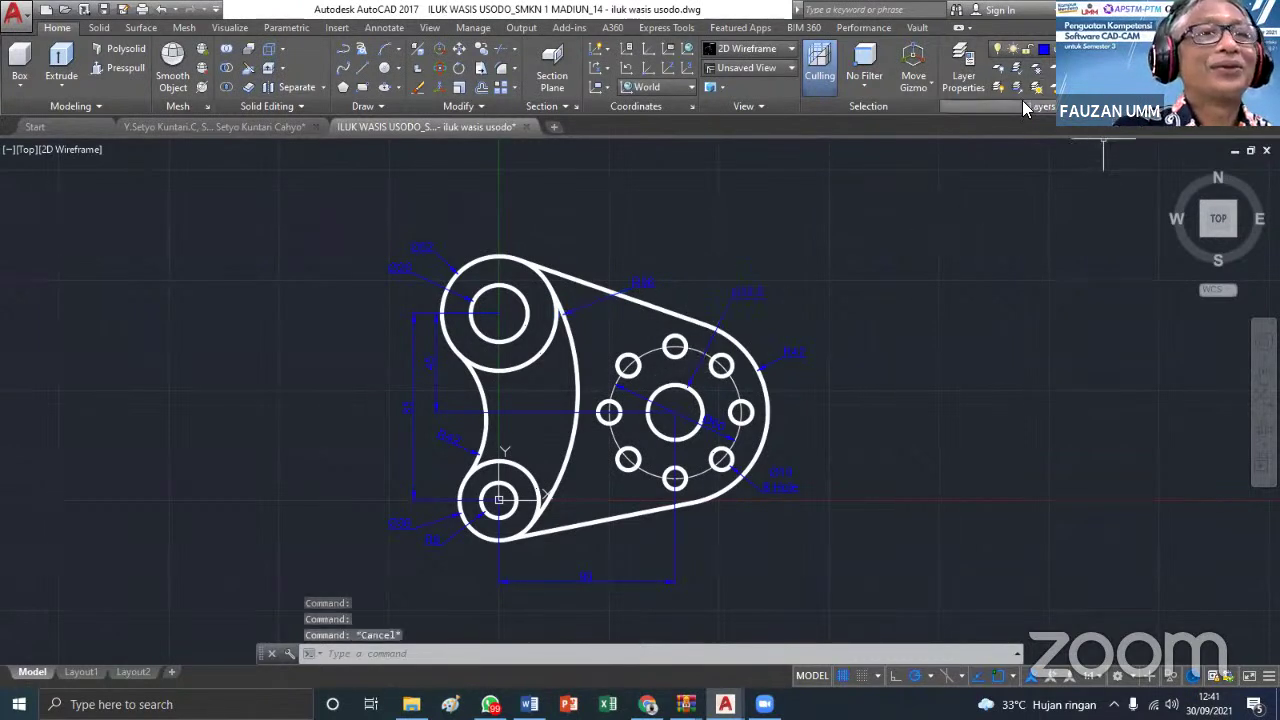
pyautogui.click(744, 292)
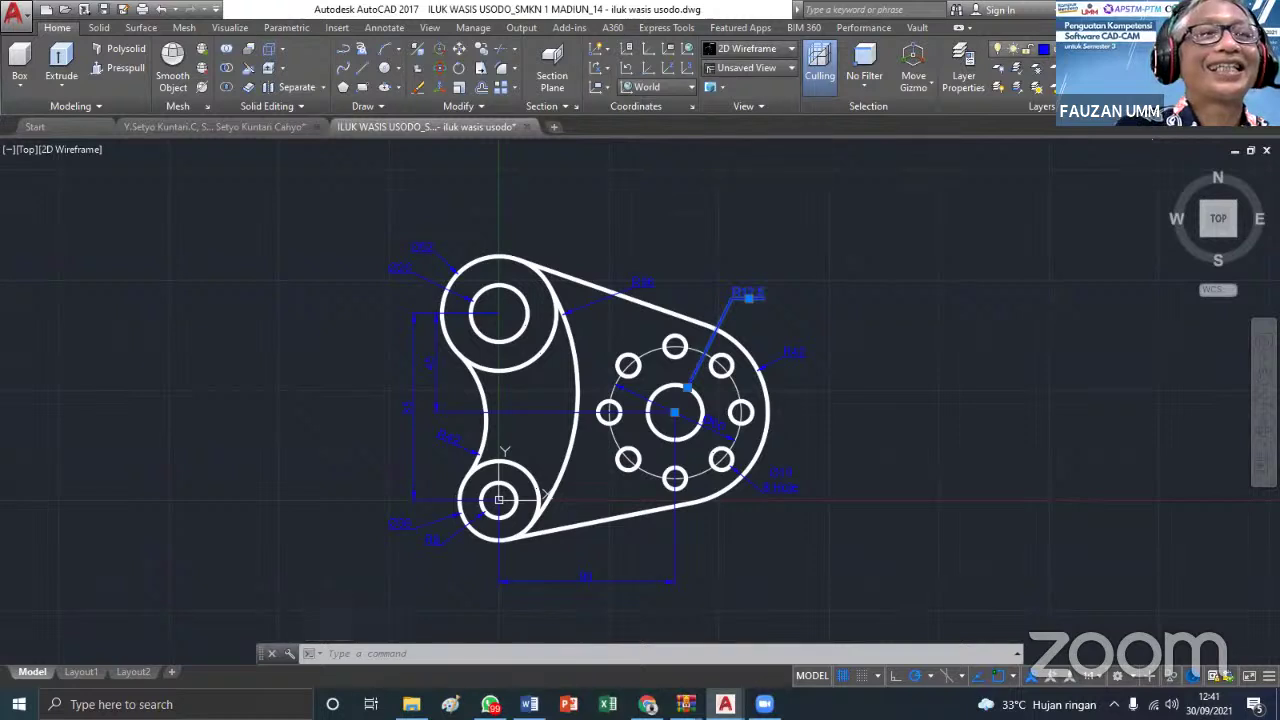
pyautogui.click(1100, 48)
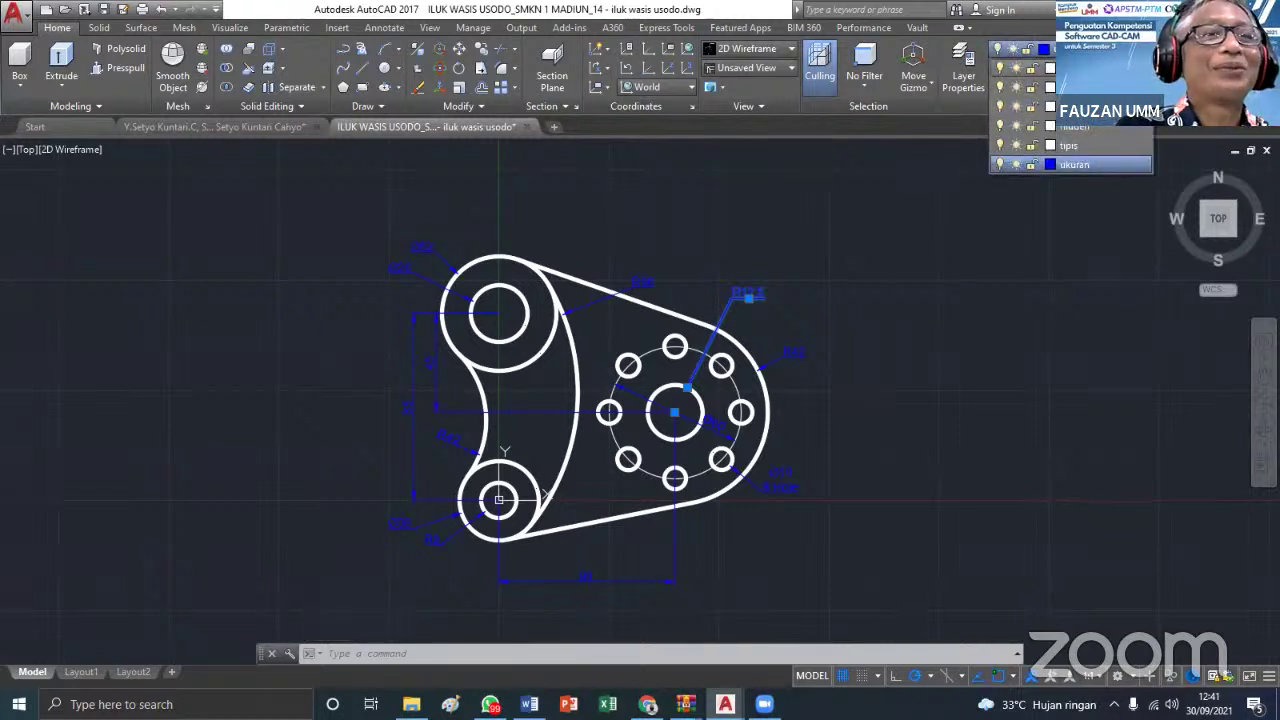
# Turn off the current ukuran dimension layer, confirming the current-layer warning
pyautogui.press('Escape')
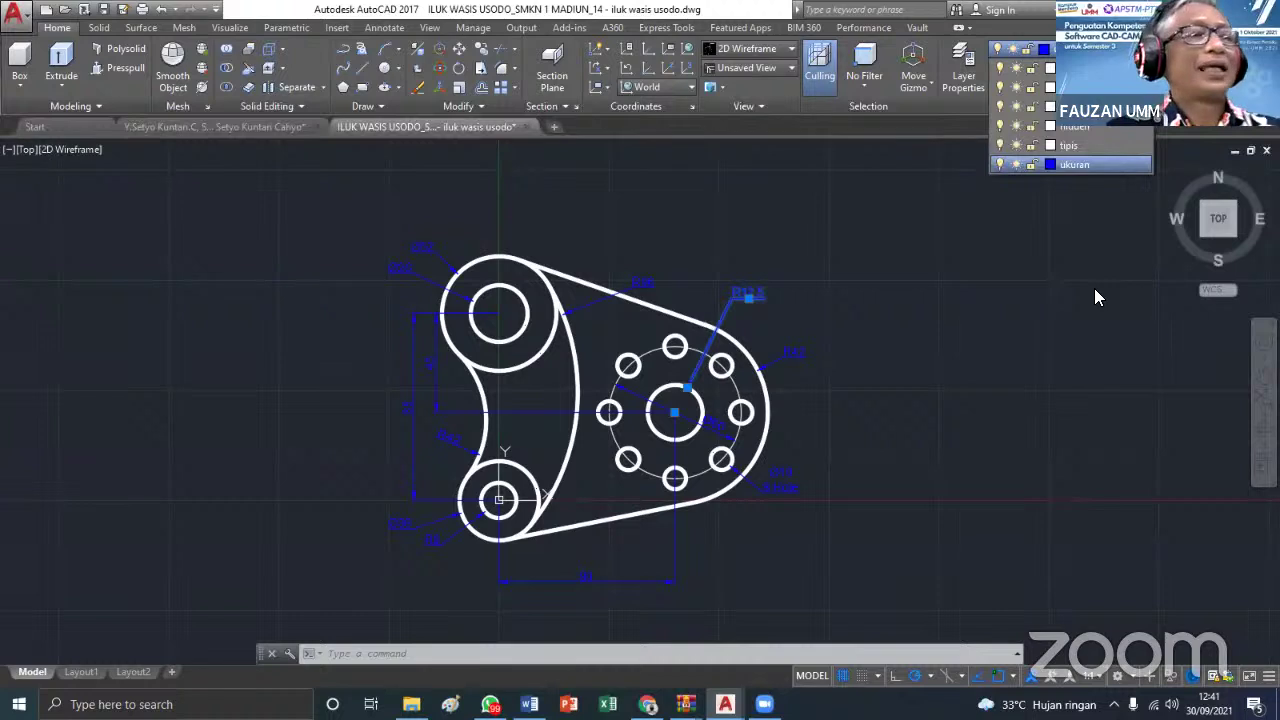
pyautogui.click(830, 264)
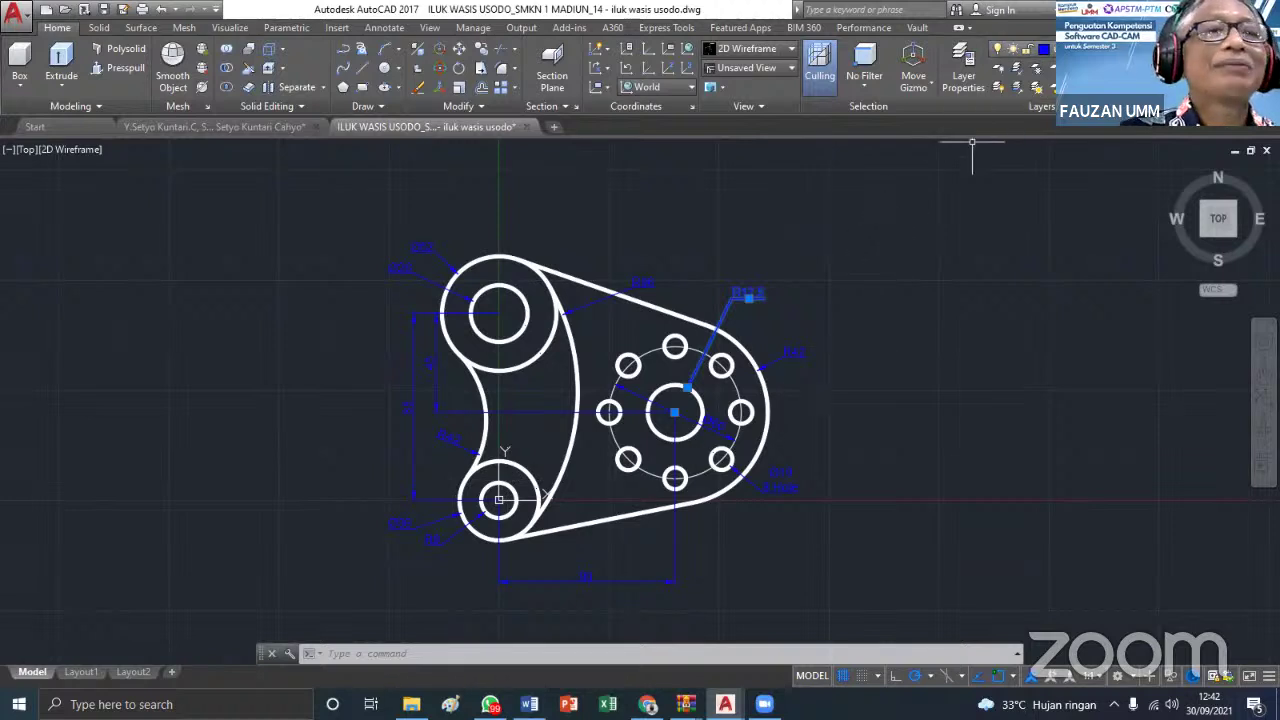
pyautogui.click(1020, 48)
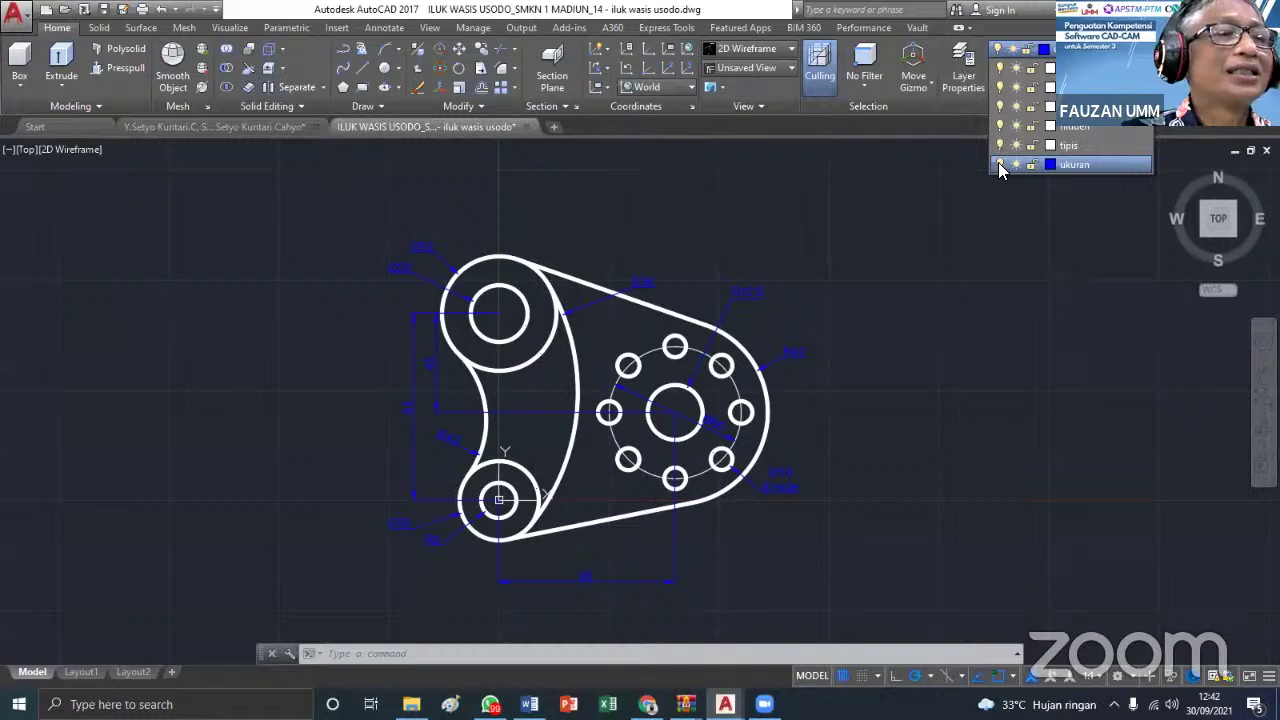
pyautogui.click(999, 165)
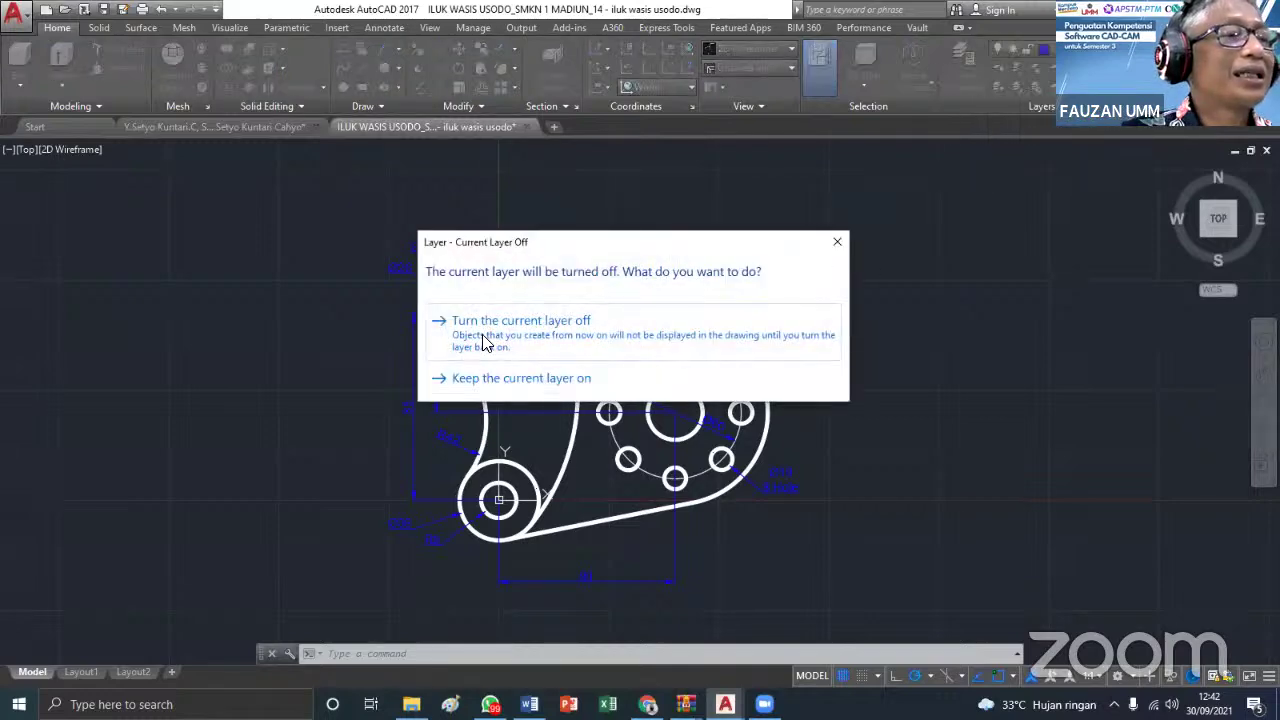
pyautogui.click(645, 328)
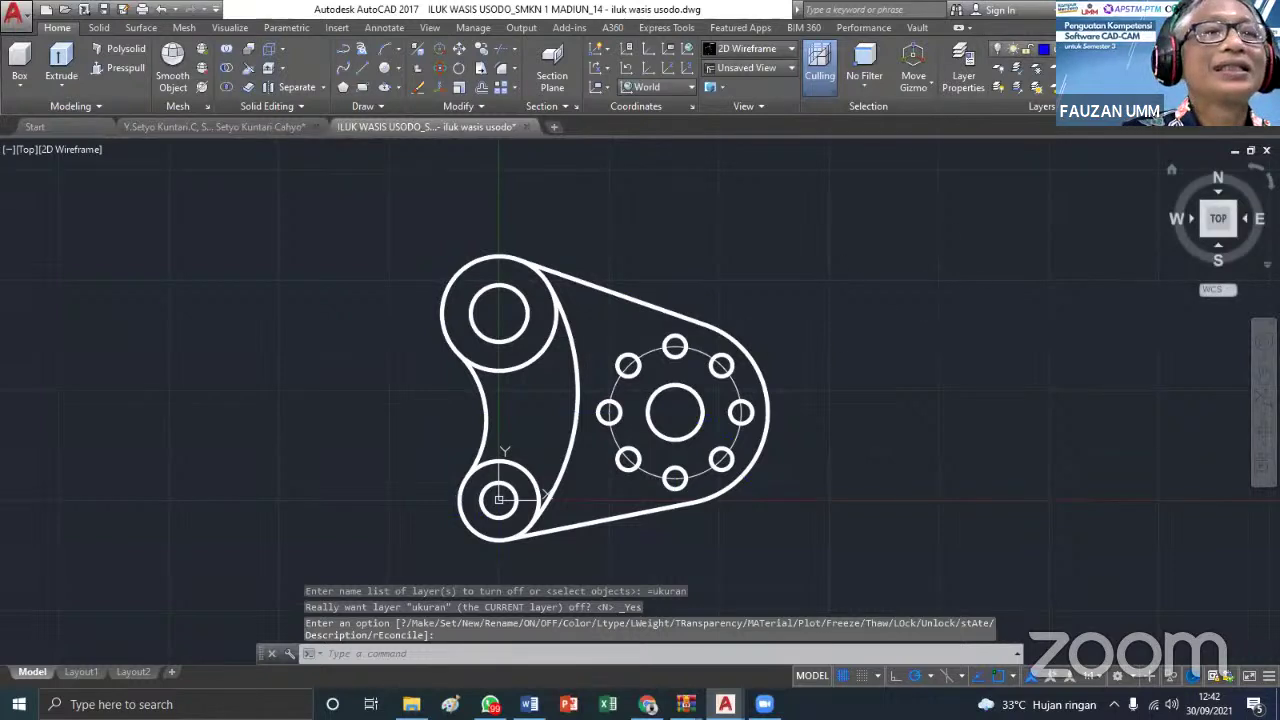
pyautogui.click(1100, 67)
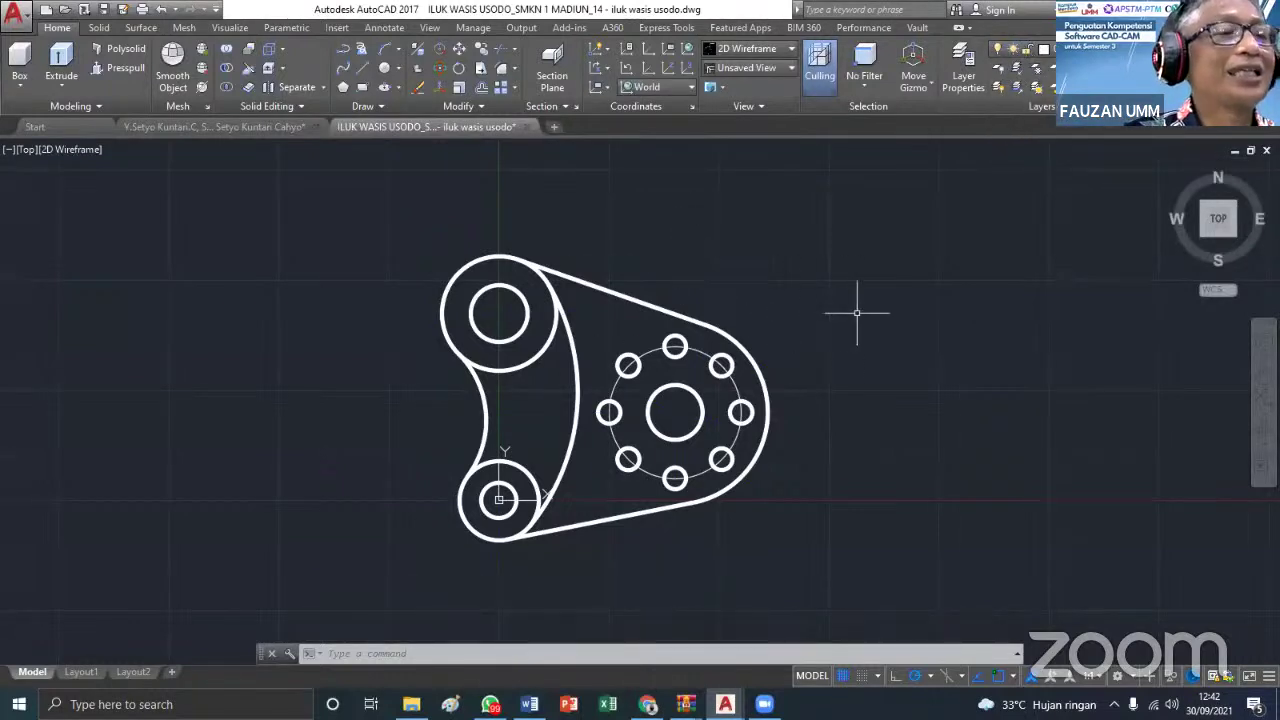
pyautogui.click(1100, 67)
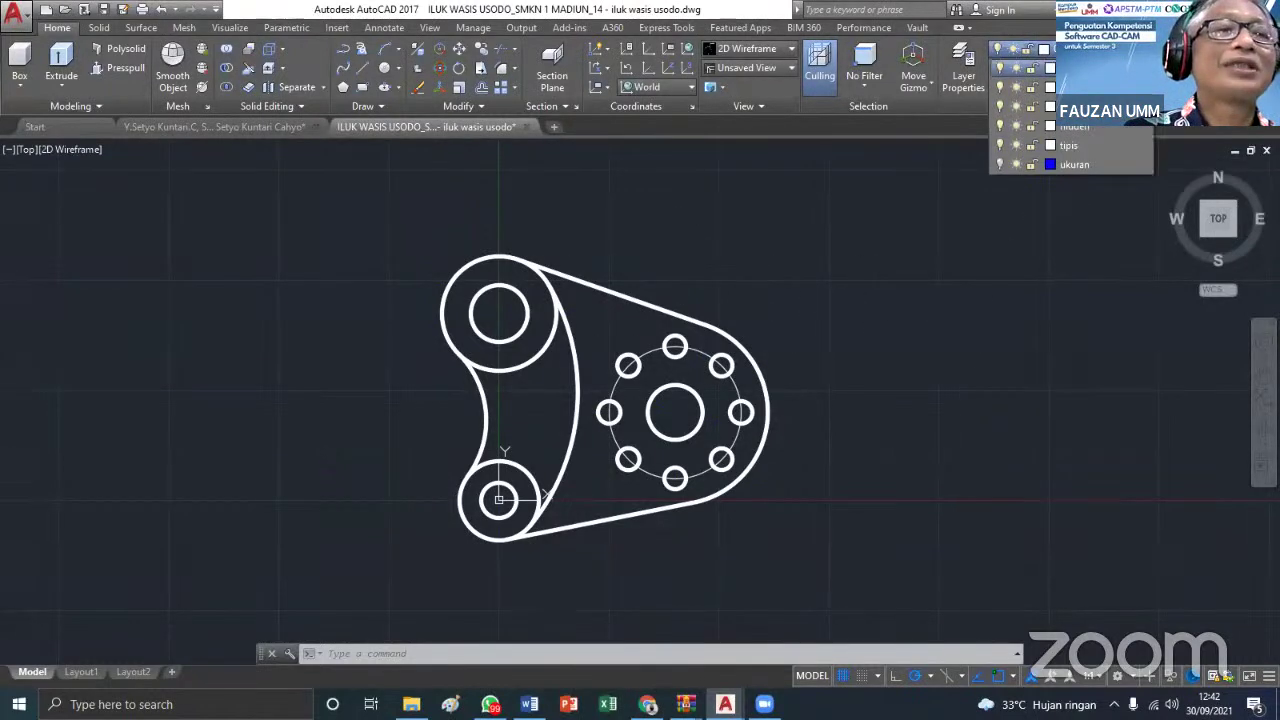
# Open the Layer Properties Manager, dock it beside the drawing and pan the linkage left
pyautogui.click(1021, 60)
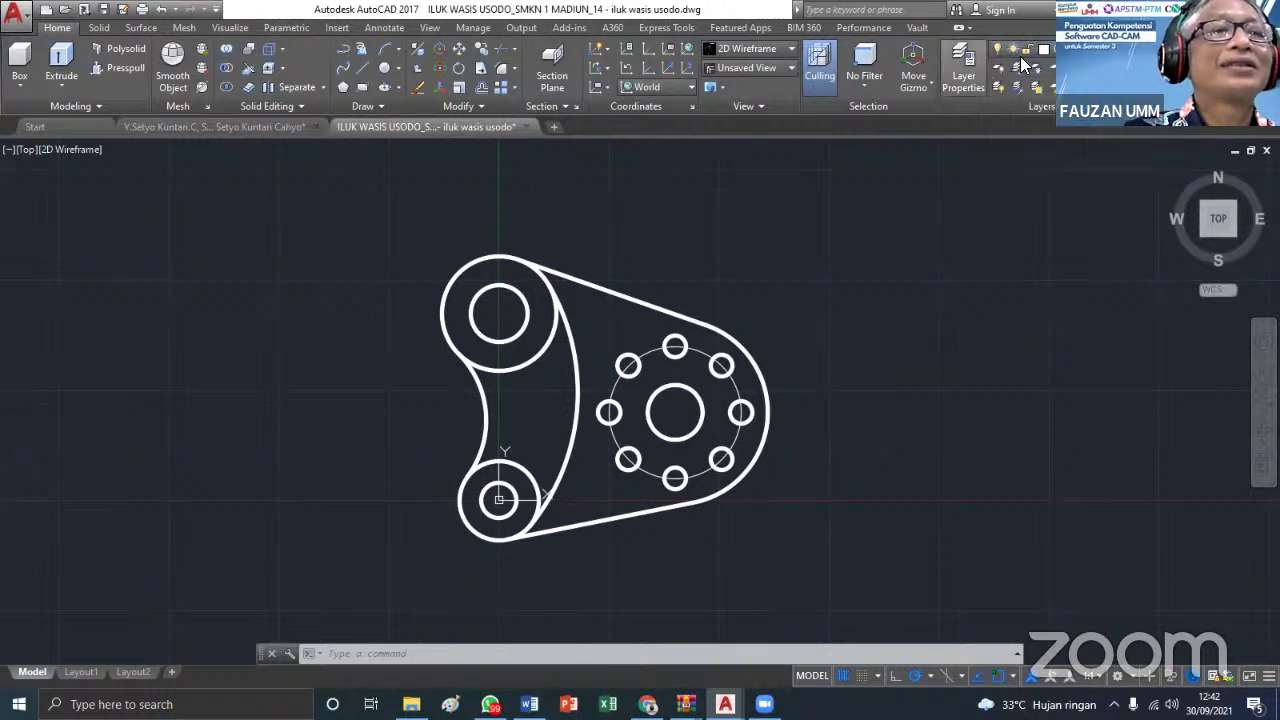
pyautogui.click(966, 68)
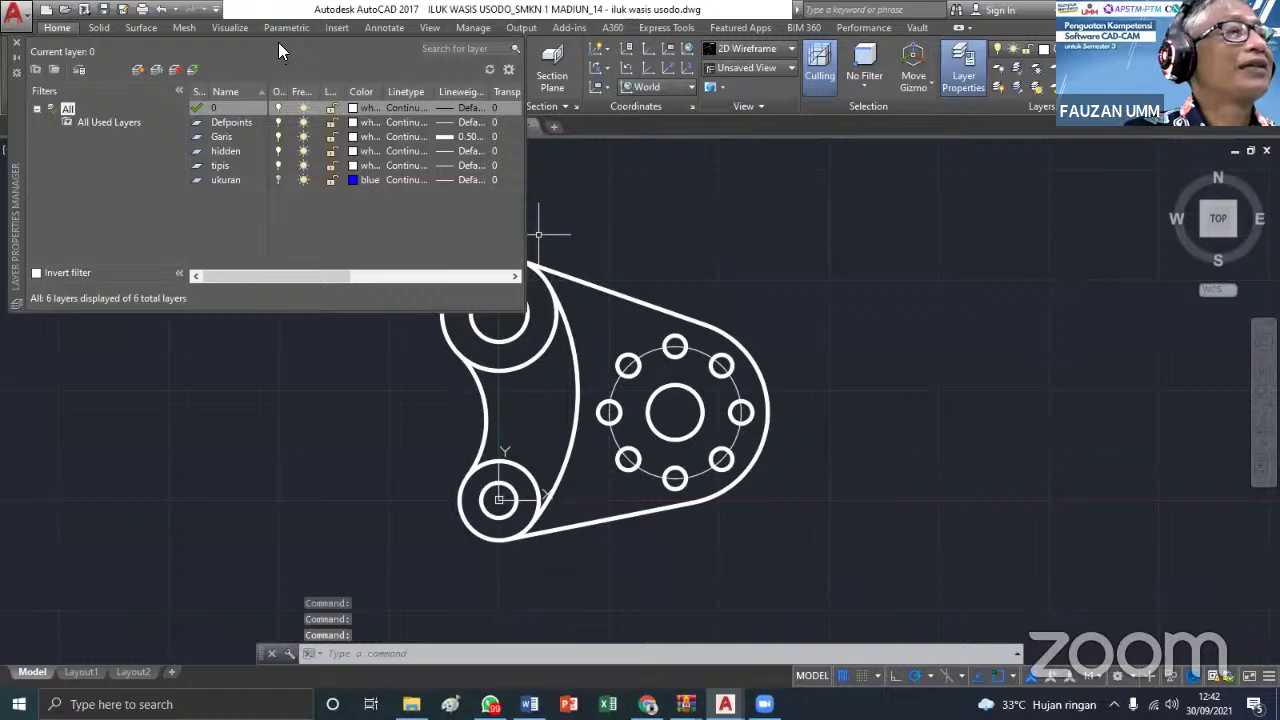
pyautogui.click(249, 26)
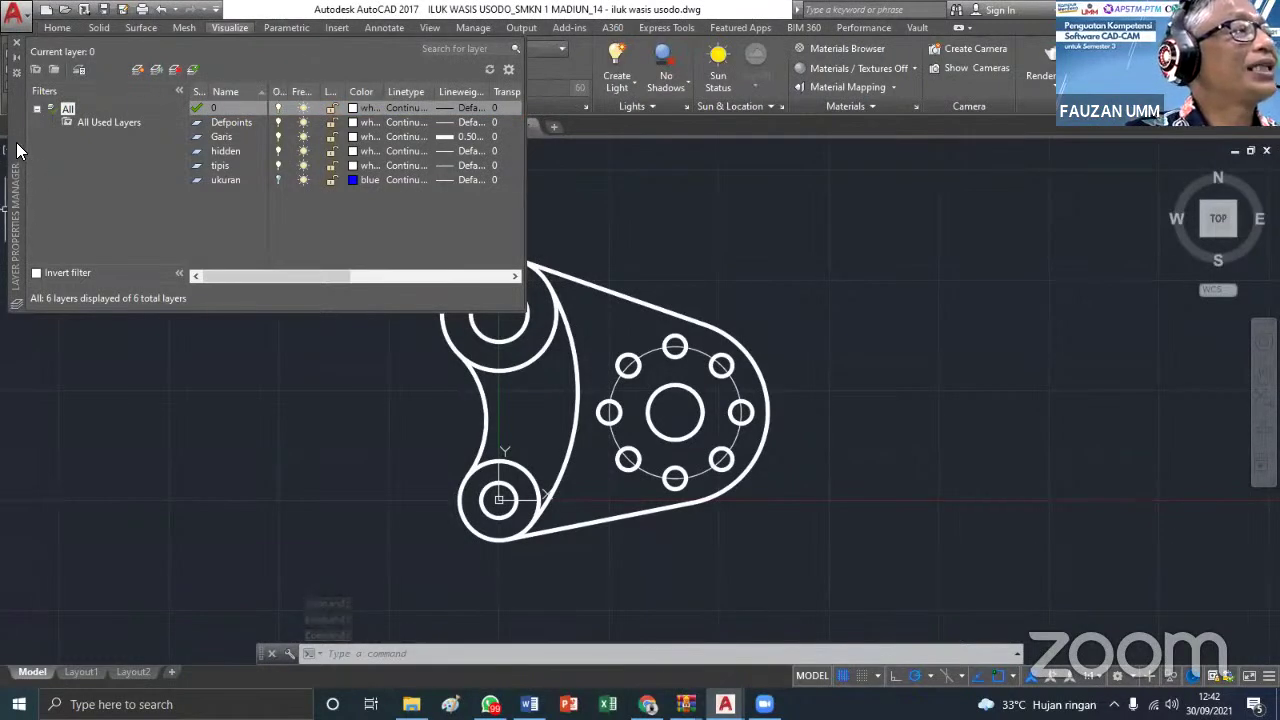
pyautogui.moveTo(17, 150)
pyautogui.mouseDown()
pyautogui.moveTo(190, 210)
pyautogui.moveTo(770, 236)
pyautogui.moveTo(766, 222)
pyautogui.mouseUp()
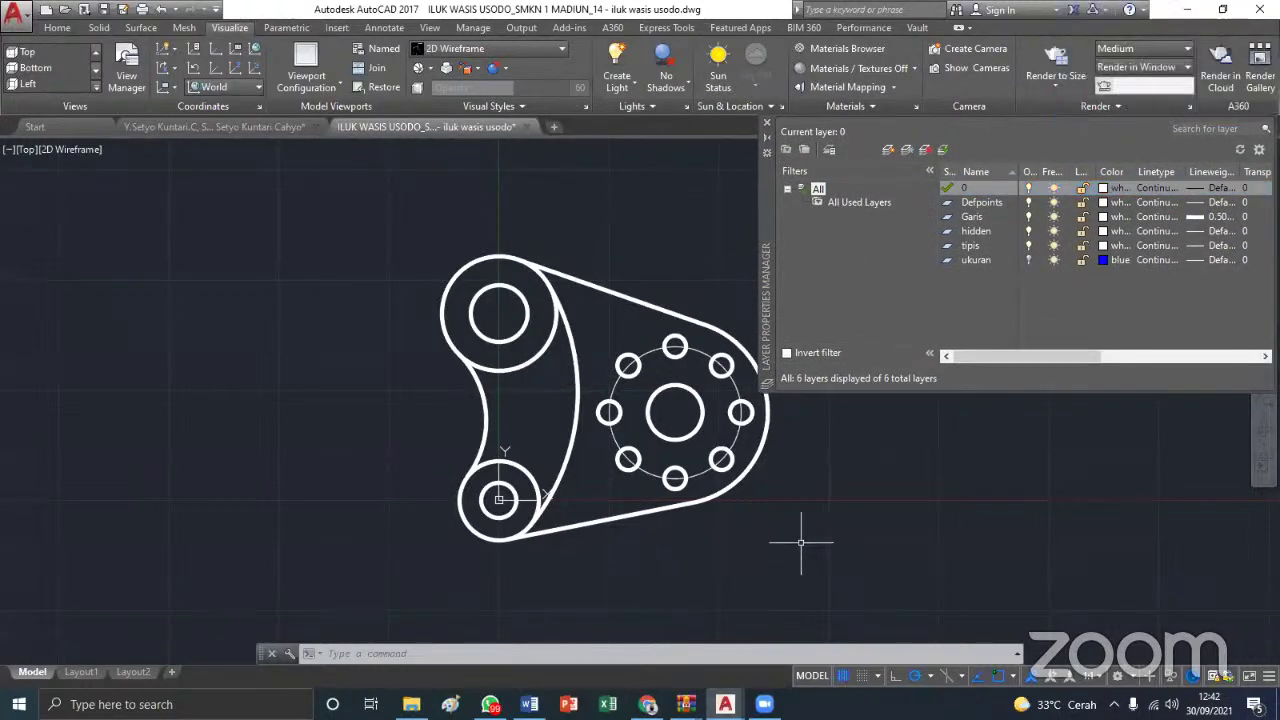
pyautogui.moveTo(814, 524); pyautogui.dragTo(529, 524, button='middle')
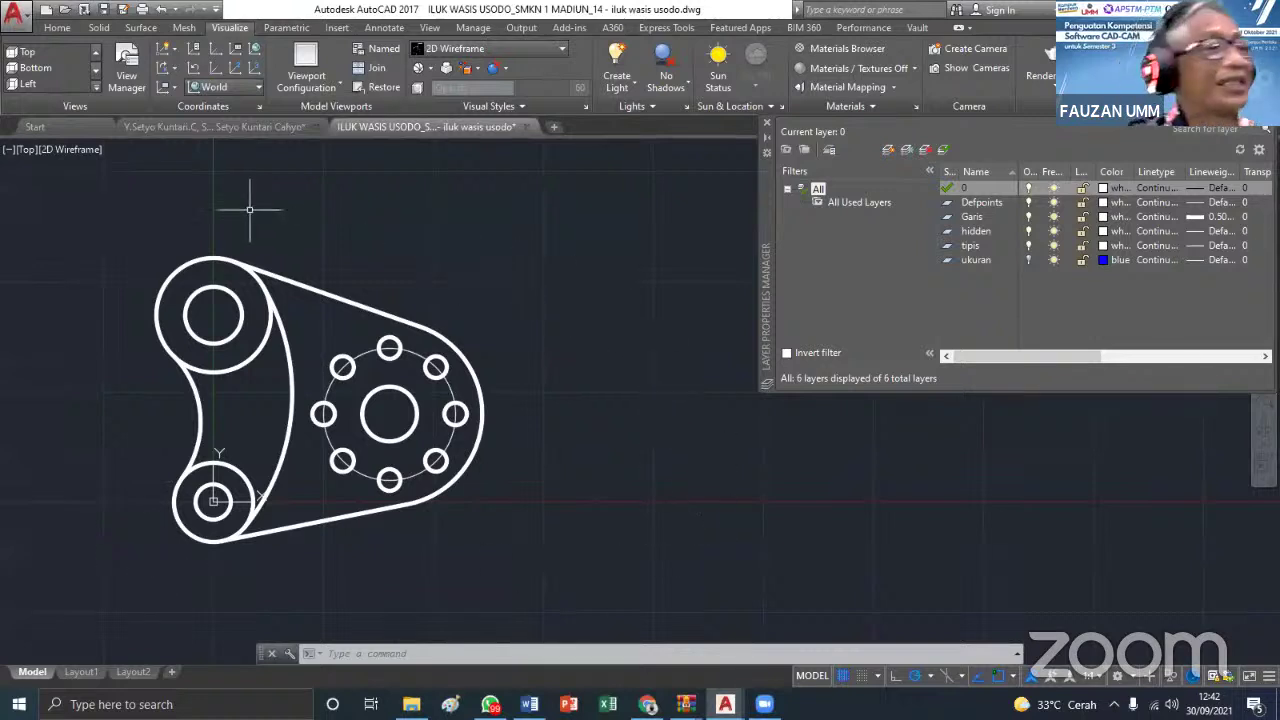
pyautogui.click(453, 425)
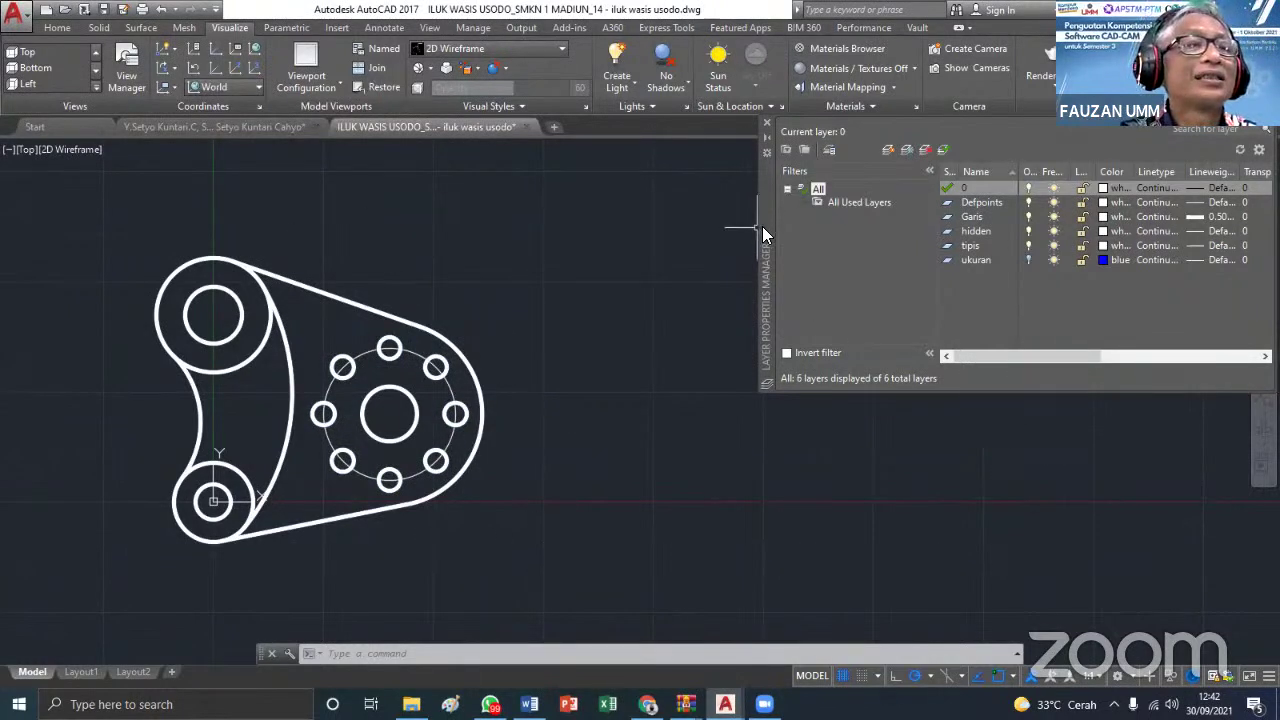
pyautogui.moveTo(768, 226); pyautogui.dragTo(720, 230)
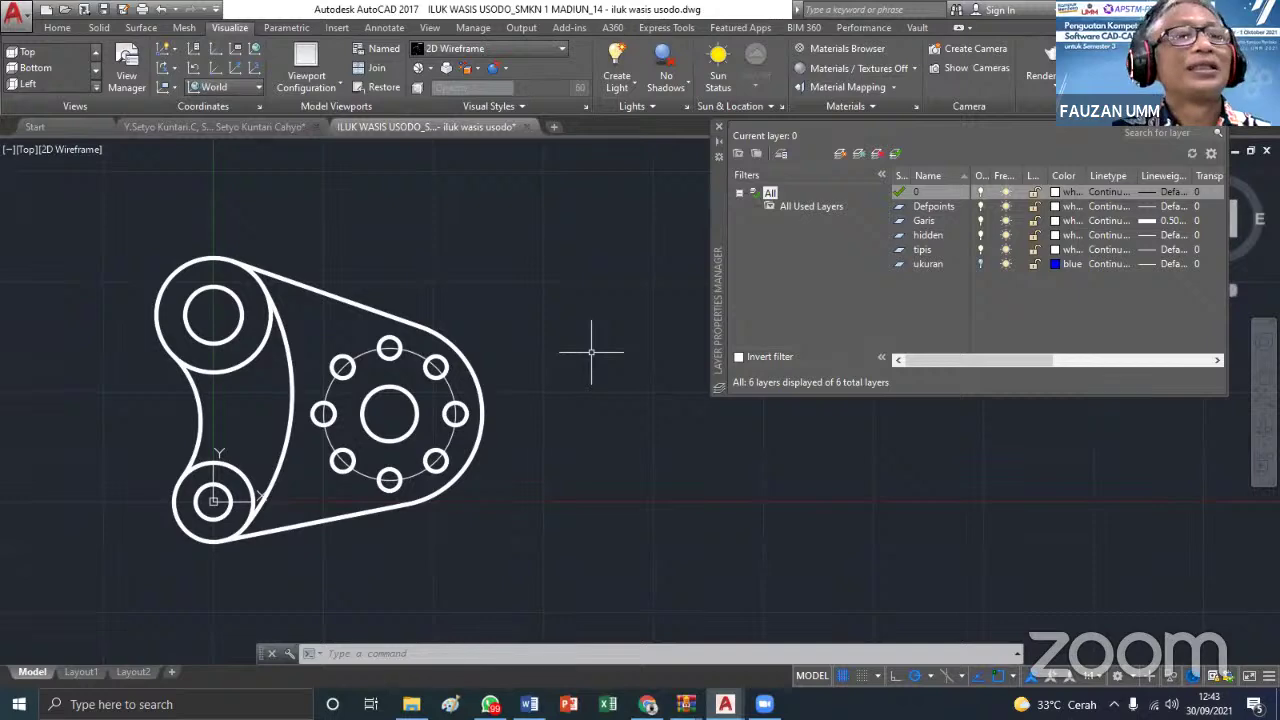
# Create a new layer named after the user and close the Layer Properties Manager
pyautogui.rightClick(922, 284)
pyautogui.click(966, 349)
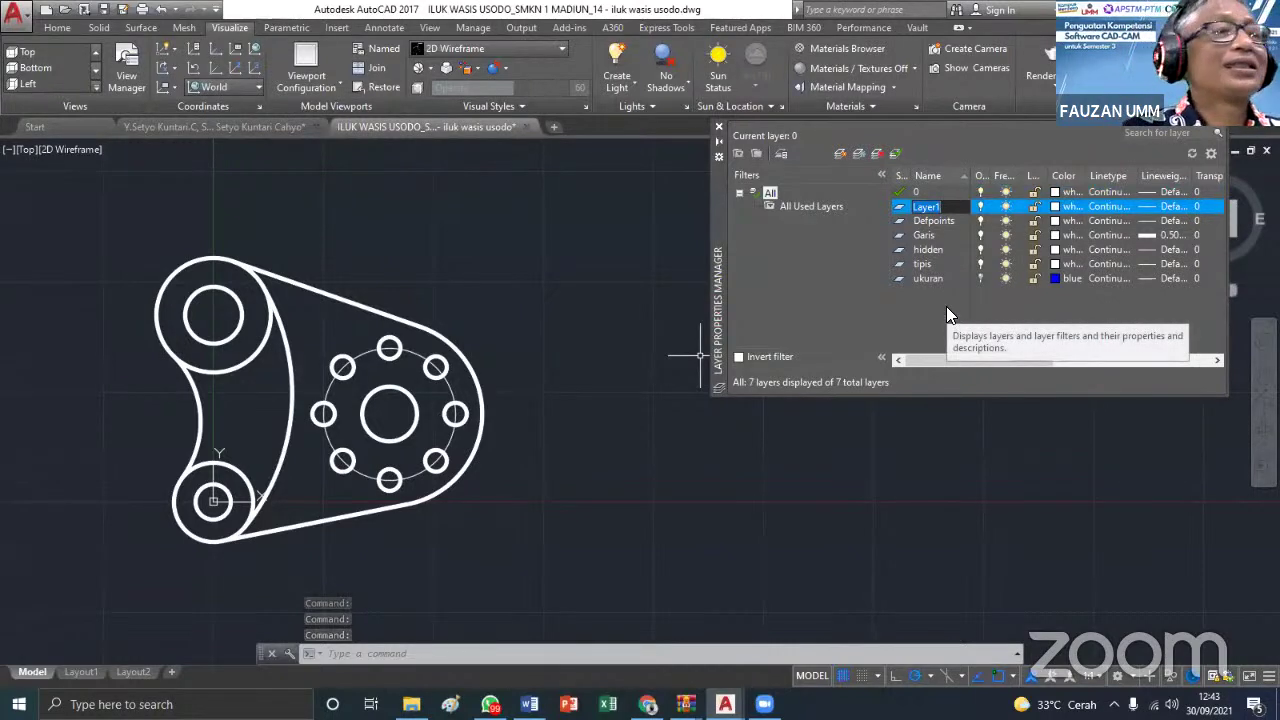
pyautogui.write('Fauzan')
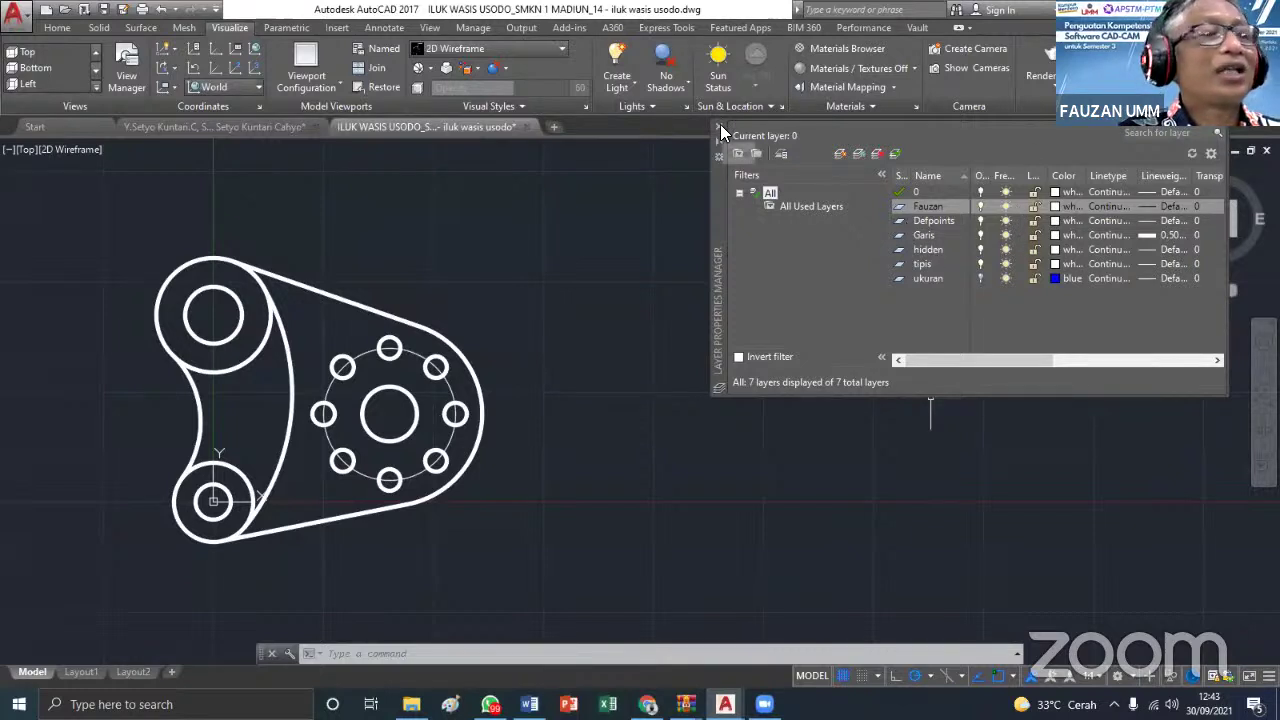
pyautogui.click(721, 127)
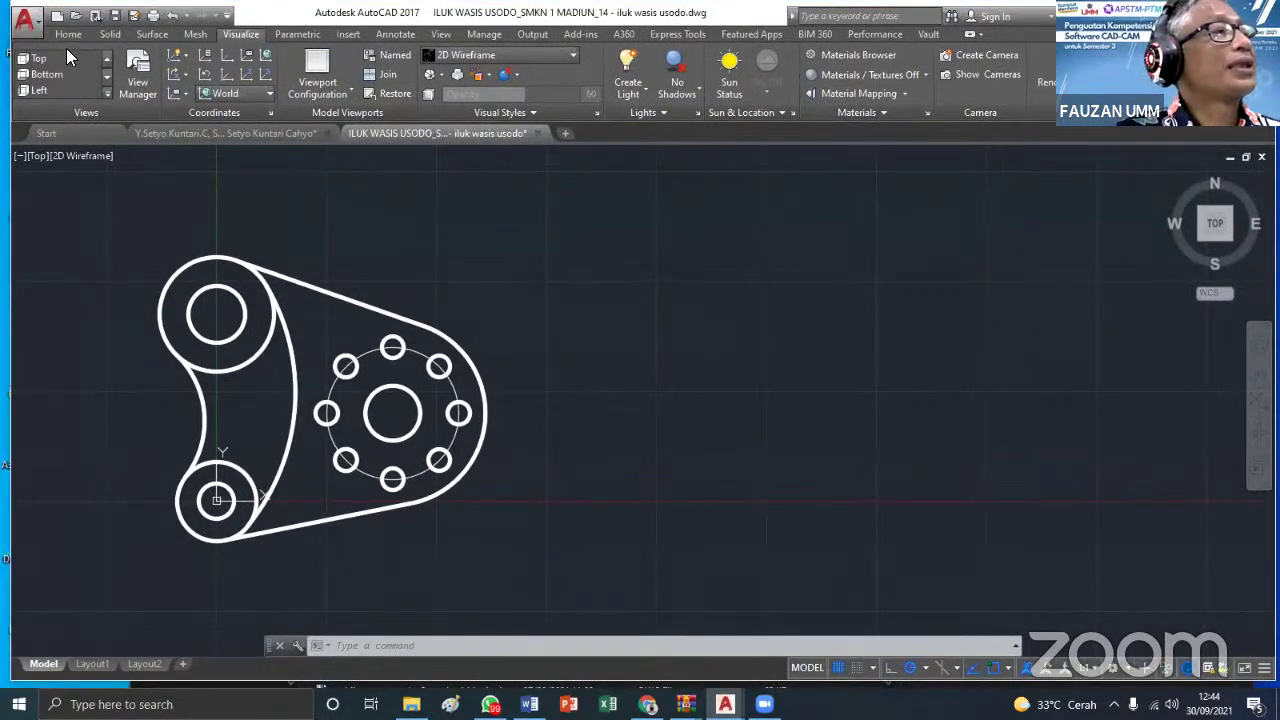
pyautogui.click(68, 34)
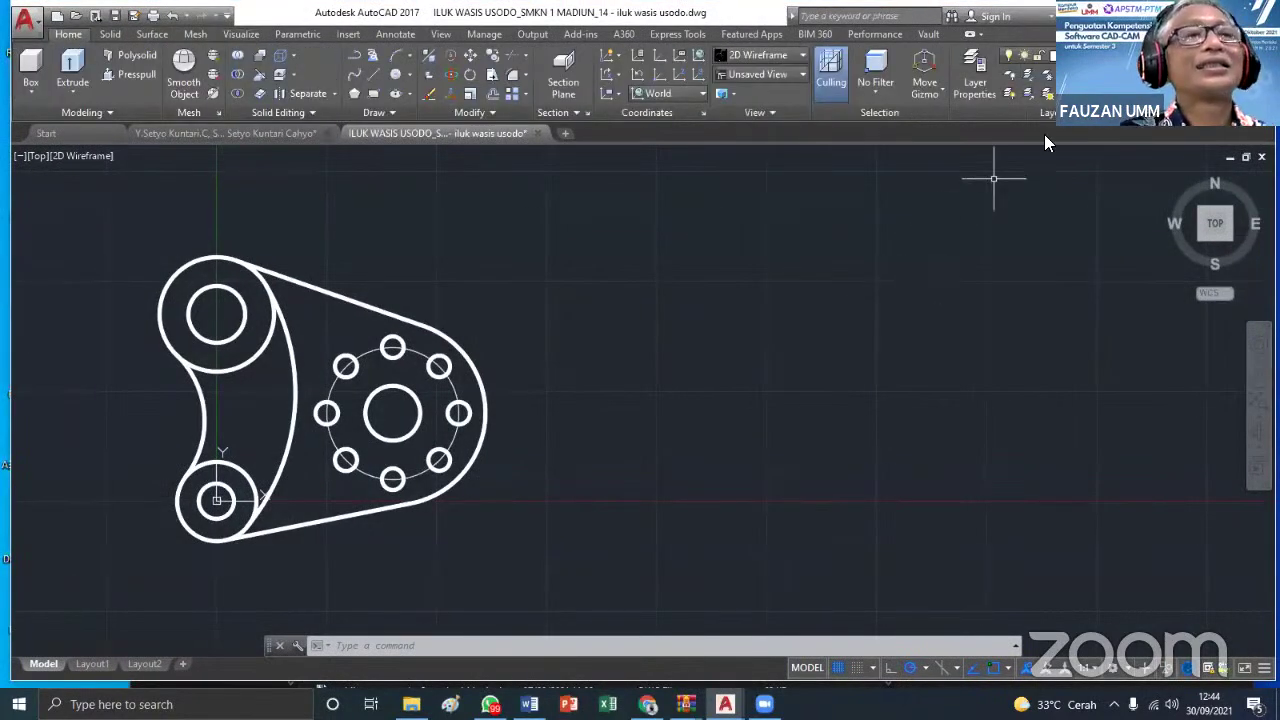
pyautogui.click(1030, 55)
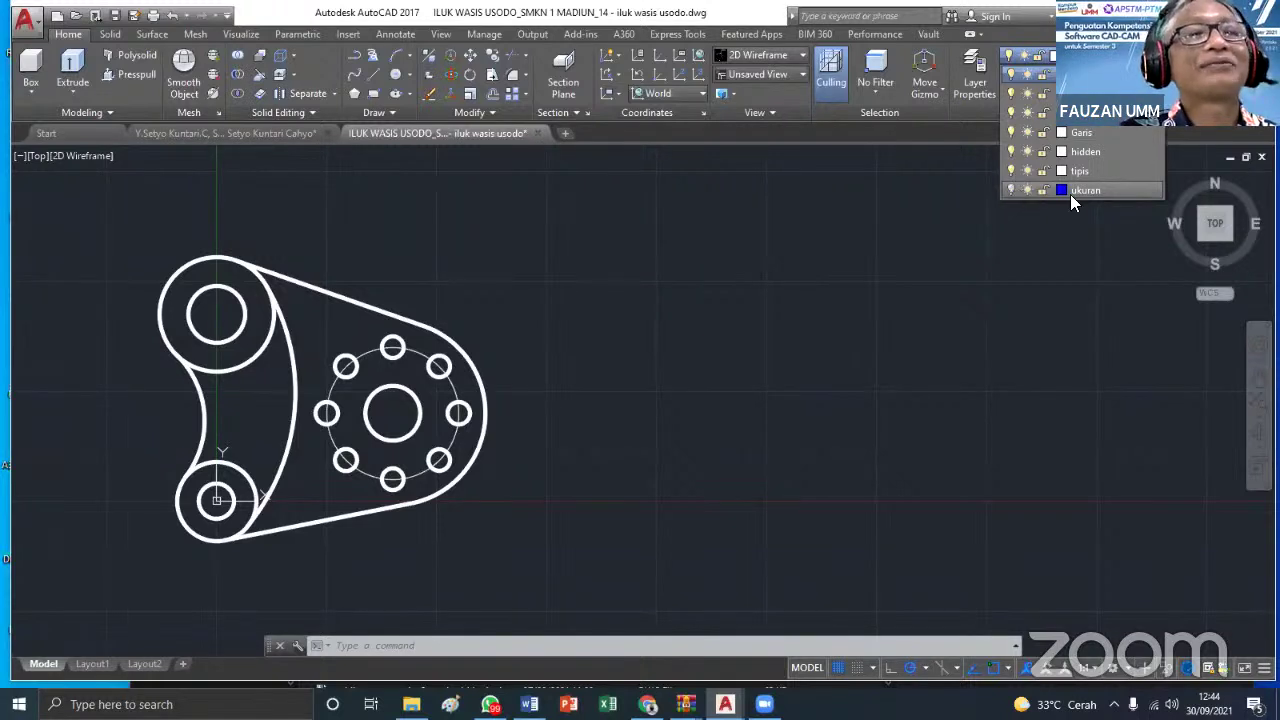
pyautogui.click(1127, 184)
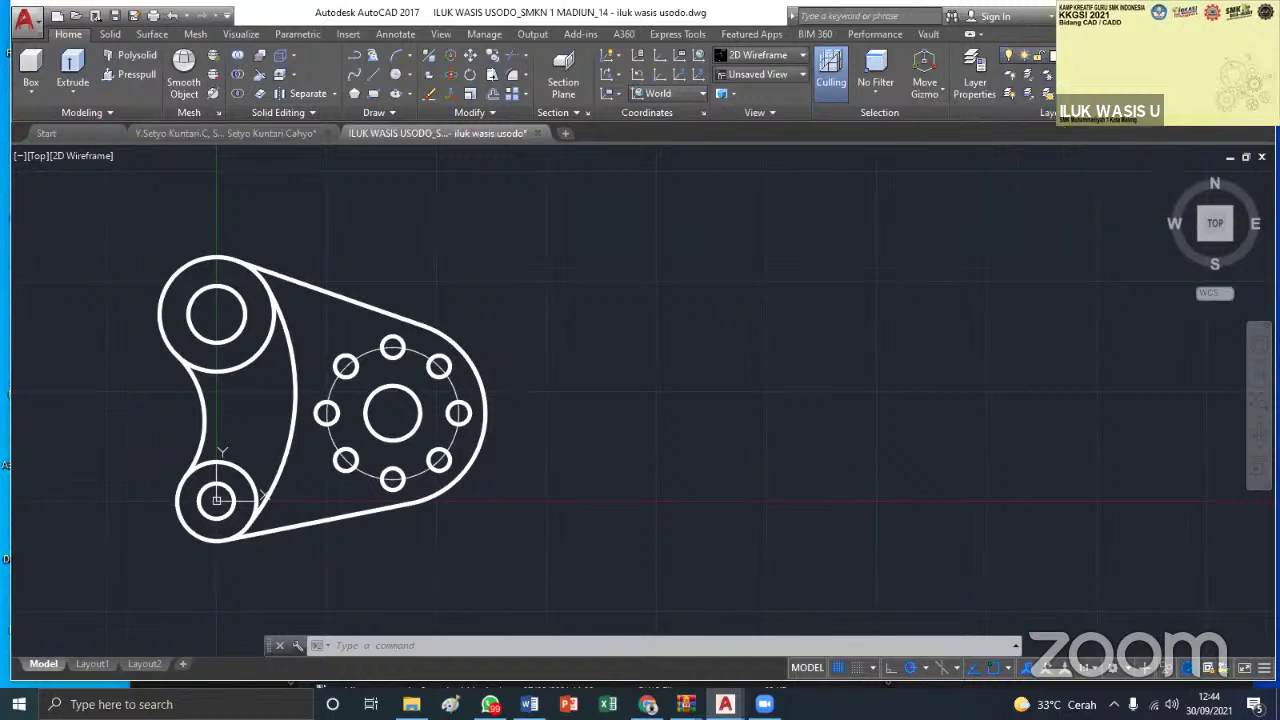
pyautogui.click(1030, 55)
pyautogui.click(1100, 184)
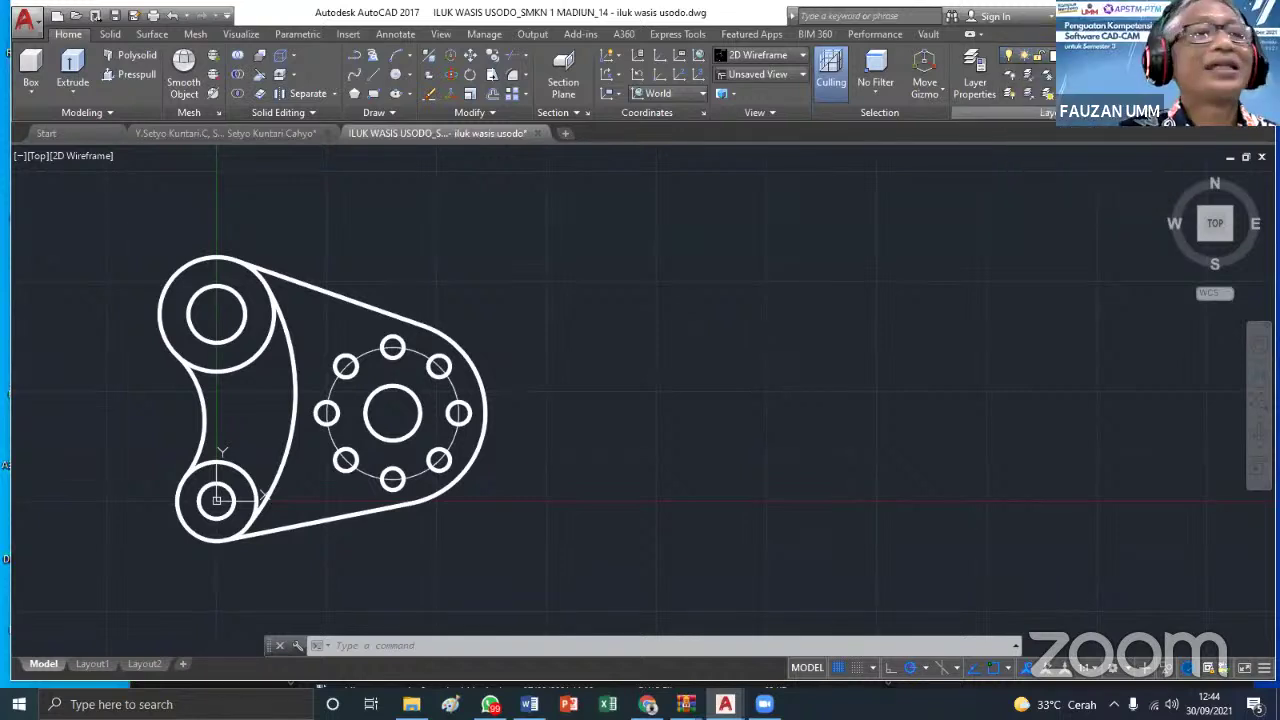
pyautogui.press('Escape')
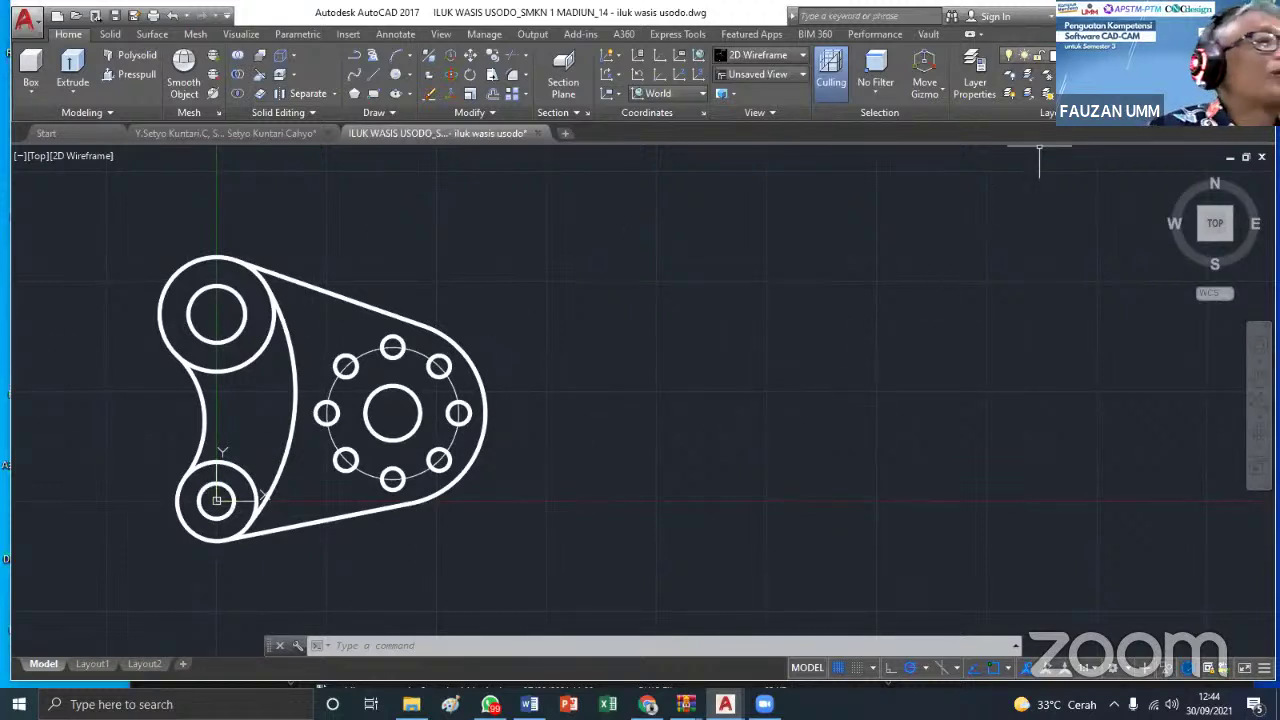
# Draw a circle to the right of the linkage
pyautogui.click(396, 75)
pyautogui.click(687, 401)
pyautogui.click(731, 423)
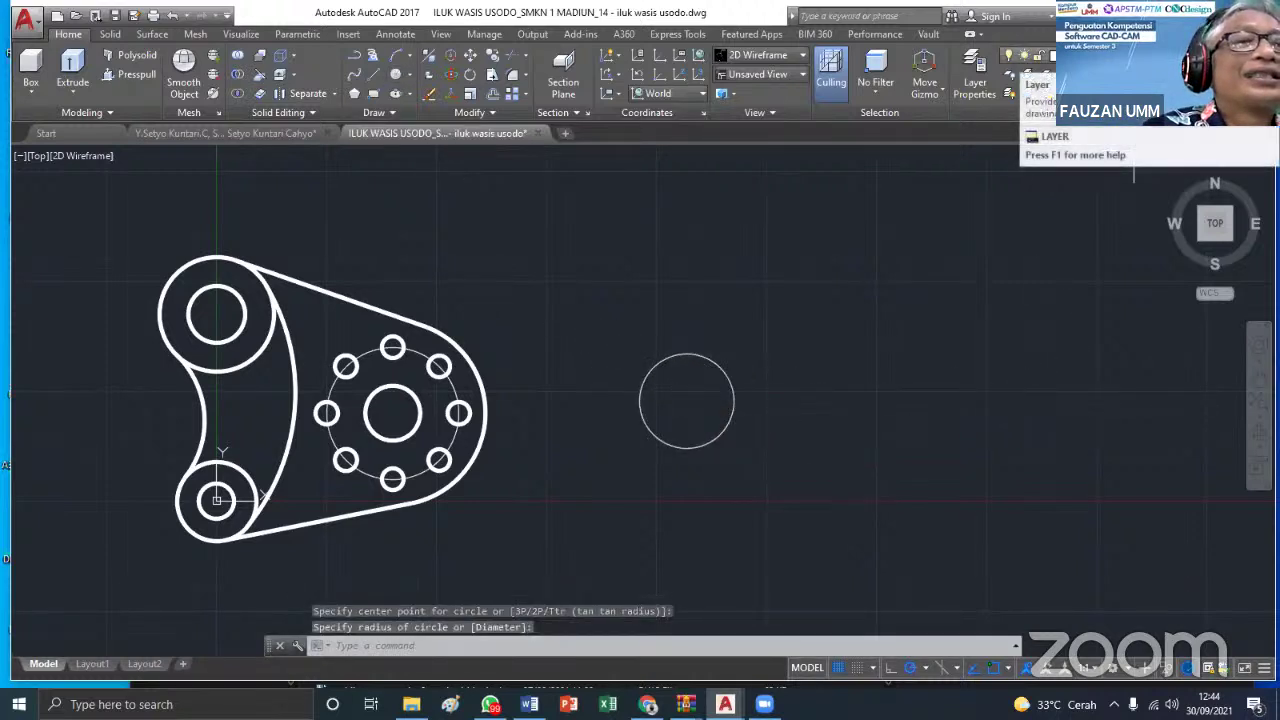
# Put the circle on the ukuran layer and turn that layer back on
pyautogui.click(727, 371)
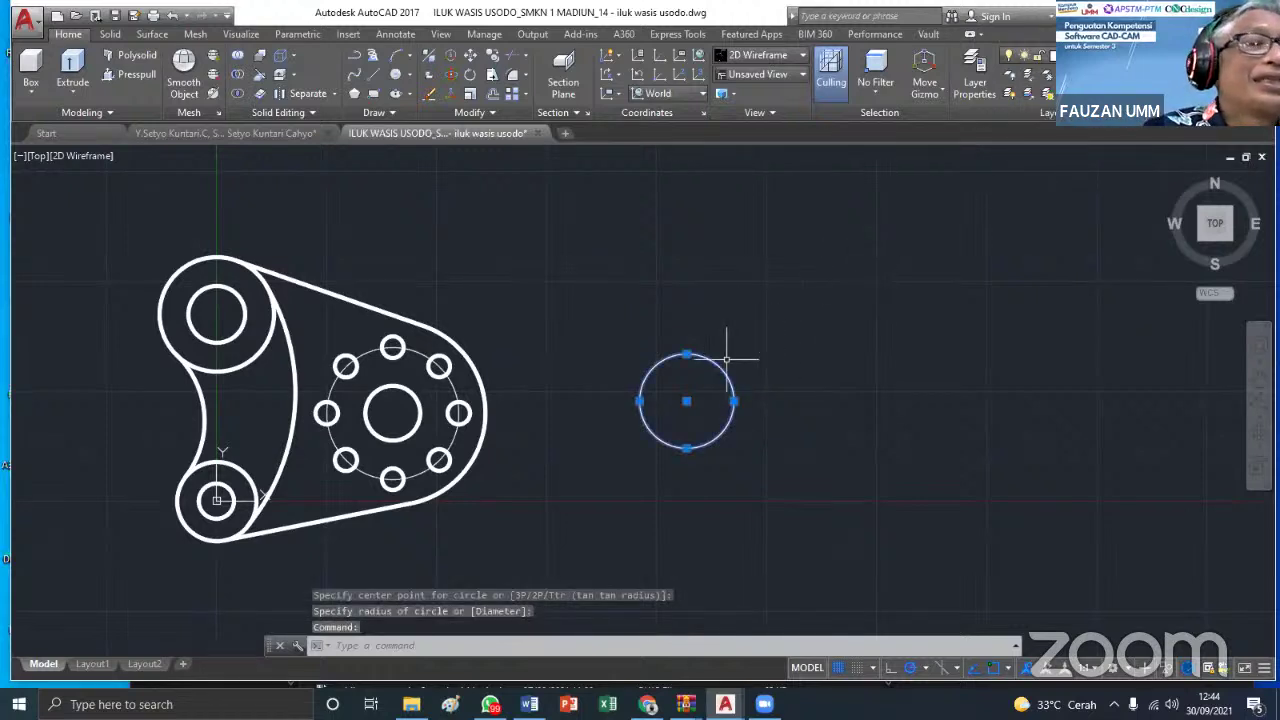
pyautogui.click(1030, 56)
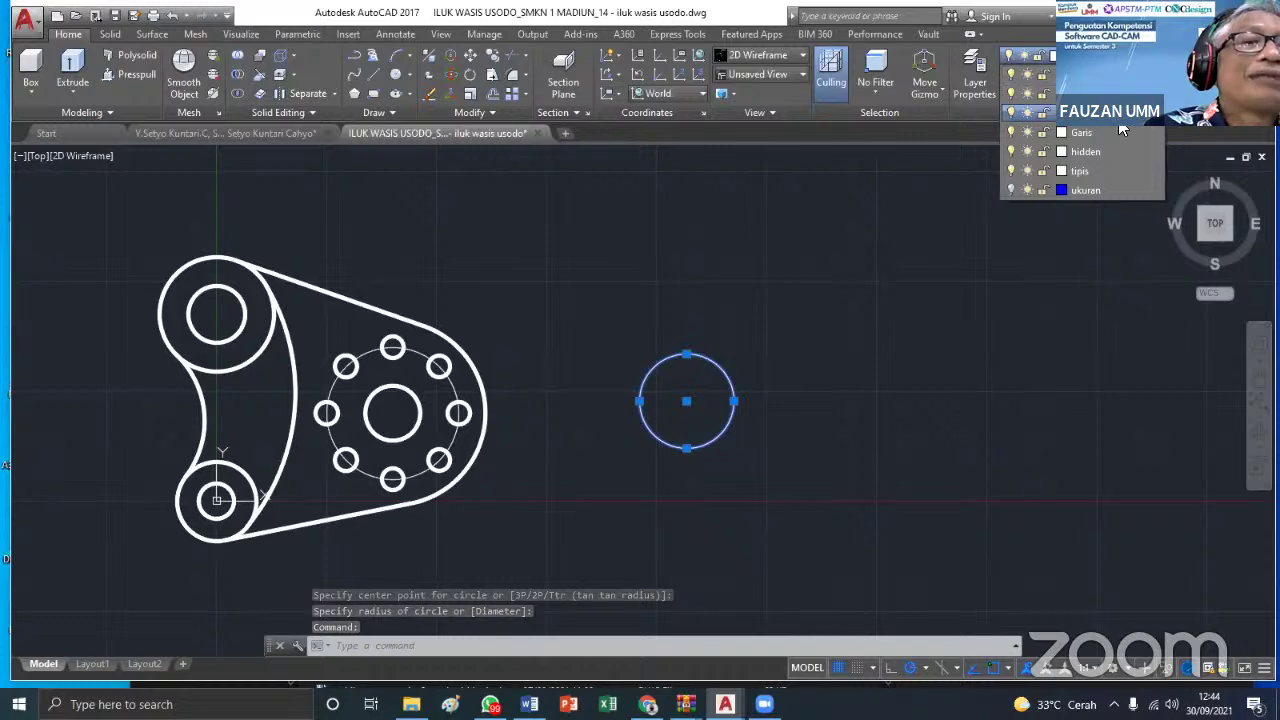
pyautogui.click(1110, 190)
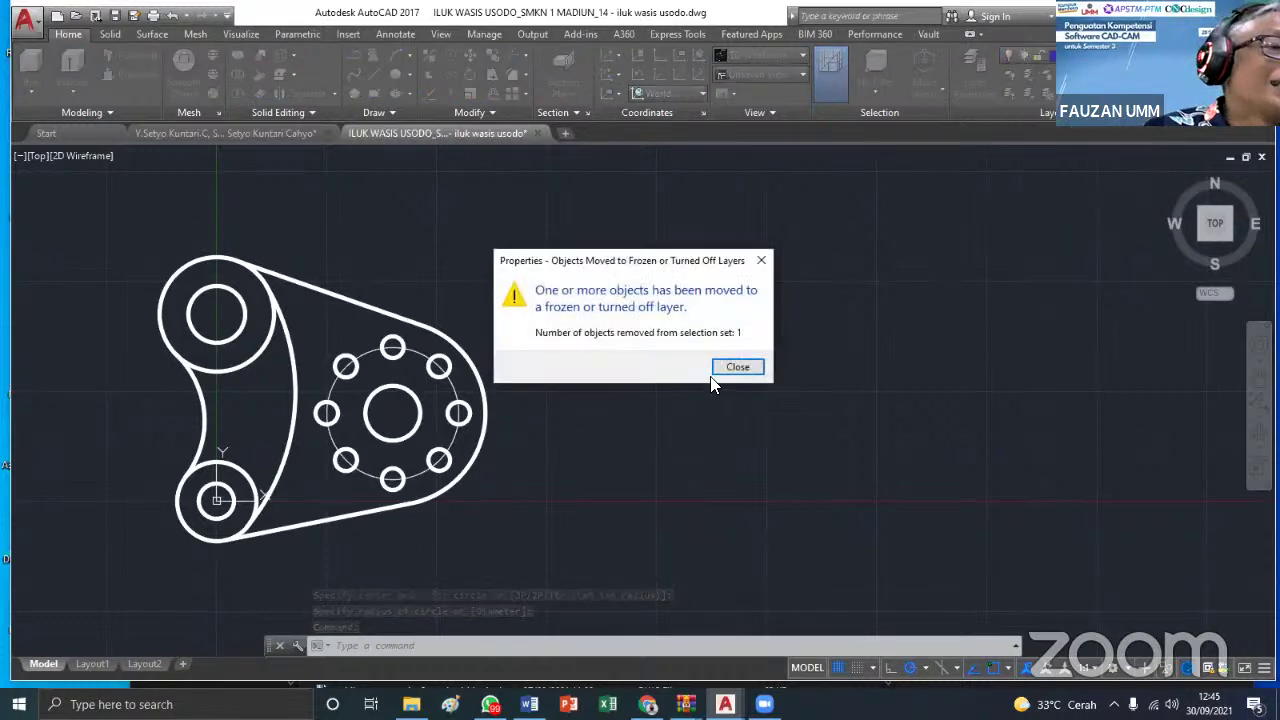
pyautogui.click(718, 367)
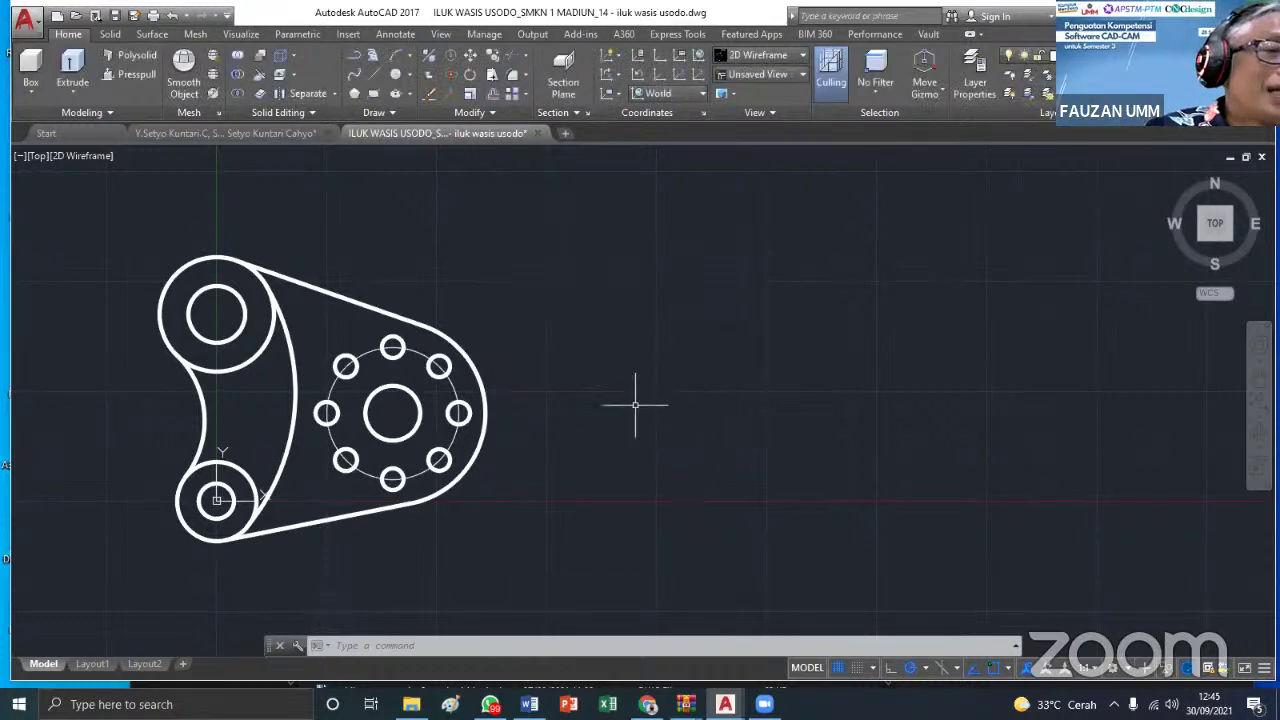
pyautogui.click(1030, 56)
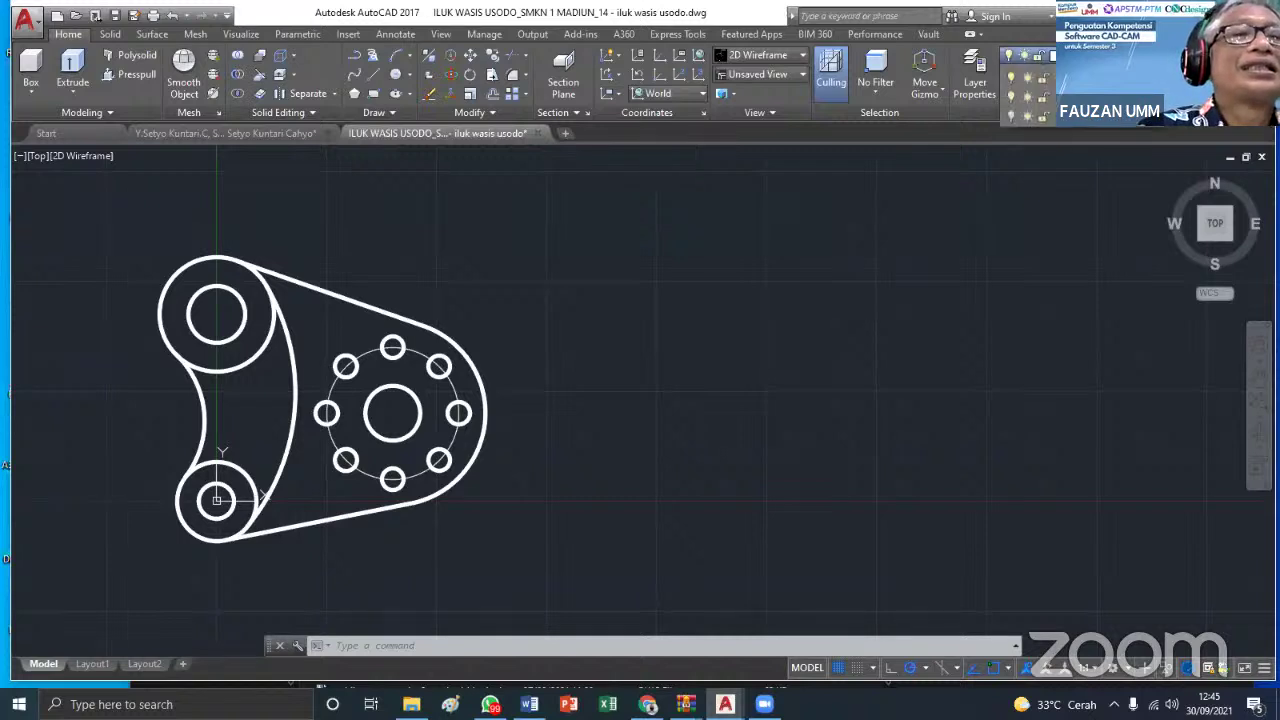
pyautogui.click(1009, 190)
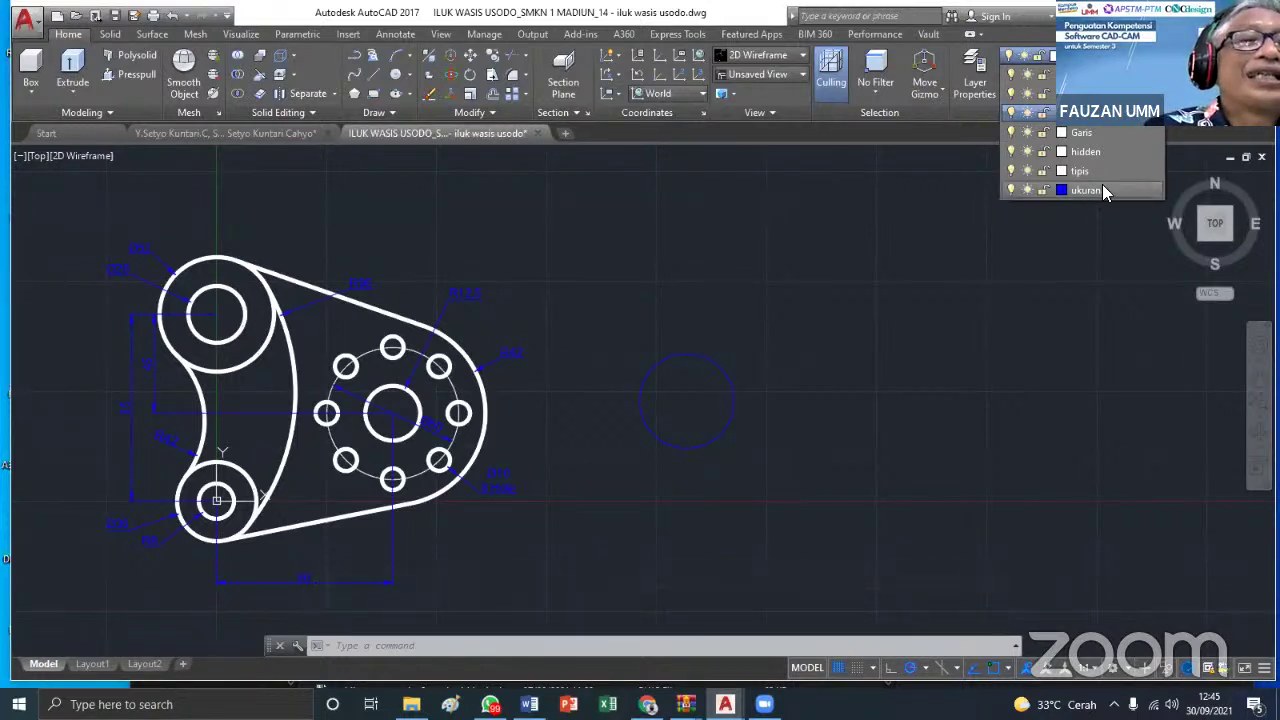
# Move the circle from ukuran to the user's white layer
pyautogui.click(726, 375)
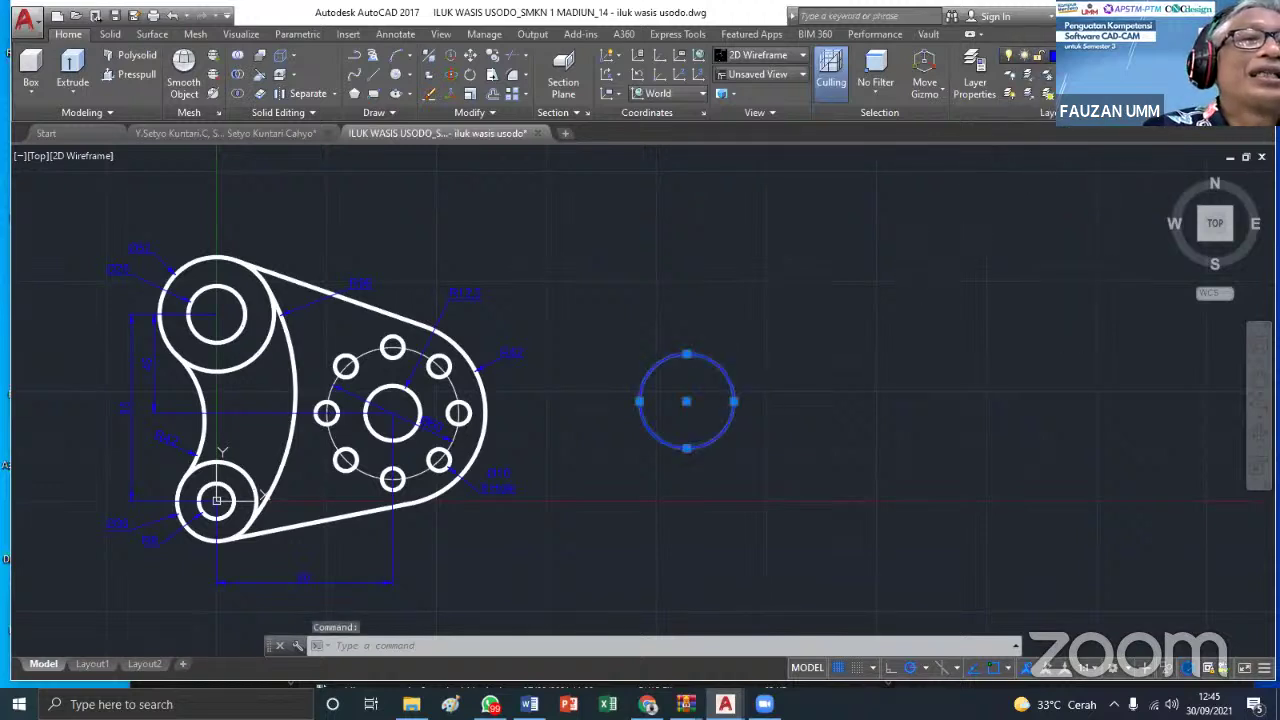
pyautogui.click(1025, 55)
pyautogui.click(1040, 112)
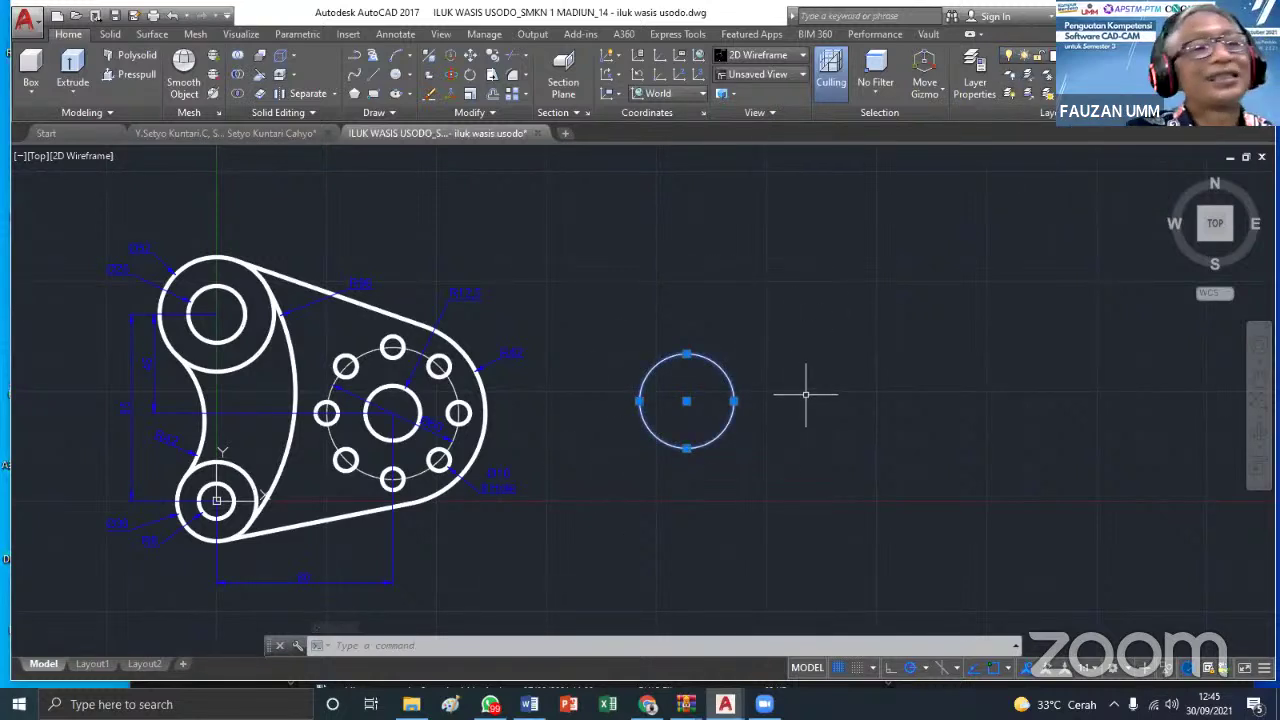
pyautogui.press('Escape')
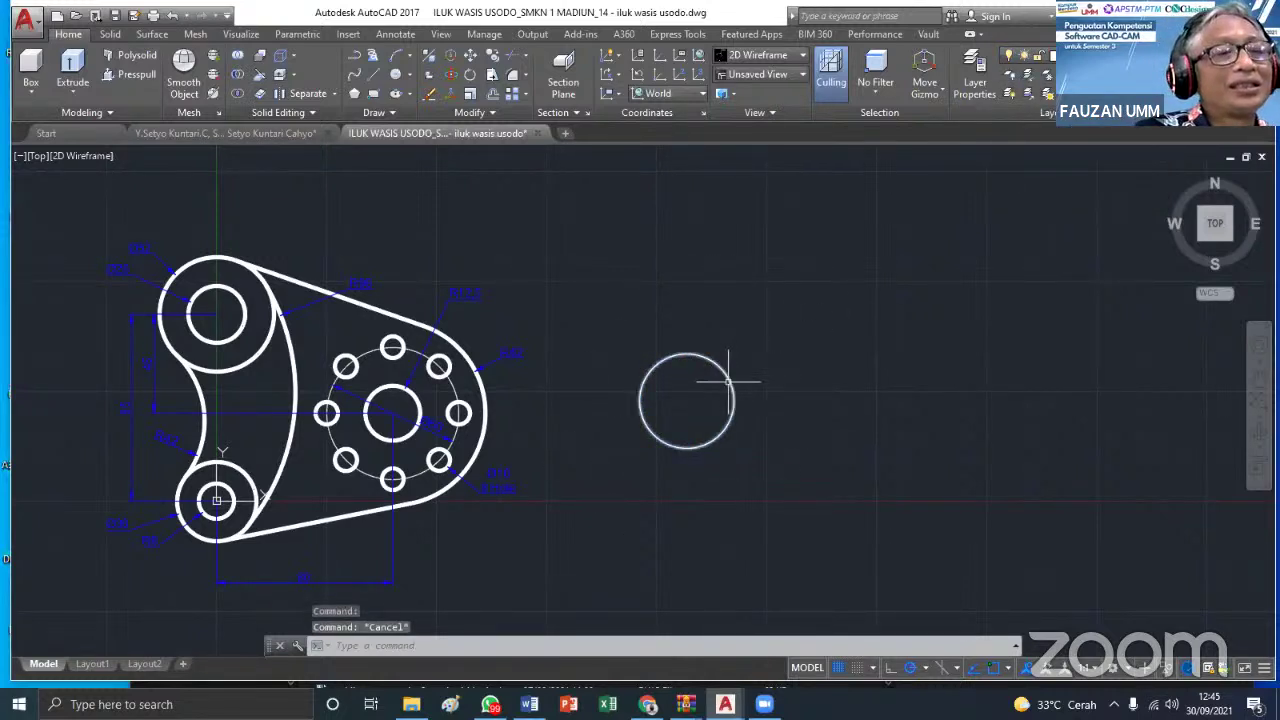
# Set the circle's colour to White in Quick Properties
pyautogui.moveTo(730, 378)
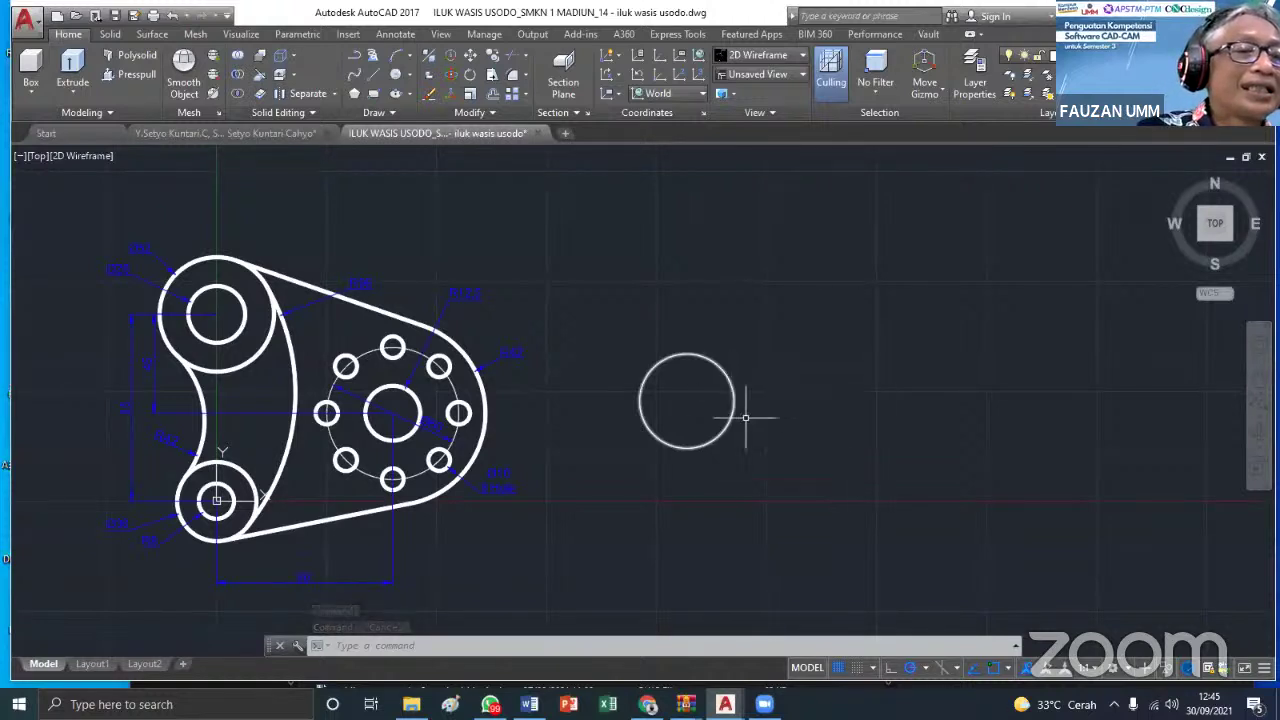
pyautogui.click(733, 398)
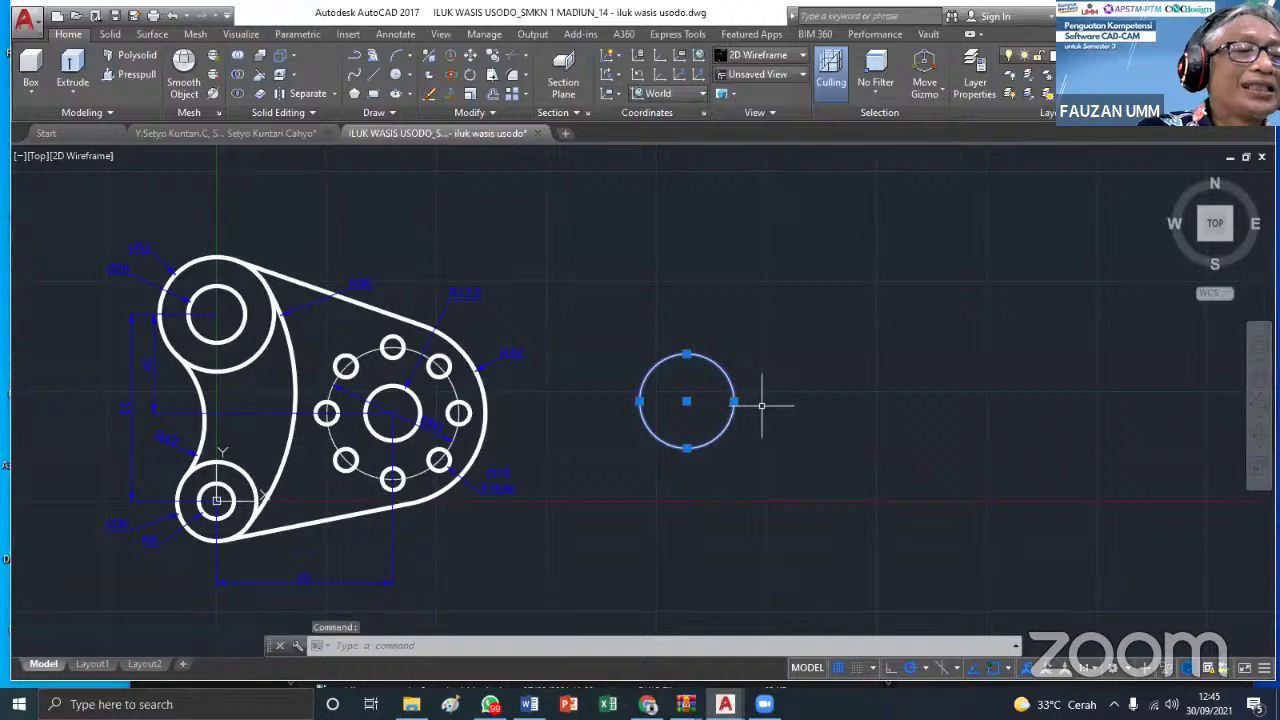
pyautogui.press('Escape')
pyautogui.click(724, 369)
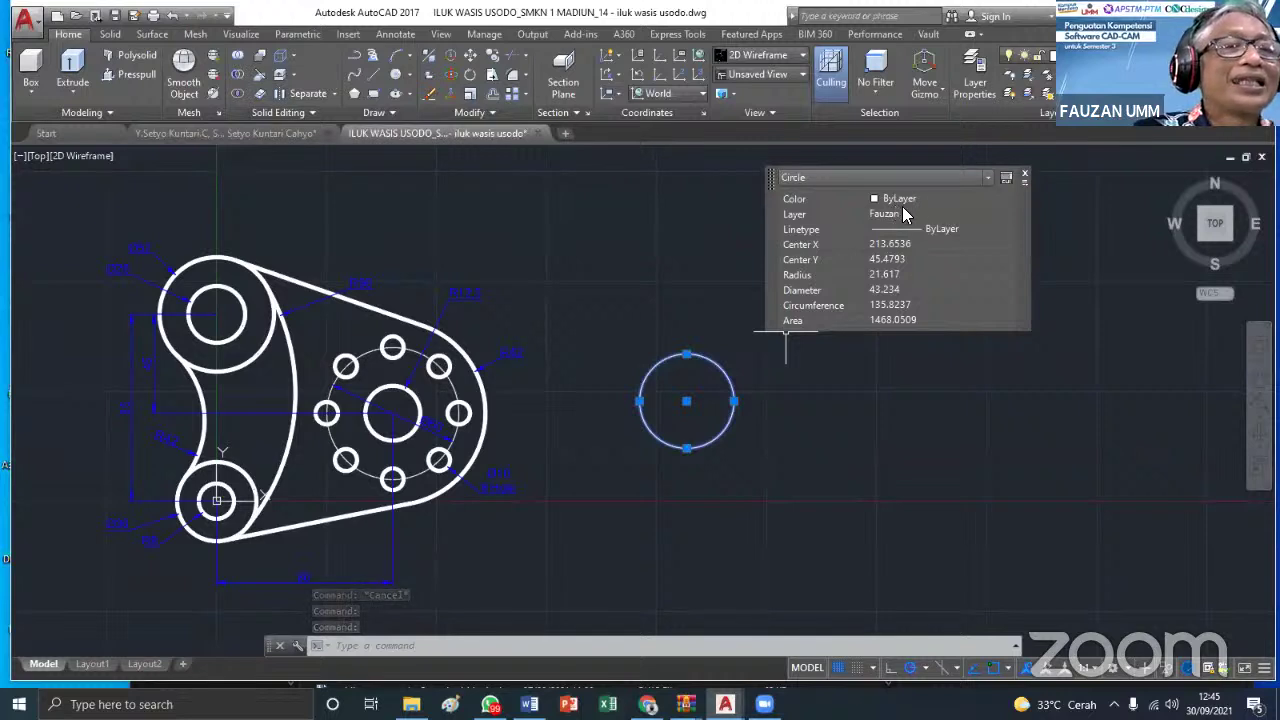
pyautogui.click(878, 202)
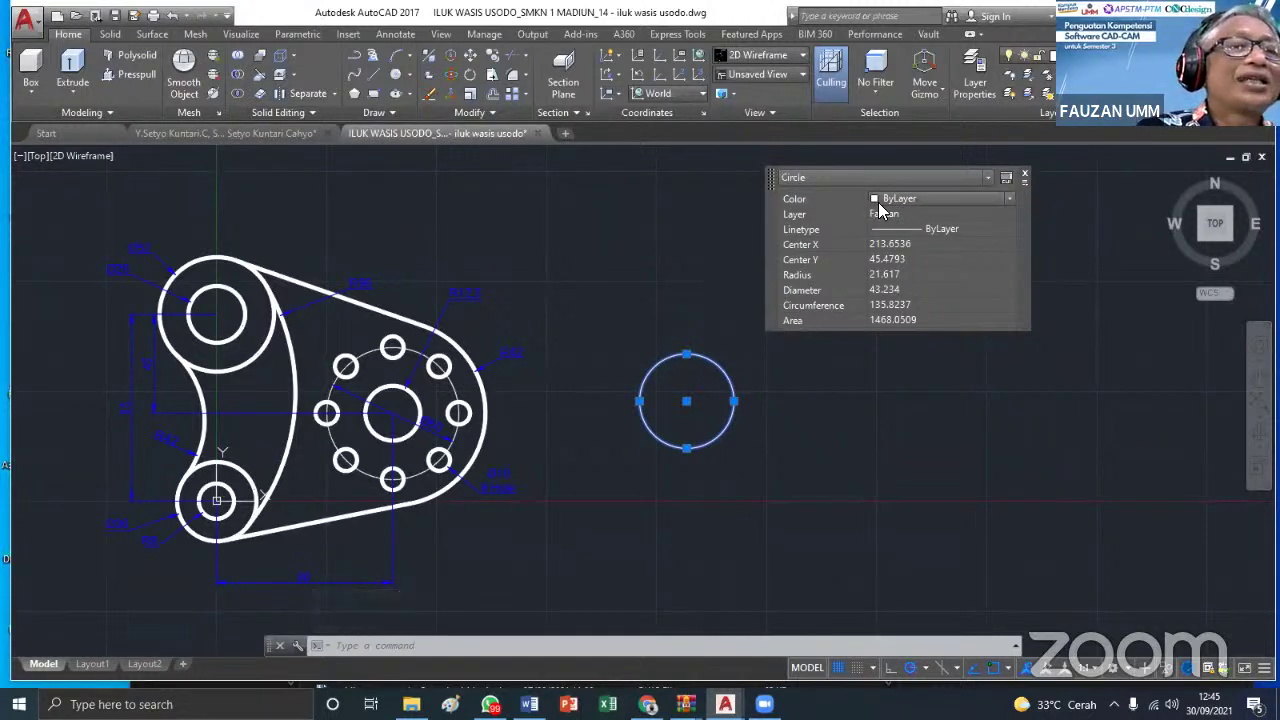
pyautogui.click(878, 202)
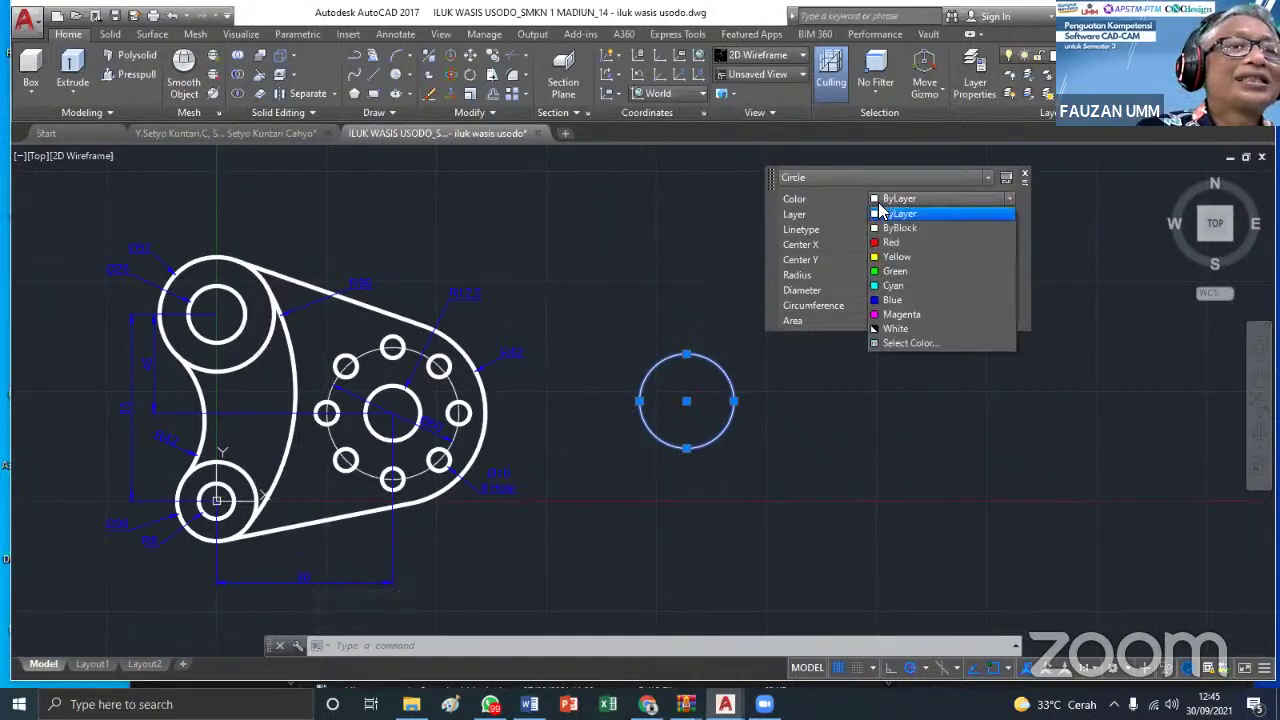
pyautogui.click(896, 335)
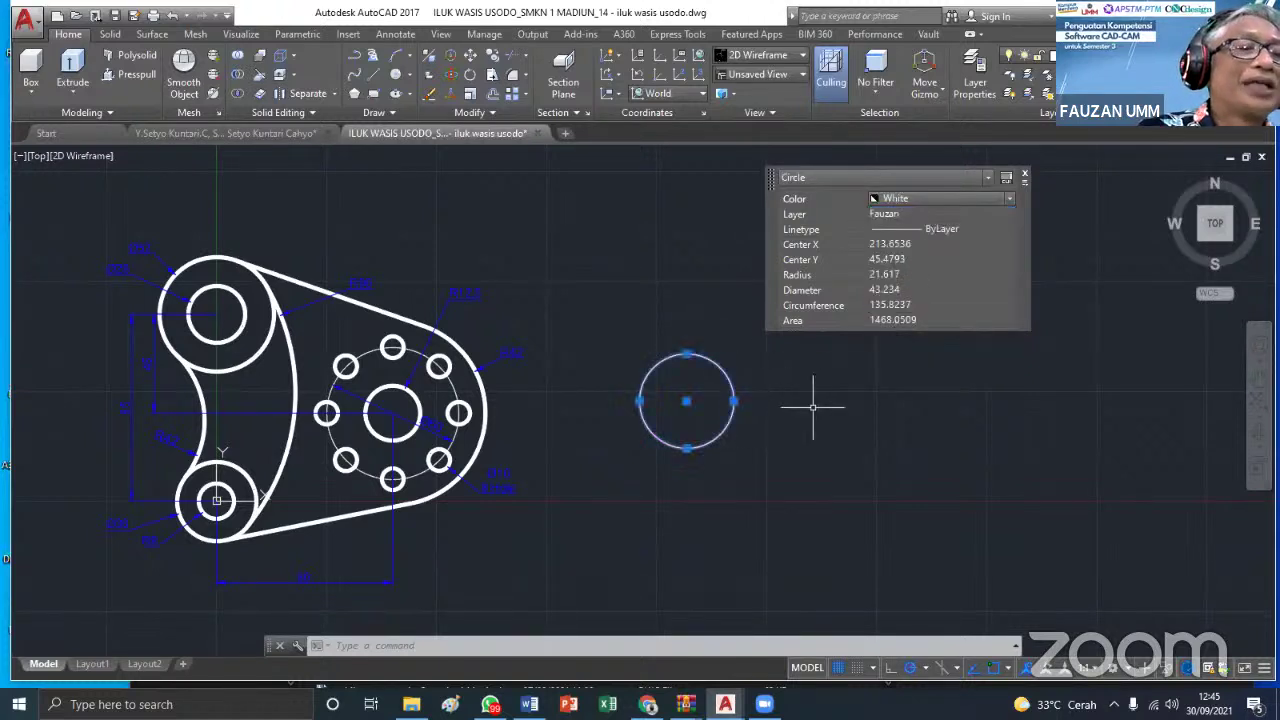
pyautogui.press('Escape')
pyautogui.click(733, 386)
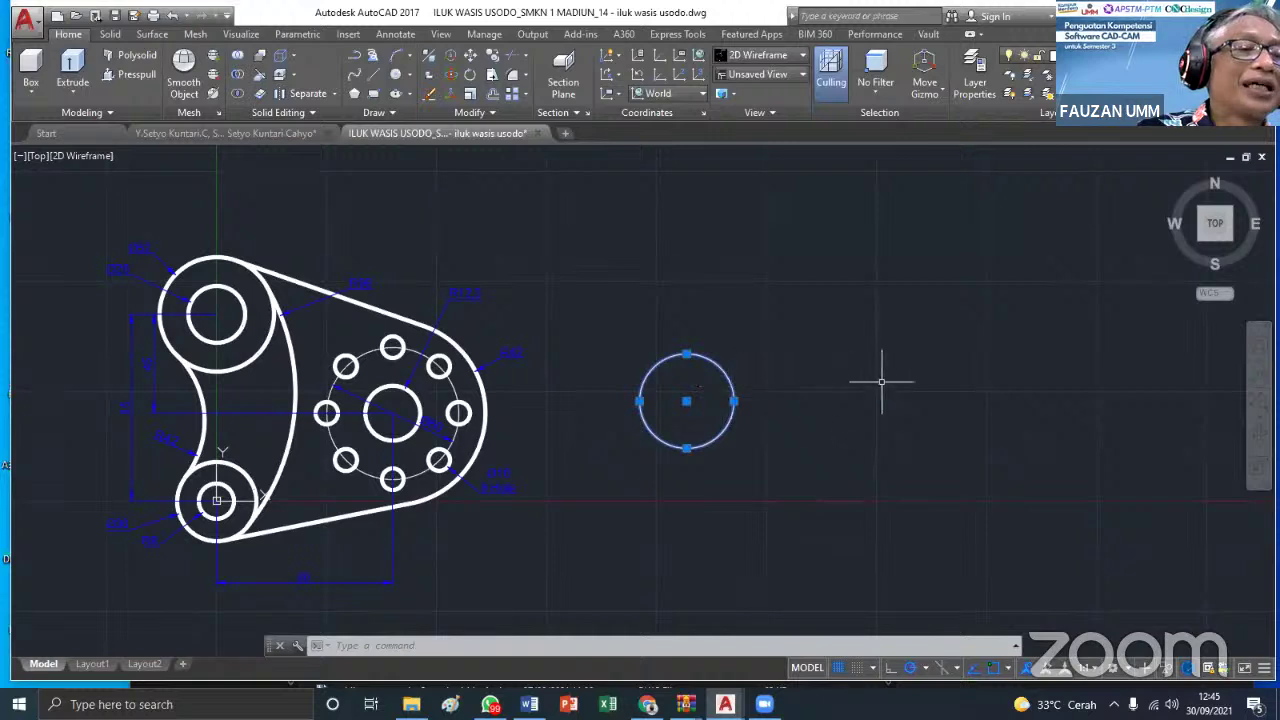
pyautogui.press('Escape')
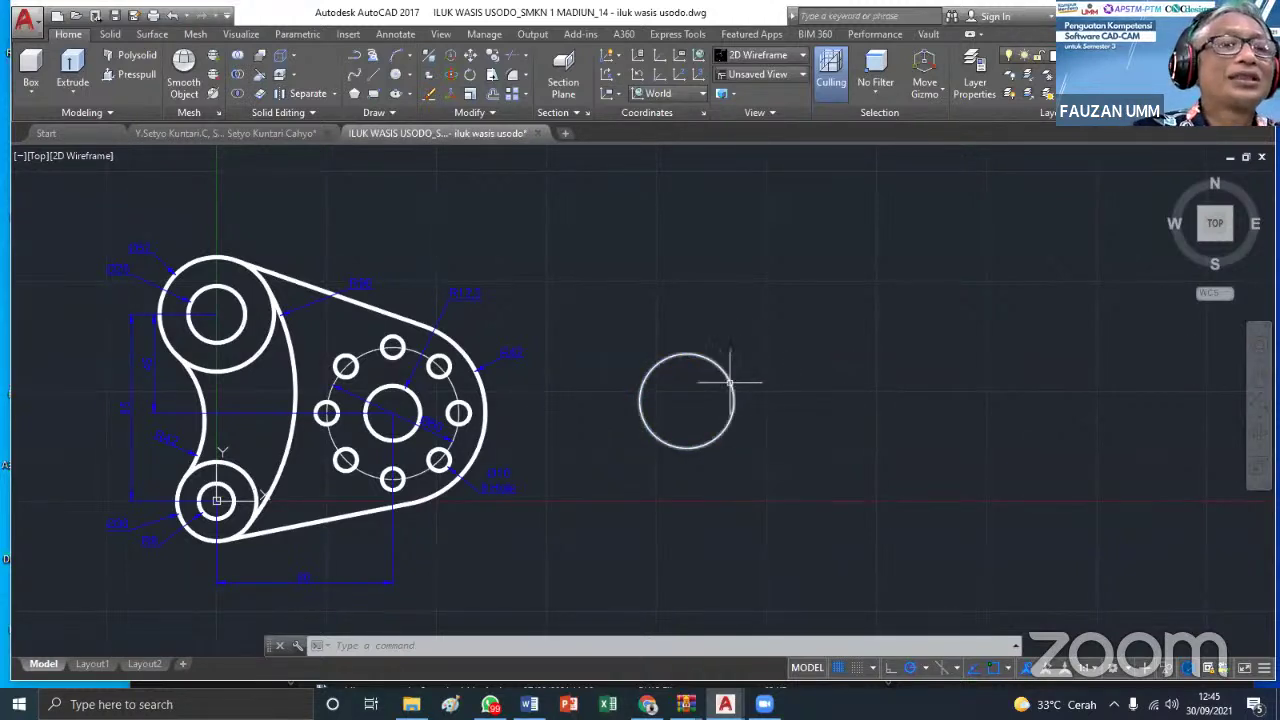
pyautogui.click(1030, 55)
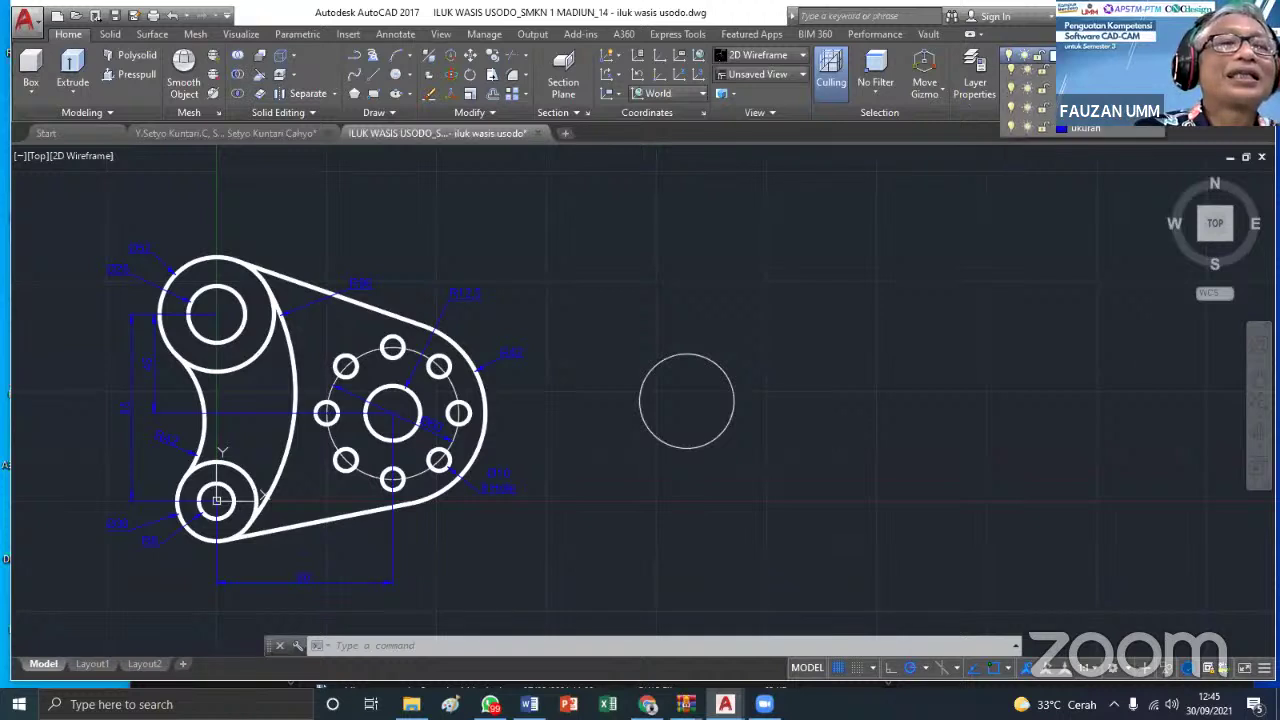
pyautogui.click(1100, 186)
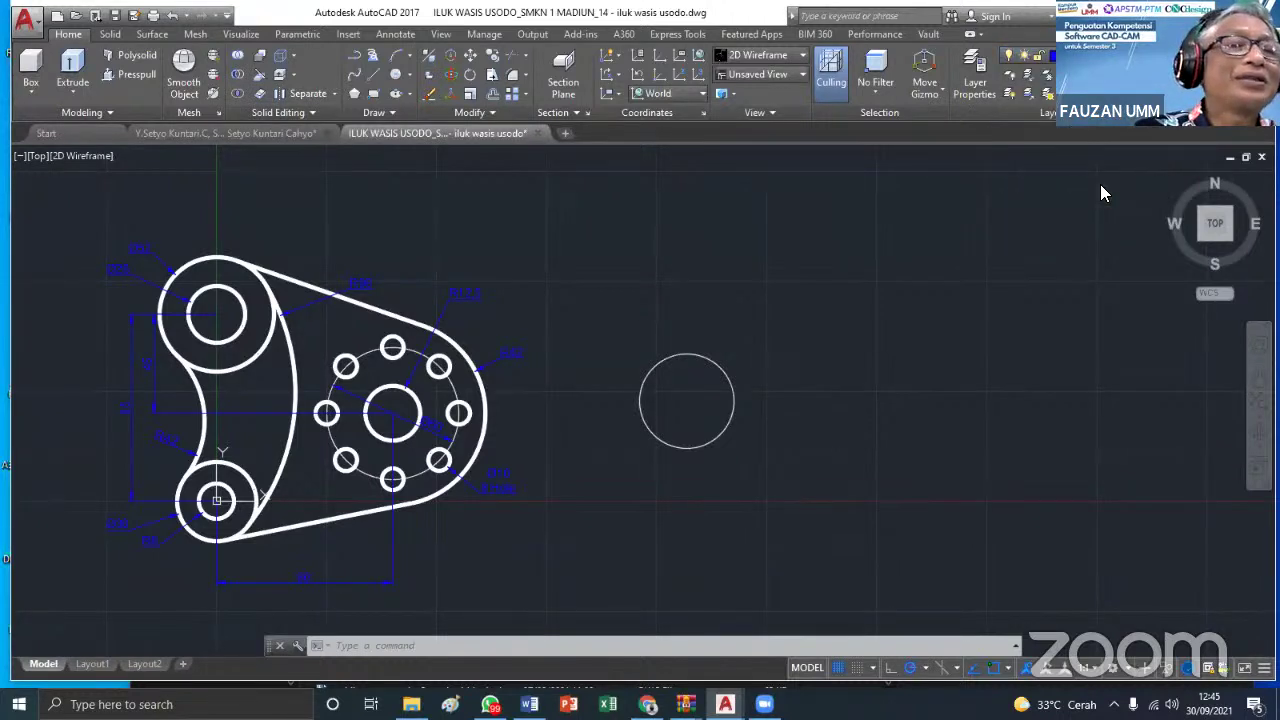
pyautogui.click(733, 385)
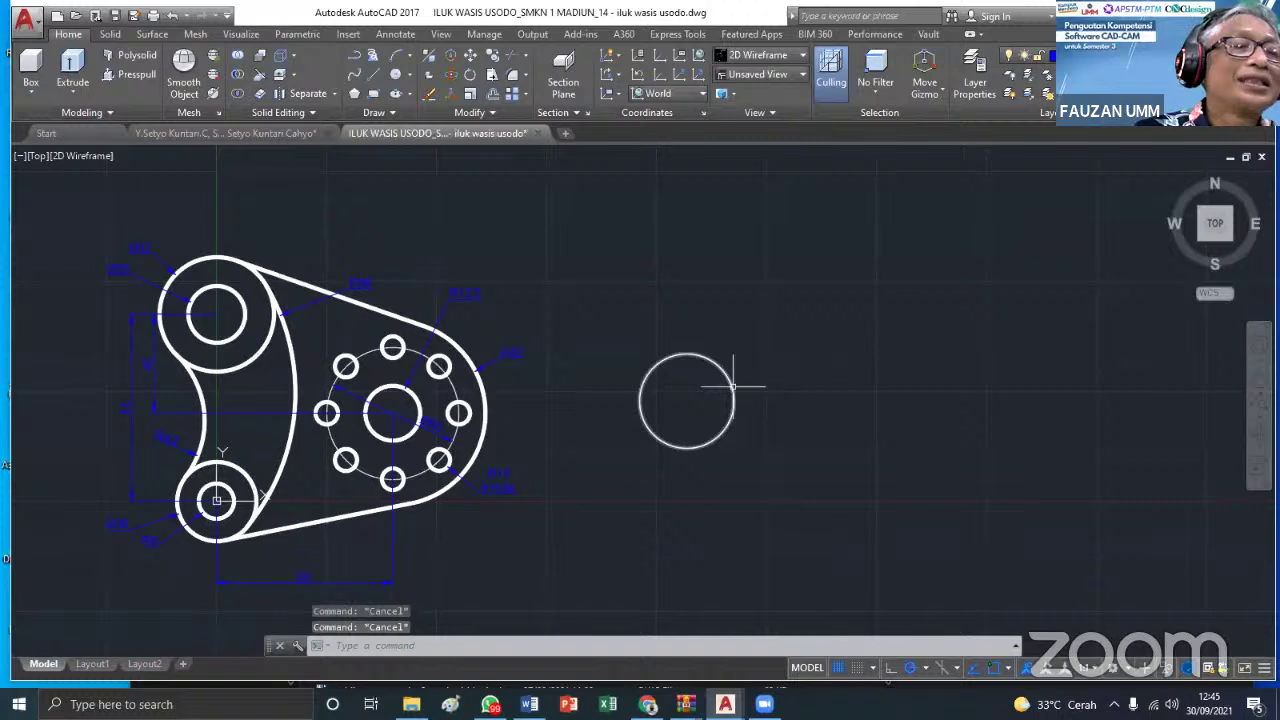
pyautogui.press('Escape')
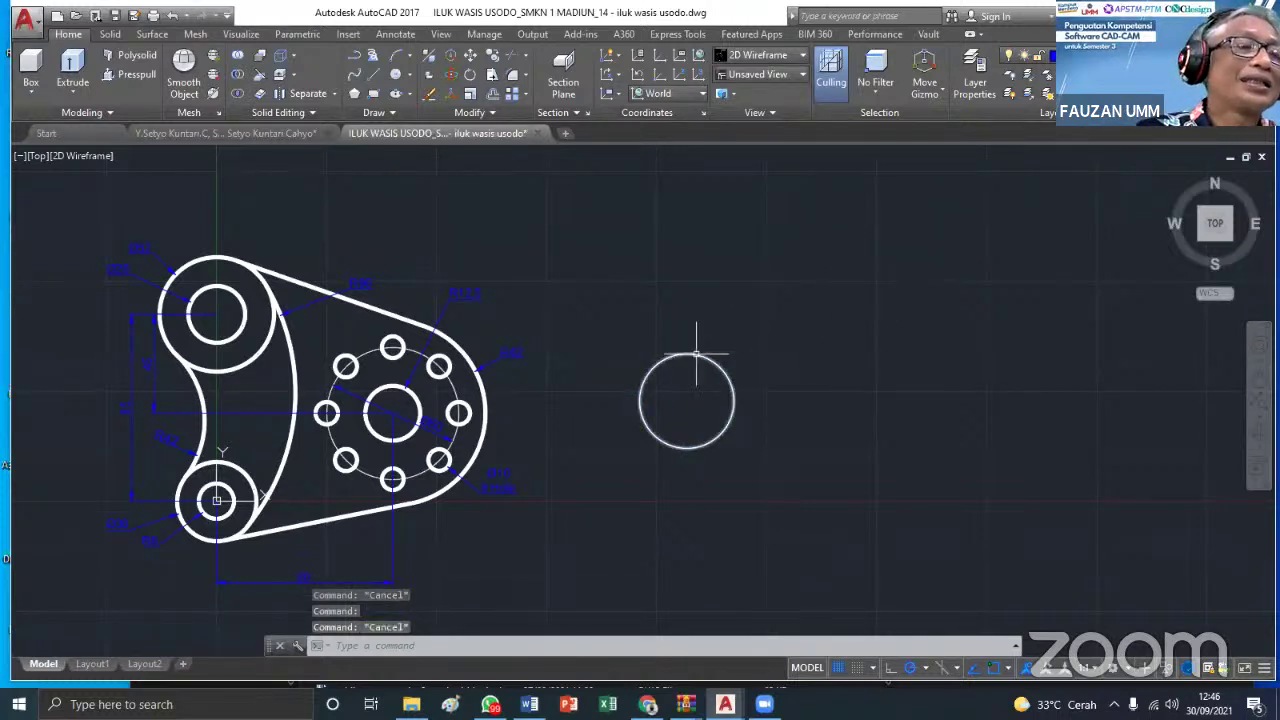
pyautogui.moveTo(693, 355)
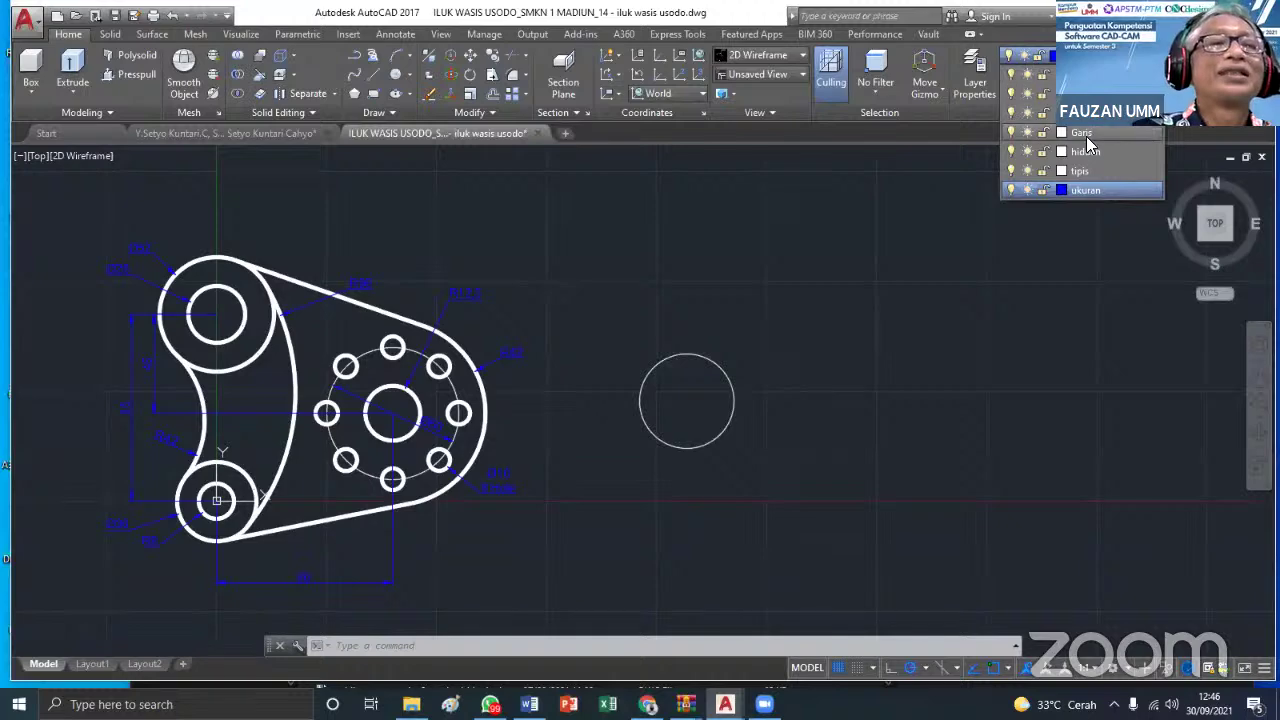
pyautogui.click(1009, 190)
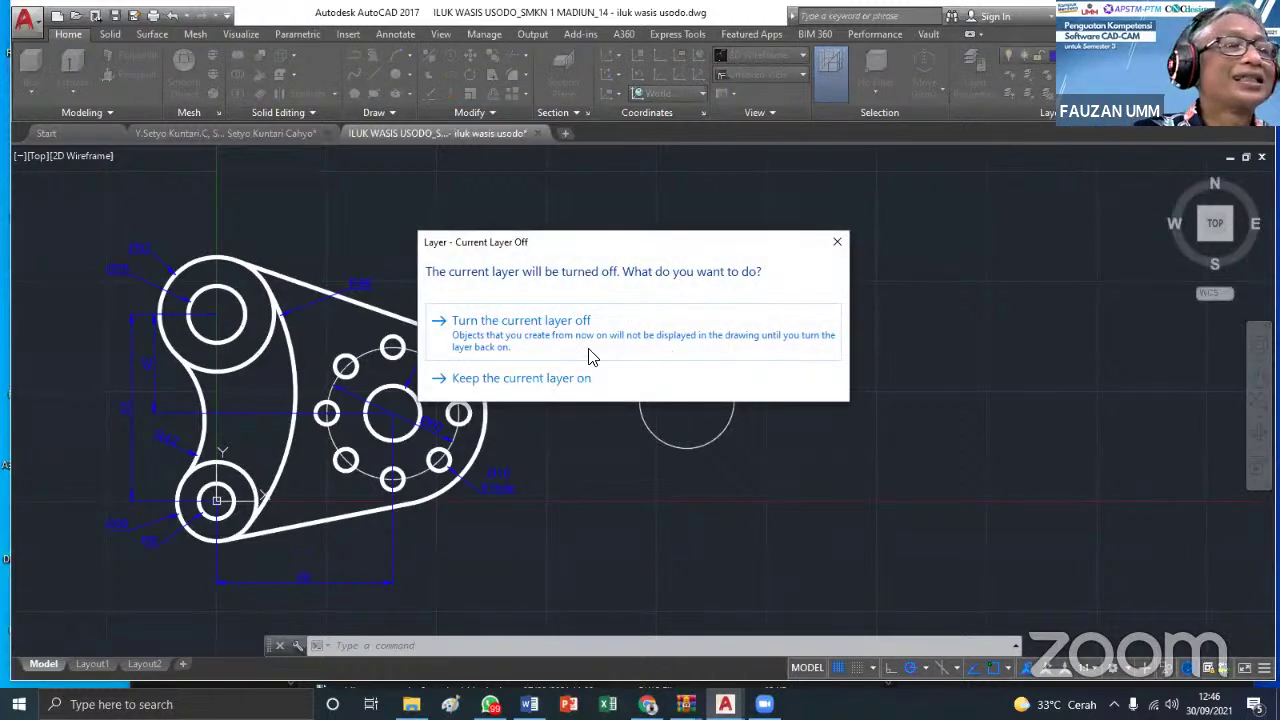
pyautogui.click(545, 327)
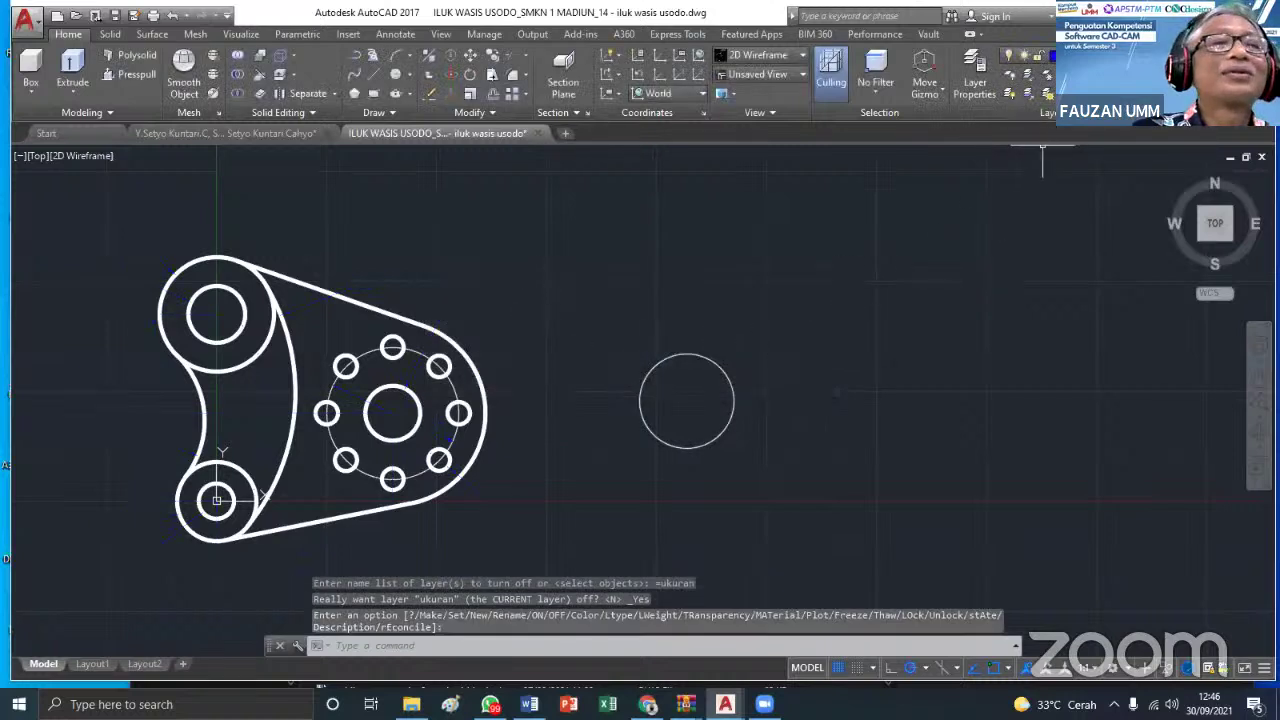
pyautogui.press('Return')
pyautogui.click(718, 362)
pyautogui.click(1030, 55)
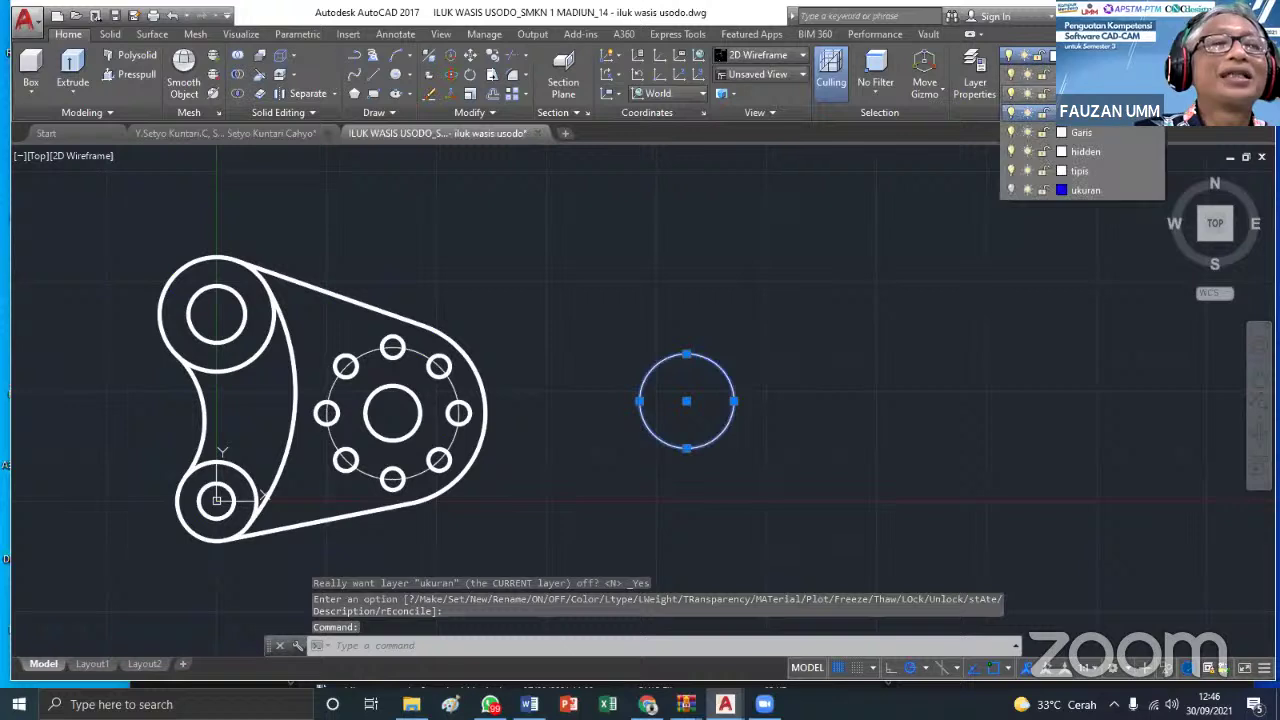
pyautogui.click(1122, 186)
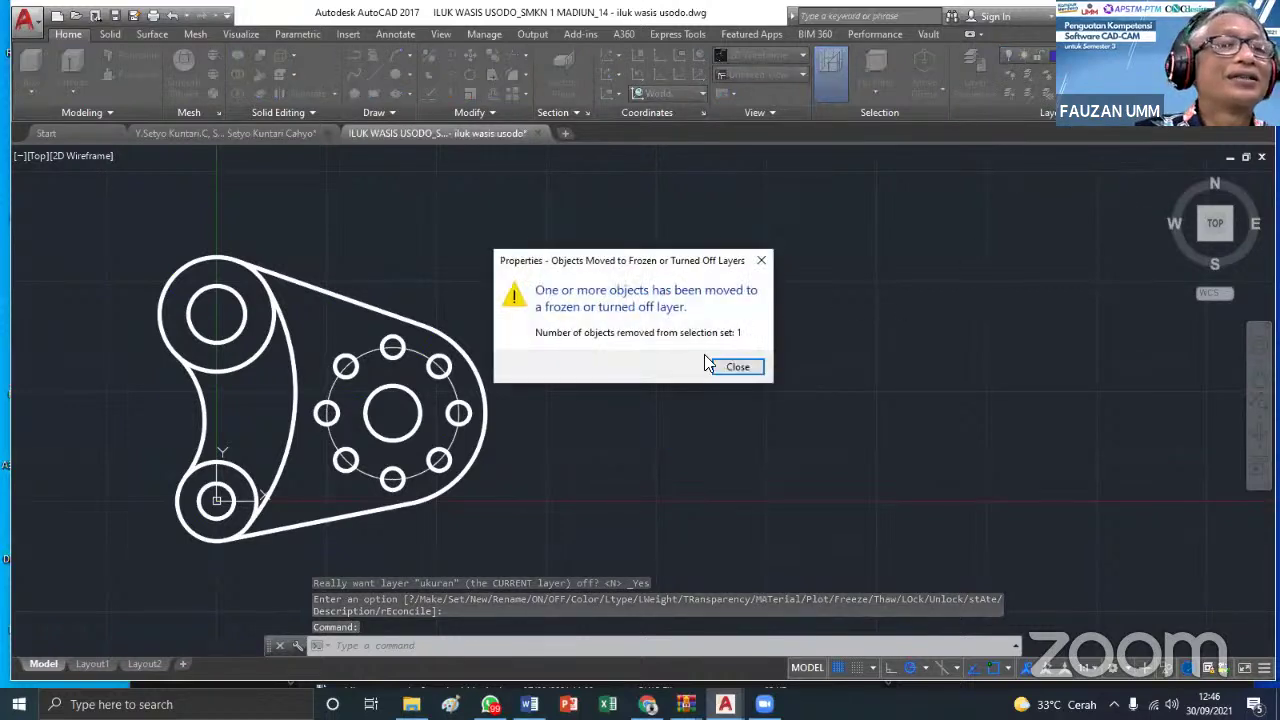
pyautogui.click(737, 367)
pyautogui.press('Escape')
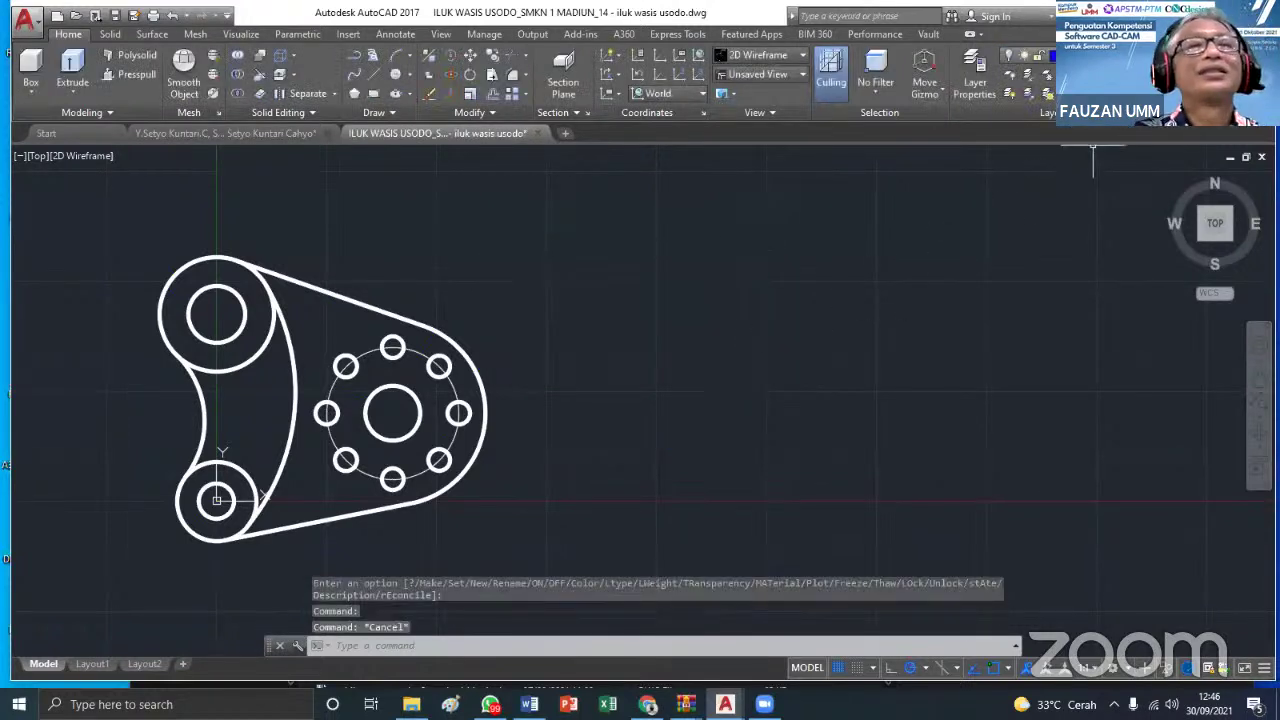
pyautogui.click(1030, 55)
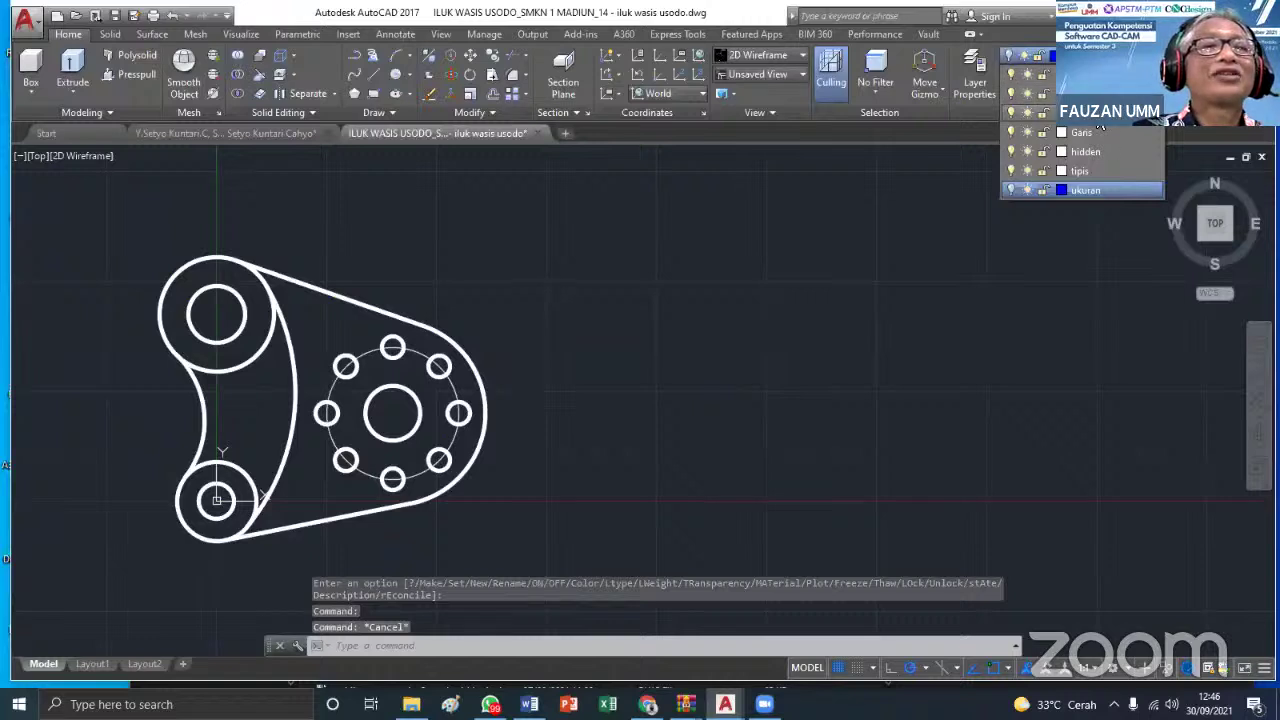
pyautogui.press('Escape')
pyautogui.press('Escape')
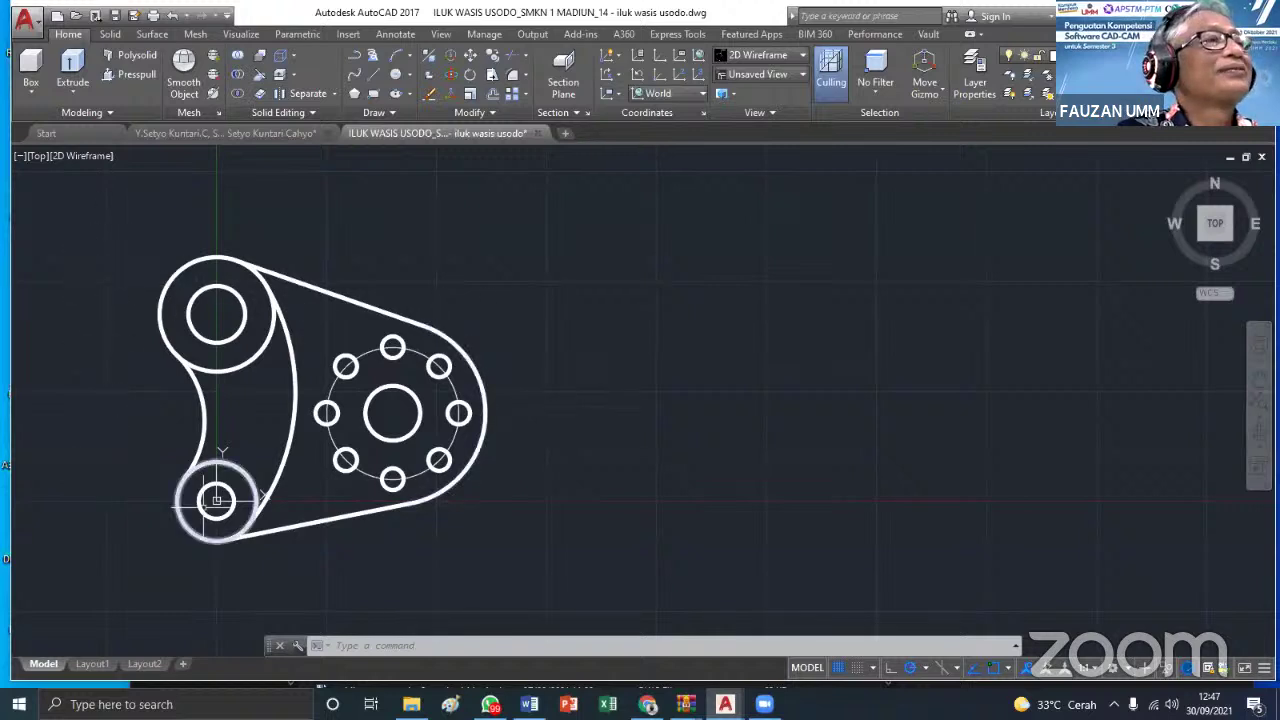
# On the View tab, toggle the UCS Icon off and on, then select it
pyautogui.click(442, 36)
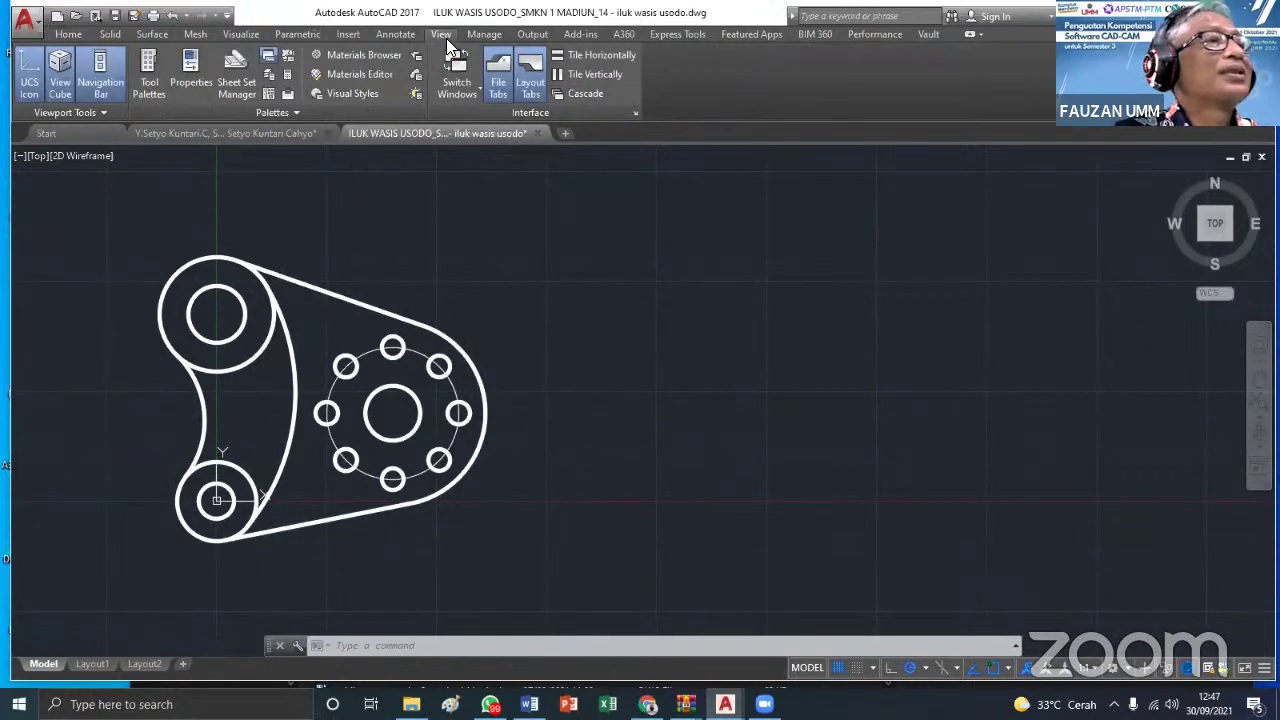
pyautogui.click(30, 80)
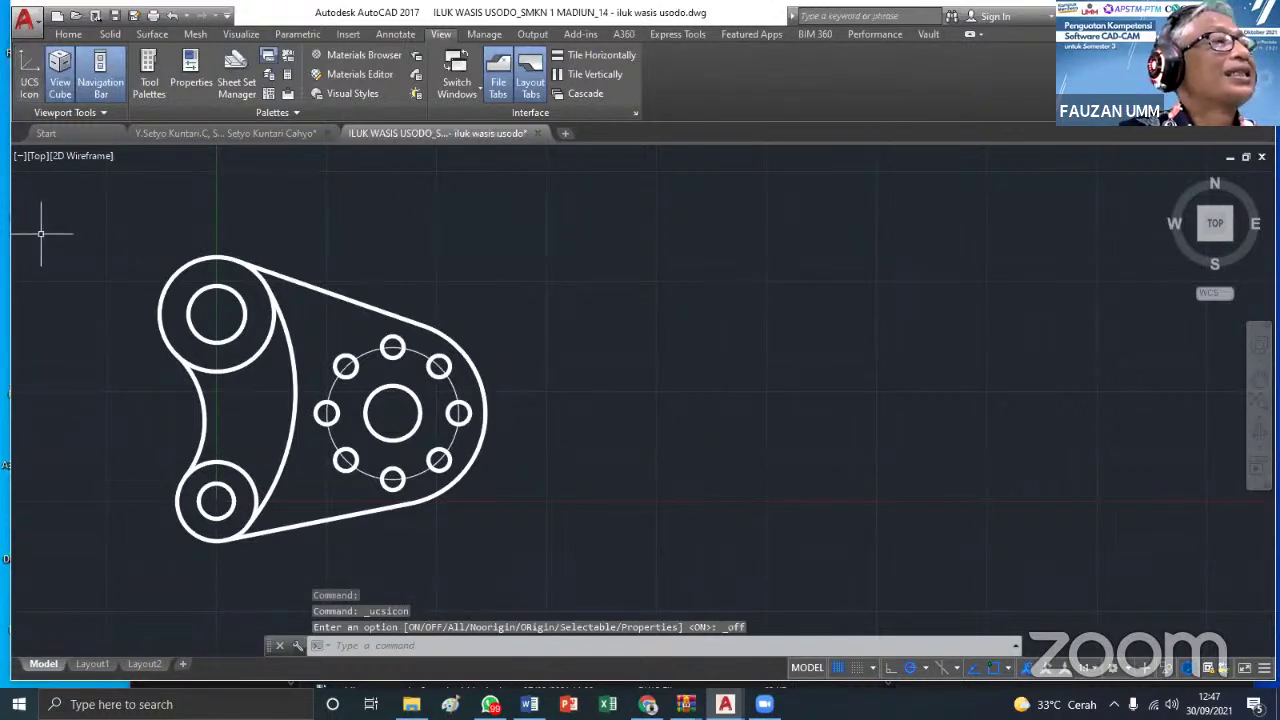
pyautogui.click(30, 88)
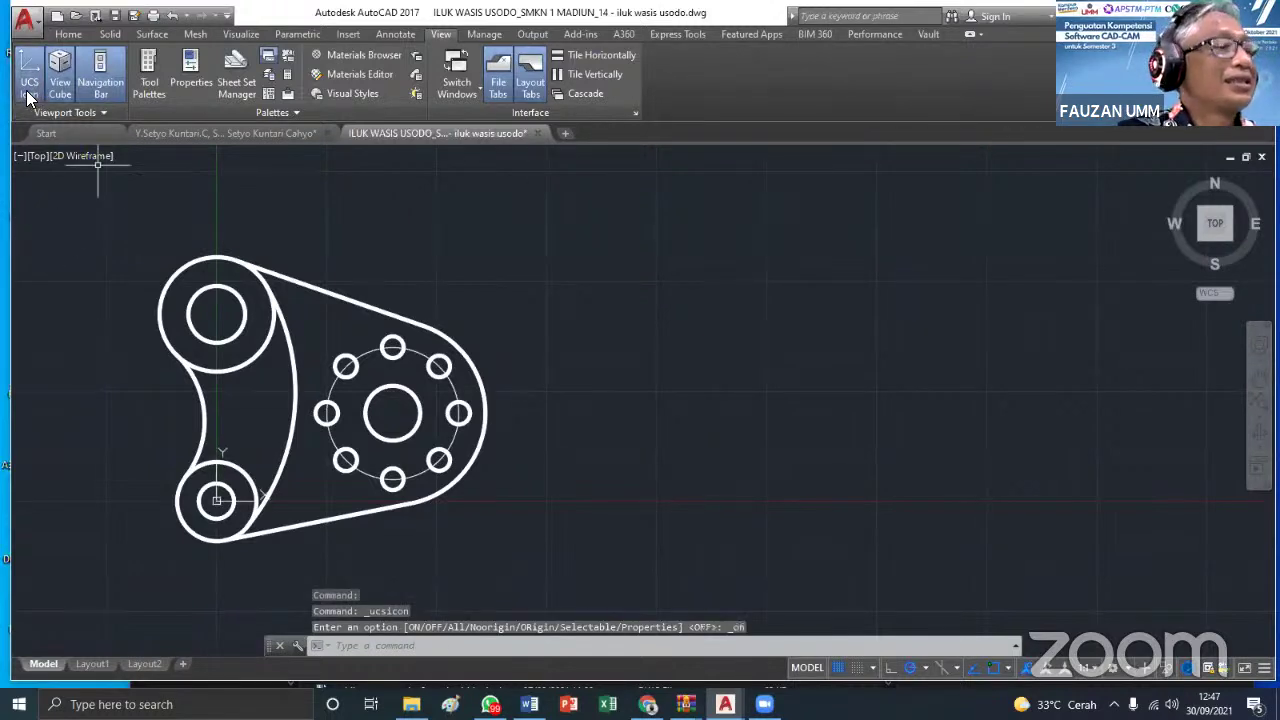
pyautogui.click(30, 90)
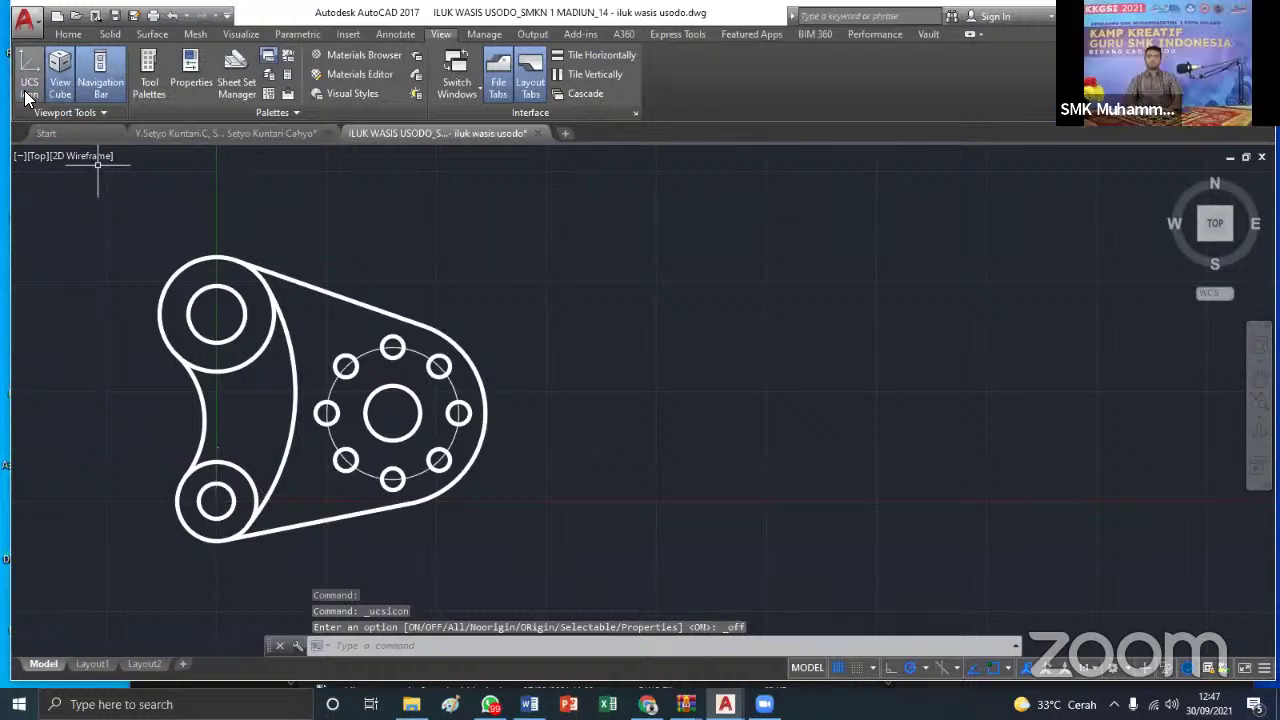
pyautogui.click(29, 92)
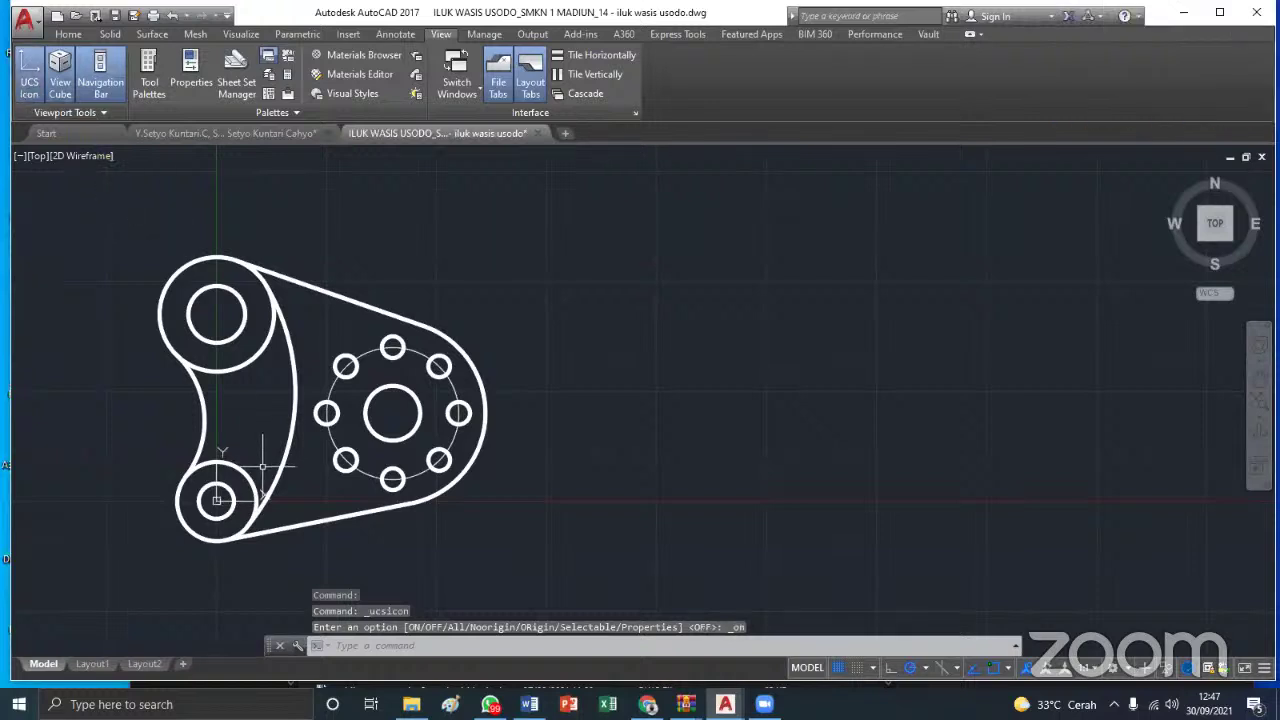
pyautogui.click(216, 470)
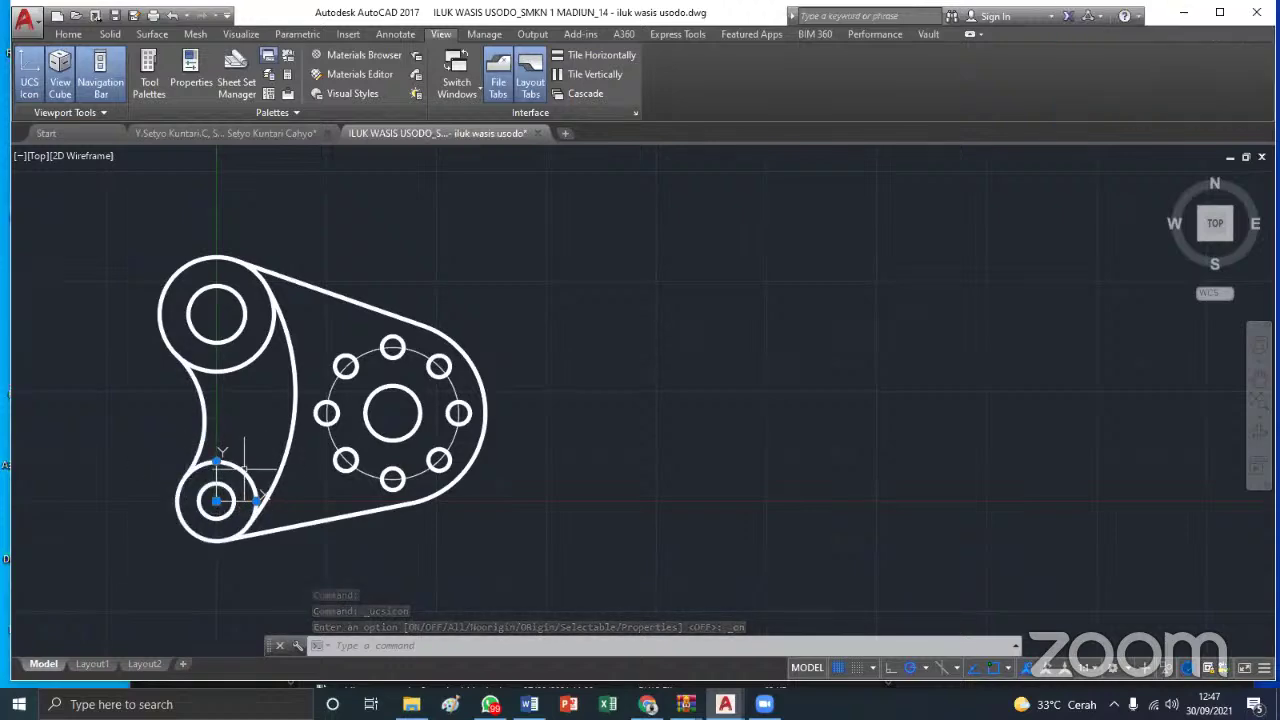
# Zoom and pan in to the lower-left boss where the UCS origin sits
pyautogui.scroll(5, 243, 467)
pyautogui.scroll(-6, 243, 467)
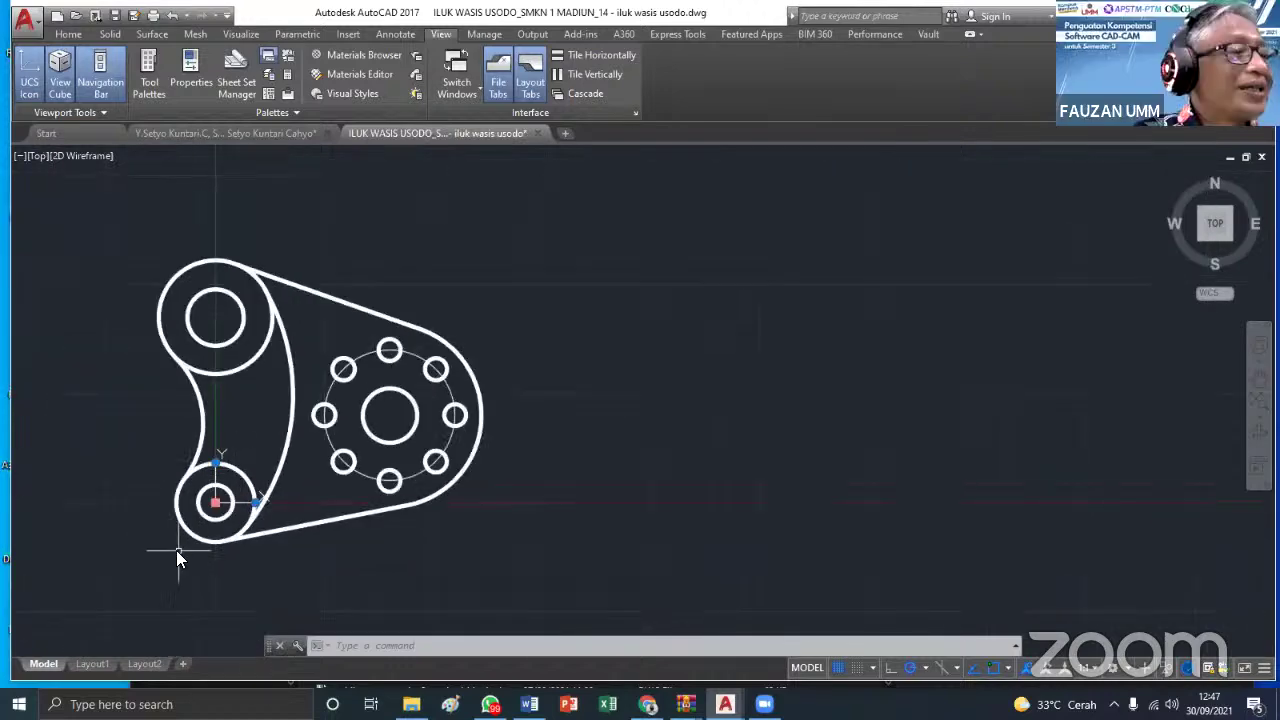
pyautogui.scroll(4, 177, 551)
pyautogui.scroll(2, 217, 500)
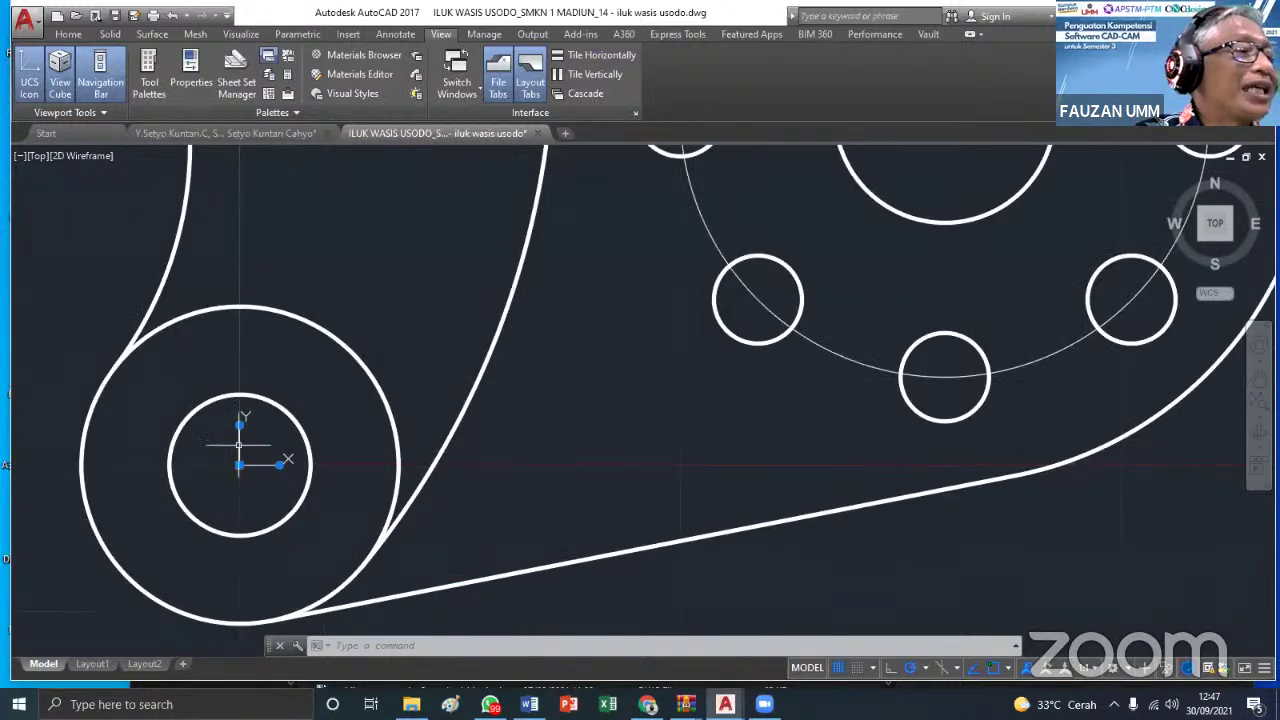
pyautogui.scroll(-4, 240, 455)
pyautogui.scroll(5, 248, 440)
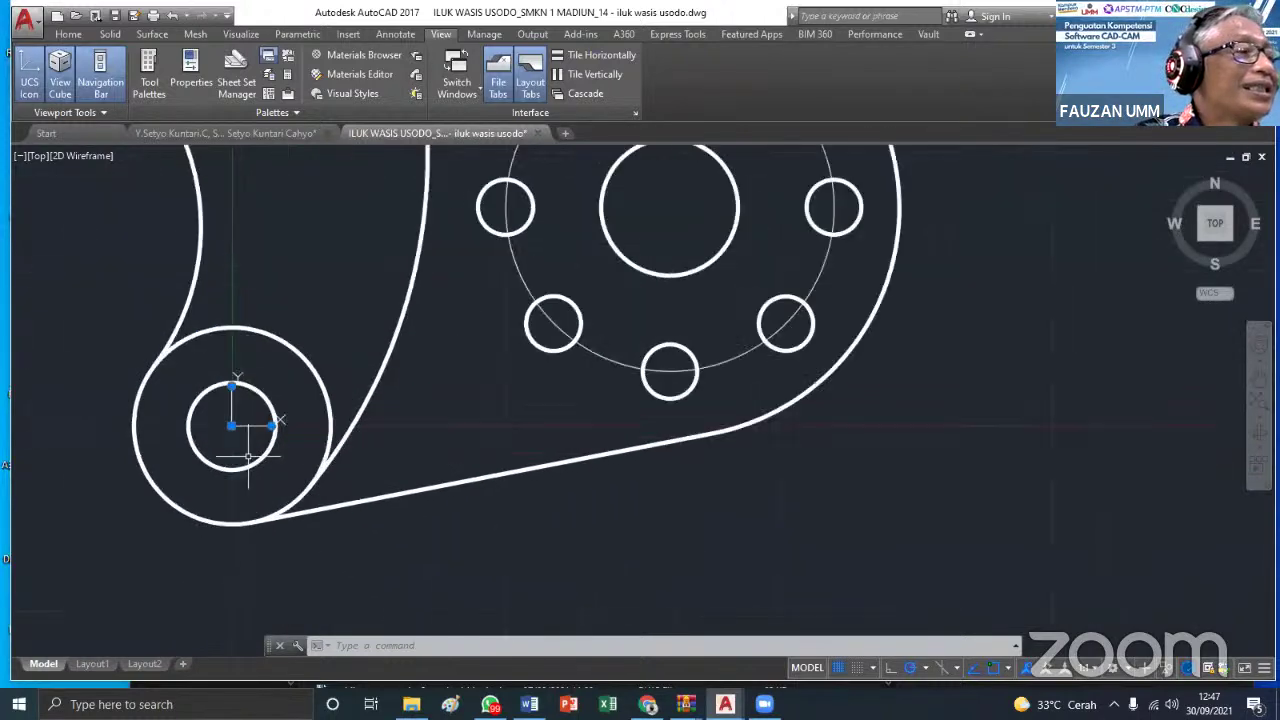
pyautogui.scroll(-4, 228, 395)
pyautogui.scroll(4, 225, 385)
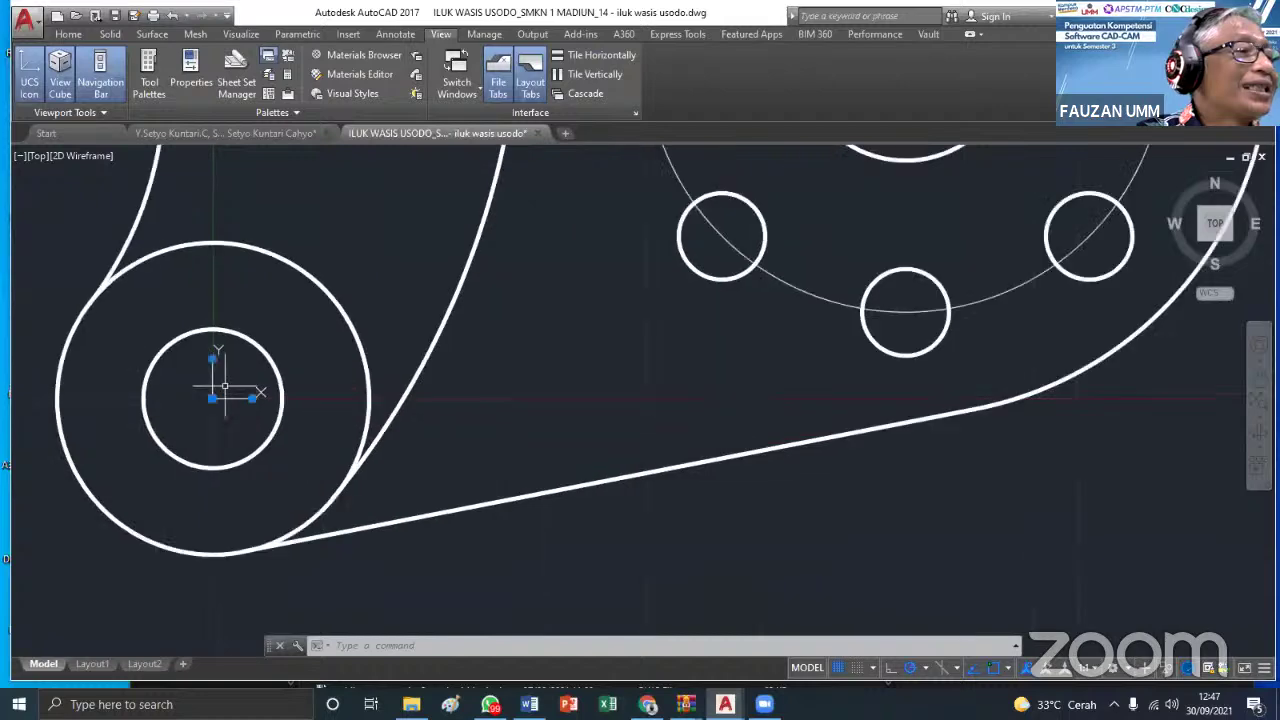
pyautogui.scroll(-5, 225, 385)
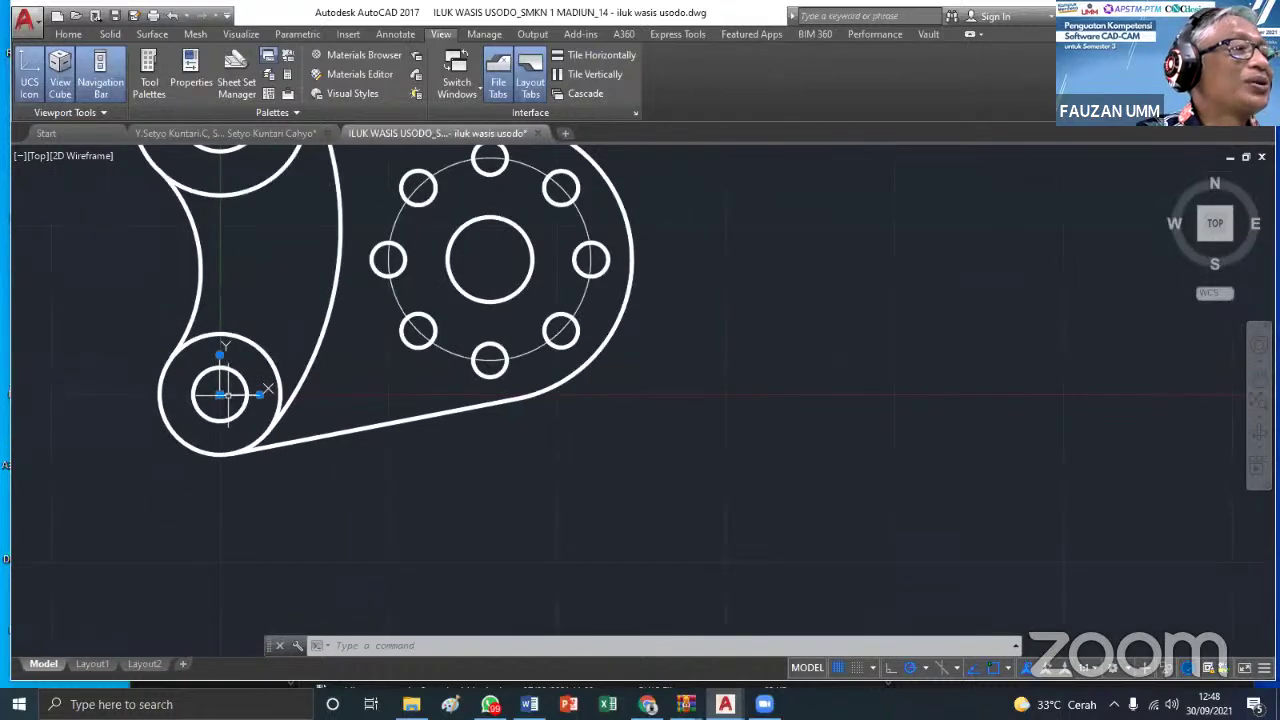
pyautogui.moveTo(236, 358); pyautogui.dragTo(354, 414, button='middle')
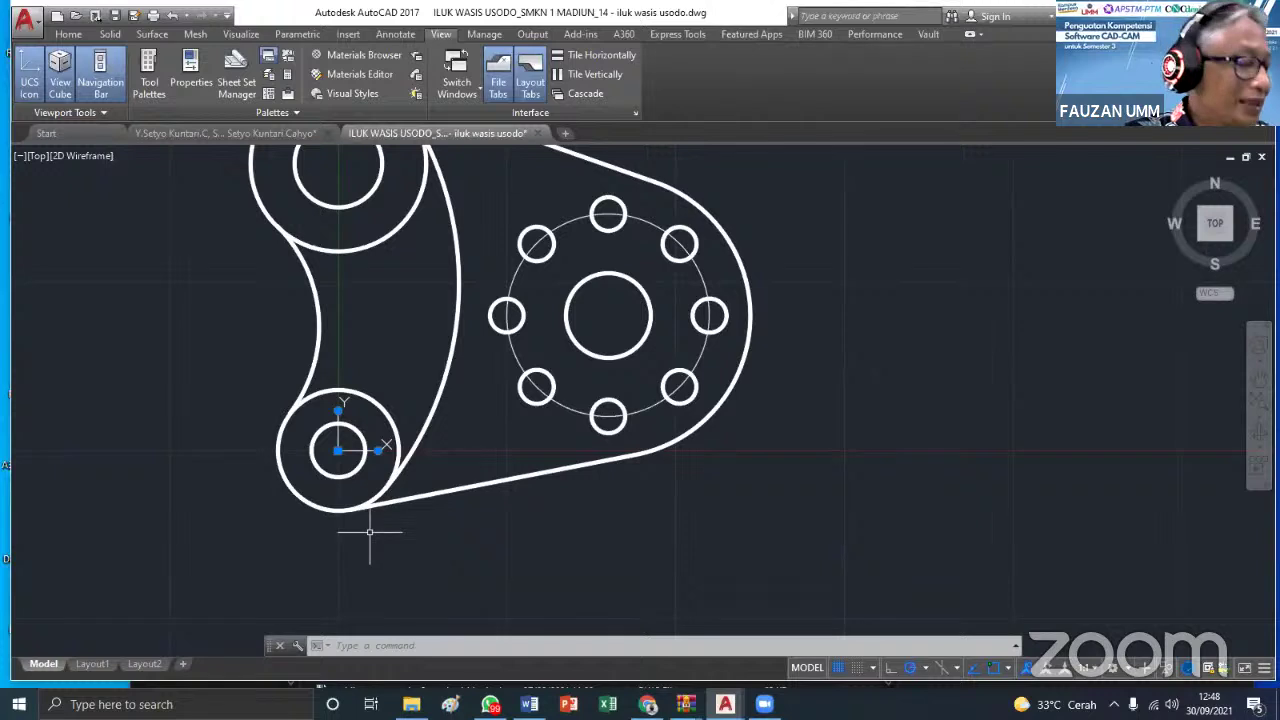
pyautogui.scroll(4, 370, 525)
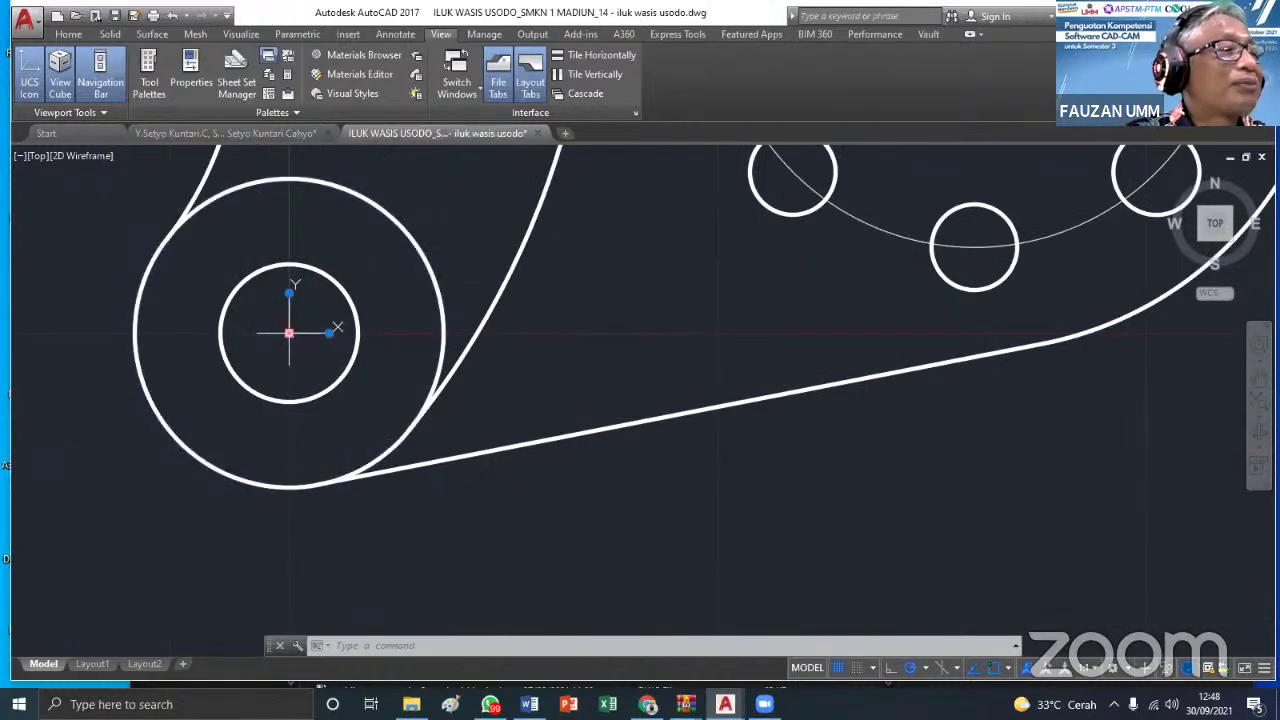
pyautogui.moveTo(288, 333)
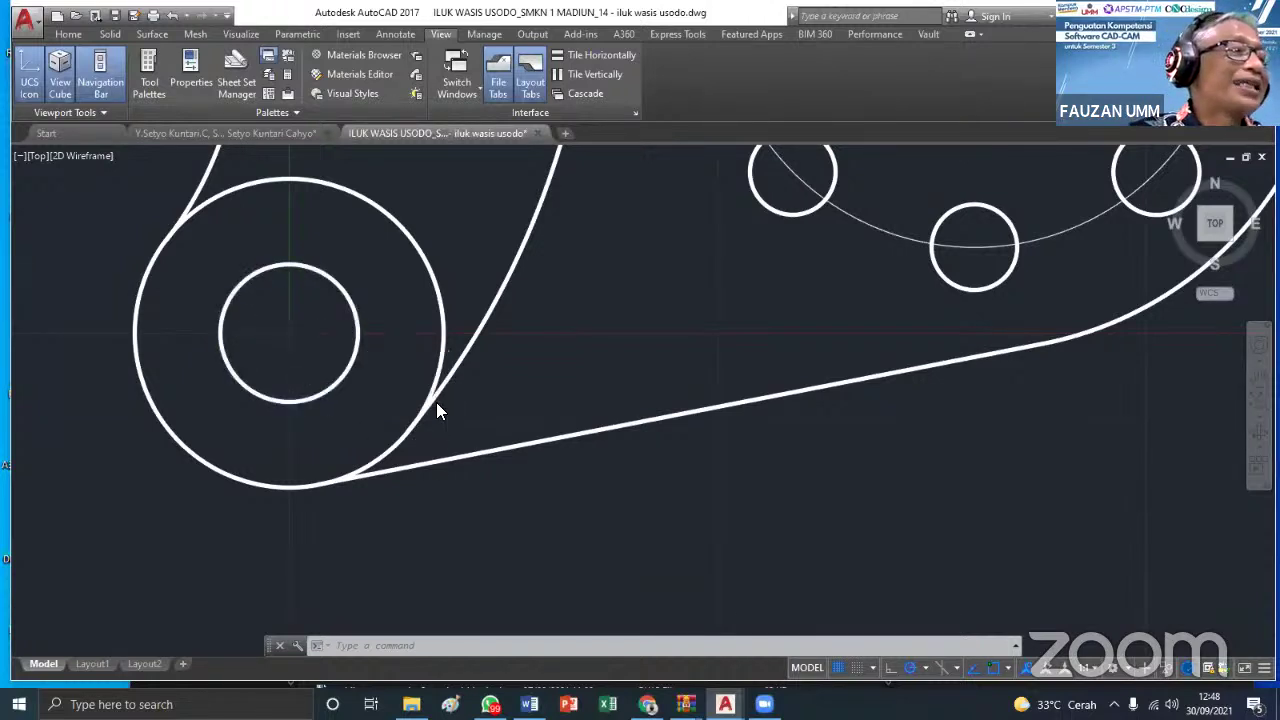
pyautogui.scroll(-3, 436, 410)
# Reset the UCS to World from the UCS icon's right-click menu
pyautogui.moveTo(436, 410); pyautogui.dragTo(447, 454, button='middle')
pyautogui.click(318, 378)
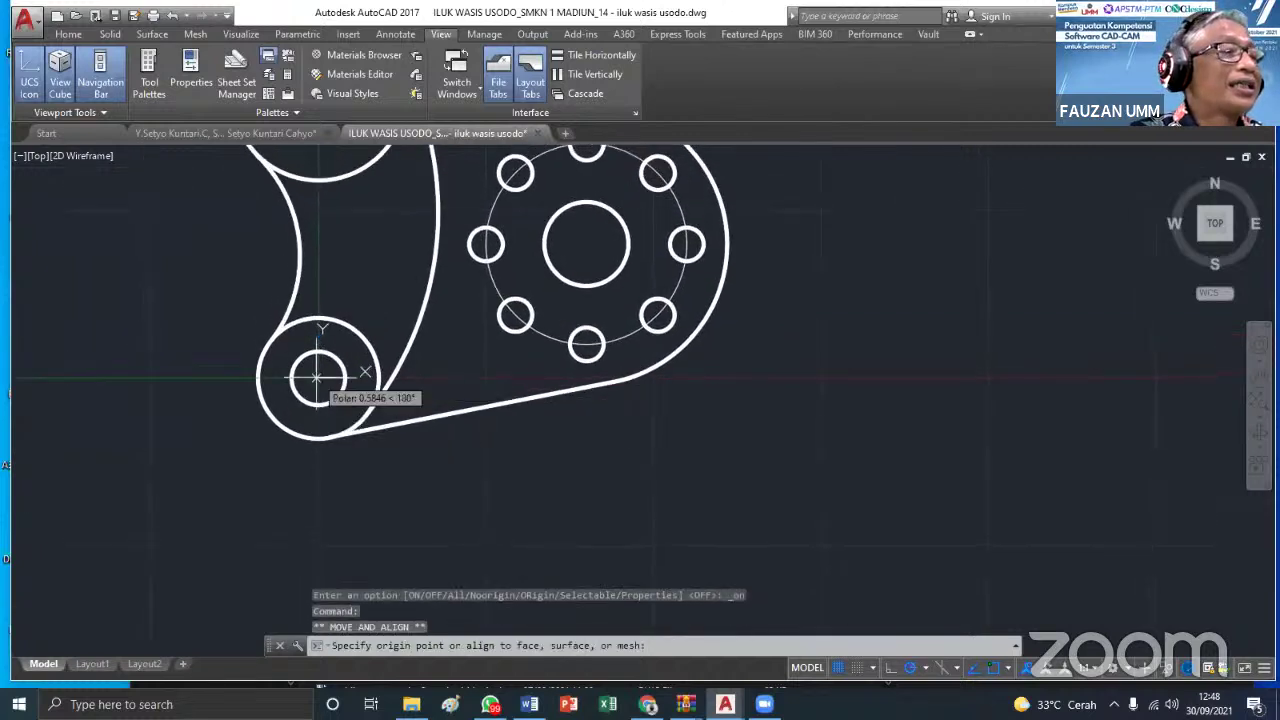
pyautogui.press('Escape')
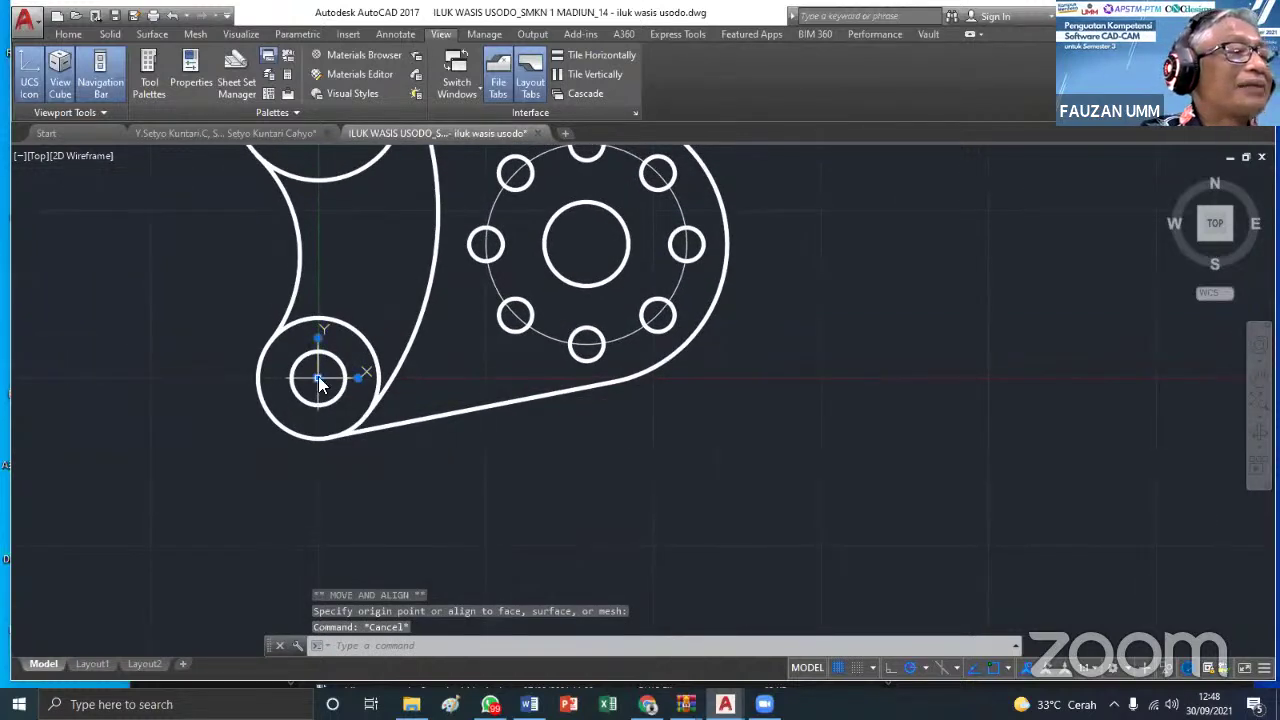
pyautogui.rightClick(317, 379)
pyautogui.press('Escape')
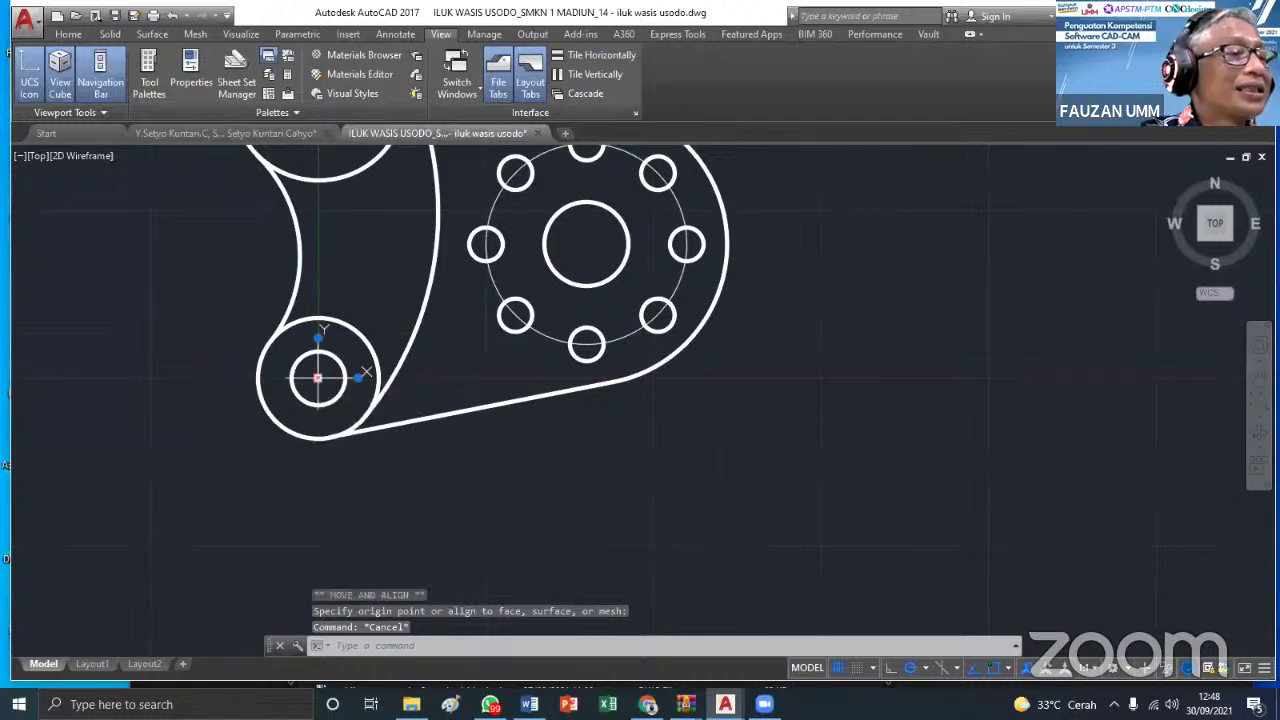
pyautogui.moveTo(317, 379)
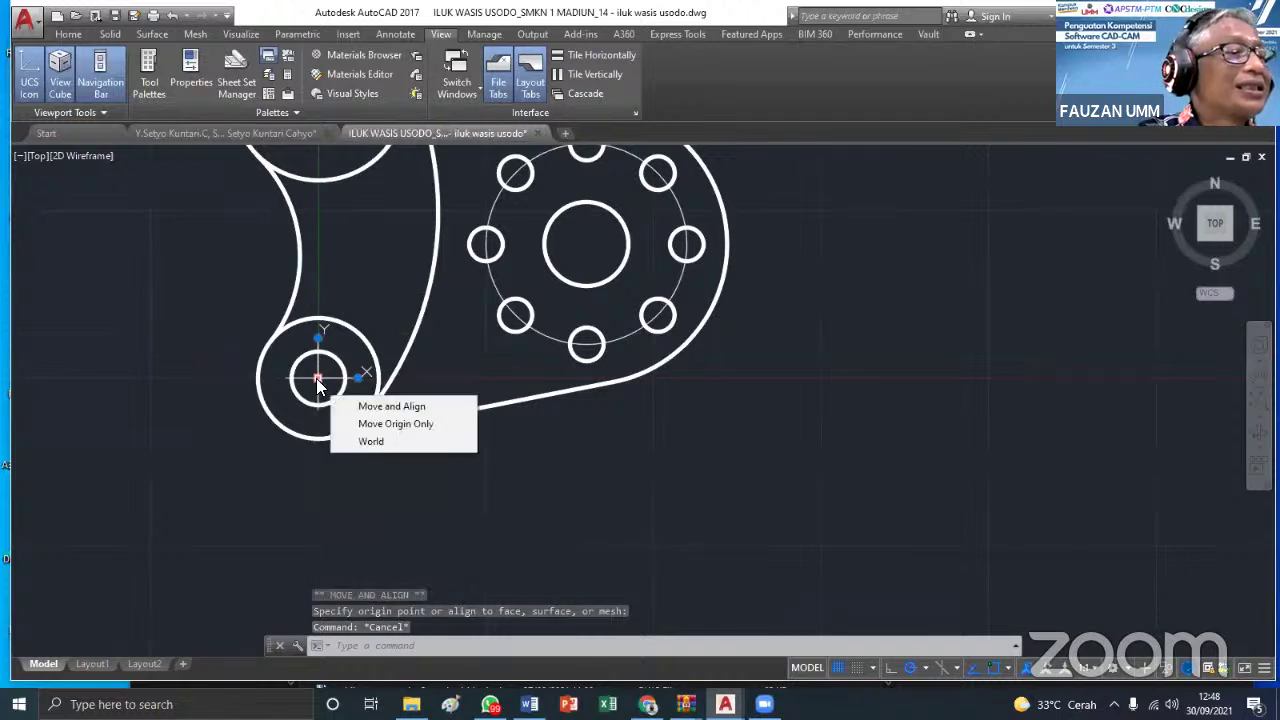
pyautogui.click(382, 442)
pyautogui.press('Escape')
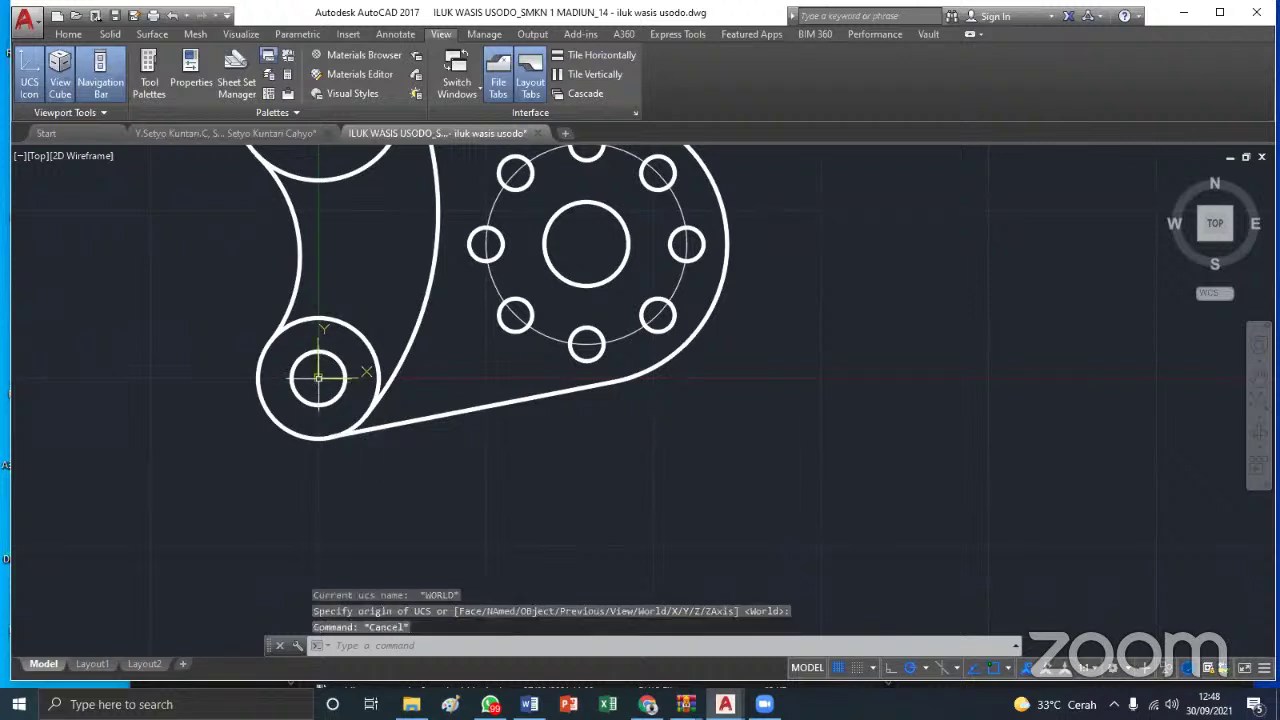
# Turn off Show UCS Icon at Origin so the icon sits in the lower-left corner
pyautogui.rightClick(318, 380)
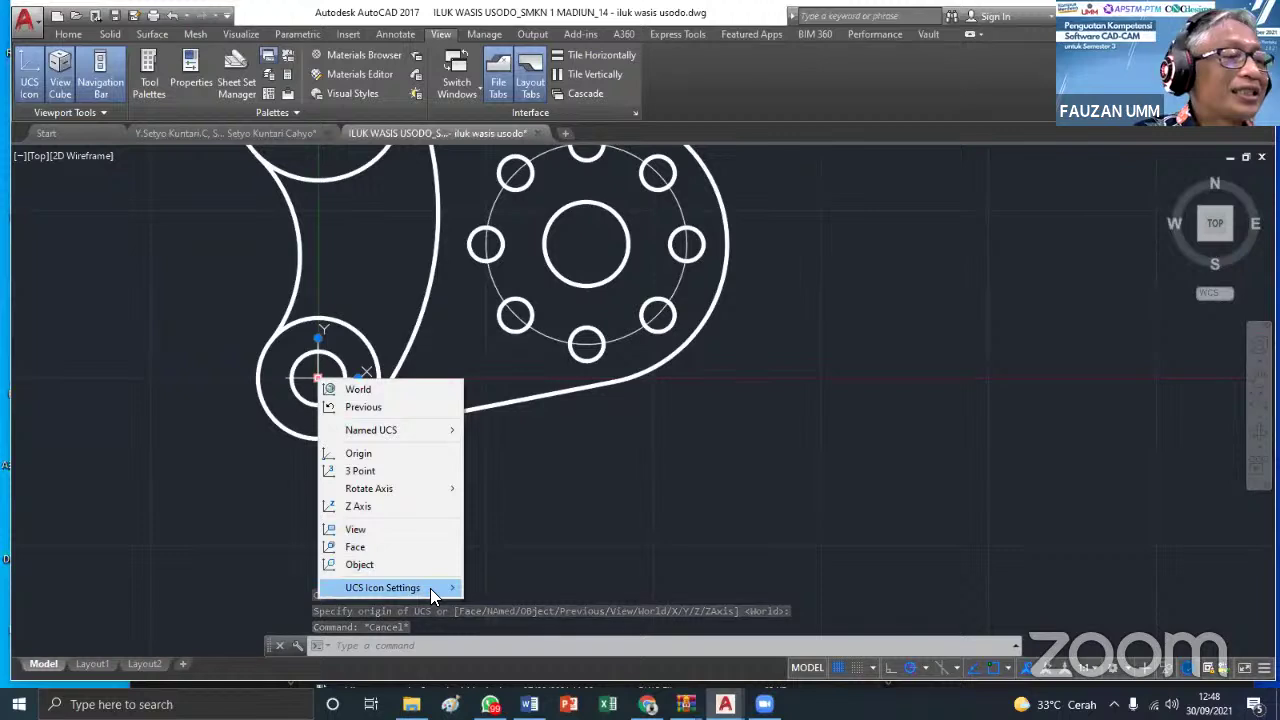
pyautogui.moveTo(430, 588)
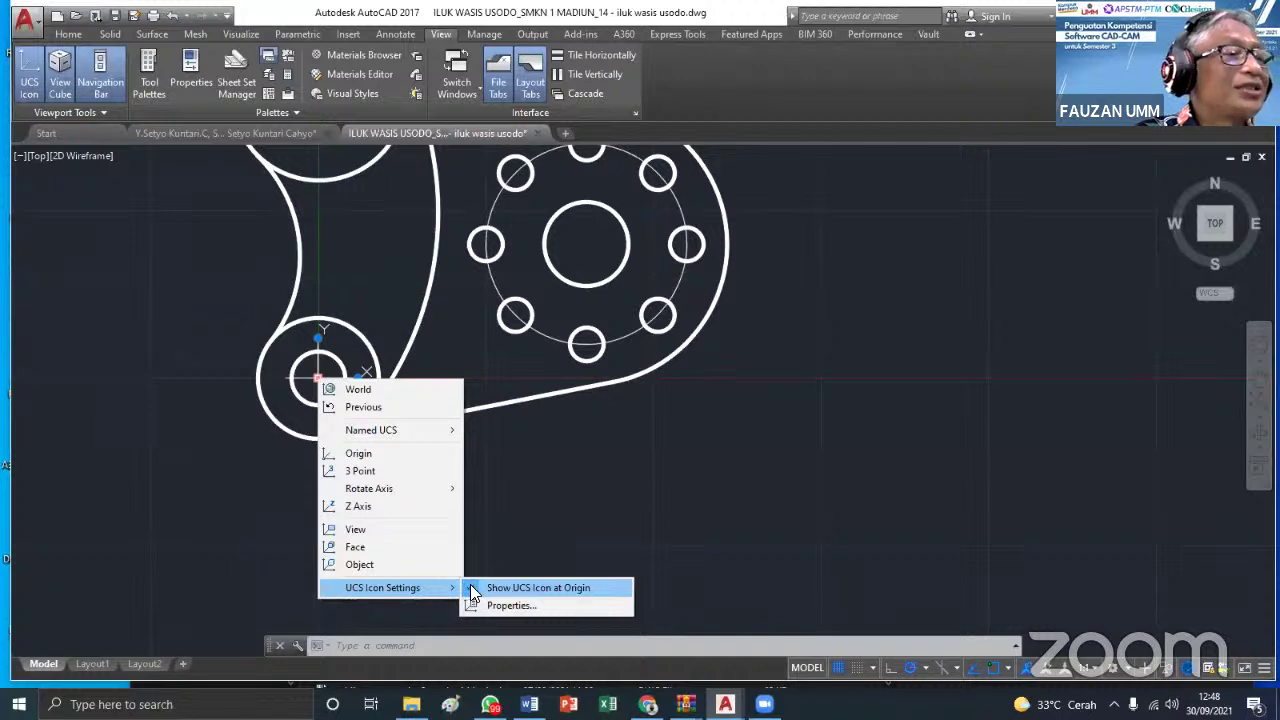
pyautogui.click(472, 588)
pyautogui.press('Escape')
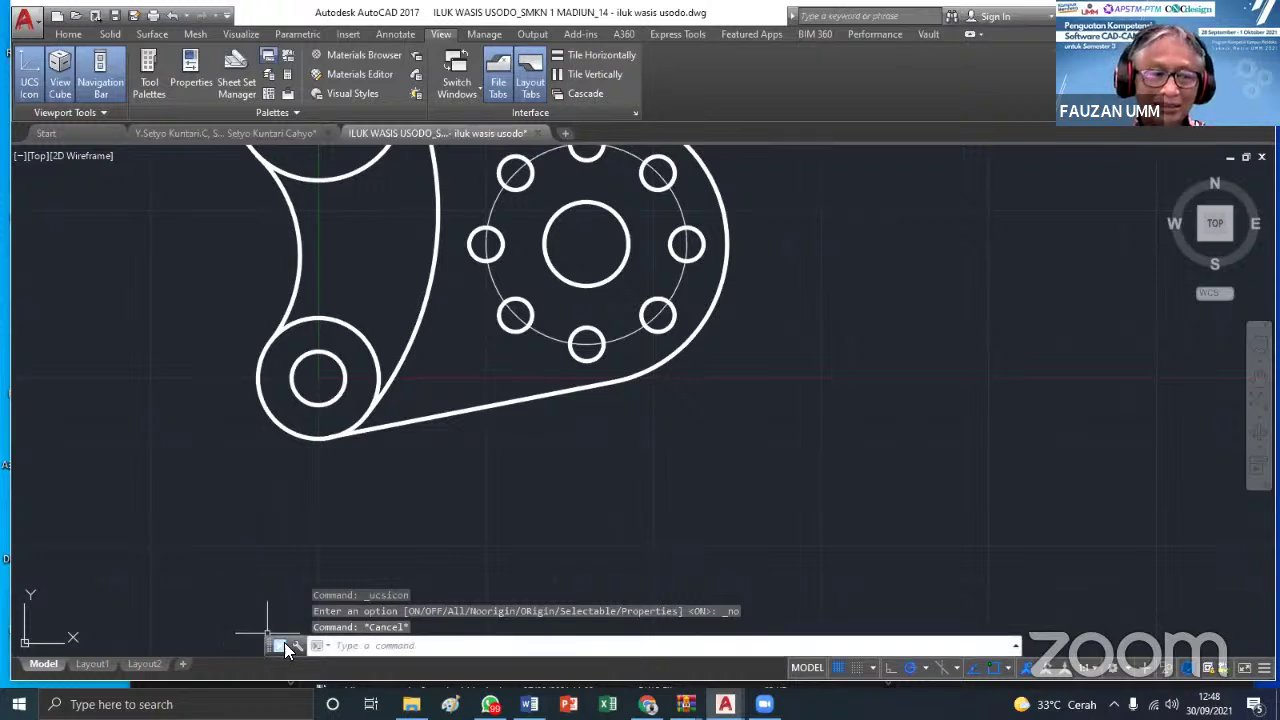
# Widen the floating command-line panel and shift it along the bottom of the screen
pyautogui.click(425, 645)
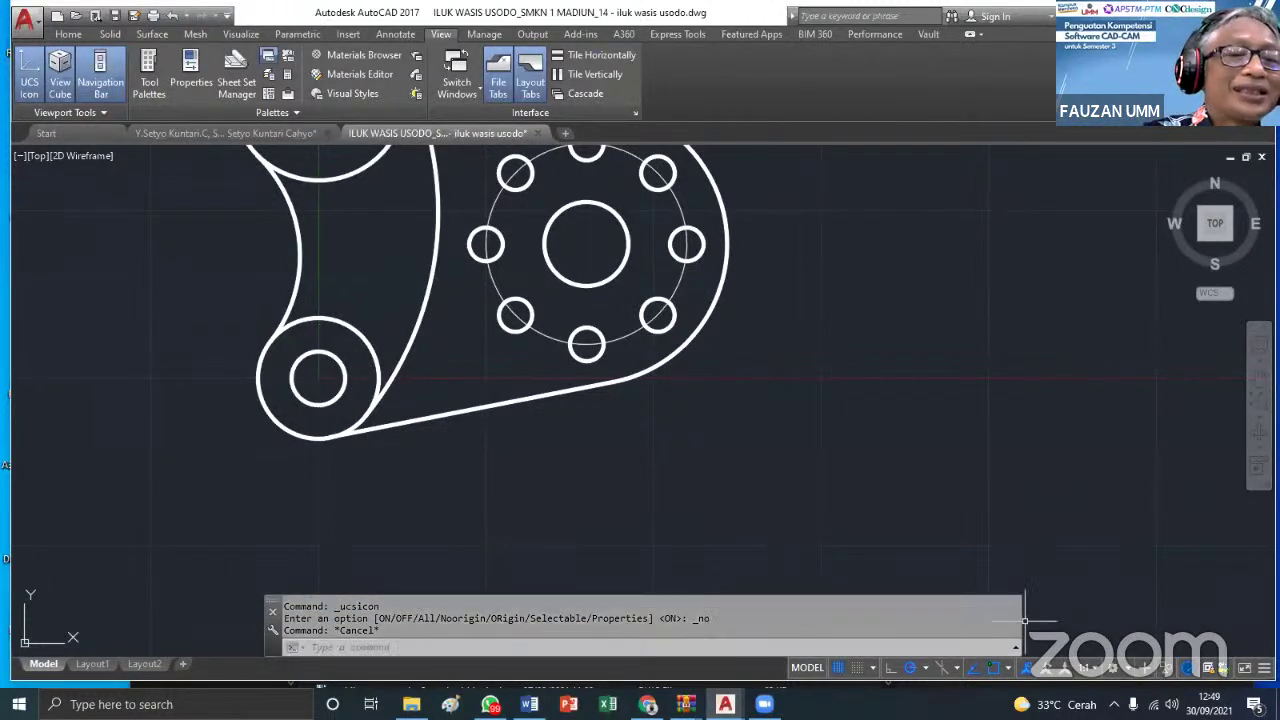
pyautogui.moveTo(1055, 622); pyautogui.dragTo(1145, 622)
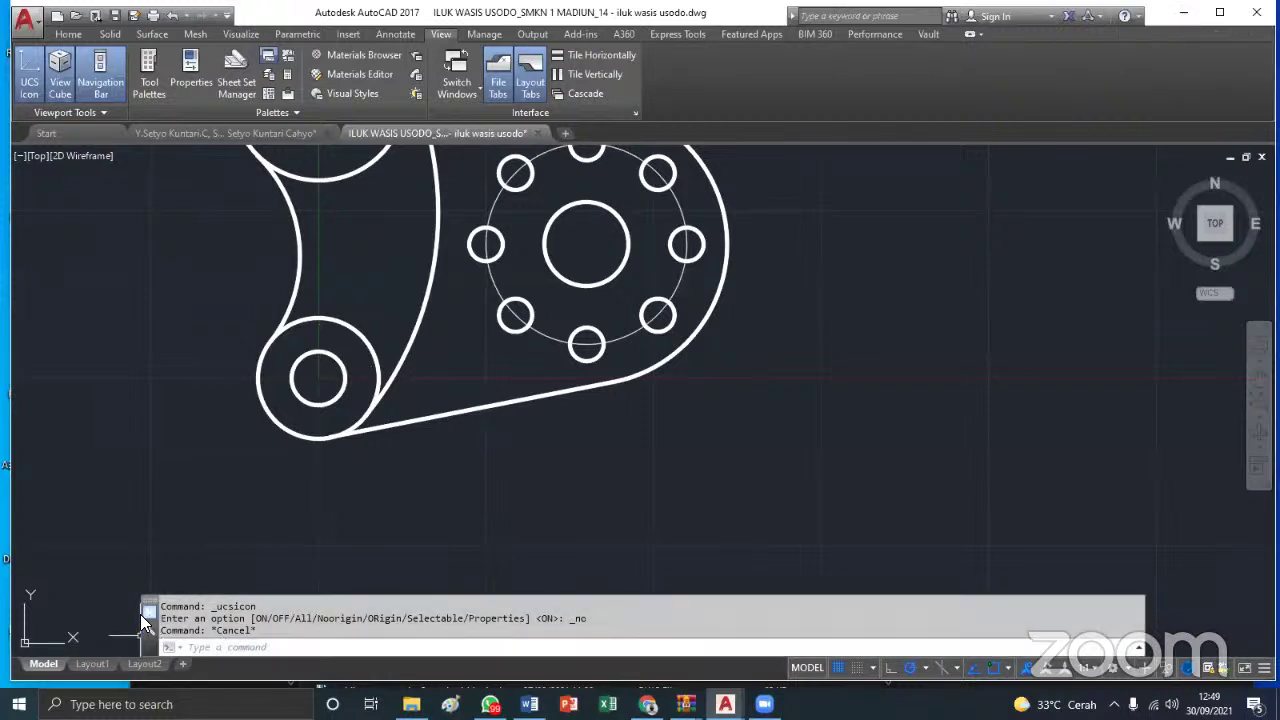
pyautogui.moveTo(144, 600)
pyautogui.mouseDown()
pyautogui.moveTo(130, 574)
pyautogui.moveTo(121, 594)
pyautogui.mouseUp()
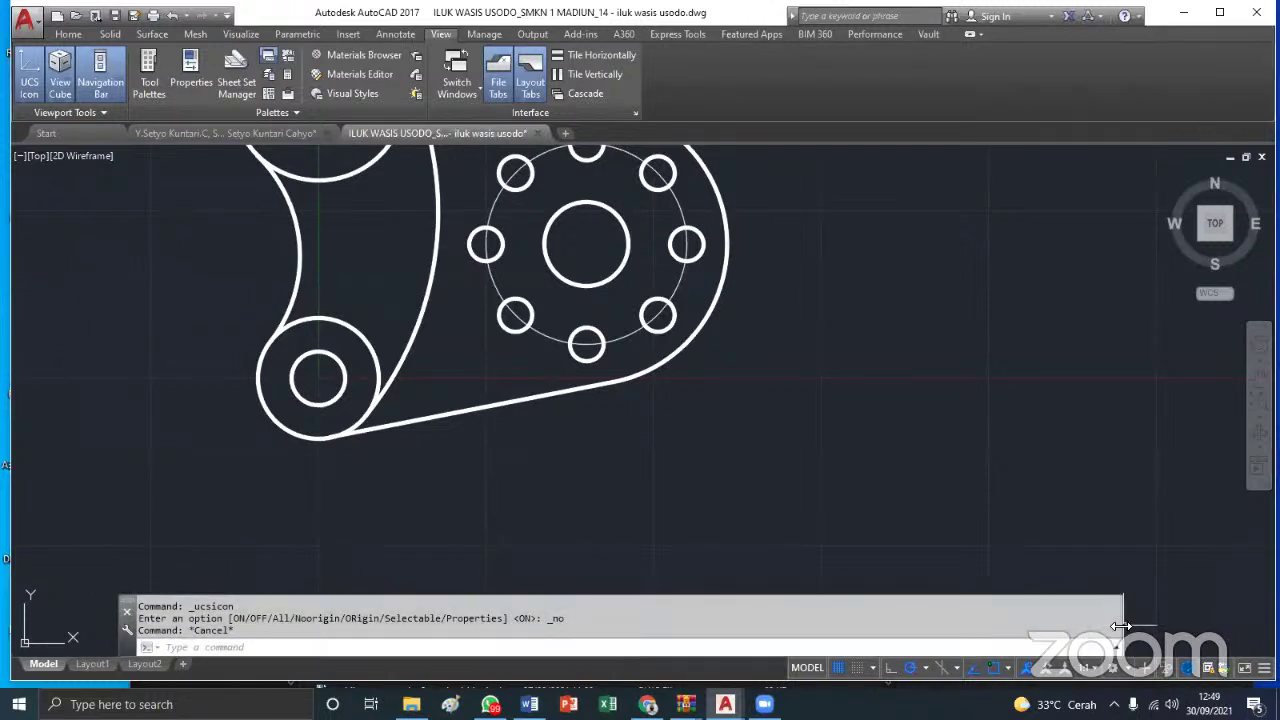
pyautogui.moveTo(1120, 626); pyautogui.dragTo(1158, 626)
pyautogui.moveTo(121, 626); pyautogui.dragTo(83, 626)
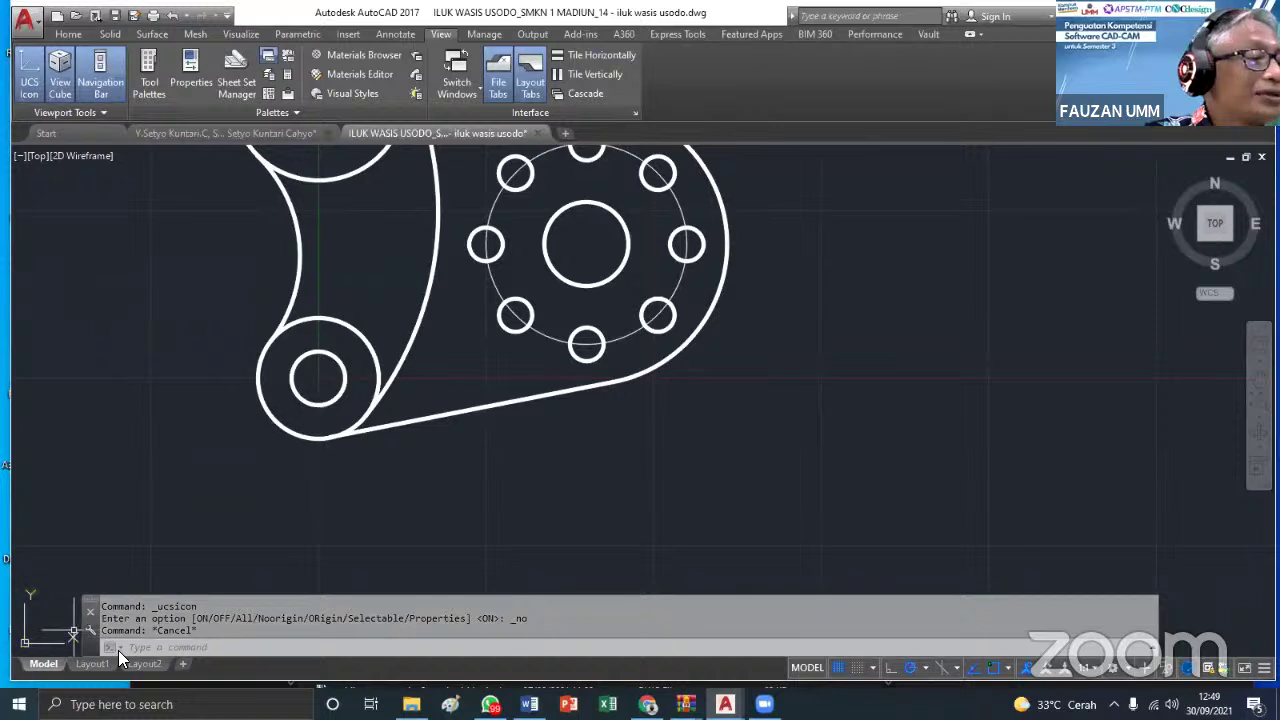
pyautogui.click(118, 650)
pyautogui.moveTo(86, 600); pyautogui.dragTo(200, 602)
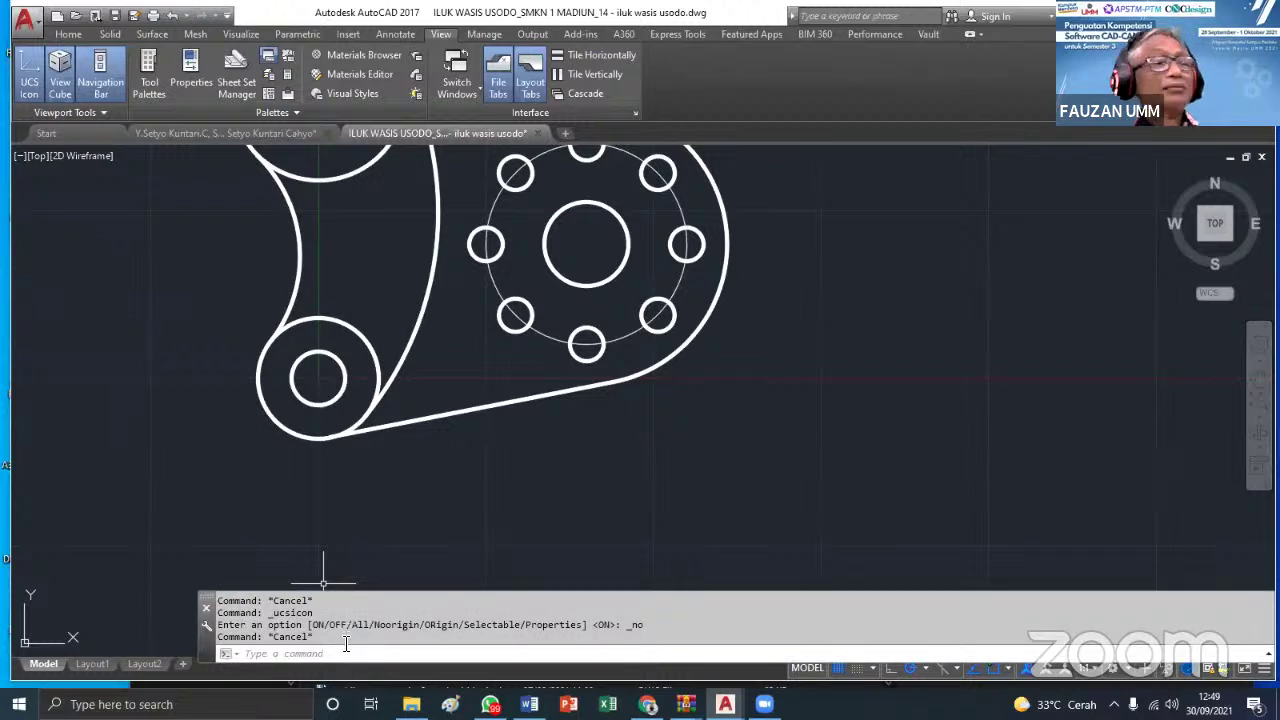
# Zoom out, then narrow the command-line panel and move it to the lower right
pyautogui.scroll(-2, 352, 515)
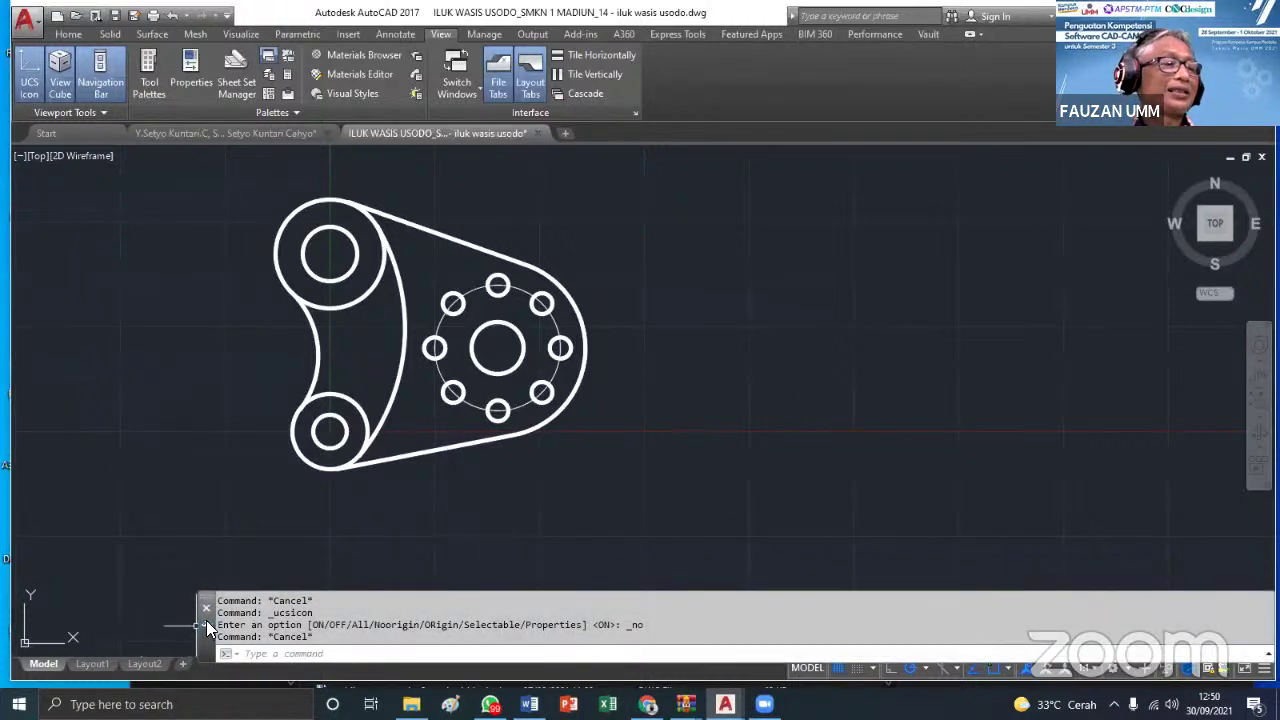
pyautogui.moveTo(196, 614); pyautogui.dragTo(124, 506)
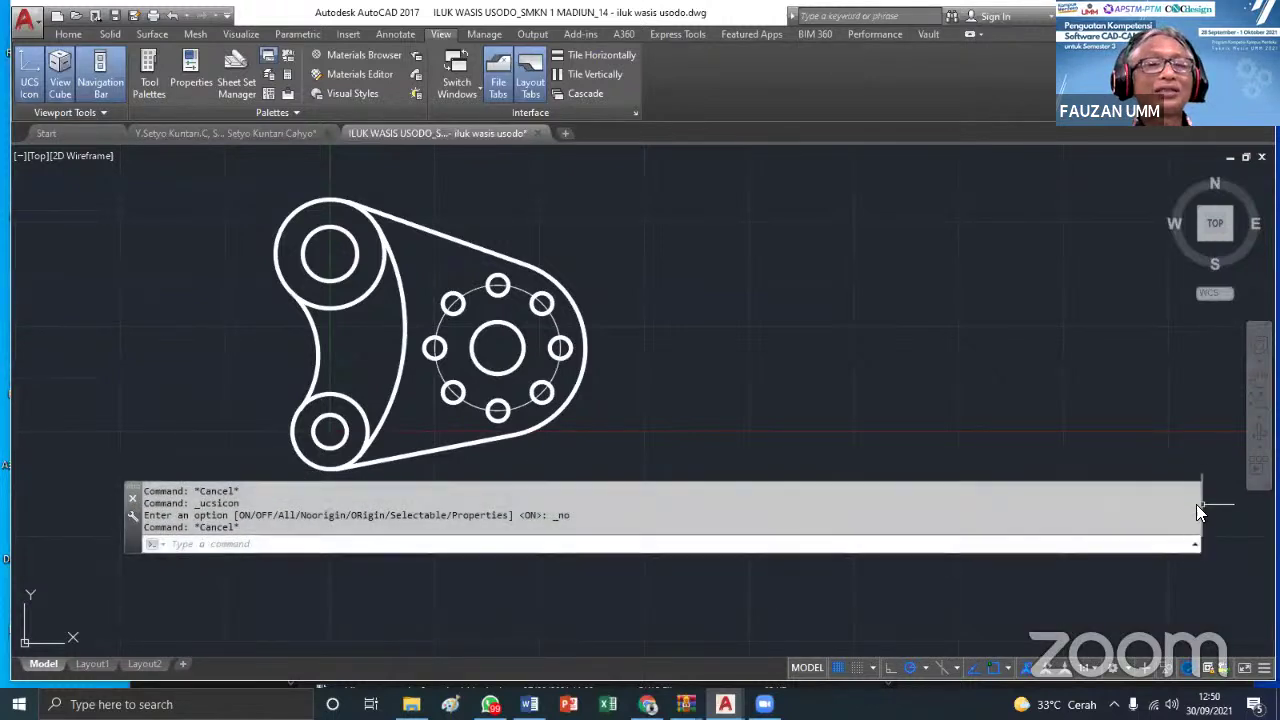
pyautogui.moveTo(1199, 505); pyautogui.dragTo(846, 507)
pyautogui.moveTo(138, 542); pyautogui.dragTo(548, 634)
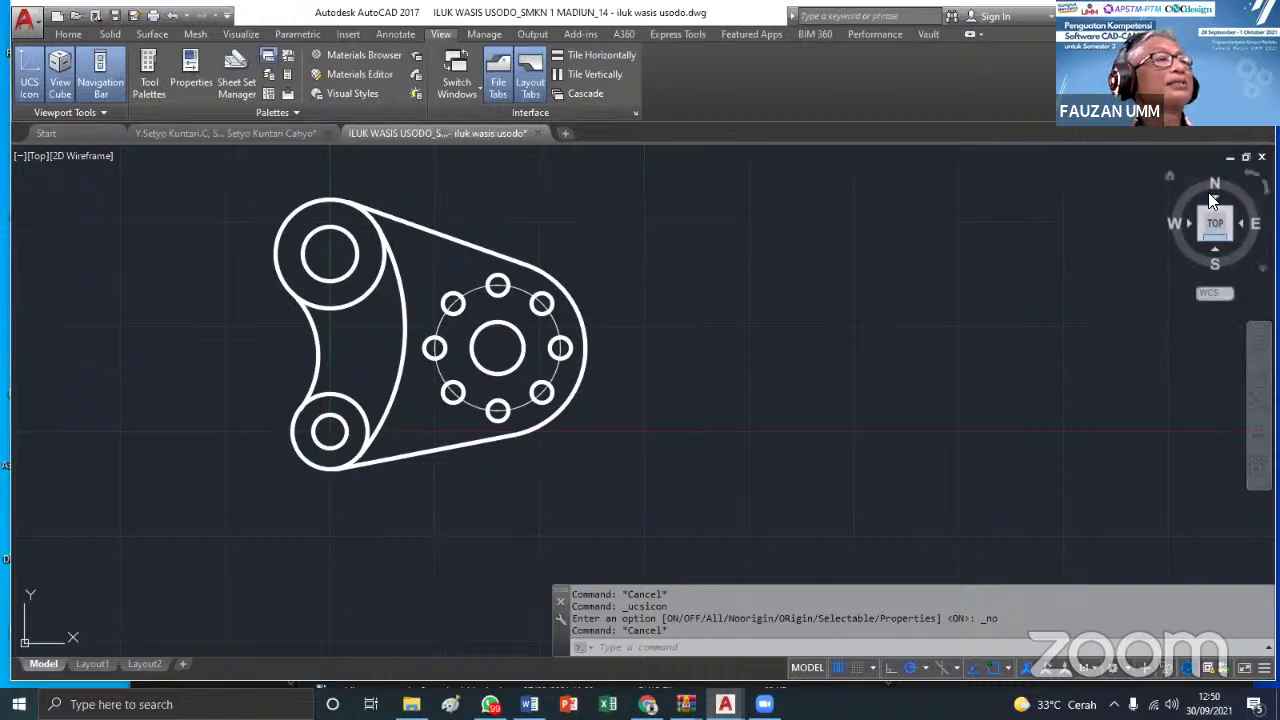
pyautogui.click(67, 80)
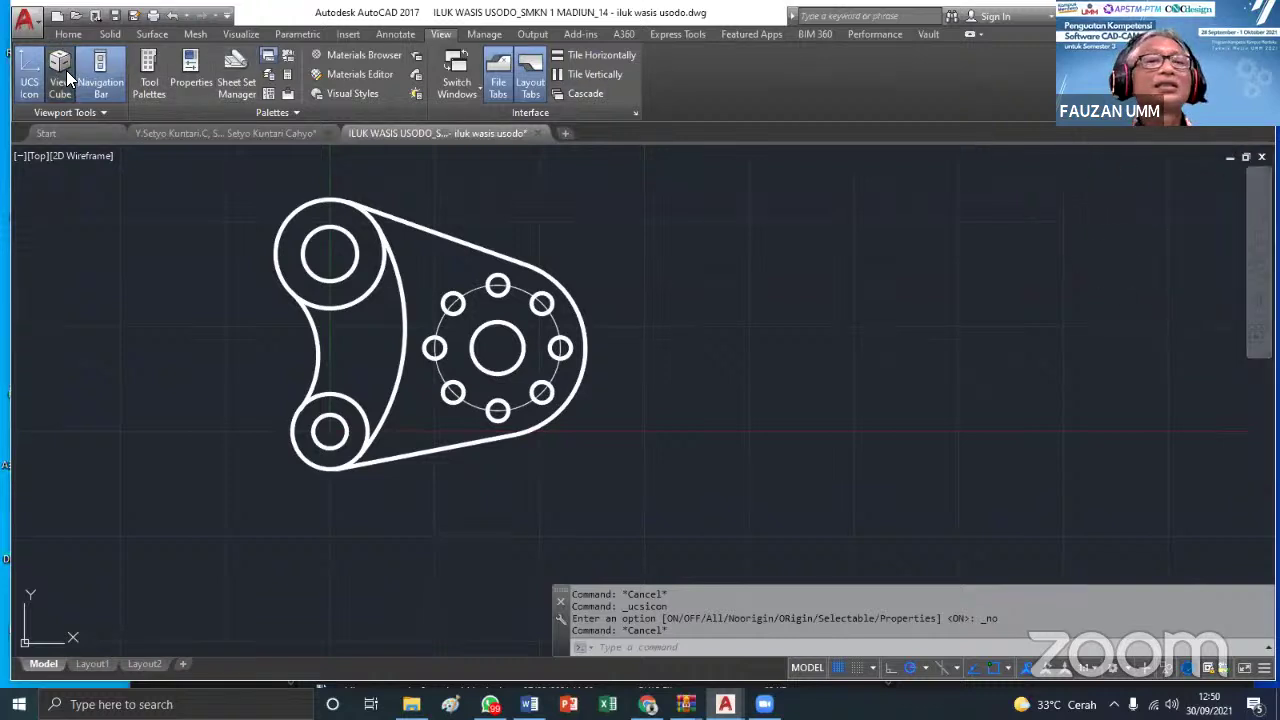
pyautogui.click(67, 80)
pyautogui.click(67, 80)
pyautogui.click(67, 80)
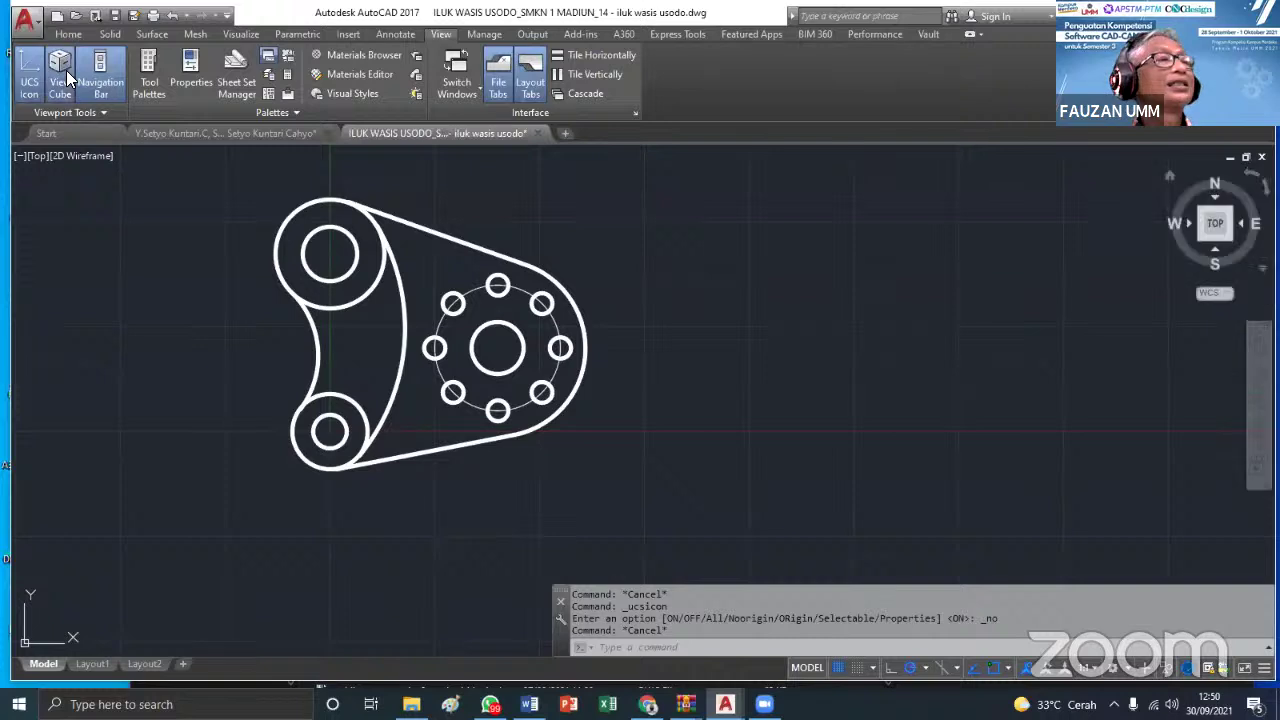
pyautogui.click(67, 80)
pyautogui.click(67, 80)
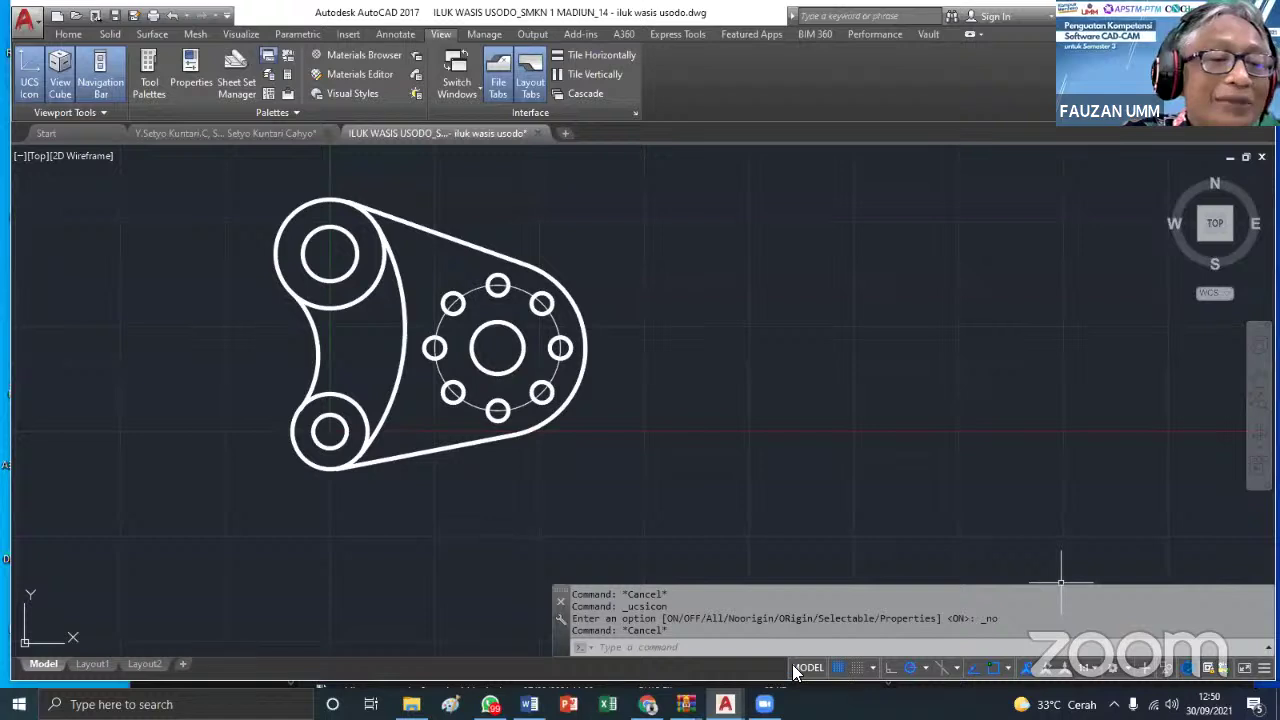
# Switch to the Drafting & Annotation workspace from the status-bar workspace gear
pyautogui.click(1131, 670)
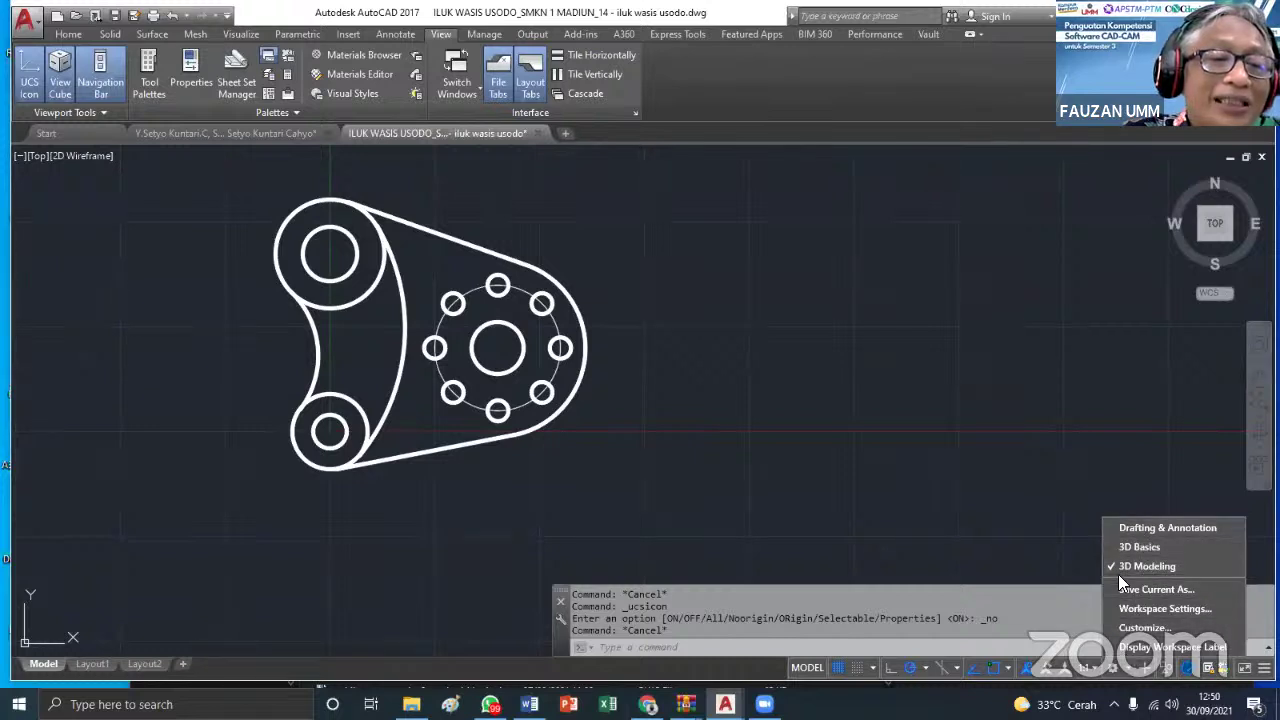
pyautogui.click(1148, 532)
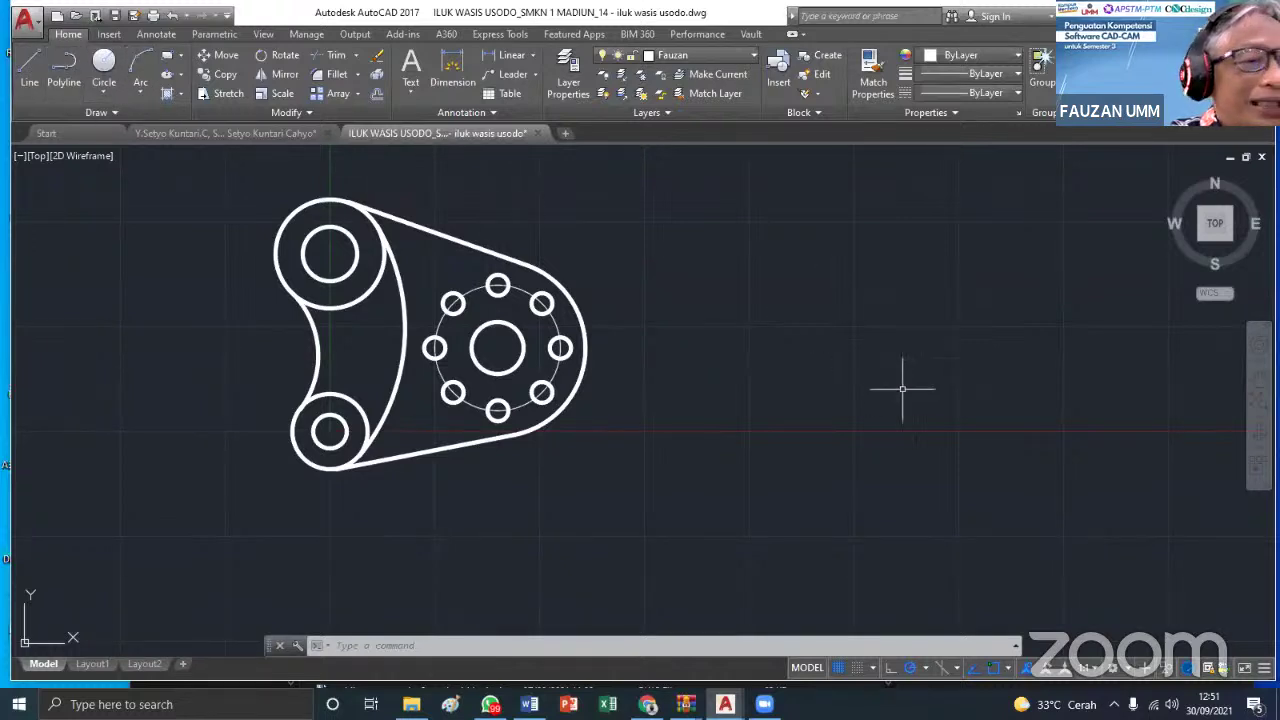
# Draw a circle to the right of the linkage outline
pyautogui.click(103, 65)
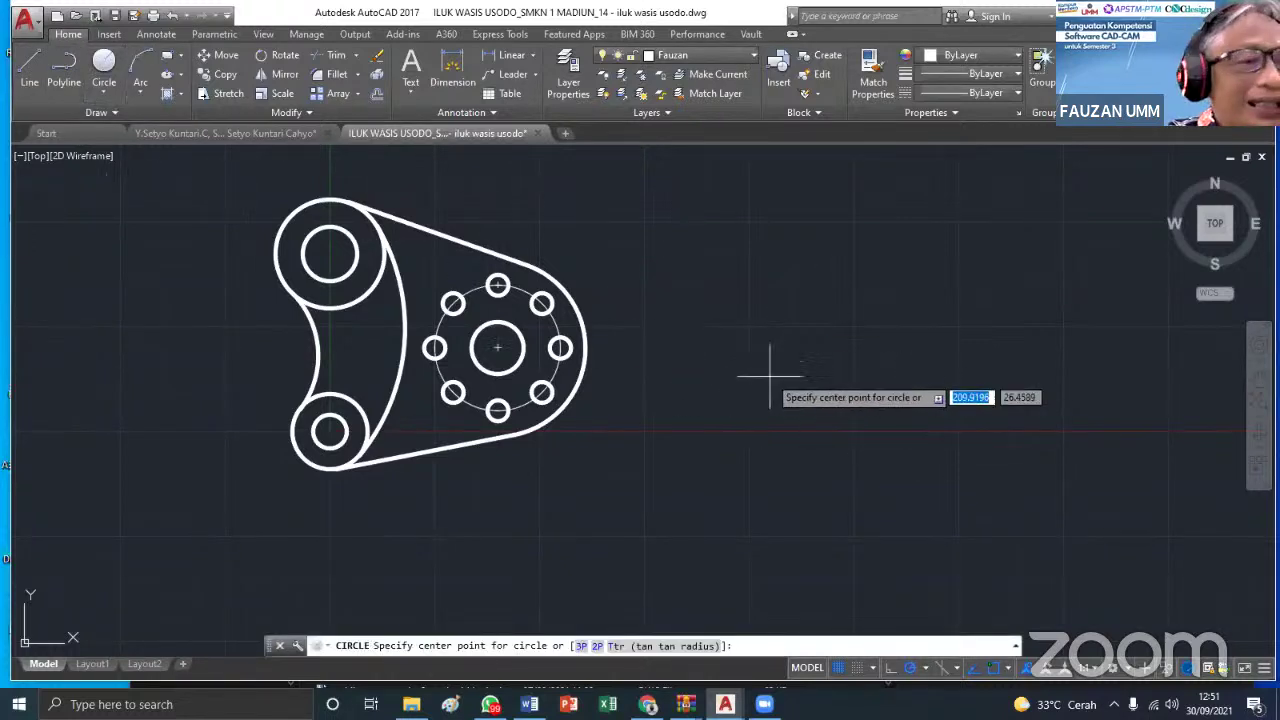
pyautogui.click(902, 389)
pyautogui.click(973, 400)
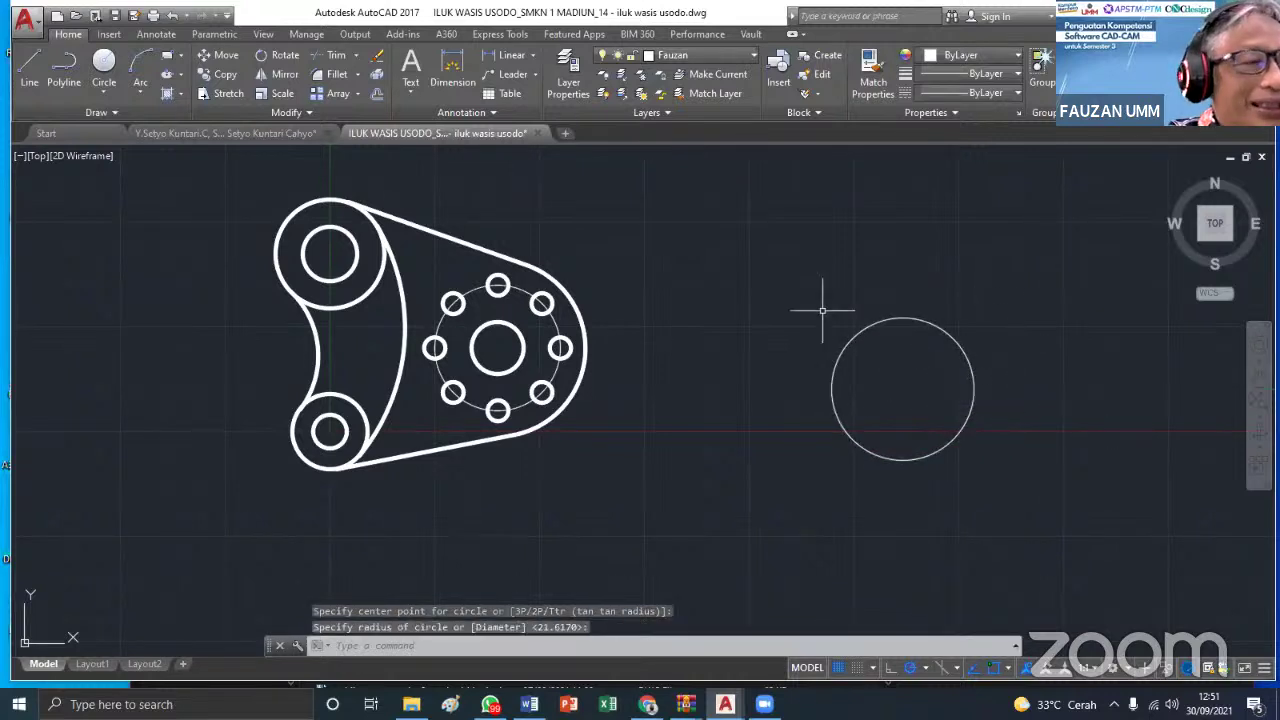
# Draw an open three-segment line crossing the circle
pyautogui.click(29, 65)
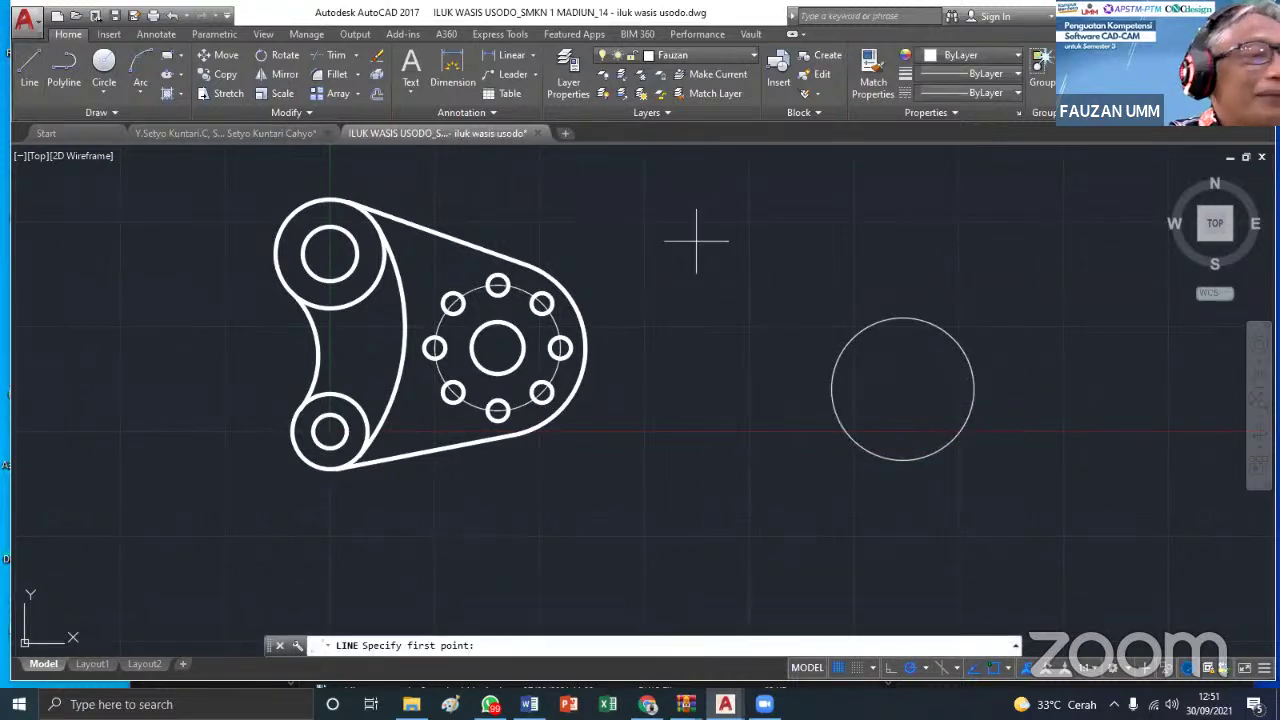
pyautogui.click(776, 210)
pyautogui.click(1055, 262)
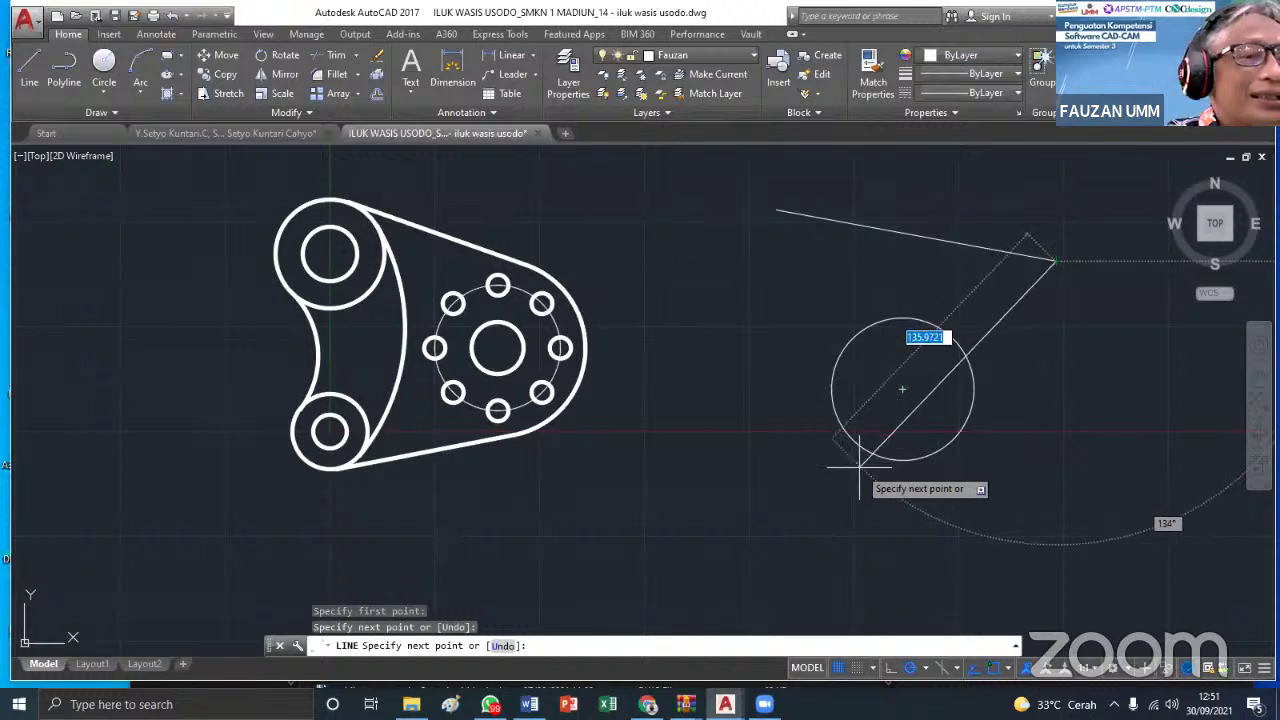
pyautogui.click(760, 483)
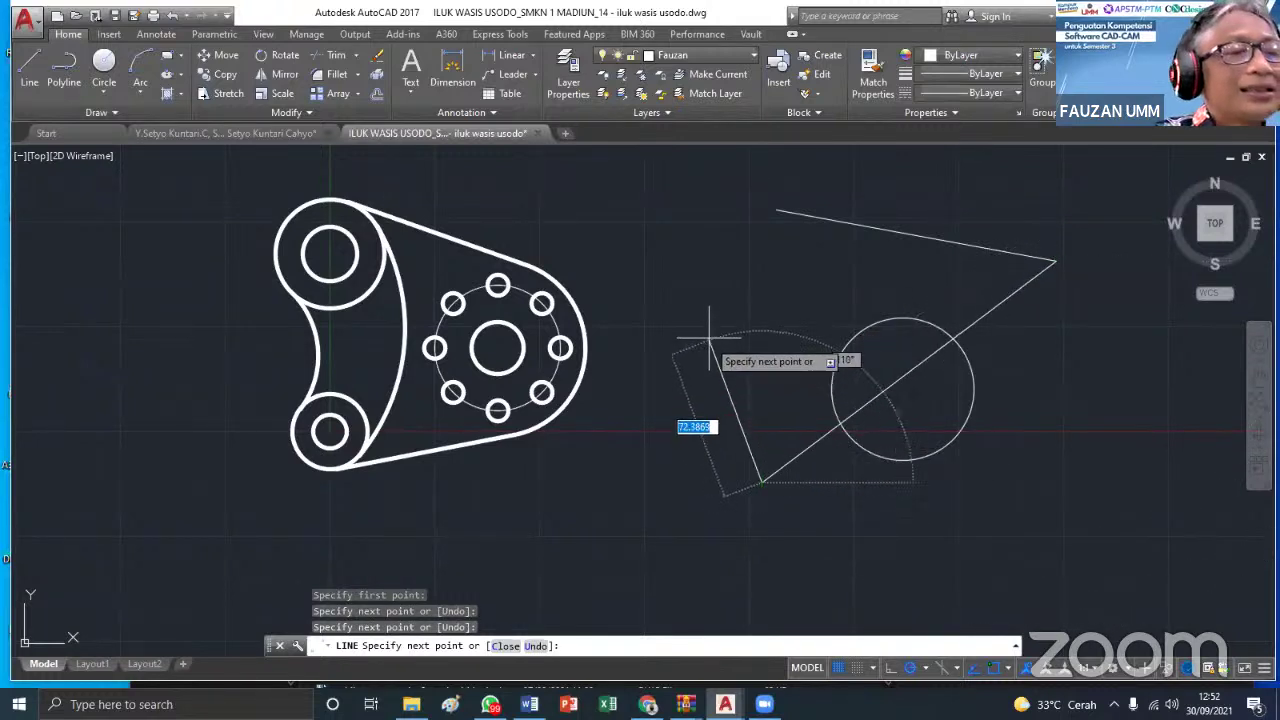
pyautogui.click(672, 303)
pyautogui.press('Escape')
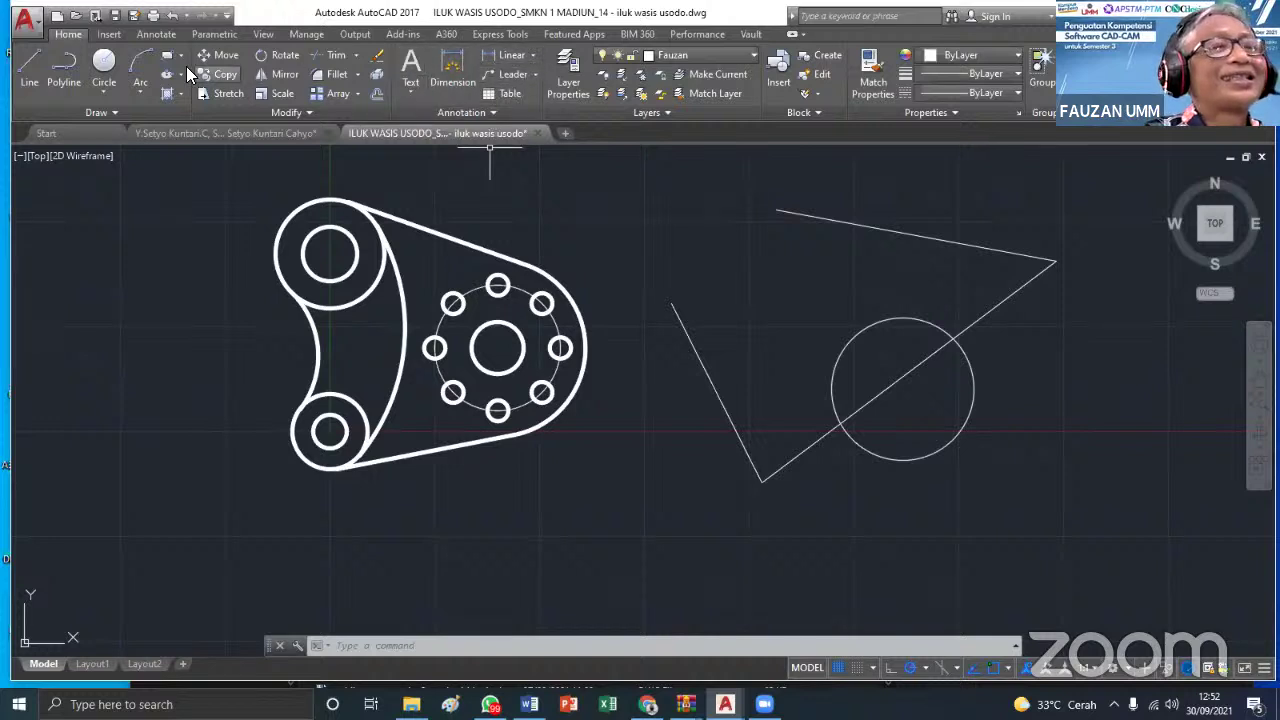
pyautogui.press('Escape')
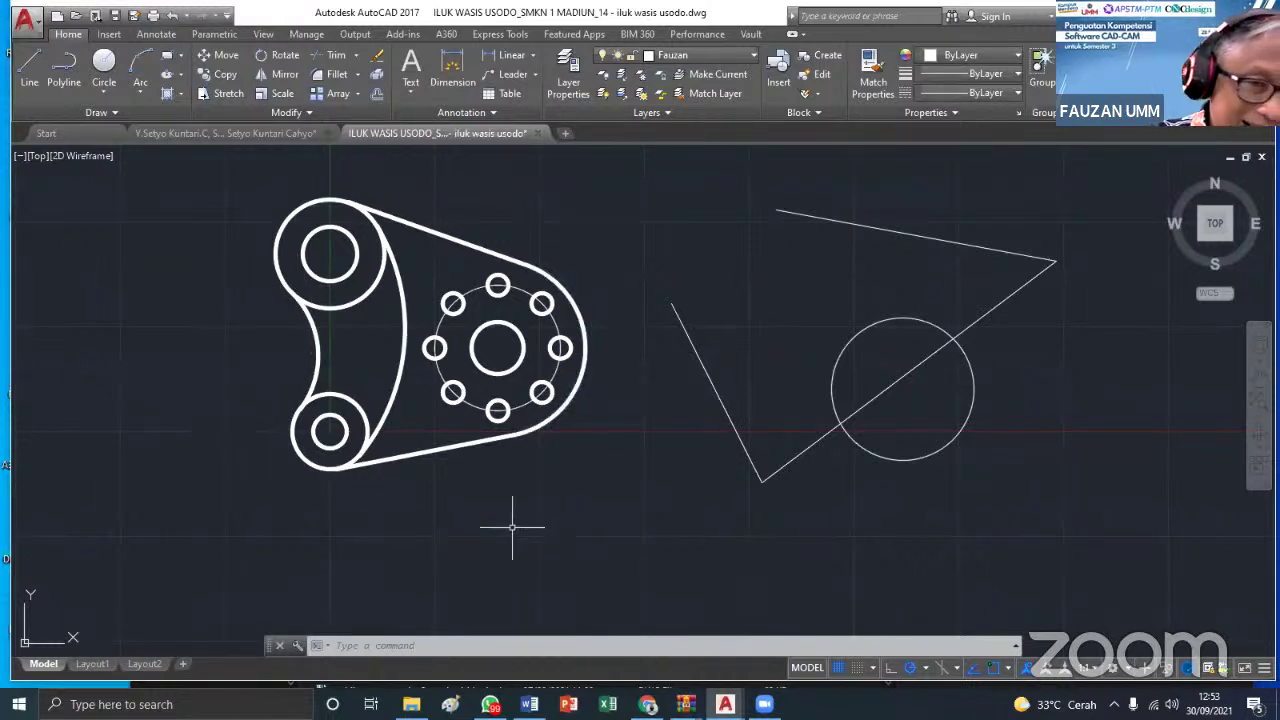
# Fit the drawing using the ViewCube's Top face, then switch to the Home oblique 3D view
pyautogui.click(1213, 234)
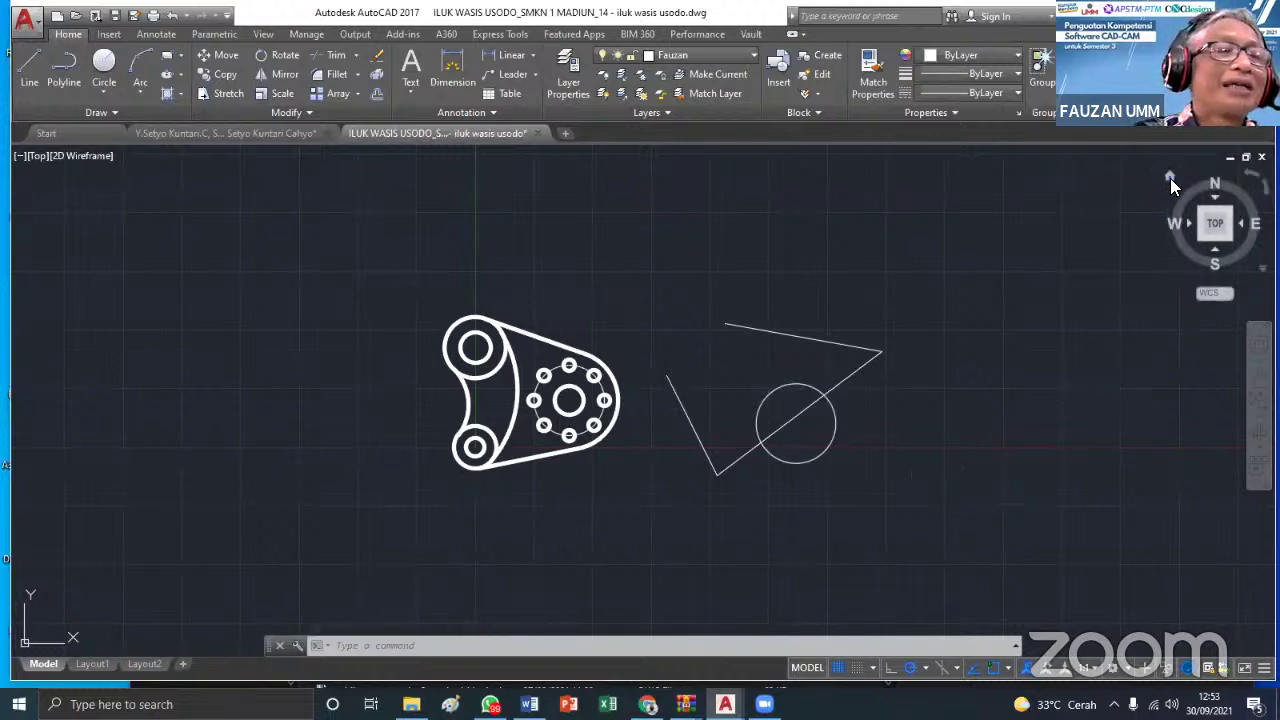
pyautogui.click(1170, 178)
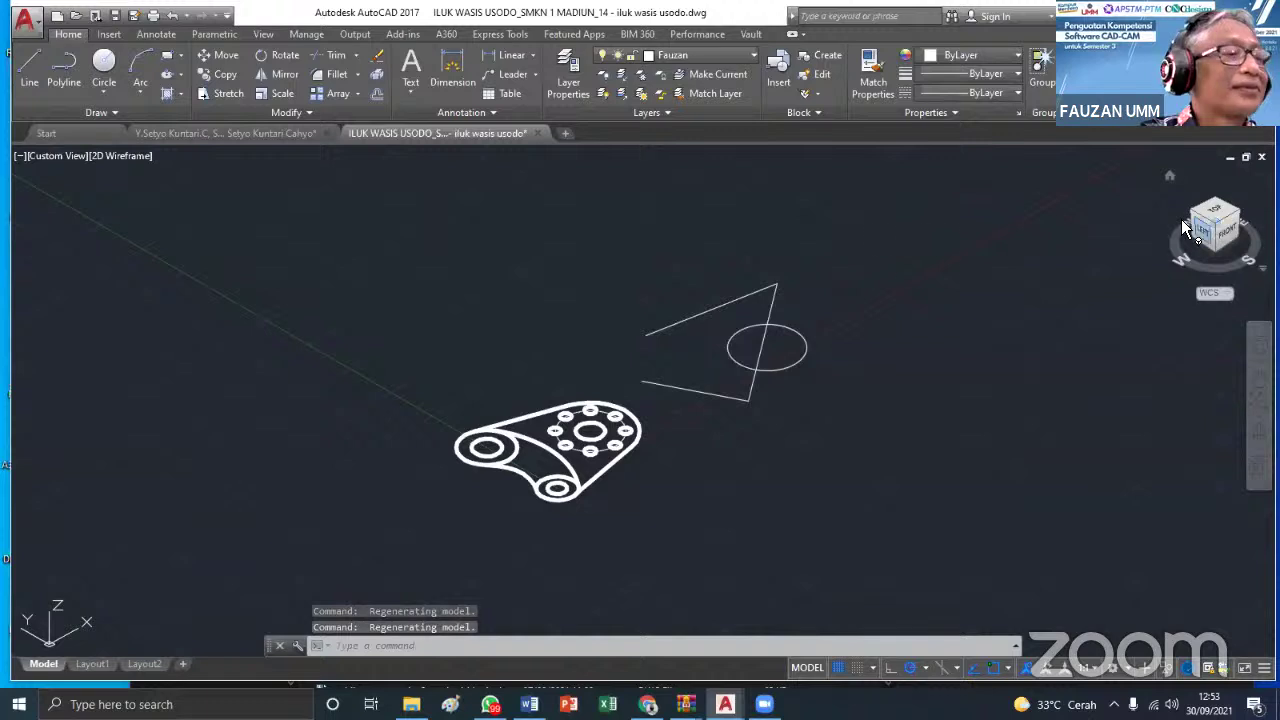
pyautogui.scroll(4, 557, 466)
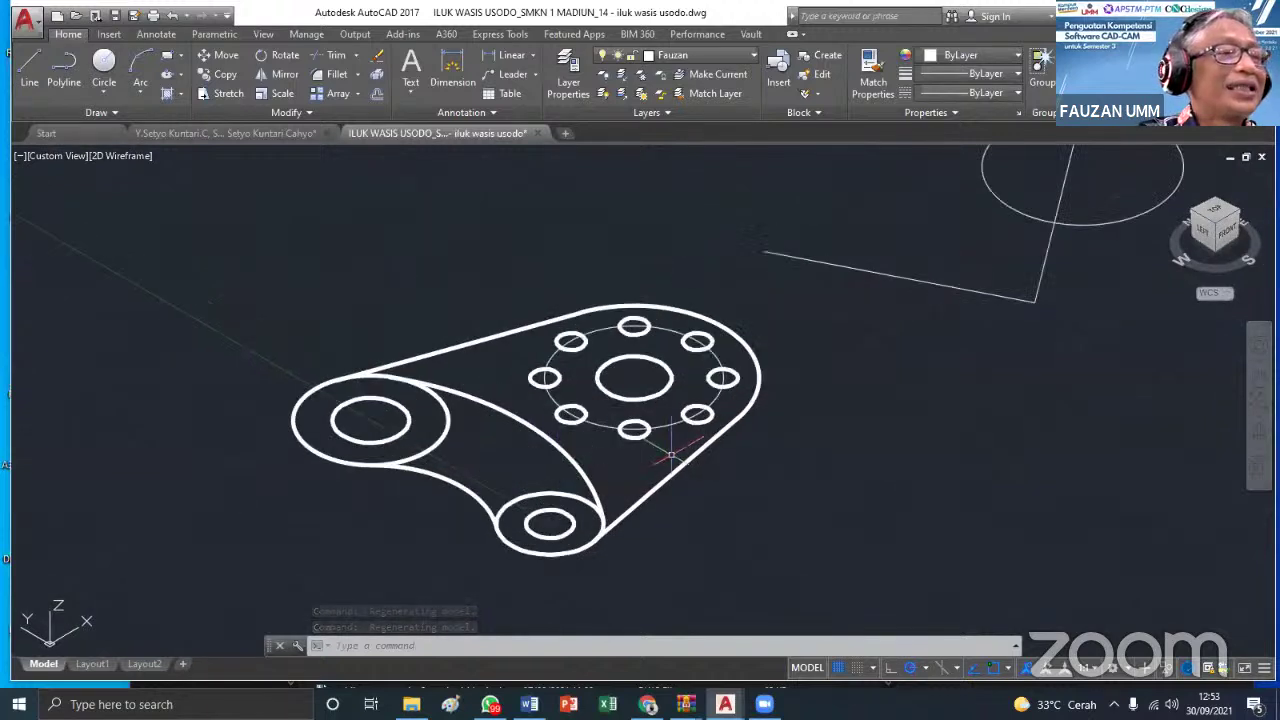
pyautogui.scroll(-2, 672, 455)
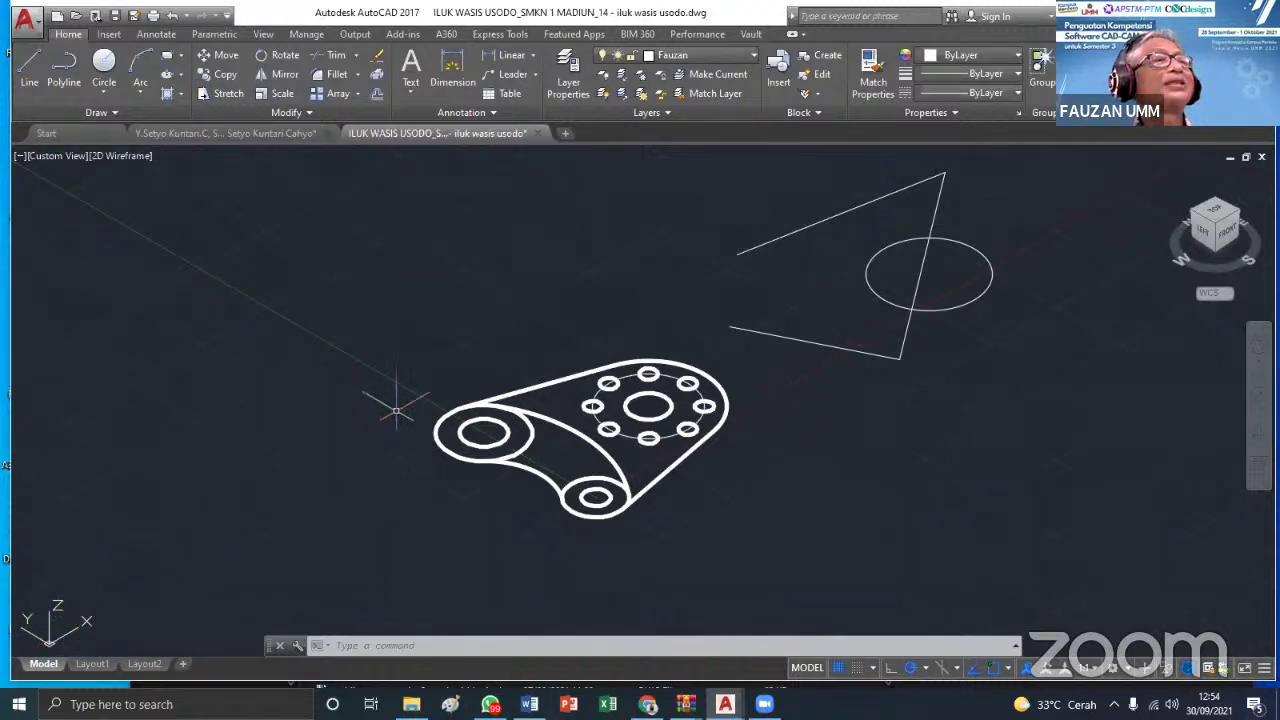
# Draw an outer and a smaller inner concentric circle left of the linkage
pyautogui.click(118, 76)
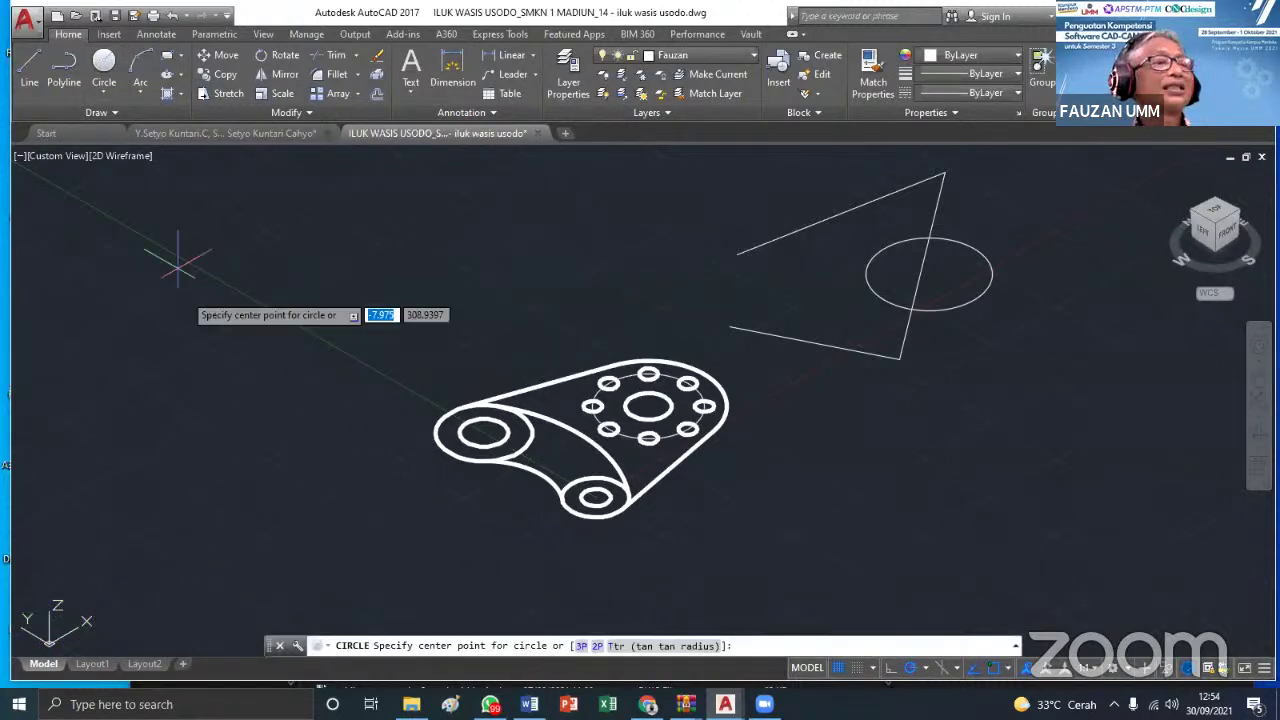
pyautogui.click(138, 402)
pyautogui.click(193, 412)
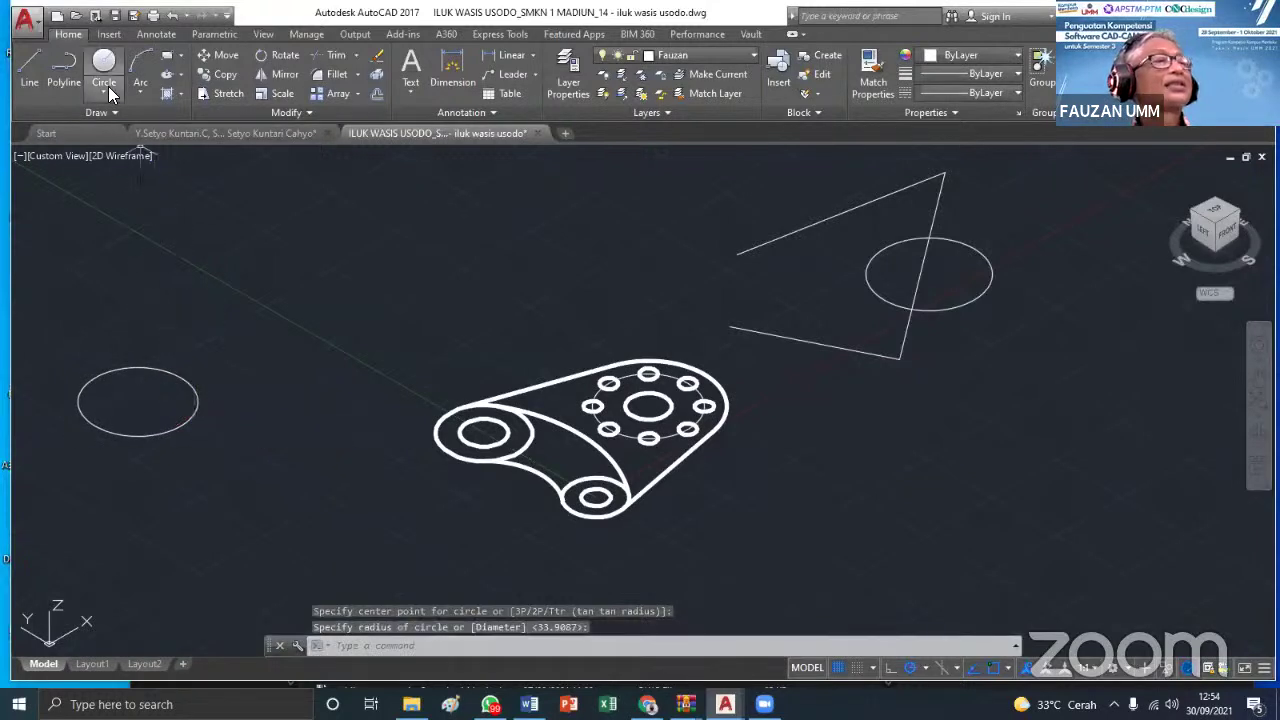
pyautogui.click(104, 72)
pyautogui.click(138, 402)
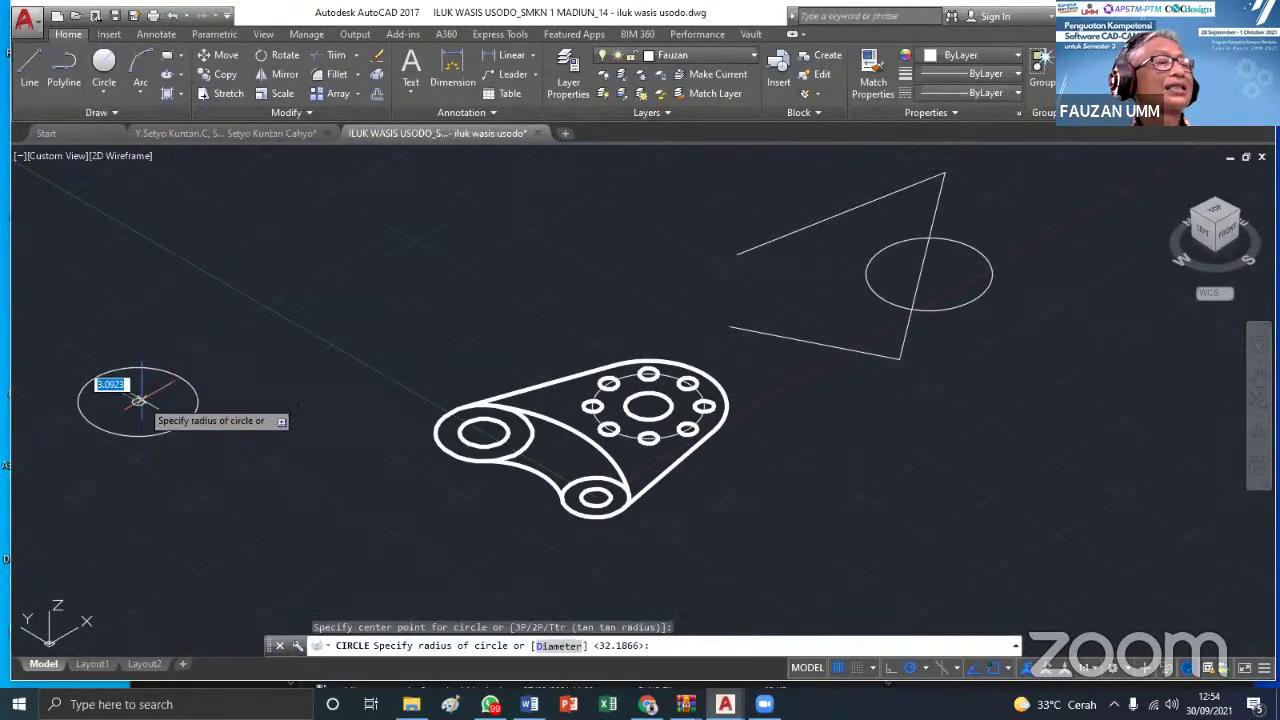
pyautogui.click(172, 400)
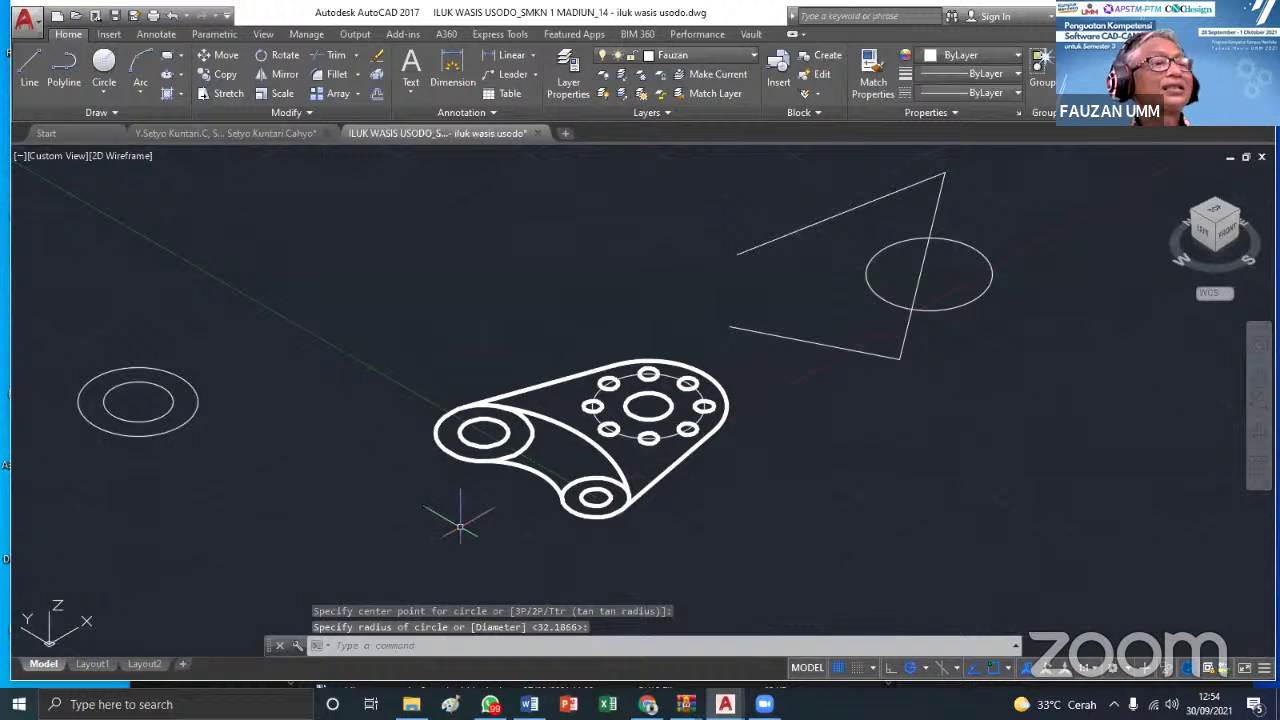
# Draw a second concentric pair, a small and a larger circle, at the lower left
pyautogui.click(102, 66)
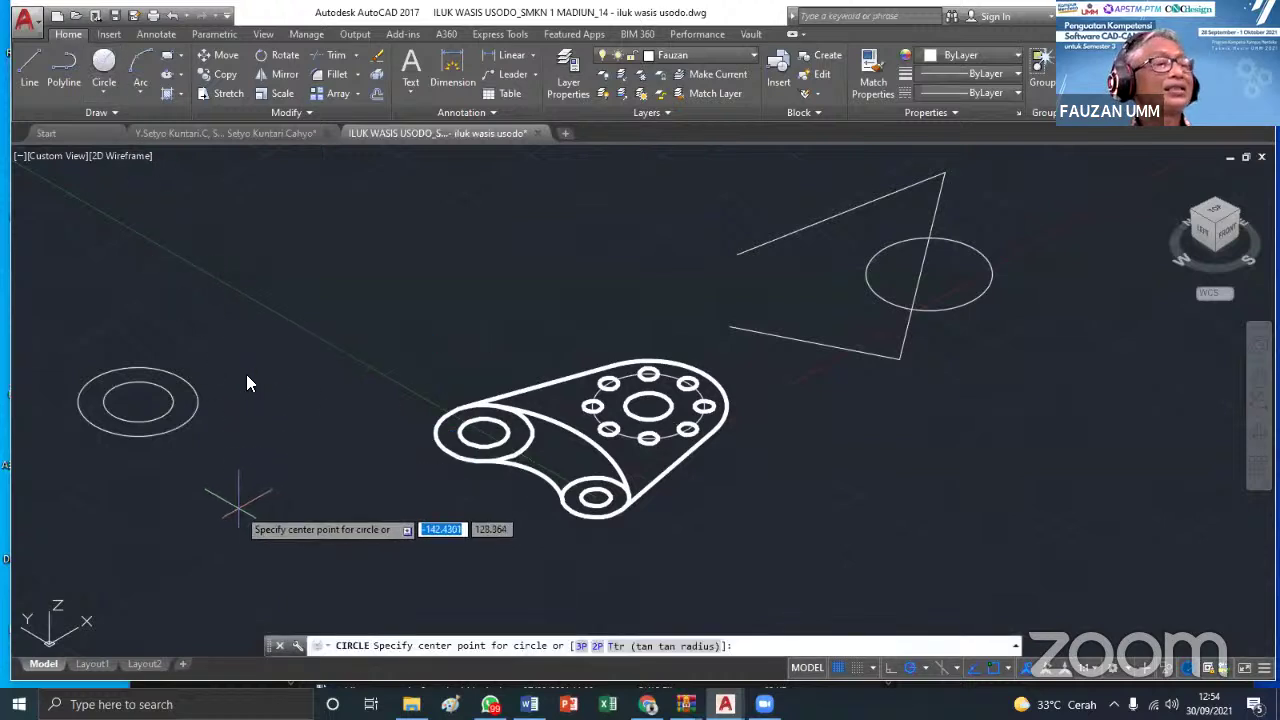
pyautogui.click(235, 508)
pyautogui.click(259, 512)
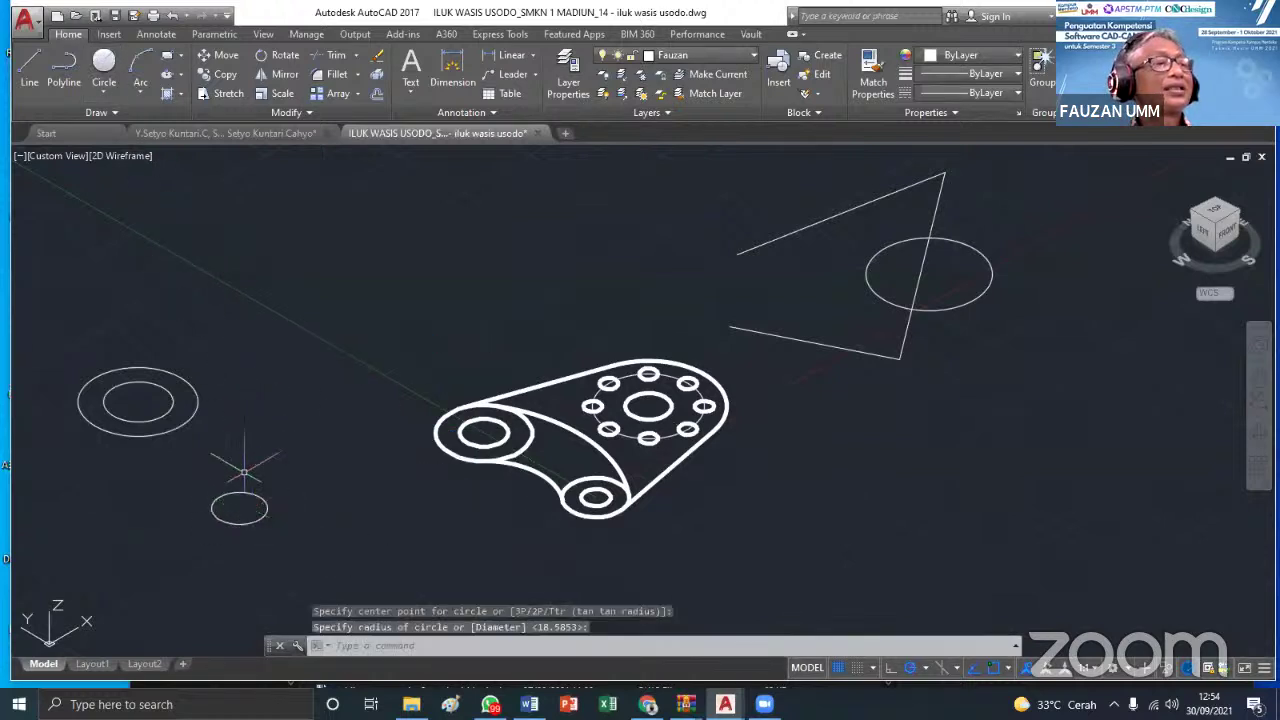
pyautogui.click(102, 66)
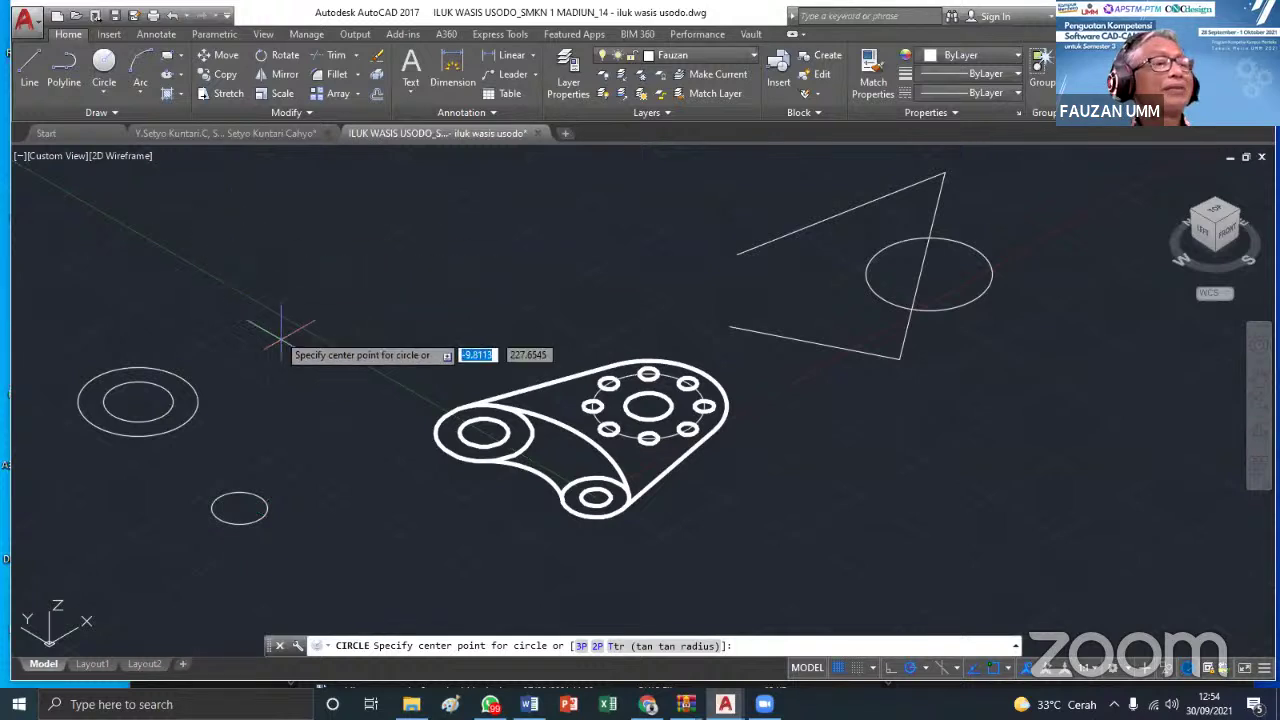
pyautogui.click(240, 508)
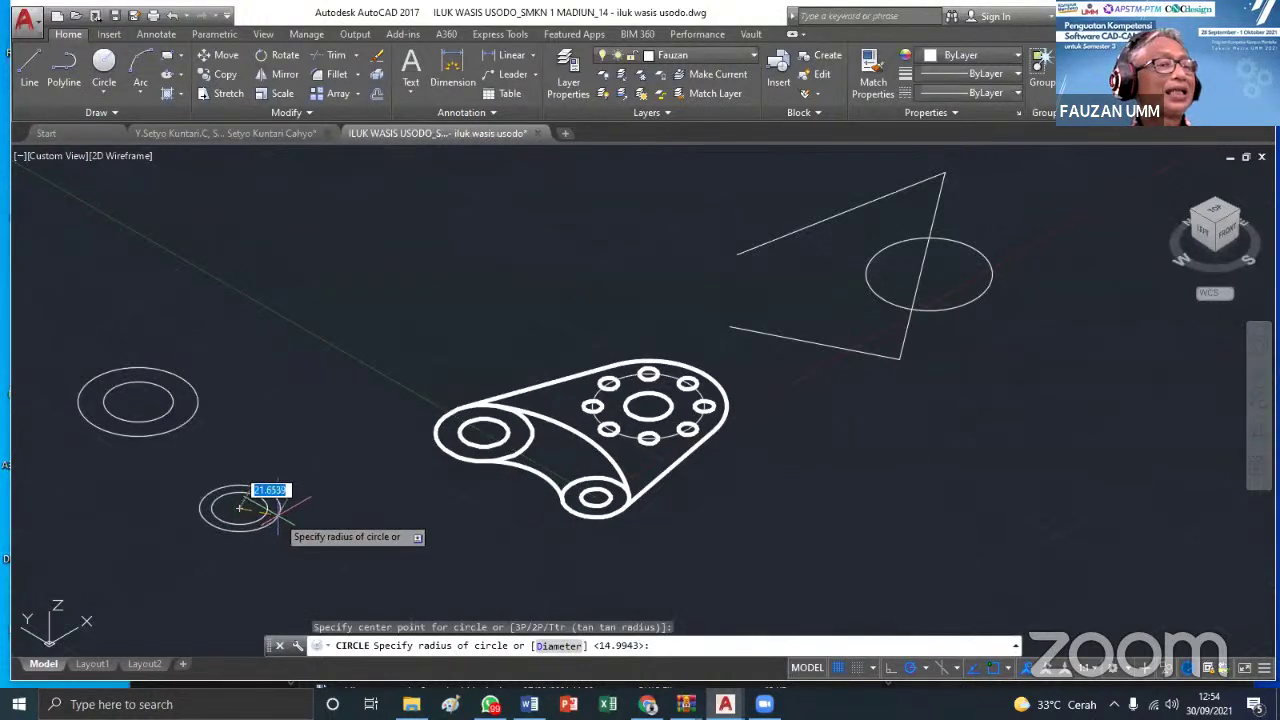
pyautogui.click(279, 513)
pyautogui.click(424, 476)
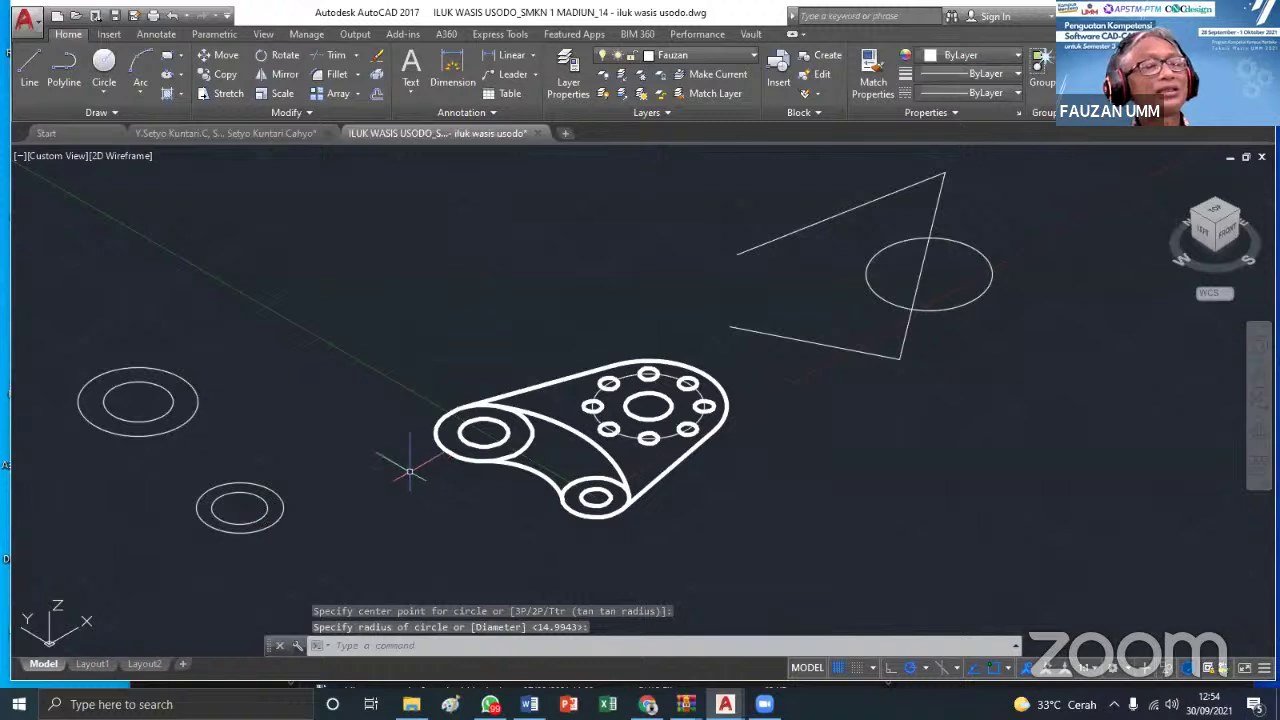
# Start the Line tool, cancel it, and start a new line
pyautogui.click(29, 68)
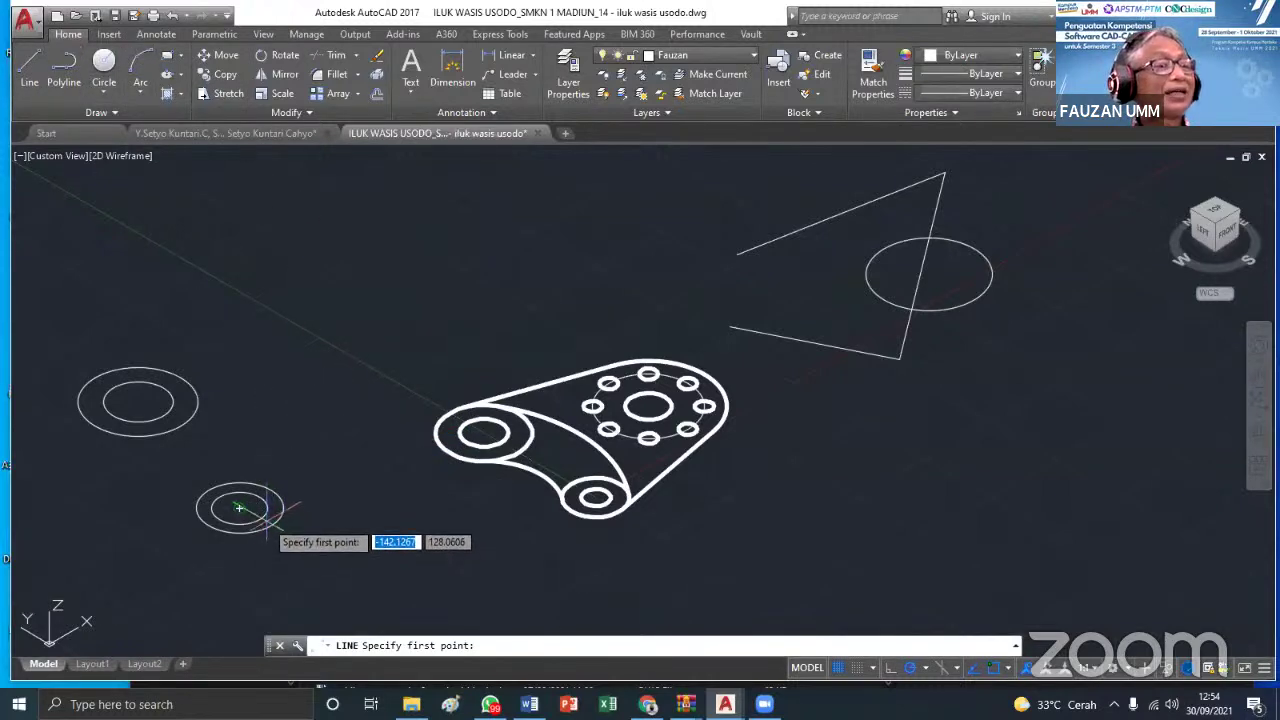
pyautogui.click(29, 68)
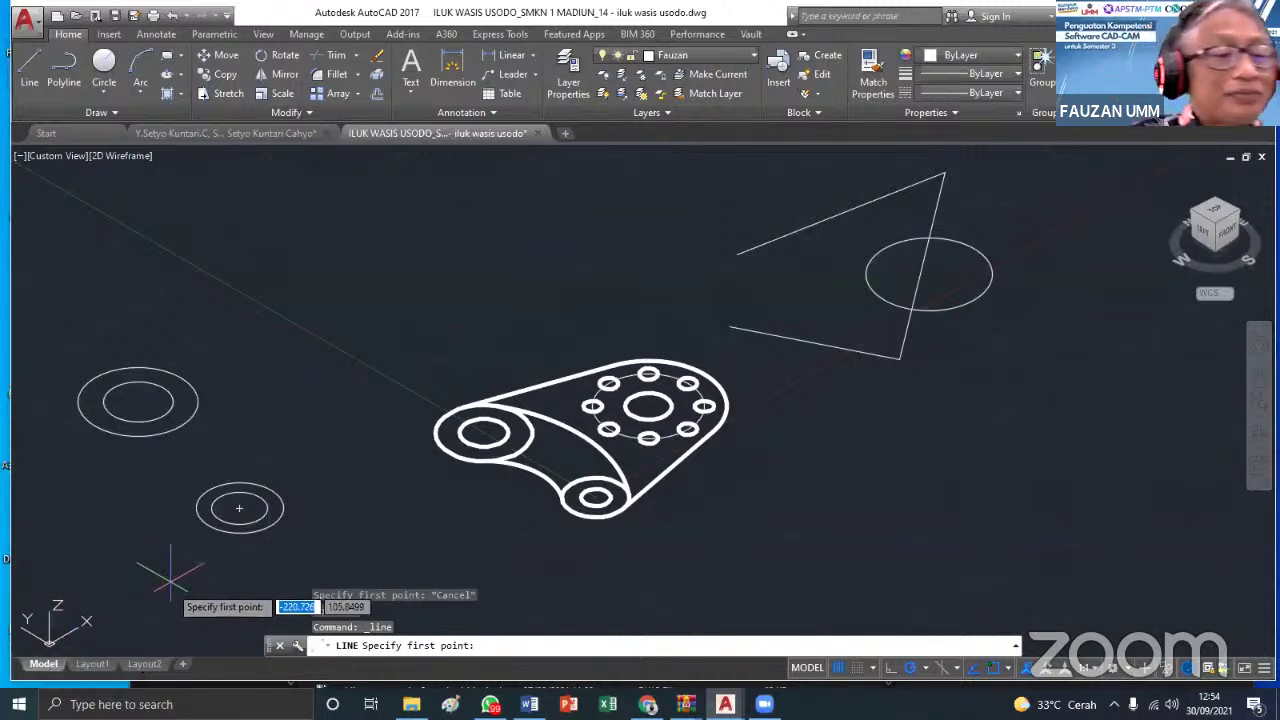
pyautogui.press('Escape')
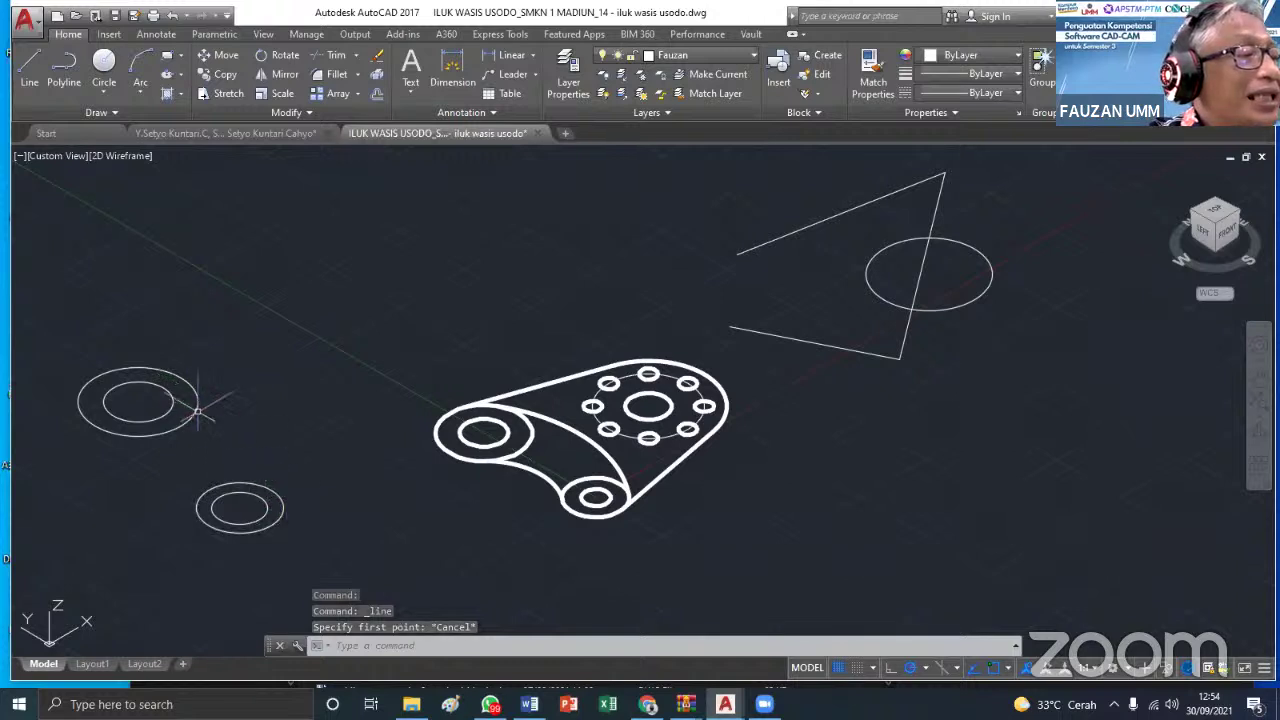
pyautogui.press('Escape')
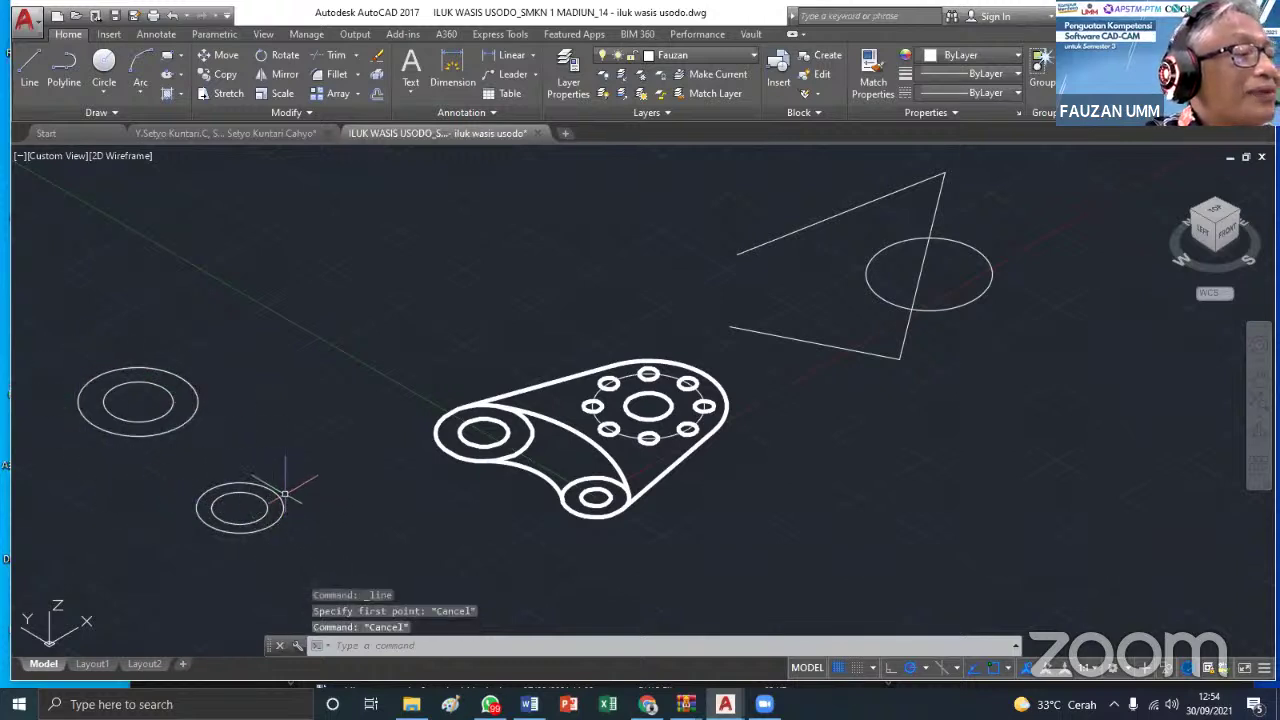
pyautogui.click(42, 65)
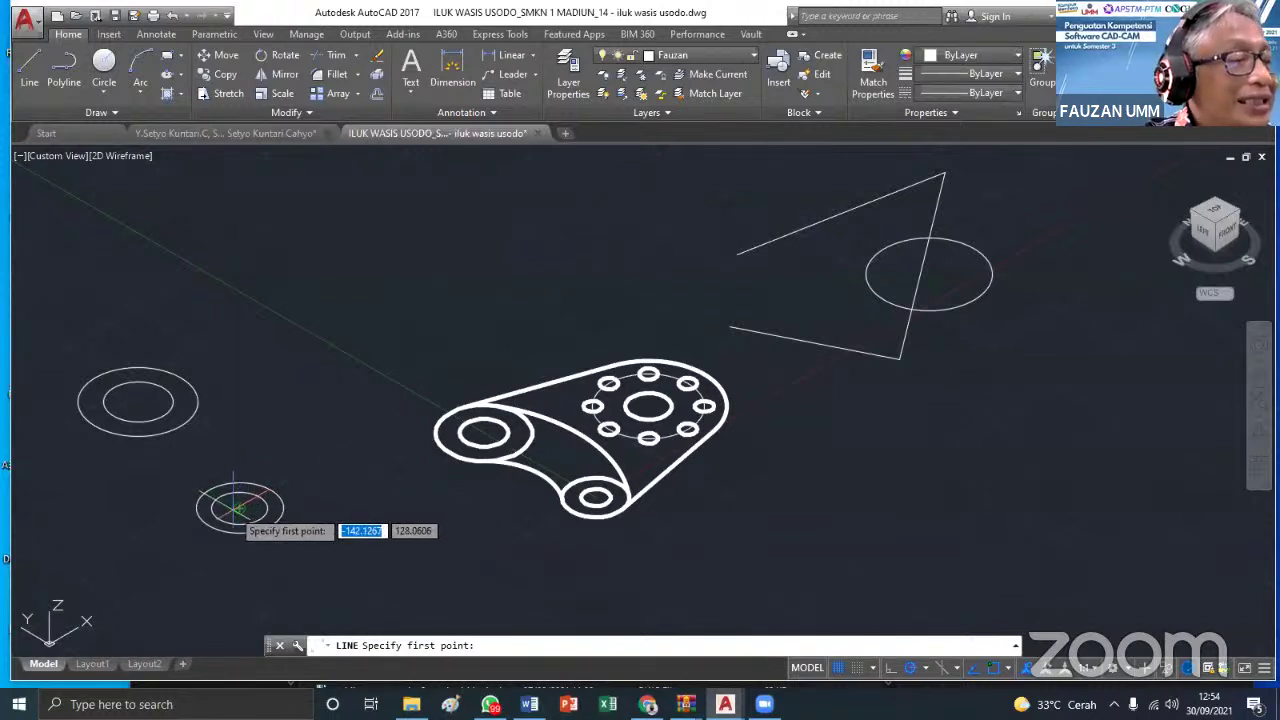
# Cancel the pending line, zoom in on the small circle pairs, and start a new line
pyautogui.scroll(2, 235, 509)
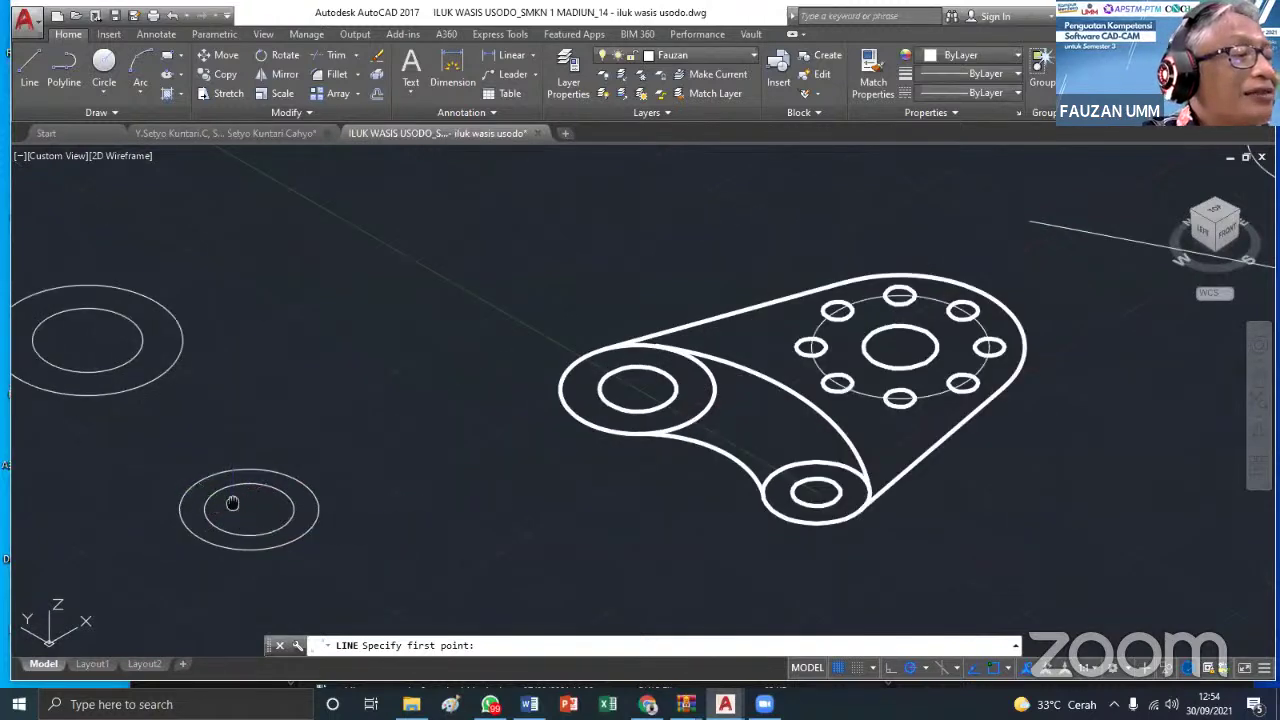
pyautogui.moveTo(230, 508); pyautogui.dragTo(306, 499, button='middle')
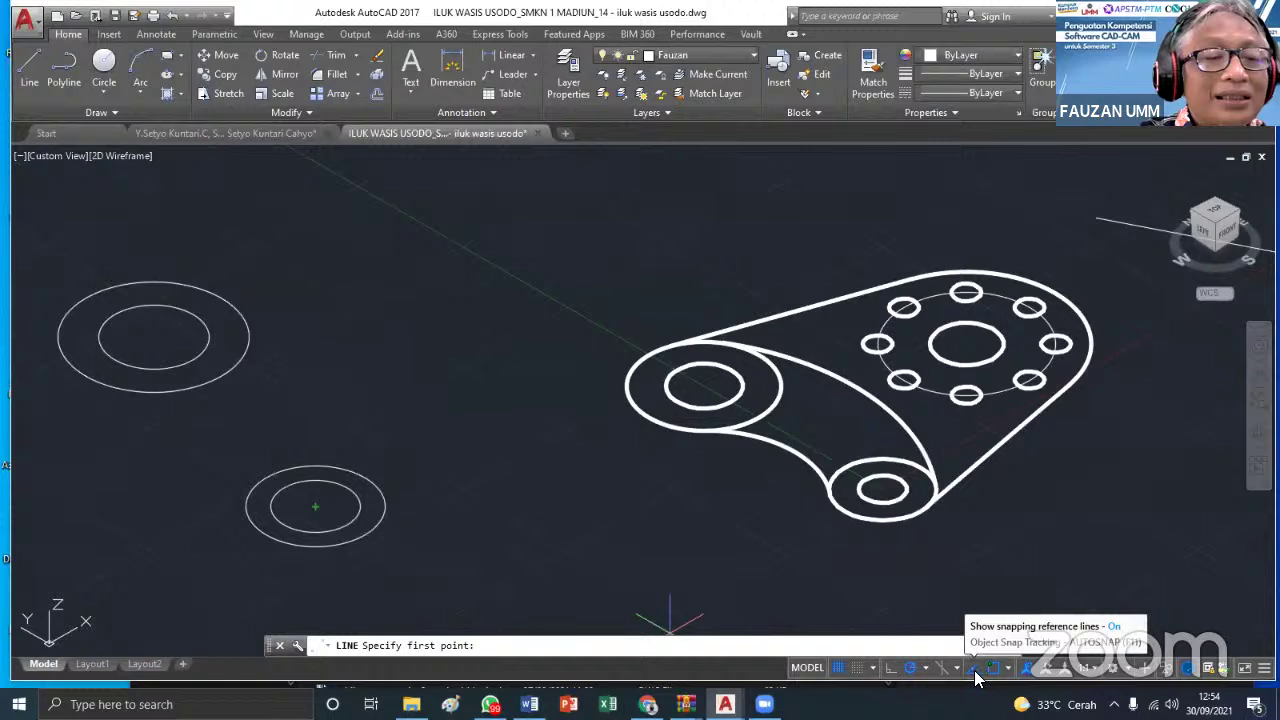
pyautogui.click(1008, 672)
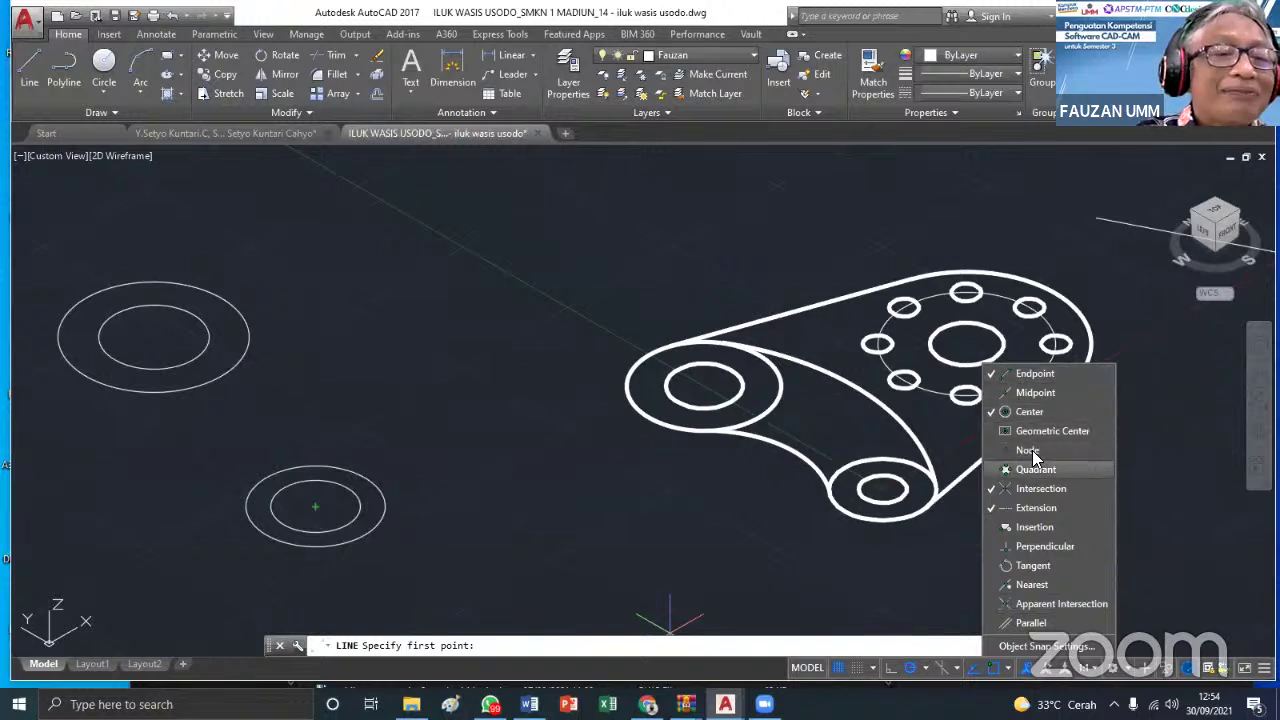
pyautogui.press('Escape')
pyautogui.press('Escape')
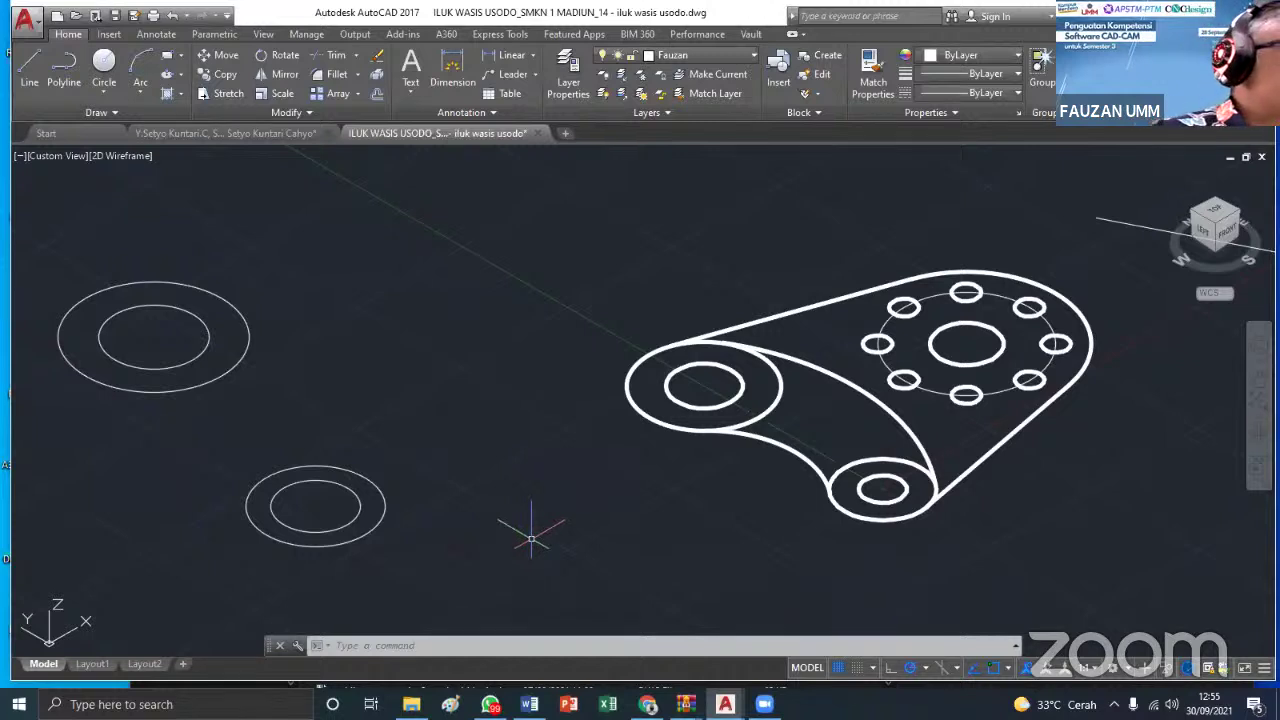
pyautogui.scroll(2, 342, 530)
pyautogui.scroll(2, 250, 420)
pyautogui.moveTo(220, 366); pyautogui.dragTo(123, 244, button='middle')
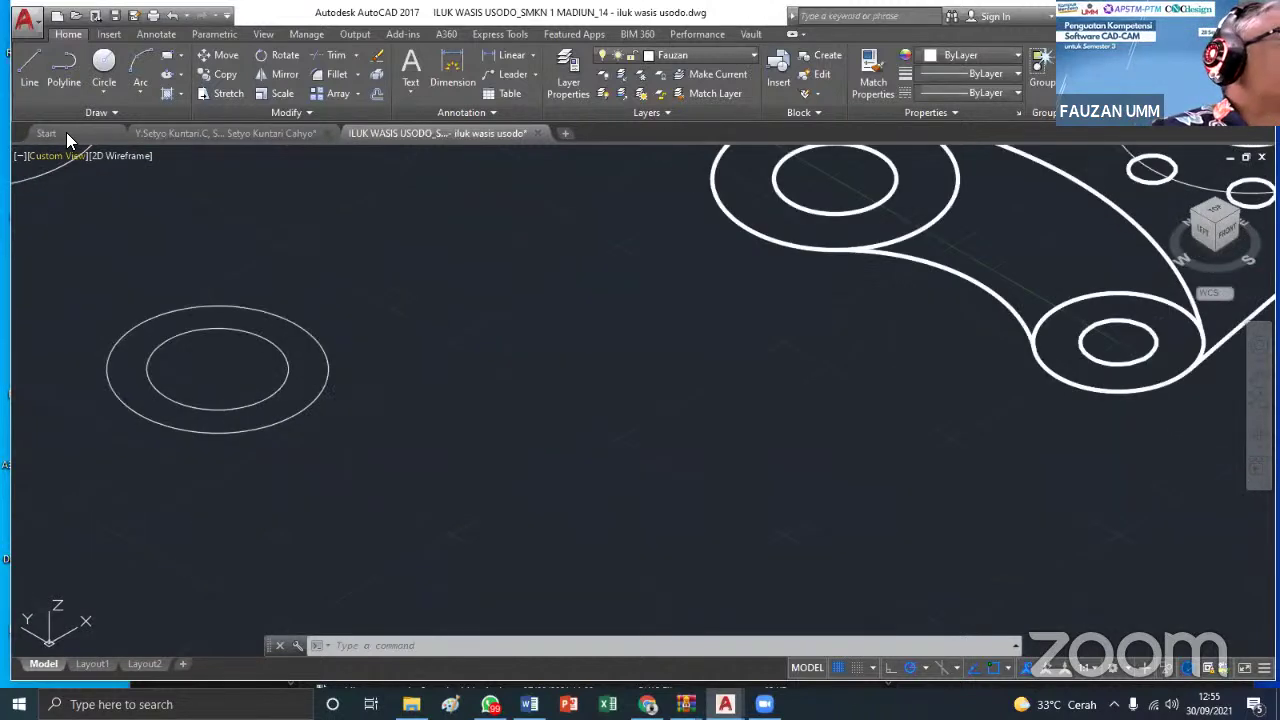
pyautogui.click(31, 77)
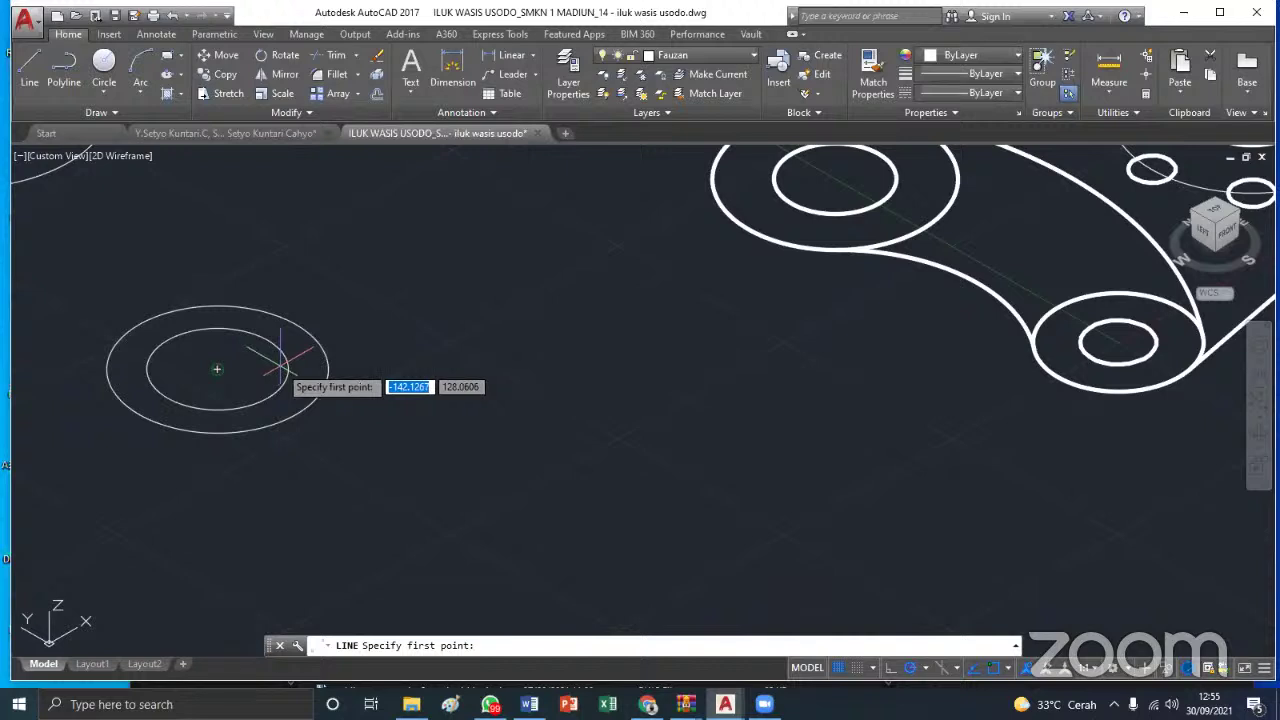
pyautogui.click(216, 369)
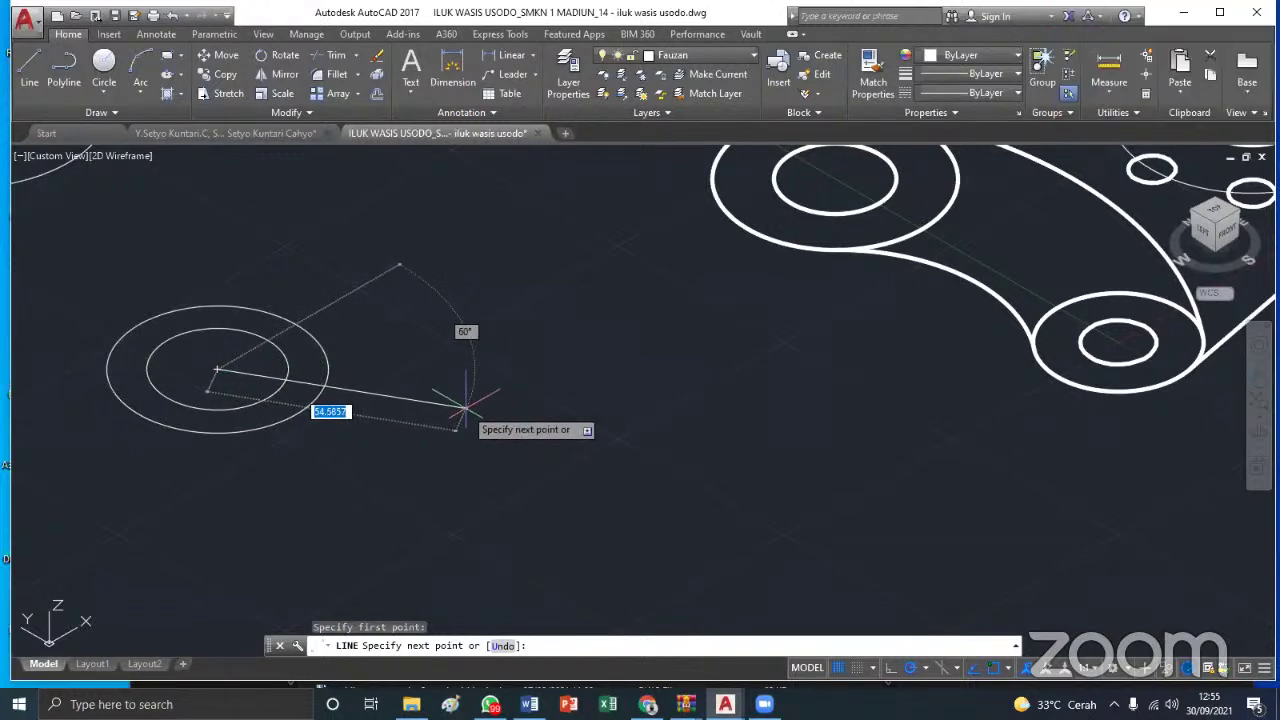
pyautogui.press('Escape')
pyautogui.scroll(-2, 328, 309)
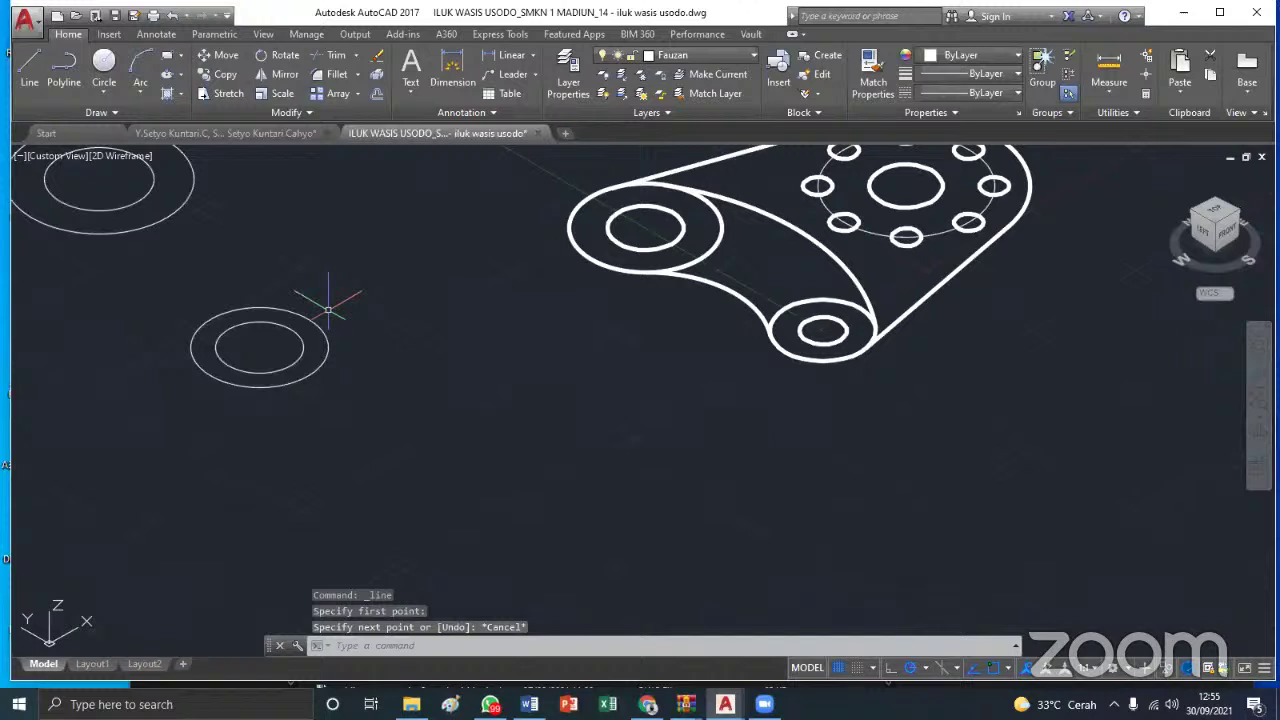
pyautogui.moveTo(288, 267); pyautogui.dragTo(351, 334, button='middle')
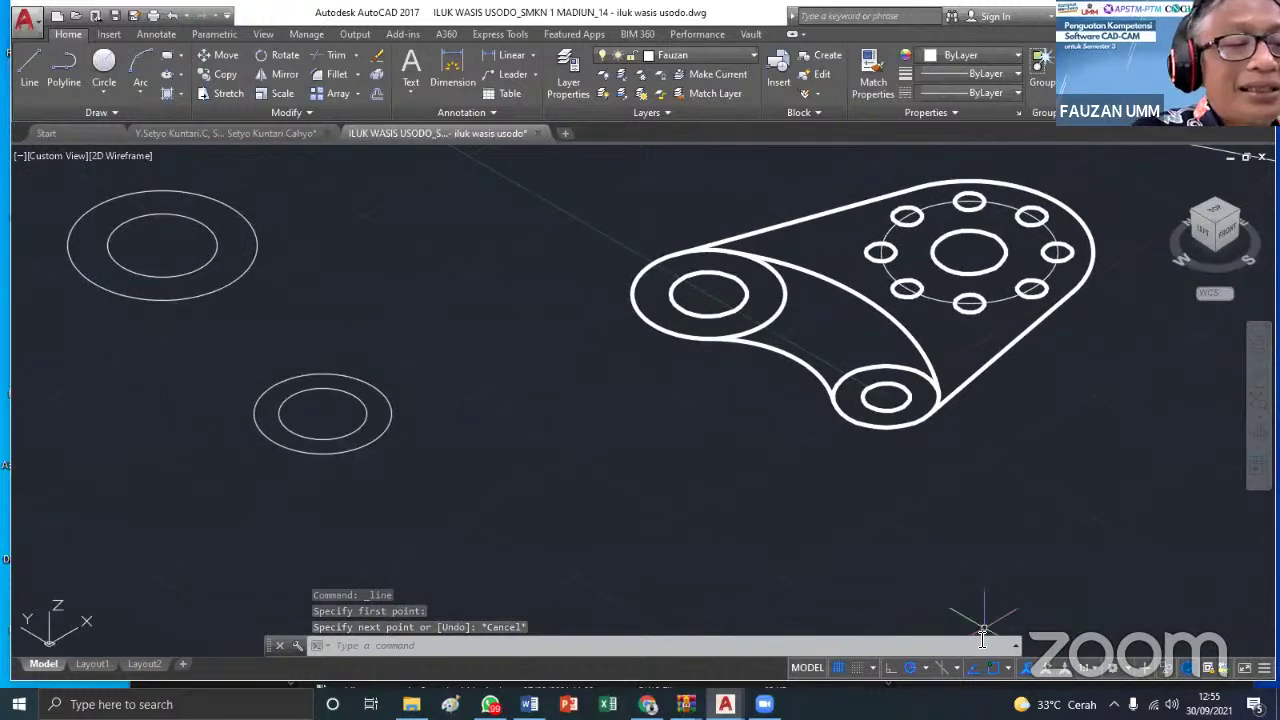
# Turn on all object snap modes with Select All in Object Snap Settings
pyautogui.click(1008, 668)
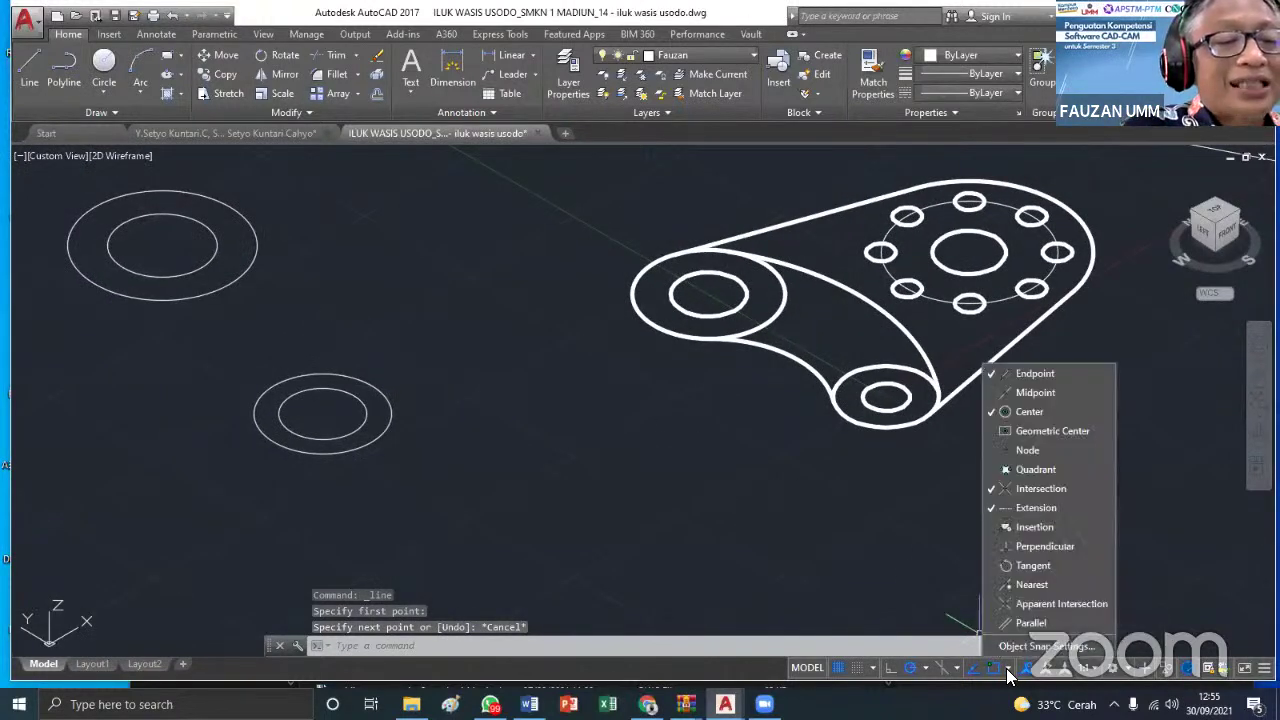
pyautogui.click(1025, 648)
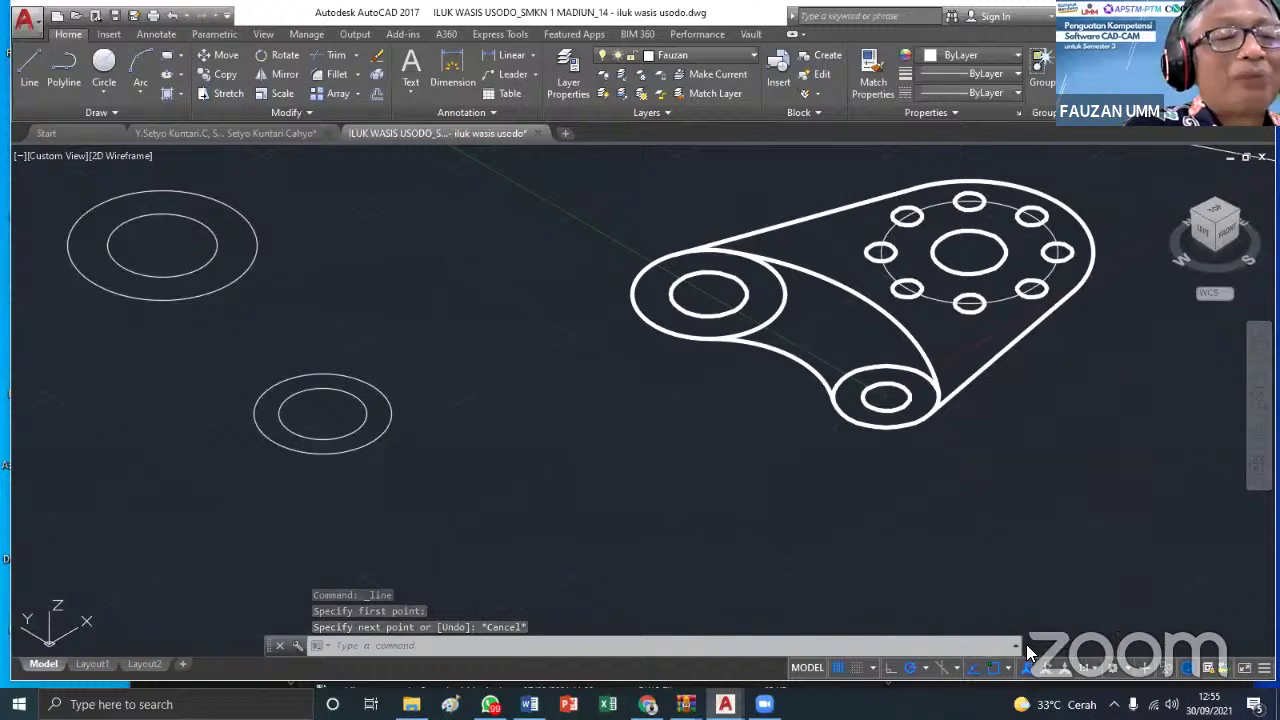
pyautogui.click(779, 258)
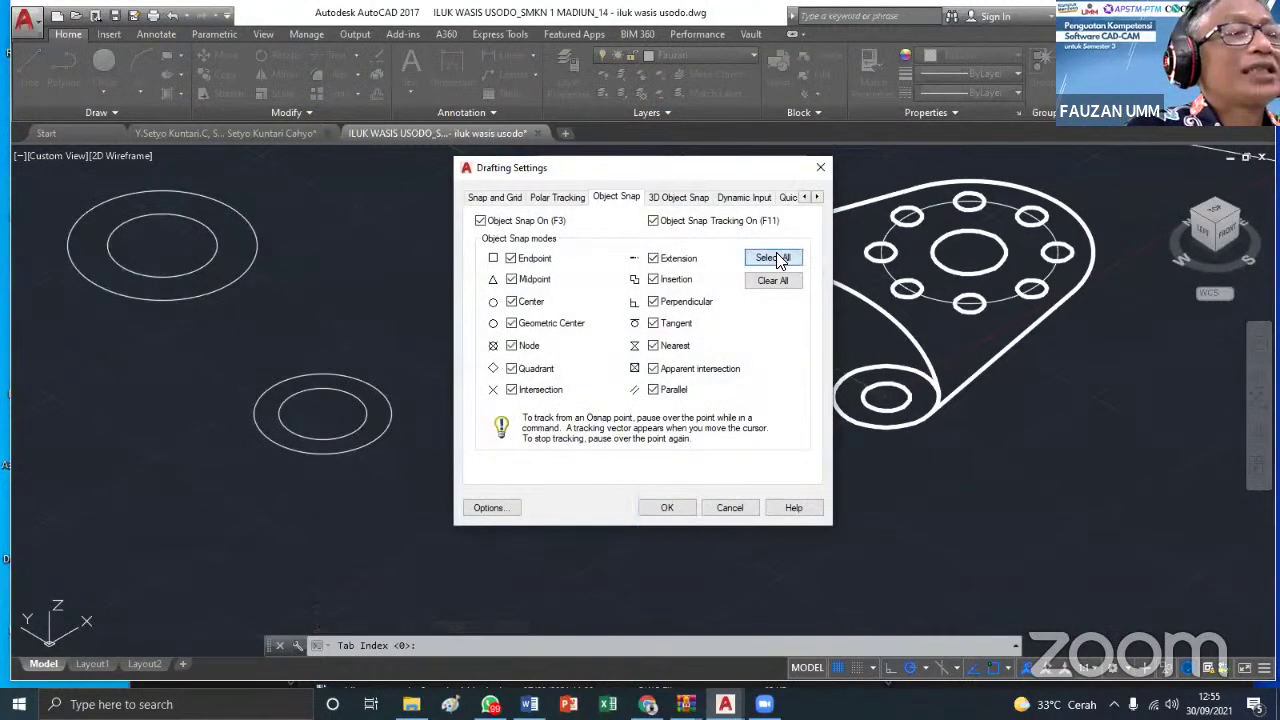
pyautogui.click(666, 508)
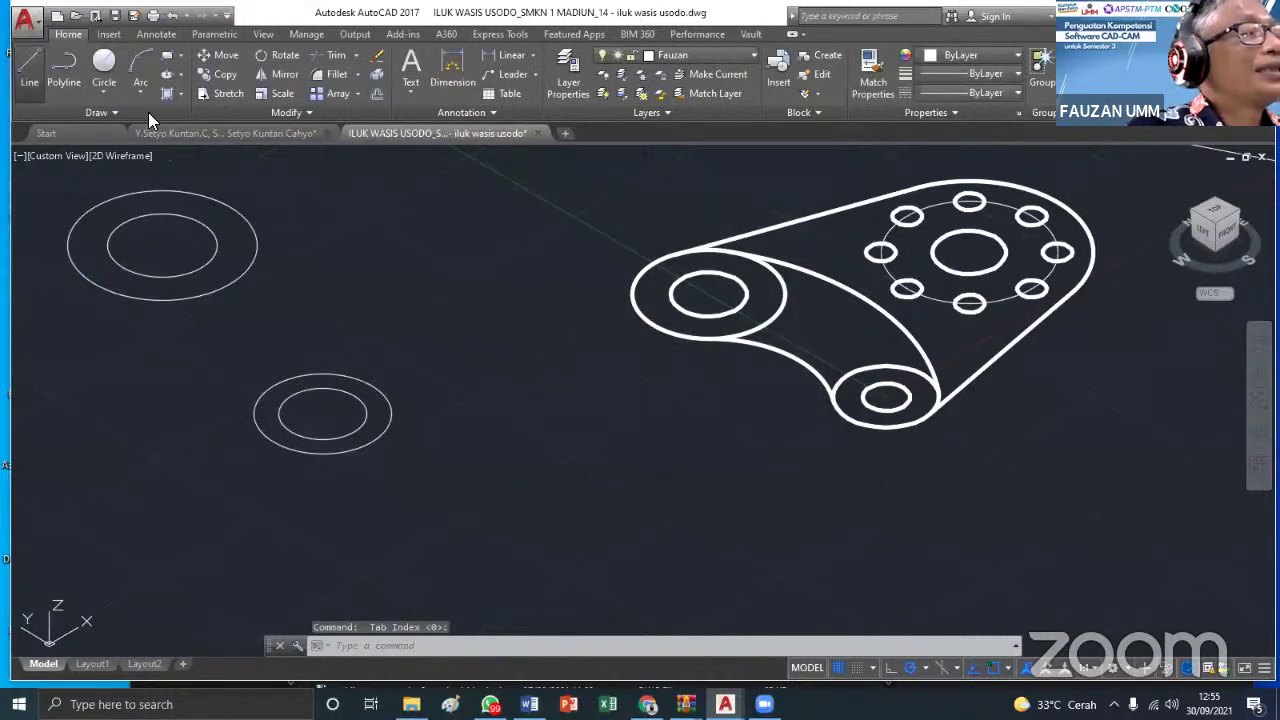
pyautogui.click(30, 68)
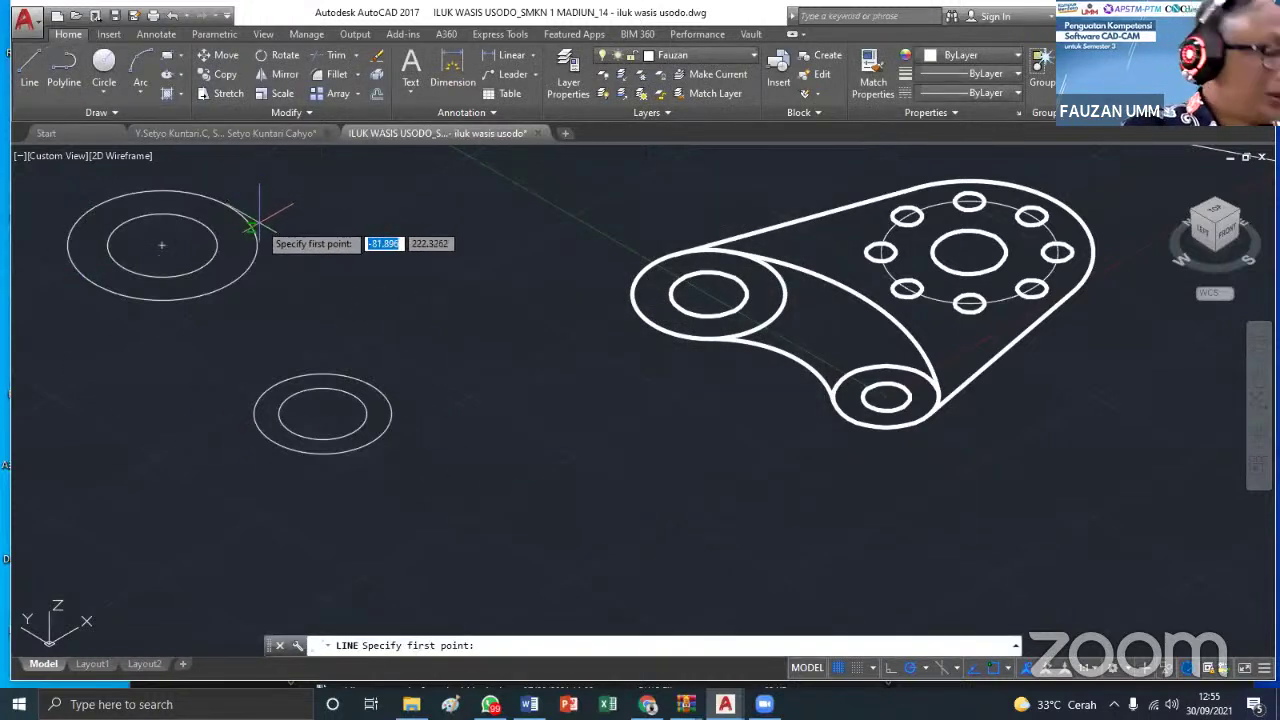
# Draw a line tangent to the upper outer circle and the lower outer circle
pyautogui.keyDown('shift'); pyautogui.rightClick(258, 224); pyautogui.keyUp('shift')
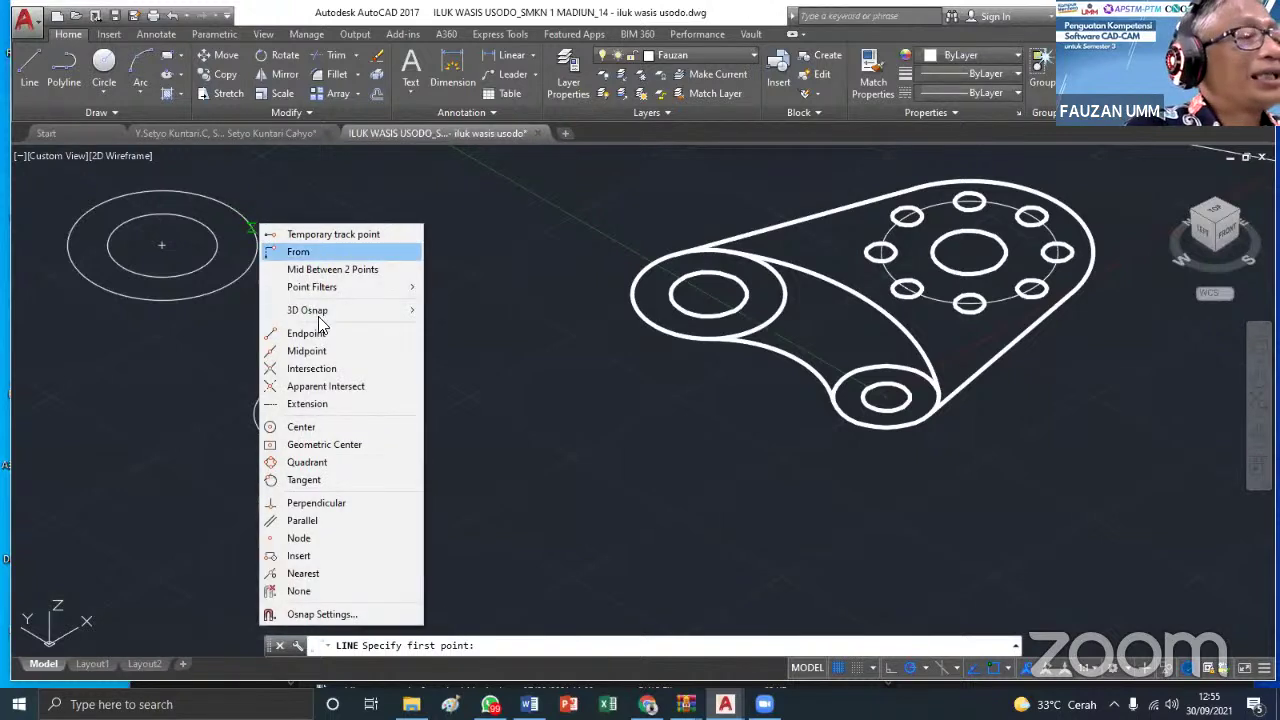
pyautogui.click(300, 480)
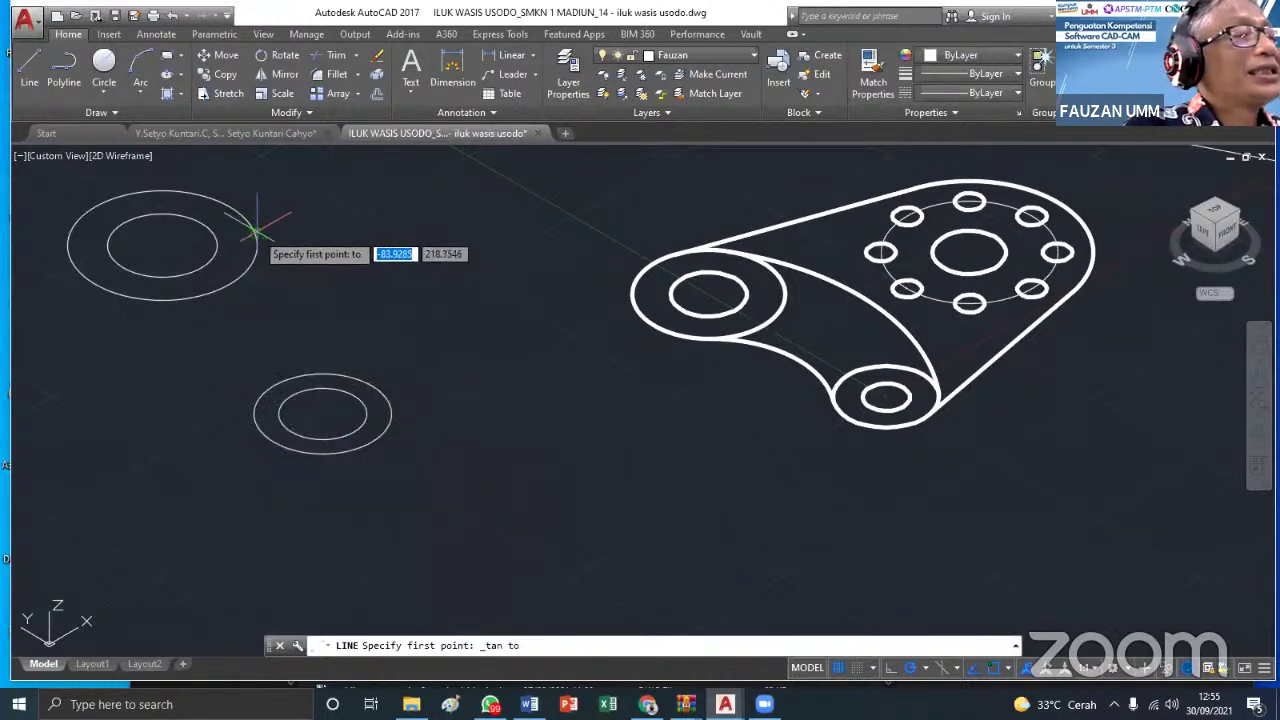
pyautogui.click(257, 227)
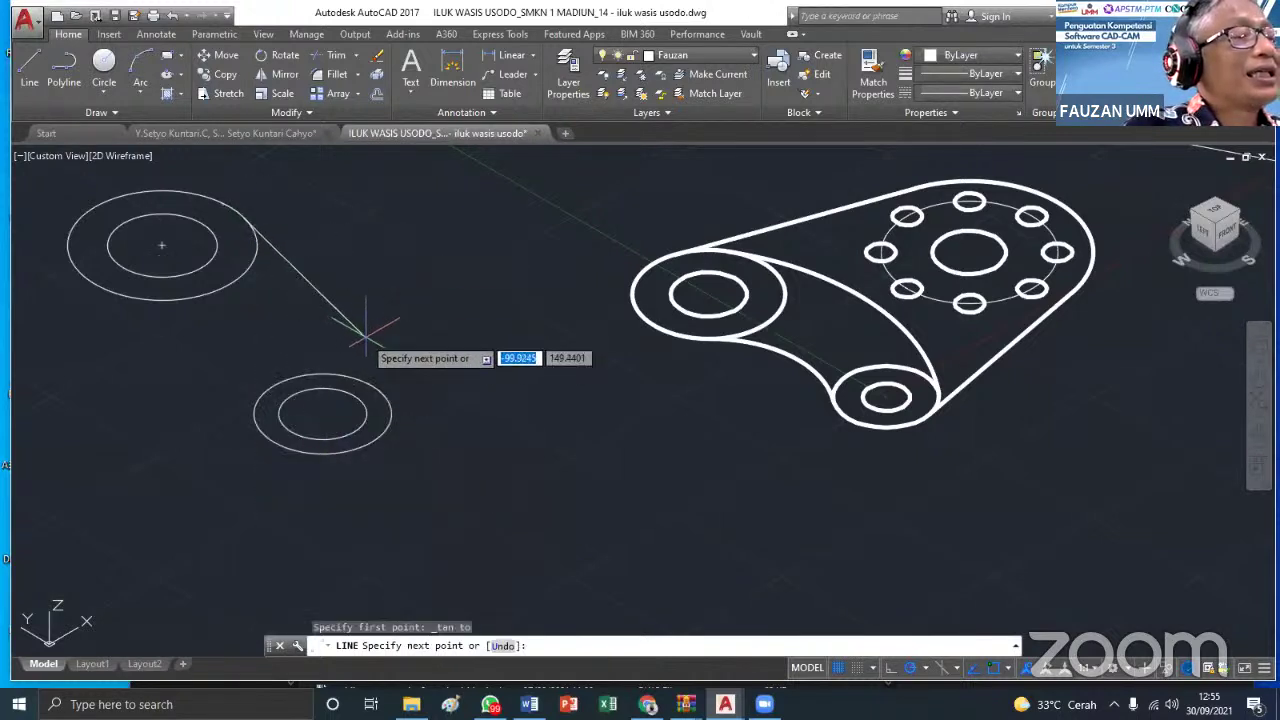
pyautogui.keyDown('shift'); pyautogui.rightClick(400, 380); pyautogui.keyUp('shift')
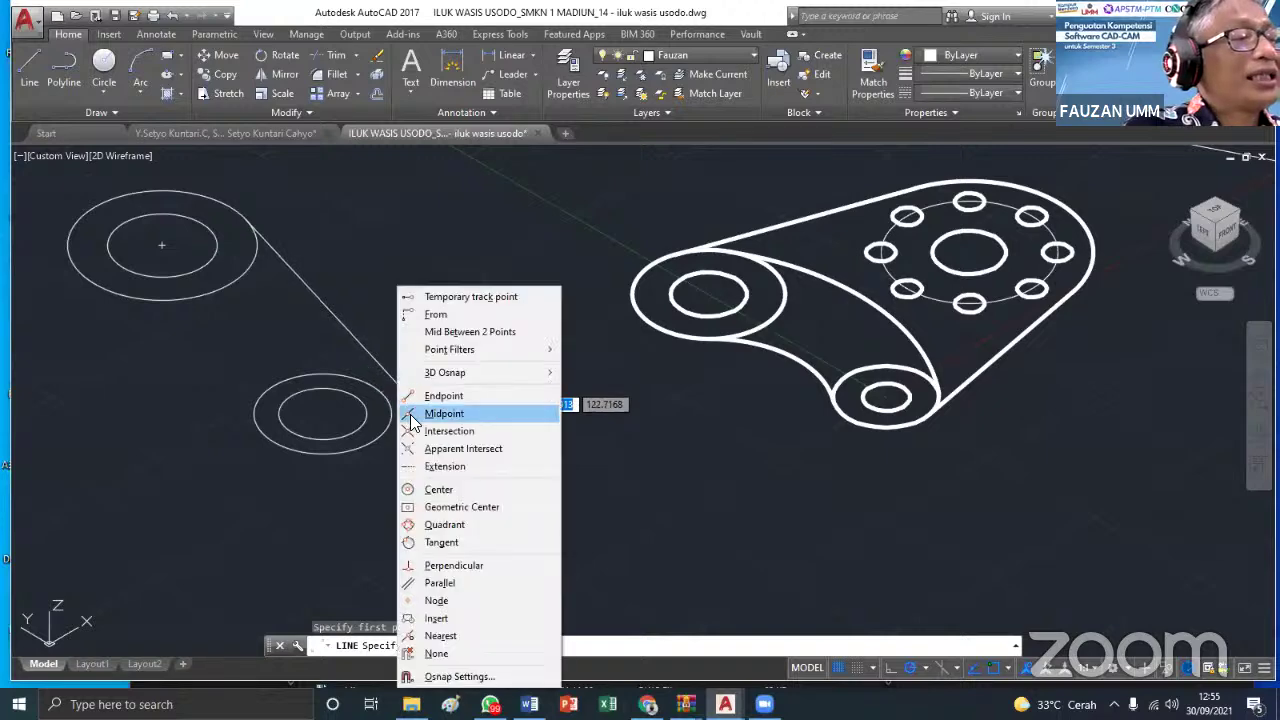
pyautogui.click(444, 524)
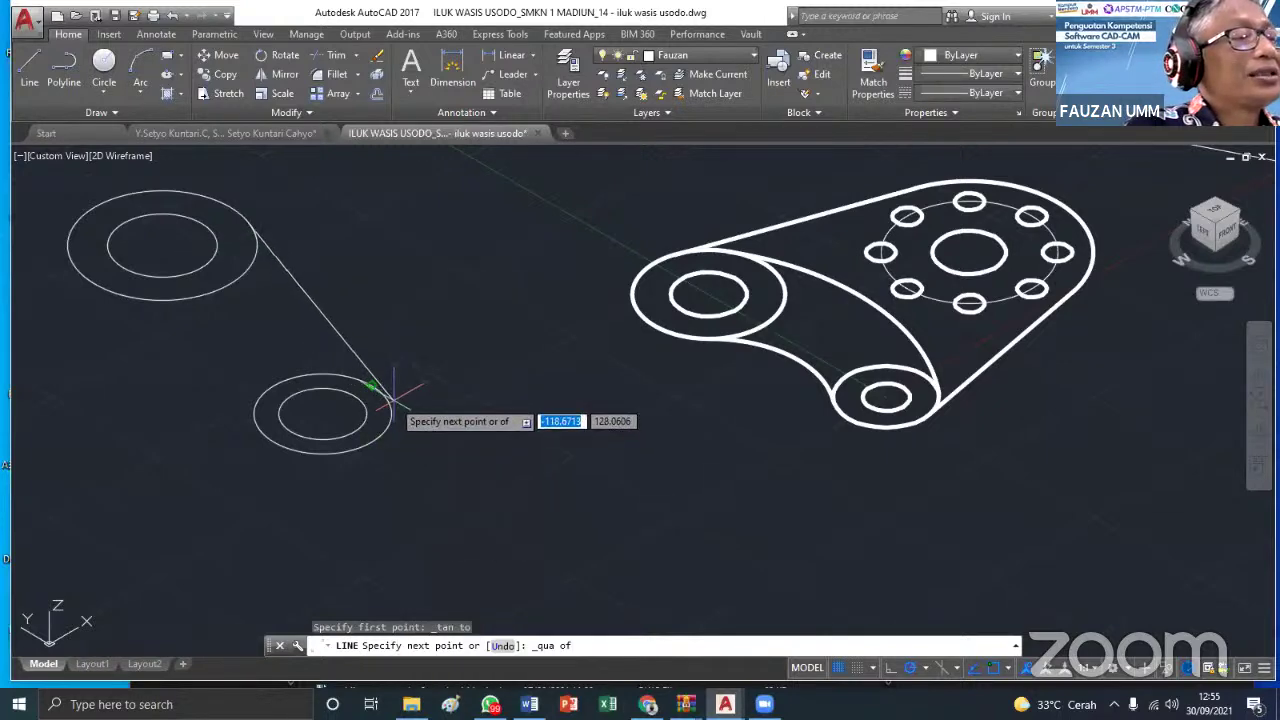
pyautogui.keyDown('shift'); pyautogui.rightClick(394, 390); pyautogui.keyUp('shift')
pyautogui.click(468, 542)
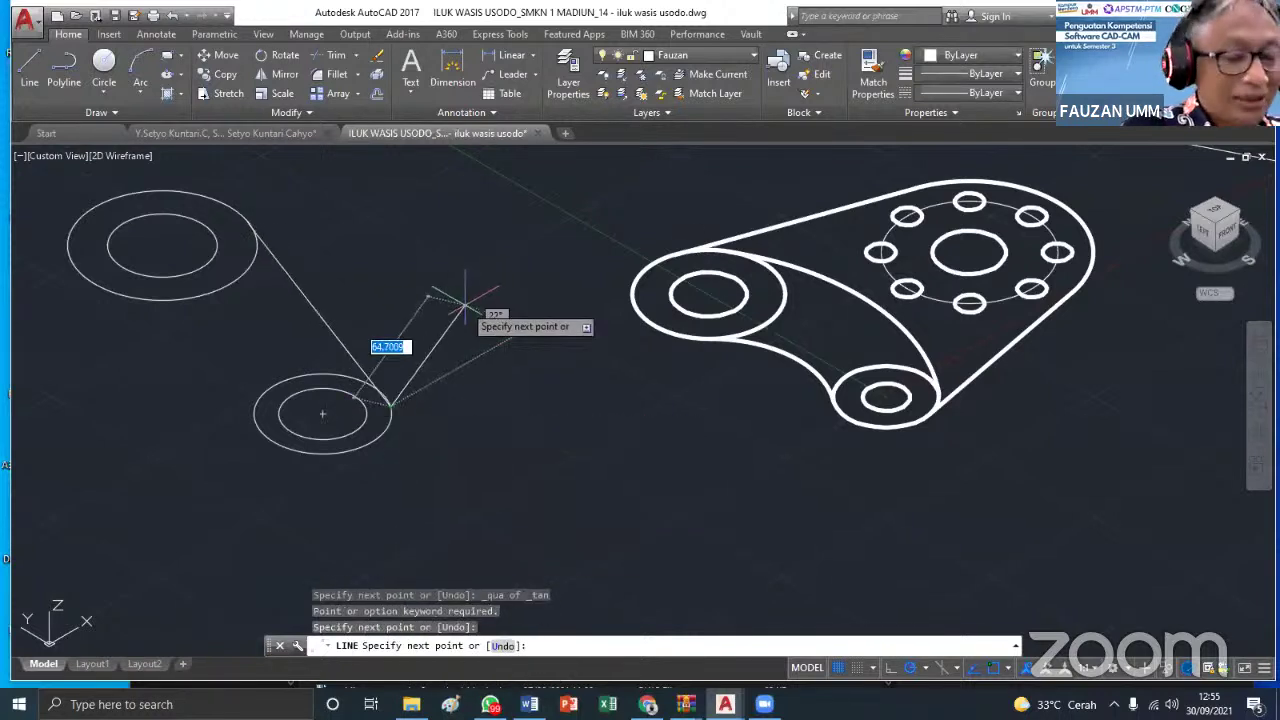
pyautogui.press('Return')
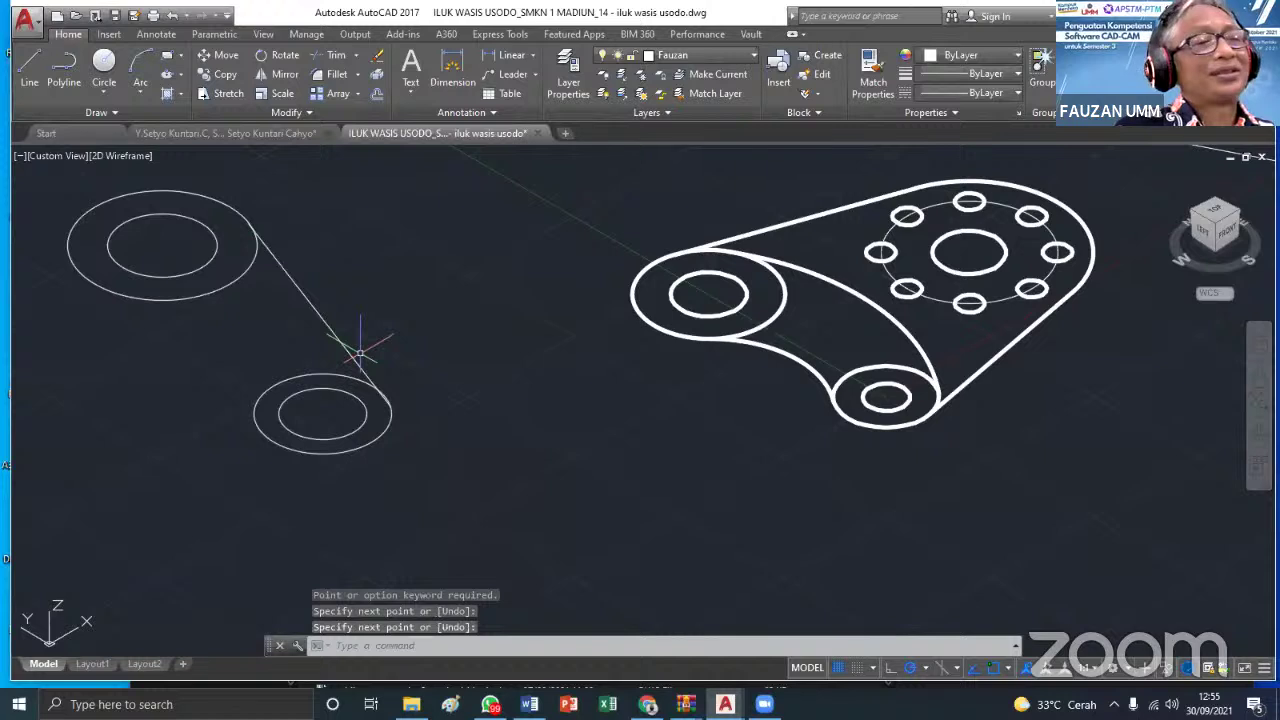
# Draw a radius line from the upper circles' centre to the tangent point
pyautogui.click(42, 88)
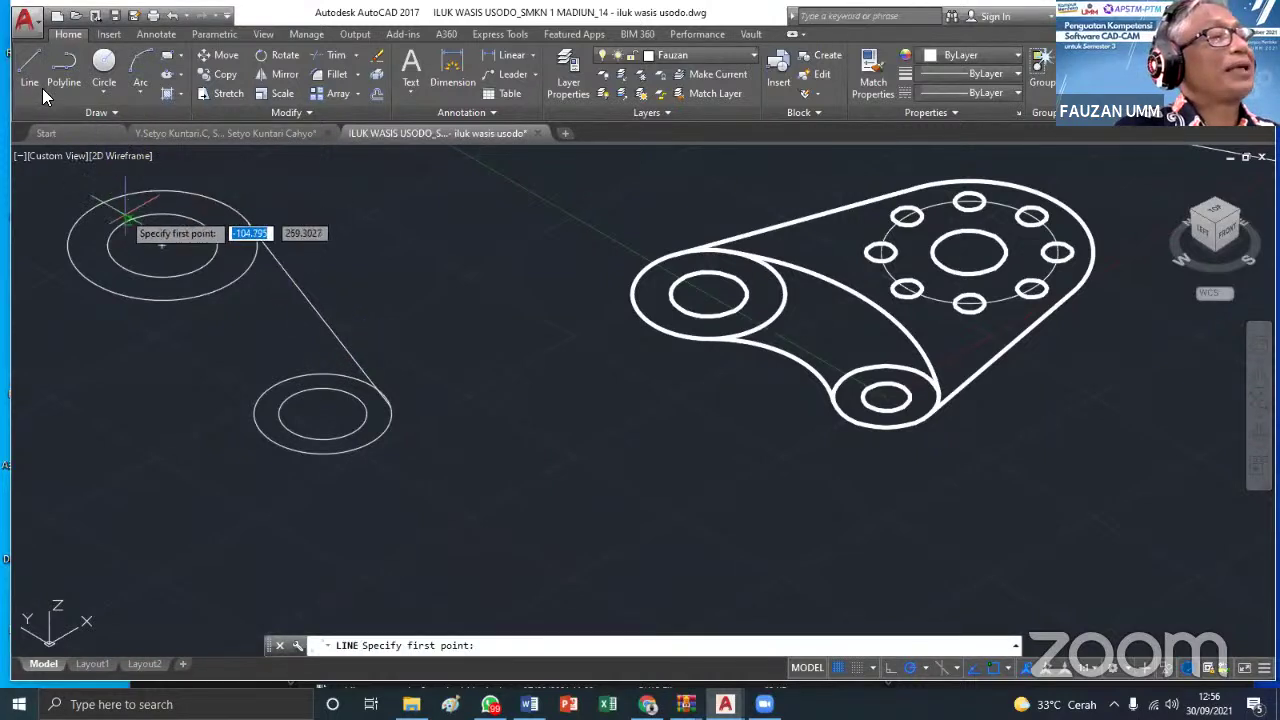
pyautogui.click(161, 245)
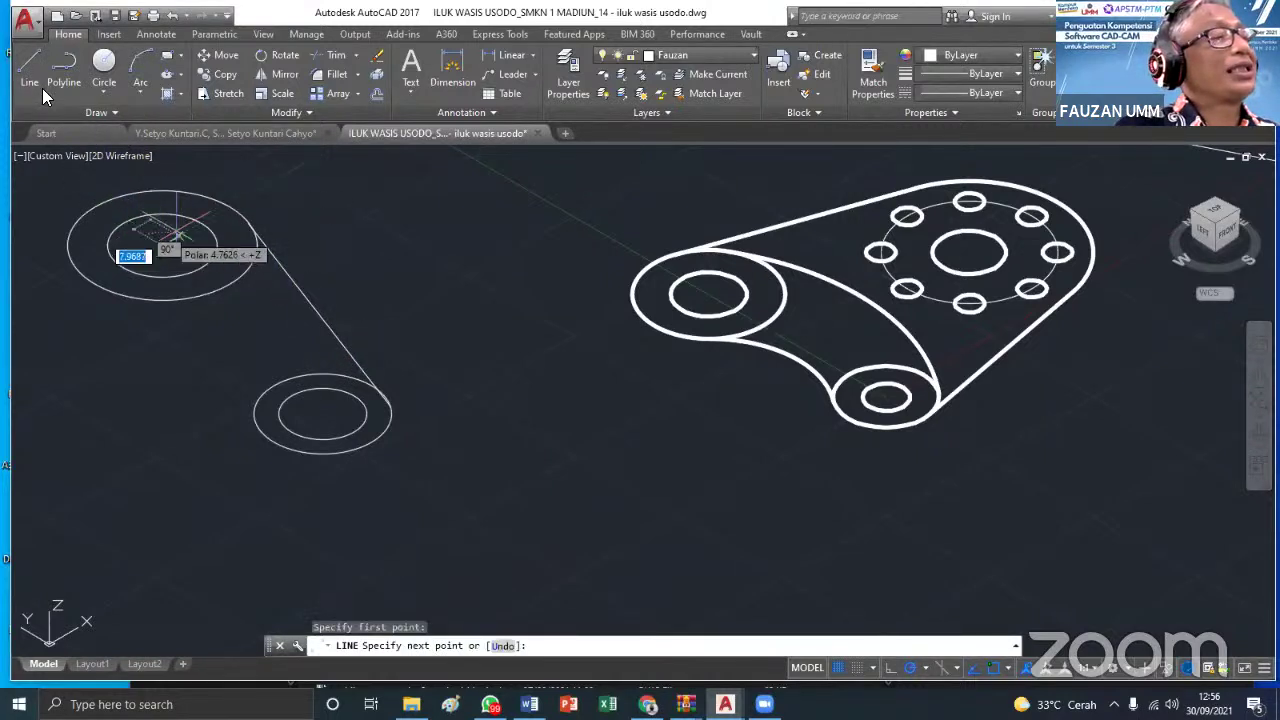
pyautogui.click(245, 221)
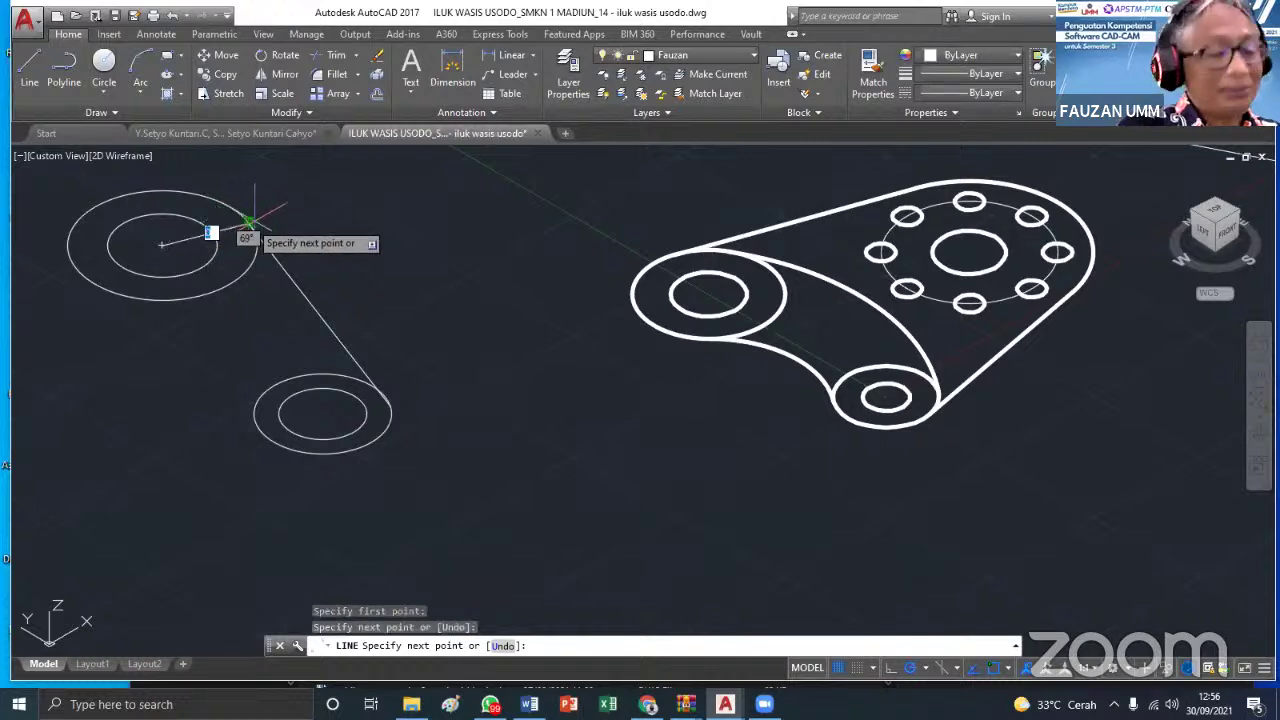
pyautogui.press('Return')
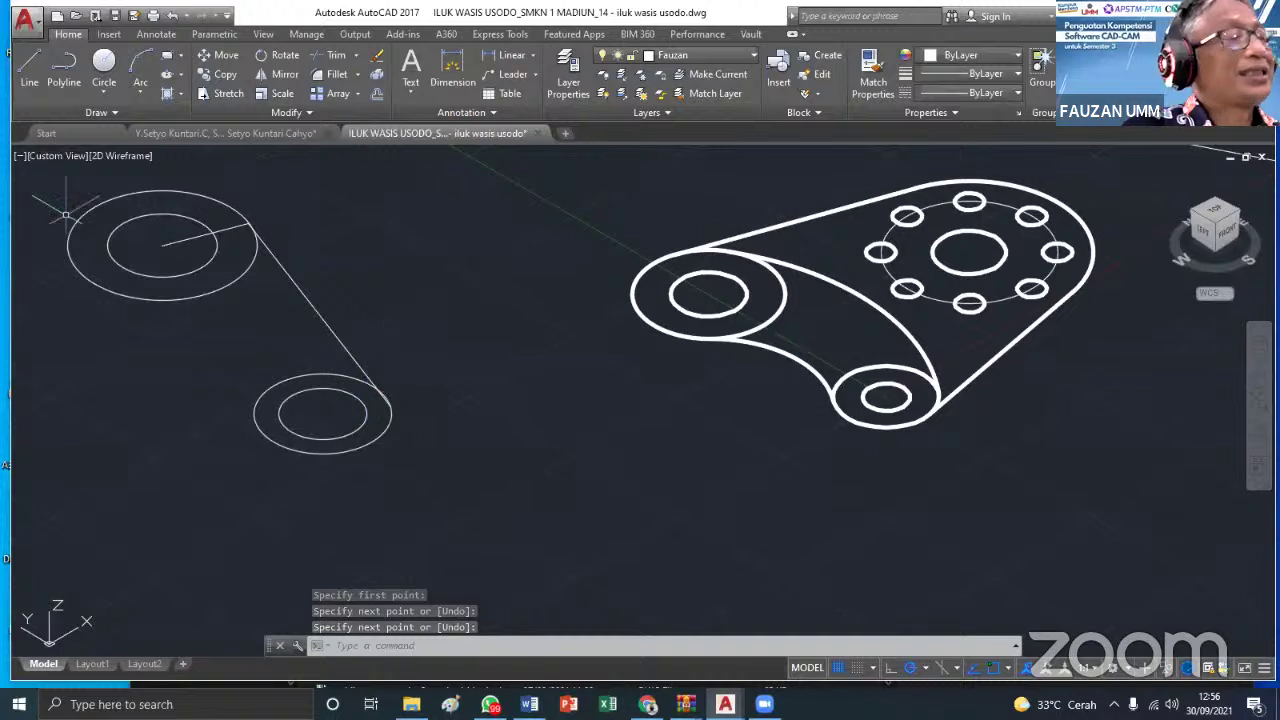
# Begin a line at the lower circles' centre, then cancel it without drawing
pyautogui.click(29, 66)
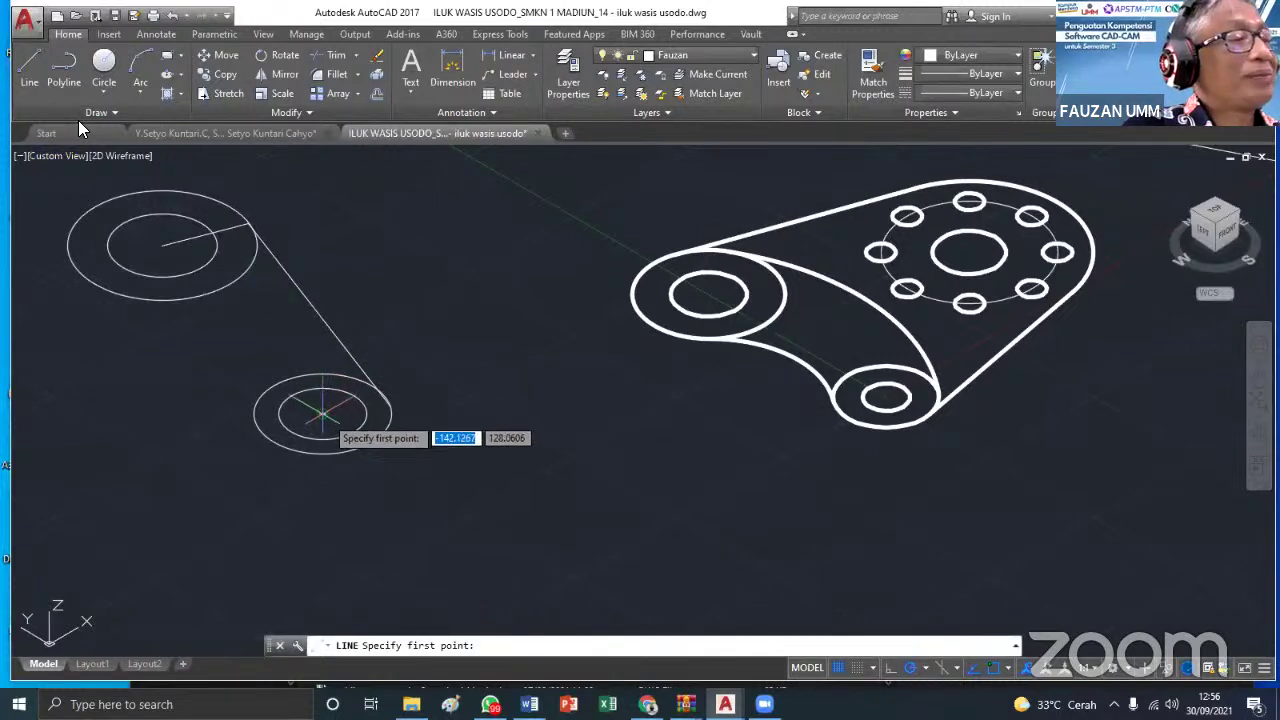
pyautogui.click(322, 412)
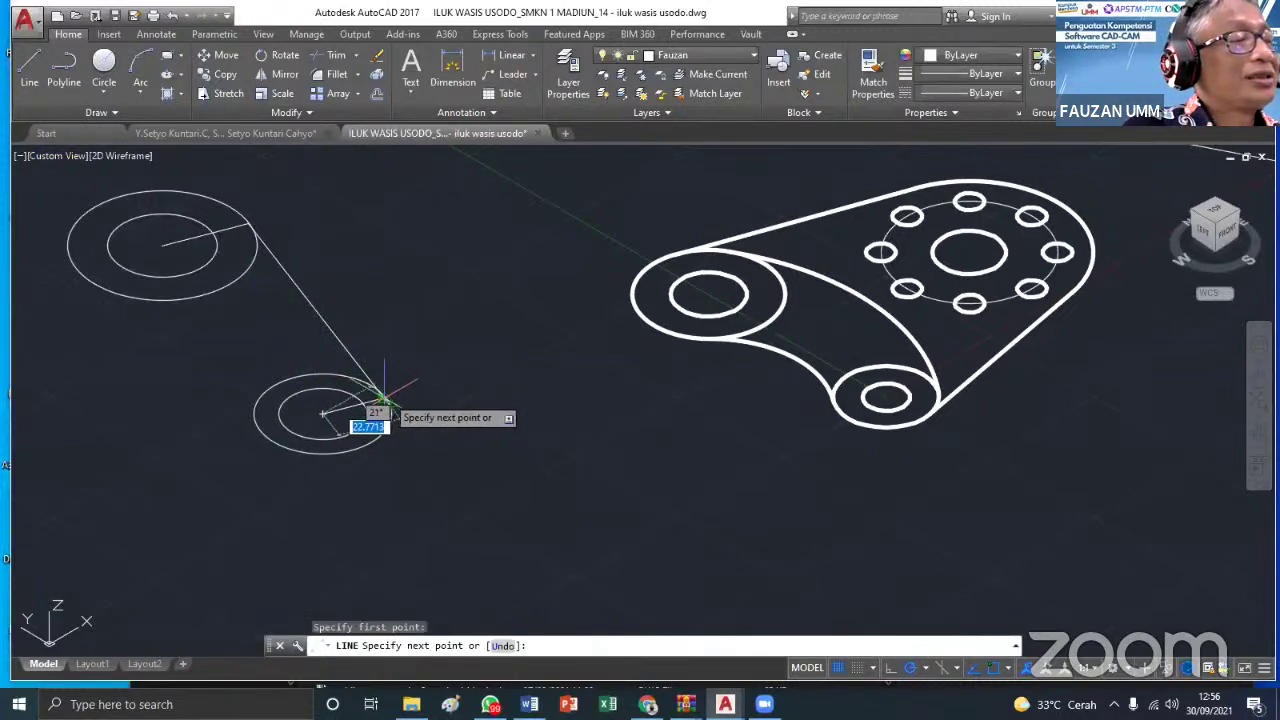
pyautogui.scroll(4, 370, 400)
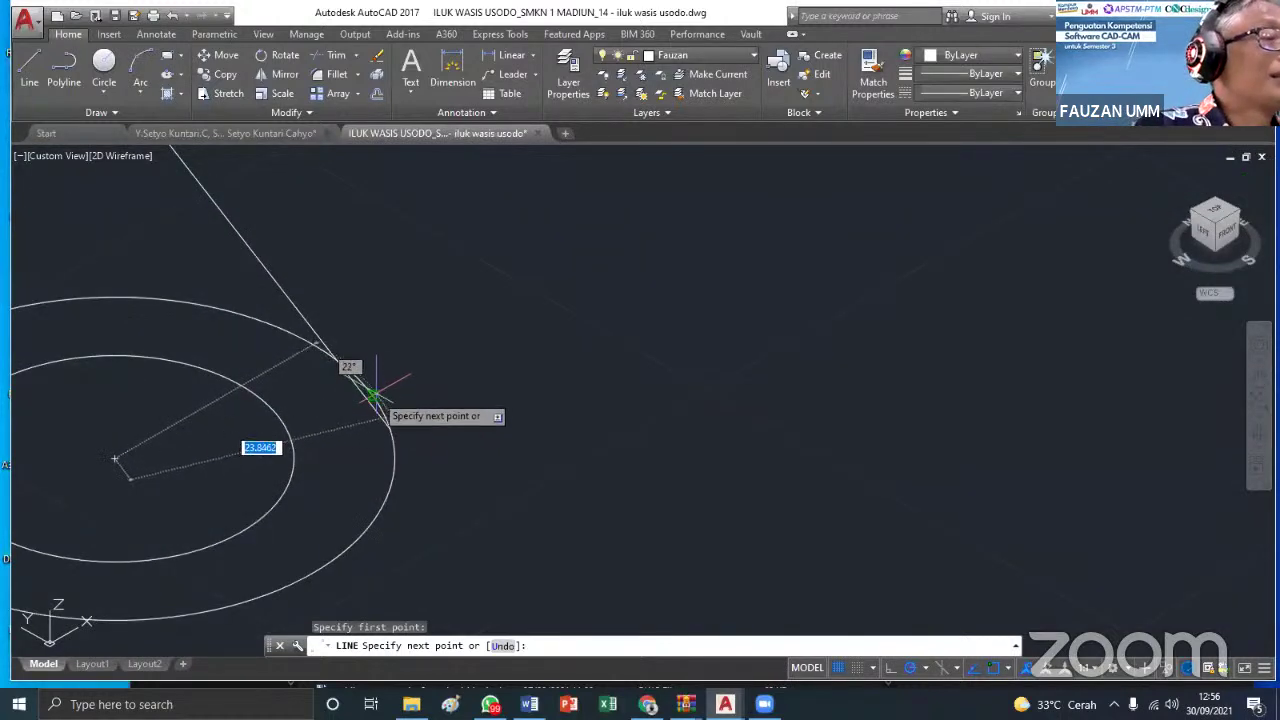
pyautogui.press('Escape')
pyautogui.scroll(-5, 366, 370)
pyautogui.scroll(3, 295, 280)
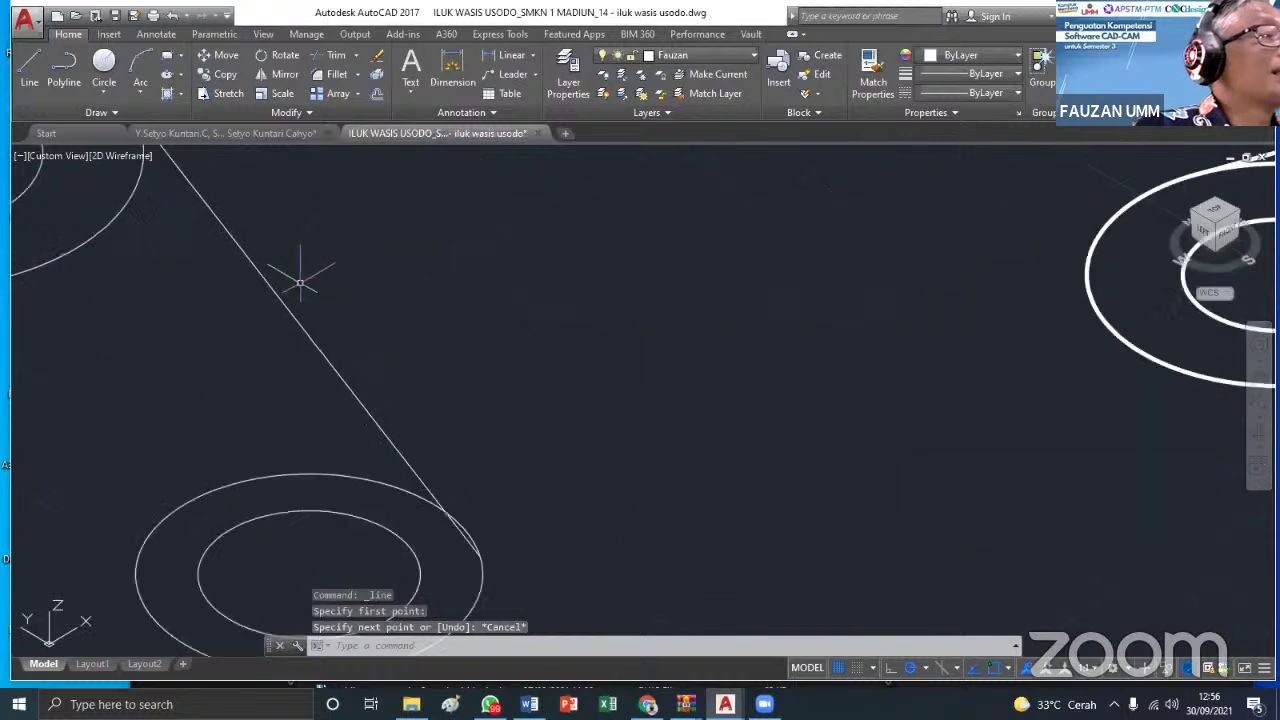
pyautogui.scroll(-3, 297, 281)
# Grip-edit the trial line's lower end to lengthen it tangent to the lower circle
pyautogui.press('Escape')
pyautogui.click(305, 300)
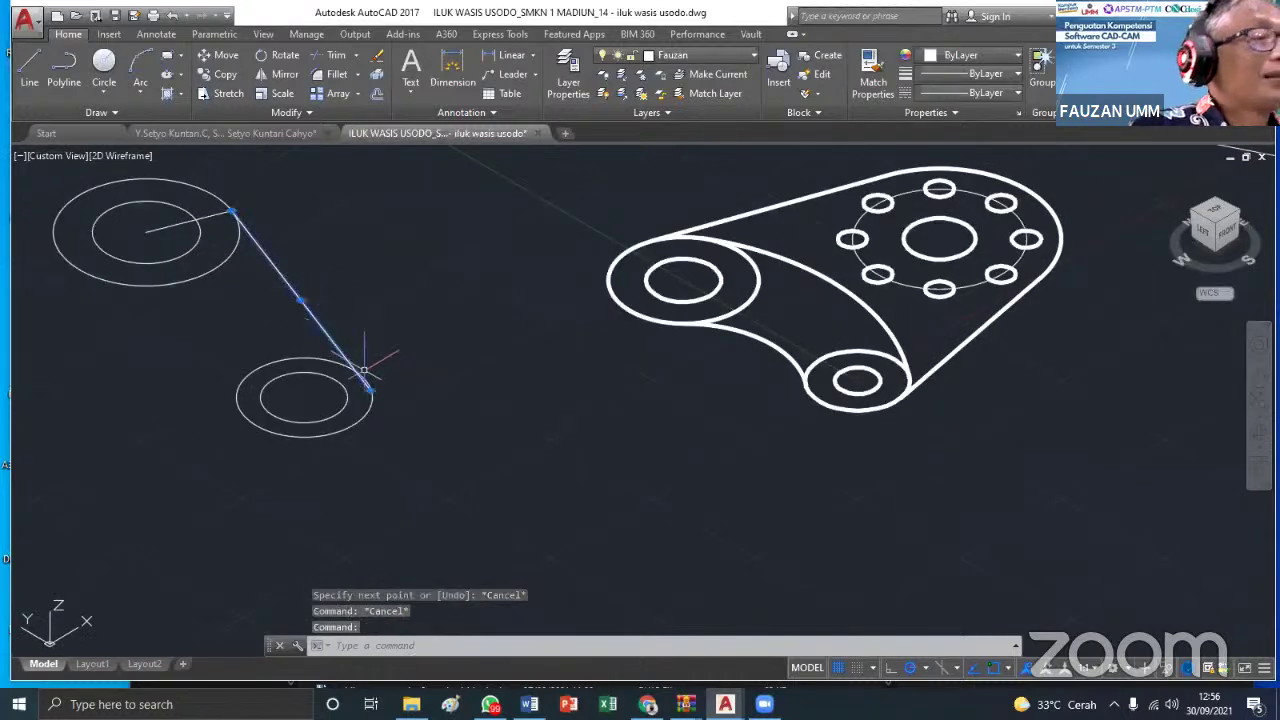
pyautogui.click(366, 390)
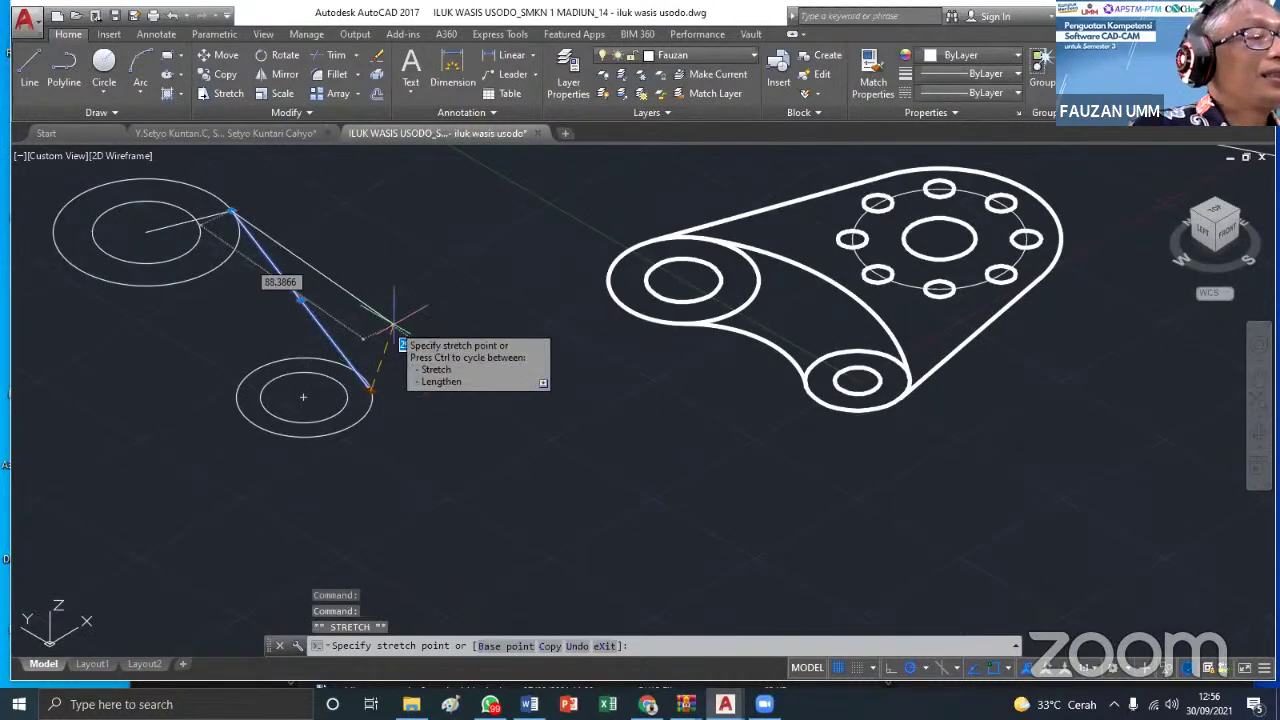
pyautogui.press('ctrl')
pyautogui.keyDown('shift'); pyautogui.rightClick(393, 380); pyautogui.keyUp('shift')
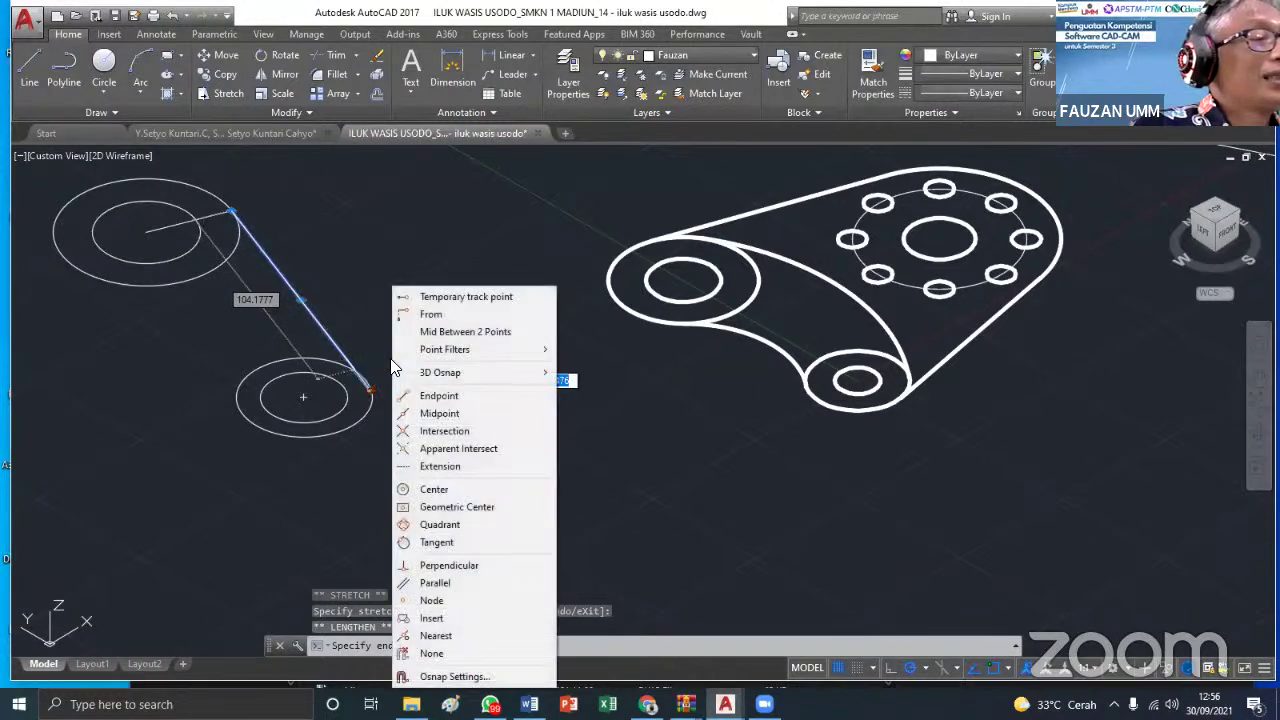
pyautogui.click(410, 542)
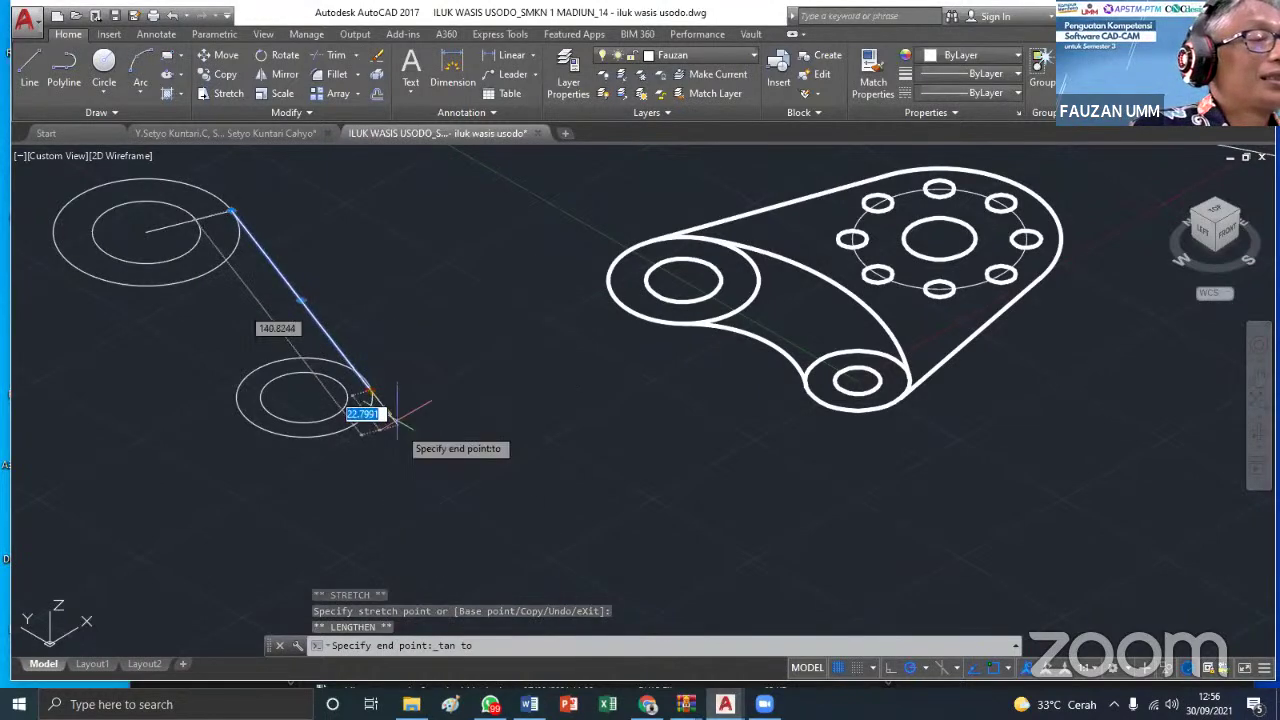
pyautogui.scroll(5, 360, 368)
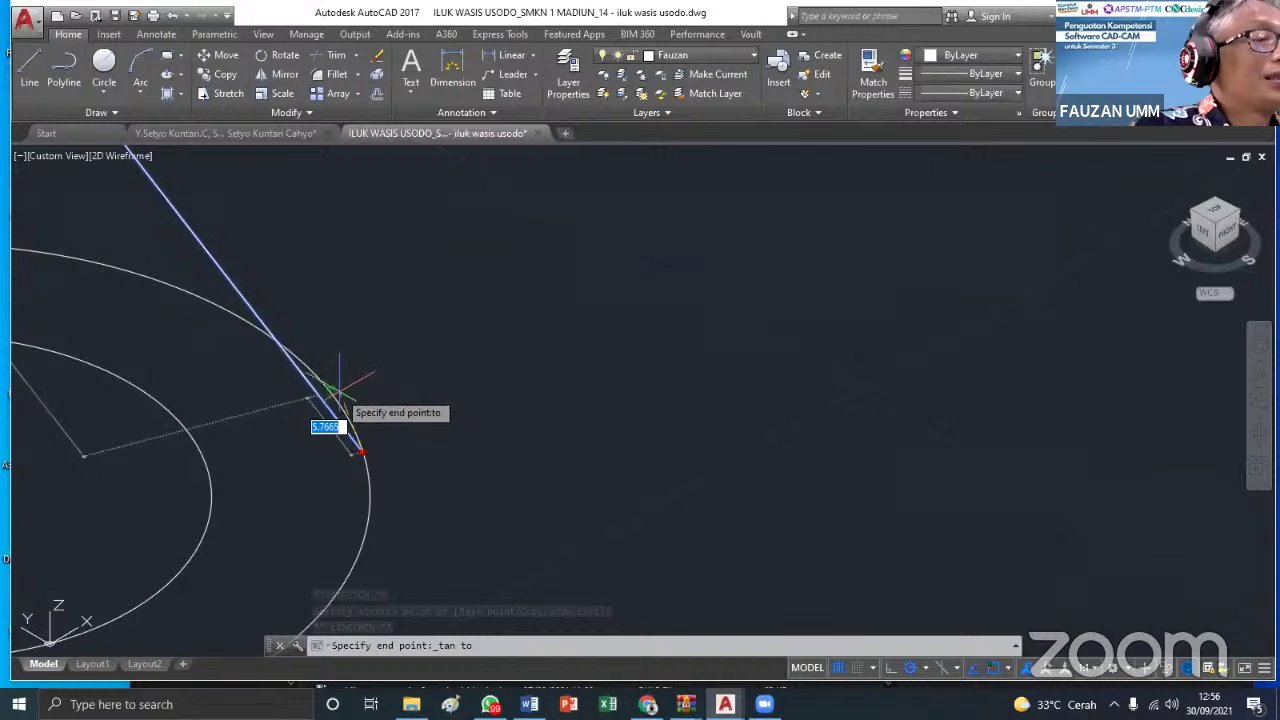
pyautogui.click(330, 390)
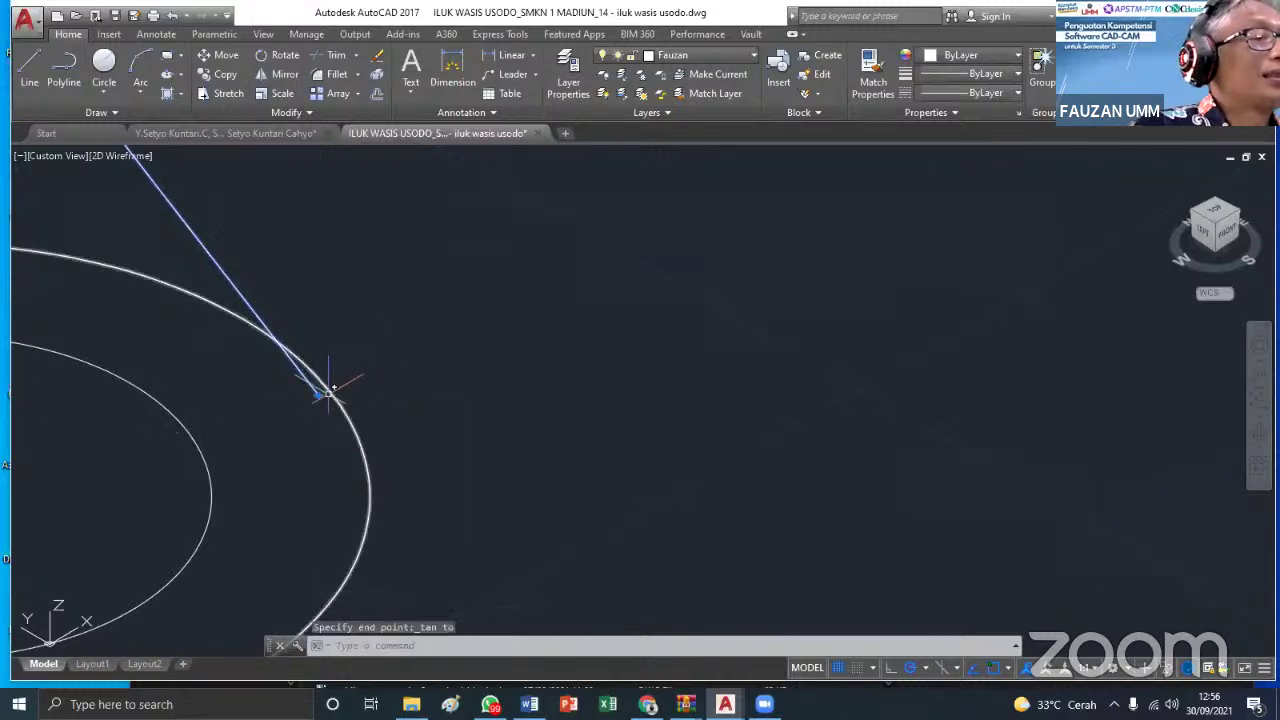
# Cancel the stray endpoint grips and undo the endpoint edit and trial tangent line
pyautogui.click(318, 394)
pyautogui.press('Escape')
pyautogui.click(423, 337)
pyautogui.press('Escape')
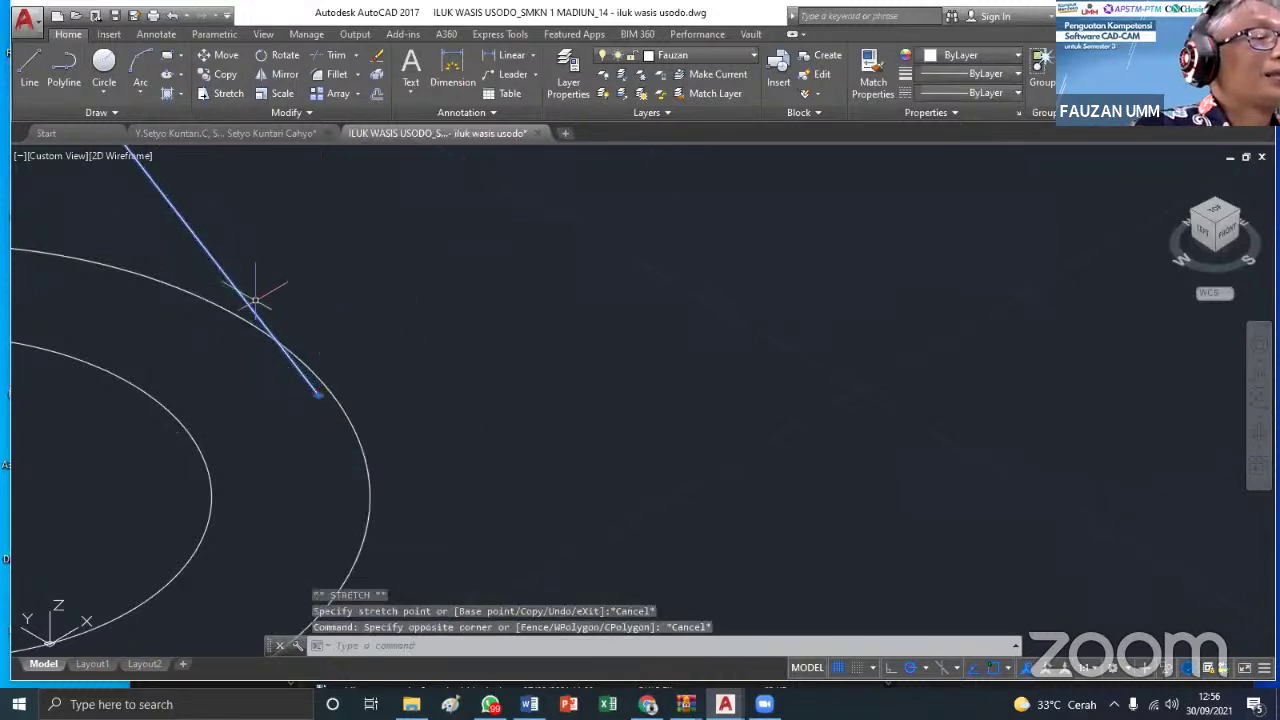
pyautogui.click(172, 16)
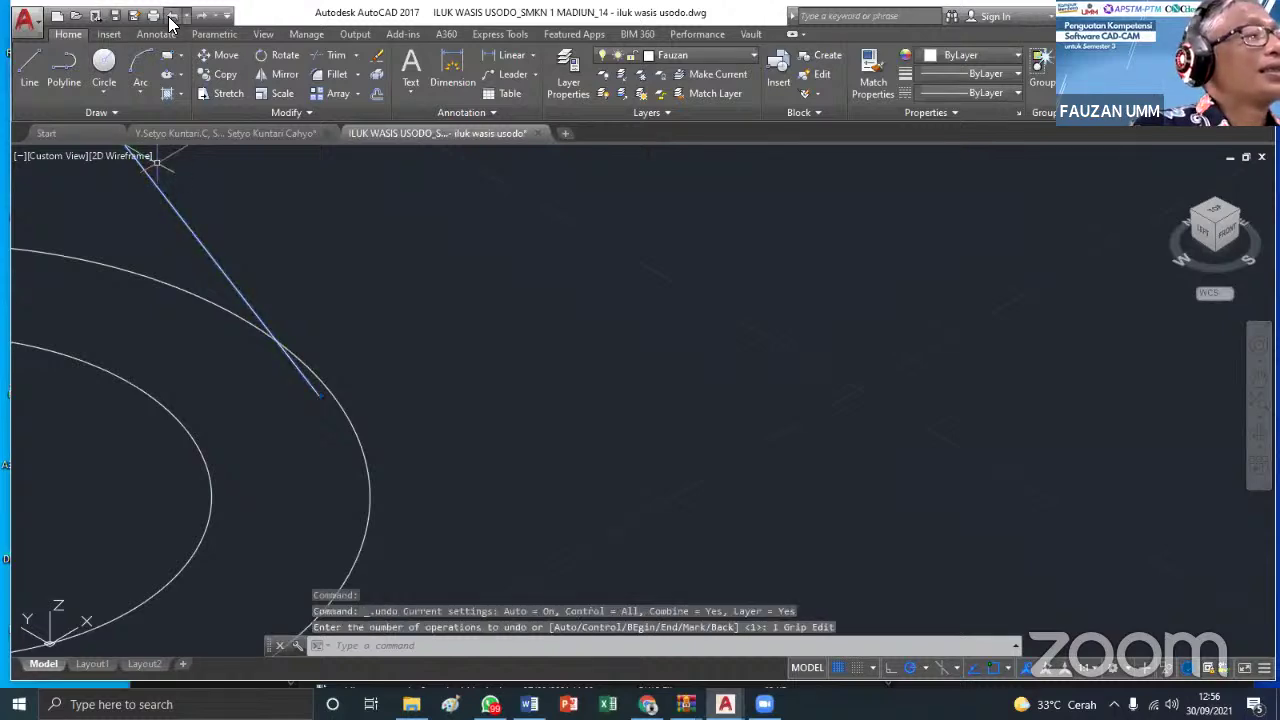
pyautogui.click(172, 16)
# Undo the last trial line, then draw a line tangent to the upper-left and lower outer circles
pyautogui.click(172, 16)
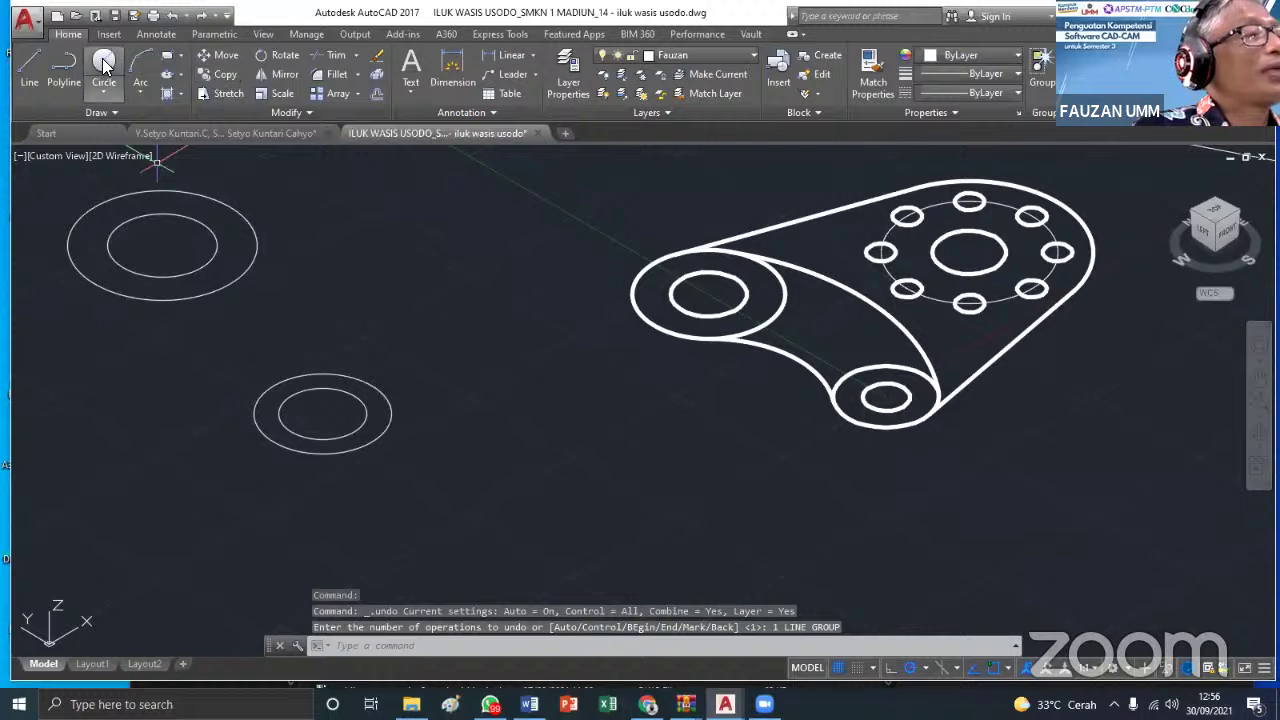
pyautogui.click(30, 66)
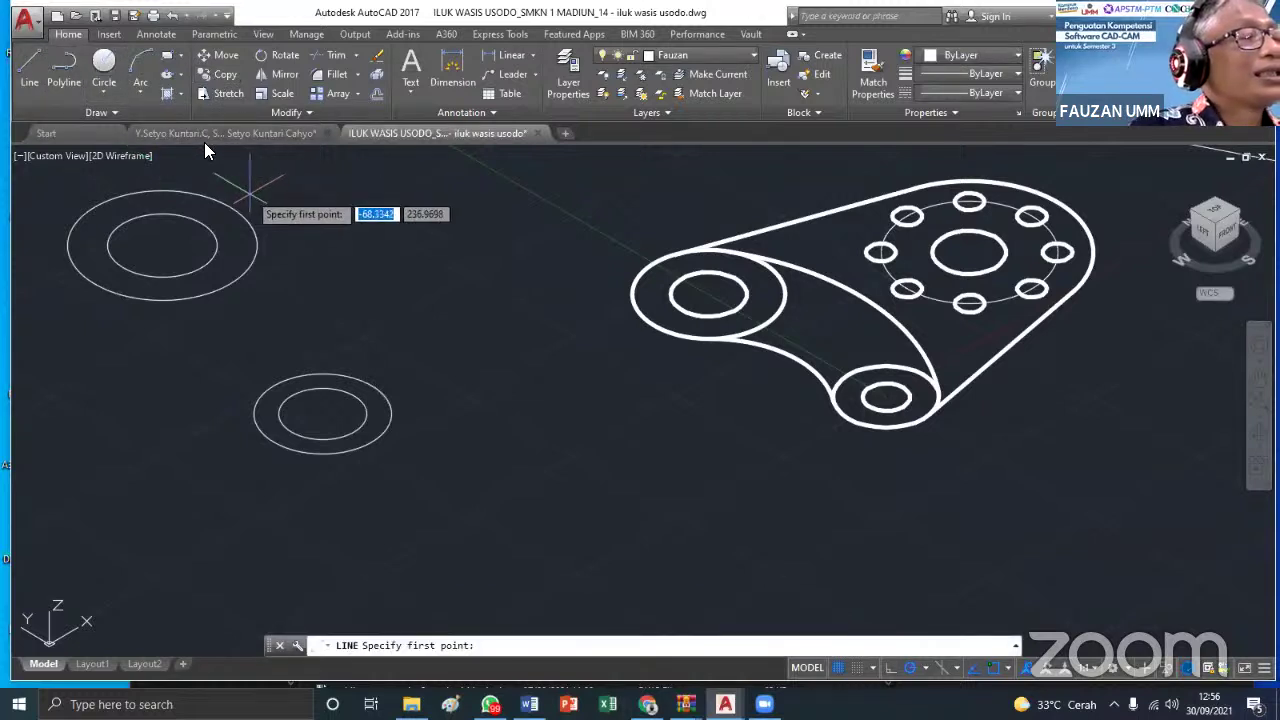
pyautogui.keyDown('shift'); pyautogui.rightClick(252, 202); pyautogui.keyUp('shift')
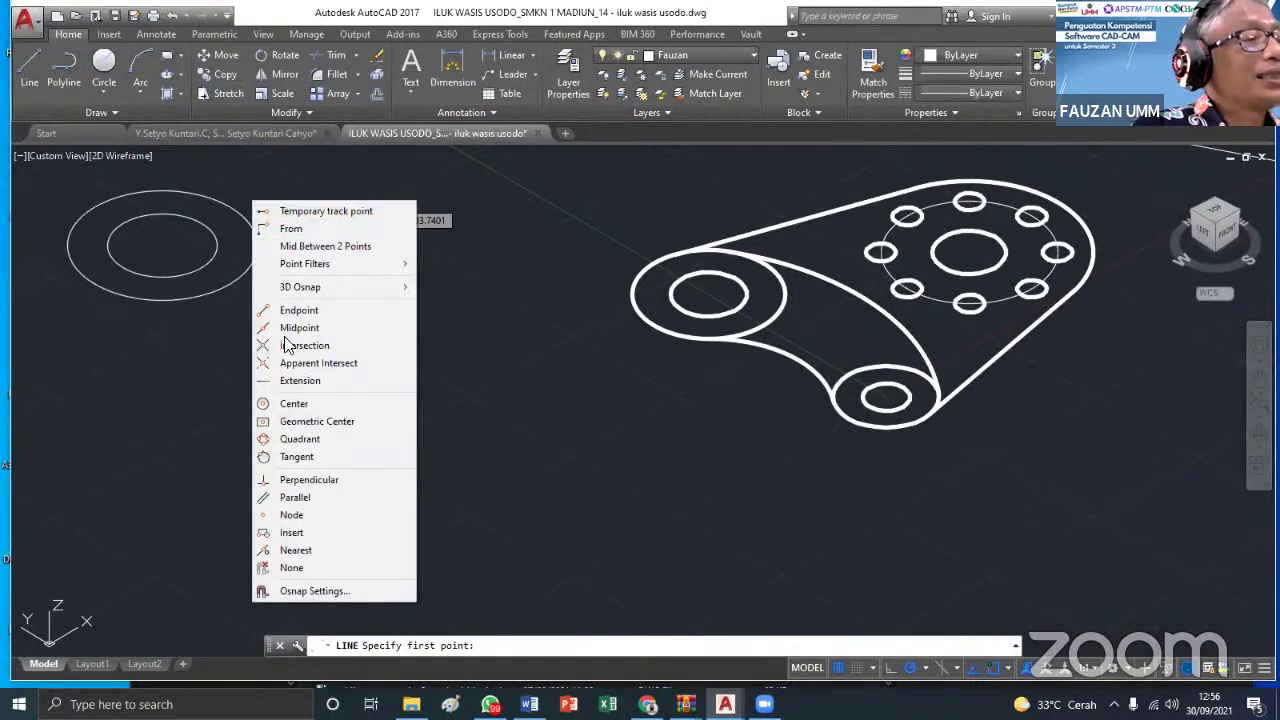
pyautogui.click(297, 457)
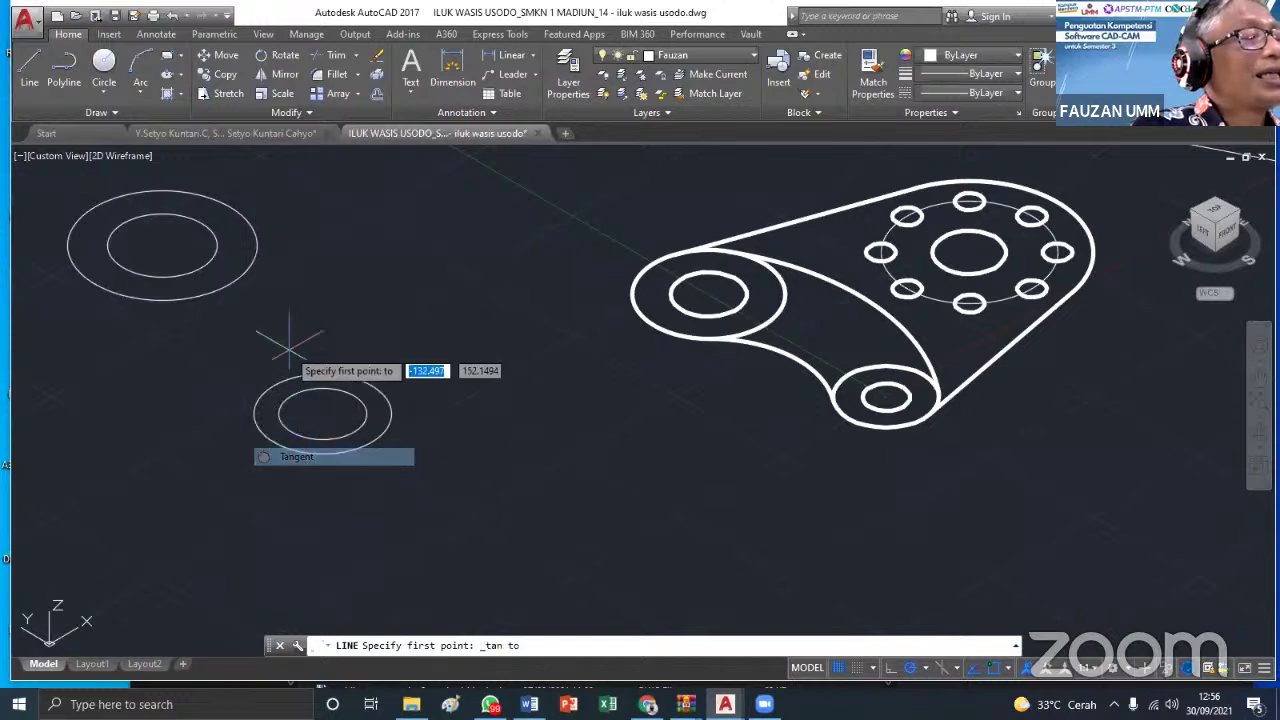
pyautogui.click(252, 228)
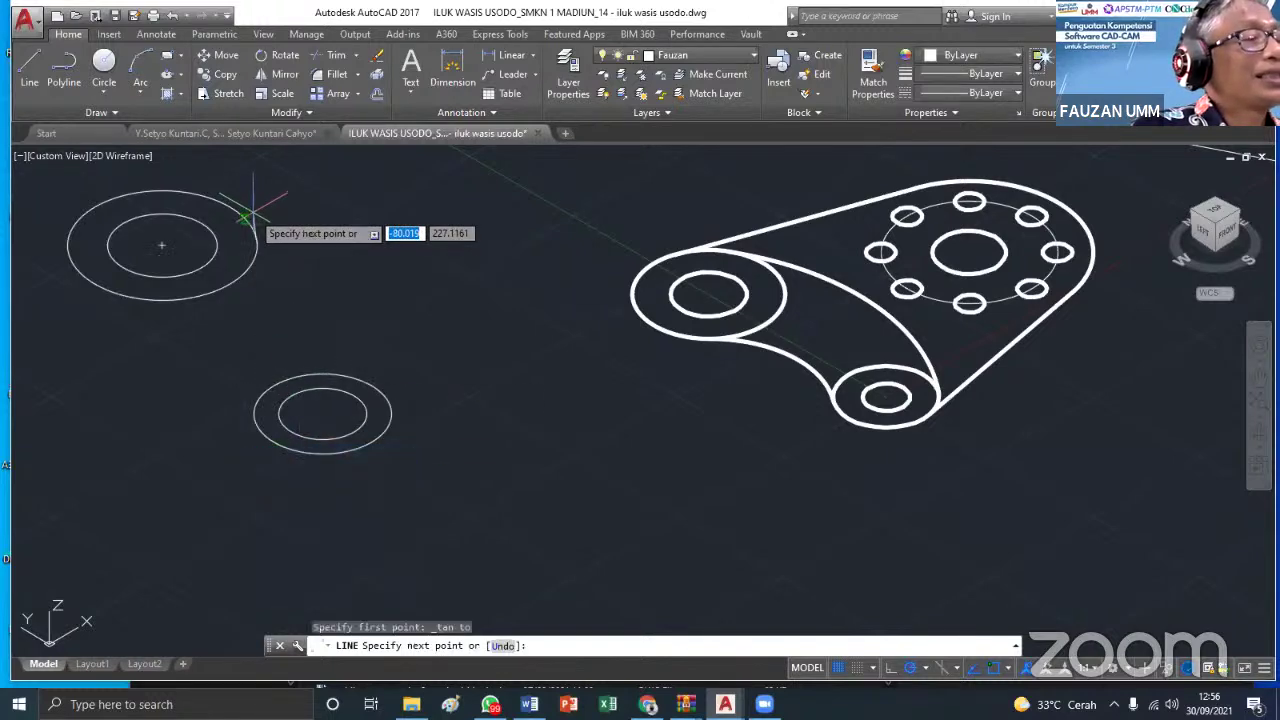
pyautogui.keyDown('shift'); pyautogui.rightClick(388, 368); pyautogui.keyUp('shift')
pyautogui.click(459, 545)
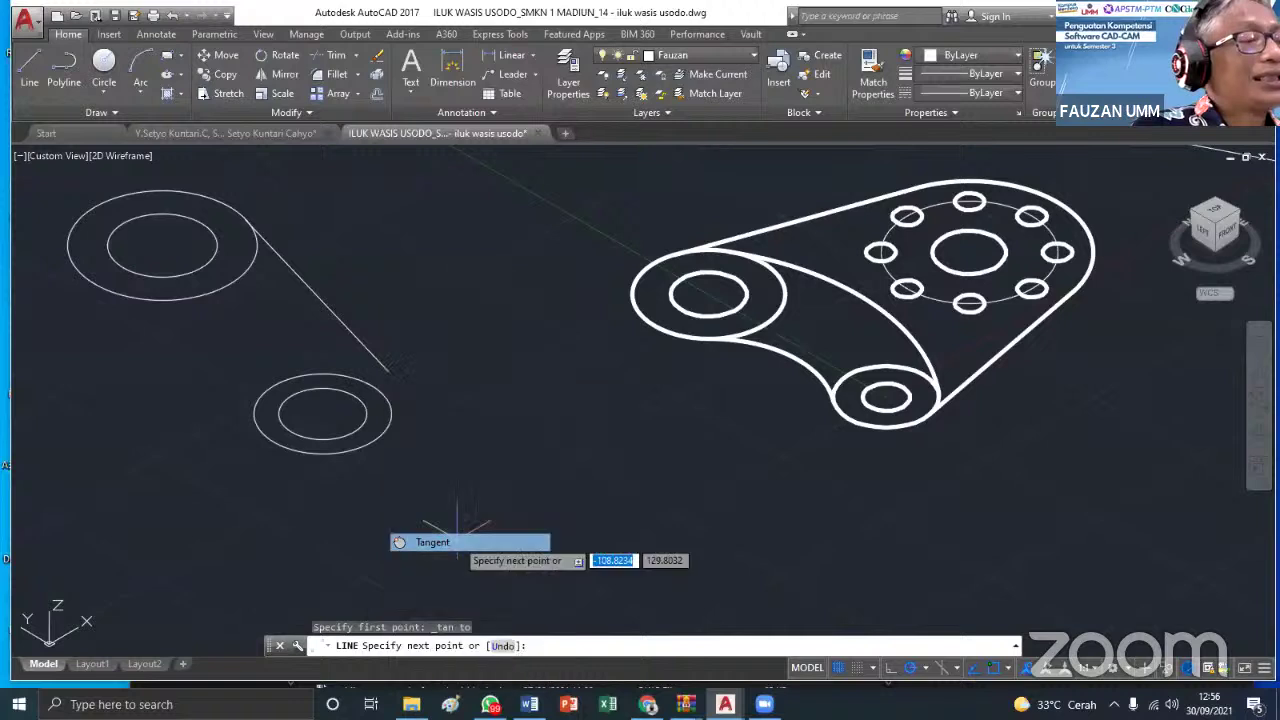
pyautogui.click(385, 395)
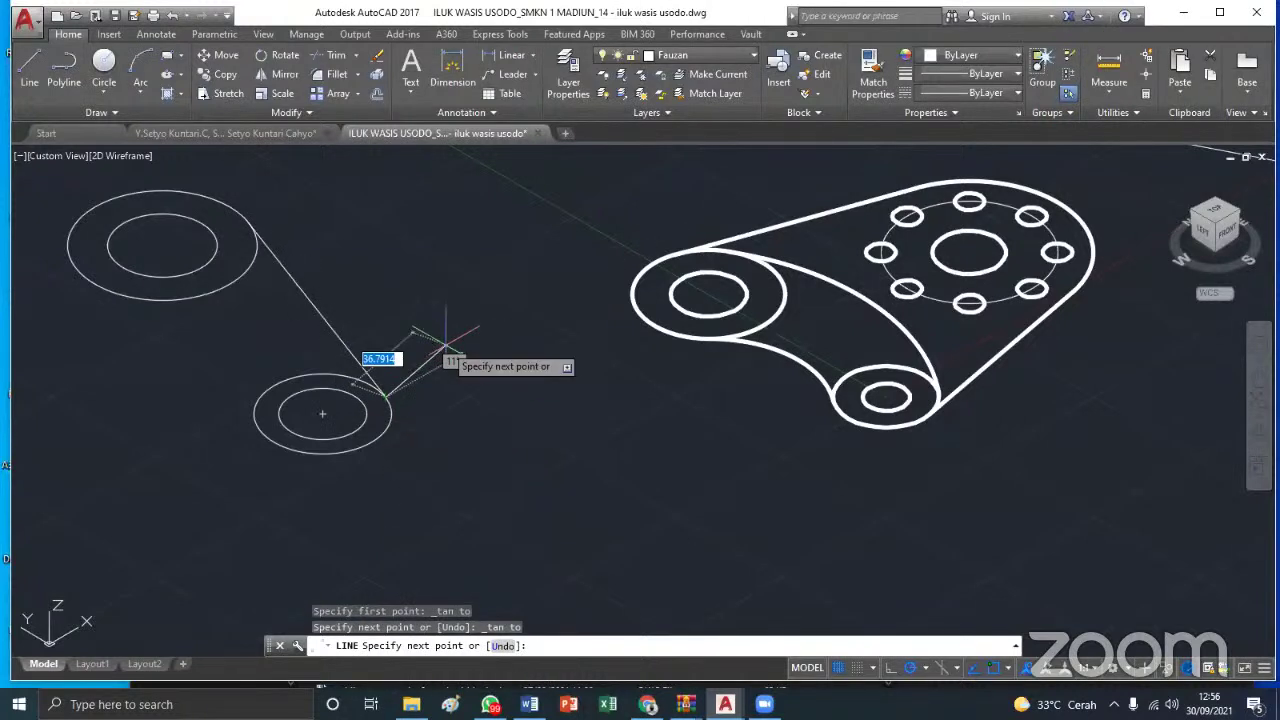
pyautogui.press('Return')
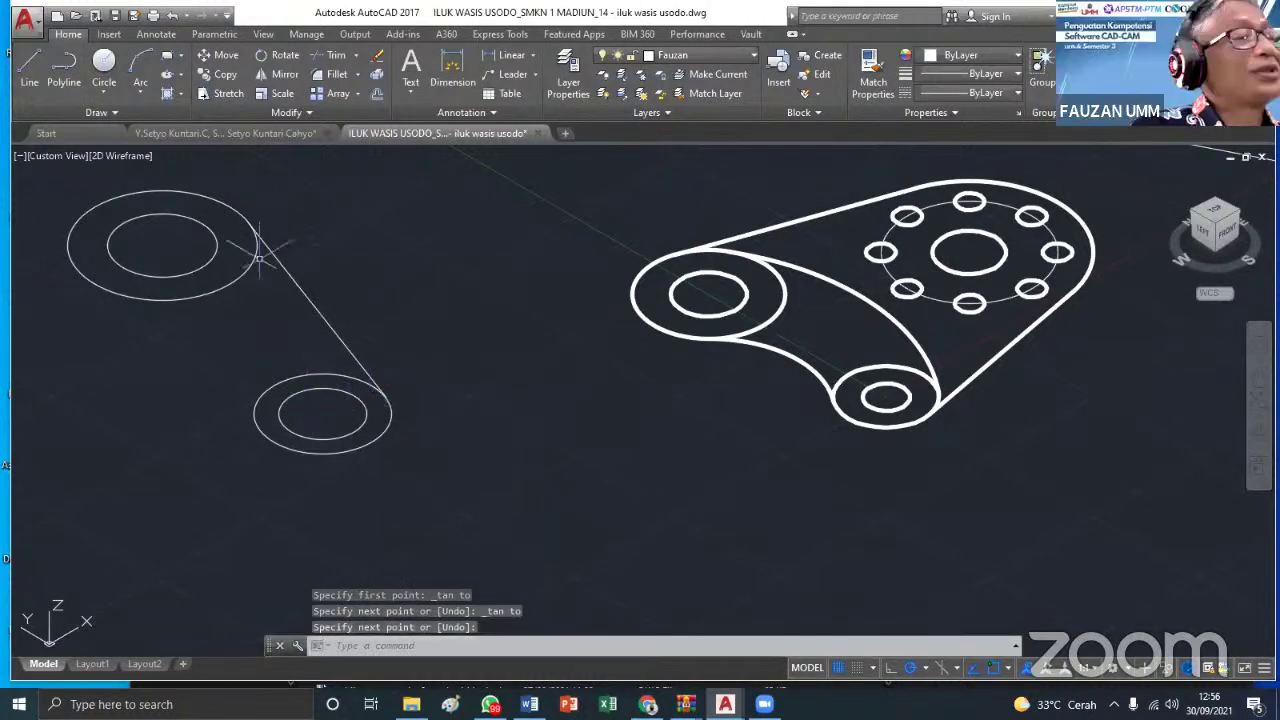
# Zoom and pan to bring the whole part back into view
pyautogui.scroll(3, 260, 205)
pyautogui.scroll(-4, 257, 200)
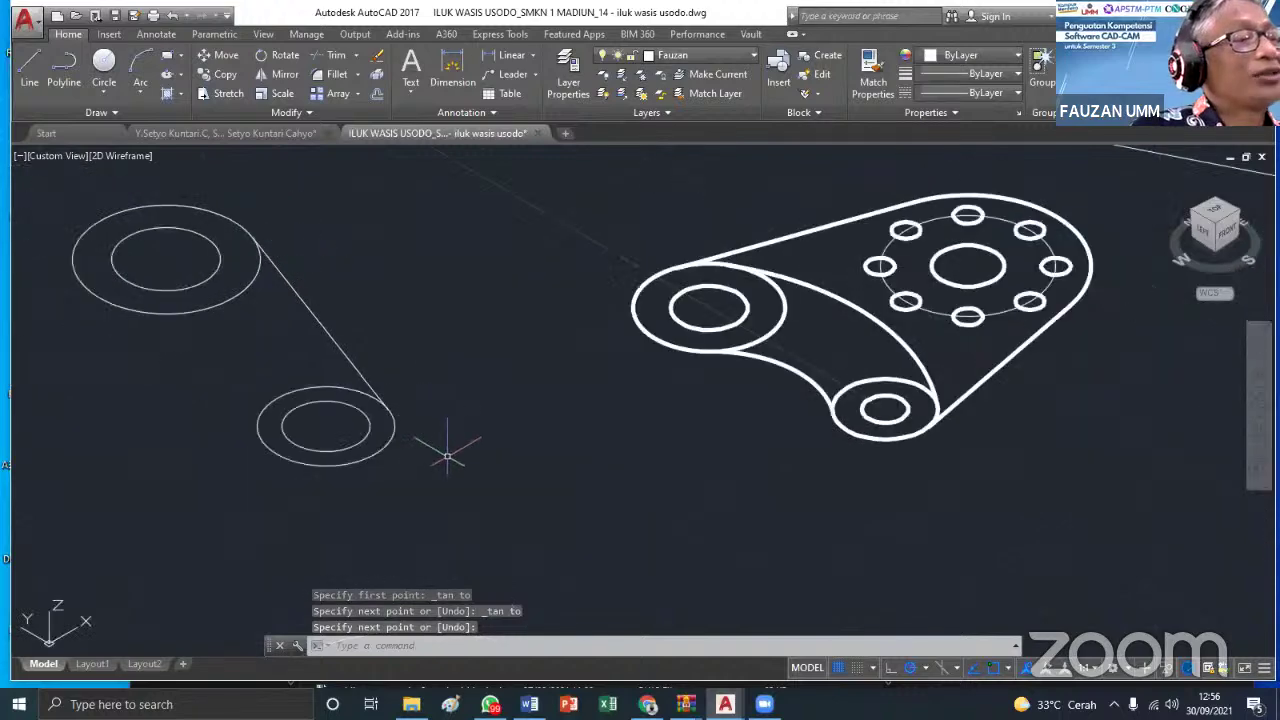
pyautogui.scroll(5, 236, 330)
pyautogui.scroll(-5, 236, 330)
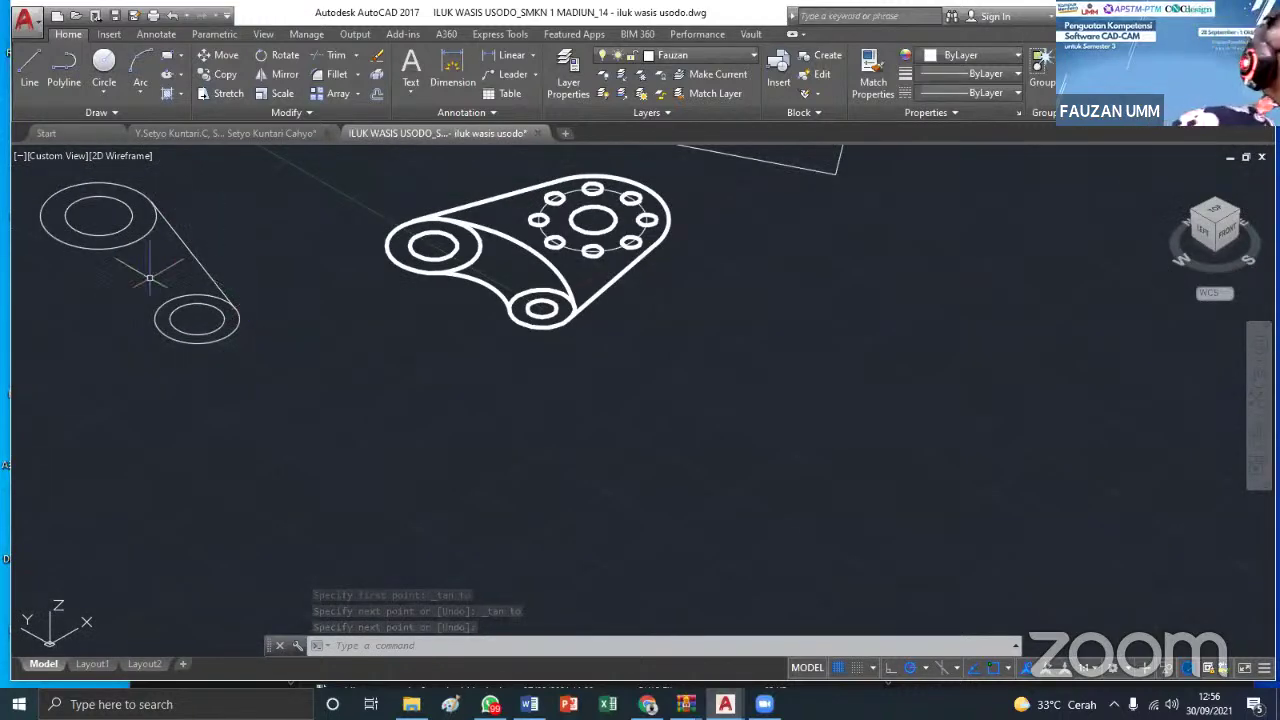
pyautogui.moveTo(143, 271); pyautogui.dragTo(240, 428, button='middle')
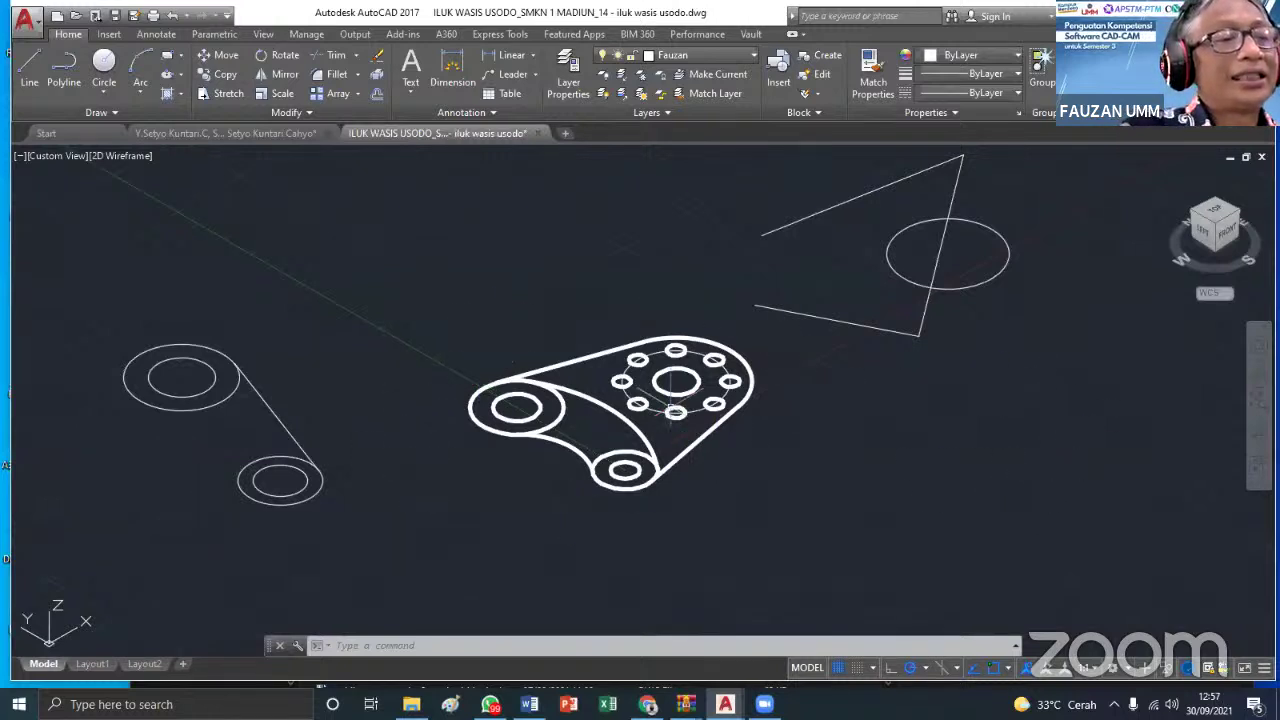
# Erase the upper-right triangle and circle, then the left circles and tangent line
pyautogui.click(1035, 370)
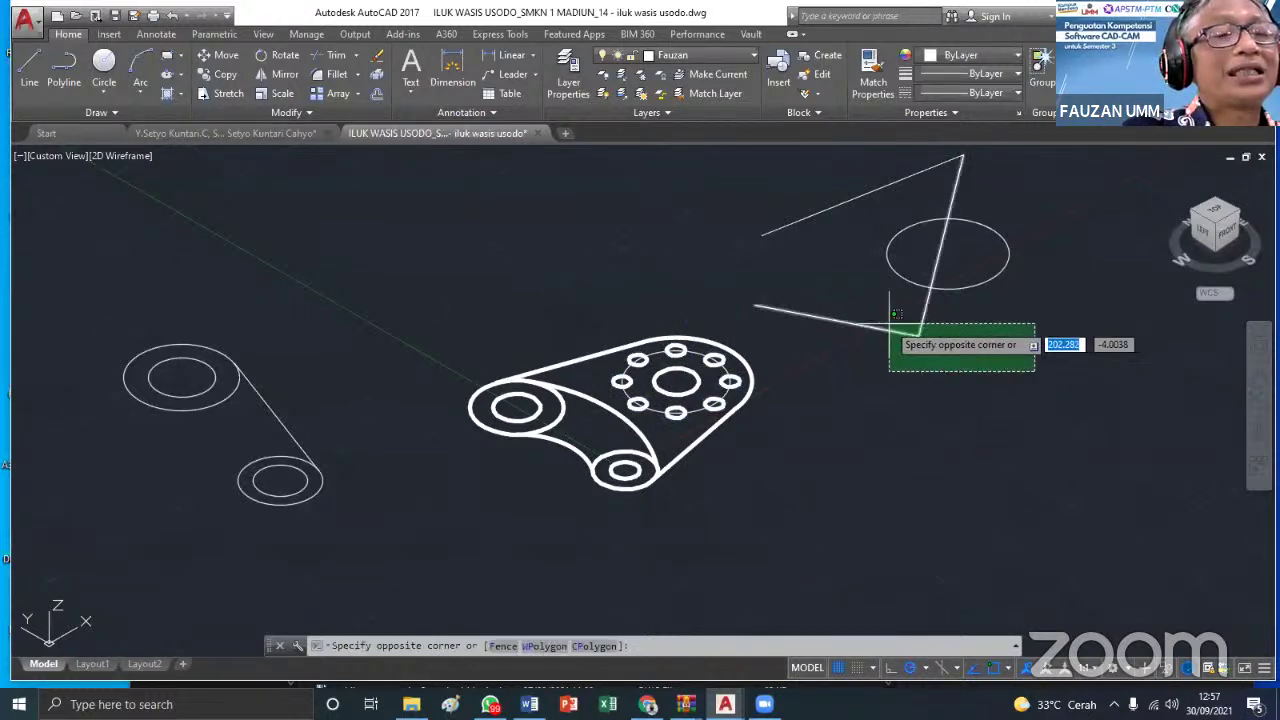
pyautogui.click(829, 198)
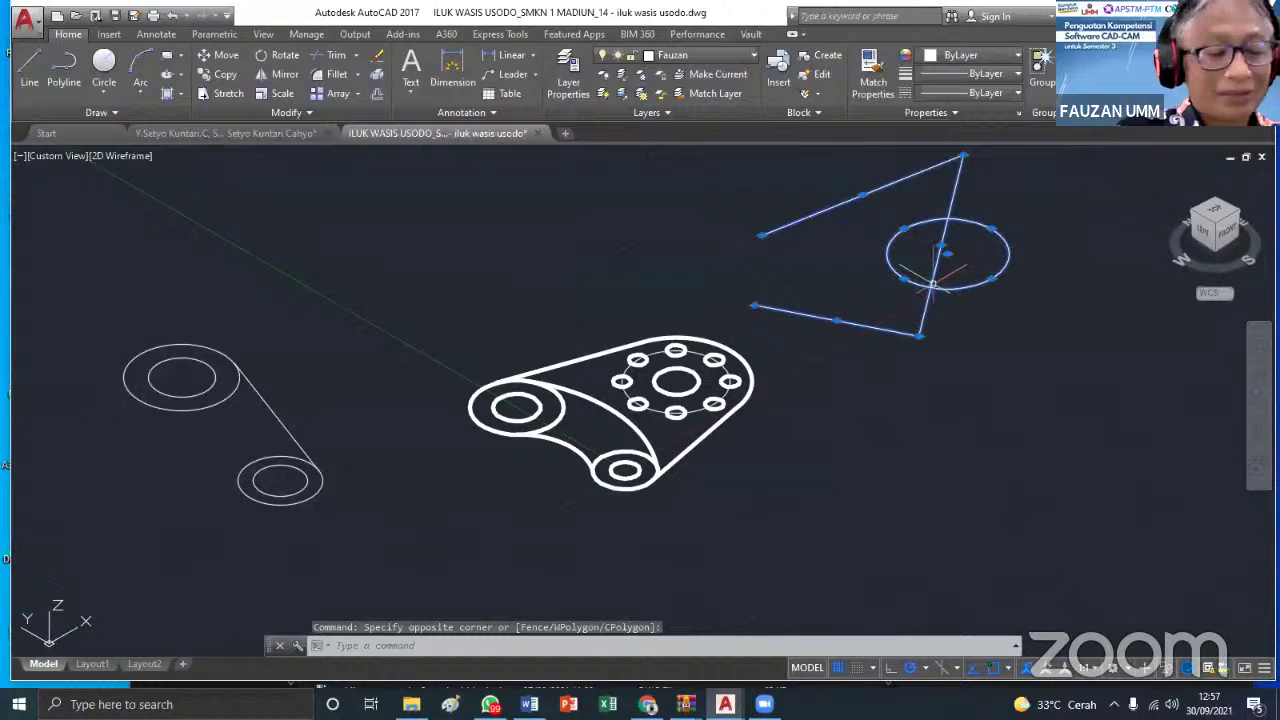
pyautogui.press('Delete')
pyautogui.click(306, 531)
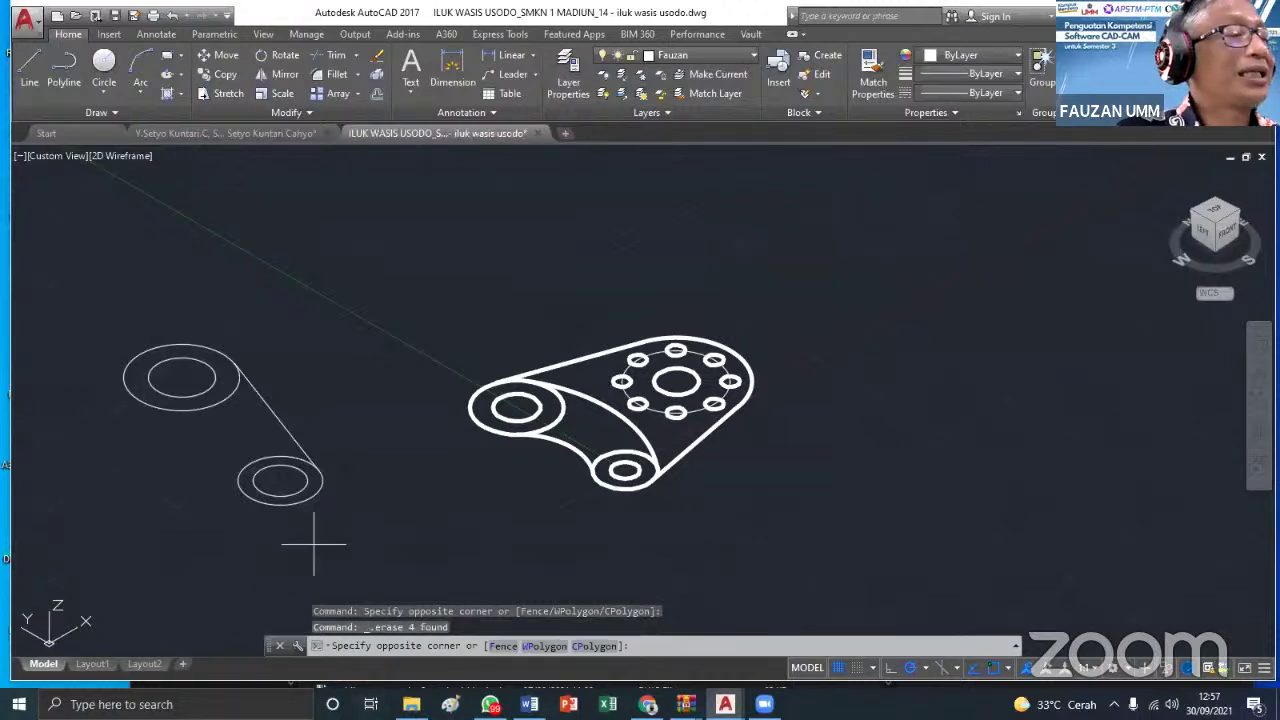
pyautogui.click(140, 347)
pyautogui.press('Delete')
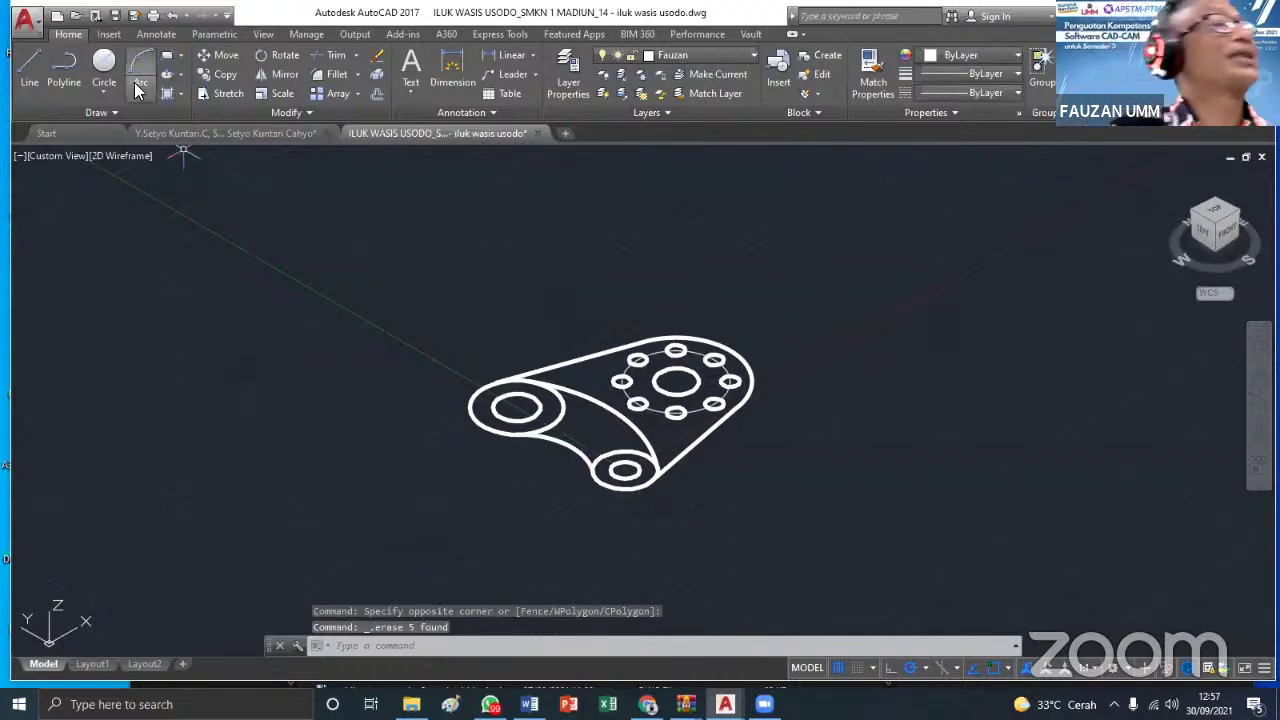
# Save the drawing from the Quick Access toolbar
pyautogui.click(115, 16)
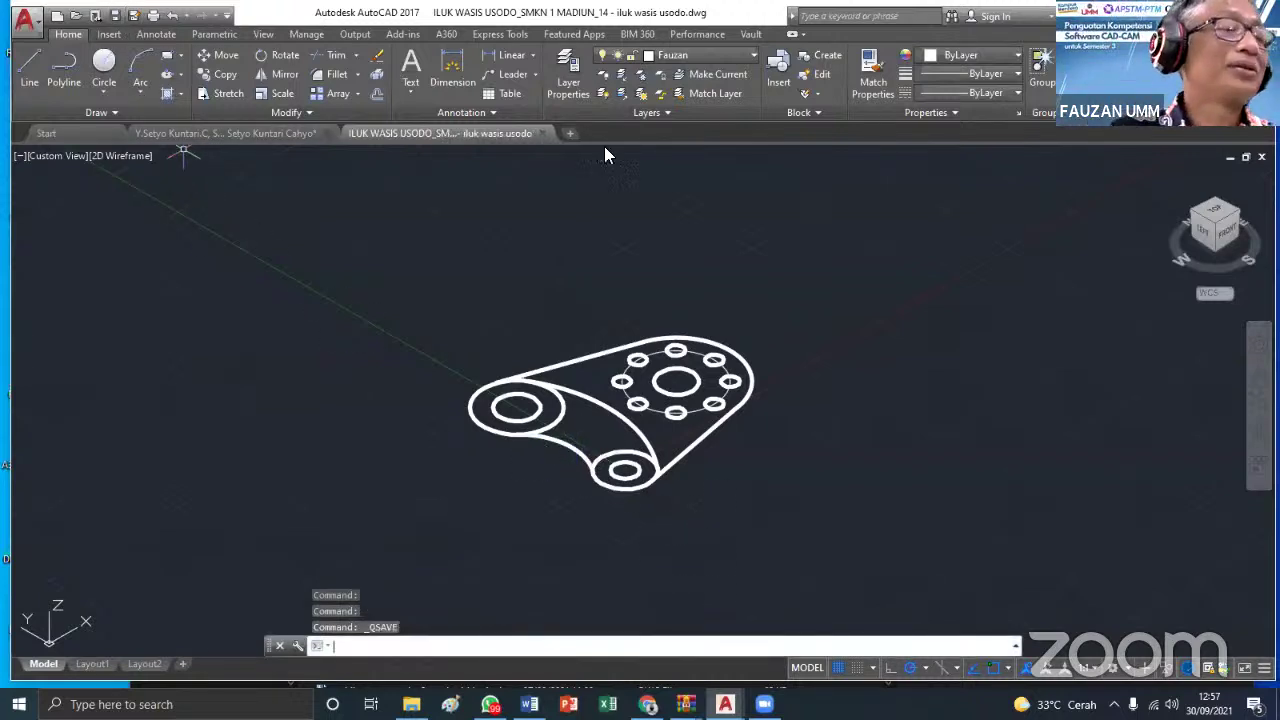
pyautogui.press('Escape')
pyautogui.scroll(2, 745, 278)
pyautogui.scroll(-2, 748, 280)
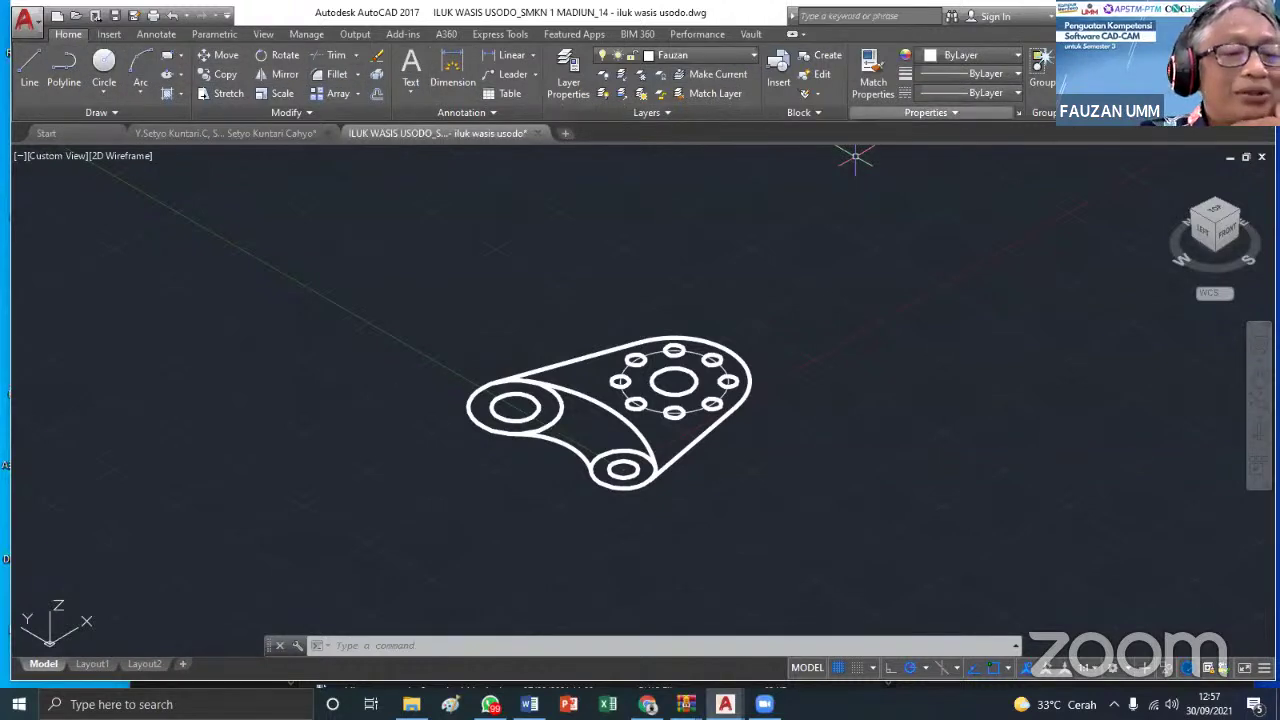
# Switch the workspace to 3D Modeling from the status bar gear
pyautogui.click(1126, 667)
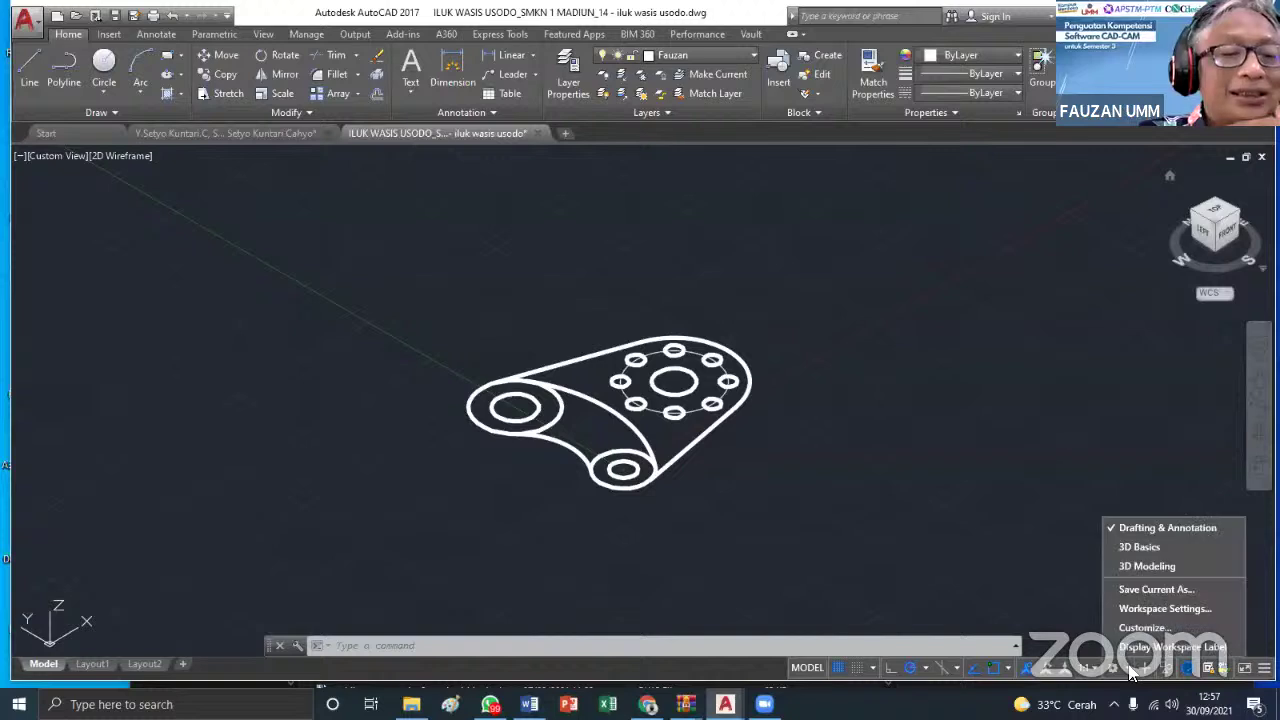
pyautogui.click(1146, 566)
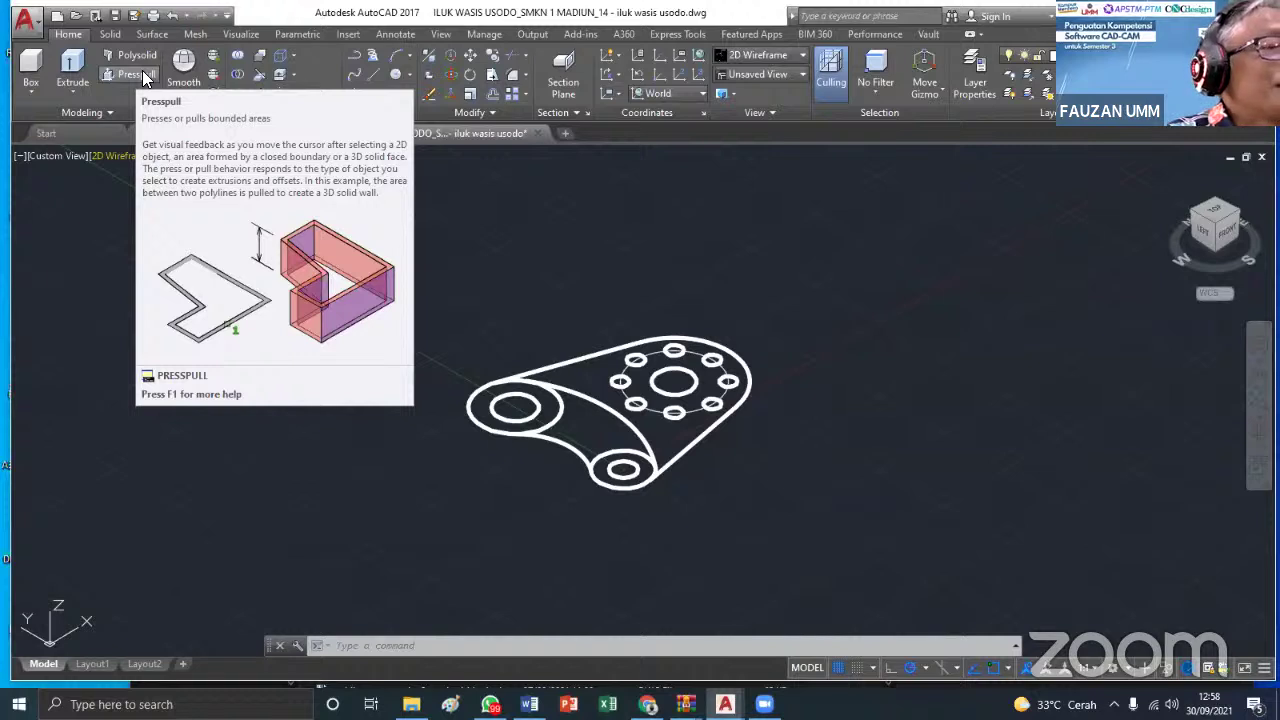
pyautogui.click(130, 75)
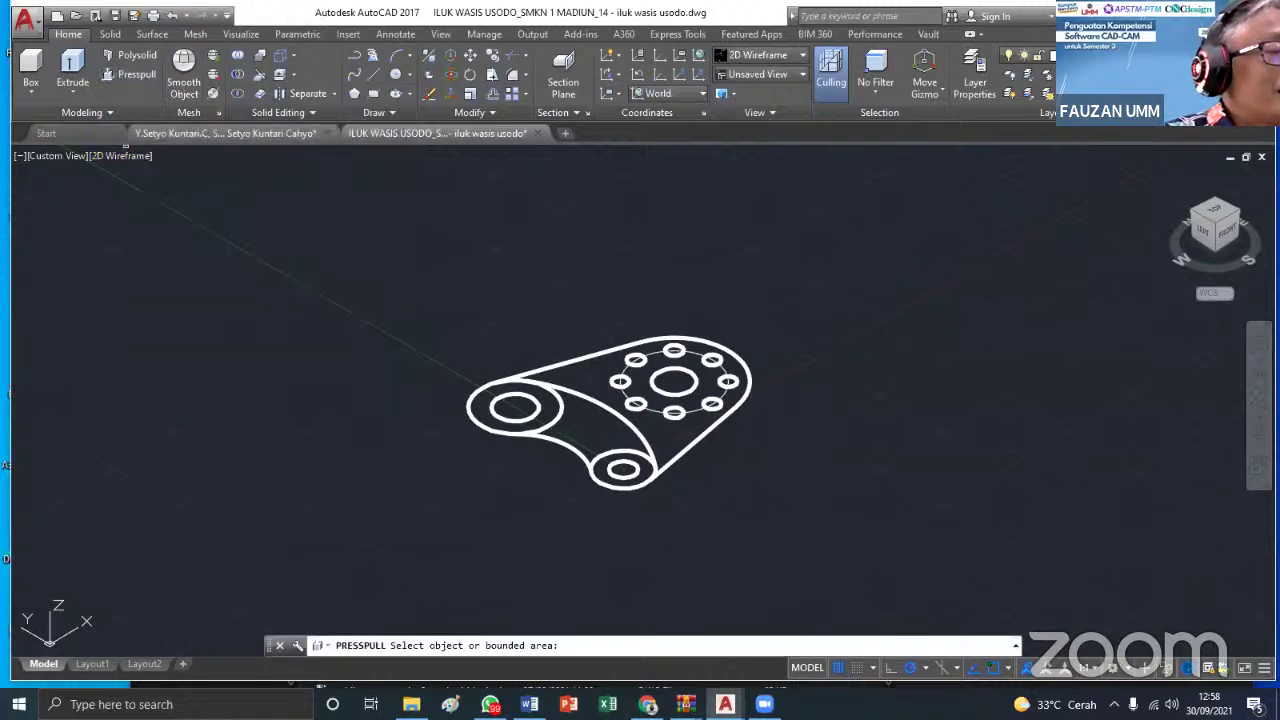
pyautogui.scroll(3, 584, 375)
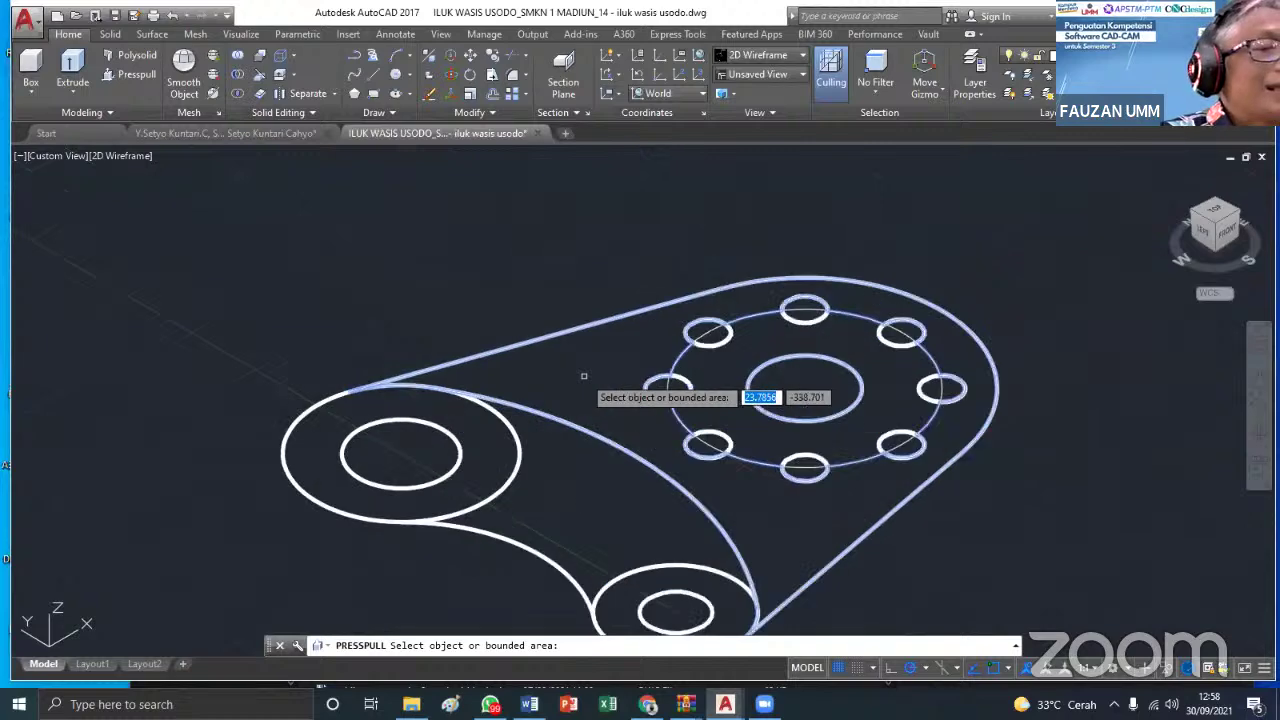
pyautogui.scroll(-2, 587, 503)
pyautogui.scroll(-2, 587, 503)
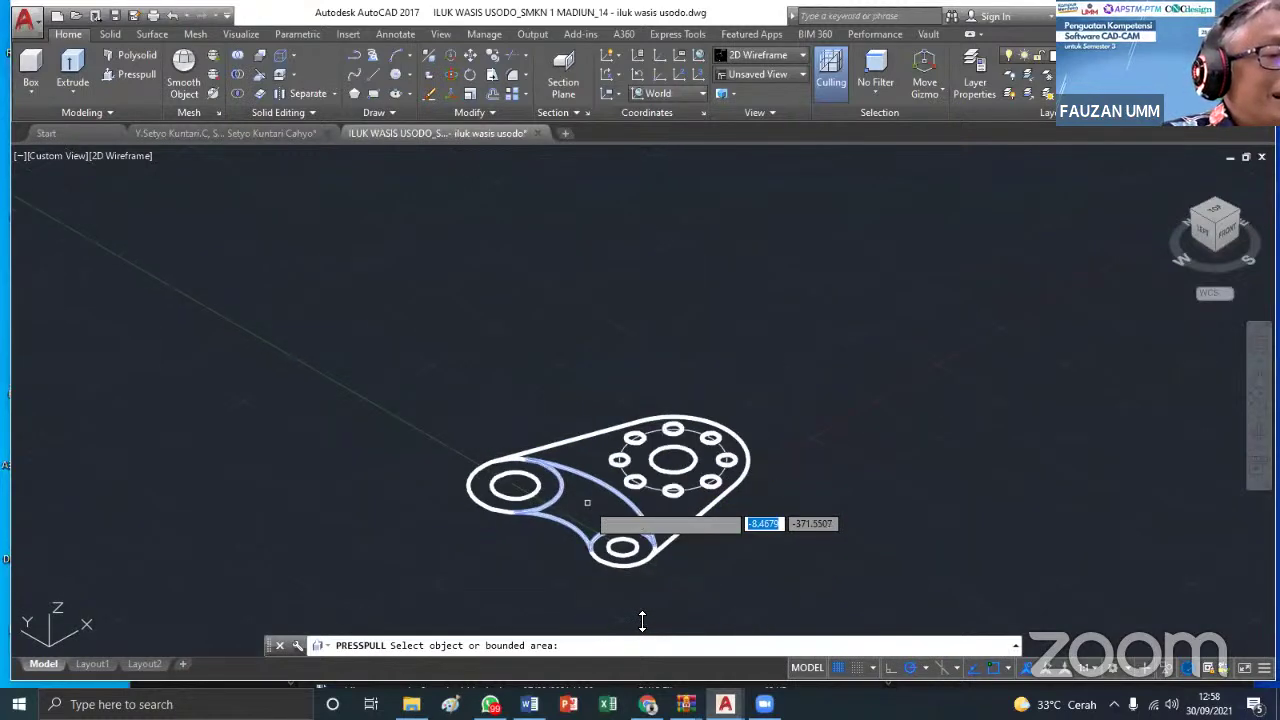
pyautogui.scroll(2, 587, 503)
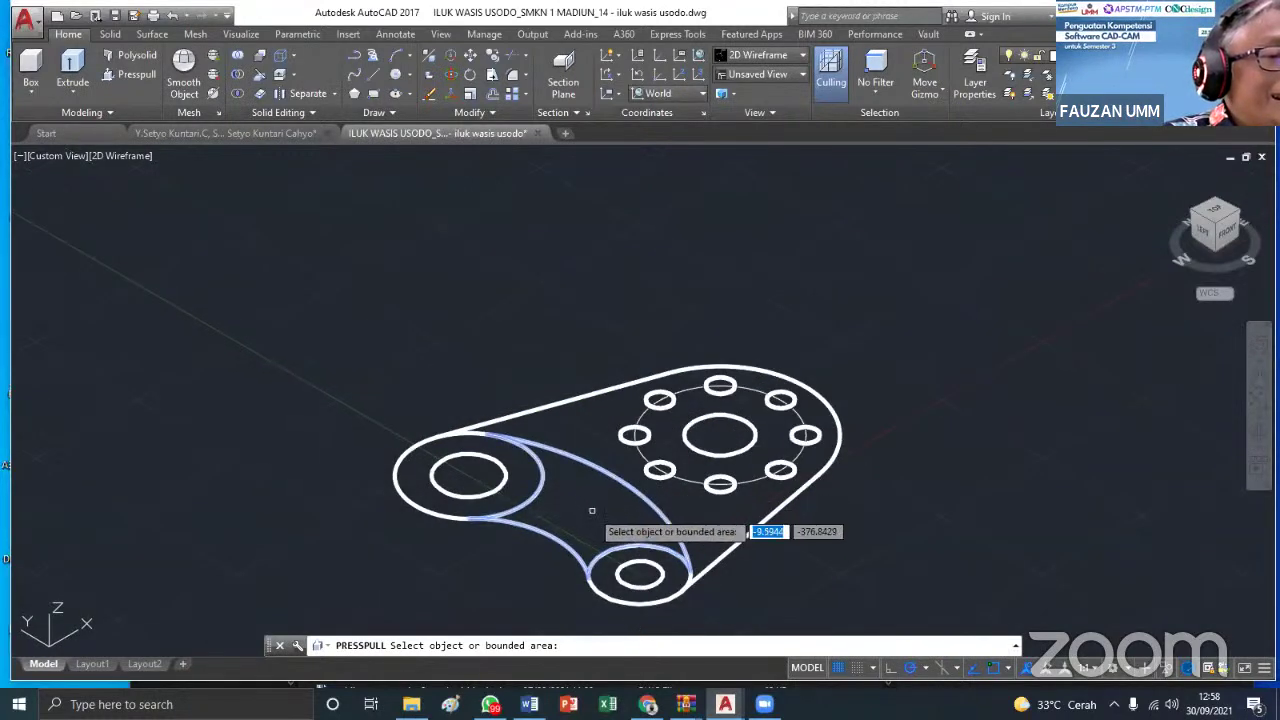
pyautogui.scroll(3, 589, 510)
pyautogui.moveTo(589, 497); pyautogui.dragTo(589, 402, button='middle')
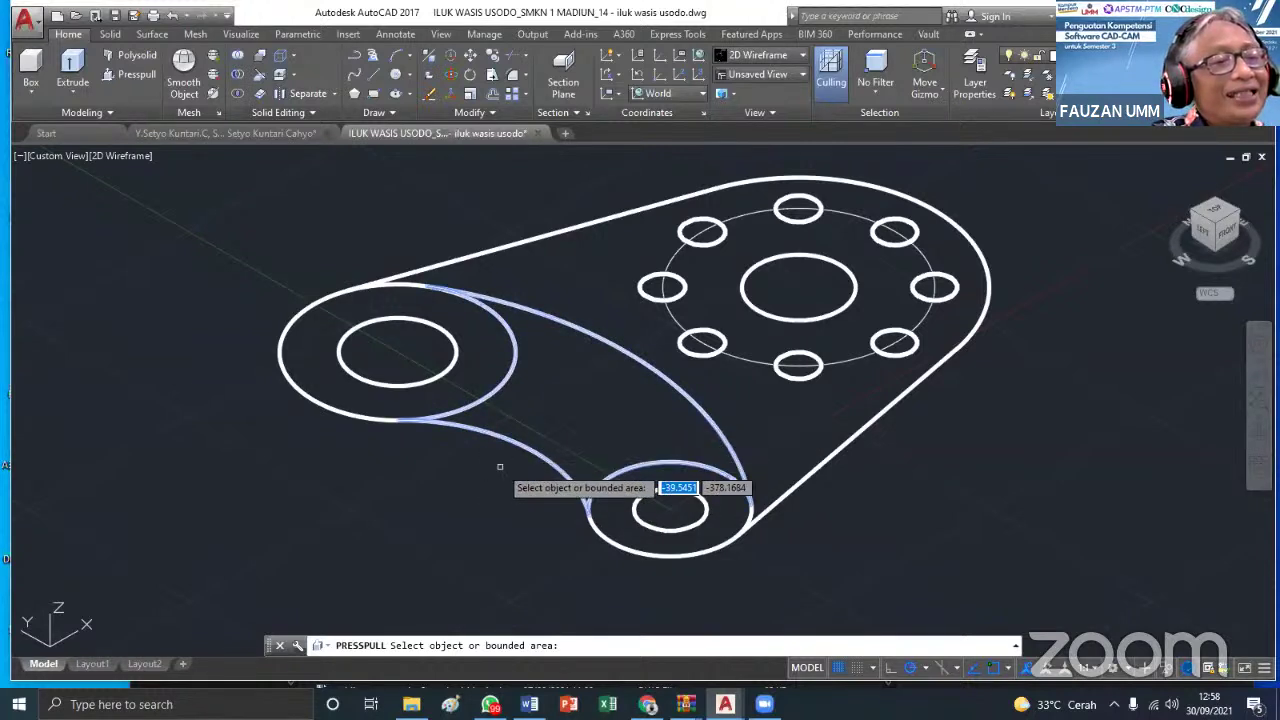
pyautogui.click(564, 426)
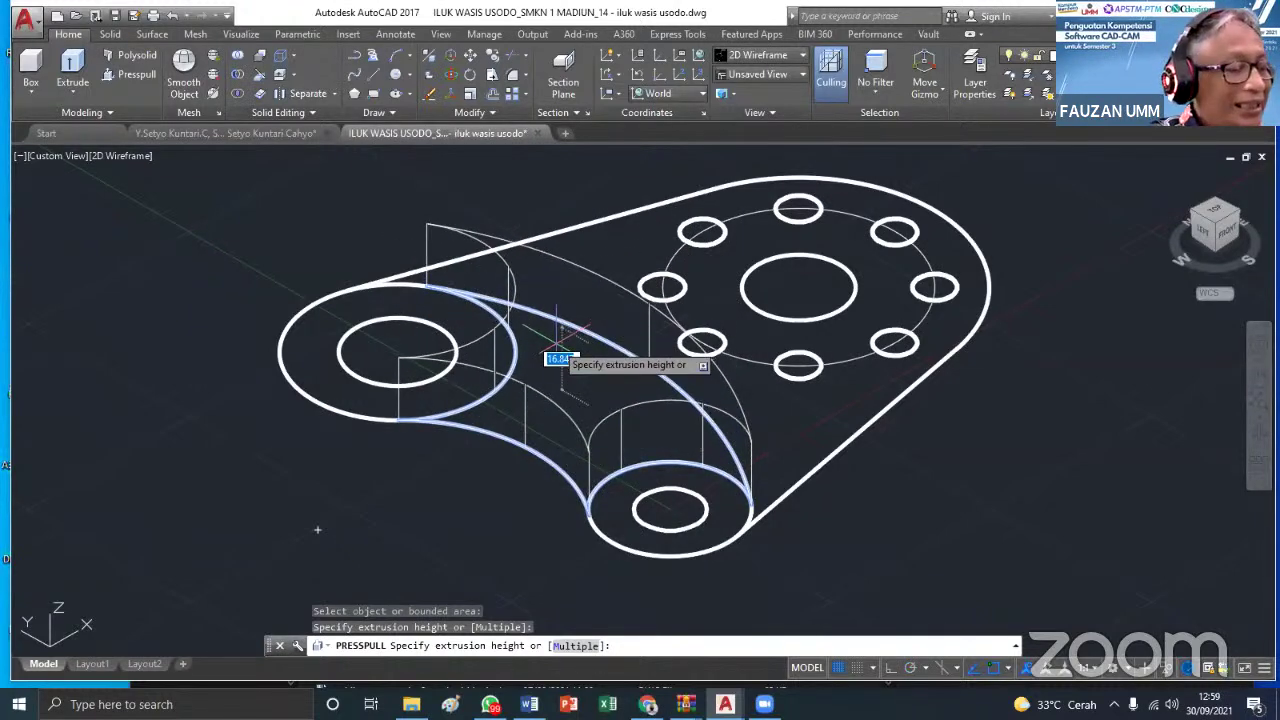
pyautogui.write('50')
pyautogui.press('Return')
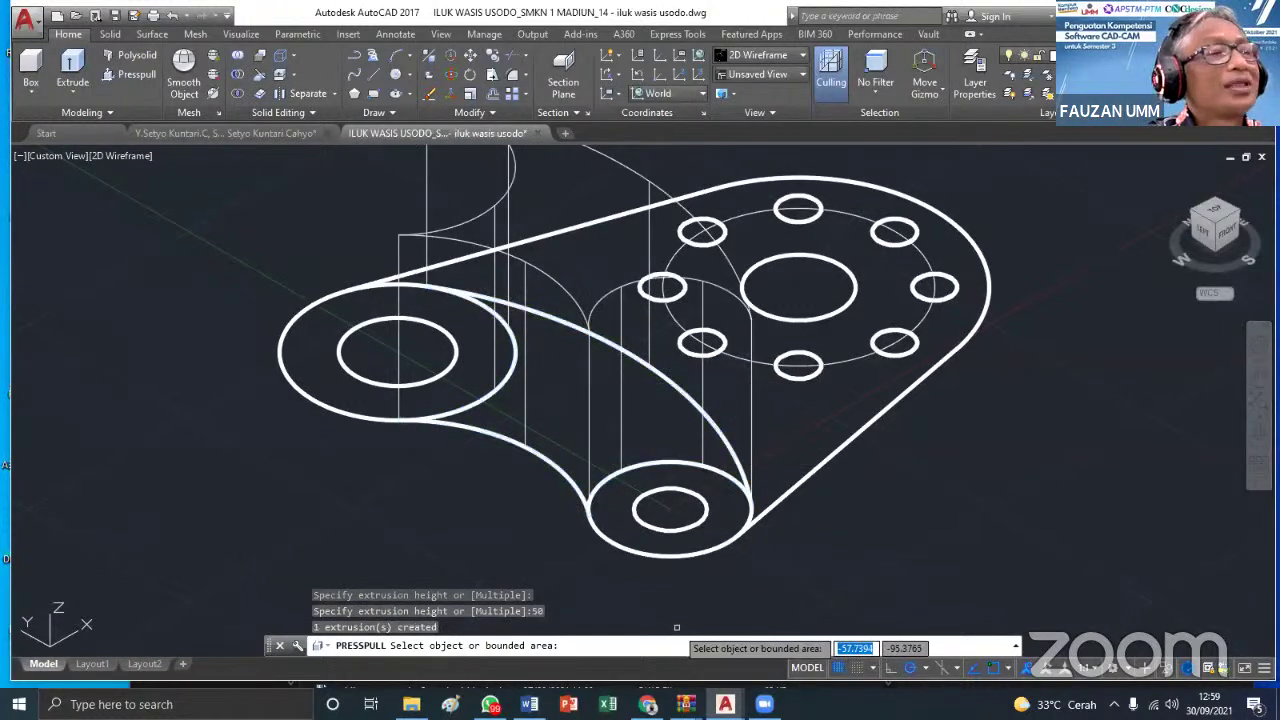
pyautogui.click(173, 16)
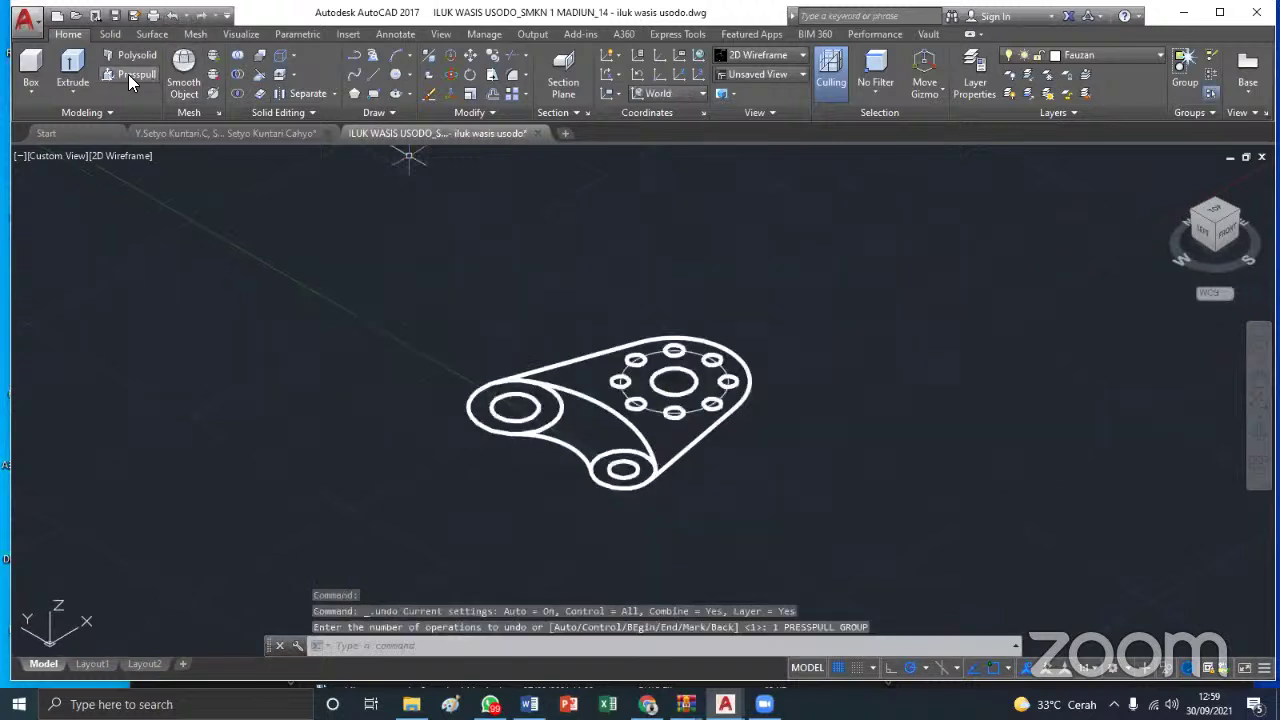
# Presspull the arc-shaped web area between the bosses up 10 units
pyautogui.click(128, 74)
pyautogui.click(572, 422)
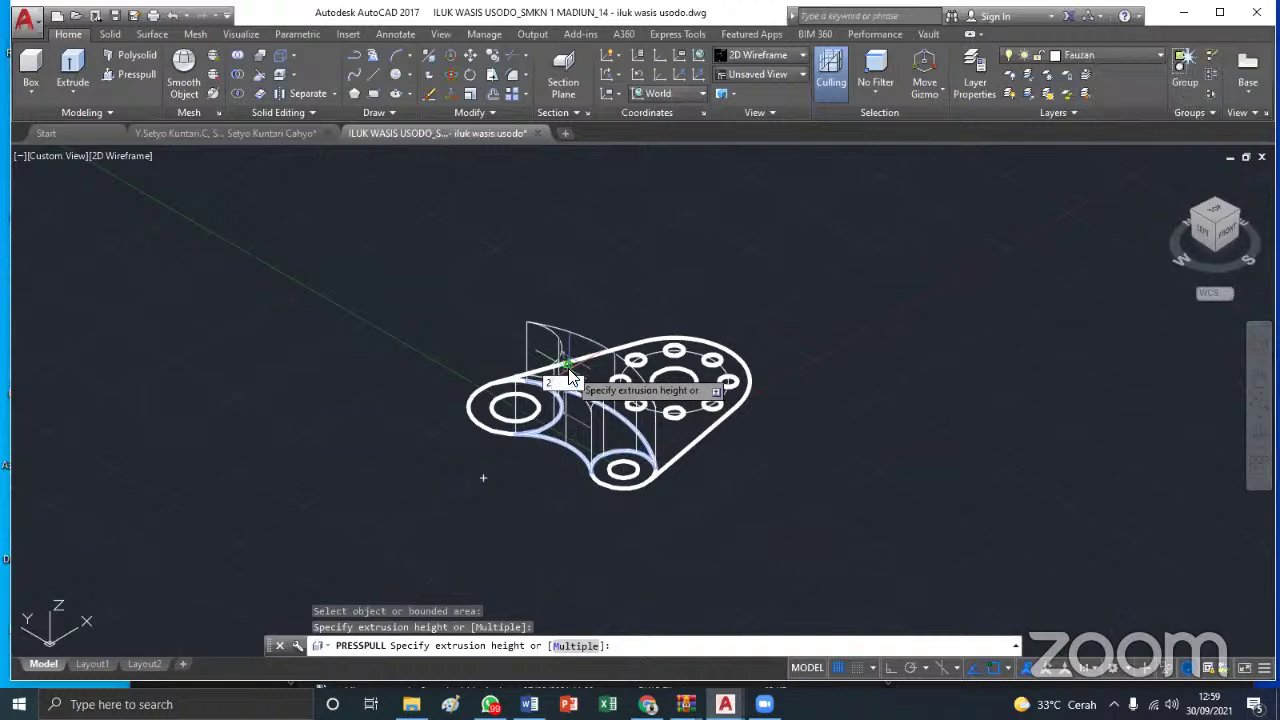
pyautogui.press('Return')
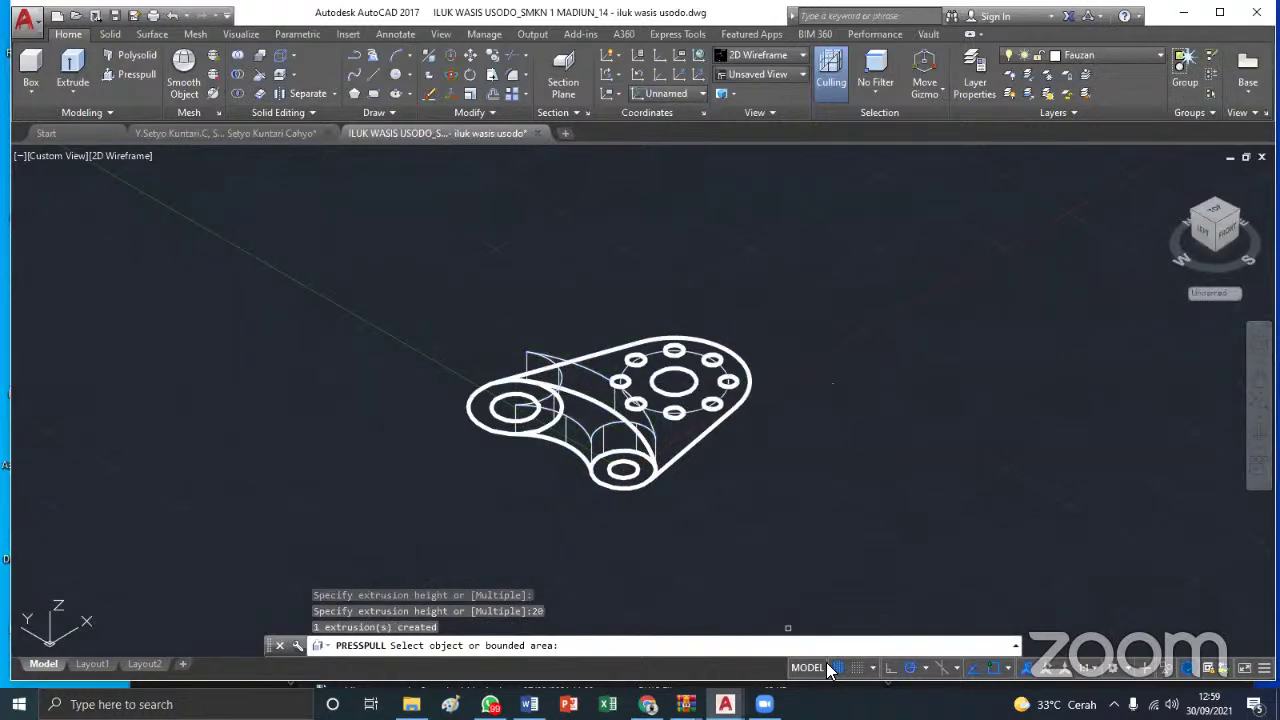
pyautogui.scroll(4, 585, 405)
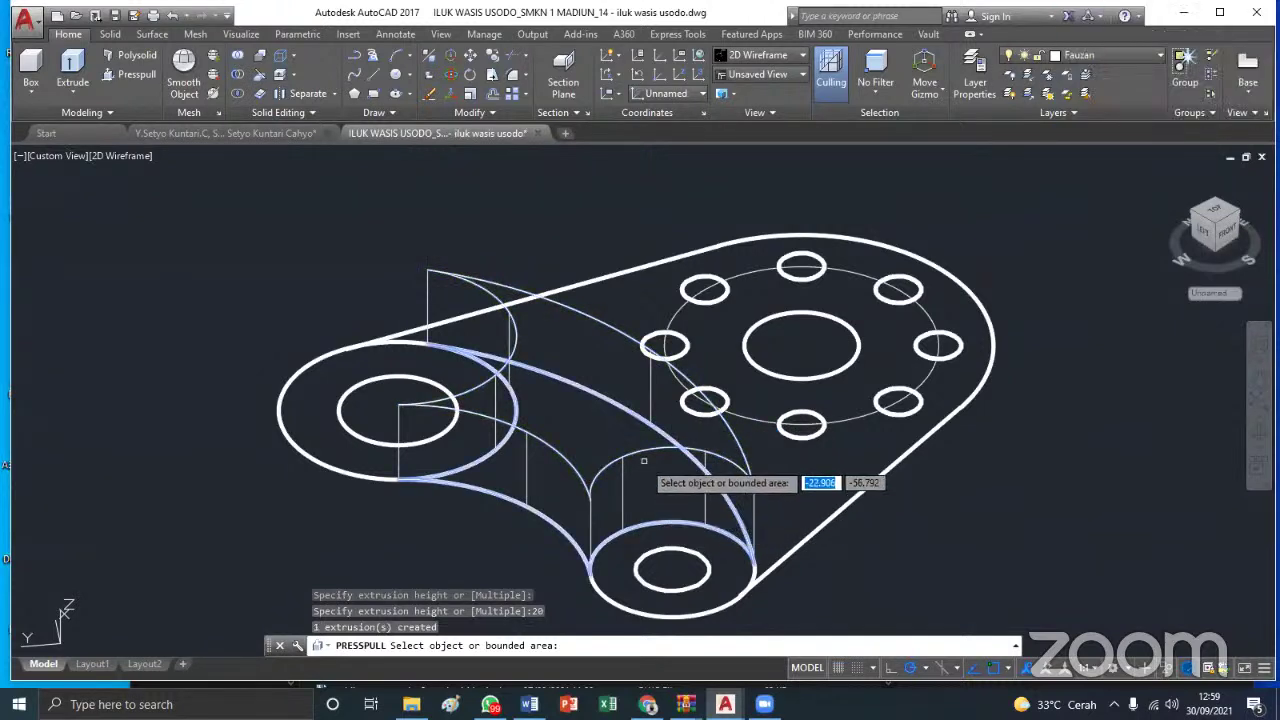
pyautogui.click(606, 325)
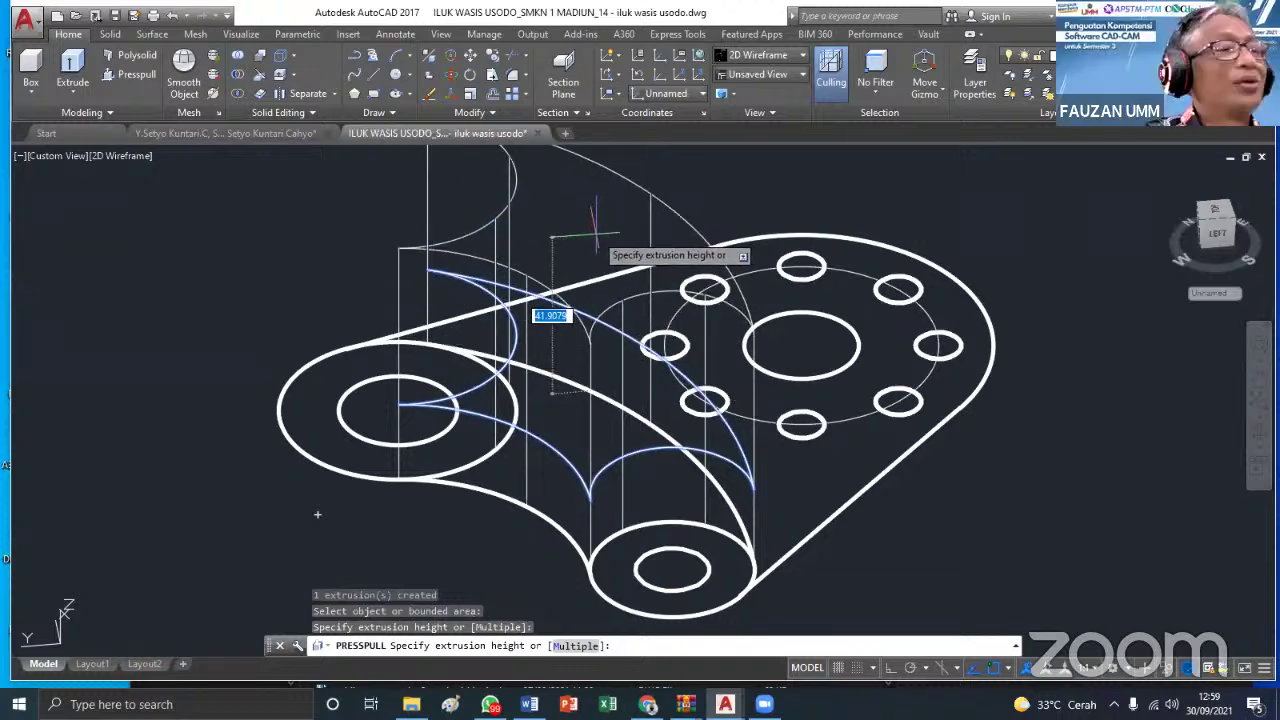
pyautogui.write('10')
pyautogui.press('Return')
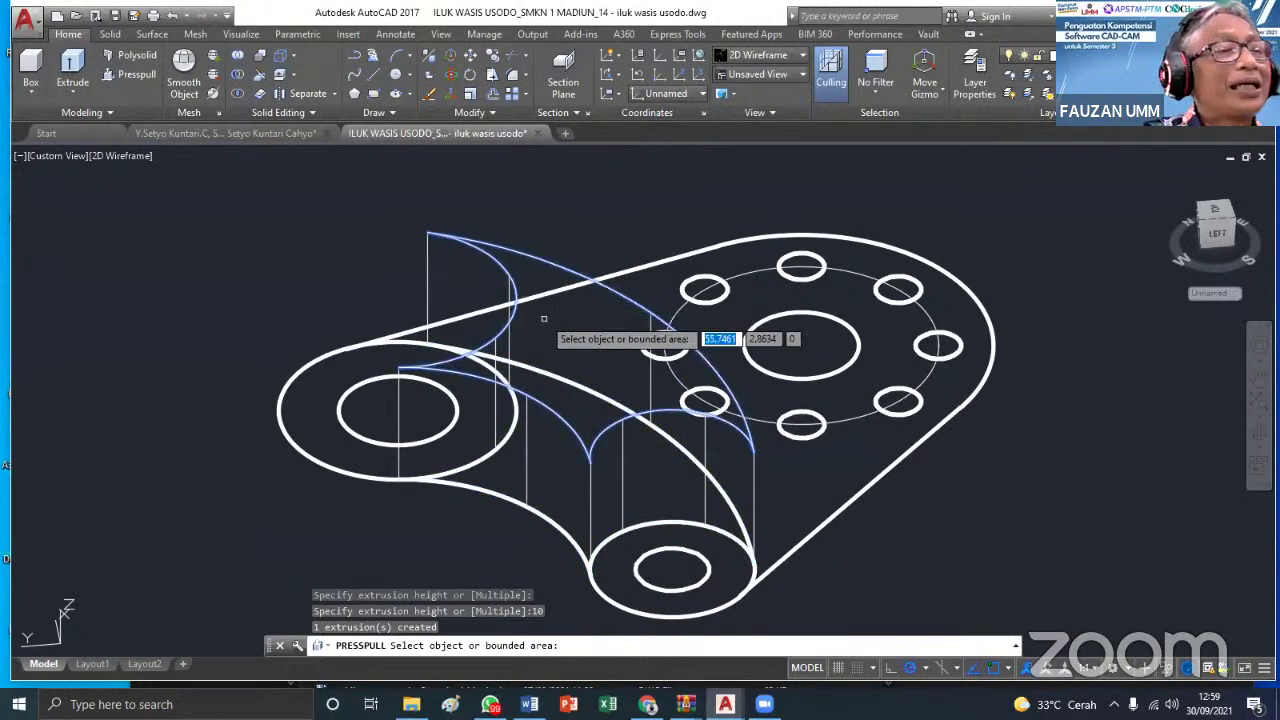
pyautogui.scroll(-2, 505, 360)
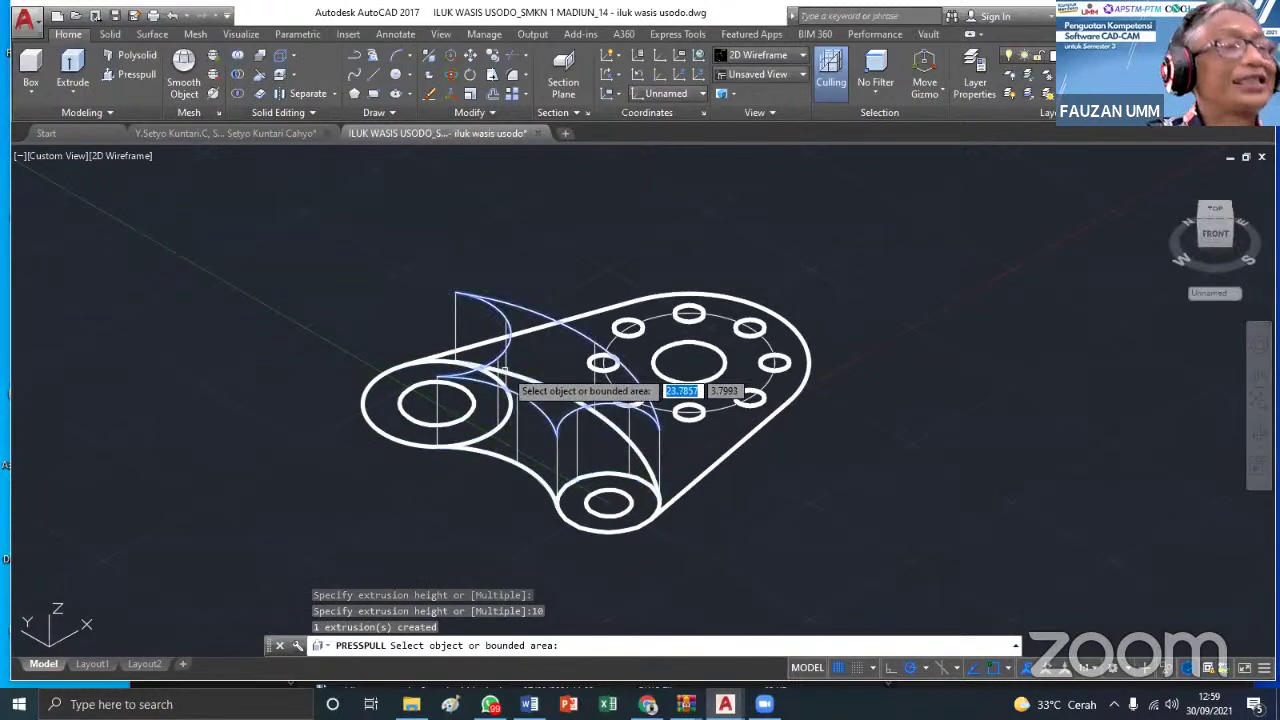
# Apply the Conceptual visual style and set the curved web solid's colour to Red
pyautogui.click(798, 55)
pyautogui.click(812, 86)
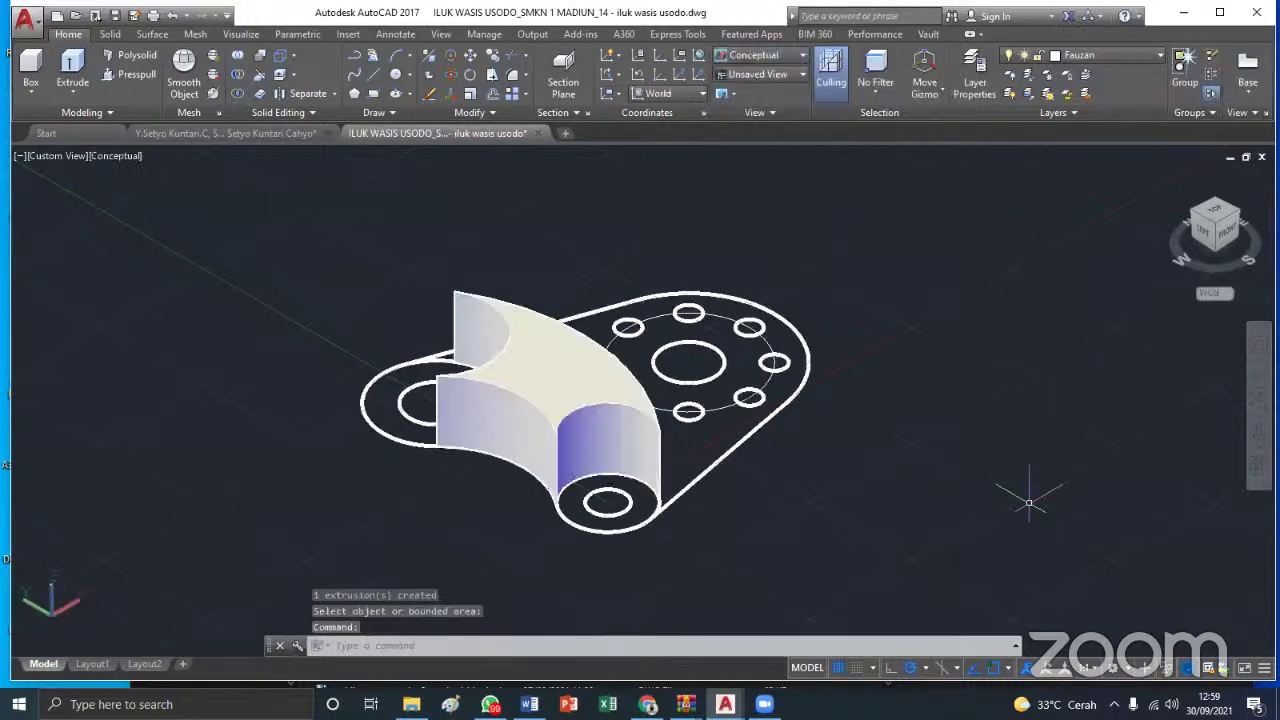
pyautogui.click(590, 390)
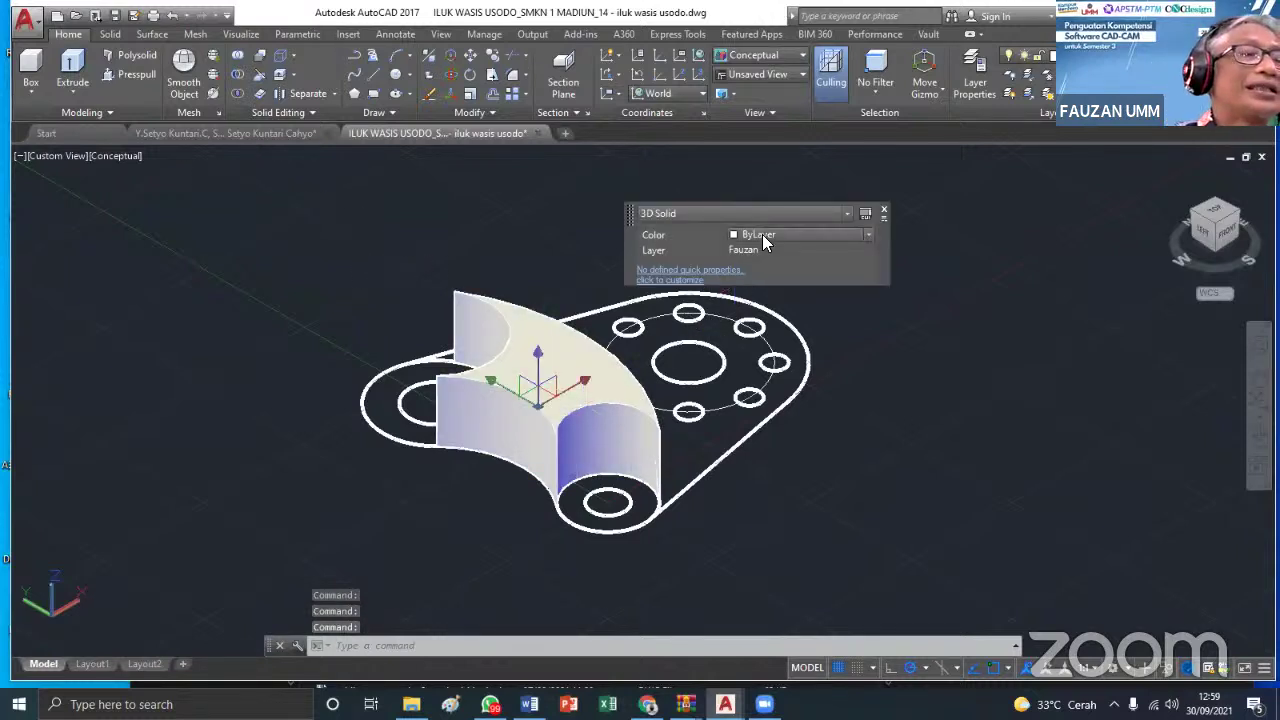
pyautogui.click(762, 234)
pyautogui.click(758, 277)
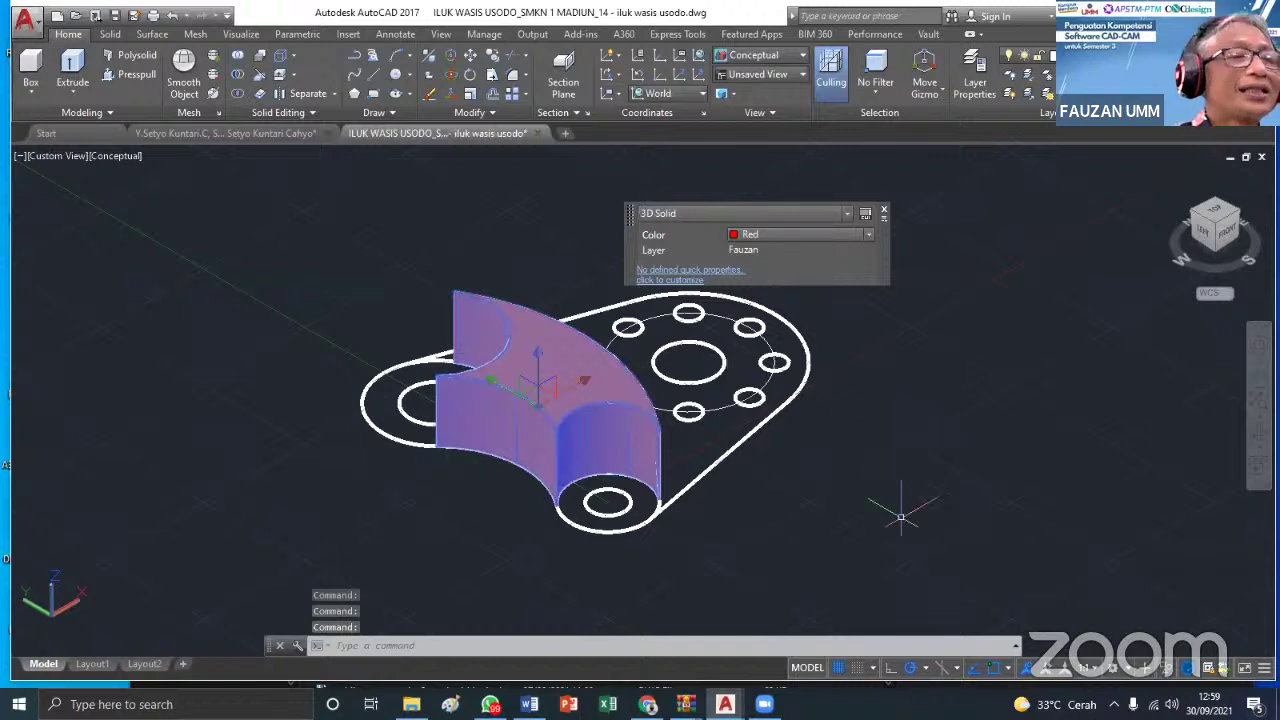
pyautogui.press('Escape')
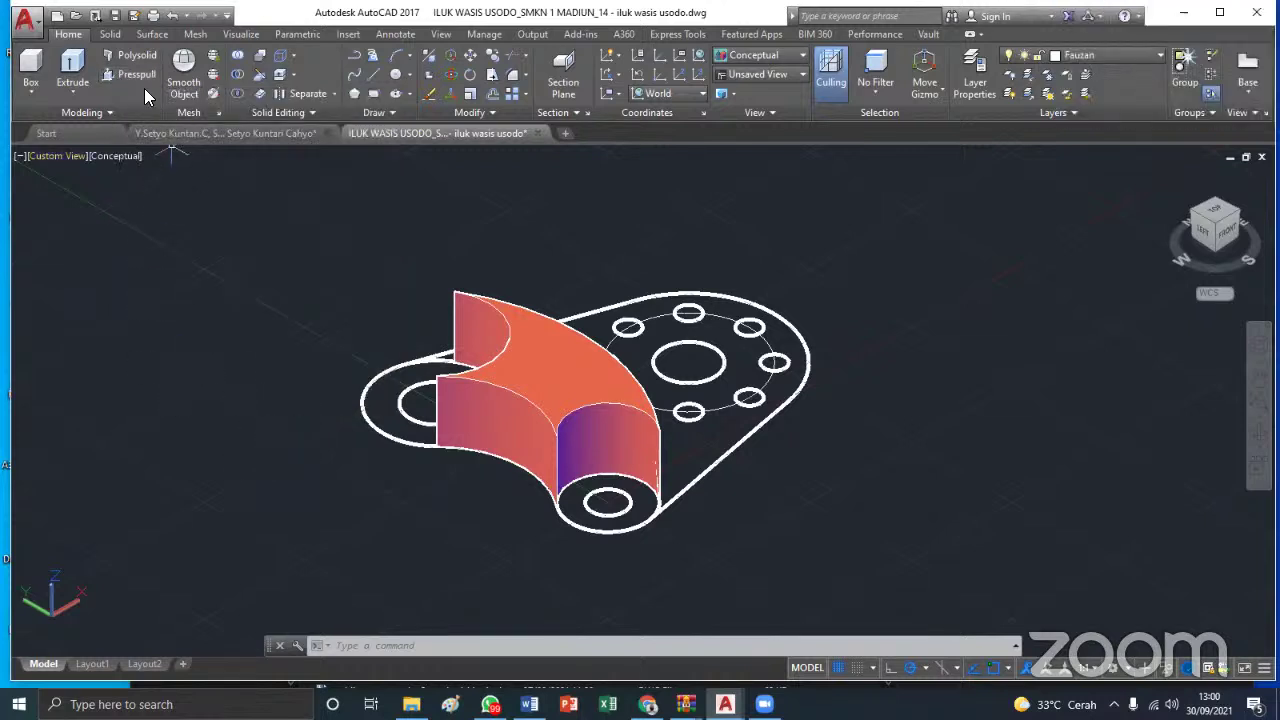
# Presspull the front boss ring up 20 units into a hollow cylinder
pyautogui.click(142, 78)
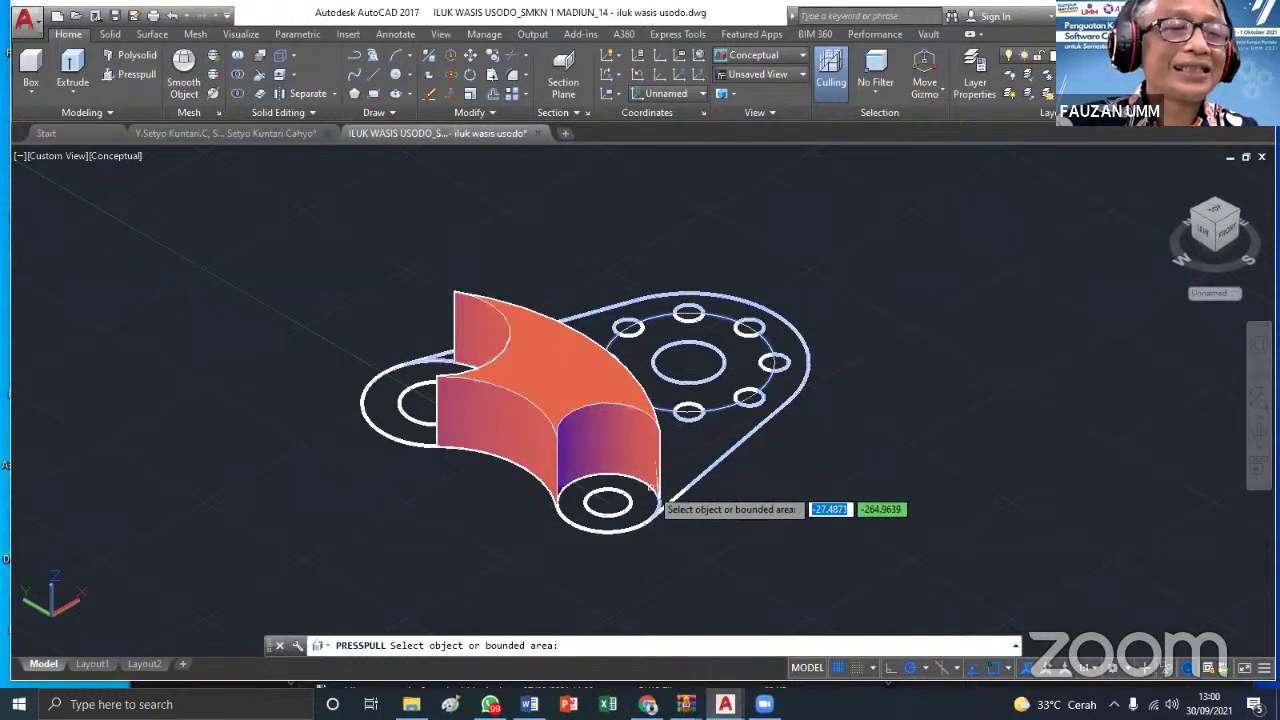
pyautogui.click(643, 503)
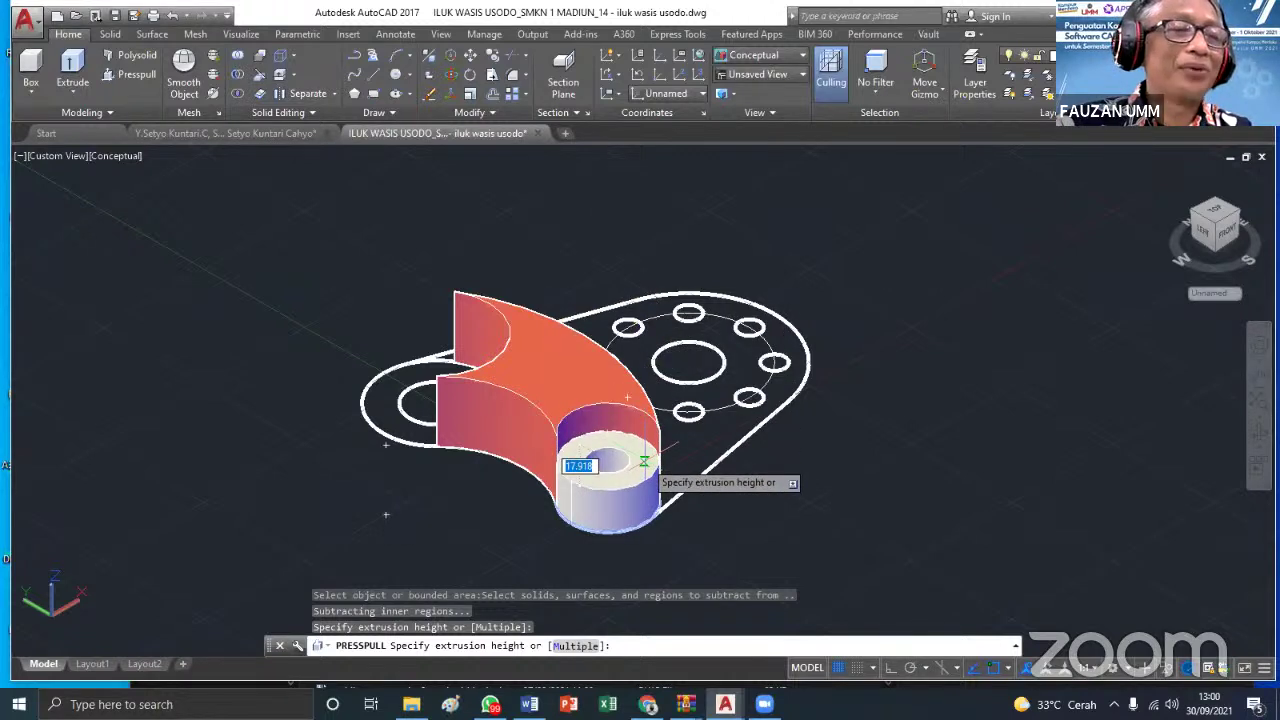
pyautogui.write('20')
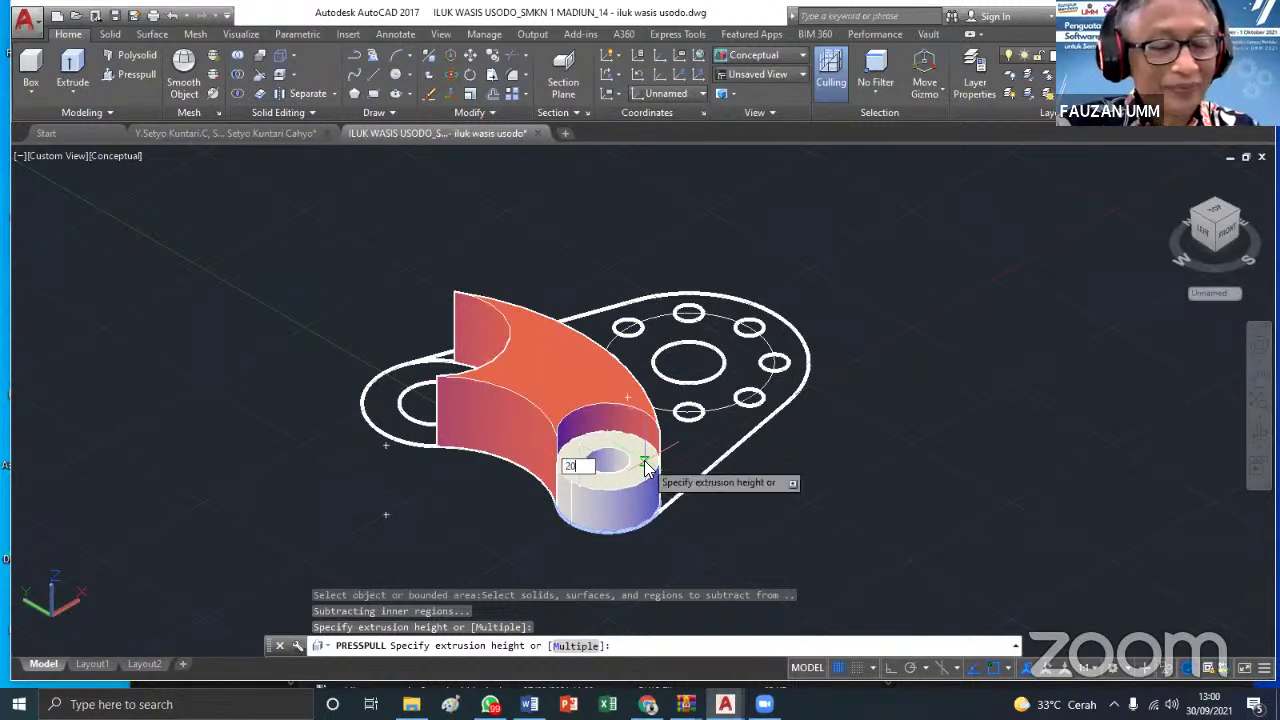
pyautogui.press('Return')
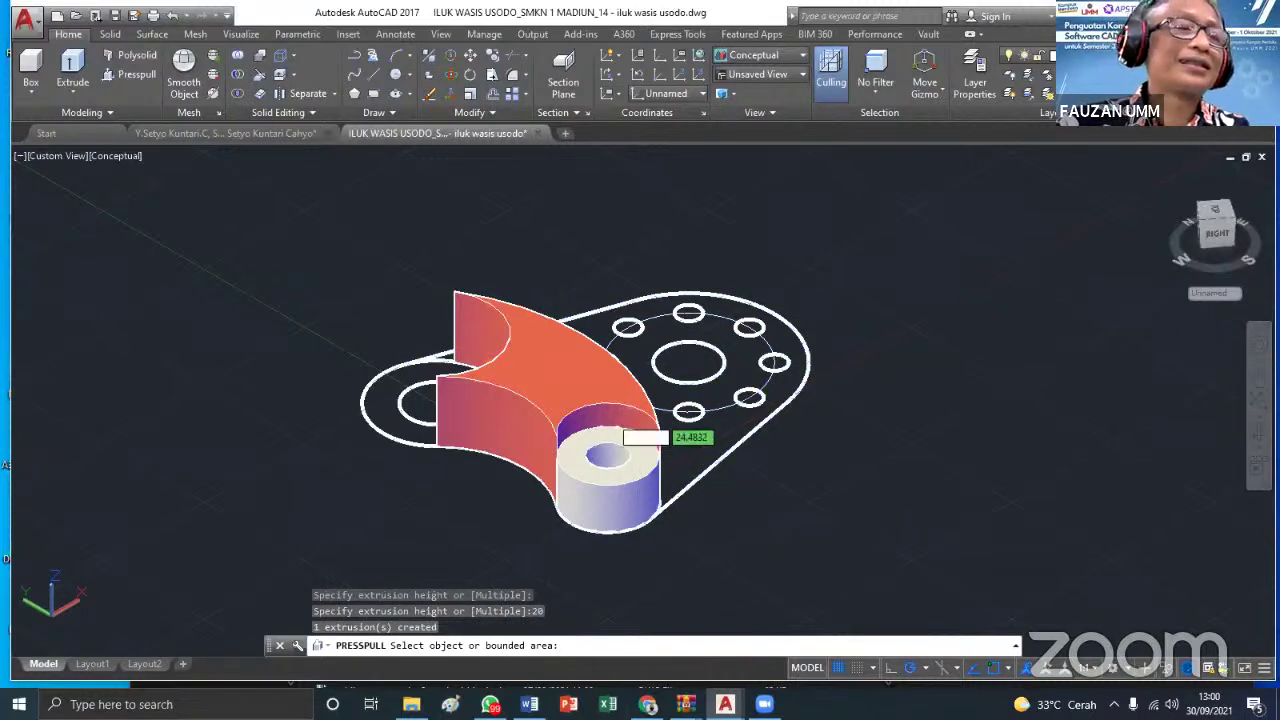
pyautogui.scroll(2, 586, 393)
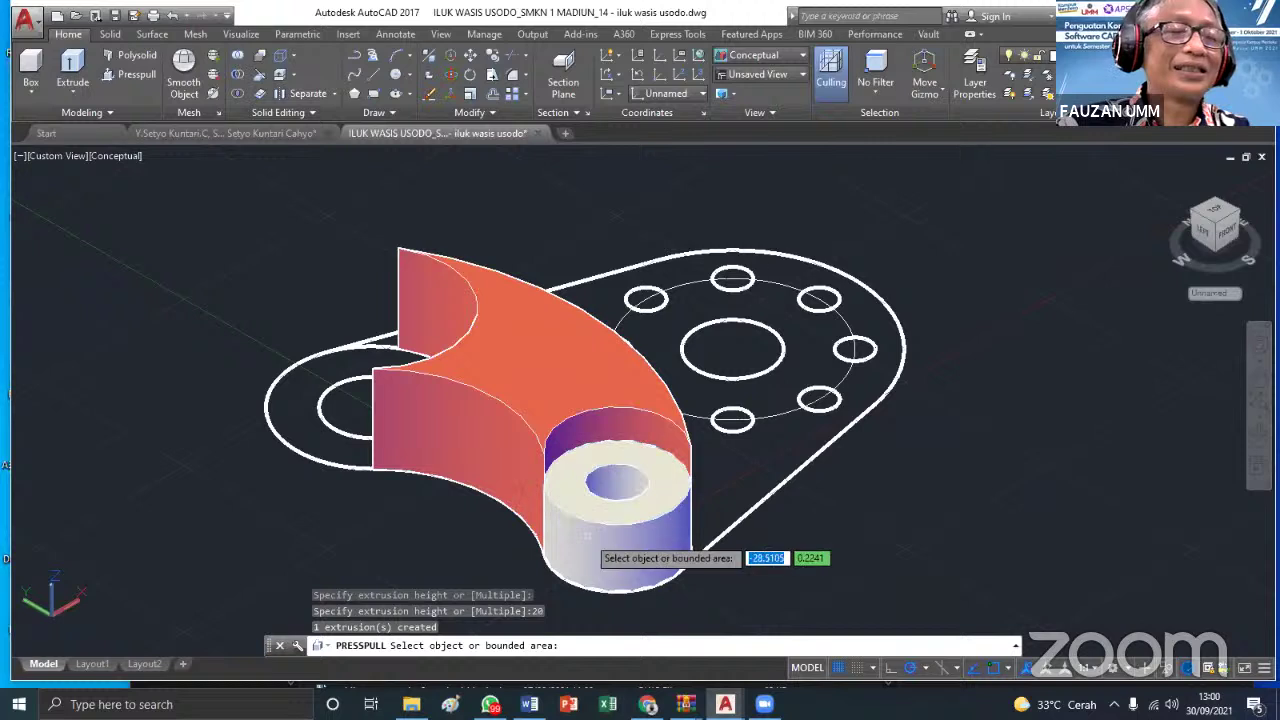
pyautogui.click(580, 552)
pyautogui.click(582, 553)
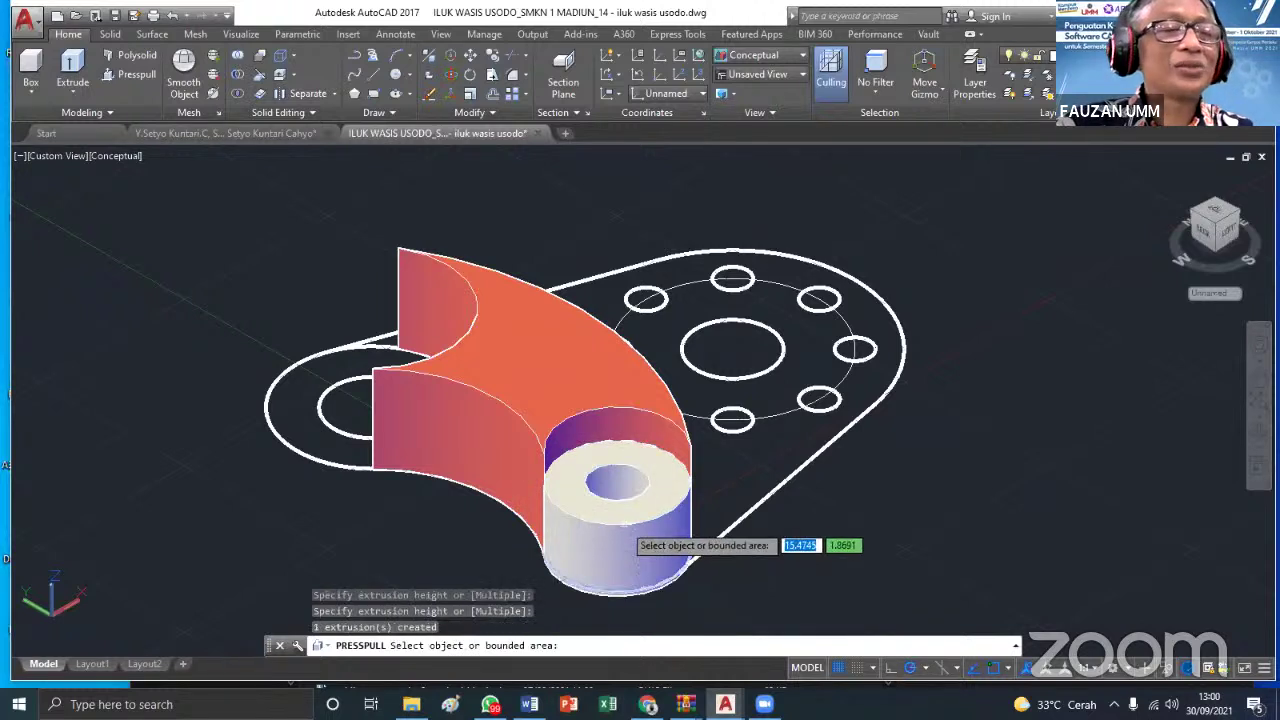
pyautogui.press('Escape')
# Set the front boss cylinder's colour to Yellow in Quick Properties
pyautogui.click(646, 515)
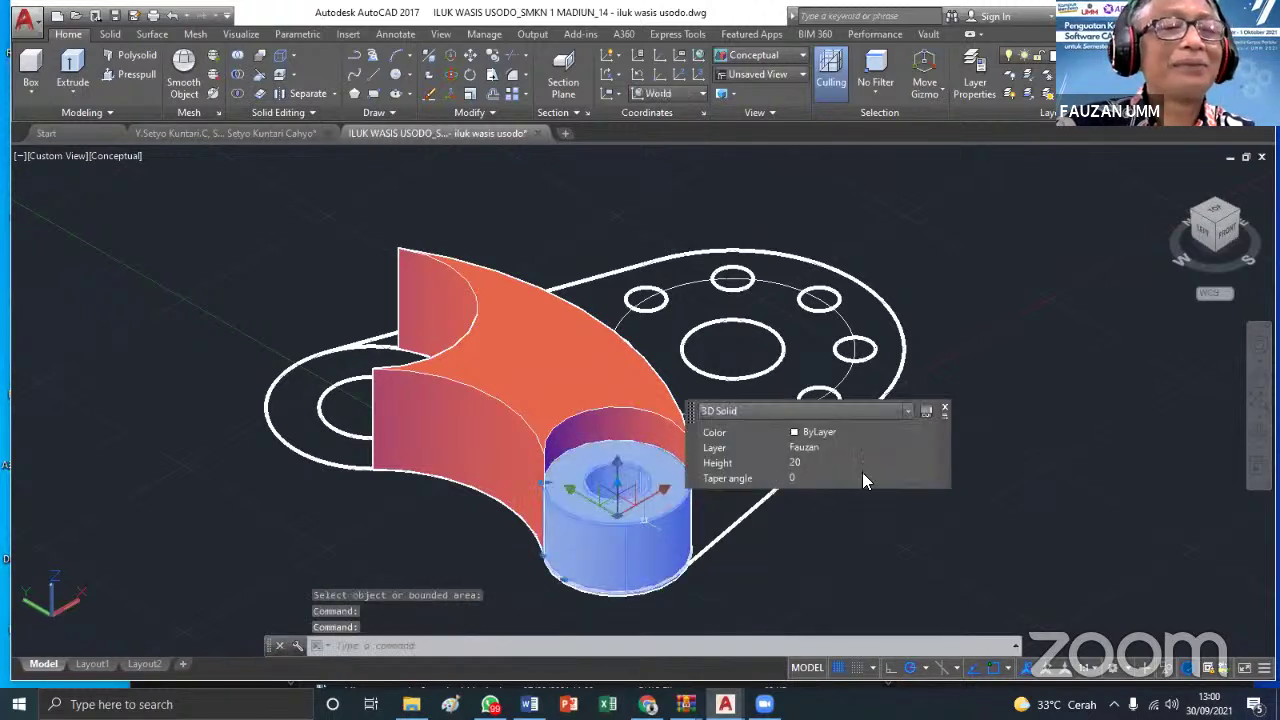
pyautogui.click(828, 434)
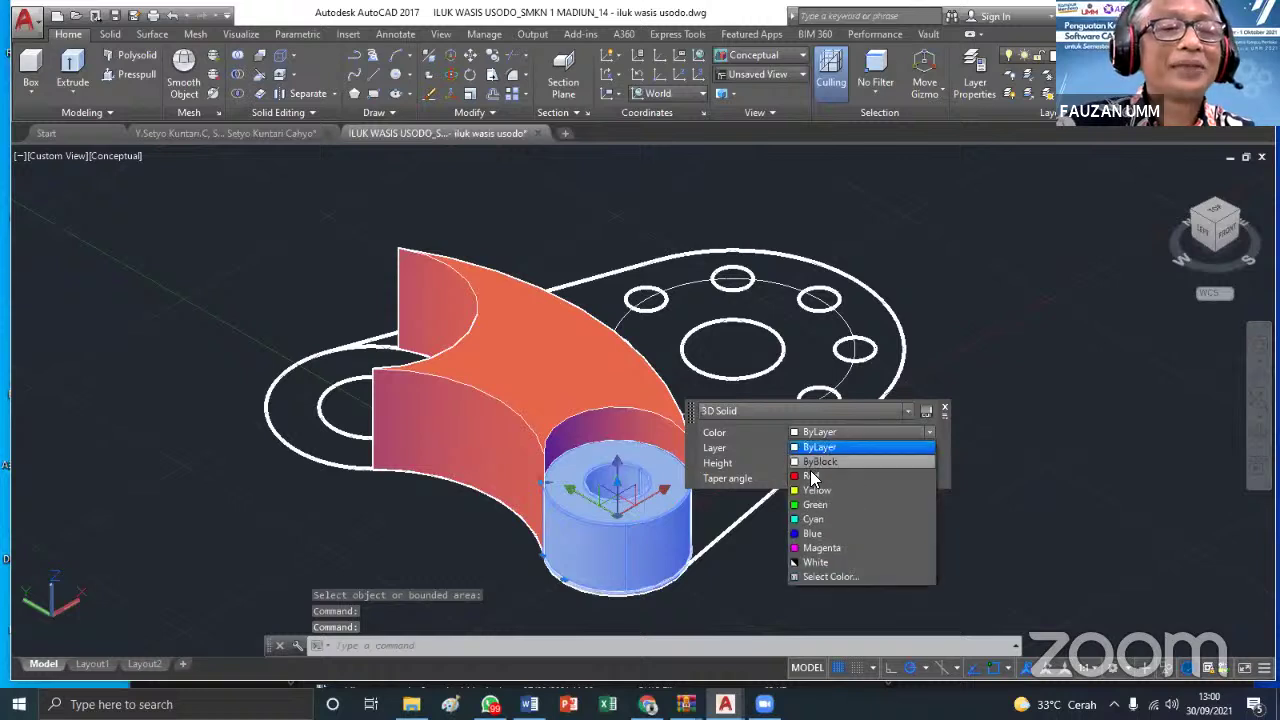
pyautogui.click(815, 491)
pyautogui.press('Escape')
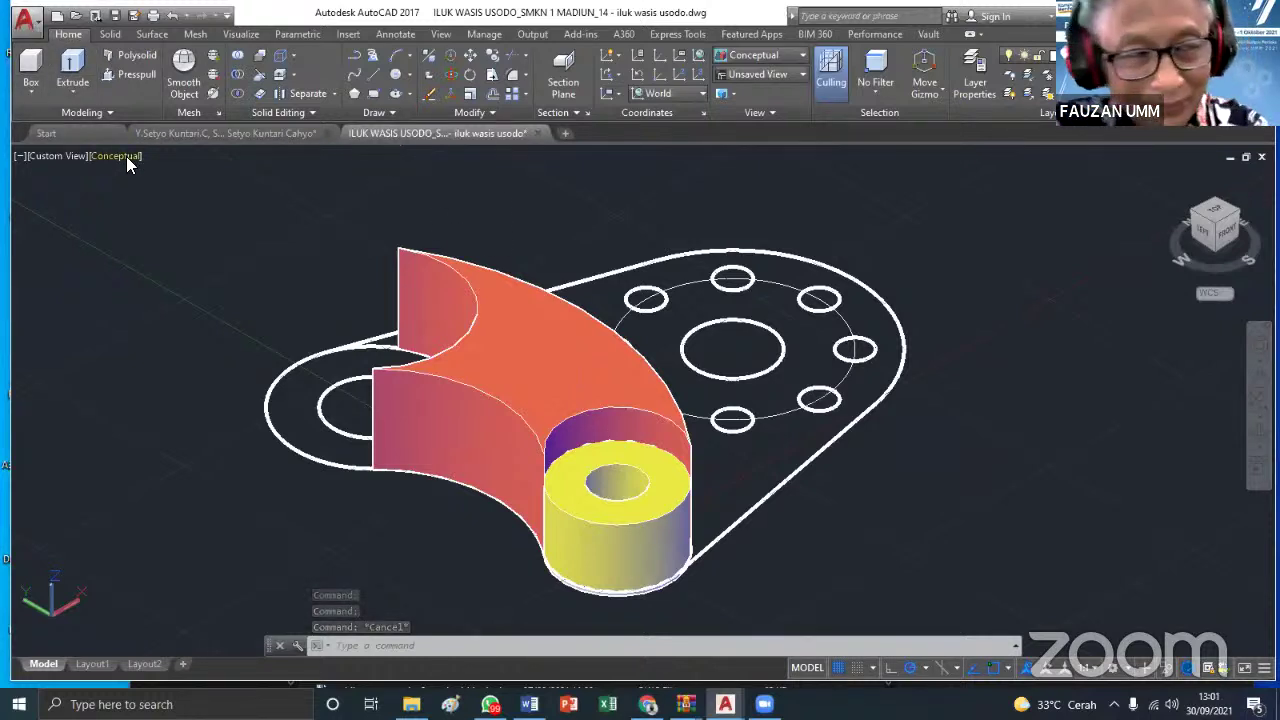
# Presspull the rear boss ring up 40 units into a tall hollow cylinder
pyautogui.click(124, 75)
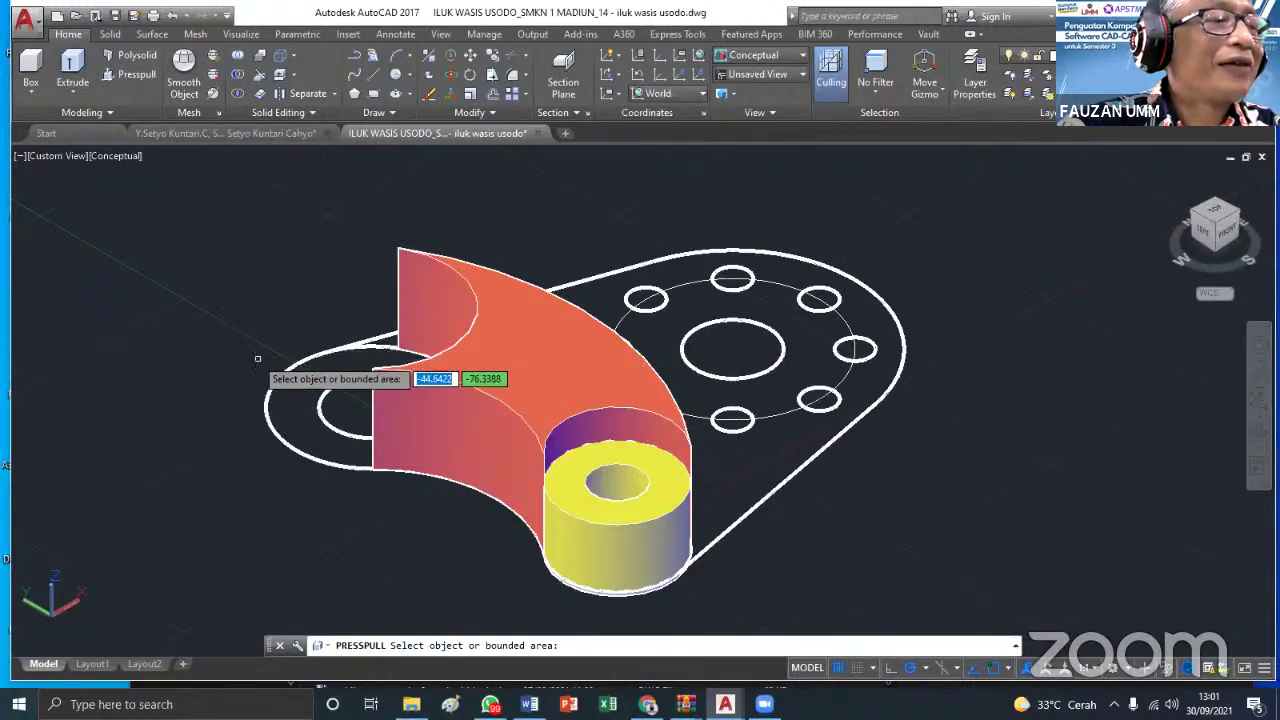
pyautogui.click(295, 384)
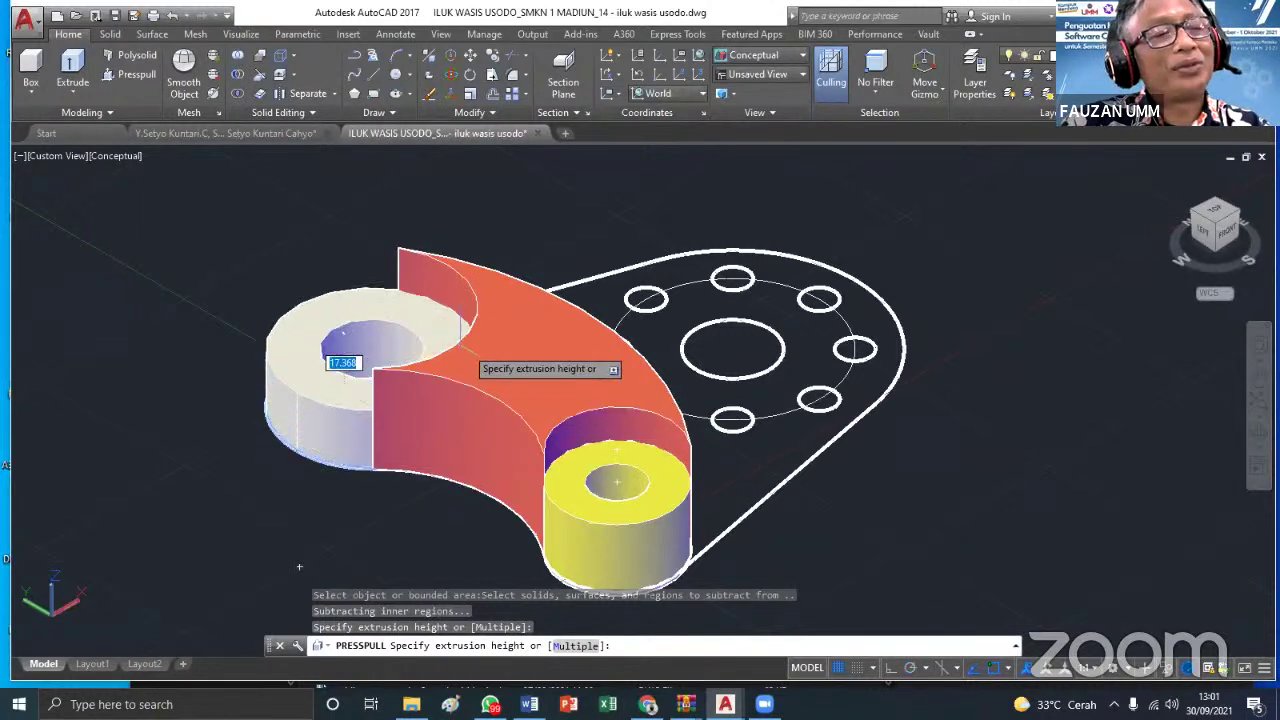
pyautogui.write('4')
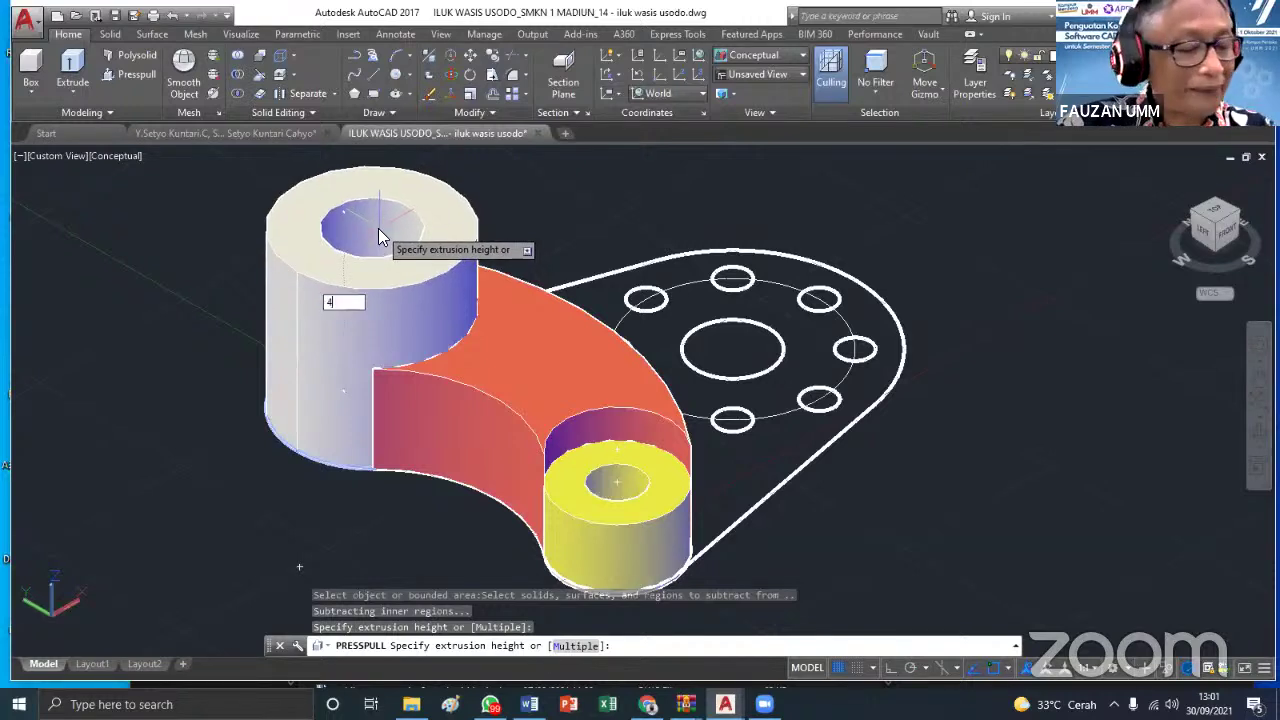
pyautogui.write('0')
pyautogui.press('Return')
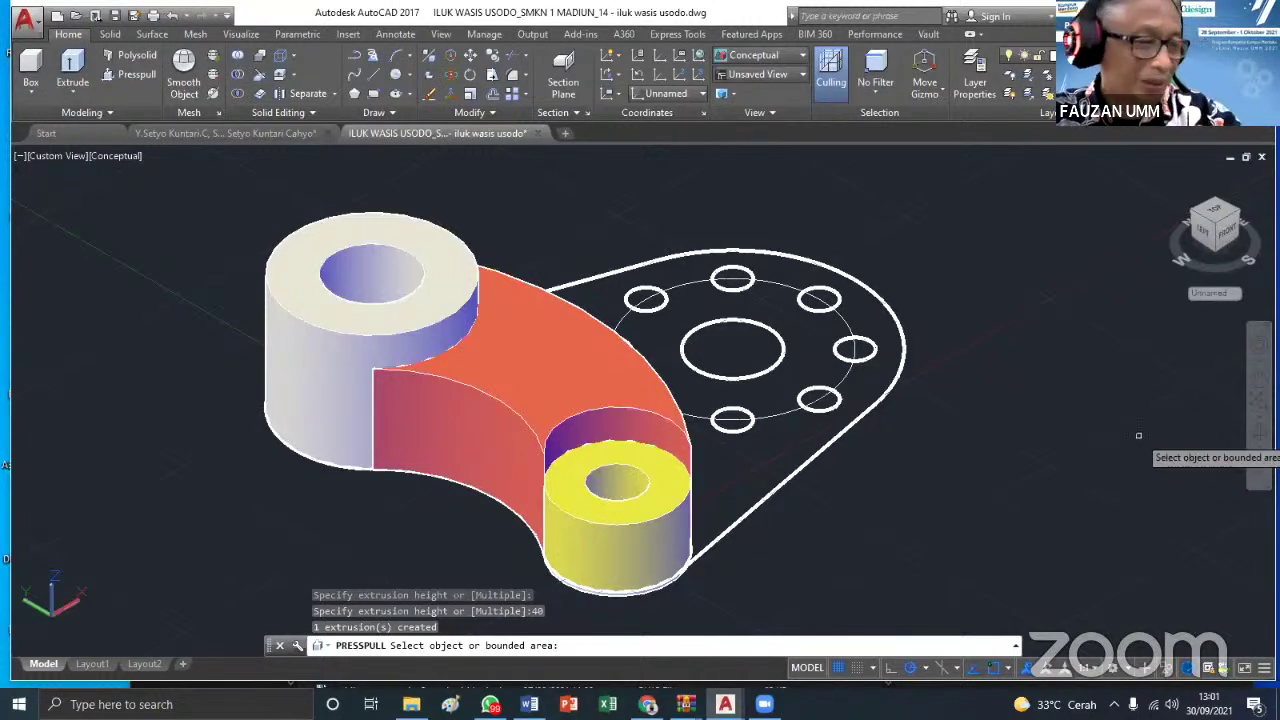
pyautogui.press('Return')
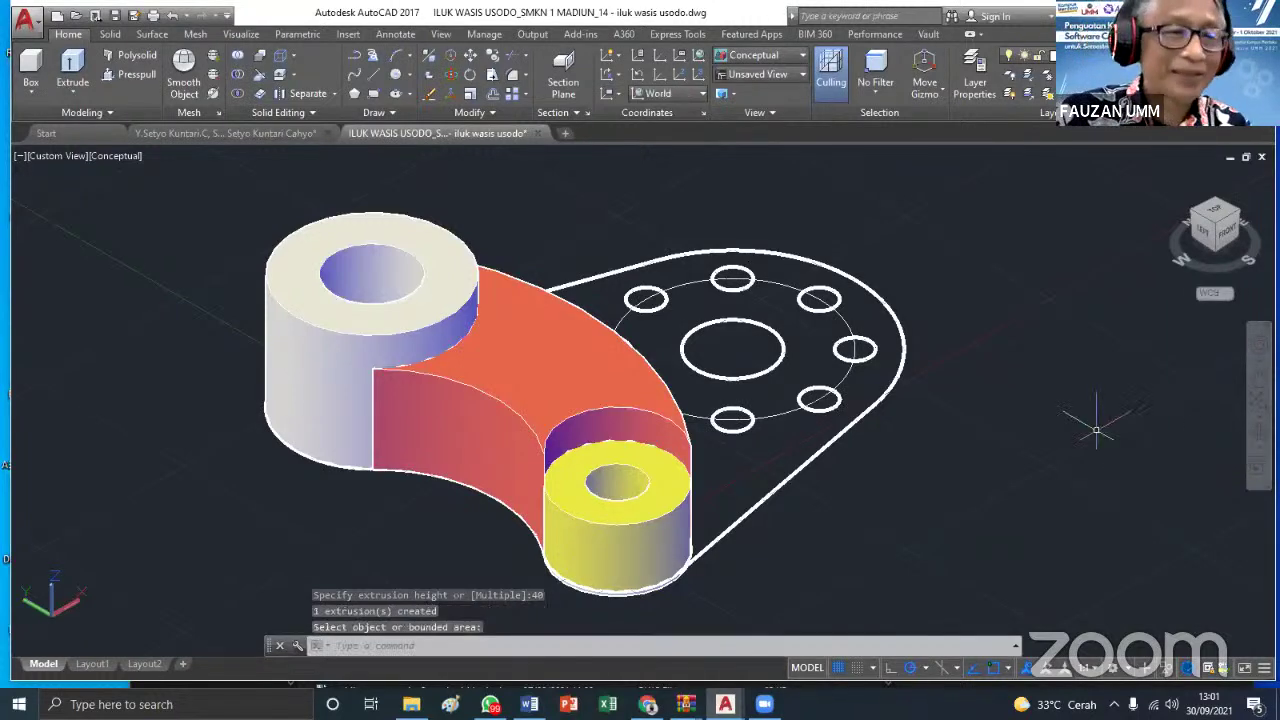
pyautogui.scroll(-1, 1050, 405)
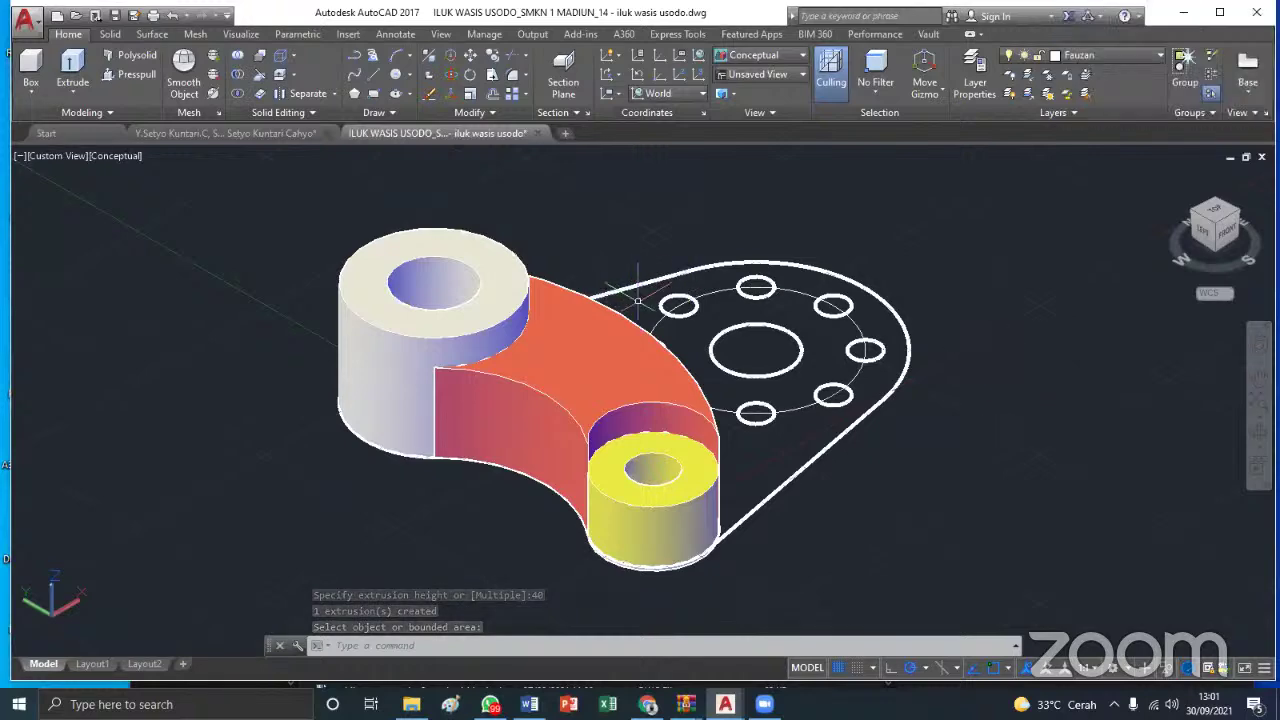
pyautogui.scroll(1, 690, 330)
pyautogui.scroll(-2, 690, 330)
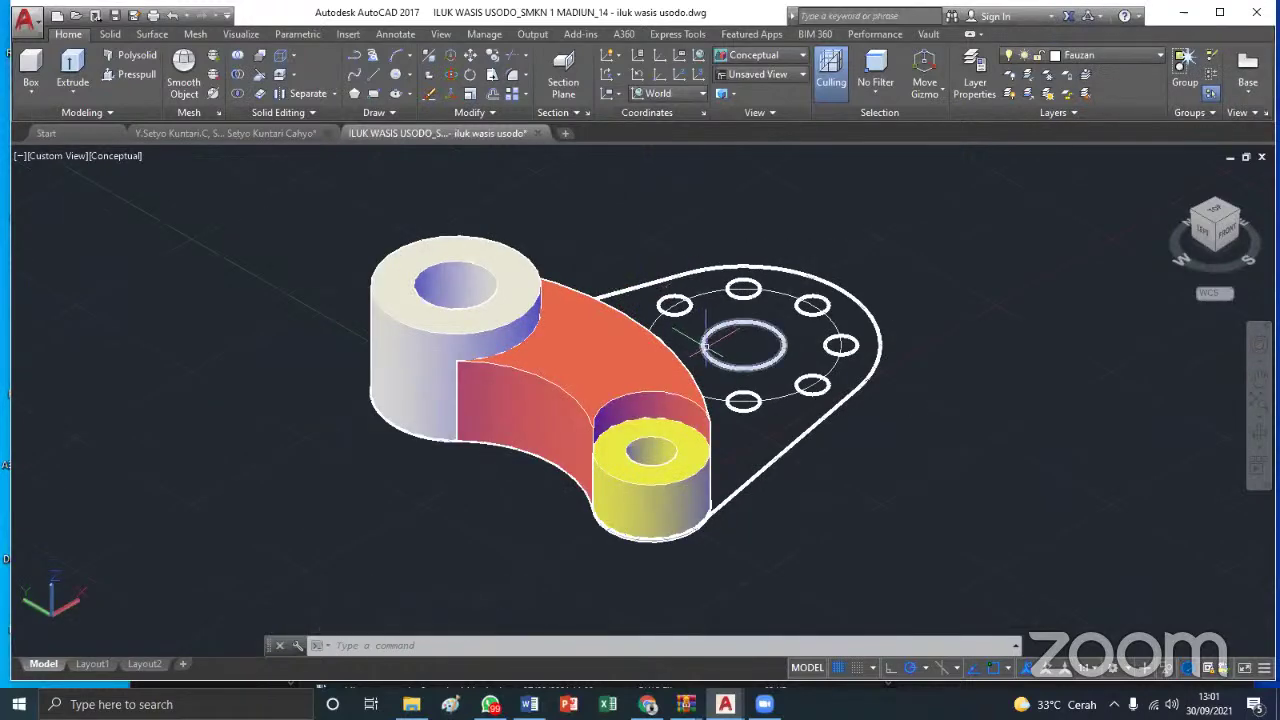
pyautogui.moveTo(718, 342)
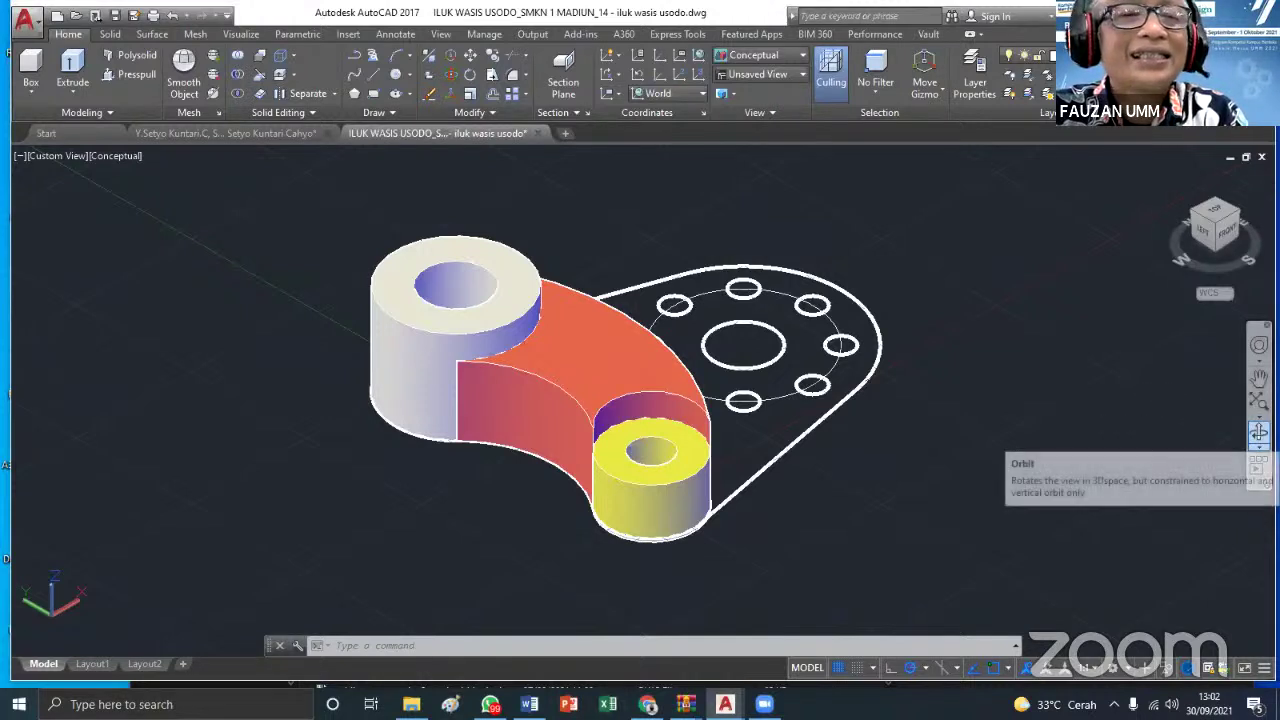
# Orbit the view, then presspull the gear-shaped hub region up 33 units
pyautogui.click(1259, 432)
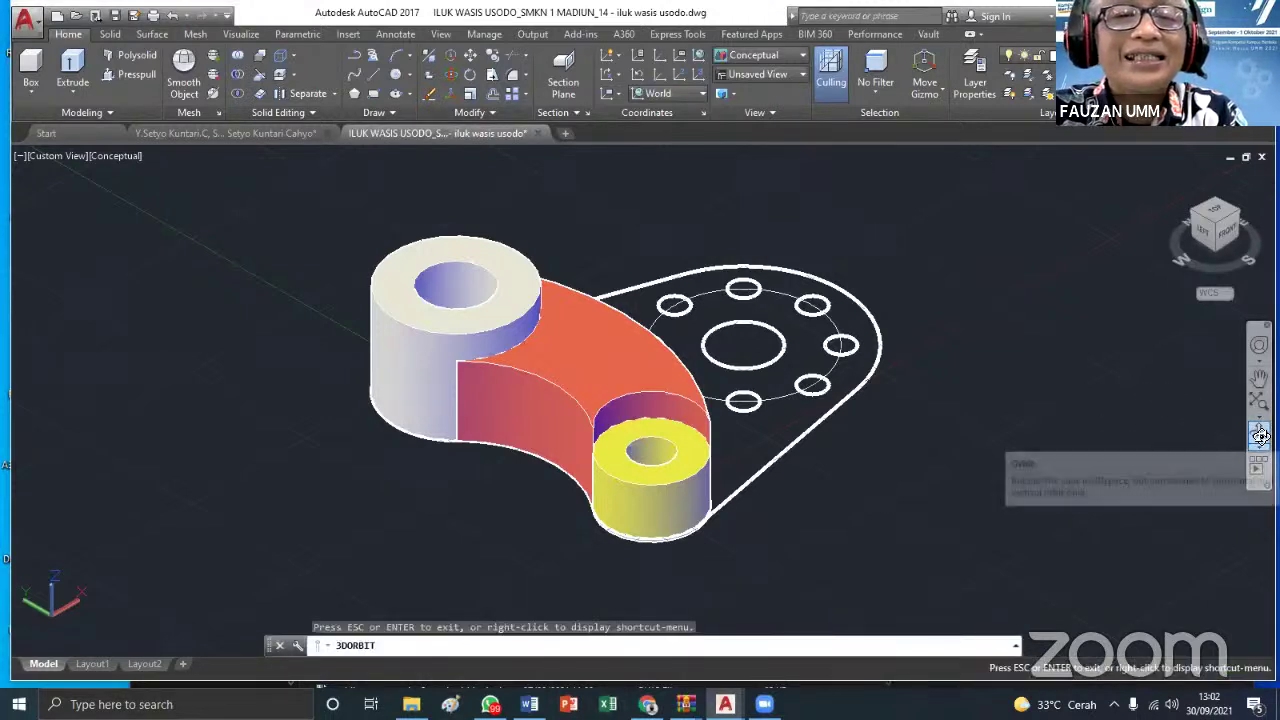
pyautogui.moveTo(975, 498); pyautogui.dragTo(920, 499)
pyautogui.press('Escape')
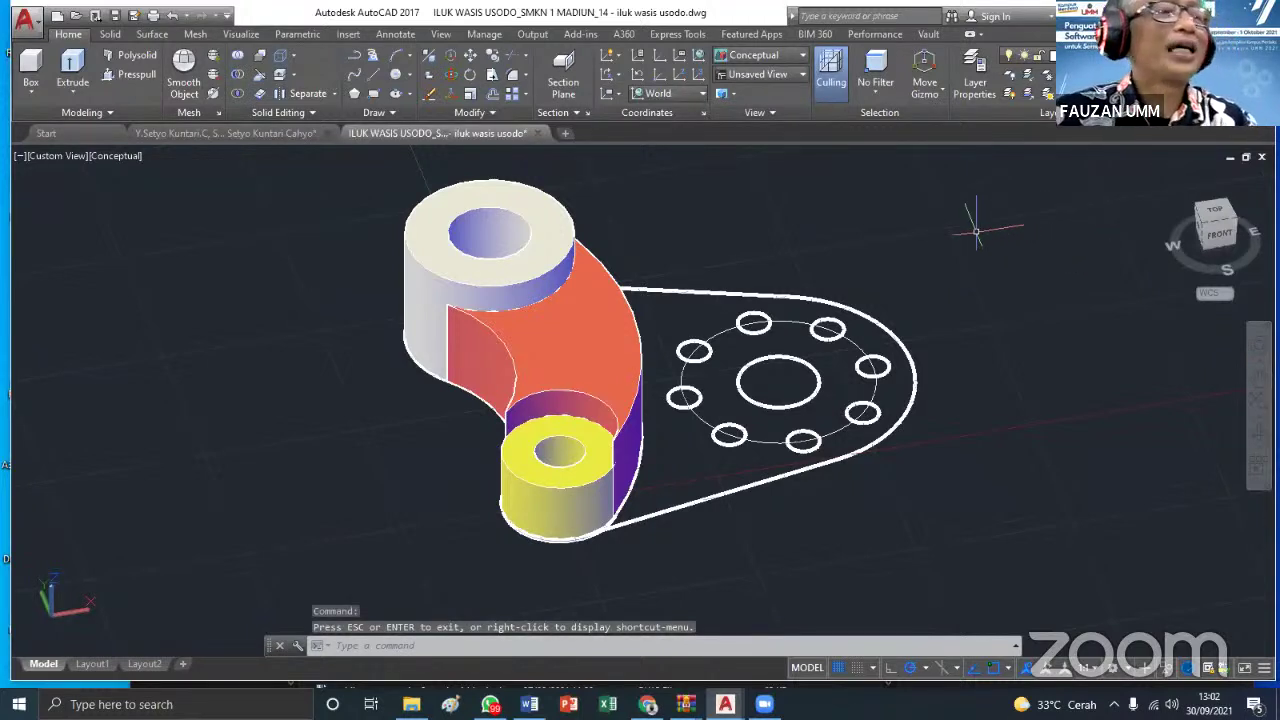
pyautogui.click(128, 73)
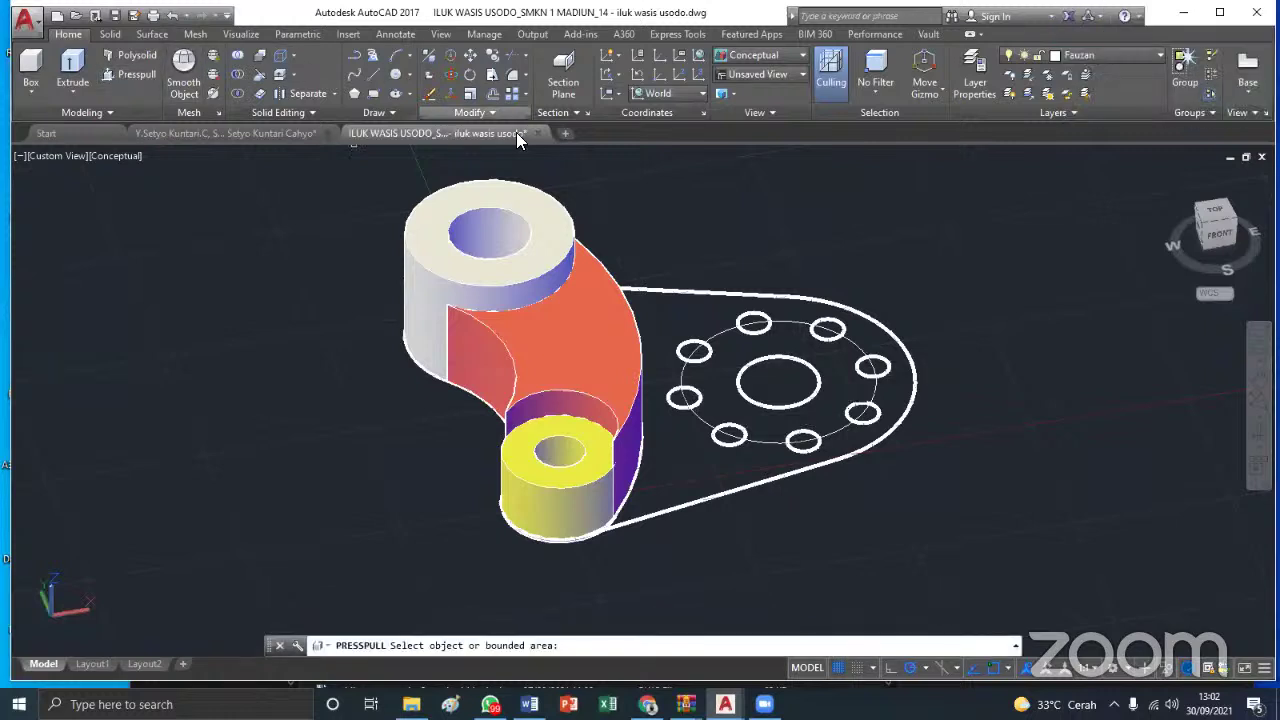
pyautogui.click(731, 348)
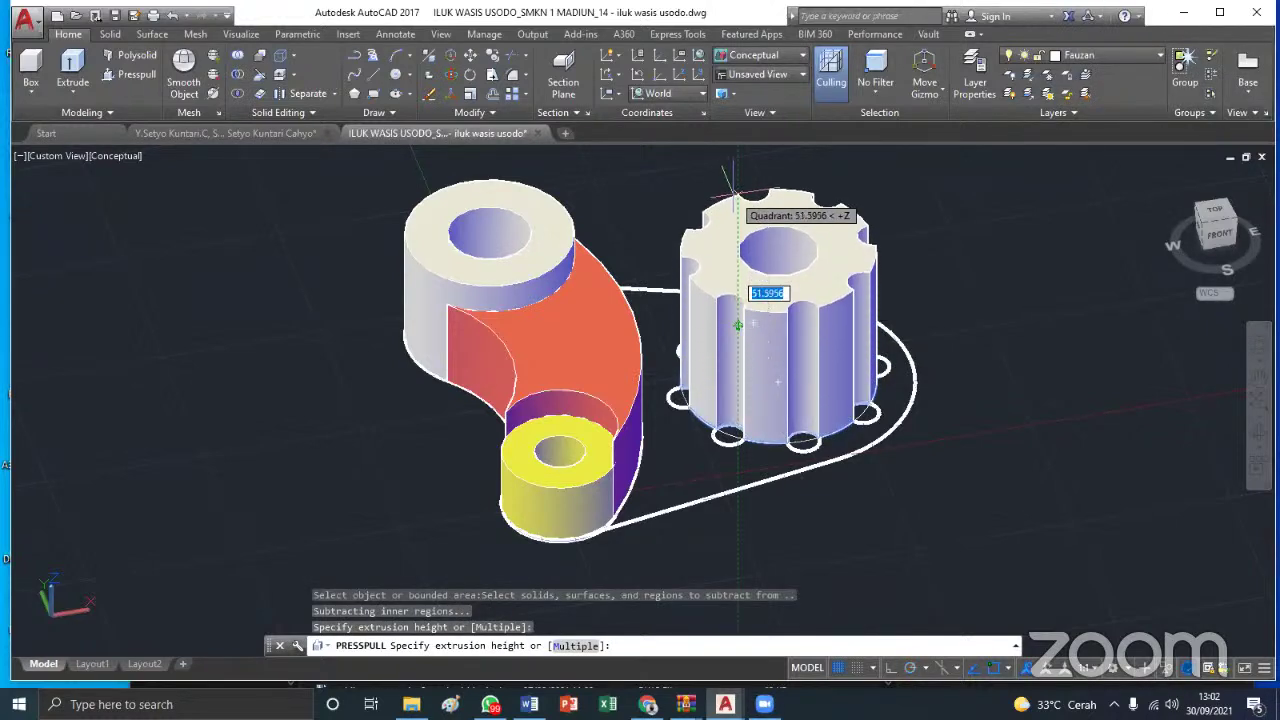
pyautogui.write('33')
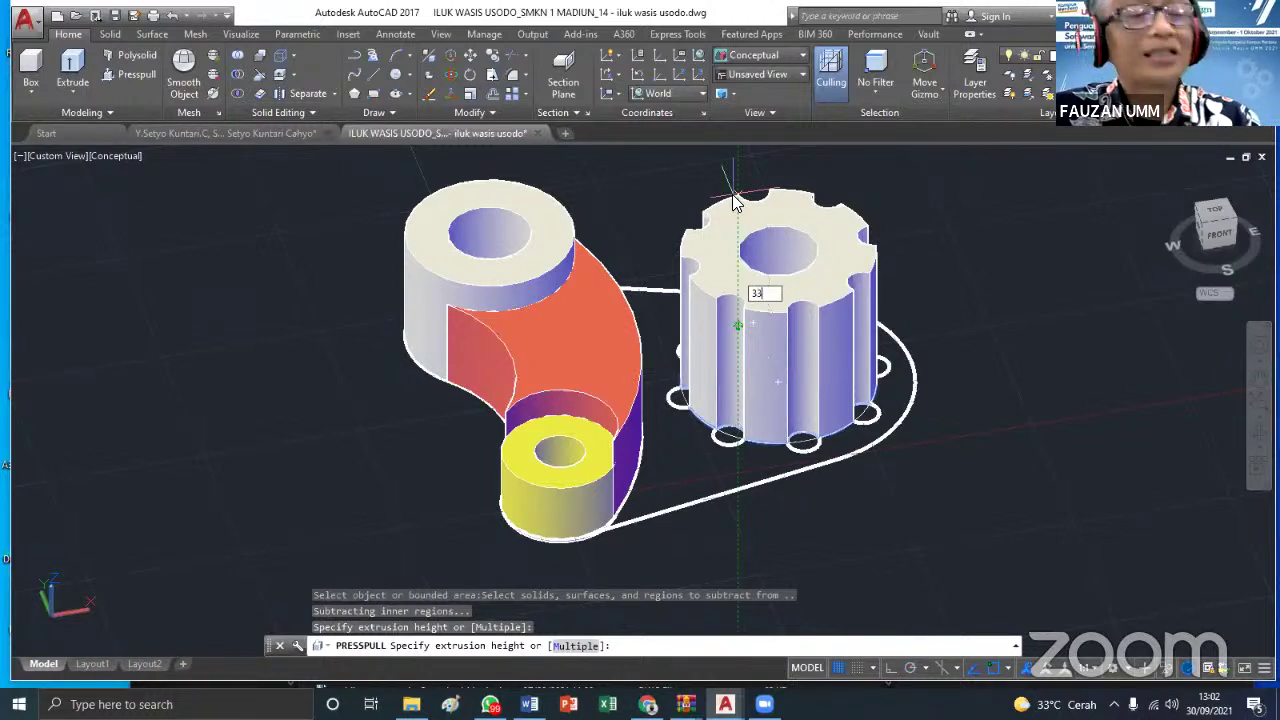
pyautogui.press('Return')
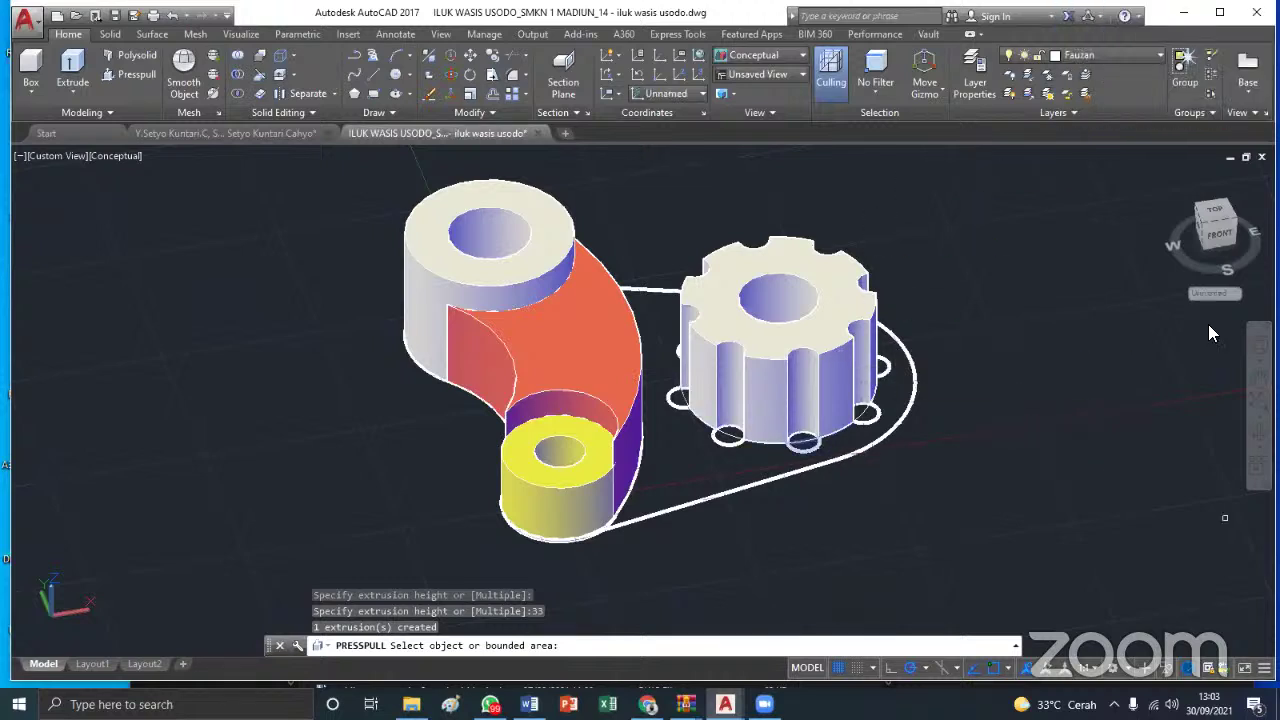
# Presspull the area between the arm and gear up 10 units into a base plate
pyautogui.click(1259, 432)
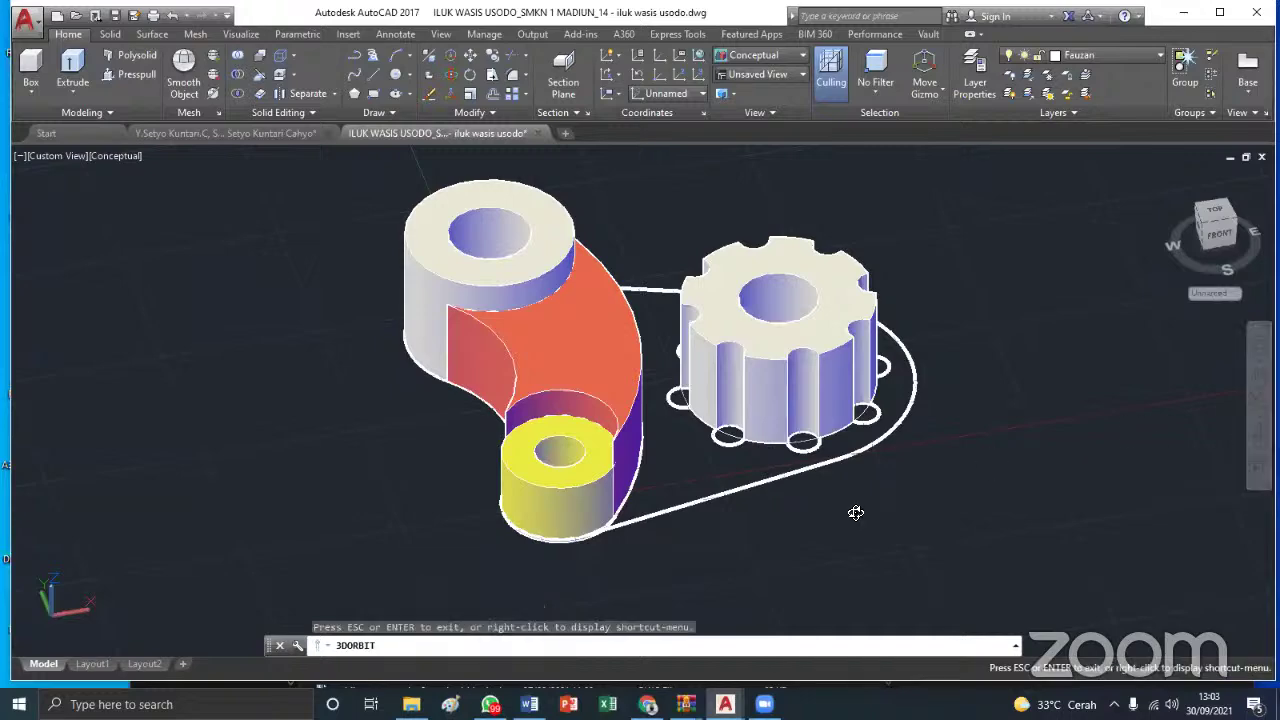
pyautogui.moveTo(853, 514); pyautogui.dragTo(816, 520)
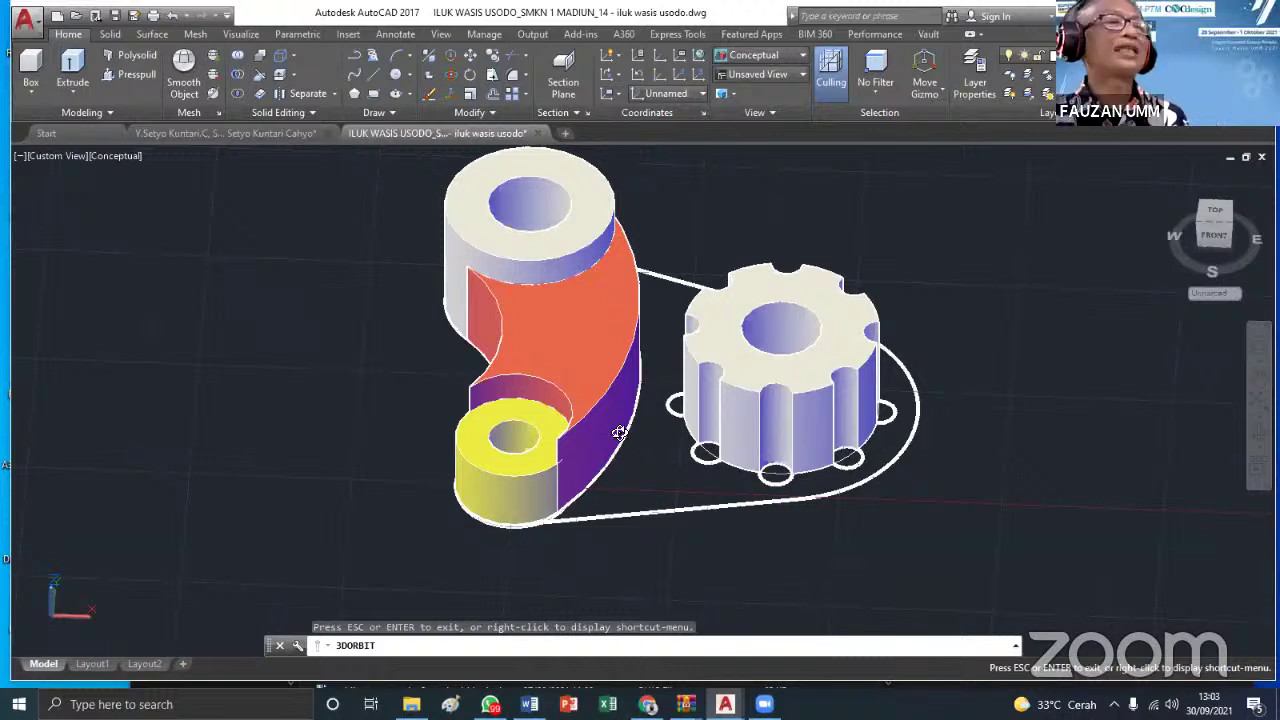
pyautogui.click(116, 76)
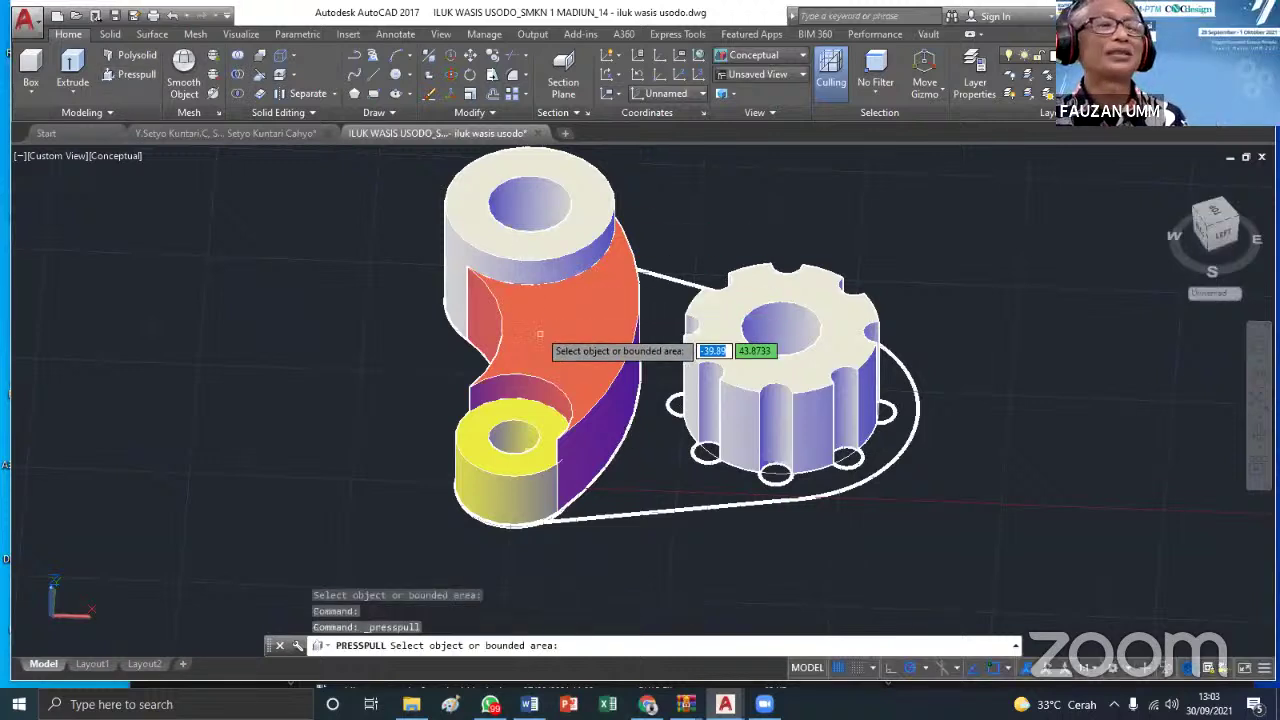
pyautogui.click(655, 482)
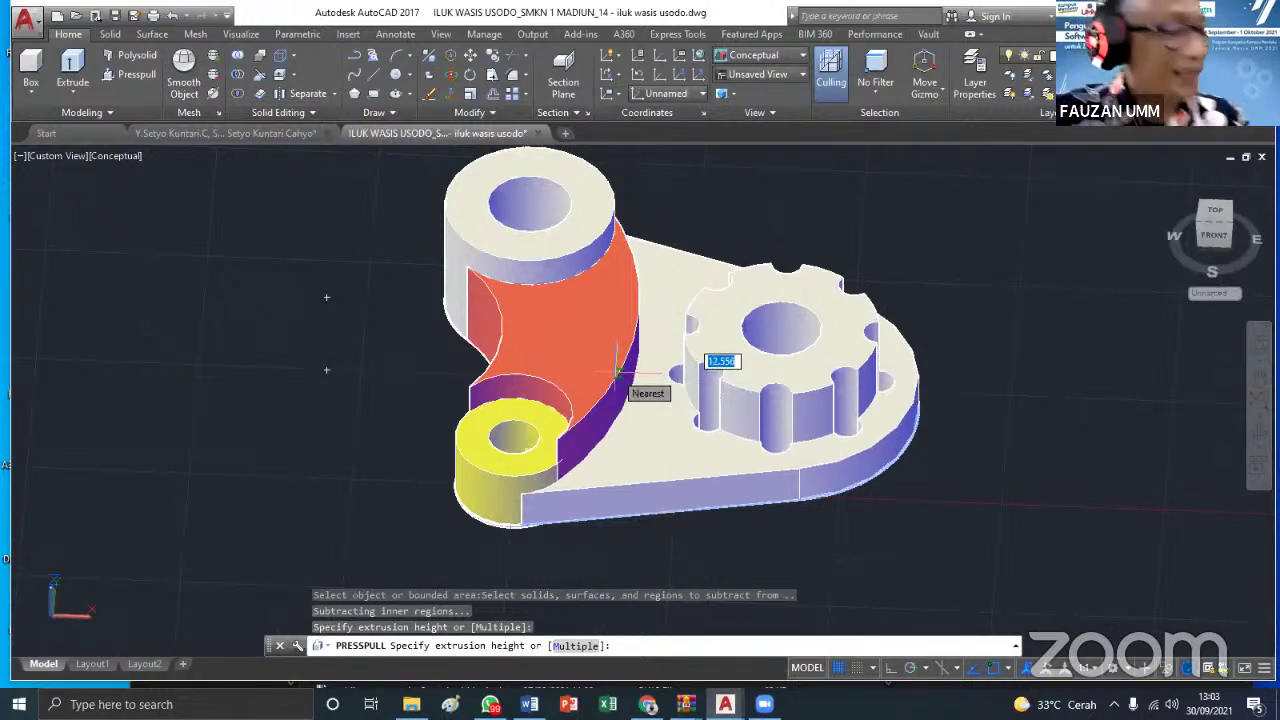
pyautogui.write('10')
pyautogui.press('Return')
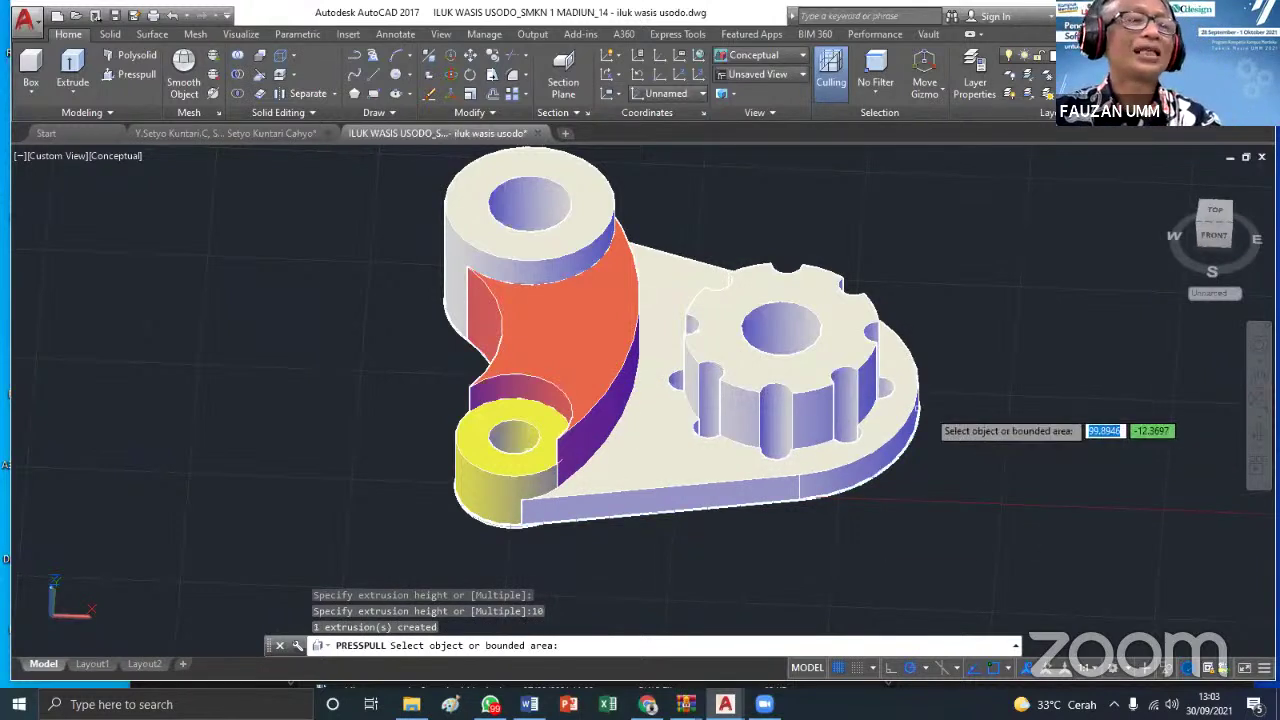
# Presspull the plate area a further 5 units and orbit to view from above
pyautogui.click(650, 400)
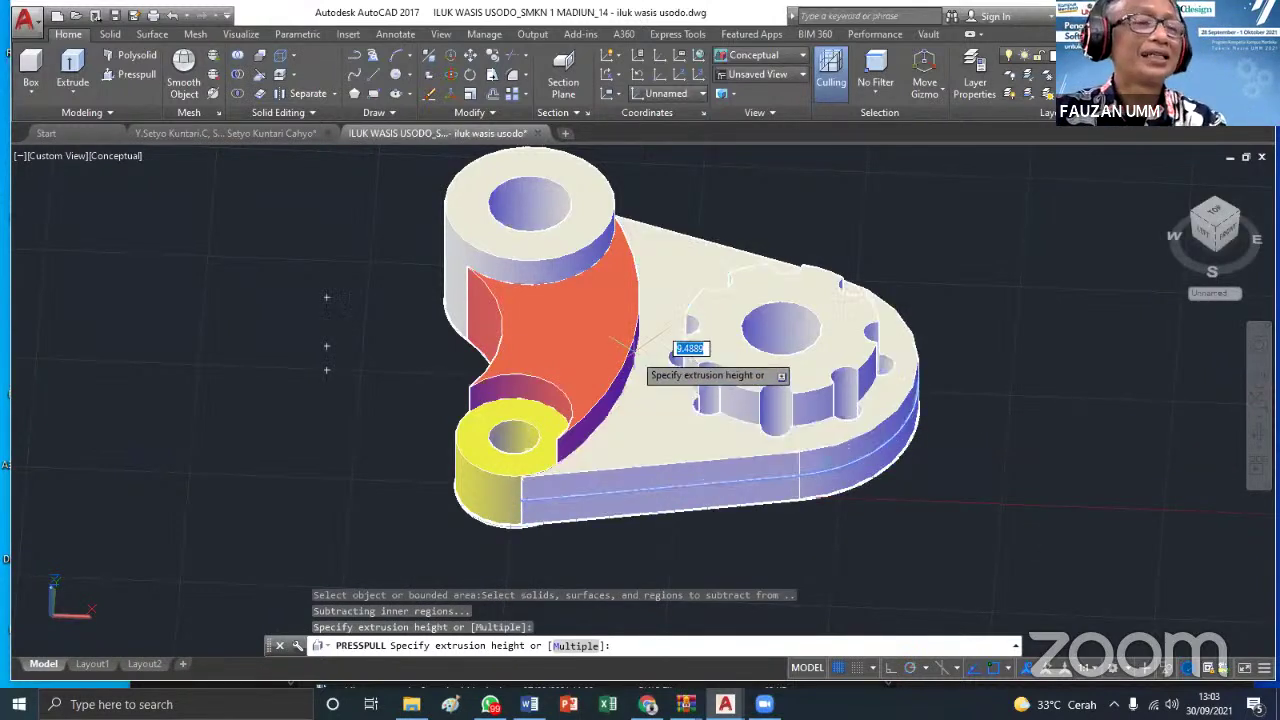
pyautogui.press('Return')
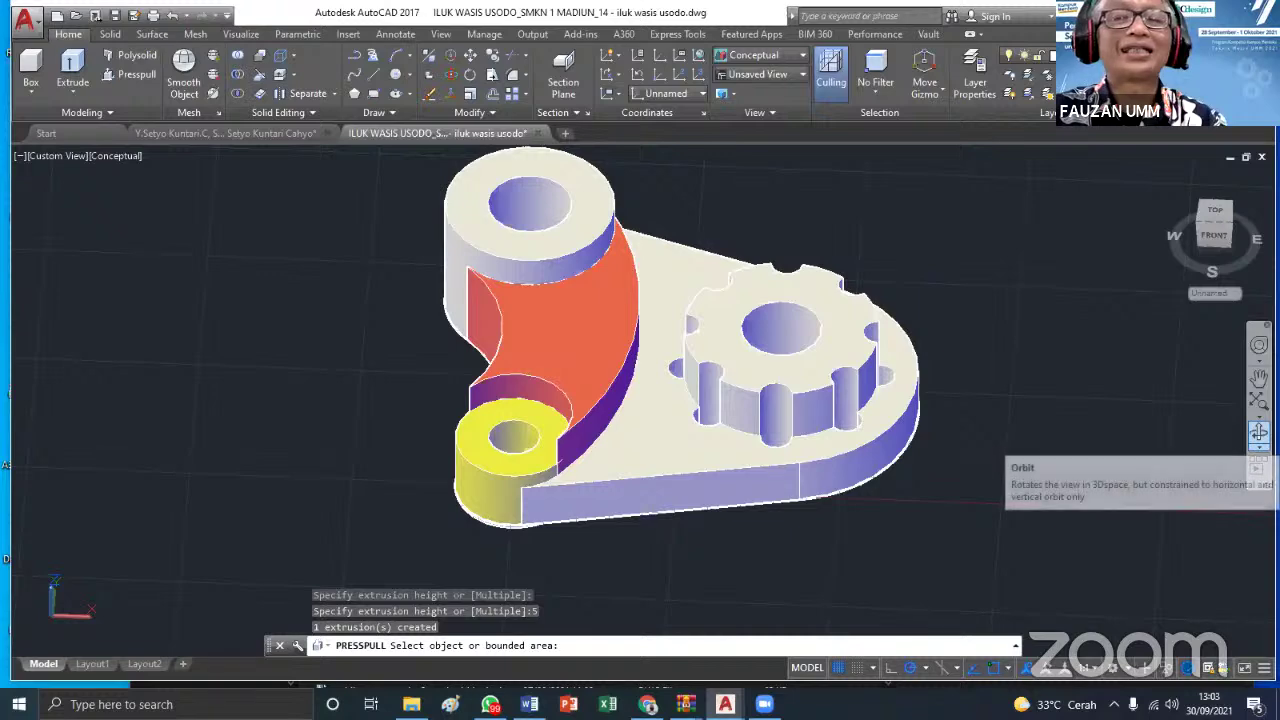
pyautogui.click(1258, 432)
pyautogui.moveTo(660, 385)
pyautogui.mouseDown()
pyautogui.moveTo(654, 457)
pyautogui.moveTo(634, 494)
pyautogui.moveTo(661, 362)
pyautogui.mouseUp()
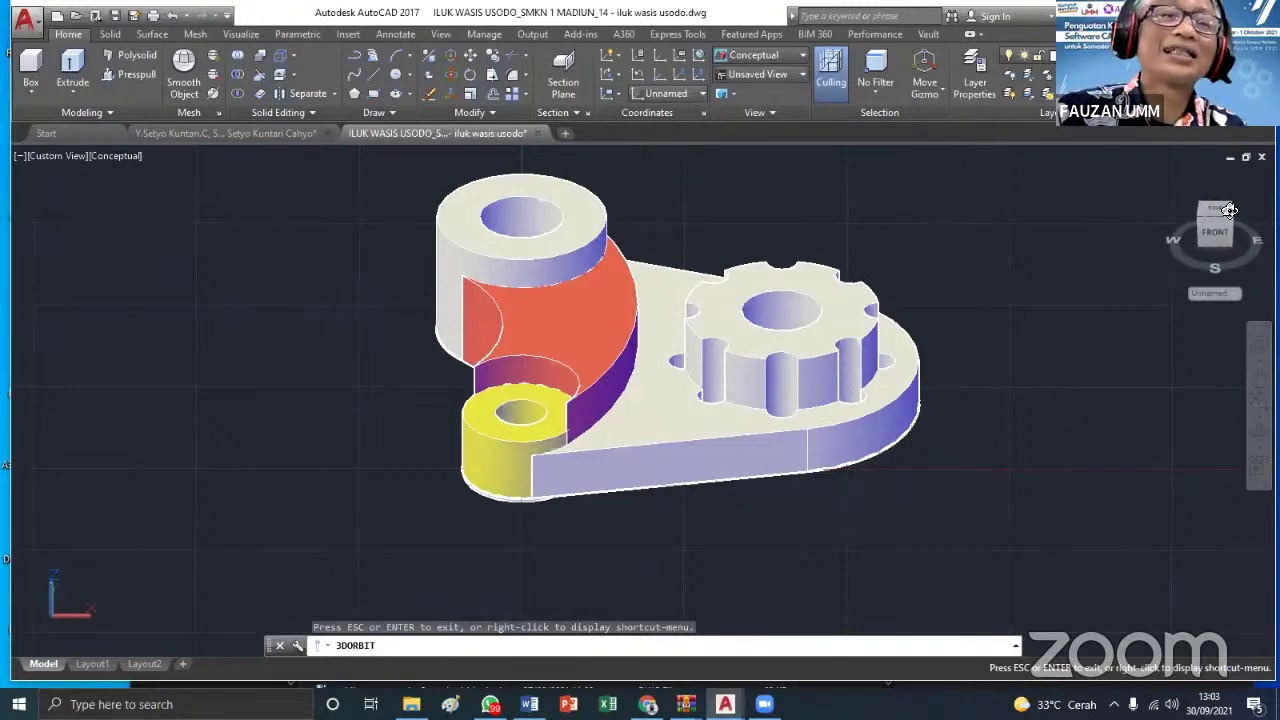
pyautogui.press('Escape')
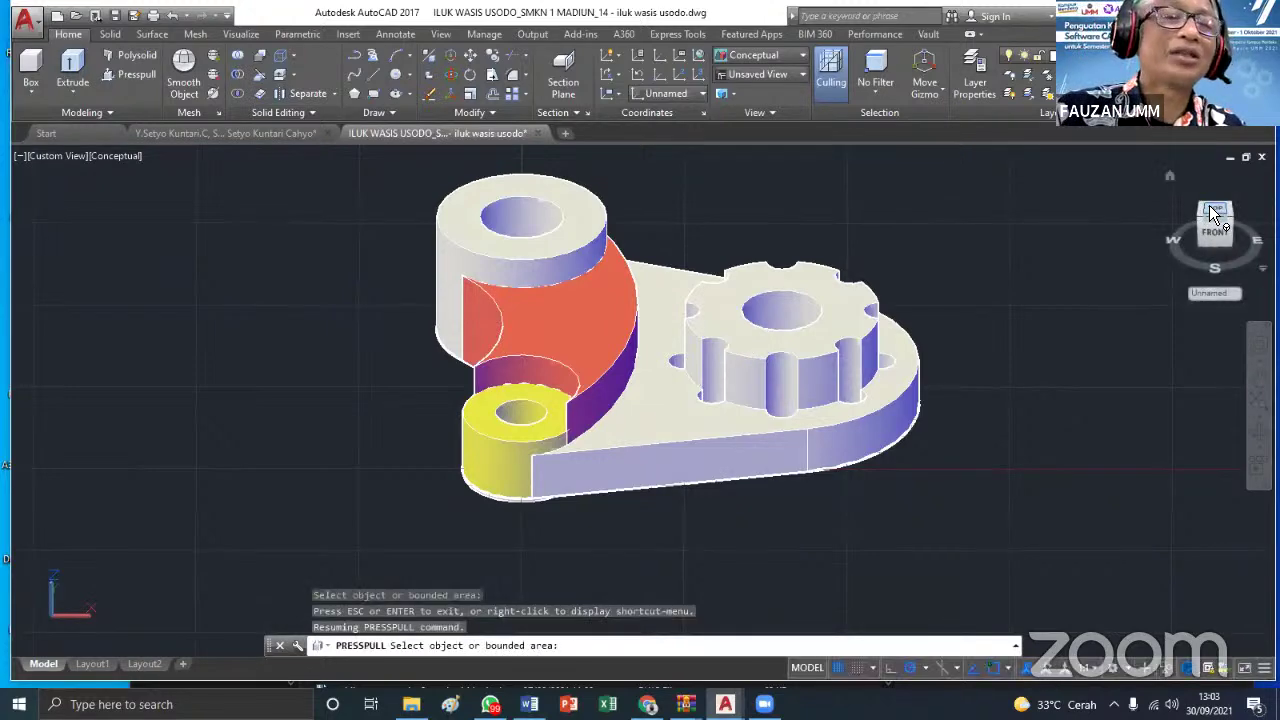
pyautogui.click(1212, 213)
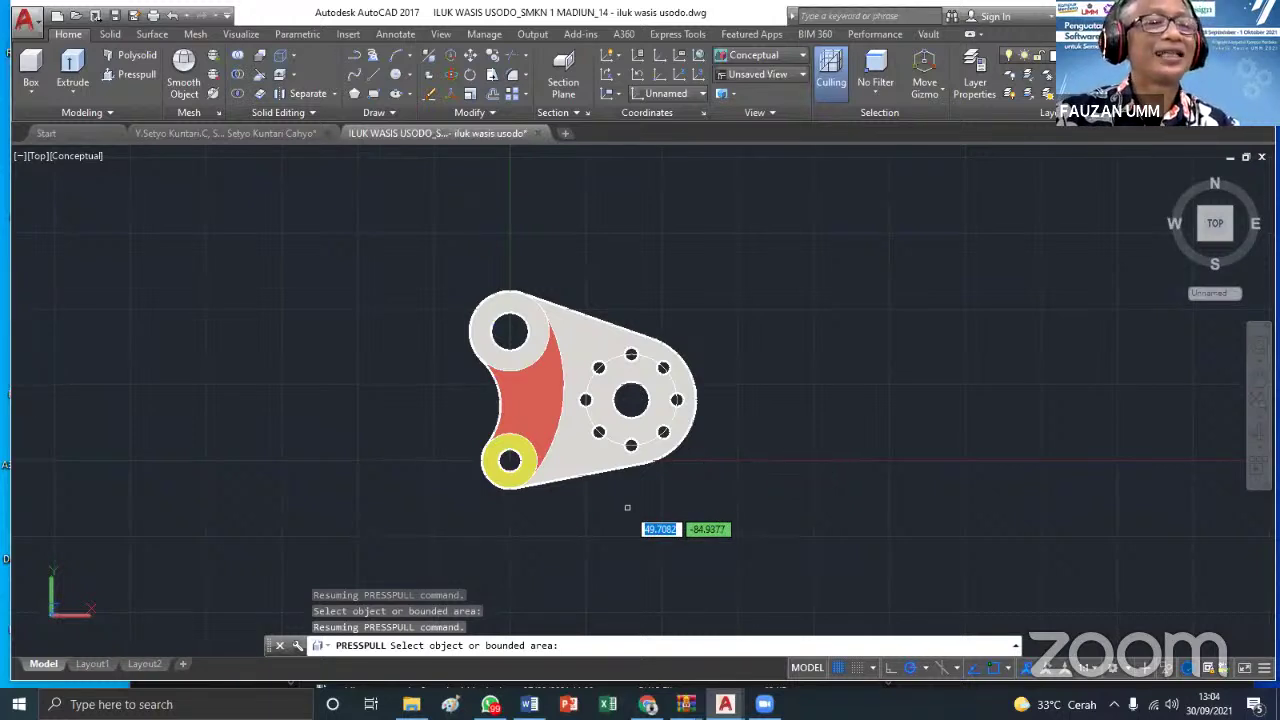
pyautogui.click(1215, 244)
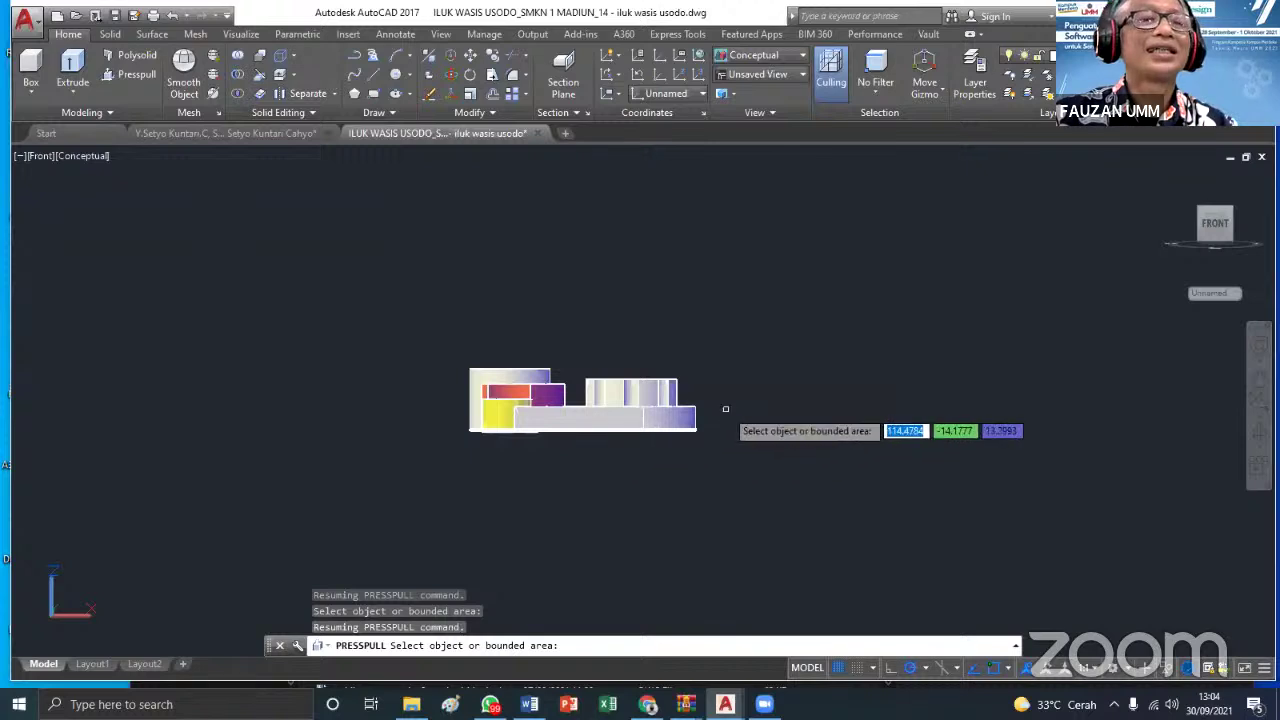
pyautogui.click(1246, 225)
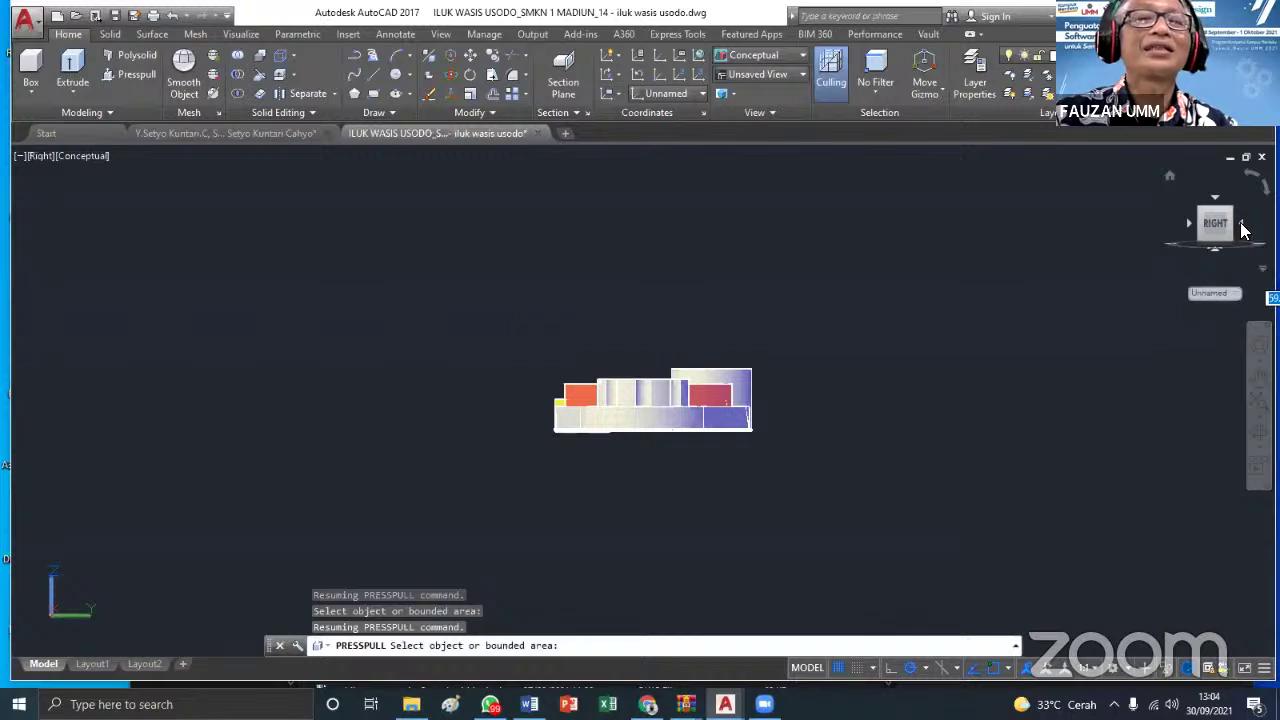
pyautogui.click(1243, 228)
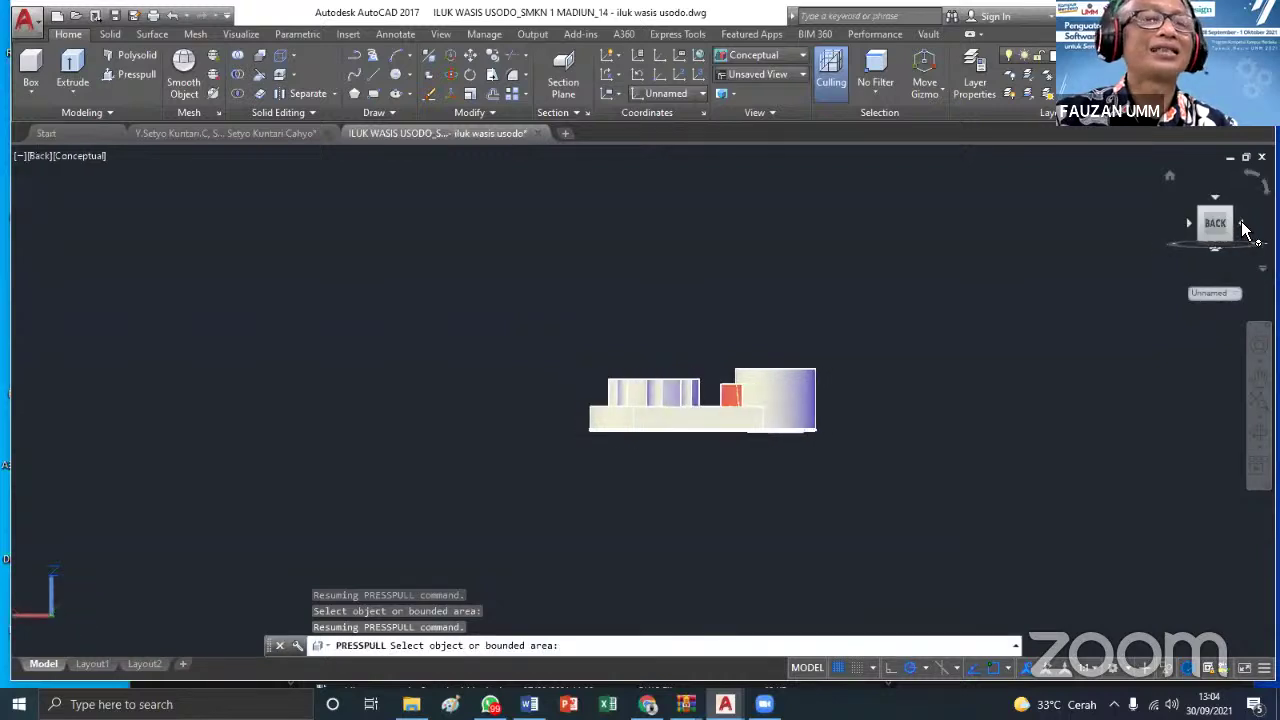
pyautogui.click(1243, 228)
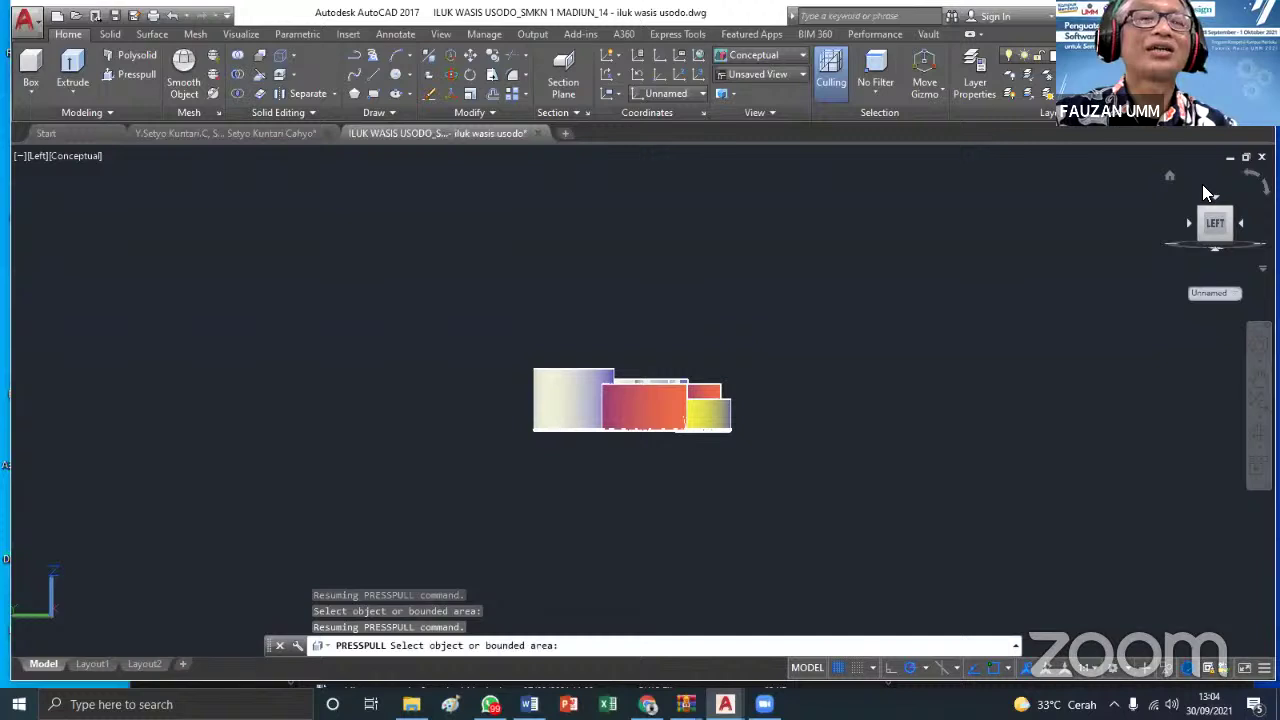
pyautogui.click(1170, 175)
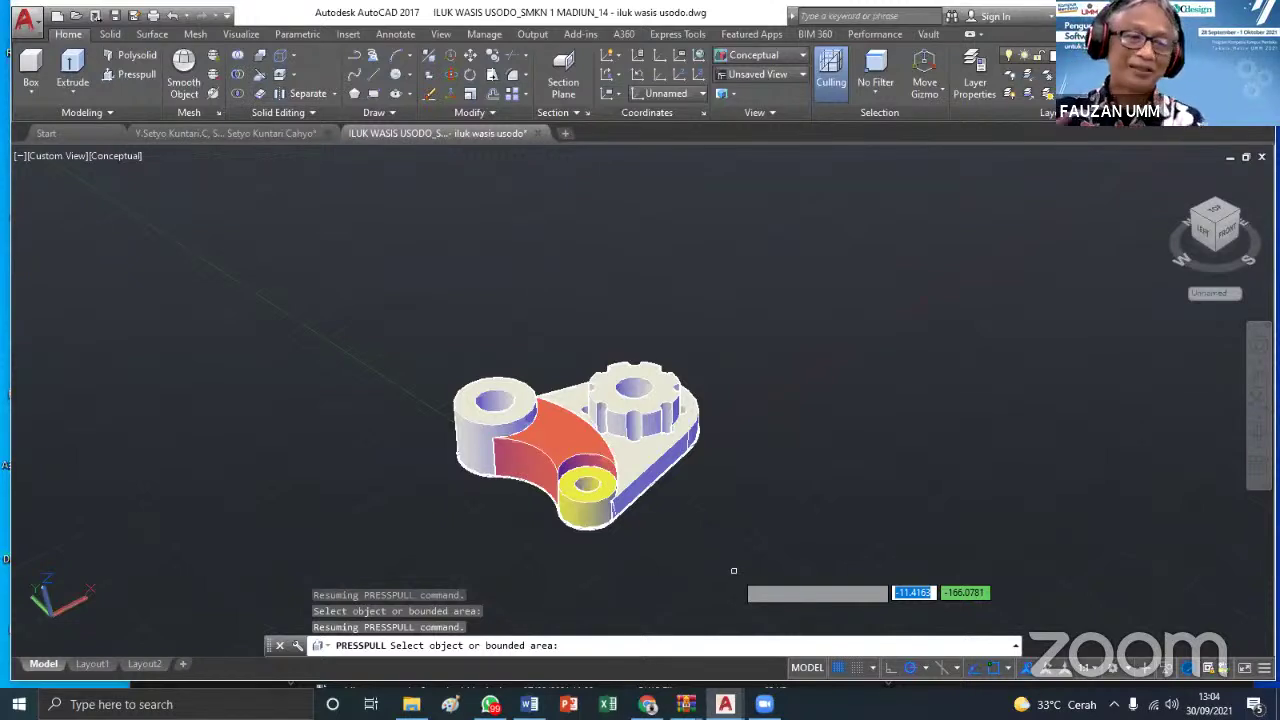
# Zoom and pan close in on the orange arc web, then start a Center-Radius circle
pyautogui.scroll(1, 610, 447)
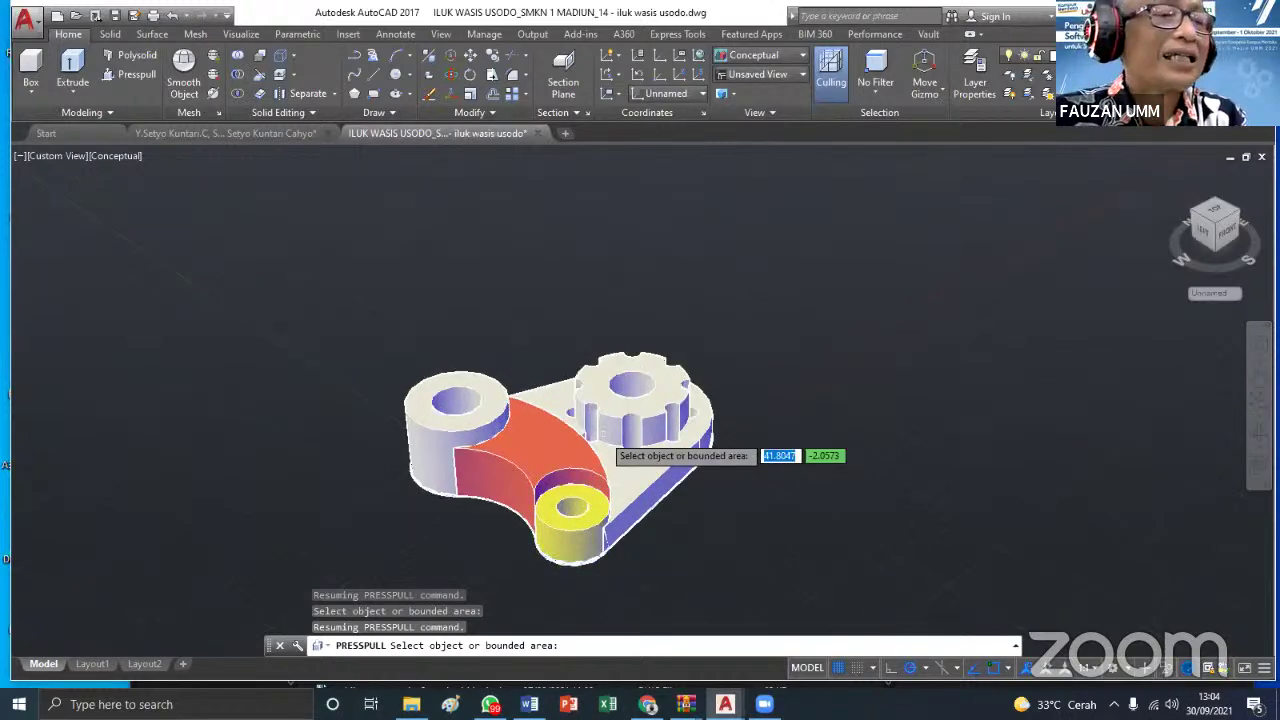
pyautogui.scroll(2, 610, 447)
pyautogui.scroll(-3, 612, 447)
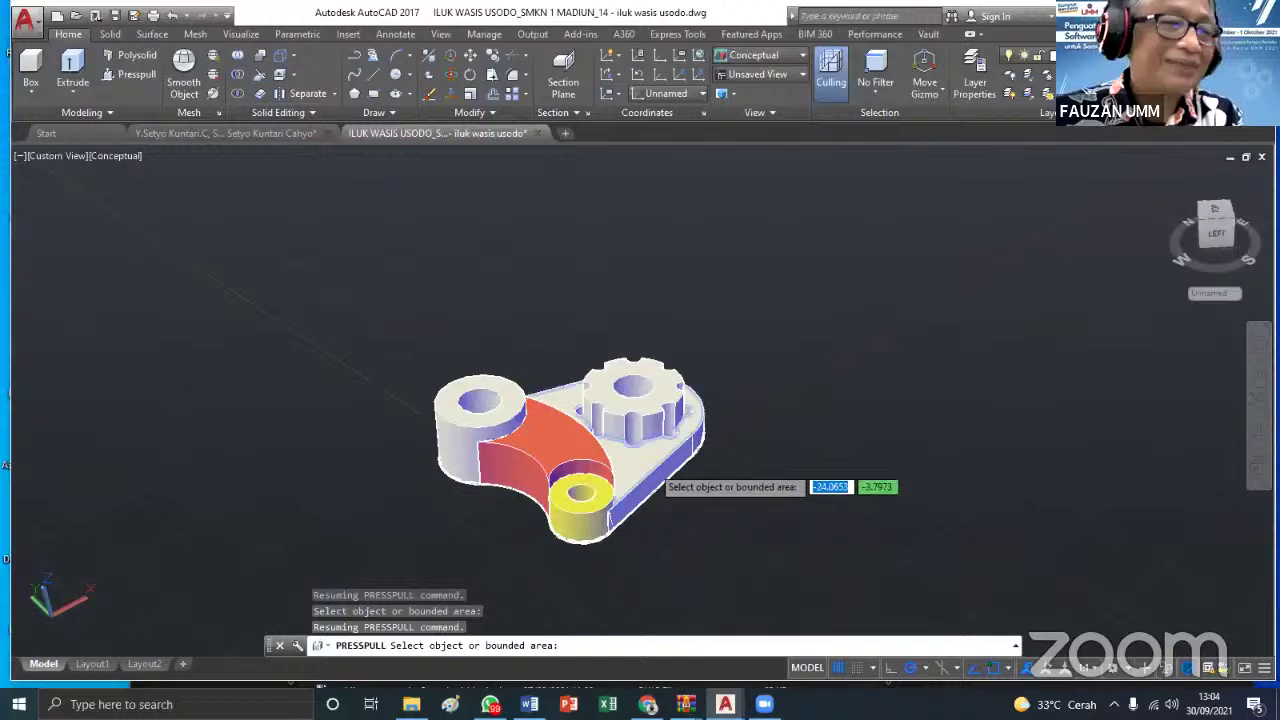
pyautogui.scroll(3, 668, 458)
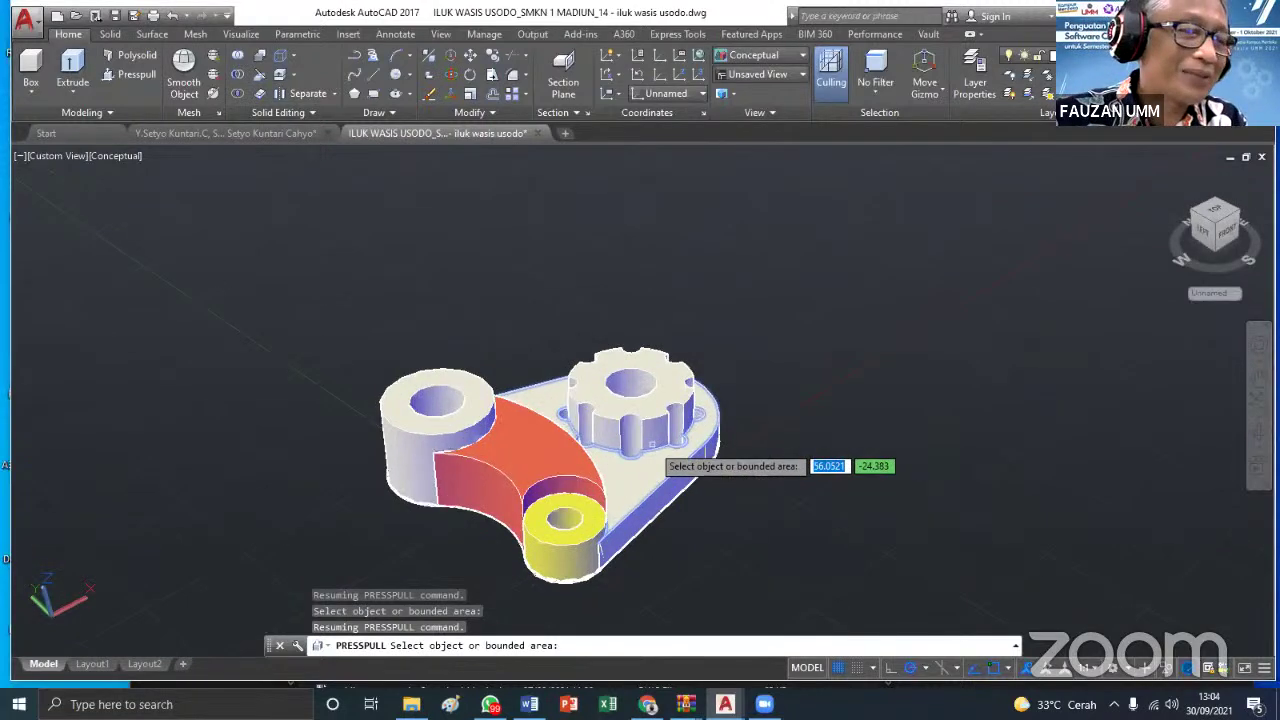
pyautogui.moveTo(706, 523); pyautogui.dragTo(671, 434, button='middle')
pyautogui.scroll(2, 614, 380)
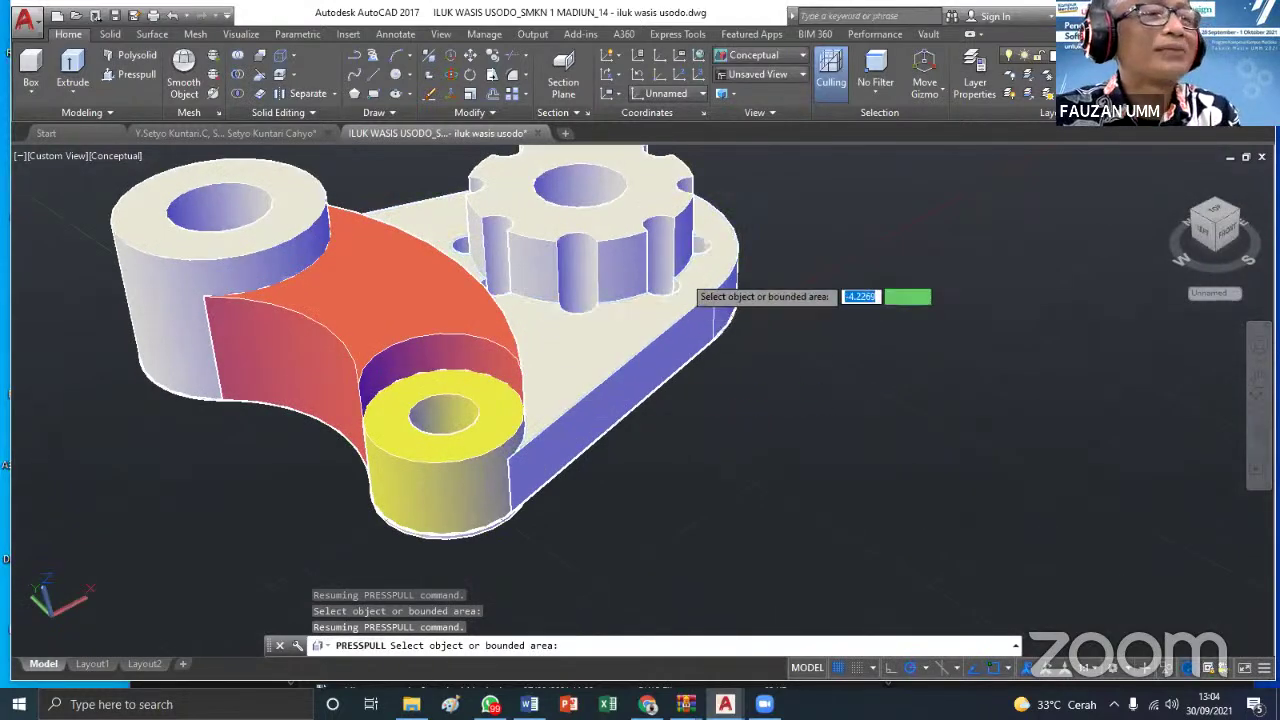
pyautogui.moveTo(348, 258); pyautogui.dragTo(600, 355, button='middle')
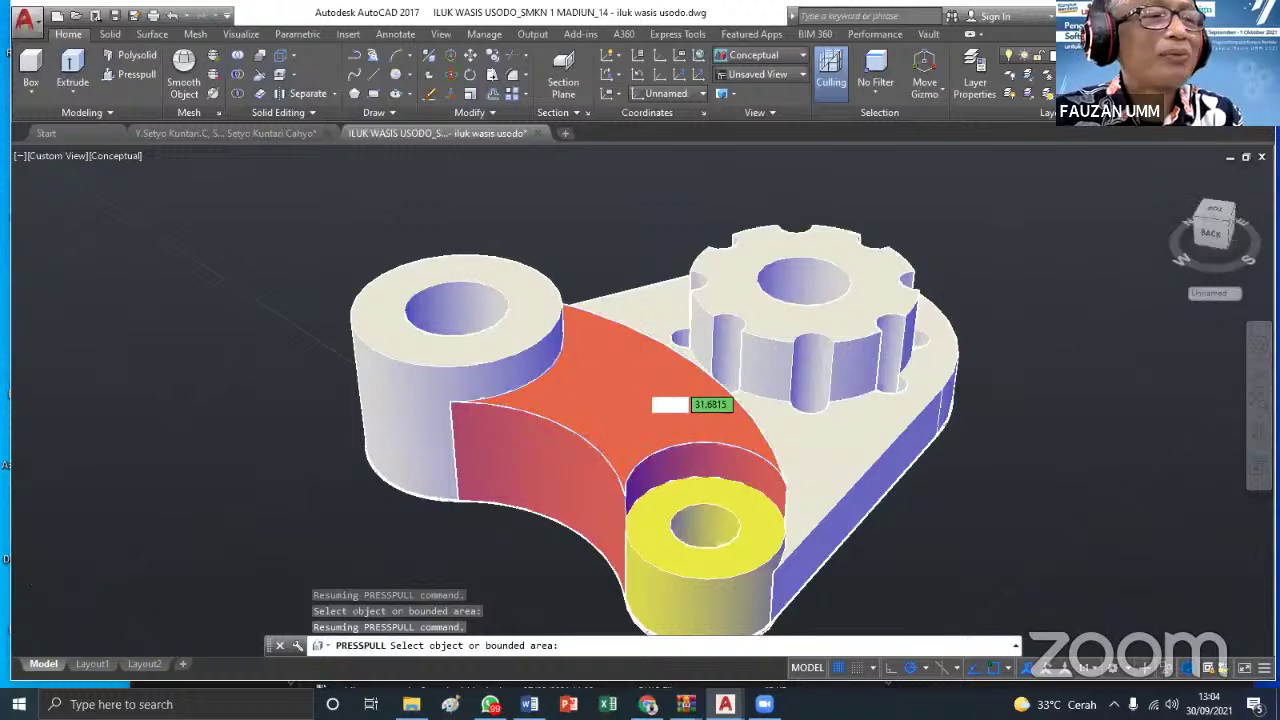
pyautogui.scroll(2, 560, 360)
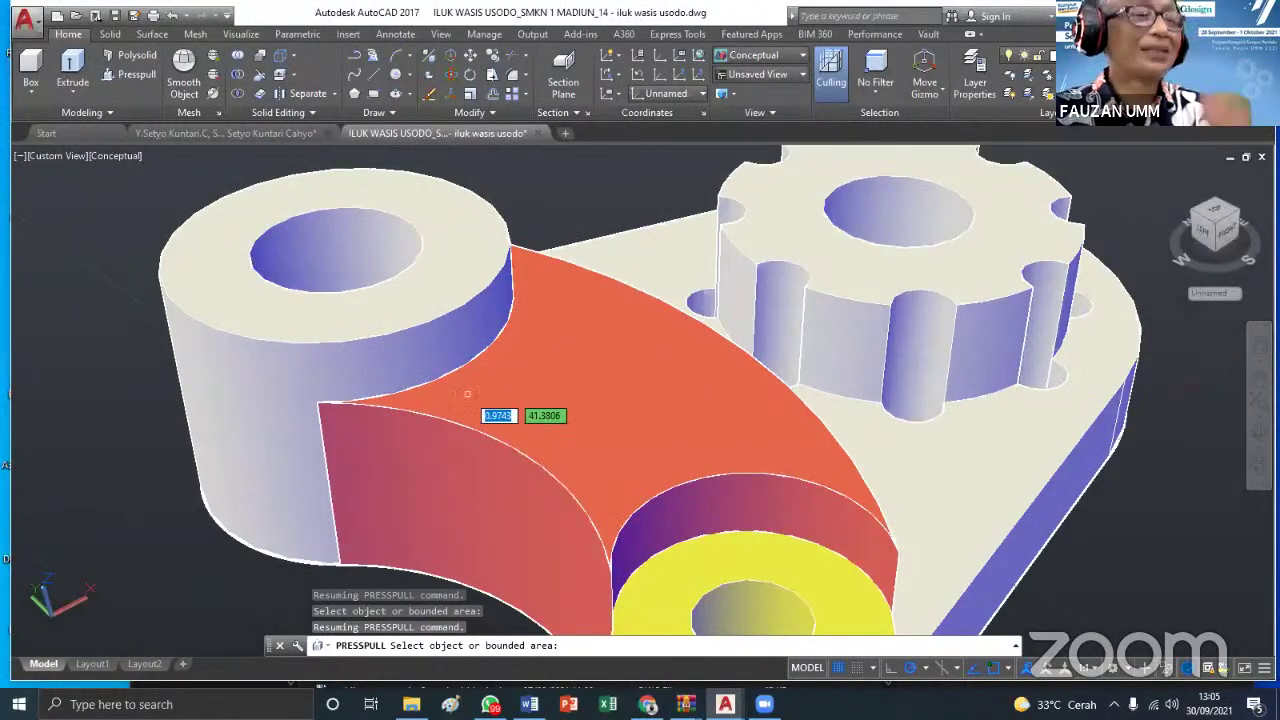
pyautogui.click(396, 80)
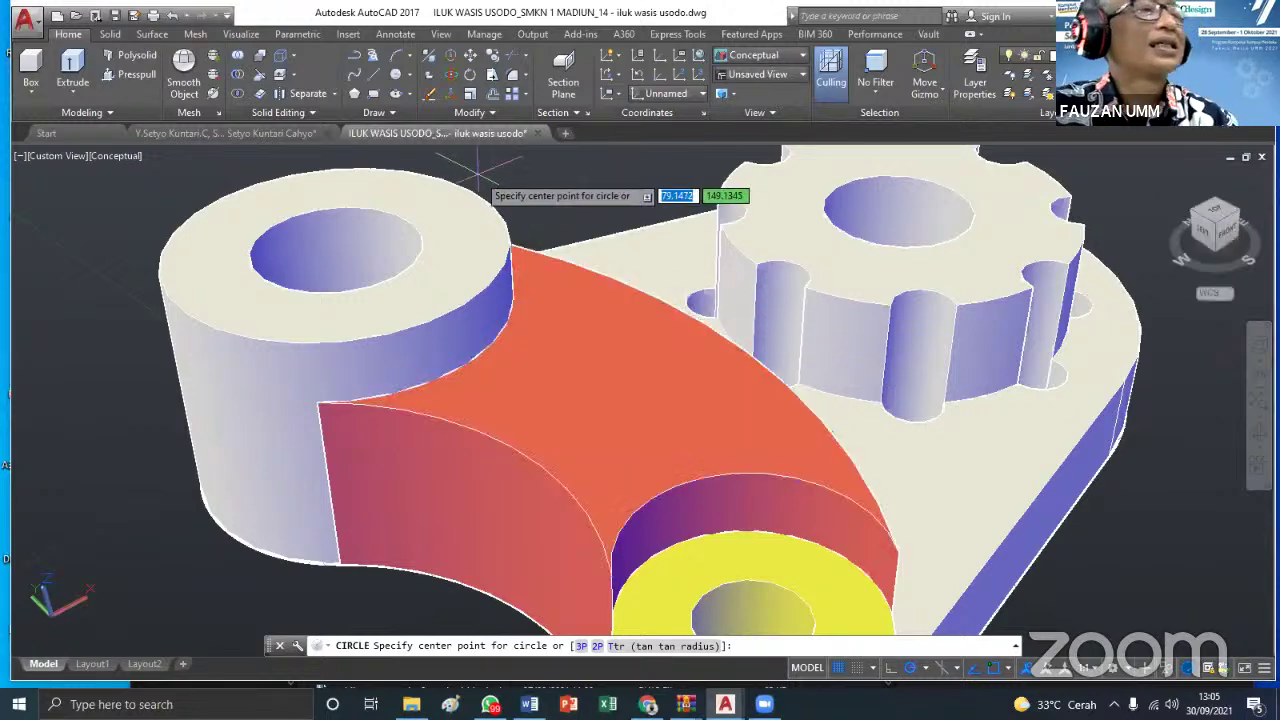
# Draw a straight line across the arc web's top face from one edge to the other
pyautogui.press('Escape')
pyautogui.click(374, 76)
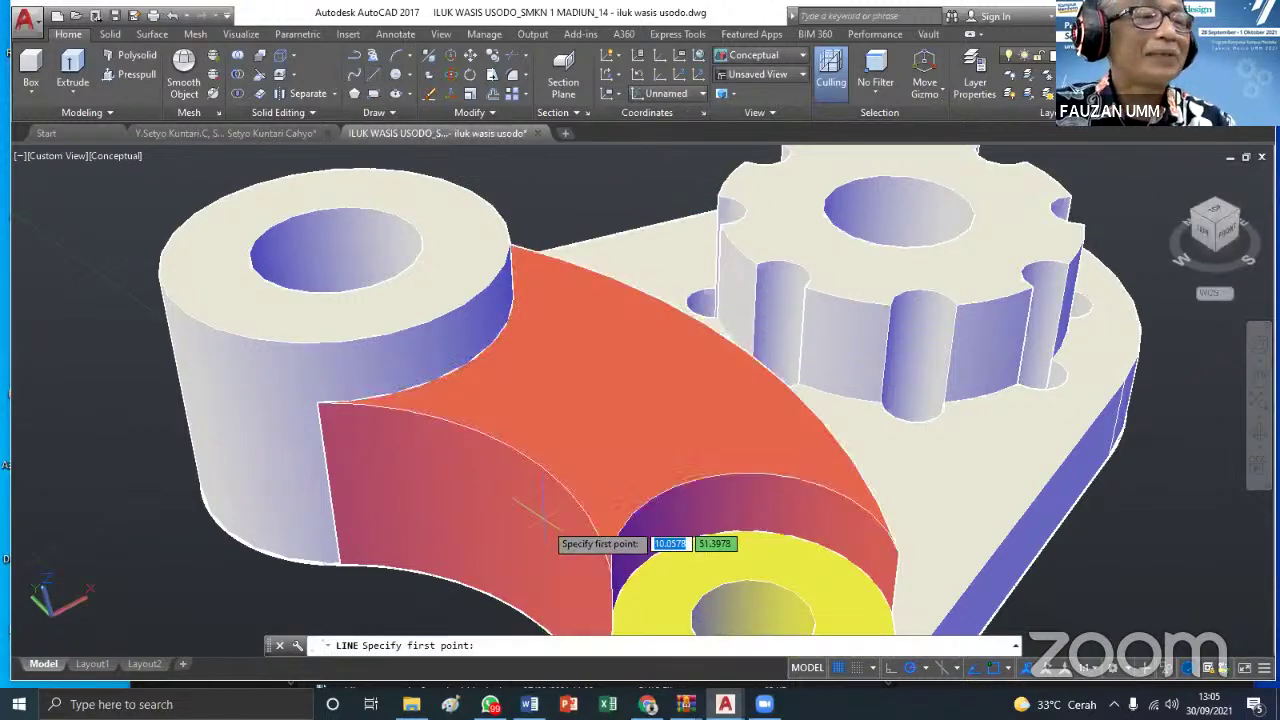
pyautogui.click(524, 455)
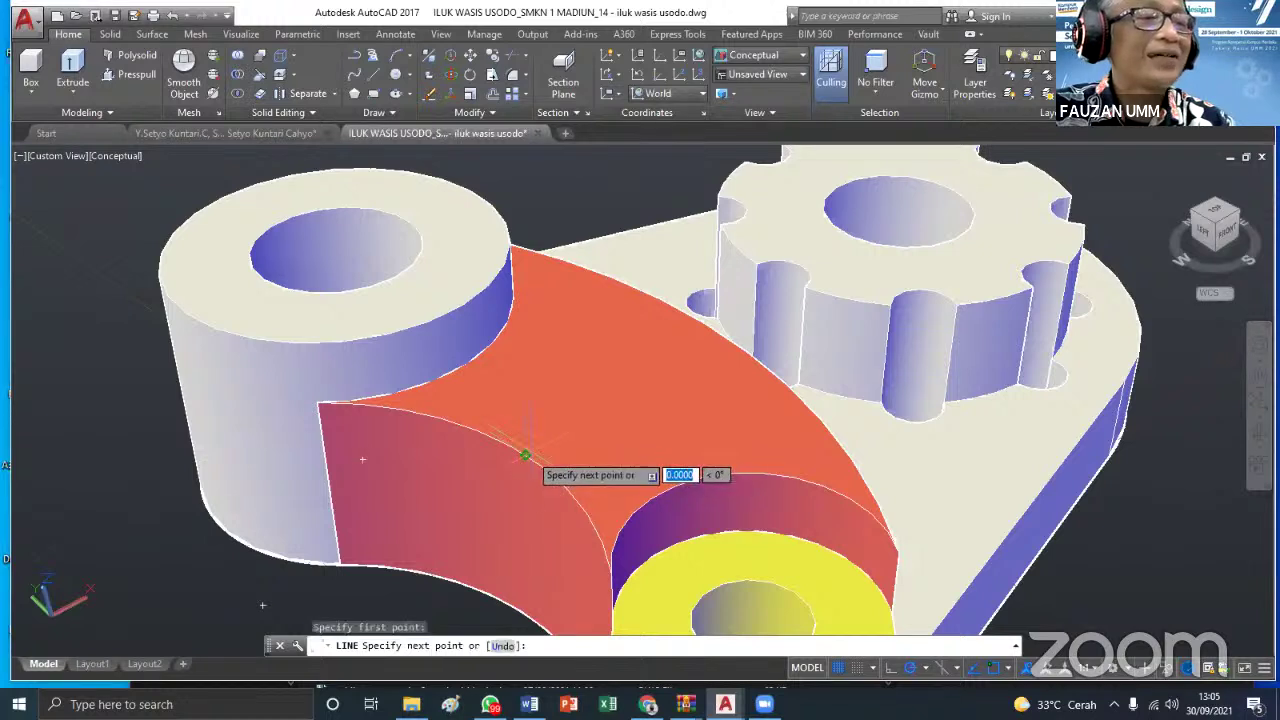
pyautogui.click(670, 305)
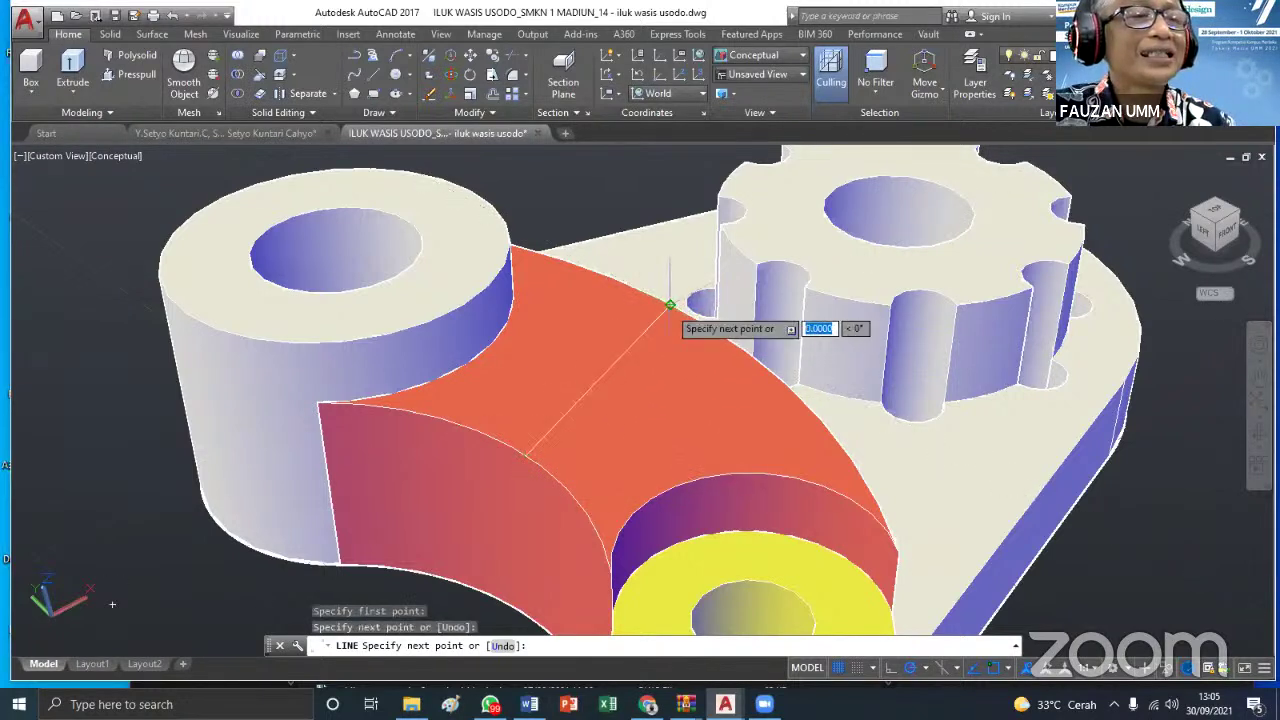
pyautogui.press('Return')
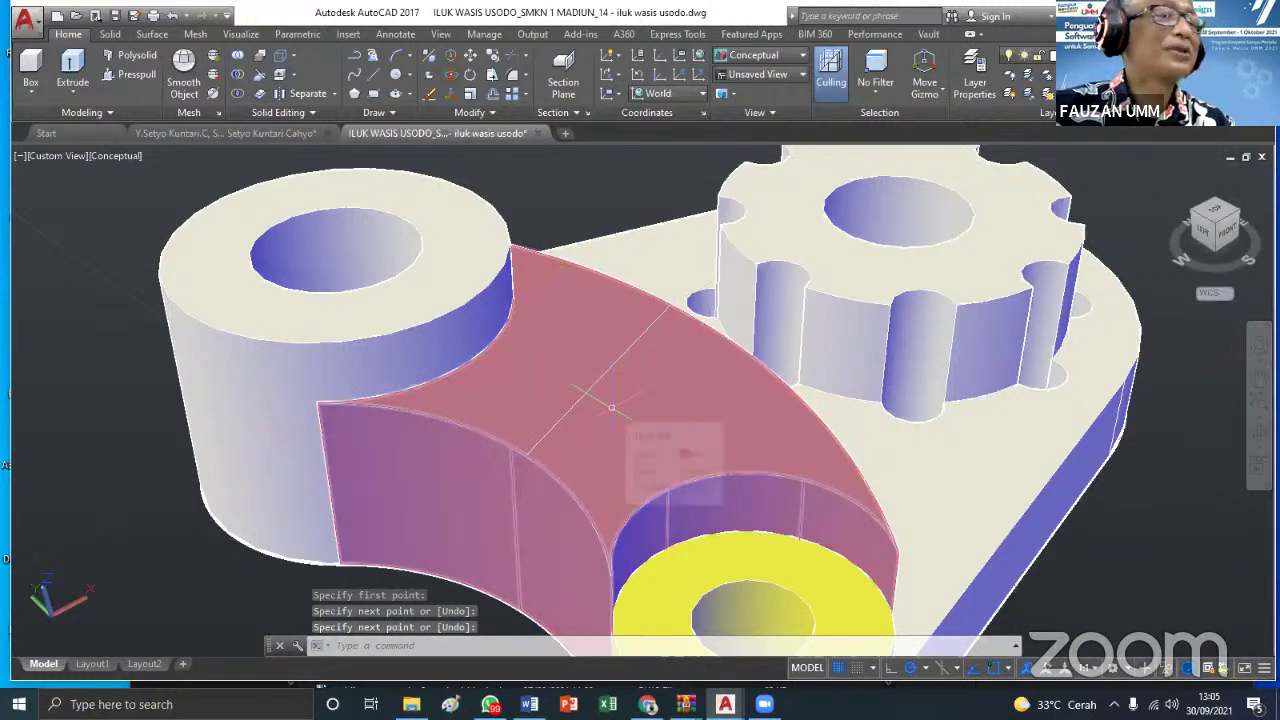
# Clear any leftover command and list the Circle drawing options
pyautogui.press('Escape')
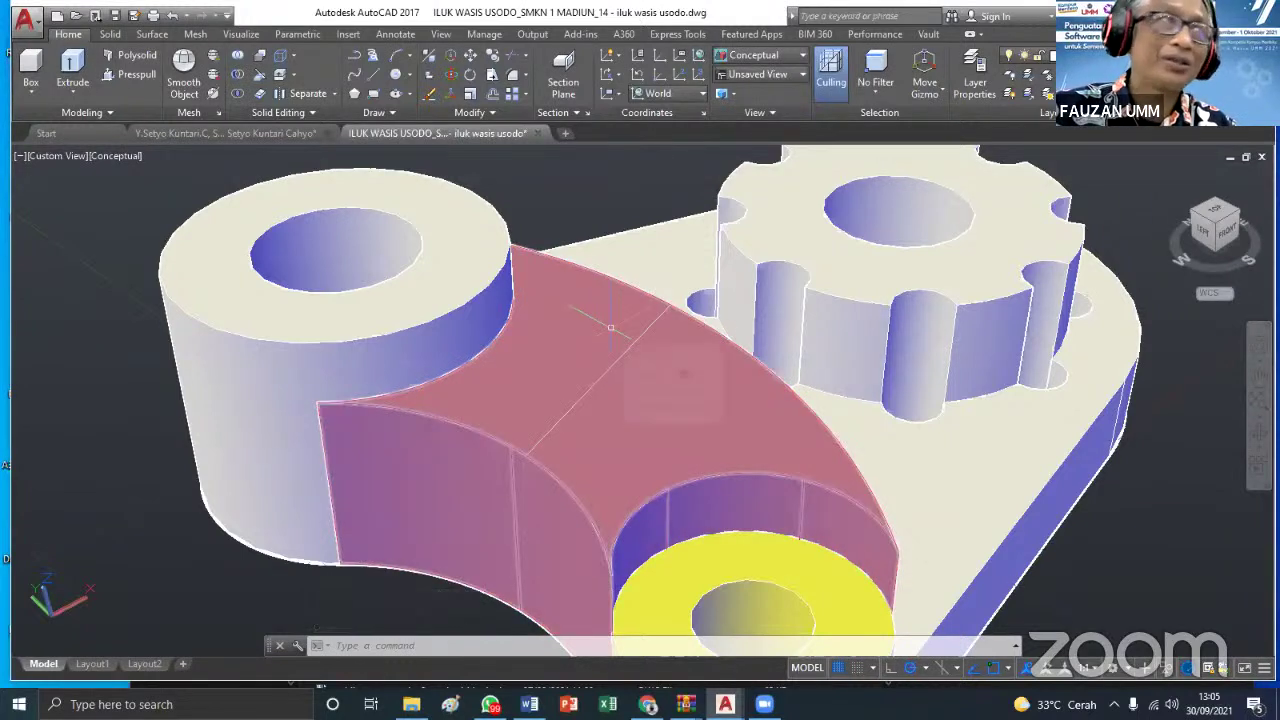
pyautogui.press('Escape')
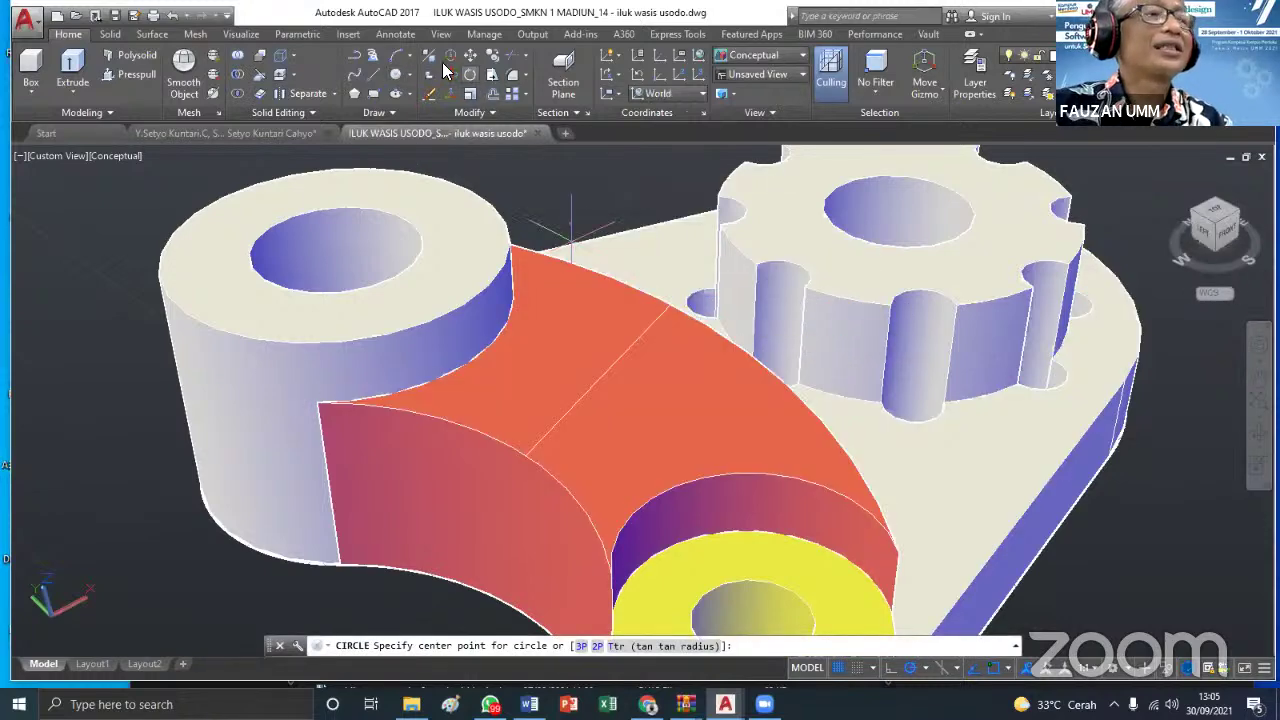
pyautogui.click(411, 78)
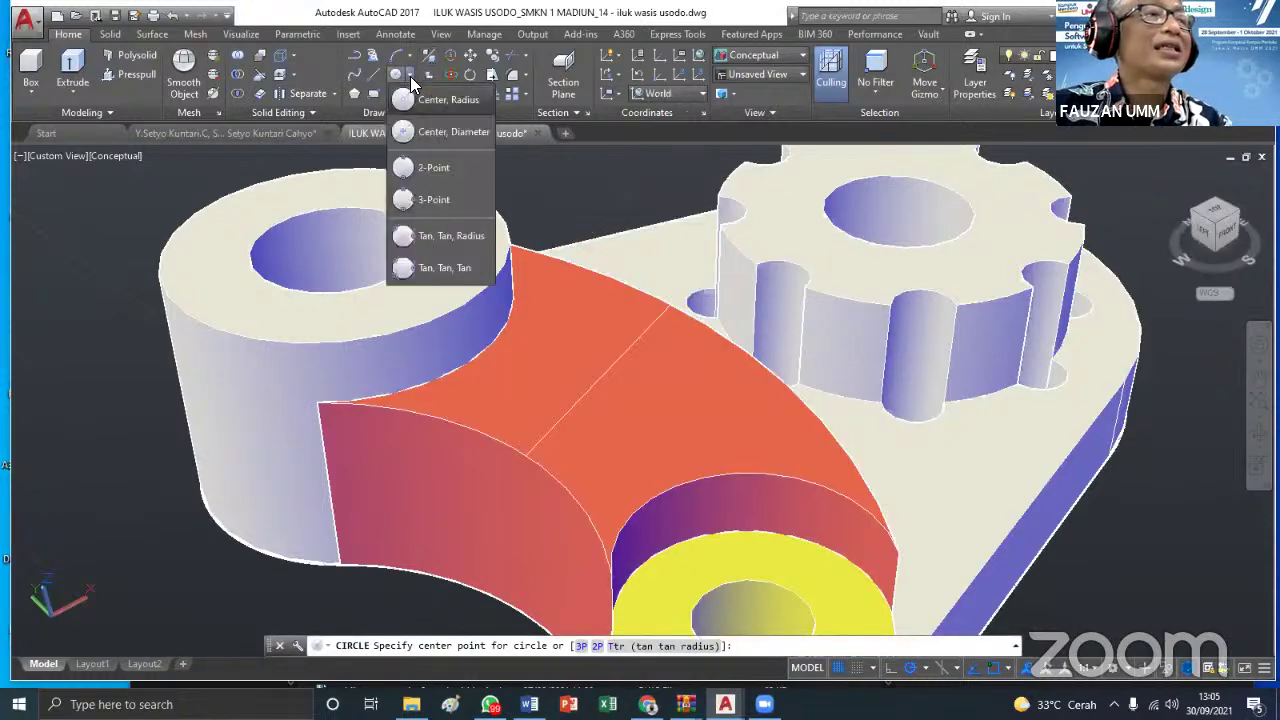
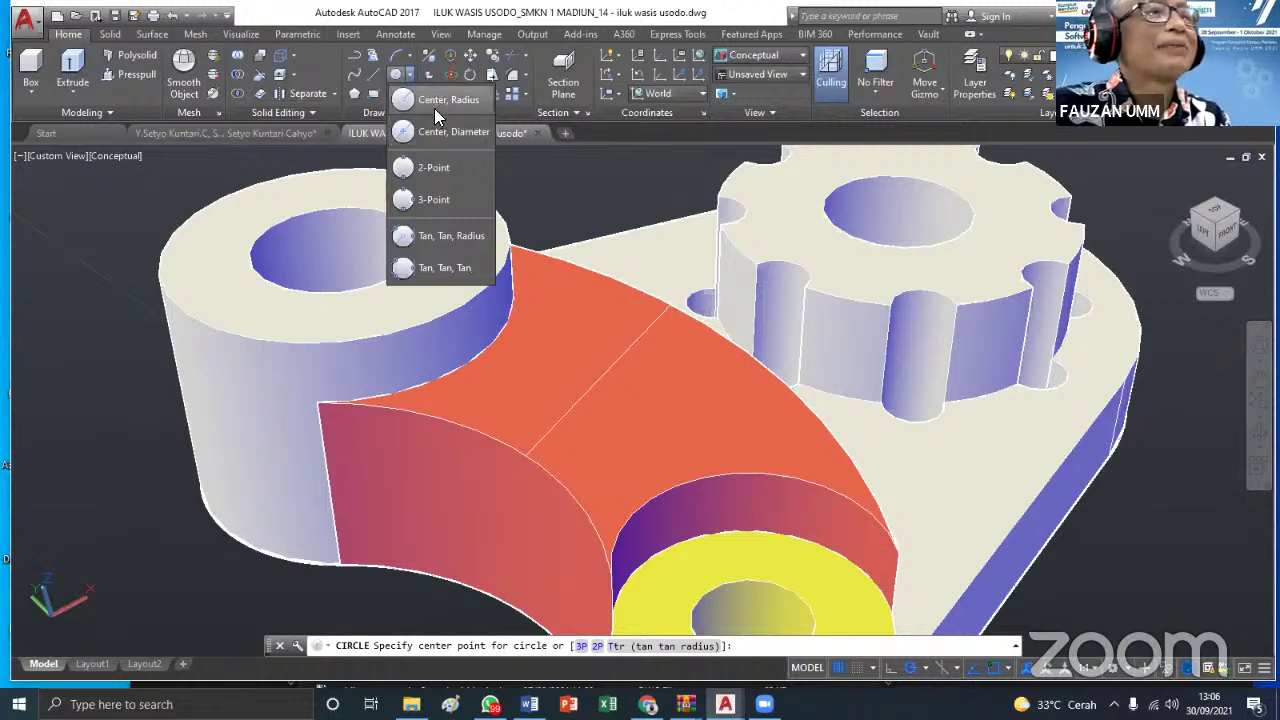
# Draw a radius 10 circle centred on the orange arc-shaped face
pyautogui.click(434, 106)
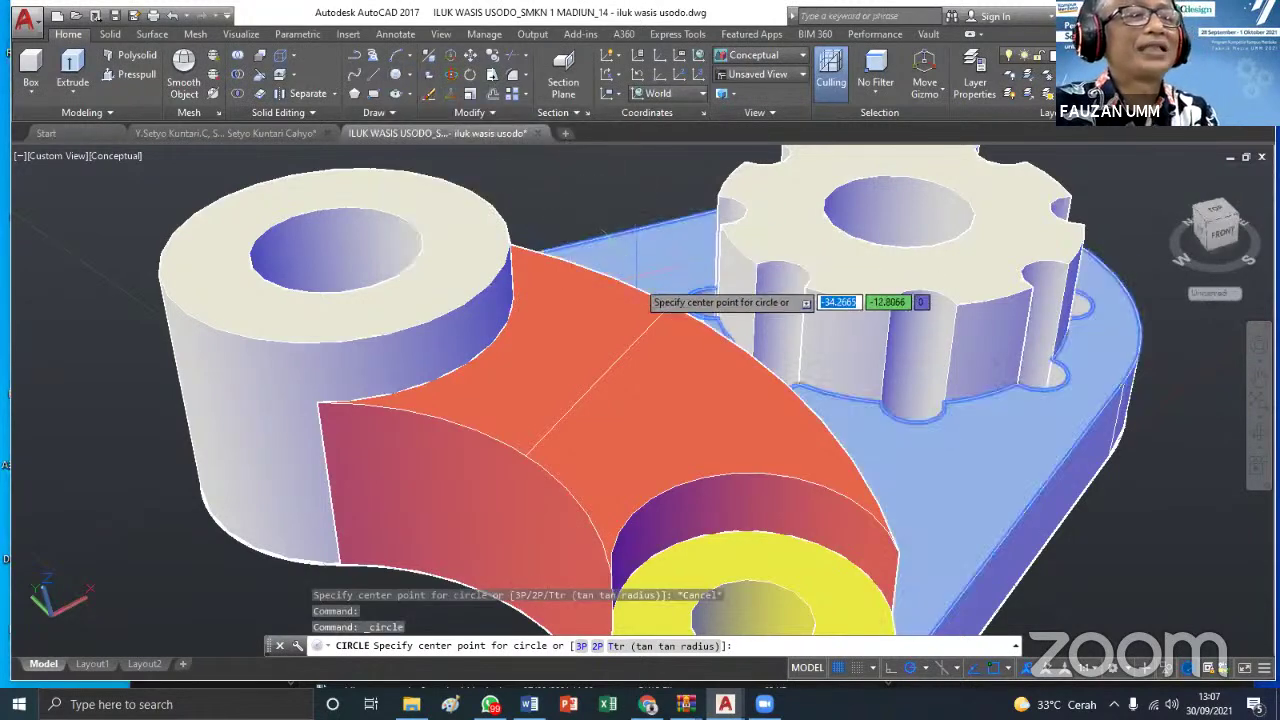
pyautogui.click(602, 377)
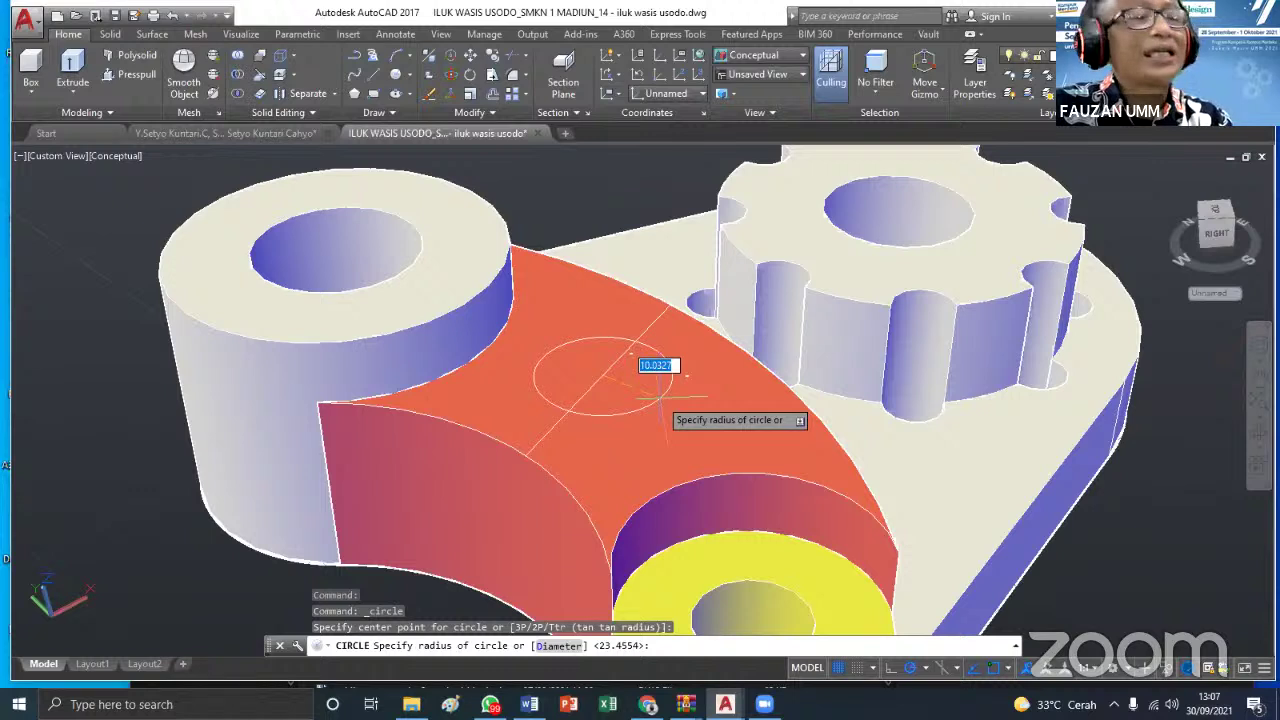
pyautogui.write('10')
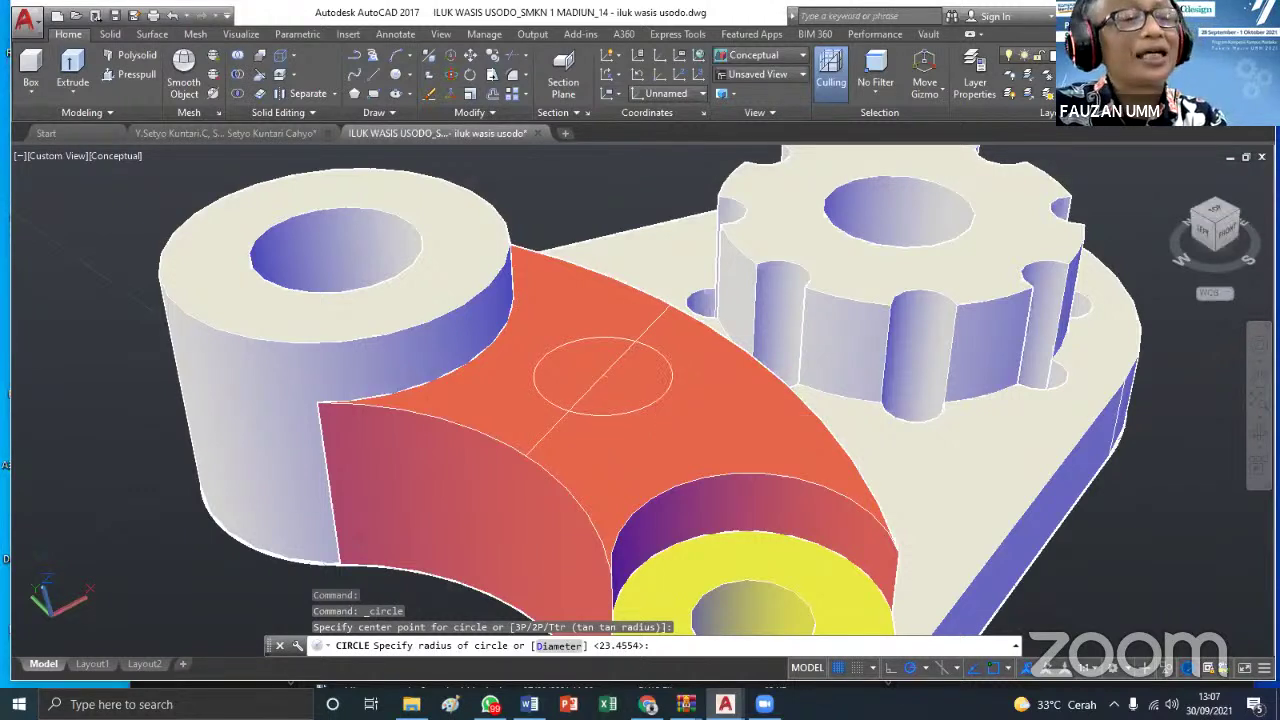
pyautogui.press('Return')
# Delete the diagonal line that crosses the new circle
pyautogui.click(595, 382)
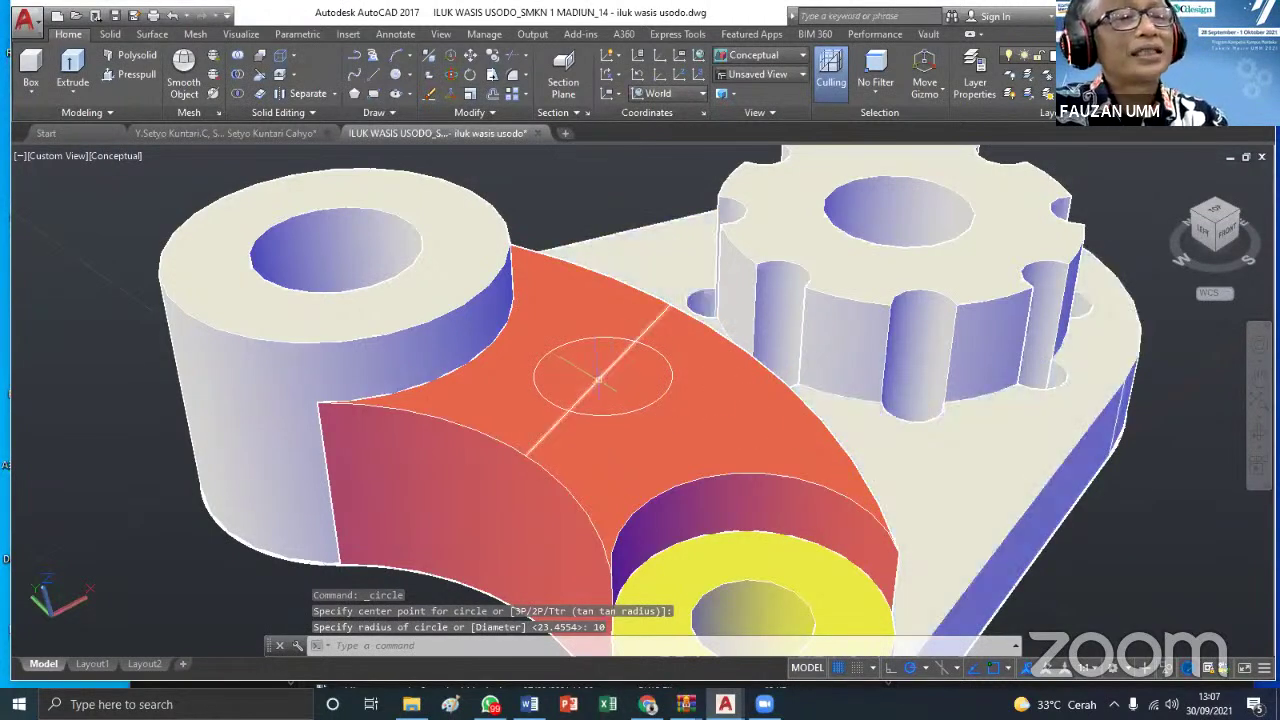
pyautogui.press('Delete')
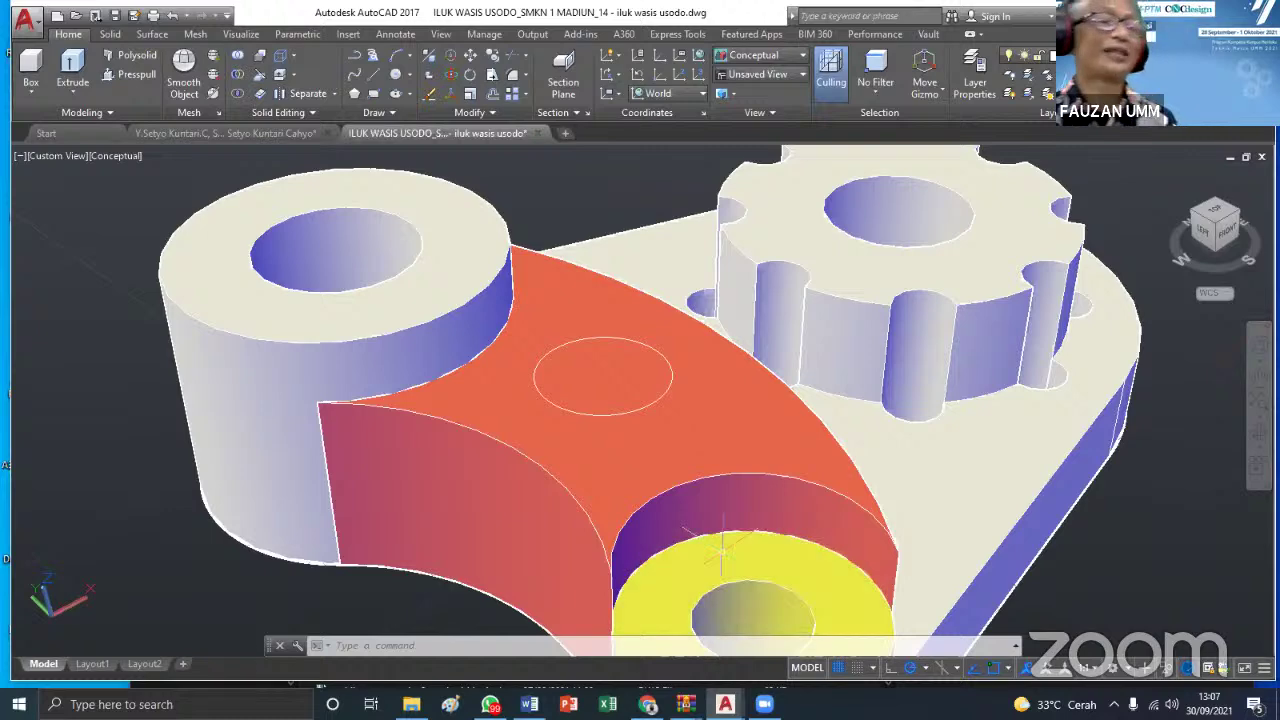
pyautogui.scroll(-2, 650, 408)
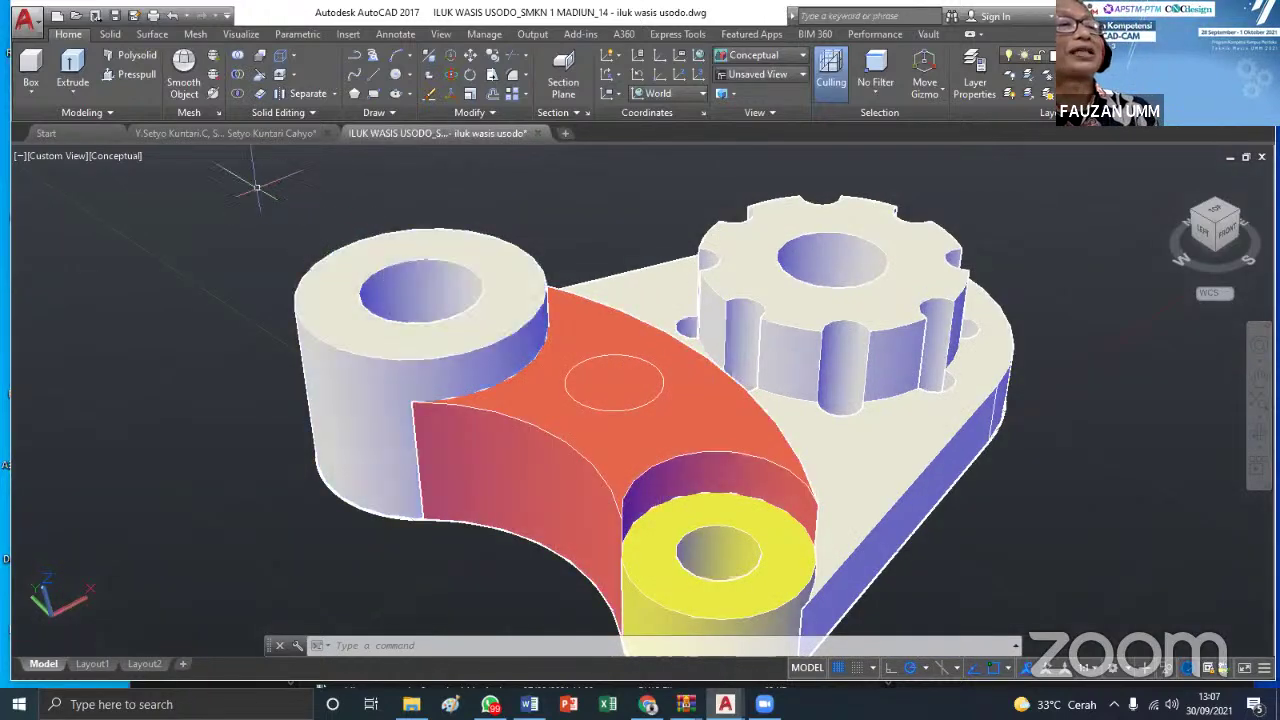
pyautogui.click(140, 76)
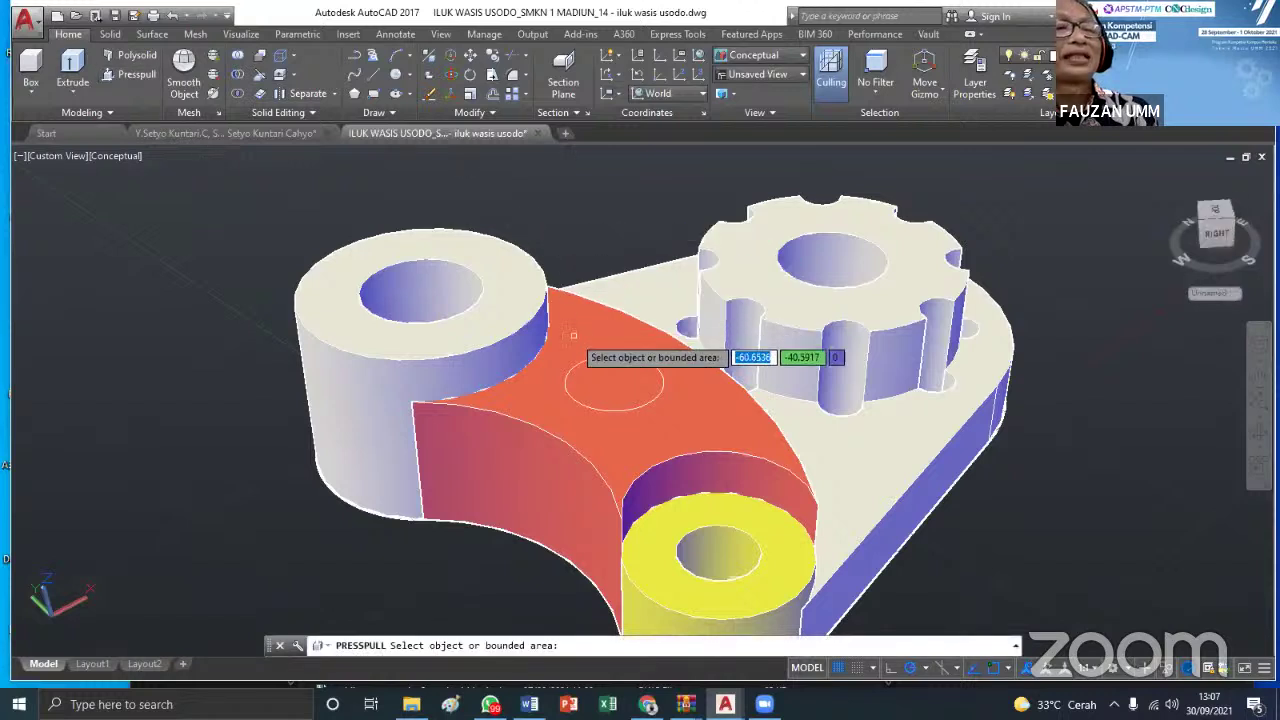
pyautogui.click(613, 383)
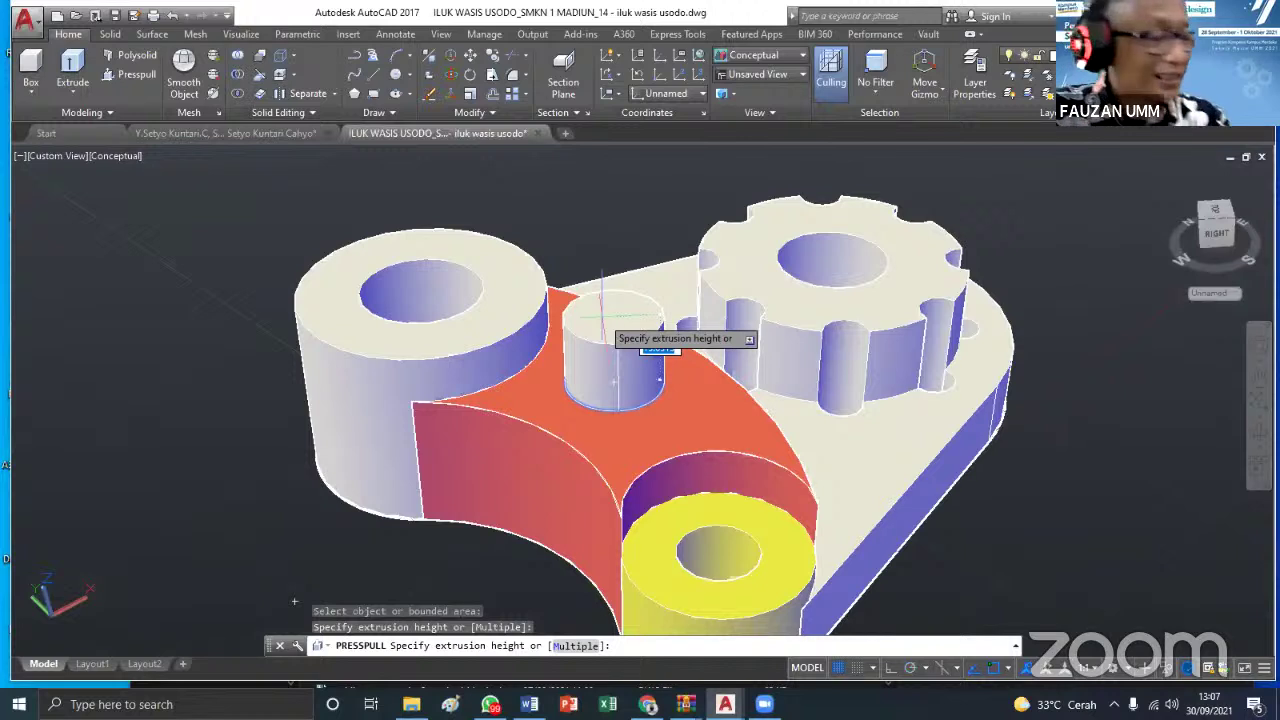
pyautogui.write('10')
pyautogui.press('Return')
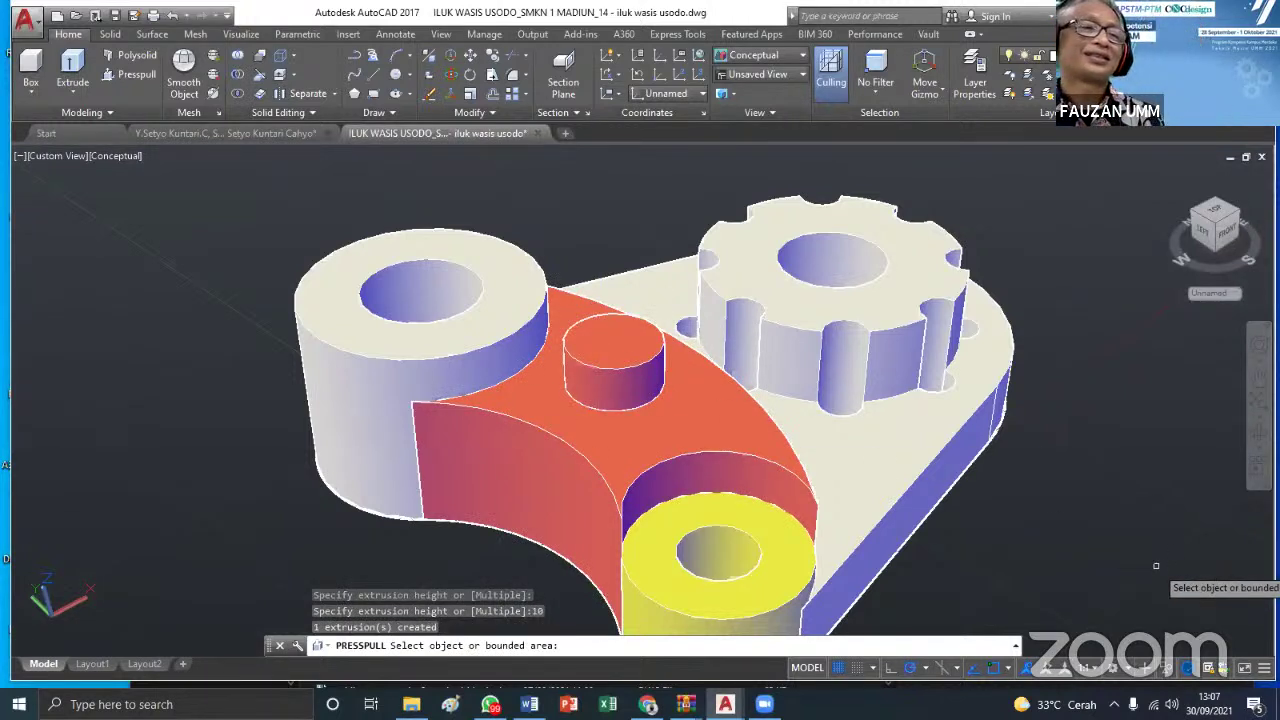
pyautogui.scroll(-3, 1156, 566)
pyautogui.scroll(1, 950, 548)
pyautogui.moveTo(950, 548); pyautogui.dragTo(937, 438, button='middle')
pyautogui.press('Escape')
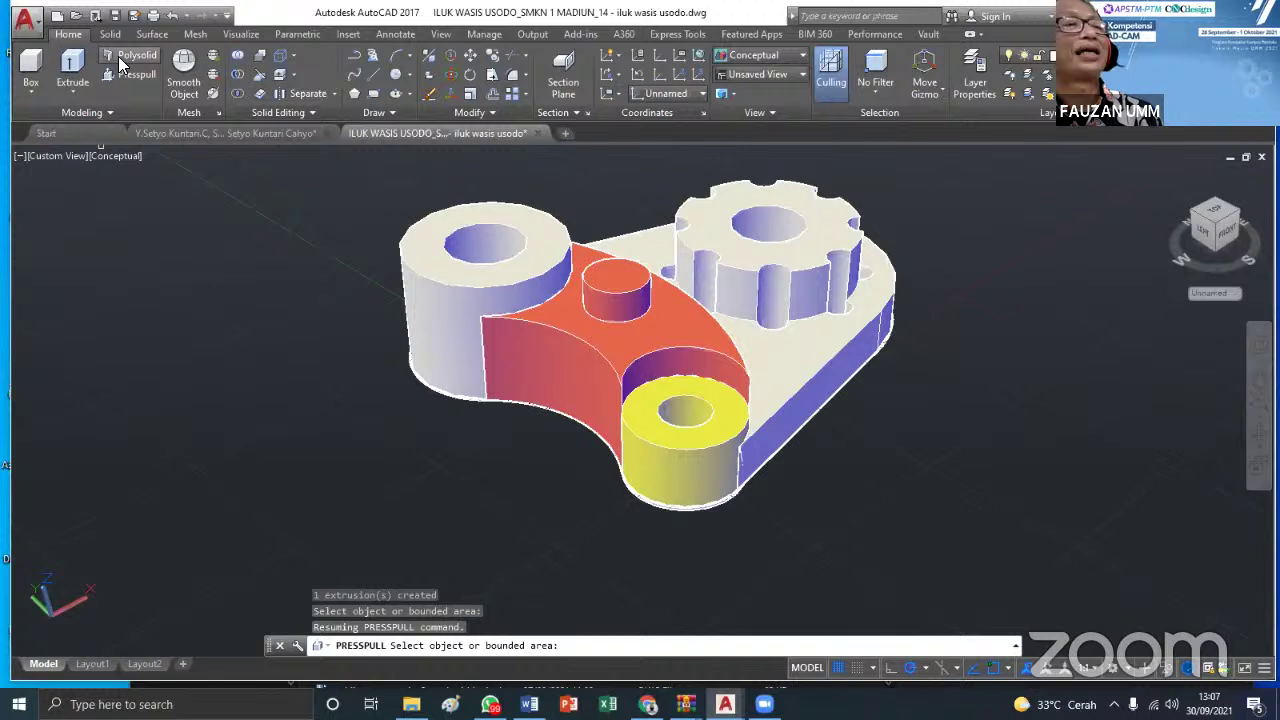
pyautogui.press('Return')
pyautogui.press('Return')
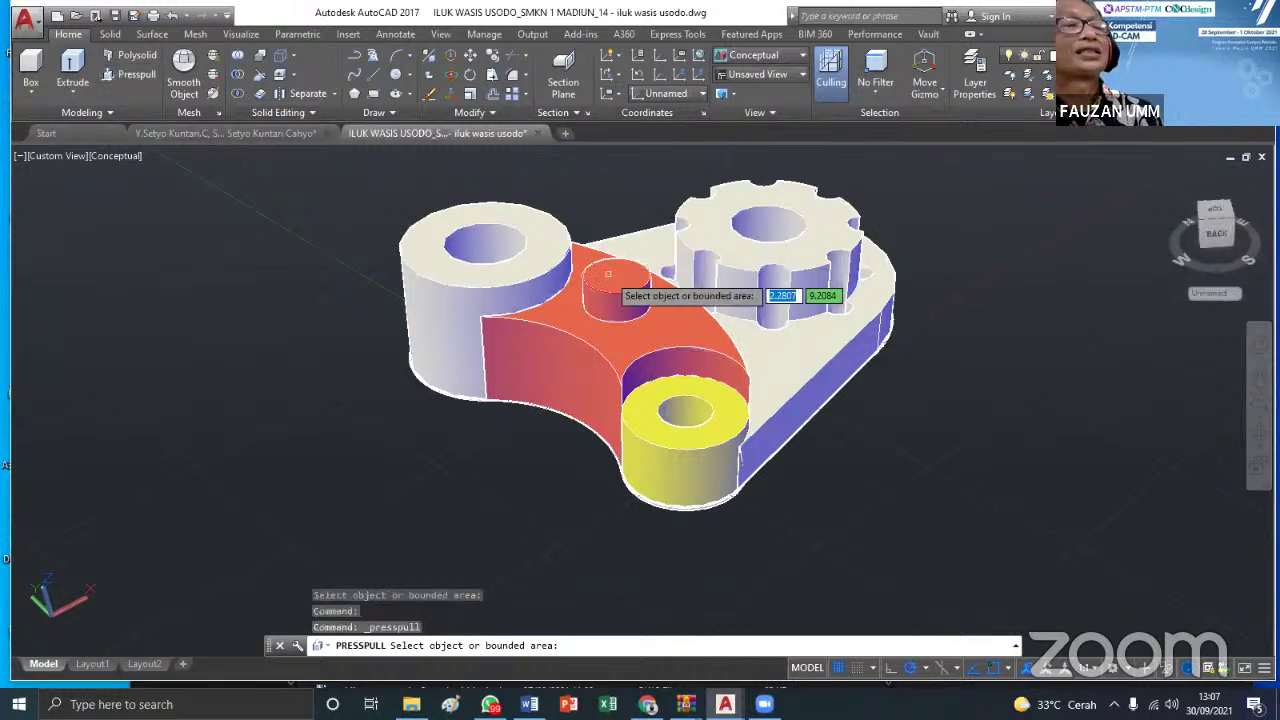
pyautogui.click(172, 17)
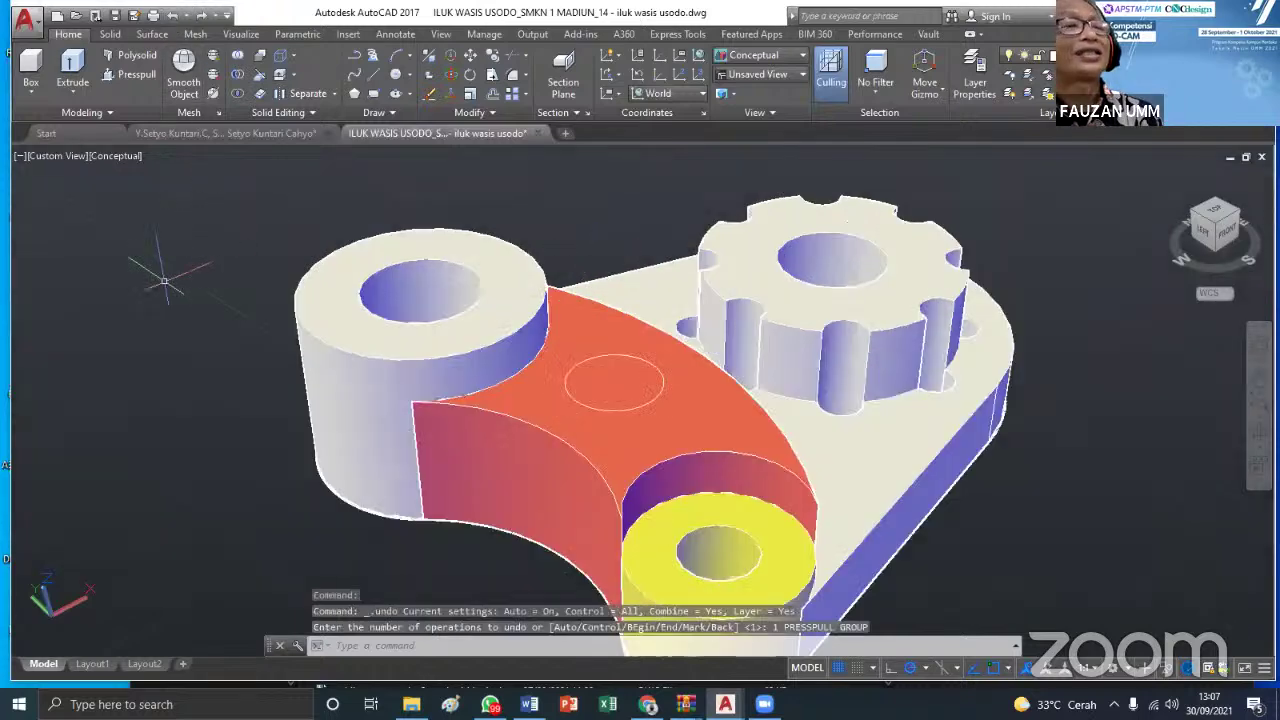
# Press-pull the radius 10 circle downward to cut a round hole through the orange arm
pyautogui.click(116, 80)
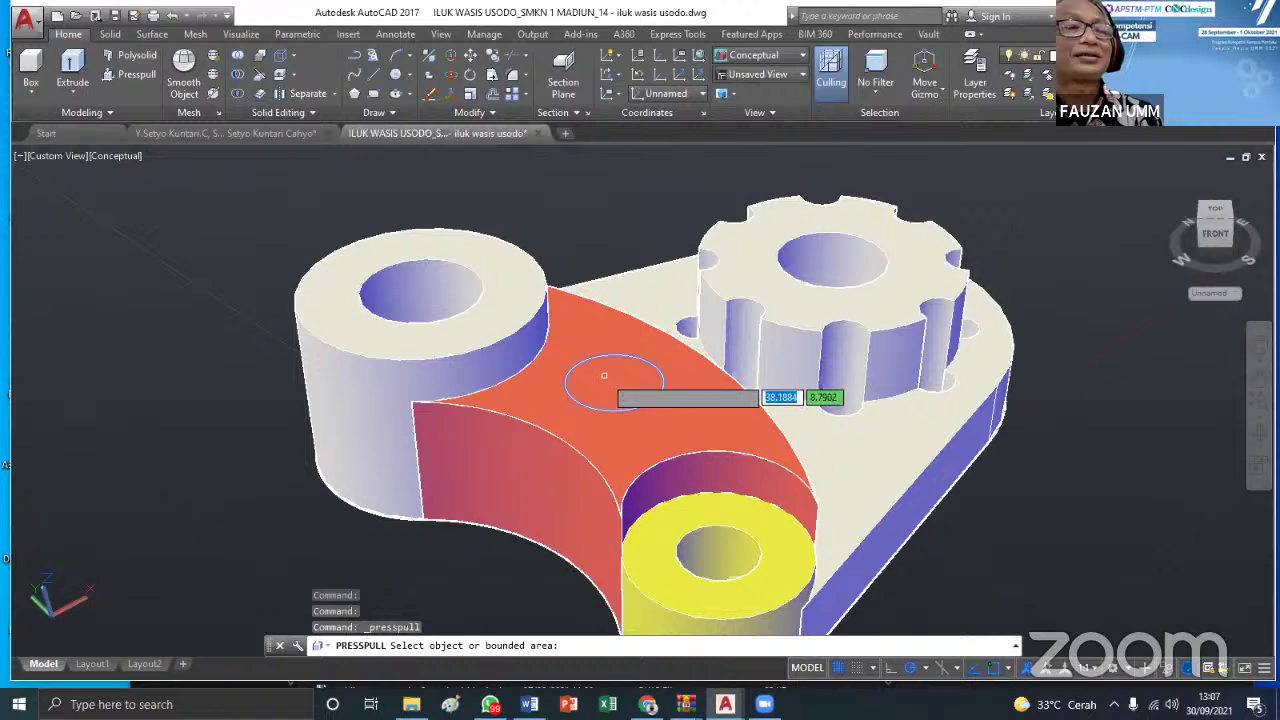
pyautogui.click(604, 375)
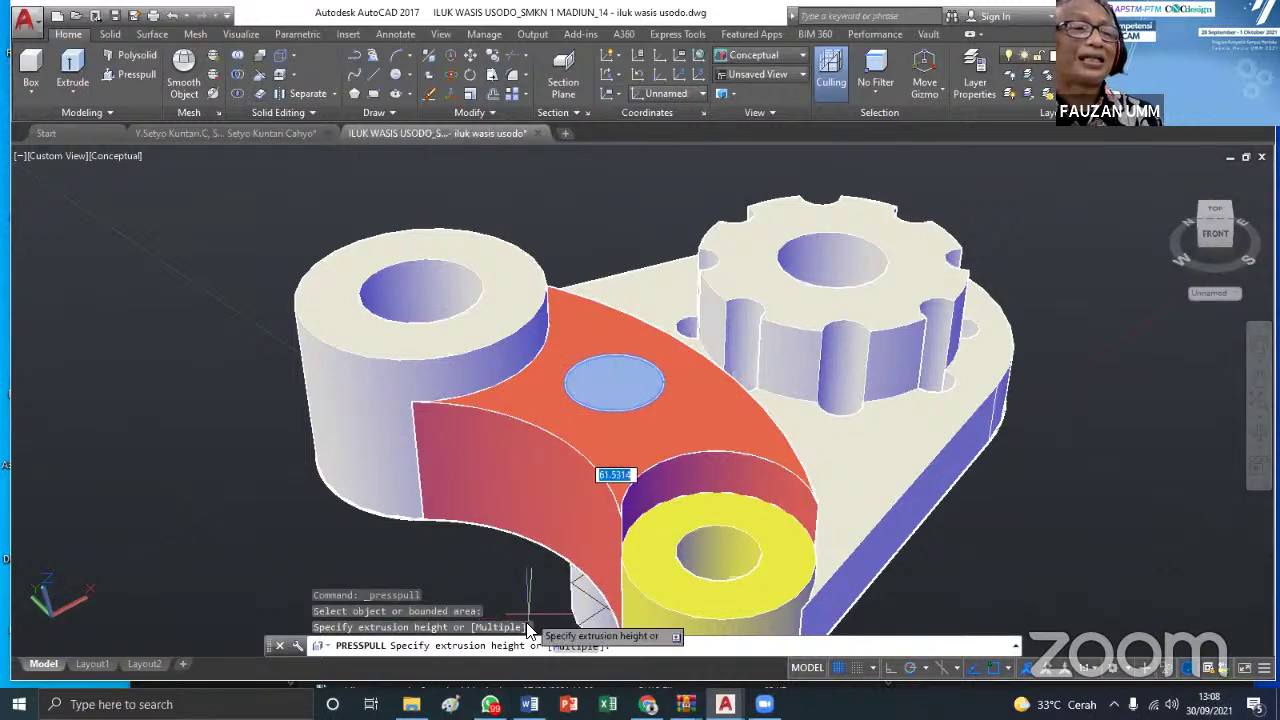
pyautogui.moveTo(526, 630); pyautogui.dragTo(605, 434, button='middle')
pyautogui.click(640, 509)
pyautogui.scroll(-3, 640, 509)
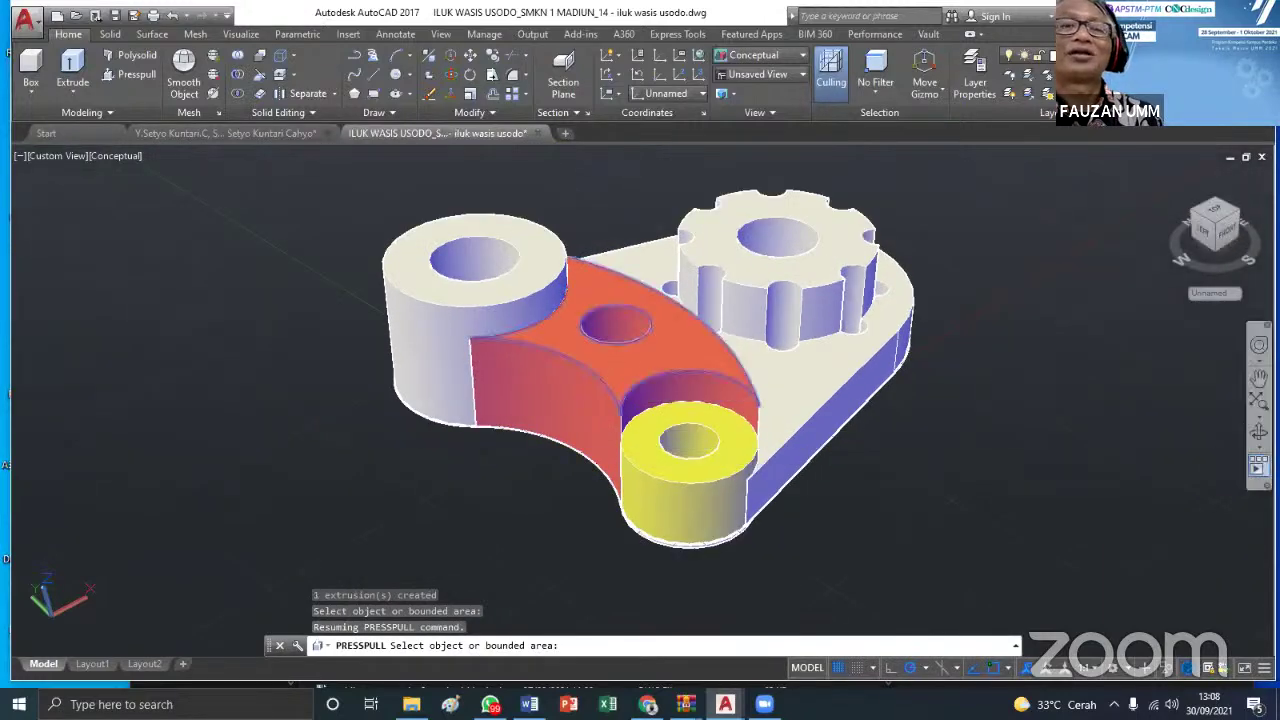
# Orbit the bracket to a steeper, near top-down angle around the gear boss
pyautogui.click(1258, 431)
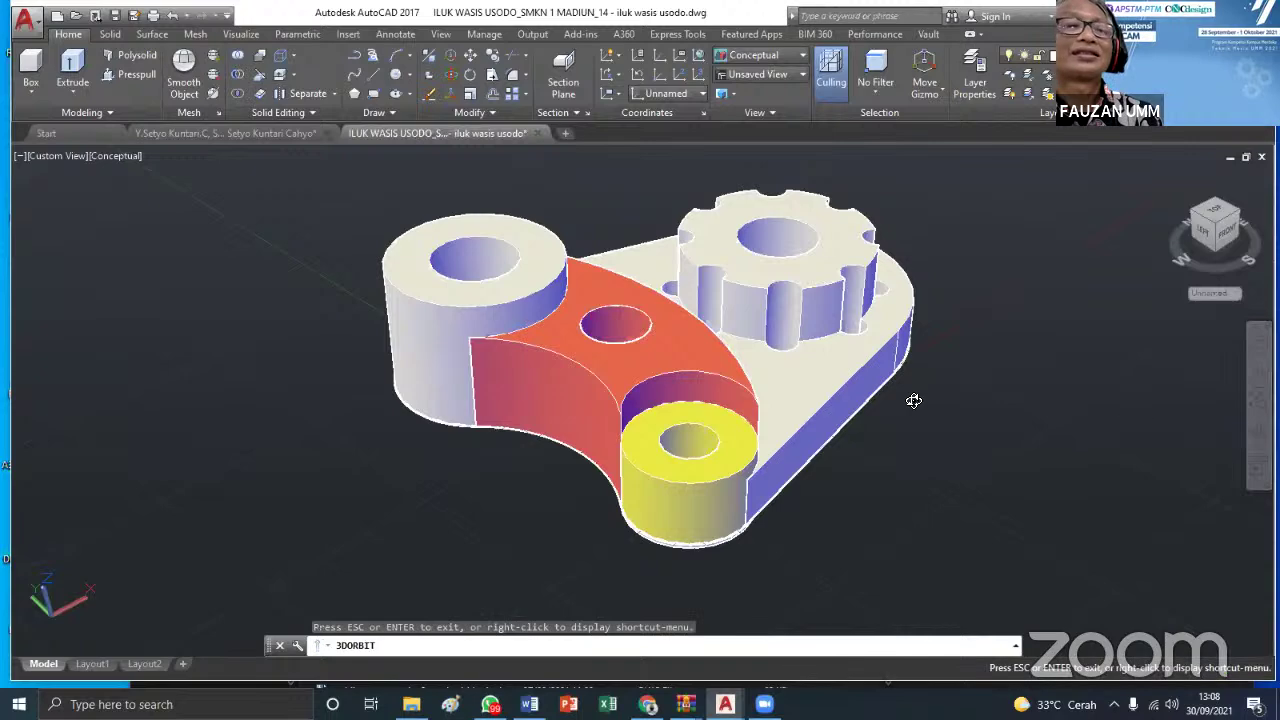
pyautogui.moveTo(620, 374); pyautogui.dragTo(443, 478)
pyautogui.scroll(3, 720, 396)
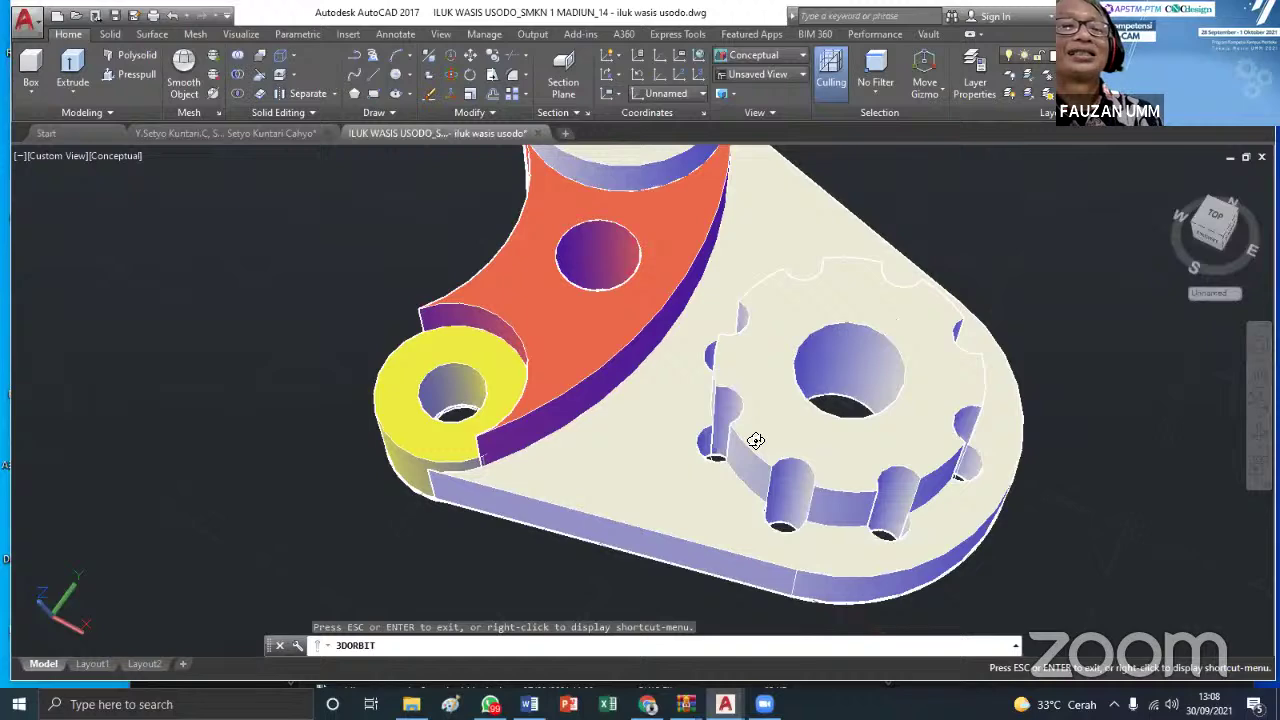
pyautogui.moveTo(862, 444)
pyautogui.mouseDown()
pyautogui.moveTo(846, 469)
pyautogui.moveTo(869, 465)
pyautogui.moveTo(845, 458)
pyautogui.mouseUp()
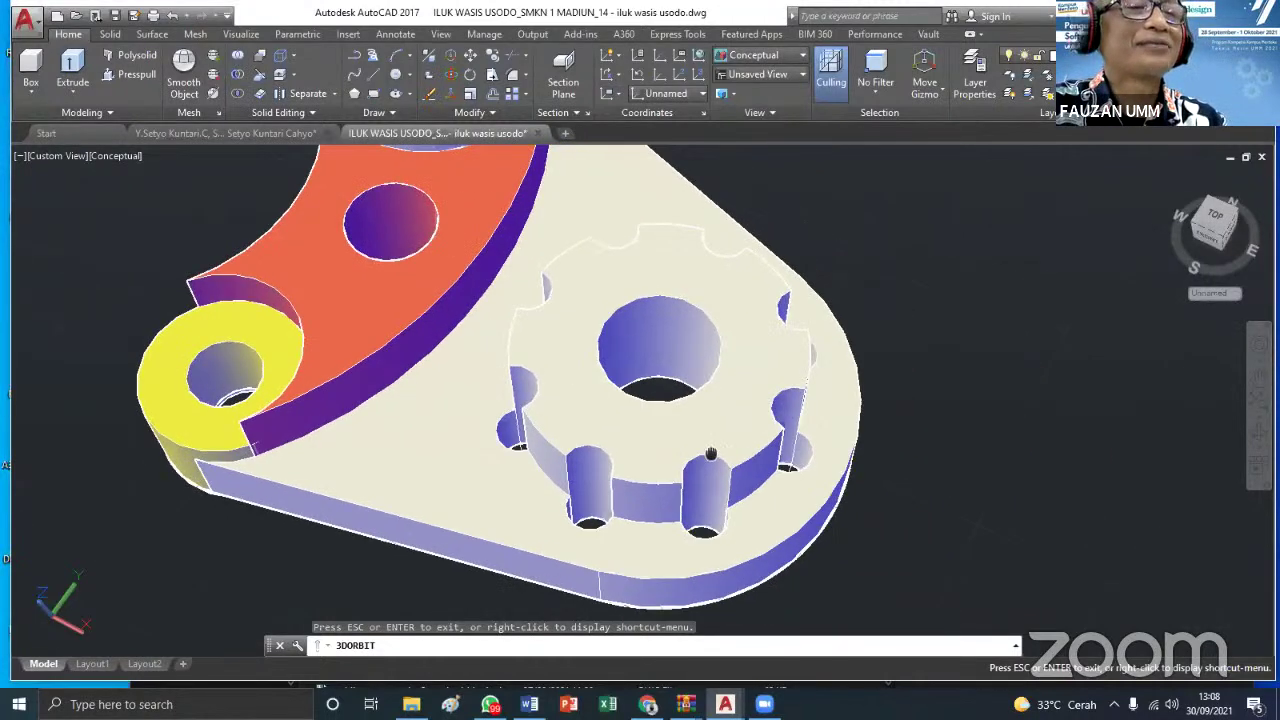
pyautogui.press('Escape')
# Zoom and pan so the gear boss and holed orange face sit centred
pyautogui.scroll(3, 700, 435)
pyautogui.scroll(-1, 675, 445)
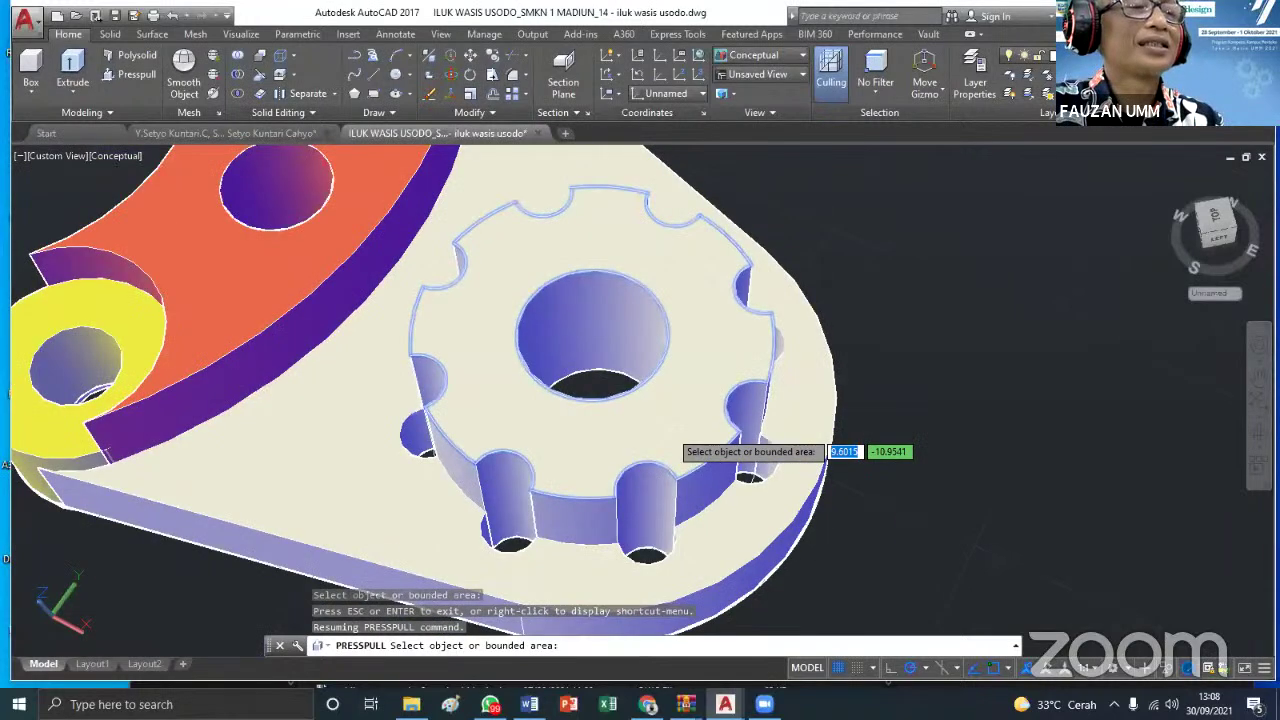
pyautogui.scroll(-1, 676, 445)
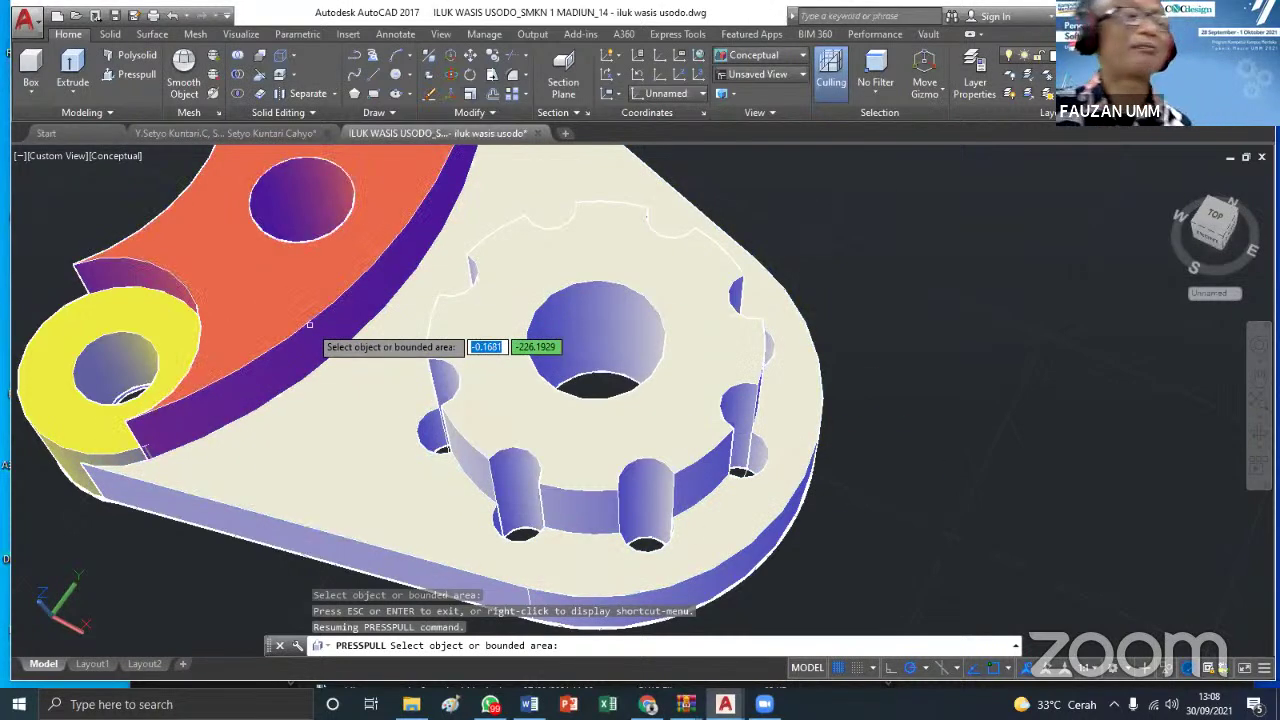
pyautogui.scroll(2, 304, 350)
pyautogui.moveTo(389, 374); pyautogui.dragTo(503, 427, button='middle')
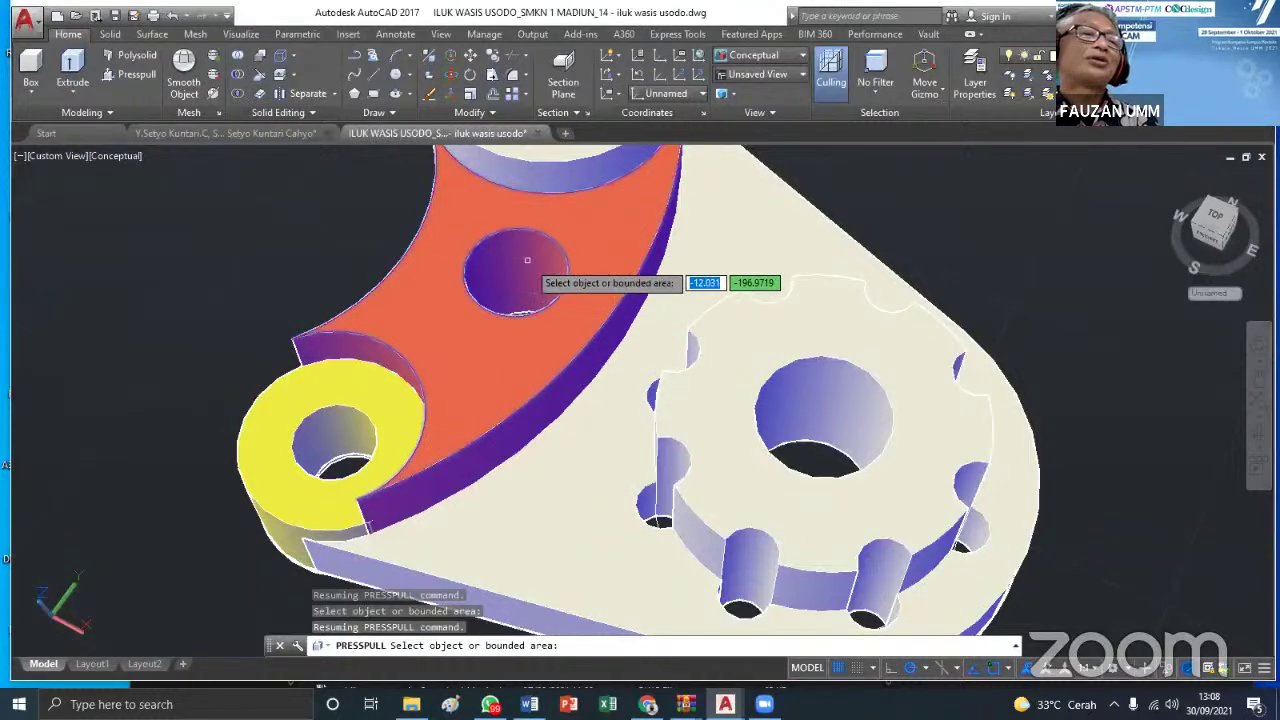
pyautogui.moveTo(466, 326); pyautogui.dragTo(554, 208, button='middle')
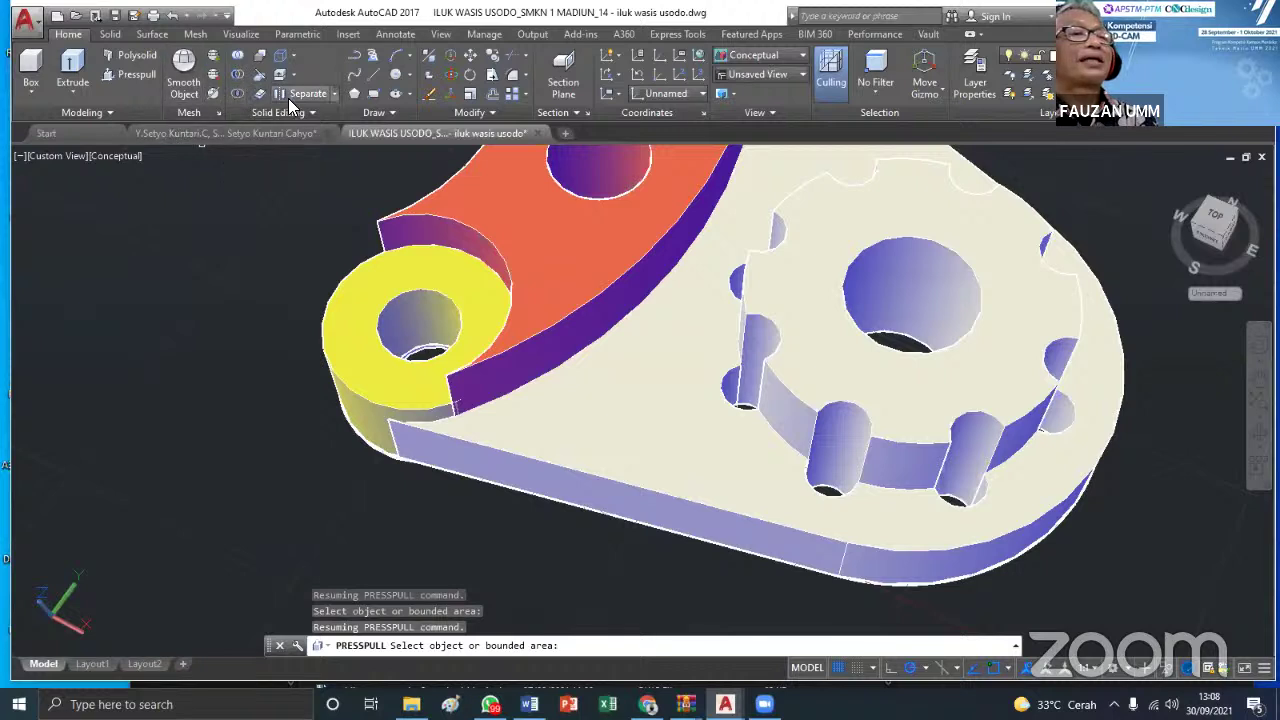
# Draw a six-sided inscribed hexagon on the plate between the yellow boss and gear boss
pyautogui.click(373, 93)
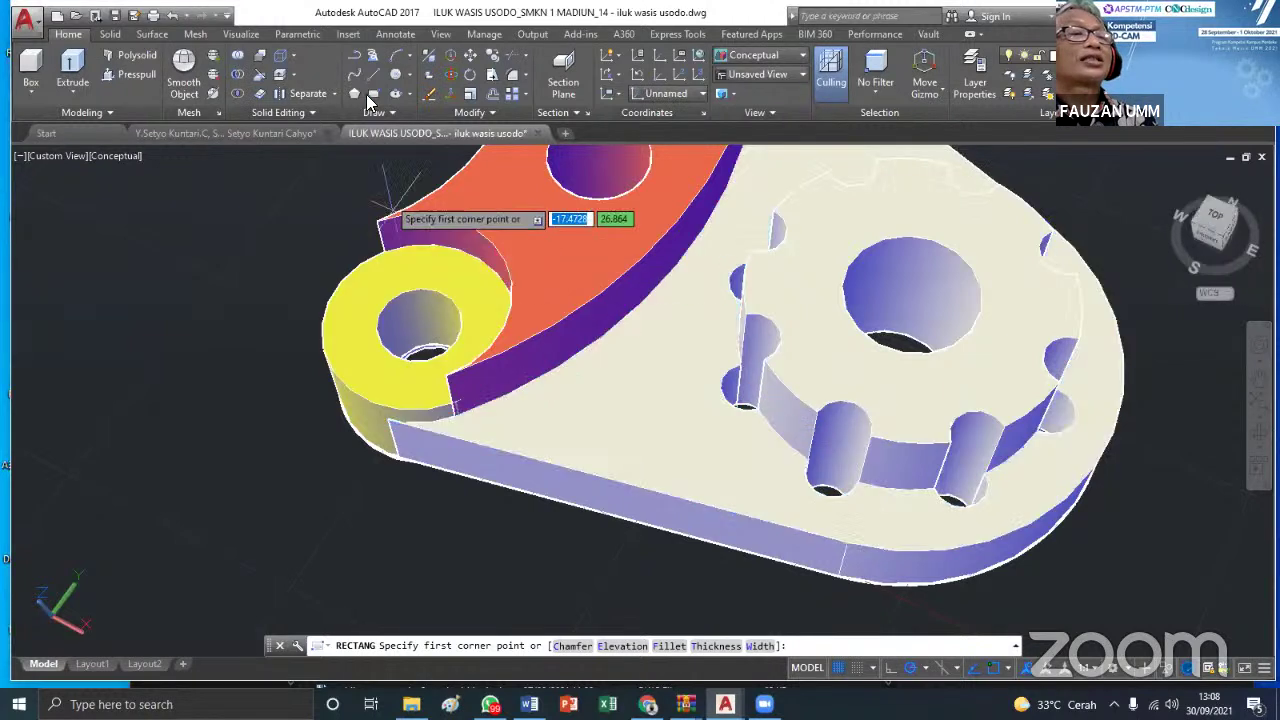
pyautogui.click(355, 93)
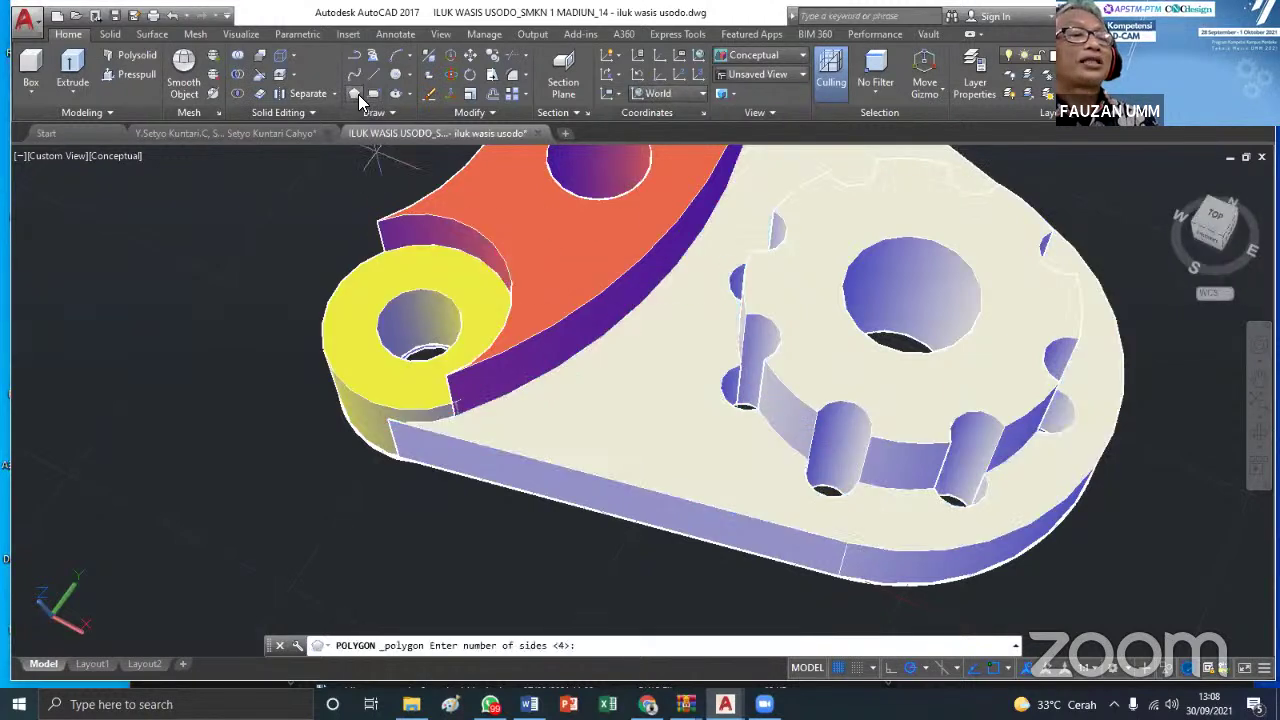
pyautogui.click(358, 94)
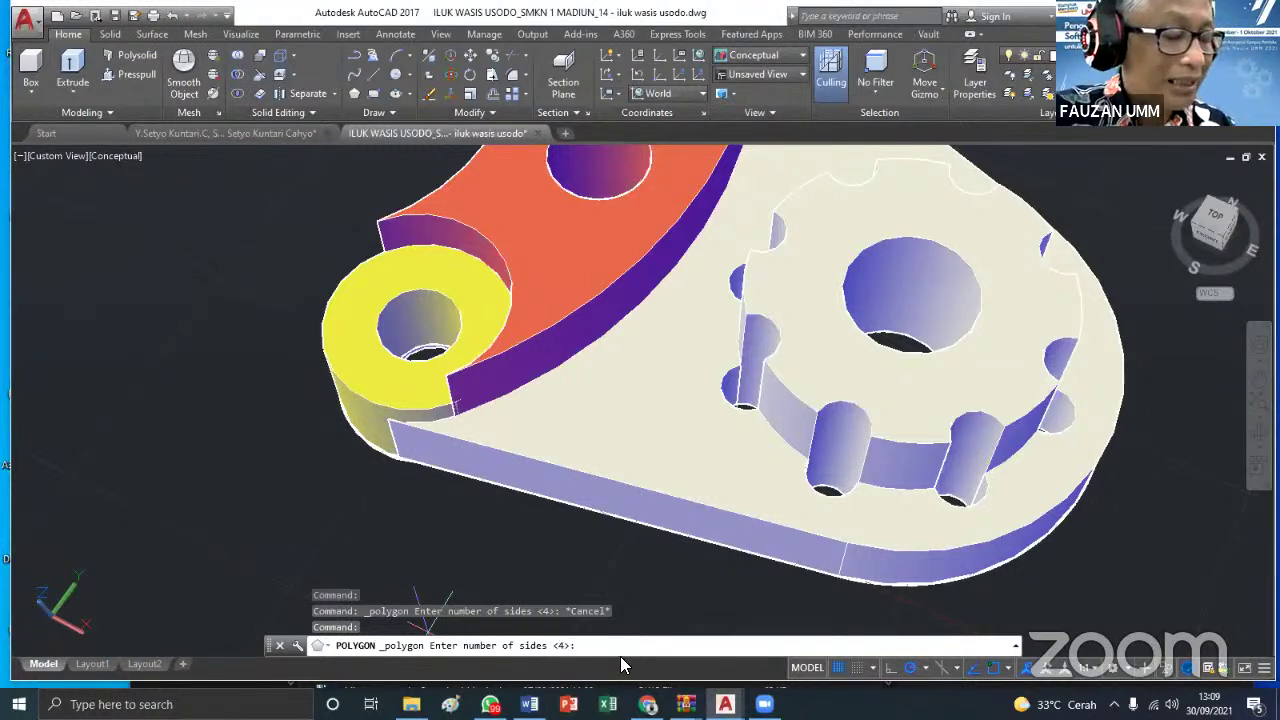
pyautogui.press('Return')
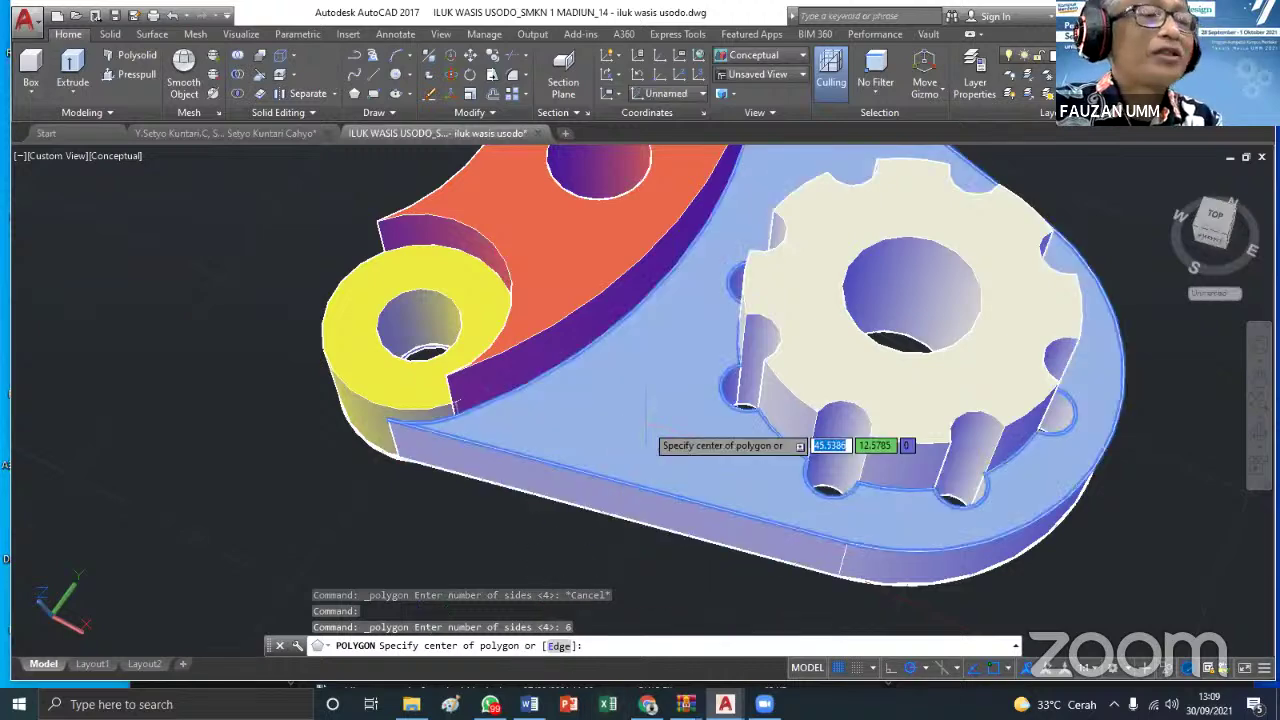
pyautogui.click(635, 405)
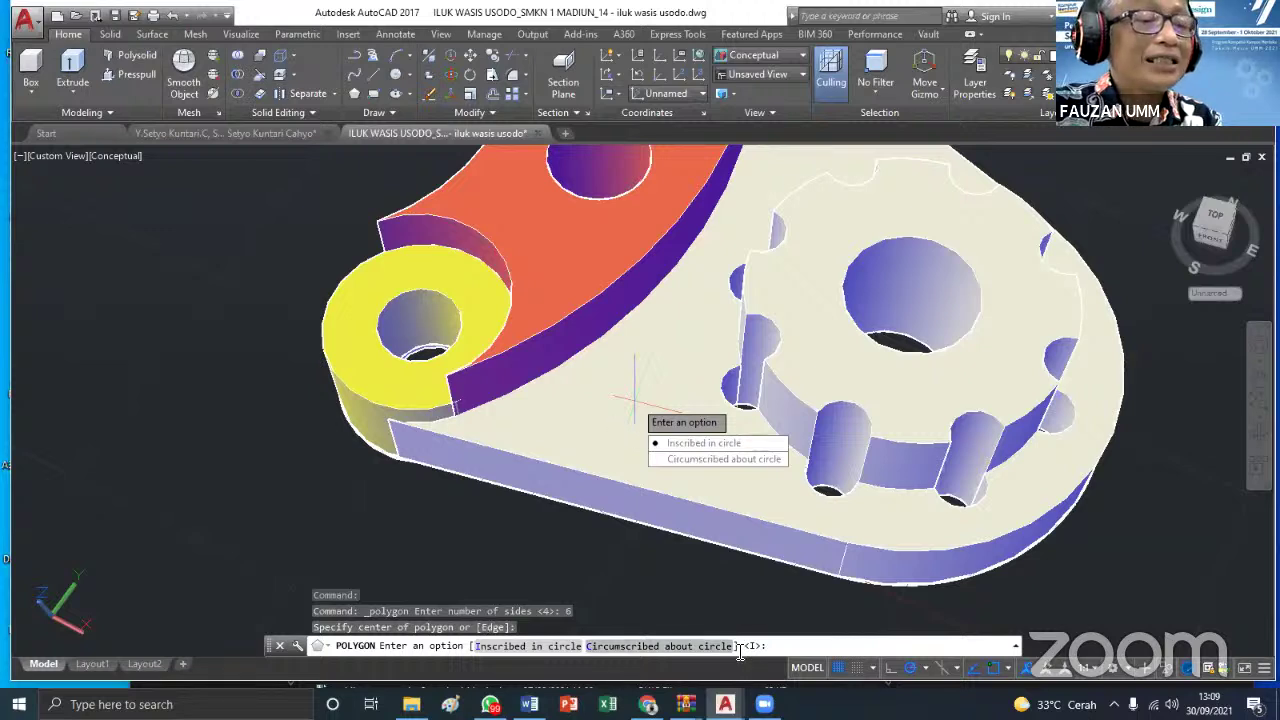
pyautogui.write('i')
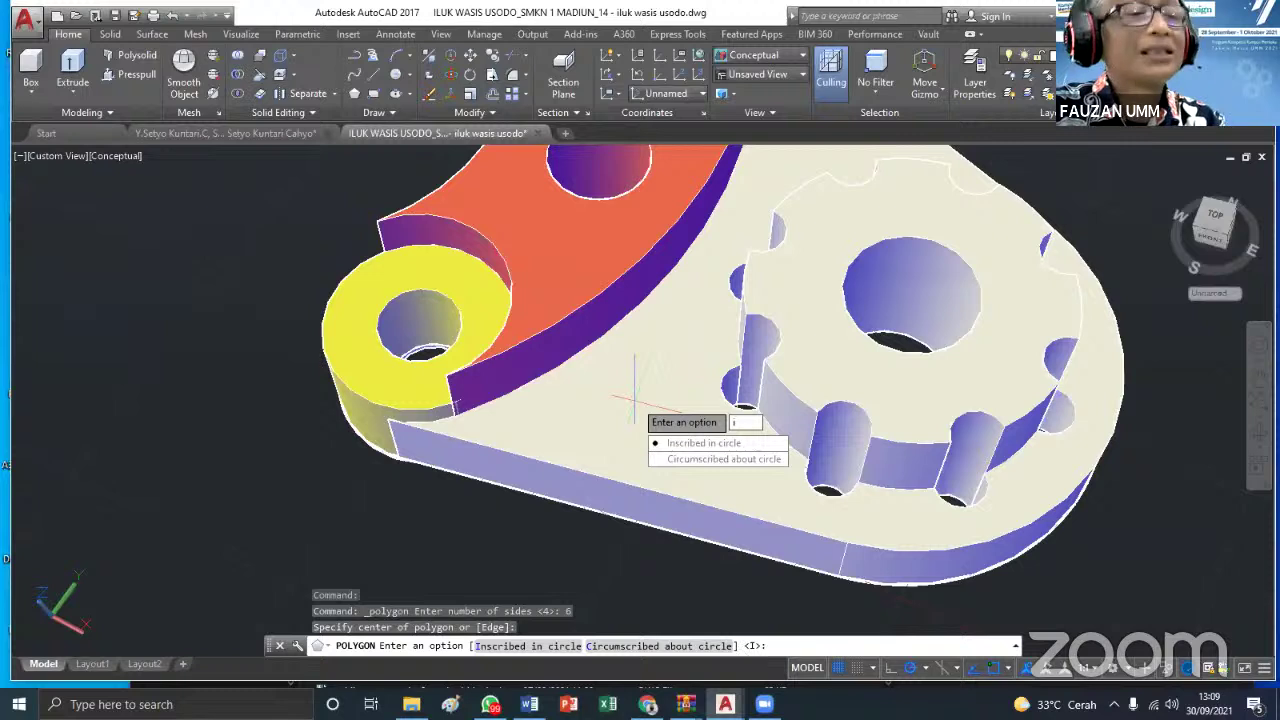
pyautogui.press('Return')
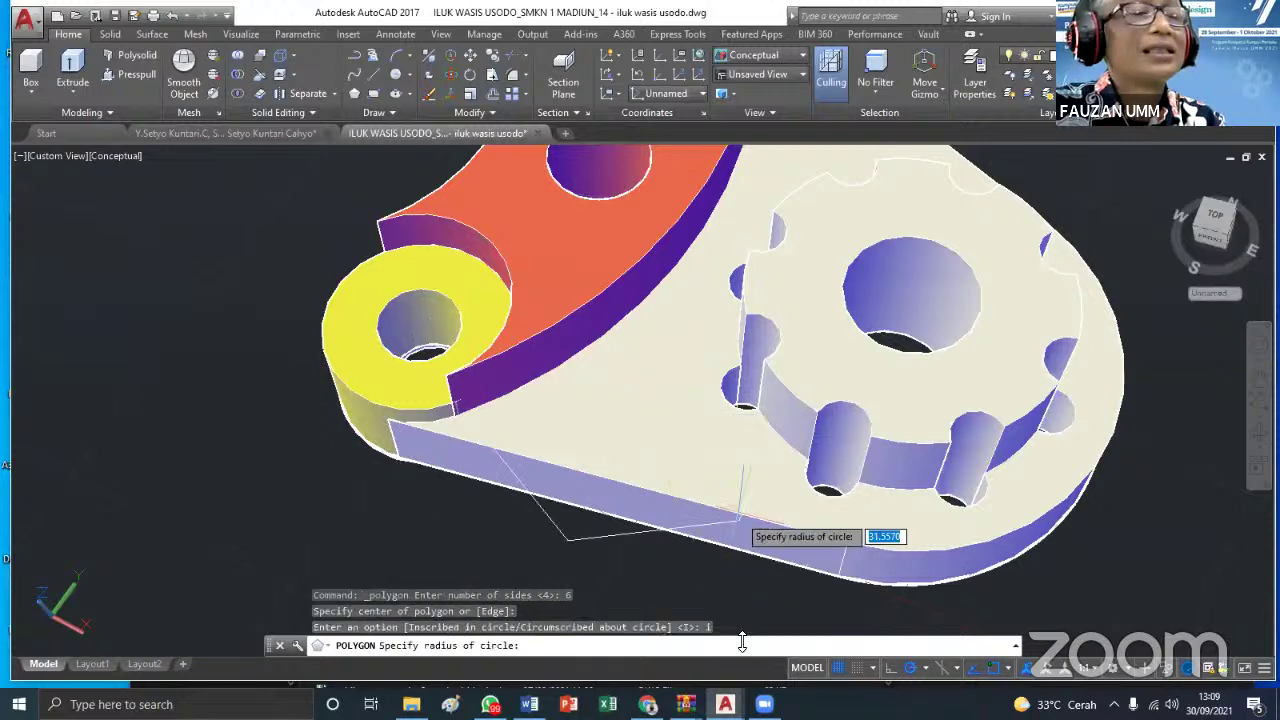
pyautogui.click(690, 420)
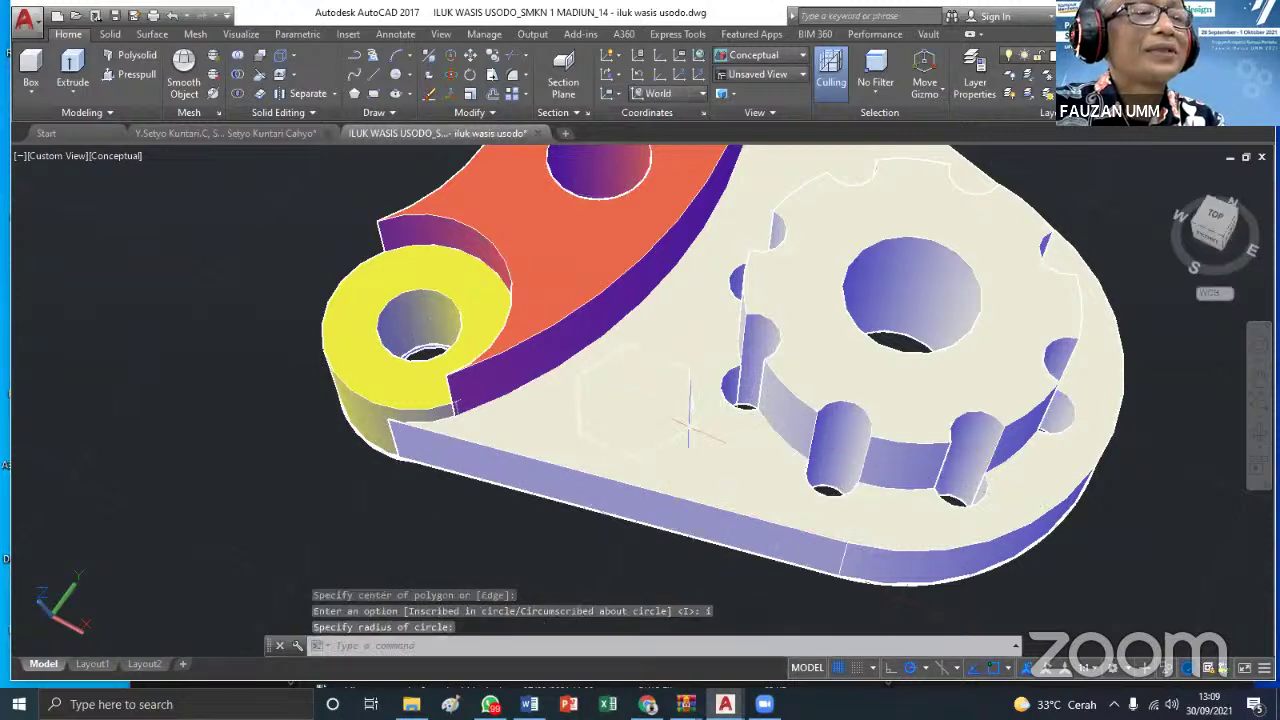
pyautogui.press('Escape')
pyautogui.scroll(4, 645, 425)
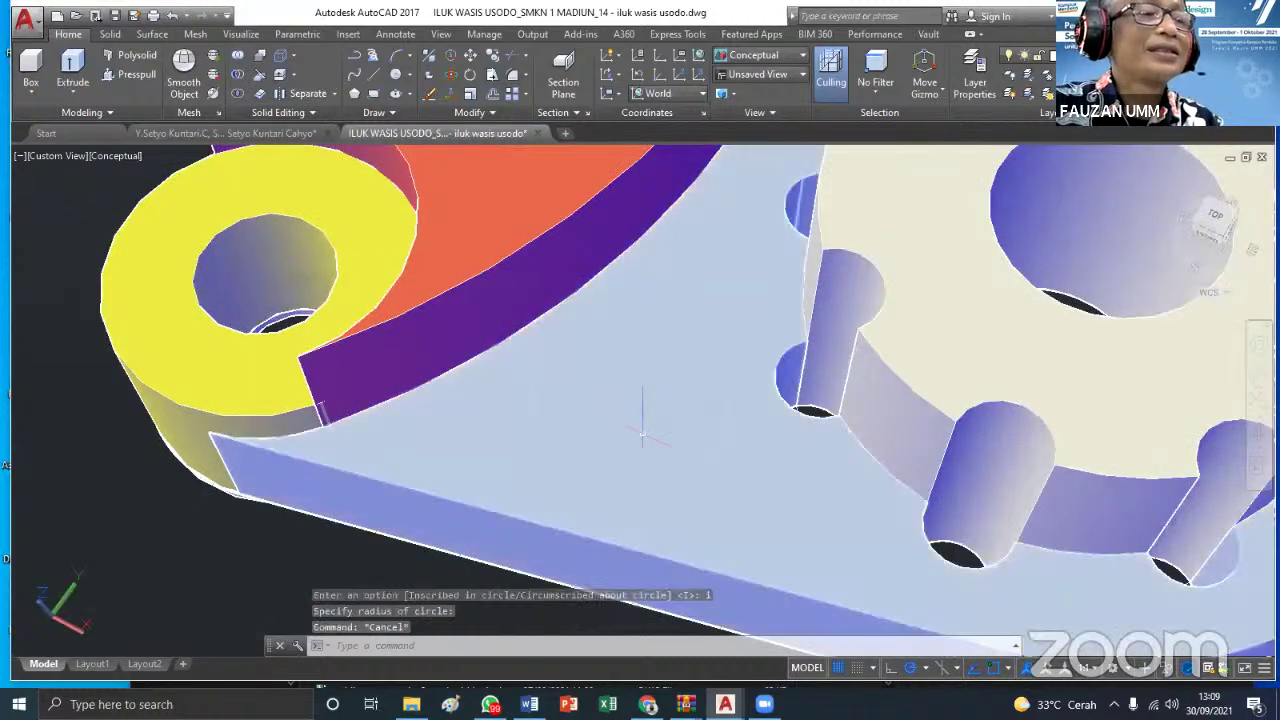
pyautogui.scroll(-2, 645, 390)
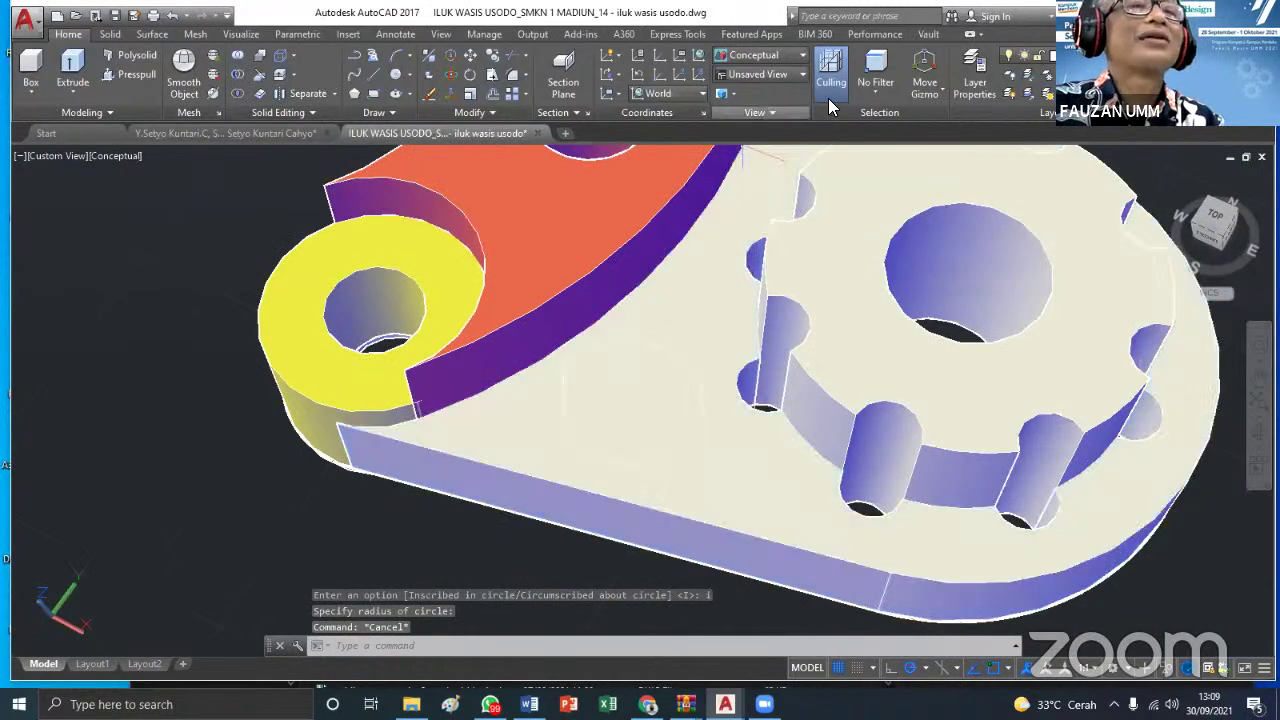
# Switch the model display to the 2D Wireframe visual style
pyautogui.click(804, 55)
pyautogui.hotkey('ctrl', 'z')
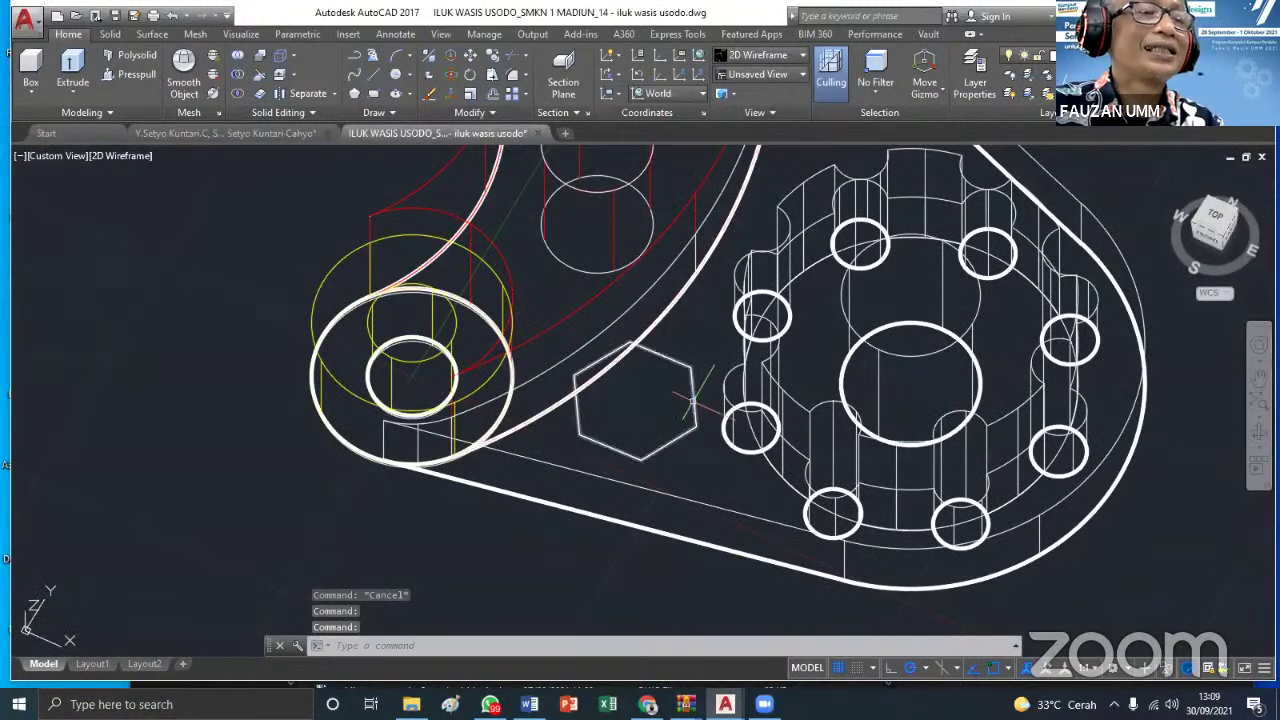
pyautogui.scroll(-2, 635, 433)
pyautogui.moveTo(635, 433); pyautogui.dragTo(590, 462, button='middle')
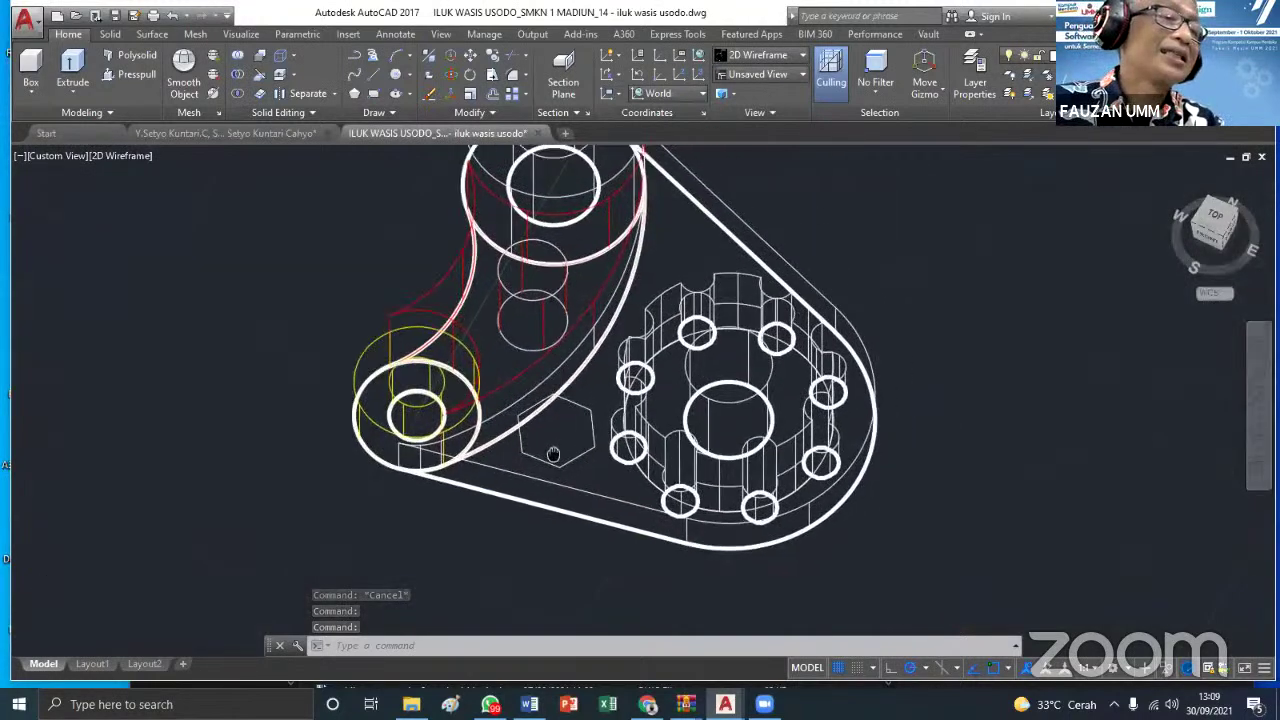
pyautogui.scroll(2, 560, 435)
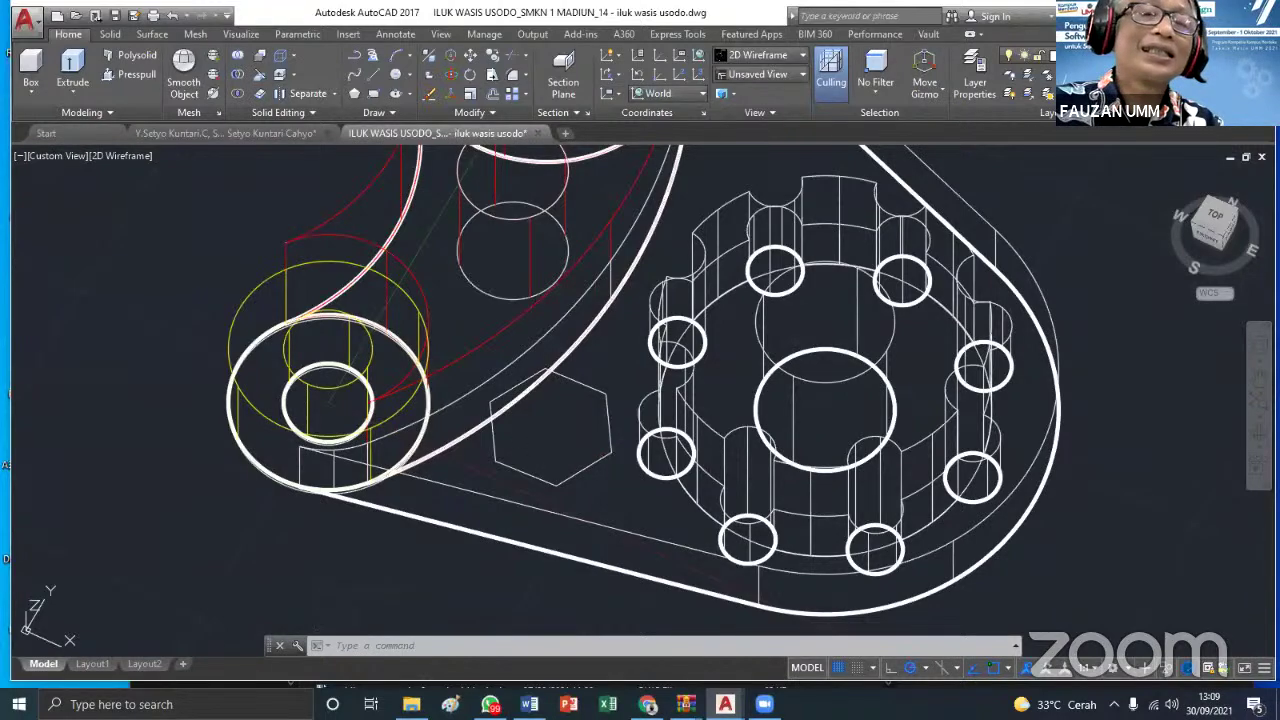
# Orbit the model to a low side view
pyautogui.click(1258, 432)
pyautogui.moveTo(885, 468); pyautogui.dragTo(925, 458)
pyautogui.press('Escape')
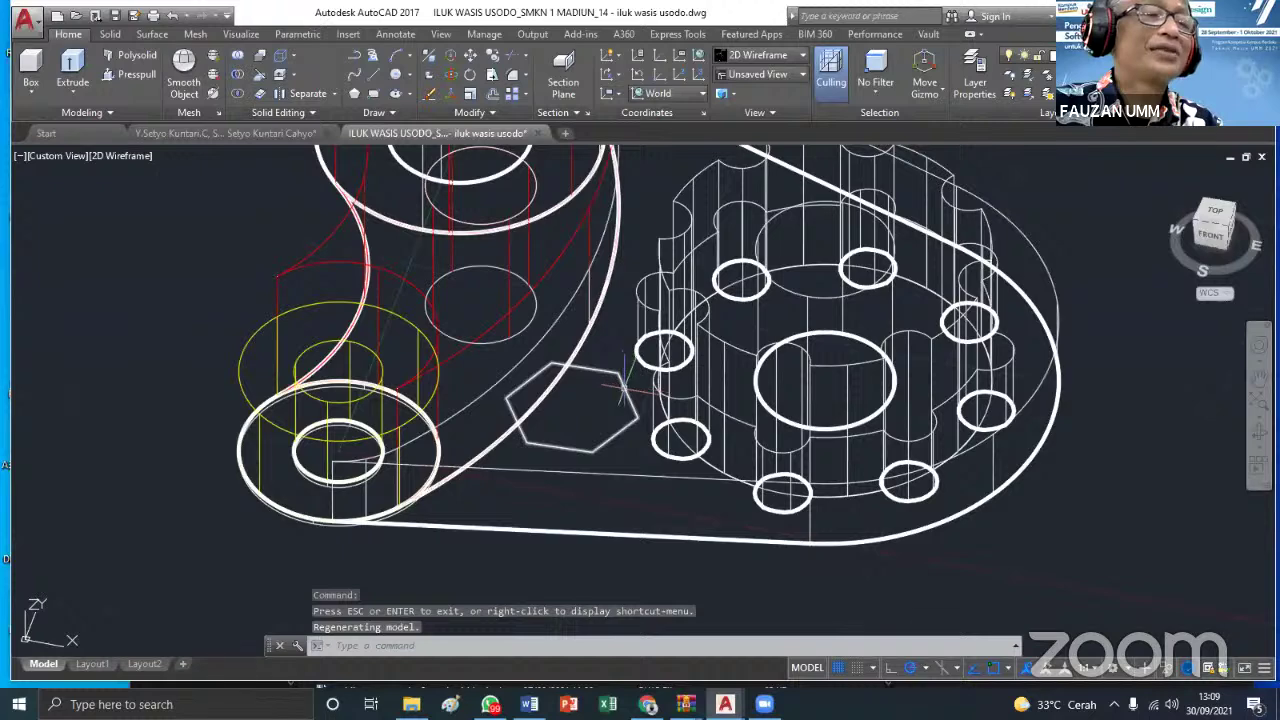
# Select the hexagon polyline and open its Properties
pyautogui.doubleClick(624, 392)
pyautogui.press('Escape')
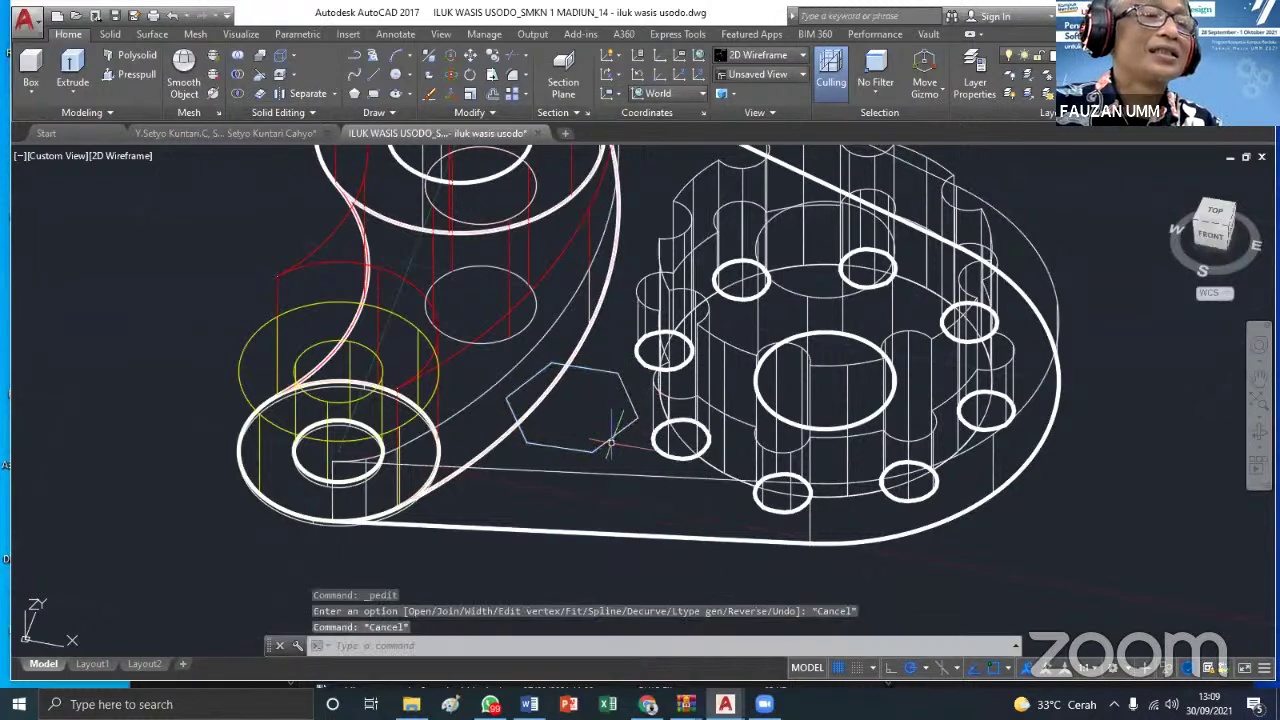
pyautogui.doubleClick(613, 447)
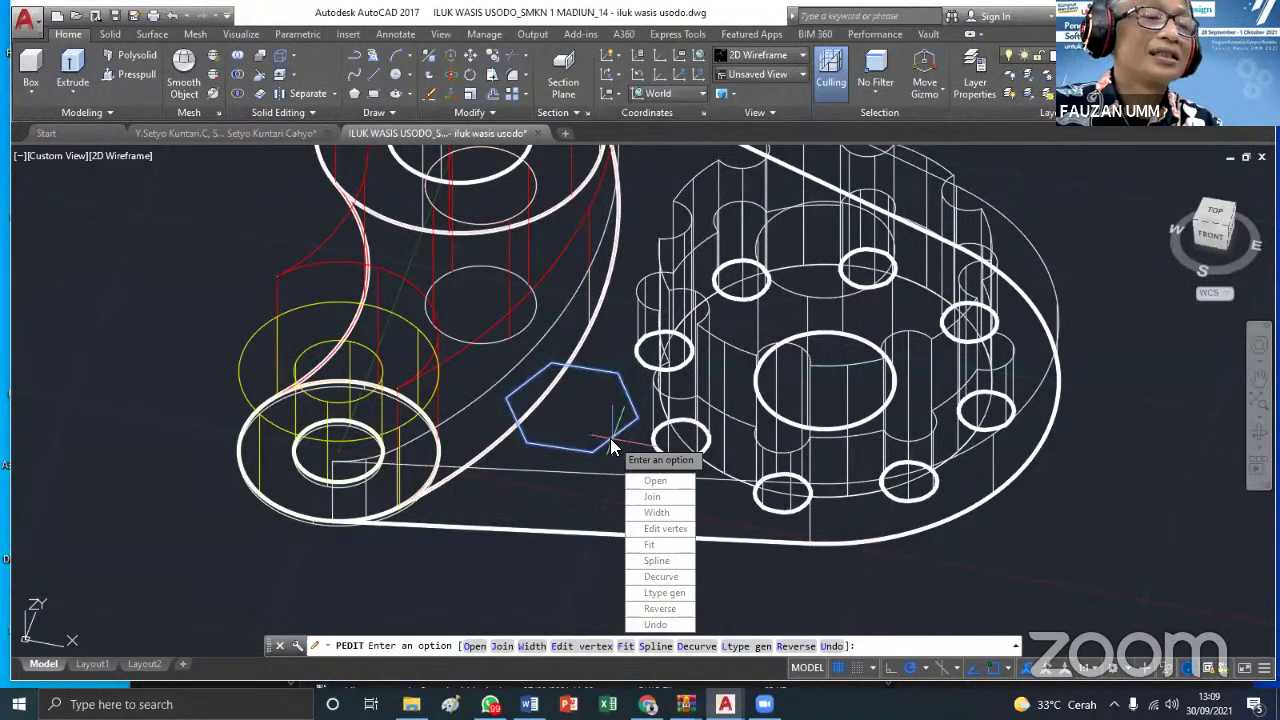
pyautogui.press('Escape')
pyautogui.click(627, 376)
pyautogui.rightClick(624, 384)
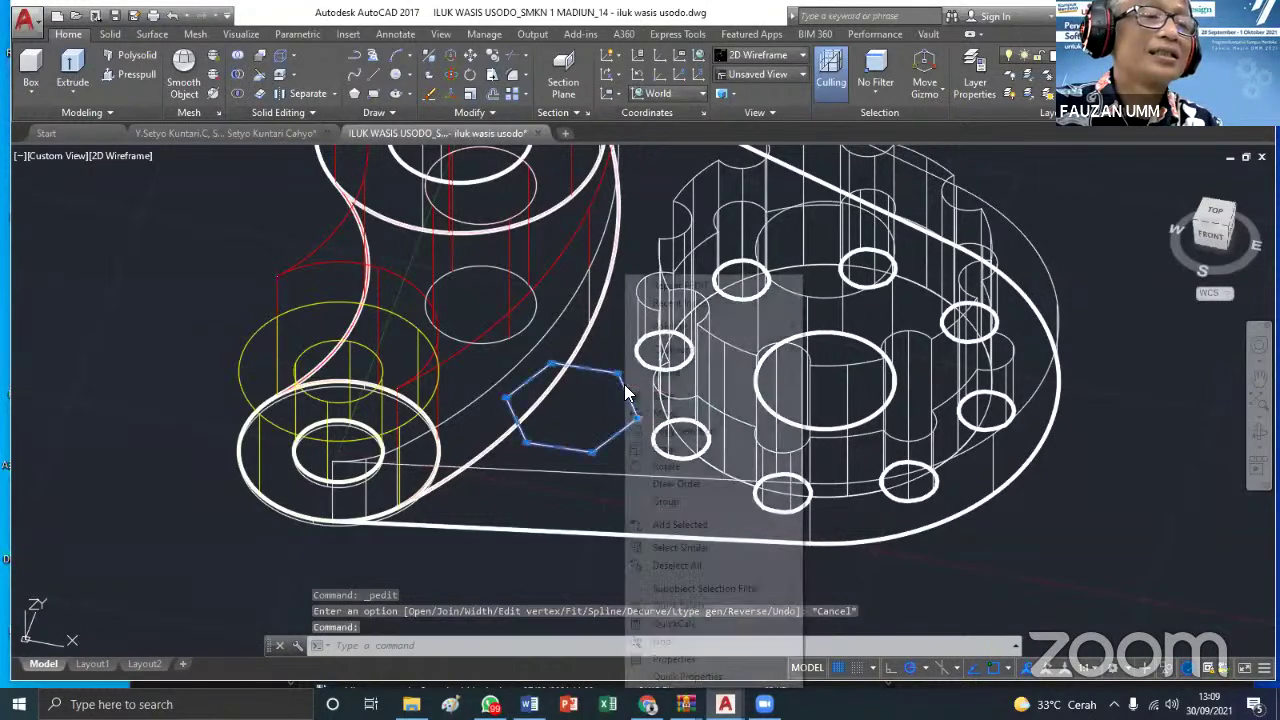
pyautogui.click(662, 659)
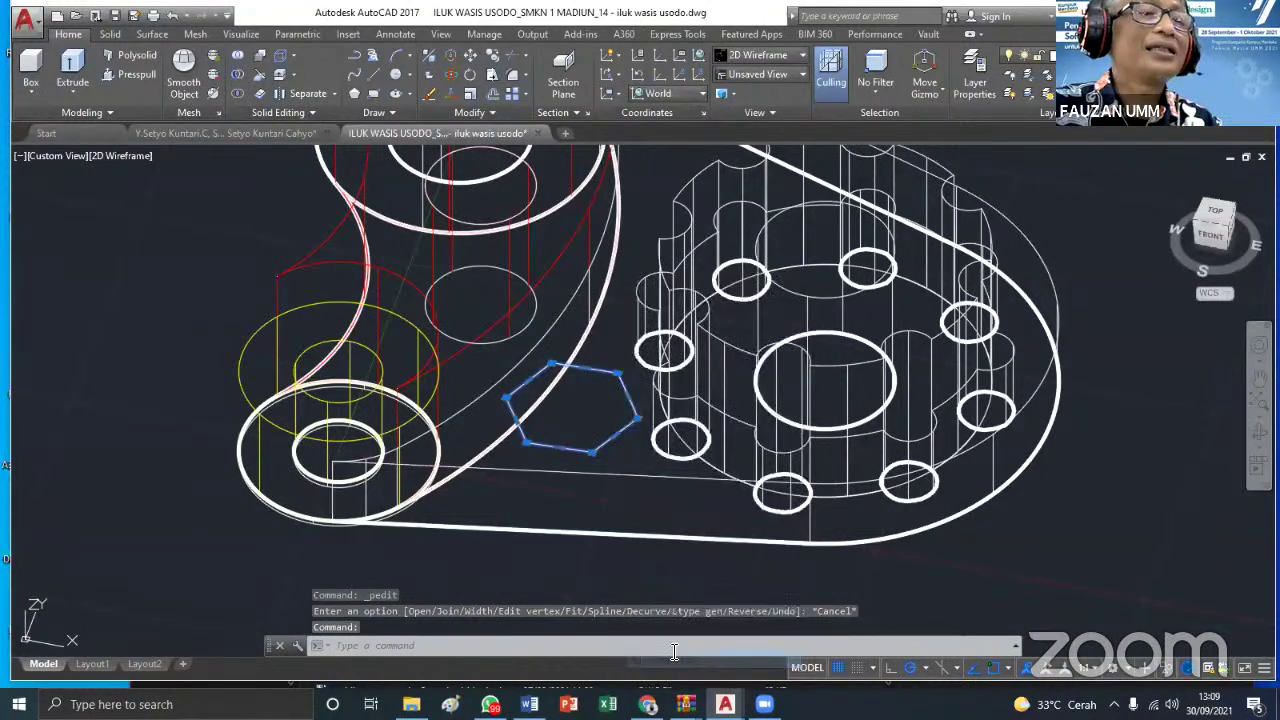
# Set the hexagon's colour to Red and close the Properties palette
pyautogui.click(147, 100)
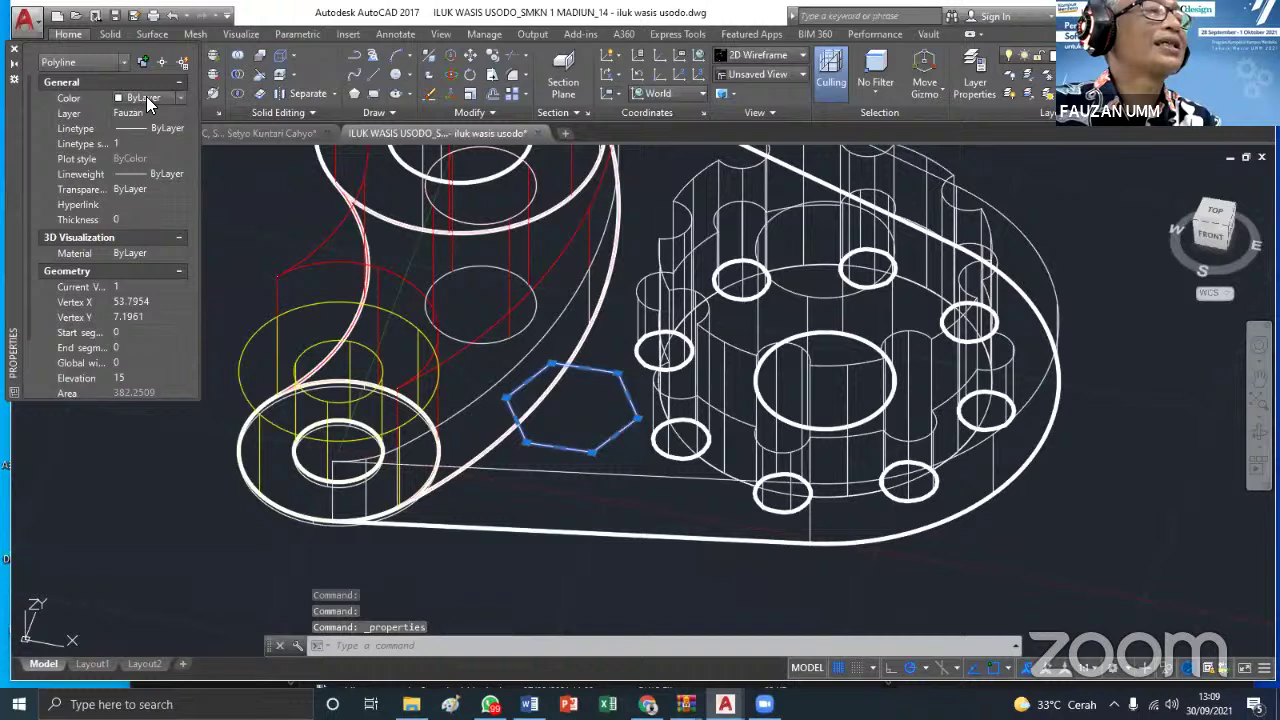
pyautogui.click(147, 100)
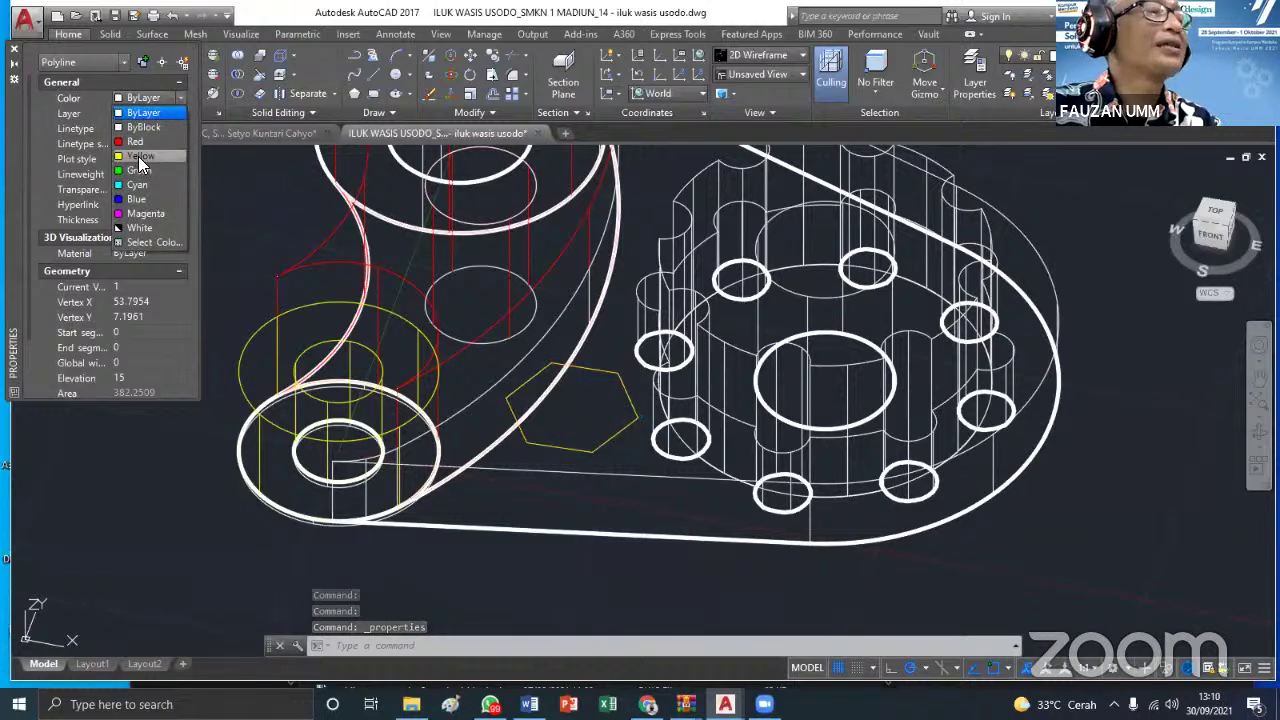
pyautogui.click(136, 144)
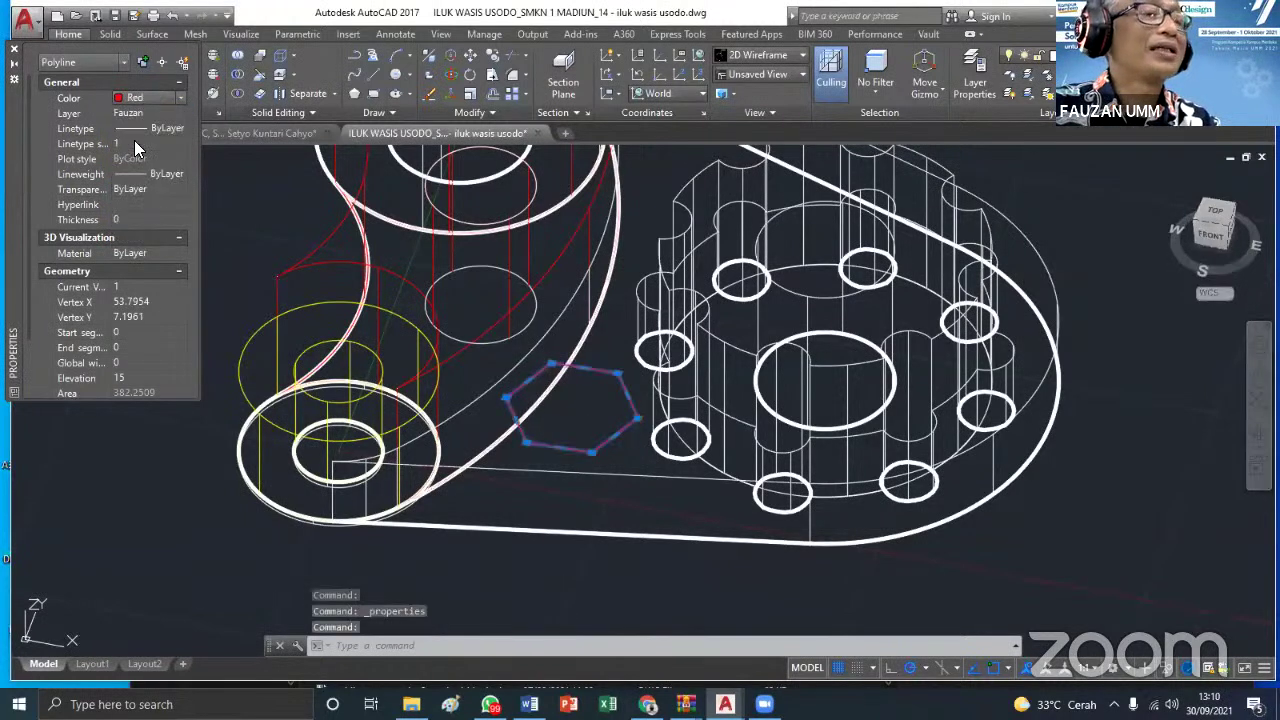
pyautogui.press('Escape')
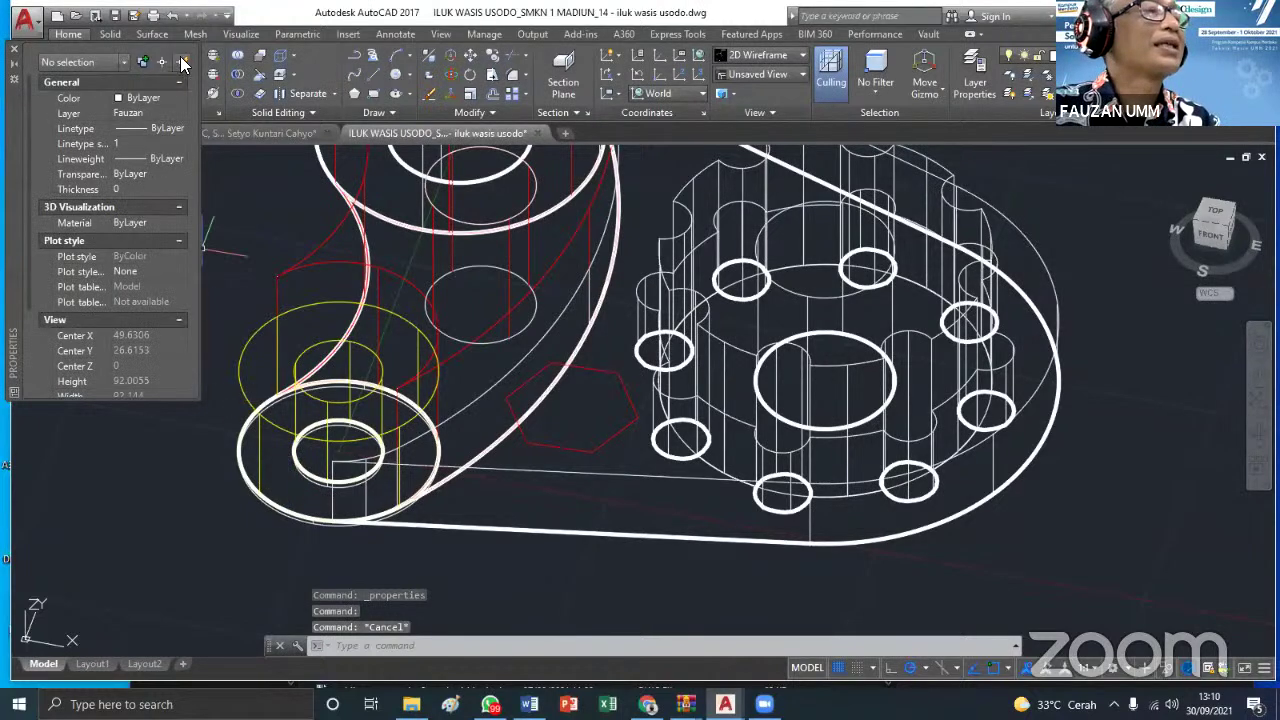
pyautogui.click(14, 48)
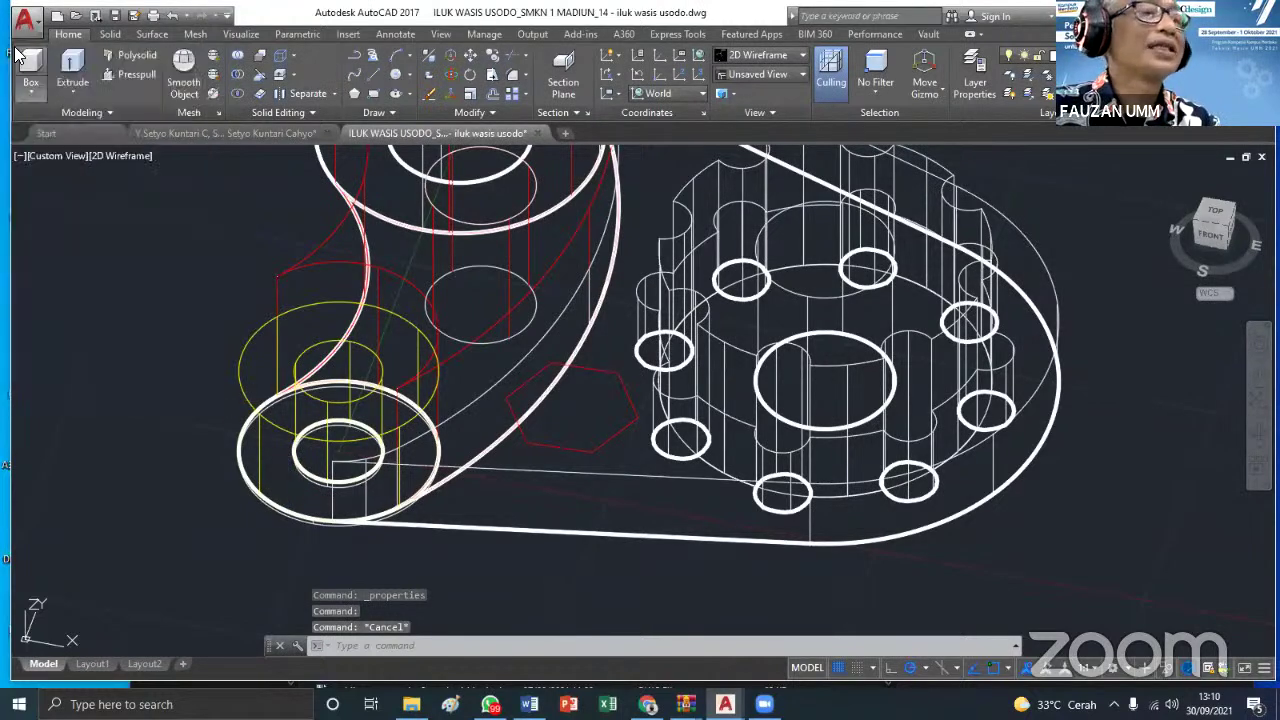
# Return the bracket to the Conceptual shaded visual style
pyautogui.moveTo(975, 248)
pyautogui.mouseDown(button='middle')
pyautogui.moveTo(950, 312)
pyautogui.moveTo(932, 320)
pyautogui.mouseUp(button='middle')
pyautogui.click(784, 54)
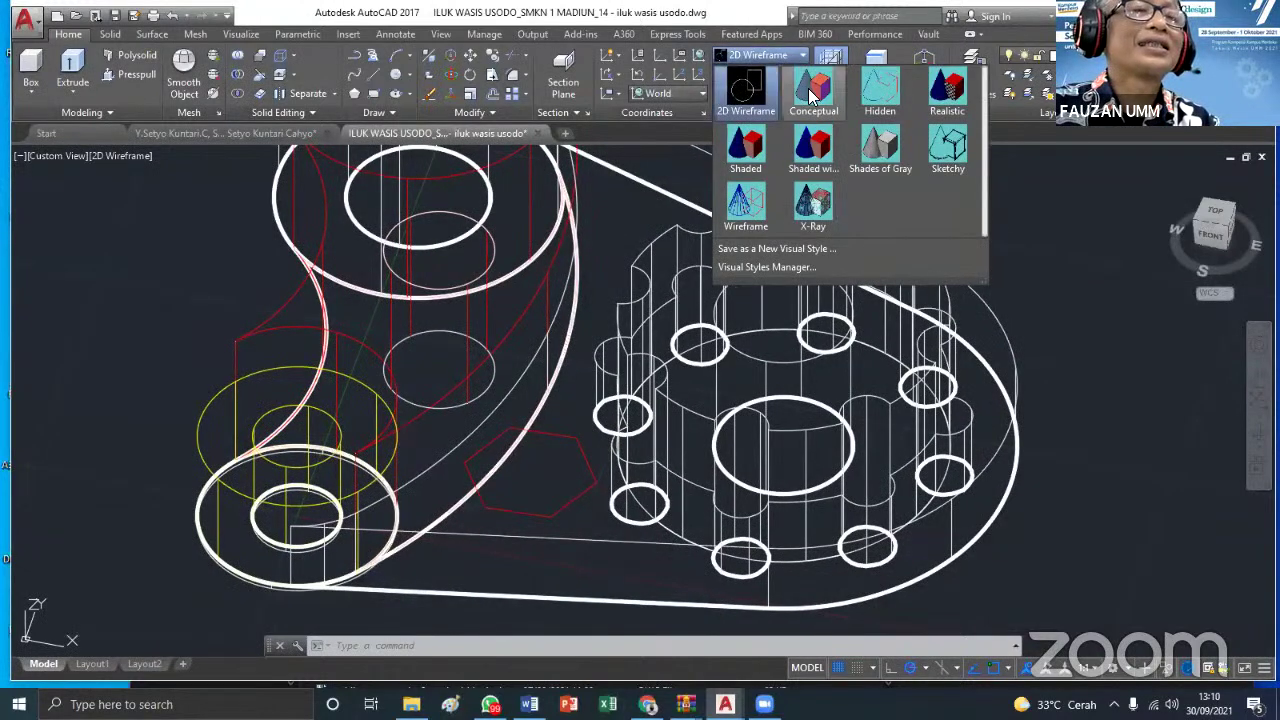
pyautogui.click(812, 94)
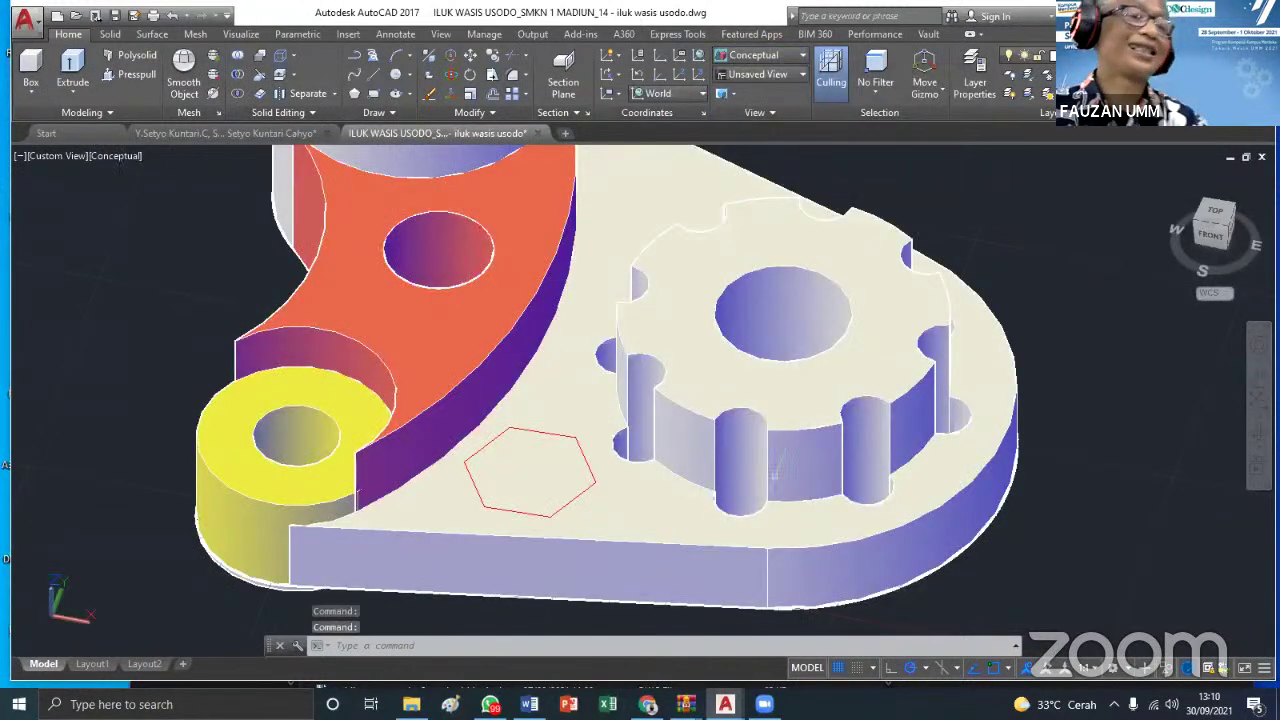
pyautogui.scroll(-2, 900, 522)
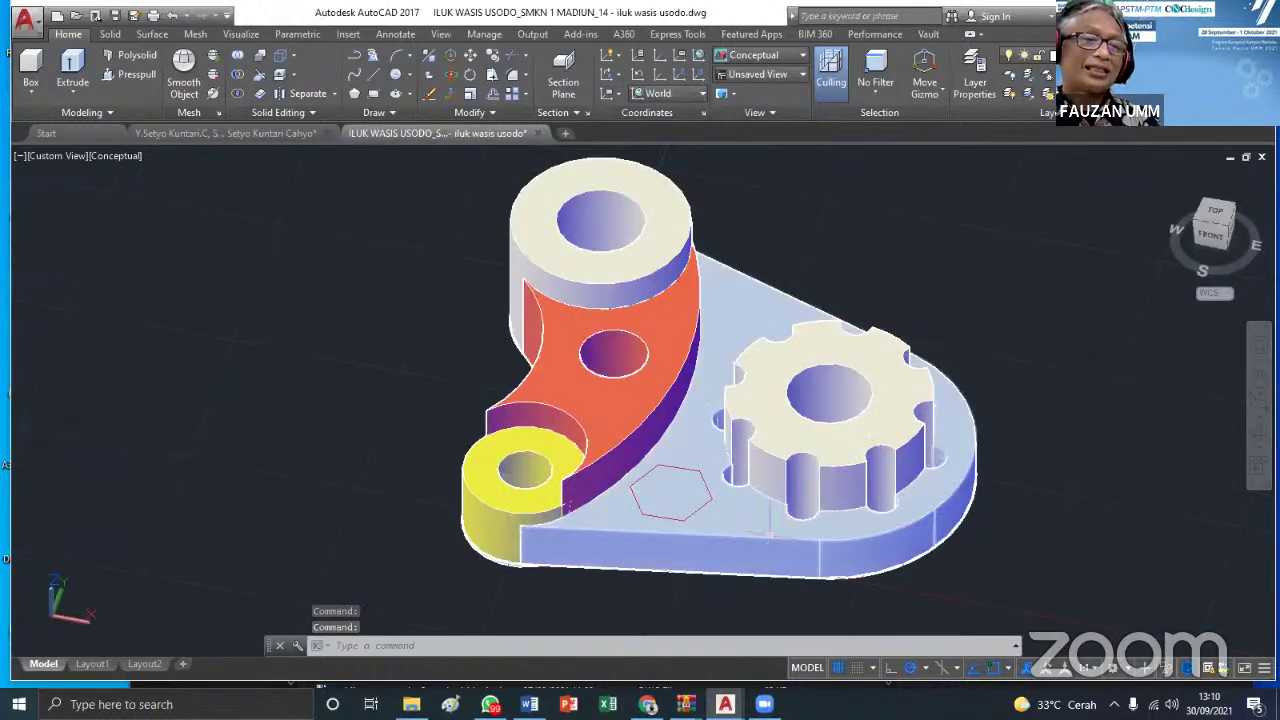
# Press-pull the red hexagon down through the base plate to form a hexagonal pocket
pyautogui.click(126, 74)
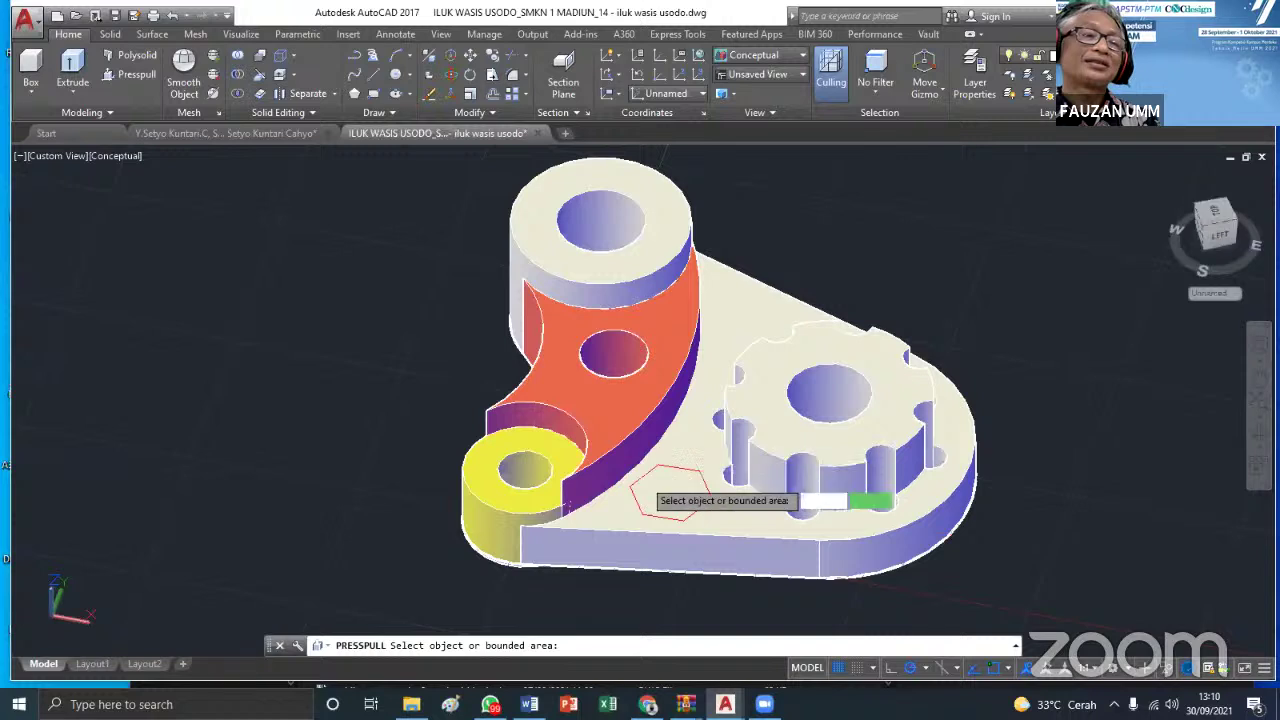
pyautogui.click(665, 492)
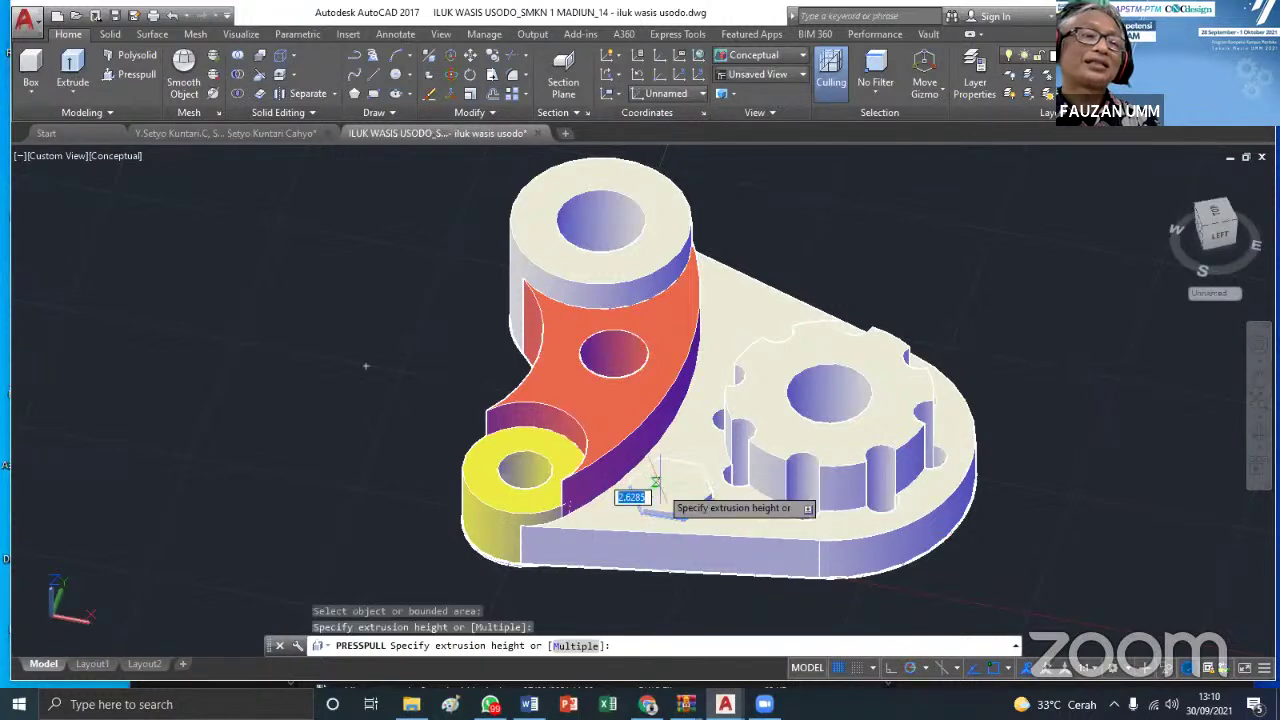
pyautogui.click(640, 600)
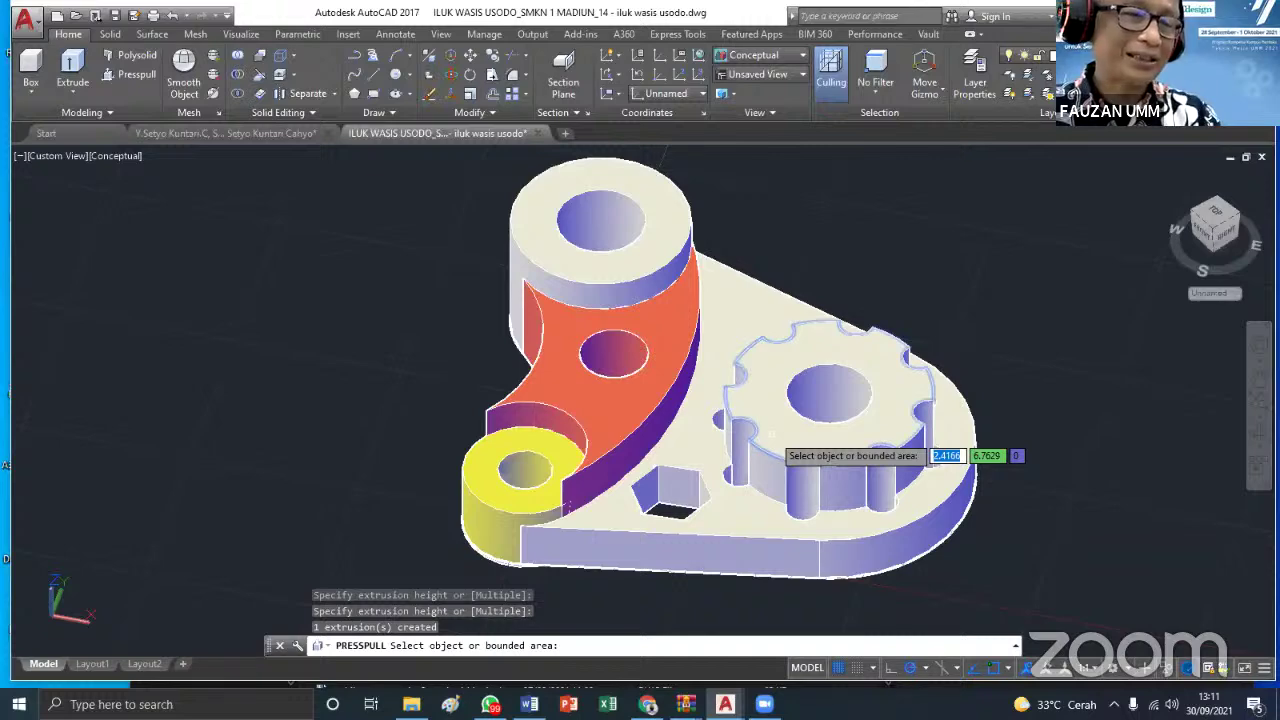
pyautogui.moveTo(836, 427); pyautogui.dragTo(588, 415, button='middle')
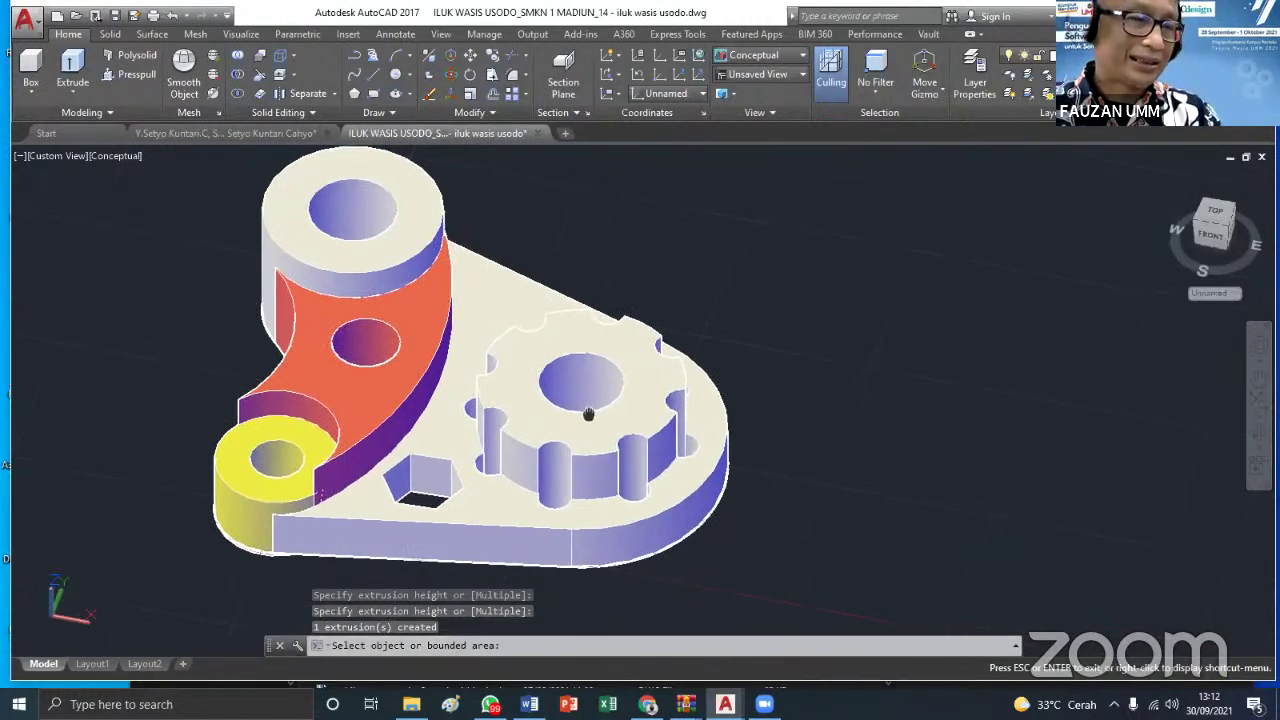
pyautogui.press('Escape')
pyautogui.scroll(-2, 588, 415)
pyautogui.scroll(2, 600, 425)
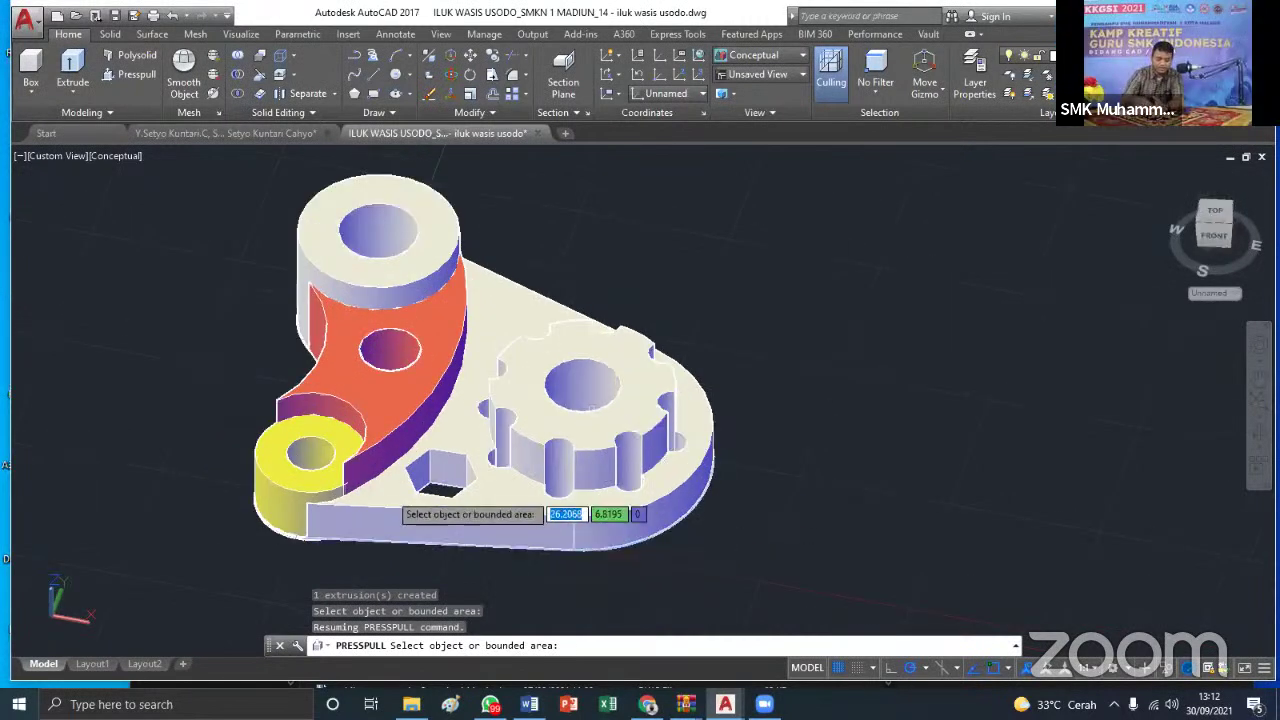
pyautogui.scroll(2, 415, 440)
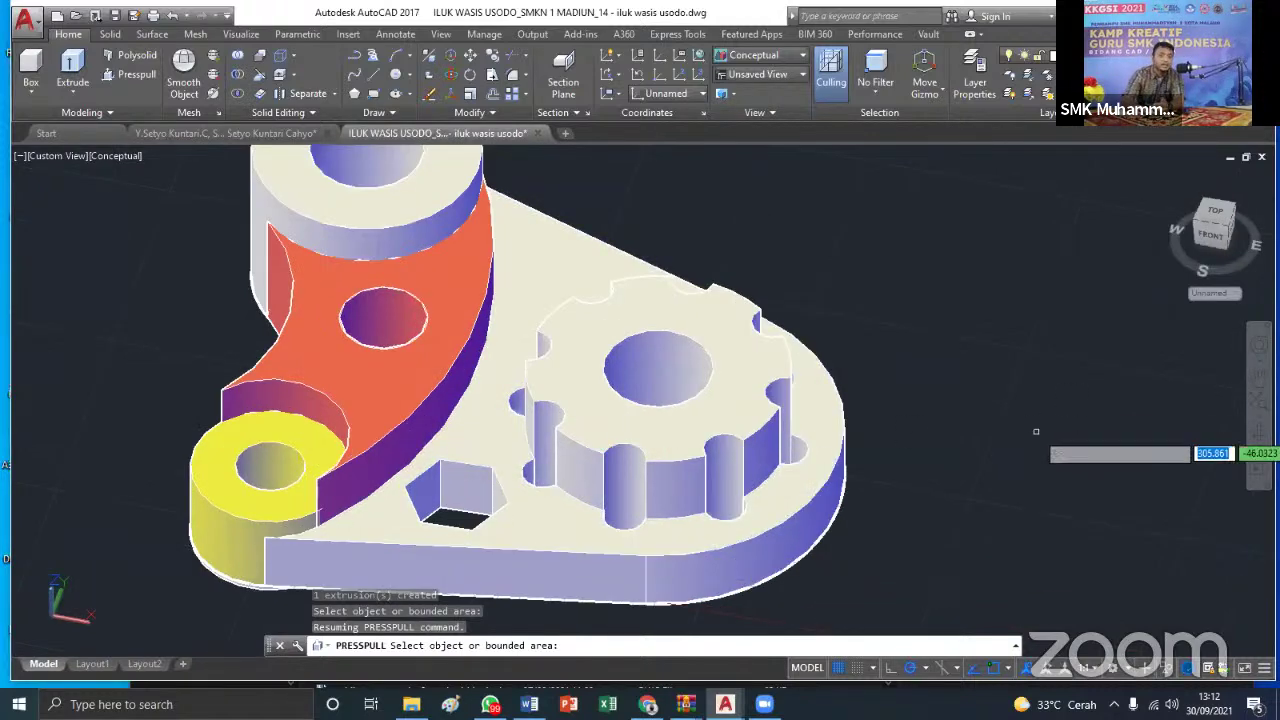
pyautogui.scroll(-1, 1036, 432)
pyautogui.scroll(1, 1040, 440)
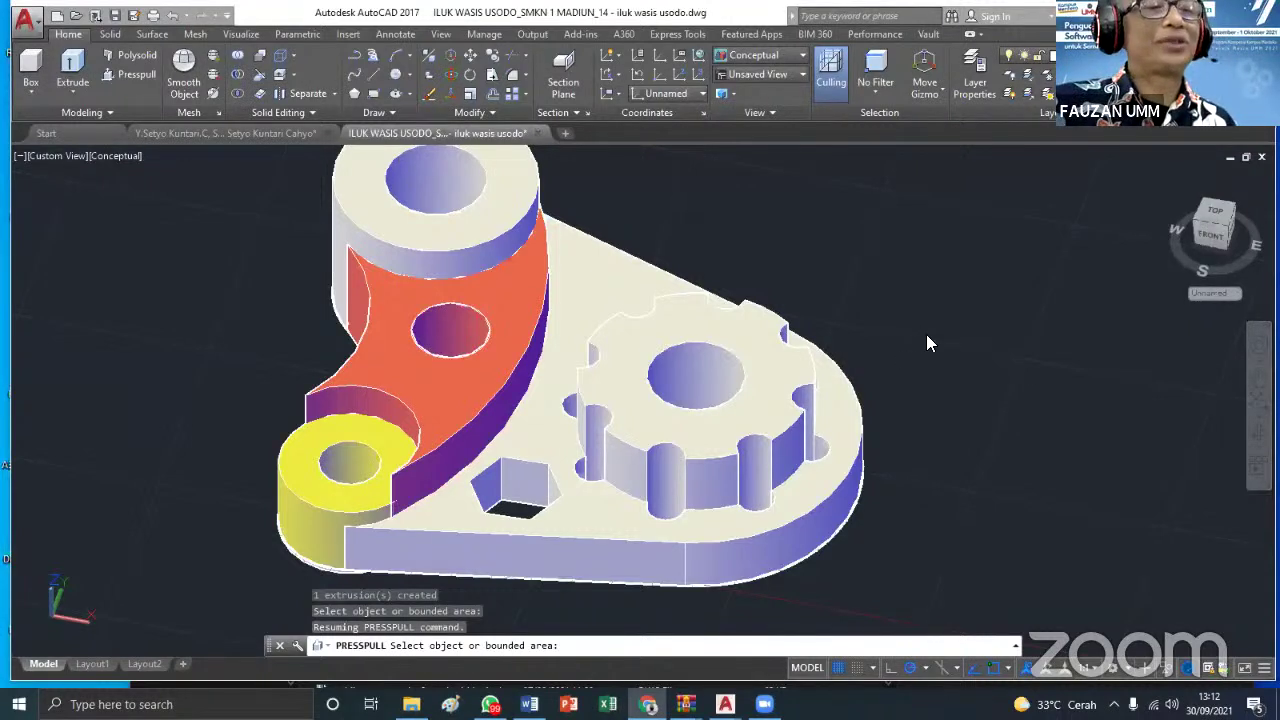
pyautogui.scroll(-2, 928, 332)
pyautogui.scroll(3, 928, 332)
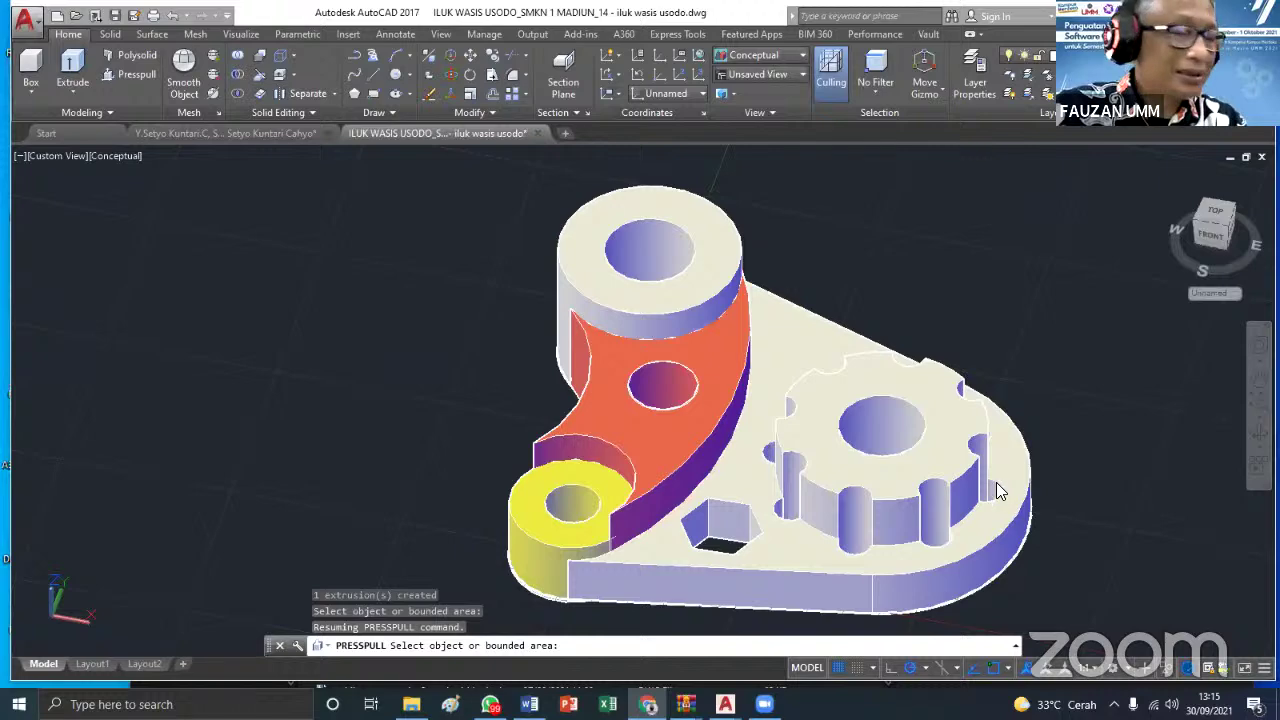
# End the press-pull command and briefly select, then deselect, the gear boss solid
pyautogui.scroll(-2, 994, 484)
pyautogui.scroll(4, 930, 398)
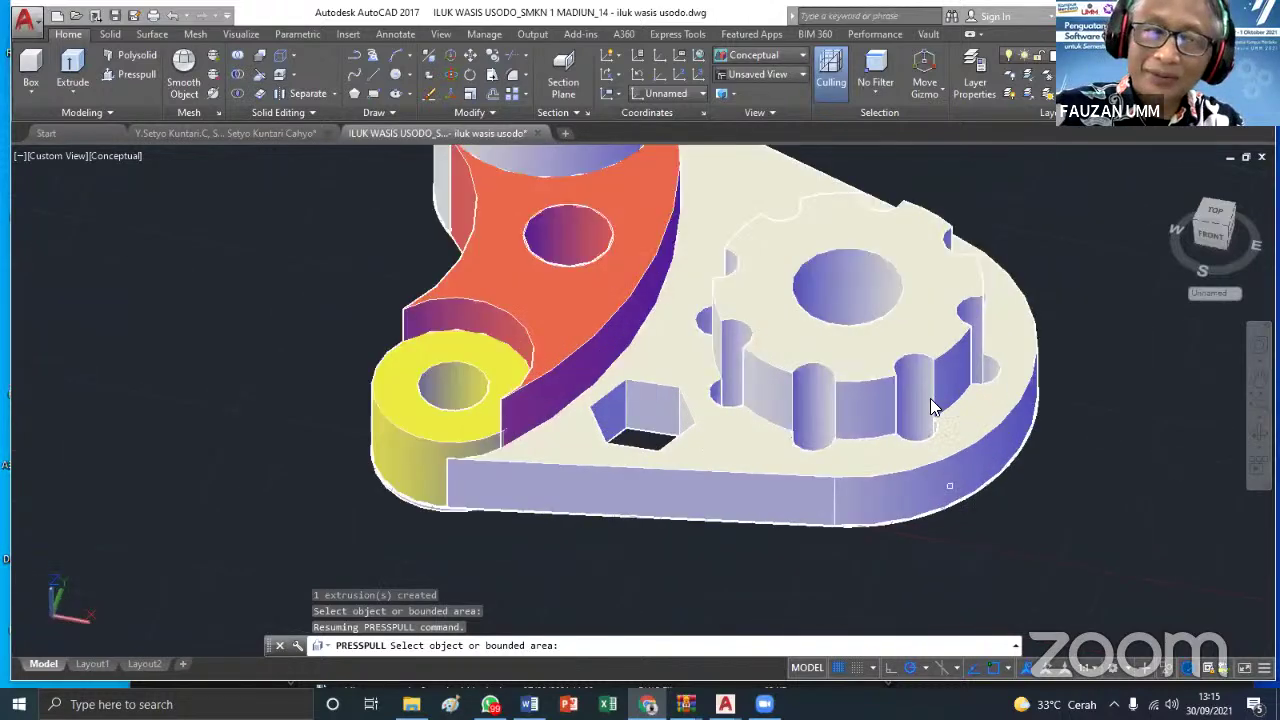
pyautogui.scroll(-3, 930, 398)
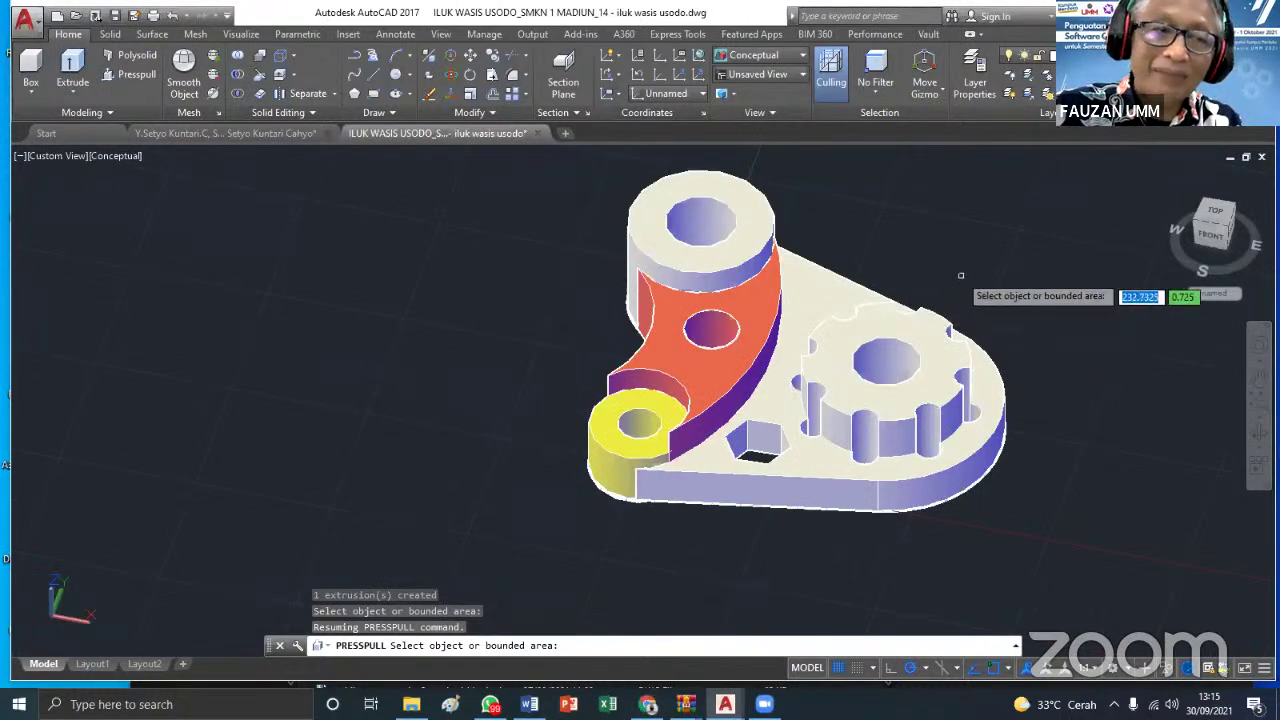
pyautogui.press('Return')
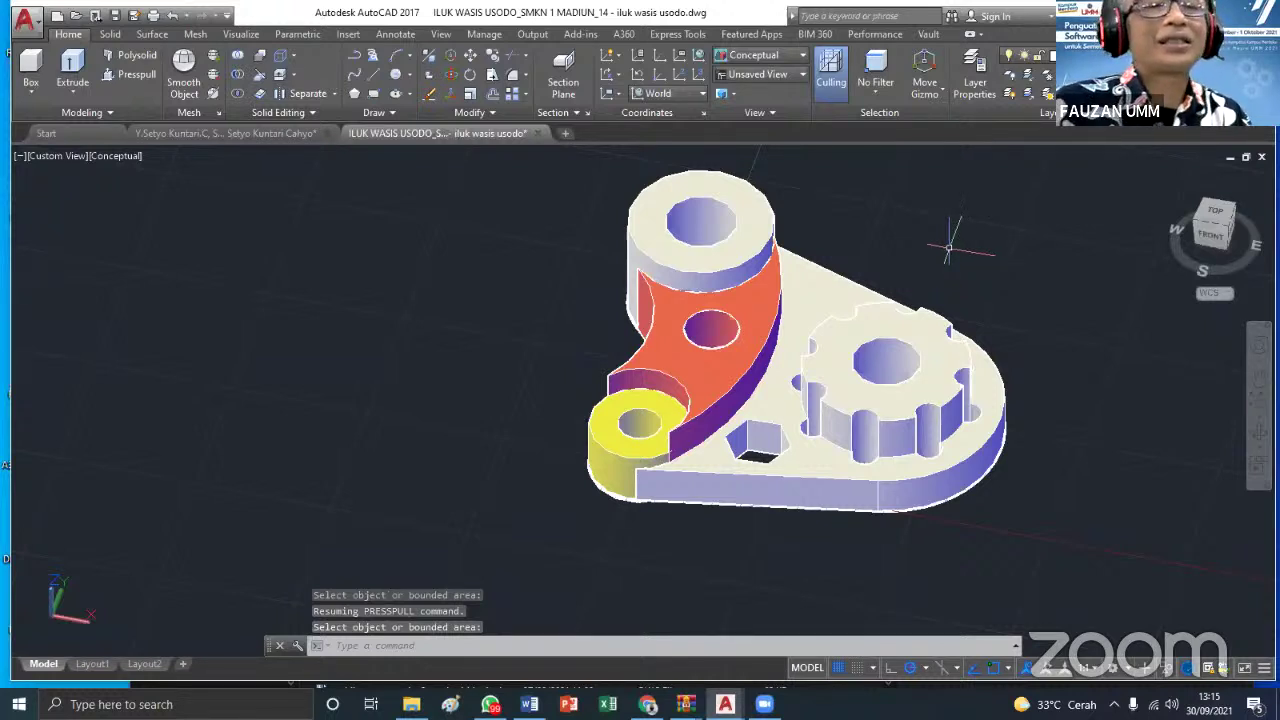
pyautogui.click(962, 292)
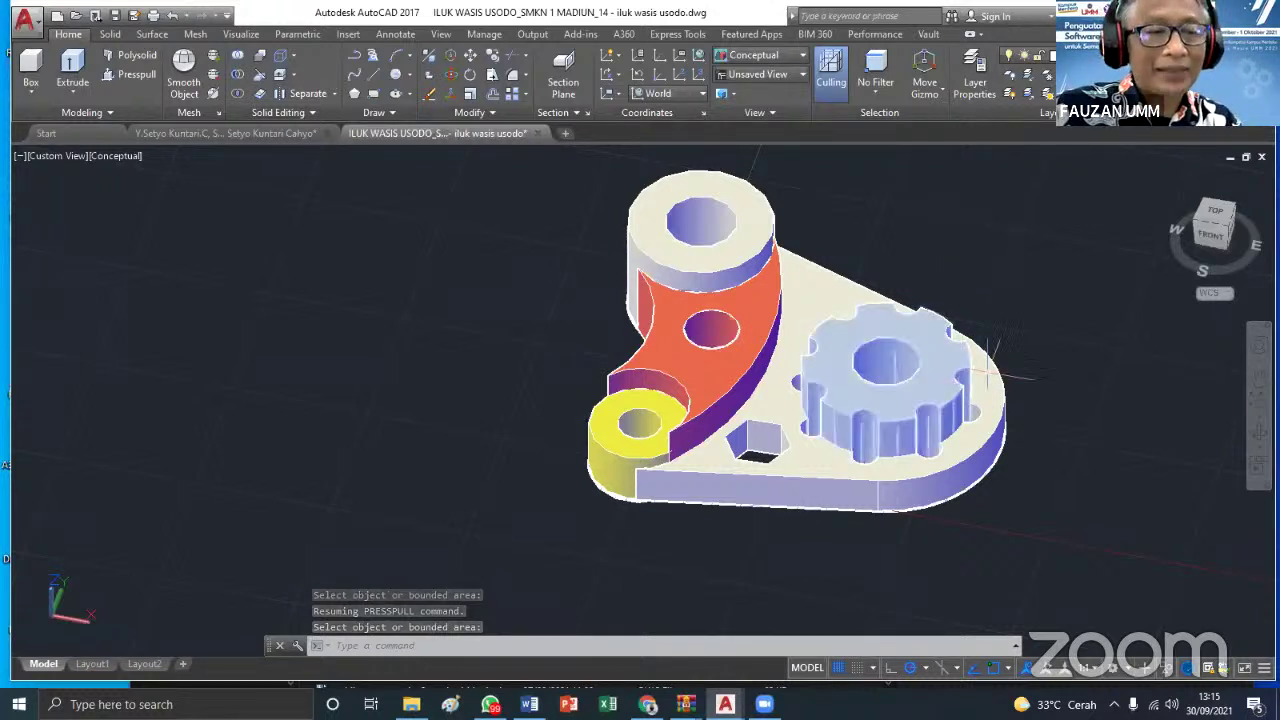
pyautogui.press('Escape')
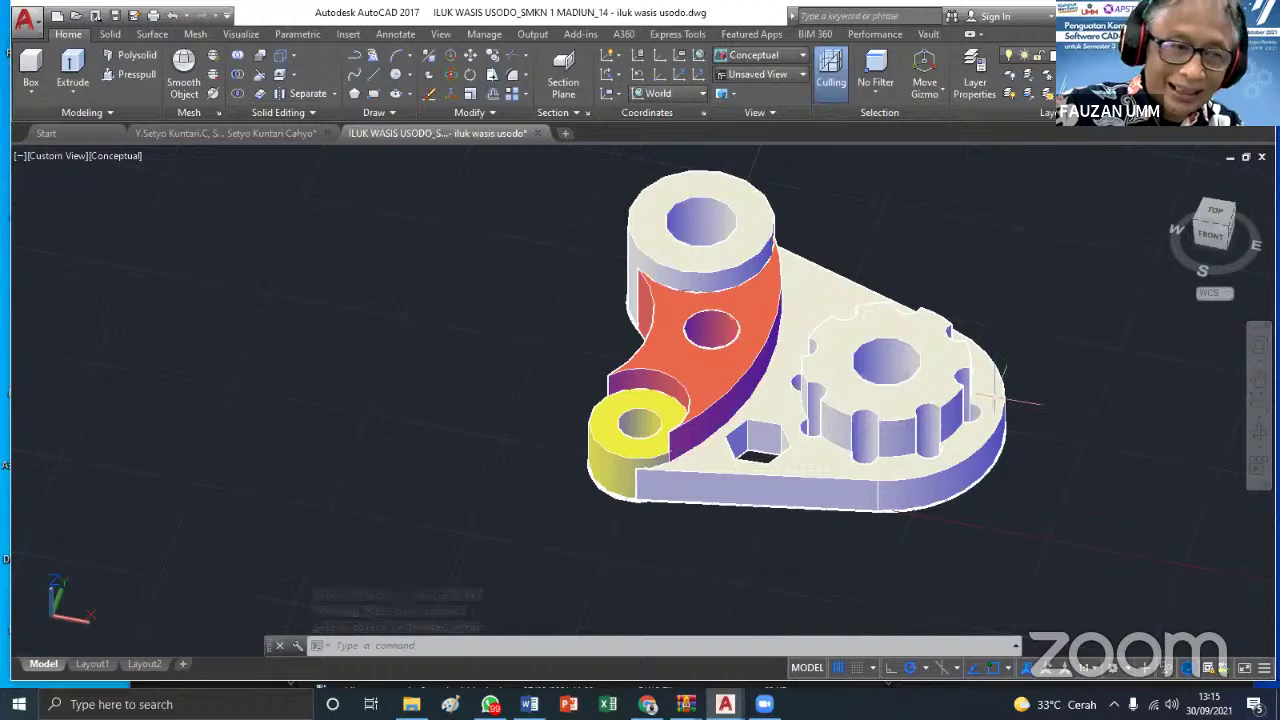
pyautogui.scroll(2, 760, 205)
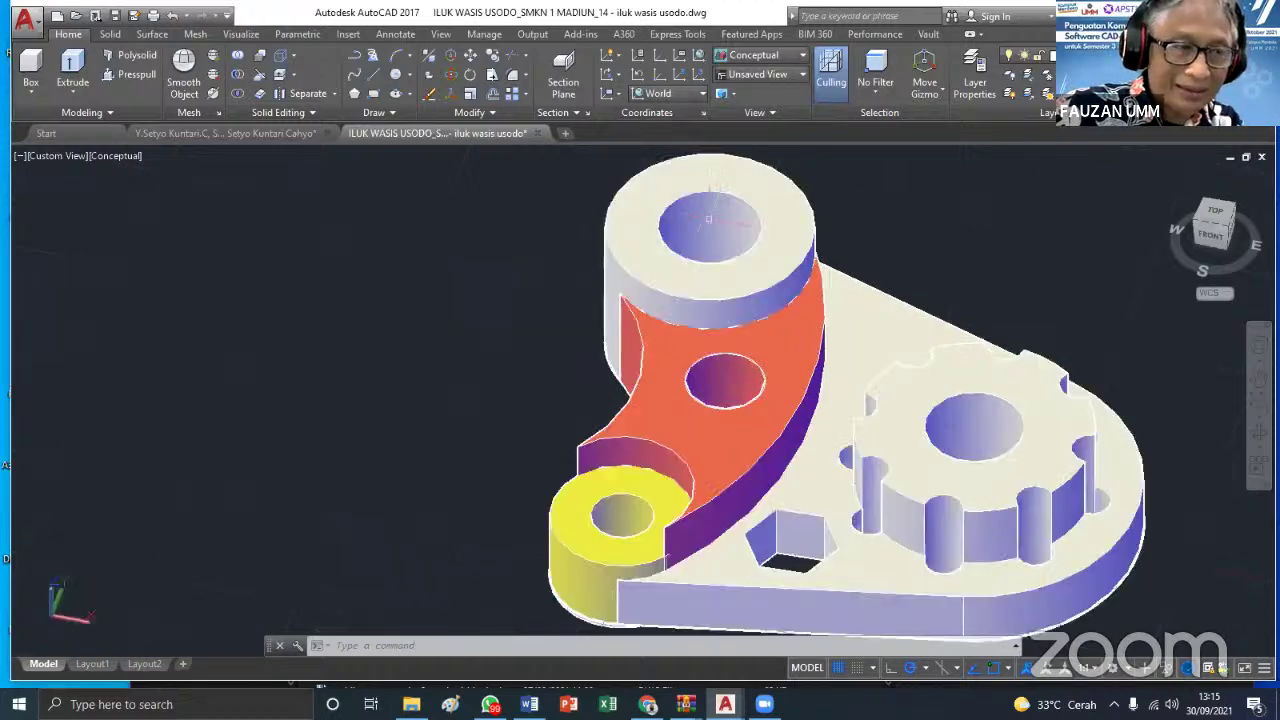
pyautogui.scroll(-3, 715, 222)
pyautogui.scroll(1, 715, 225)
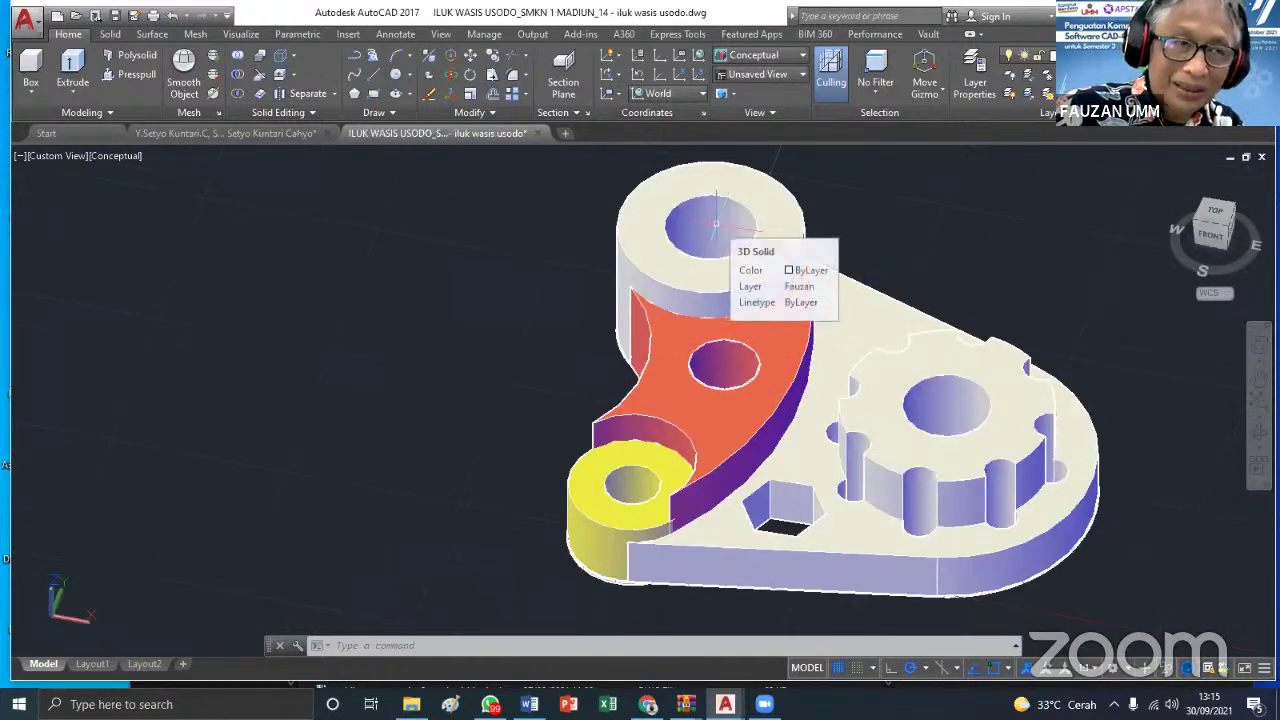
pyautogui.press('Escape')
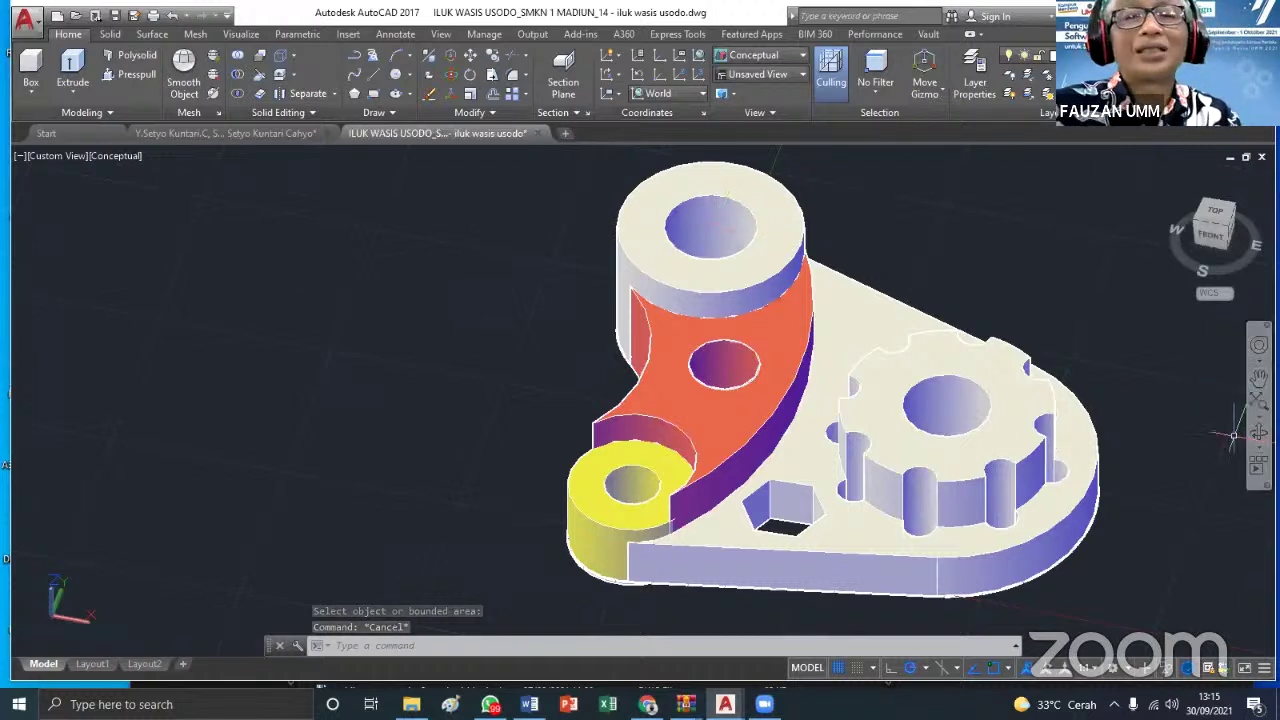
# Orbit and zoom in close on the gear boss and hex pocket
pyautogui.click(1259, 433)
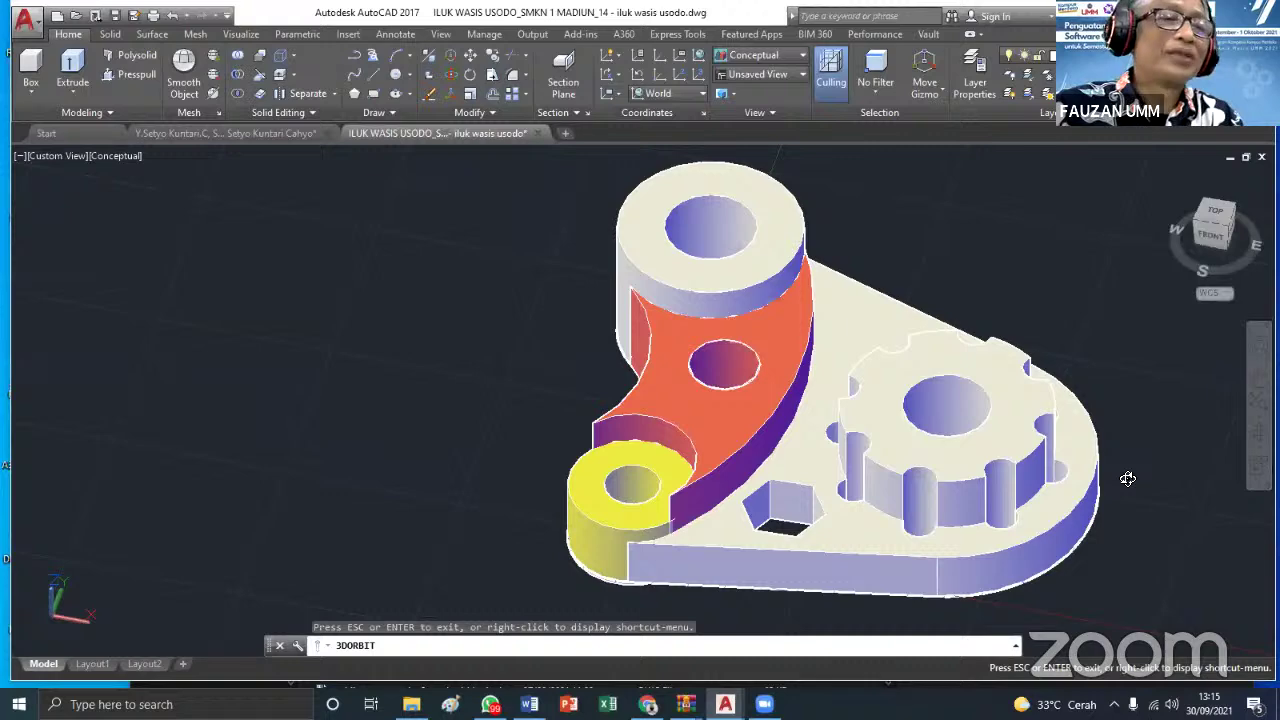
pyautogui.moveTo(766, 594); pyautogui.dragTo(746, 383)
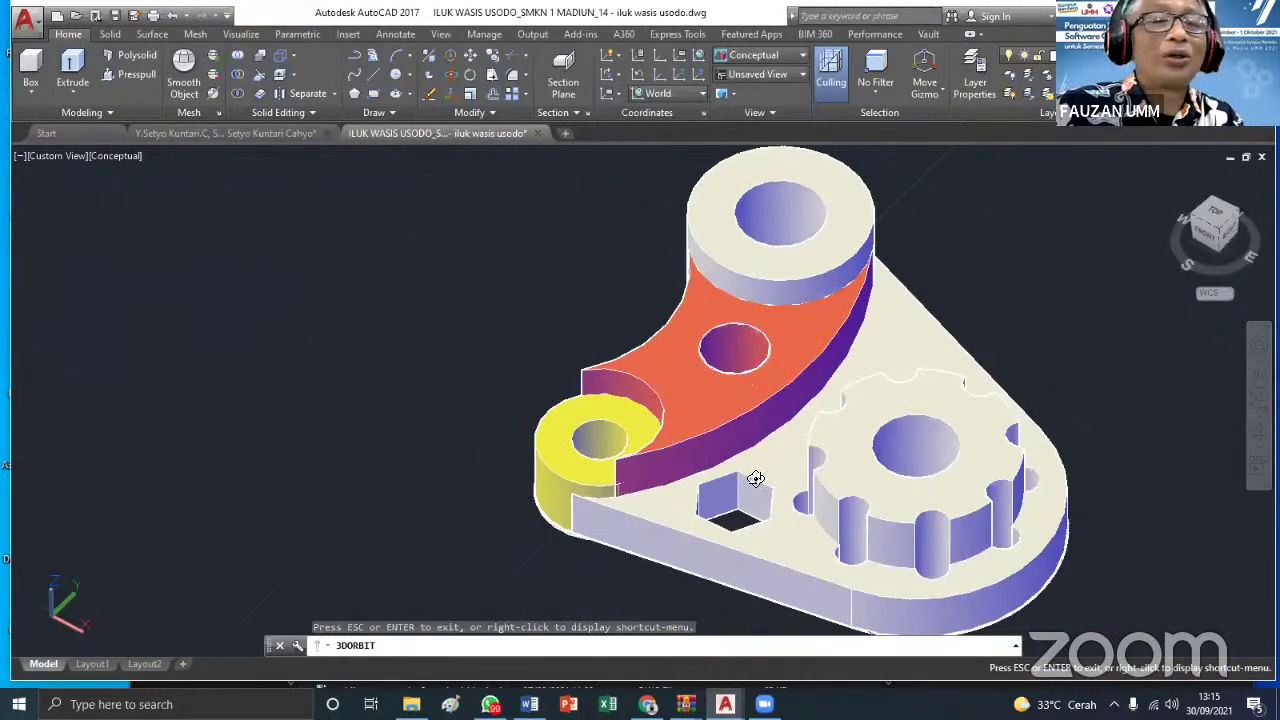
pyautogui.scroll(2, 883, 488)
pyautogui.scroll(2, 883, 488)
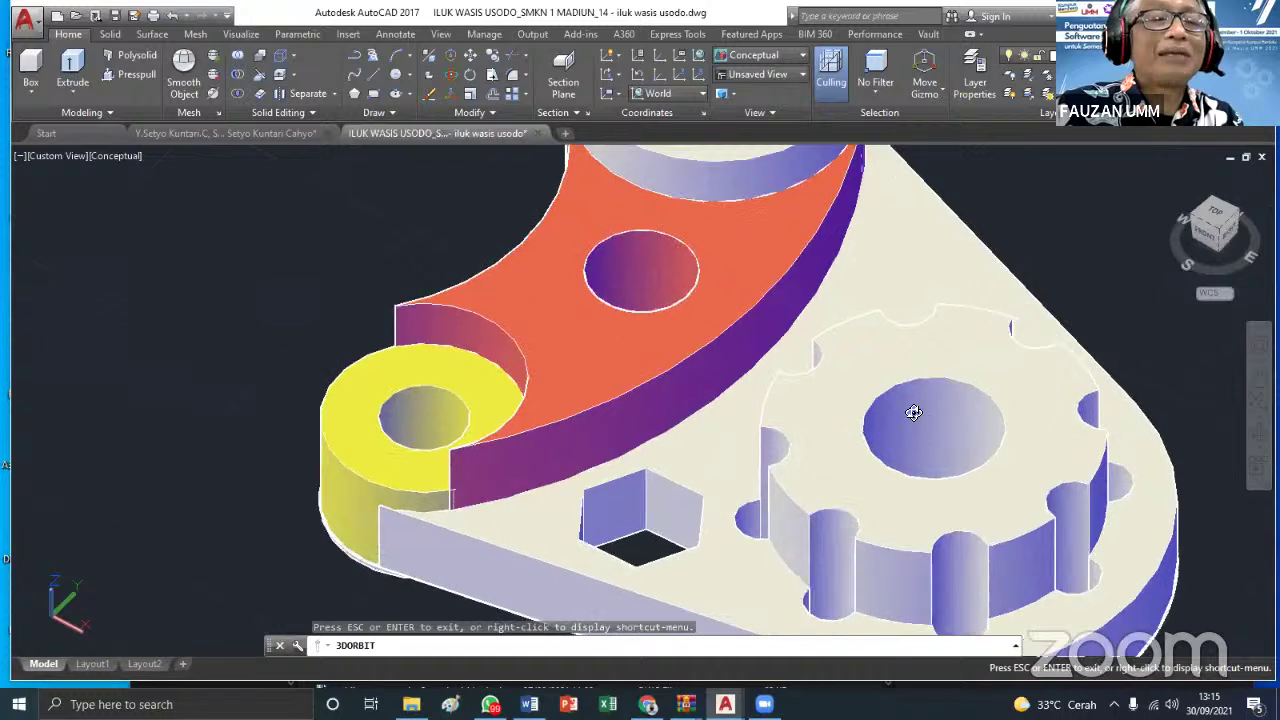
pyautogui.press('Escape')
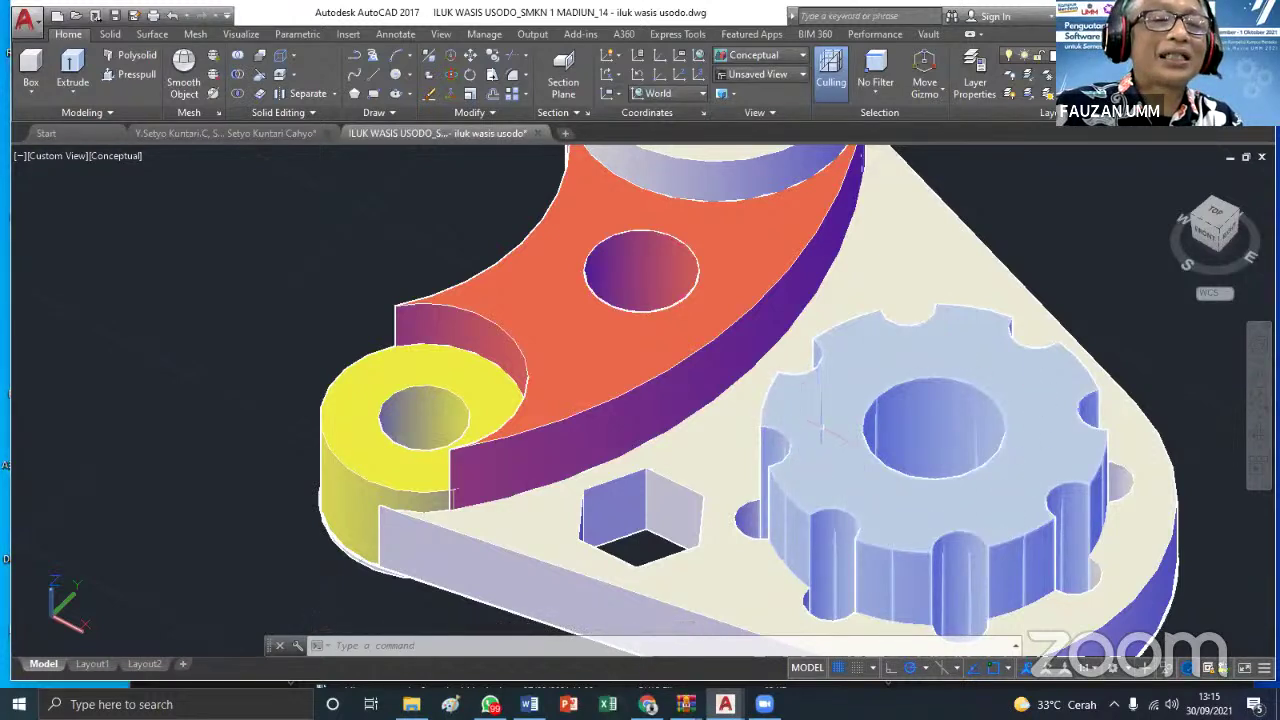
pyautogui.keyDown('shift'); pyautogui.middleClick(560, 240); pyautogui.keyUp('shift')
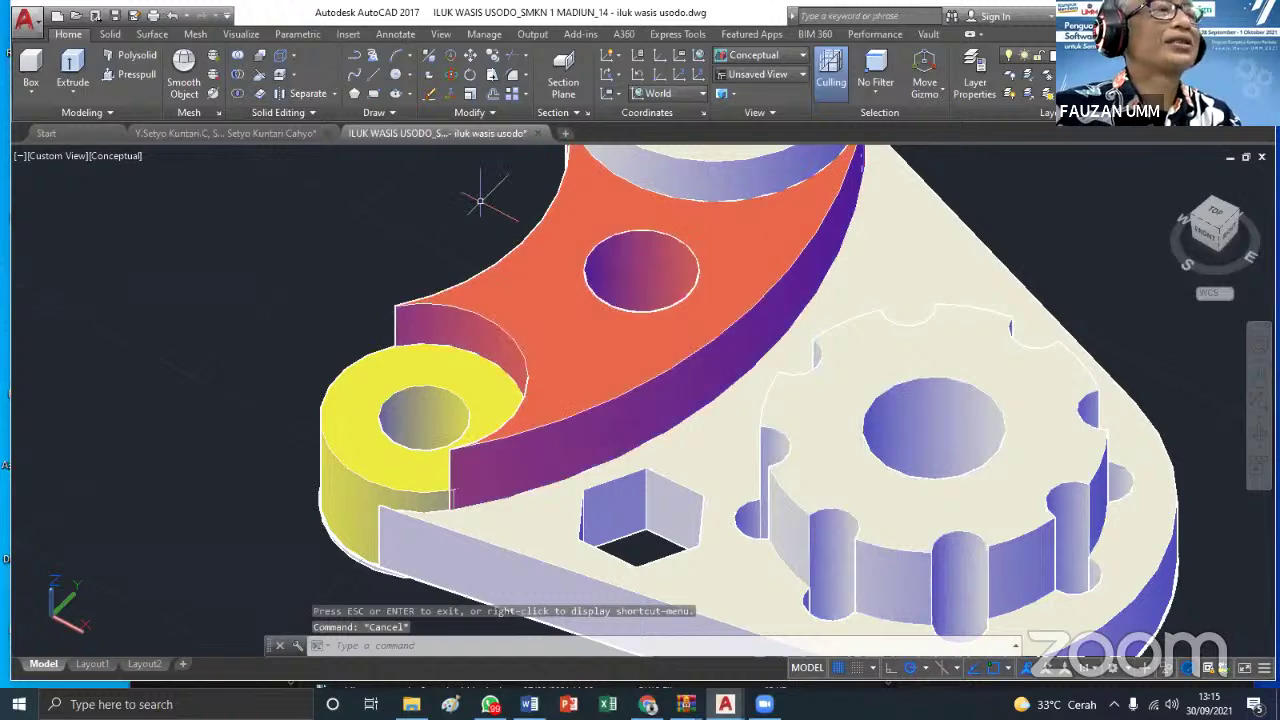
pyautogui.click(397, 78)
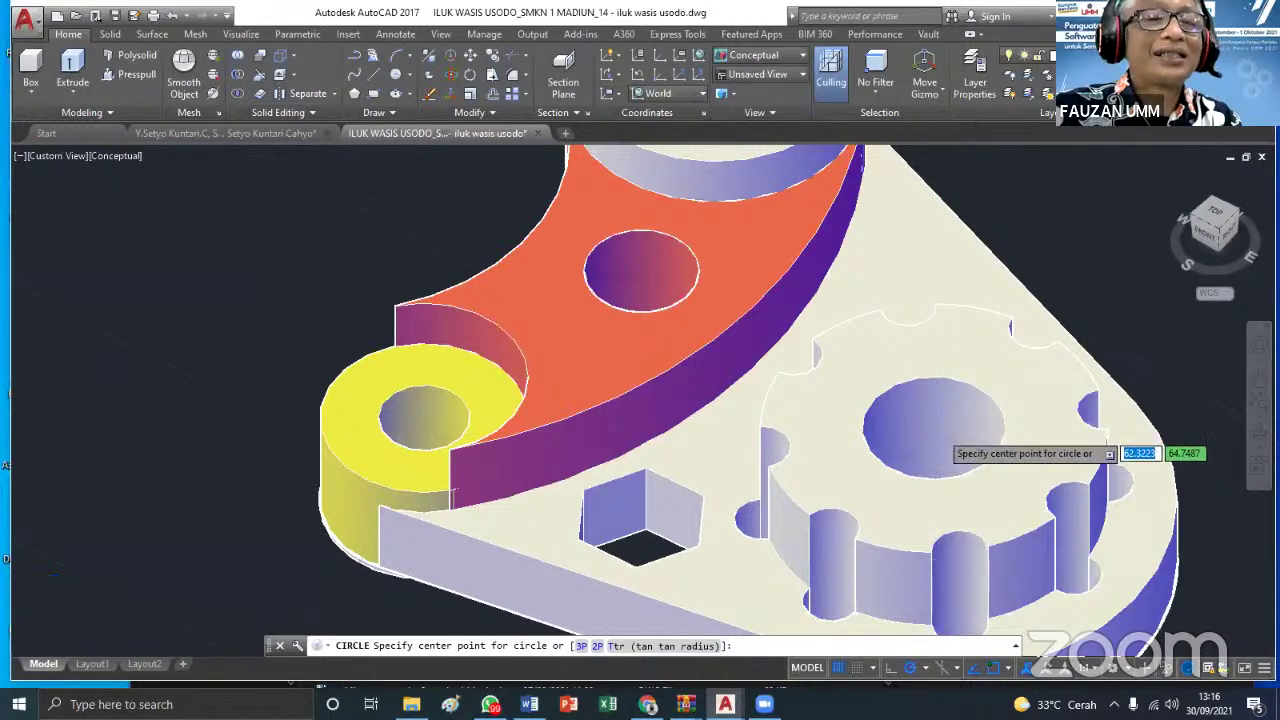
# Draw a circle on the gear boss top face, concentric with its centre hole
pyautogui.scroll(3, 936, 436)
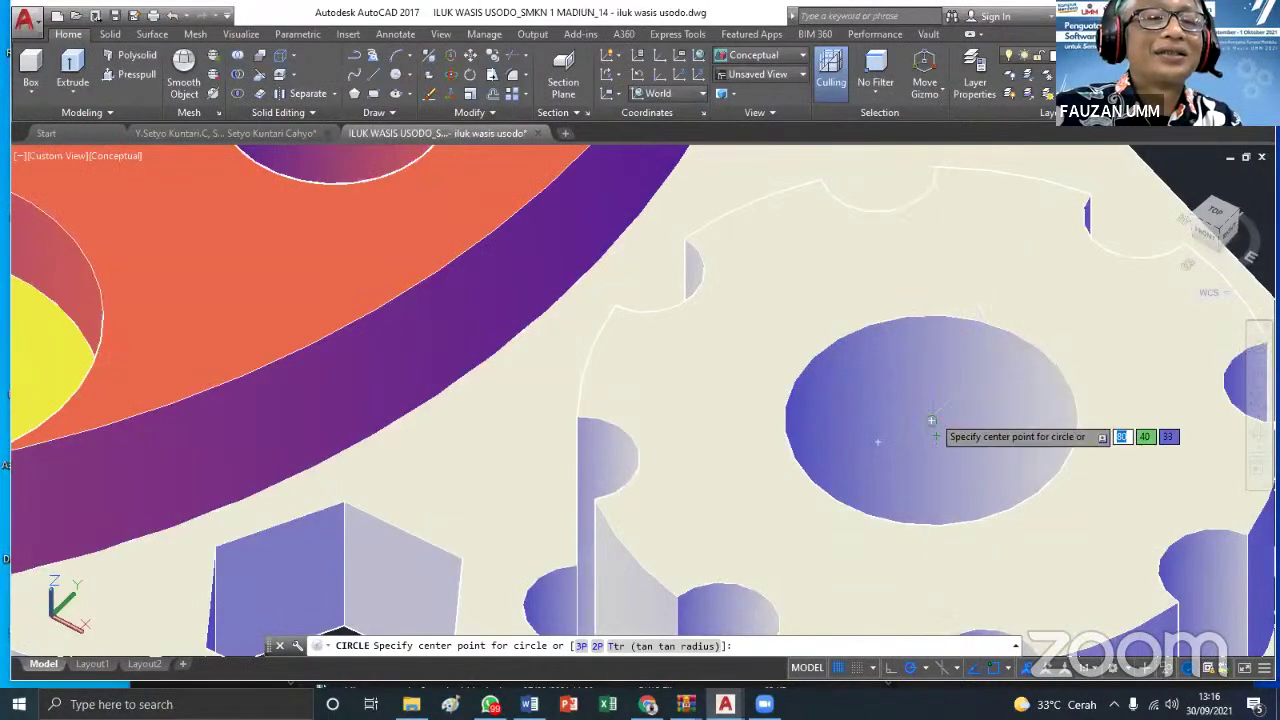
pyautogui.click(931, 421)
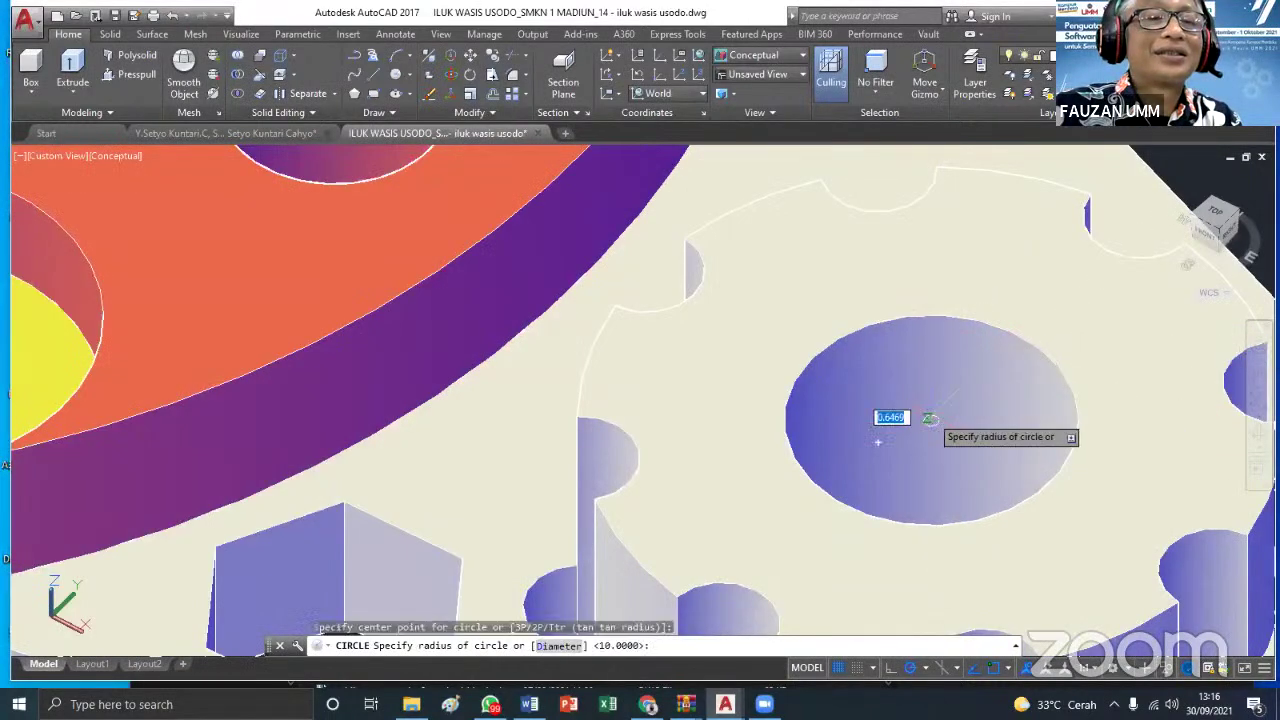
pyautogui.click(740, 400)
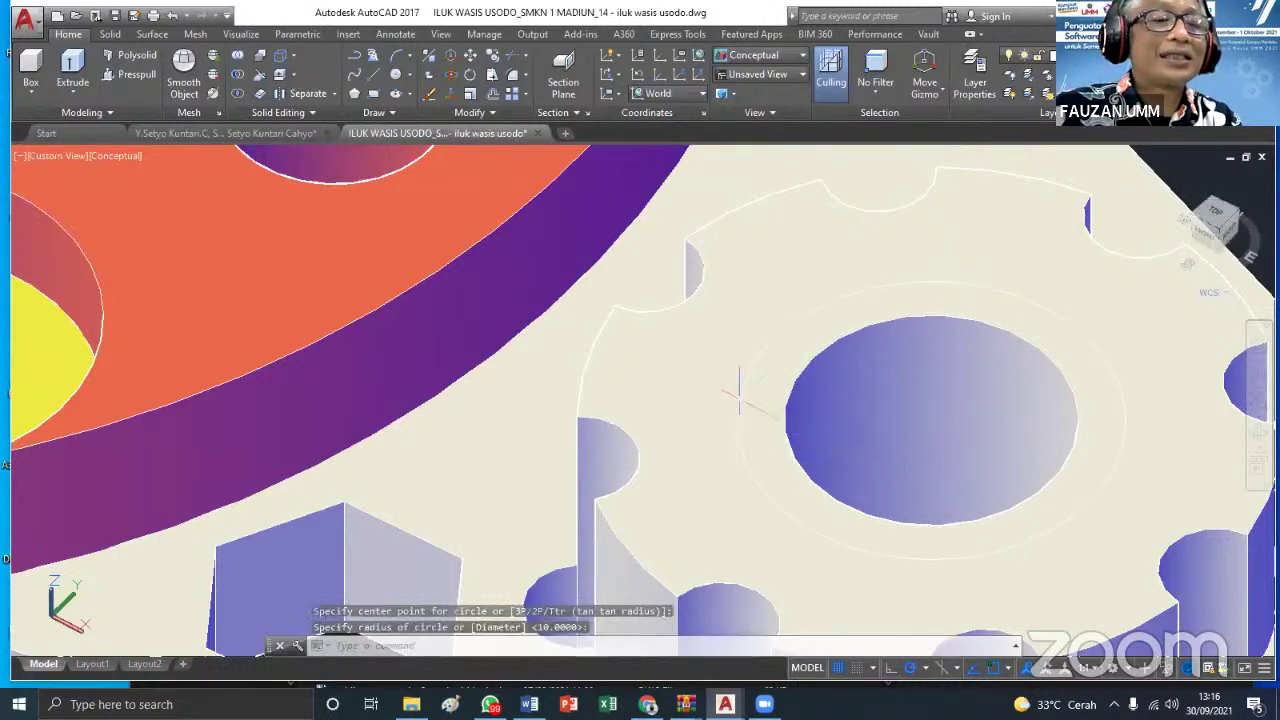
pyautogui.press('Escape')
pyautogui.press('Escape')
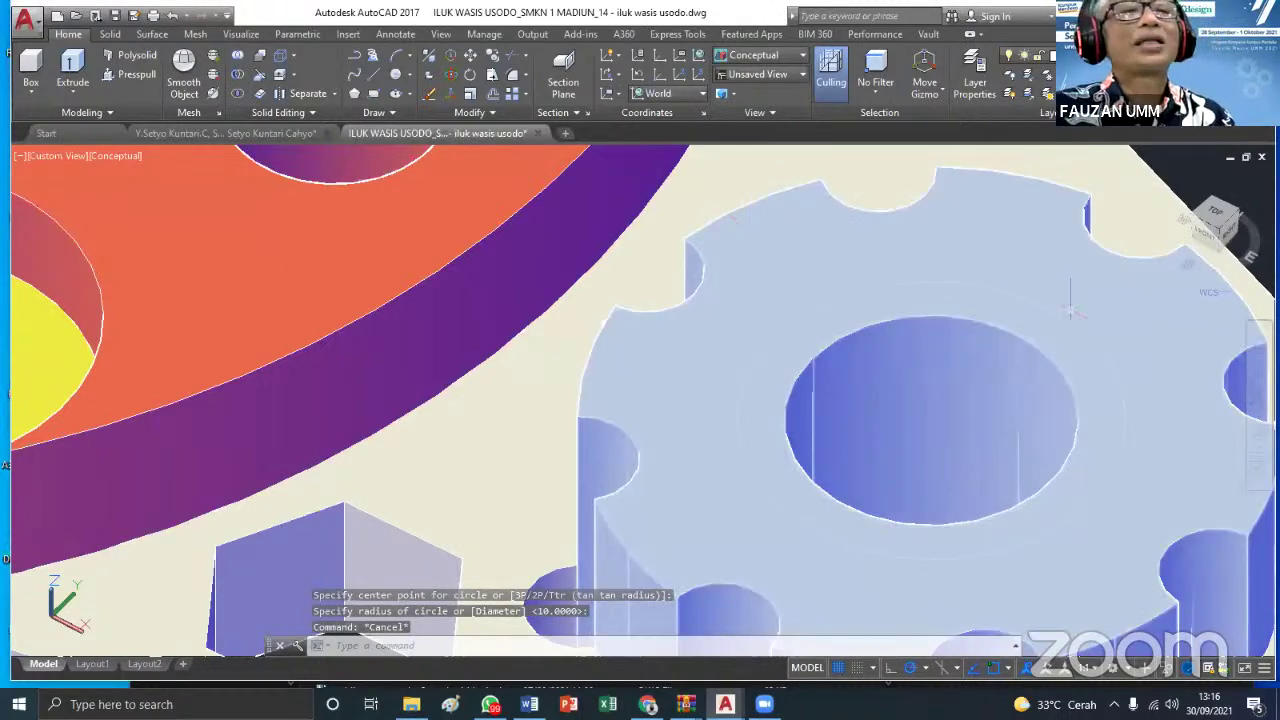
pyautogui.scroll(-2, 1060, 290)
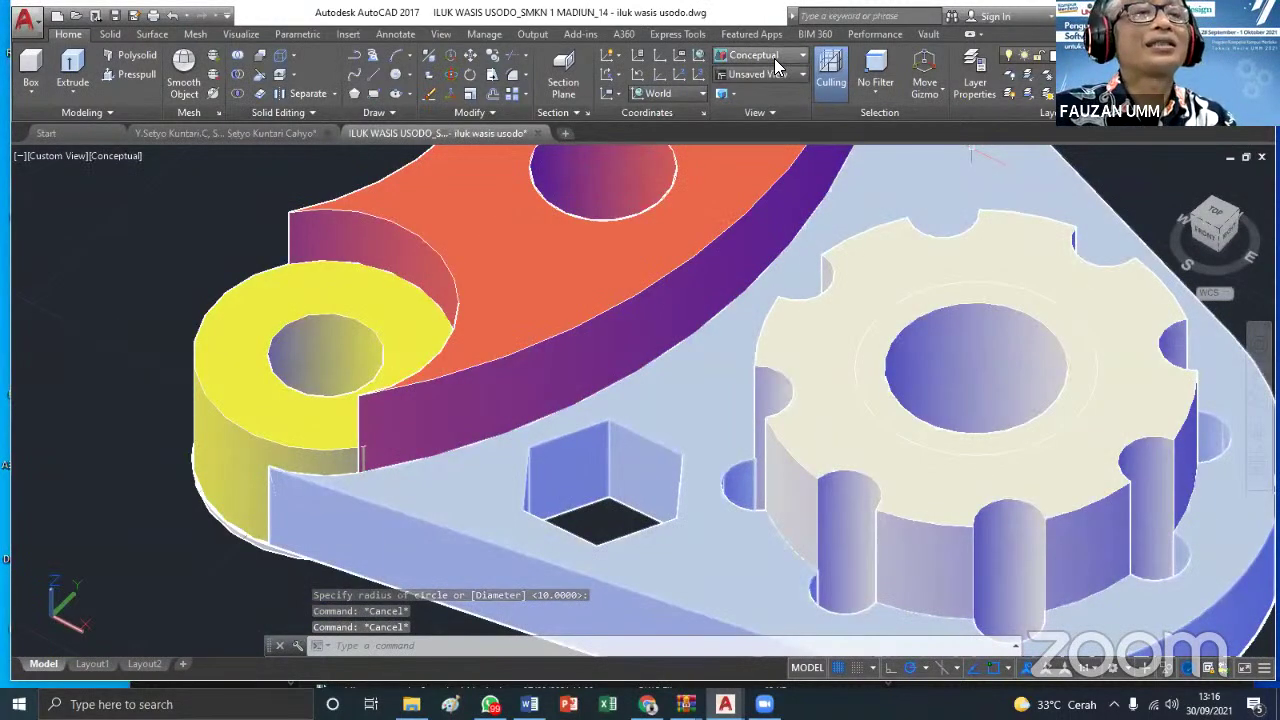
# Switch the visual style to 2D Wireframe
pyautogui.click(774, 58)
pyautogui.click(754, 80)
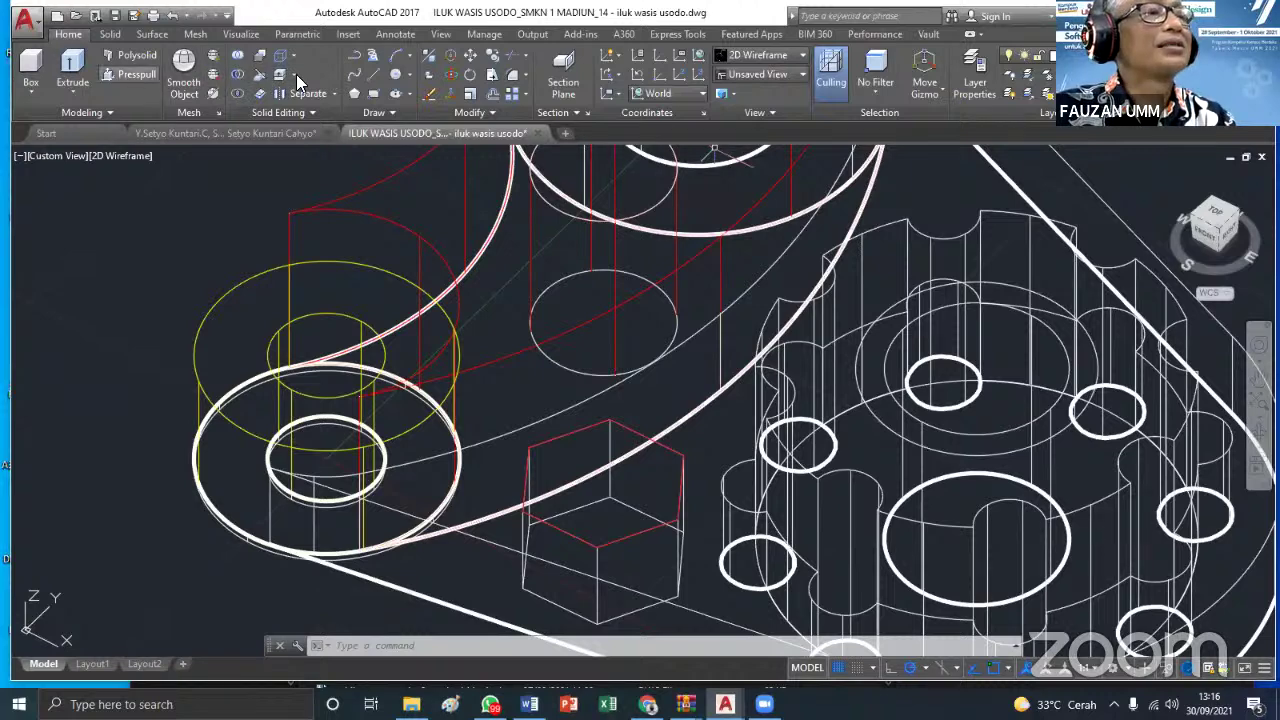
pyautogui.click(396, 74)
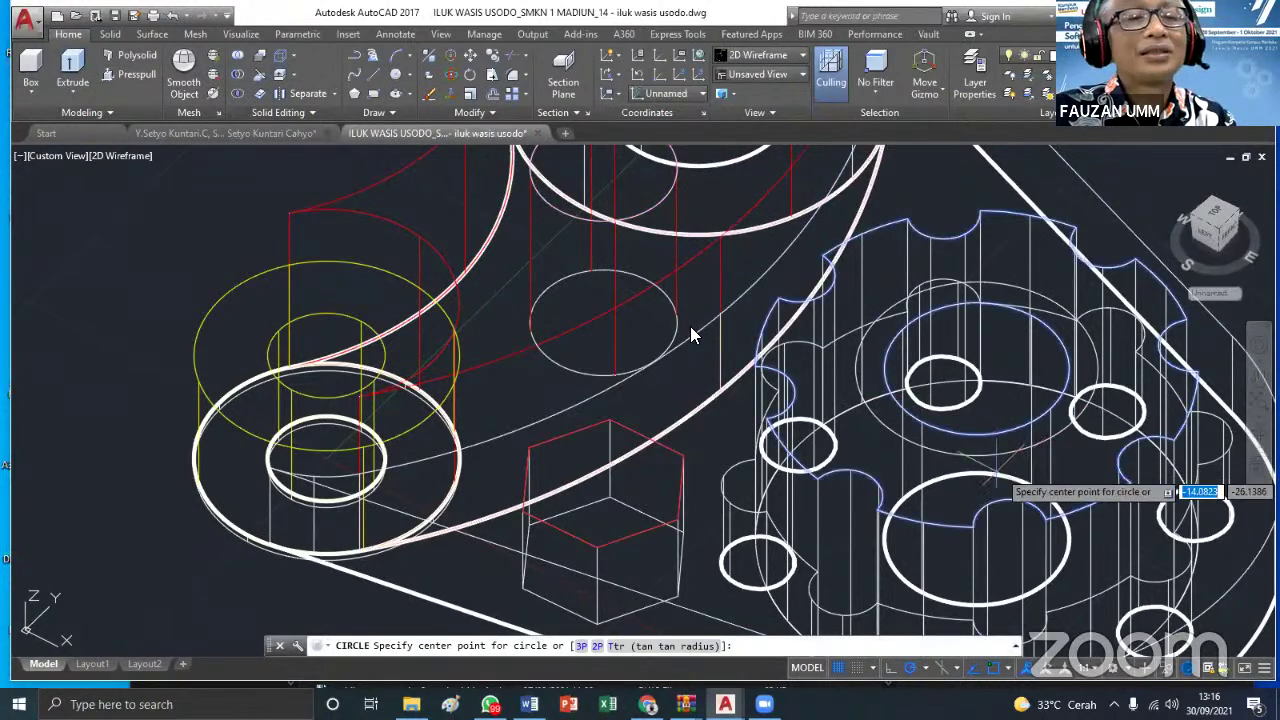
pyautogui.press('Escape')
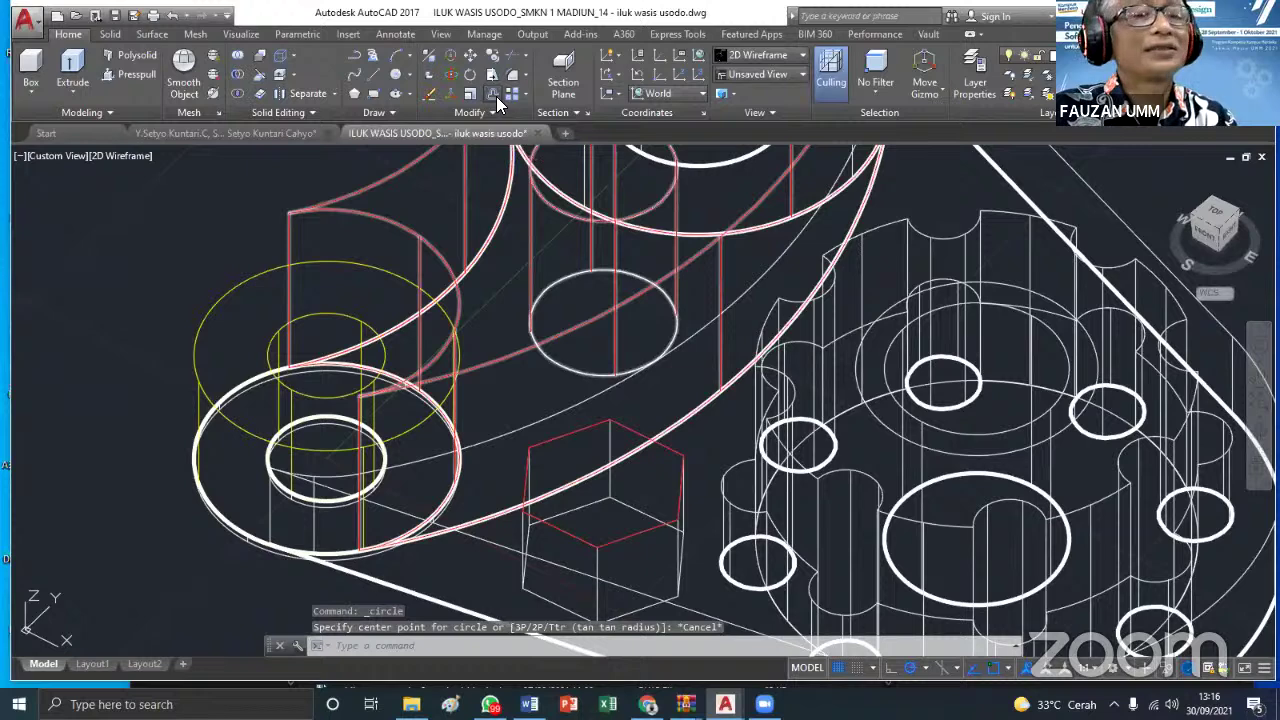
# Offset the gear-top circle outward through a picked point, creating a concentric copy
pyautogui.click(496, 96)
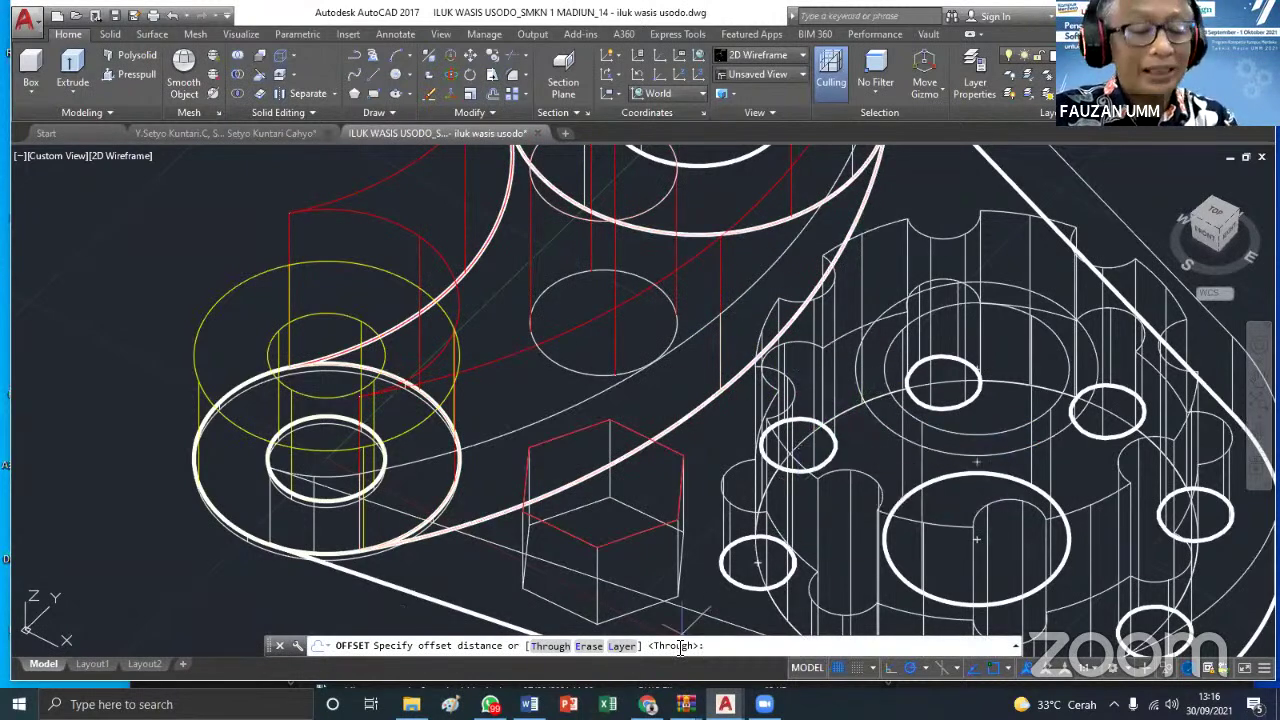
pyautogui.press('Return')
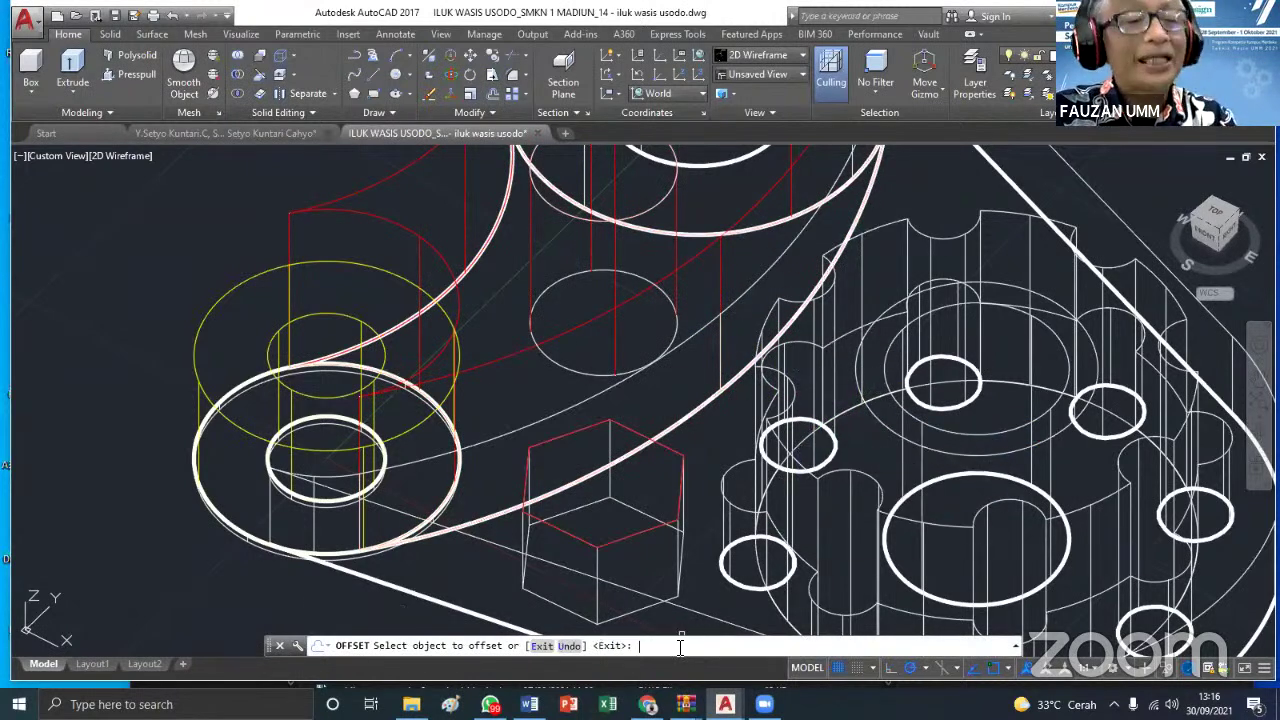
pyautogui.click(888, 430)
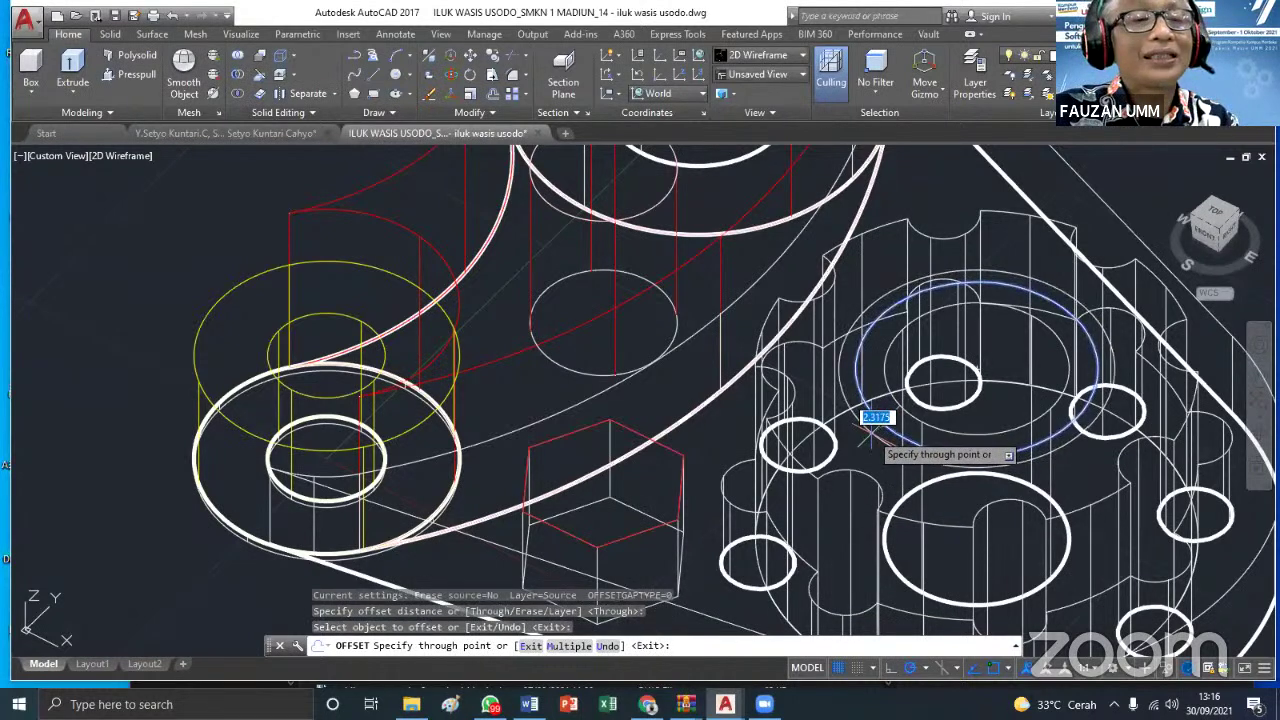
pyautogui.click(867, 432)
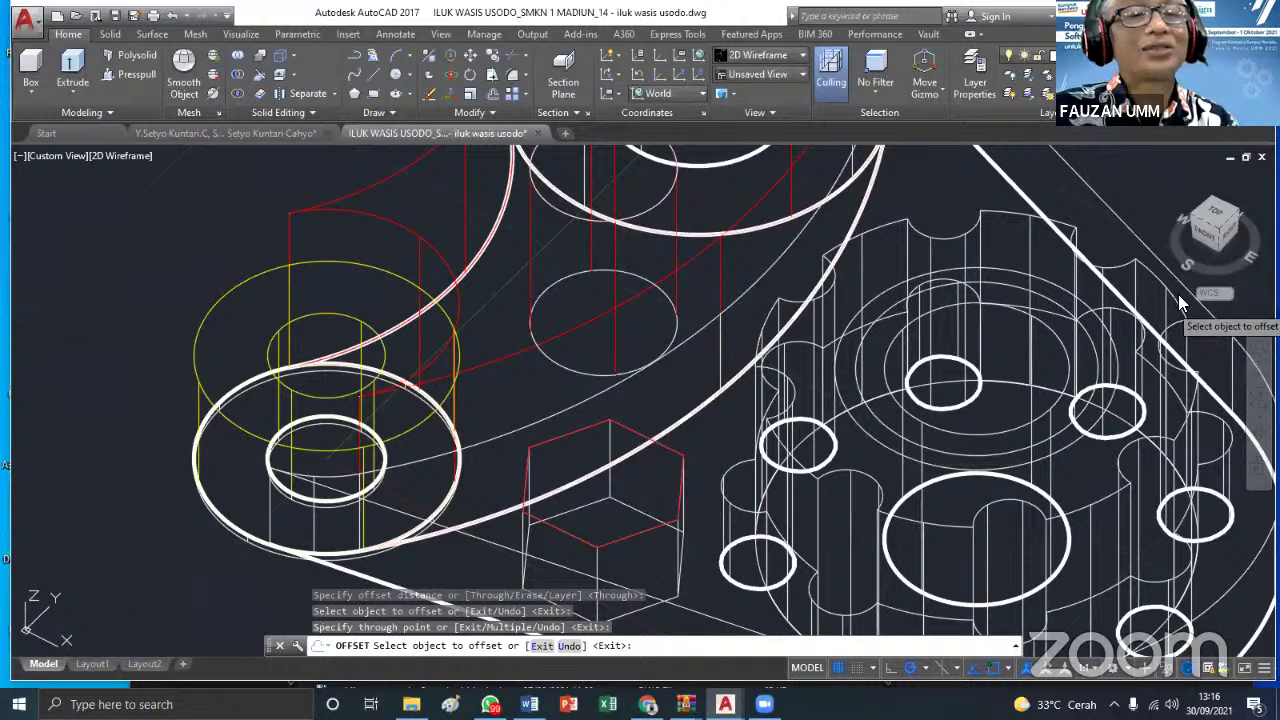
pyautogui.press('Escape')
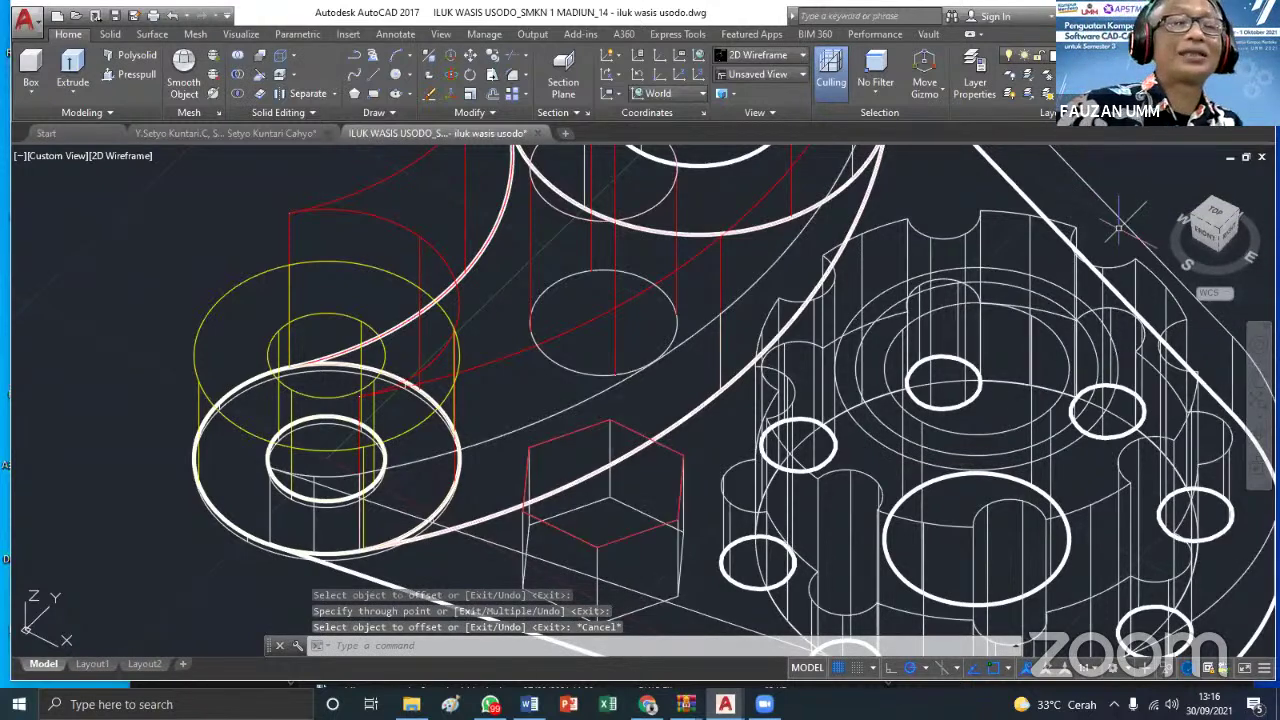
# Select both concentric circles and bring up their shortcut menu
pyautogui.click(1045, 288)
pyautogui.click(1045, 291)
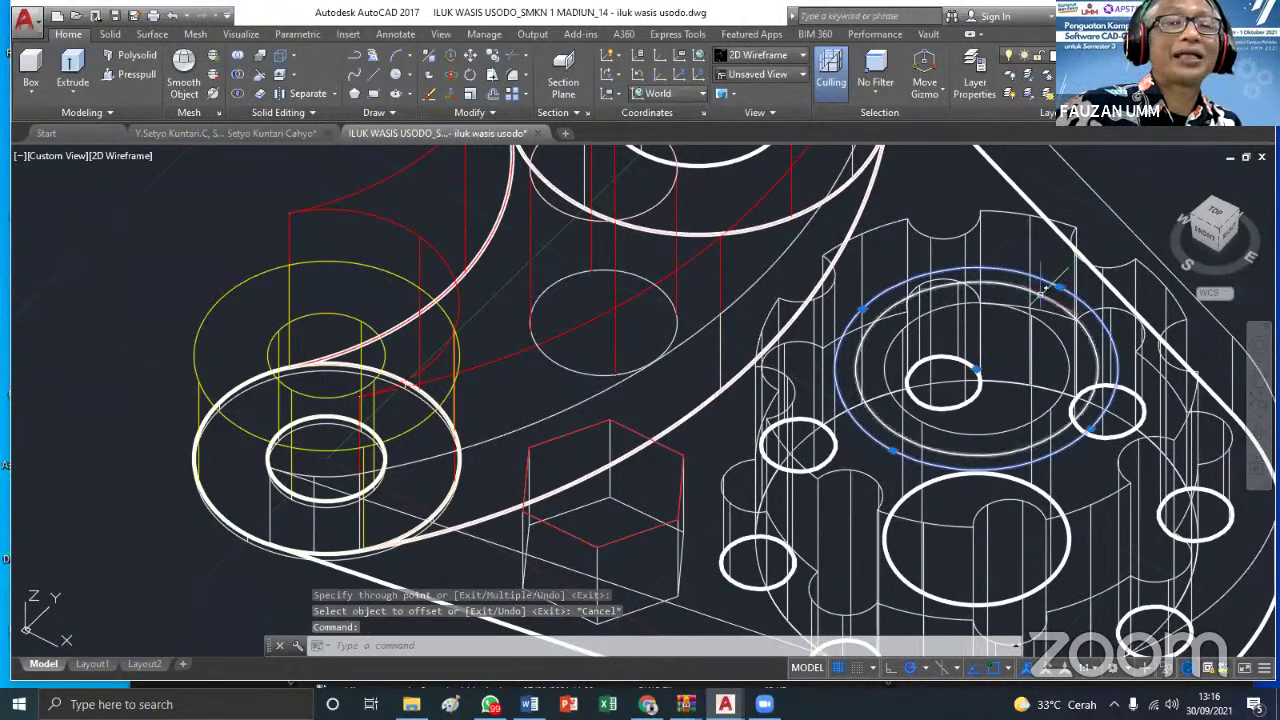
pyautogui.rightClick(1043, 296)
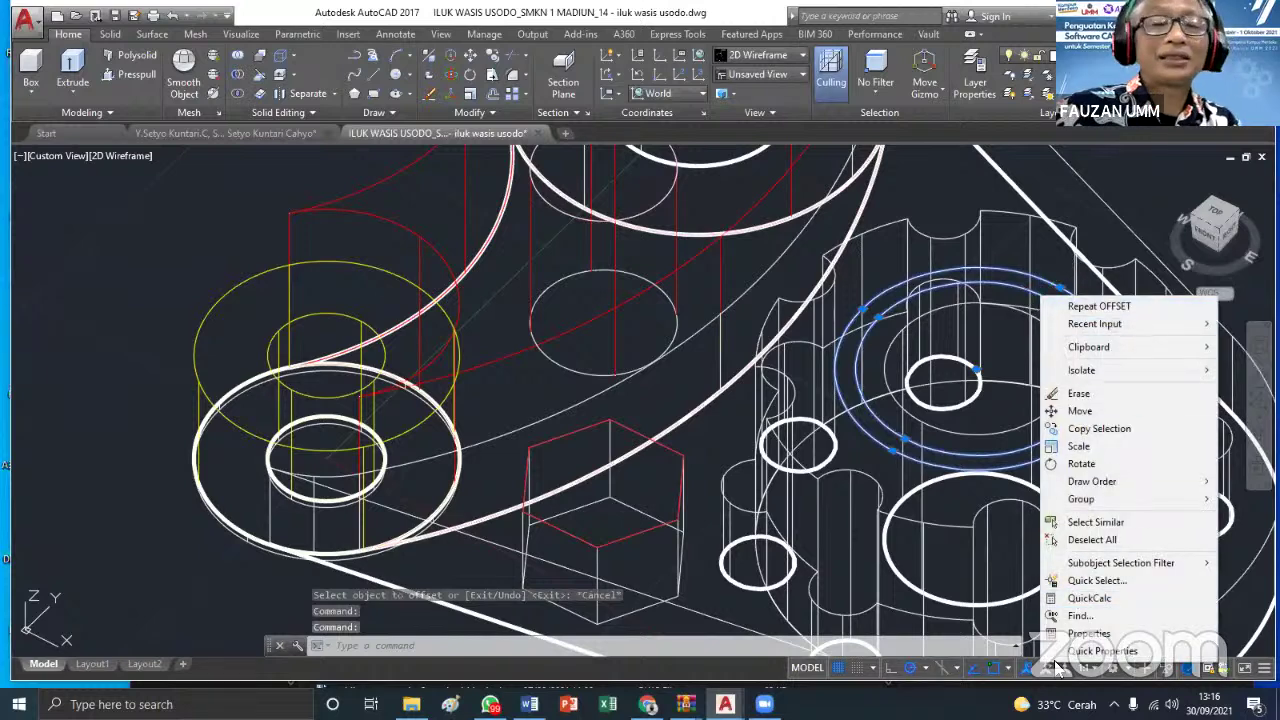
# Set the colour of the two concentric gear-boss circles to Red in the Properties palette
pyautogui.click(1088, 633)
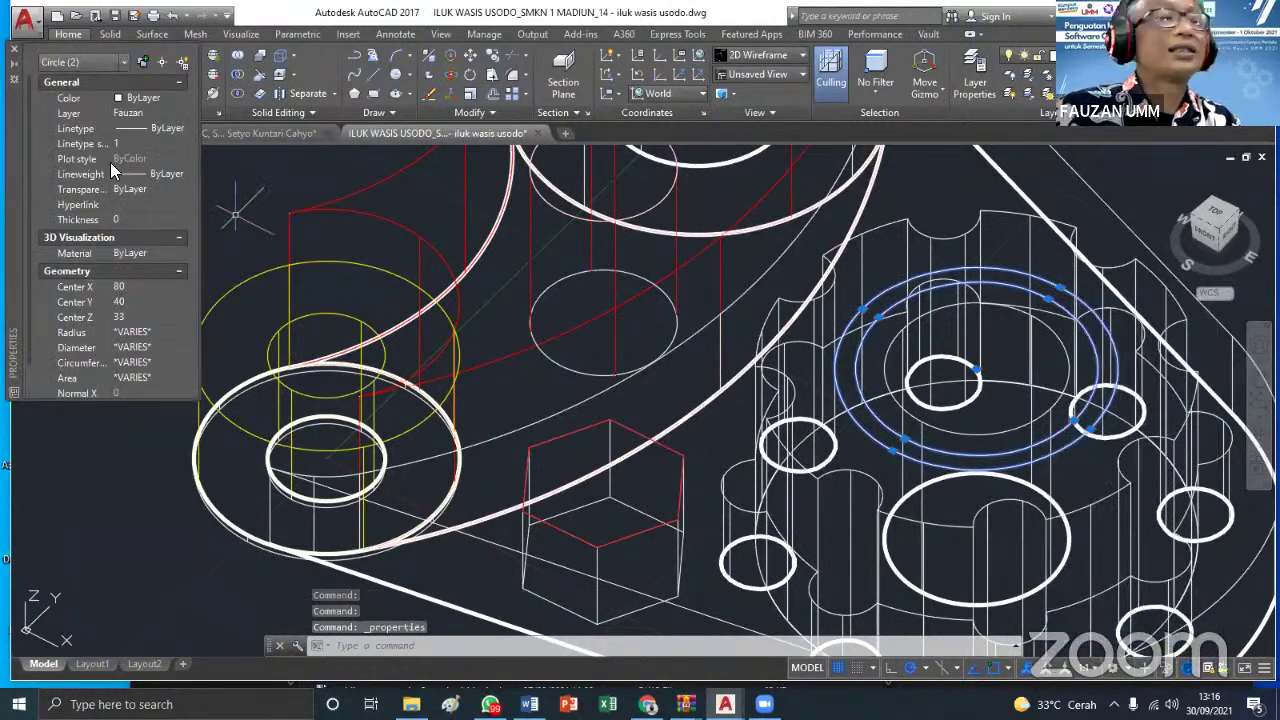
pyautogui.click(134, 98)
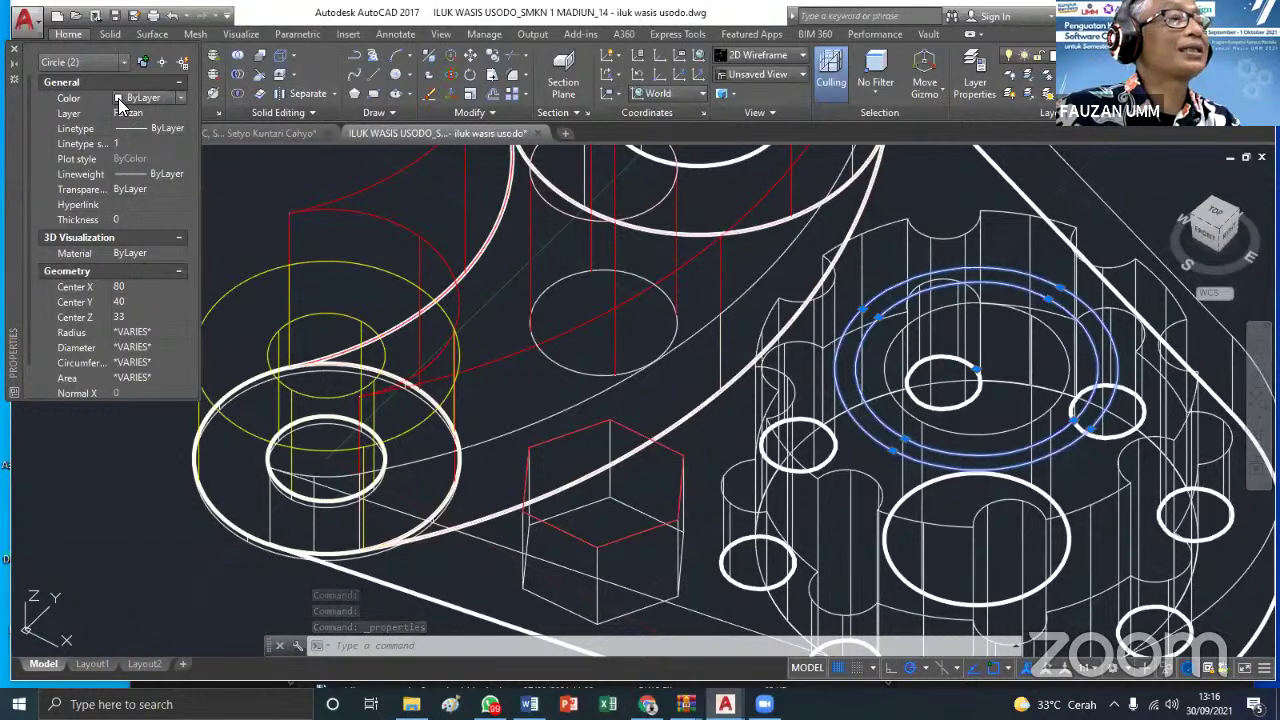
pyautogui.click(119, 98)
pyautogui.click(133, 145)
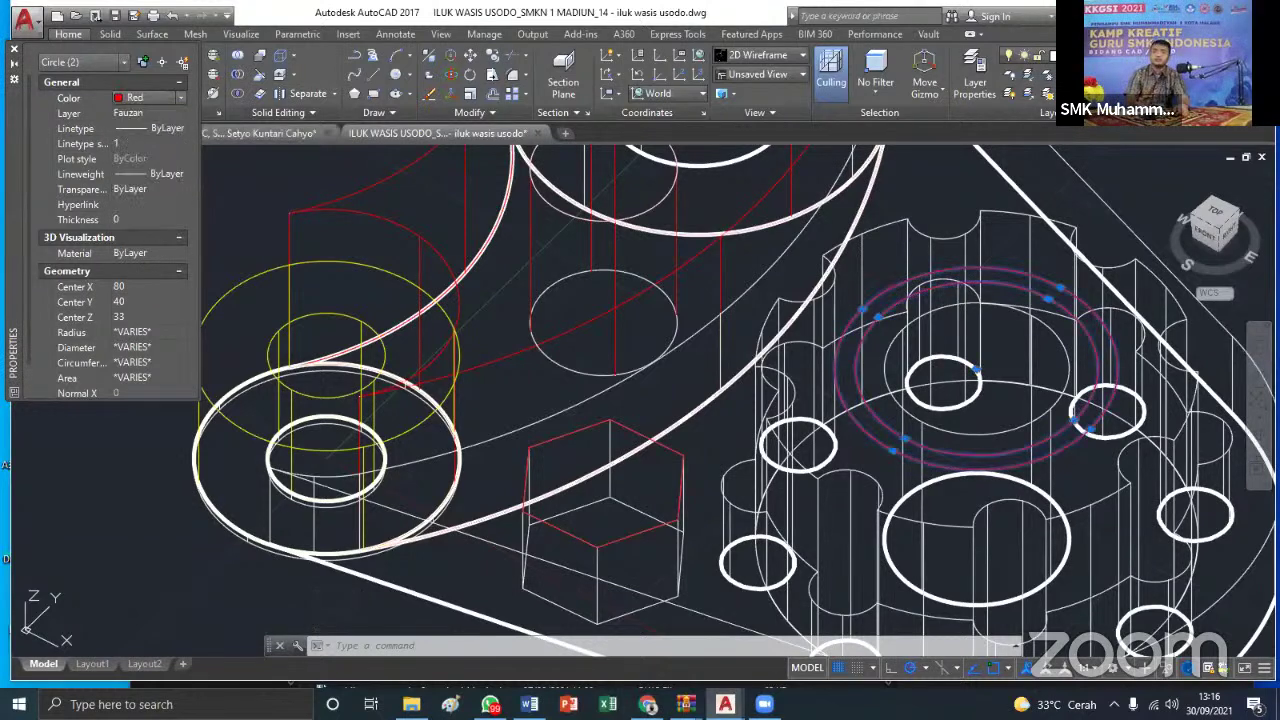
pyautogui.press('Escape')
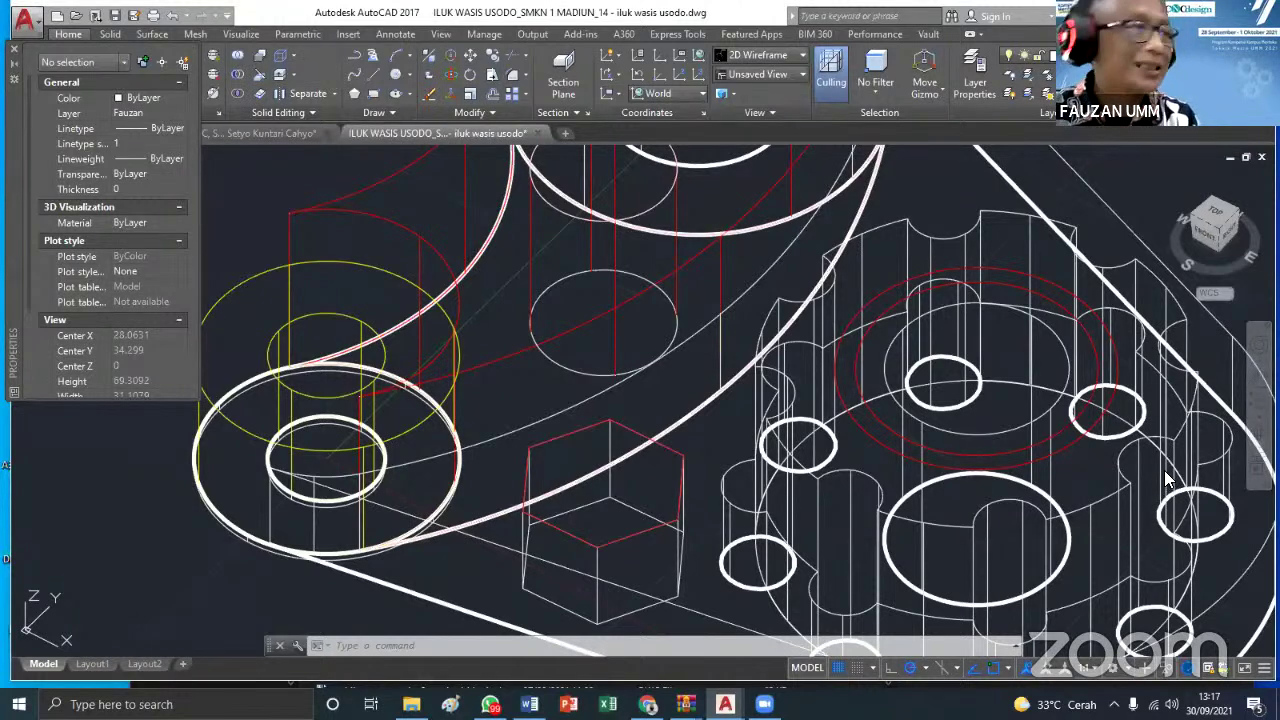
# Zoom to the whole bracket's extents and switch the visual style to Conceptual
pyautogui.scroll(-5, 1185, 490)
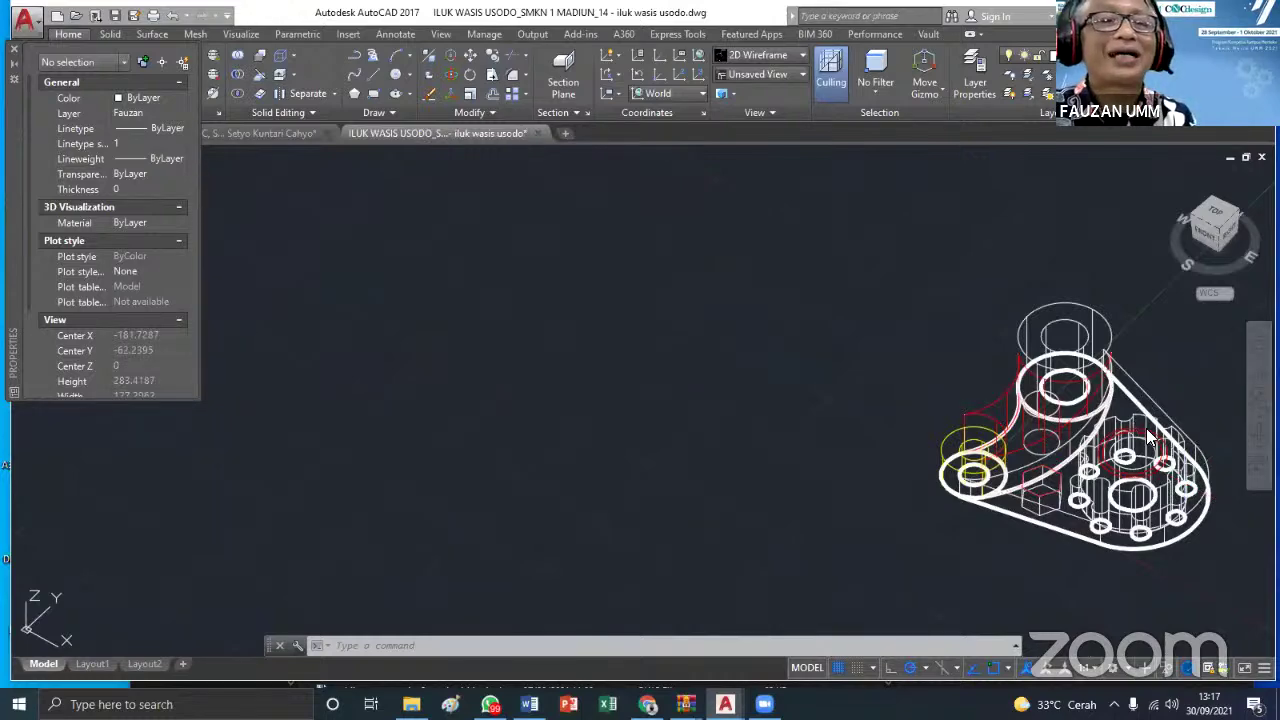
pyautogui.scroll(4, 1140, 435)
pyautogui.middleClick(1006, 429)
pyautogui.middleClick(1006, 429)
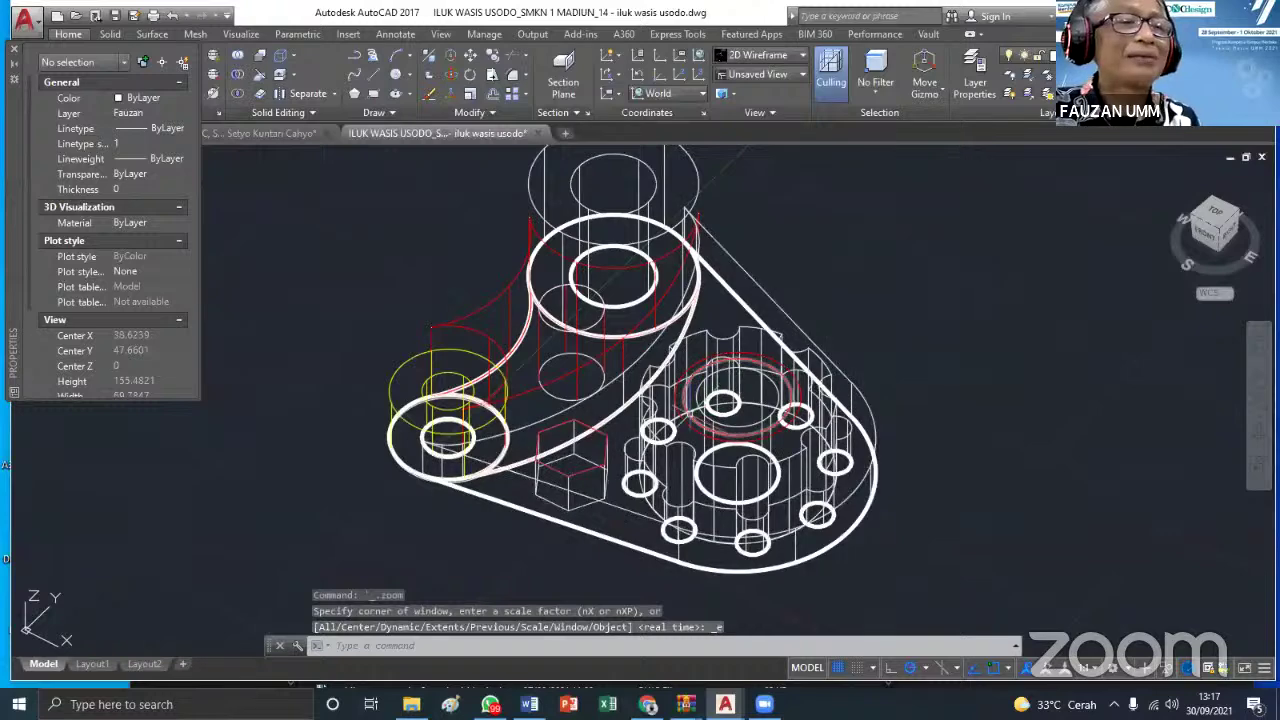
pyautogui.click(802, 55)
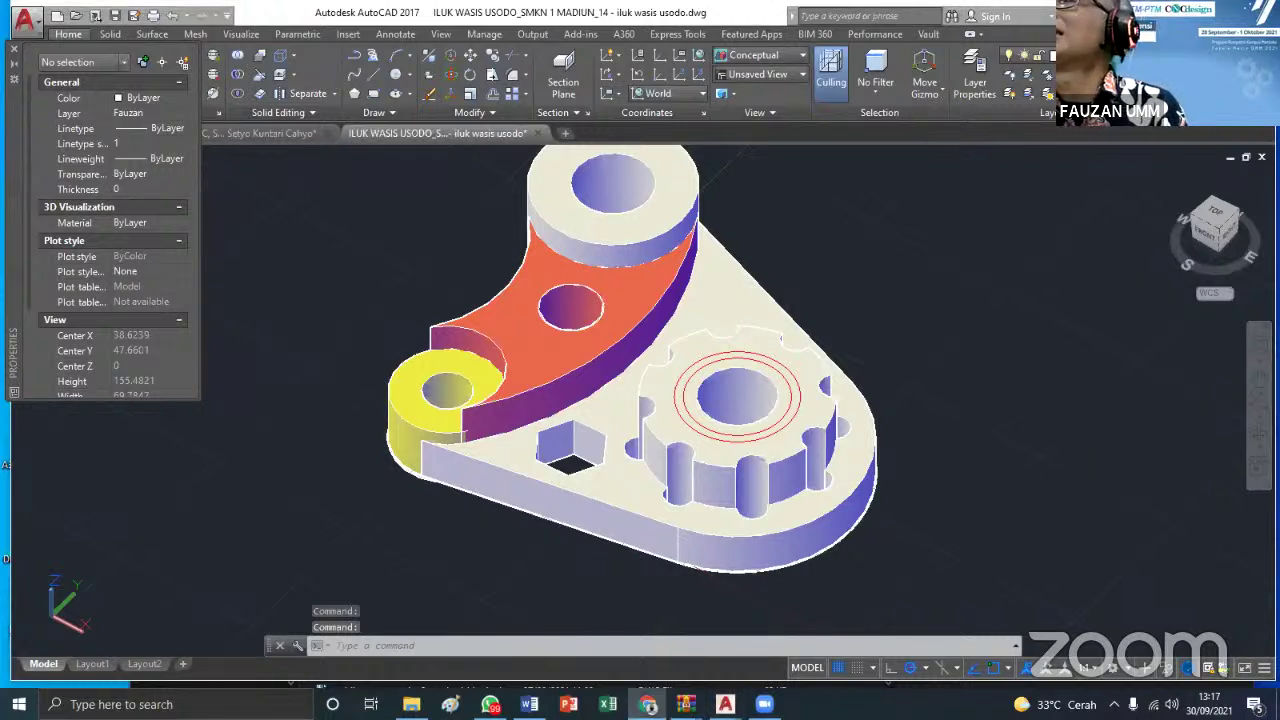
pyautogui.click(334, 645)
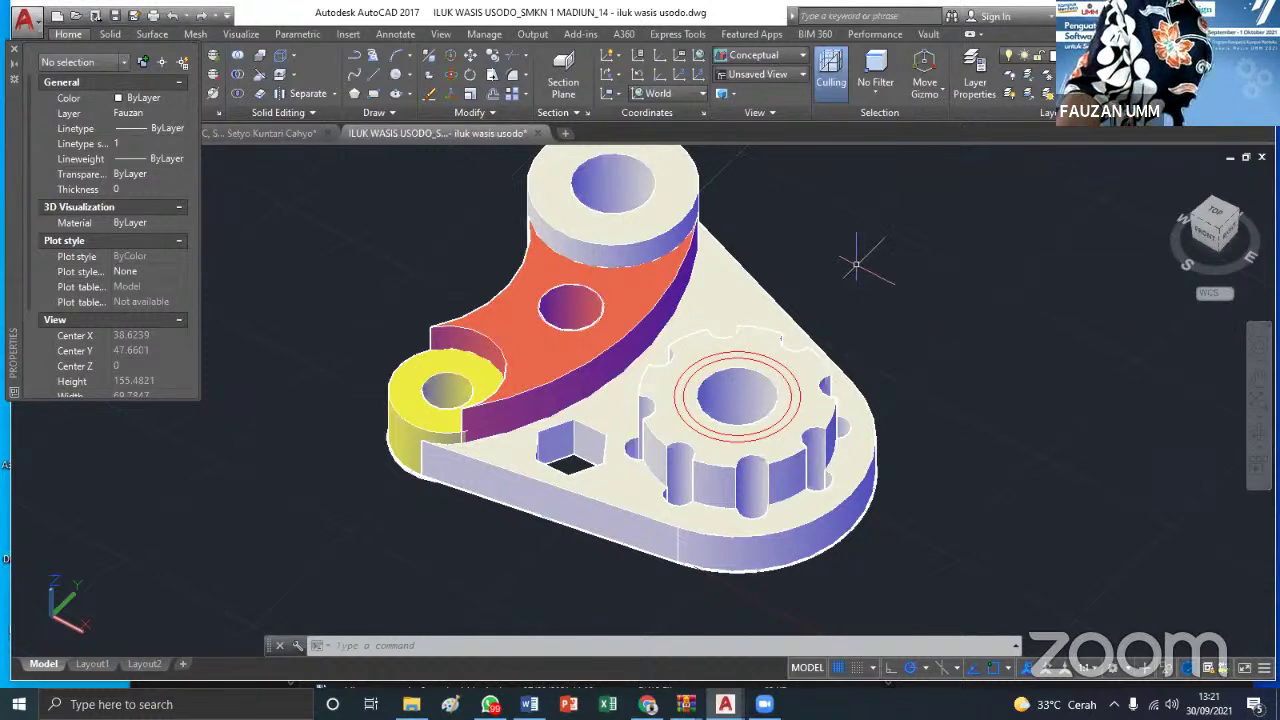
pyautogui.scroll(-1, 860, 250)
pyautogui.scroll(1, 821, 229)
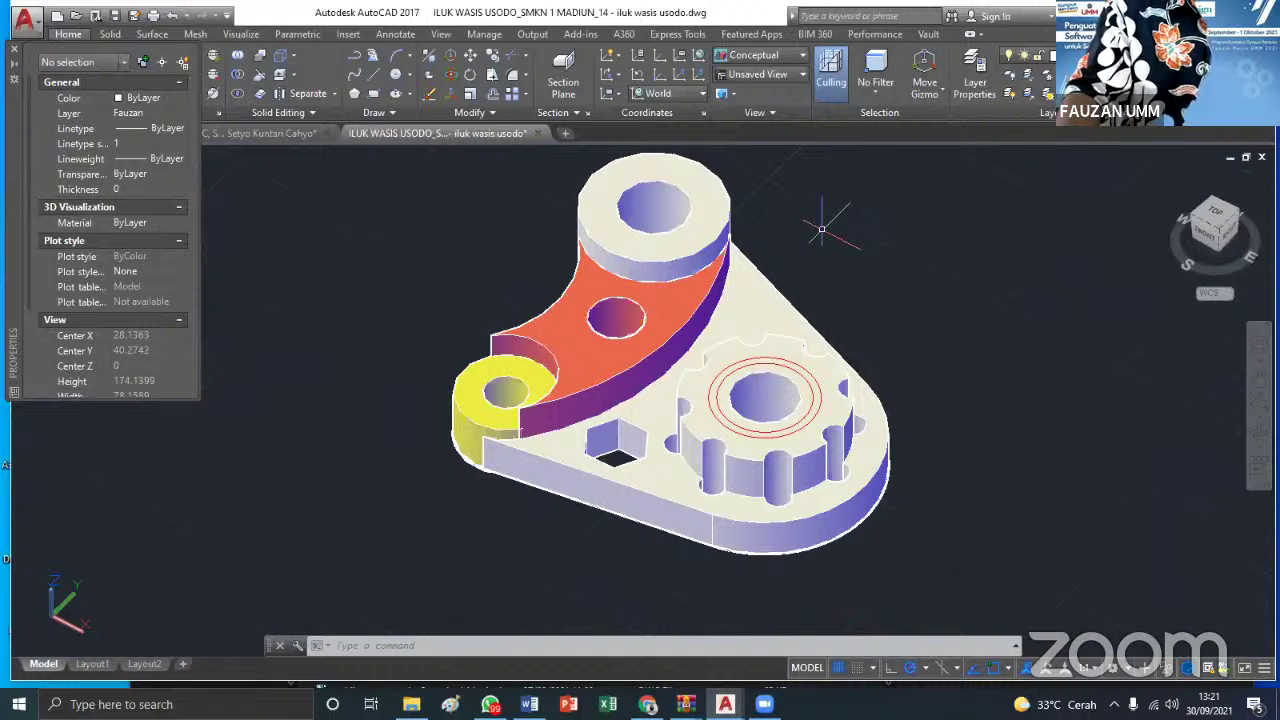
pyautogui.moveTo(821, 229); pyautogui.dragTo(805, 246, button='middle')
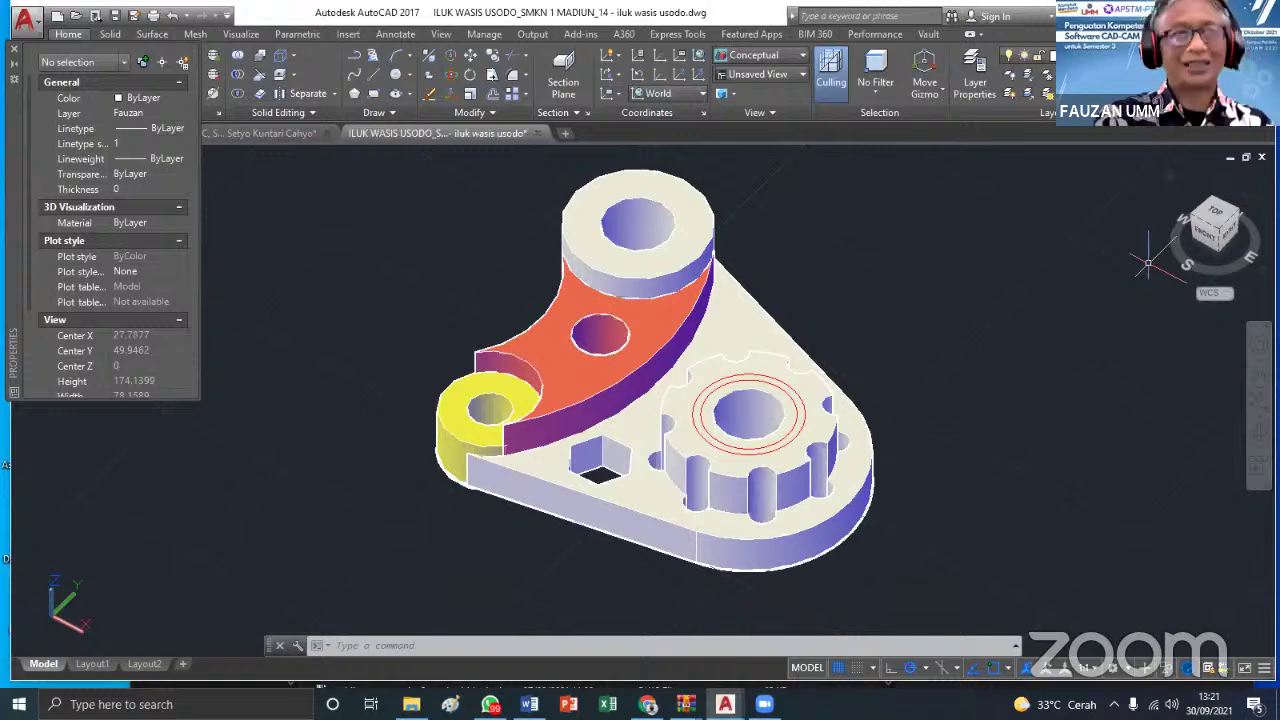
pyautogui.press('Escape')
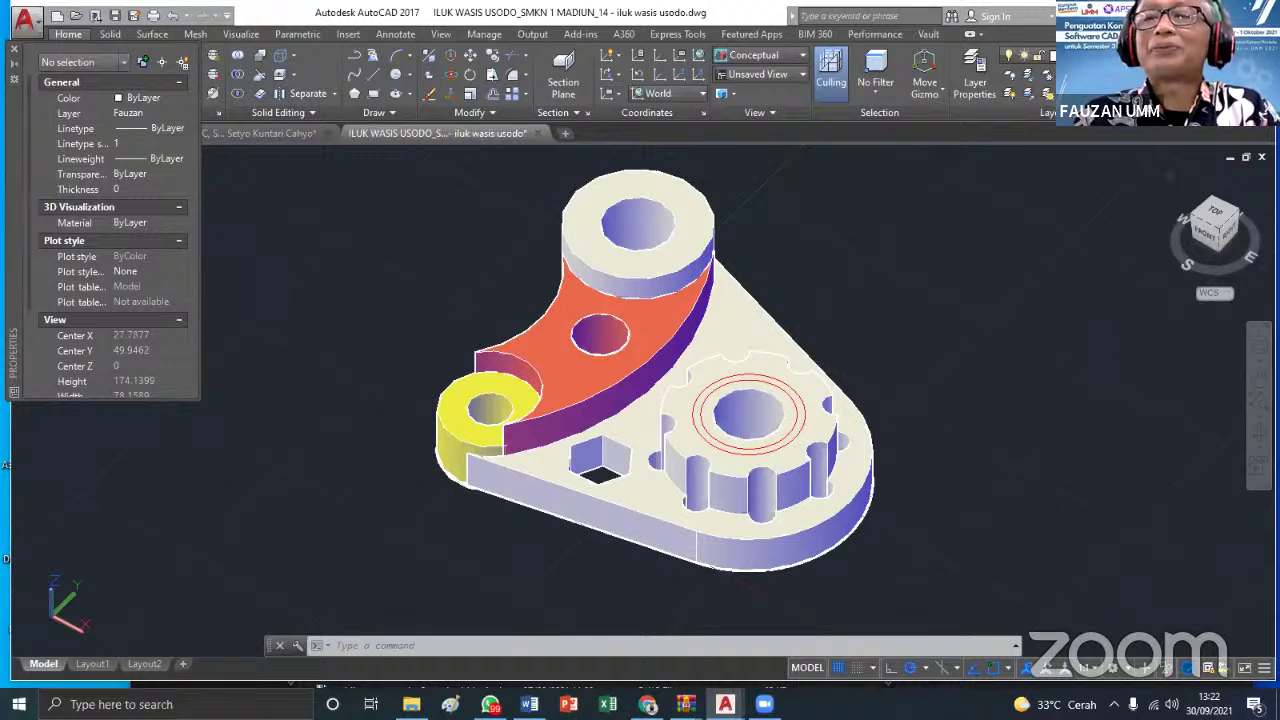
pyautogui.scroll(-3, 806, 248)
pyautogui.scroll(5, 880, 280)
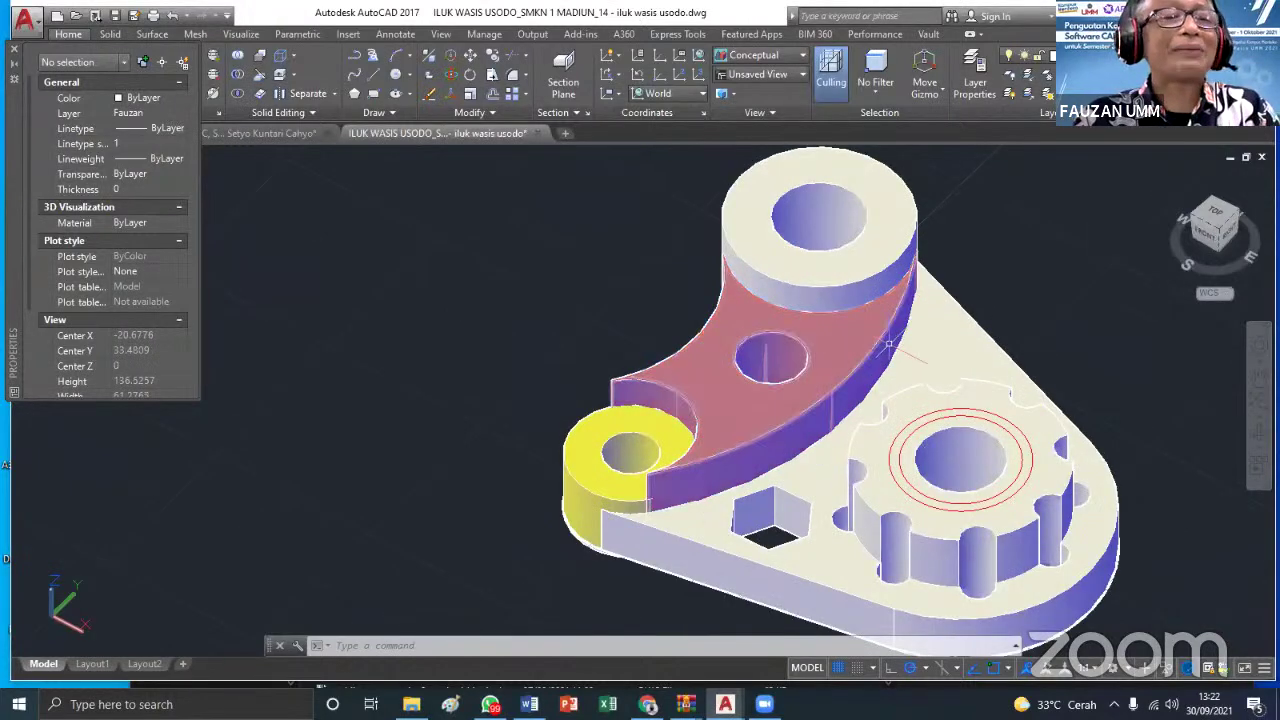
pyautogui.scroll(-2, 893, 340)
pyautogui.moveTo(1104, 449); pyautogui.dragTo(856, 435, button='middle')
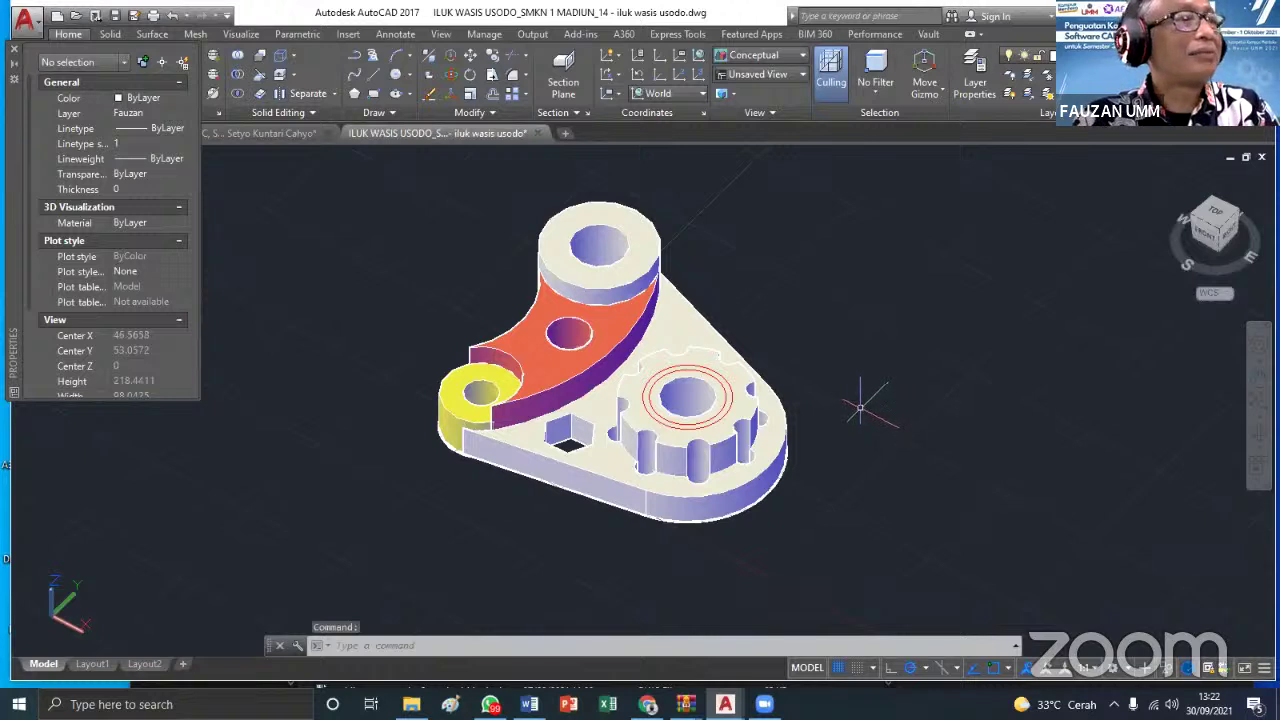
# Close the Properties palette and show the Box primitives dropdown
pyautogui.click(14, 47)
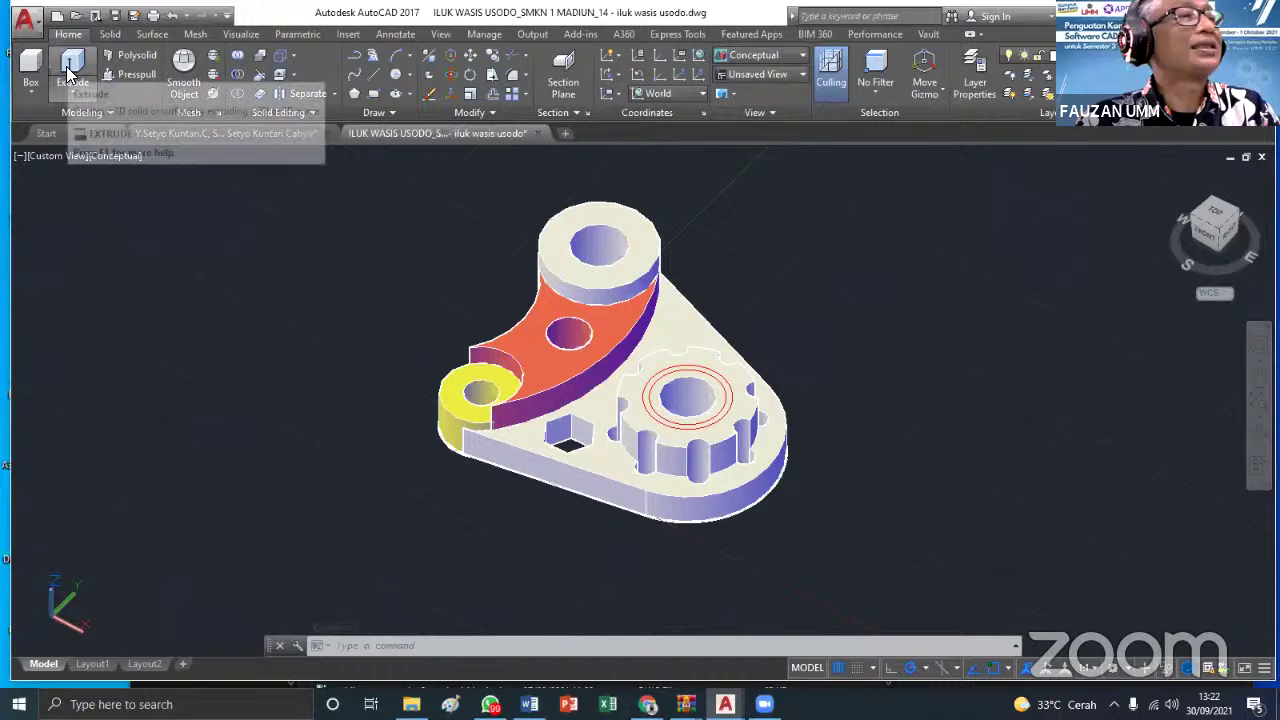
pyautogui.click(30, 89)
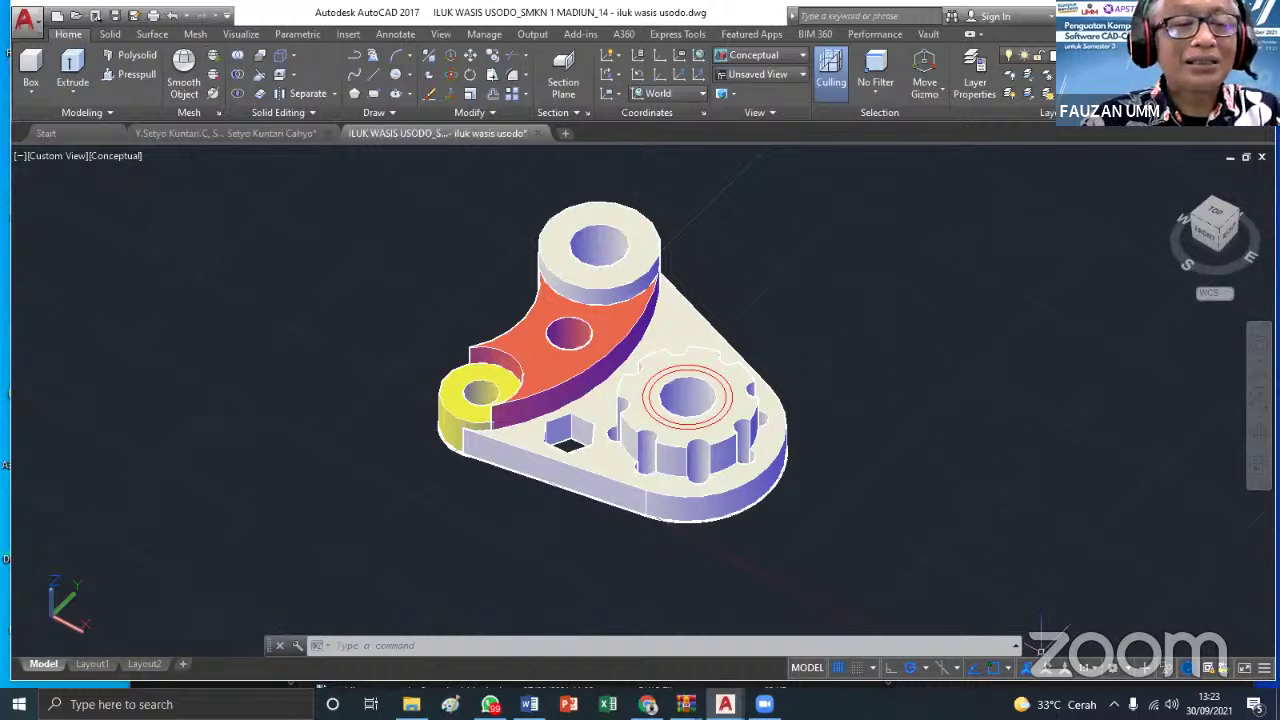
# Try the Drafting & Annotation workspace, then settle on the 3D Modeling workspace
pyautogui.click(1109, 668)
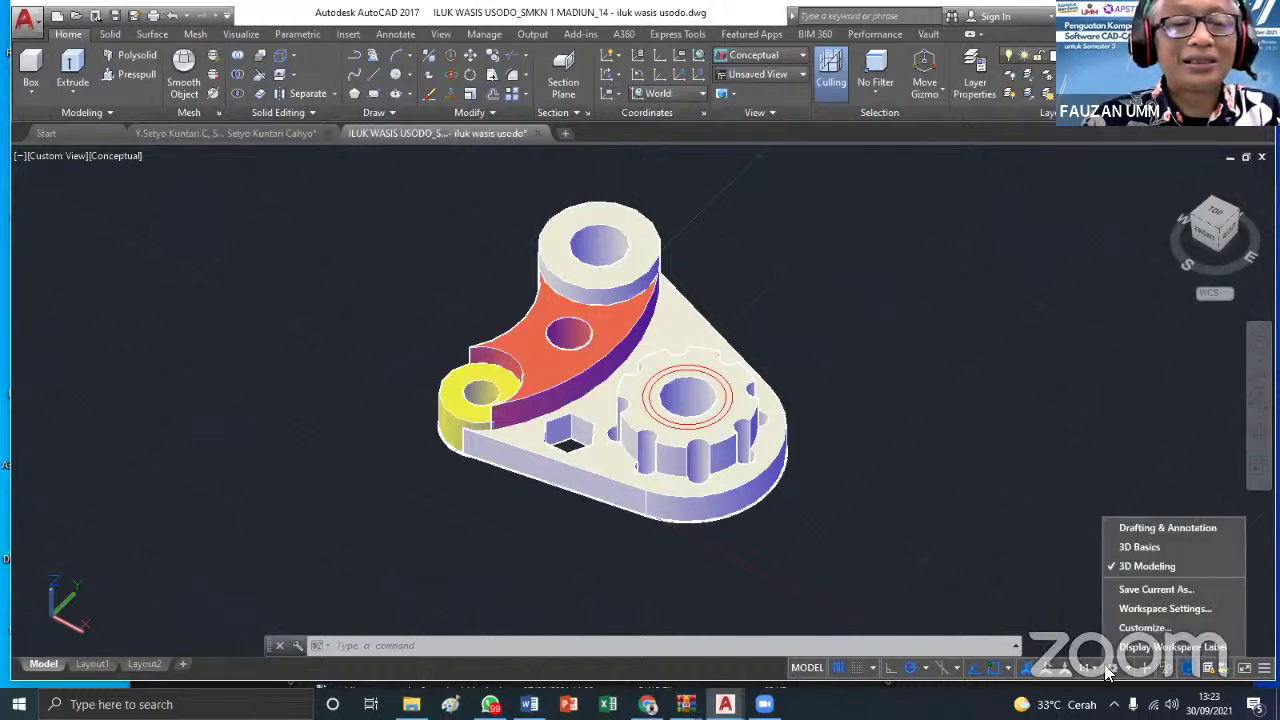
pyautogui.click(1128, 526)
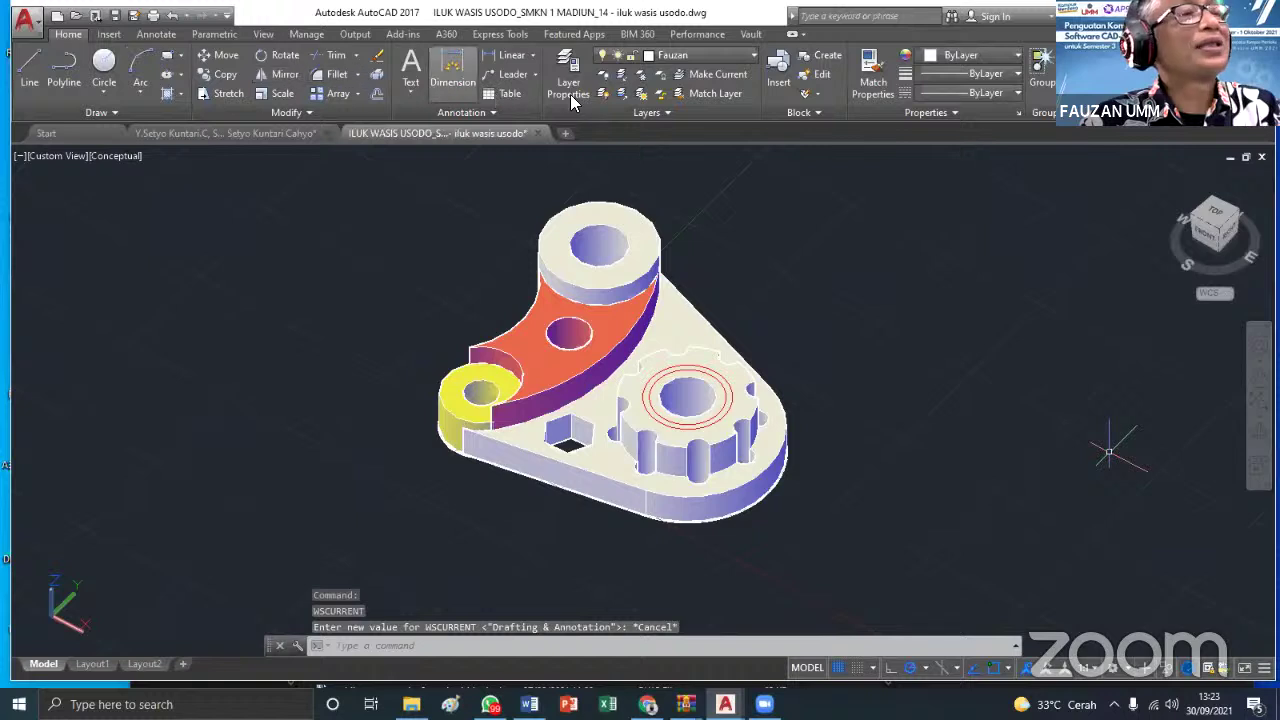
pyautogui.click(1155, 672)
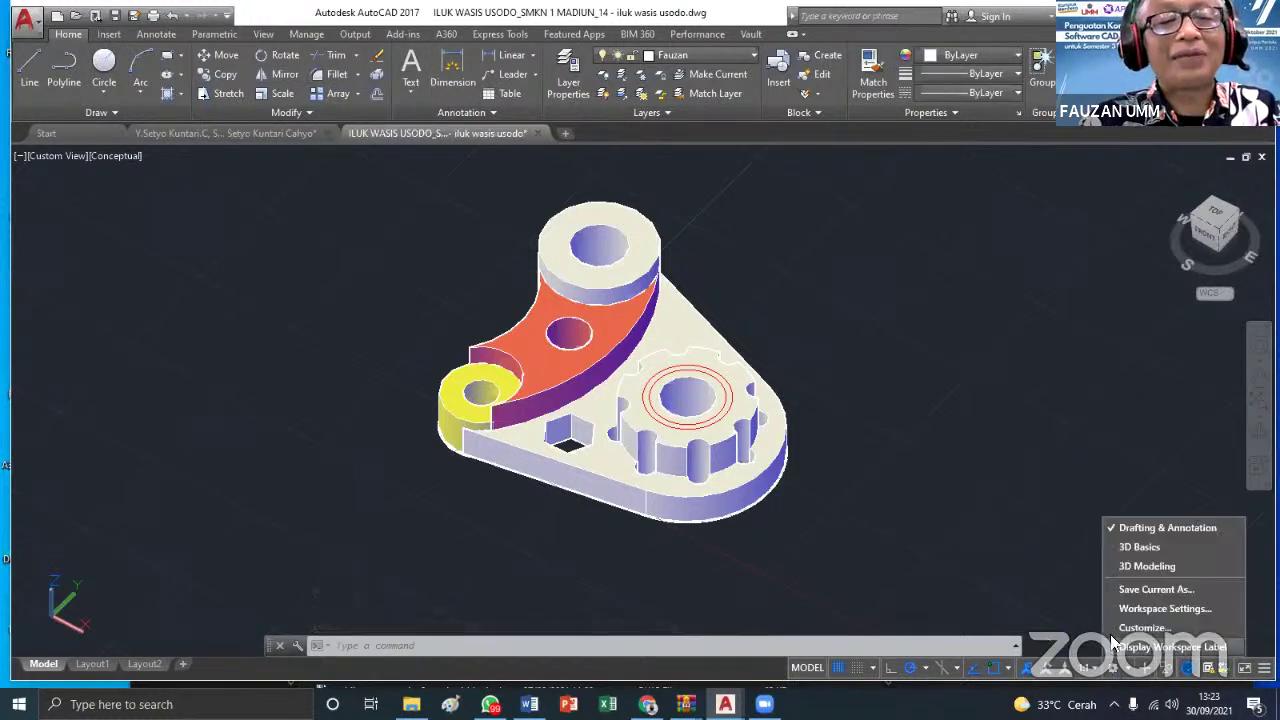
pyautogui.click(1115, 570)
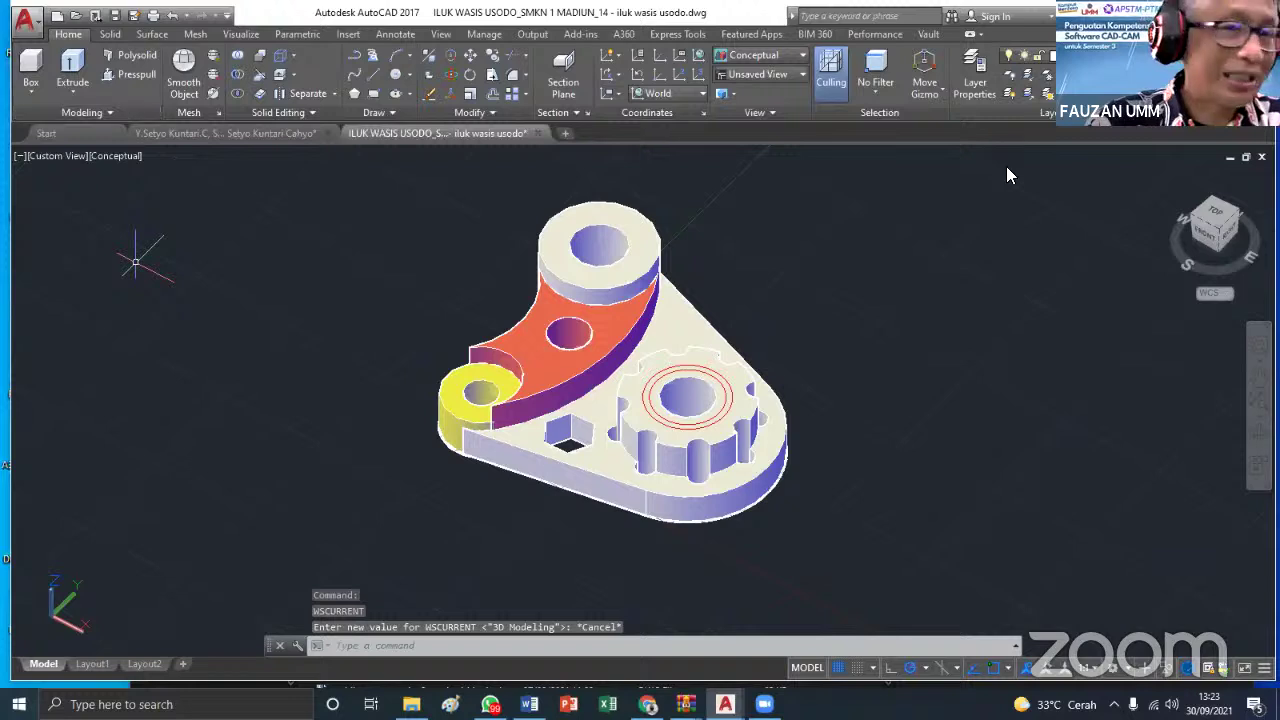
pyautogui.click(1128, 670)
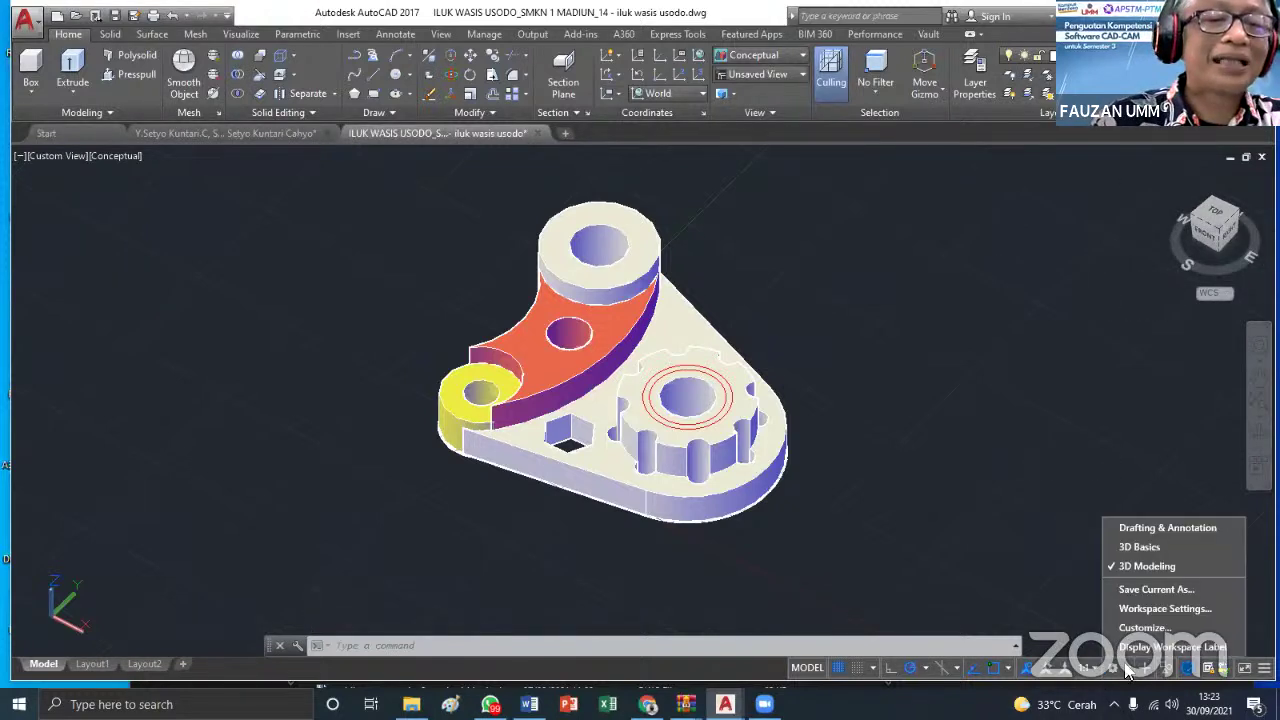
pyautogui.click(1138, 547)
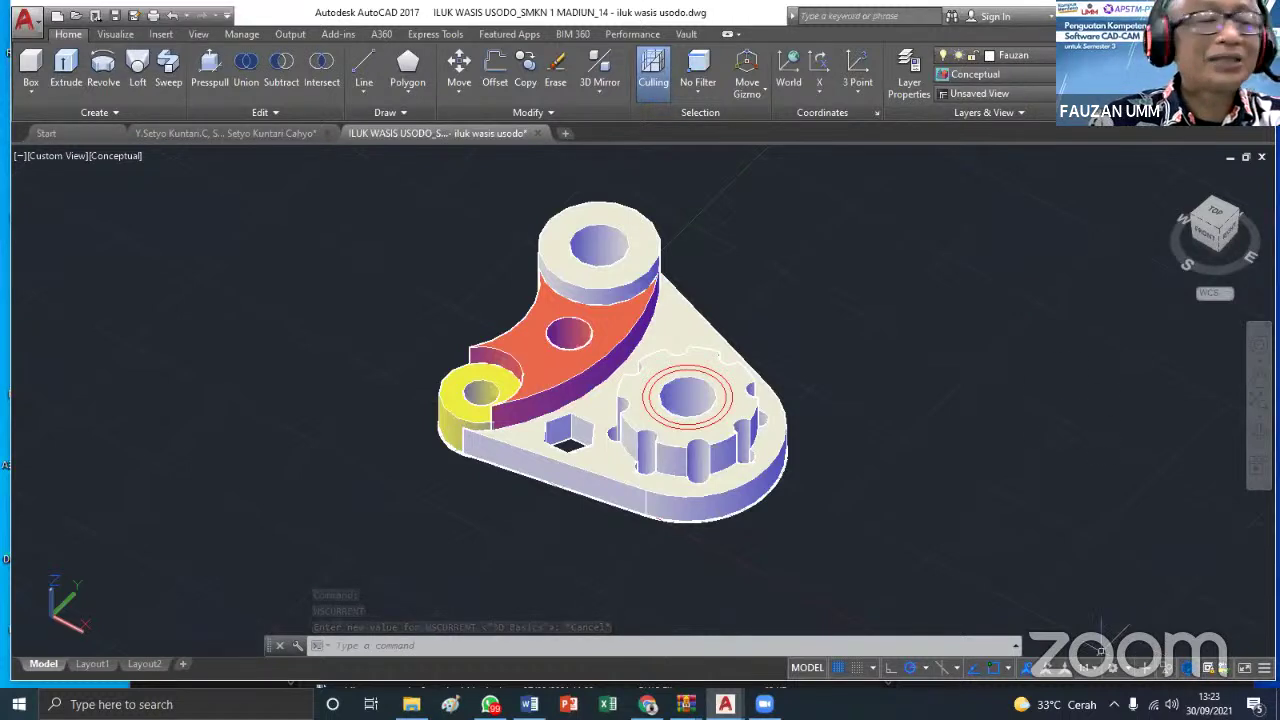
pyautogui.scroll(-2, 852, 327)
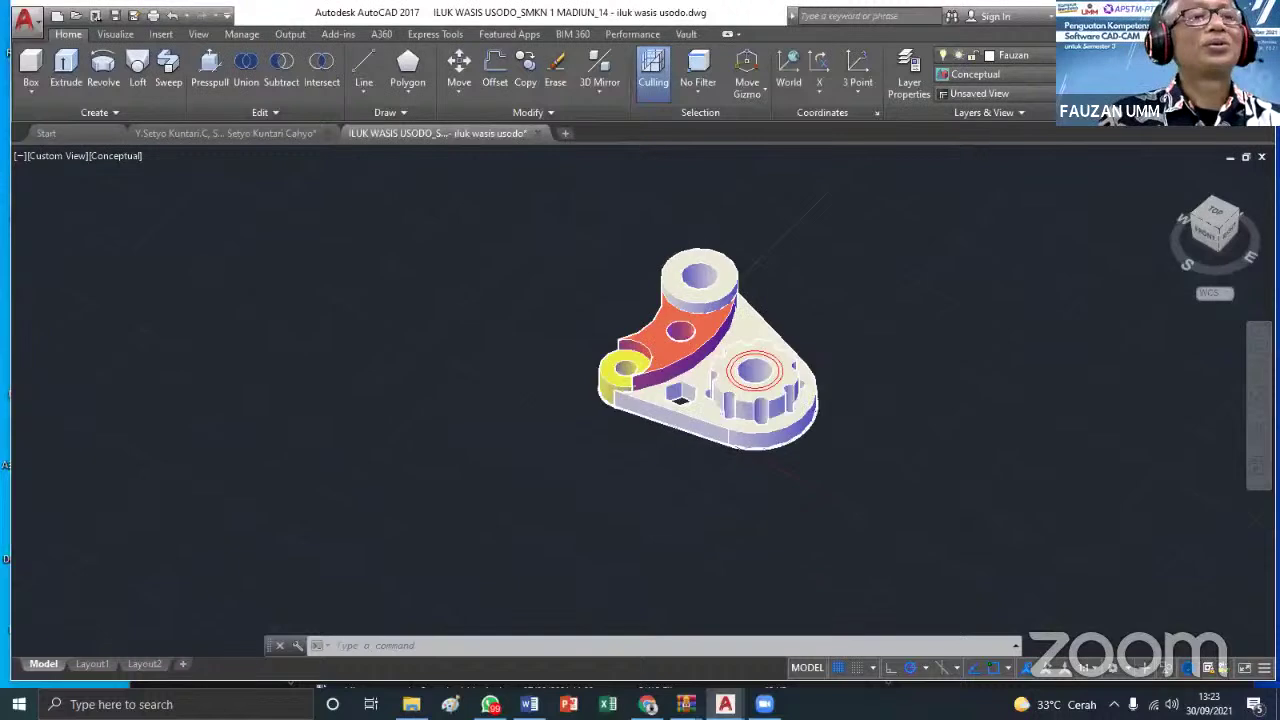
pyautogui.scroll(-1, 860, 330)
pyautogui.scroll(4, 872, 337)
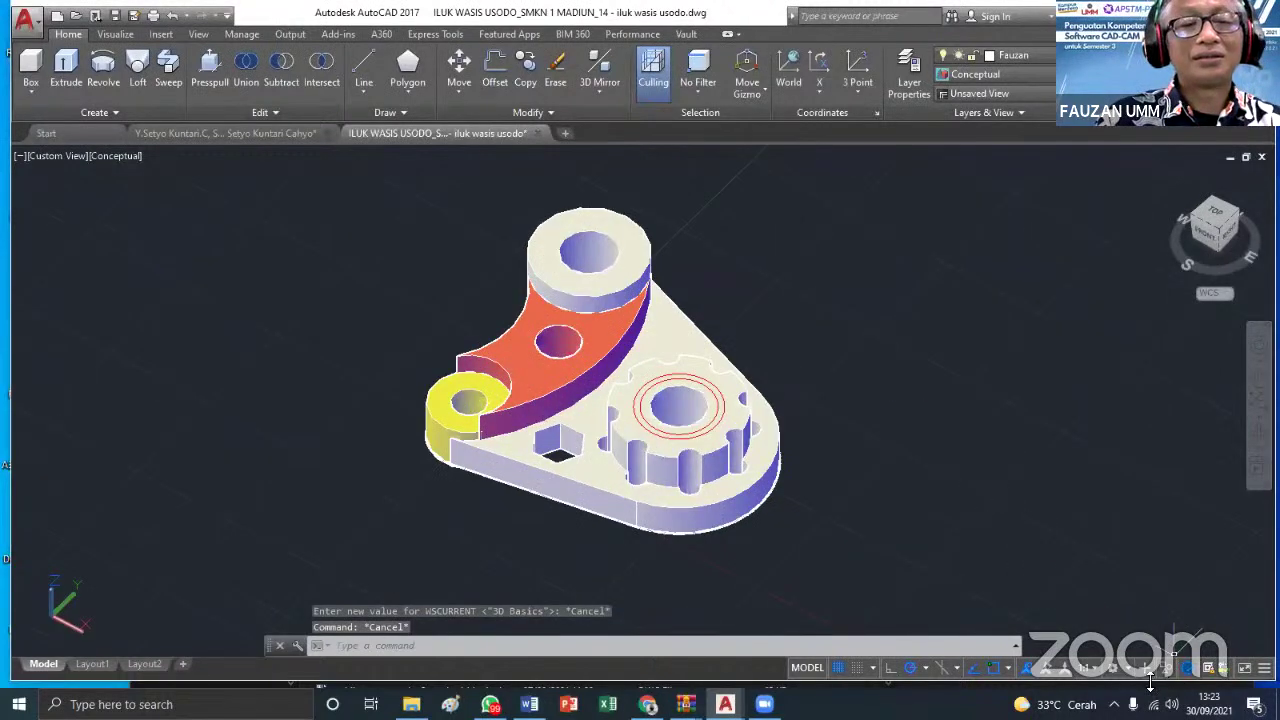
pyautogui.click(1125, 666)
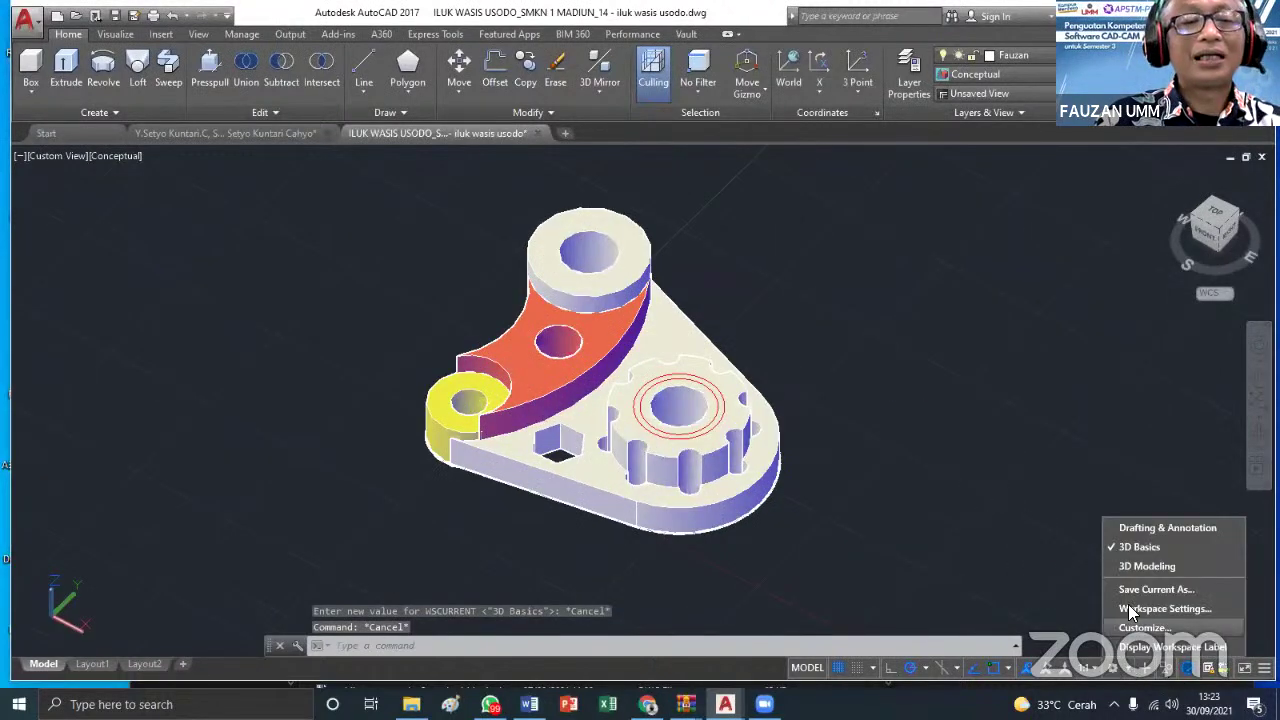
pyautogui.click(1125, 572)
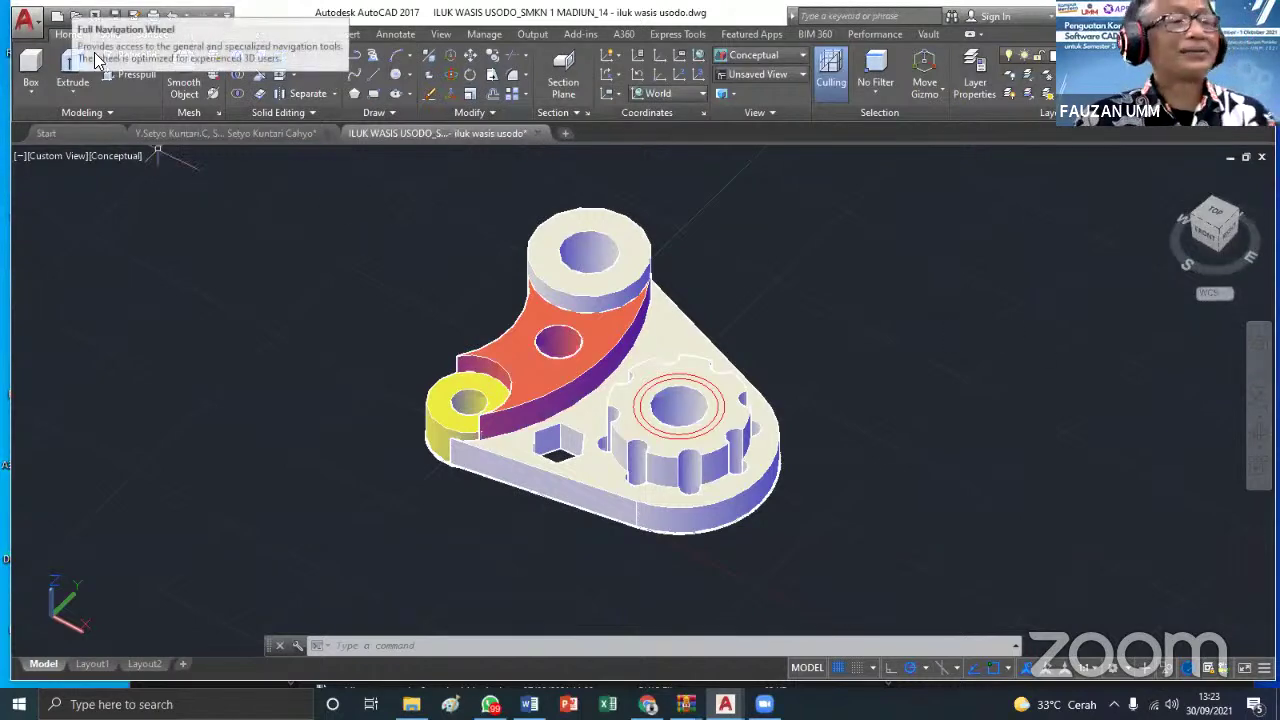
# Press-pull the ring between the gear-boss circles by -5, then undo the recess
pyautogui.scroll(6, 718, 405)
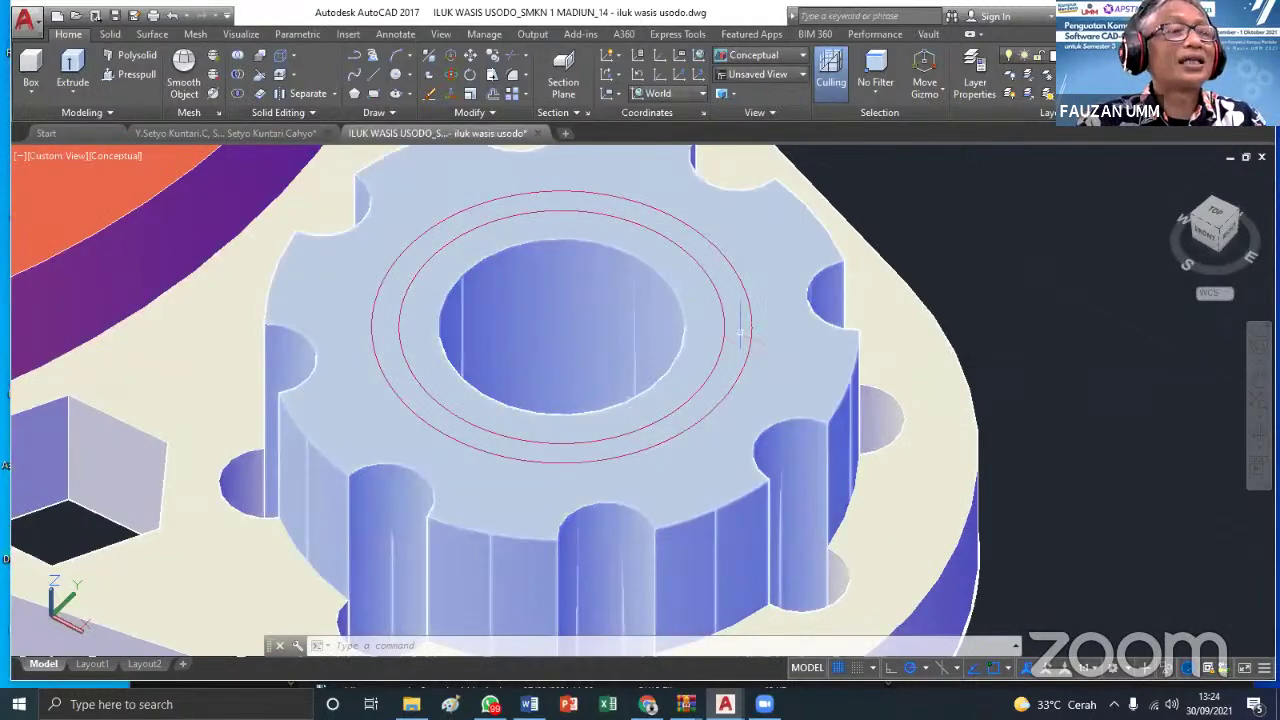
pyautogui.scroll(2, 742, 330)
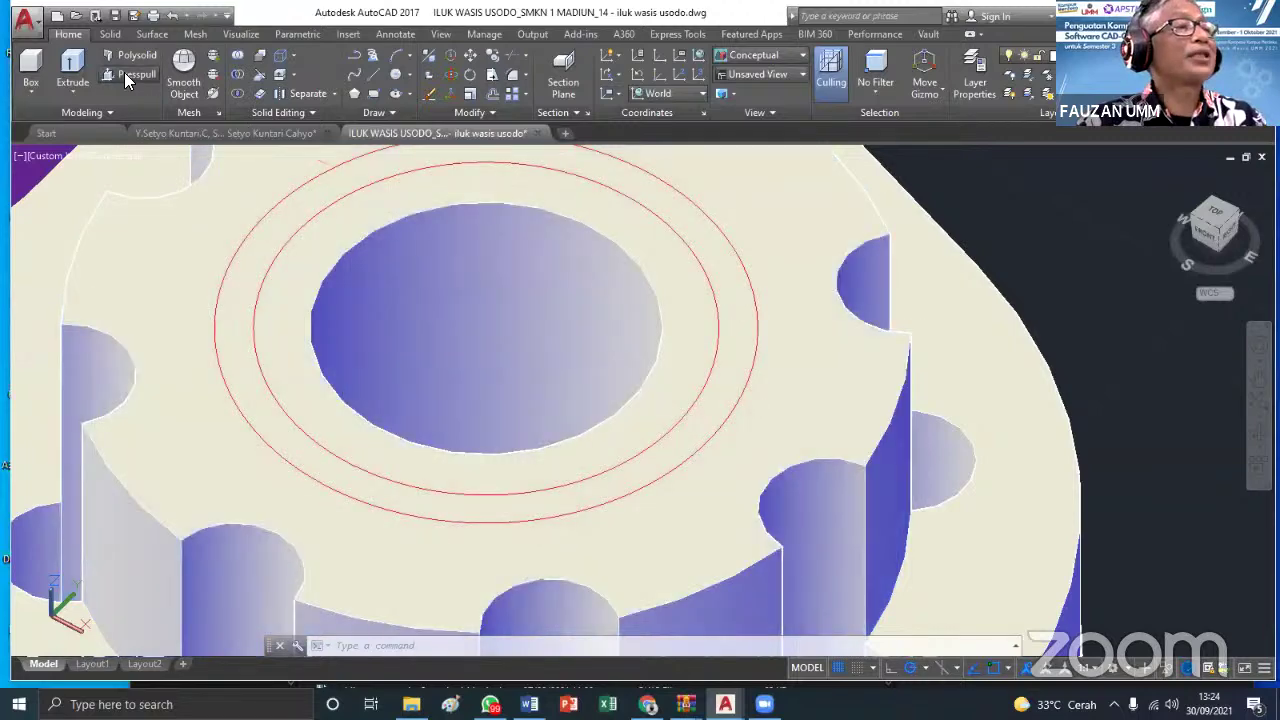
pyautogui.click(128, 74)
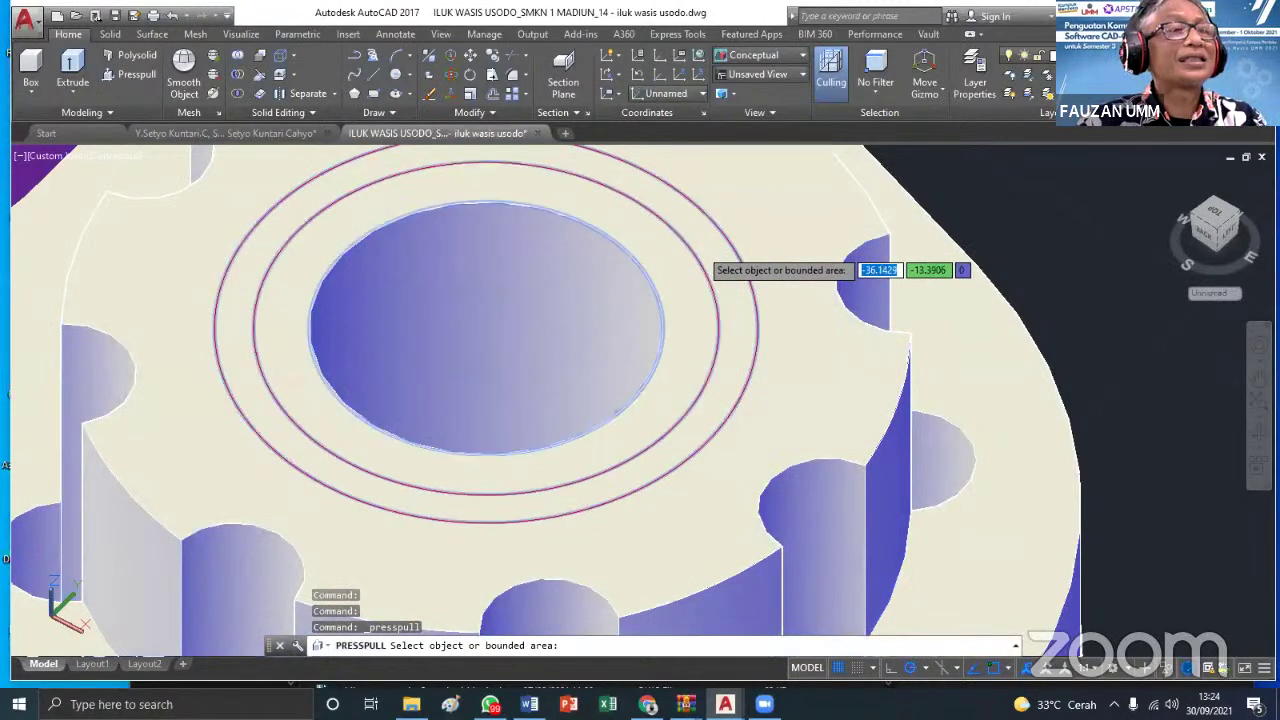
pyautogui.click(702, 257)
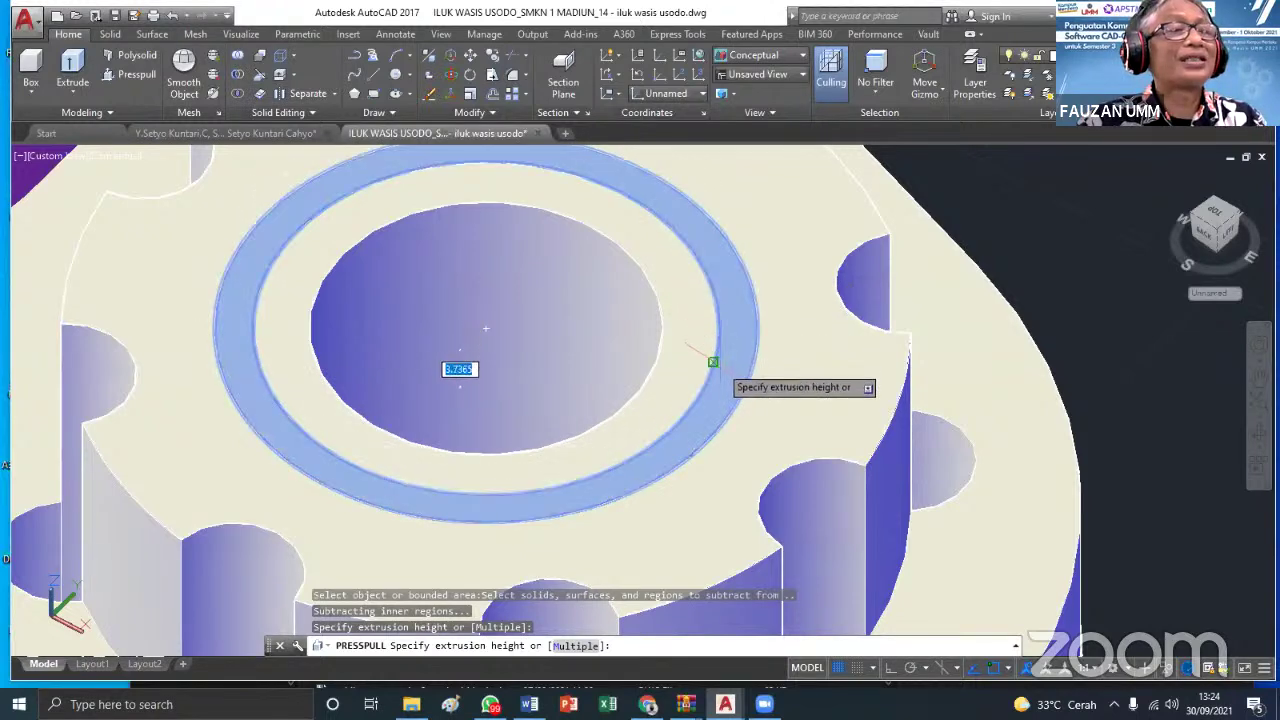
pyautogui.scroll(-2, 717, 350)
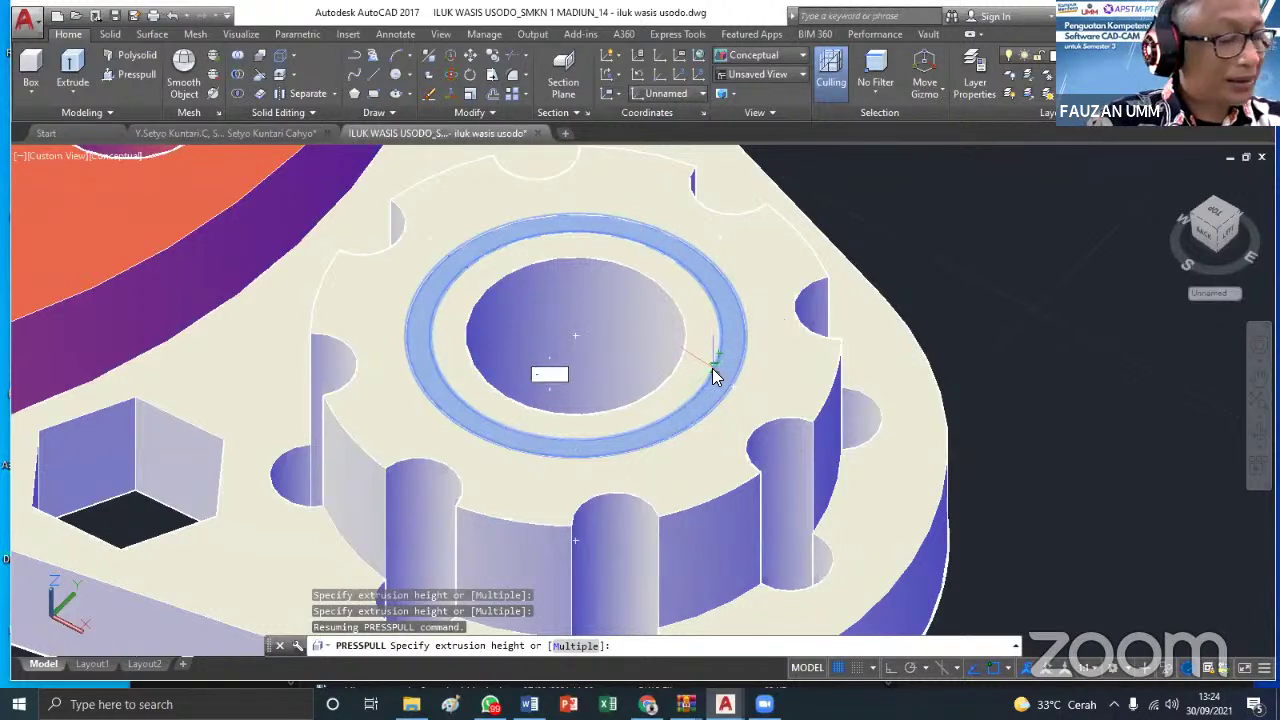
pyautogui.press('Return')
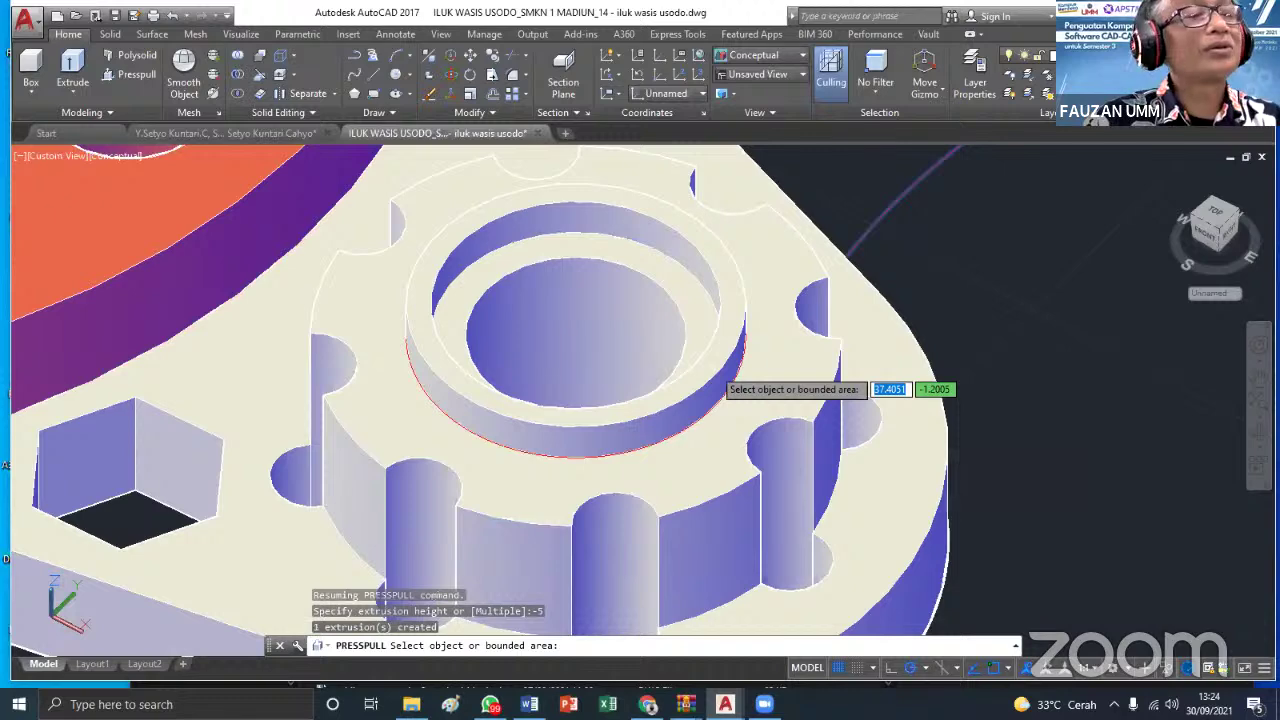
pyautogui.click(170, 18)
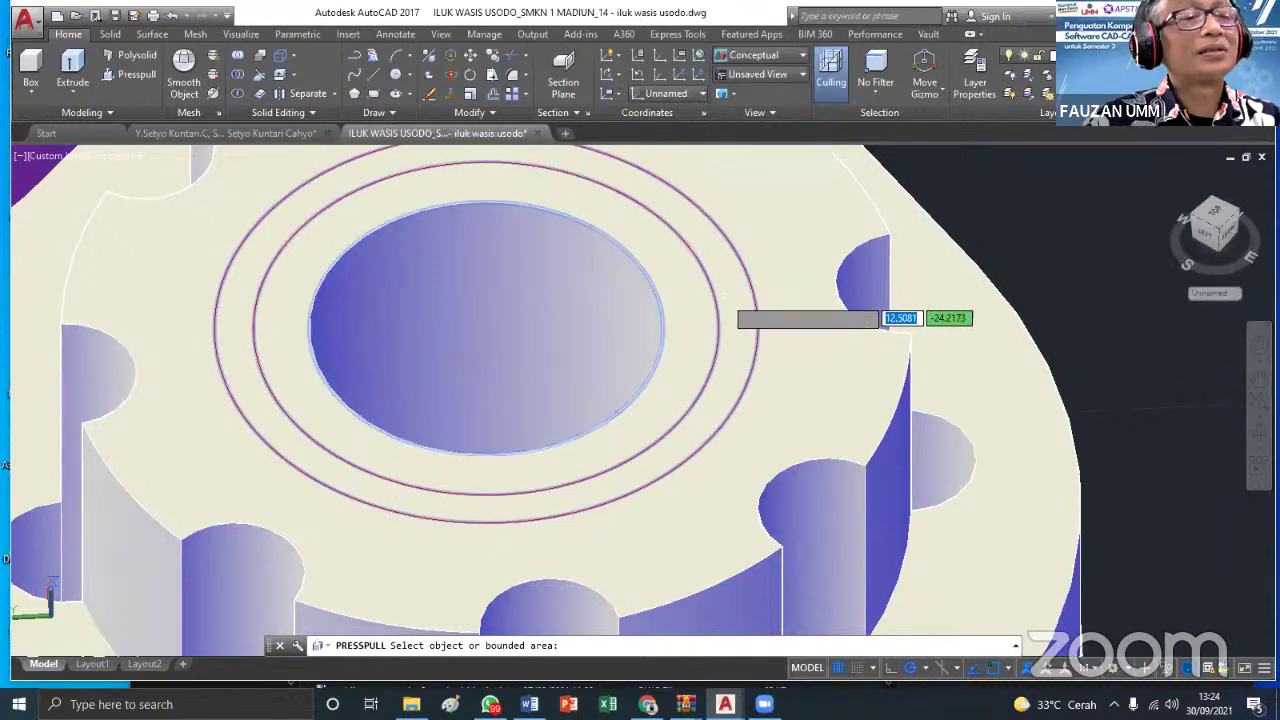
# Press-pull the same ring up 5 units into a raised collar
pyautogui.click(725, 296)
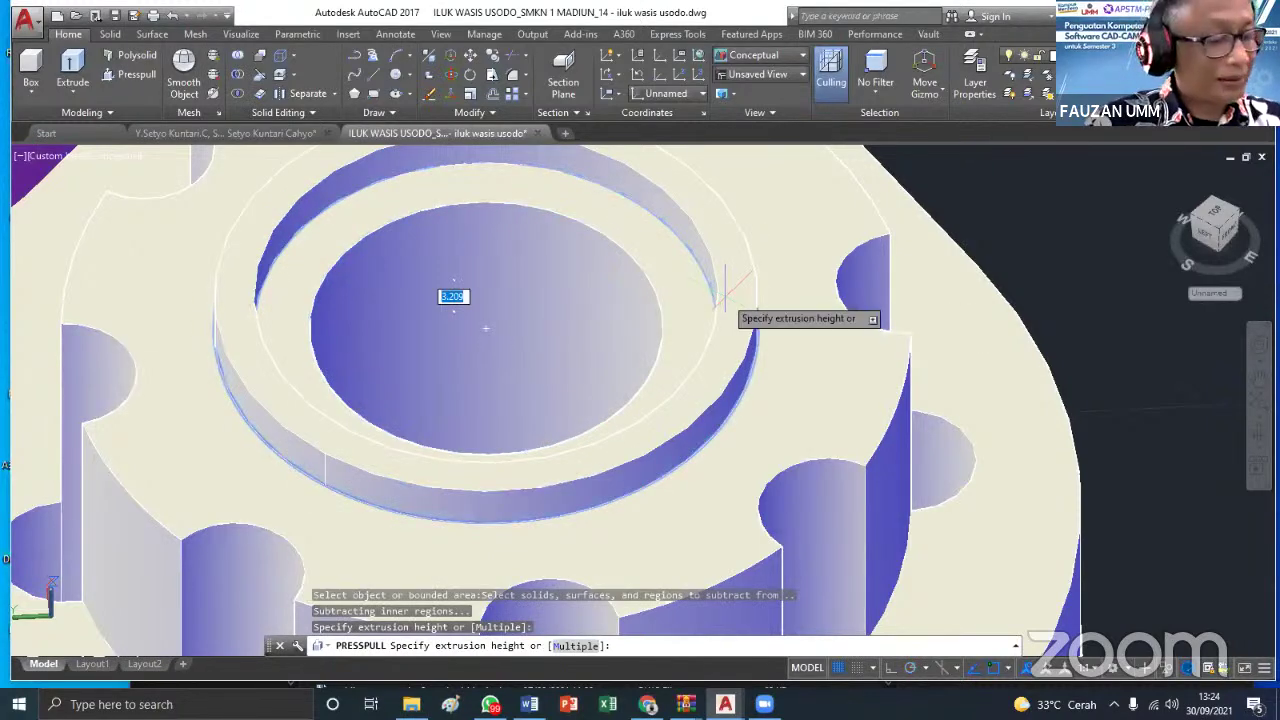
pyautogui.write('5')
pyautogui.scroll(-2, 727, 300)
pyautogui.press('Return')
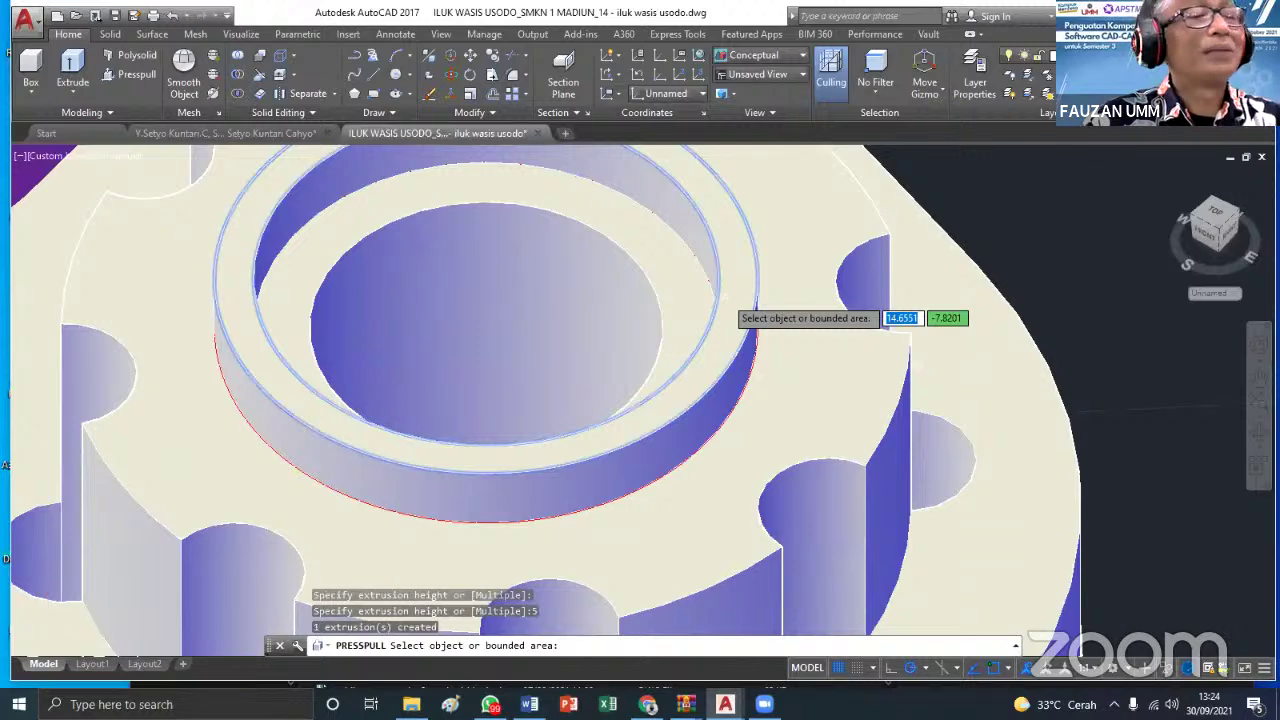
pyautogui.scroll(-4, 740, 320)
pyautogui.moveTo(742, 322); pyautogui.dragTo(657, 257, button='middle')
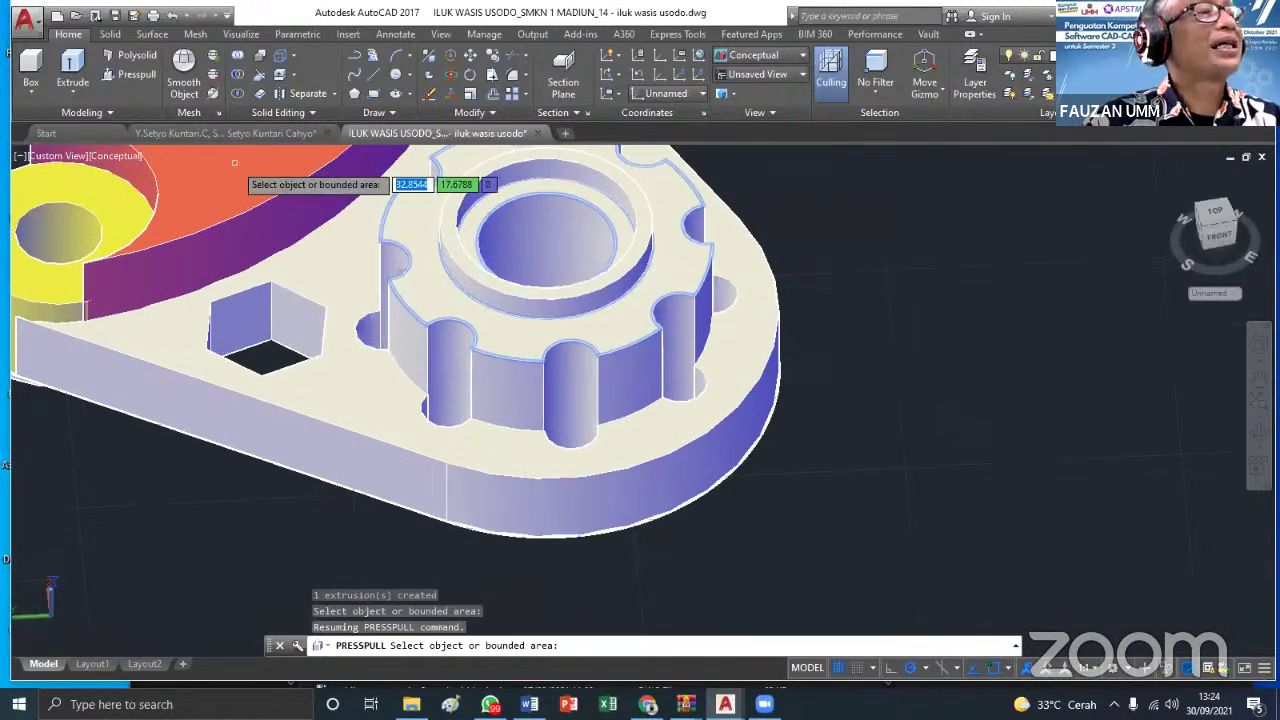
# Undo the zoom and press-pull the ring around the gear-boss hole up 5 units
pyautogui.click(172, 18)
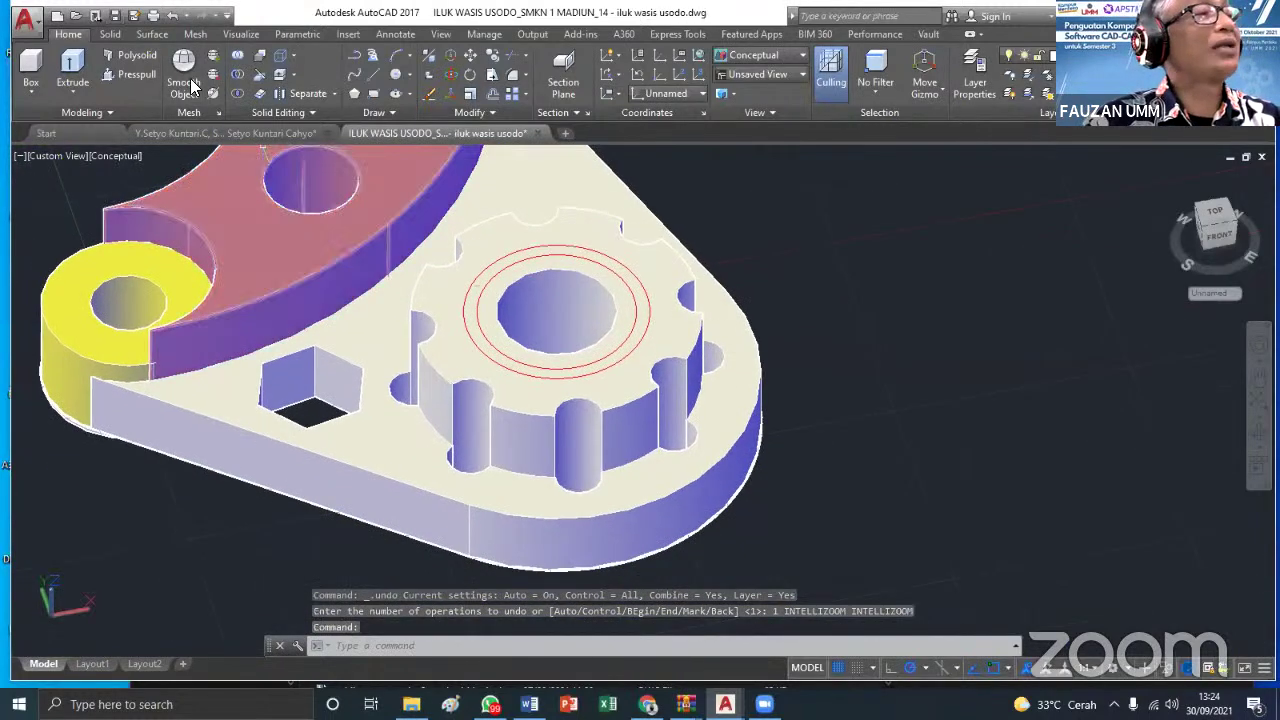
pyautogui.click(132, 70)
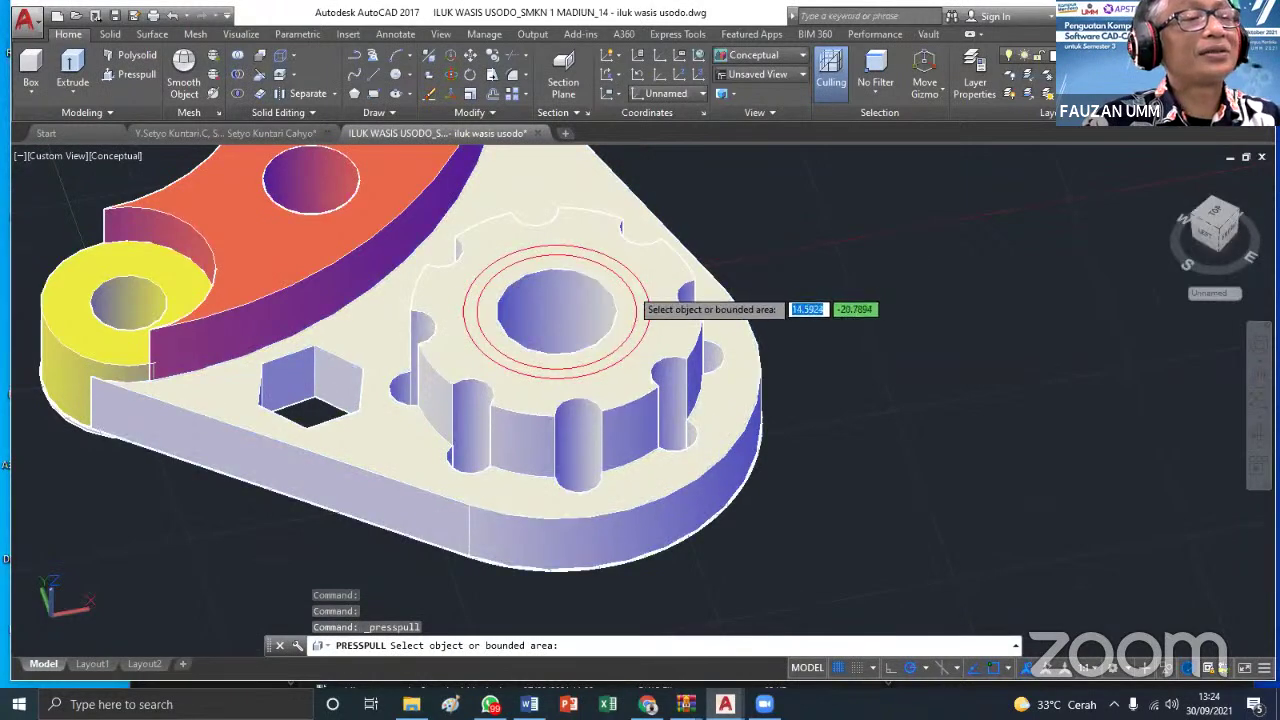
pyautogui.scroll(4, 620, 298)
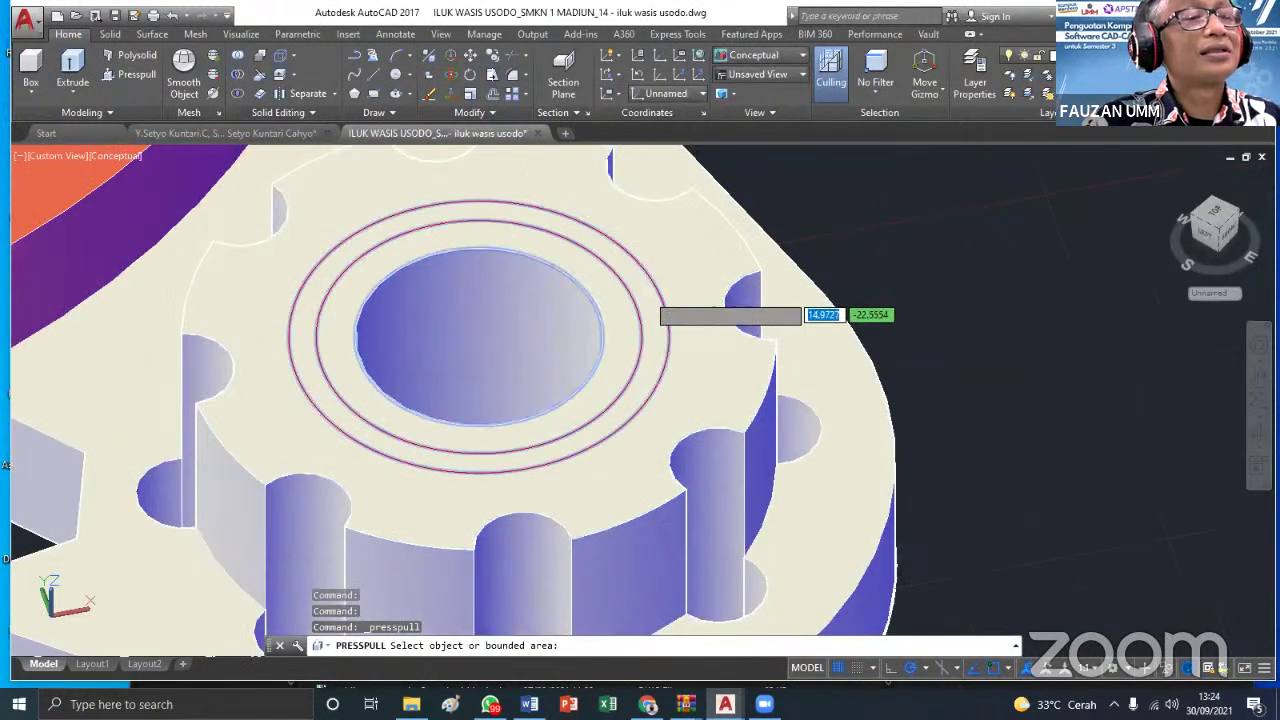
pyautogui.scroll(-1, 660, 310)
pyautogui.click(657, 301)
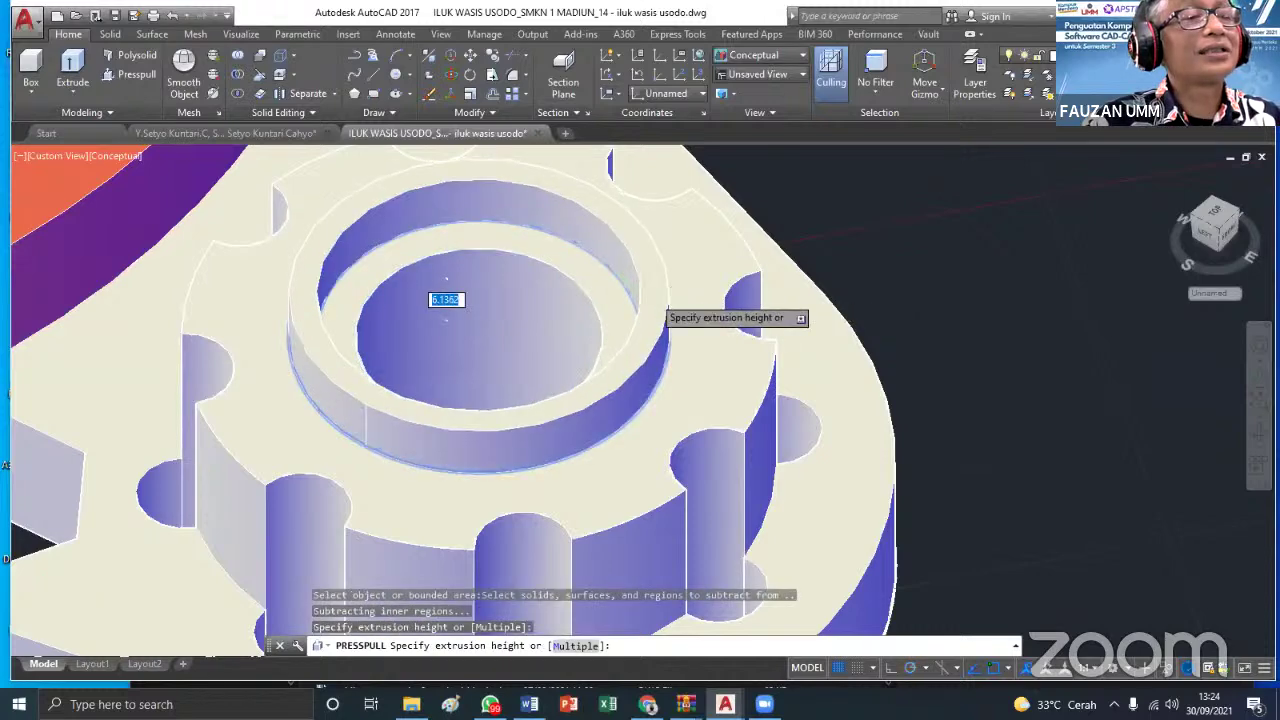
pyautogui.scroll(-5, 657, 301)
pyautogui.moveTo(657, 301); pyautogui.dragTo(662, 231, button='middle')
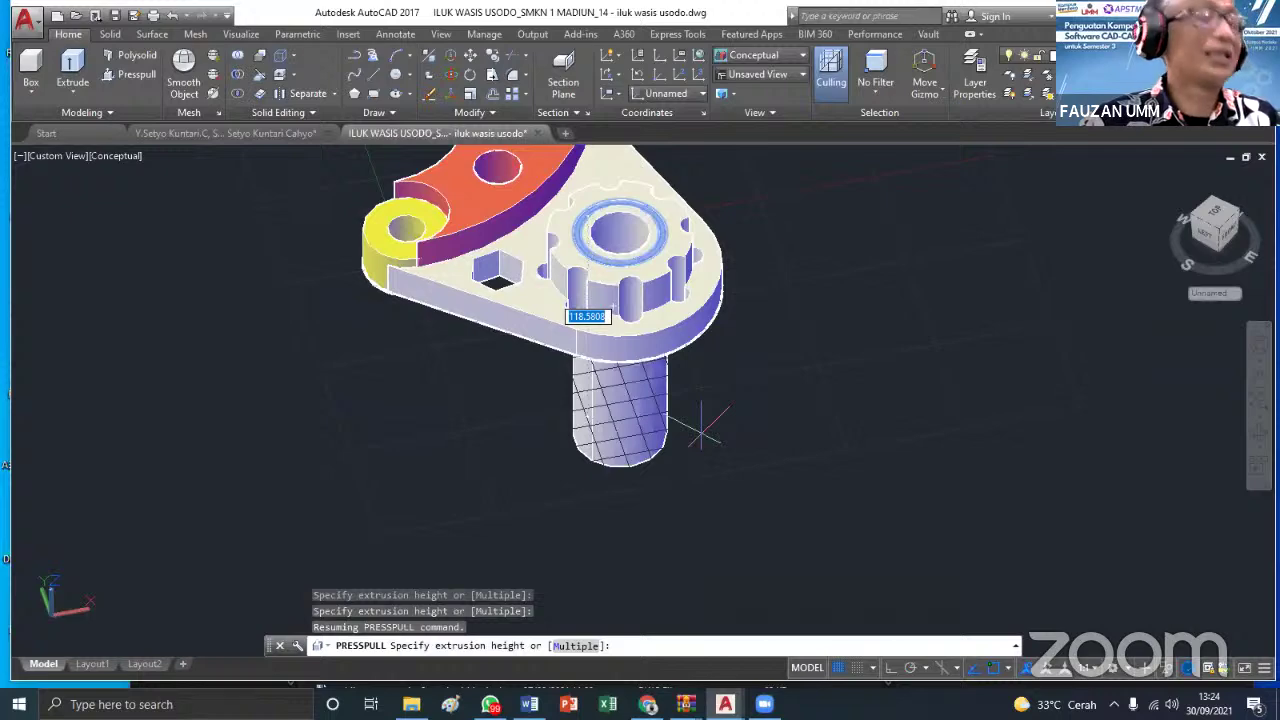
pyautogui.write('5')
pyautogui.press('Return')
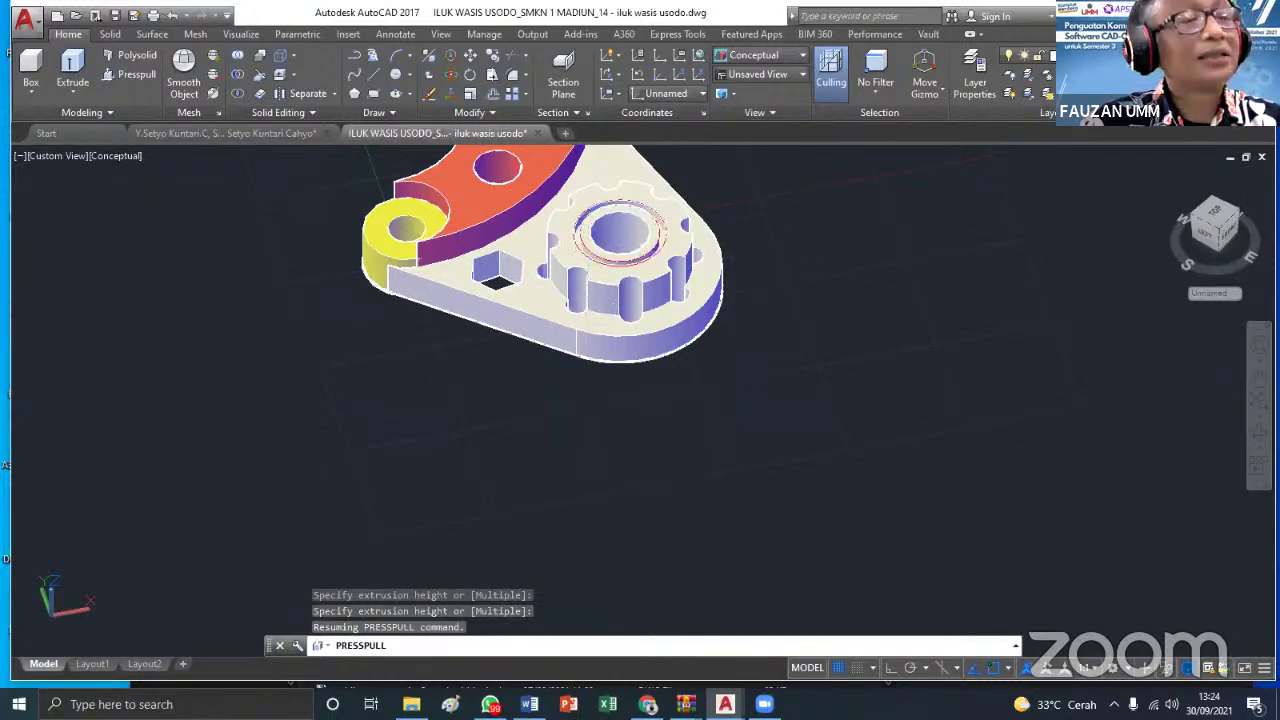
# Orbit and pan to inspect the new collar, then end the command
pyautogui.scroll(3, 661, 250)
pyautogui.scroll(2, 668, 255)
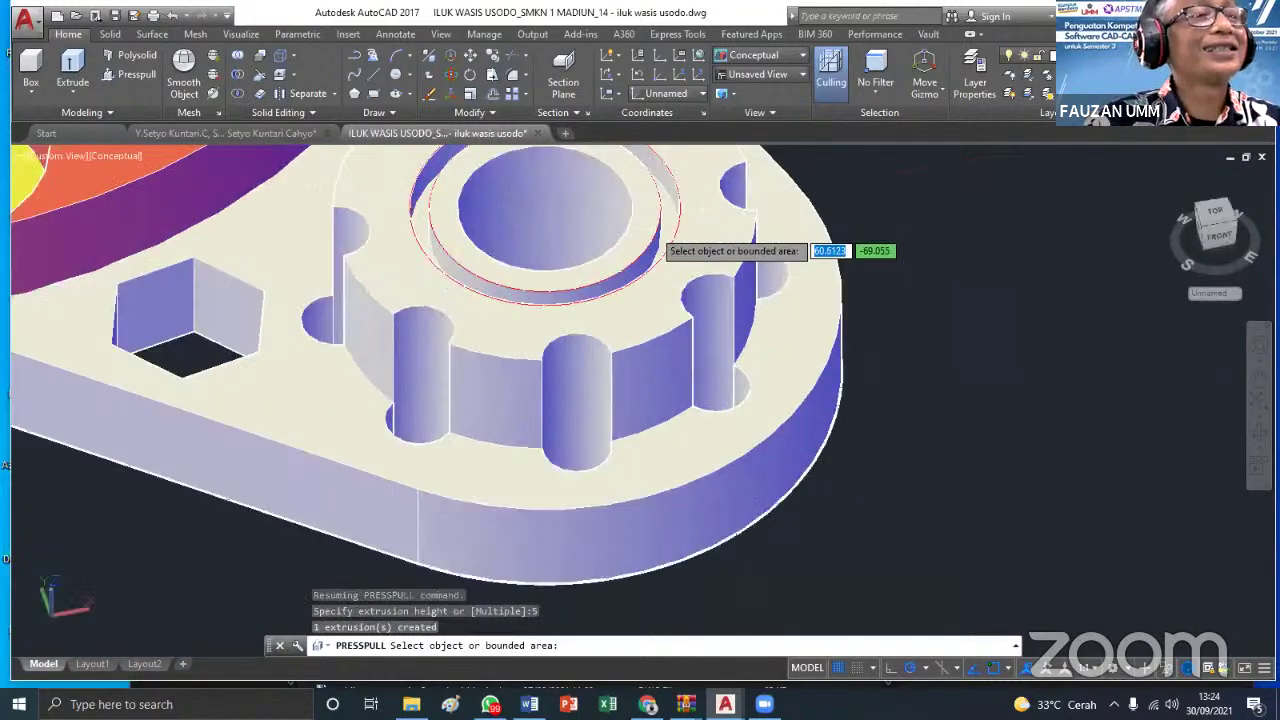
pyautogui.scroll(-3, 655, 272)
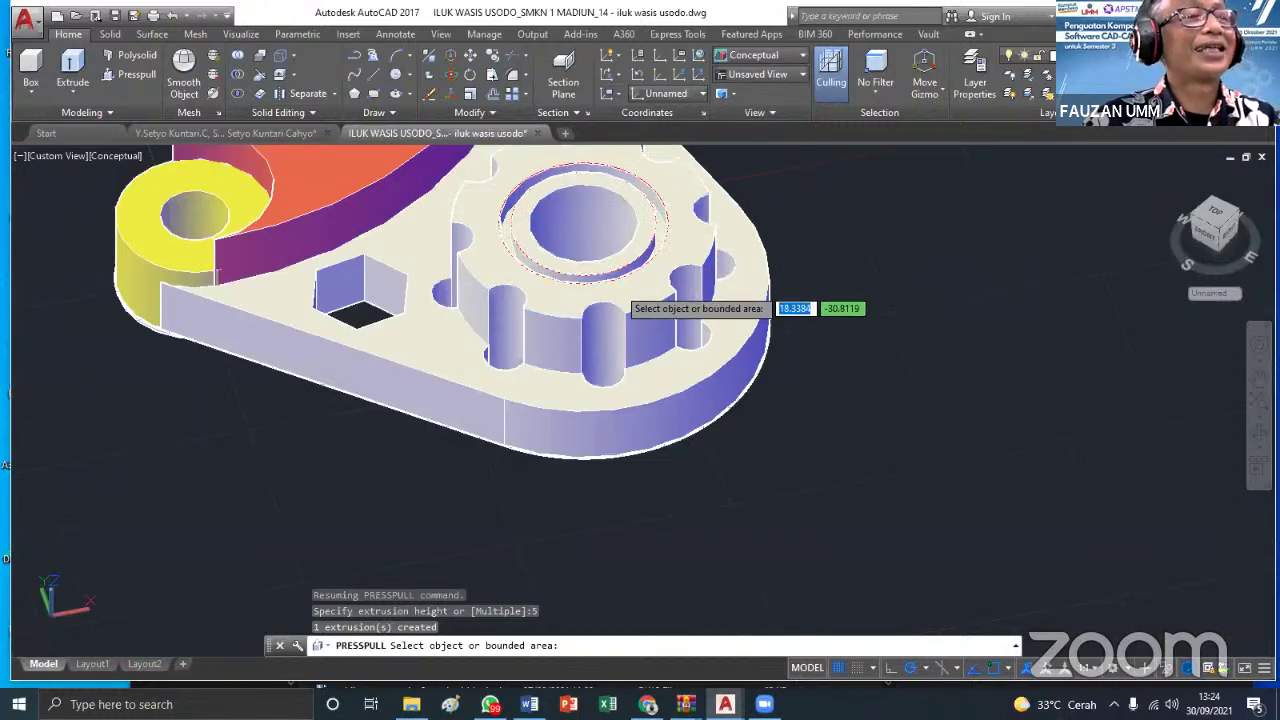
pyautogui.scroll(2, 605, 290)
pyautogui.keyDown('shift'); pyautogui.moveTo(580, 273); pyautogui.dragTo(625, 366, button='middle'); pyautogui.keyUp('shift')
pyautogui.scroll(1, 652, 262)
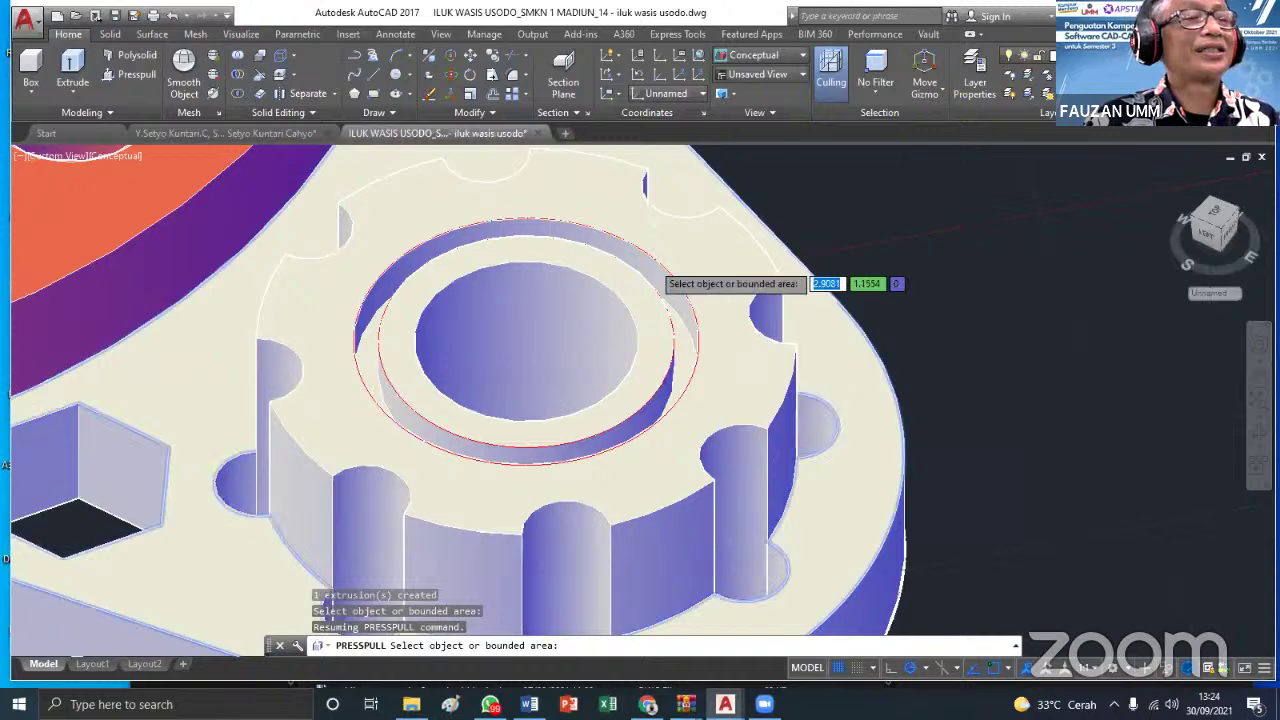
pyautogui.scroll(-3, 655, 265)
pyautogui.scroll(2, 821, 262)
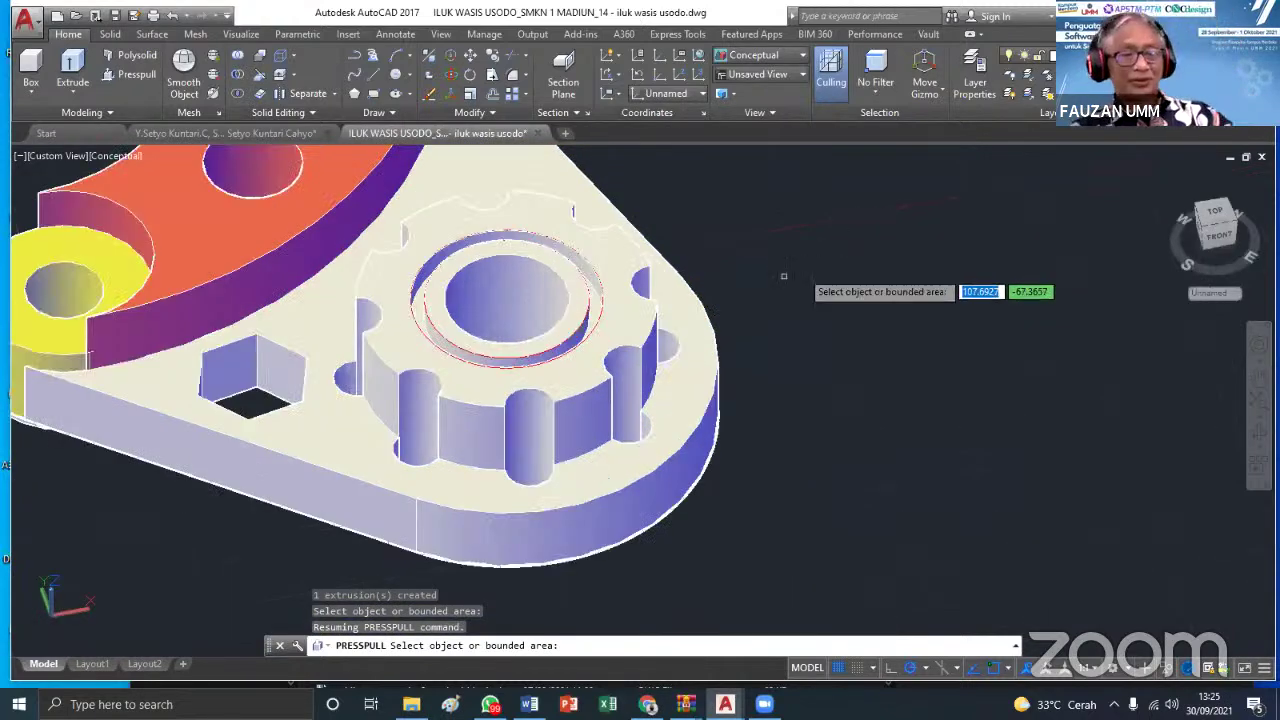
pyautogui.scroll(-2, 774, 291)
pyautogui.scroll(-3, 774, 291)
pyautogui.moveTo(774, 291); pyautogui.dragTo(668, 346, button='middle')
pyautogui.press('Escape')
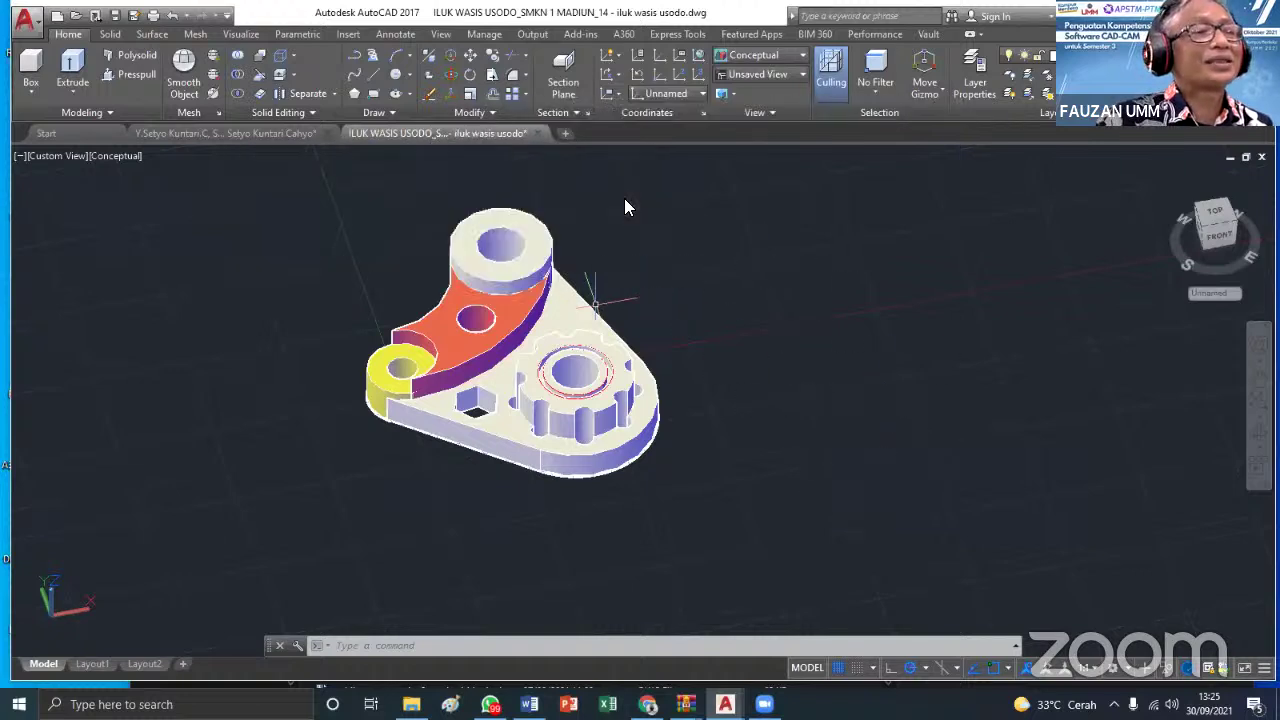
pyautogui.keyDown('shift'); pyautogui.moveTo(624, 207); pyautogui.dragTo(615, 238, button='middle'); pyautogui.keyUp('shift')
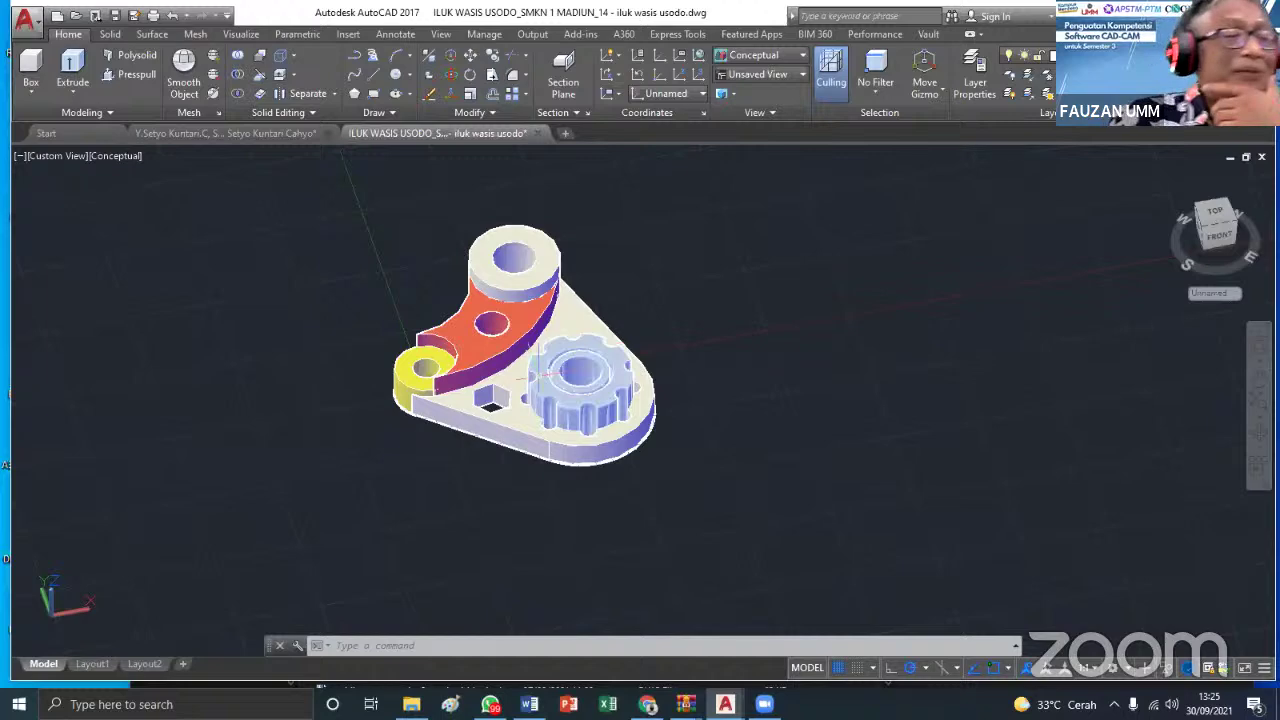
pyautogui.scroll(2, 566, 349)
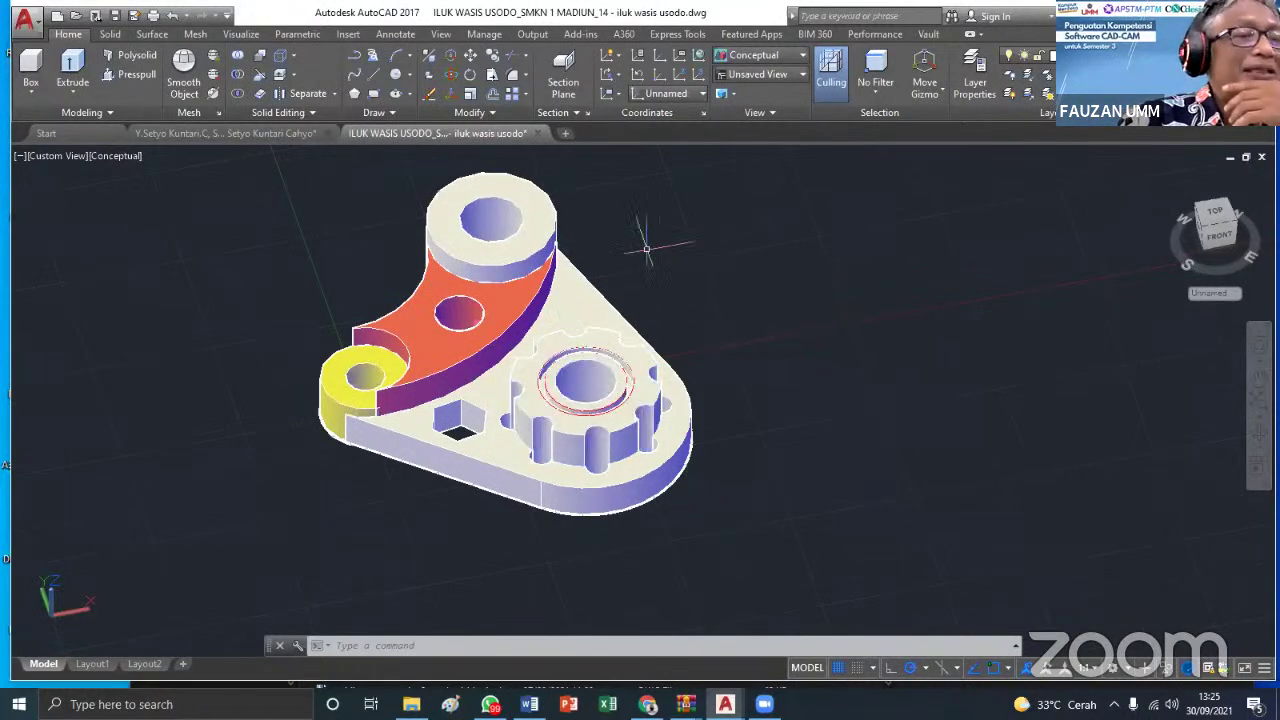
pyautogui.scroll(2, 608, 234)
pyautogui.scroll(-2, 598, 244)
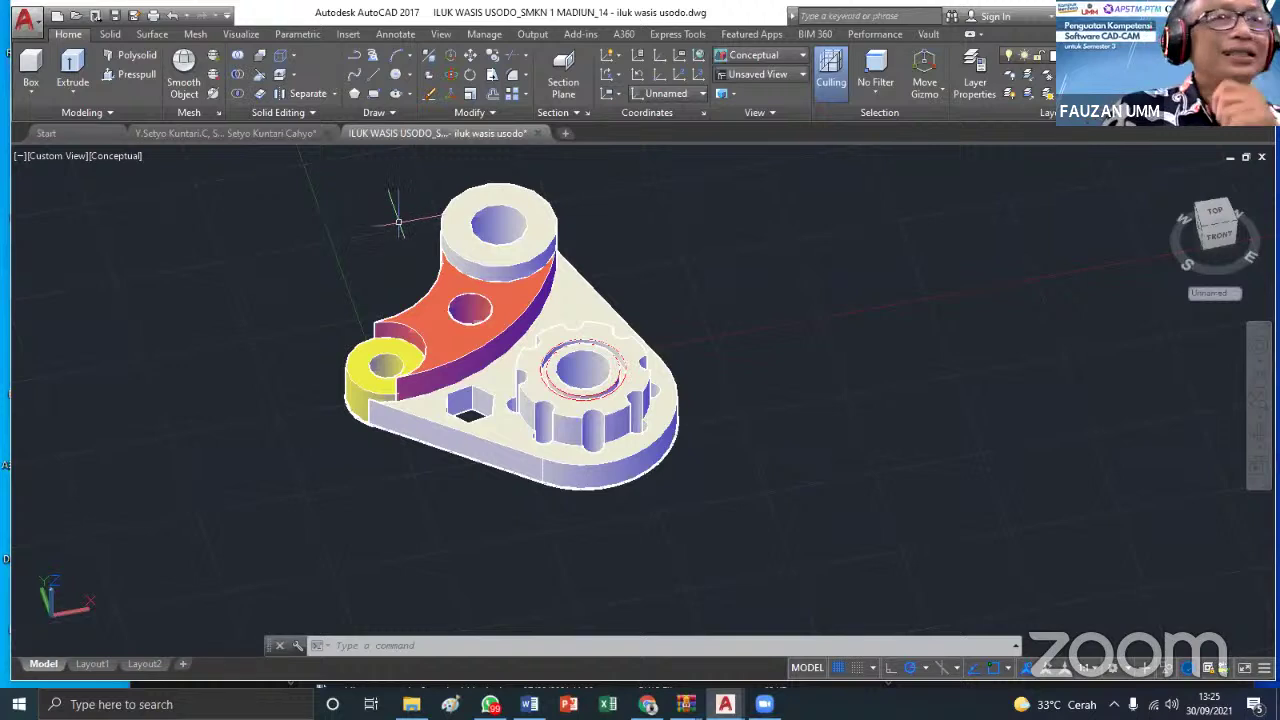
# Cancel the pending press-pull and pan the bracket up and left into view
pyautogui.press('Escape')
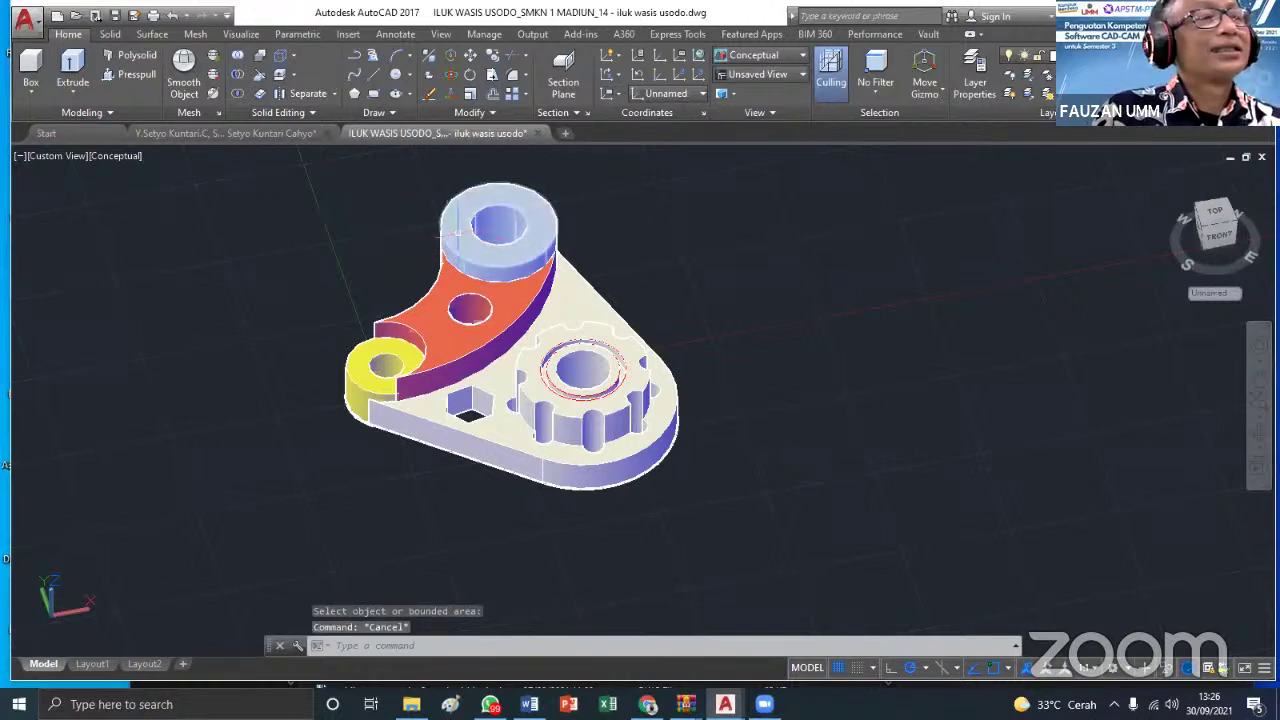
pyautogui.keyDown('shift'); pyautogui.moveTo(445, 228); pyautogui.dragTo(437, 236, button='middle'); pyautogui.keyUp('shift')
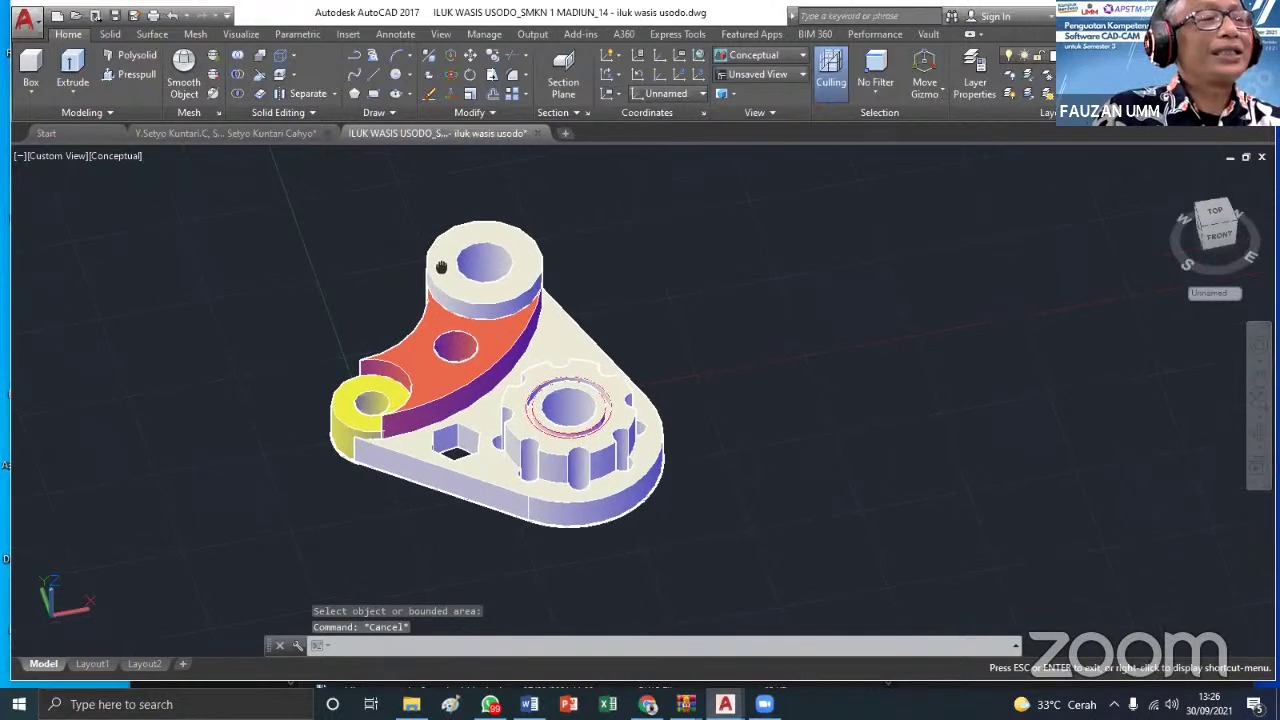
pyautogui.moveTo(439, 256)
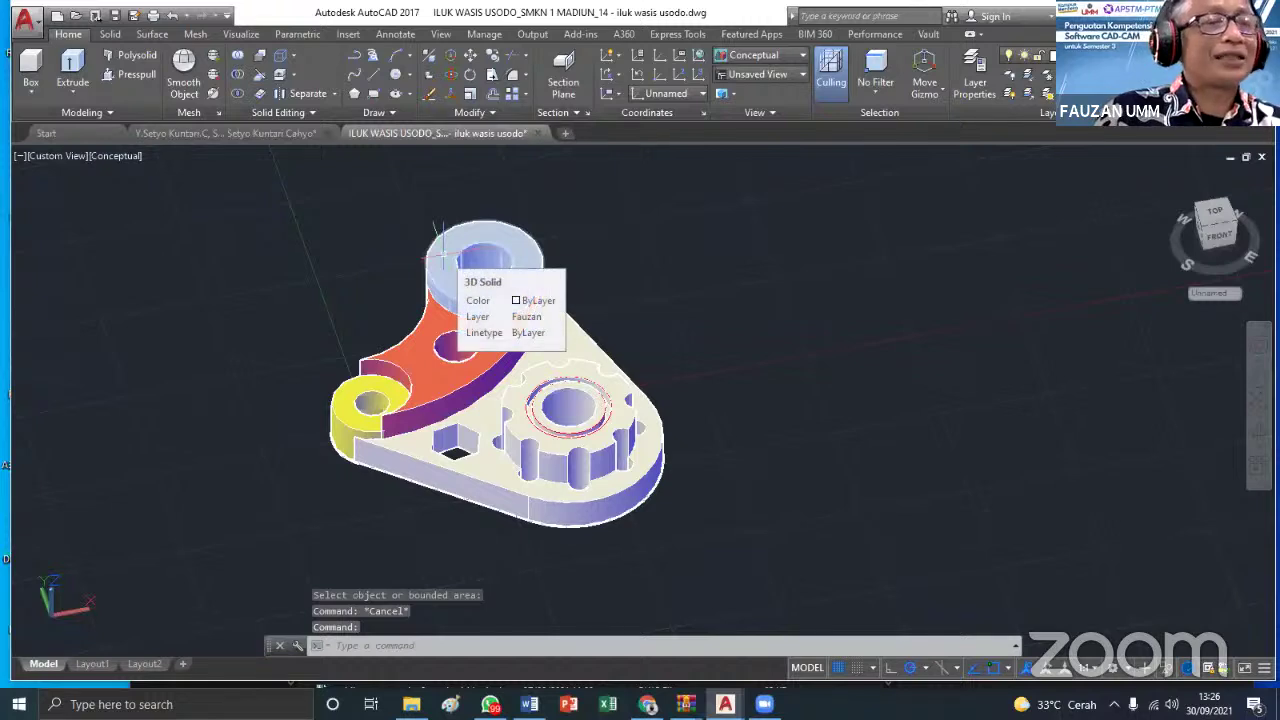
pyautogui.moveTo(508, 268)
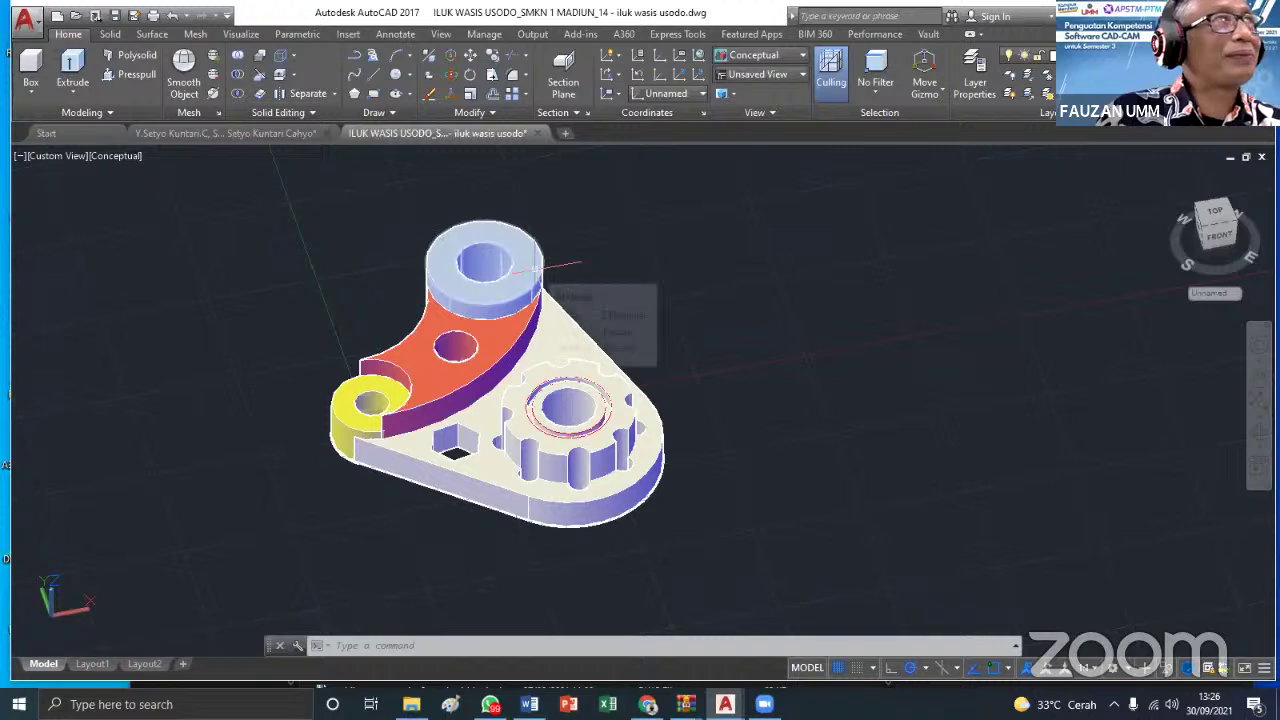
pyautogui.moveTo(541, 270)
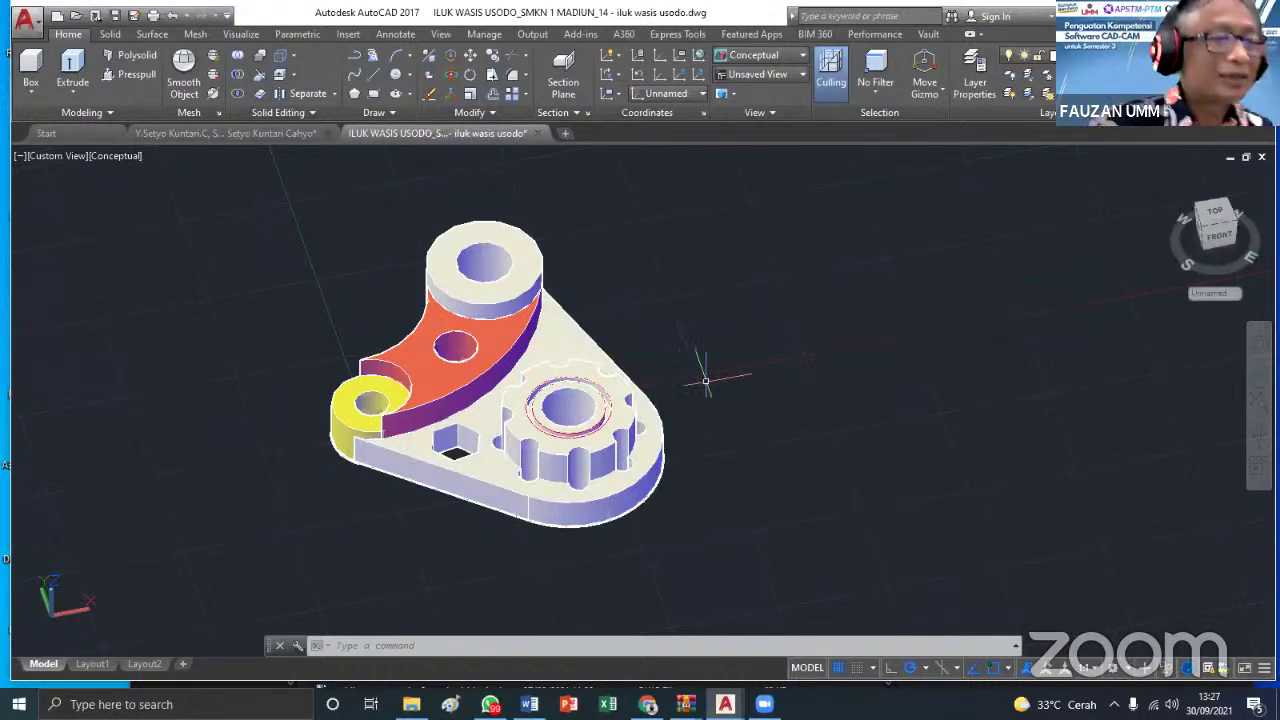
pyautogui.scroll(4, 580, 305)
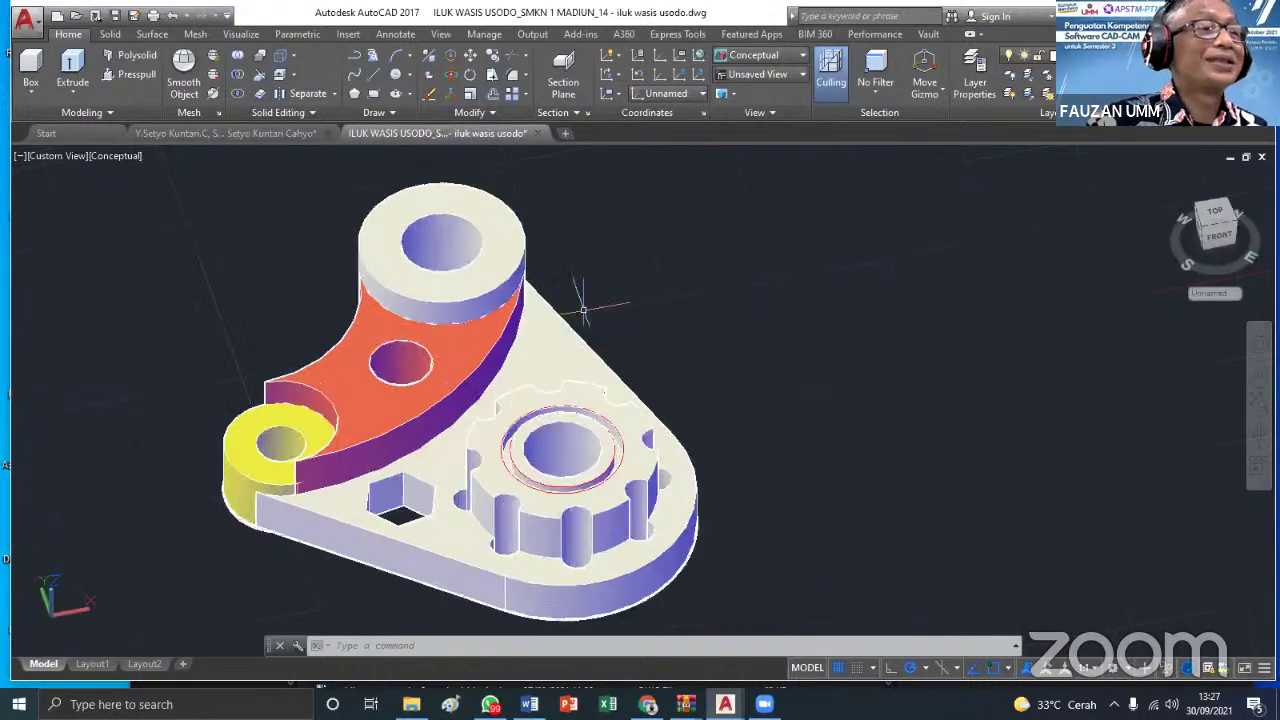
pyautogui.scroll(-4, 665, 505)
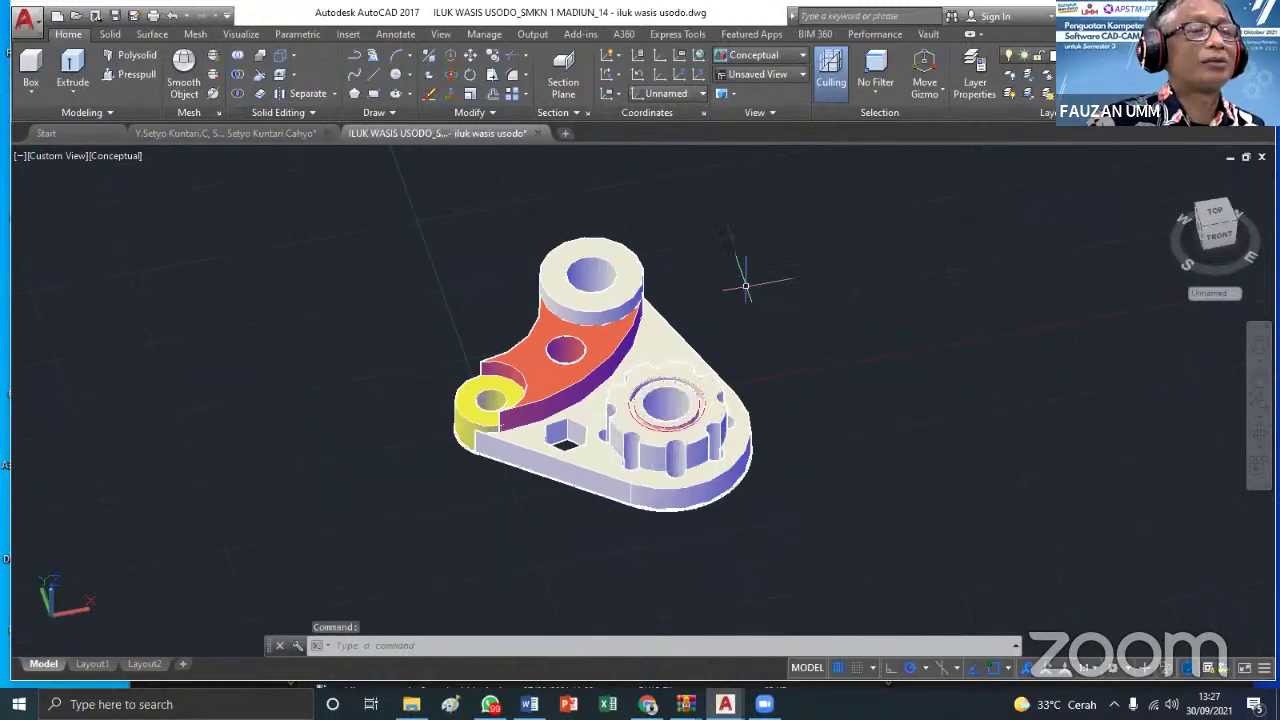
pyautogui.scroll(2, 745, 285)
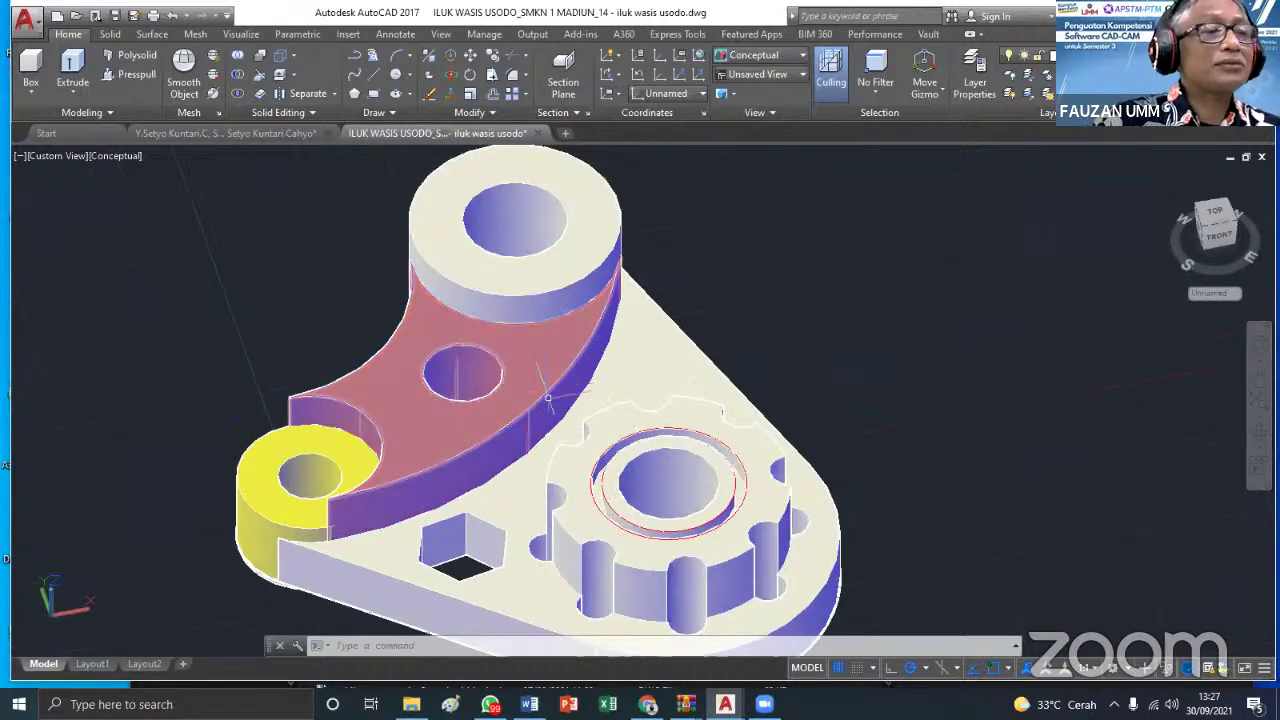
pyautogui.scroll(-1, 548, 420)
pyautogui.scroll(2, 706, 505)
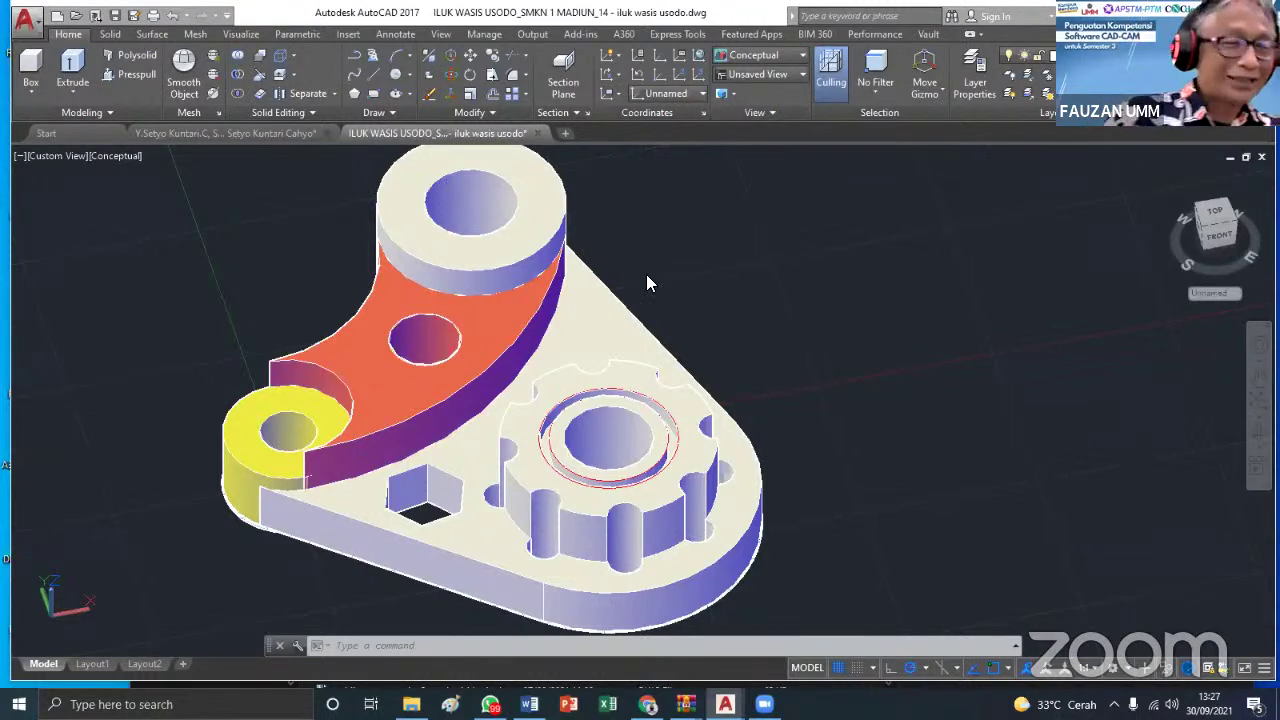
pyautogui.scroll(-3, 650, 272)
pyautogui.scroll(2, 784, 388)
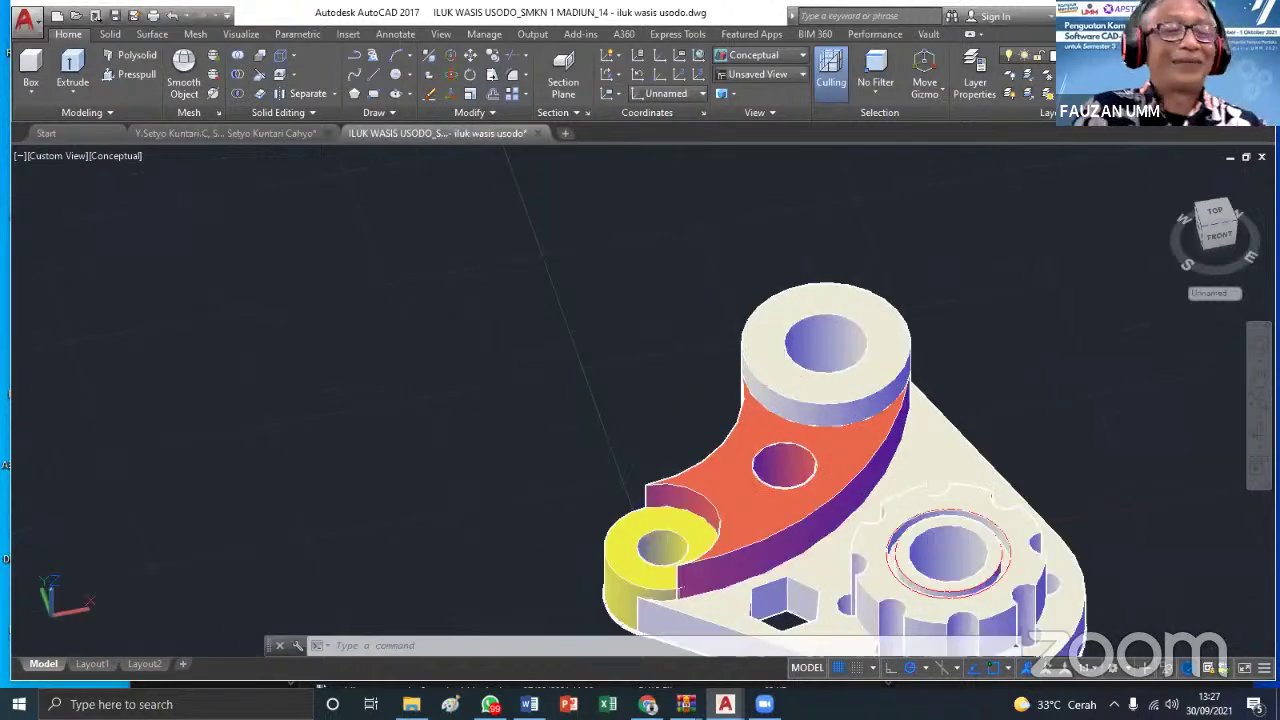
pyautogui.scroll(-2, 1055, 462)
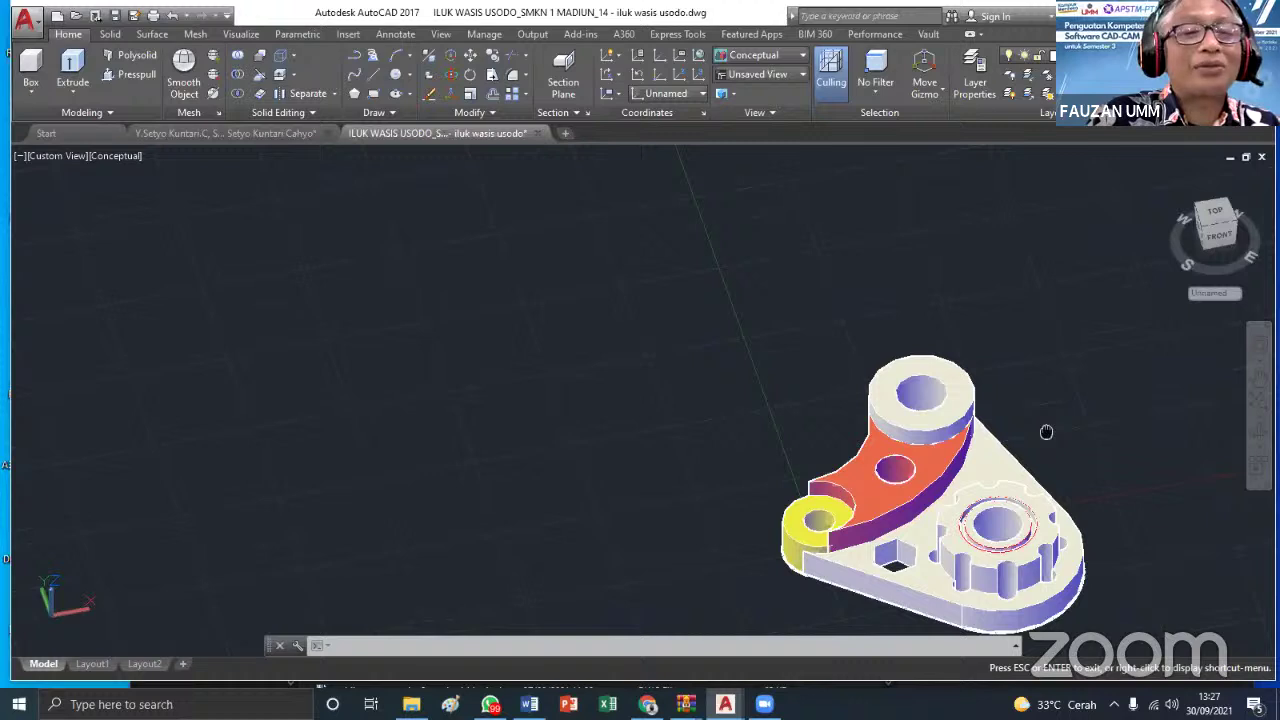
pyautogui.press('Escape')
pyautogui.press('Escape')
pyautogui.moveTo(1046, 428); pyautogui.dragTo(676, 293, button='middle')
pyautogui.press('Escape')
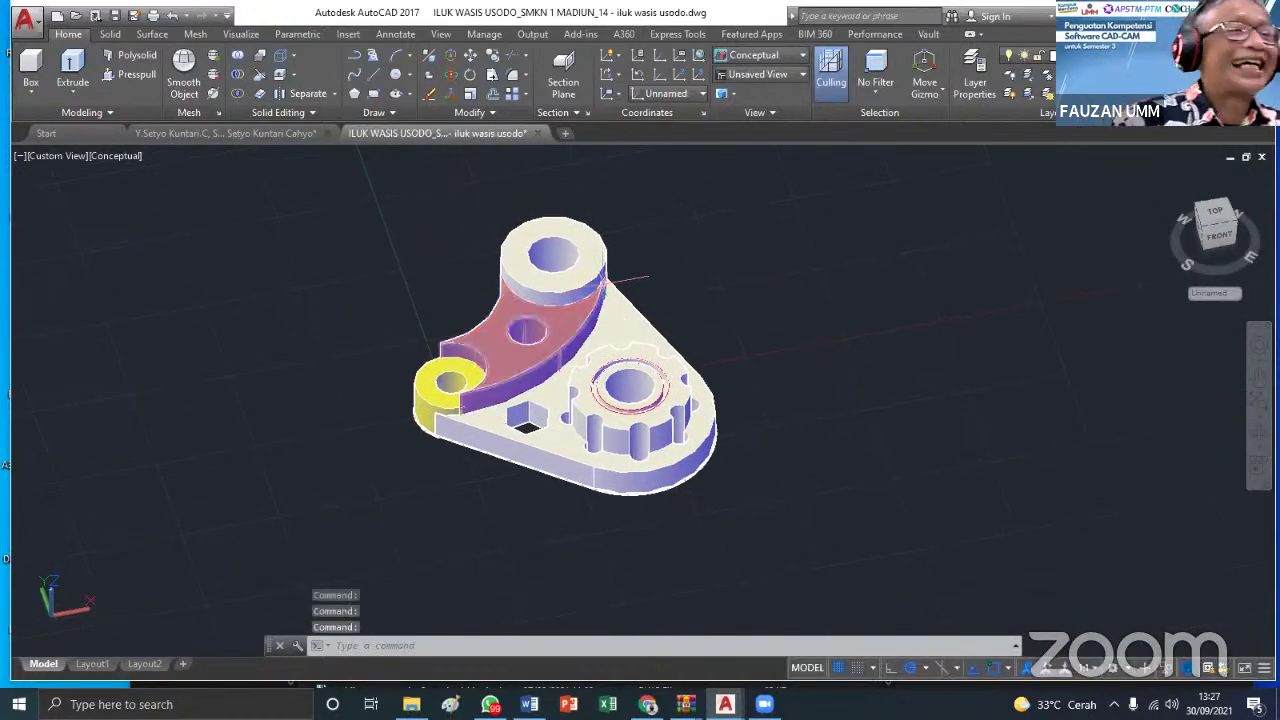
# Zoom in, select then deselect the base plate, and shift the bracket higher
pyautogui.scroll(2, 612, 372)
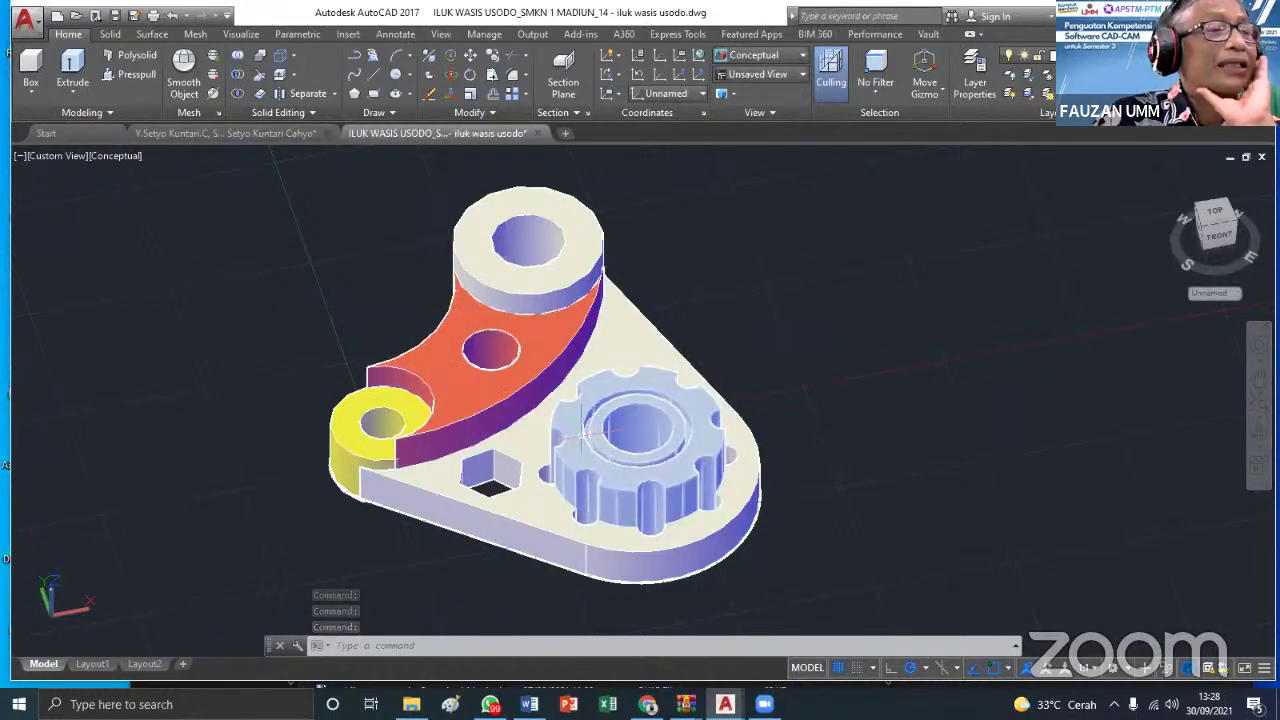
pyautogui.scroll(2, 606, 368)
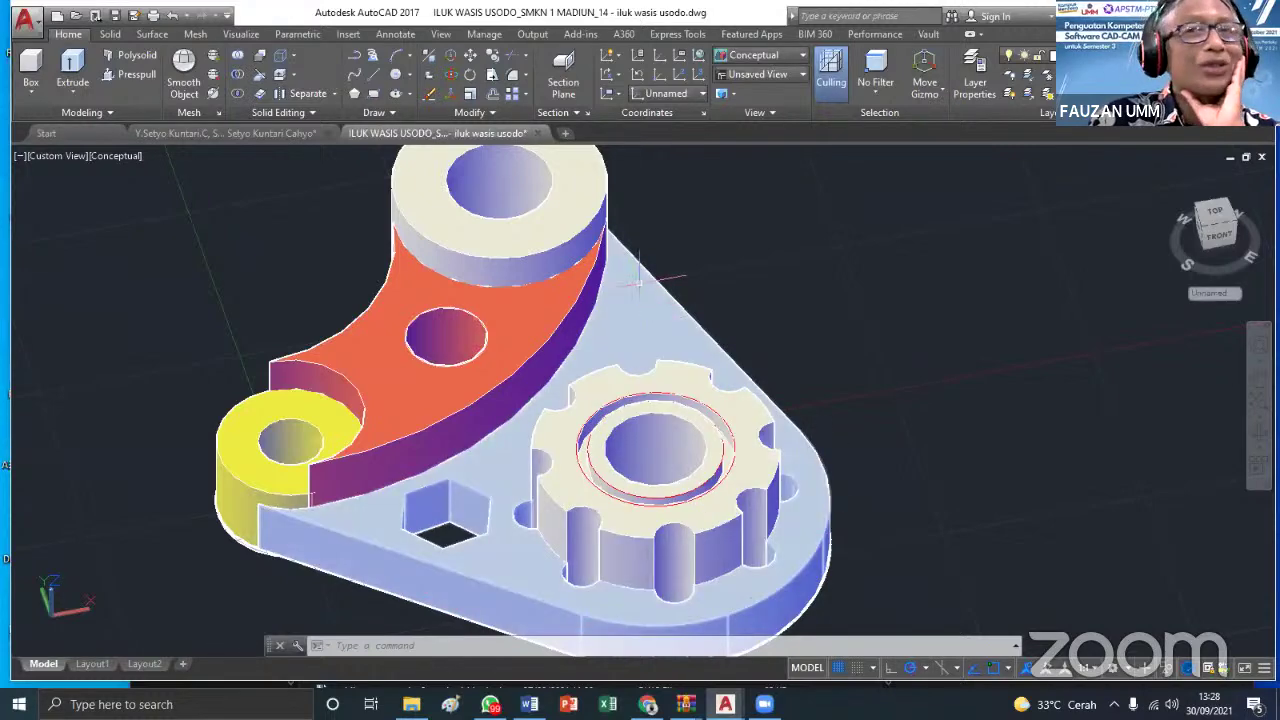
pyautogui.moveTo(645, 268)
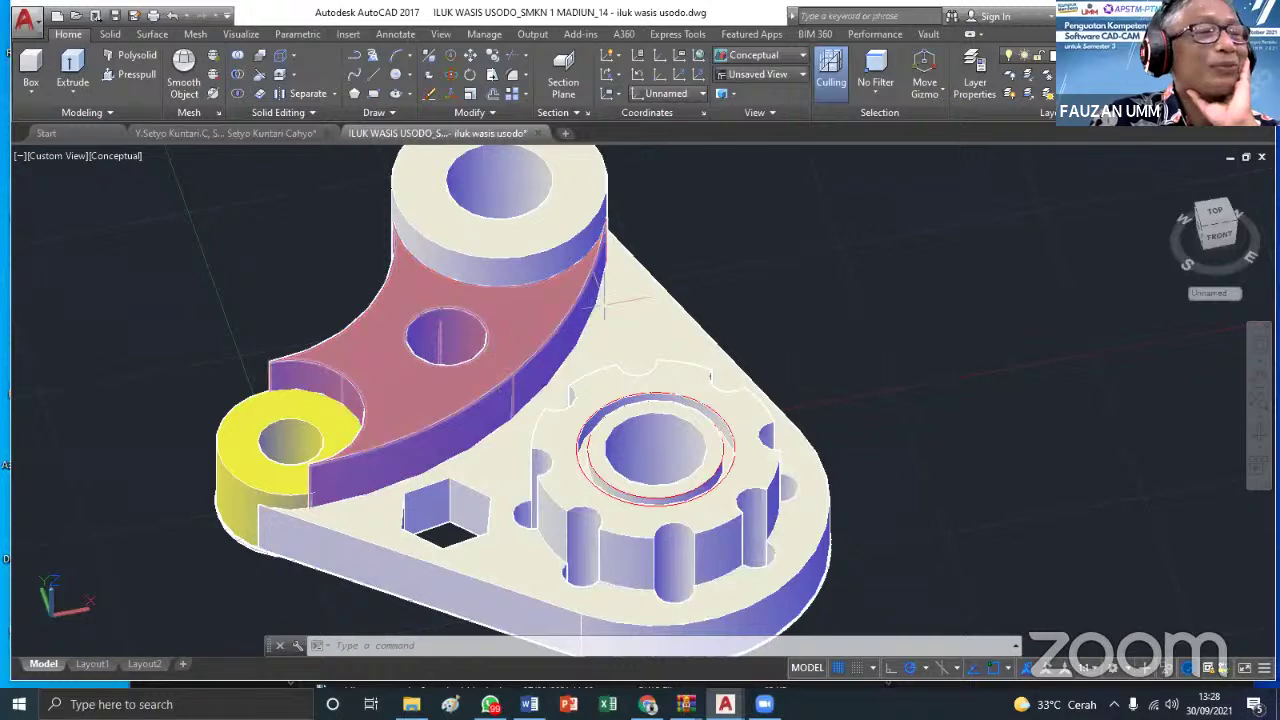
pyautogui.click(606, 296)
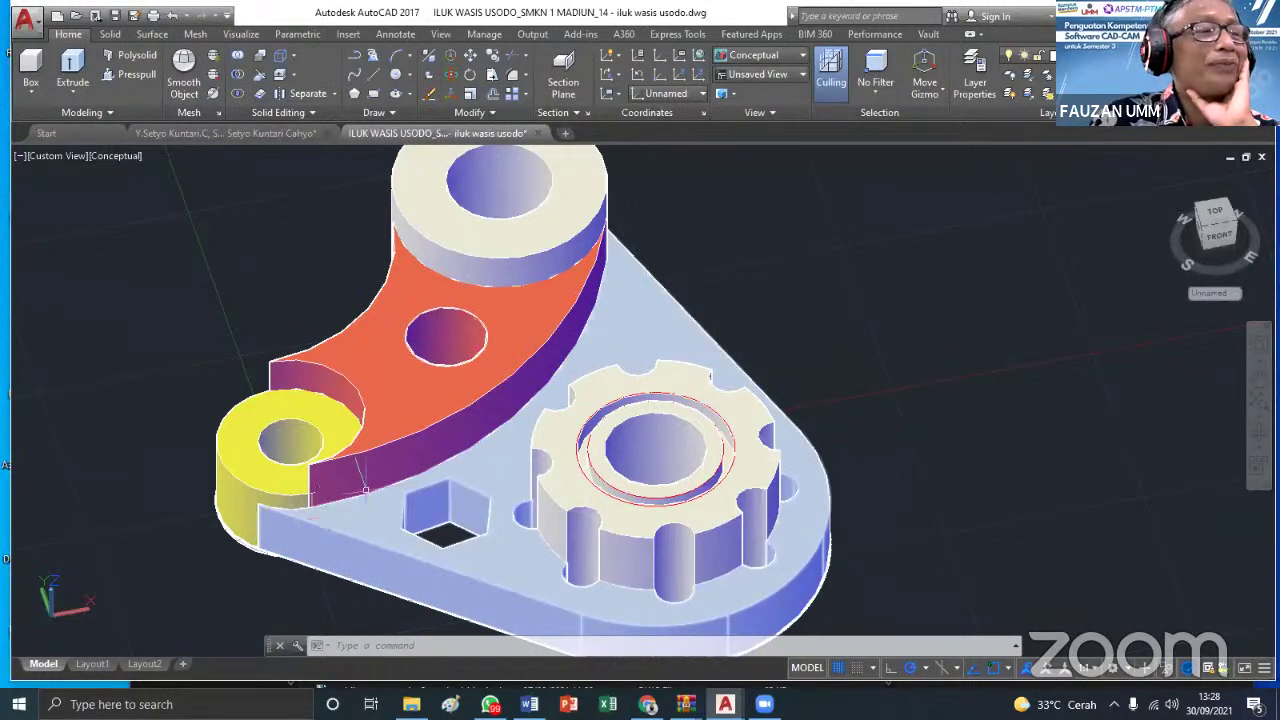
pyautogui.press('Escape')
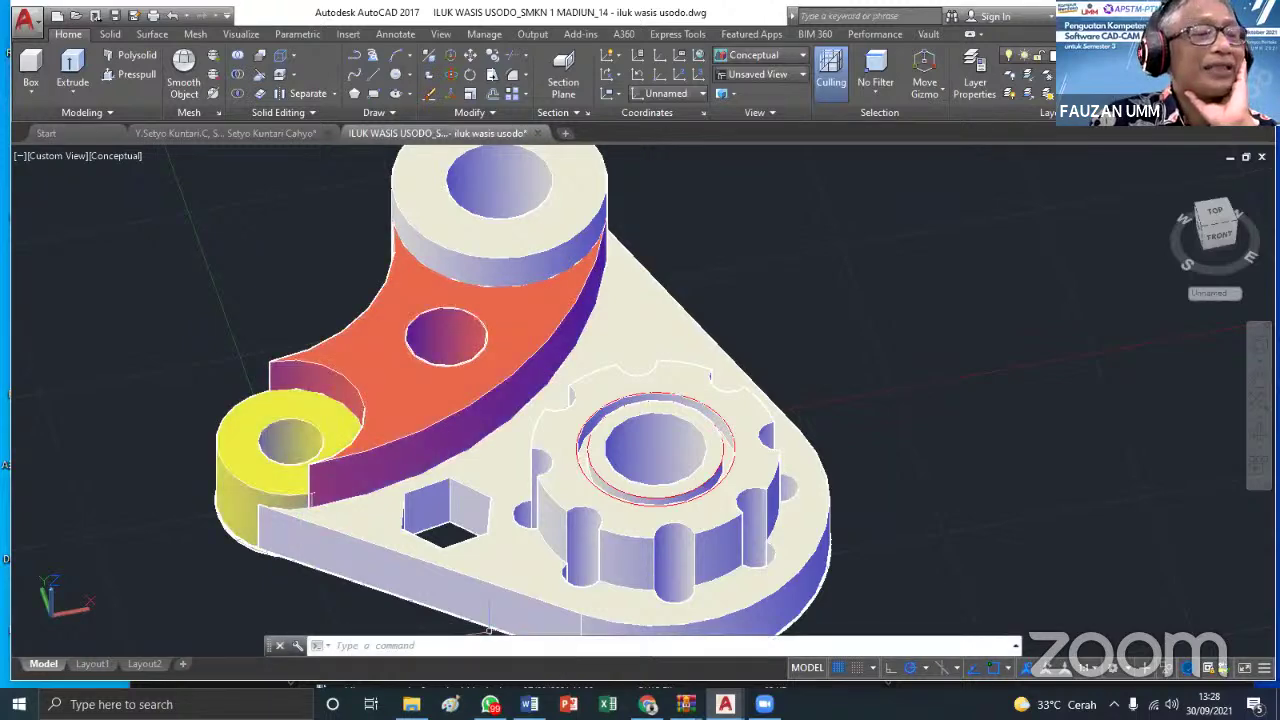
pyautogui.moveTo(489, 629); pyautogui.dragTo(485, 485, button='middle')
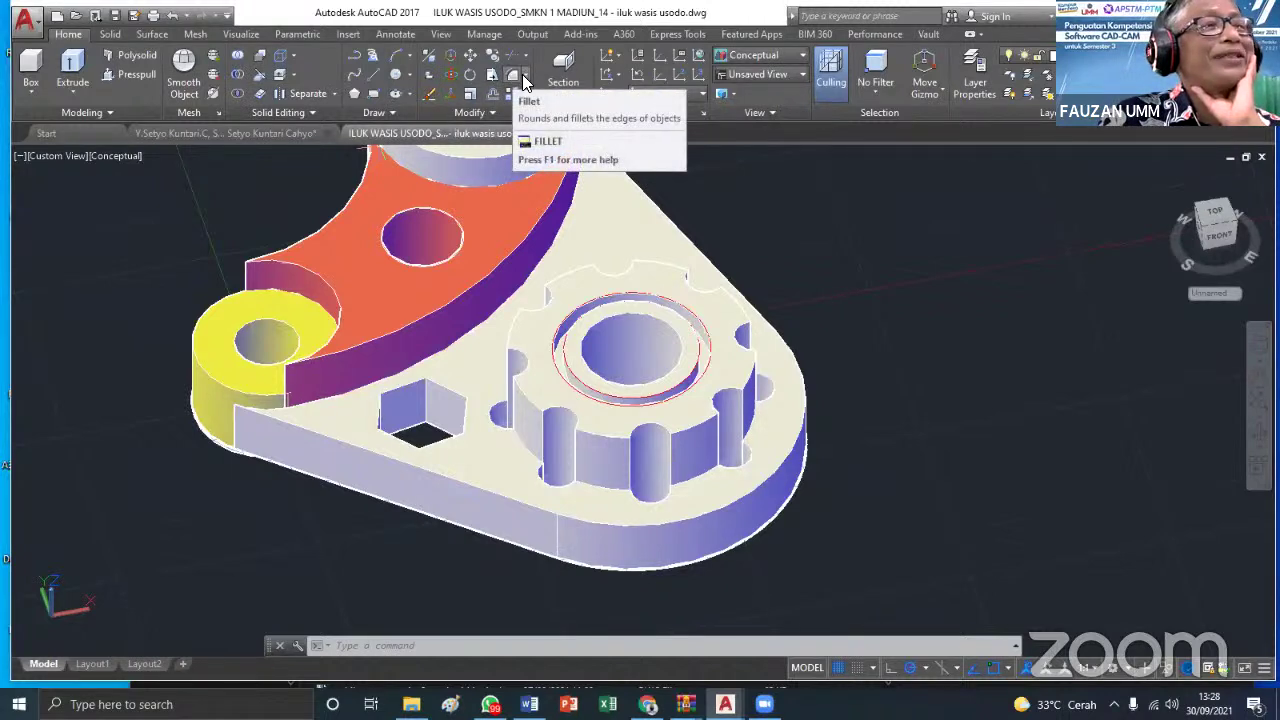
pyautogui.click(524, 80)
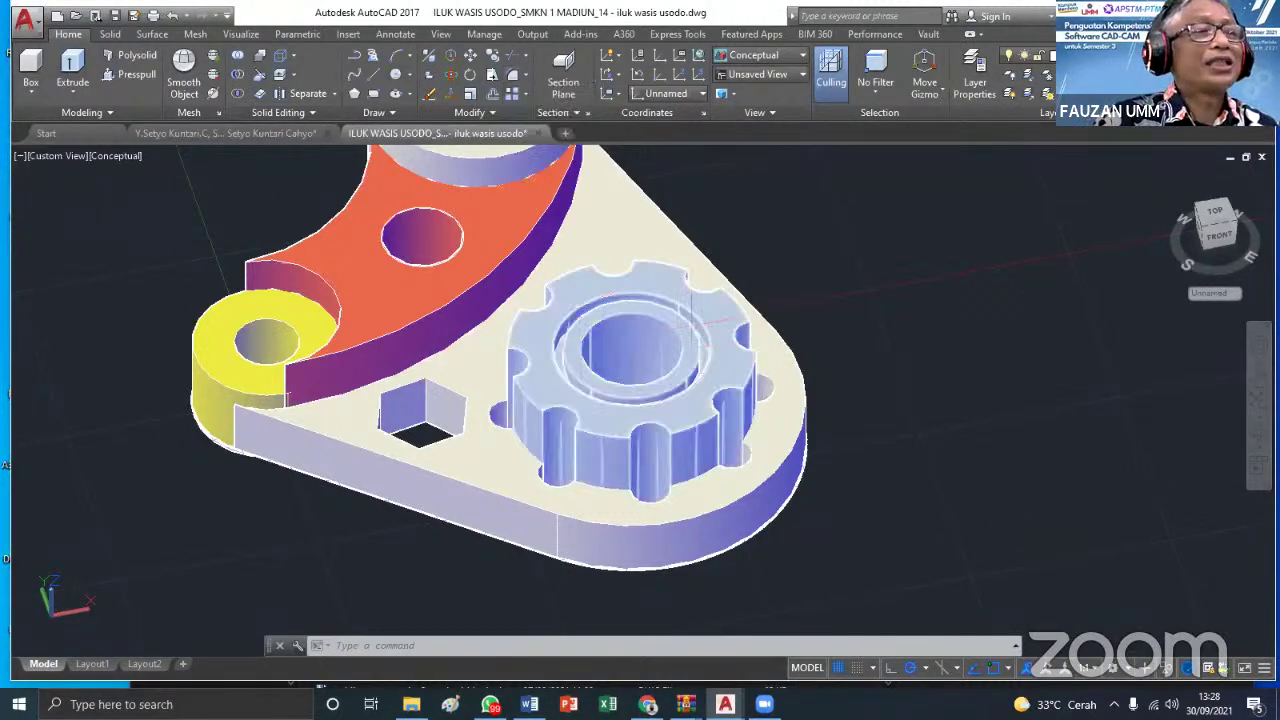
pyautogui.moveTo(686, 319); pyautogui.dragTo(688, 383, button='middle')
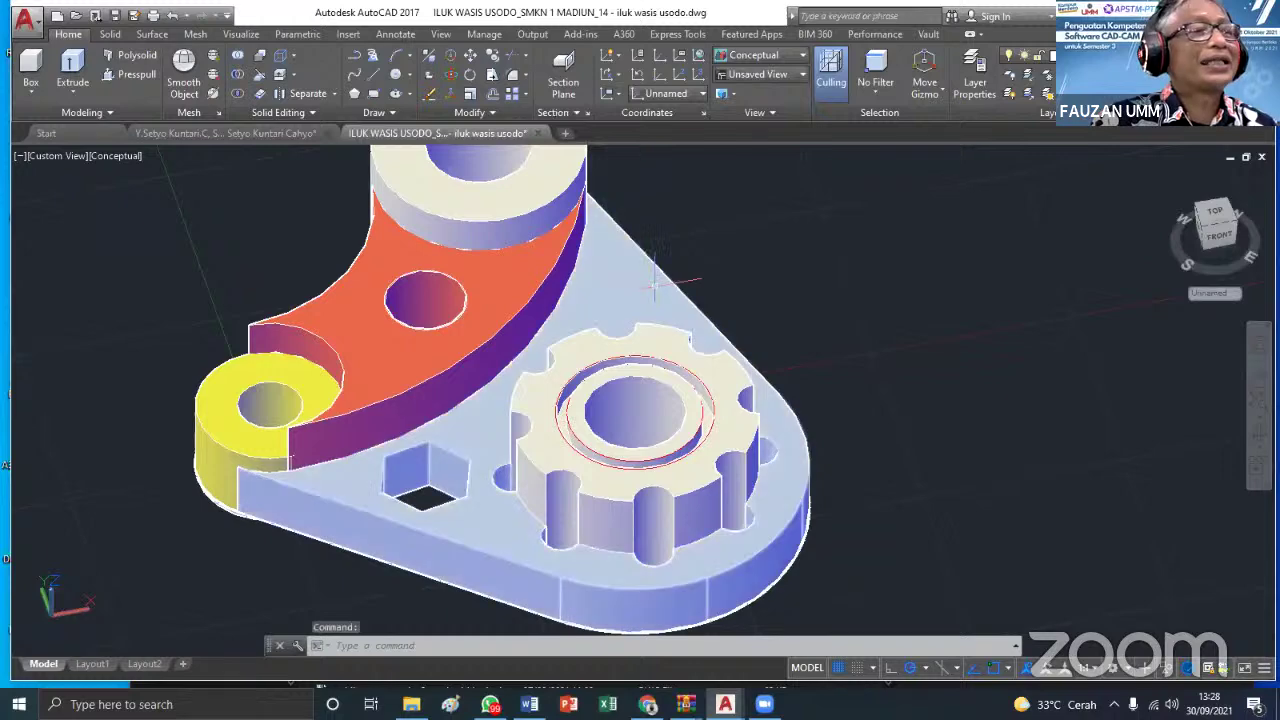
pyautogui.scroll(-3, 785, 530)
pyautogui.scroll(2, 785, 530)
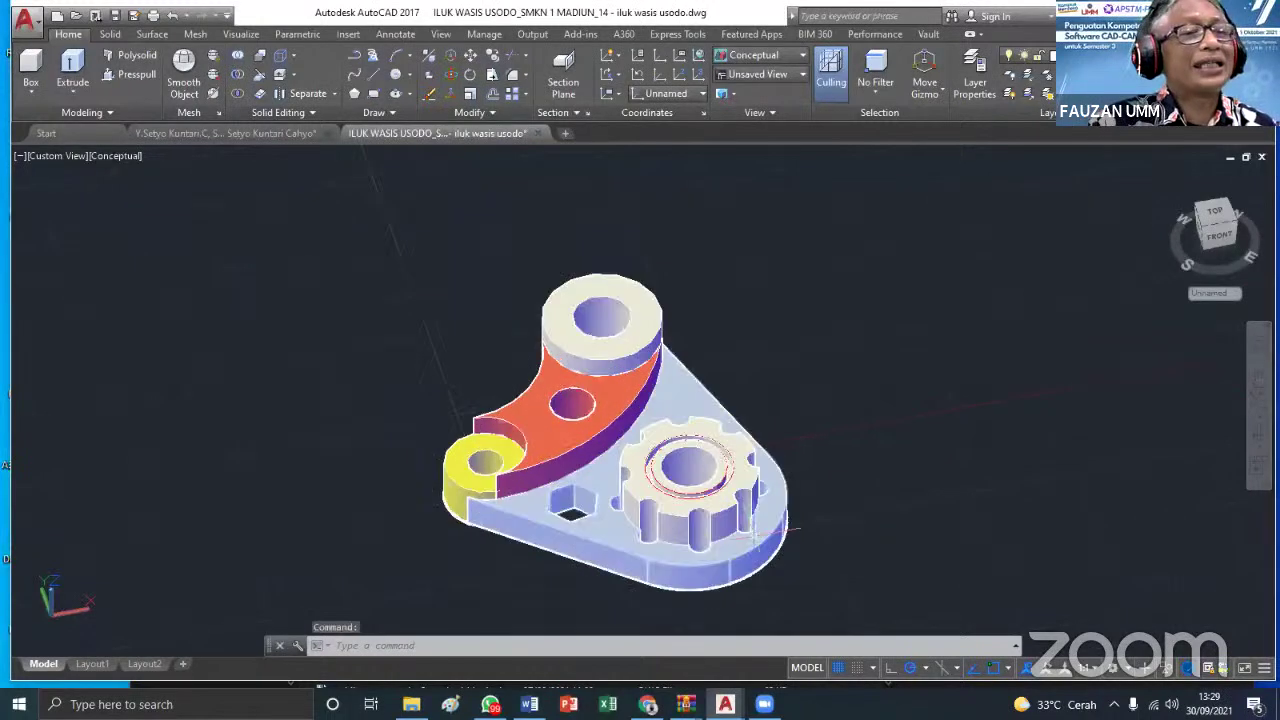
pyautogui.scroll(2, 785, 530)
pyautogui.scroll(-3, 690, 467)
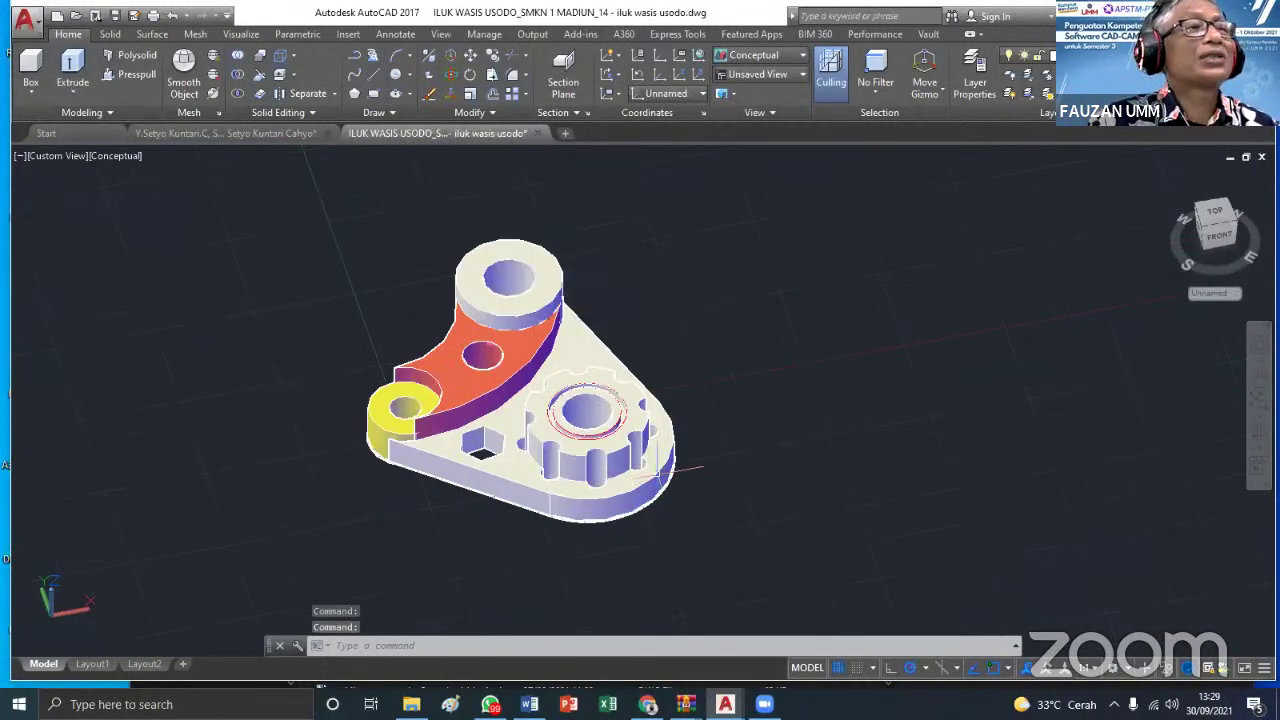
pyautogui.scroll(1, 690, 467)
pyautogui.press('Escape')
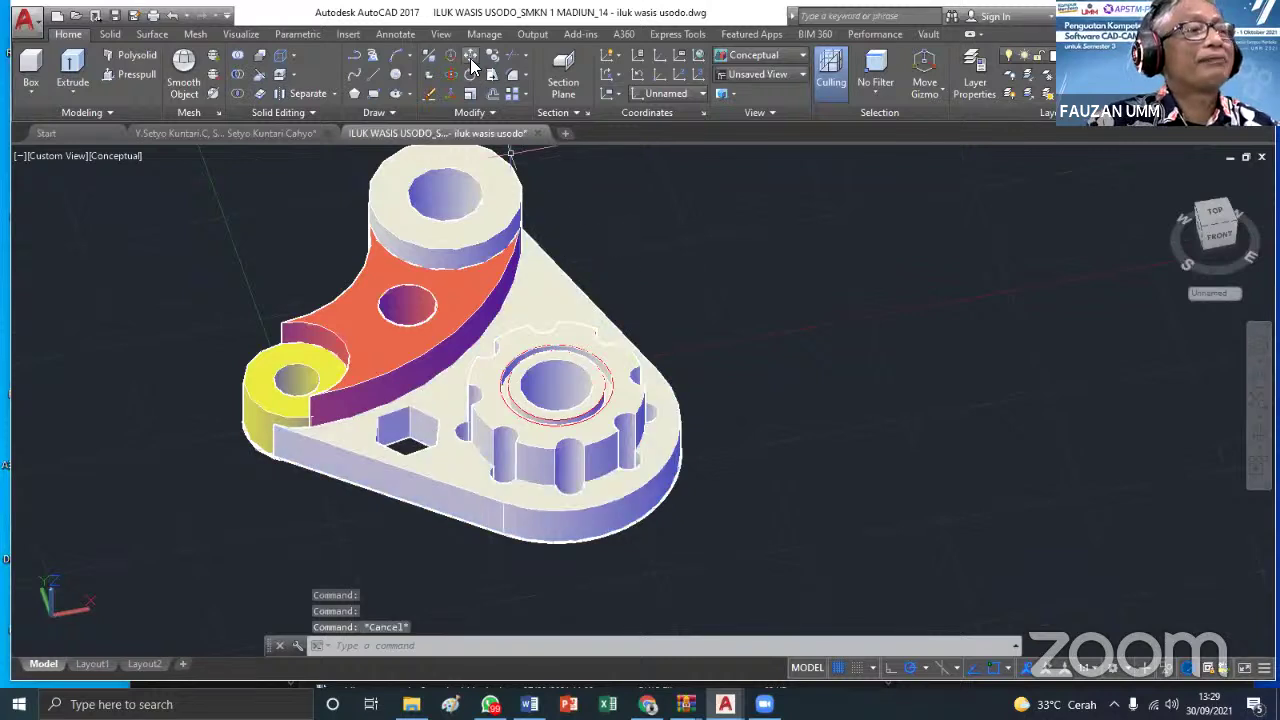
pyautogui.hotkey('ctrl', 'a')
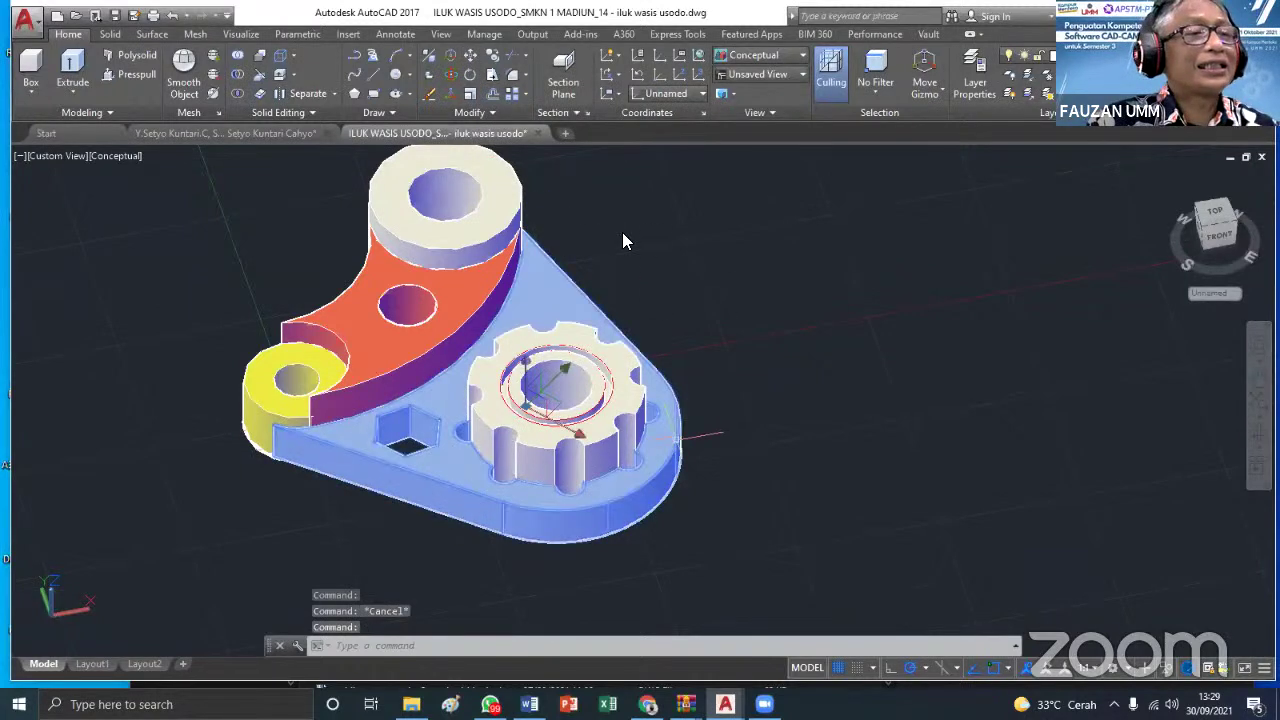
pyautogui.click(468, 60)
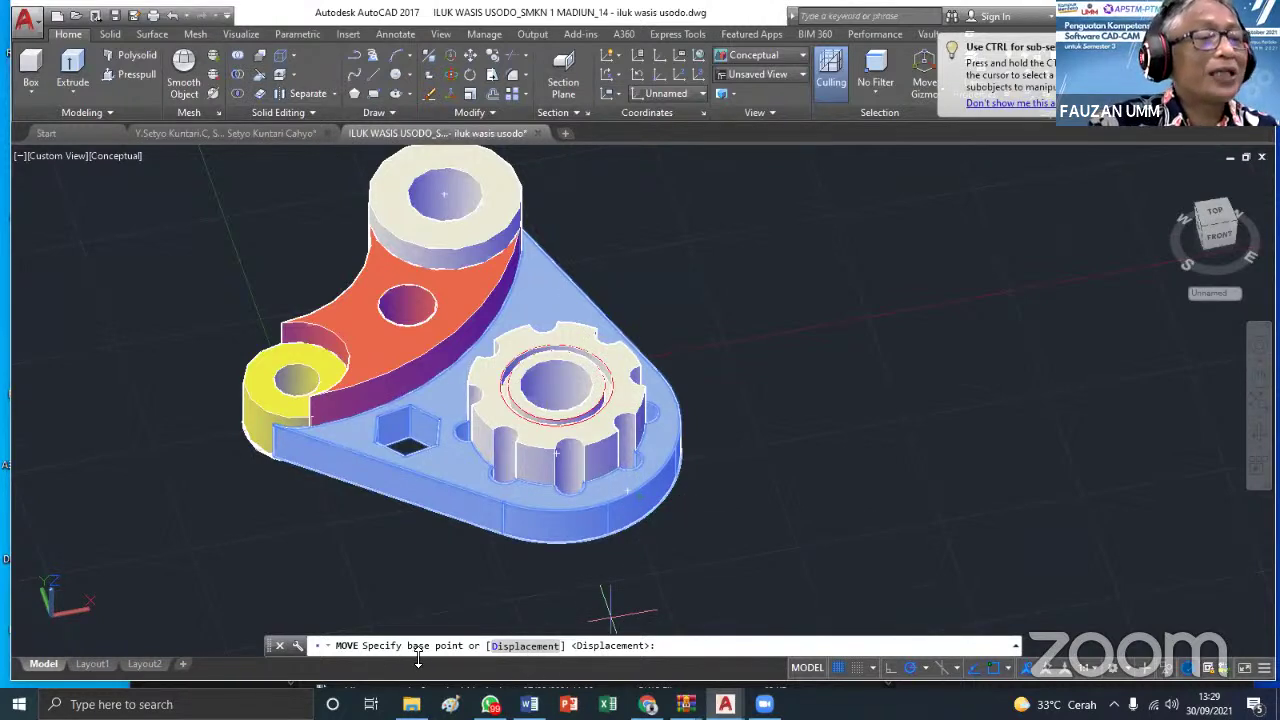
pyautogui.click(652, 512)
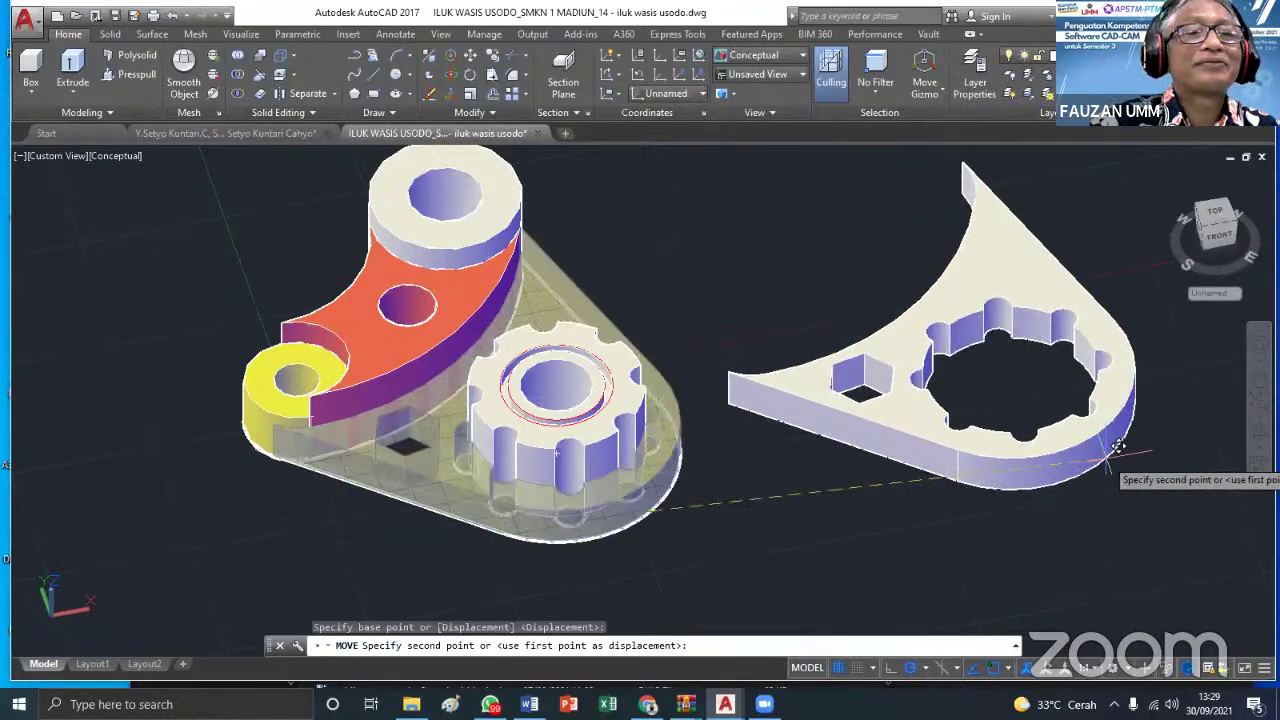
pyautogui.press('Escape')
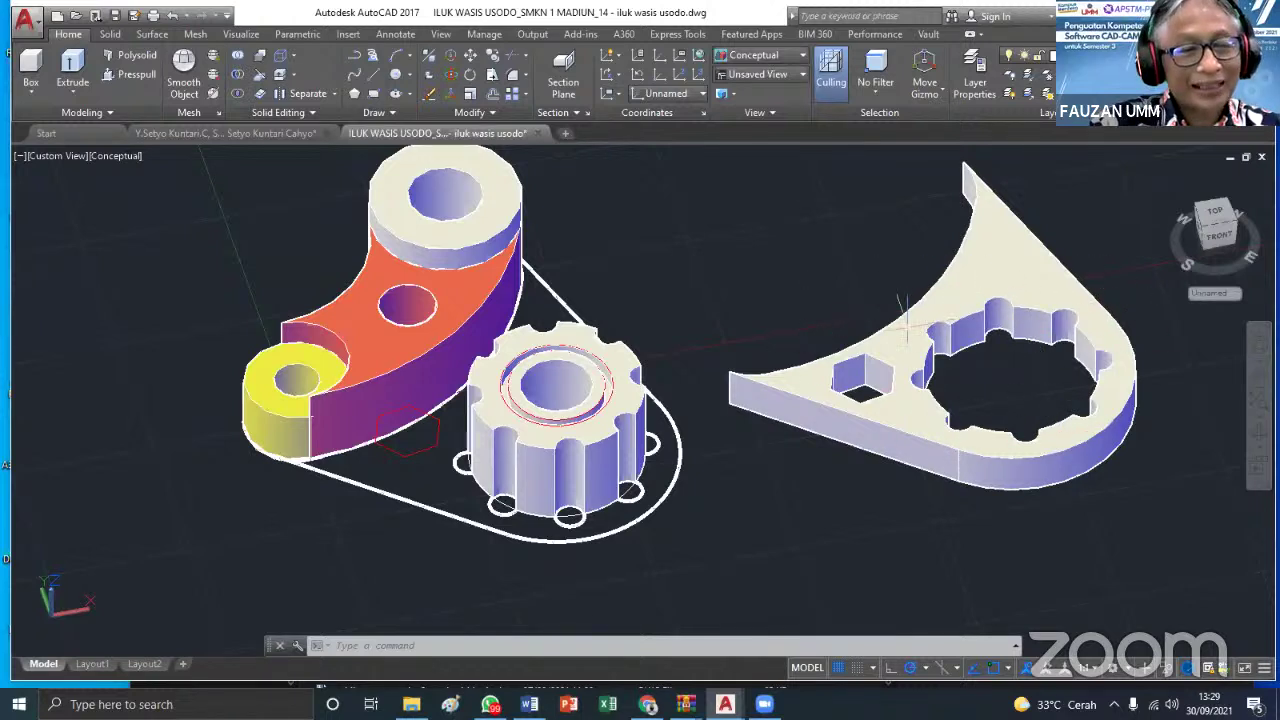
pyautogui.moveTo(916, 340)
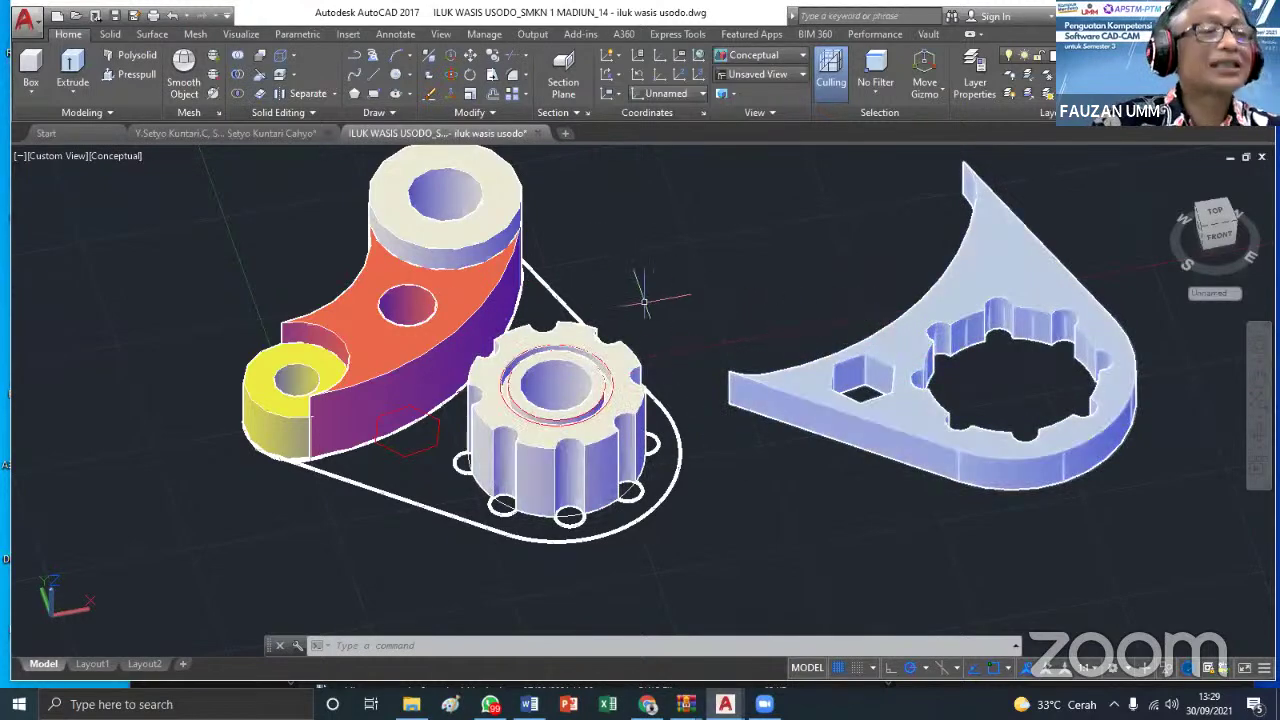
pyautogui.click(173, 16)
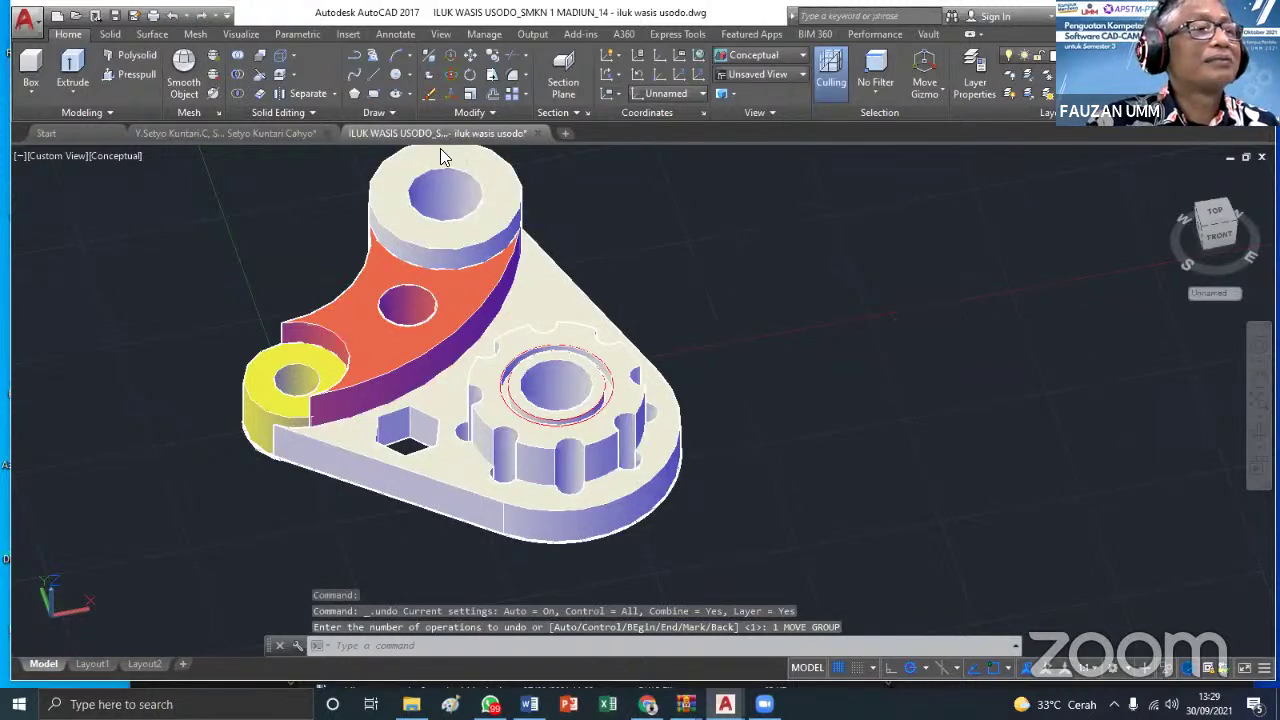
pyautogui.press('Escape')
pyautogui.click(507, 338)
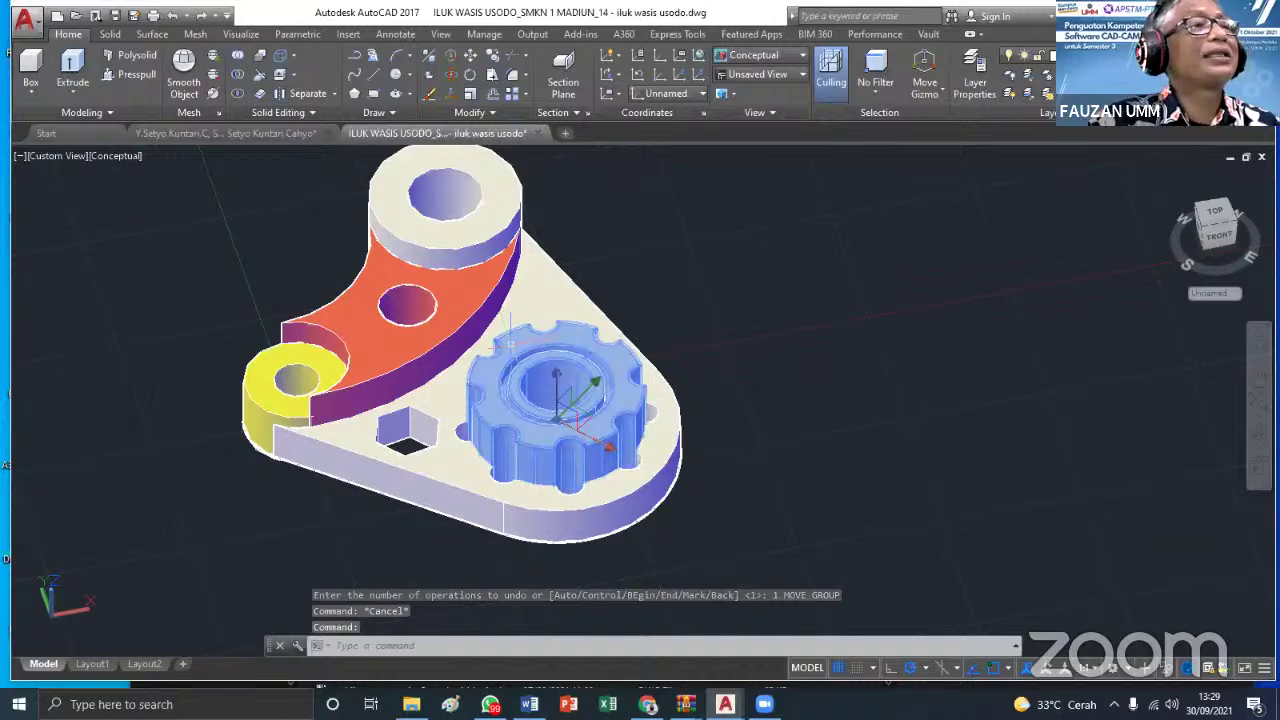
pyautogui.click(471, 57)
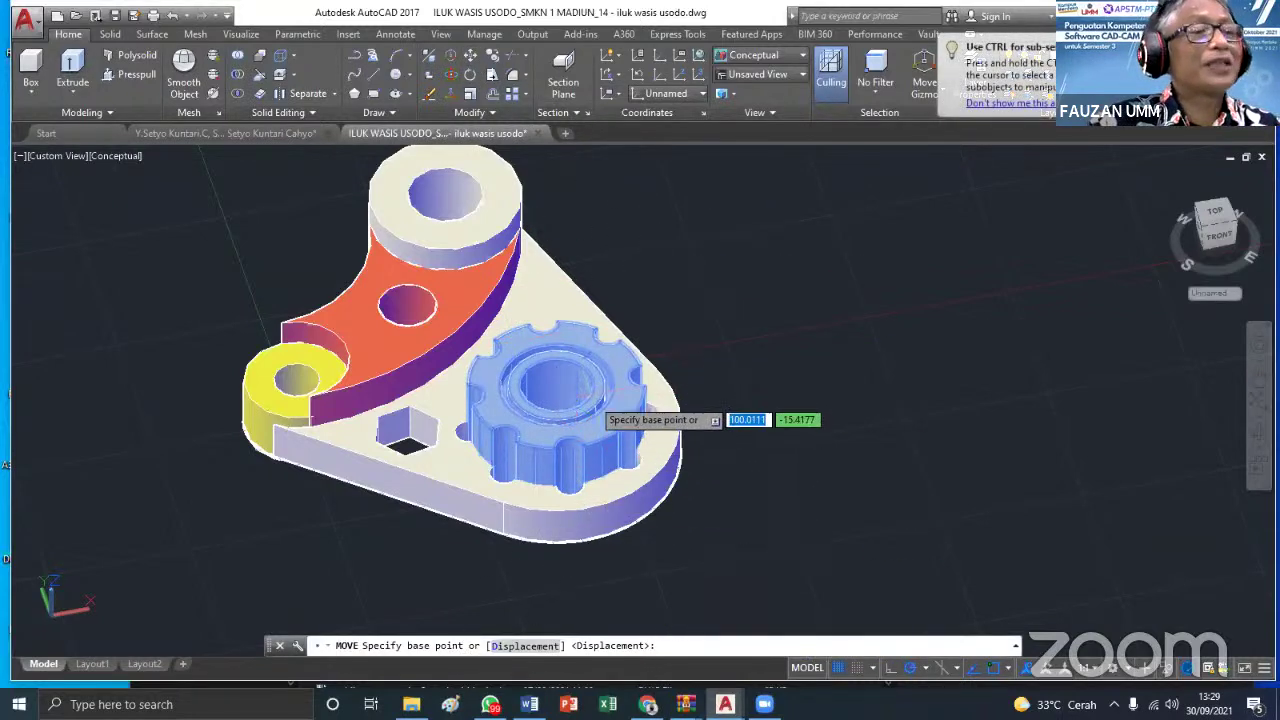
pyautogui.click(625, 422)
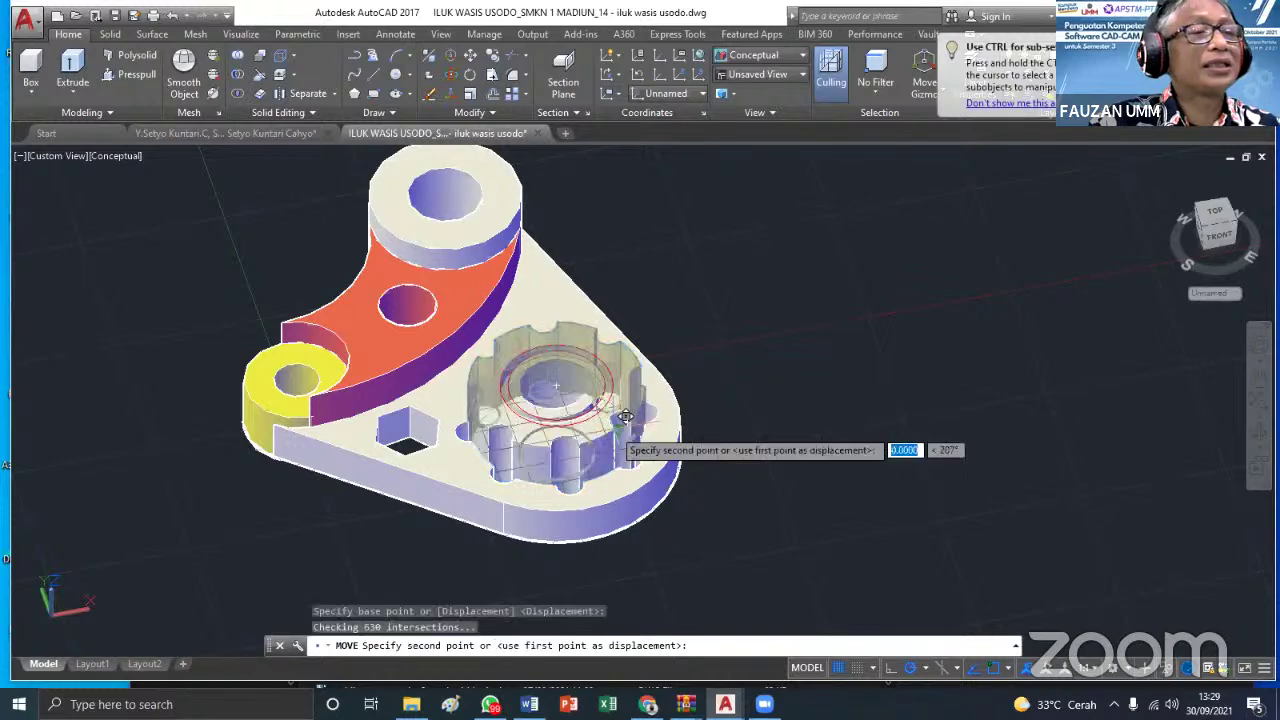
pyautogui.press('Escape')
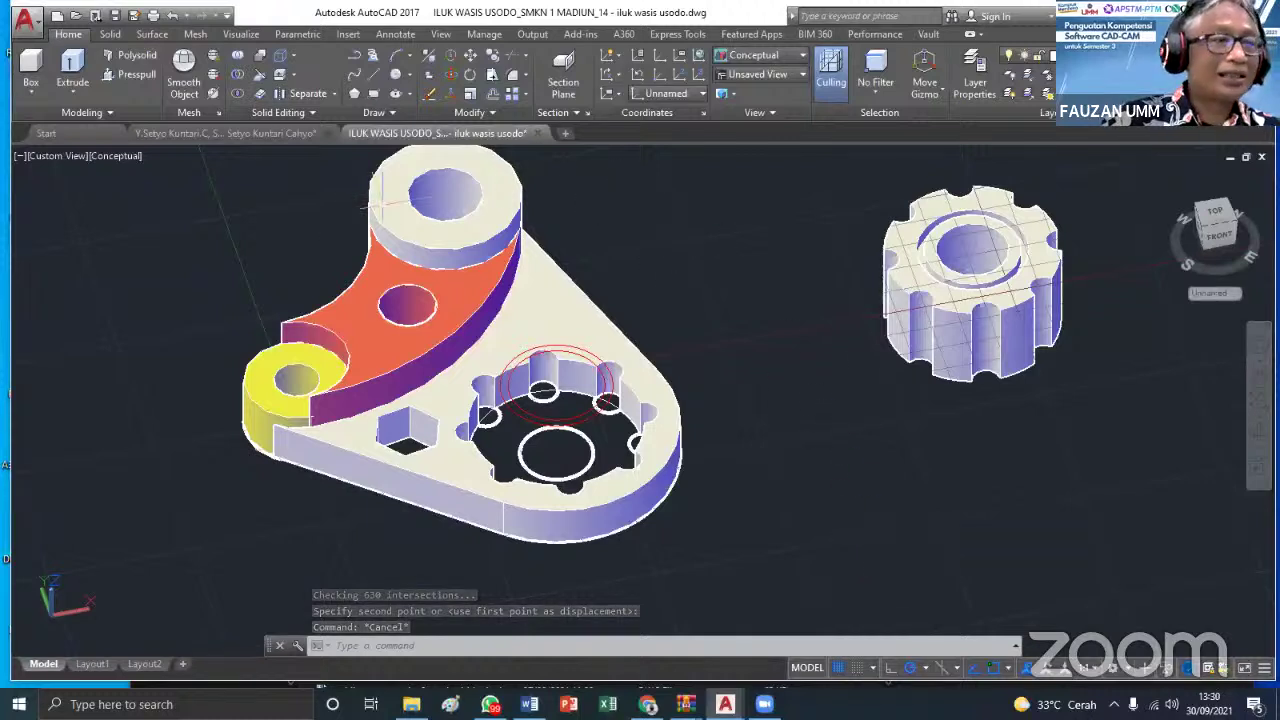
pyautogui.keyDown('ctrl'); pyautogui.click(362, 314); pyautogui.keyUp('ctrl')
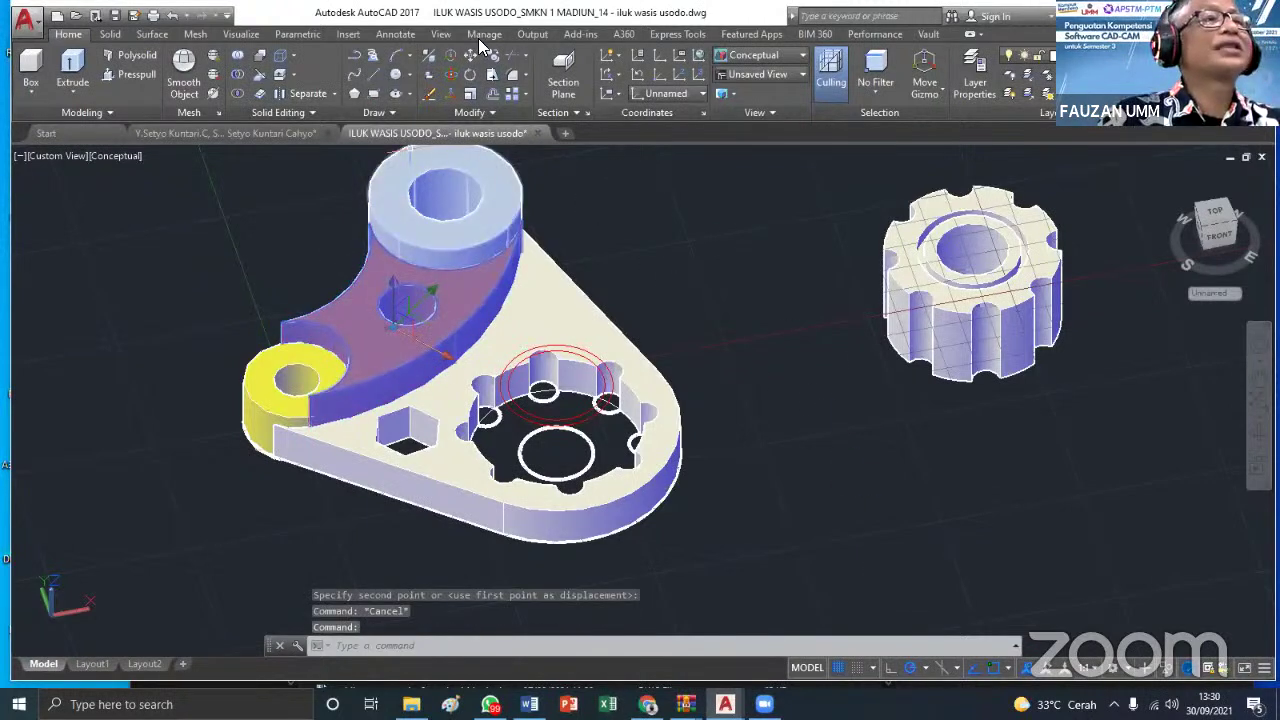
pyautogui.click(470, 55)
pyautogui.click(347, 313)
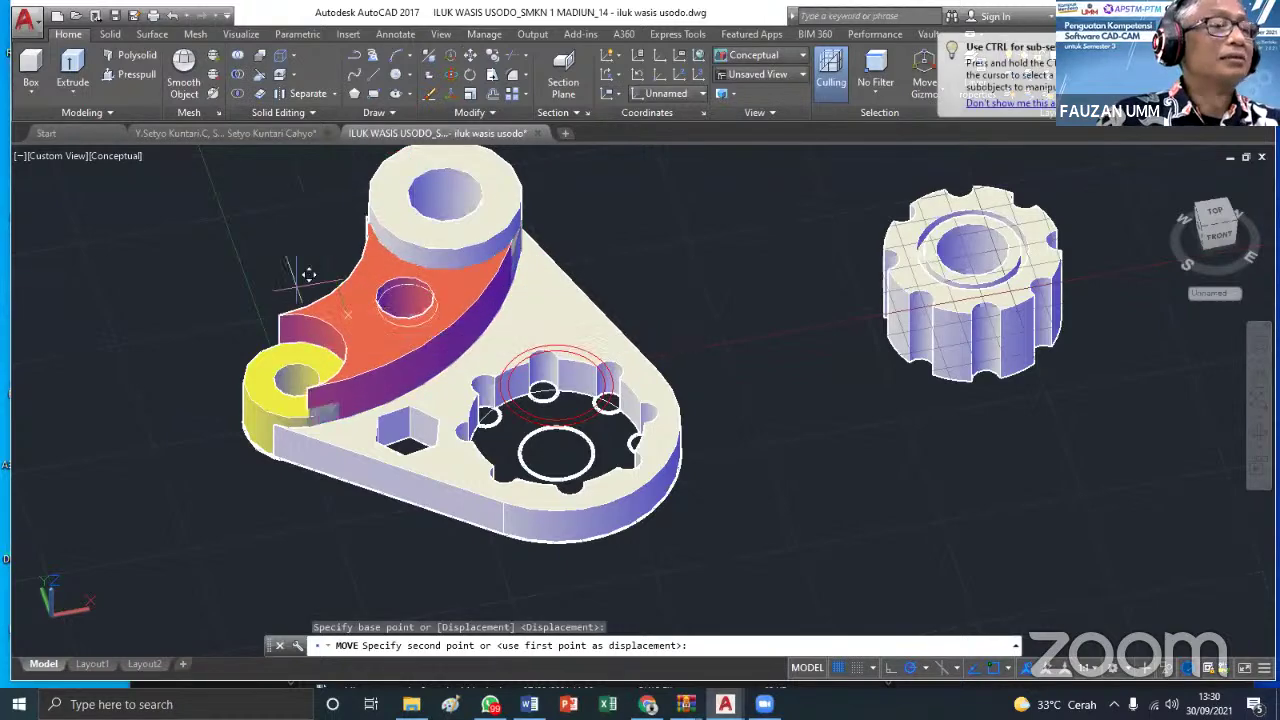
pyautogui.click(97, 243)
pyautogui.press('Escape')
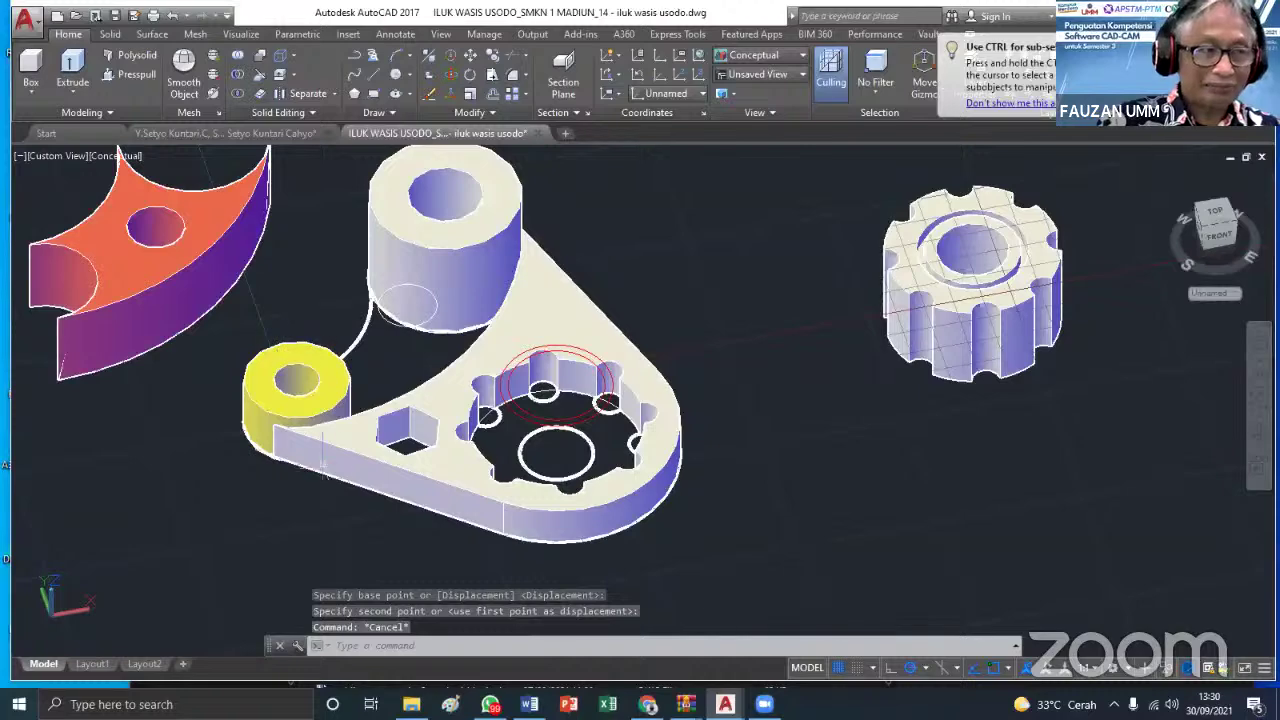
pyautogui.click(173, 18)
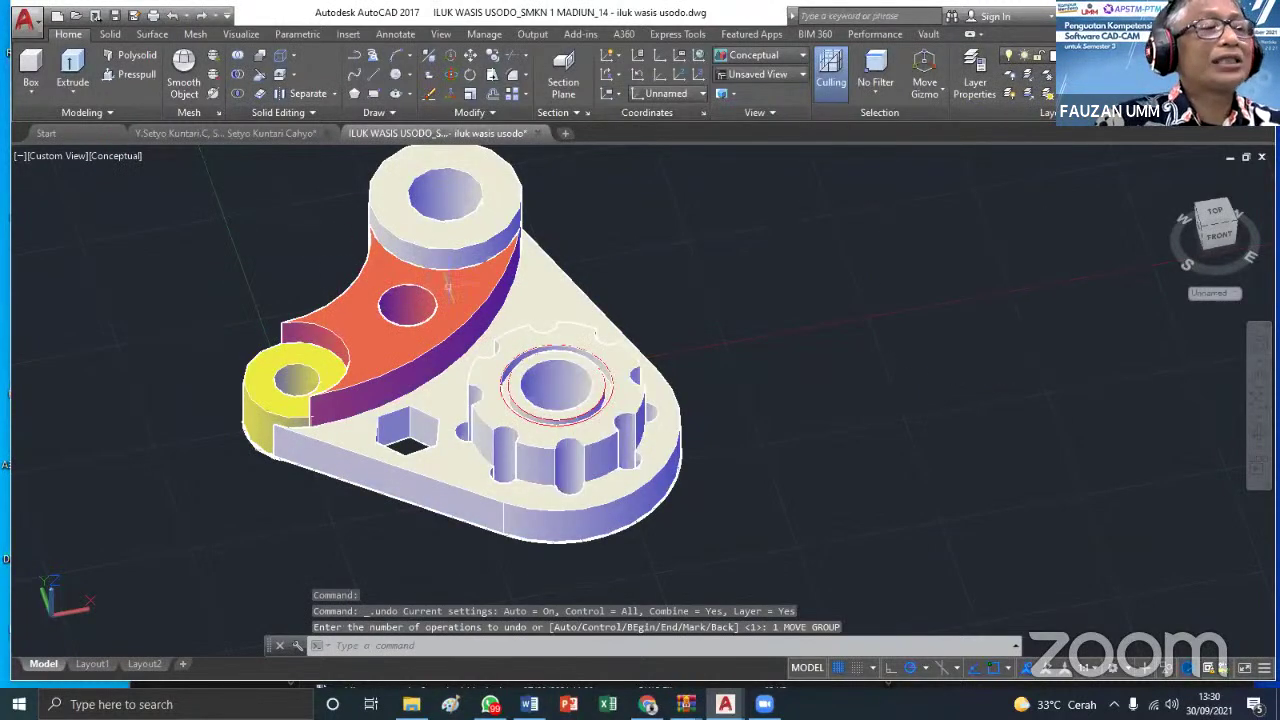
pyautogui.scroll(-3, 448, 287)
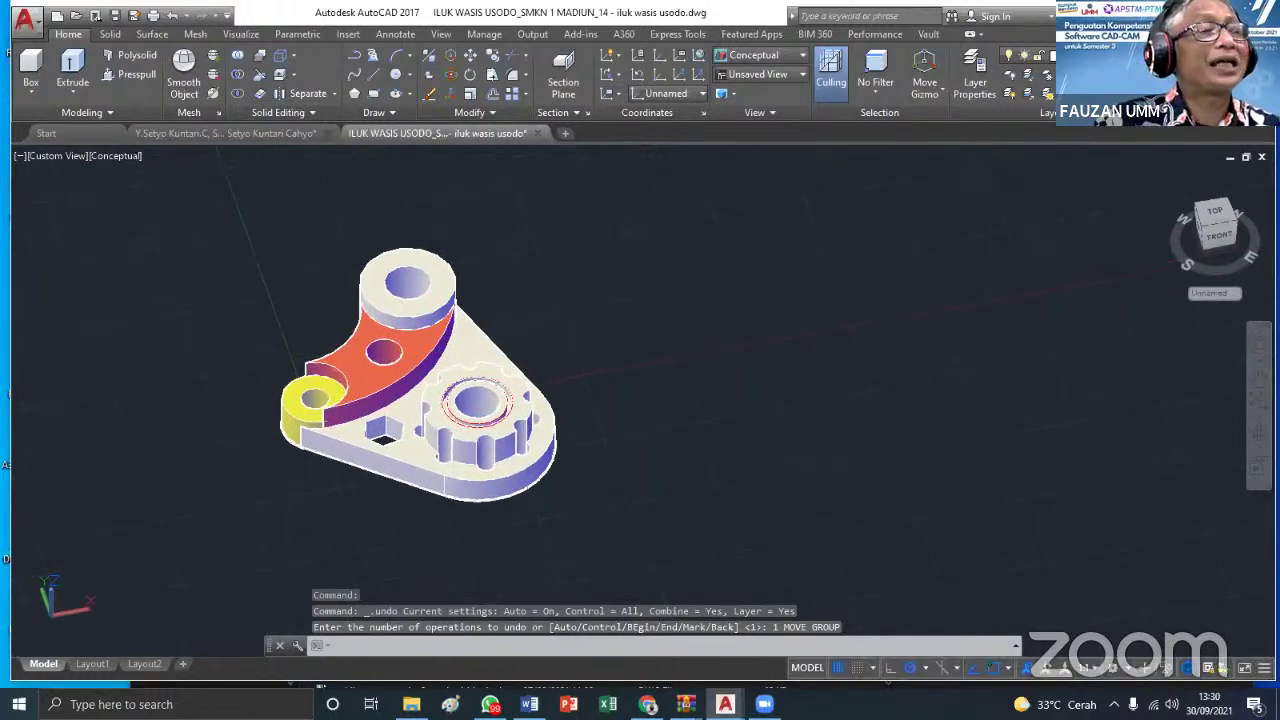
pyautogui.press('Escape')
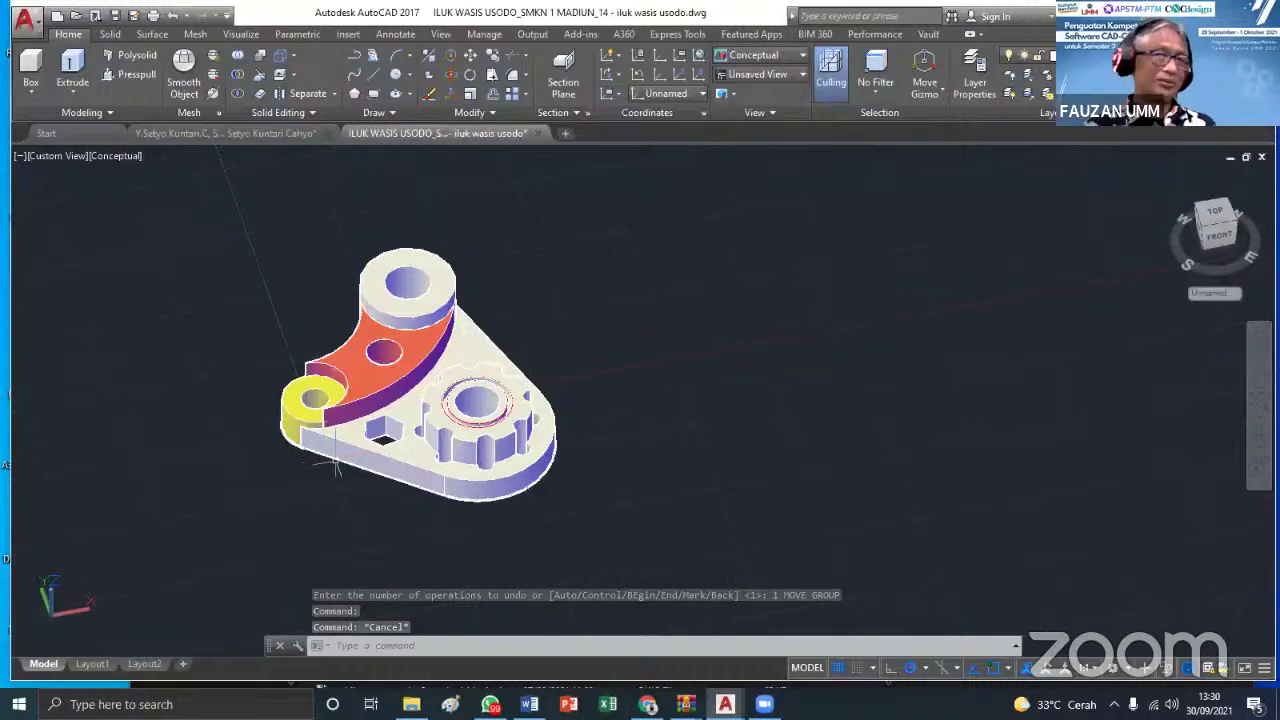
pyautogui.moveTo(478, 425)
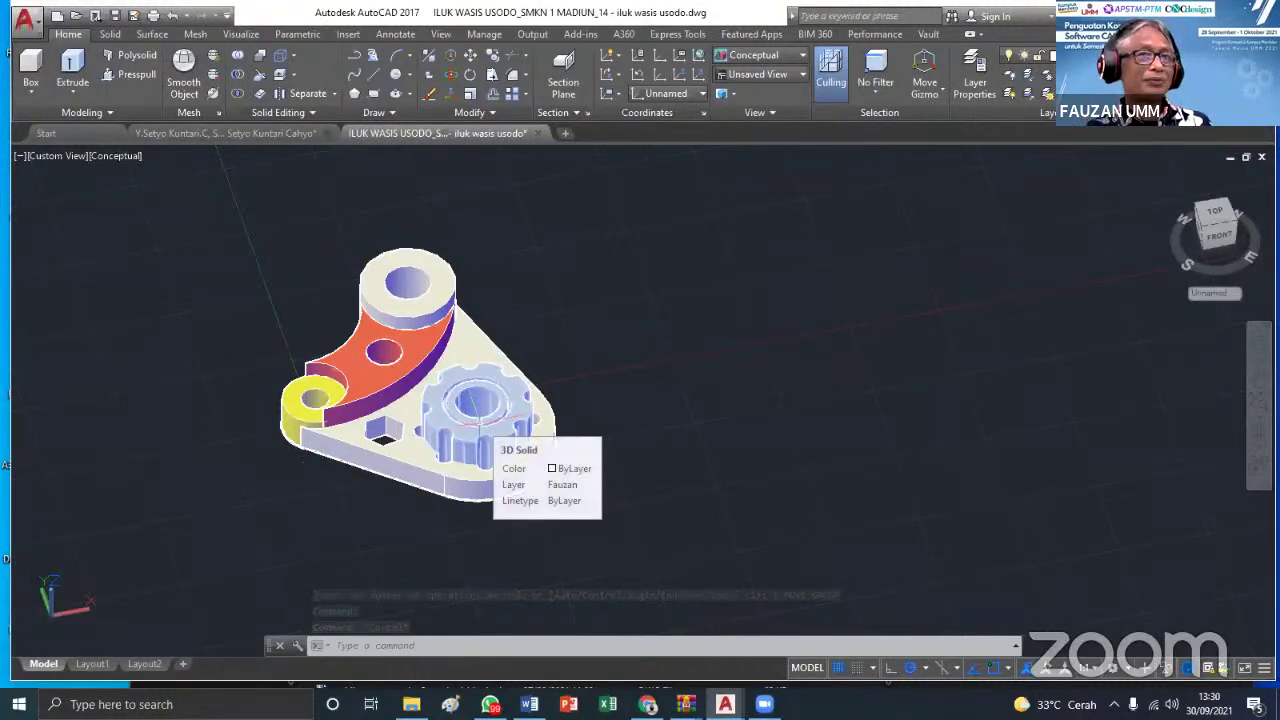
pyautogui.scroll(2, 370, 440)
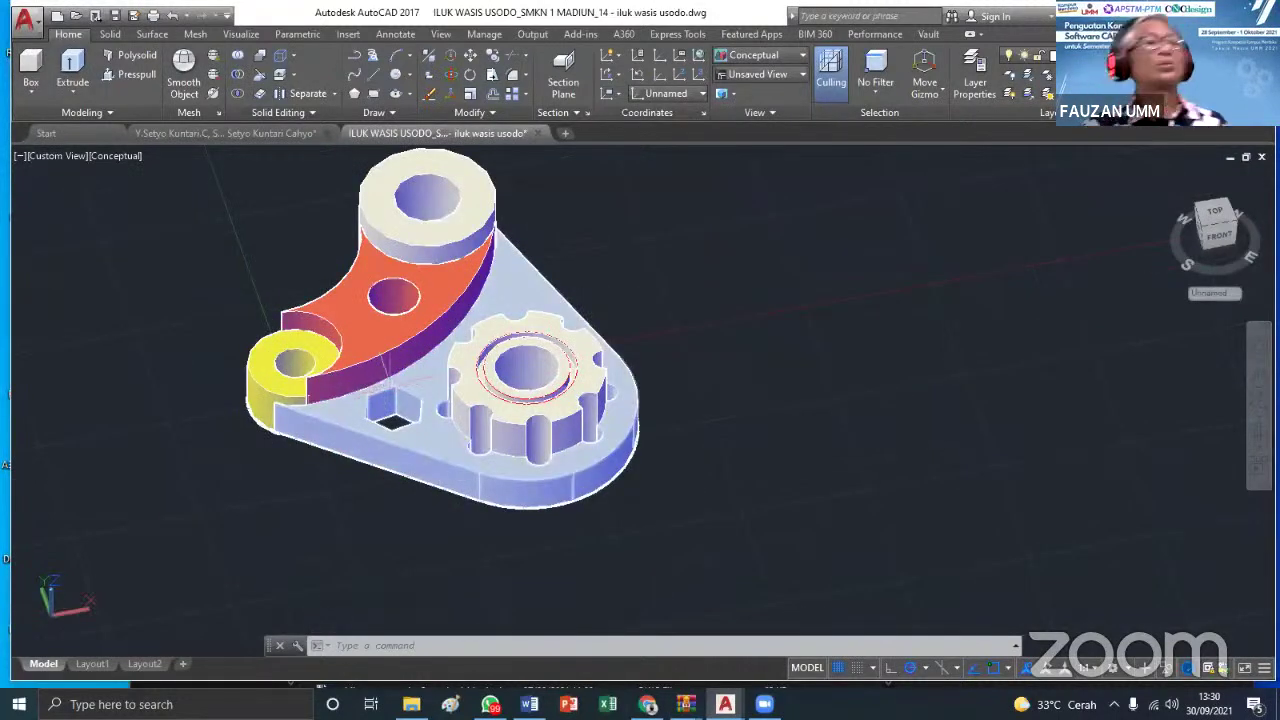
pyautogui.scroll(-2, 385, 372)
pyautogui.scroll(1, 370, 280)
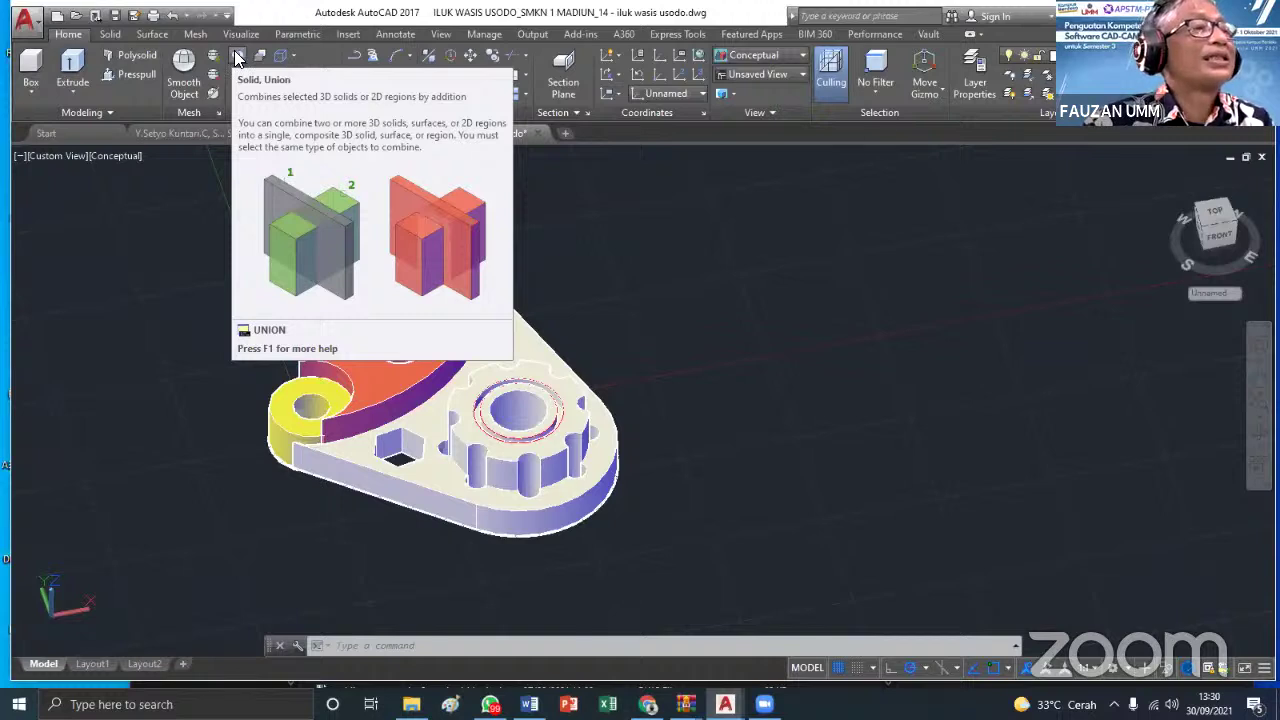
# Union the base plate, gear, curved arm, yellow boss and top cylinder boss
pyautogui.click(238, 57)
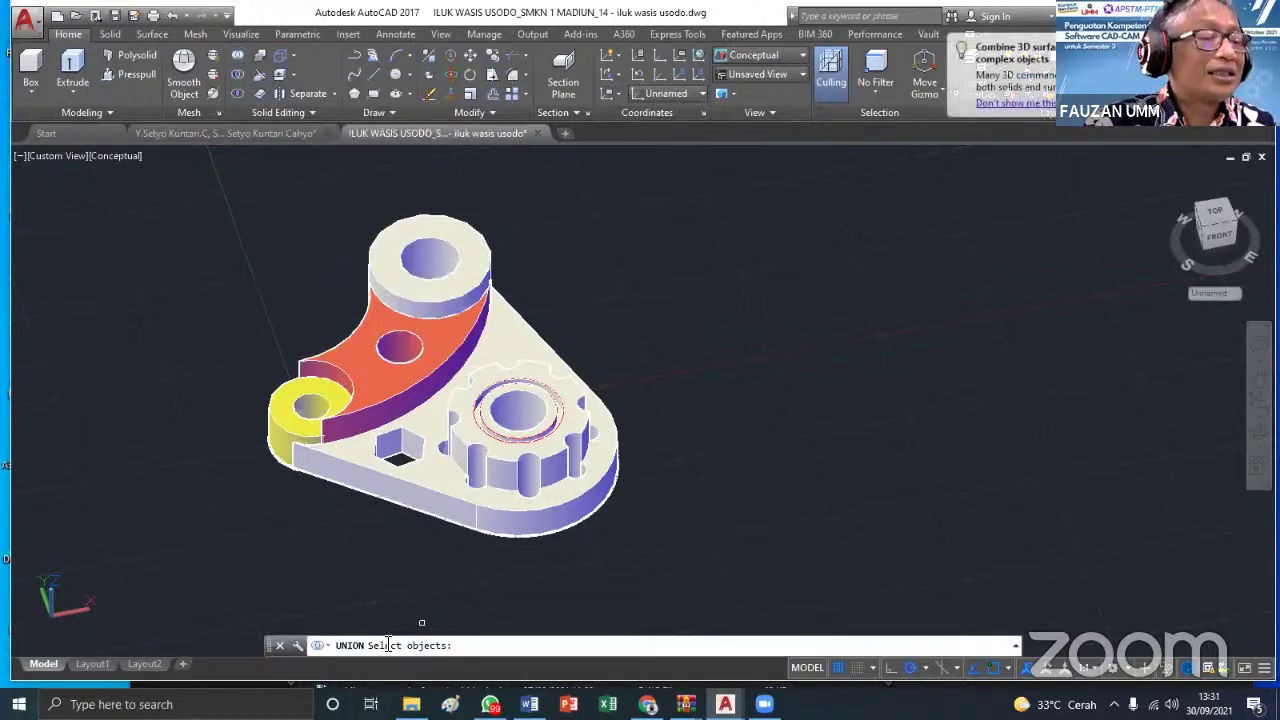
pyautogui.moveTo(478, 615)
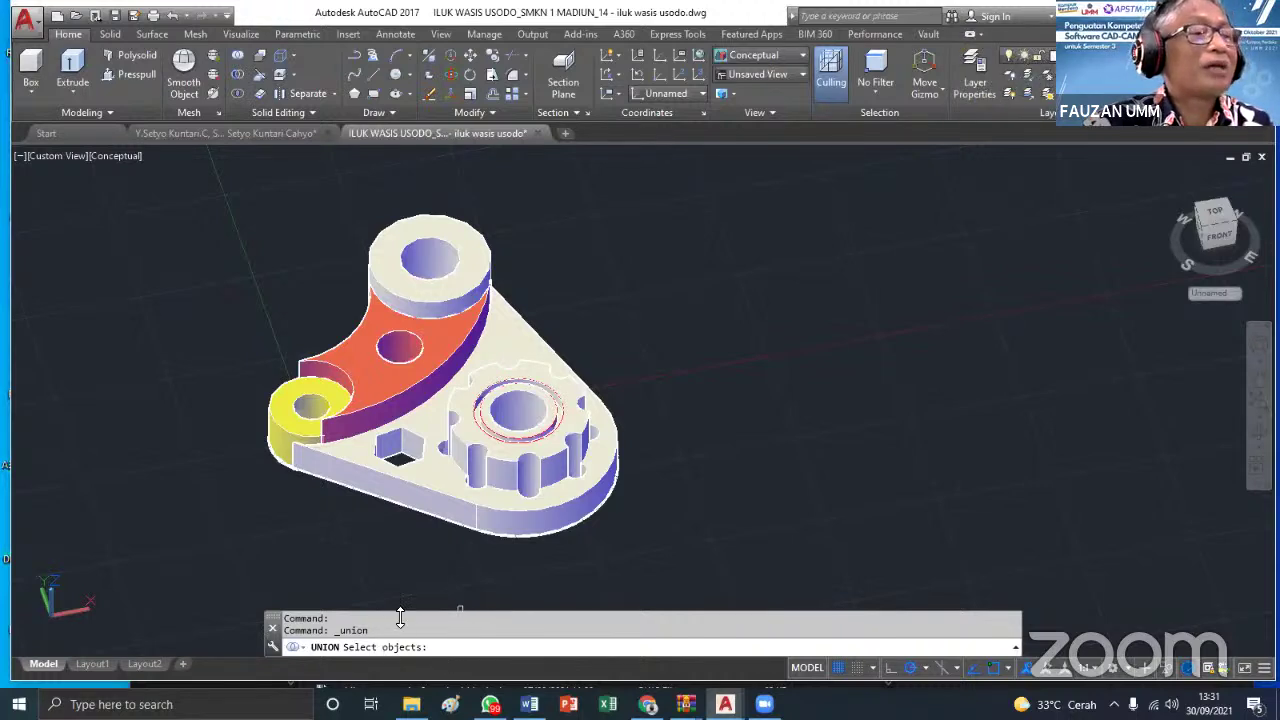
pyautogui.click(431, 500)
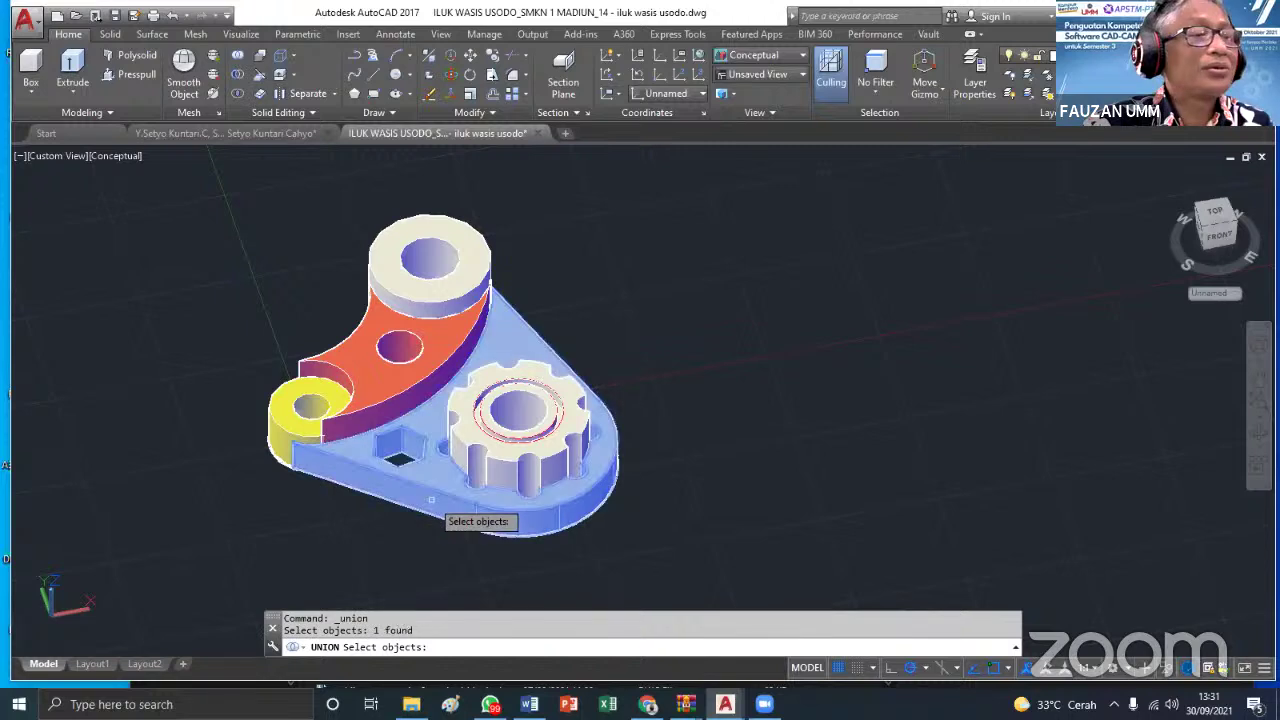
pyautogui.click(500, 456)
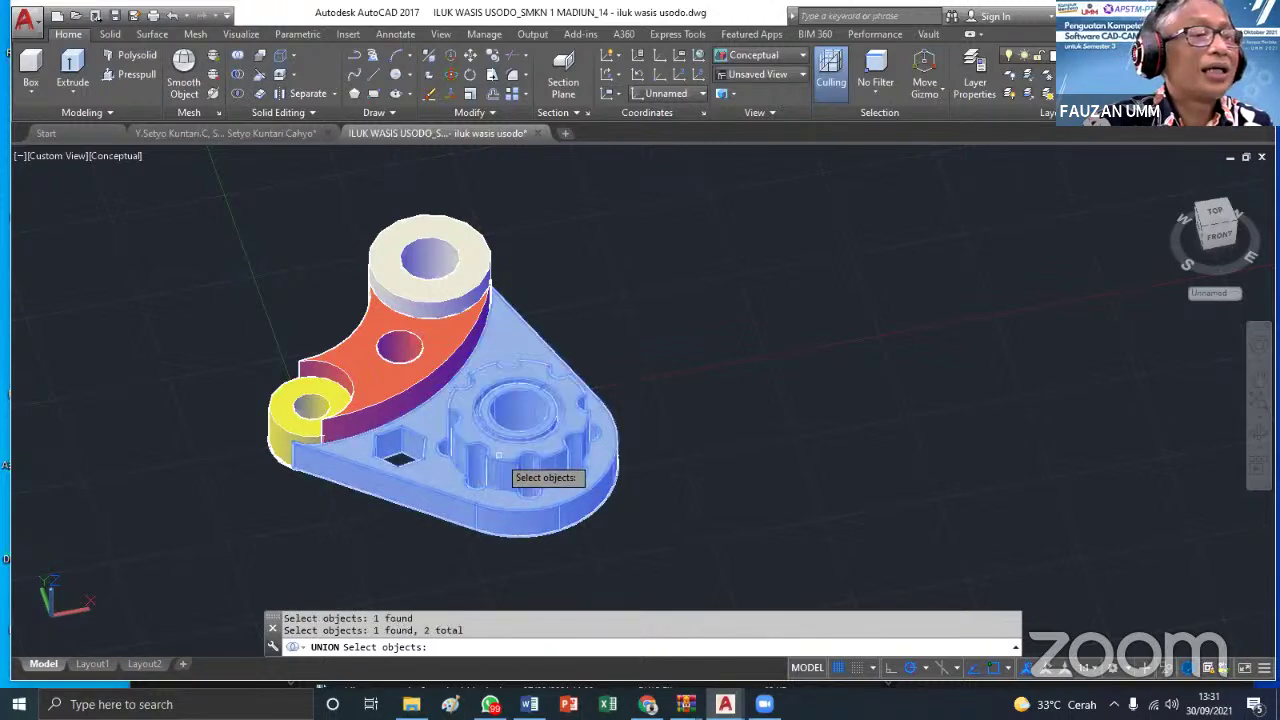
pyautogui.click(412, 385)
pyautogui.click(290, 403)
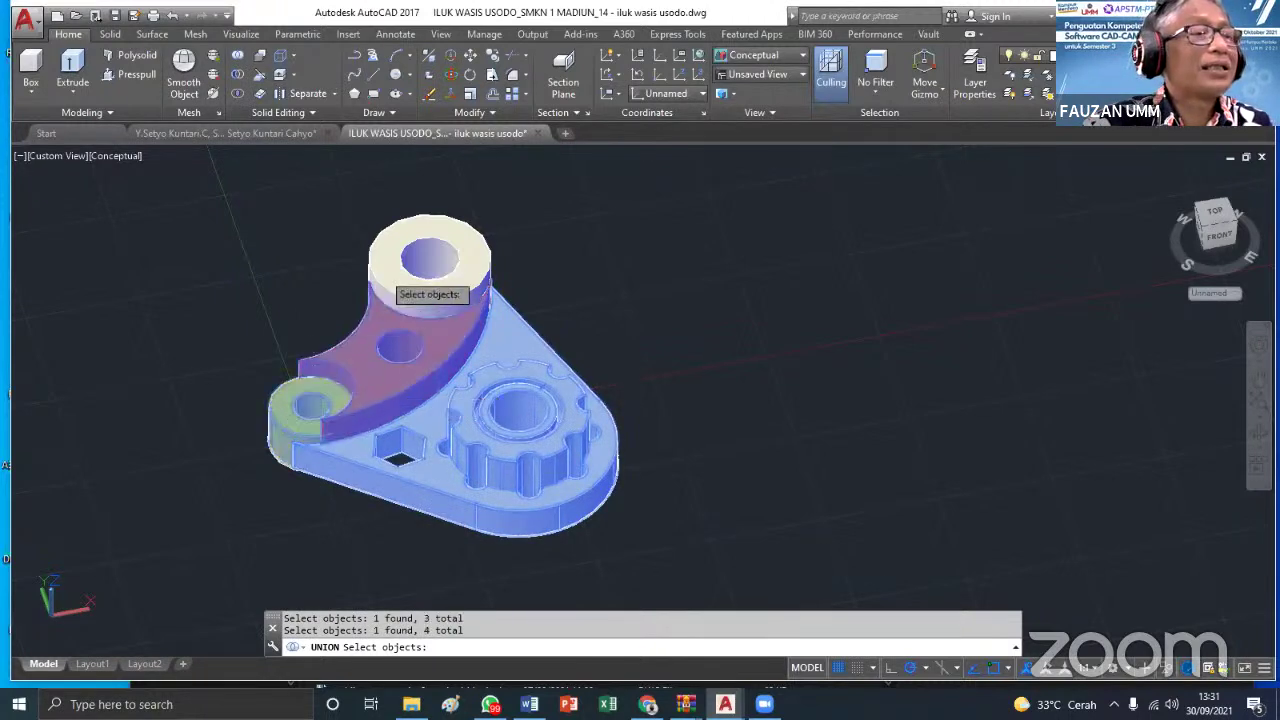
pyautogui.click(383, 272)
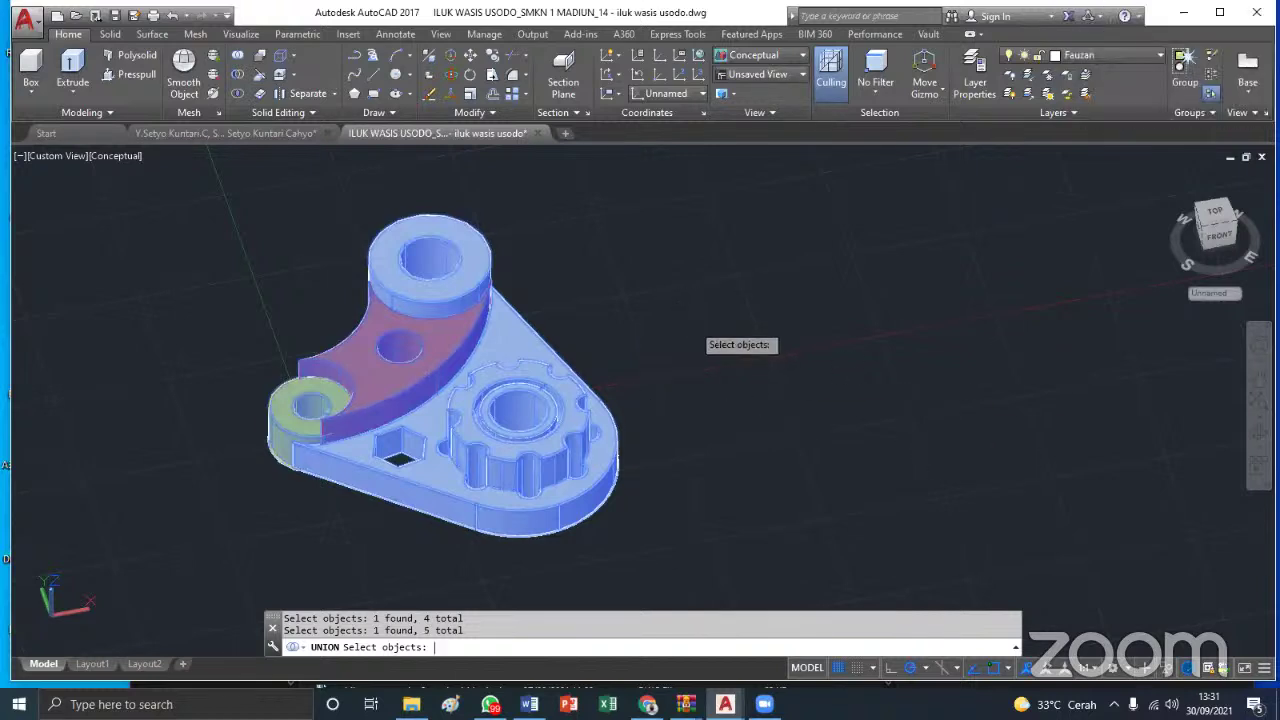
pyautogui.press('Return')
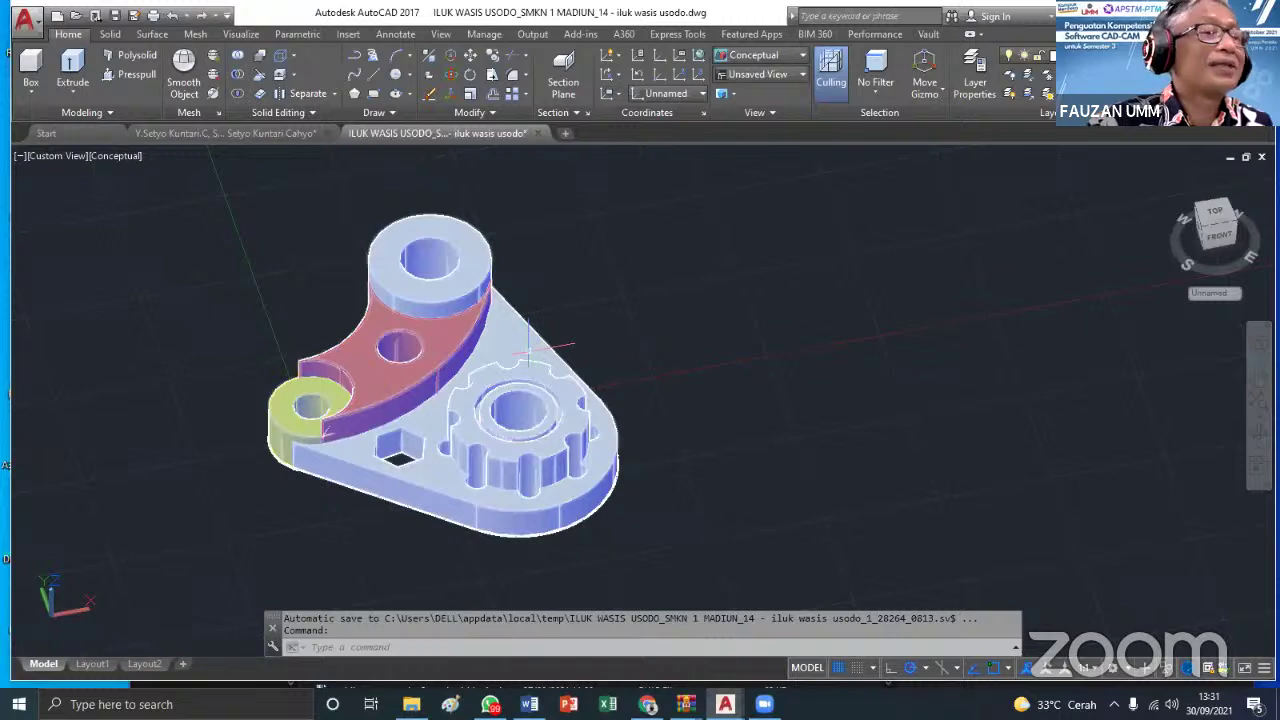
# Select the unioned solid to confirm it is one piece, then deselect it
pyautogui.click(528, 352)
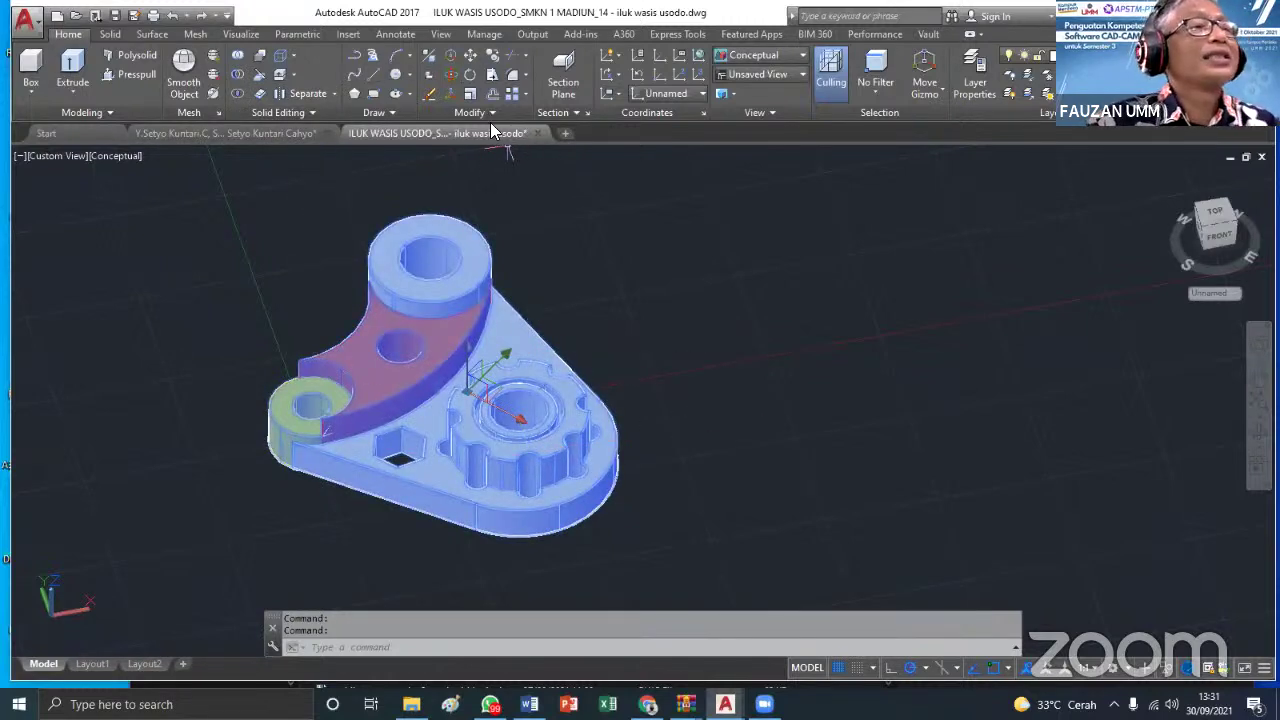
pyautogui.press('Escape')
pyautogui.click(612, 500)
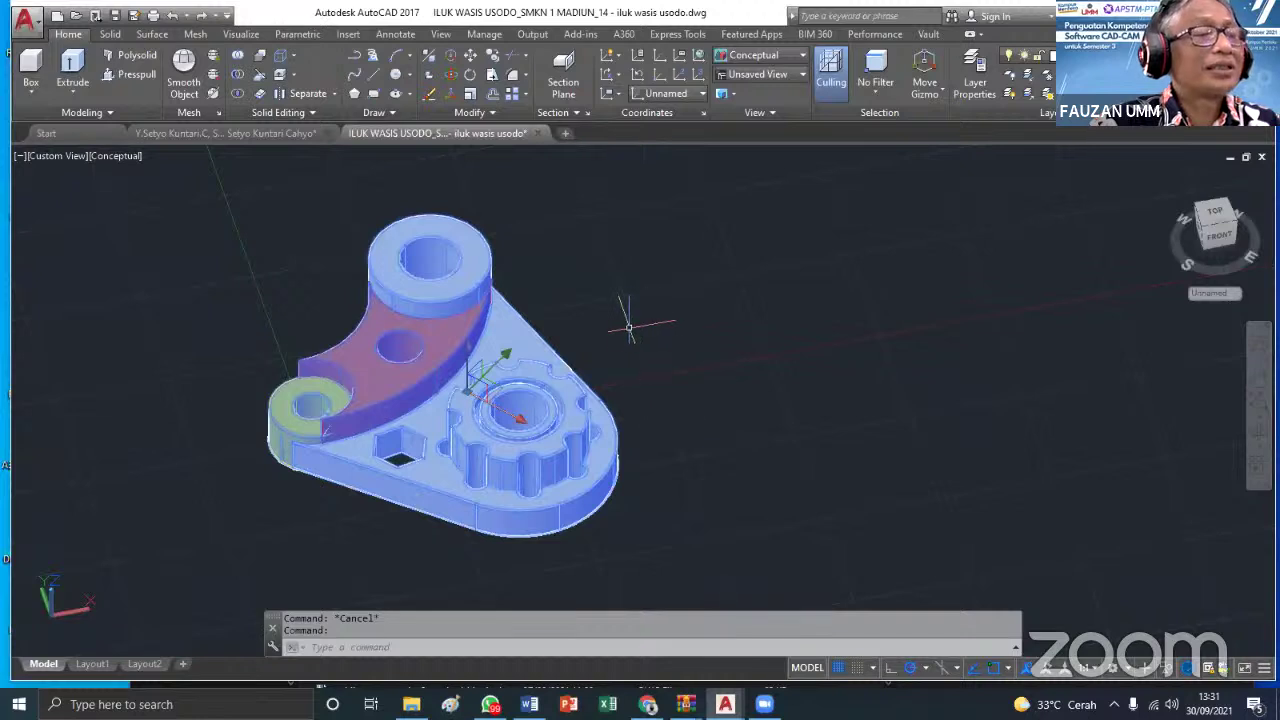
pyautogui.press('Escape')
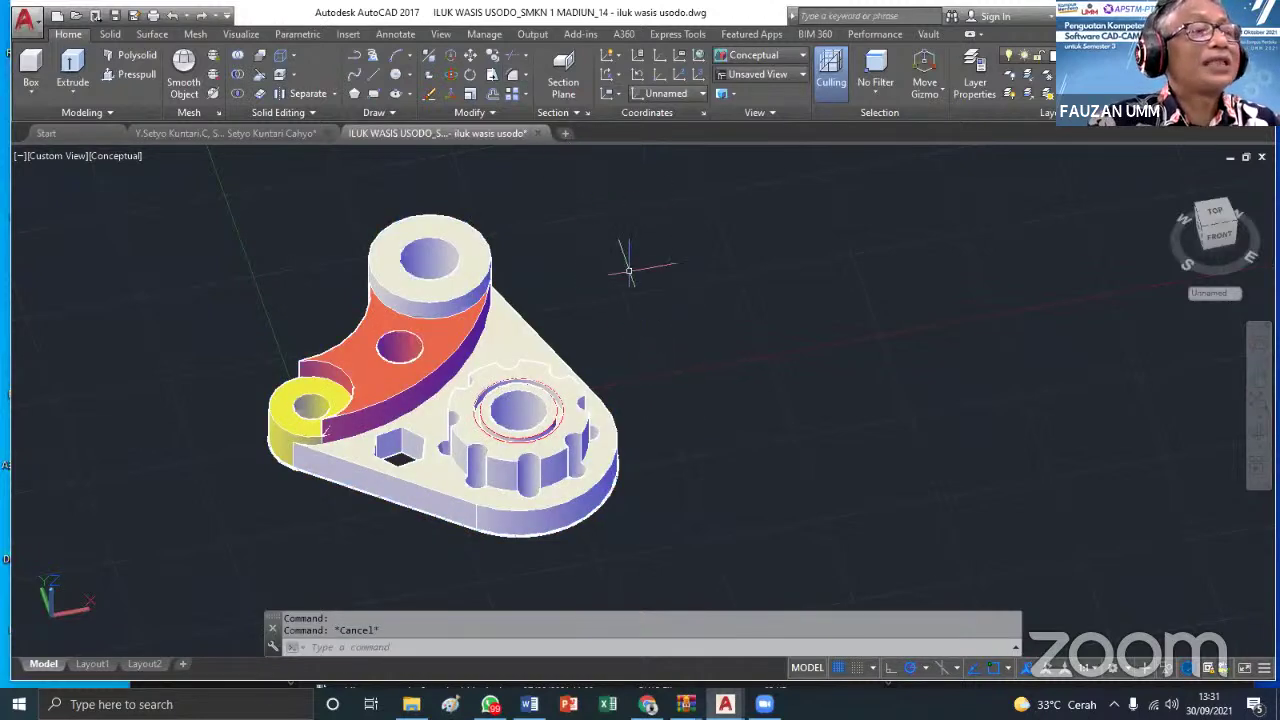
# Undo the union and select the gear and arm to confirm they are separate again
pyautogui.click(171, 17)
pyautogui.press('Escape')
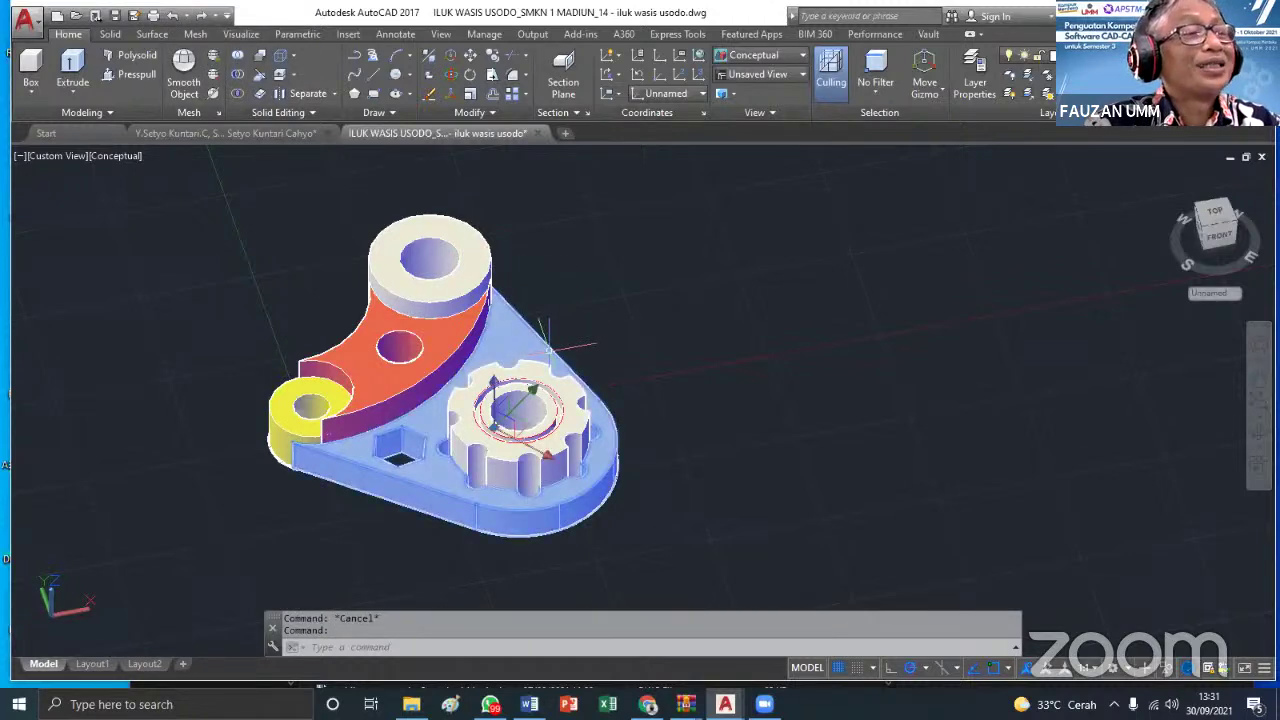
pyautogui.click(561, 398)
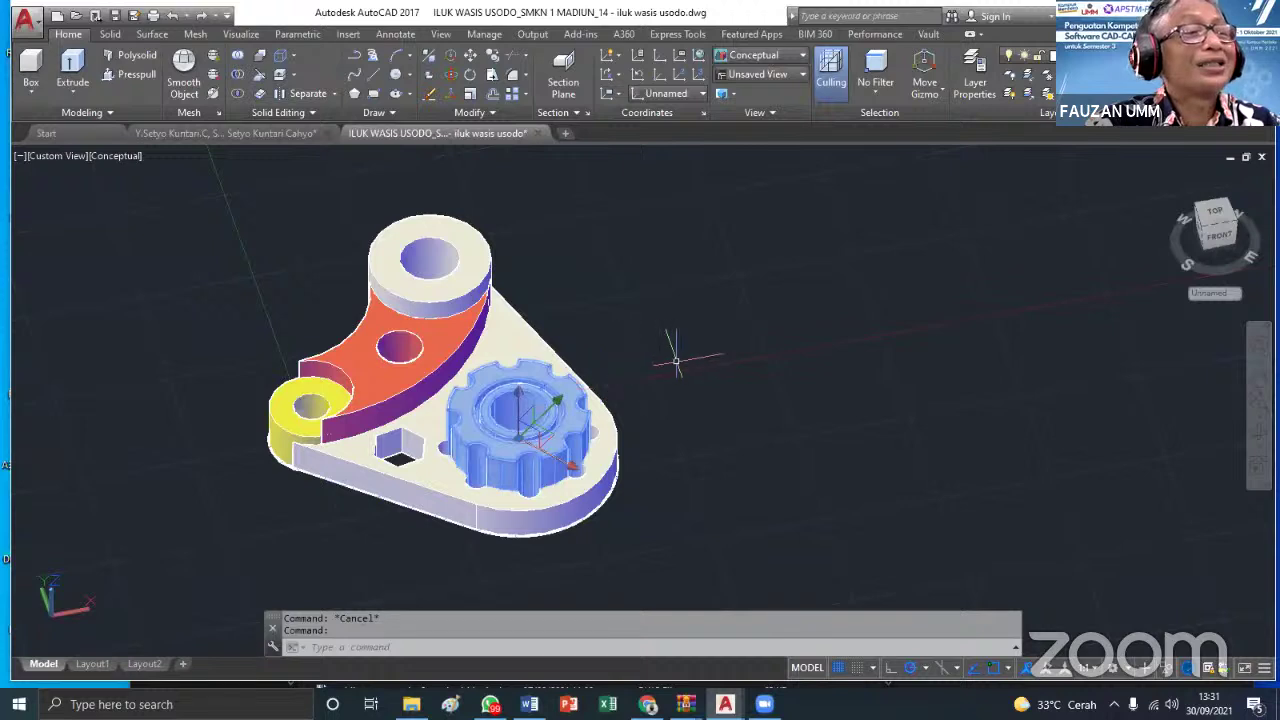
pyautogui.press('Escape')
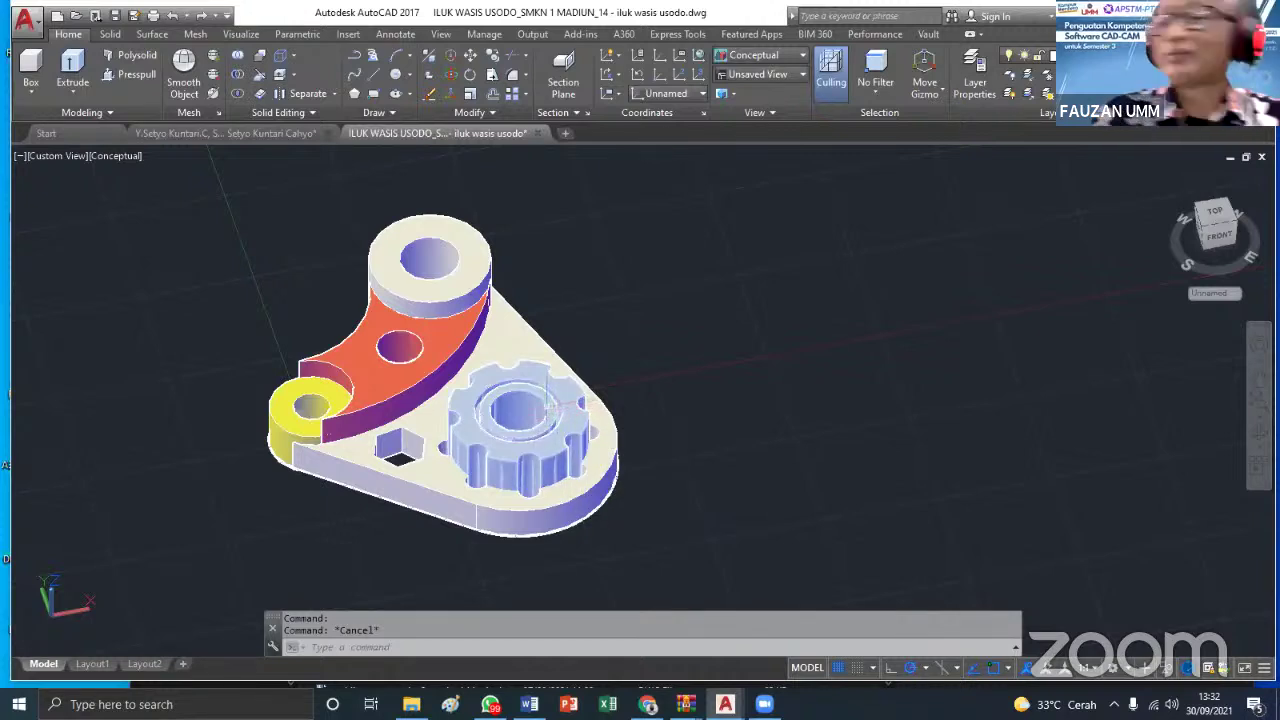
pyautogui.click(475, 343)
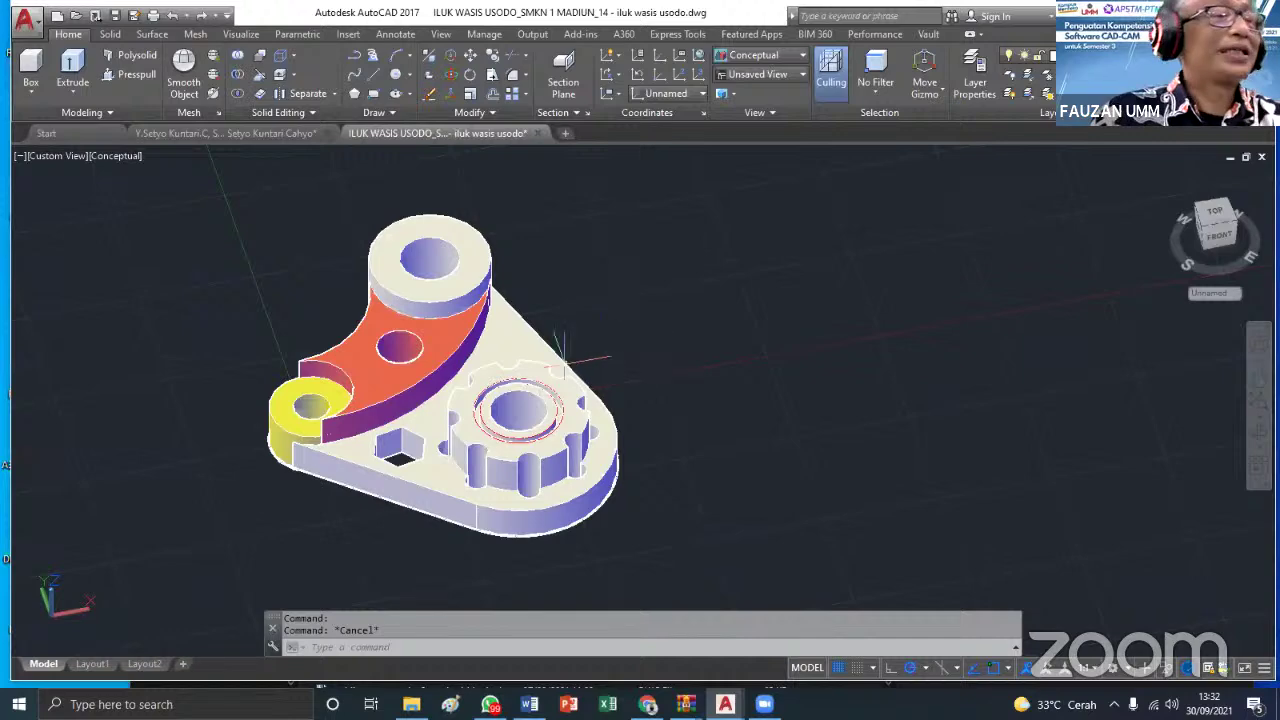
pyautogui.scroll(2, 563, 355)
pyautogui.press('Escape')
pyautogui.scroll(-3, 606, 547)
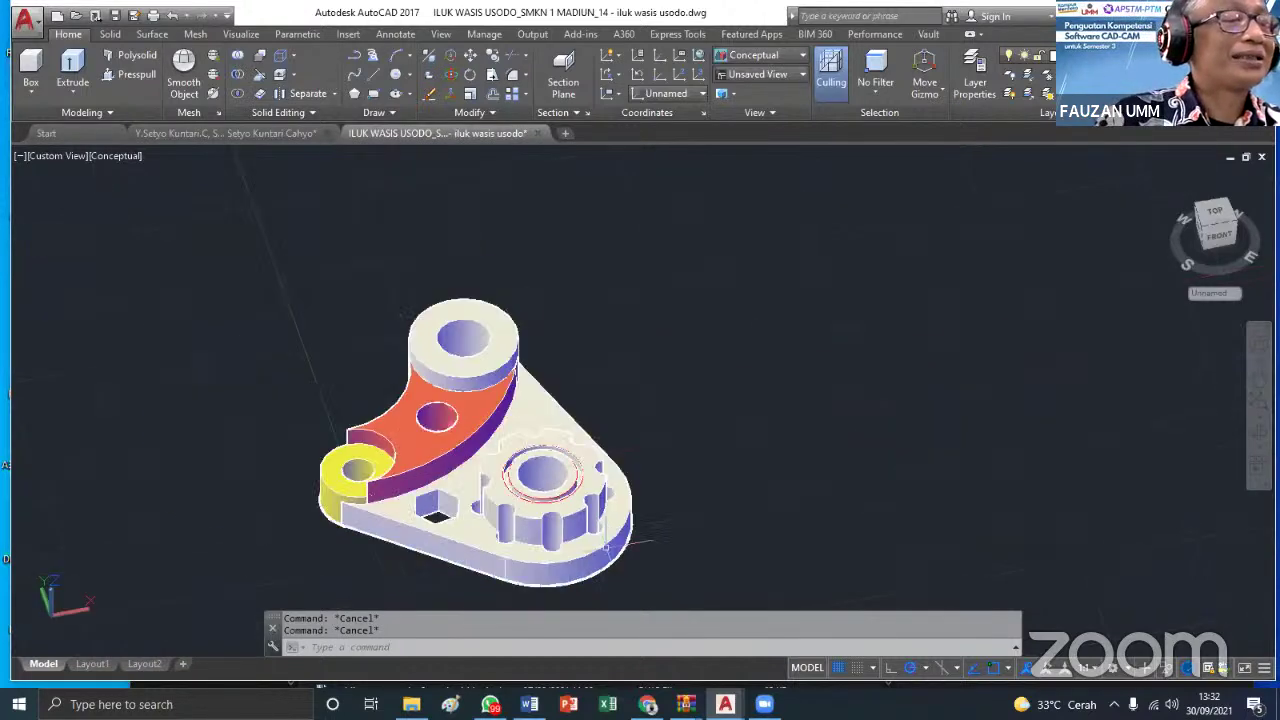
pyautogui.moveTo(606, 546); pyautogui.dragTo(523, 453, button='middle')
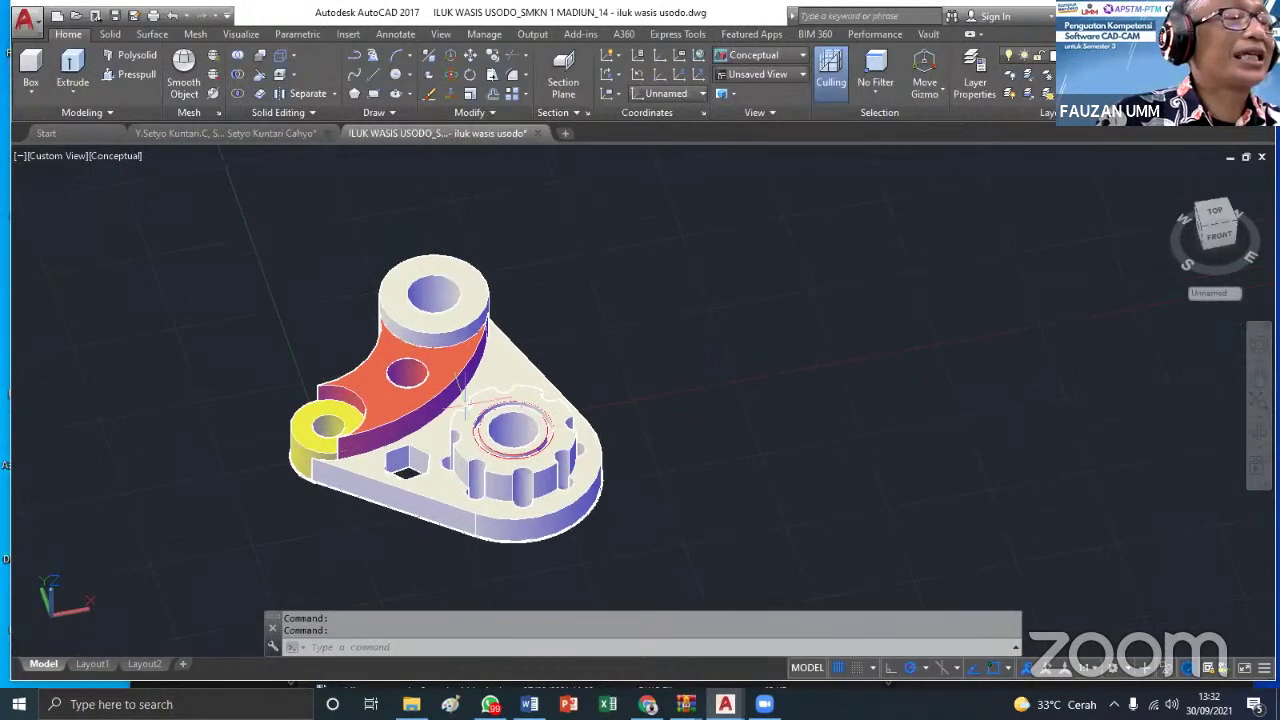
# Window-select all the part's solids and union them into one
pyautogui.click(238, 58)
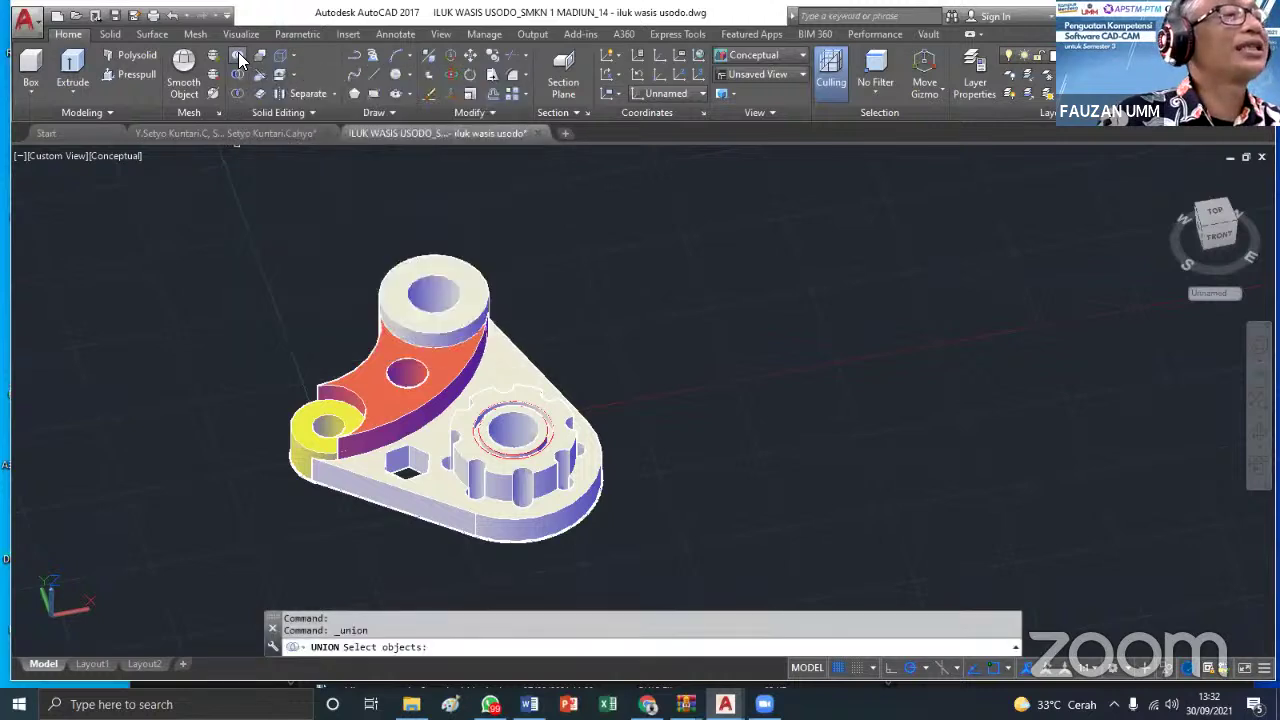
pyautogui.click(620, 570)
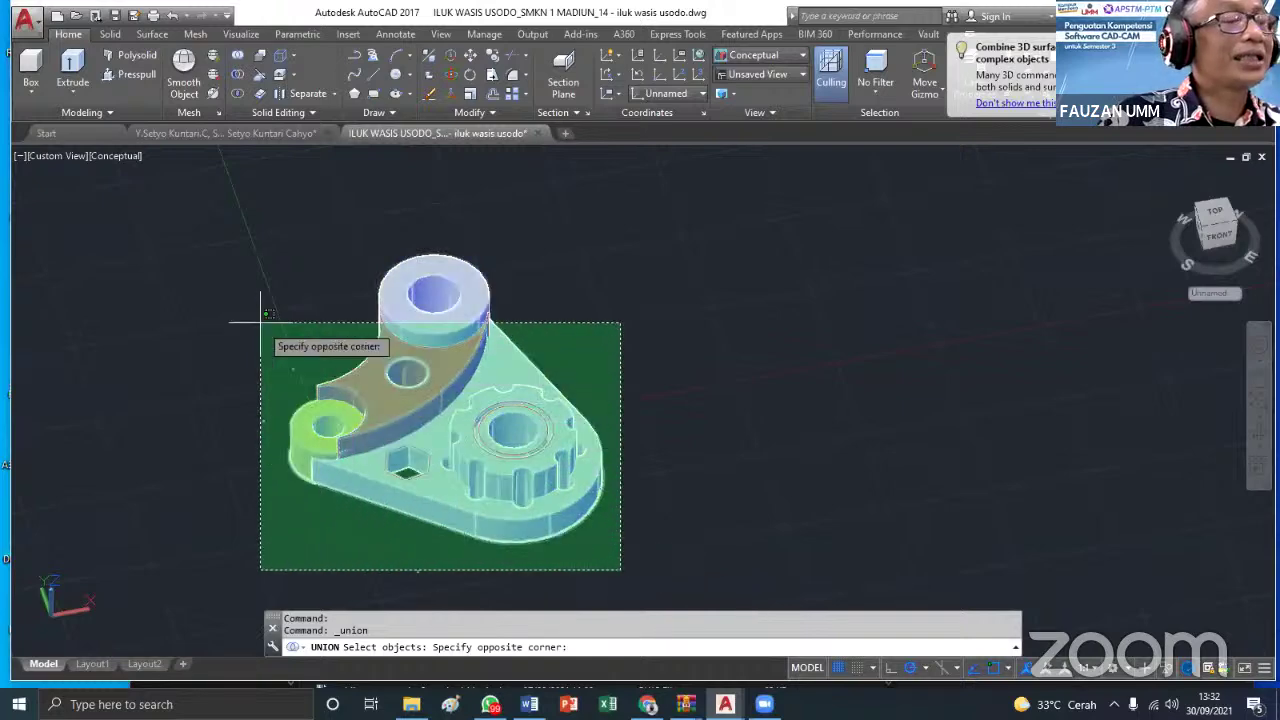
pyautogui.click(223, 212)
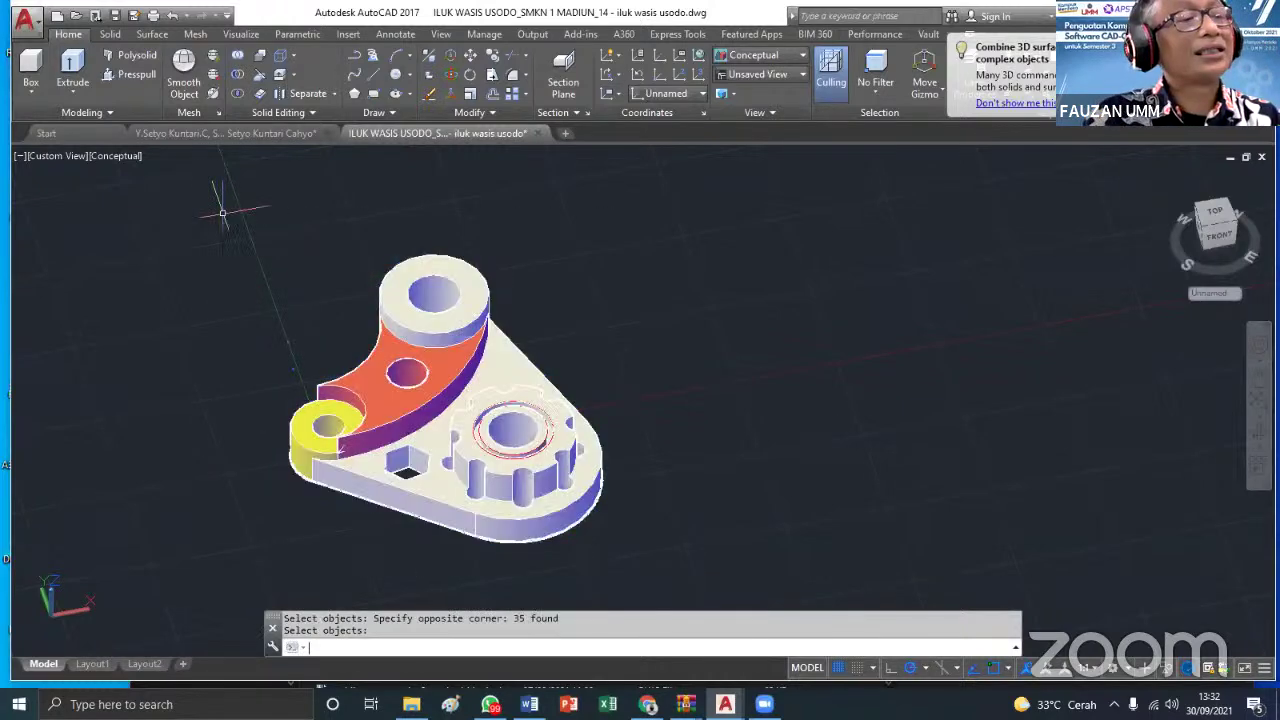
pyautogui.press('Return')
# Move the merged solid to a spot up-right of the 2D profile
pyautogui.click(455, 325)
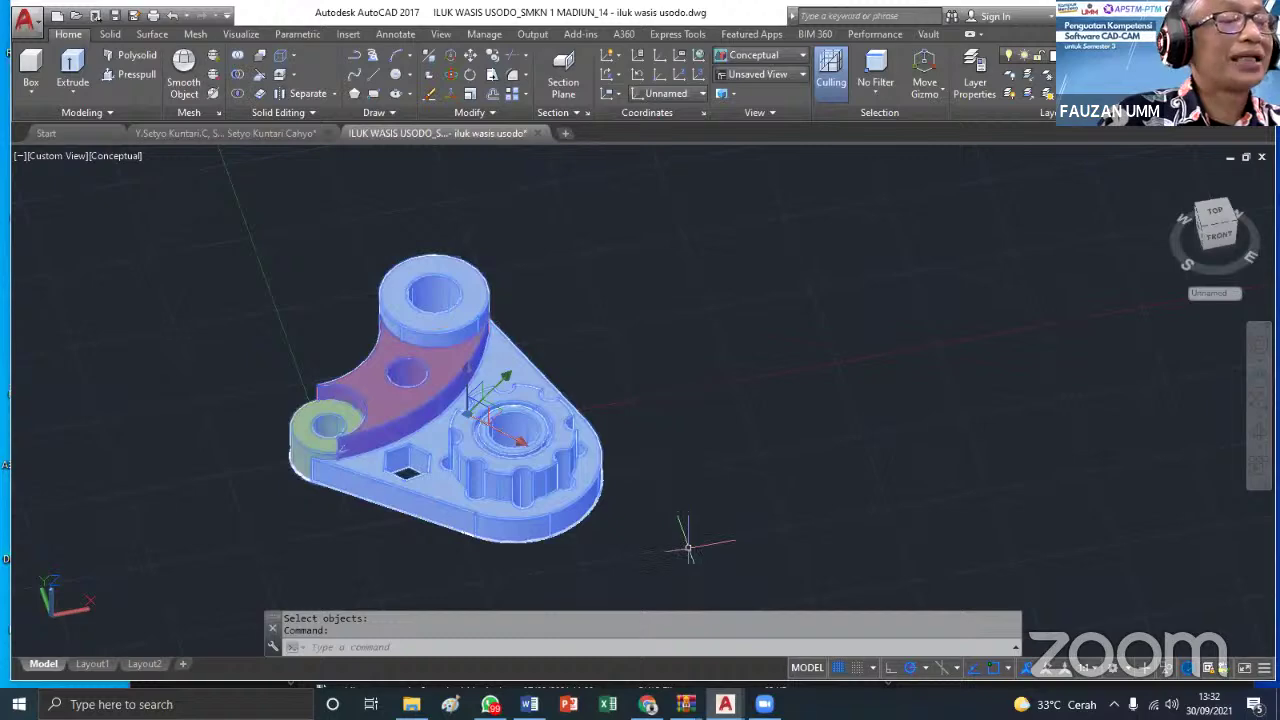
pyautogui.click(470, 55)
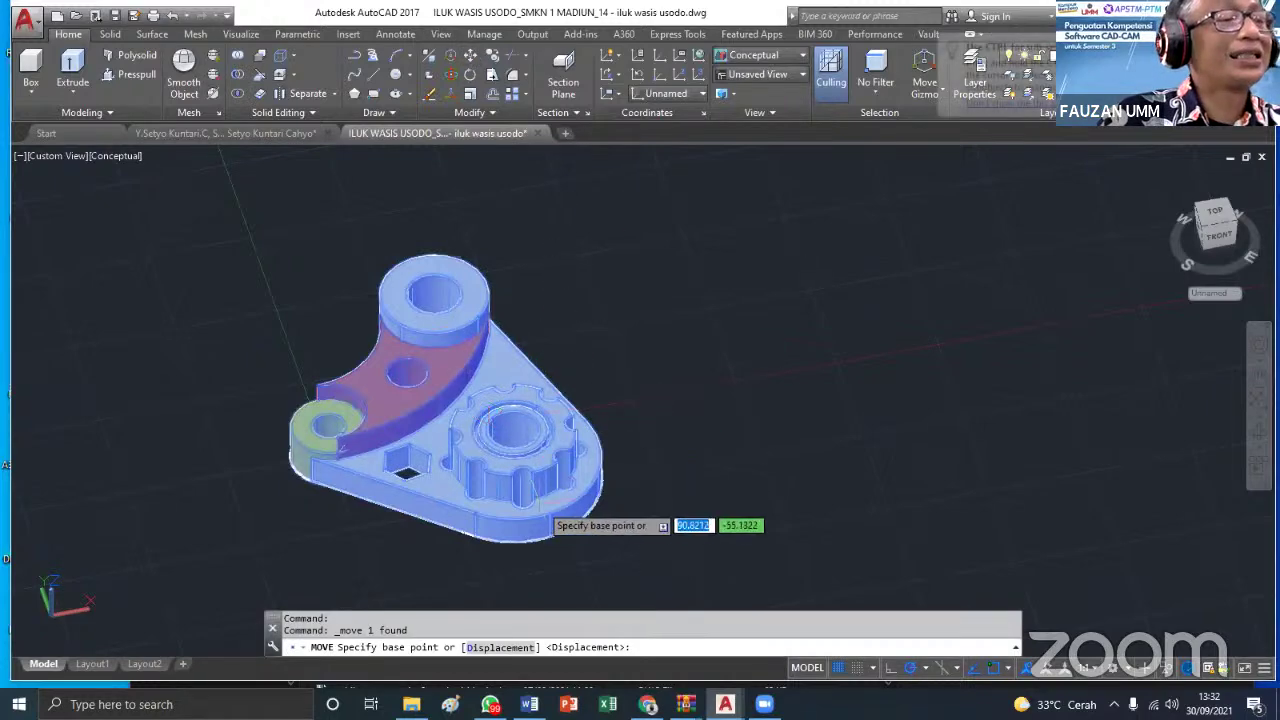
pyautogui.click(551, 522)
pyautogui.click(826, 325)
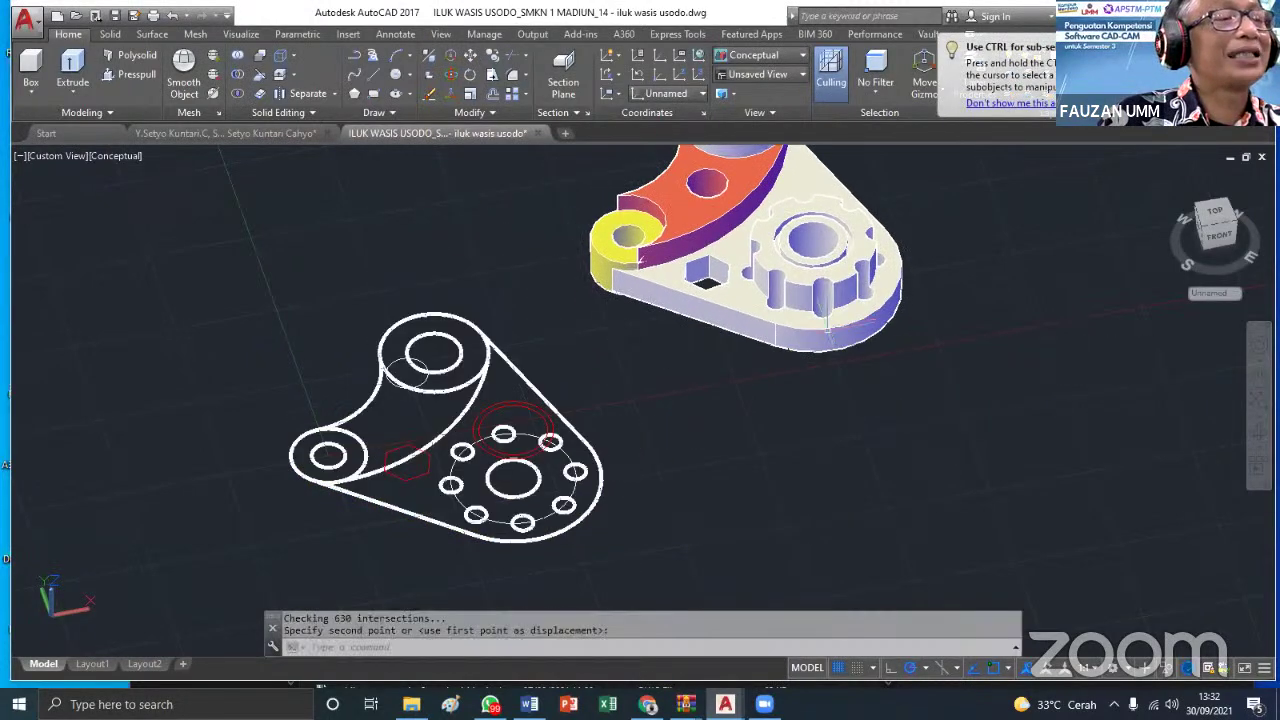
# Pan and zoom to review the moved solid beside its 2D profile
pyautogui.moveTo(768, 356); pyautogui.dragTo(505, 365, button='middle')
pyautogui.scroll(-2, 505, 365)
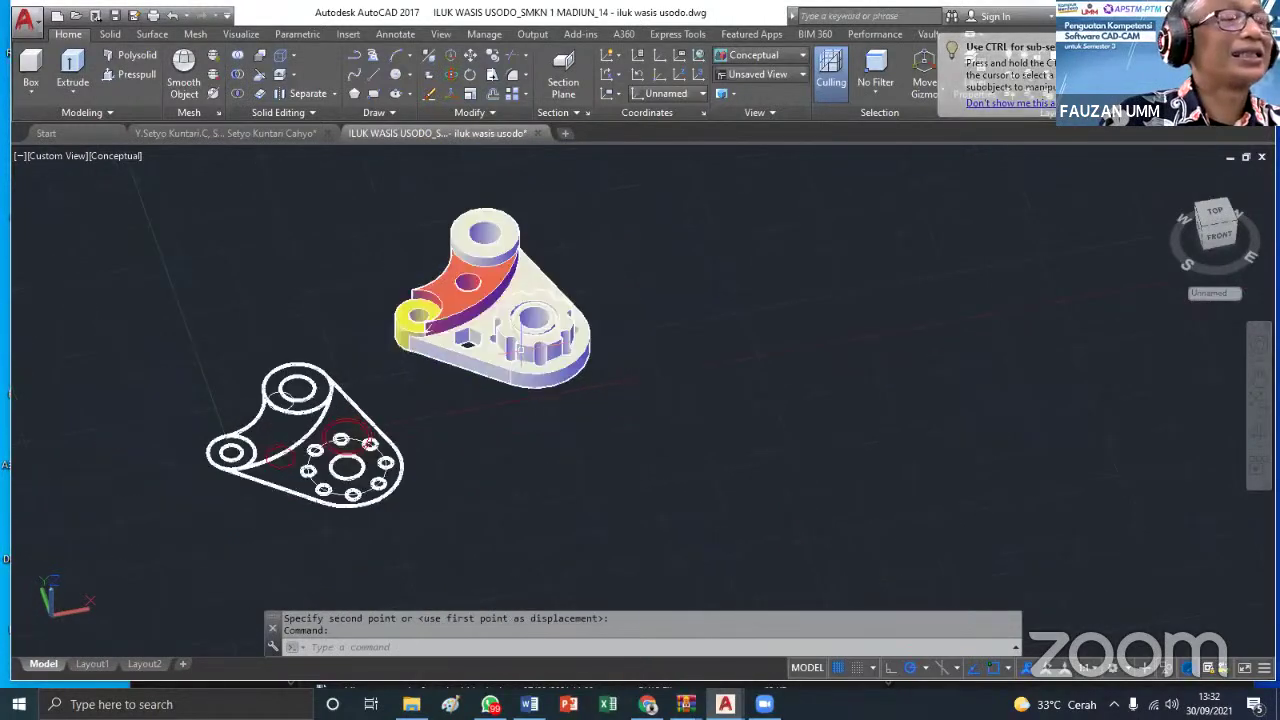
pyautogui.scroll(2, 527, 341)
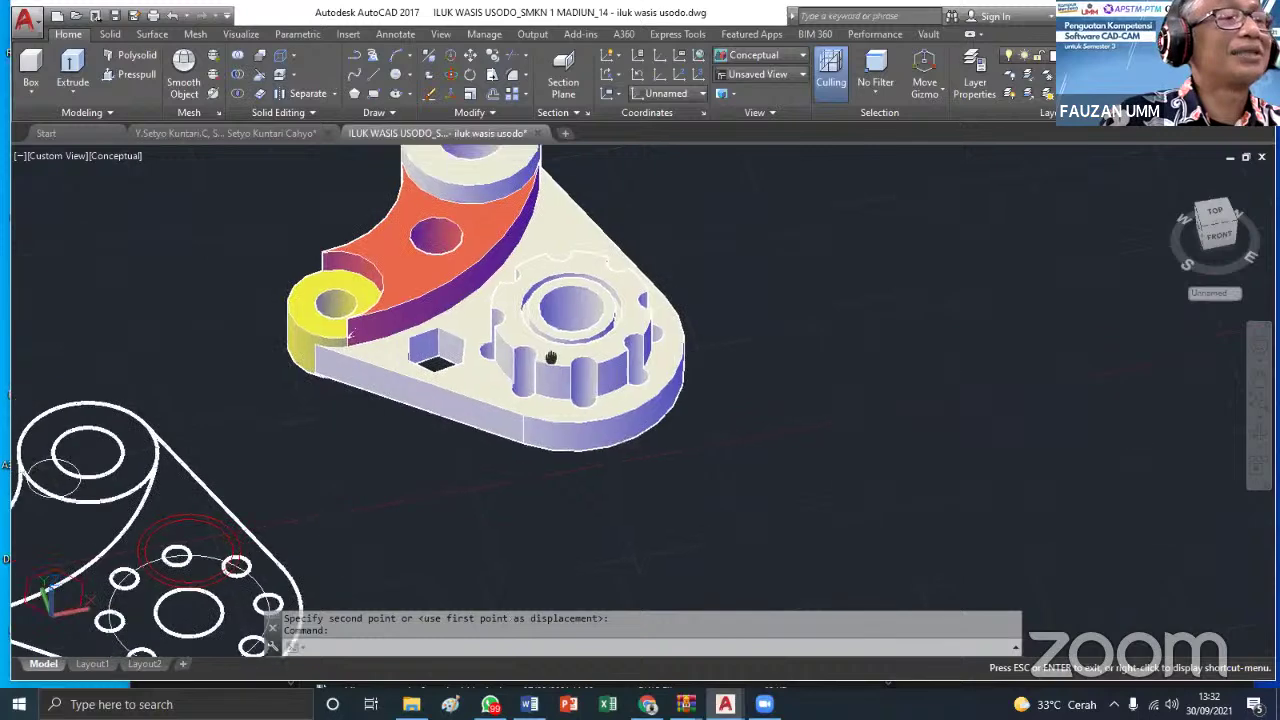
pyautogui.click(700, 410)
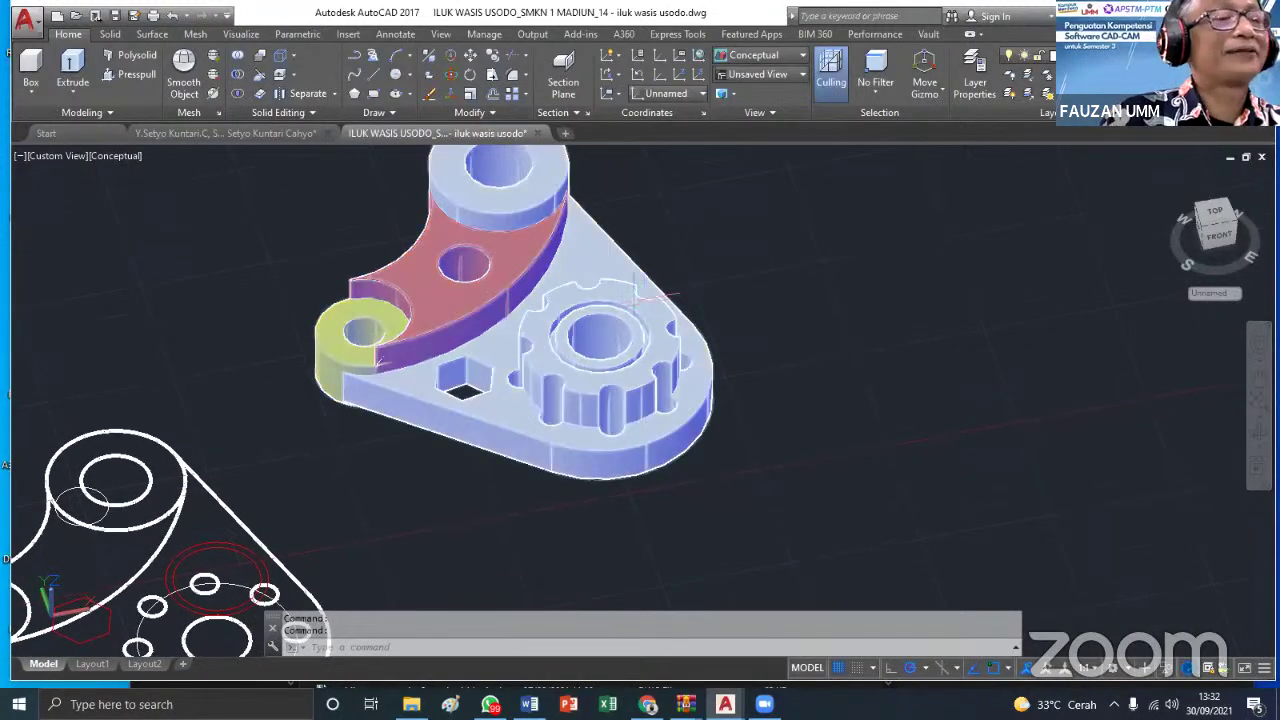
pyautogui.moveTo(606, 293)
pyautogui.mouseDown(button='middle')
pyautogui.moveTo(664, 299)
pyautogui.moveTo(679, 326)
pyautogui.moveTo(718, 320)
pyautogui.moveTo(715, 340)
pyautogui.mouseUp(button='middle')
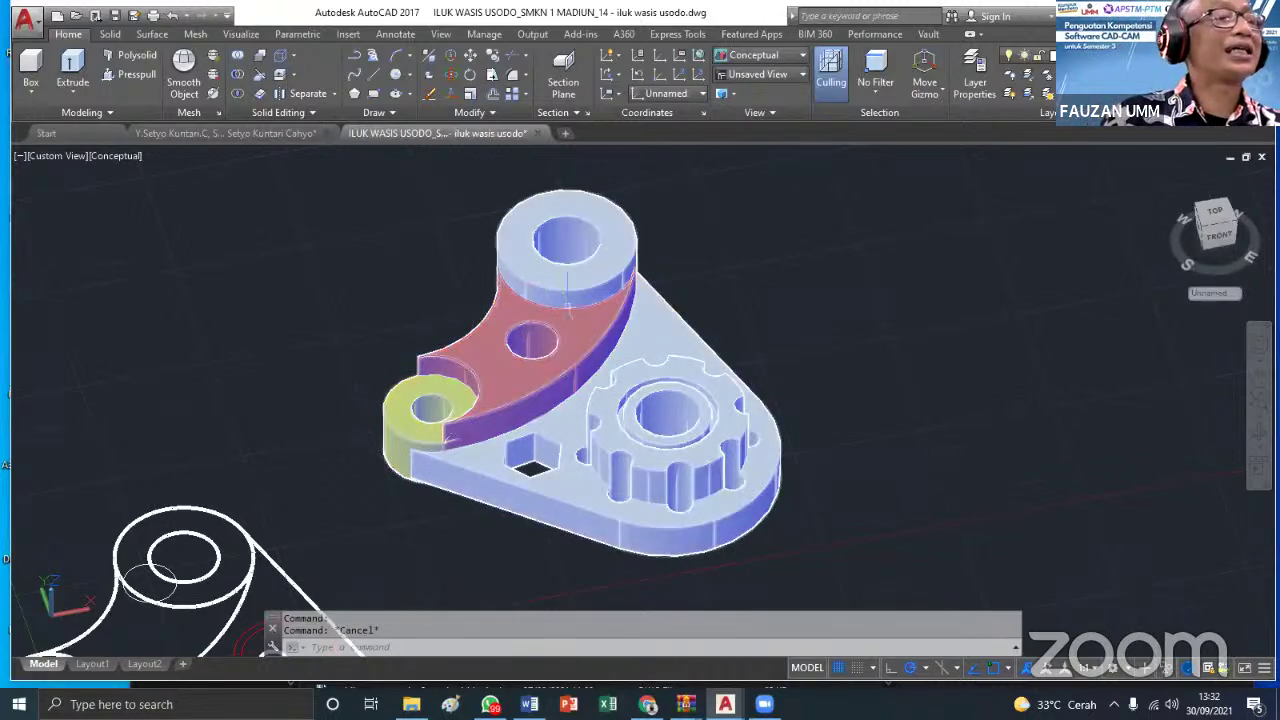
pyautogui.moveTo(700, 370); pyautogui.dragTo(556, 357, button='middle')
pyautogui.scroll(-2, 441, 313)
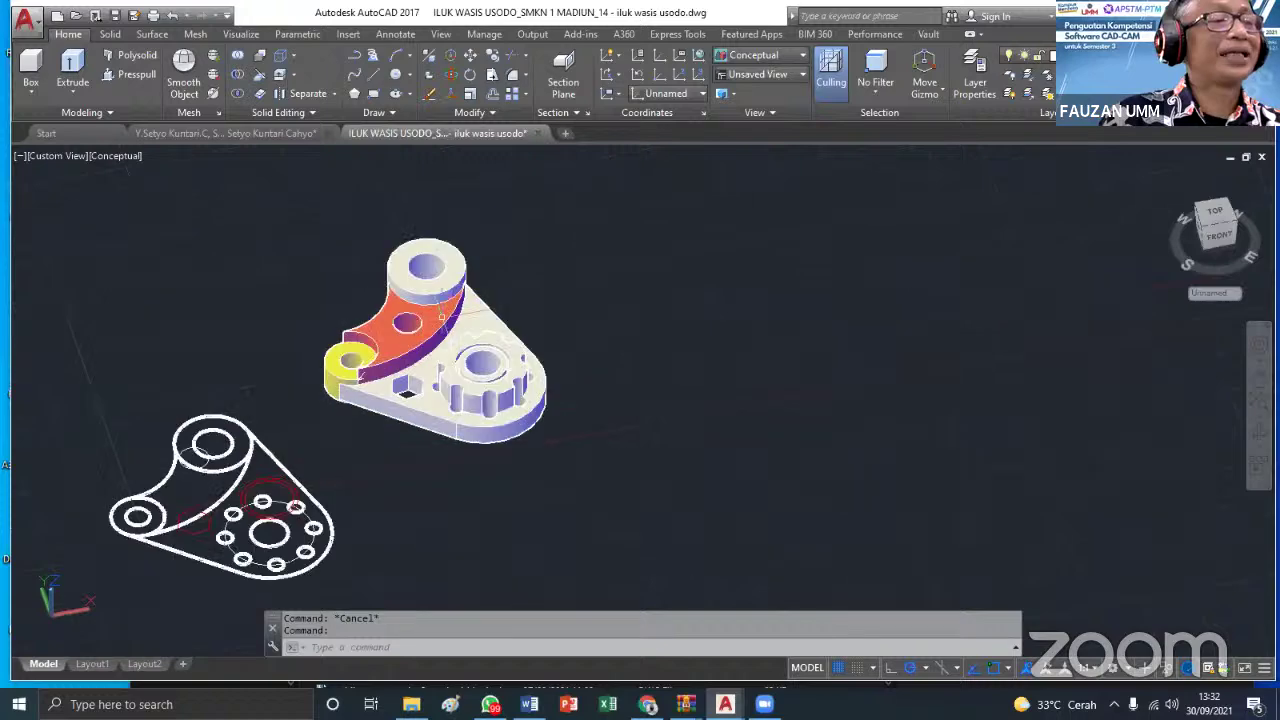
pyautogui.scroll(1, 446, 318)
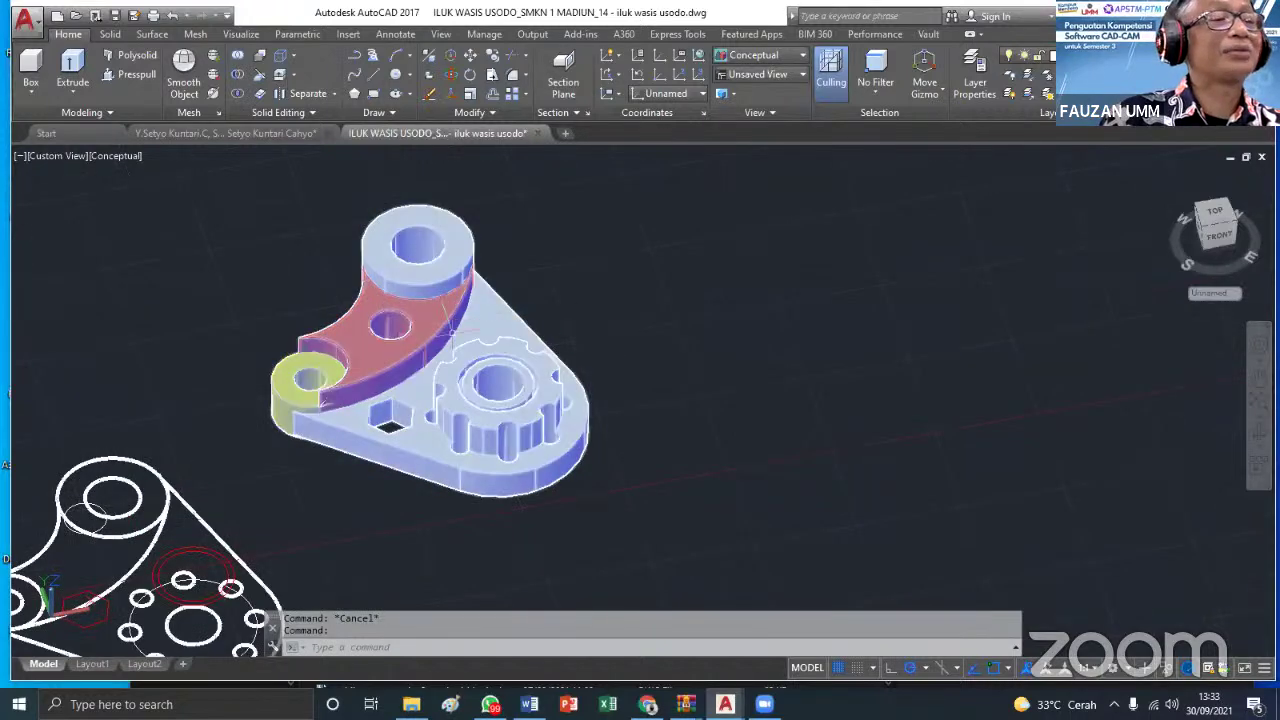
pyautogui.press('Escape')
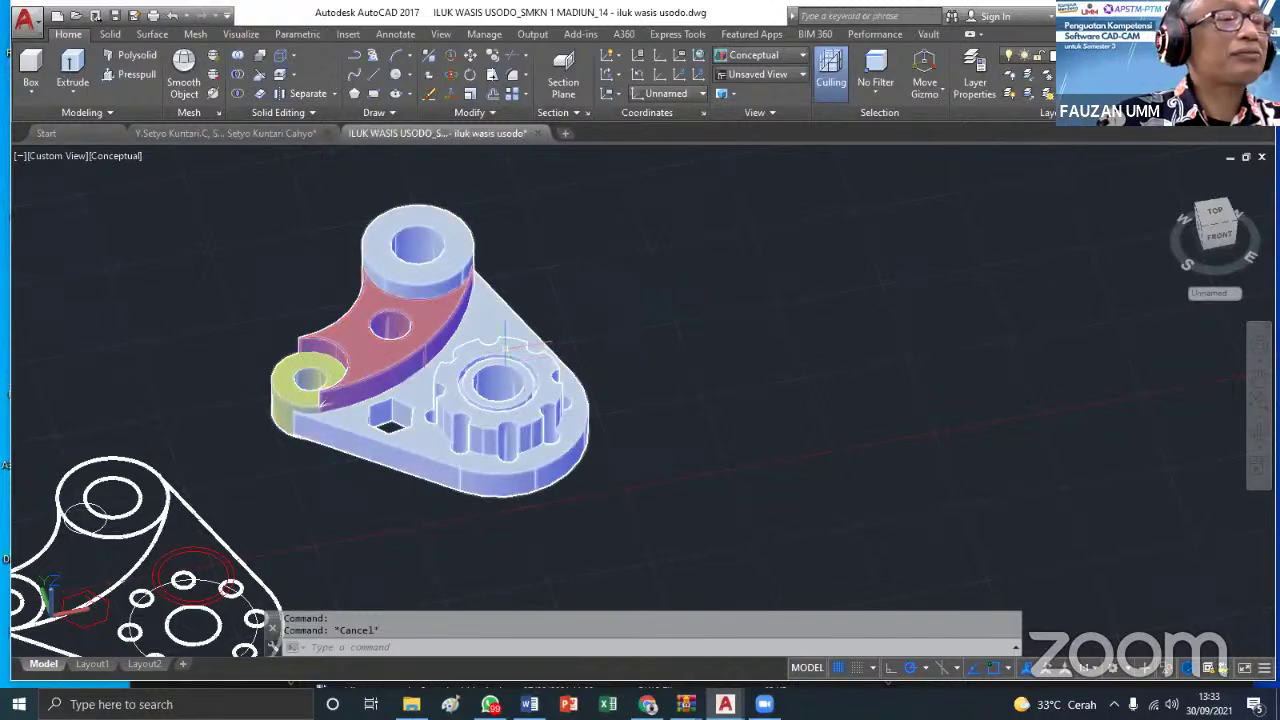
pyautogui.scroll(2, 552, 360)
pyautogui.scroll(-2, 540, 355)
pyautogui.scroll(2, 523, 350)
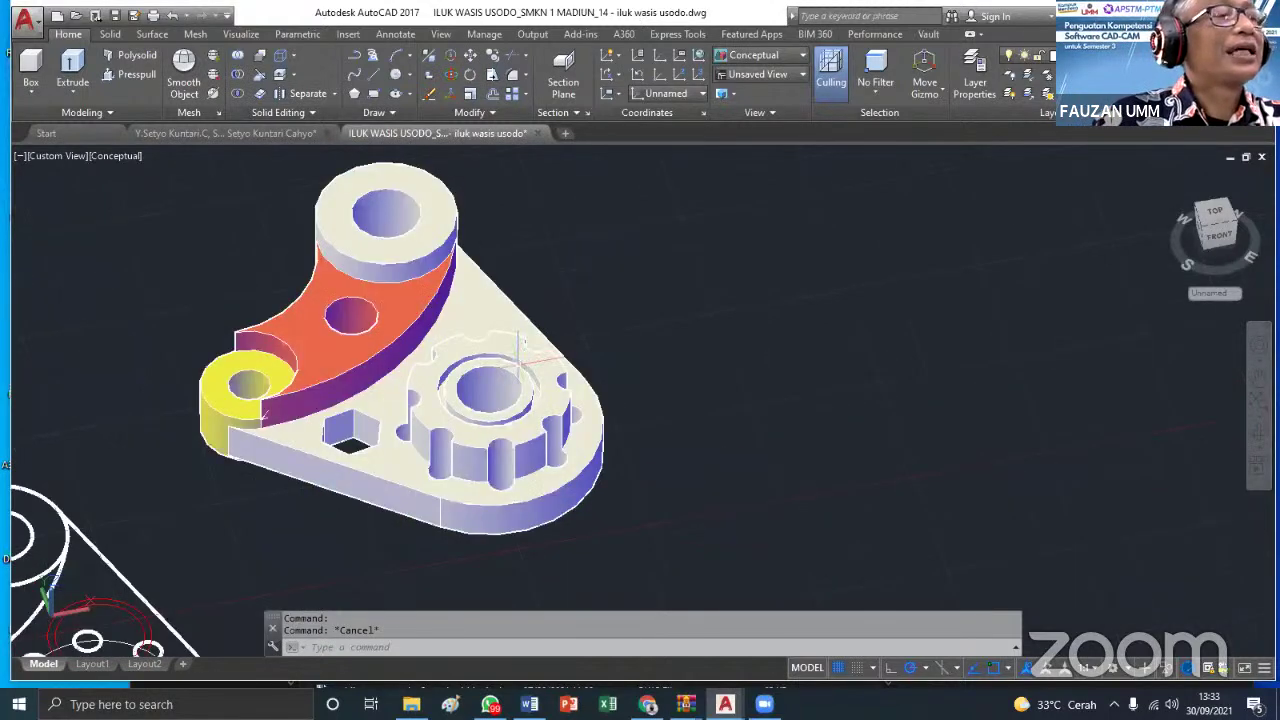
pyautogui.scroll(1, 340, 470)
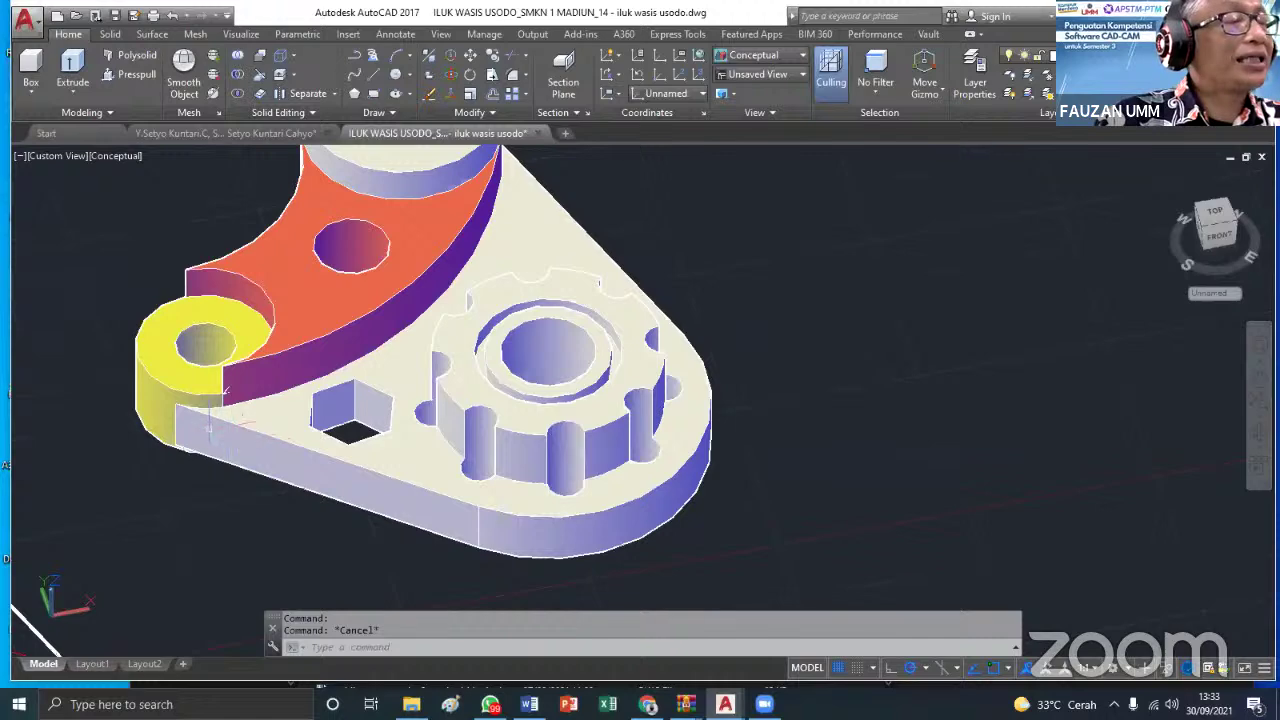
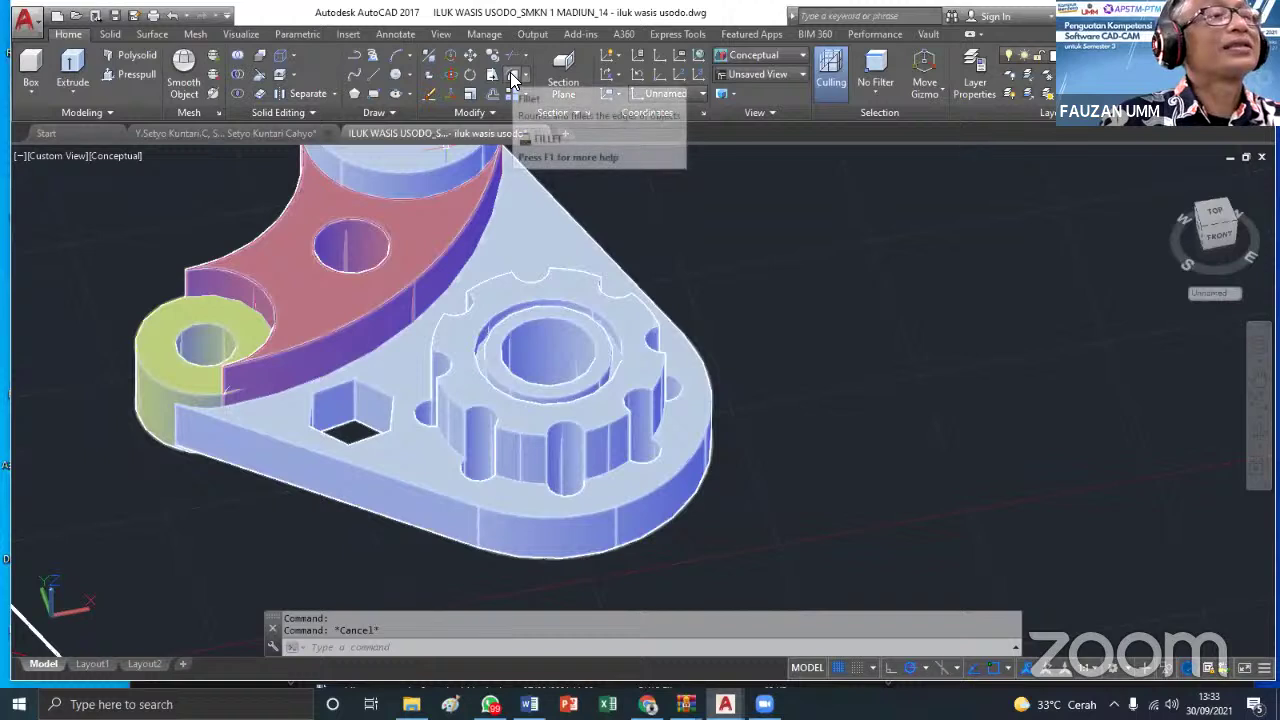
# Start a fillet and change its radius from 5 to 3, then zoom in on the part
pyautogui.click(512, 78)
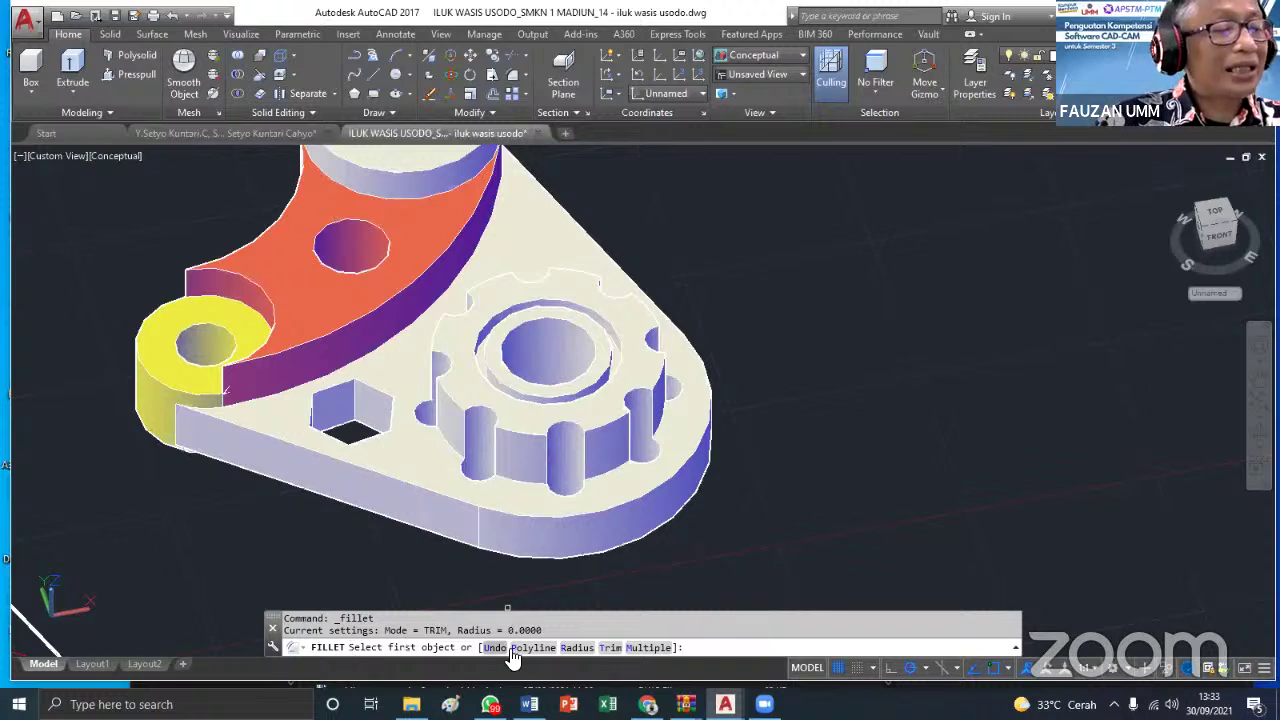
pyautogui.click(577, 648)
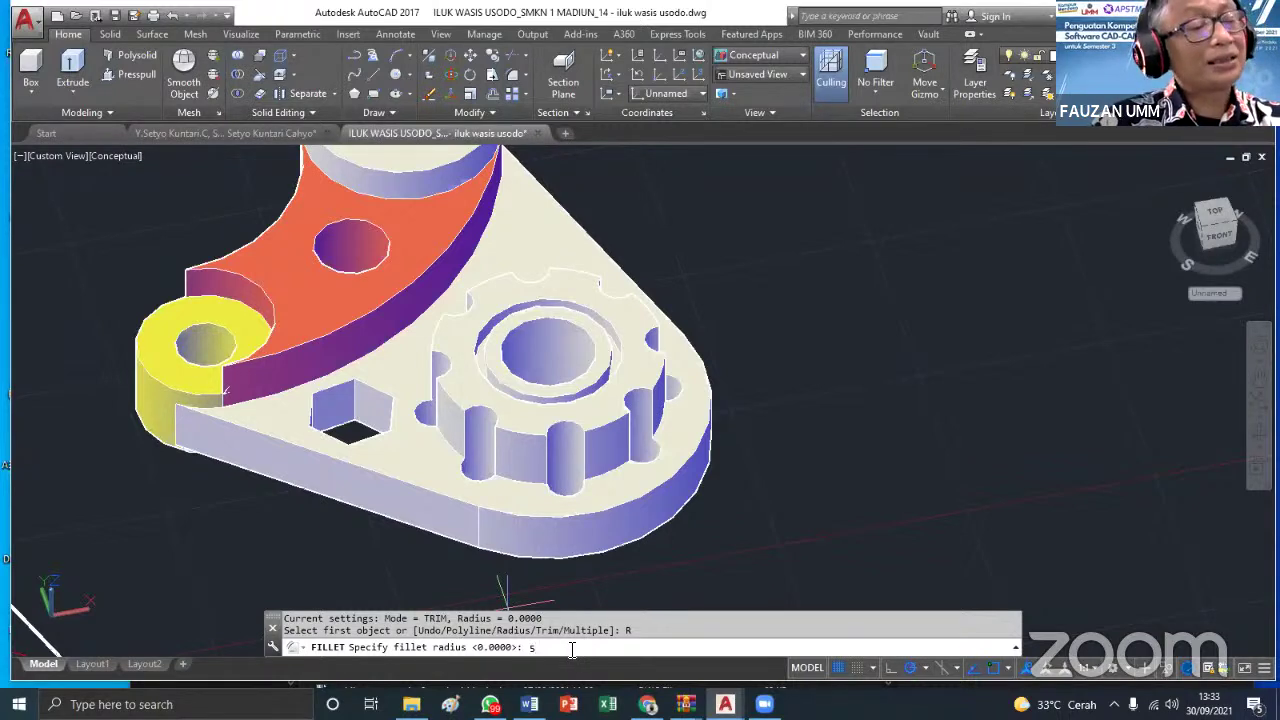
pyautogui.press('Return')
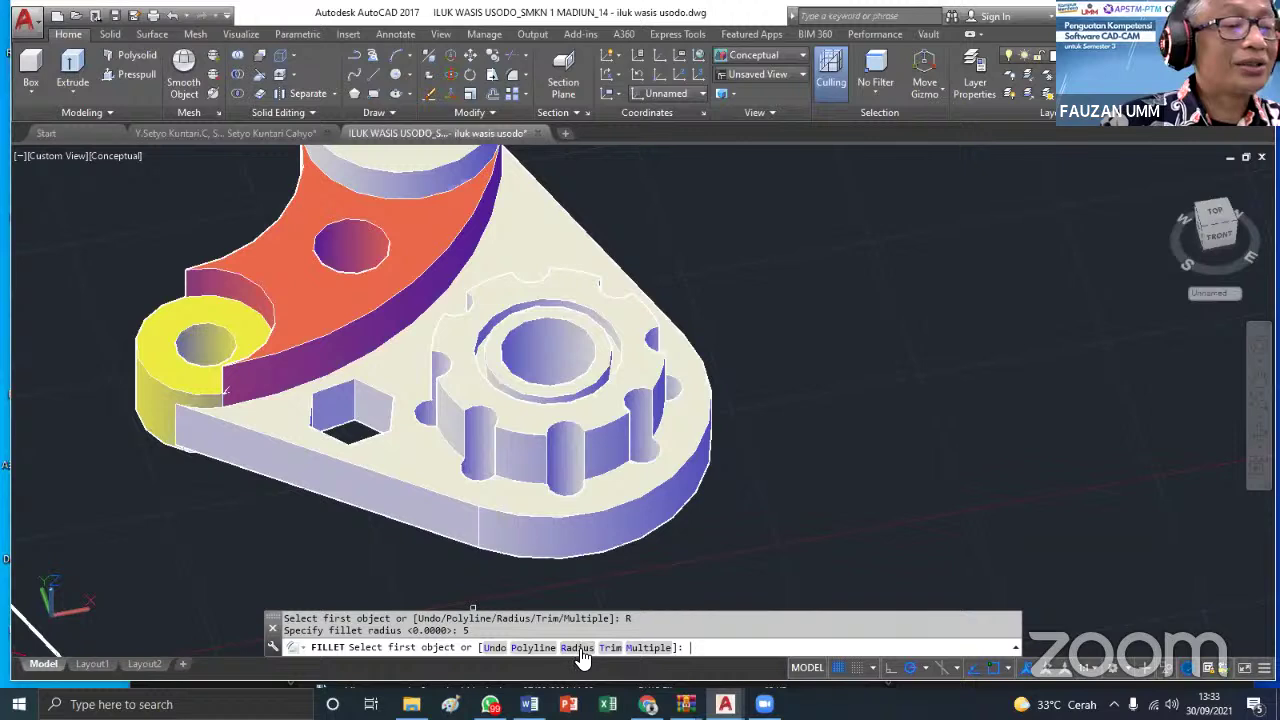
pyautogui.click(578, 648)
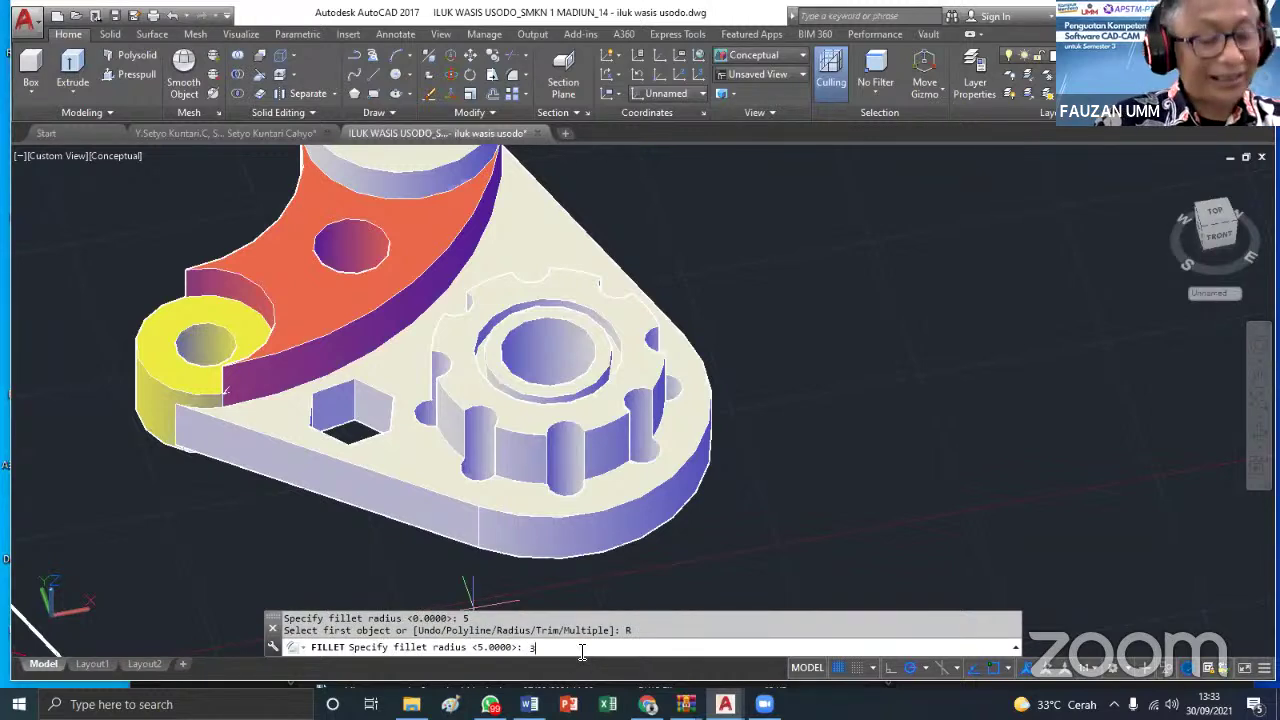
pyautogui.write('3')
pyautogui.press('Return')
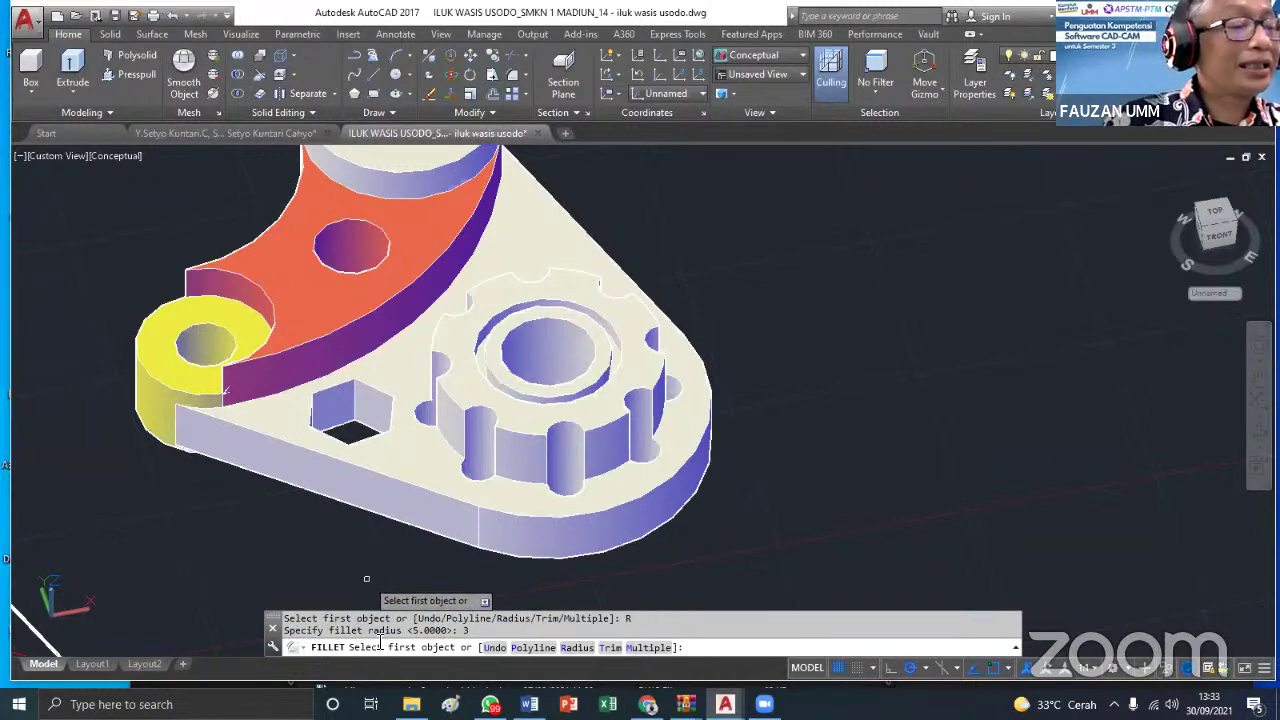
pyautogui.scroll(2, 290, 527)
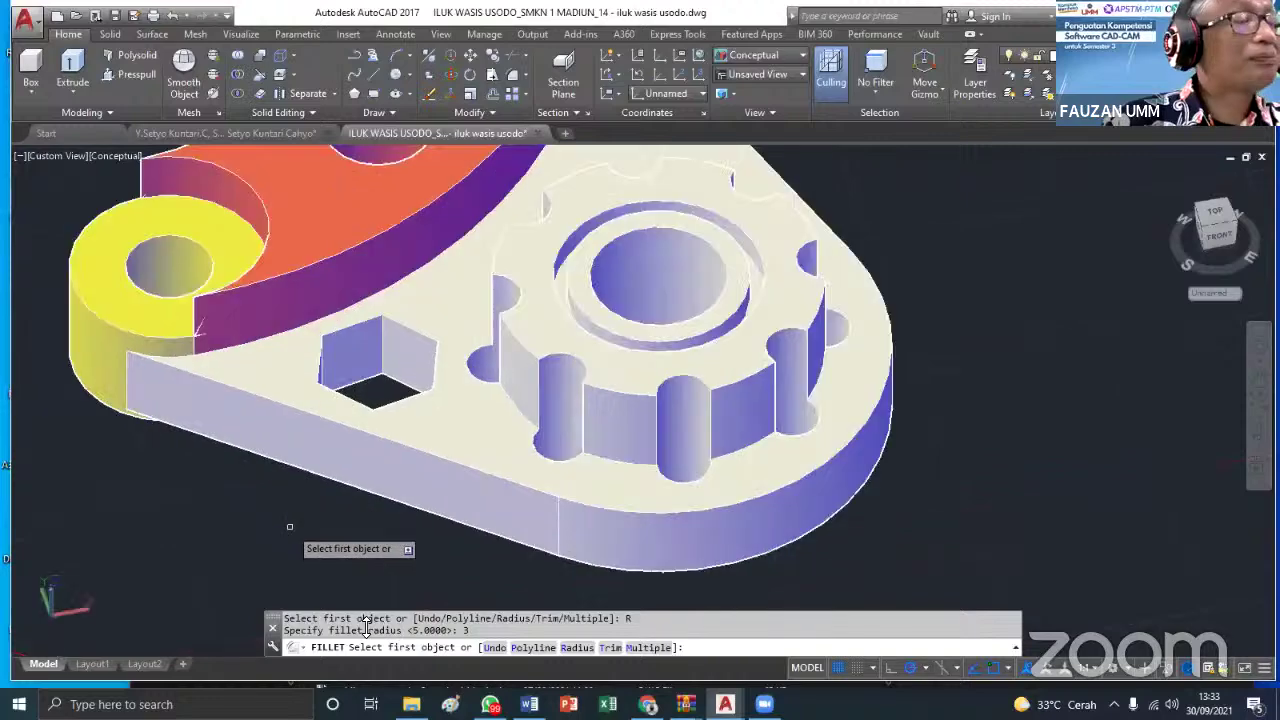
# Switch the visual style to 2D Wireframe and start a fillet with radius 3
pyautogui.click(742, 54)
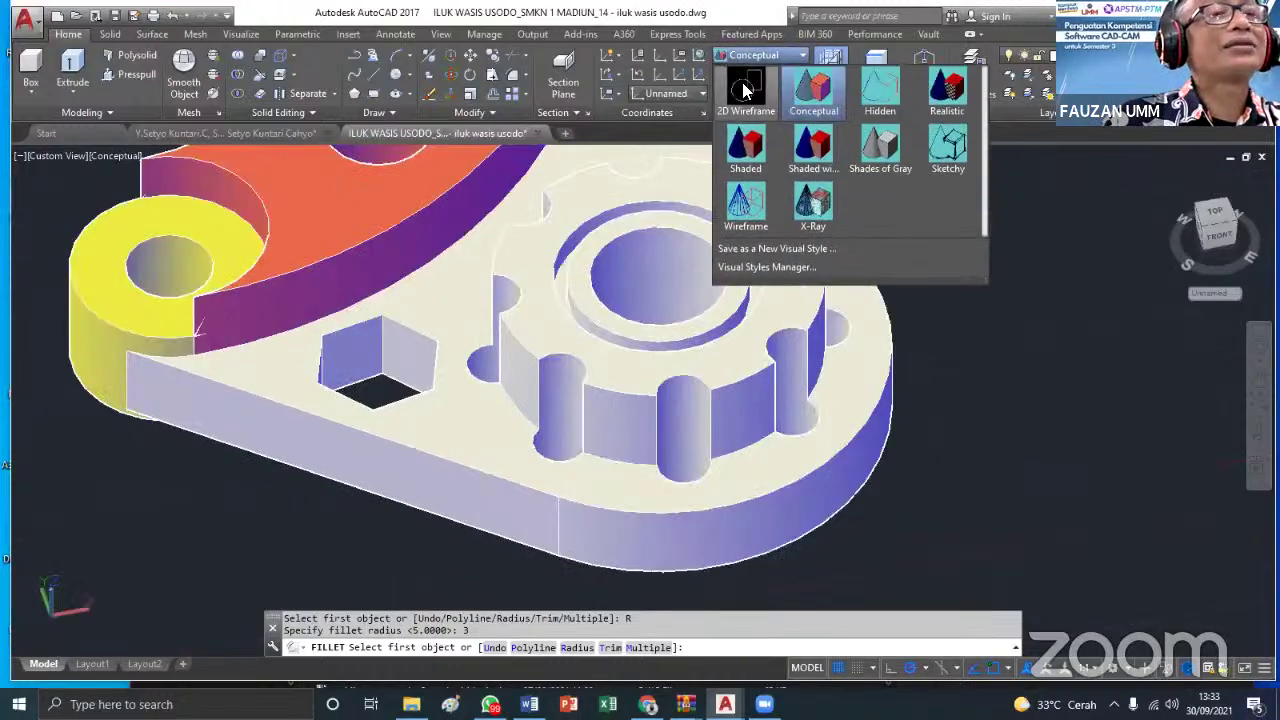
pyautogui.click(745, 90)
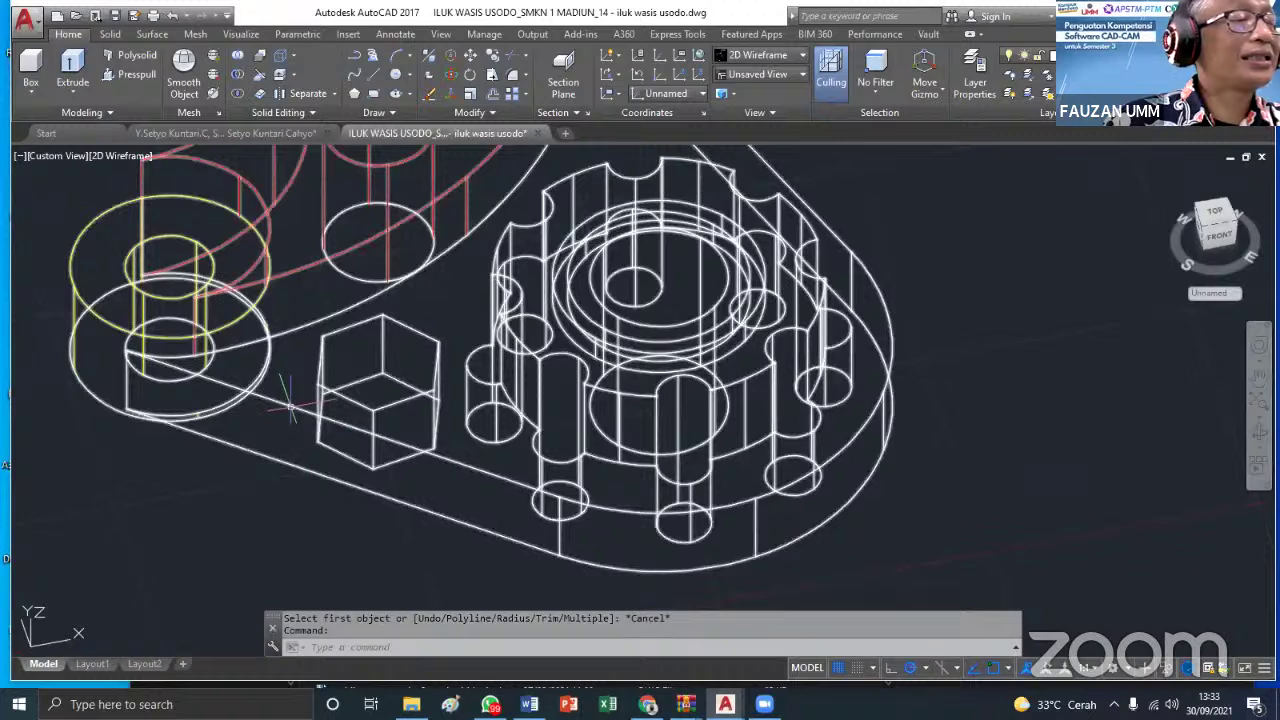
pyautogui.click(514, 78)
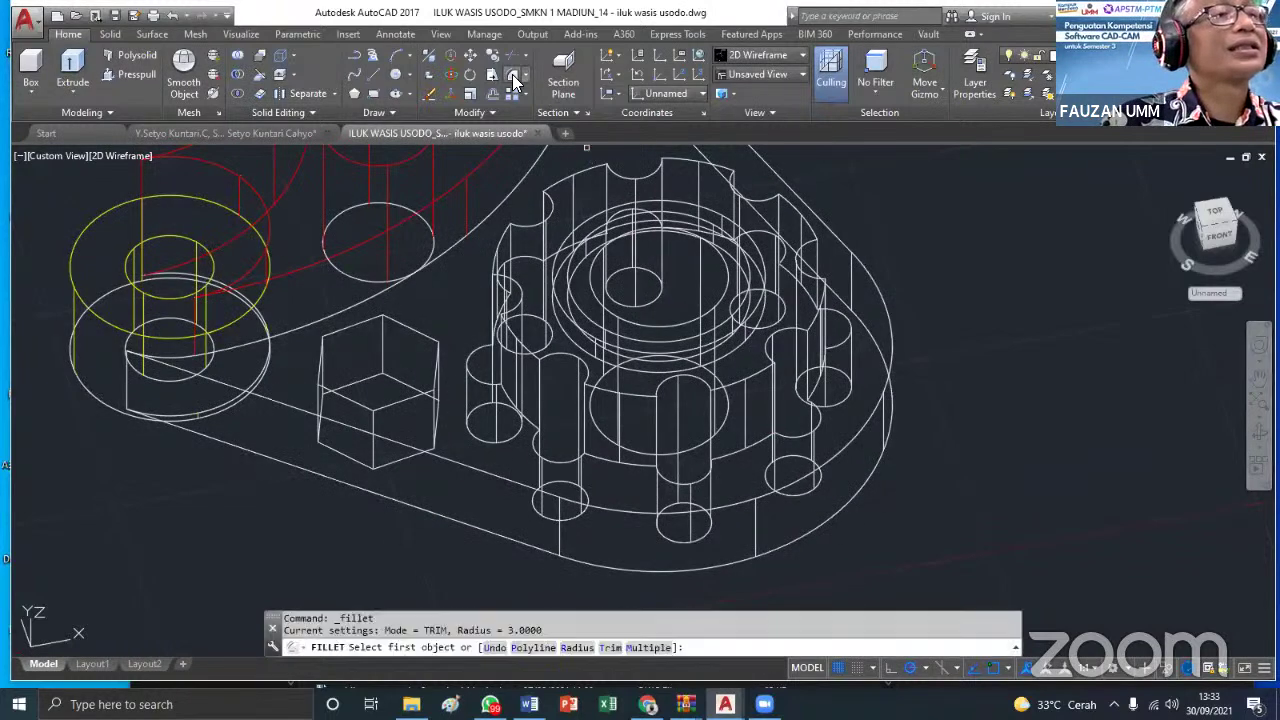
pyautogui.click(577, 648)
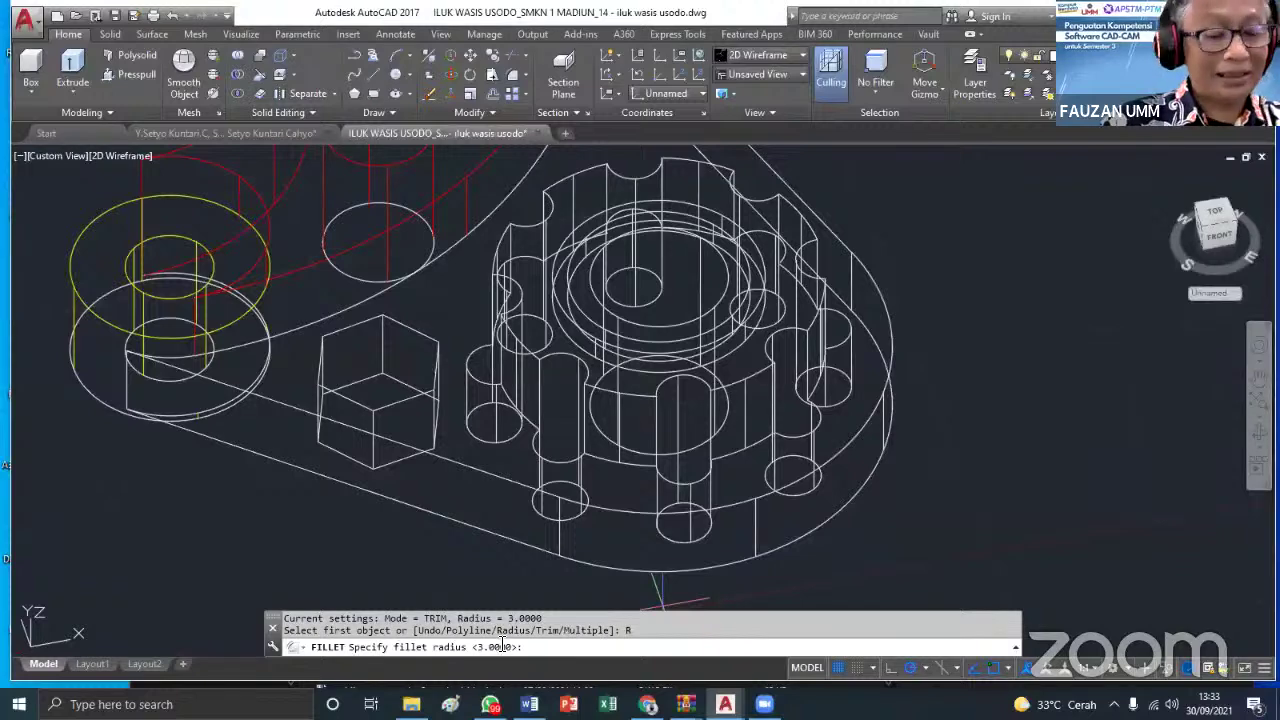
pyautogui.press('Return')
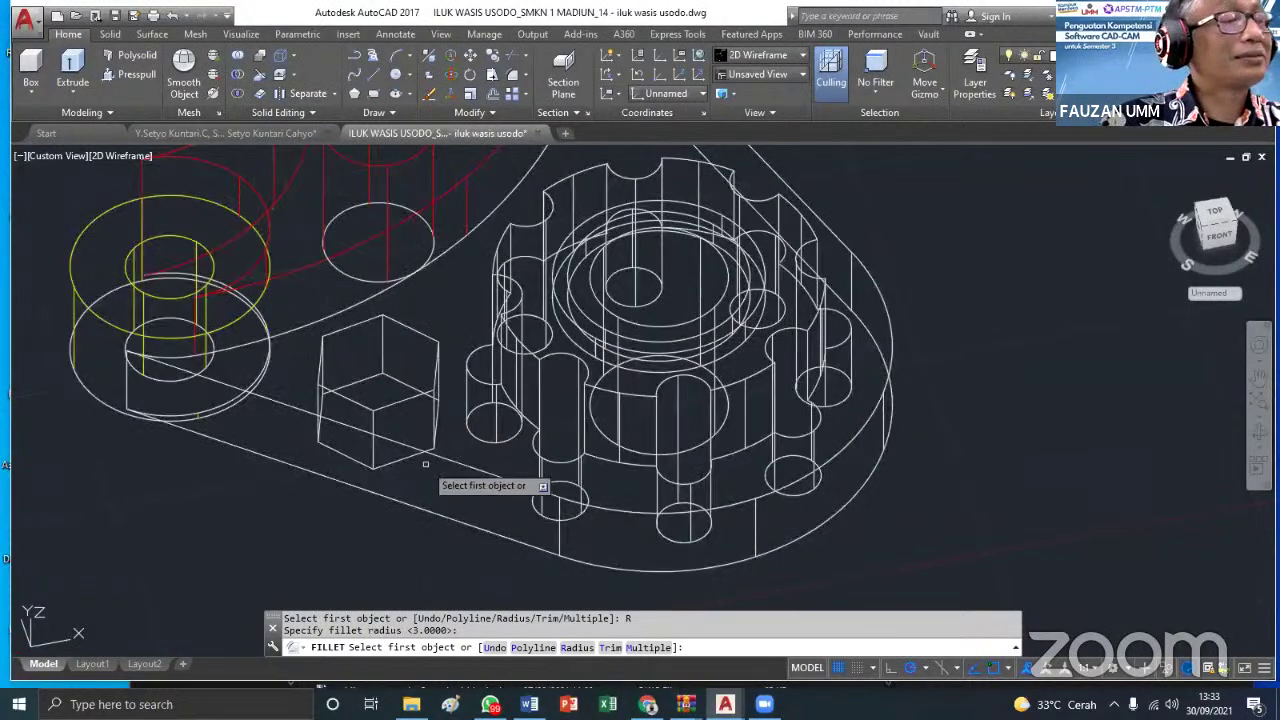
# Round the base plate's outer lower edge loop with the radius-3 fillet
pyautogui.click(432, 456)
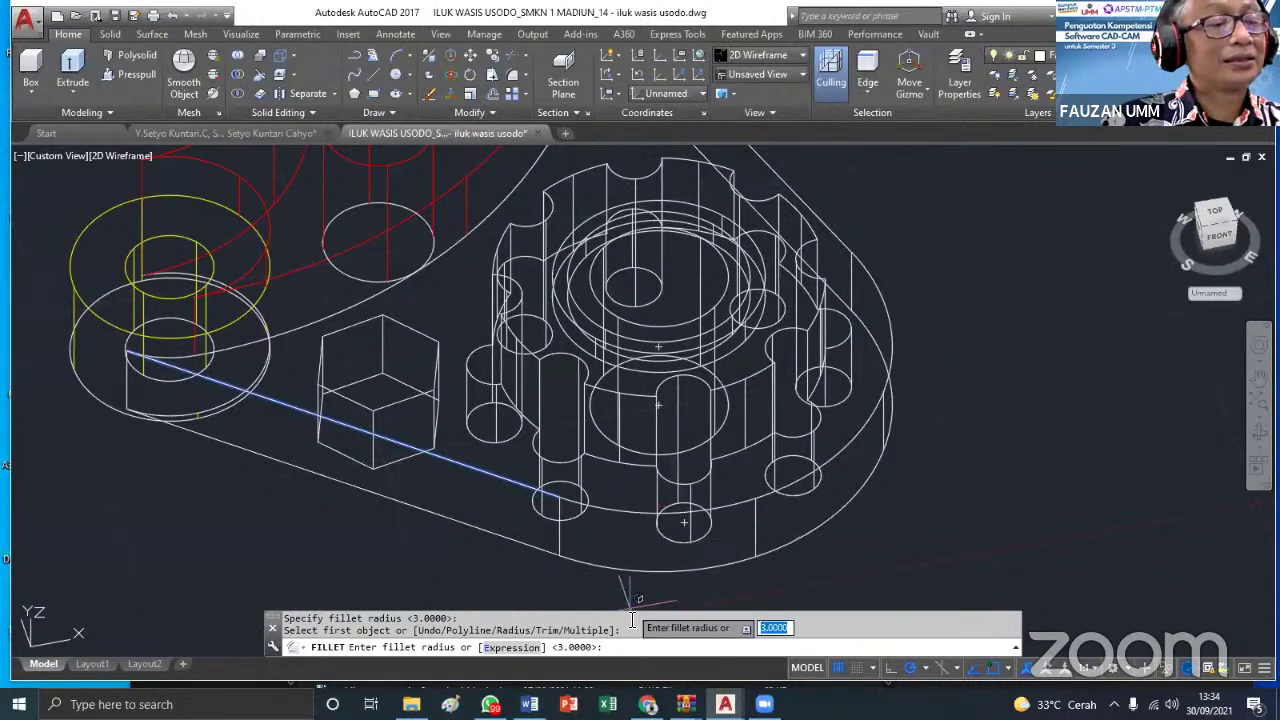
pyautogui.press('Return')
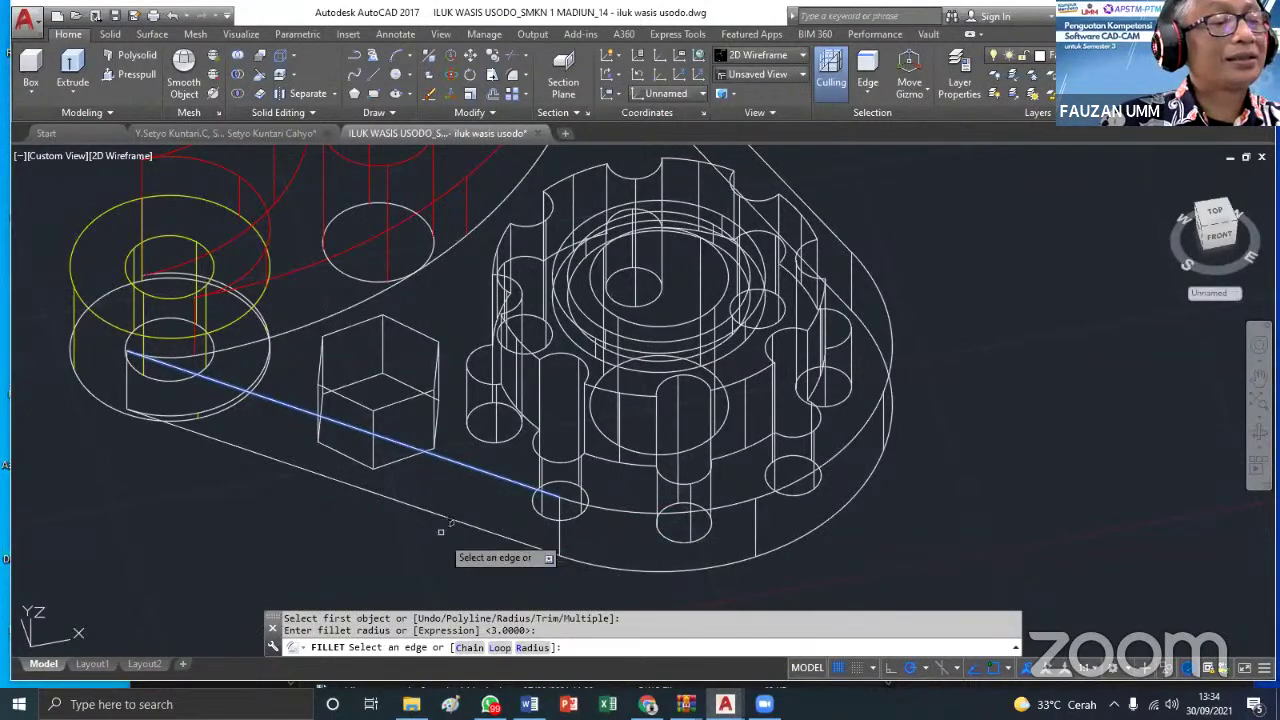
pyautogui.click(617, 511)
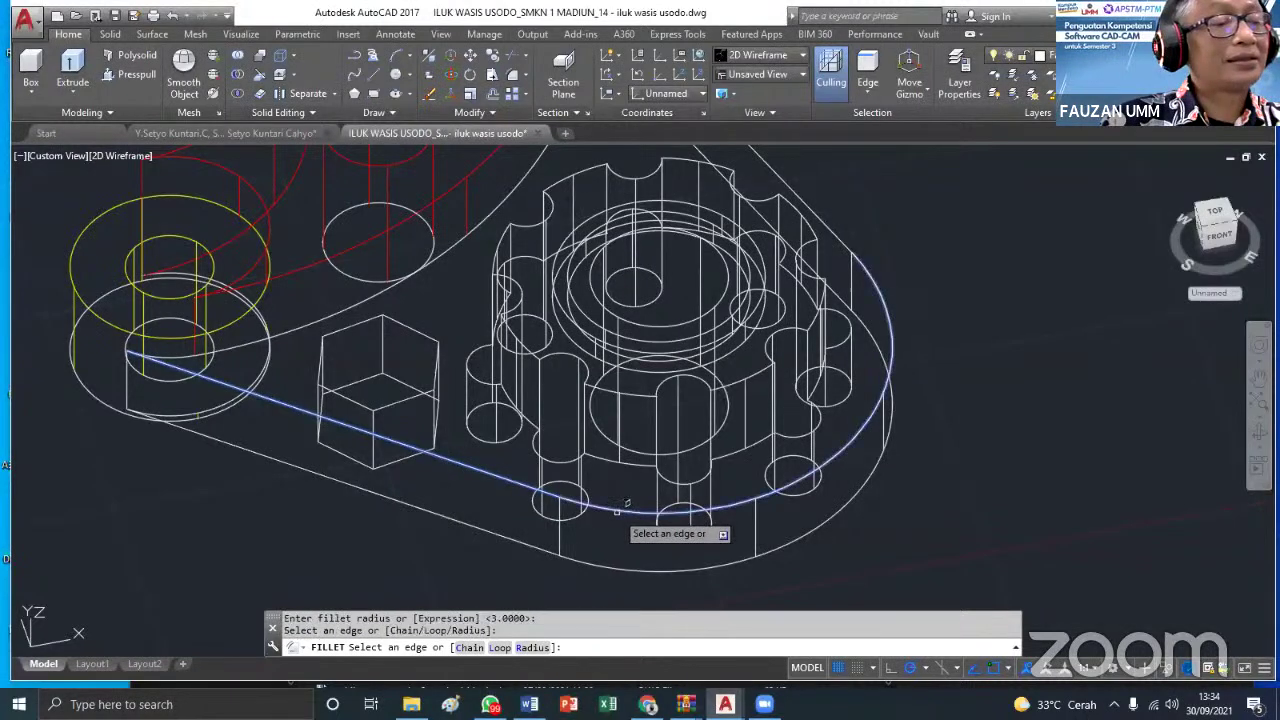
pyautogui.click(846, 232)
pyautogui.moveTo(846, 232); pyautogui.dragTo(980, 300, button='middle')
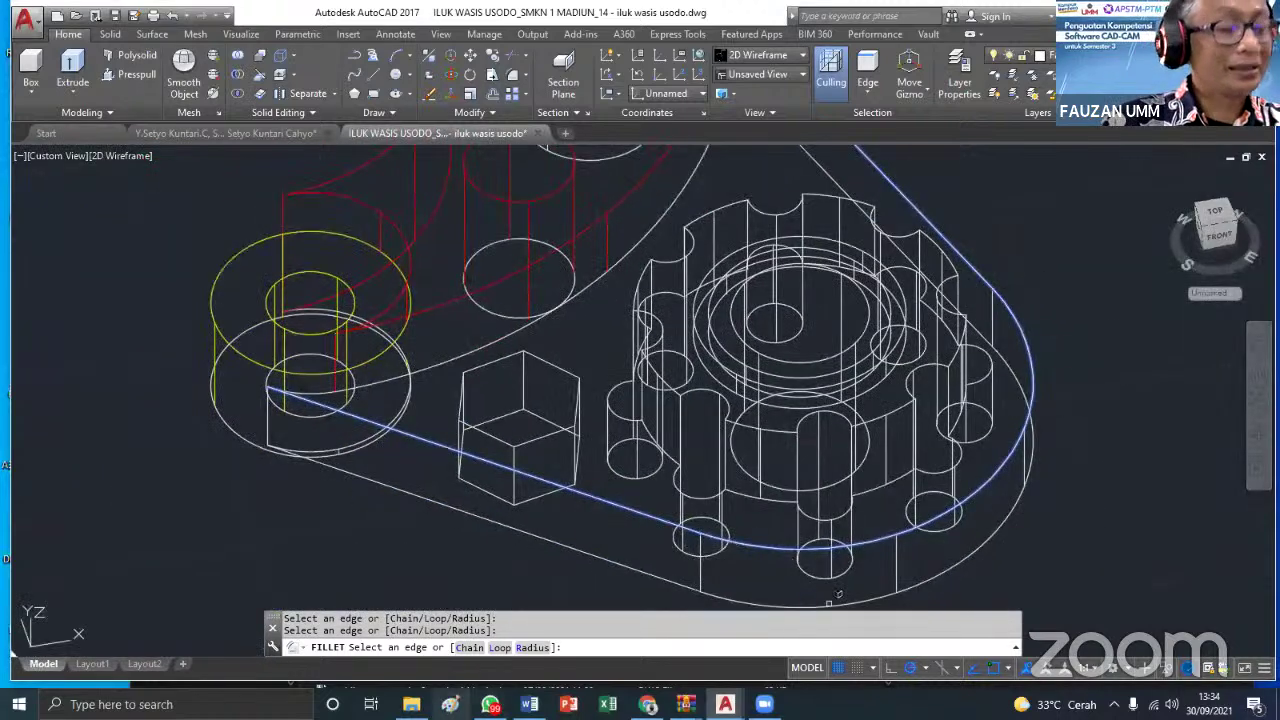
pyautogui.click(500, 648)
pyautogui.press('Return')
pyautogui.press('Return')
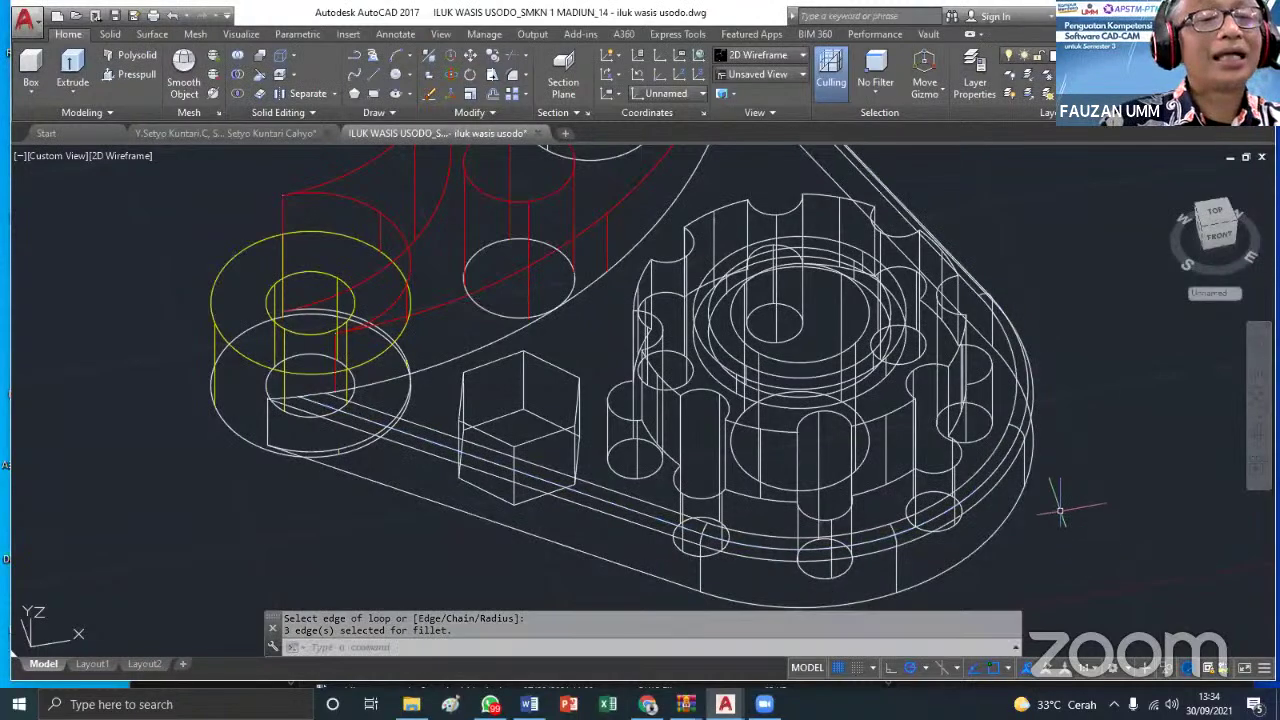
pyautogui.moveTo(487, 440); pyautogui.dragTo(287, 455, button='middle')
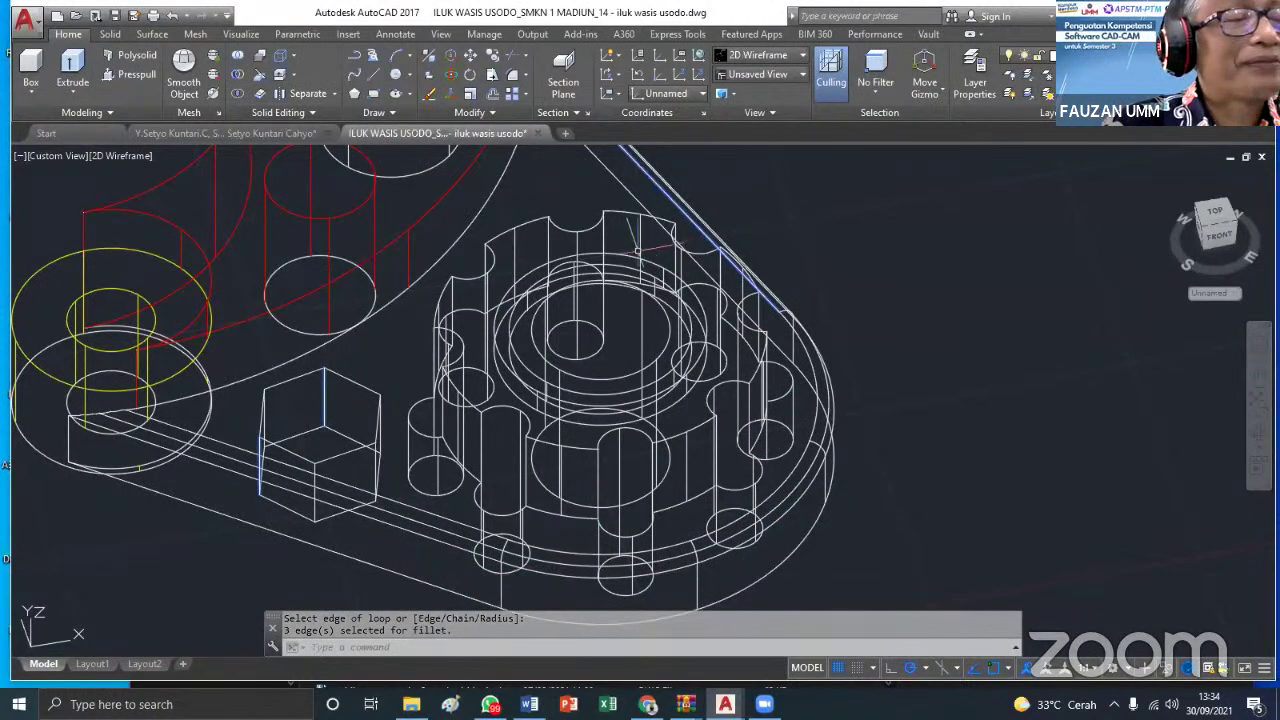
# Undo the previous fillet, cancel the command and reframe the view
pyautogui.click(172, 16)
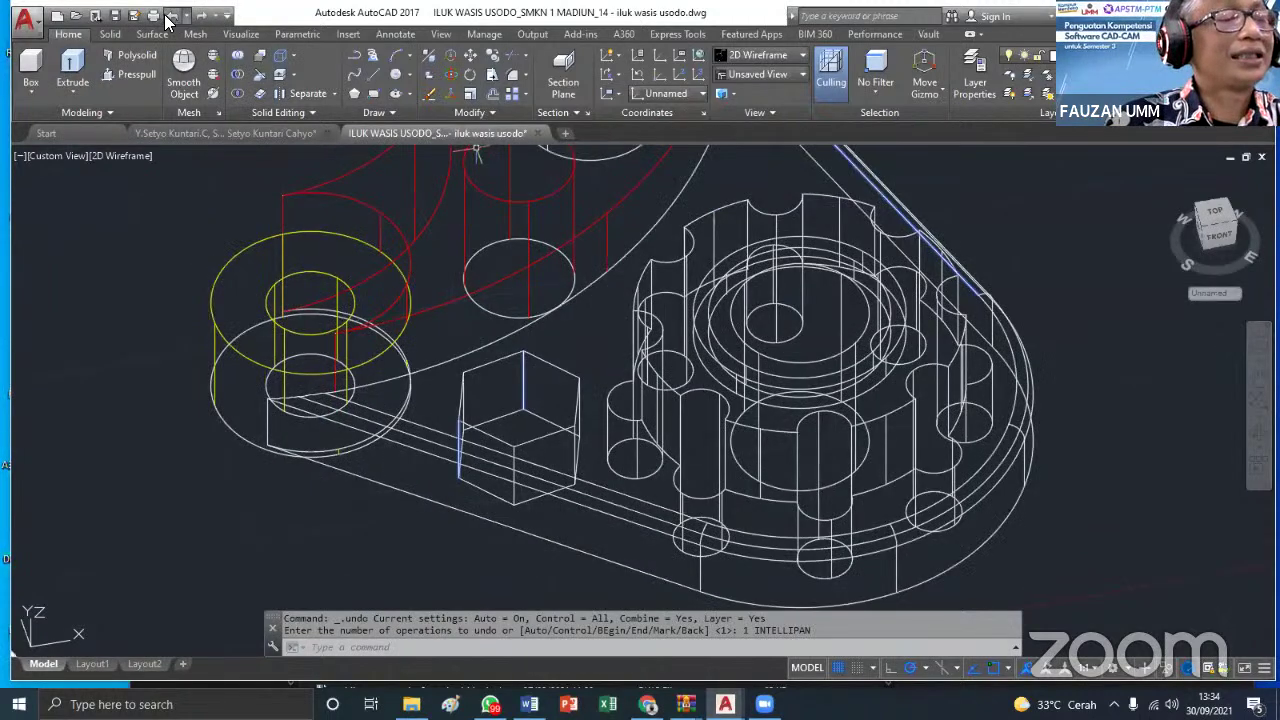
pyautogui.click(172, 16)
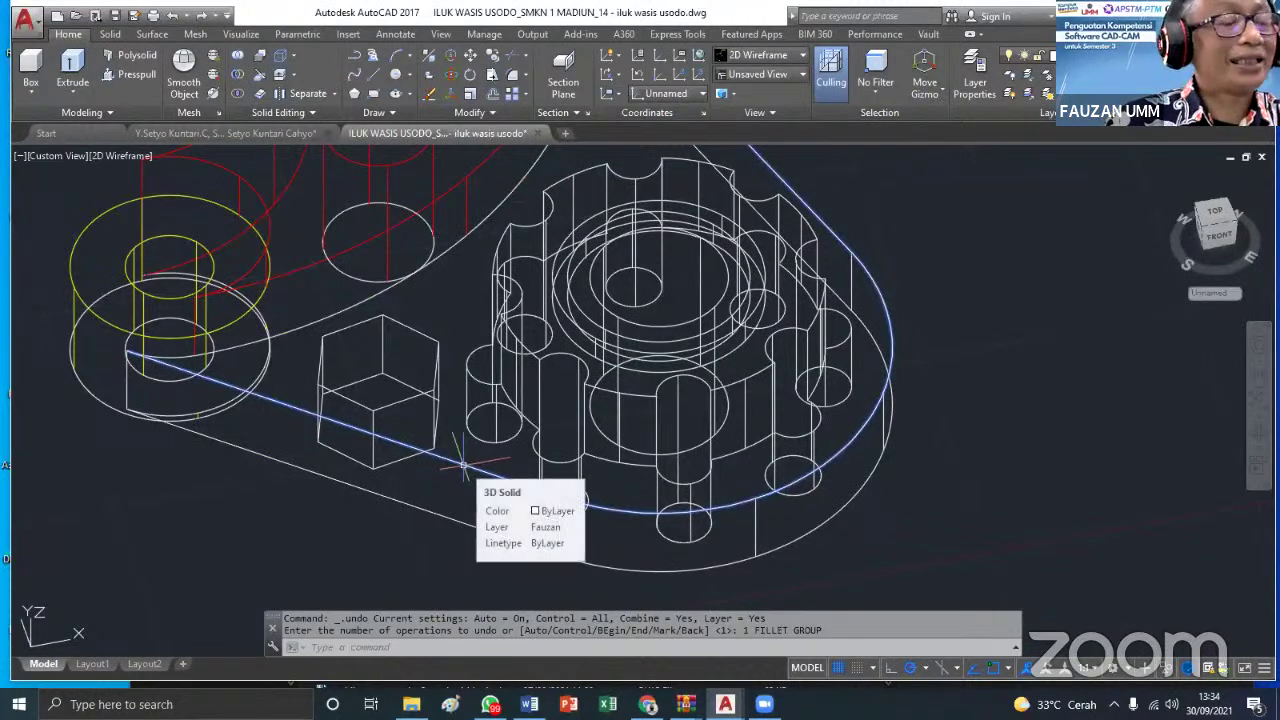
pyautogui.press('Escape')
pyautogui.press('Escape')
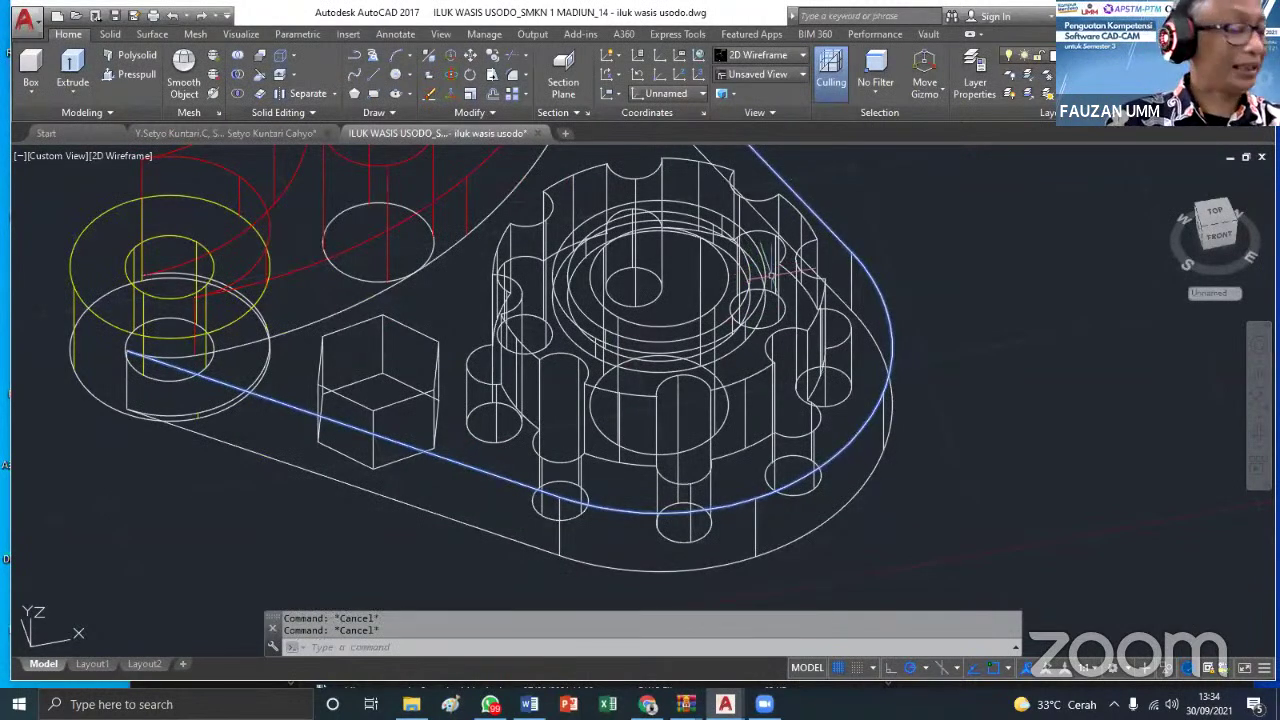
pyautogui.moveTo(916, 170); pyautogui.dragTo(905, 272, button='middle')
pyautogui.scroll(-2, 910, 288)
pyautogui.scroll(-2, 913, 294)
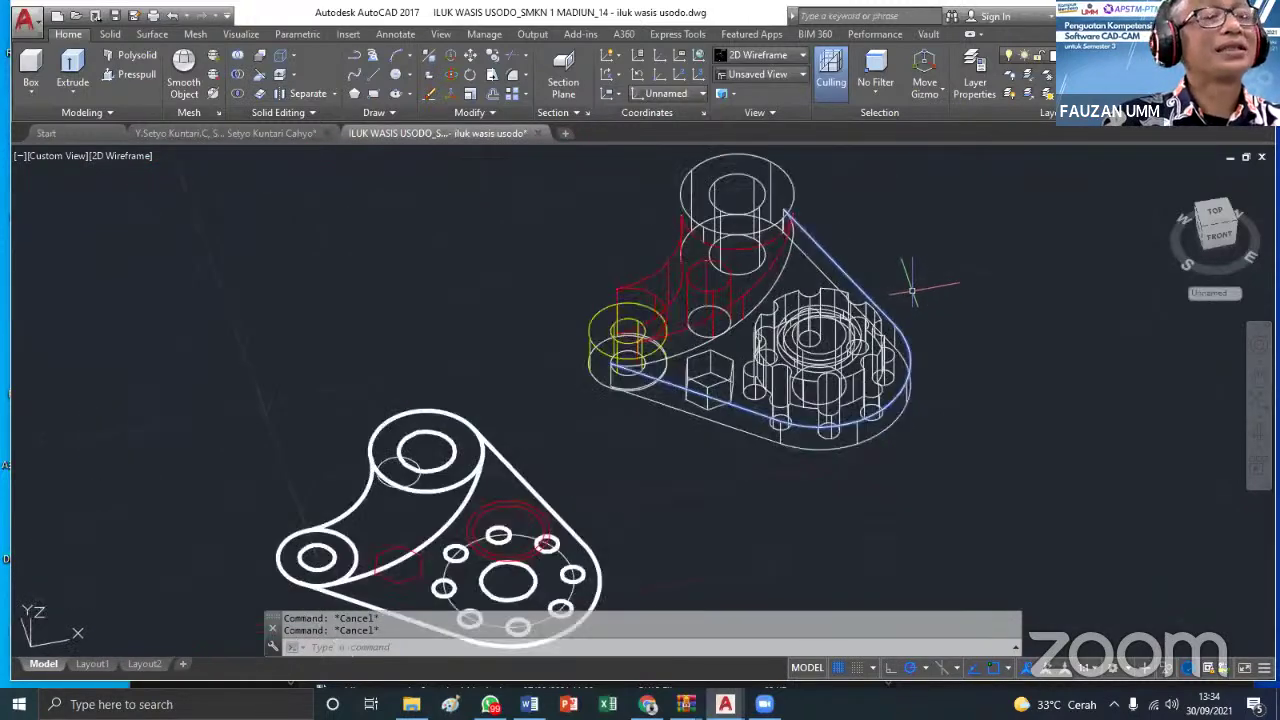
pyautogui.scroll(2, 906, 280)
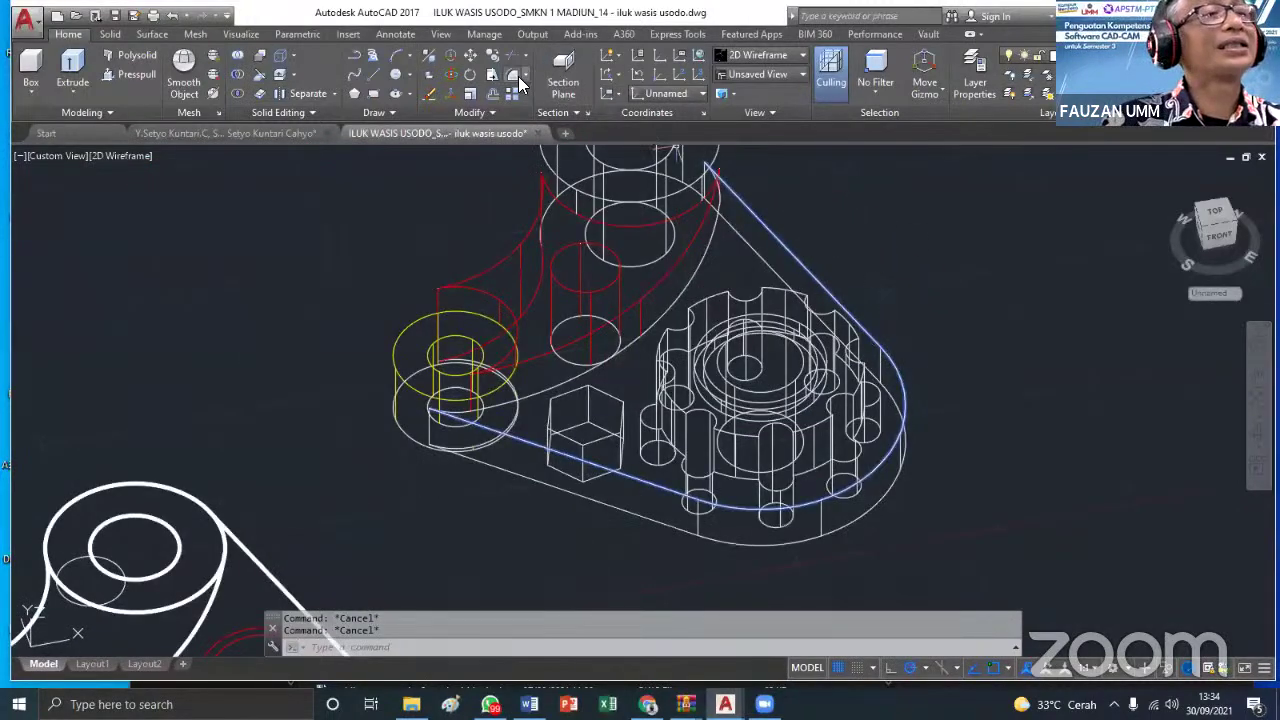
# Start a new fillet and confirm the 3.0000 radius
pyautogui.click(513, 78)
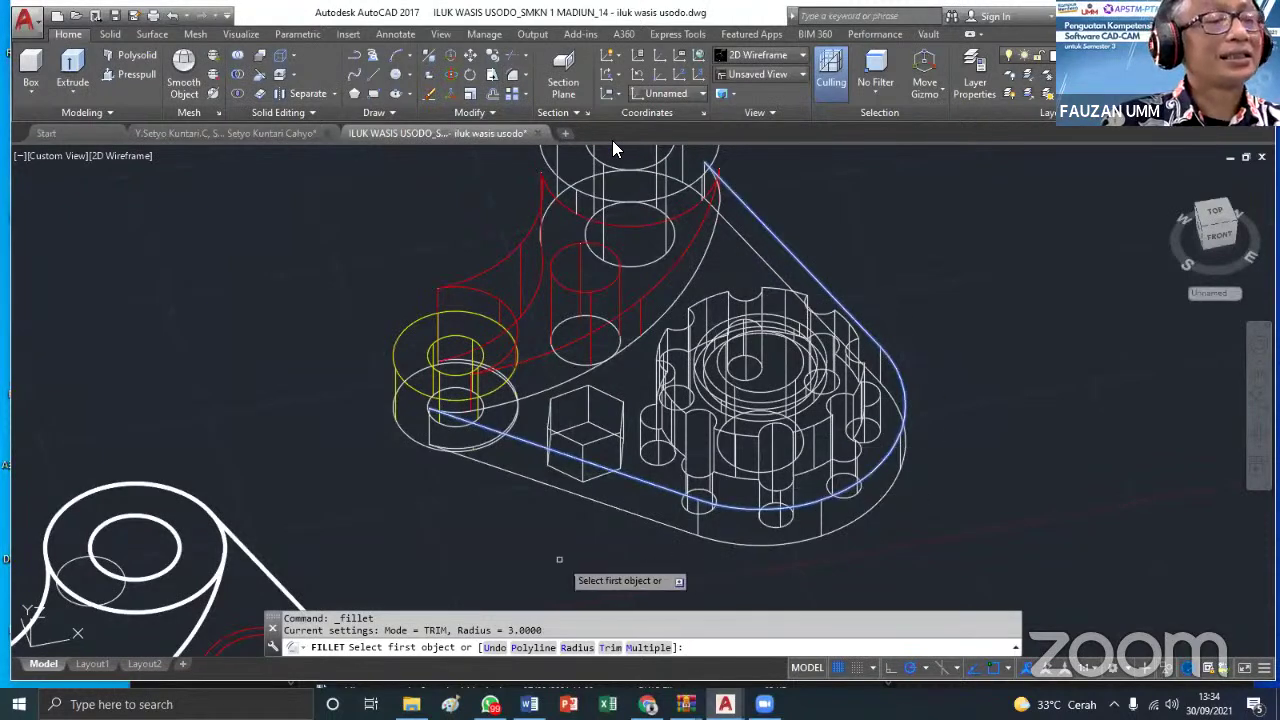
pyautogui.click(576, 648)
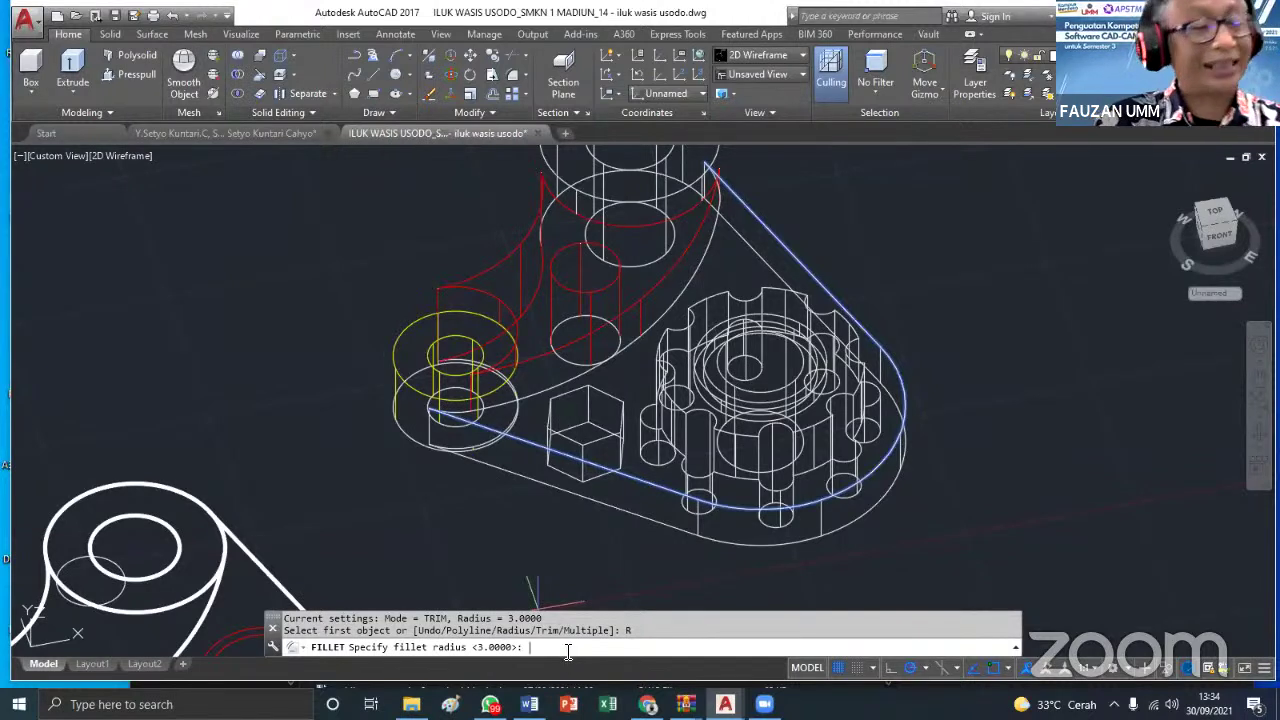
pyautogui.press('Return')
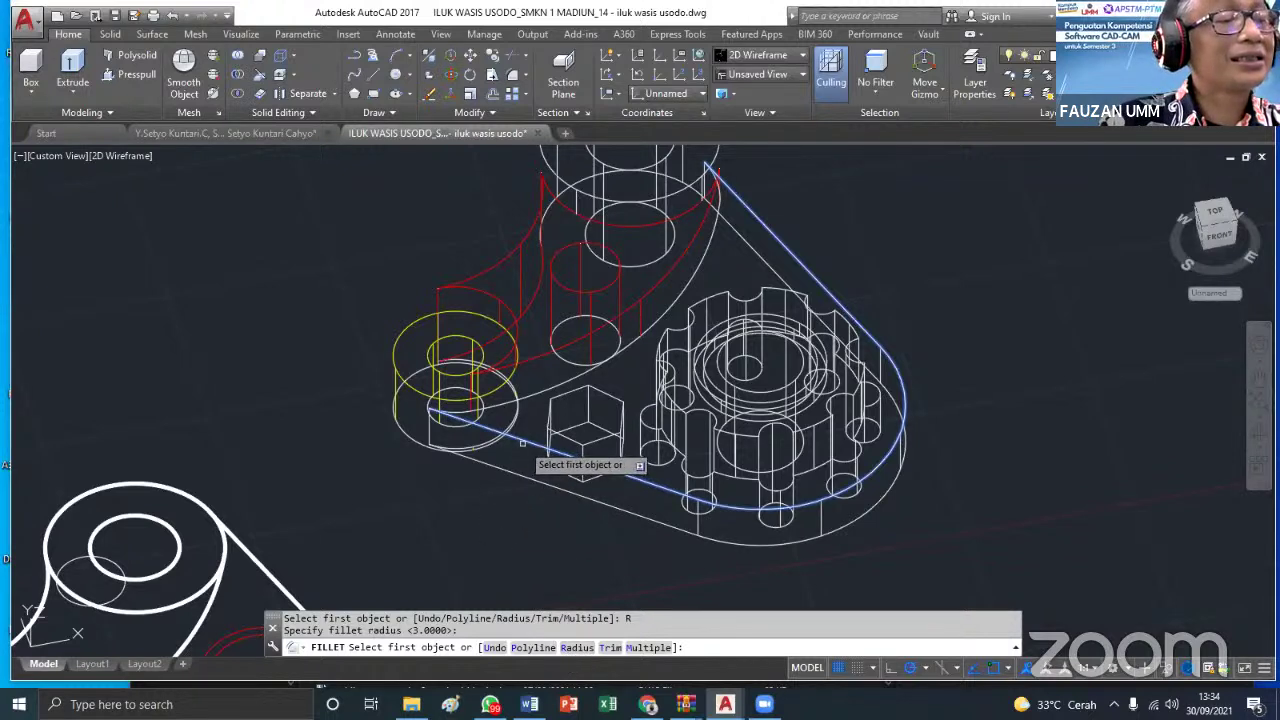
pyautogui.write('r')
pyautogui.press('Return')
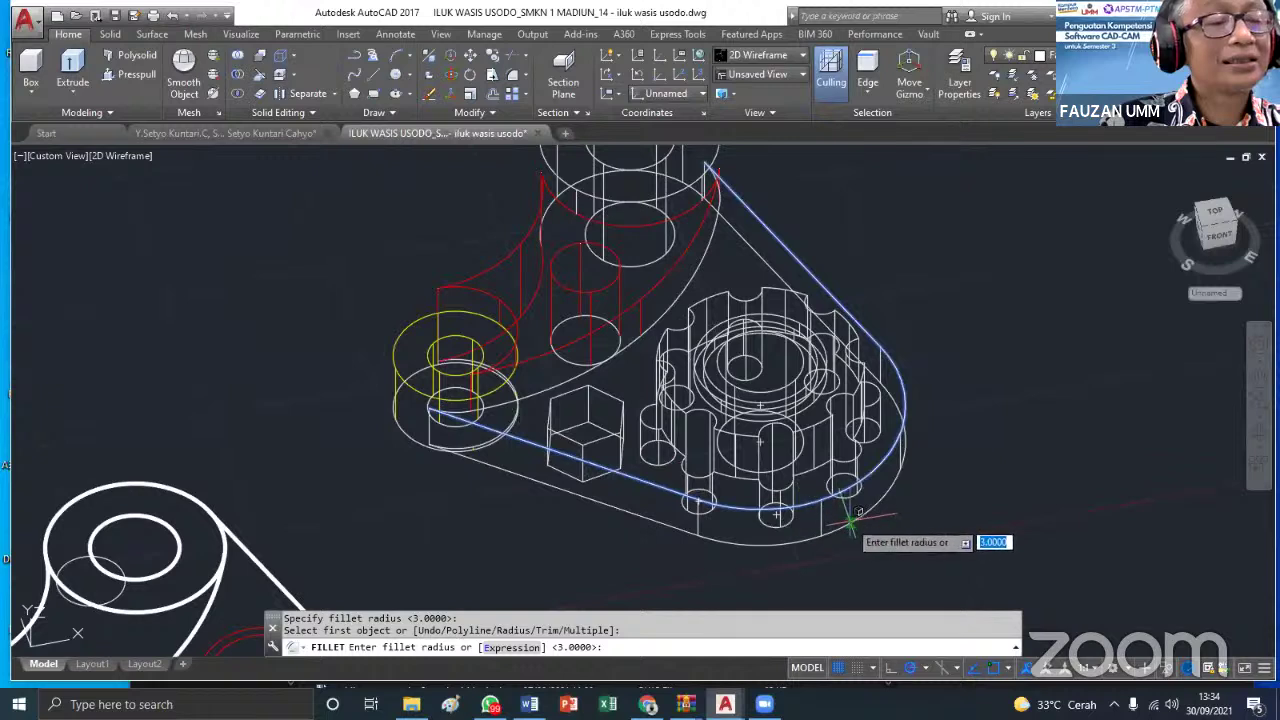
pyautogui.press('Return')
# Fillet the base plate's lower edges at radius 3
pyautogui.click(808, 502)
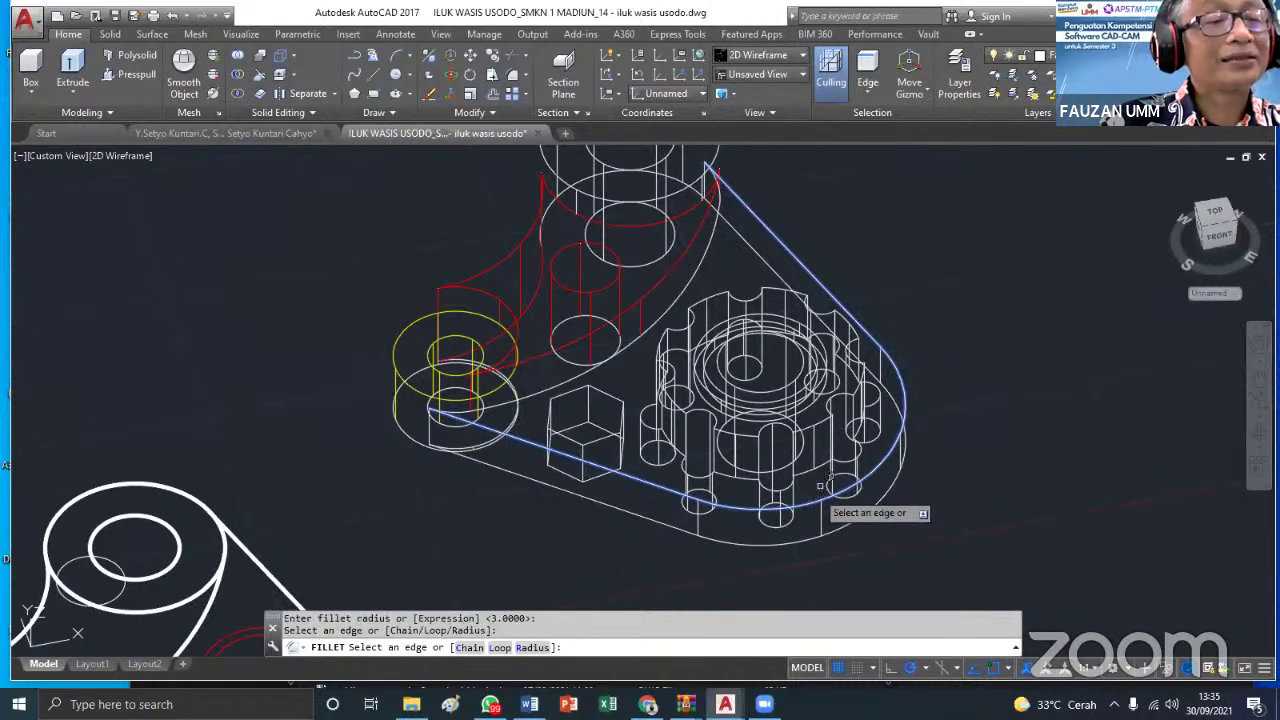
pyautogui.click(813, 272)
pyautogui.press('Return')
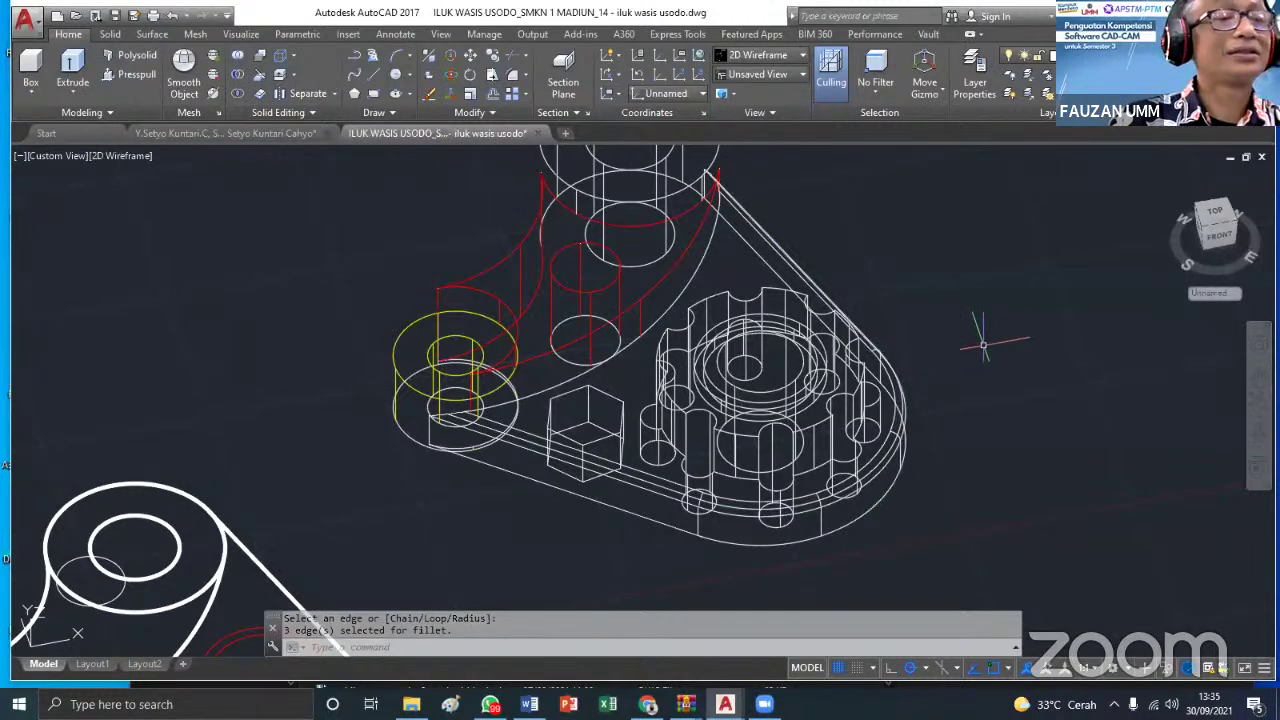
pyautogui.scroll(-2, 983, 345)
pyautogui.moveTo(975, 348); pyautogui.dragTo(676, 428, button='middle')
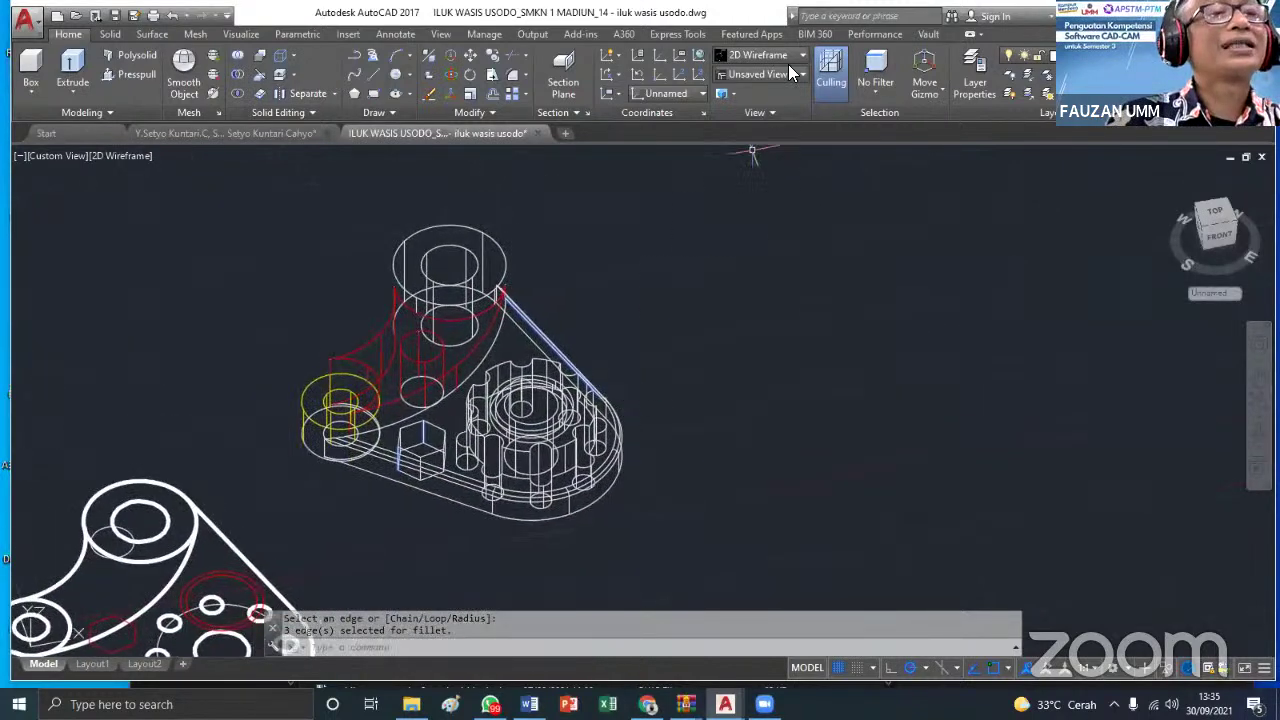
pyautogui.click(801, 57)
# Show the model in Conceptual style, viewed from higher up and closer on the plate
pyautogui.click(818, 92)
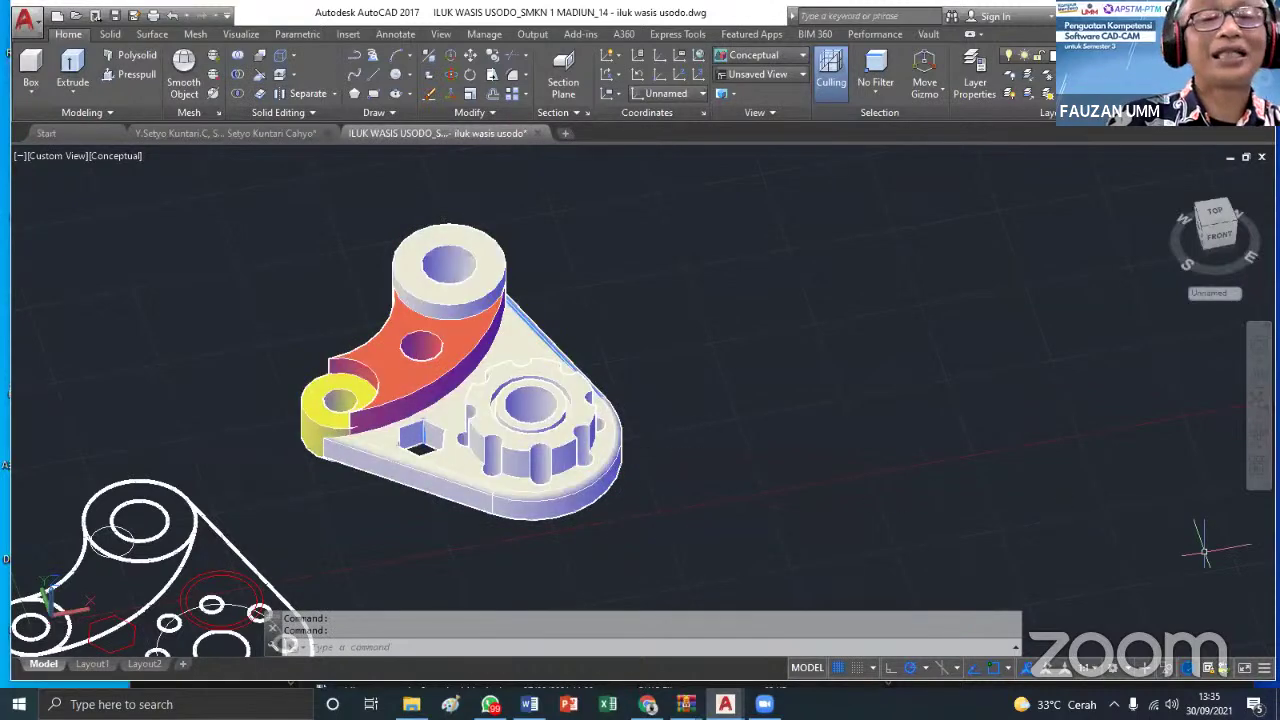
pyautogui.click(1258, 432)
pyautogui.moveTo(640, 583); pyautogui.dragTo(629, 526)
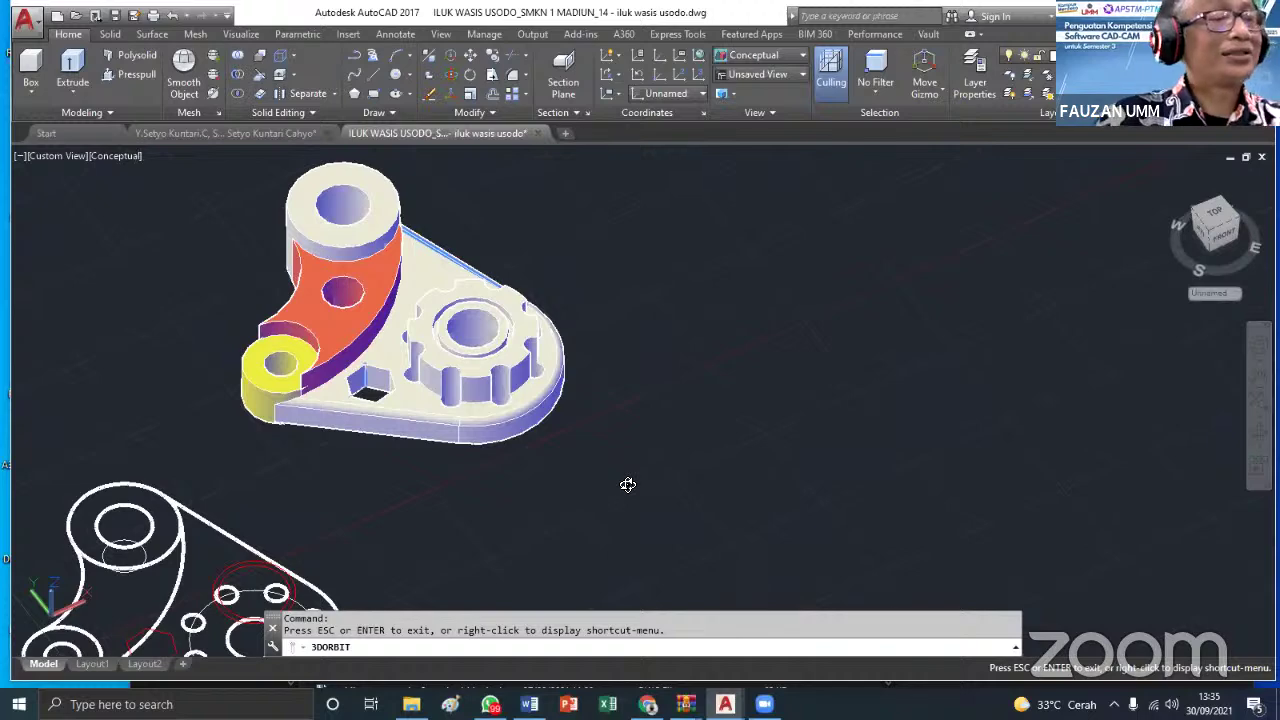
pyautogui.press('Escape')
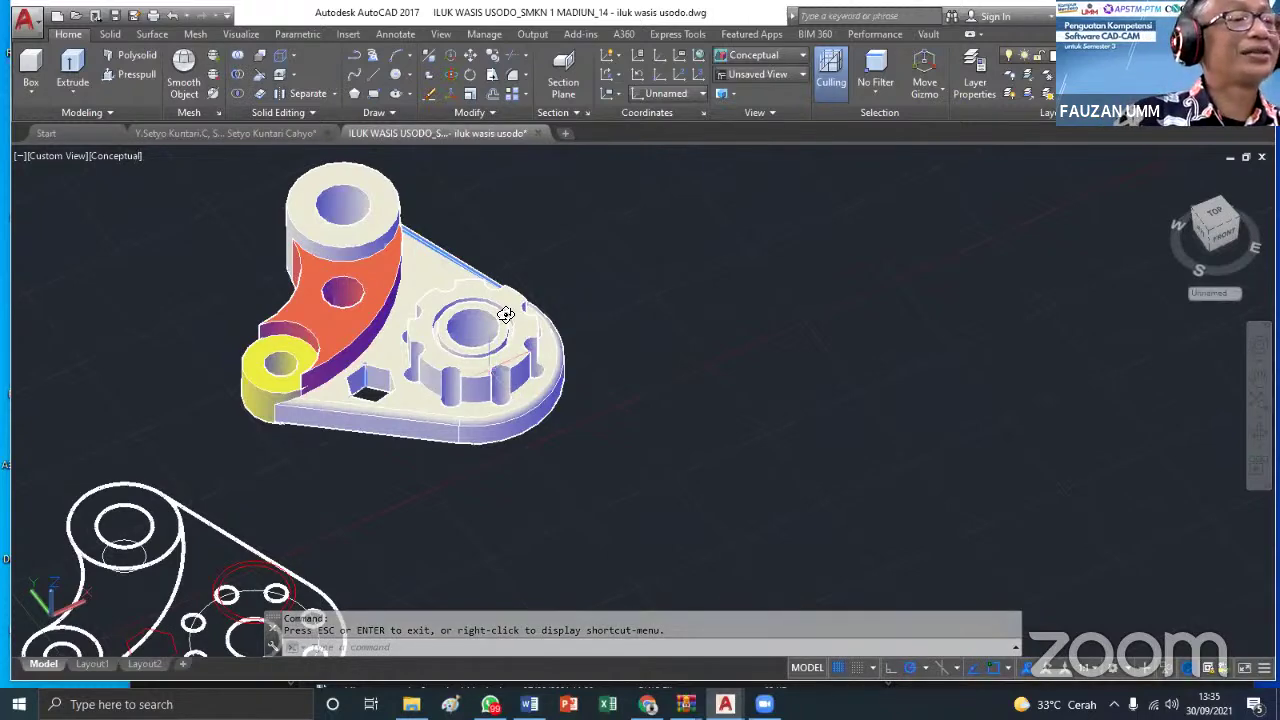
pyautogui.moveTo(505, 315); pyautogui.dragTo(585, 312, button='middle')
pyautogui.scroll(5, 565, 318)
pyautogui.press('Escape')
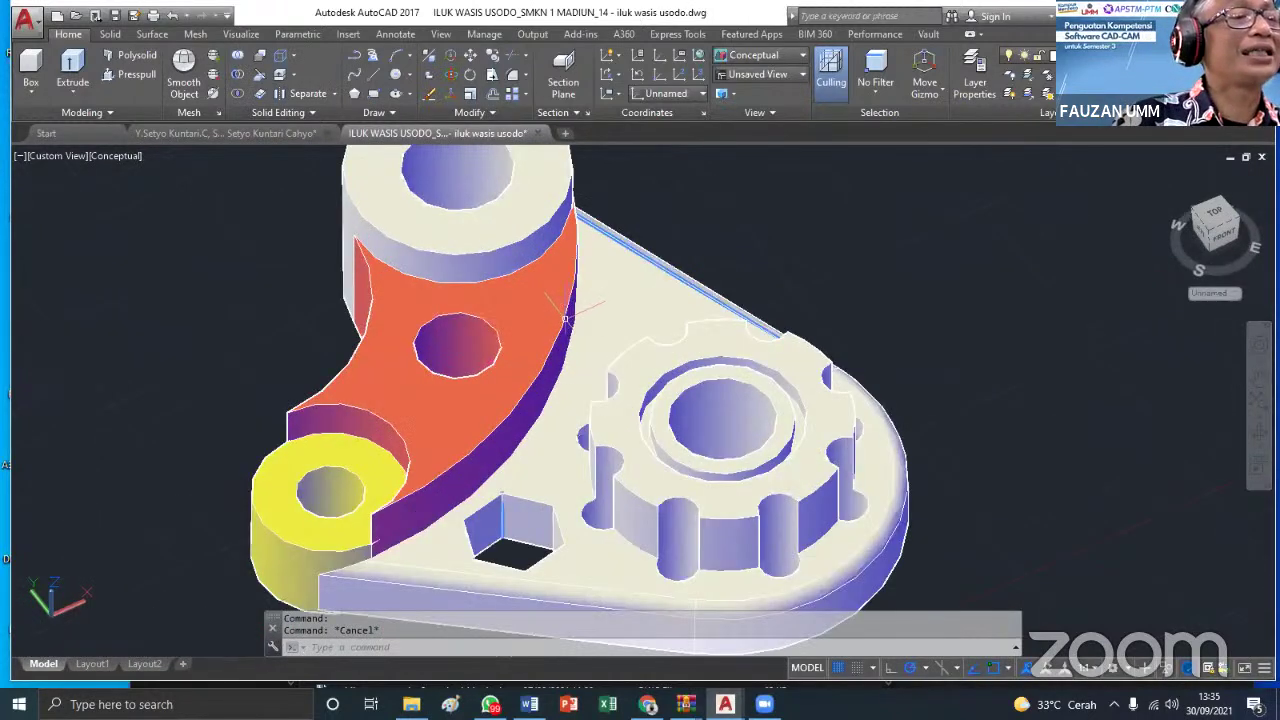
# Fillet one bracket edge at the default 3.0000 radius
pyautogui.click(514, 80)
pyautogui.click(526, 78)
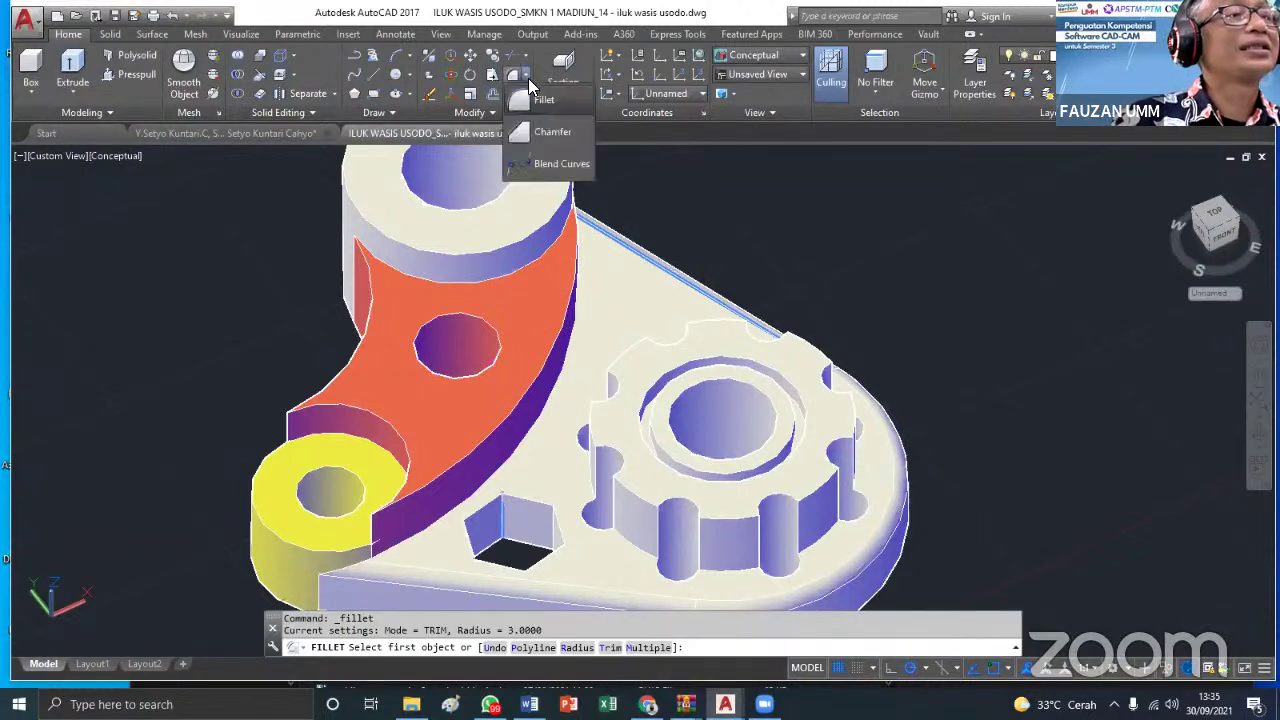
pyautogui.click(545, 100)
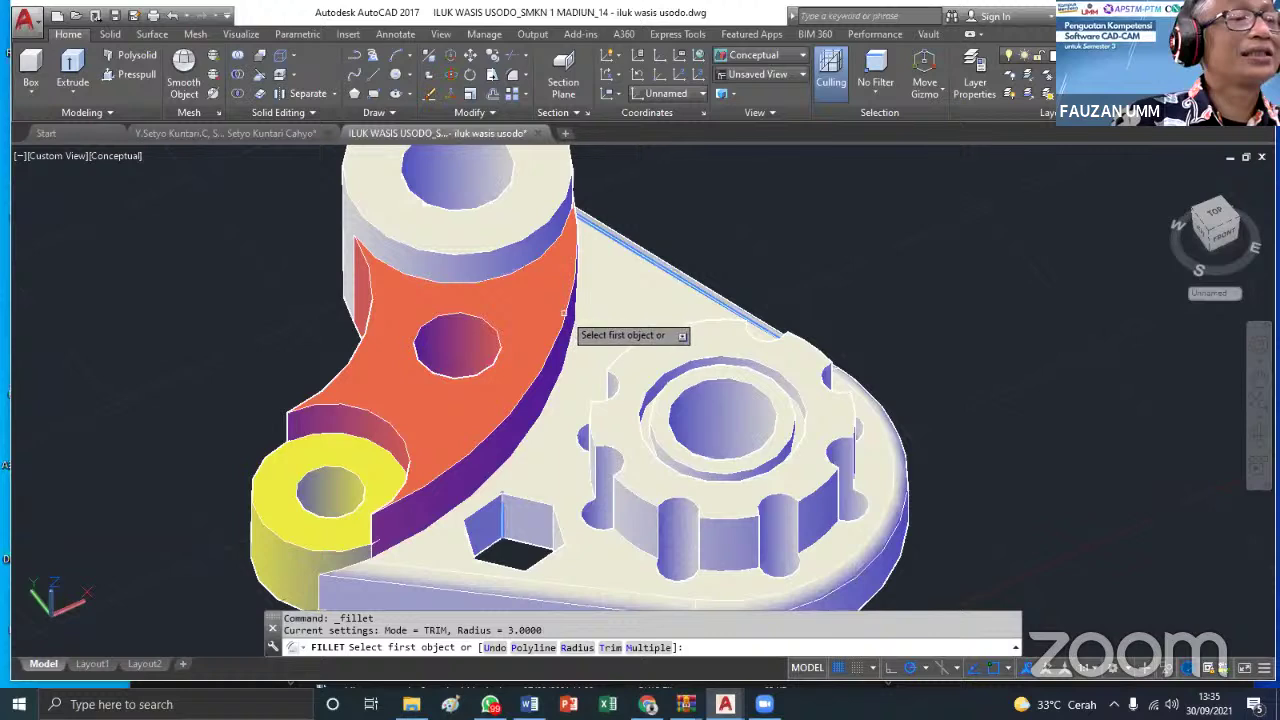
pyautogui.write('r')
pyautogui.press('Return')
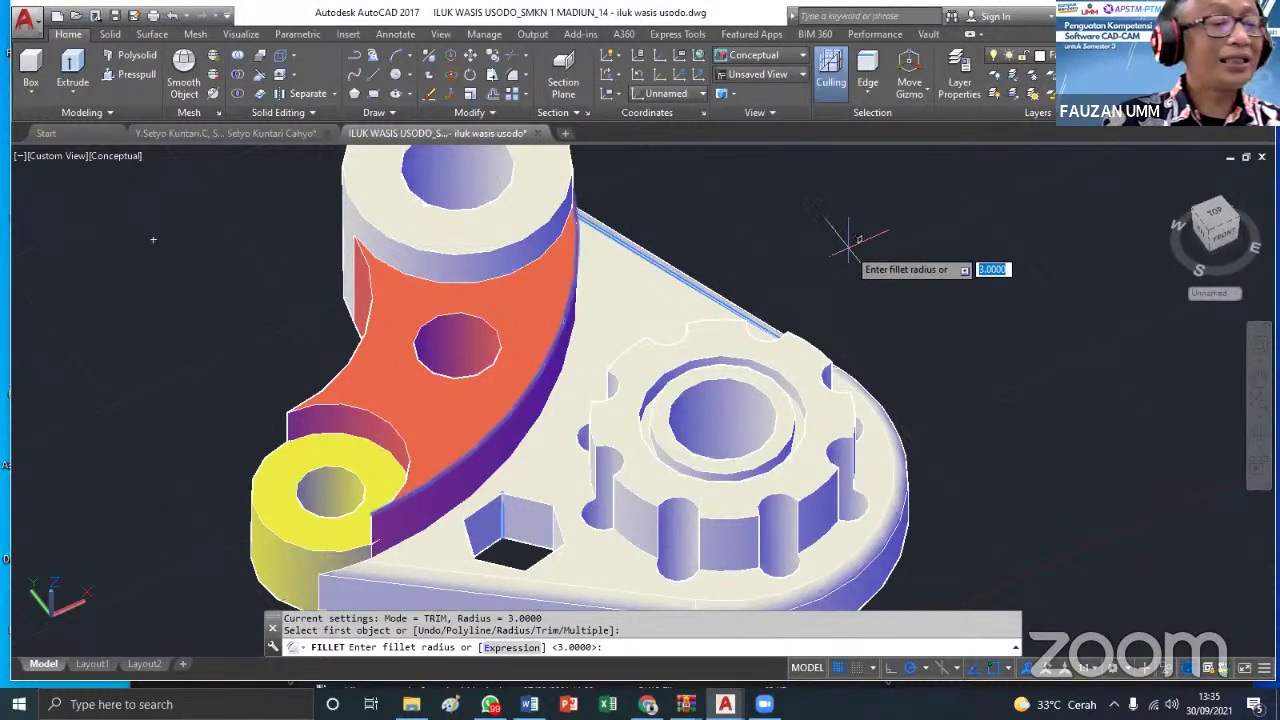
pyautogui.press('Return')
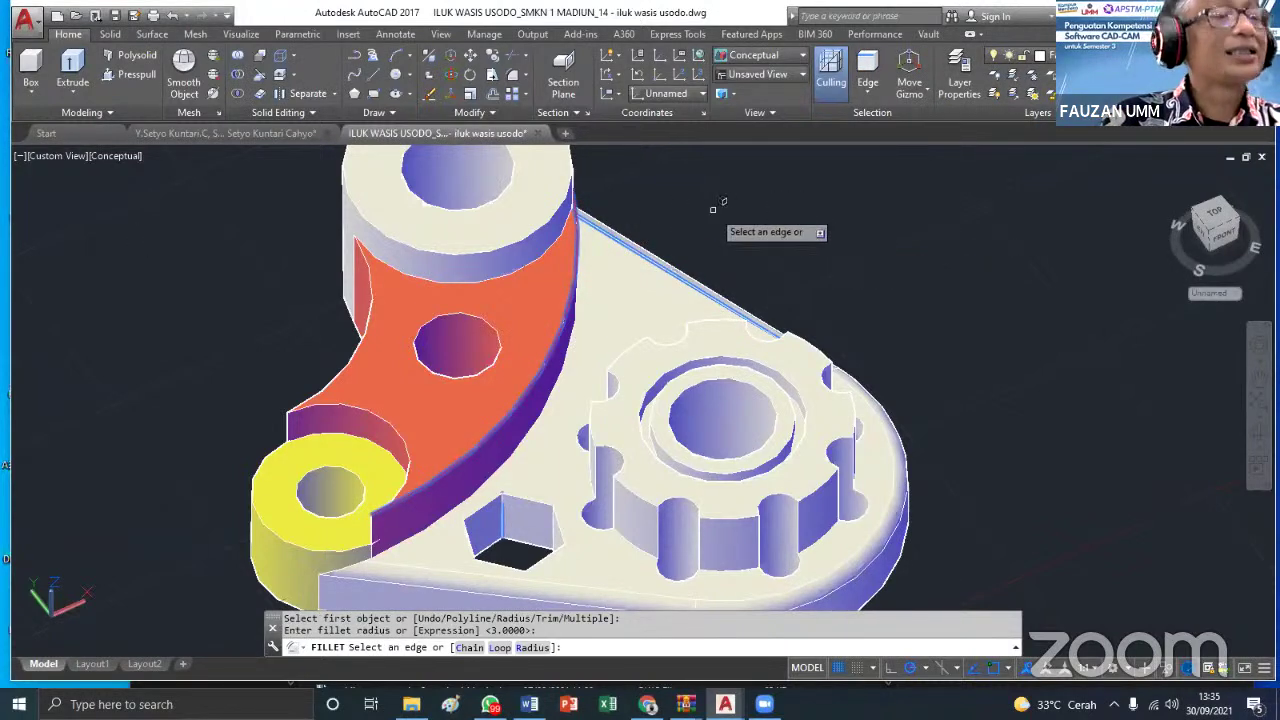
pyautogui.press('Return')
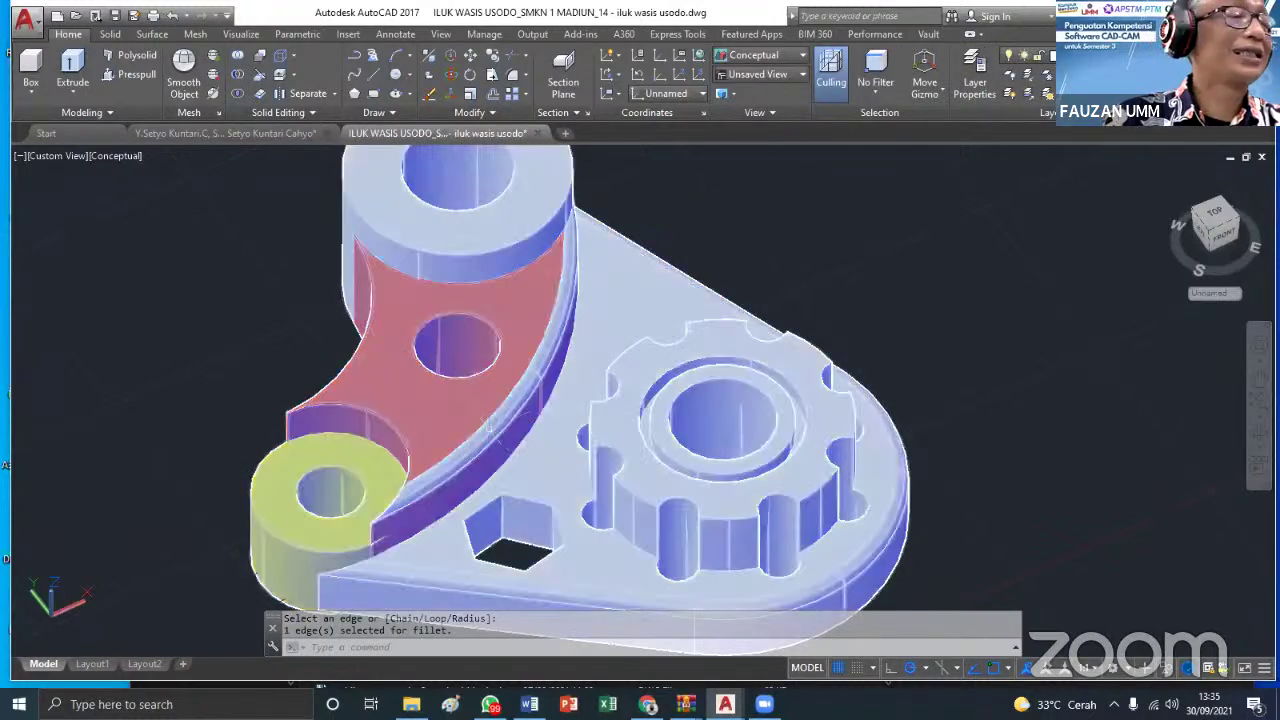
pyautogui.moveTo(606, 458); pyautogui.dragTo(785, 520, button='middle')
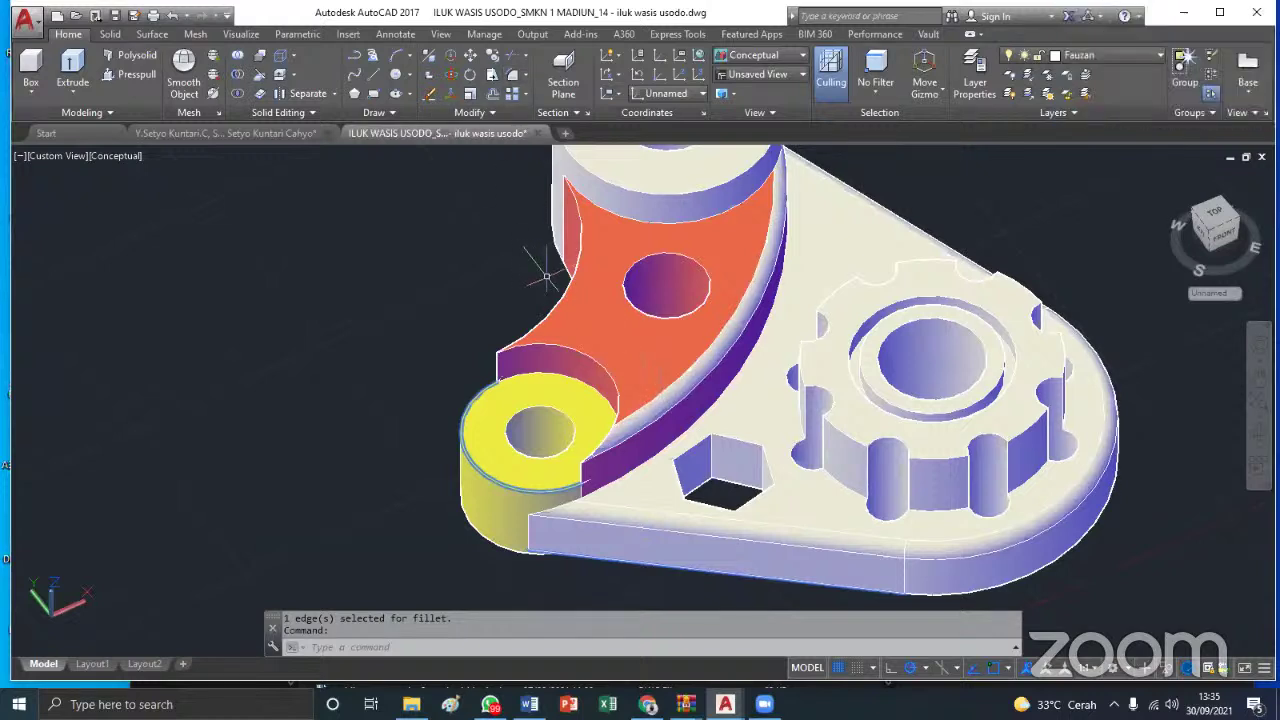
# Round the curved edge beside the red arm with a 3.0000 fillet
pyautogui.press('Return')
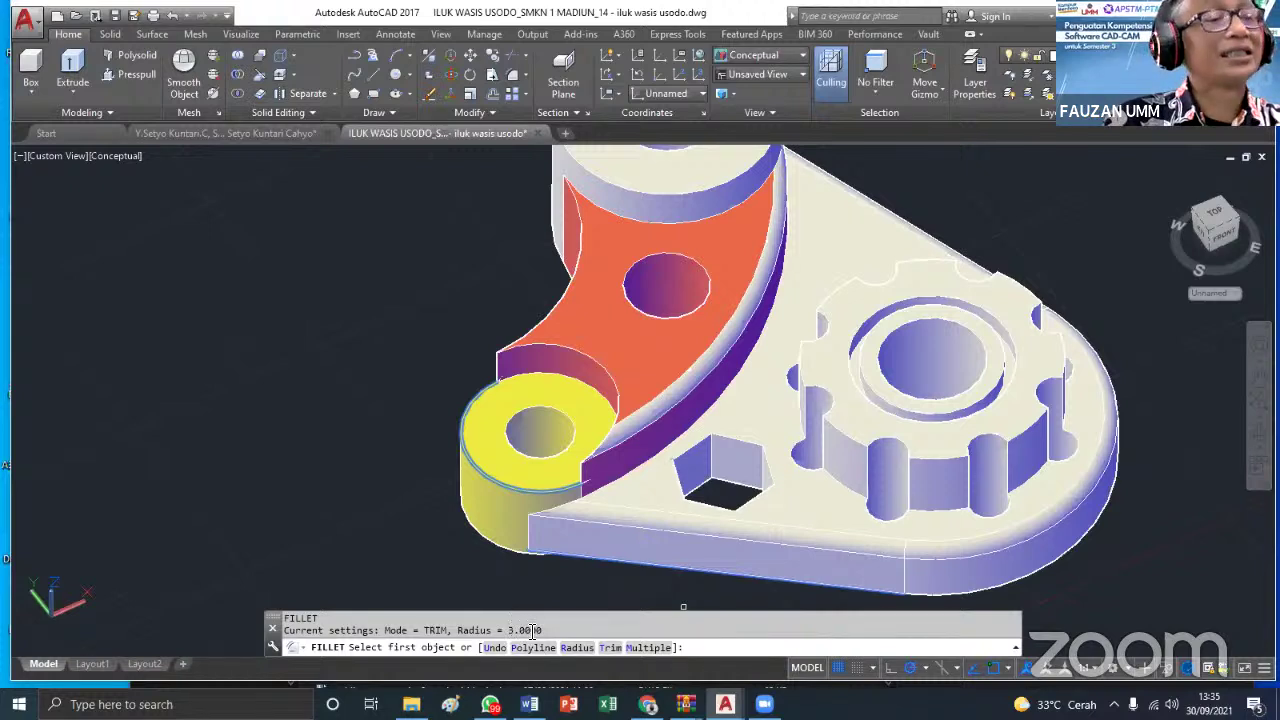
pyautogui.press('Escape')
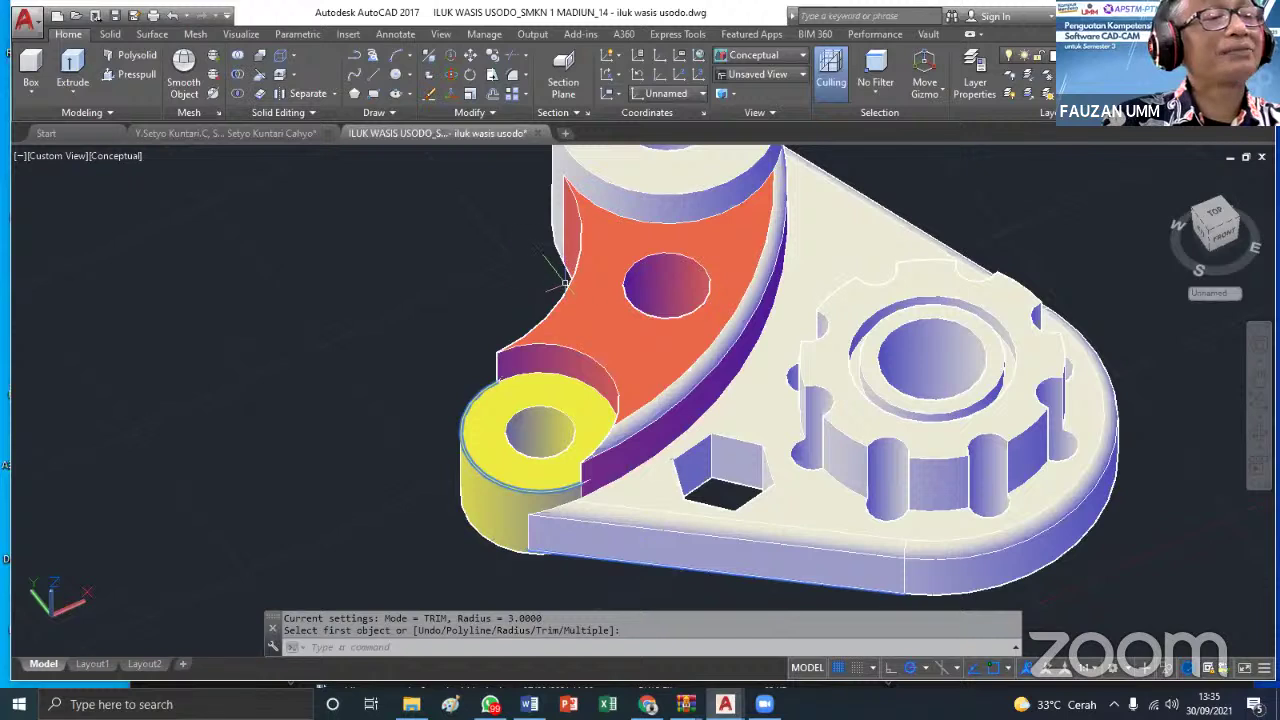
pyautogui.press('Return')
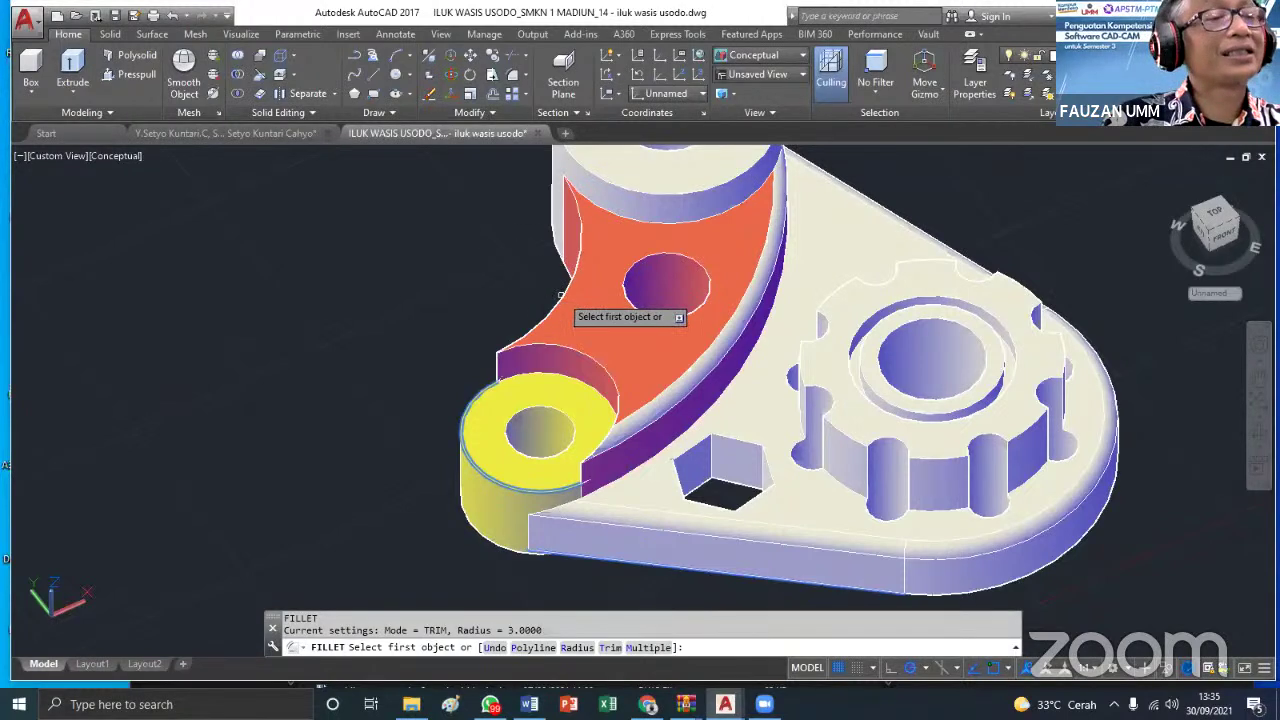
pyautogui.click(561, 296)
pyautogui.press('Return')
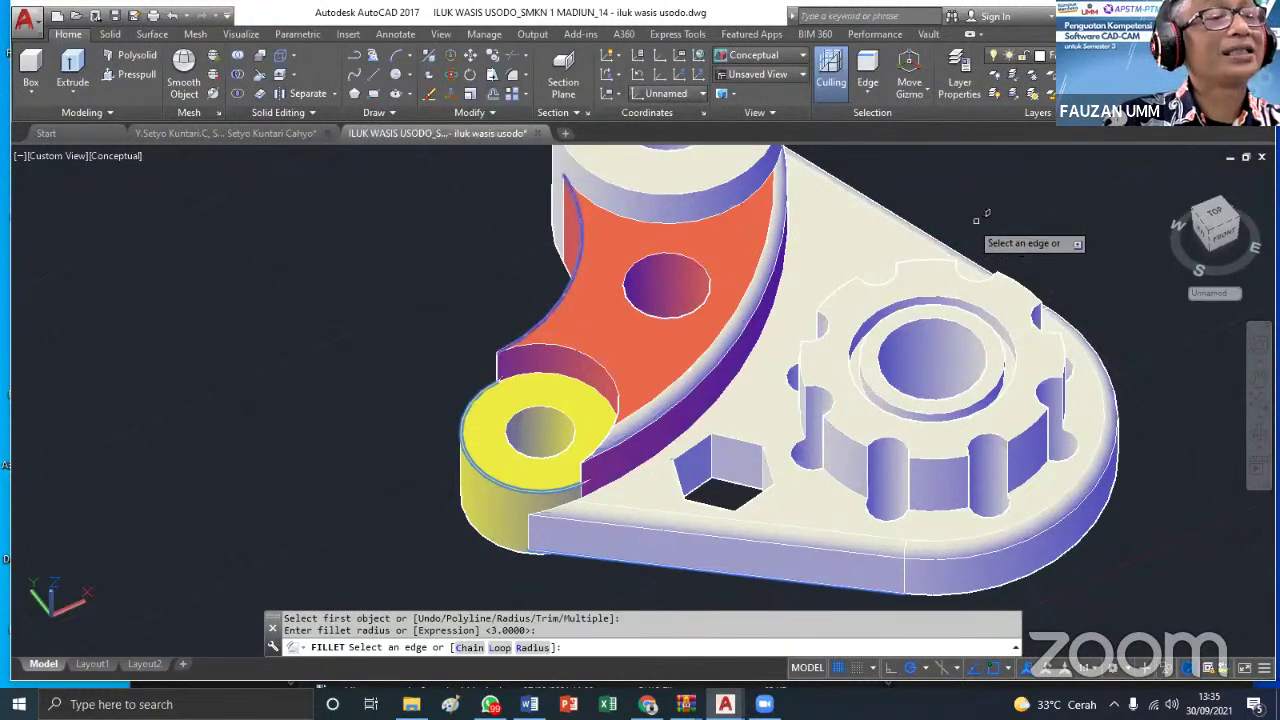
pyautogui.press('Return')
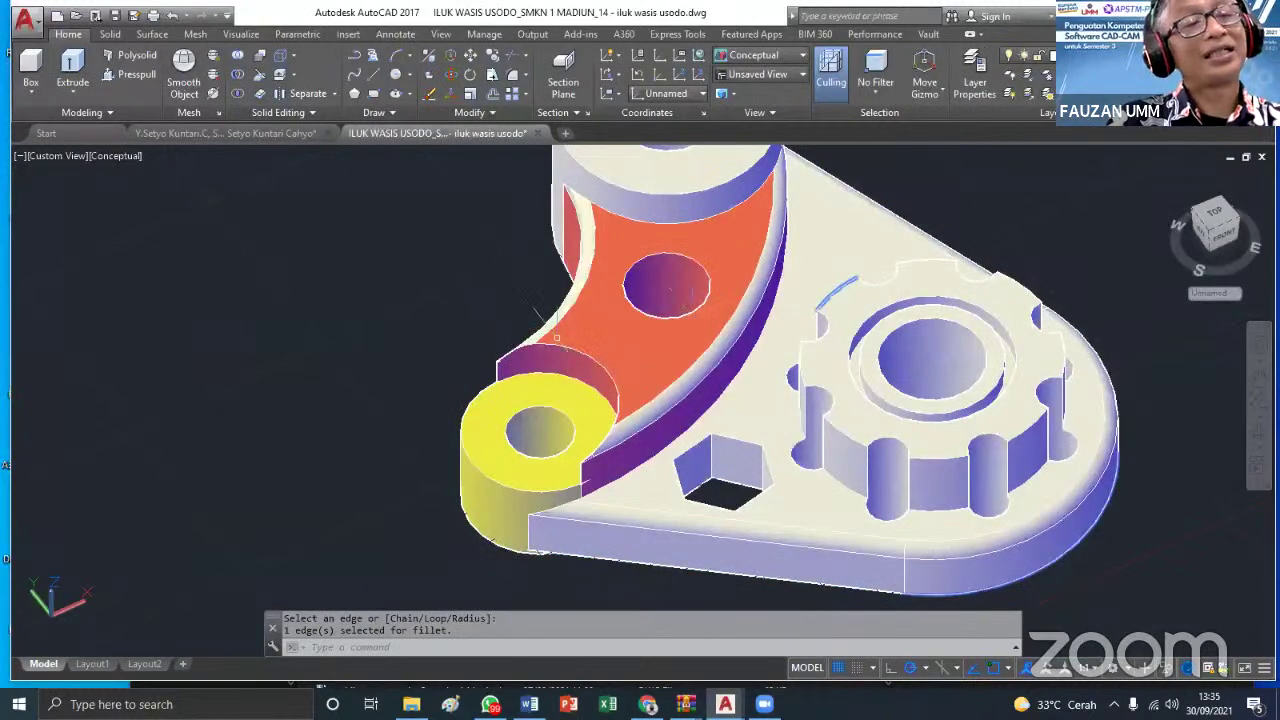
pyautogui.moveTo(695, 314); pyautogui.dragTo(550, 212, button='middle')
pyautogui.moveTo(838, 440); pyautogui.dragTo(683, 318, button='middle')
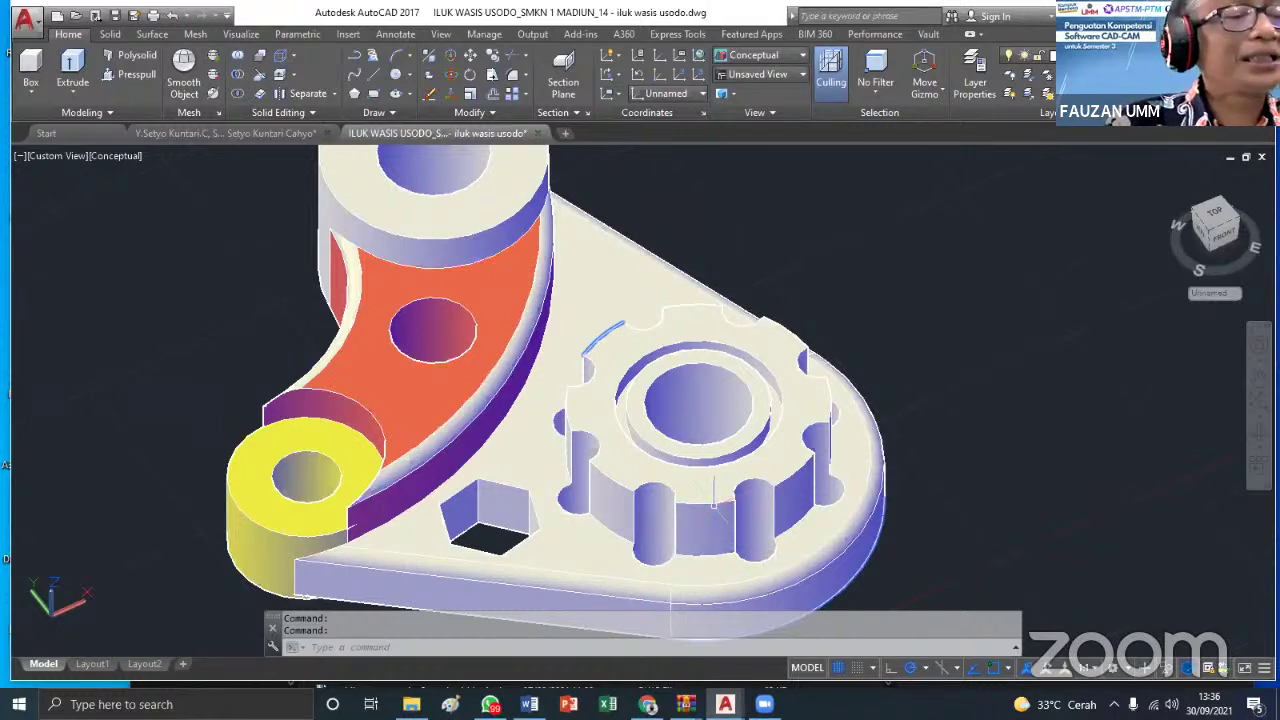
pyautogui.click(513, 78)
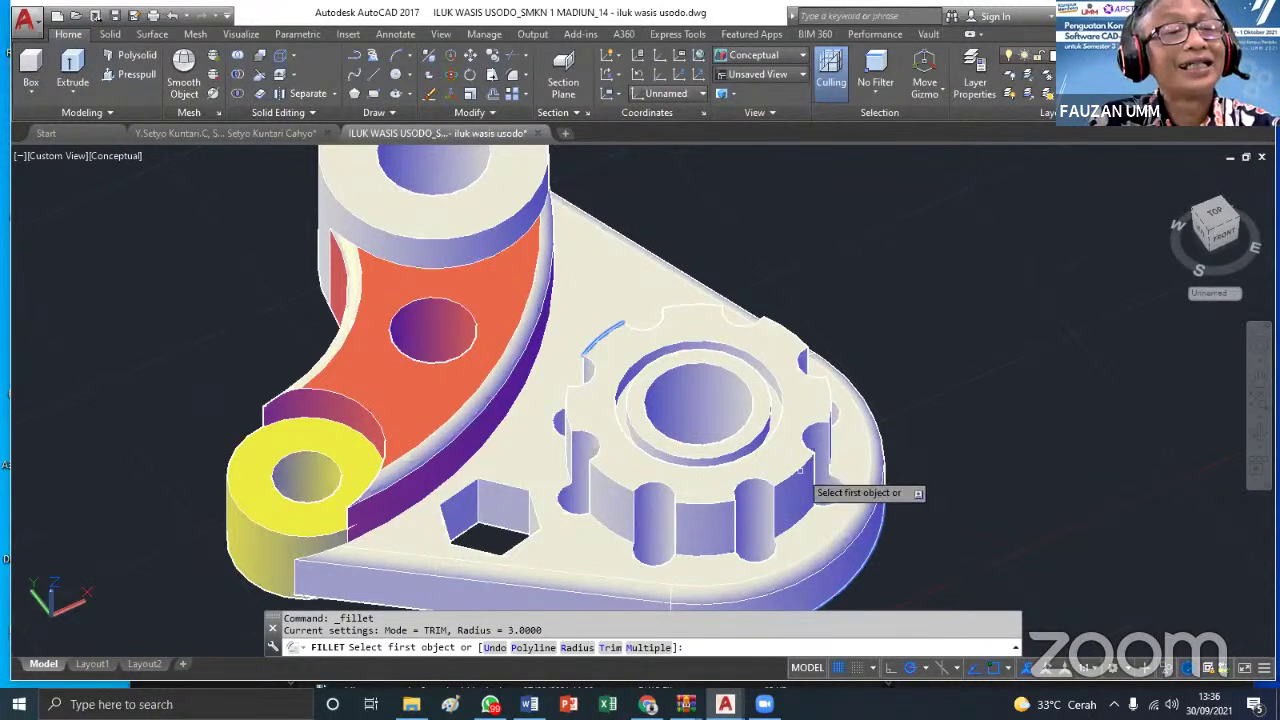
# Fillet the four-edge loop at the gear base with radius 3.0000
pyautogui.write('r')
pyautogui.press('Return')
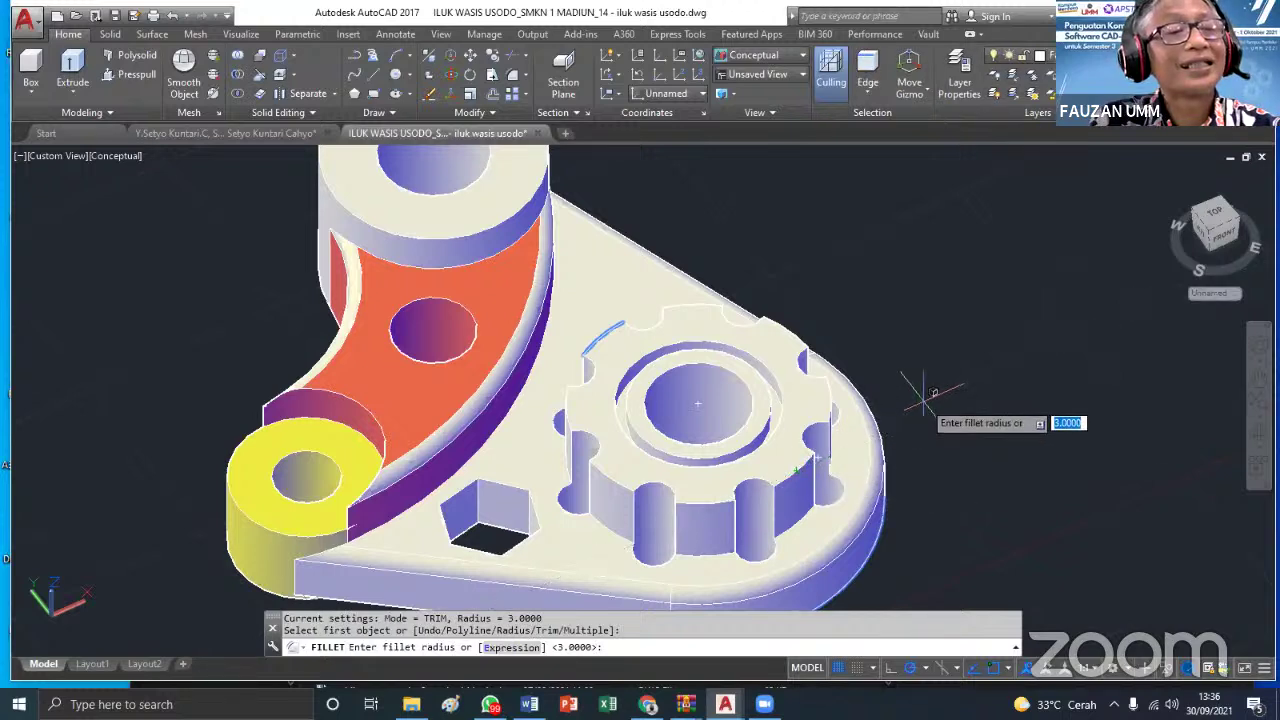
pyautogui.press('Return')
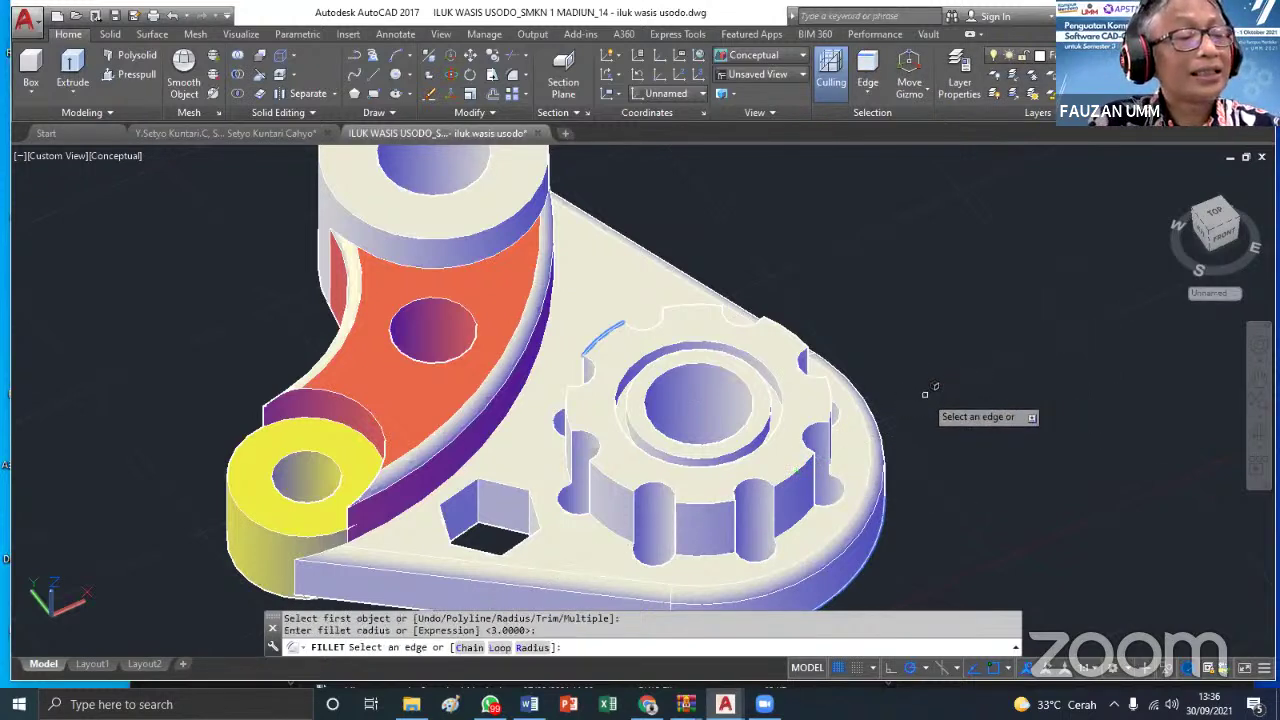
pyautogui.click(498, 647)
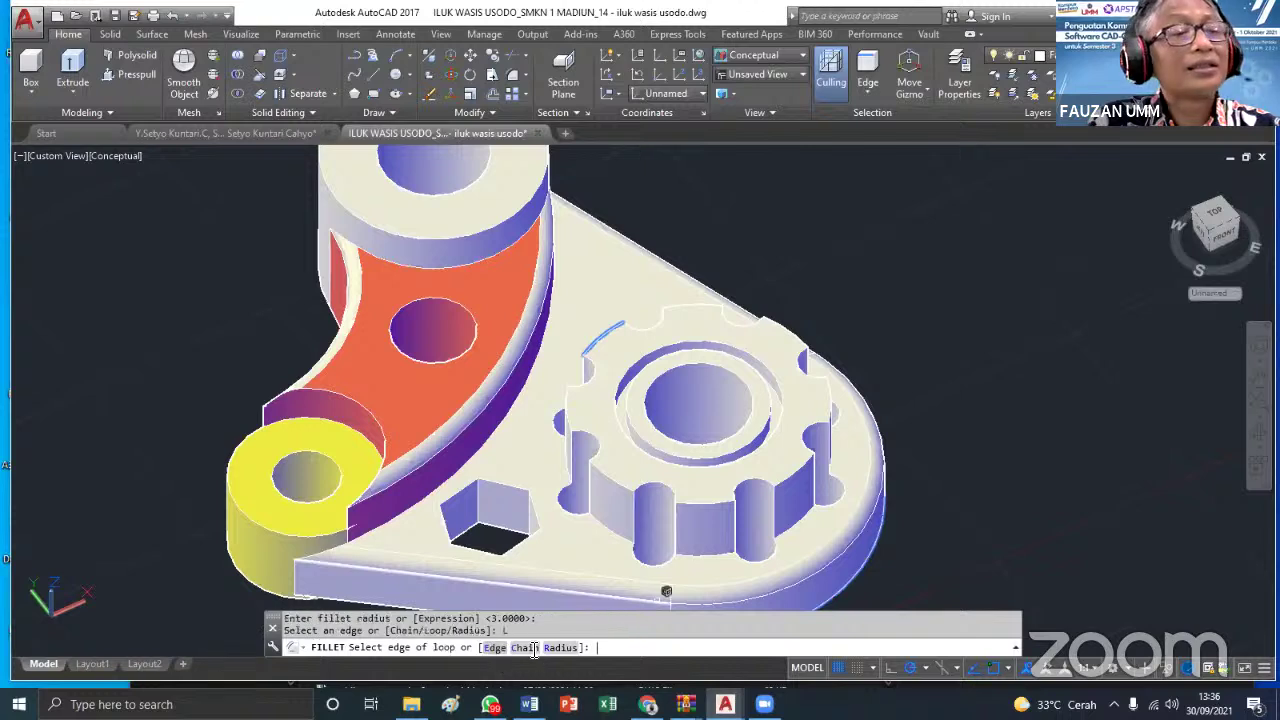
pyautogui.click(604, 468)
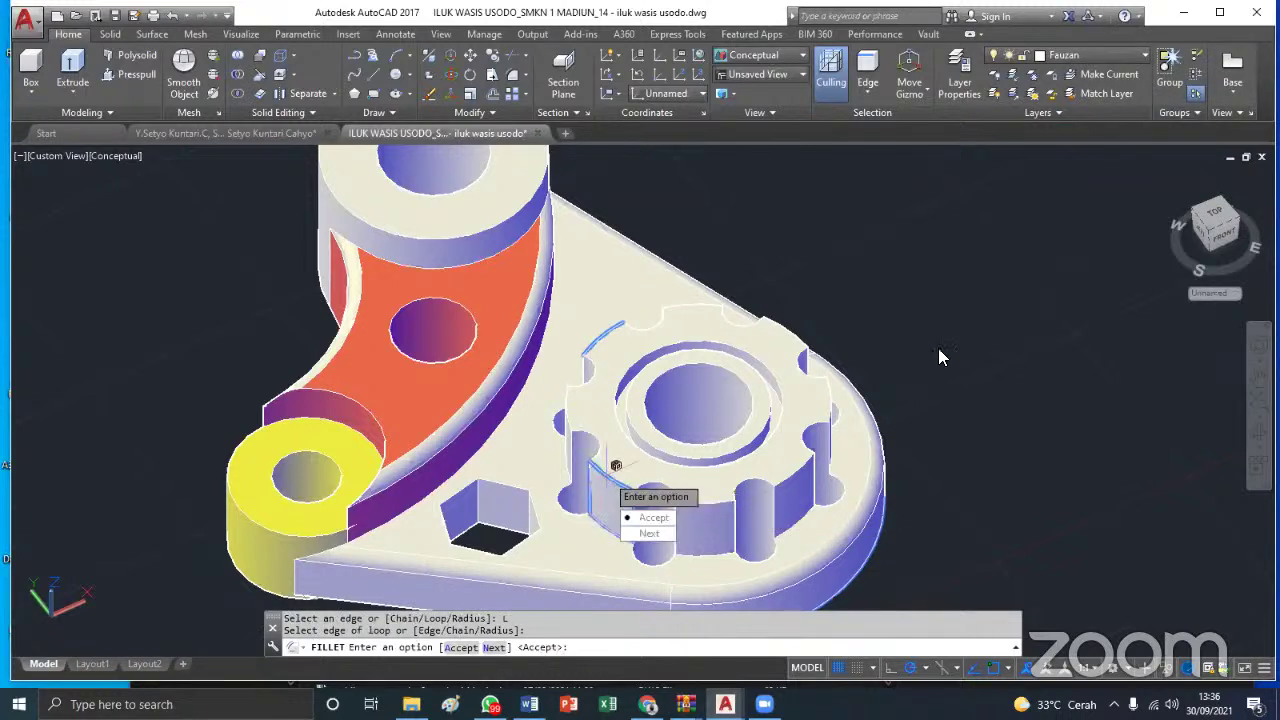
pyautogui.press('Return')
pyautogui.press('Return')
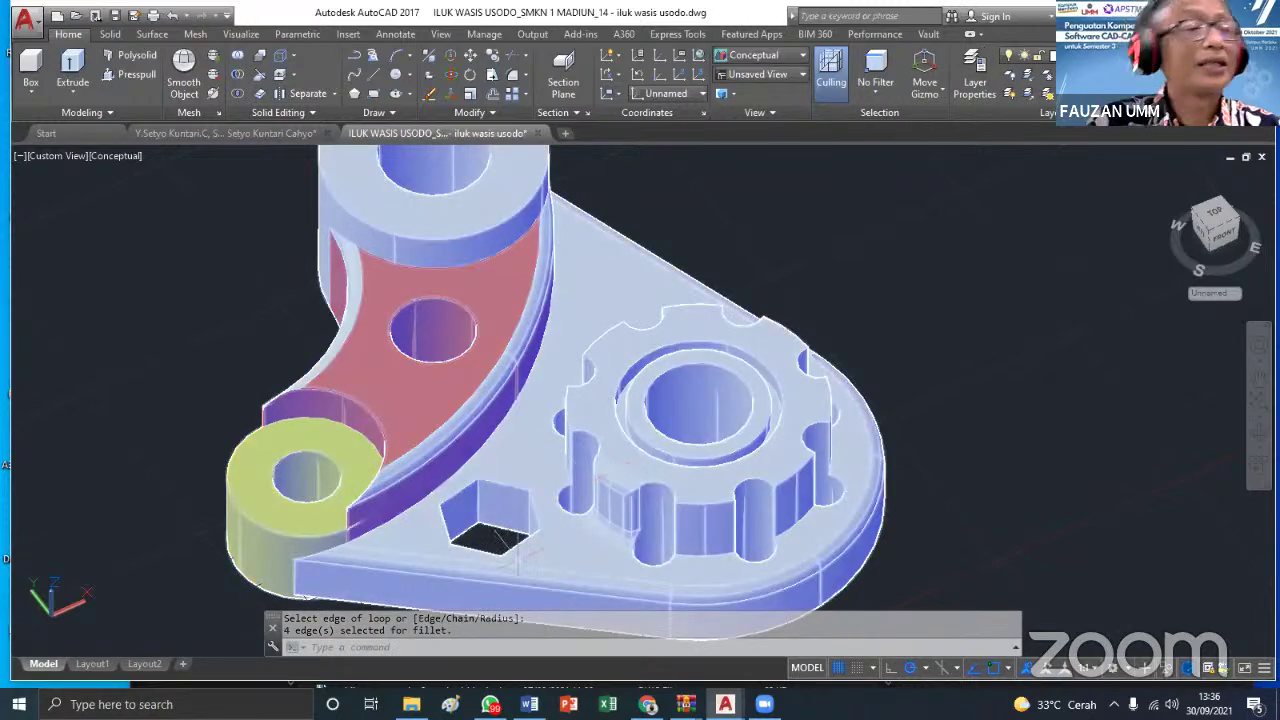
pyautogui.scroll(5, 622, 505)
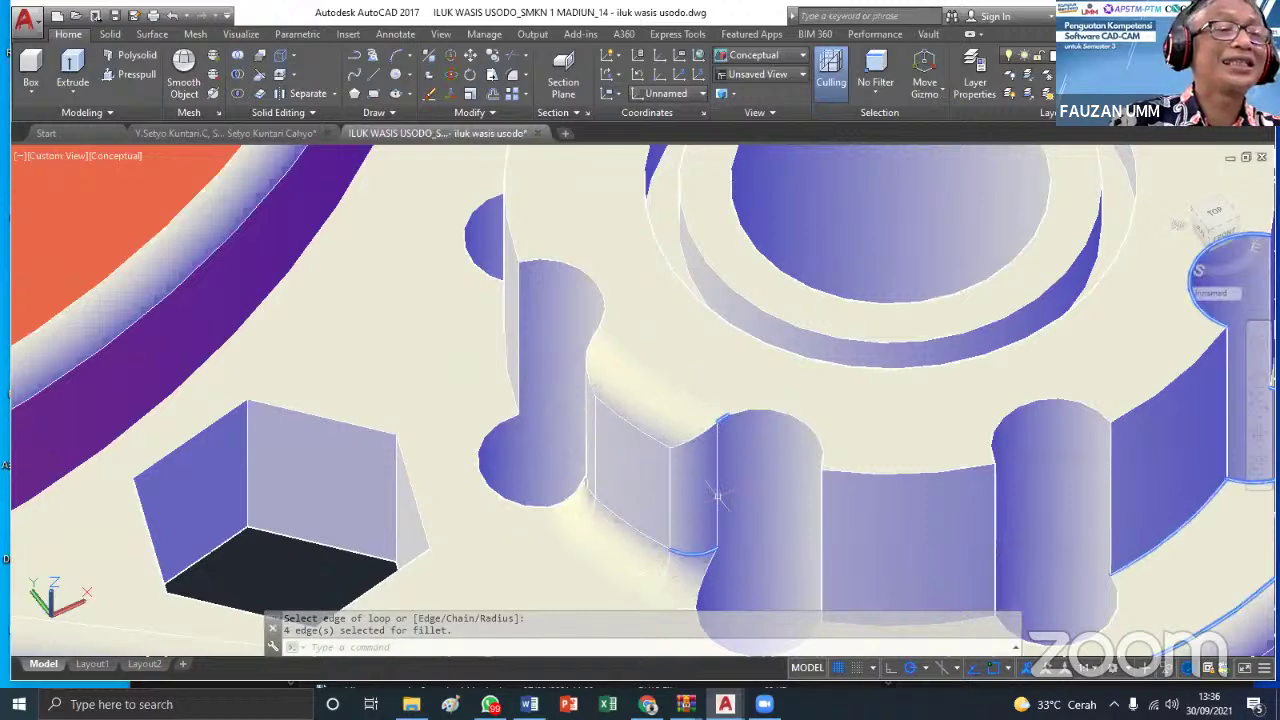
pyautogui.scroll(-3, 727, 541)
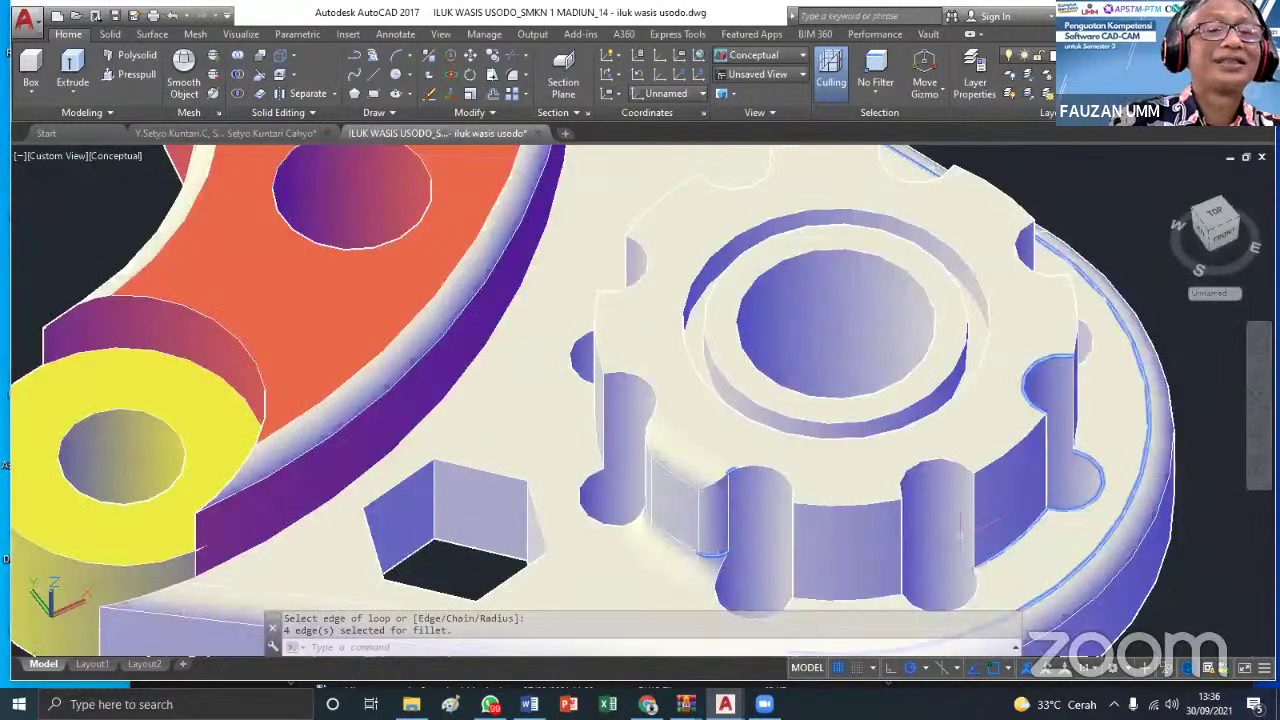
pyautogui.press('Return')
# Pan and zoom to inspect the rounded gear base
pyautogui.moveTo(1059, 485); pyautogui.dragTo(791, 473, button='middle')
pyautogui.scroll(-3, 752, 484)
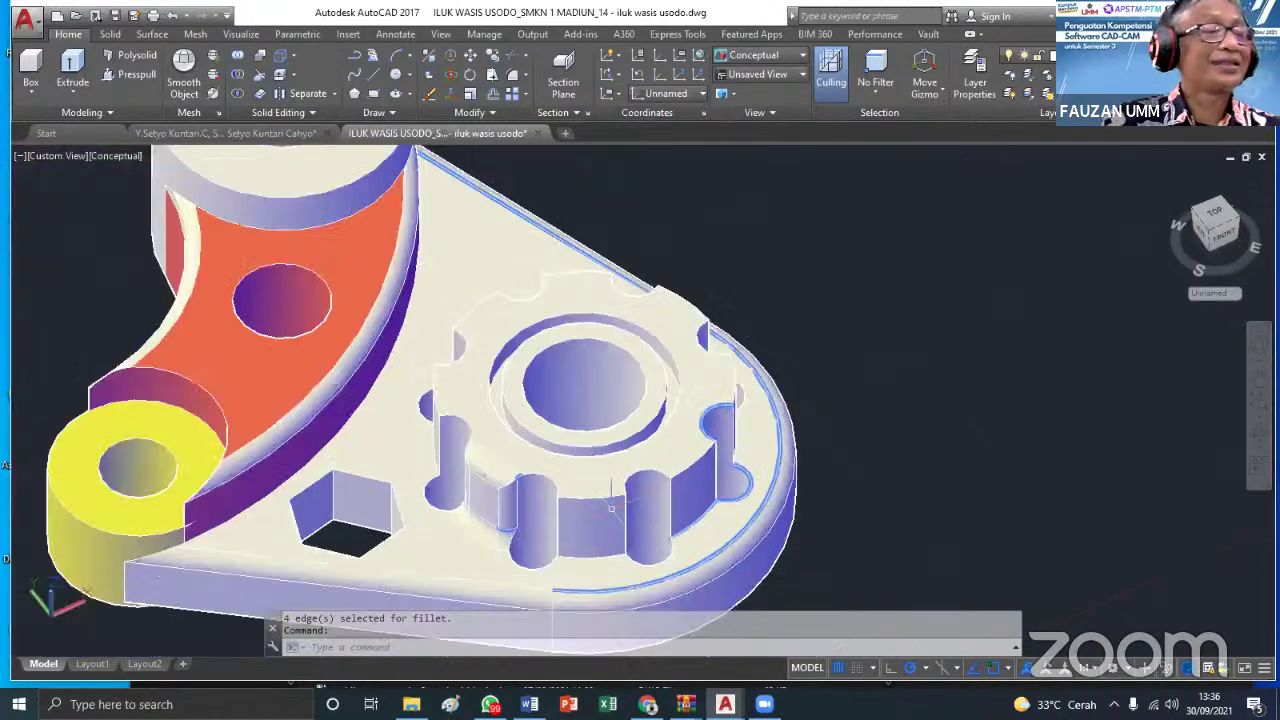
pyautogui.scroll(6, 663, 494)
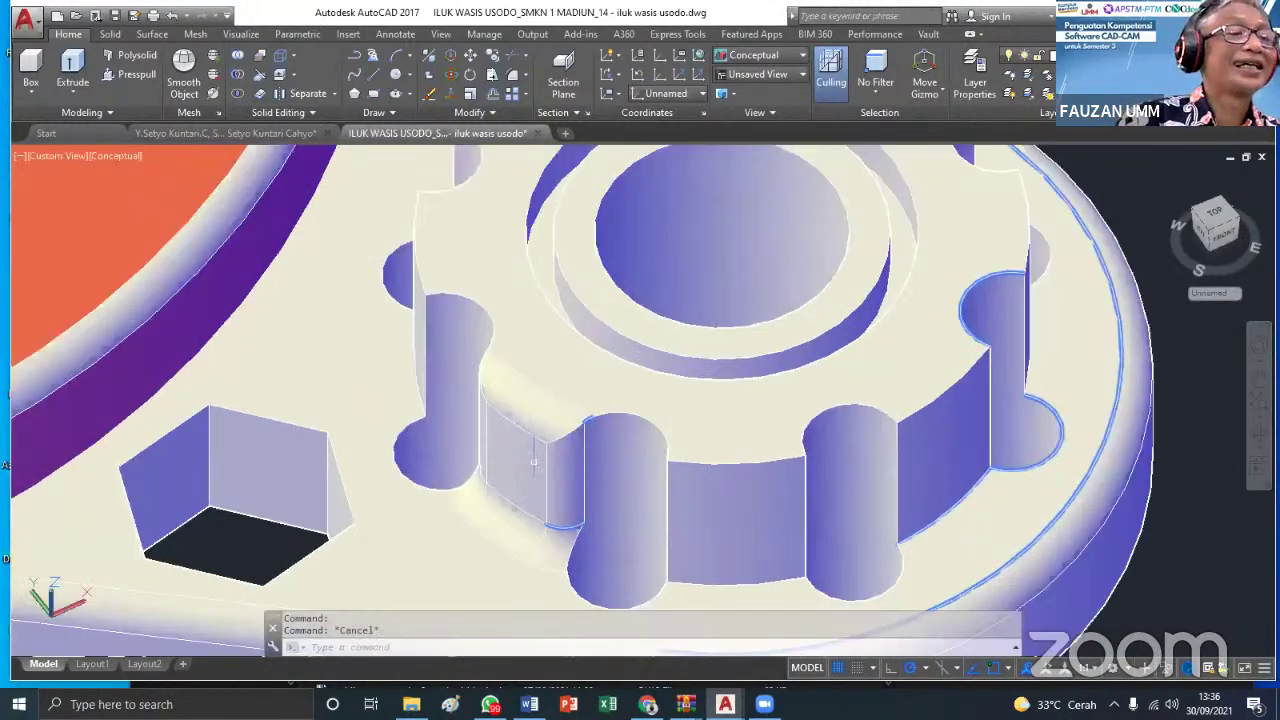
pyautogui.scroll(-2, 645, 434)
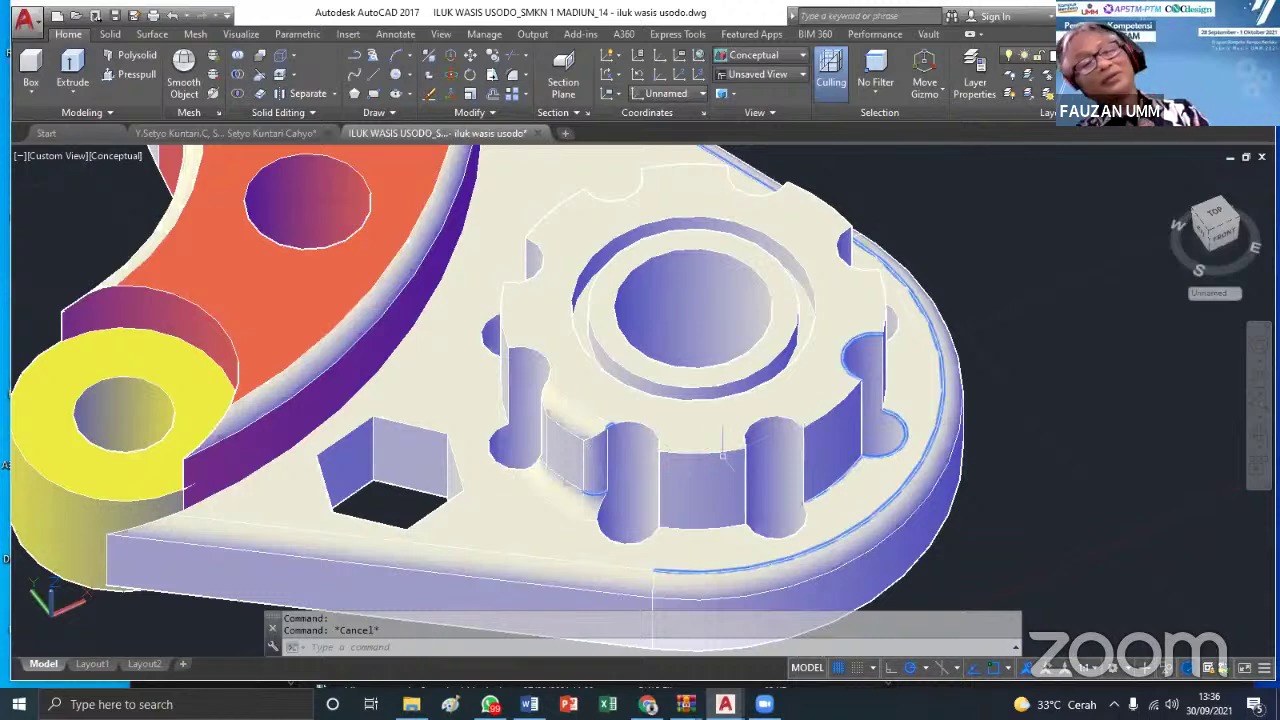
pyautogui.scroll(-3, 745, 285)
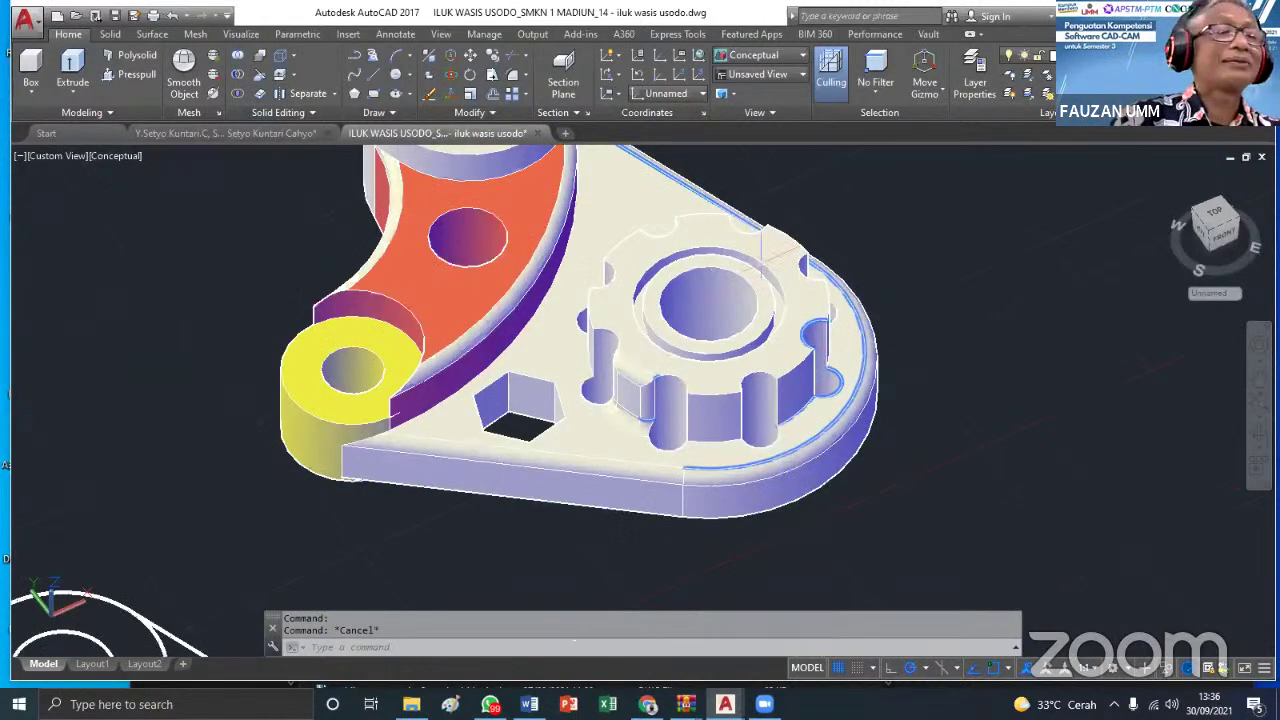
pyautogui.scroll(-2, 645, 310)
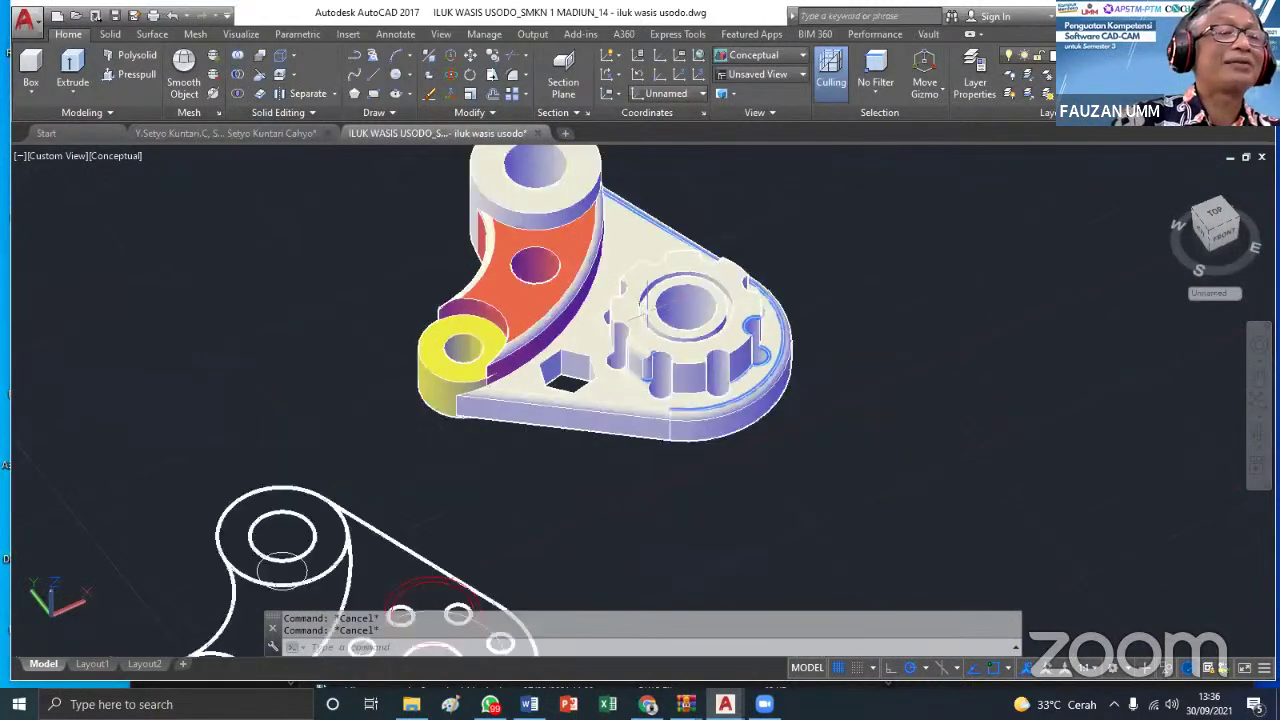
pyautogui.moveTo(638, 256); pyautogui.dragTo(532, 318, button='middle')
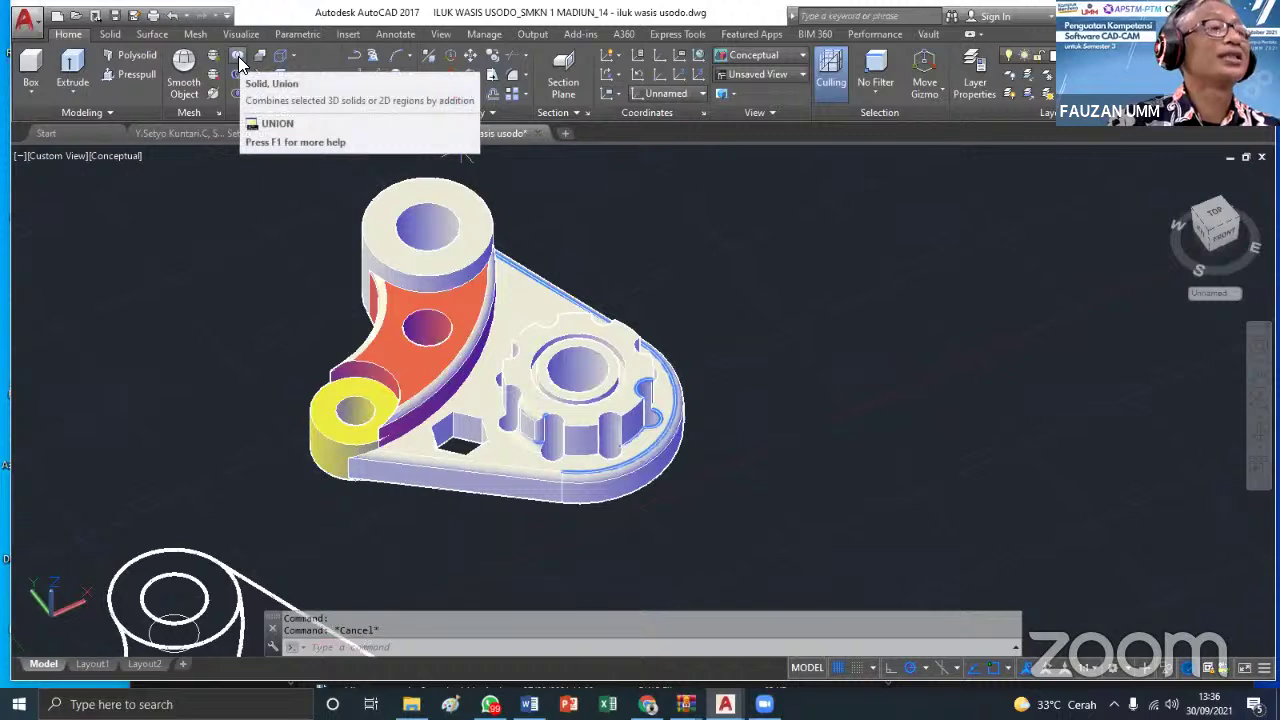
pyautogui.press('Escape')
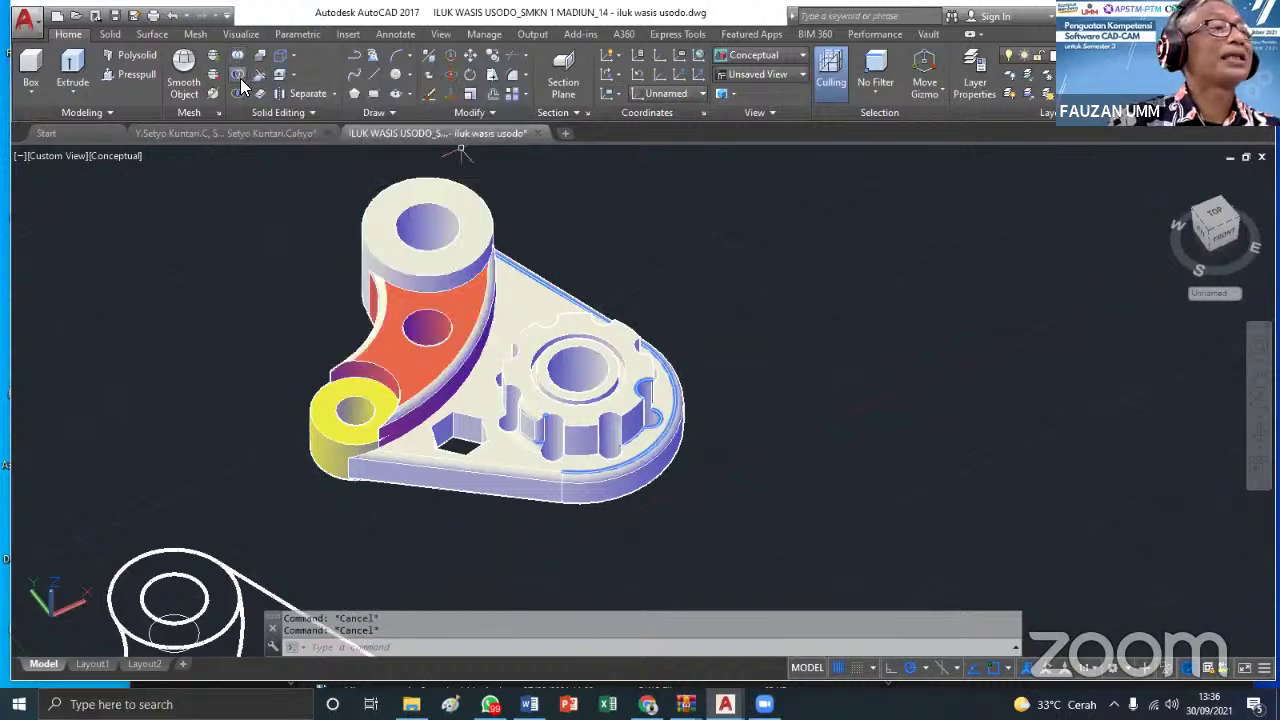
pyautogui.click(236, 78)
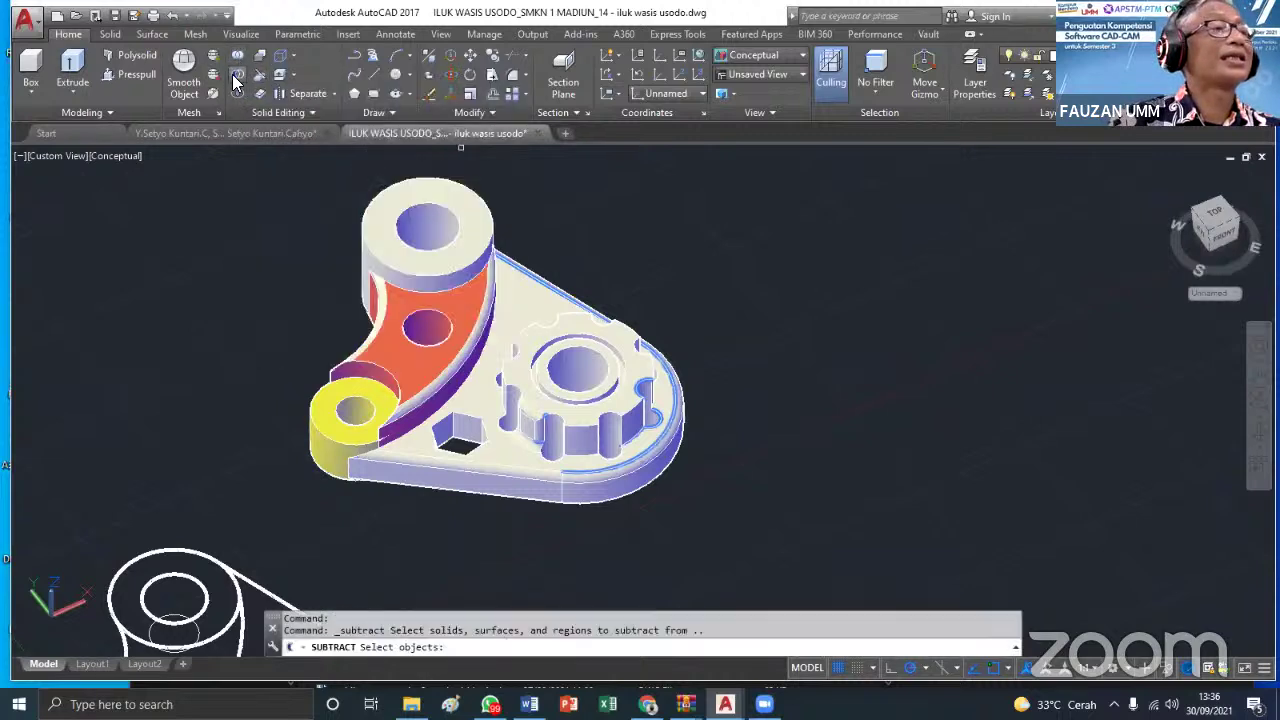
pyautogui.press('Escape')
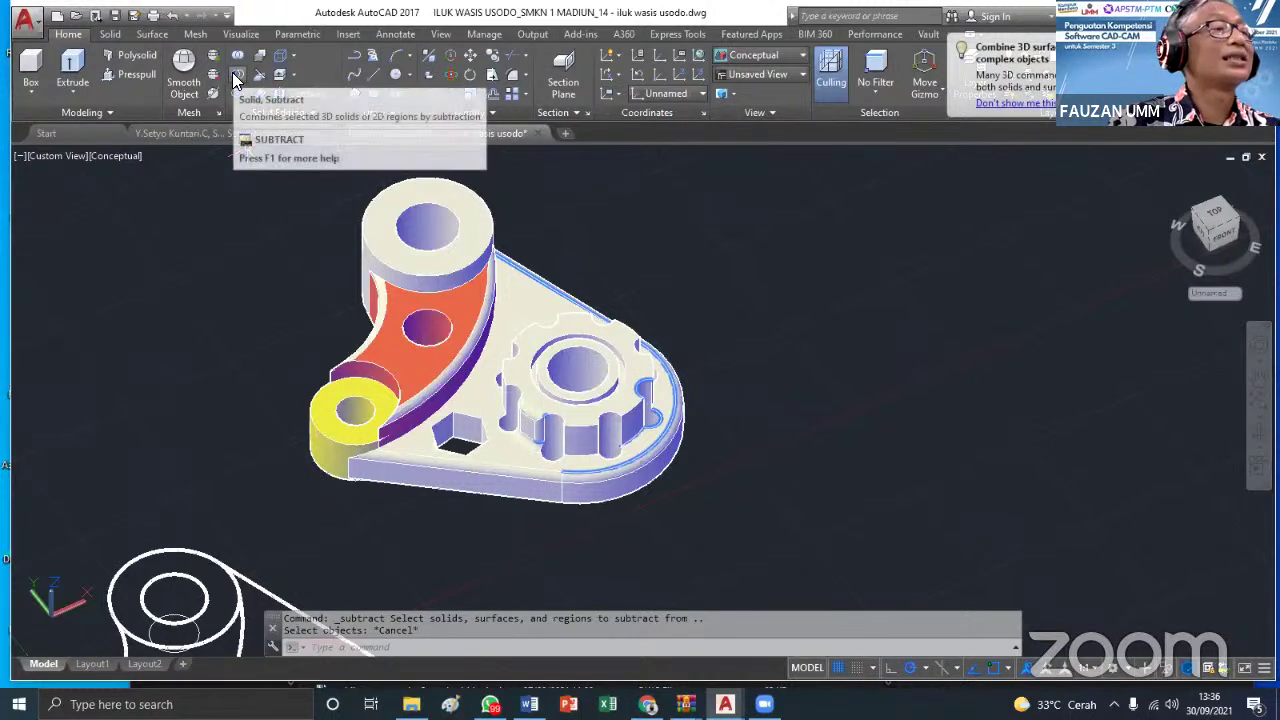
pyautogui.press('Escape')
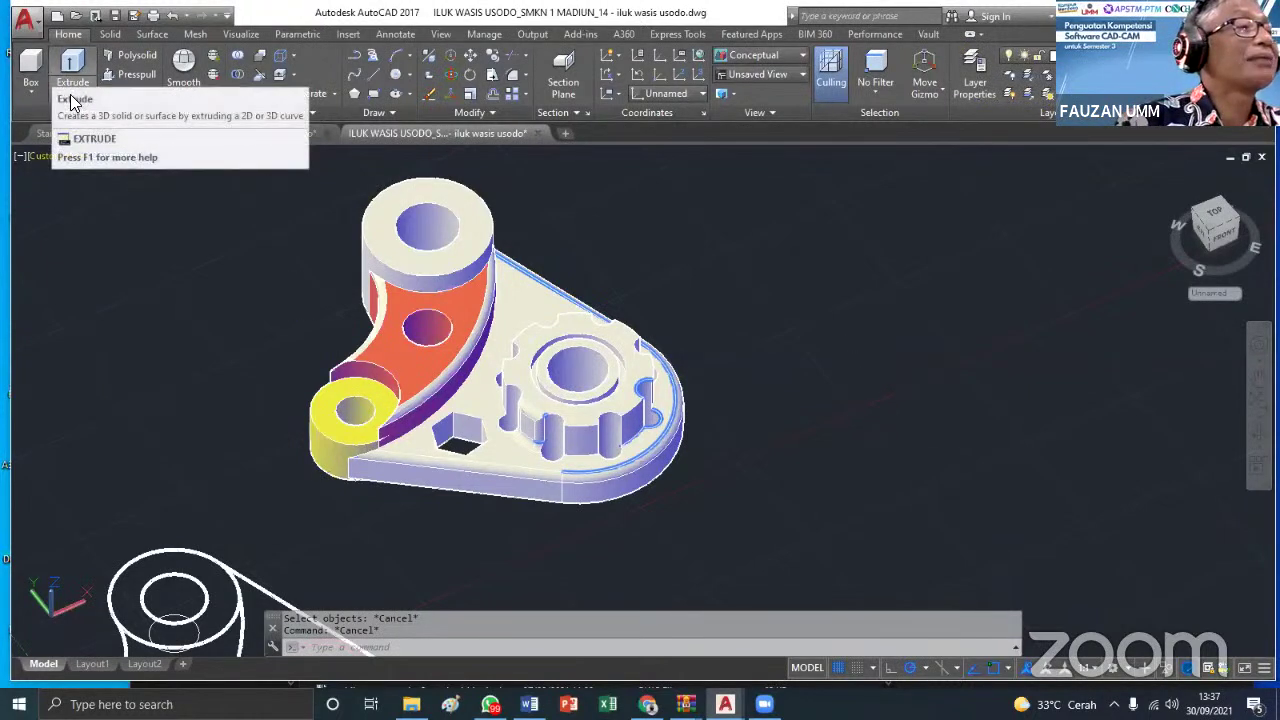
pyautogui.click(46, 70)
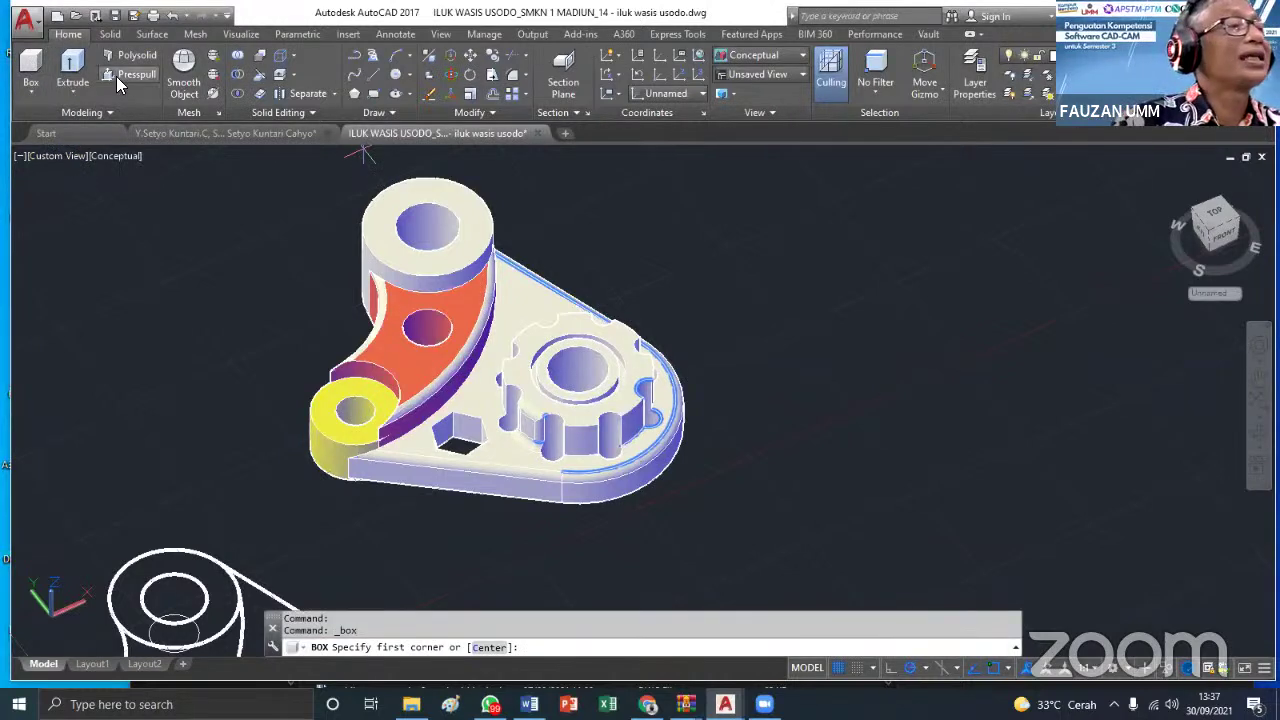
# Draw a rectangle to the right of the bracket model
pyautogui.press('Escape')
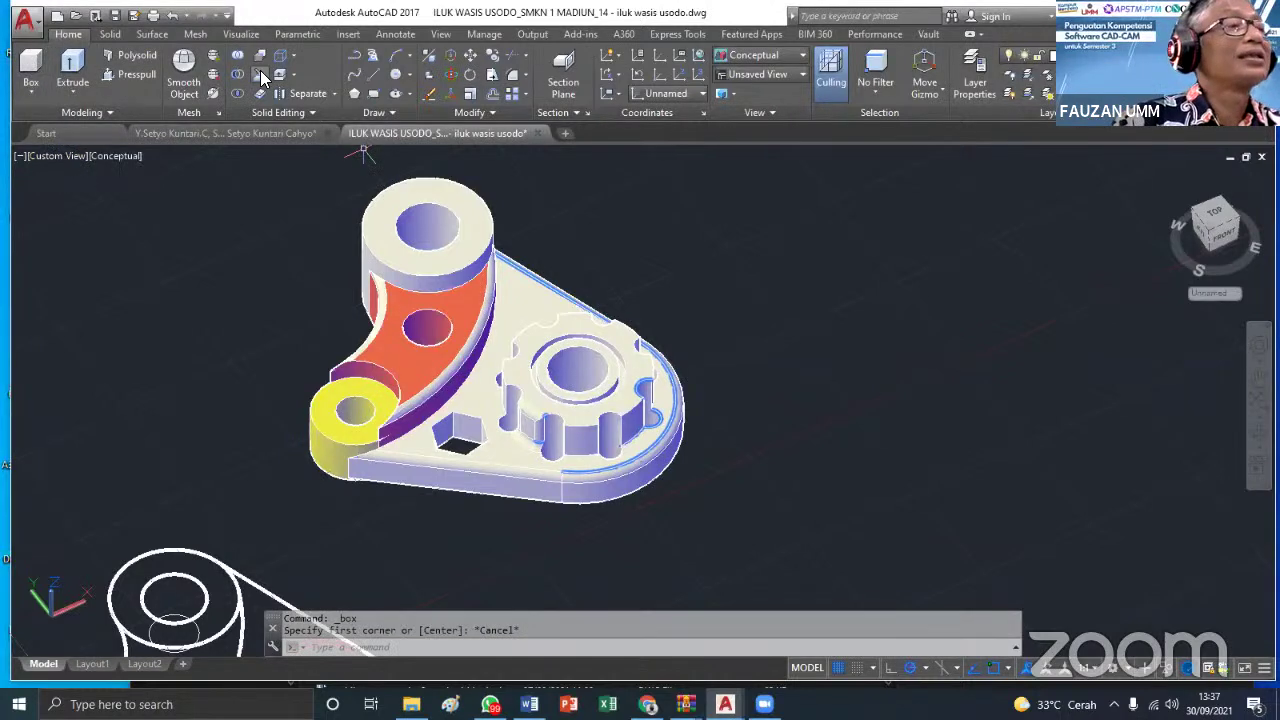
pyautogui.click(373, 93)
pyautogui.click(820, 467)
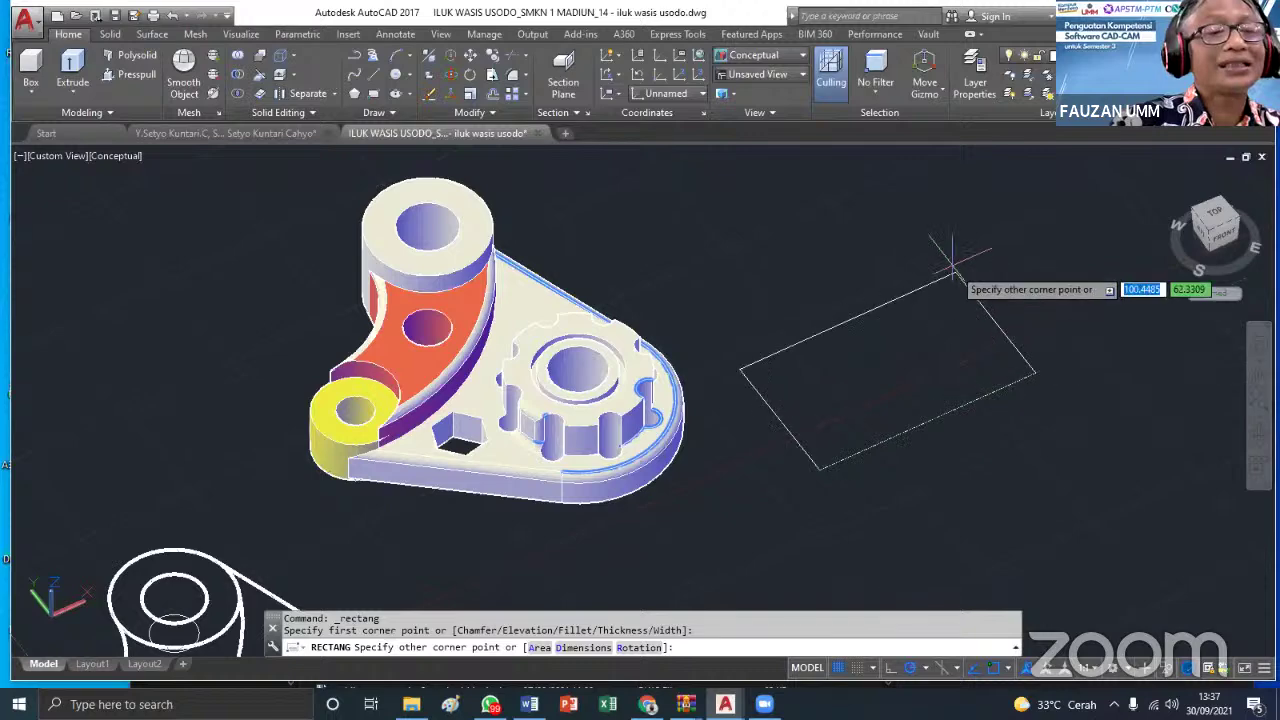
pyautogui.click(873, 178)
pyautogui.scroll(-3, 965, 300)
pyautogui.moveTo(965, 300); pyautogui.dragTo(734, 360, button='middle')
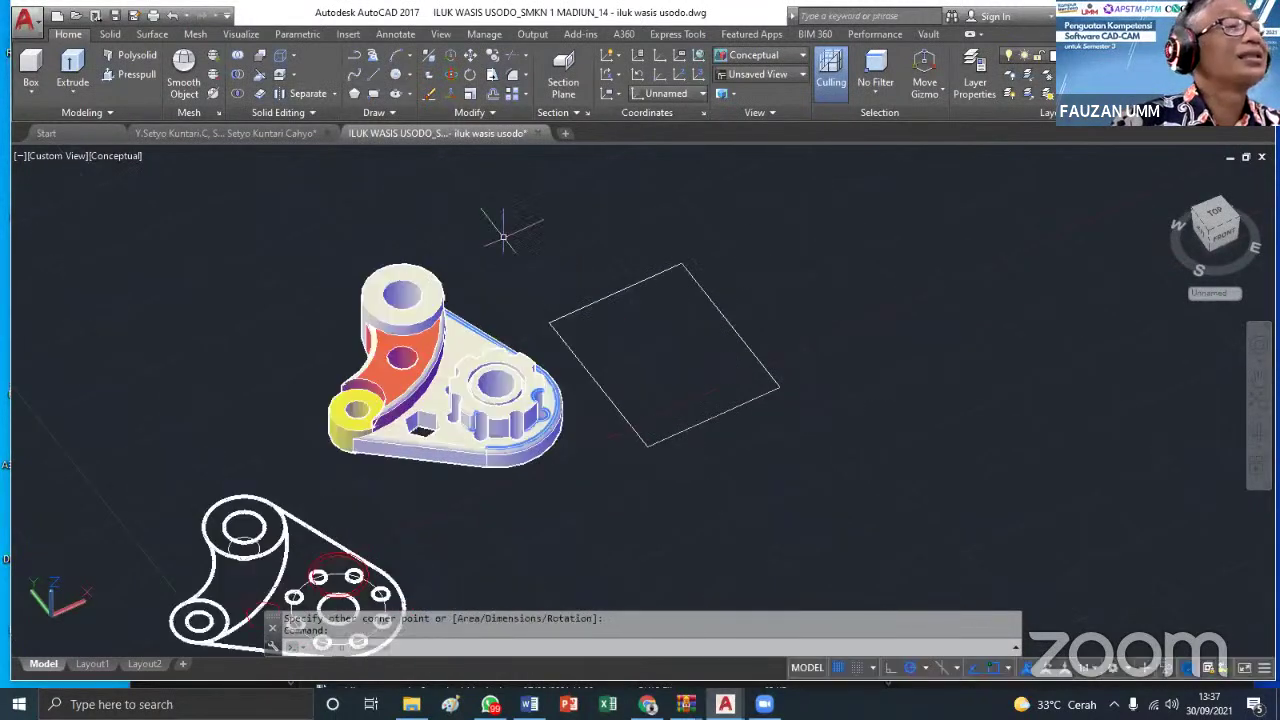
# Presspull the rectangle up into a rectangular slab
pyautogui.click(117, 78)
pyautogui.click(691, 348)
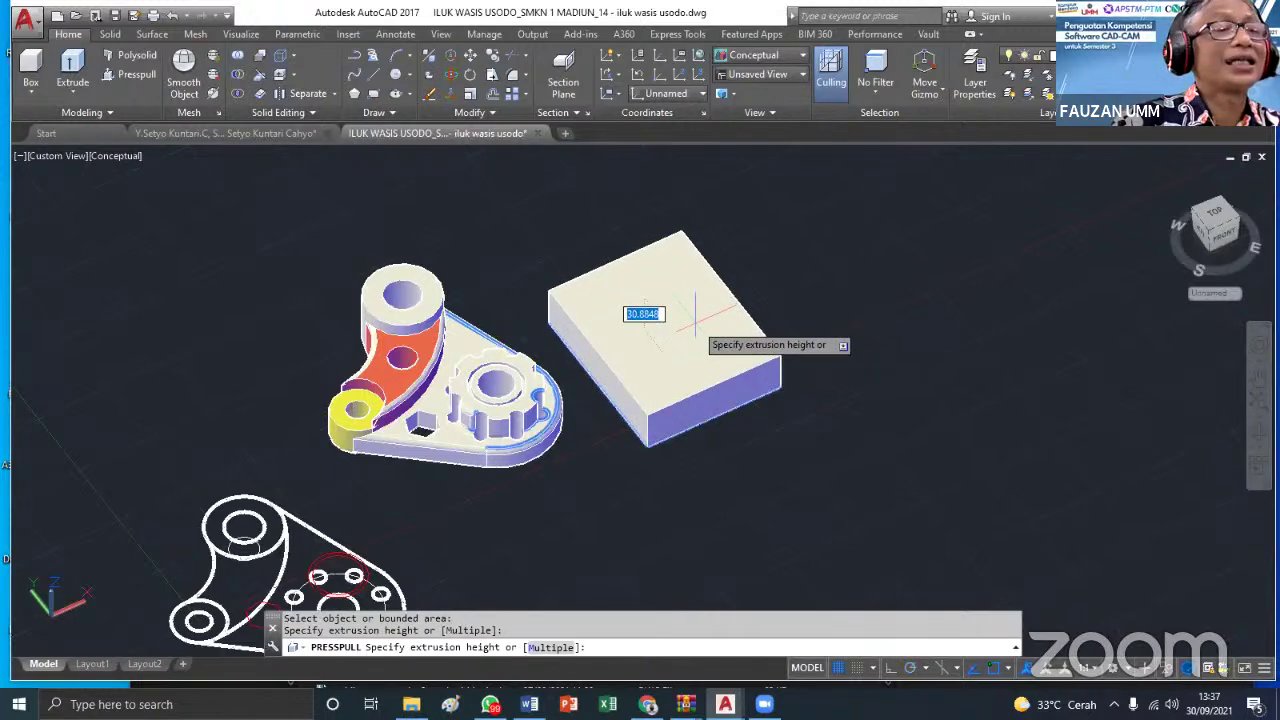
pyautogui.click(695, 318)
pyautogui.press('Escape')
pyautogui.scroll(2, 765, 272)
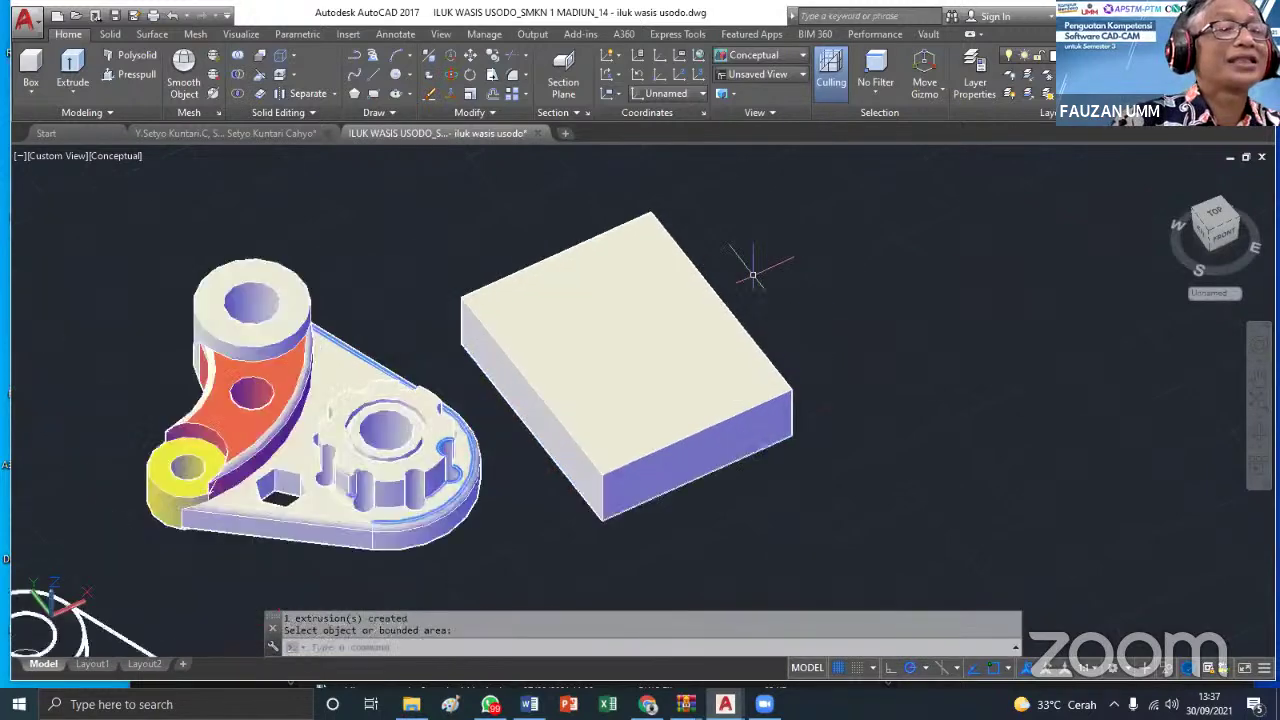
pyautogui.press('Escape')
pyautogui.press('Escape')
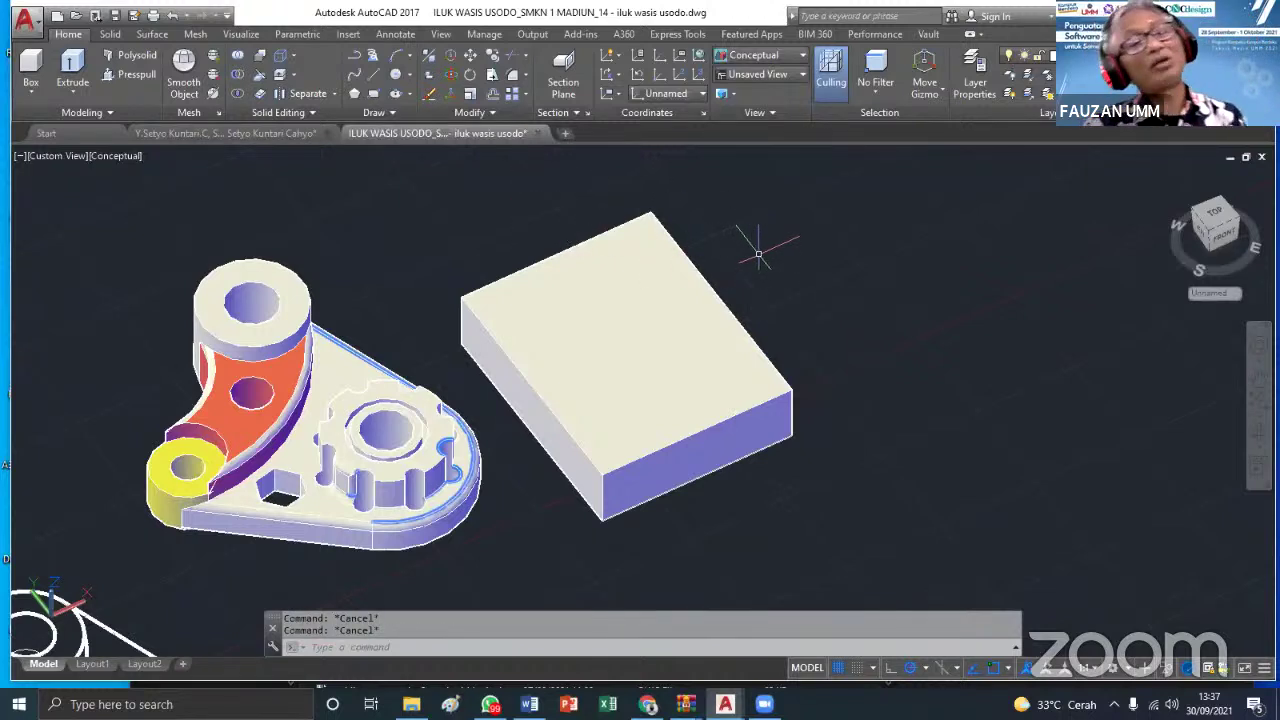
pyautogui.moveTo(703, 195); pyautogui.dragTo(819, 255, button='middle')
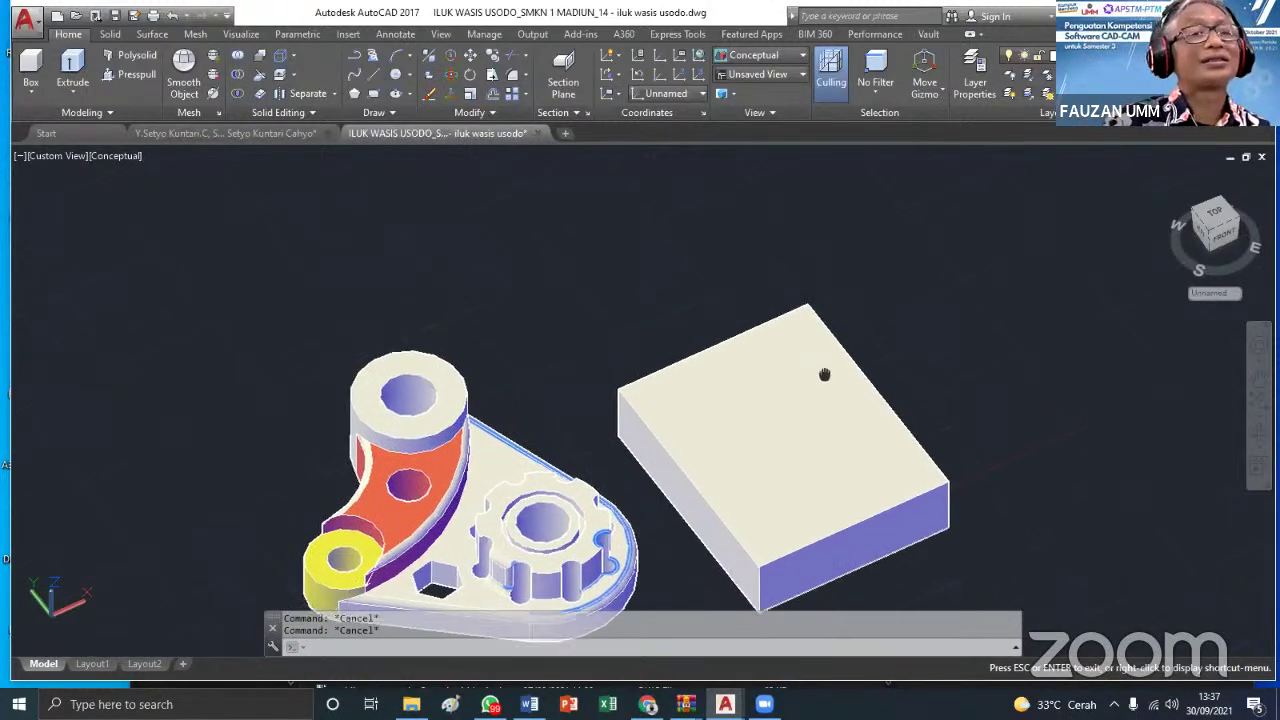
pyautogui.moveTo(787, 447); pyautogui.dragTo(431, 442, button='middle')
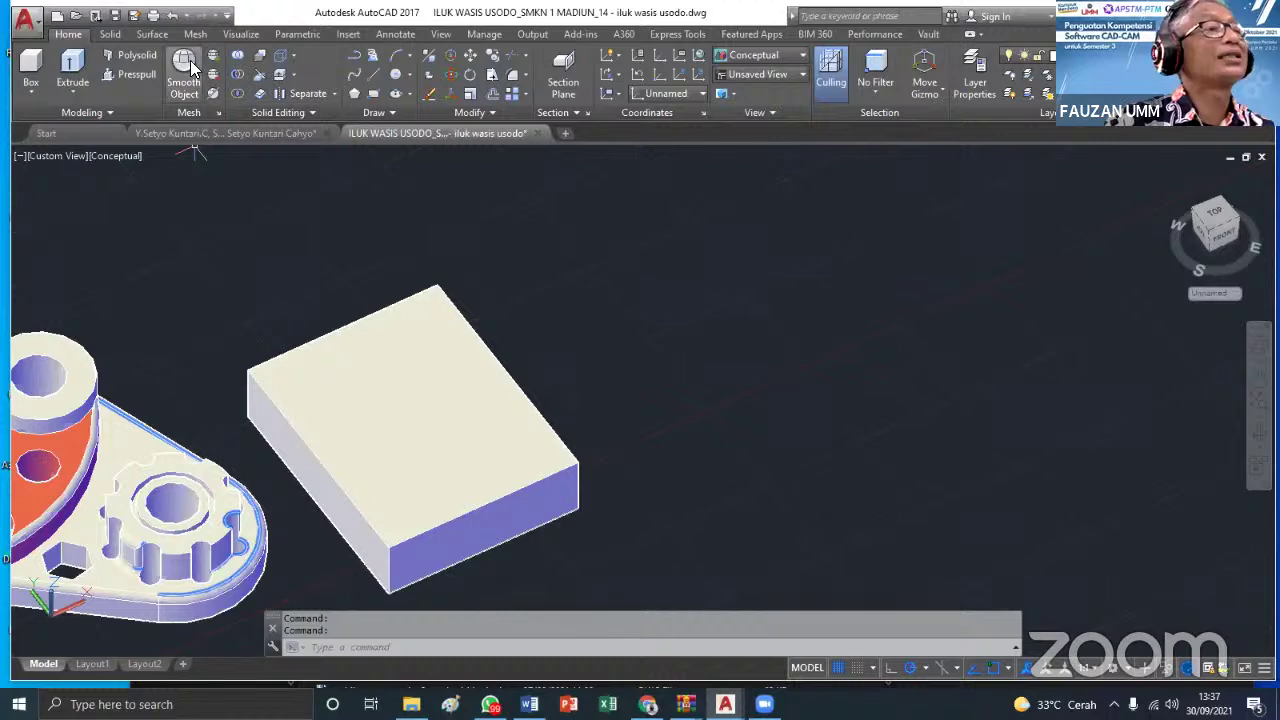
# Draw a circle beside the slab and presspull it into an upright cylinder
pyautogui.click(396, 77)
pyautogui.click(744, 401)
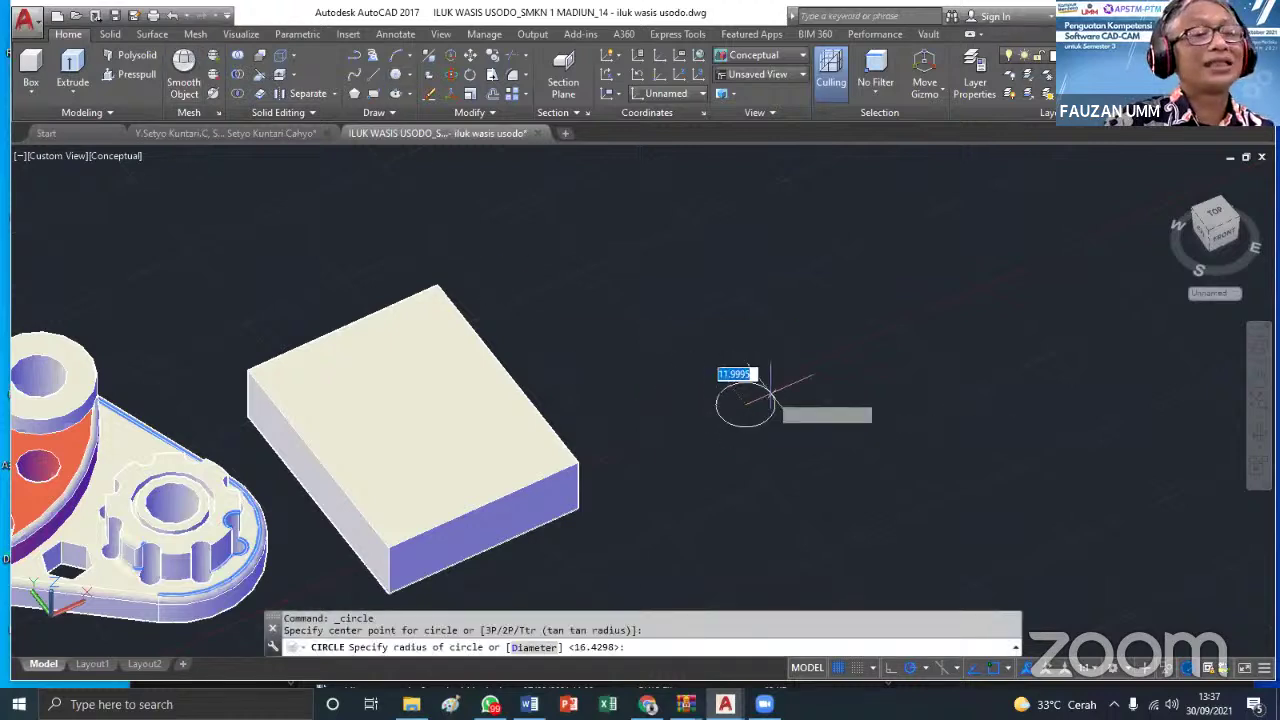
pyautogui.click(783, 390)
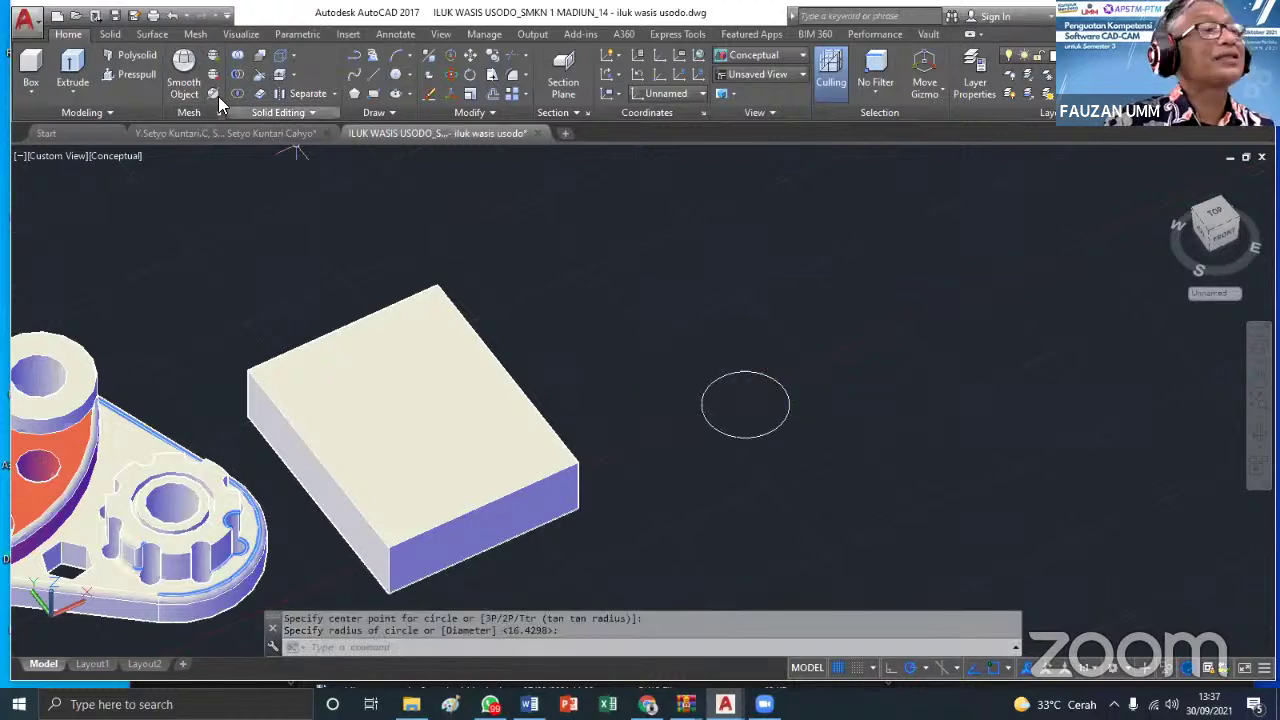
pyautogui.click(128, 75)
pyautogui.click(760, 404)
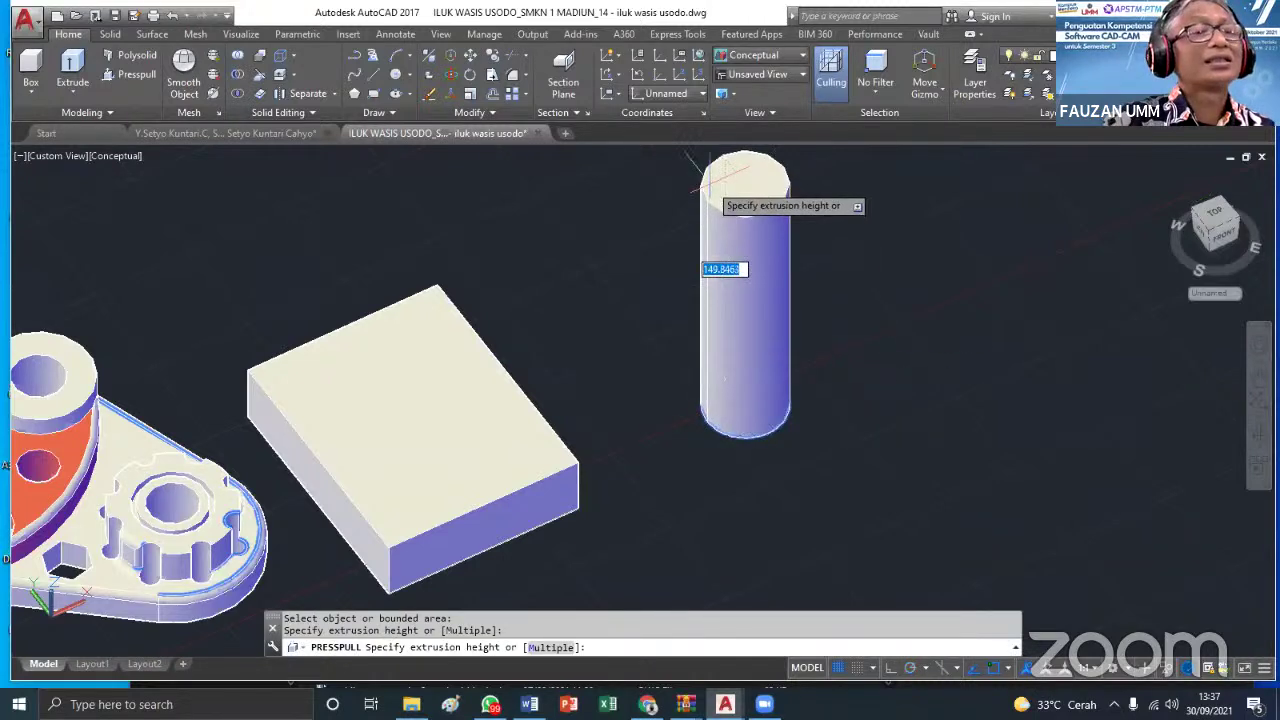
pyautogui.click(785, 205)
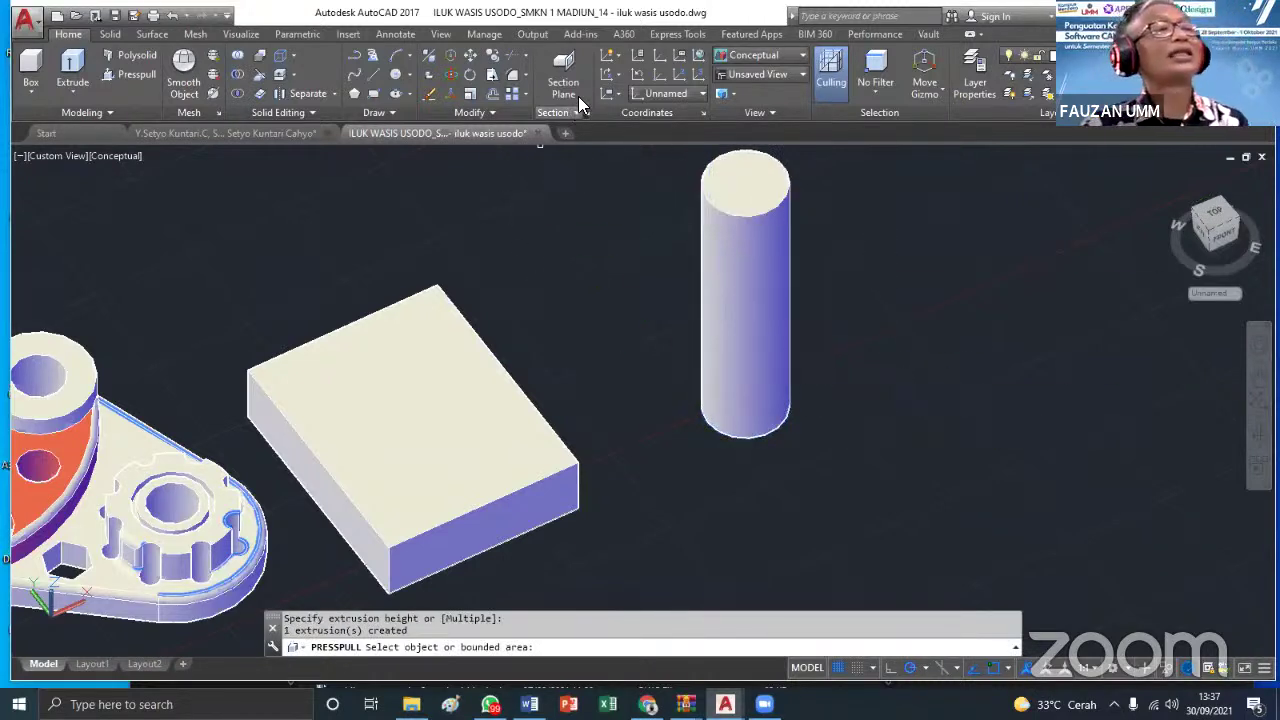
pyautogui.click(470, 56)
pyautogui.click(452, 455)
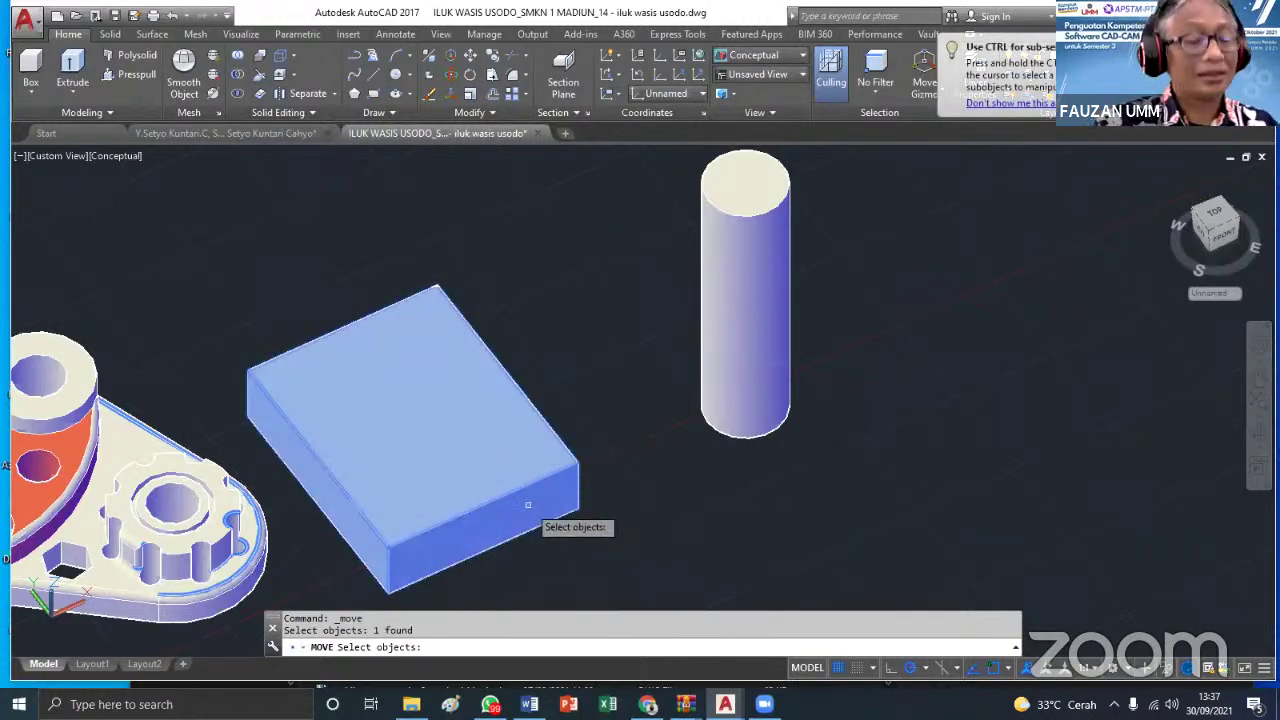
# Move the slab by its corner to sit under the cylinder
pyautogui.press('Return')
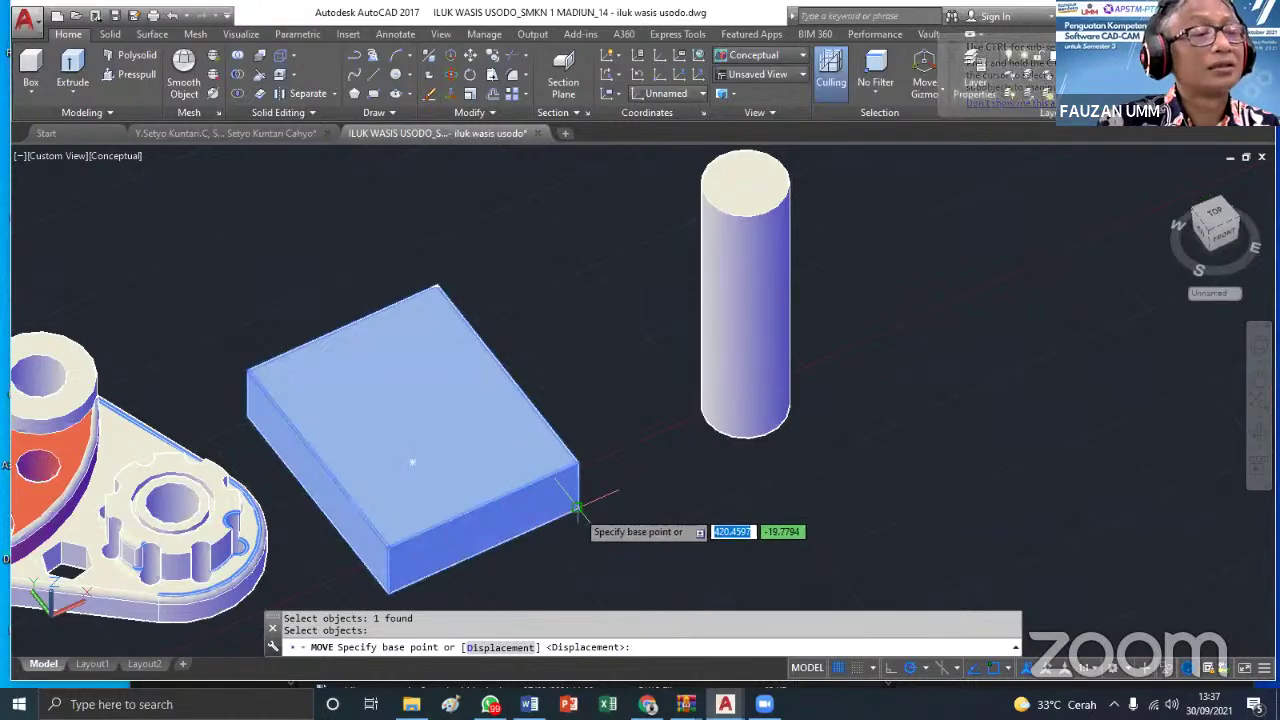
pyautogui.click(577, 508)
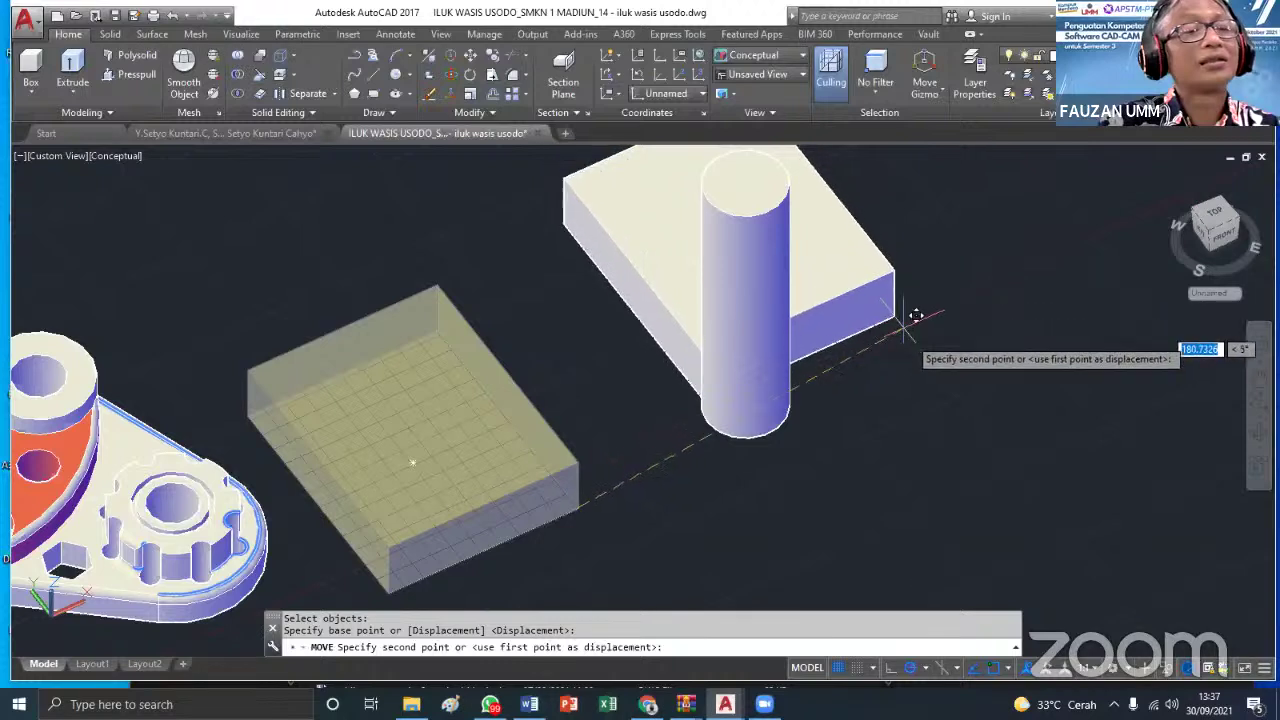
pyautogui.click(940, 445)
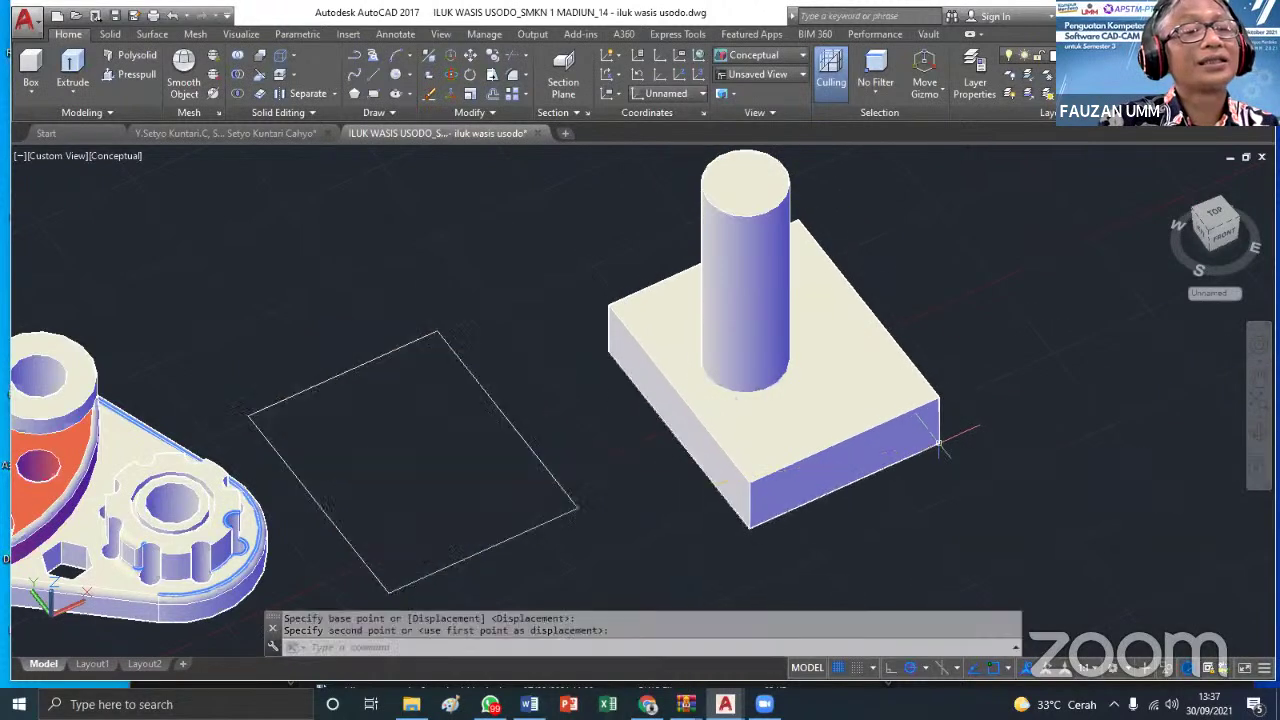
pyautogui.press('Return')
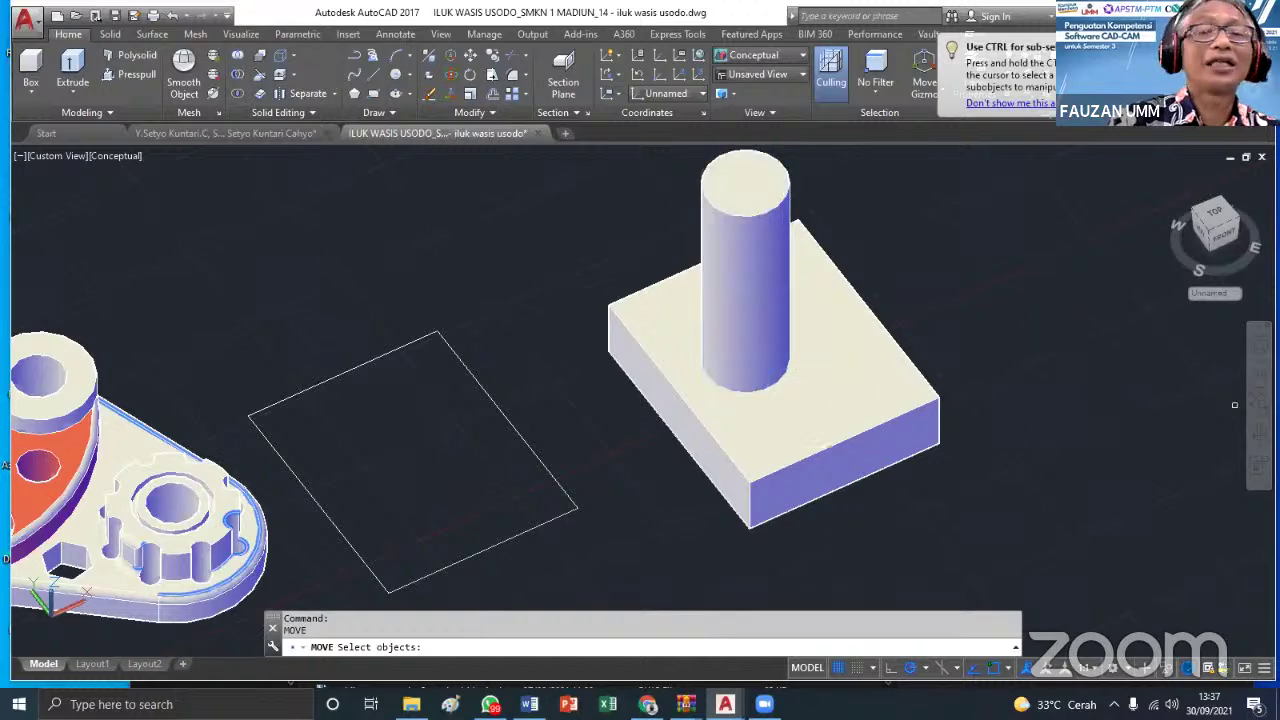
pyautogui.keyDown('shift'); pyautogui.moveTo(1015, 469); pyautogui.dragTo(880, 330, button='middle'); pyautogui.keyUp('shift')
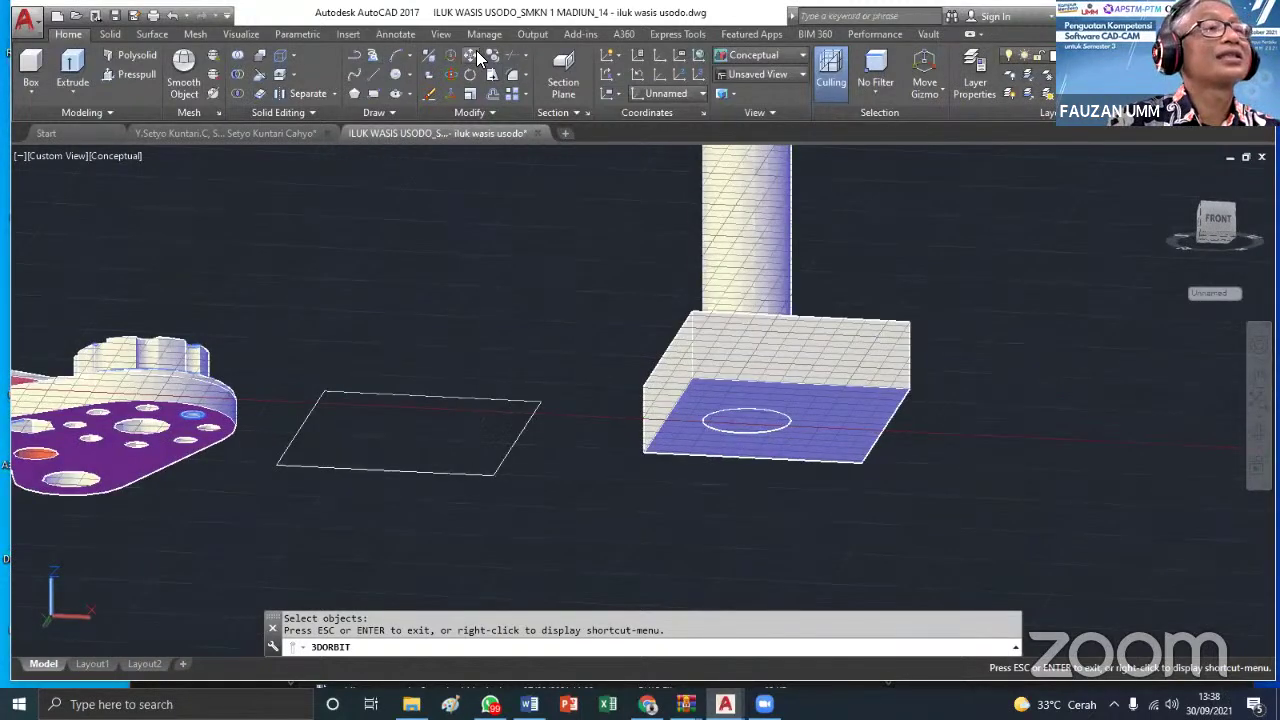
# Lower the cylinder through the slab and orbit to view it from above
pyautogui.click(474, 52)
pyautogui.click(742, 213)
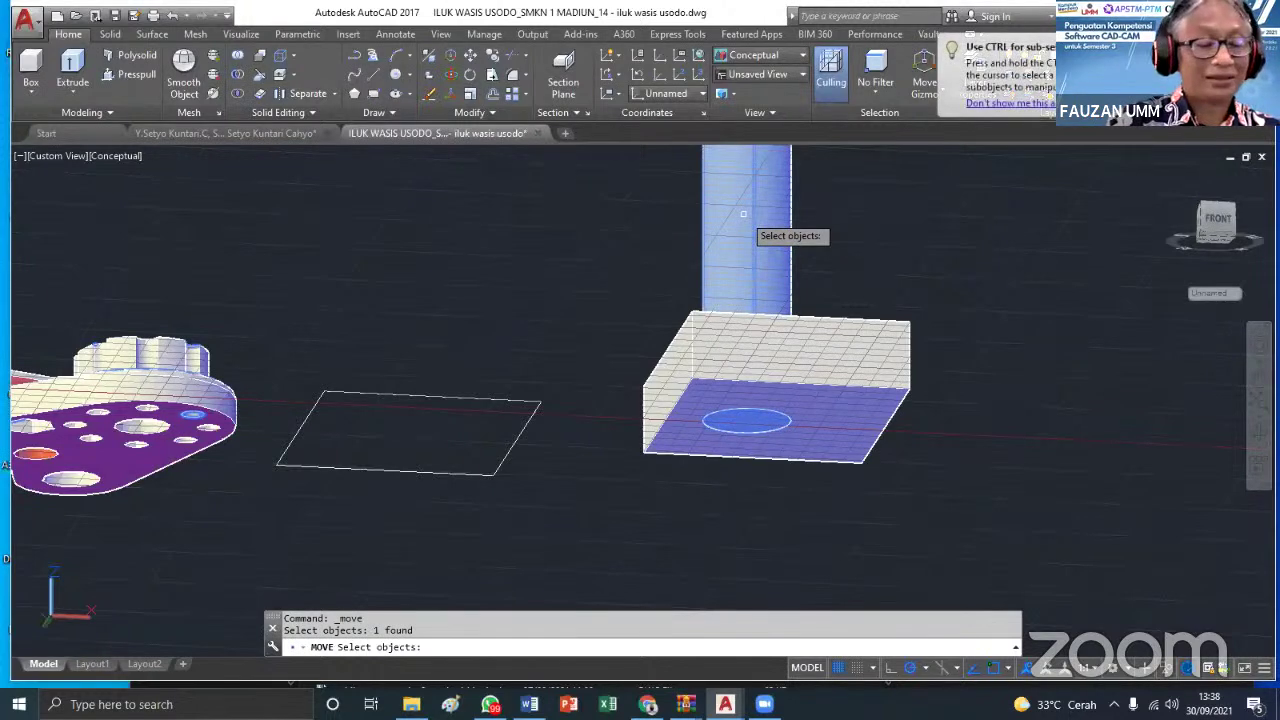
pyautogui.press('Return')
pyautogui.click(757, 218)
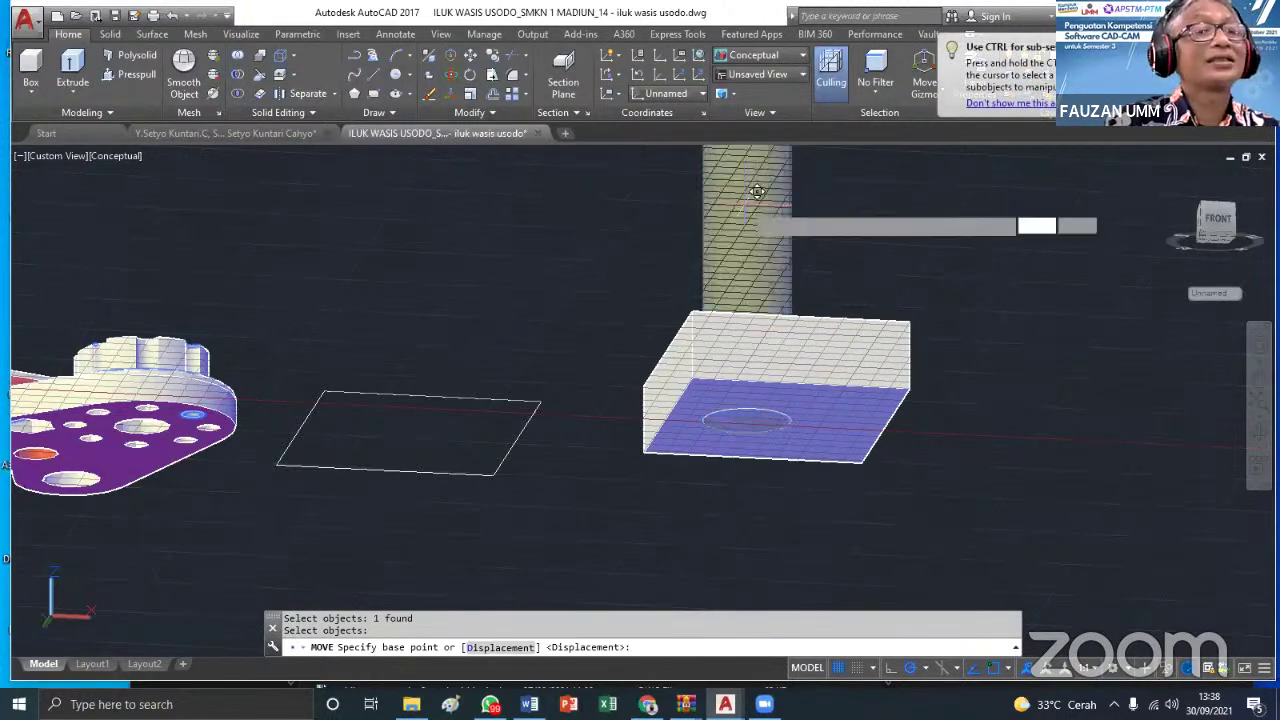
pyautogui.click(746, 336)
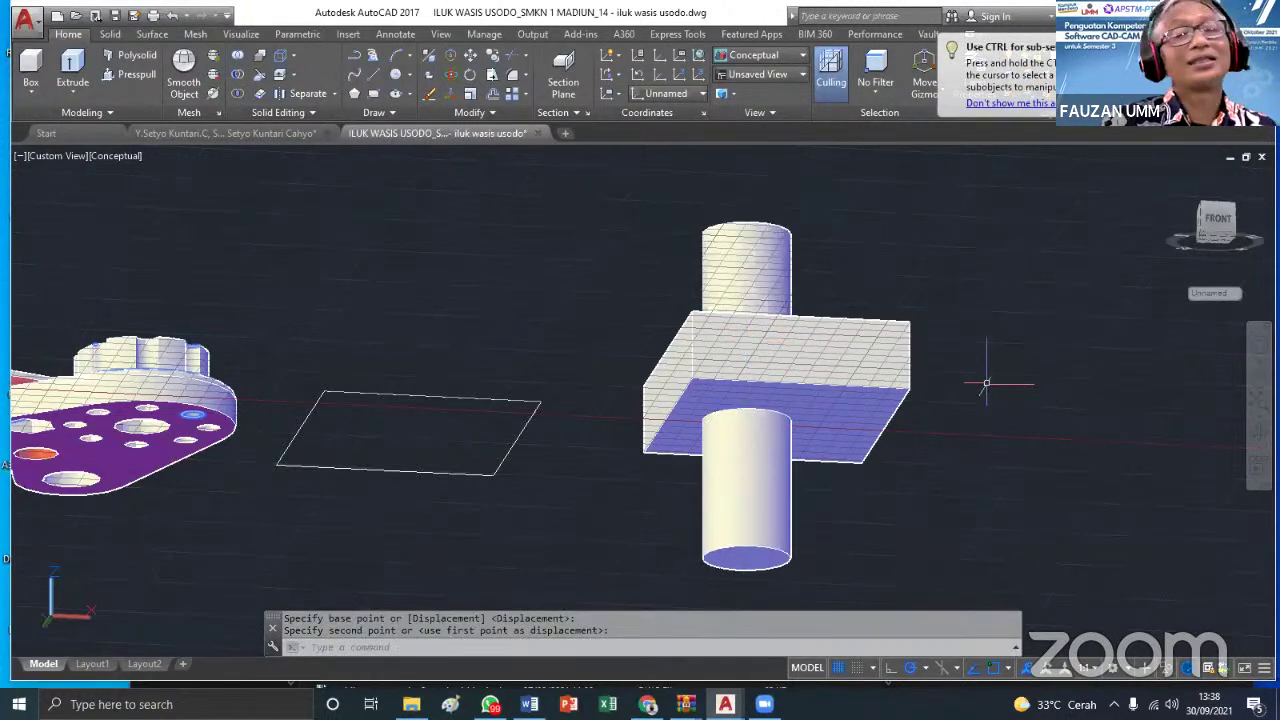
pyautogui.click(1258, 440)
pyautogui.moveTo(803, 420); pyautogui.dragTo(312, 102)
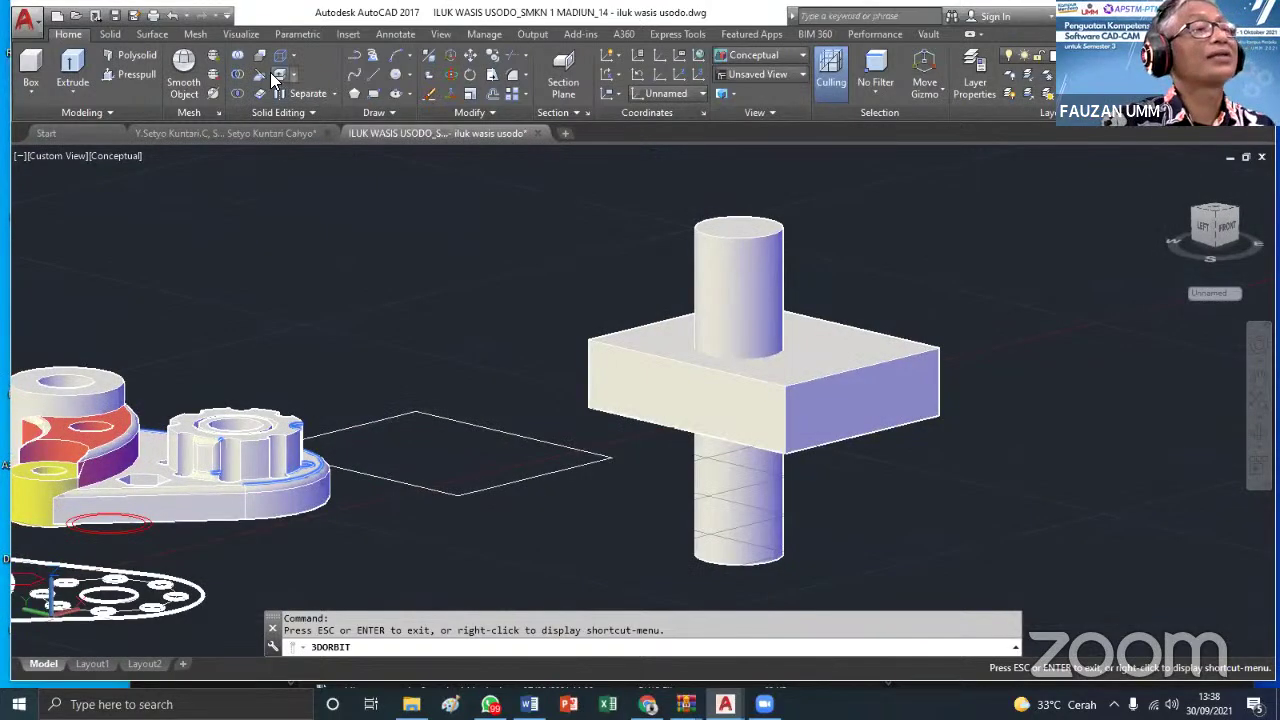
# Subtract the cylinder from the slab to cut a round hole, then tilt the view
pyautogui.click(238, 77)
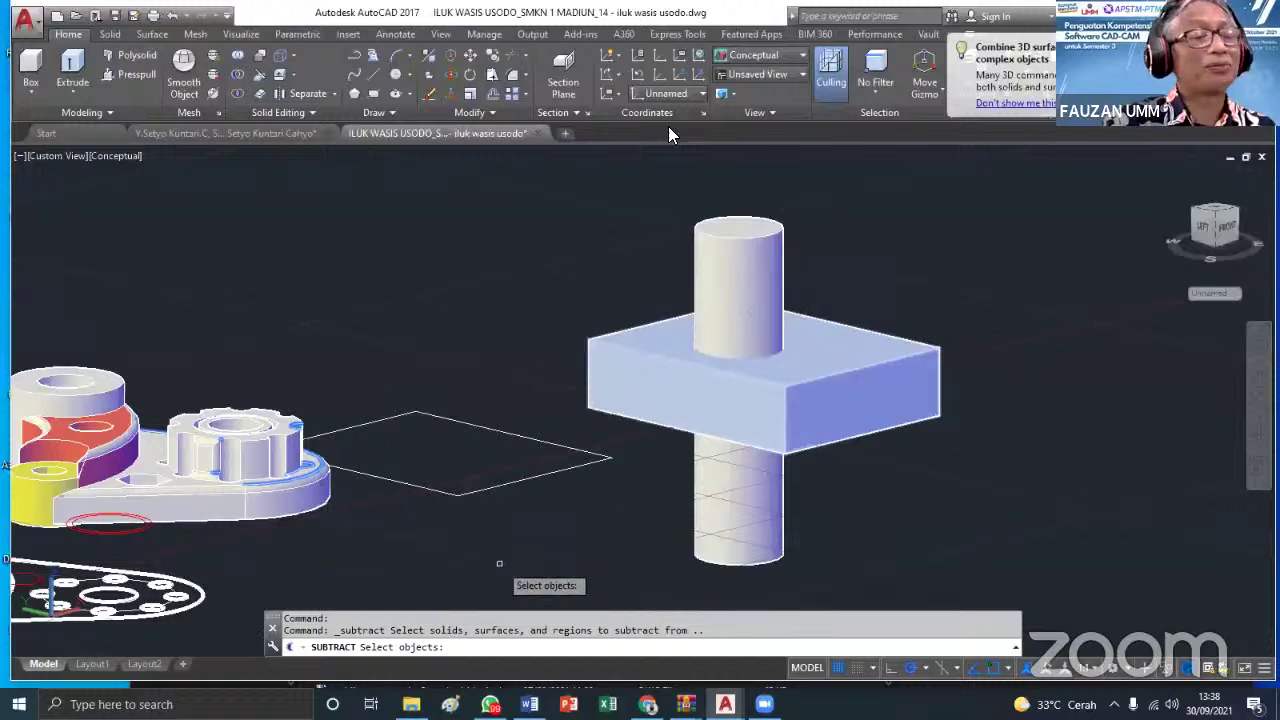
pyautogui.click(888, 366)
pyautogui.press('Return')
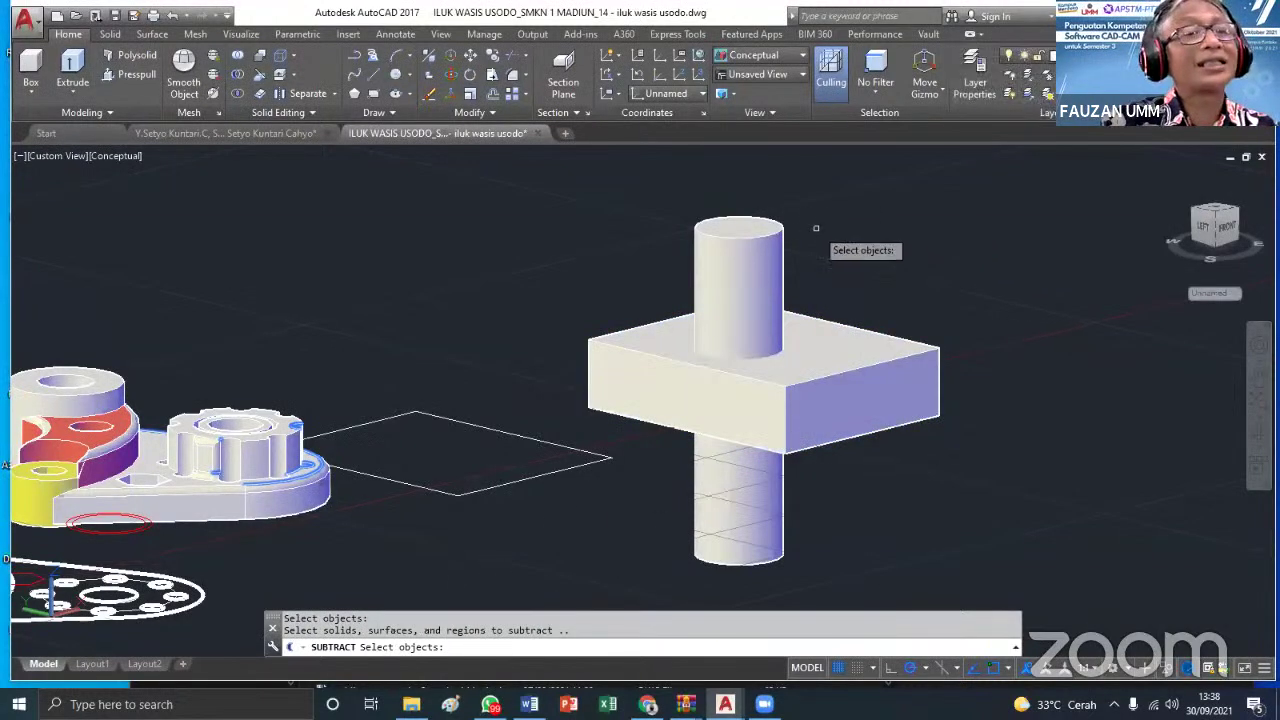
pyautogui.click(774, 242)
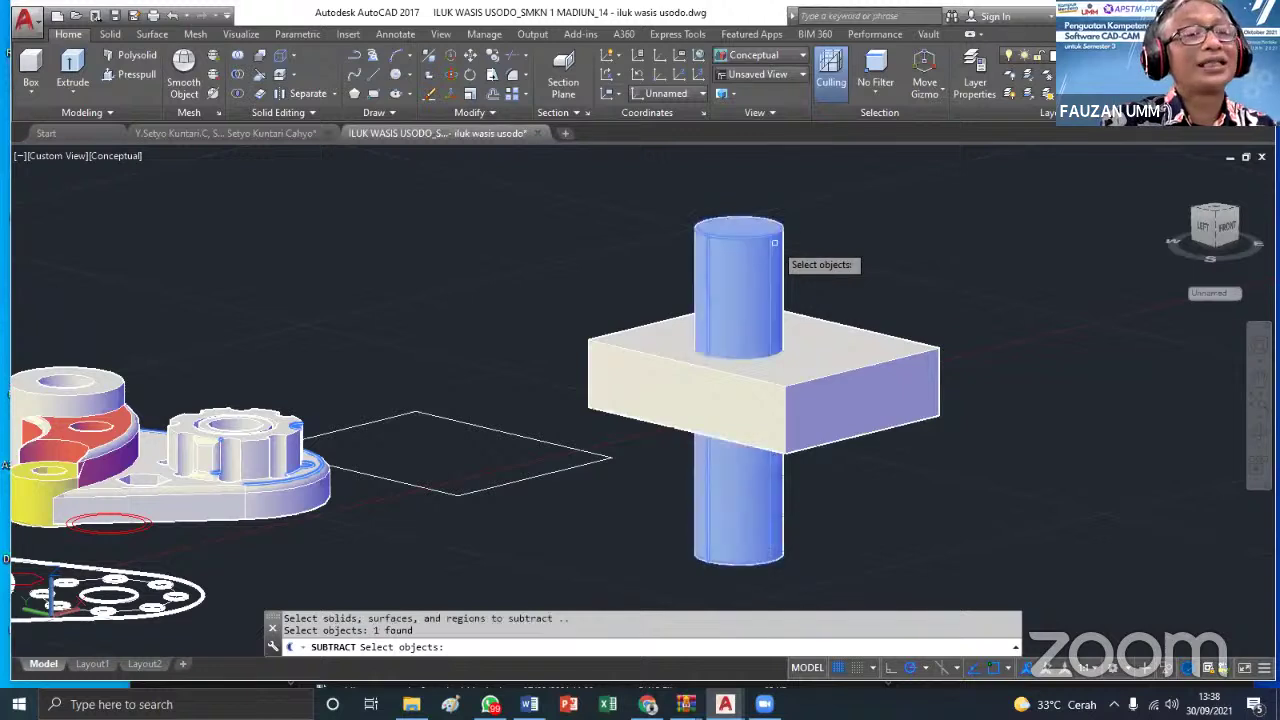
pyautogui.press('Return')
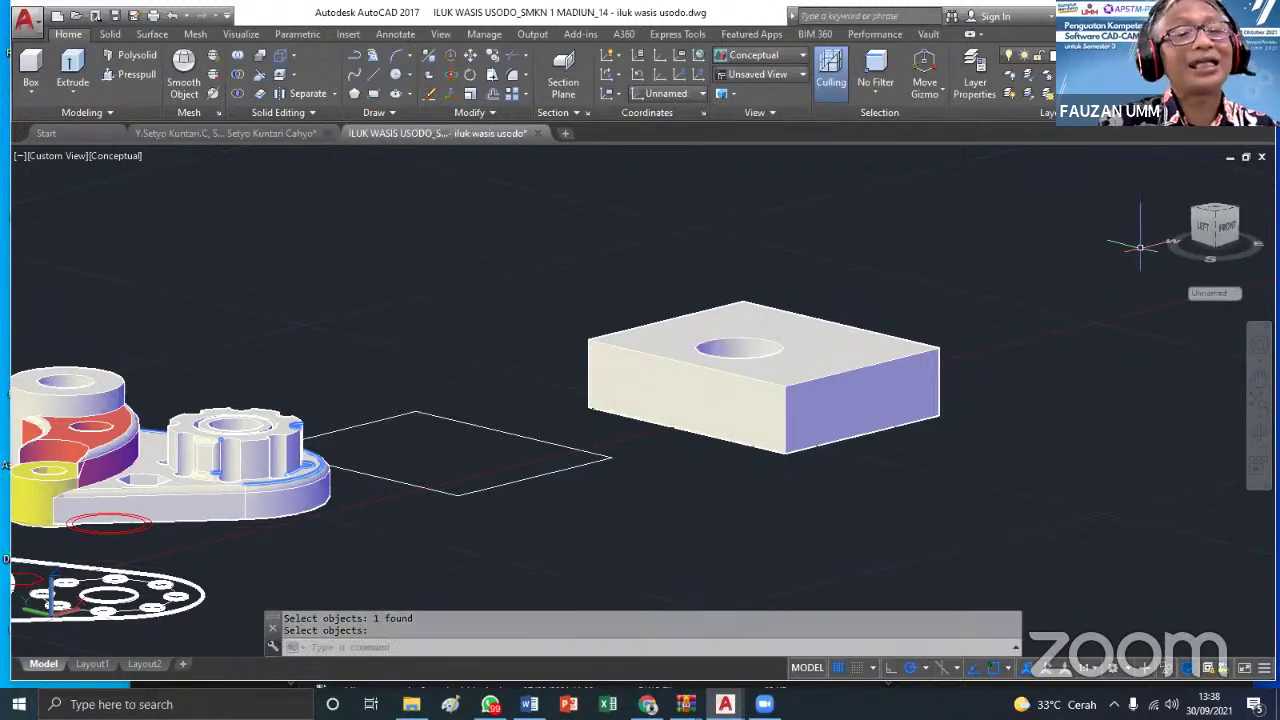
pyautogui.keyDown('shift'); pyautogui.moveTo(1030, 436); pyautogui.dragTo(680, 325, button='middle'); pyautogui.keyUp('shift')
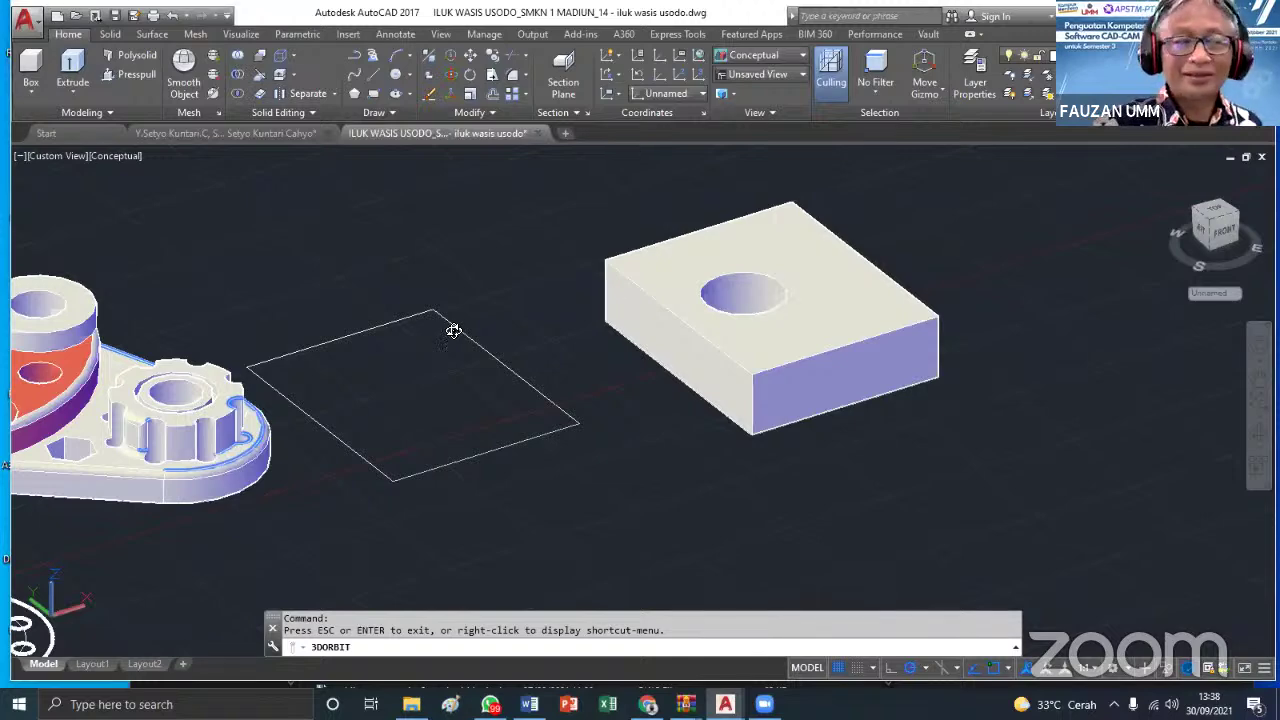
# Erase the holed box solid and the flat rectangular plate
pyautogui.moveTo(403, 230); pyautogui.dragTo(577, 336)
pyautogui.press('Escape')
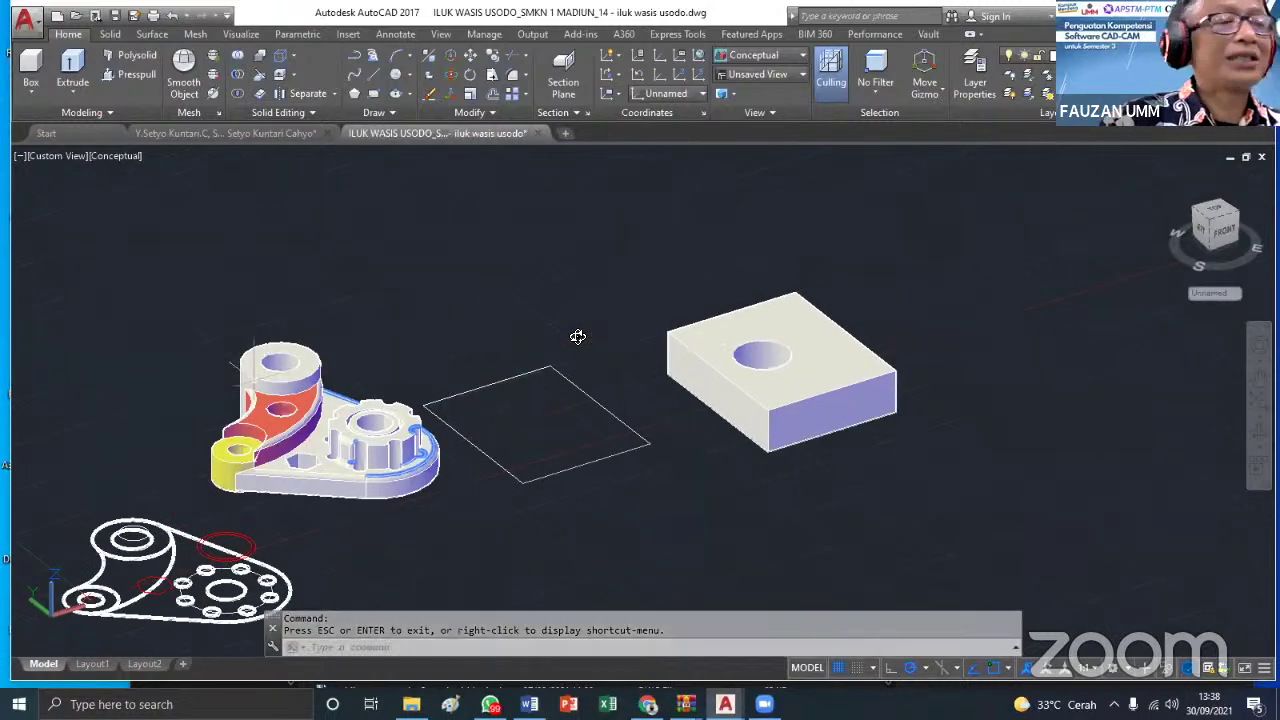
pyautogui.click(843, 426)
pyautogui.press('Delete')
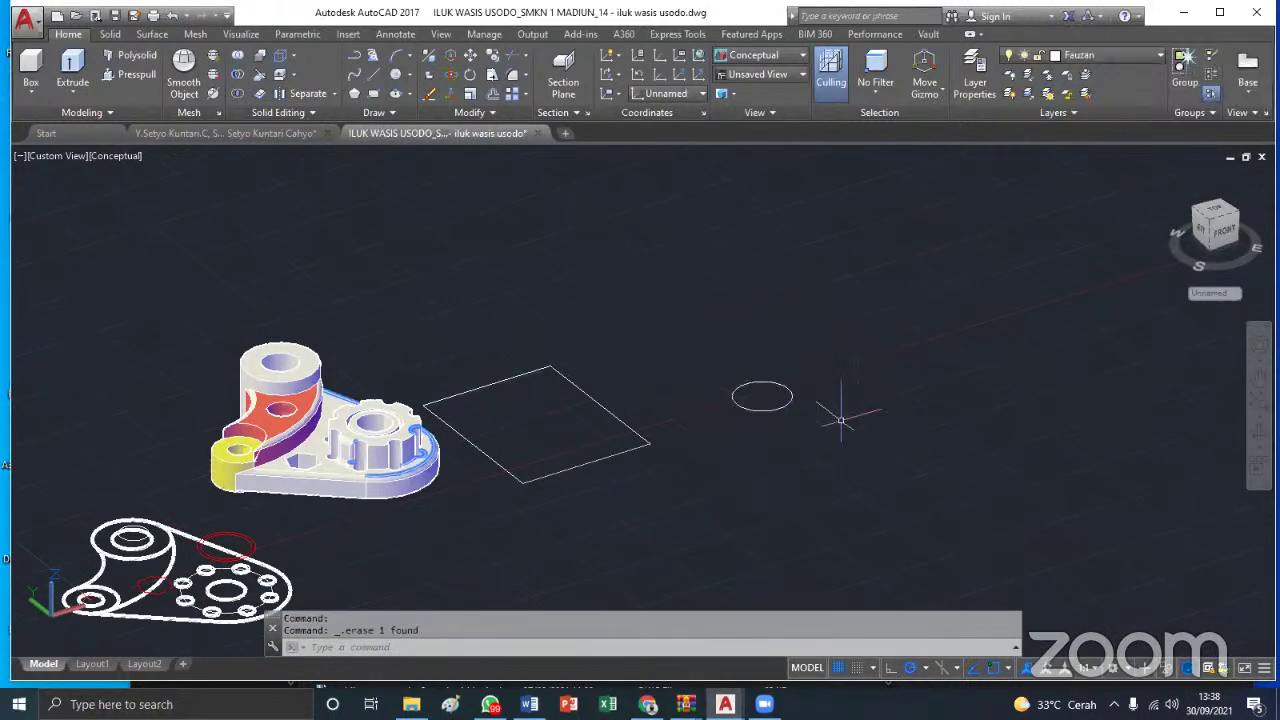
pyautogui.scroll(-2, 296, 560)
pyautogui.scroll(3, 296, 560)
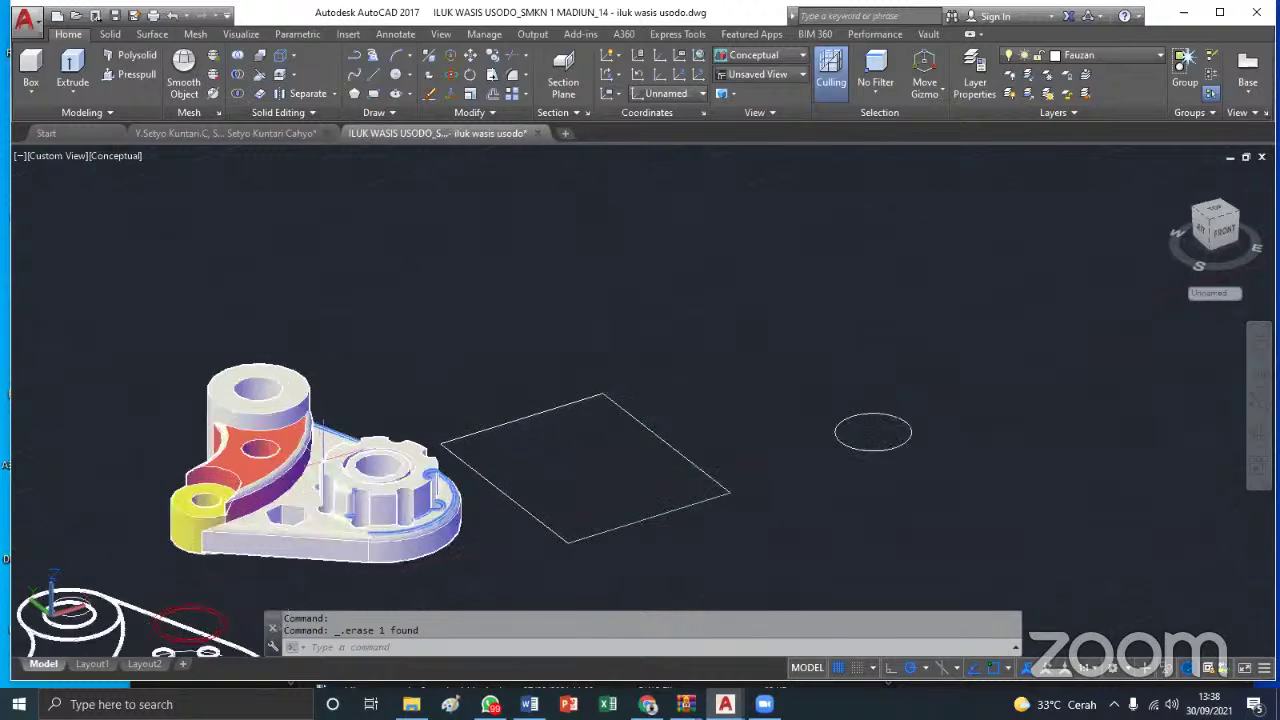
pyautogui.click(681, 507)
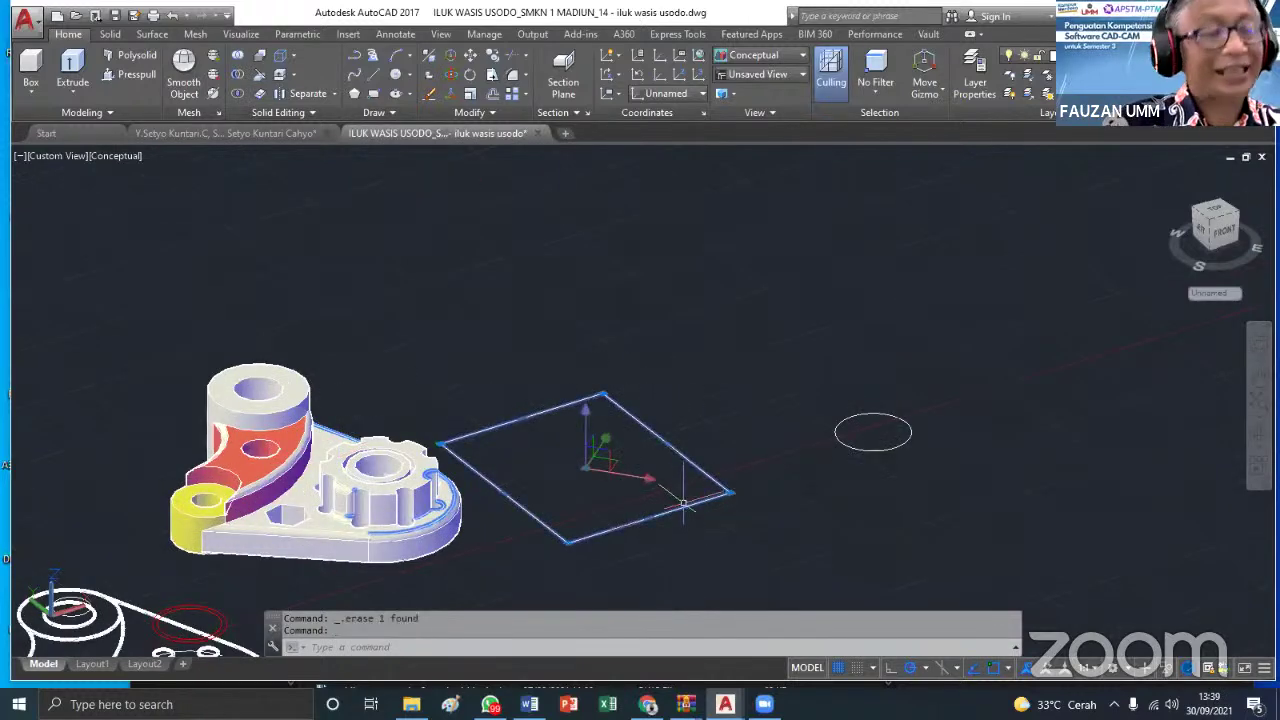
pyautogui.press('Delete')
pyautogui.moveTo(452, 540)
pyautogui.mouseDown(button='middle')
pyautogui.moveTo(471, 486)
pyautogui.moveTo(539, 398)
pyautogui.mouseUp(button='middle')
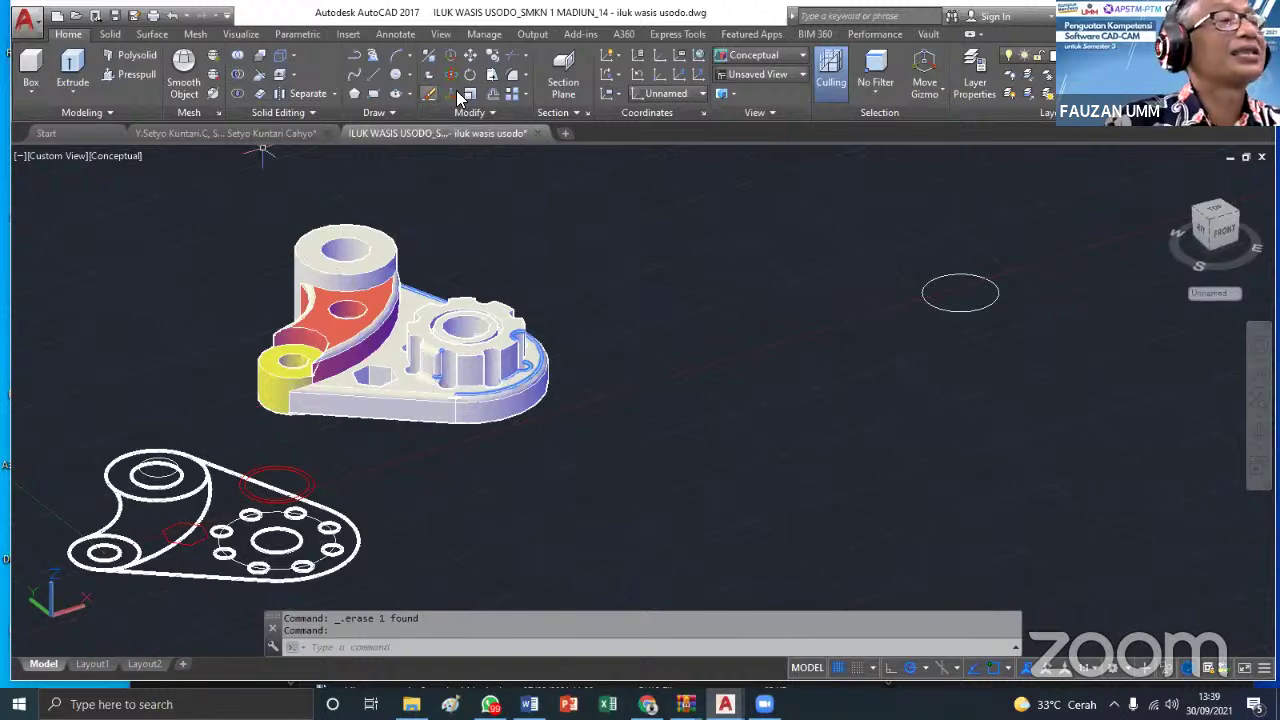
# Draw a stray rectangle across the view, then undo it
pyautogui.click(374, 93)
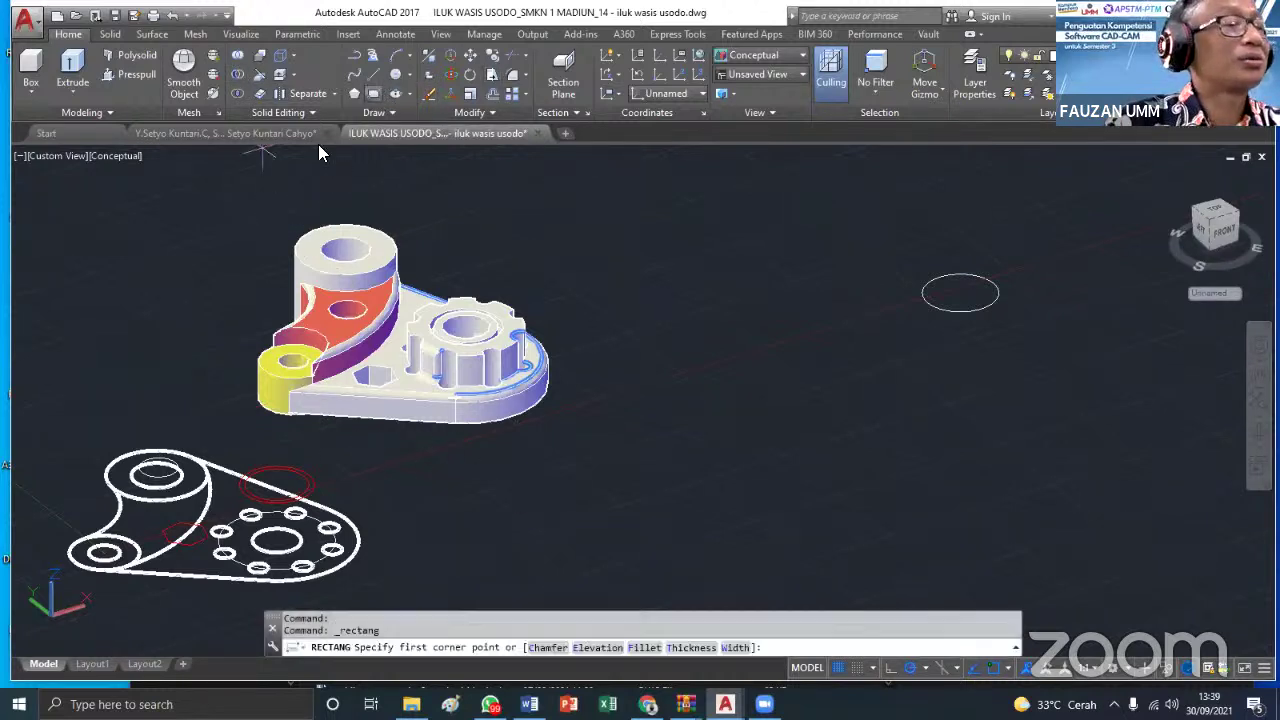
pyautogui.click(150, 425)
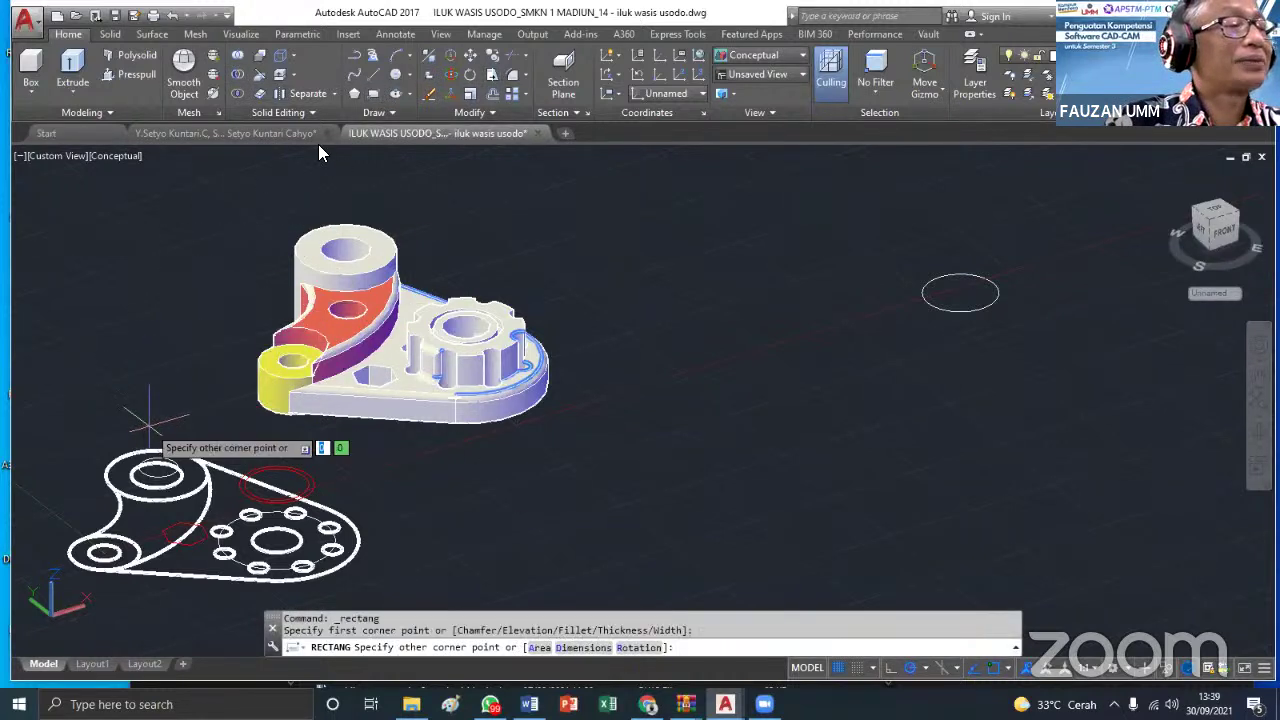
pyautogui.click(720, 420)
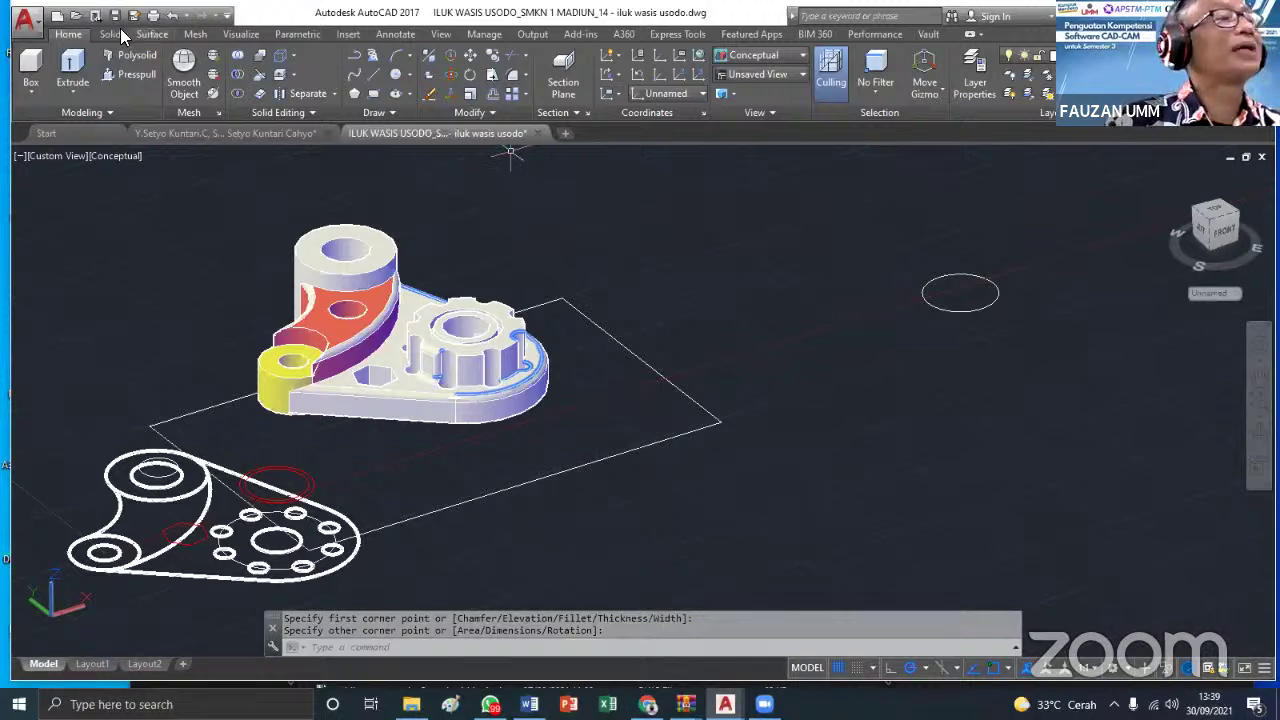
pyautogui.click(171, 16)
pyautogui.press('Escape')
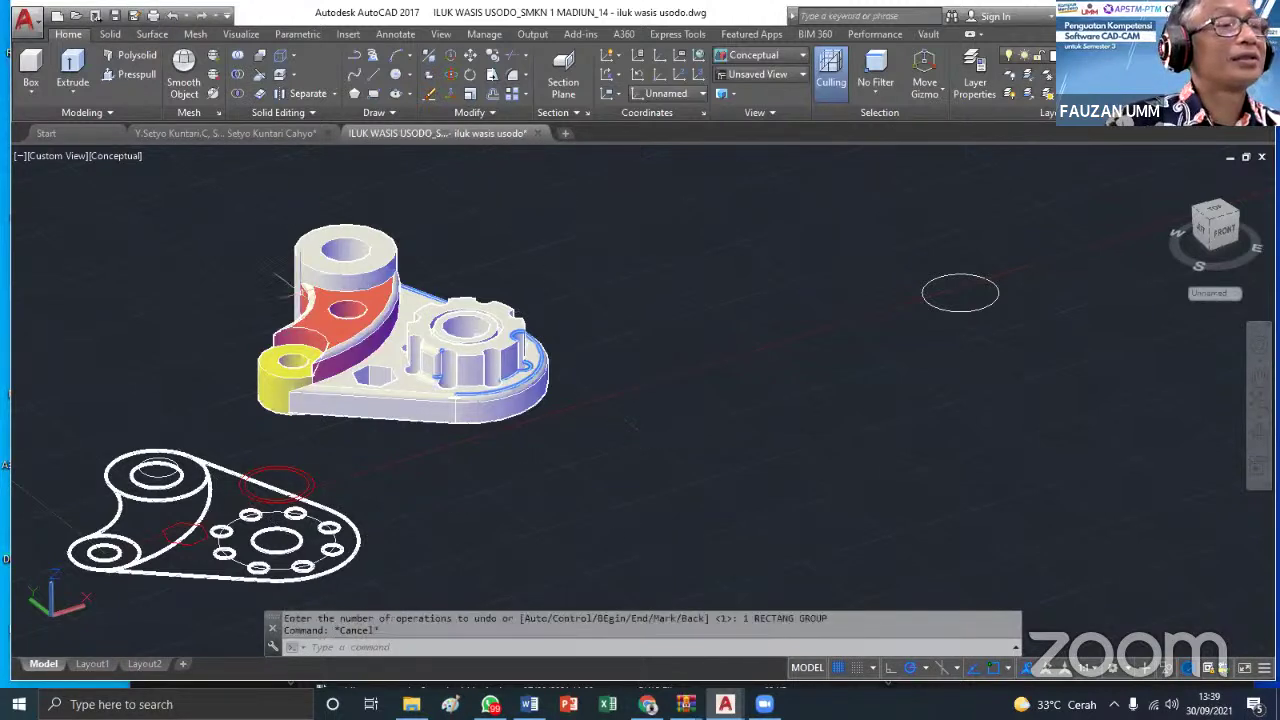
# Move the 3D part to a new position off to the right
pyautogui.click(470, 56)
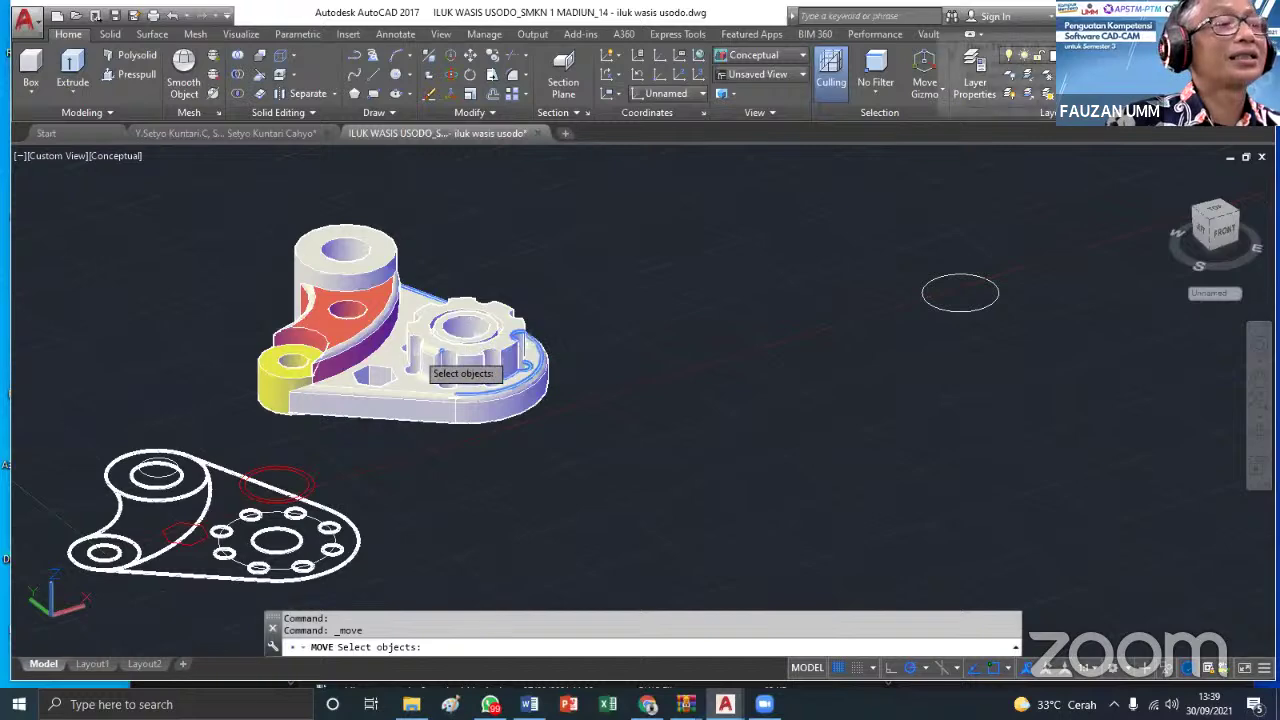
pyautogui.click(463, 386)
pyautogui.press('Return')
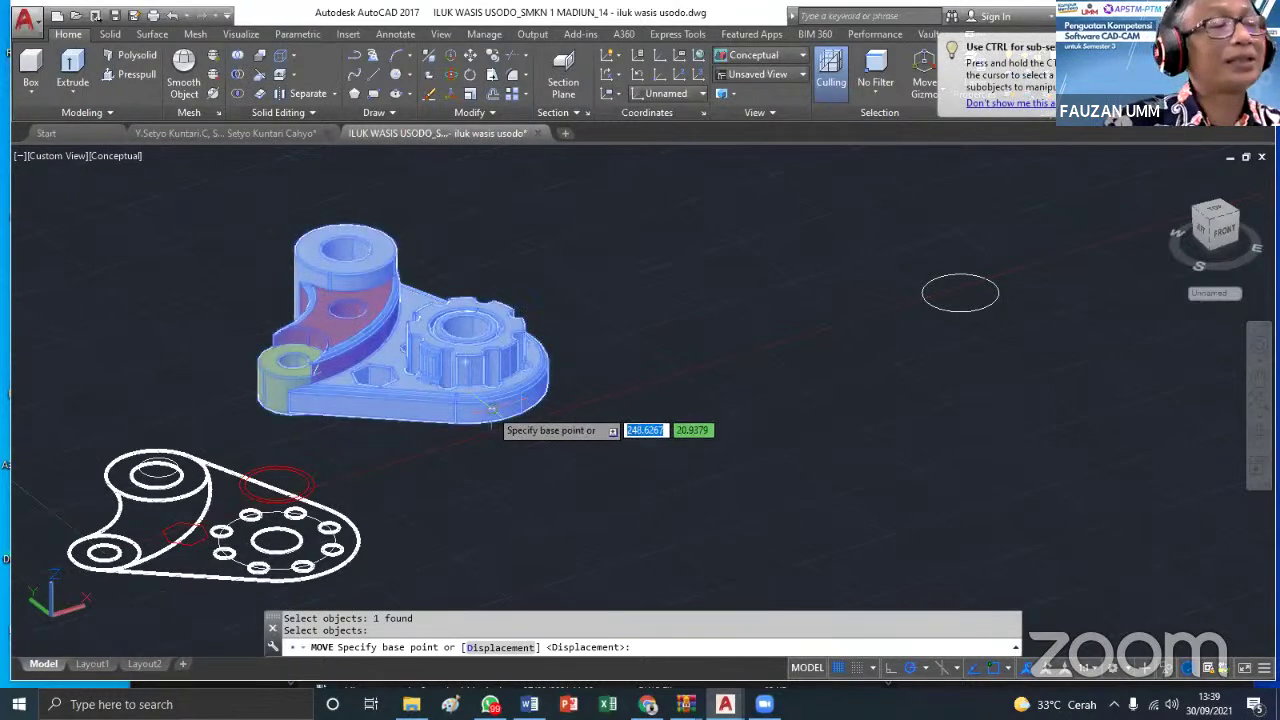
pyautogui.click(492, 408)
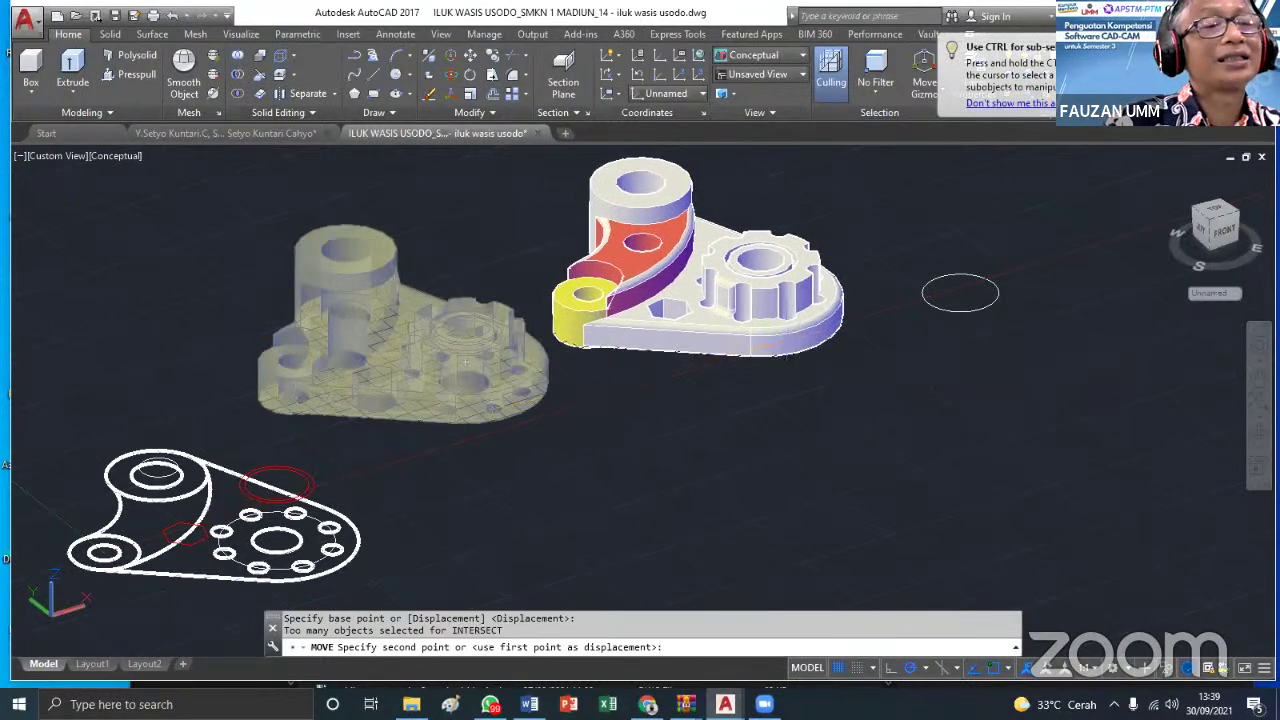
pyautogui.click(799, 372)
pyautogui.press('Escape')
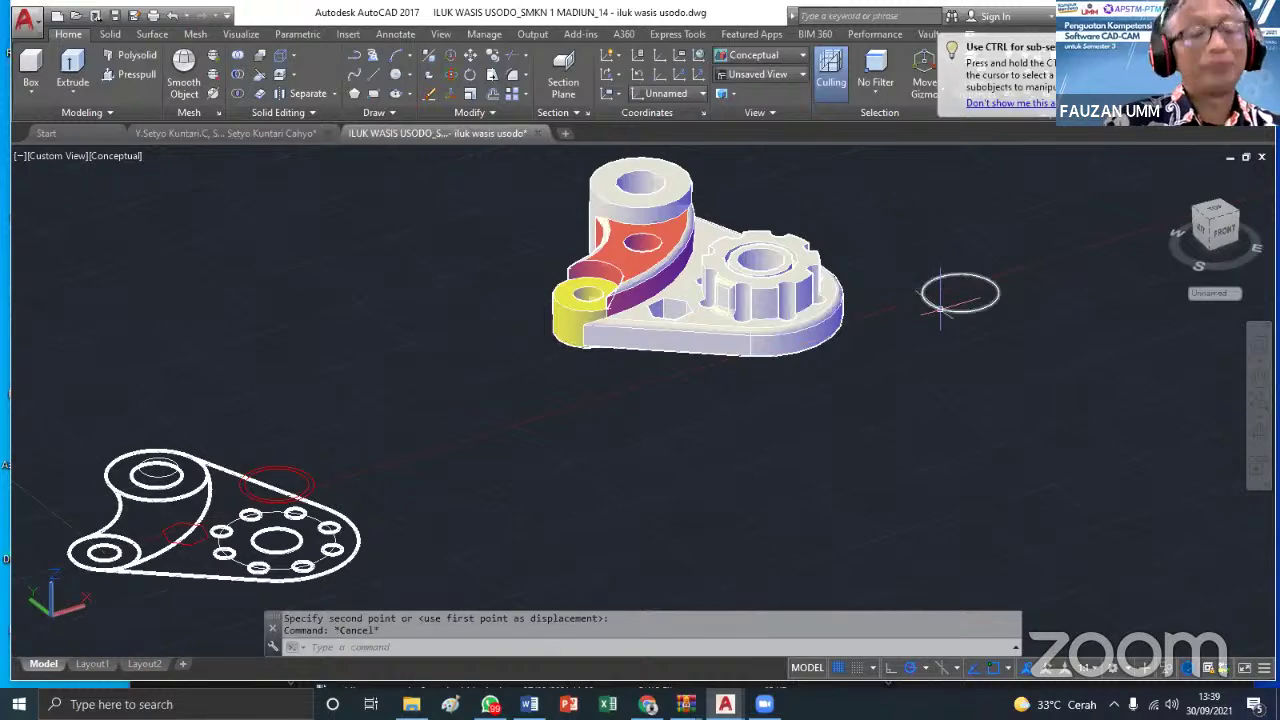
# Erase the leftover ellipse and recentre the view on the part
pyautogui.click(940, 305)
pyautogui.press('Delete')
pyautogui.moveTo(721, 308); pyautogui.dragTo(666, 403, button='middle')
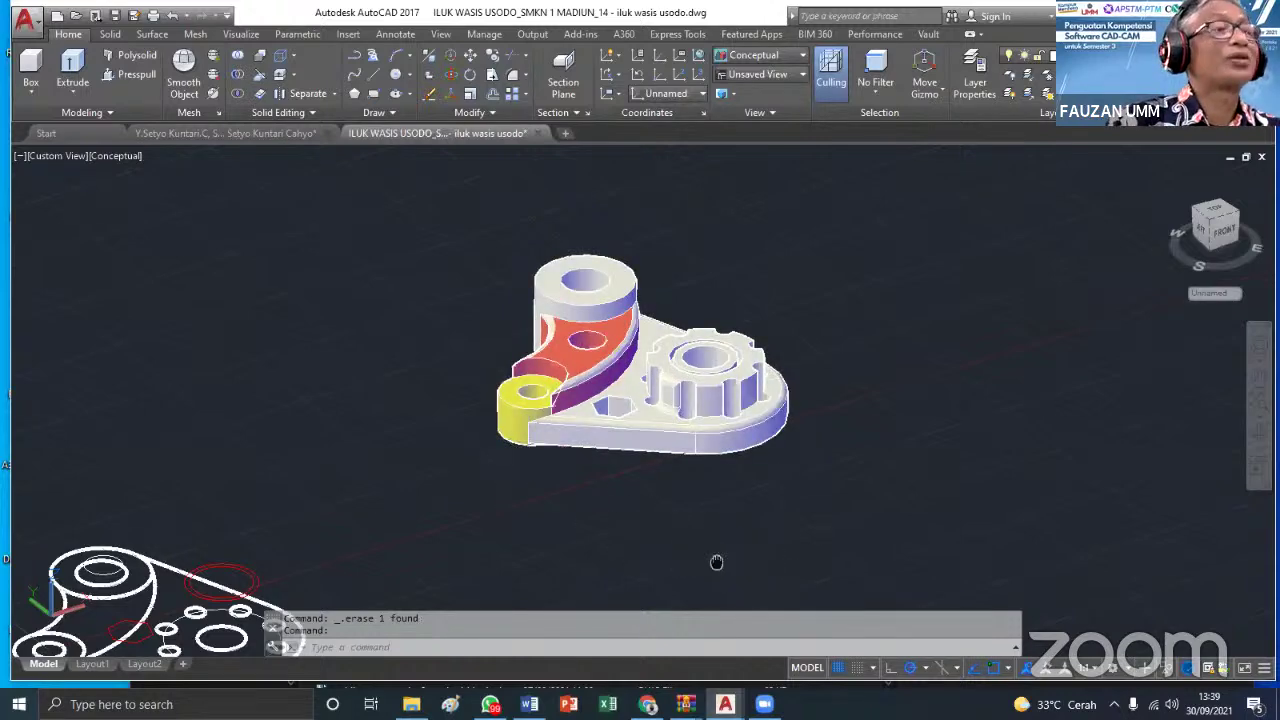
pyautogui.moveTo(716, 562)
pyautogui.mouseDown(button='middle')
pyautogui.moveTo(720, 471)
pyautogui.moveTo(721, 492)
pyautogui.mouseUp(button='middle')
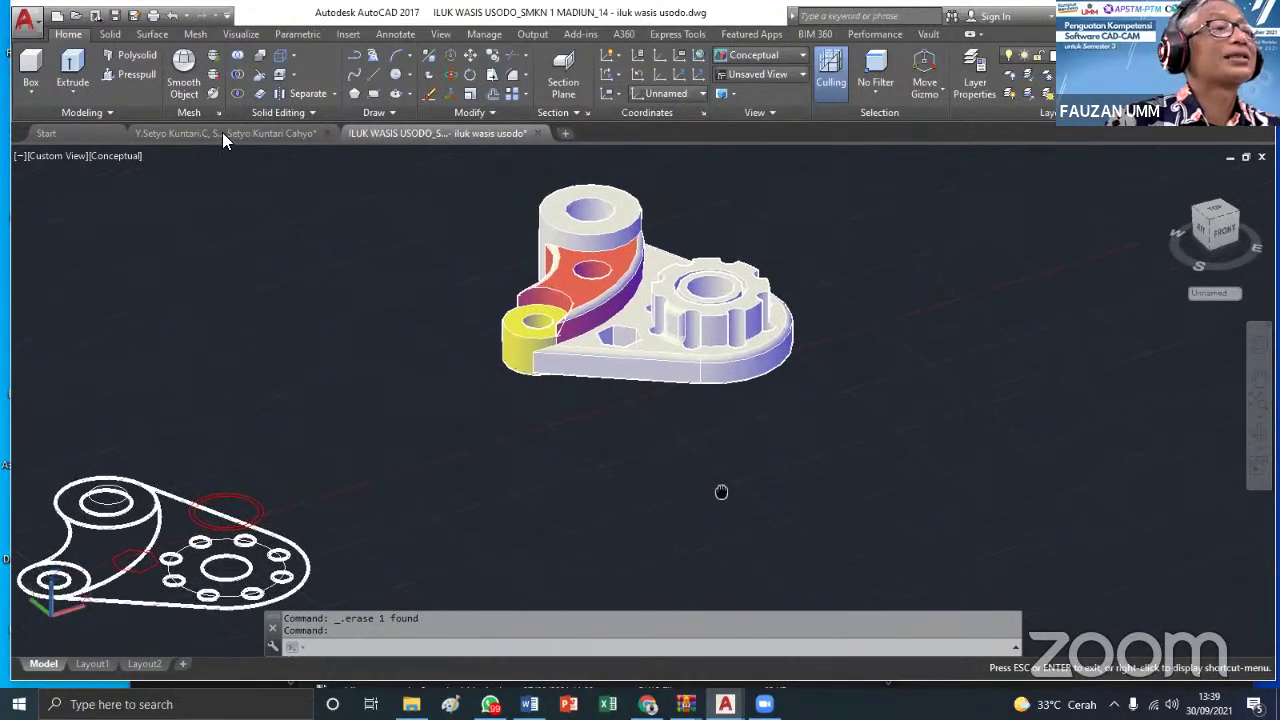
# Draw a large rectangle on the ground plane enclosing the part's base
pyautogui.press('Escape')
pyautogui.click(374, 94)
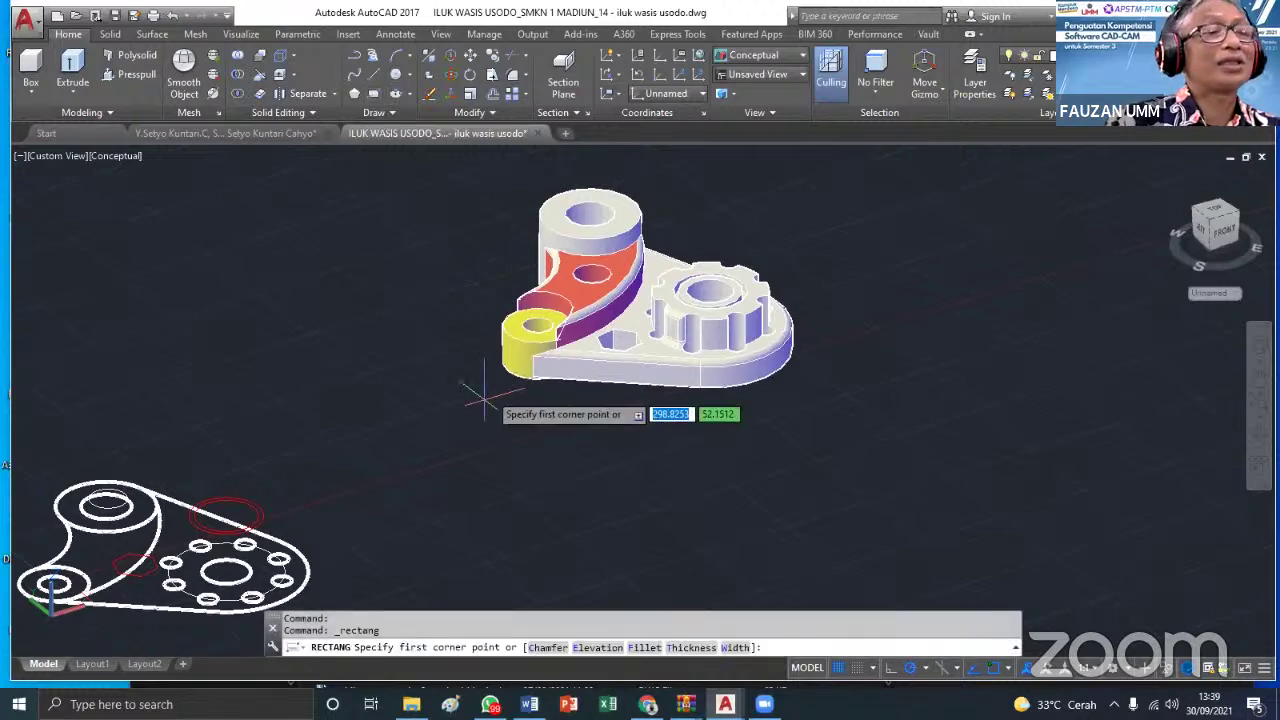
pyautogui.click(455, 470)
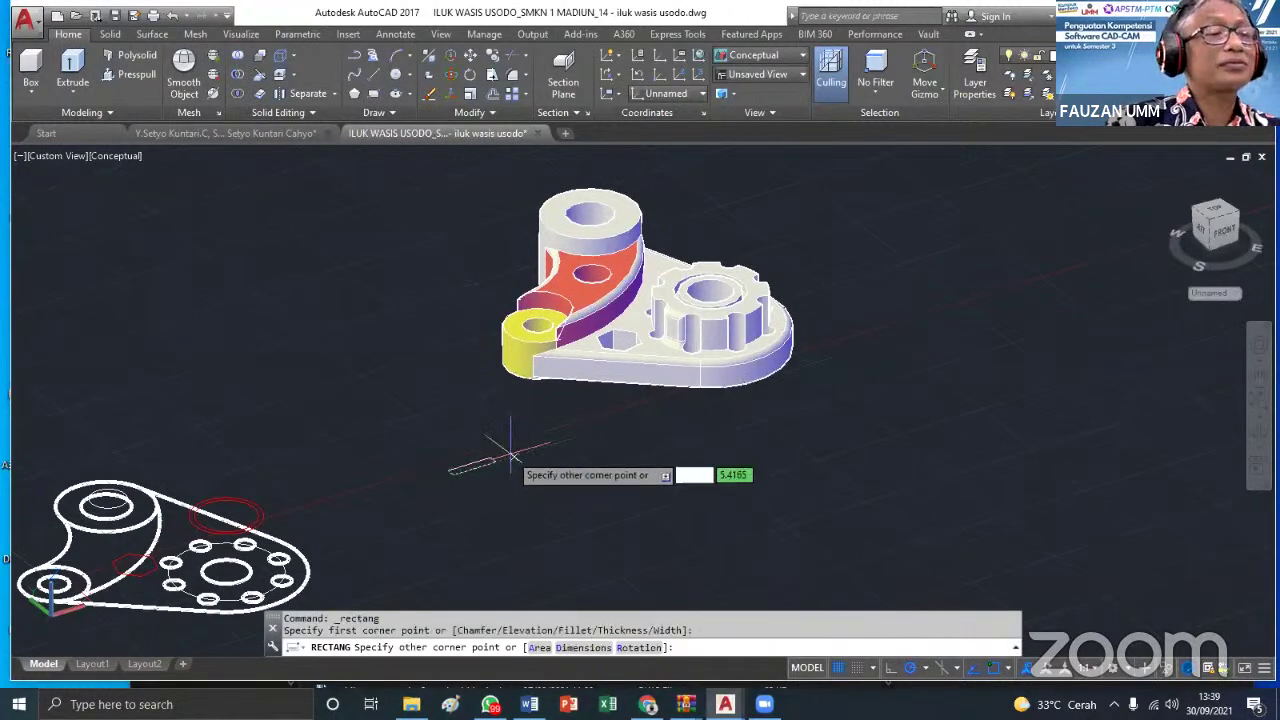
pyautogui.press('Escape')
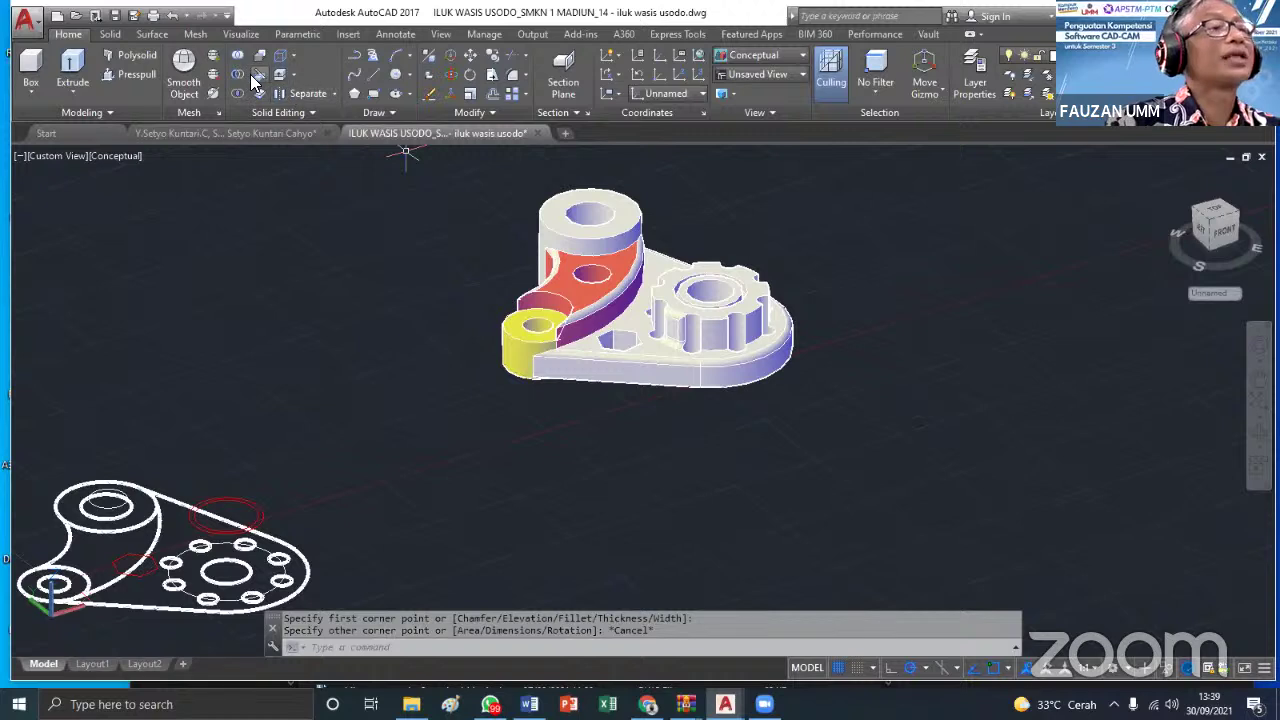
pyautogui.press('Return')
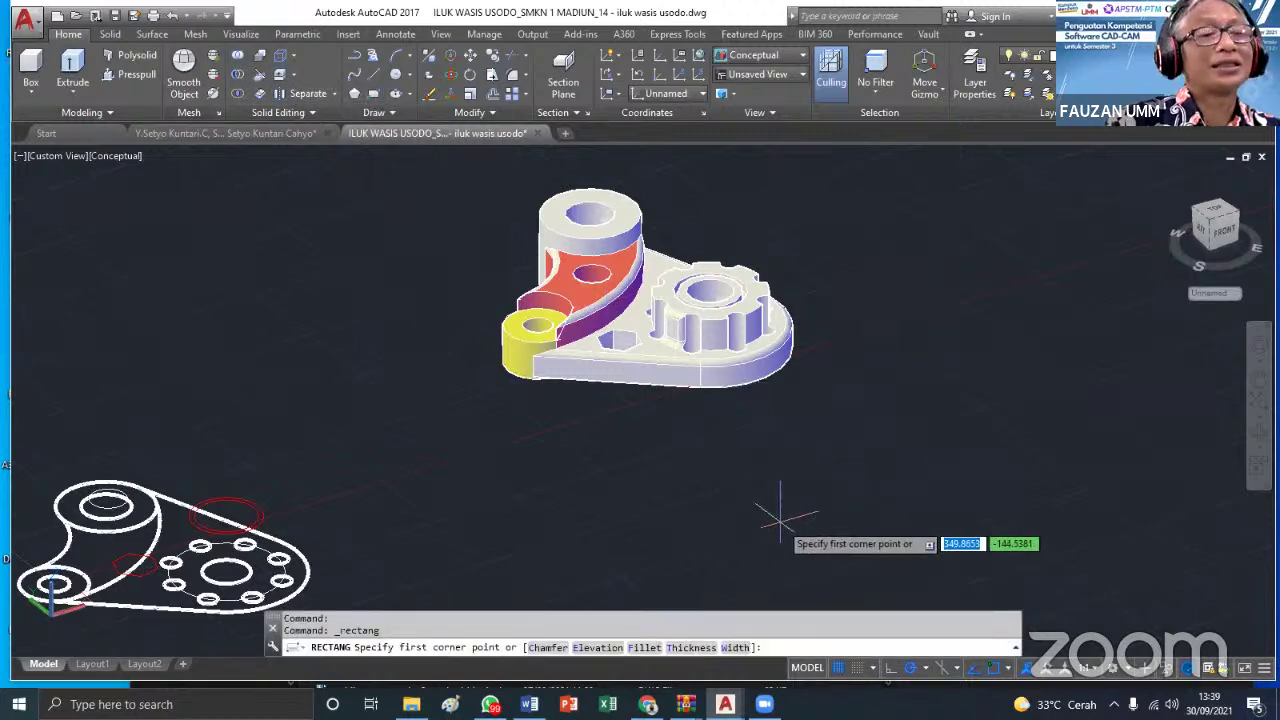
pyautogui.click(774, 502)
pyautogui.press('Escape')
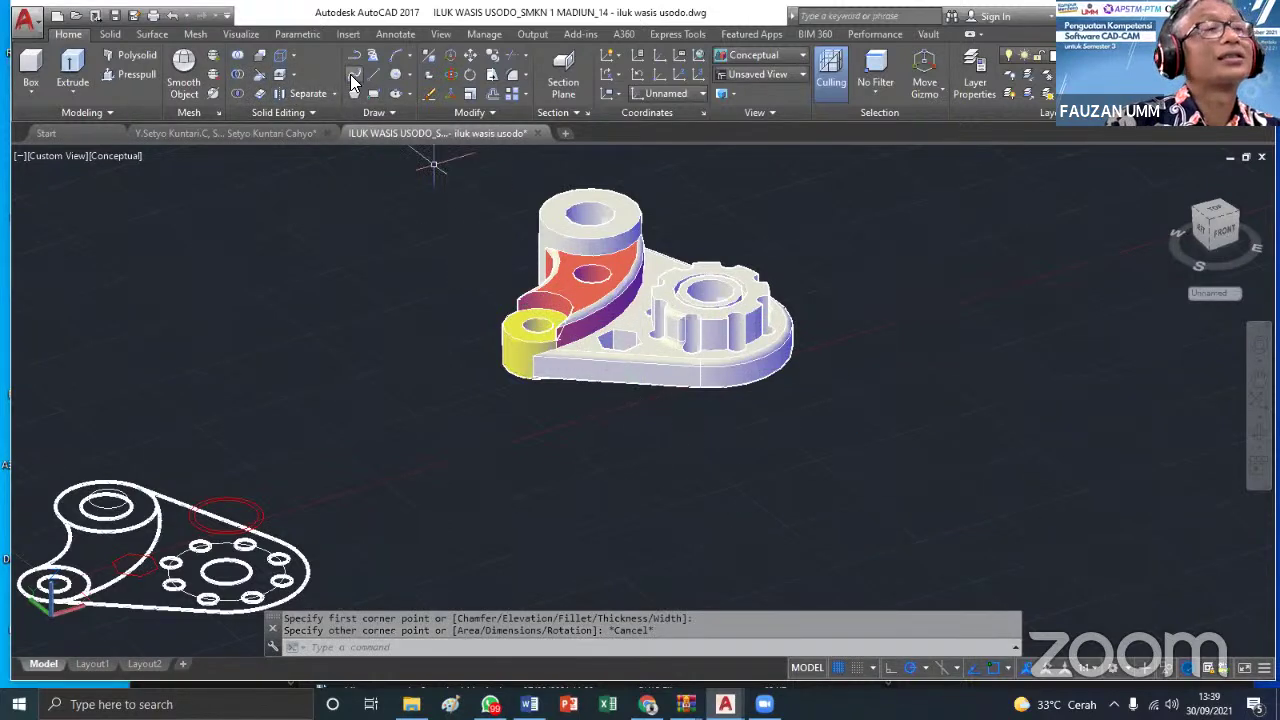
pyautogui.press('Return')
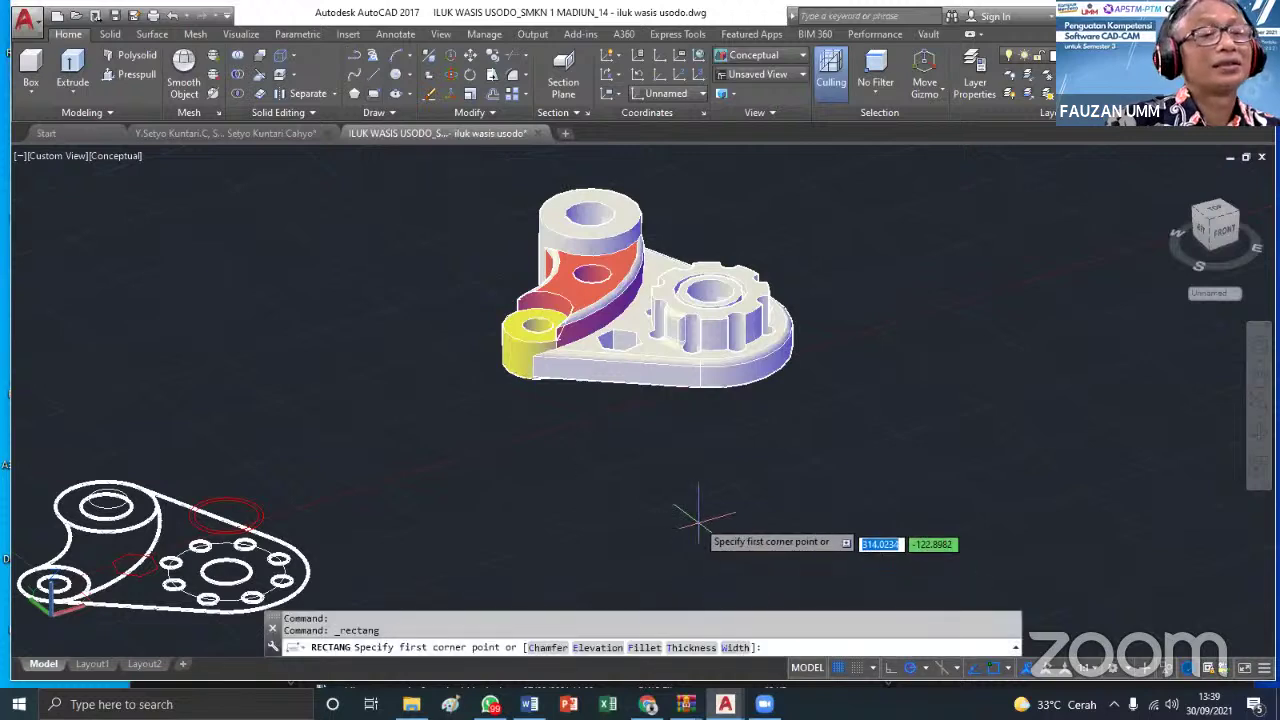
pyautogui.click(710, 520)
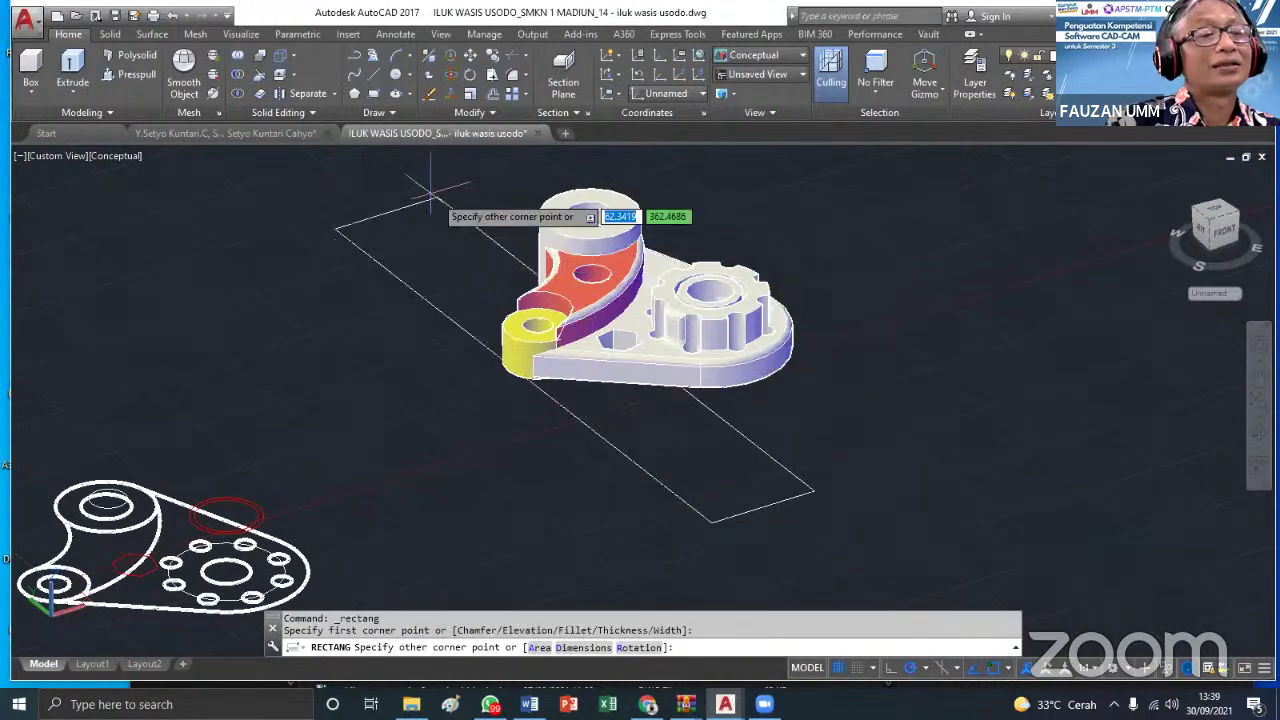
pyautogui.click(724, 150)
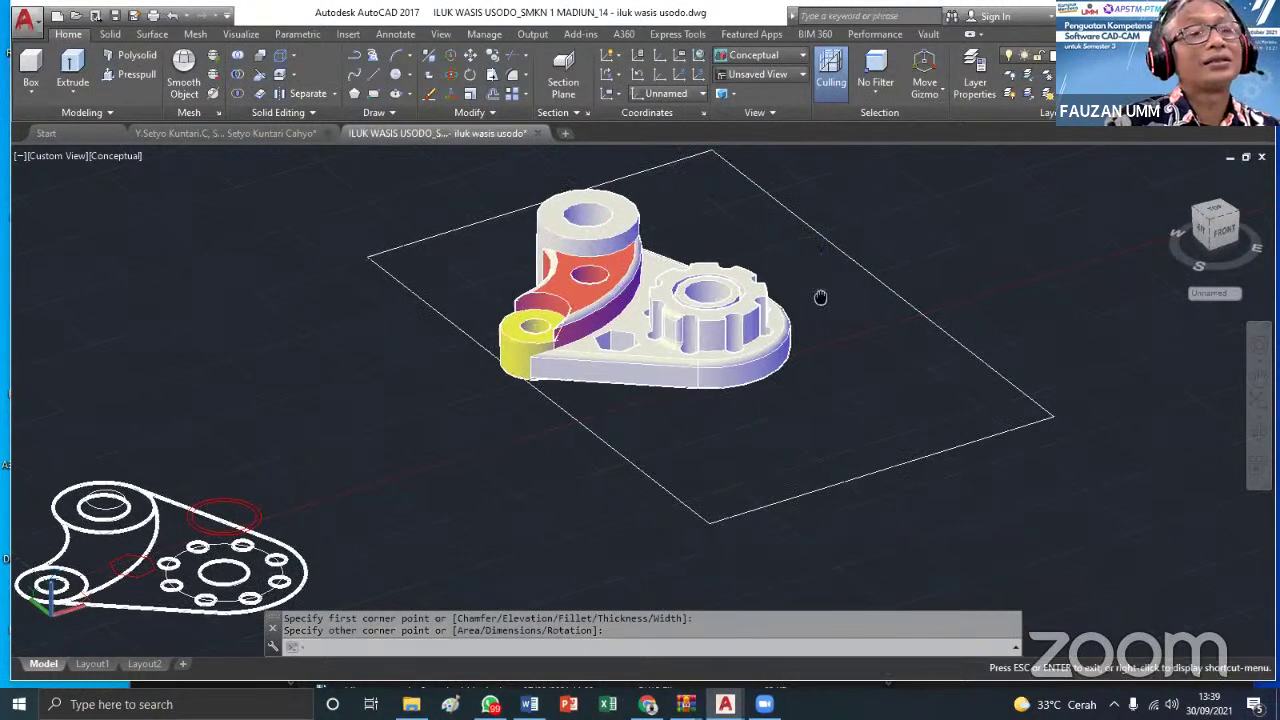
pyautogui.moveTo(820, 294); pyautogui.dragTo(663, 449, button='middle')
pyautogui.press('Escape')
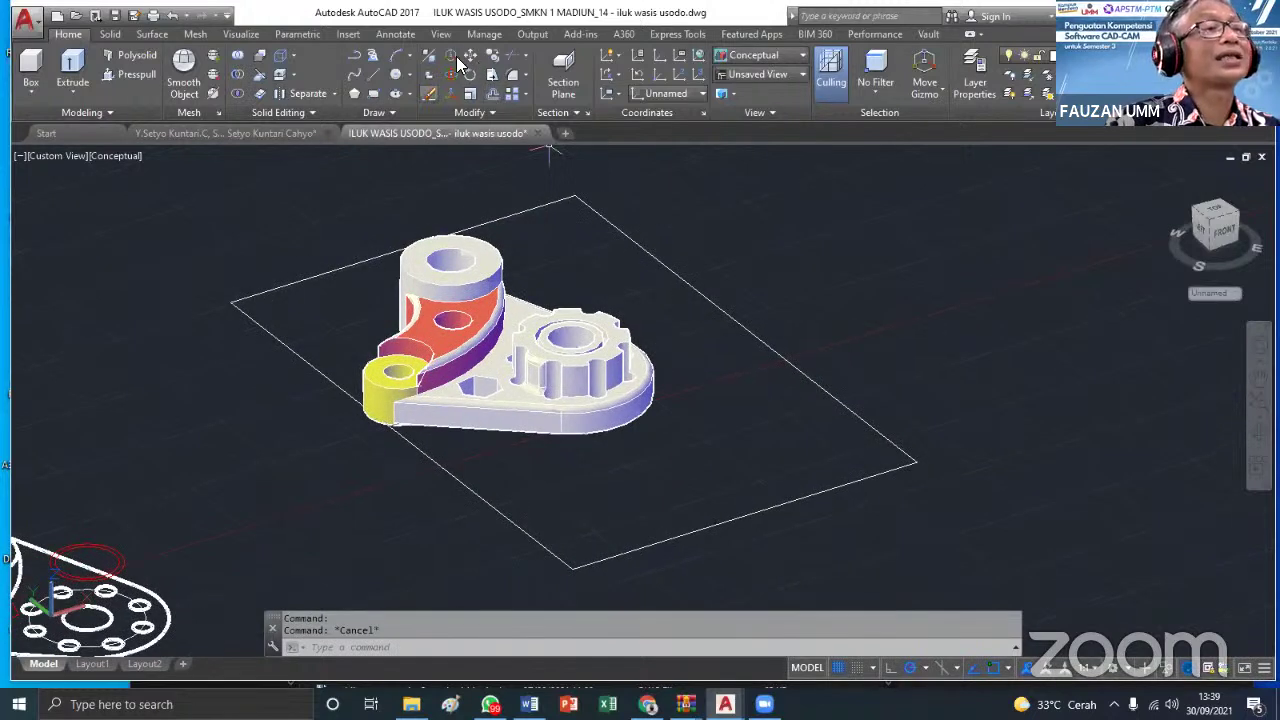
# Shift the large rectangle slightly to its final position beneath the part
pyautogui.click(470, 60)
pyautogui.click(796, 373)
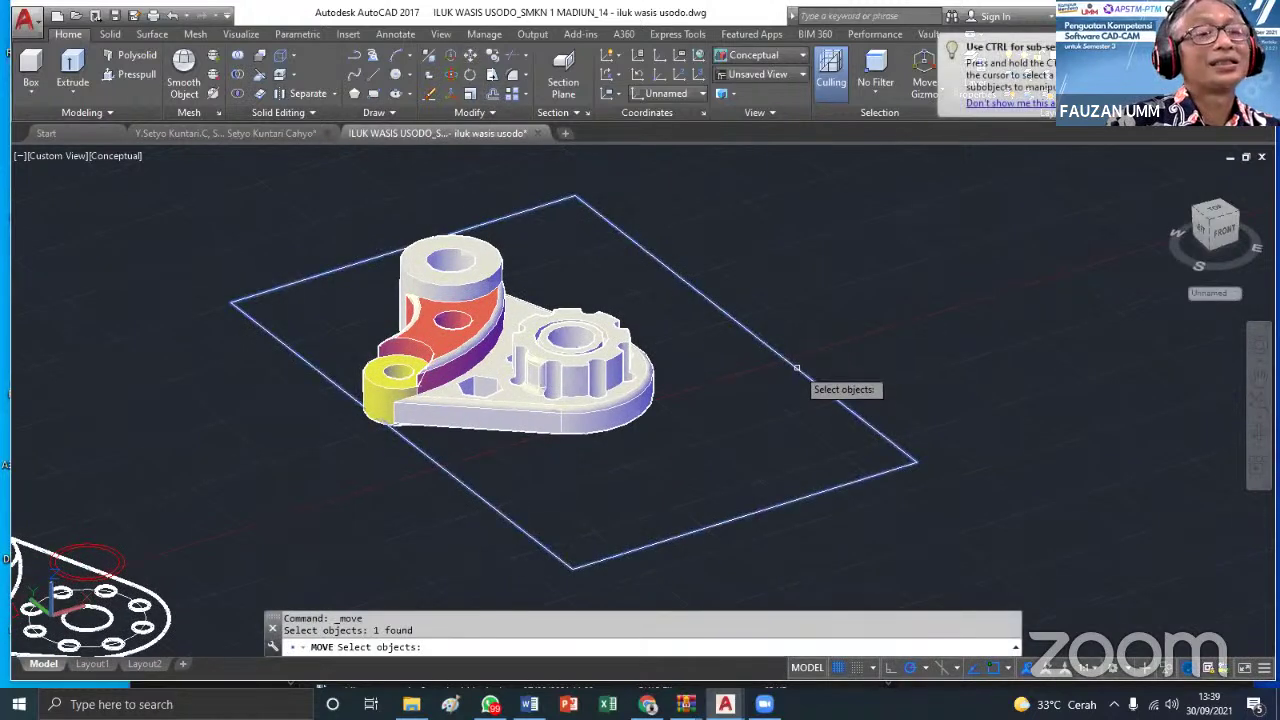
pyautogui.press('Return')
pyautogui.click(769, 505)
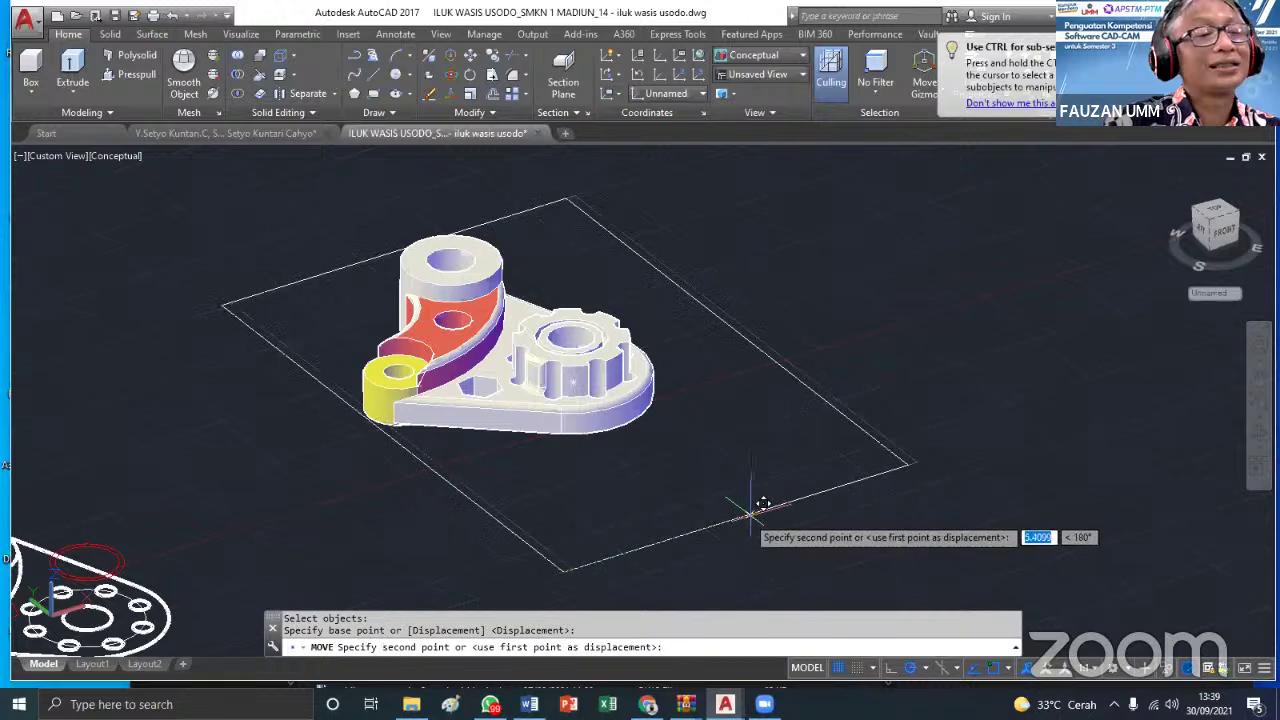
pyautogui.click(710, 522)
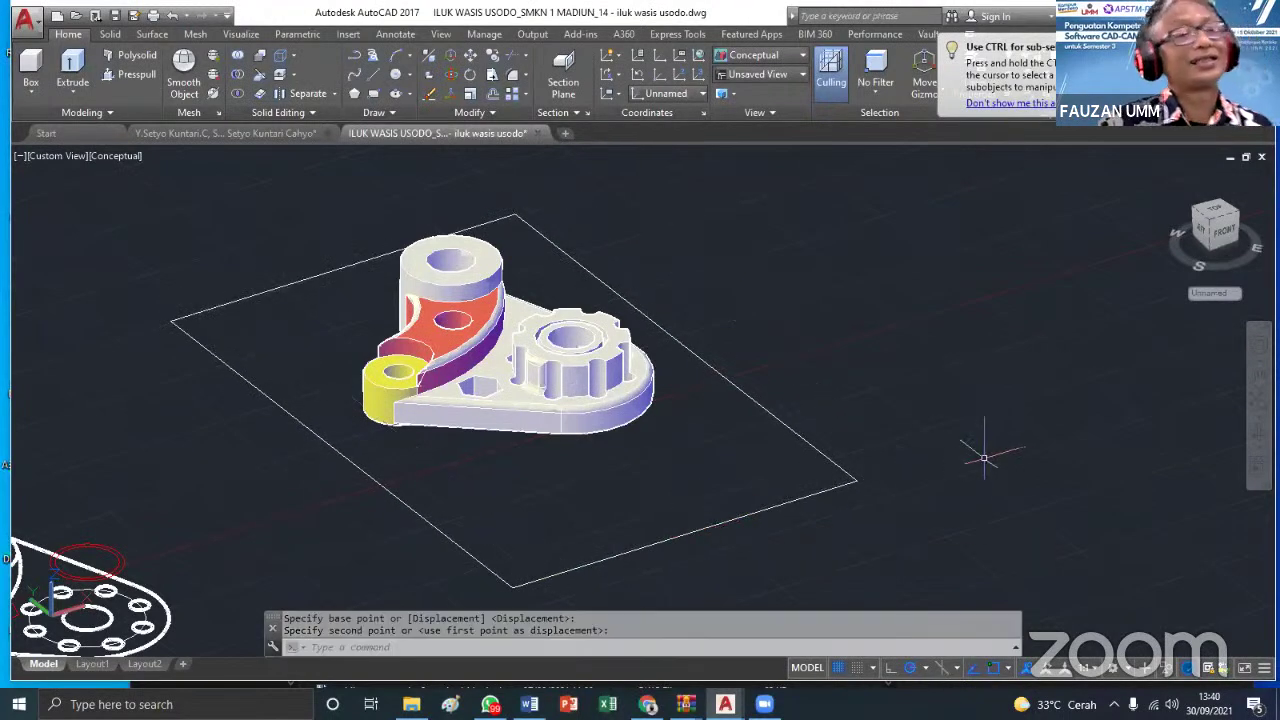
pyautogui.press('Escape')
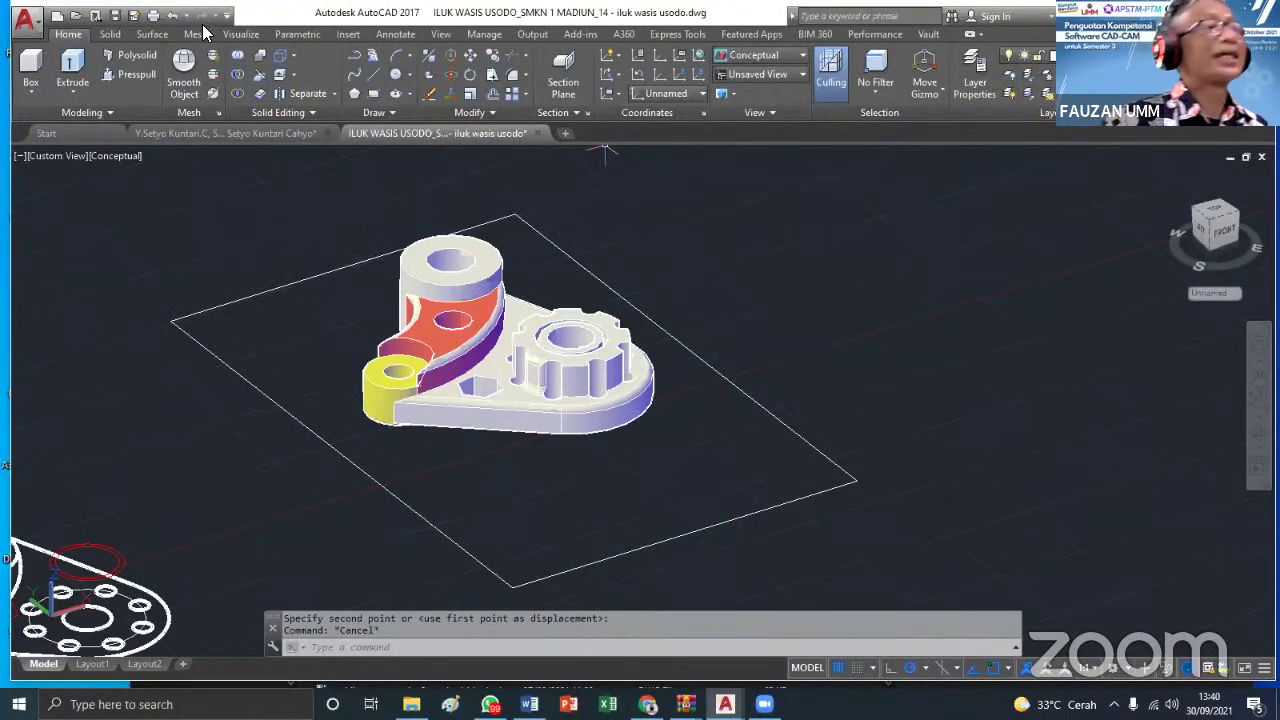
# Extrude the rectangle upward into a box solid tall enough to enclose the part
pyautogui.click(138, 76)
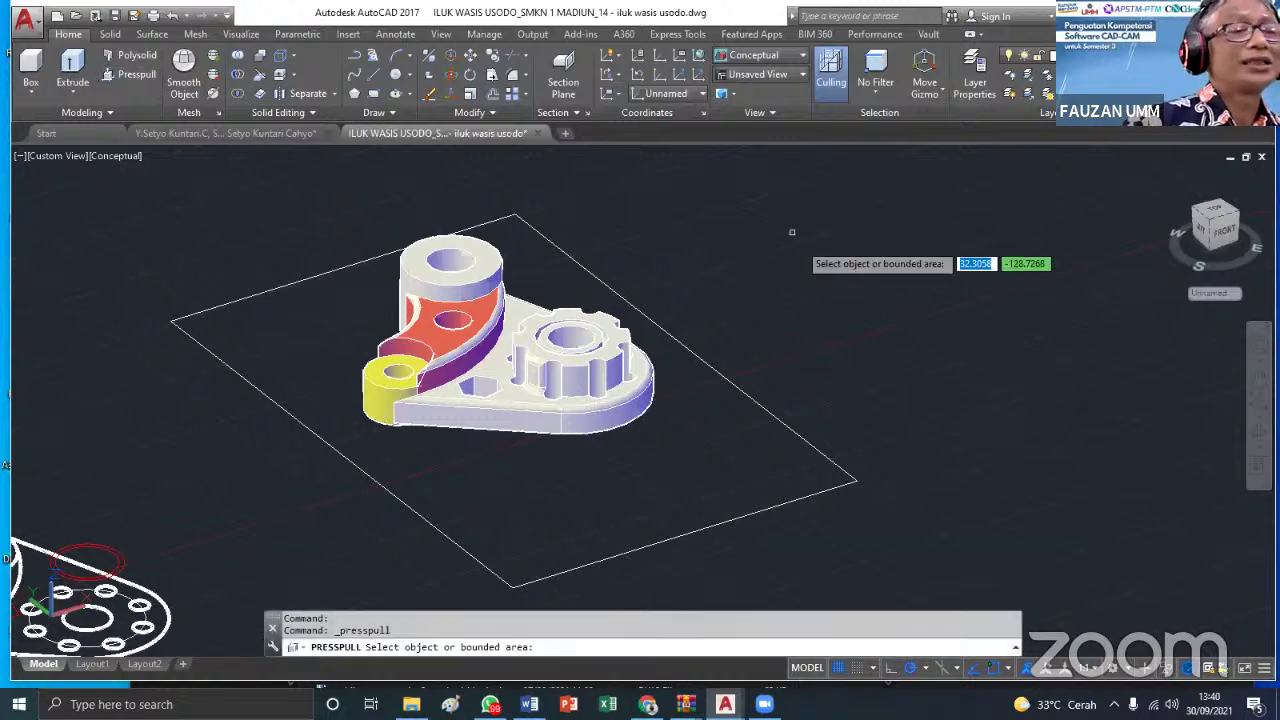
pyautogui.click(754, 460)
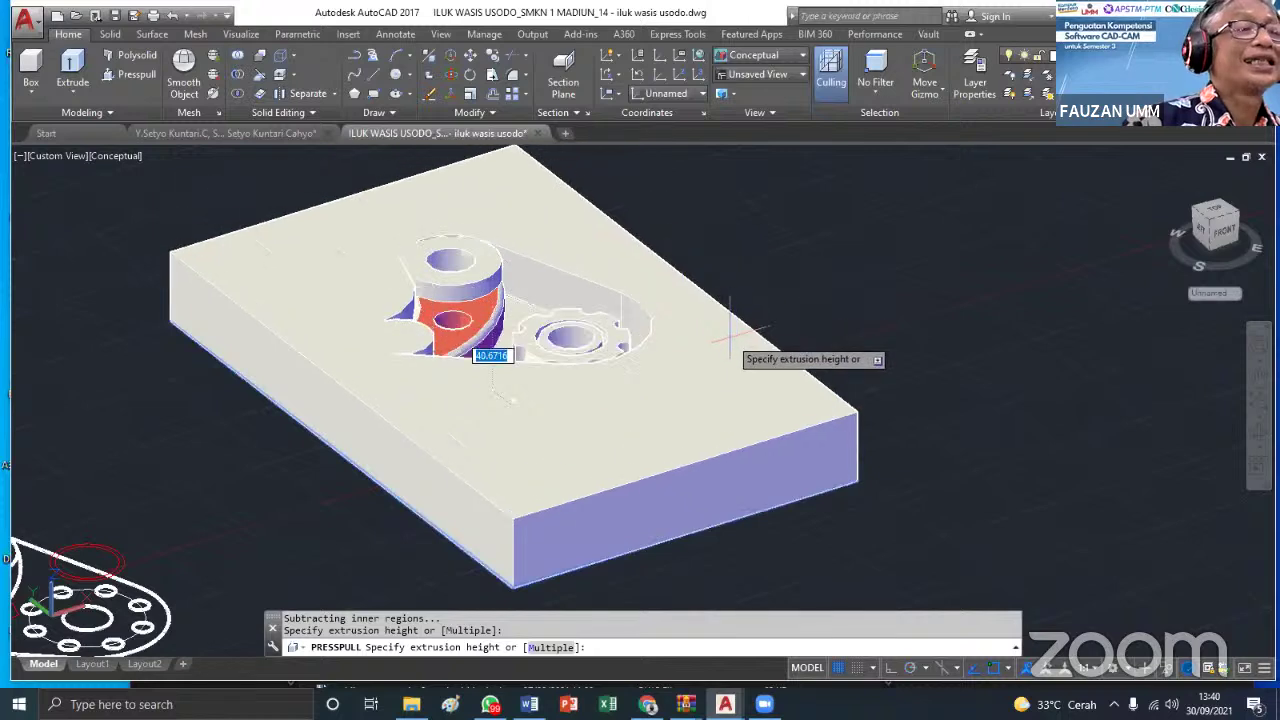
pyautogui.press('Escape')
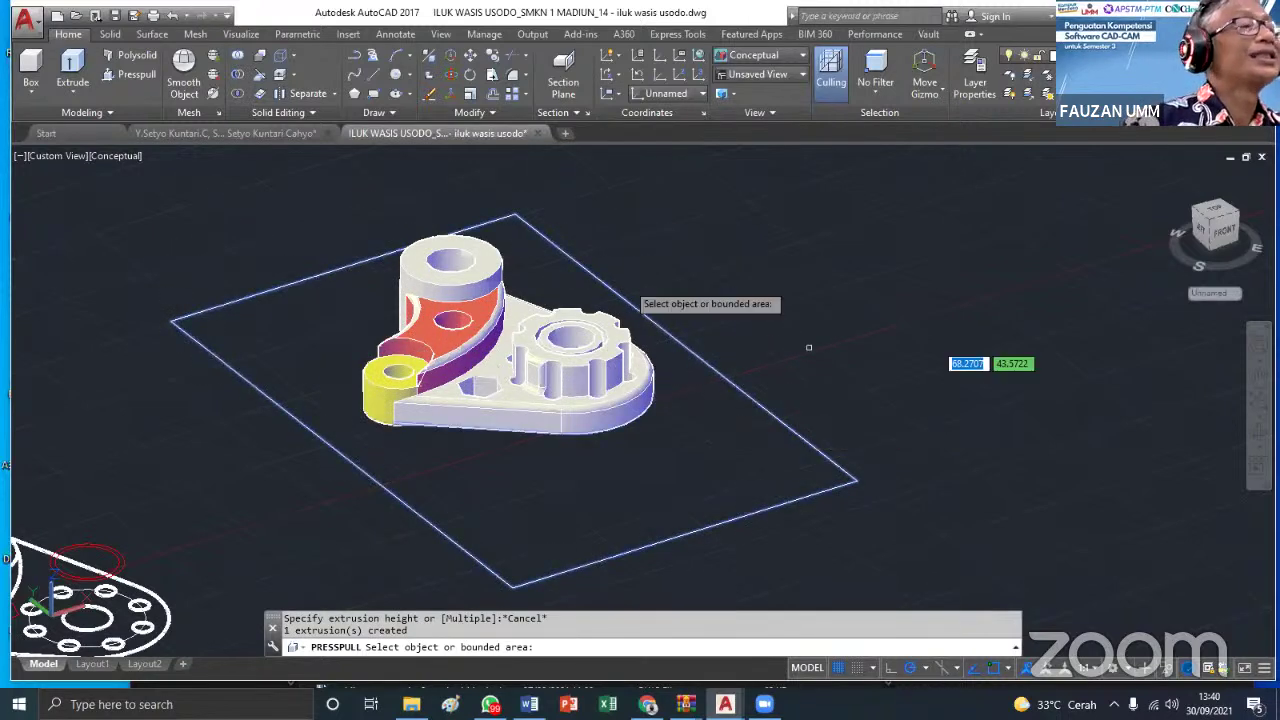
pyautogui.click(72, 62)
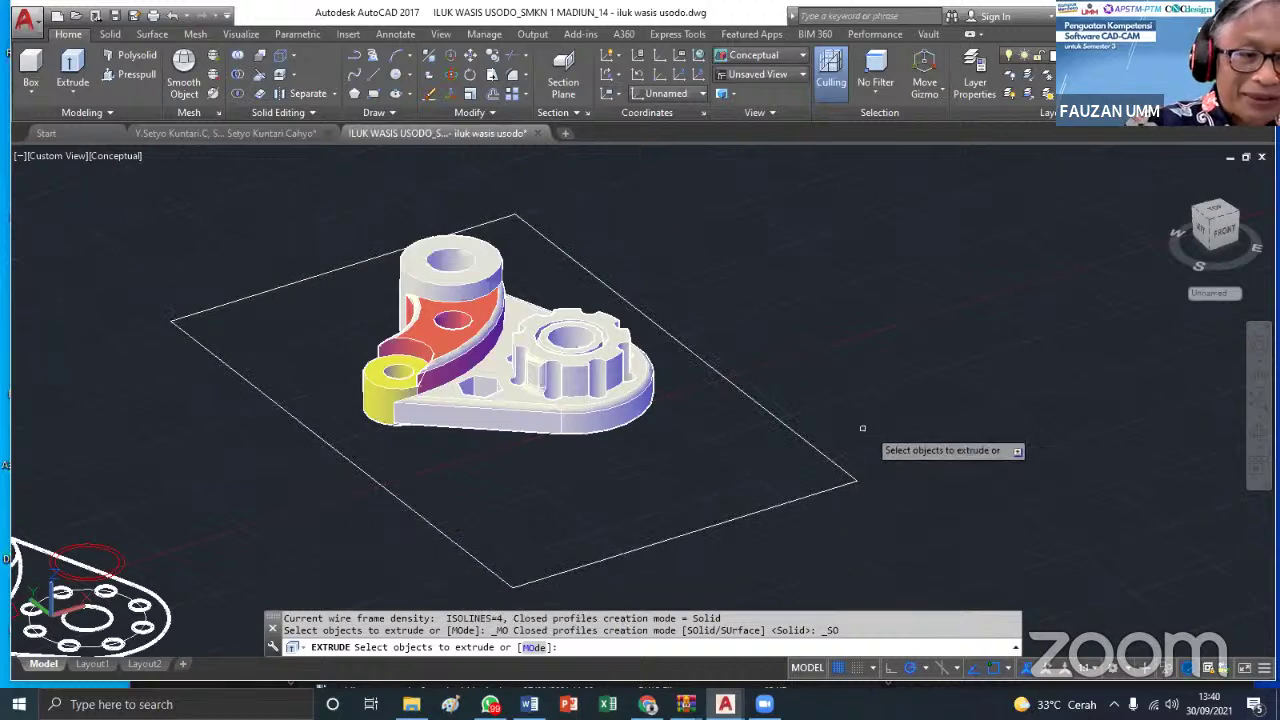
pyautogui.click(810, 437)
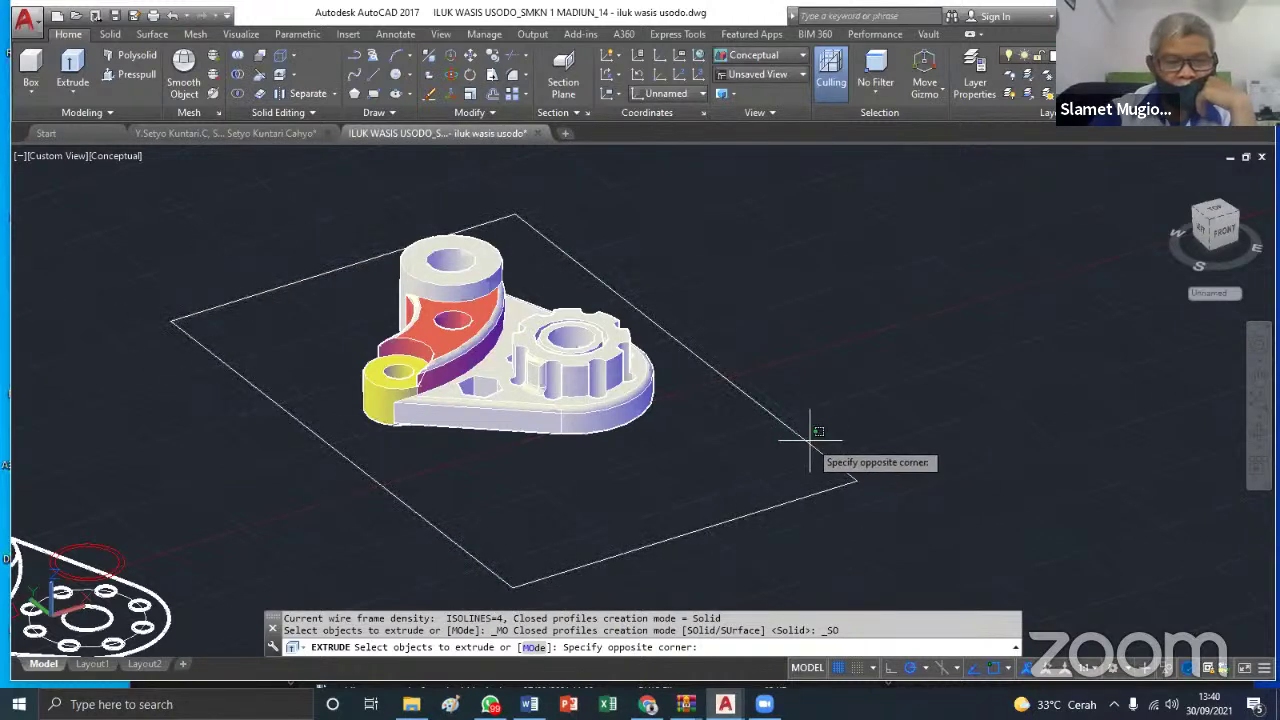
pyautogui.click(808, 441)
pyautogui.click(808, 441)
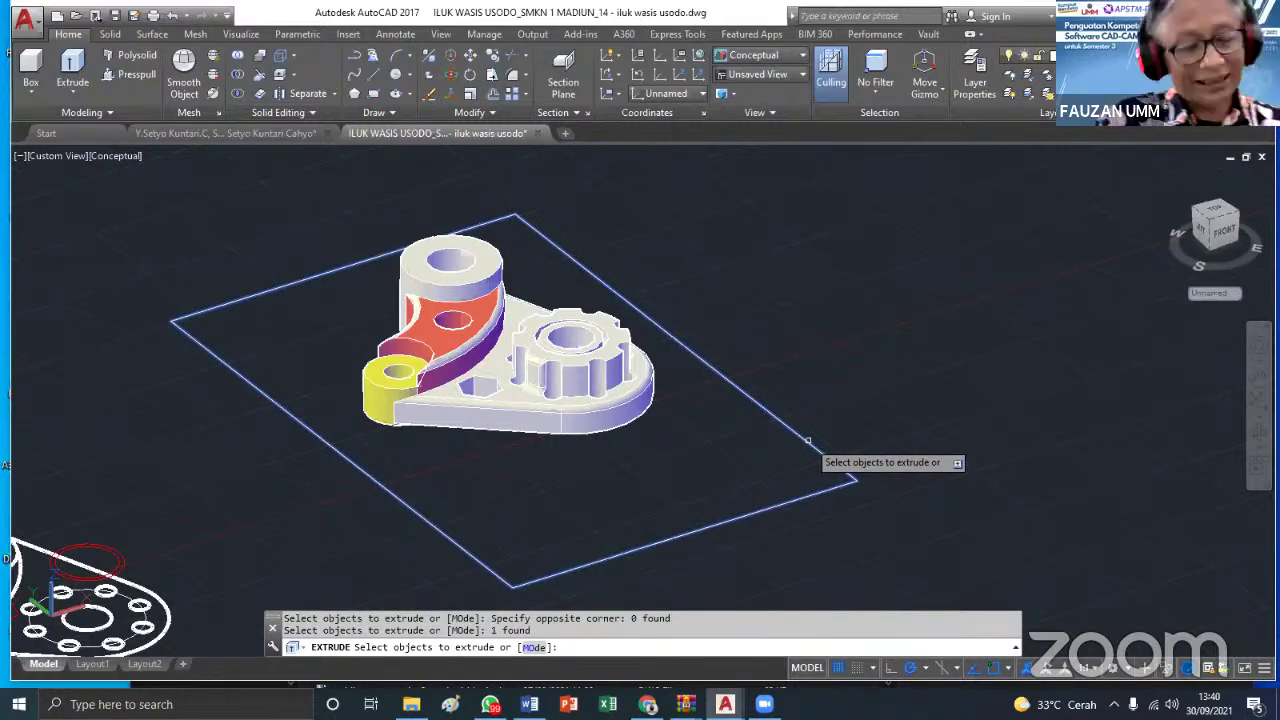
pyautogui.press('Return')
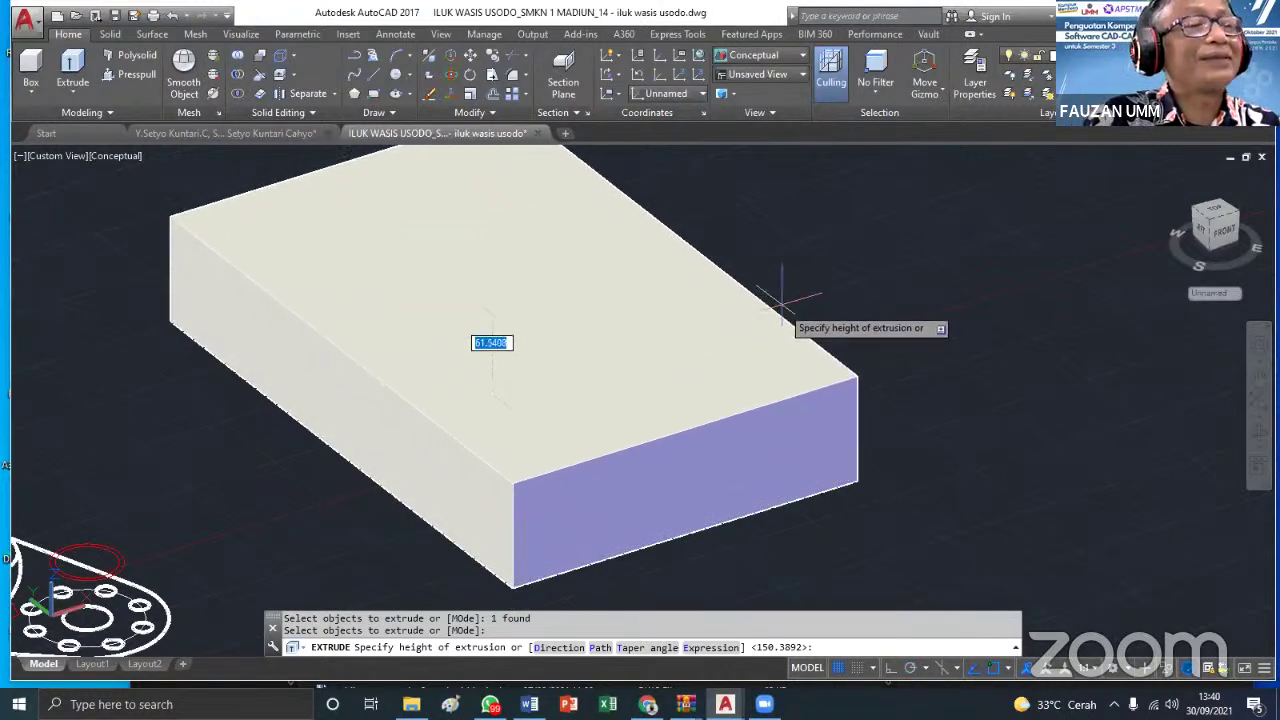
pyautogui.click(777, 290)
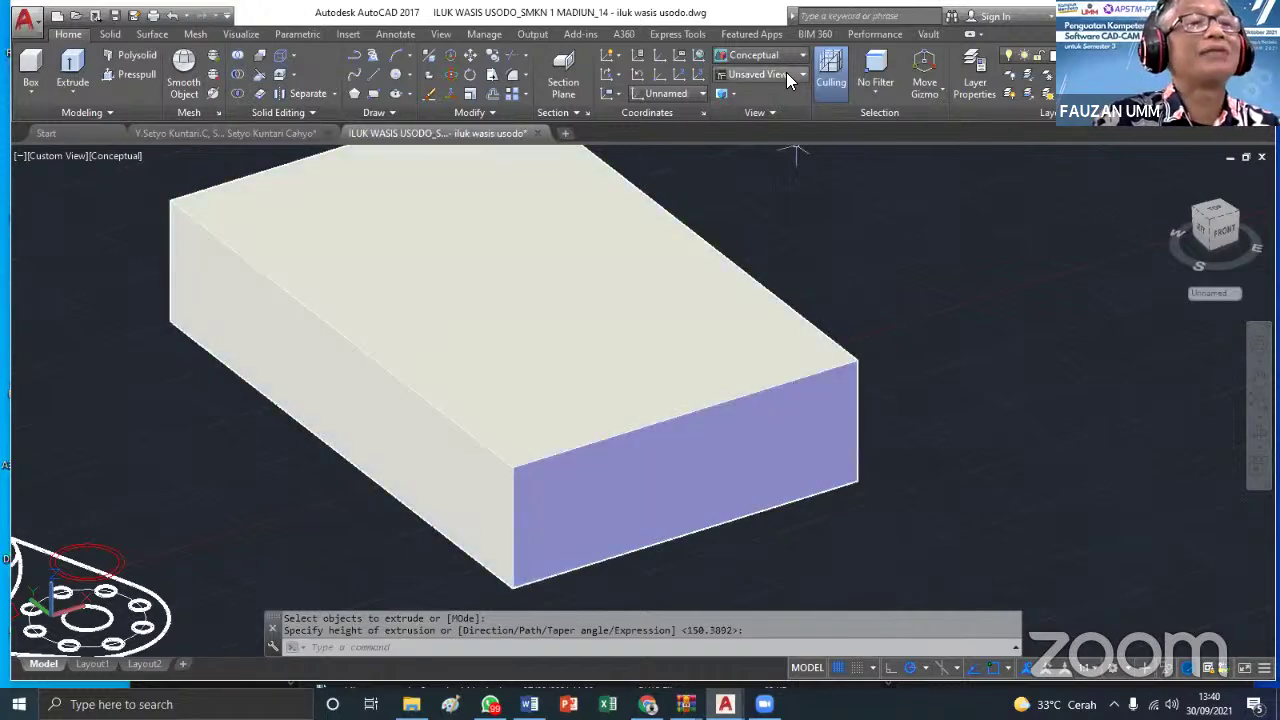
# Display the drawing in 2D Wireframe and recentre the model
pyautogui.click(736, 54)
pyautogui.click(735, 83)
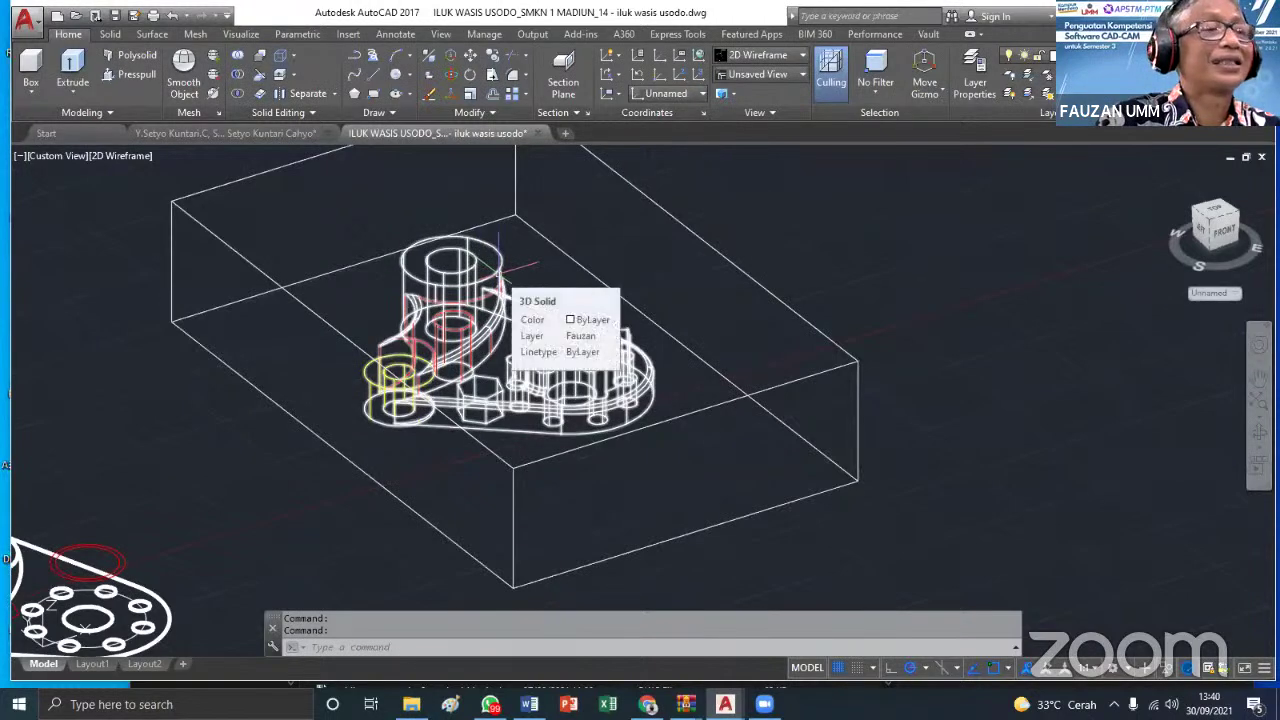
pyautogui.scroll(-2, 796, 278)
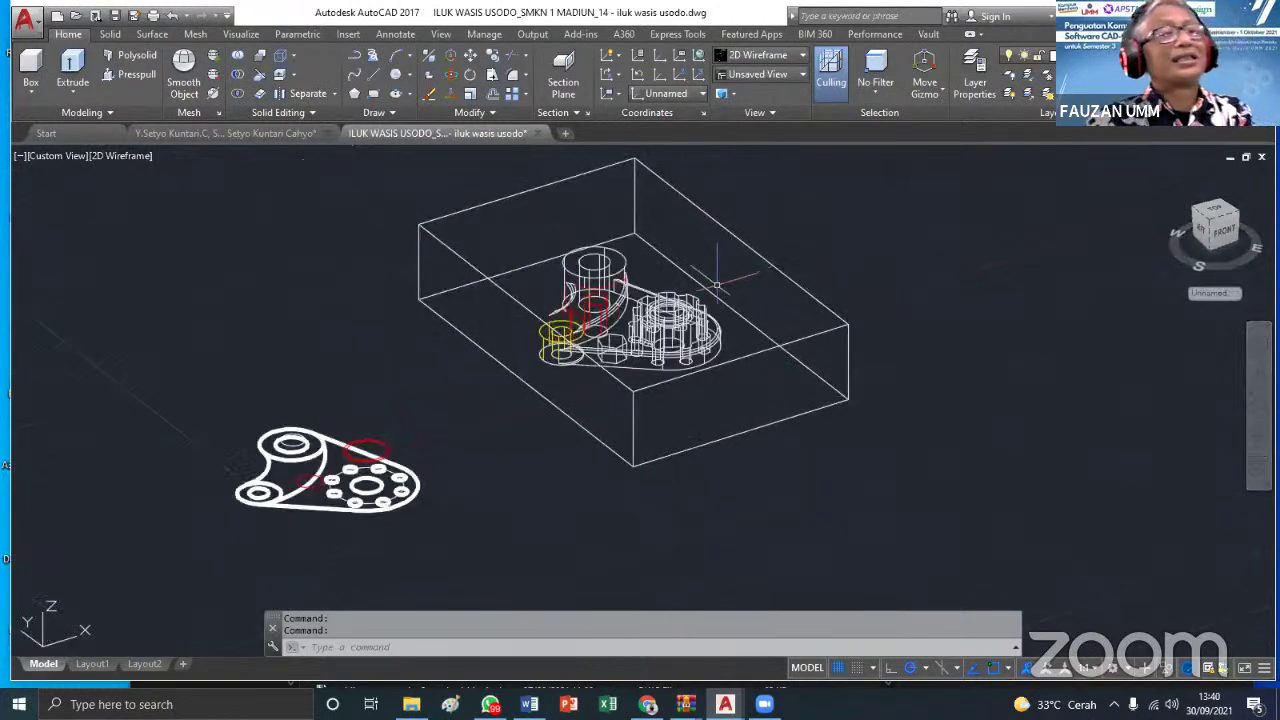
pyautogui.moveTo(716, 285); pyautogui.dragTo(645, 368, button='middle')
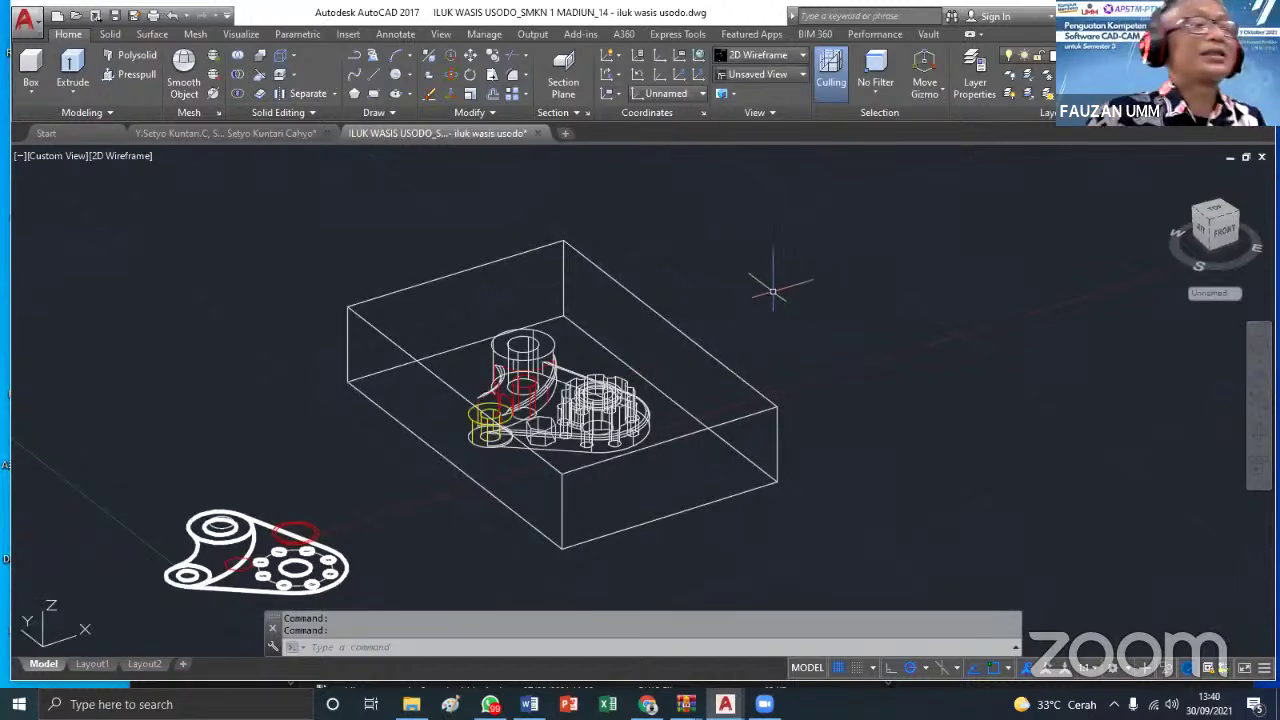
# Begin subtracting the part from the box, then cancel the subtraction
pyautogui.click(237, 74)
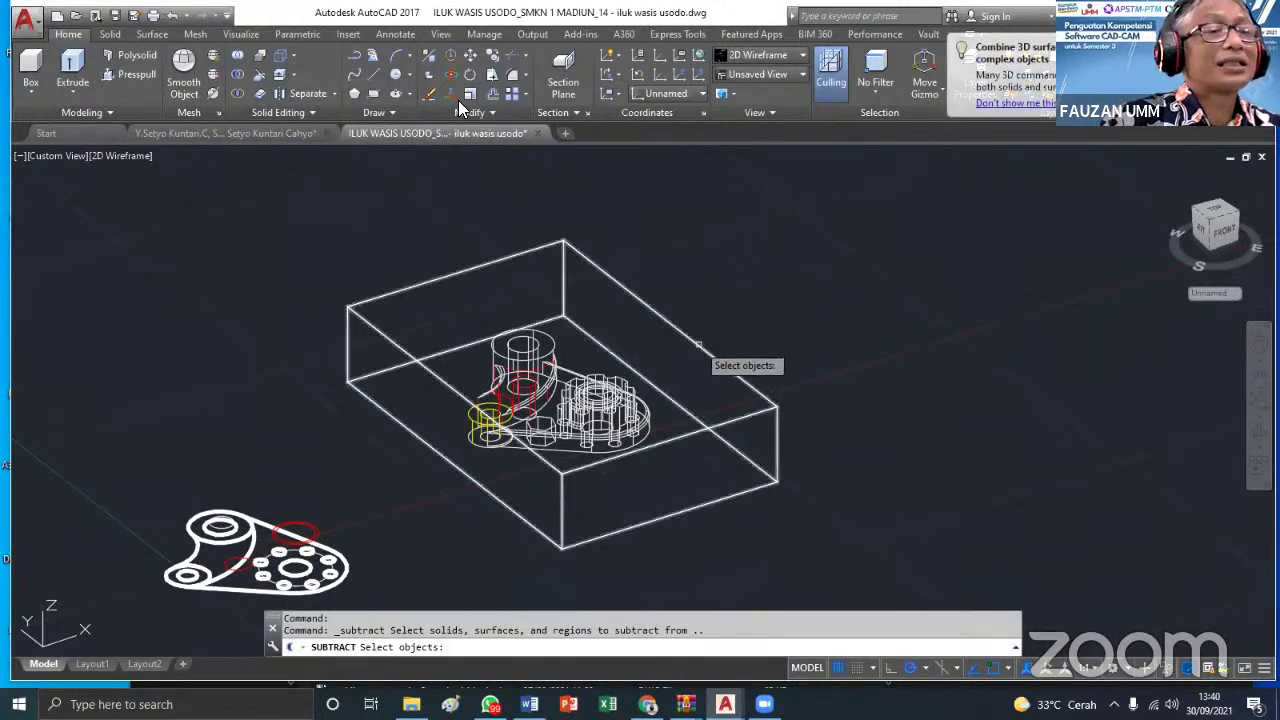
pyautogui.click(703, 348)
pyautogui.press('Return')
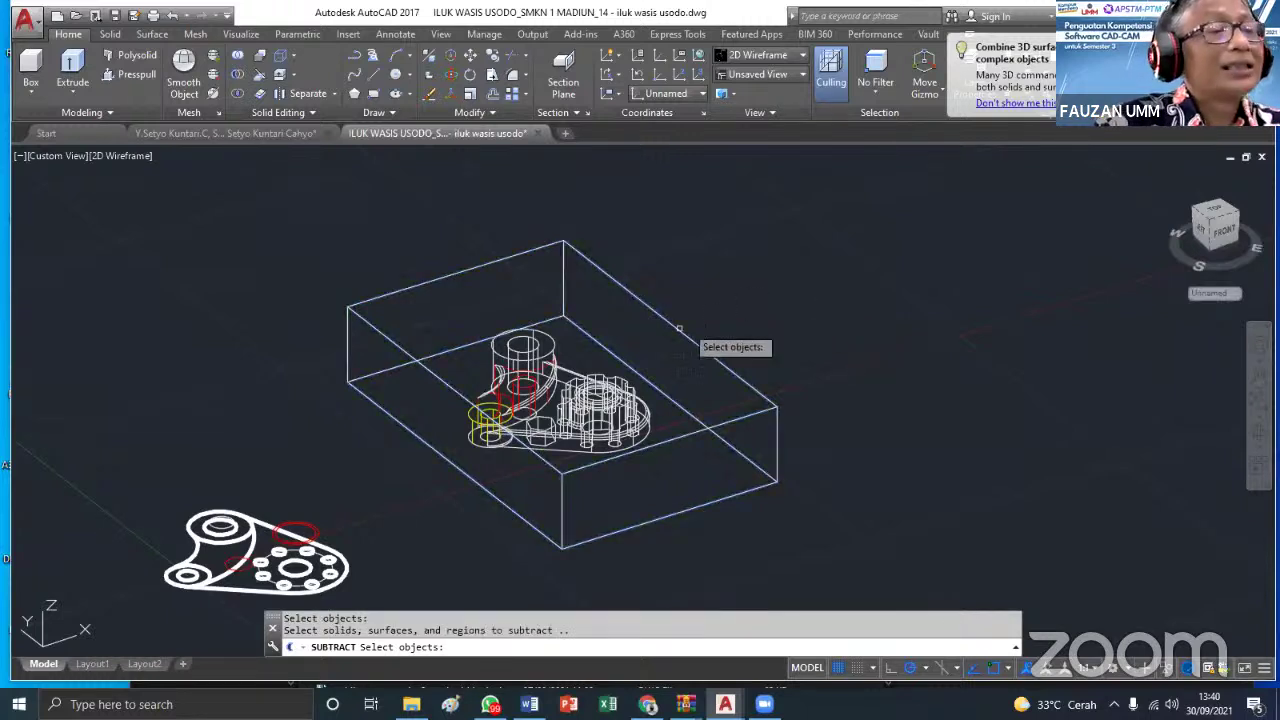
pyautogui.click(589, 396)
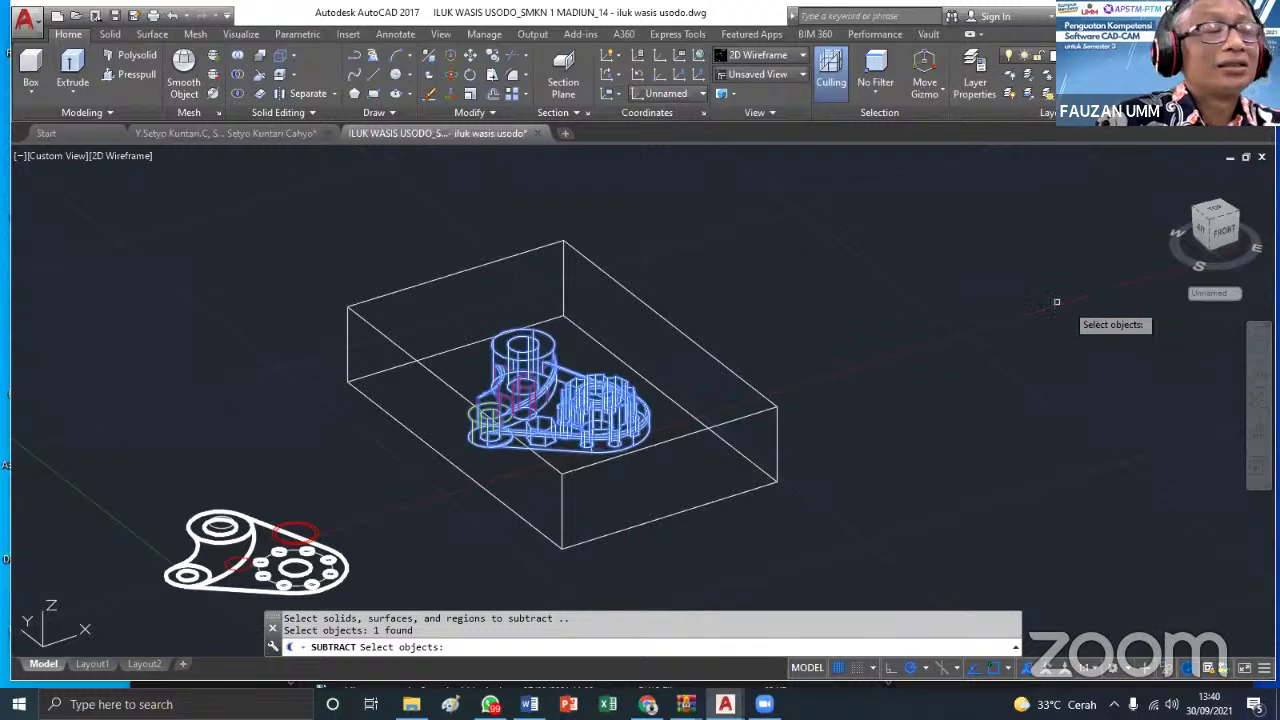
pyautogui.press('Escape')
pyautogui.press('Escape')
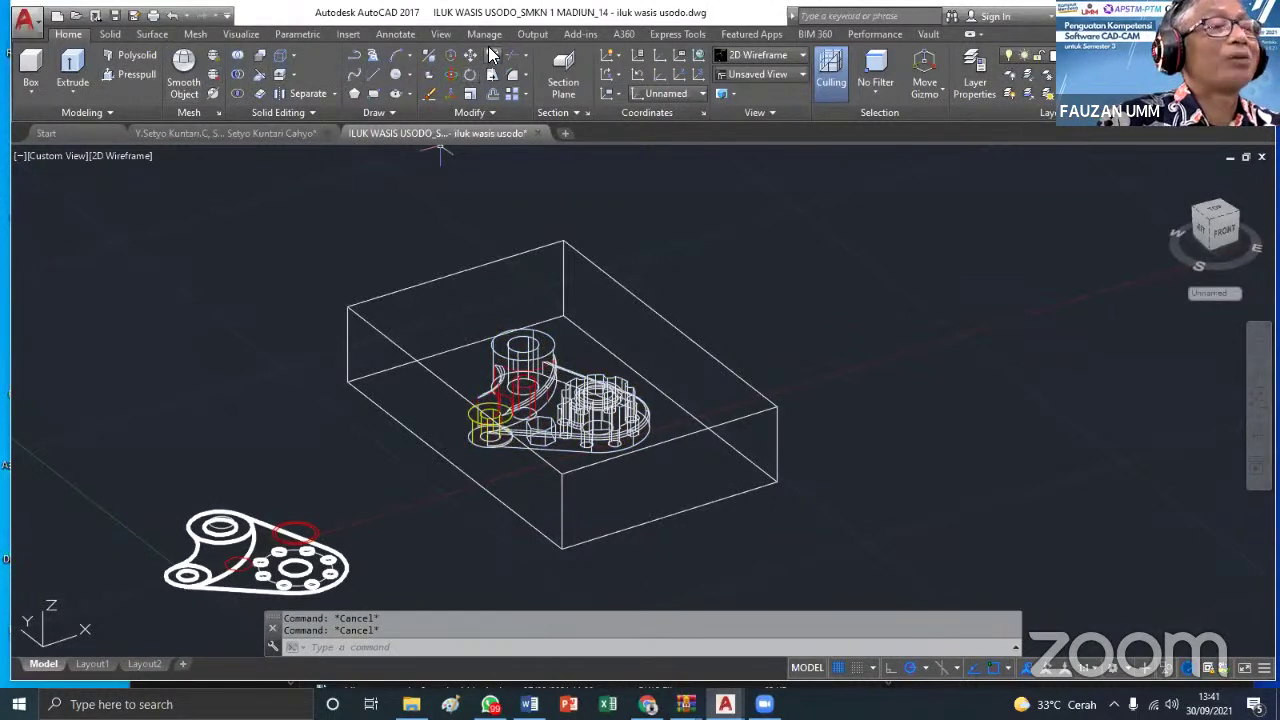
# Place a copy of the part off to the upper right of the box
pyautogui.click(491, 55)
pyautogui.click(600, 436)
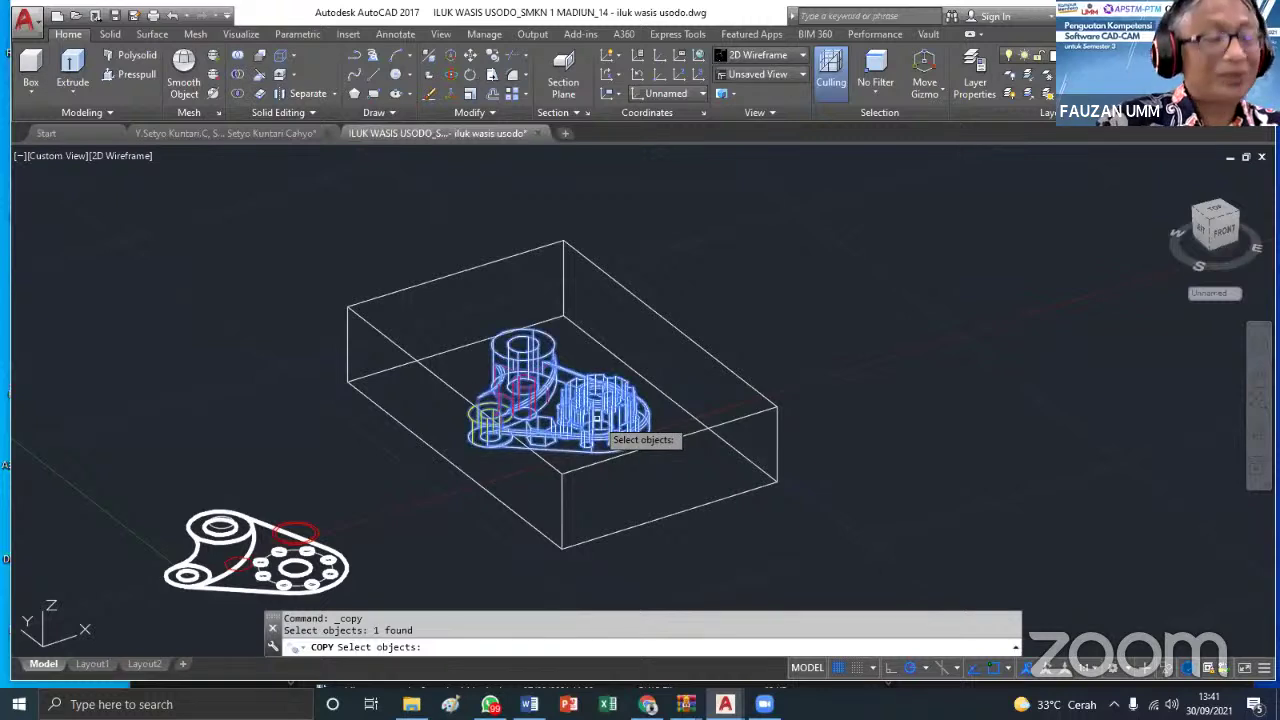
pyautogui.press('Return')
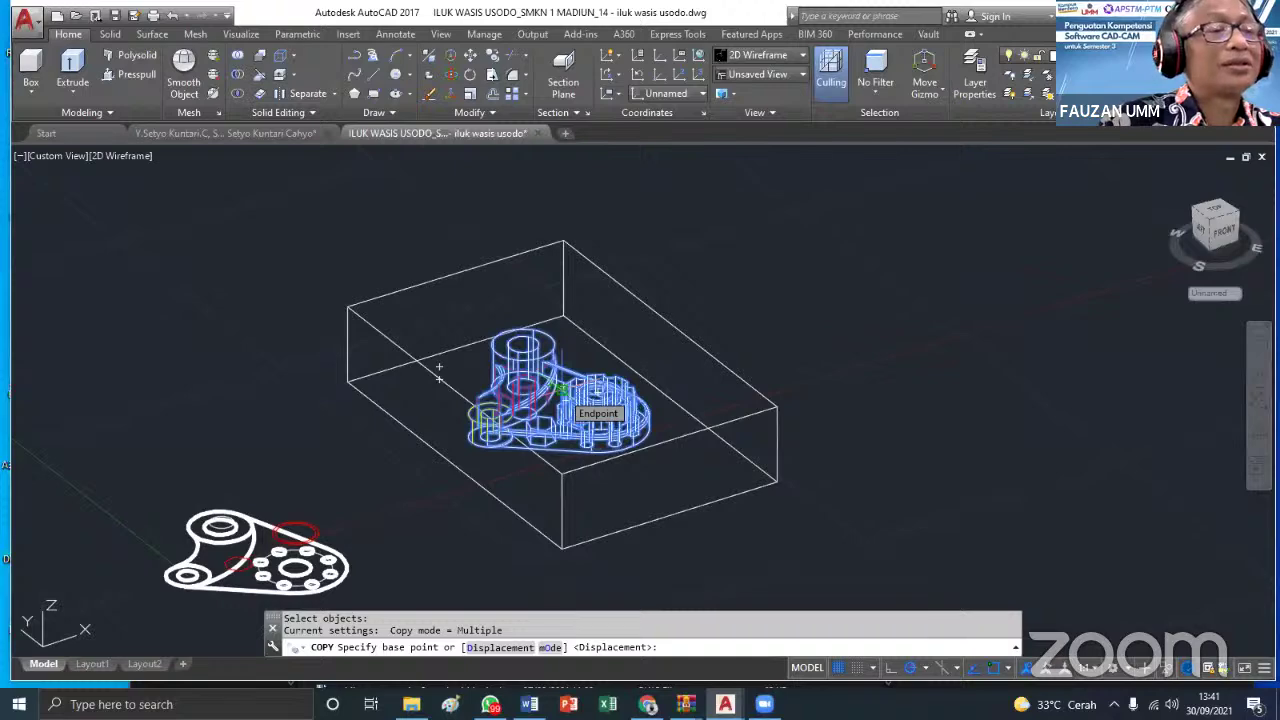
pyautogui.click(650, 390)
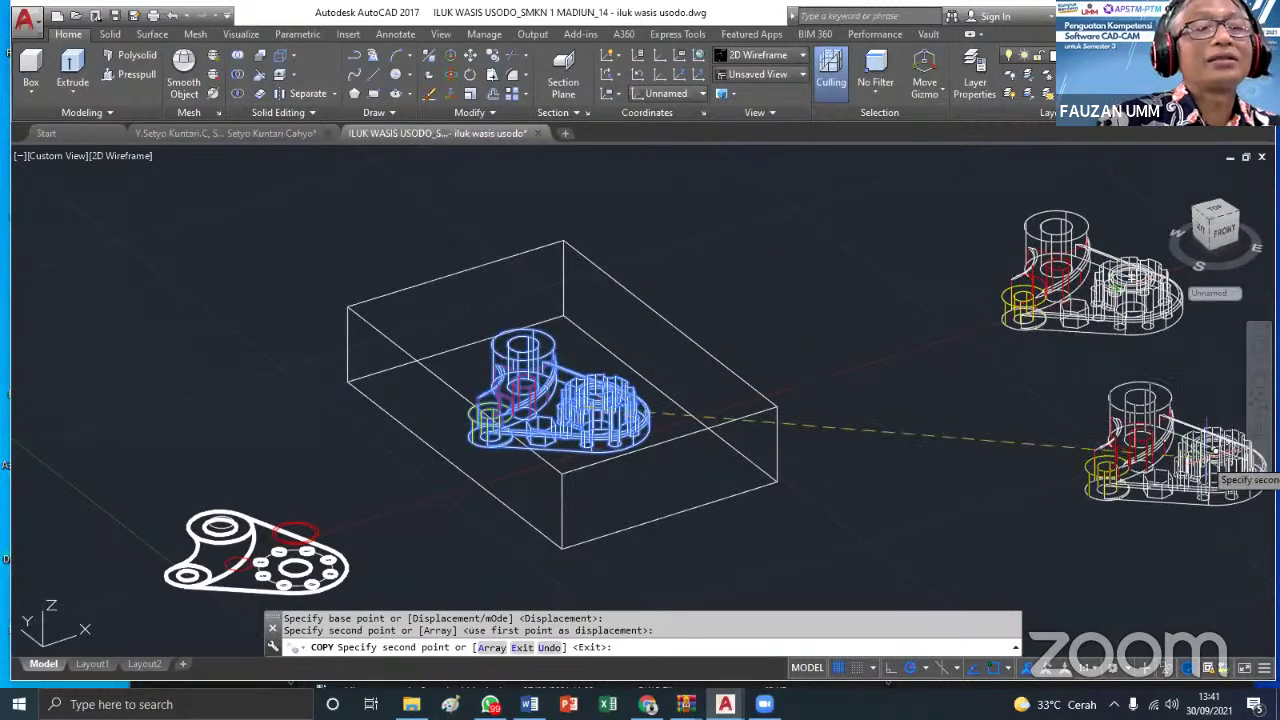
pyautogui.press('Escape')
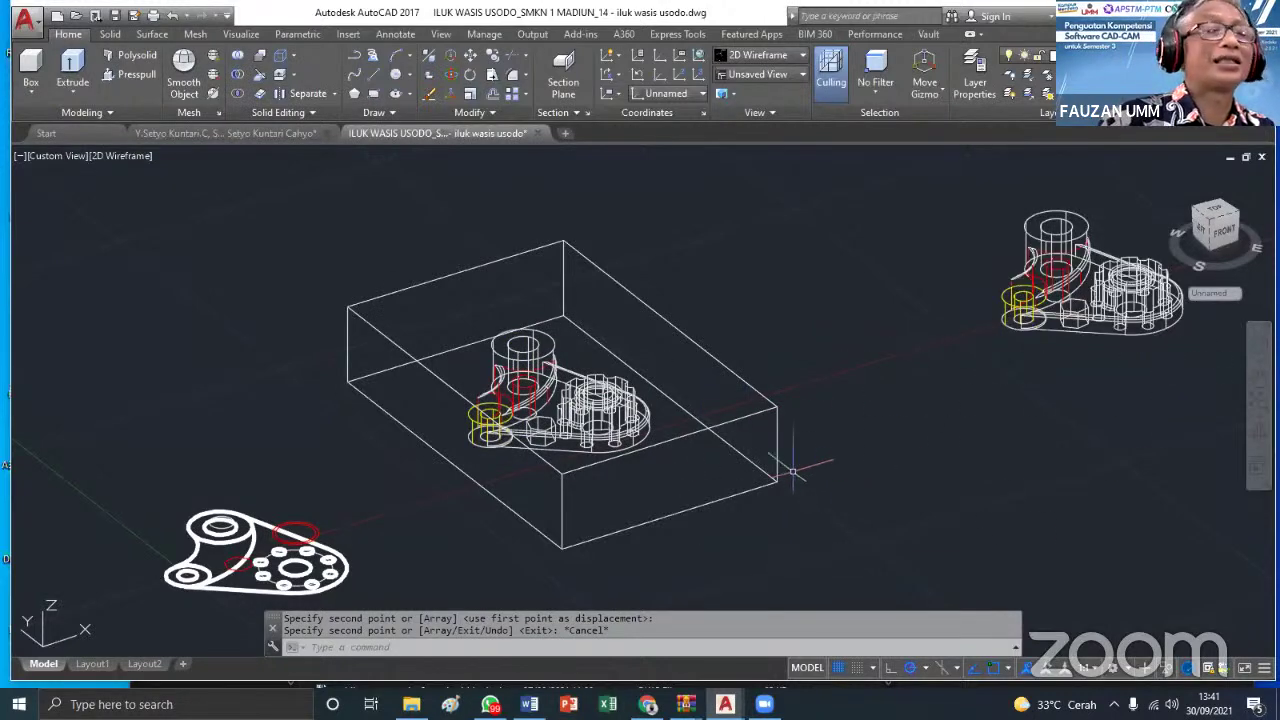
# Subtract the enclosed bracket from the box, leaving a bracket-shaped cavity in the block
pyautogui.click(237, 79)
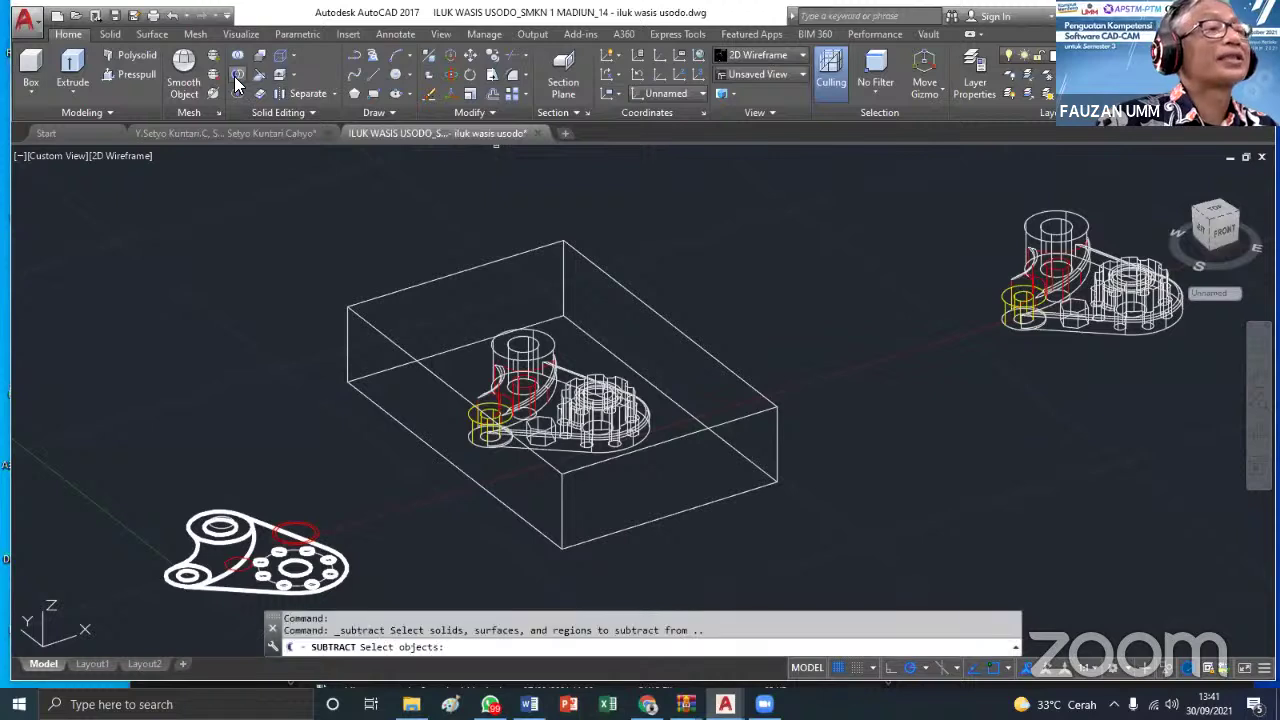
pyautogui.click(620, 287)
pyautogui.press('Return')
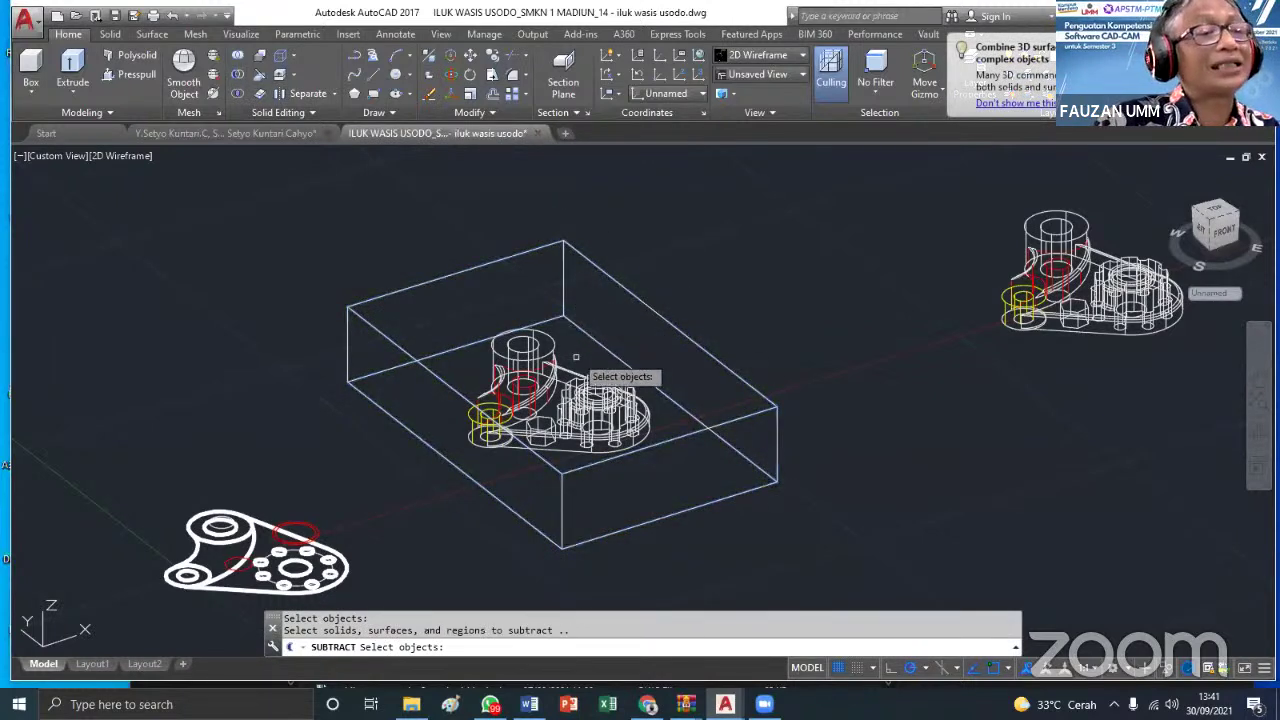
pyautogui.click(582, 402)
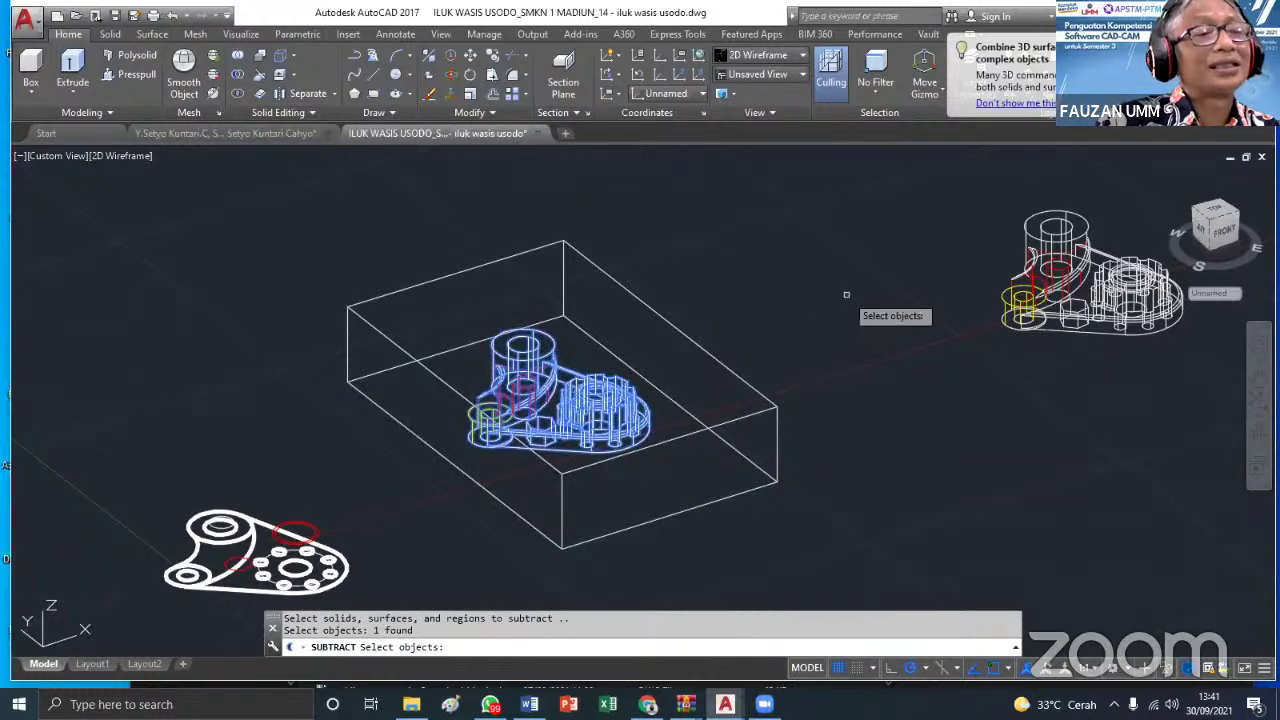
pyautogui.press('Return')
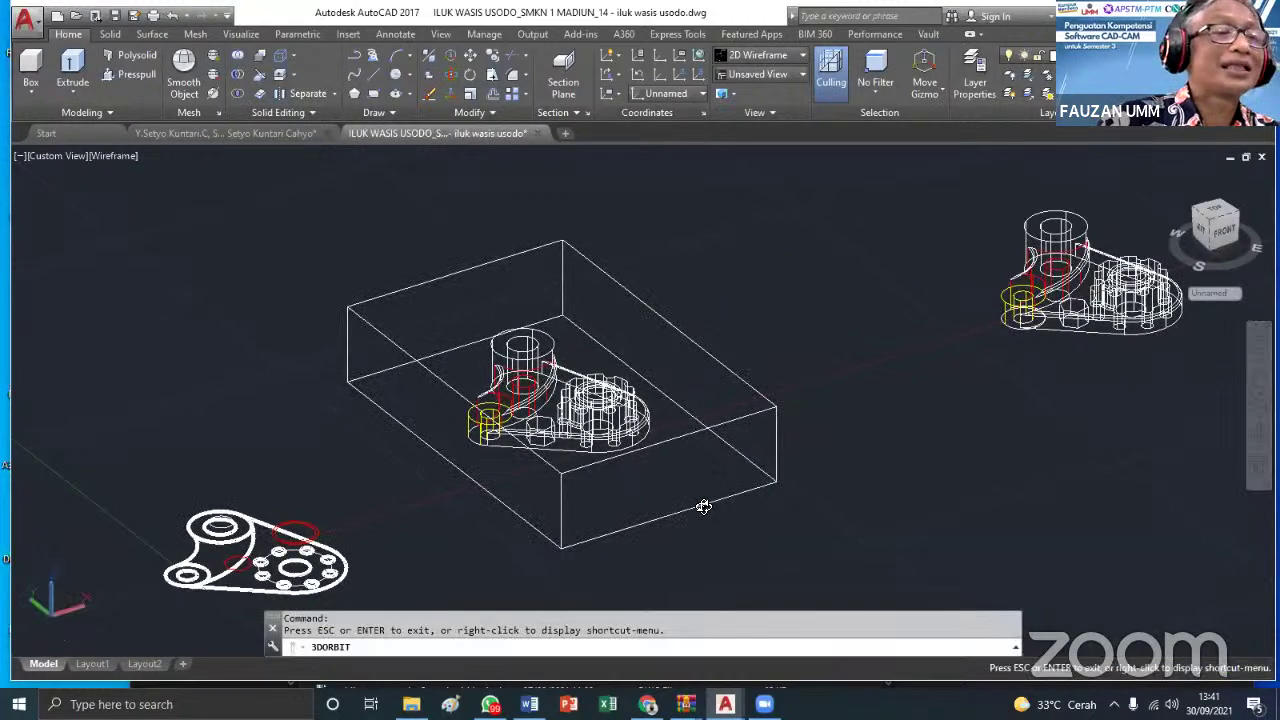
# Orbit to a low side angle and switch to the Conceptual visual style
pyautogui.moveTo(700, 483); pyautogui.dragTo(692, 318)
pyautogui.click(765, 55)
pyautogui.click(811, 86)
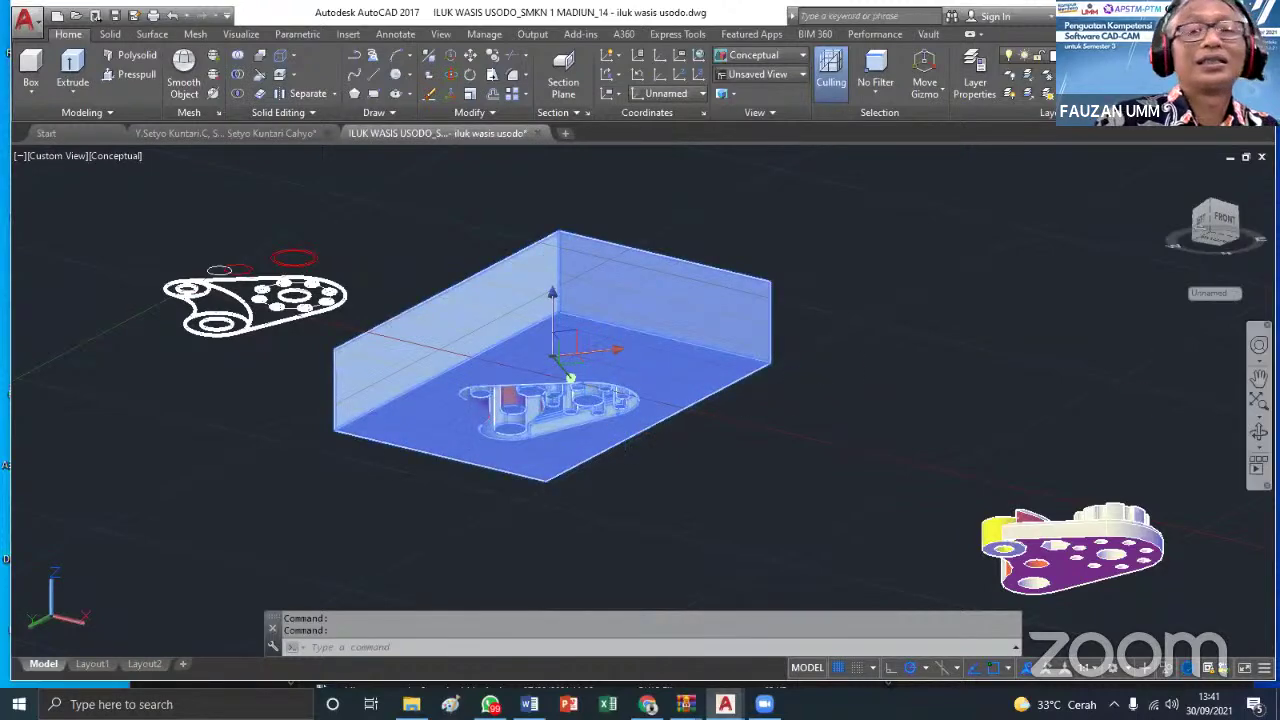
pyautogui.press('Escape')
# Orbit and zoom to inspect the cavity block, then return to the Home view
pyautogui.keyDown('shift'); pyautogui.middleClick(758, 514); pyautogui.keyUp('shift')
pyautogui.moveTo(758, 514); pyautogui.dragTo(640, 380)
pyautogui.press('Escape')
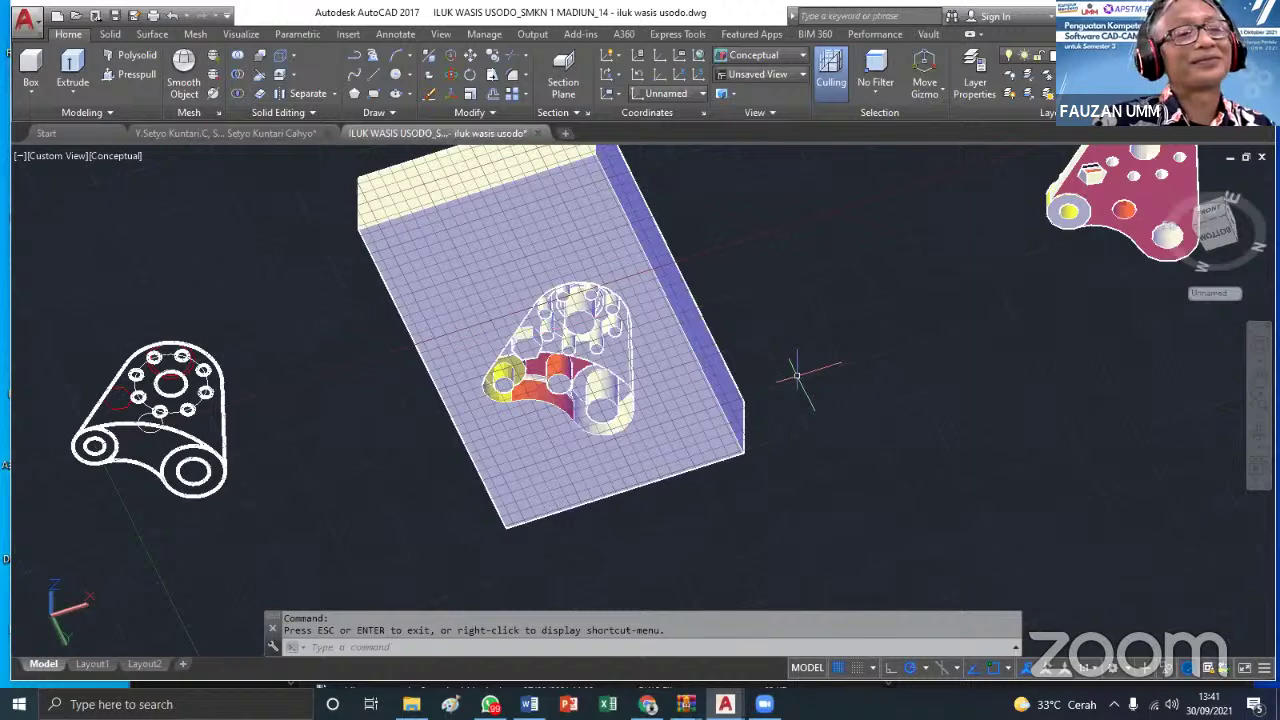
pyautogui.scroll(-6, 662, 352)
pyautogui.scroll(5, 650, 352)
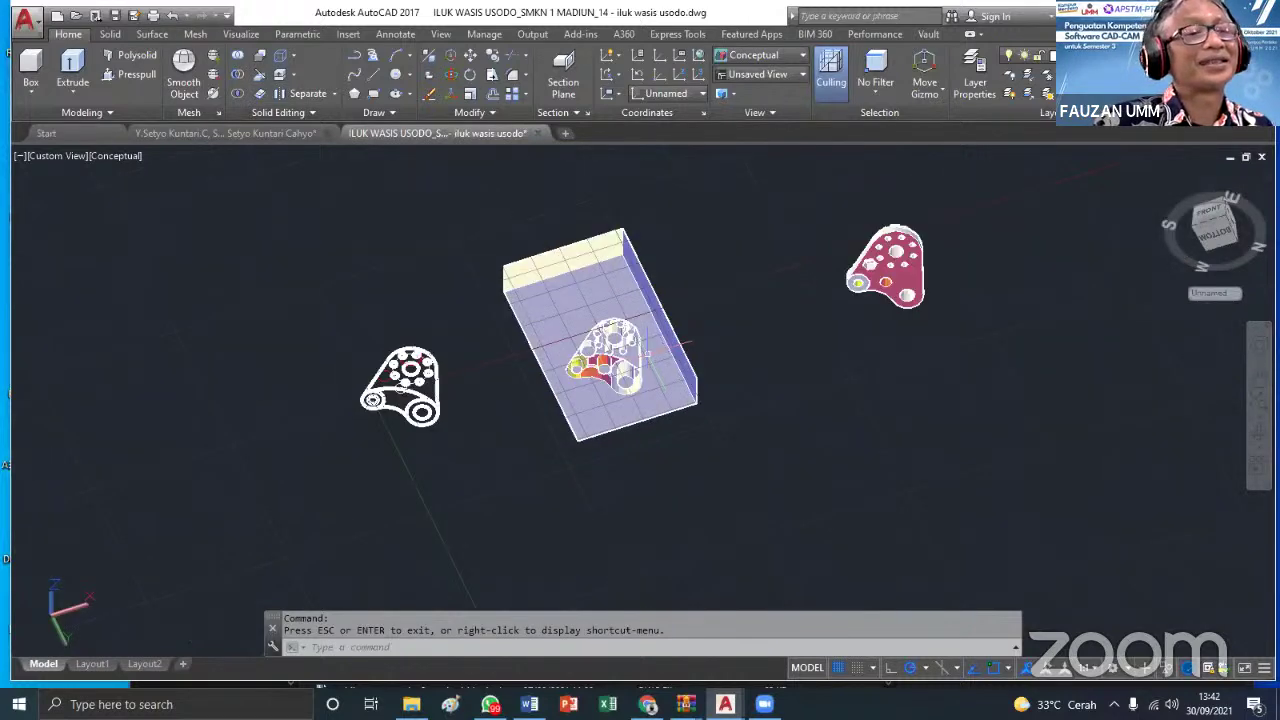
pyautogui.scroll(2, 730, 352)
pyautogui.scroll(-4, 730, 352)
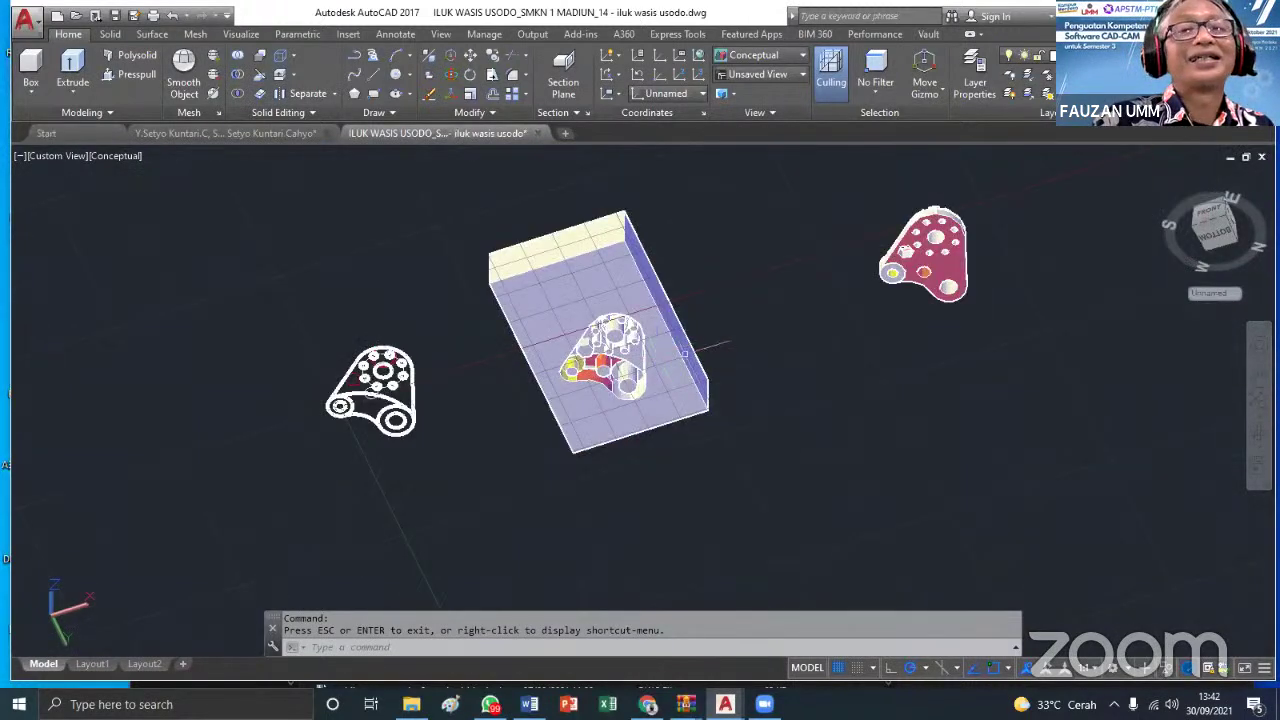
pyautogui.press('Escape')
pyautogui.click(1170, 177)
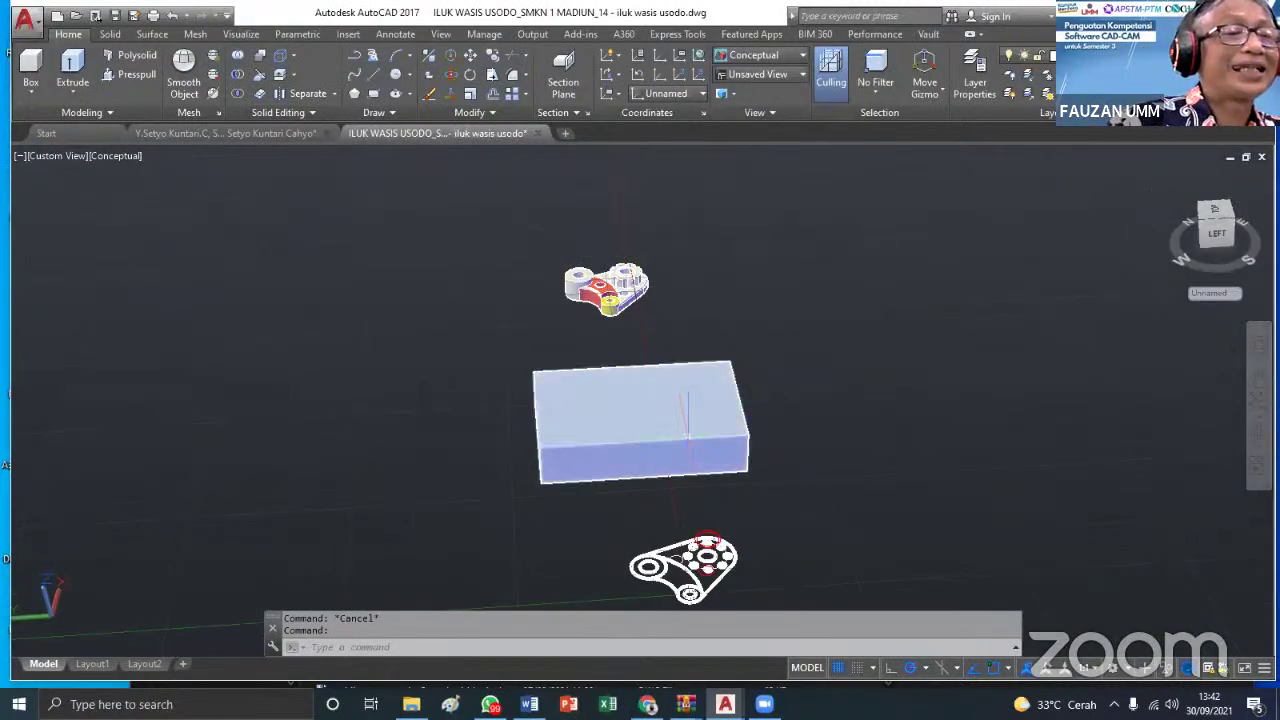
pyautogui.press('Escape')
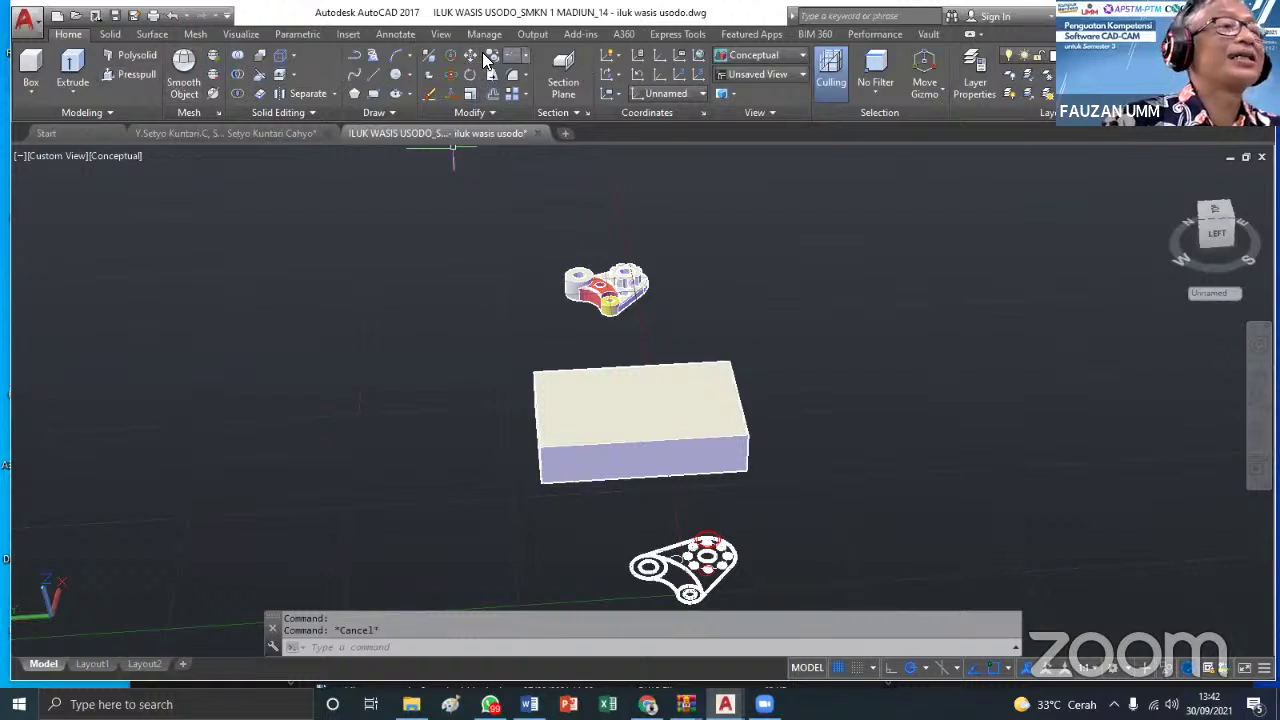
# Move the box solid off to the upper right
pyautogui.click(471, 57)
pyautogui.click(638, 445)
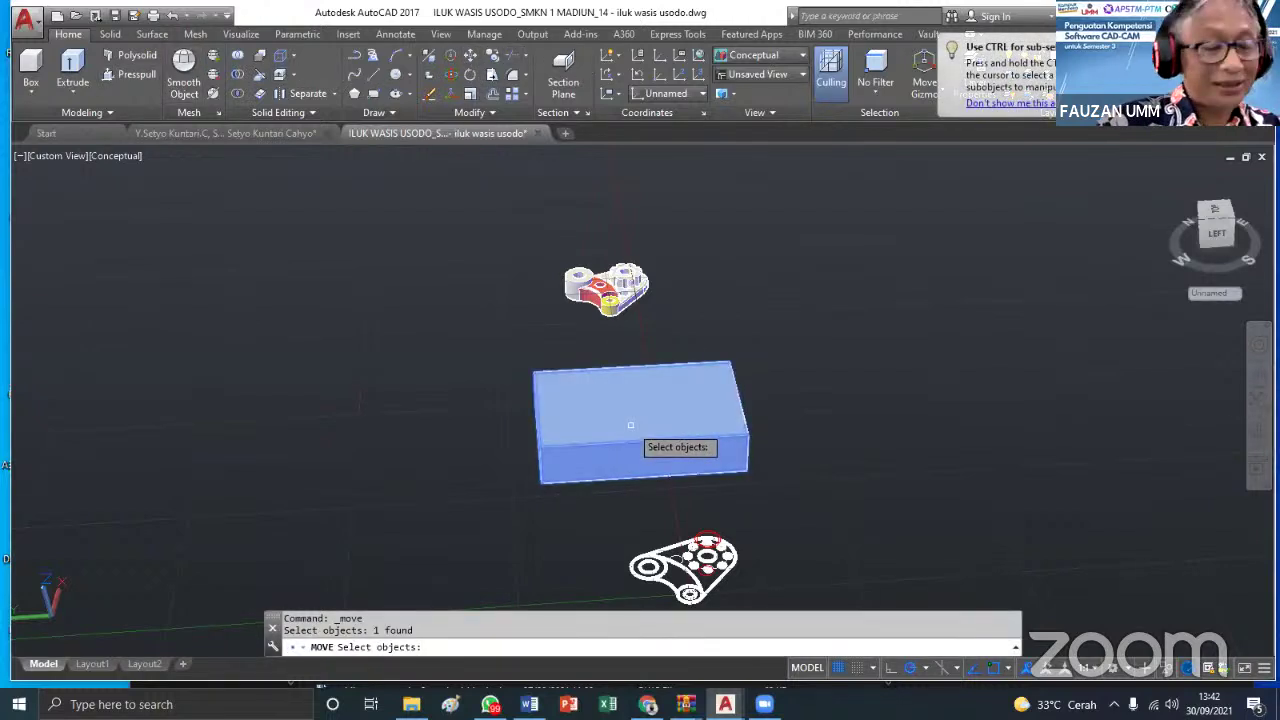
pyautogui.press('Return')
pyautogui.click(752, 452)
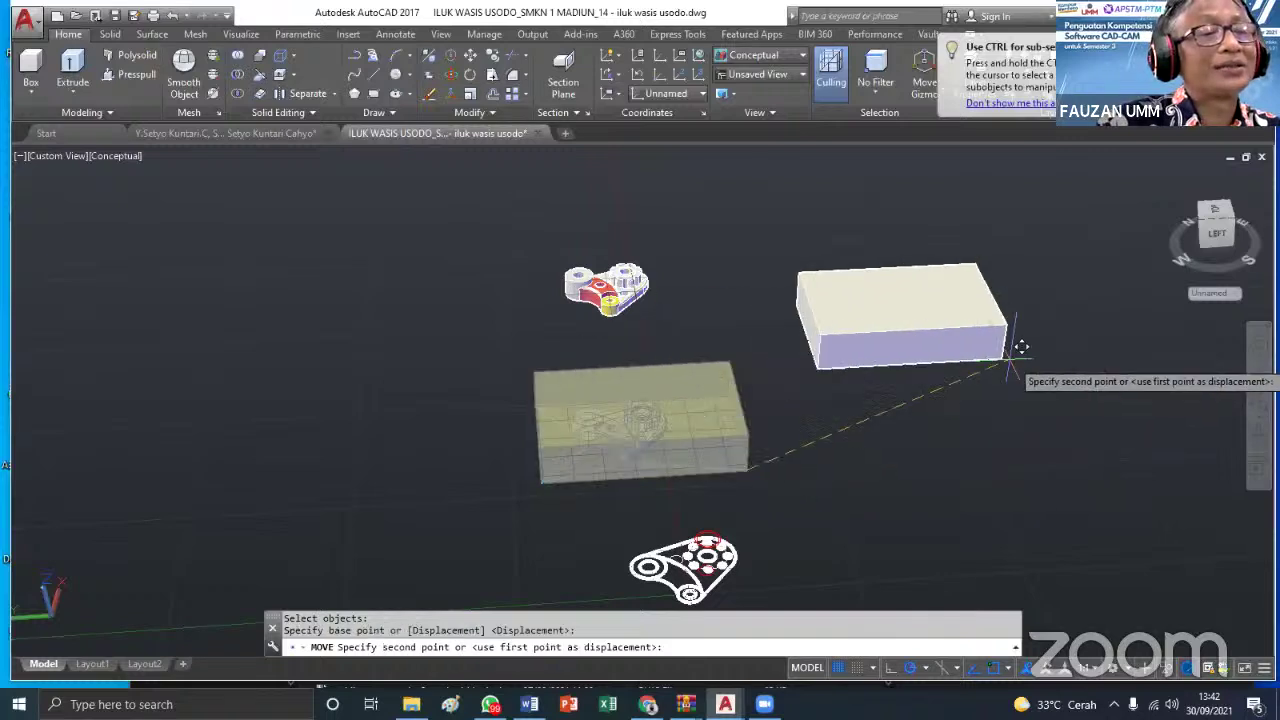
pyautogui.click(1015, 368)
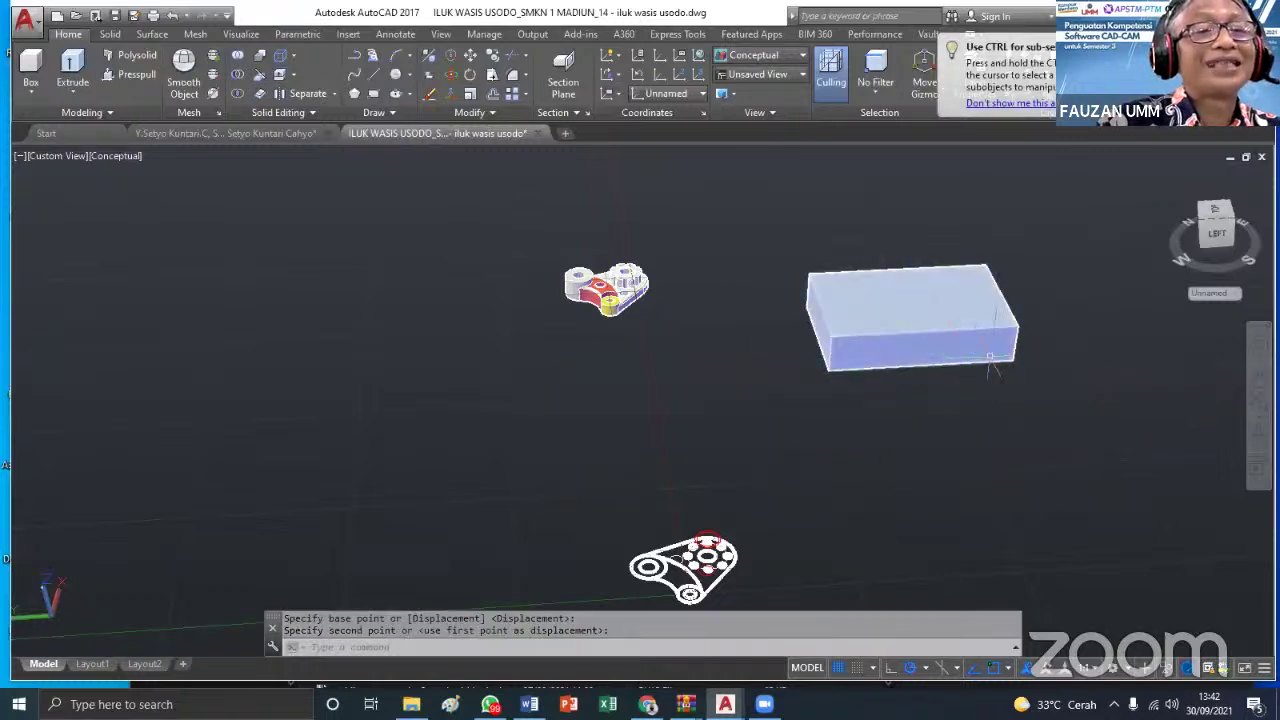
# Move the box by its lower-right corner to the middle, between the copy and outline
pyautogui.click(1012, 360)
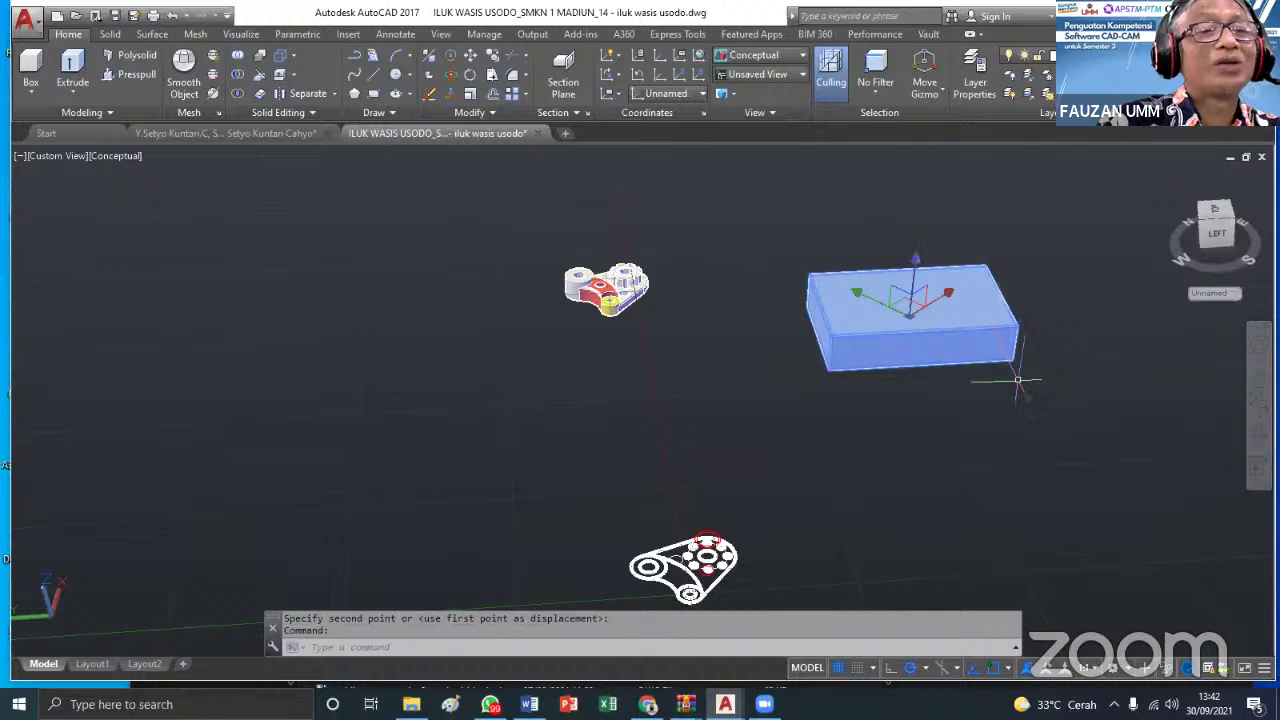
pyautogui.click(470, 56)
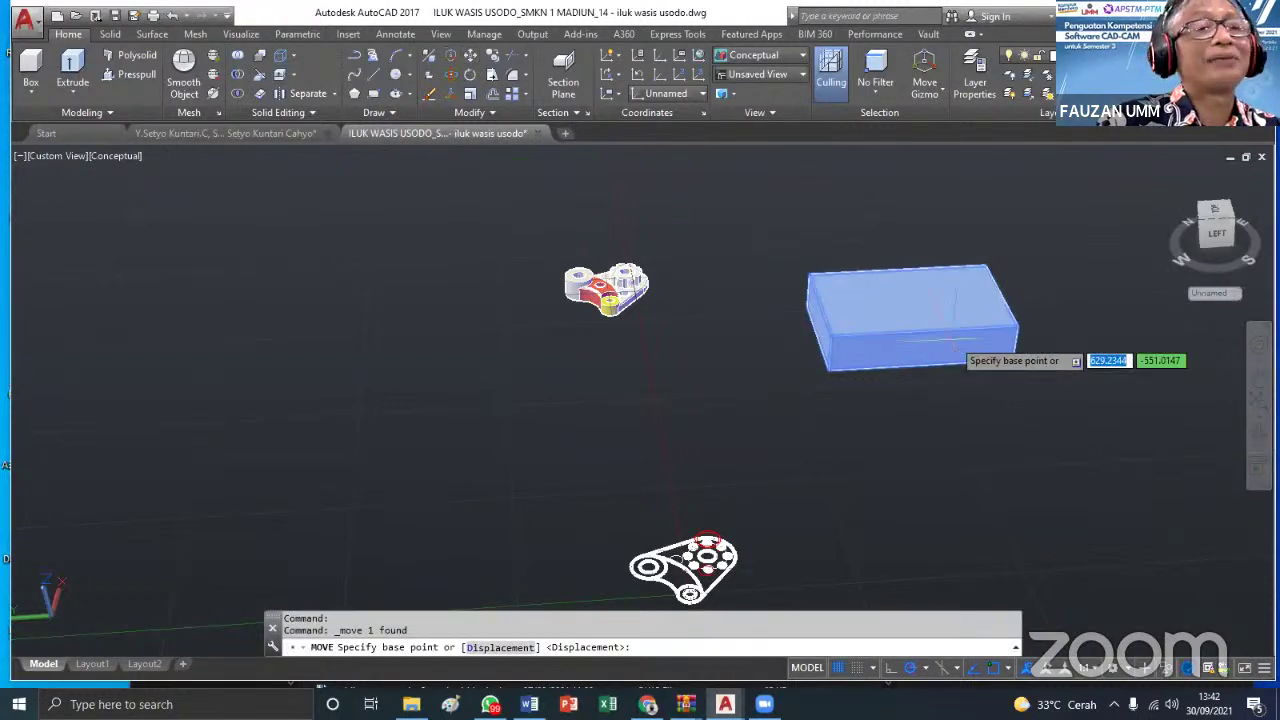
pyautogui.click(1012, 362)
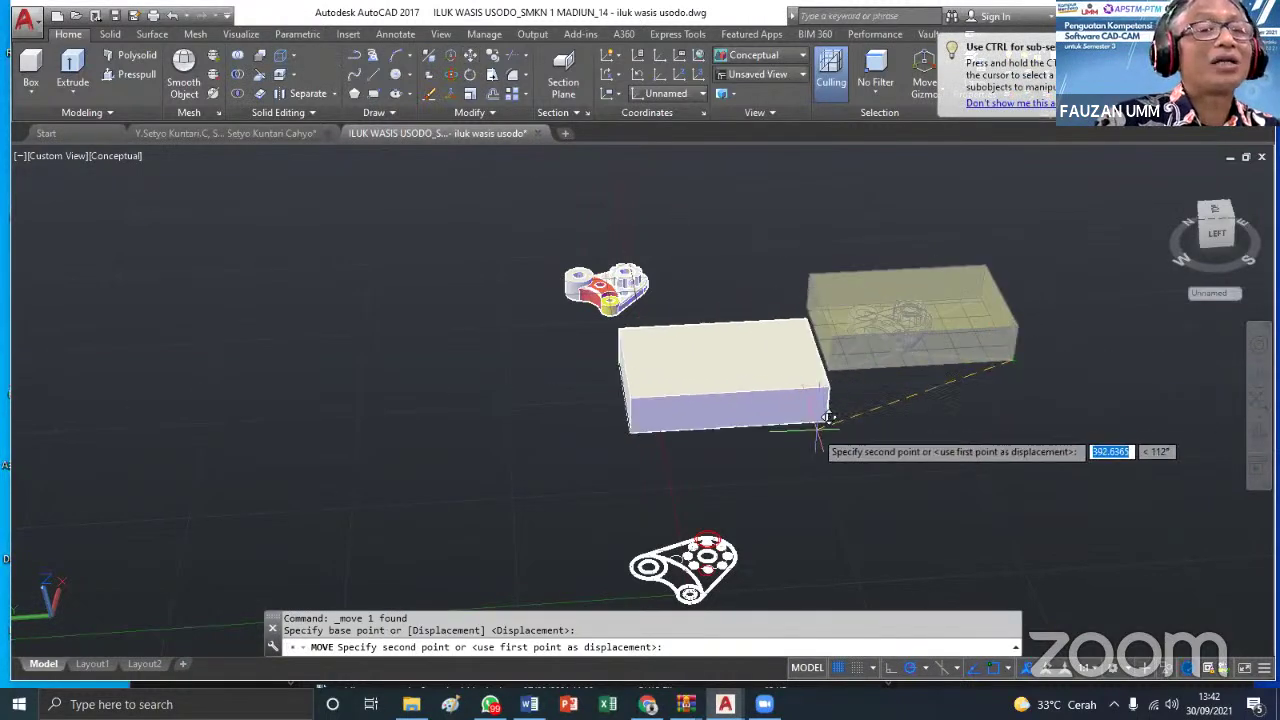
pyautogui.click(792, 455)
pyautogui.press('Escape')
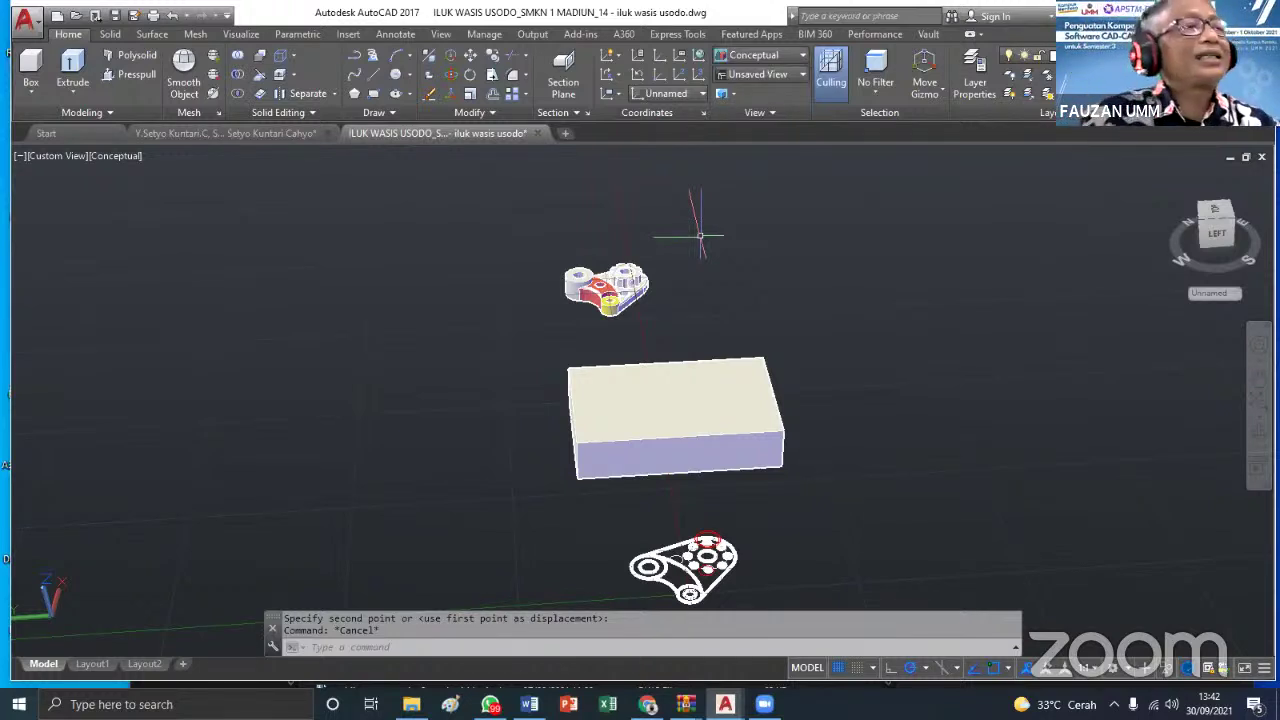
pyautogui.press('Escape')
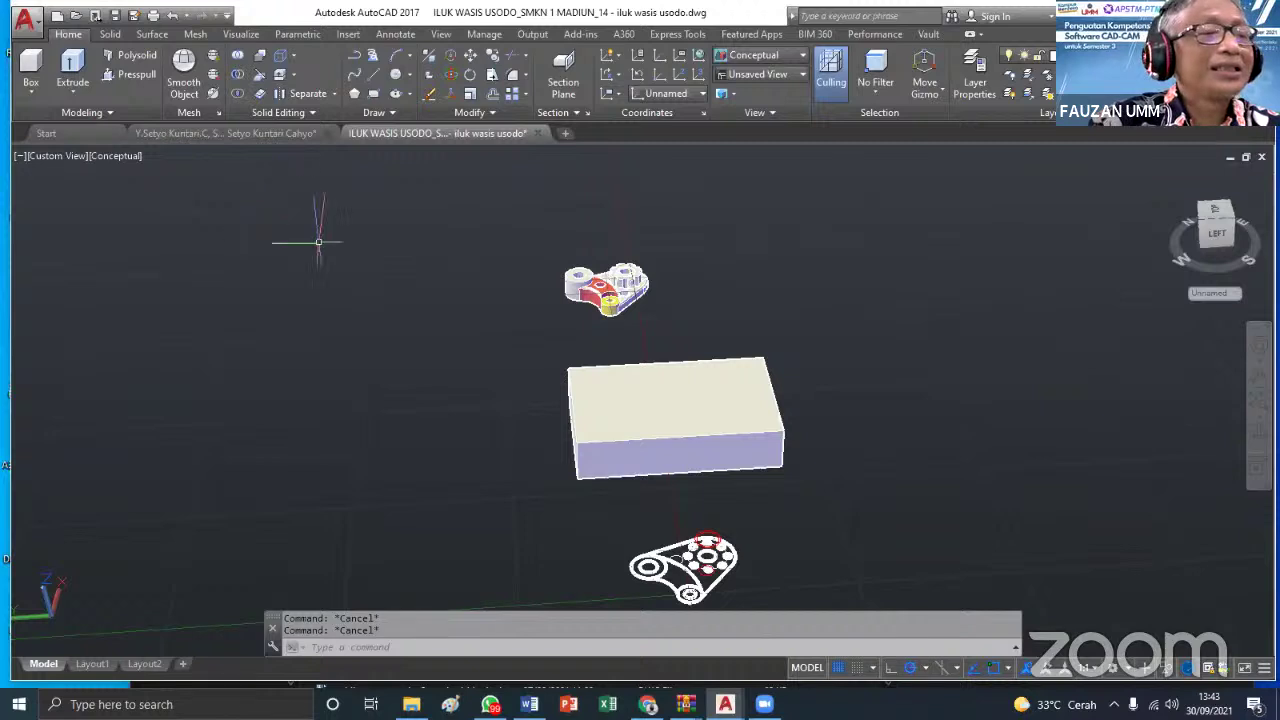
# Set the box solid's colour to Green in Quick Properties, then zoom in
pyautogui.moveTo(663, 318); pyautogui.dragTo(615, 328, button='middle')
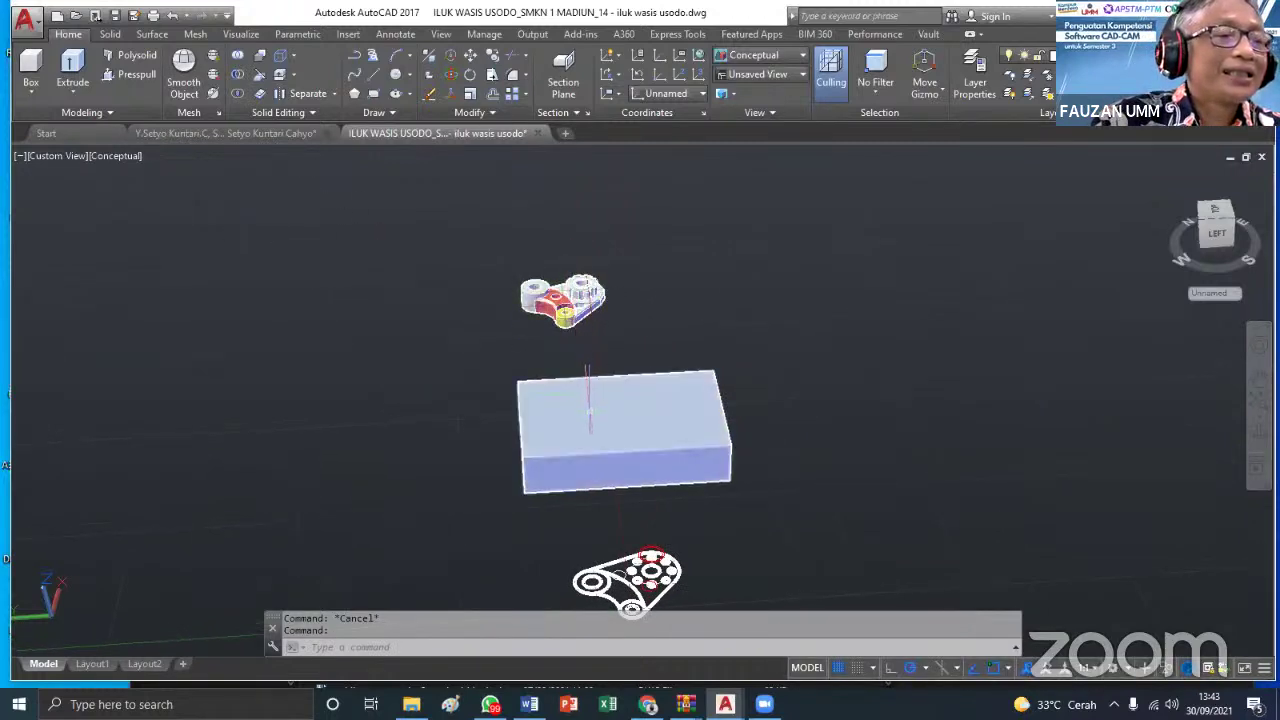
pyautogui.moveTo(589, 421); pyautogui.dragTo(563, 353, button='middle')
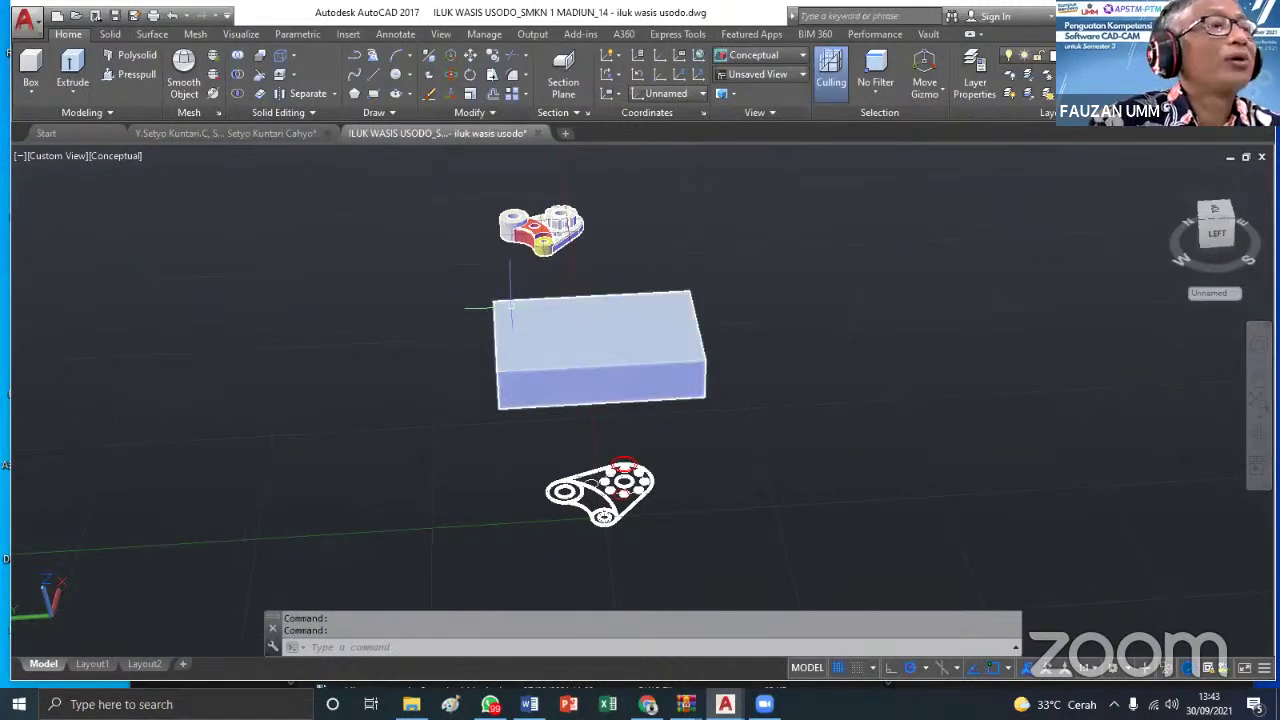
pyautogui.press('Escape')
pyautogui.click(693, 314)
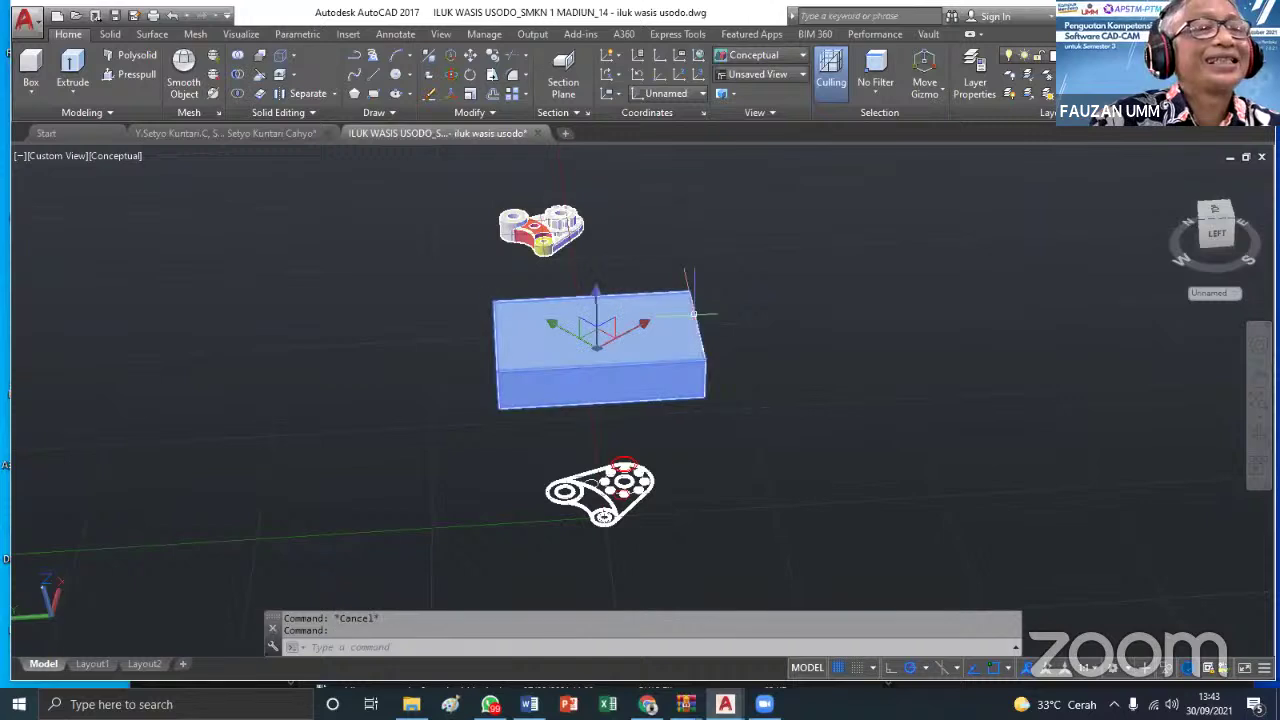
pyautogui.click(866, 220)
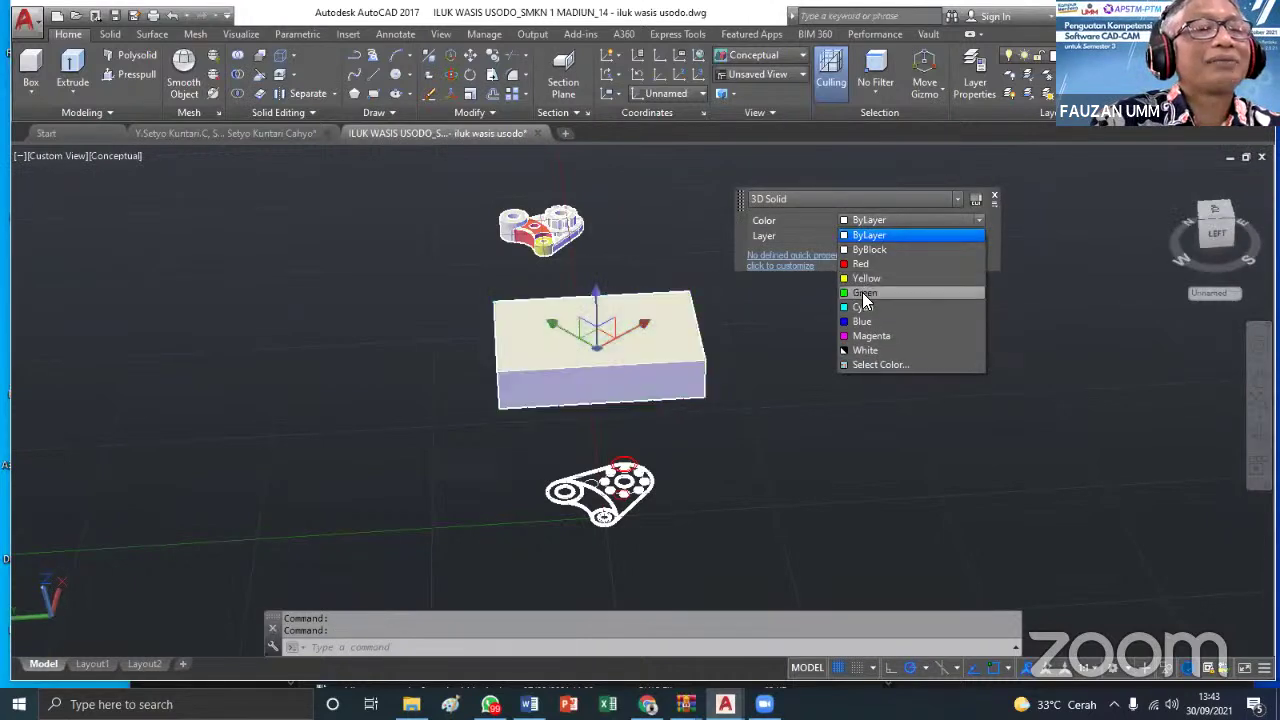
pyautogui.click(865, 293)
pyautogui.press('Escape')
pyautogui.scroll(1, 667, 378)
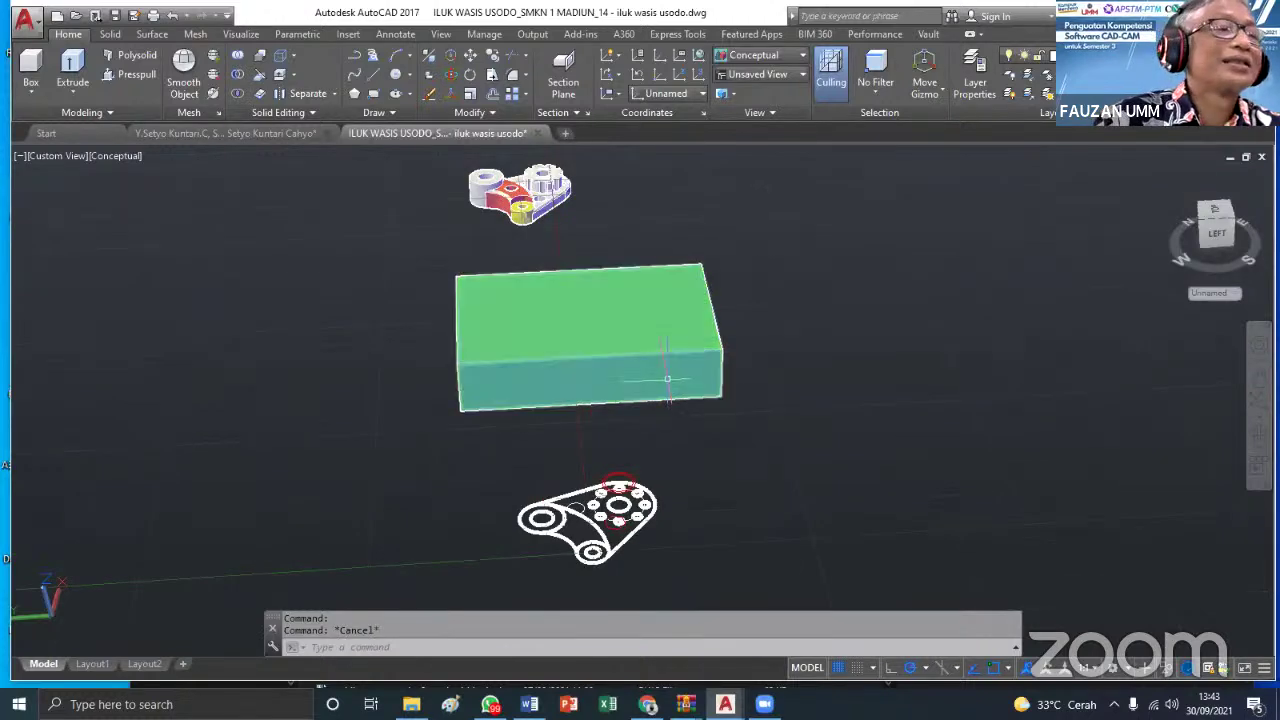
pyautogui.scroll(1, 667, 378)
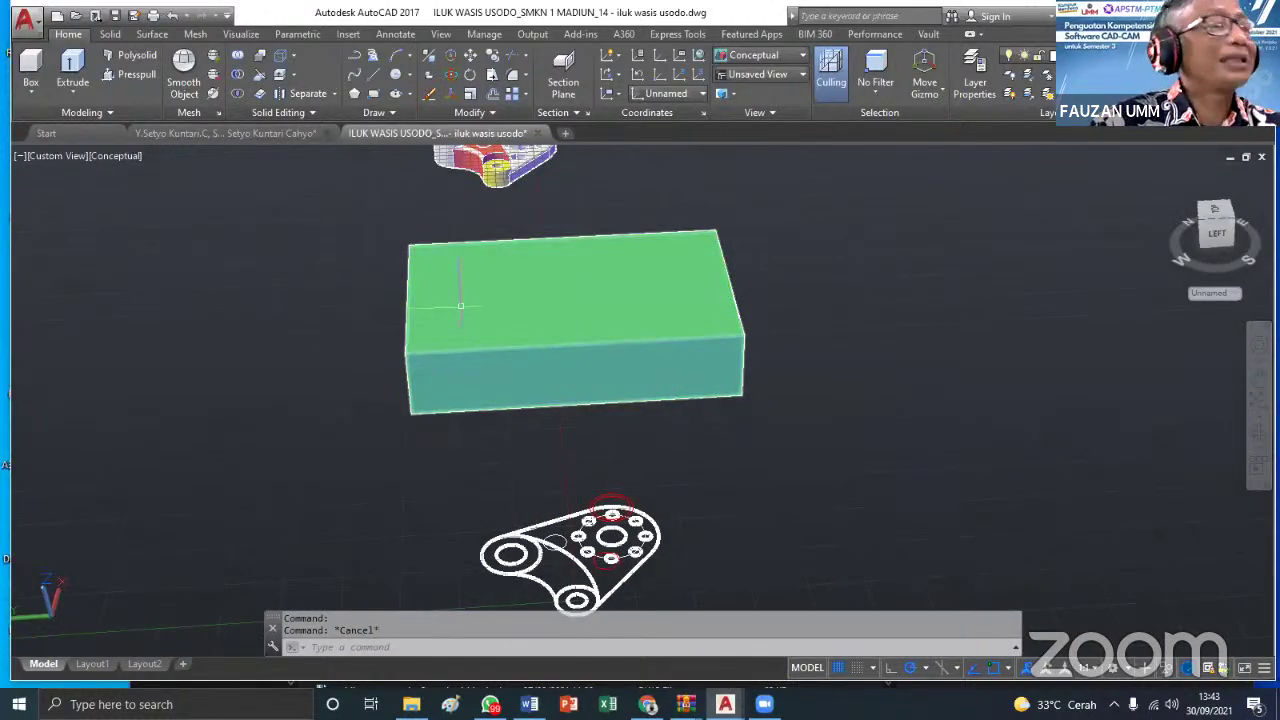
pyautogui.moveTo(460, 305)
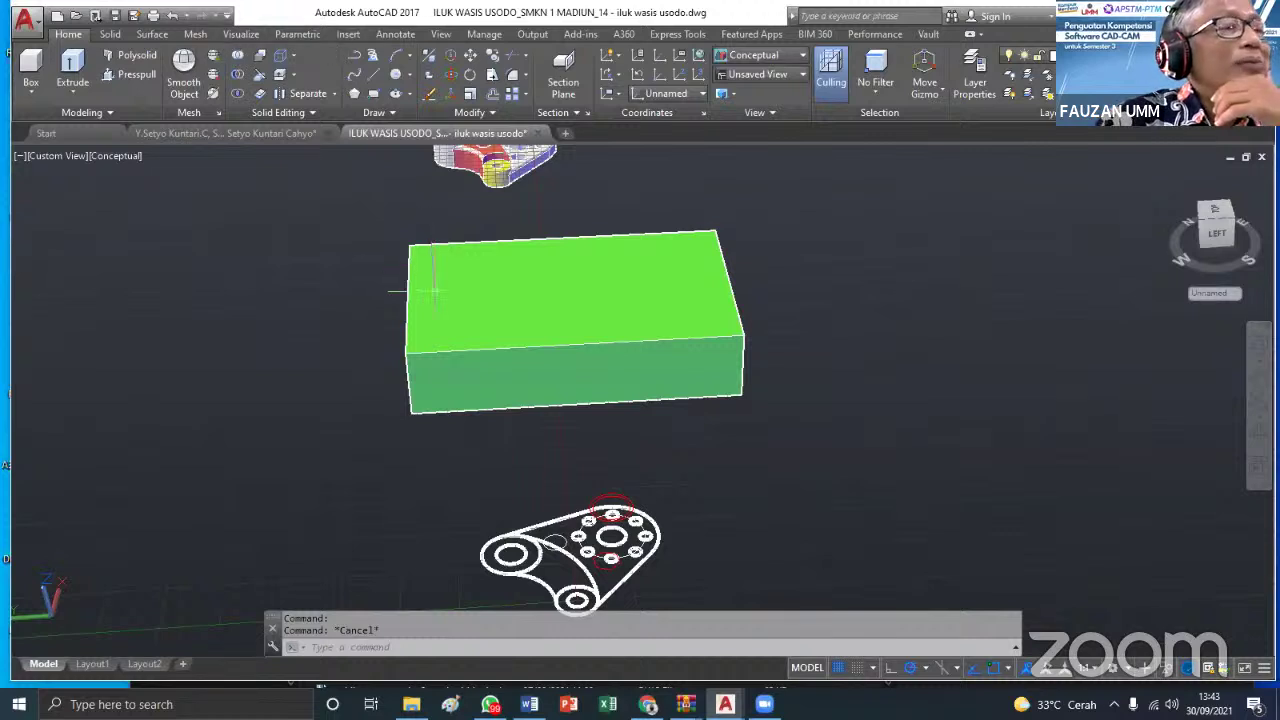
# Start slicing the green box, then abandon the first attempt
pyautogui.click(258, 82)
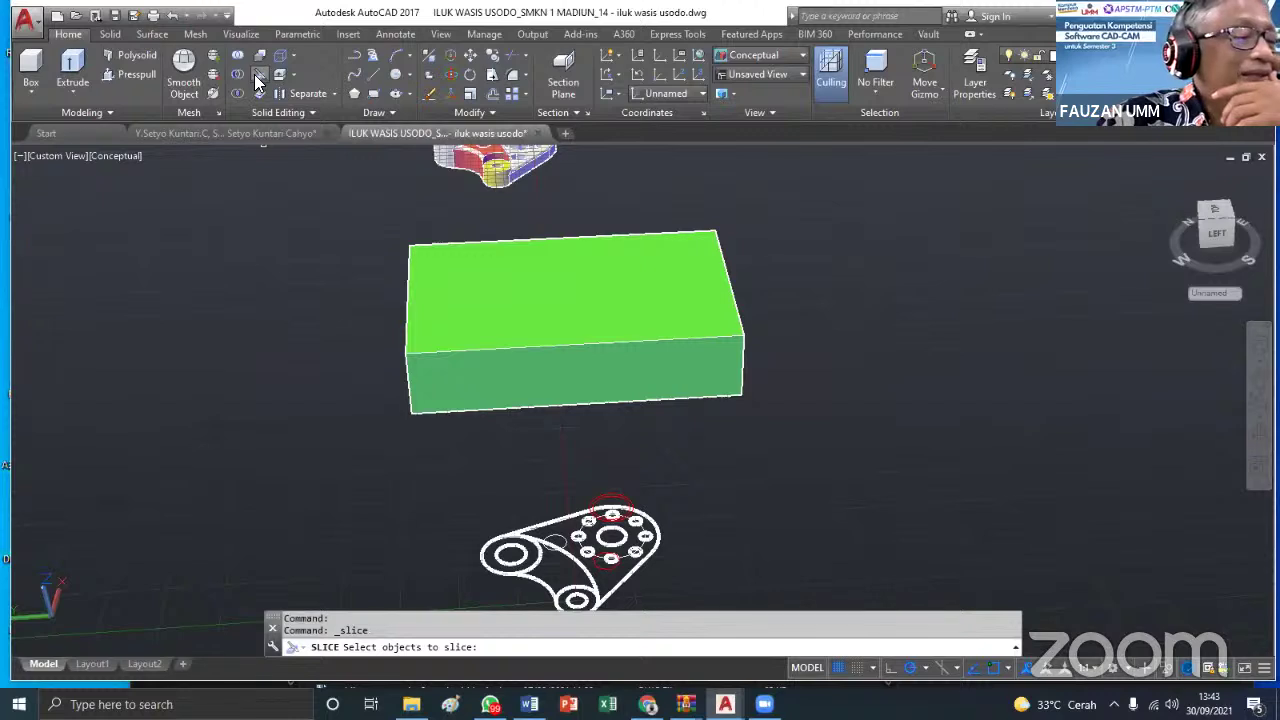
pyautogui.click(438, 338)
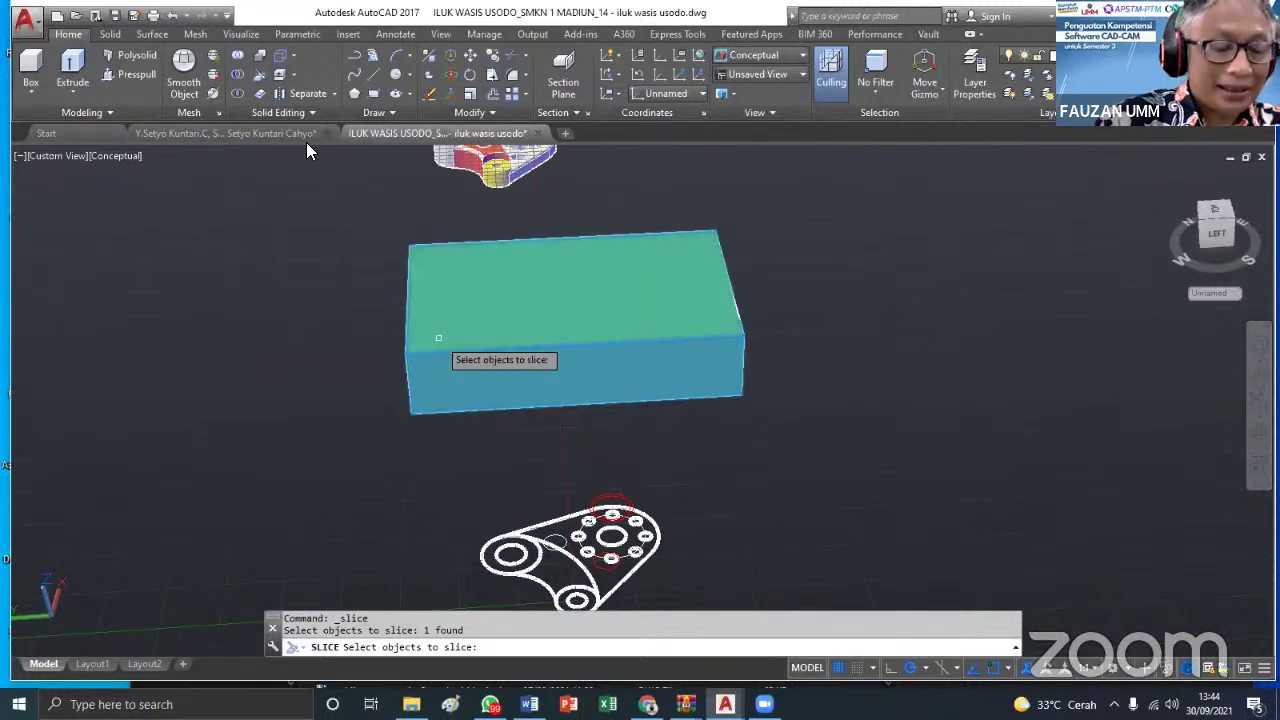
pyautogui.press('Return')
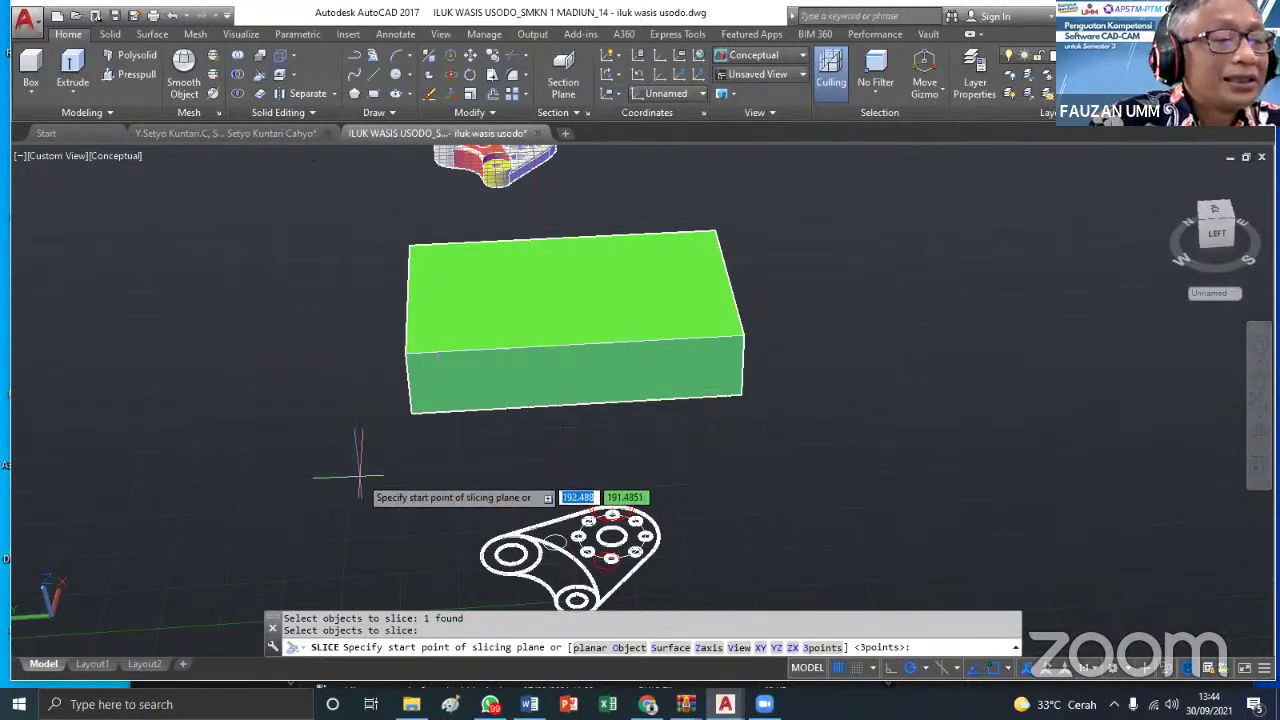
pyautogui.moveTo(348, 497); pyautogui.dragTo(370, 452, button='middle')
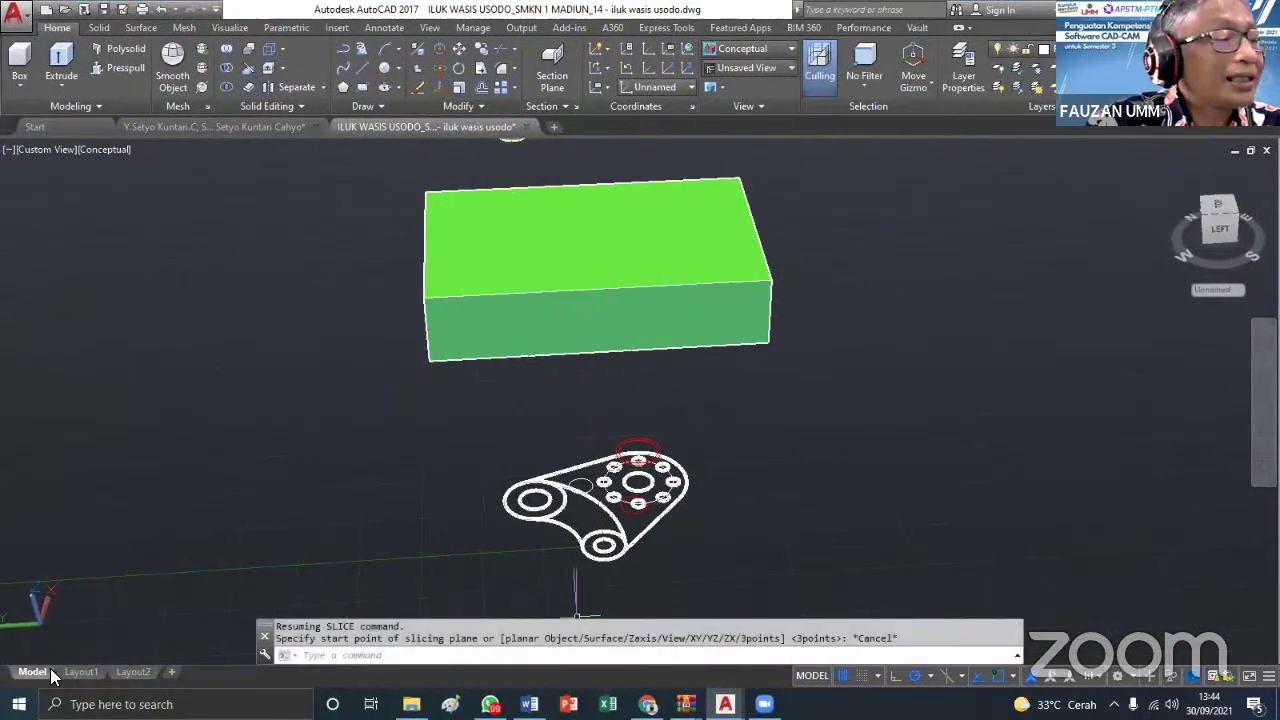
pyautogui.press('Escape')
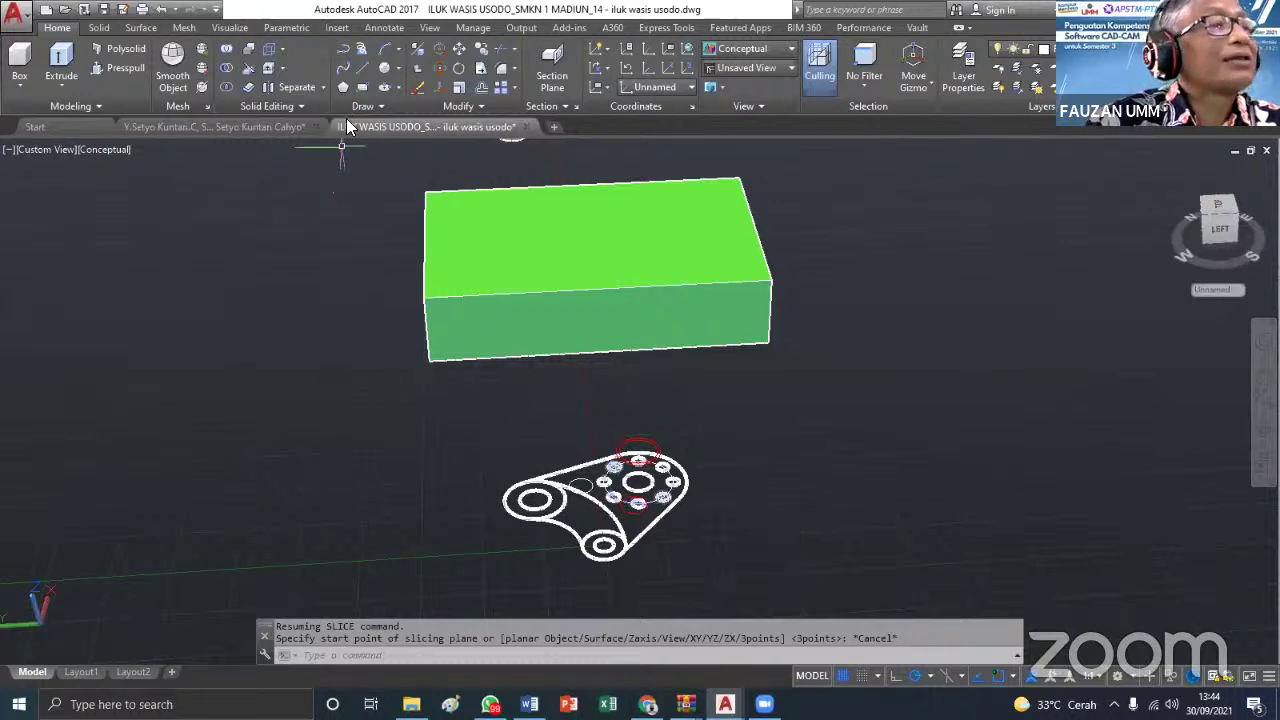
# Slice the green box on a YZ plane through the edge midpoint, keeping both halves
pyautogui.click(250, 66)
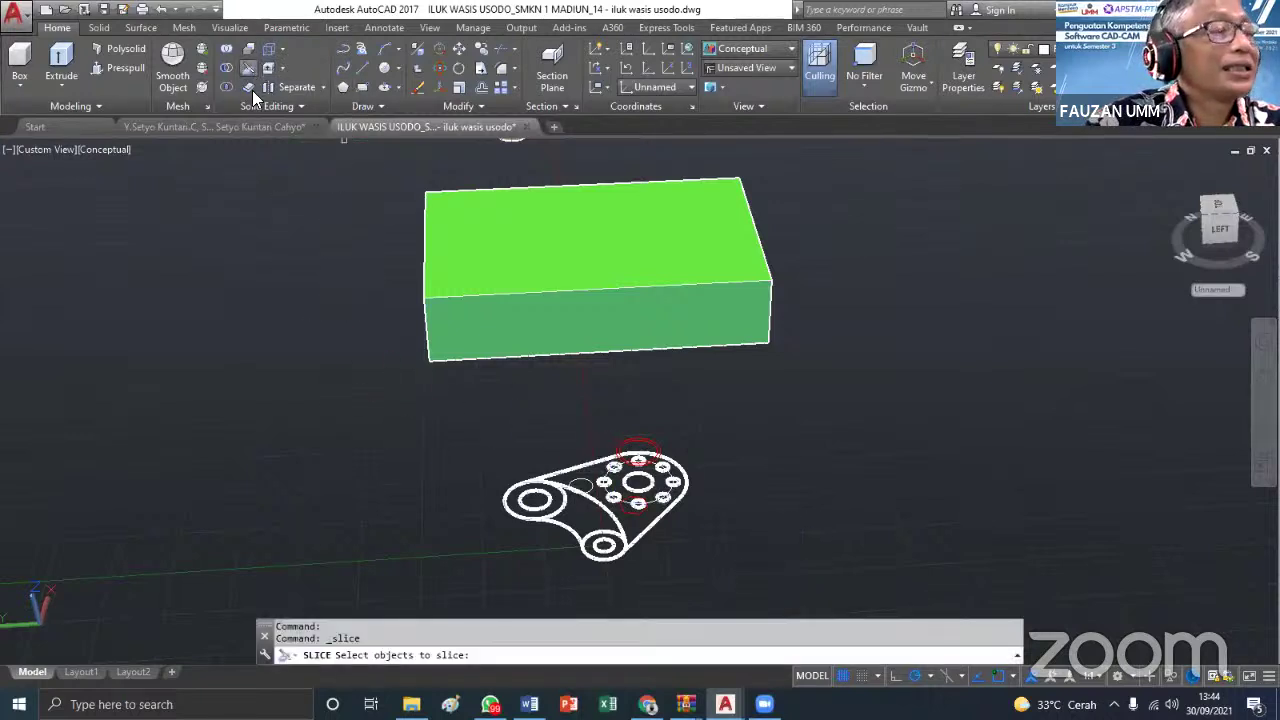
pyautogui.click(475, 330)
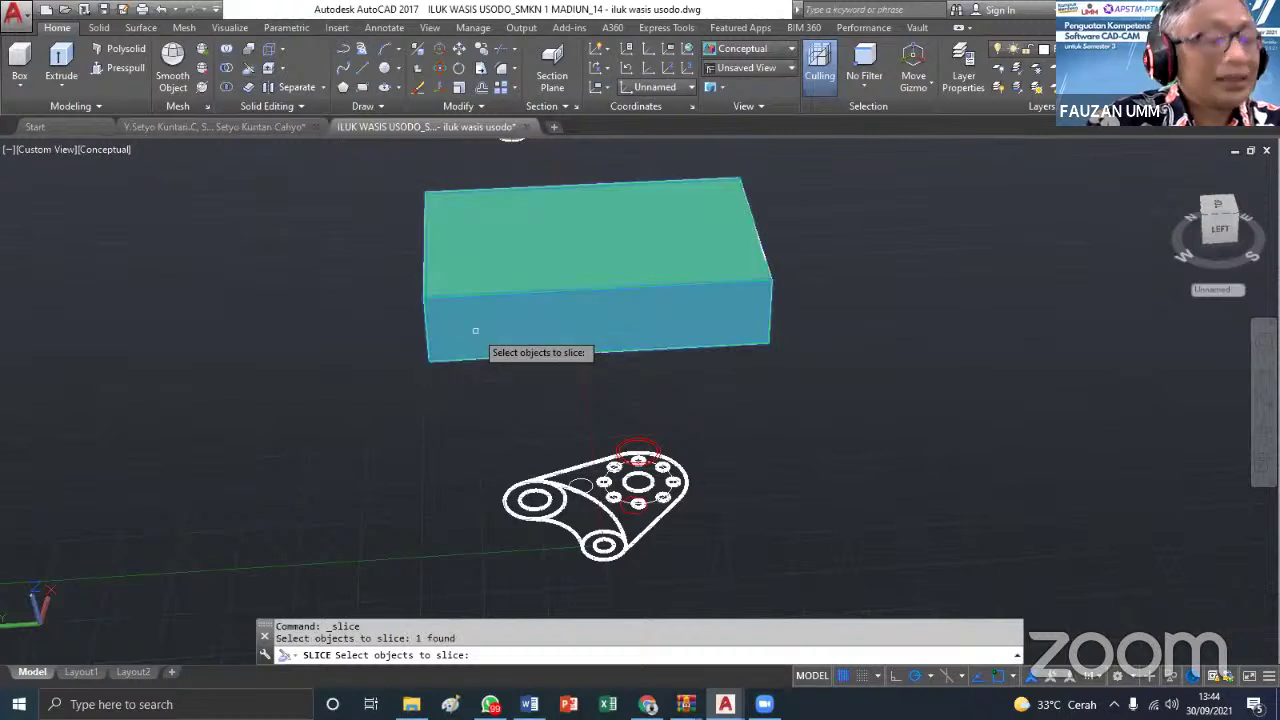
pyautogui.press('Return')
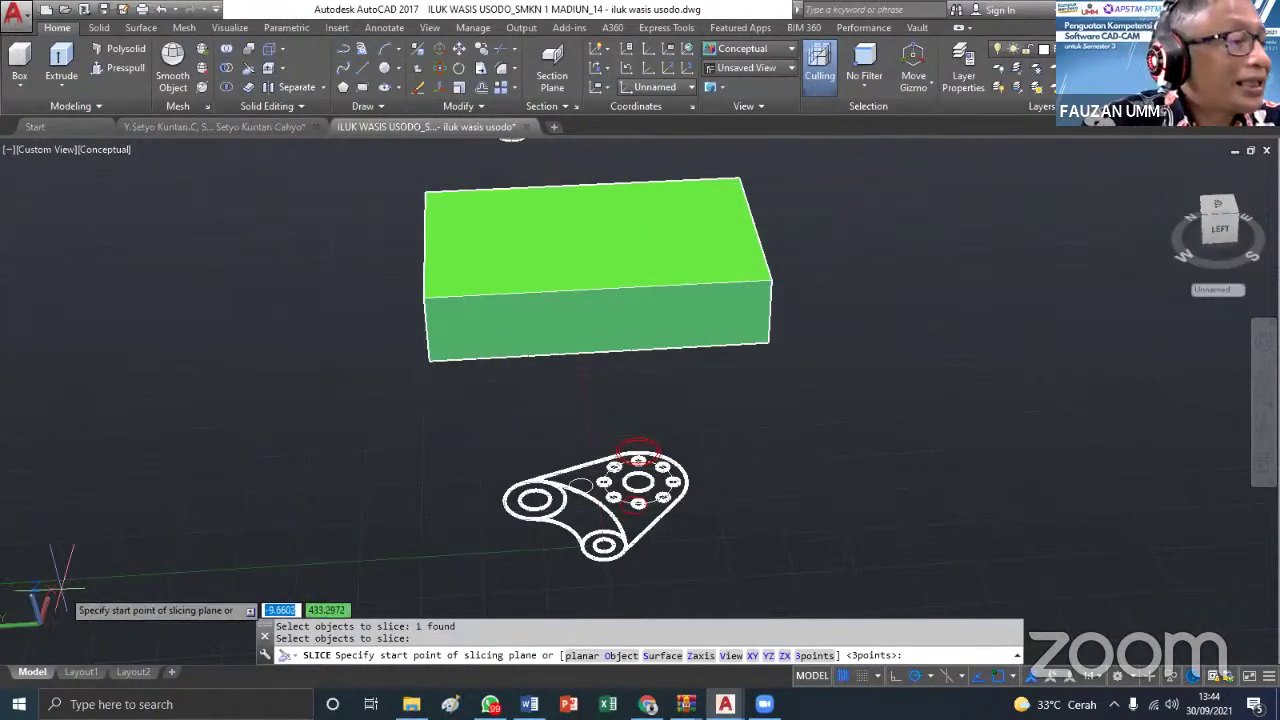
pyautogui.click(769, 657)
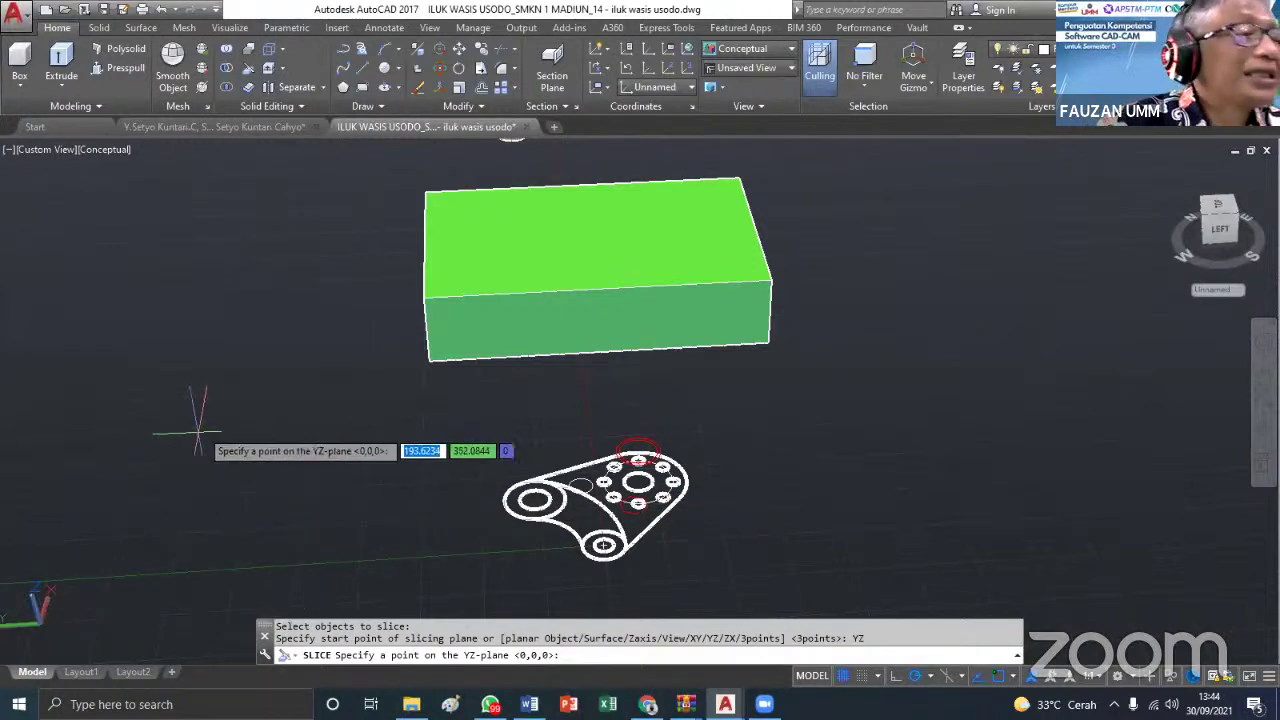
pyautogui.click(424, 243)
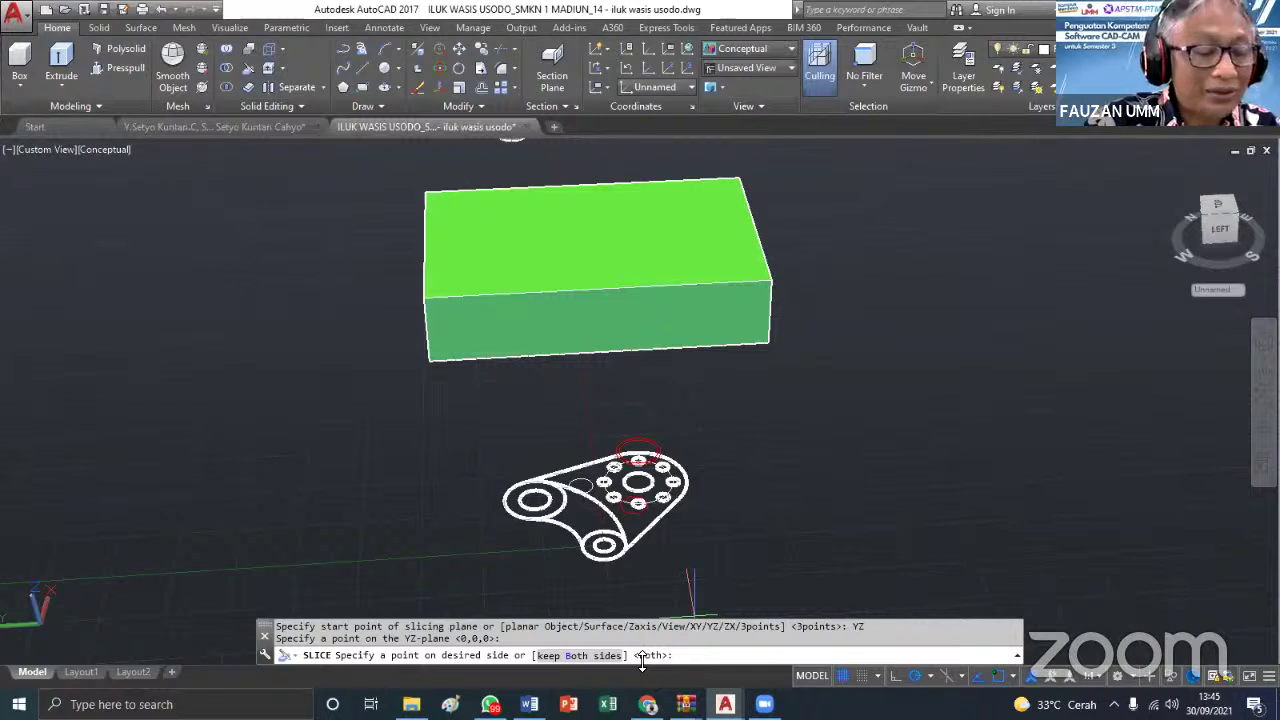
pyautogui.press('Return')
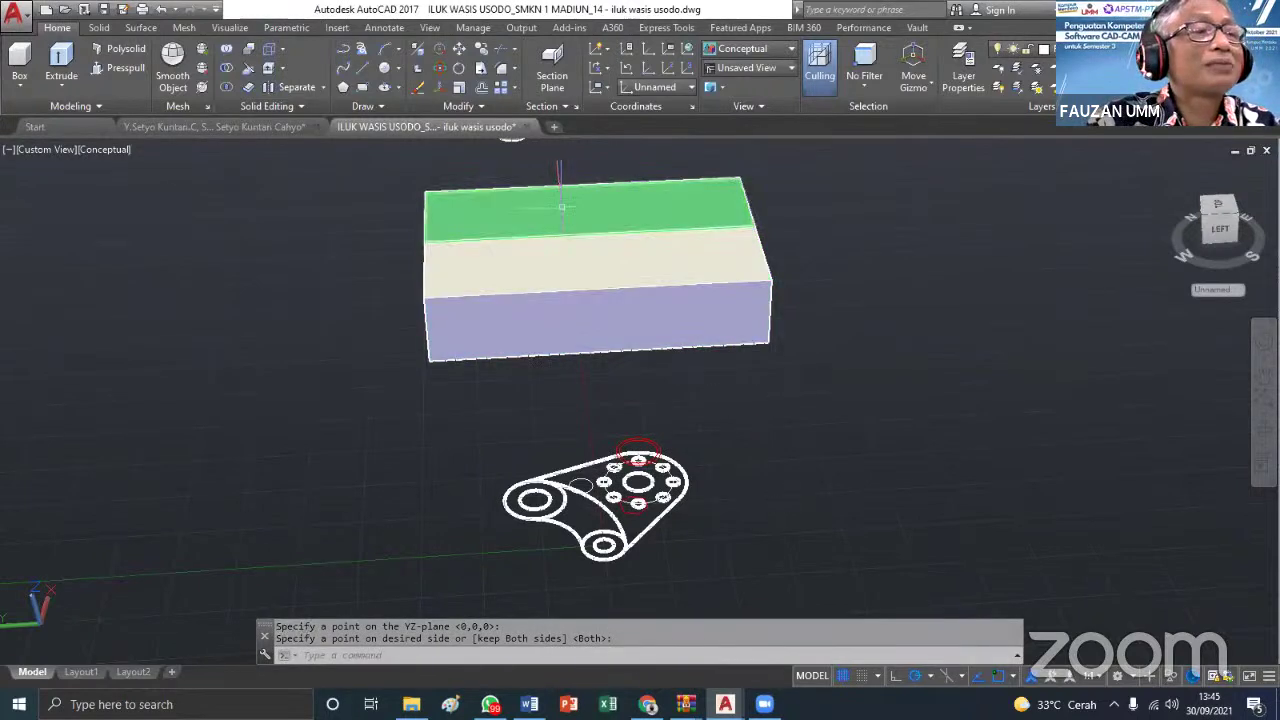
# Move one box half by its lower-left corner to the right to expose the cavity
pyautogui.click(459, 49)
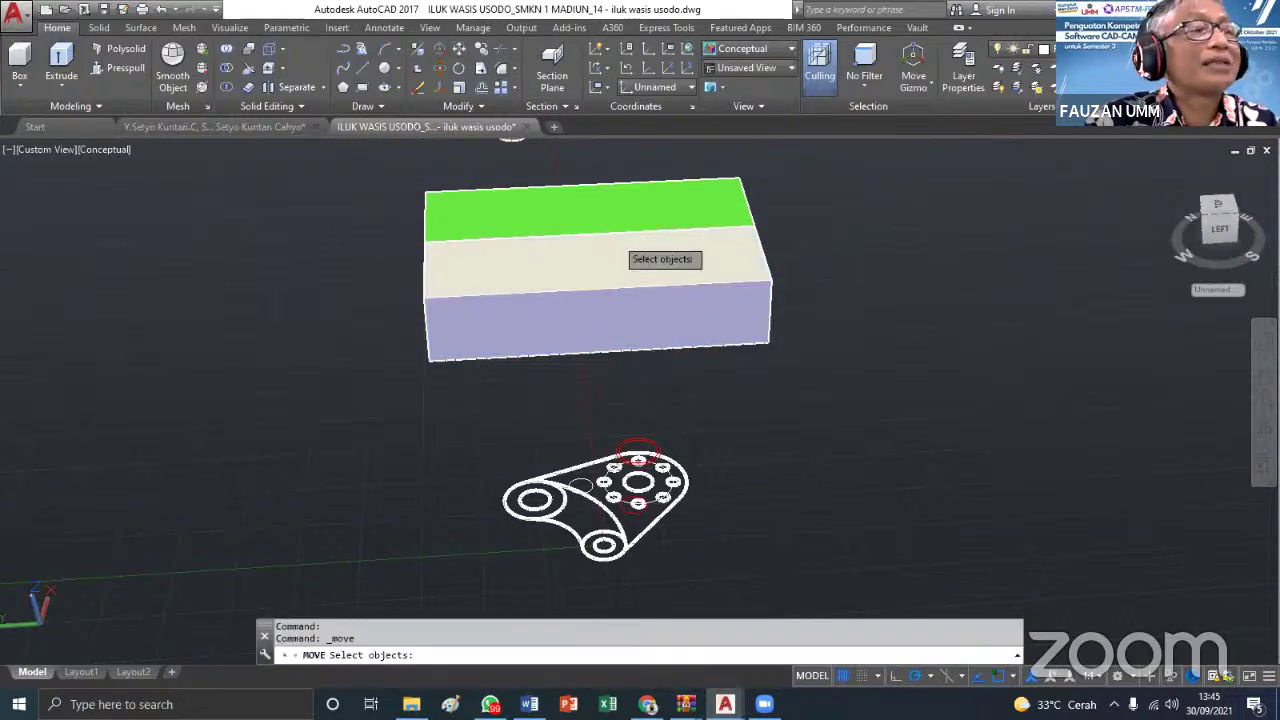
pyautogui.click(604, 280)
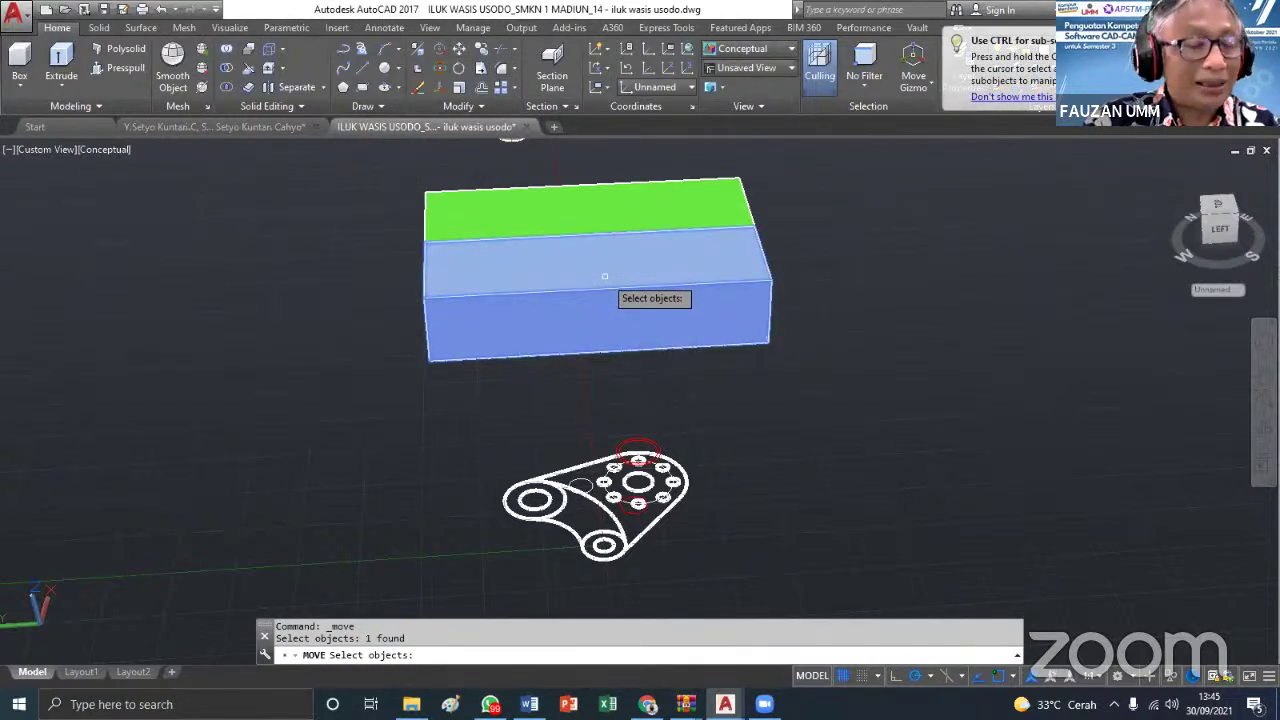
pyautogui.press('Return')
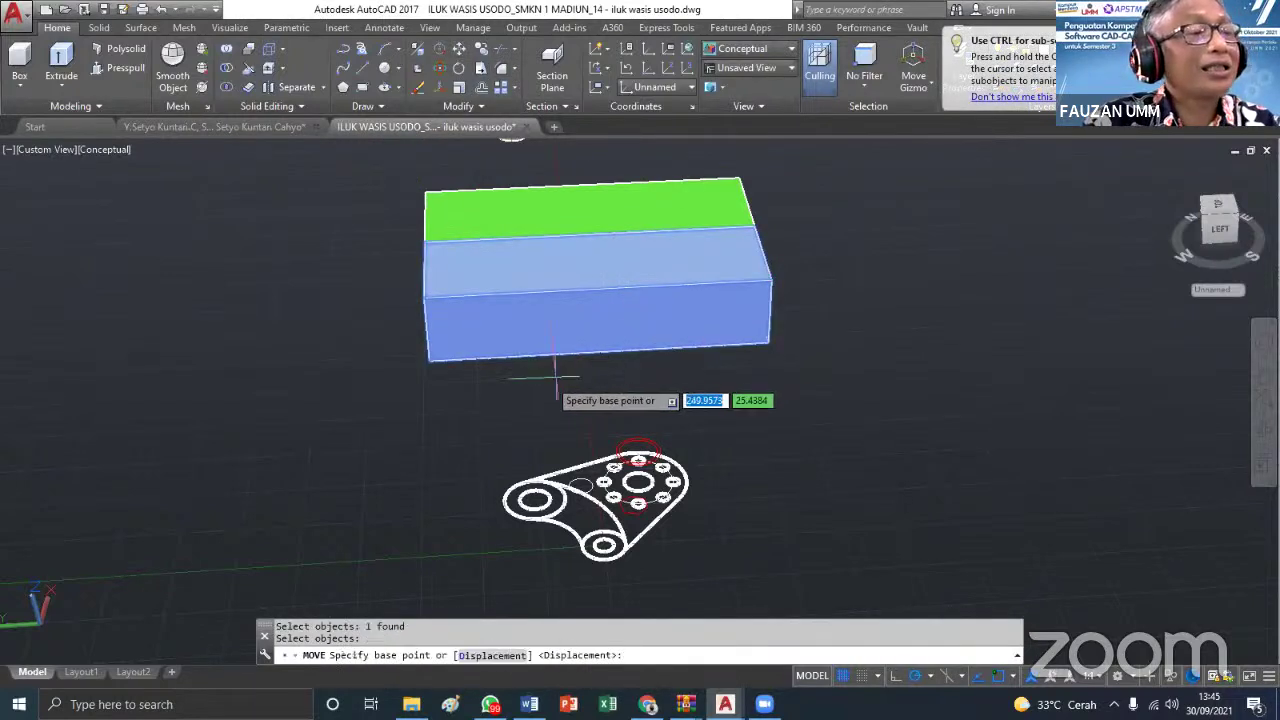
pyautogui.click(428, 362)
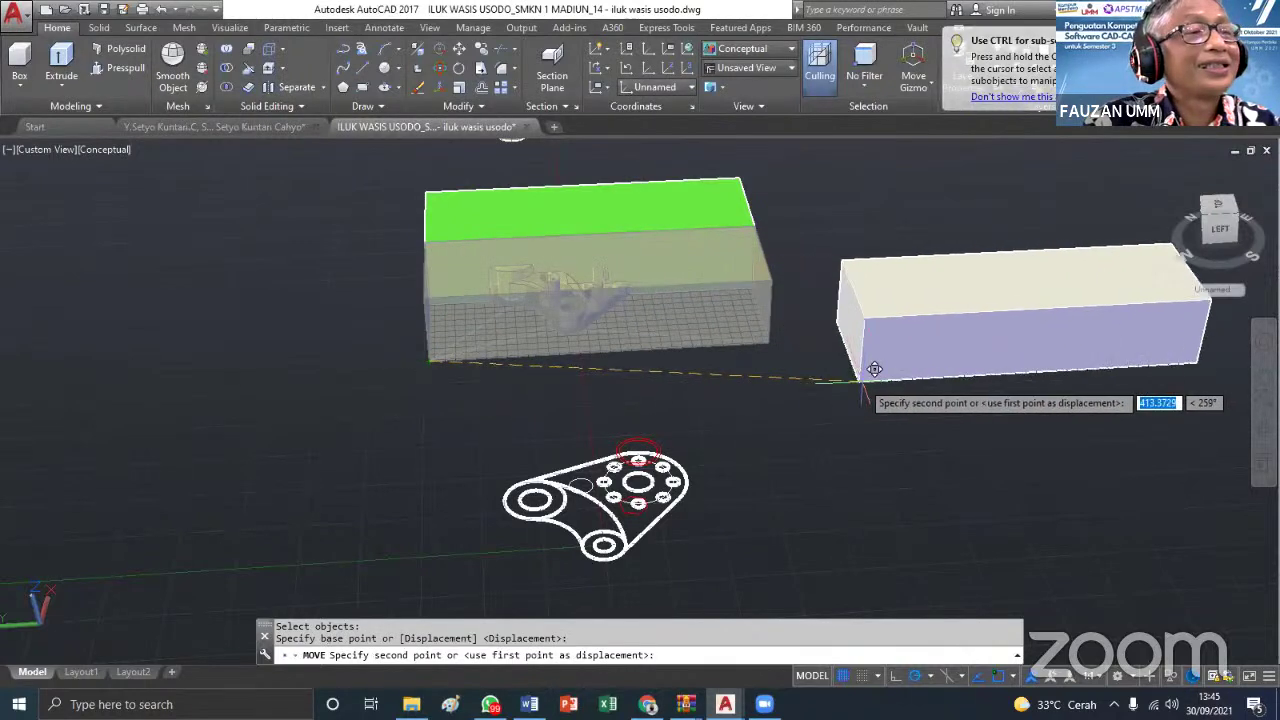
pyautogui.click(865, 381)
pyautogui.press('Escape')
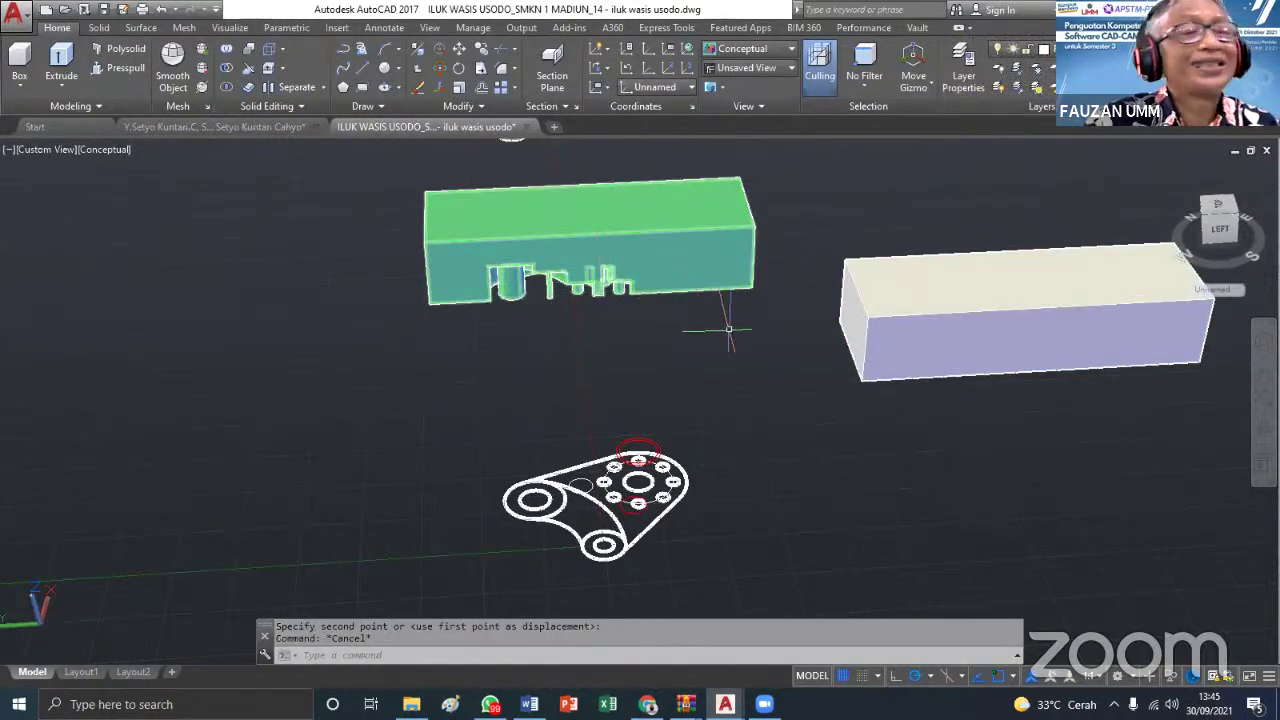
pyautogui.keyDown('shift'); pyautogui.moveTo(594, 352); pyautogui.dragTo(1024, 236, button='middle'); pyautogui.keyUp('shift')
# Orbit the mold blocks to an elevated 3-D corner view with the ViewCube and zoom in
pyautogui.click(1215, 205)
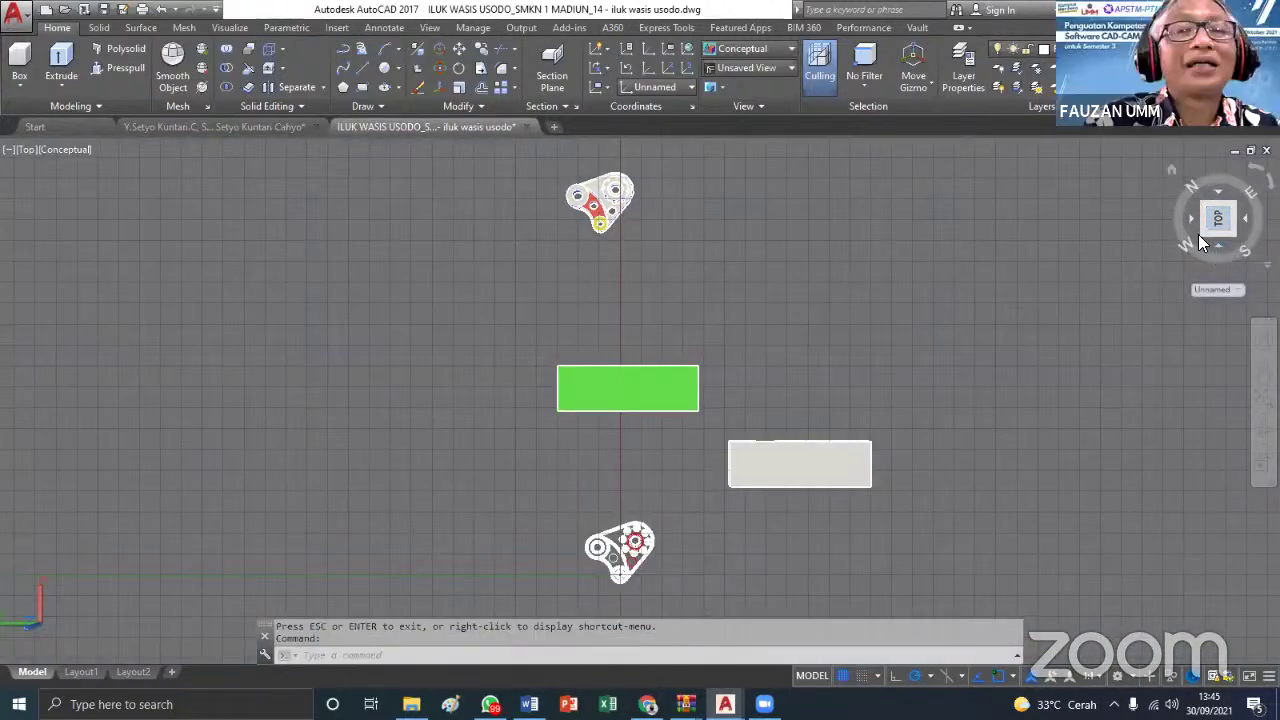
pyautogui.click(1201, 237)
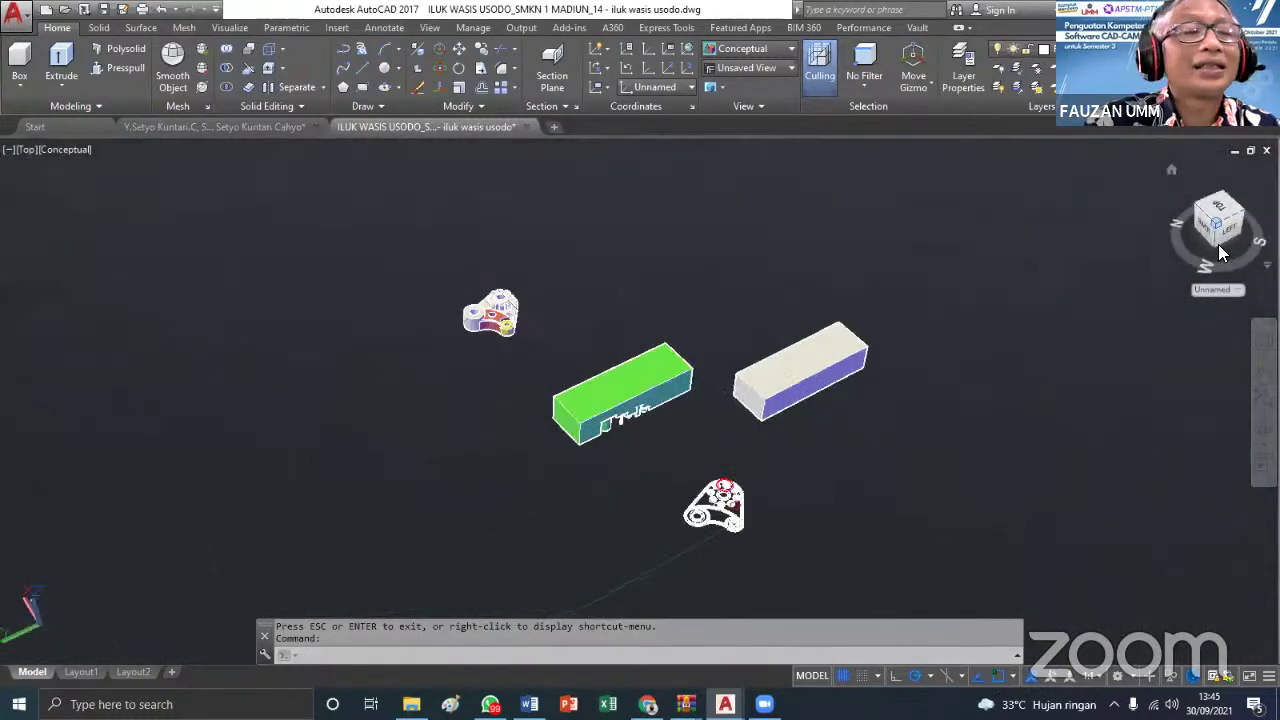
pyautogui.click(1220, 258)
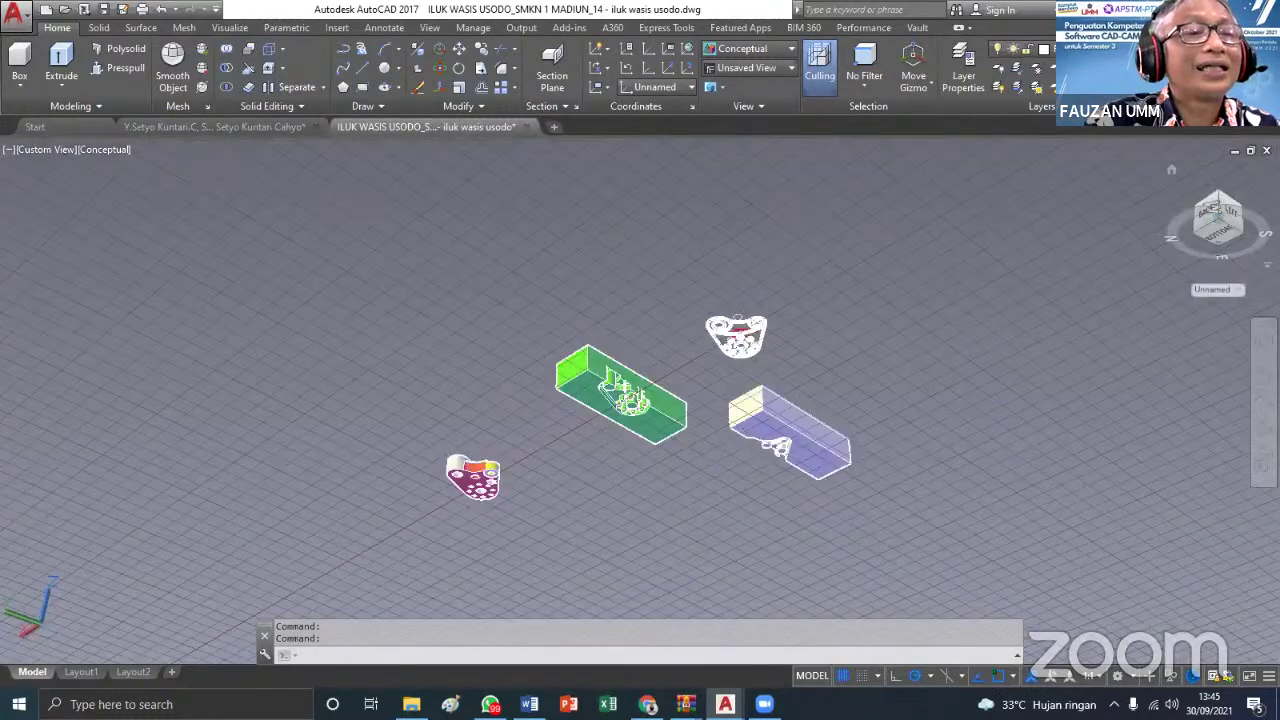
pyautogui.scroll(5, 814, 430)
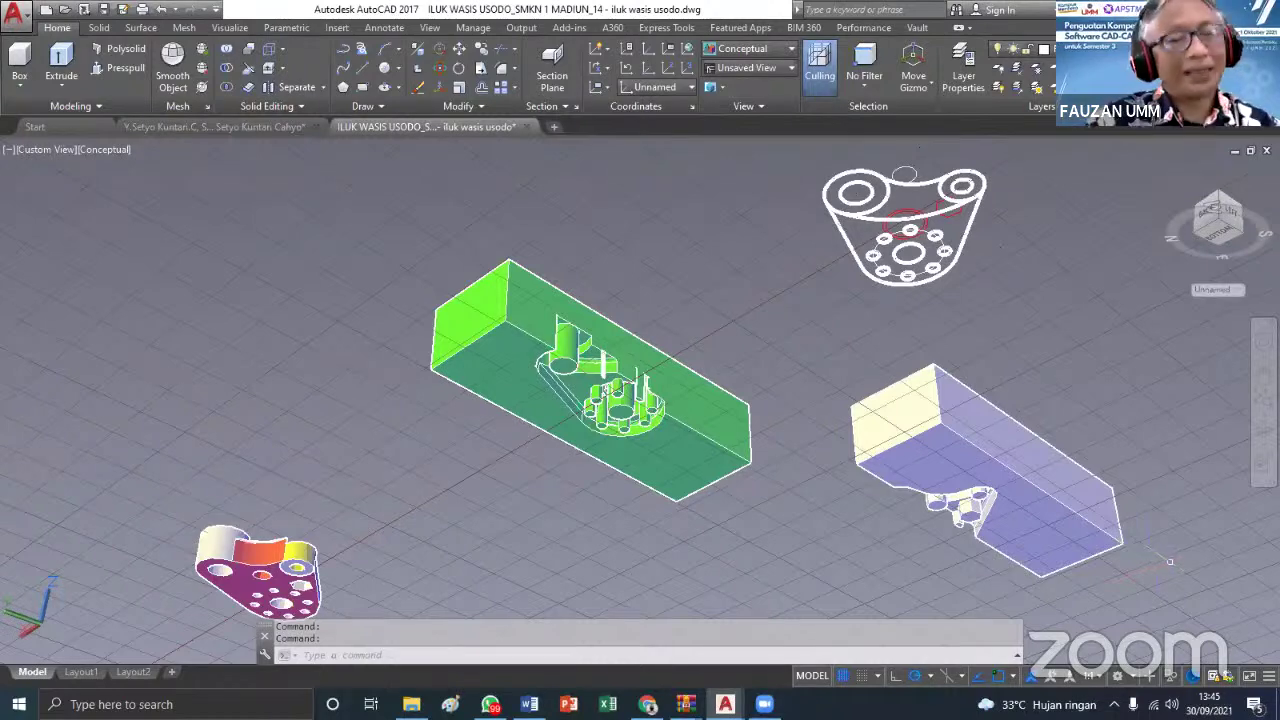
# Cancel the command, undo the recent view changes to restore the earlier 3-D view, and clear the selection
pyautogui.press('Escape')
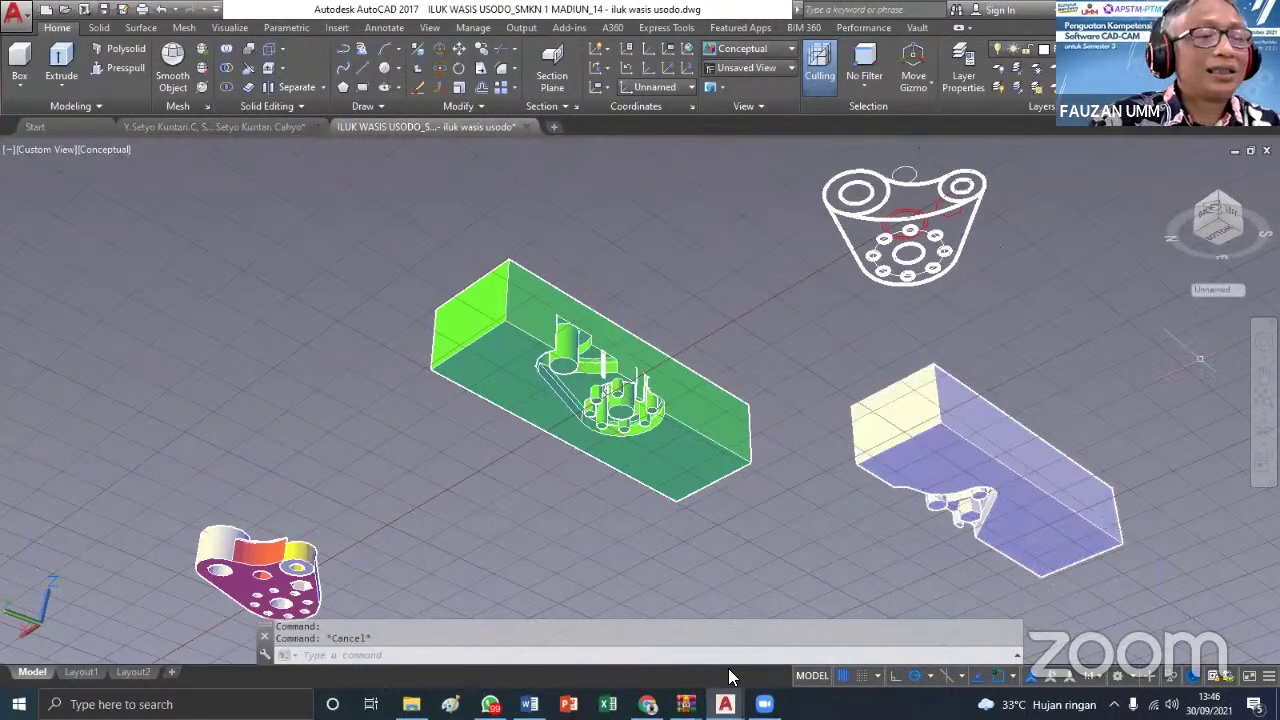
pyautogui.scroll(-4, 643, 403)
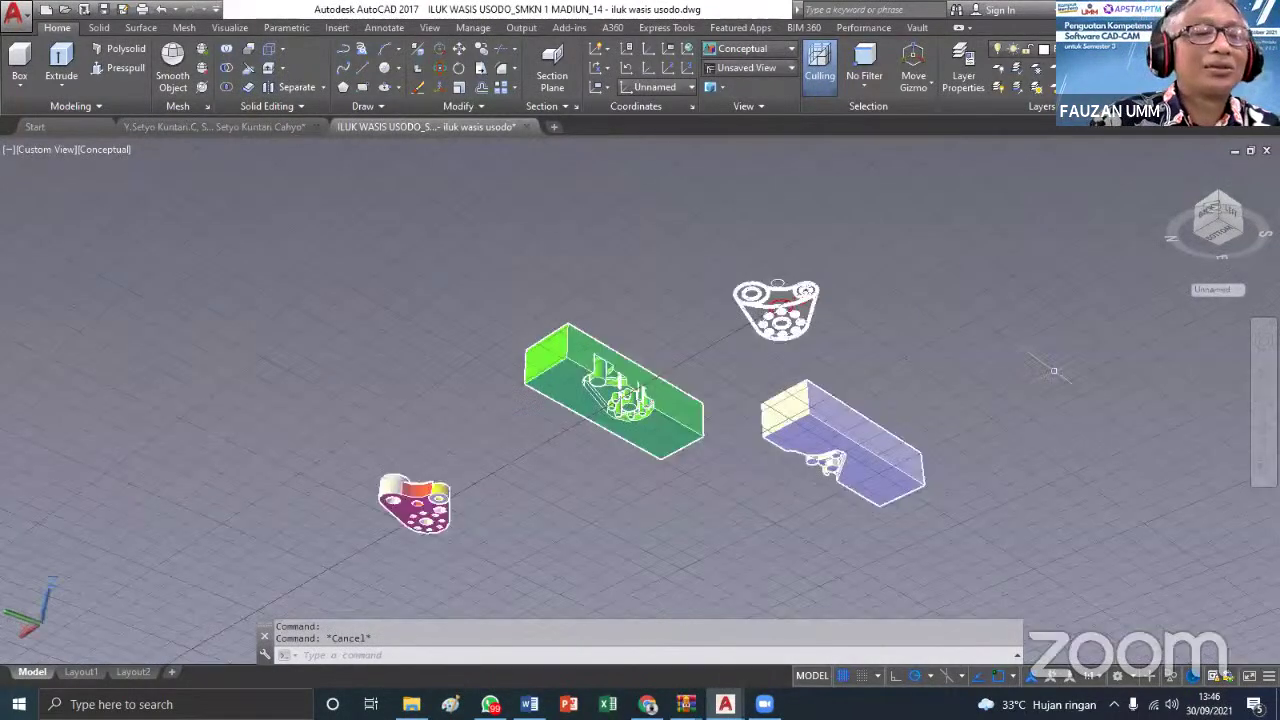
pyautogui.scroll(-2, 1050, 371)
pyautogui.click(161, 9)
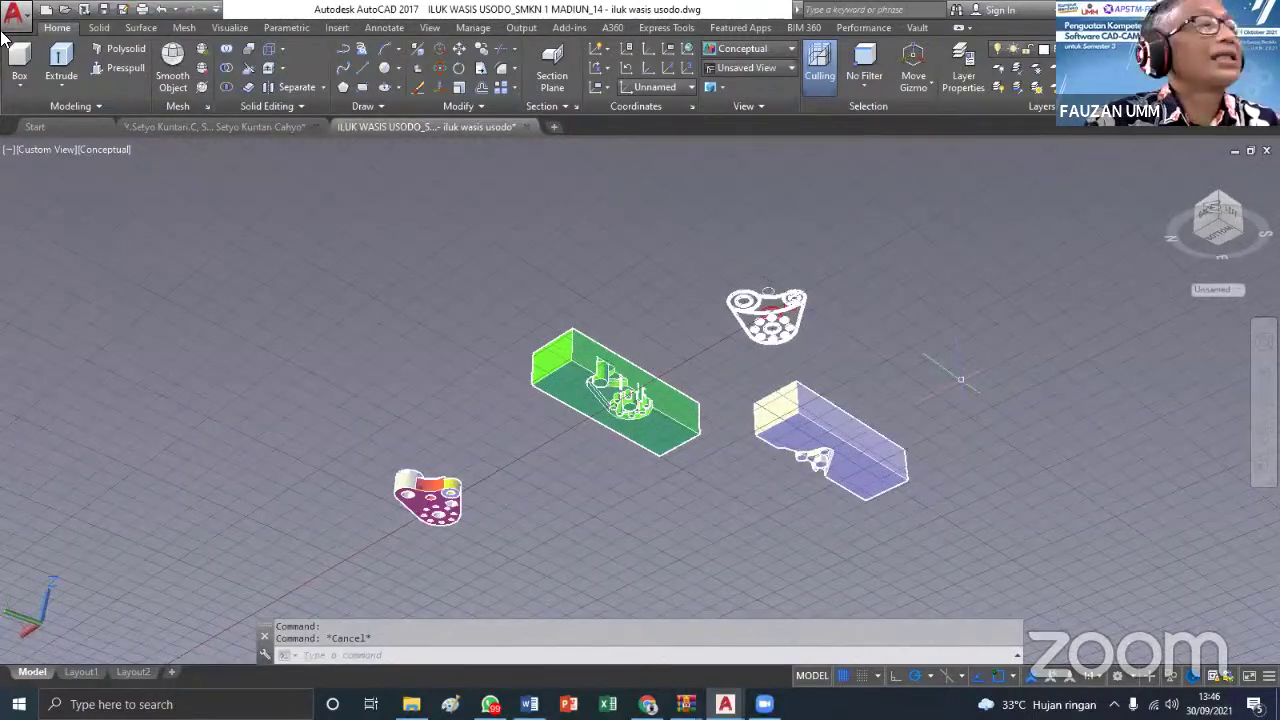
pyautogui.click(161, 9)
pyautogui.click(161, 9)
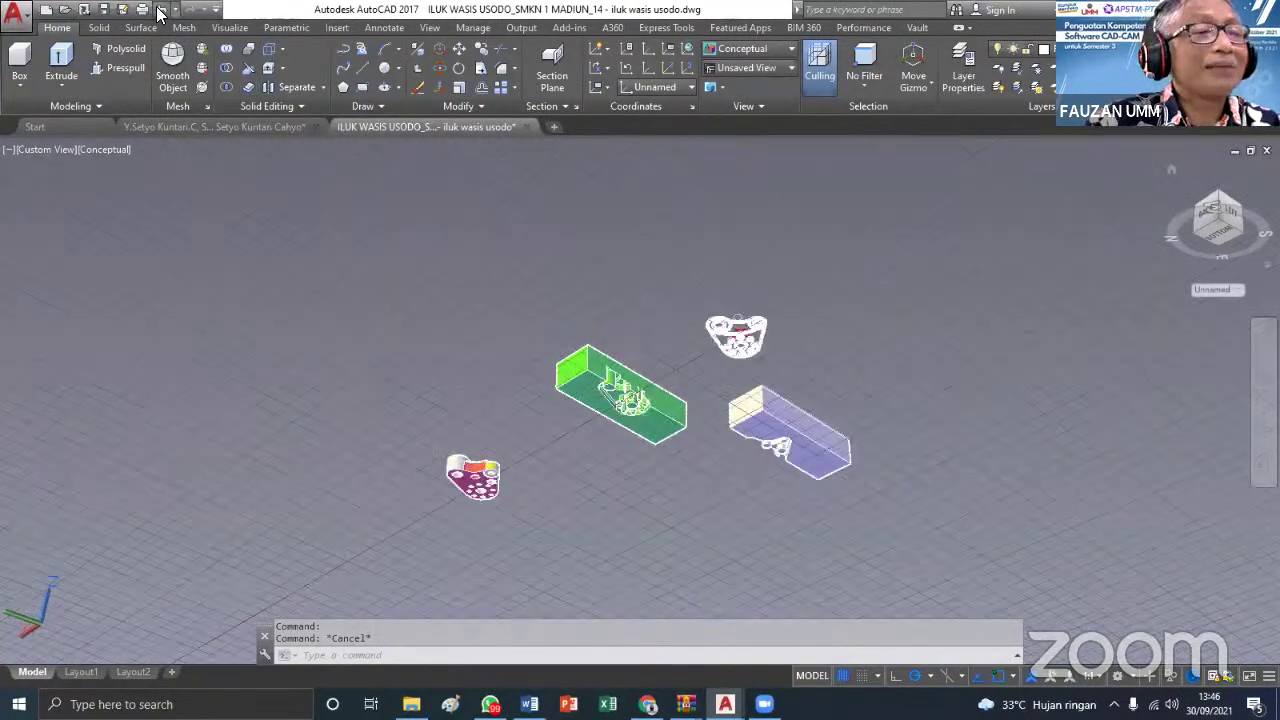
pyautogui.click(161, 9)
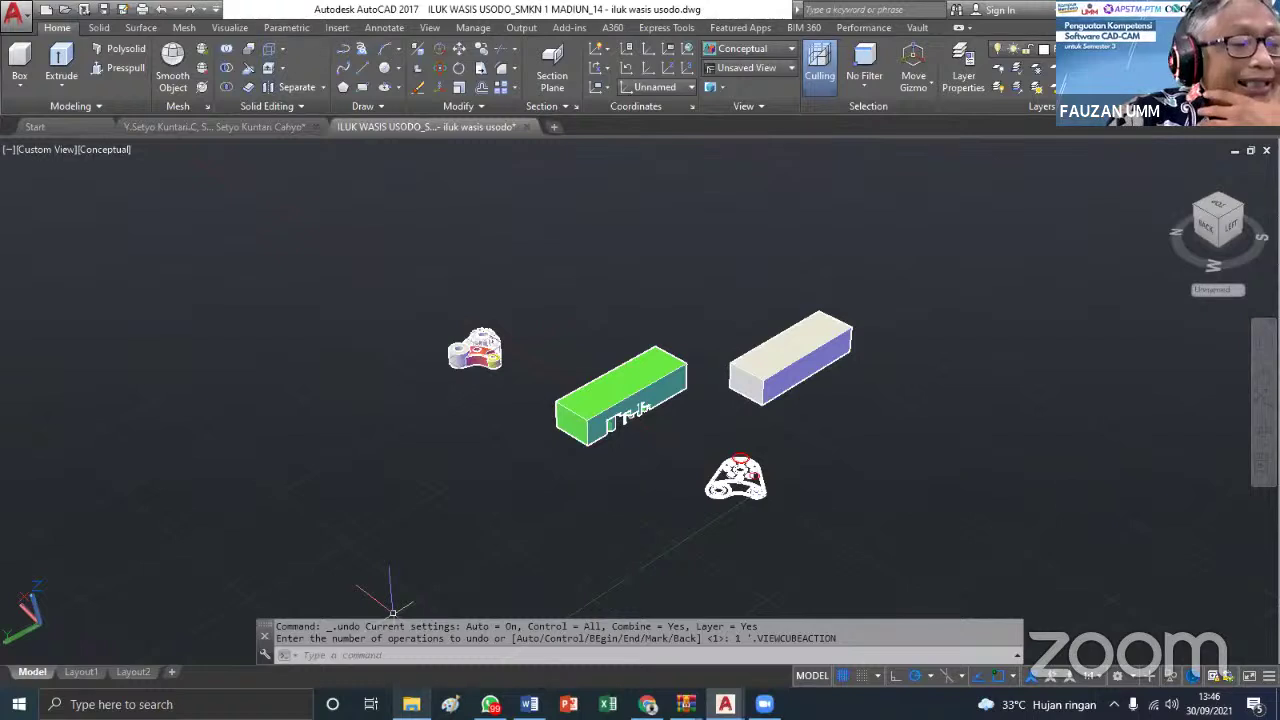
pyautogui.moveTo(411, 704)
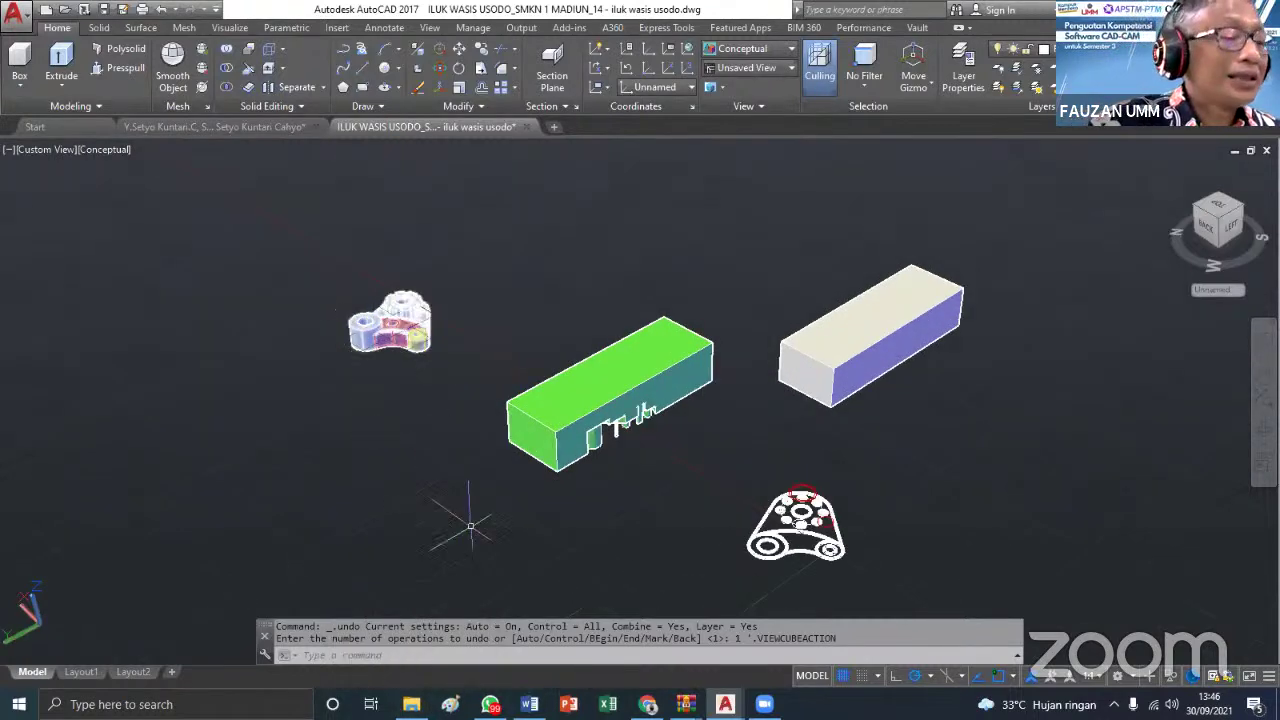
pyautogui.press('Escape')
# Browse File Explorer to C:\ATC\Pelatihan ATC\madya\M Hari 7
pyautogui.click(320, 645)
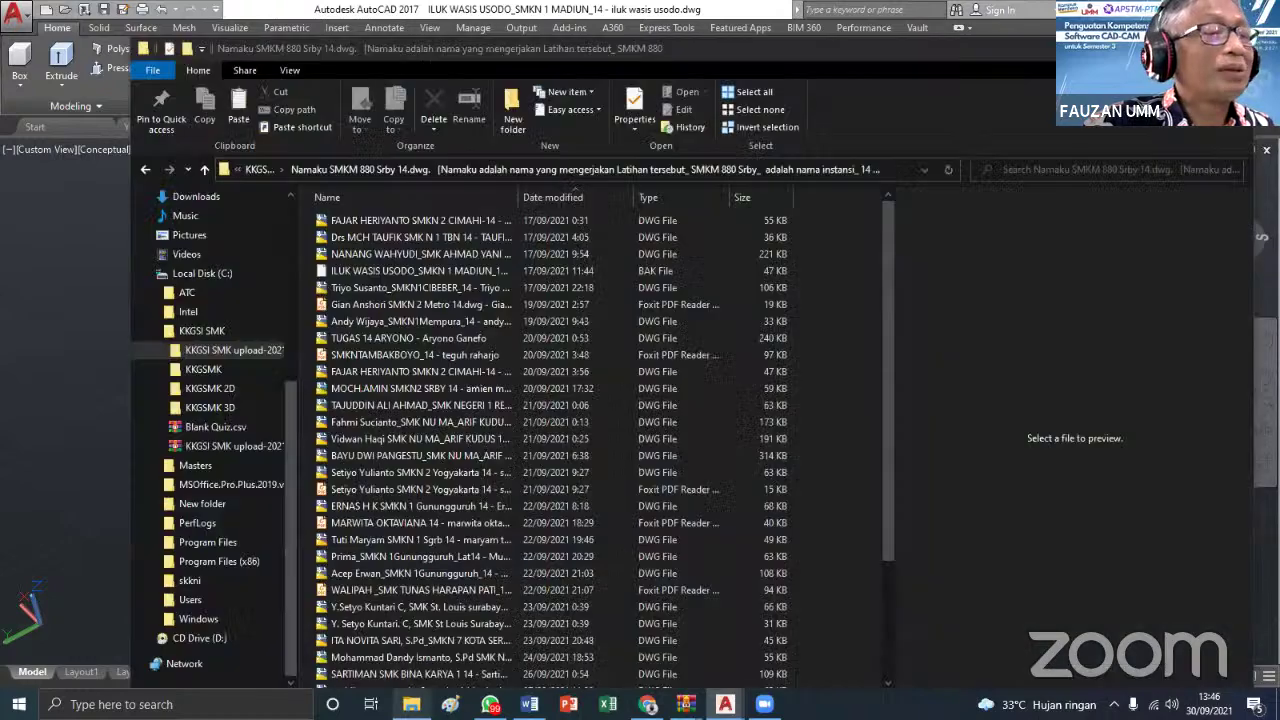
pyautogui.click(206, 300)
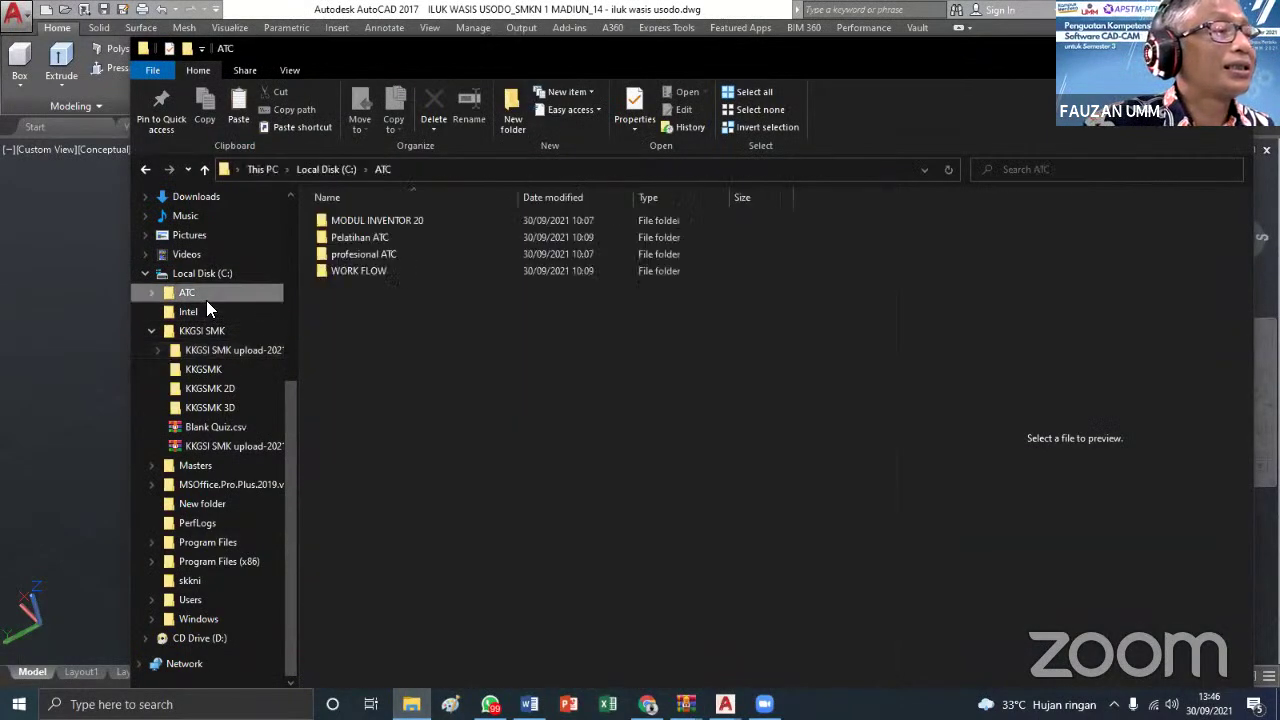
pyautogui.click(153, 295)
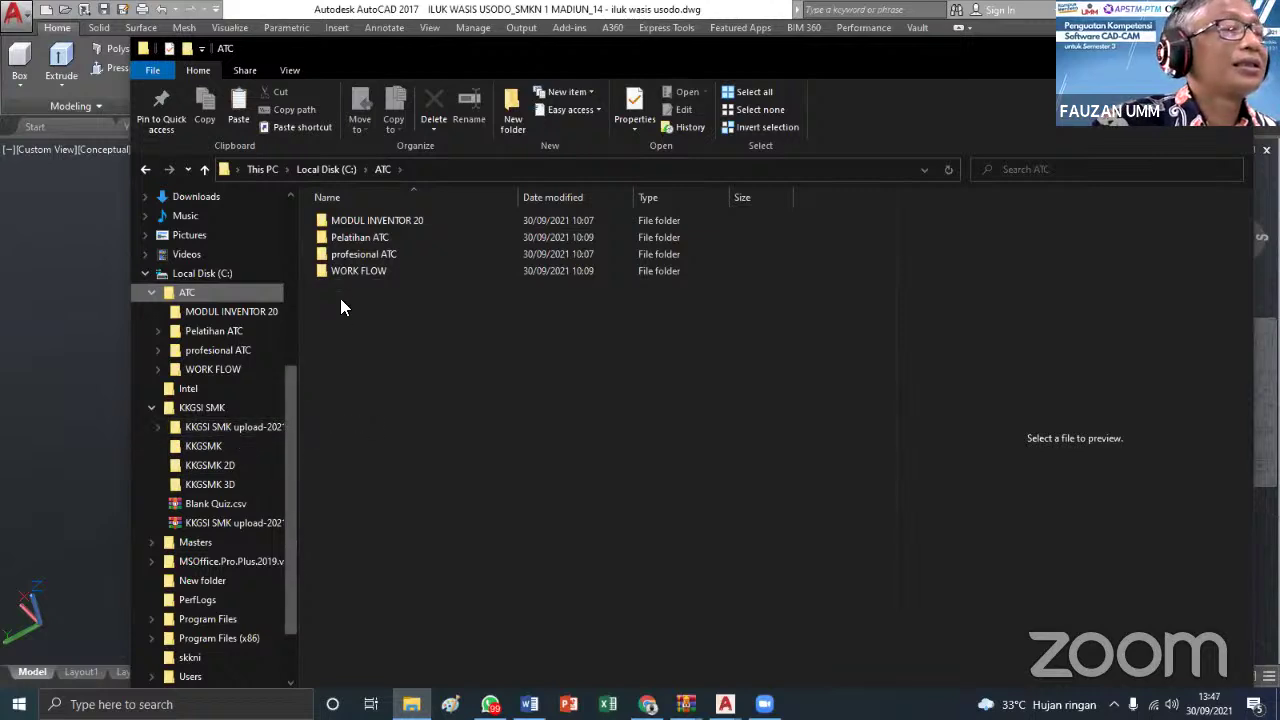
pyautogui.doubleClick(340, 240)
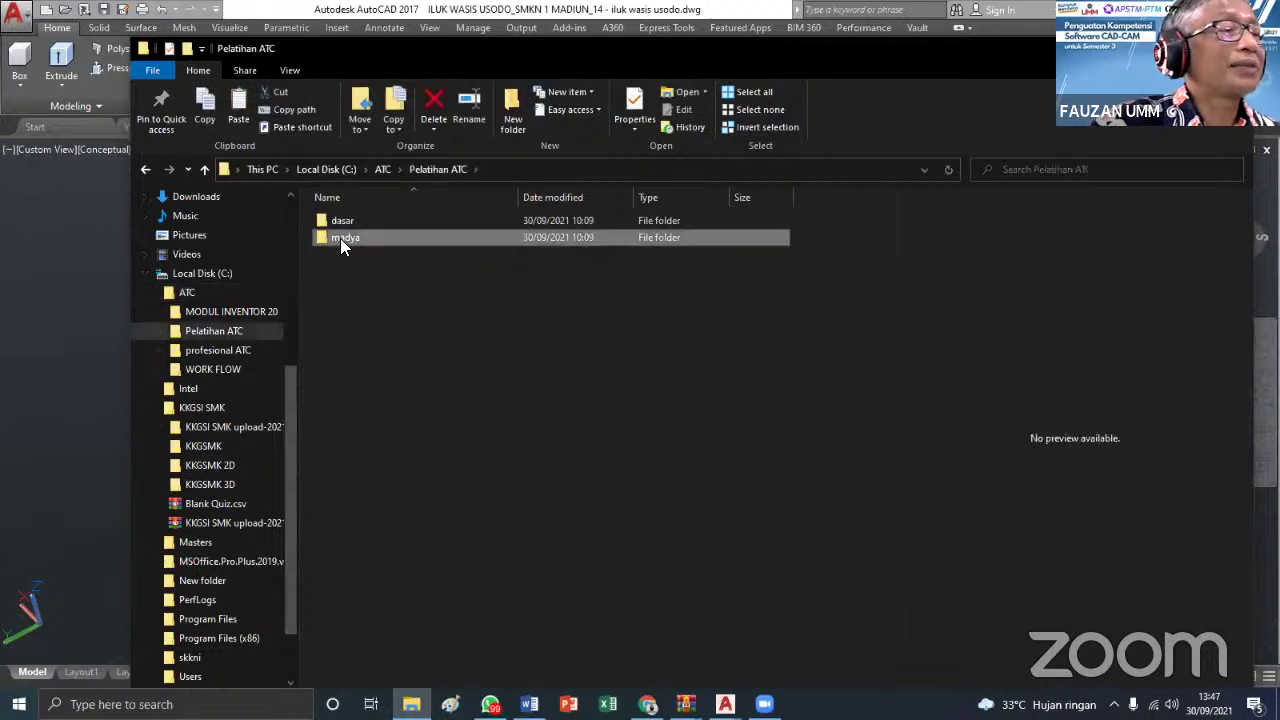
pyautogui.doubleClick(340, 240)
pyautogui.doubleClick(340, 318)
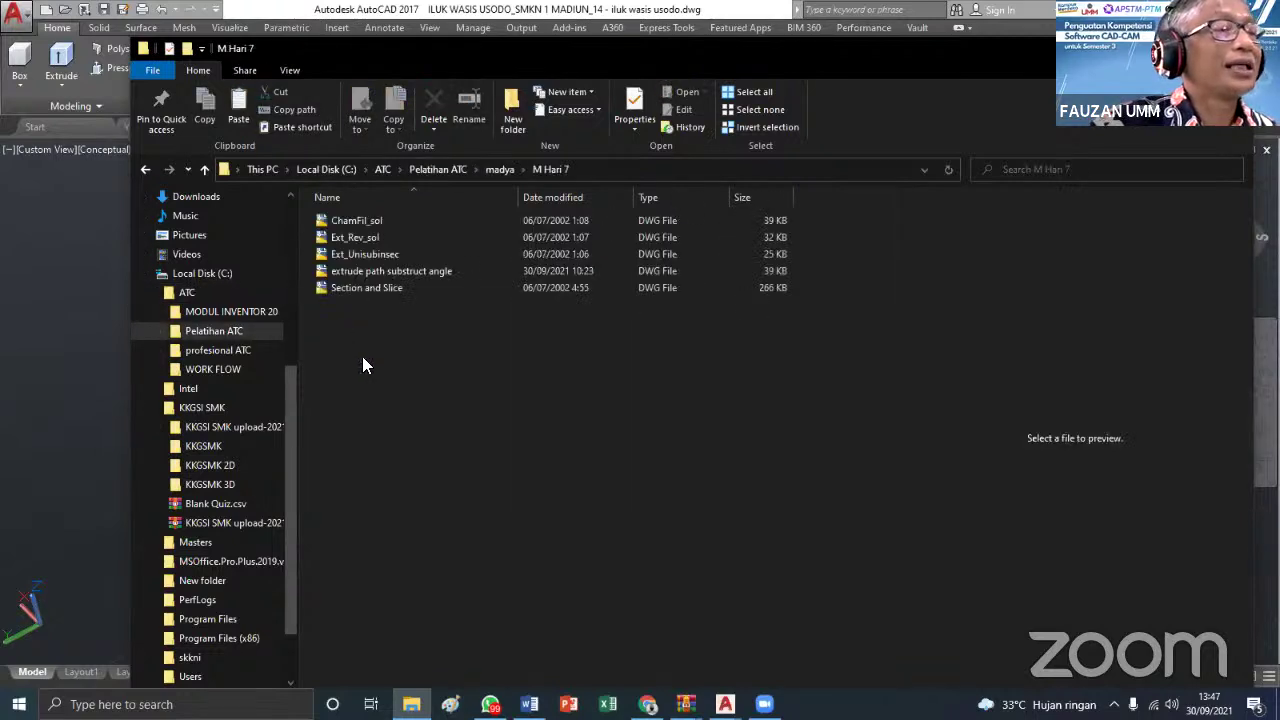
# Preview the exercise drawings and open ChamFil_sol.dwg
pyautogui.click(376, 274)
pyautogui.click(357, 224)
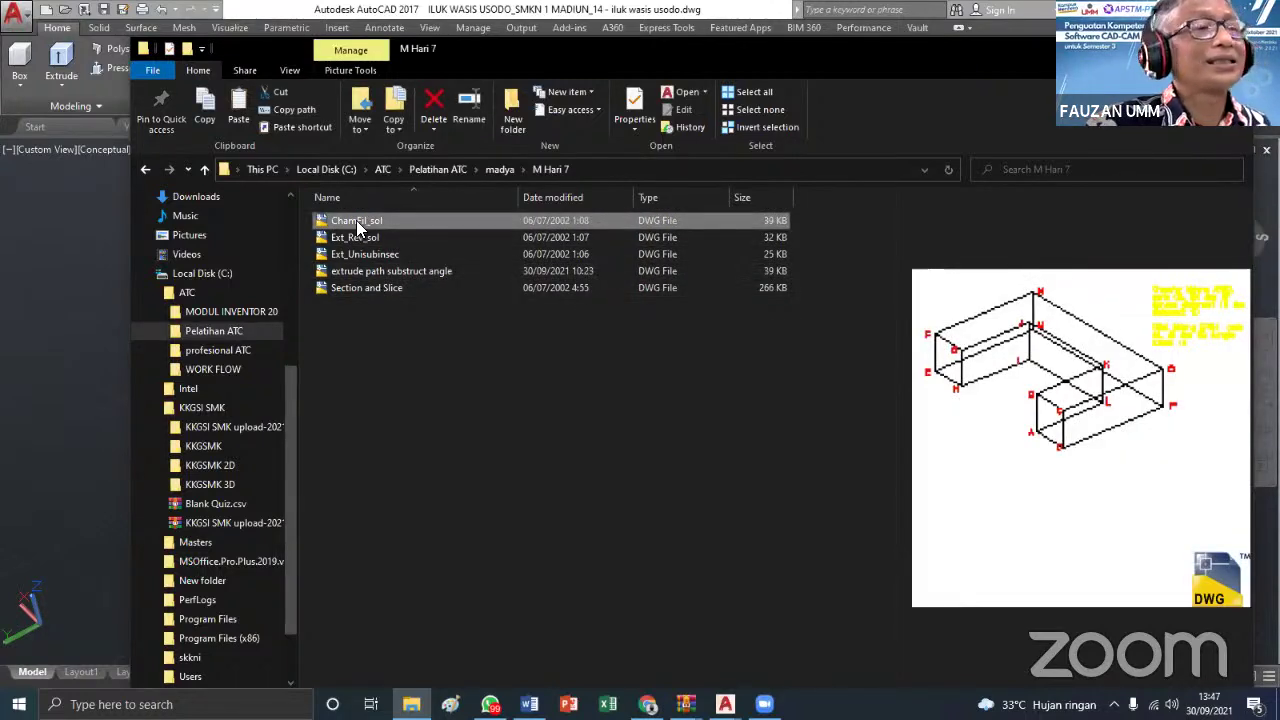
pyautogui.doubleClick(356, 222)
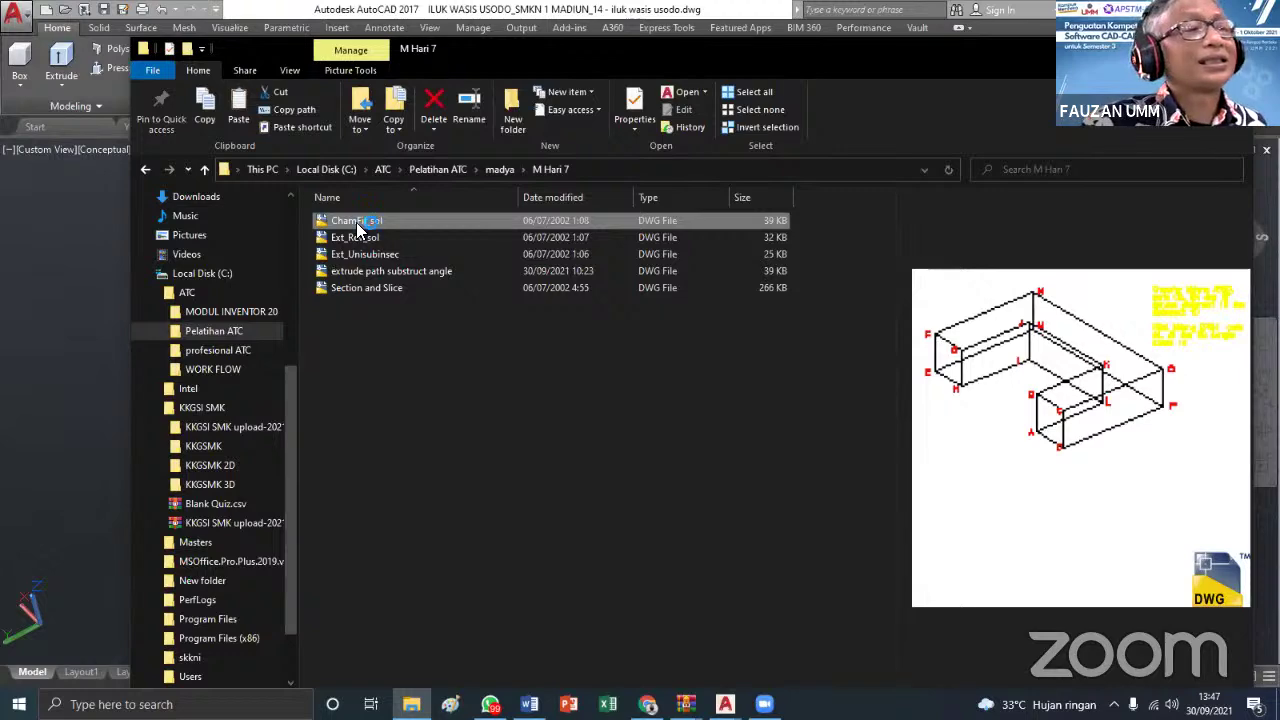
# Open ChamFil_sol read-only and centre and zoom the L-shaped block
pyautogui.click(688, 388)
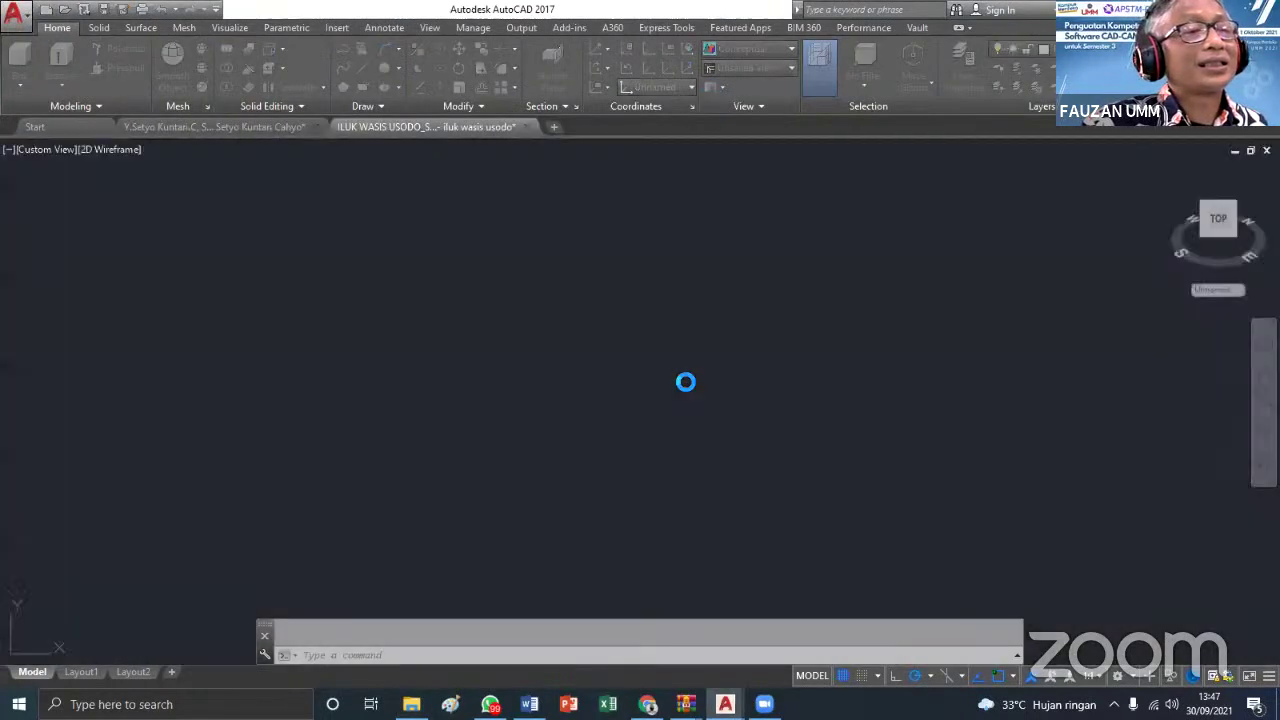
pyautogui.moveTo(451, 446); pyautogui.dragTo(594, 424, button='middle')
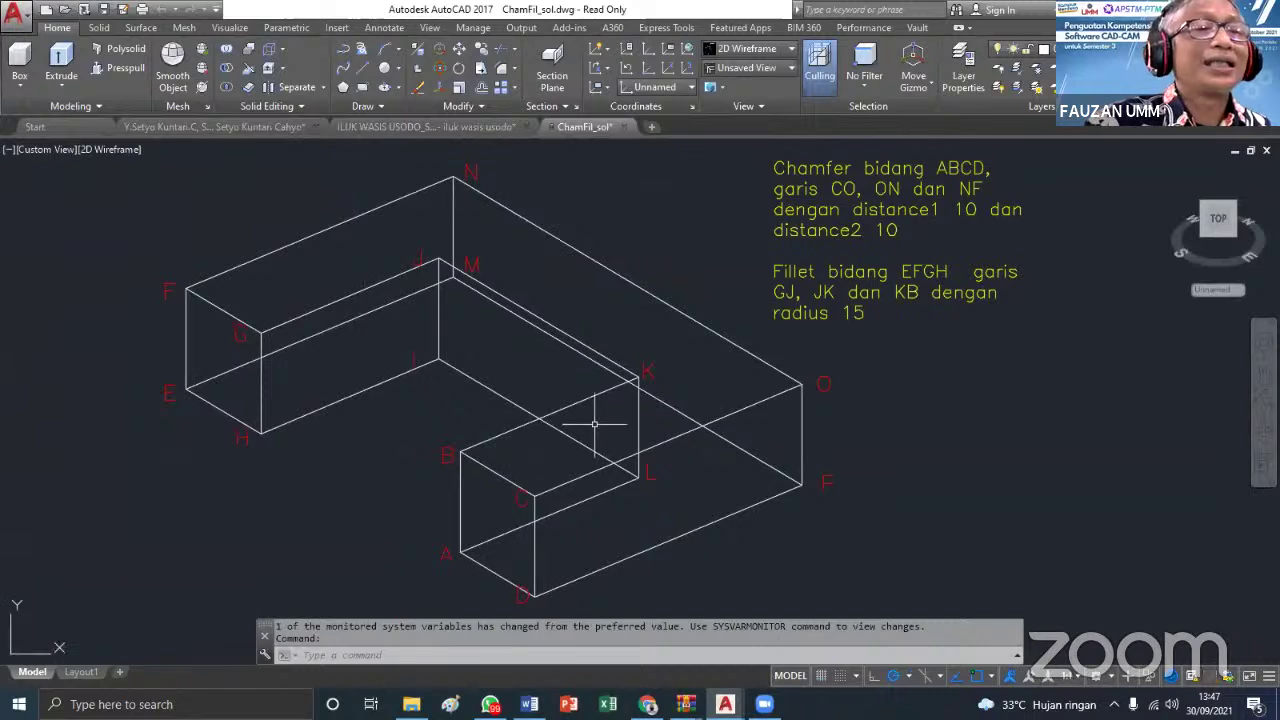
pyautogui.scroll(-2, 594, 424)
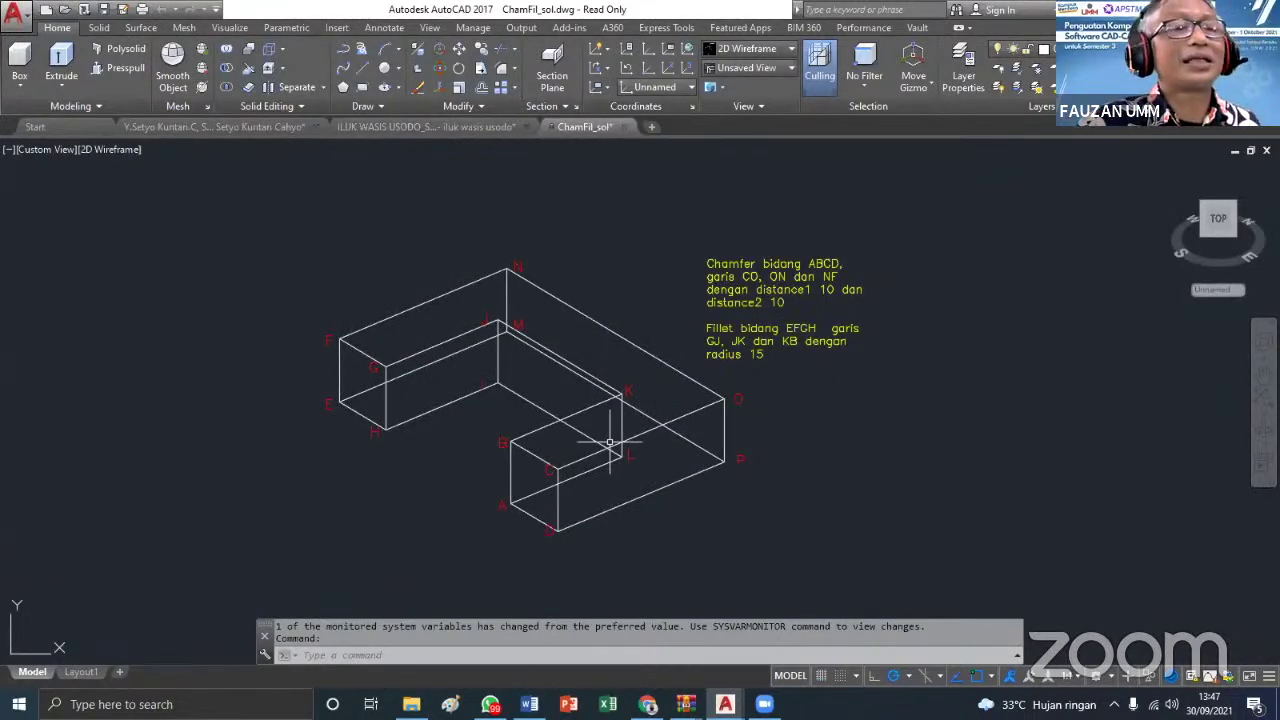
pyautogui.scroll(2, 669, 383)
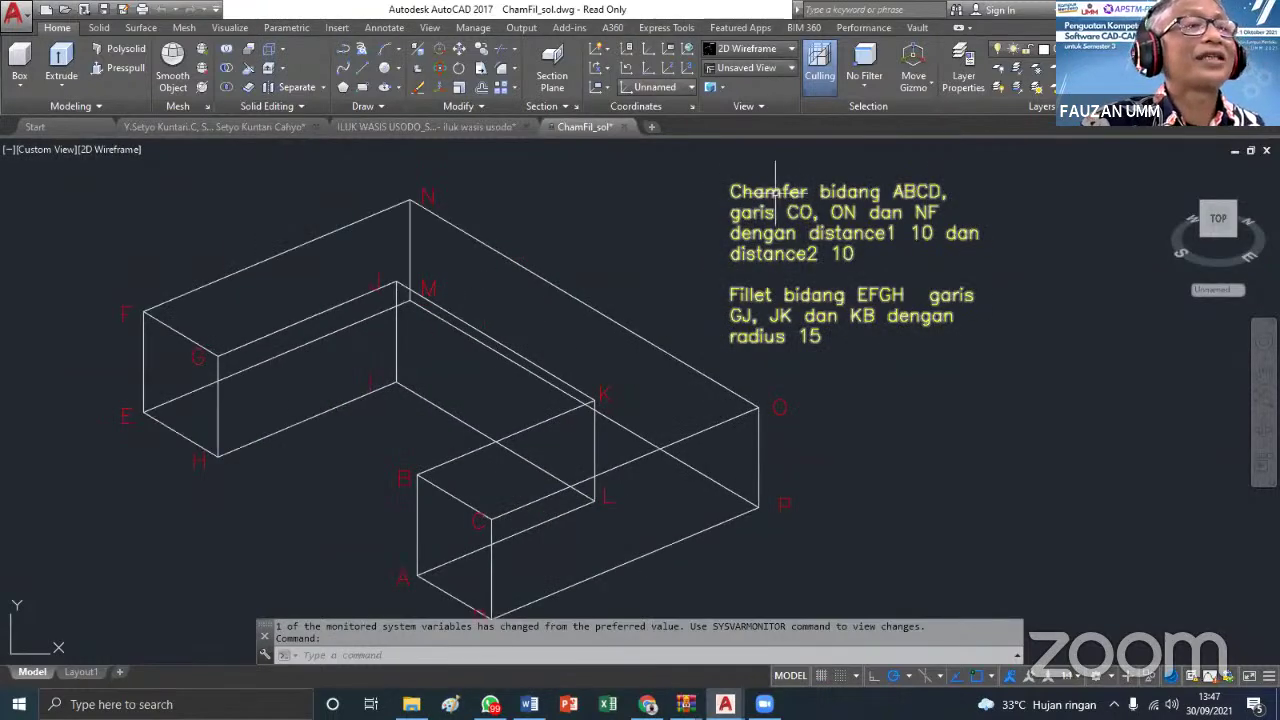
# Show the Fillet/Chamfer options, then return to Explorer and select Ext_Rev_sol
pyautogui.click(514, 70)
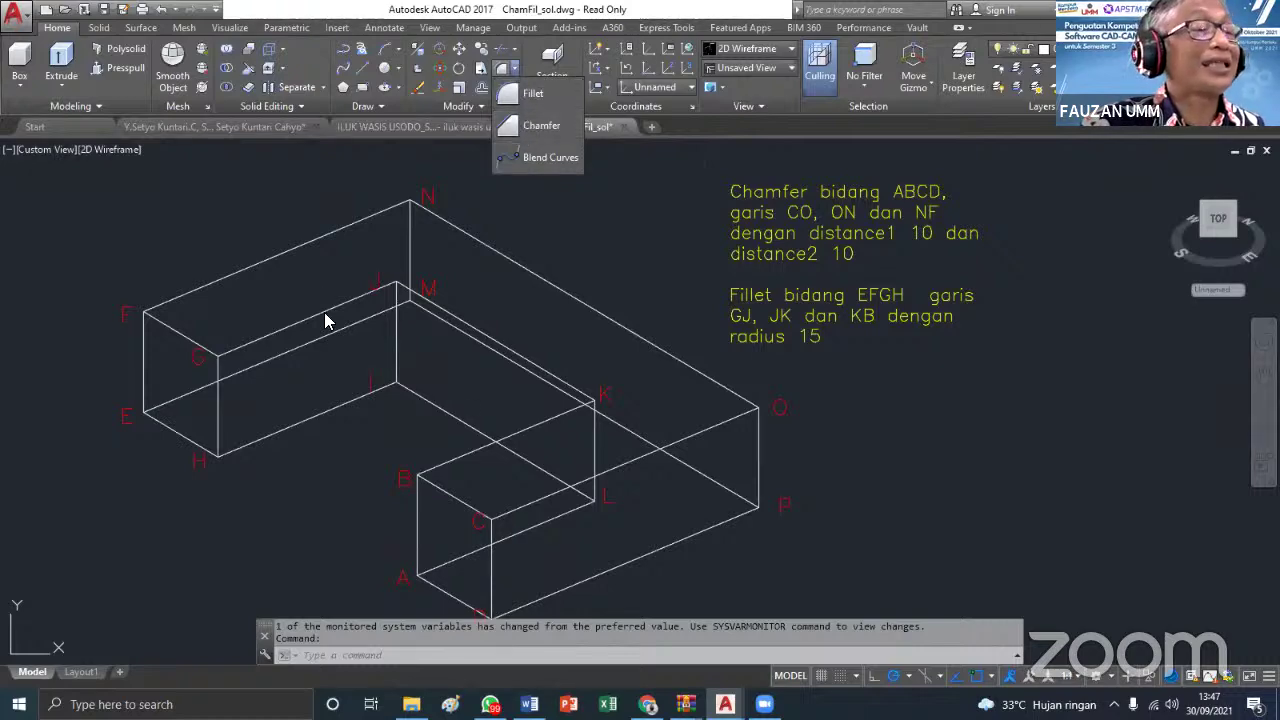
pyautogui.scroll(-2, 362, 345)
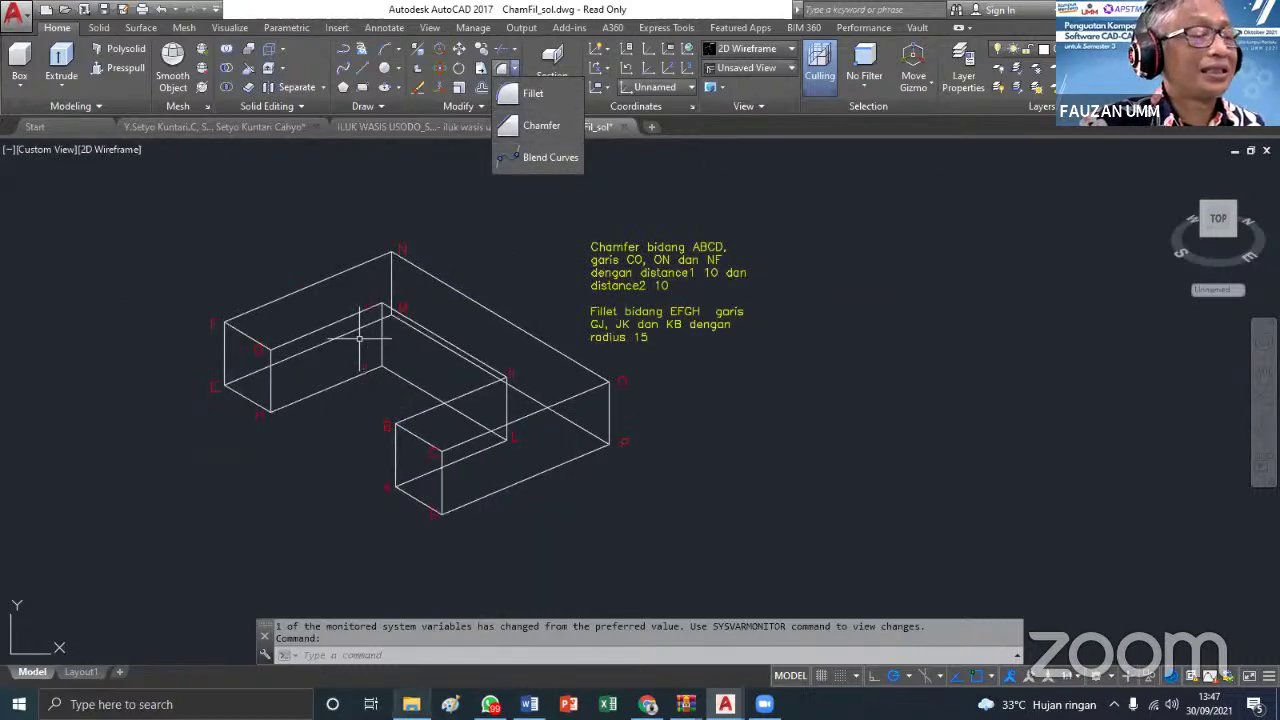
pyautogui.click(411, 704)
pyautogui.click(342, 238)
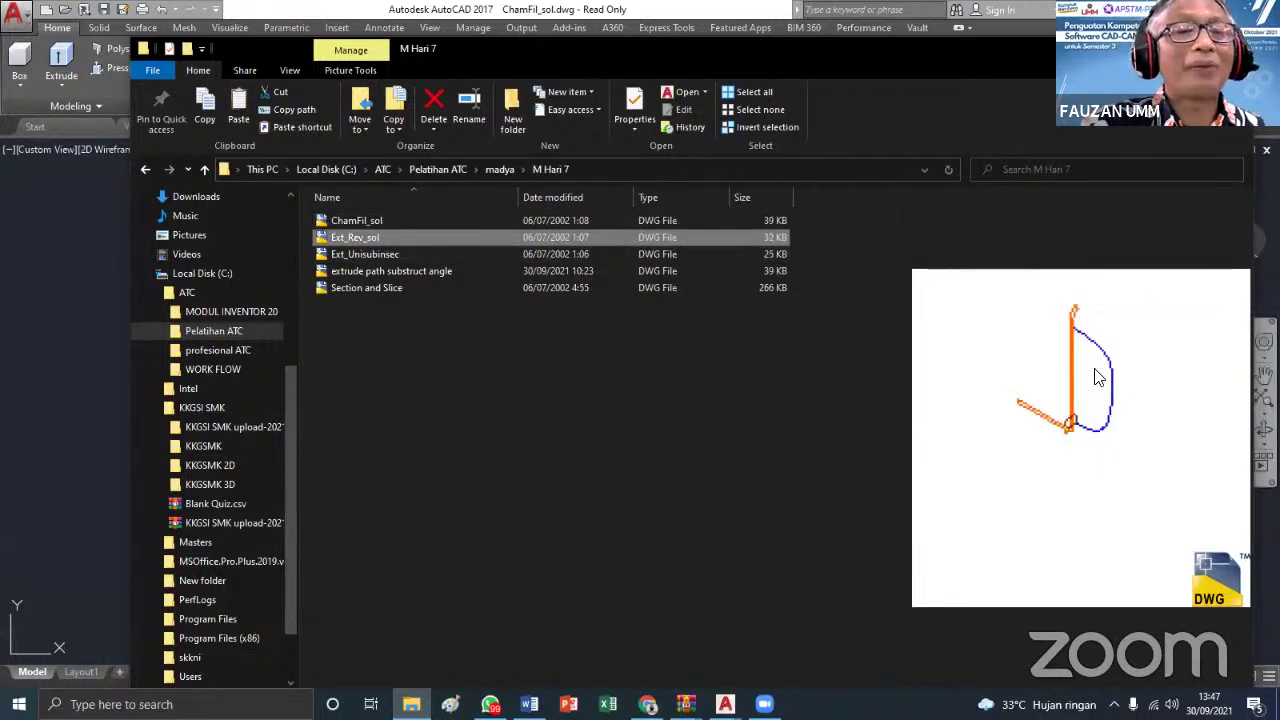
pyautogui.doubleClick(342, 240)
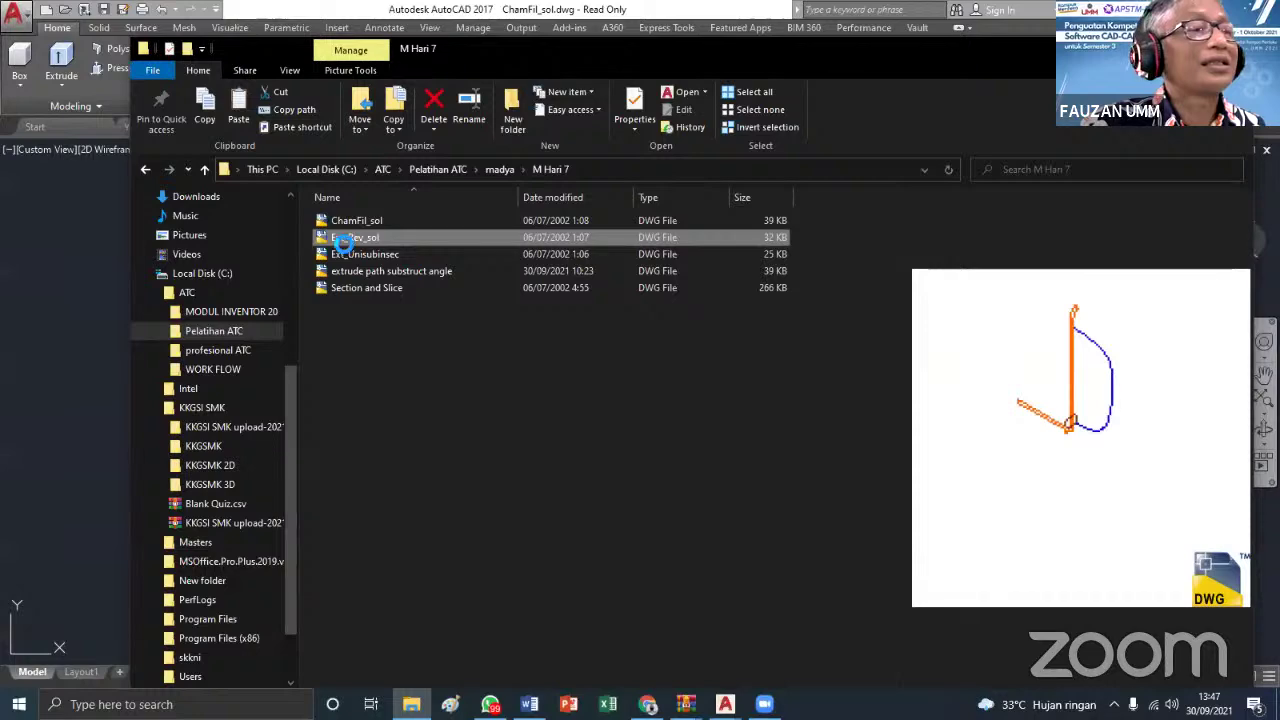
pyautogui.click(667, 392)
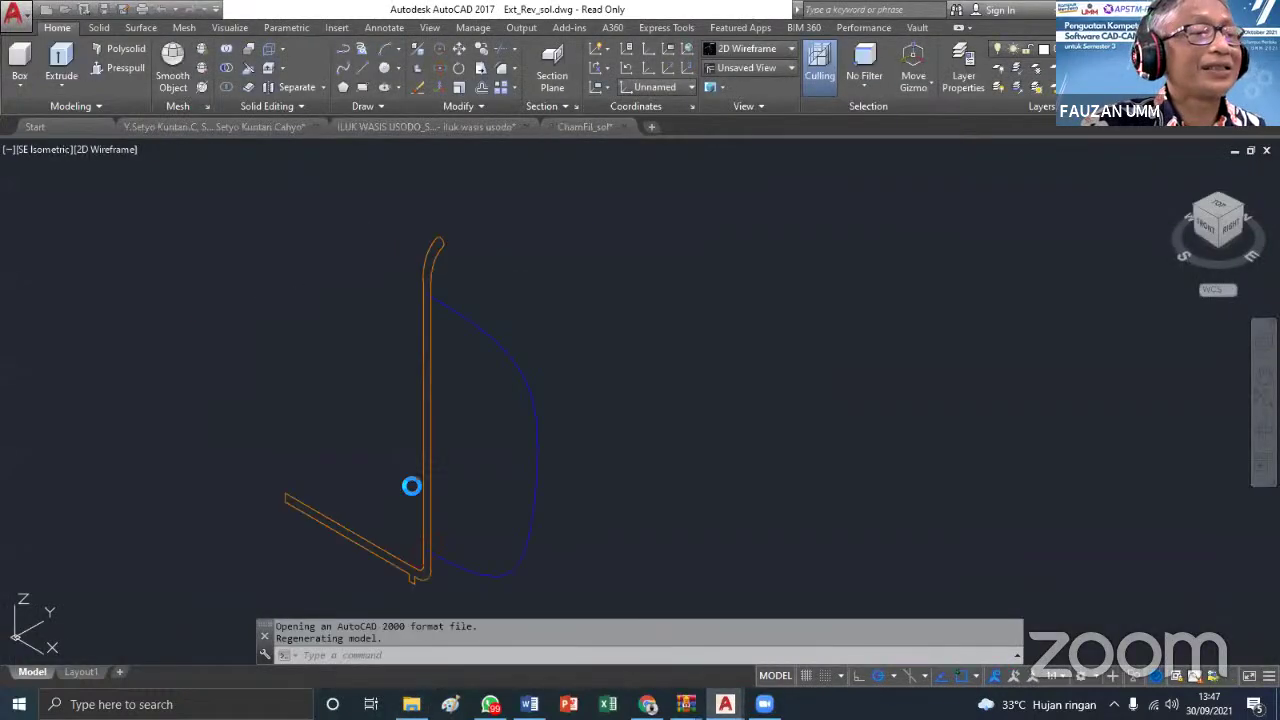
pyautogui.moveTo(414, 514)
pyautogui.mouseDown(button='middle')
pyautogui.moveTo(495, 463)
pyautogui.moveTo(537, 487)
pyautogui.mouseUp(button='middle')
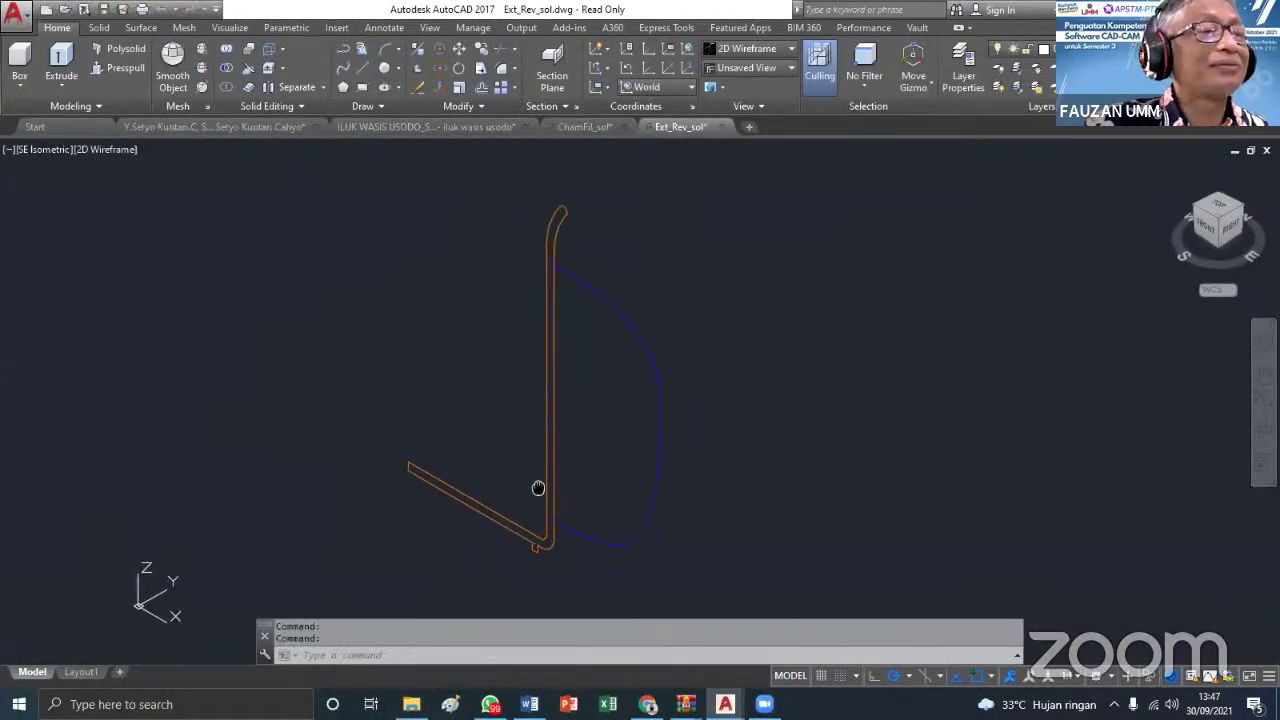
pyautogui.scroll(3, 522, 487)
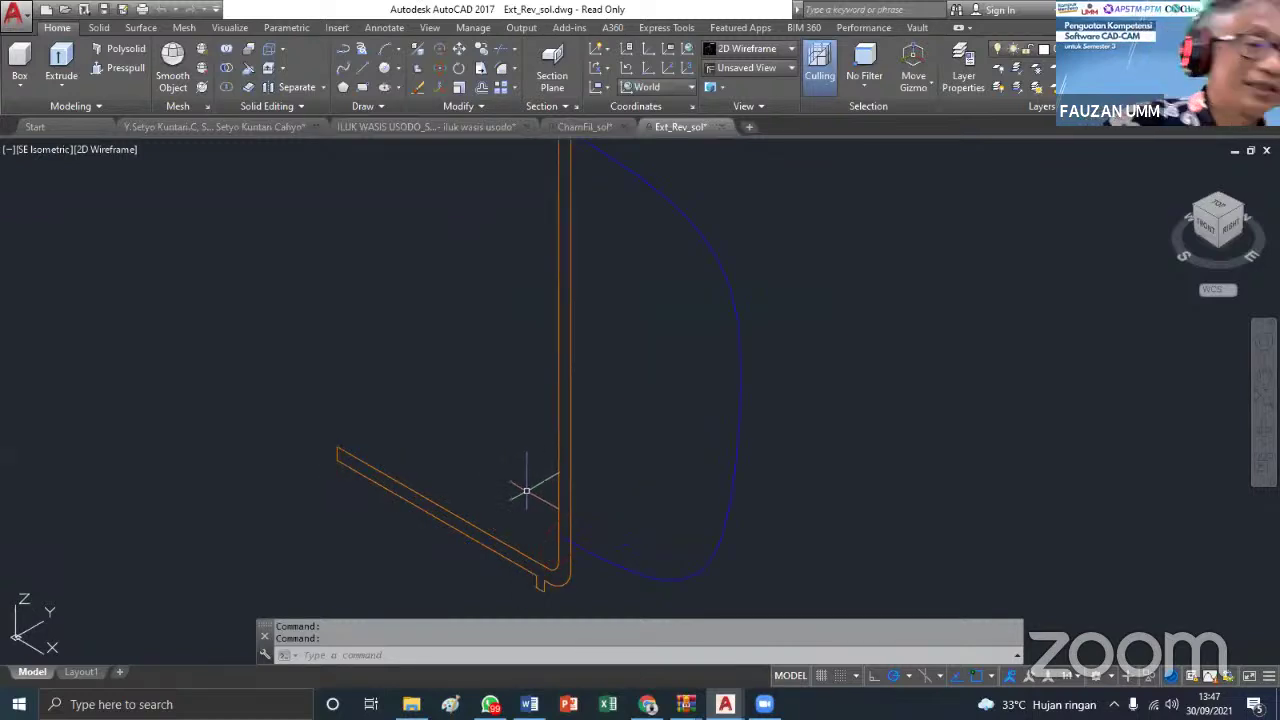
pyautogui.scroll(-3, 523, 477)
pyautogui.scroll(3, 505, 470)
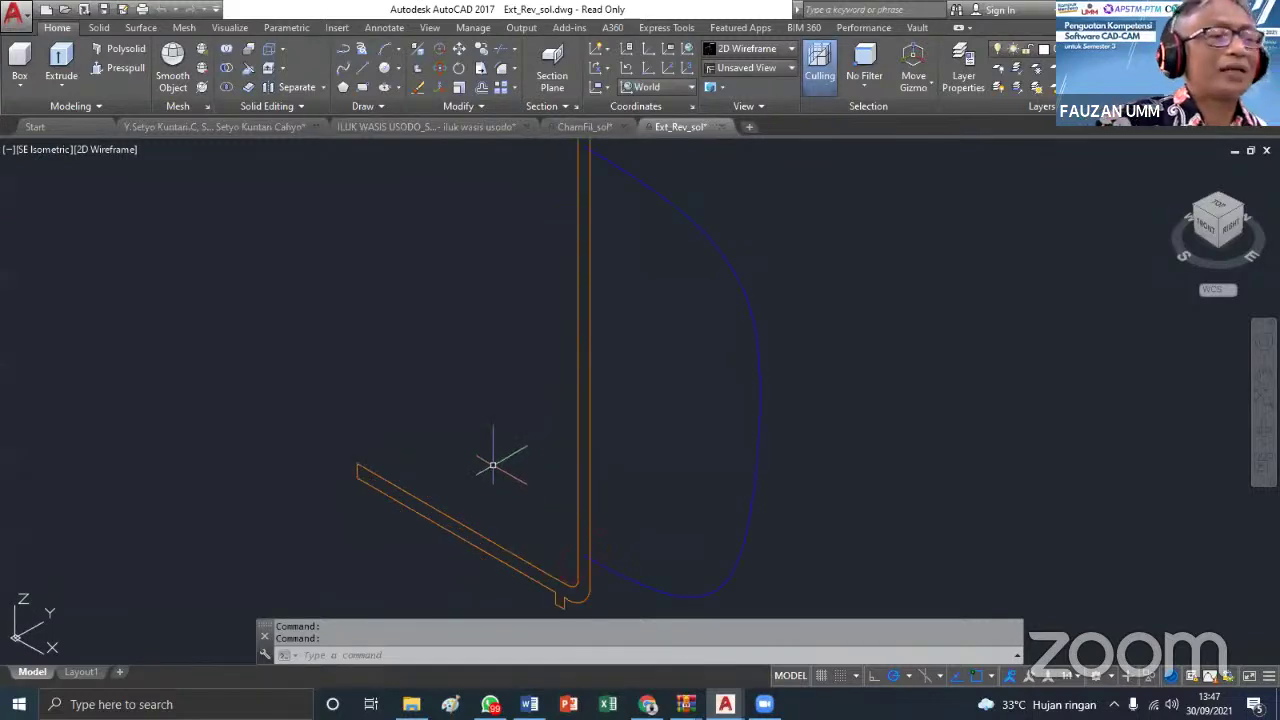
pyautogui.scroll(-2, 490, 455)
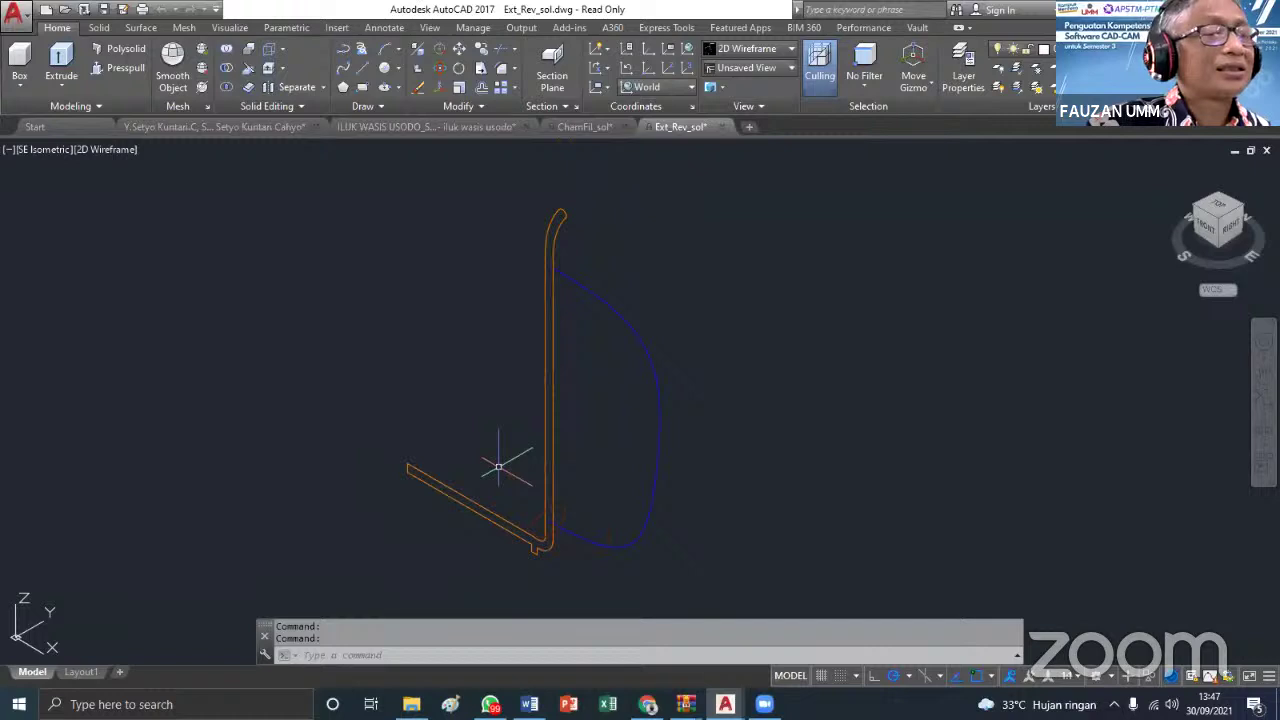
pyautogui.scroll(1, 481, 460)
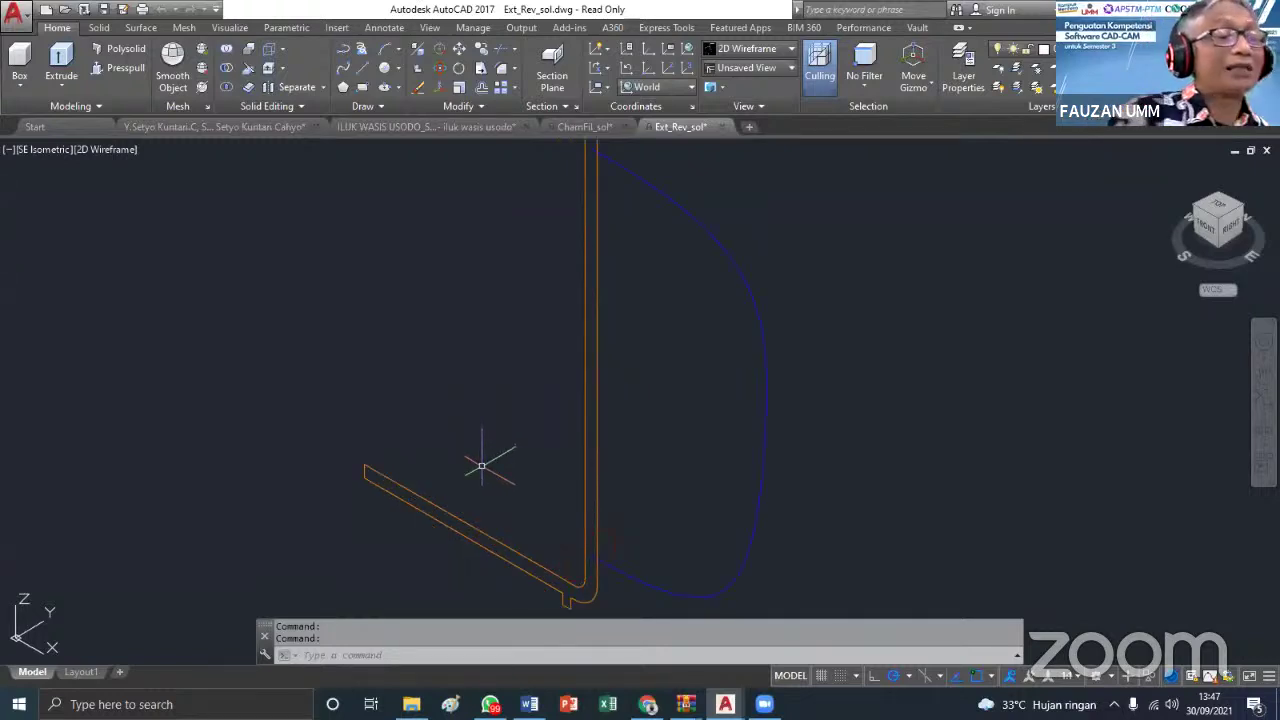
pyautogui.scroll(-1, 490, 456)
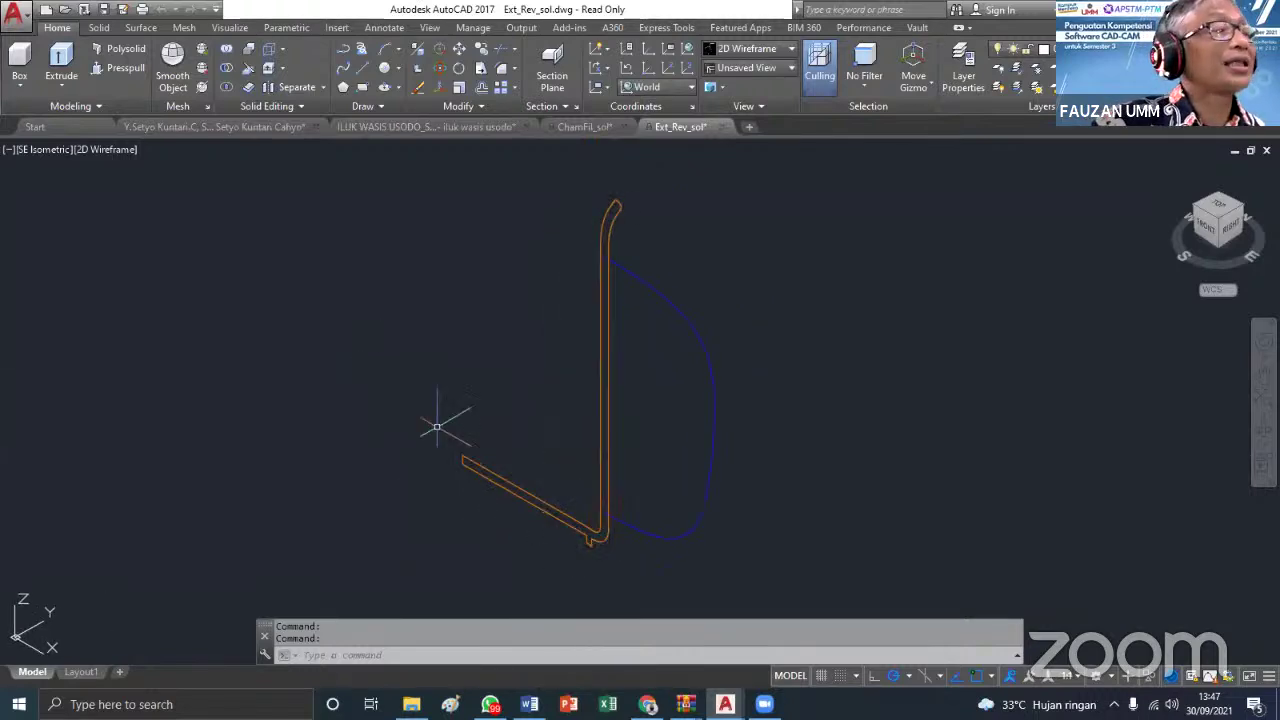
pyautogui.scroll(2, 458, 467)
pyautogui.scroll(2, 458, 467)
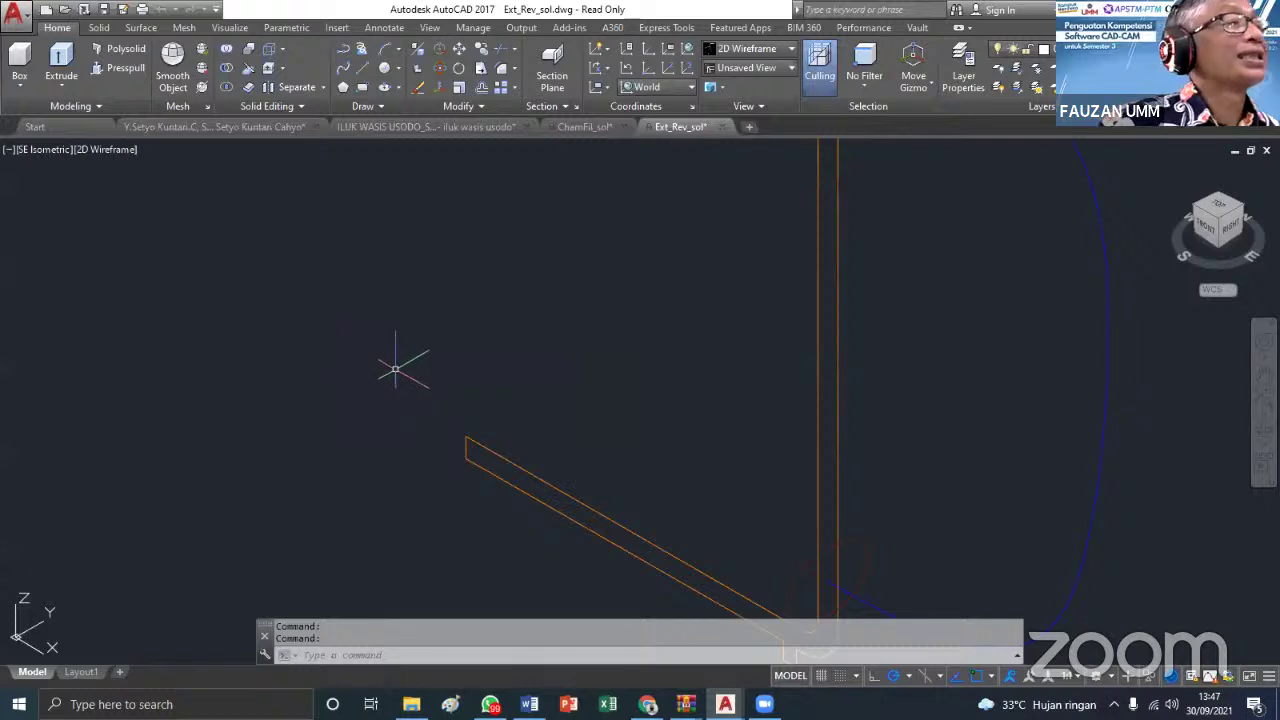
pyautogui.moveTo(464, 450)
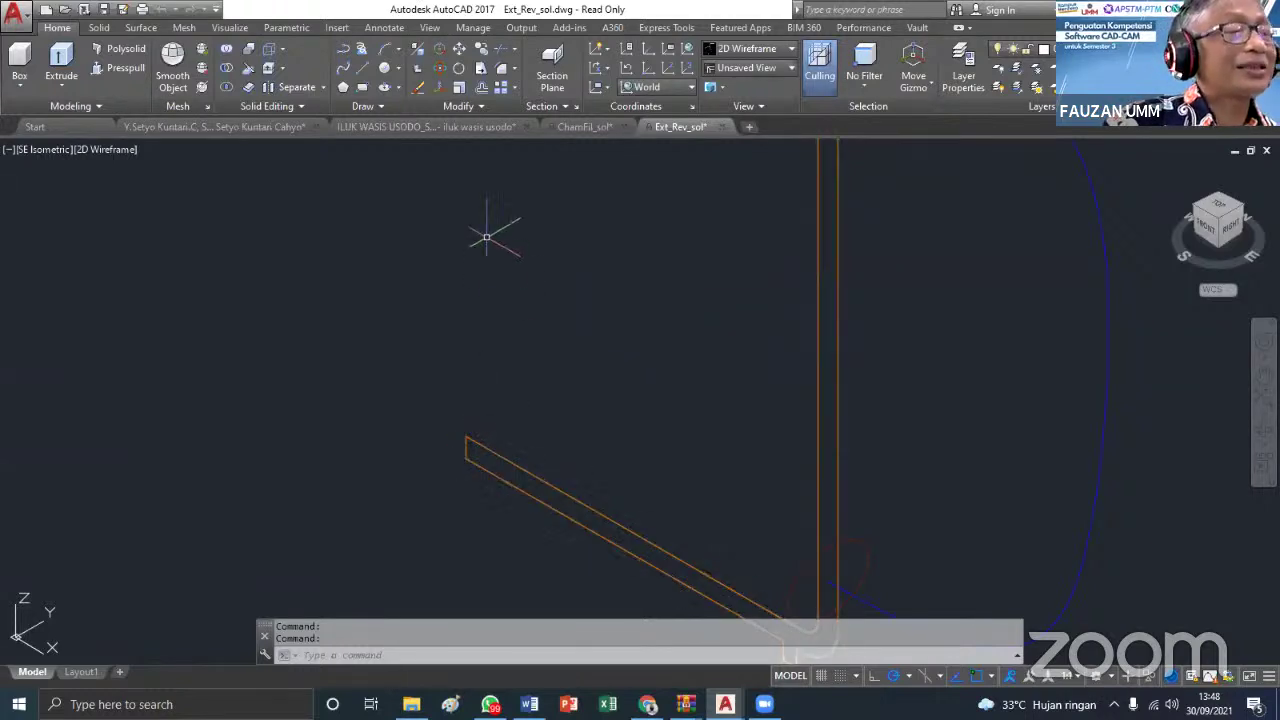
pyautogui.scroll(-3, 499, 331)
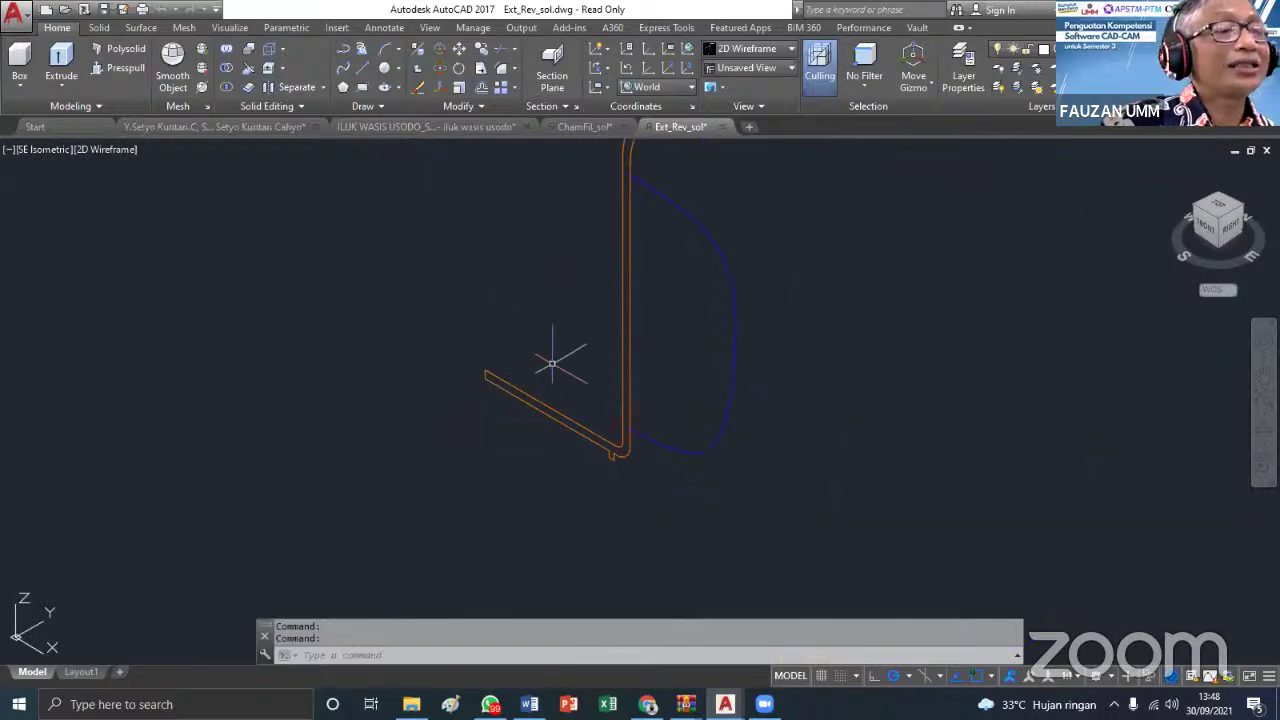
pyautogui.moveTo(551, 366); pyautogui.dragTo(467, 416, button='middle')
pyautogui.scroll(5, 529, 476)
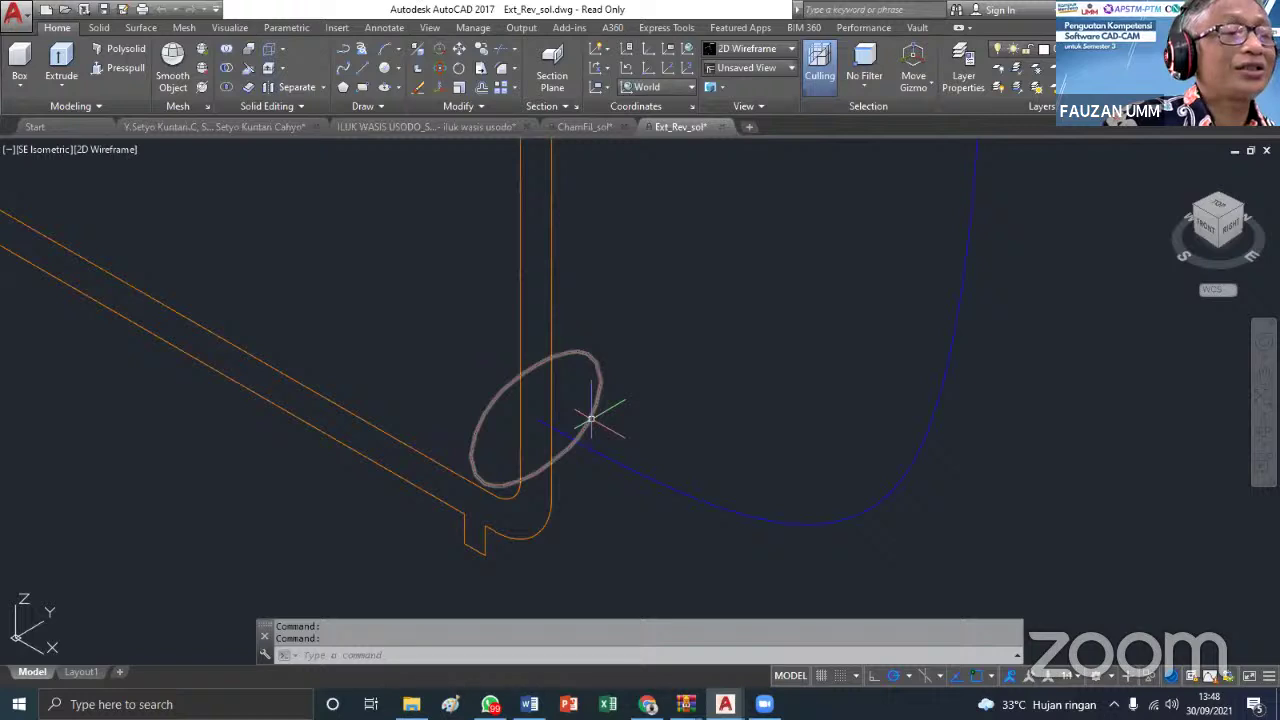
pyautogui.moveTo(591, 419)
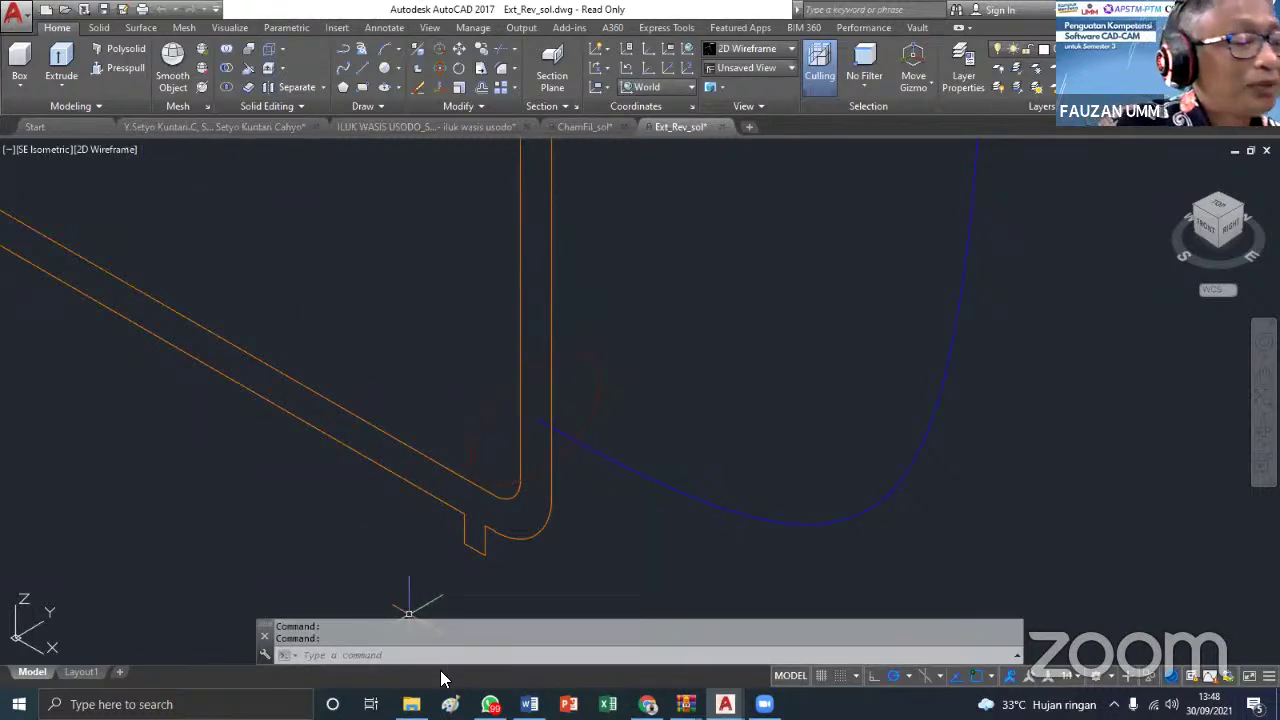
pyautogui.moveTo(411, 702)
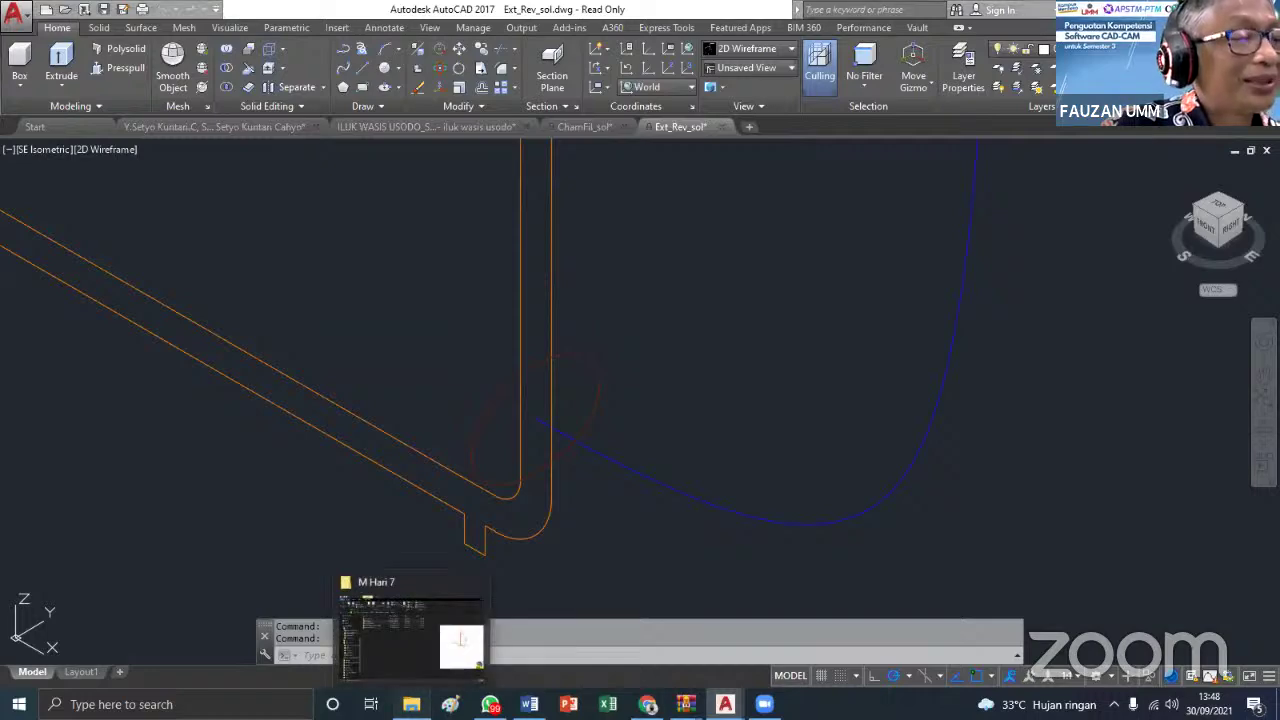
# Open 'extrude path substruct angle' from the M Hari 7 folder in AutoCAD
pyautogui.click(410, 638)
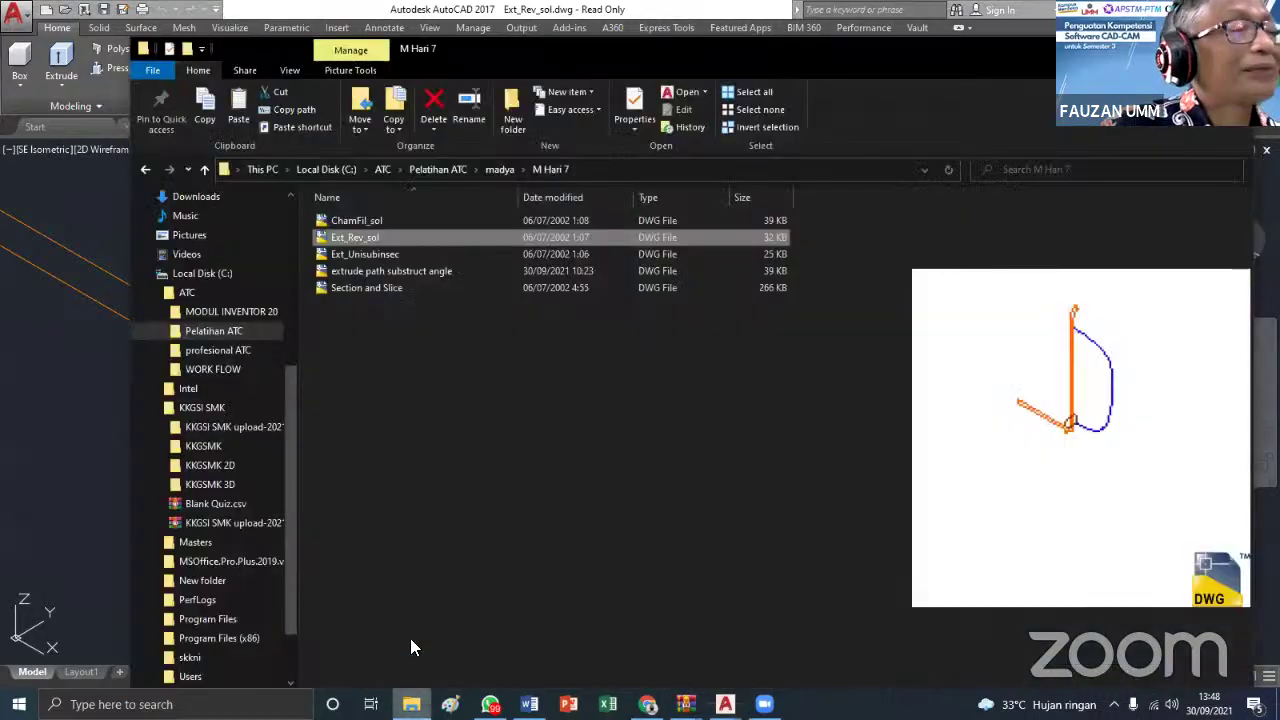
pyautogui.click(362, 271)
pyautogui.doubleClick(360, 270)
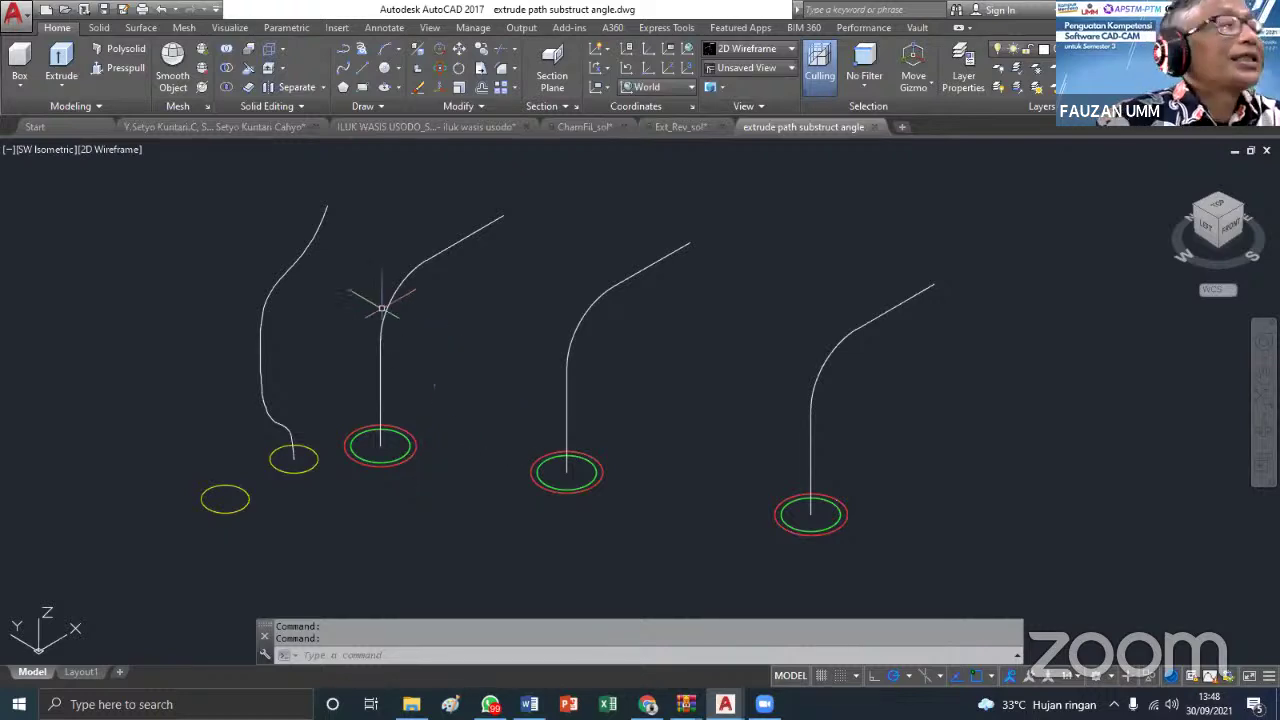
# Cancel a started Extrude and draw the first slanted line beside the curved paths
pyautogui.click(61, 66)
pyautogui.moveTo(843, 533); pyautogui.dragTo(557, 488, button='middle')
pyautogui.press('Escape')
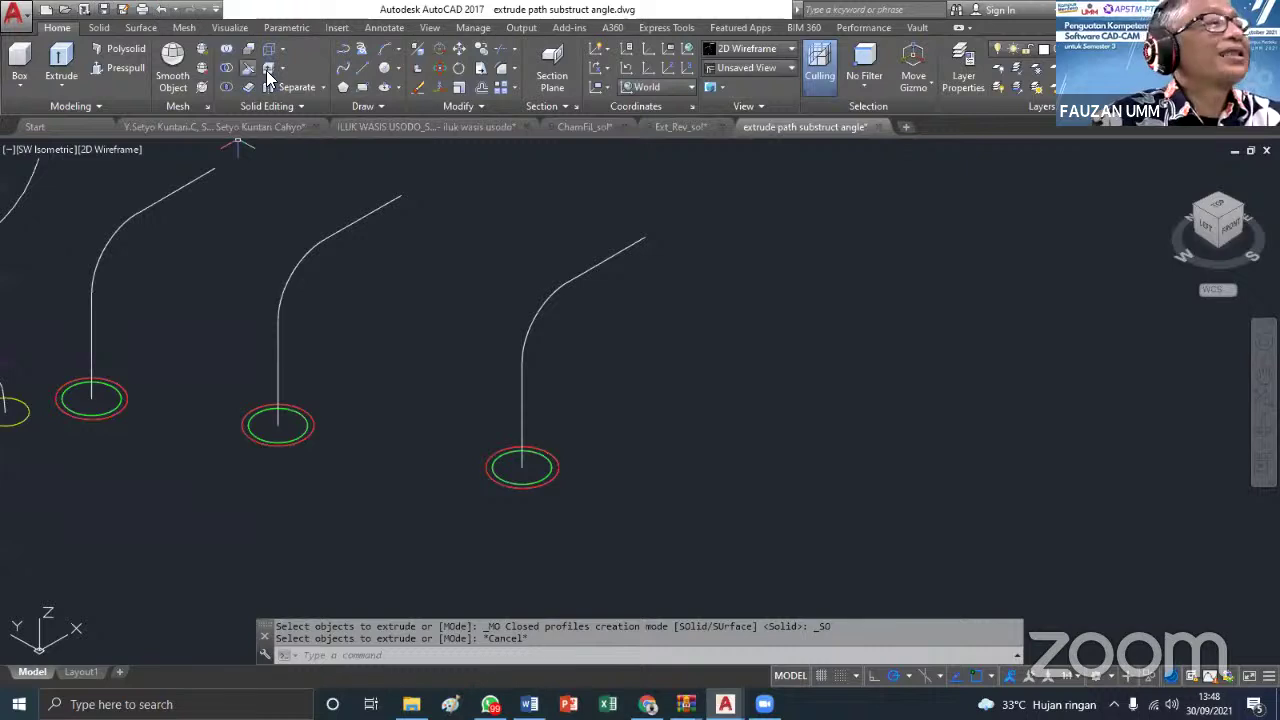
pyautogui.click(368, 70)
pyautogui.click(788, 352)
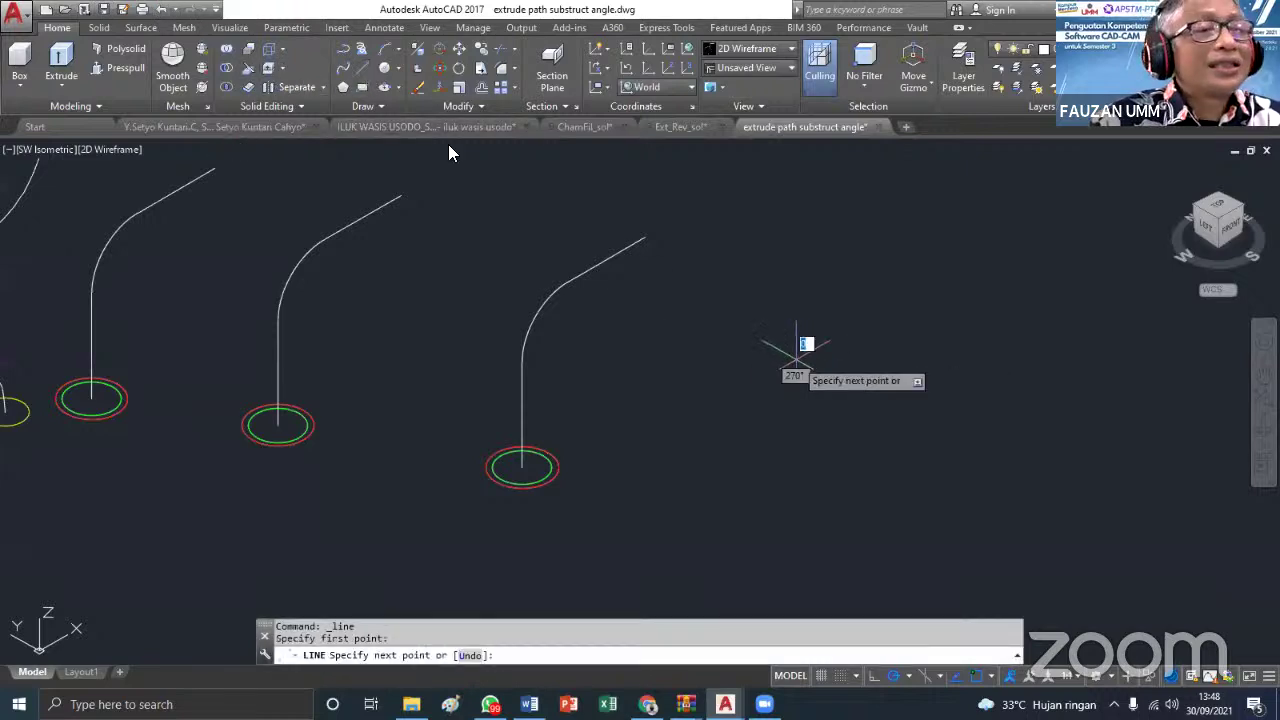
pyautogui.click(686, 474)
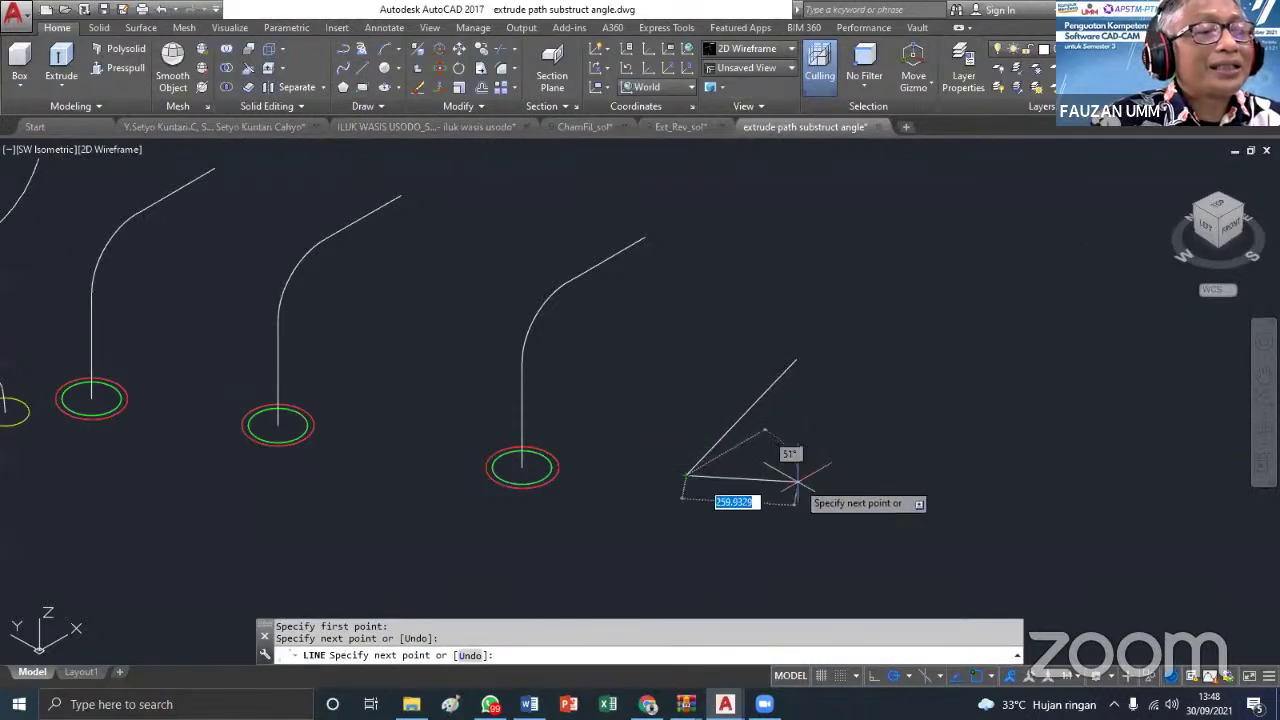
pyautogui.press('Escape')
# Draw a second line from the first line's top down to the right, forming a peak
pyautogui.click(384, 68)
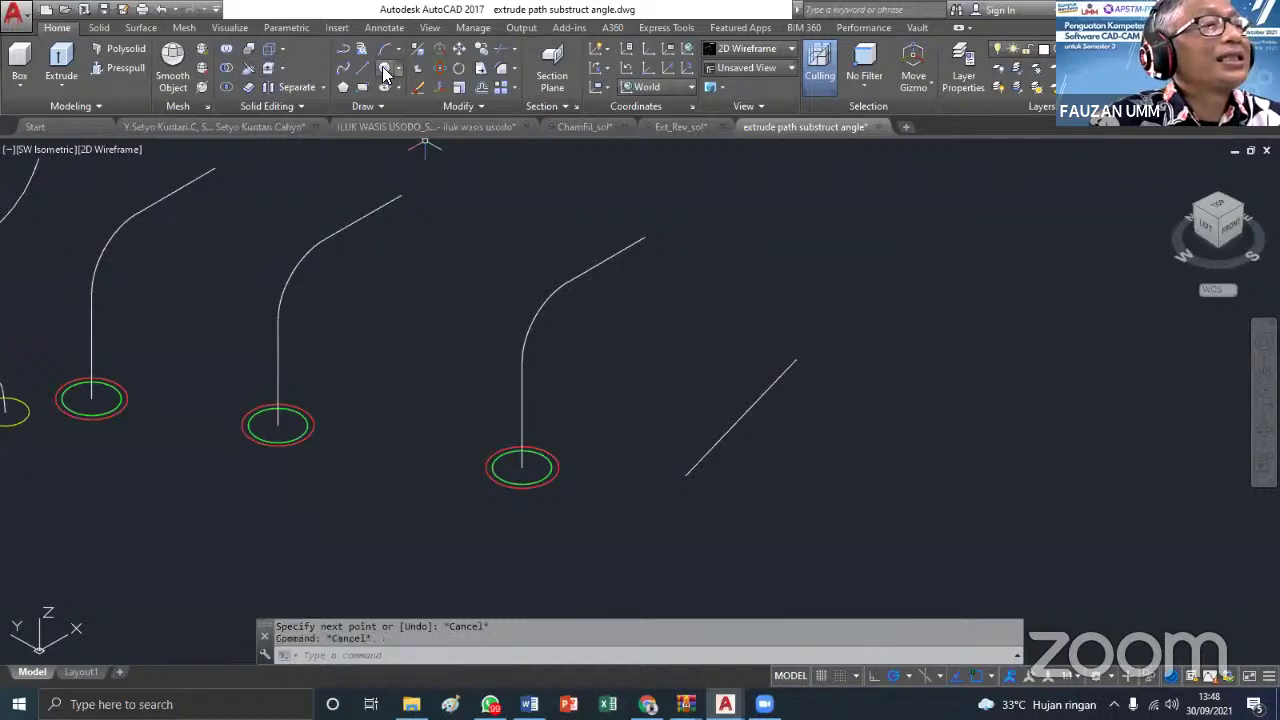
pyautogui.click(868, 380)
pyautogui.press('Escape')
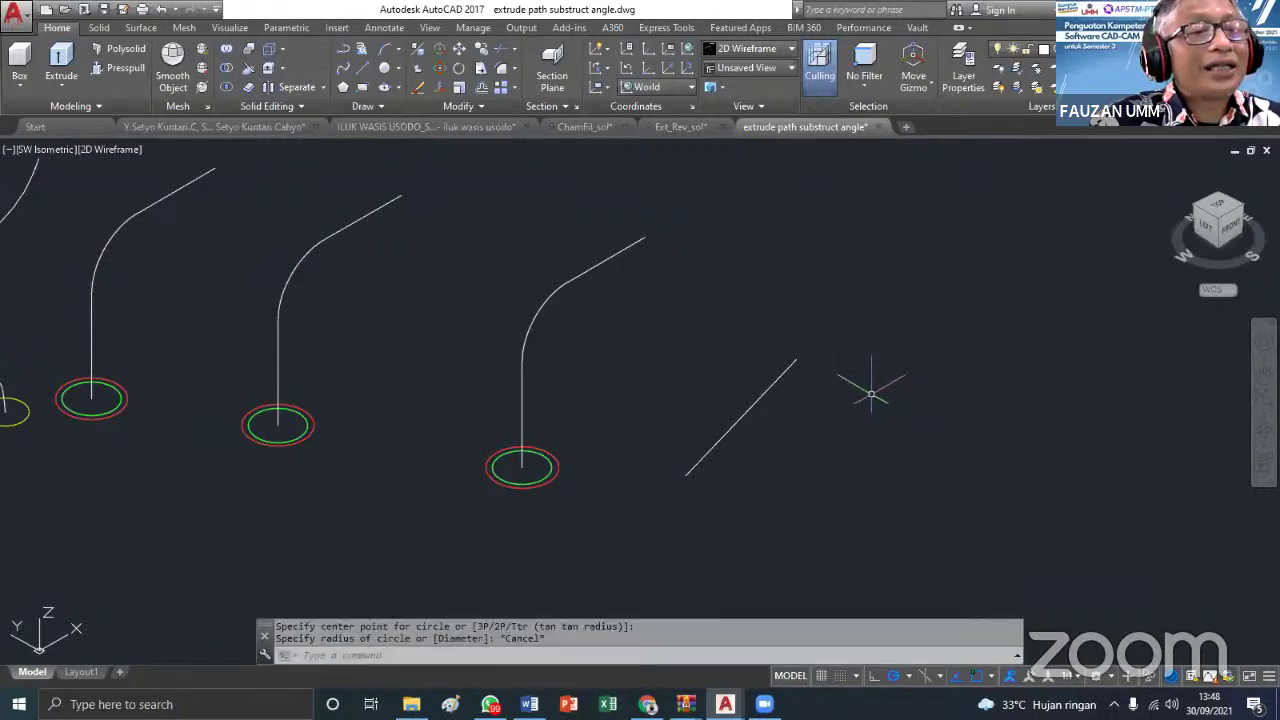
pyautogui.click(343, 50)
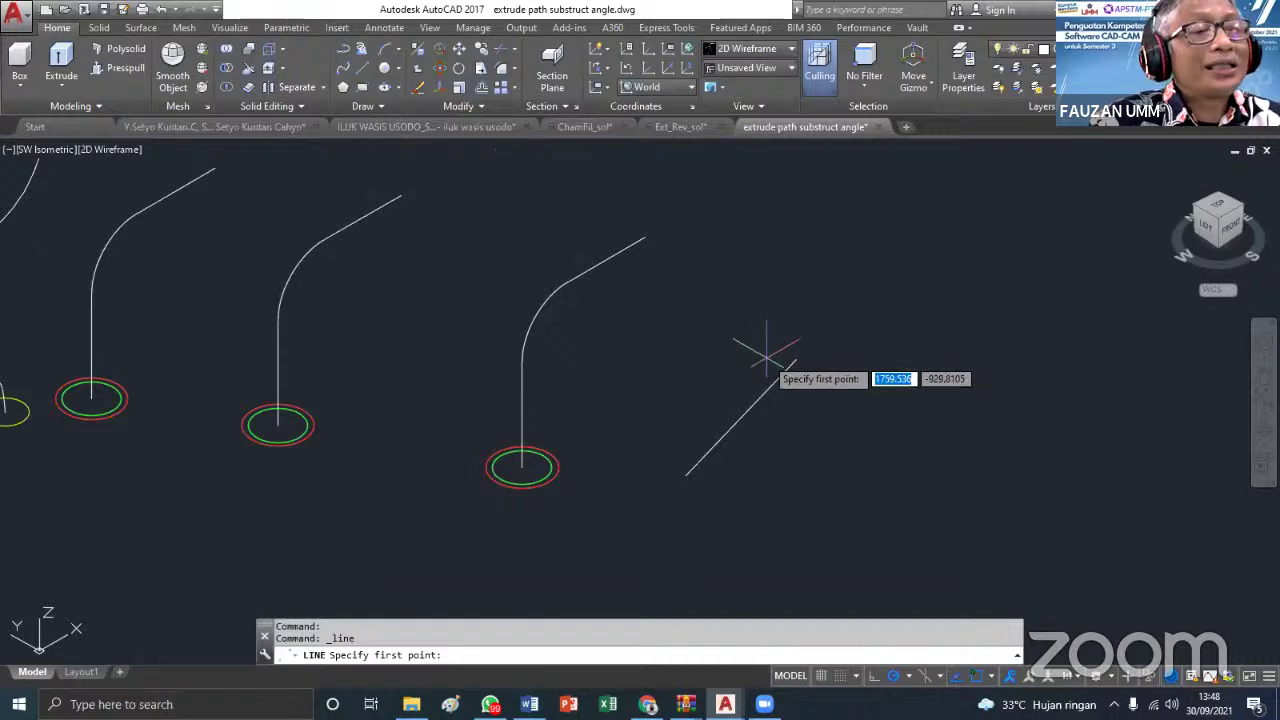
pyautogui.click(766, 357)
pyautogui.click(868, 484)
pyautogui.press('Escape')
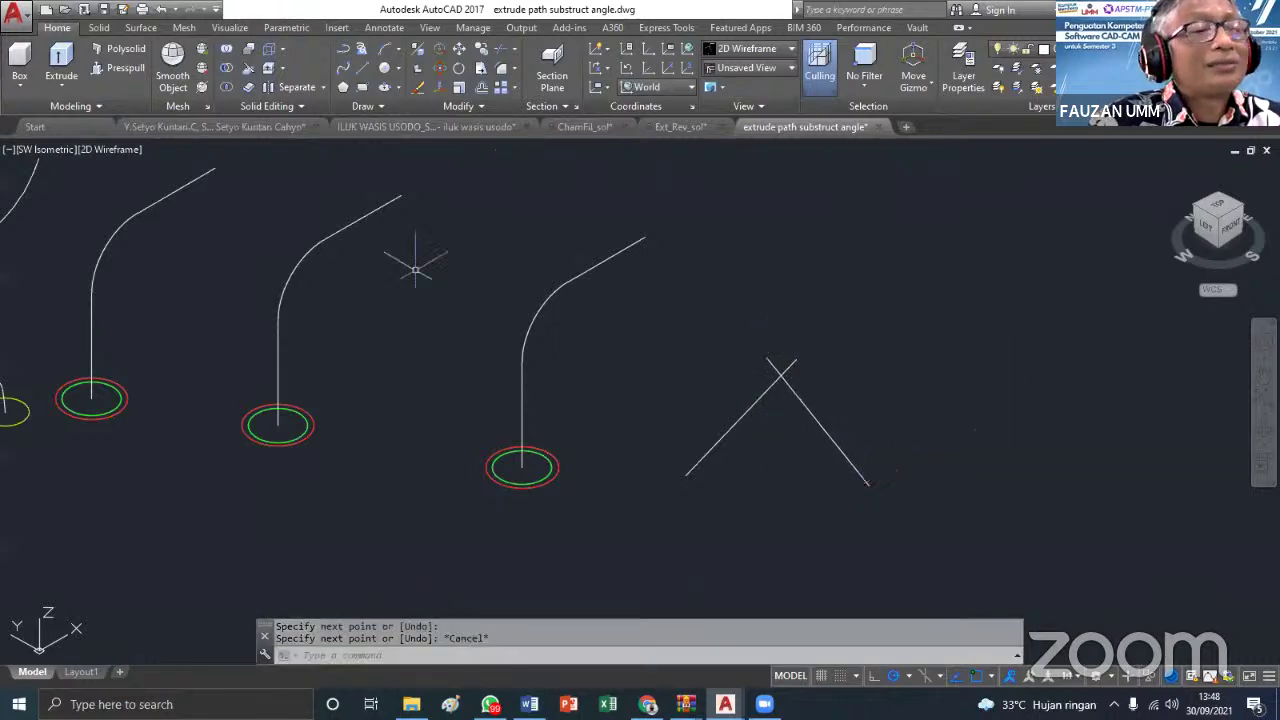
# Draw a circle below the peak that passes through the left line's end
pyautogui.click(384, 68)
pyautogui.click(636, 460)
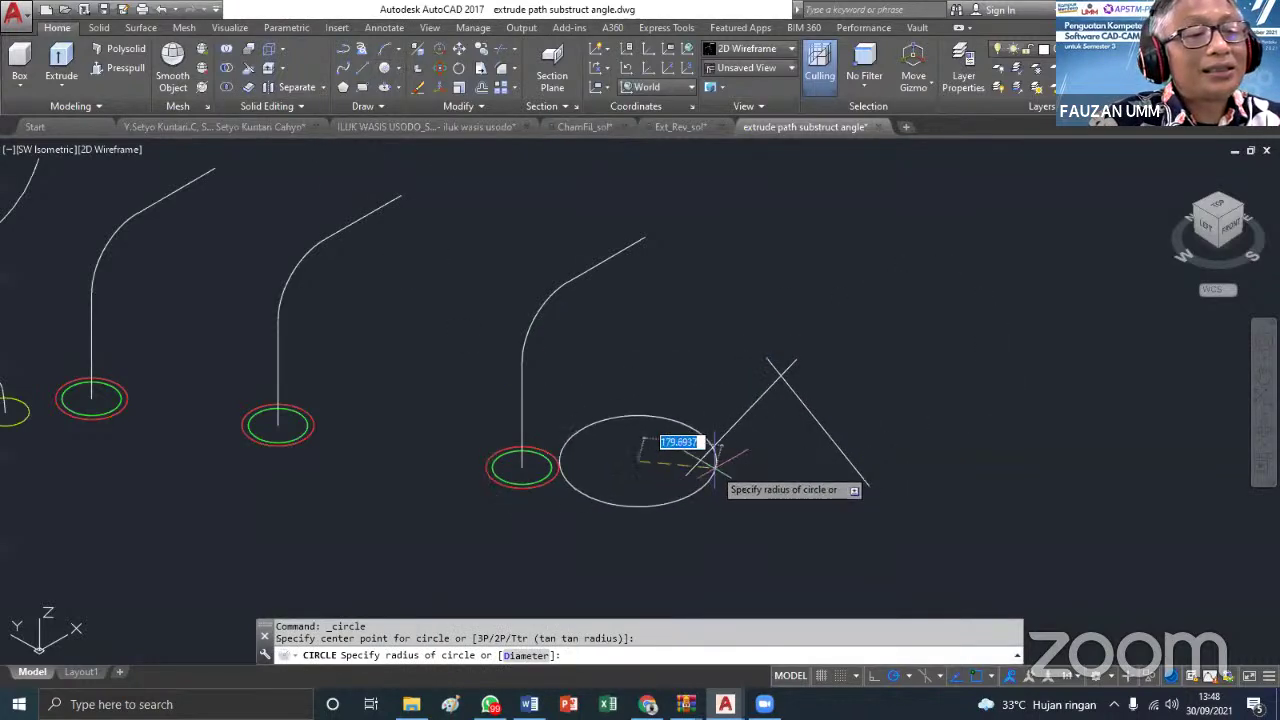
pyautogui.press('Escape')
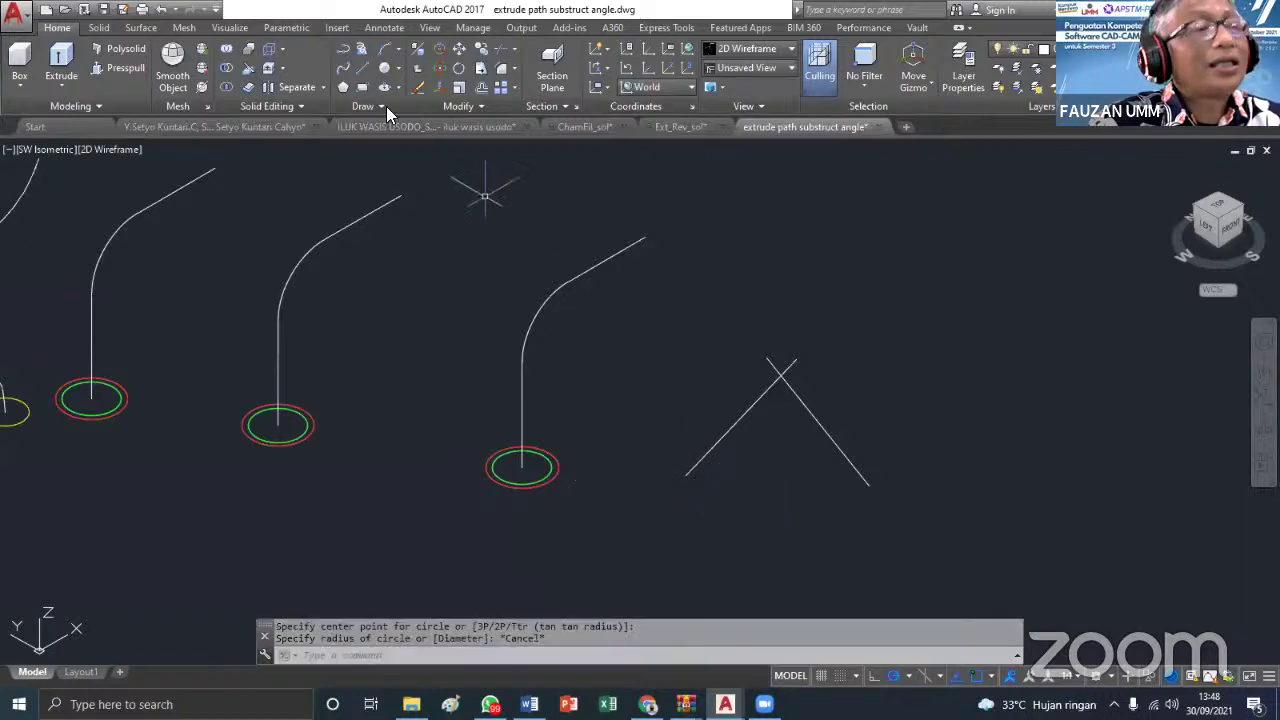
pyautogui.click(384, 68)
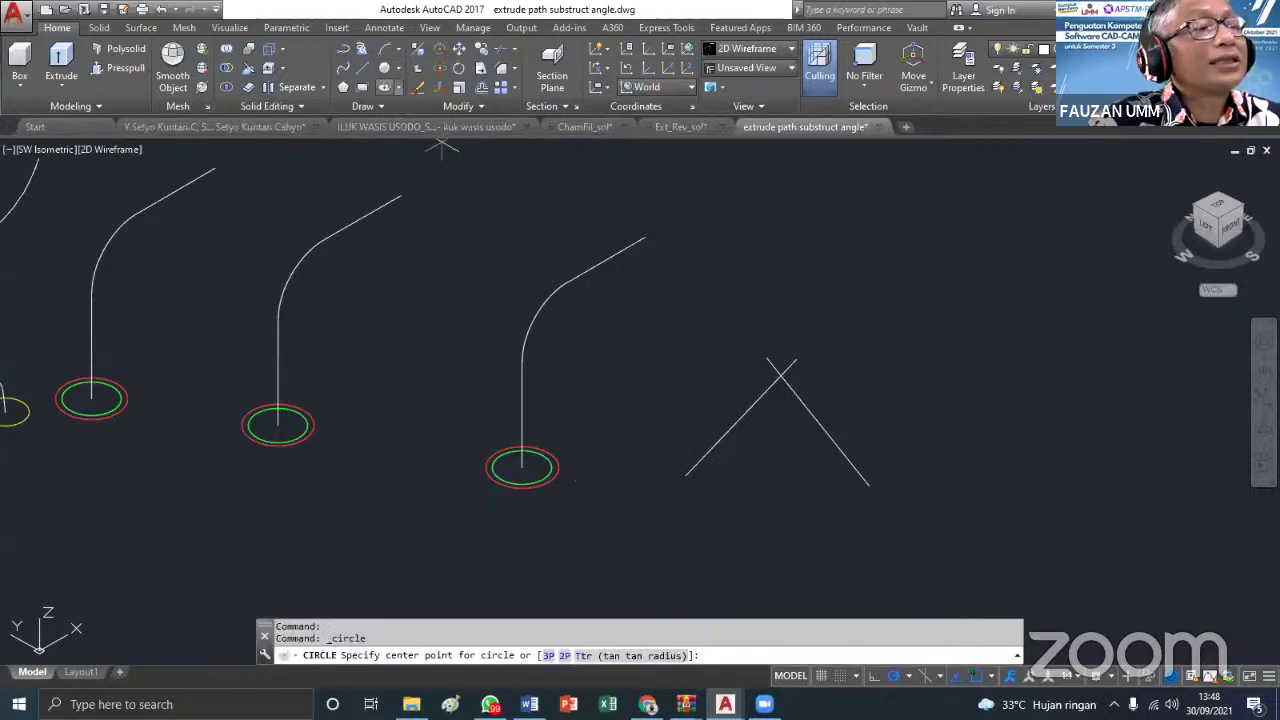
pyautogui.click(730, 515)
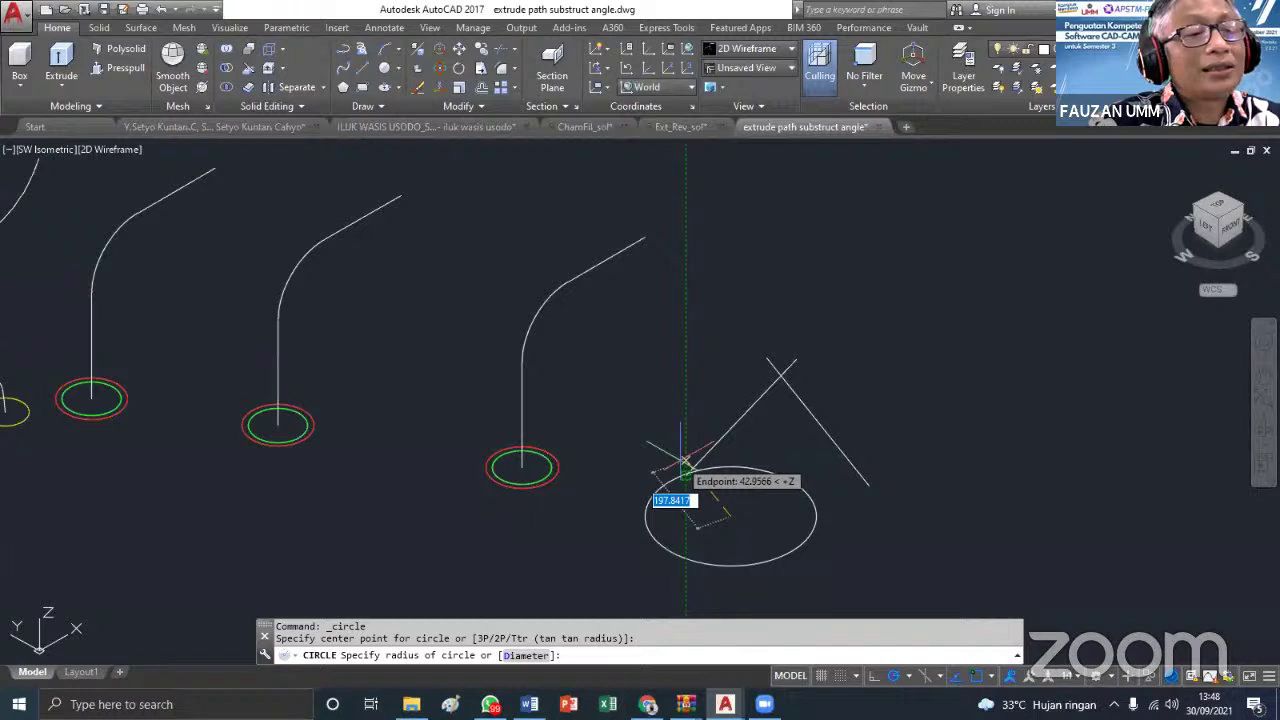
pyautogui.click(680, 463)
pyautogui.press('Escape')
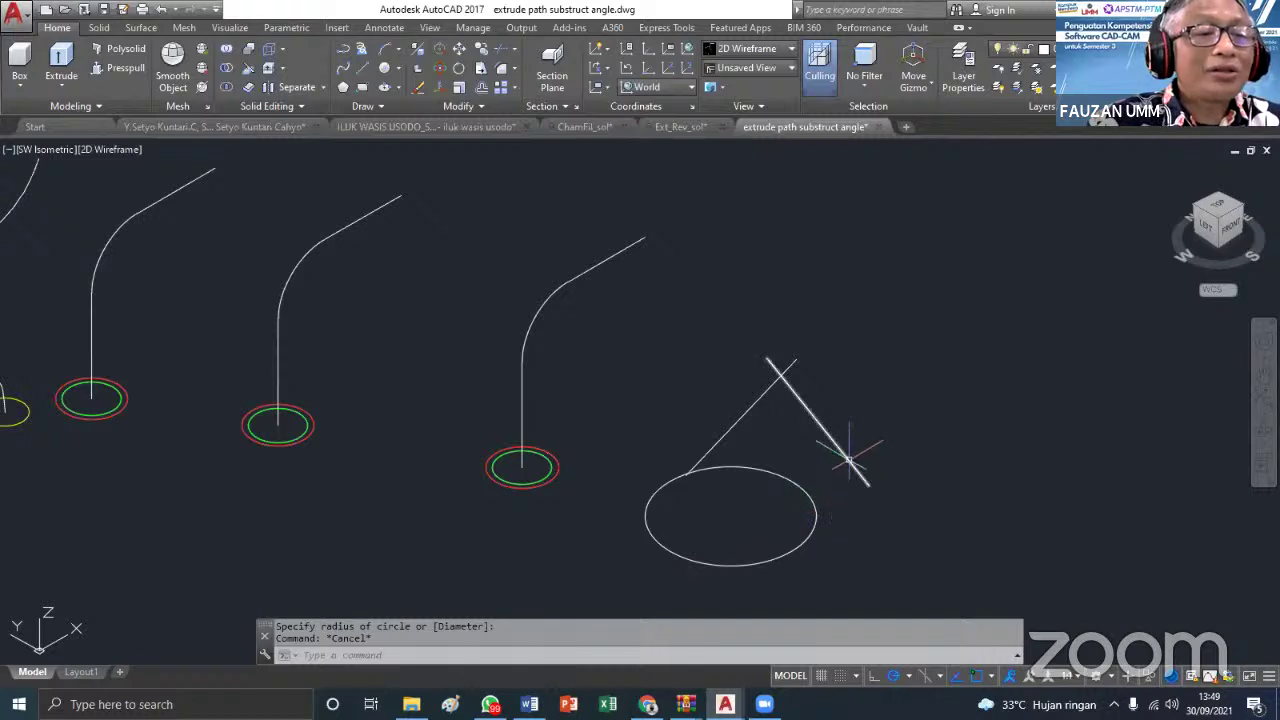
# Draw a short line from outside the peak's right leg into the circle
pyautogui.click(366, 70)
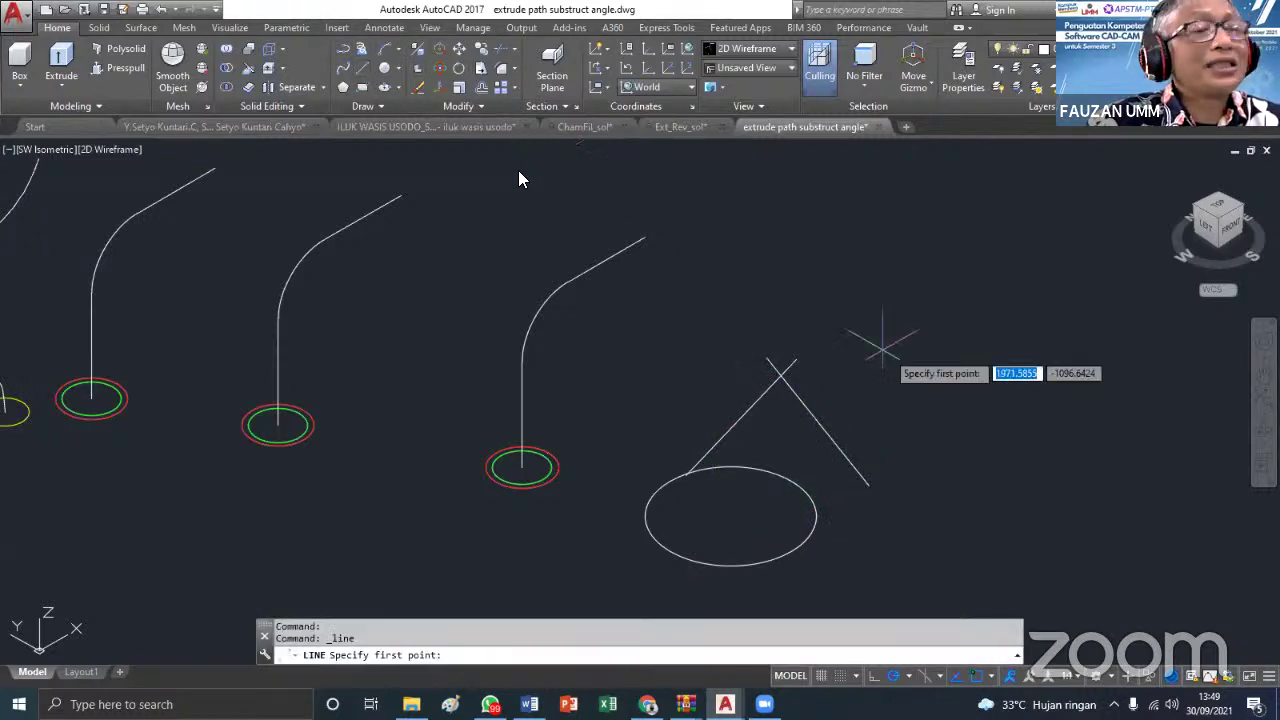
pyautogui.click(888, 470)
pyautogui.click(770, 521)
pyautogui.press('Escape')
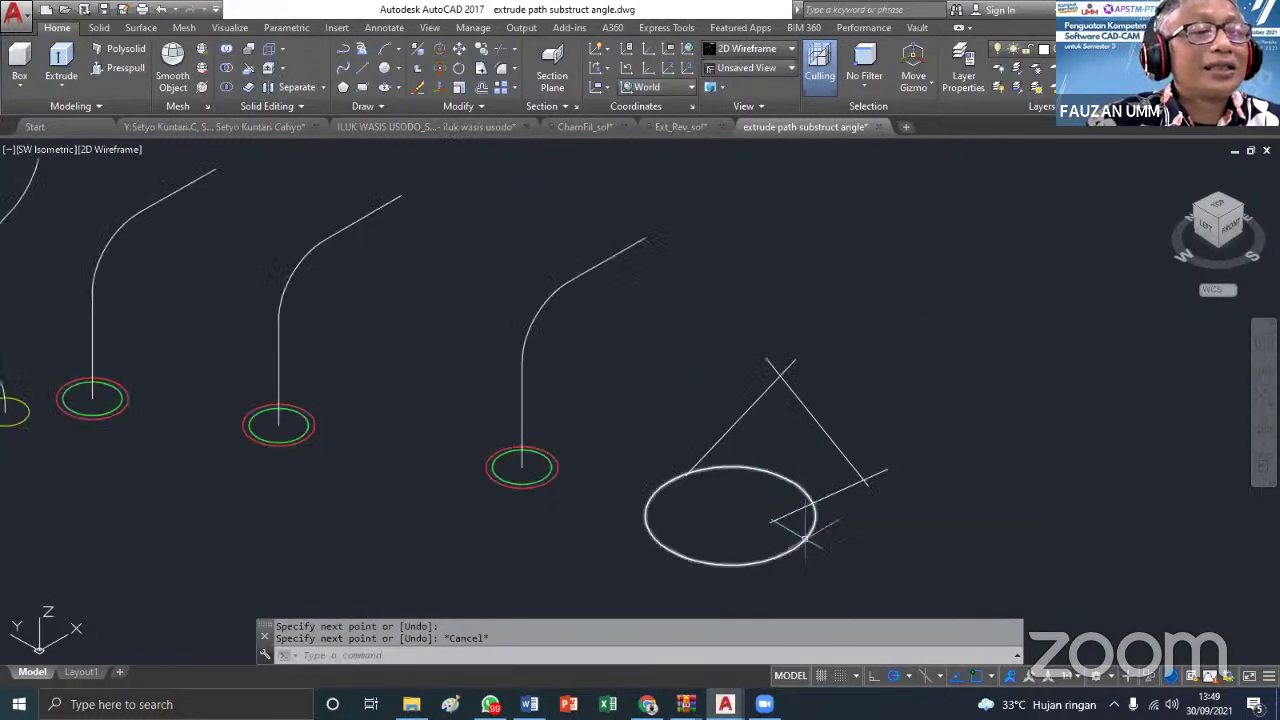
pyautogui.scroll(-3, 600, 148)
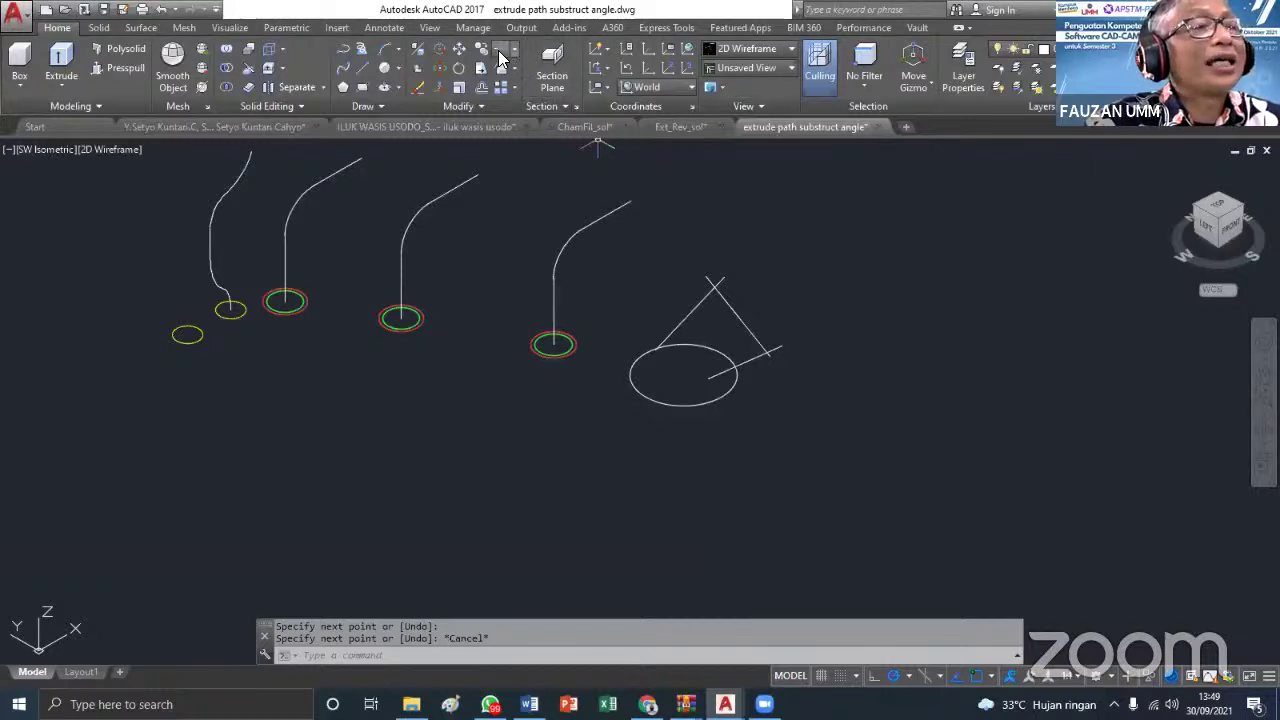
# Trim with the peak lines and circle as edges, removing the circle's lower arc and inner stub
pyautogui.click(500, 58)
pyautogui.click(814, 478)
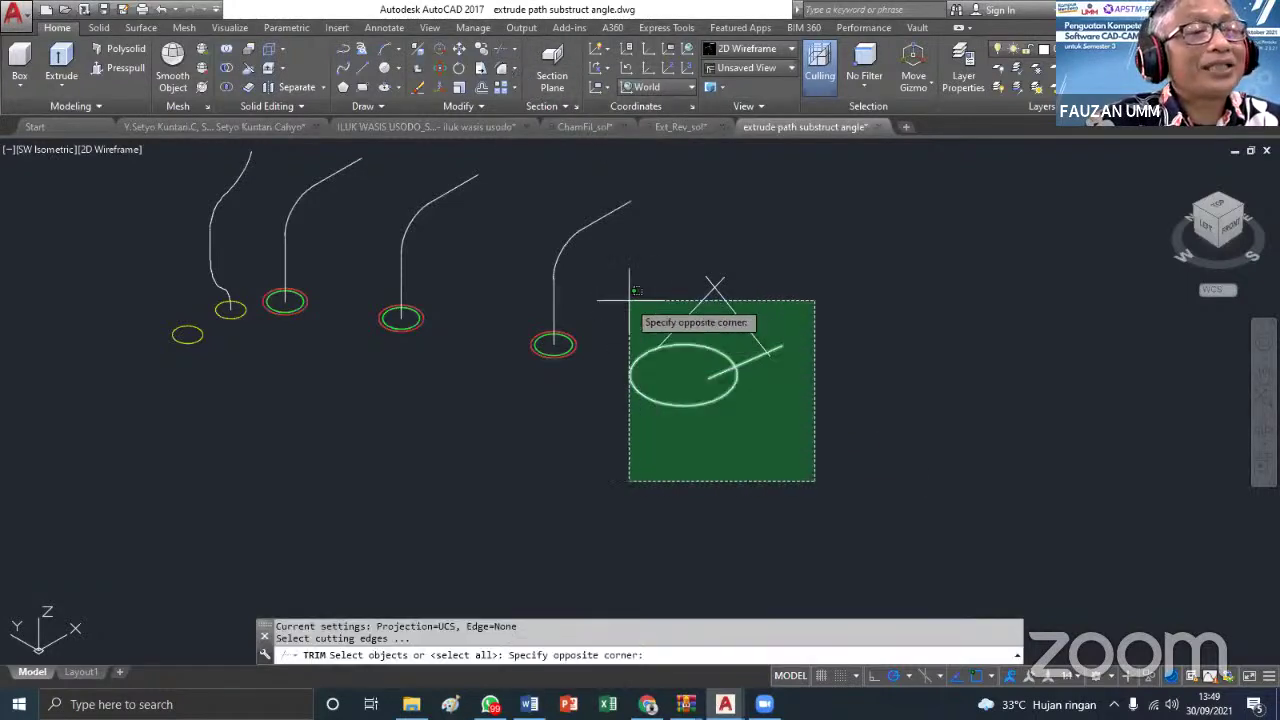
pyautogui.click(592, 238)
pyautogui.press('Return')
pyautogui.scroll(2, 730, 400)
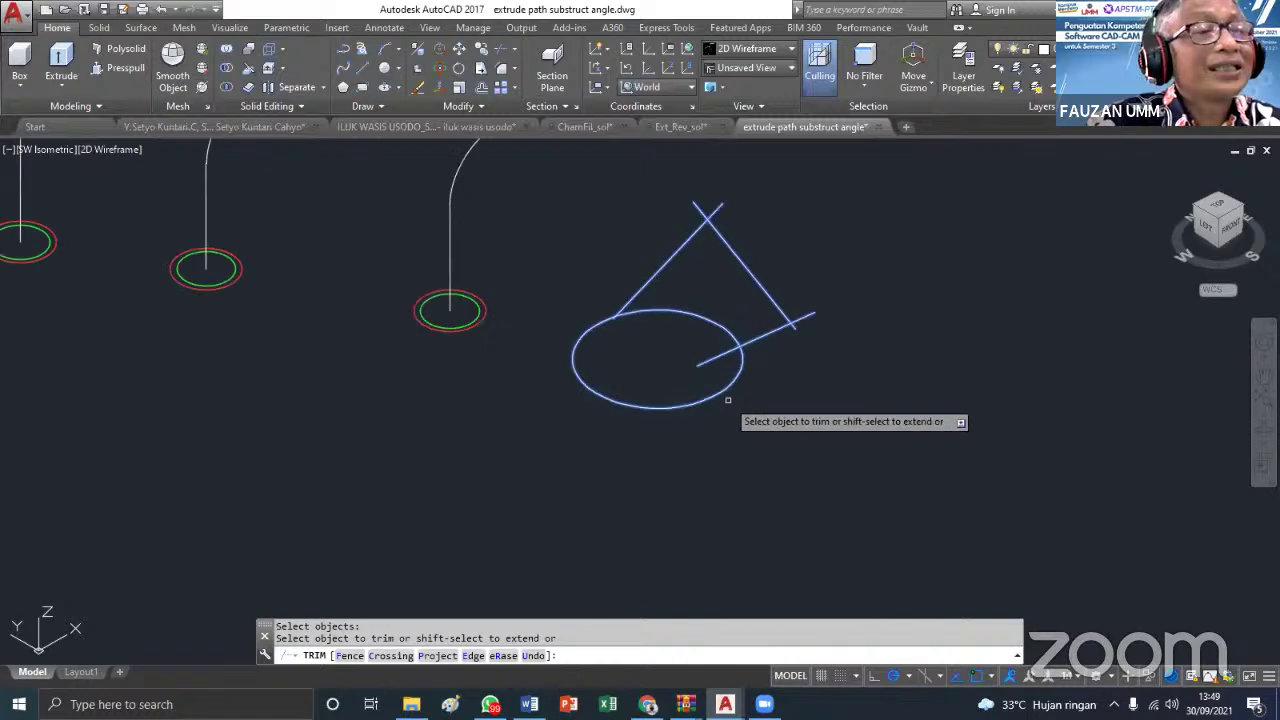
pyautogui.click(705, 400)
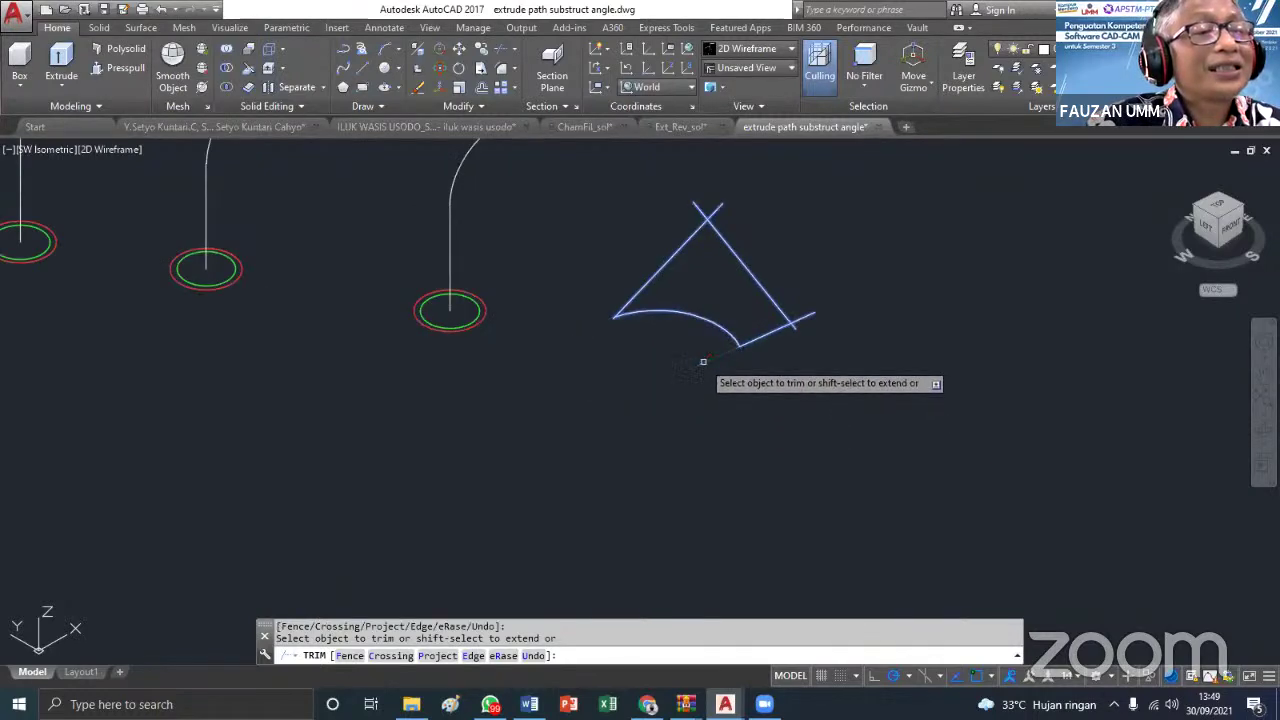
pyautogui.click(703, 363)
pyautogui.scroll(2, 601, 325)
pyautogui.scroll(2, 601, 325)
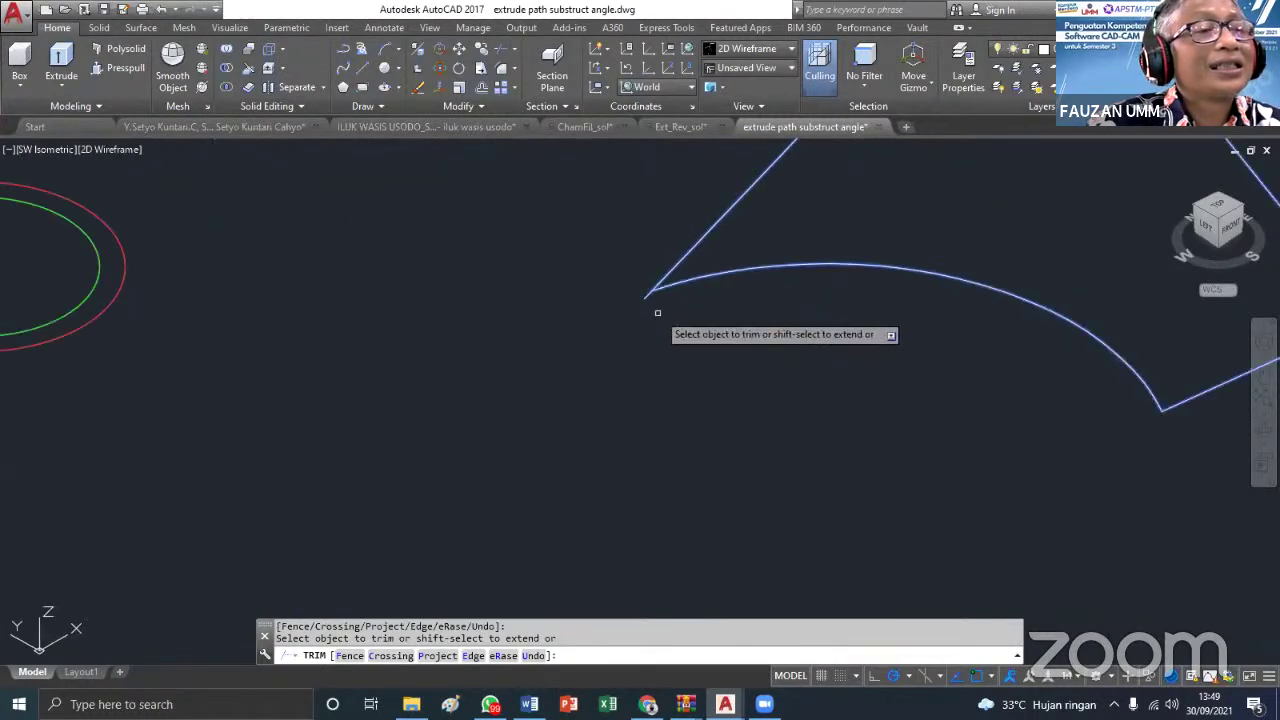
pyautogui.scroll(-4, 863, 309)
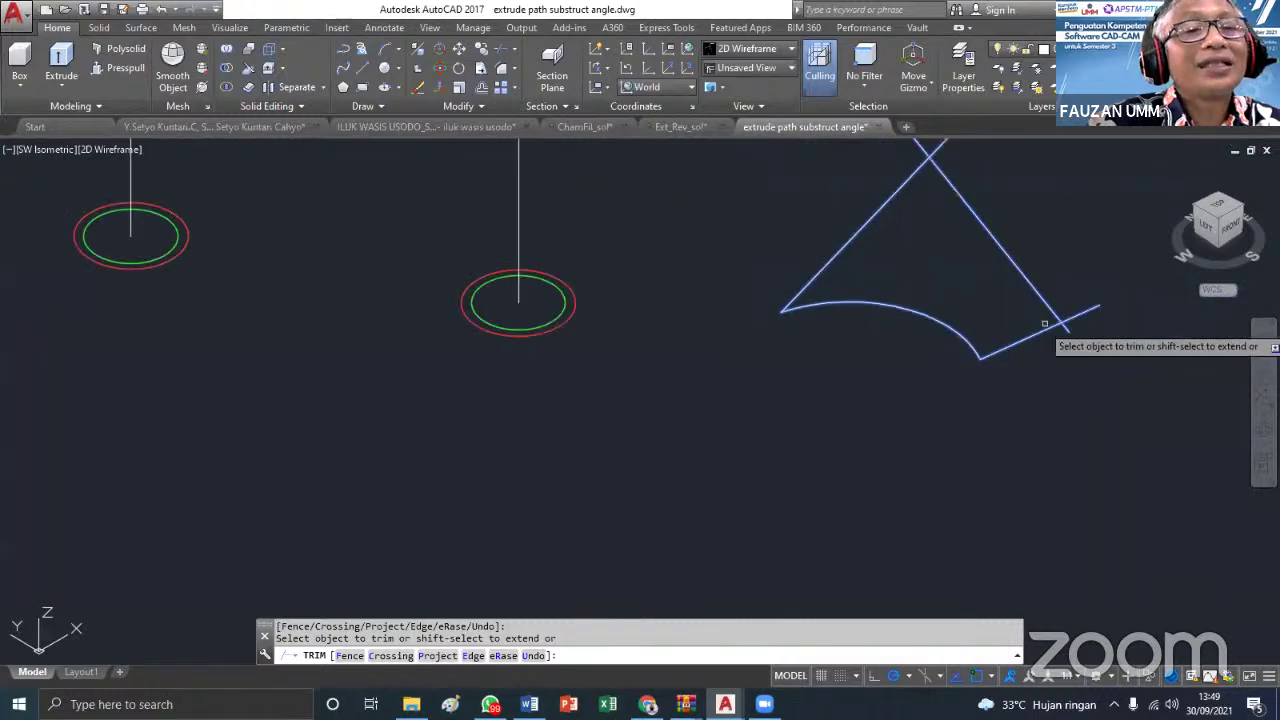
# Trim the stubs past the right vertex and above the top apex, then end TRIM
pyautogui.click(1078, 318)
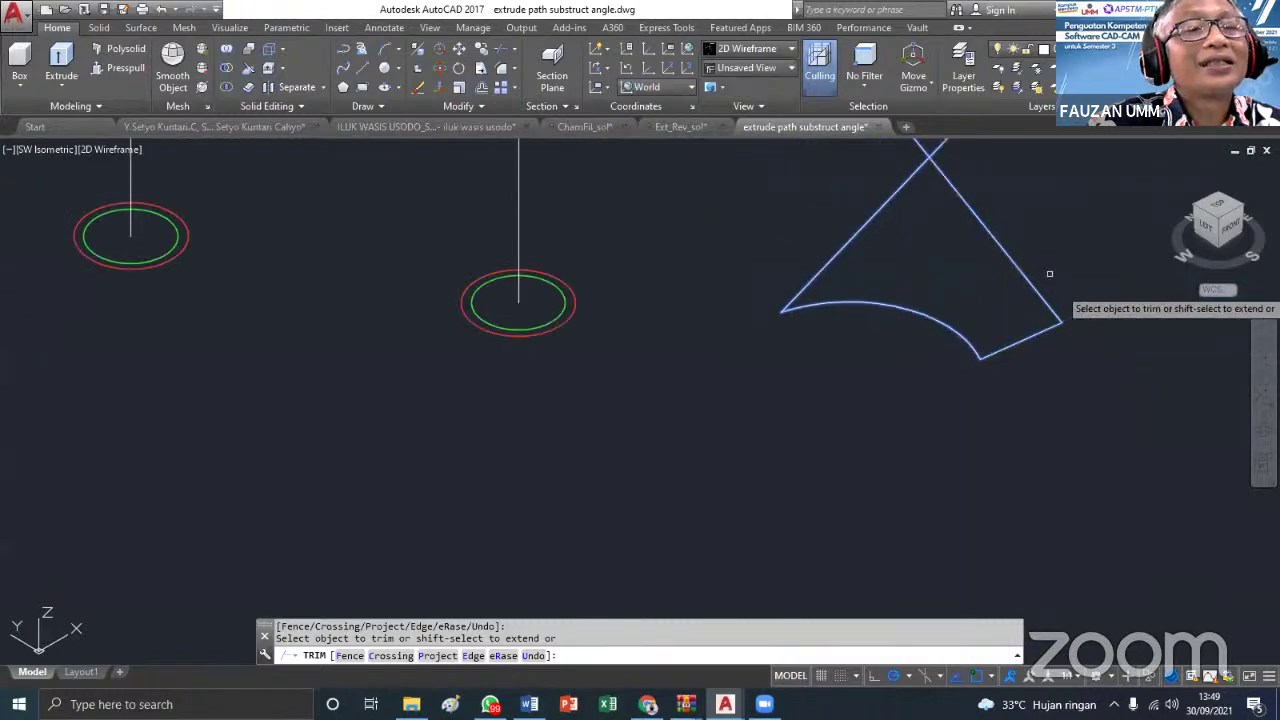
pyautogui.click(938, 148)
pyautogui.click(919, 147)
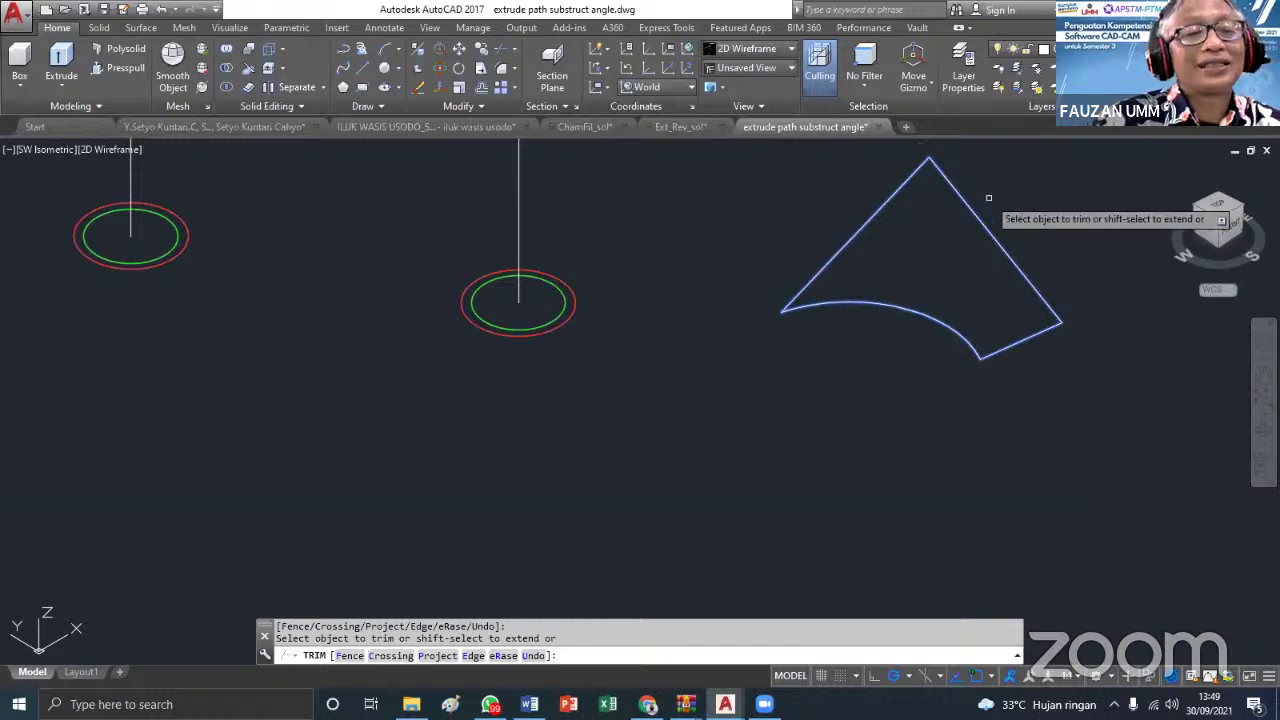
pyautogui.moveTo(989, 200); pyautogui.dragTo(894, 264, button='middle')
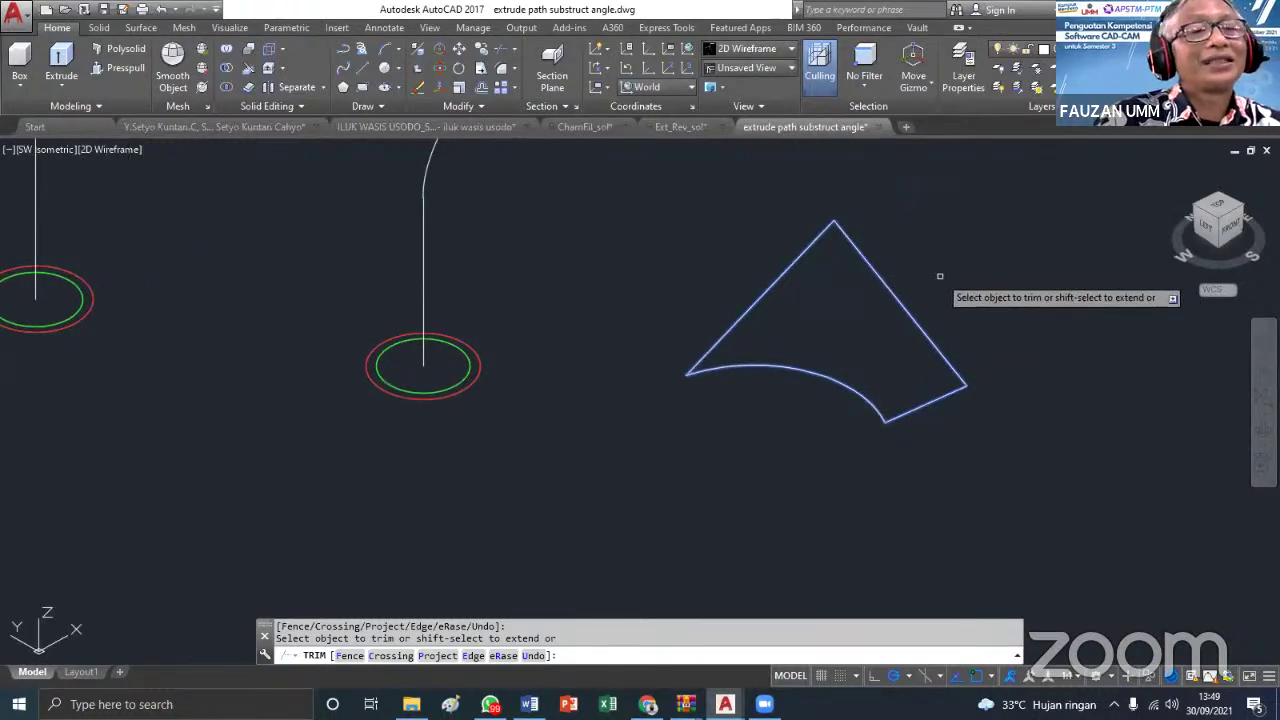
pyautogui.press('Escape')
pyautogui.scroll(-5, 935, 277)
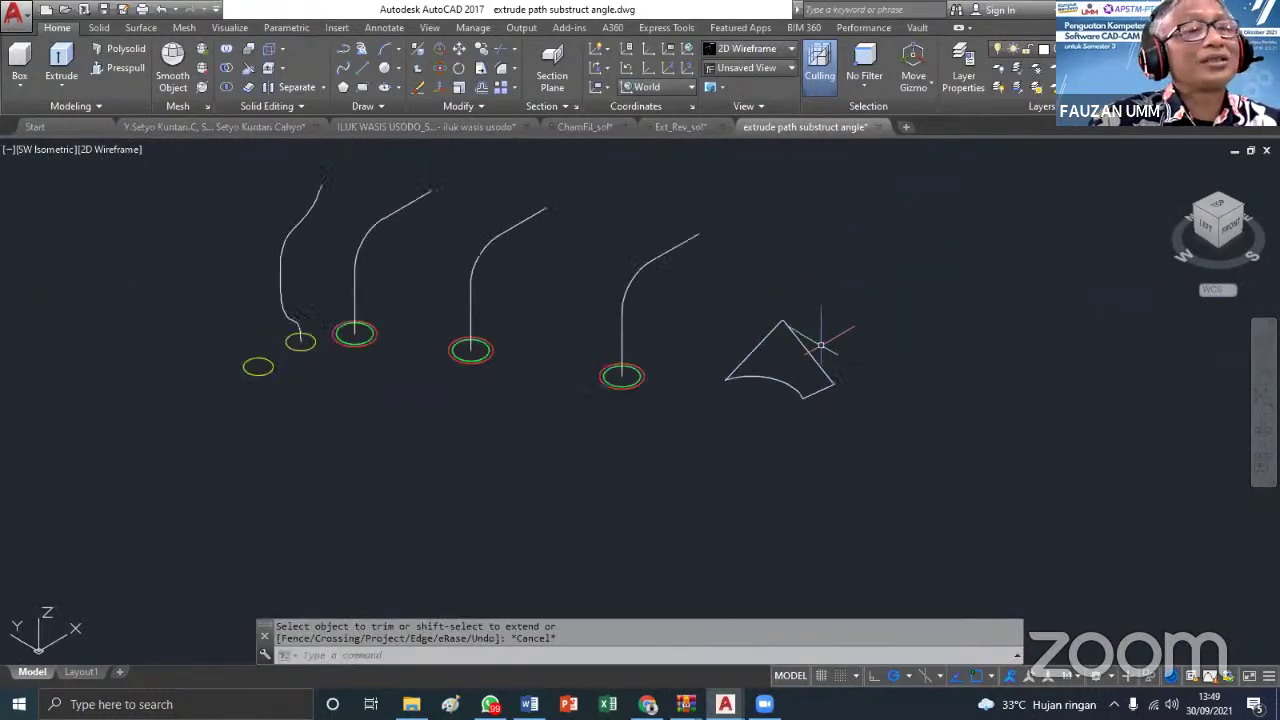
pyautogui.click(115, 77)
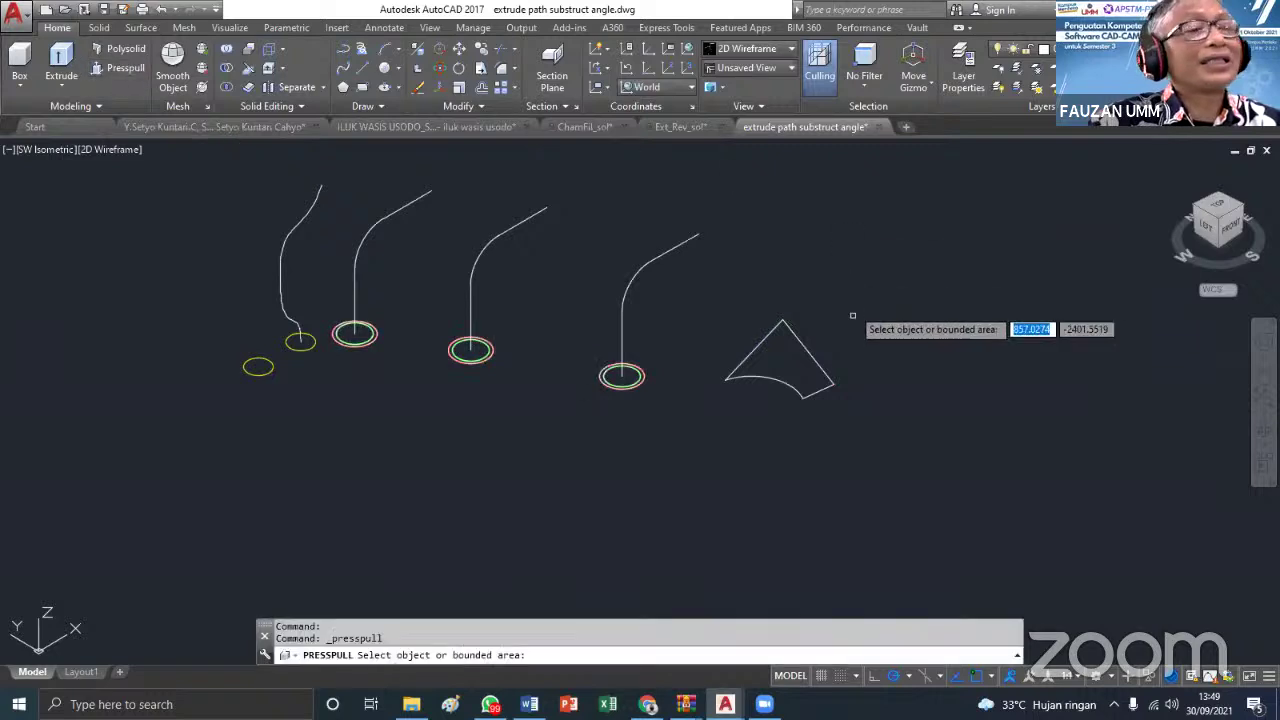
pyautogui.click(772, 355)
pyautogui.click(756, 295)
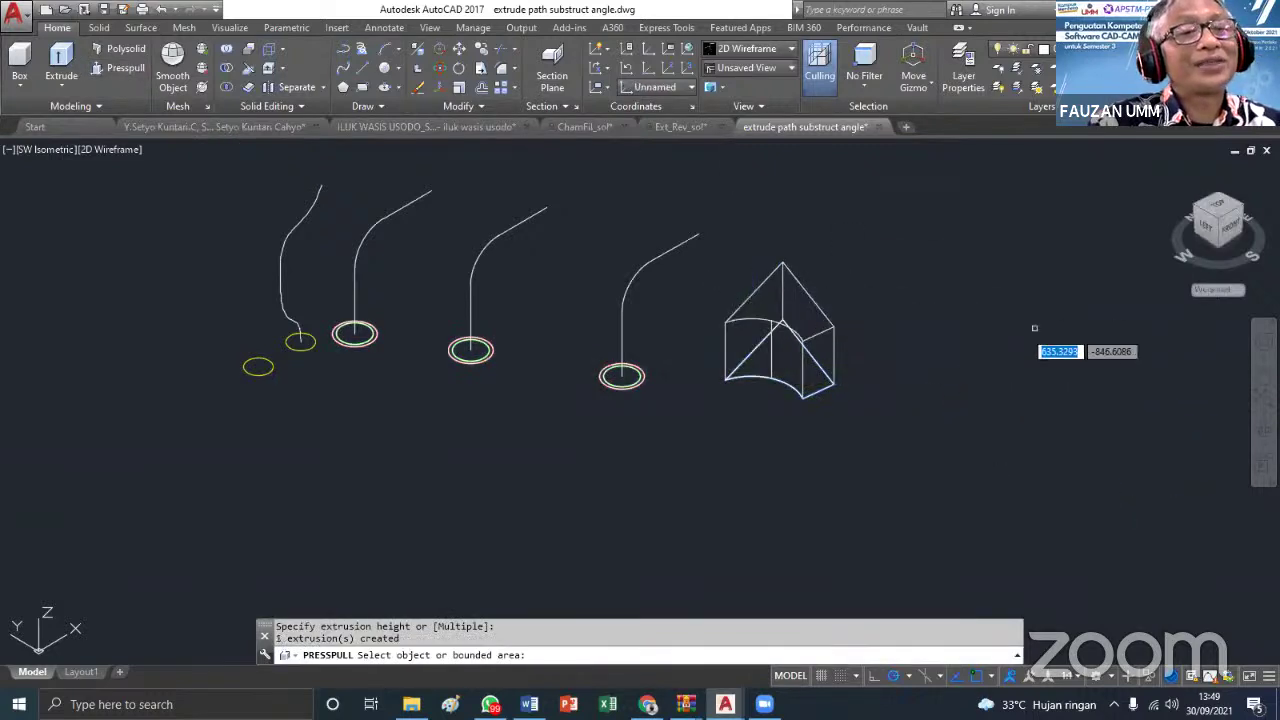
pyautogui.click(787, 55)
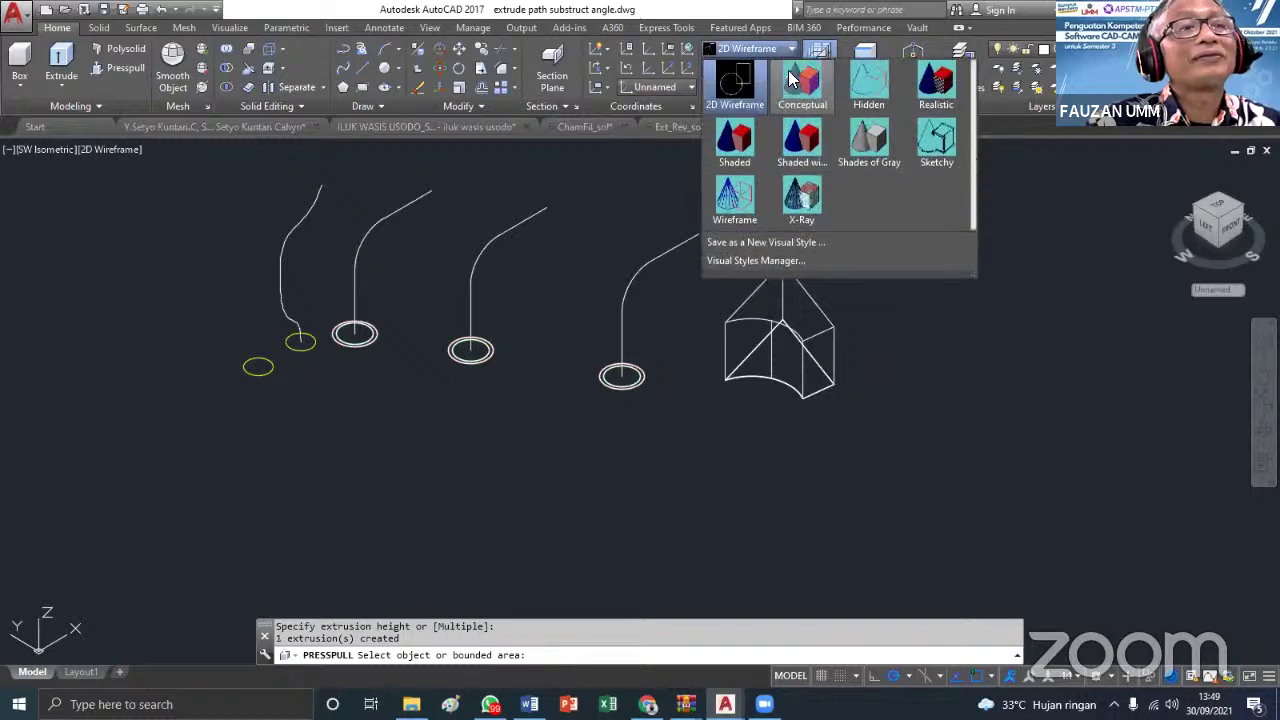
pyautogui.click(807, 96)
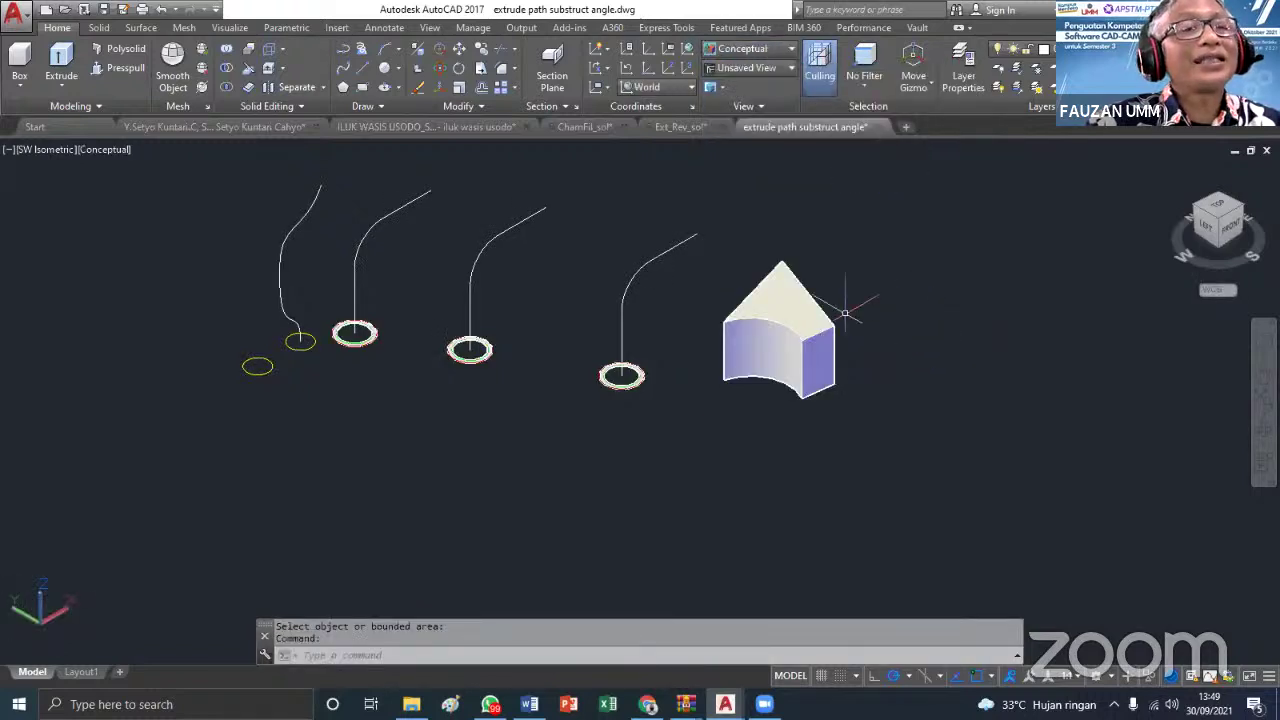
pyautogui.click(159, 9)
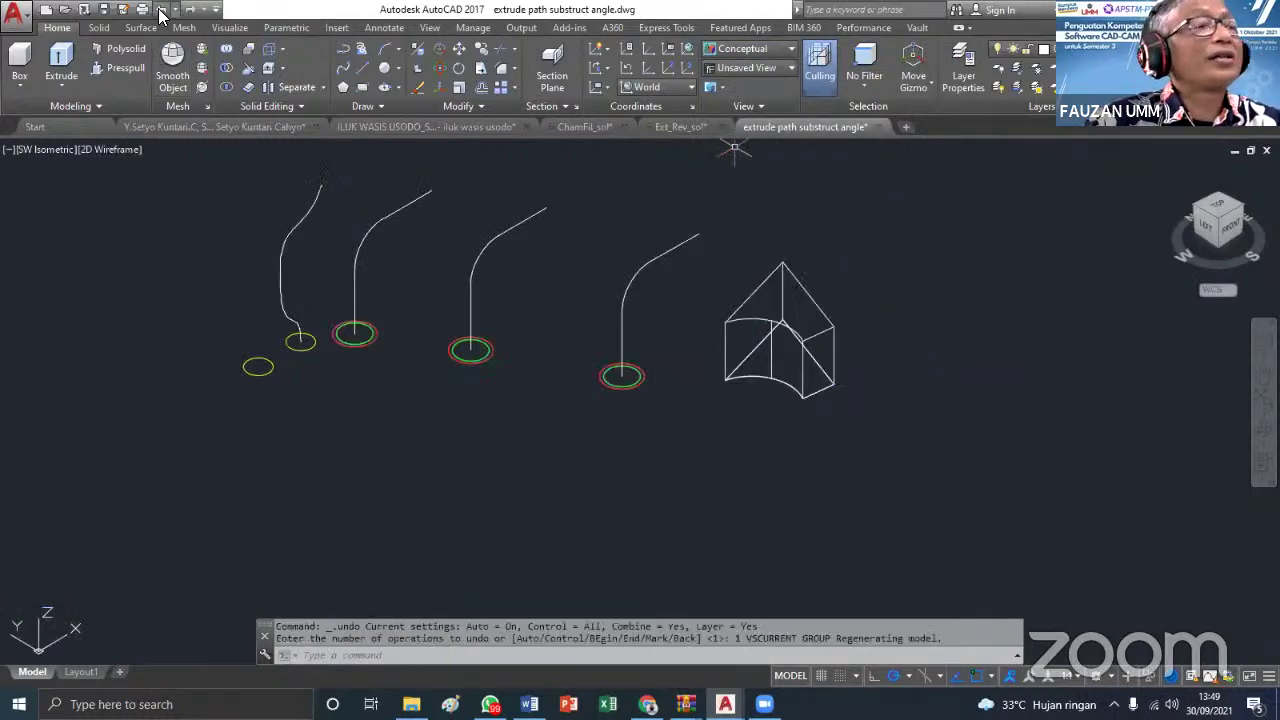
pyautogui.click(159, 9)
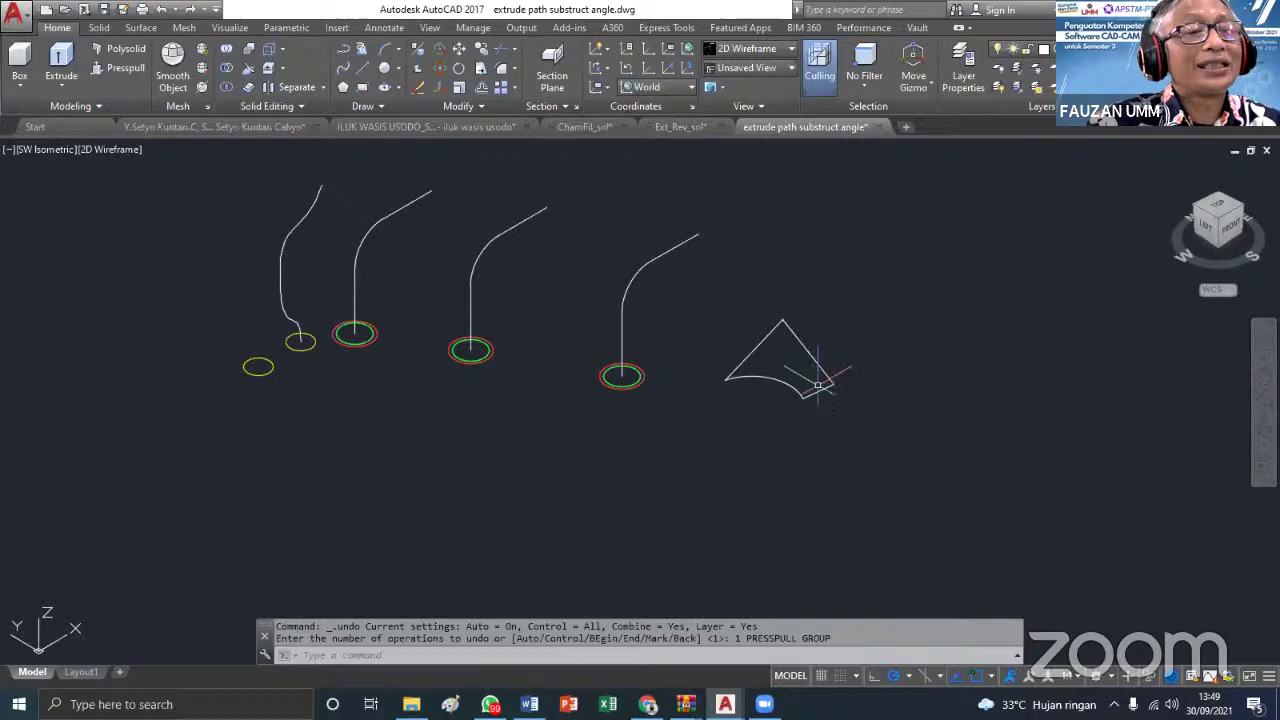
pyautogui.click(59, 62)
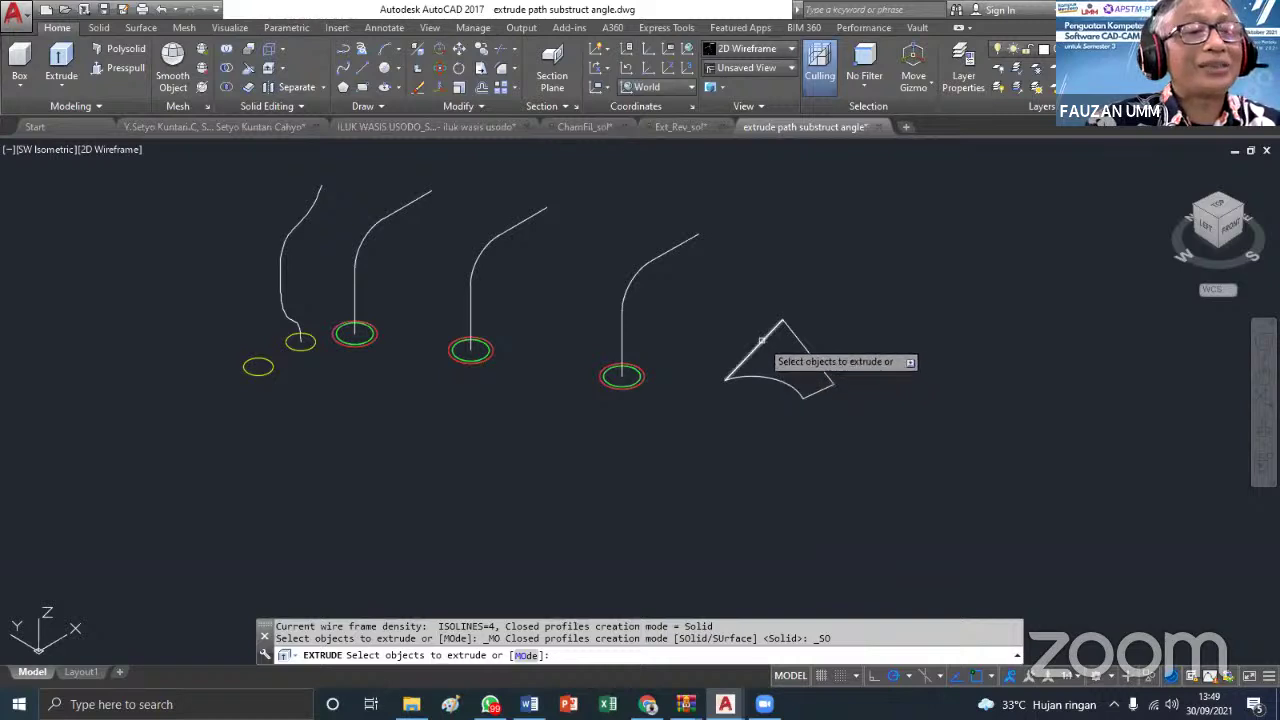
pyautogui.click(704, 302)
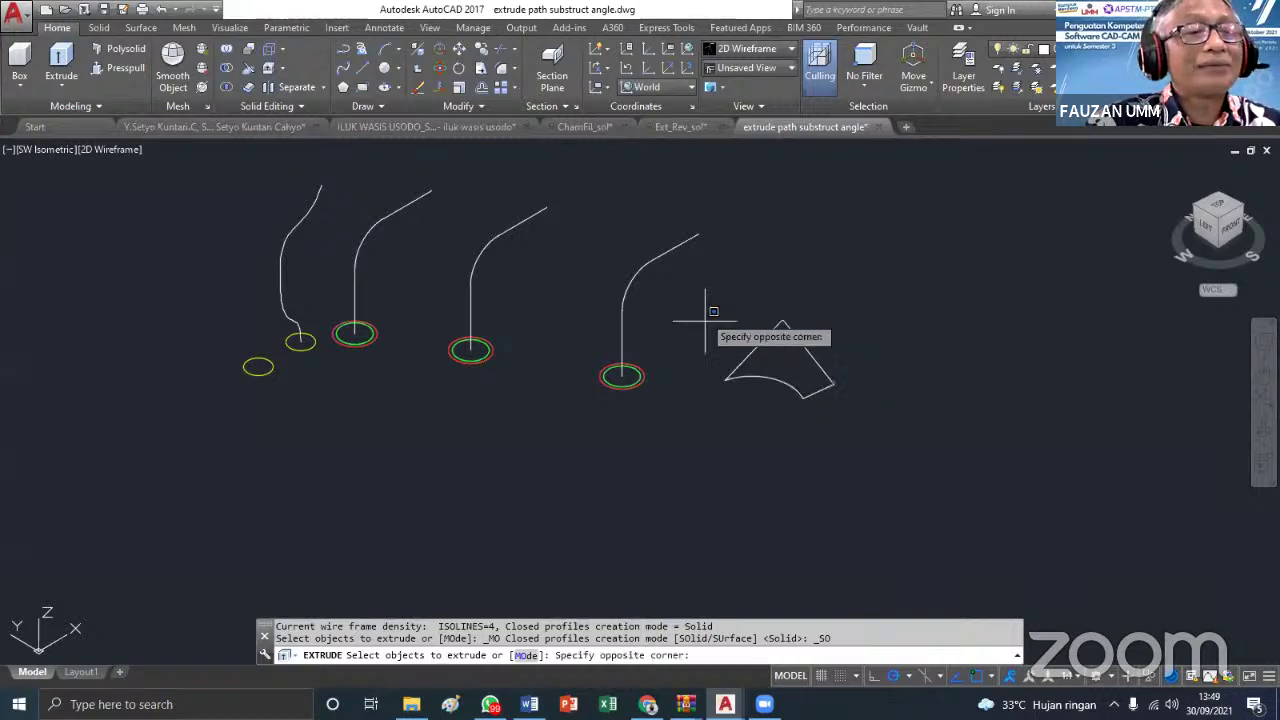
pyautogui.click(852, 422)
pyautogui.press('Return')
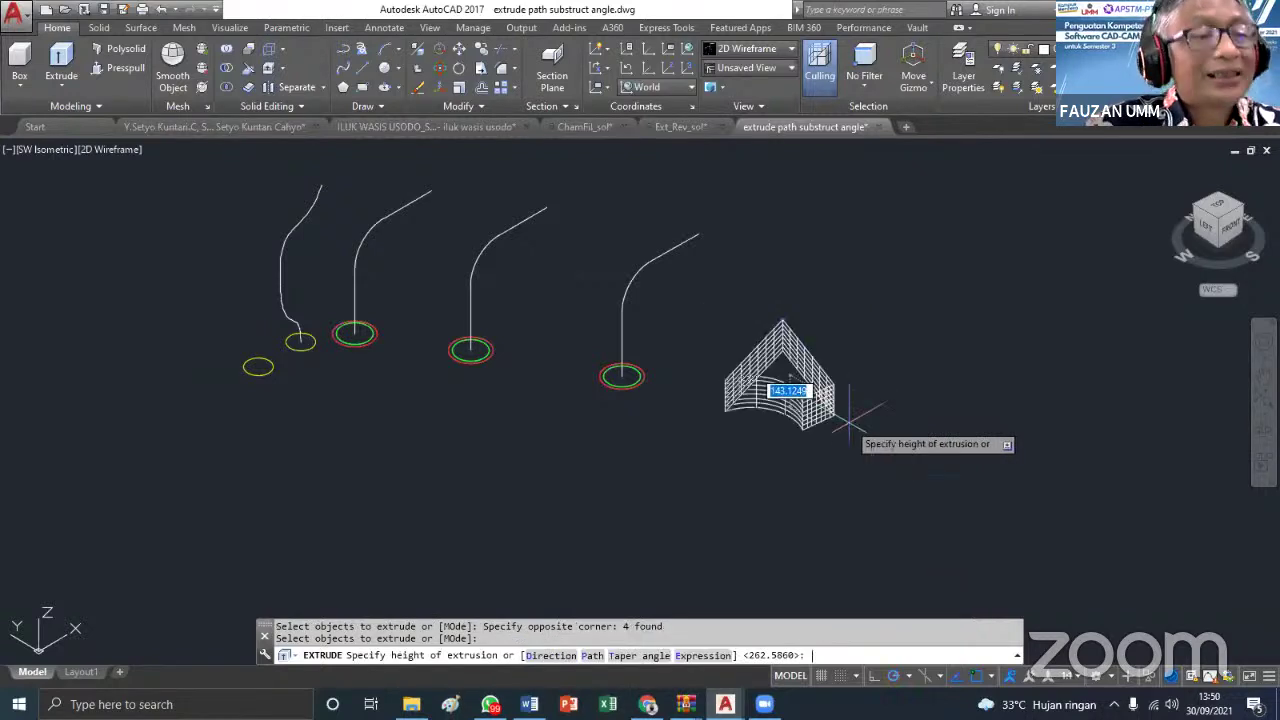
pyautogui.click(835, 305)
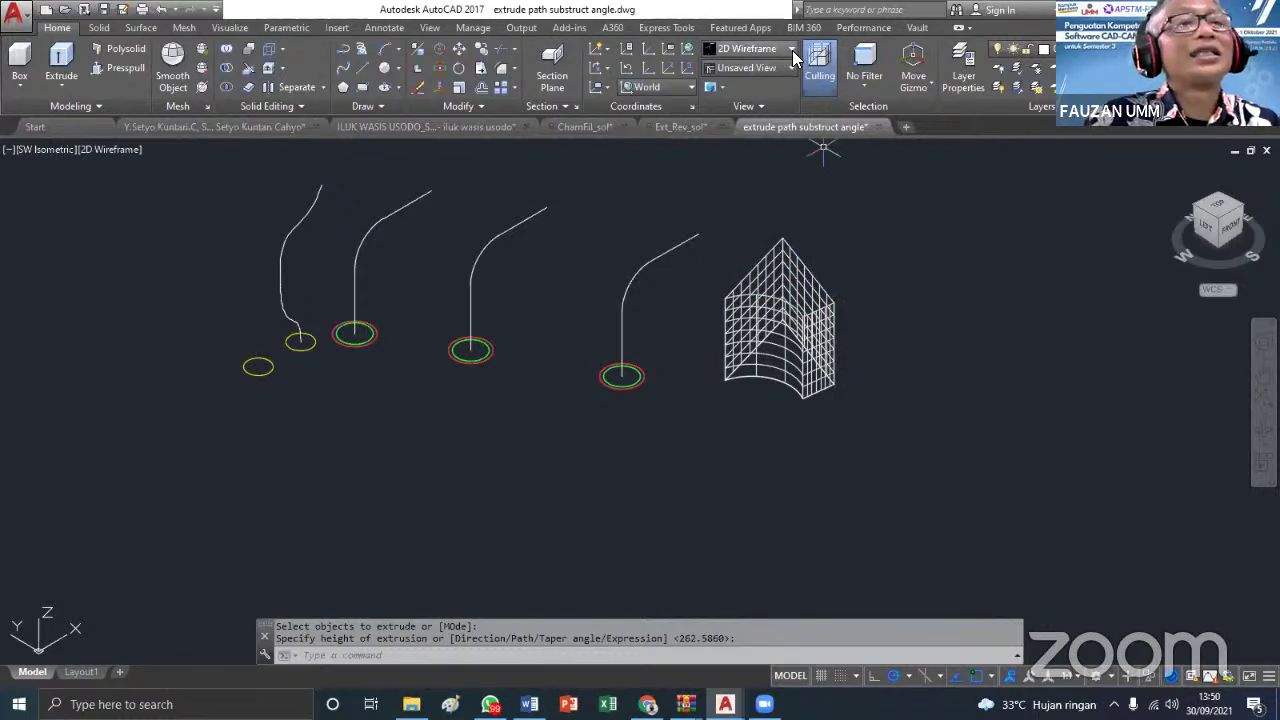
pyautogui.click(760, 48)
pyautogui.click(796, 98)
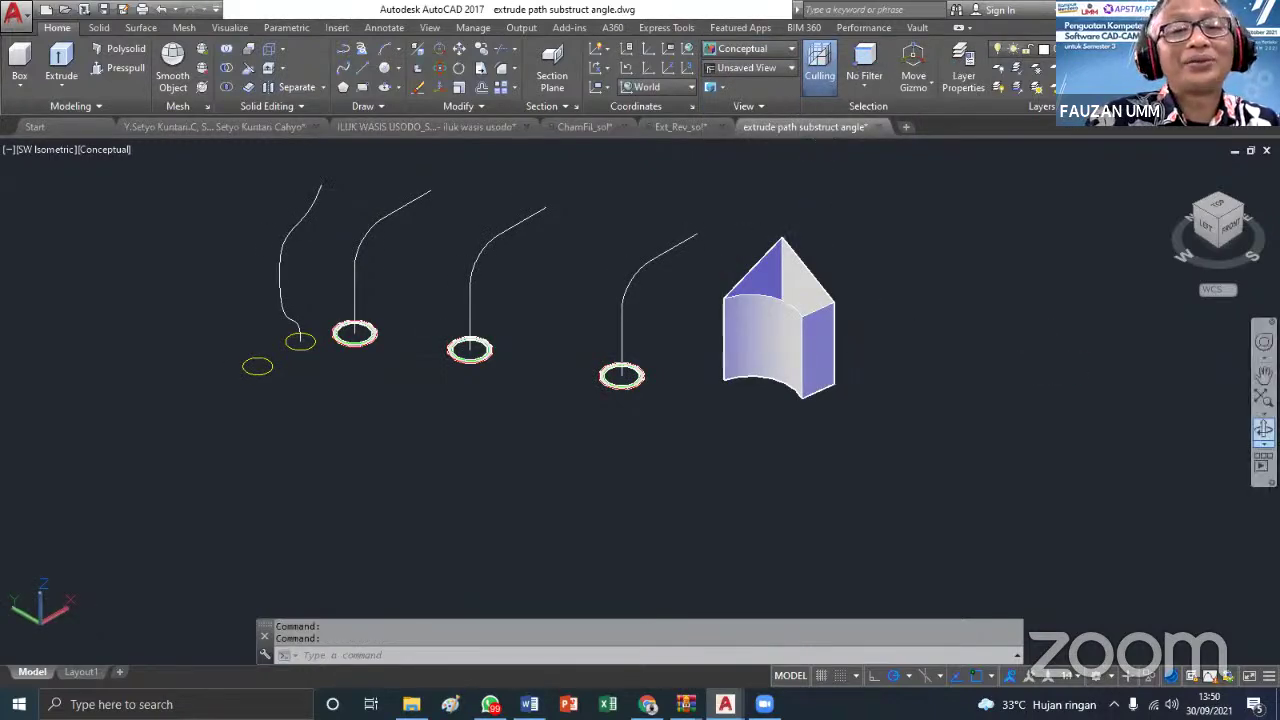
pyautogui.keyDown('shift'); pyautogui.moveTo(808, 337); pyautogui.dragTo(786, 387, button='middle'); pyautogui.keyUp('shift')
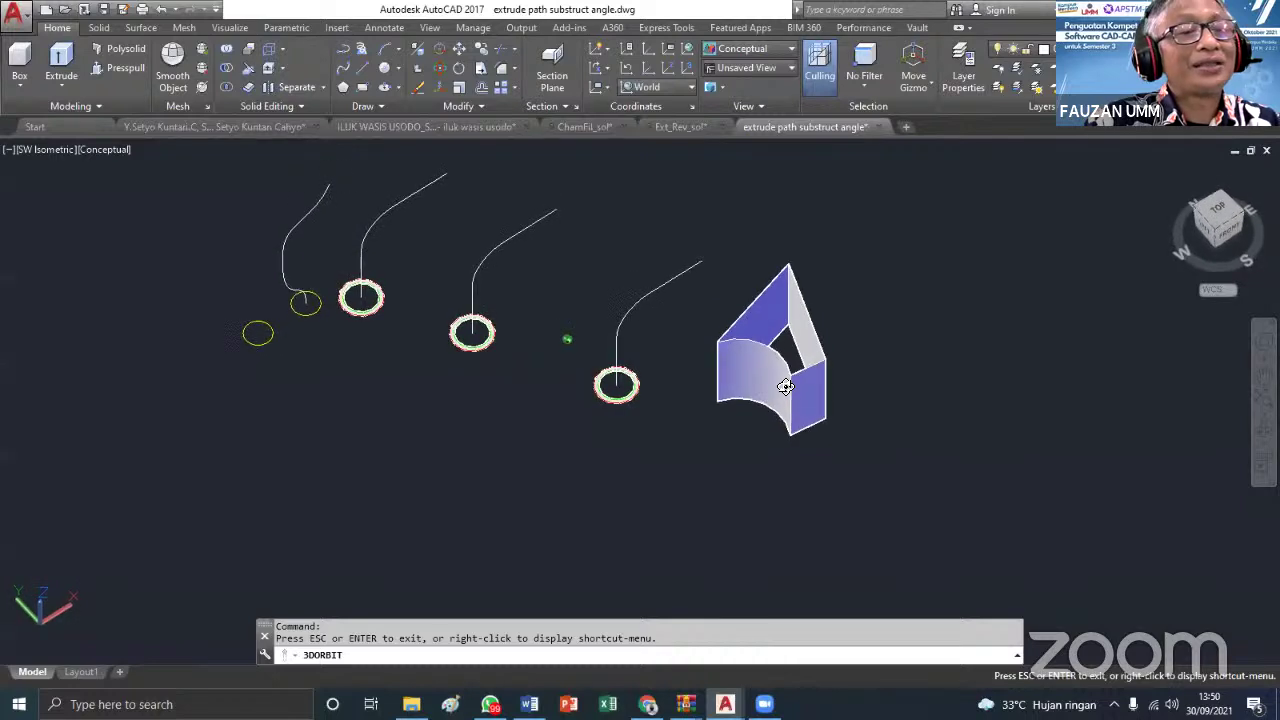
pyautogui.click(161, 11)
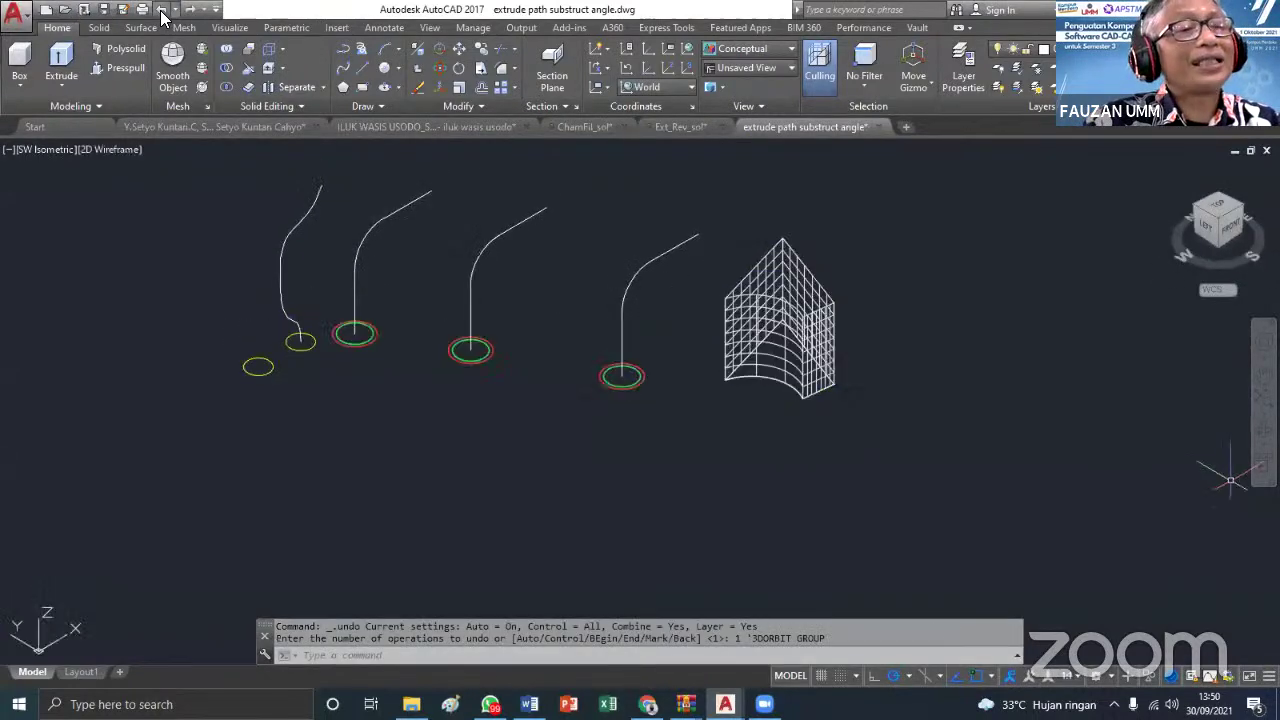
pyautogui.click(161, 11)
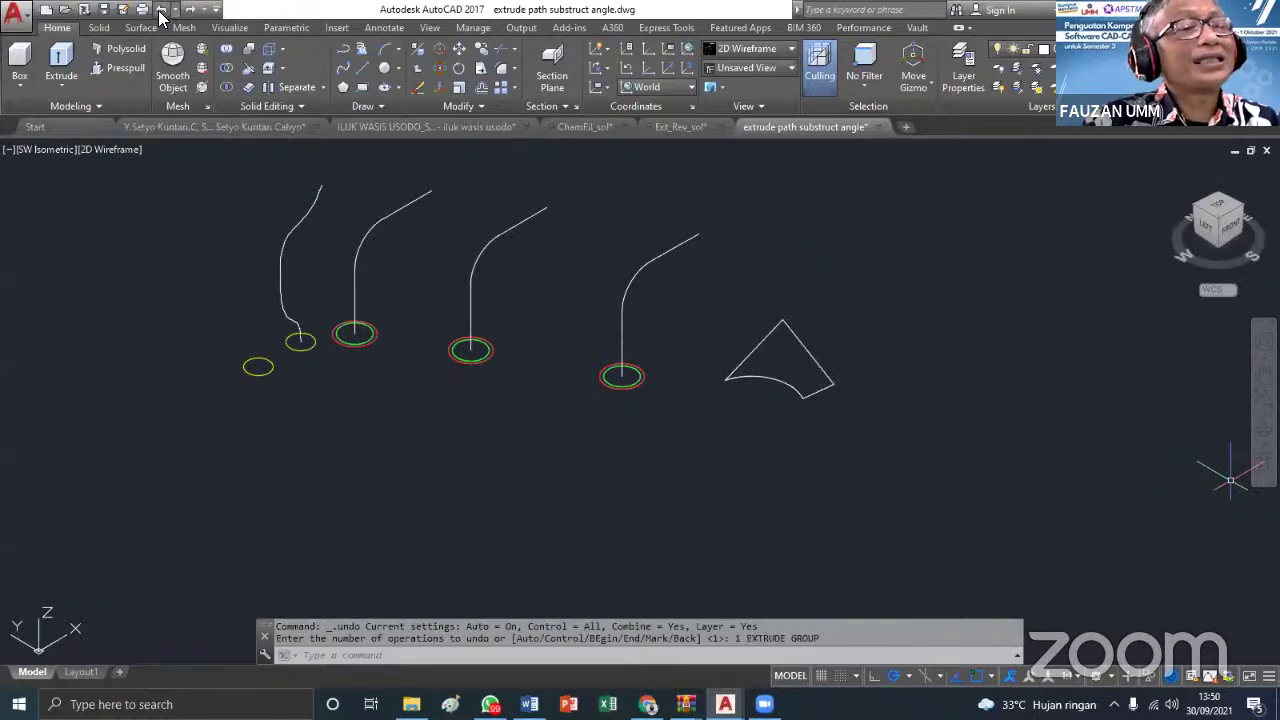
pyautogui.click(126, 67)
pyautogui.click(804, 362)
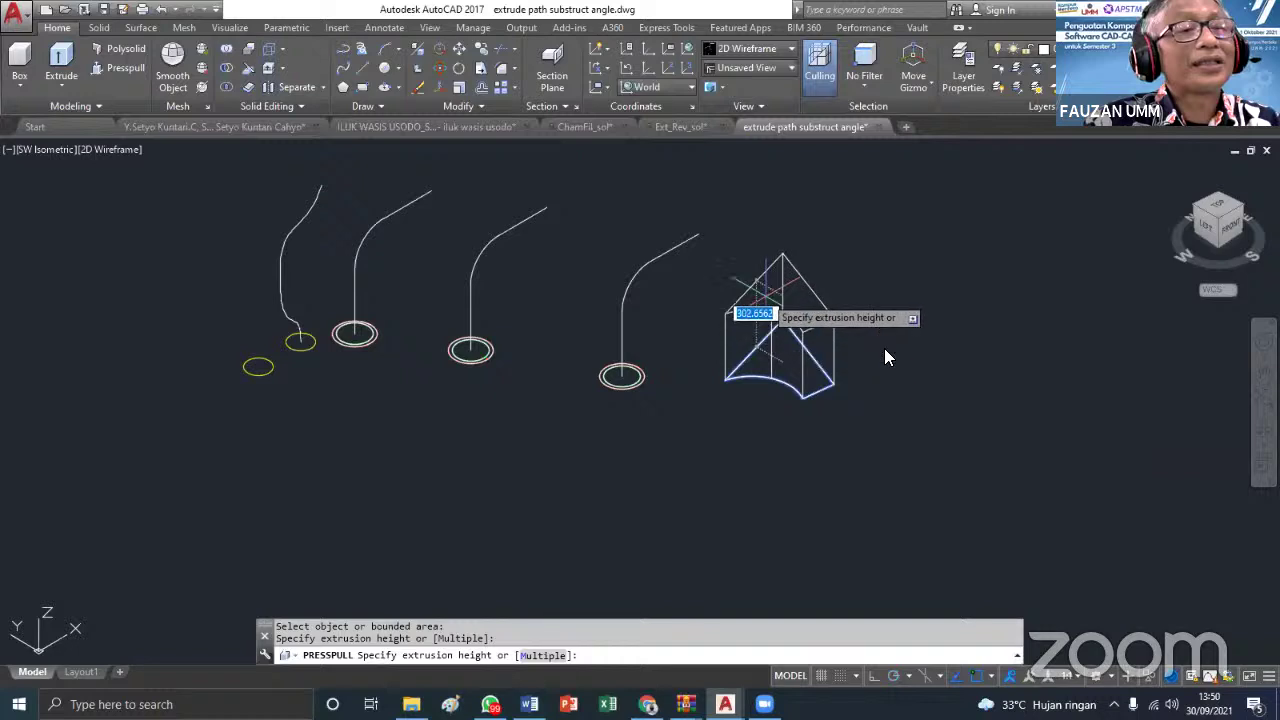
pyautogui.click(805, 300)
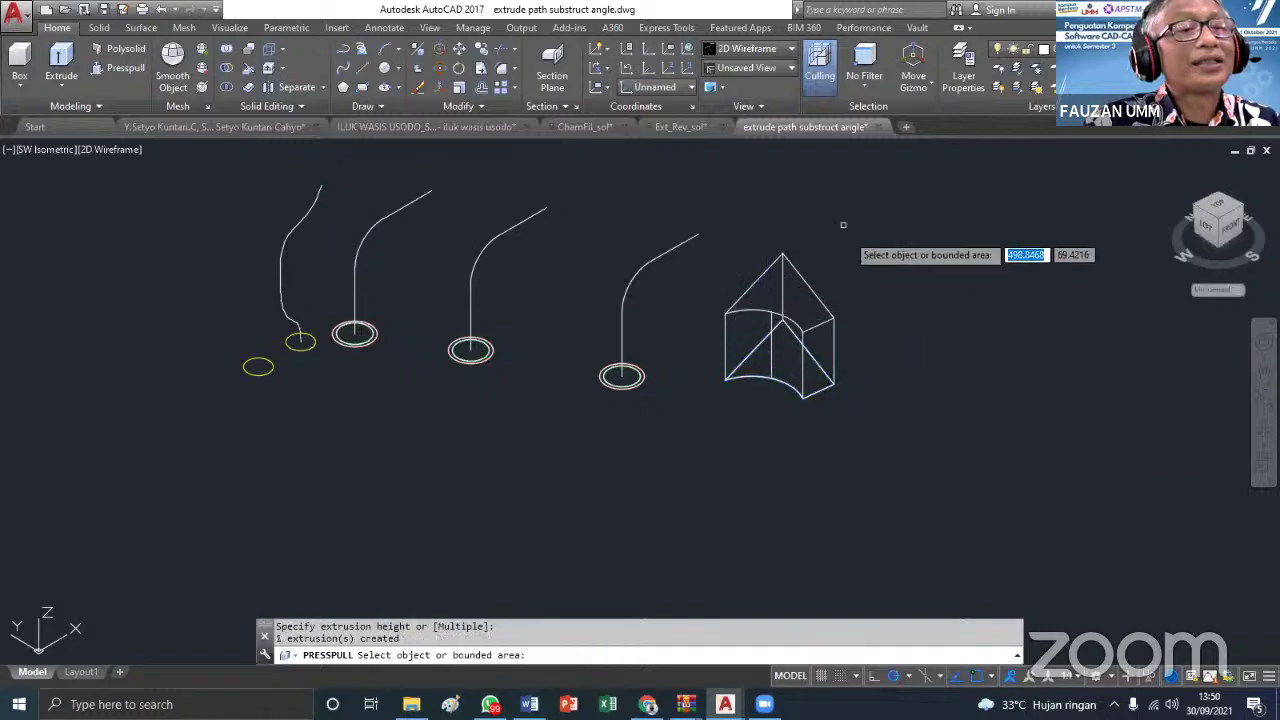
pyautogui.click(774, 50)
pyautogui.click(796, 88)
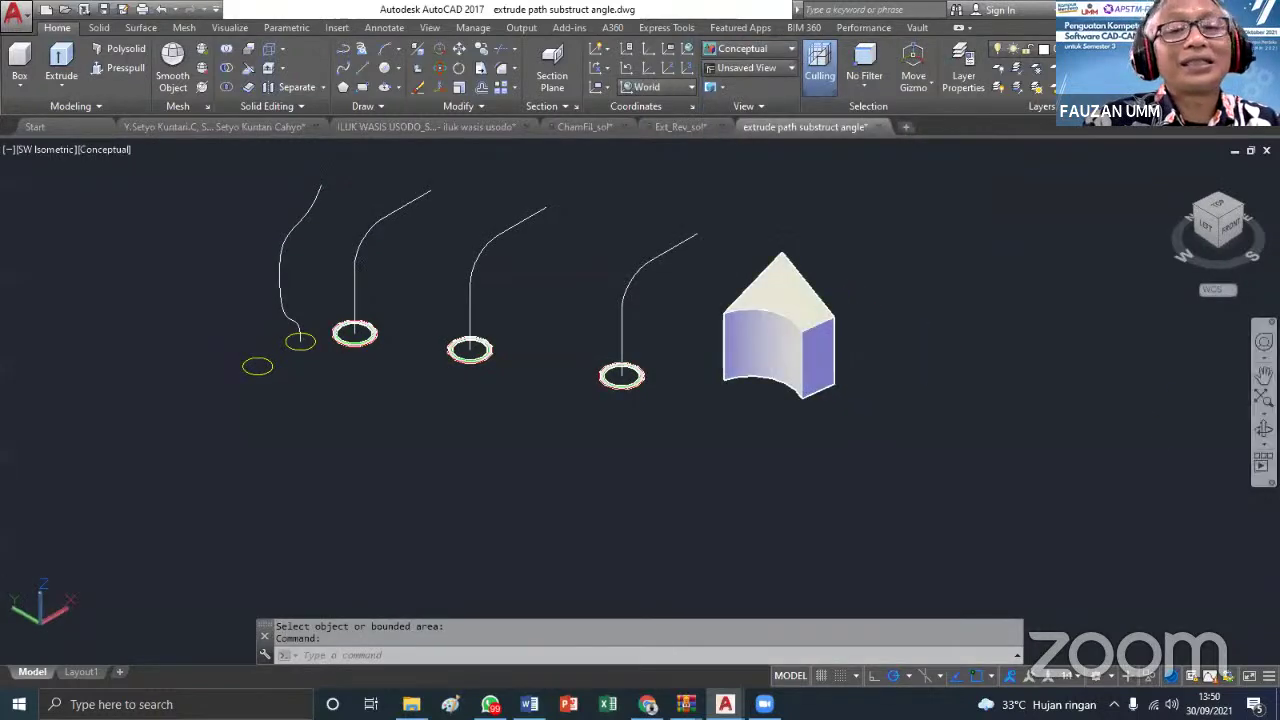
pyautogui.moveTo(821, 369)
pyautogui.keyDown('shift'); pyautogui.mouseDown(button='middle')
pyautogui.moveTo(823, 463)
pyautogui.moveTo(799, 385)
pyautogui.moveTo(809, 334)
pyautogui.moveTo(820, 363)
pyautogui.mouseUp(button='middle'); pyautogui.keyUp('shift')
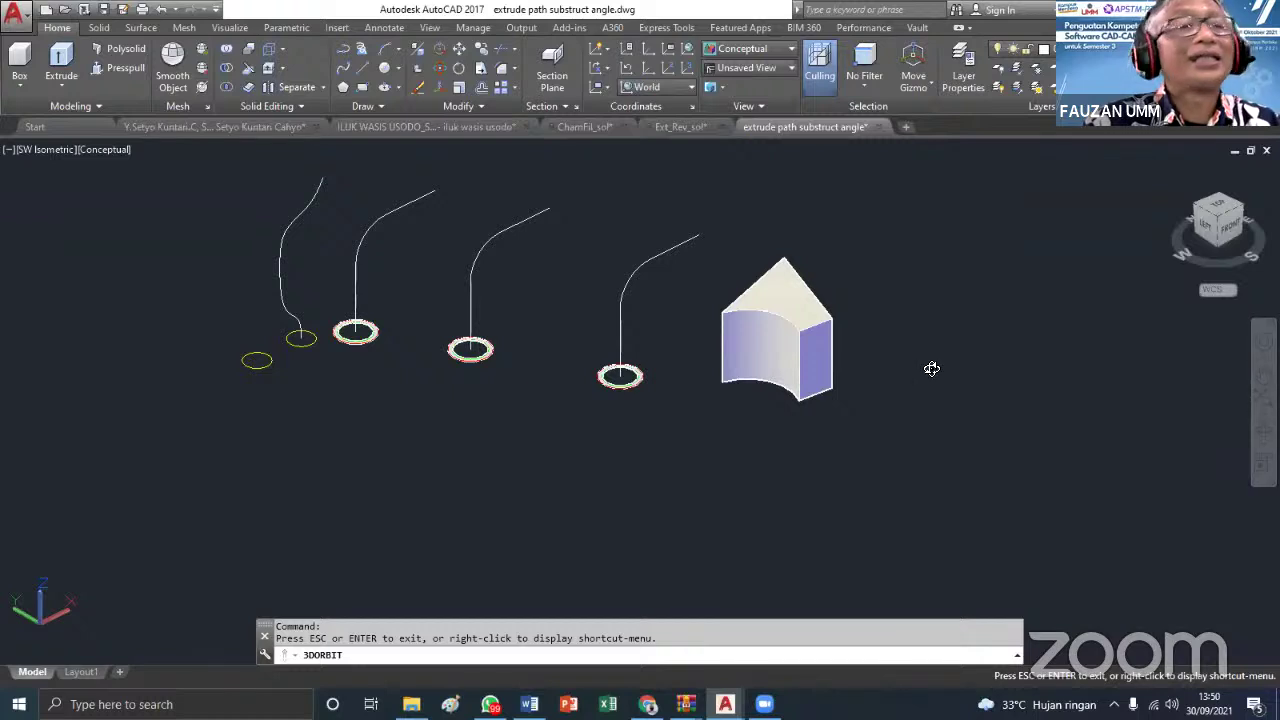
pyautogui.click(163, 10)
pyautogui.click(163, 10)
pyautogui.click(163, 10)
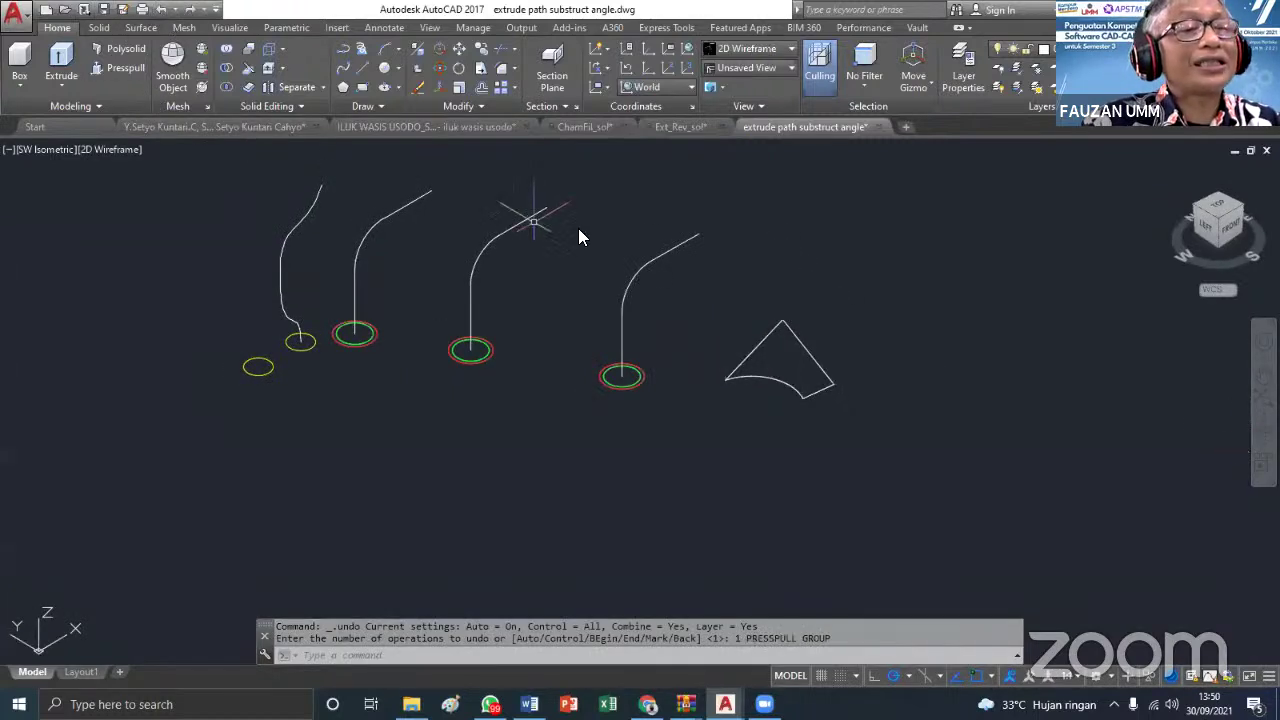
# Select the wedge's two peak lines, bottom arc and short edge individually, then clear the selection
pyautogui.click(803, 364)
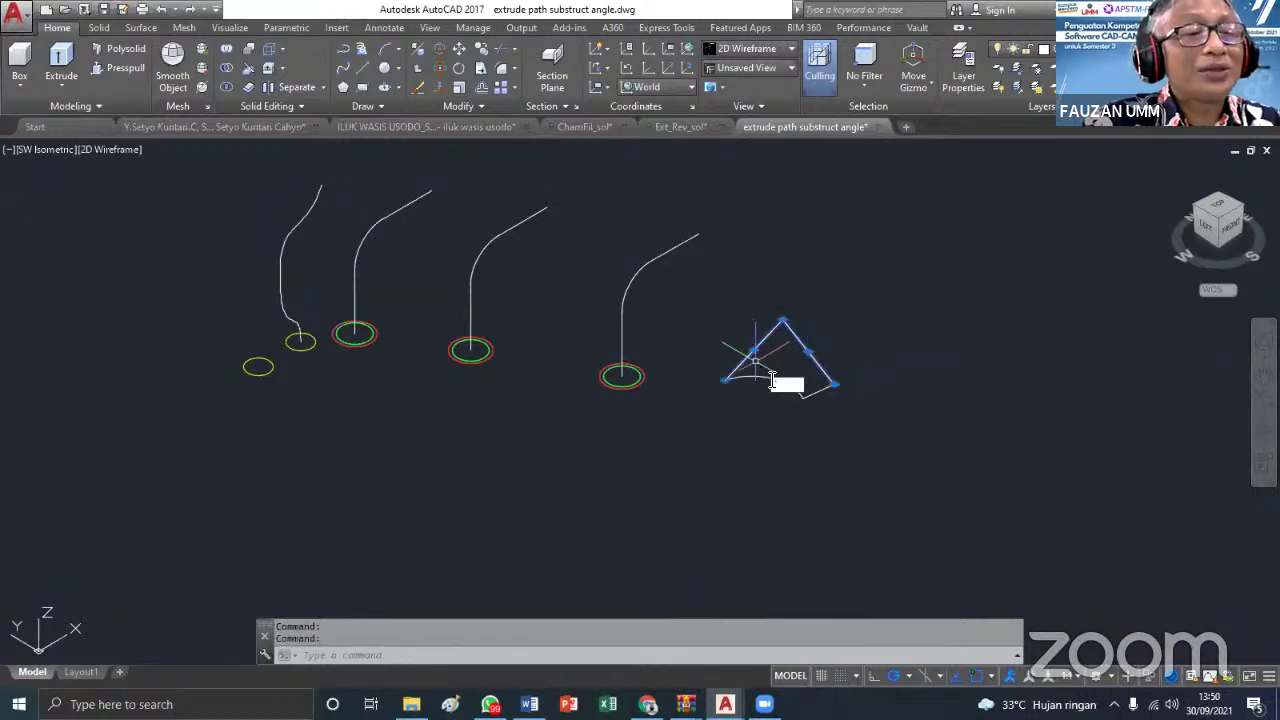
pyautogui.press('Escape')
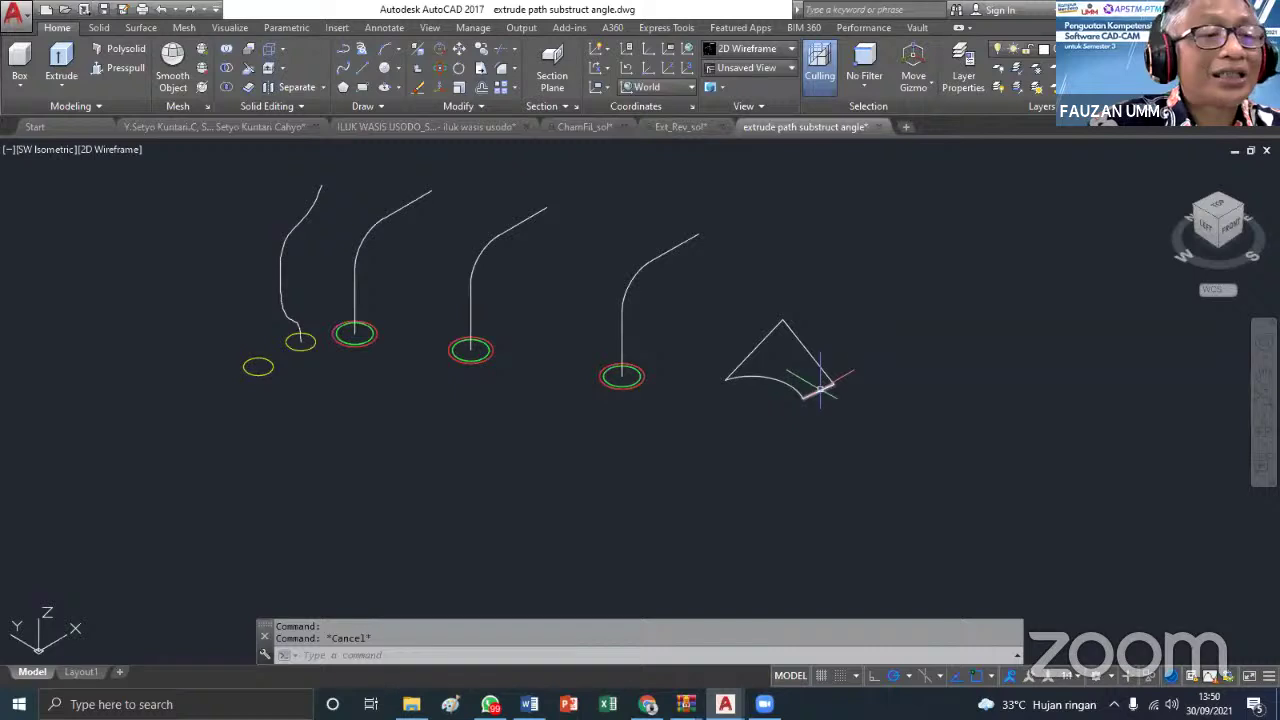
pyautogui.press('Escape')
pyautogui.scroll(3, 815, 300)
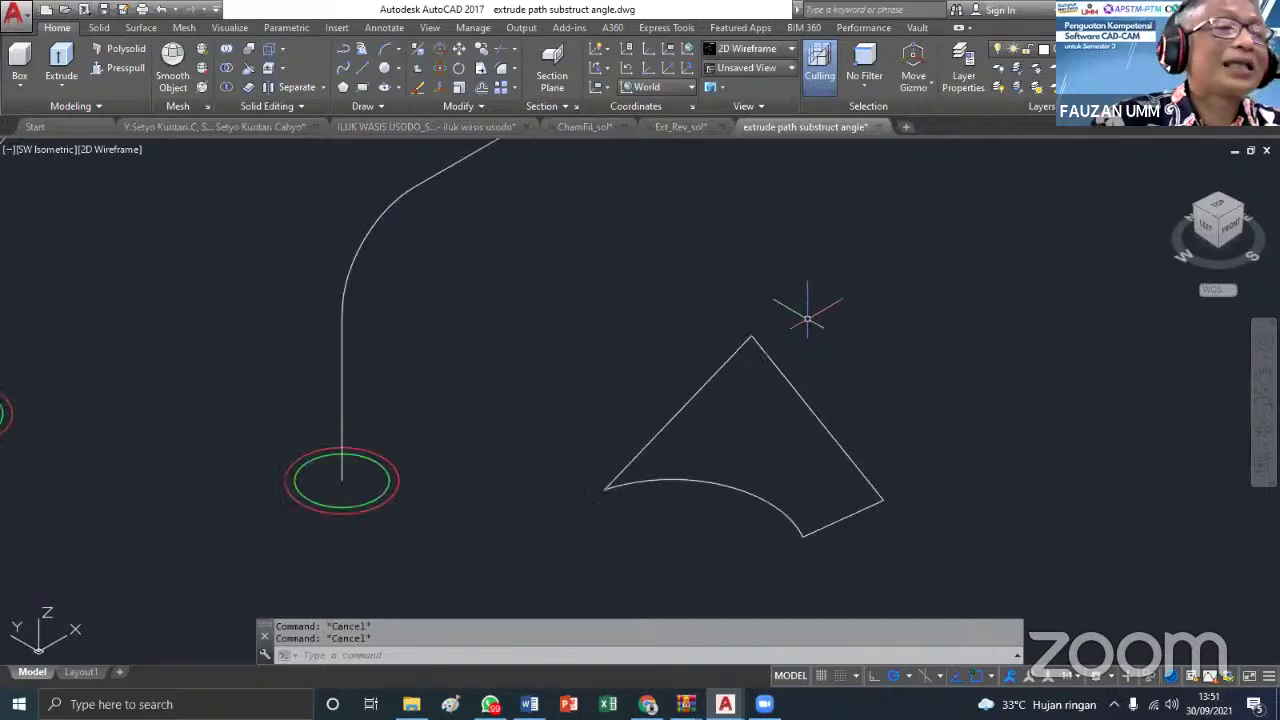
pyautogui.click(813, 402)
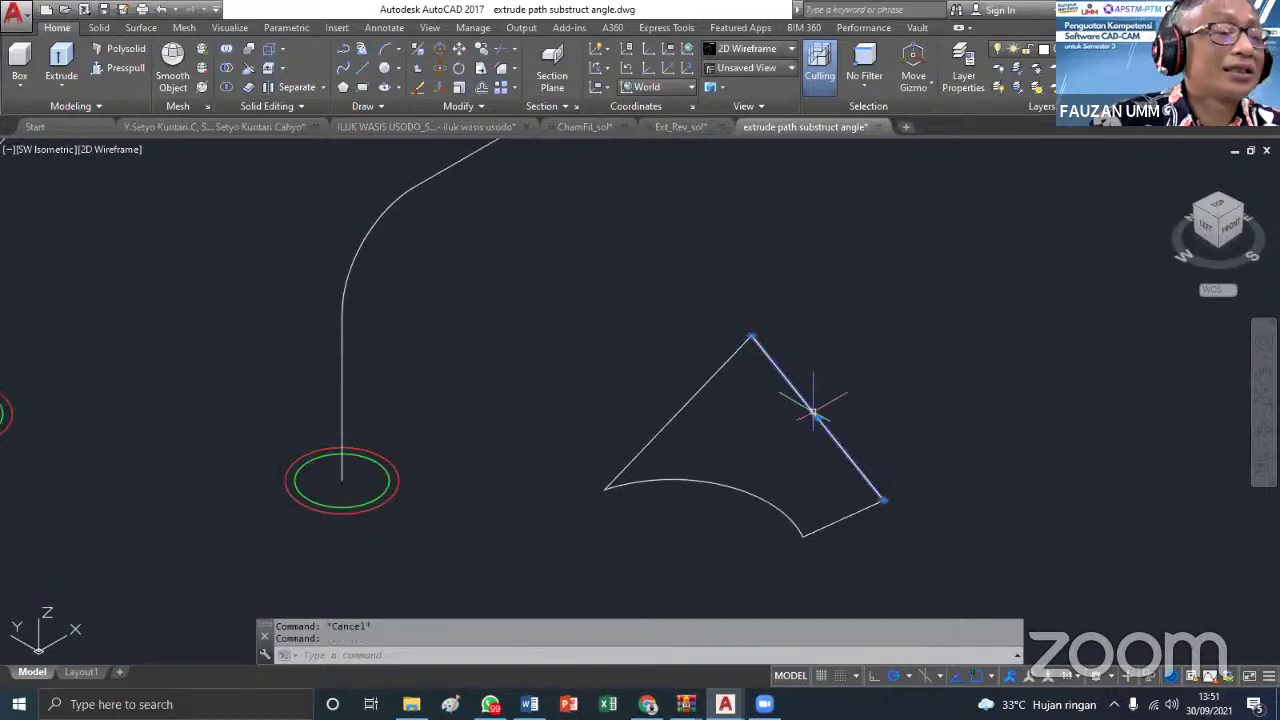
pyautogui.click(699, 392)
pyautogui.click(735, 487)
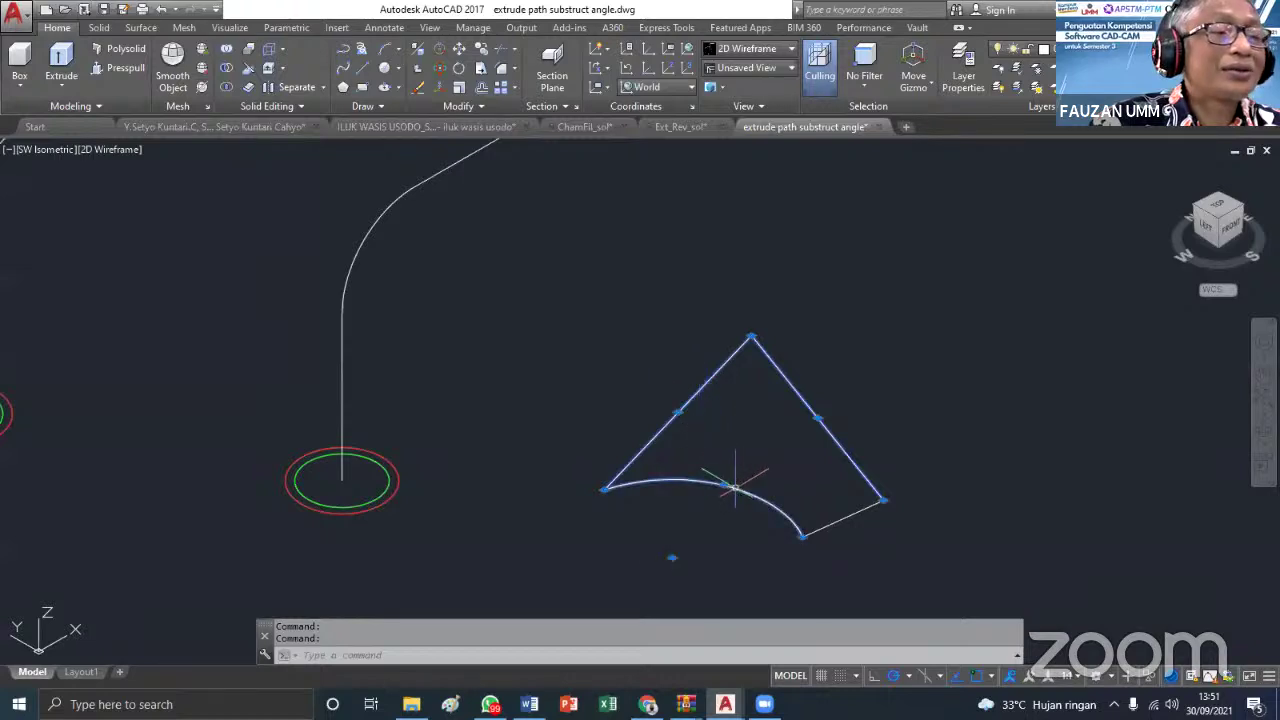
pyautogui.click(840, 521)
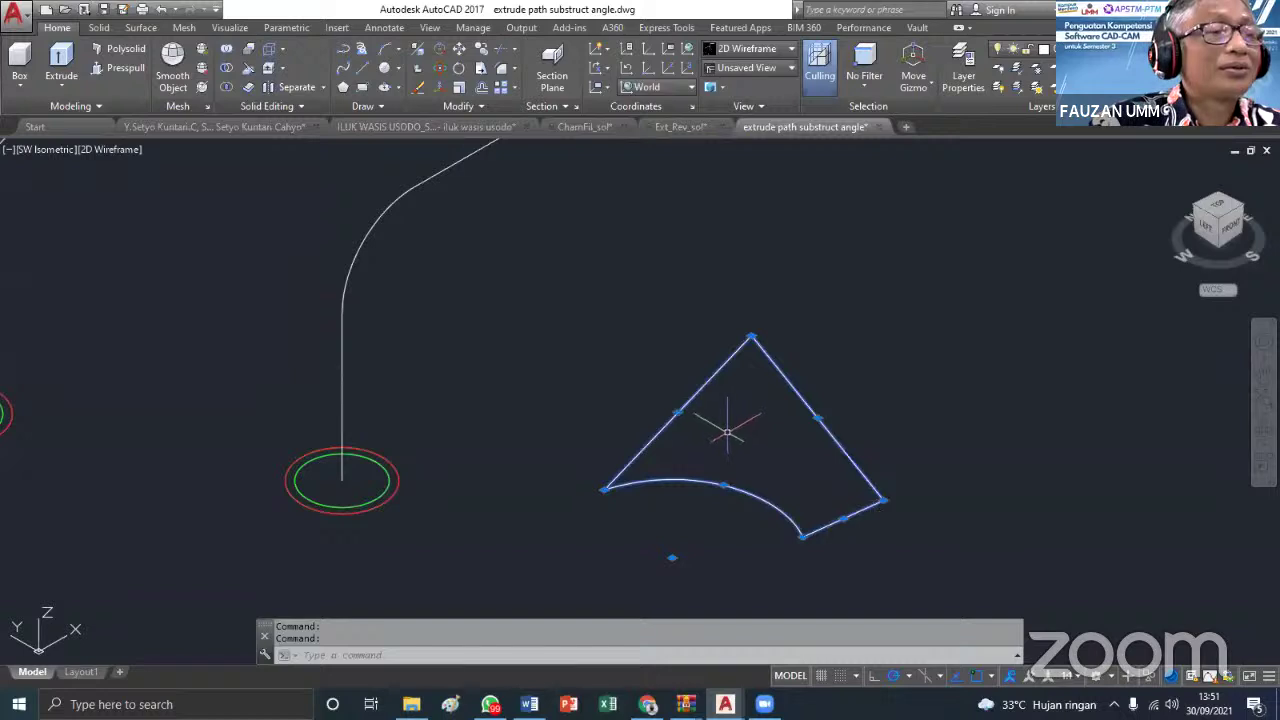
pyautogui.press('Escape')
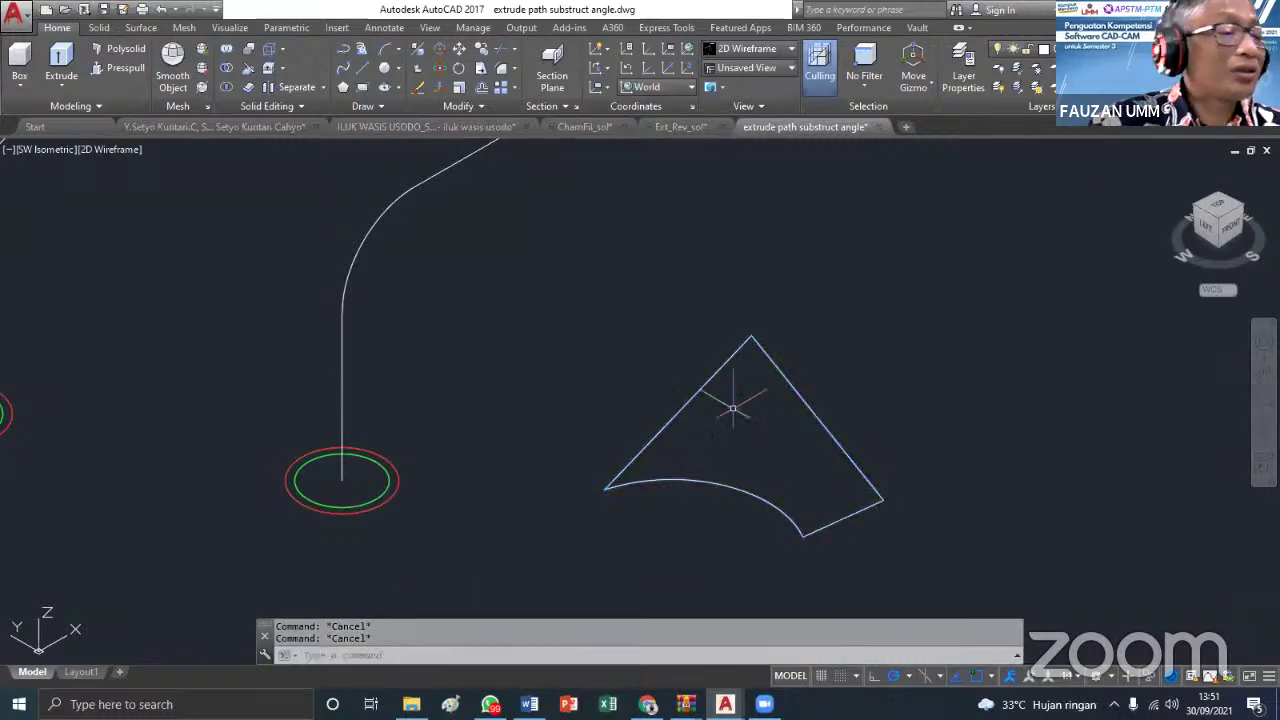
# Attempt UNION on the window-selected wedge edges, cancel it, and expand the Draw panel
pyautogui.write('uni')
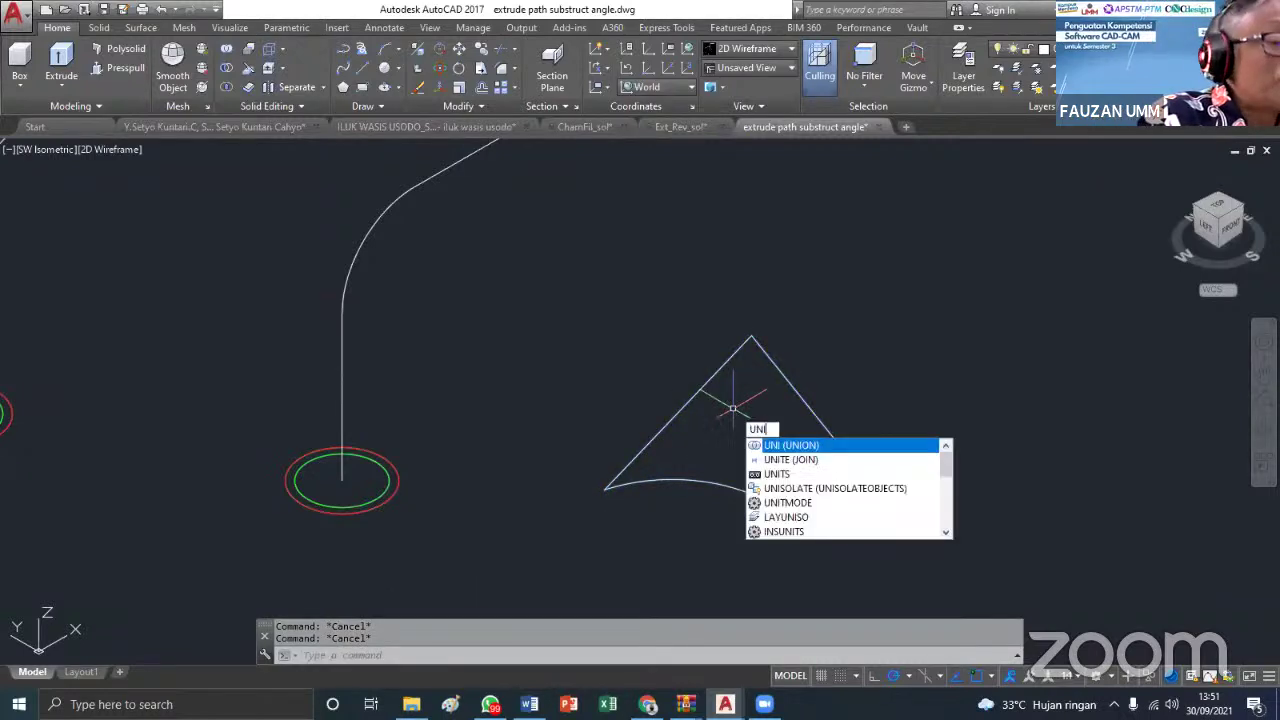
pyautogui.write('o')
pyautogui.press('Return')
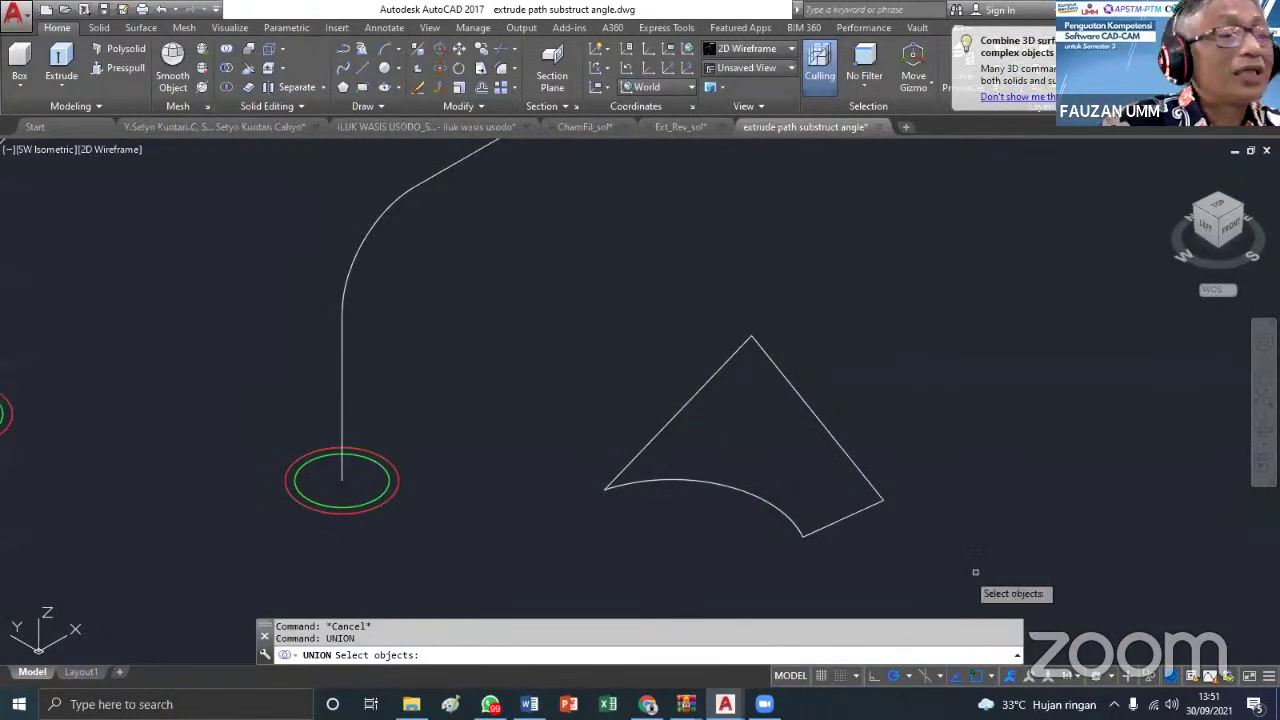
pyautogui.click(876, 567)
pyautogui.click(631, 389)
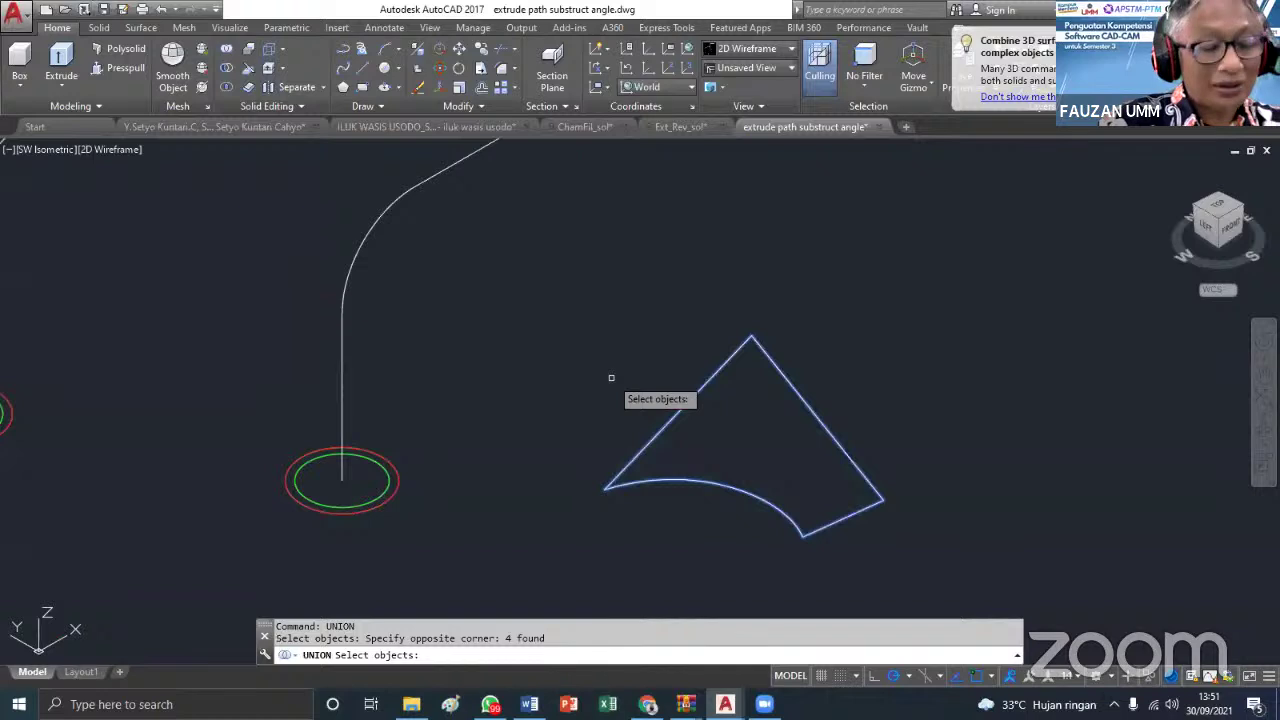
pyautogui.press('Return')
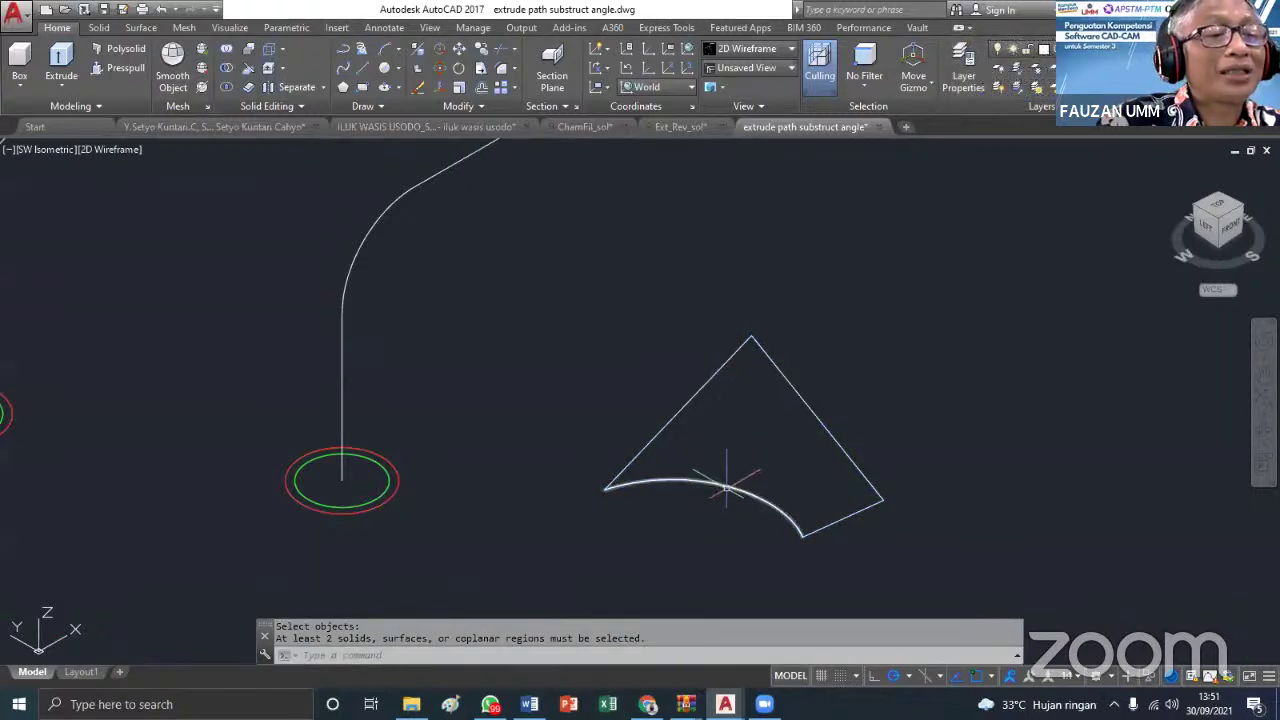
pyautogui.press('Escape')
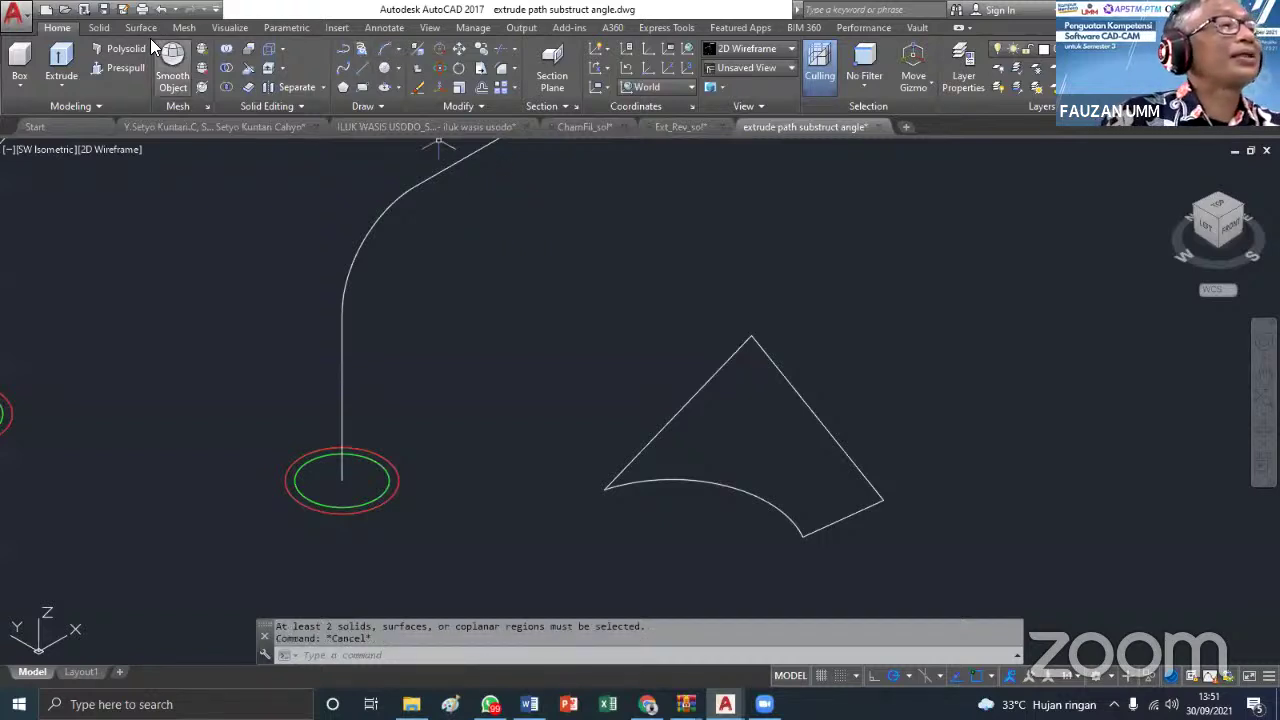
pyautogui.click(358, 106)
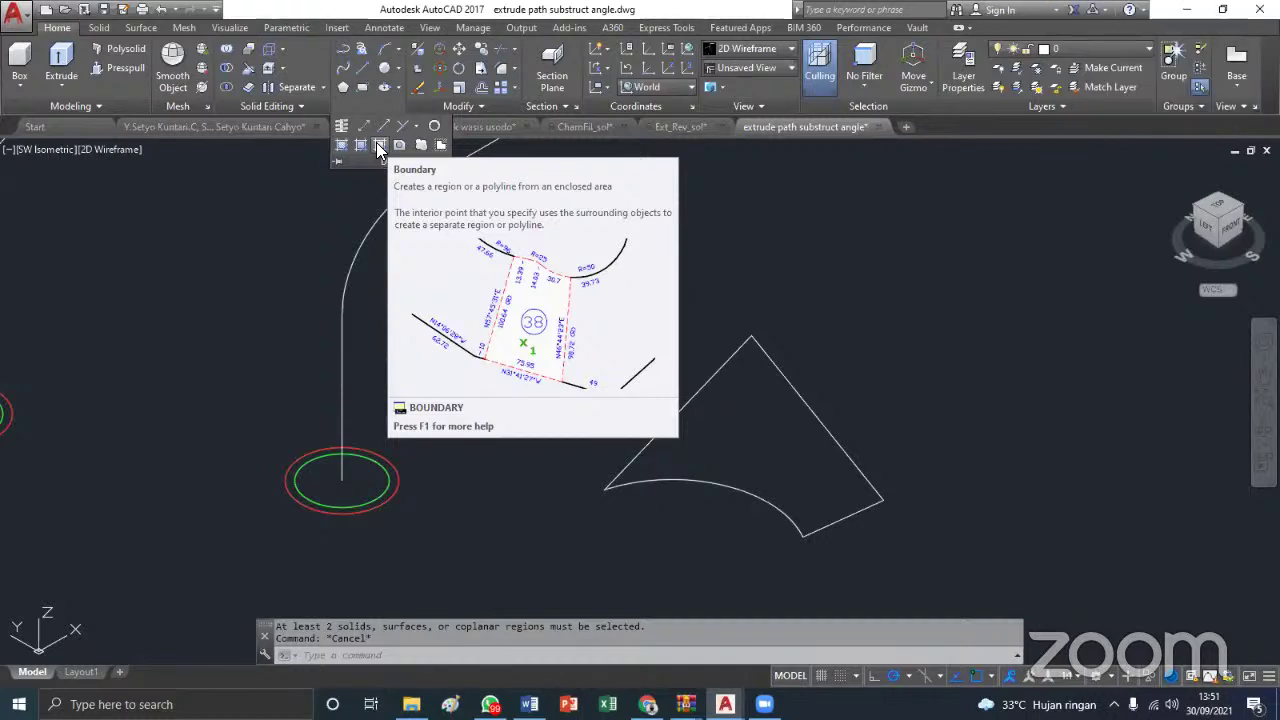
# JOIN the four window-selected wedge edges, including the arc, into one polyline
pyautogui.press('Escape')
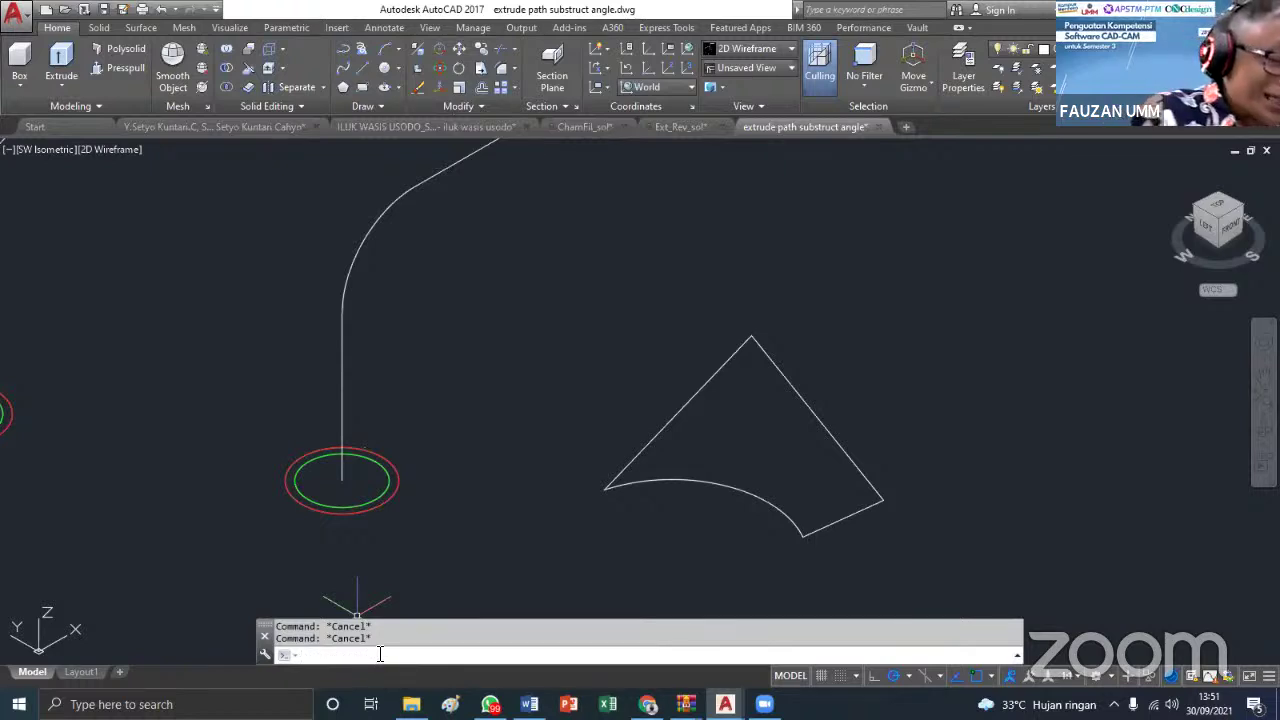
pyautogui.write('join')
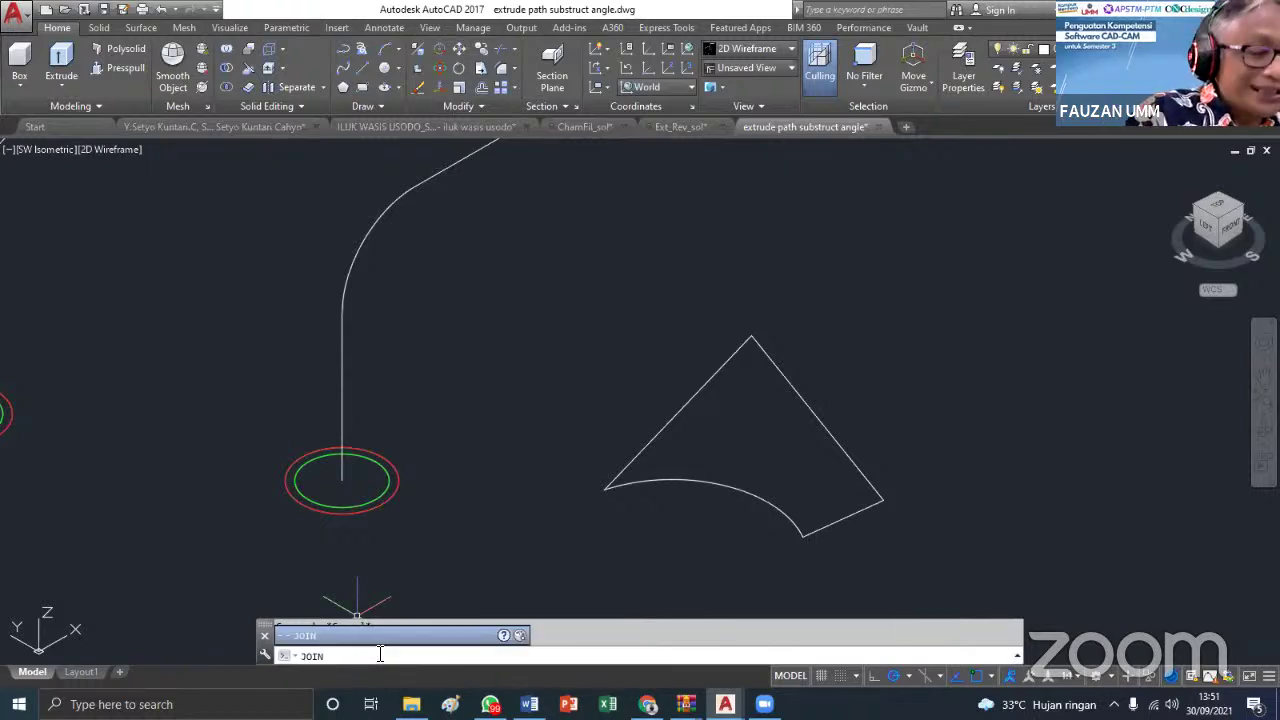
pyautogui.press('Return')
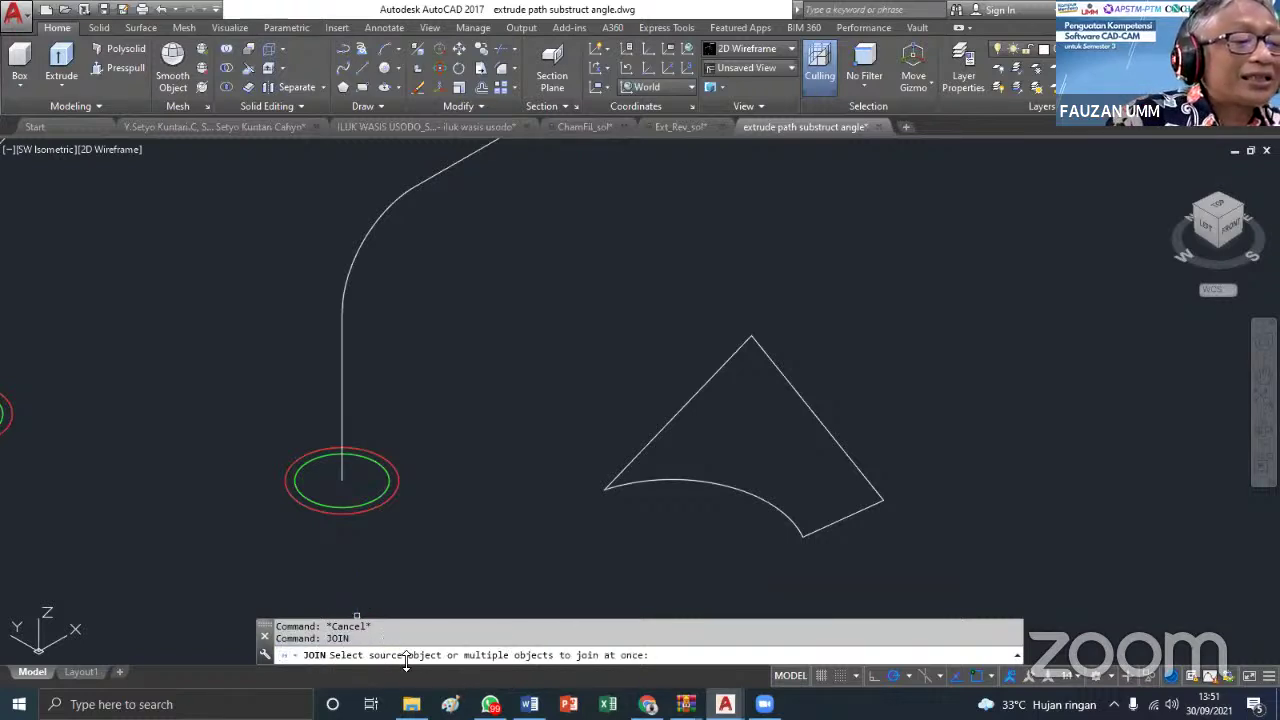
pyautogui.click(857, 555)
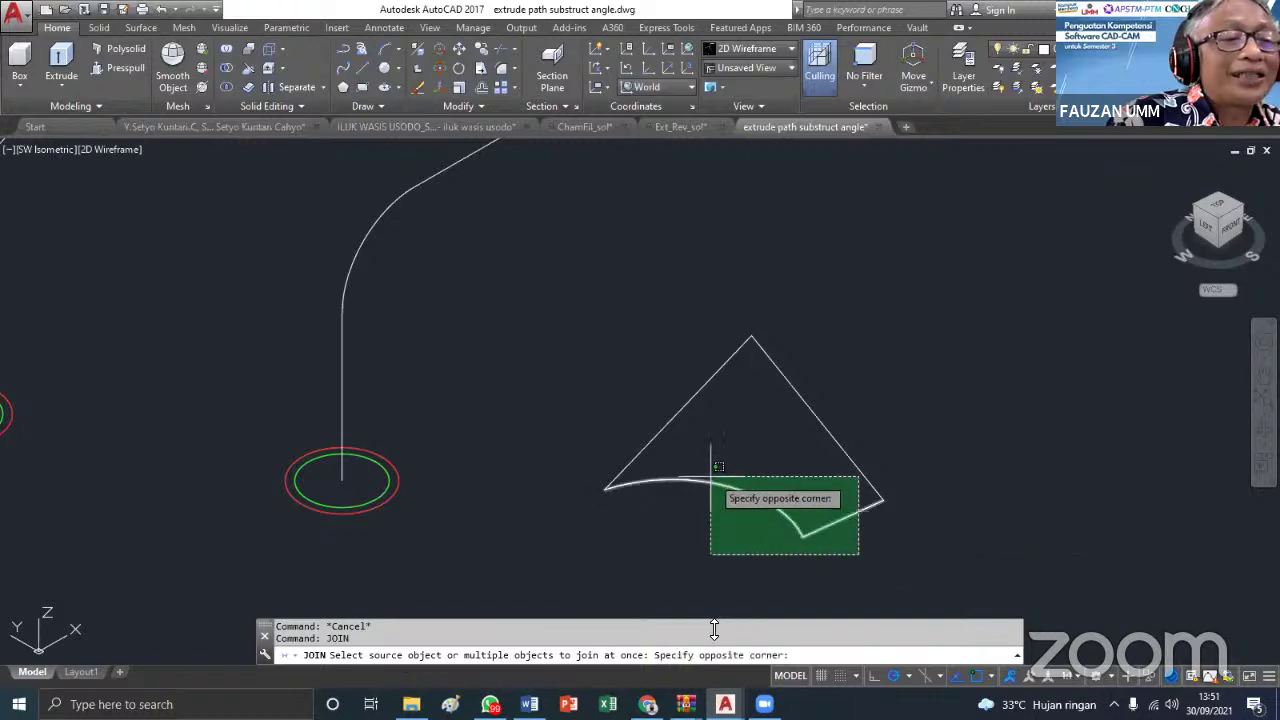
pyautogui.click(642, 403)
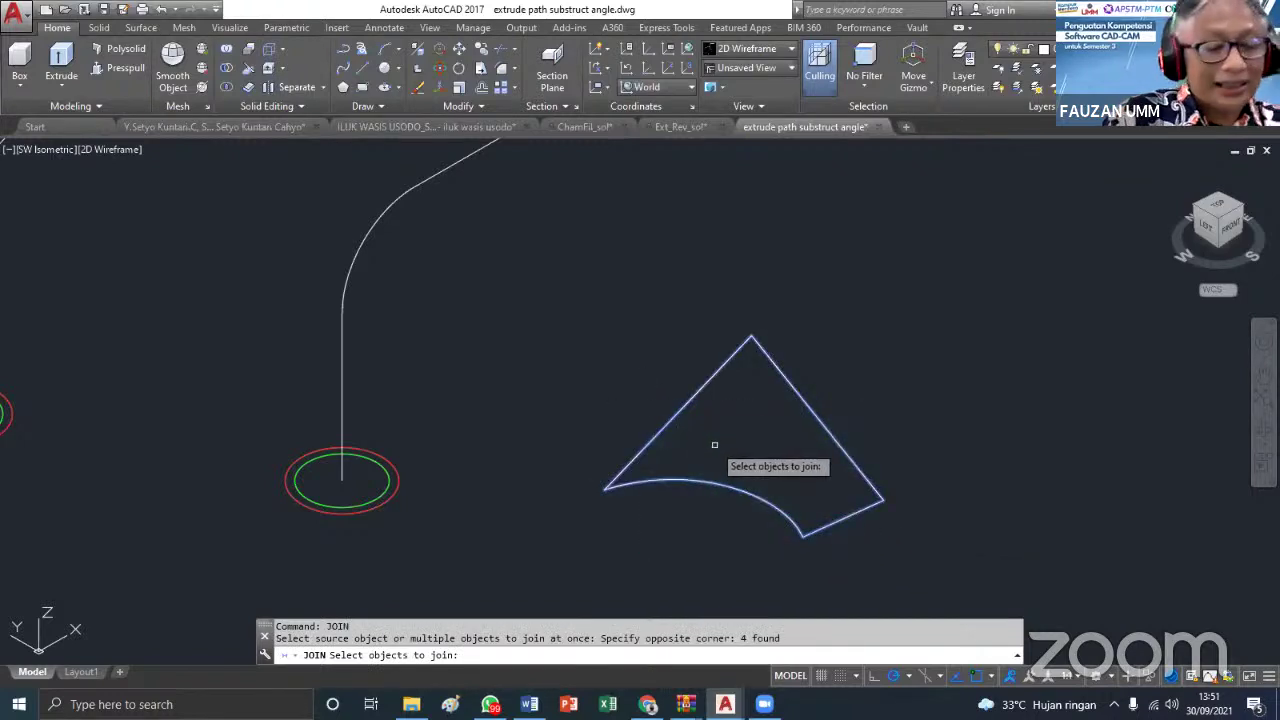
pyautogui.press('Return')
# Select the outline twice to confirm it is now a single polyline
pyautogui.click(745, 492)
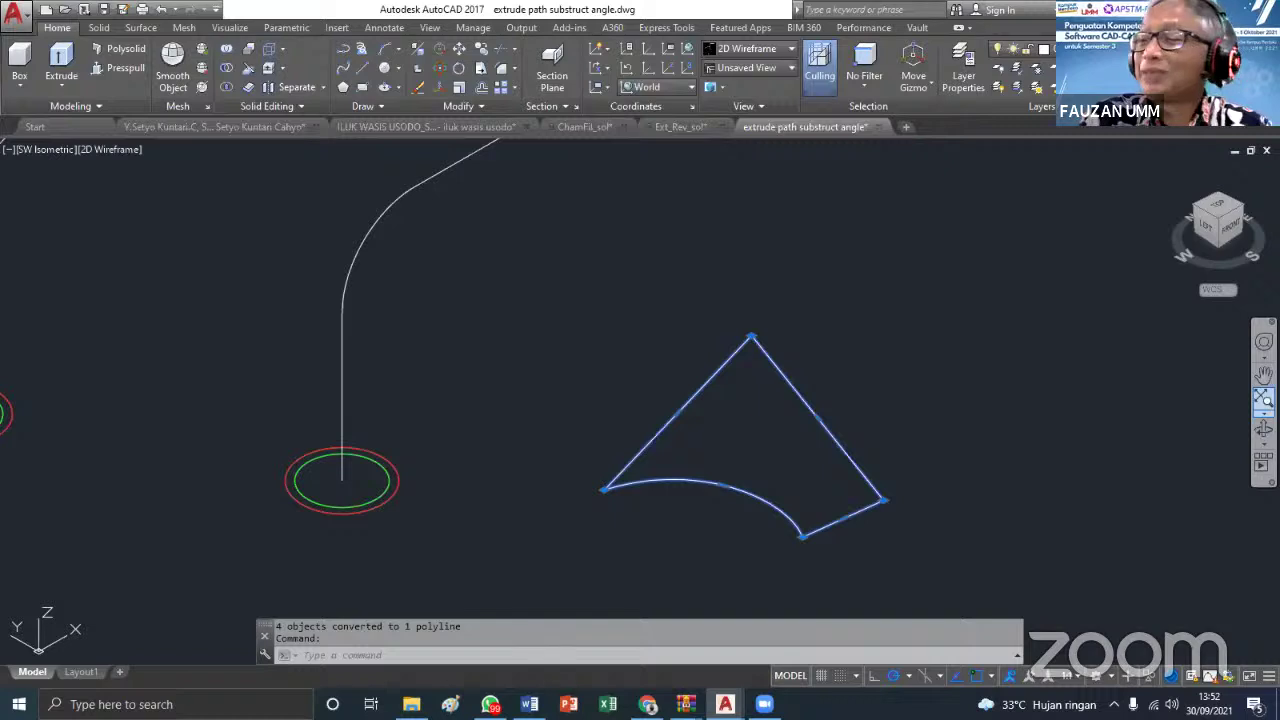
pyautogui.press('Escape')
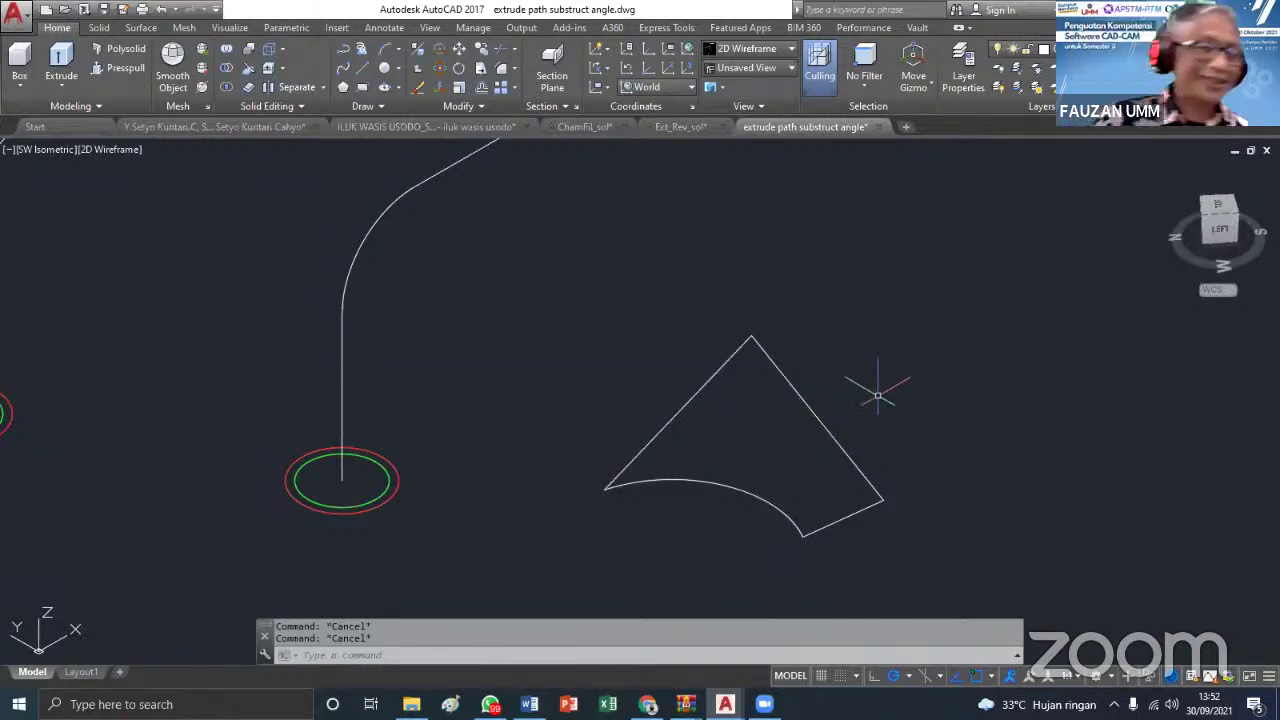
pyautogui.click(843, 453)
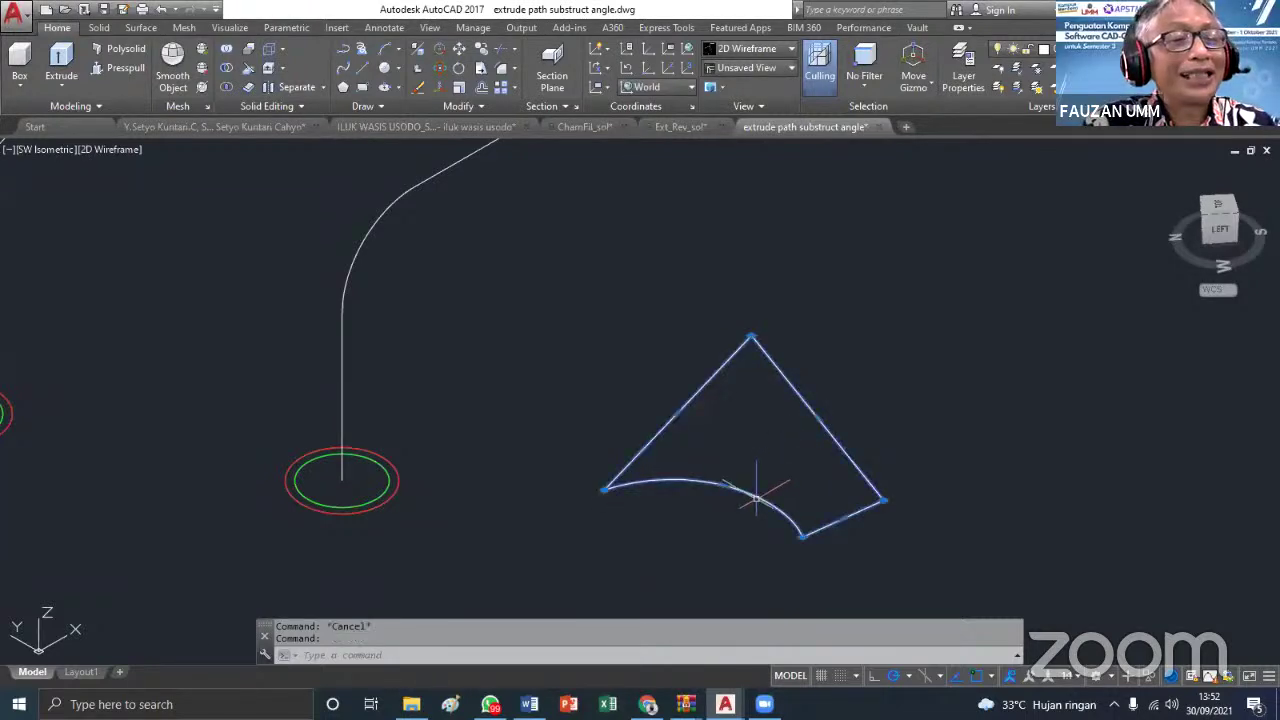
pyautogui.press('Escape')
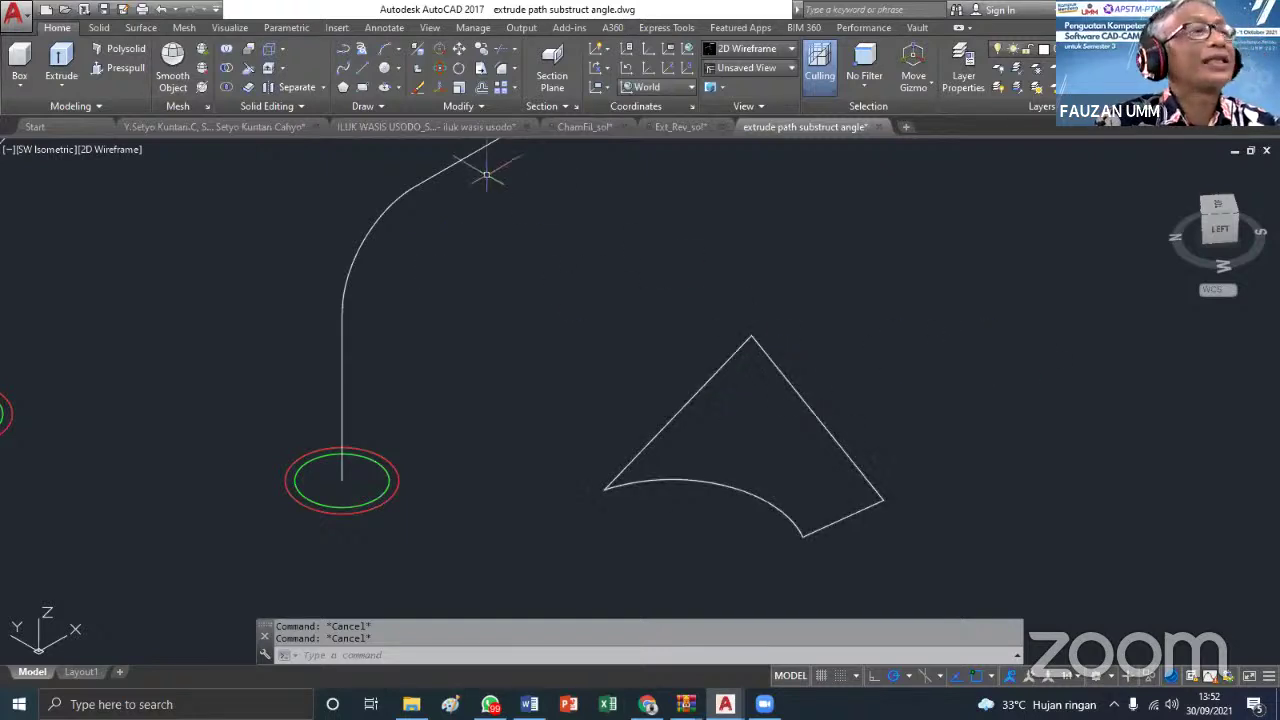
# Extrude the wedge polyline to a picked height, then switch the visual style to Conceptual
pyautogui.click(118, 68)
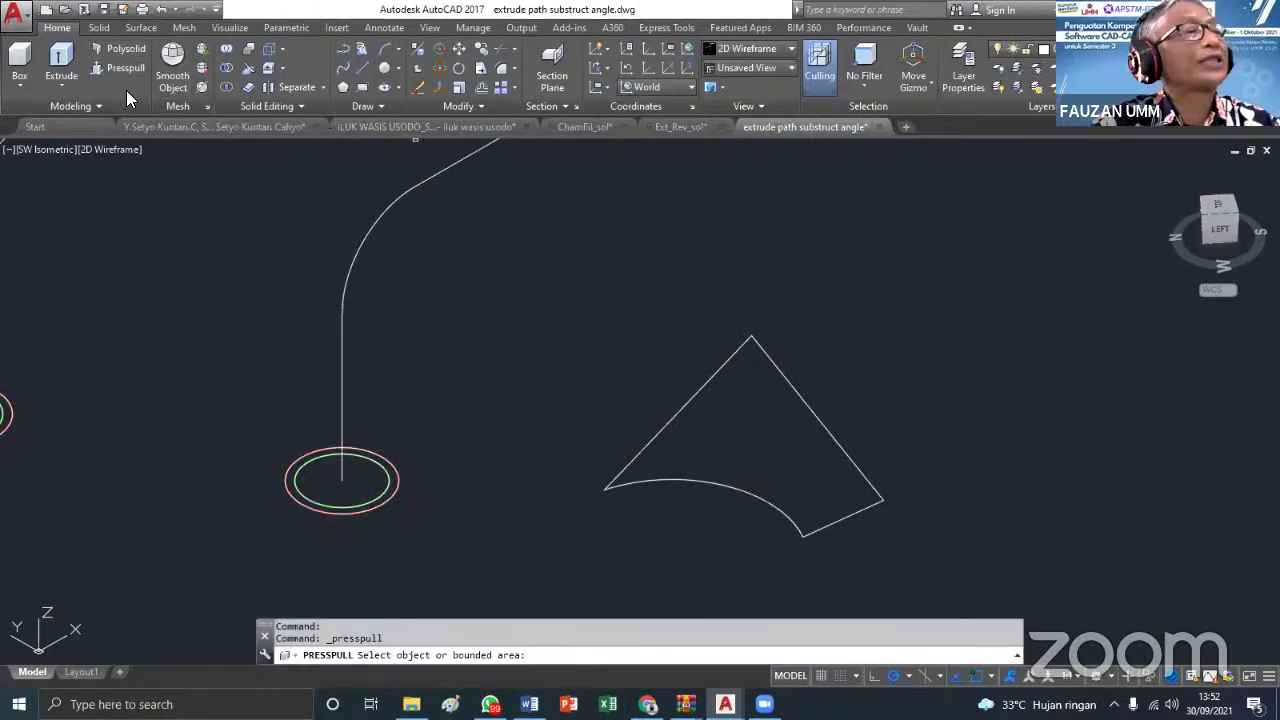
pyautogui.click(74, 64)
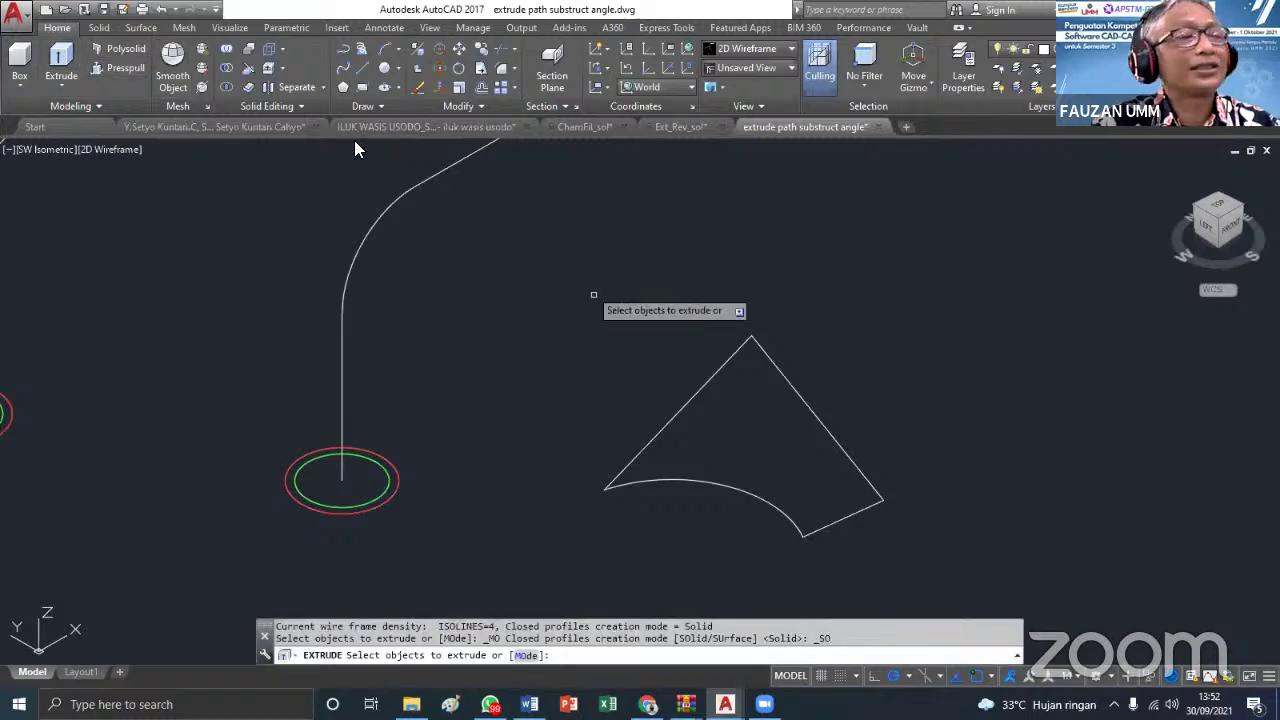
pyautogui.click(752, 443)
pyautogui.click(811, 415)
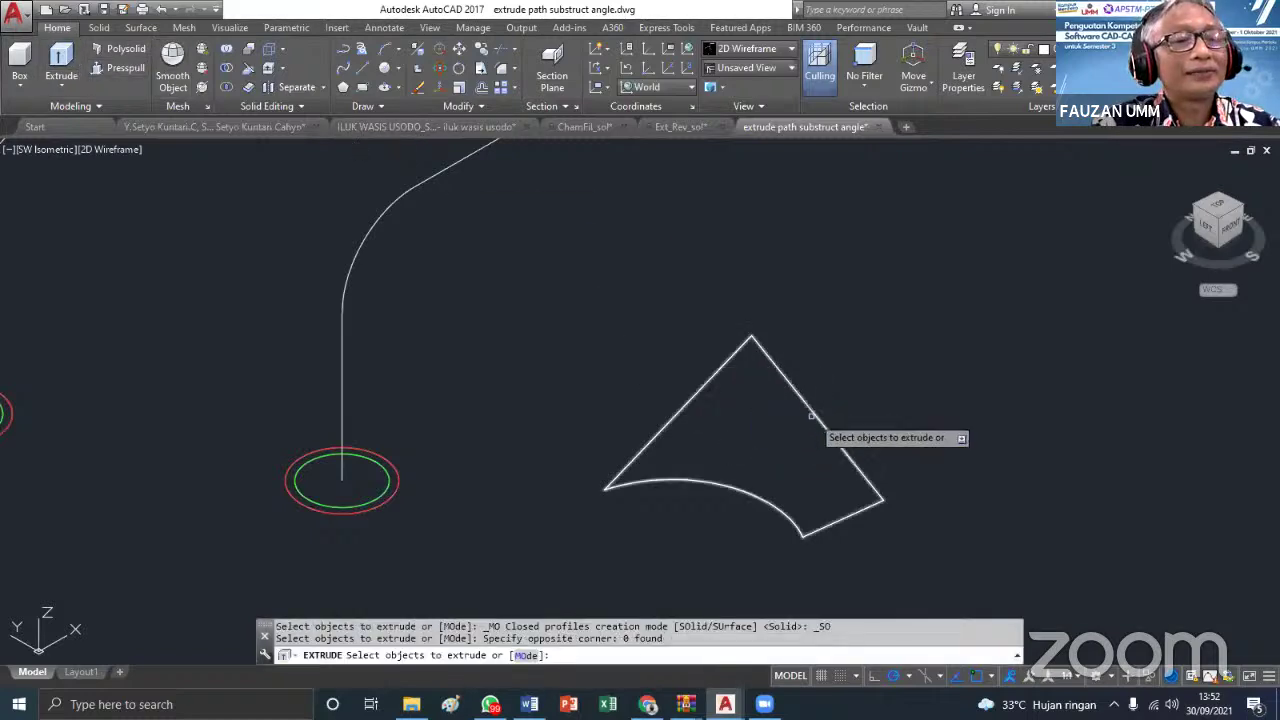
pyautogui.click(811, 413)
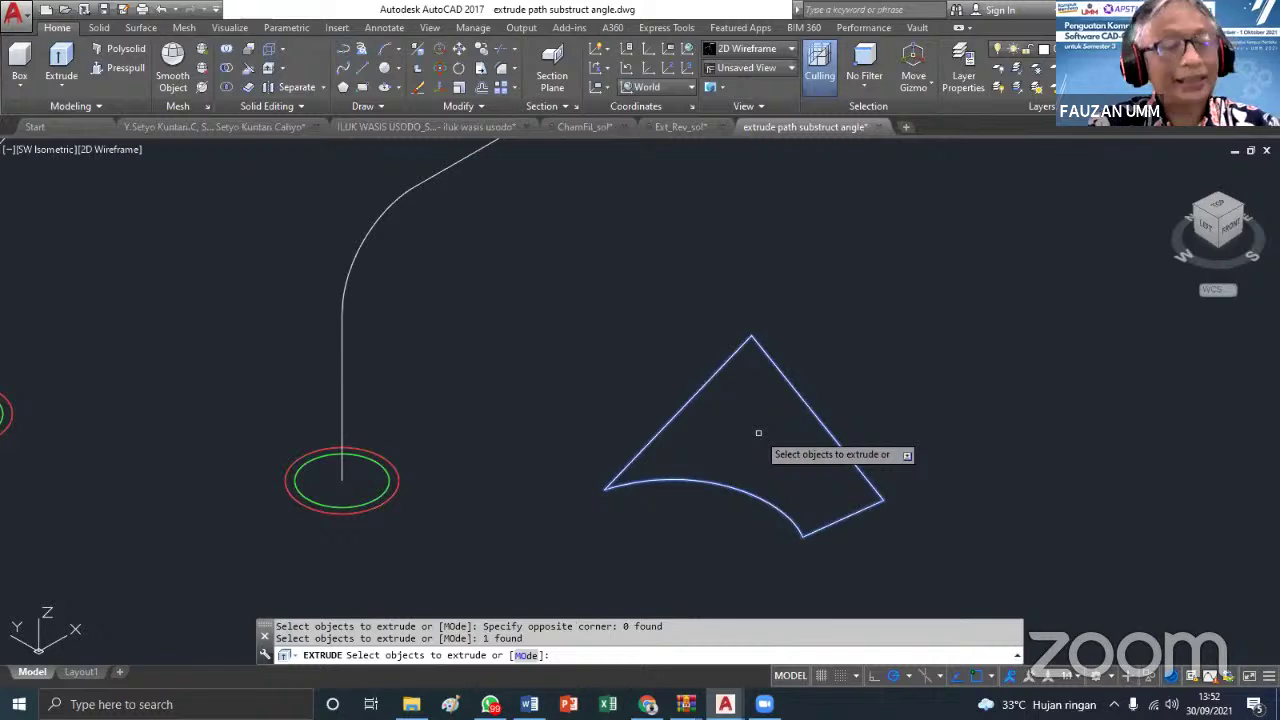
pyautogui.press('Return')
pyautogui.click(742, 330)
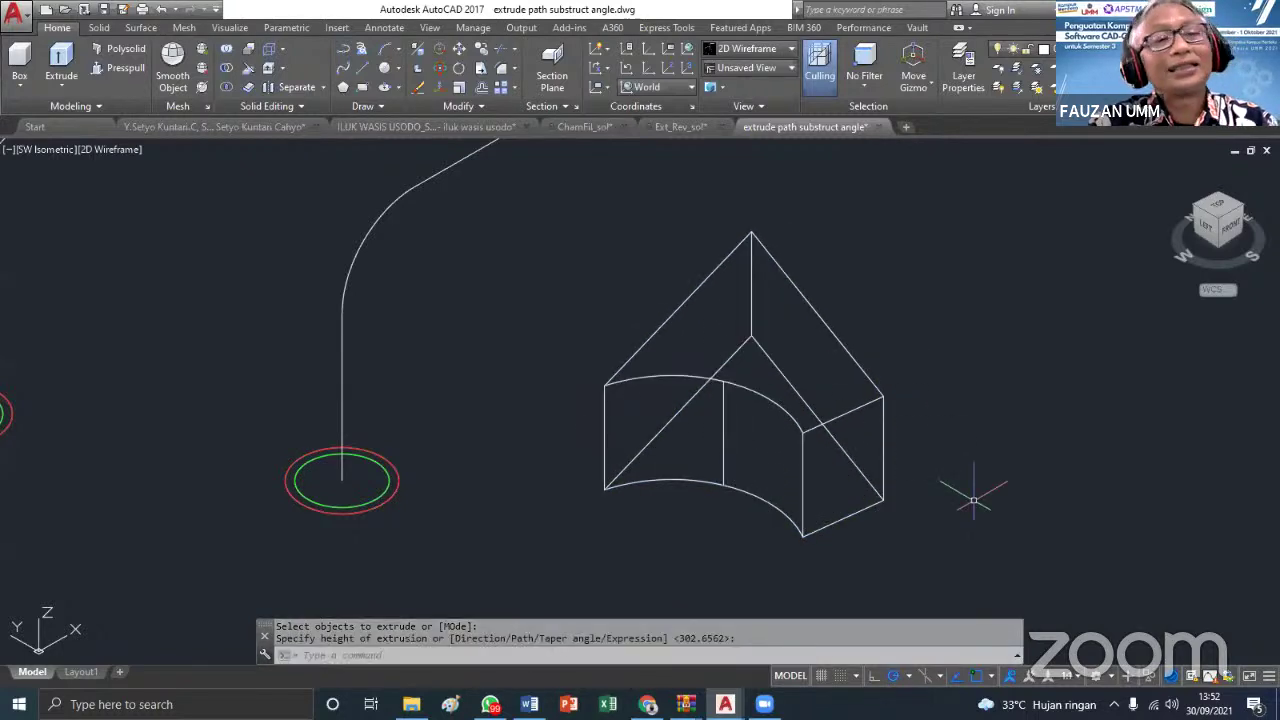
pyautogui.click(762, 49)
pyautogui.click(800, 85)
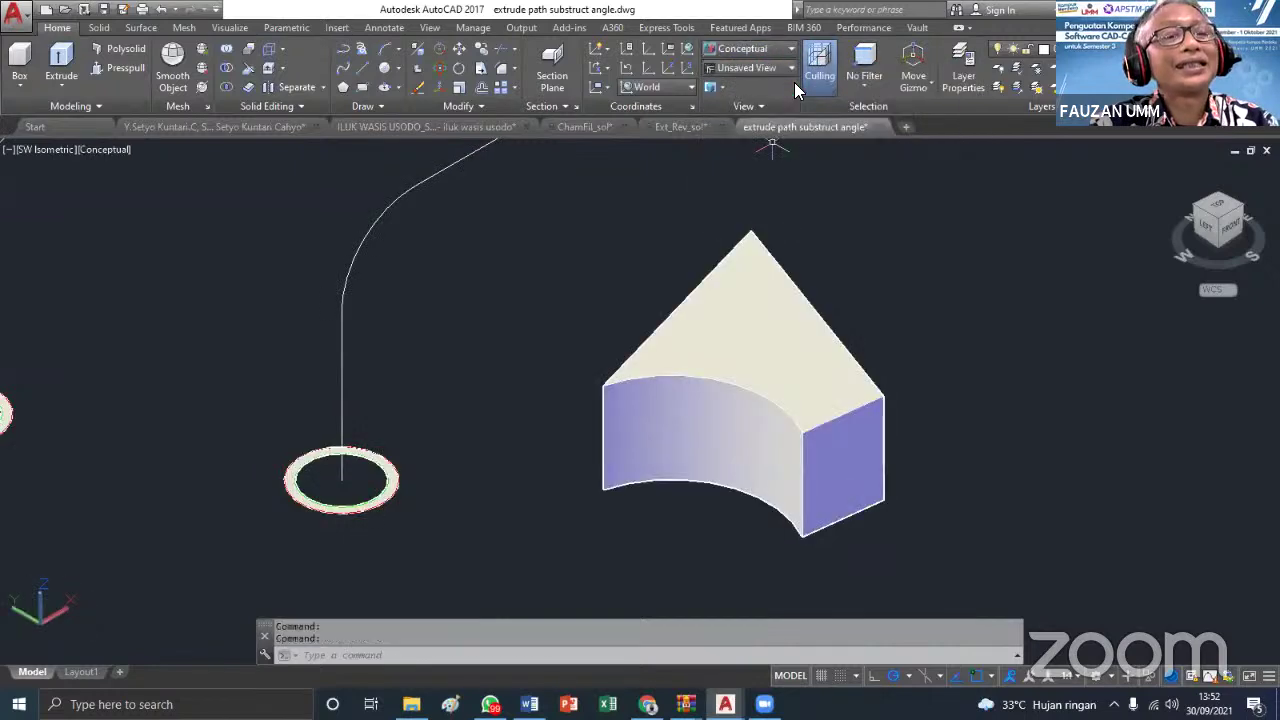
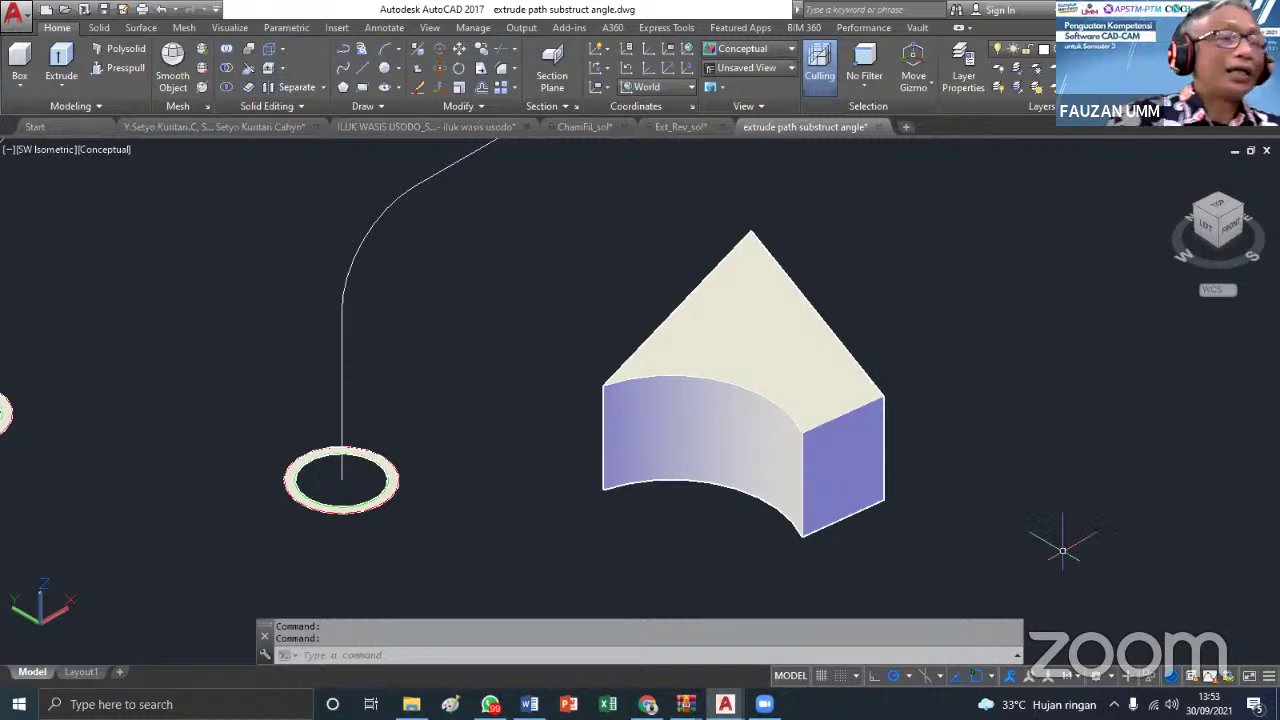
# Undo the shaded visual style and the extrusion, restoring the flat curved-triangle profile
pyautogui.click(755, 335)
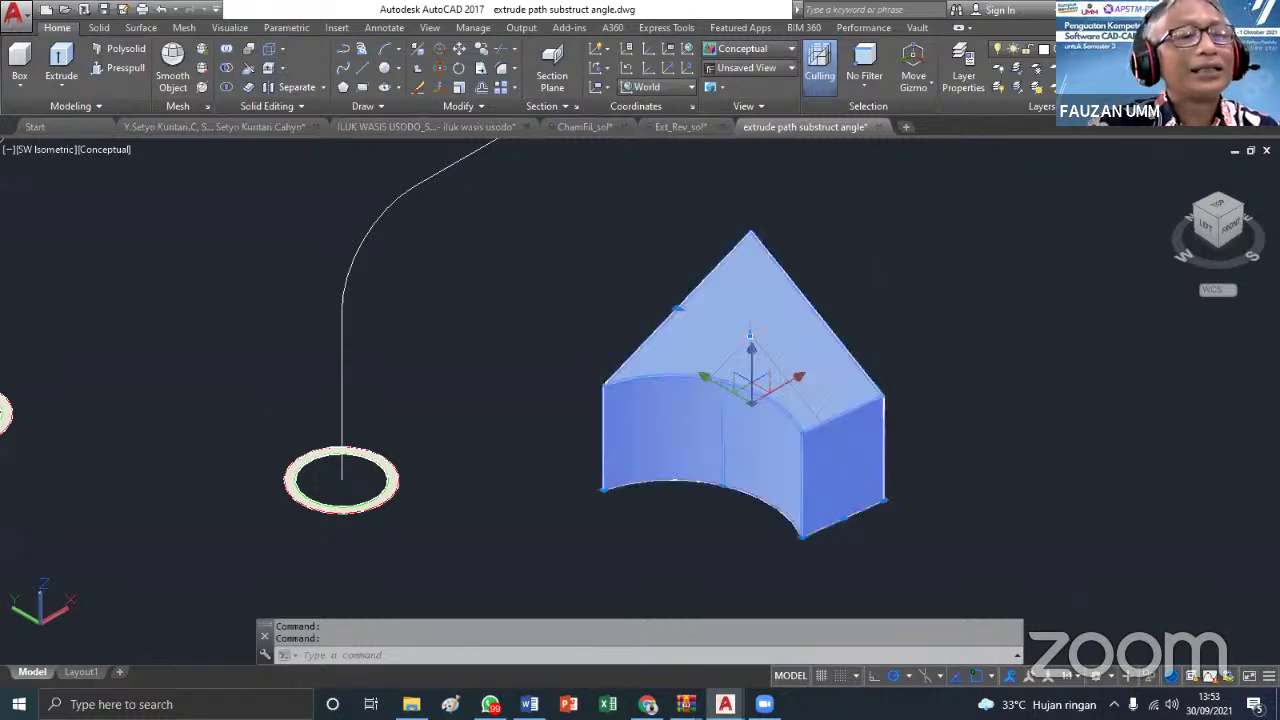
pyautogui.press('Escape')
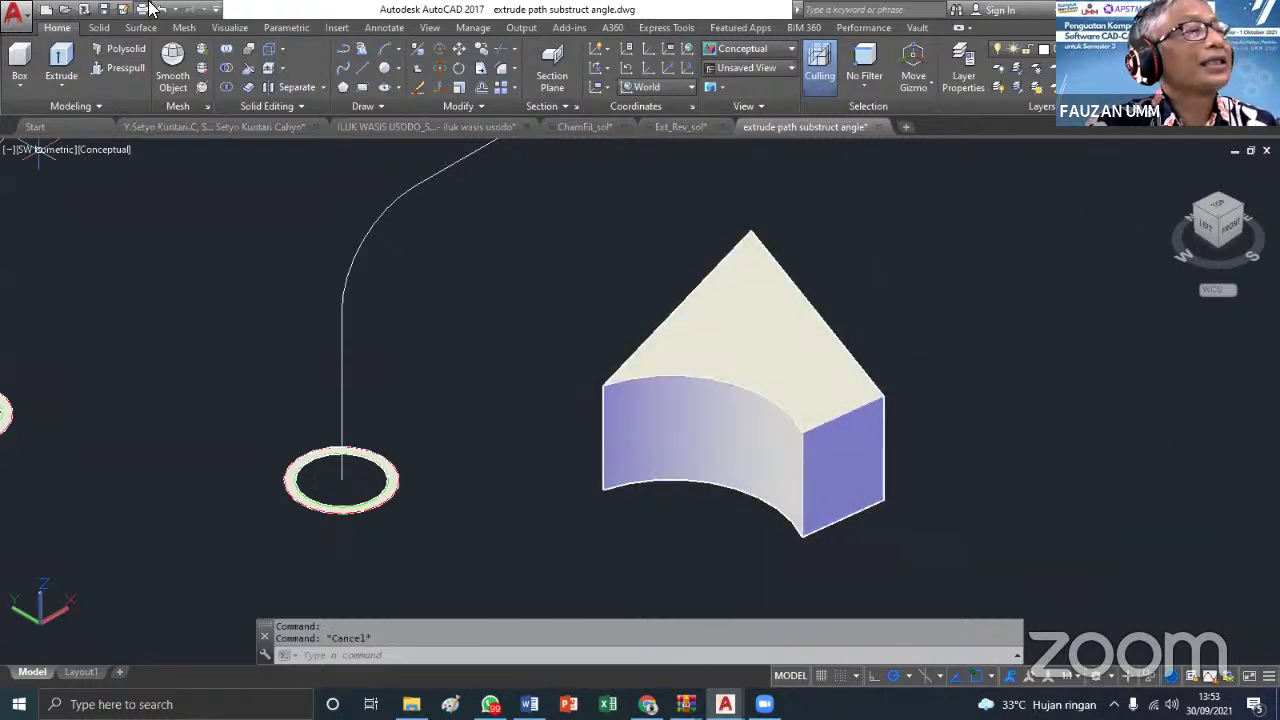
pyautogui.click(159, 10)
pyautogui.click(159, 10)
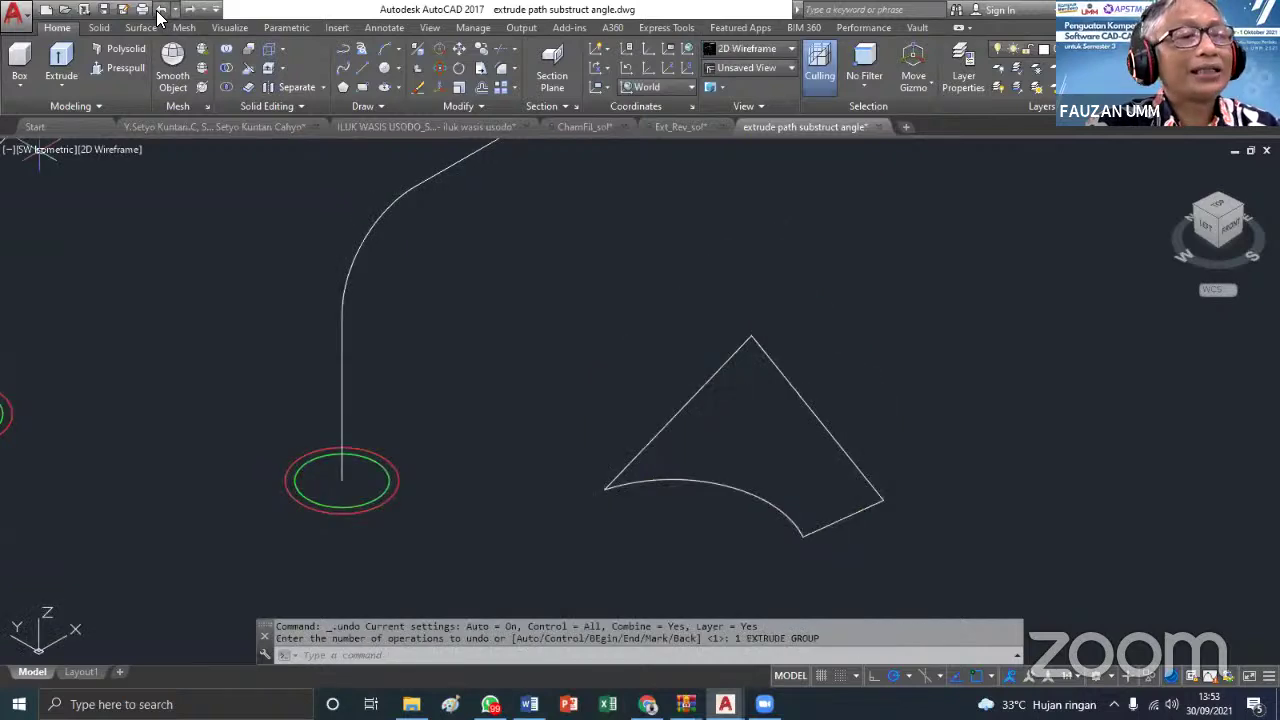
pyautogui.click(836, 437)
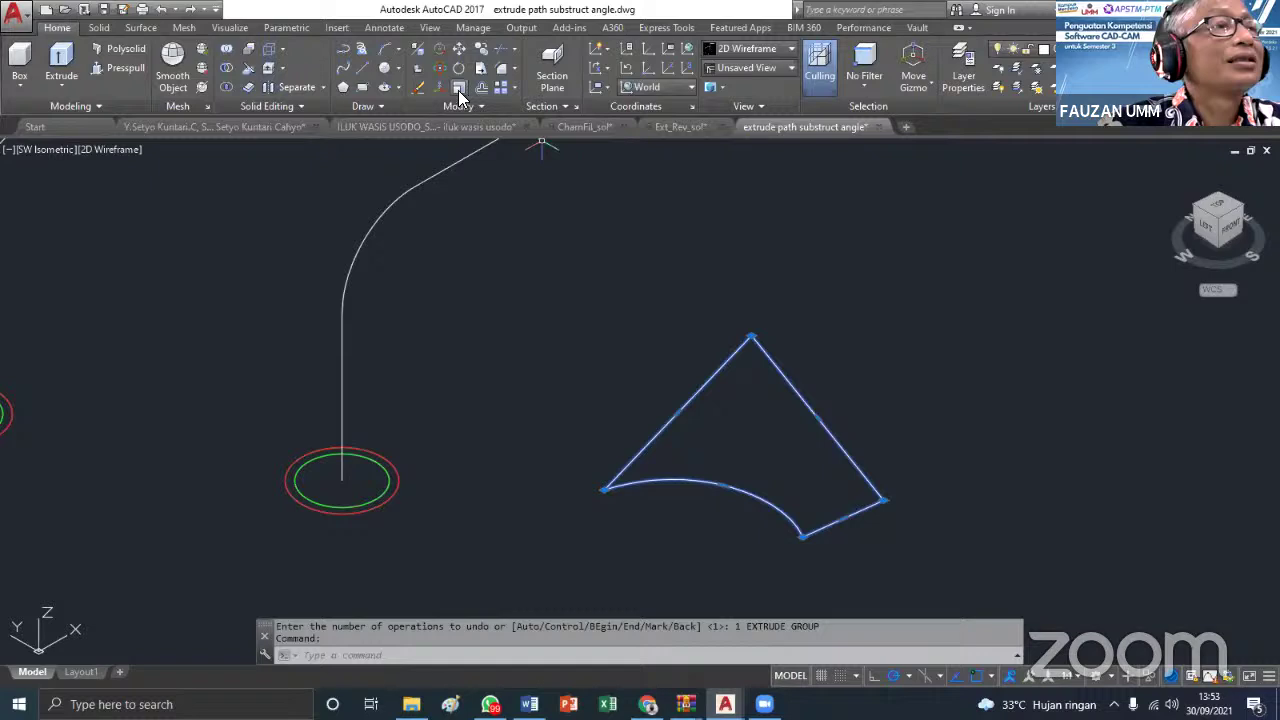
# Browse the Solid Editing and Draw slide-outs and cancel an attempted stretch of the triangle edge
pyautogui.click(298, 106)
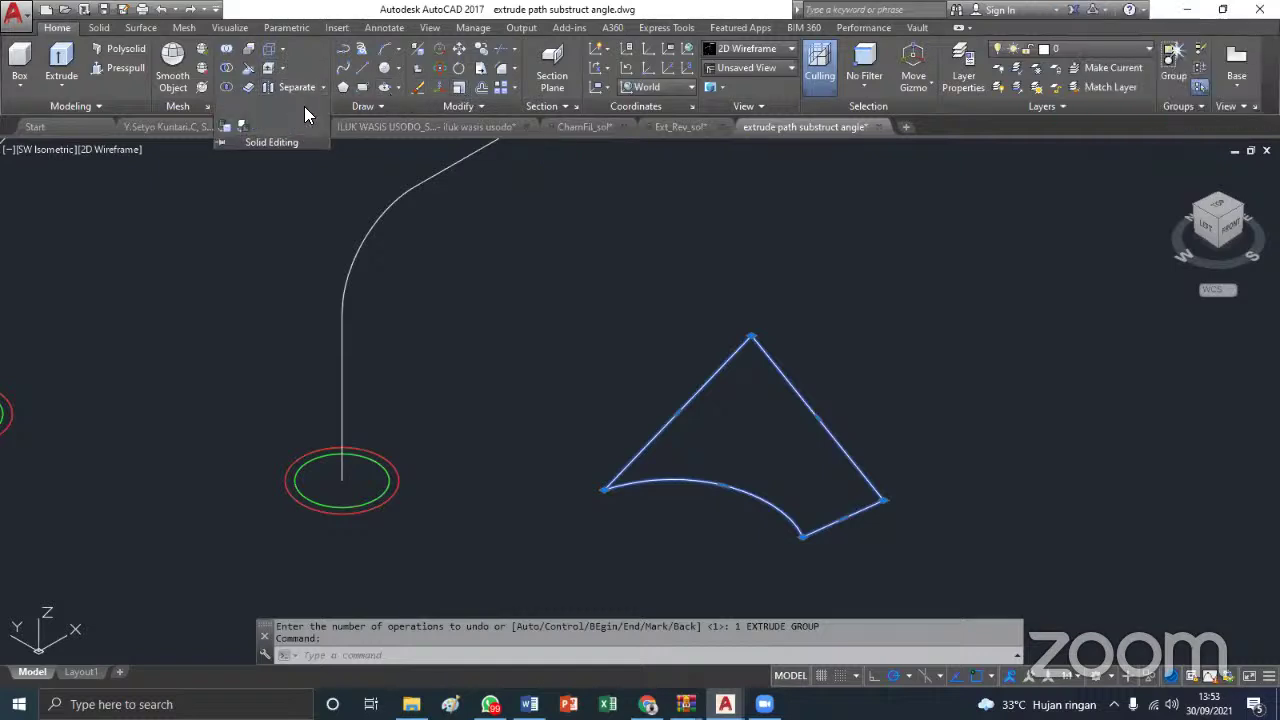
pyautogui.click(380, 106)
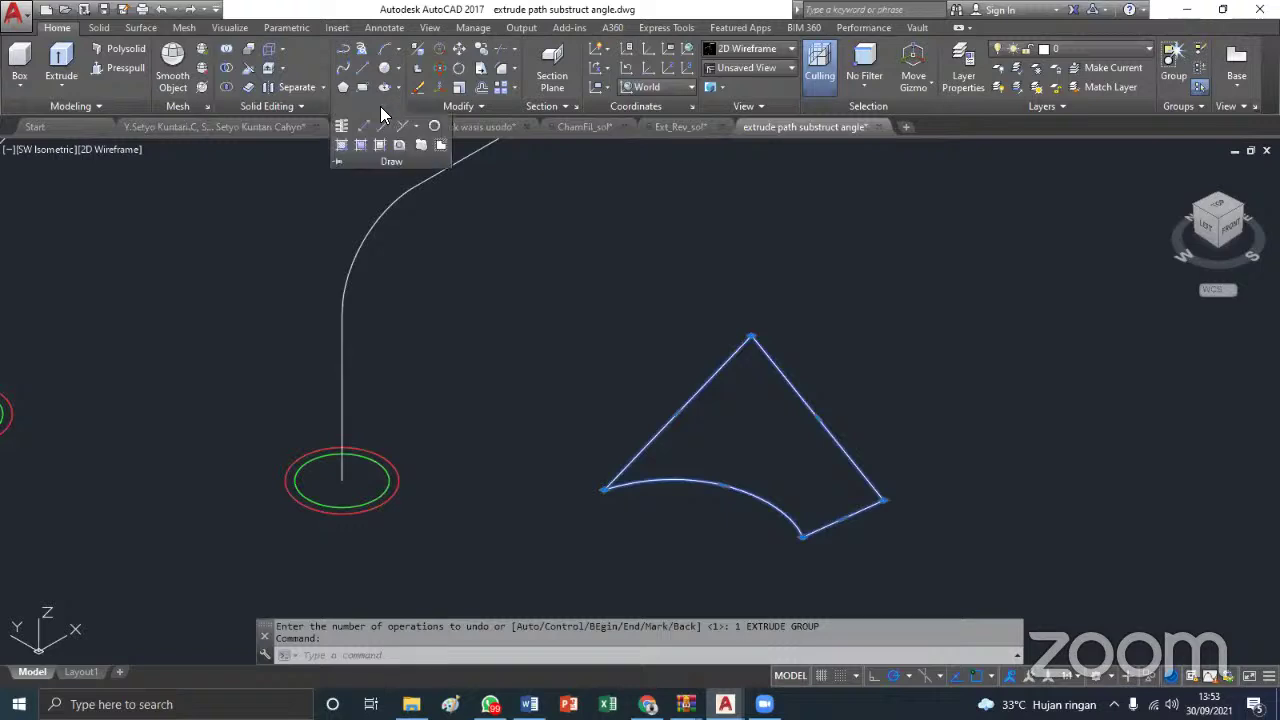
pyautogui.click(594, 236)
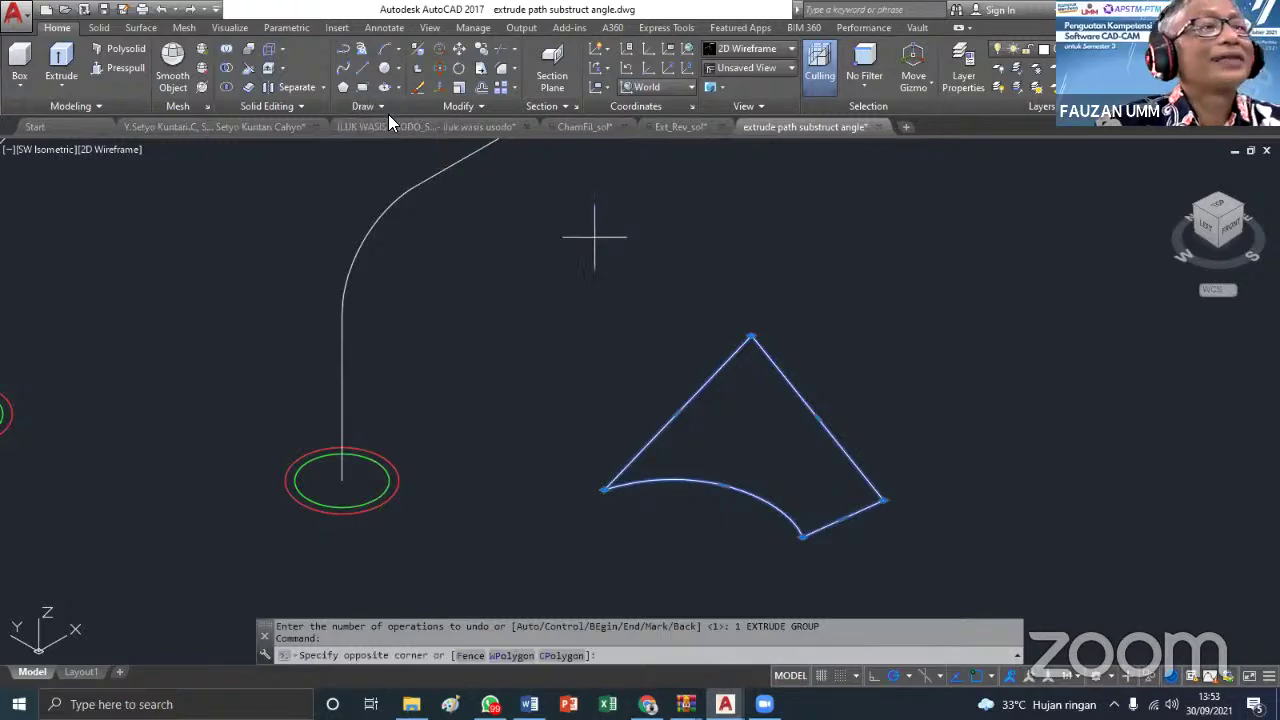
pyautogui.press('Escape')
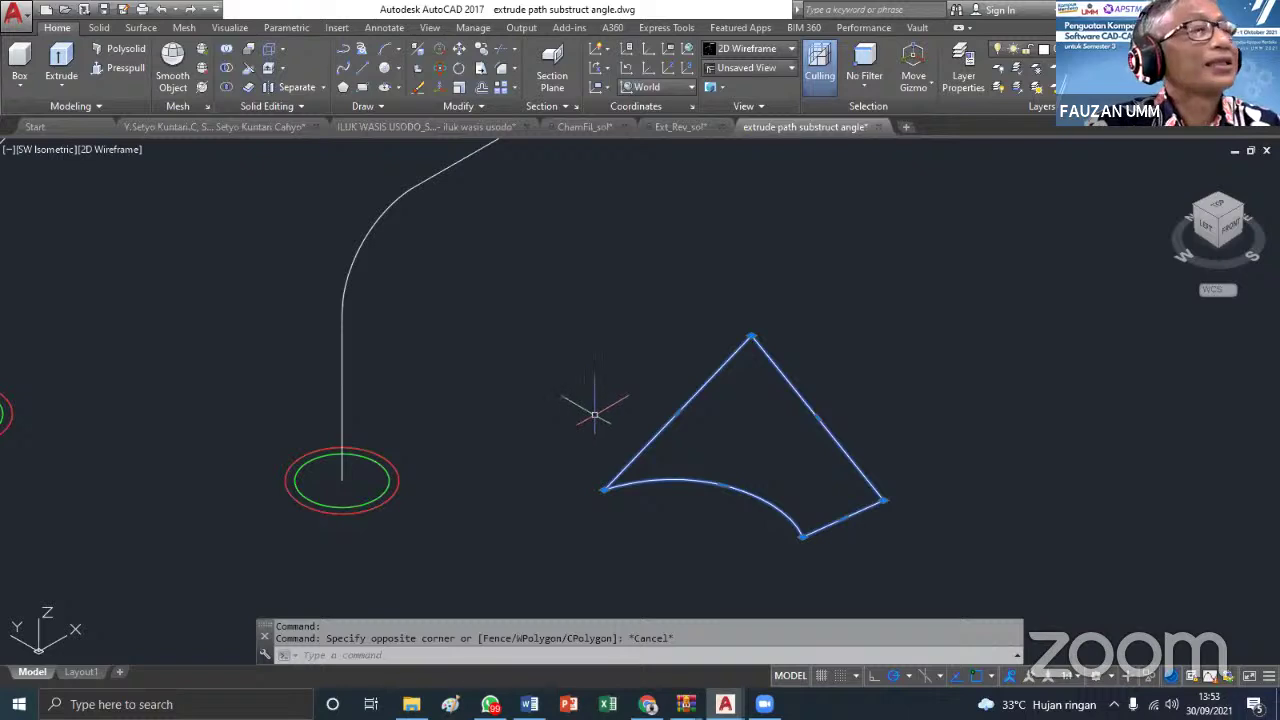
pyautogui.click(672, 412)
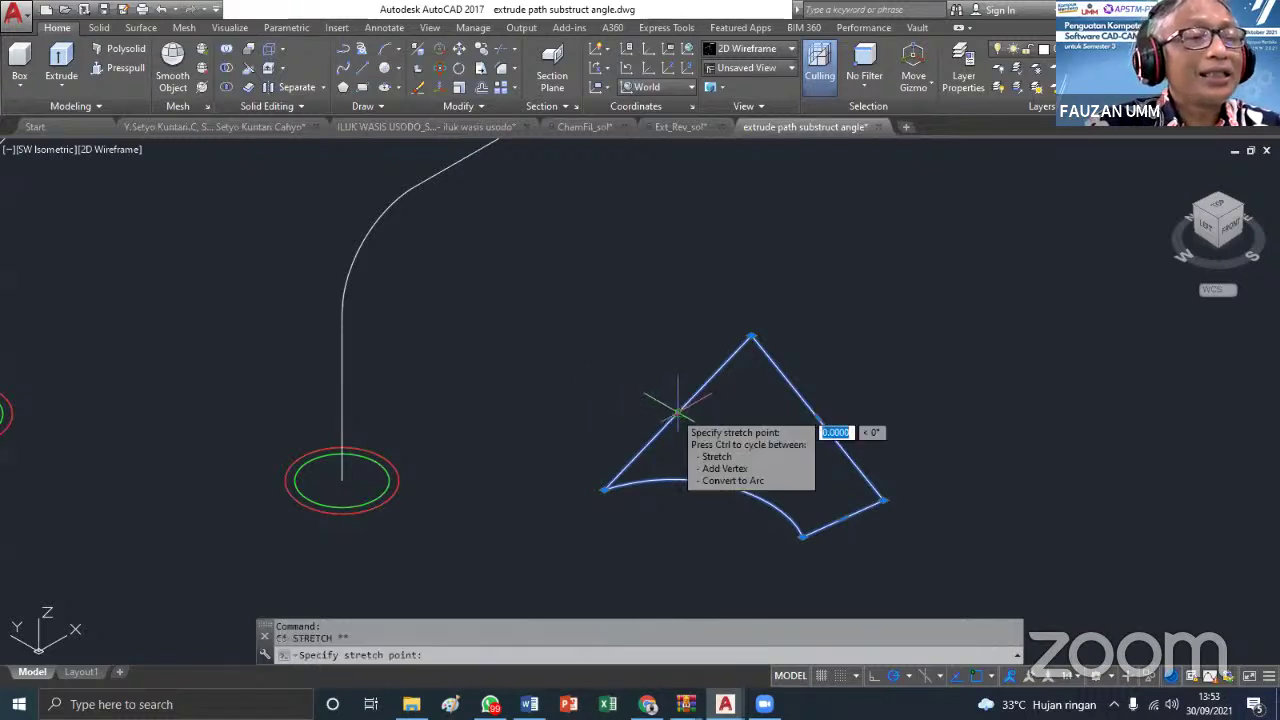
pyautogui.press('Escape')
pyautogui.press('Escape')
pyautogui.press('Escape')
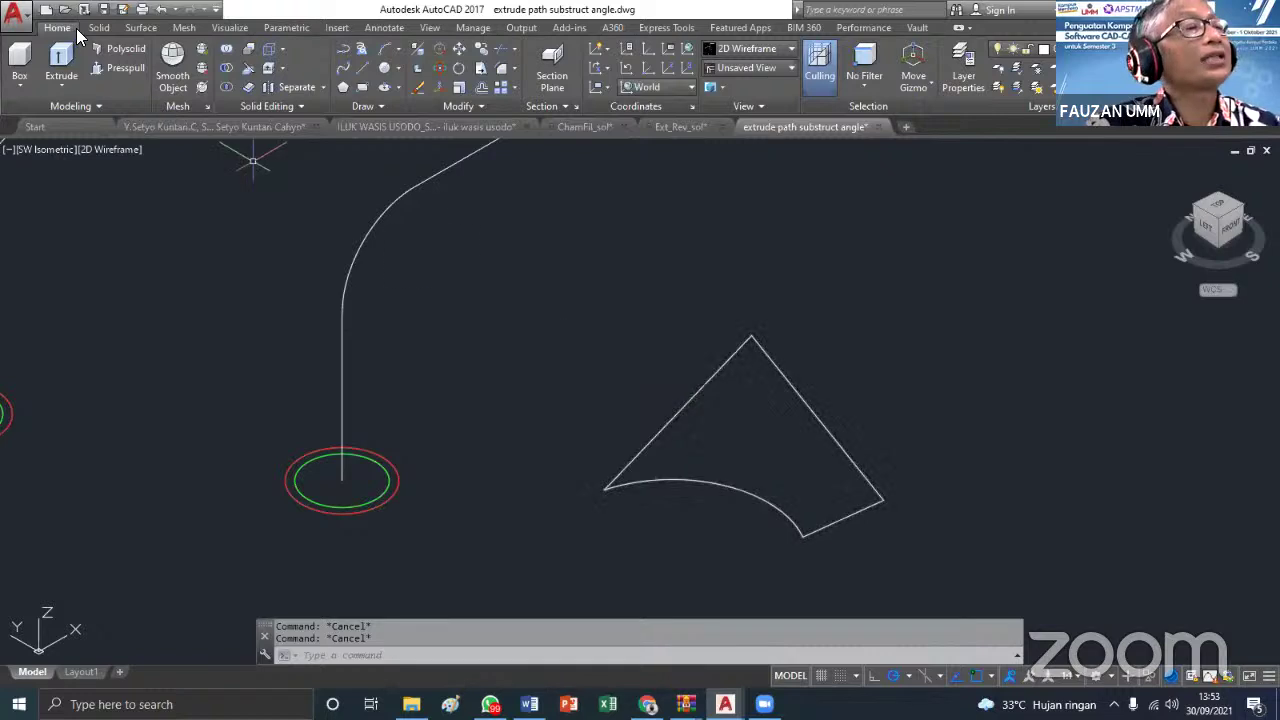
# Undo the grip edit, press-pull, join and last zoom, leaving the triangle as loose edges
pyautogui.click(162, 10)
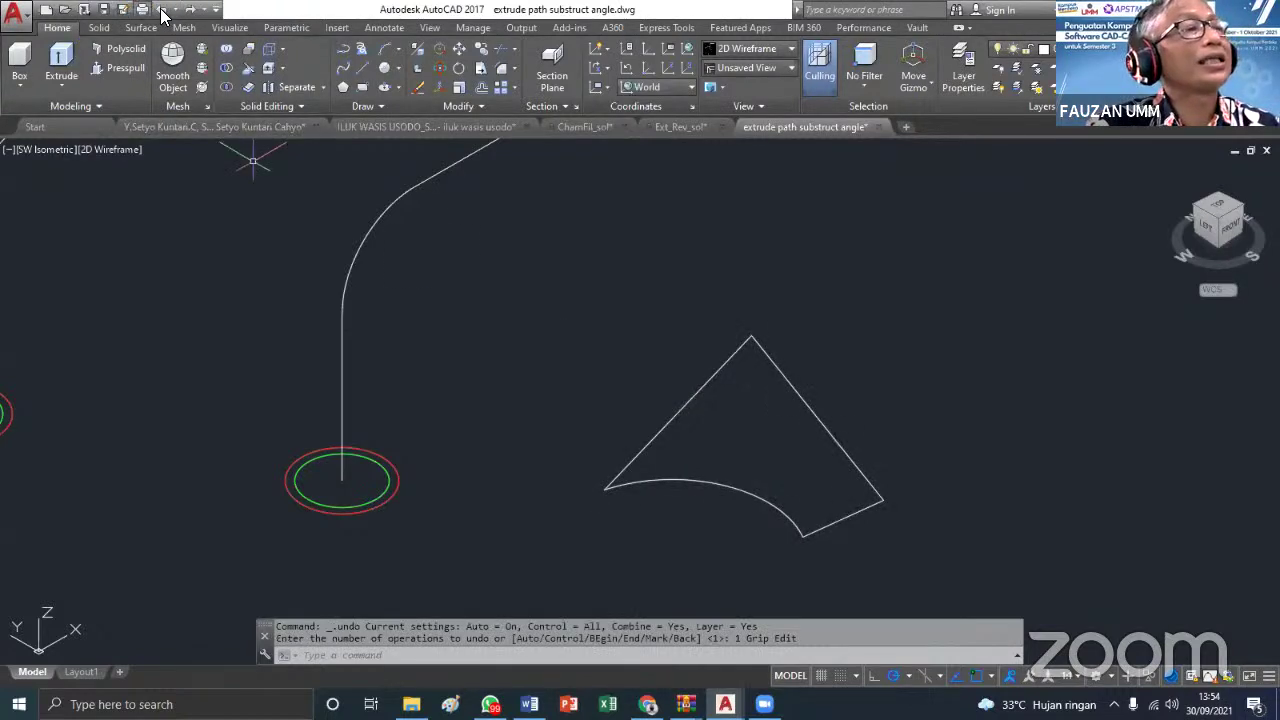
pyautogui.click(162, 10)
pyautogui.click(787, 380)
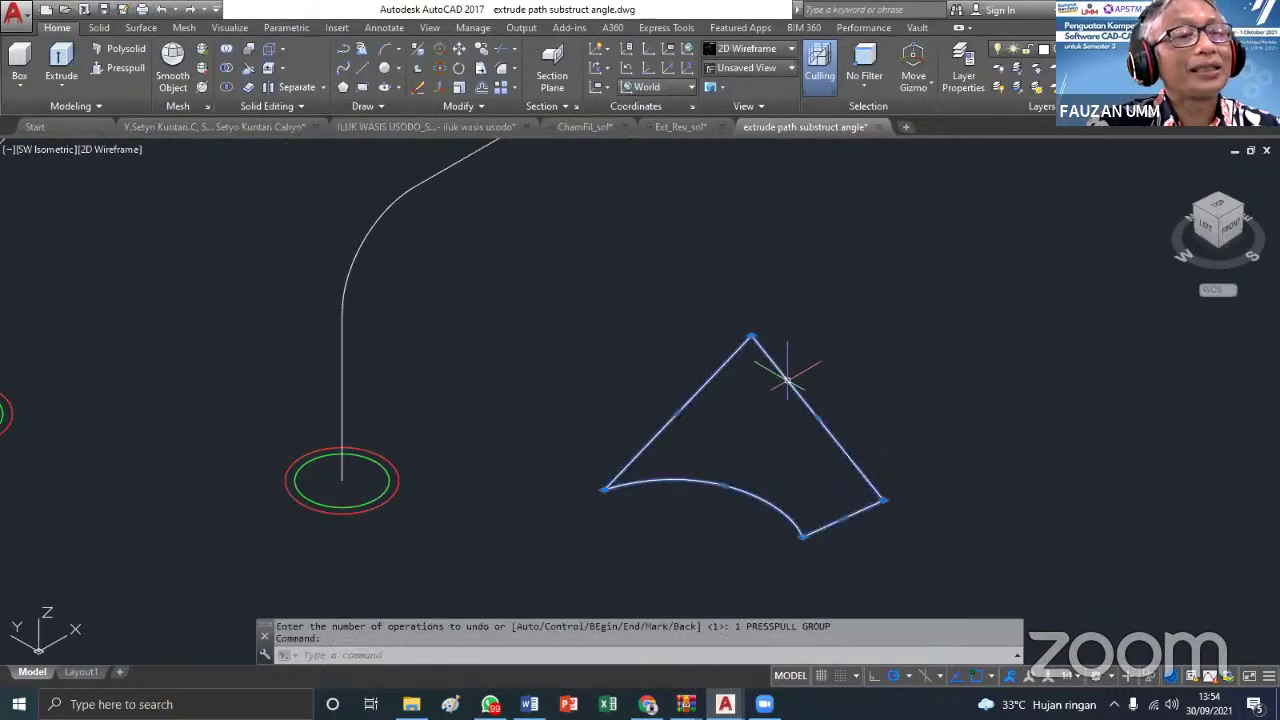
pyautogui.click(162, 10)
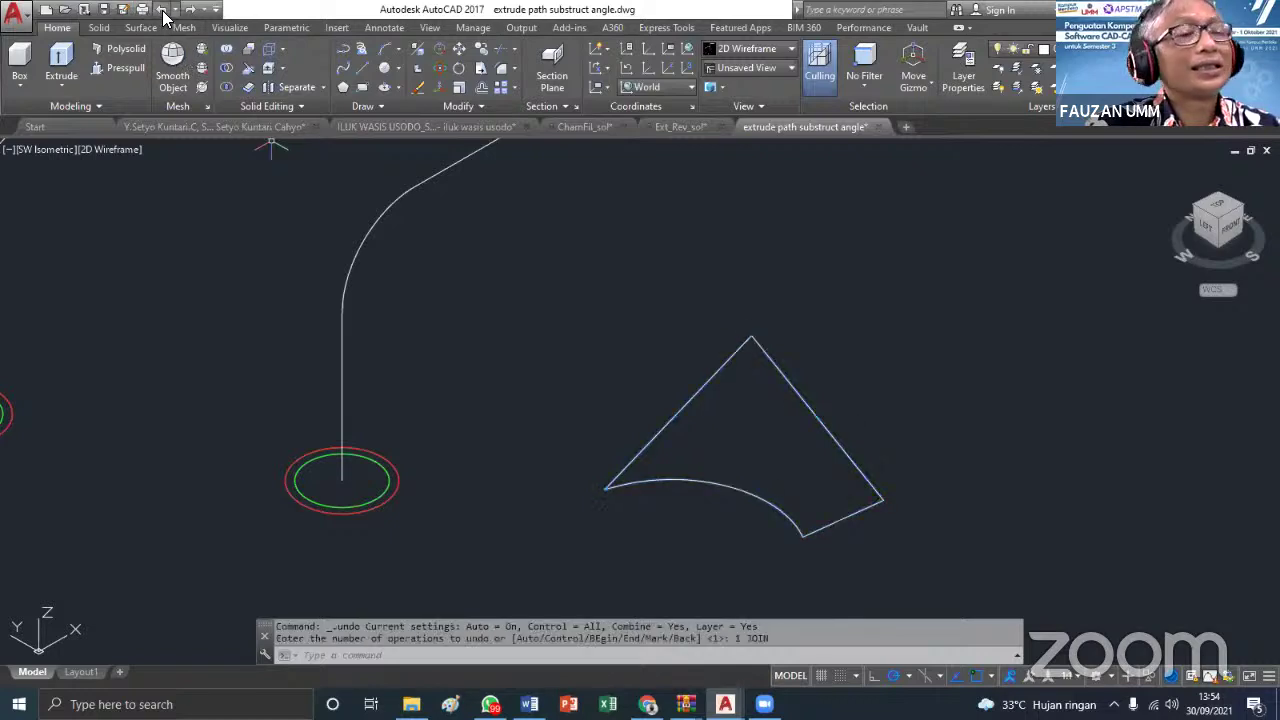
pyautogui.click(162, 10)
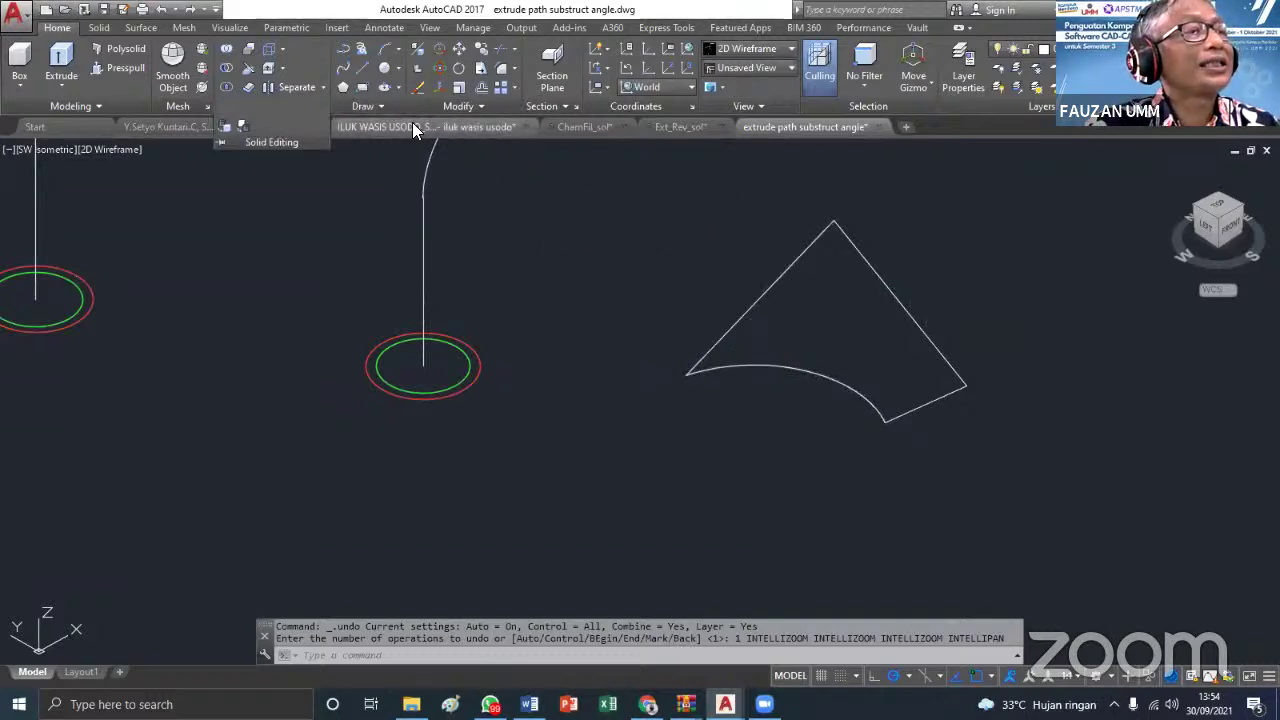
# Create a closed boundary polyline by picking a point inside the curved triangle
pyautogui.press('Escape')
pyautogui.click(480, 108)
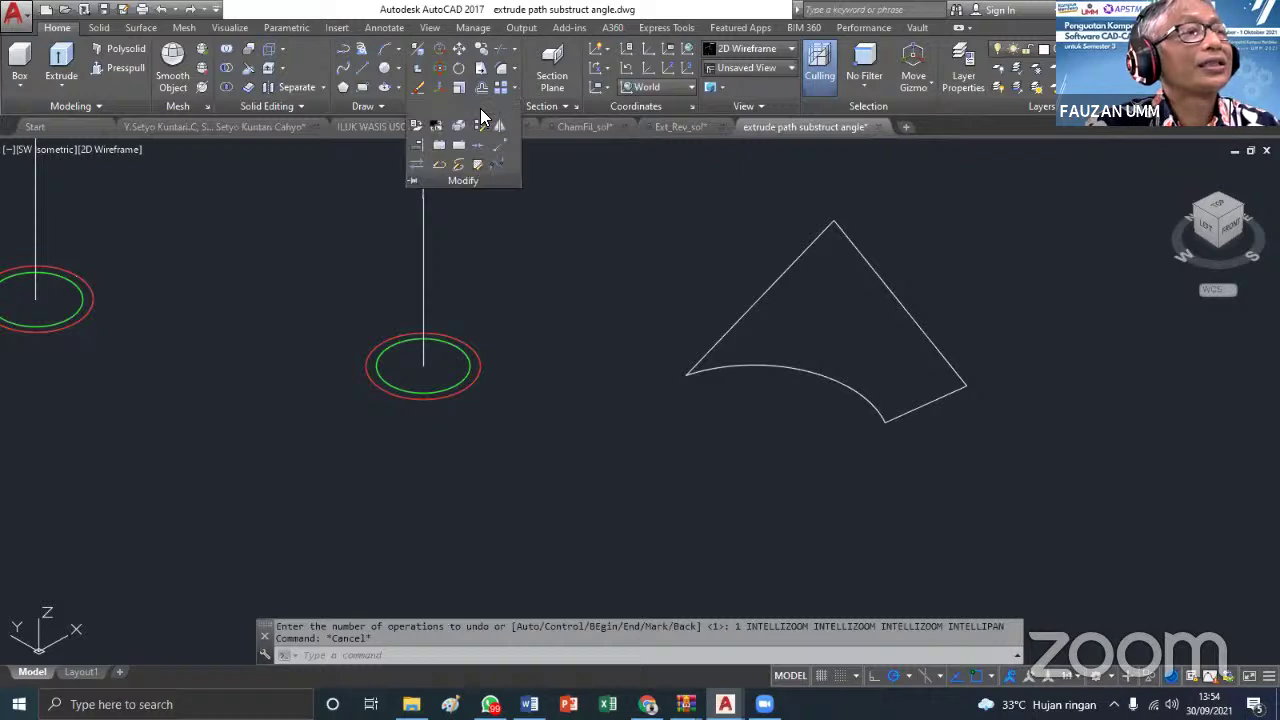
pyautogui.click(380, 110)
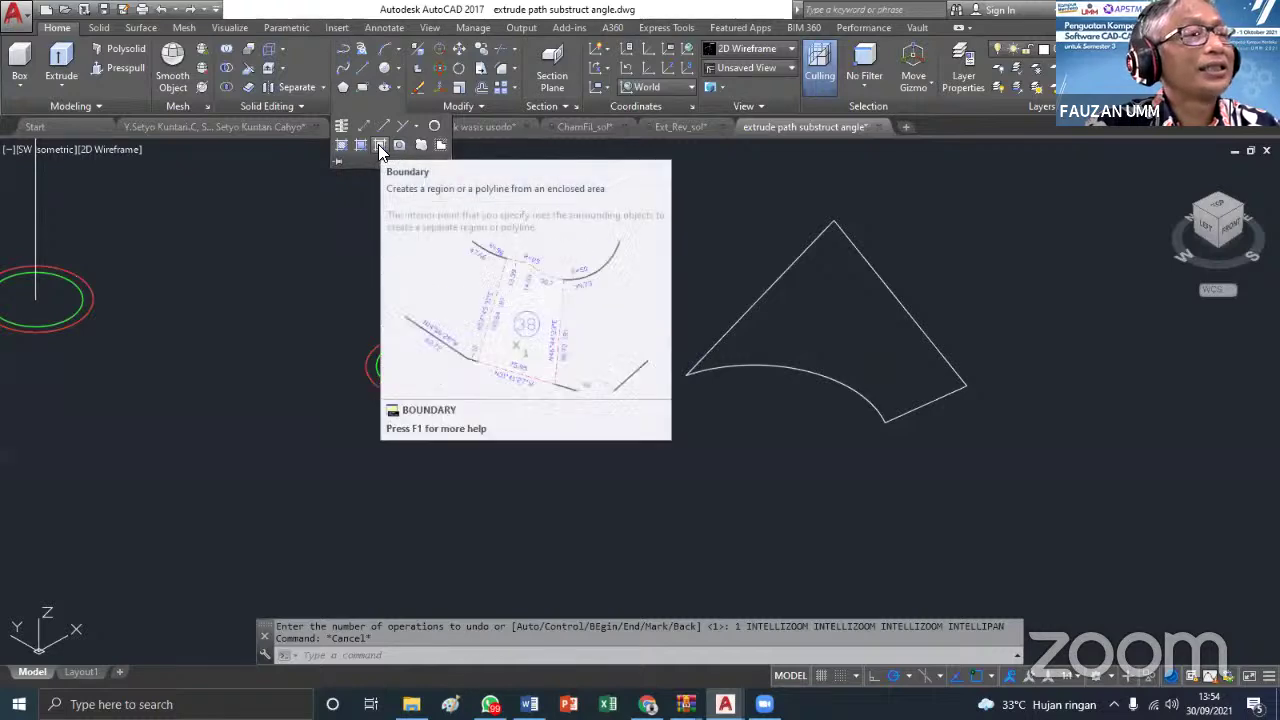
pyautogui.click(379, 145)
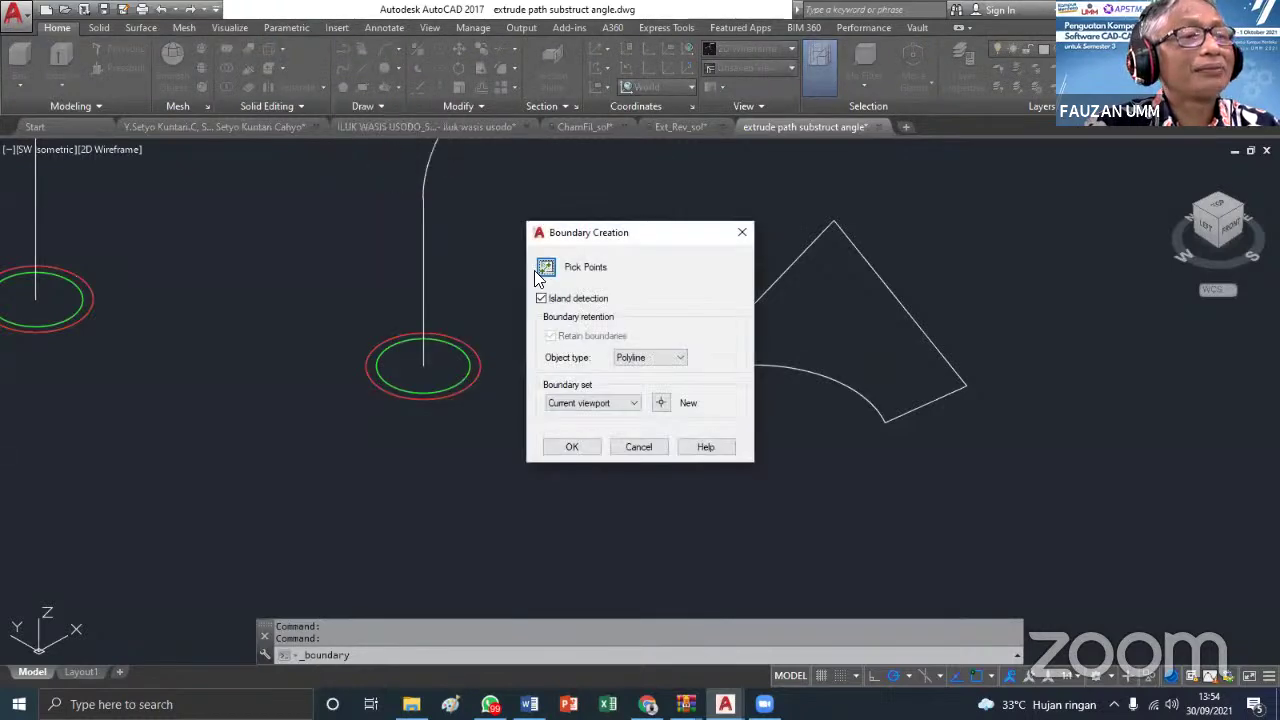
pyautogui.click(545, 267)
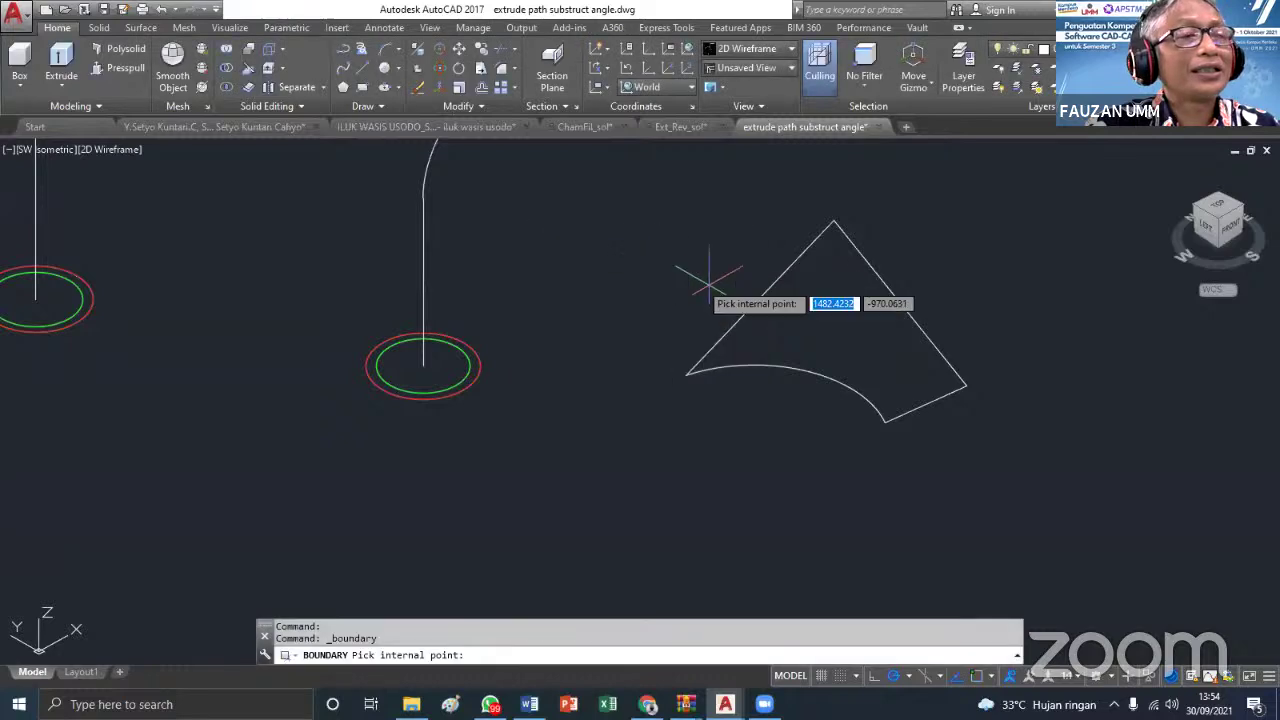
pyautogui.click(830, 332)
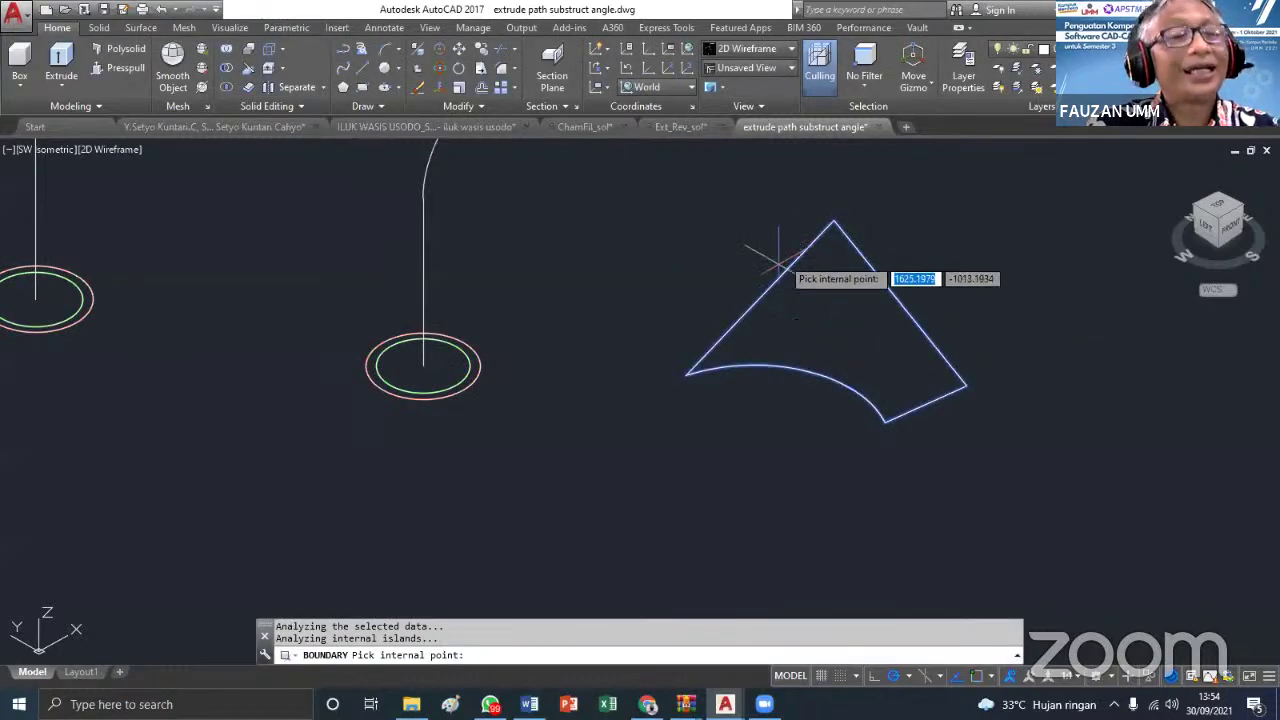
pyautogui.press('Return')
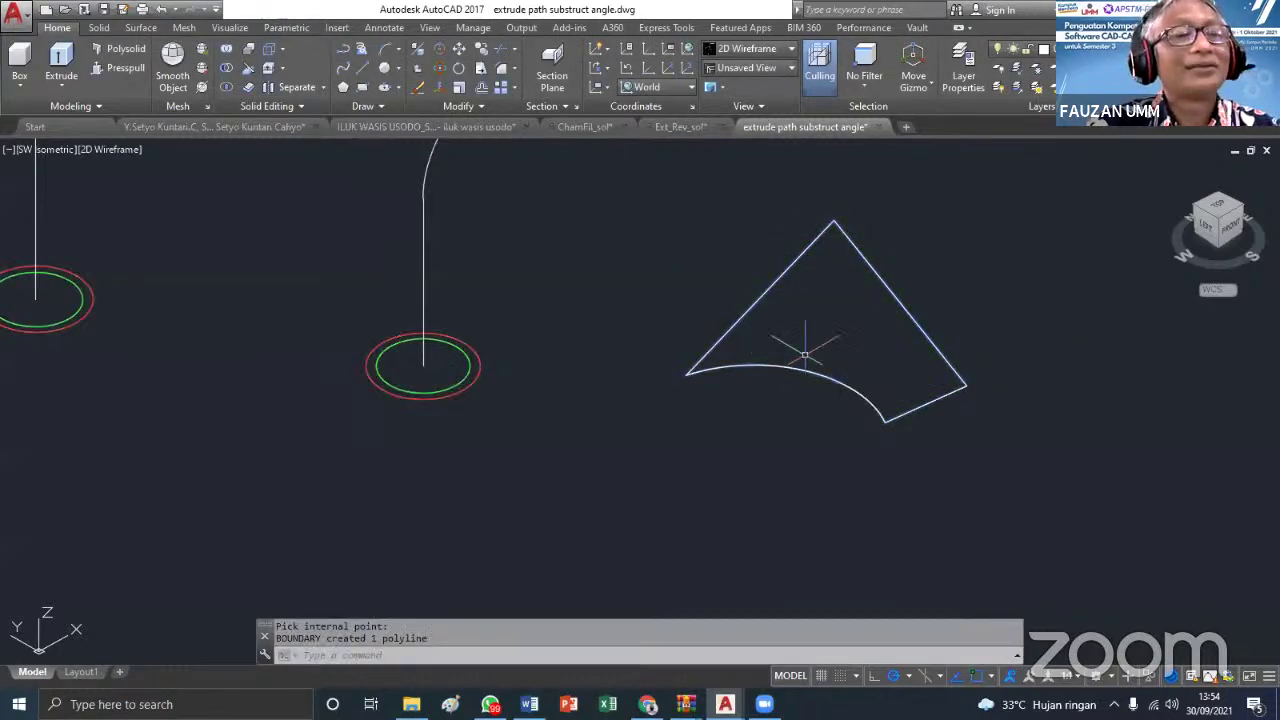
# Move the new boundary polyline from its left vertex to the right of the original
pyautogui.click(898, 298)
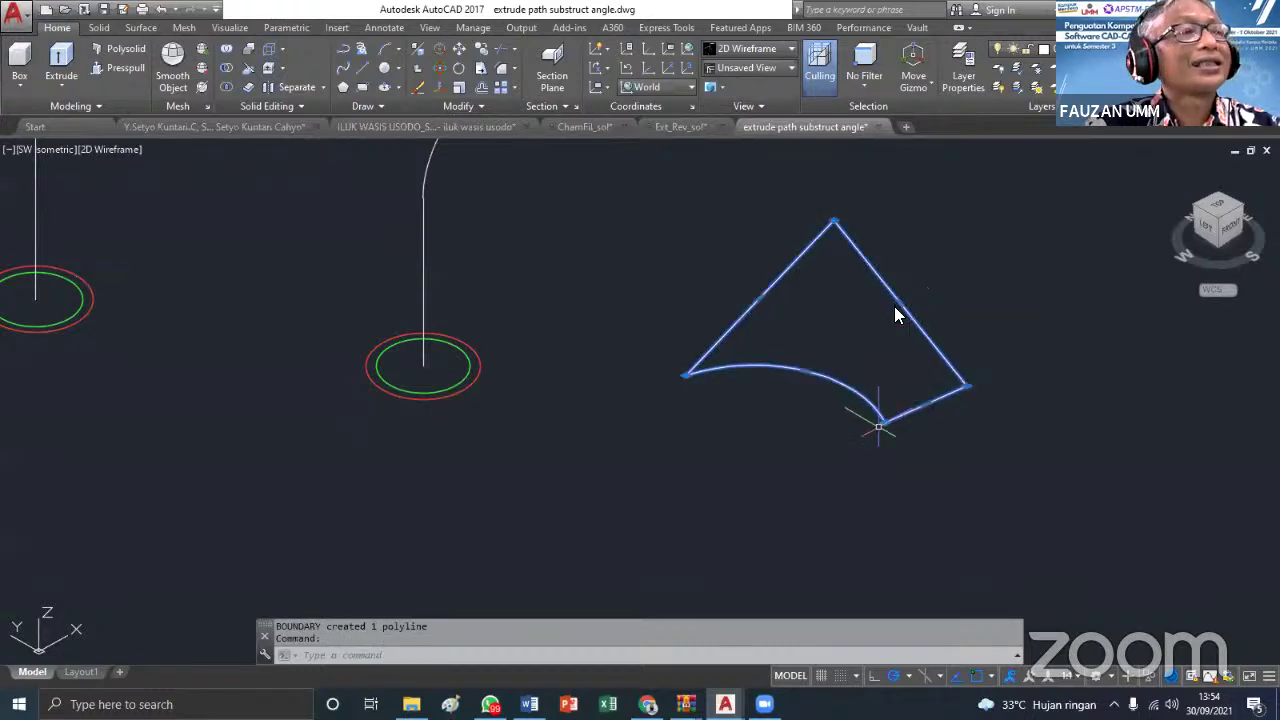
pyautogui.click(462, 50)
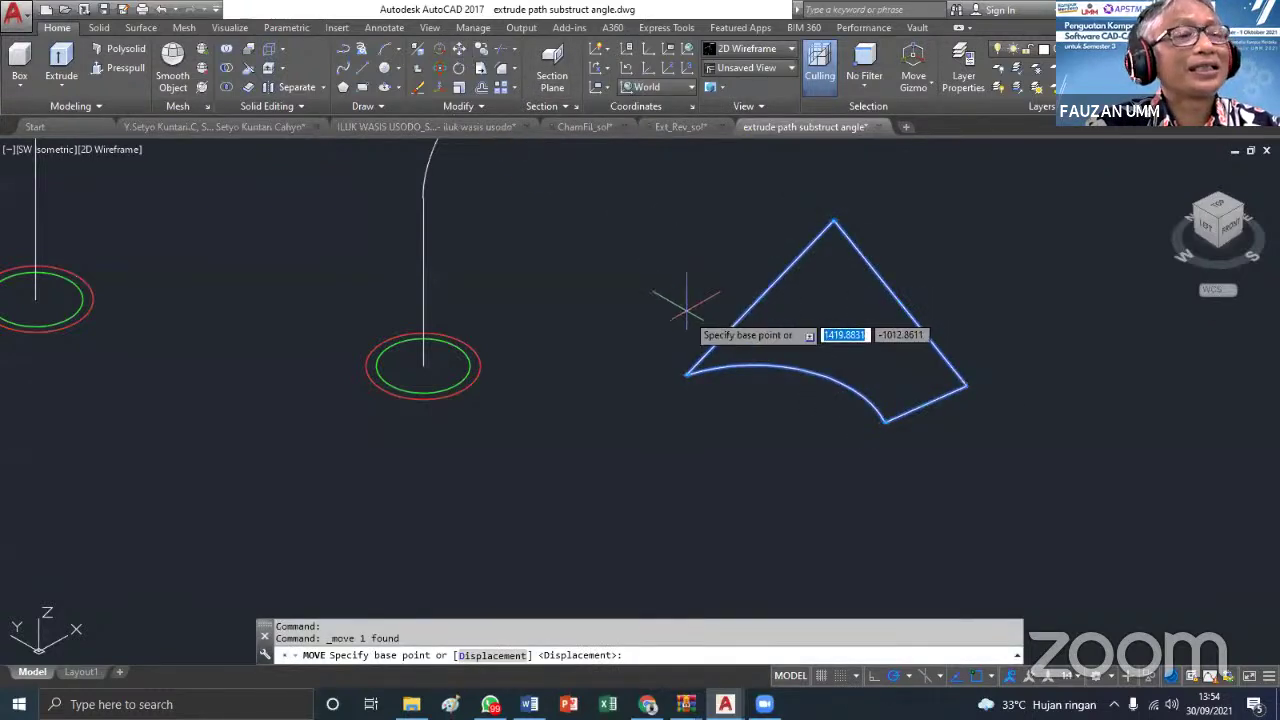
pyautogui.click(686, 374)
pyautogui.click(926, 358)
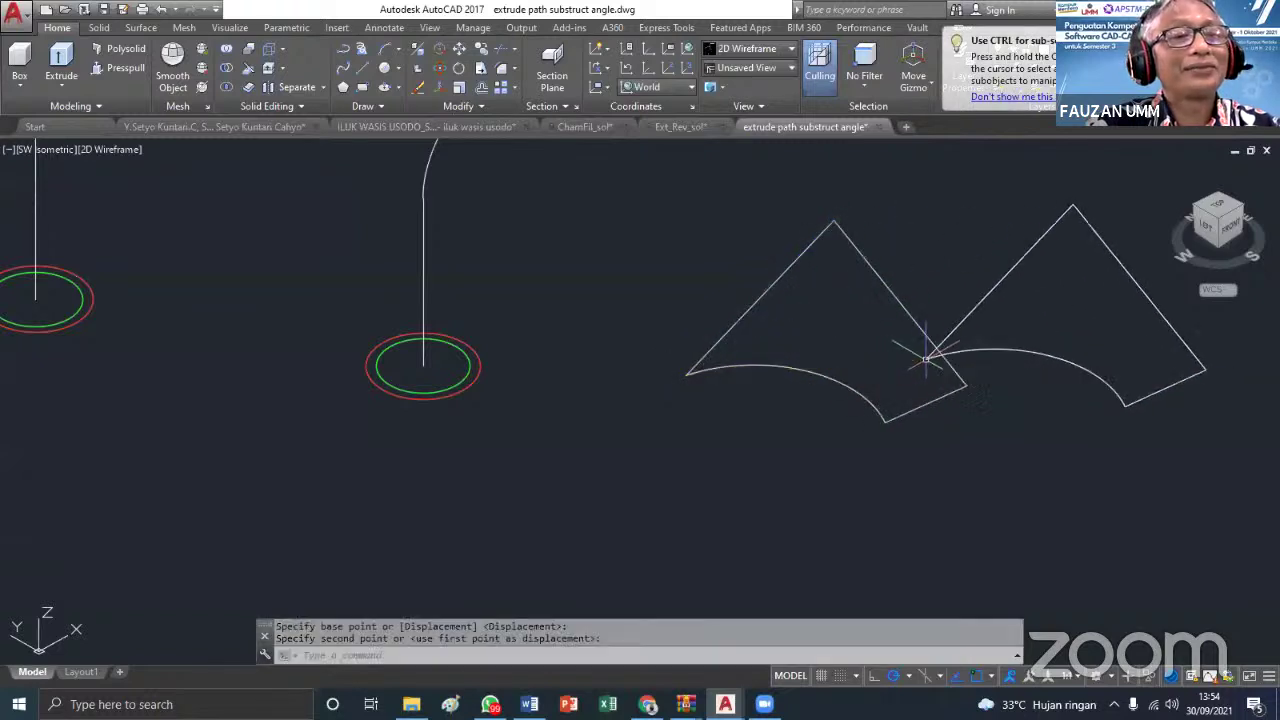
pyautogui.click(888, 288)
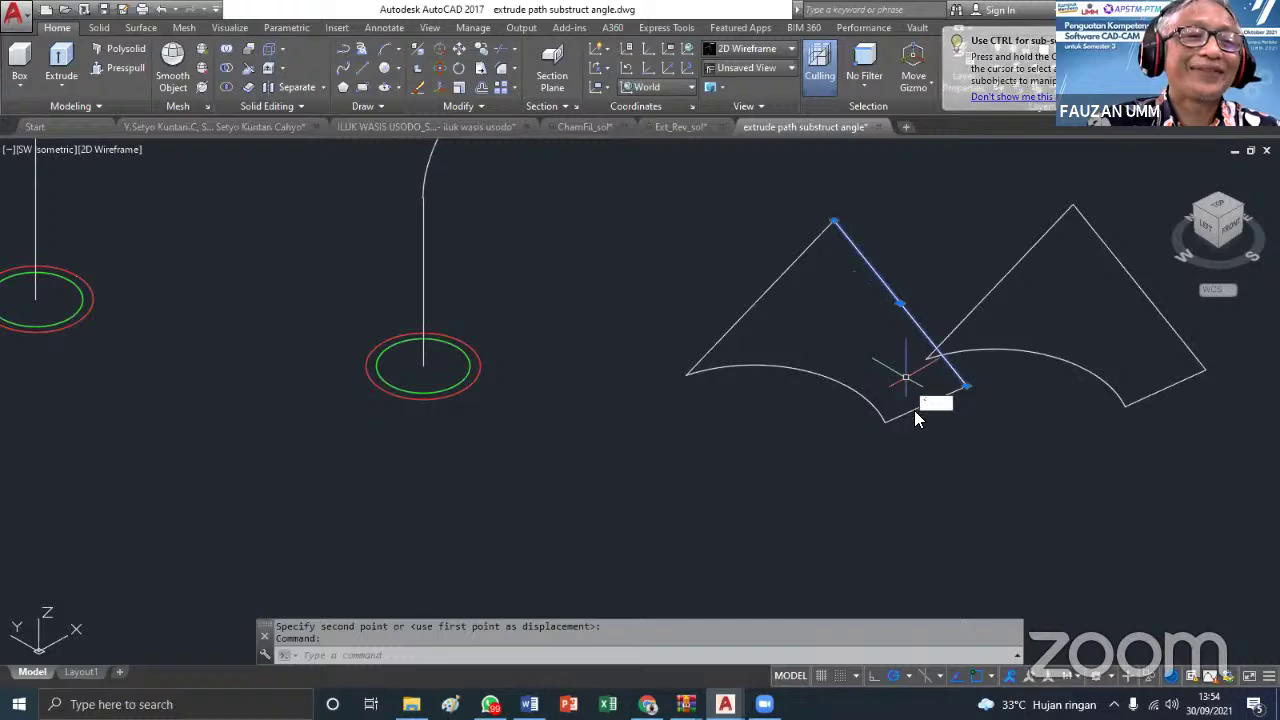
pyautogui.click(1014, 257)
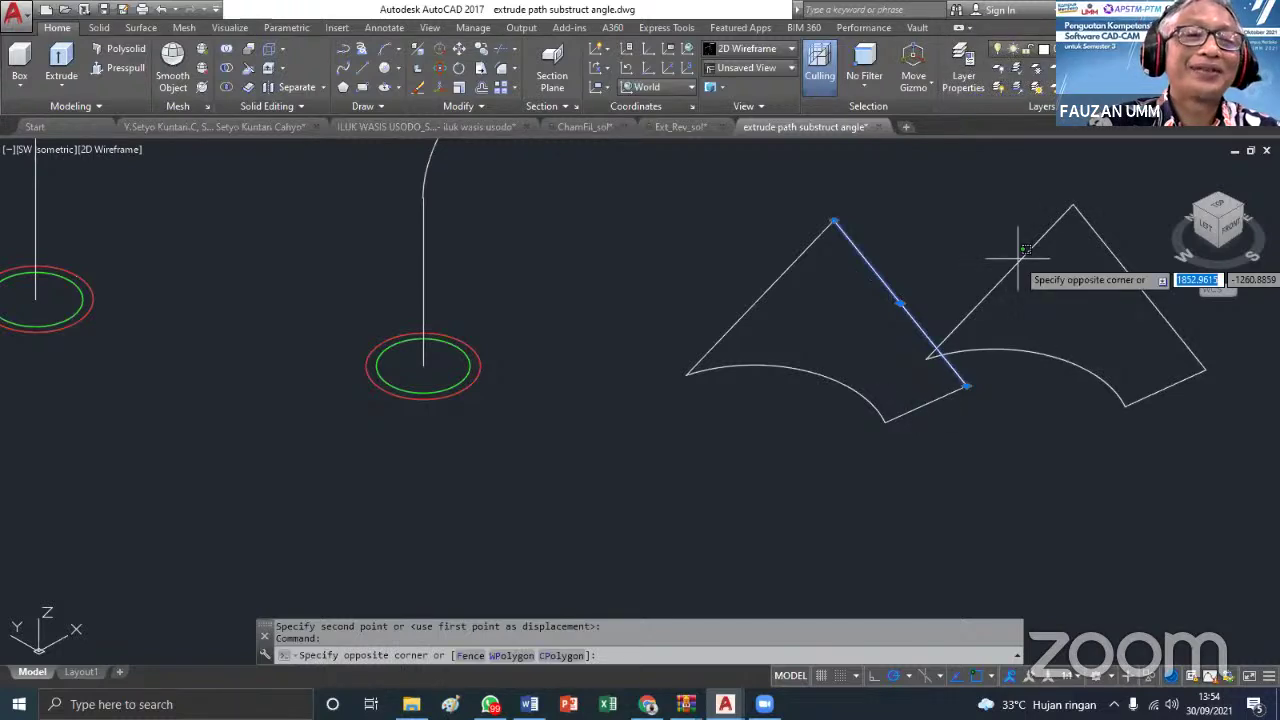
pyautogui.click(1018, 258)
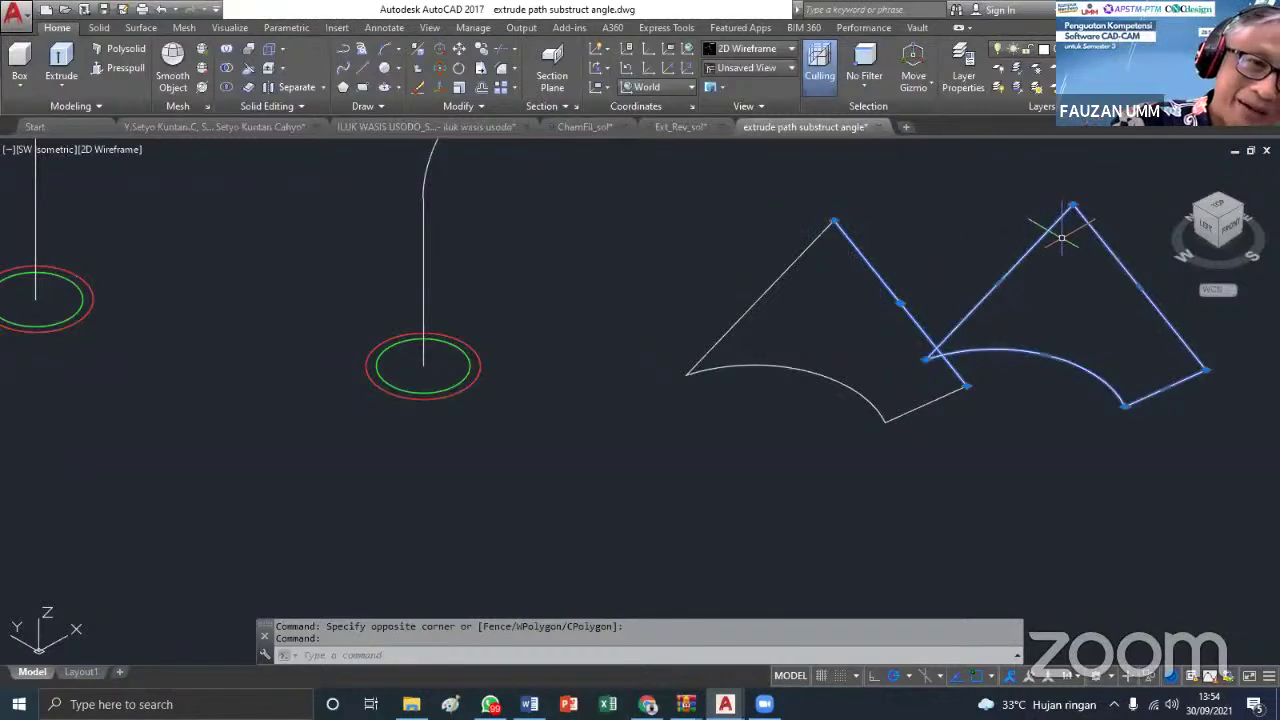
# Extrude the yellow circle below the S-path upward into a cylinder and show it in Conceptual style
pyautogui.scroll(-4, 408, 310)
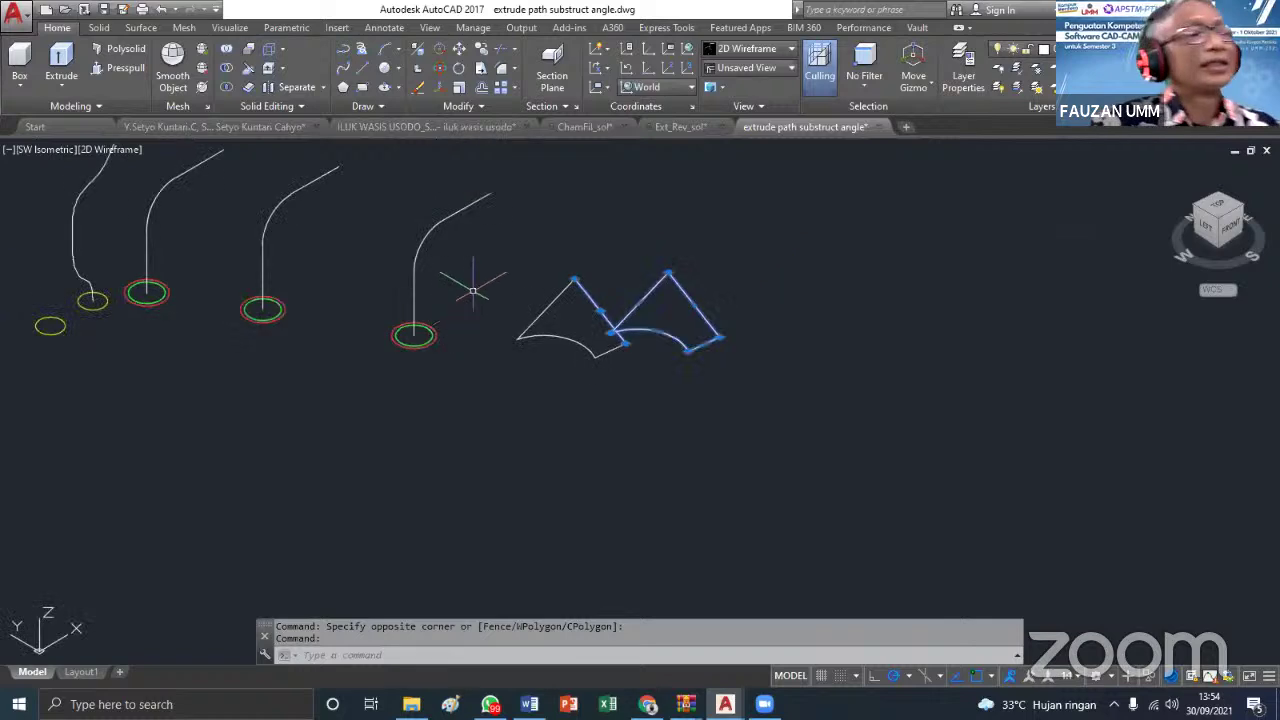
pyautogui.scroll(3, 472, 291)
pyautogui.press('Escape')
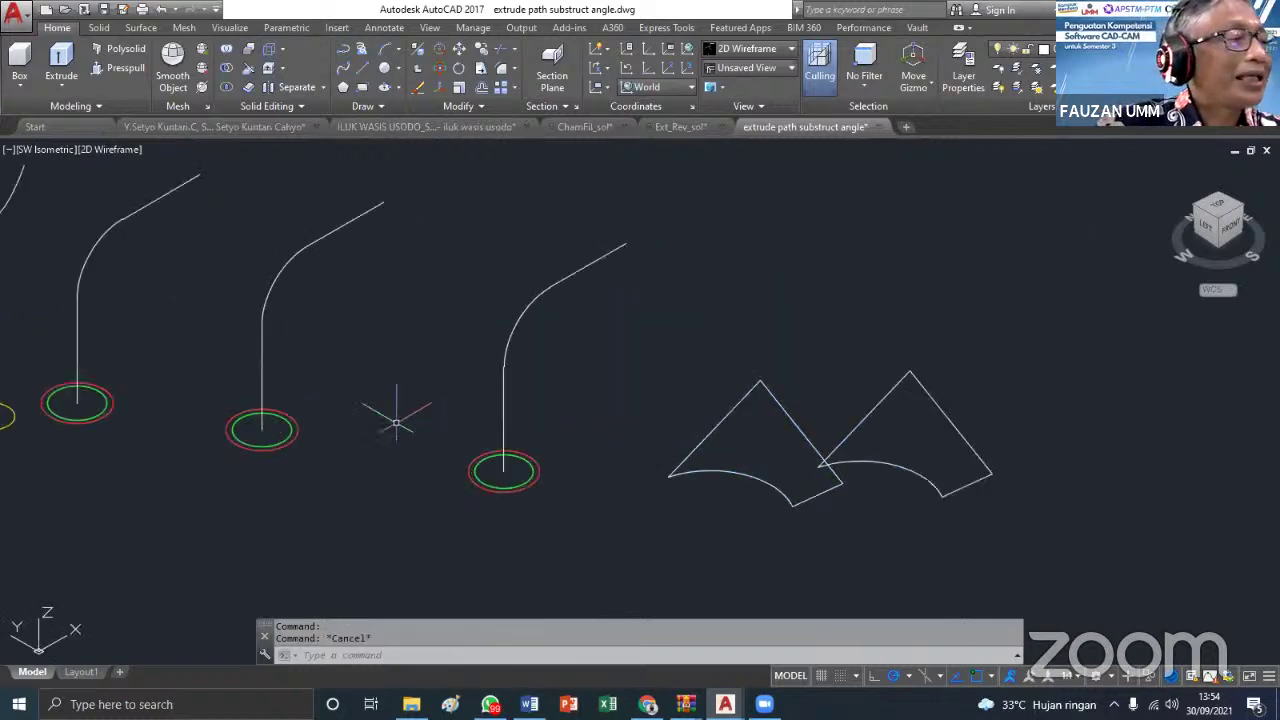
pyautogui.moveTo(396, 424); pyautogui.dragTo(519, 385, button='middle')
pyautogui.scroll(2, 348, 371)
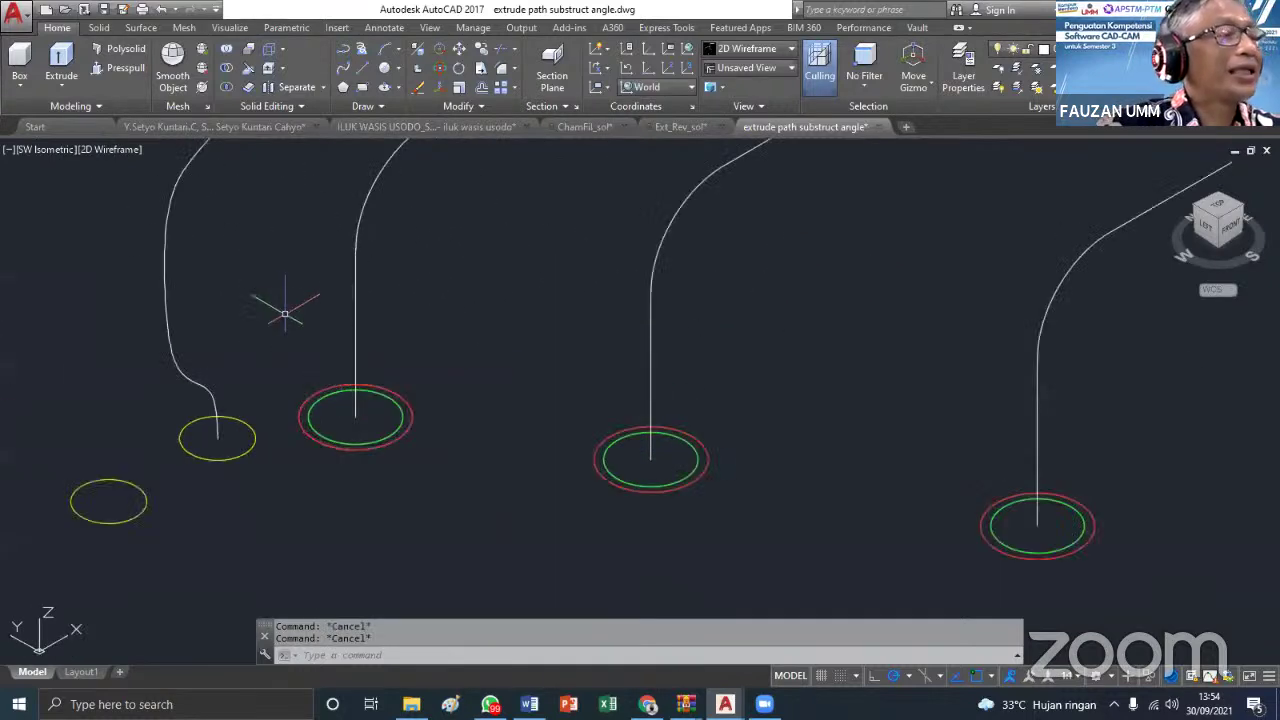
pyautogui.click(62, 88)
pyautogui.click(72, 113)
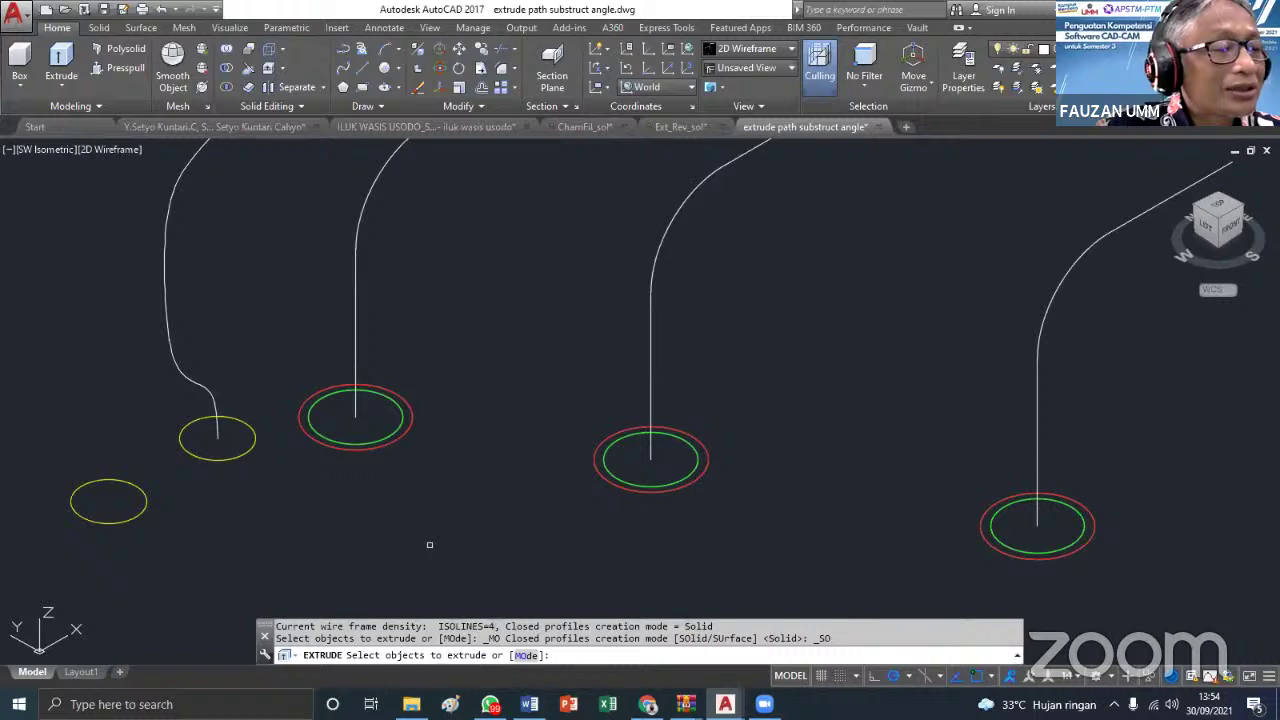
pyautogui.click(256, 439)
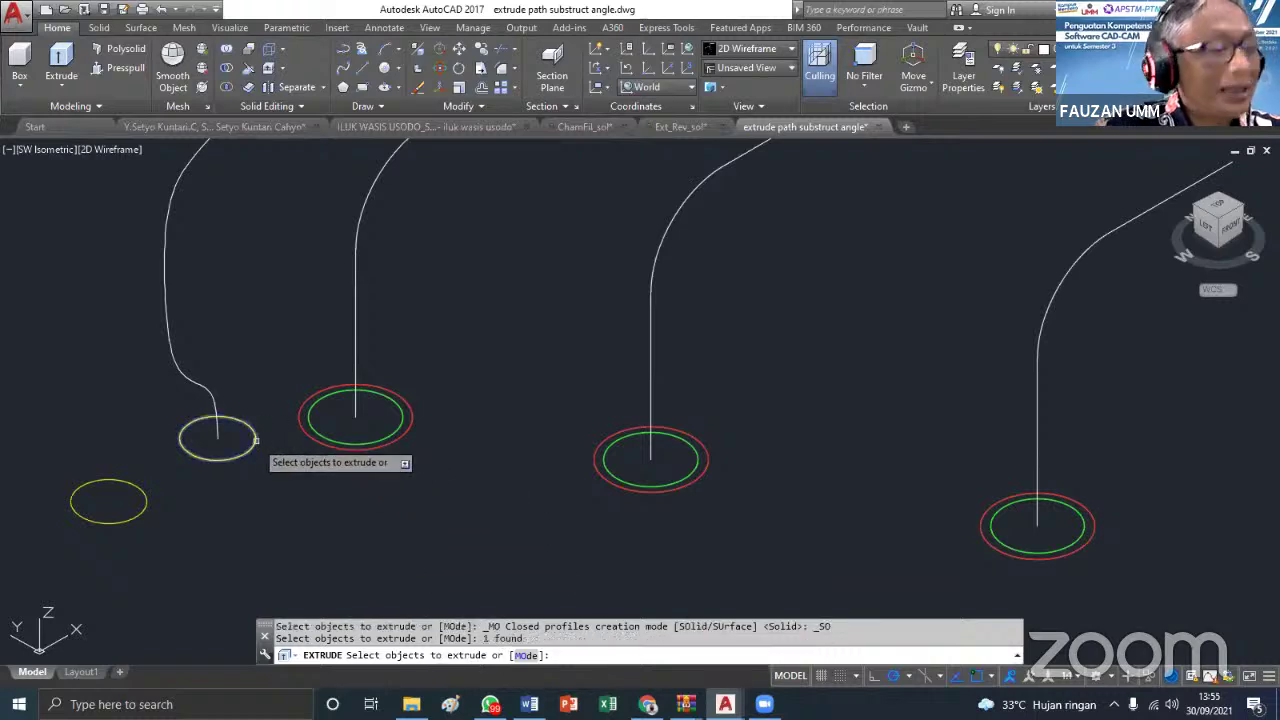
pyautogui.press('Return')
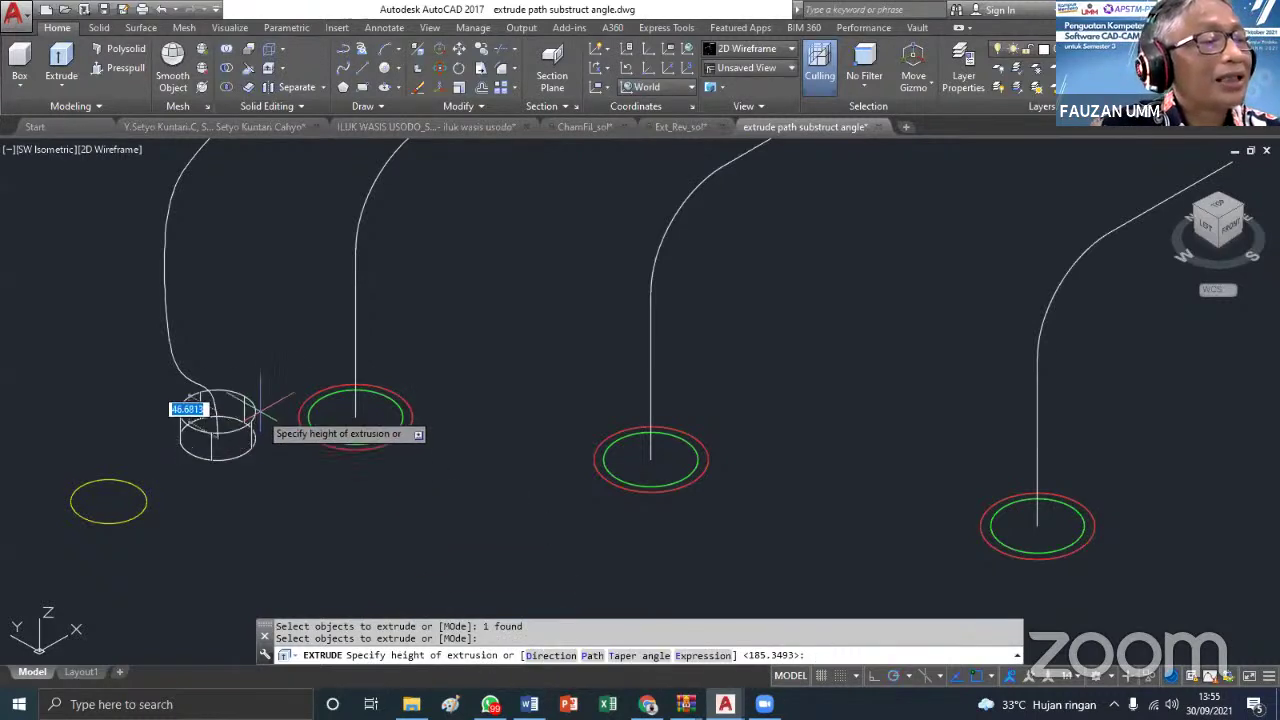
pyautogui.click(262, 279)
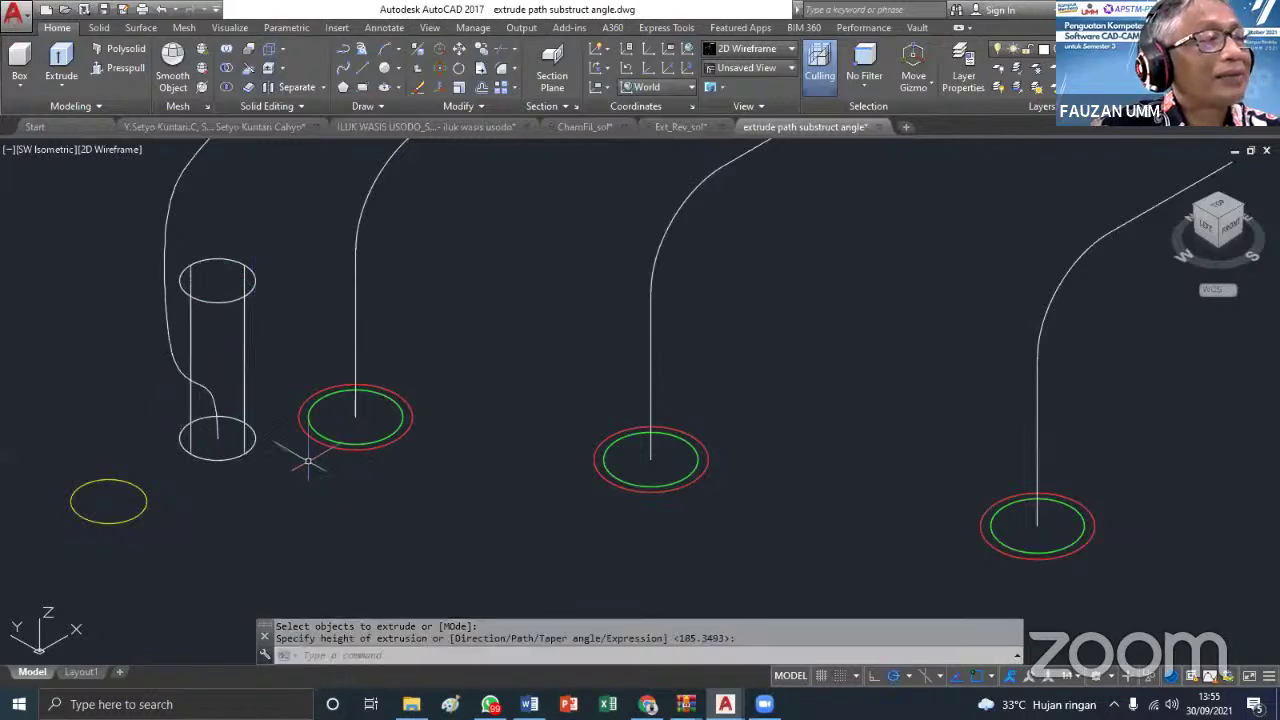
pyautogui.click(755, 48)
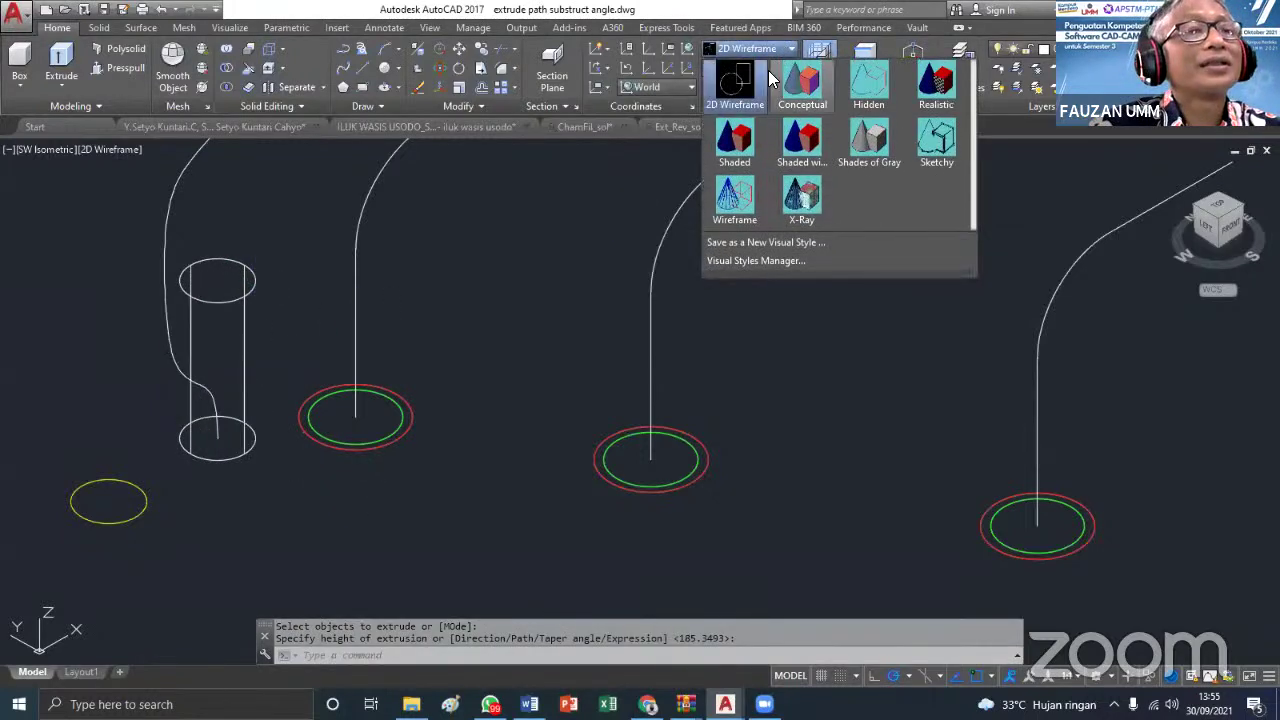
pyautogui.click(801, 88)
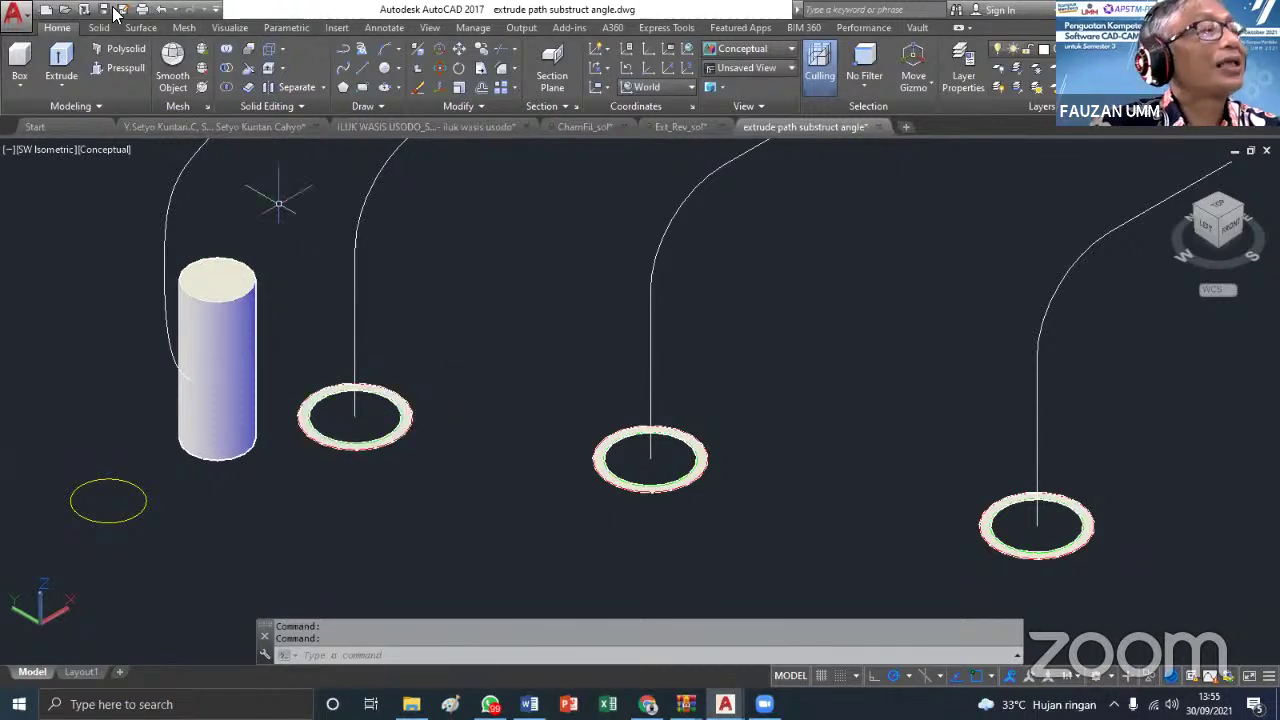
# Return to 2D wireframe and extrude the left red-and-green circle pair along the curved path
pyautogui.click(161, 9)
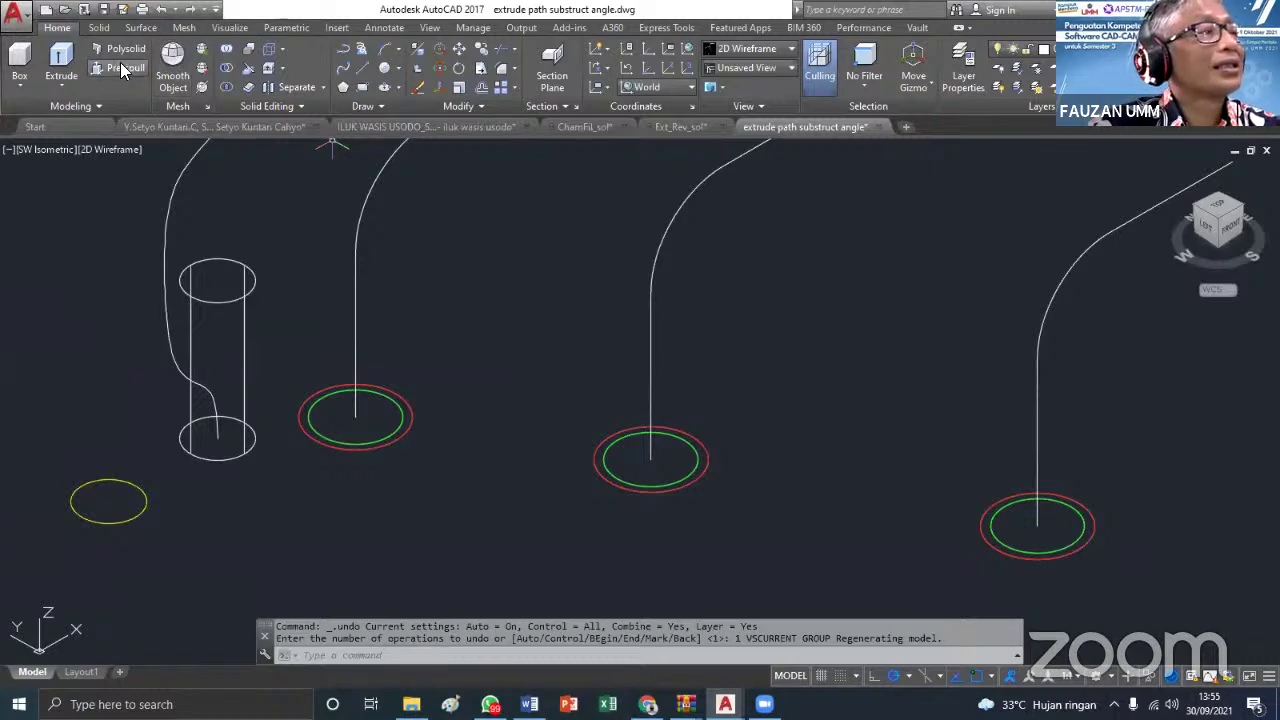
pyautogui.click(61, 62)
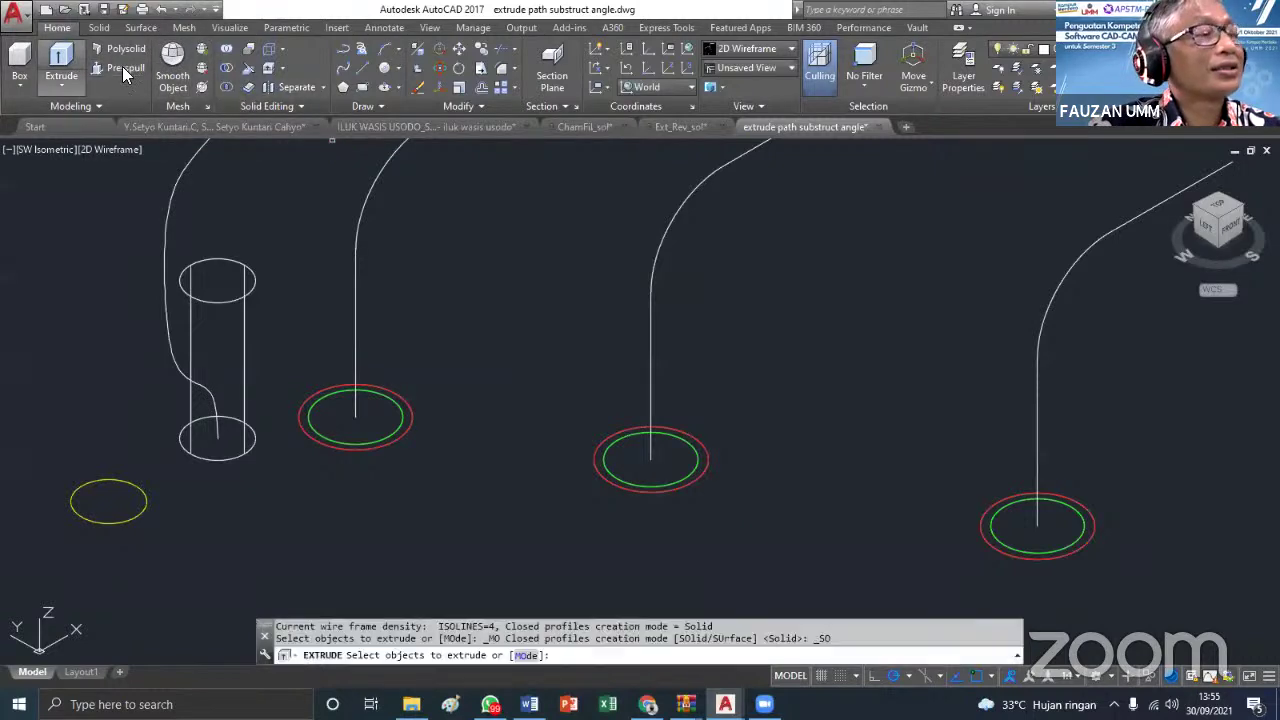
pyautogui.click(393, 387)
pyautogui.moveTo(446, 300); pyautogui.dragTo(411, 398, button='middle')
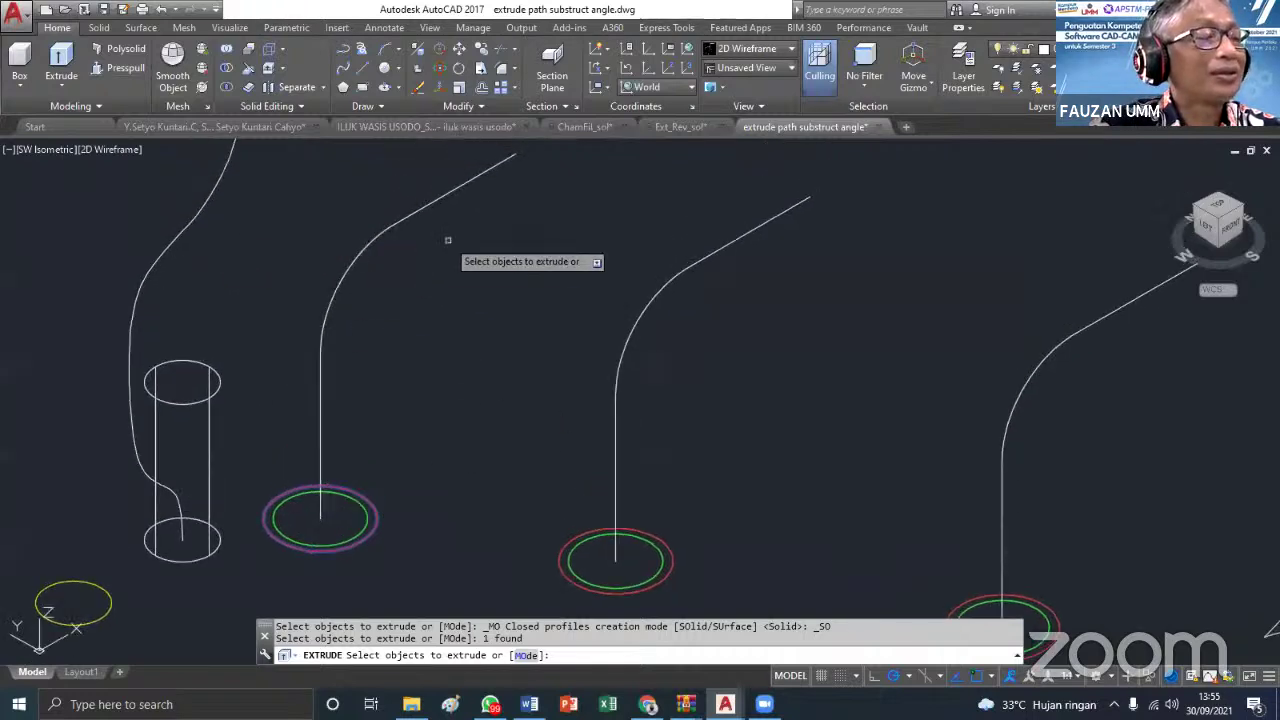
pyautogui.click(377, 521)
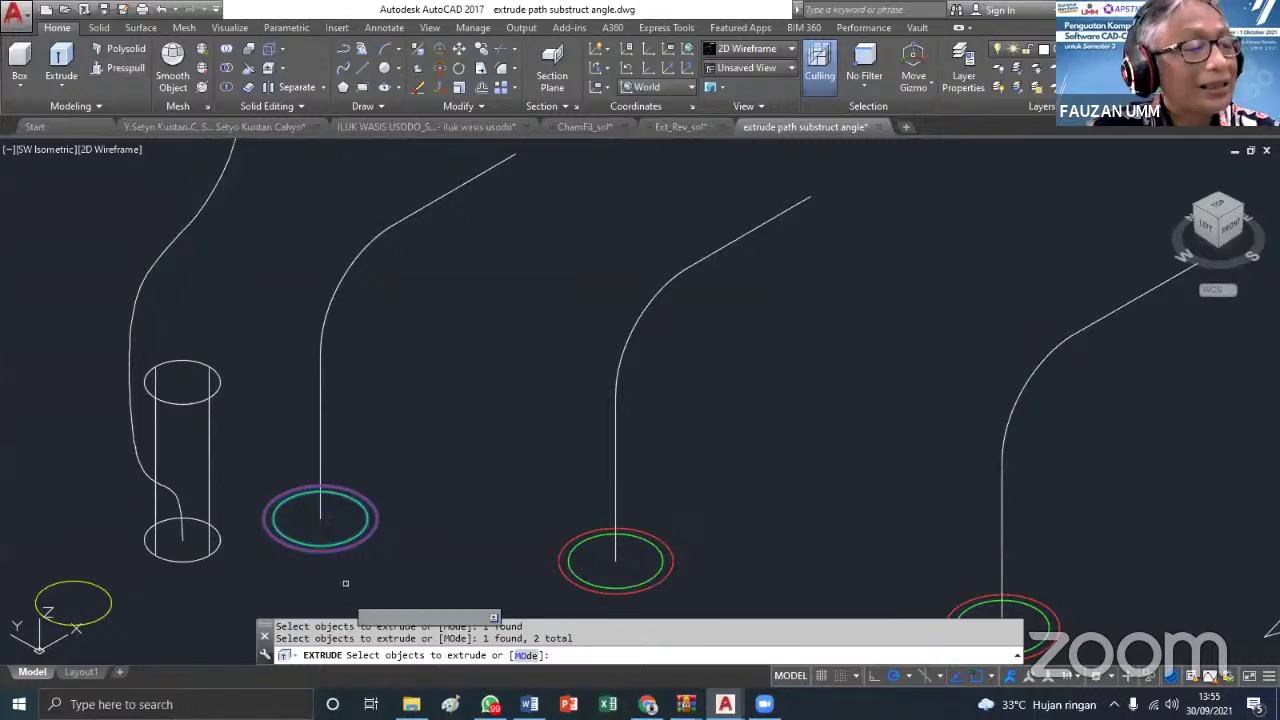
pyautogui.press('Return')
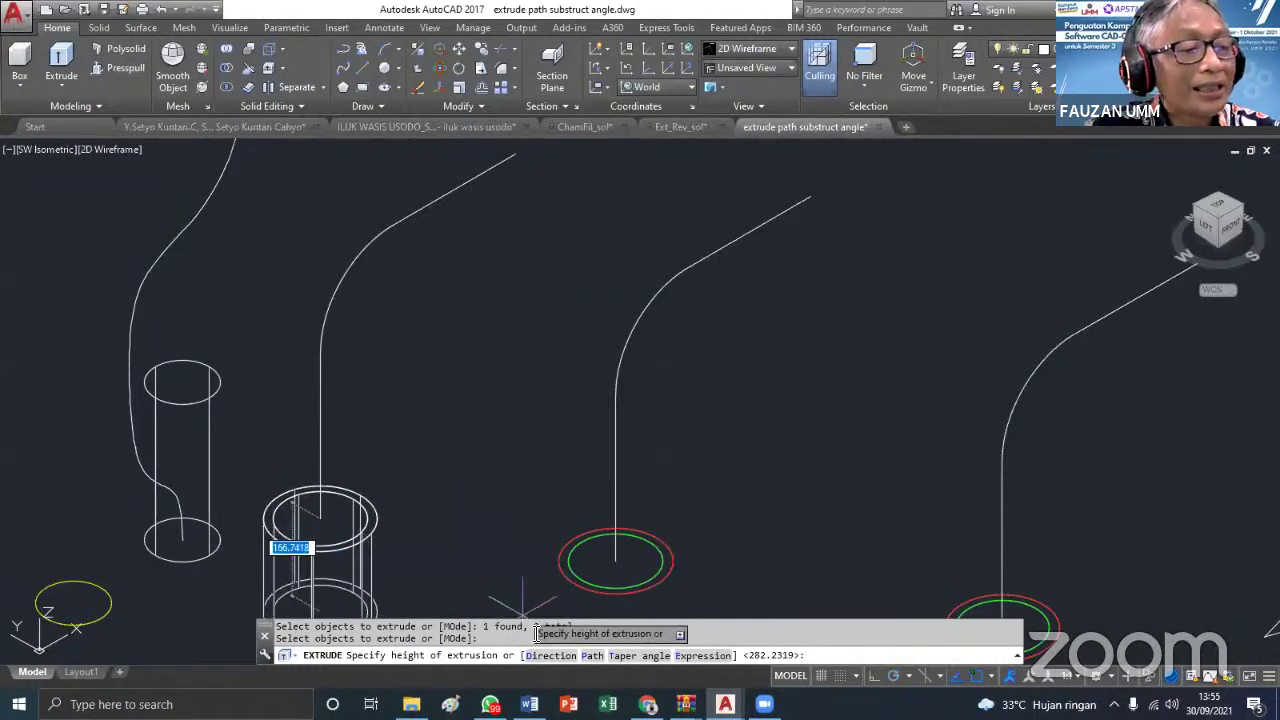
pyautogui.click(591, 655)
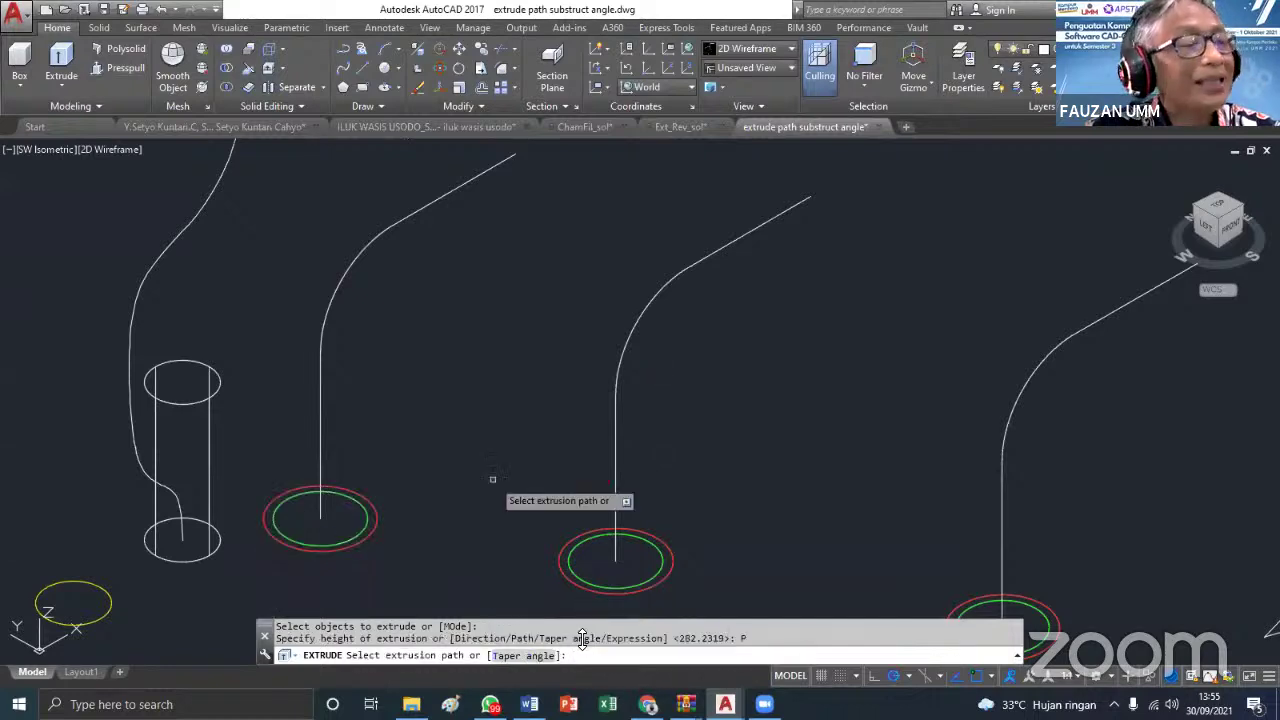
pyautogui.click(320, 395)
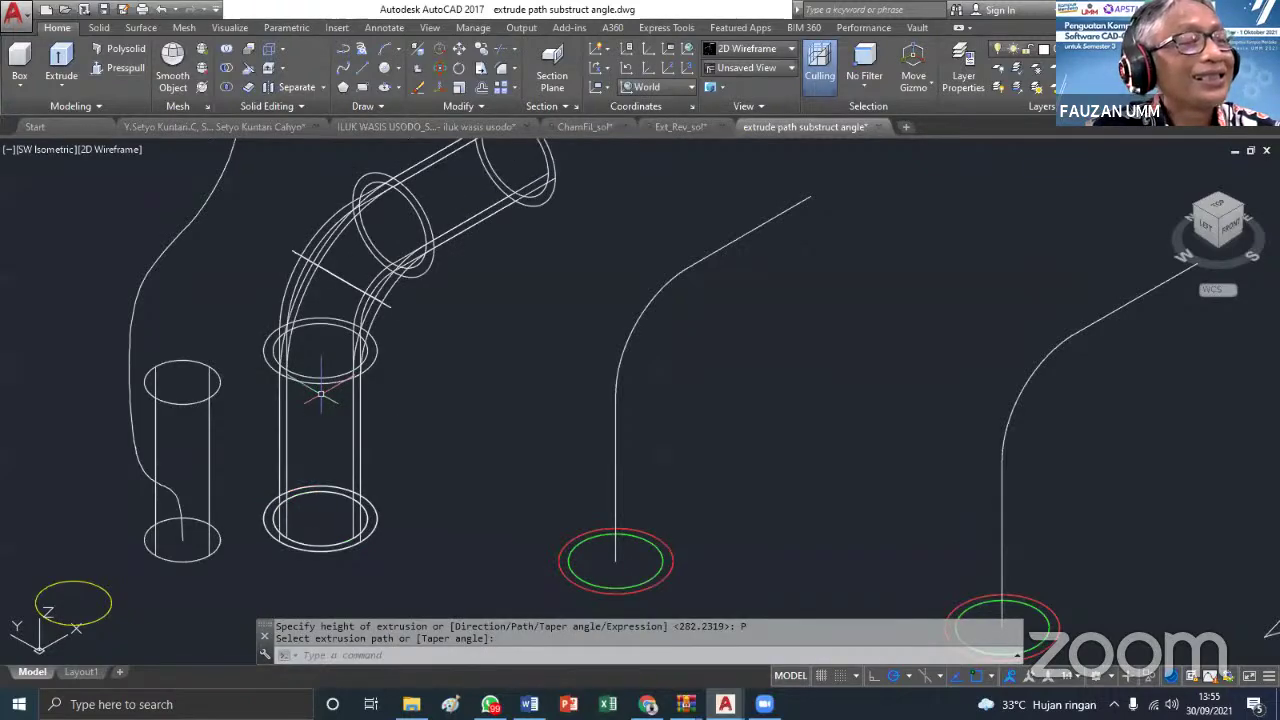
pyautogui.scroll(-2, 421, 475)
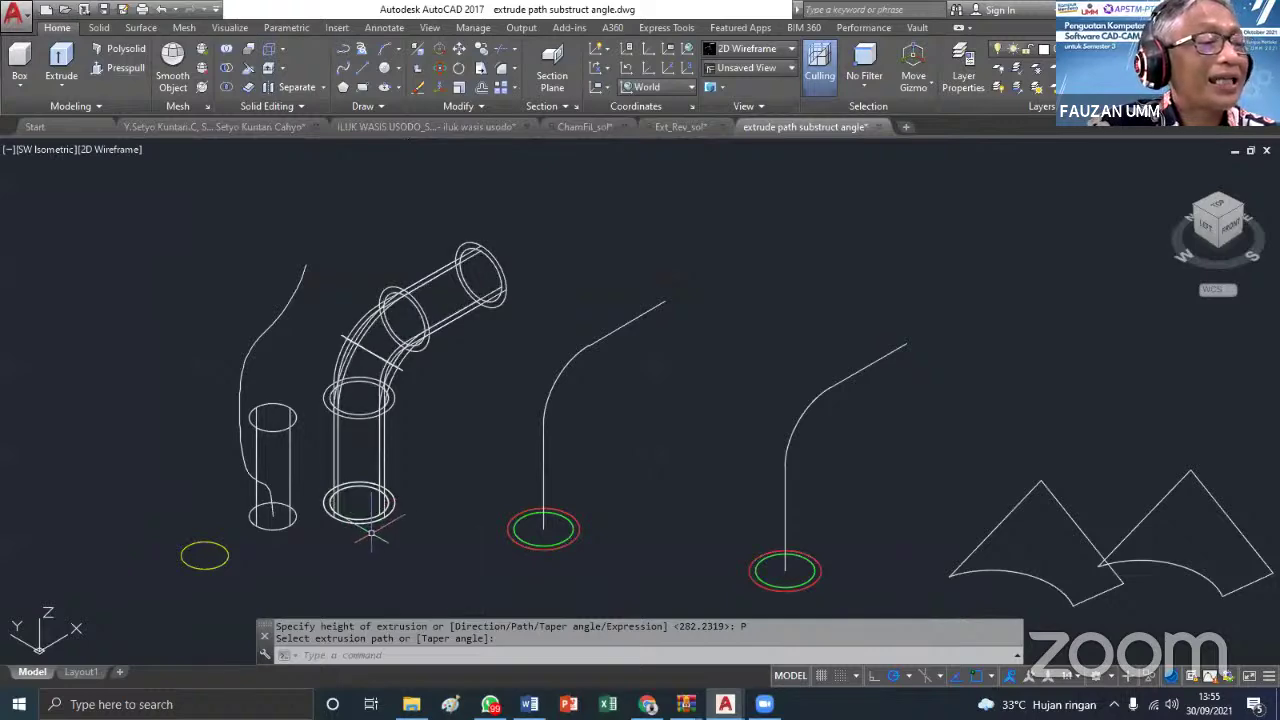
pyautogui.scroll(5, 372, 520)
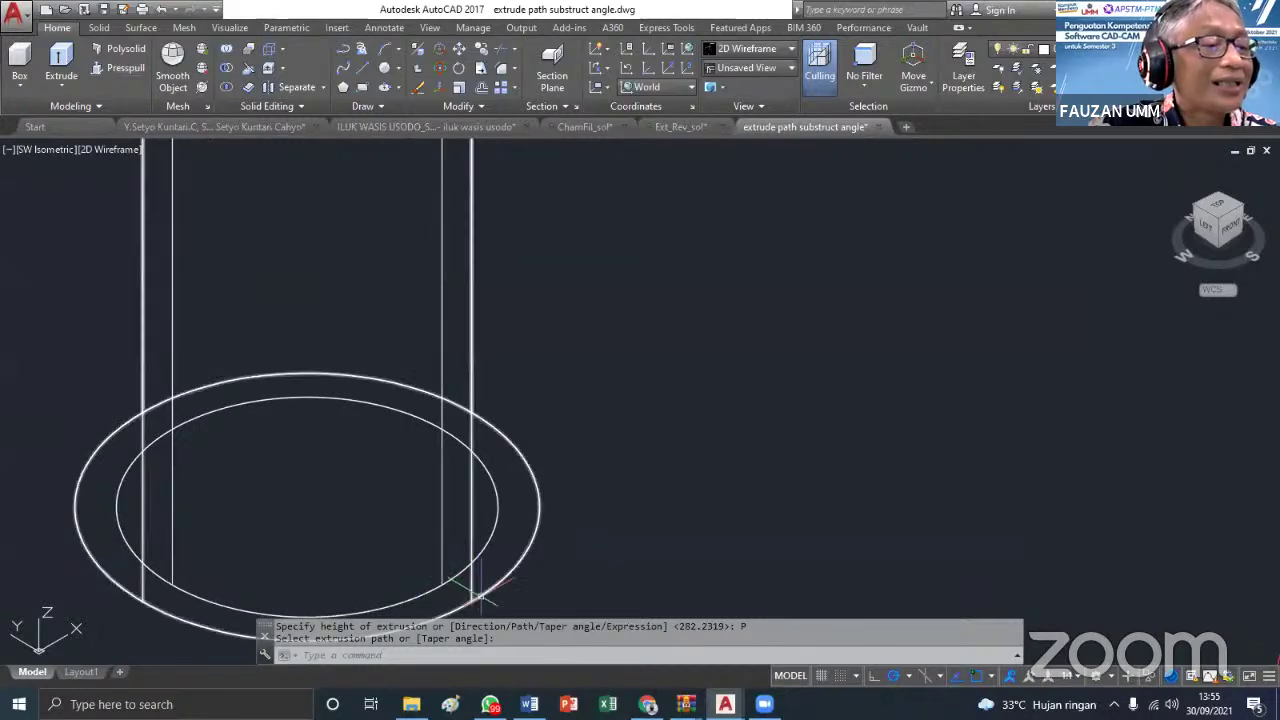
pyautogui.scroll(-5, 481, 592)
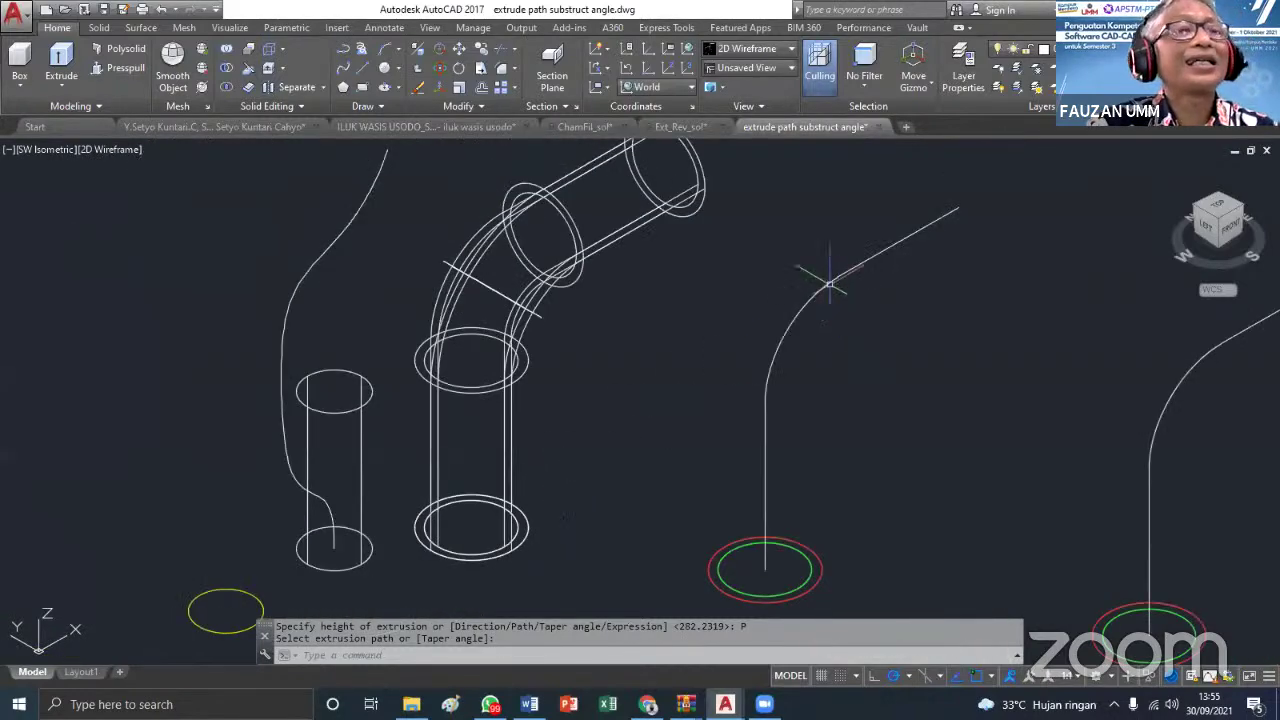
# Set the inner bent tube's colour to Red in Quick Properties
pyautogui.click(479, 512)
pyautogui.click(478, 512)
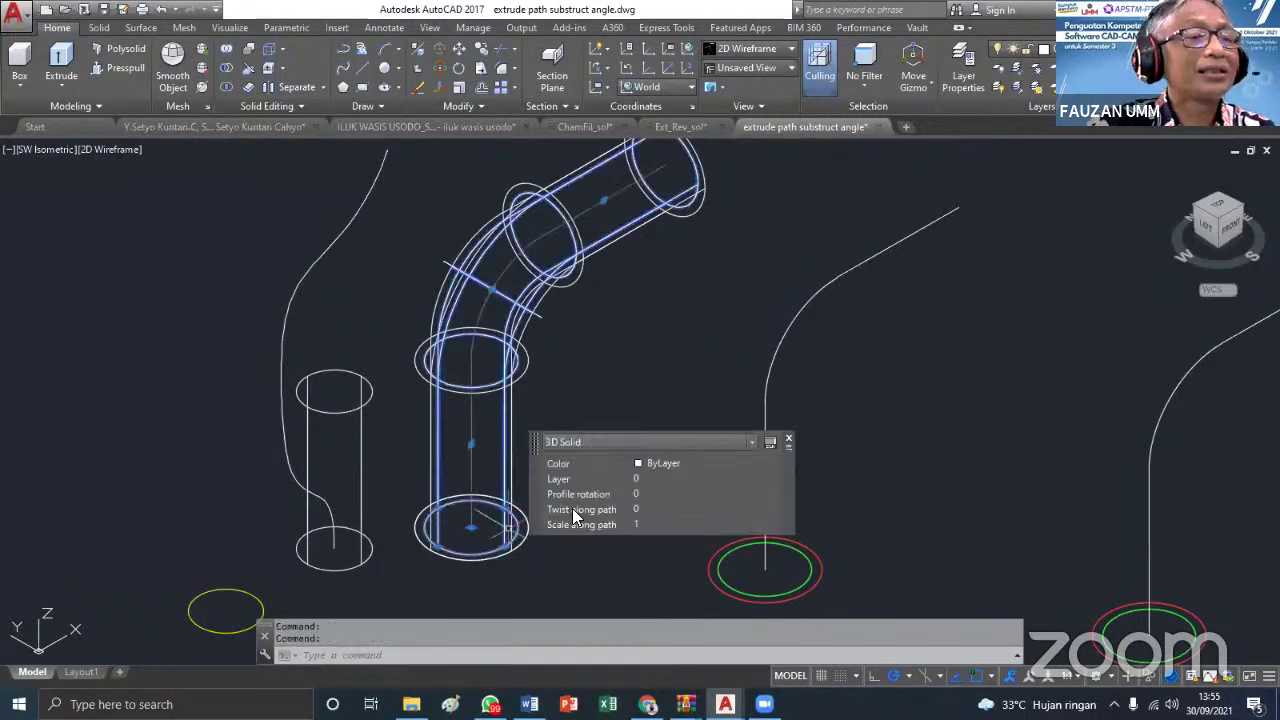
pyautogui.click(670, 462)
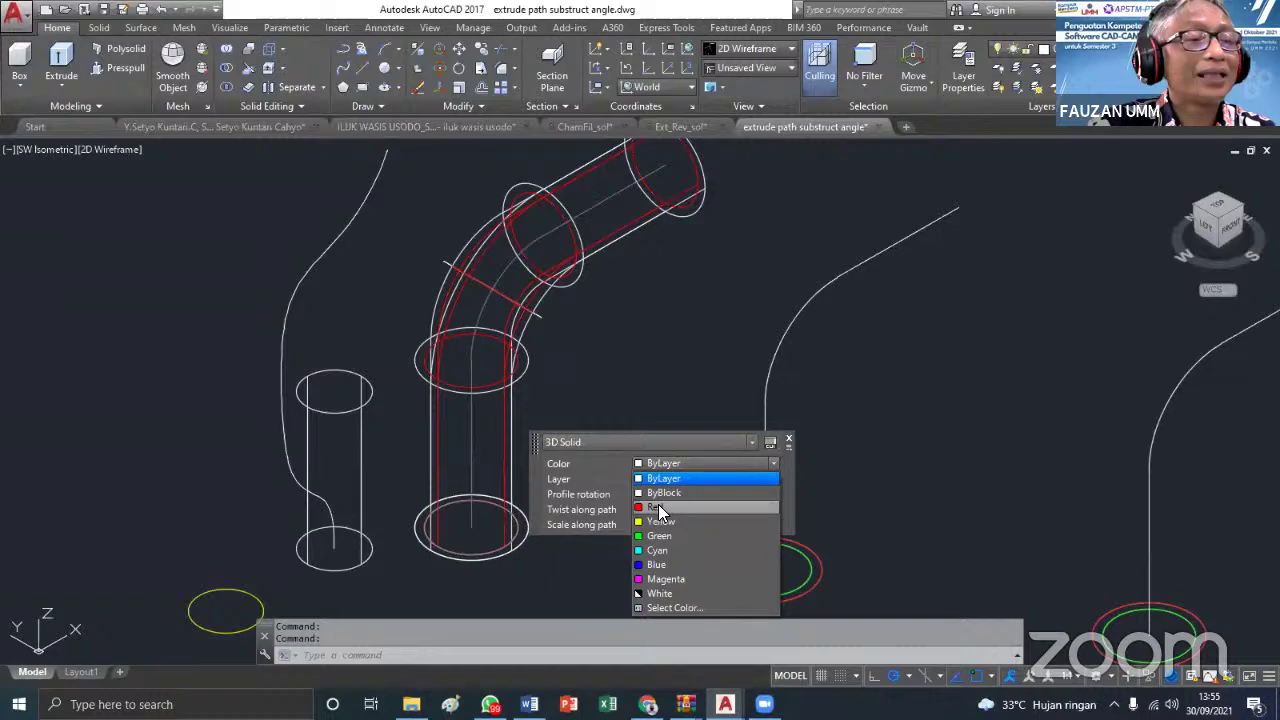
pyautogui.press('Escape')
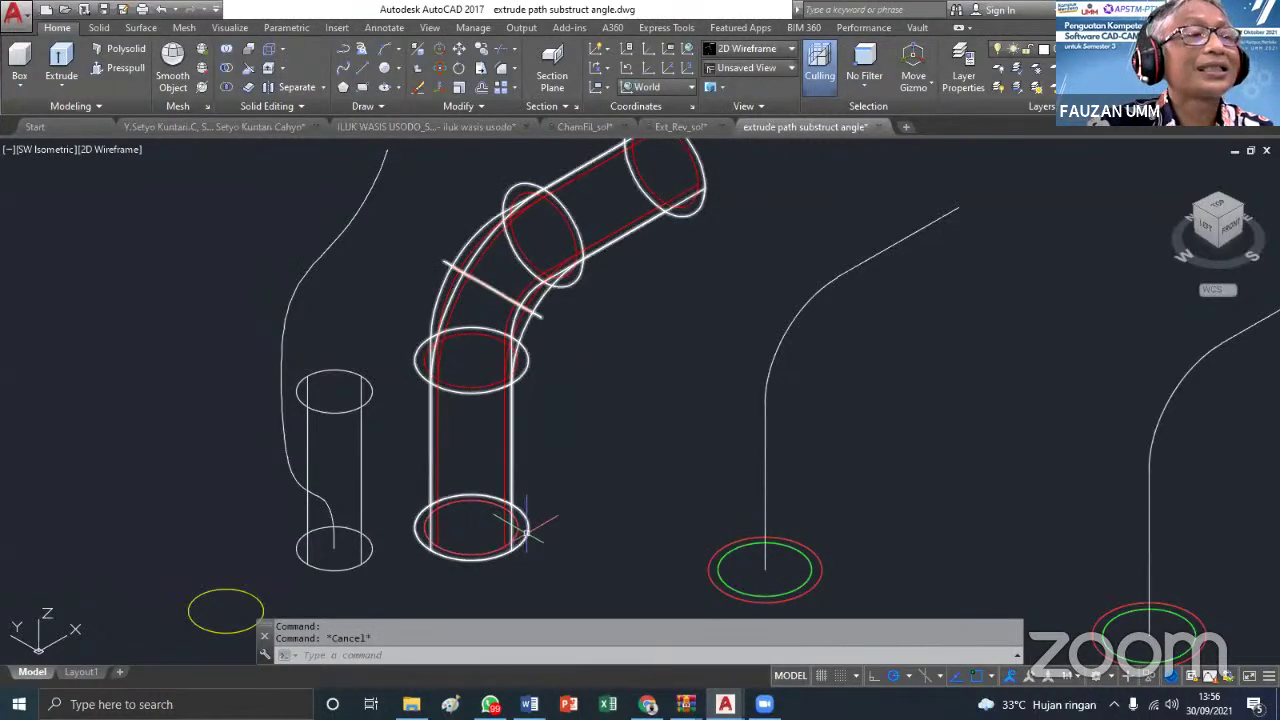
# Subtract the red inner tube from the outer bent tube to leave a hollow pipe
pyautogui.scroll(-2, 690, 340)
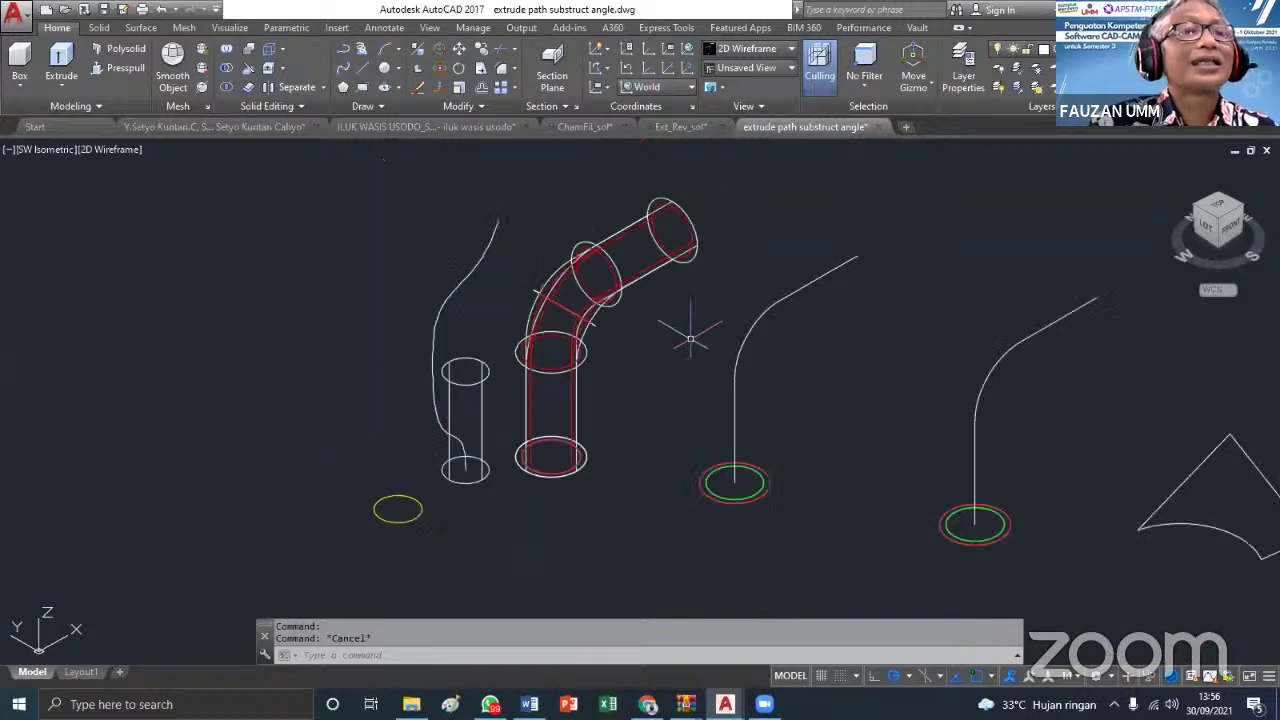
pyautogui.moveTo(586, 229); pyautogui.dragTo(458, 229, button='middle')
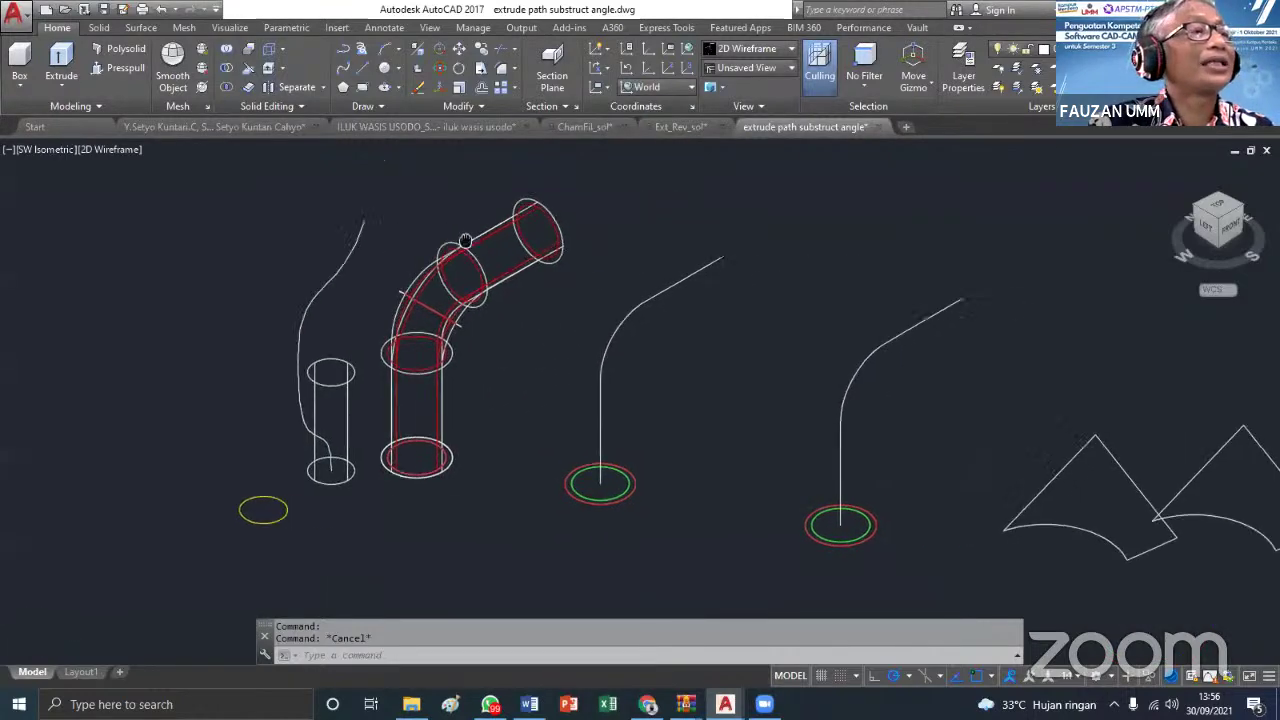
pyautogui.scroll(2, 537, 277)
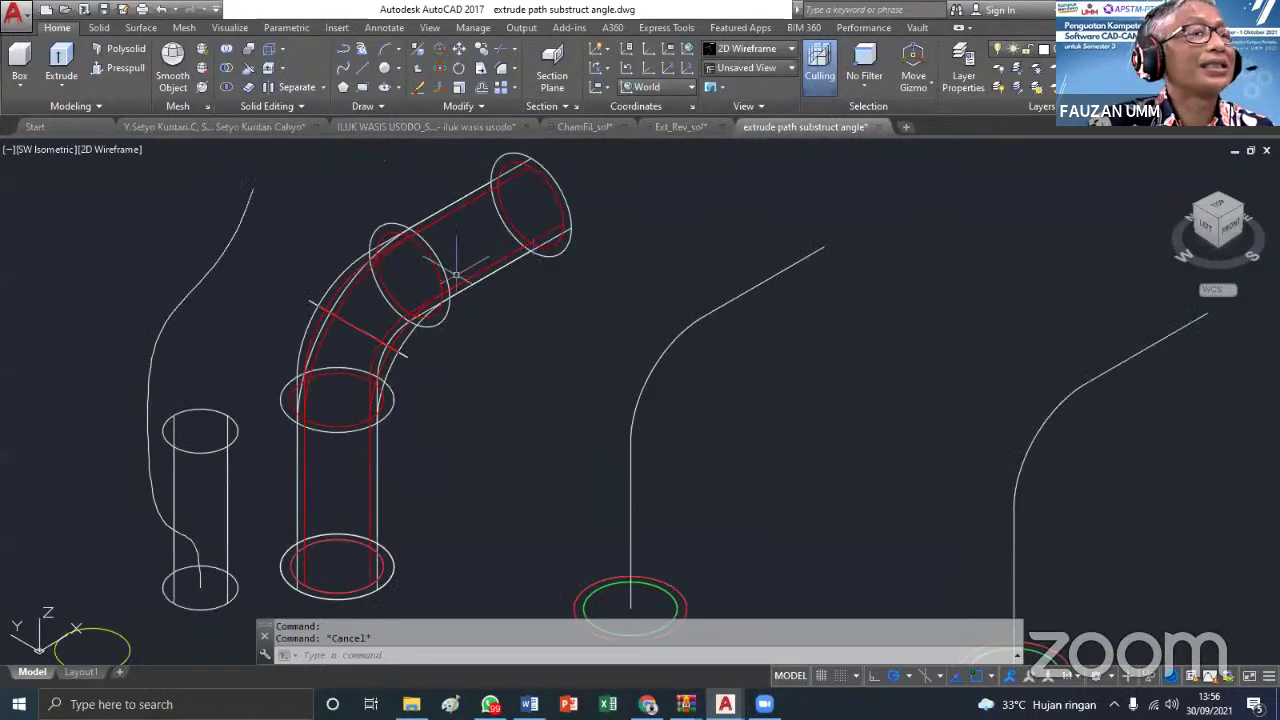
pyautogui.click(228, 75)
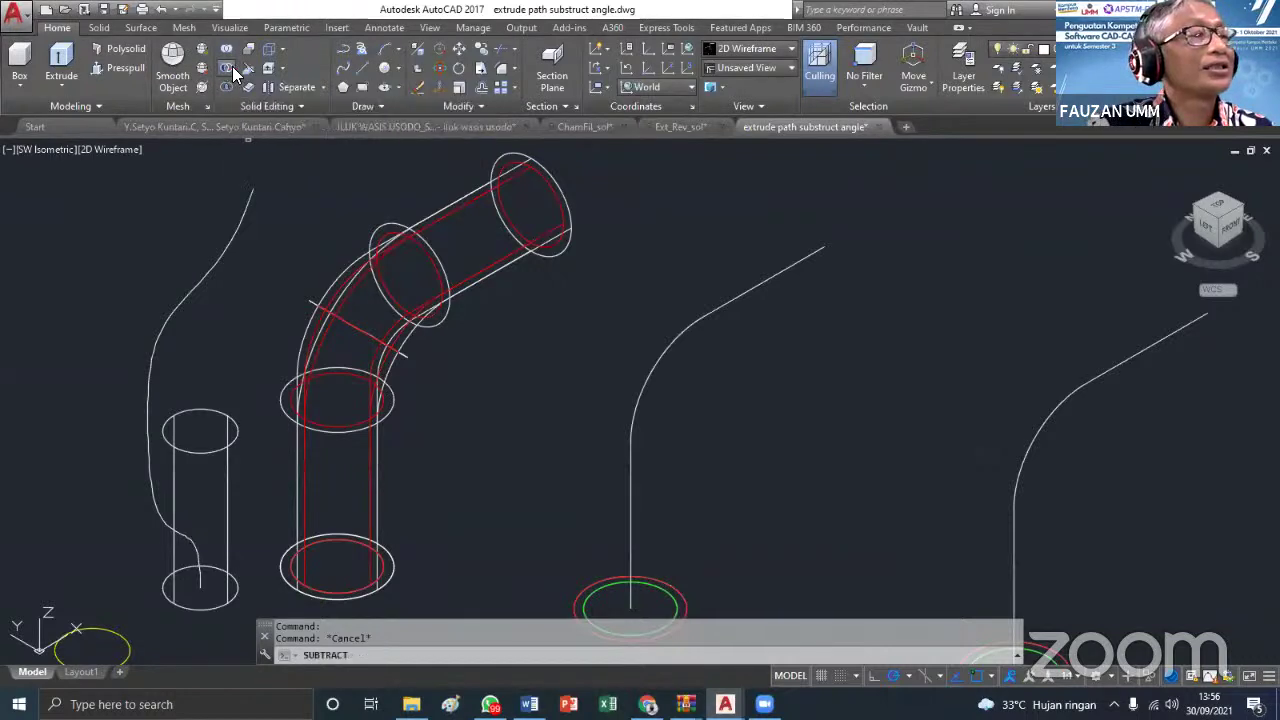
pyautogui.click(564, 250)
pyautogui.press('Return')
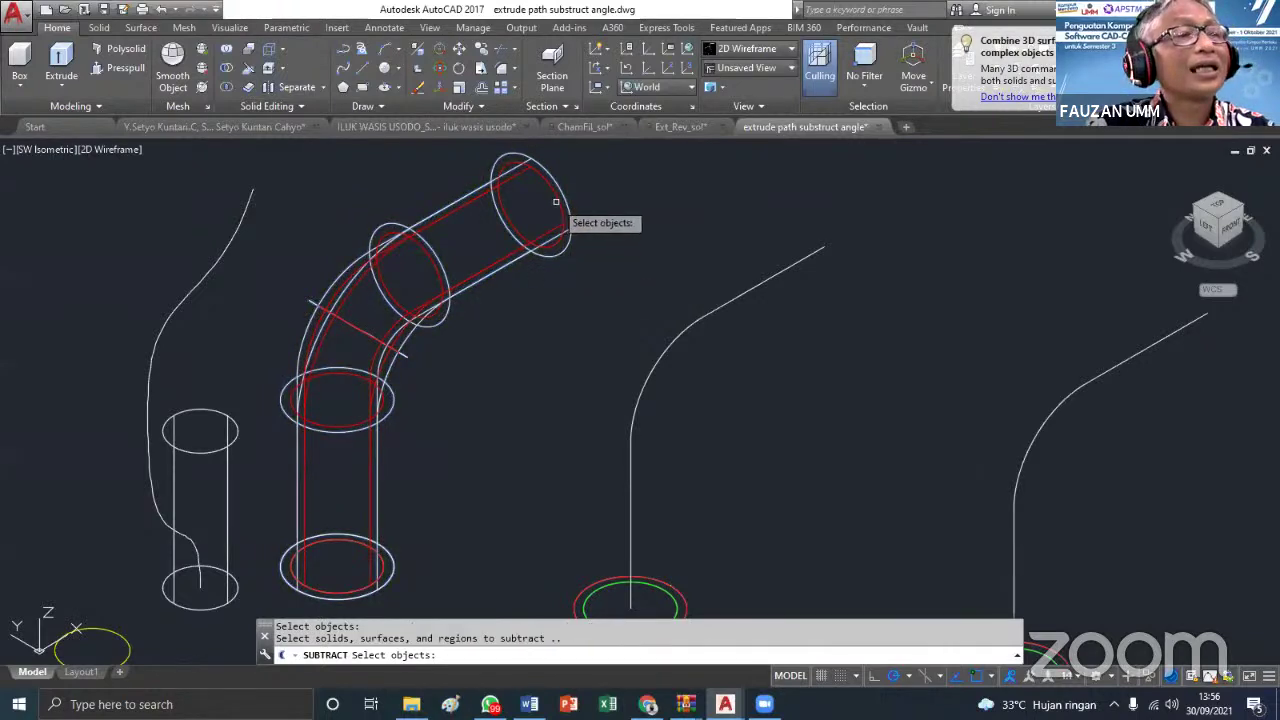
pyautogui.click(558, 200)
pyautogui.press('Return')
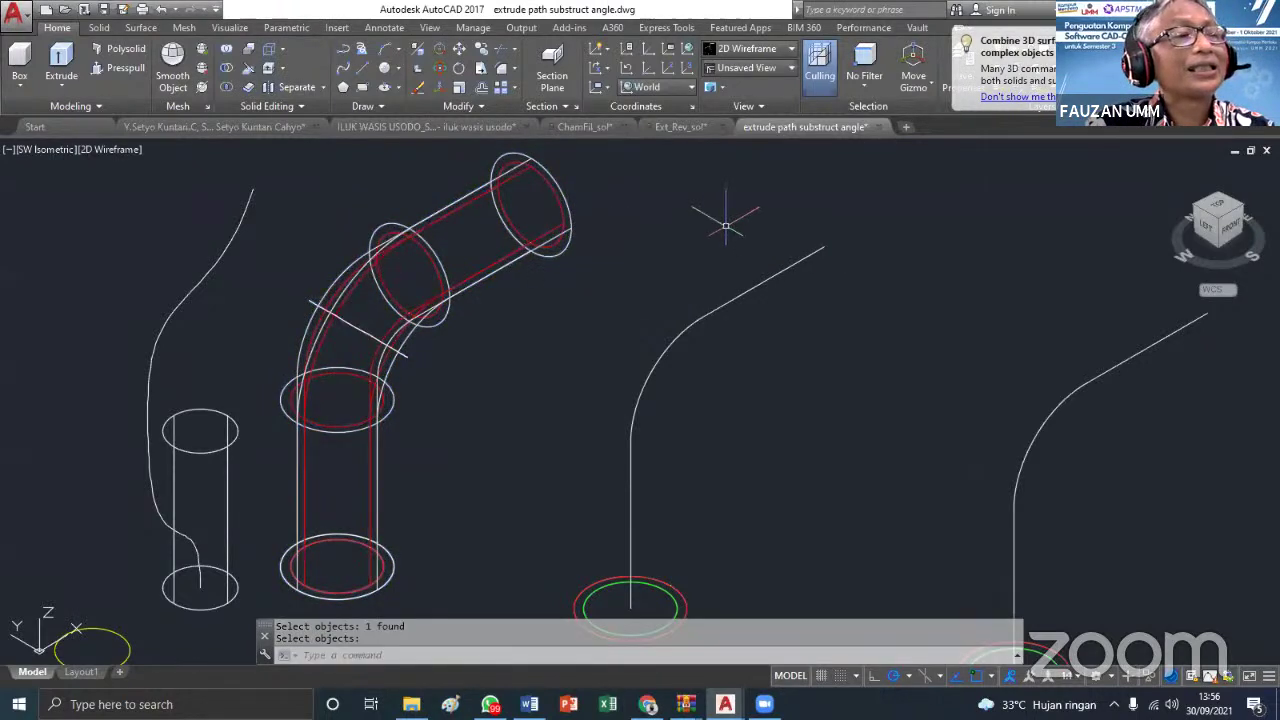
pyautogui.click(791, 48)
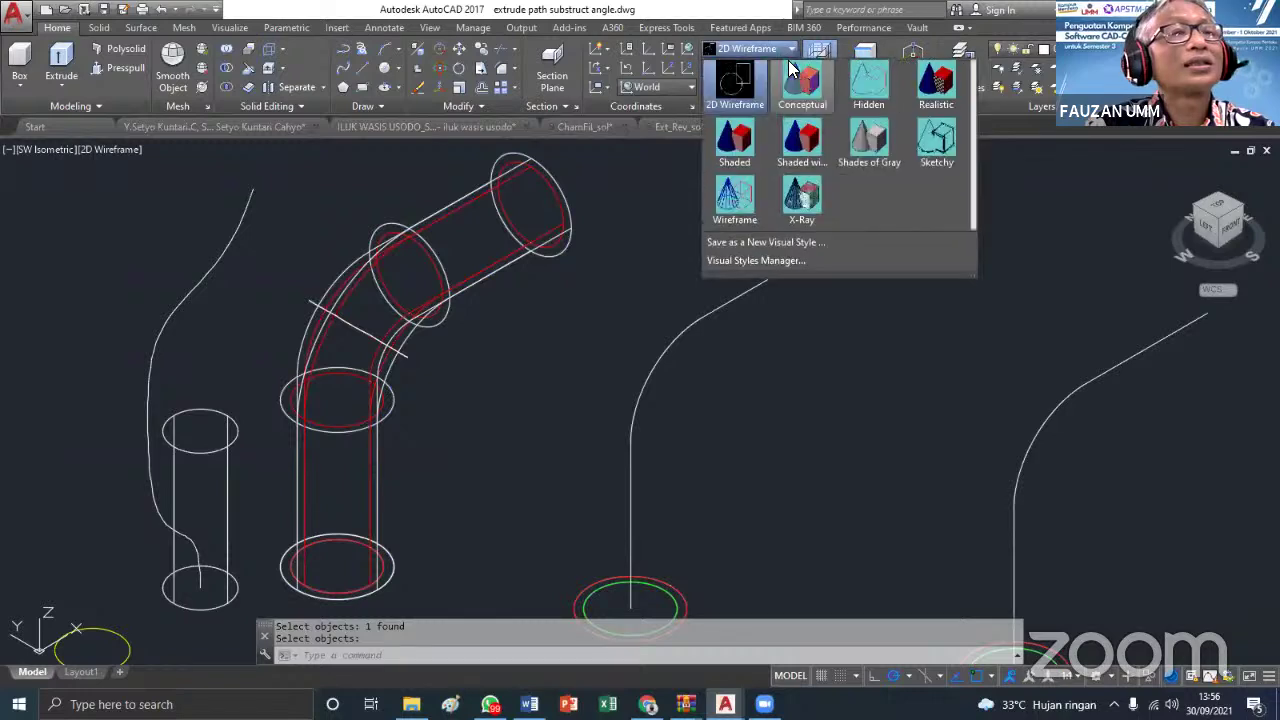
pyautogui.click(802, 74)
pyautogui.press('Escape')
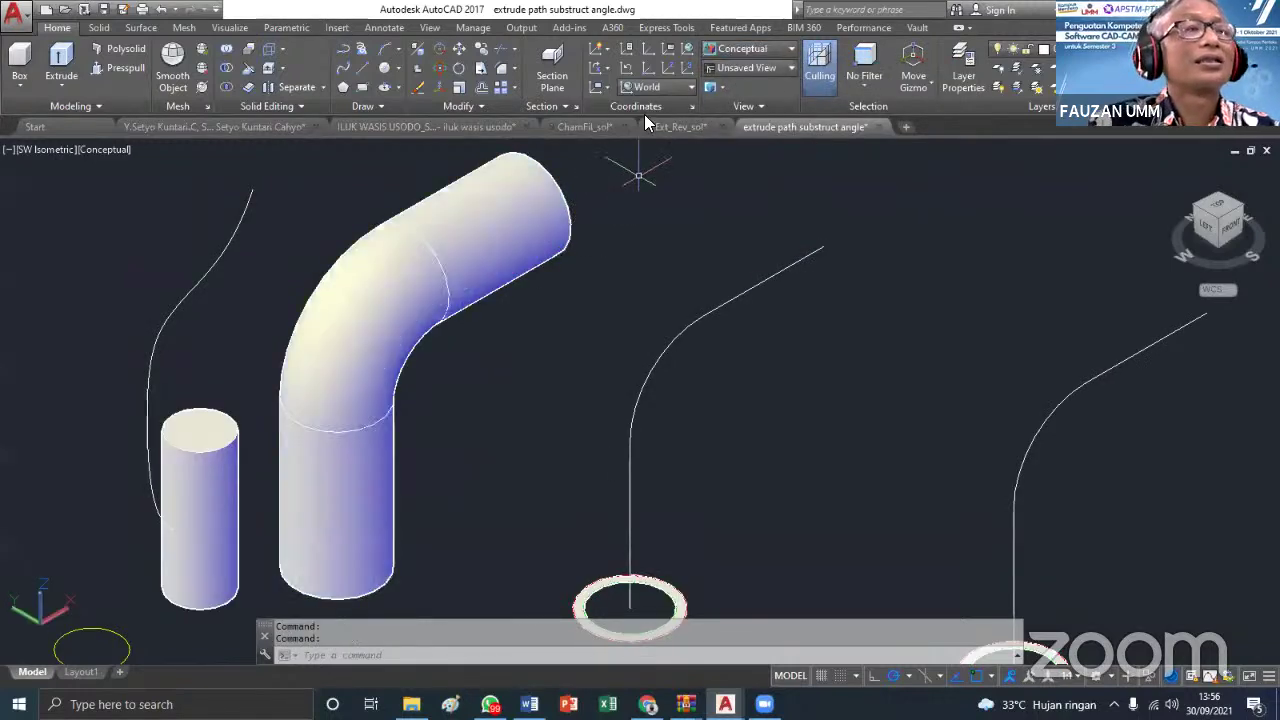
pyautogui.press('Escape')
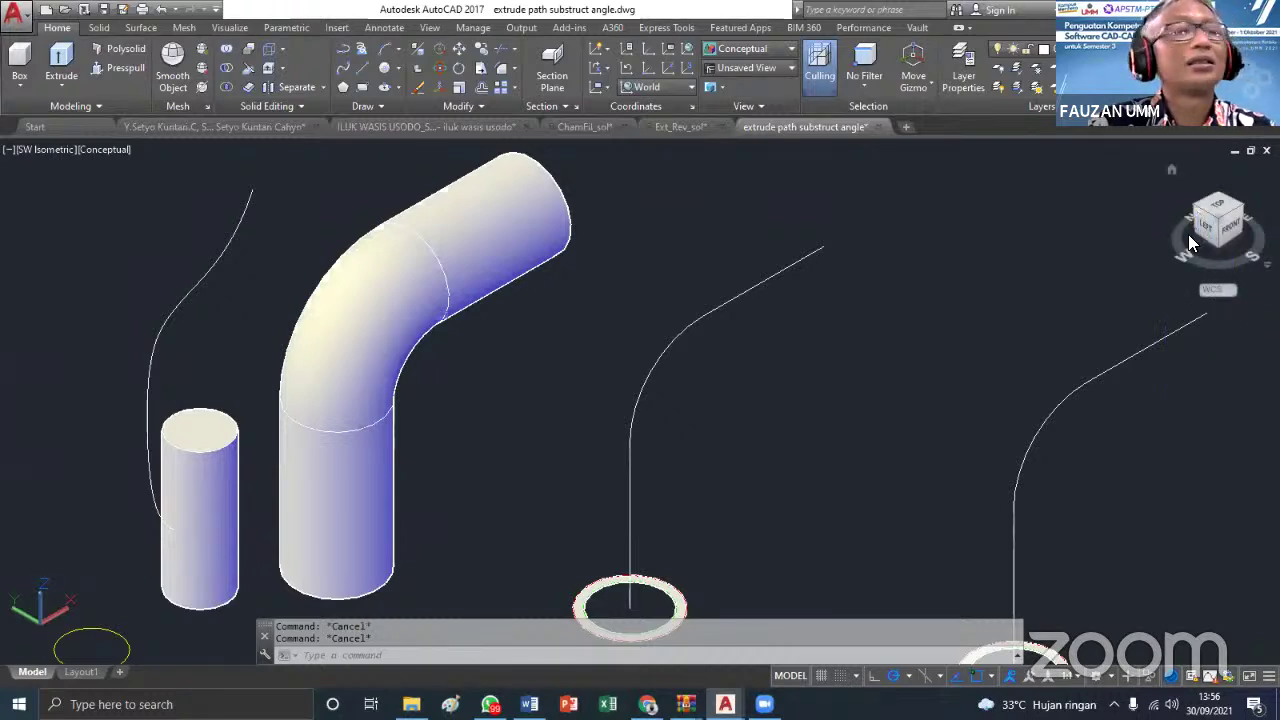
pyautogui.scroll(-5, 1166, 274)
pyautogui.moveTo(1220, 465); pyautogui.dragTo(920, 440, button='middle')
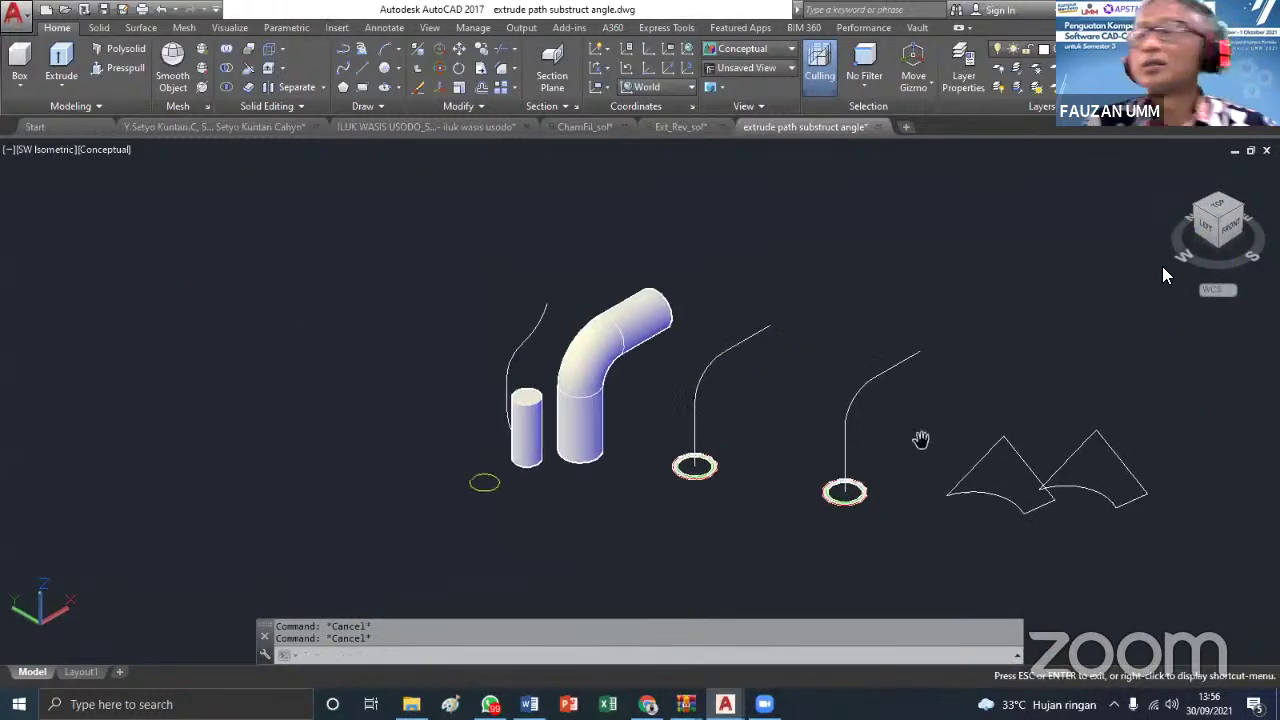
pyautogui.press('Escape')
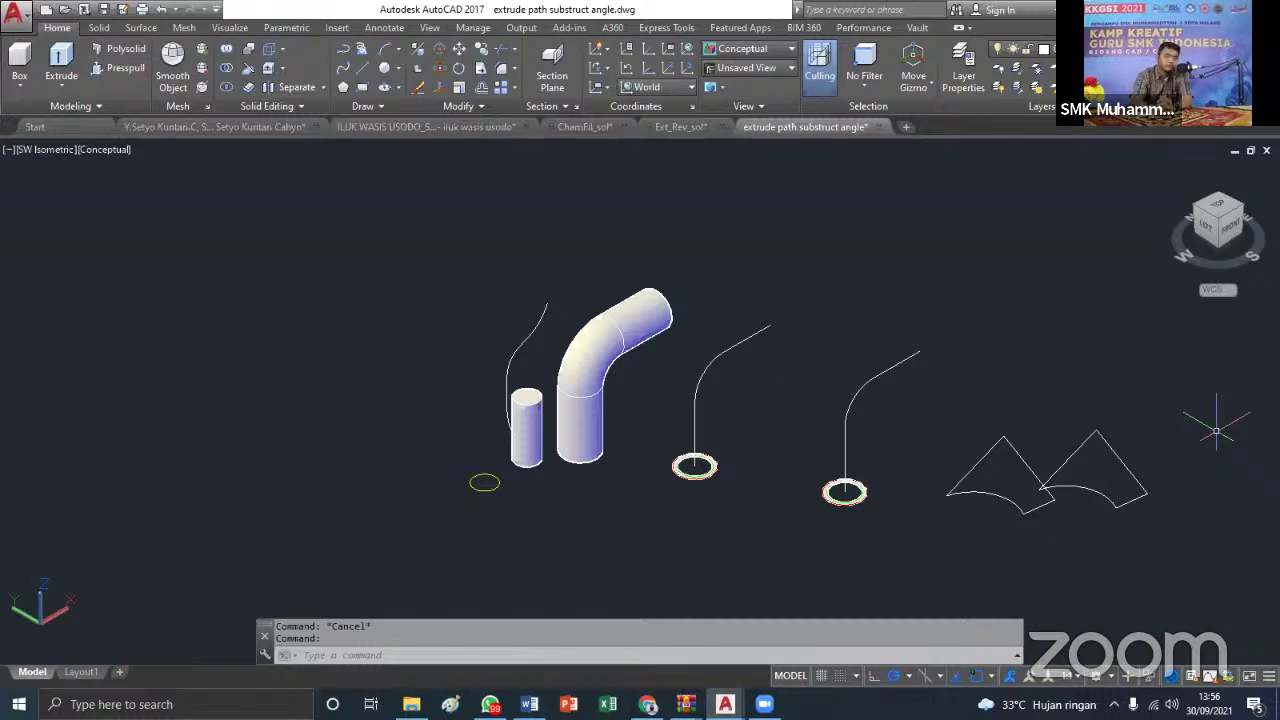
pyautogui.press('Escape')
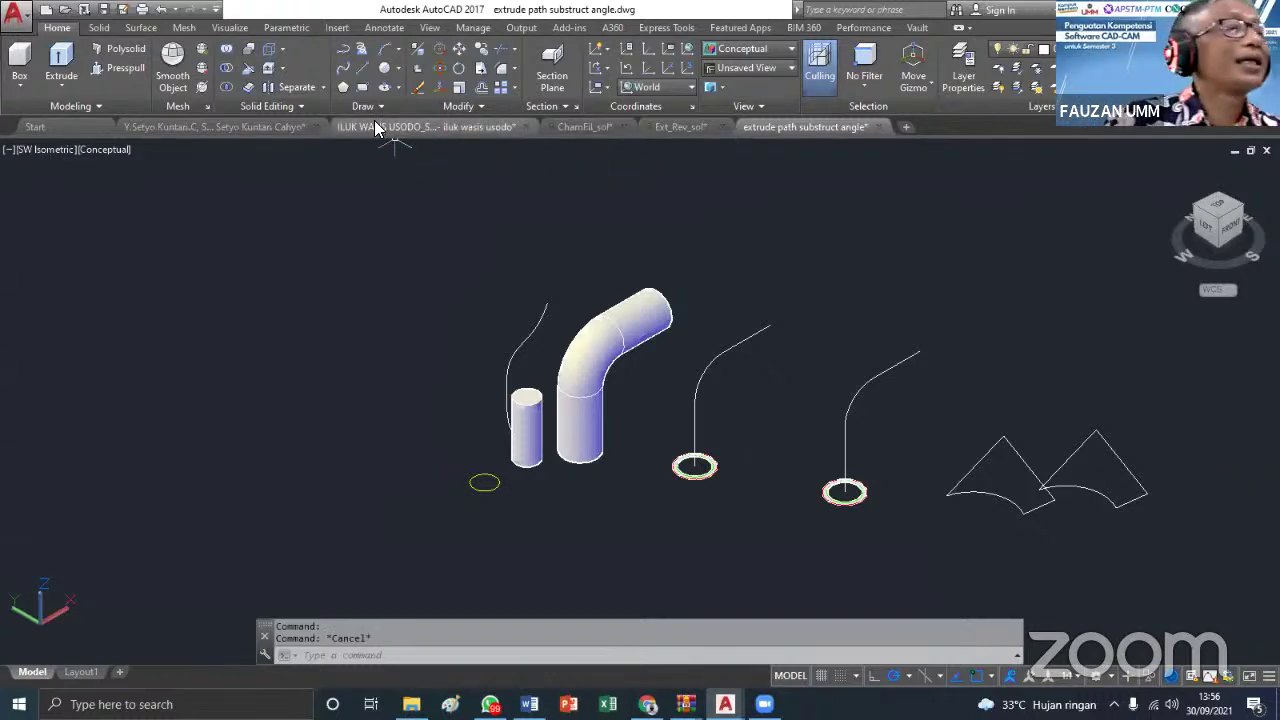
pyautogui.click(383, 107)
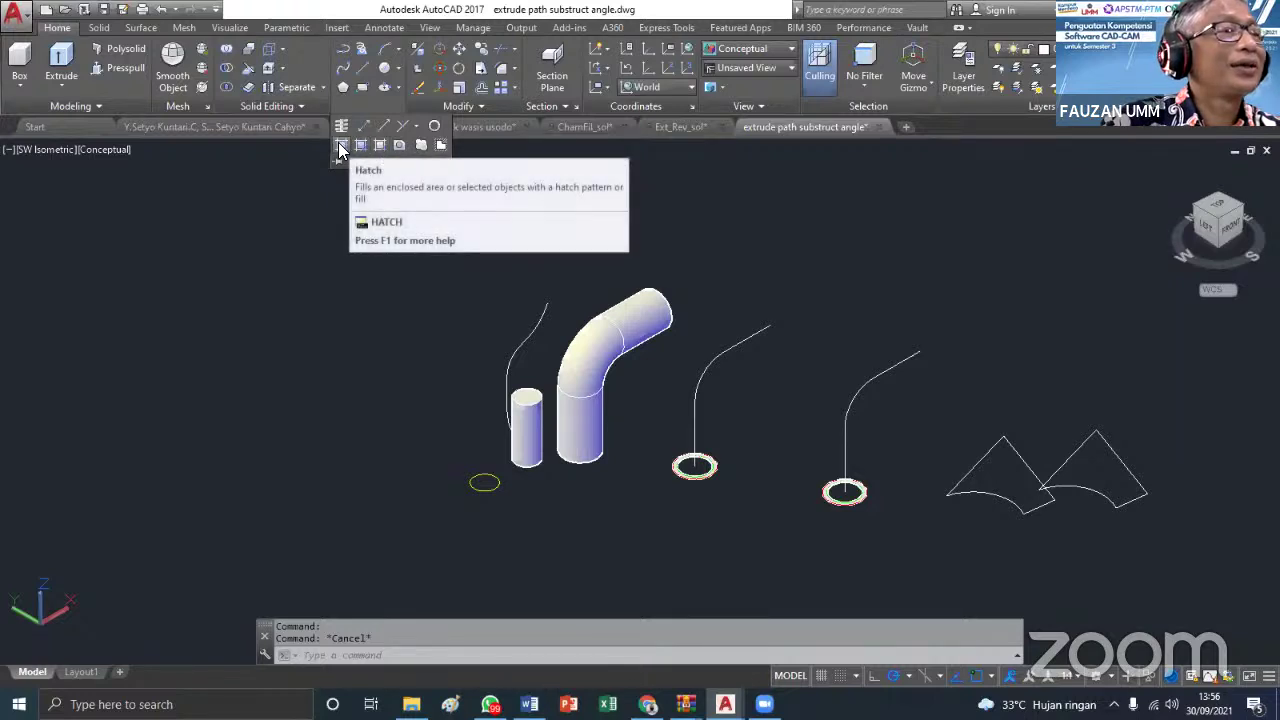
pyautogui.click(399, 148)
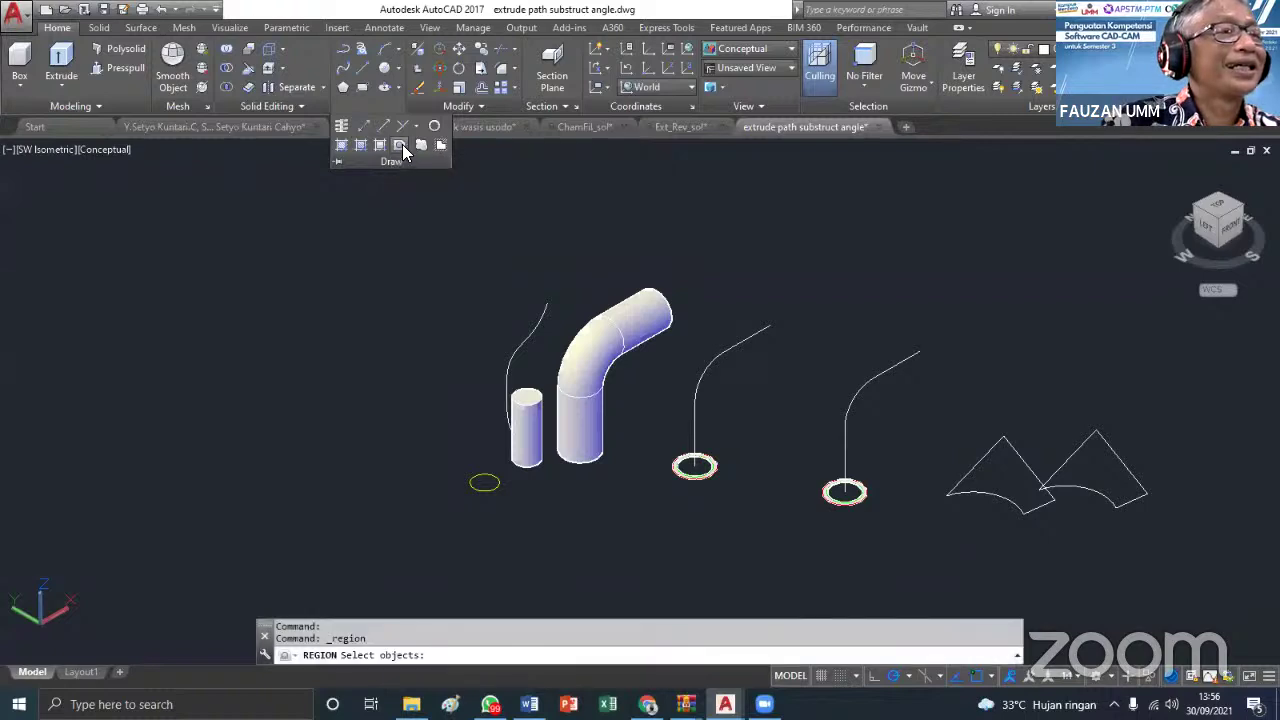
pyautogui.press('Escape')
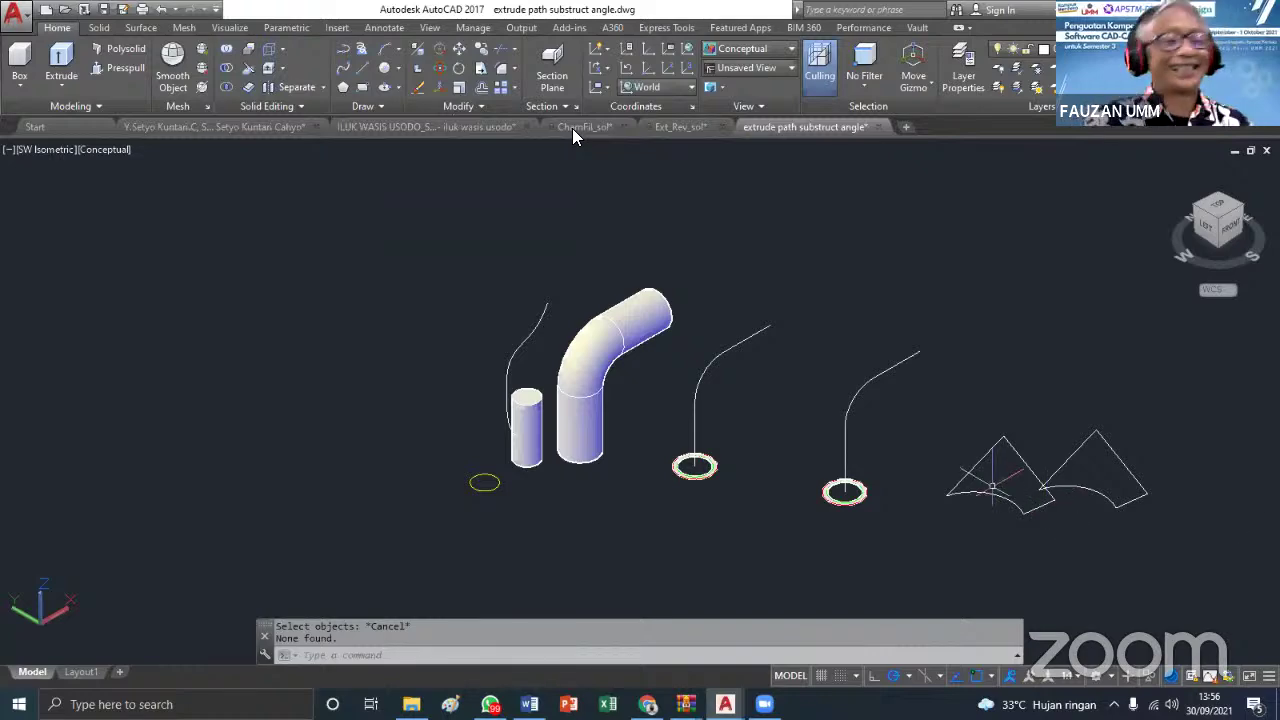
pyautogui.scroll(2, 557, 299)
pyautogui.scroll(3, 509, 271)
pyautogui.scroll(-4, 514, 271)
pyautogui.scroll(2, 497, 256)
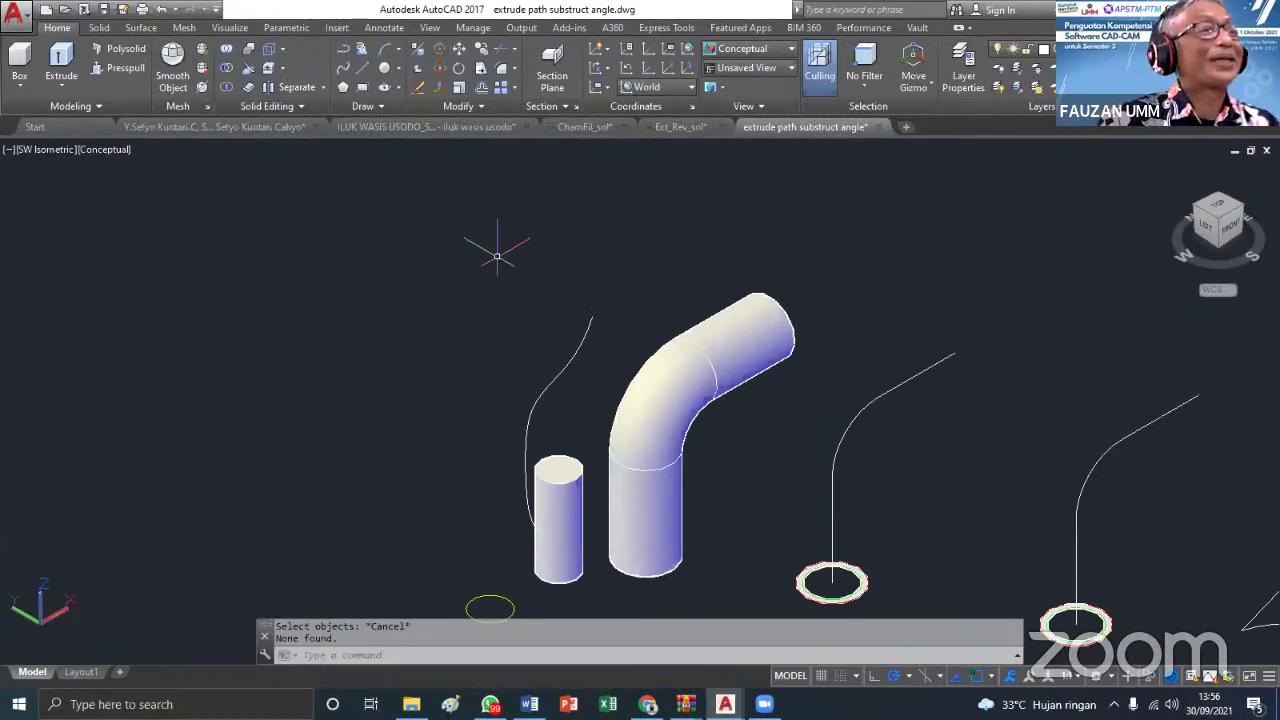
pyautogui.press('Escape')
pyautogui.click(384, 106)
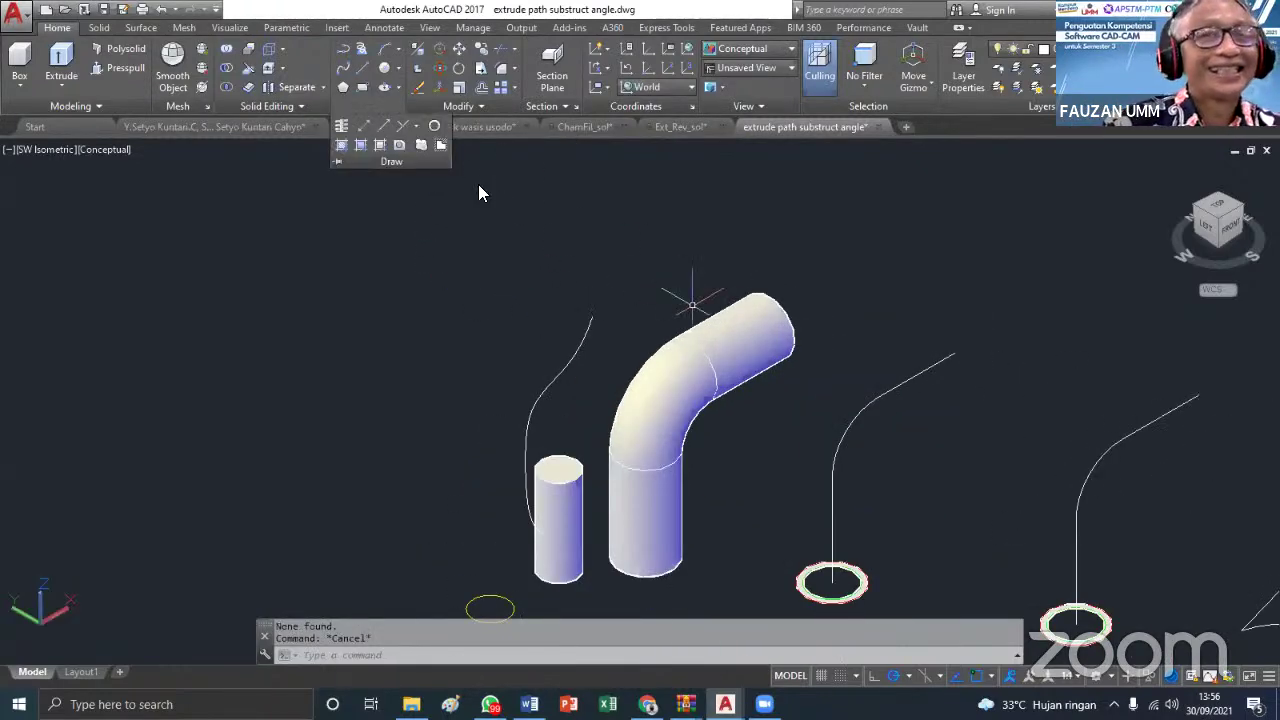
pyautogui.scroll(-3, 478, 184)
pyautogui.scroll(3, 940, 450)
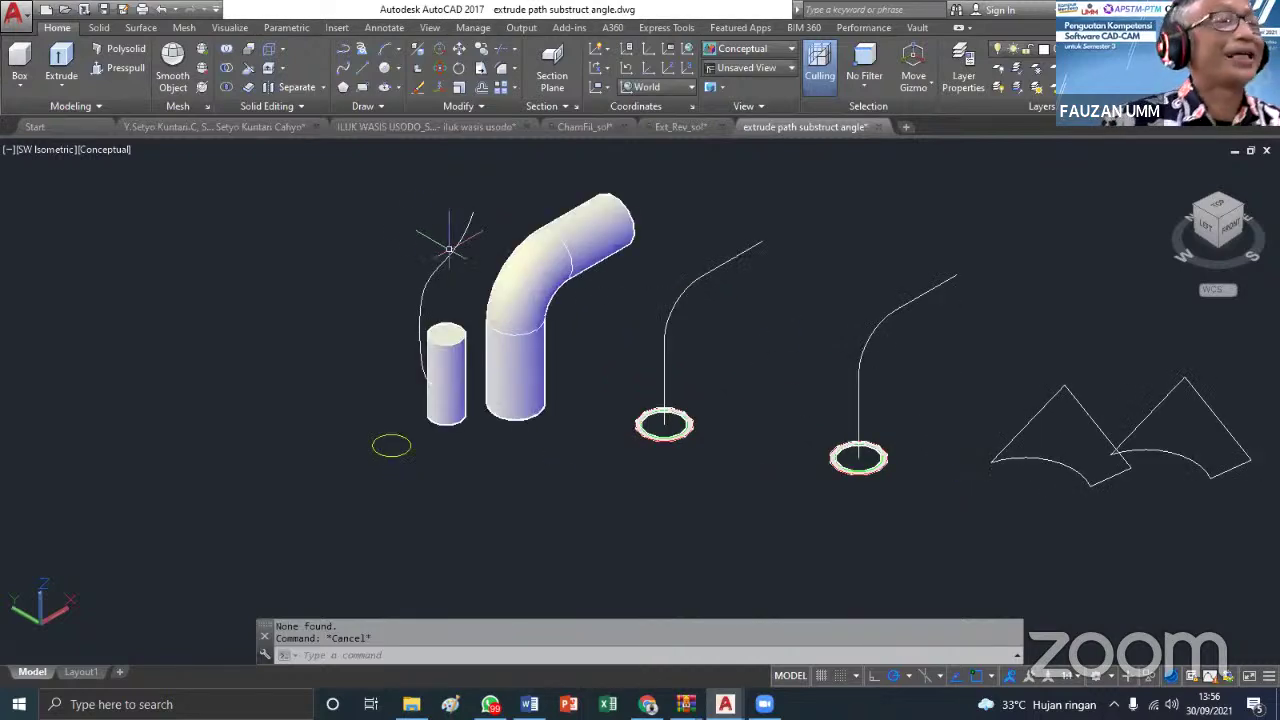
pyautogui.press('Escape')
pyautogui.moveTo(623, 314); pyautogui.dragTo(351, 329, button='middle')
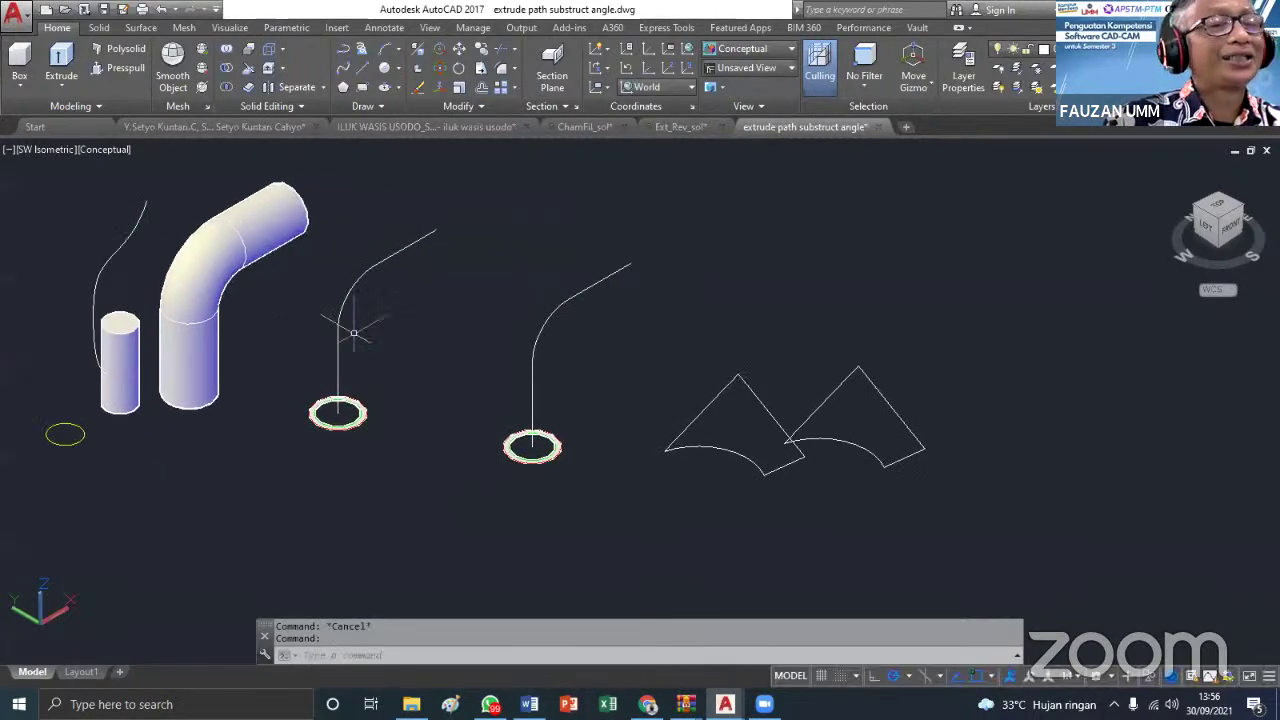
# Move the right-hand curved-triangle surface up and to the right, away from the left one
pyautogui.click(840, 372)
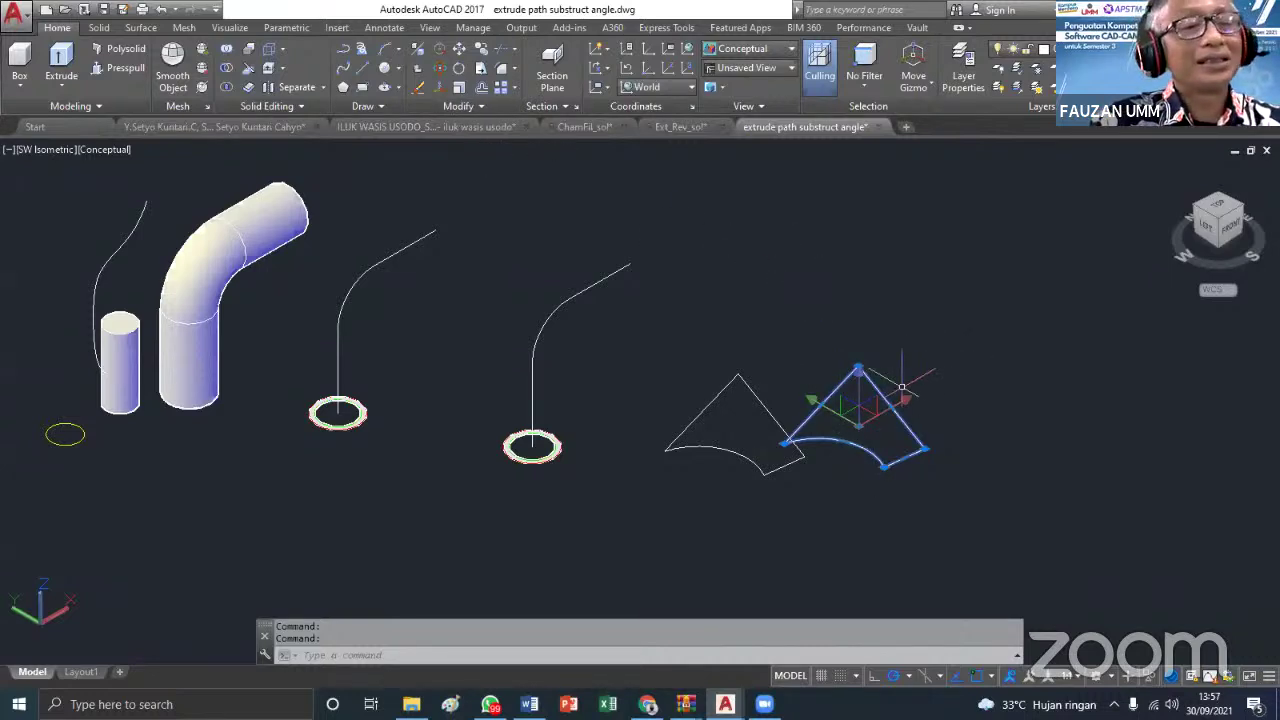
pyautogui.click(459, 48)
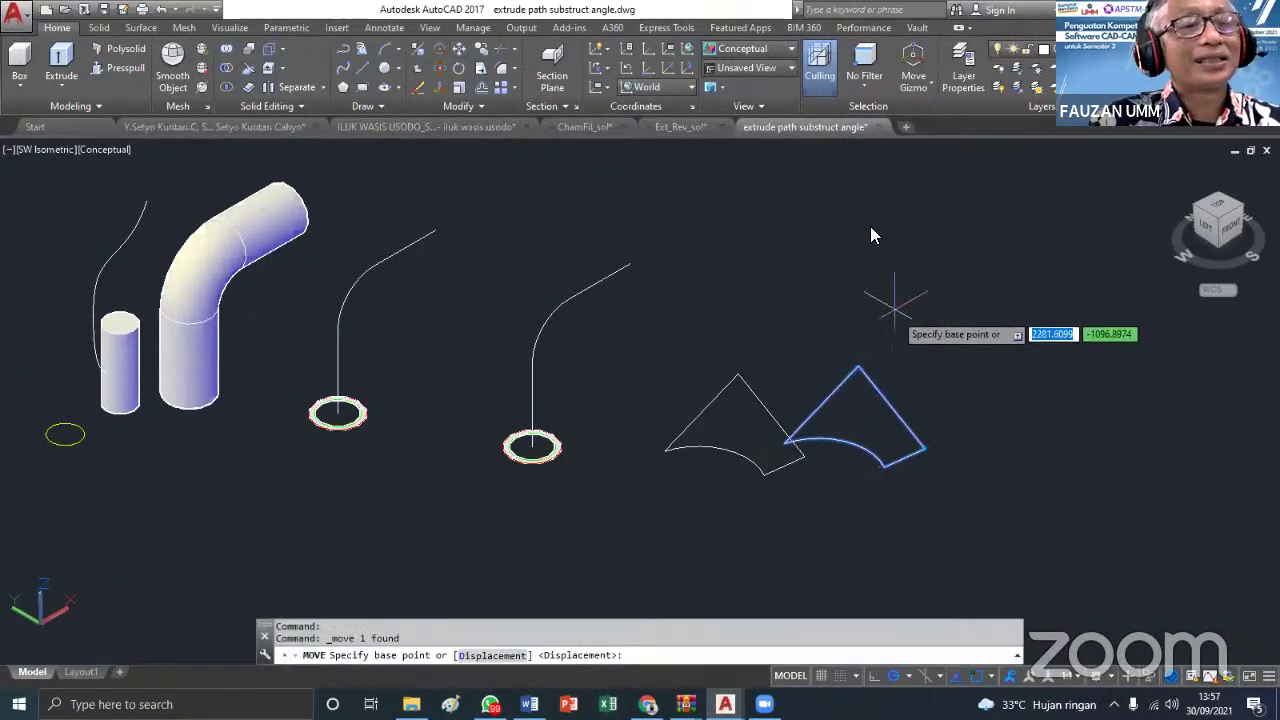
pyautogui.click(858, 368)
pyautogui.click(1071, 277)
pyautogui.press('Escape')
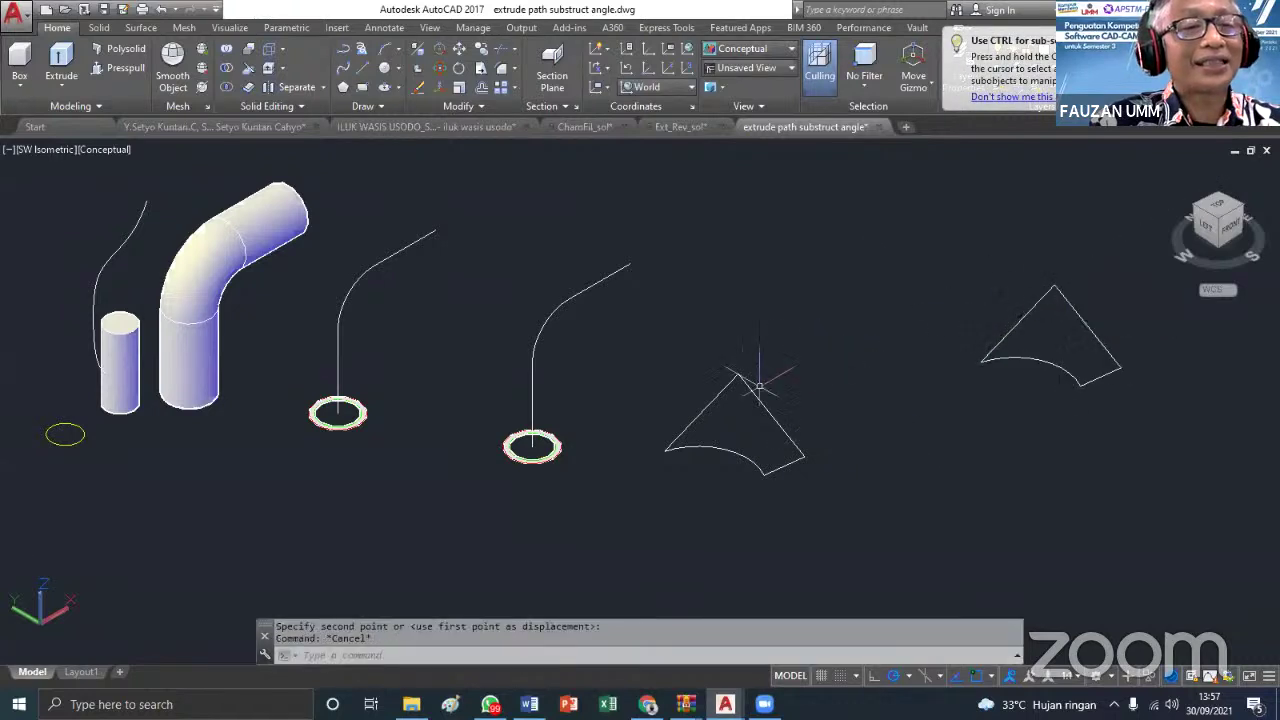
pyautogui.scroll(3, 757, 390)
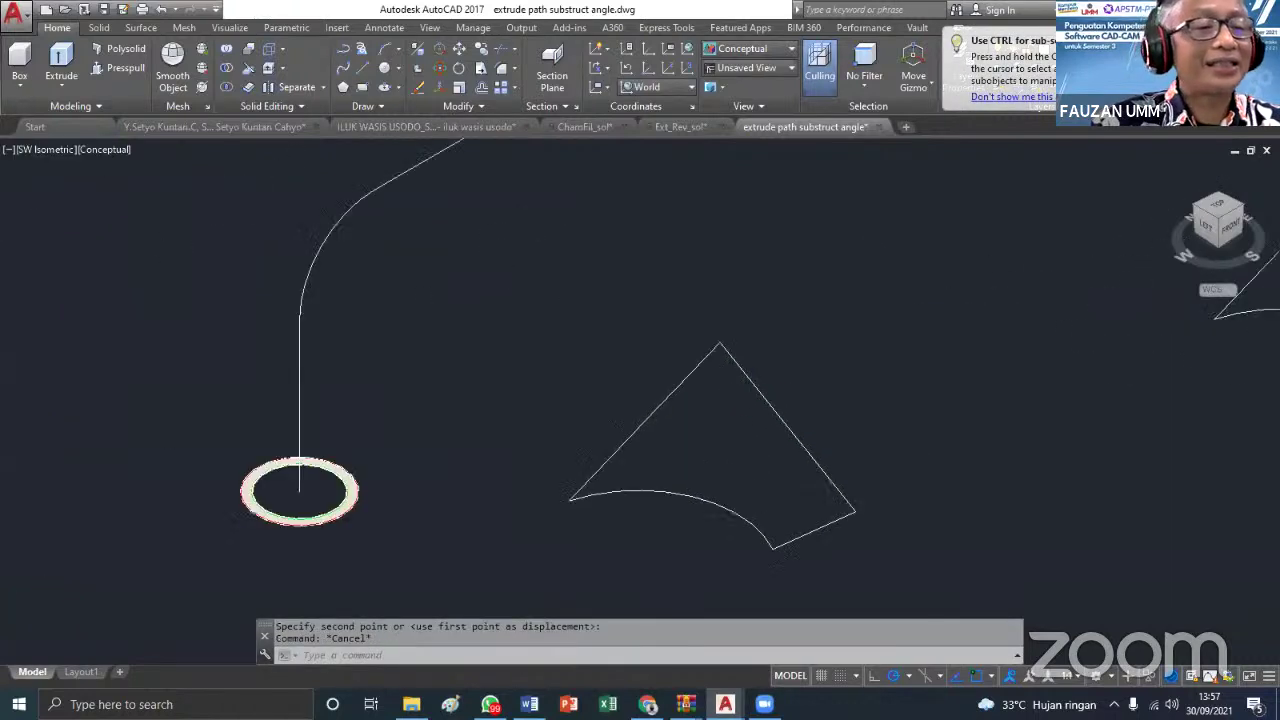
pyautogui.click(370, 106)
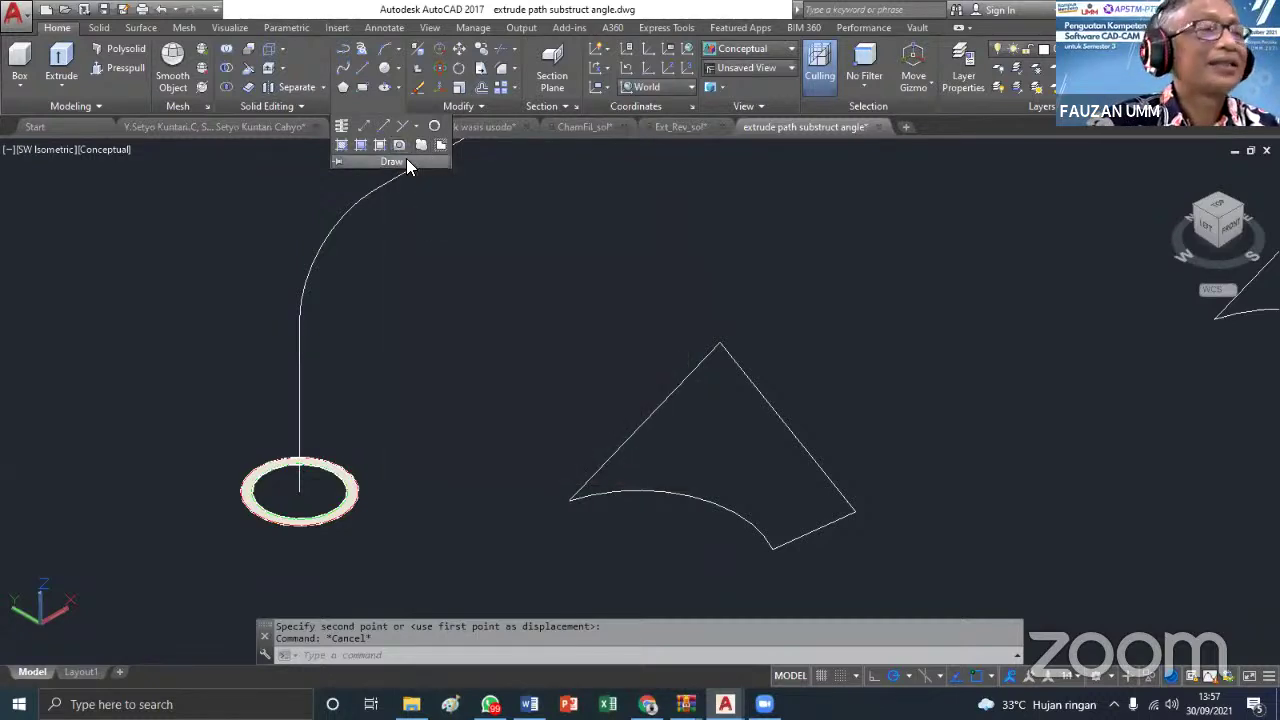
pyautogui.press('Escape')
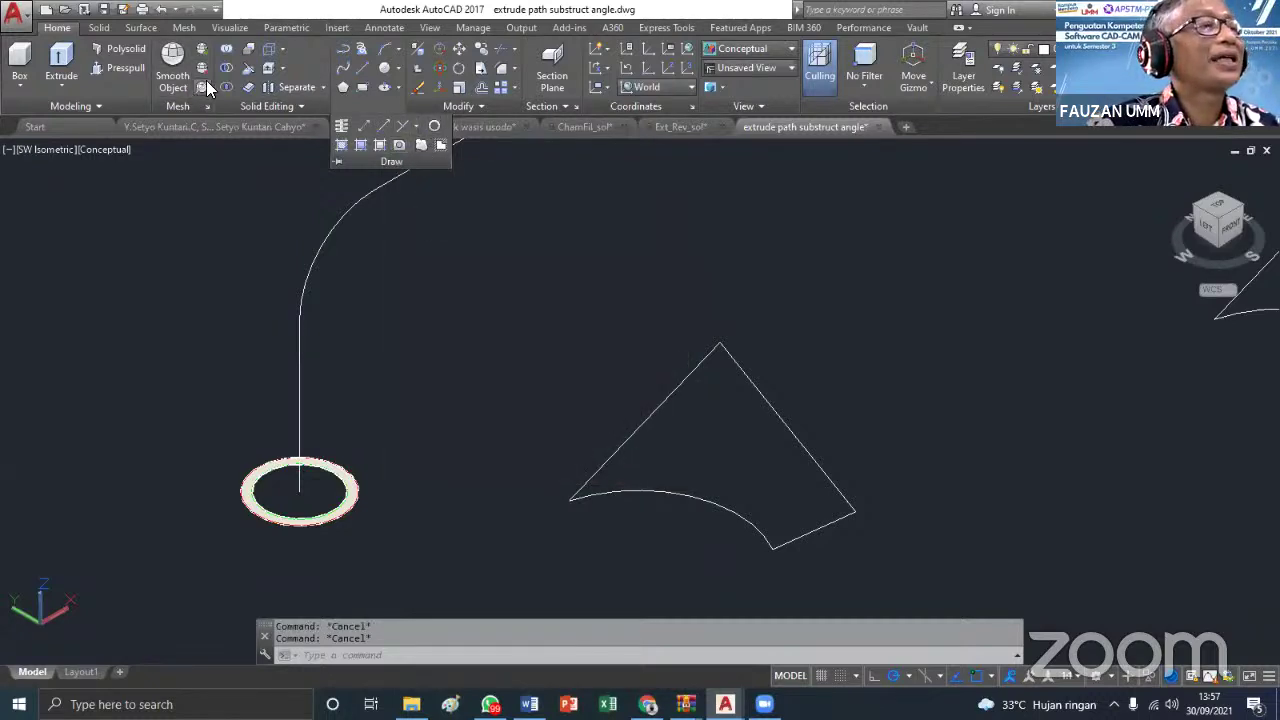
# Draw a circle centred beside the curved triangle, overlapping its right side
pyautogui.click(382, 68)
pyautogui.click(835, 405)
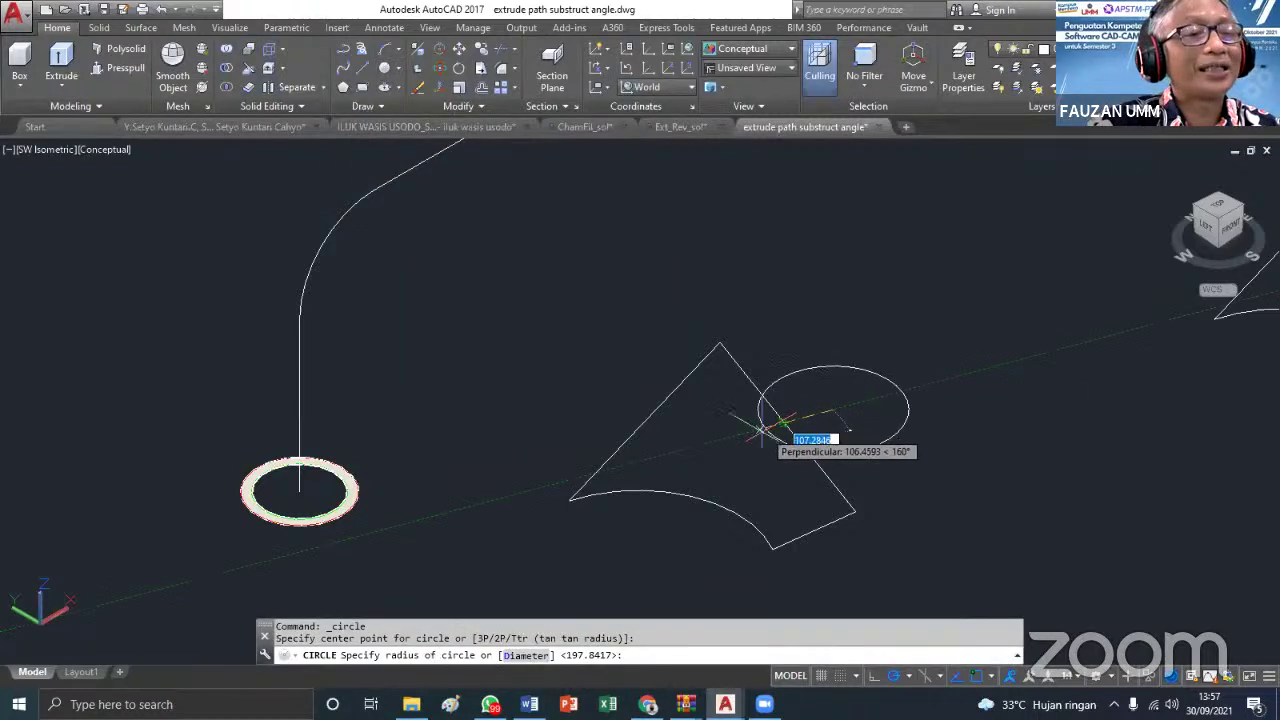
pyautogui.press('Escape')
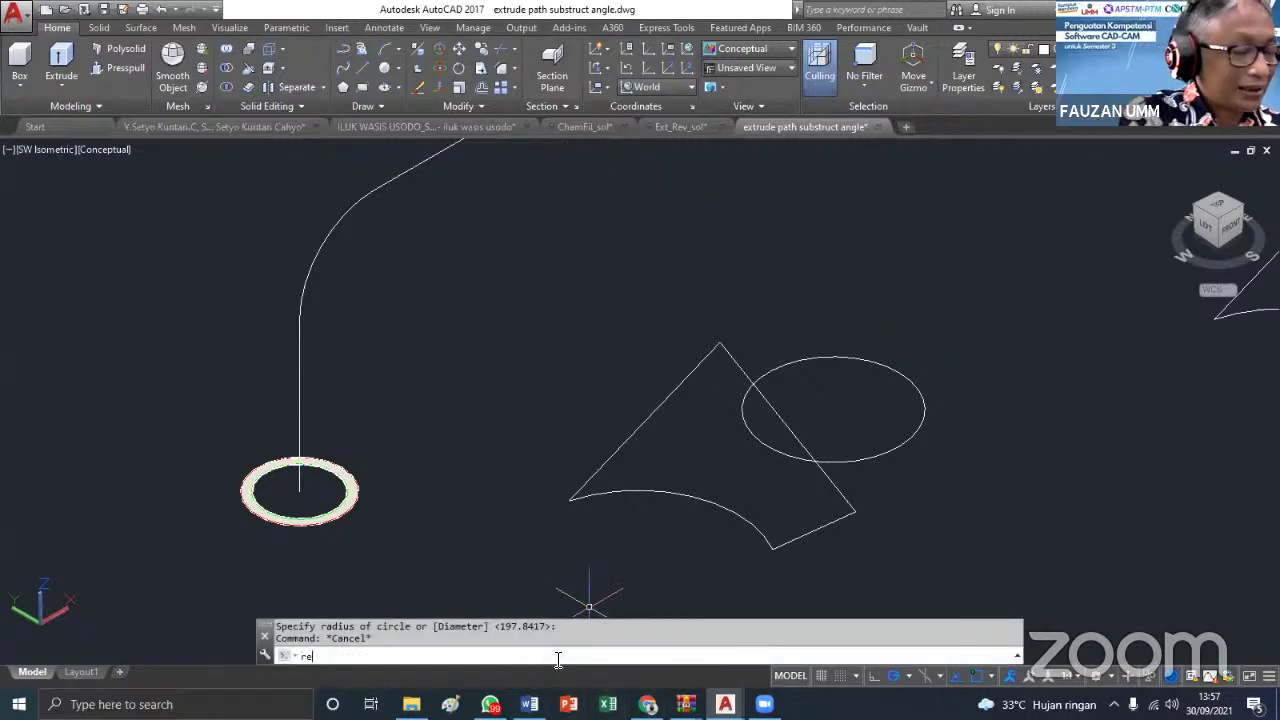
# Convert the circle and the triangle's edges into regions with REGION
pyautogui.write('region')
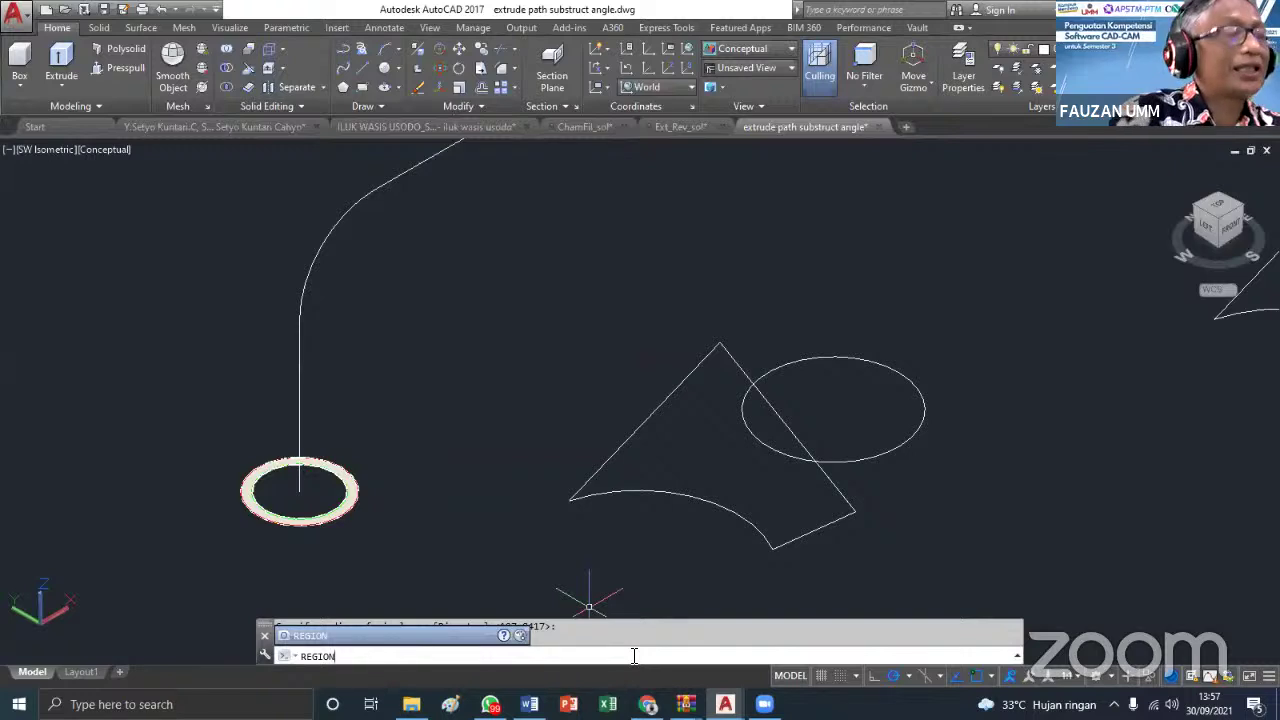
pyautogui.press('Escape')
pyautogui.click(392, 108)
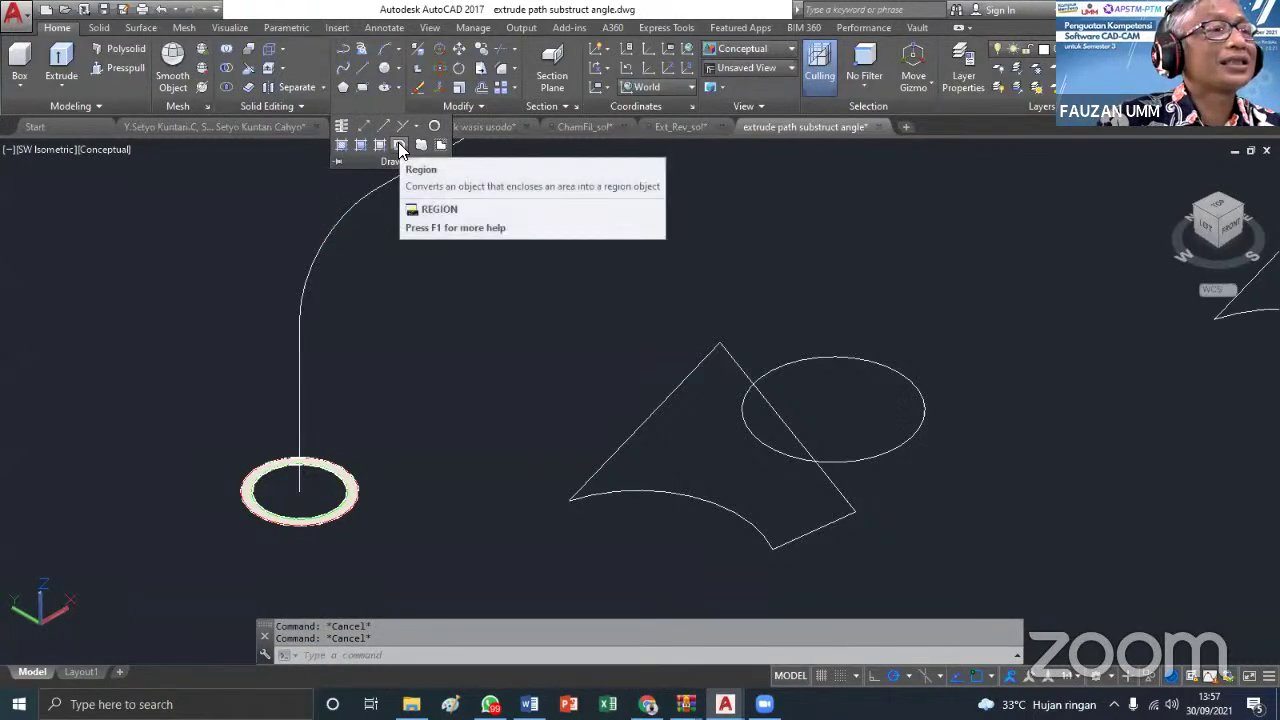
pyautogui.click(398, 145)
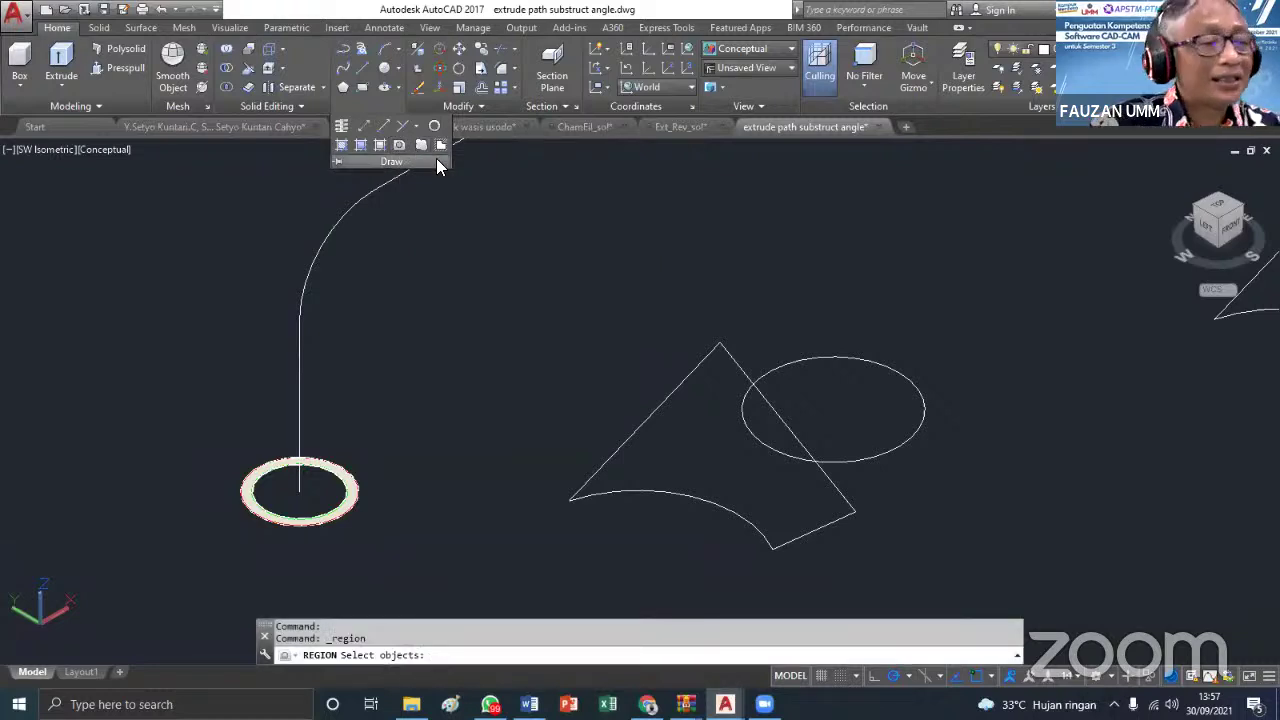
pyautogui.click(767, 447)
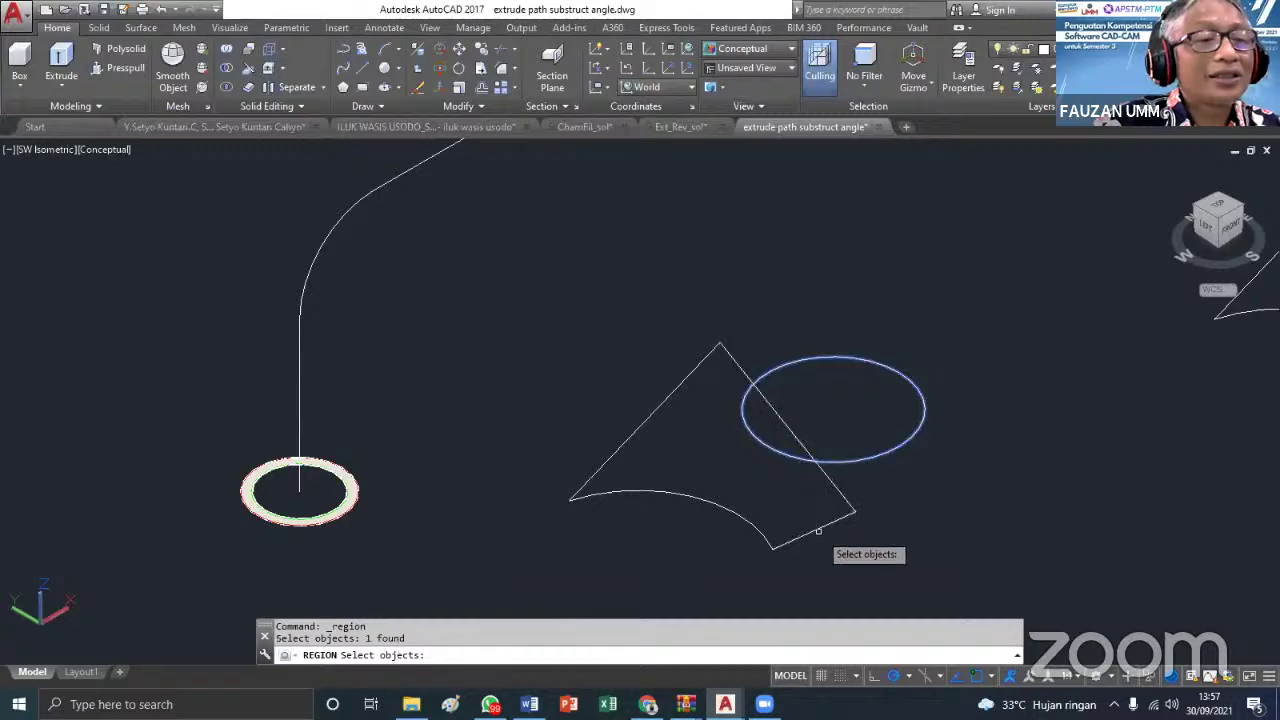
pyautogui.click(791, 498)
pyautogui.click(851, 560)
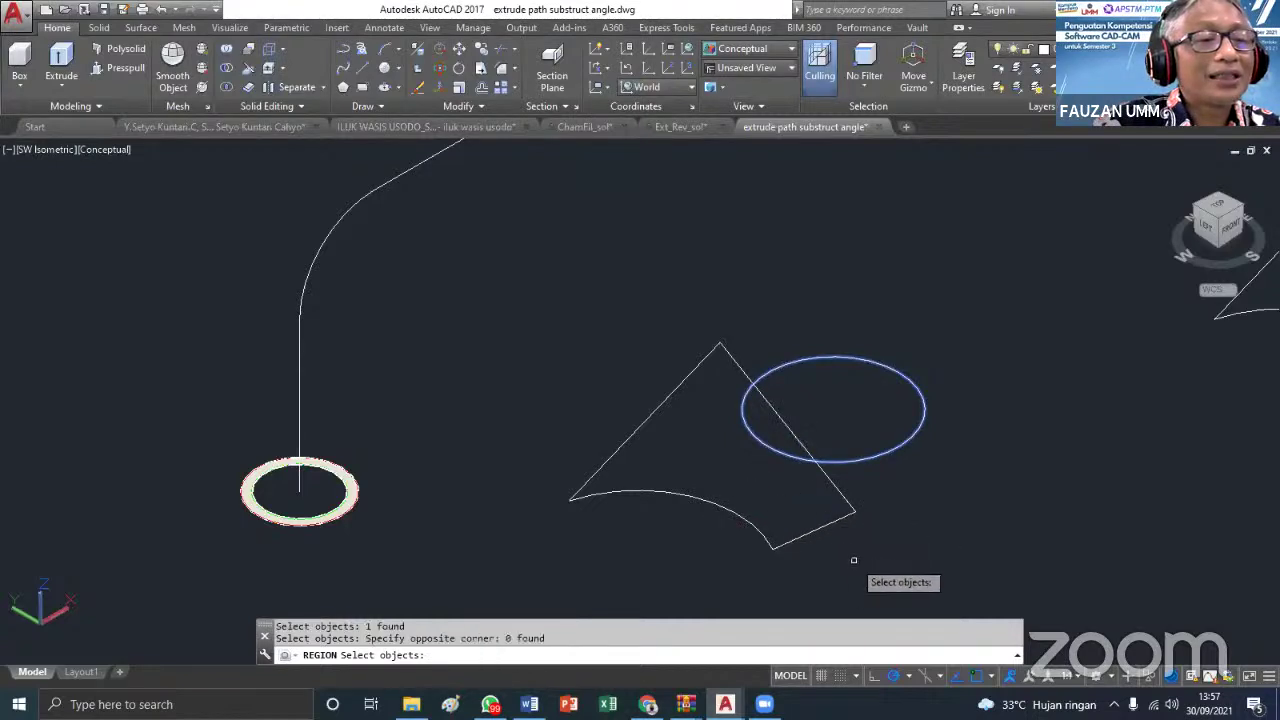
pyautogui.click(853, 558)
pyautogui.click(692, 498)
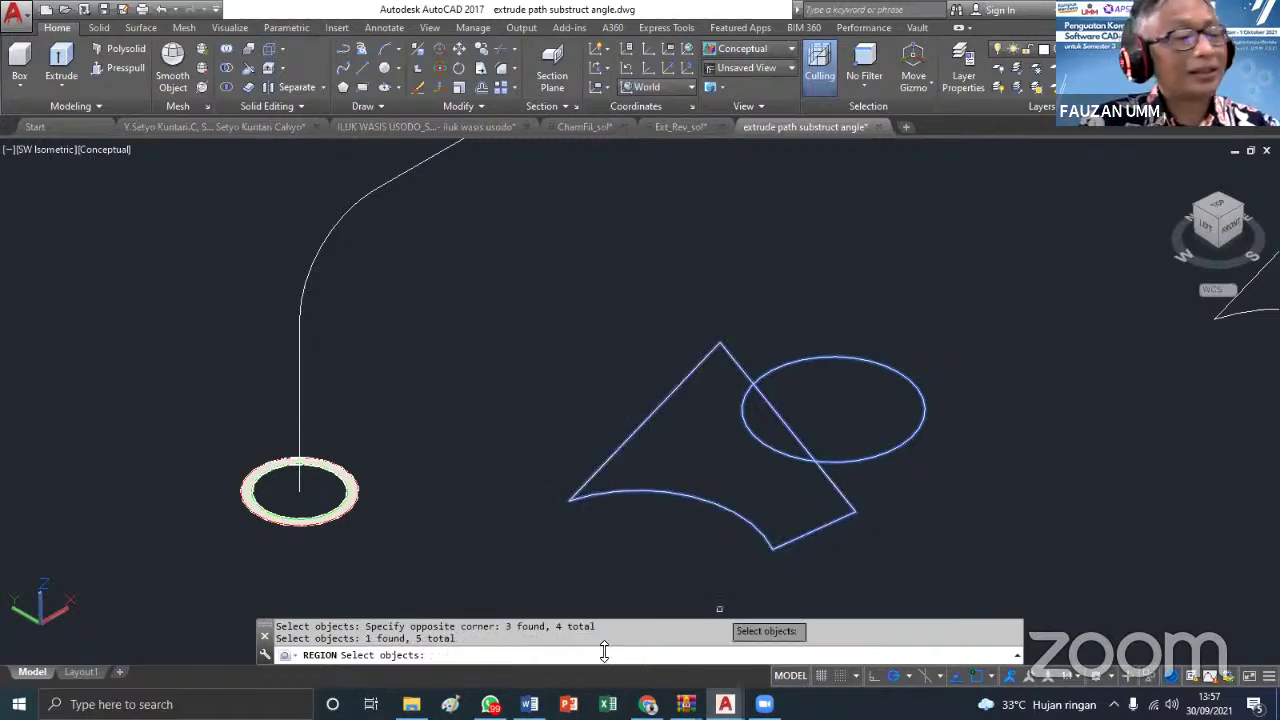
pyautogui.click(652, 494)
pyautogui.press('Return')
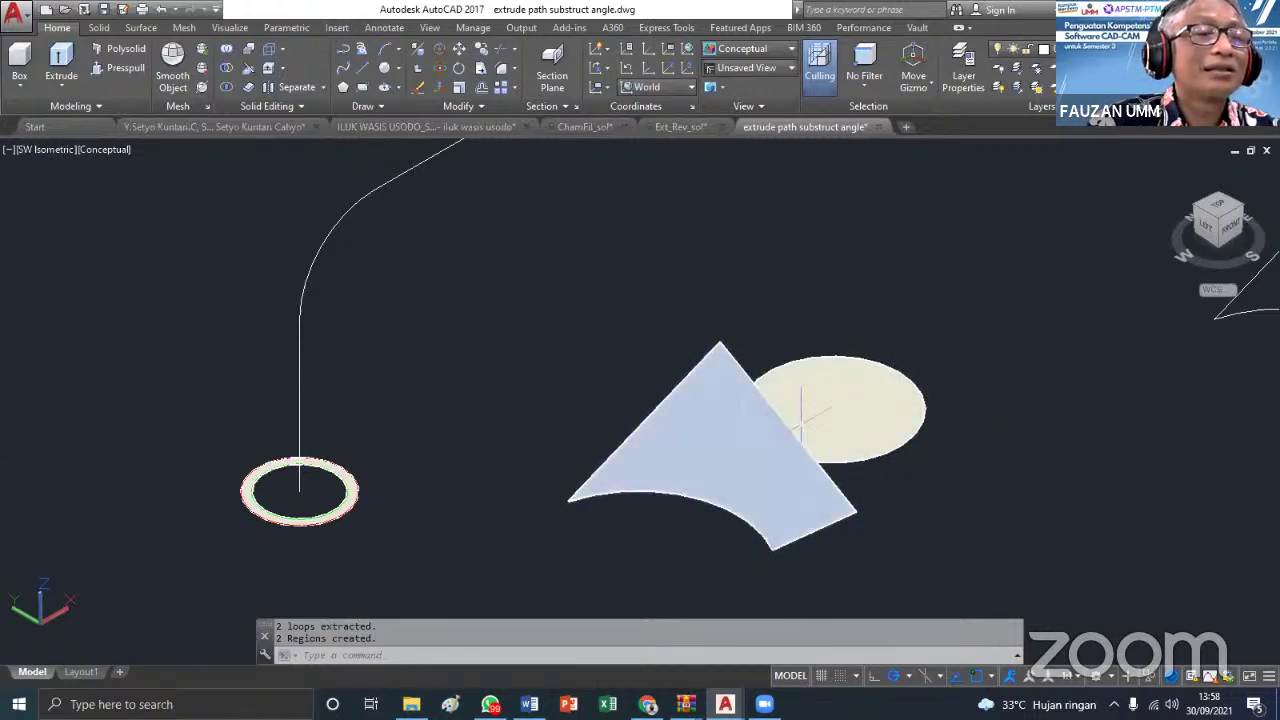
# Select the circle and triangle regions to confirm them, then clear the selection
pyautogui.click(893, 452)
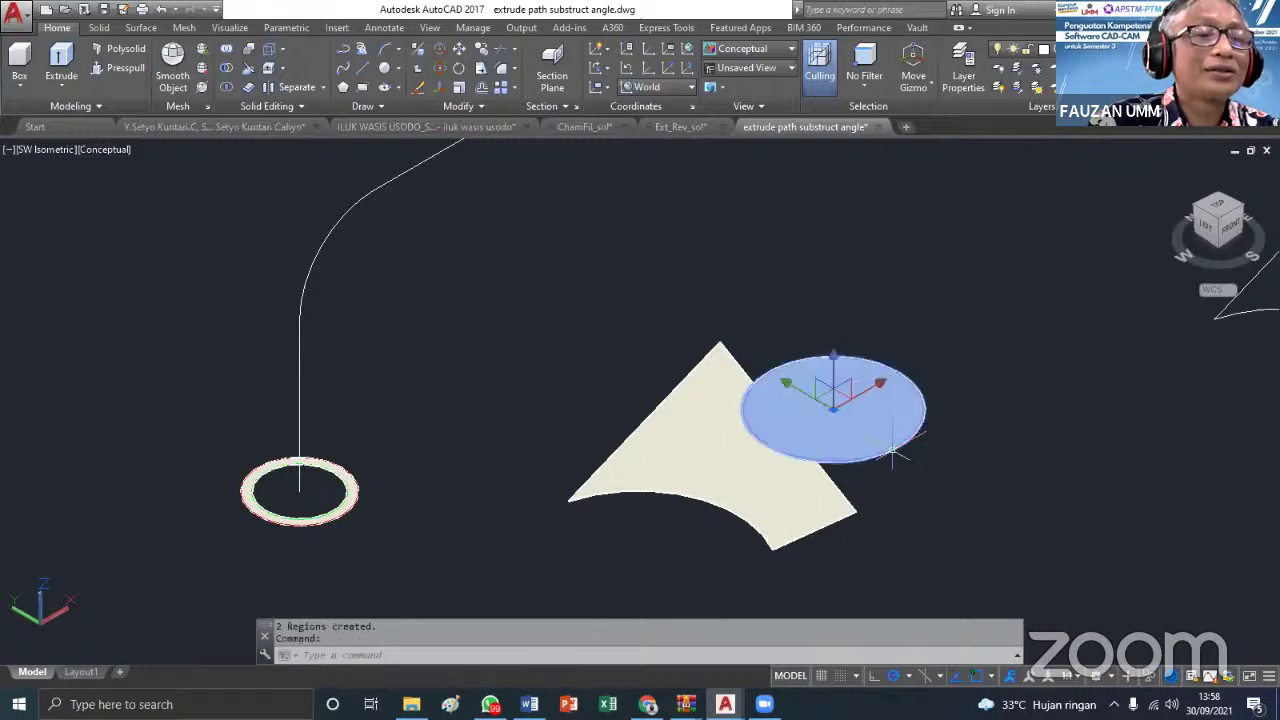
pyautogui.click(738, 346)
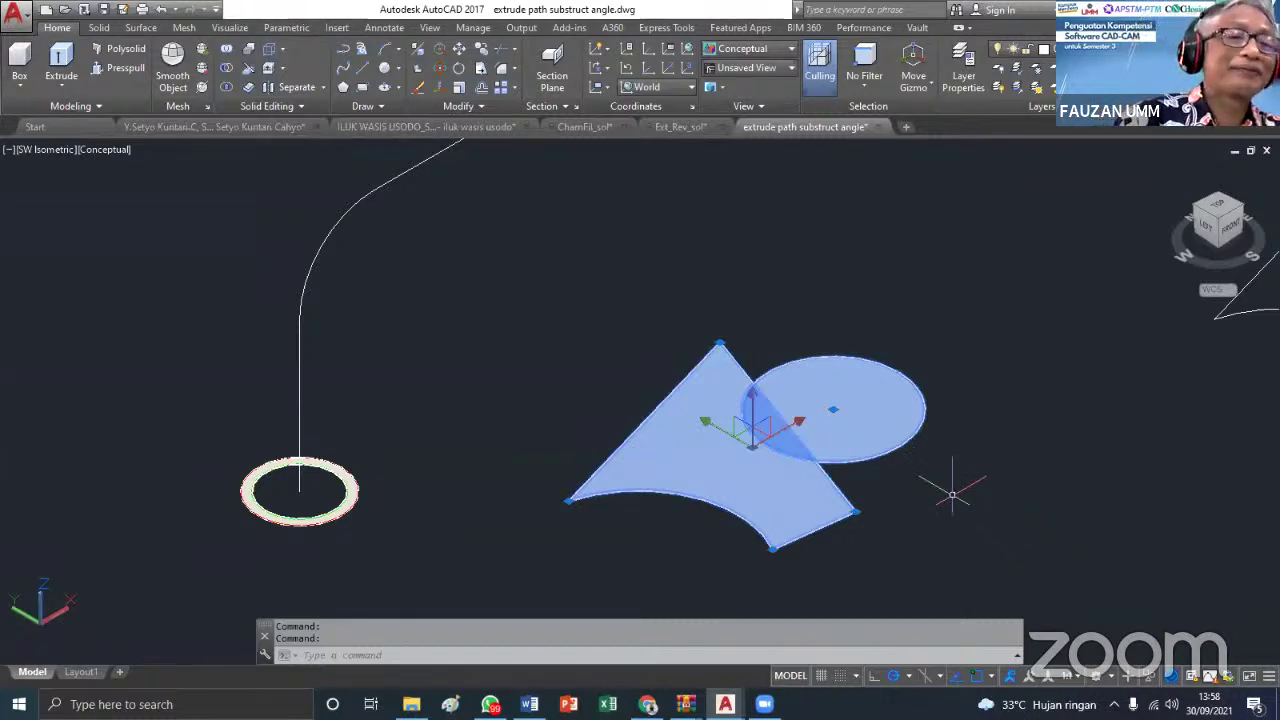
pyautogui.press('Escape')
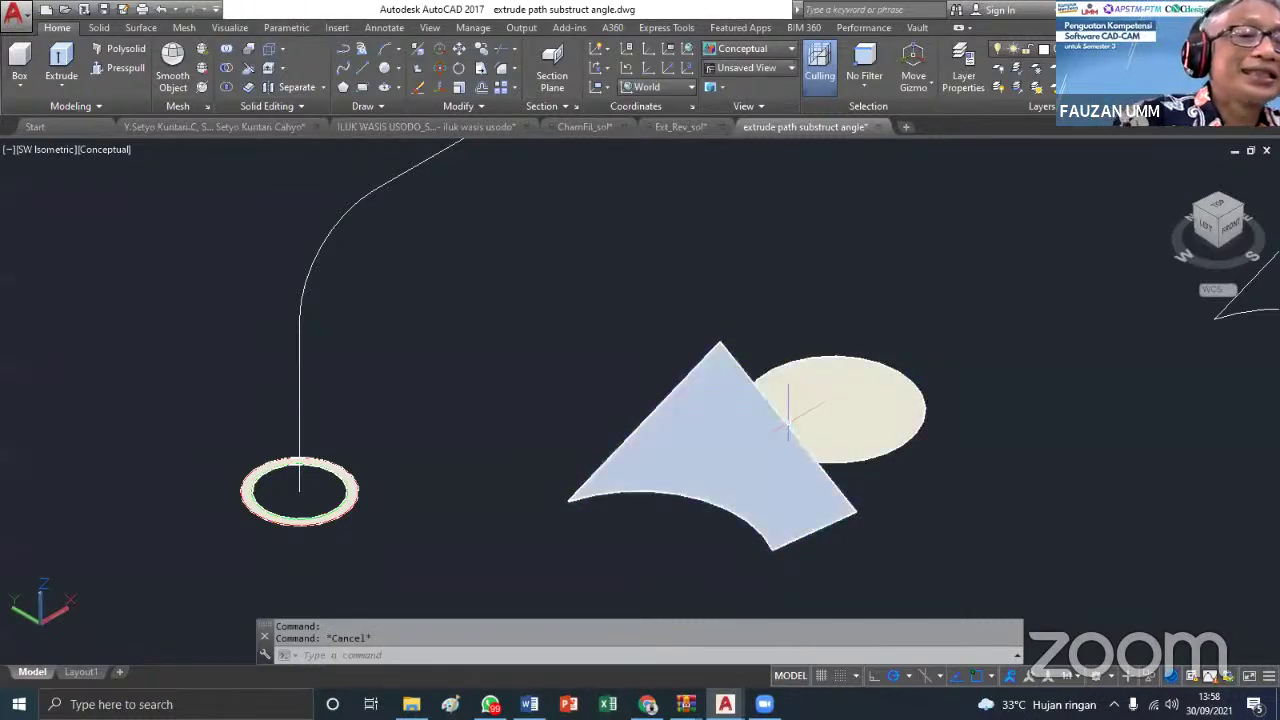
pyautogui.click(790, 495)
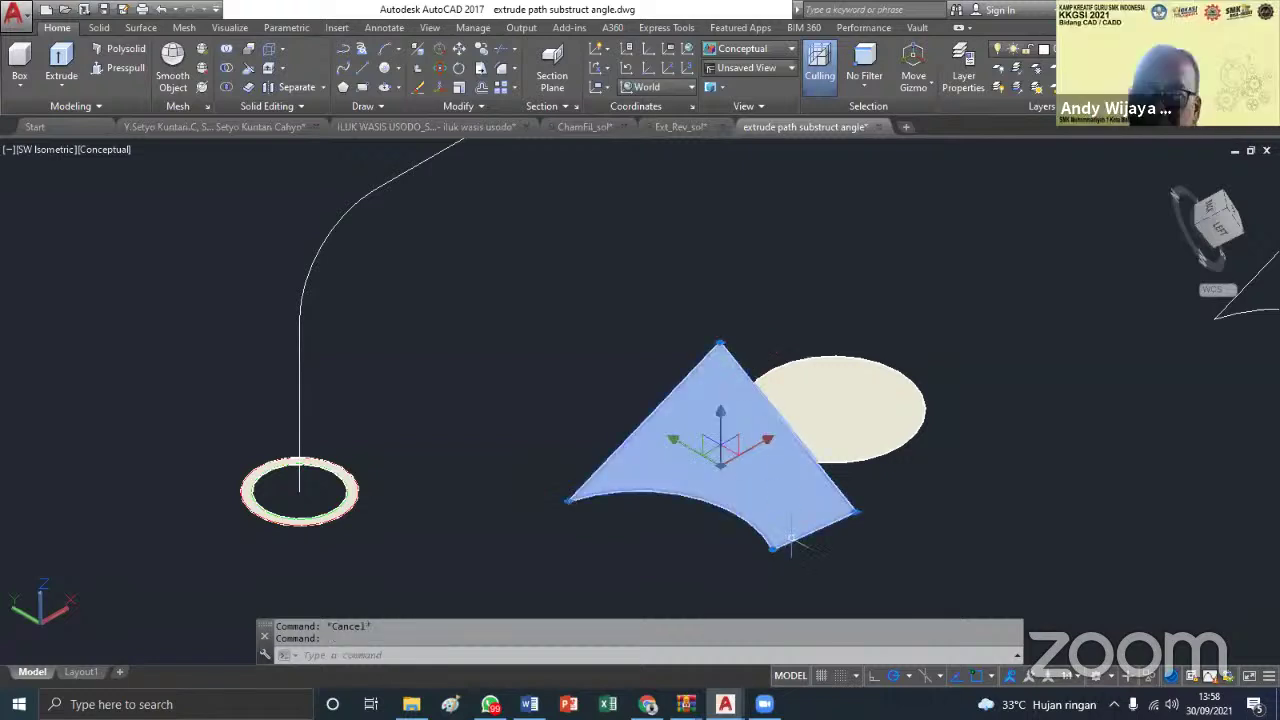
pyautogui.click(904, 433)
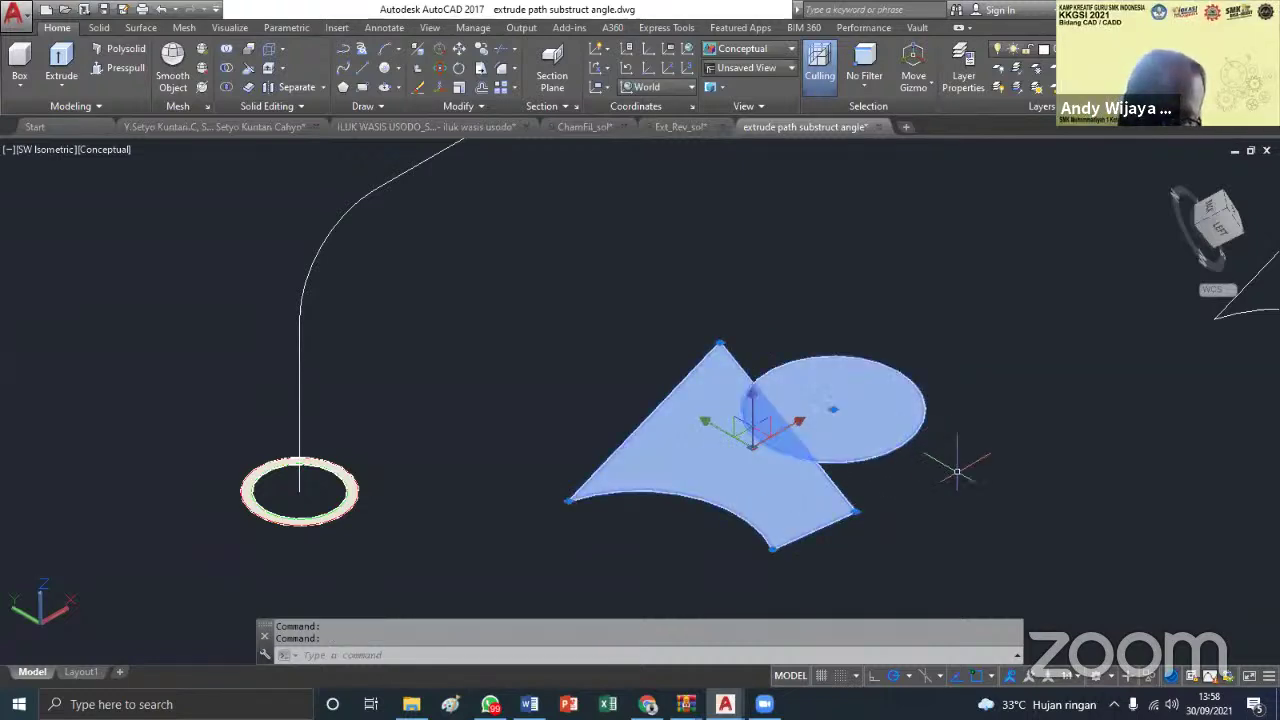
pyautogui.press('Escape')
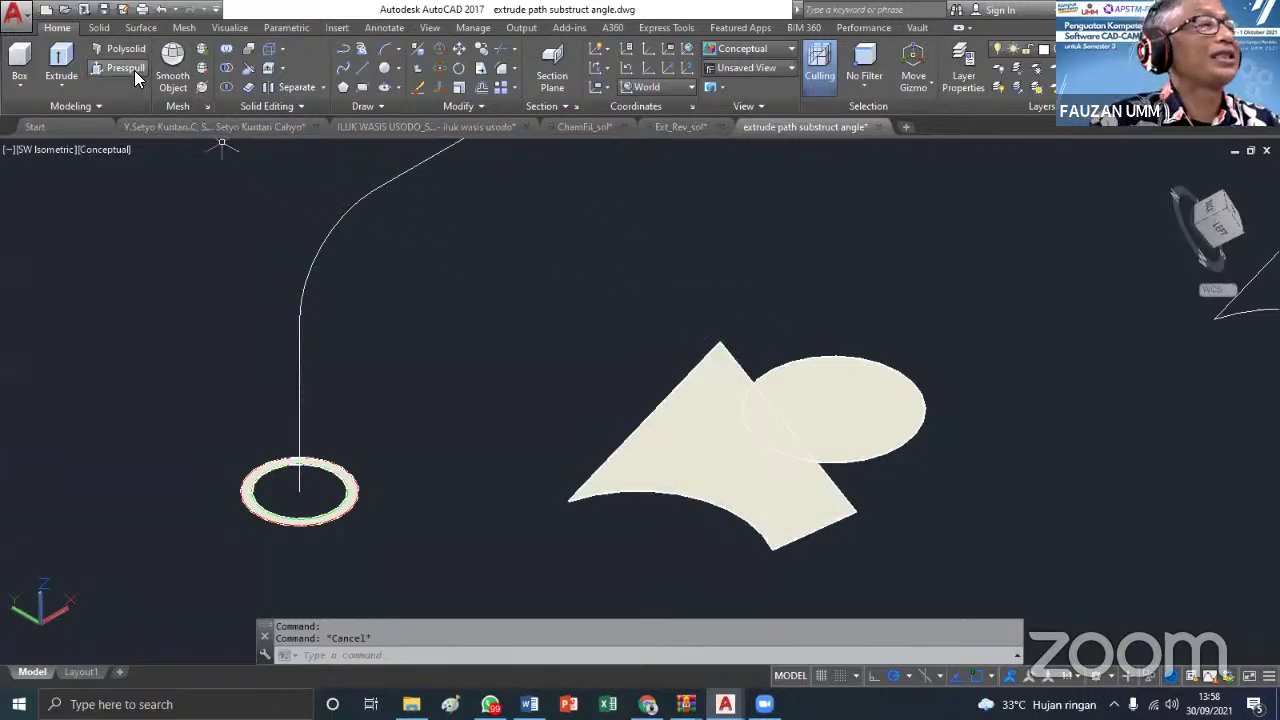
# Extrude the triangle region into a curved triangular prism
pyautogui.click(81, 65)
pyautogui.click(648, 452)
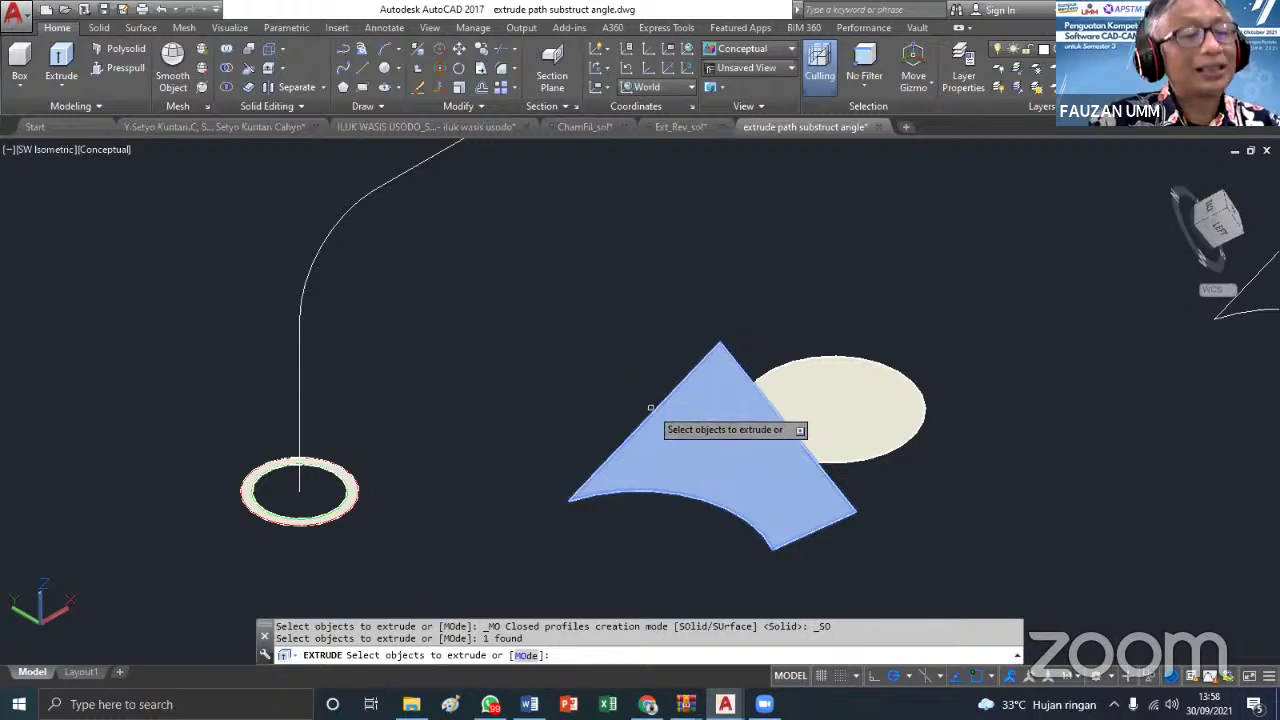
pyautogui.press('Return')
pyautogui.click(636, 285)
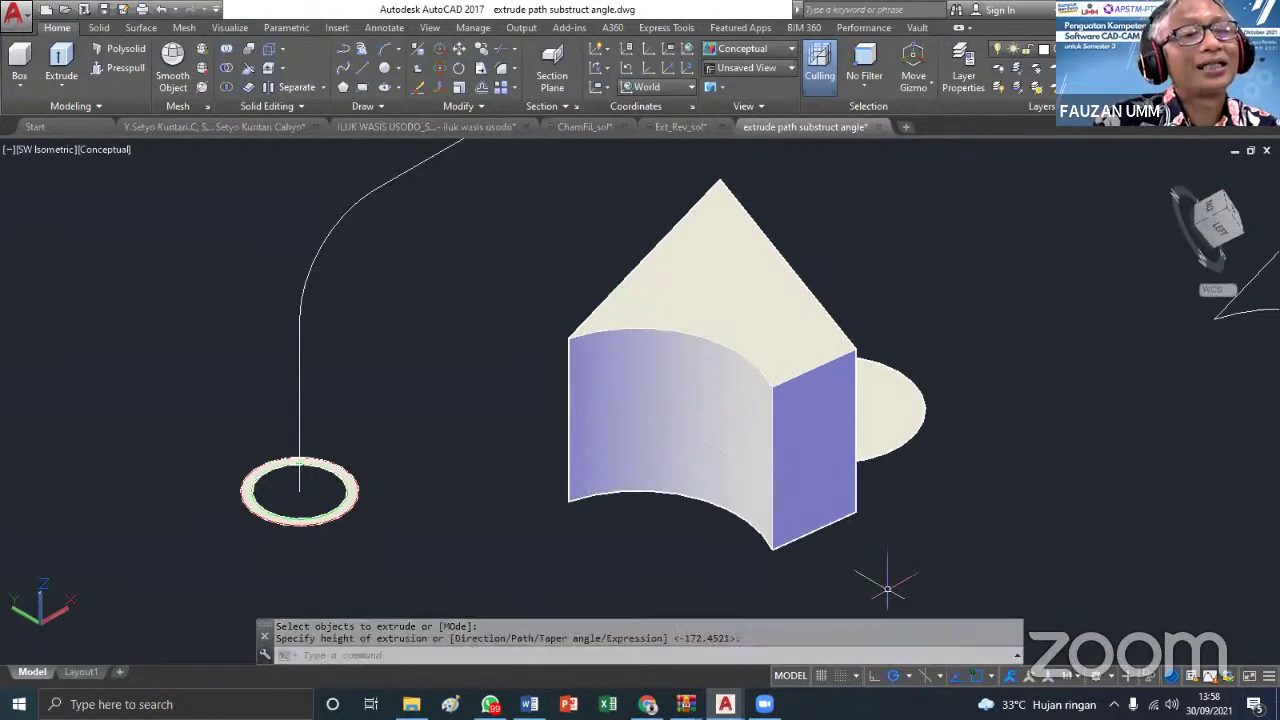
# Extrude the circle region into a cylinder taller than the prism
pyautogui.click(61, 65)
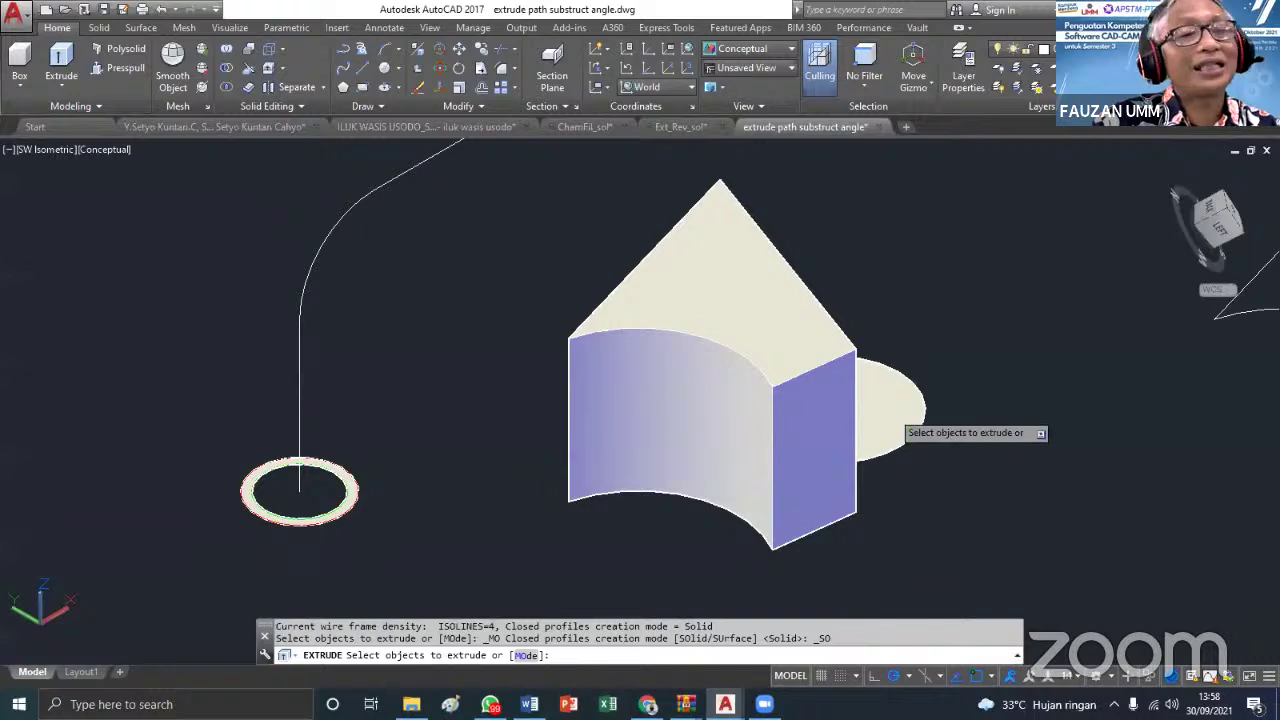
pyautogui.click(891, 410)
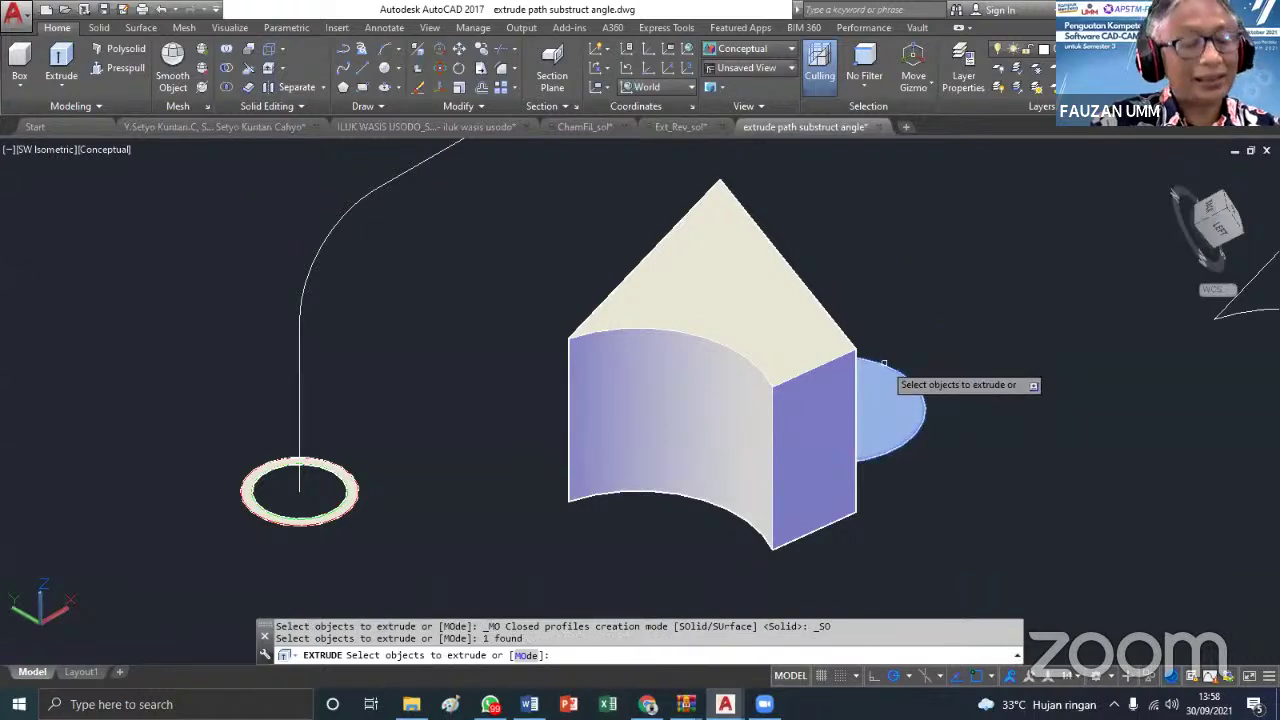
pyautogui.press('Return')
pyautogui.click(842, 182)
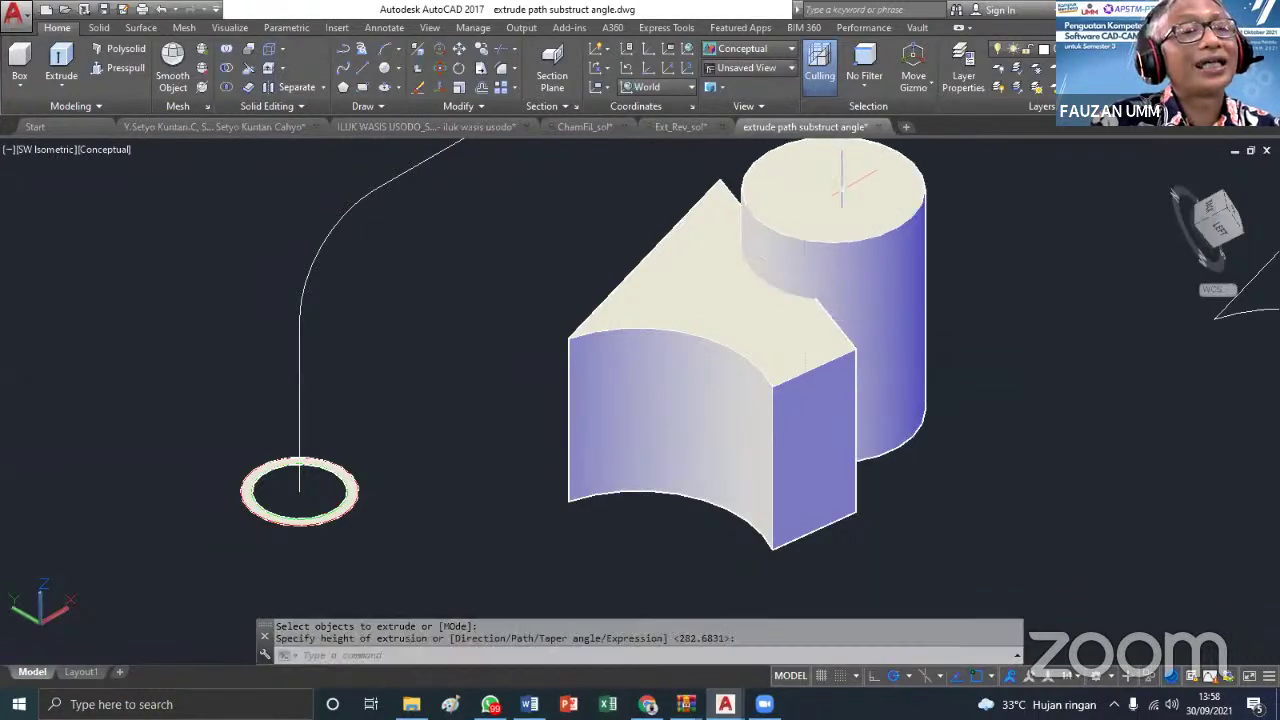
pyautogui.moveTo(982, 326); pyautogui.dragTo(908, 380, button='middle')
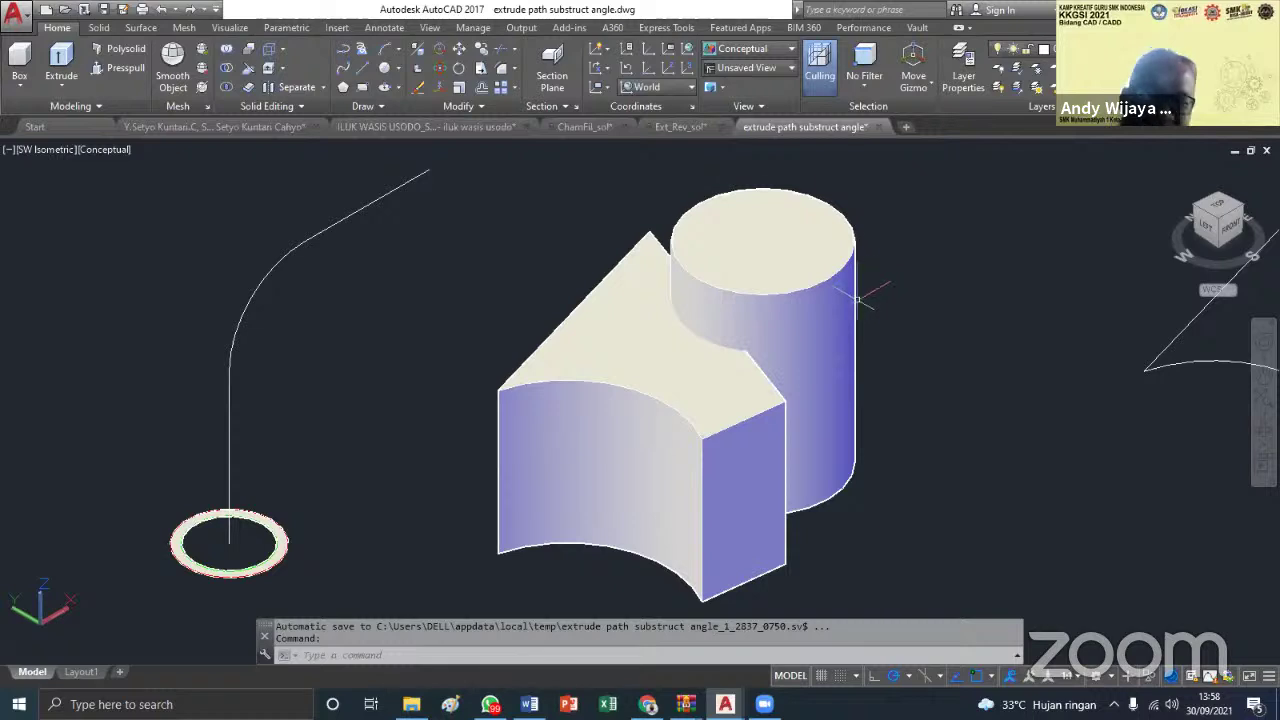
pyautogui.press('Escape')
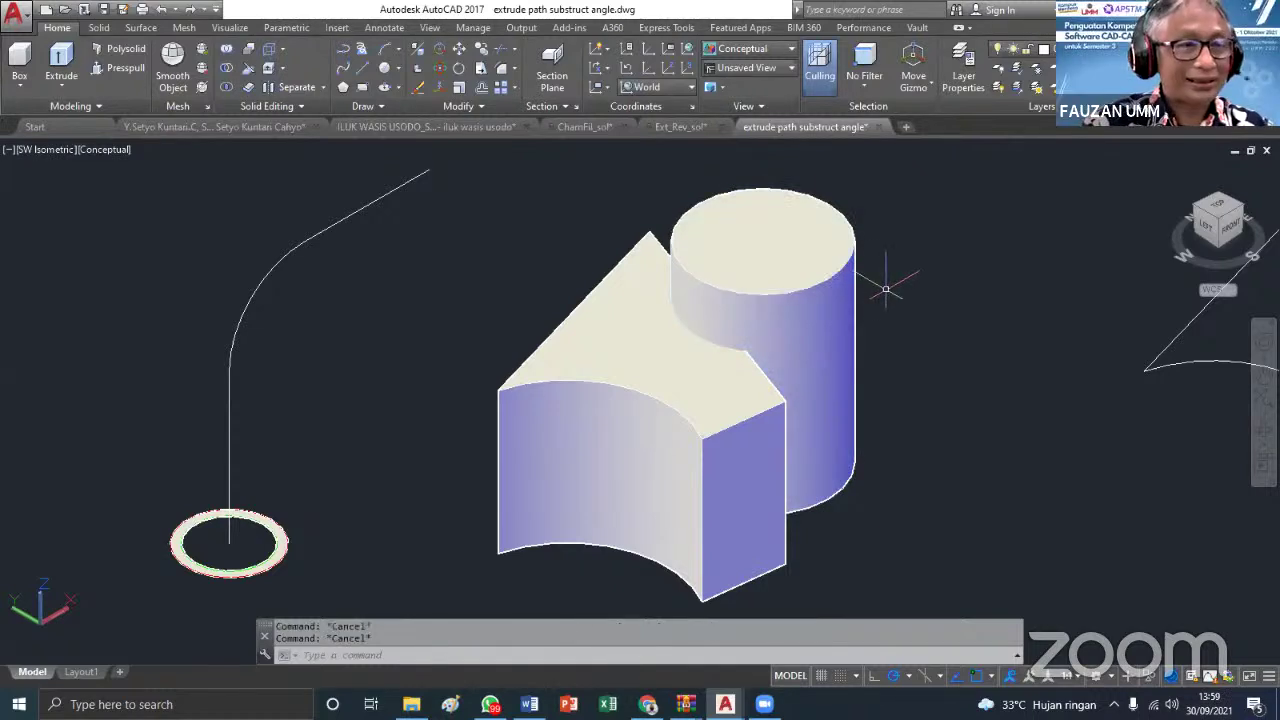
pyautogui.scroll(-2, 885, 289)
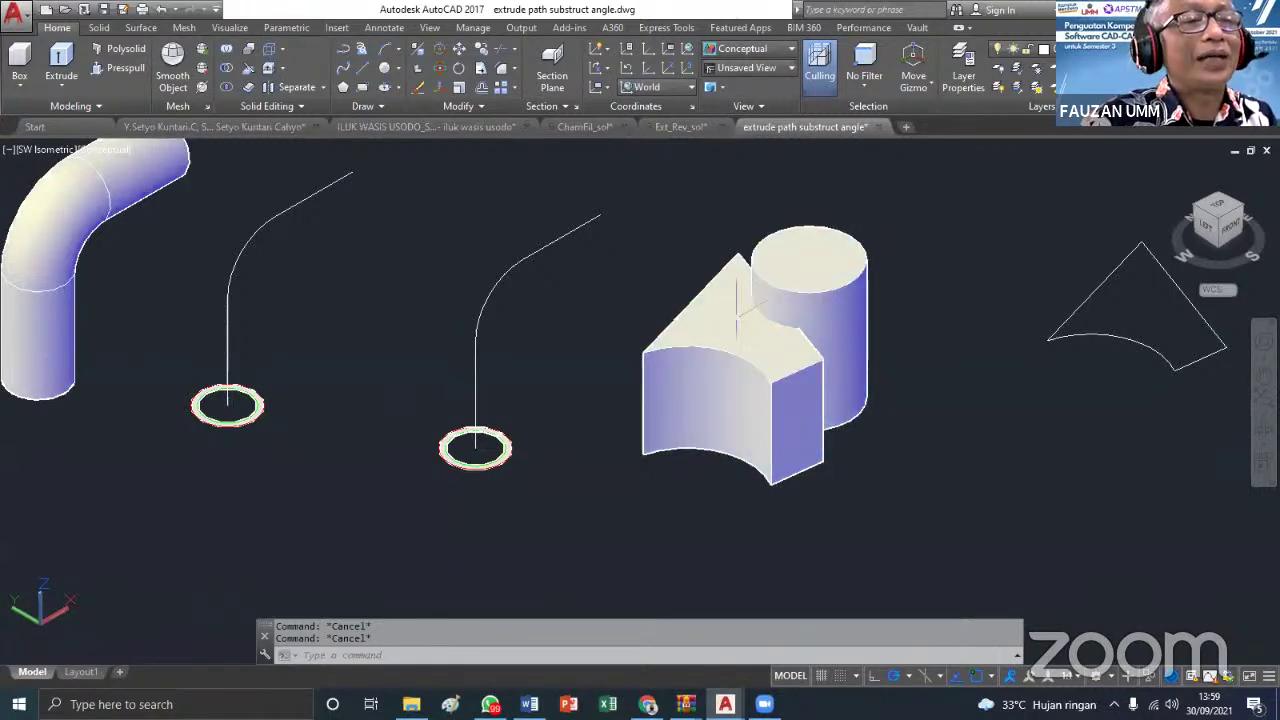
pyautogui.click(228, 90)
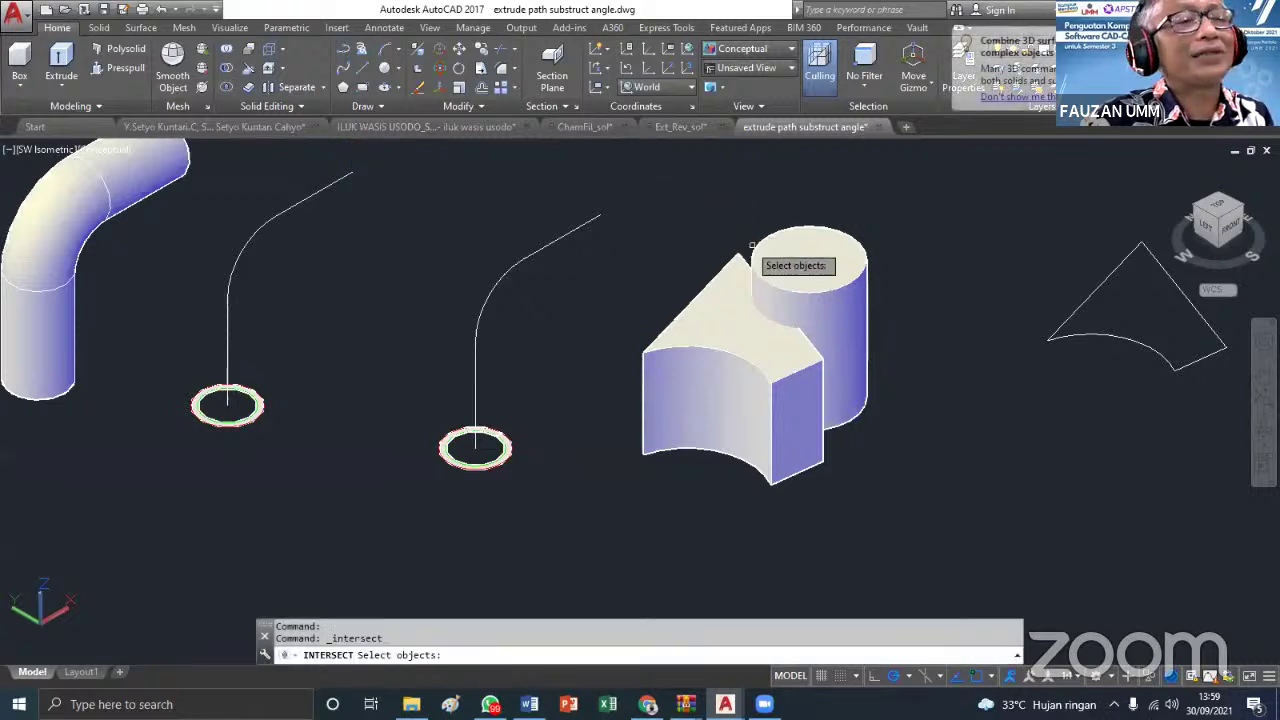
pyautogui.click(700, 310)
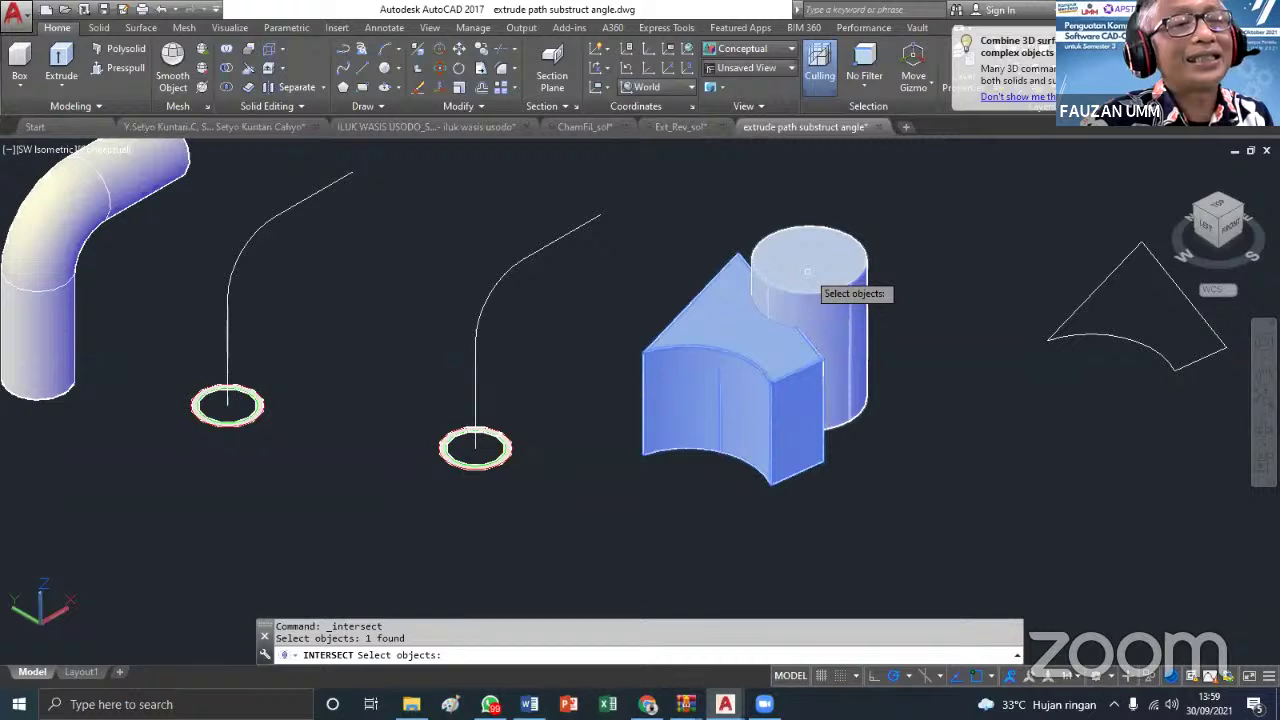
pyautogui.click(807, 271)
pyautogui.press('Escape')
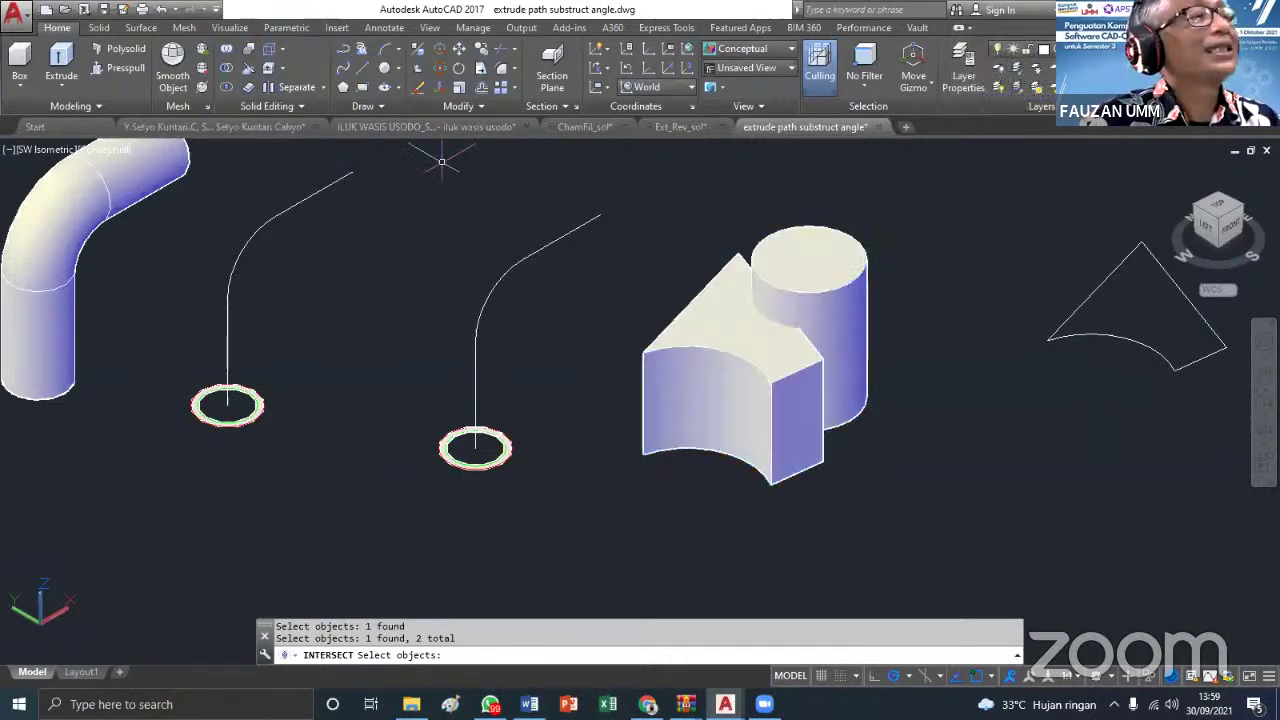
pyautogui.click(229, 70)
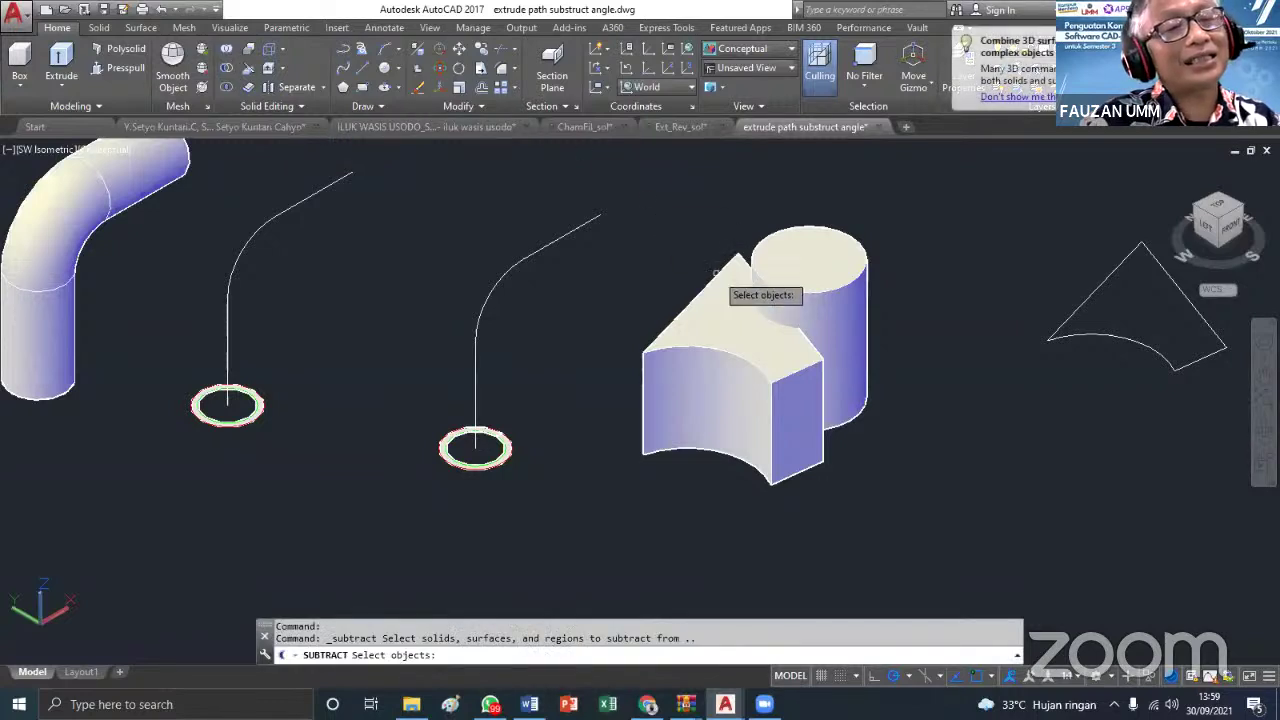
pyautogui.click(704, 315)
pyautogui.press('Return')
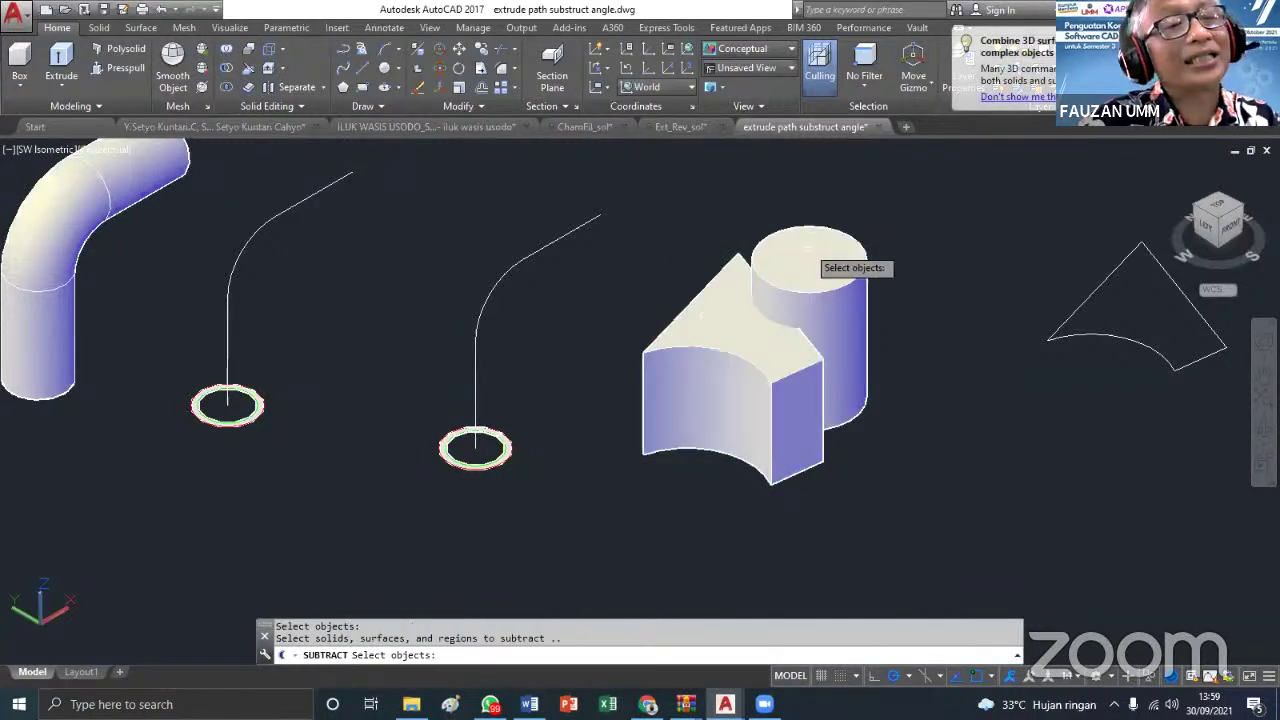
pyautogui.click(806, 255)
pyautogui.press('Return')
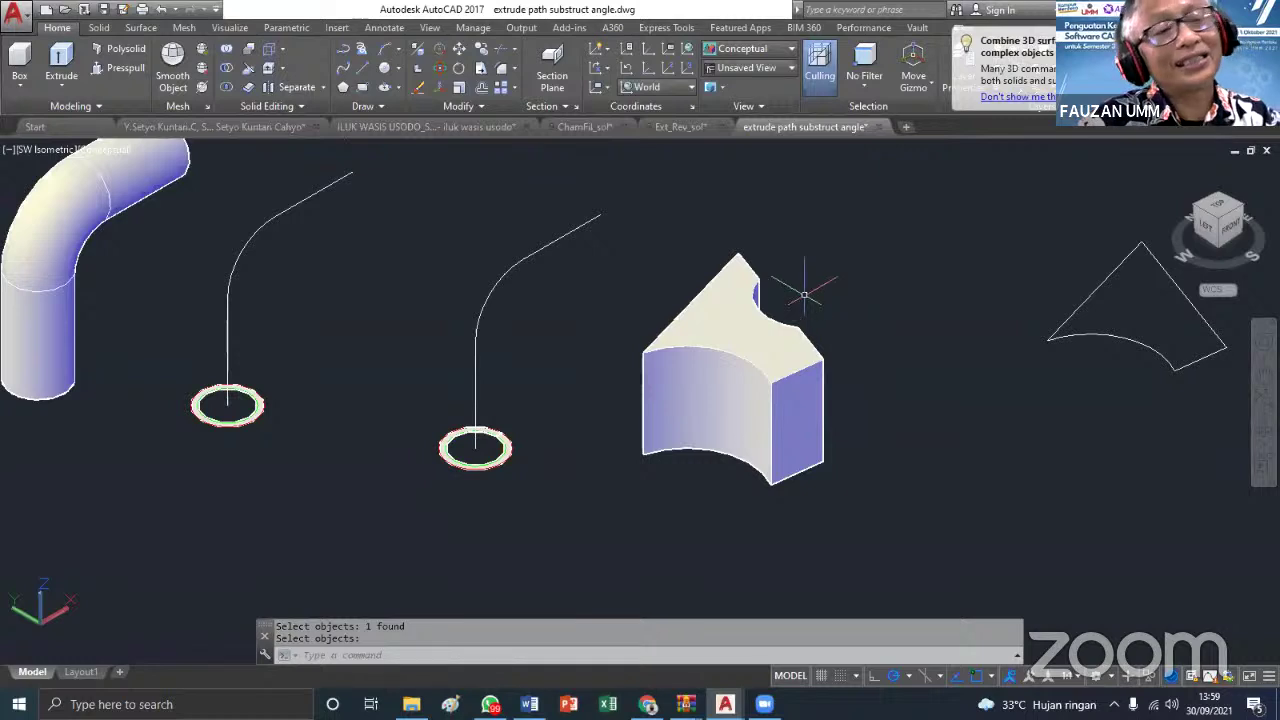
pyautogui.click(161, 10)
pyautogui.press('Escape')
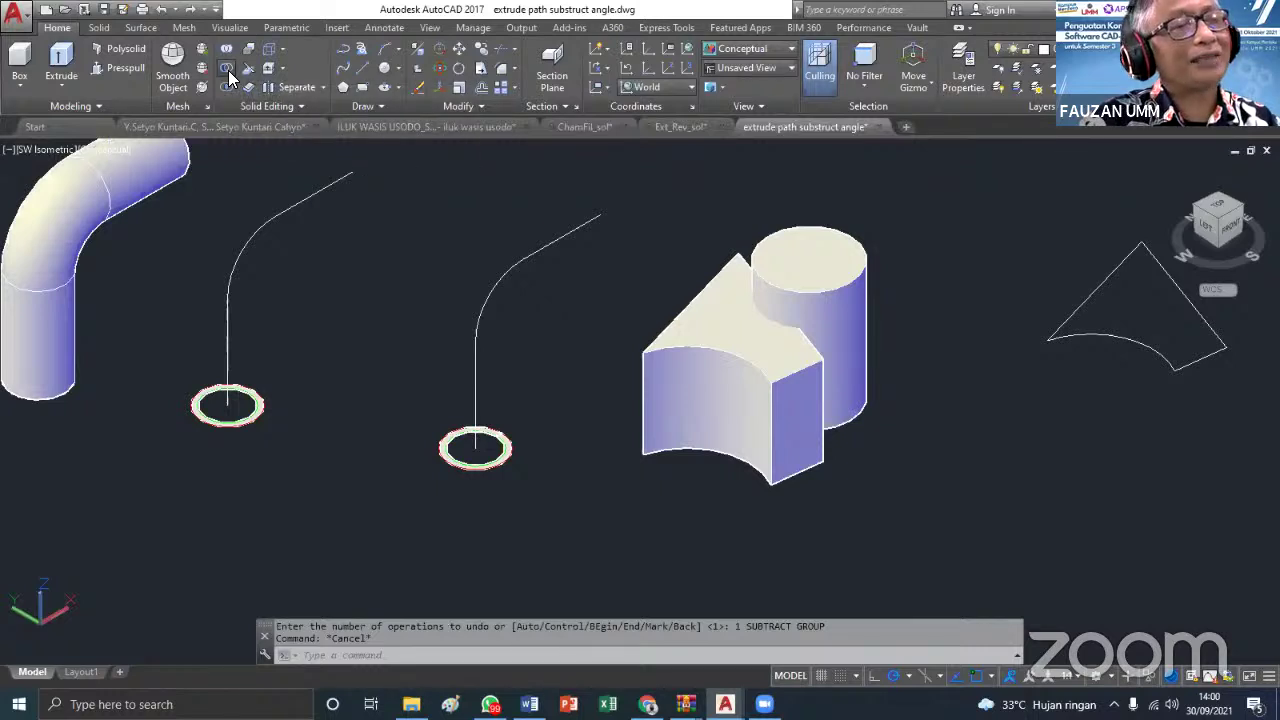
pyautogui.click(228, 72)
pyautogui.click(808, 252)
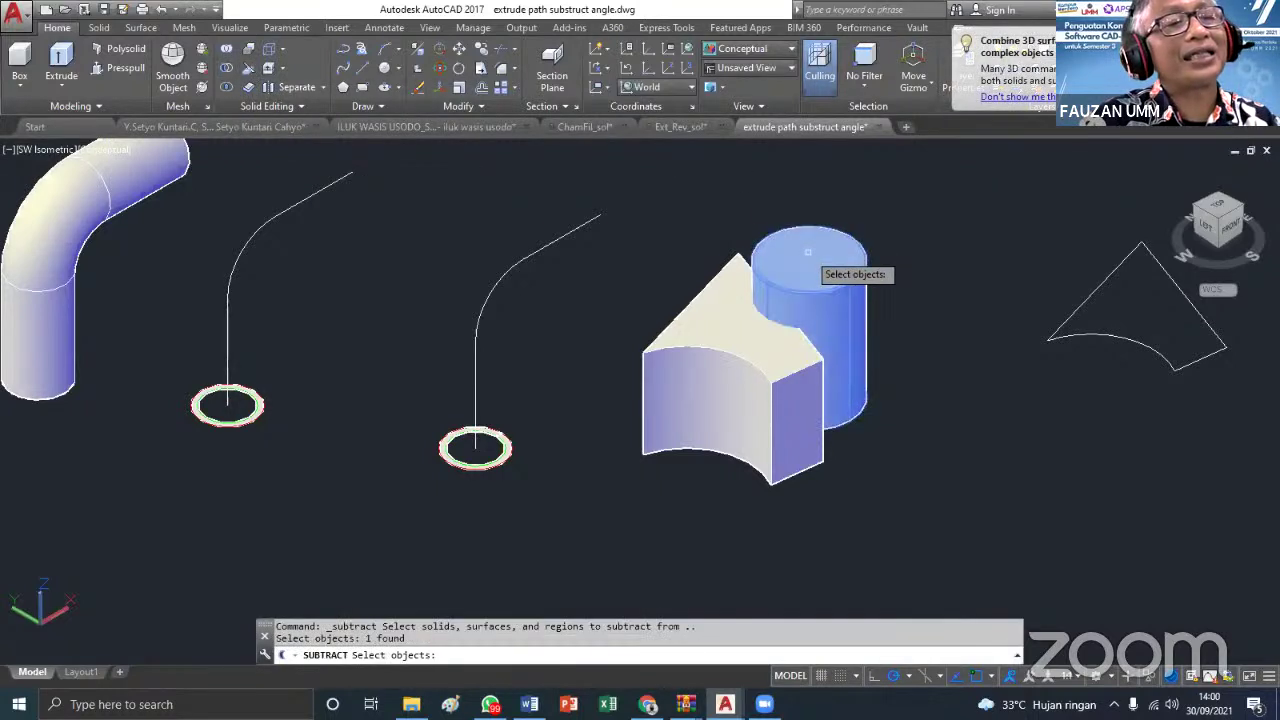
pyautogui.press('Return')
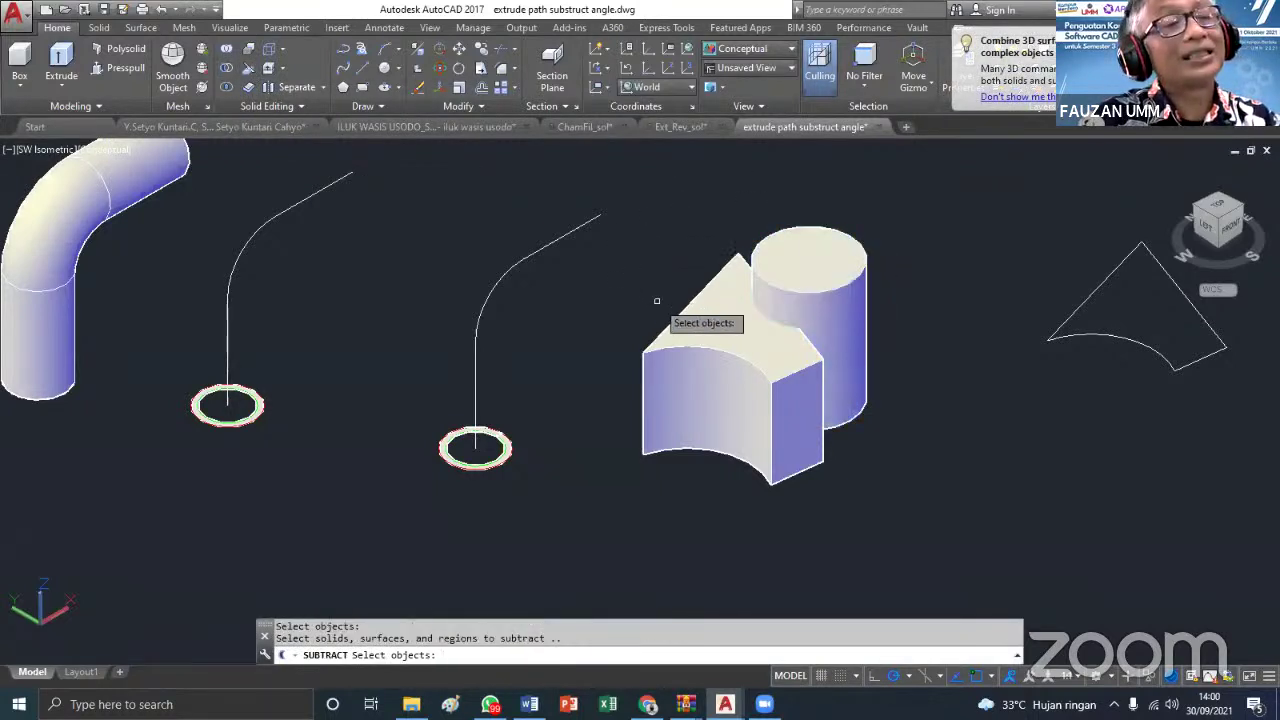
pyautogui.click(723, 337)
pyautogui.press('Return')
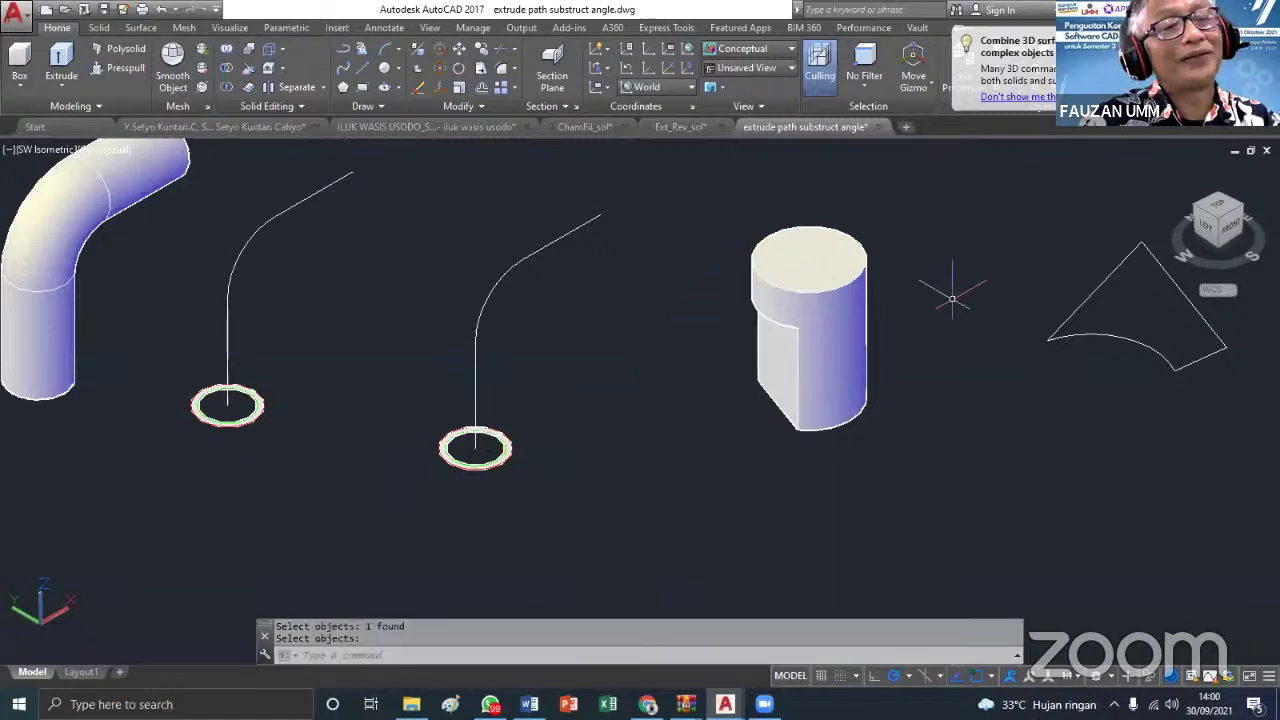
pyautogui.click(161, 9)
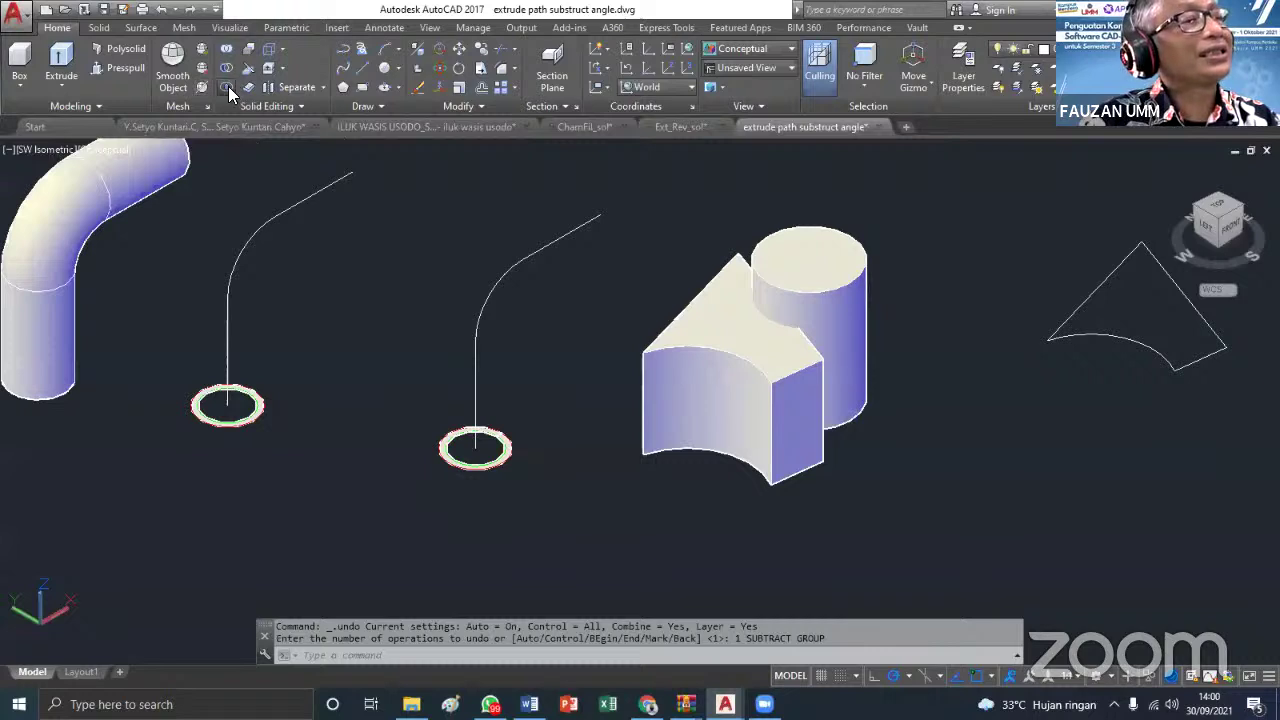
# Intersect the cylinder with the cut-cone solid, keeping only their thin overlapping sliver
pyautogui.click(228, 86)
pyautogui.click(805, 256)
pyautogui.click(715, 327)
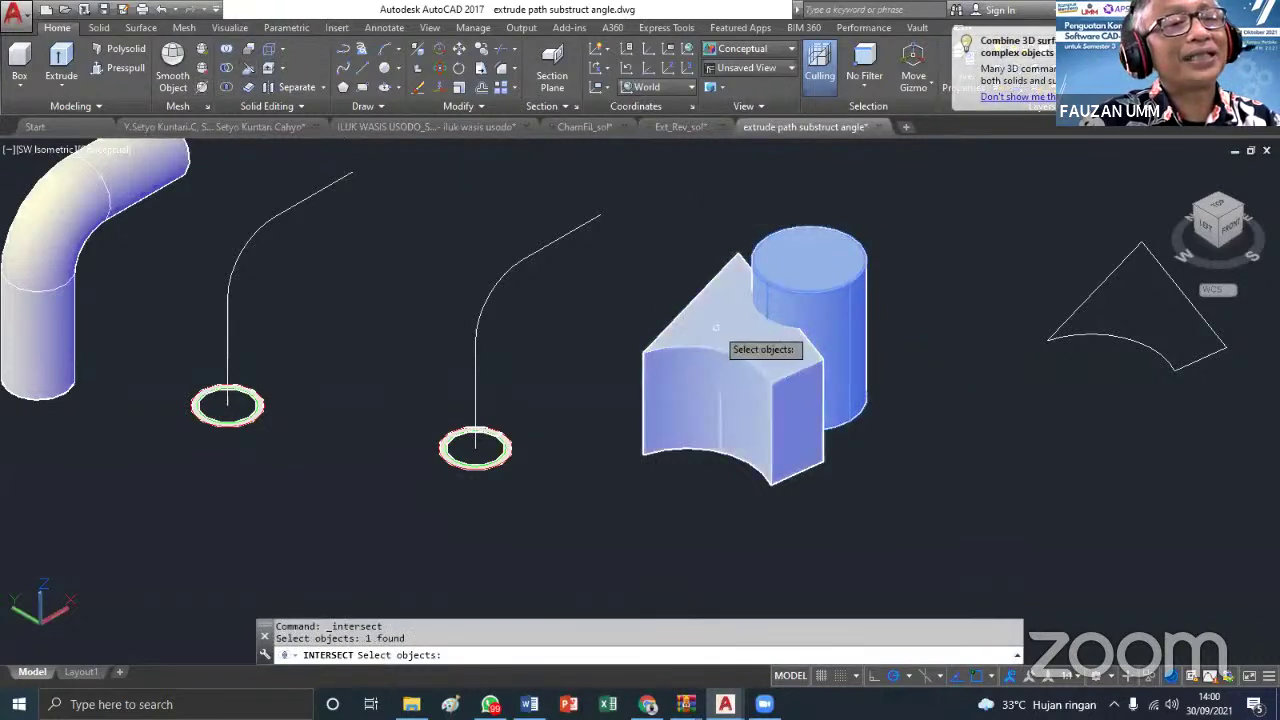
pyautogui.click(726, 327)
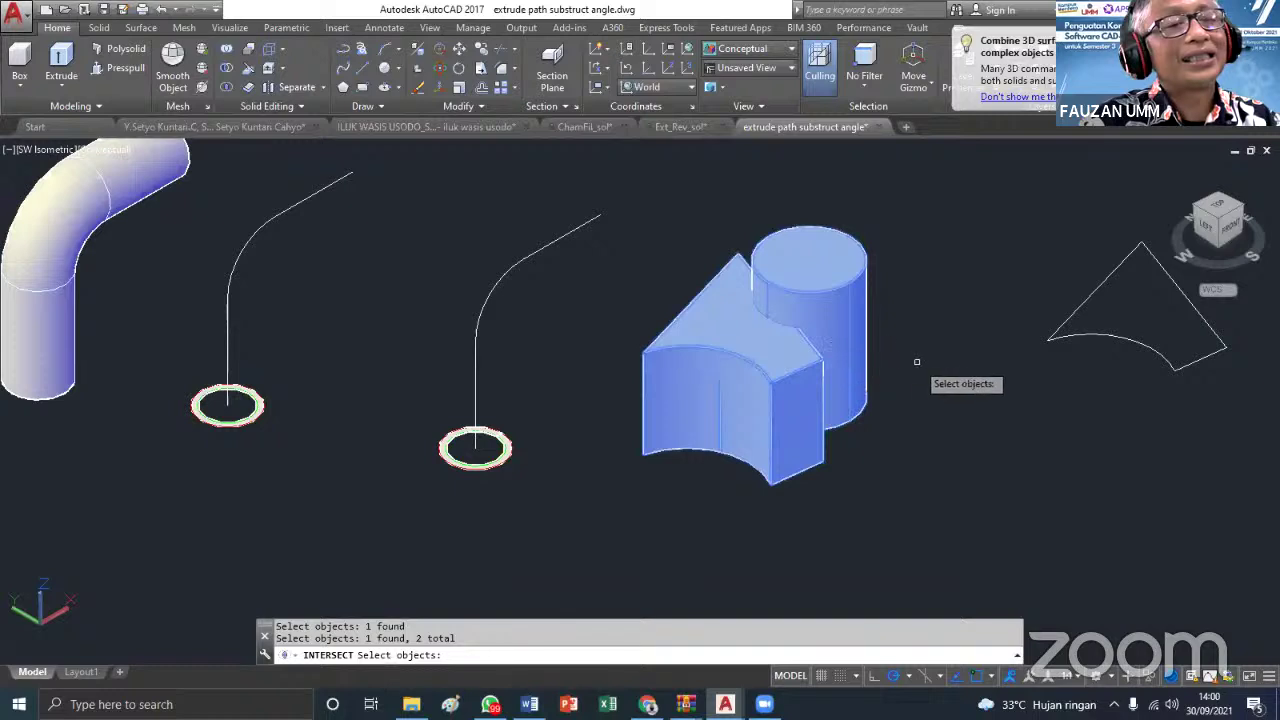
pyautogui.press('Return')
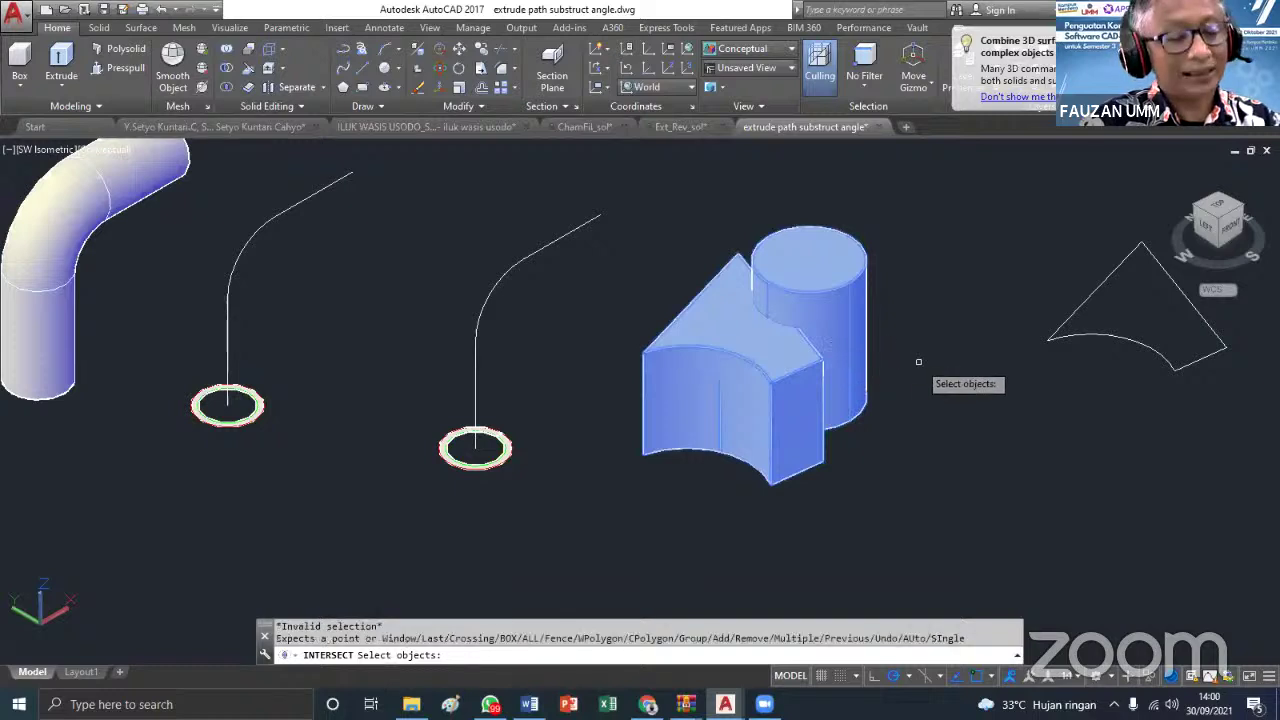
pyautogui.press('Return')
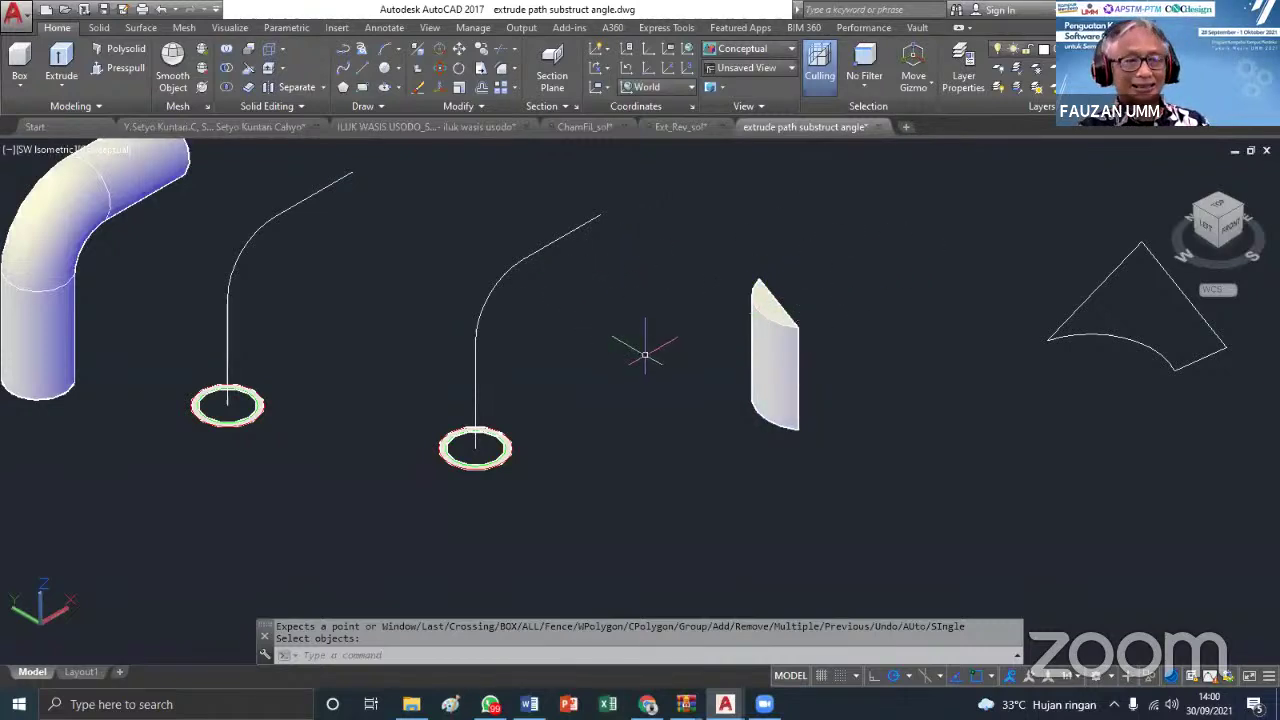
pyautogui.scroll(-5, 645, 355)
# Delete the small cylinder beside the left circle
pyautogui.scroll(6, 605, 330)
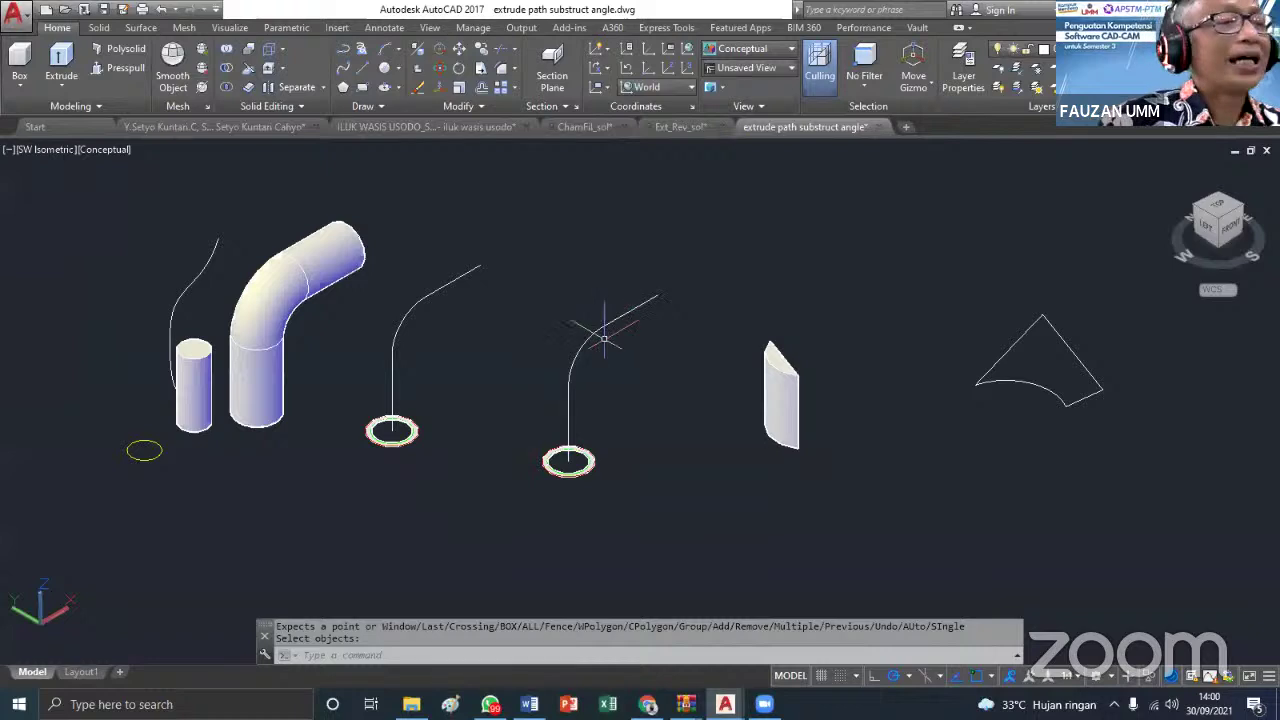
pyautogui.press('Escape')
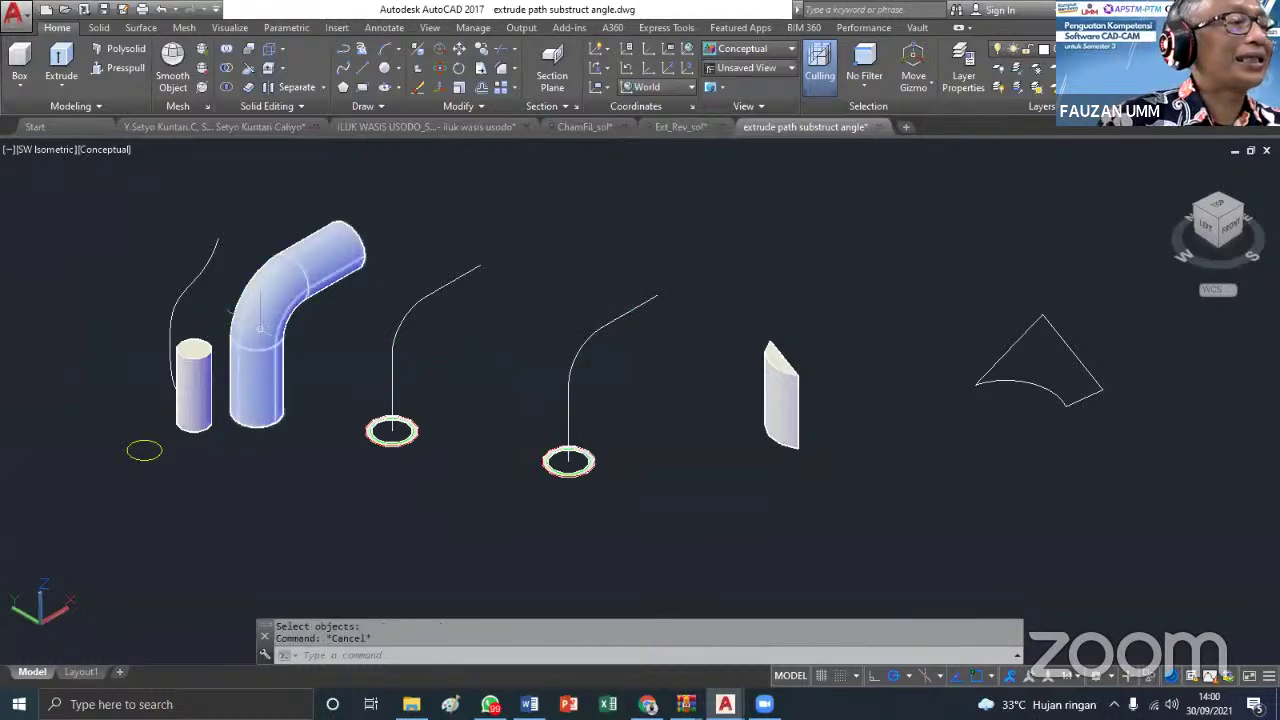
pyautogui.scroll(2, 450, 370)
pyautogui.moveTo(228, 320)
pyautogui.mouseDown(button='middle')
pyautogui.moveTo(443, 352)
pyautogui.moveTo(528, 344)
pyautogui.mouseUp(button='middle')
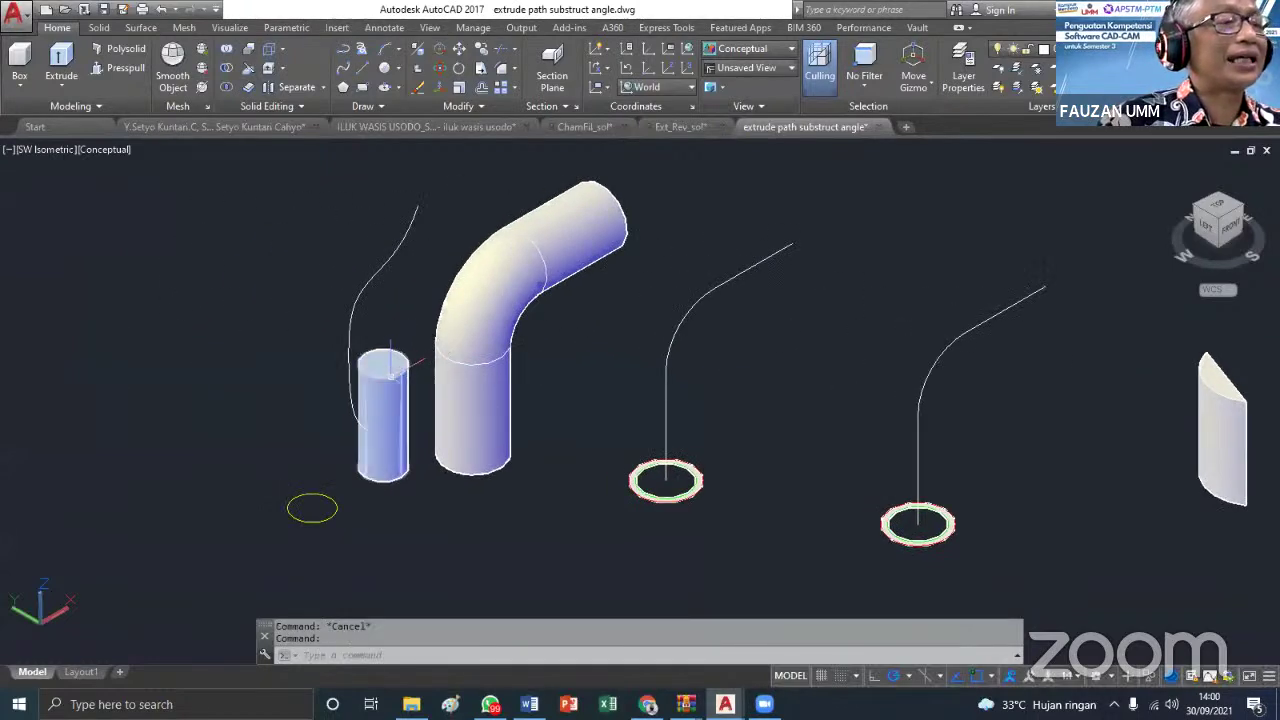
pyautogui.click(392, 374)
pyautogui.press('Delete')
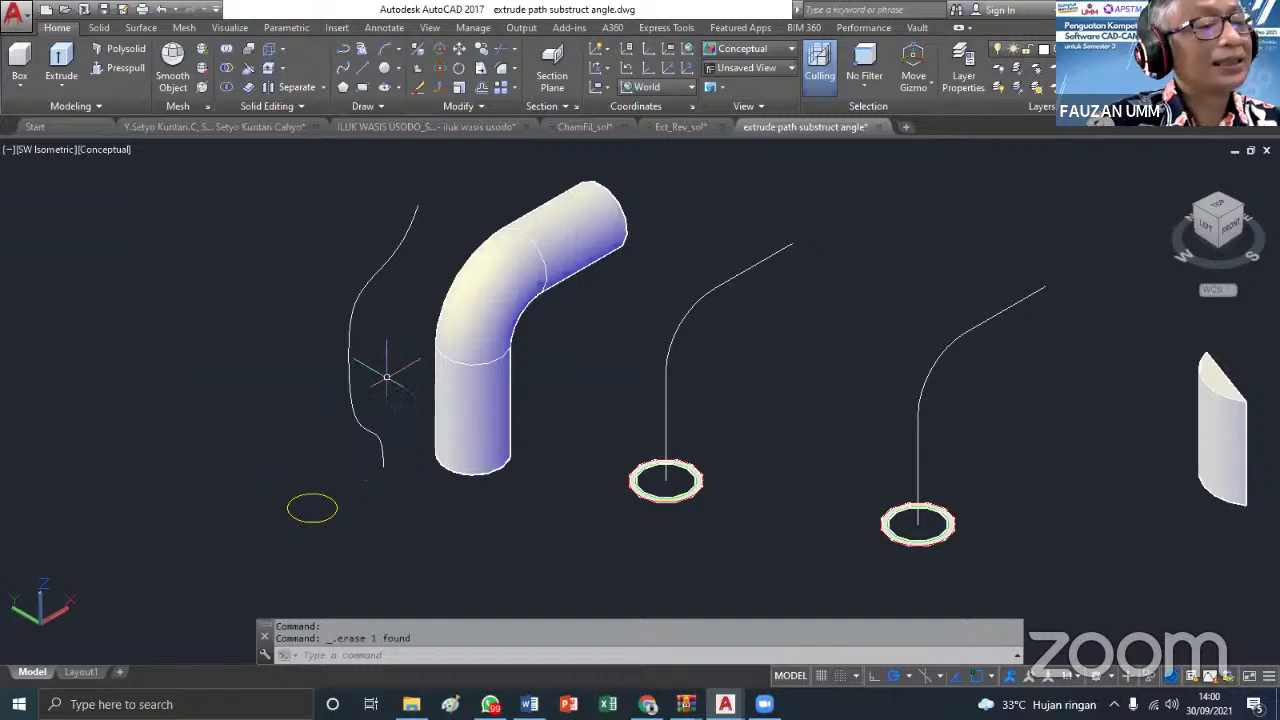
# Move the wavy path curve by its bottom end onto the left circle's centre
pyautogui.click(377, 437)
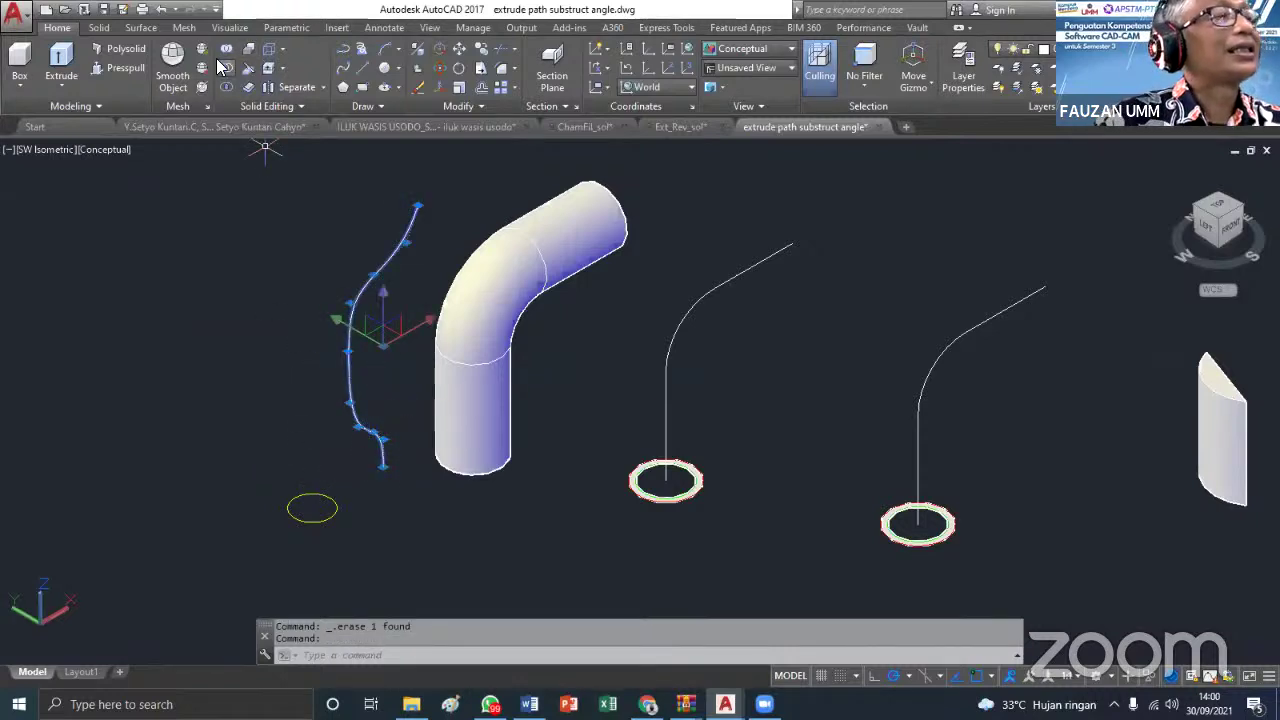
pyautogui.click(457, 50)
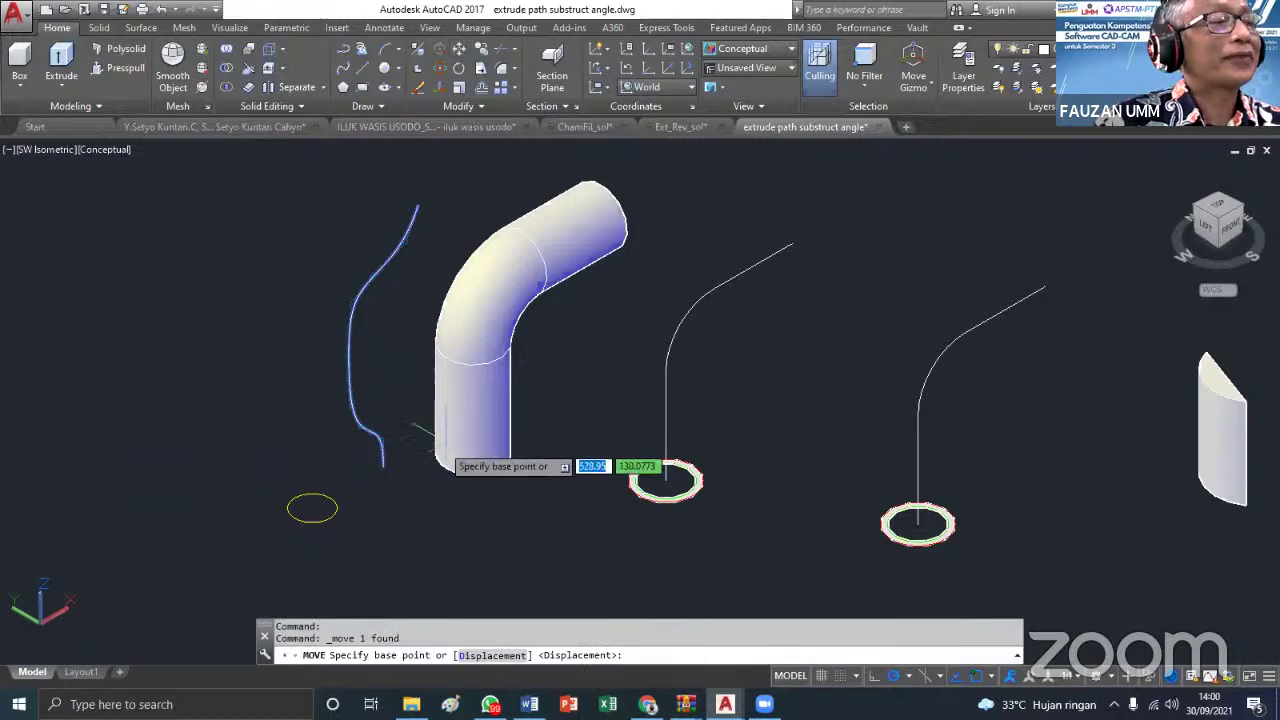
pyautogui.click(383, 465)
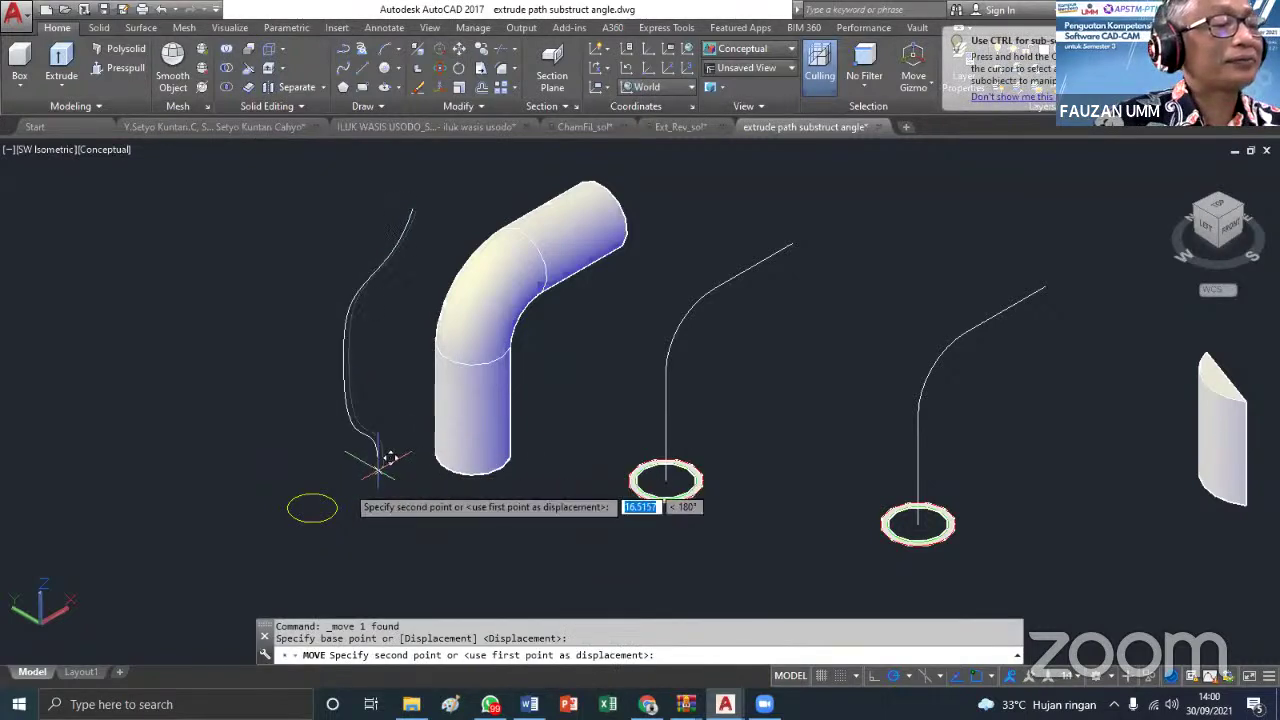
pyautogui.click(314, 505)
pyautogui.scroll(-2, 341, 461)
pyautogui.press('Escape')
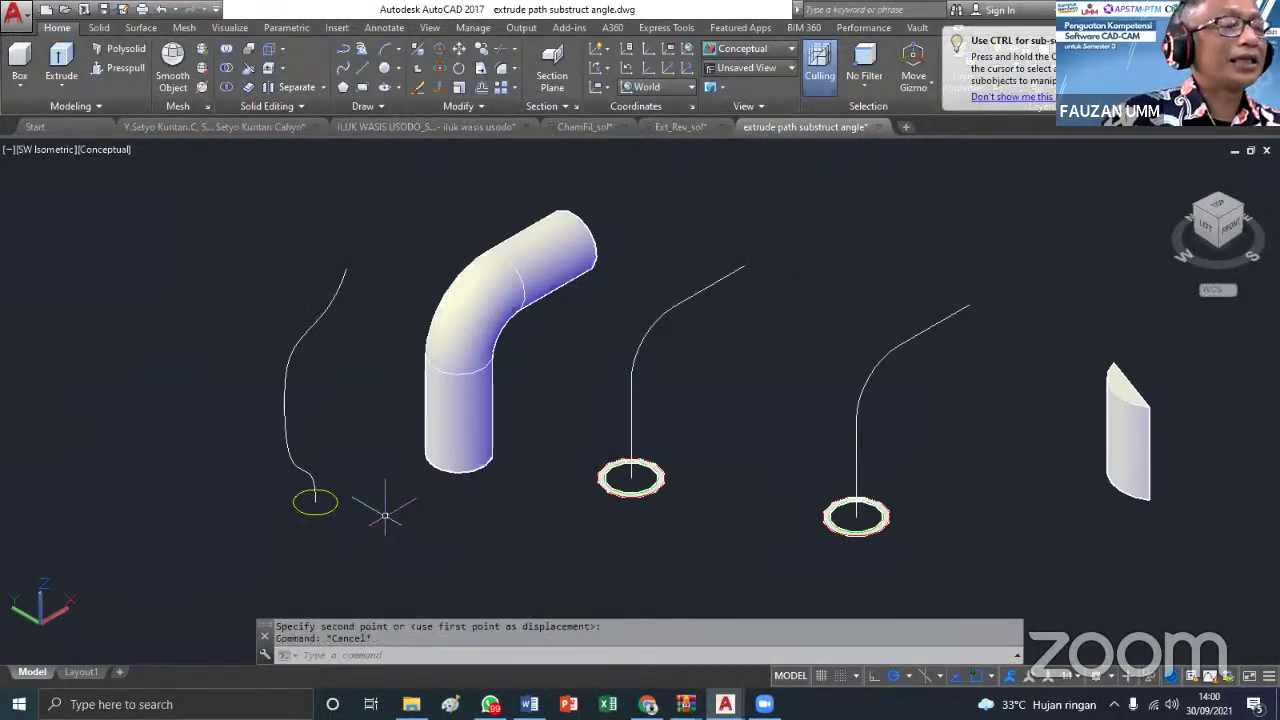
pyautogui.scroll(2, 340, 505)
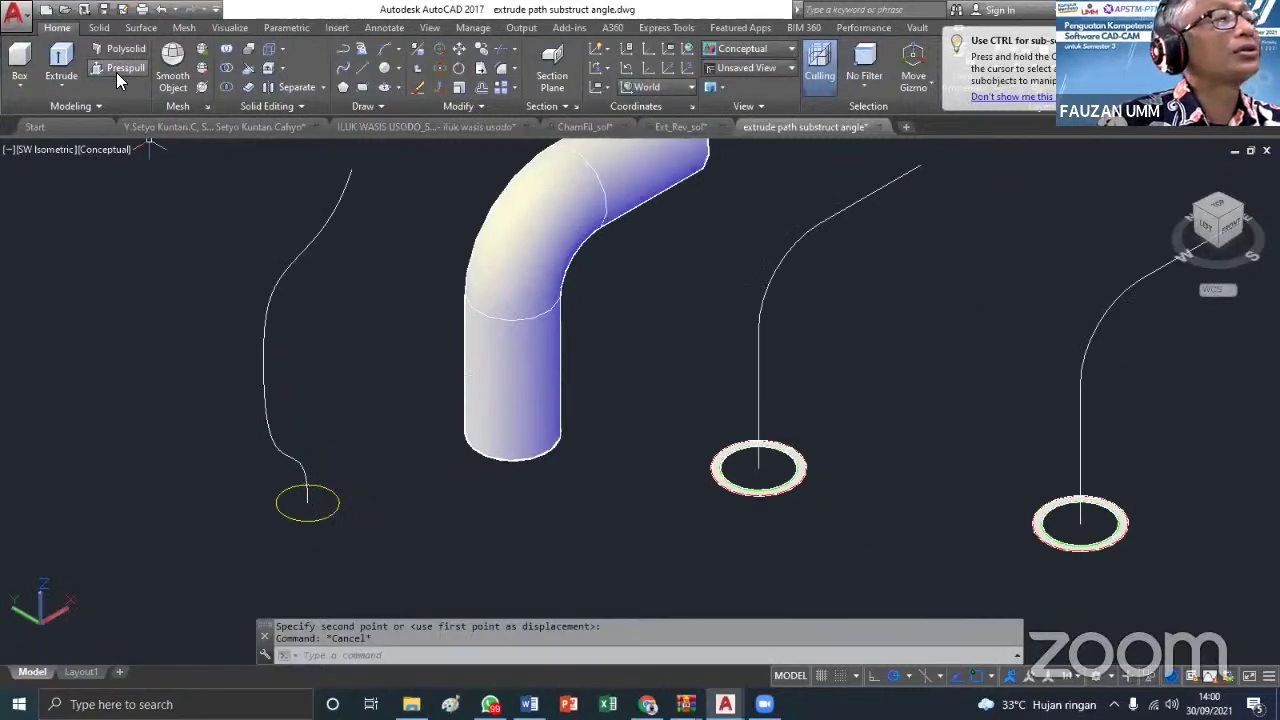
# Extrude the left circle along the wavy curve with the Path option, undo it, and restart Extrude
pyautogui.click(60, 62)
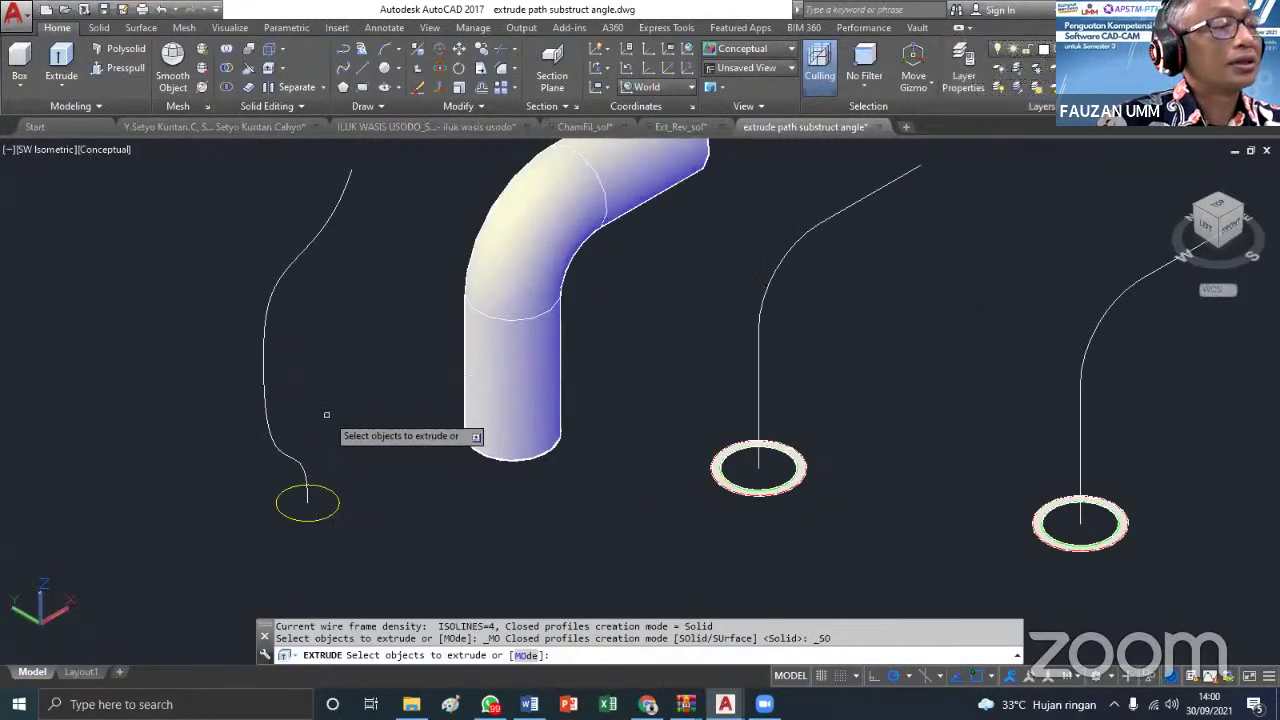
pyautogui.click(340, 500)
pyautogui.press('Return')
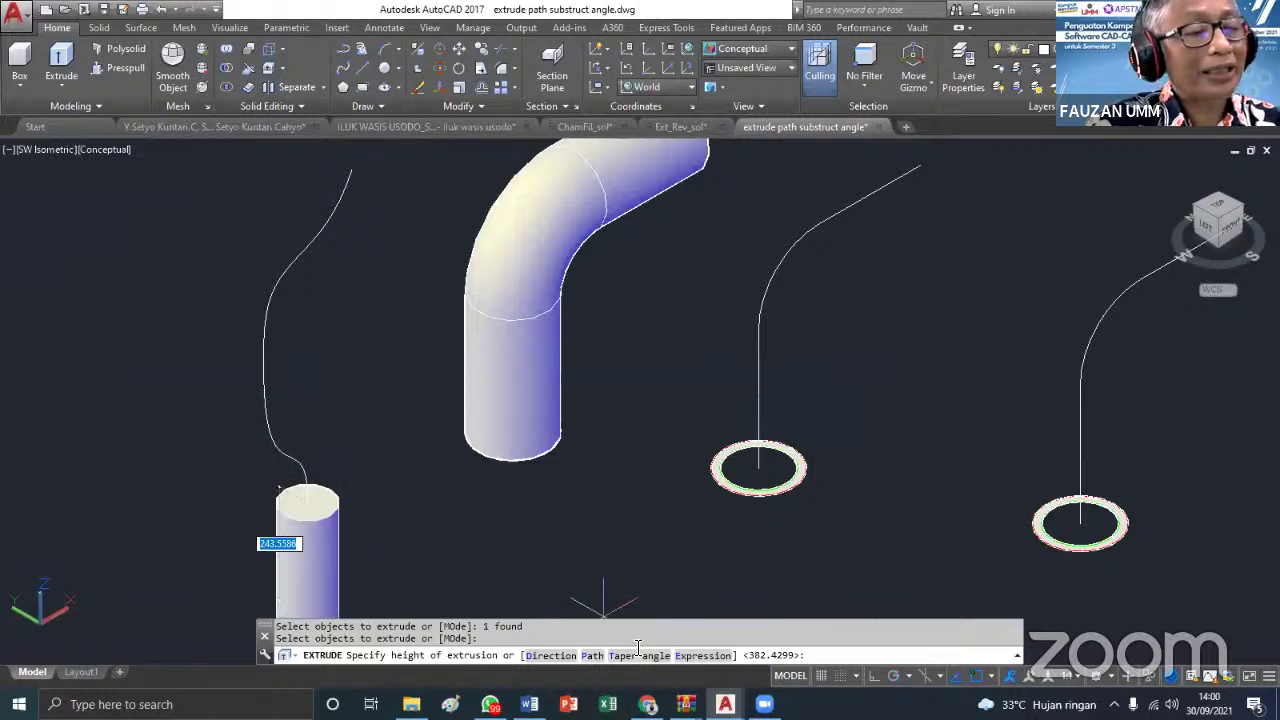
pyautogui.write('P')
pyautogui.press('Return')
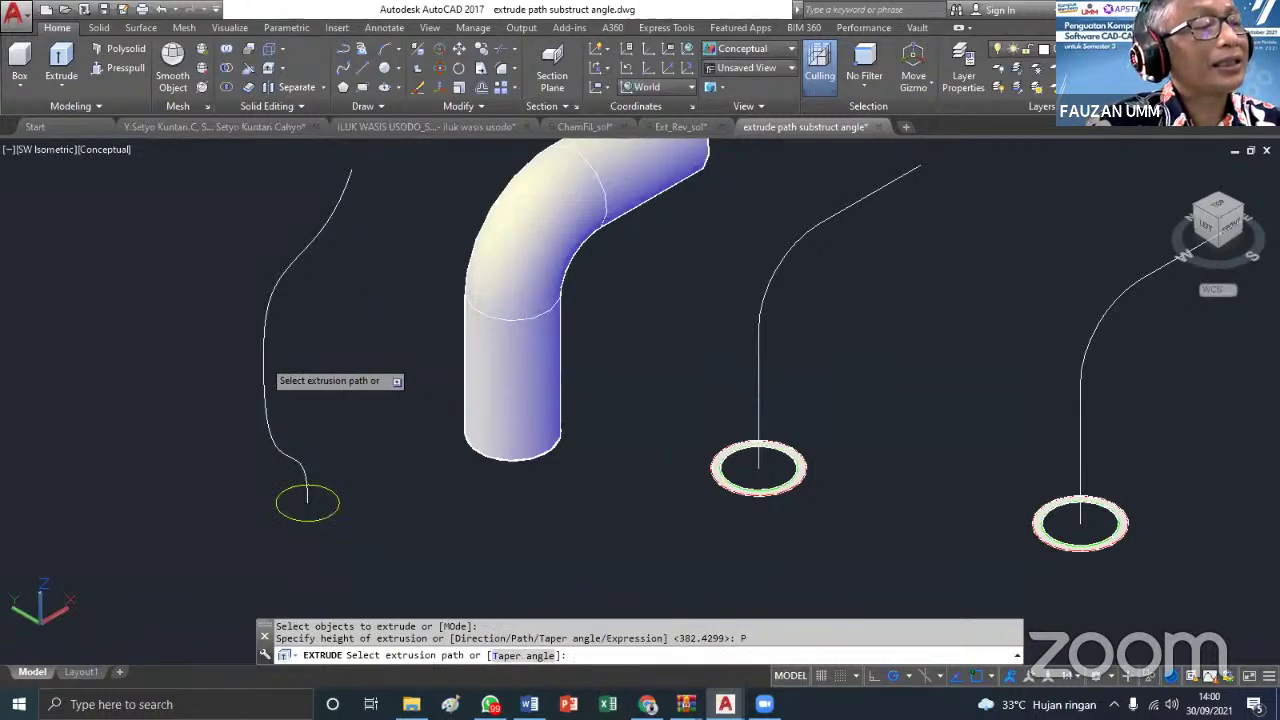
pyautogui.click(265, 372)
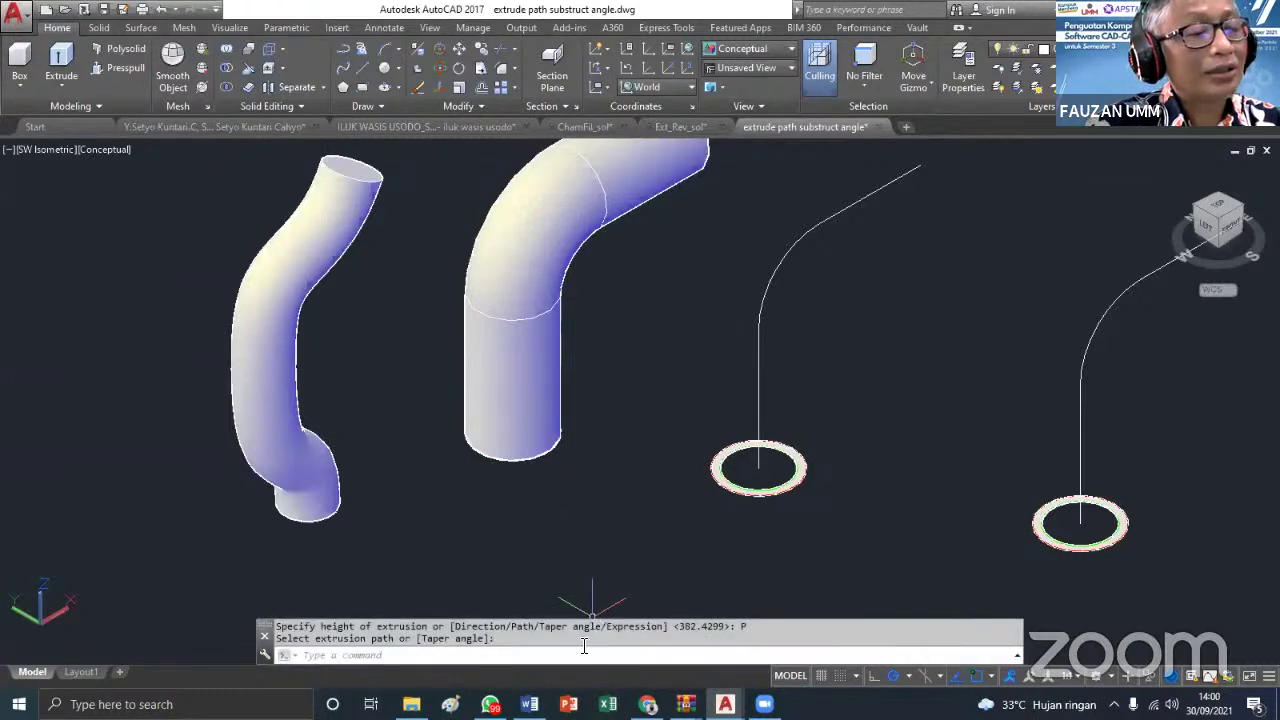
pyautogui.click(160, 10)
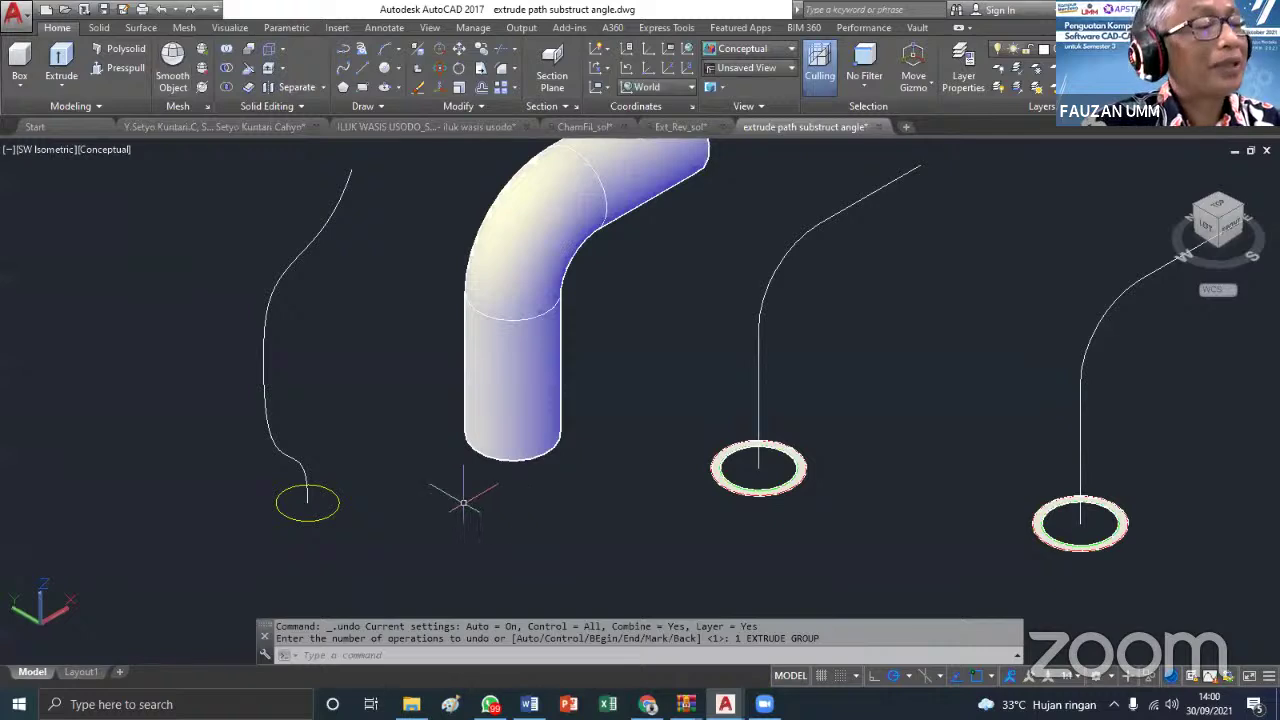
pyautogui.click(57, 63)
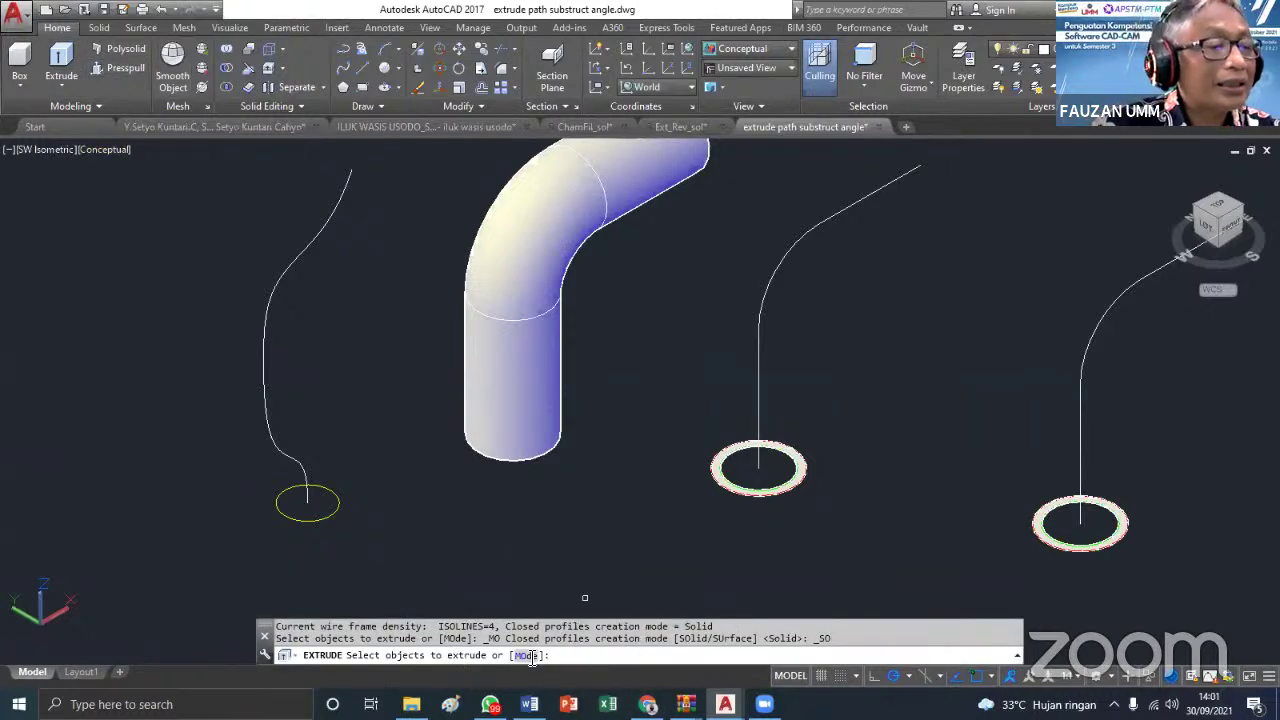
# Select the left circle for extrusion and set the taper angle to 3° after first trying 5
pyautogui.click(336, 502)
pyautogui.press('Return')
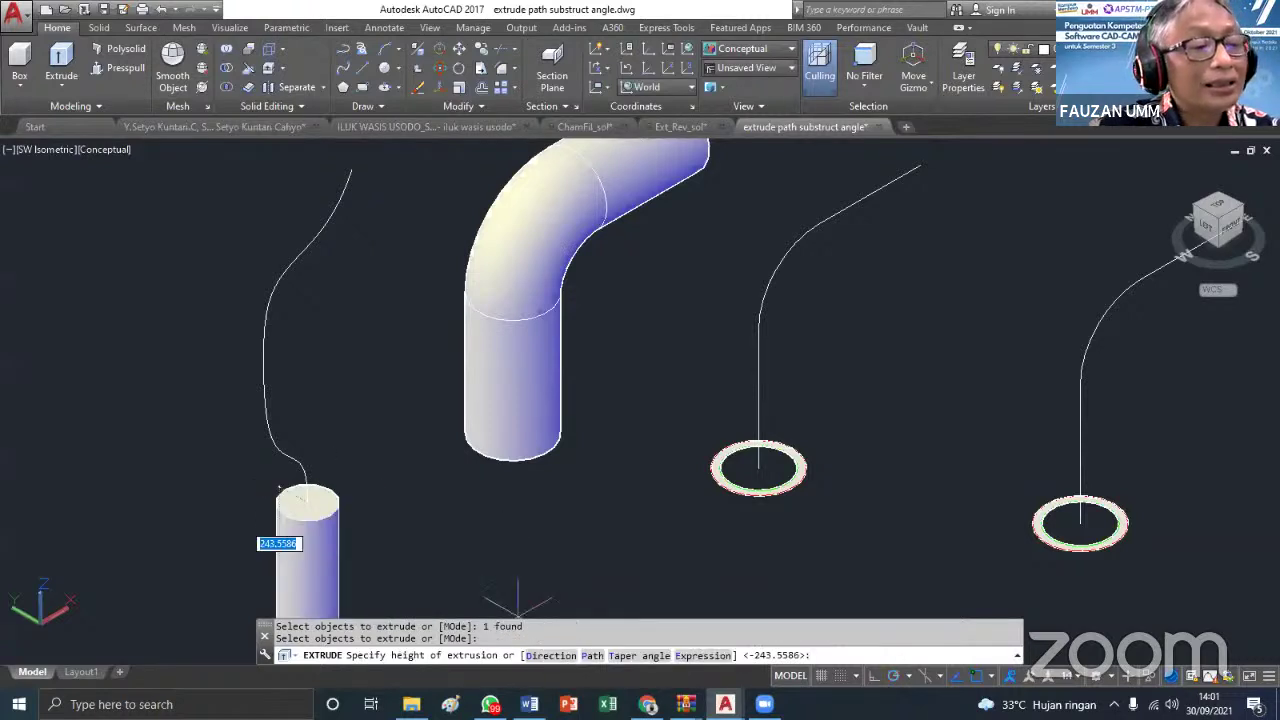
pyautogui.click(640, 656)
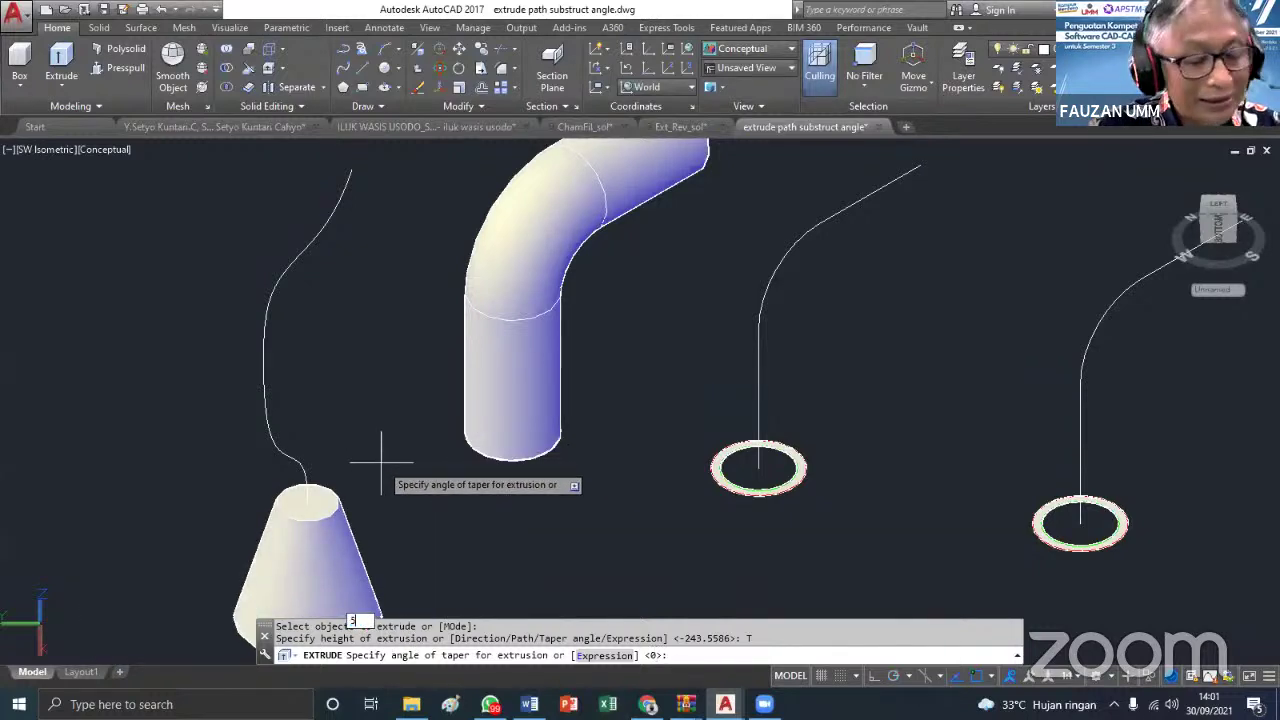
pyautogui.write('5')
pyautogui.press('Return')
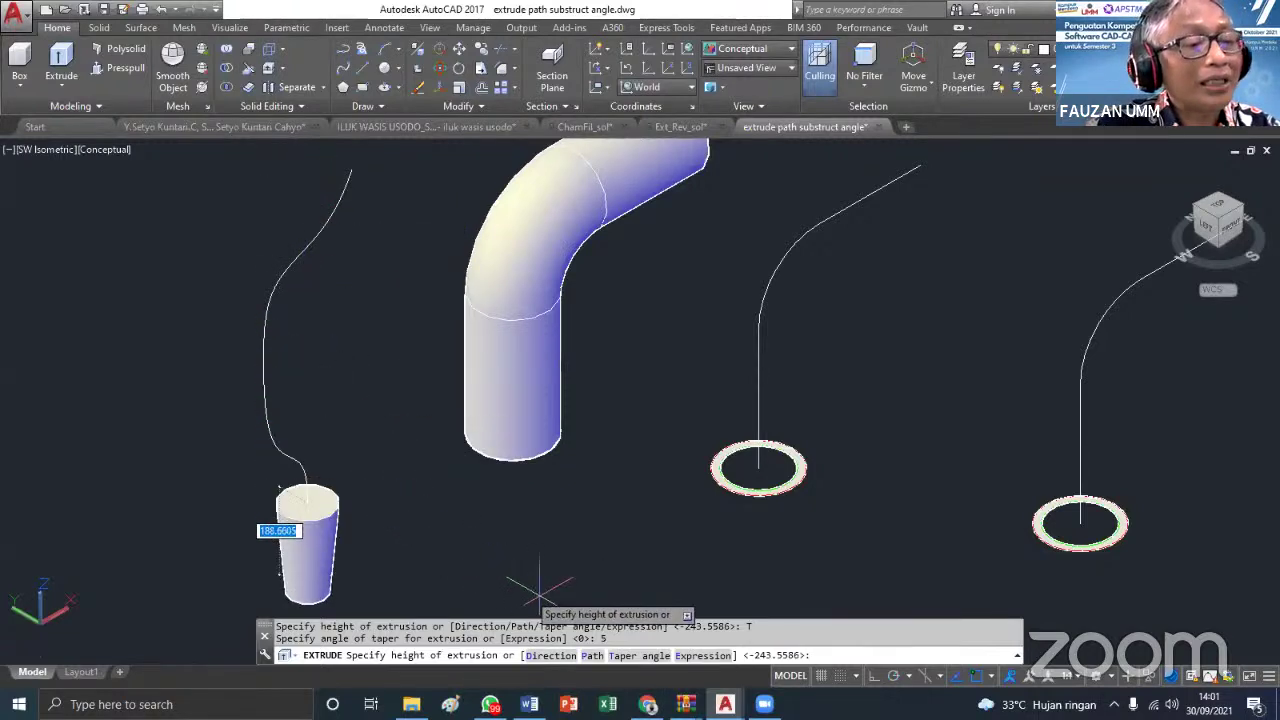
pyautogui.click(634, 655)
pyautogui.write('3')
pyautogui.press('Return')
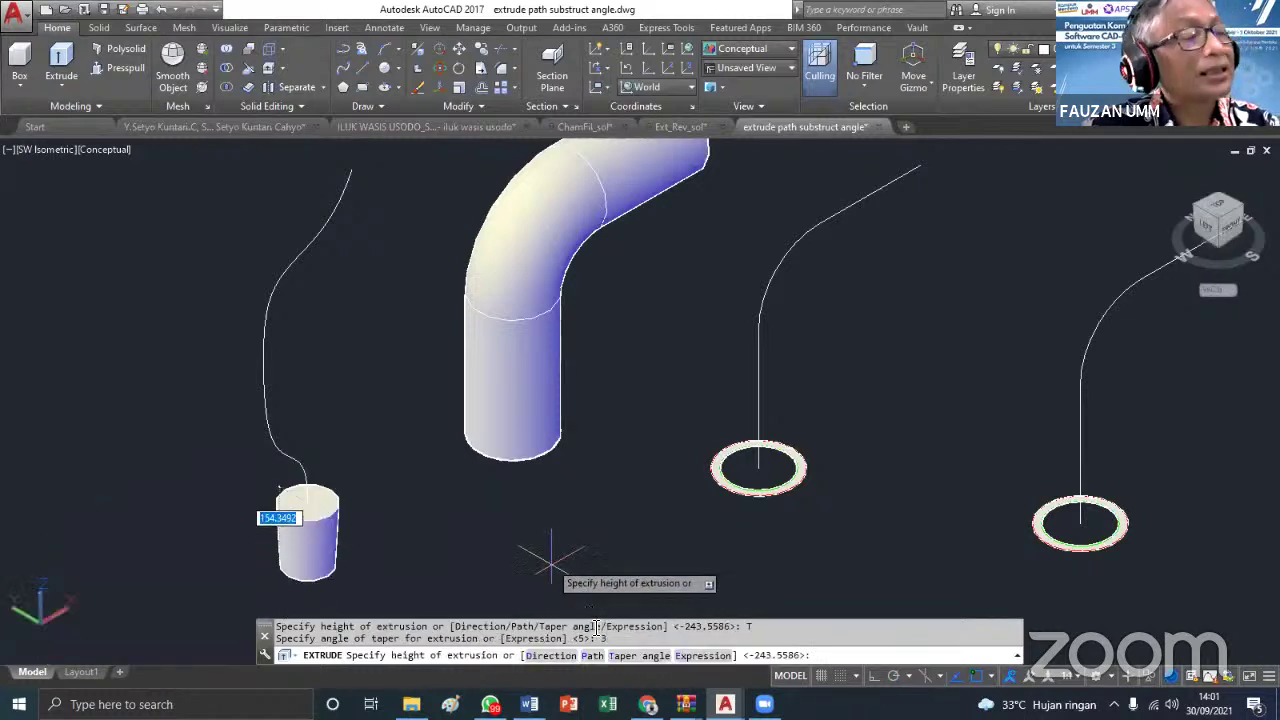
pyautogui.moveTo(540, 126)
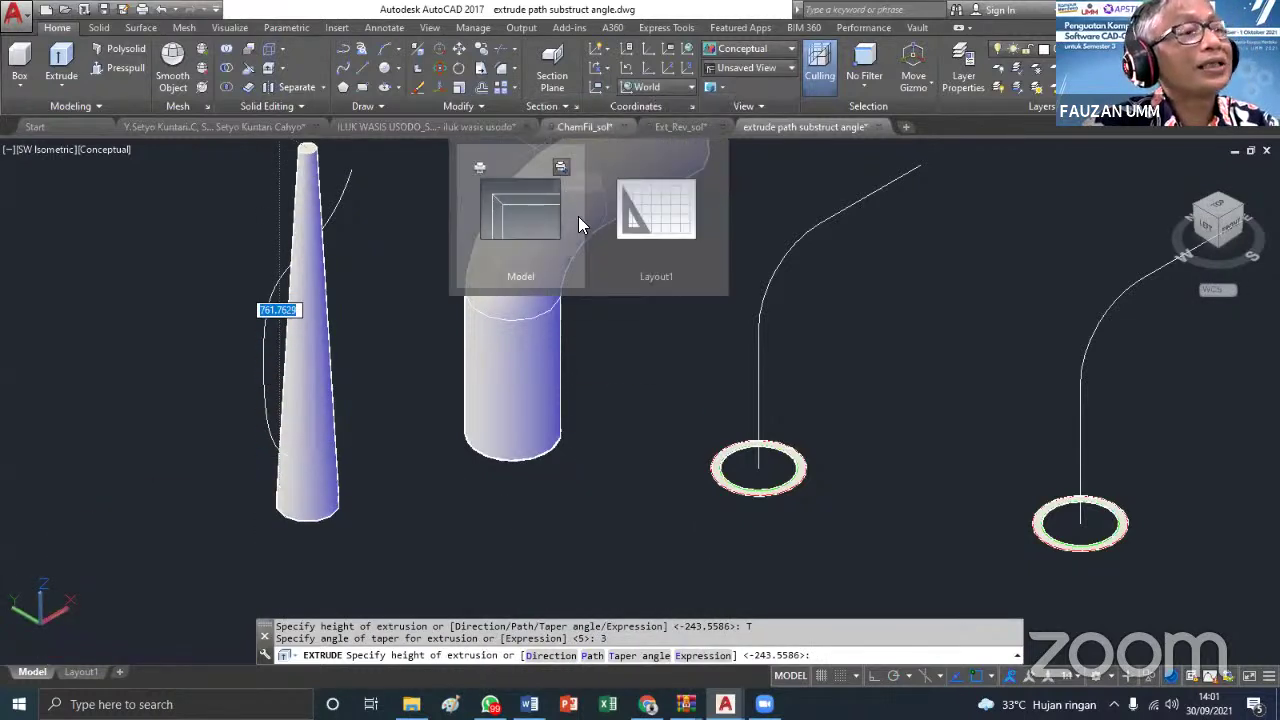
# Extrude the tapered circle along the left spline path
pyautogui.click(593, 656)
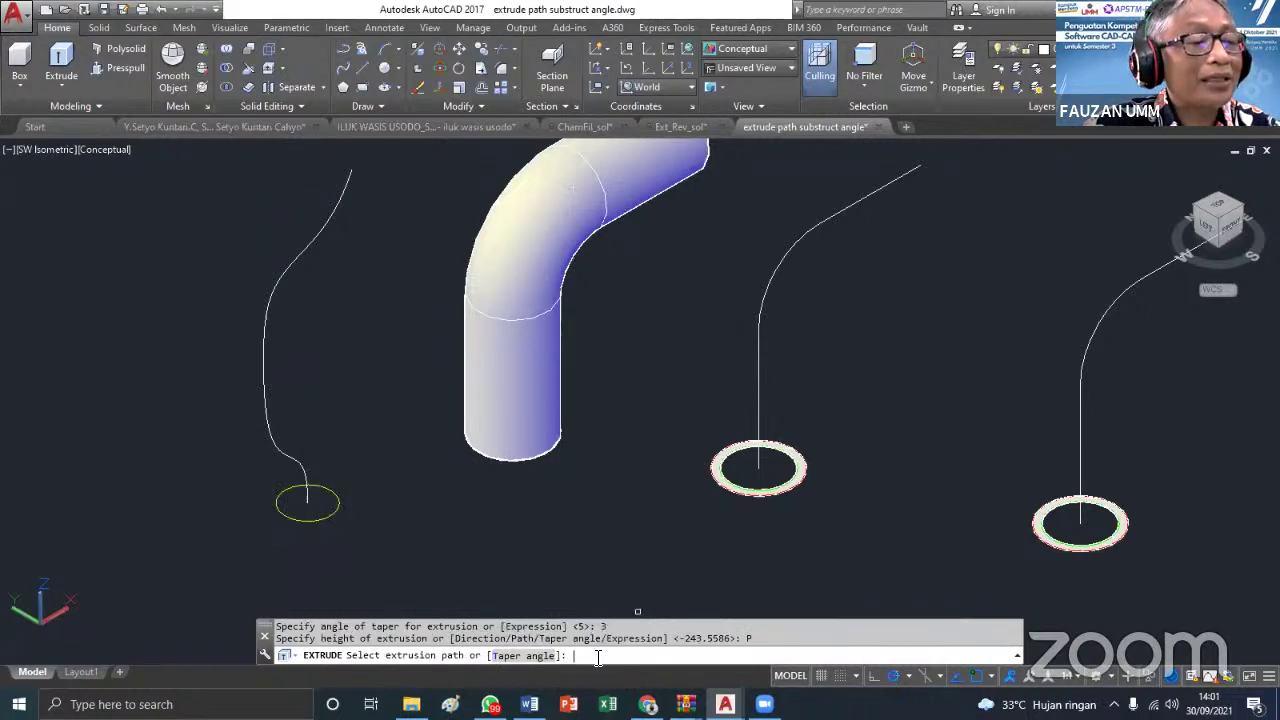
pyautogui.click(268, 436)
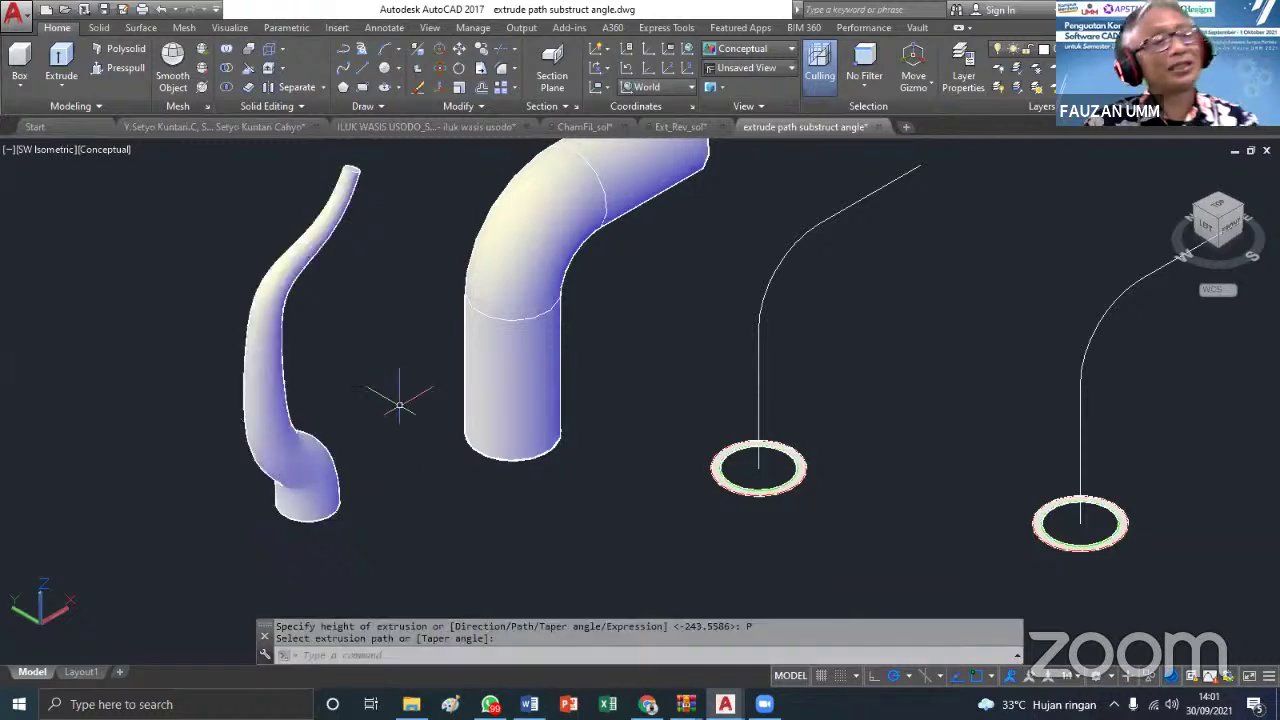
pyautogui.scroll(-2, 399, 405)
pyautogui.press('Escape')
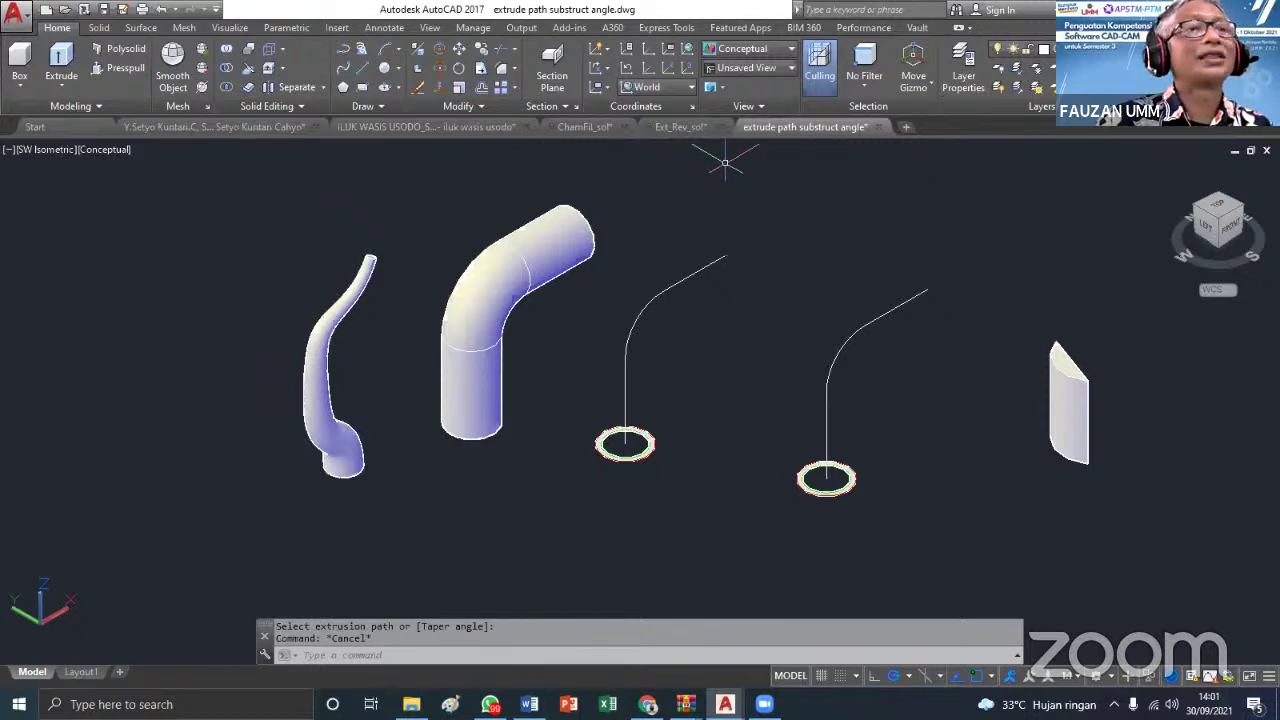
# Close the extrude path substruct angle drawing without saving and reorient the Ext_Rev_sol view
pyautogui.click(878, 126)
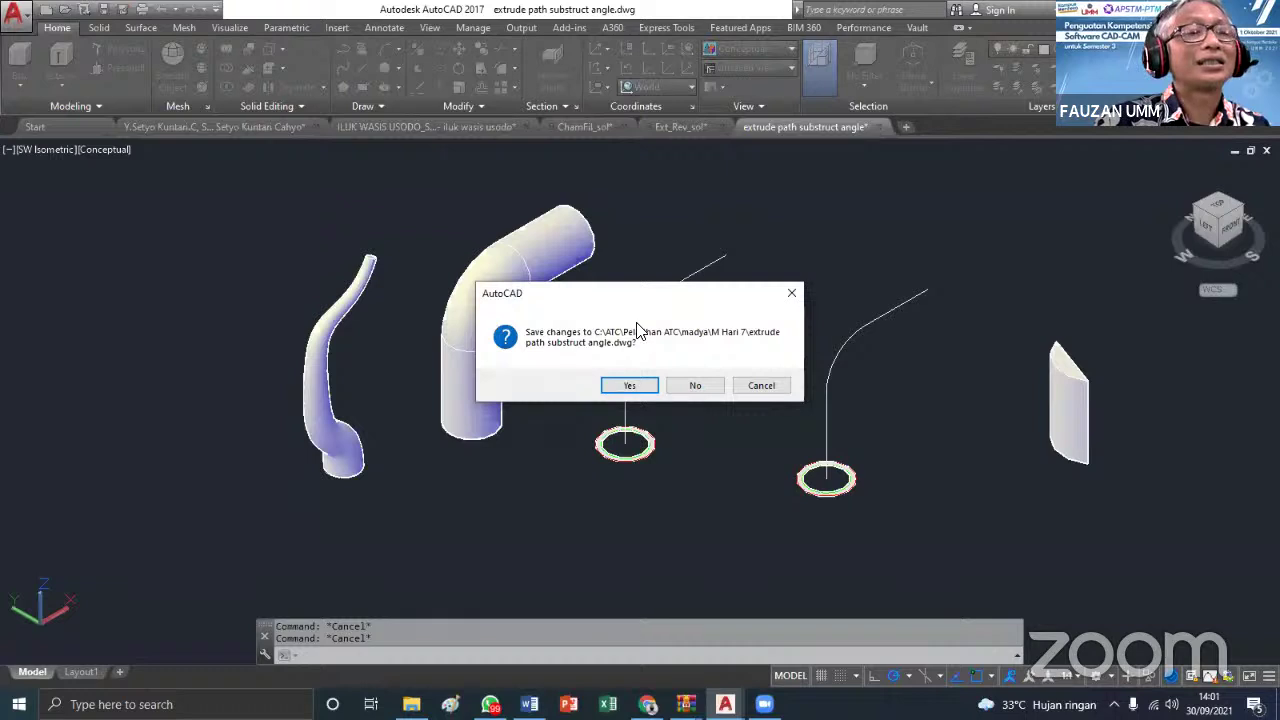
pyautogui.click(704, 388)
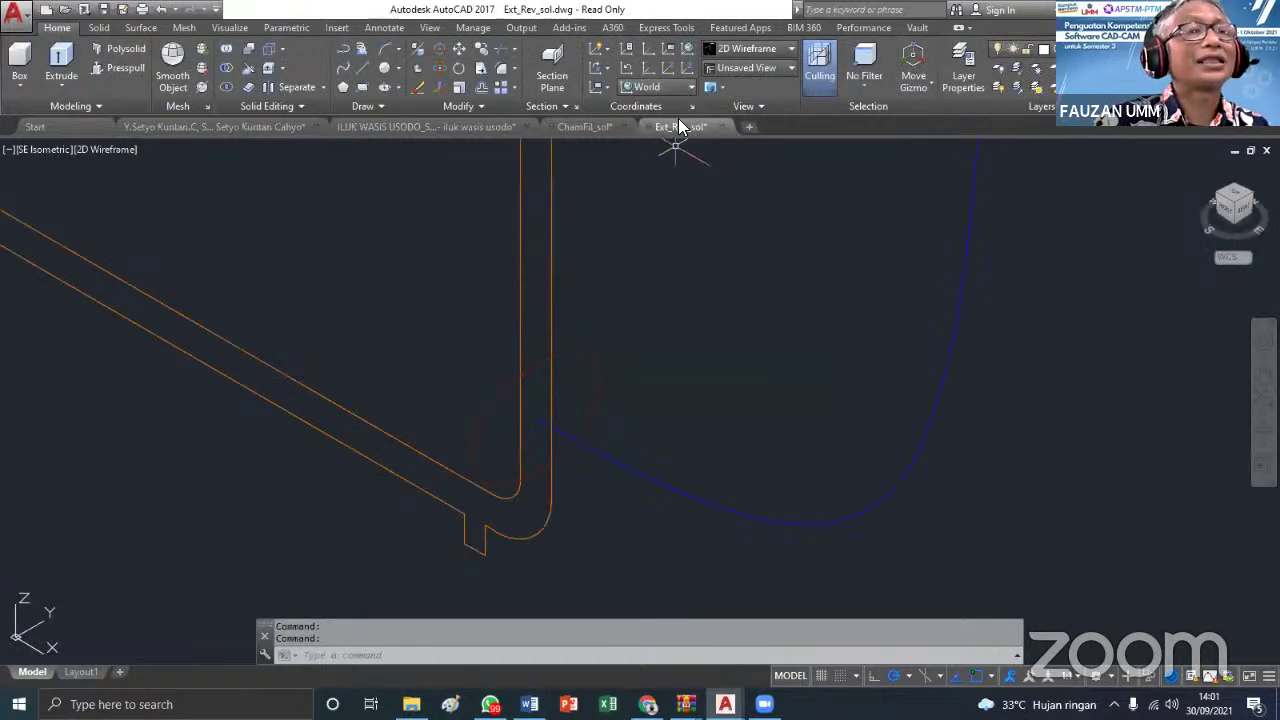
pyautogui.keyDown('shift'); pyautogui.moveTo(671, 145); pyautogui.dragTo(461, 407, button='middle'); pyautogui.keyUp('shift')
pyautogui.scroll(-2, 534, 361)
pyautogui.moveTo(540, 252)
pyautogui.keyDown('shift'); pyautogui.mouseDown(button='middle')
pyautogui.moveTo(594, 431)
pyautogui.moveTo(534, 451)
pyautogui.mouseUp(button='middle'); pyautogui.keyUp('shift')
pyautogui.scroll(3, 534, 450)
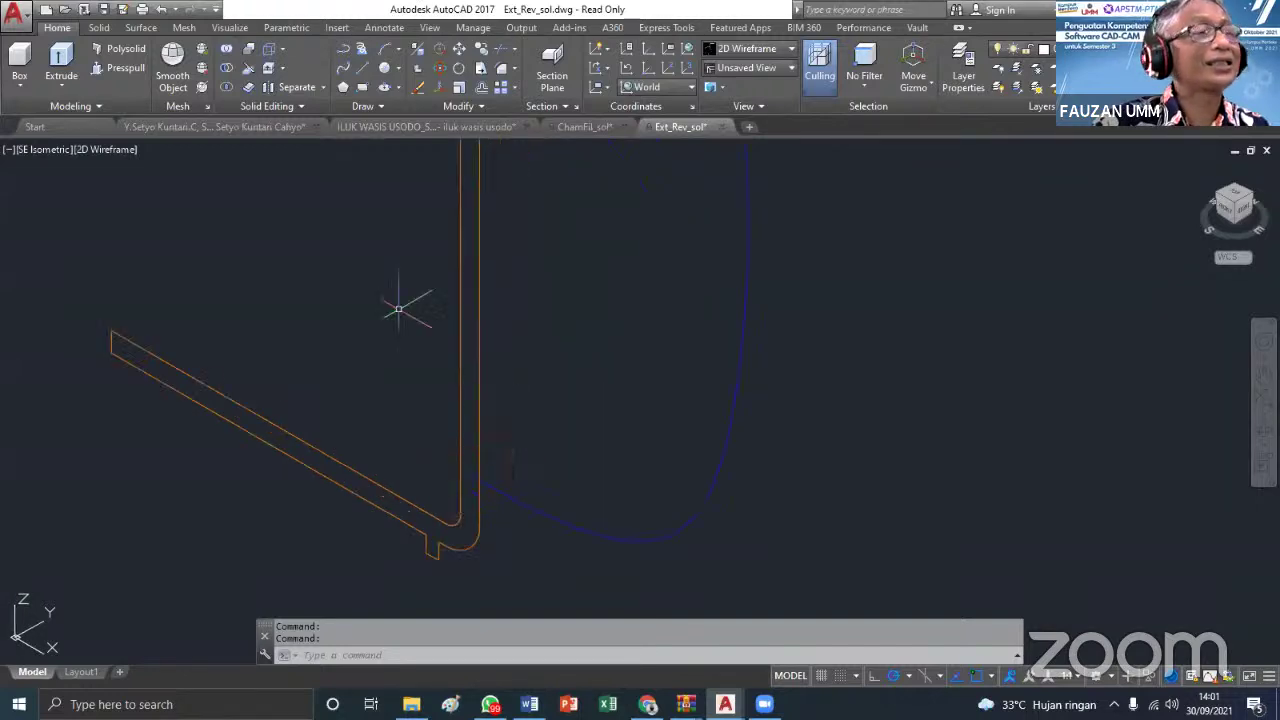
# Extrude the ellipse along the blue curve using the Path option
pyautogui.click(76, 63)
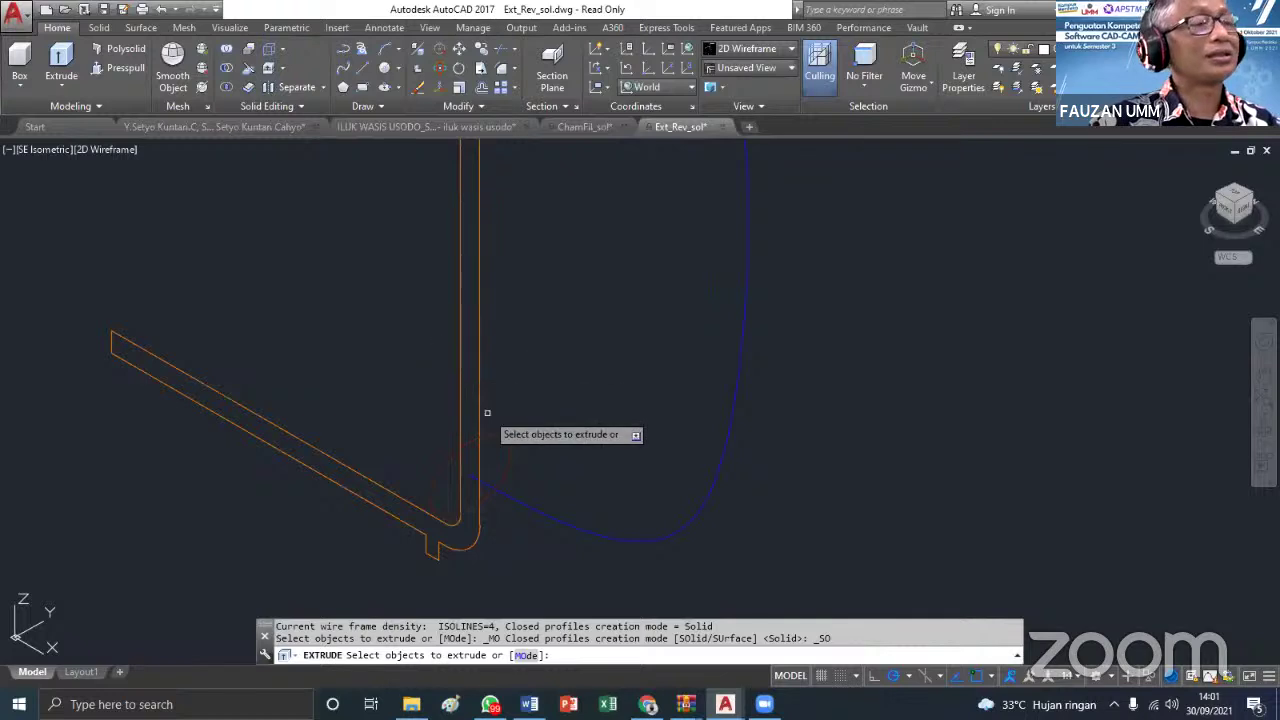
pyautogui.click(499, 436)
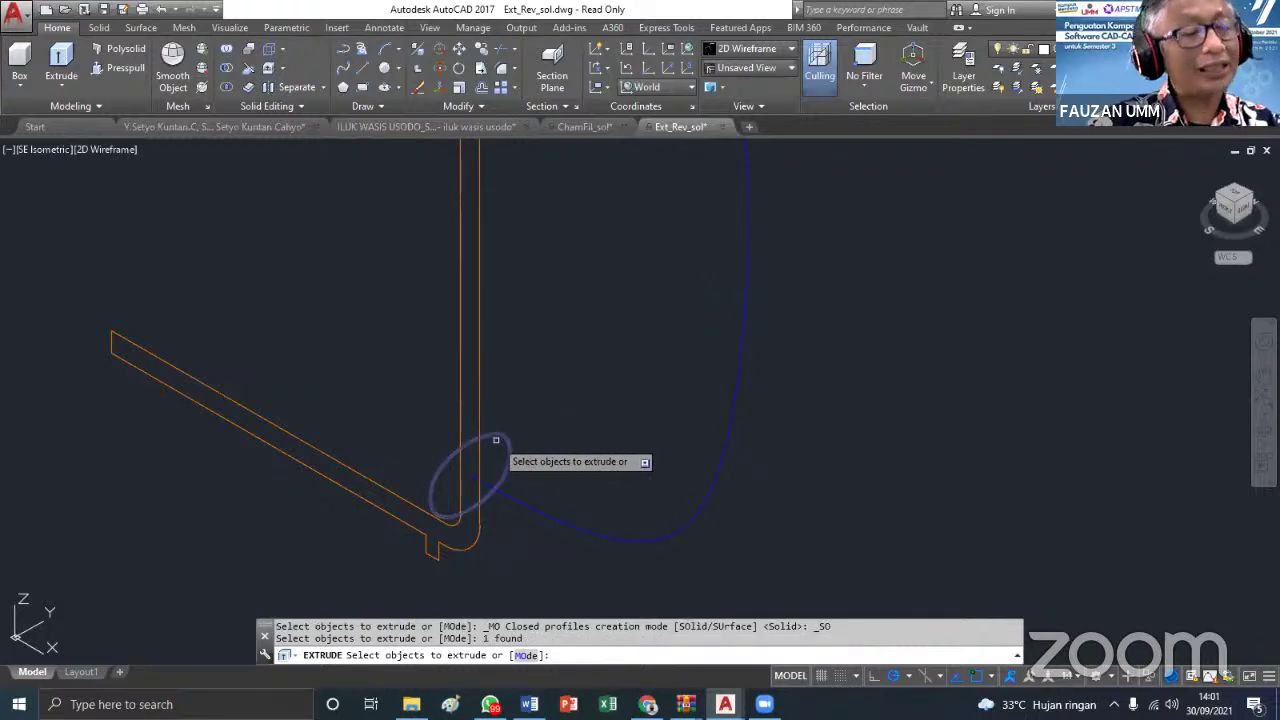
pyautogui.press('Return')
pyautogui.click(587, 664)
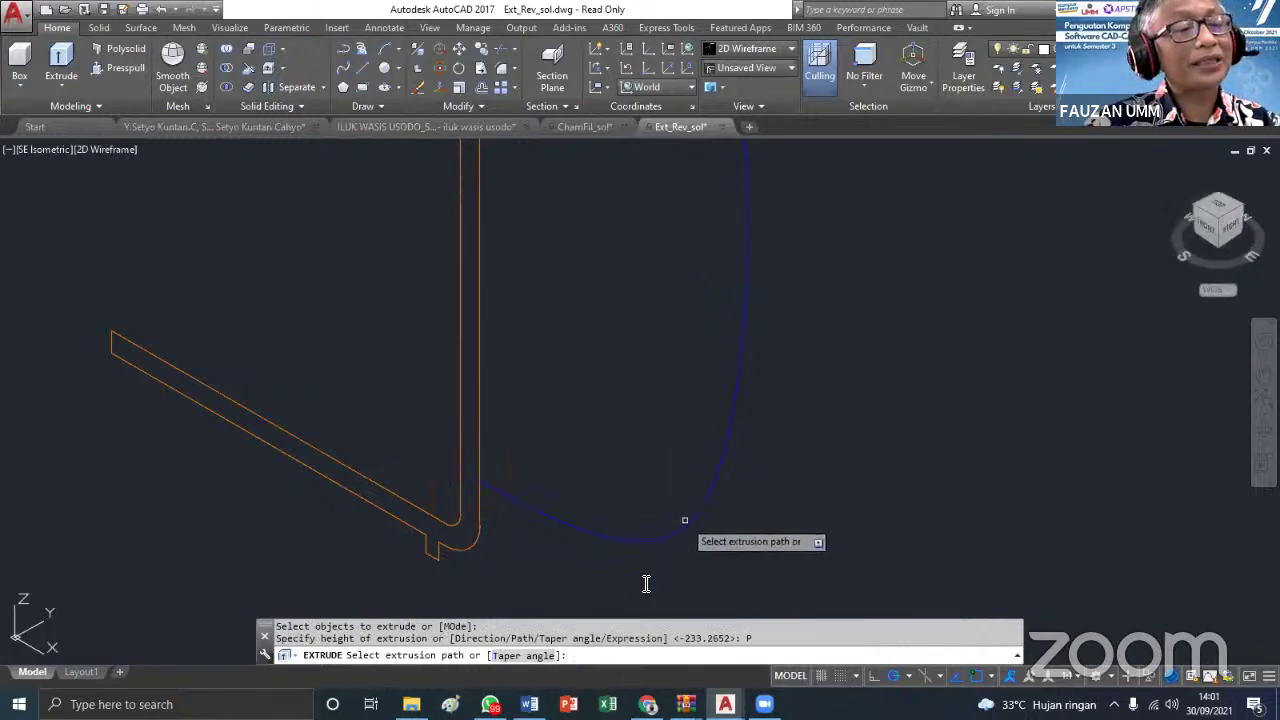
pyautogui.click(690, 518)
pyautogui.press('Return')
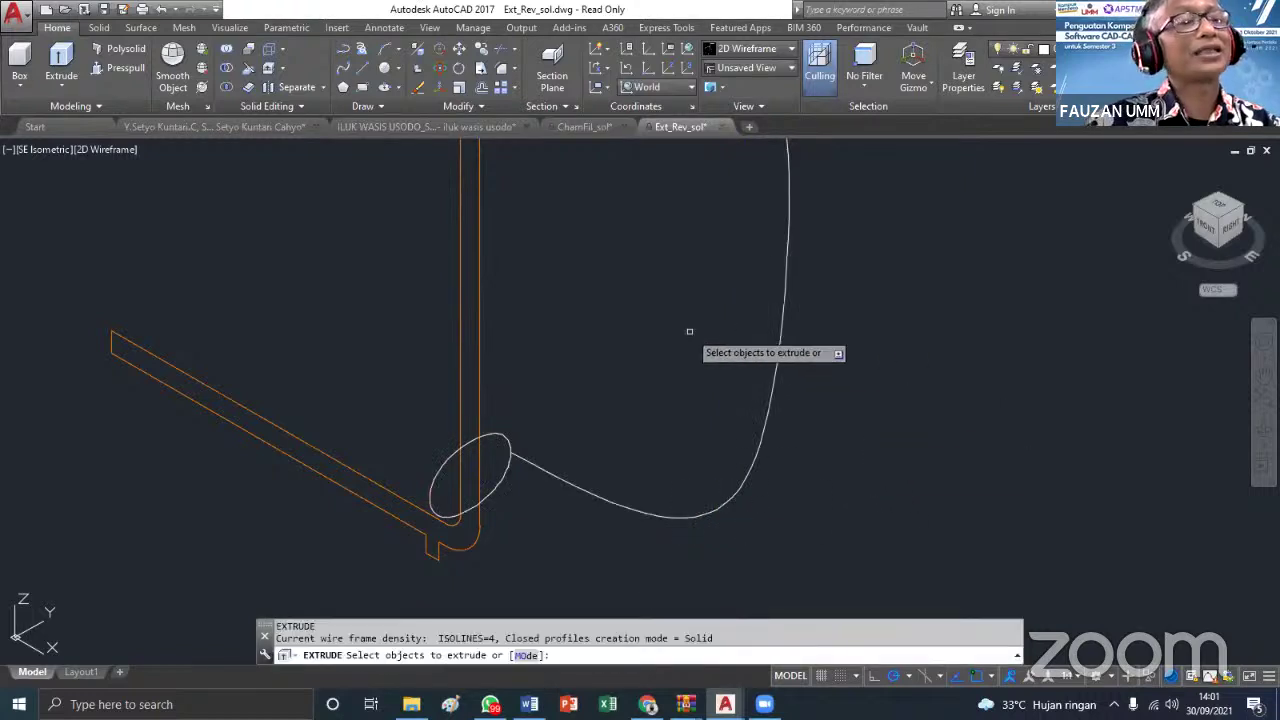
# Switch the visual style to Conceptual and pan toward the handle solid
pyautogui.scroll(-5, 689, 334)
pyautogui.scroll(3, 620, 315)
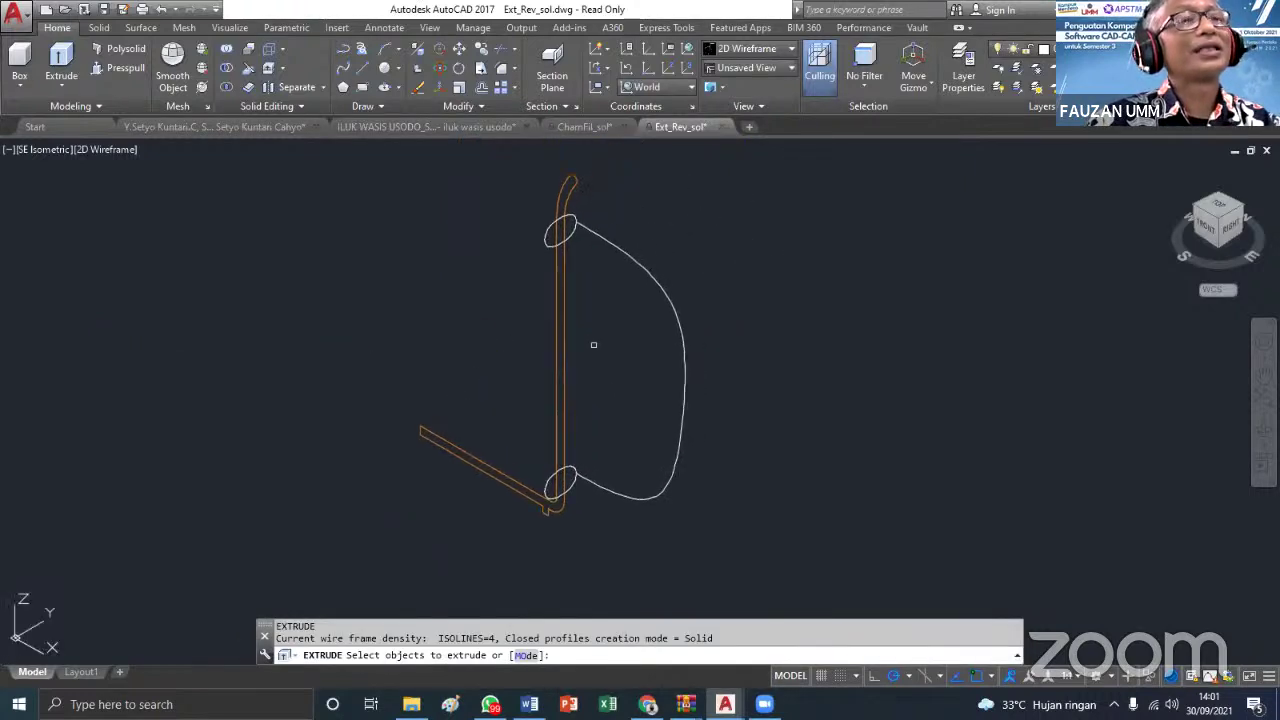
pyautogui.click(792, 50)
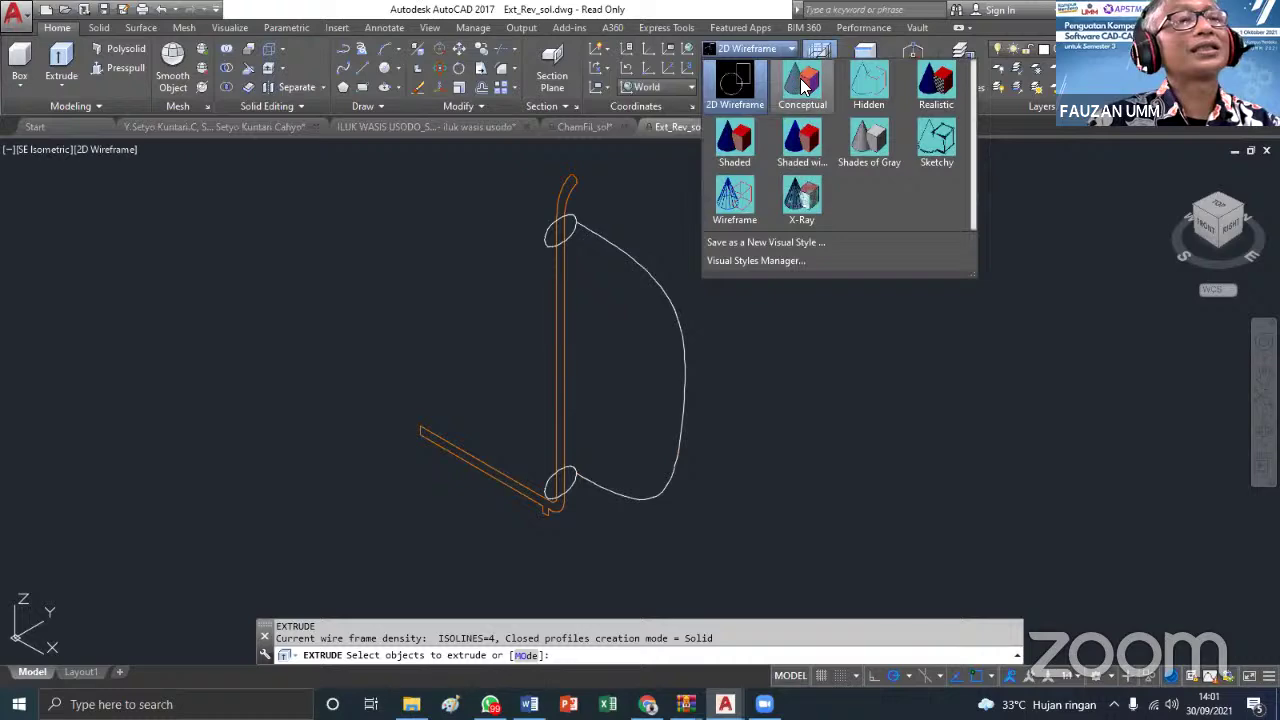
pyautogui.click(798, 80)
pyautogui.scroll(4, 486, 514)
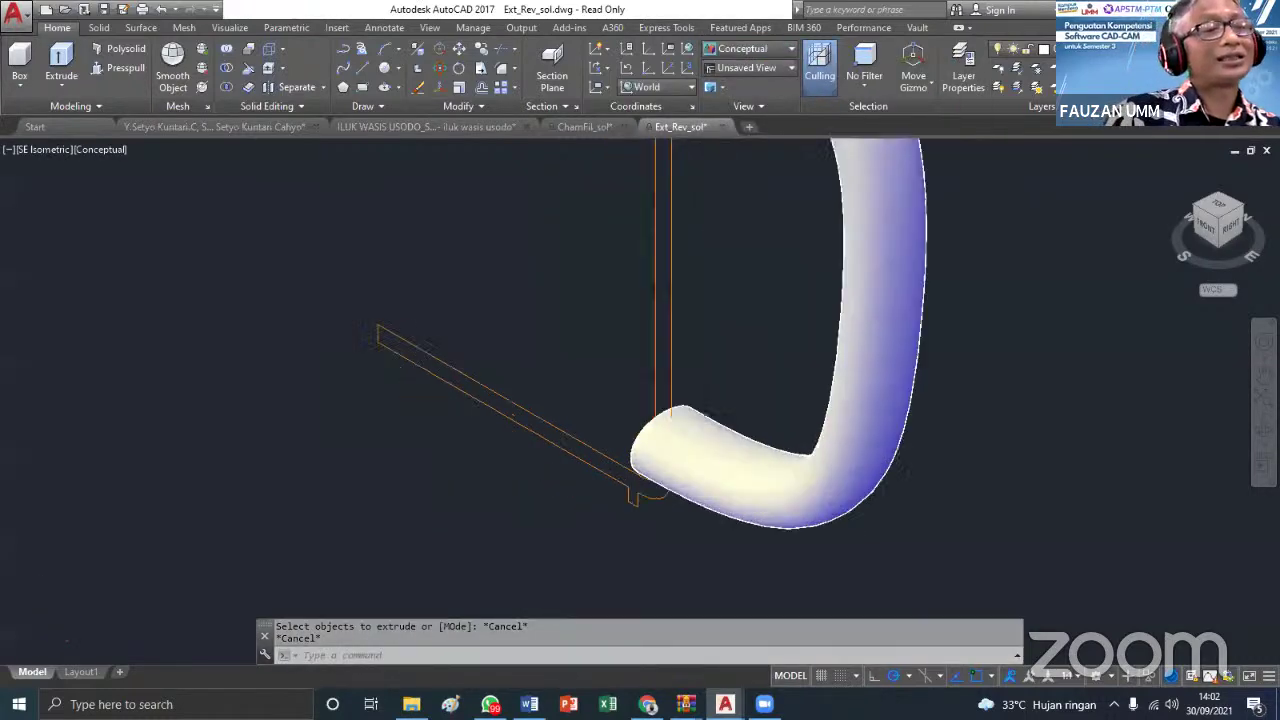
pyautogui.moveTo(400, 316)
pyautogui.mouseDown(button='middle')
pyautogui.moveTo(388, 389)
pyautogui.moveTo(432, 416)
pyautogui.mouseUp(button='middle')
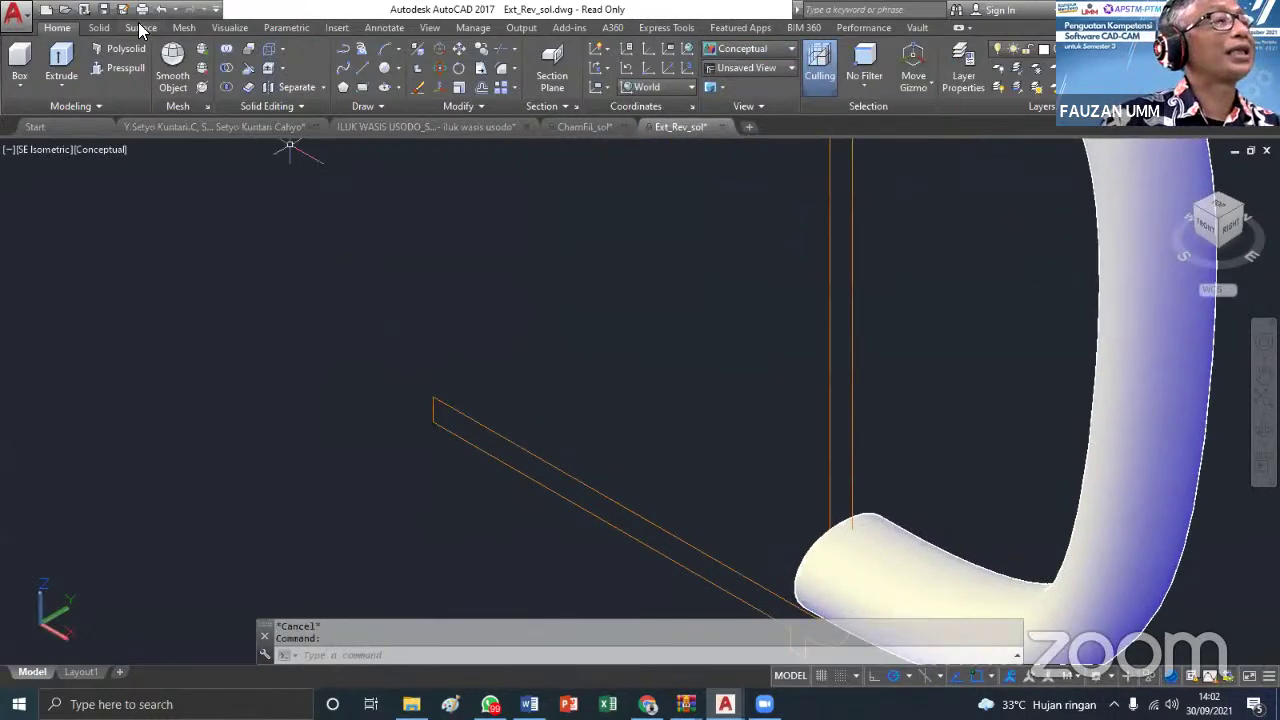
# Revolve the orange profile 360° about a vertical axis through its lower-left corner
pyautogui.click(70, 93)
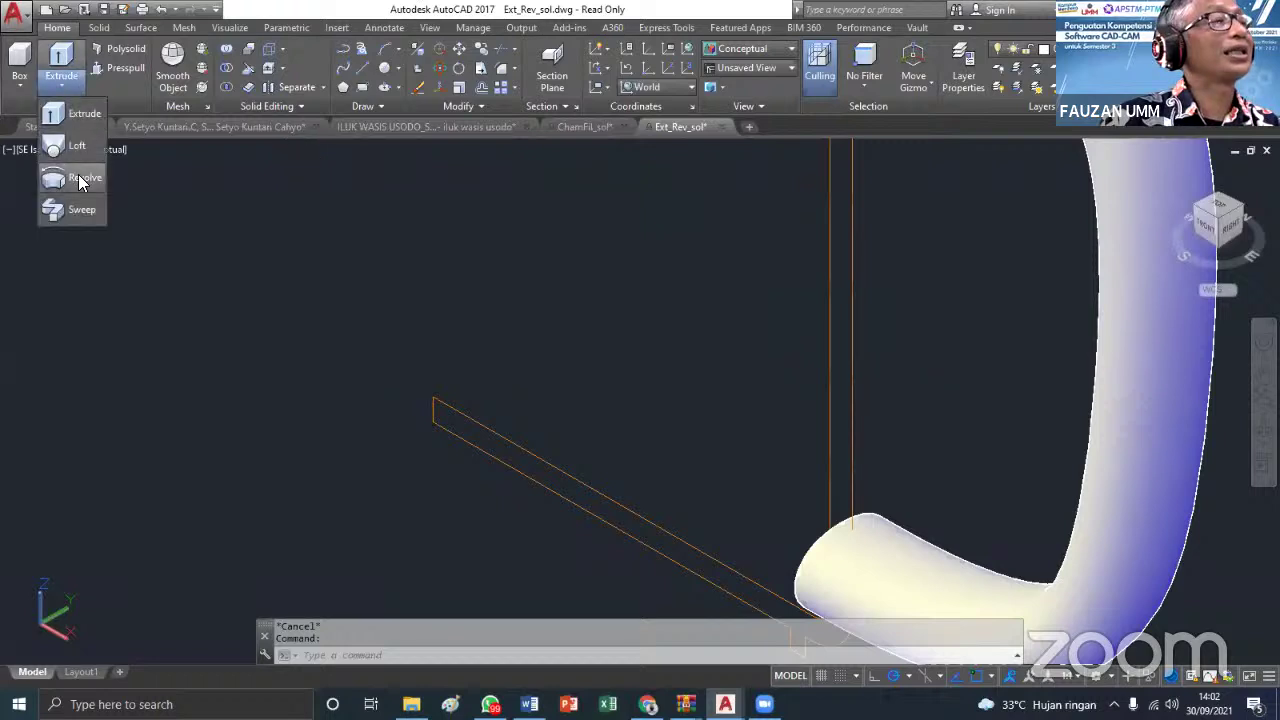
pyautogui.click(80, 178)
pyautogui.click(444, 404)
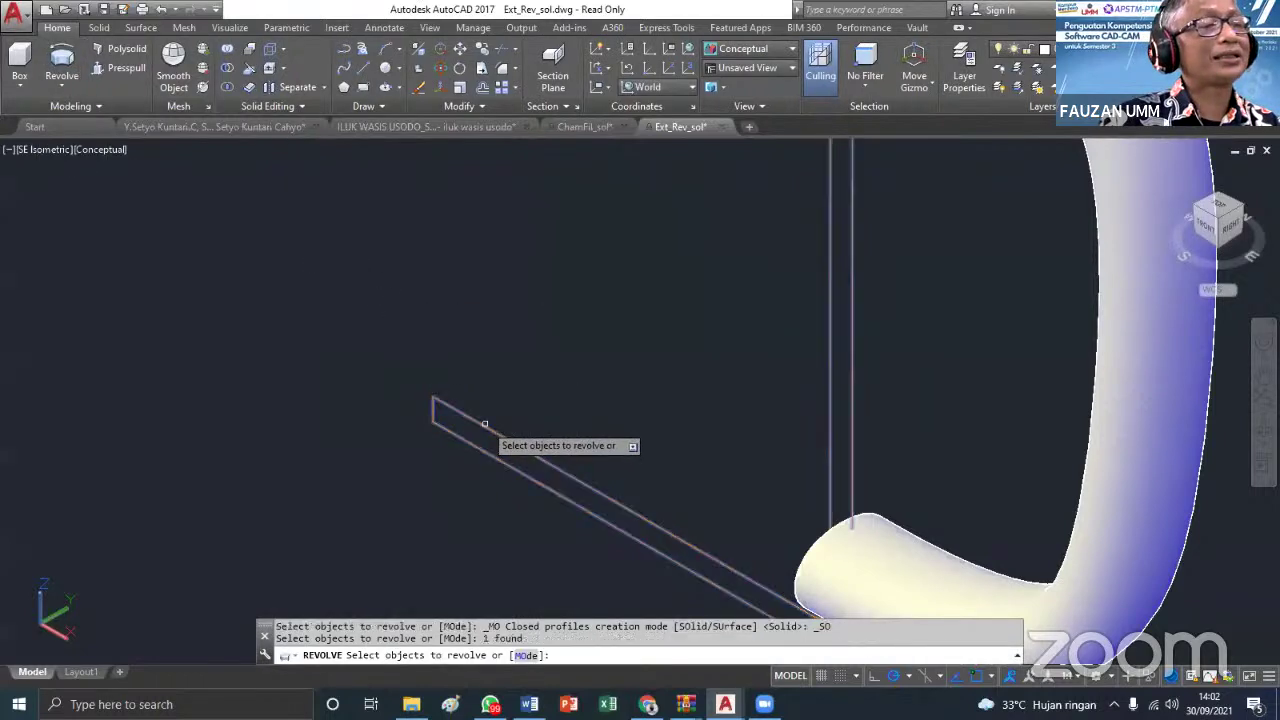
pyautogui.press('Return')
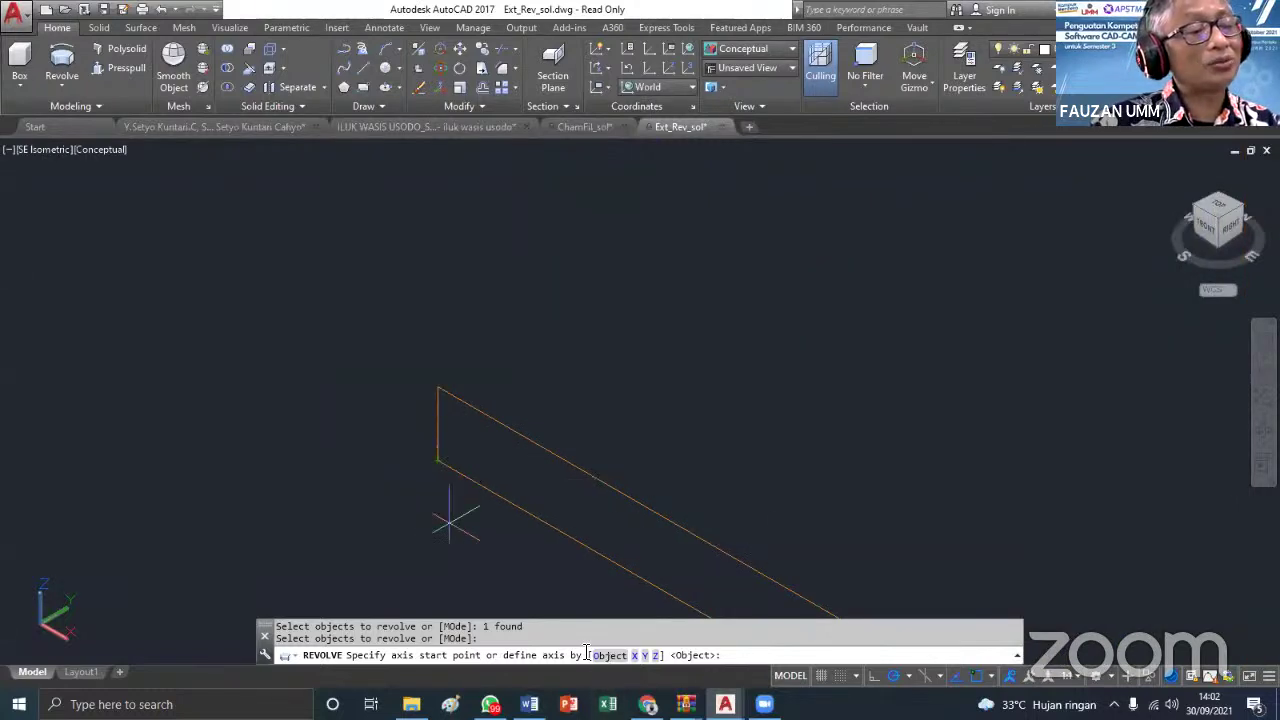
pyautogui.click(437, 461)
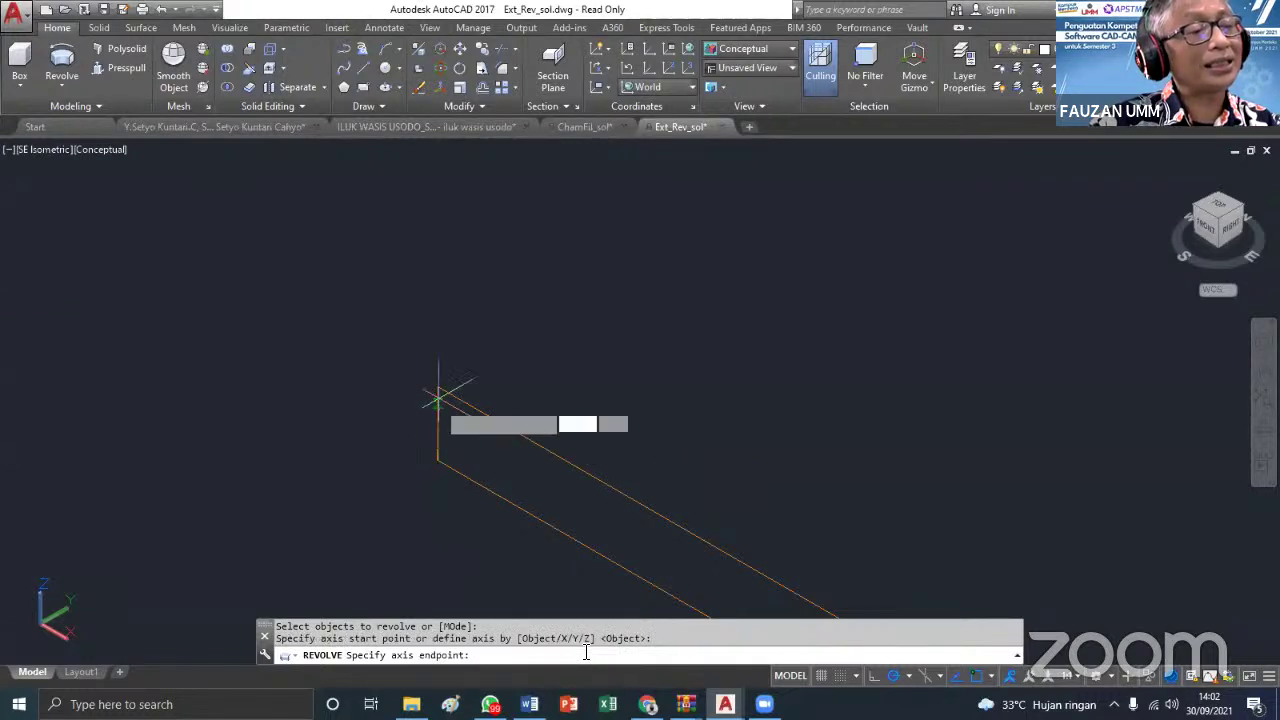
pyautogui.click(437, 381)
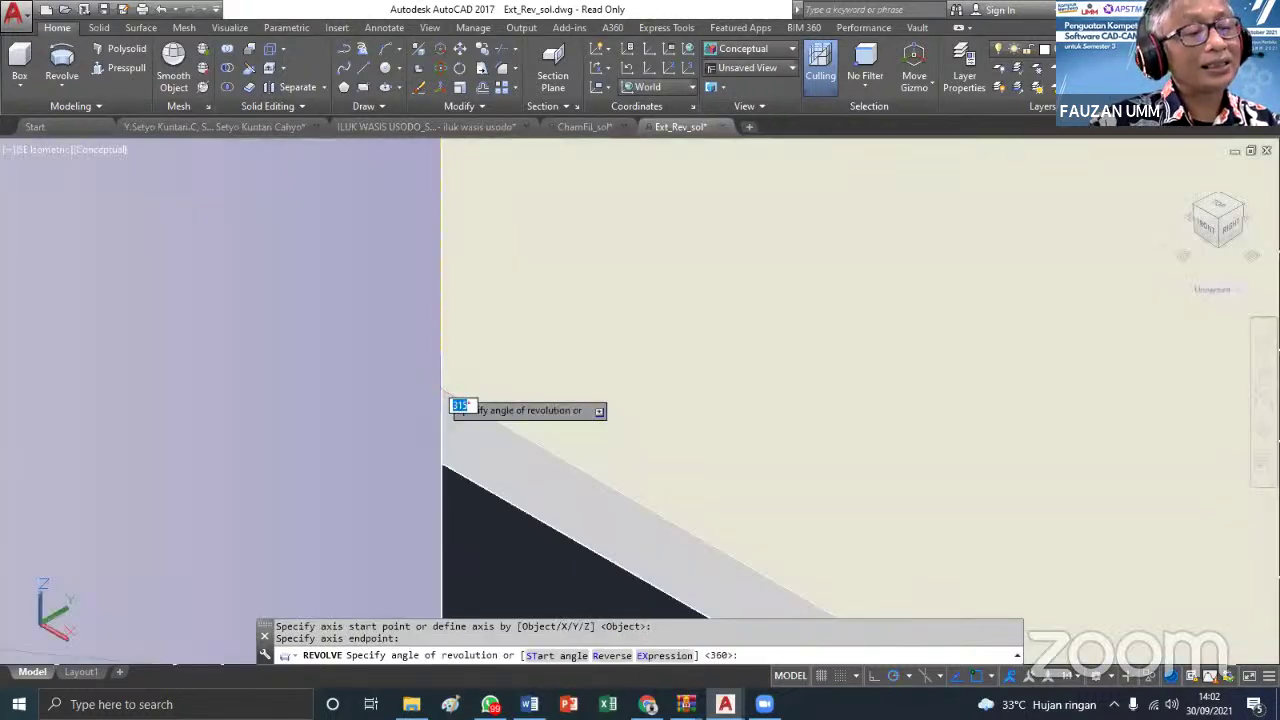
pyautogui.press('Return')
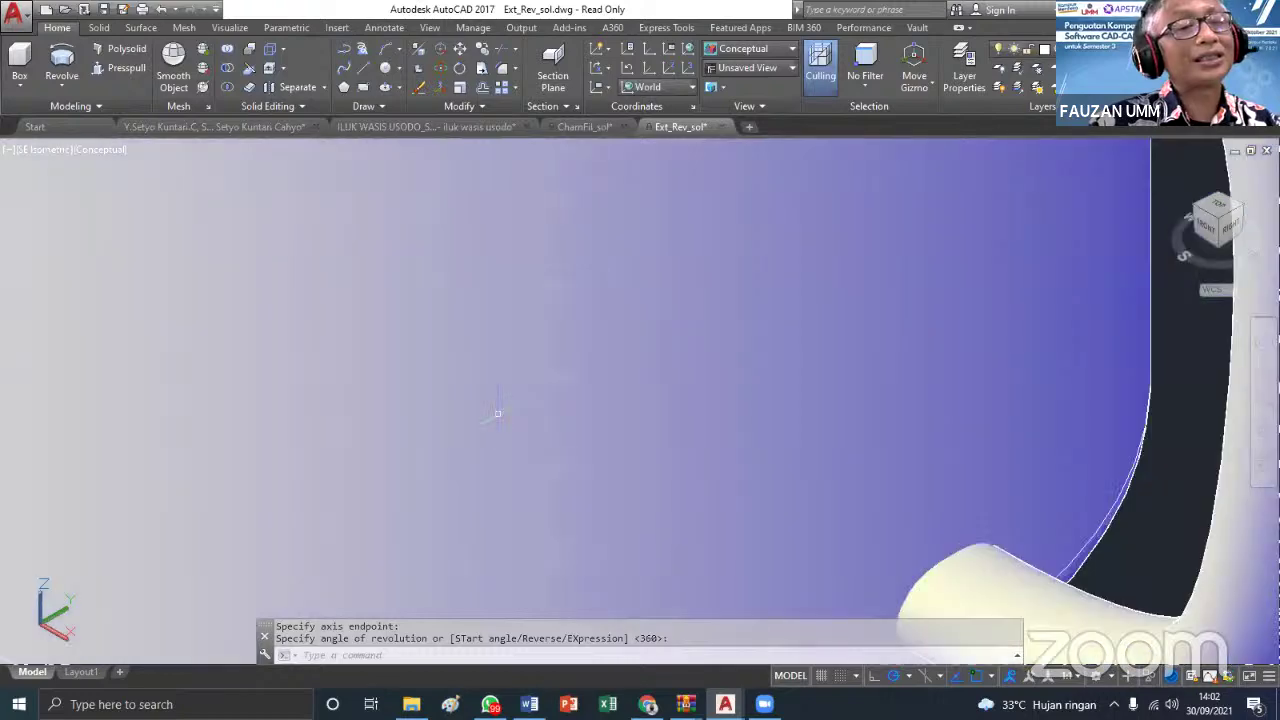
# Pan the mug lower in the view and open the M Hari 7 folder in File Explorer
pyautogui.scroll(-5, 497, 413)
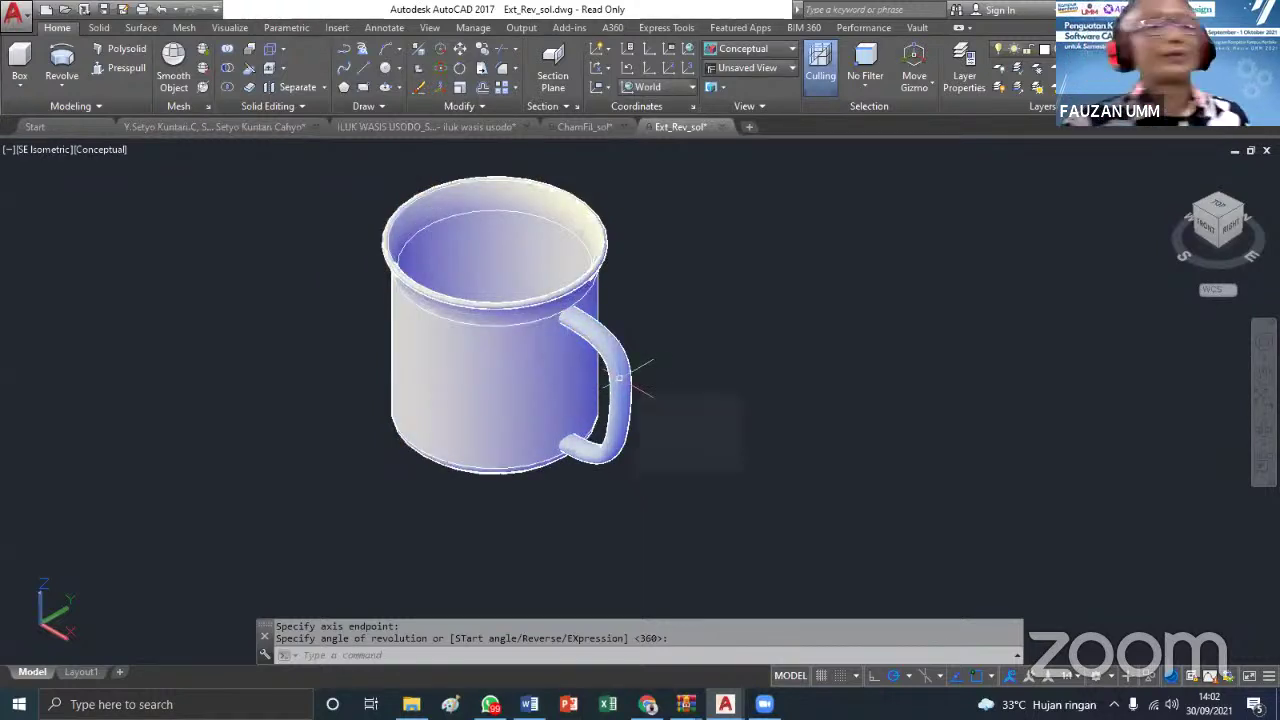
pyautogui.moveTo(536, 338); pyautogui.dragTo(532, 393, button='middle')
pyautogui.press('Escape')
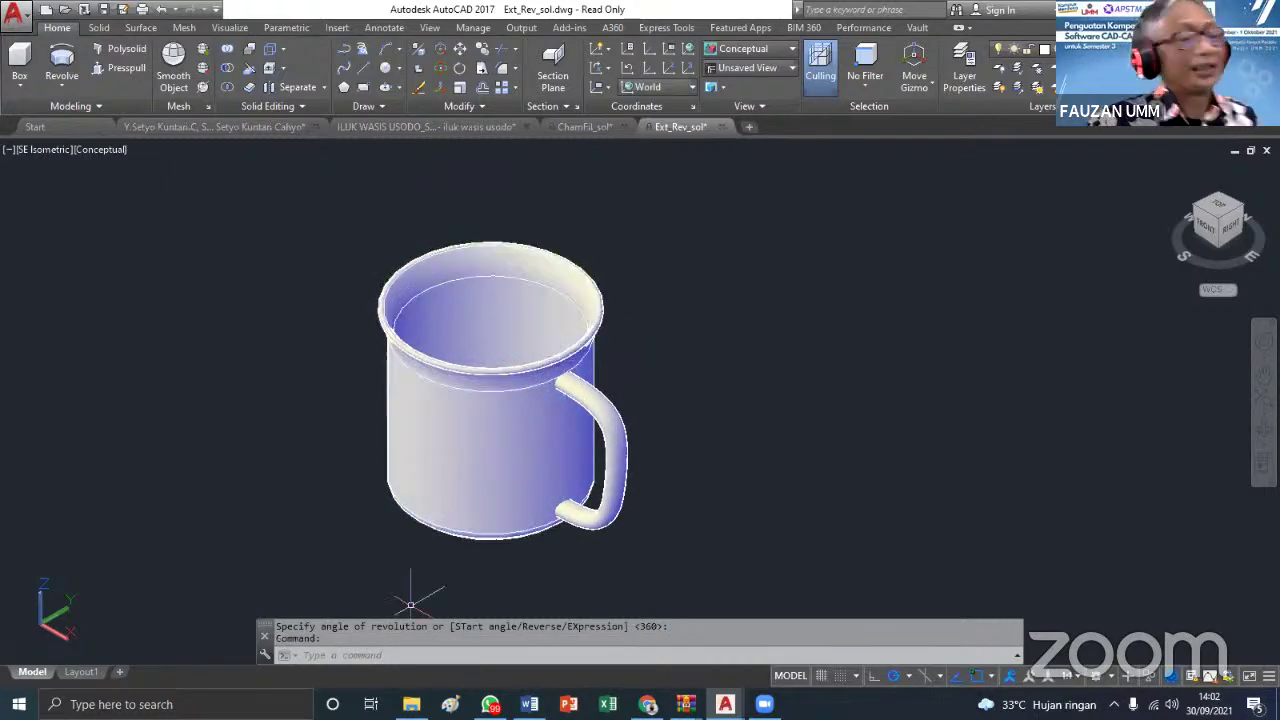
pyautogui.click(411, 704)
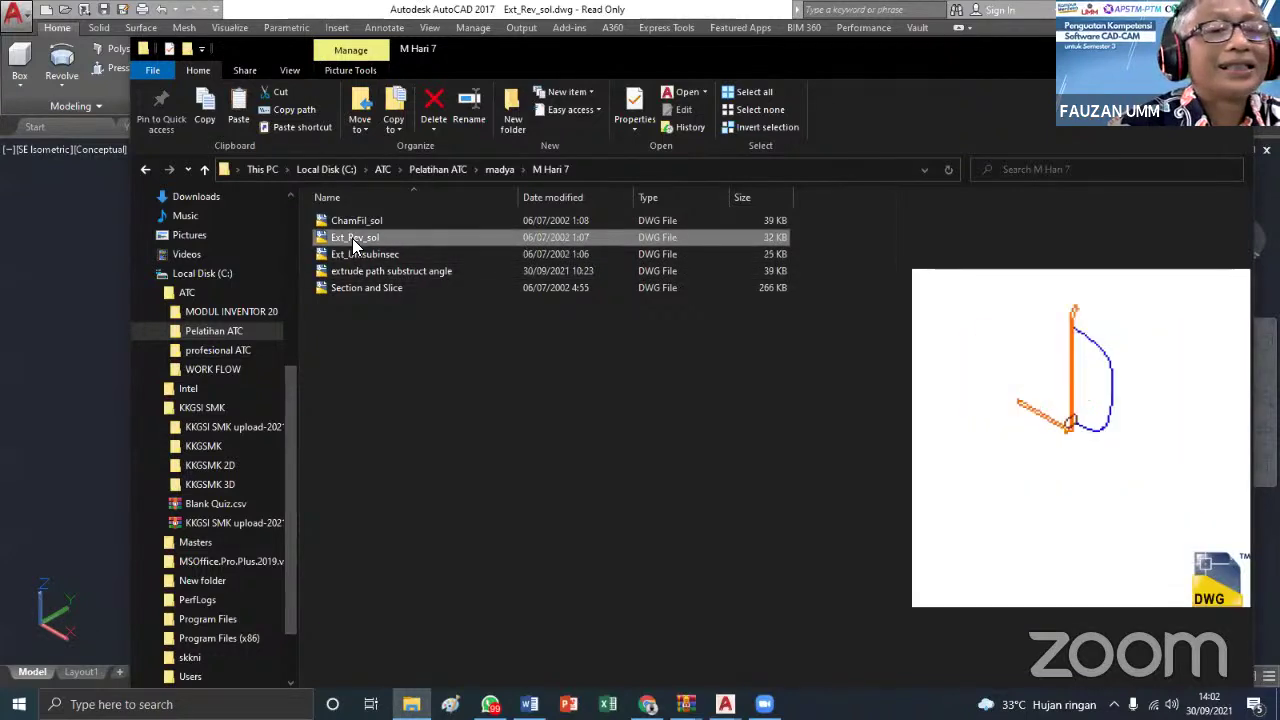
# Preview the ChamFil_sol and Section and Slice drawings in the M Hari 7 folder
pyautogui.click(354, 220)
pyautogui.click(348, 288)
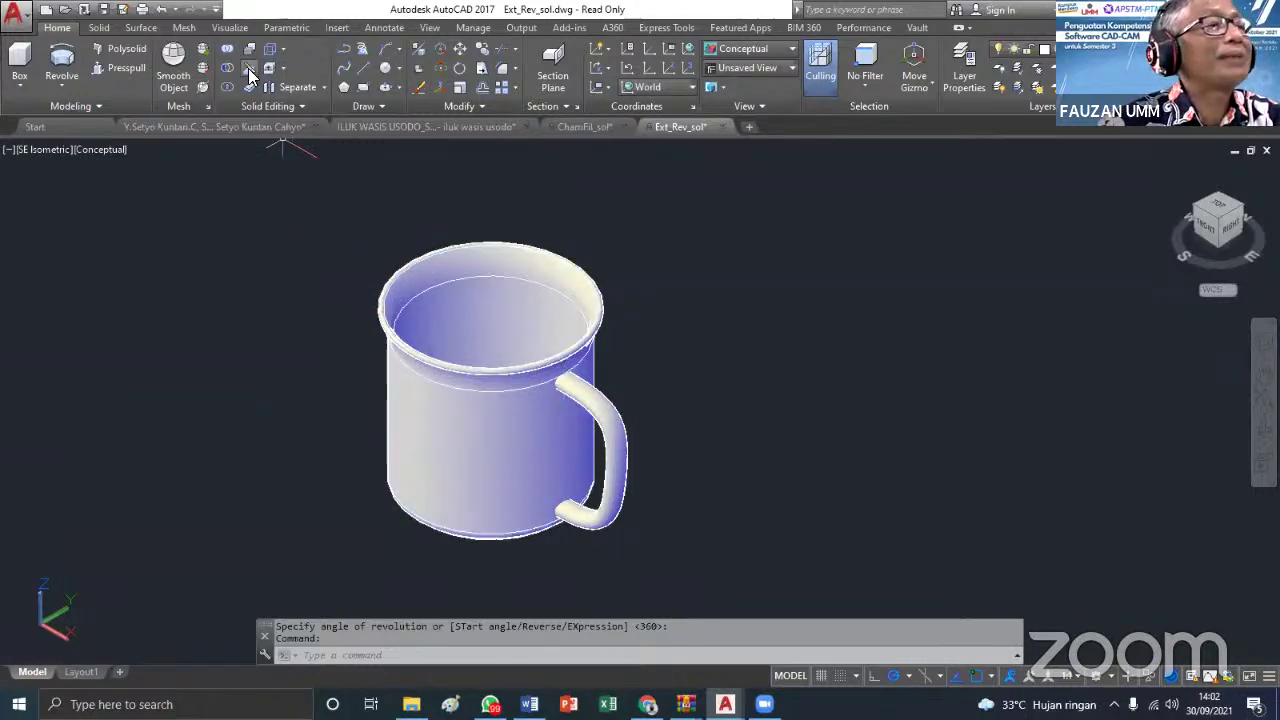
# Attempt a YZ slice of the mug, then cancel it
pyautogui.click(248, 68)
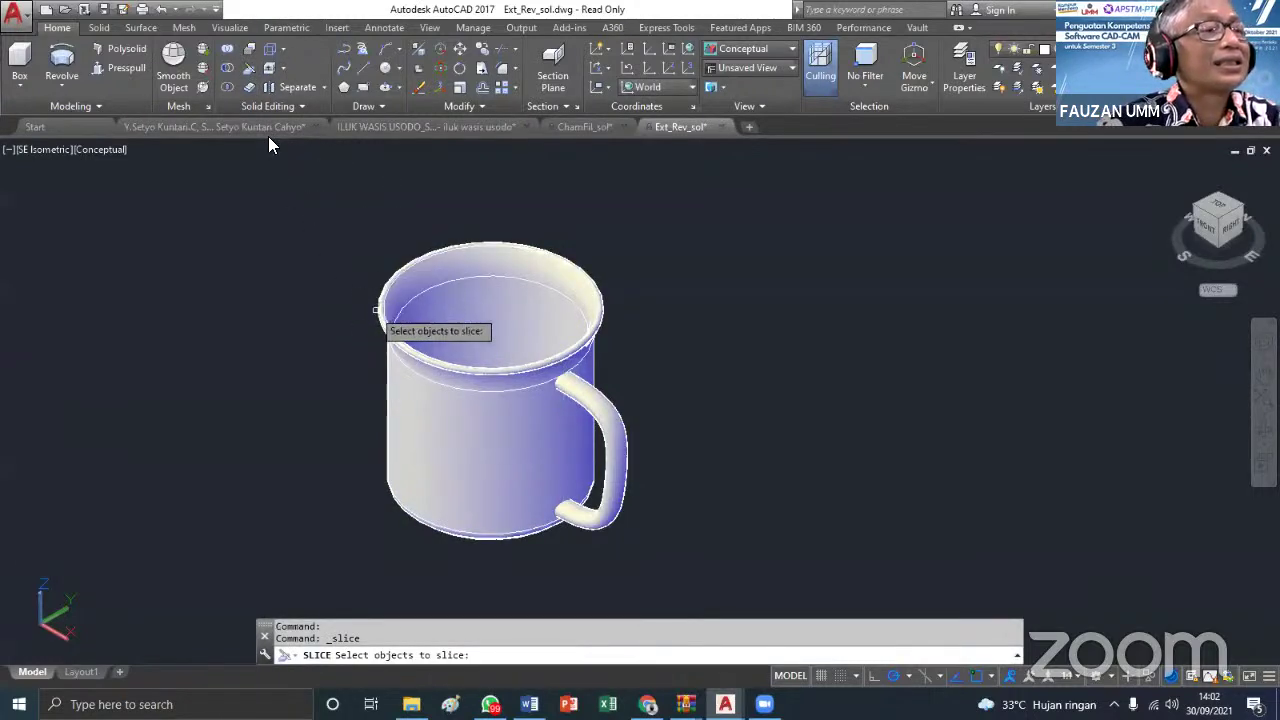
pyautogui.click(379, 312)
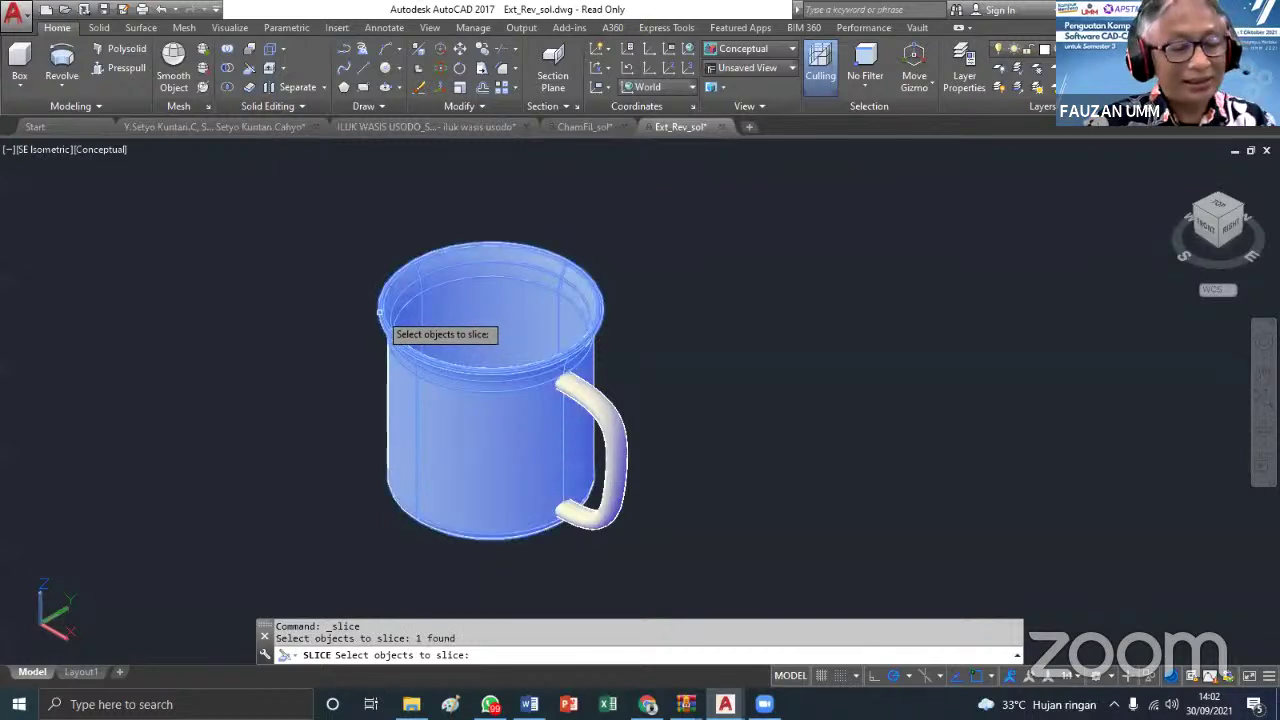
pyautogui.press('Return')
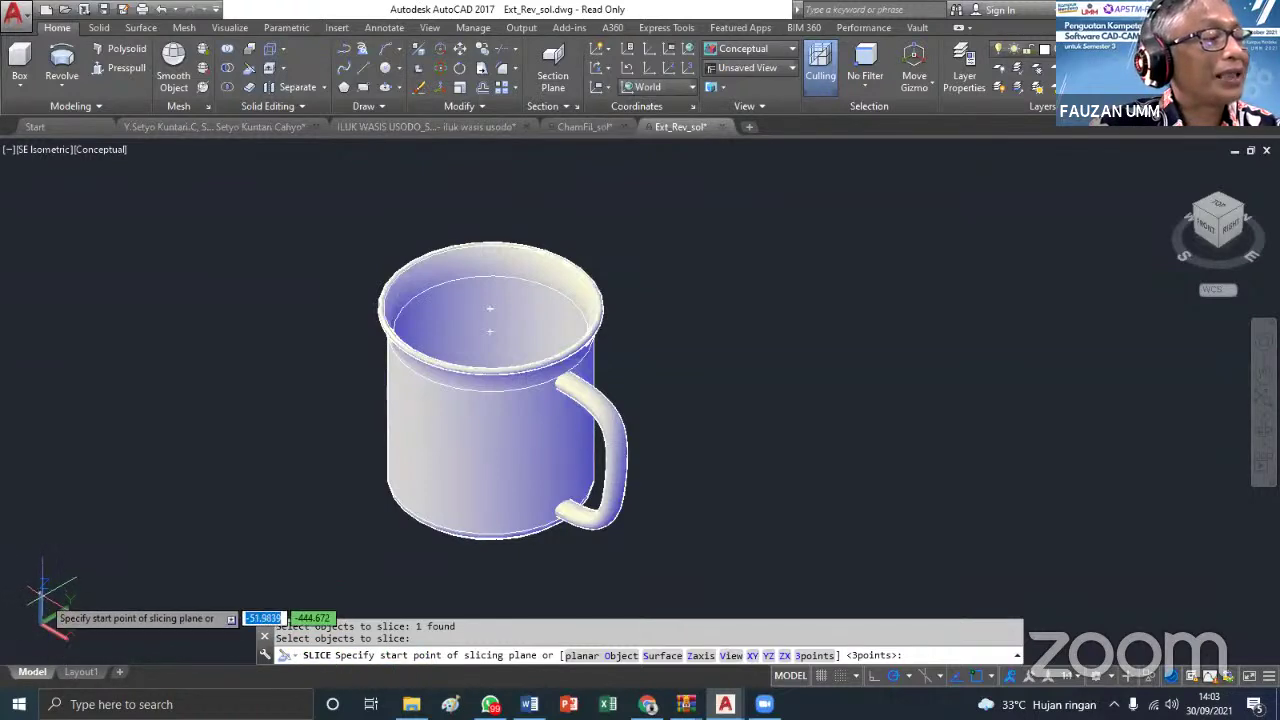
pyautogui.click(768, 656)
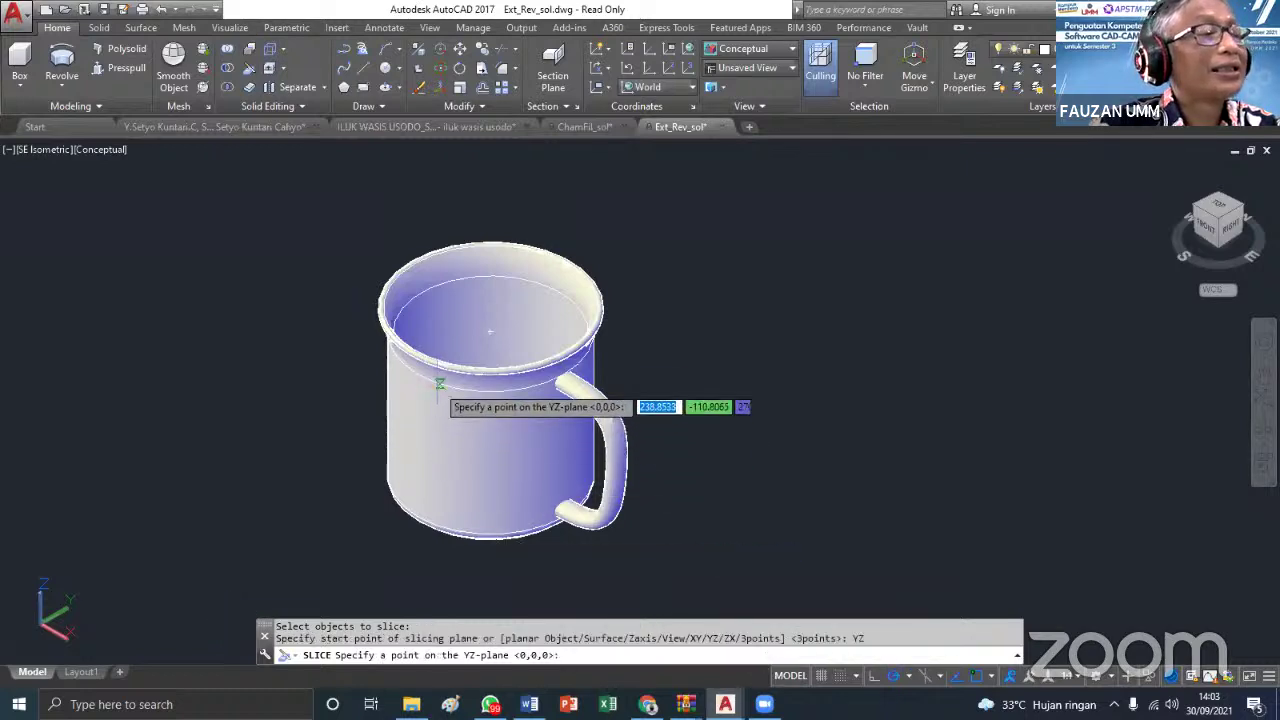
pyautogui.click(425, 343)
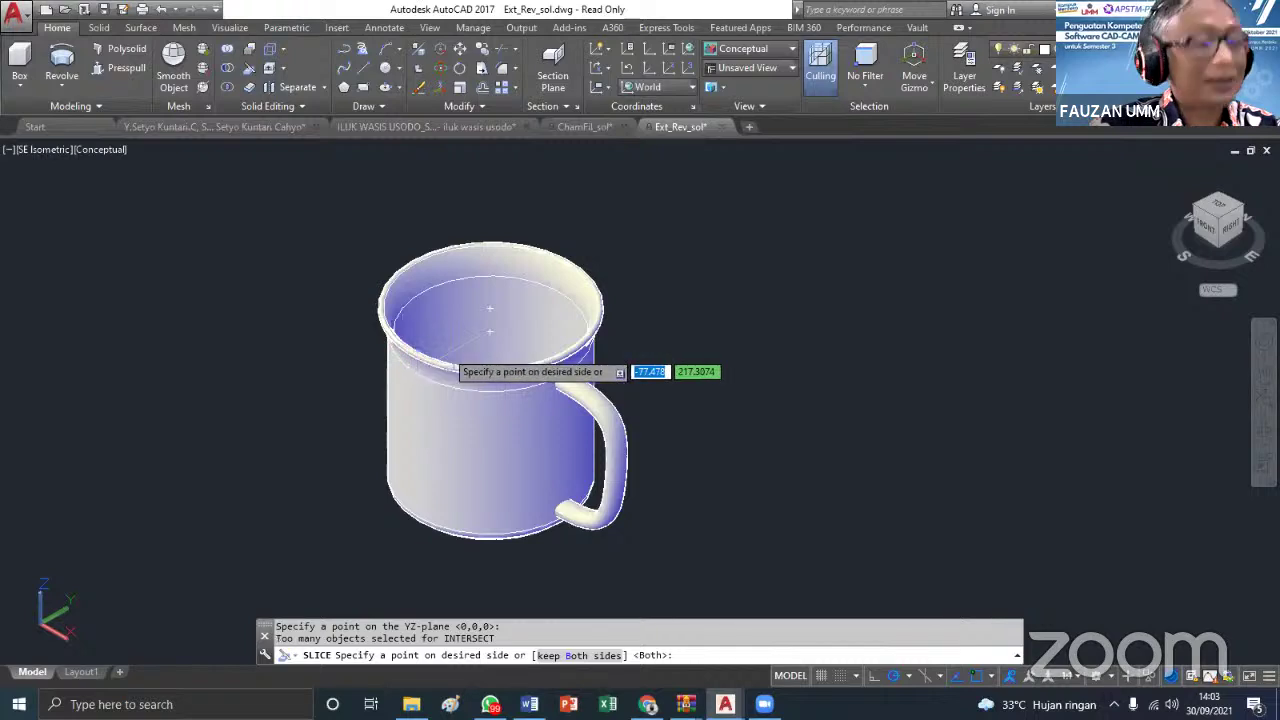
pyautogui.click(785, 362)
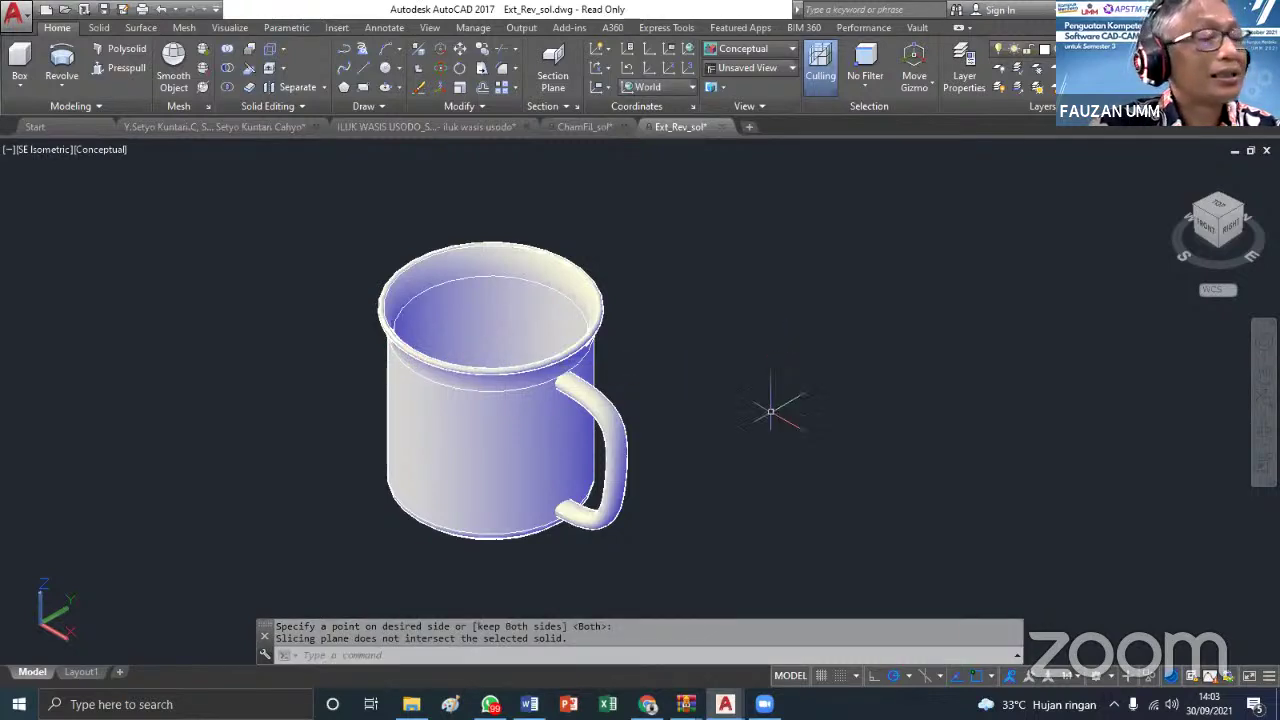
pyautogui.press('Return')
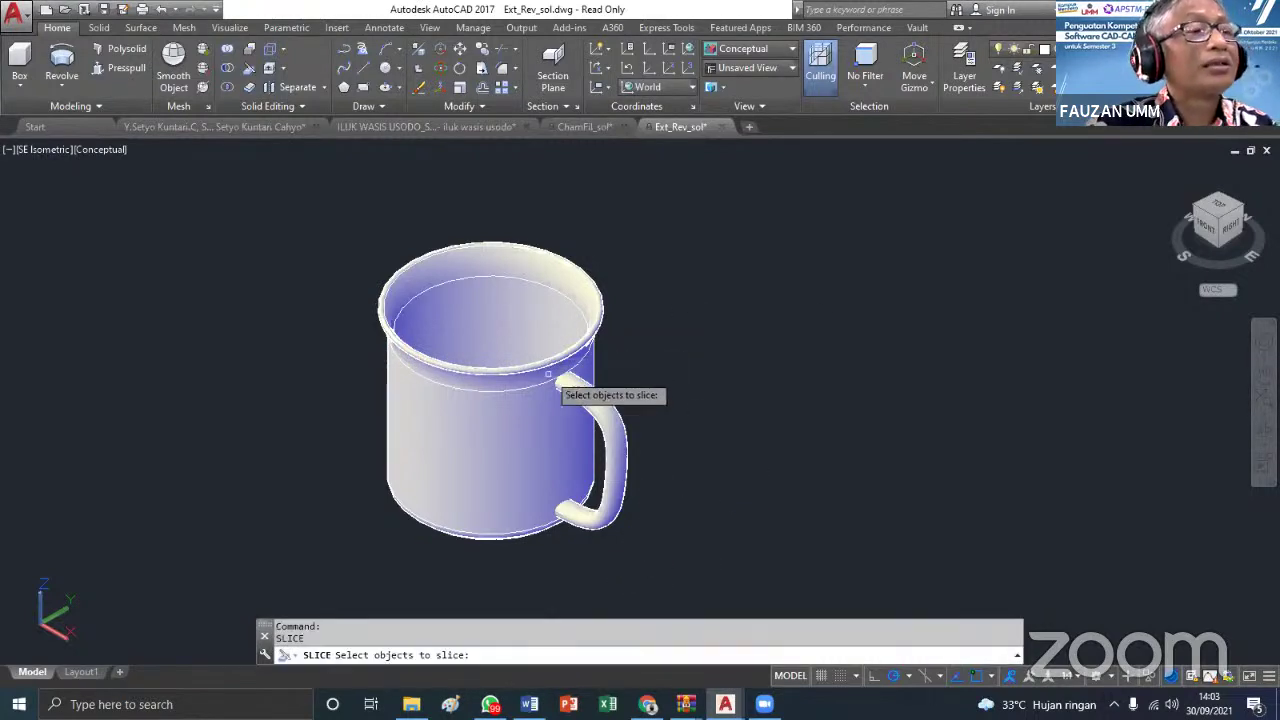
pyautogui.press('Escape')
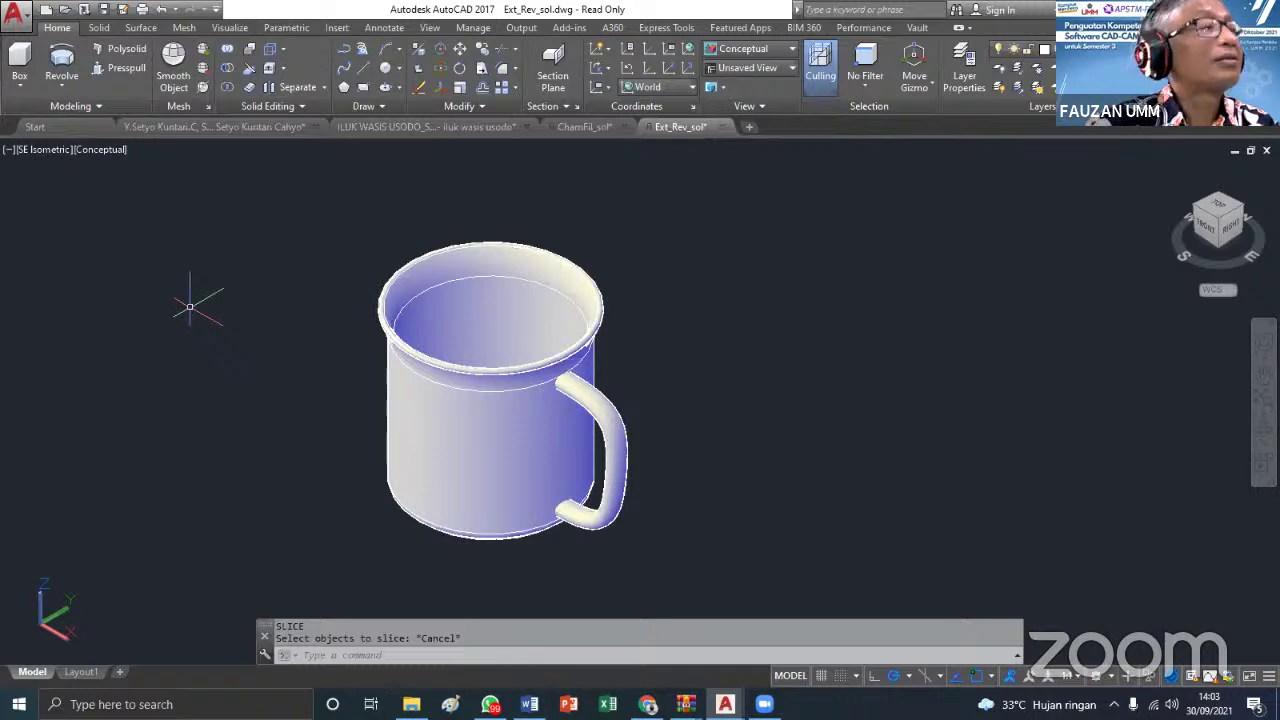
# Slice the mug along the YZ plane through its centre, keeping both halves
pyautogui.click(247, 68)
pyautogui.click(716, 480)
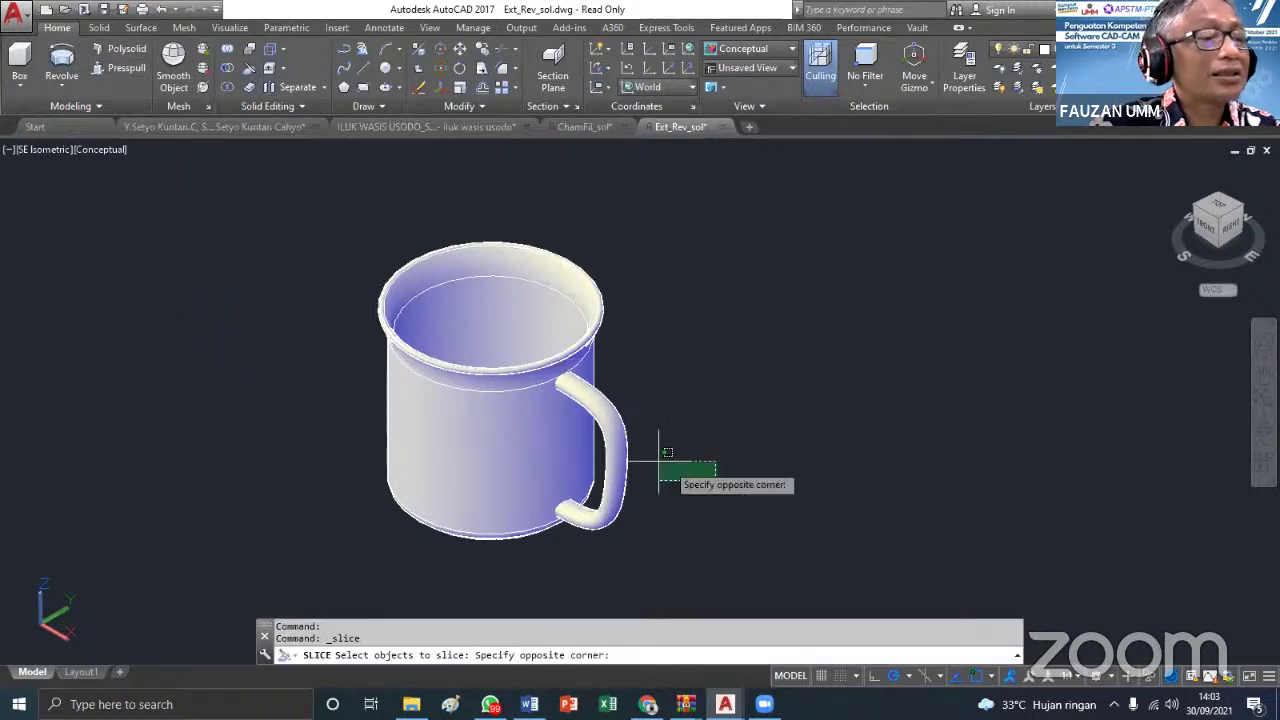
pyautogui.click(349, 300)
pyautogui.press('Return')
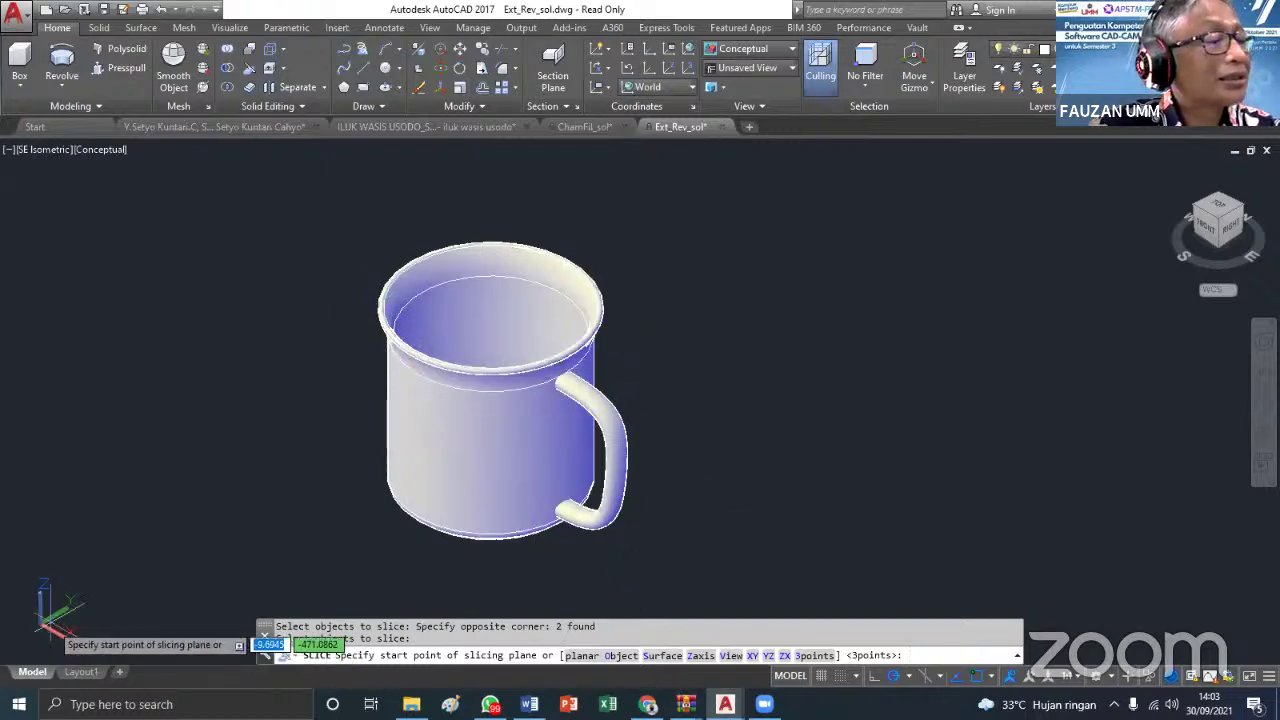
pyautogui.click(770, 655)
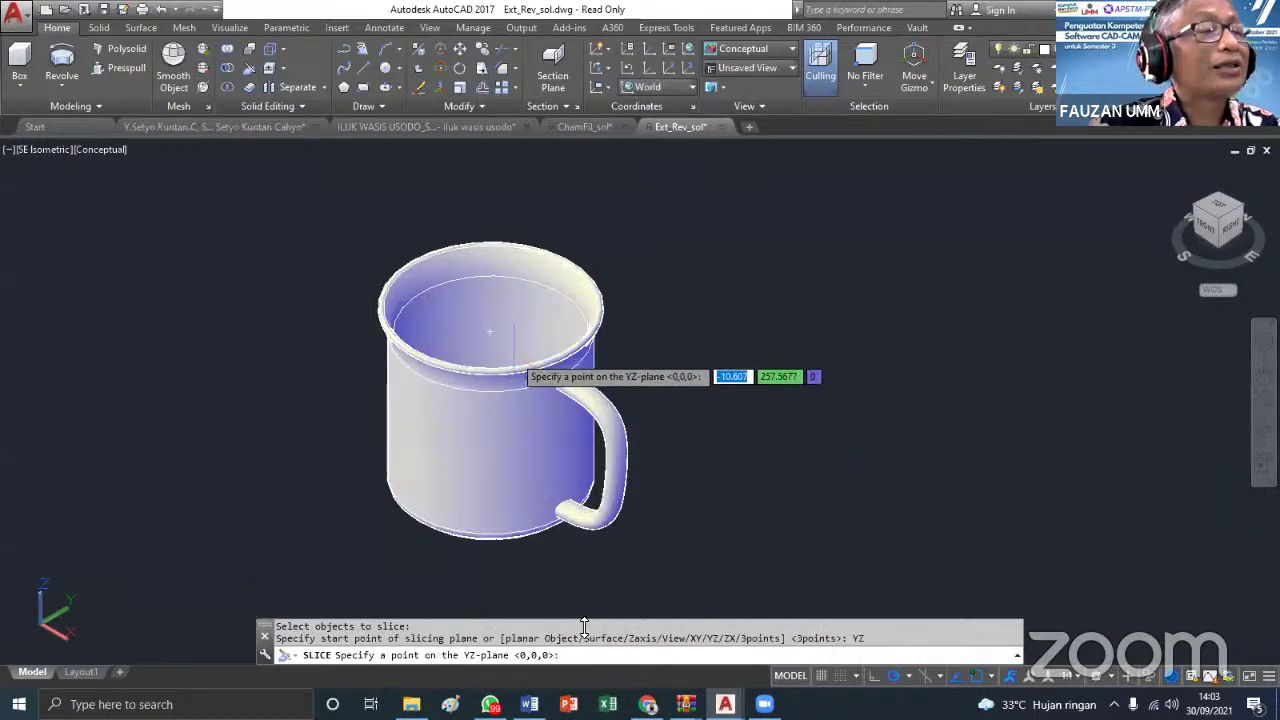
pyautogui.click(490, 309)
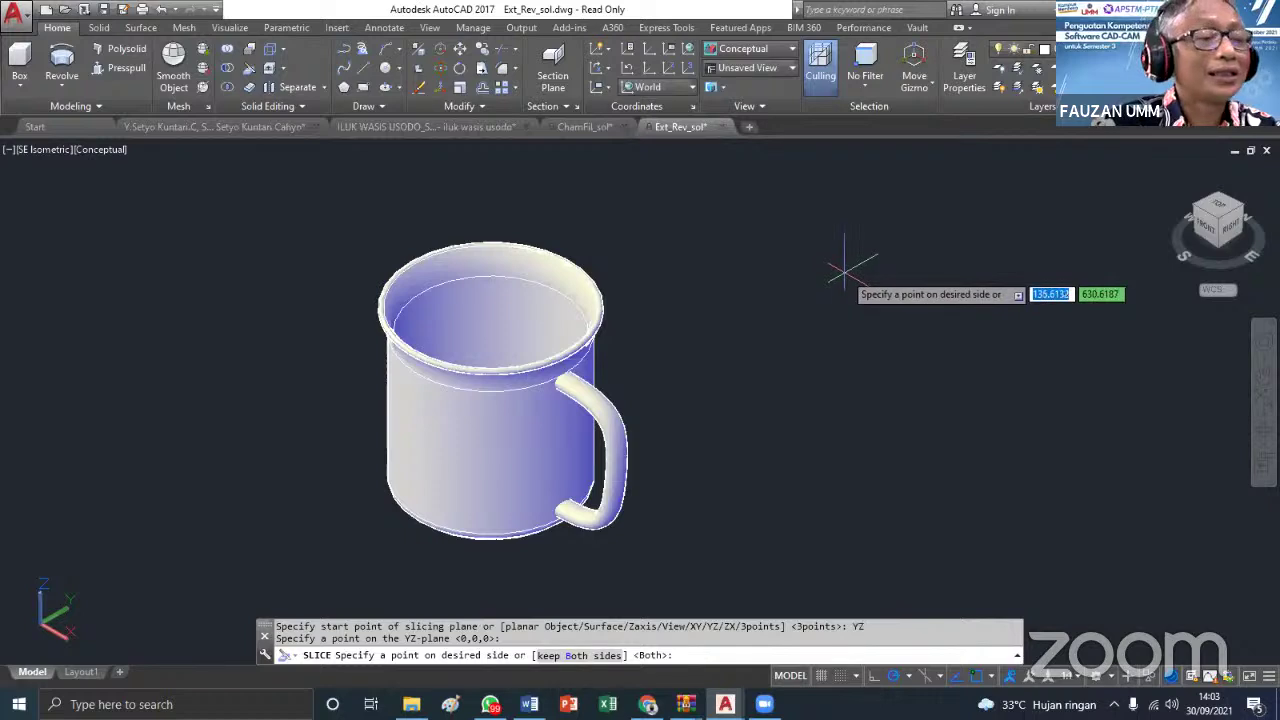
pyautogui.click(781, 447)
# Move the cut half to the right of the mug, then bring up the M Hari 7 folder
pyautogui.click(575, 340)
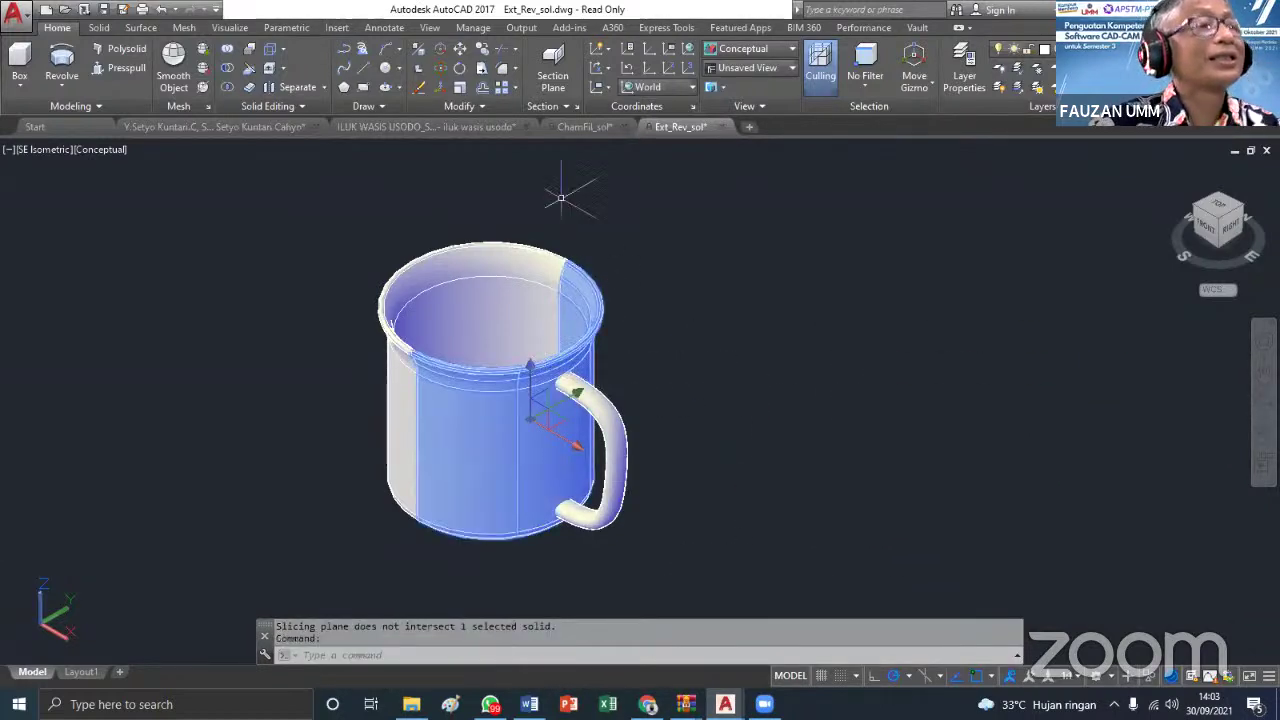
pyautogui.click(448, 55)
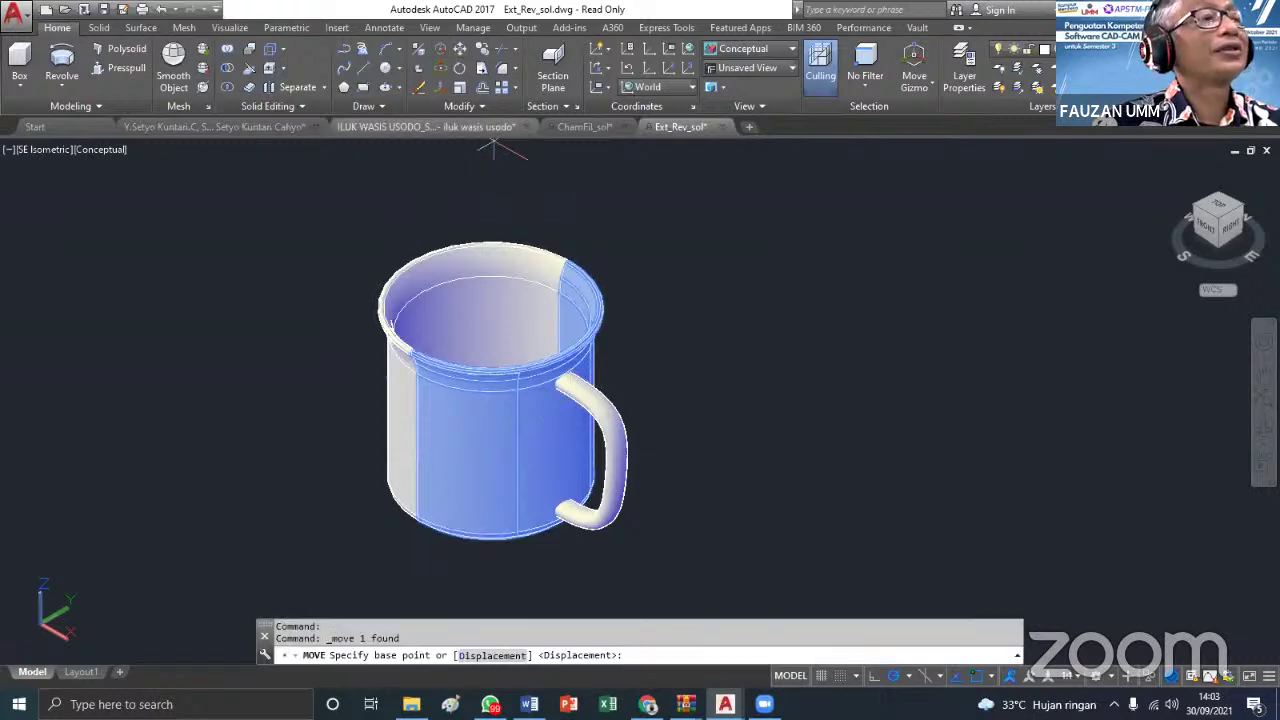
pyautogui.click(627, 445)
pyautogui.click(913, 391)
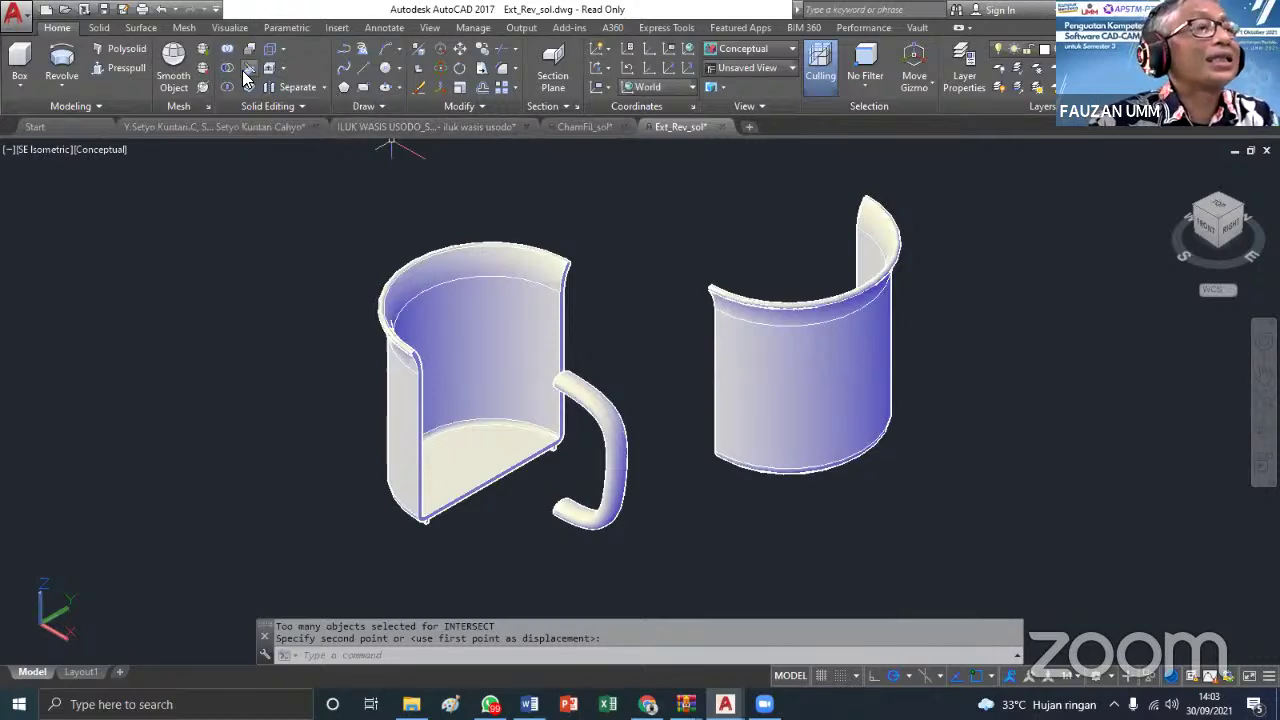
pyautogui.click(411, 704)
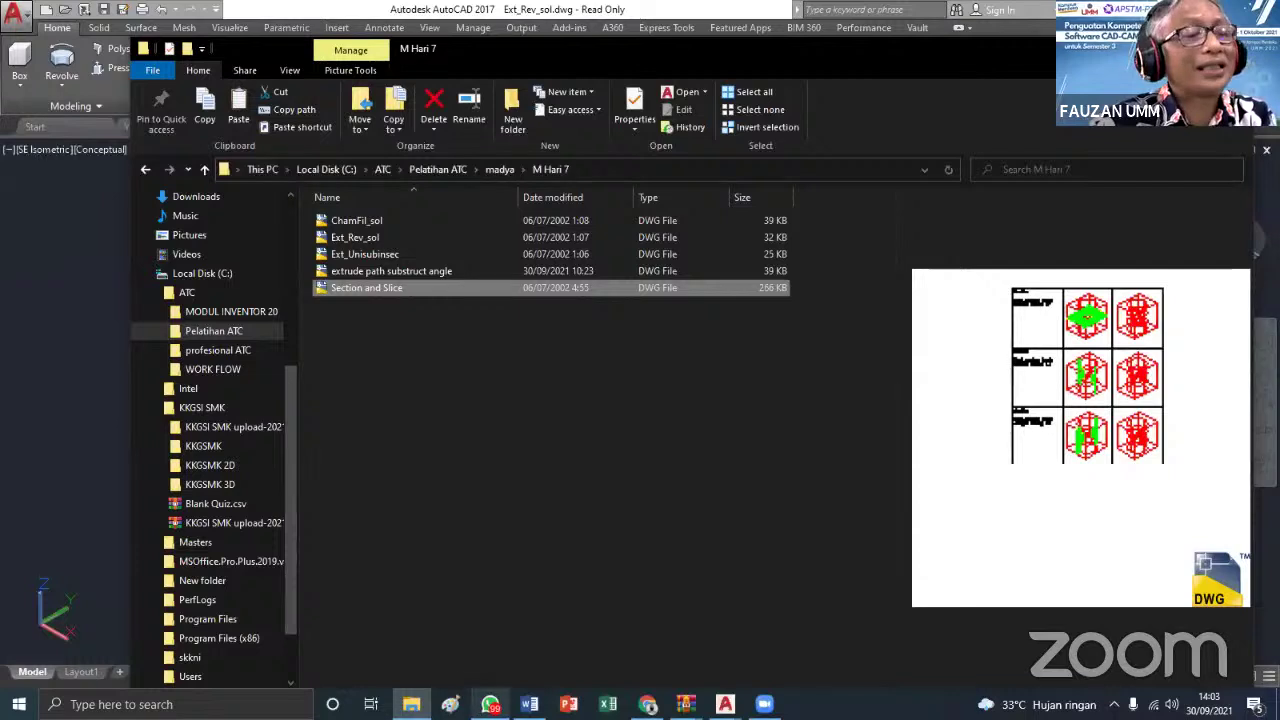
# Deselect the file in Explorer and return to the sliced mug drawing
pyautogui.click(481, 452)
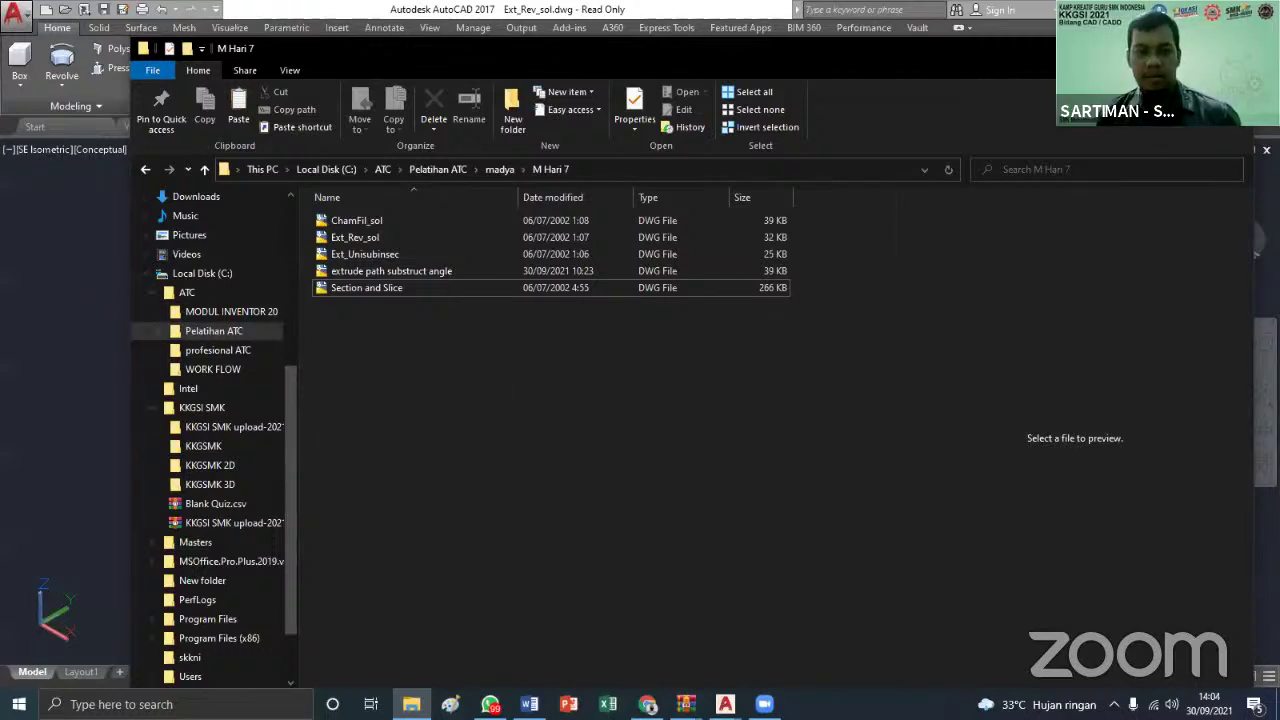
pyautogui.click(72, 291)
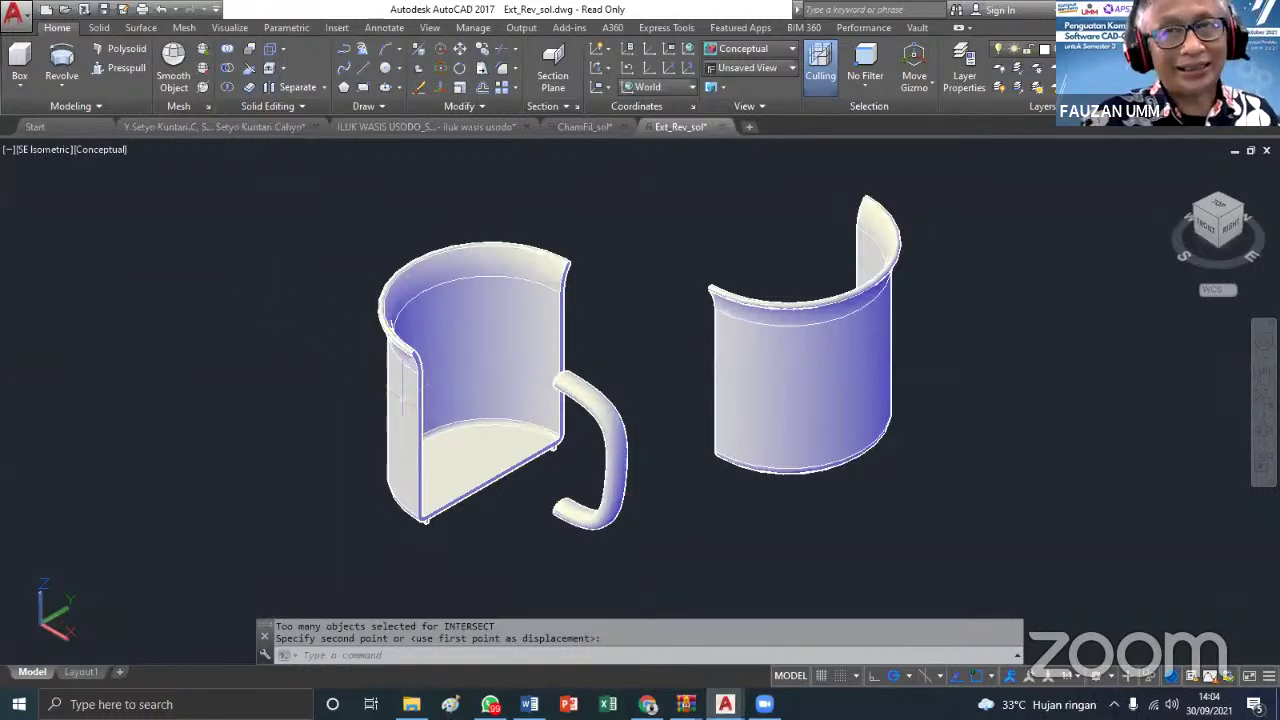
# Zoom out on the two mug halves and bring the M Hari 7 folder back to the front
pyautogui.scroll(-2, 820, 525)
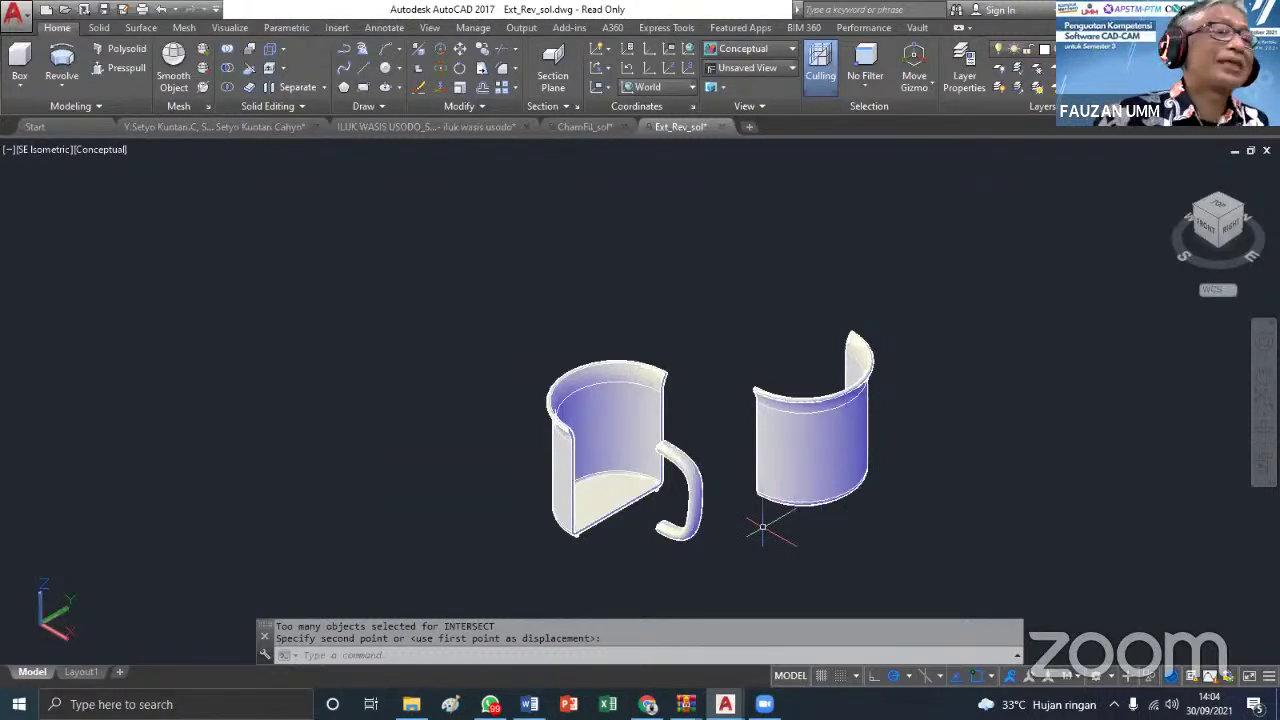
pyautogui.click(874, 541)
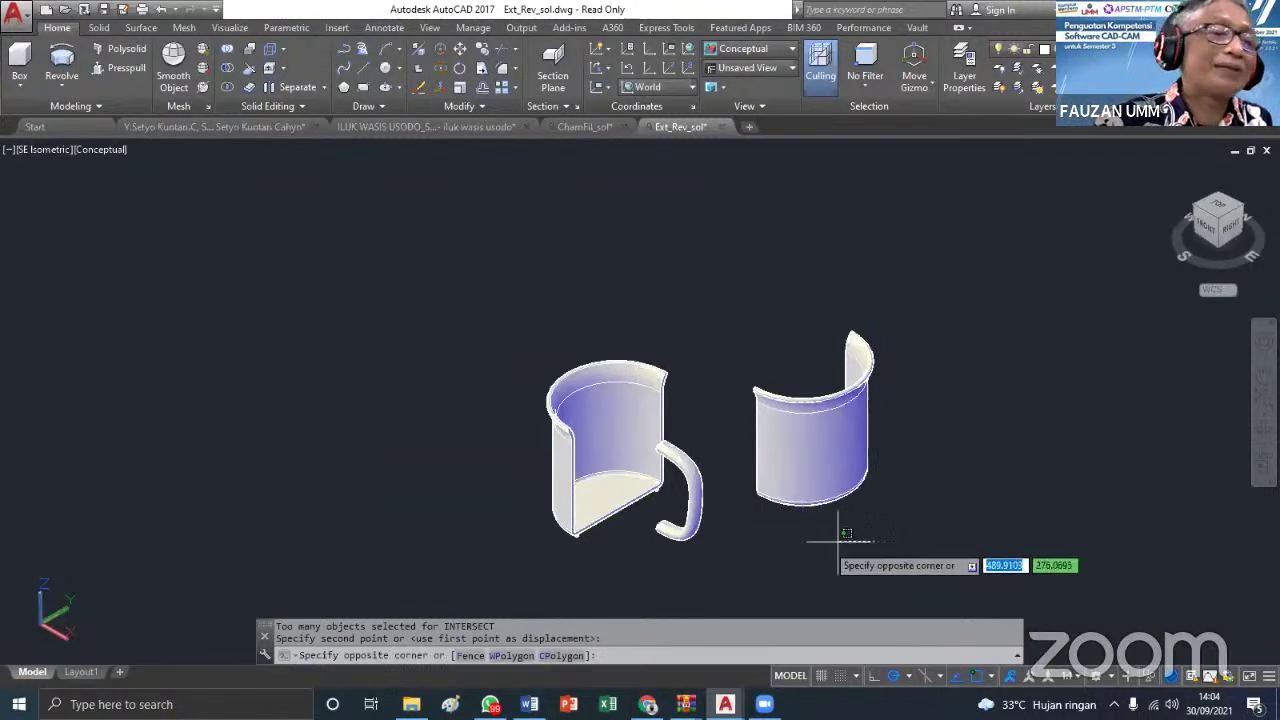
pyautogui.press('Escape')
pyautogui.press('Escape')
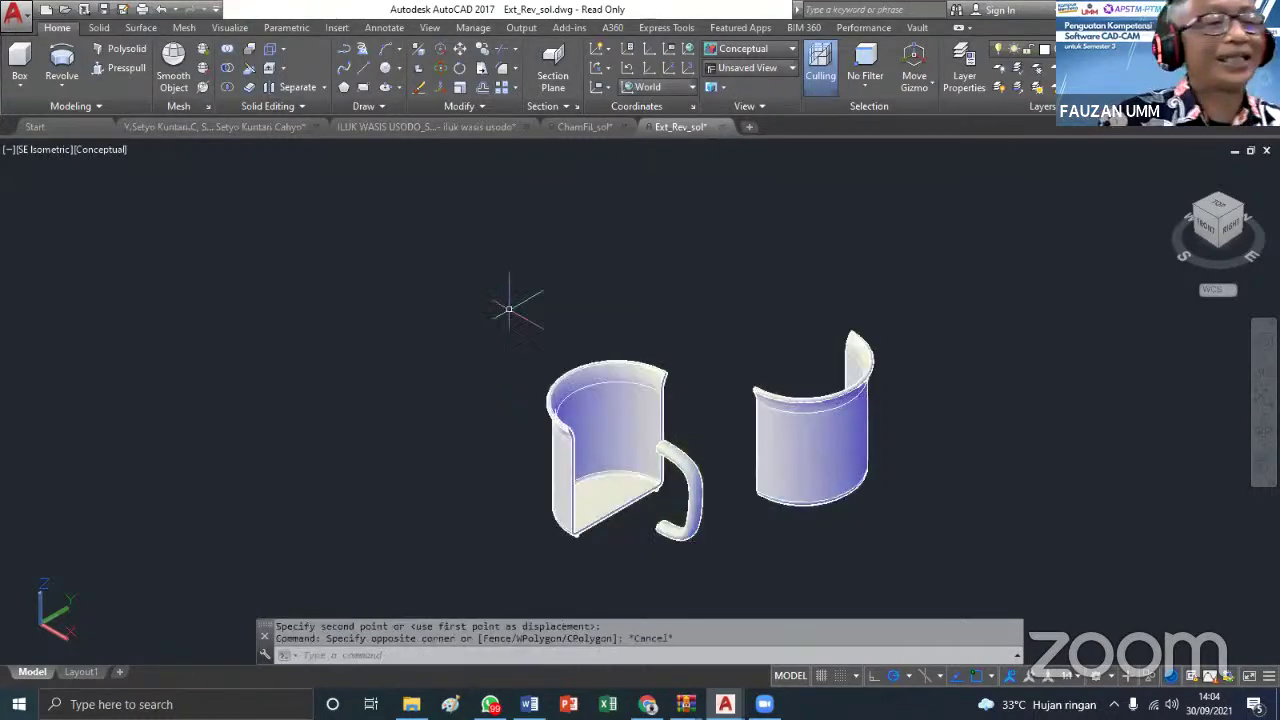
pyautogui.scroll(-1, 728, 348)
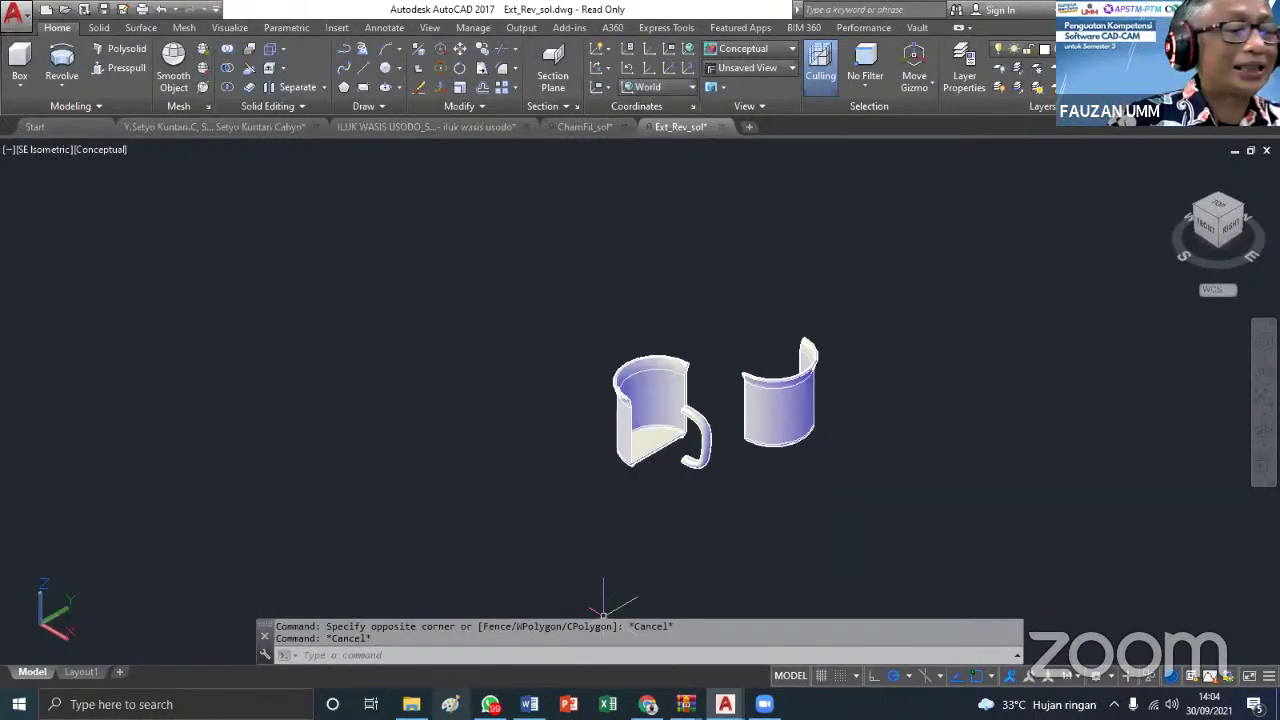
pyautogui.click(411, 704)
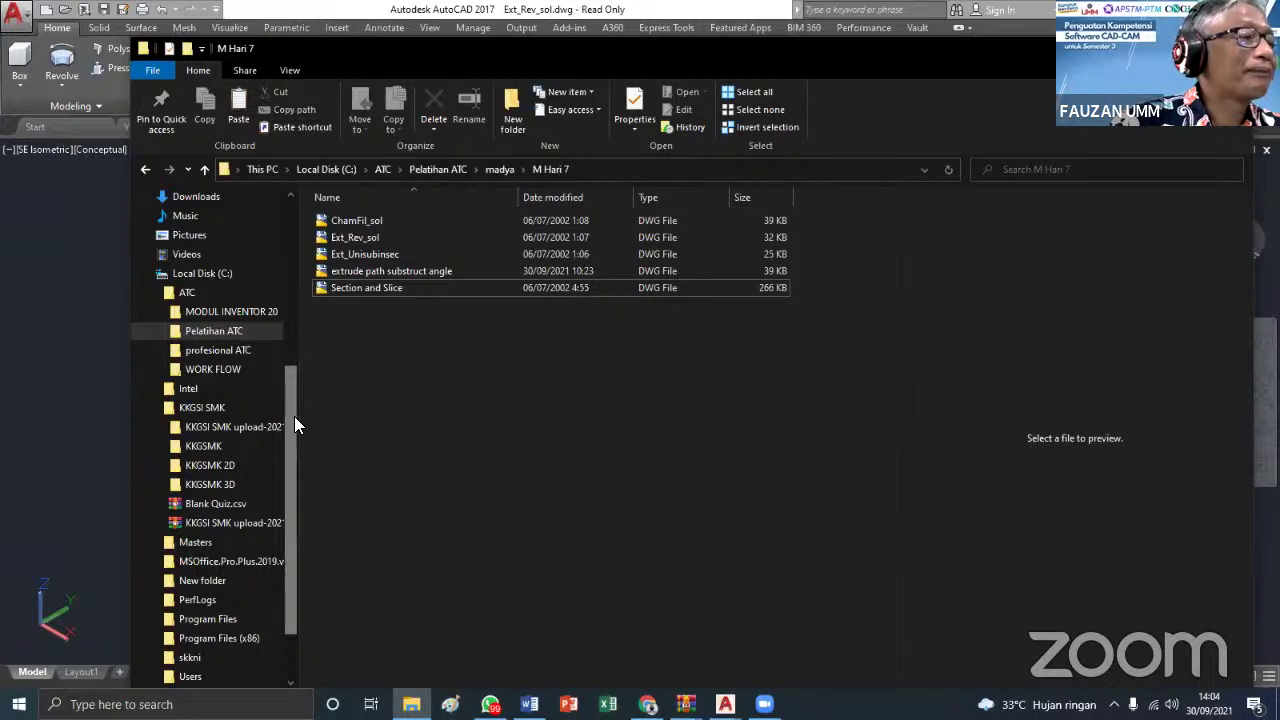
# Browse to profesional ATC > MODUL INVENTOR 20 and preview file 7's drawing
pyautogui.click(248, 356)
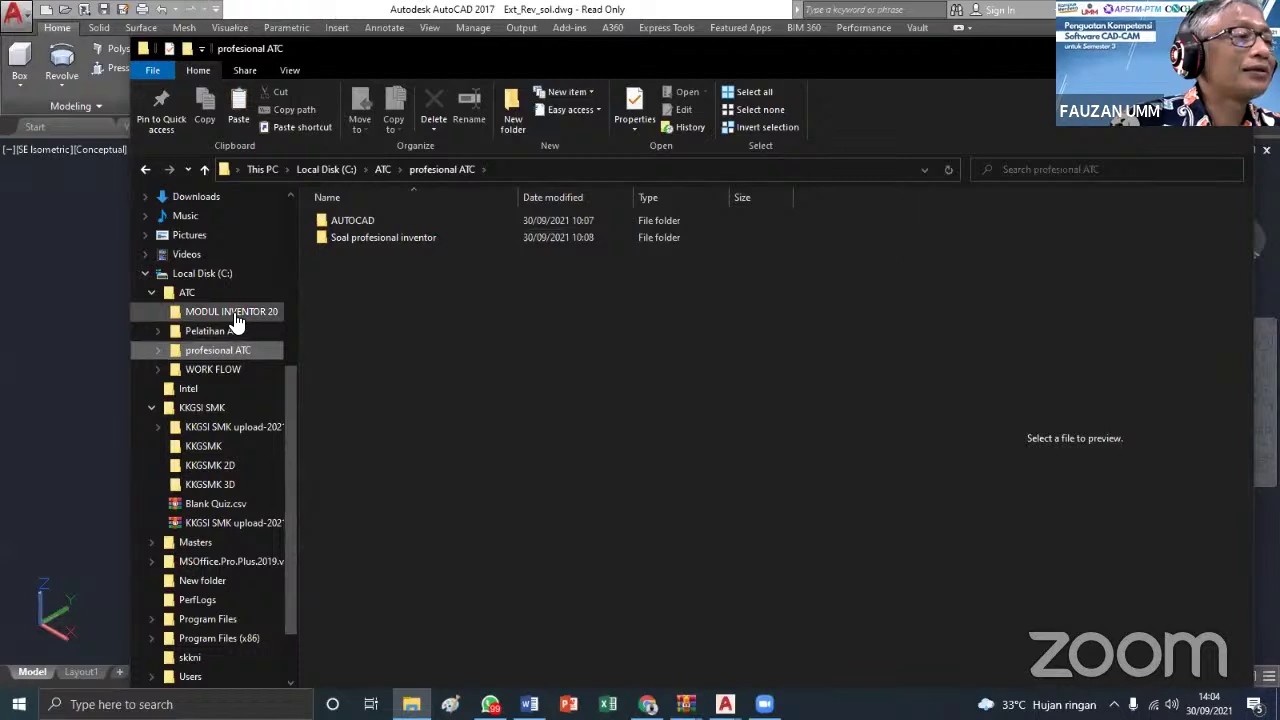
pyautogui.click(236, 318)
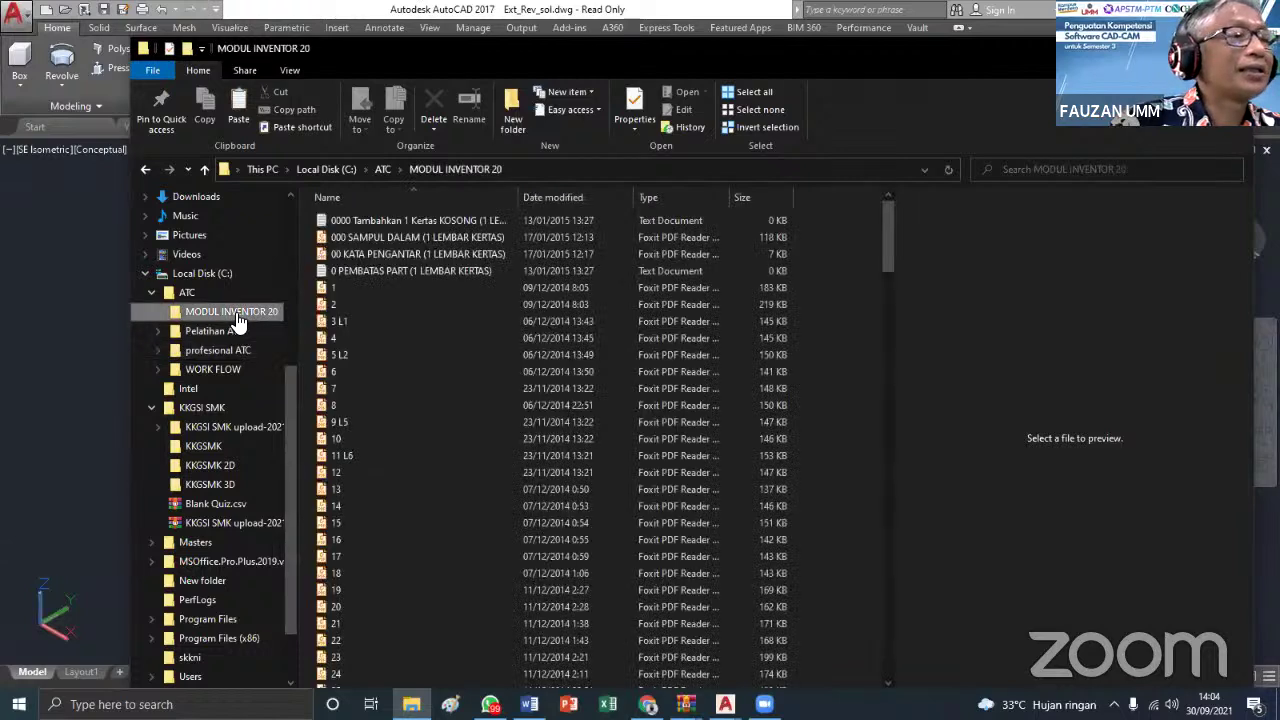
pyautogui.click(333, 388)
pyautogui.scroll(-1, 286, 420)
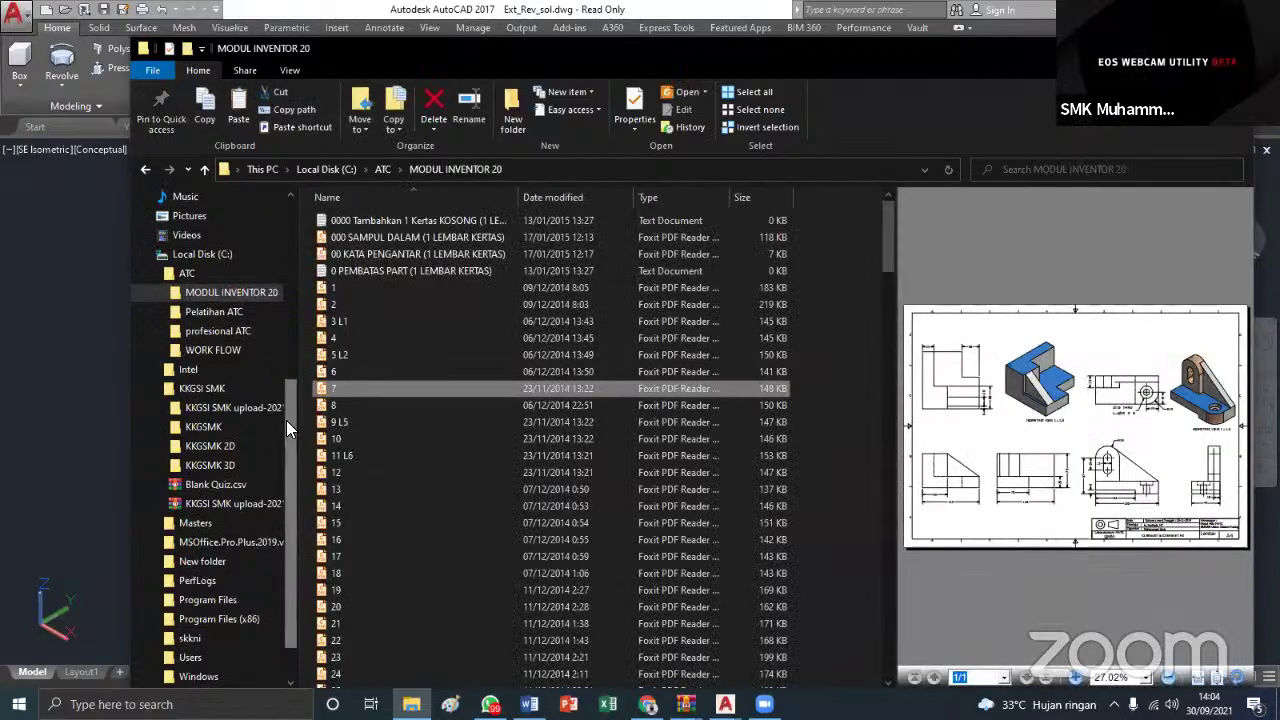
pyautogui.scroll(-2, 312, 468)
pyautogui.scroll(-6, 312, 468)
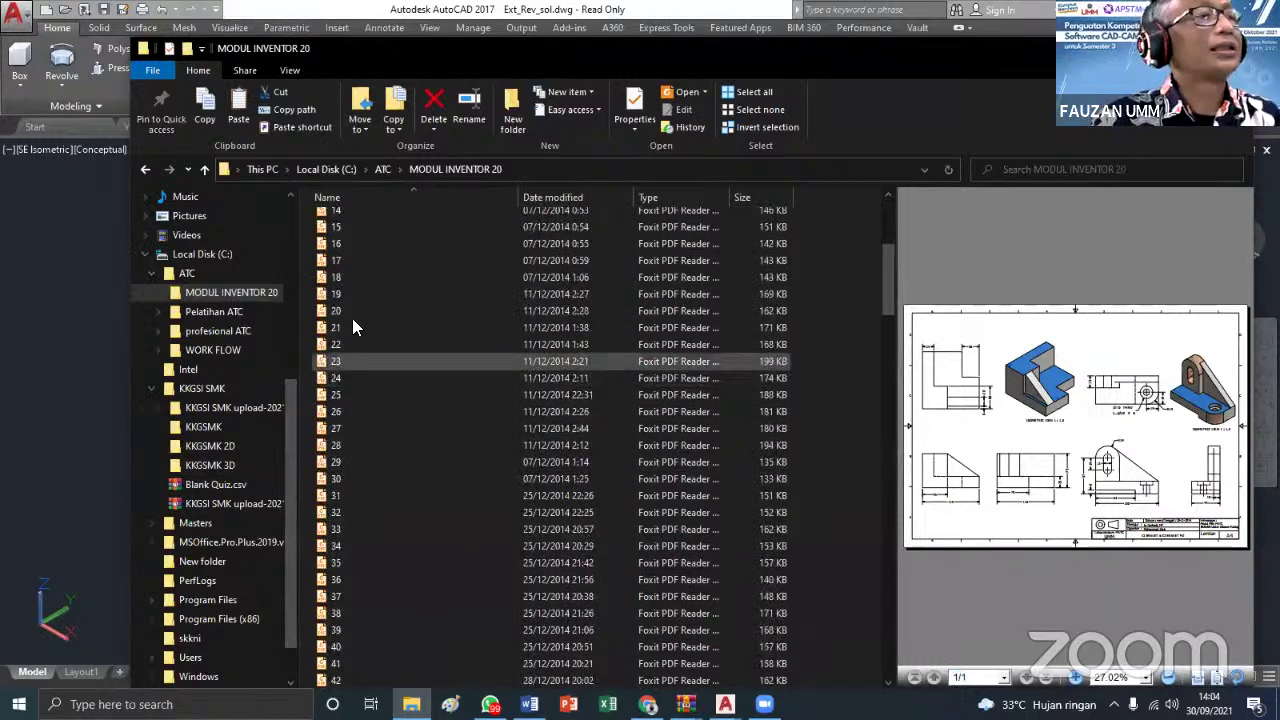
# Show the folder's files as Large icons and scroll through the thumbnails
pyautogui.click(296, 72)
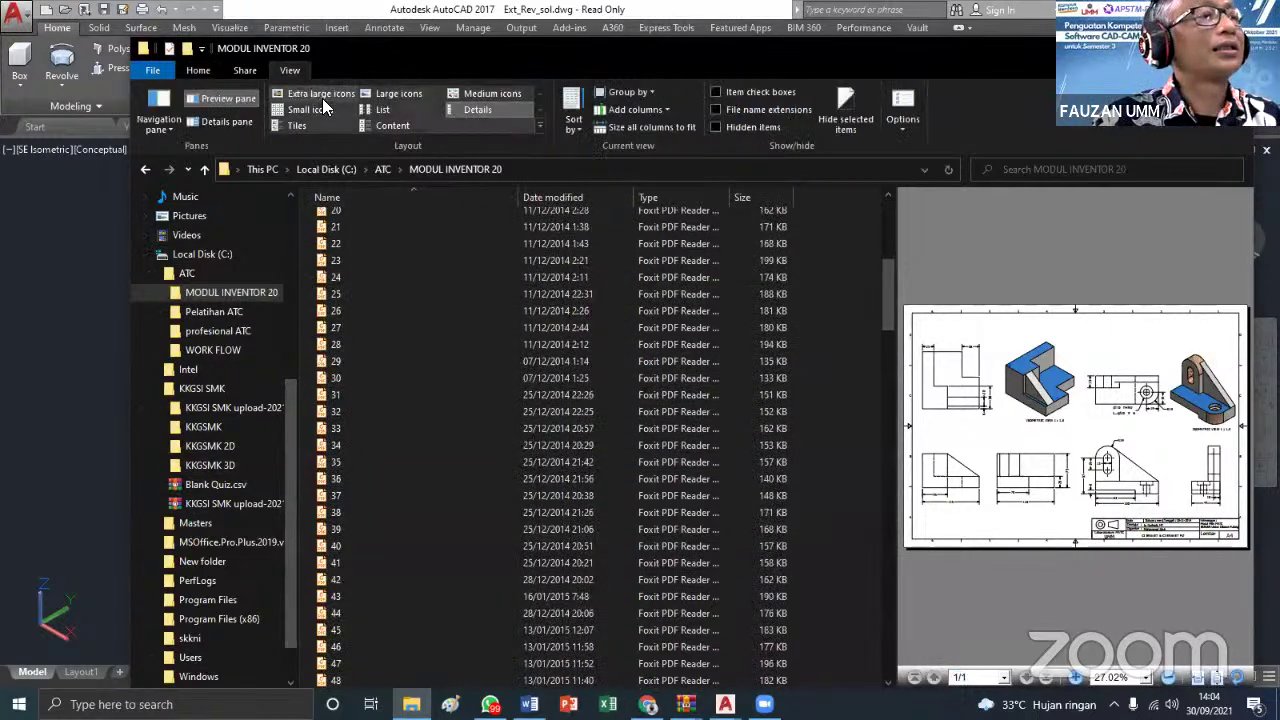
pyautogui.click(383, 97)
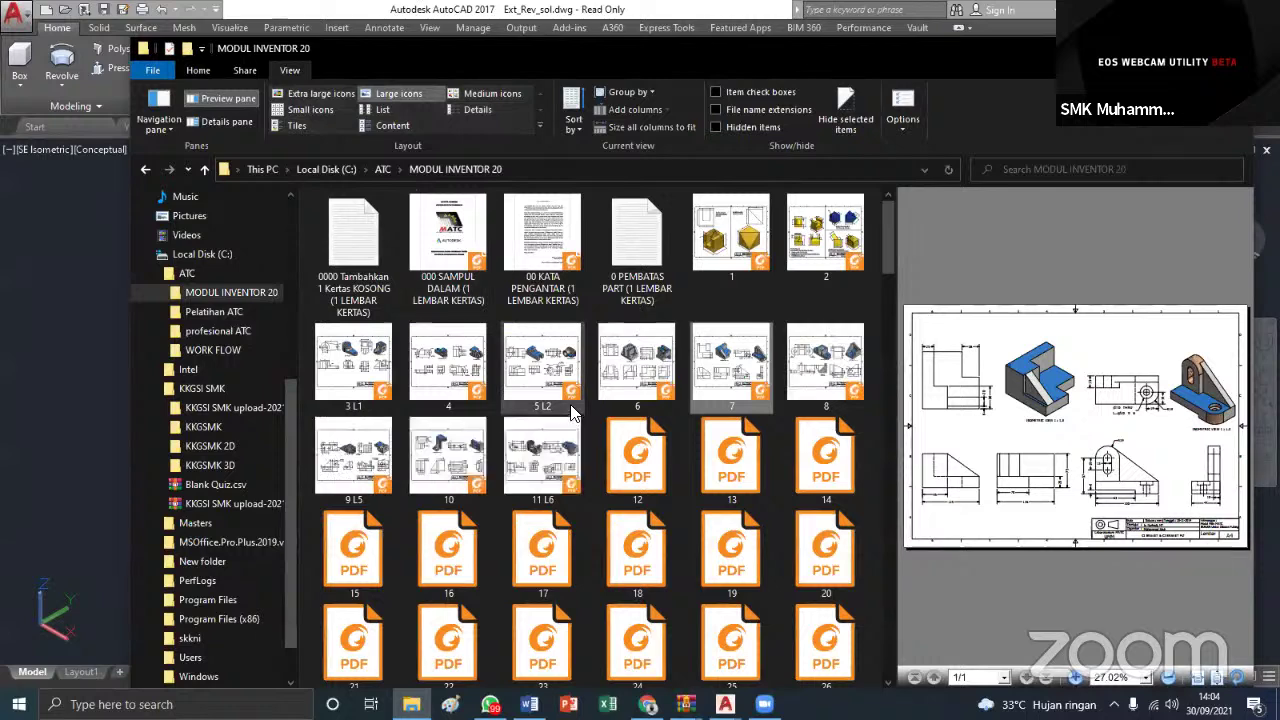
pyautogui.scroll(-8, 627, 470)
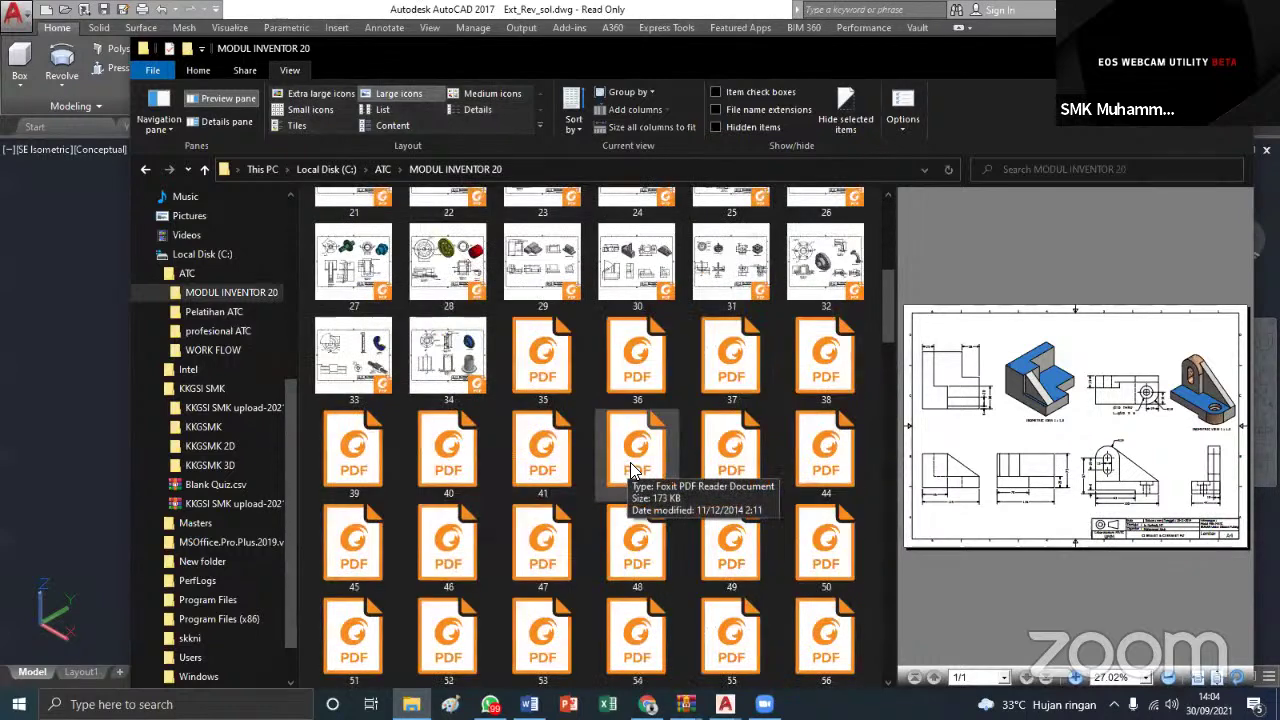
pyautogui.scroll(-10, 632, 470)
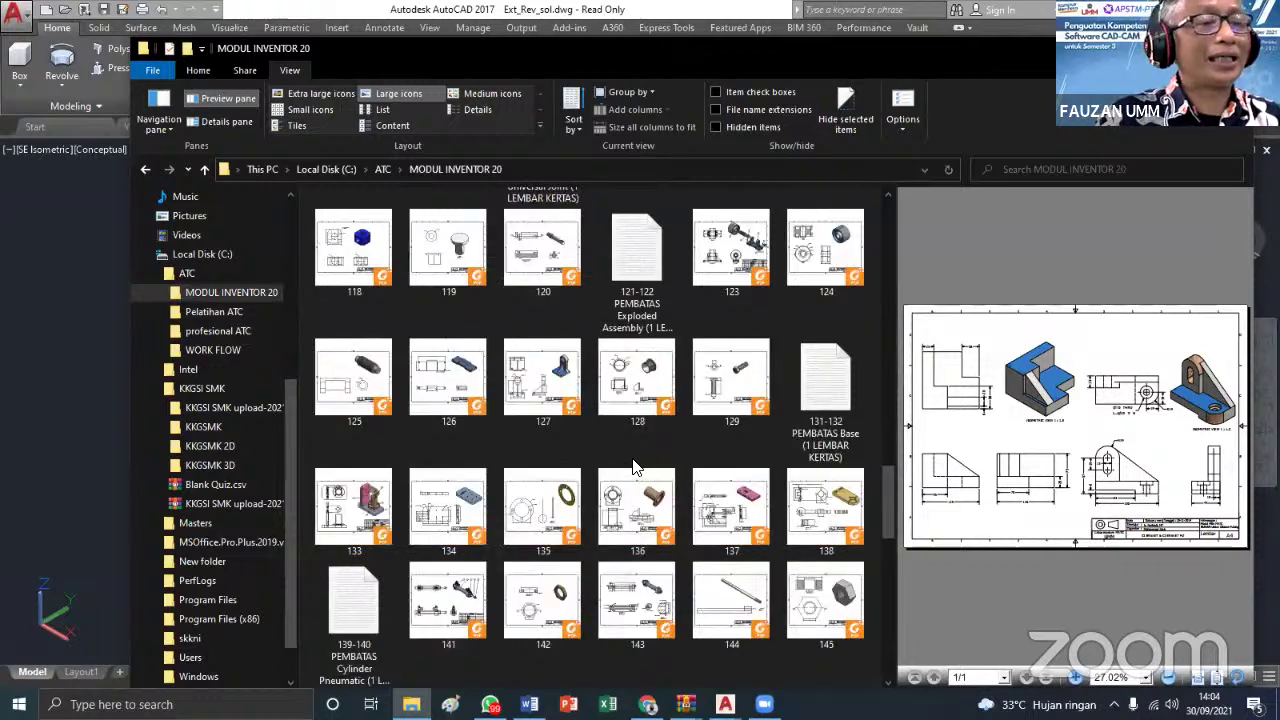
pyautogui.scroll(-2, 632, 466)
pyautogui.scroll(-5, 632, 466)
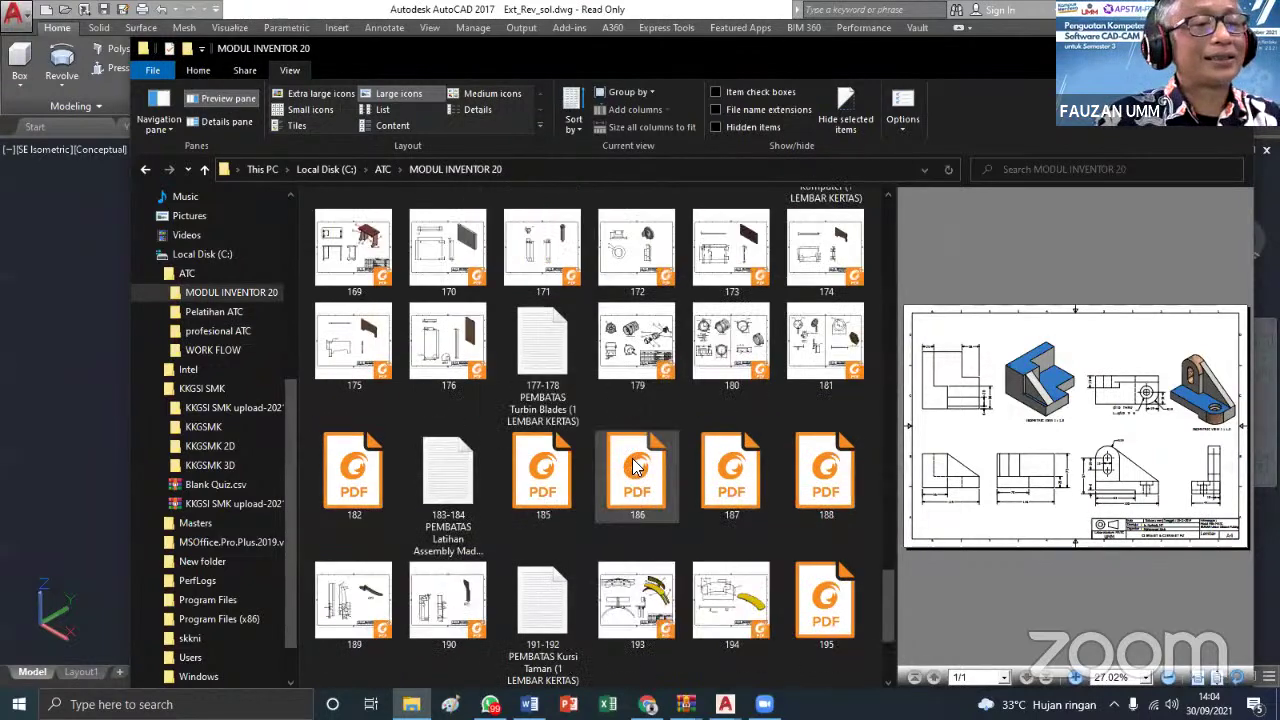
pyautogui.scroll(-3, 620, 450)
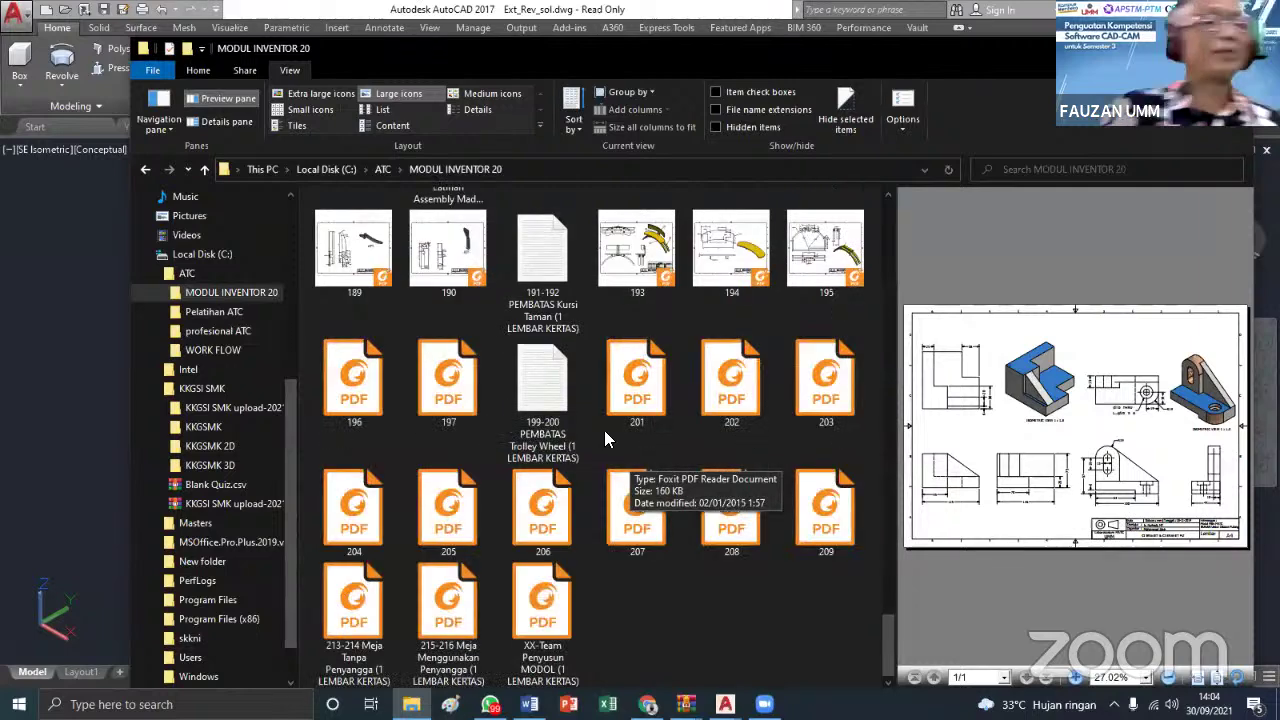
# Return to the Ext_Rev_sol drawing in AutoCAD
pyautogui.scroll(9, 545, 560)
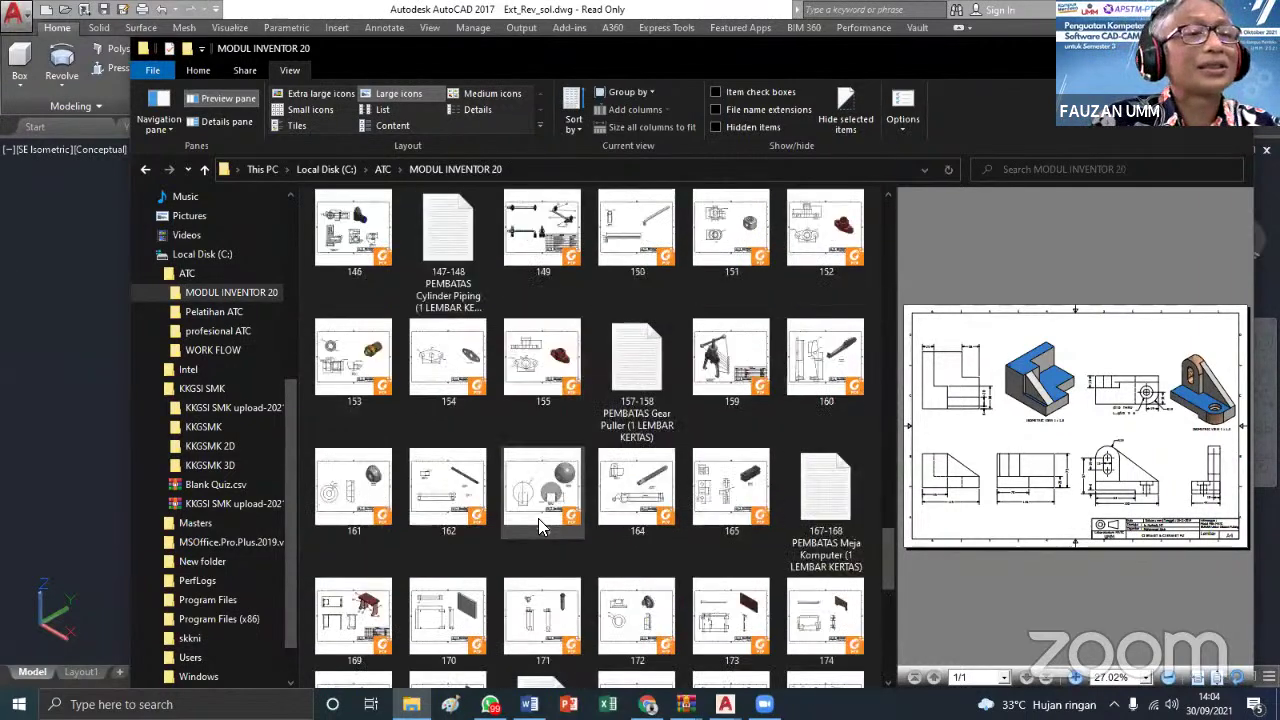
pyautogui.scroll(6, 538, 527)
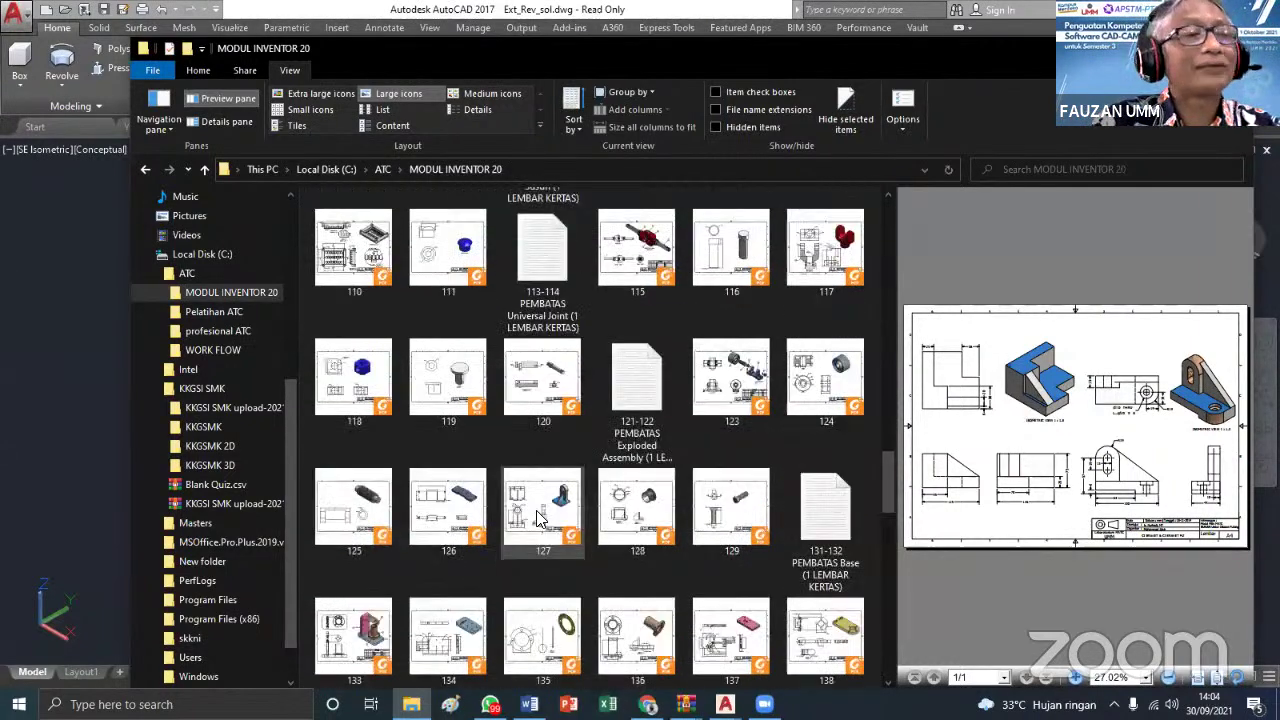
pyautogui.click(711, 702)
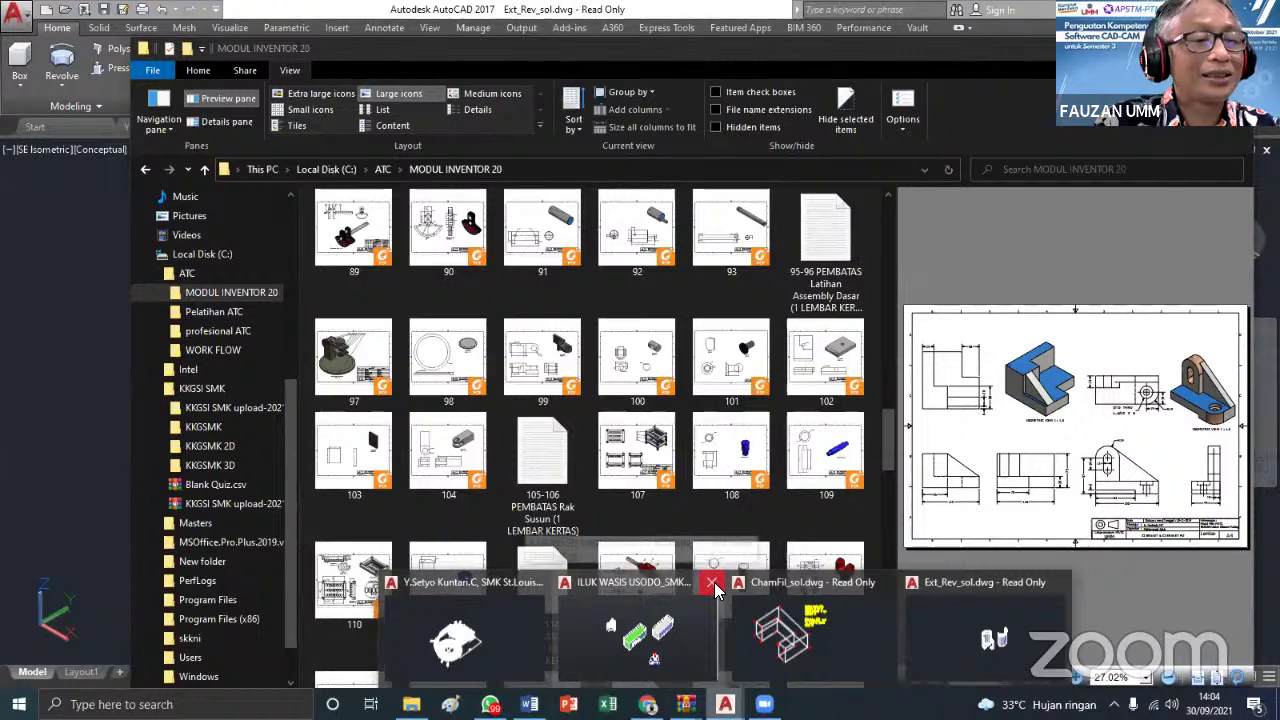
pyautogui.click(714, 584)
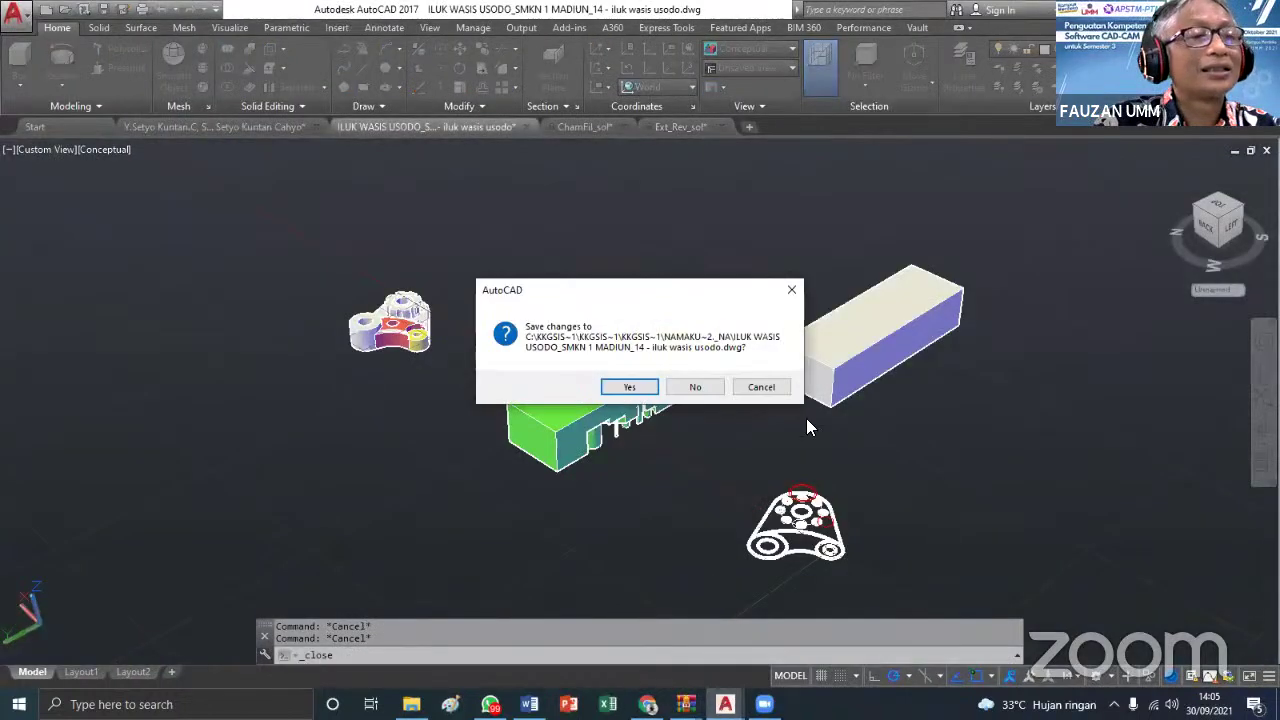
# Cancel the Save Changes prompt so the drawing stays open
pyautogui.click(762, 386)
pyautogui.scroll(5, 762, 386)
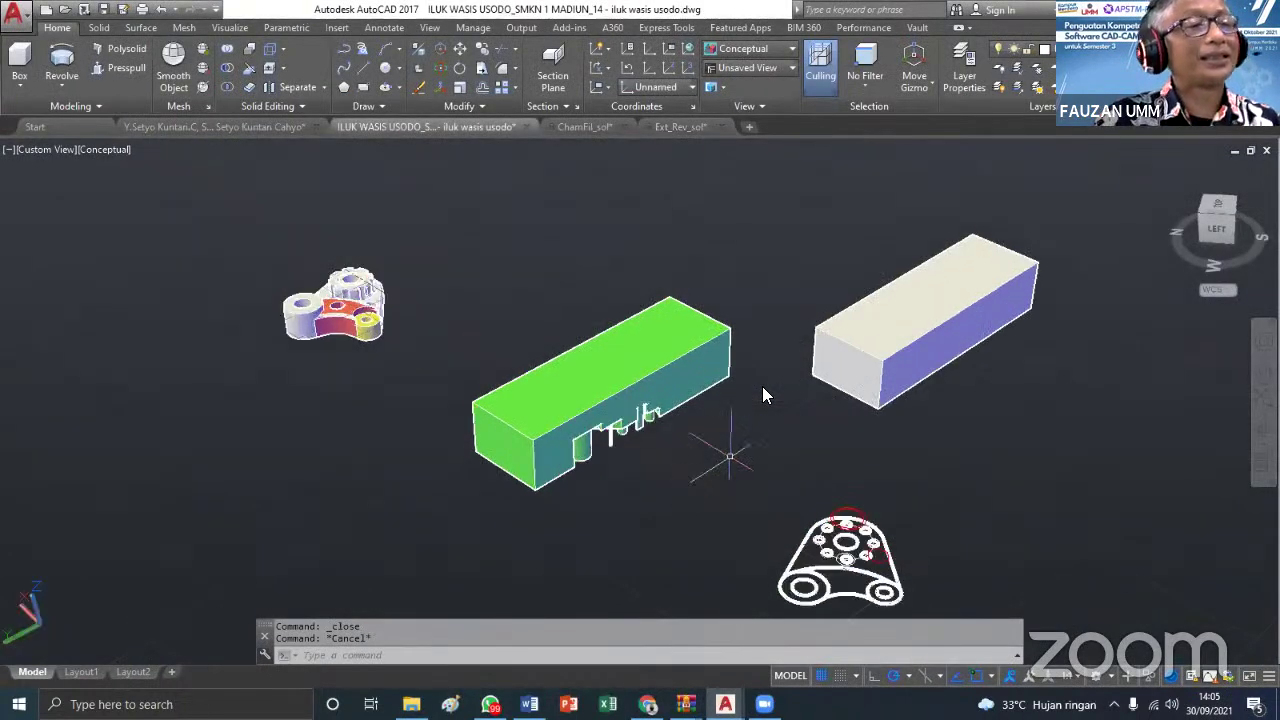
pyautogui.scroll(6, 396, 343)
pyautogui.press('Escape')
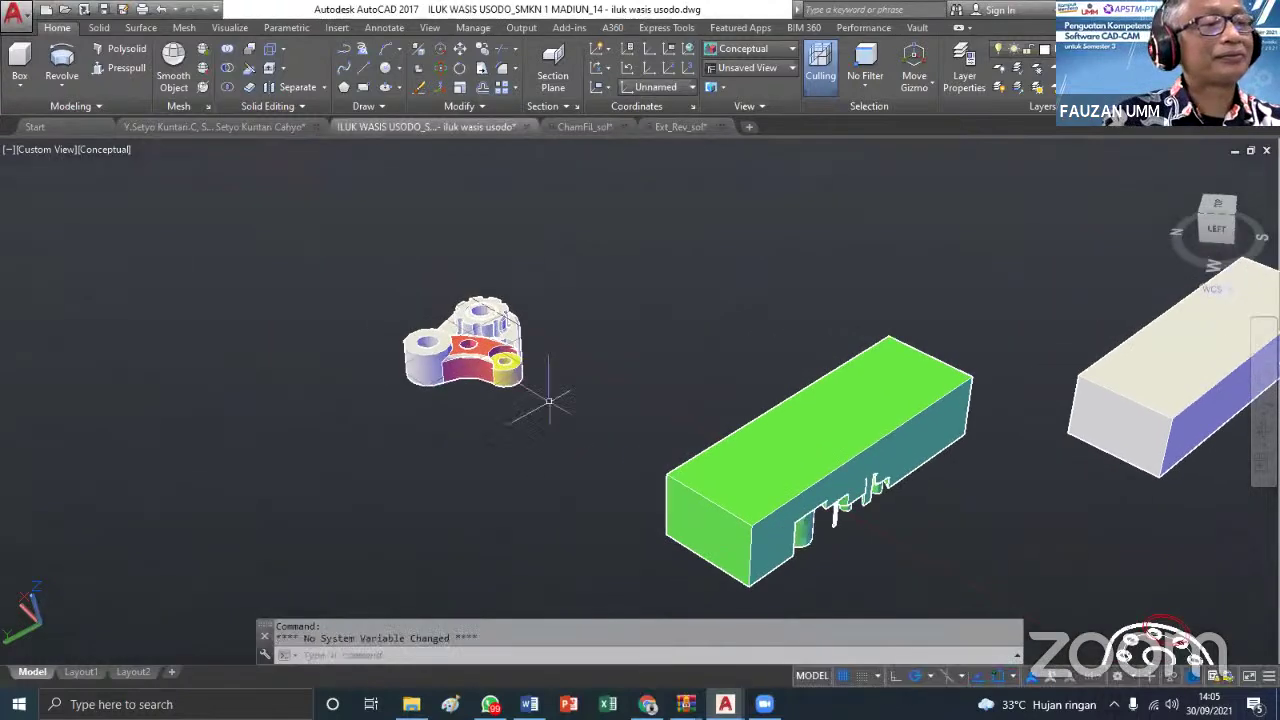
pyautogui.scroll(-2, 535, 385)
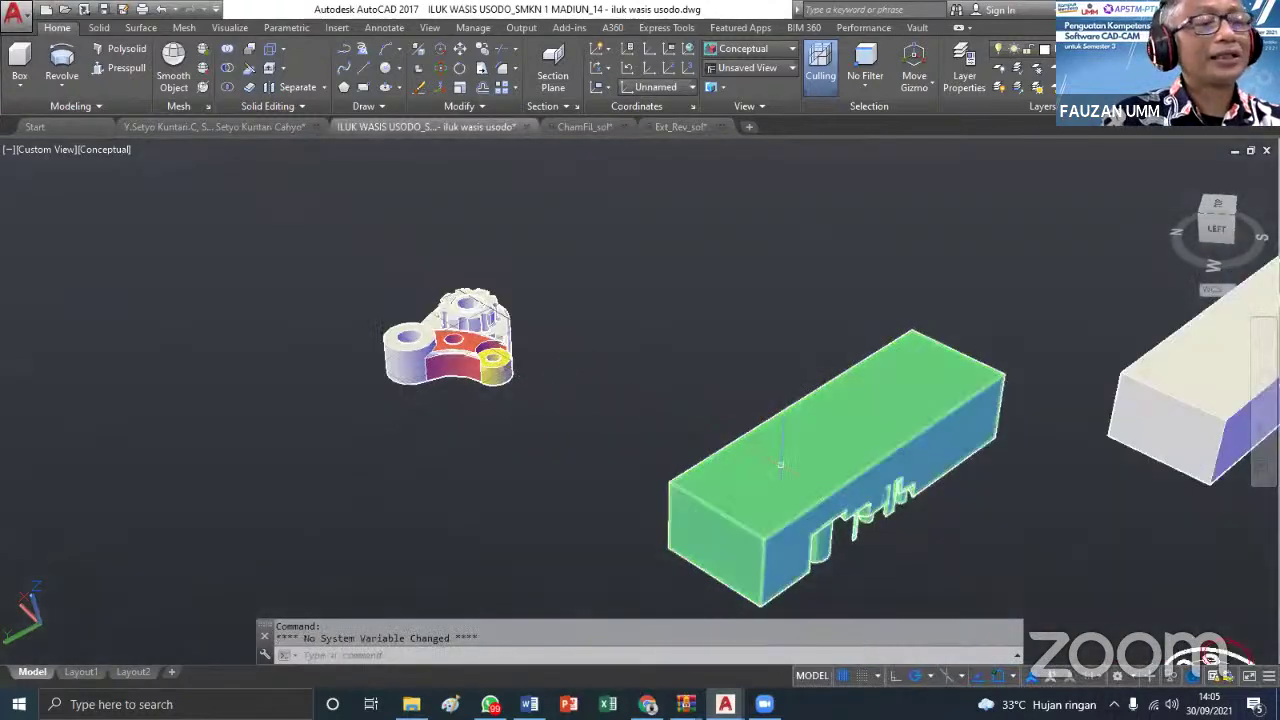
# Erase the green box solid and the right-hand box solid, then centre the bracket in view
pyautogui.click(912, 529)
pyautogui.click(837, 470)
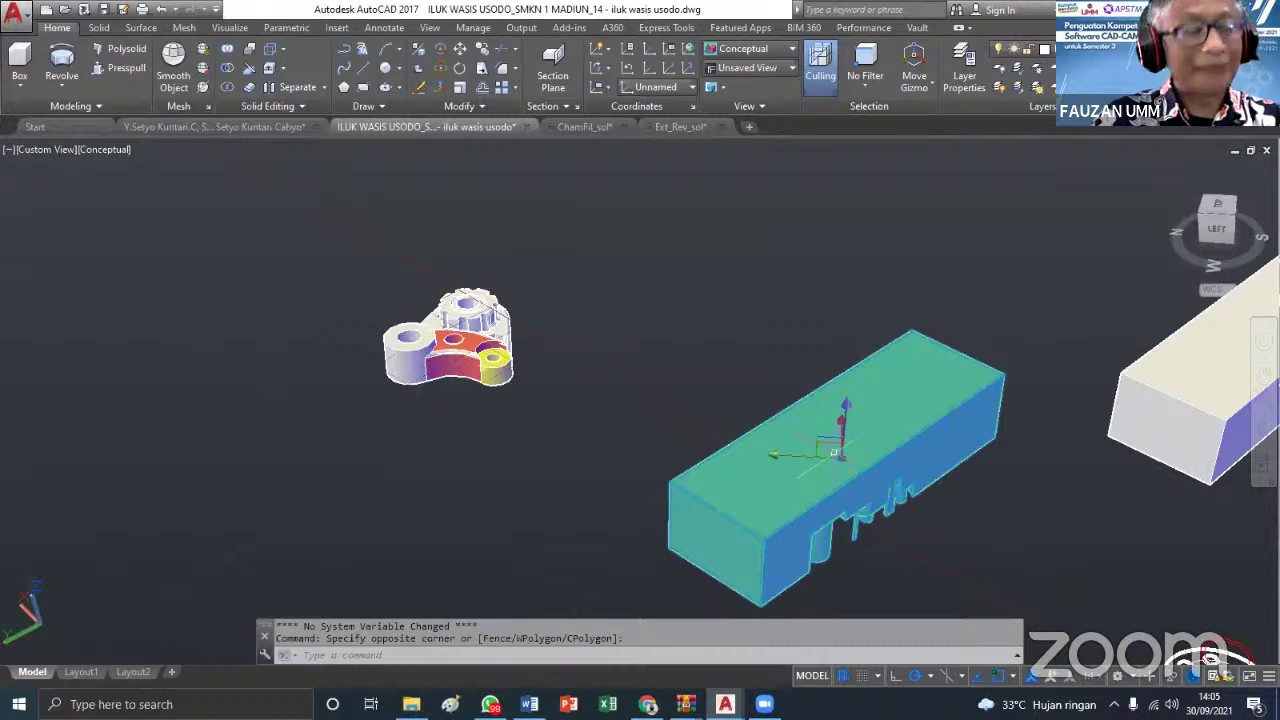
pyautogui.press('Delete')
pyautogui.click(1190, 410)
pyautogui.press('Delete')
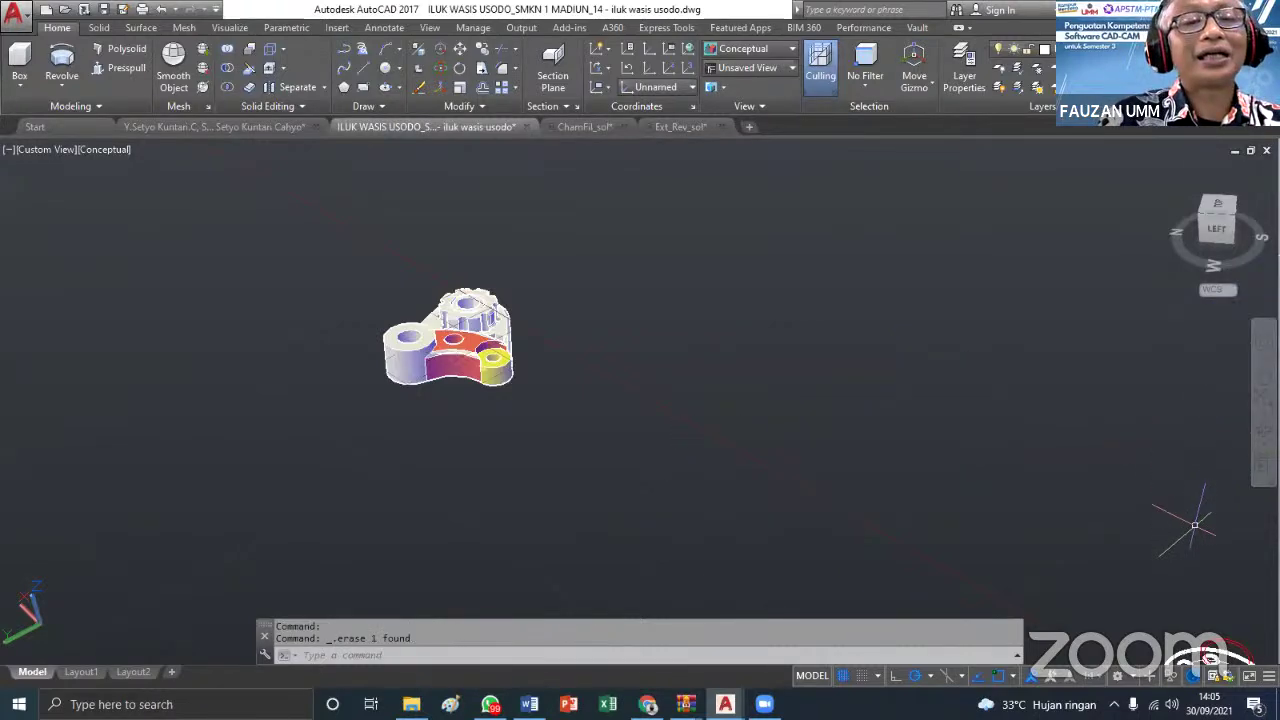
pyautogui.scroll(-2, 1130, 570)
pyautogui.scroll(5, 549, 366)
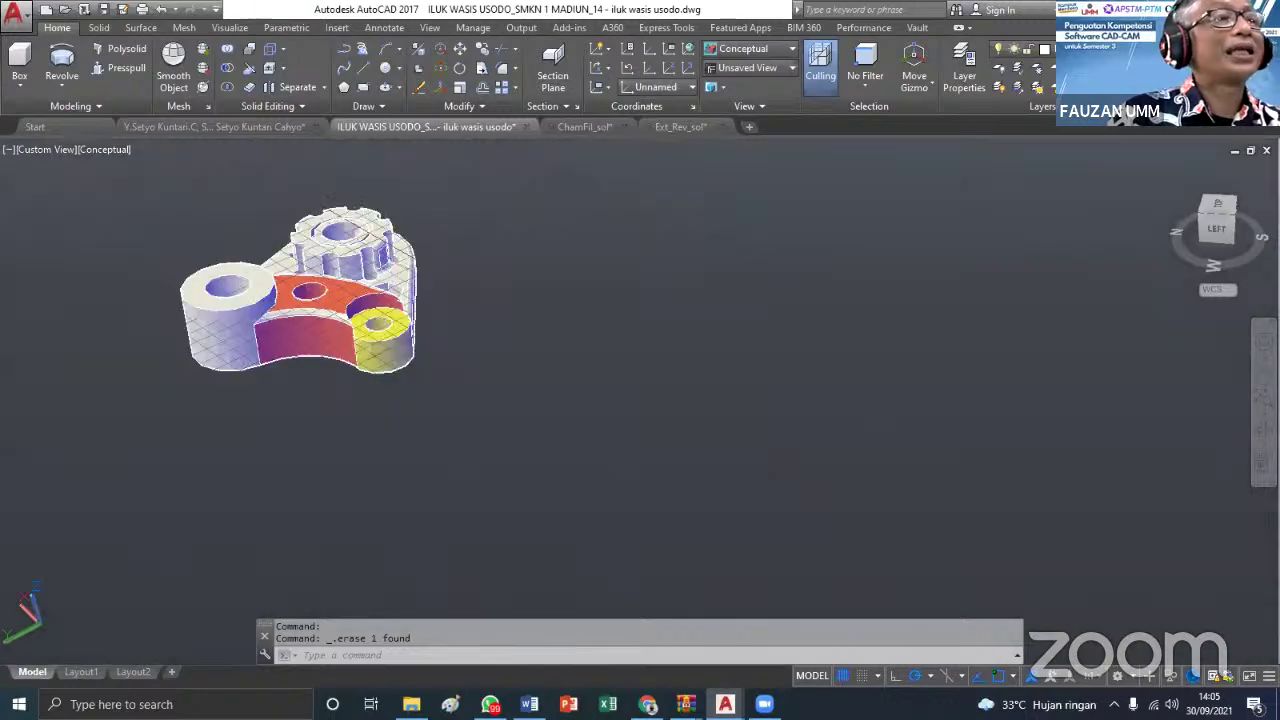
pyautogui.moveTo(549, 366); pyautogui.dragTo(690, 454, button='middle')
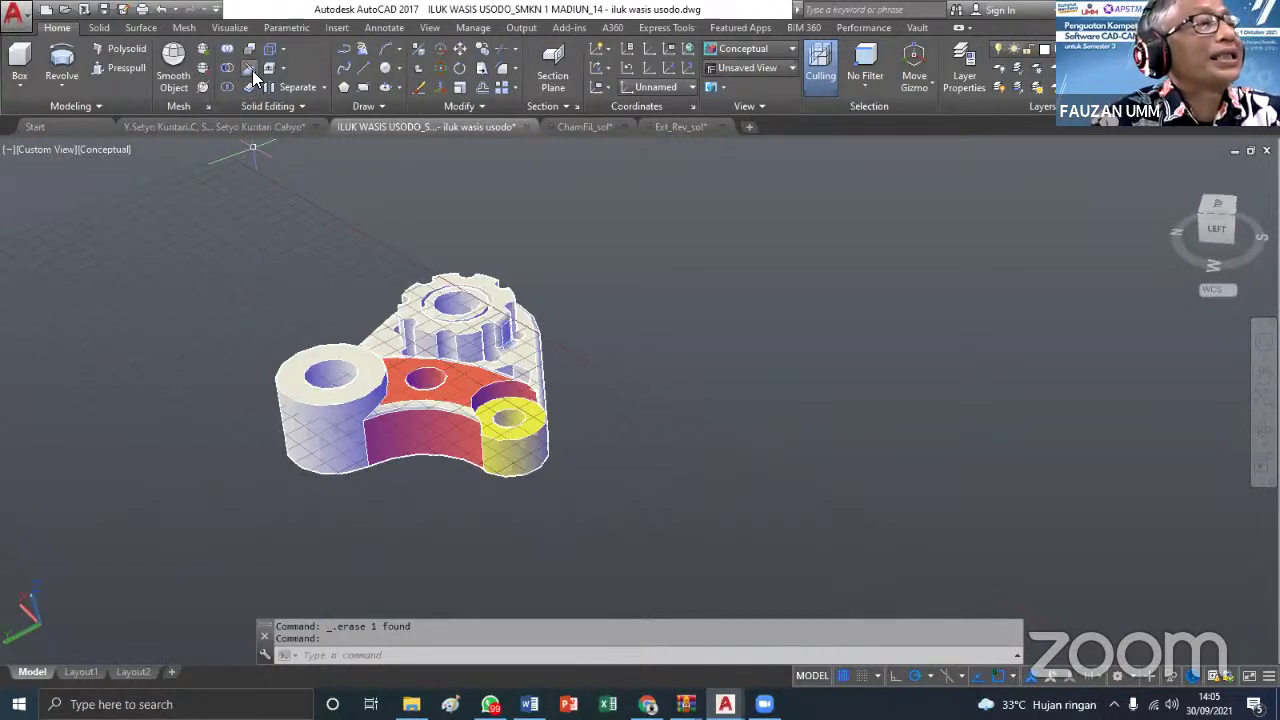
# Draw two circles by centre and radius, one above the bracket and one below its lower edge
pyautogui.click(386, 69)
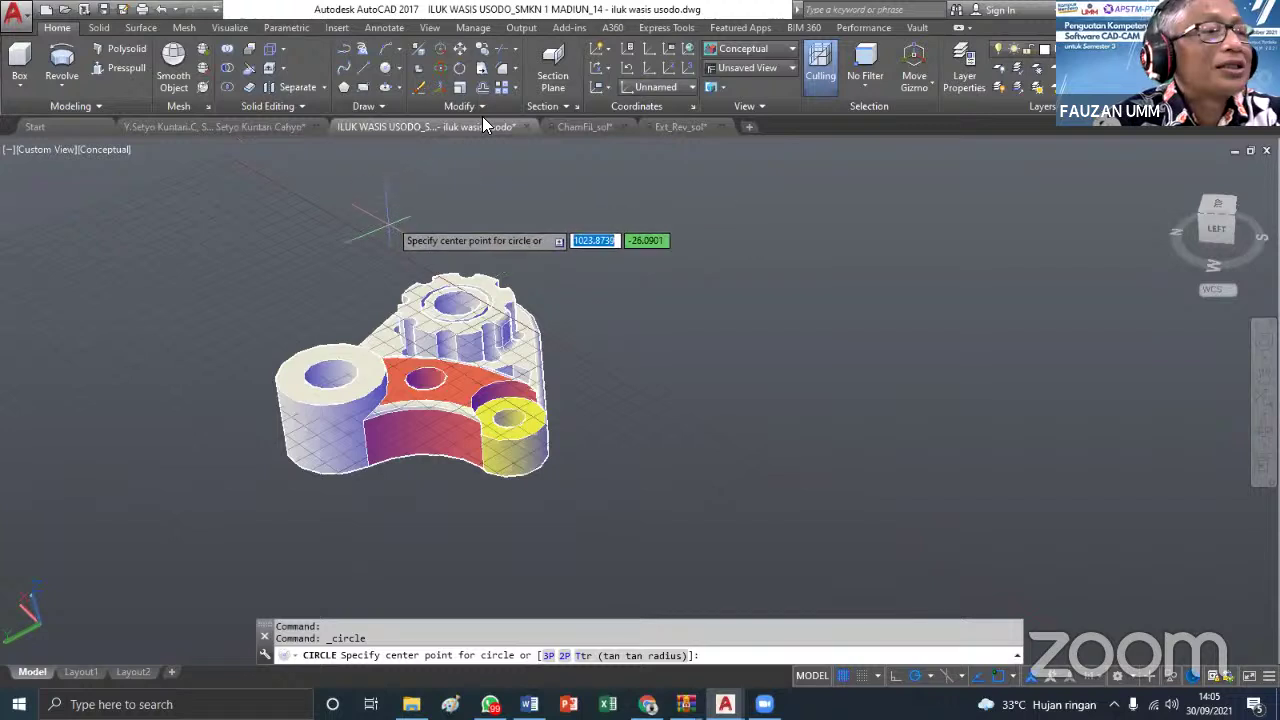
pyautogui.click(453, 226)
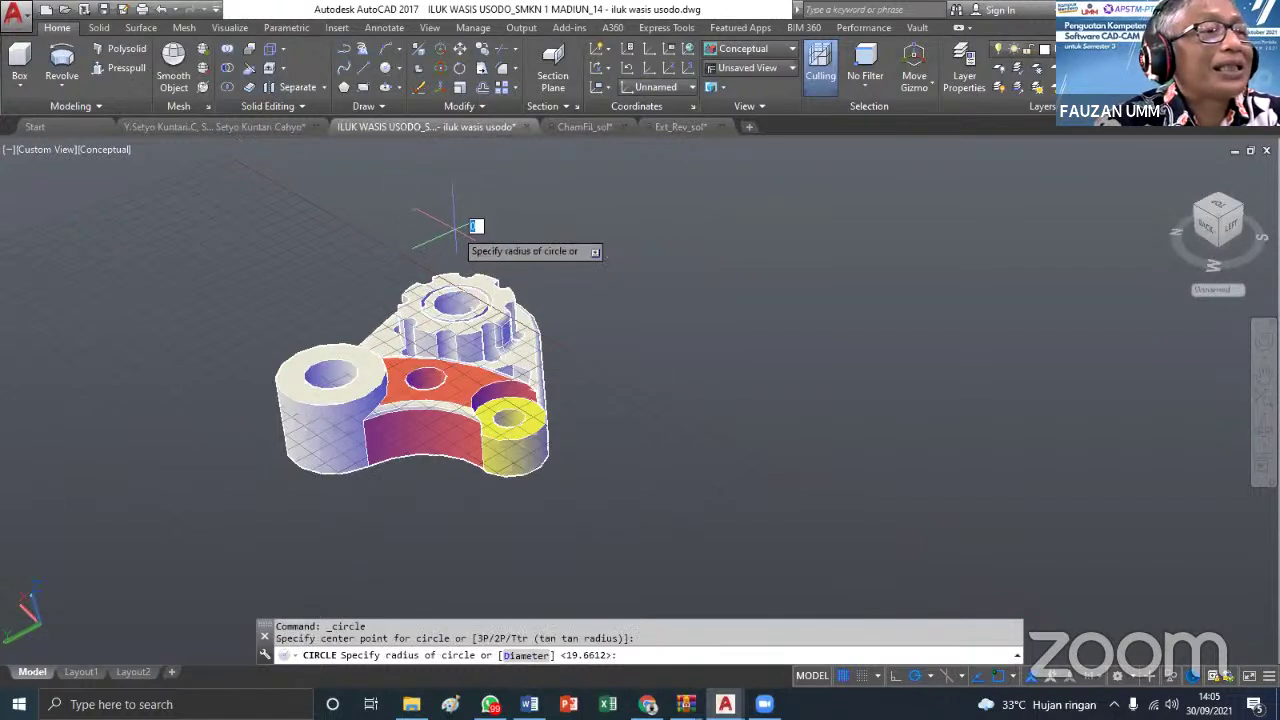
pyautogui.click(515, 217)
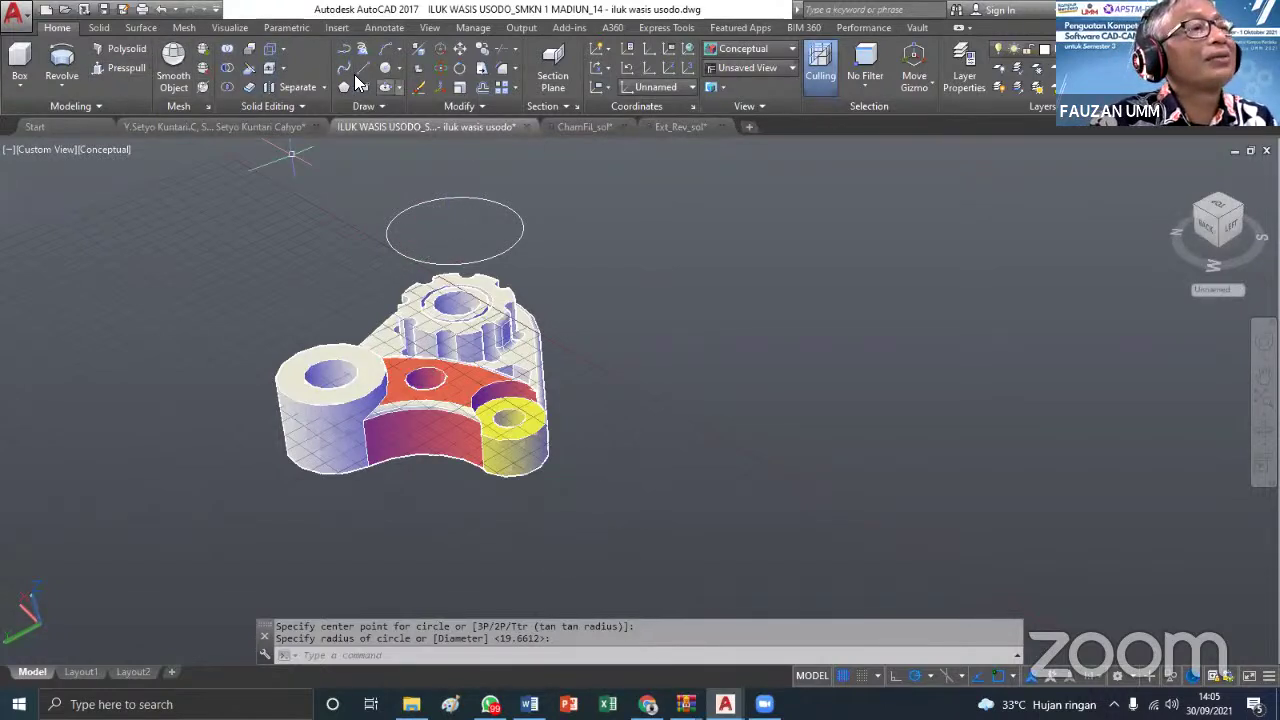
pyautogui.click(386, 70)
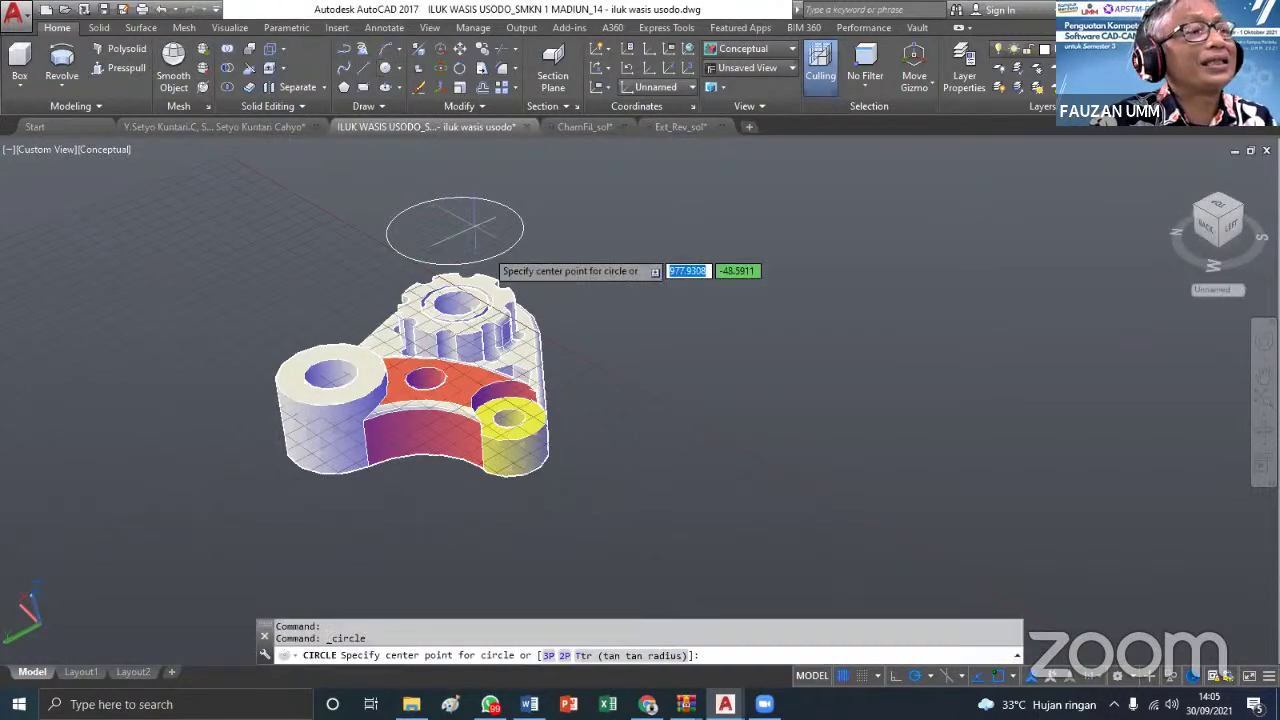
pyautogui.click(420, 490)
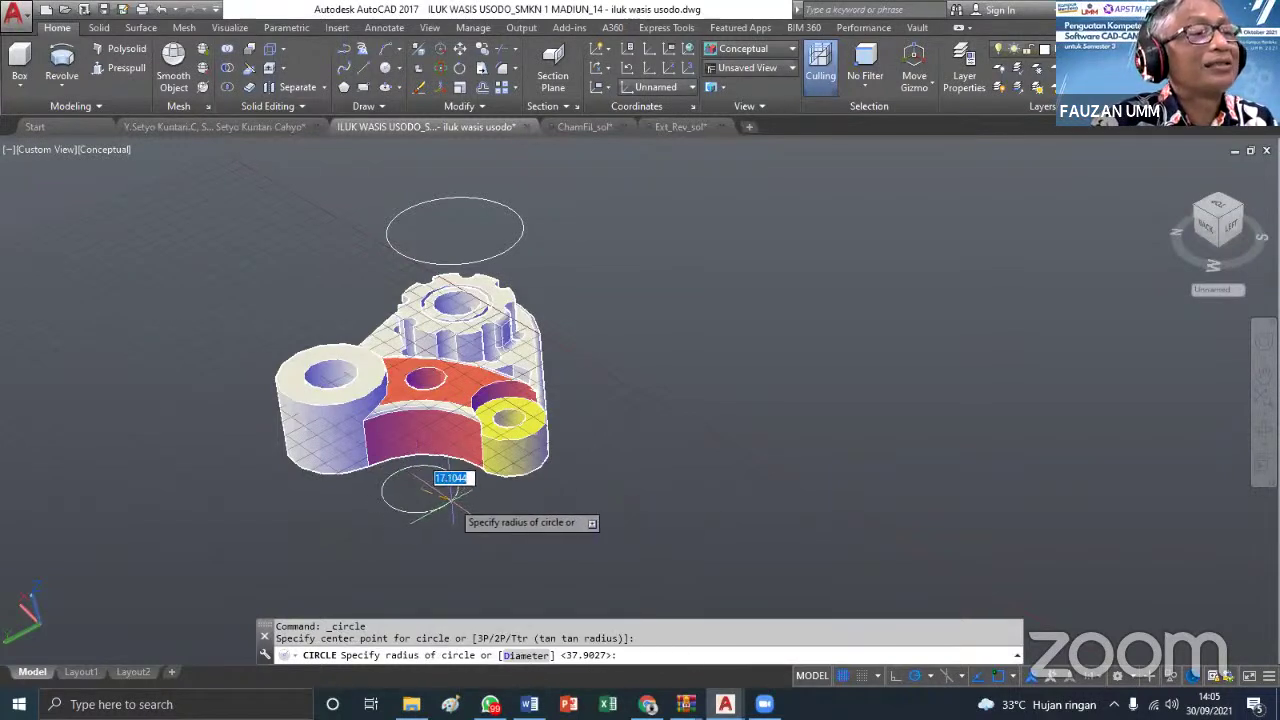
pyautogui.click(455, 505)
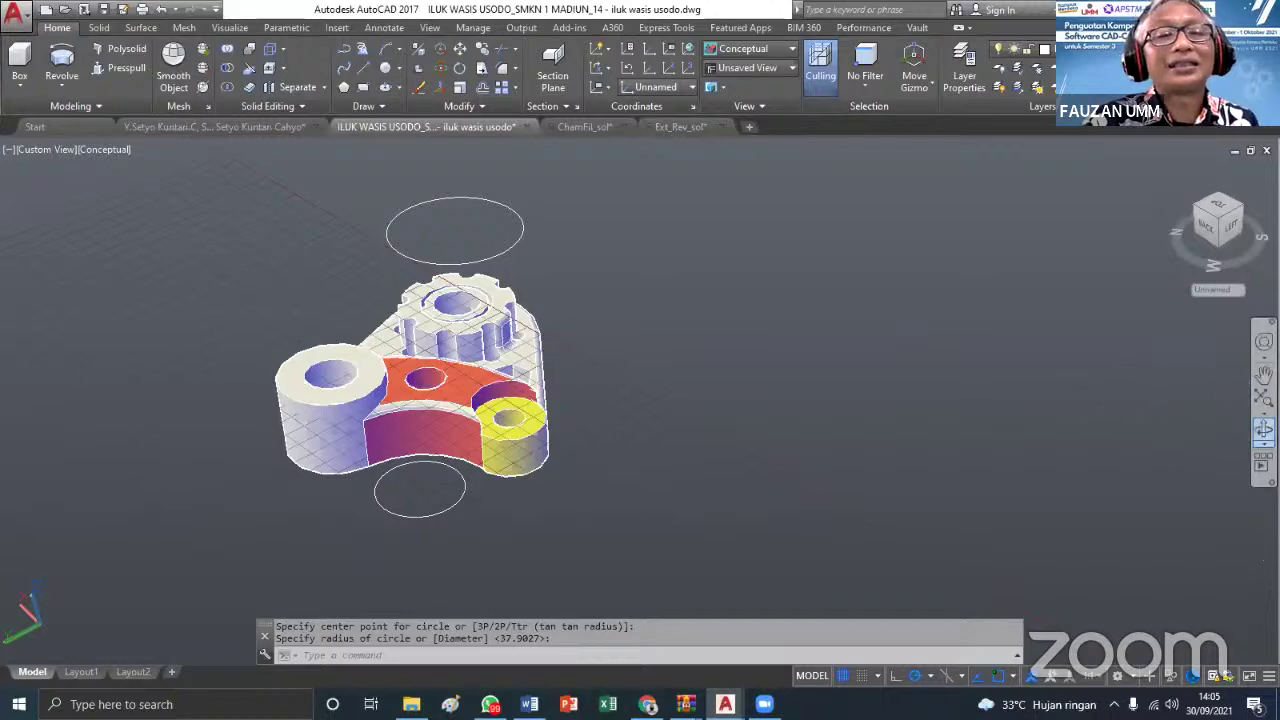
# Orbit the bracket and circles to a lower, side-on view and shift the model slightly right
pyautogui.moveTo(860, 460); pyautogui.dragTo(646, 411)
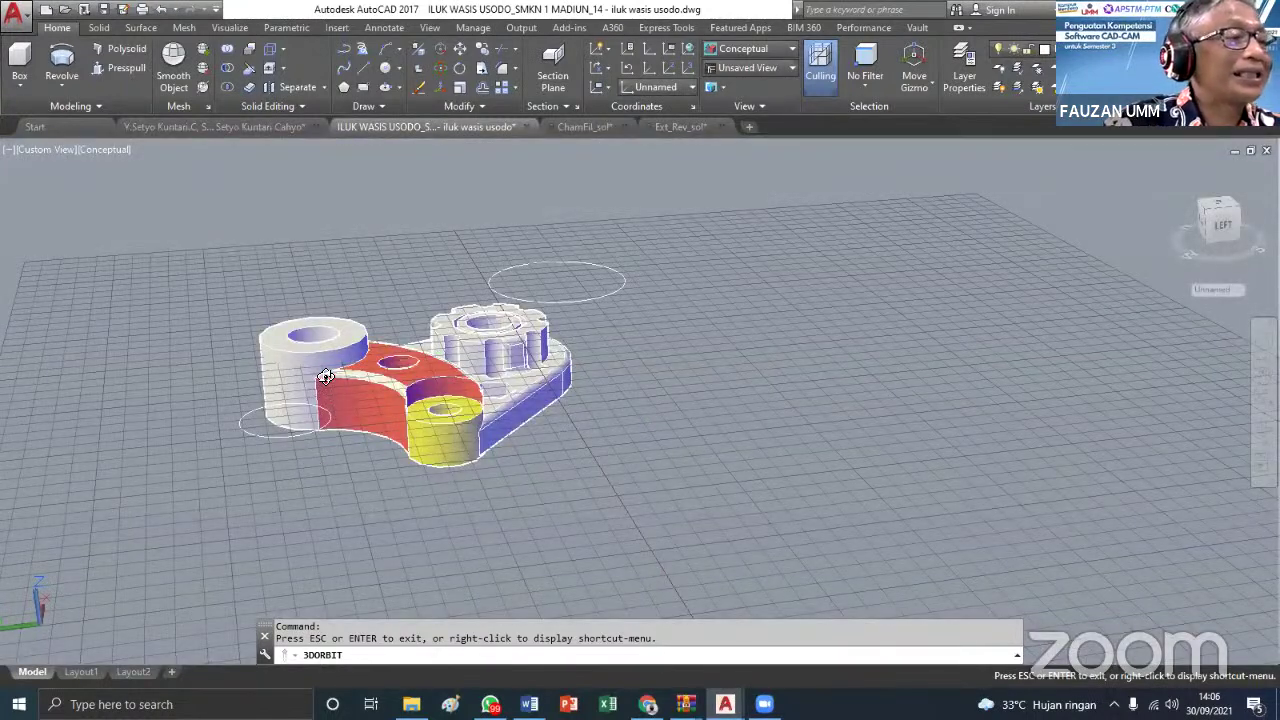
pyautogui.moveTo(287, 457); pyautogui.dragTo(57, 624)
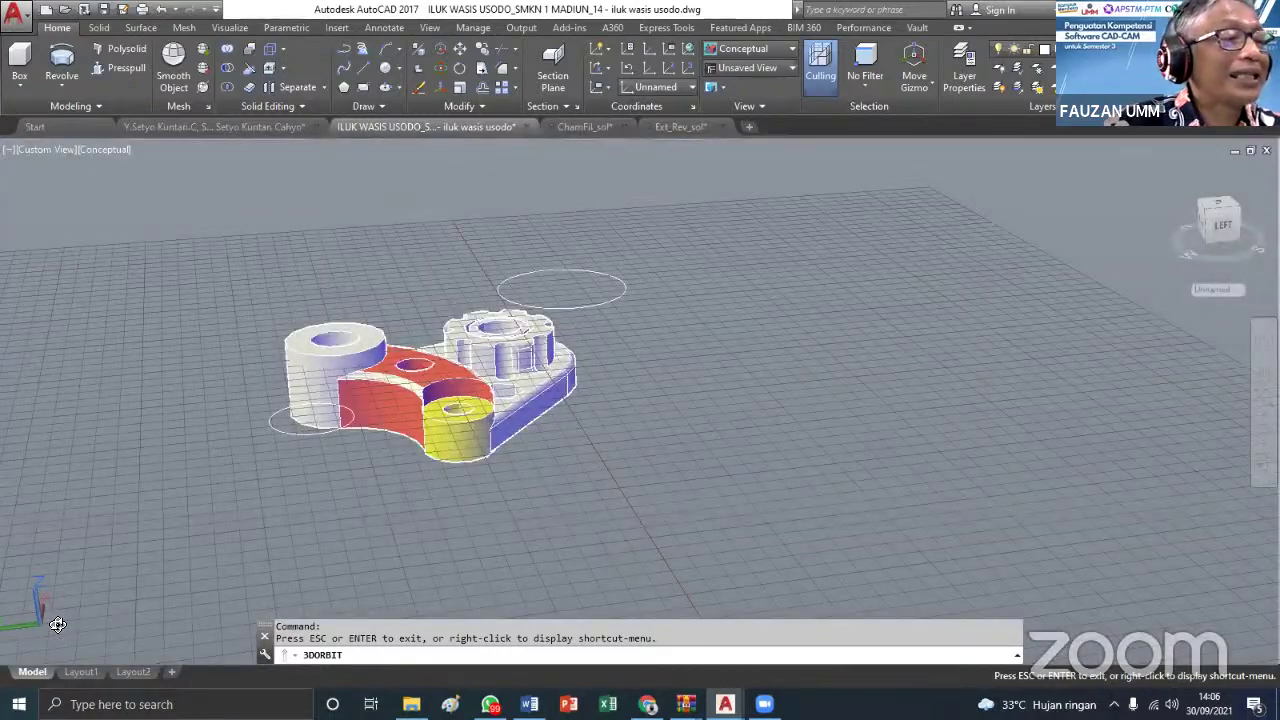
pyautogui.press('Escape')
pyautogui.press('Escape')
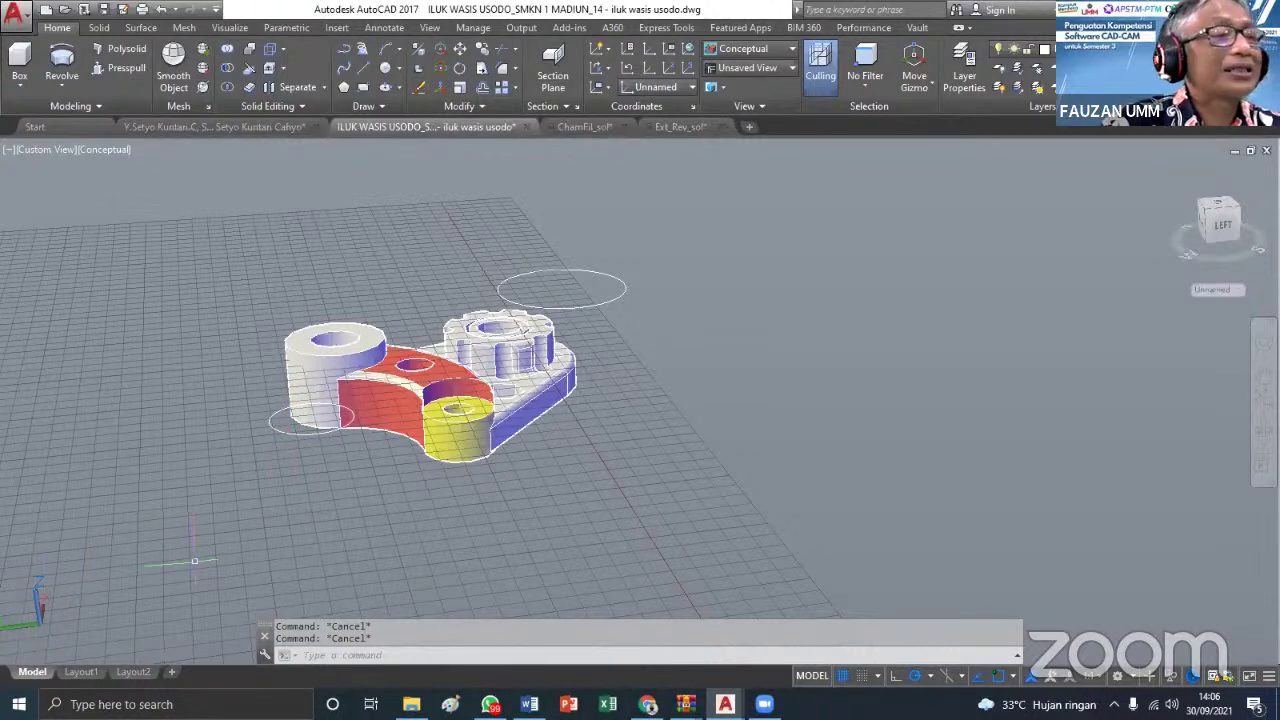
pyautogui.moveTo(194, 563); pyautogui.dragTo(291, 573, button='middle')
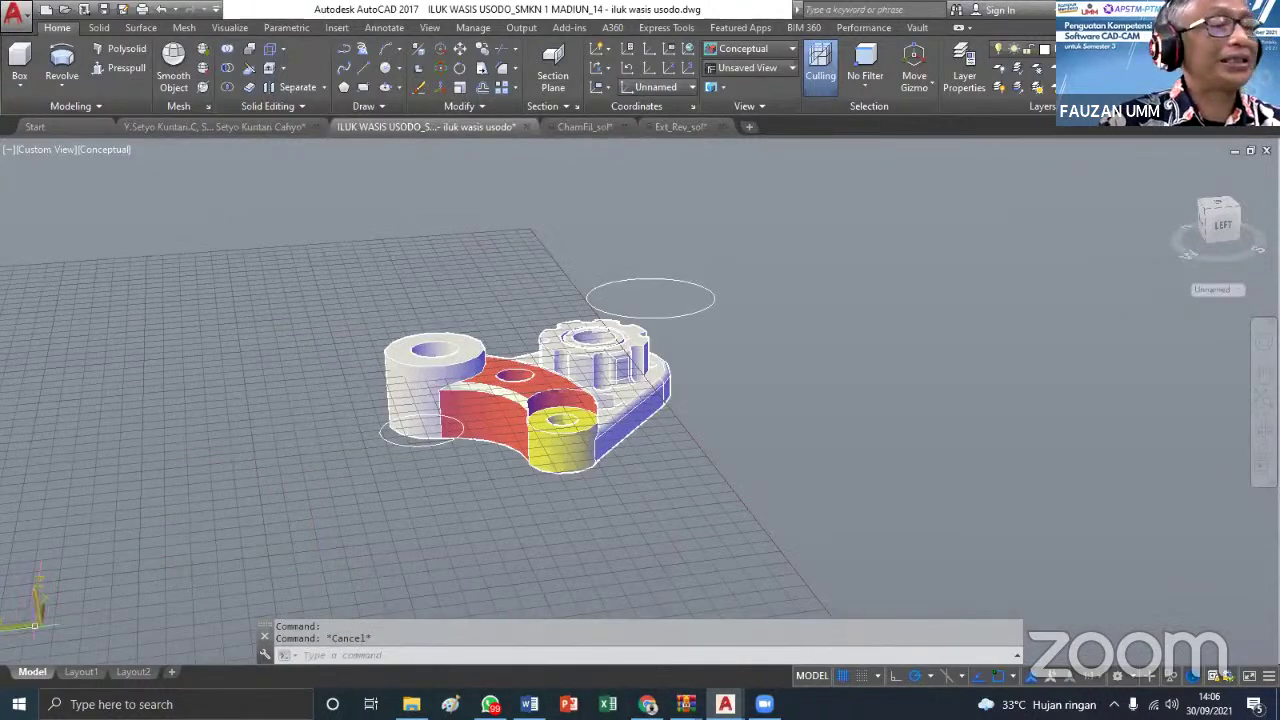
pyautogui.press('Escape')
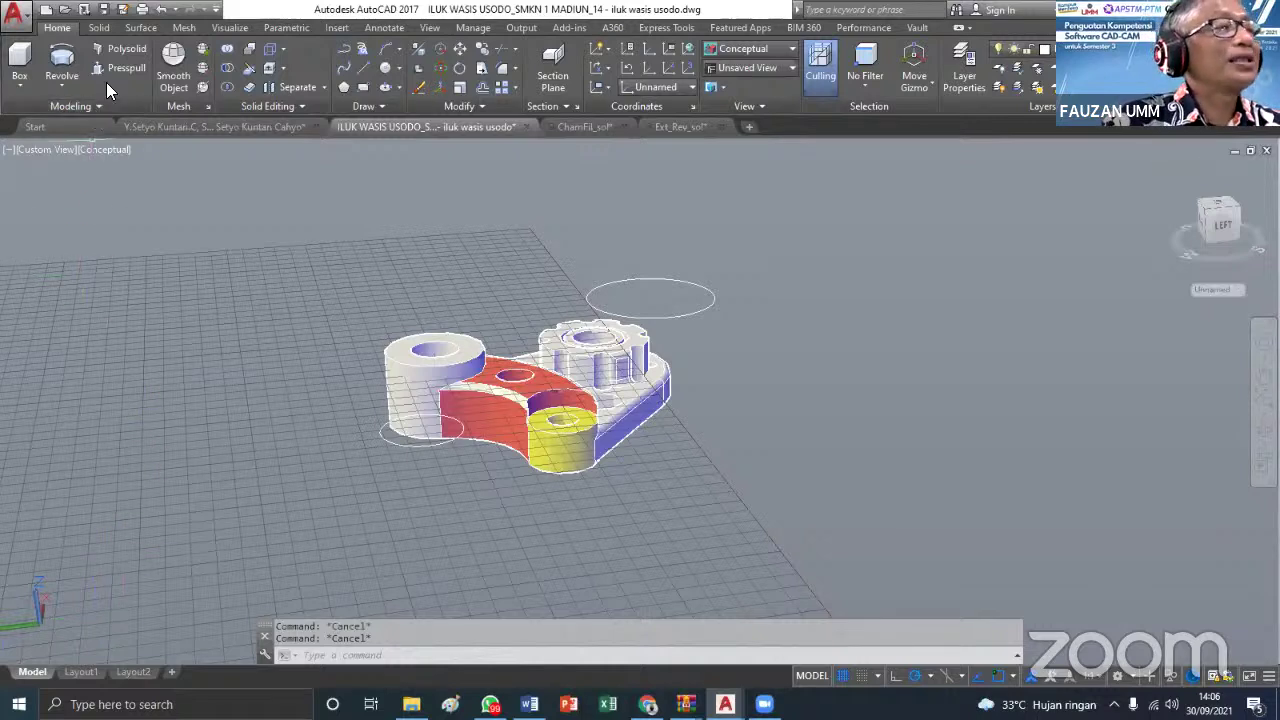
# Draw a third circle to the left of the bracket
pyautogui.click(386, 68)
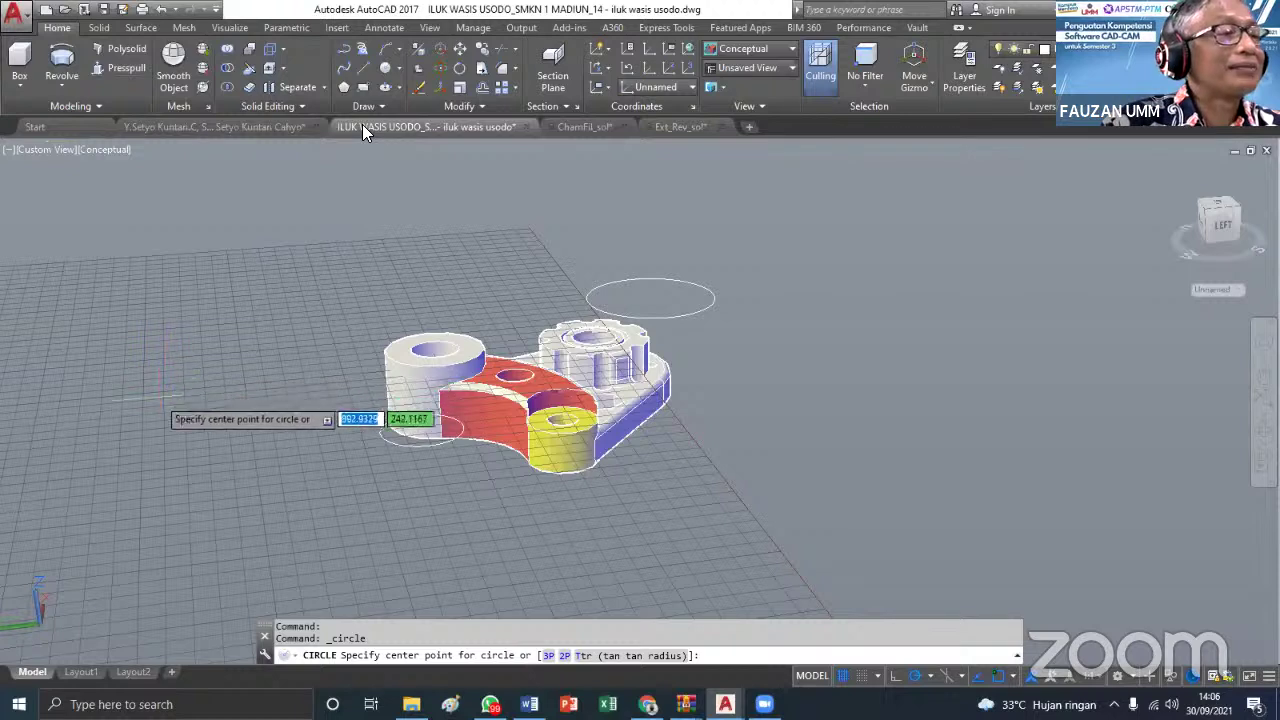
pyautogui.press('Escape')
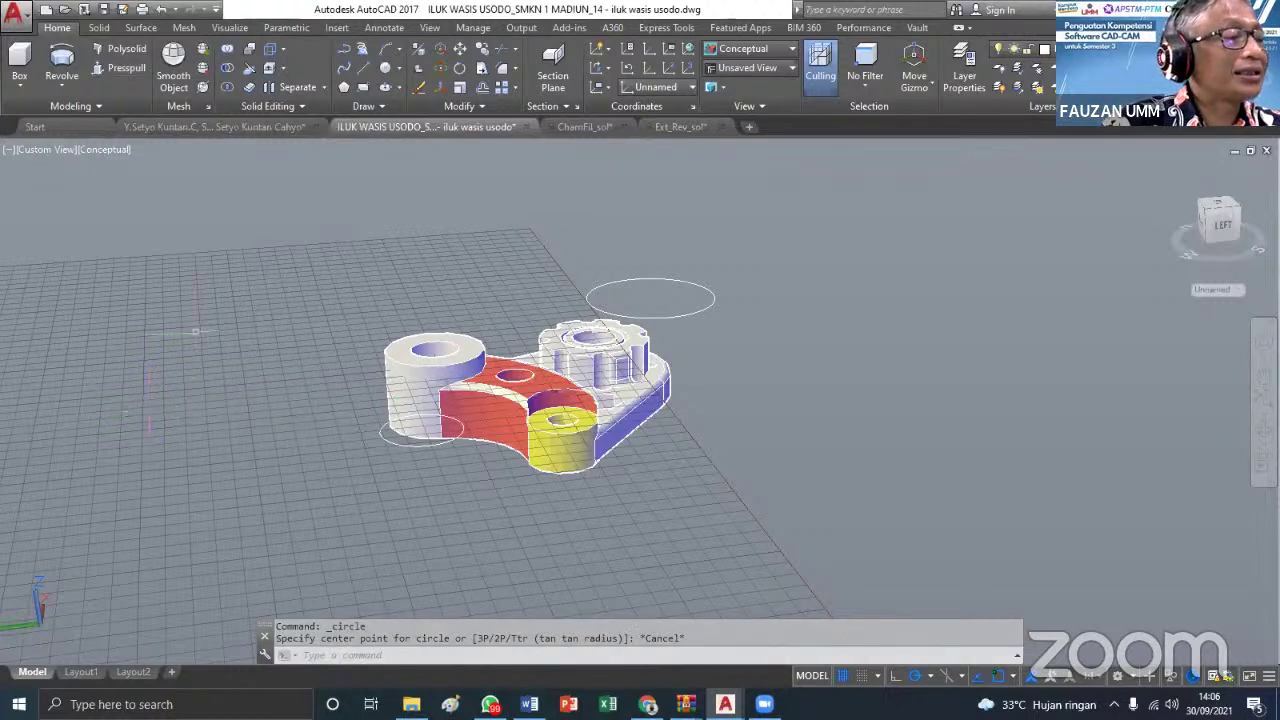
pyautogui.click(147, 387)
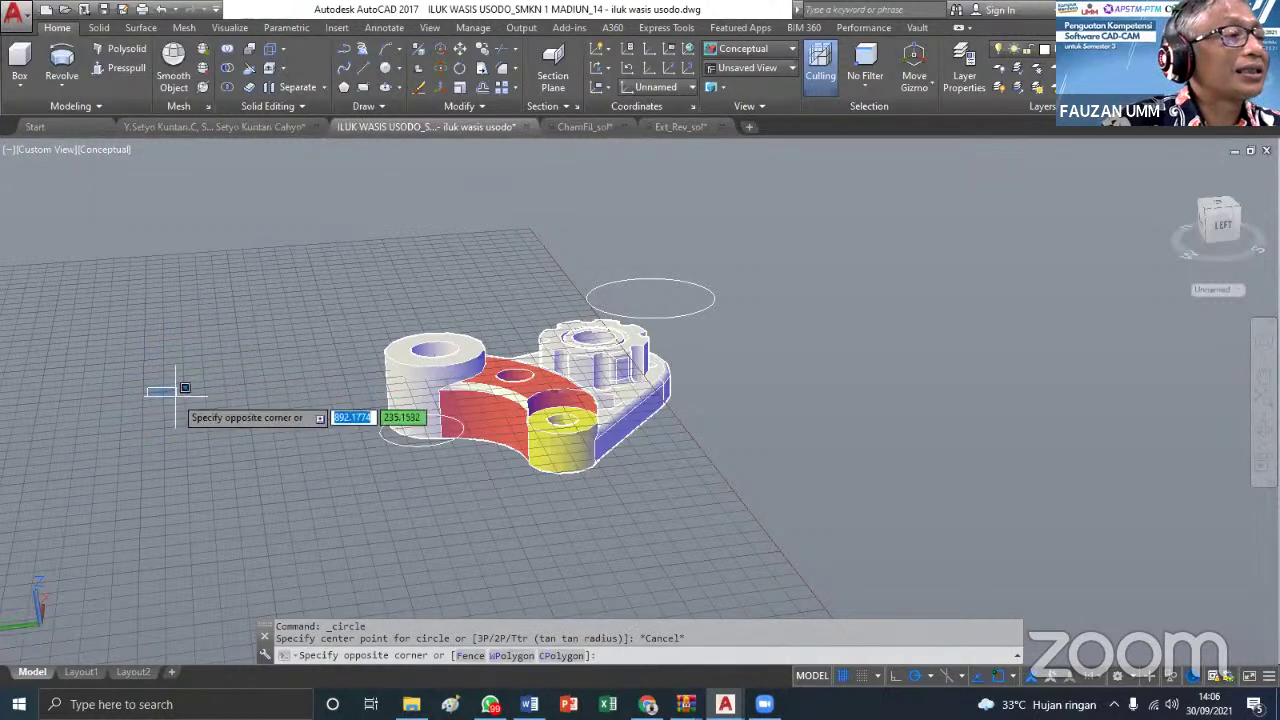
pyautogui.press('Escape')
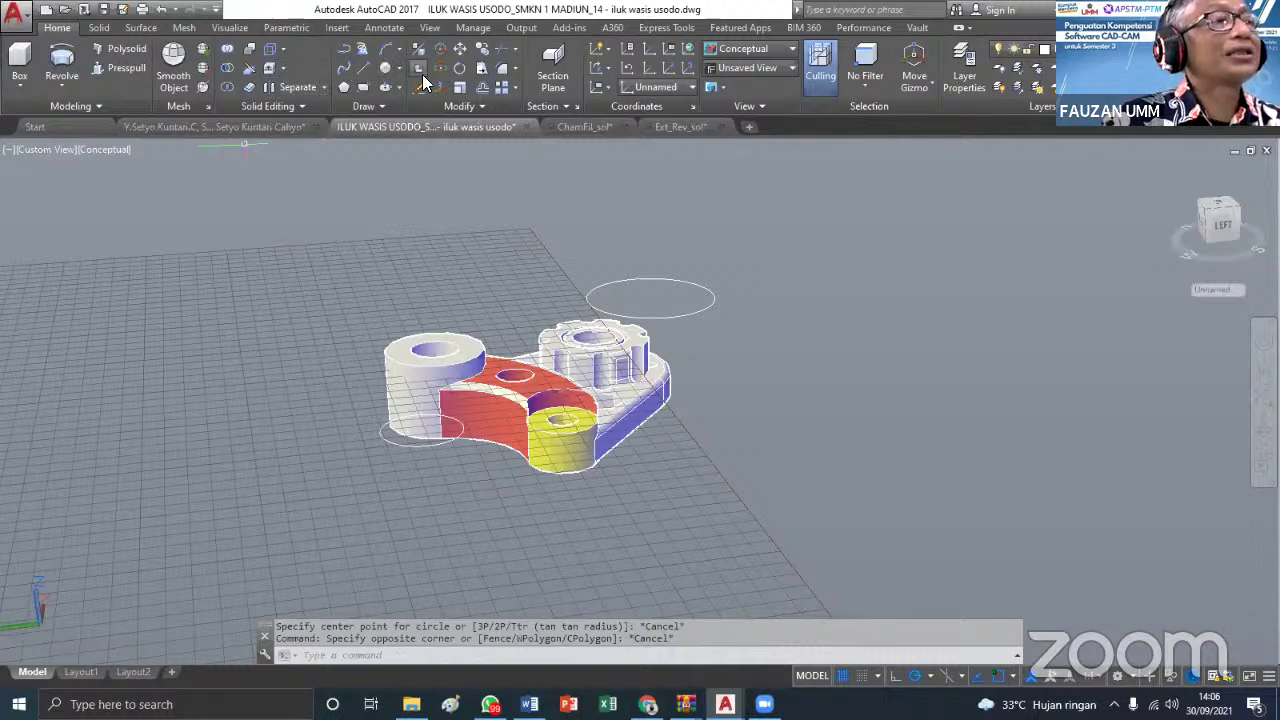
pyautogui.click(386, 68)
pyautogui.click(107, 425)
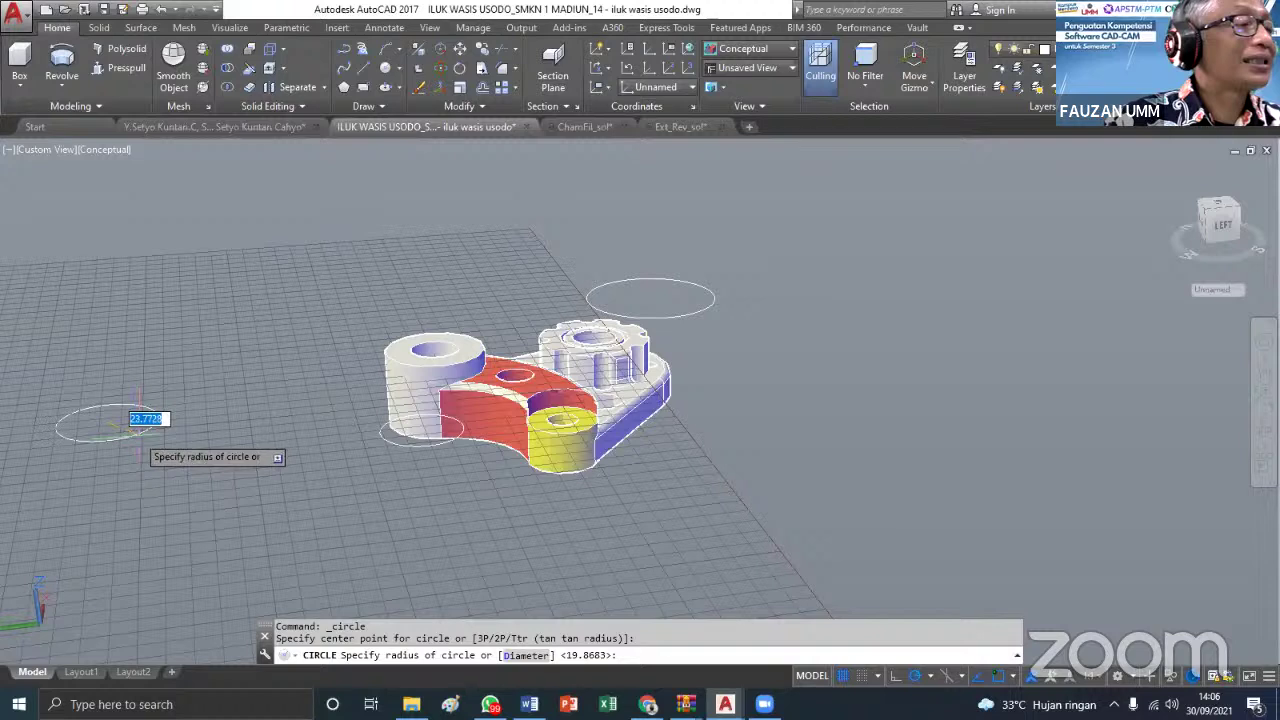
pyautogui.press('Escape')
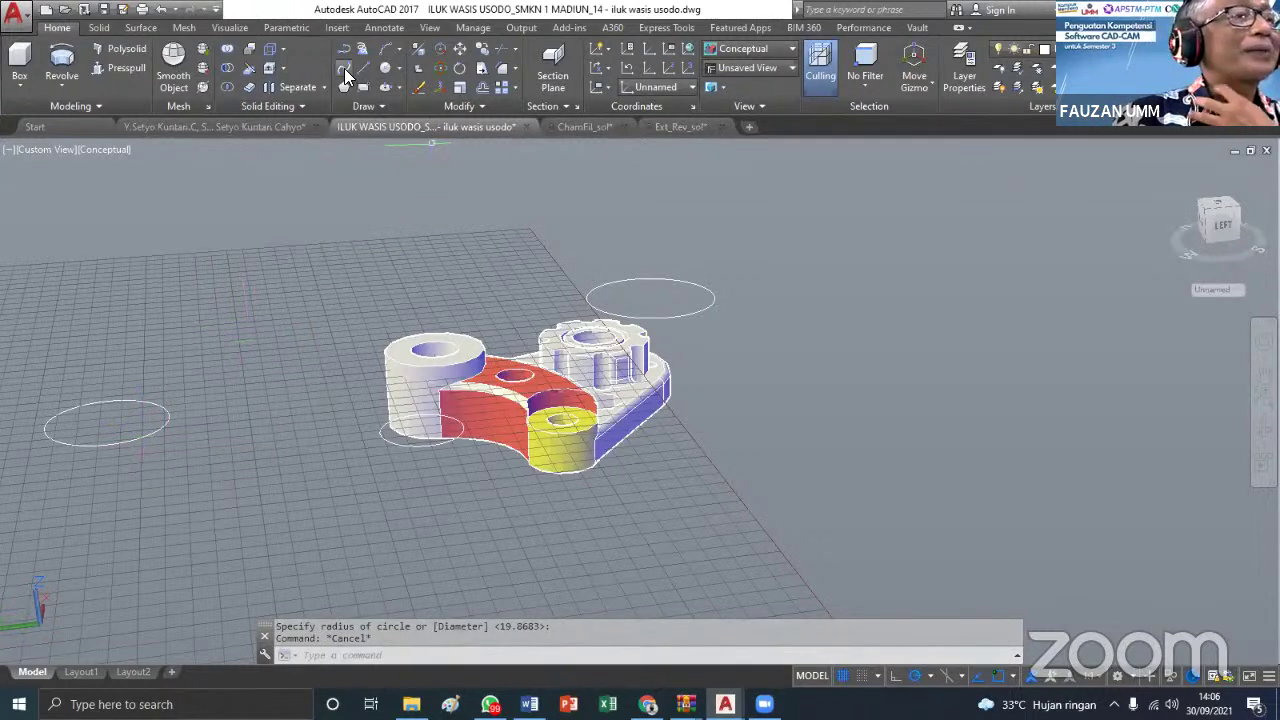
# Draw a fit-point spline rising from the left circle's centre through three upward-curving points
pyautogui.click(344, 71)
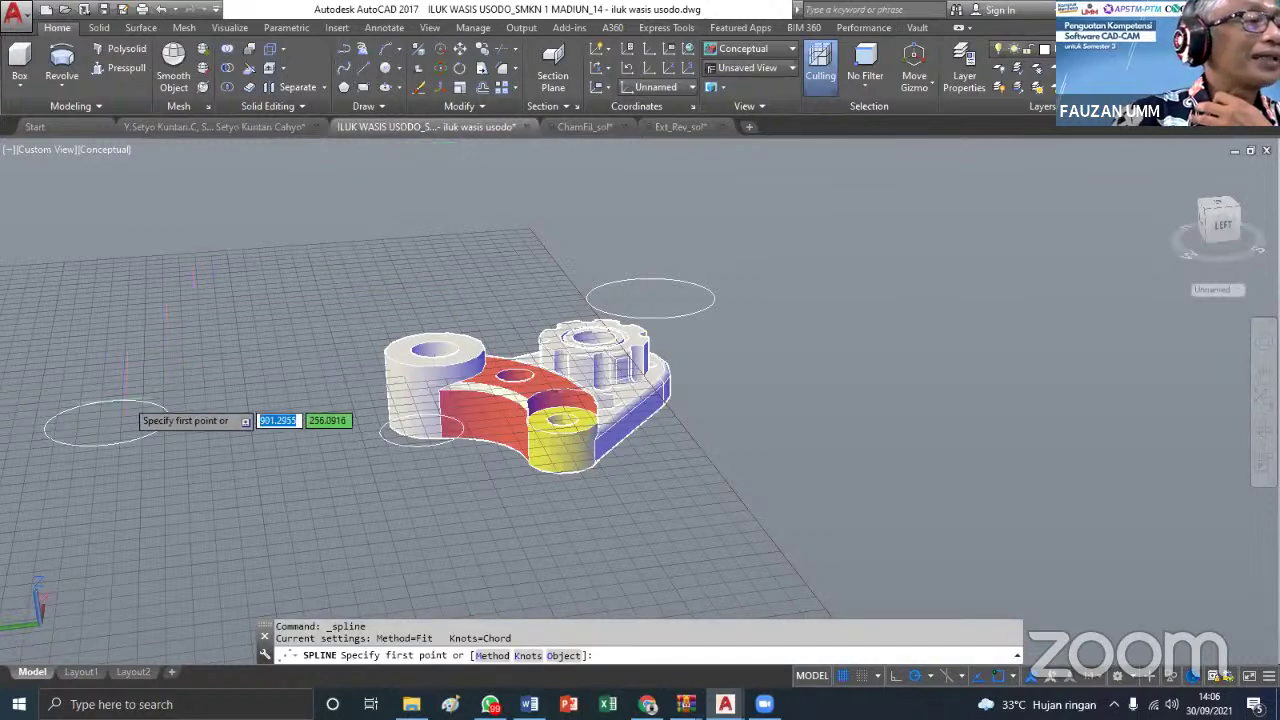
pyautogui.click(107, 423)
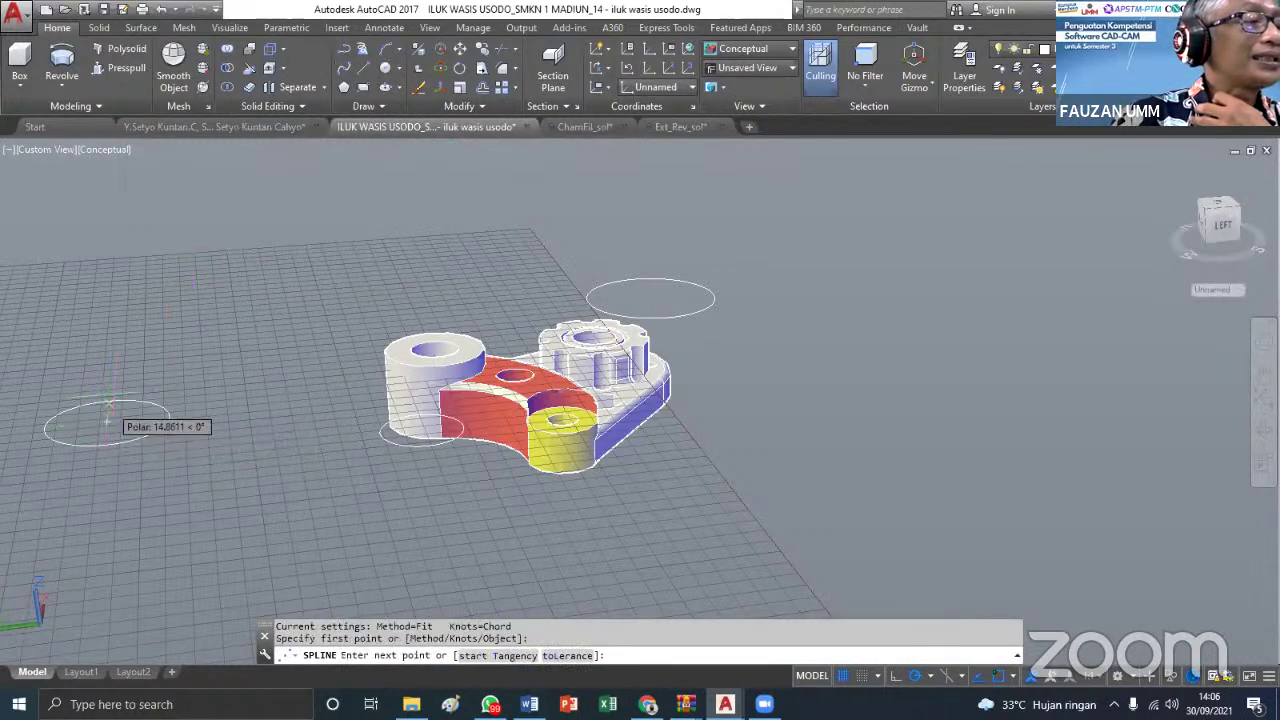
pyautogui.click(148, 358)
pyautogui.click(242, 355)
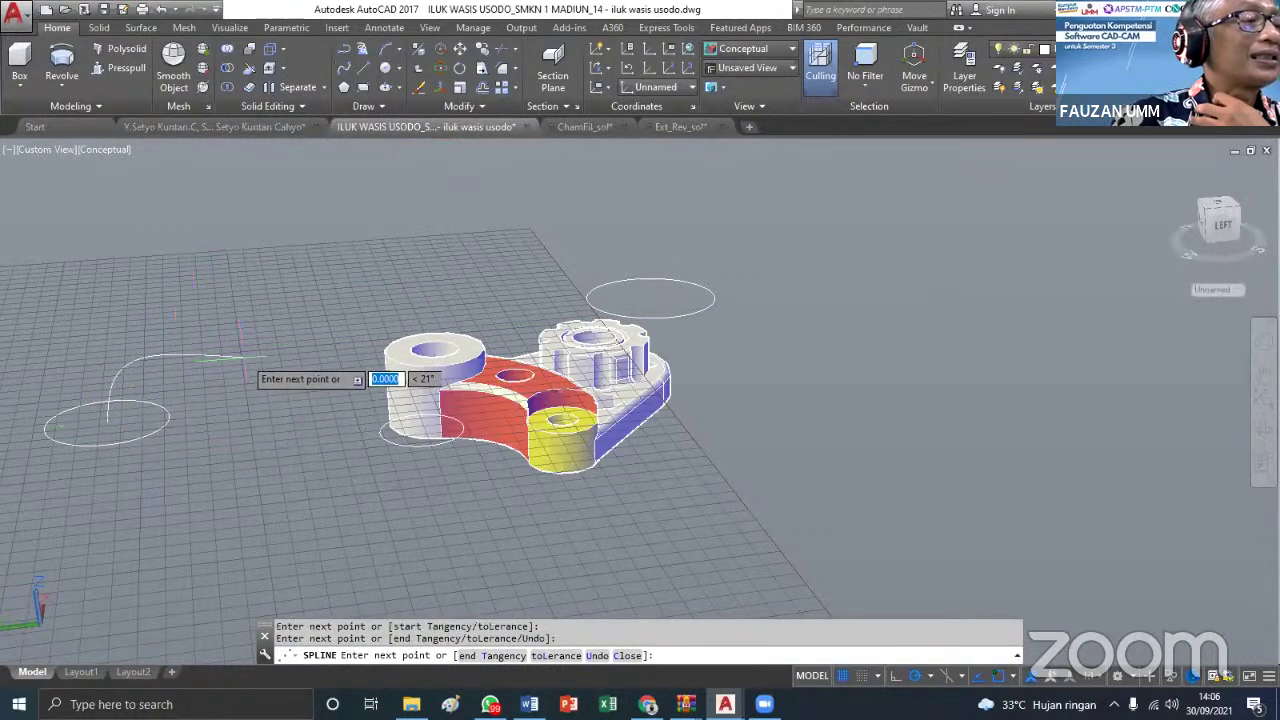
pyautogui.click(340, 271)
pyautogui.press('Return')
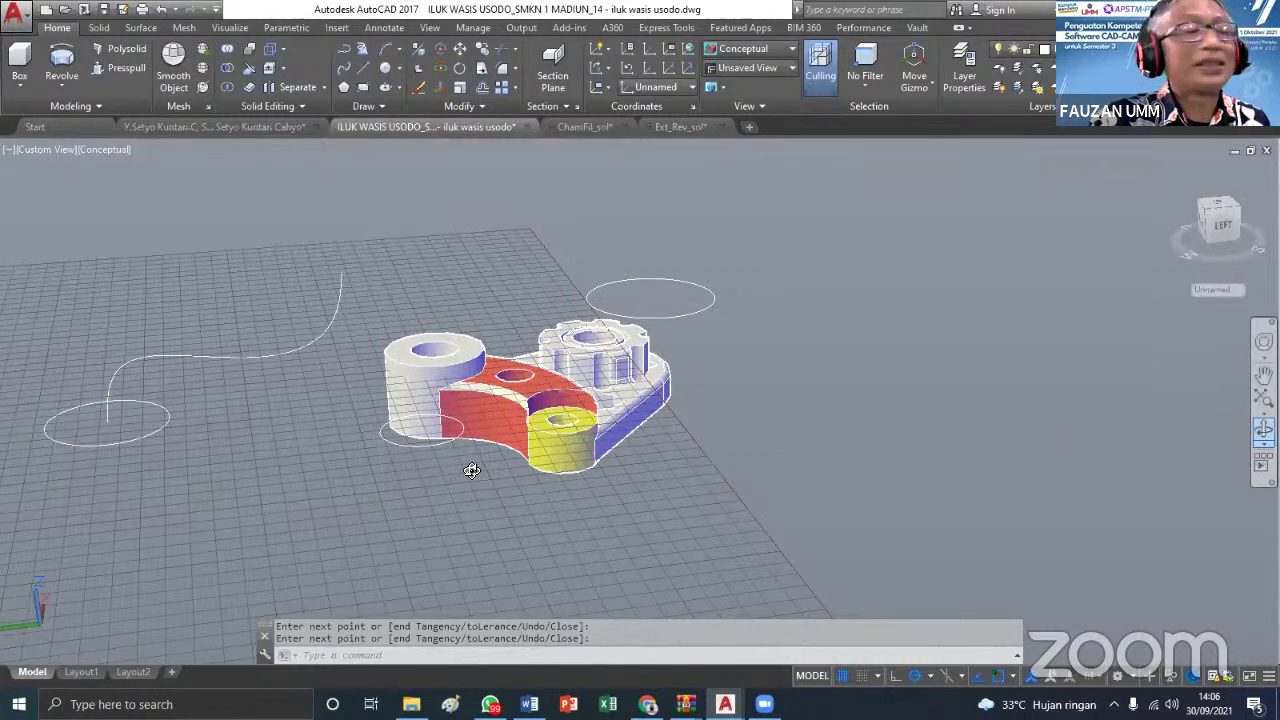
pyautogui.click(1263, 430)
# Orbit the 3D view to inspect the spline and circles beside the bracket
pyautogui.moveTo(295, 420); pyautogui.dragTo(368, 438)
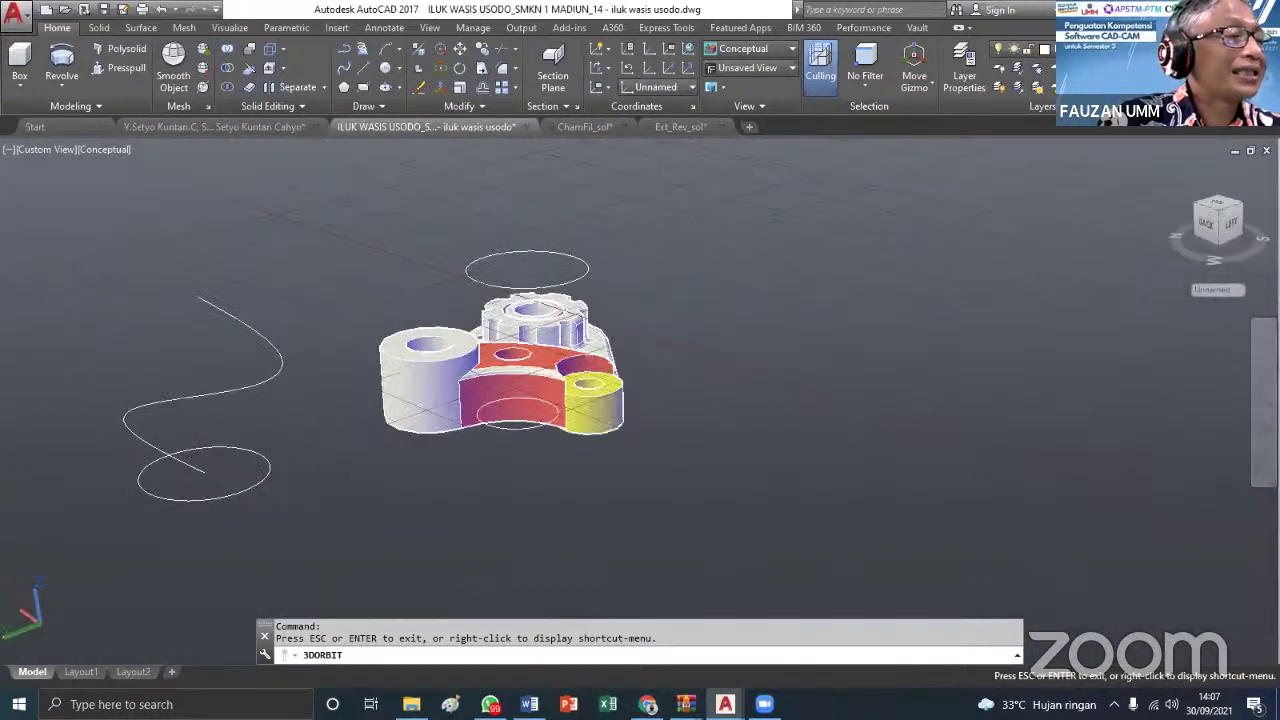
pyautogui.press('Escape')
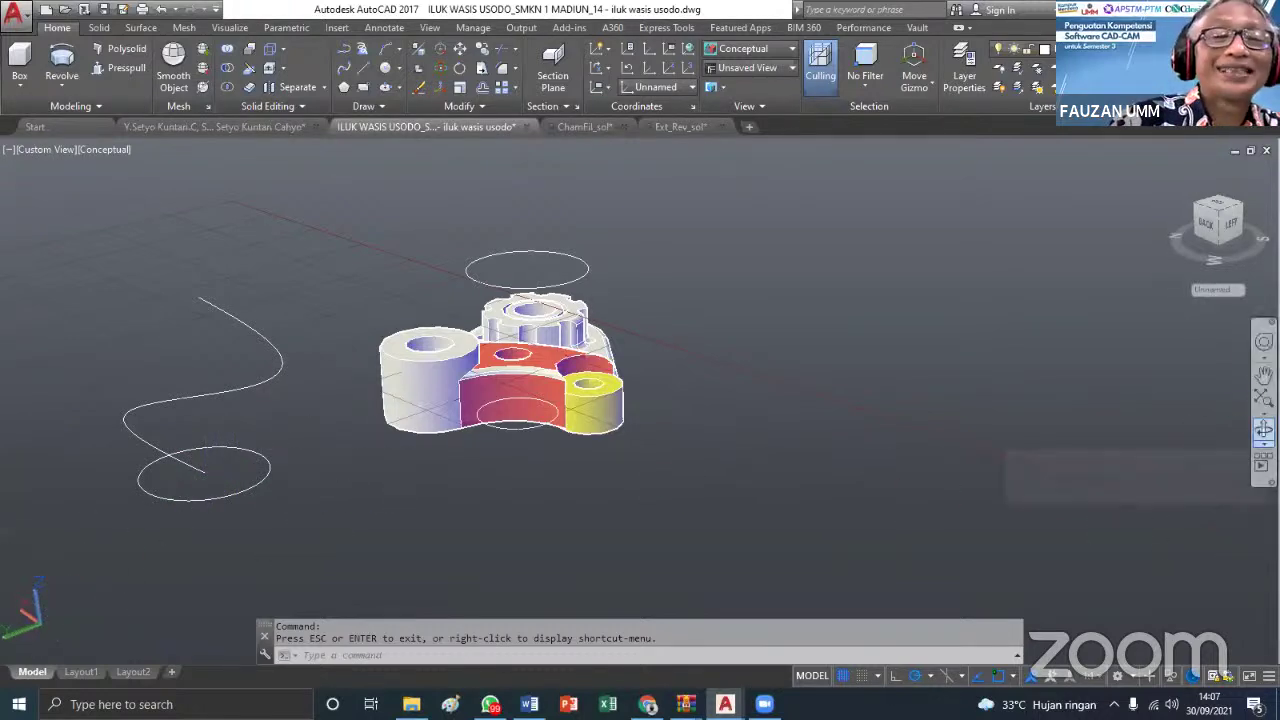
pyautogui.click(1263, 432)
pyautogui.moveTo(973, 516); pyautogui.dragTo(257, 453)
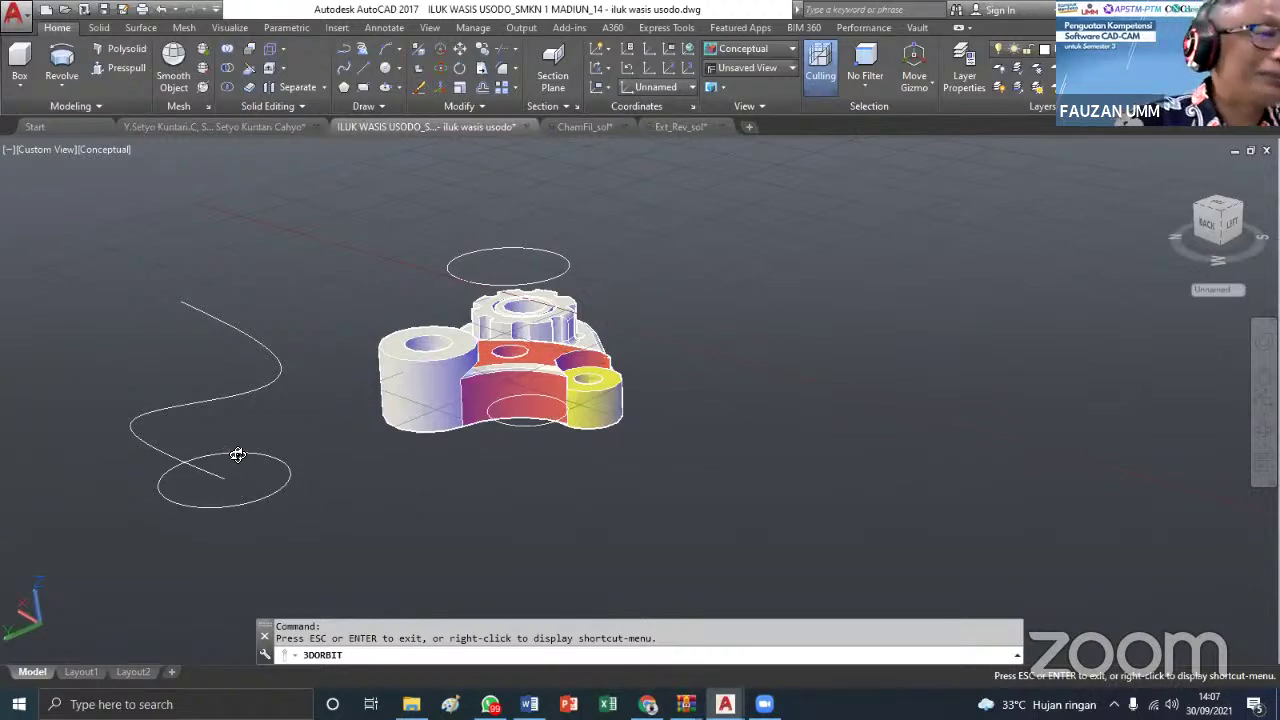
pyautogui.press('Escape')
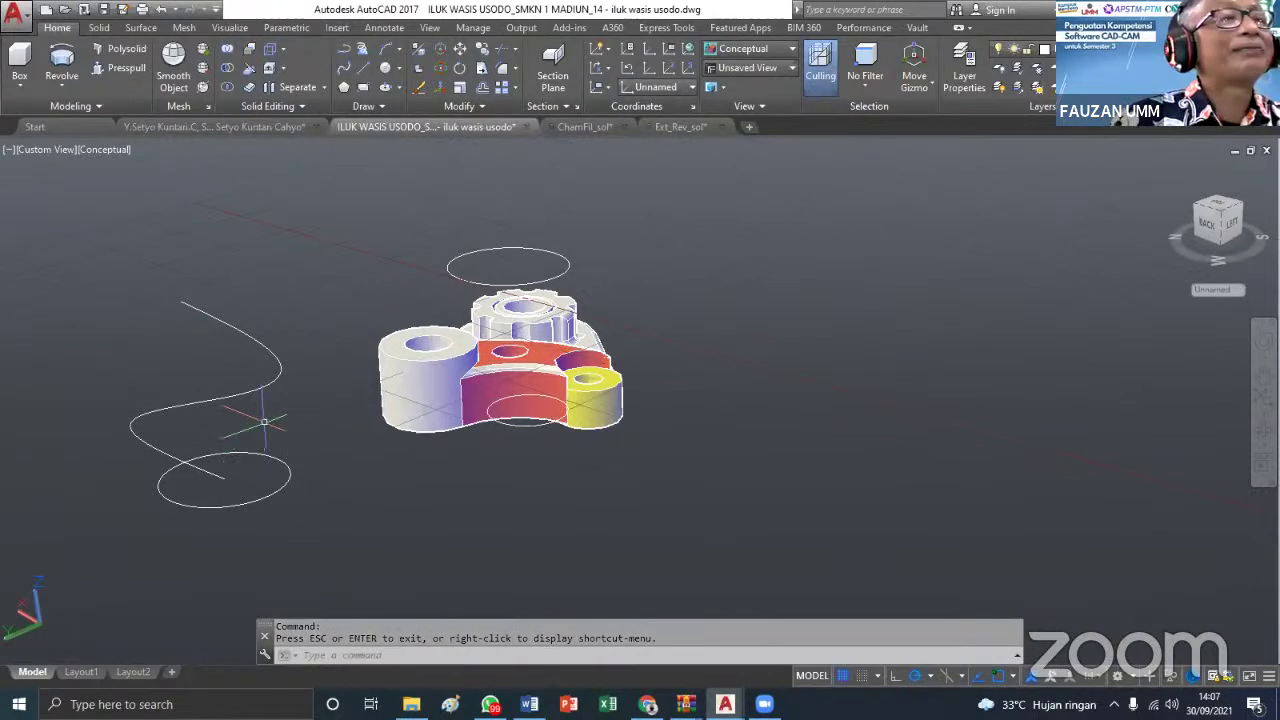
# Set the UCS icon to show at the origin
pyautogui.rightClick(42, 626)
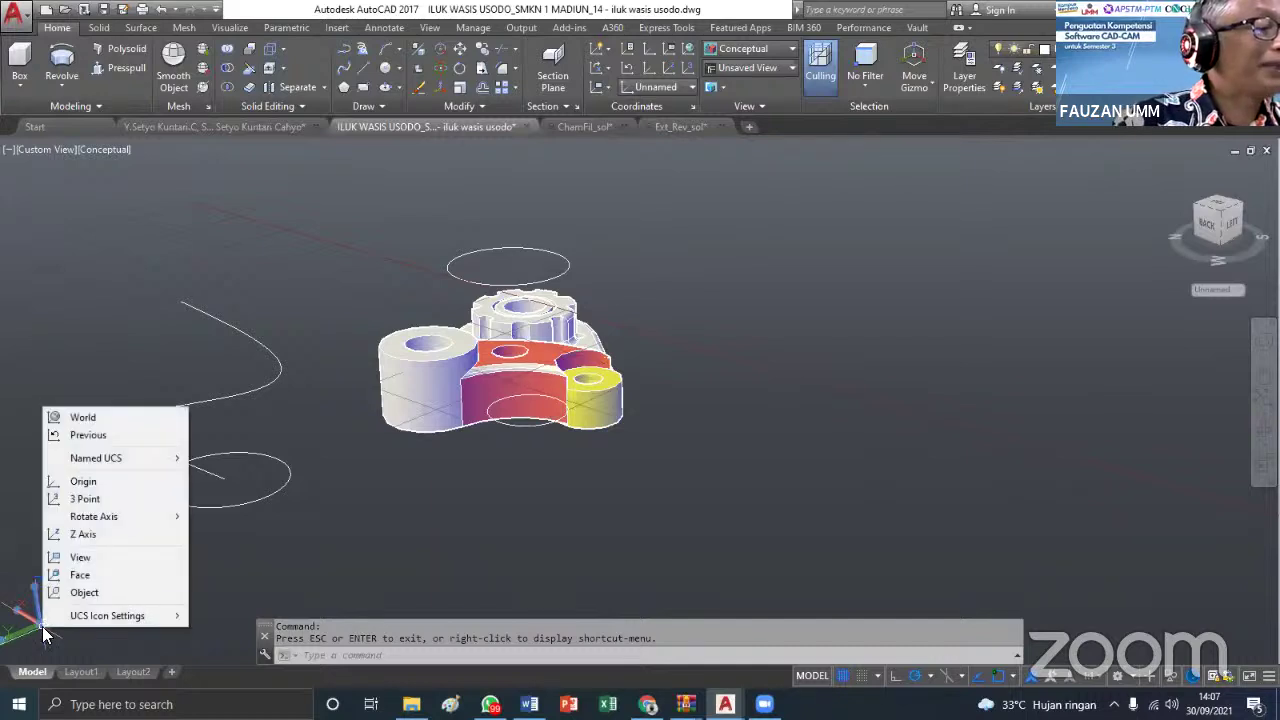
pyautogui.moveTo(80, 618)
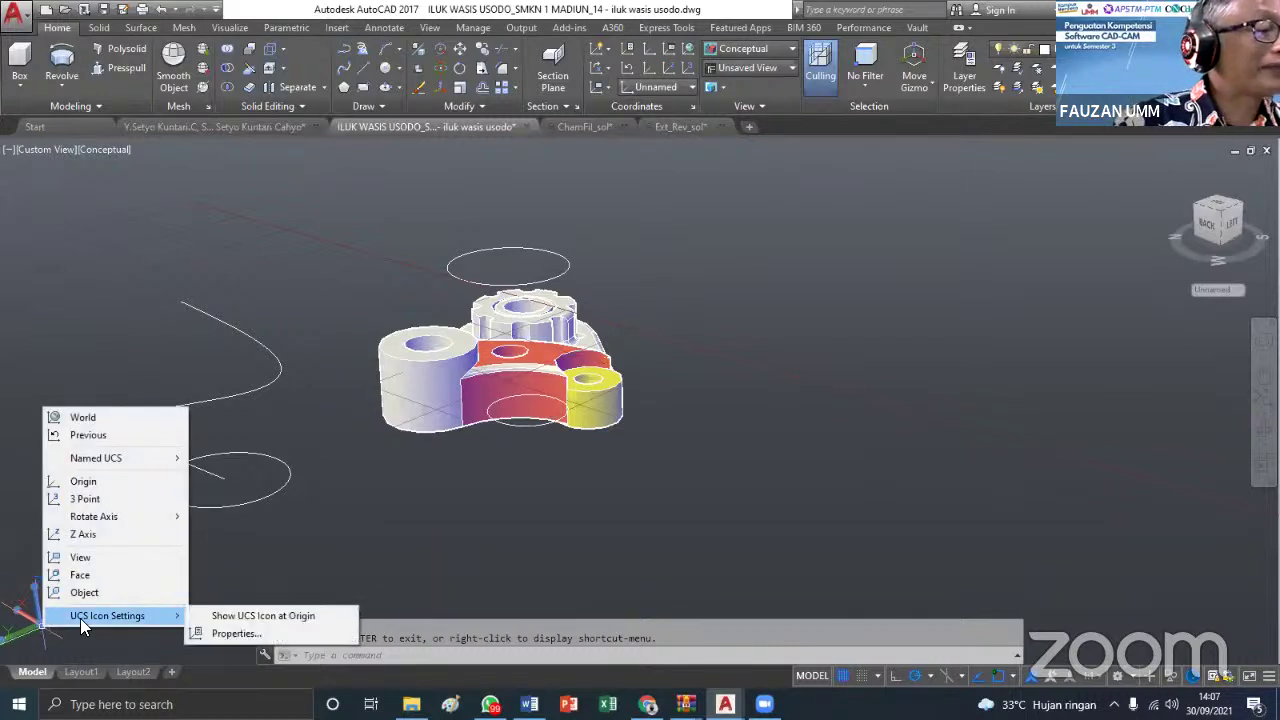
pyautogui.click(212, 618)
pyautogui.press('Escape')
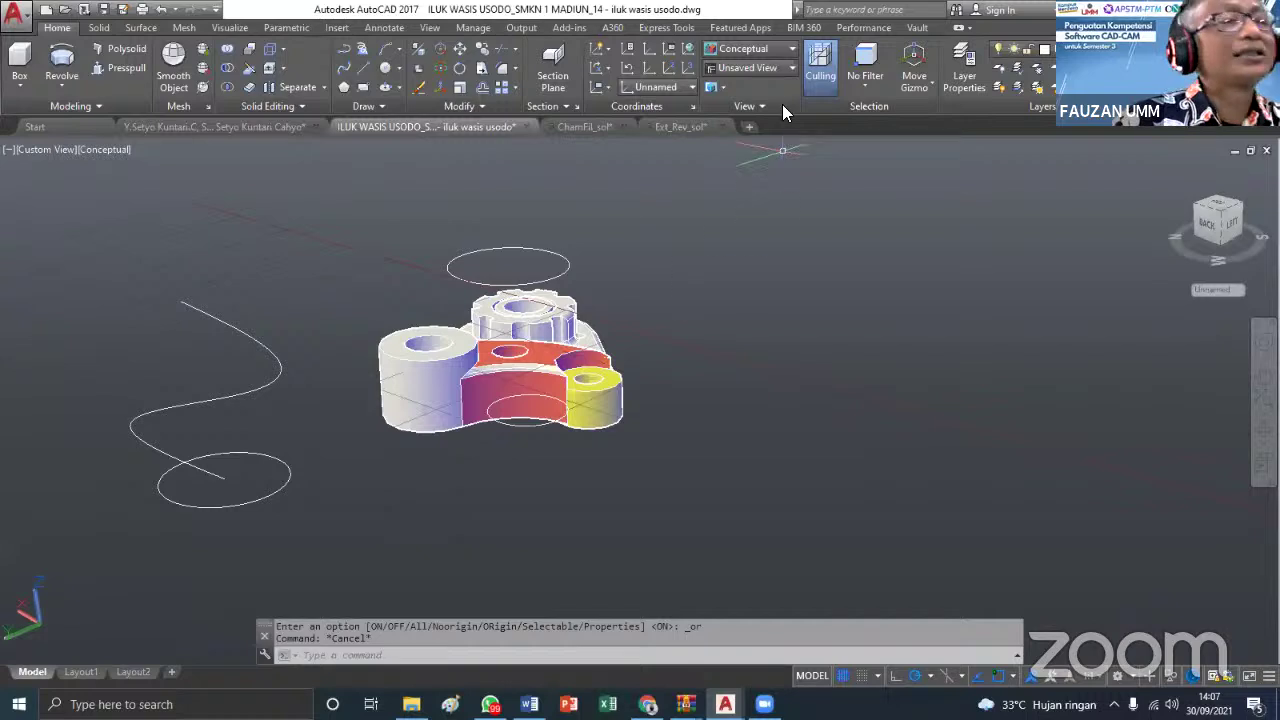
# Move the UCS origin to the centre of the circle at the spline's end
pyautogui.click(644, 68)
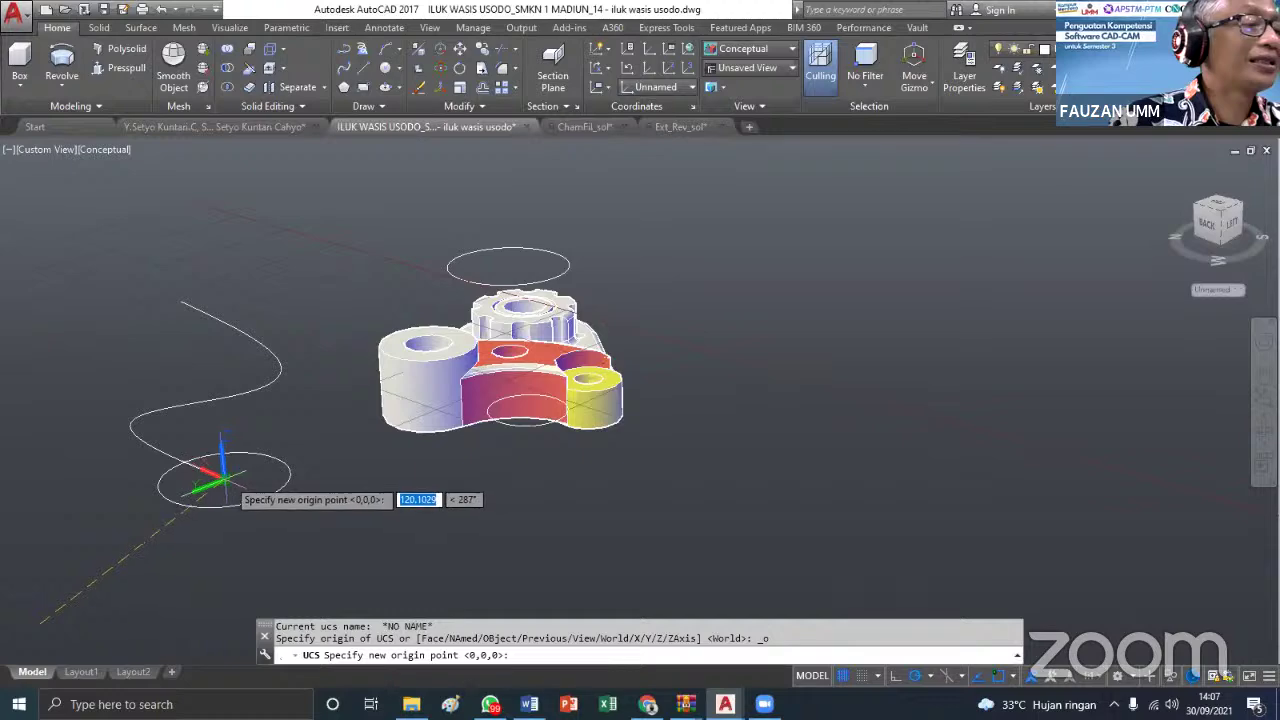
pyautogui.press('Escape')
pyautogui.press('Escape')
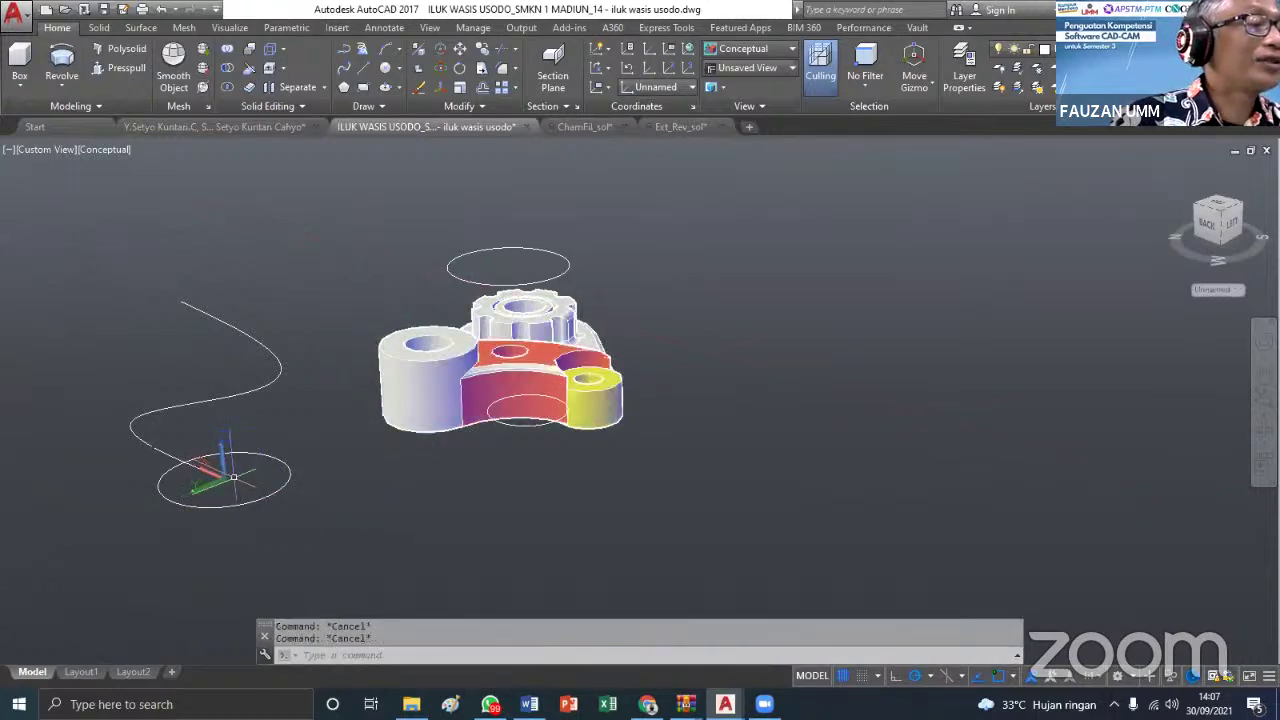
pyautogui.scroll(3, 203, 480)
pyautogui.scroll(-2, 203, 480)
pyautogui.moveTo(157, 503); pyautogui.dragTo(594, 408, button='middle')
pyautogui.scroll(2, 594, 408)
pyautogui.press('Escape')
pyautogui.scroll(3, 594, 400)
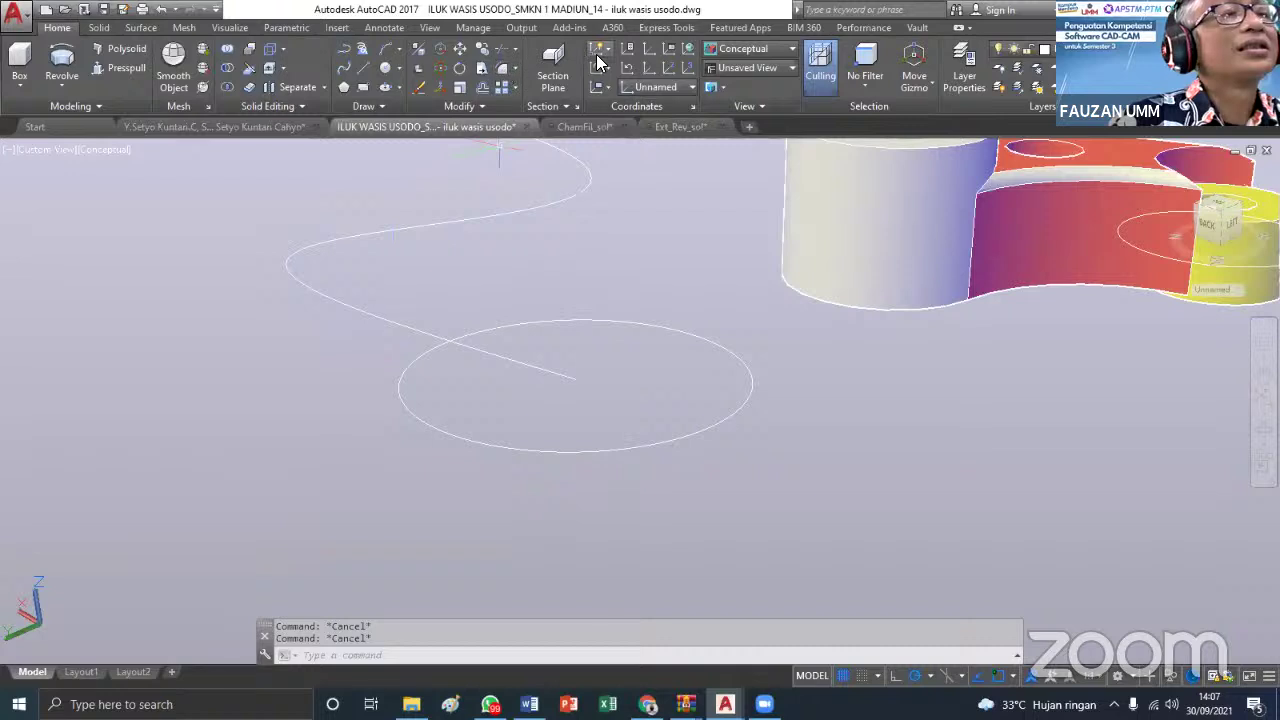
pyautogui.click(647, 70)
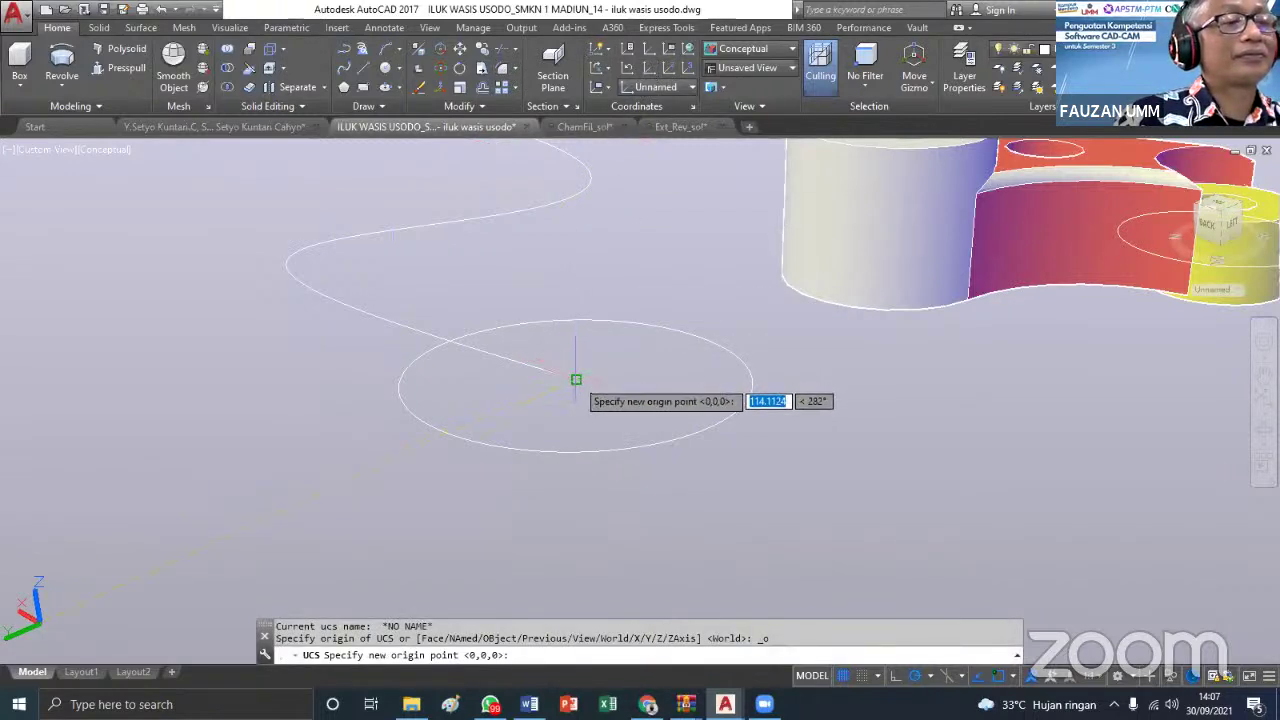
pyautogui.click(575, 378)
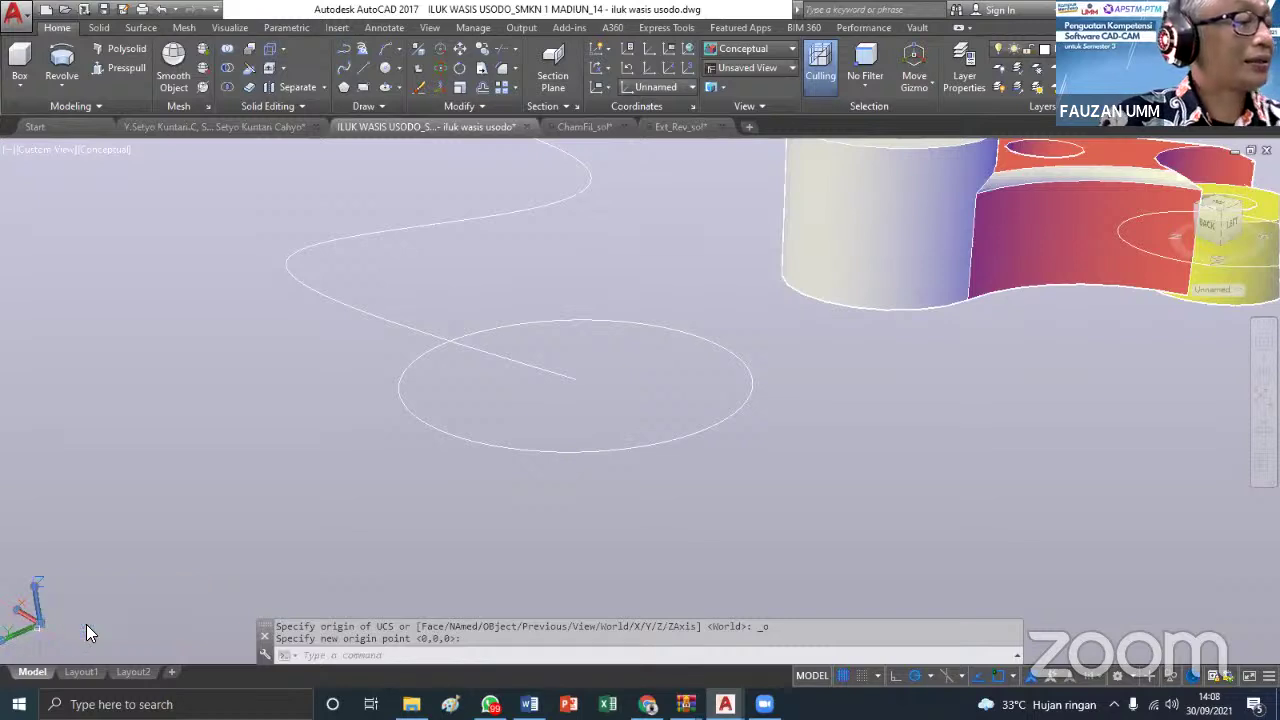
pyautogui.press('Escape')
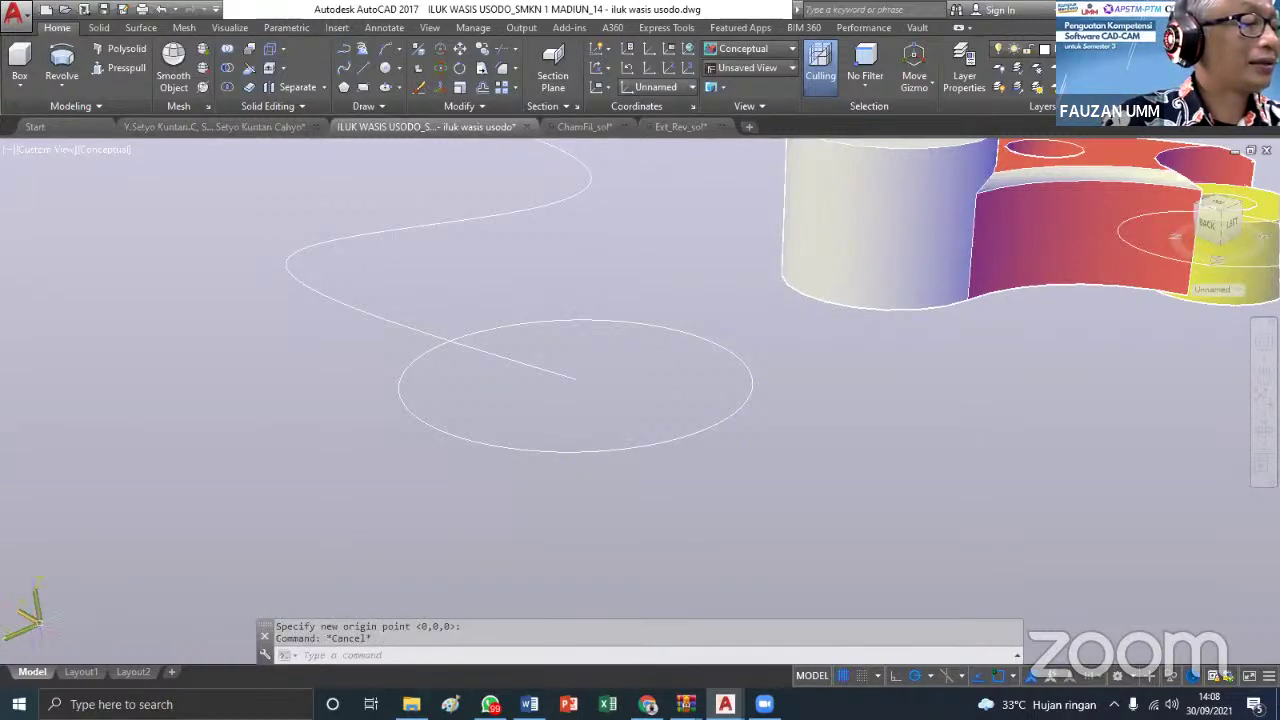
# Turn off Show UCS Icon at Origin, setting the icon to Noorigin
pyautogui.rightClick(38, 622)
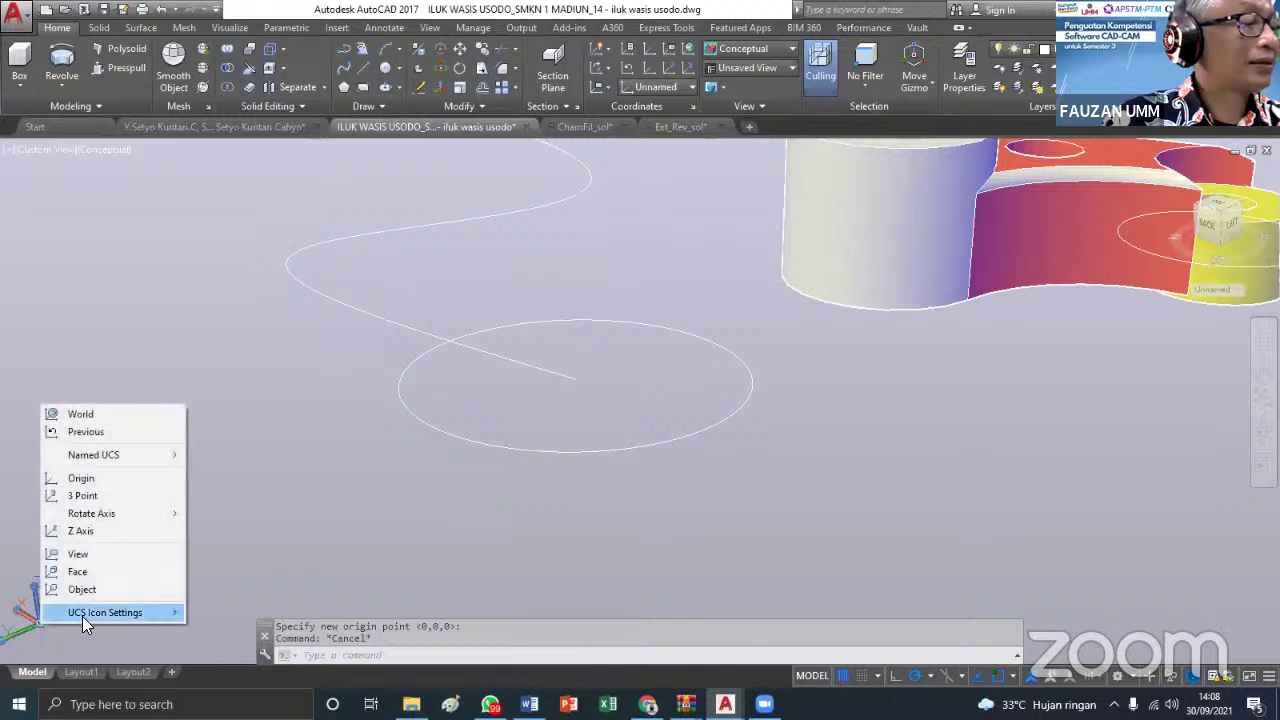
pyautogui.moveTo(82, 616)
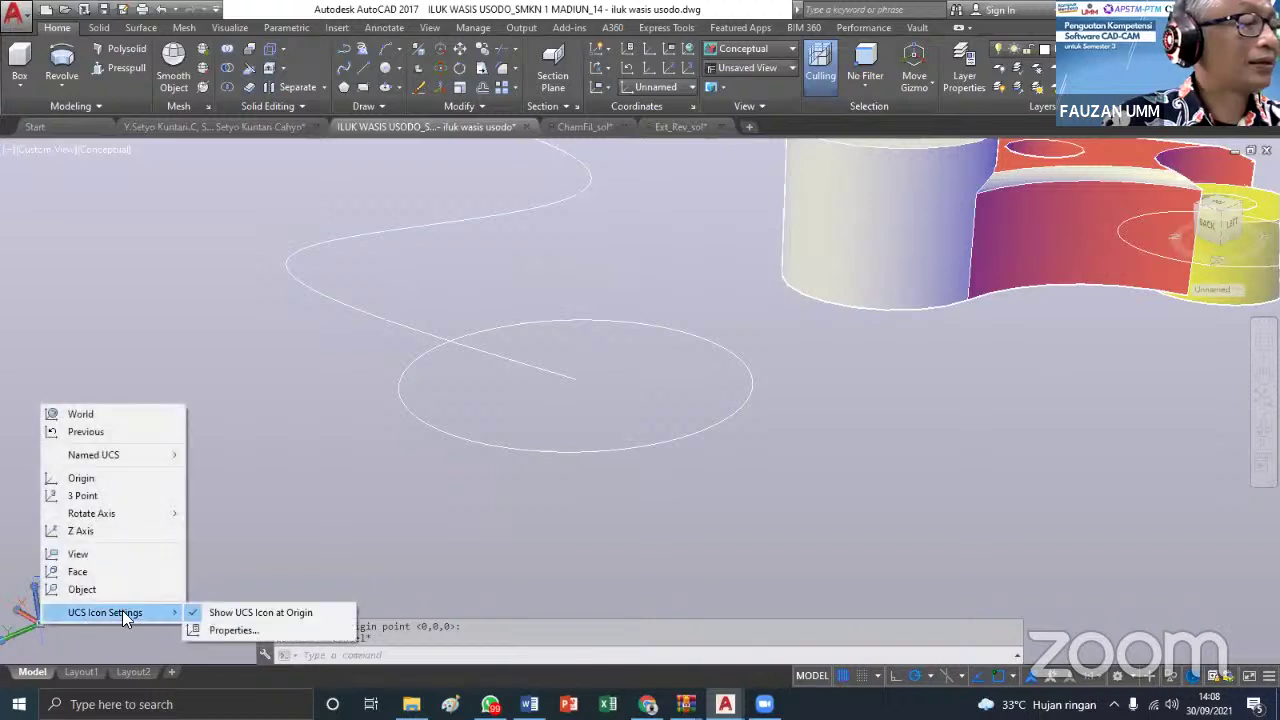
pyautogui.click(232, 616)
pyautogui.scroll(-3, 558, 460)
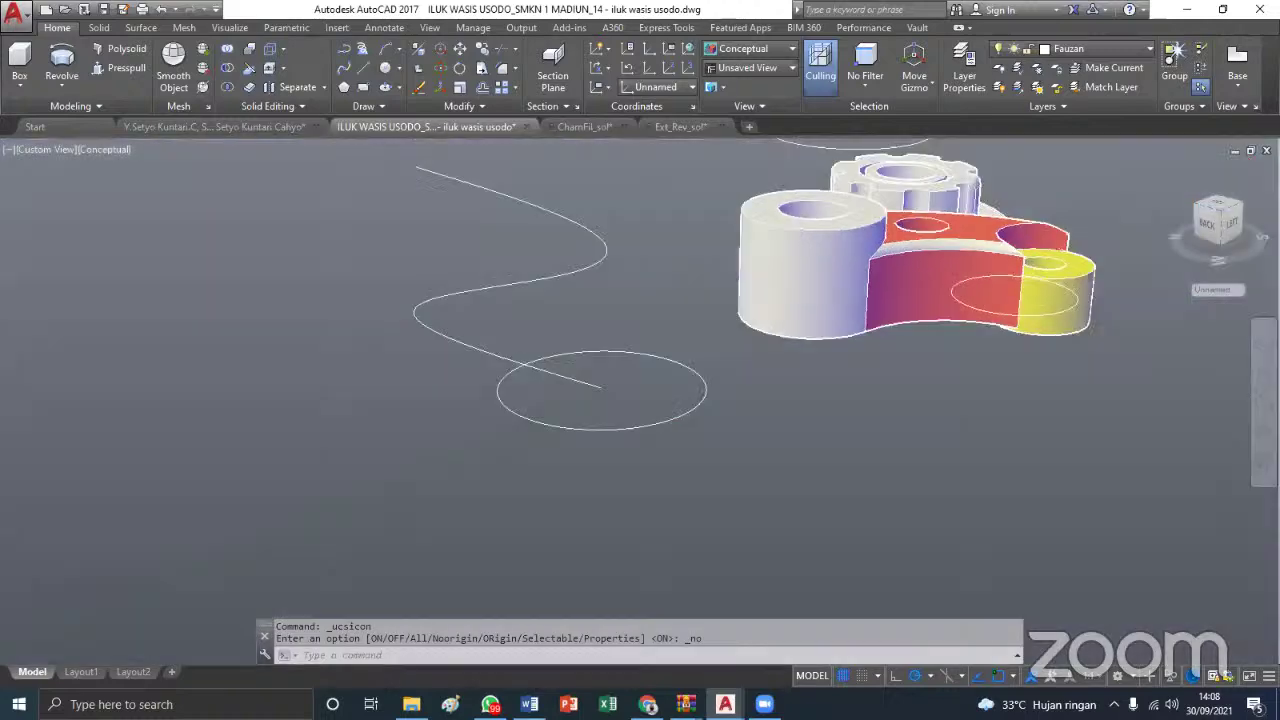
pyautogui.scroll(-3, 671, 434)
pyautogui.press('Escape')
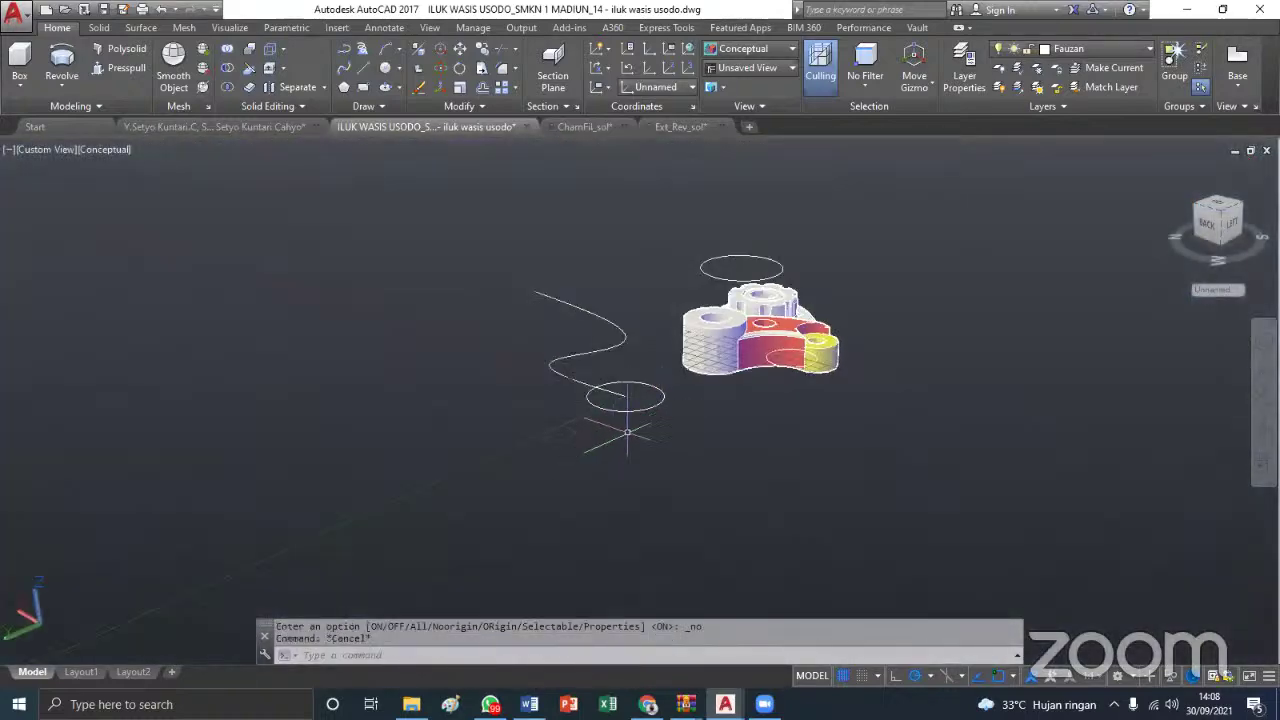
pyautogui.press('Escape')
pyautogui.scroll(1, 627, 432)
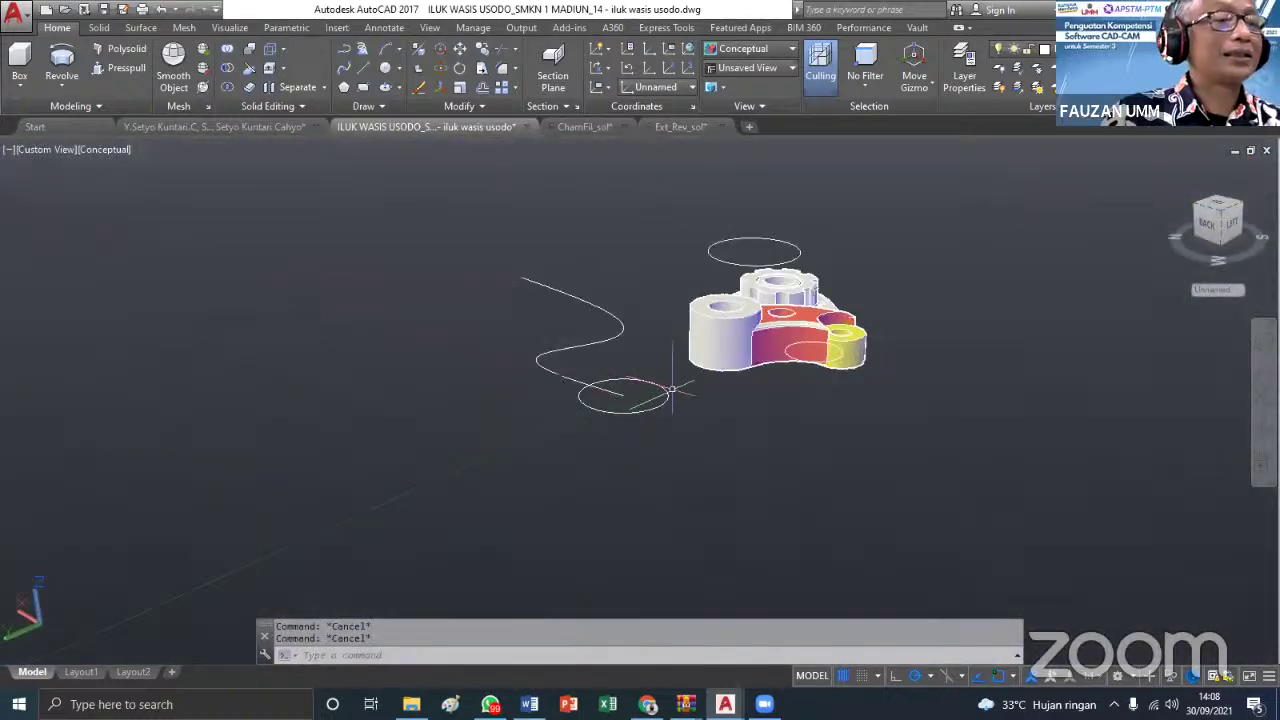
pyautogui.click(790, 52)
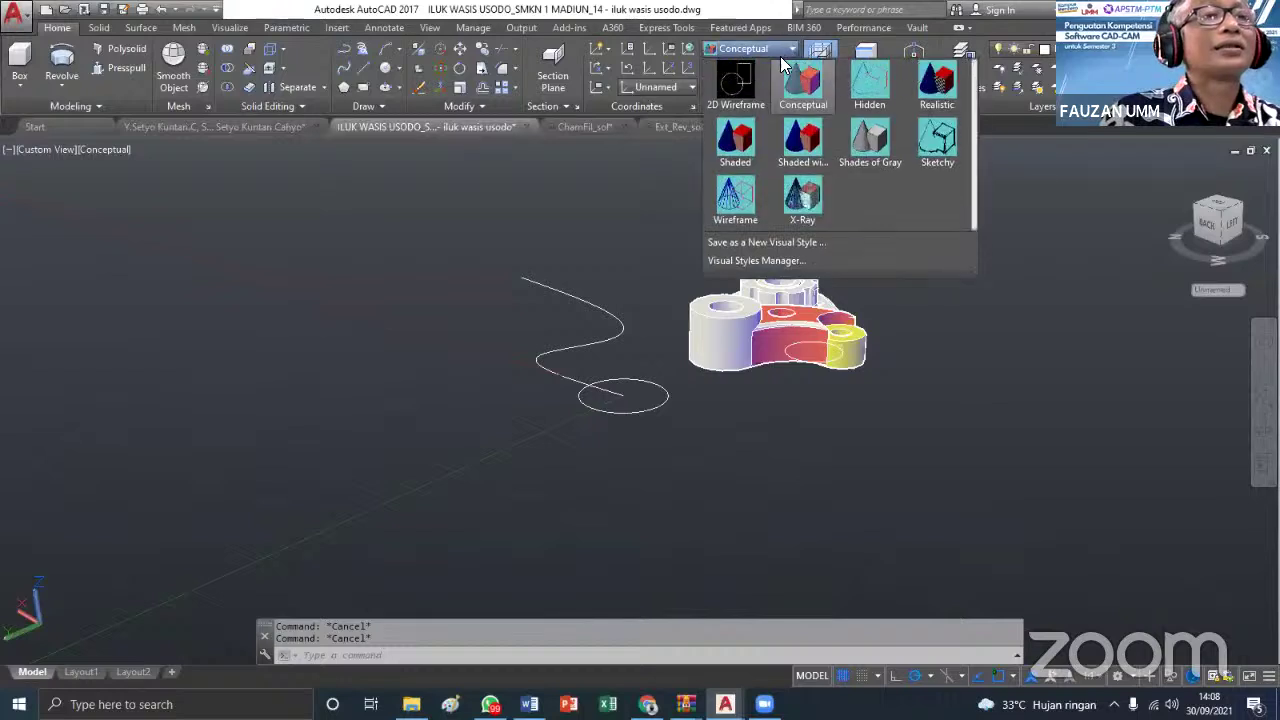
# Switch the visual style to 2D Wireframe and confirm the UCS origin position via its grip
pyautogui.click(734, 94)
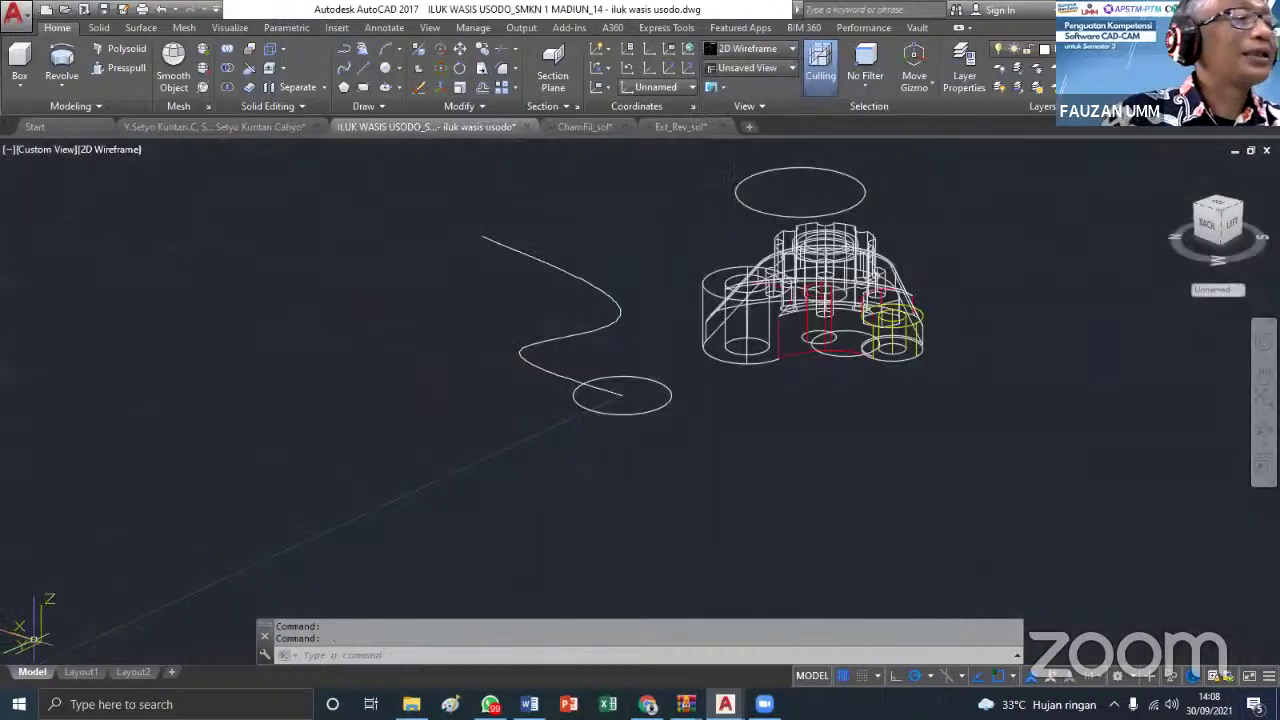
pyautogui.click(40, 640)
pyautogui.moveTo(42, 646)
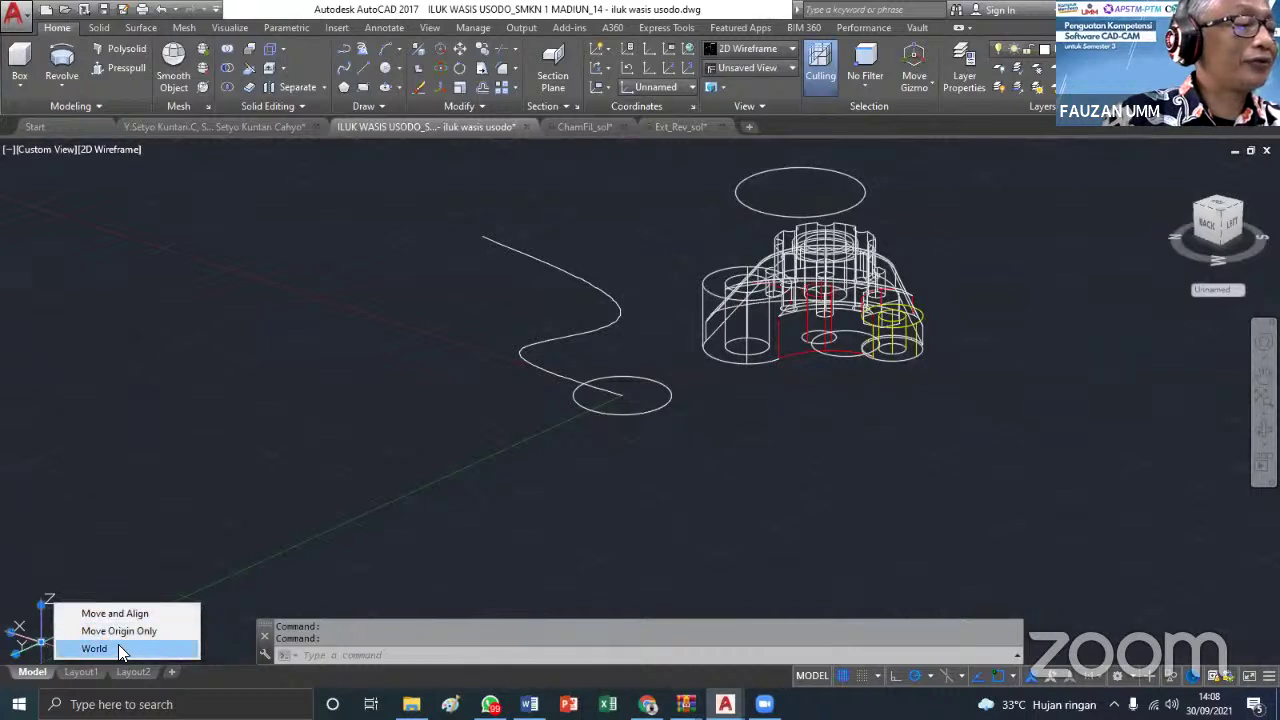
pyautogui.click(42, 642)
pyautogui.click(50, 644)
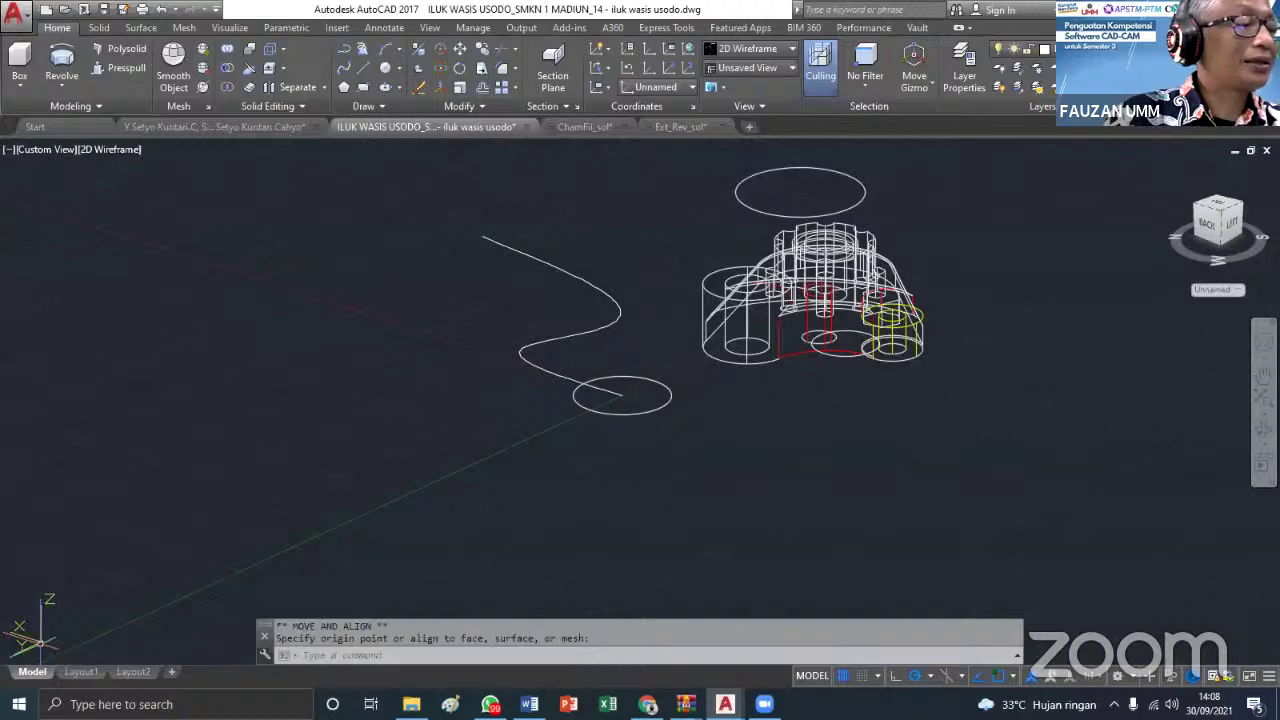
# Turn Show UCS Icon at Origin back on so the icon sits at the circle's centre
pyautogui.rightClick(40, 642)
pyautogui.moveTo(110, 632)
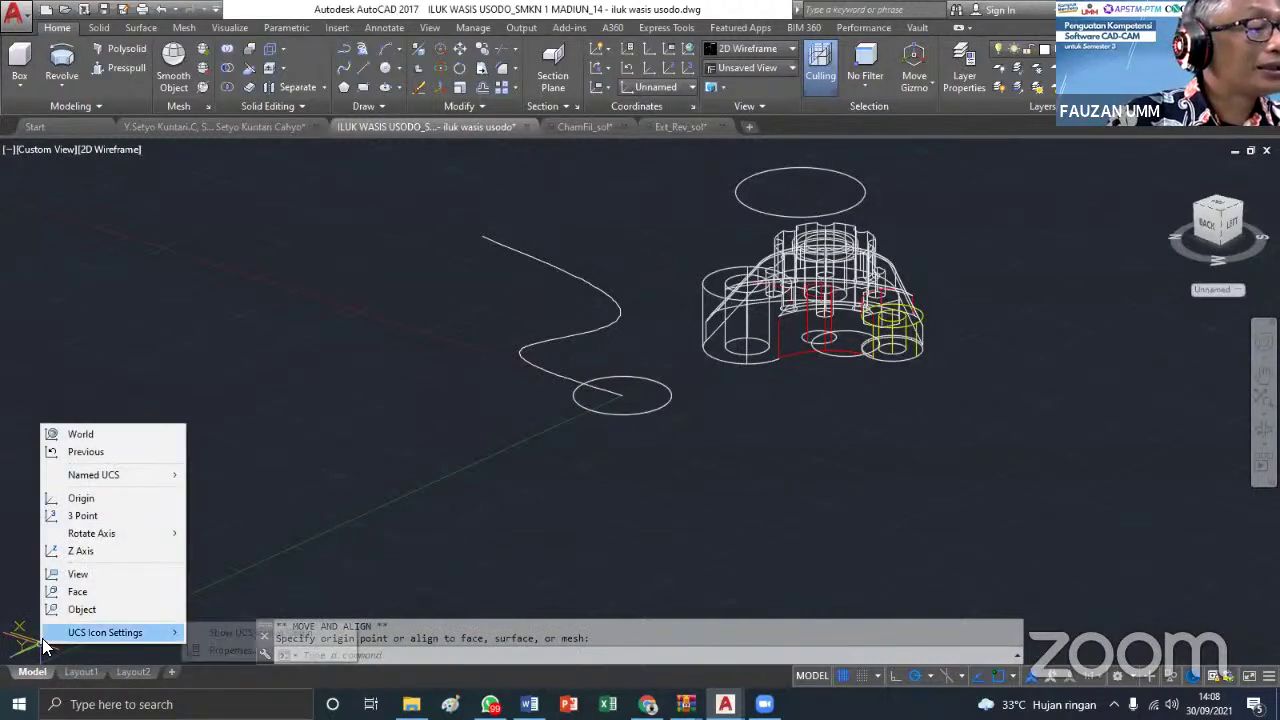
pyautogui.click(214, 632)
pyautogui.scroll(4, 637, 383)
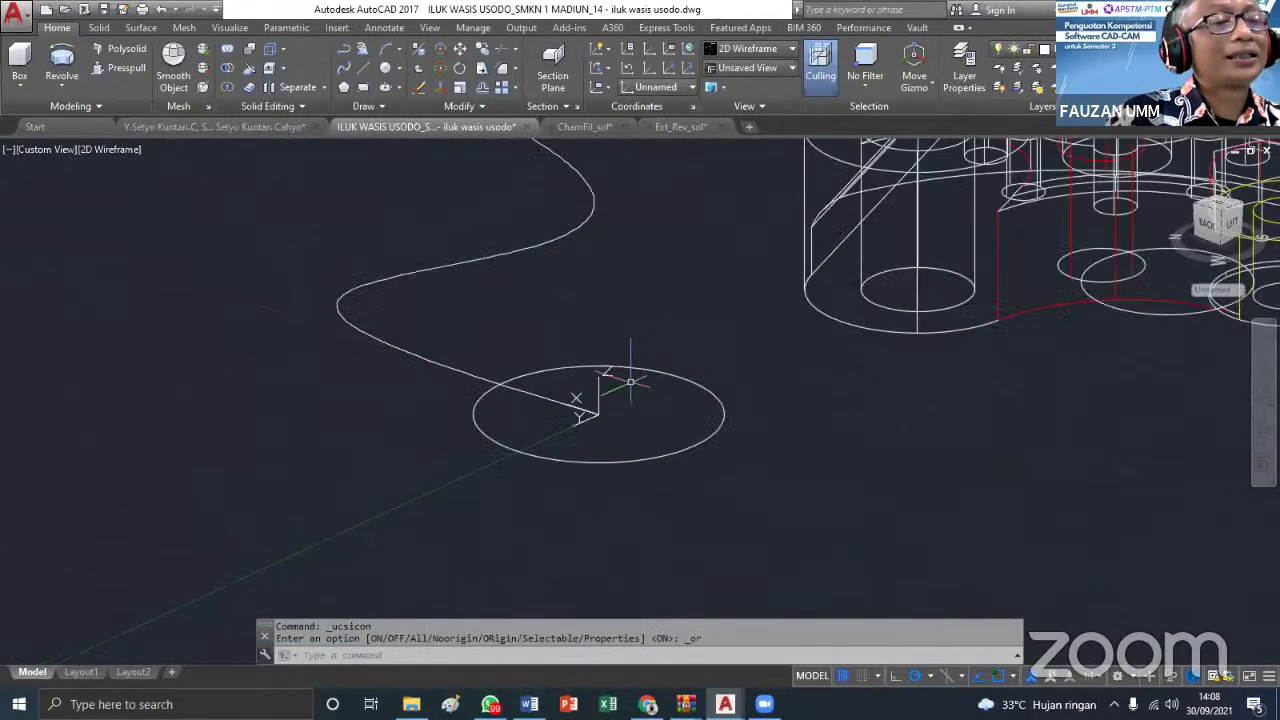
pyautogui.press('Escape')
pyautogui.scroll(-2, 603, 415)
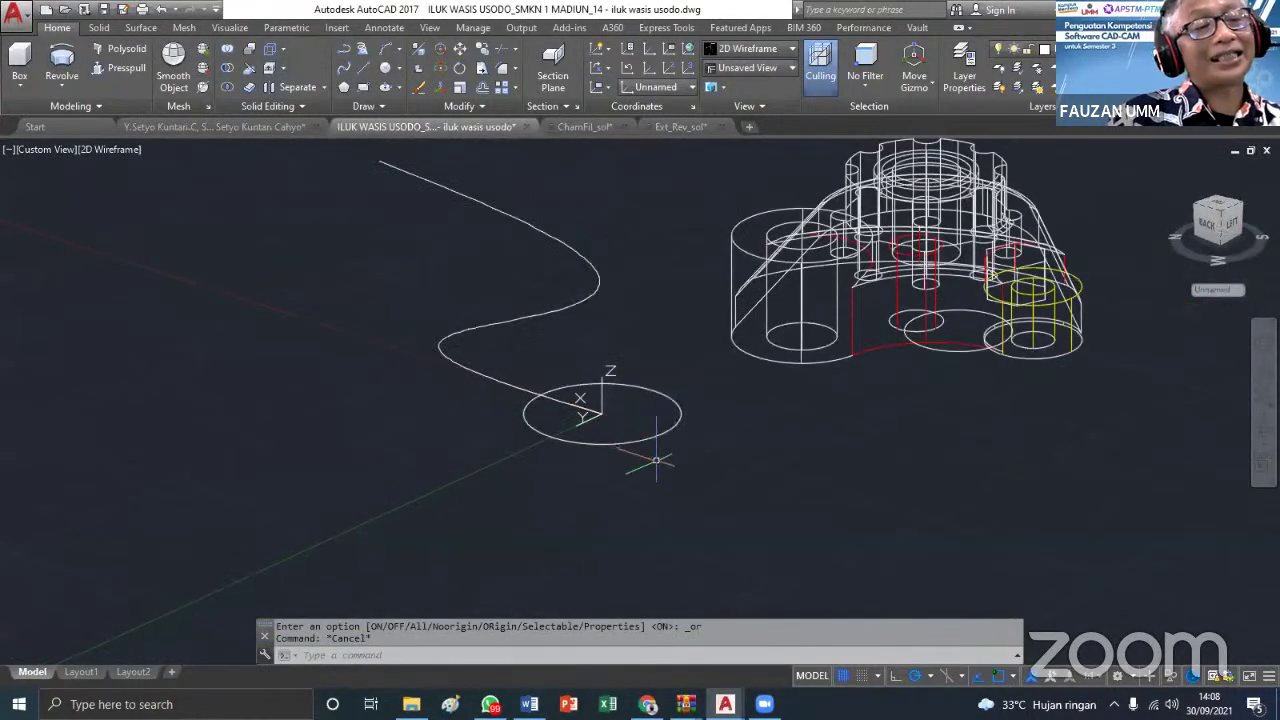
pyautogui.scroll(5, 600, 405)
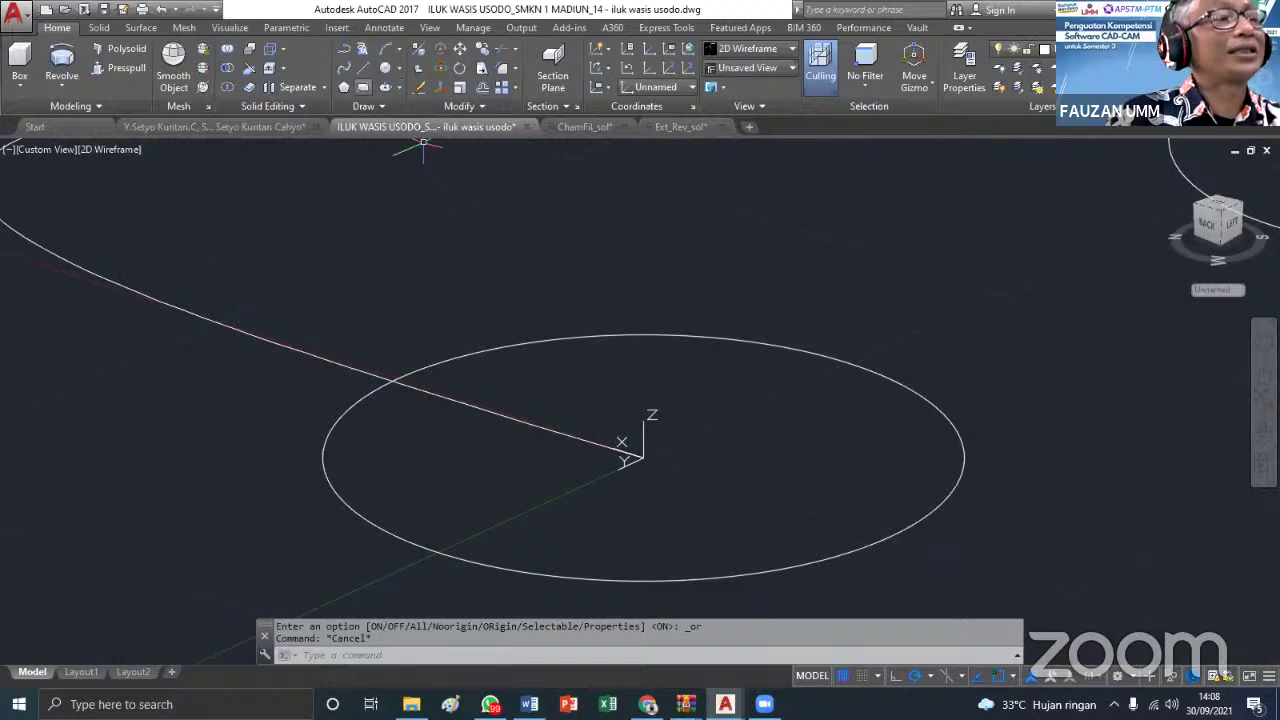
# Draw a small two-corner rectangle to the left of the circle on the new UCS plane
pyautogui.click(206, 462)
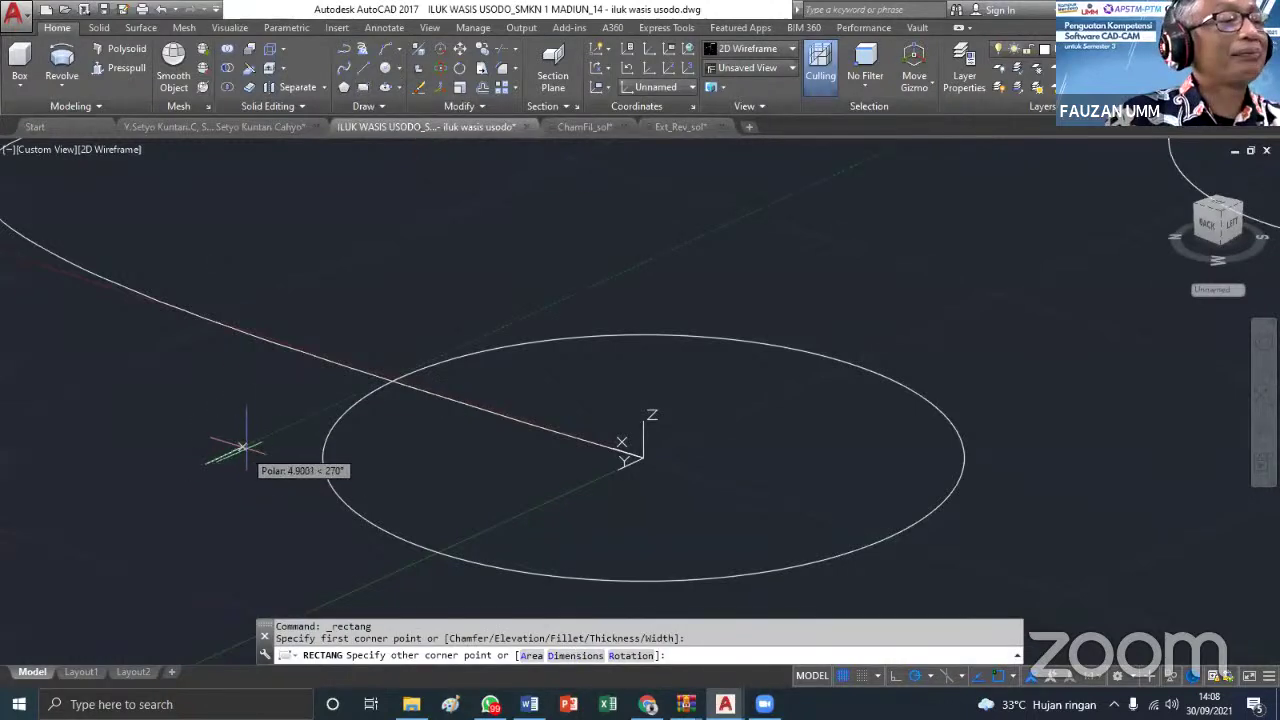
pyautogui.click(185, 400)
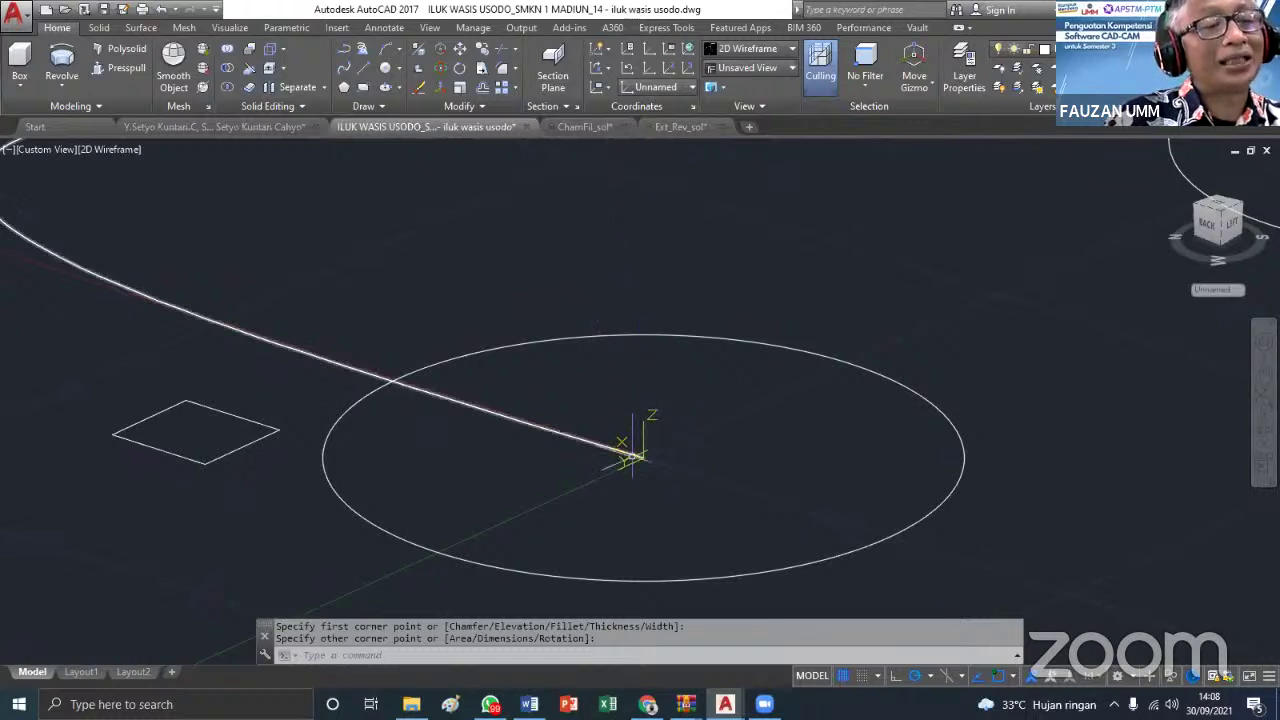
pyautogui.scroll(-2, 500, 444)
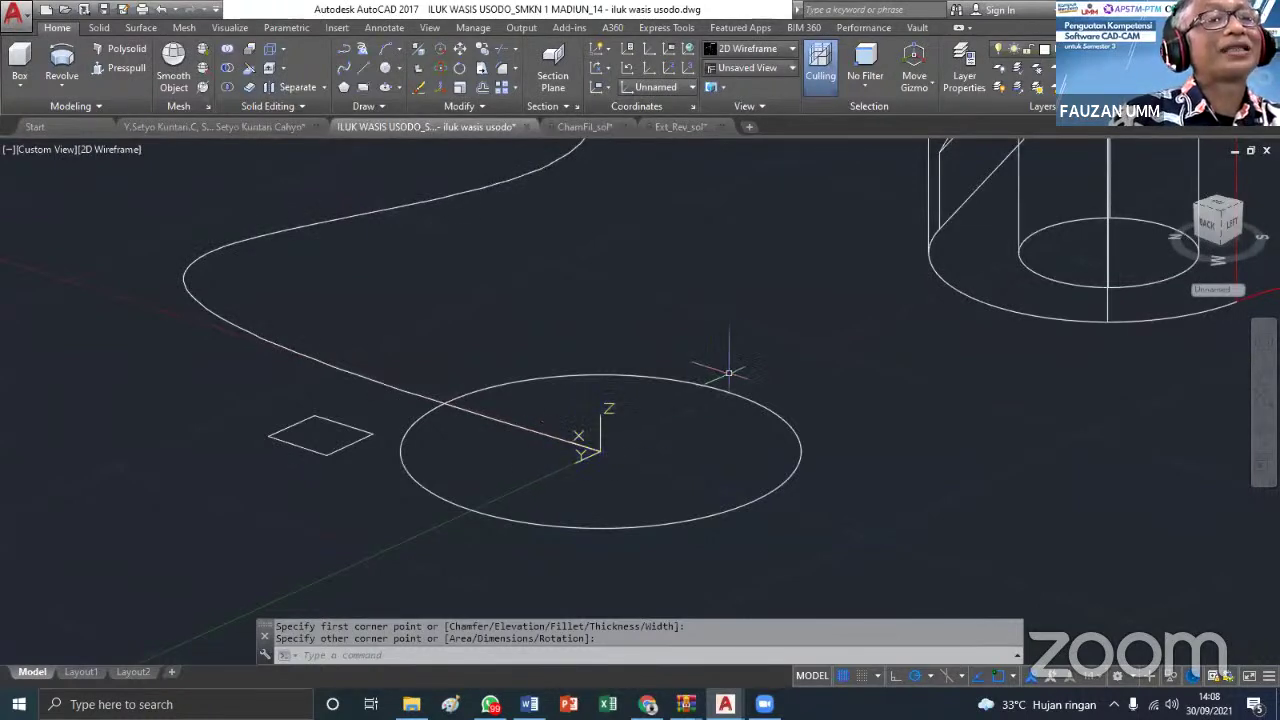
pyautogui.press('Escape')
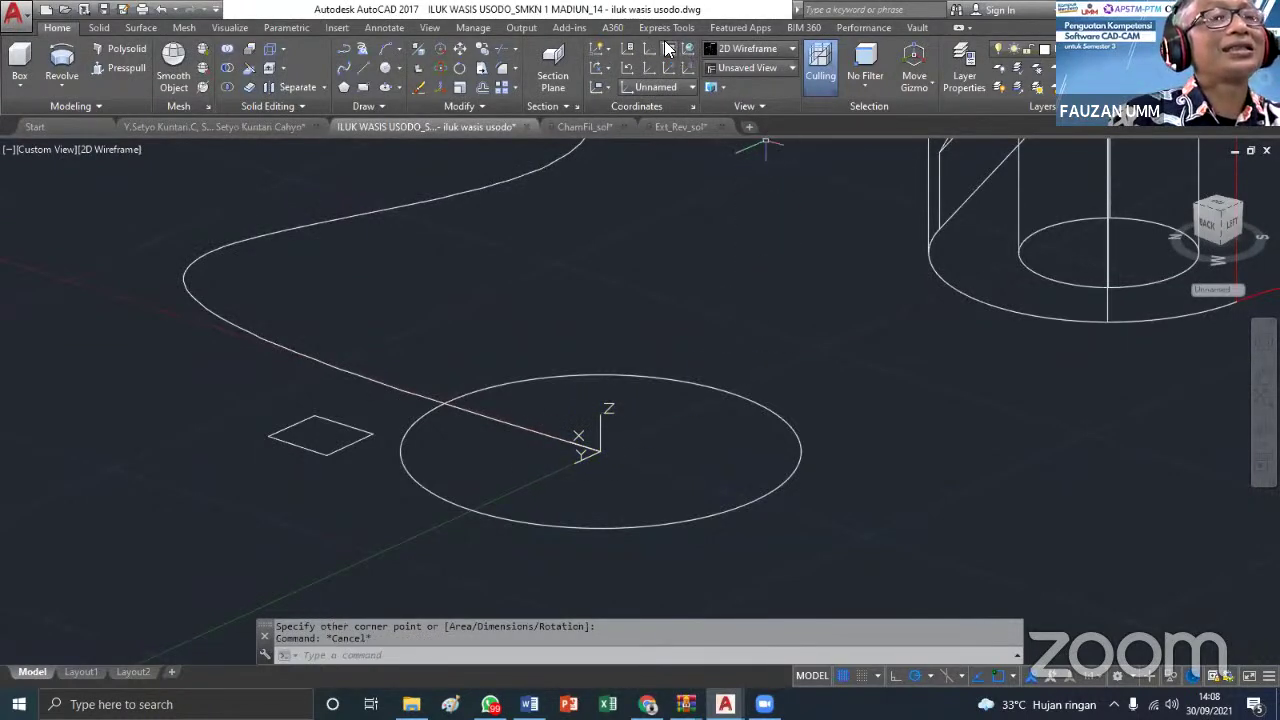
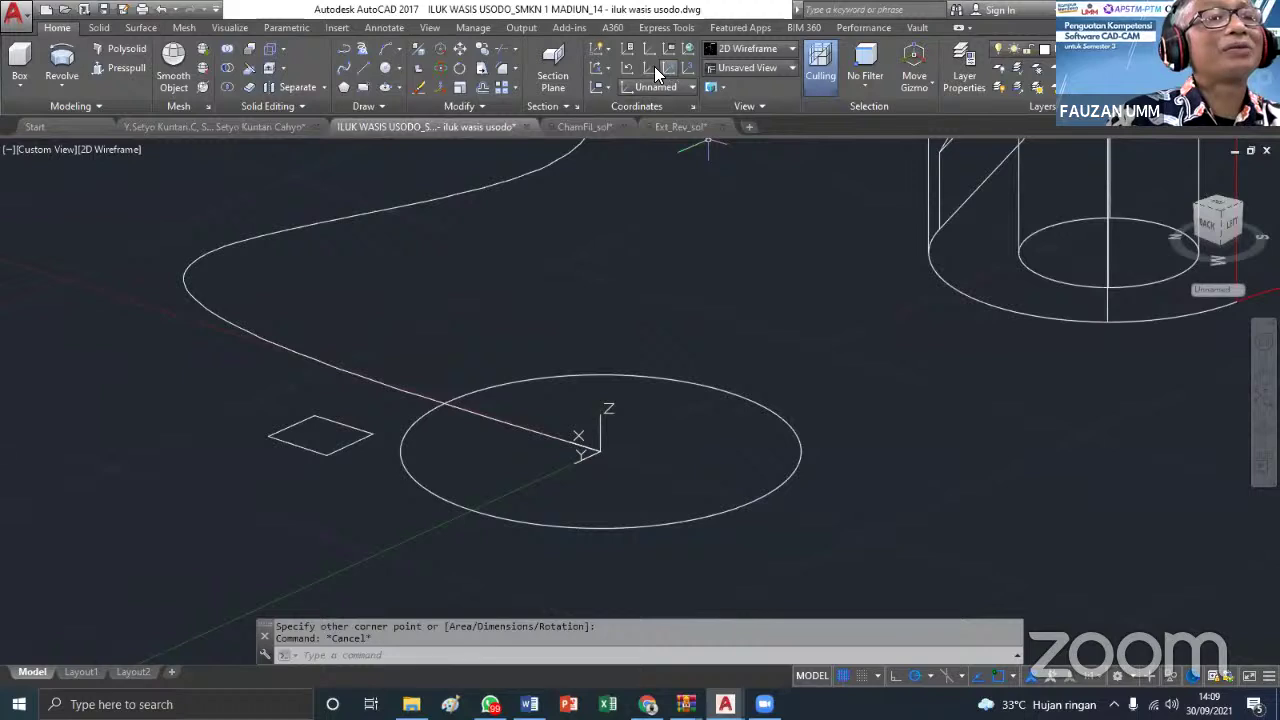
# Rotate the UCS 90° about its X axis, then zoom out and pan to fit the part
pyautogui.click(606, 66)
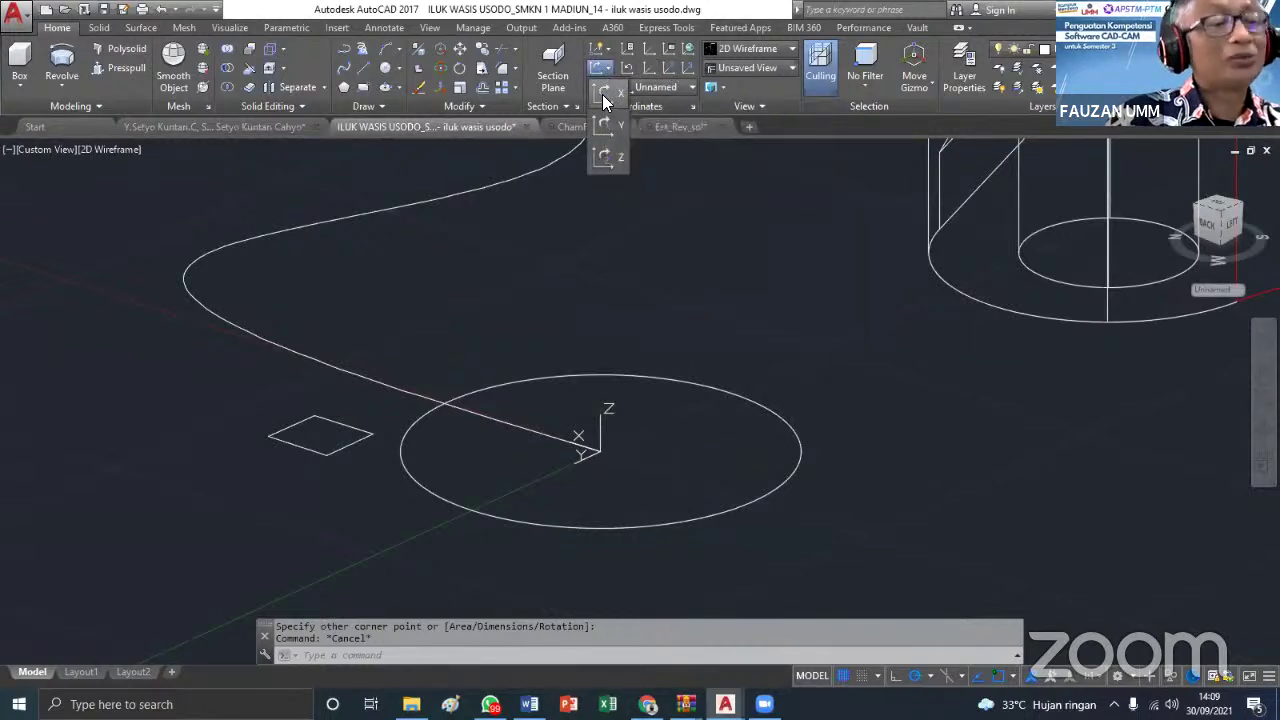
pyautogui.click(602, 94)
pyautogui.press('Return')
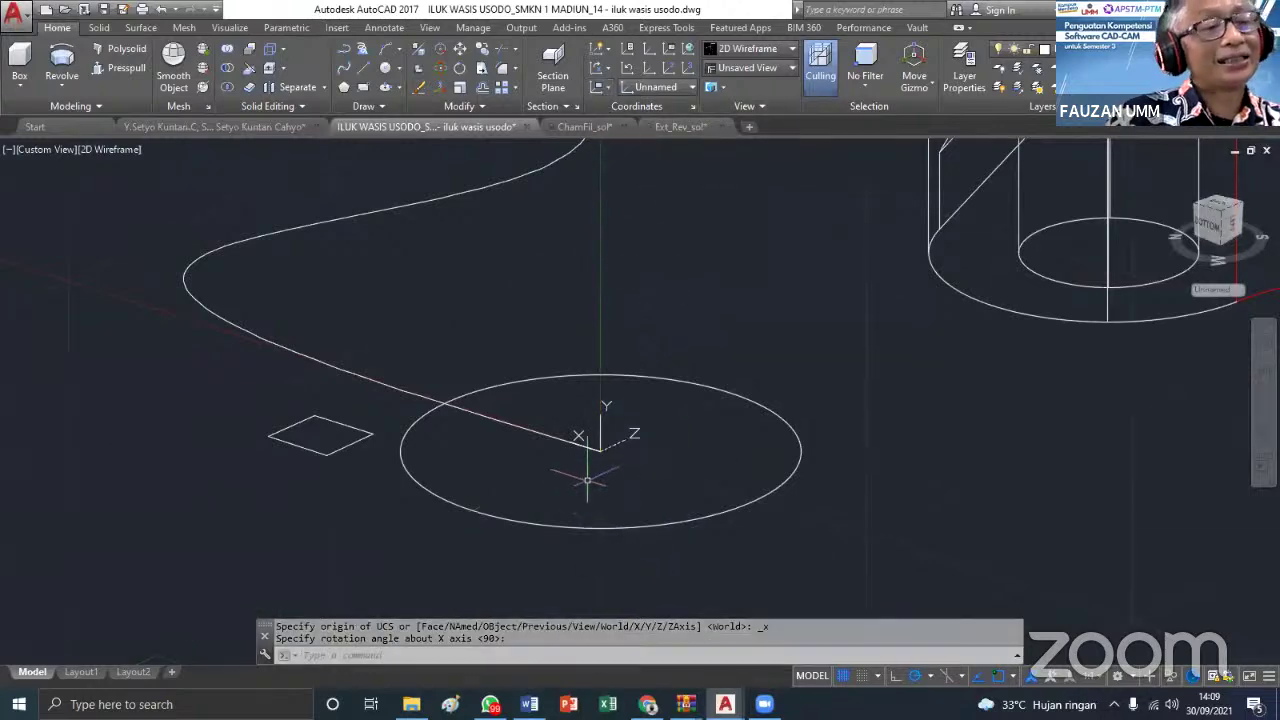
pyautogui.scroll(-5, 603, 445)
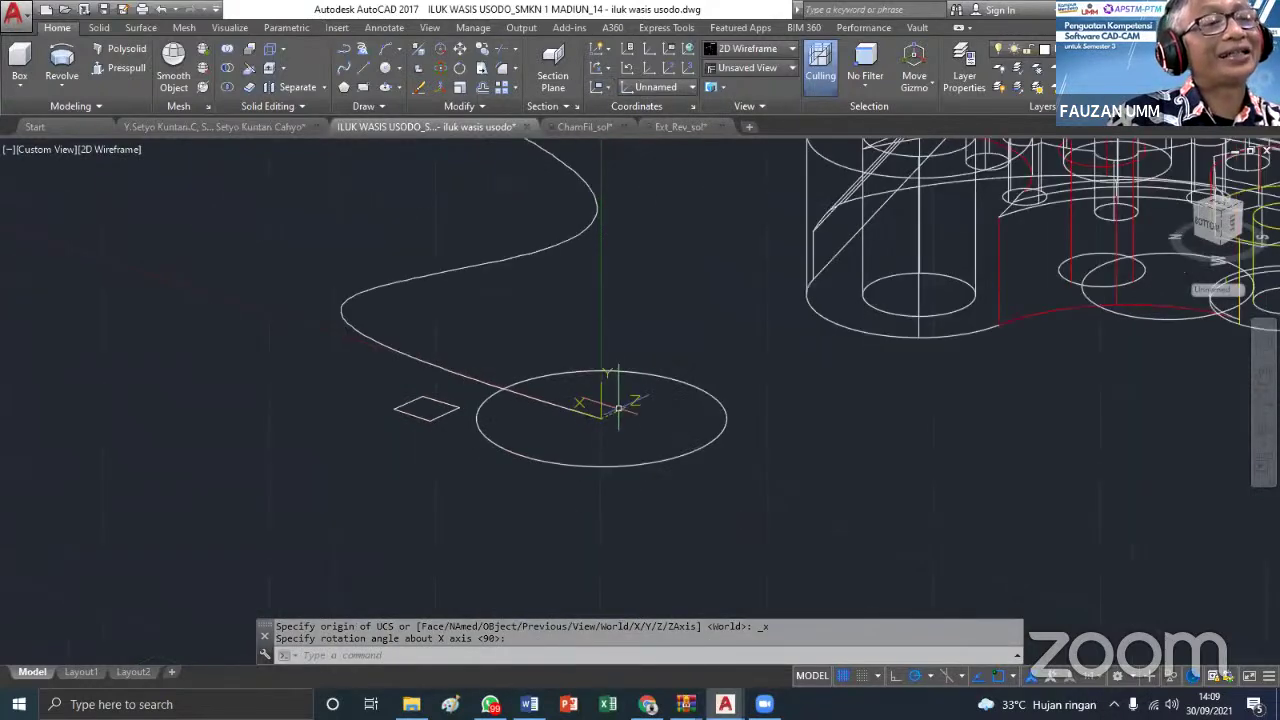
pyautogui.moveTo(619, 425); pyautogui.dragTo(613, 464, button='middle')
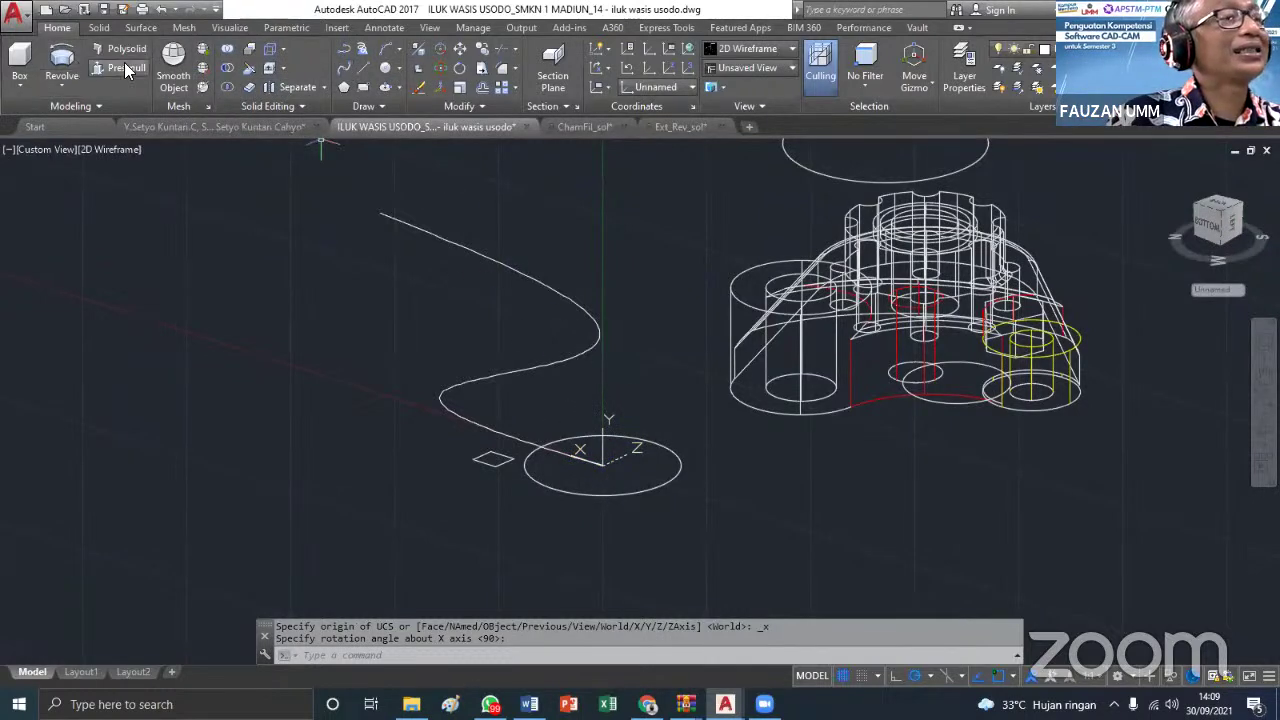
# Draw a small circle centred inside the curve loop at the previewed radius
pyautogui.click(386, 68)
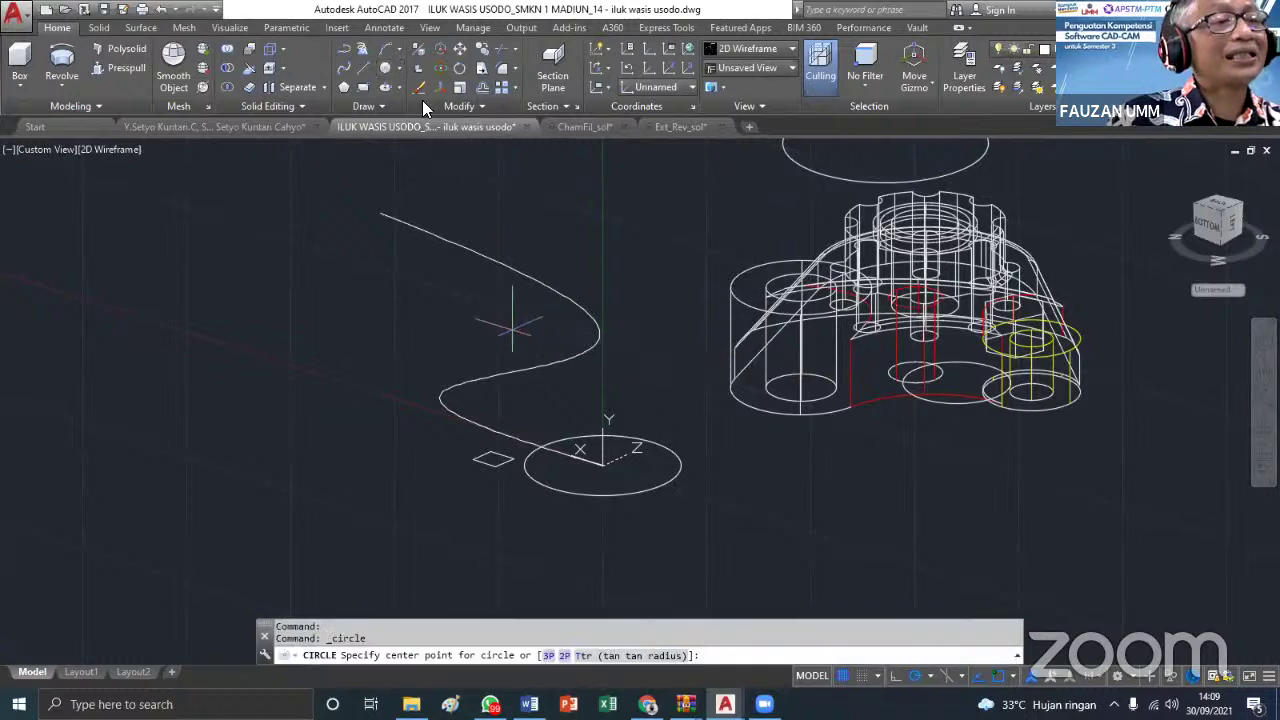
pyautogui.click(512, 338)
pyautogui.press('Return')
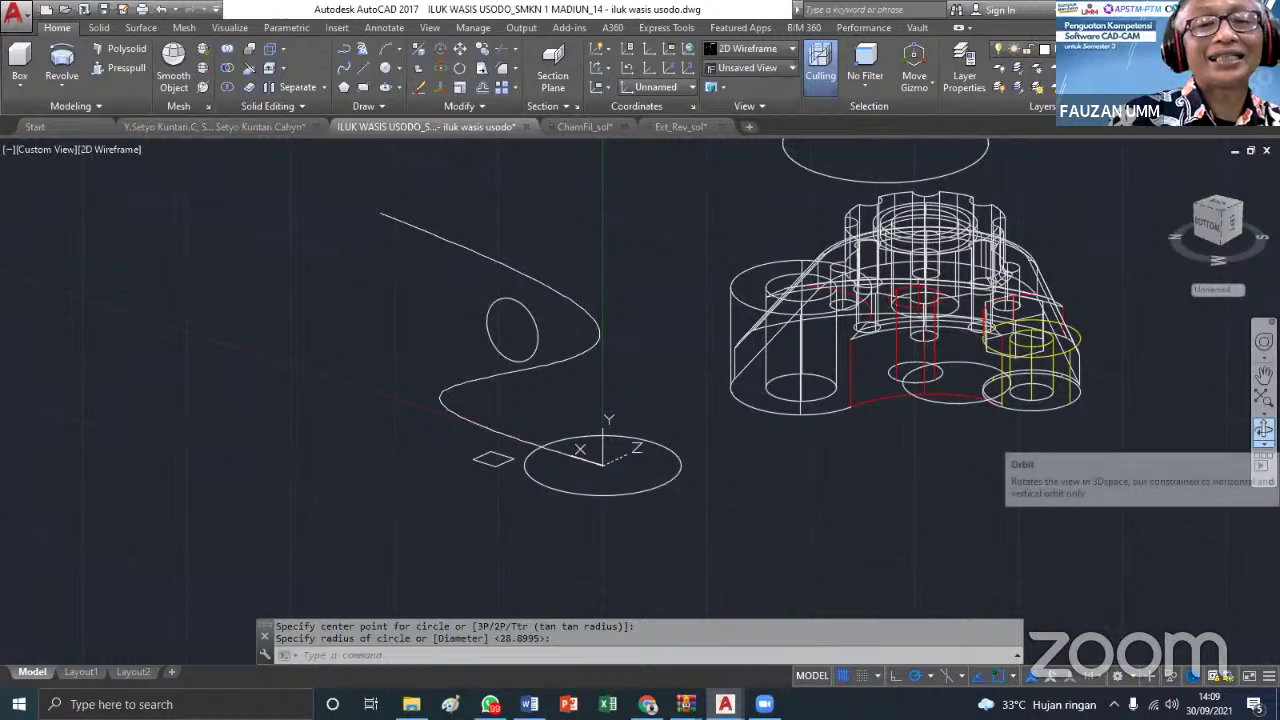
pyautogui.click(1264, 430)
pyautogui.moveTo(868, 483); pyautogui.dragTo(681, 498)
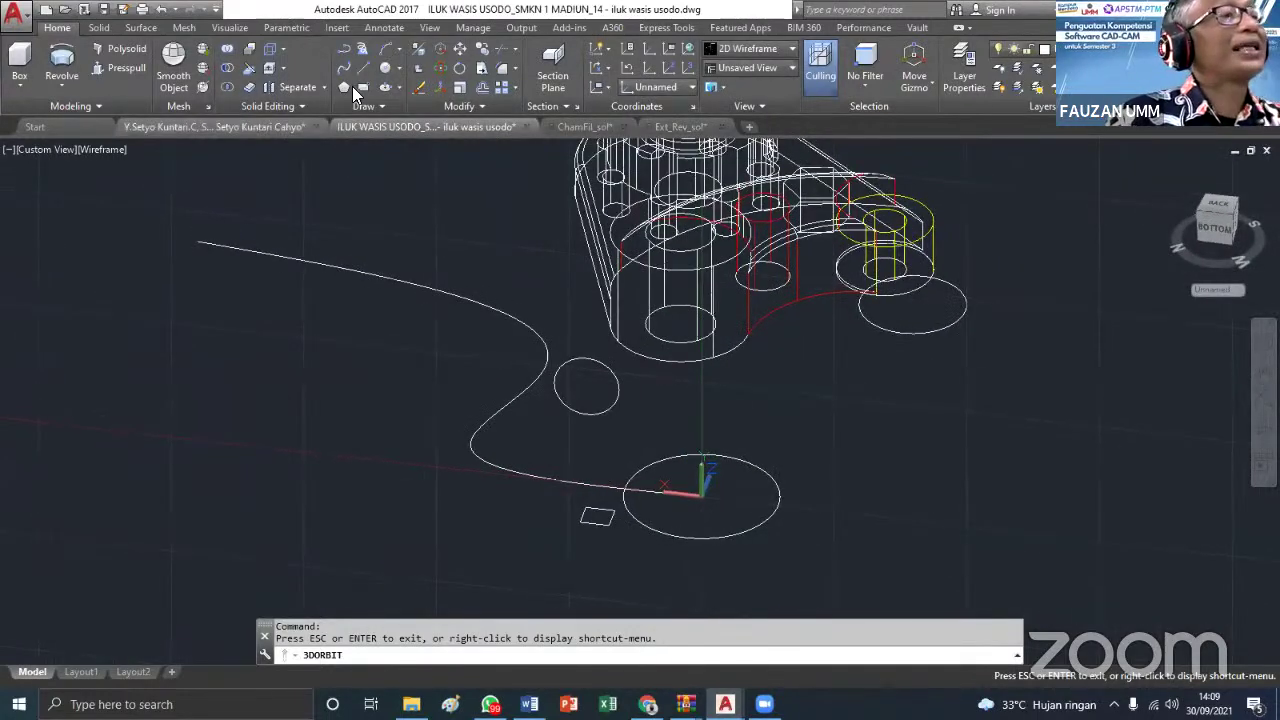
# Draw a four-point spline from the large circle's centre rightward and up to the upper right
pyautogui.click(343, 77)
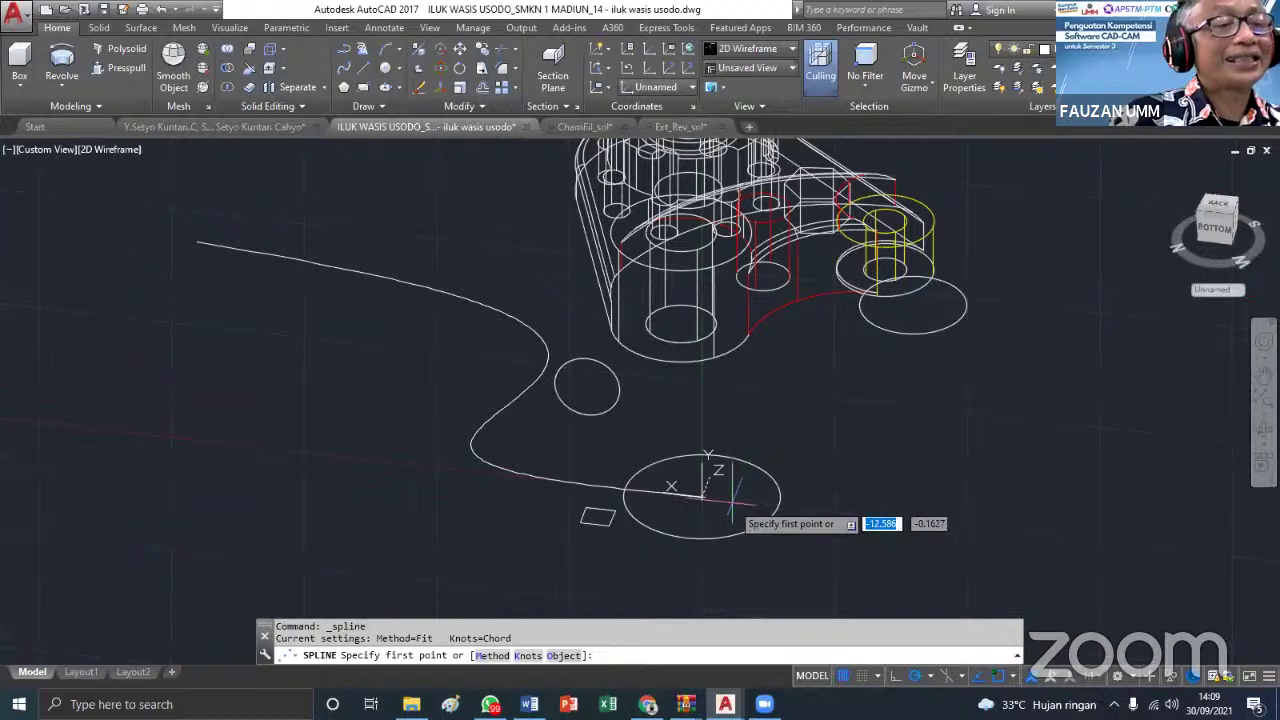
pyautogui.click(705, 492)
pyautogui.click(815, 437)
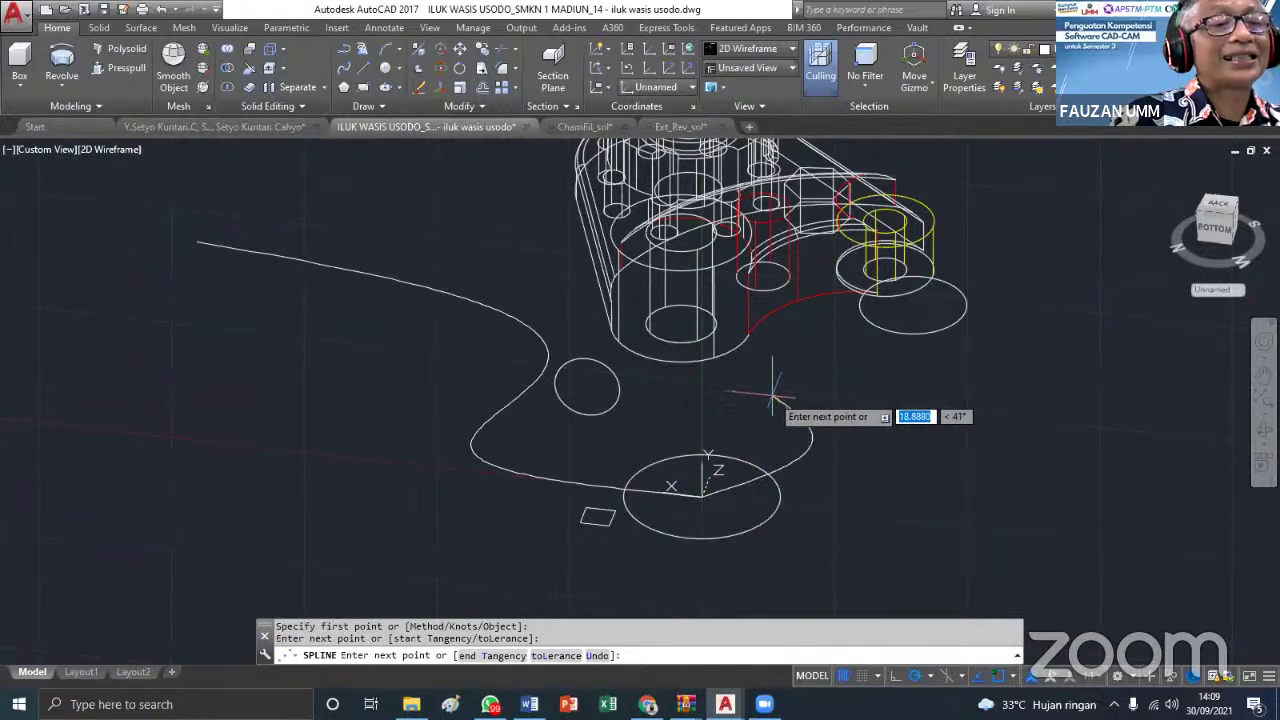
pyautogui.click(773, 391)
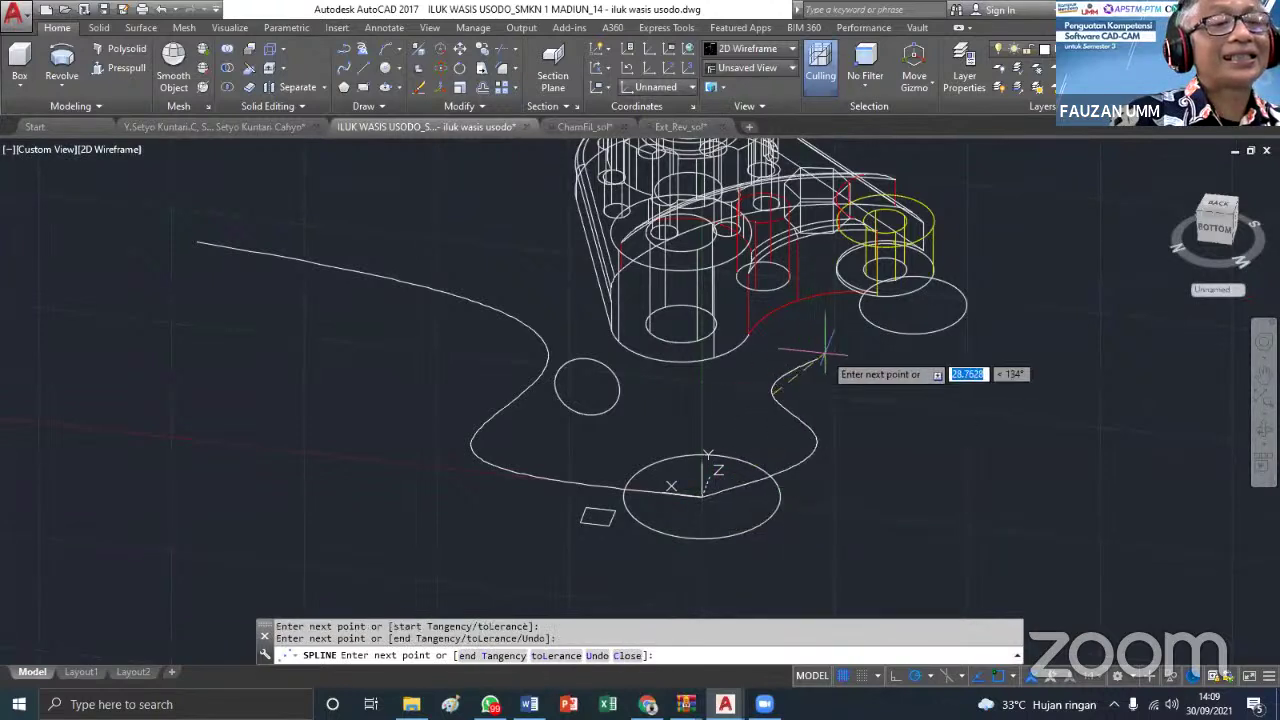
pyautogui.click(1019, 215)
pyautogui.press('Return')
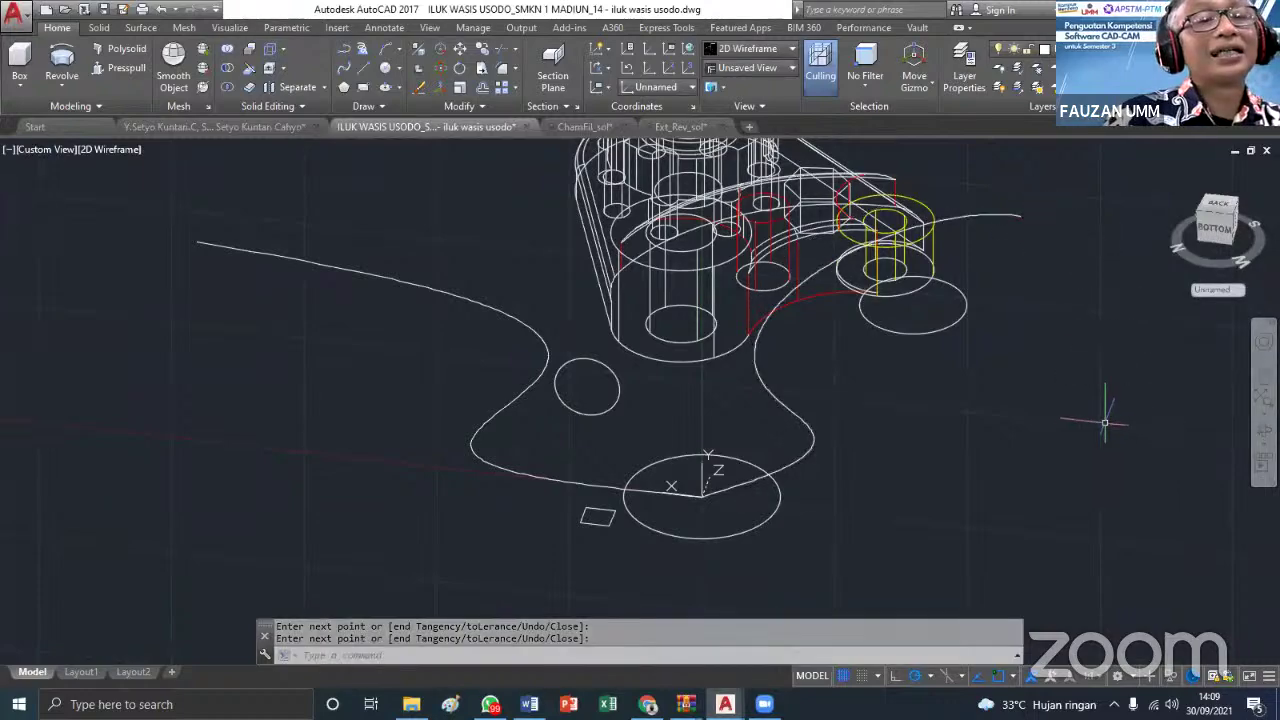
pyautogui.click(1226, 437)
pyautogui.moveTo(1110, 444); pyautogui.dragTo(1192, 461)
# Move the 3-D part and its circle onto a hidden layer
pyautogui.press('Escape')
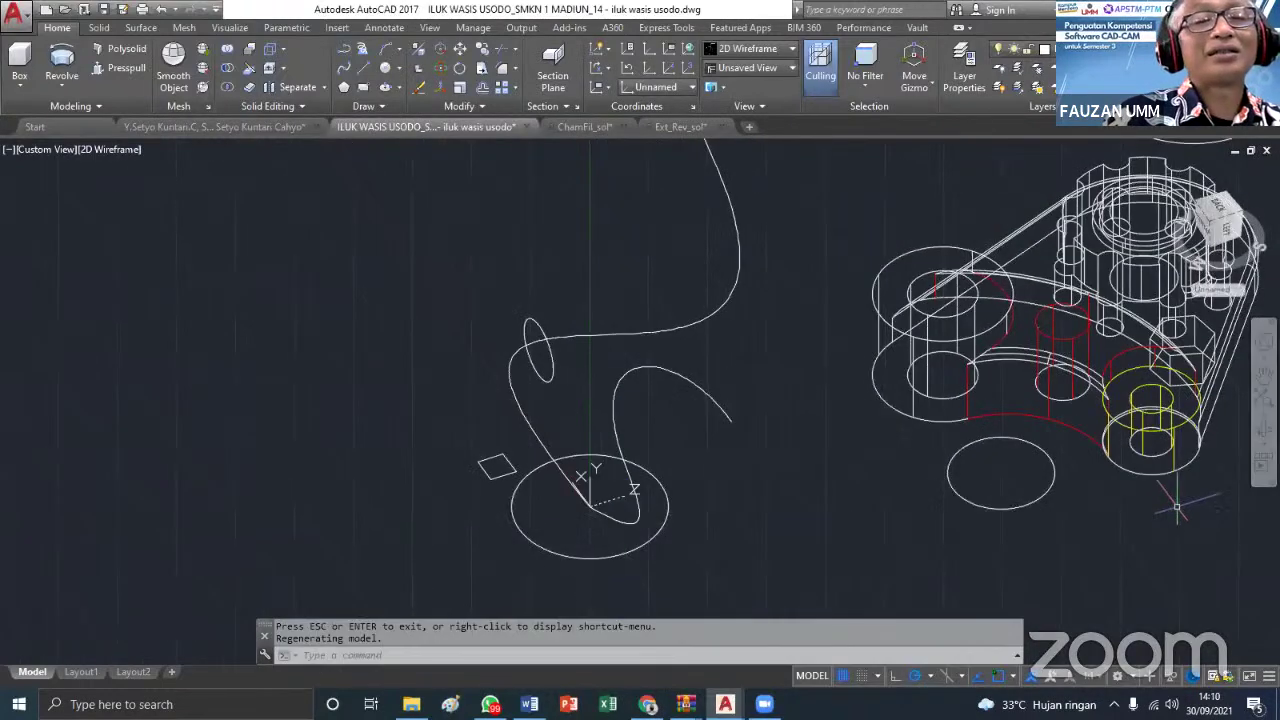
pyautogui.click(1192, 557)
pyautogui.click(880, 170)
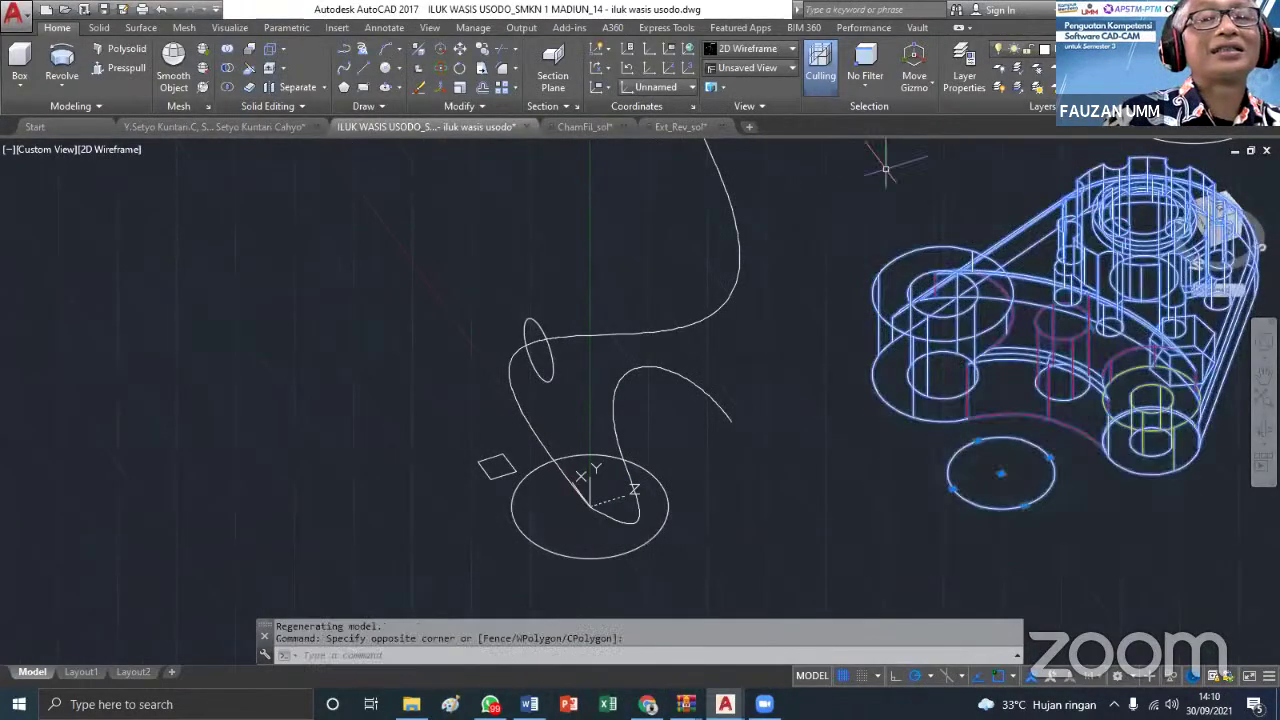
pyautogui.click(1020, 49)
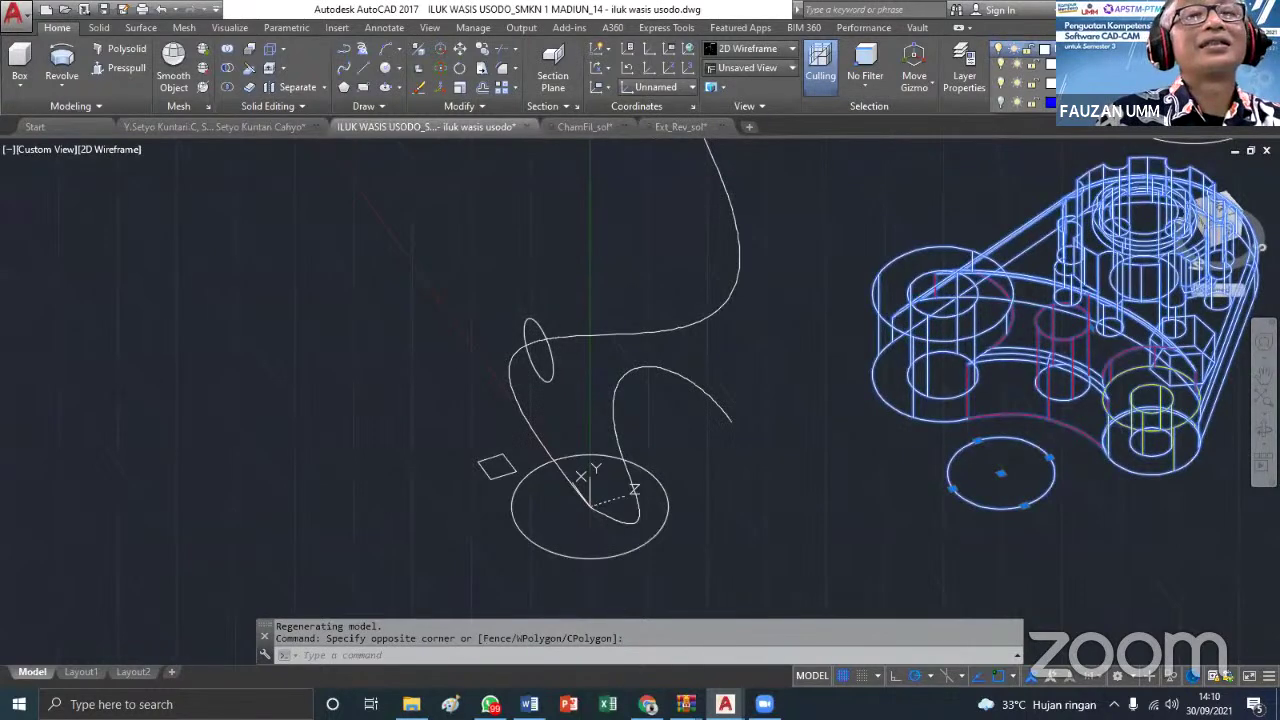
pyautogui.click(1090, 186)
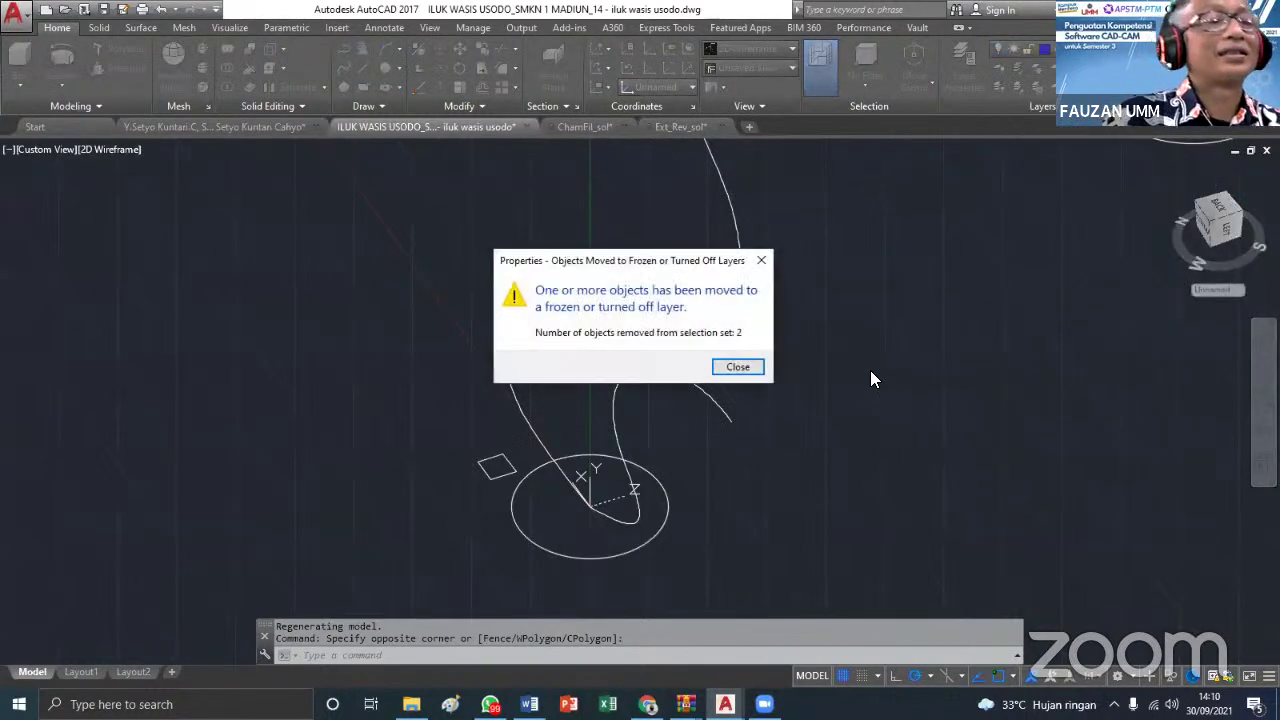
pyautogui.click(737, 367)
pyautogui.press('Escape')
# Pan and orbit the view to look at the remaining curves from below
pyautogui.moveTo(652, 480)
pyautogui.mouseDown(button='middle')
pyautogui.moveTo(706, 407)
pyautogui.moveTo(663, 371)
pyautogui.mouseUp(button='middle')
pyautogui.scroll(1, 663, 371)
pyautogui.scroll(-1, 663, 371)
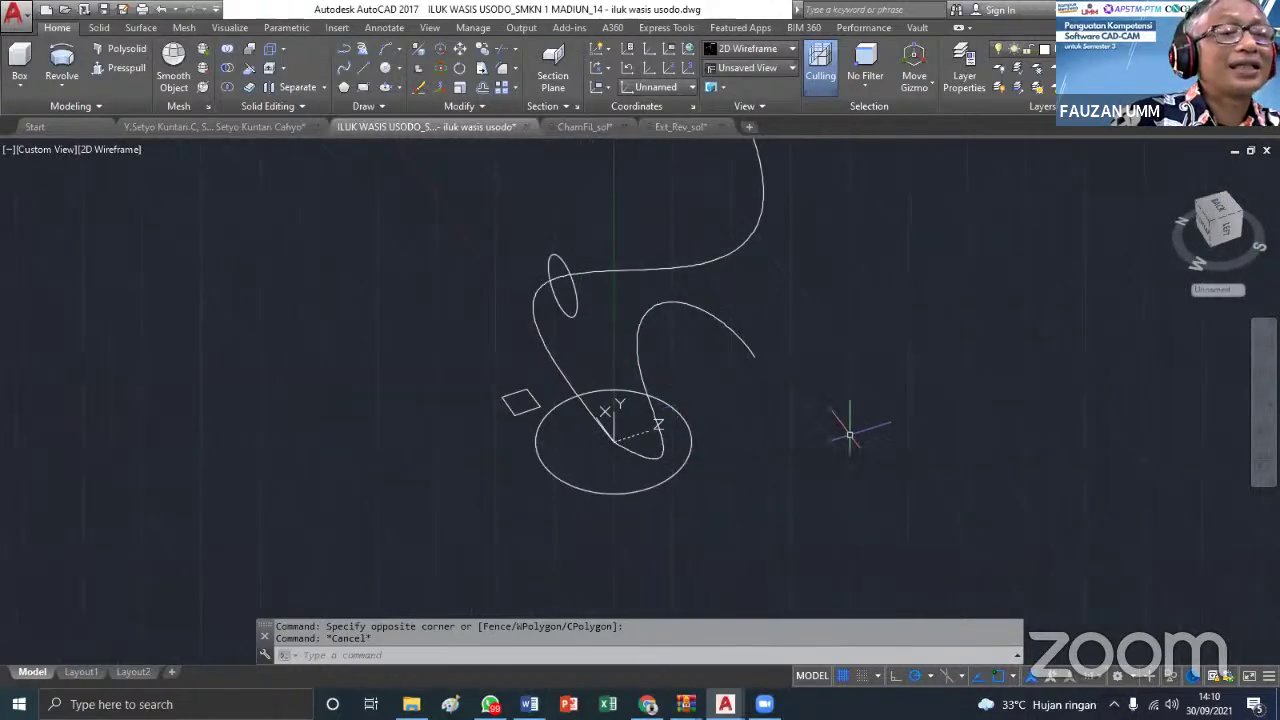
pyautogui.click(1264, 428)
pyautogui.moveTo(780, 471)
pyautogui.mouseDown()
pyautogui.moveTo(789, 440)
pyautogui.moveTo(891, 446)
pyautogui.moveTo(909, 463)
pyautogui.moveTo(914, 451)
pyautogui.moveTo(903, 477)
pyautogui.moveTo(933, 478)
pyautogui.mouseUp()
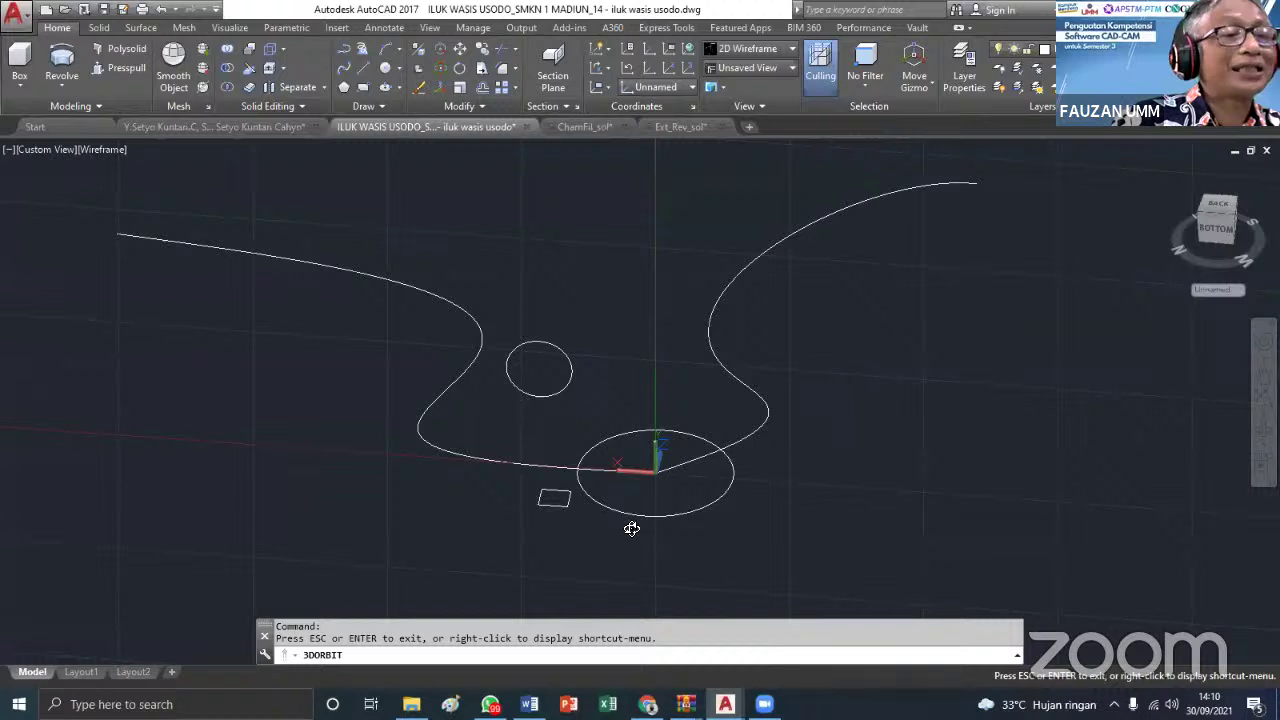
pyautogui.press('Escape')
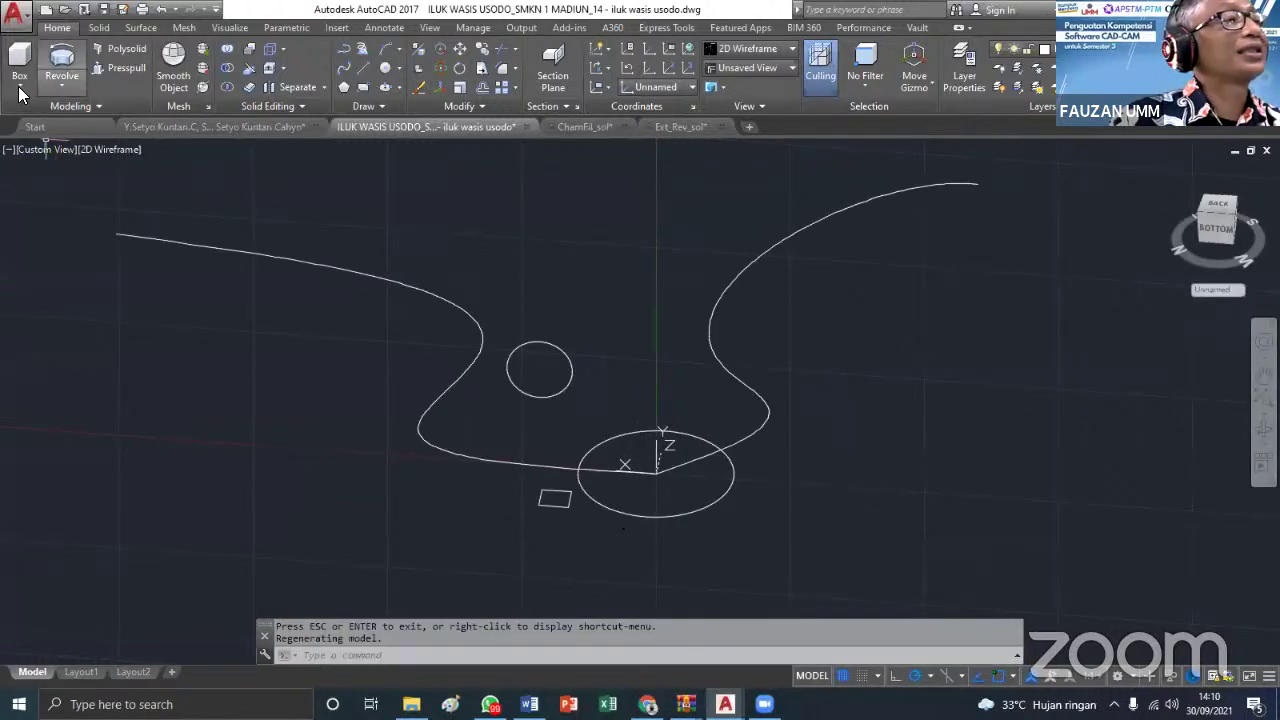
pyautogui.click(21, 88)
pyautogui.click(60, 86)
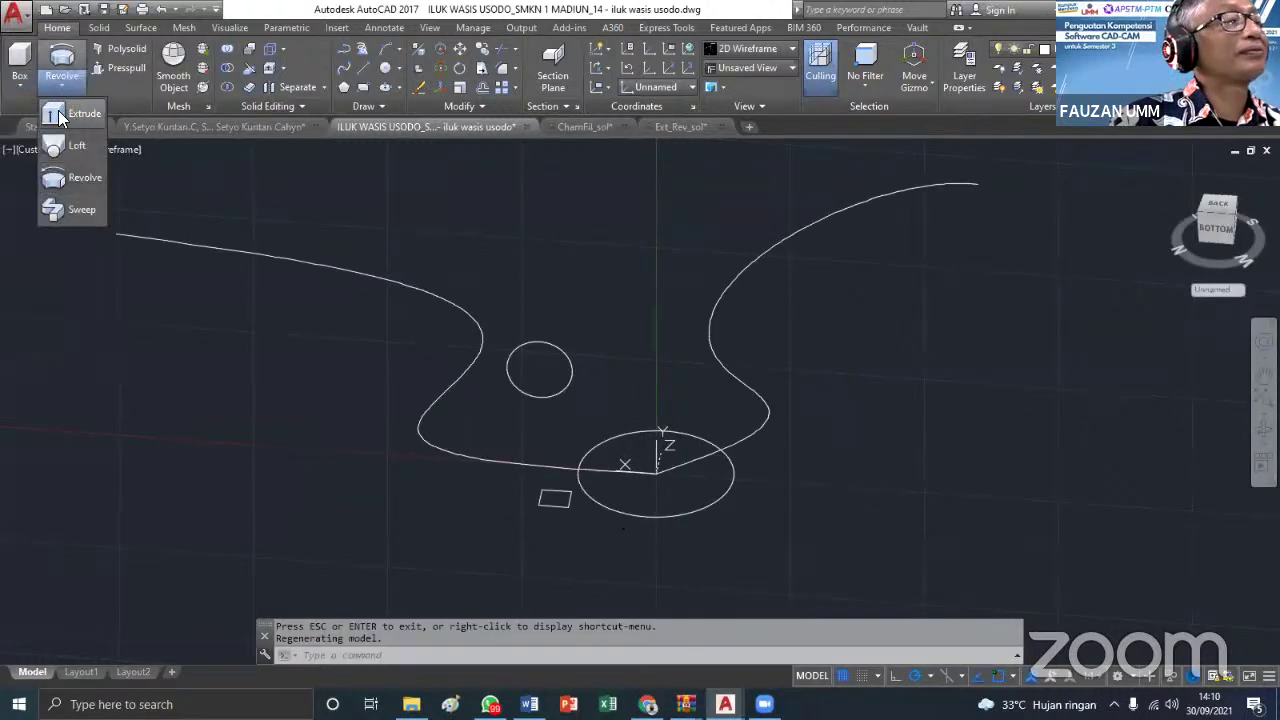
pyautogui.click(74, 112)
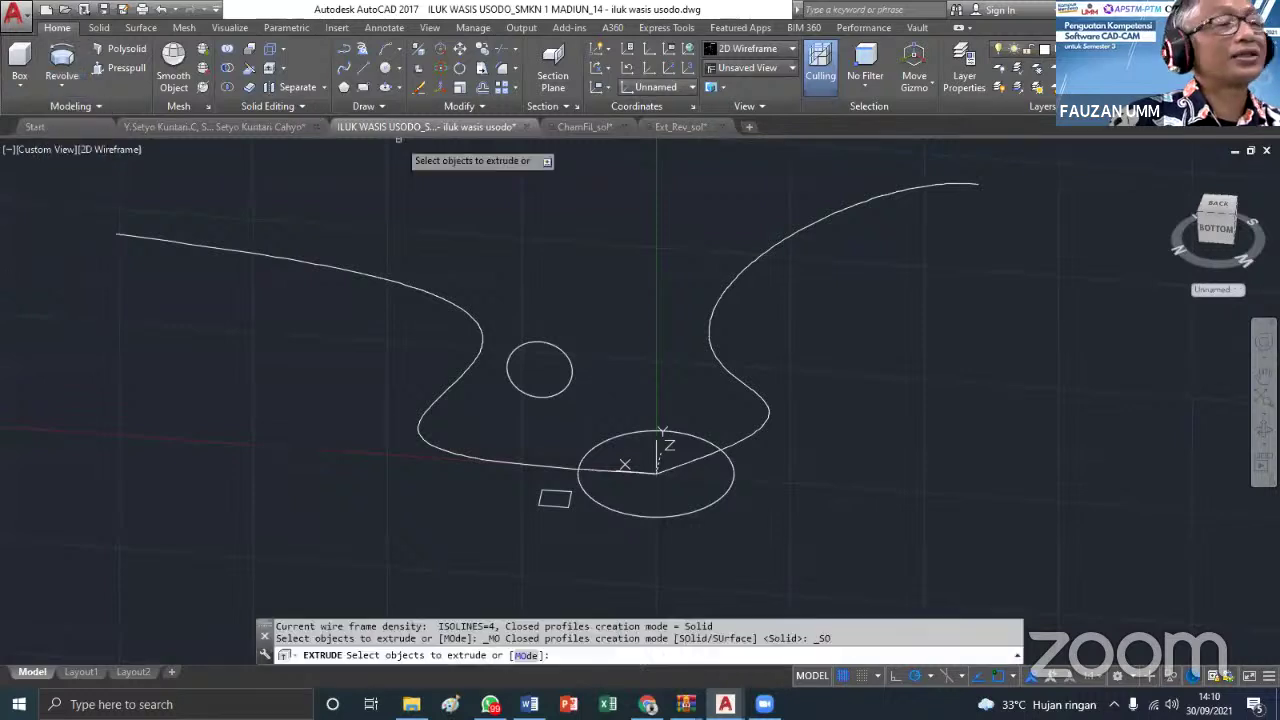
pyautogui.click(606, 508)
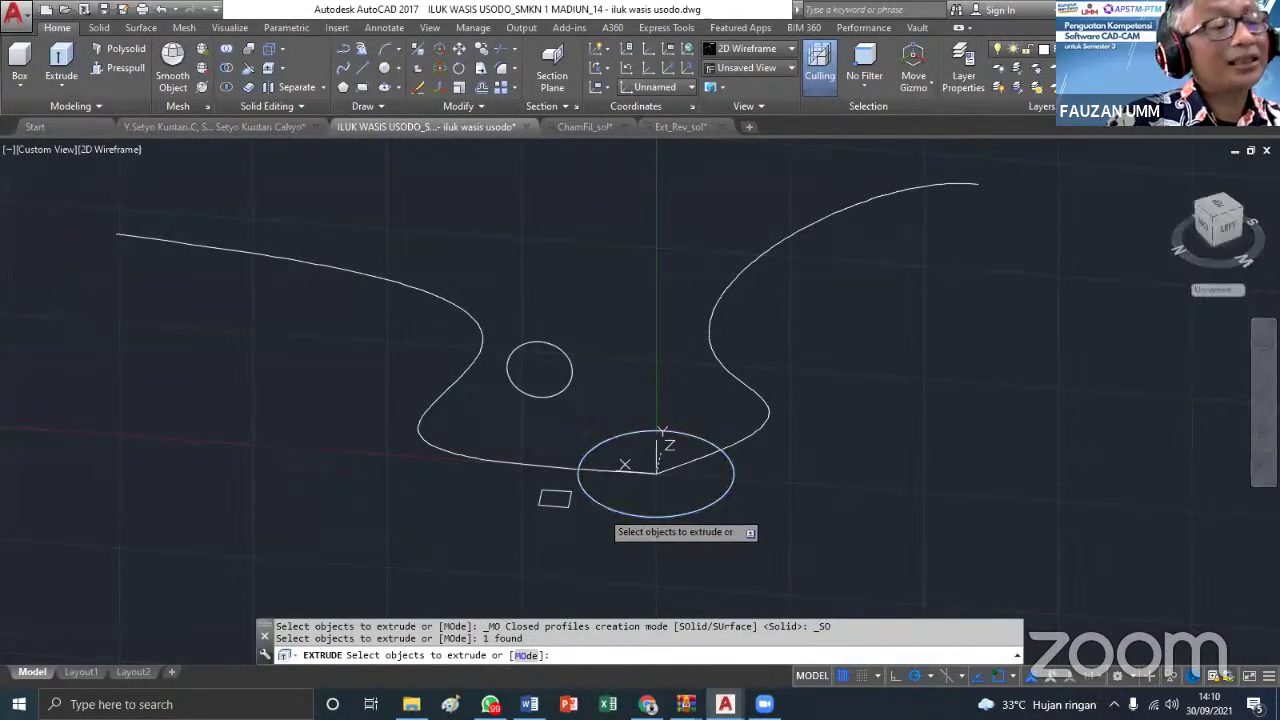
pyautogui.press('Return')
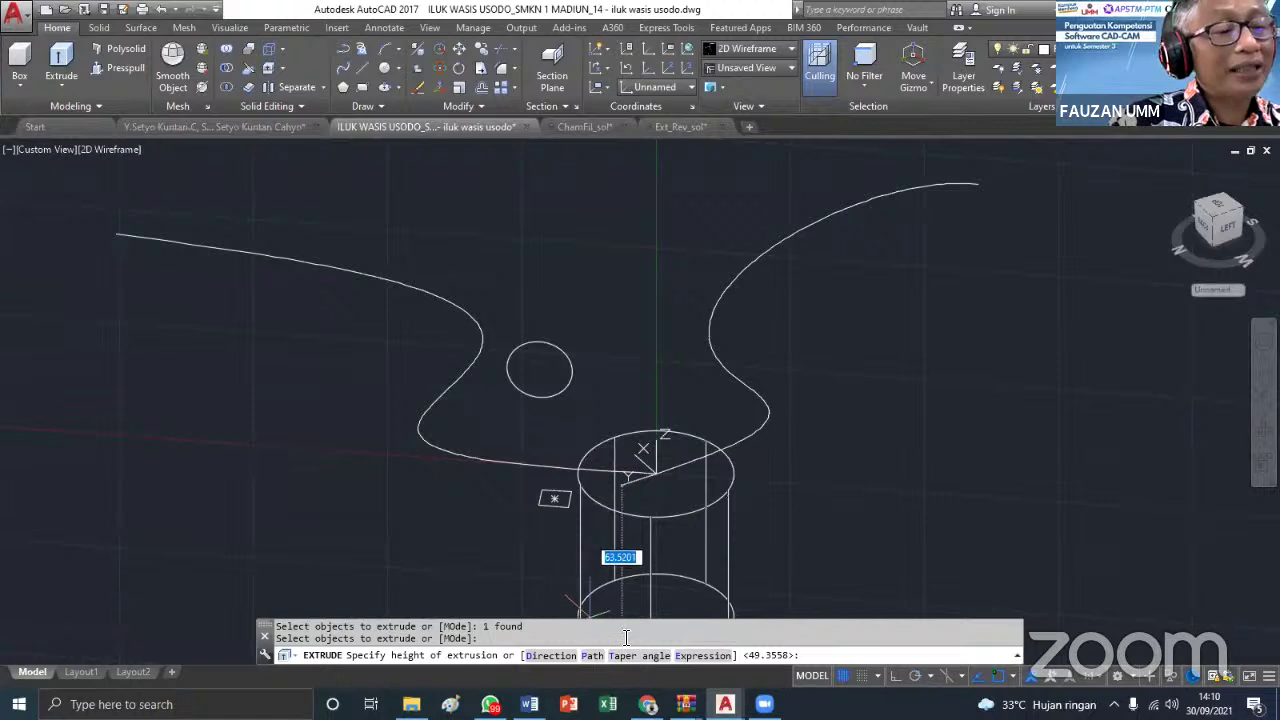
pyautogui.click(594, 656)
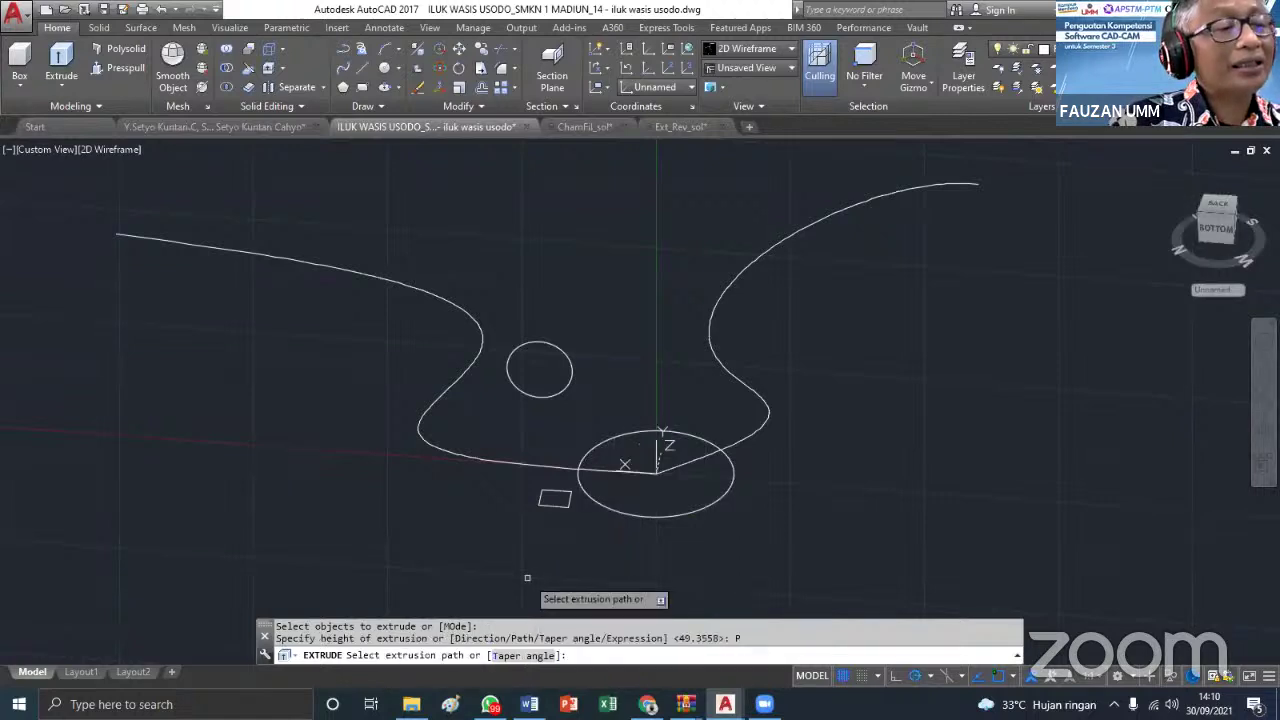
pyautogui.click(471, 458)
pyautogui.press('Return')
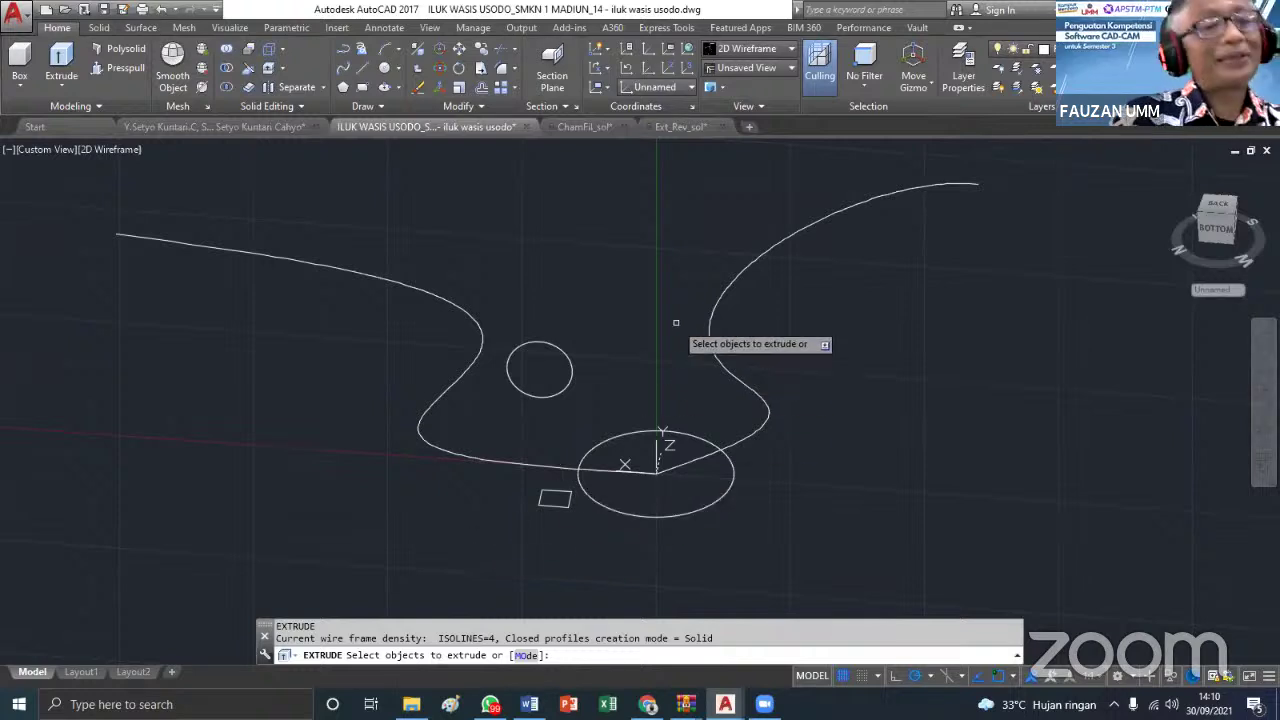
pyautogui.press('Escape')
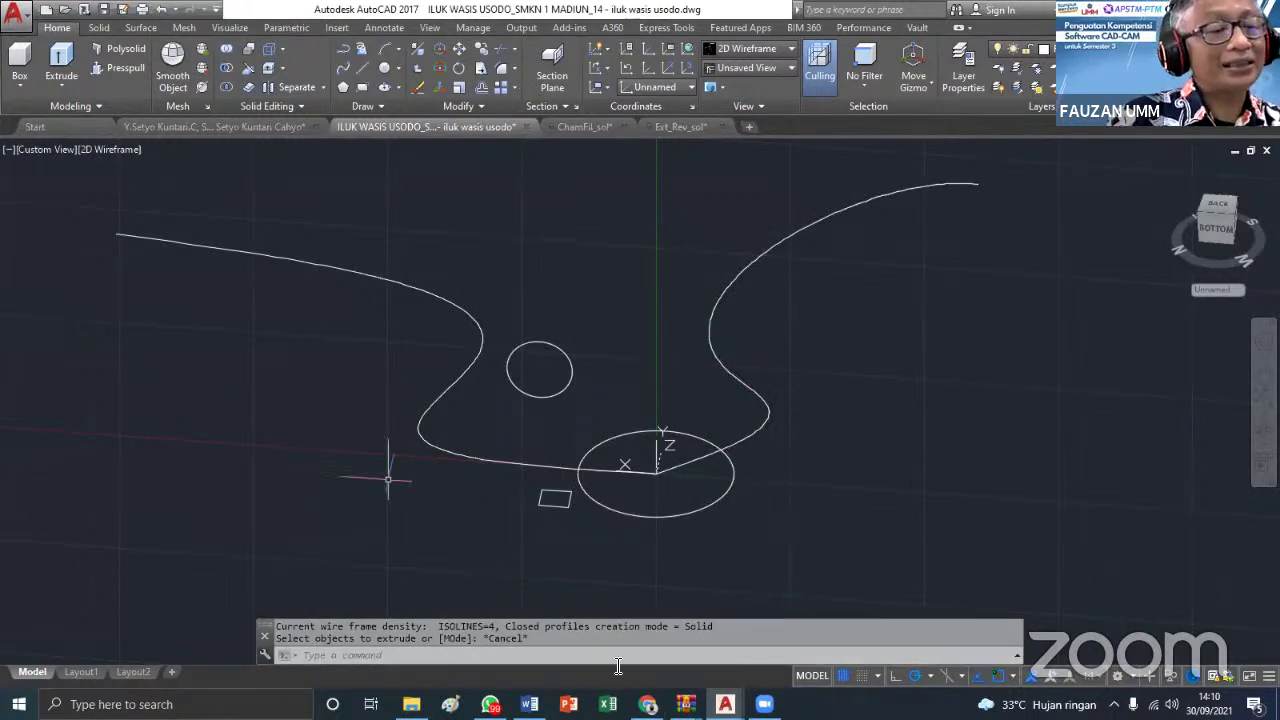
pyautogui.click(62, 86)
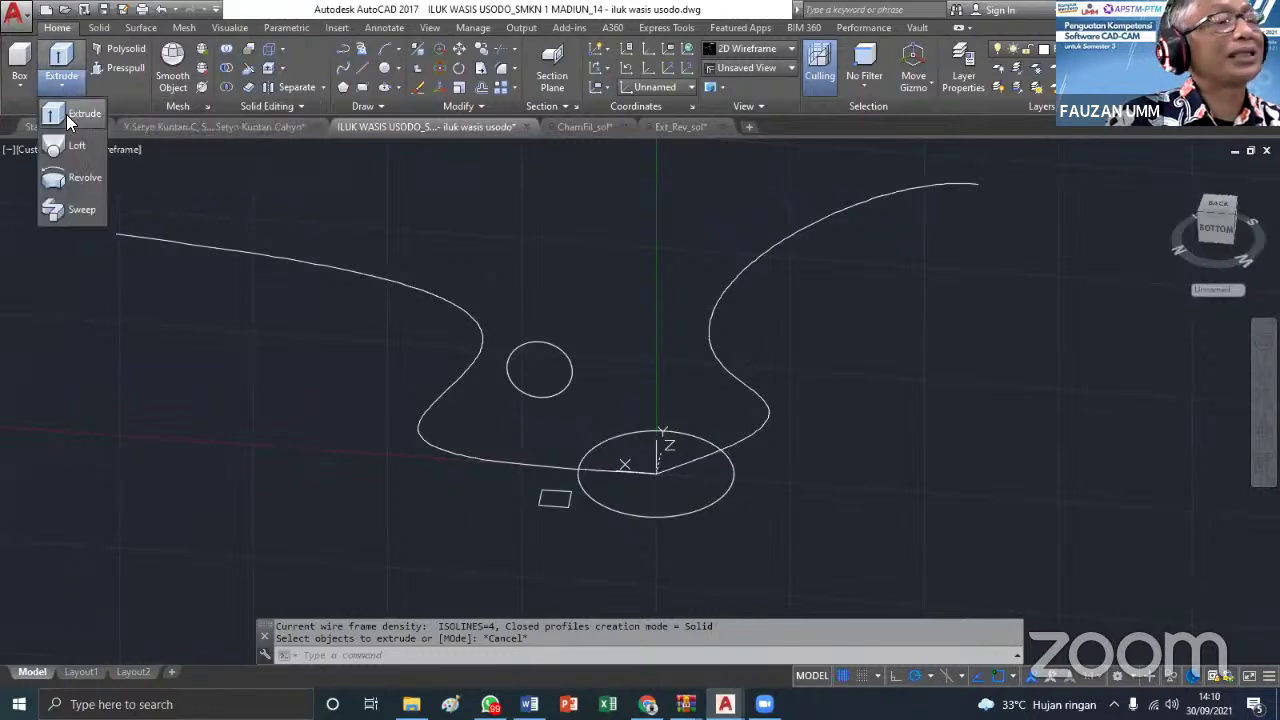
pyautogui.click(66, 114)
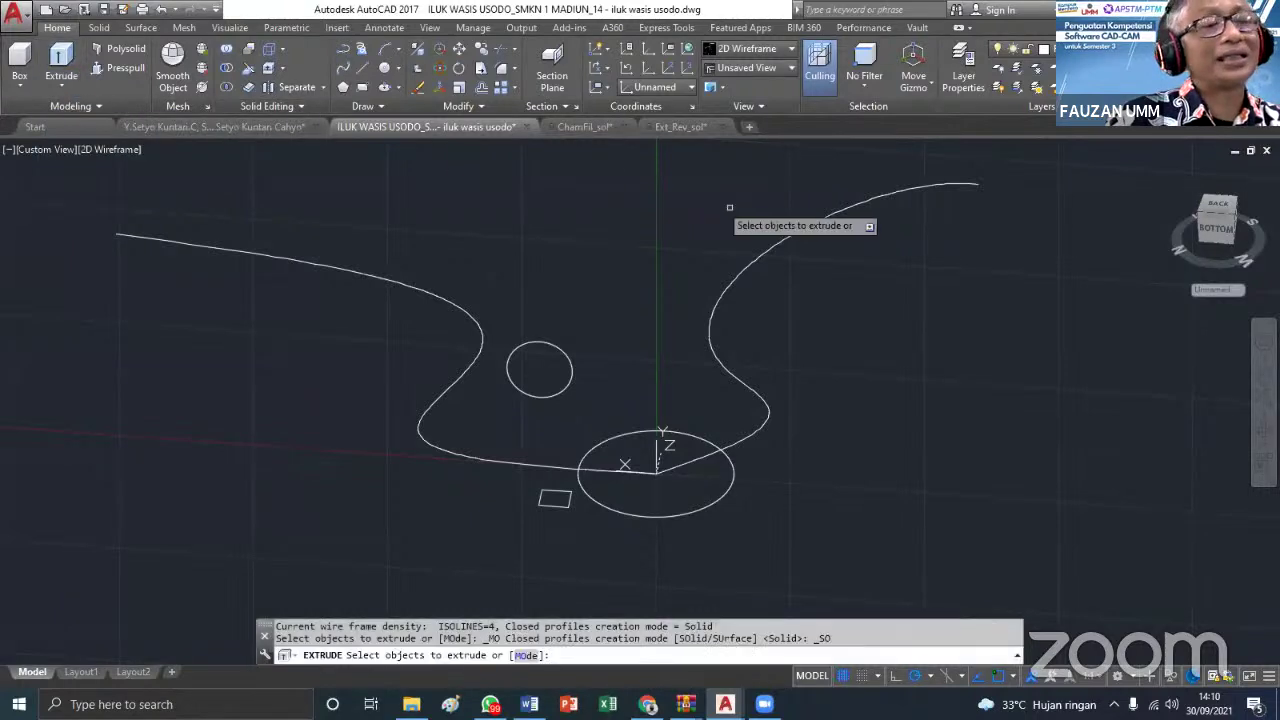
pyautogui.click(732, 469)
pyautogui.press('Return')
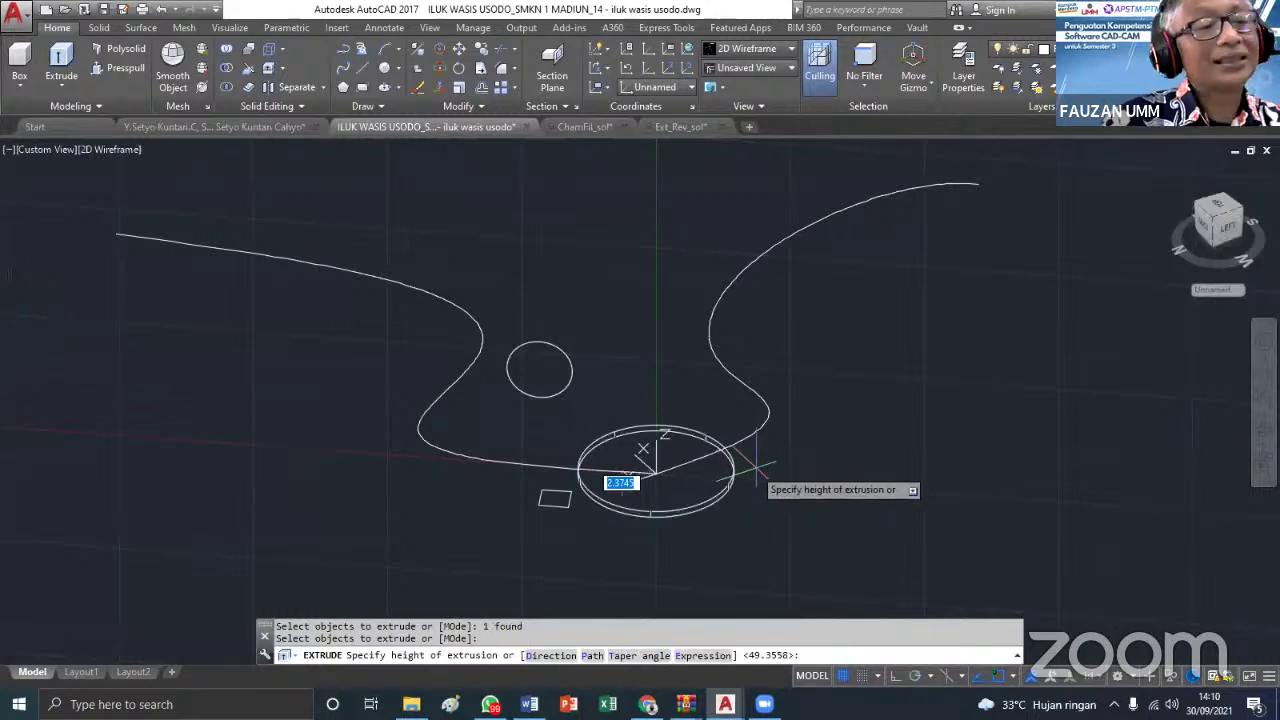
pyautogui.click(586, 655)
pyautogui.click(763, 419)
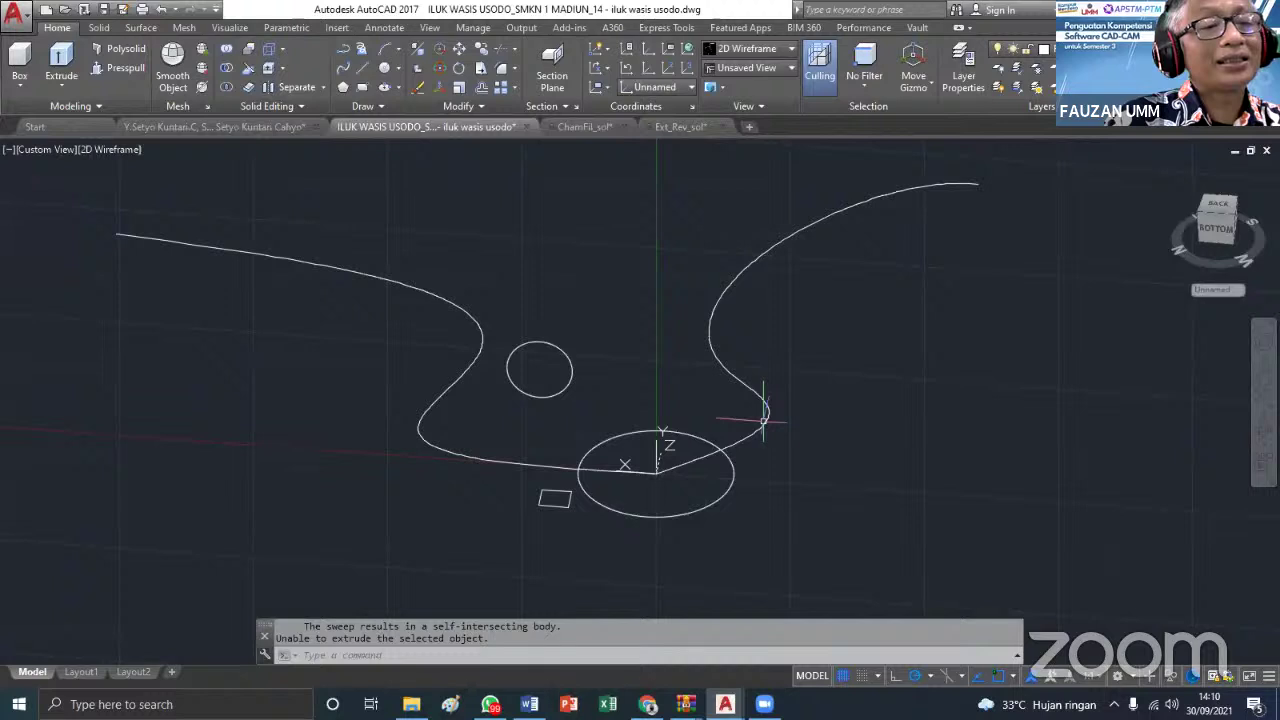
pyautogui.press('Return')
pyautogui.press('Return')
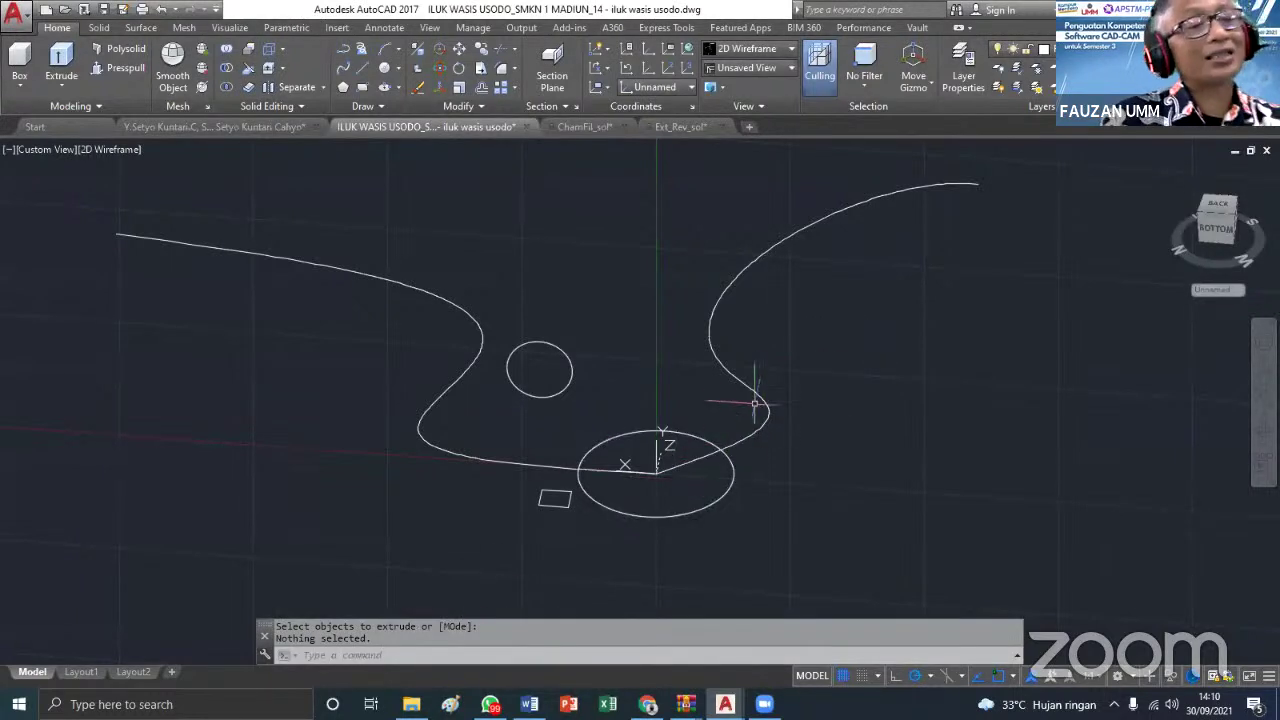
pyautogui.scroll(3, 755, 403)
pyautogui.scroll(-3, 743, 420)
pyautogui.press('Escape')
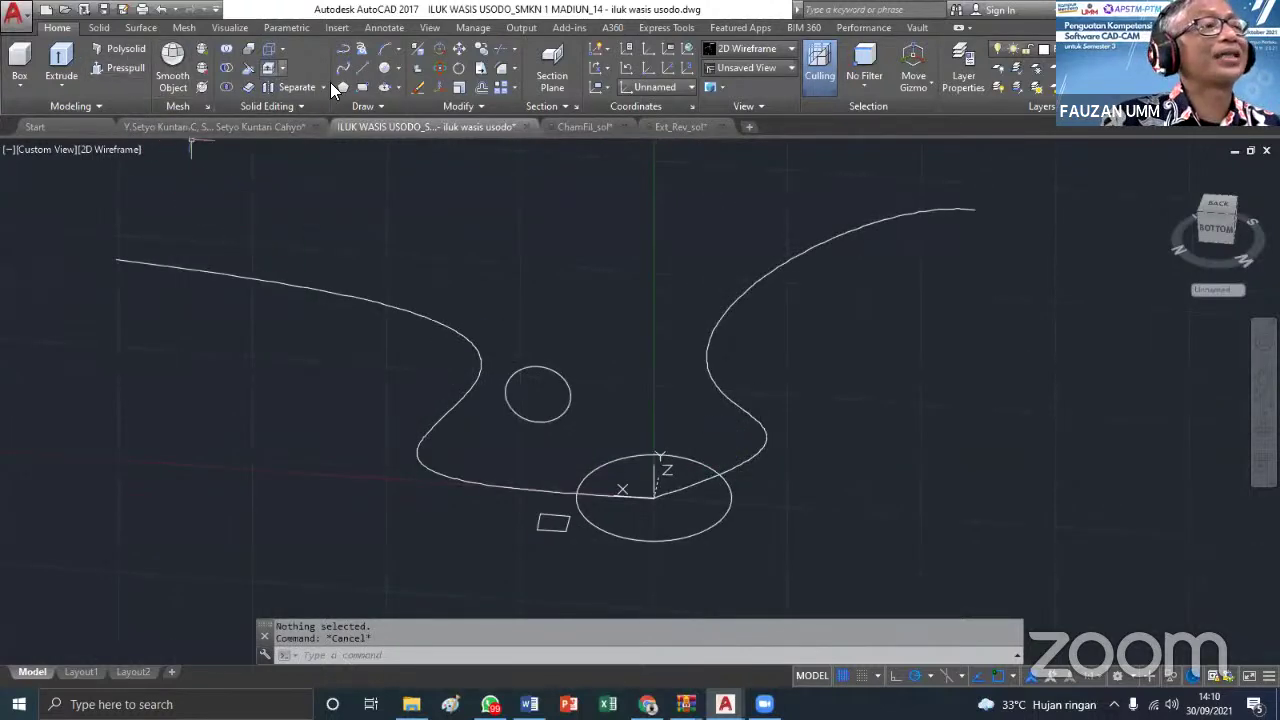
pyautogui.click(64, 60)
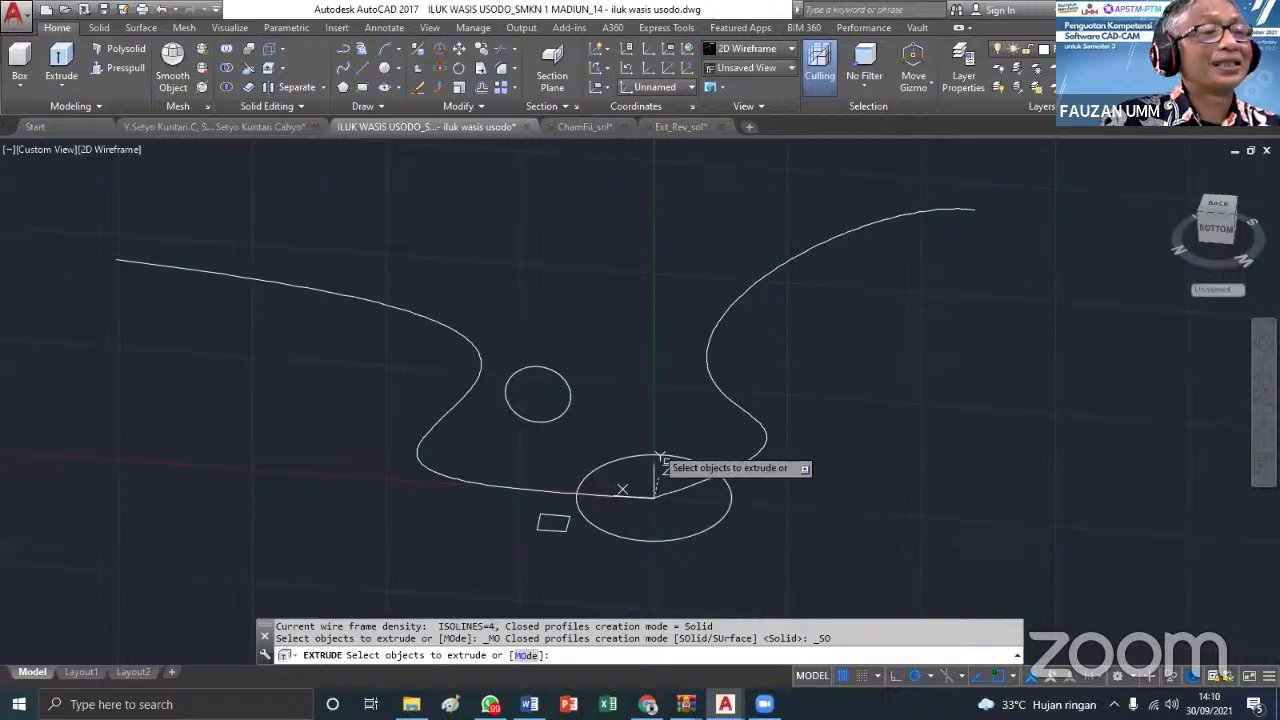
pyautogui.click(708, 530)
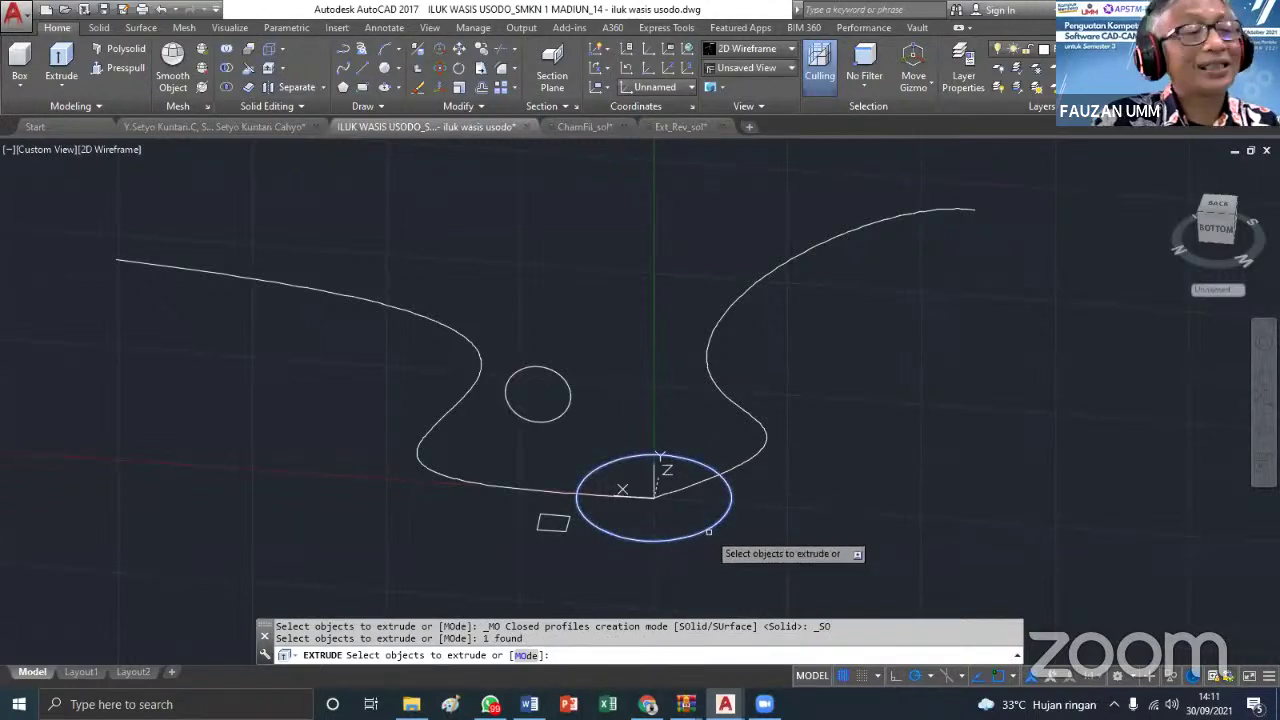
pyautogui.press('Return')
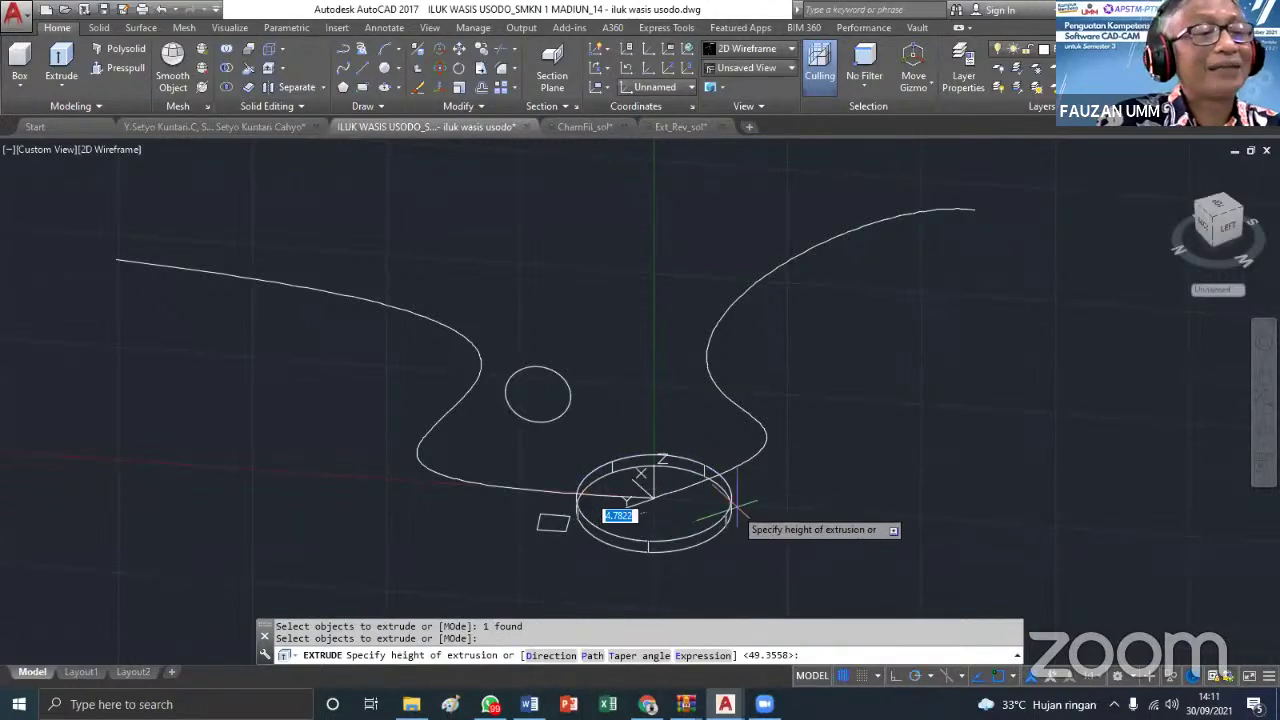
pyautogui.click(594, 656)
pyautogui.click(758, 452)
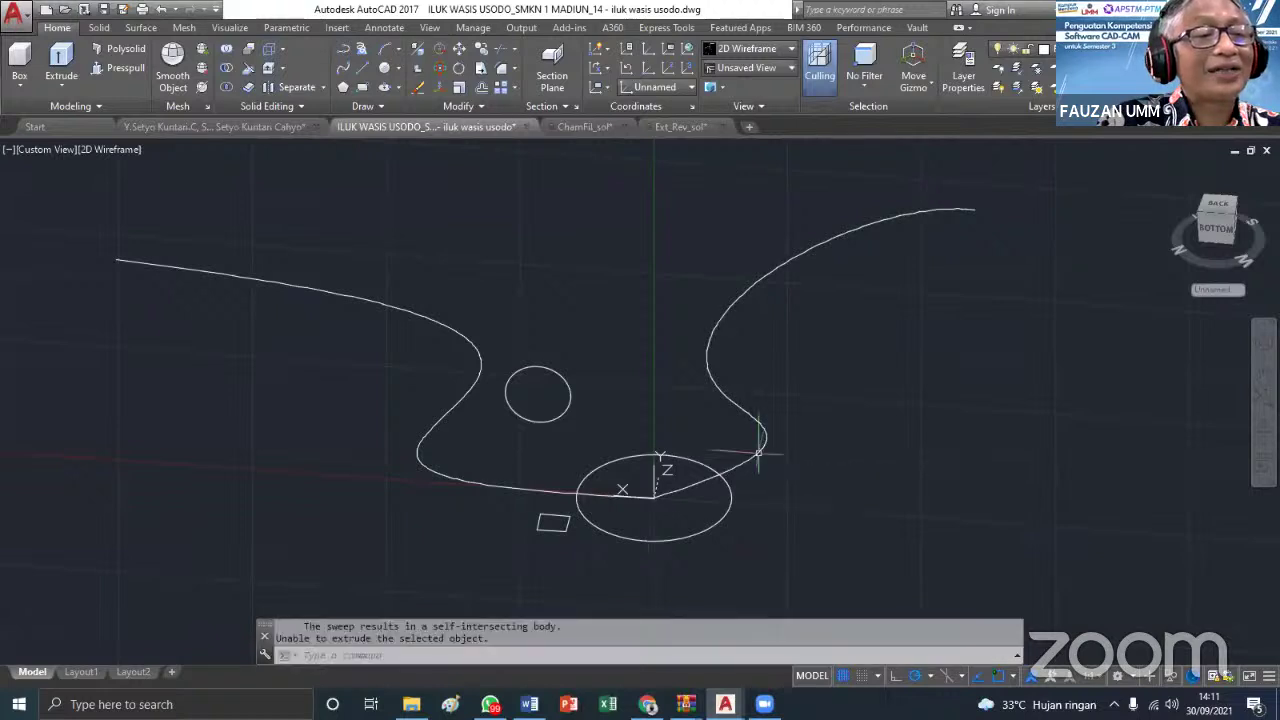
pyautogui.press('Return')
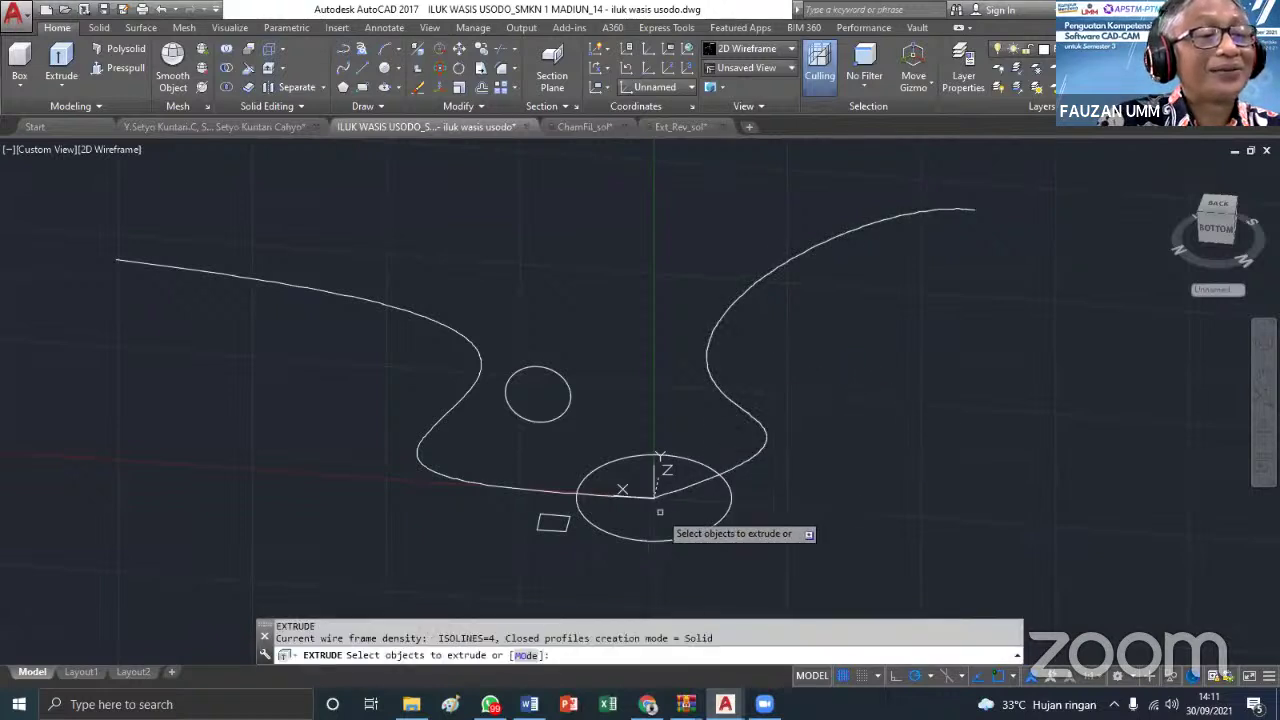
pyautogui.scroll(2, 660, 505)
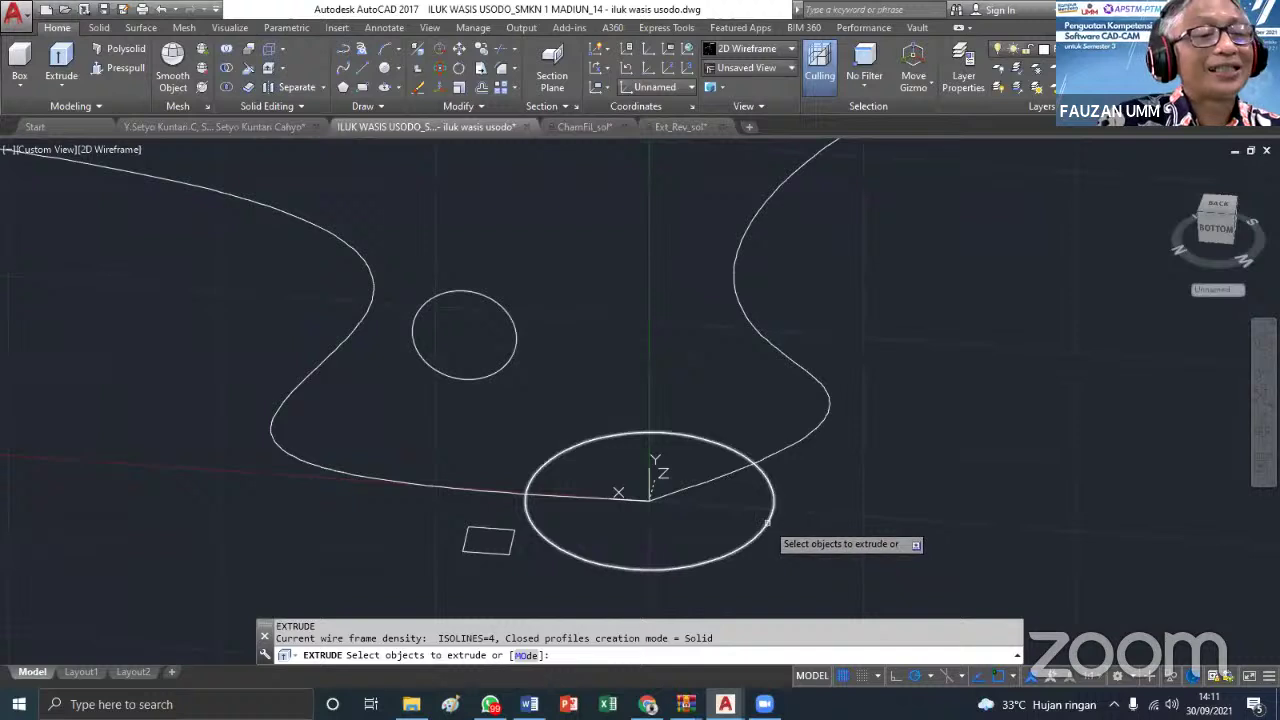
pyautogui.click(769, 521)
pyautogui.press('Return')
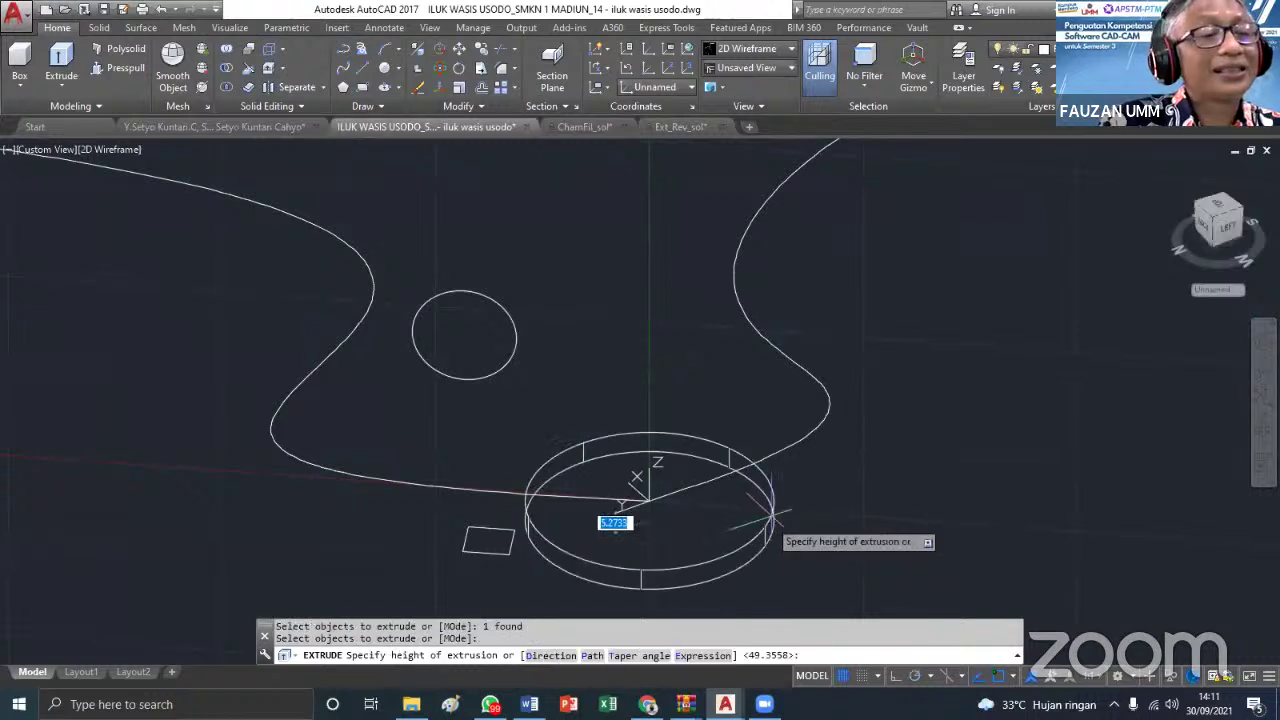
pyautogui.press('Escape')
pyautogui.press('Escape')
# Drag the origin circle's grip inward to shrink its radius to about 11.9
pyautogui.click(773, 508)
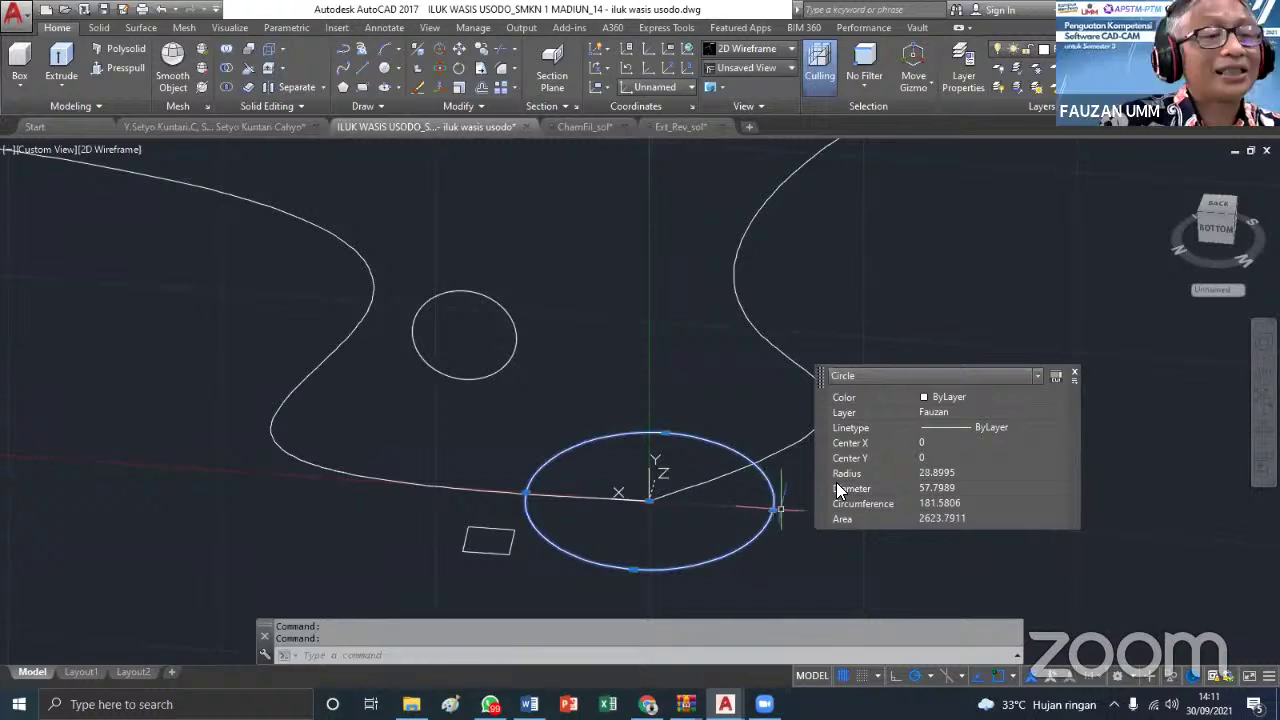
pyautogui.click(773, 508)
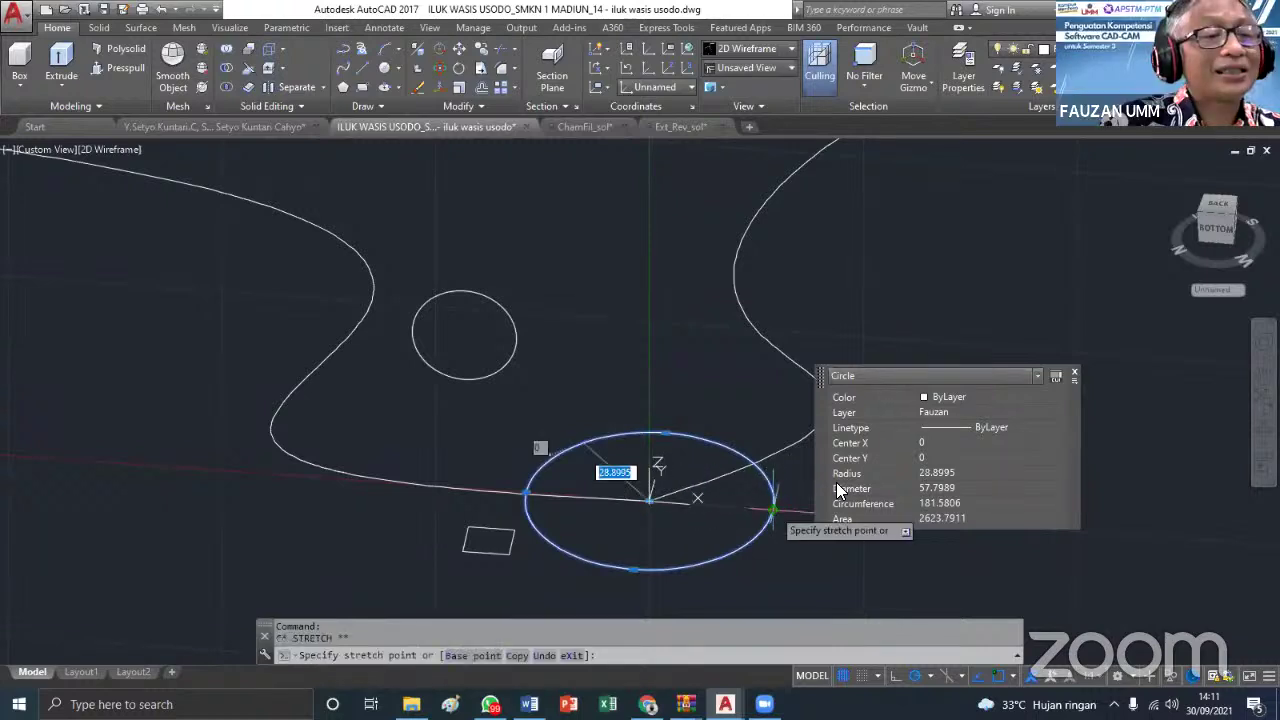
pyautogui.click(700, 505)
pyautogui.scroll(5, 700, 505)
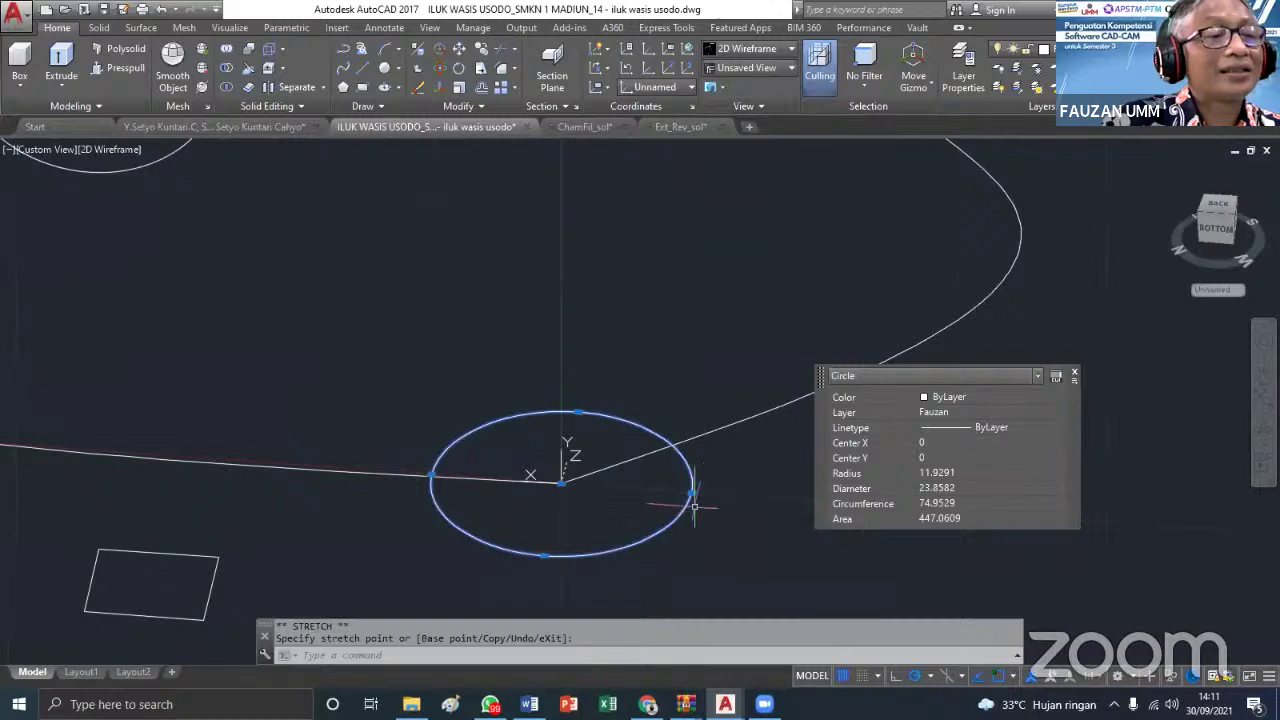
pyautogui.press('Escape')
# Orbit the view to see the curves in 3D
pyautogui.click(692, 490)
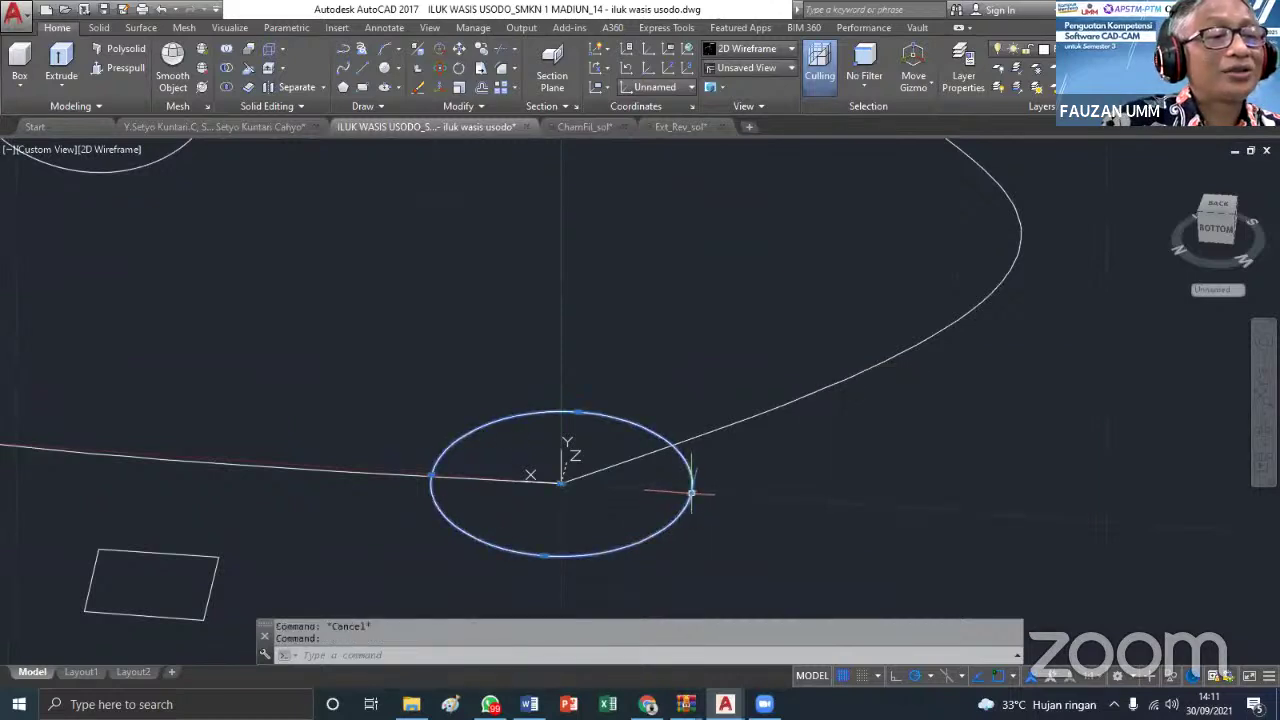
pyautogui.click(692, 490)
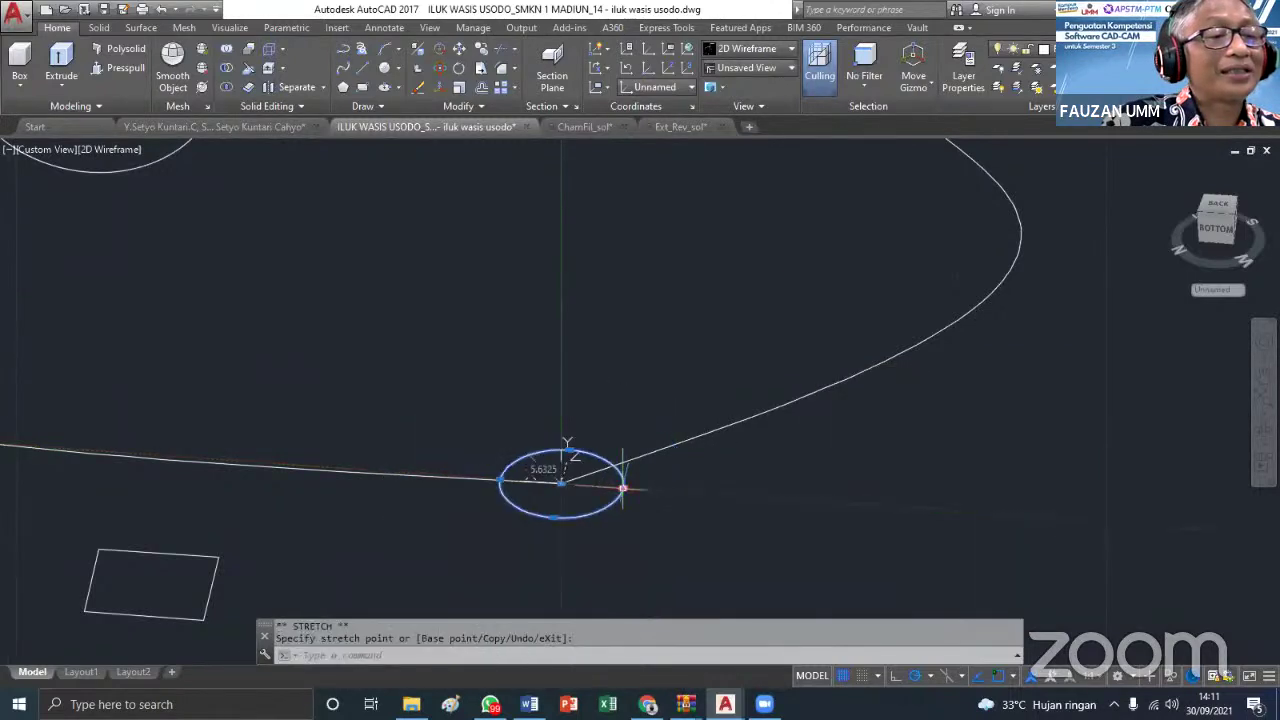
pyautogui.press('Escape')
pyautogui.scroll(-4, 690, 480)
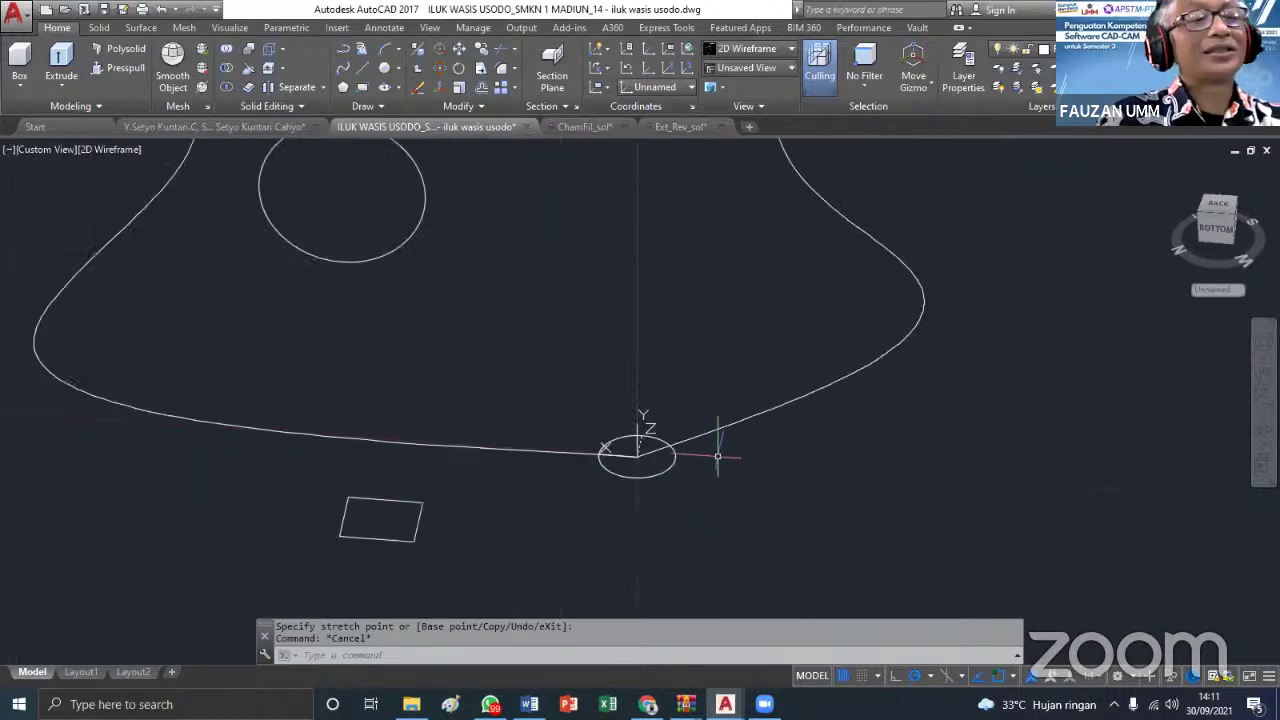
pyautogui.scroll(-3, 893, 390)
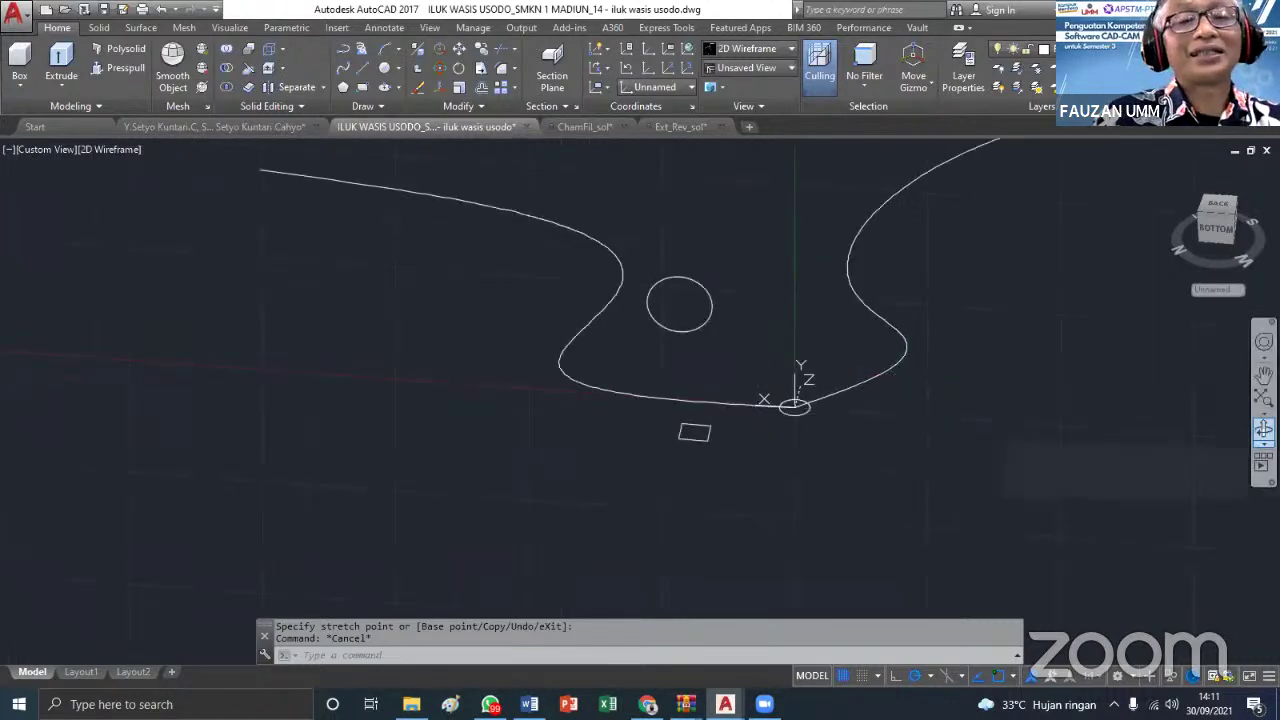
pyautogui.click(1264, 428)
pyautogui.moveTo(994, 446)
pyautogui.mouseDown()
pyautogui.moveTo(891, 411)
pyautogui.moveTo(871, 357)
pyautogui.moveTo(893, 338)
pyautogui.moveTo(946, 394)
pyautogui.moveTo(1009, 423)
pyautogui.mouseUp()
pyautogui.press('Escape')
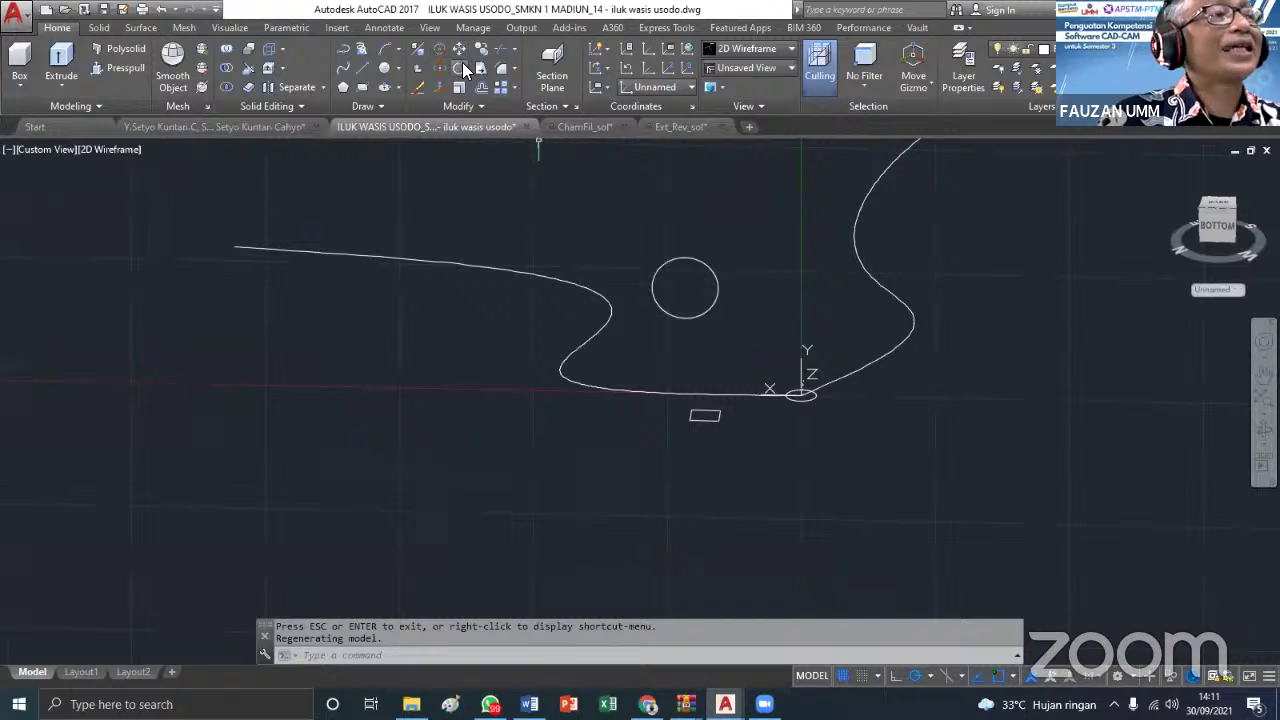
# Begin rotating the right-hand curve about the origin, then cancel the rotation
pyautogui.click(460, 66)
pyautogui.click(857, 243)
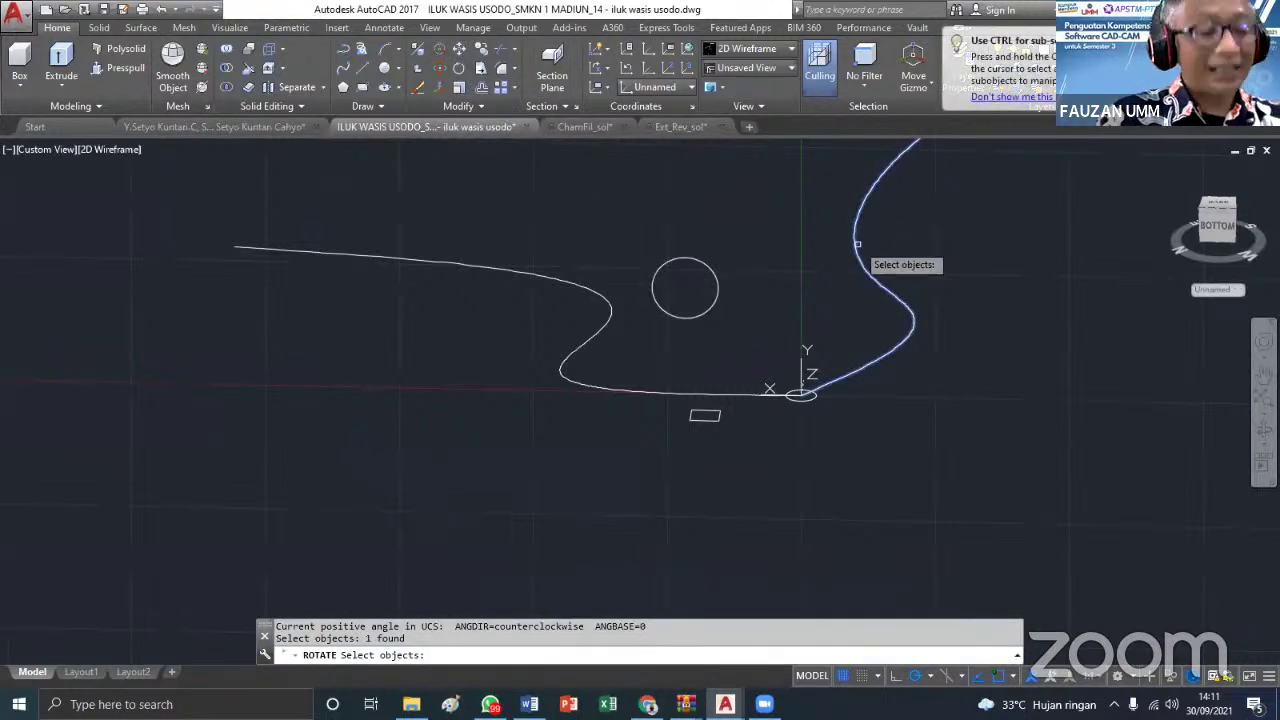
pyautogui.press('Return')
pyautogui.click(802, 393)
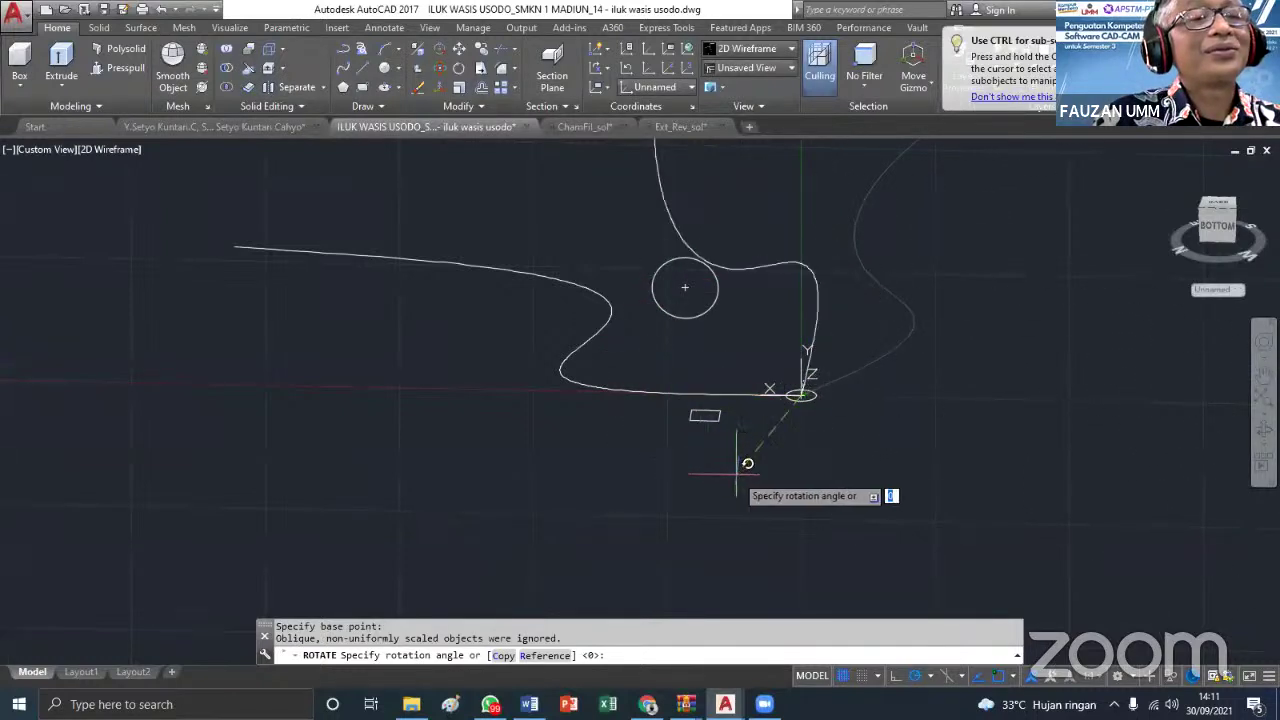
pyautogui.press('Escape')
pyautogui.press('Escape')
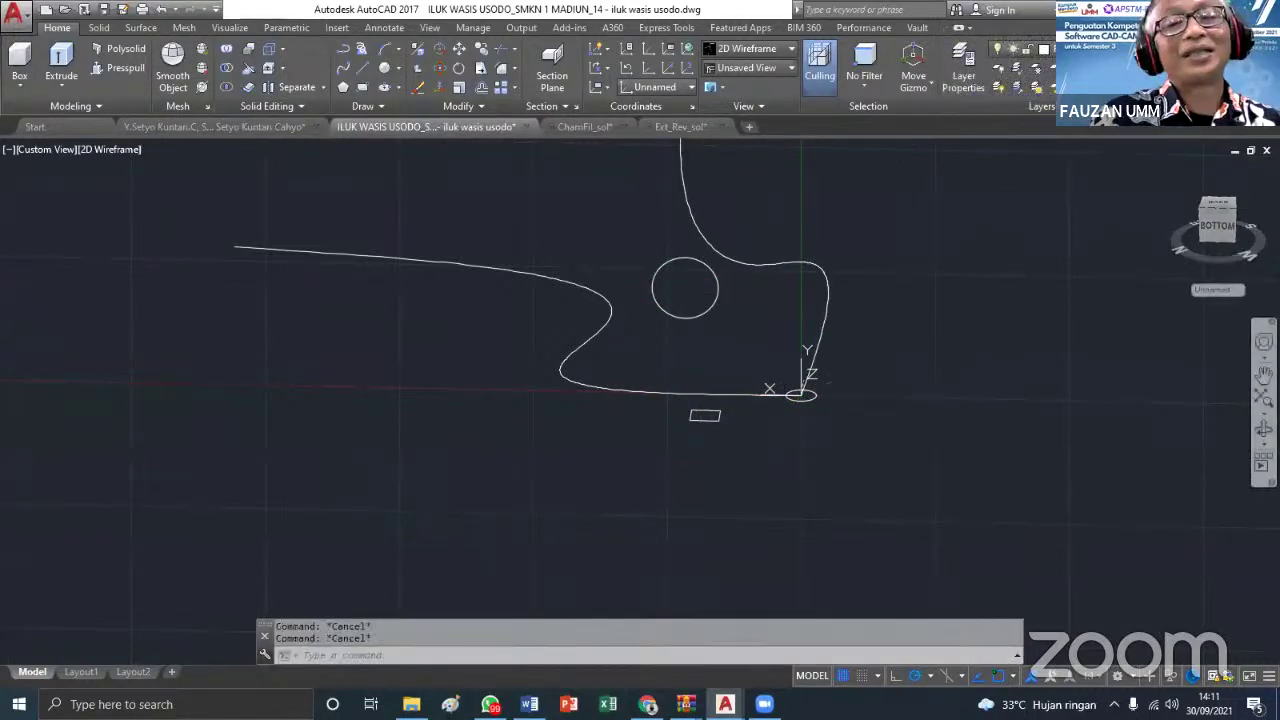
# Erase the inner circle and the left-hand curve
pyautogui.keyDown('shift'); pyautogui.moveTo(1043, 463); pyautogui.dragTo(803, 386, button='middle'); pyautogui.keyUp('shift')
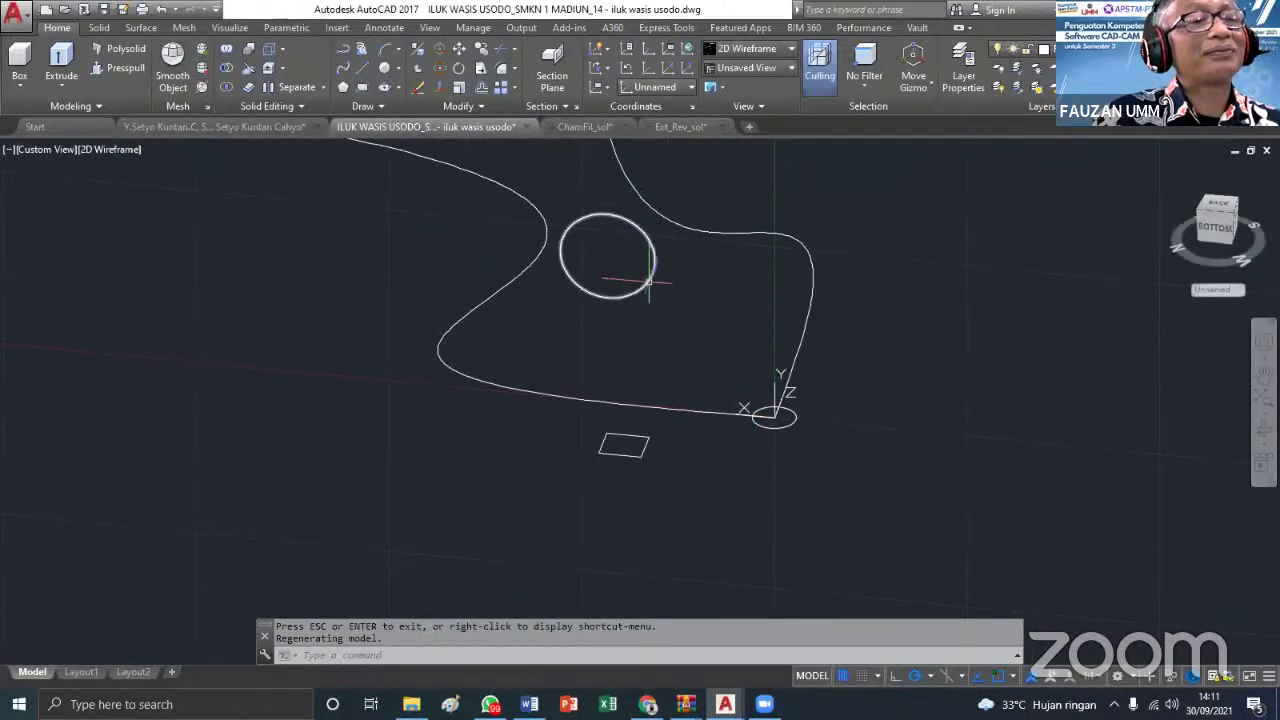
pyautogui.click(649, 282)
pyautogui.press('Delete')
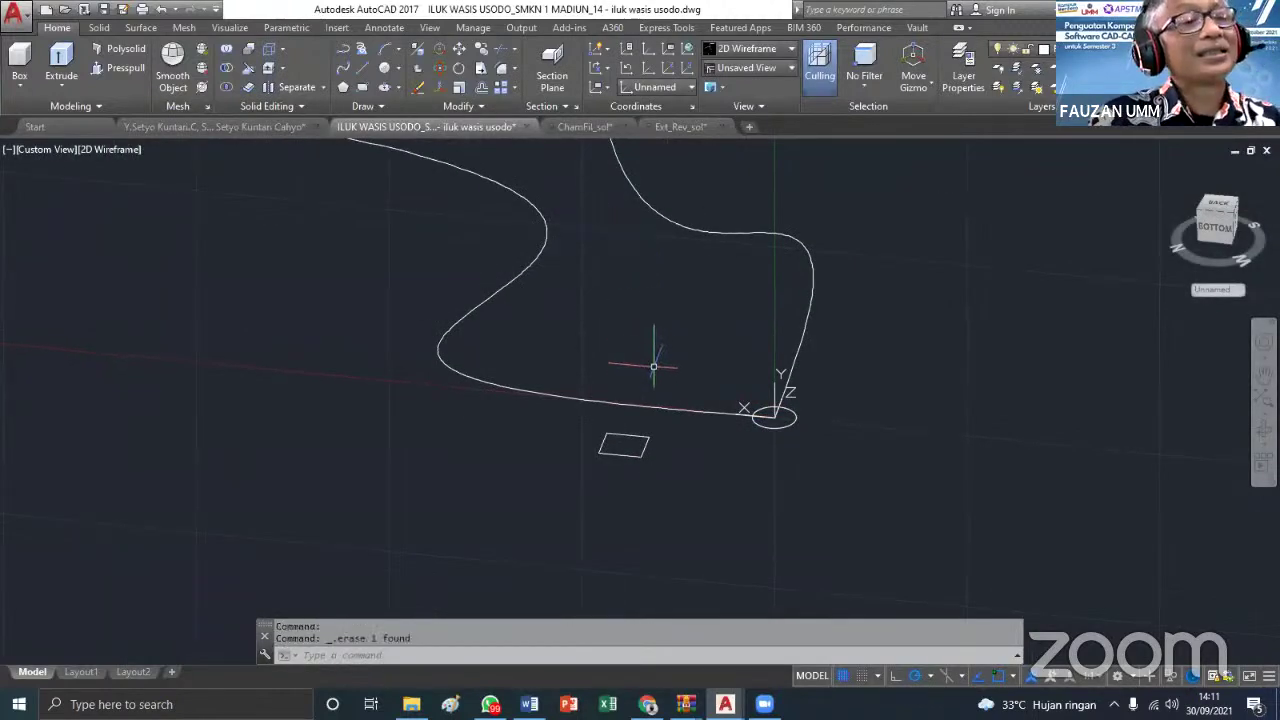
pyautogui.click(648, 406)
pyautogui.press('Delete')
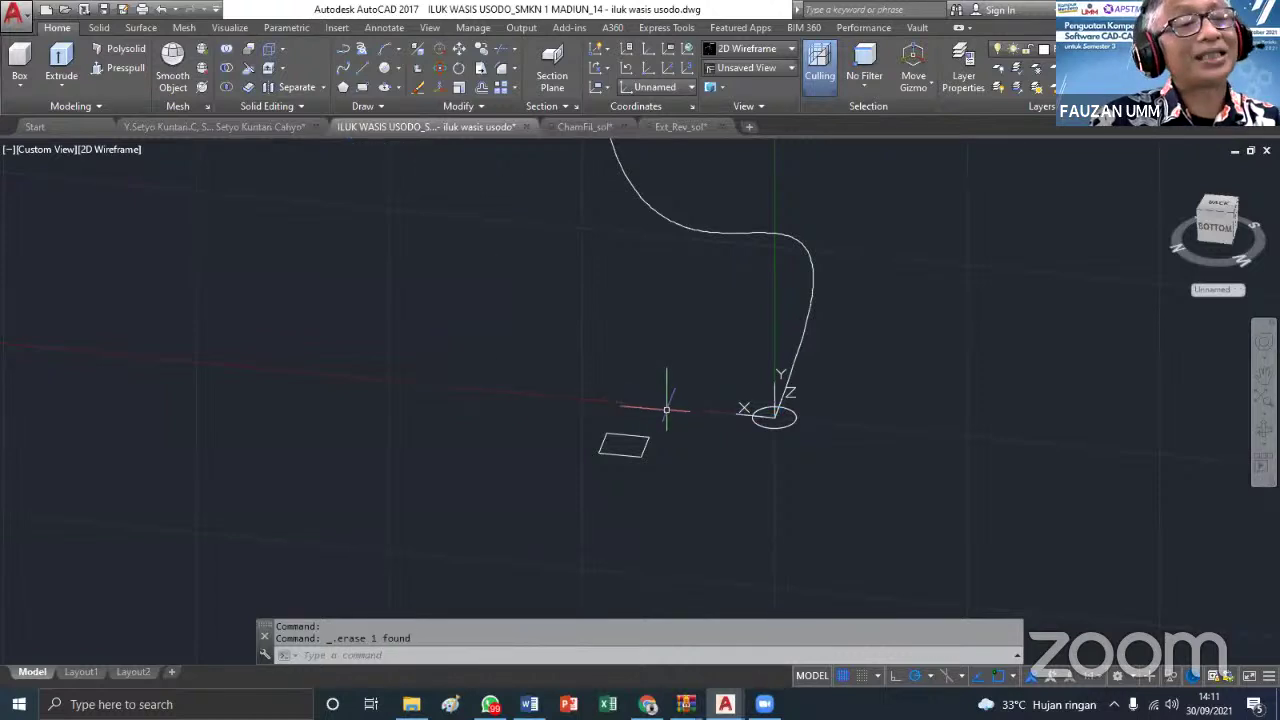
pyautogui.moveTo(969, 431)
pyautogui.keyDown('shift'); pyautogui.mouseDown(button='middle')
pyautogui.moveTo(826, 431)
pyautogui.moveTo(780, 416)
pyautogui.moveTo(941, 524)
pyautogui.moveTo(997, 460)
pyautogui.moveTo(1006, 400)
pyautogui.moveTo(989, 363)
pyautogui.moveTo(1020, 420)
pyautogui.moveTo(986, 420)
pyautogui.mouseUp(button='middle'); pyautogui.keyUp('shift')
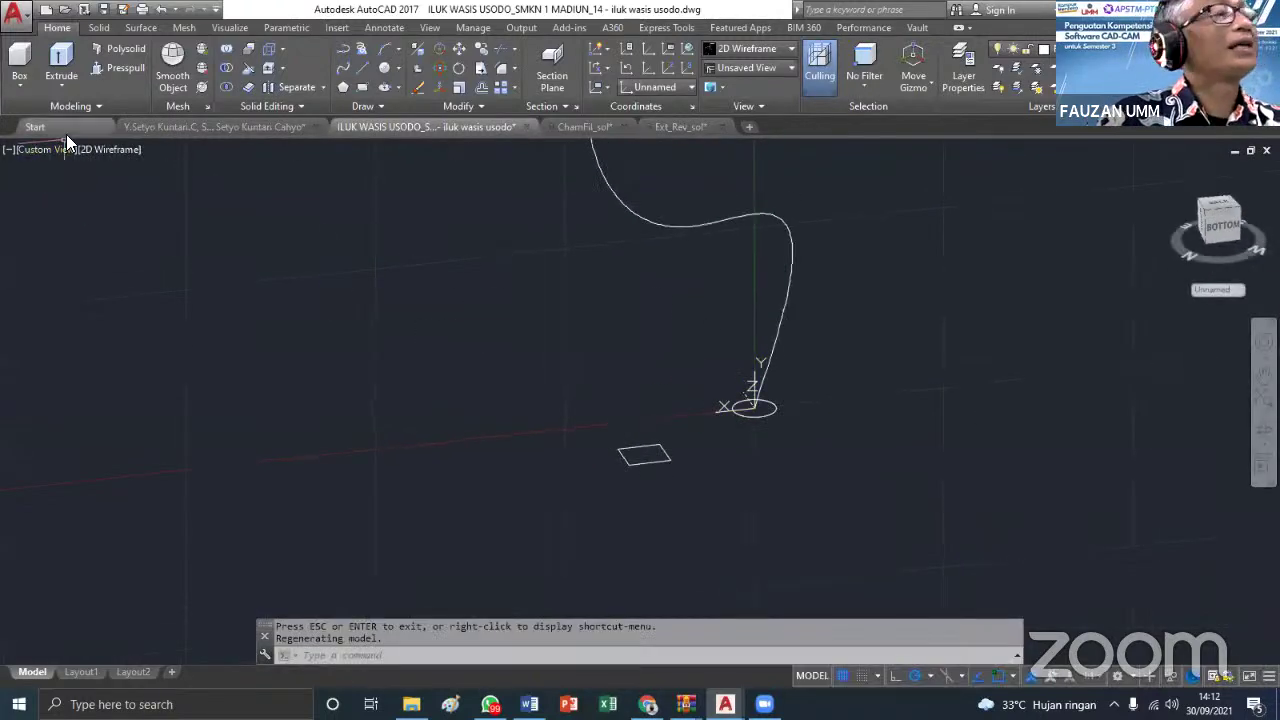
# Extrude the small circle along the spline path into a tube
pyautogui.click(64, 88)
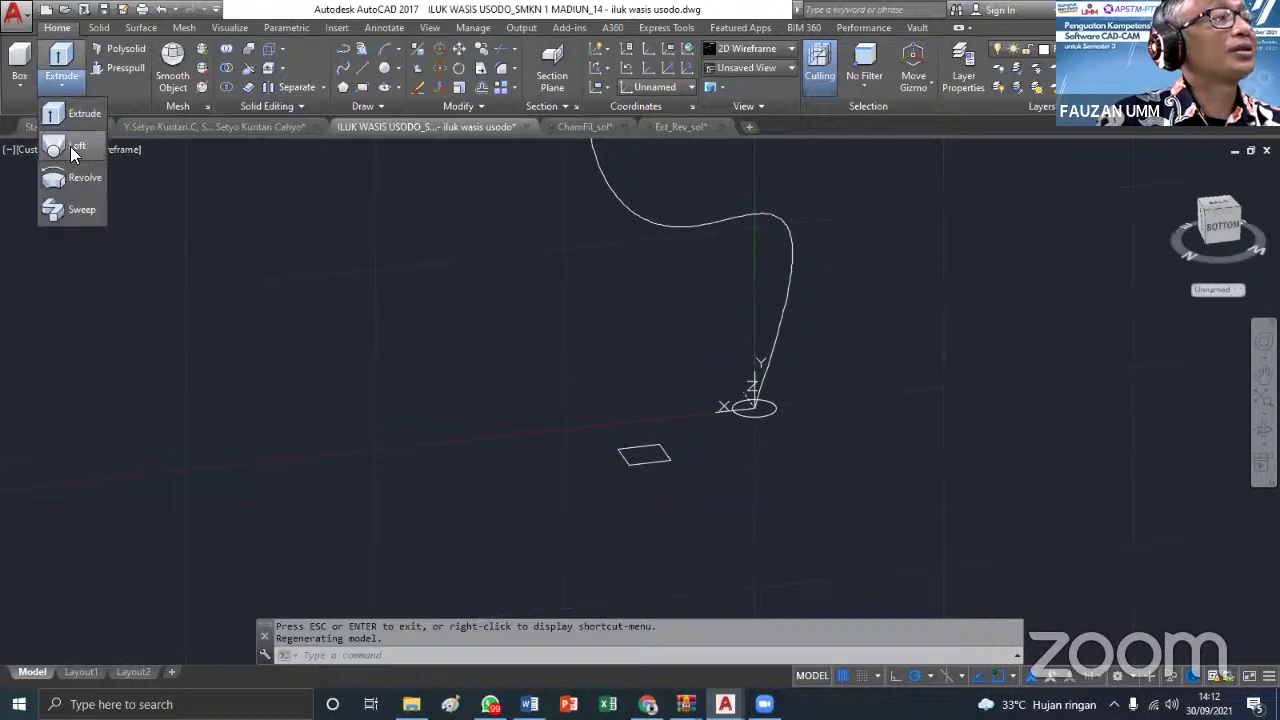
pyautogui.click(66, 115)
pyautogui.click(773, 408)
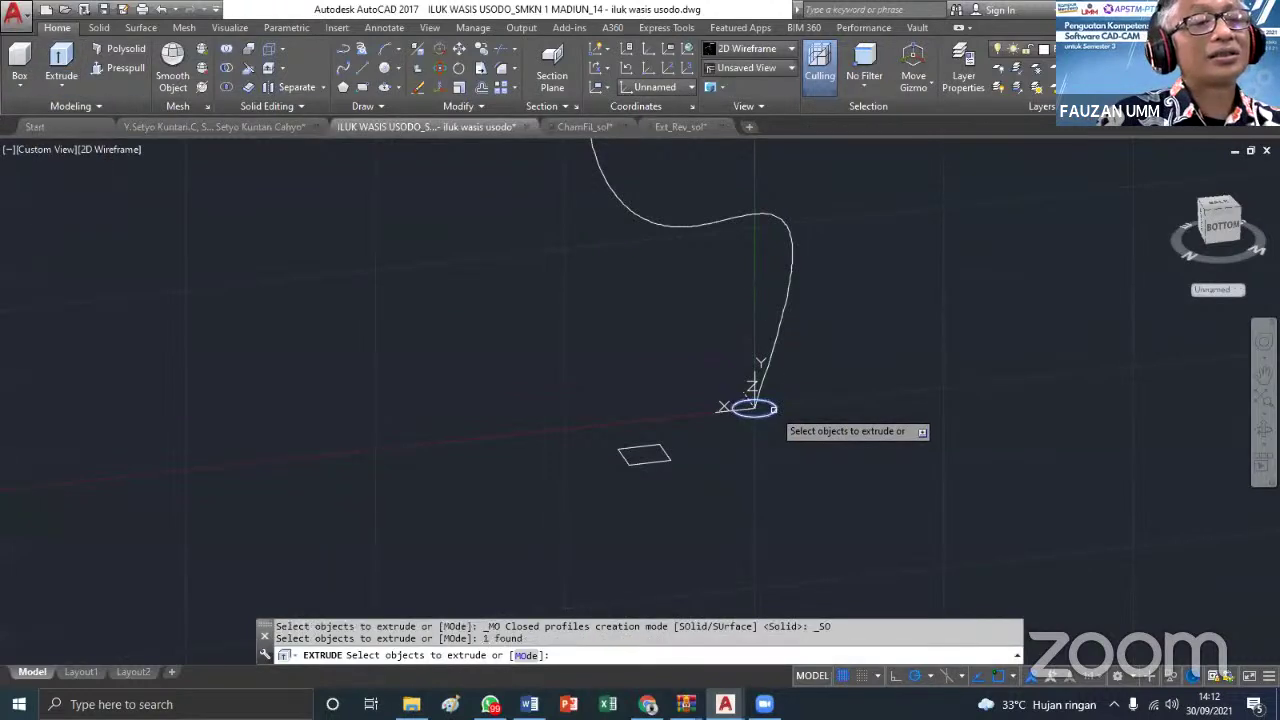
pyautogui.press('Return')
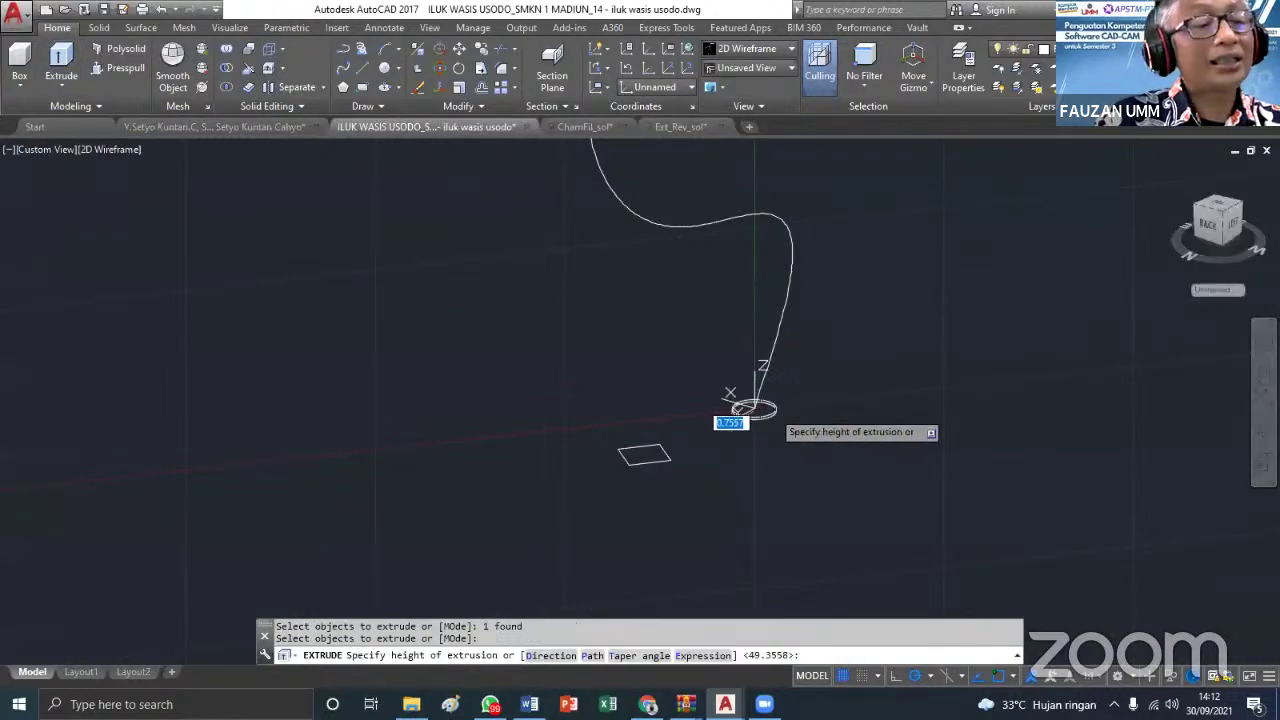
pyautogui.click(592, 656)
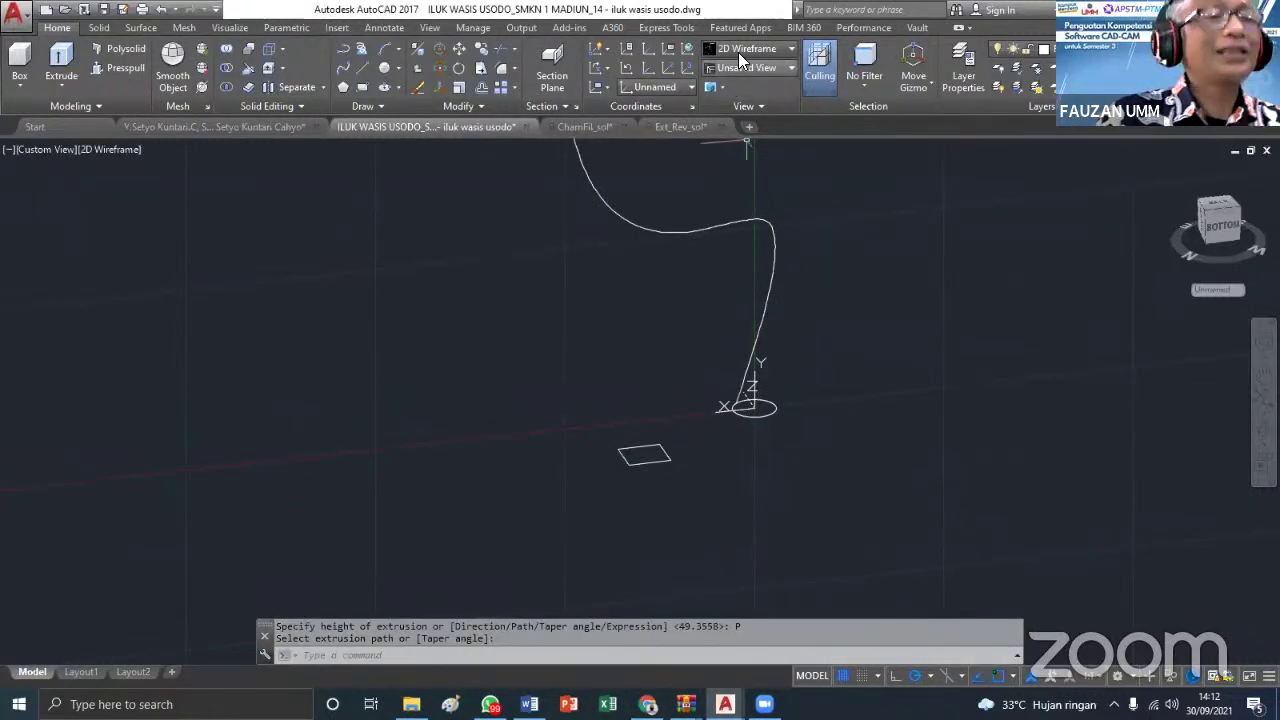
# Switch the visual style to Conceptual and turn object culling off
pyautogui.click(742, 50)
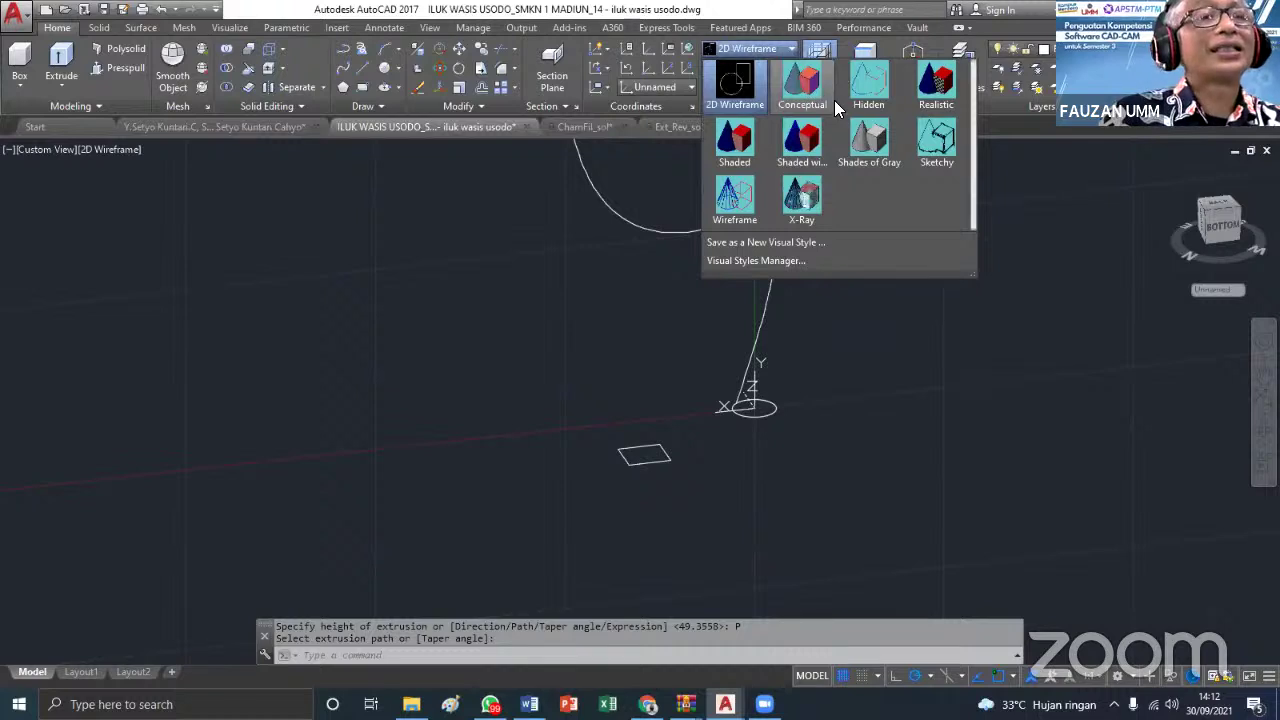
pyautogui.click(834, 100)
pyautogui.click(819, 62)
pyautogui.keyDown('shift'); pyautogui.moveTo(909, 389); pyautogui.dragTo(896, 390, button='middle'); pyautogui.keyUp('shift')
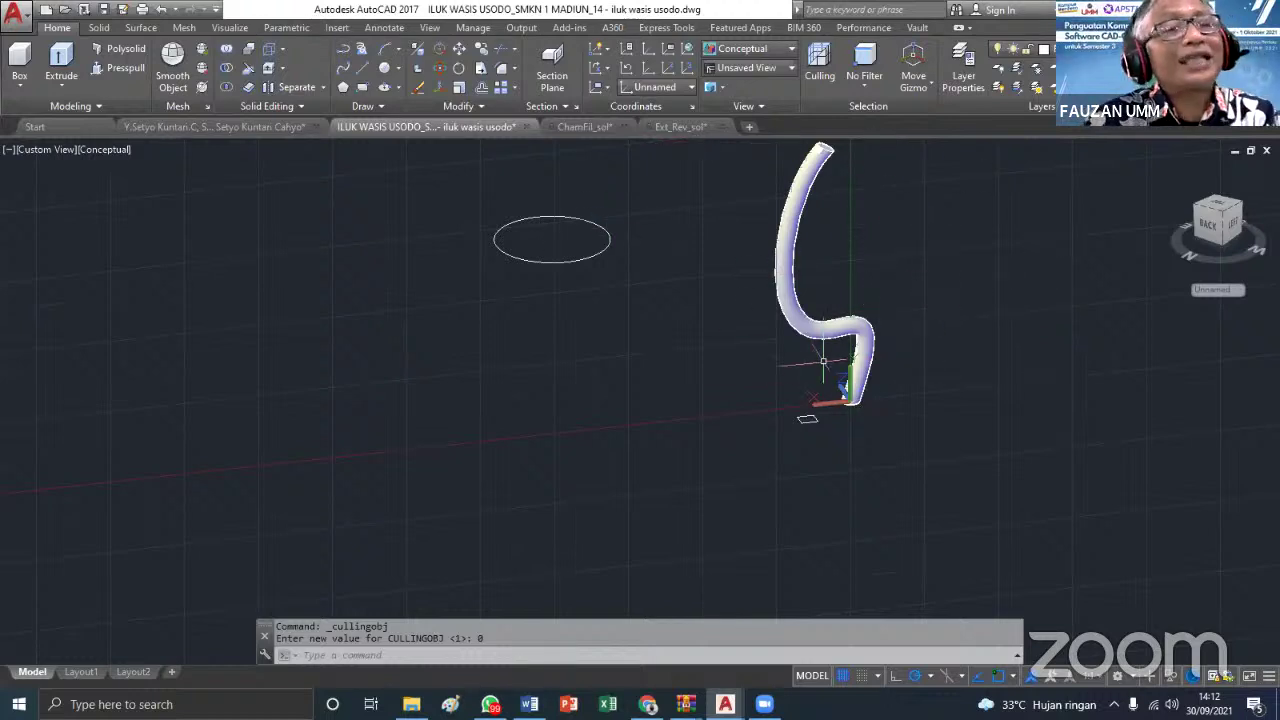
# Undo the Conceptual visual style to return to 2D Wireframe
pyautogui.scroll(-2, 720, 368)
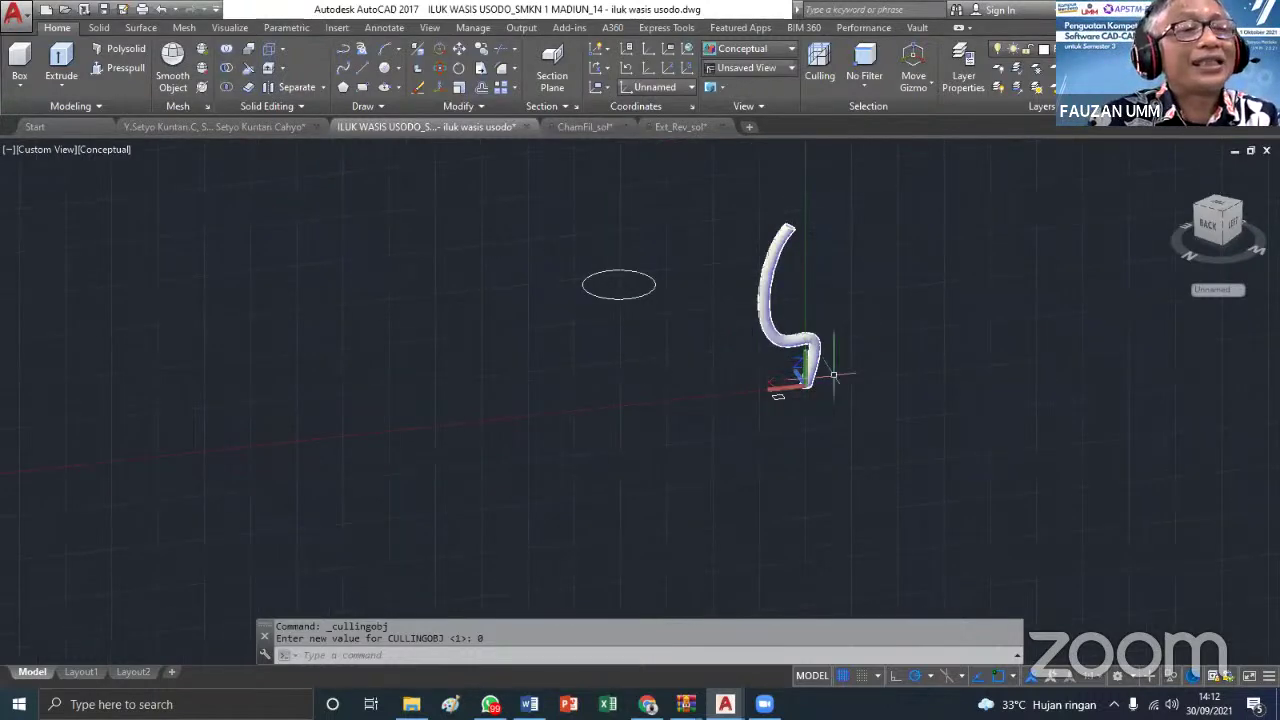
pyautogui.scroll(2, 833, 375)
pyautogui.scroll(1, 729, 330)
pyautogui.scroll(-2, 729, 330)
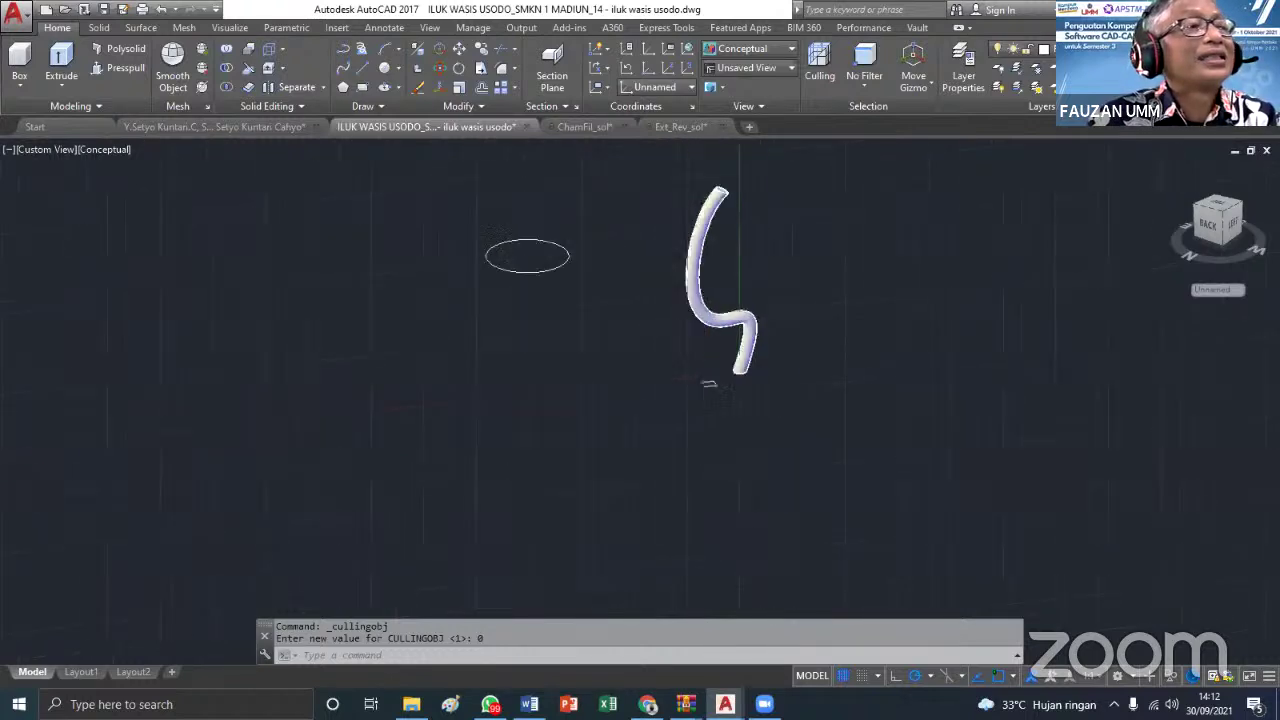
pyautogui.scroll(-2, 705, 336)
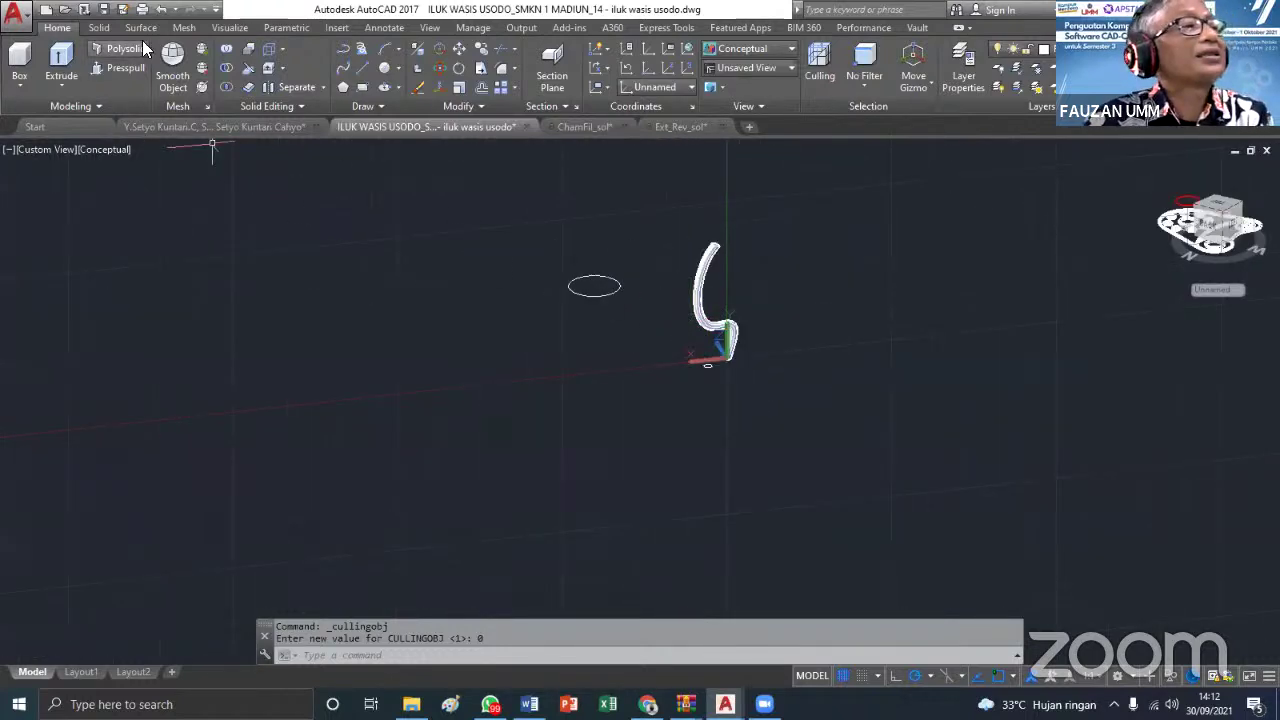
pyautogui.click(158, 11)
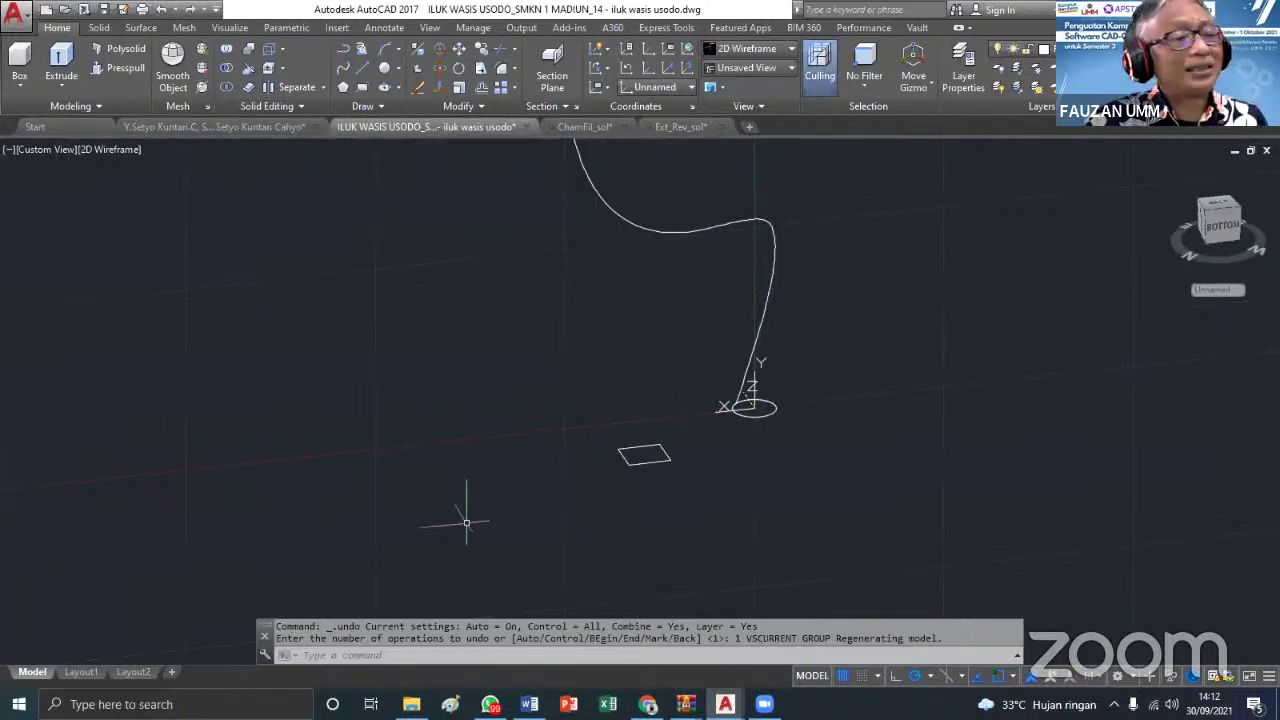
pyautogui.press('Escape')
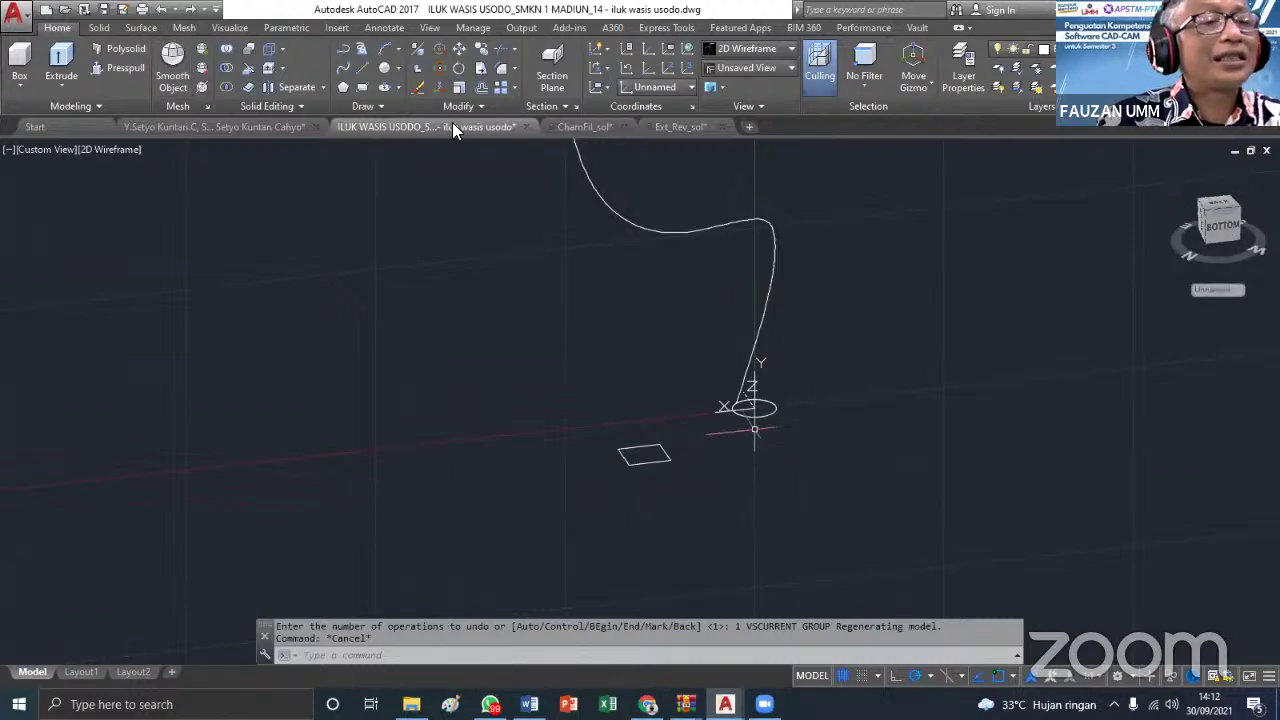
# Reset the UCS to World and pan the view to make room on the right
pyautogui.click(688, 48)
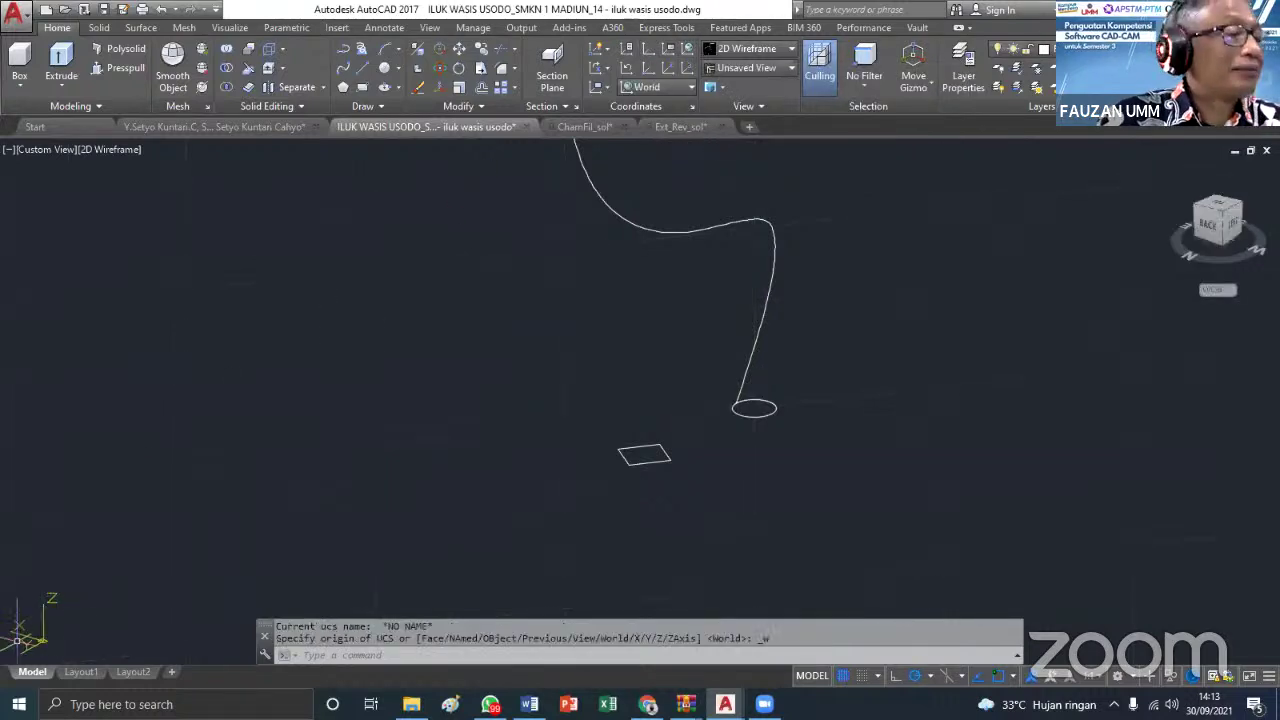
pyautogui.scroll(-3, 452, 505)
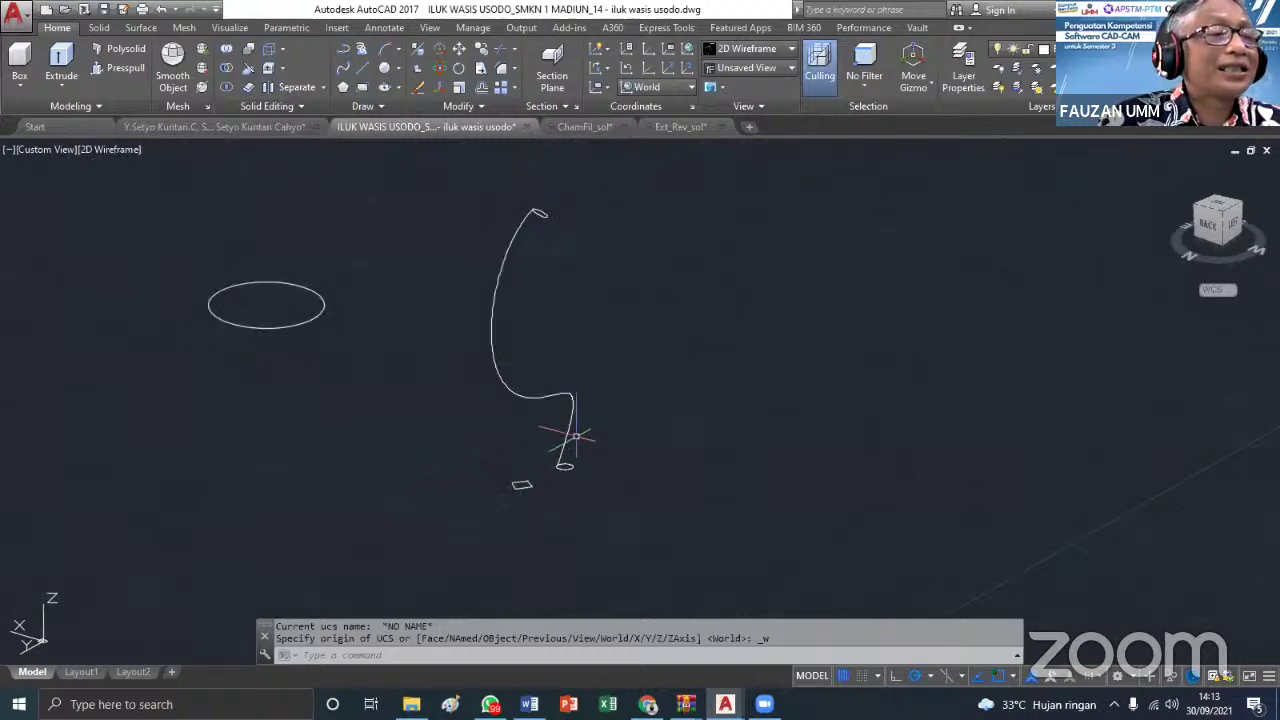
pyautogui.scroll(3, 565, 433)
pyautogui.scroll(2, 542, 482)
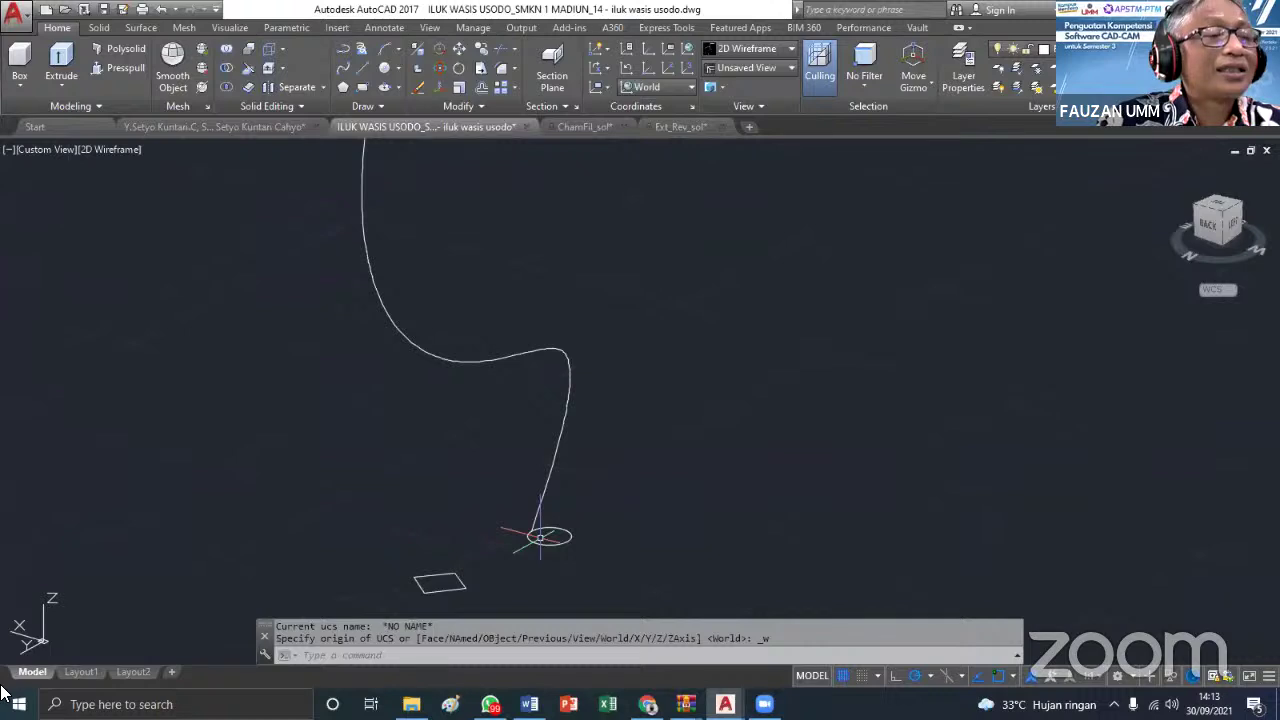
pyautogui.press('Escape')
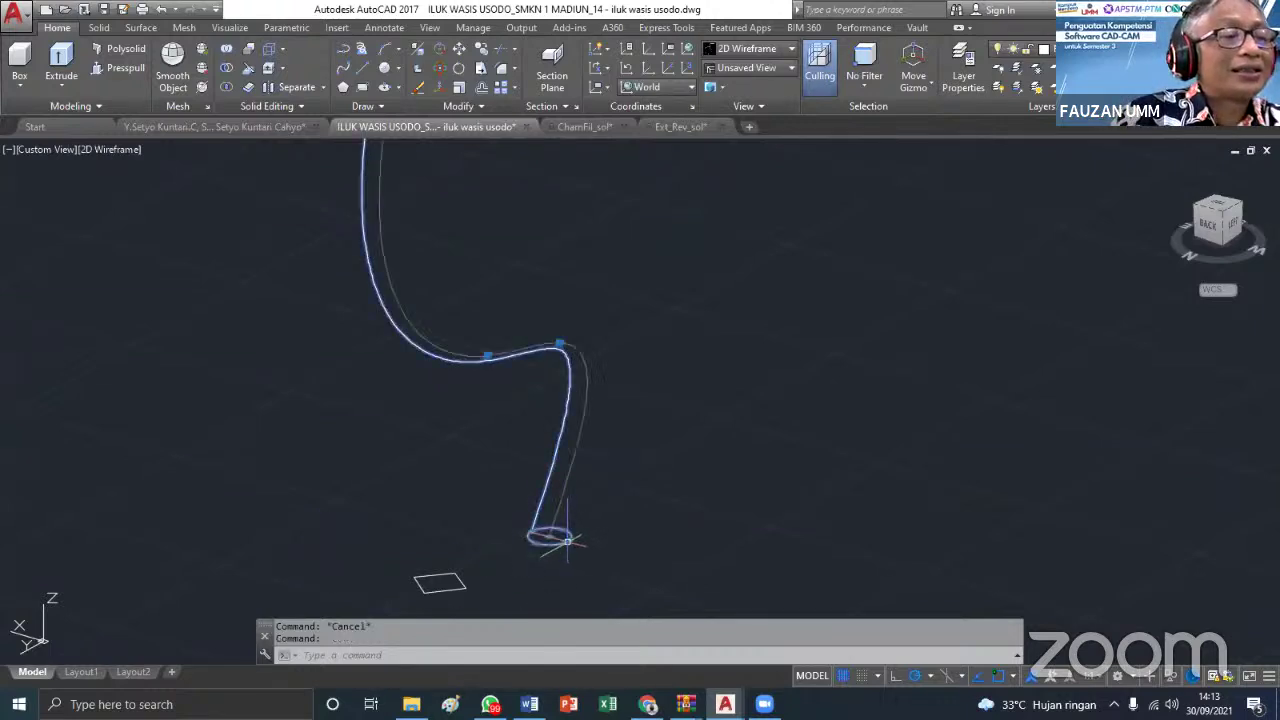
pyautogui.moveTo(649, 463); pyautogui.dragTo(449, 417, button='middle')
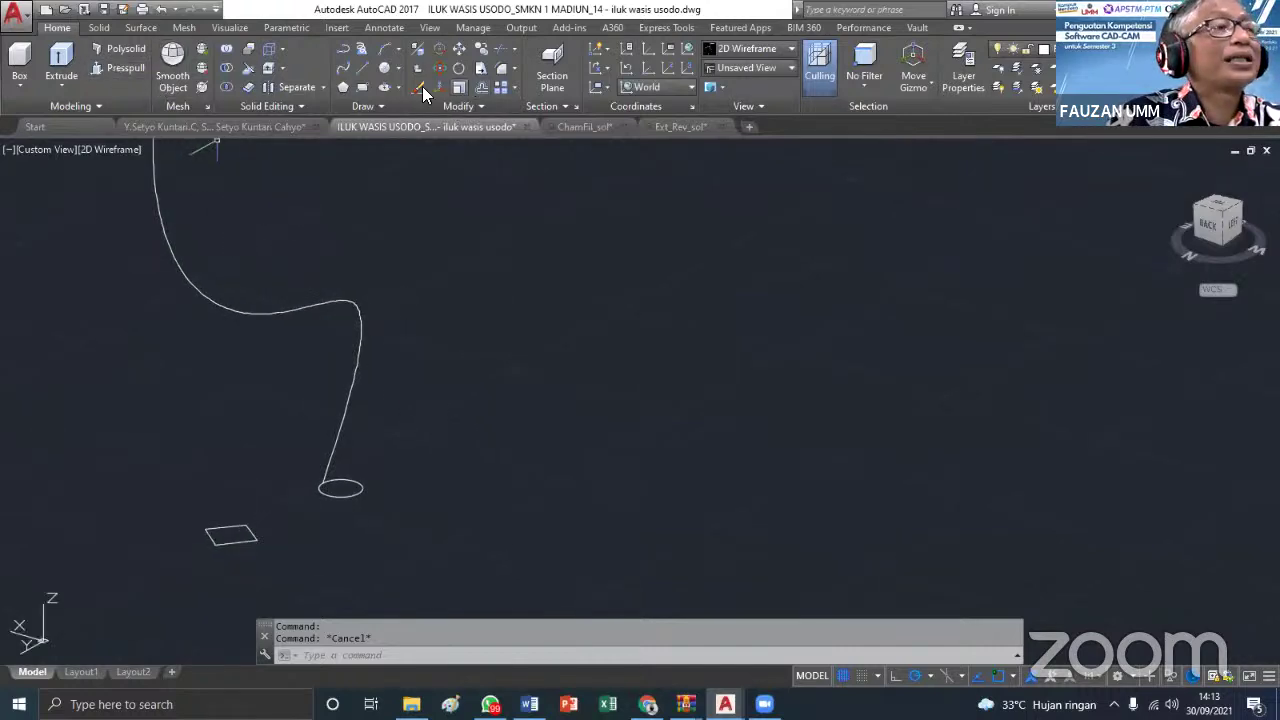
# Draw a large rectangle on the ground plane
pyautogui.click(362, 90)
pyautogui.click(546, 474)
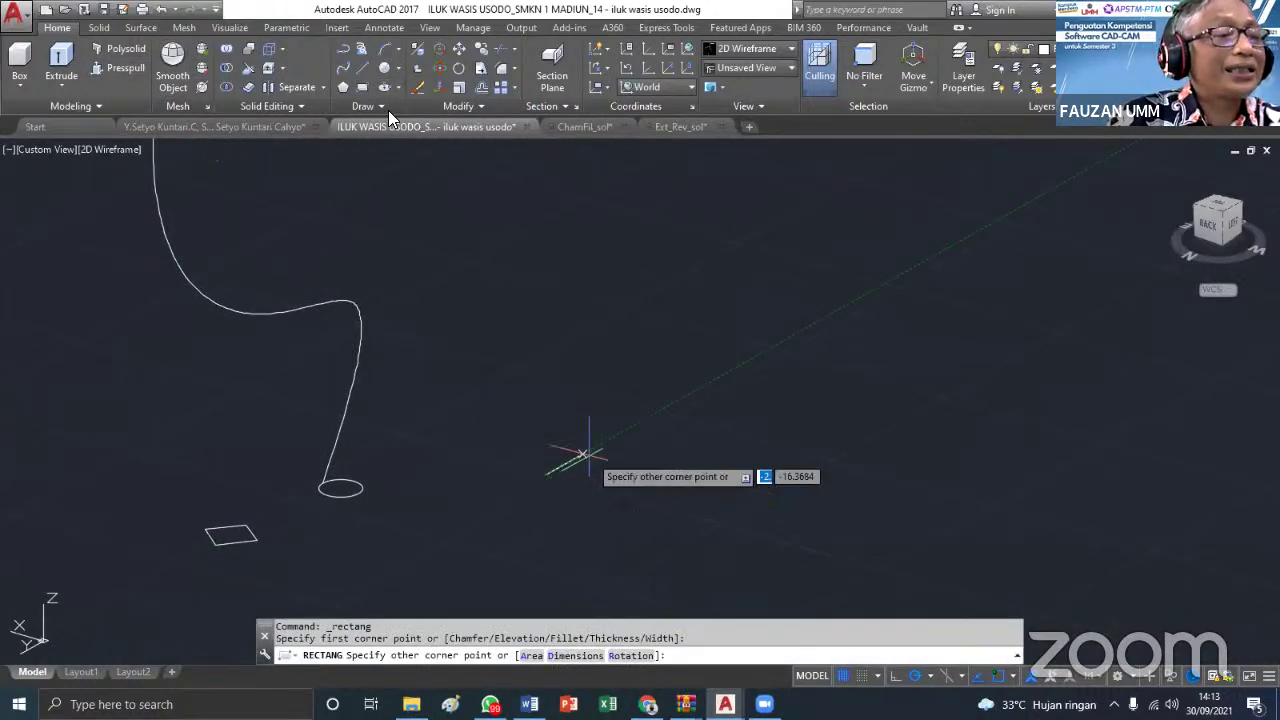
pyautogui.click(876, 458)
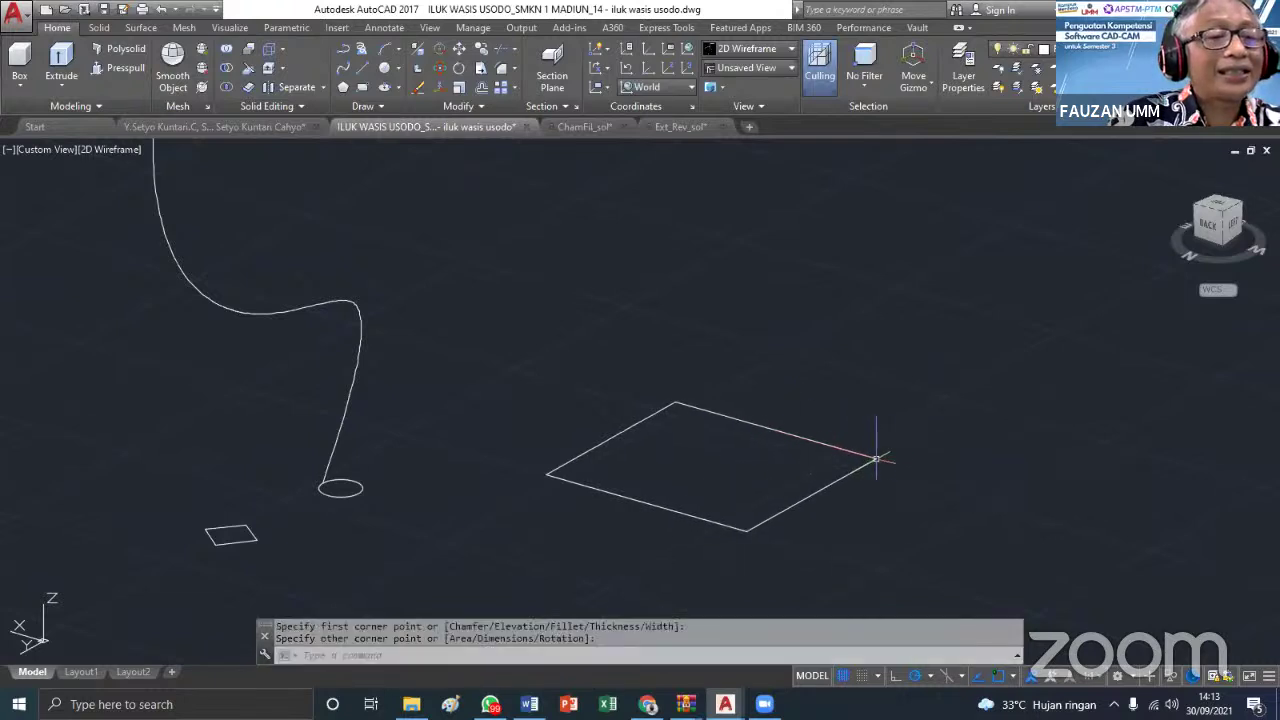
pyautogui.press('Escape')
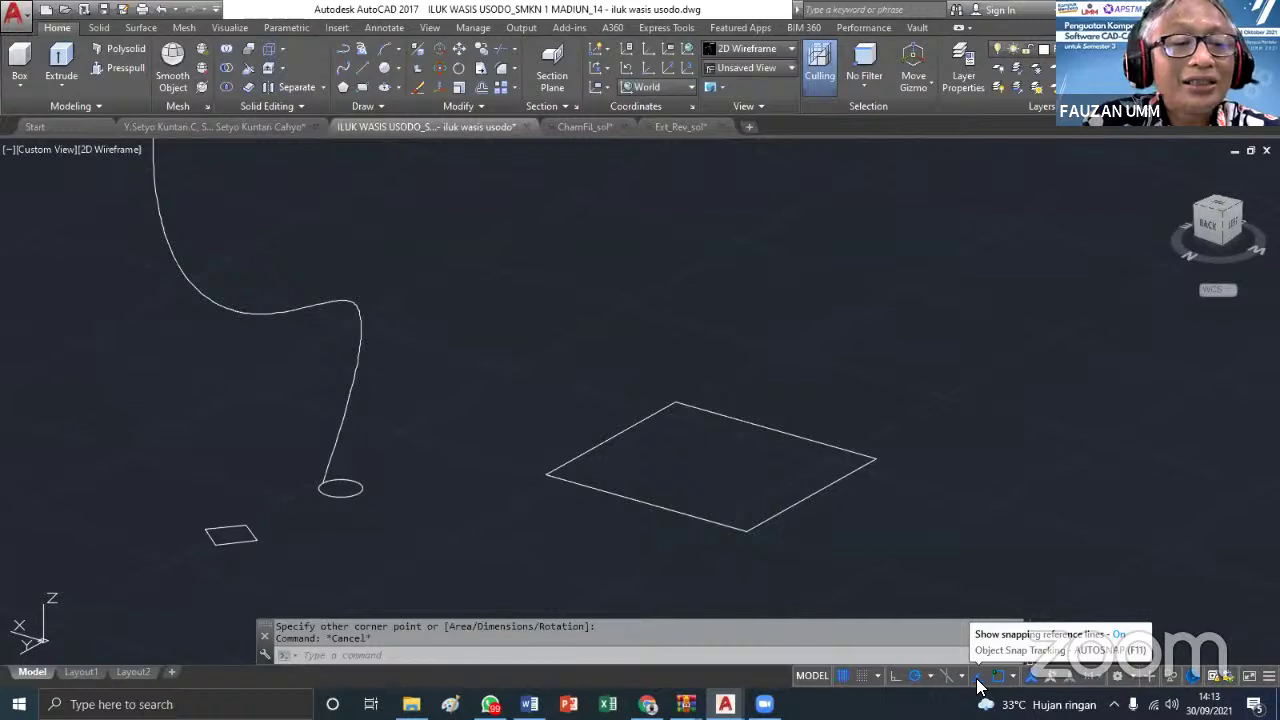
# With Ortho on, draw a vertical line up from the rectangle's right corner
pyautogui.click(896, 676)
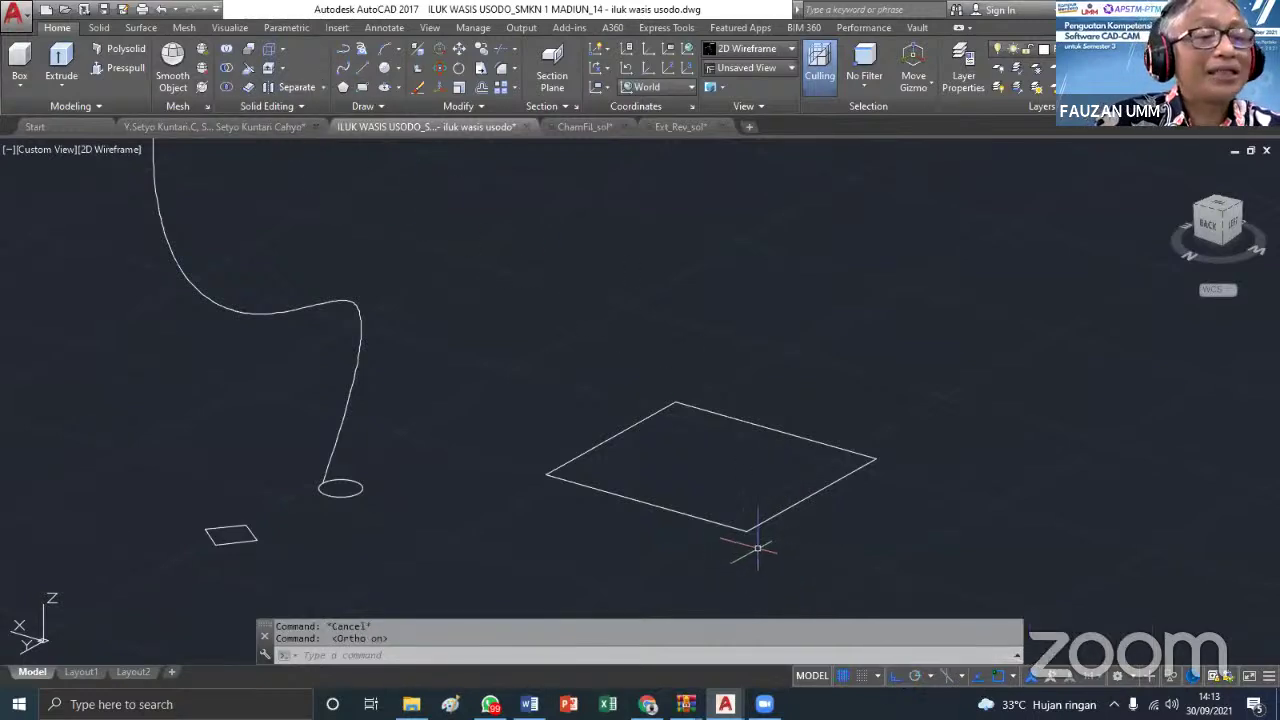
pyautogui.click(362, 70)
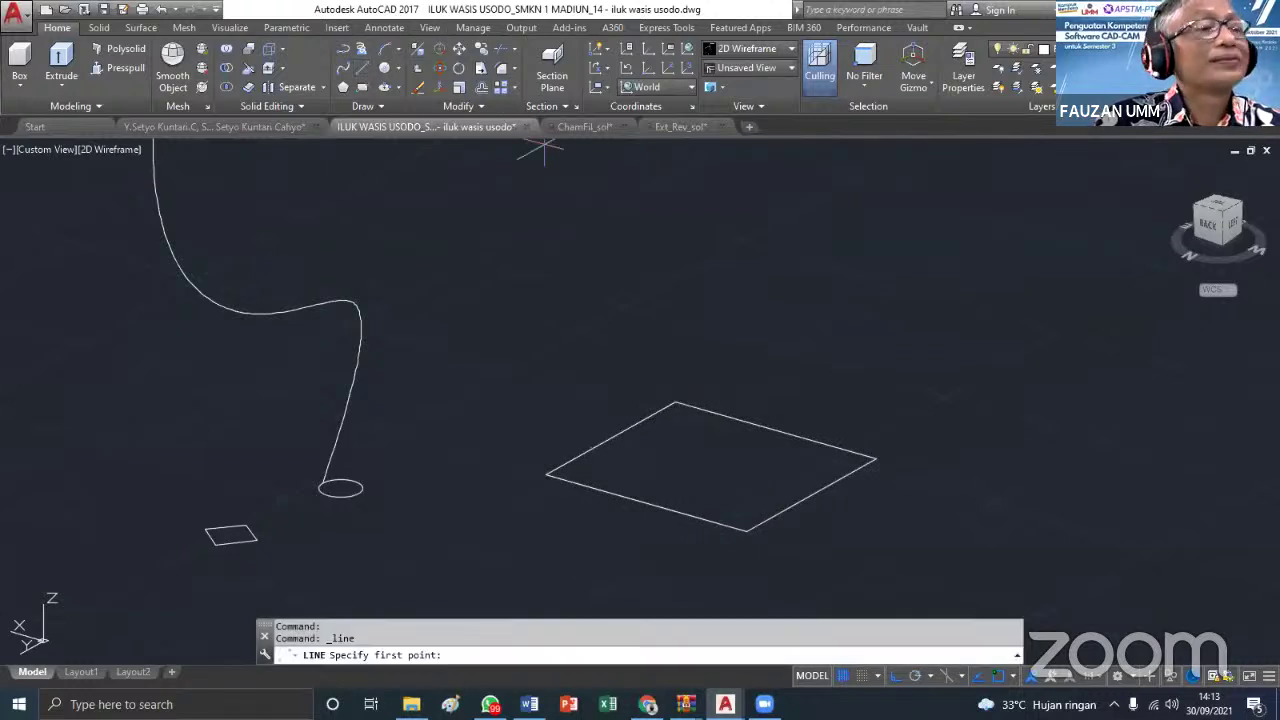
pyautogui.click(876, 460)
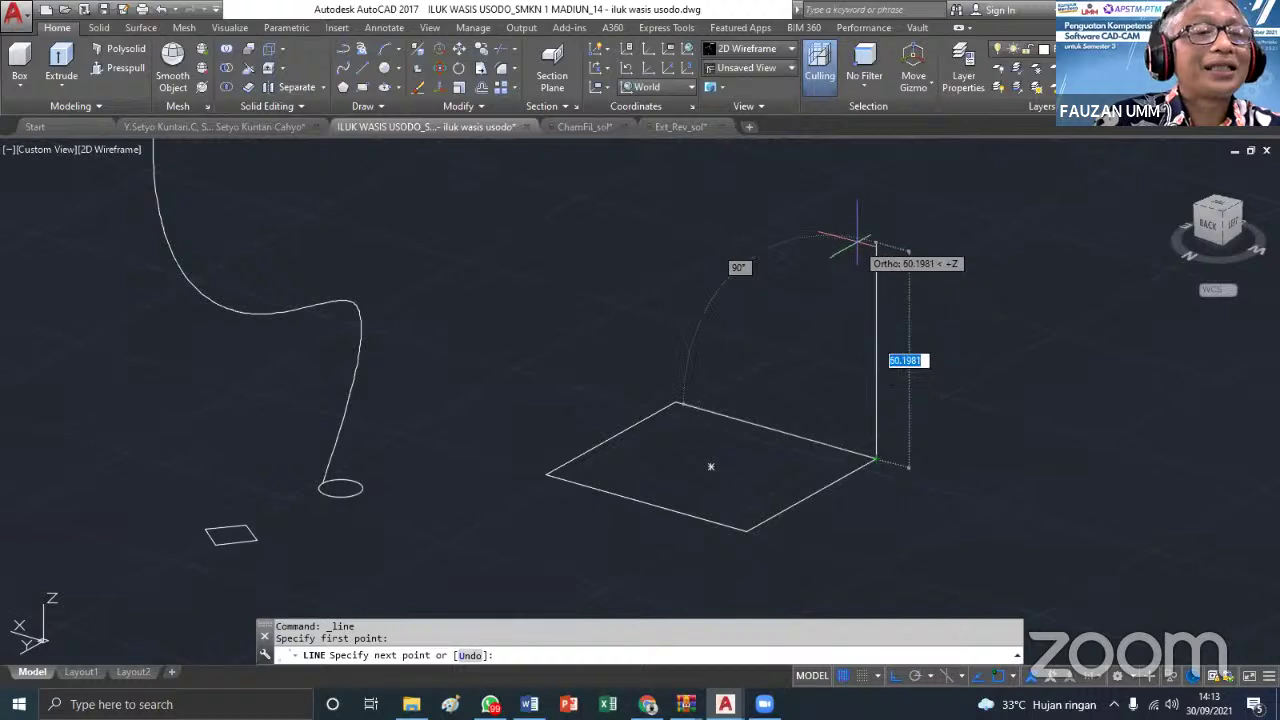
pyautogui.click(872, 242)
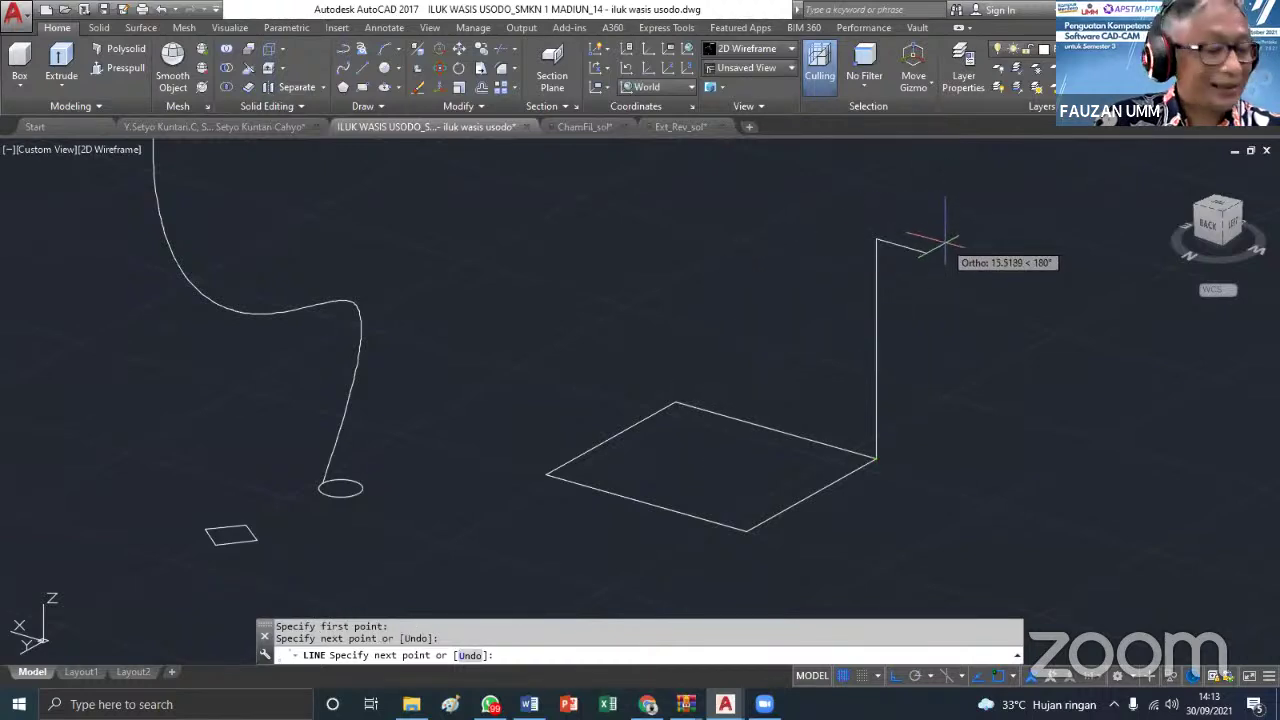
pyautogui.press('Escape')
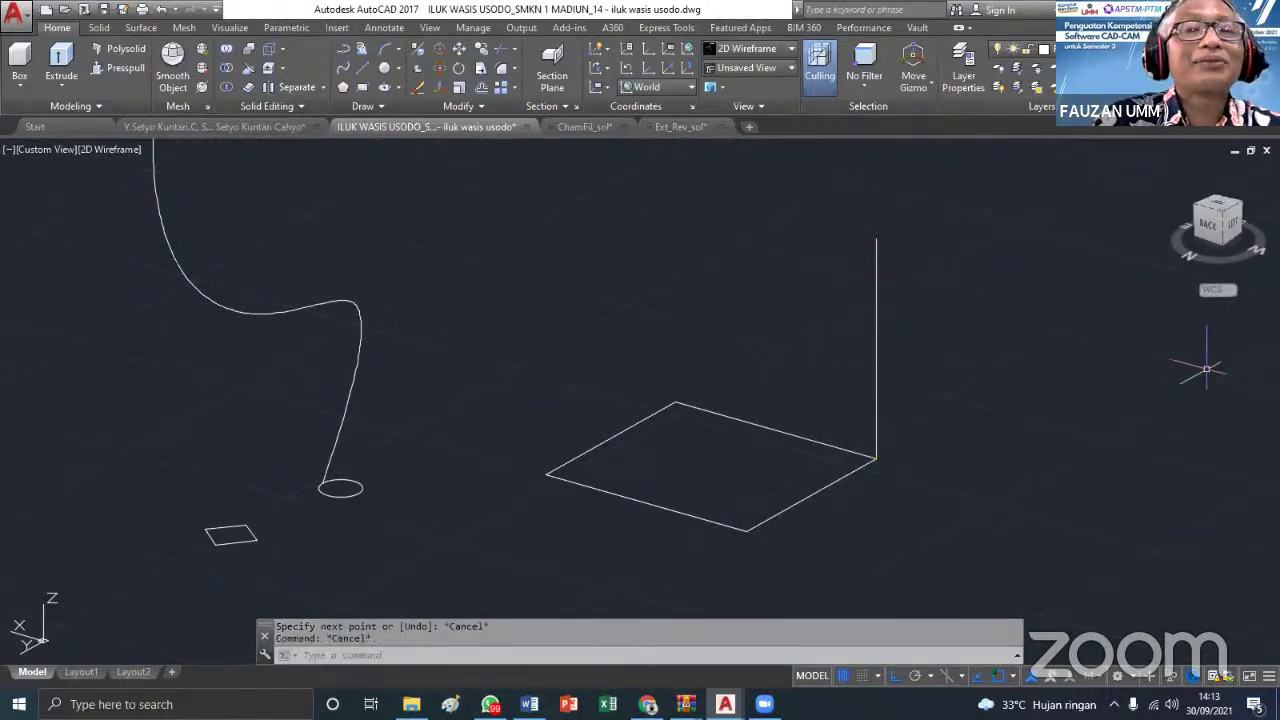
pyautogui.press('Escape')
pyautogui.press('Escape')
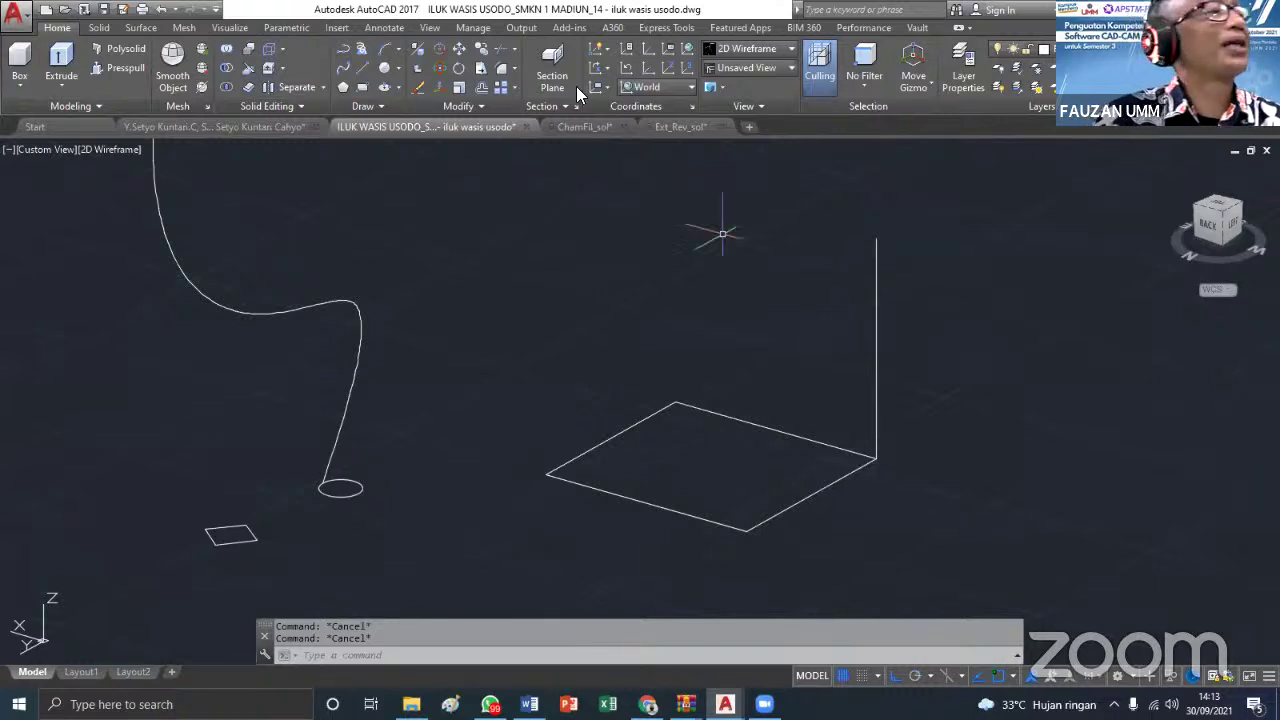
# Toggle the View Cube off and back on, and turn on the Navigation Bar
pyautogui.click(430, 28)
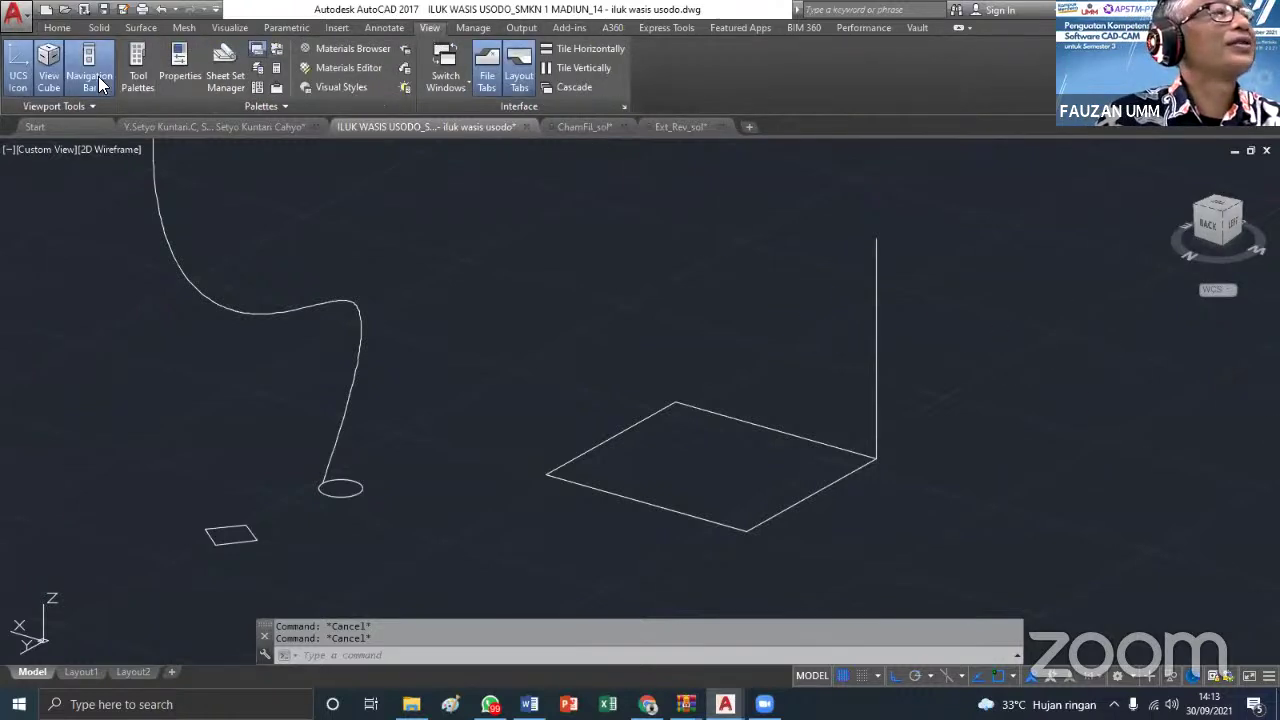
pyautogui.click(45, 80)
pyautogui.click(45, 80)
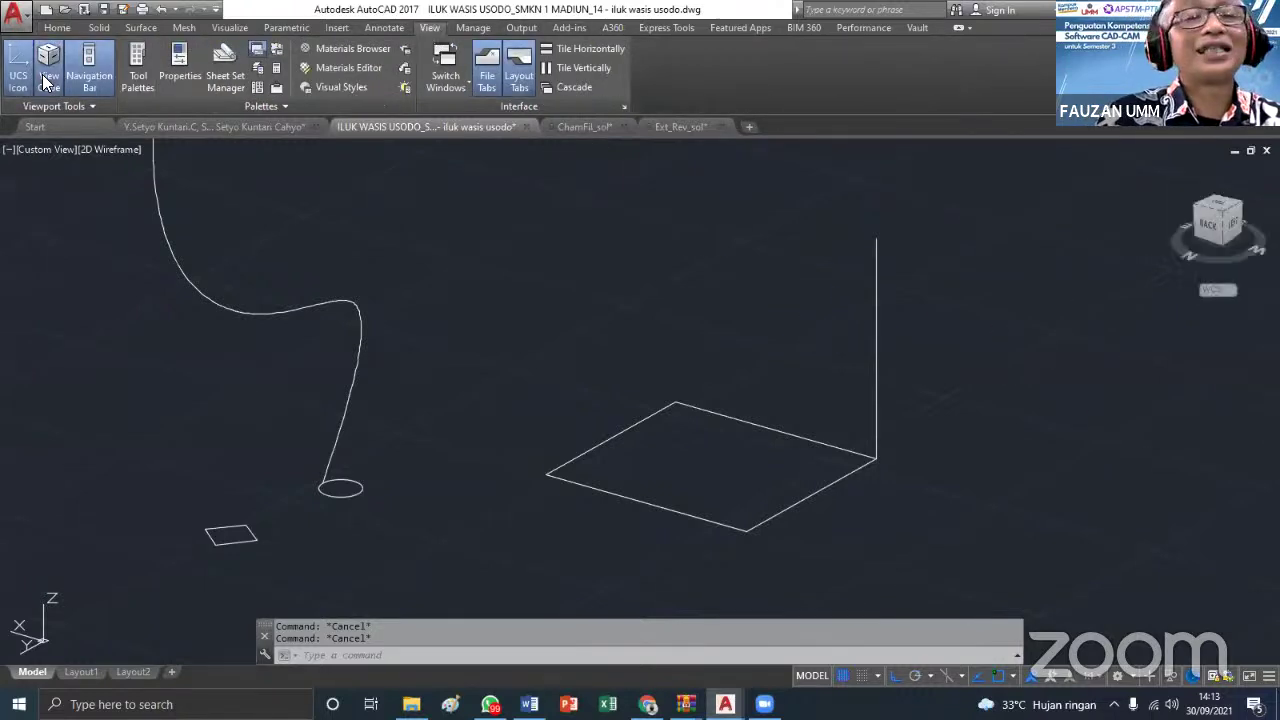
pyautogui.click(100, 78)
pyautogui.click(100, 78)
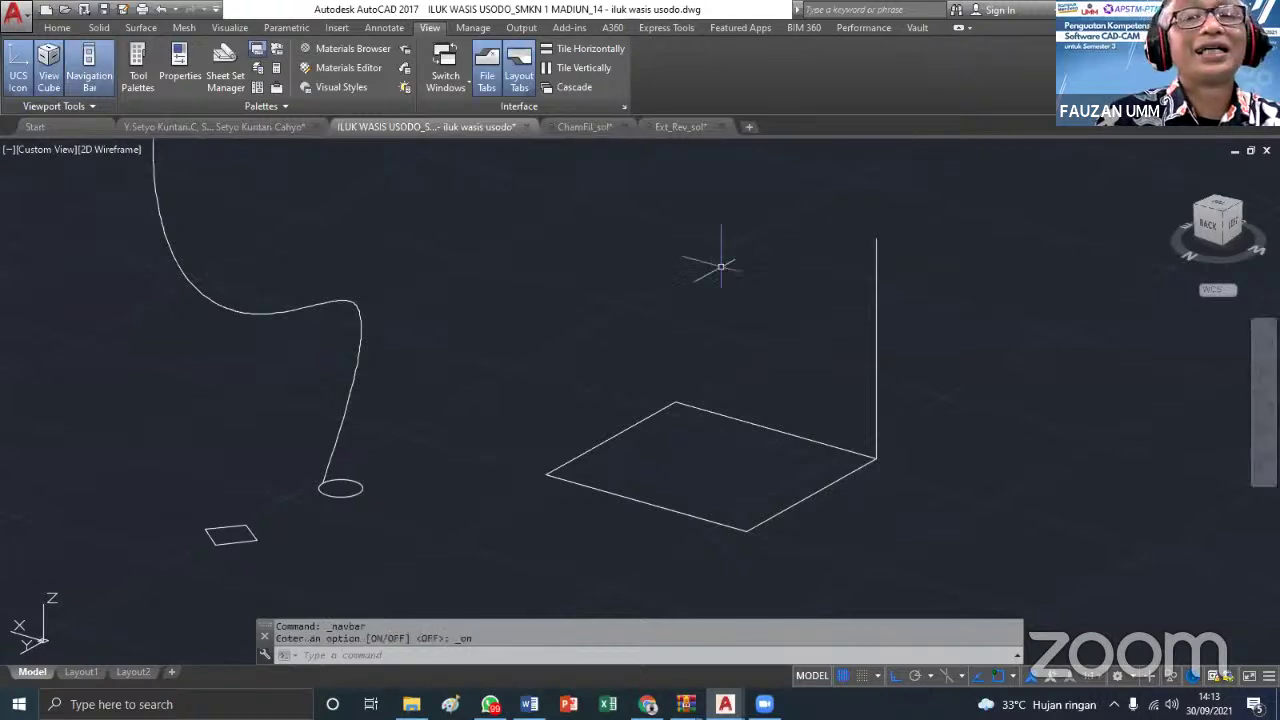
pyautogui.press('Escape')
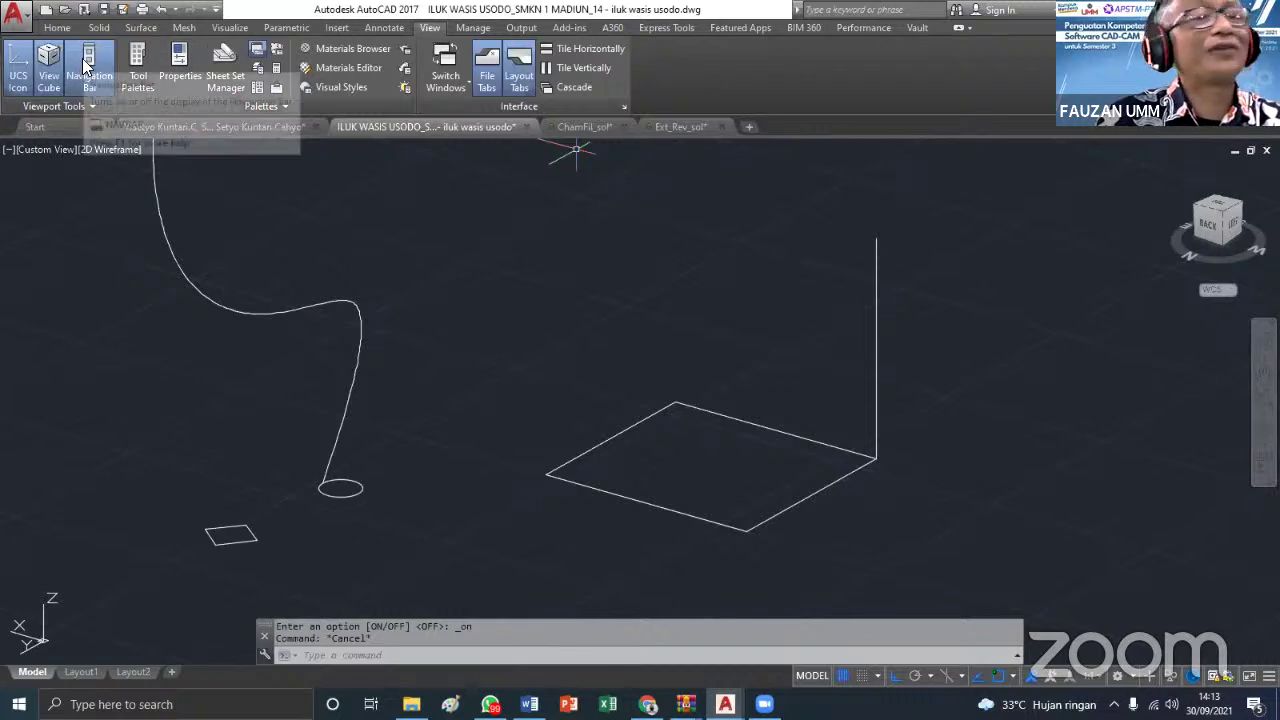
pyautogui.press('Escape')
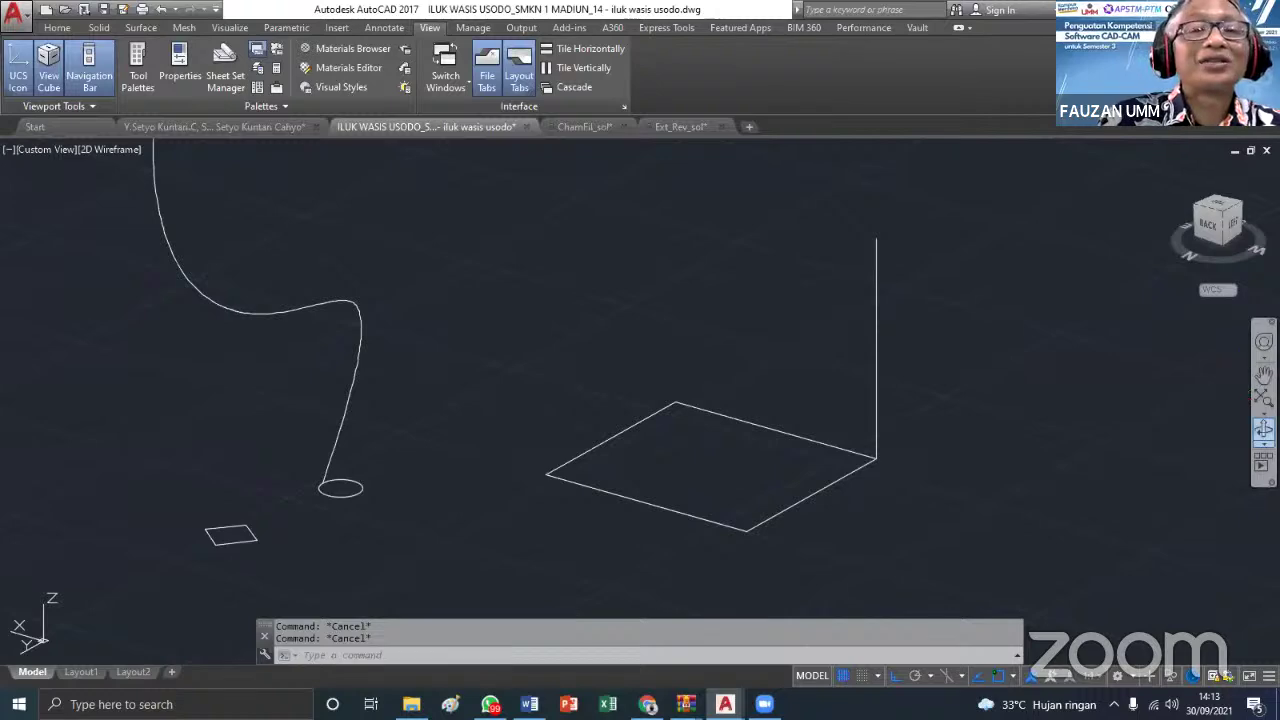
# Orbit the model slightly with the navigation bar Orbit tool, then return to the Home tab
pyautogui.click(1264, 428)
pyautogui.moveTo(1014, 480); pyautogui.dragTo(969, 471)
pyautogui.press('Escape')
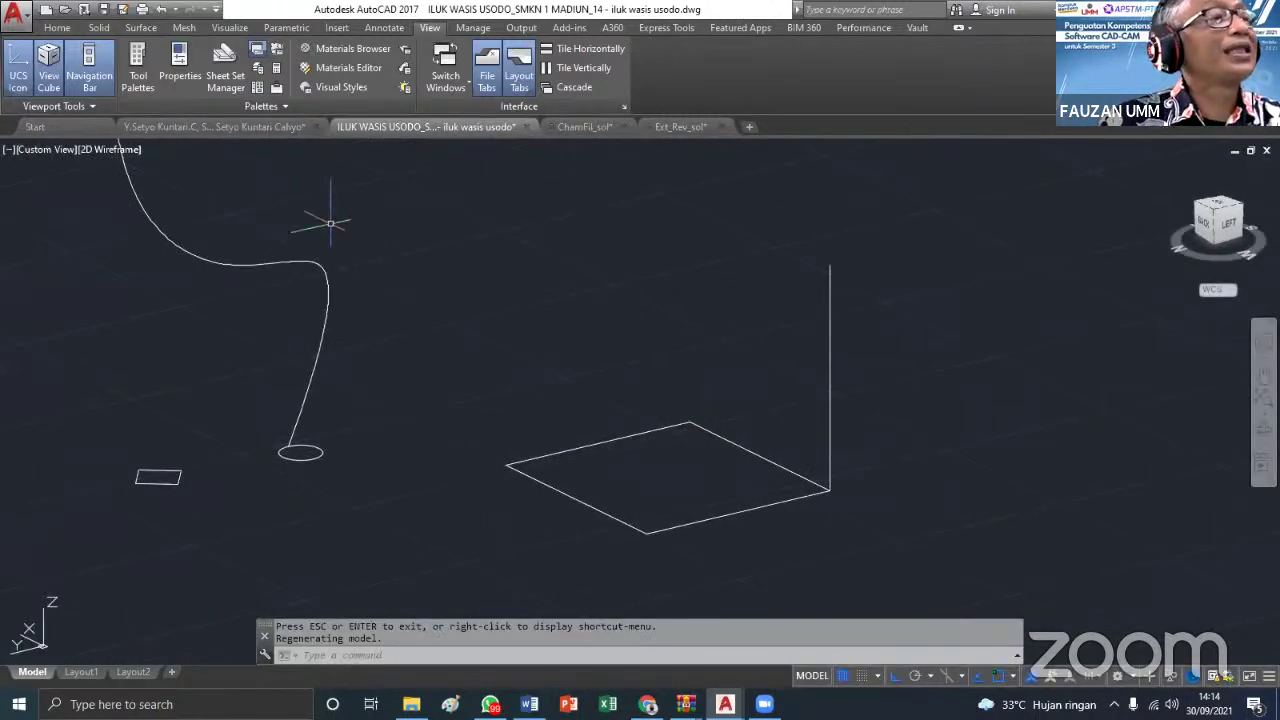
pyautogui.click(58, 28)
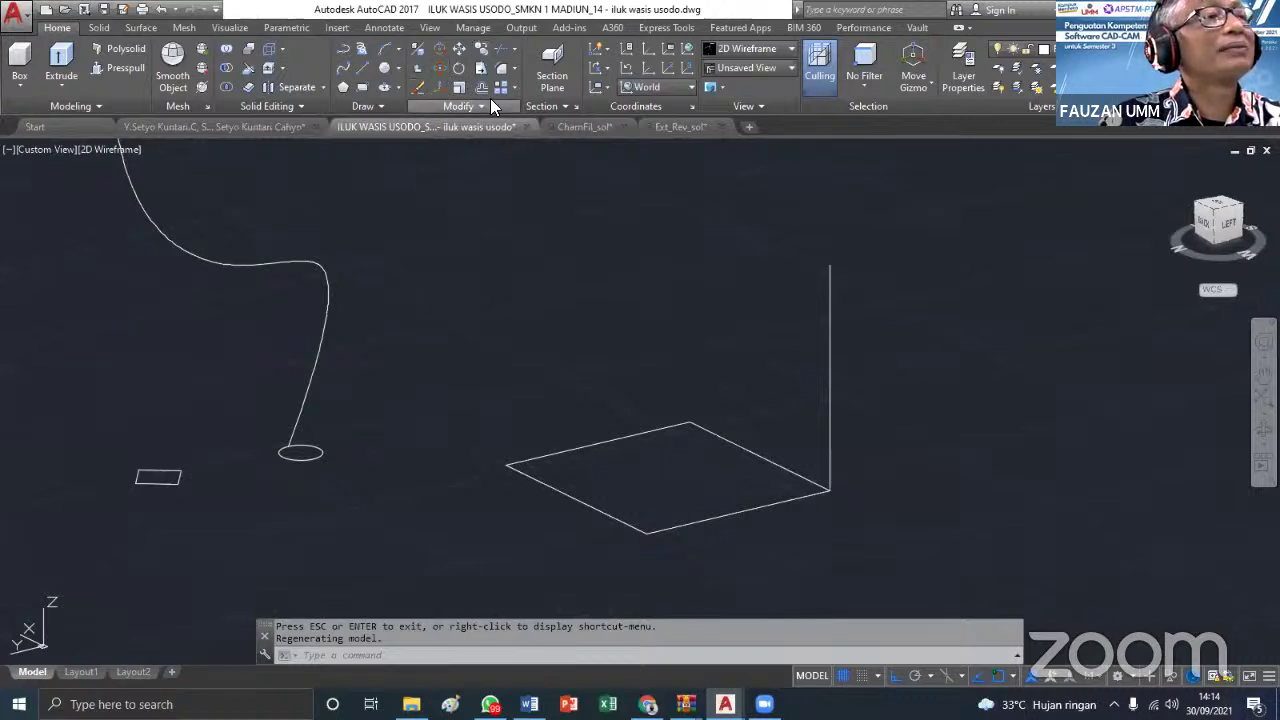
# Copy the large rectangle up to the top of the vertical line to form the top face
pyautogui.click(474, 50)
pyautogui.click(728, 514)
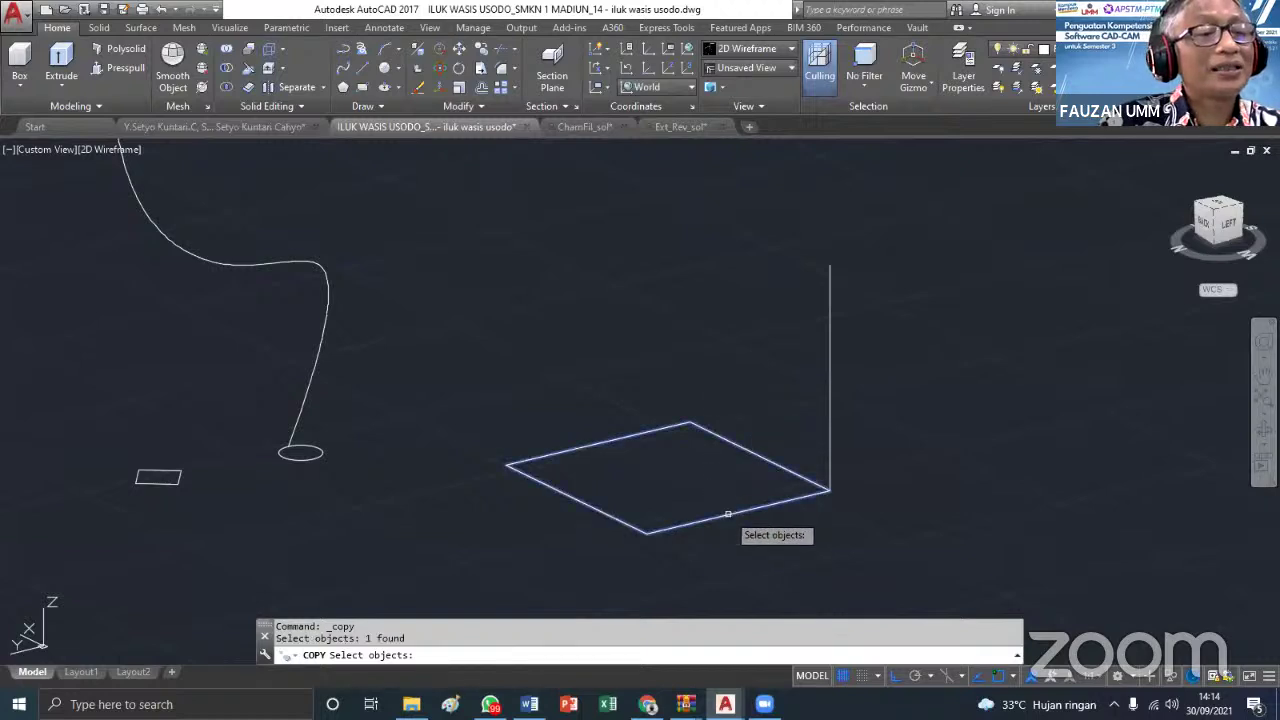
pyautogui.press('Return')
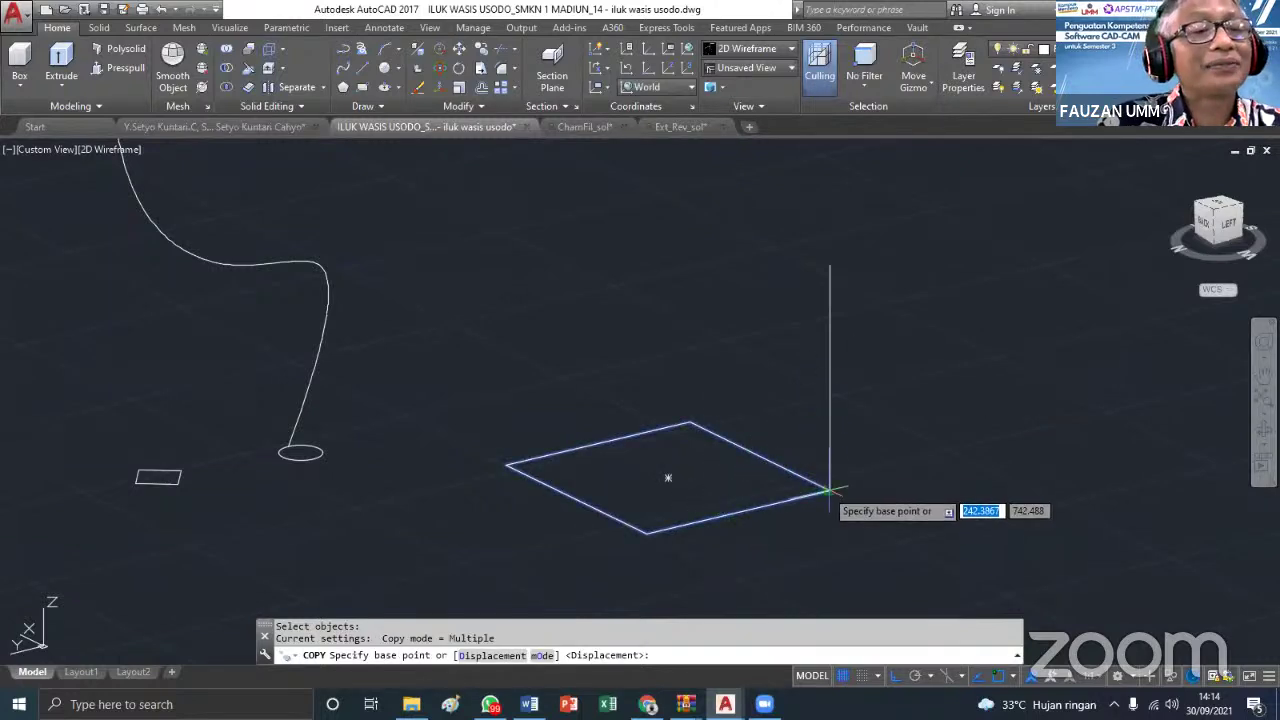
pyautogui.click(829, 490)
pyautogui.click(831, 265)
pyautogui.press('Return')
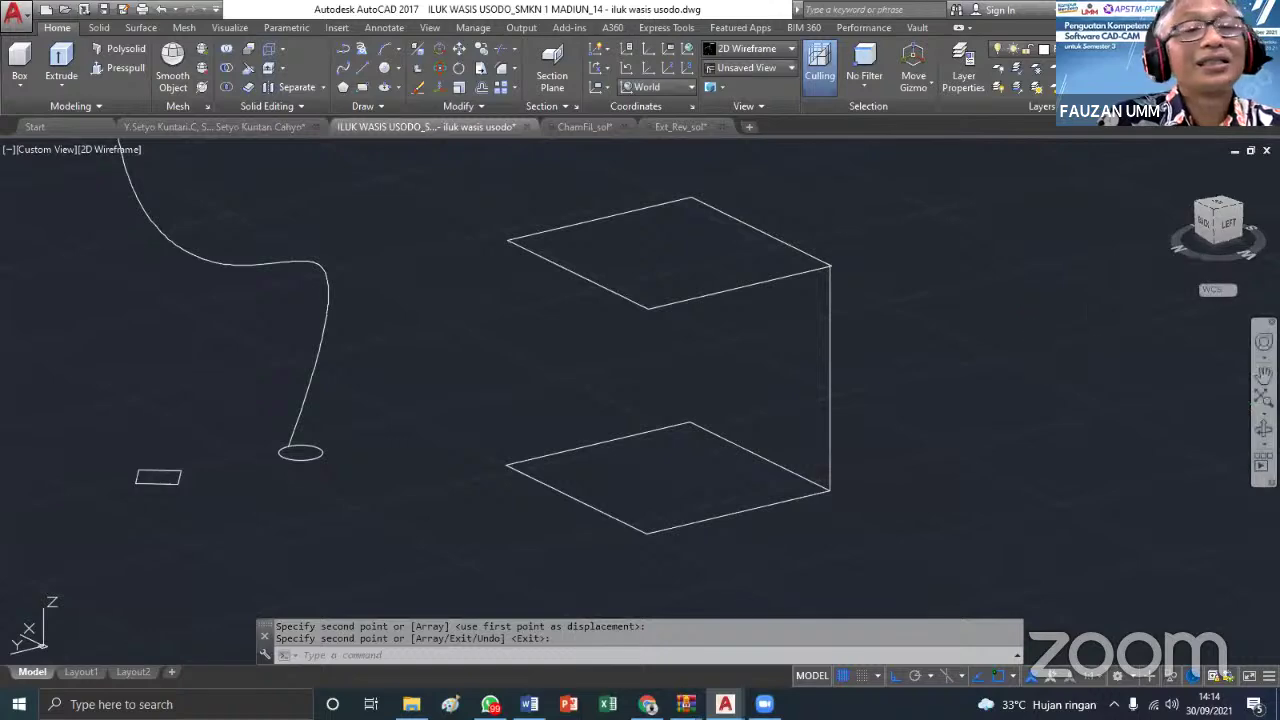
# Draw the front and left vertical edges from the top-face corners down to the bottom corners
pyautogui.keyDown('shift'); pyautogui.moveTo(971, 414); pyautogui.dragTo(900, 380, button='middle'); pyautogui.keyUp('shift')
pyautogui.click(362, 68)
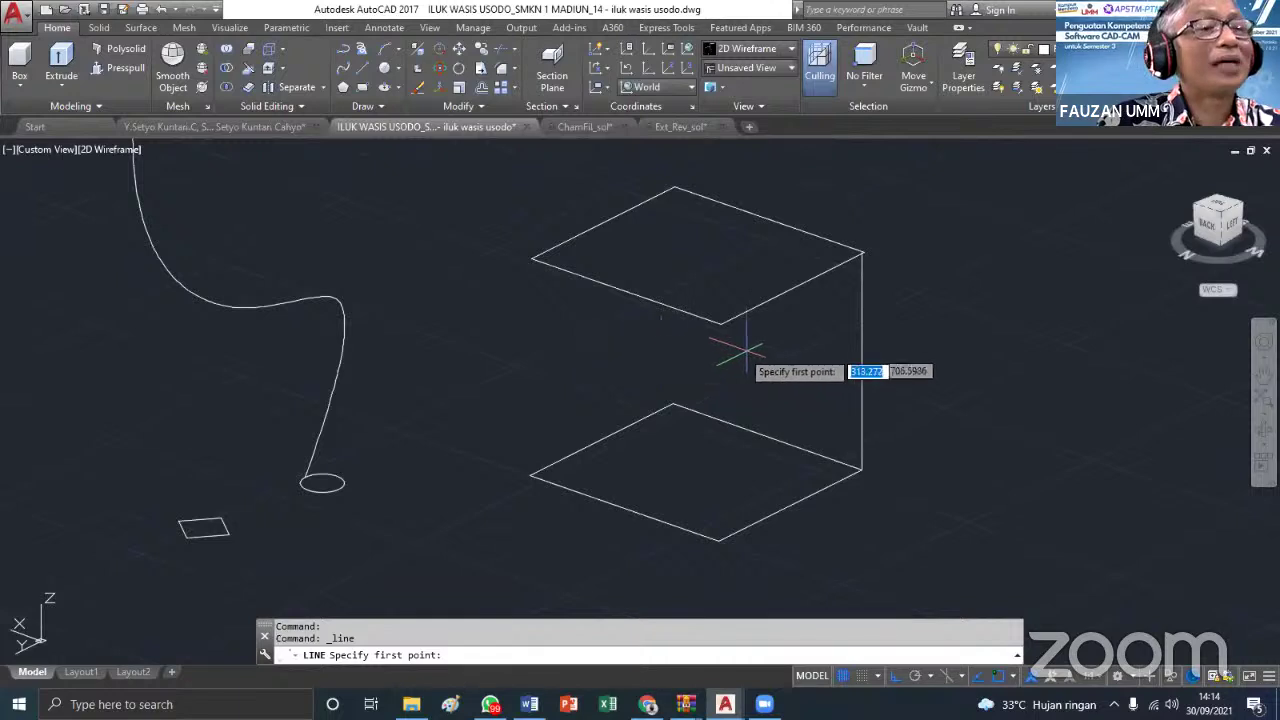
pyautogui.click(720, 322)
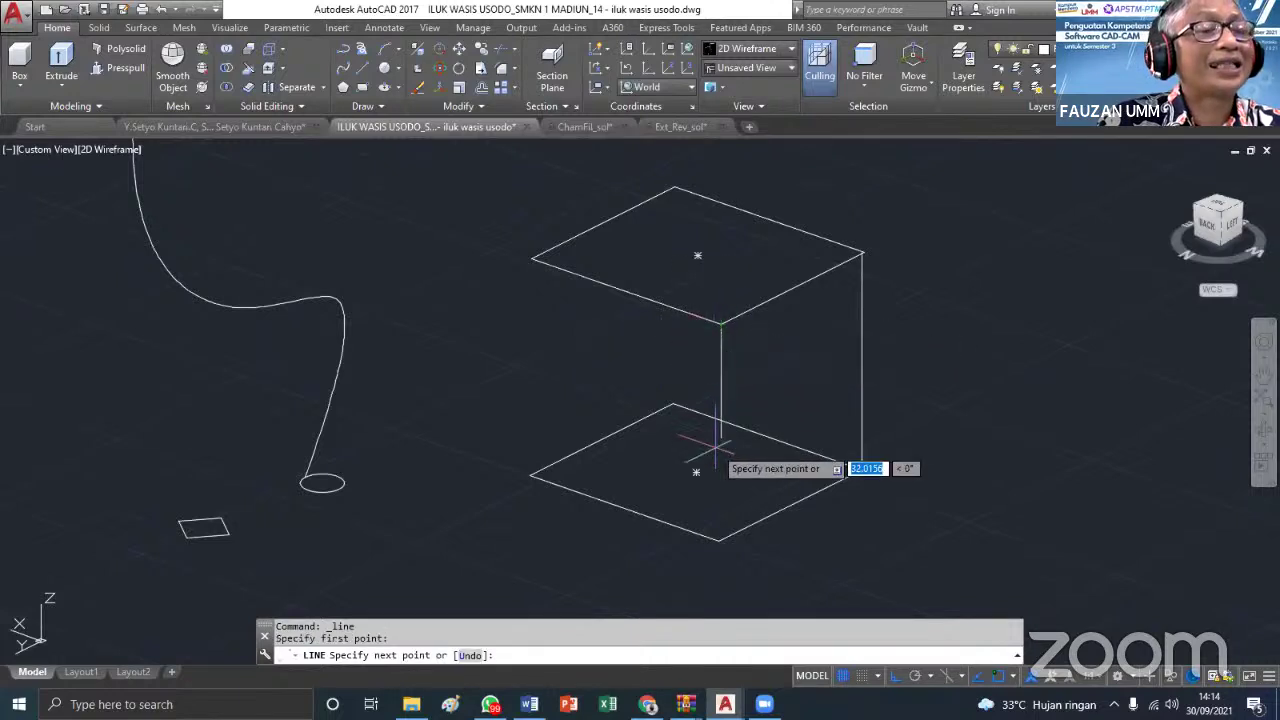
pyautogui.click(720, 541)
pyautogui.press('Return')
pyautogui.click(358, 66)
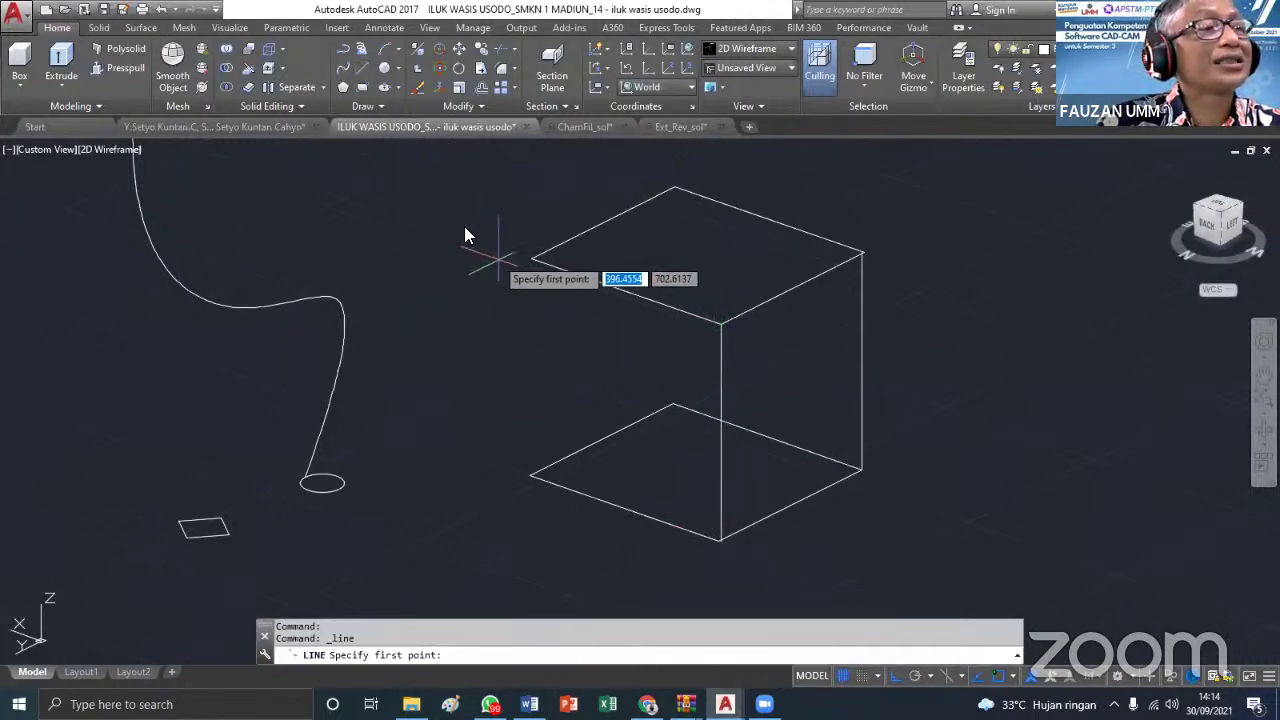
pyautogui.click(531, 258)
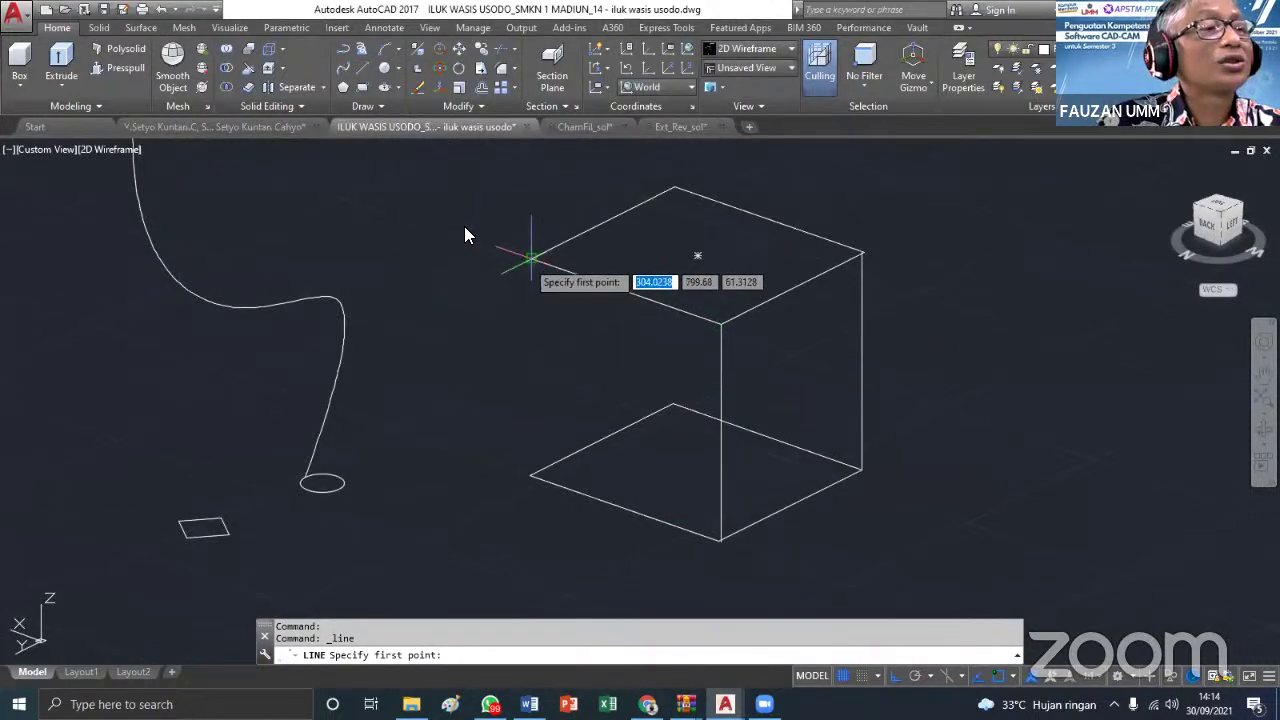
pyautogui.click(531, 475)
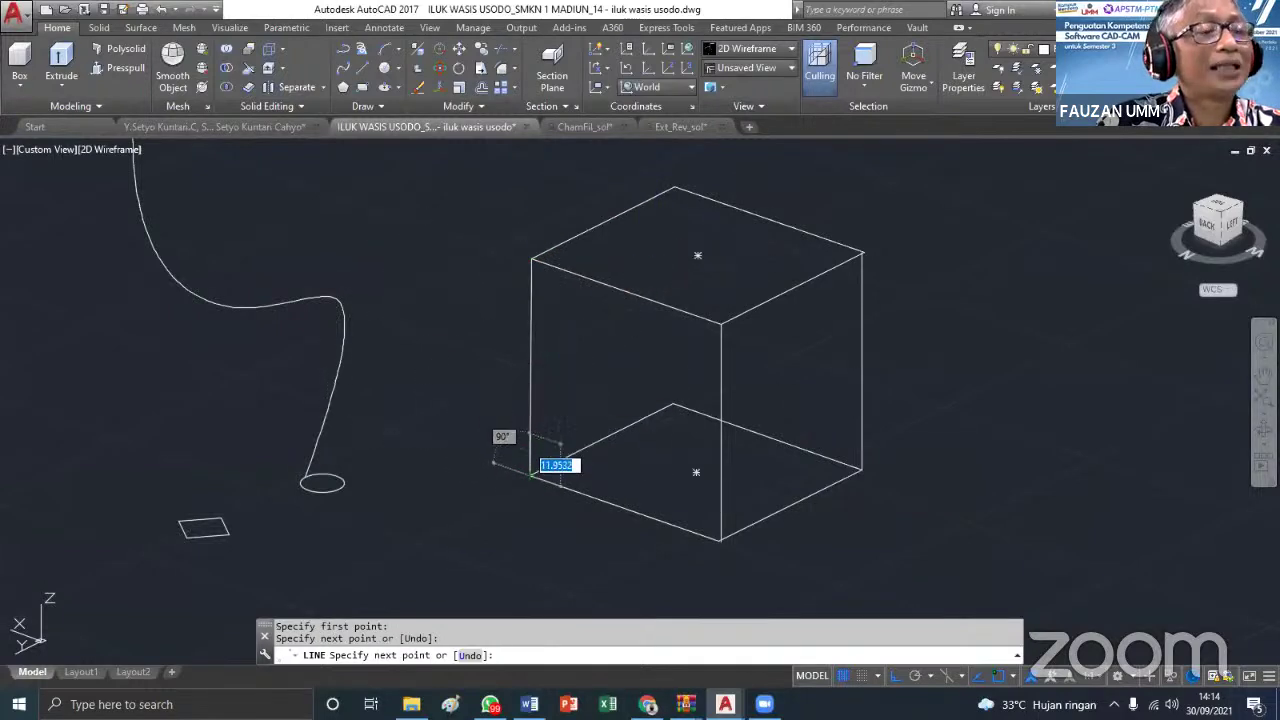
pyautogui.press('Return')
# Draw the hidden back vertical edge and orbit the box to a new angle
pyautogui.click(356, 70)
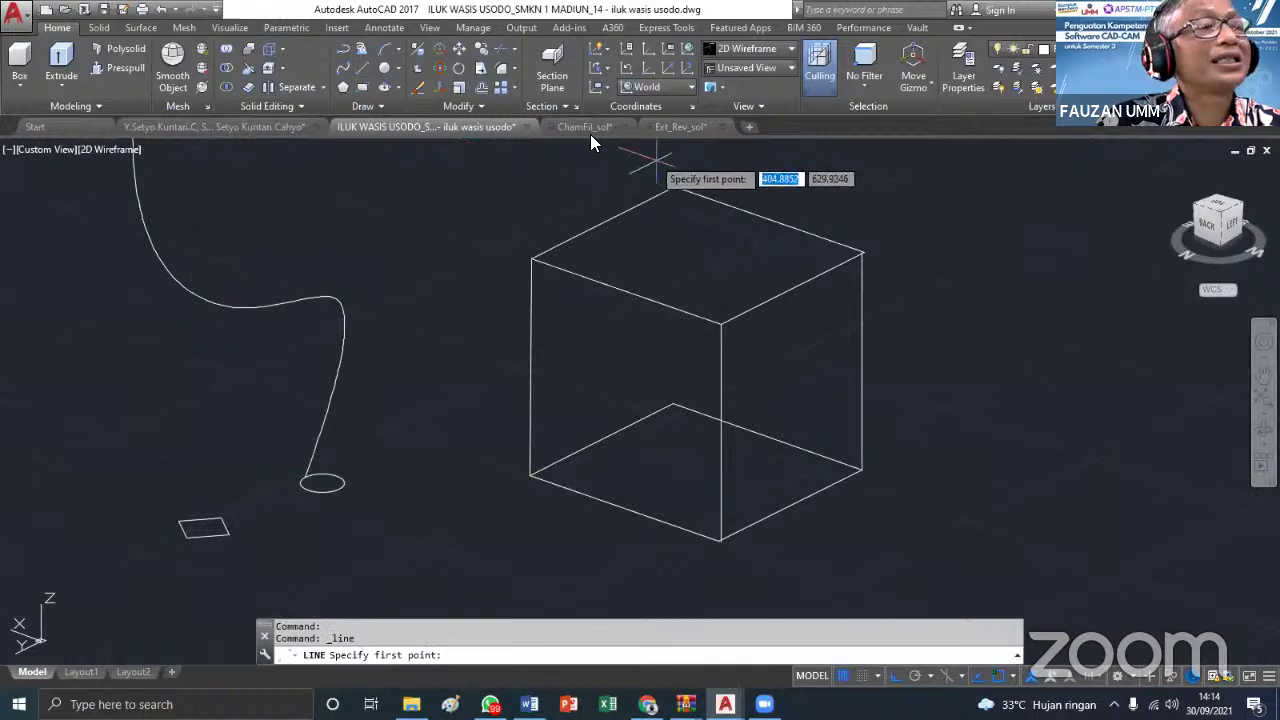
pyautogui.click(674, 188)
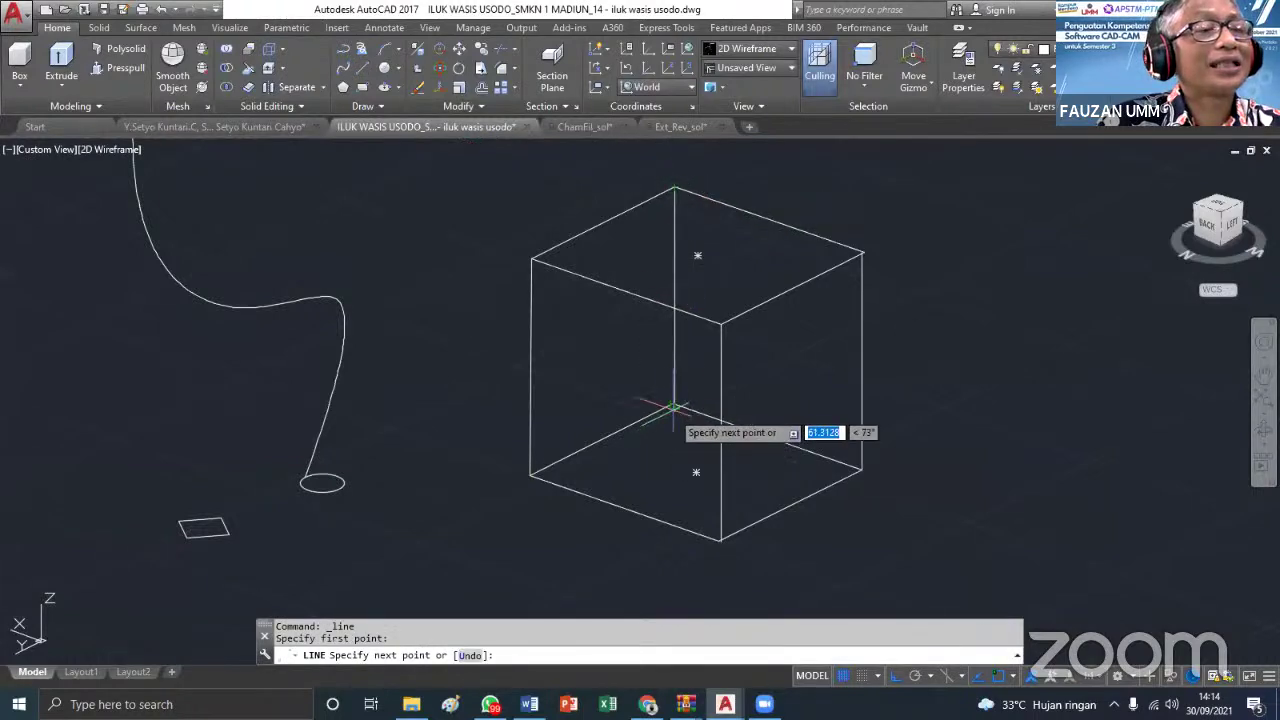
pyautogui.click(674, 405)
pyautogui.press('Return')
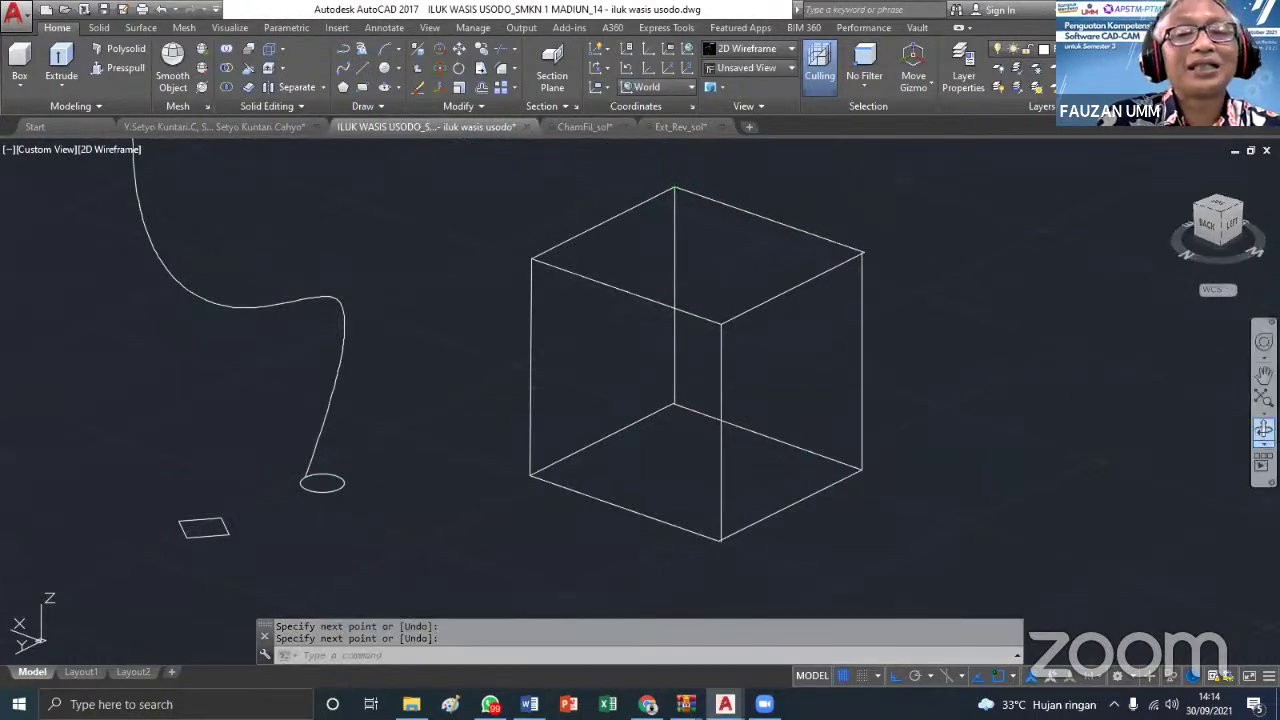
pyautogui.click(1264, 428)
pyautogui.moveTo(1066, 466); pyautogui.dragTo(869, 485)
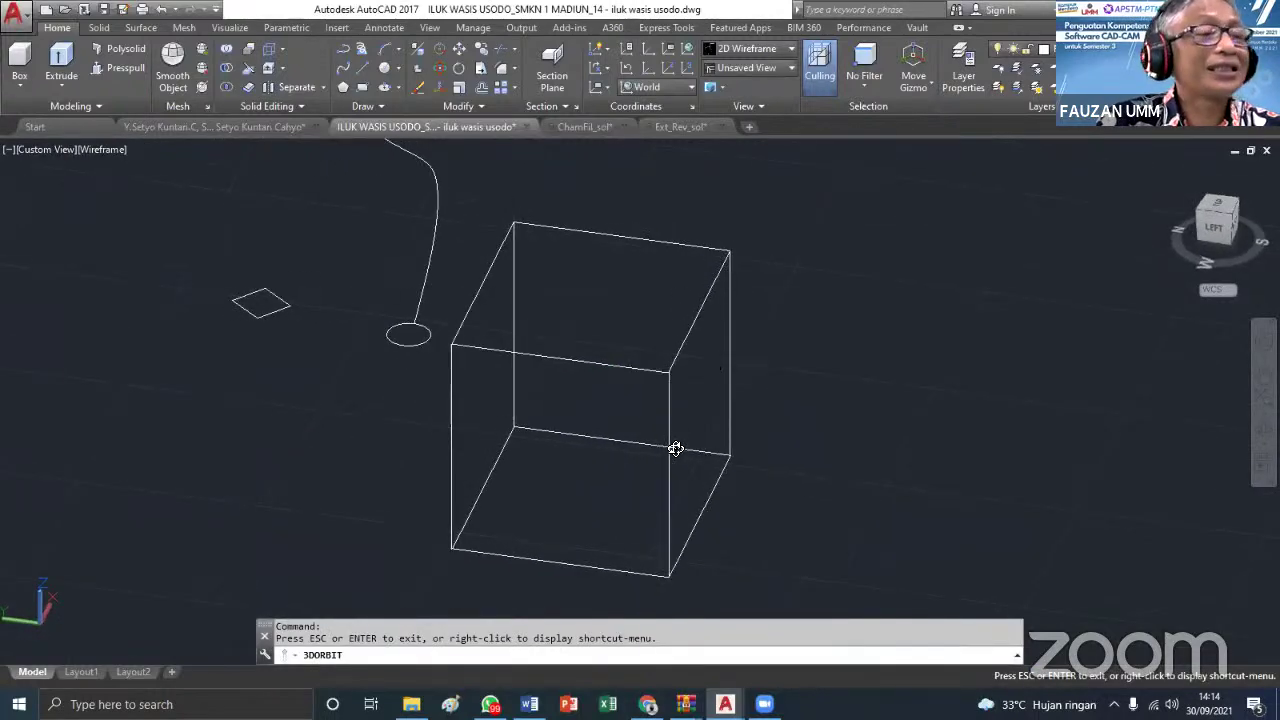
pyautogui.moveTo(676, 448); pyautogui.dragTo(836, 488)
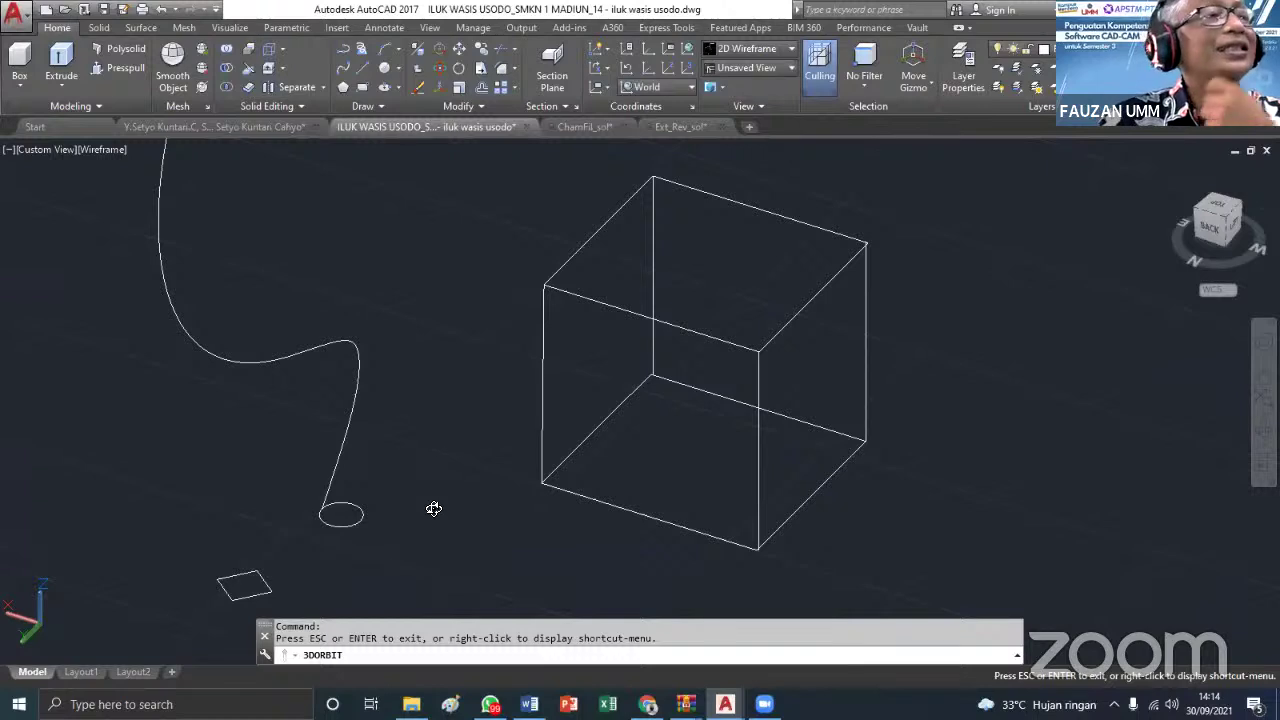
pyautogui.click(384, 69)
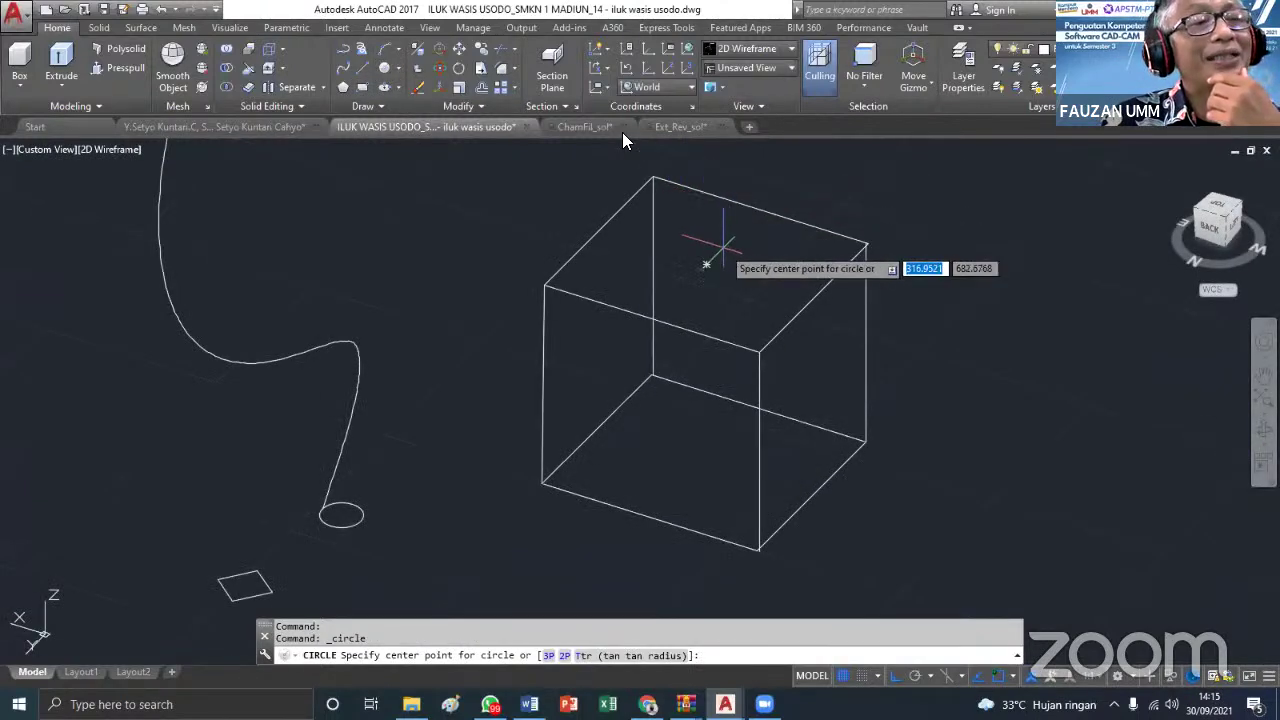
pyautogui.click(724, 244)
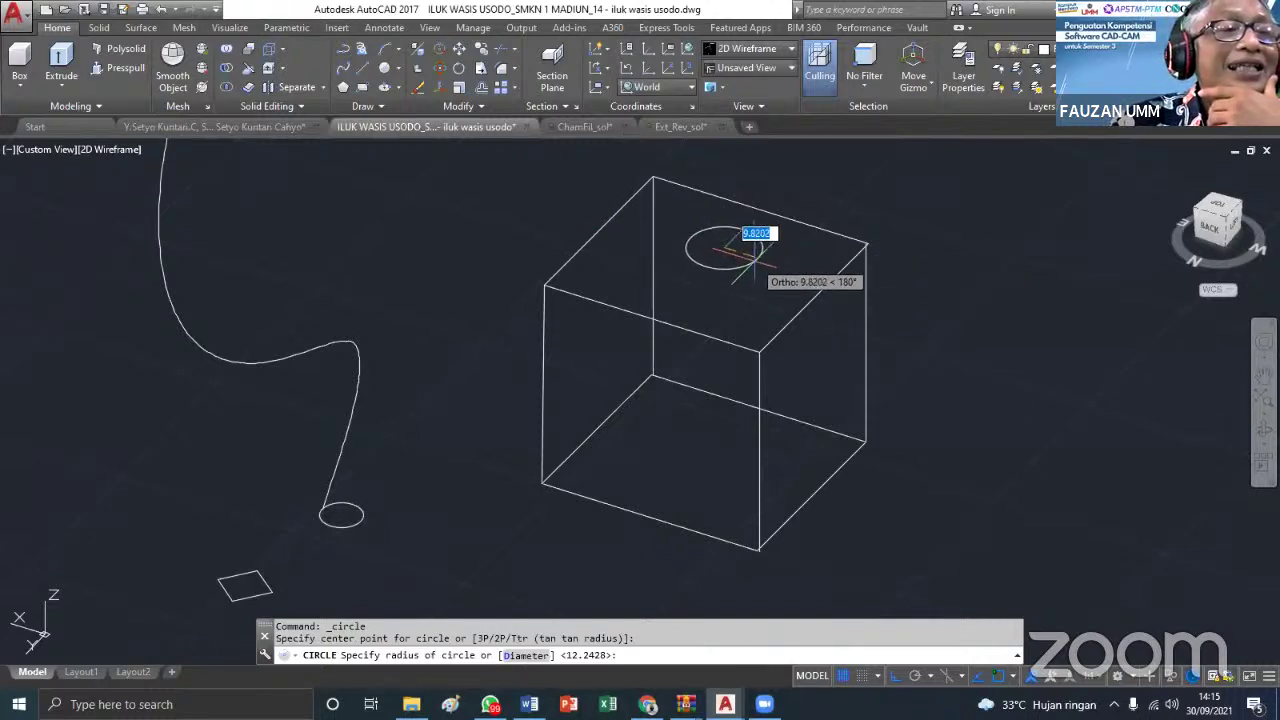
pyautogui.click(760, 252)
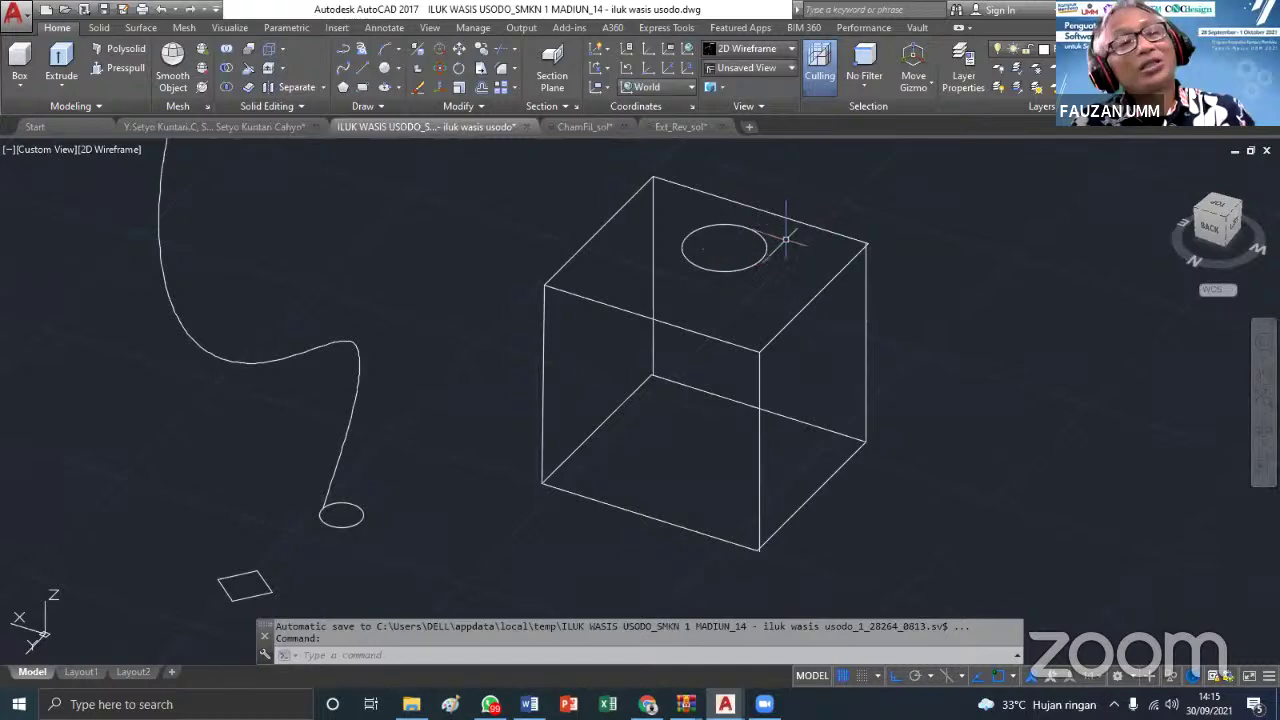
pyautogui.click(1264, 432)
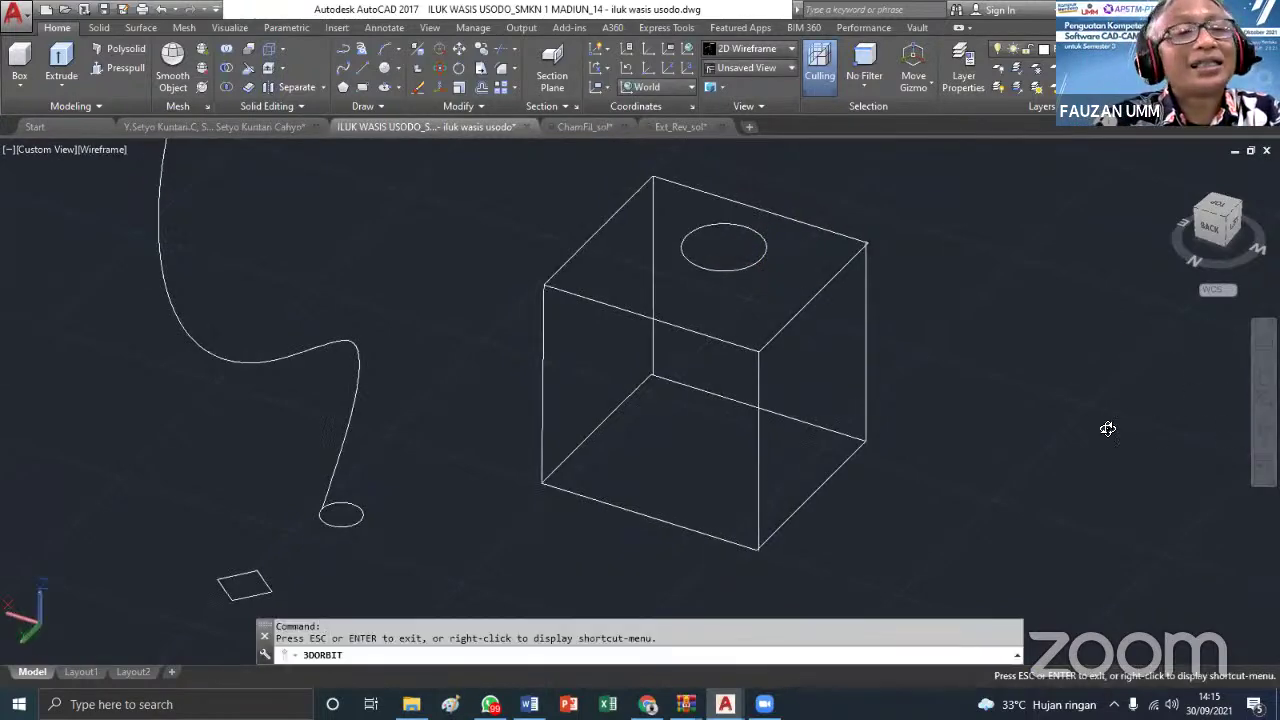
pyautogui.moveTo(1101, 432); pyautogui.dragTo(716, 294)
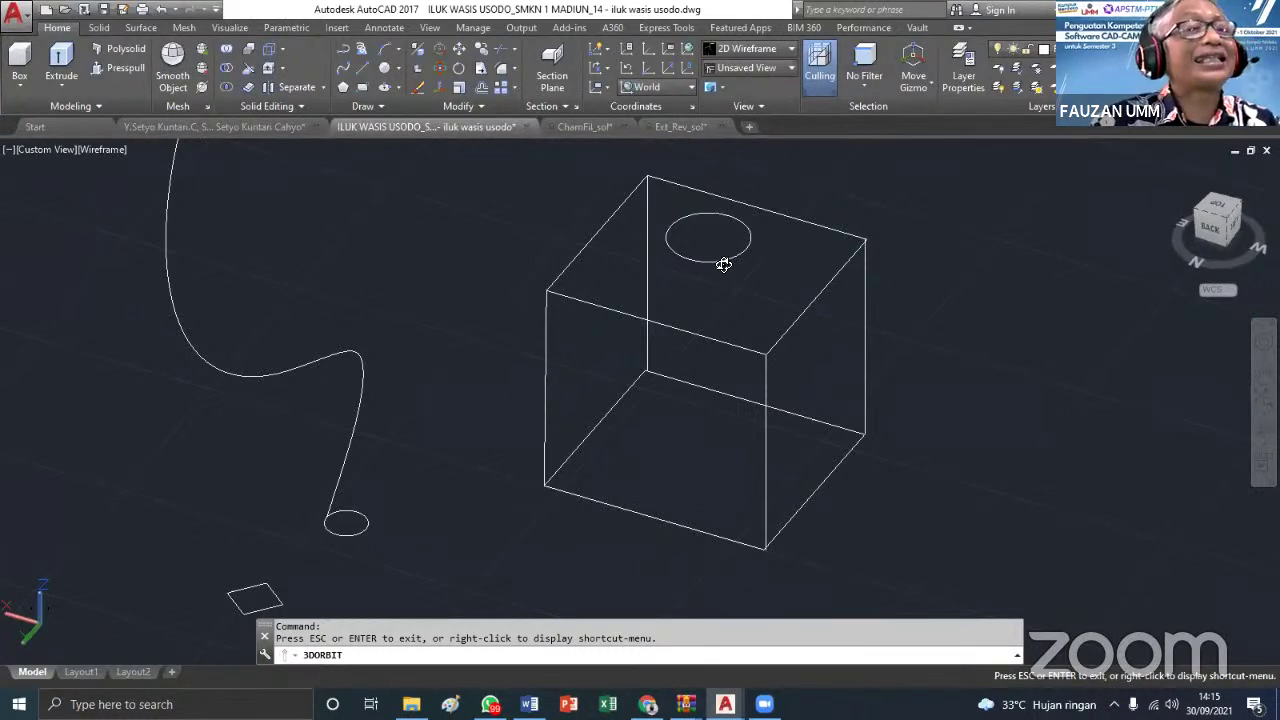
pyautogui.press('Escape')
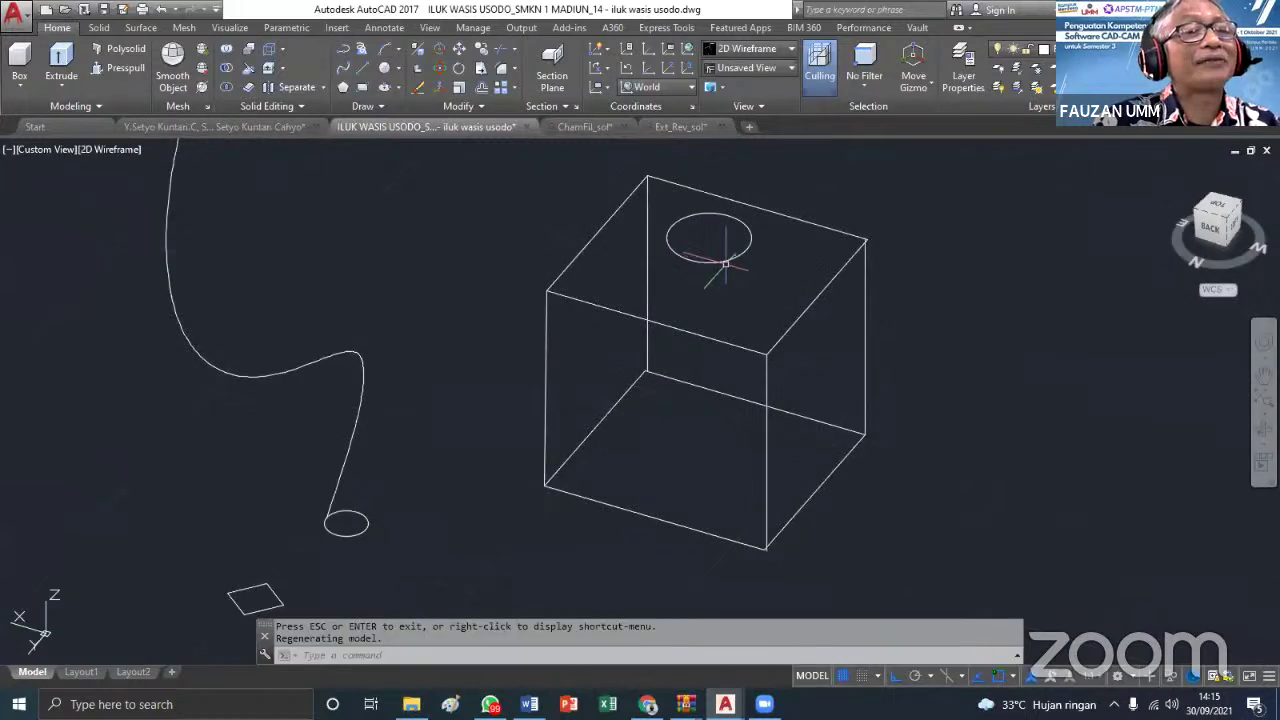
pyautogui.click(720, 274)
pyautogui.click(727, 257)
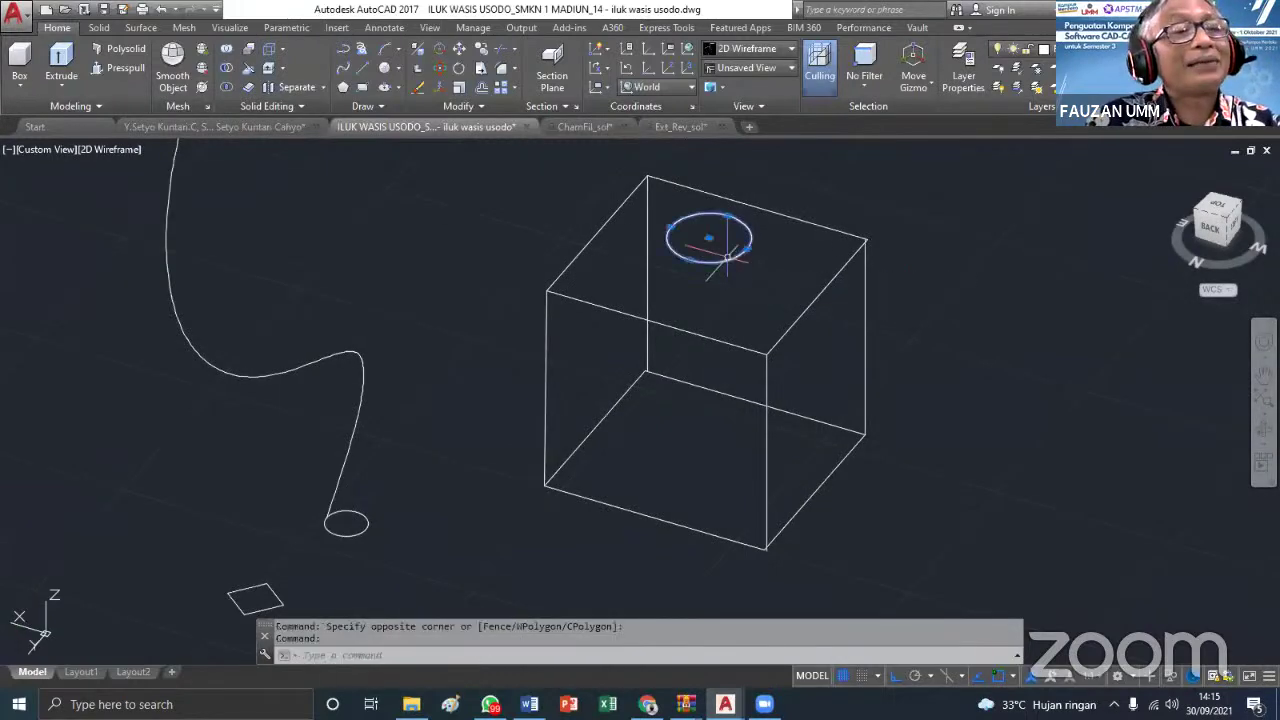
pyautogui.press('Delete')
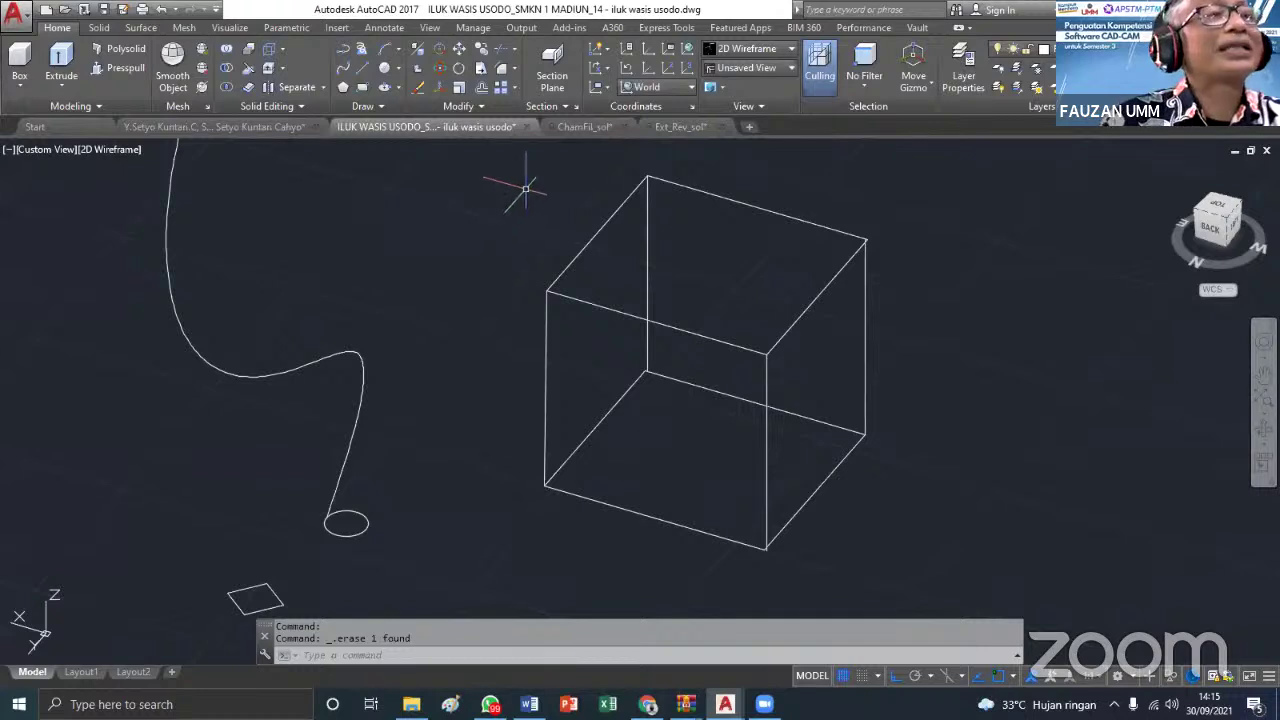
# Draw a default-radius circle centred on the box's top face
pyautogui.click(644, 70)
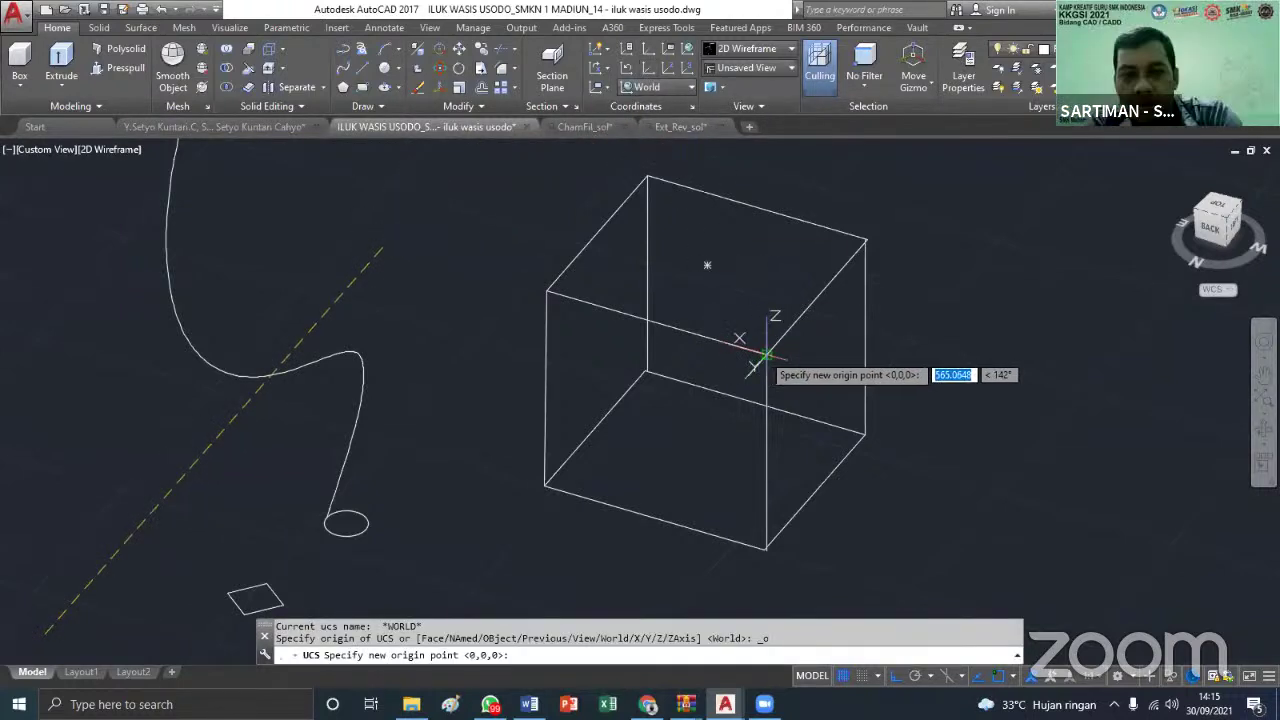
pyautogui.click(765, 356)
pyautogui.press('Escape')
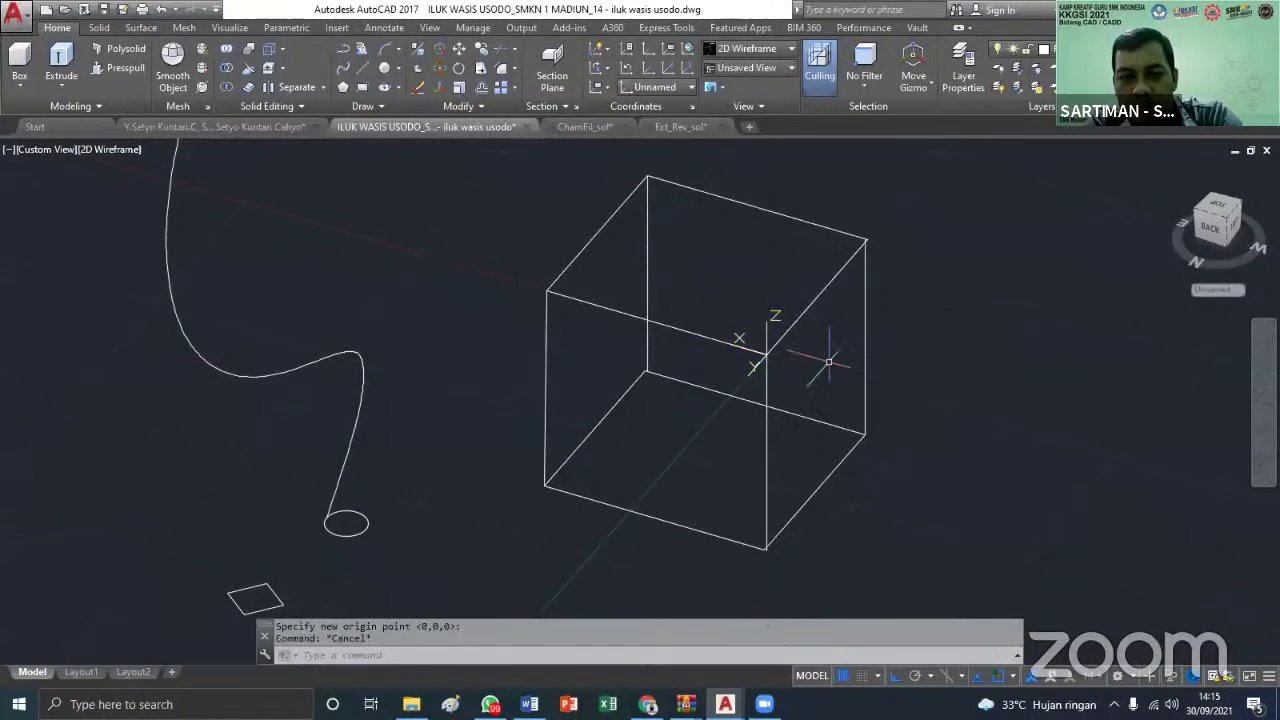
pyautogui.scroll(5, 800, 355)
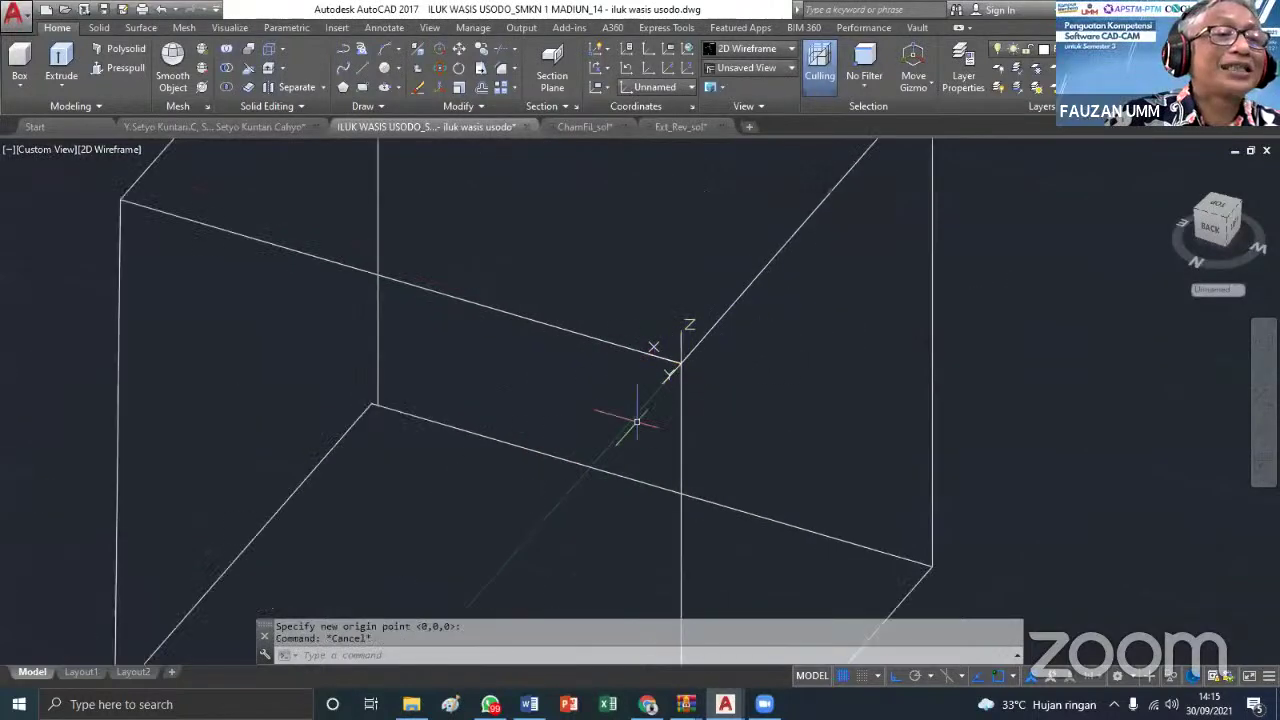
pyautogui.scroll(-3, 584, 341)
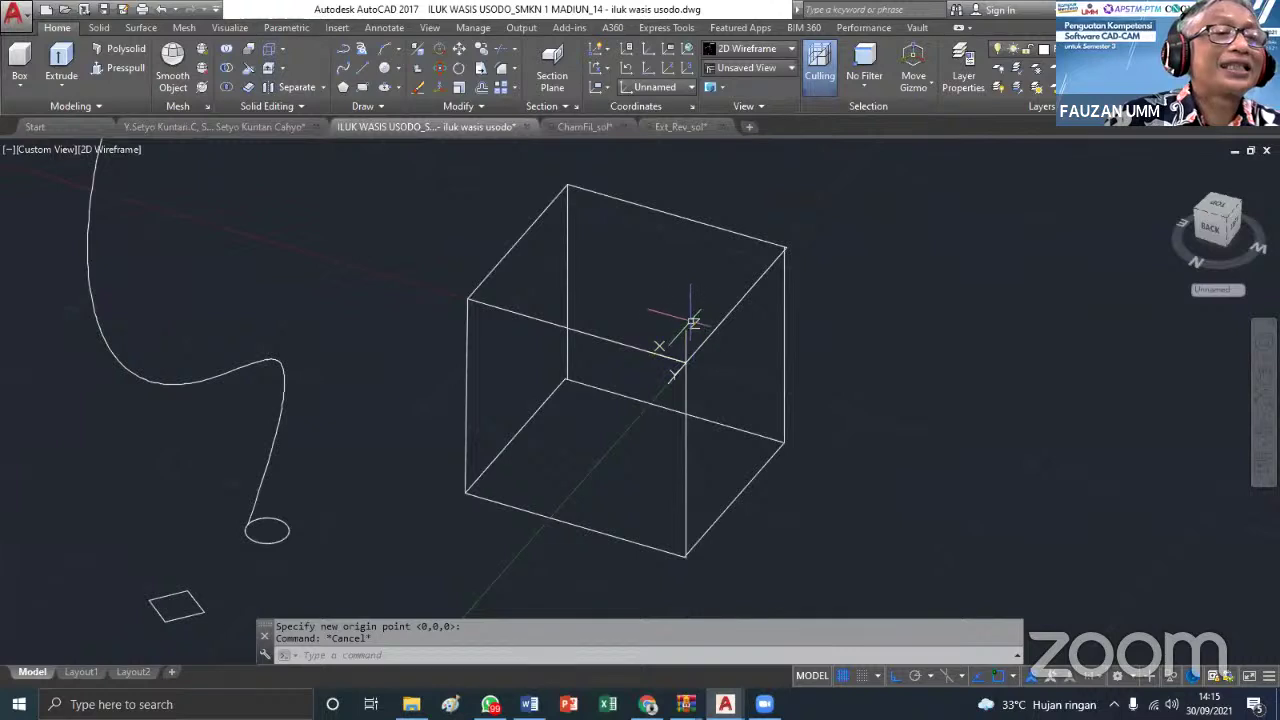
pyautogui.click(382, 64)
pyautogui.click(614, 268)
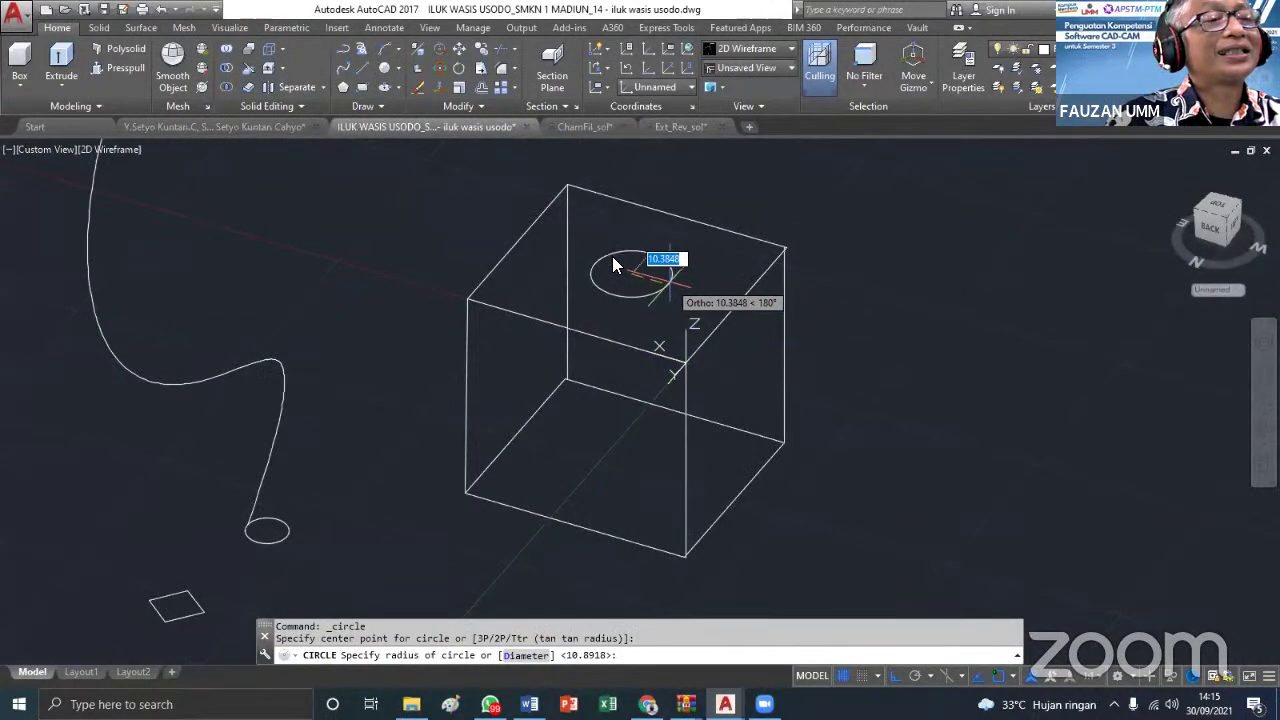
pyautogui.press('Return')
pyautogui.press('Escape')
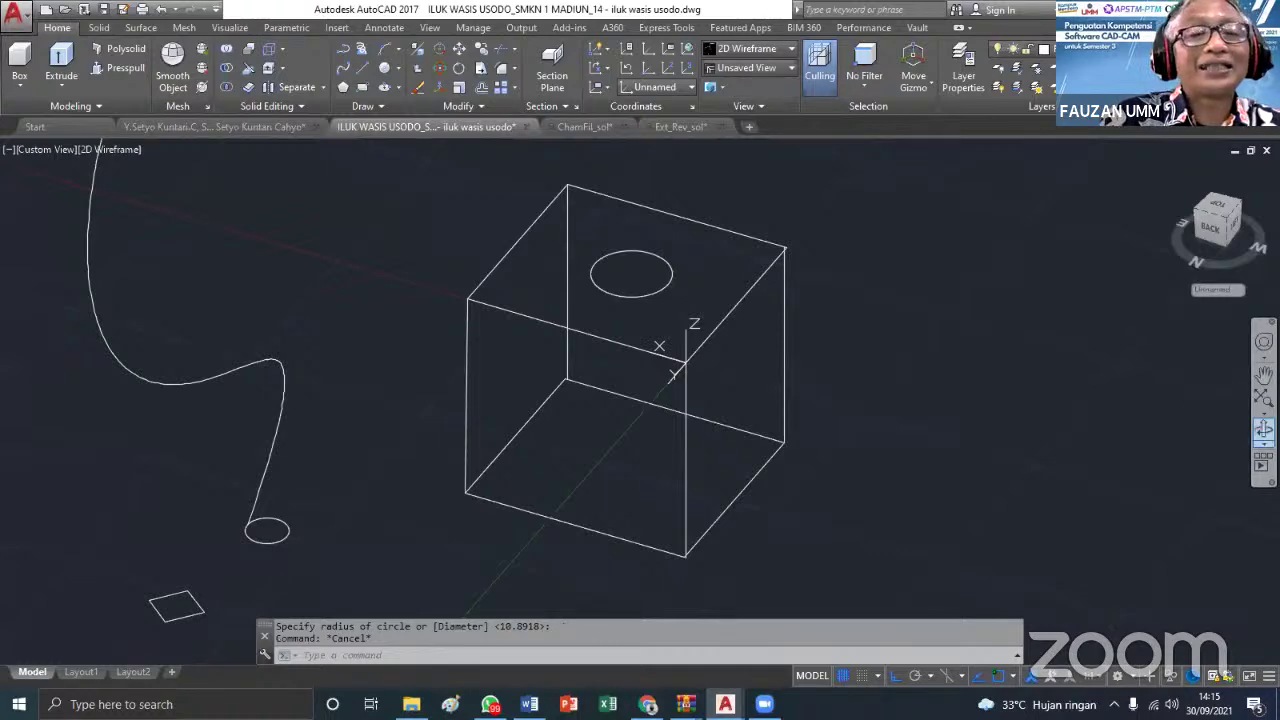
pyautogui.keyDown('shift'); pyautogui.moveTo(1060, 454); pyautogui.dragTo(1069, 427, button='middle'); pyautogui.keyUp('shift')
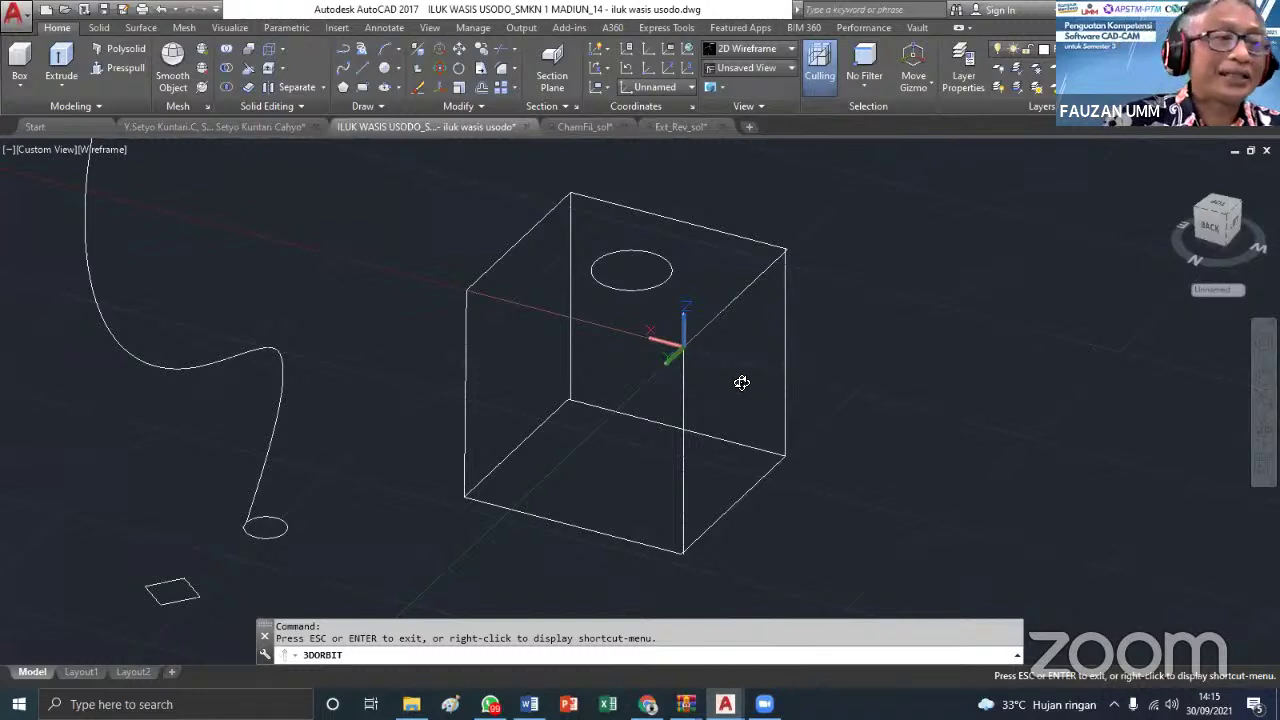
pyautogui.press('Escape')
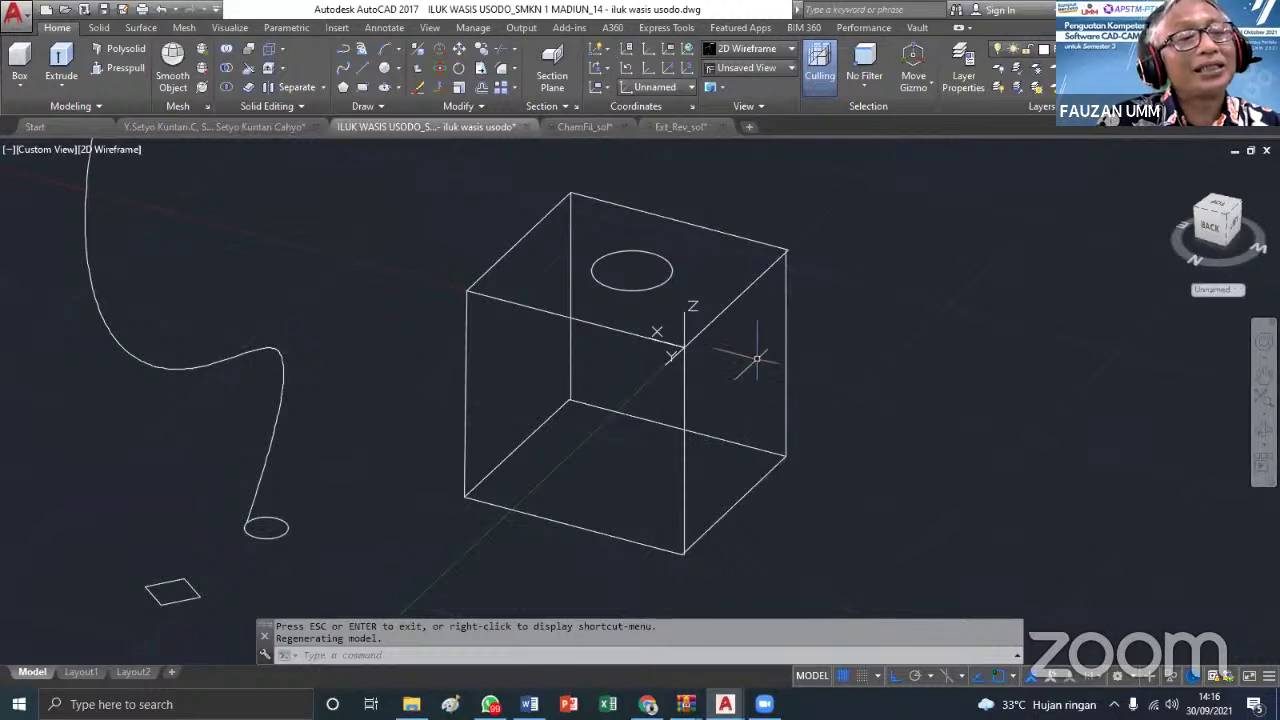
# Rotate the UCS about Y and draw a default-radius circle on the box's right face
pyautogui.click(606, 76)
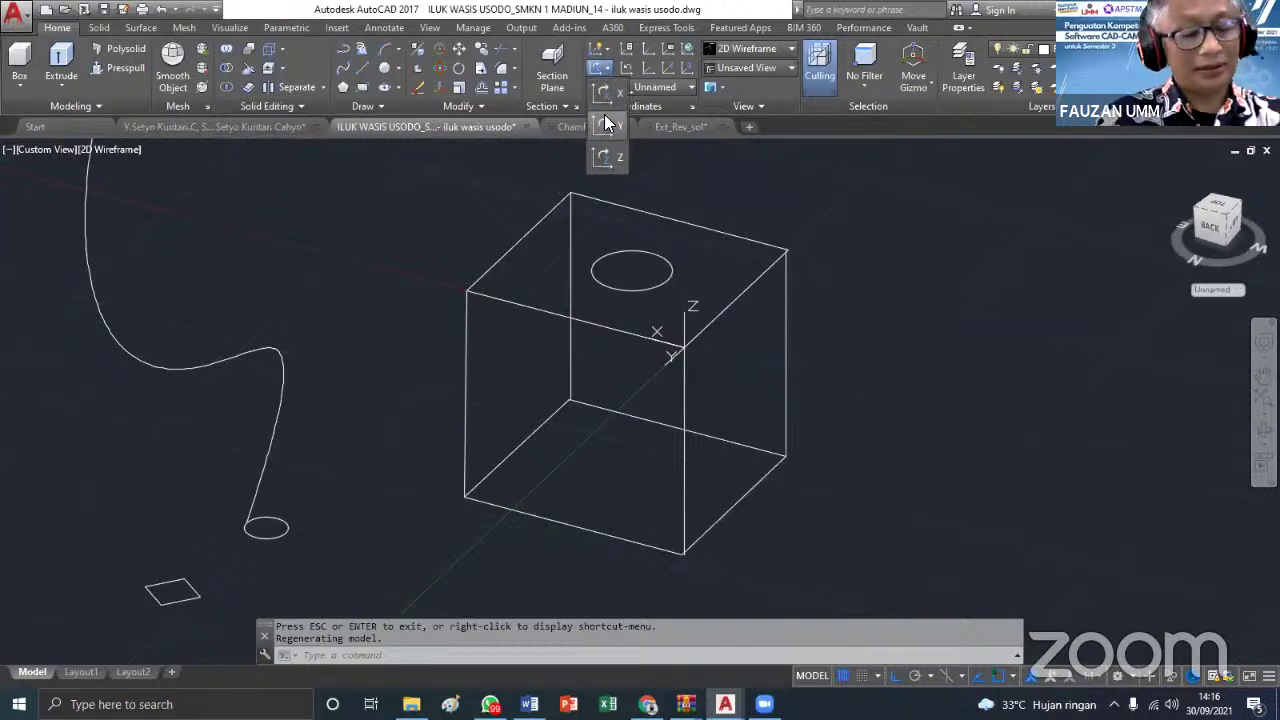
pyautogui.click(605, 118)
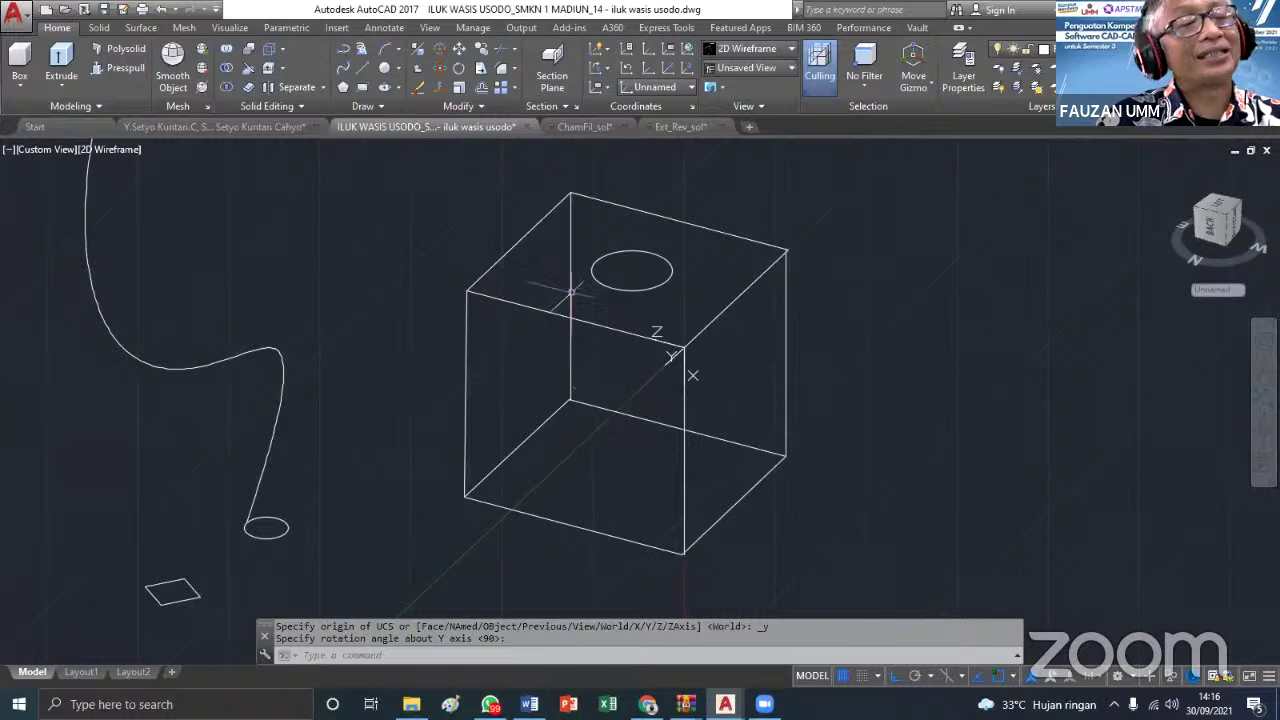
pyautogui.click(386, 68)
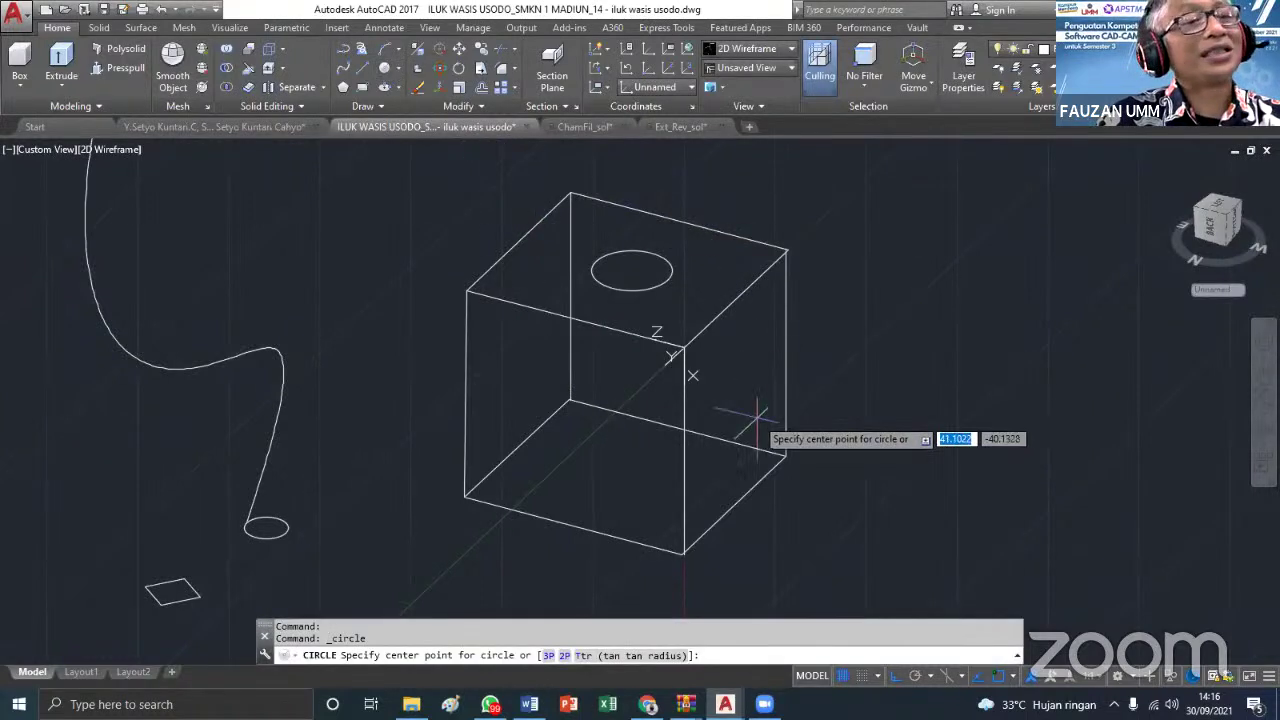
pyautogui.click(736, 390)
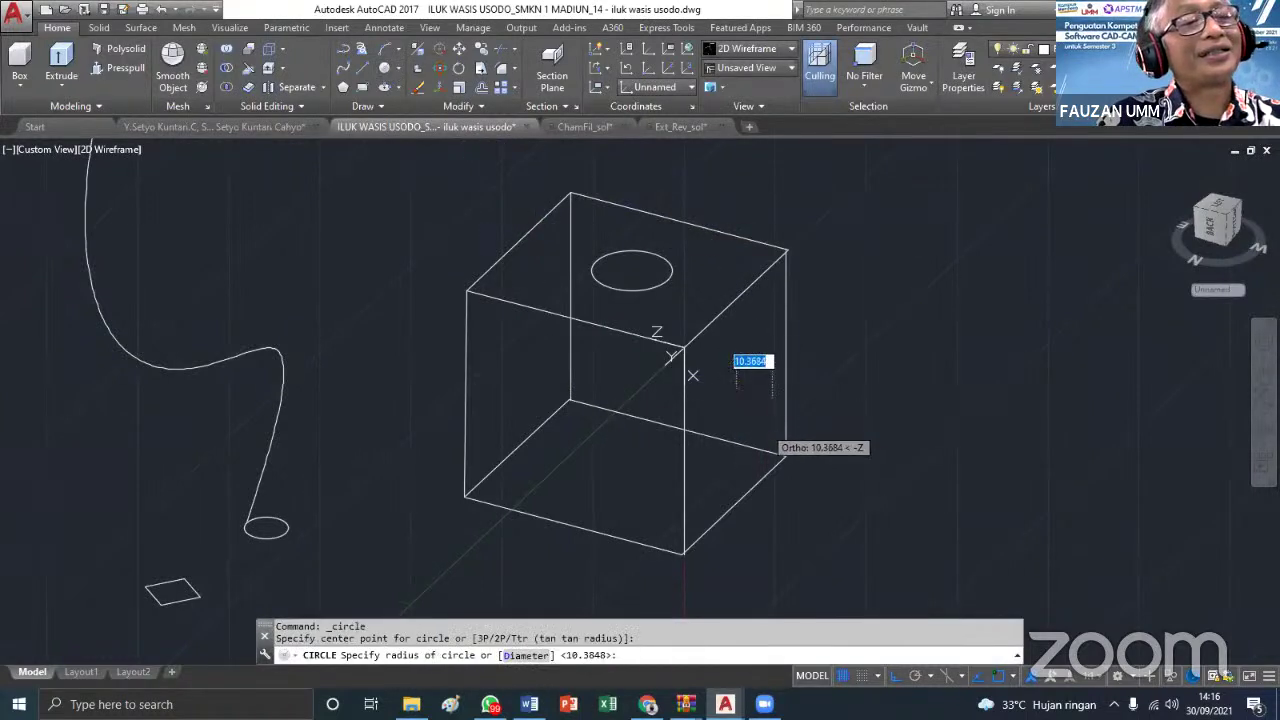
pyautogui.press('Return')
pyautogui.click(1262, 430)
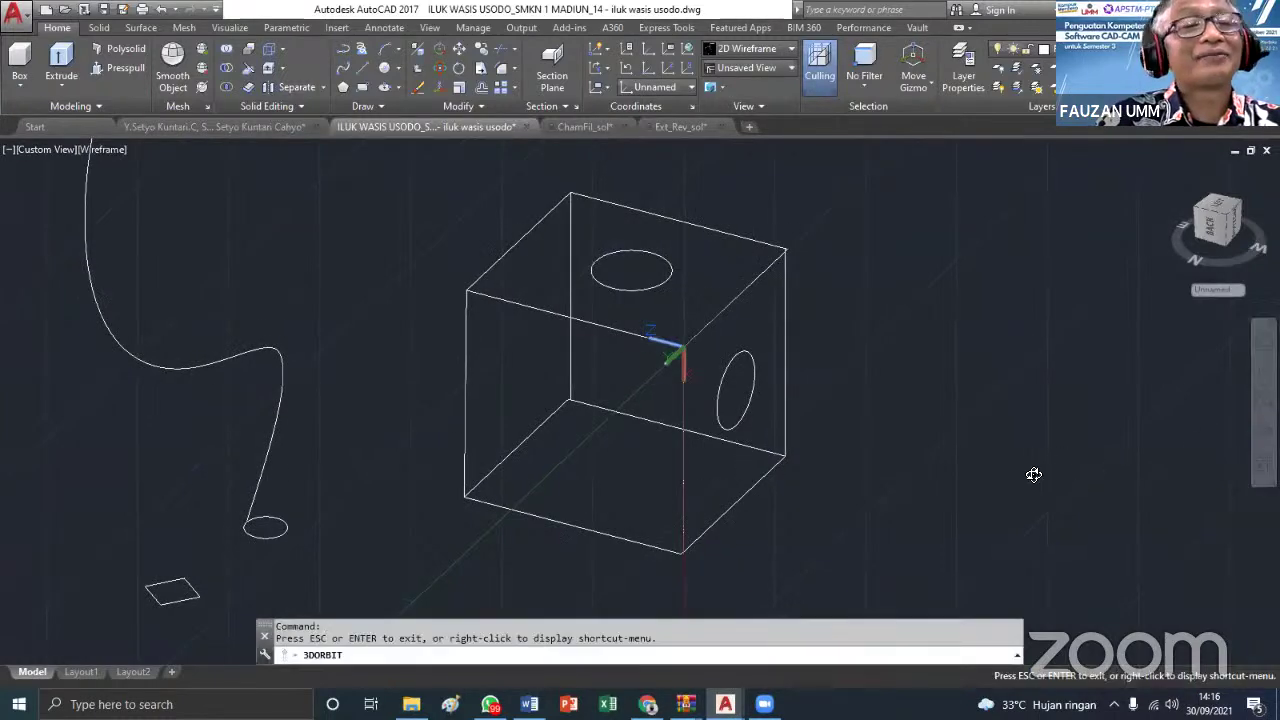
pyautogui.moveTo(1031, 471); pyautogui.dragTo(583, 406)
pyautogui.press('Escape')
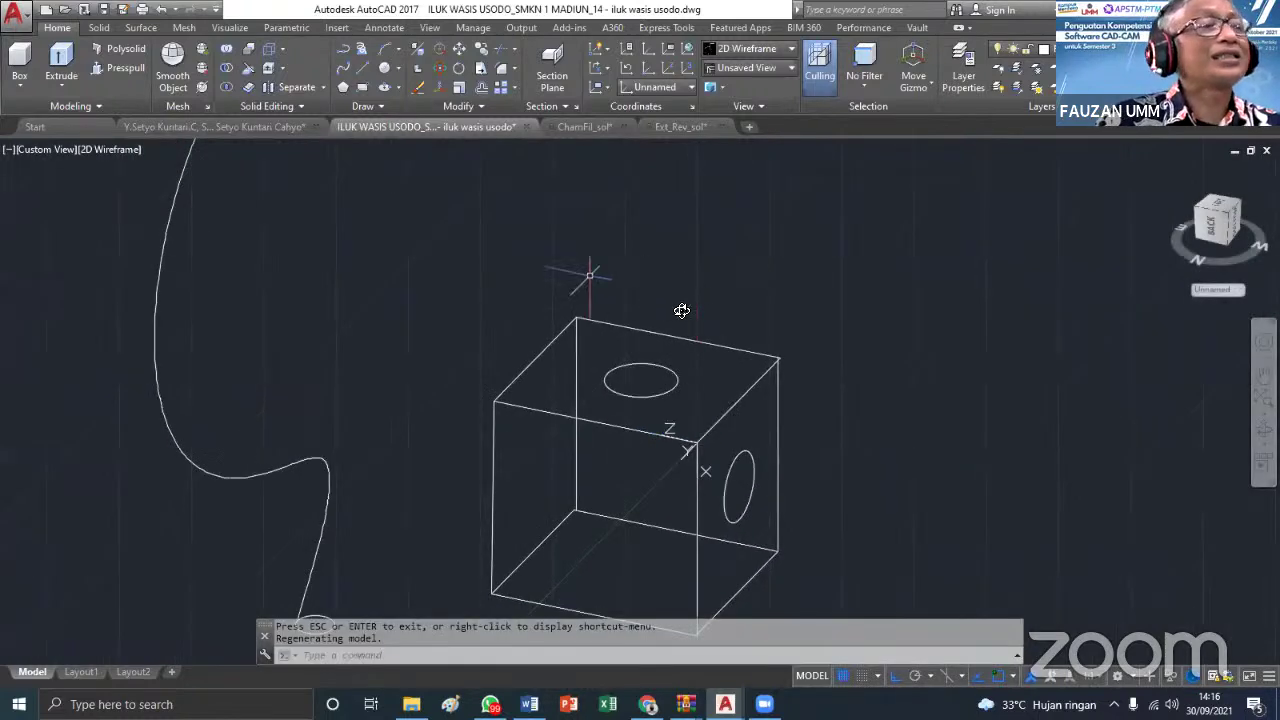
# With Ortho on, draw the vertical line above the top hole and a line down to the front top edge
pyautogui.click(362, 74)
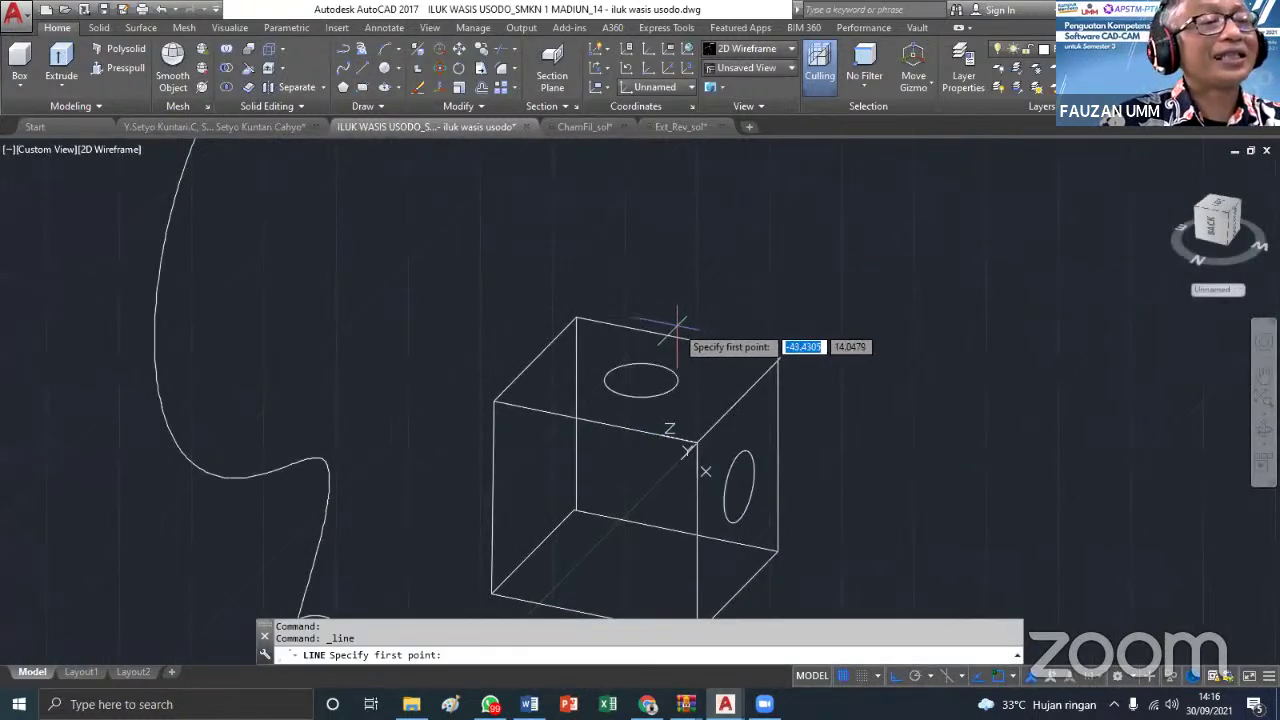
pyautogui.click(636, 377)
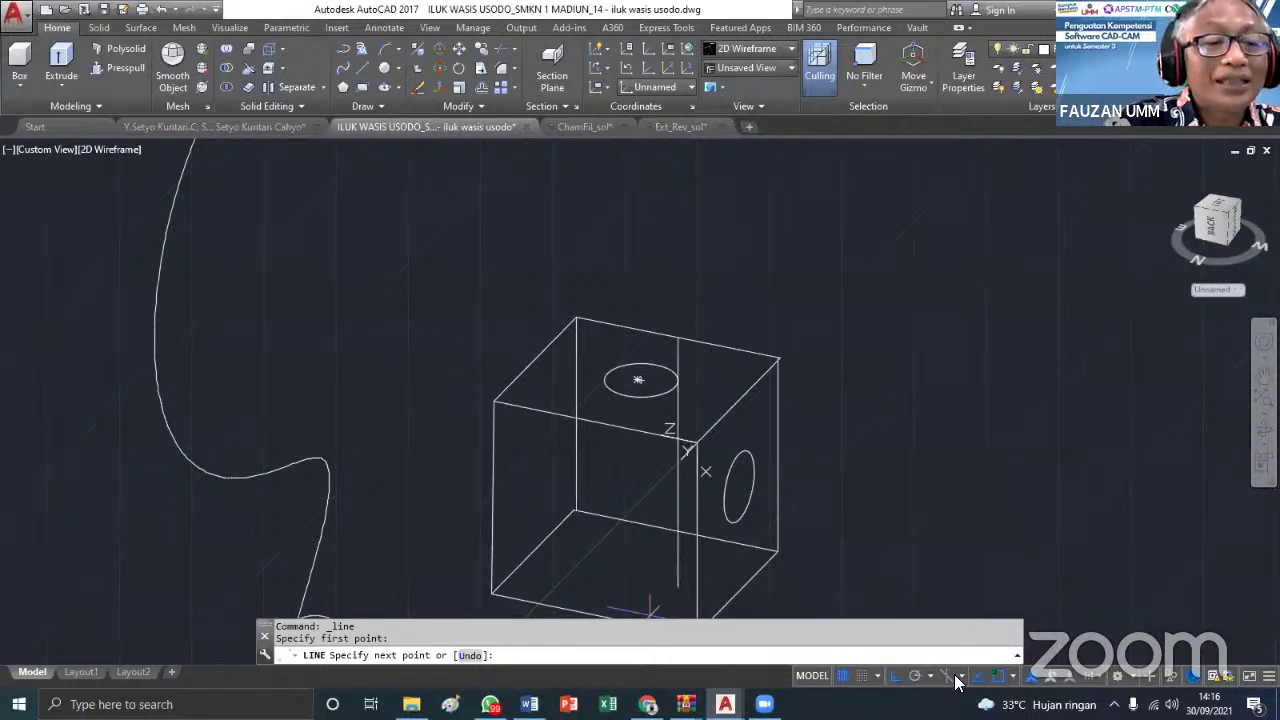
pyautogui.click(890, 676)
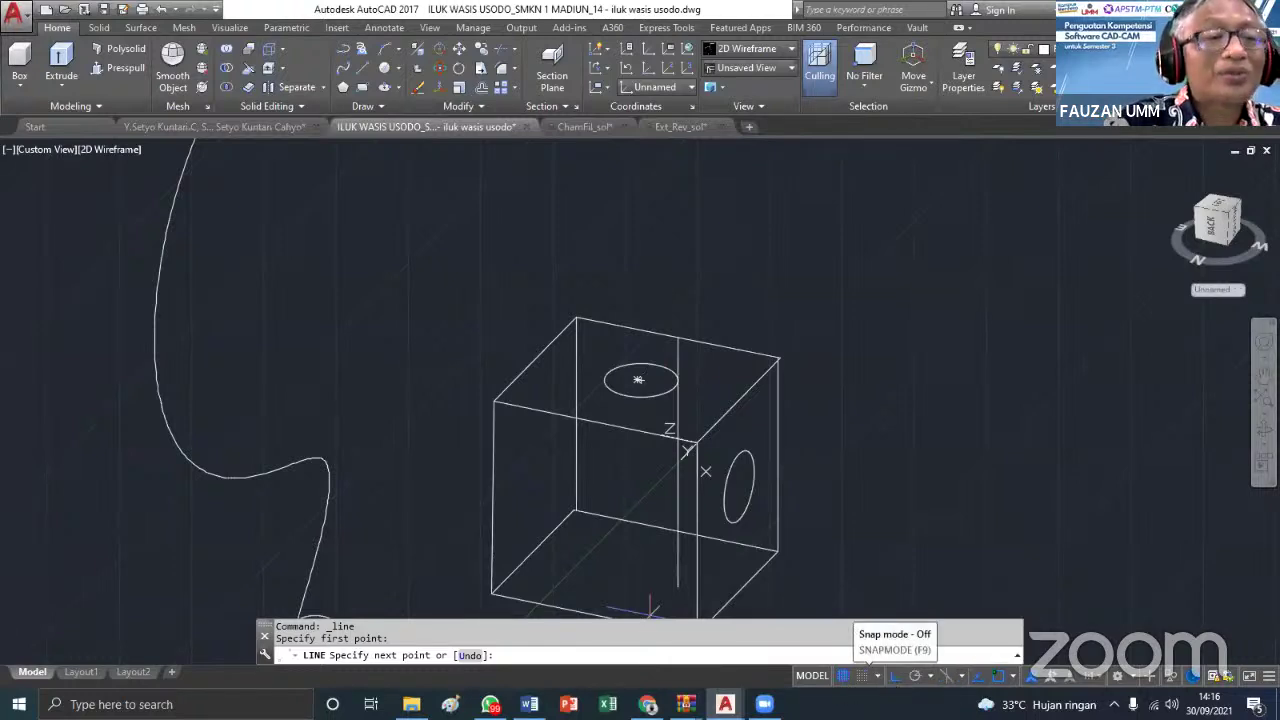
pyautogui.click(677, 207)
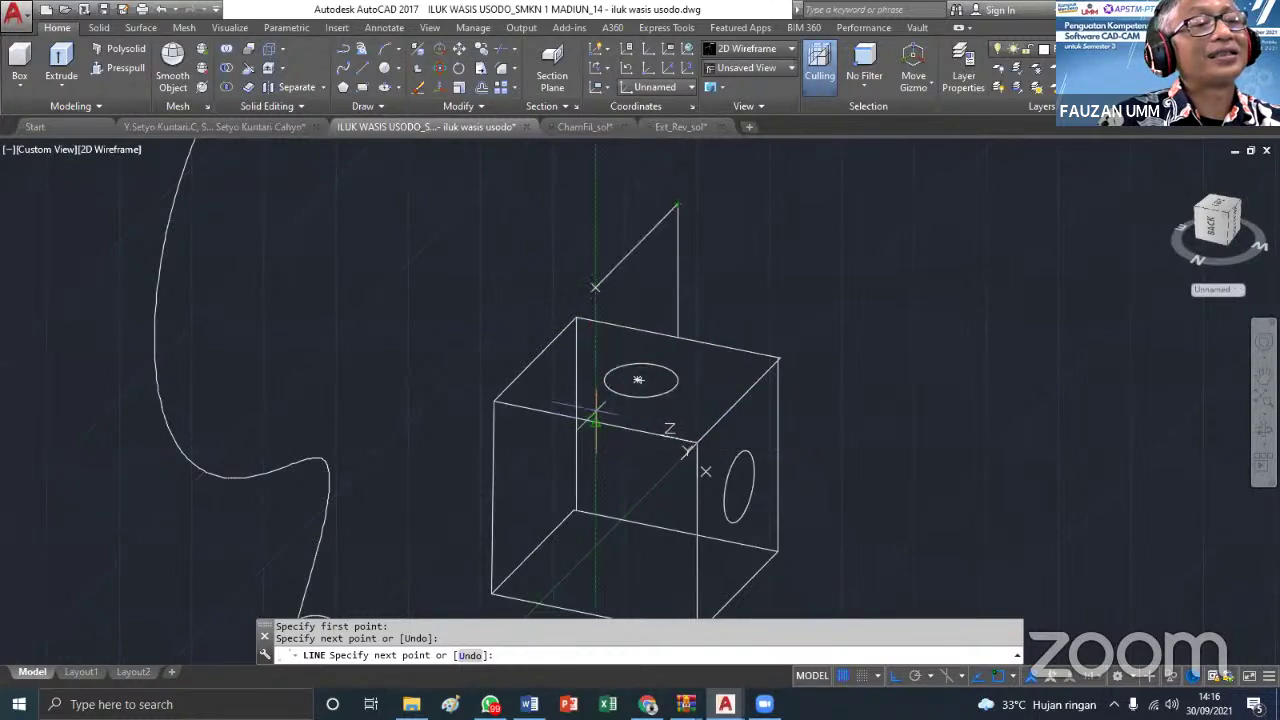
pyautogui.click(596, 286)
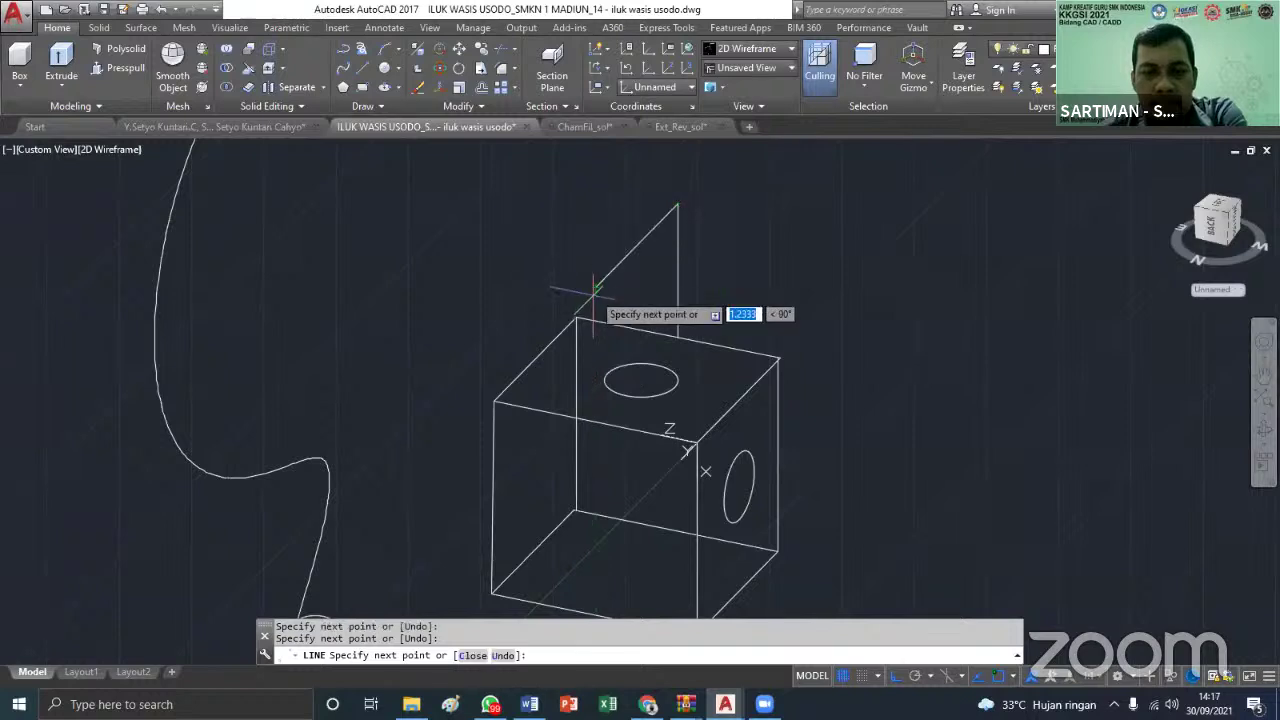
pyautogui.click(596, 424)
pyautogui.press('Return')
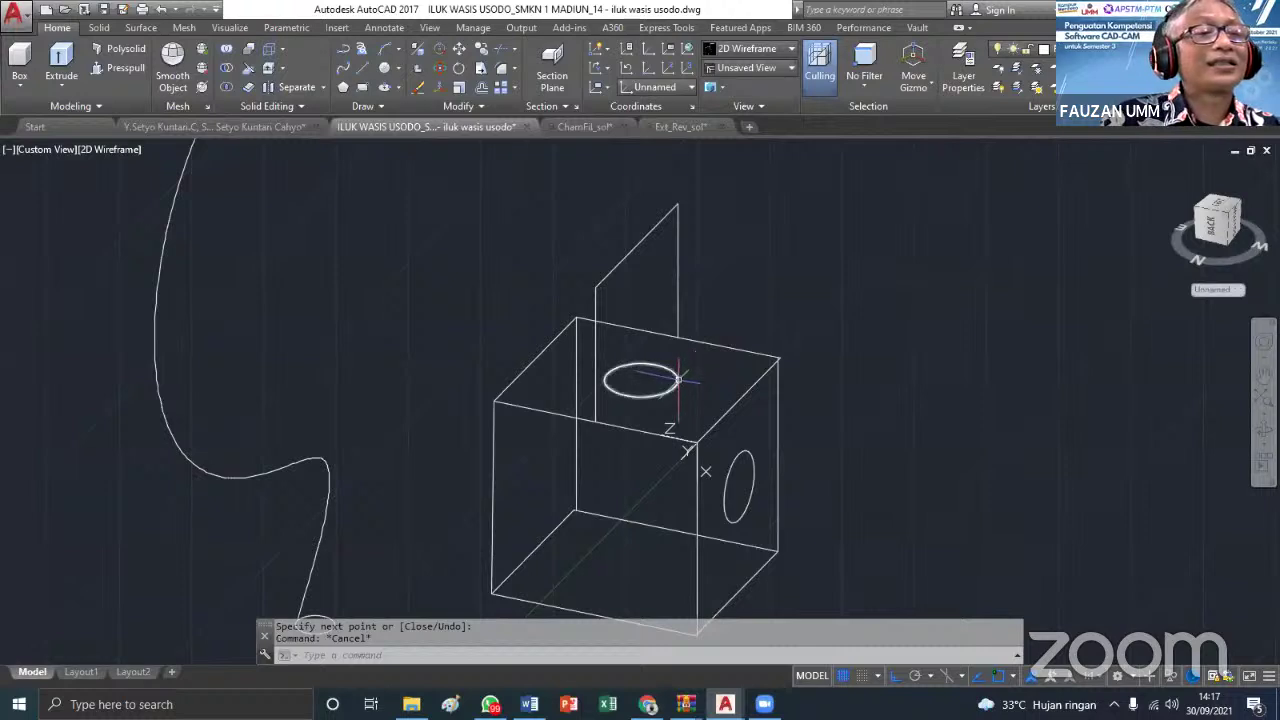
# Draw a sloped line from the vertical line's top down to the box's right corner
pyautogui.click(362, 70)
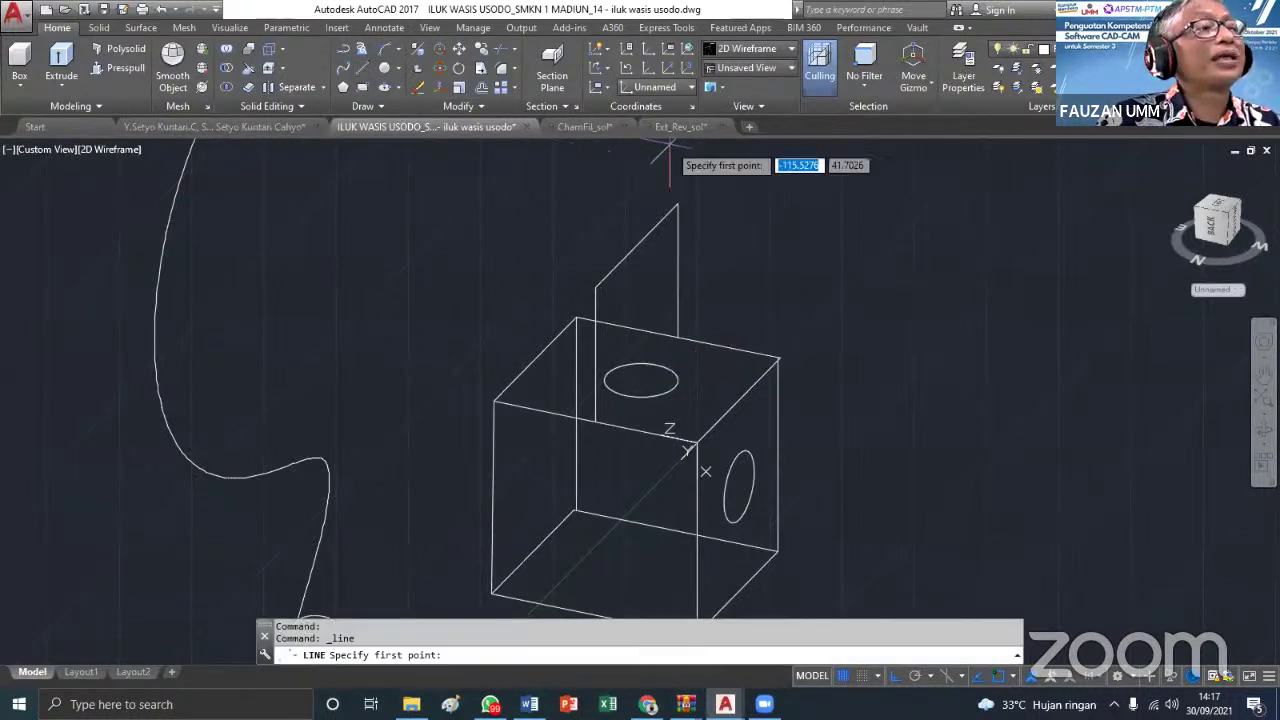
pyautogui.click(678, 206)
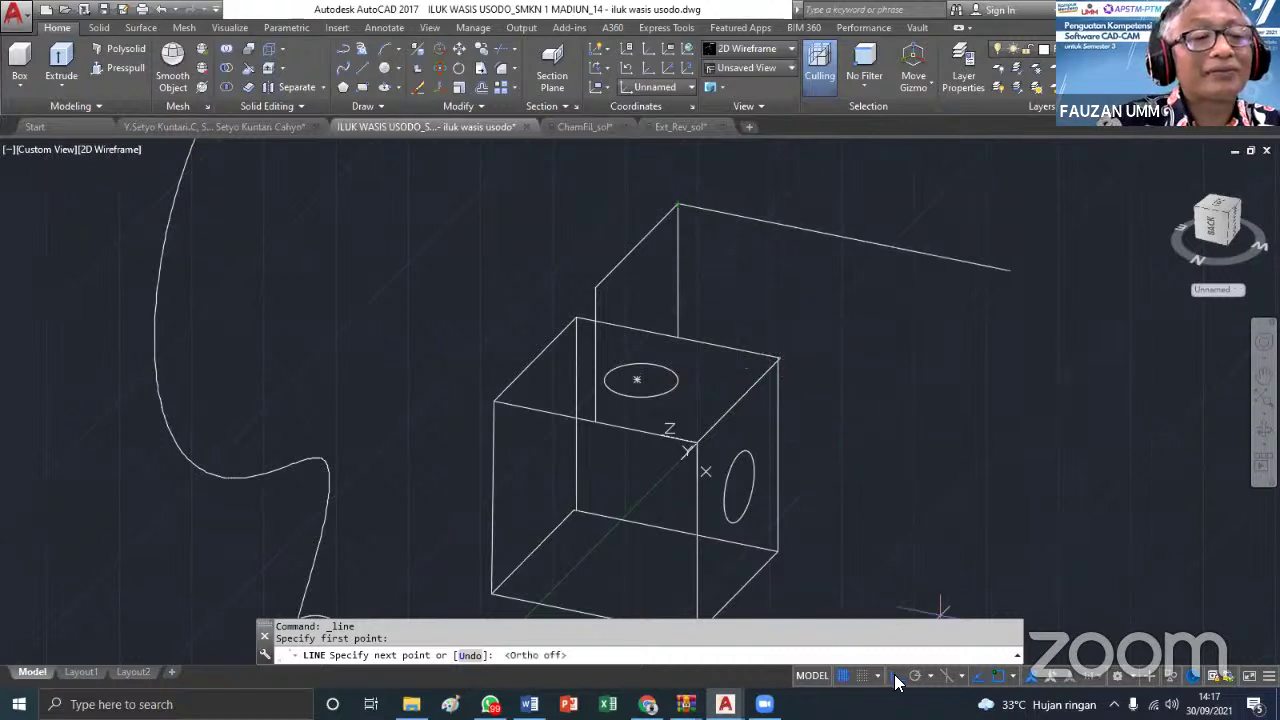
pyautogui.click(778, 356)
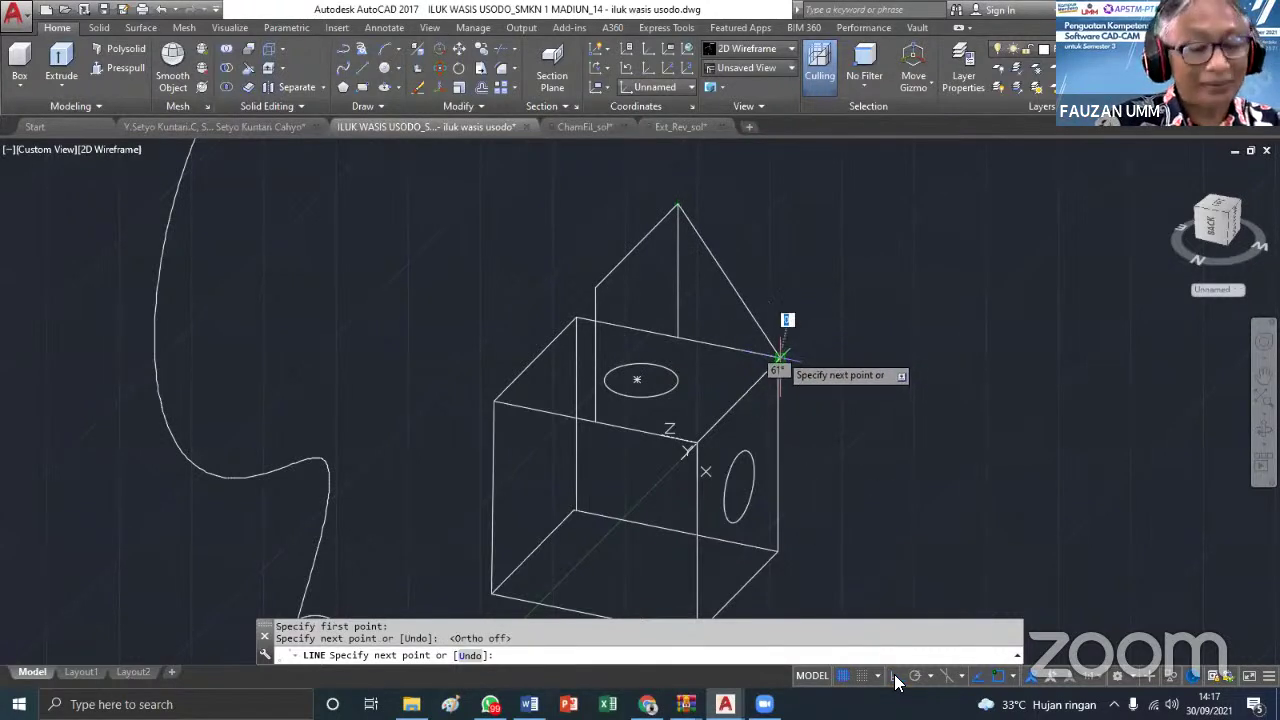
pyautogui.press('Return')
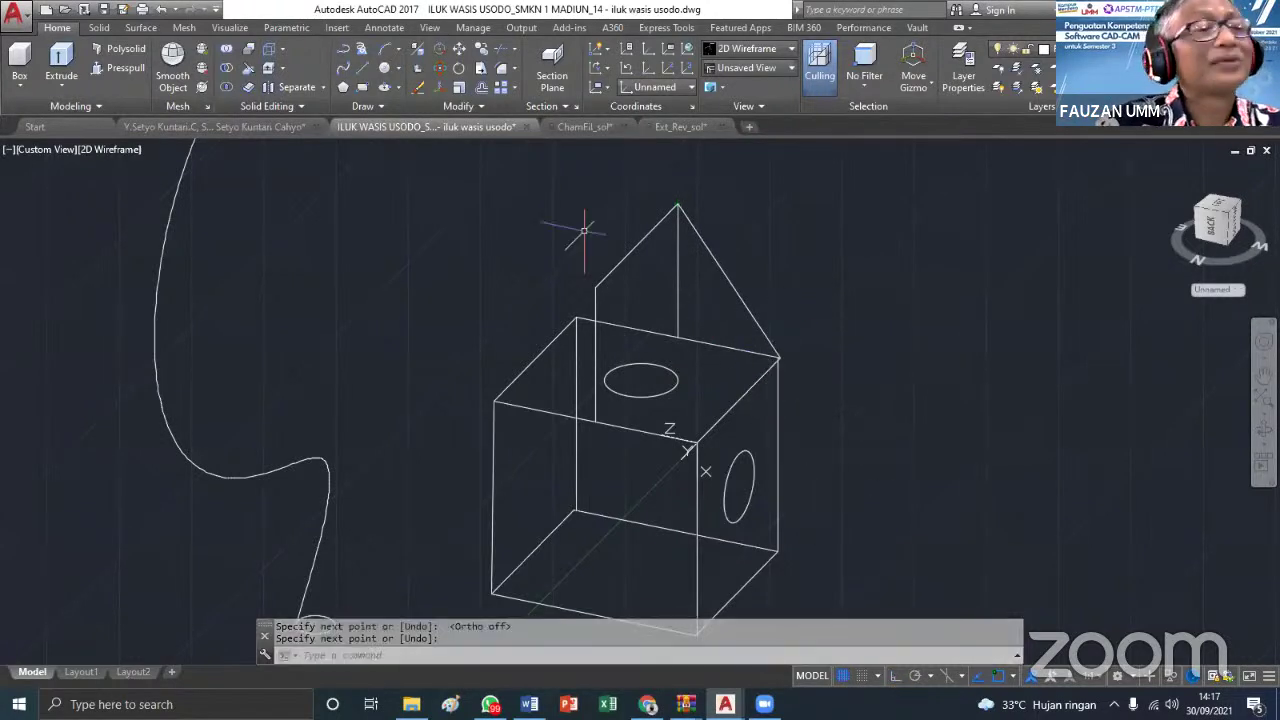
# Draw the remaining line from the outline's lower point to the box vertex, replacing a cancelled spline
pyautogui.click(362, 68)
pyautogui.click(596, 288)
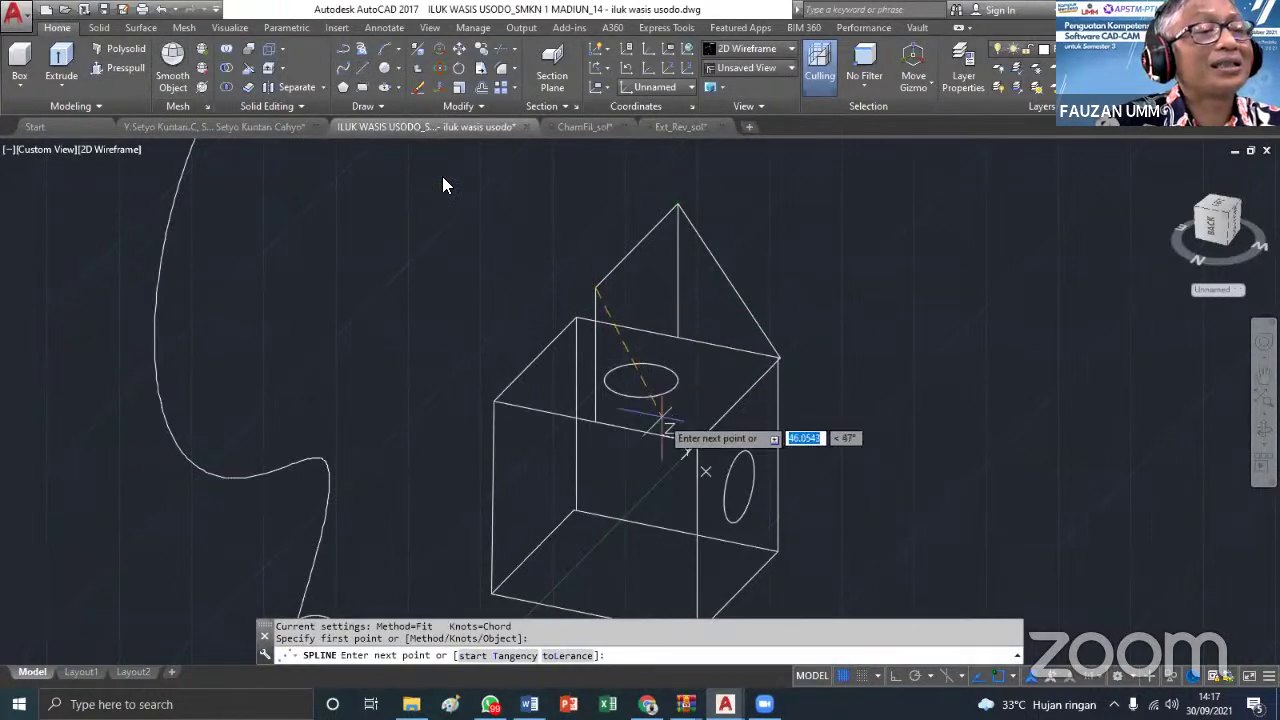
pyautogui.click(697, 442)
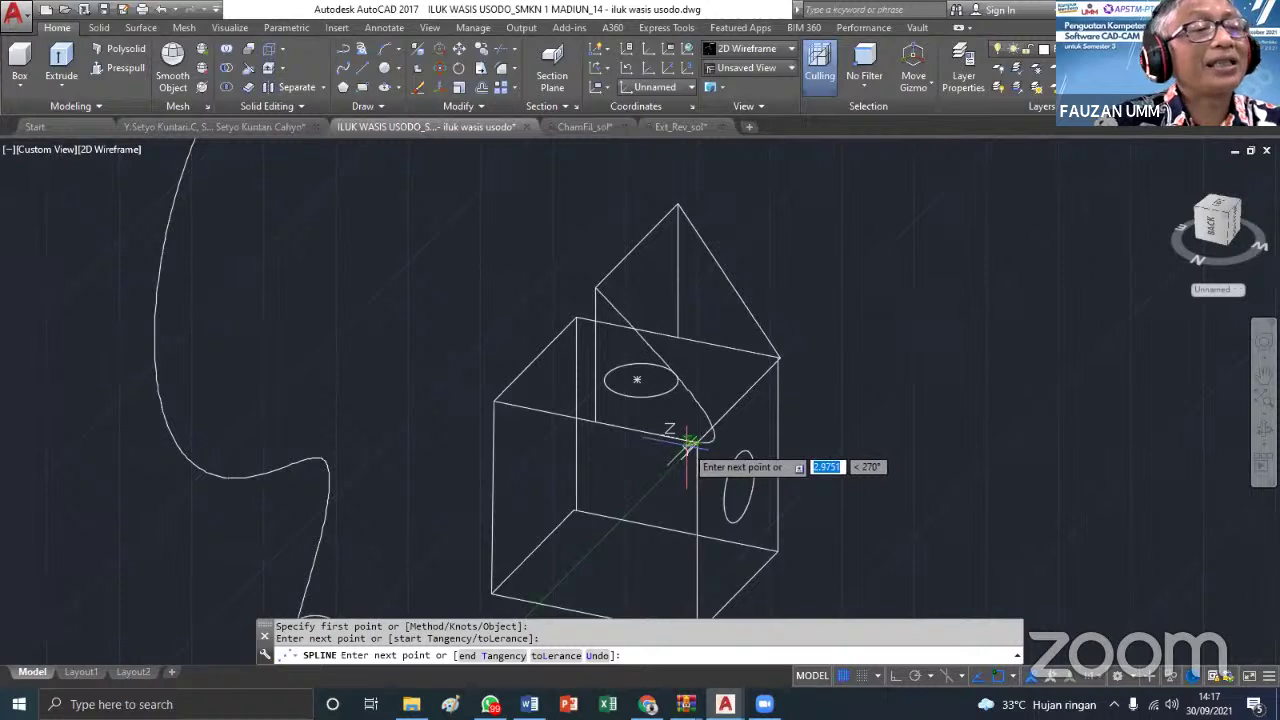
pyautogui.press('Escape')
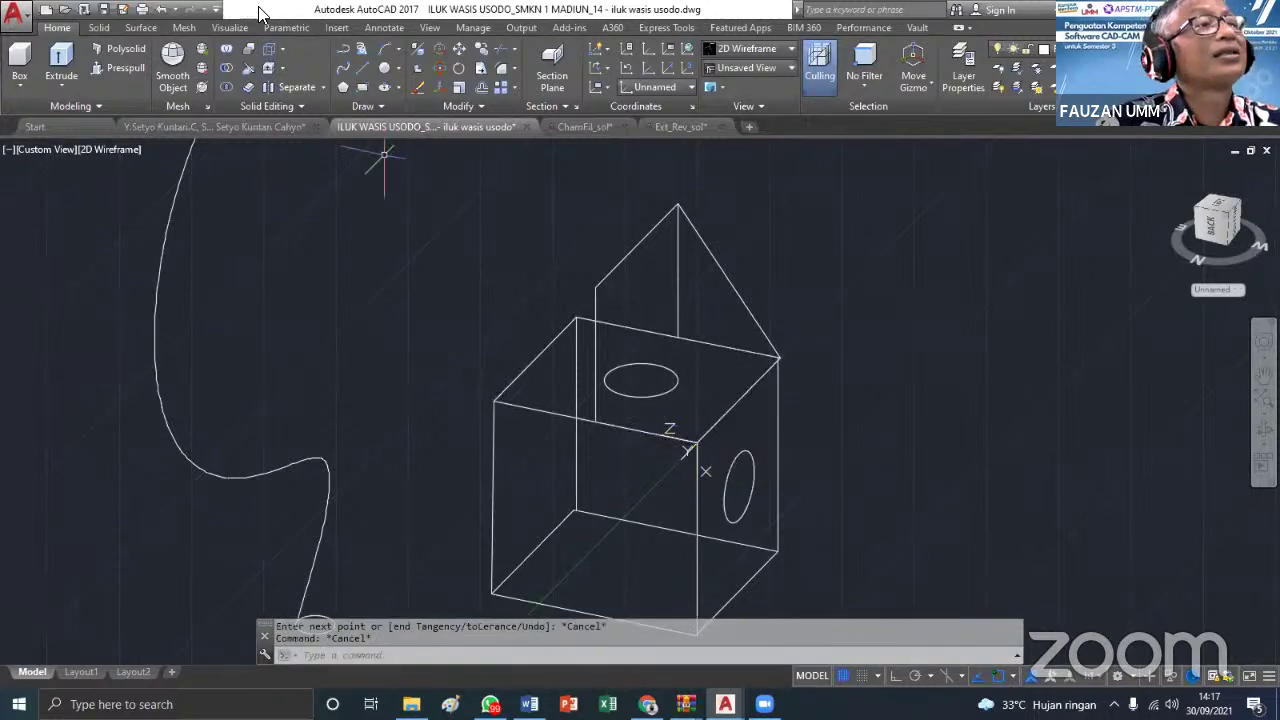
pyautogui.click(364, 68)
pyautogui.click(596, 288)
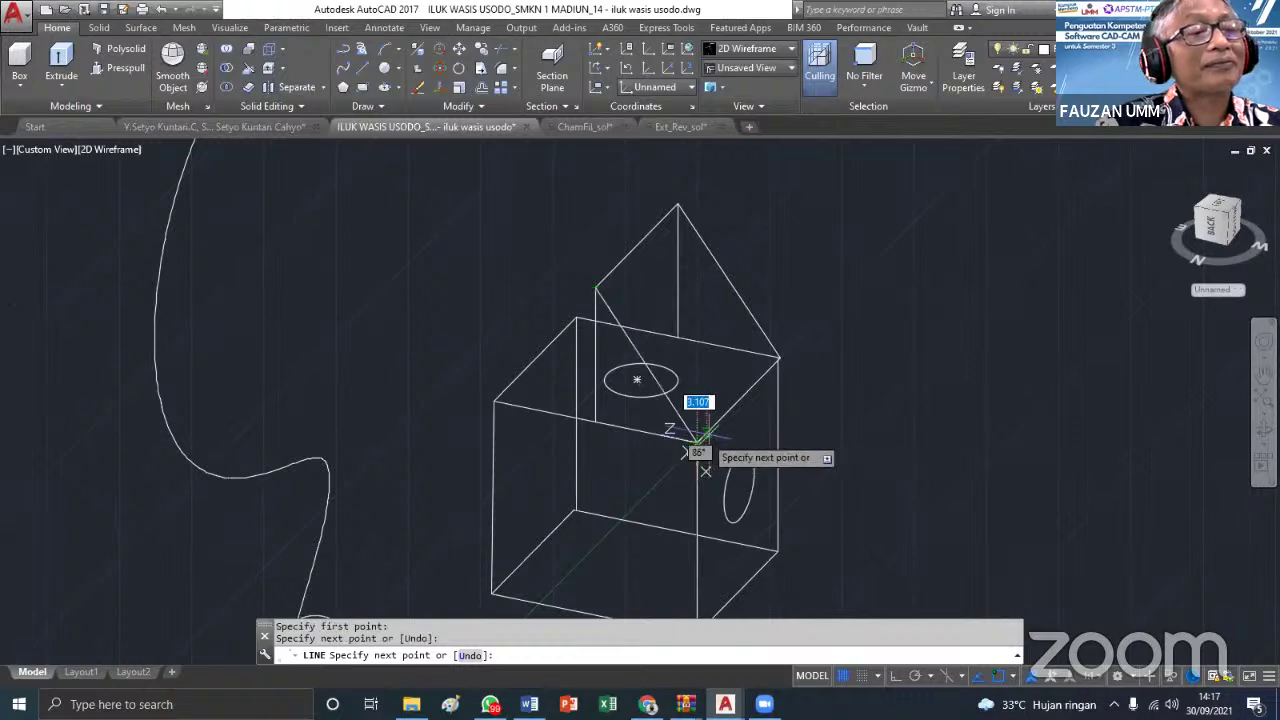
pyautogui.click(697, 440)
pyautogui.press('Return')
pyautogui.scroll(2, 800, 316)
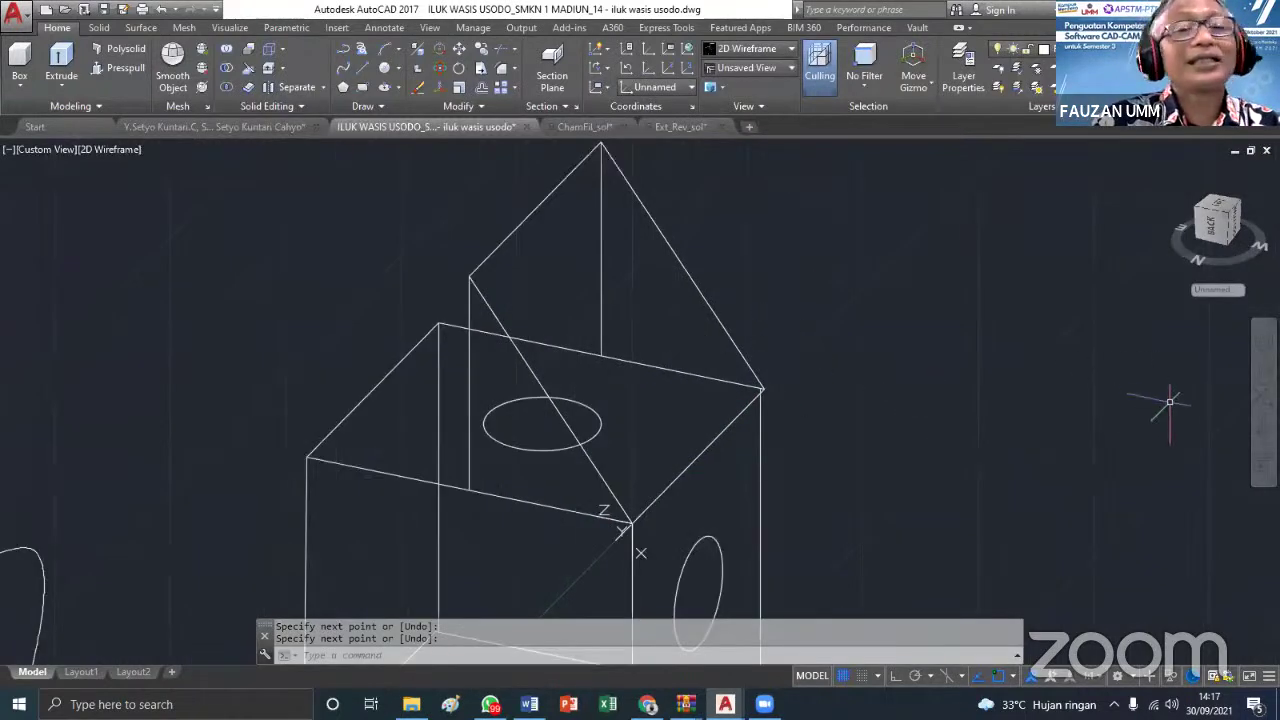
pyautogui.click(1264, 418)
pyautogui.moveTo(894, 486); pyautogui.dragTo(753, 532)
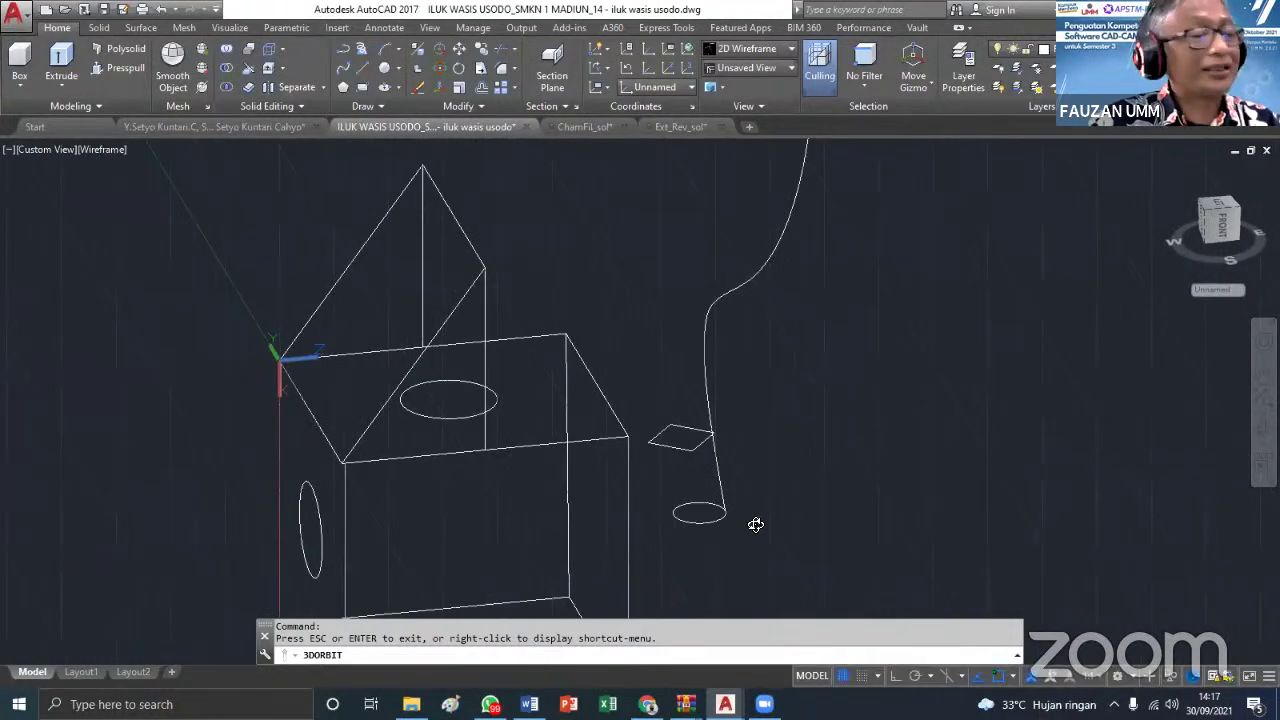
# Crossing-select and delete the stray spline, small rectangle and circle beside the box
pyautogui.press('Escape')
pyautogui.click(862, 549)
pyautogui.click(683, 392)
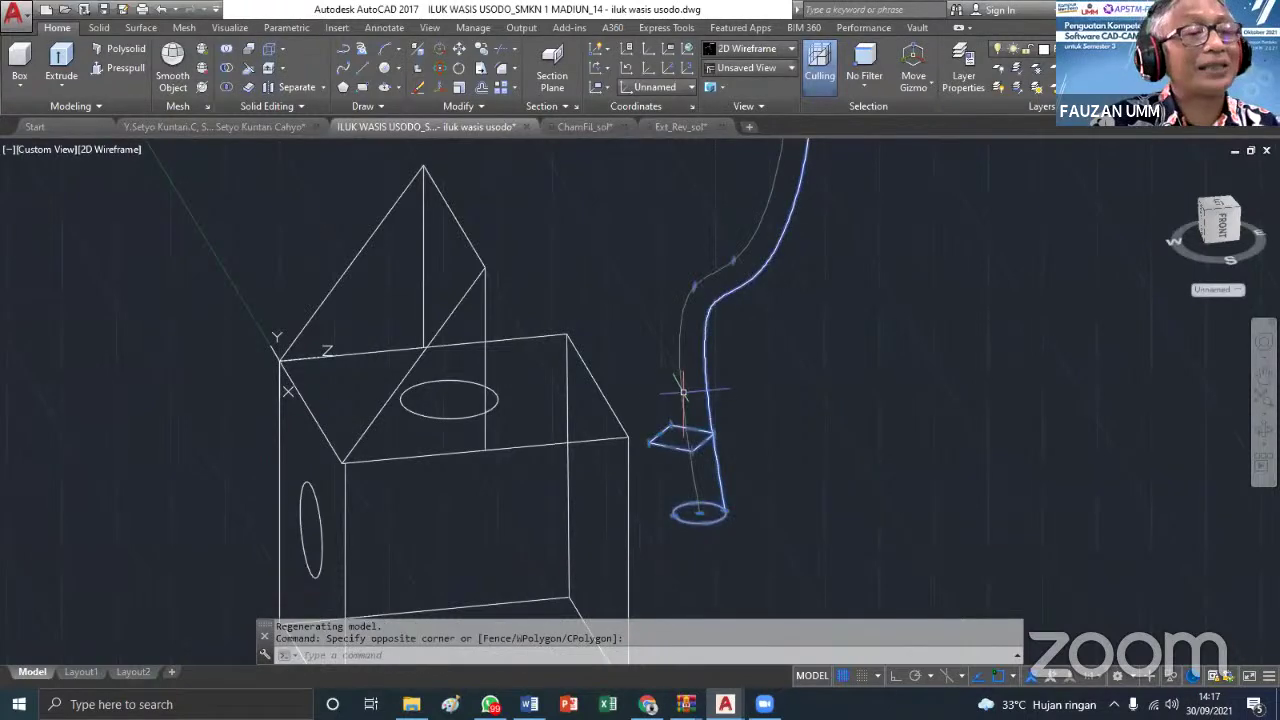
pyautogui.press('Delete')
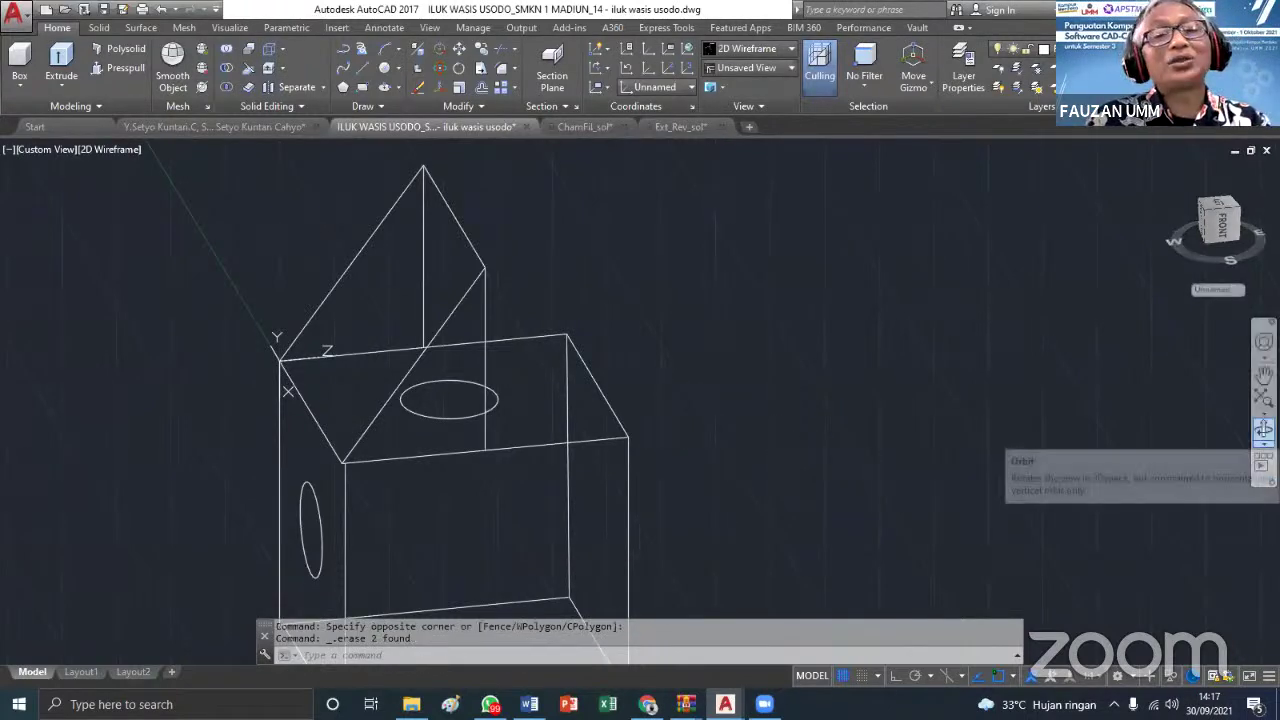
pyautogui.click(1264, 432)
pyautogui.moveTo(511, 498); pyautogui.dragTo(789, 438)
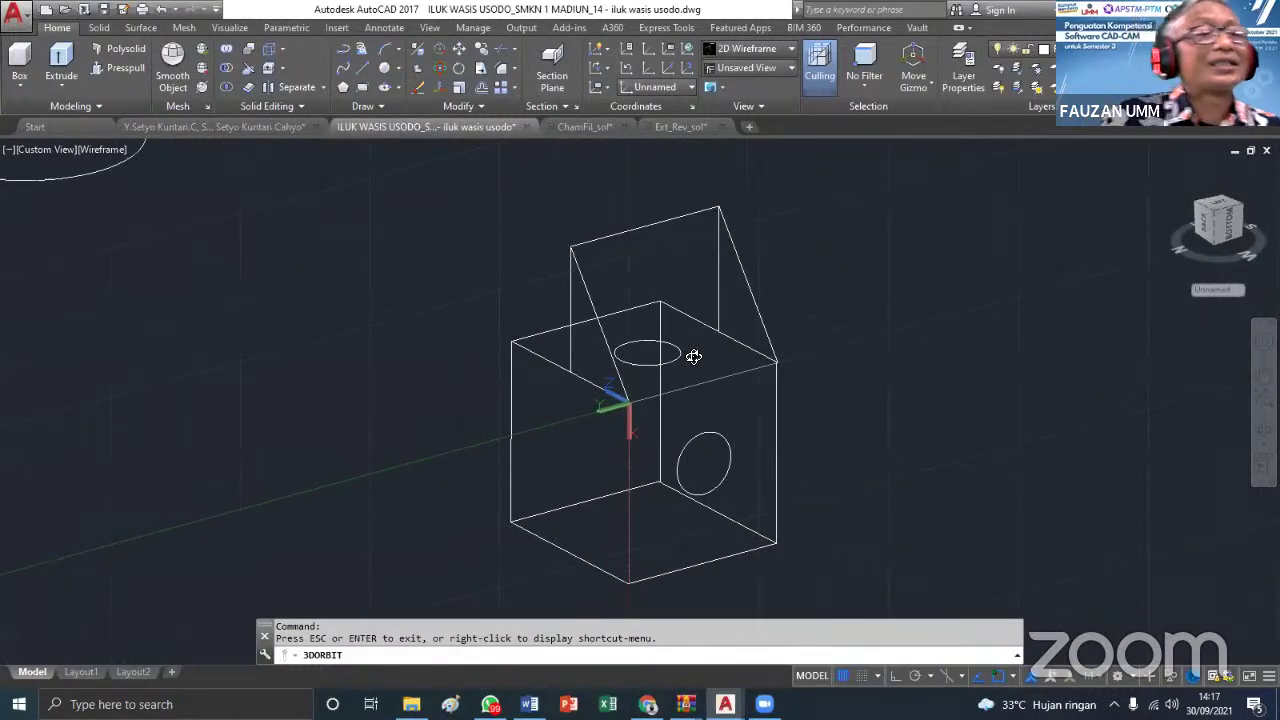
pyautogui.moveTo(648, 348); pyautogui.dragTo(390, 500)
pyautogui.press('Escape')
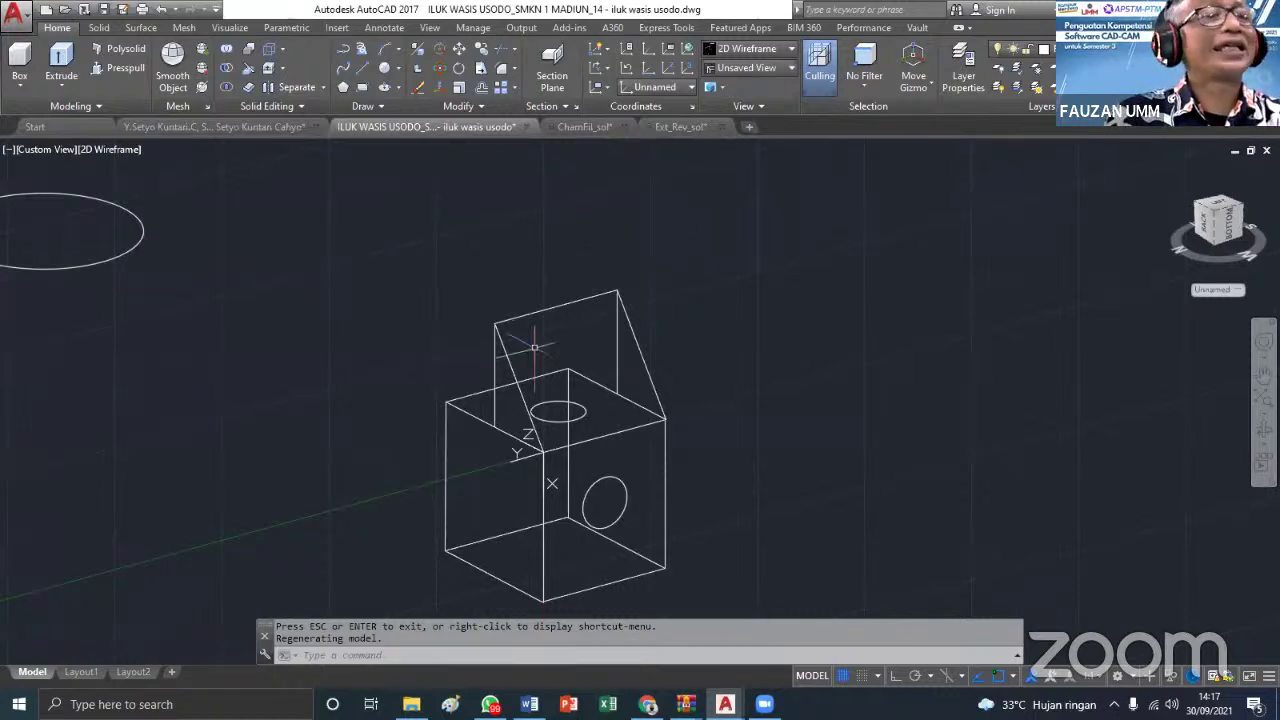
pyautogui.scroll(2, 699, 163)
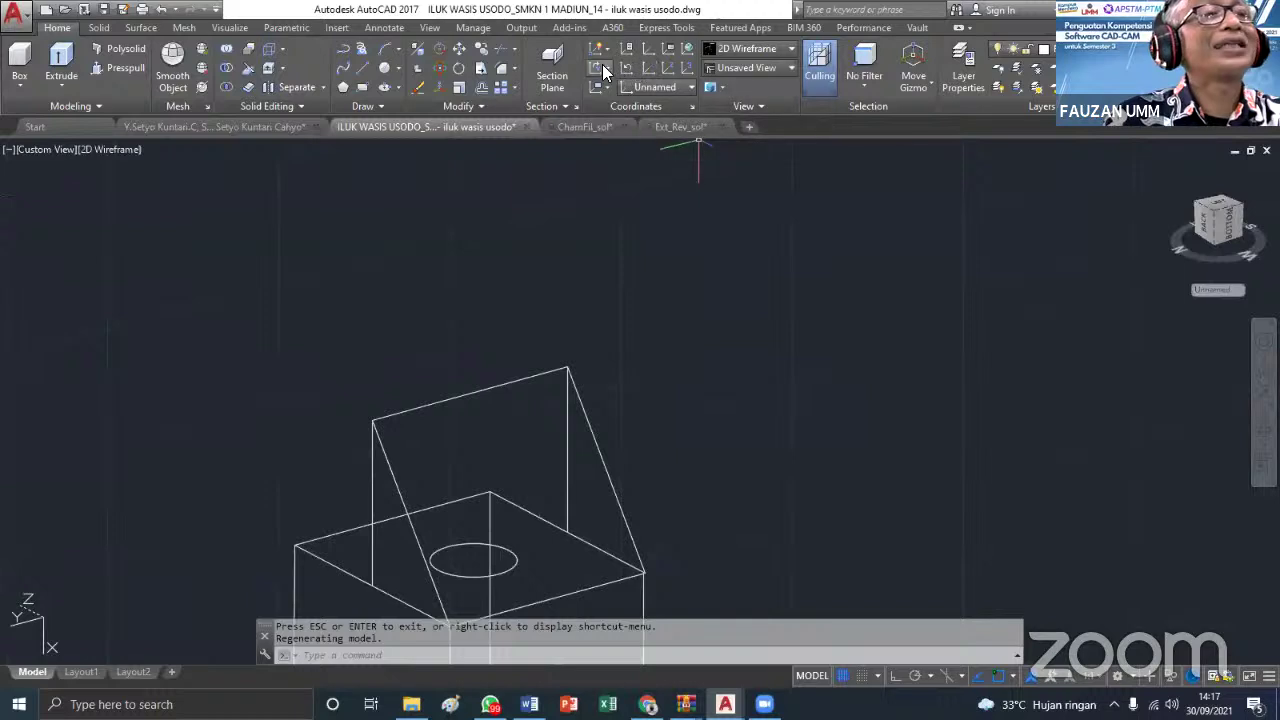
# Set a 3-point UCS: origin at the top edge midpoint, X toward the corner, Y along the slope
pyautogui.click(686, 66)
pyautogui.moveTo(593, 467); pyautogui.dragTo(548, 275, button='middle')
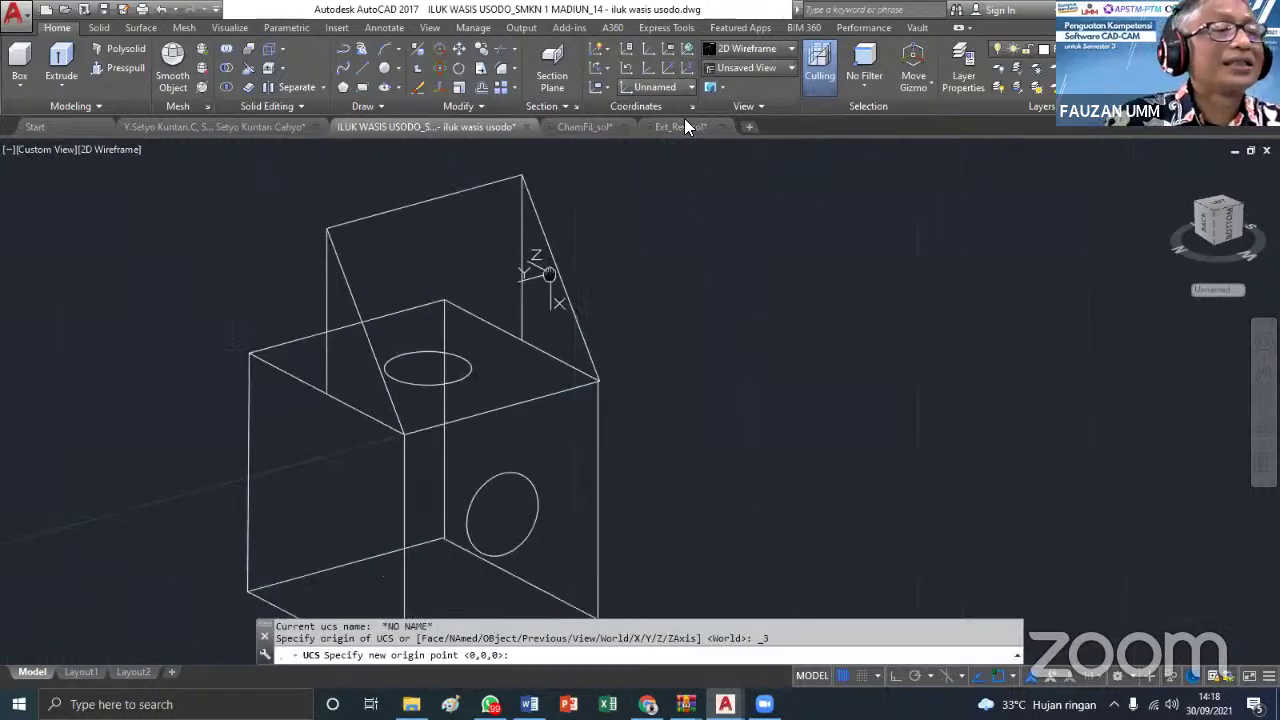
pyautogui.click(502, 410)
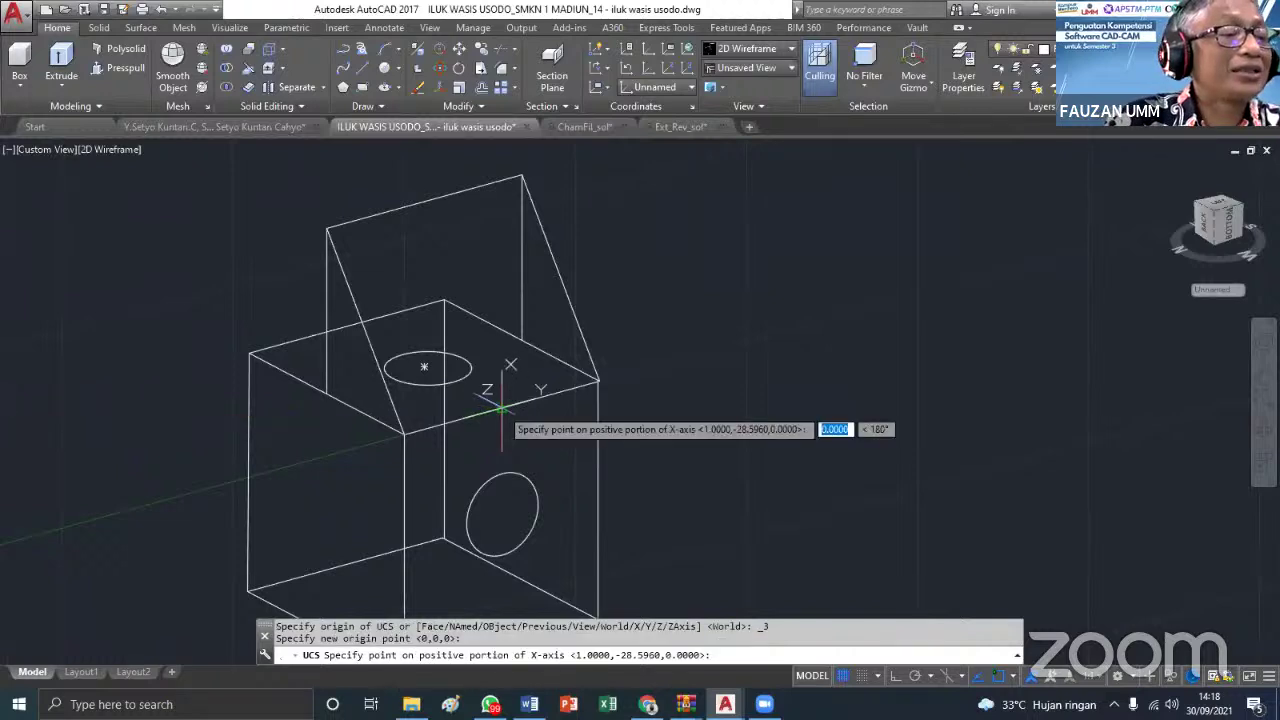
pyautogui.click(597, 381)
pyautogui.click(424, 203)
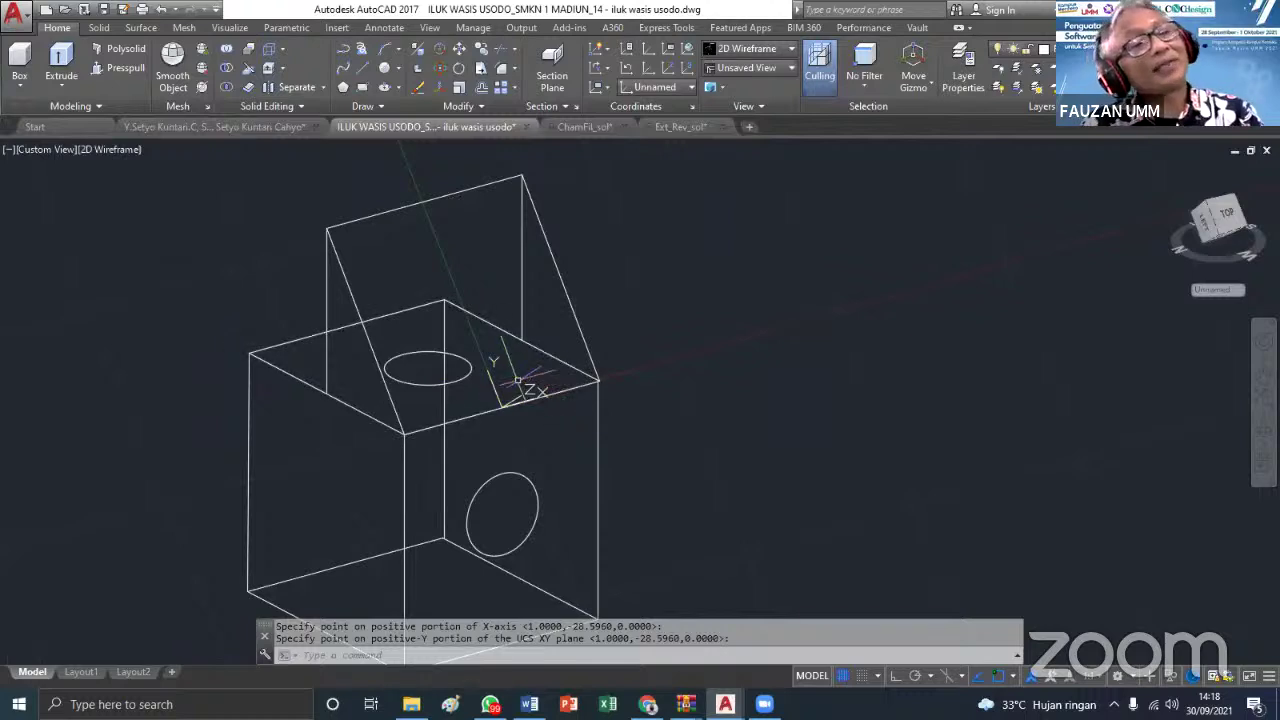
# Draw a default-radius circle centred on the sloped plate face
pyautogui.click(378, 67)
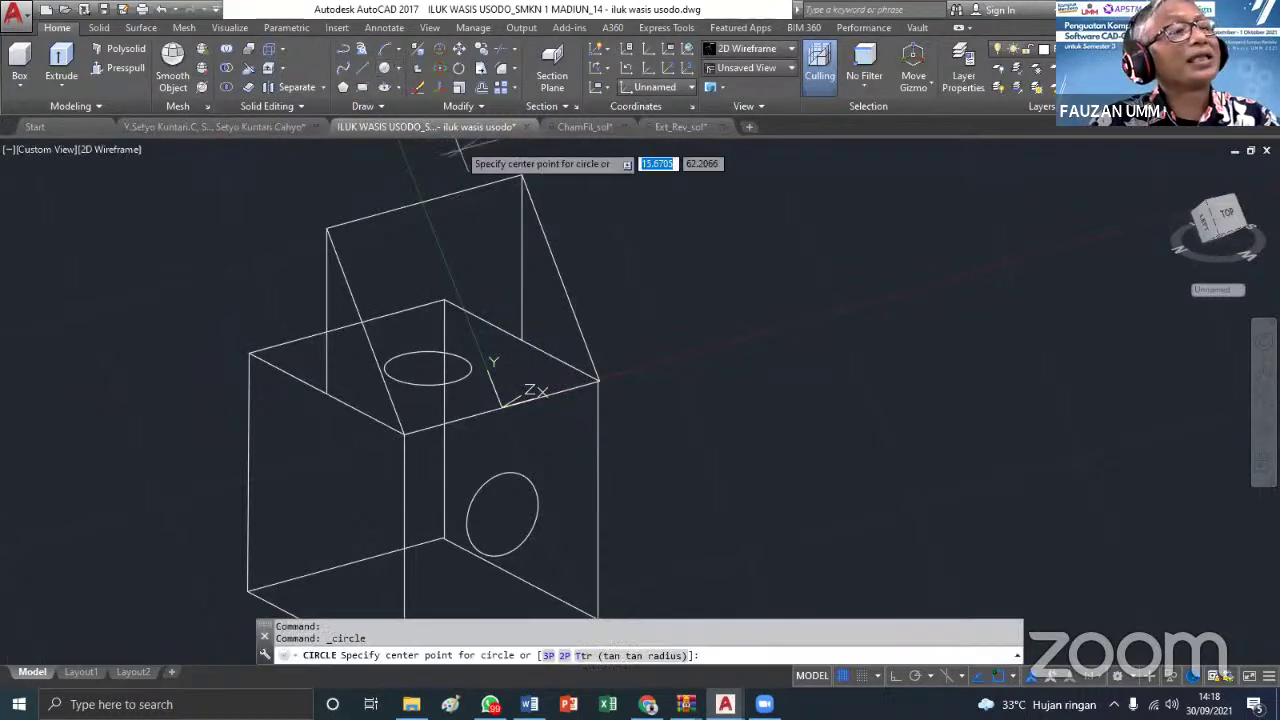
pyautogui.click(481, 264)
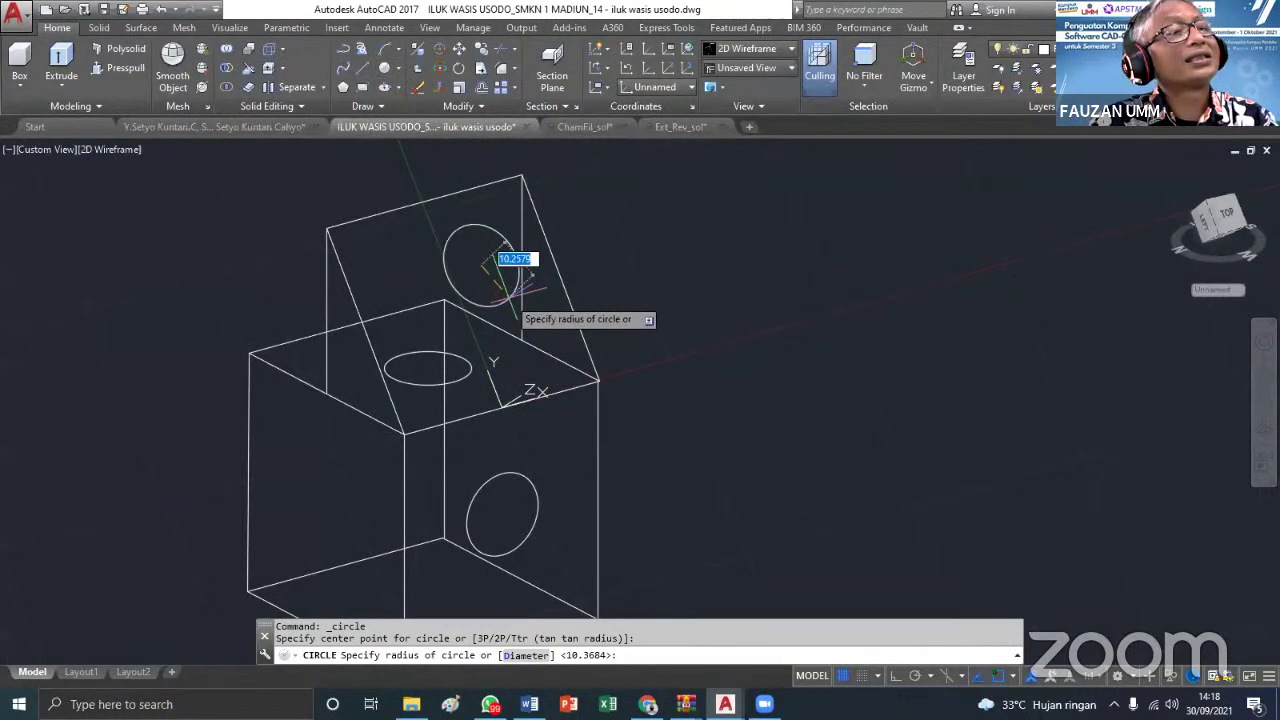
pyautogui.press('Return')
pyautogui.press('Escape')
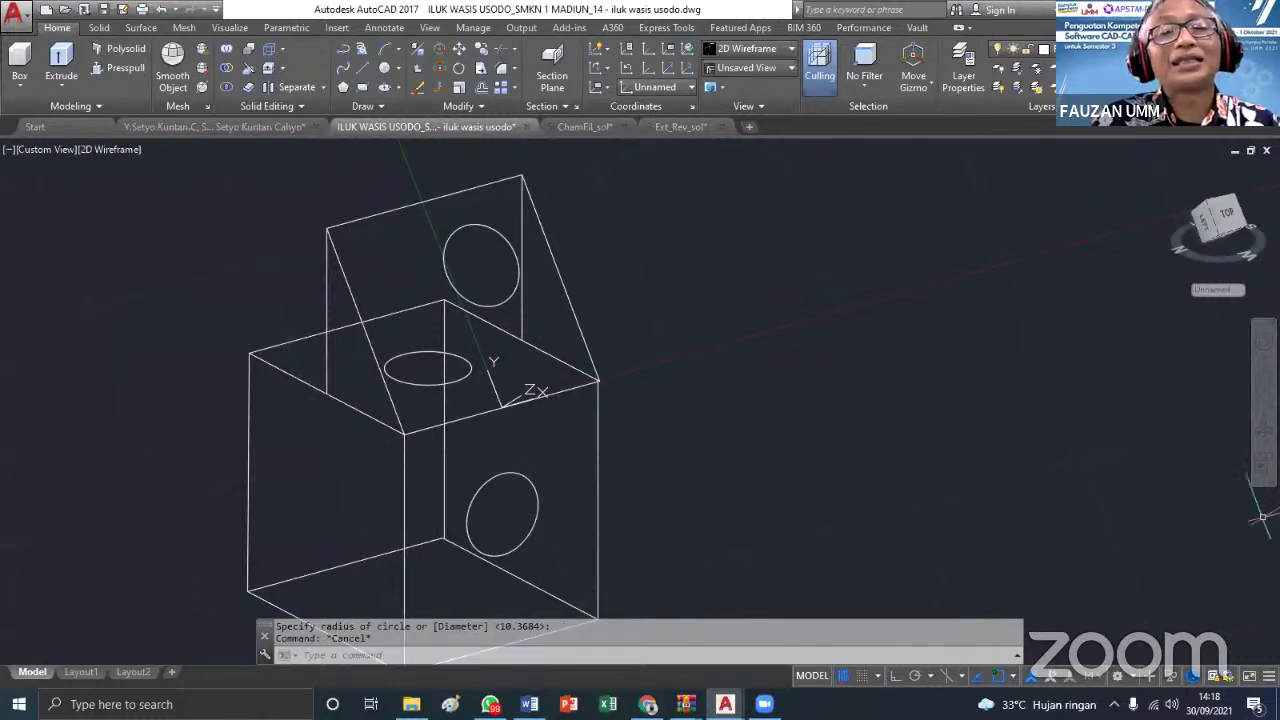
pyautogui.click(1264, 432)
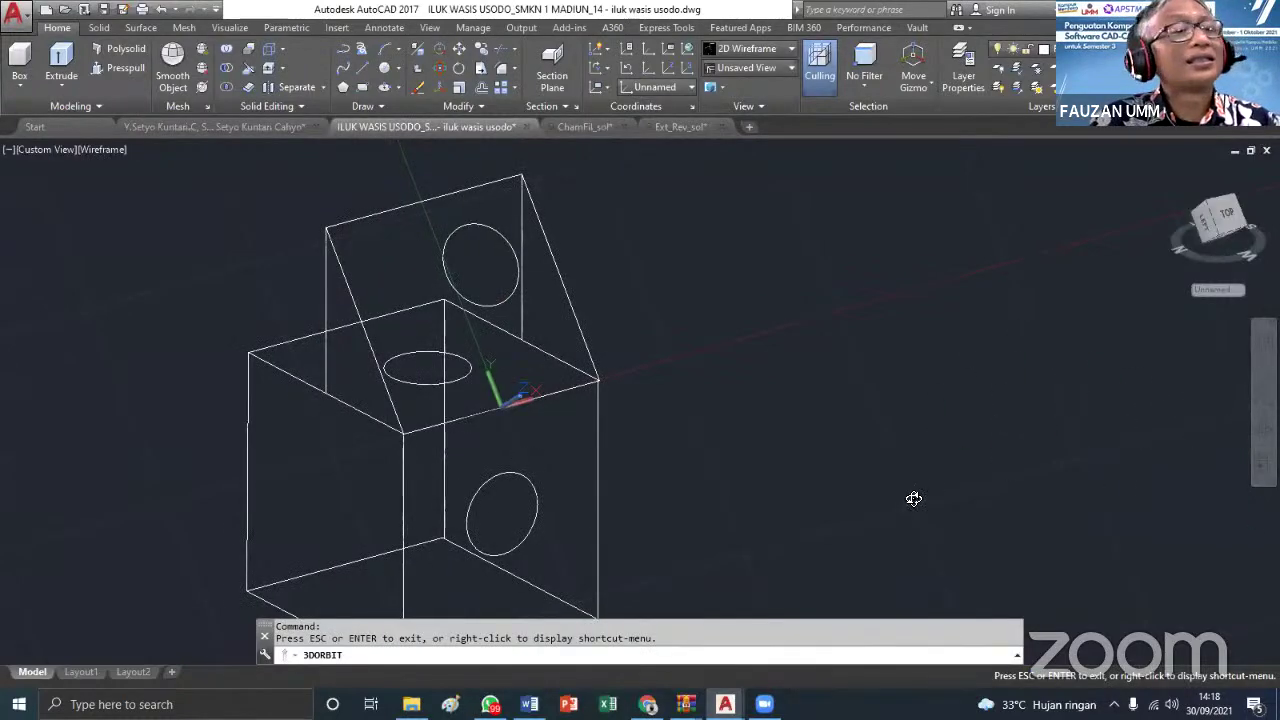
# Erase the boxed block model with a crossing selection
pyautogui.moveTo(914, 500); pyautogui.dragTo(970, 460)
pyautogui.press('Escape')
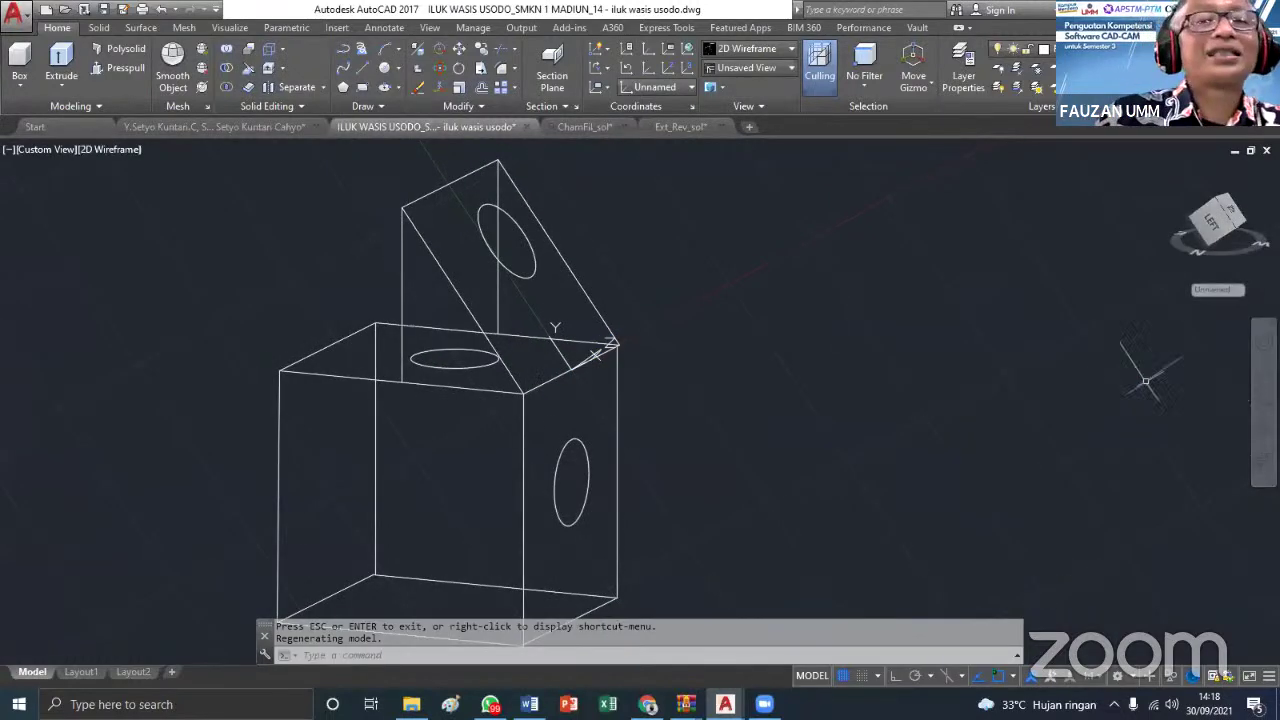
pyautogui.scroll(-2, 650, 450)
pyautogui.moveTo(683, 420); pyautogui.dragTo(870, 310, button='middle')
pyautogui.scroll(-2, 870, 375)
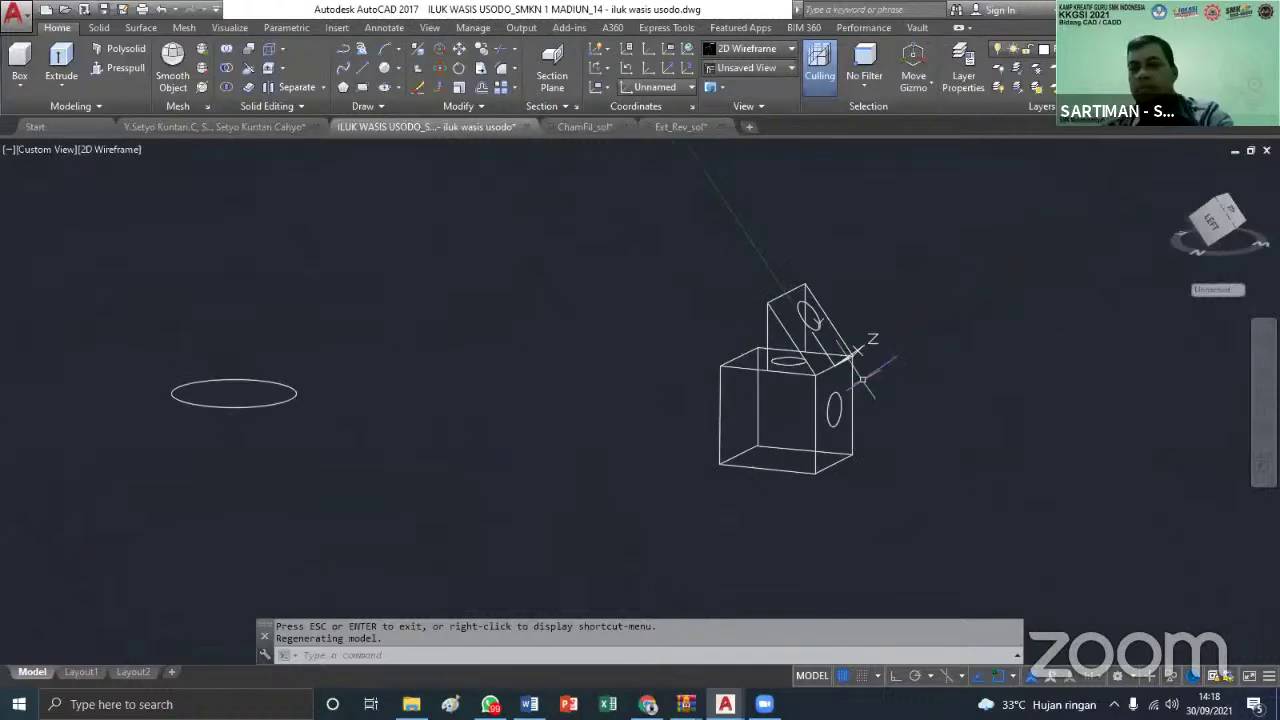
pyautogui.click(24, 88)
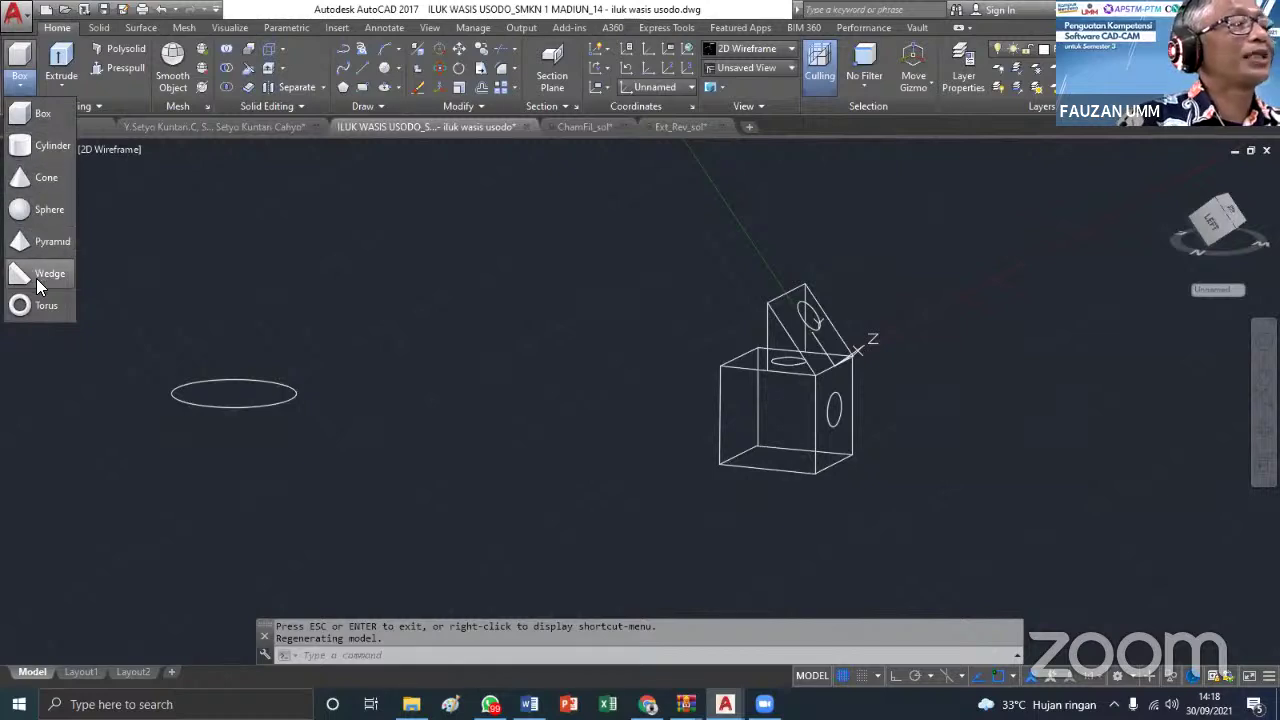
pyautogui.click(914, 543)
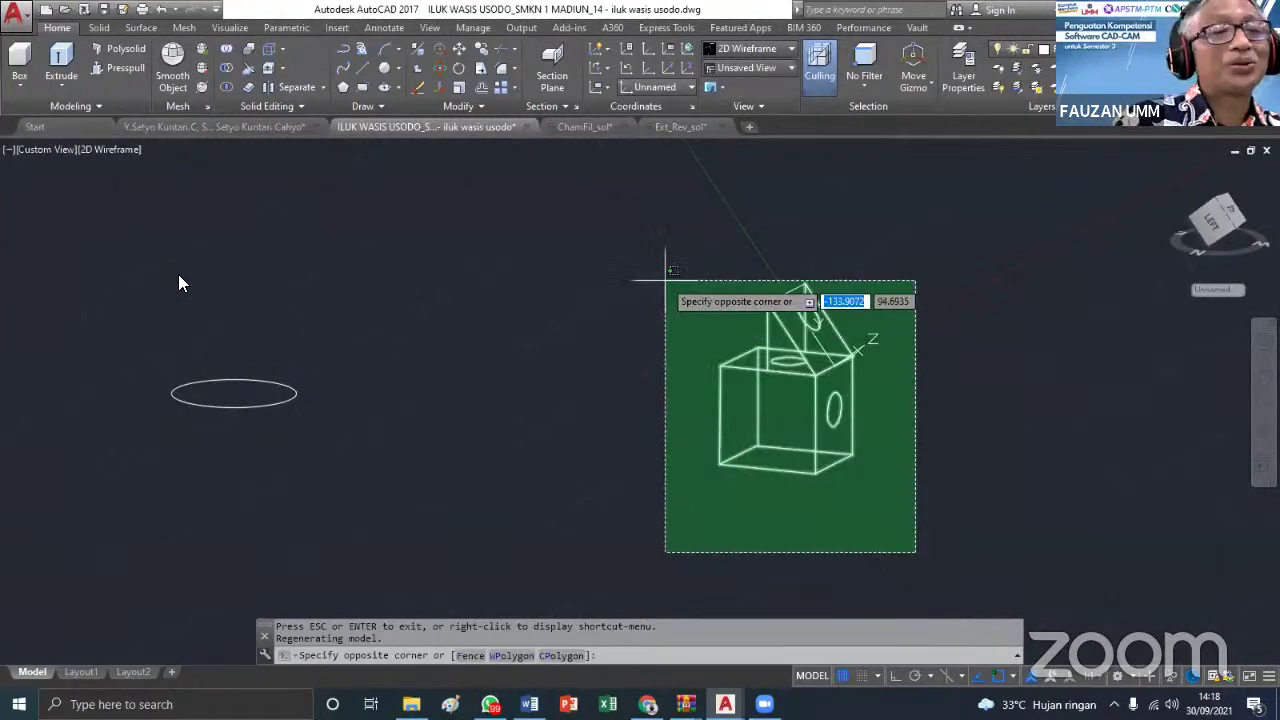
pyautogui.click(648, 265)
pyautogui.press('Delete')
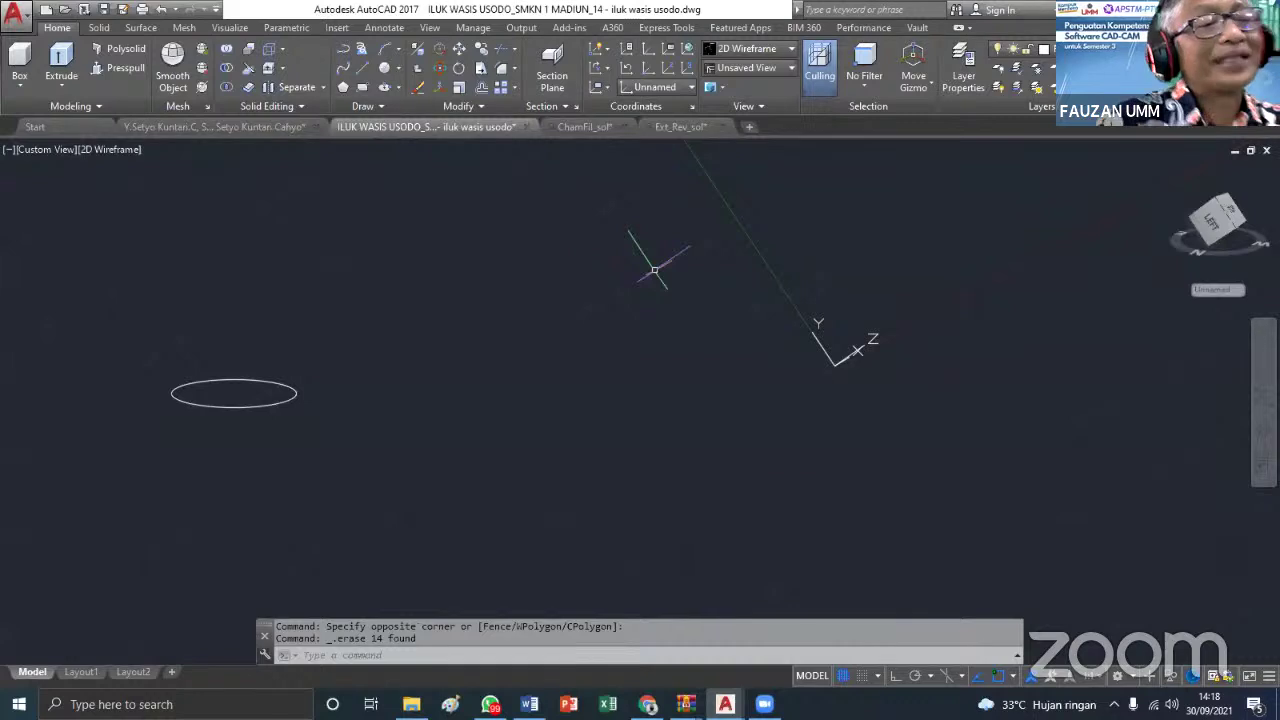
# Erase the lone ellipse and zoom around to locate the flat plate outline
pyautogui.click(300, 480)
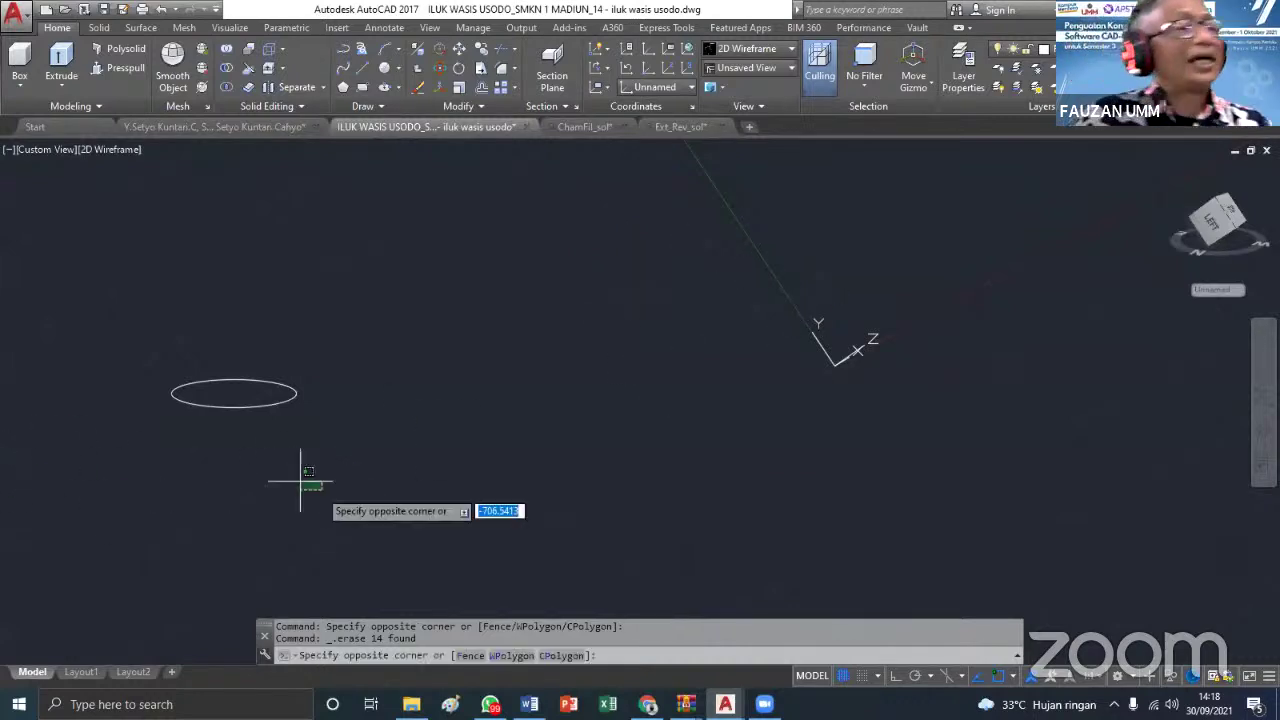
pyautogui.click(177, 343)
pyautogui.press('Delete')
pyautogui.scroll(-3, 243, 393)
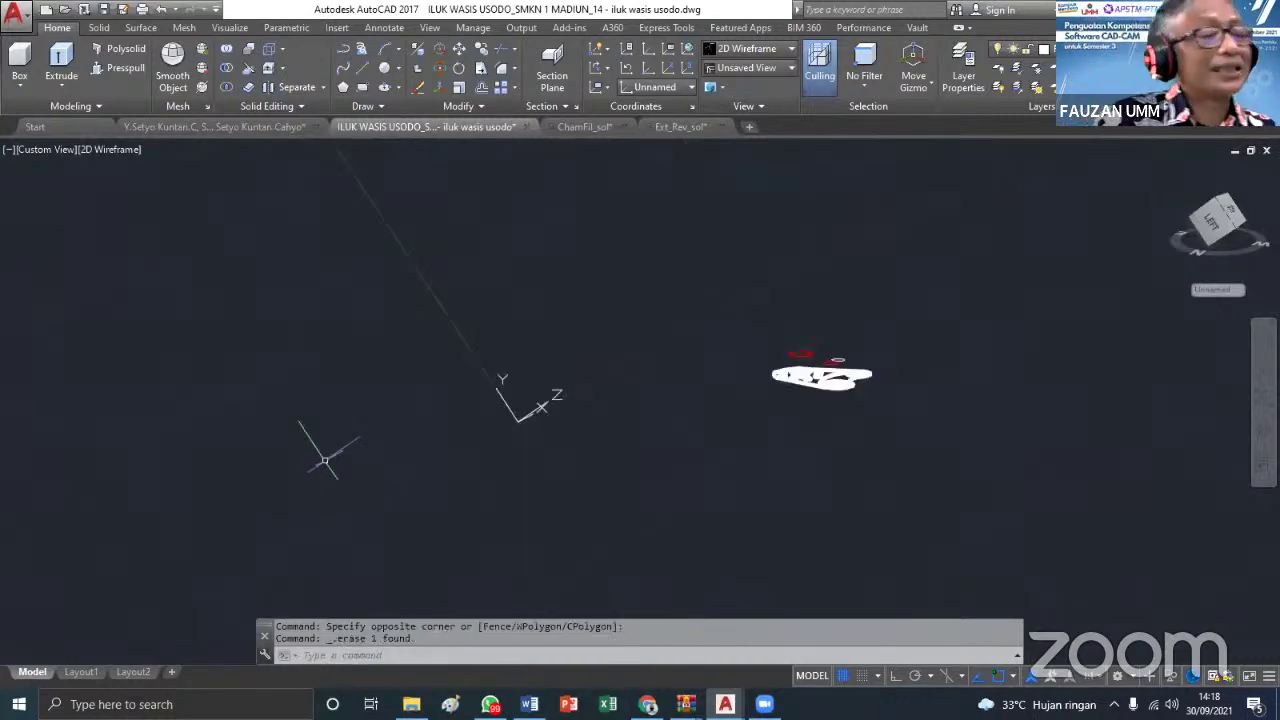
pyautogui.scroll(3, 574, 483)
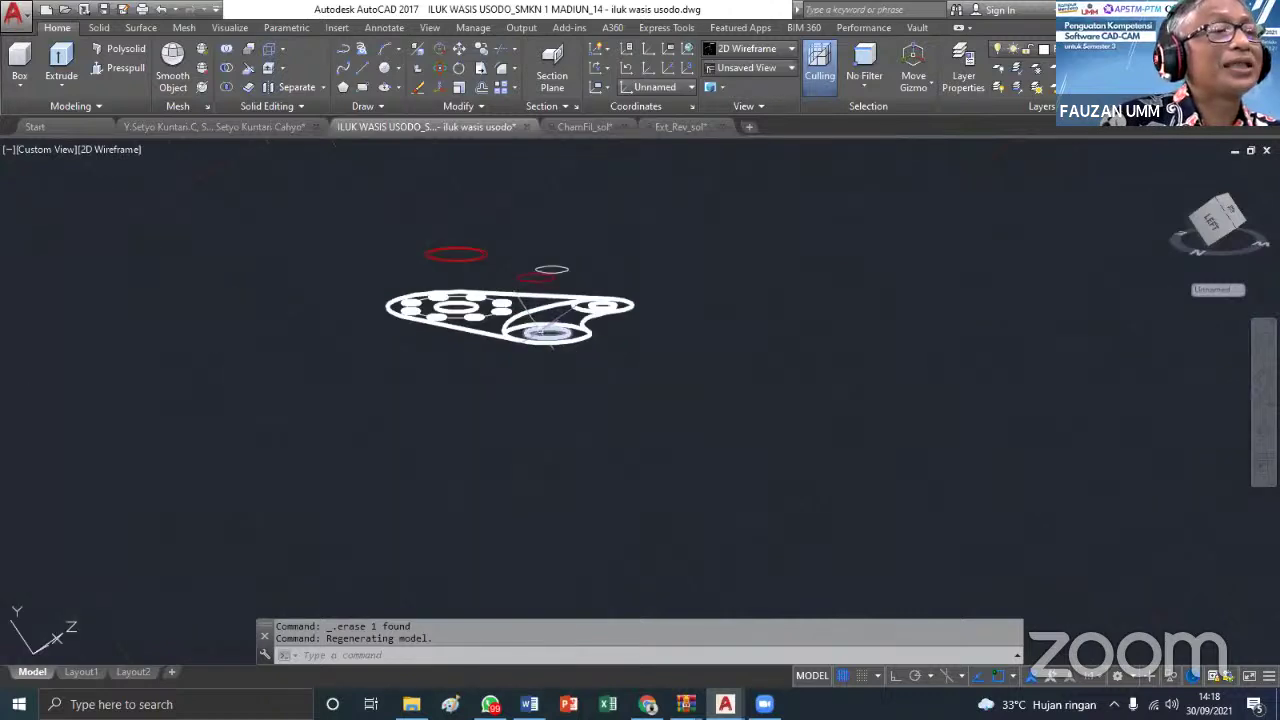
pyautogui.press('Escape')
pyautogui.scroll(-2, 562, 377)
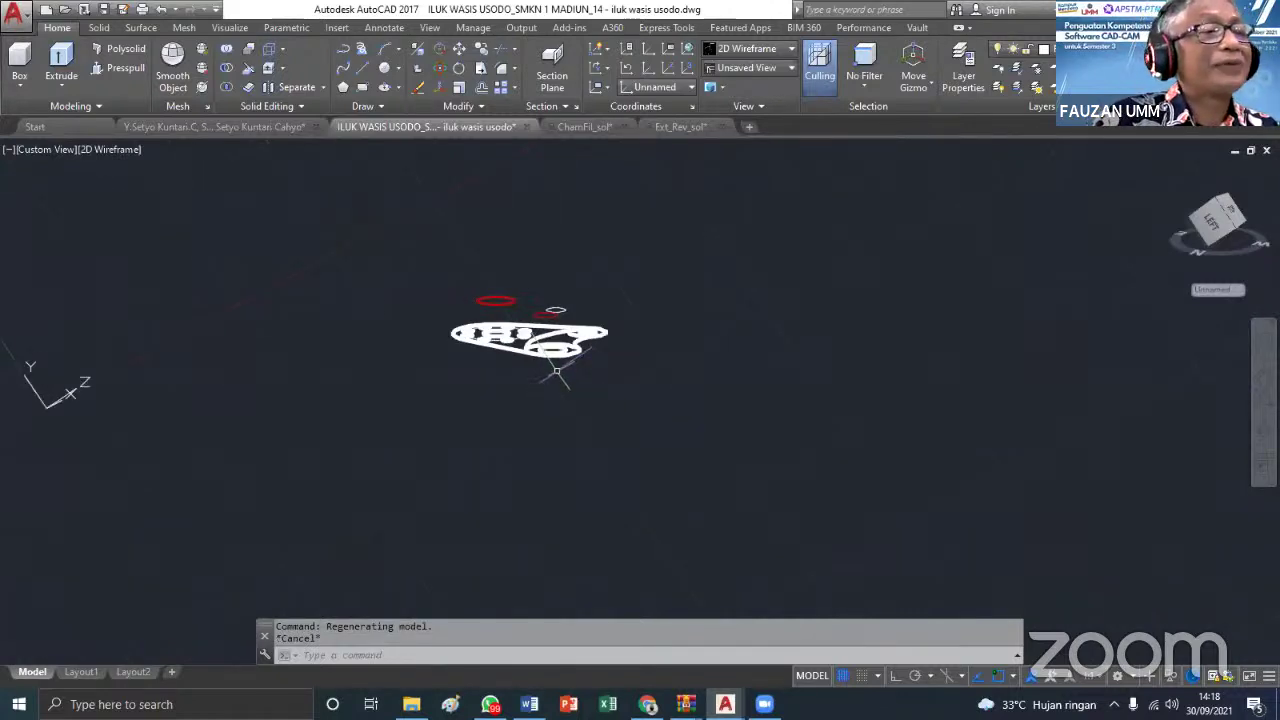
pyautogui.scroll(2, 560, 378)
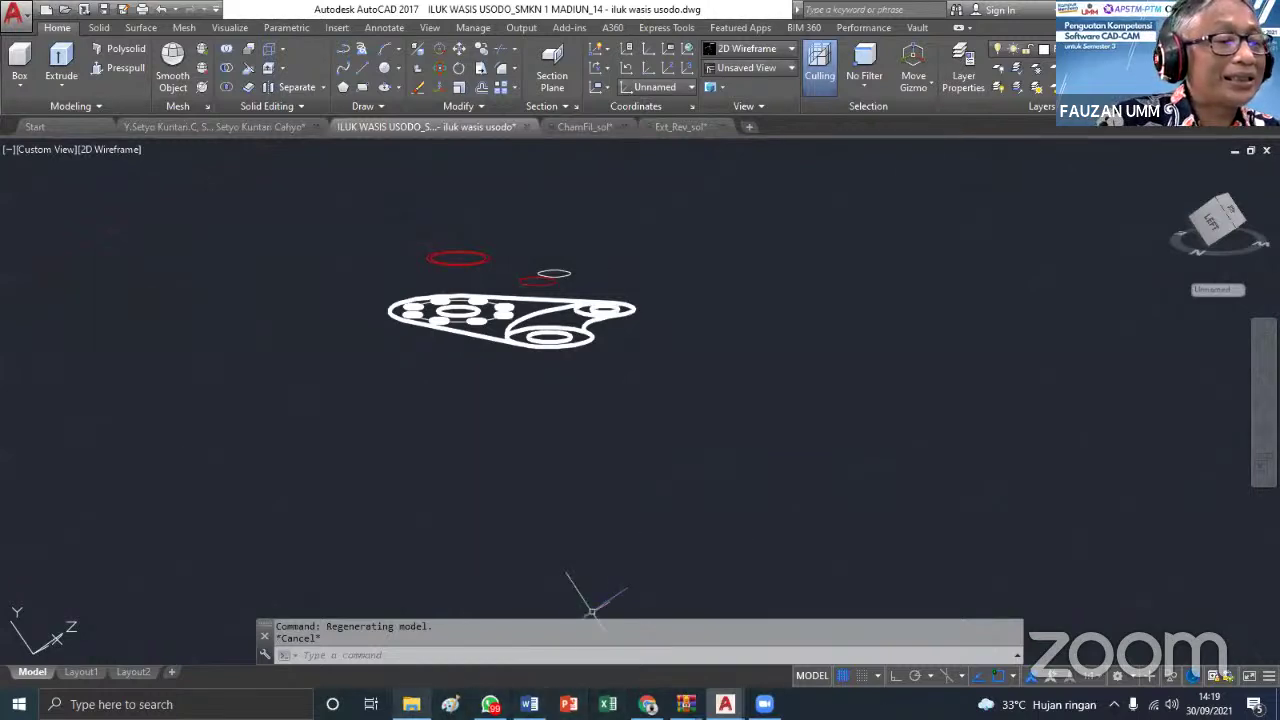
# Bring the MODUL INVENTOR 20 folder forward and open the 5 L2 drawing sheet PDF
pyautogui.moveTo(411, 704)
pyautogui.click(350, 595)
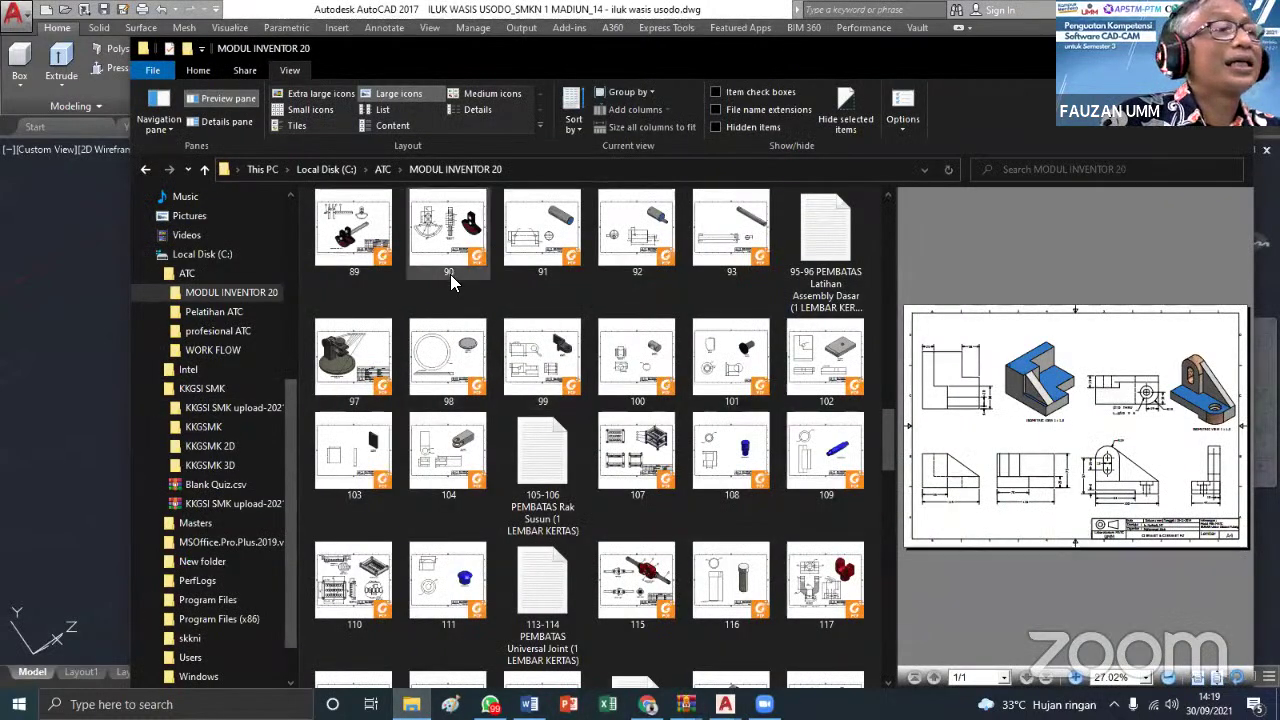
pyautogui.scroll(2, 628, 408)
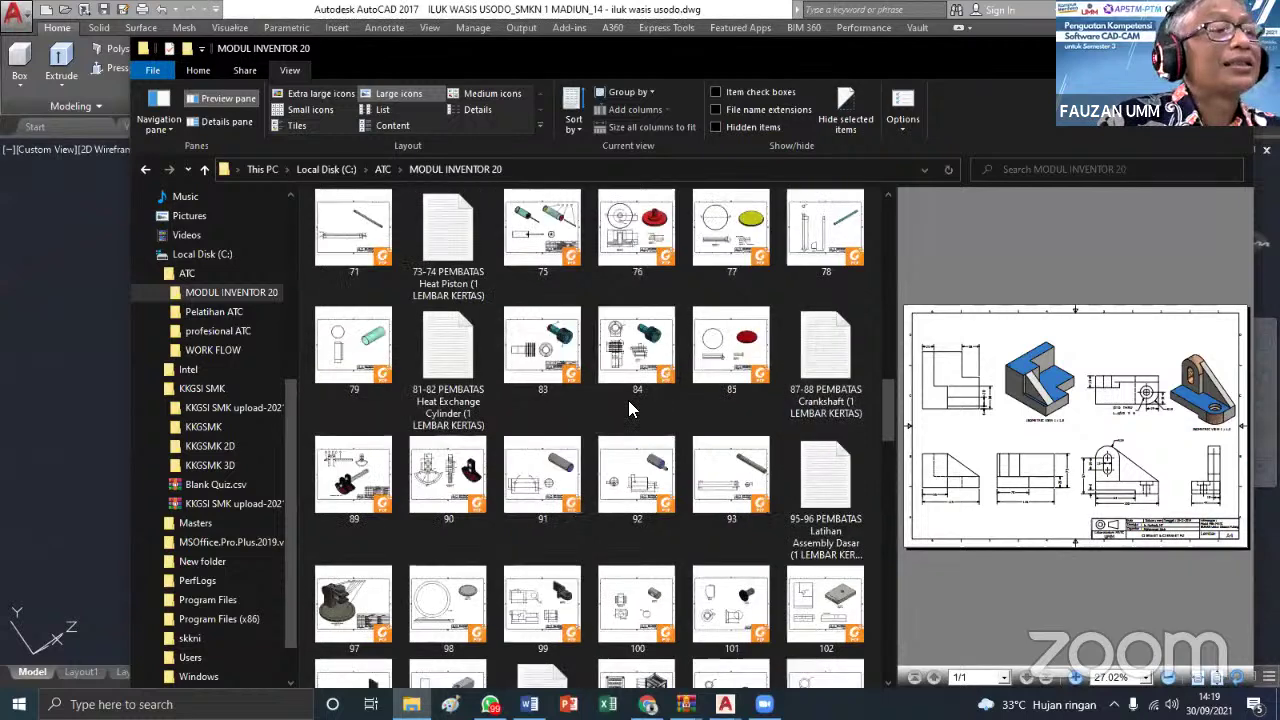
pyautogui.scroll(10, 628, 400)
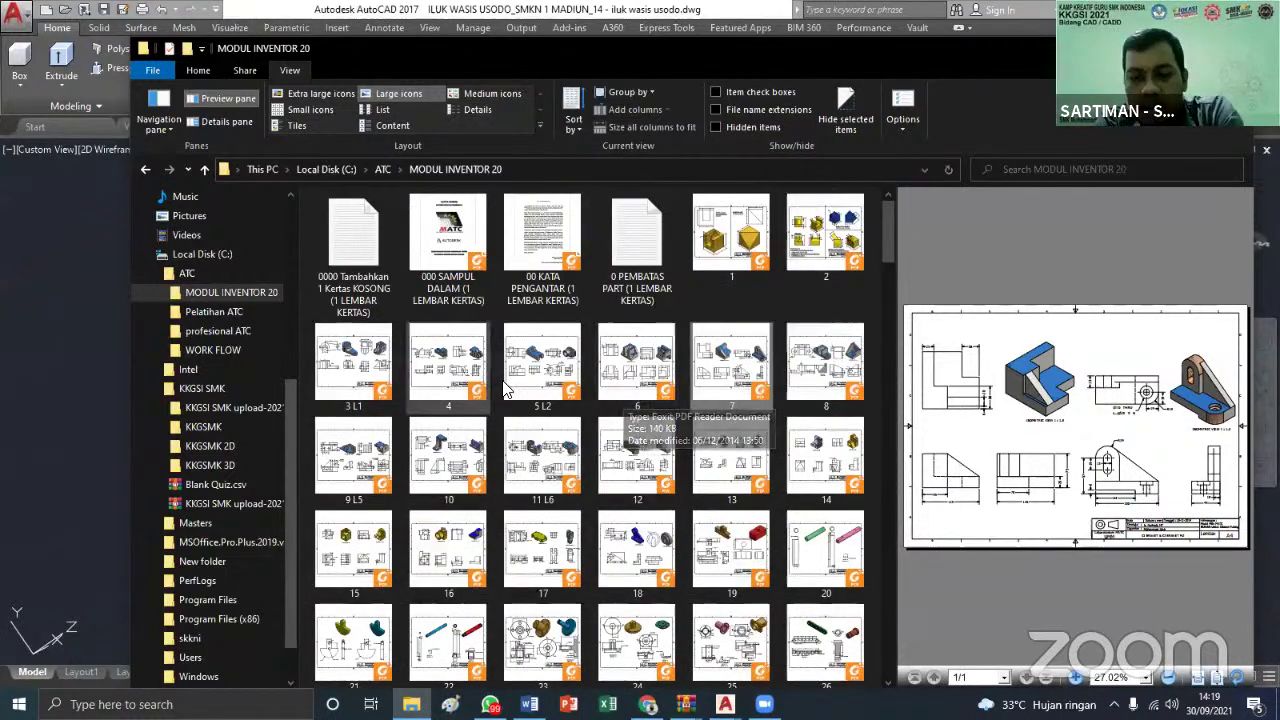
pyautogui.click(572, 373)
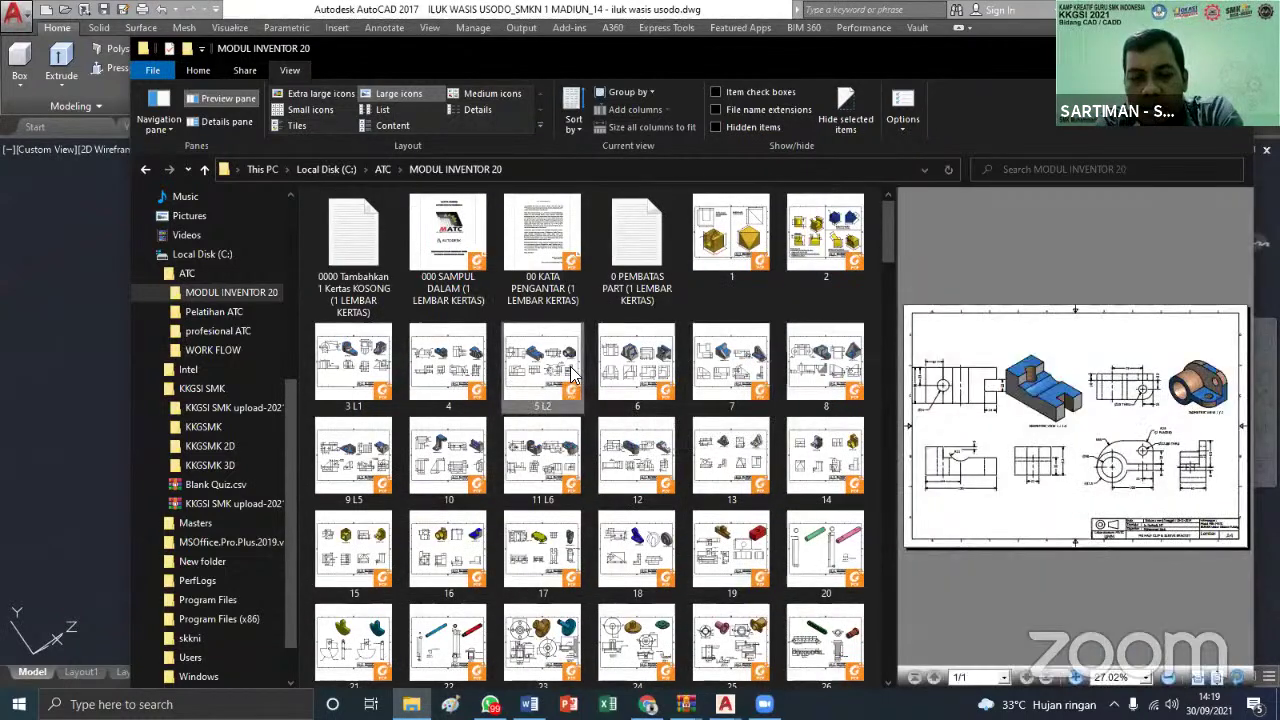
pyautogui.doubleClick(572, 373)
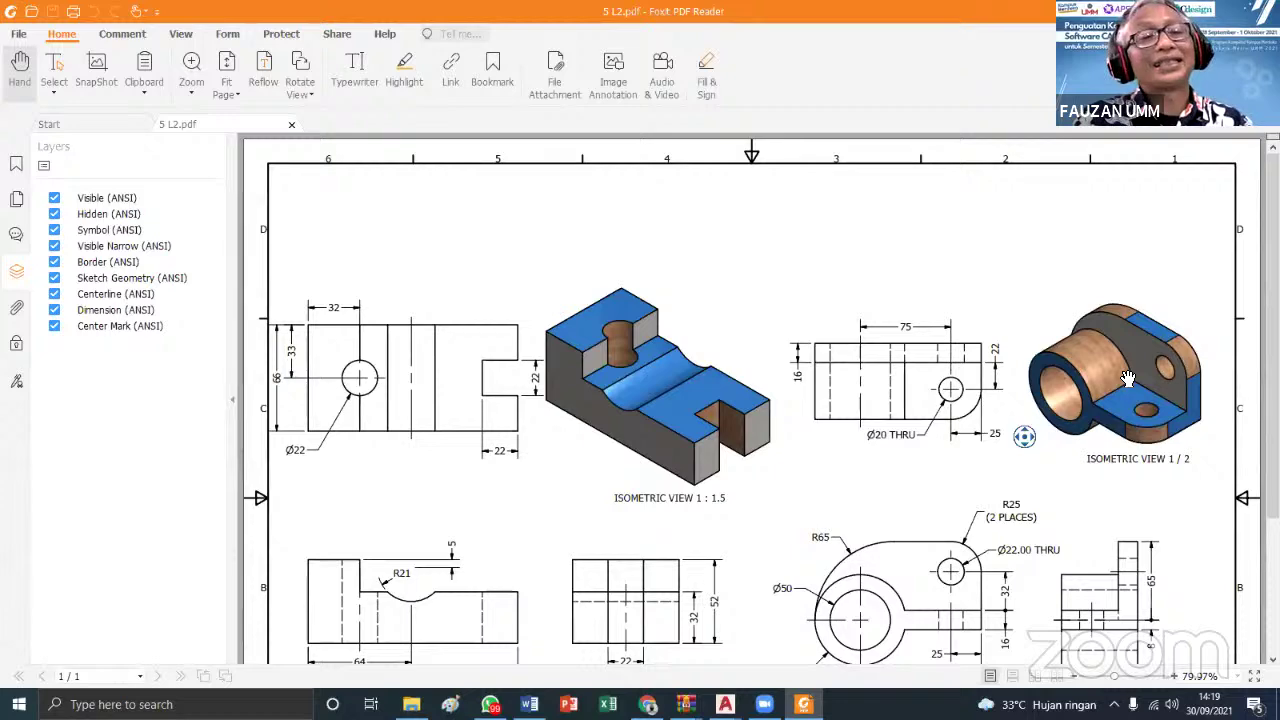
# Scroll down to the 5 L2 title block, then bring the MODUL INVENTOR 20 folder back in front
pyautogui.scroll(-3, 1128, 378)
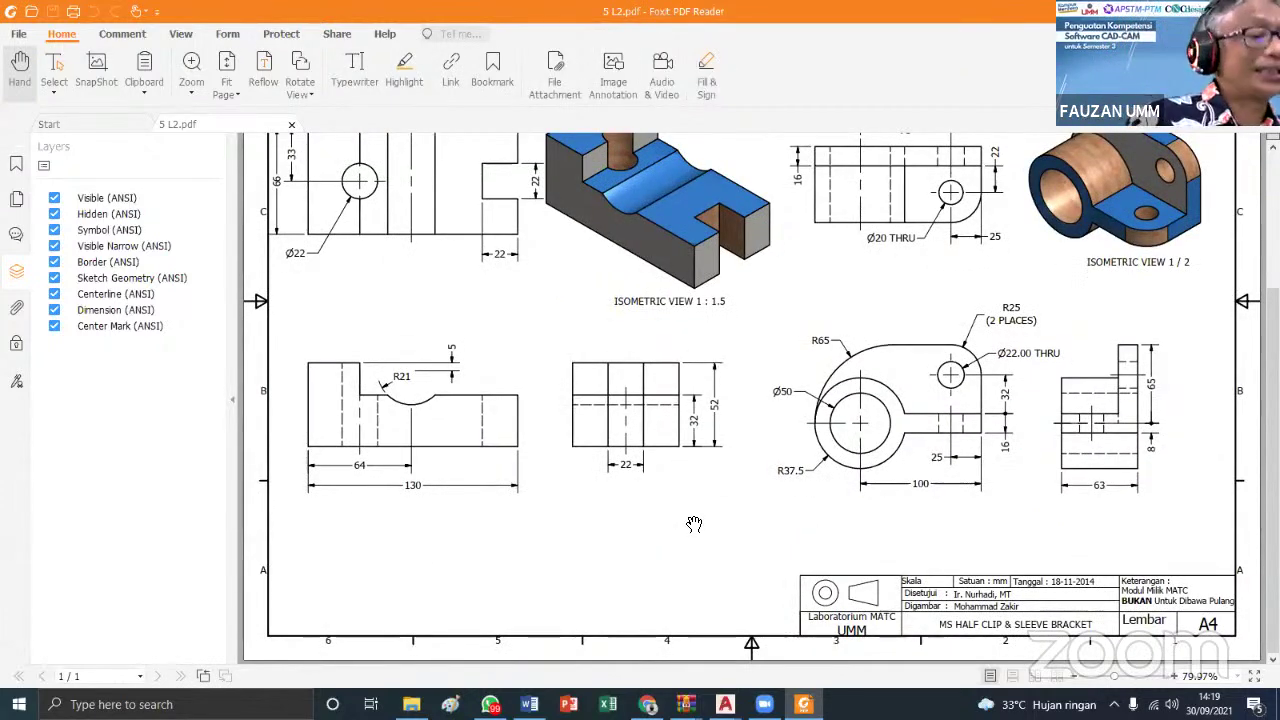
pyautogui.click(410, 703)
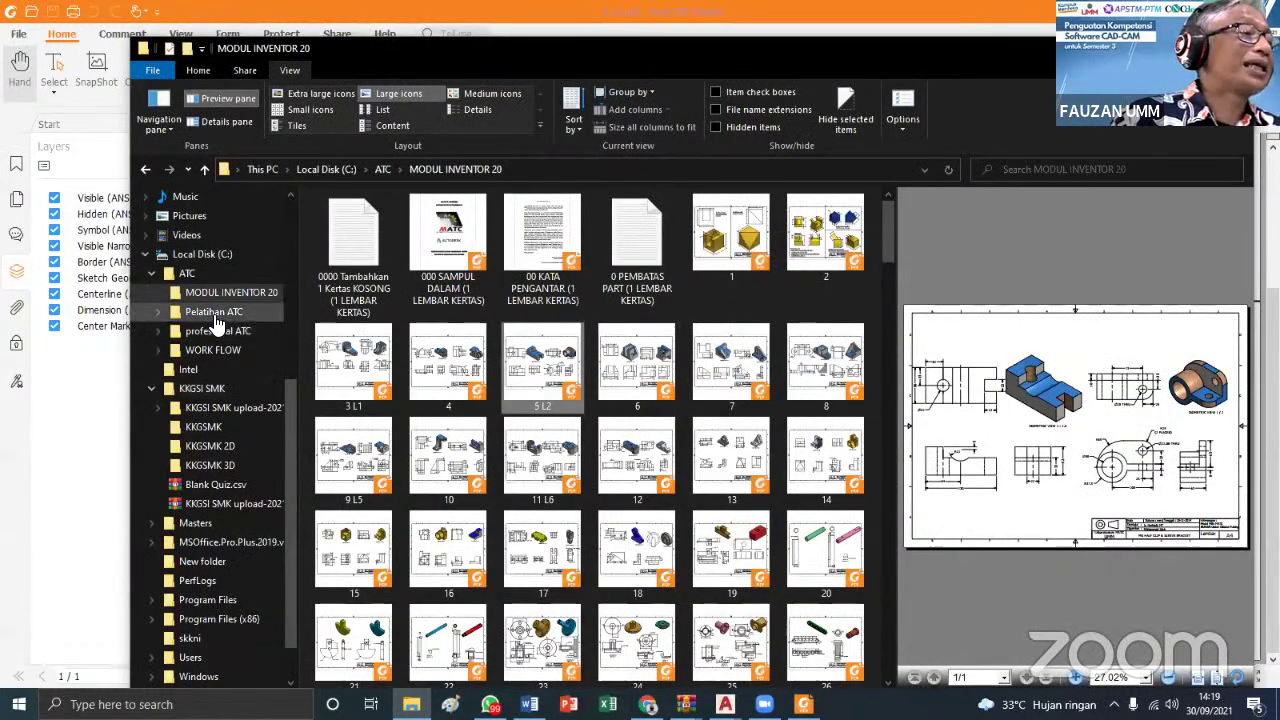
# Go to KKGSI SMK upload and into the exercise 14 submissions folder, previewing files
pyautogui.click(220, 410)
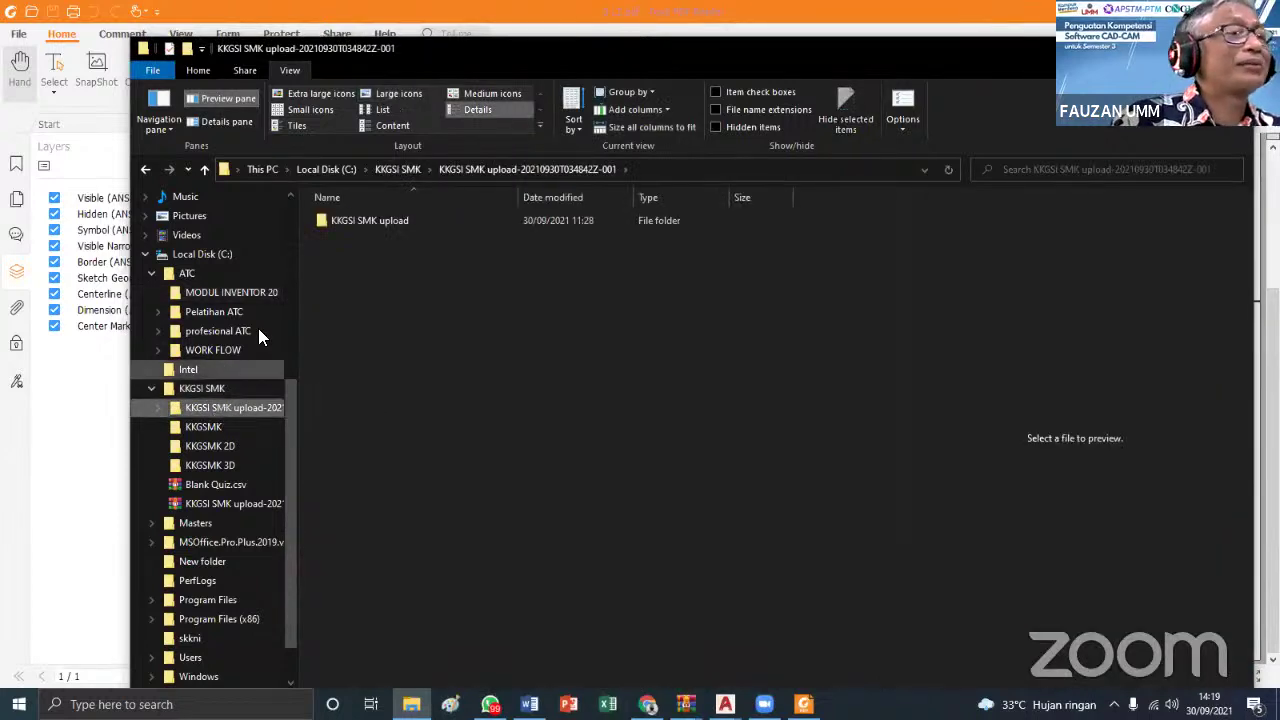
pyautogui.doubleClick(330, 221)
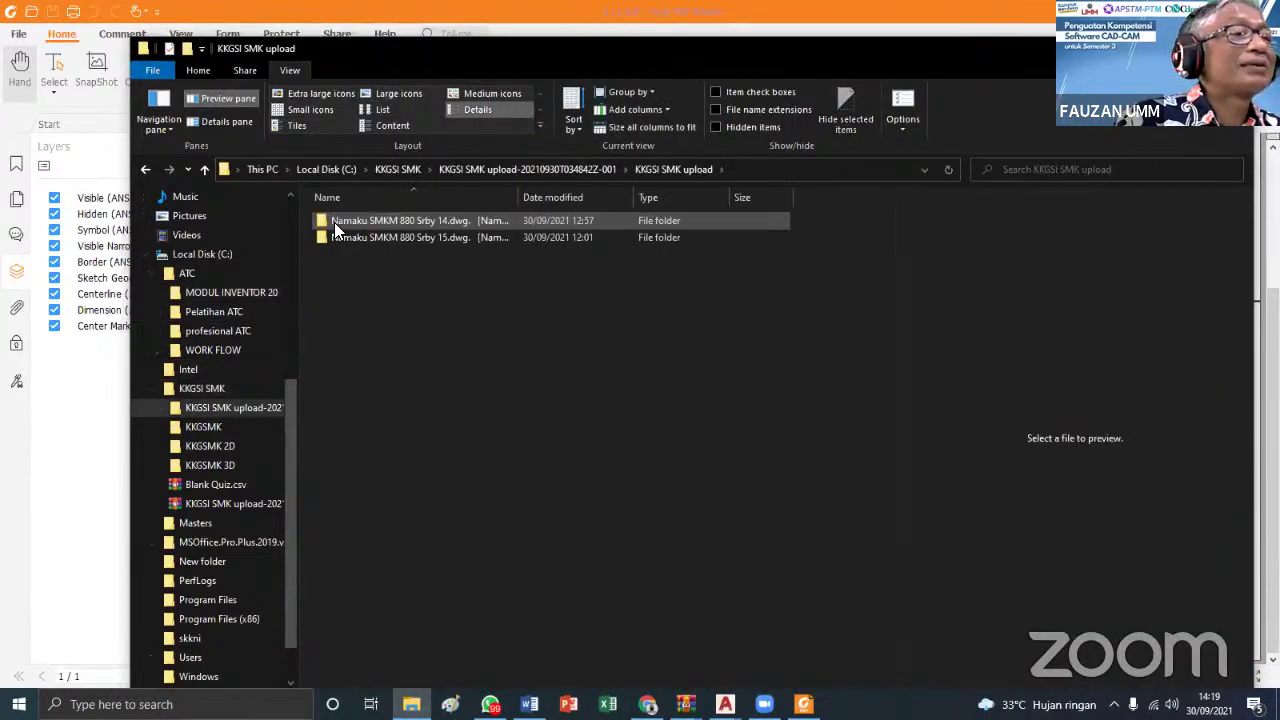
pyautogui.doubleClick(334, 222)
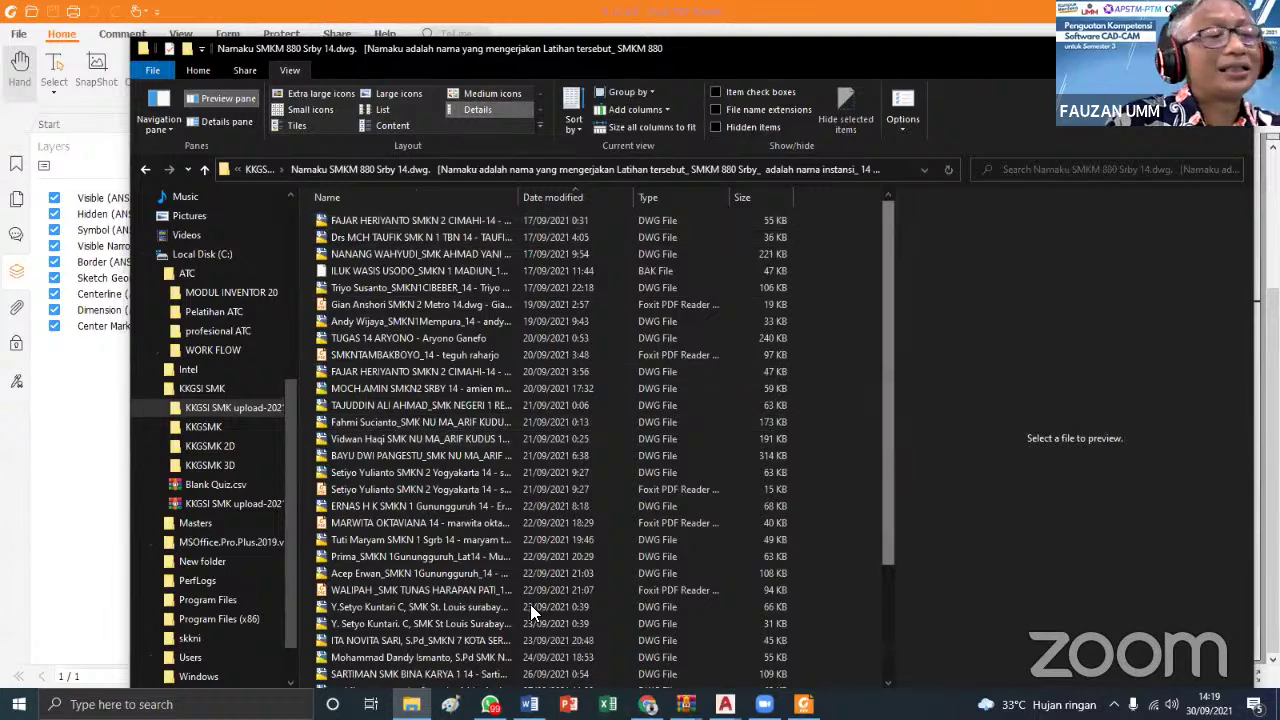
pyautogui.scroll(-3, 400, 510)
pyautogui.click(390, 658)
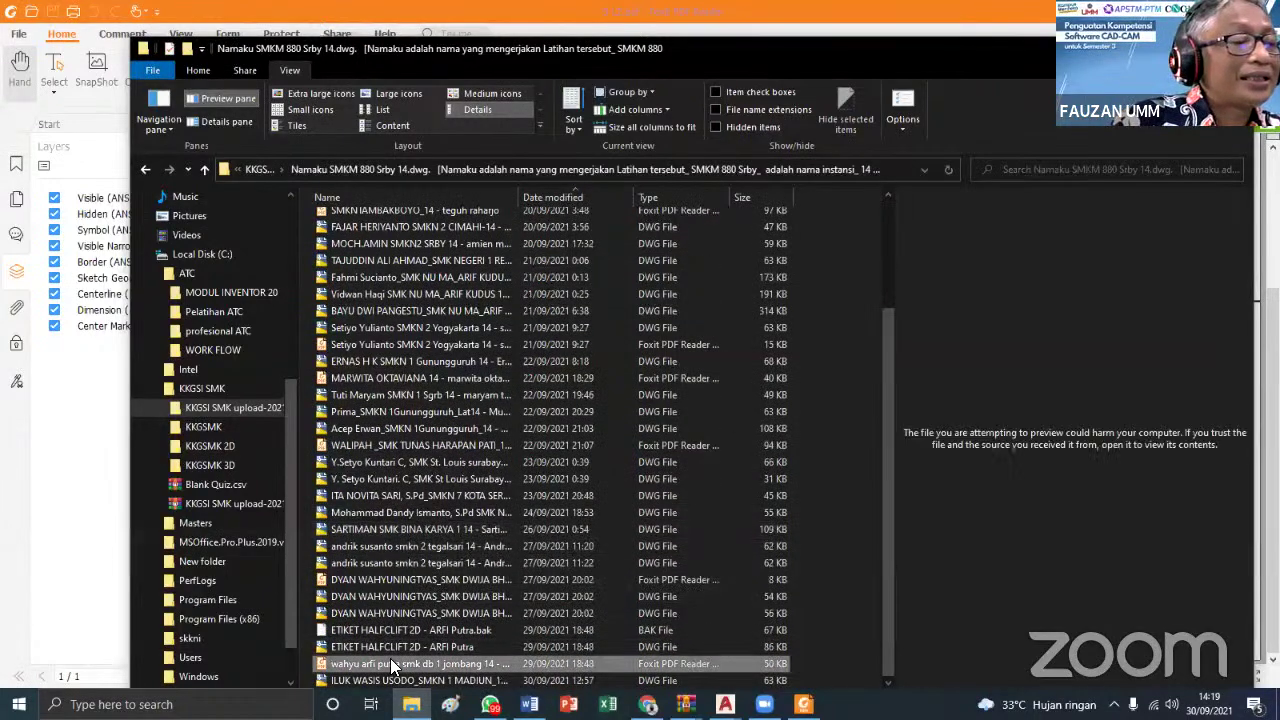
pyautogui.click(393, 647)
pyautogui.click(392, 629)
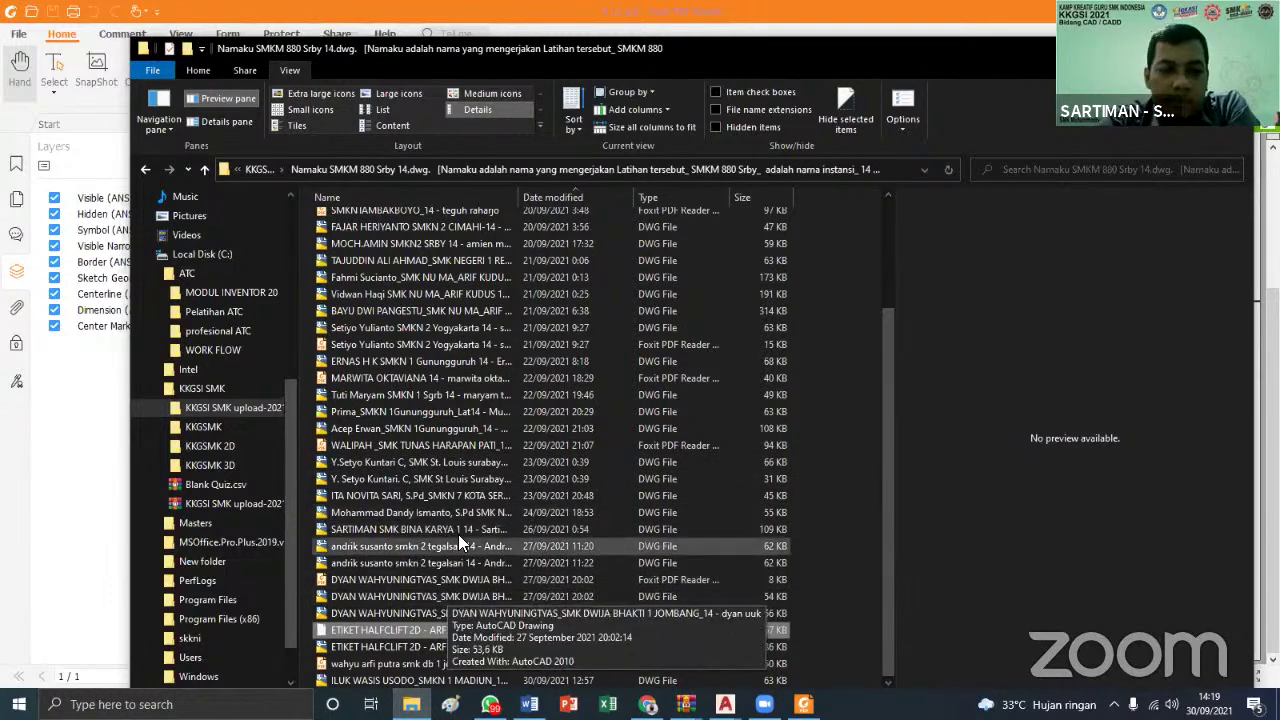
# Sort the submissions oldest first by date modified and open a submitted DWG in AutoCAD
pyautogui.scroll(3, 600, 325)
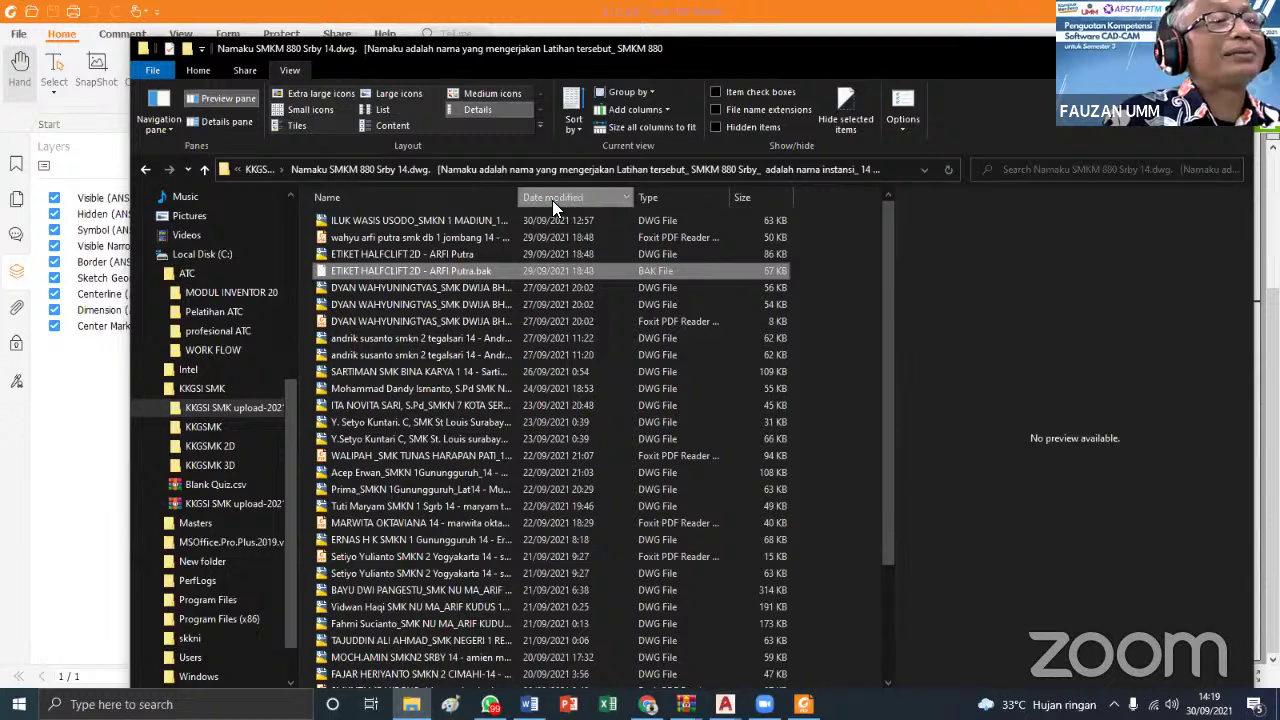
pyautogui.scroll(-2, 552, 200)
pyautogui.scroll(2, 554, 230)
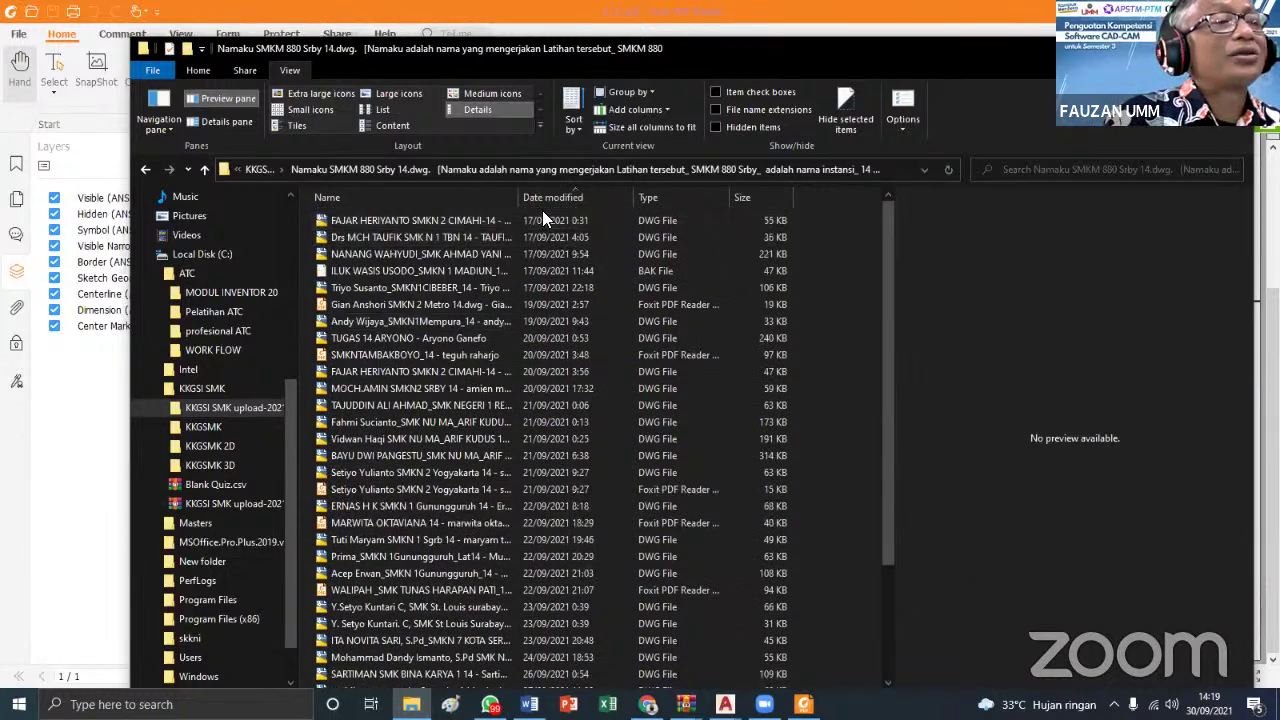
pyautogui.click(542, 197)
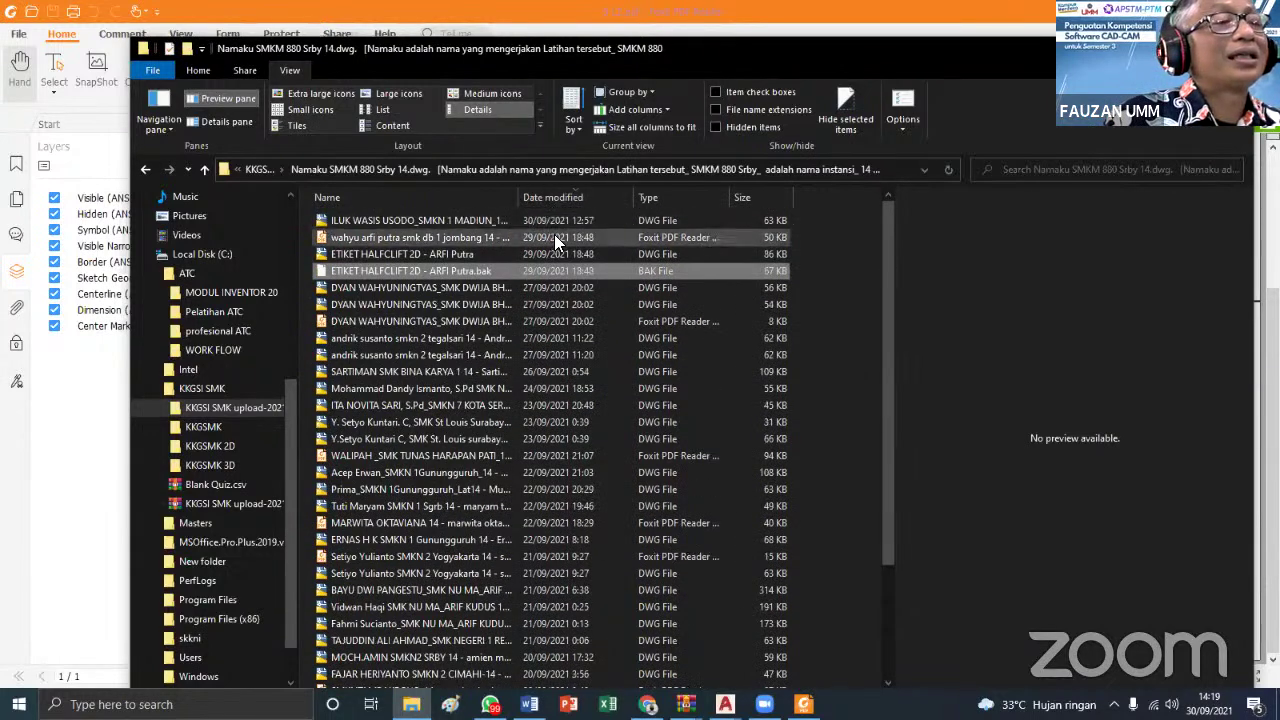
pyautogui.click(552, 202)
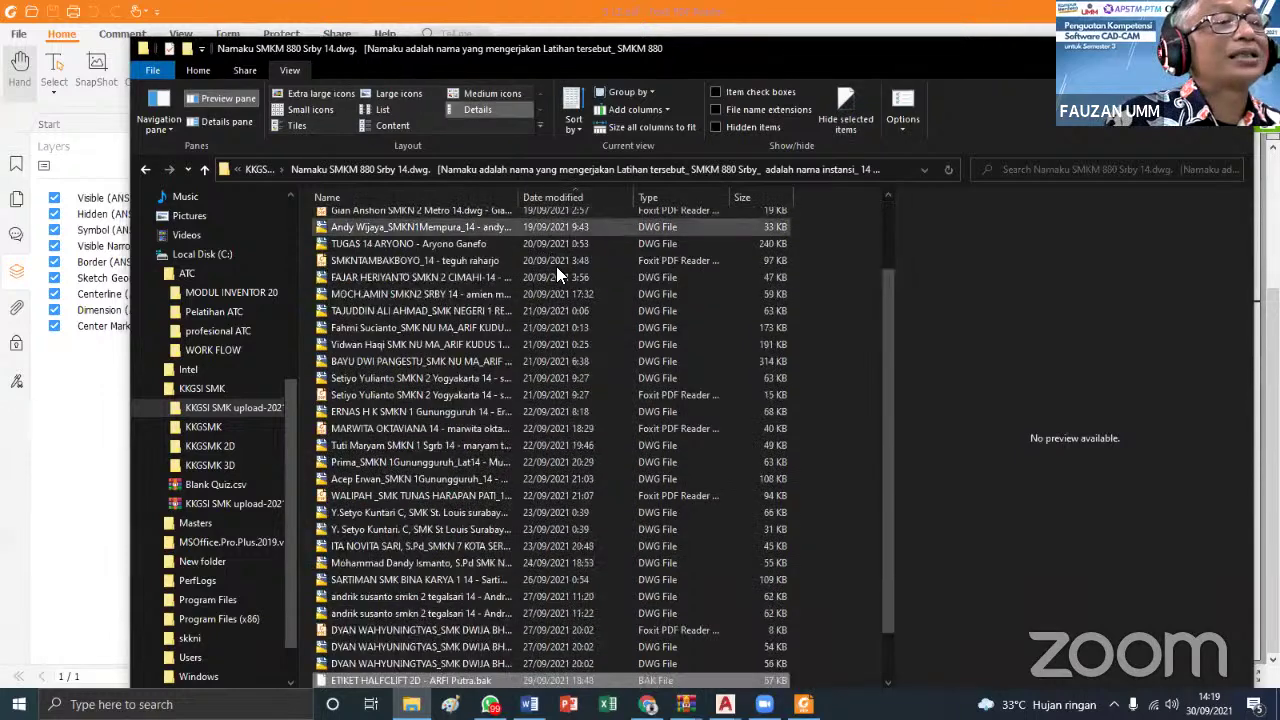
pyautogui.scroll(2, 414, 228)
pyautogui.click(414, 224)
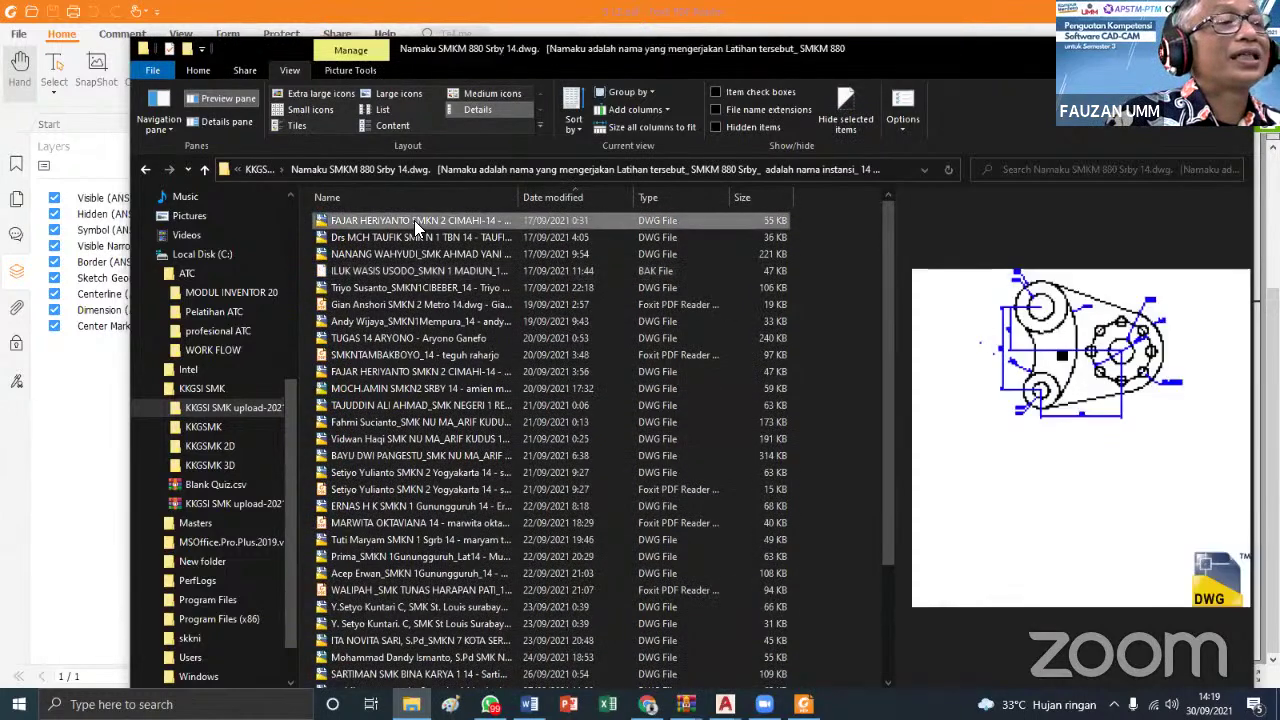
pyautogui.click(410, 236)
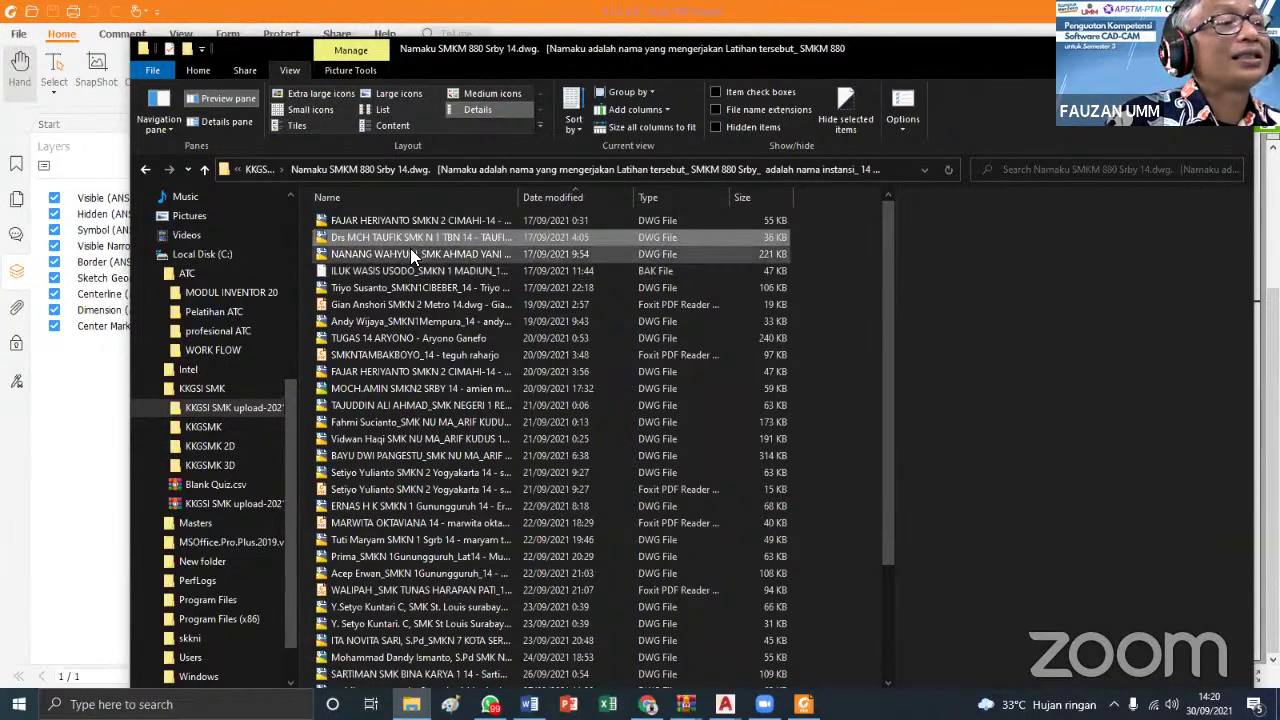
pyautogui.doubleClick(406, 236)
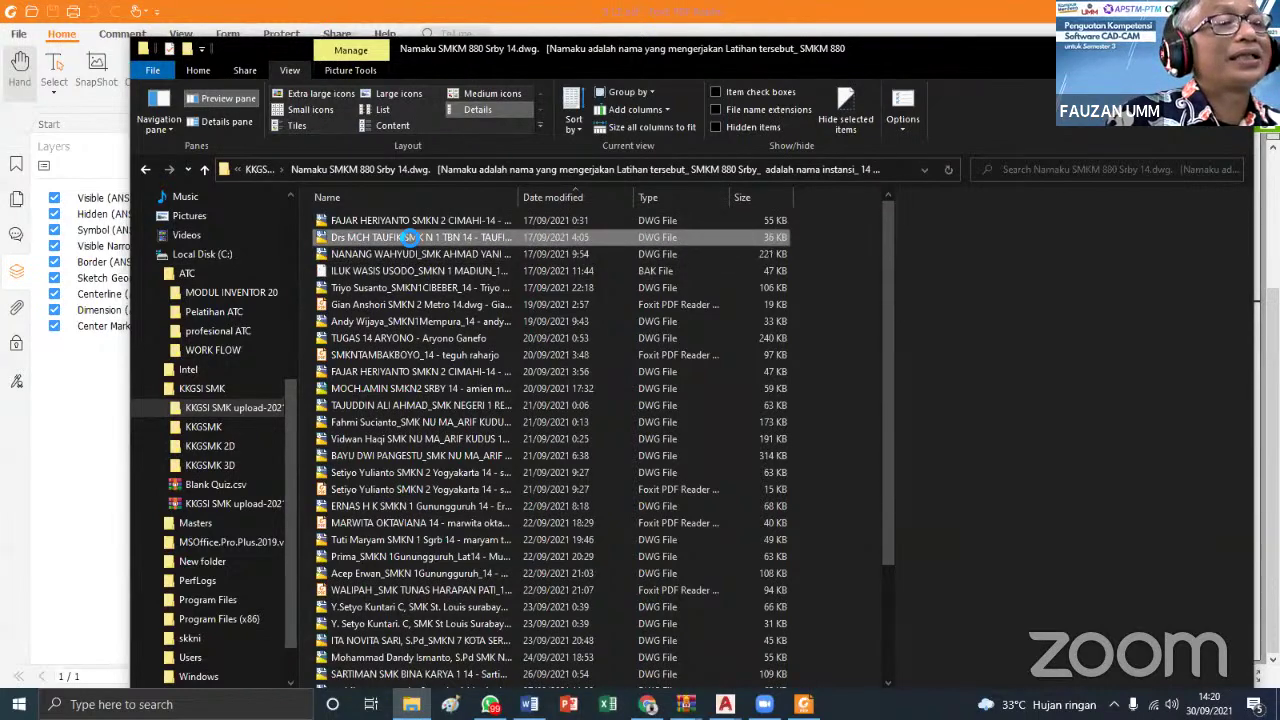
# Dismiss the version warning, close ChamFil_sol, Ext_Rev_sol and the first drawing unsaved, keeping the lug open
pyautogui.click(738, 387)
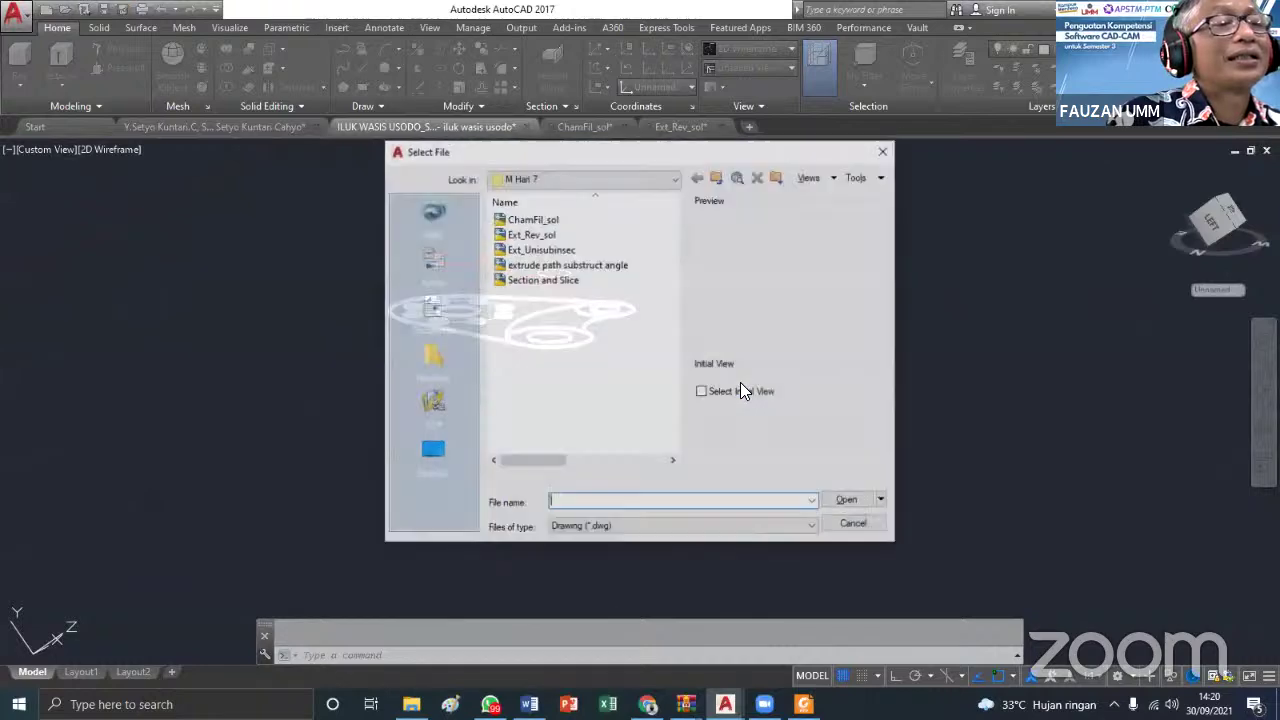
pyautogui.click(866, 521)
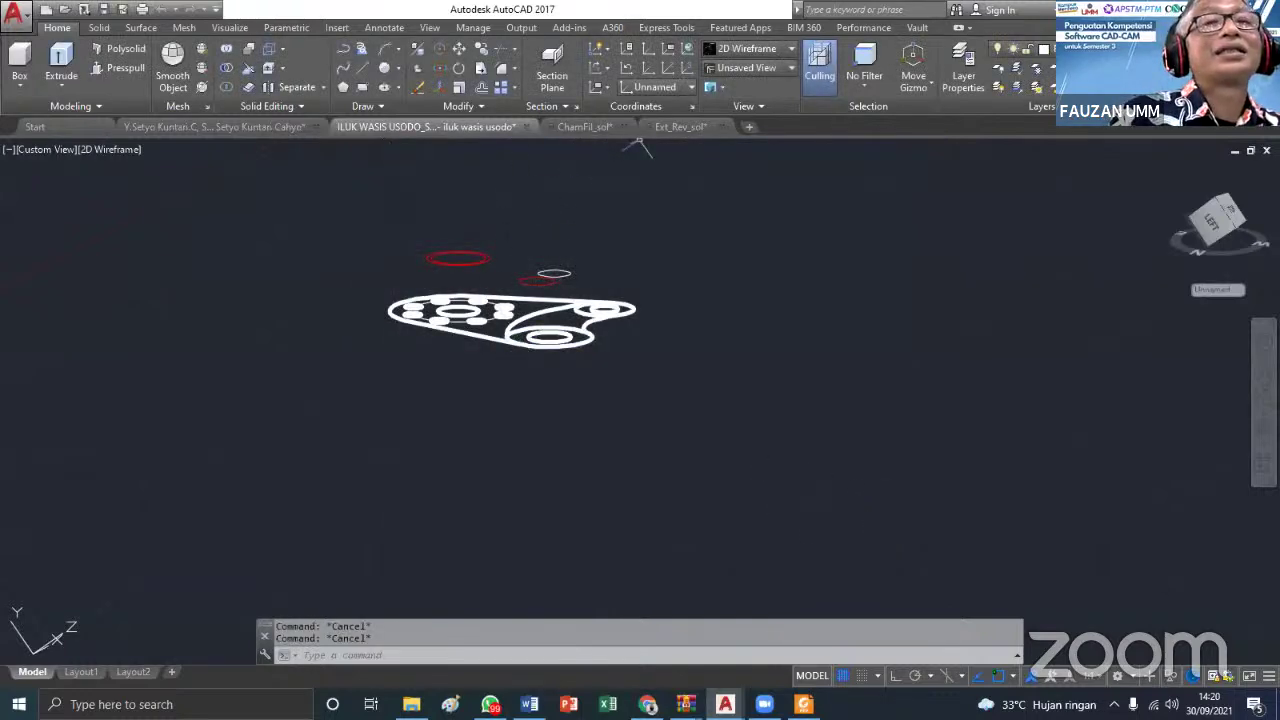
pyautogui.hotkey('ctrl', 'q')
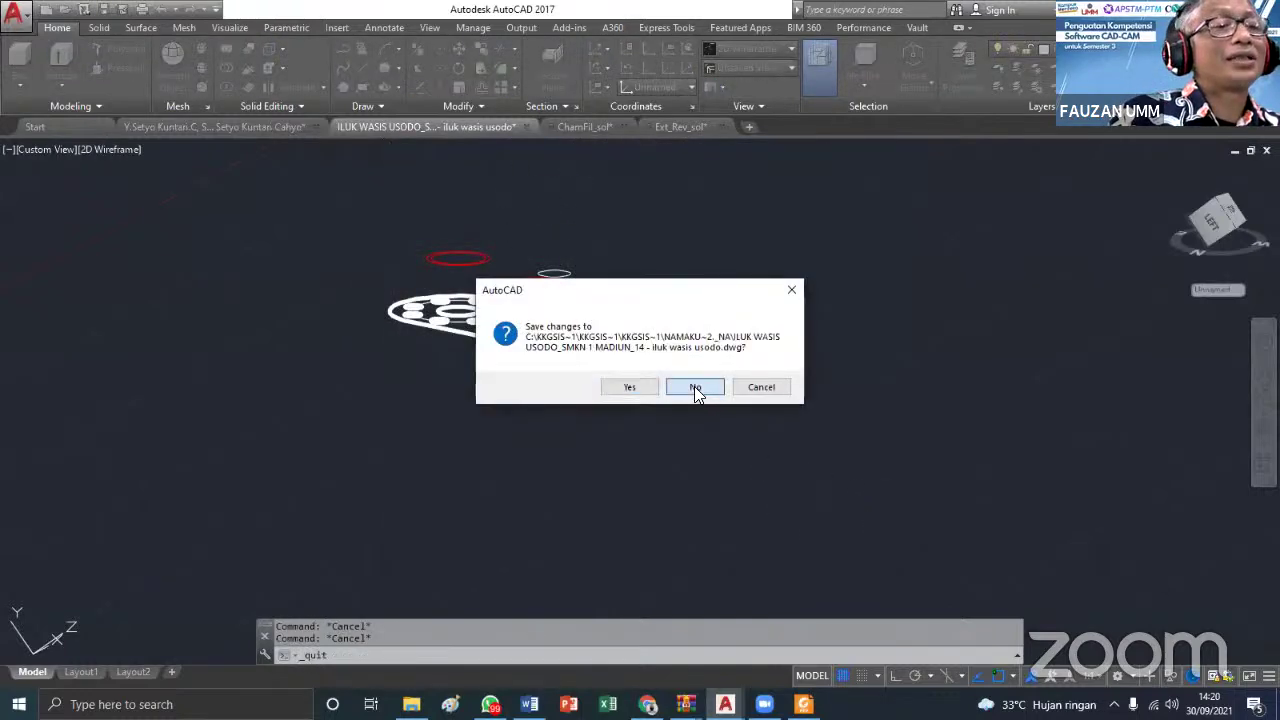
pyautogui.click(695, 390)
pyautogui.click(671, 390)
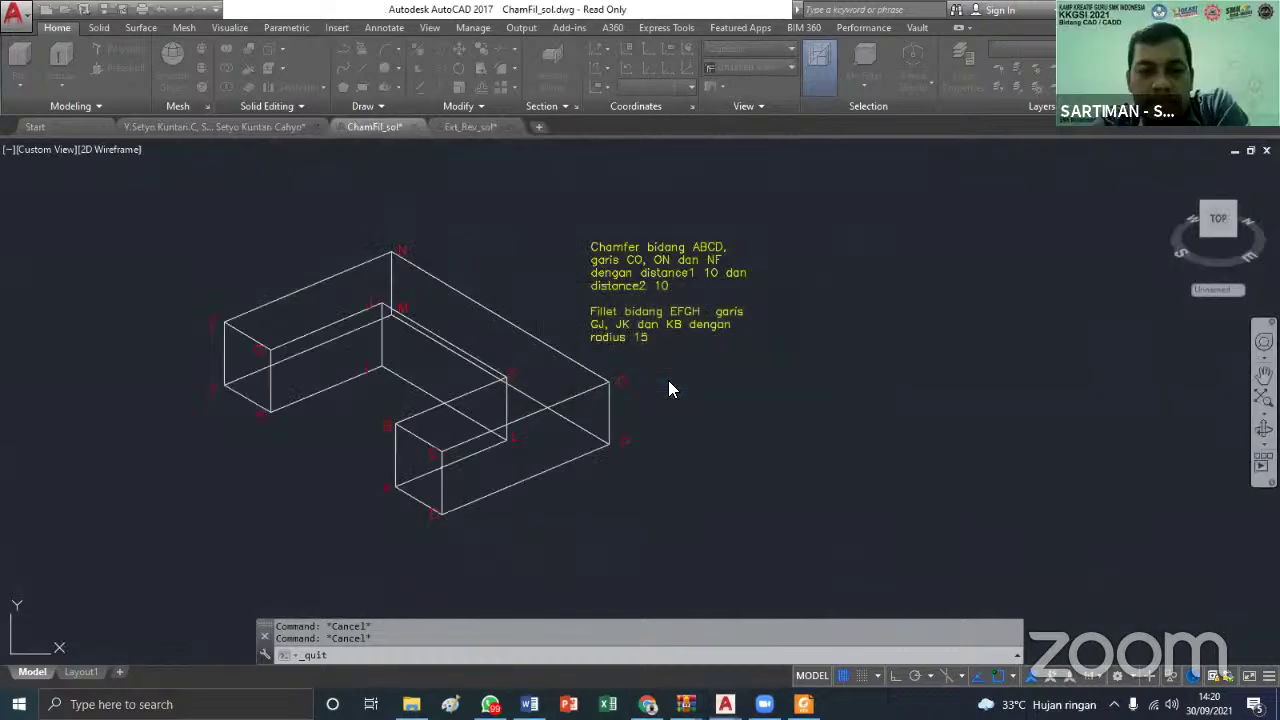
pyautogui.click(667, 382)
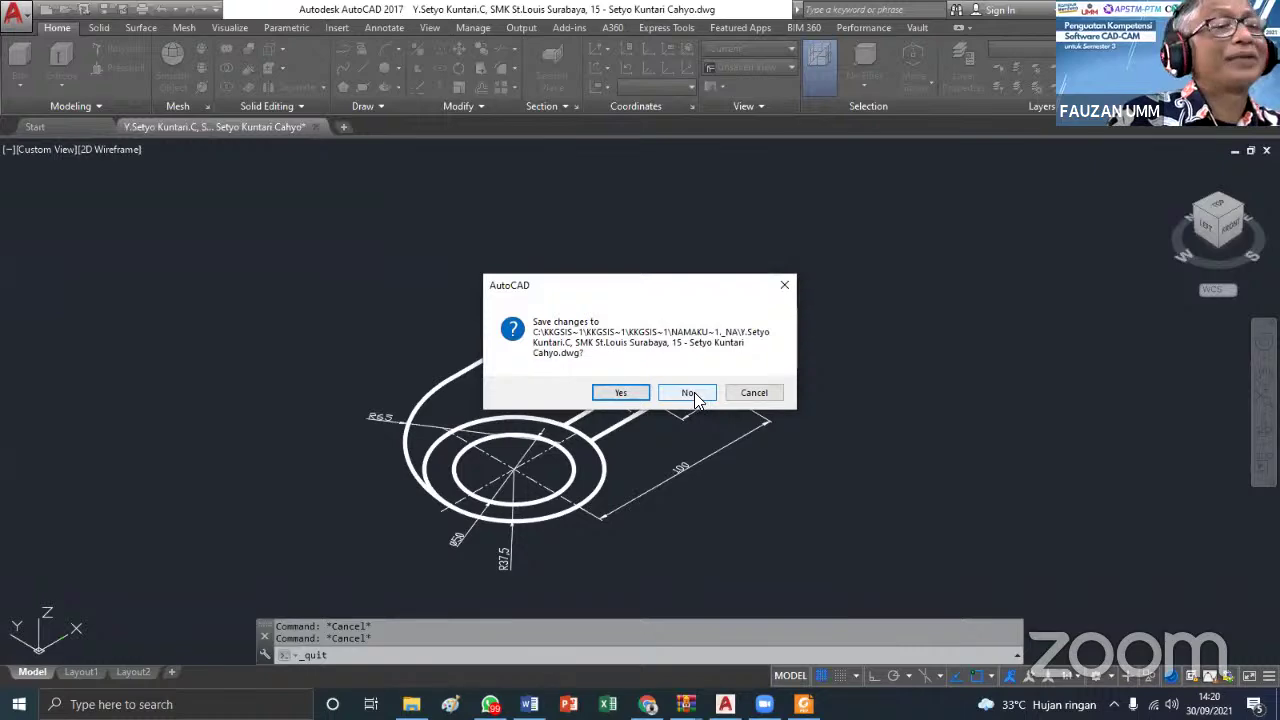
pyautogui.click(750, 393)
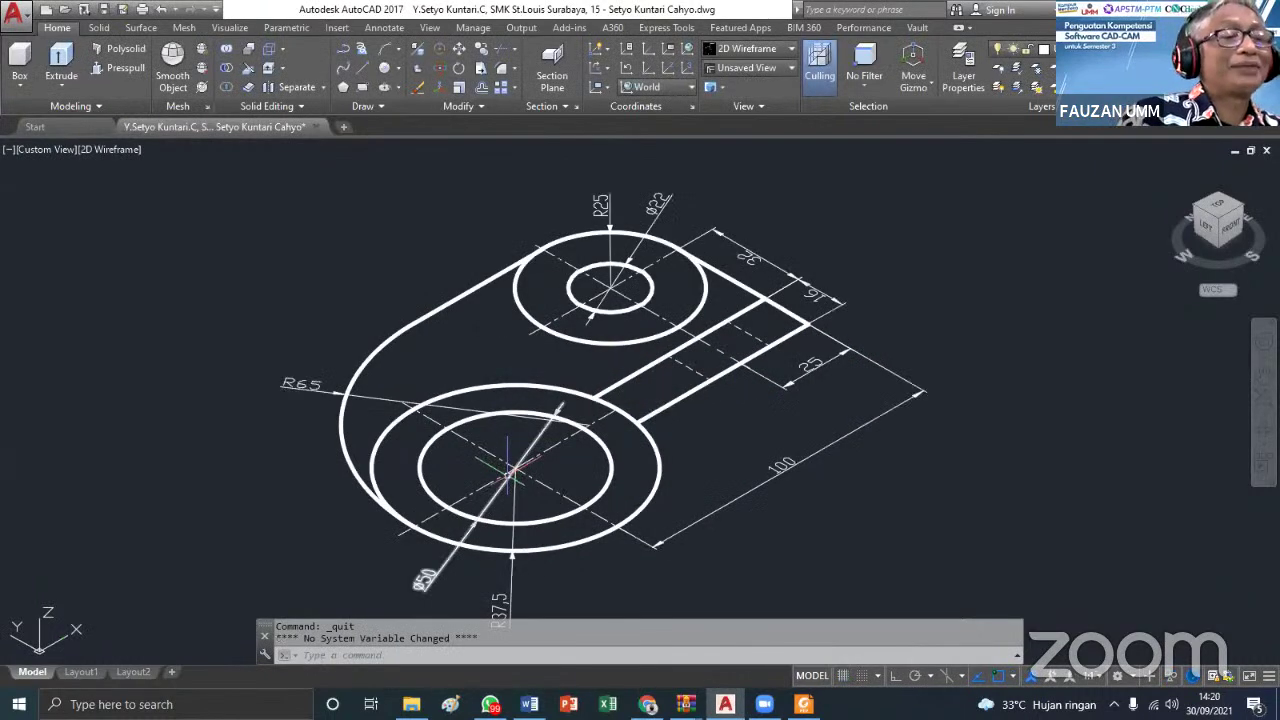
# Clear stray selection windows and open the Layer dropdown listing Sumbu 1, Sumbu 2, Tebal and Ukur
pyautogui.scroll(-3, 512, 470)
pyautogui.scroll(-2, 525, 458)
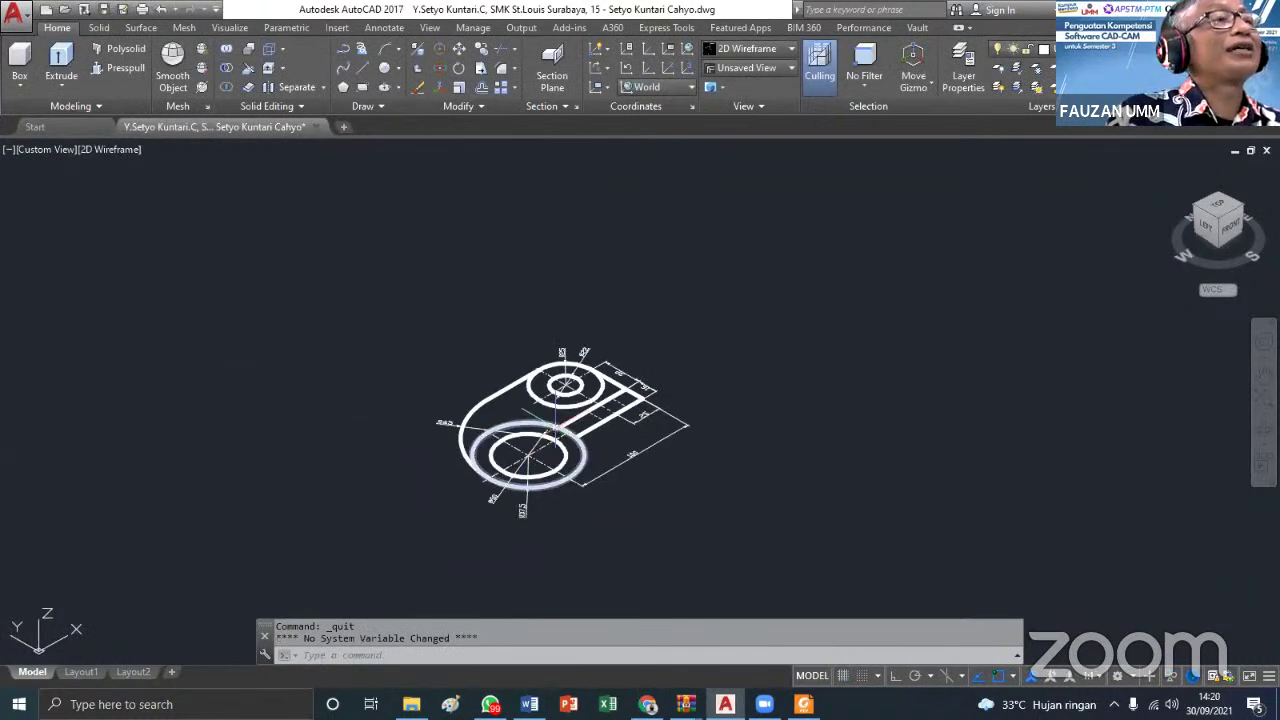
pyautogui.scroll(3, 555, 425)
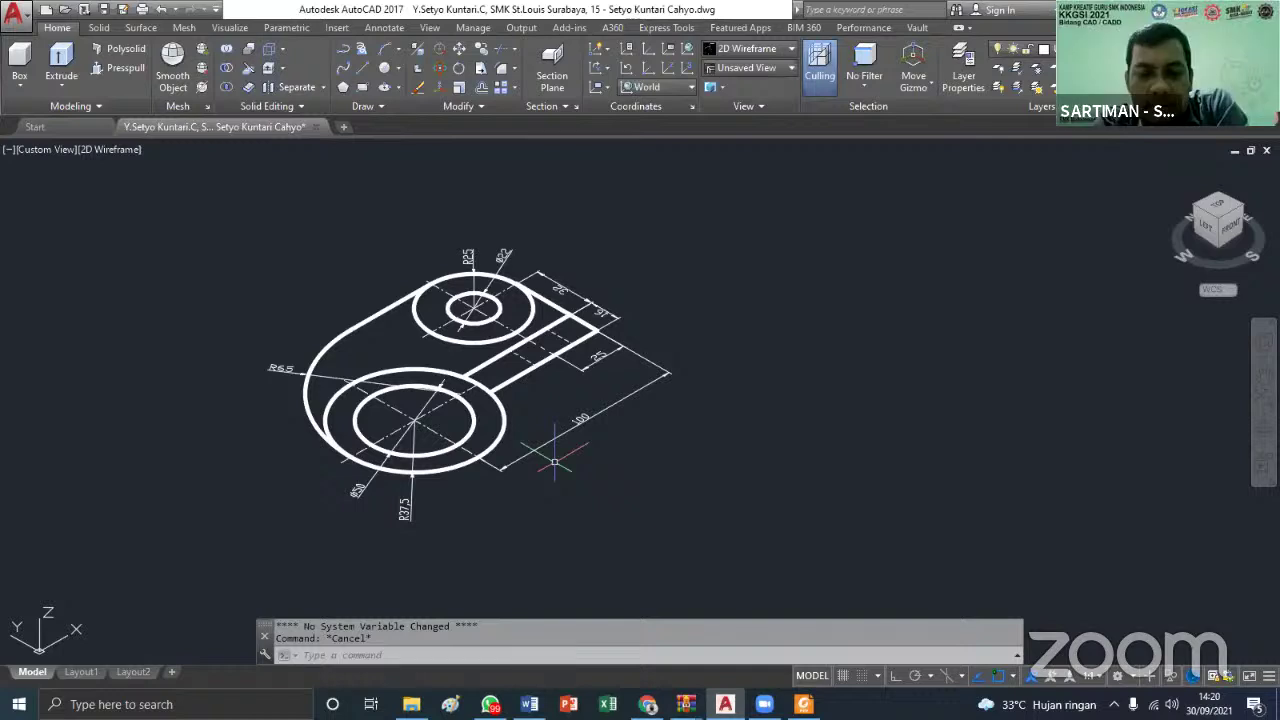
pyautogui.press('Escape')
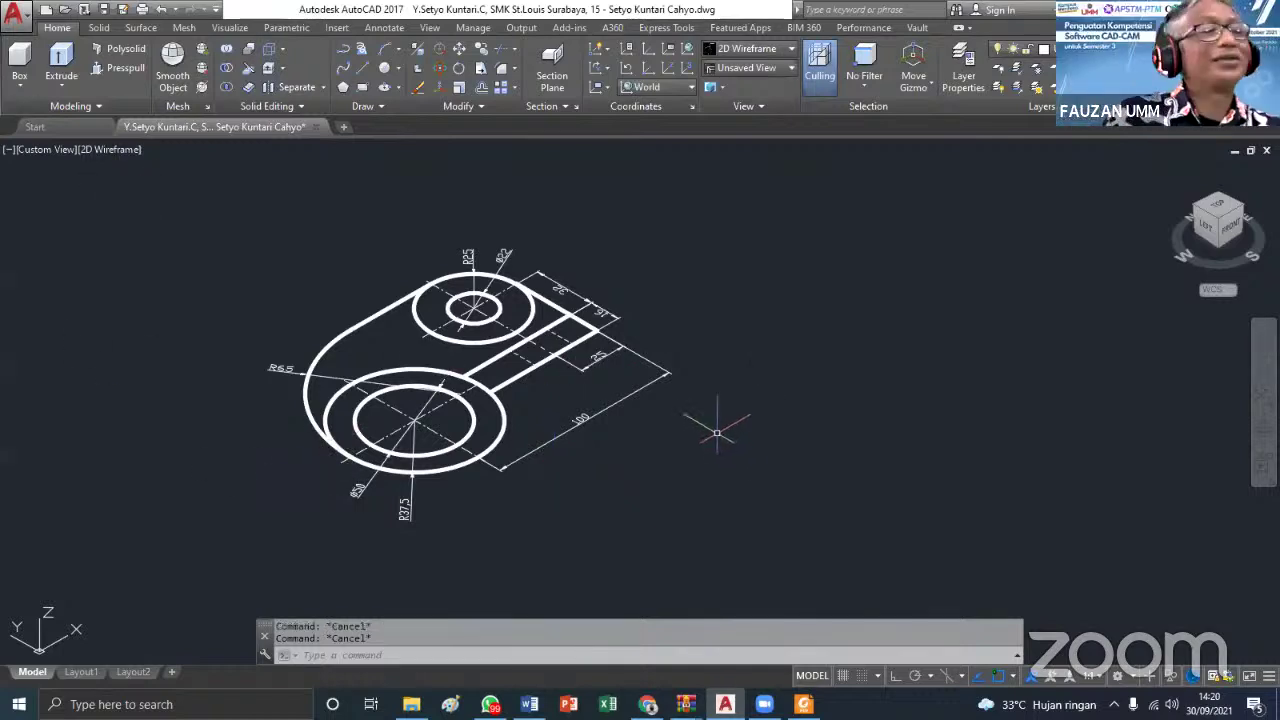
pyautogui.click(703, 487)
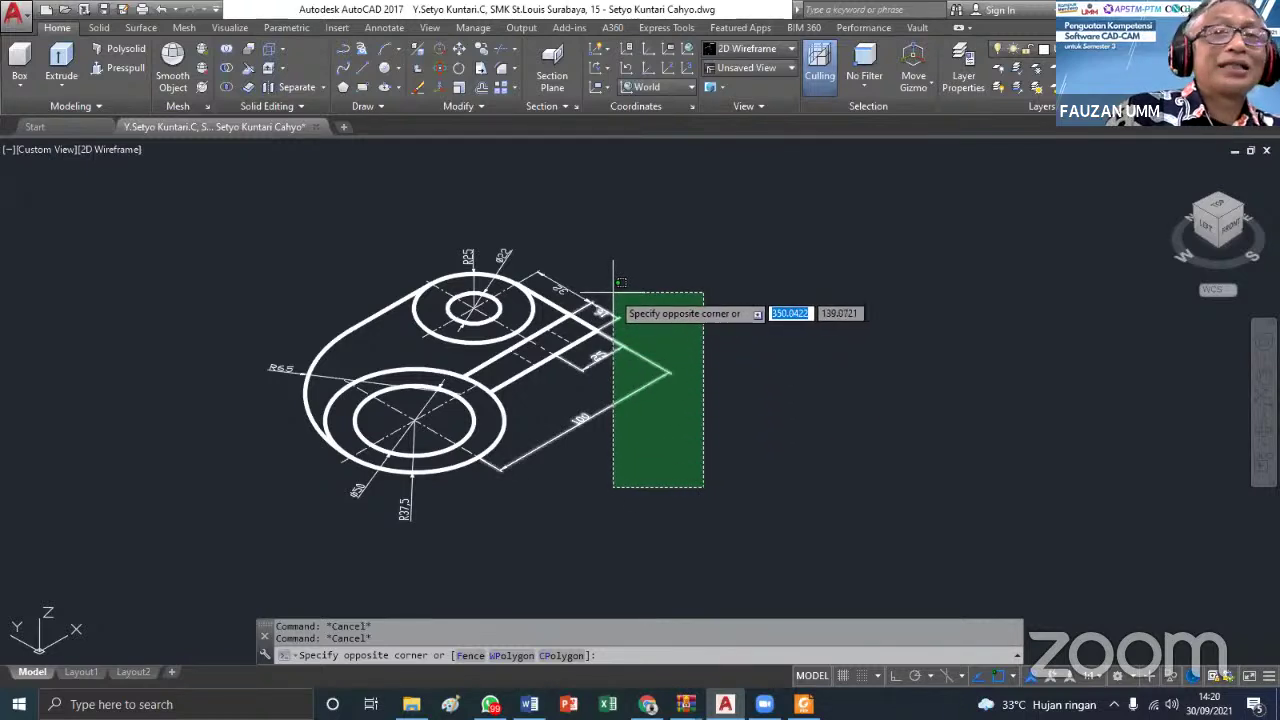
pyautogui.press('Escape')
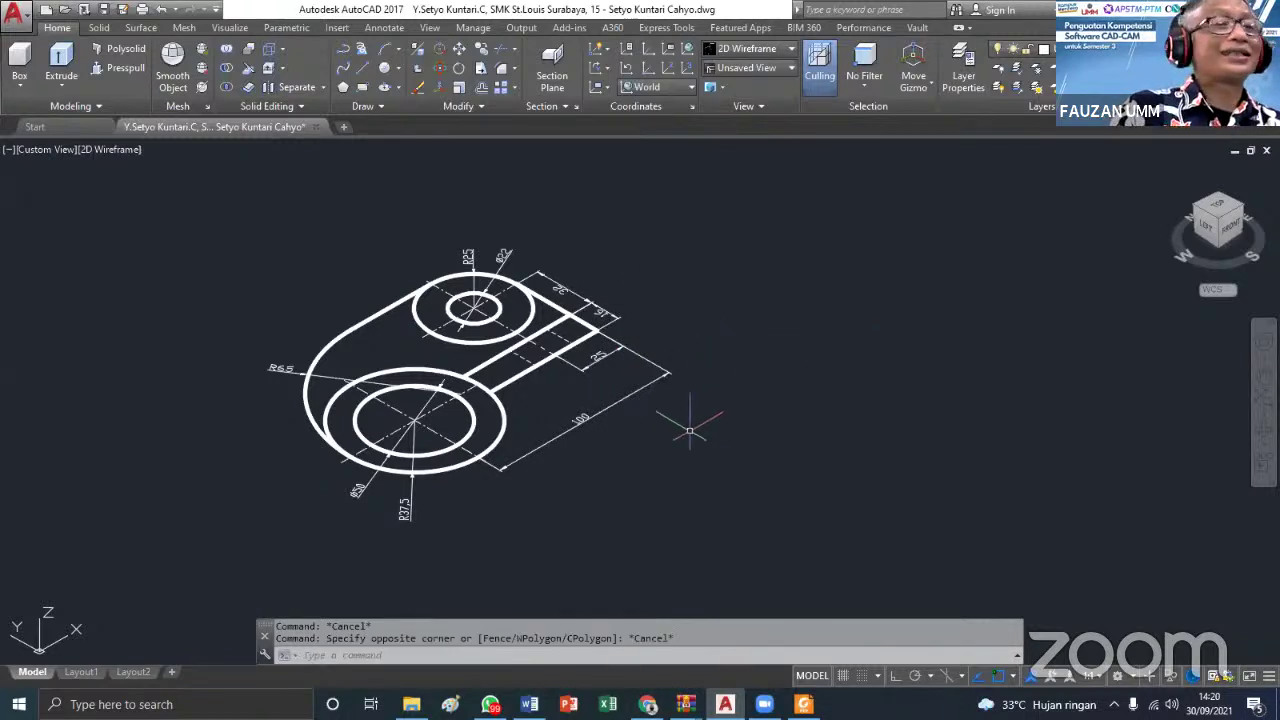
pyautogui.scroll(-2, 680, 423)
pyautogui.scroll(4, 624, 398)
pyautogui.scroll(-2, 595, 405)
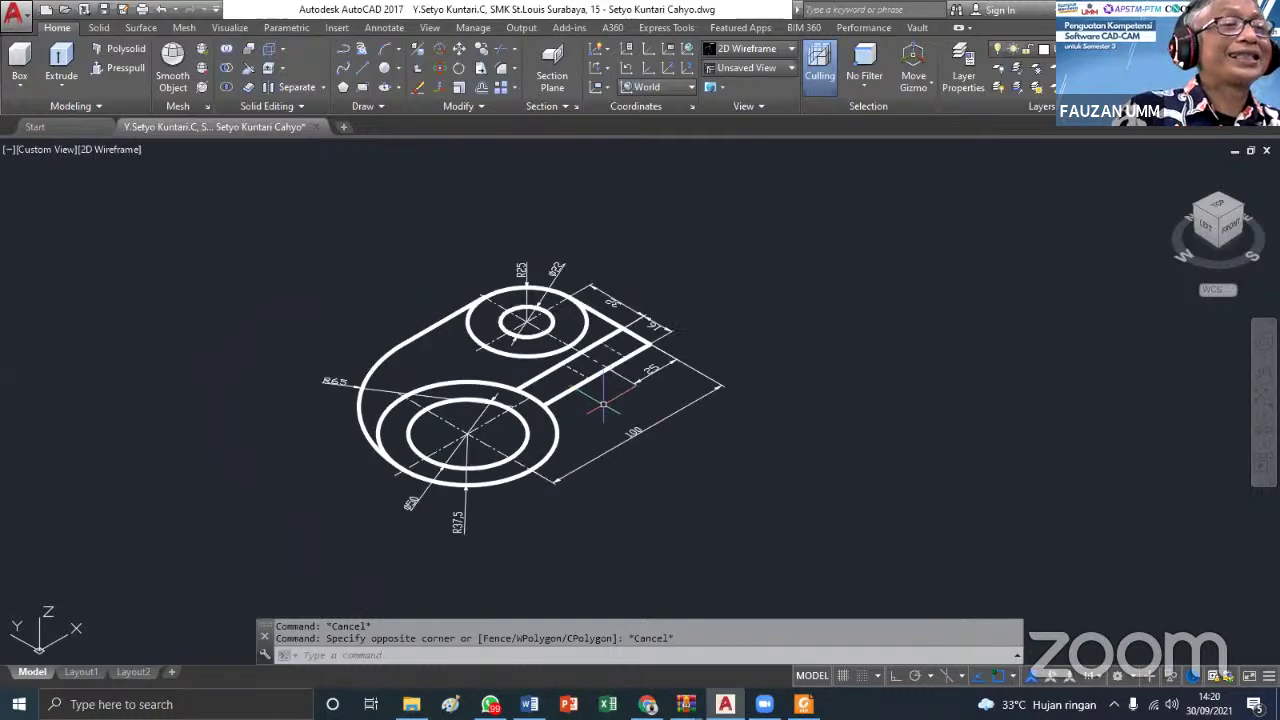
pyautogui.click(757, 503)
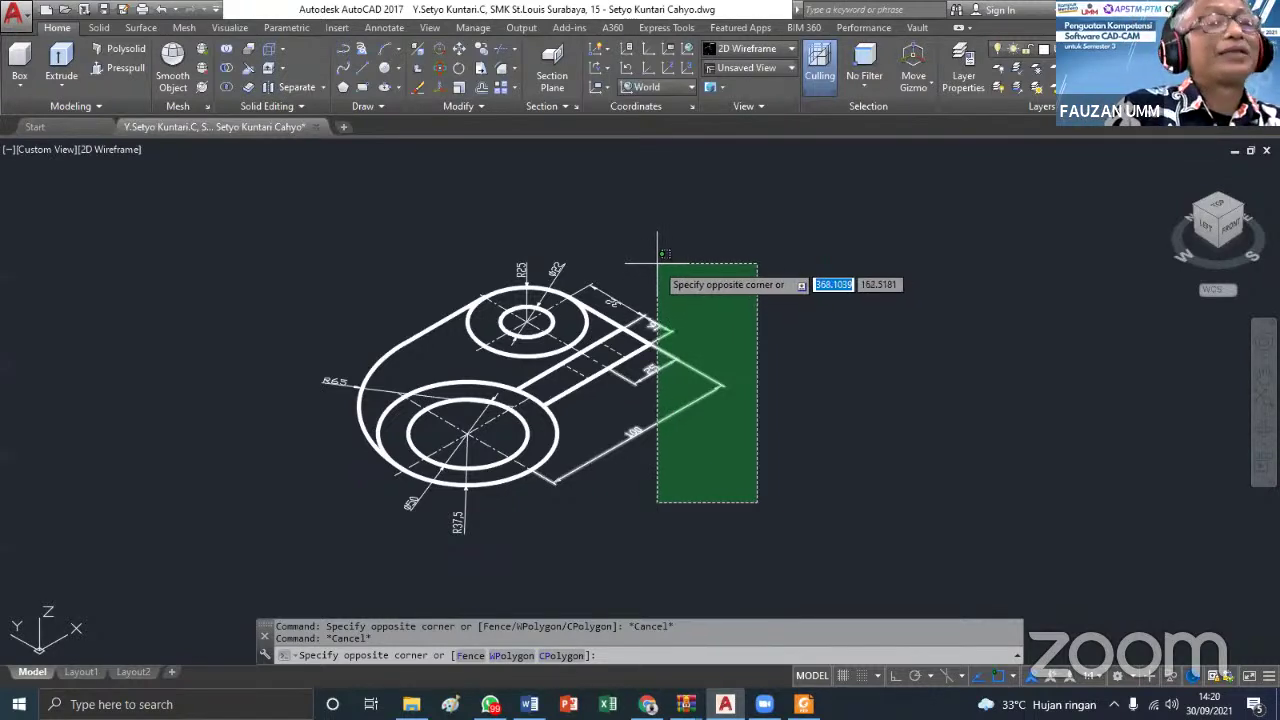
pyautogui.press('Escape')
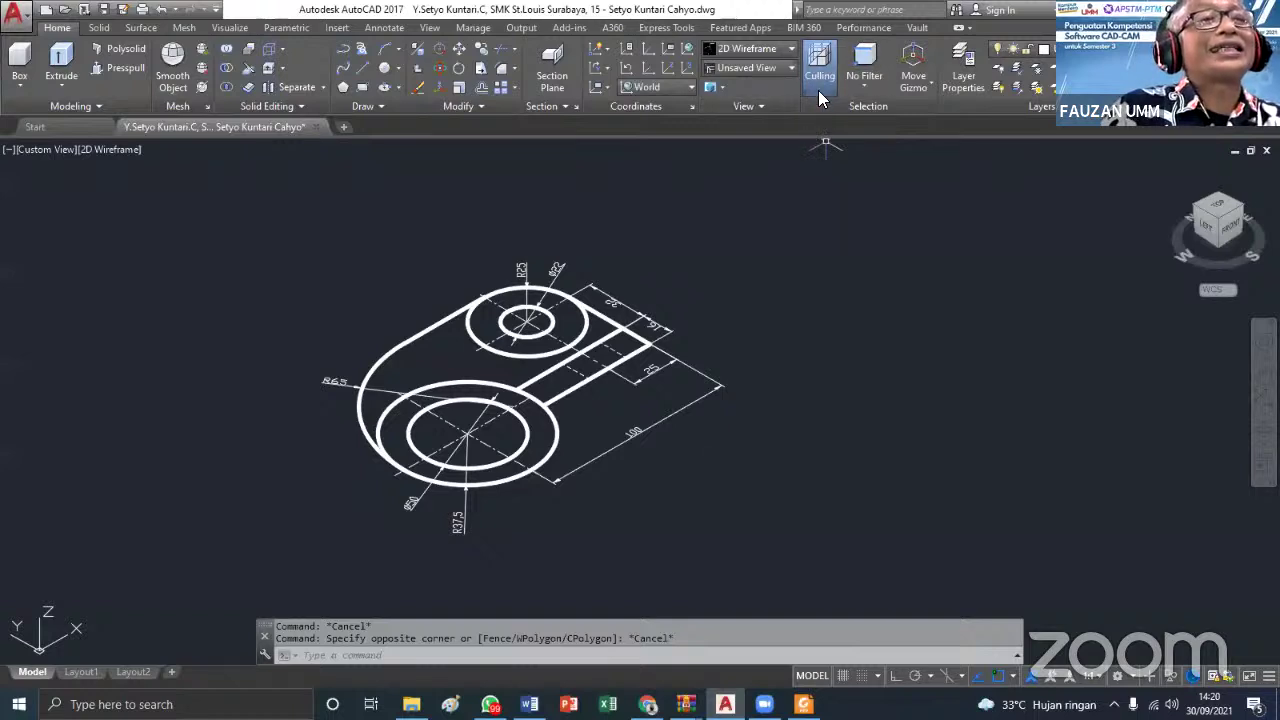
pyautogui.click(1030, 48)
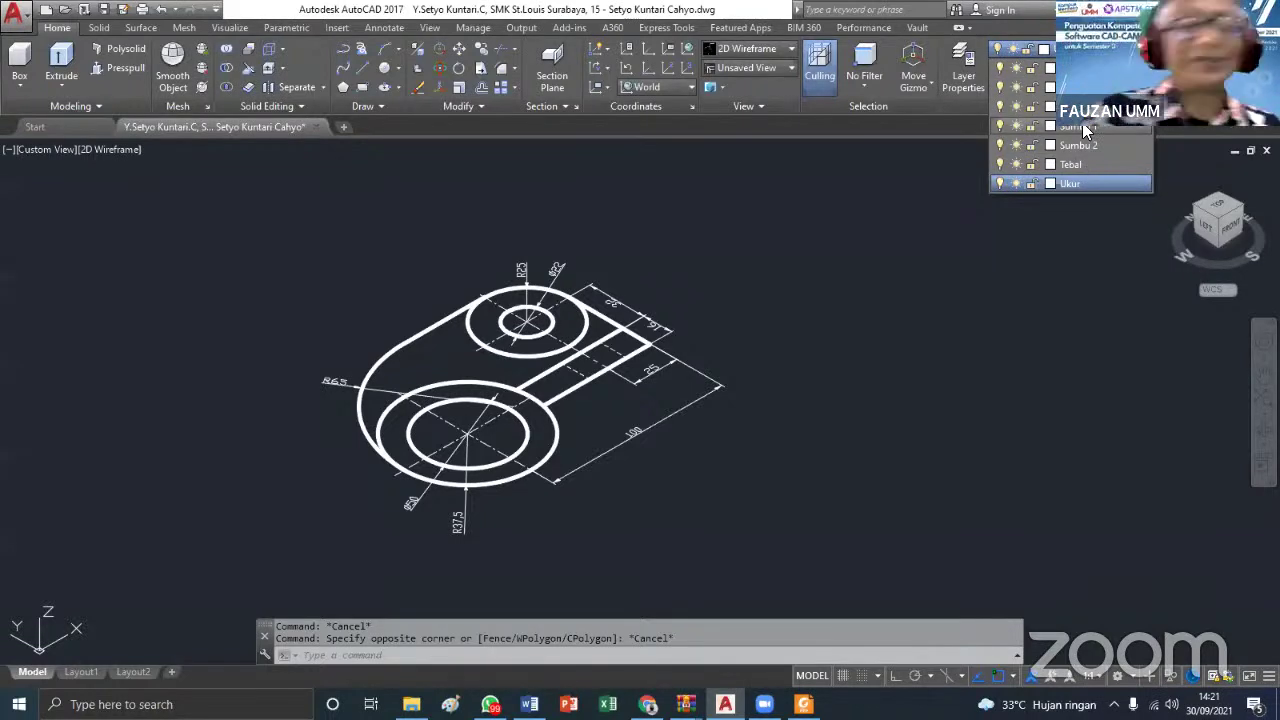
# Turn off the current Ukur layer to hide the dimensions
pyautogui.click(1000, 184)
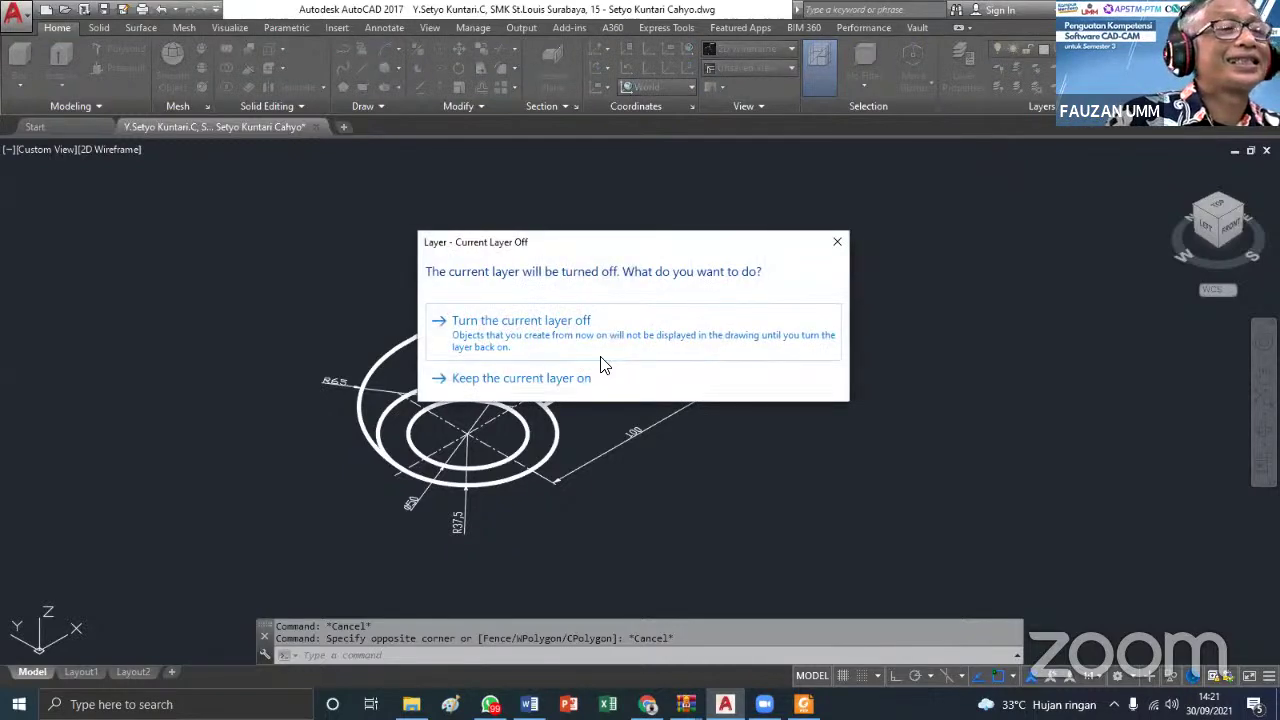
pyautogui.click(553, 336)
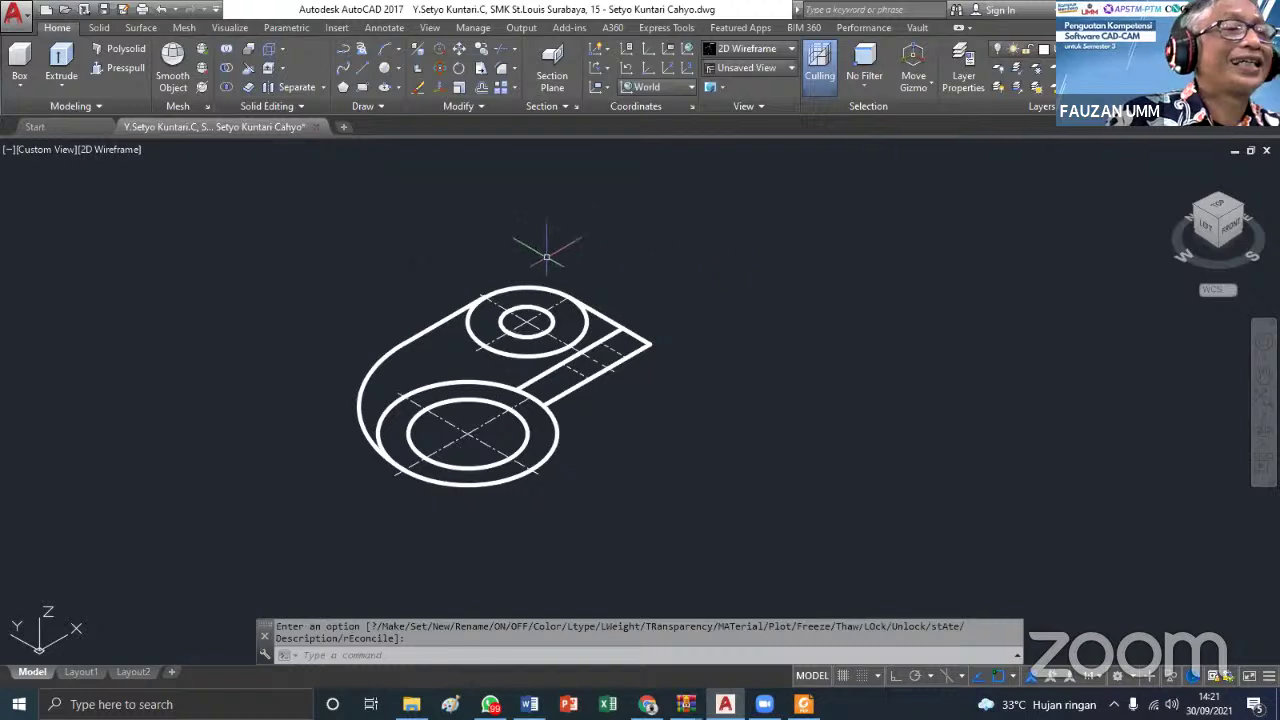
pyautogui.scroll(2, 545, 330)
pyautogui.scroll(-2, 620, 420)
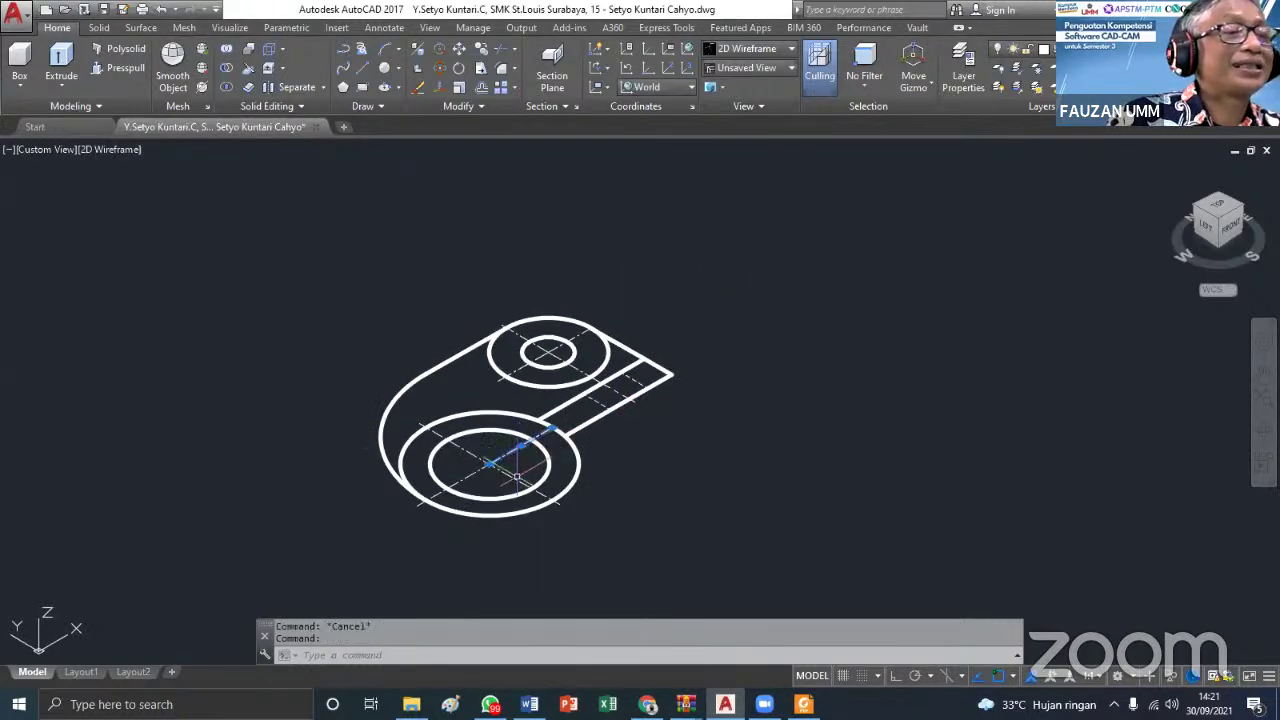
# Move all the lug's centerlines onto a turned-off layer, accepting the hidden-layer warnings
pyautogui.press('Escape')
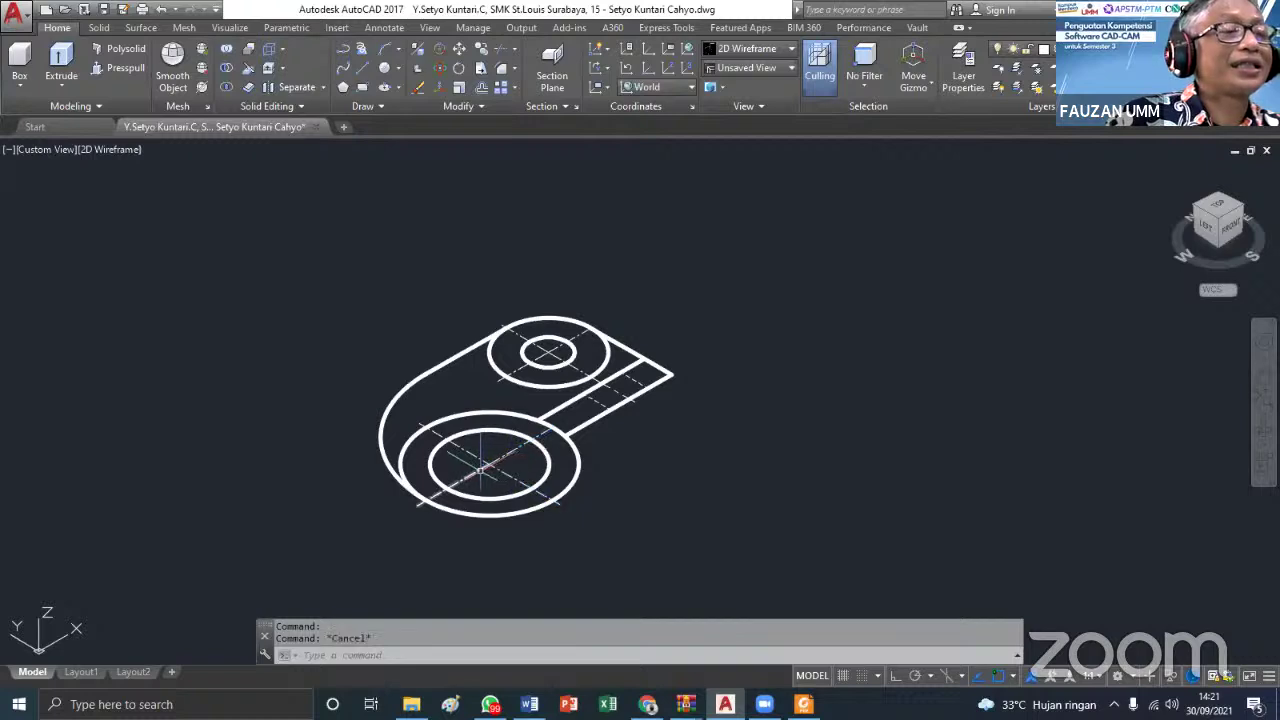
pyautogui.click(482, 466)
pyautogui.click(486, 462)
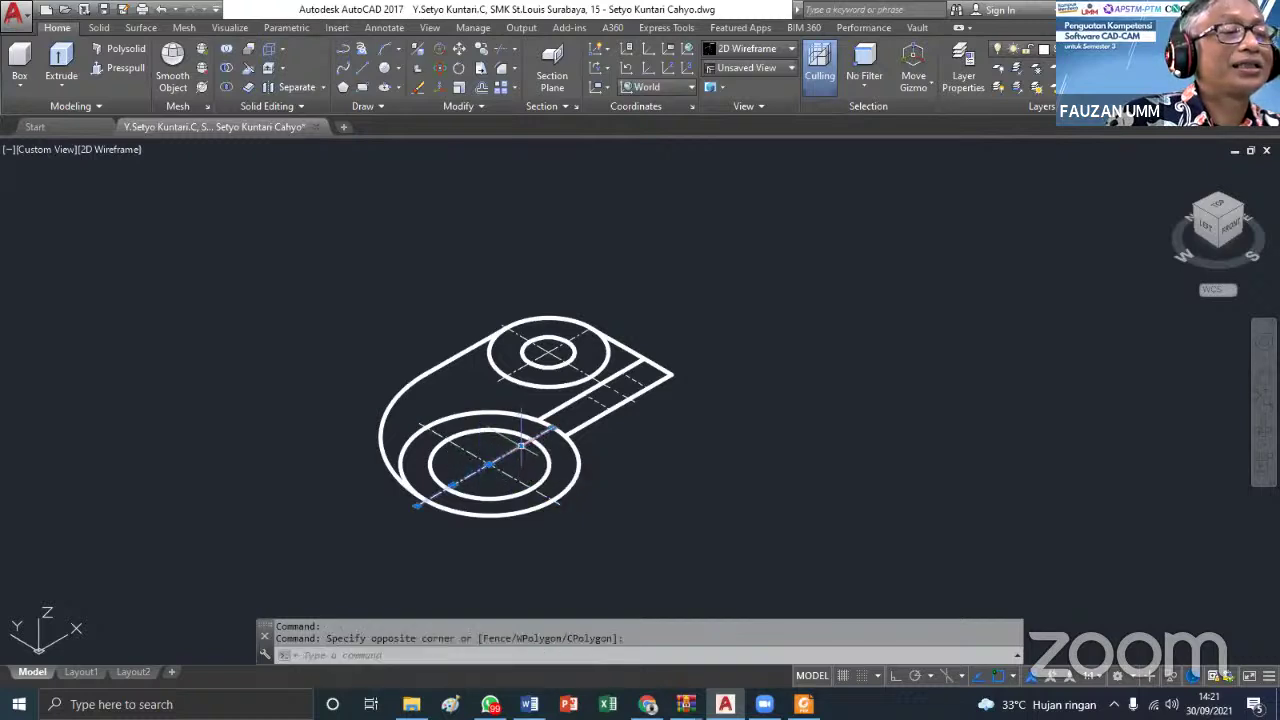
pyautogui.click(620, 386)
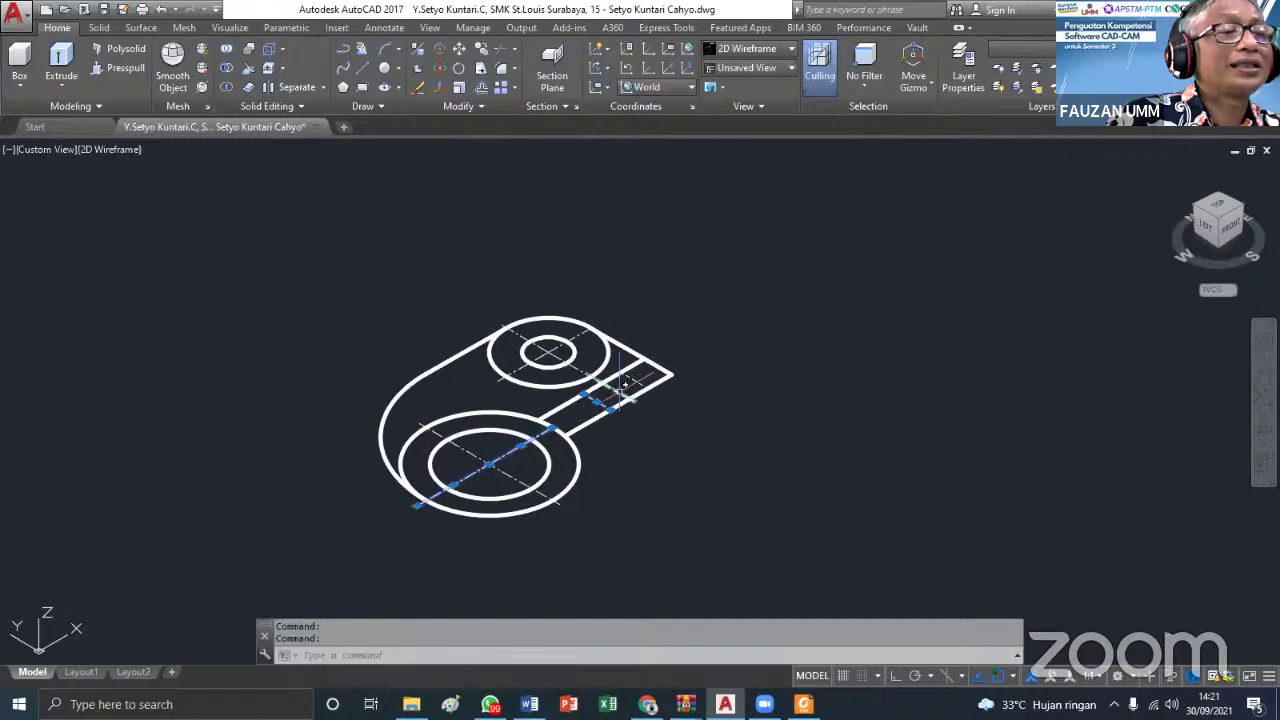
pyautogui.click(640, 378)
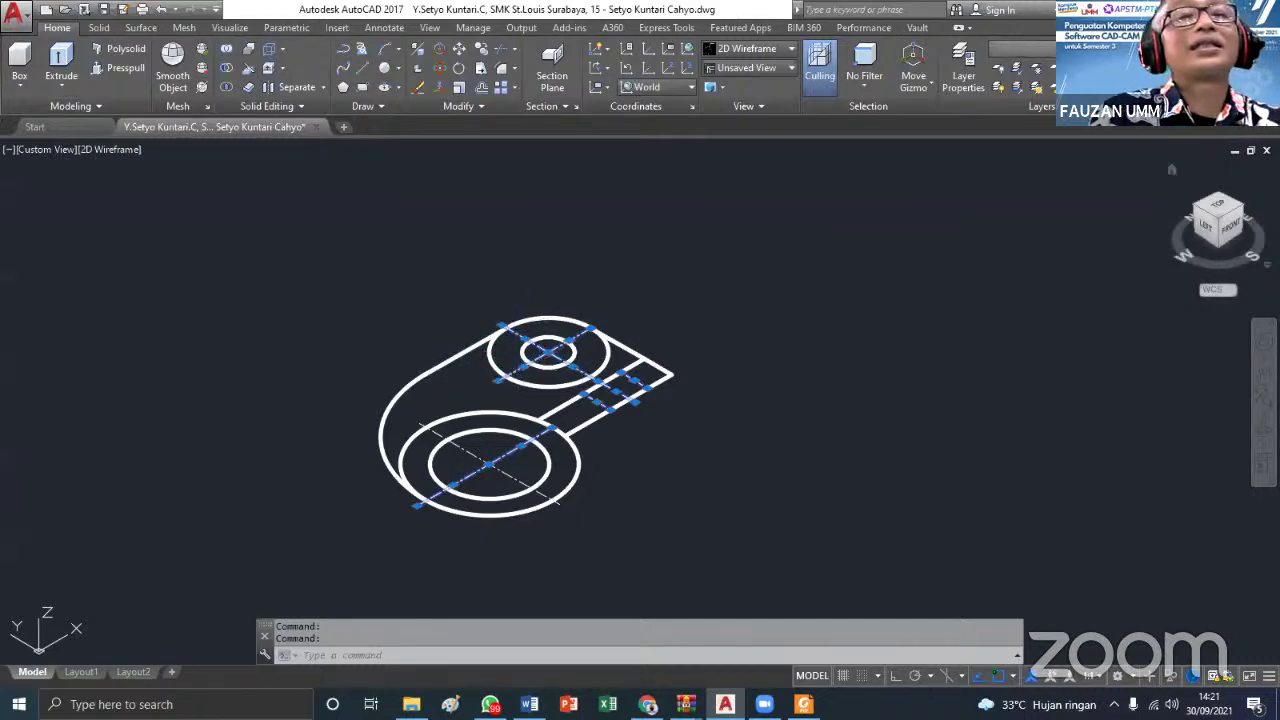
pyautogui.click(1020, 49)
pyautogui.click(1078, 172)
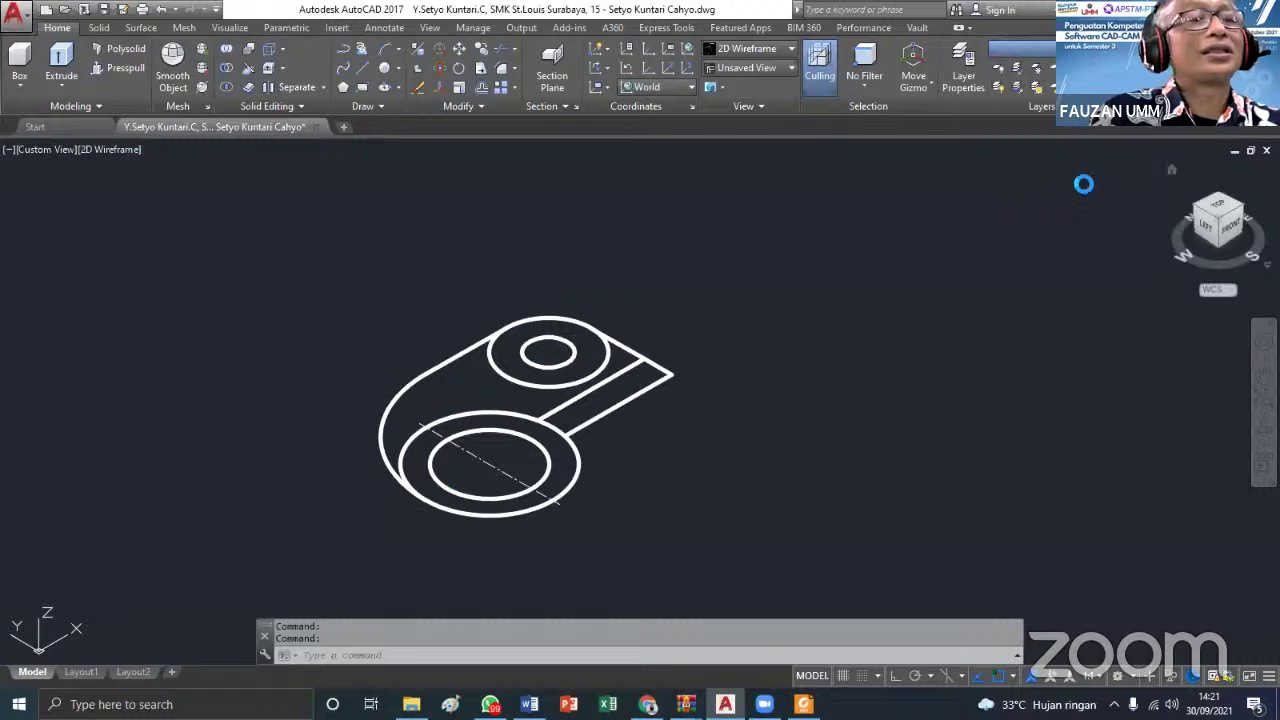
pyautogui.click(737, 366)
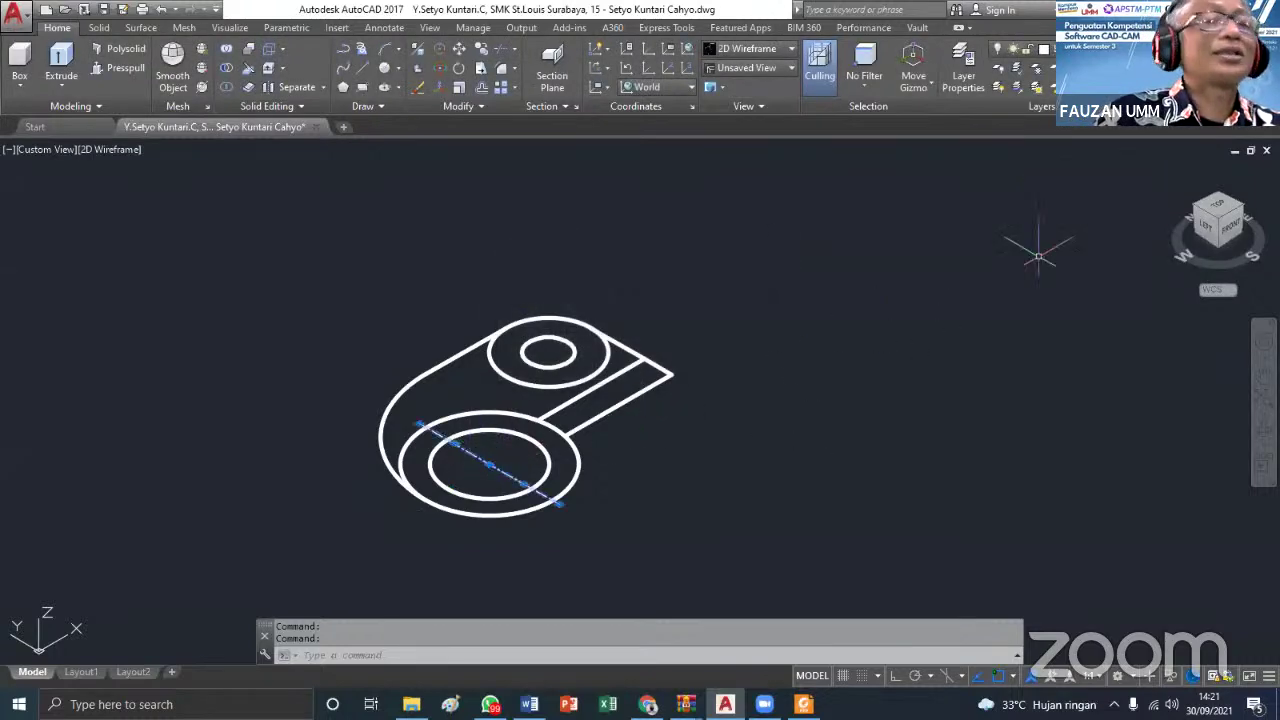
pyautogui.click(1060, 48)
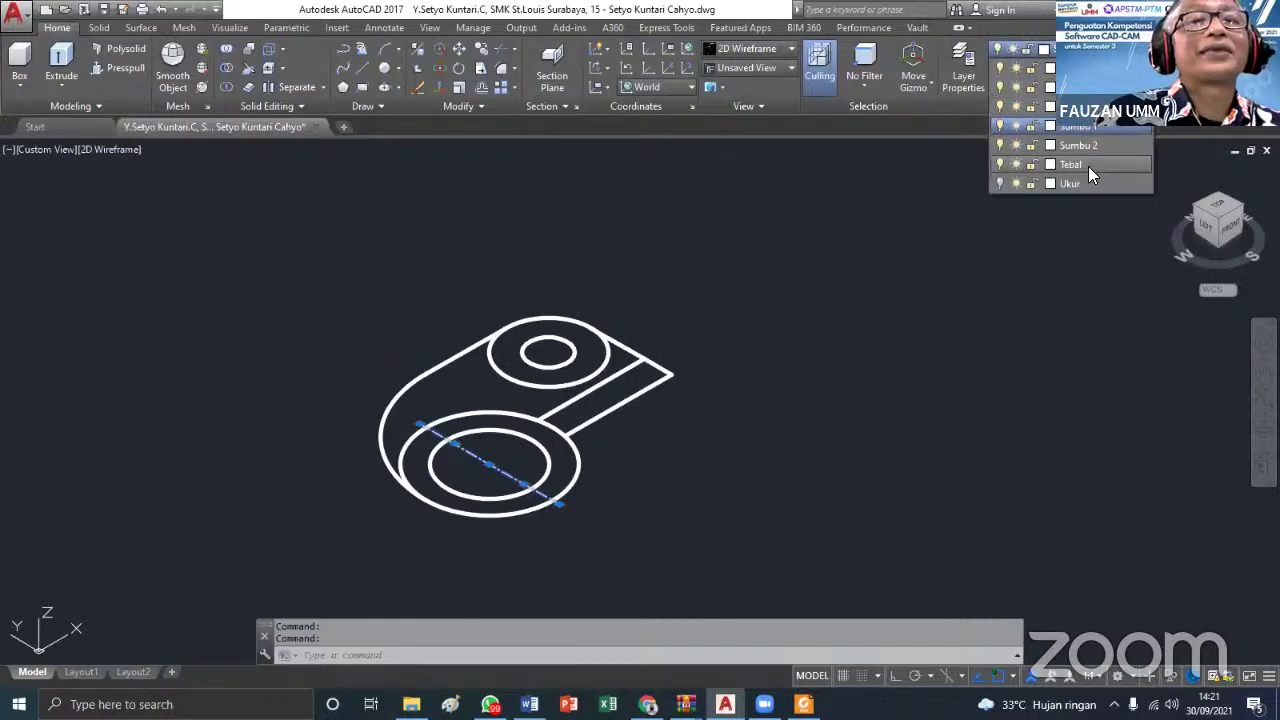
pyautogui.click(1088, 166)
pyautogui.click(737, 366)
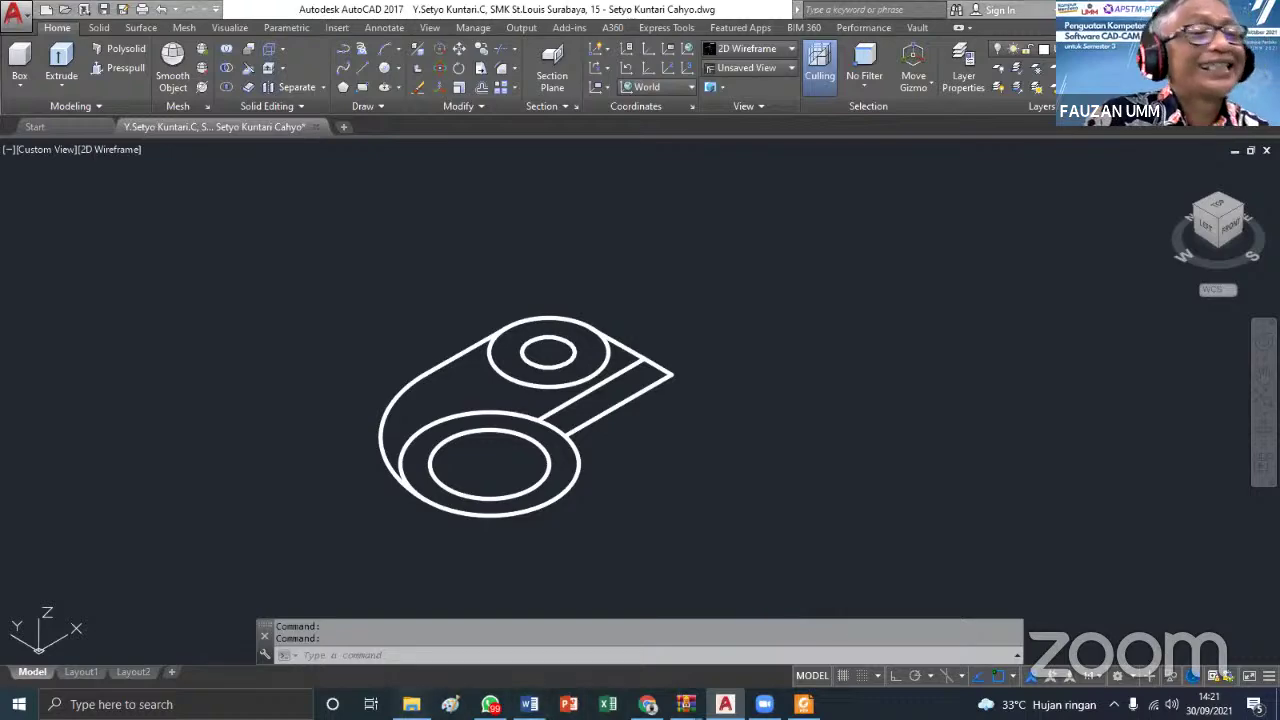
# Open 5 L2.pdf from the MODUL INVENTOR 20 folder in File Explorer
pyautogui.click(411, 704)
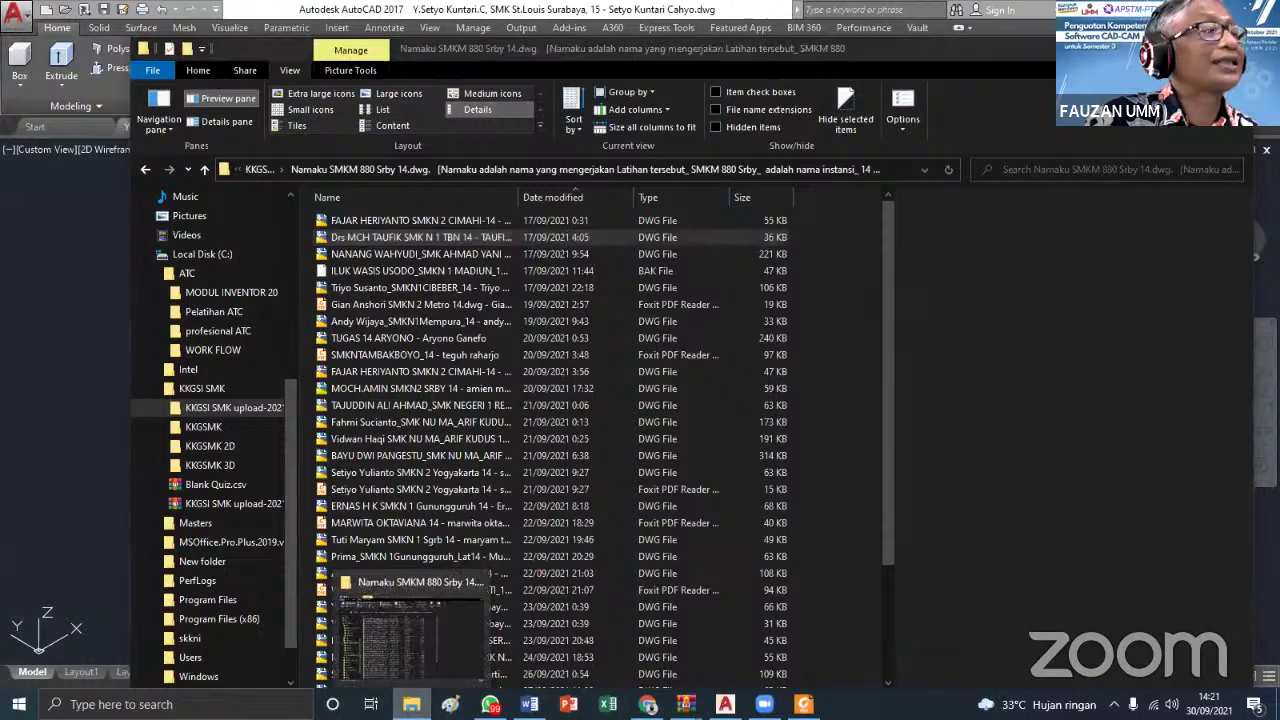
pyautogui.click(411, 704)
pyautogui.click(411, 704)
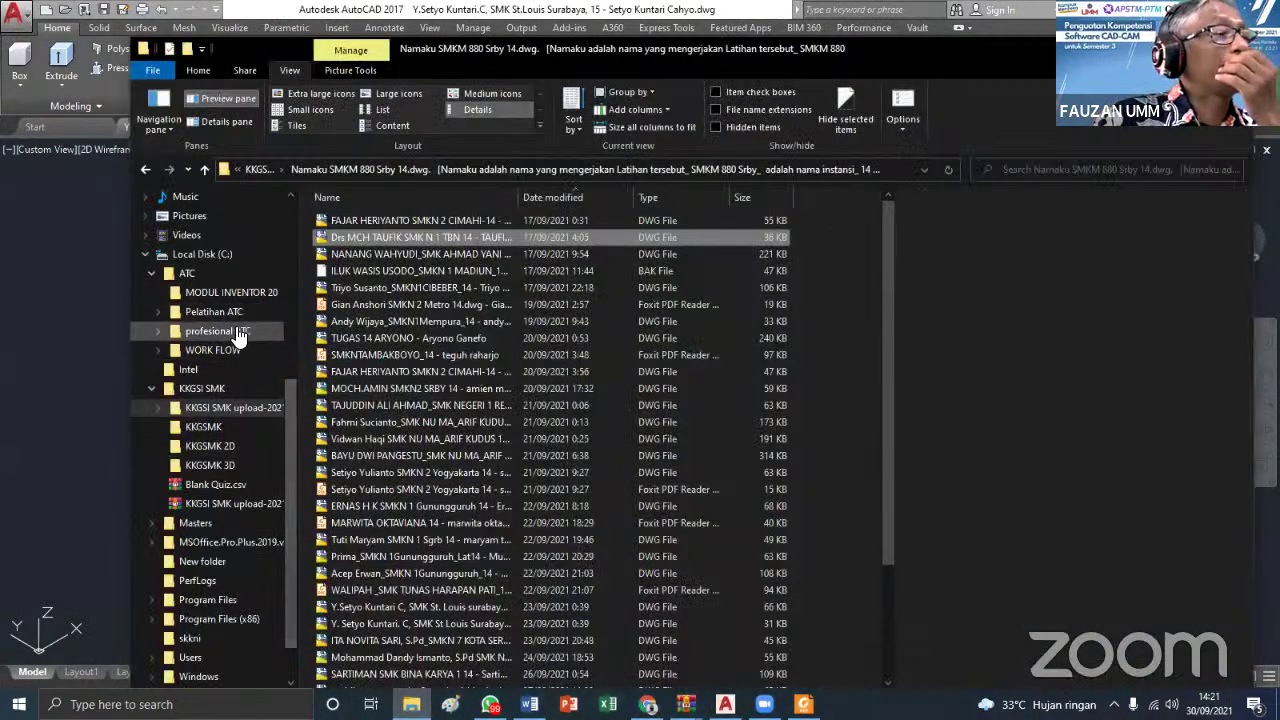
pyautogui.click(230, 292)
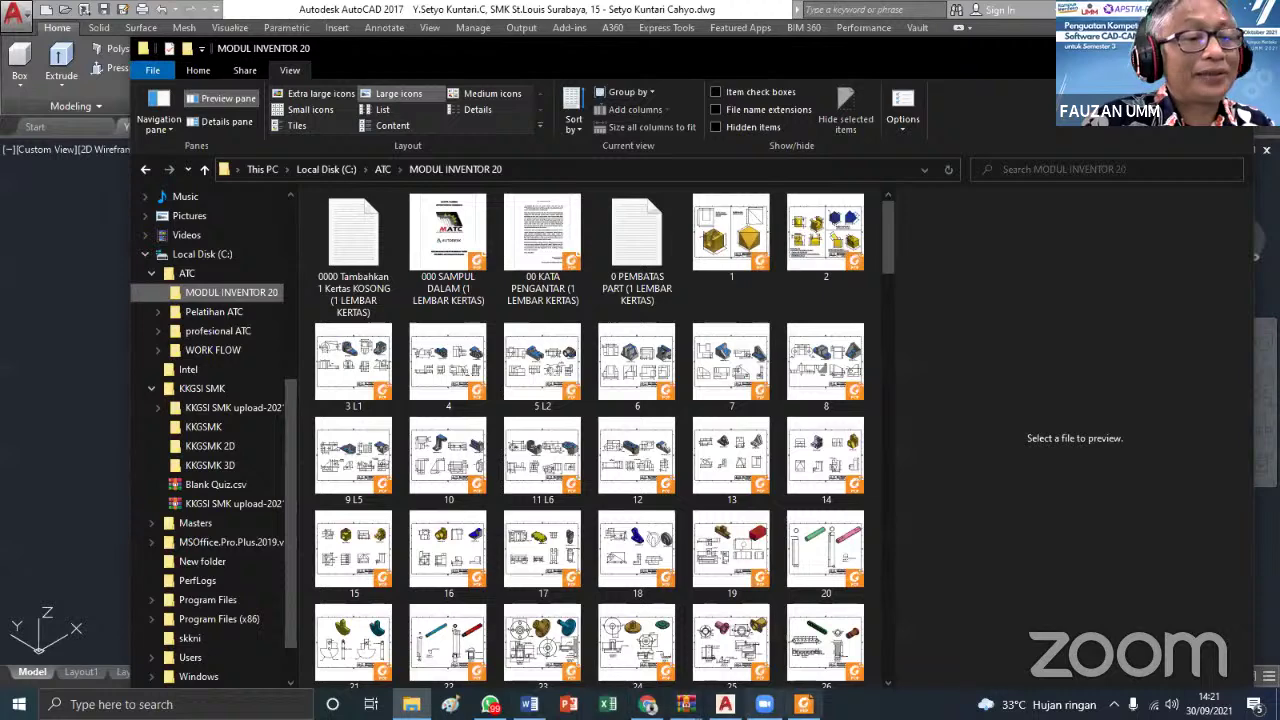
pyautogui.click(803, 704)
pyautogui.scroll(2, 1126, 238)
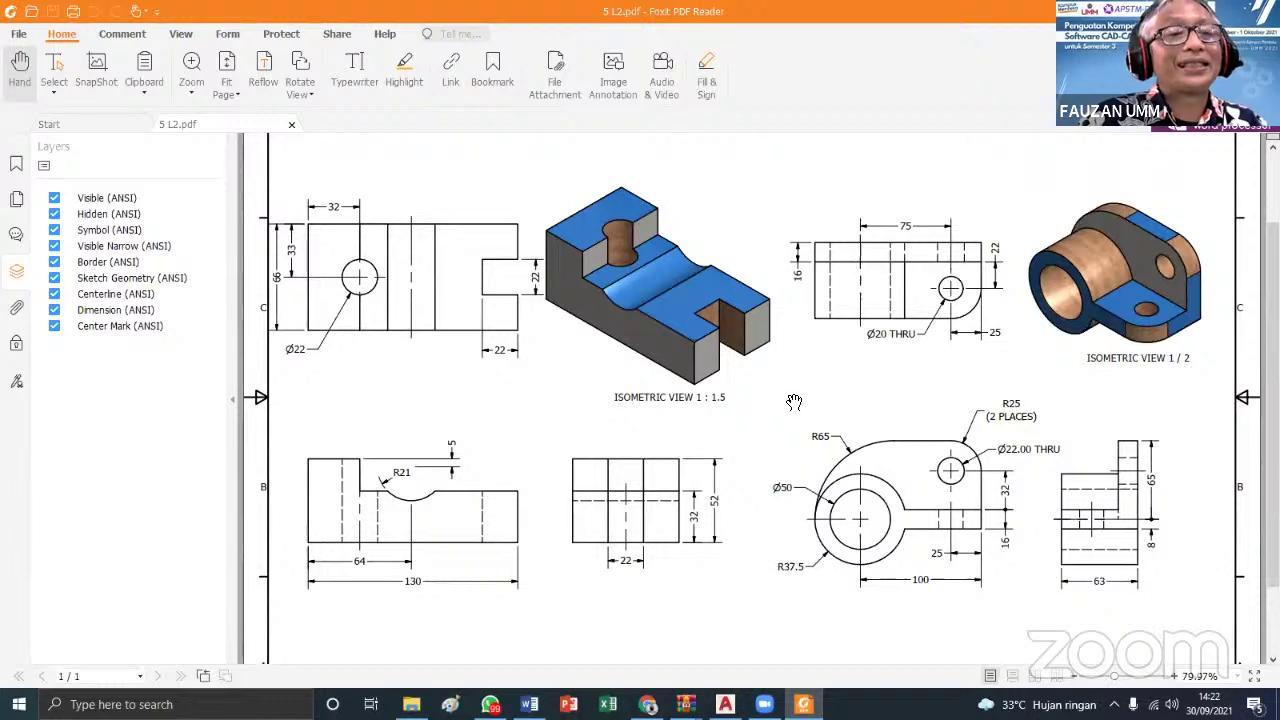
# Snapshot the lower-right dimensioned lug view of 5 L2.pdf to the clipboard, then return to AutoCAD
pyautogui.scroll(2, 872, 576)
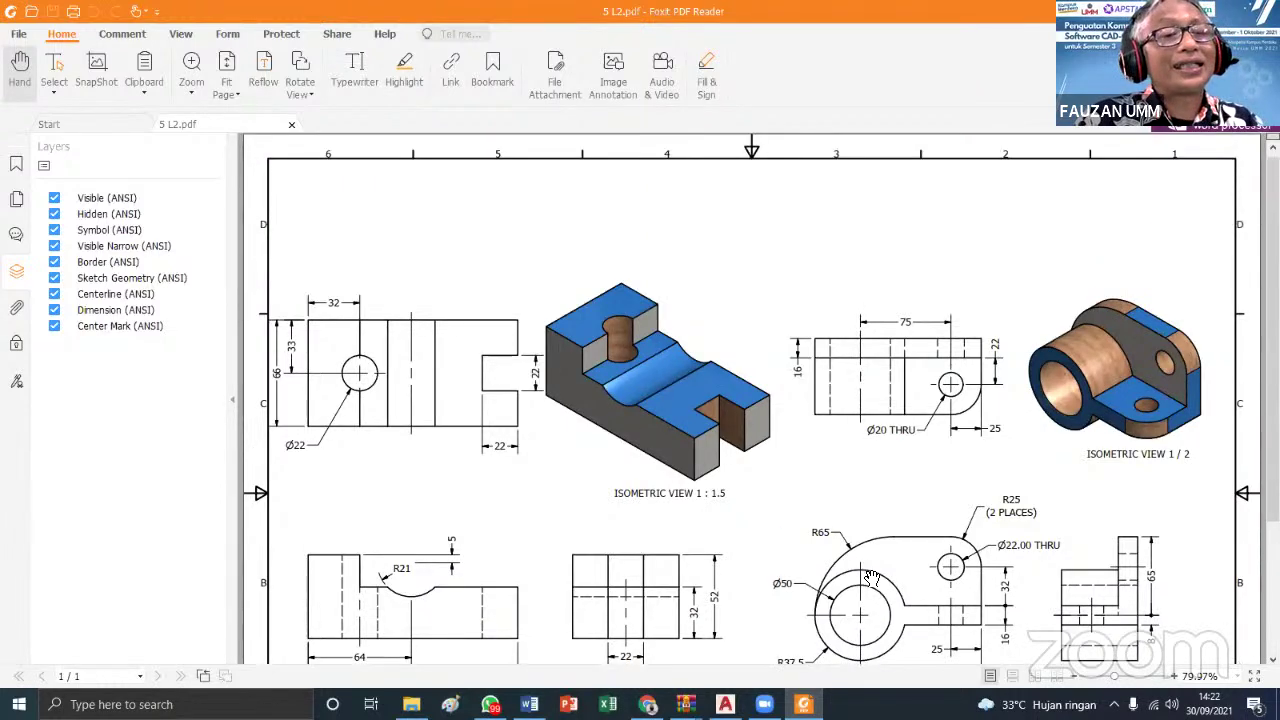
pyautogui.scroll(-3, 934, 567)
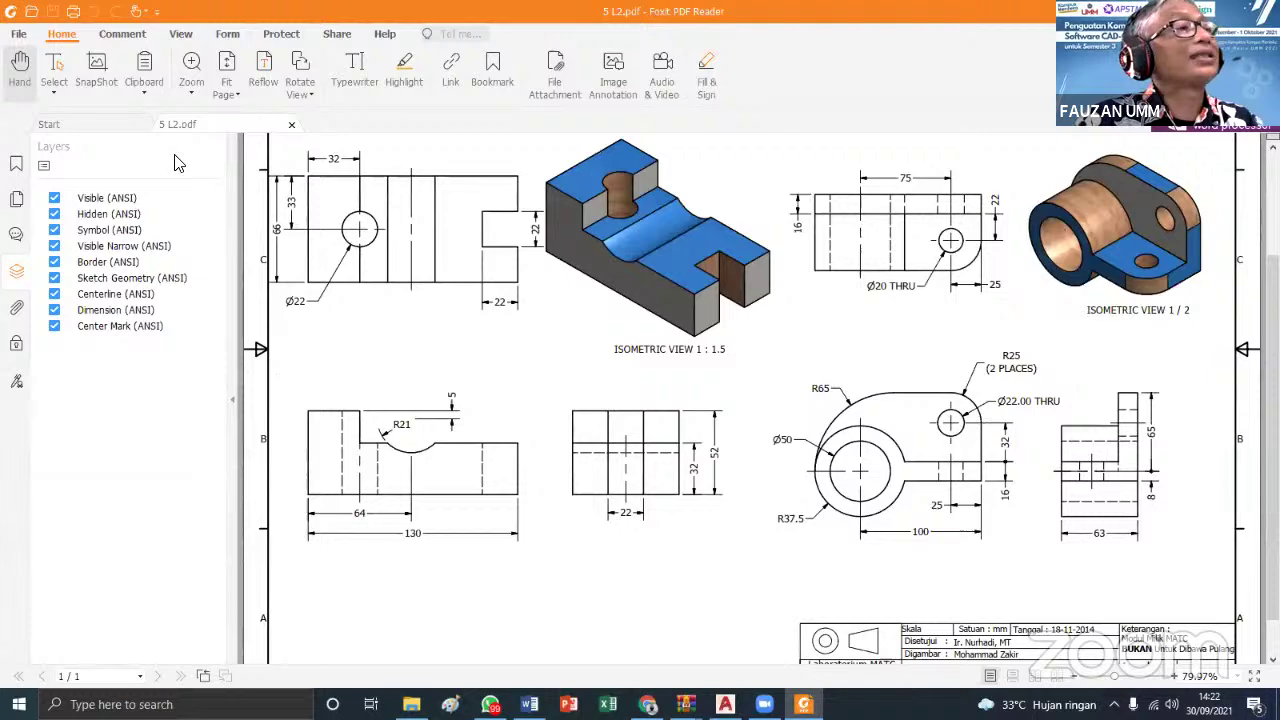
pyautogui.click(96, 68)
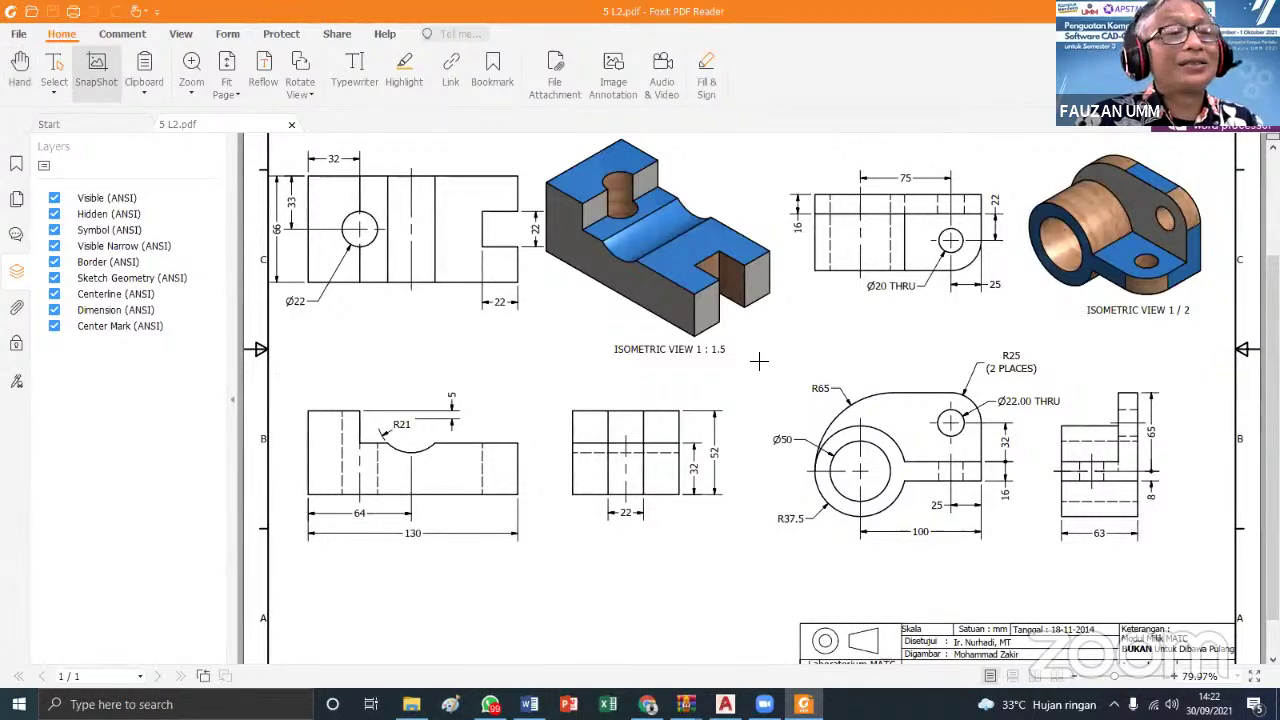
pyautogui.click(757, 346)
pyautogui.click(862, 390)
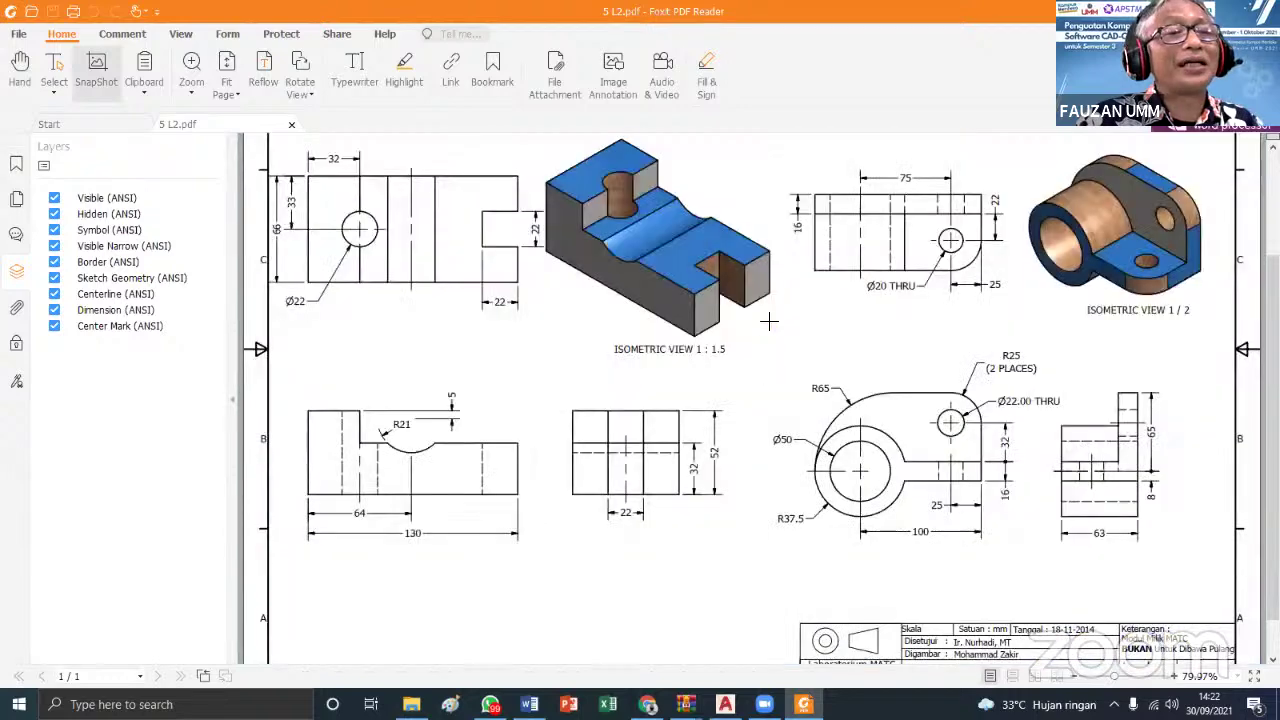
pyautogui.moveTo(764, 328); pyautogui.dragTo(1066, 562)
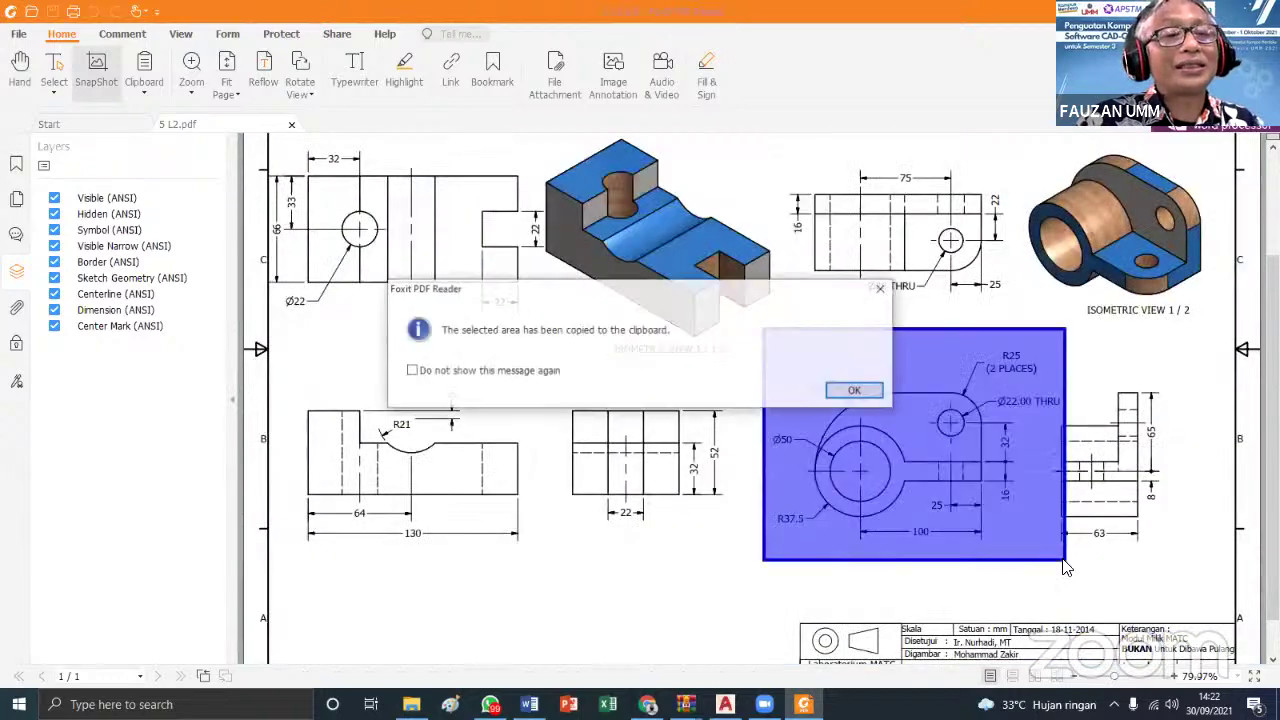
pyautogui.click(857, 392)
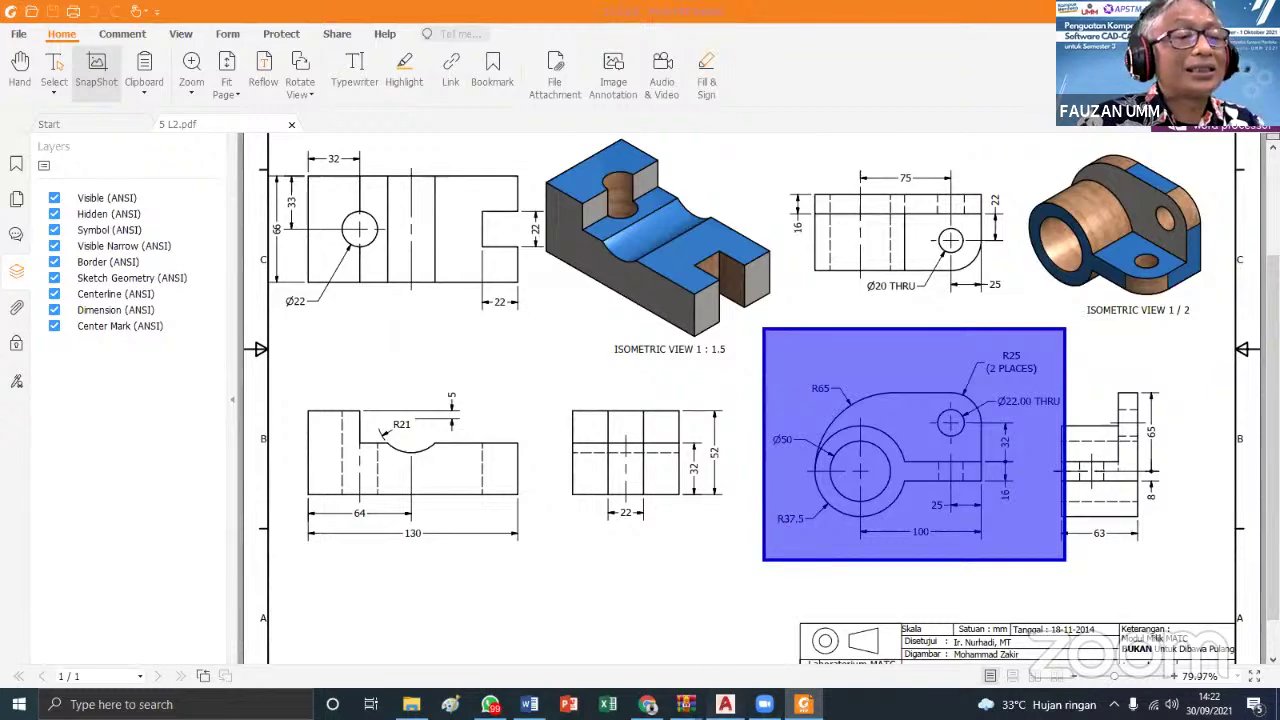
pyautogui.hotkey('alt', 'Tab')
pyautogui.click(885, 417)
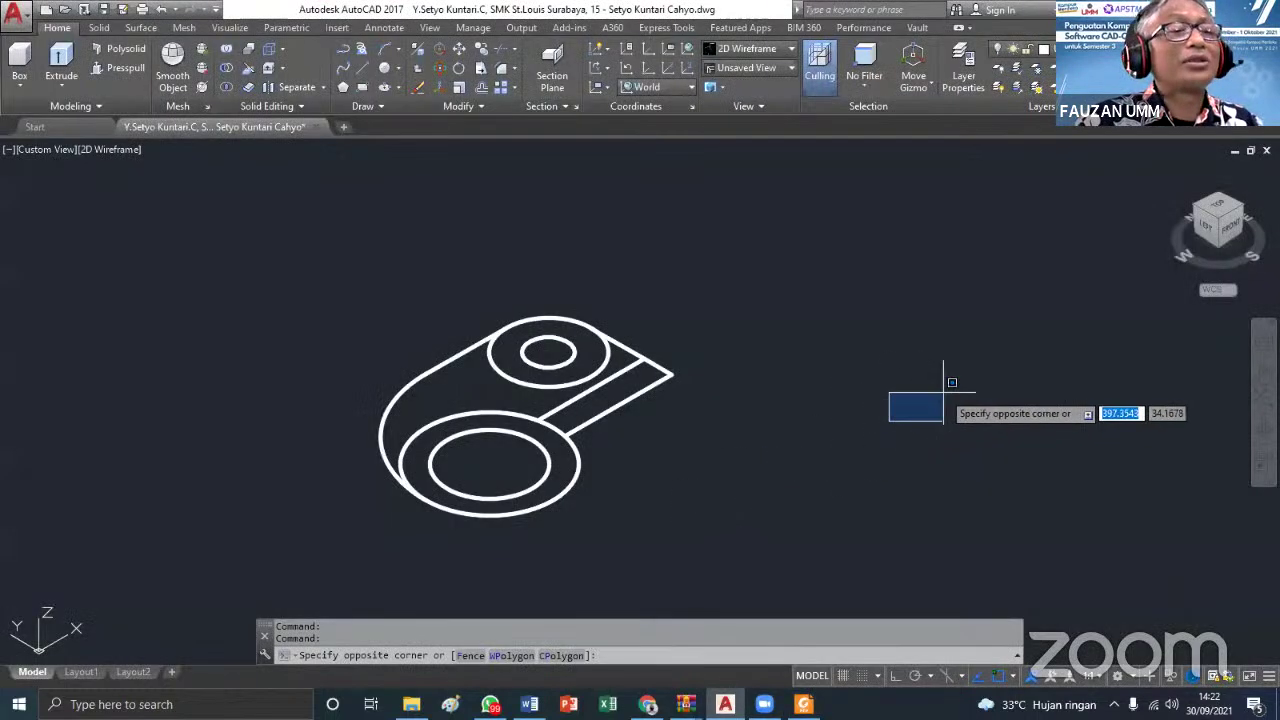
# Try pasting the snapshot into the drawing with Ctrl+V, then cancel the paste
pyautogui.click(929, 380)
pyautogui.click(930, 393)
pyautogui.hotkey('ctrl', 'v')
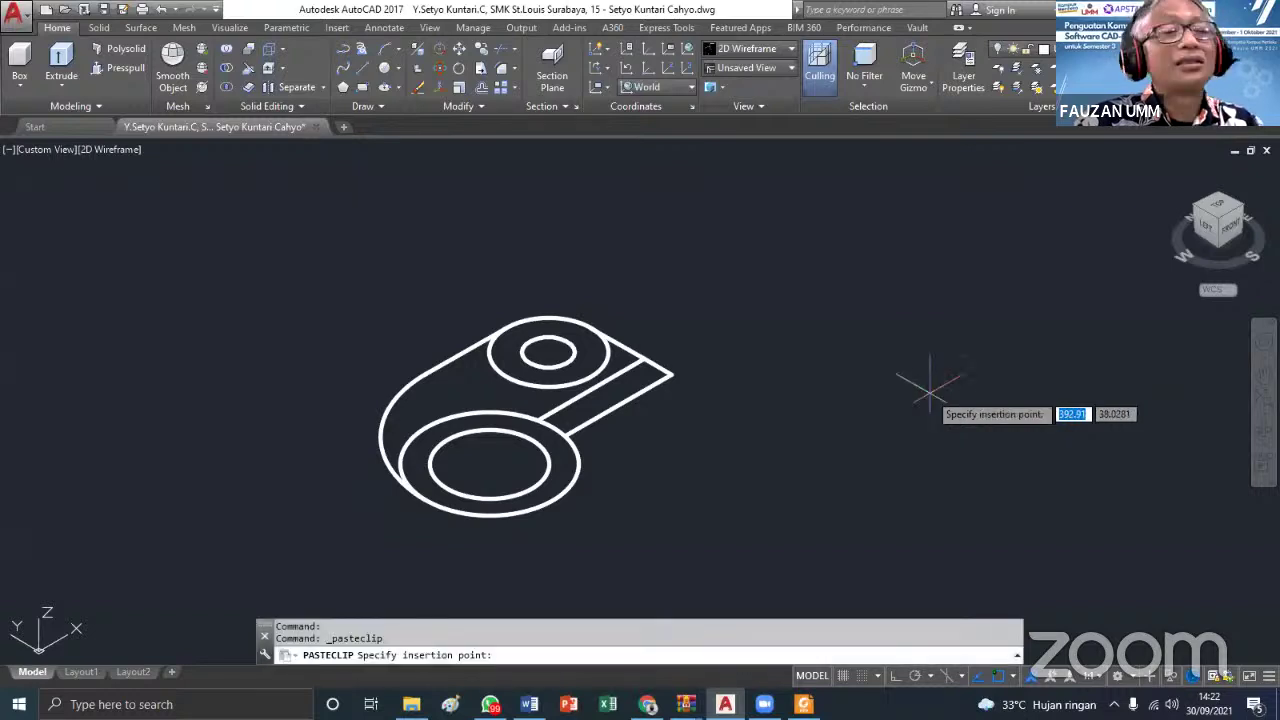
pyautogui.click(929, 393)
pyautogui.rightClick(928, 393)
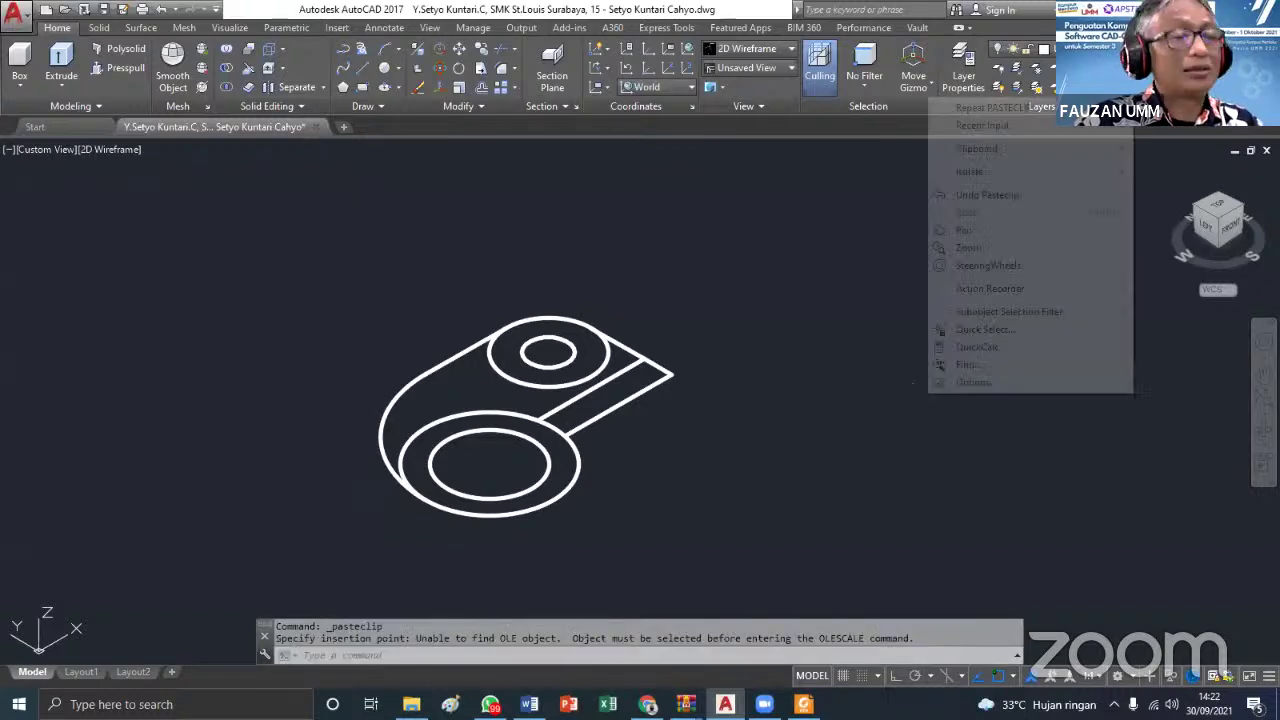
pyautogui.click(893, 364)
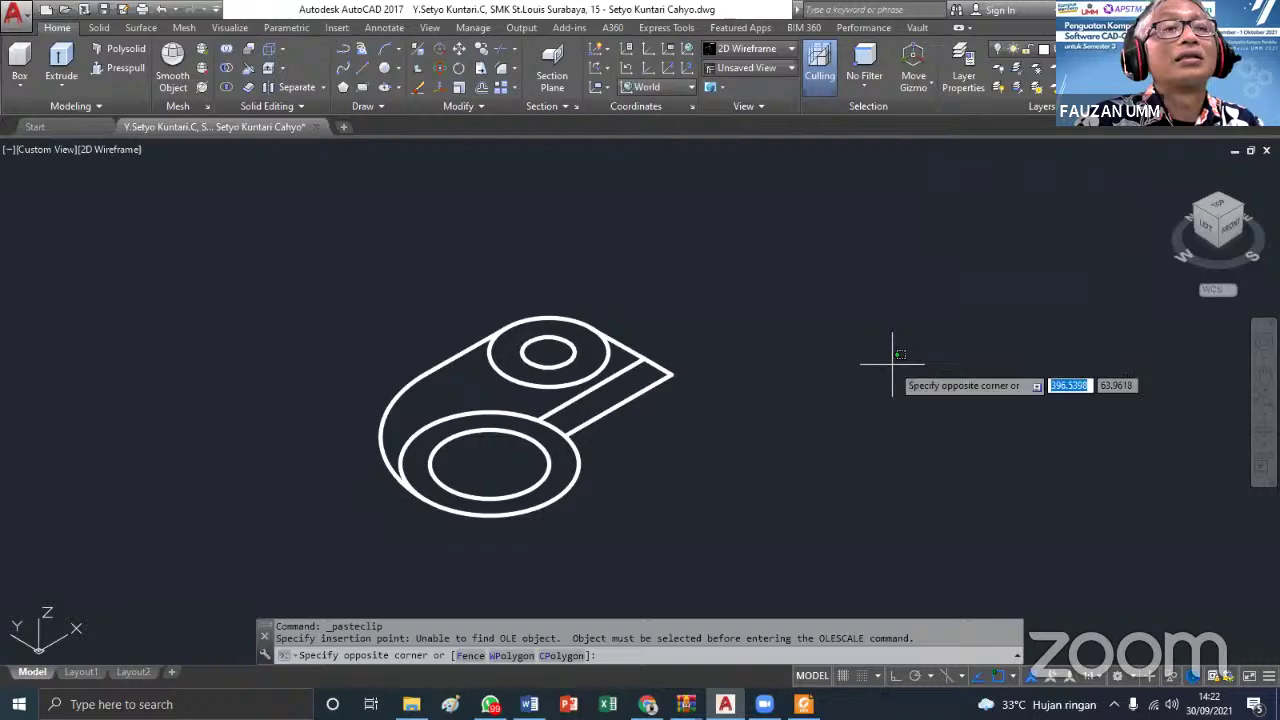
pyautogui.hotkey('ctrl', 'v')
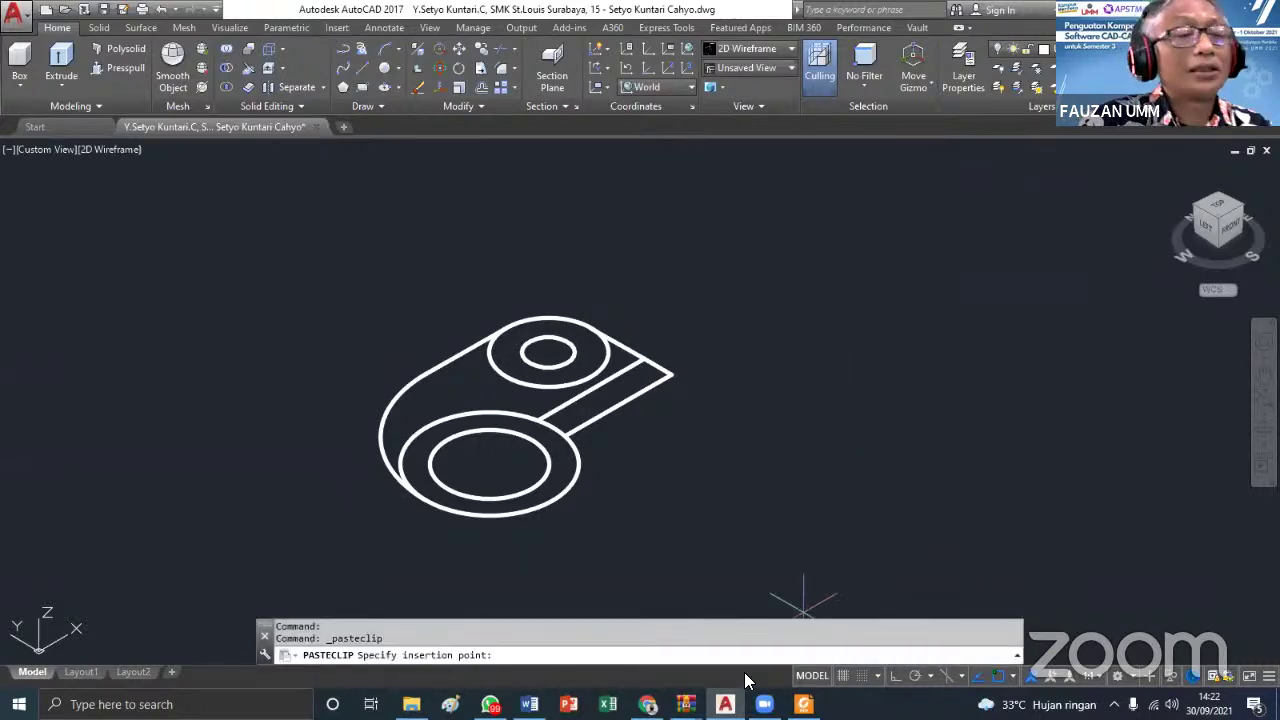
pyautogui.press('Escape')
# Recopy the captured area in Foxit with Copy Selected Graphic and return to AutoCAD
pyautogui.click(803, 703)
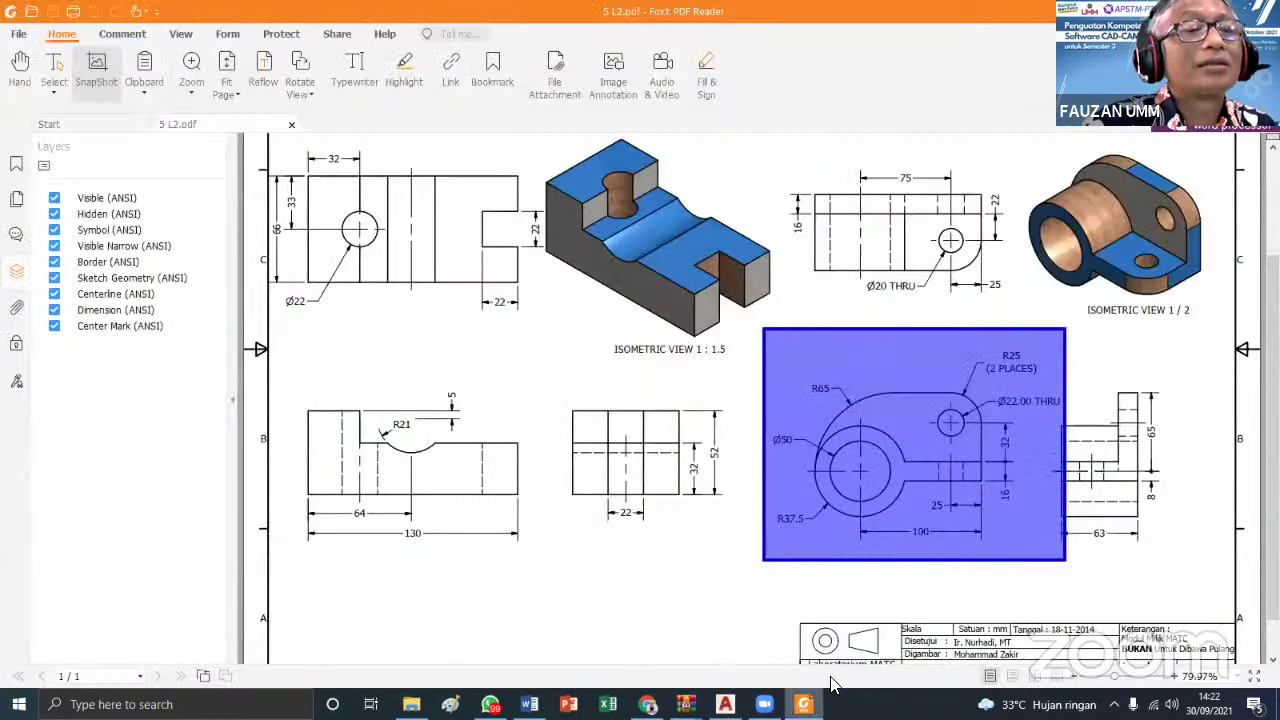
pyautogui.rightClick(900, 345)
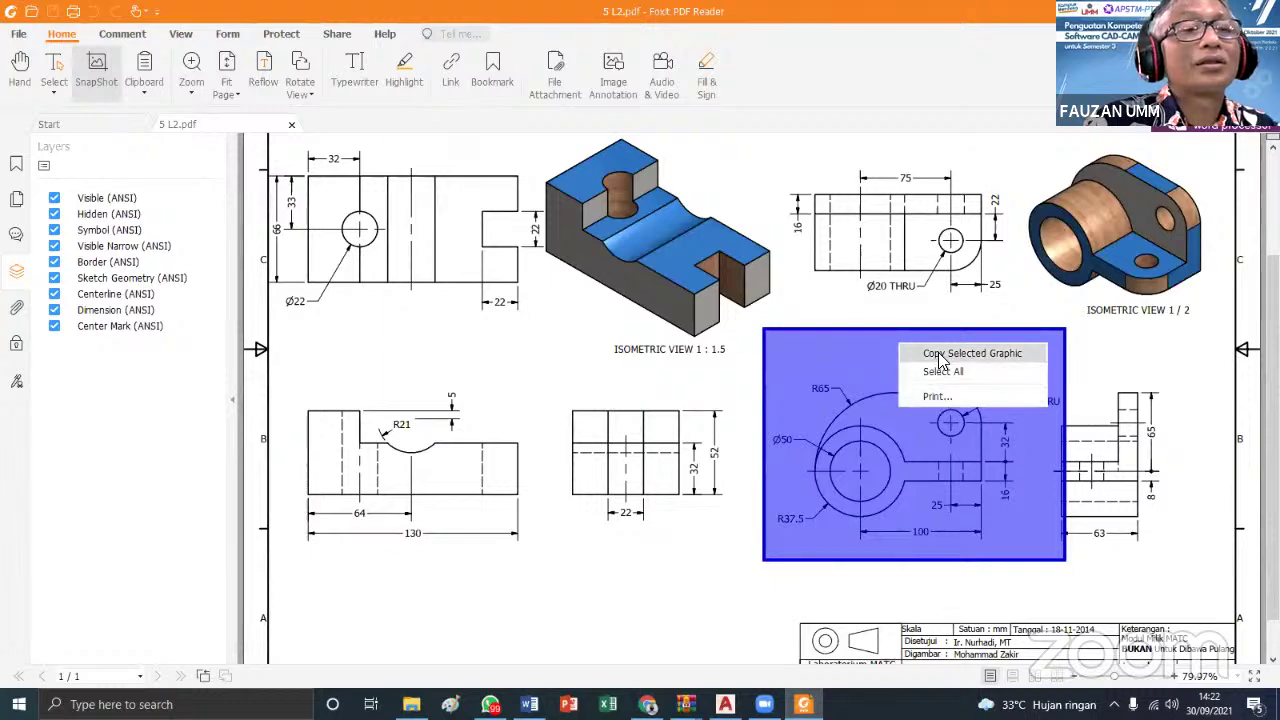
pyautogui.click(945, 354)
pyautogui.click(725, 704)
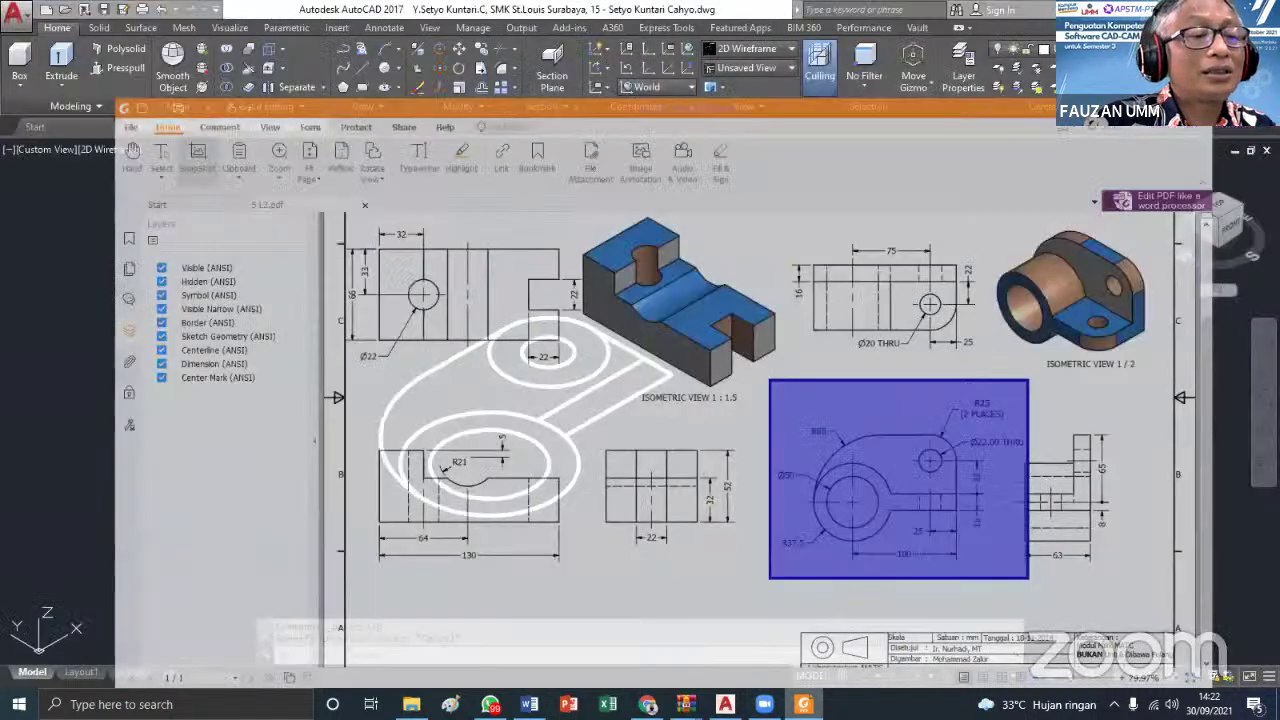
# Retry pasting the snapshot, then view the lug from the ViewCube's TOP face
pyautogui.click(823, 420)
pyautogui.rightClick(810, 421)
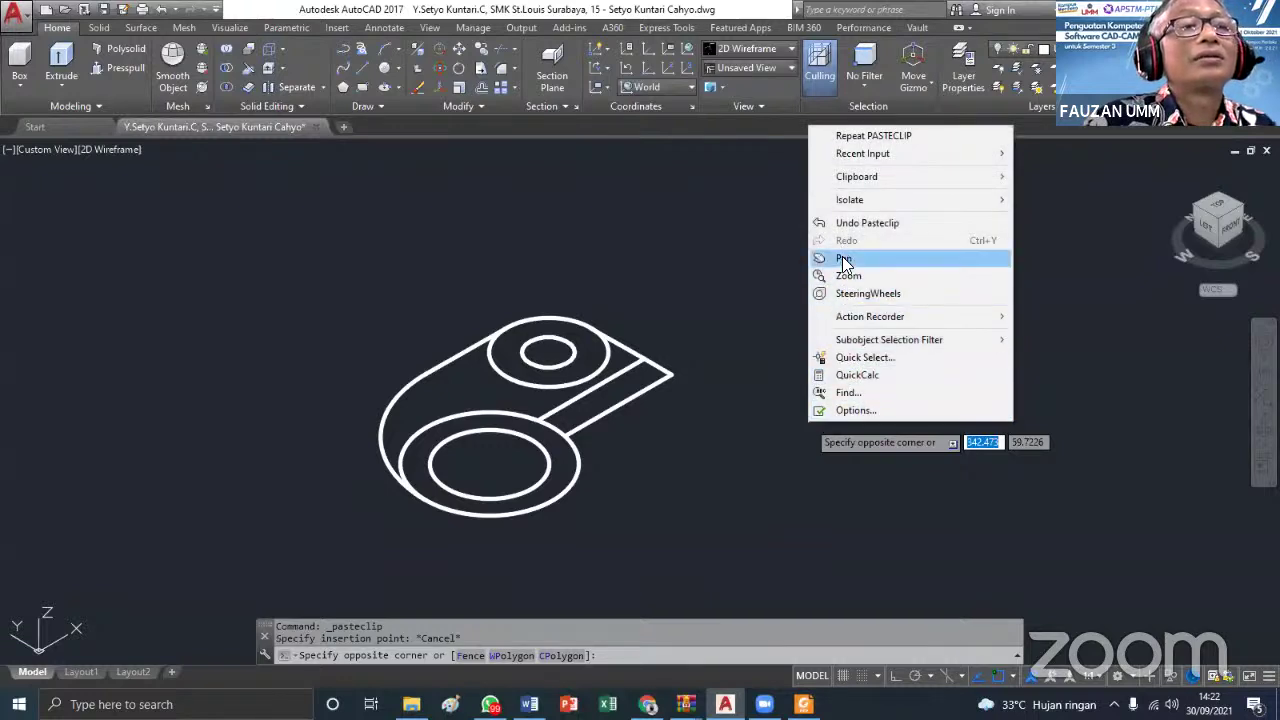
pyautogui.click(851, 514)
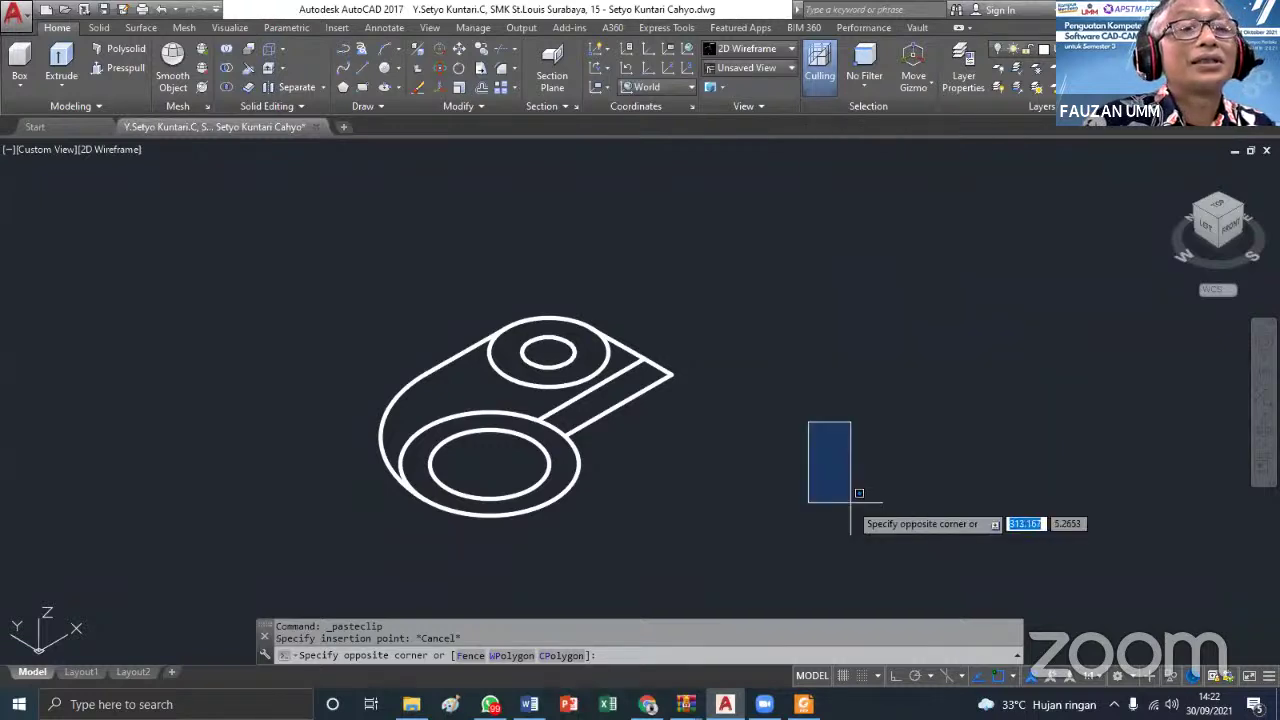
pyautogui.click(850, 501)
pyautogui.hotkey('ctrl', 'v')
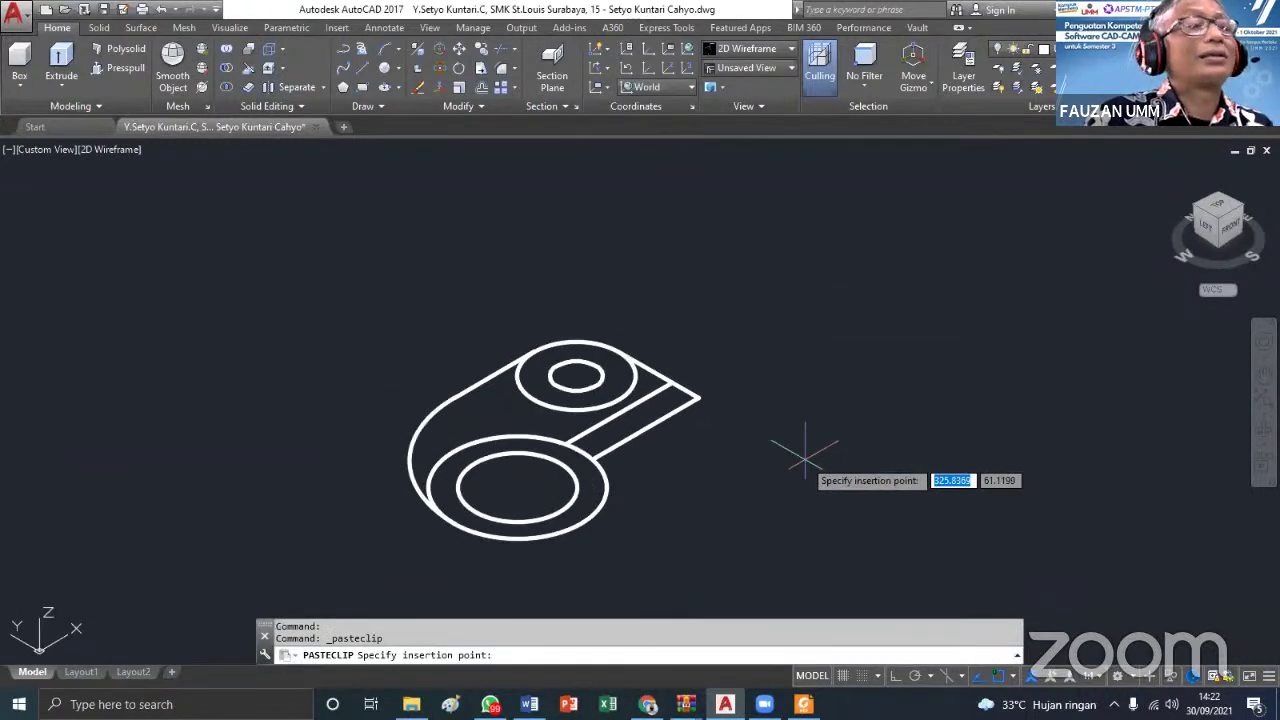
pyautogui.click(1220, 208)
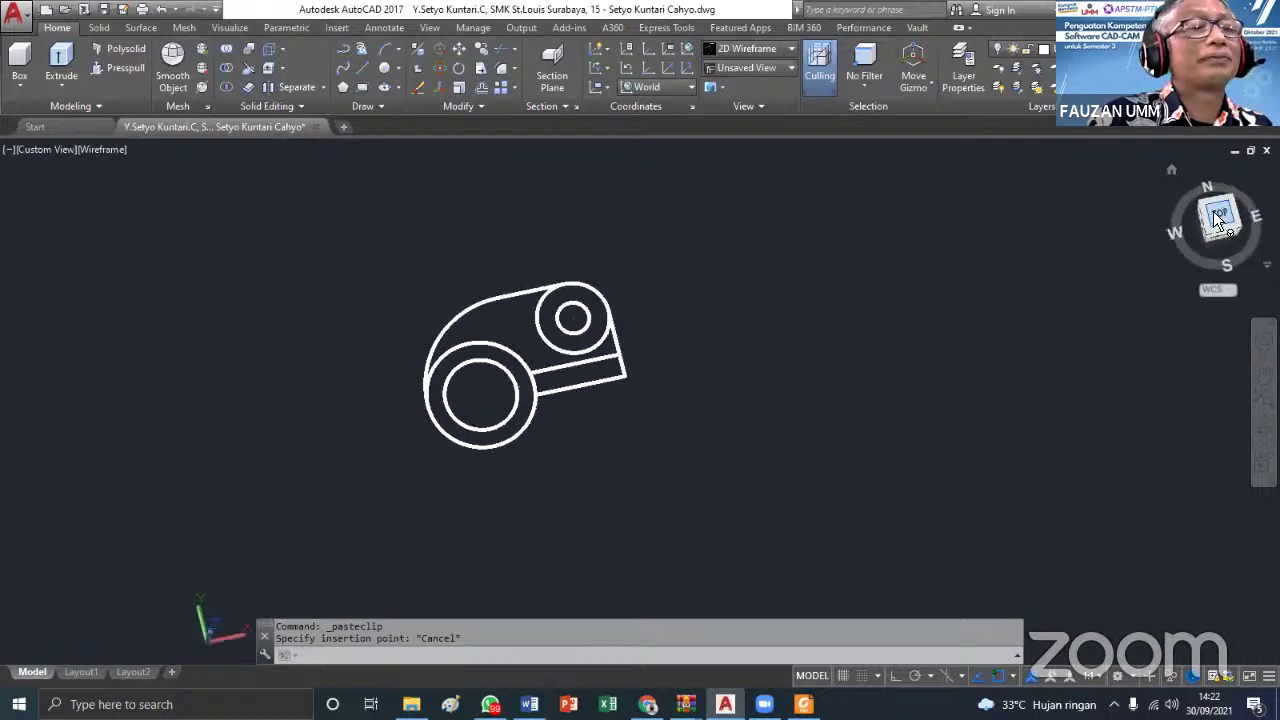
# Cancel the paste, then erase and restore the large circle around the small hole
pyautogui.click(733, 425)
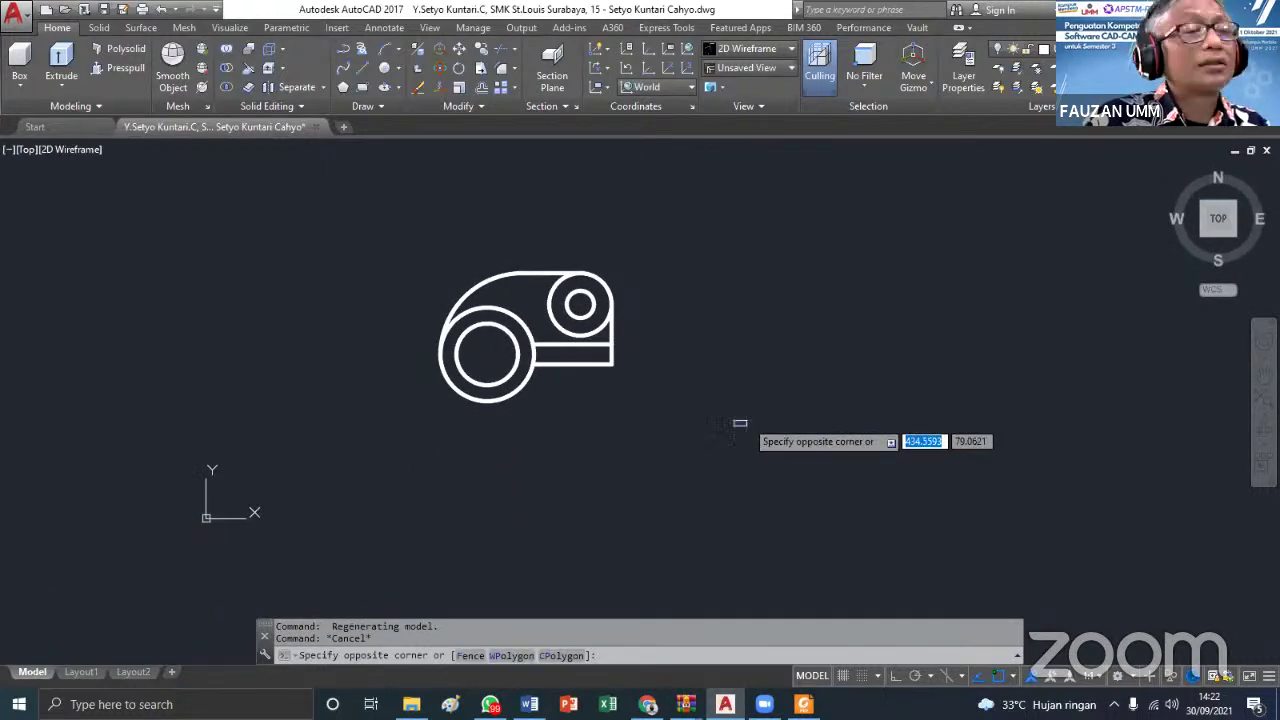
pyautogui.hotkey('ctrl', 'v')
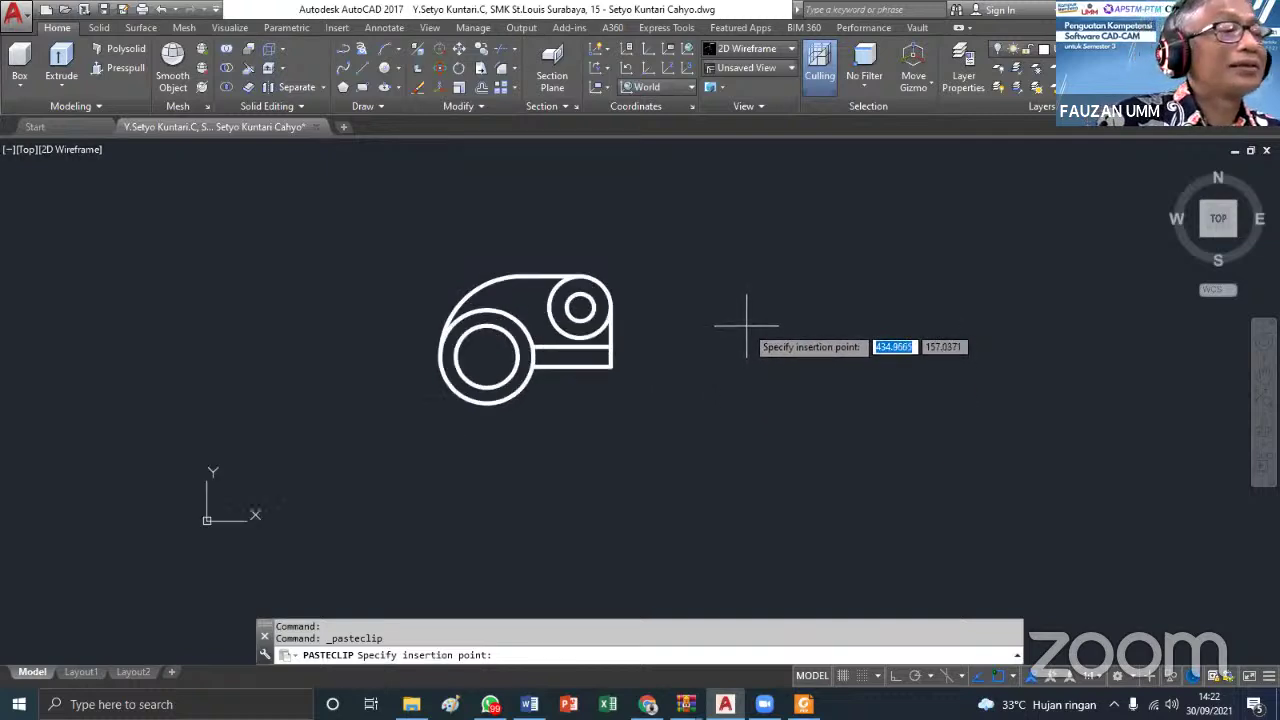
pyautogui.press('Escape')
pyautogui.scroll(3, 574, 297)
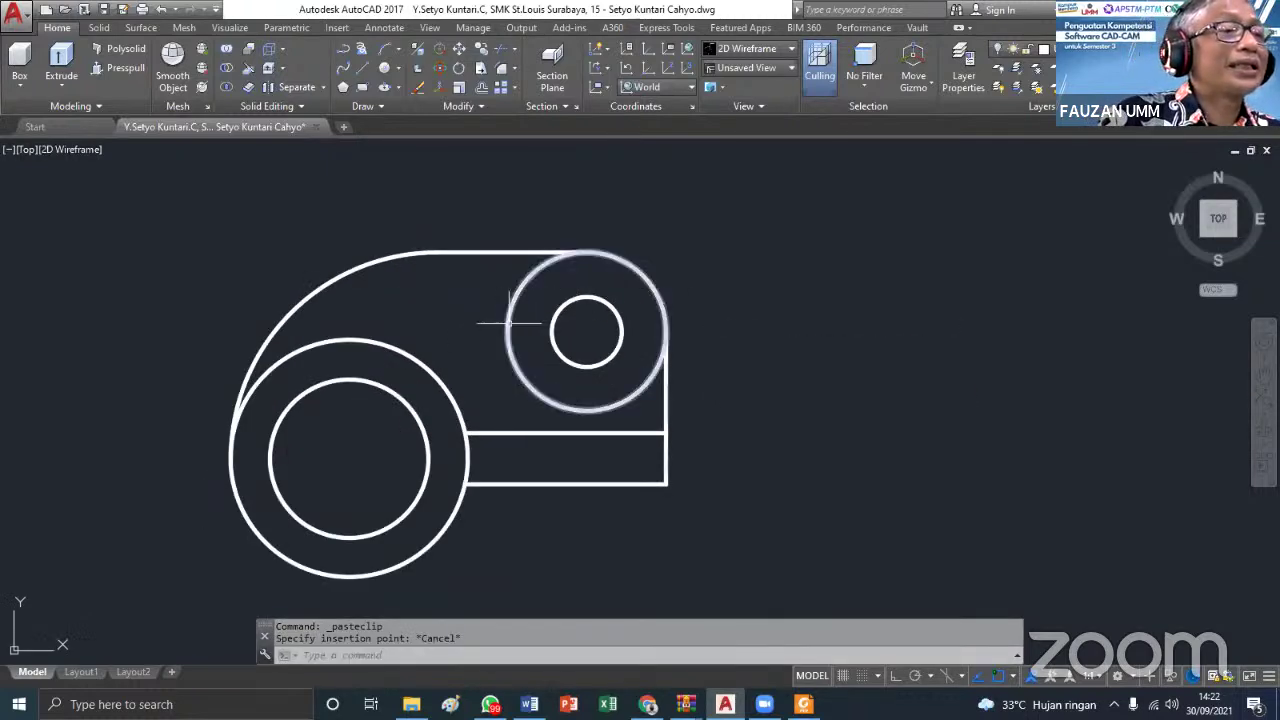
pyautogui.click(507, 326)
pyautogui.press('Delete')
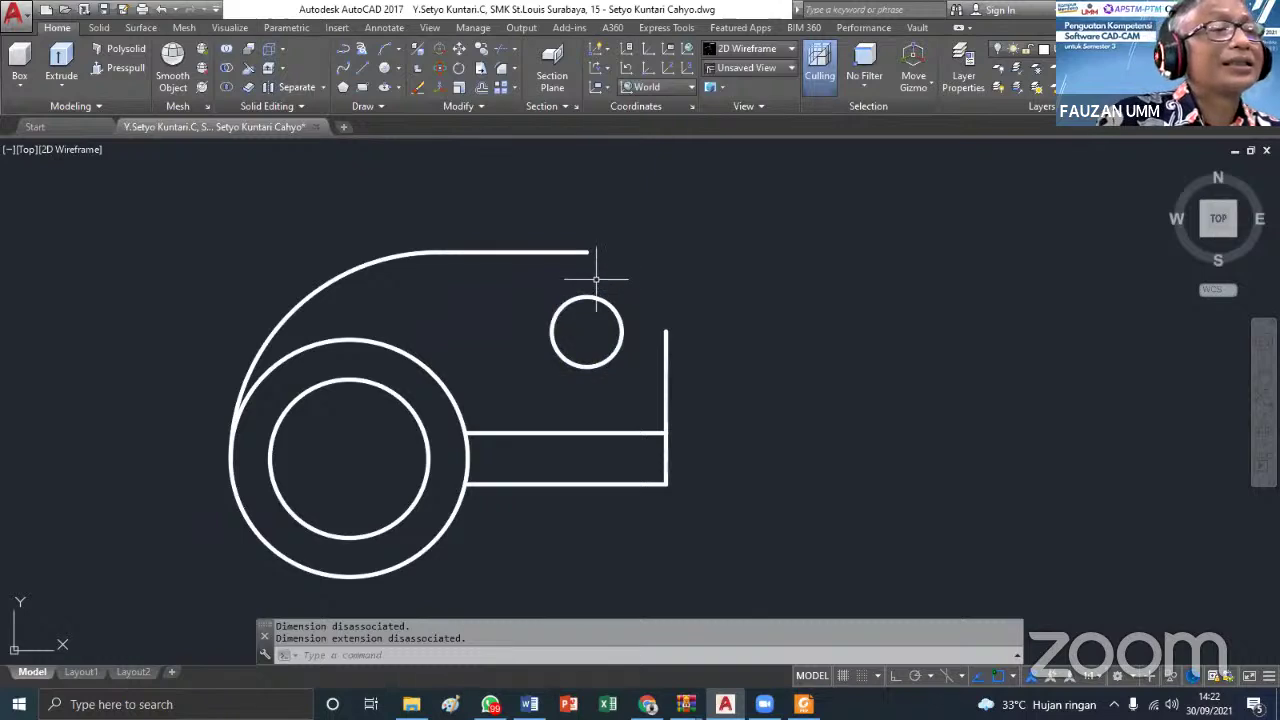
pyautogui.click(160, 12)
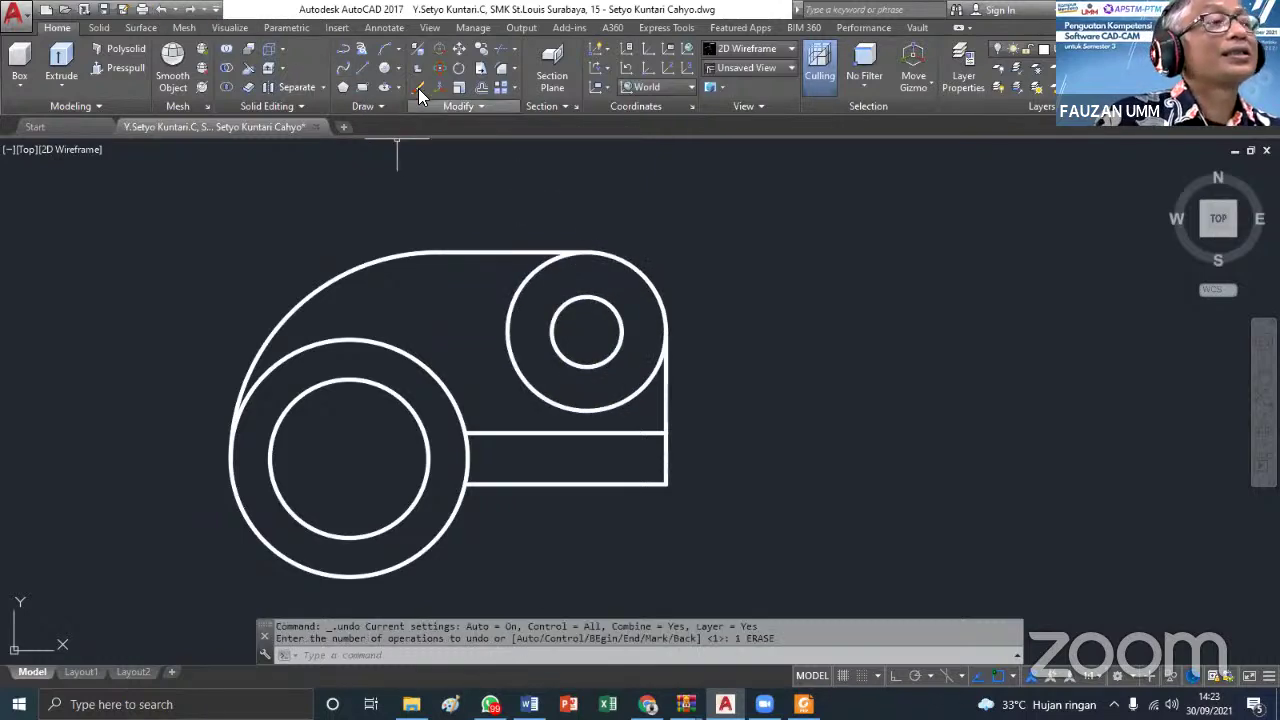
# Trim the large circle's inner arc using all ten objects as cutting edges
pyautogui.click(498, 52)
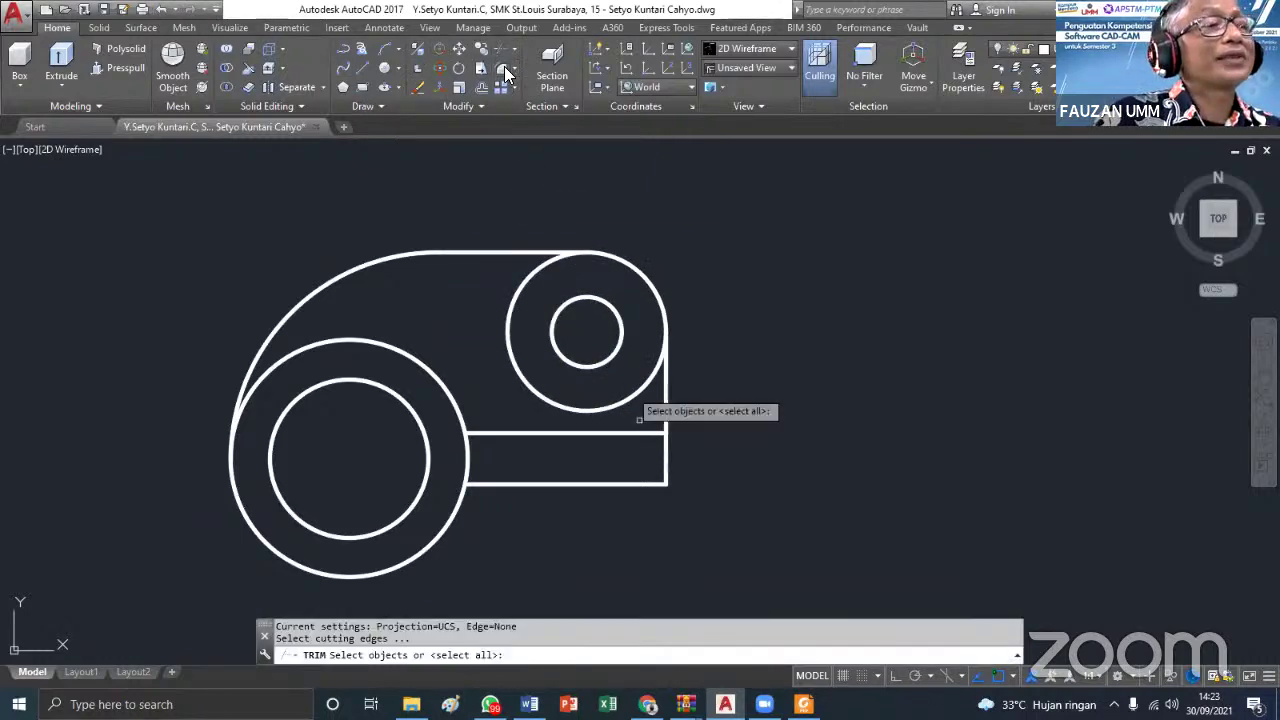
pyautogui.click(688, 592)
pyautogui.click(100, 213)
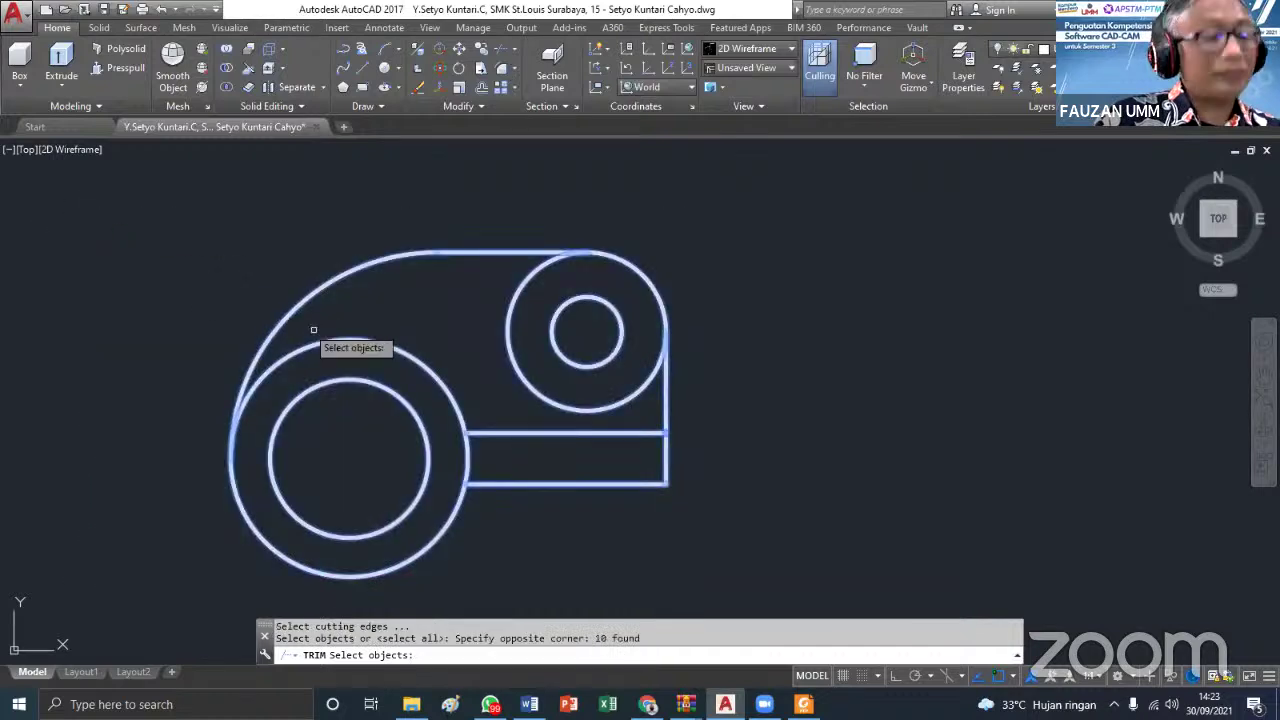
pyautogui.press('Return')
pyautogui.click(512, 305)
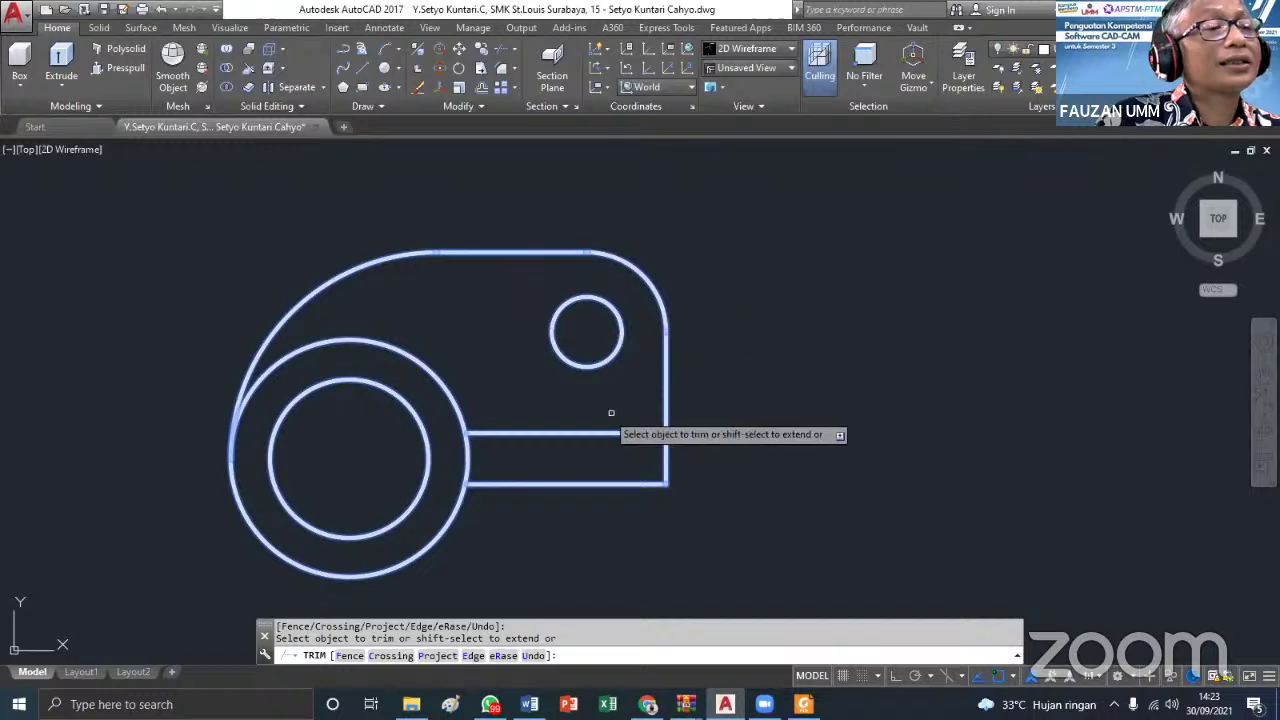
pyautogui.scroll(-2, 572, 480)
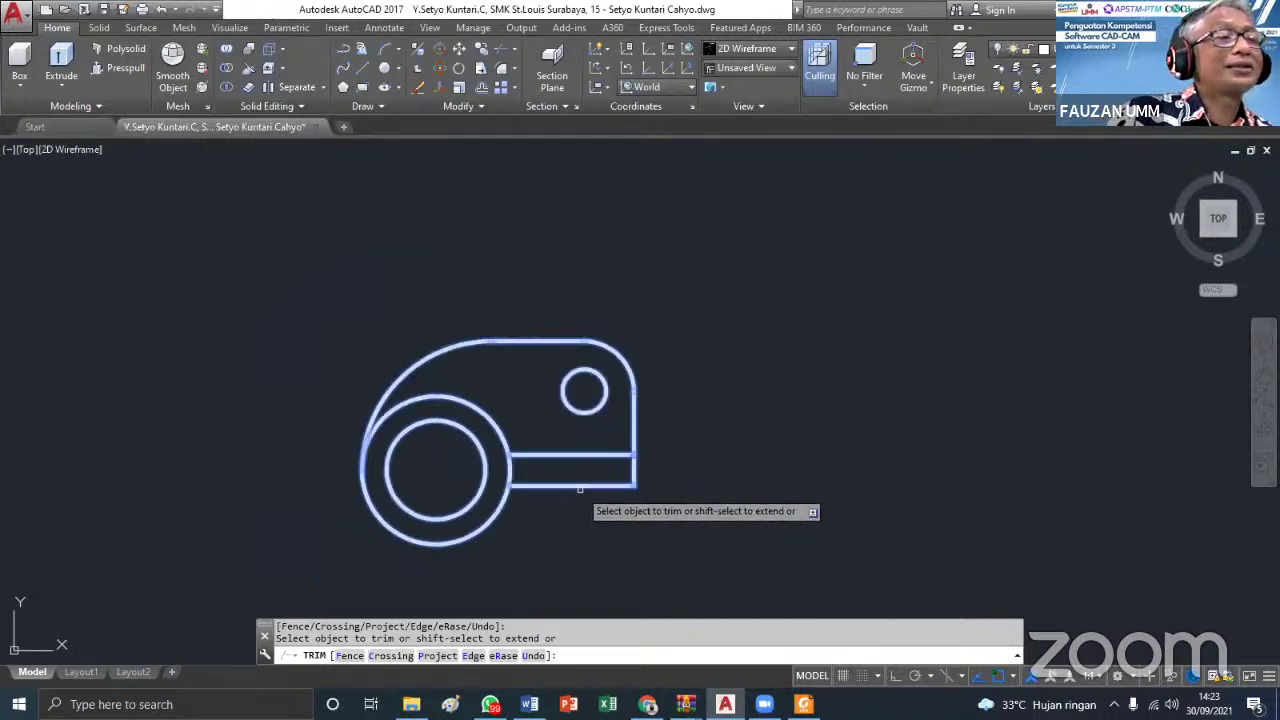
pyautogui.press('Escape')
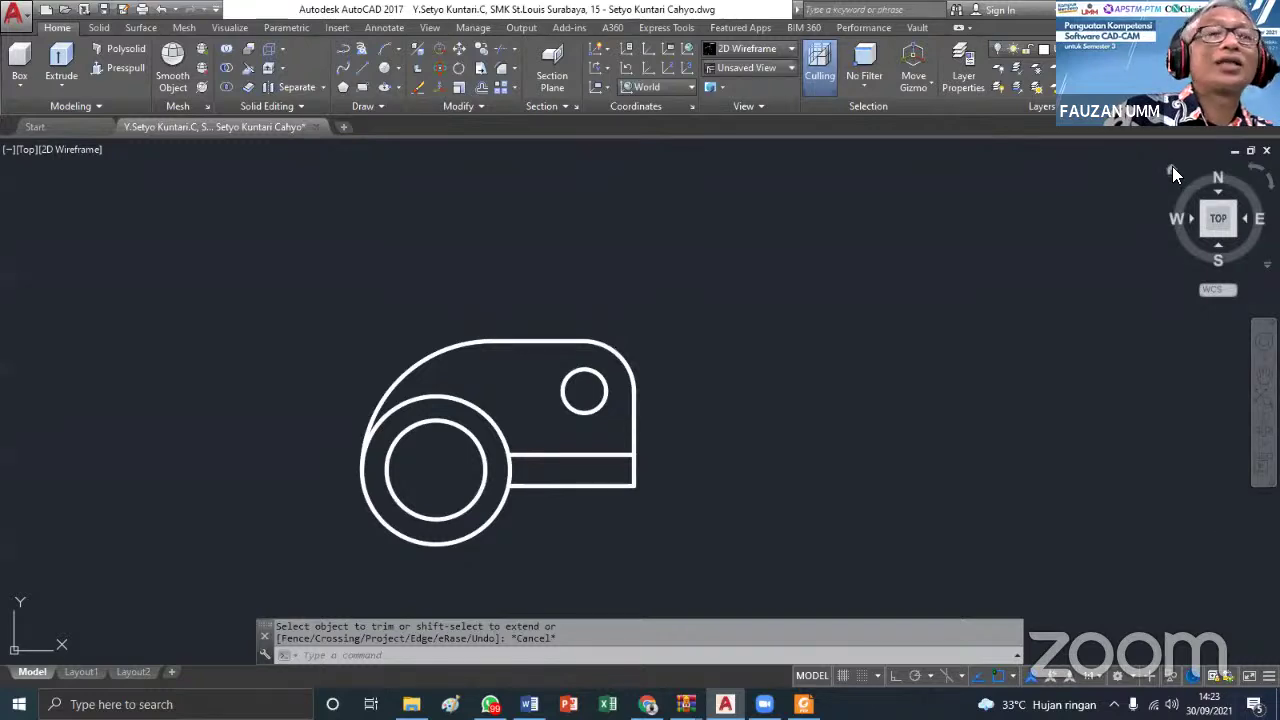
pyautogui.click(1172, 168)
pyautogui.scroll(3, 551, 420)
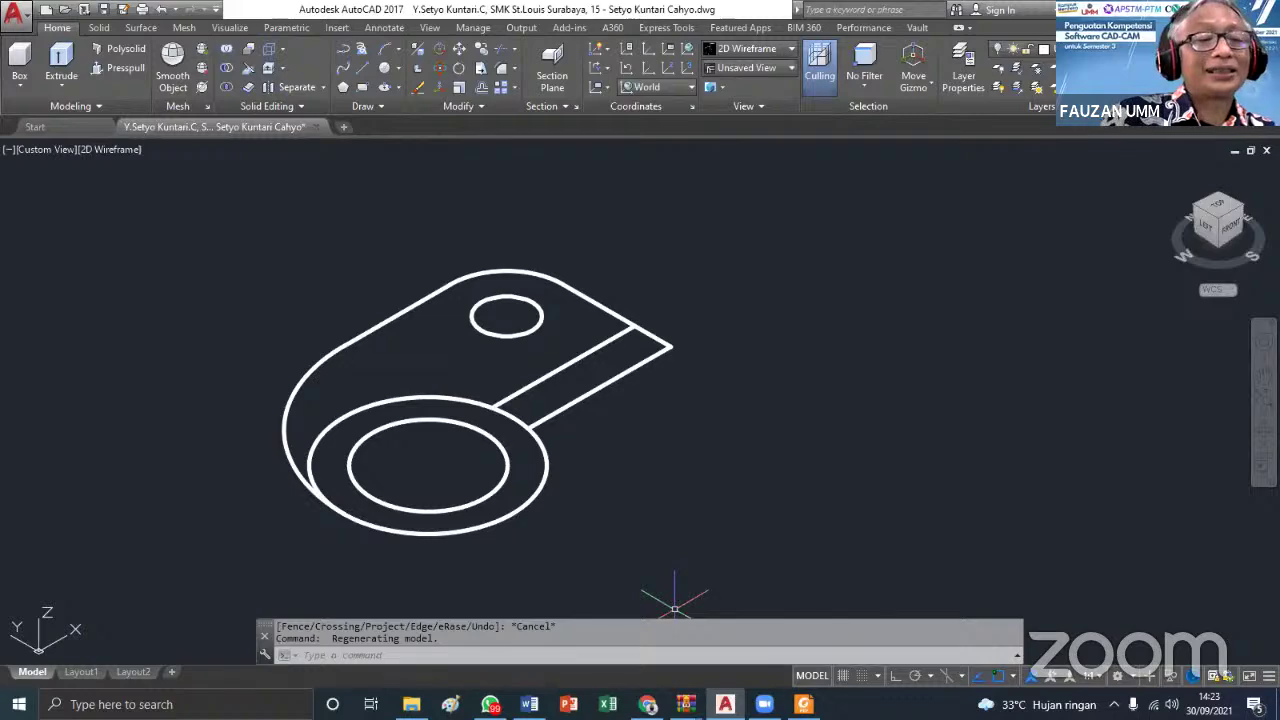
# Shrink the AutoCAD window and bring the 5 L2 PDF up in a smaller window beside it
pyautogui.doubleClick(757, 17)
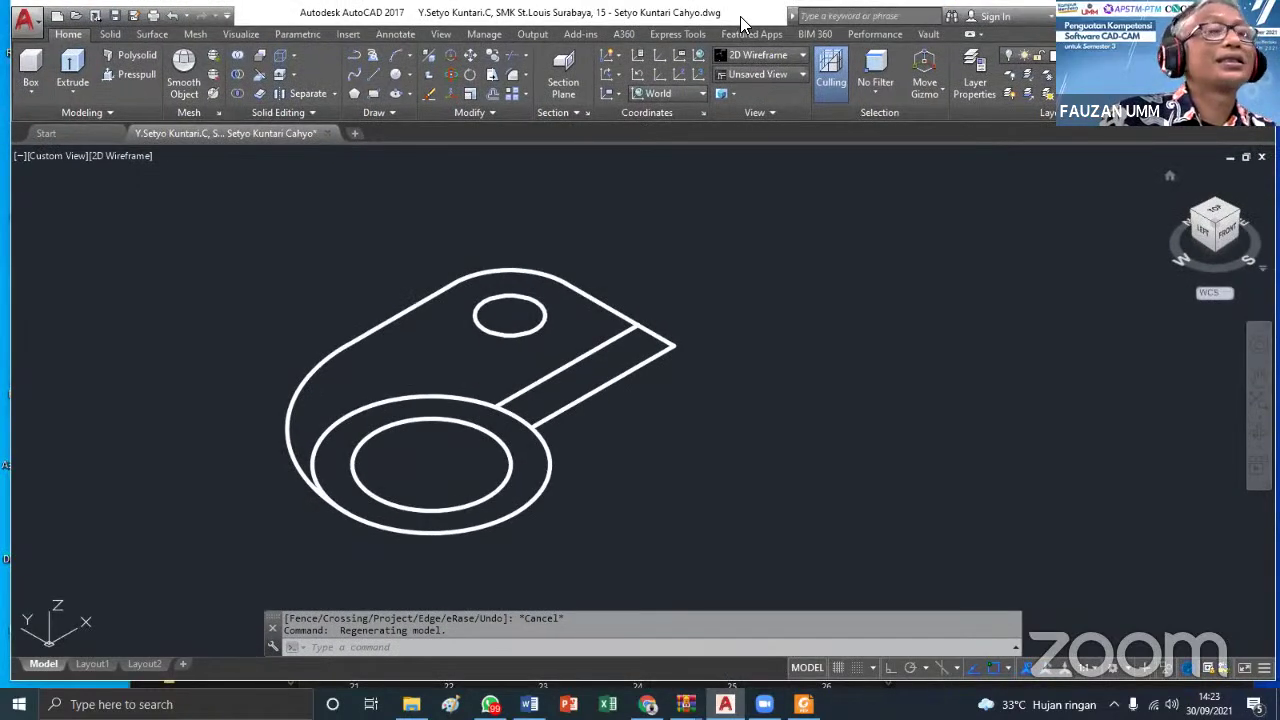
pyautogui.moveTo(742, 22); pyautogui.dragTo(450, 22)
pyautogui.click(1080, 318)
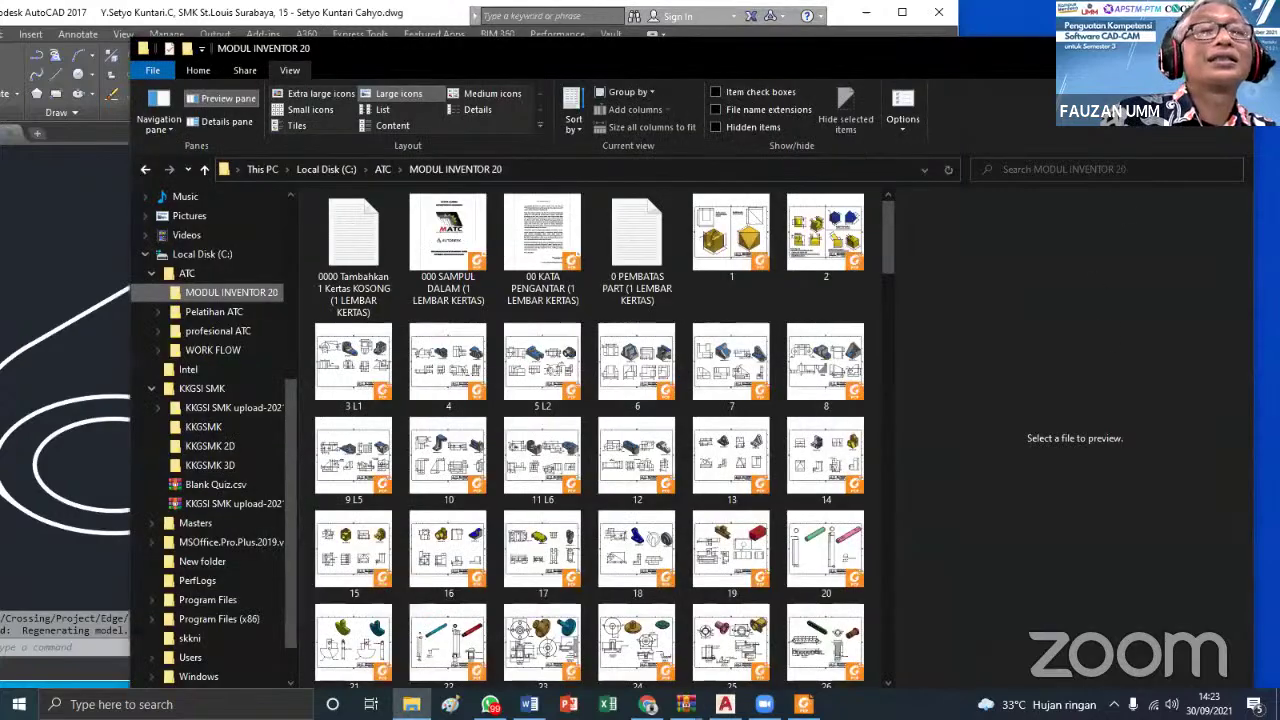
pyautogui.click(1165, 48)
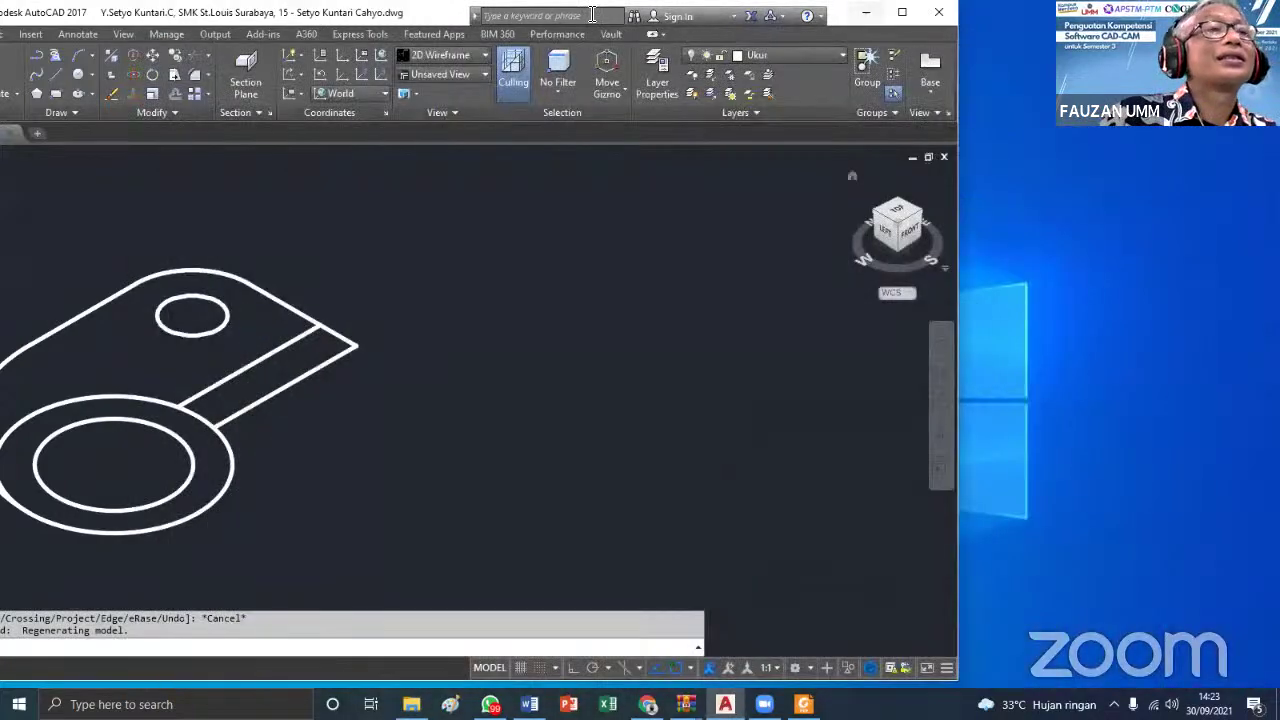
pyautogui.click(803, 704)
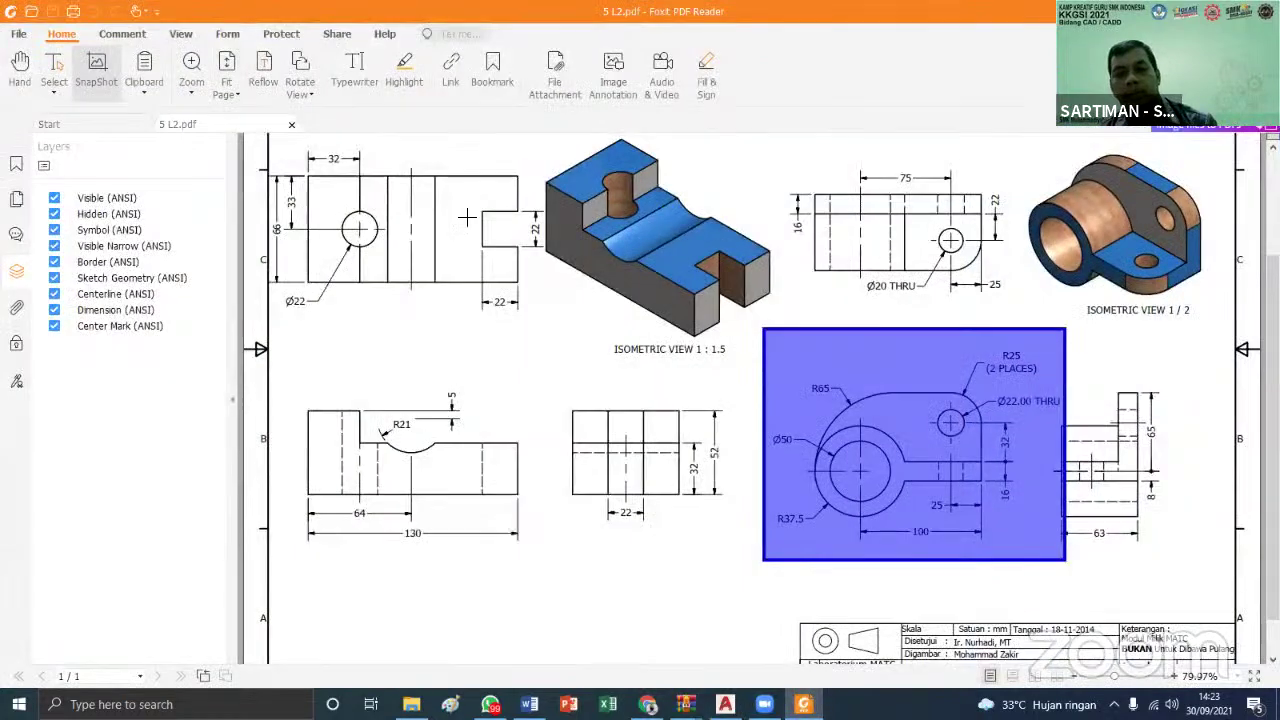
pyautogui.moveTo(392, 20)
pyautogui.mouseDown()
pyautogui.moveTo(392, 46)
pyautogui.moveTo(829, 37)
pyautogui.mouseUp()
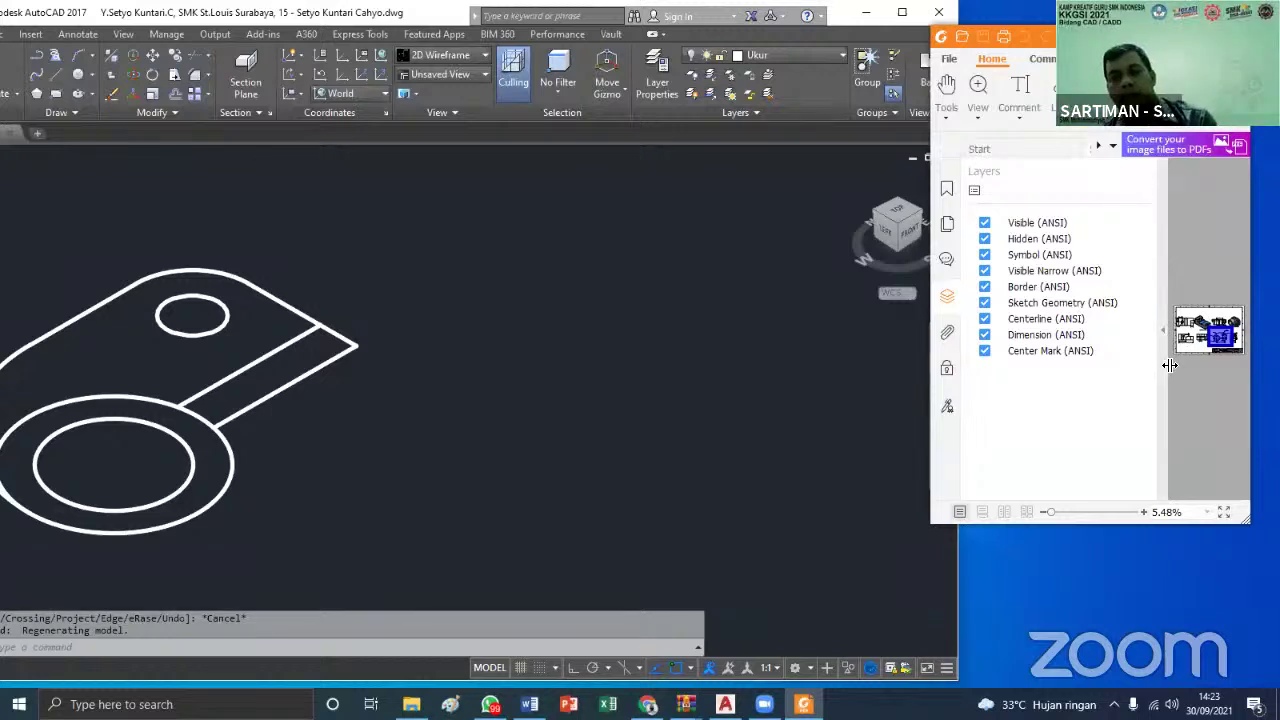
# Hide the PDF layers panel, zoom the lug views, enlarge the Foxit window, and bring AutoCAD forward
pyautogui.moveTo(913, 347); pyautogui.dragTo(910, 354)
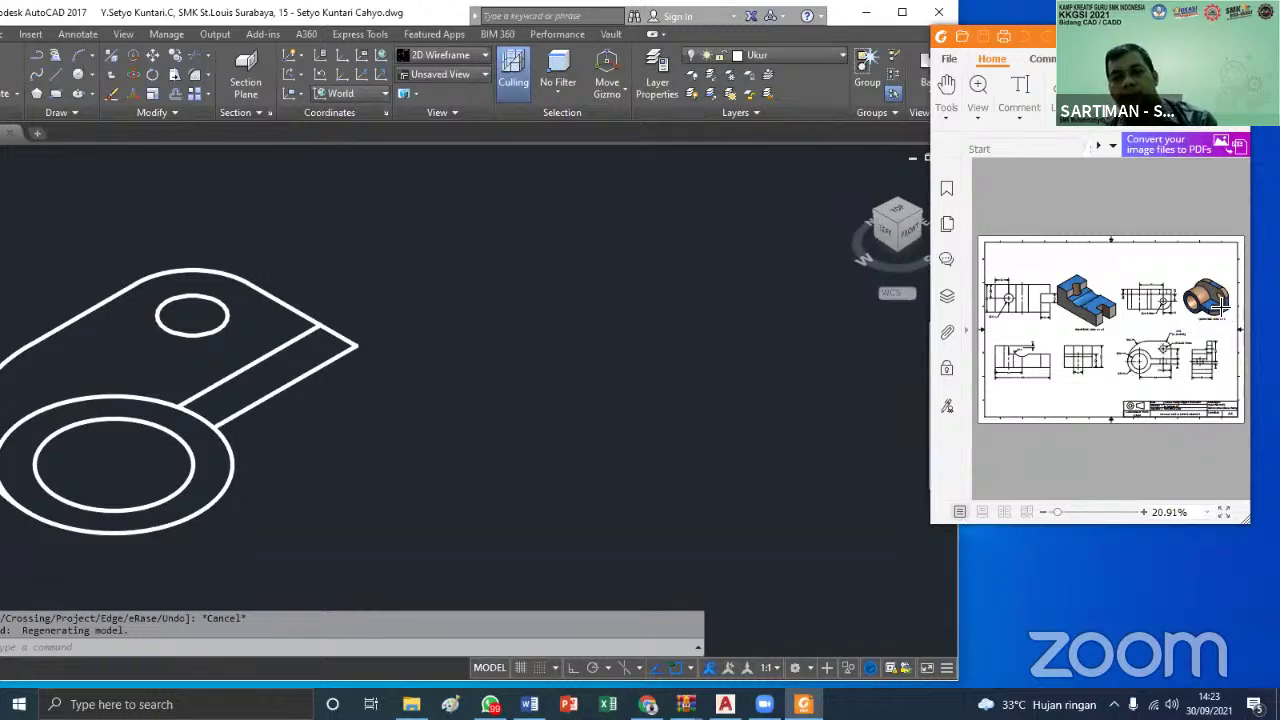
pyautogui.keyDown('ctrl'); pyautogui.scroll(1, 1189, 310); pyautogui.keyUp('ctrl')
pyautogui.keyDown('ctrl'); pyautogui.scroll(3, 1175, 325); pyautogui.keyUp('ctrl')
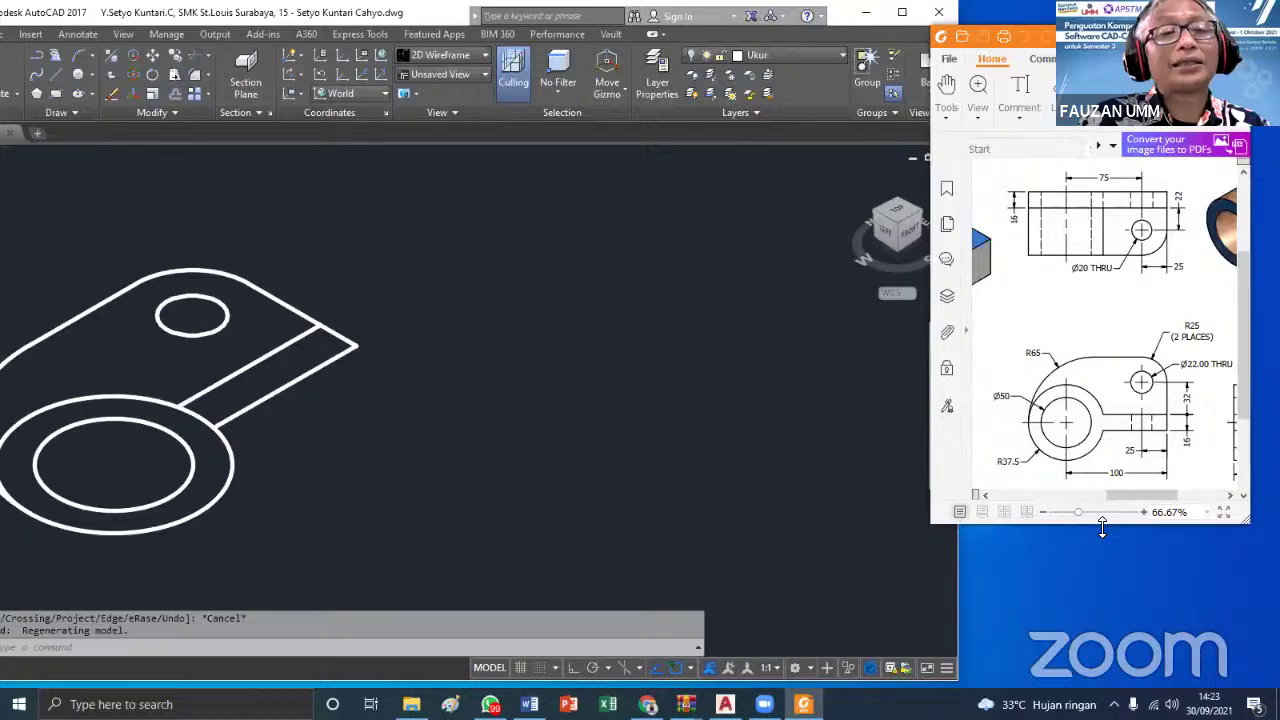
pyautogui.moveTo(1101, 524); pyautogui.dragTo(1101, 676)
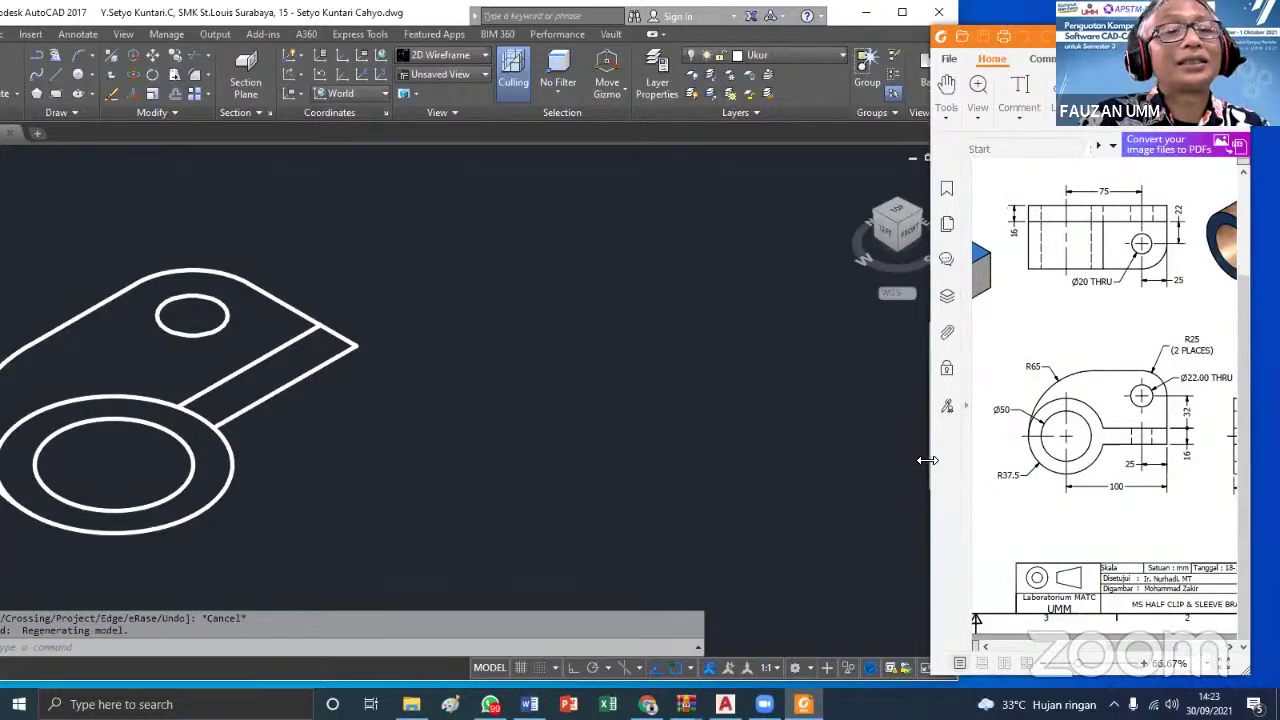
pyautogui.moveTo(669, 428); pyautogui.dragTo(672, 428)
pyautogui.keyDown('ctrl'); pyautogui.scroll(2, 1060, 460); pyautogui.keyUp('ctrl')
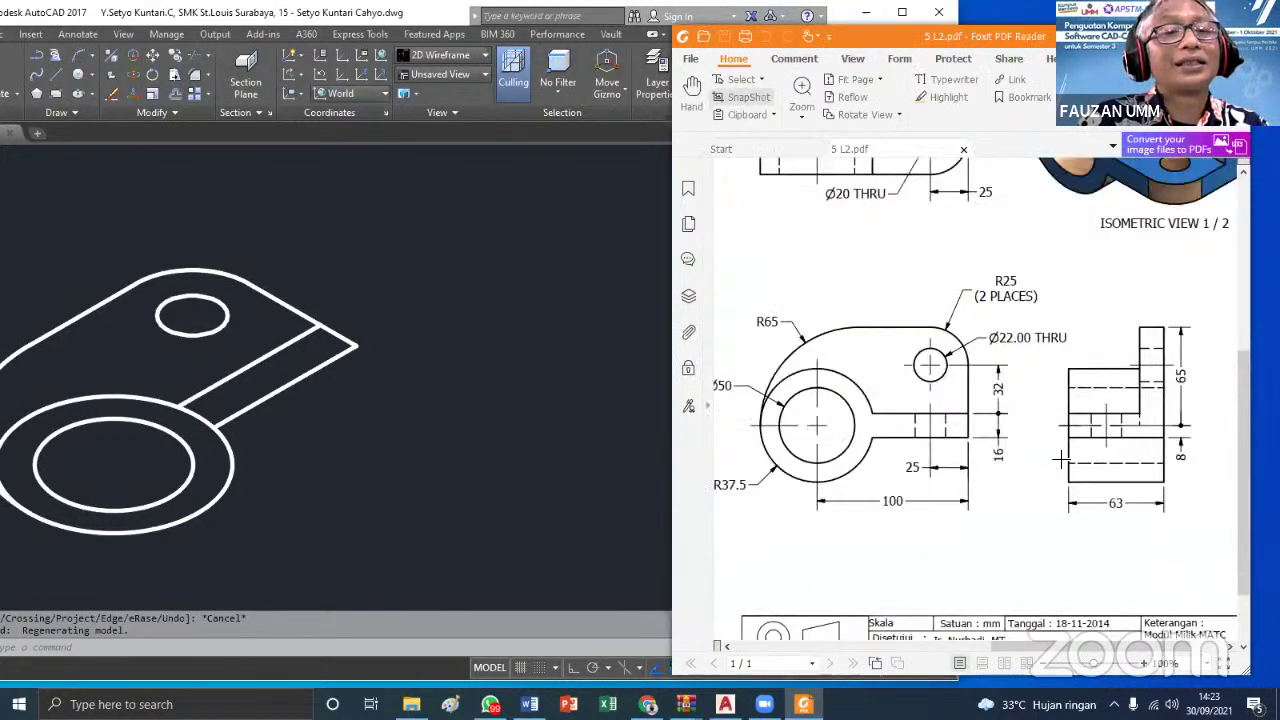
pyautogui.scroll(-1, 929, 390)
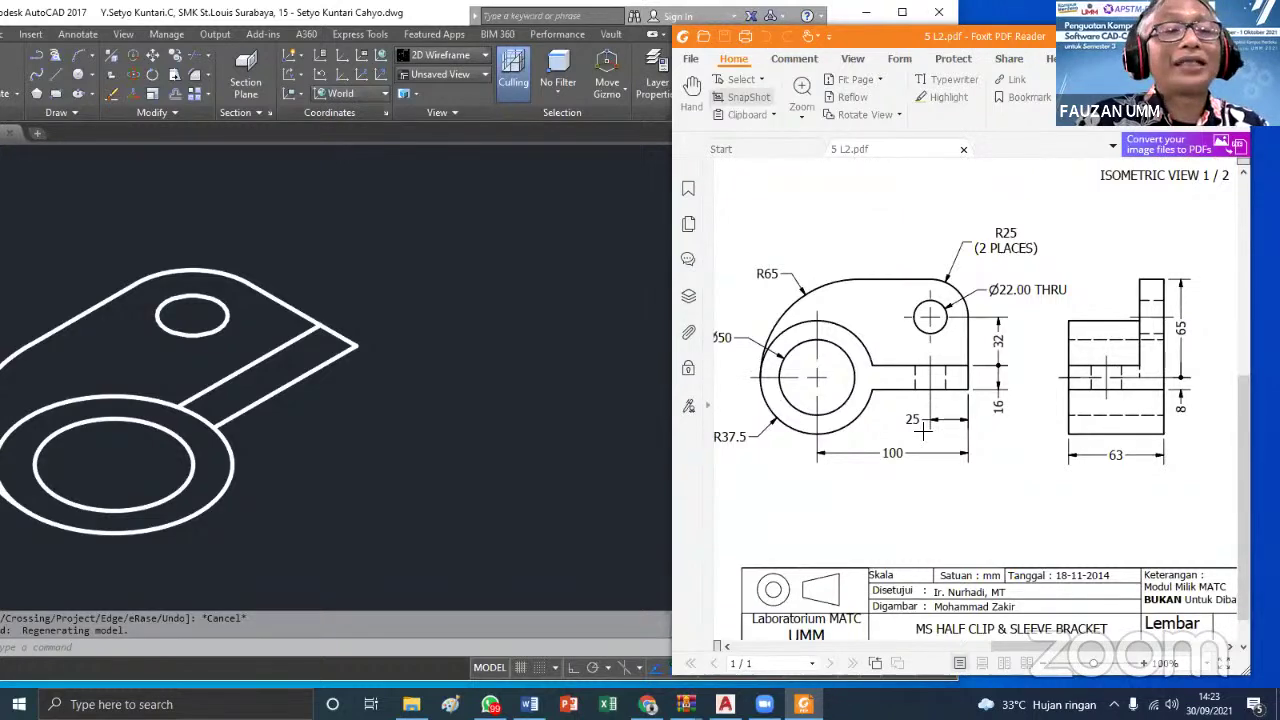
pyautogui.scroll(-1, 990, 297)
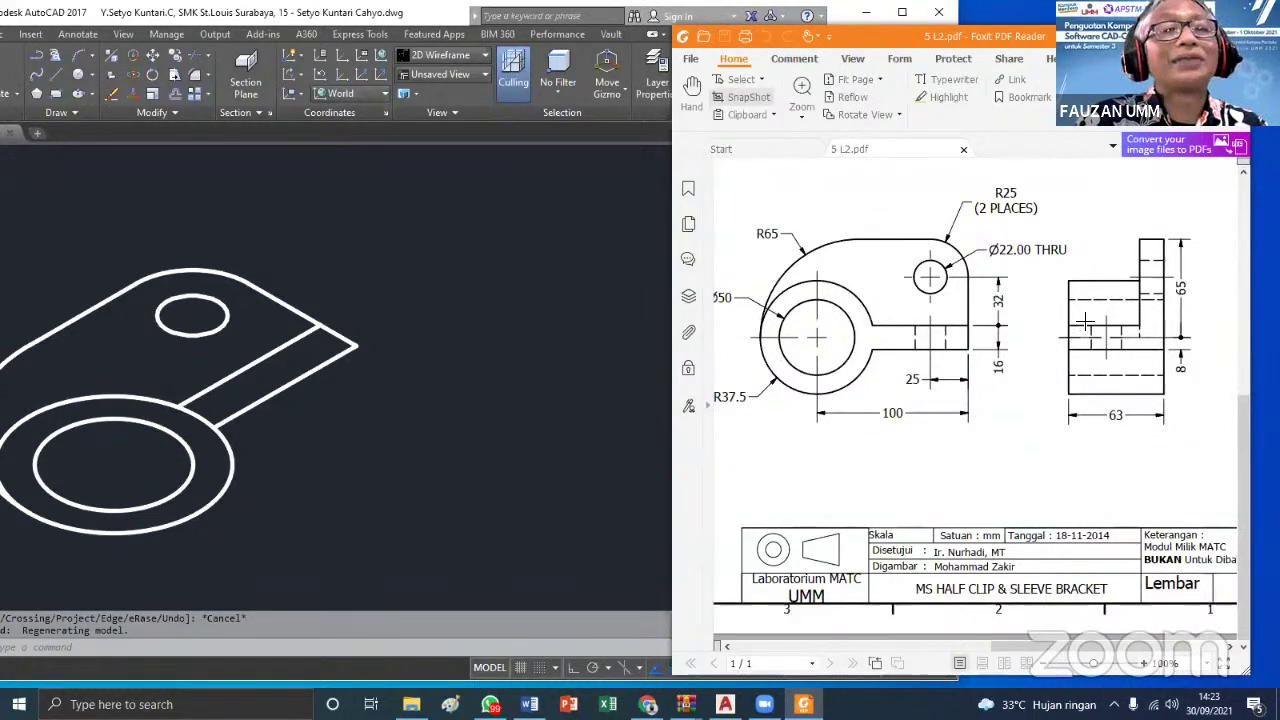
pyautogui.keyDown('ctrl'); pyautogui.scroll(-1, 1085, 335); pyautogui.keyUp('ctrl')
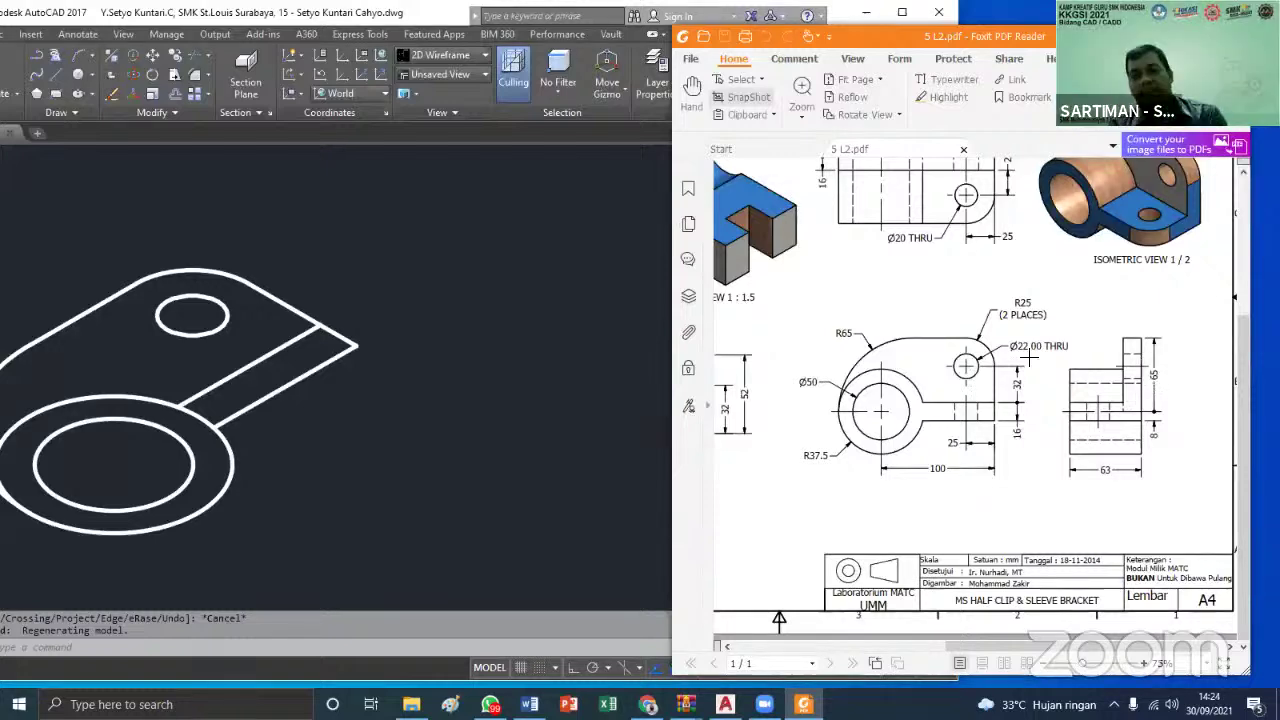
pyautogui.keyDown('ctrl'); pyautogui.scroll(1, 1012, 408); pyautogui.keyUp('ctrl')
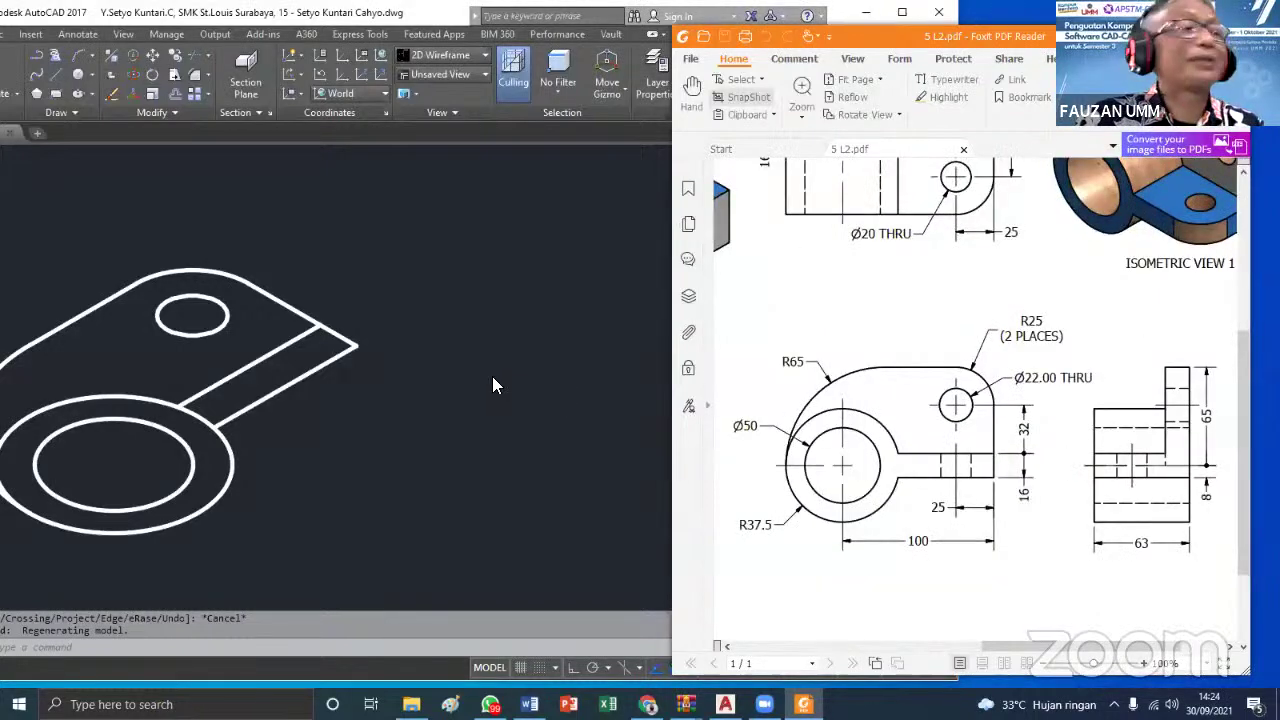
pyautogui.click(379, 407)
pyautogui.scroll(-1, 379, 407)
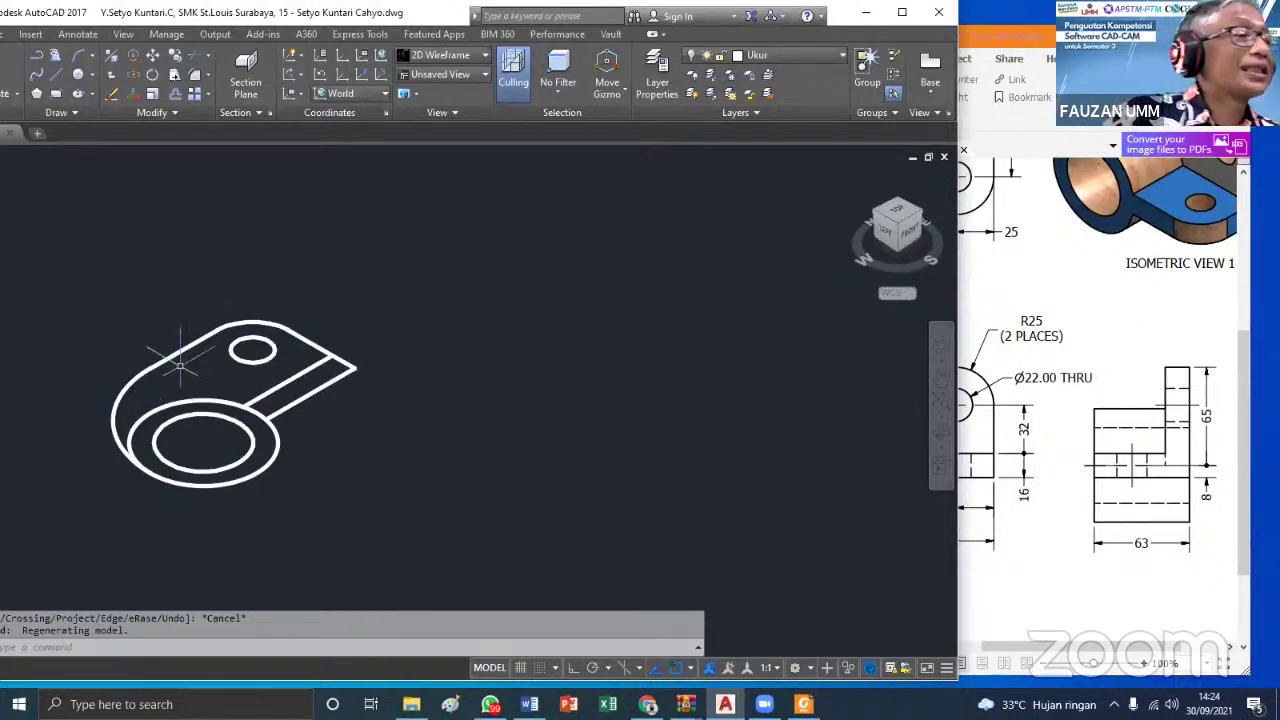
# Move the AutoCAD window to the right over most of the PDF
pyautogui.scroll(1, 180, 366)
pyautogui.press('Escape')
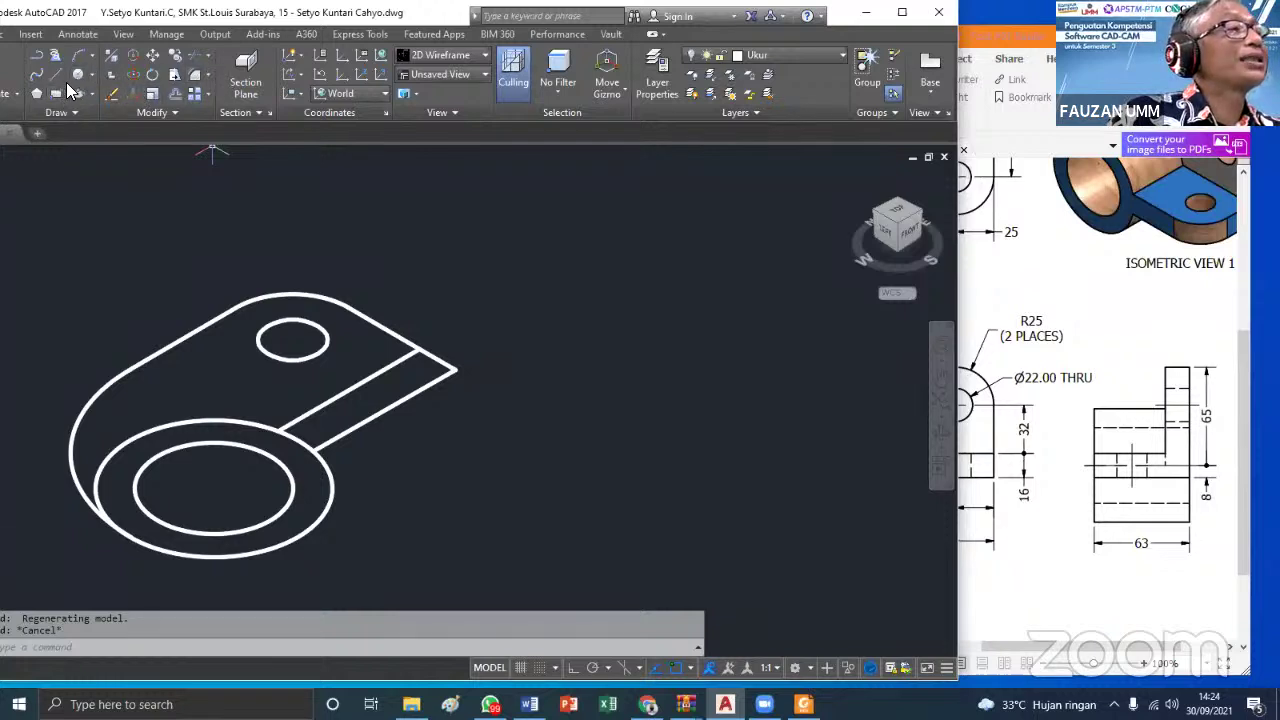
pyautogui.moveTo(240, 14); pyautogui.dragTo(322, 18)
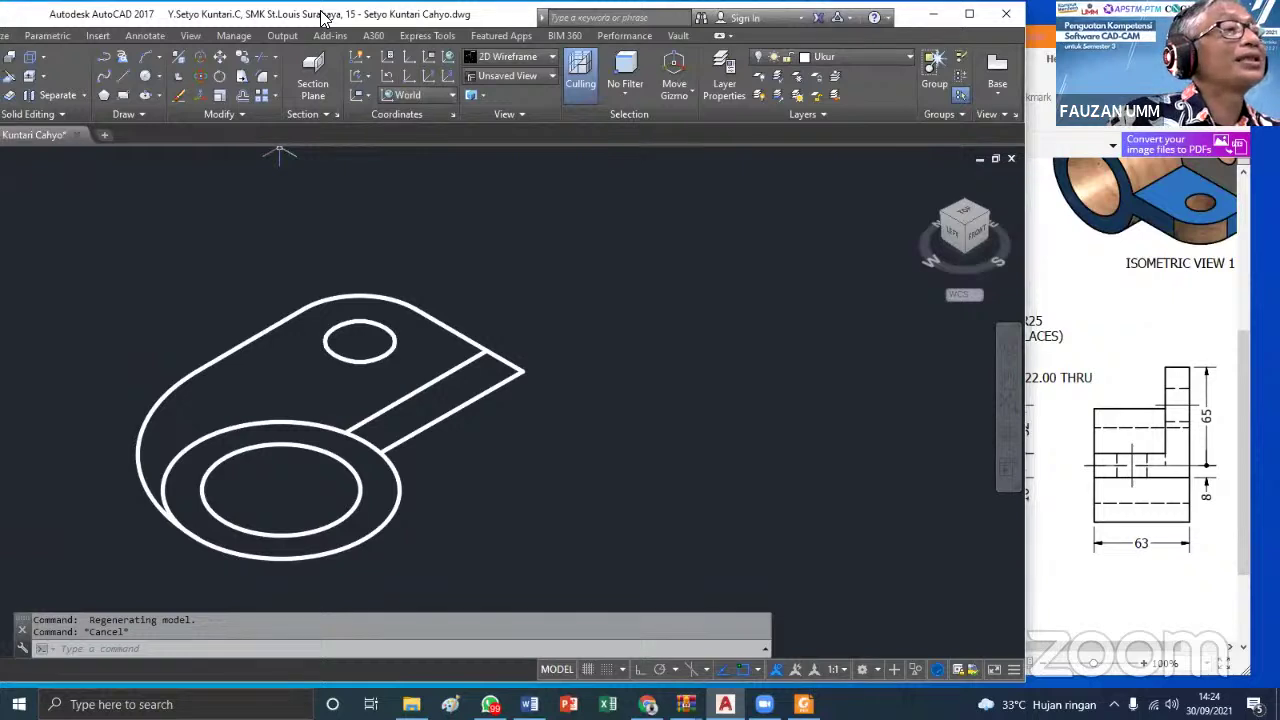
pyautogui.moveTo(325, 18); pyautogui.dragTo(441, 22)
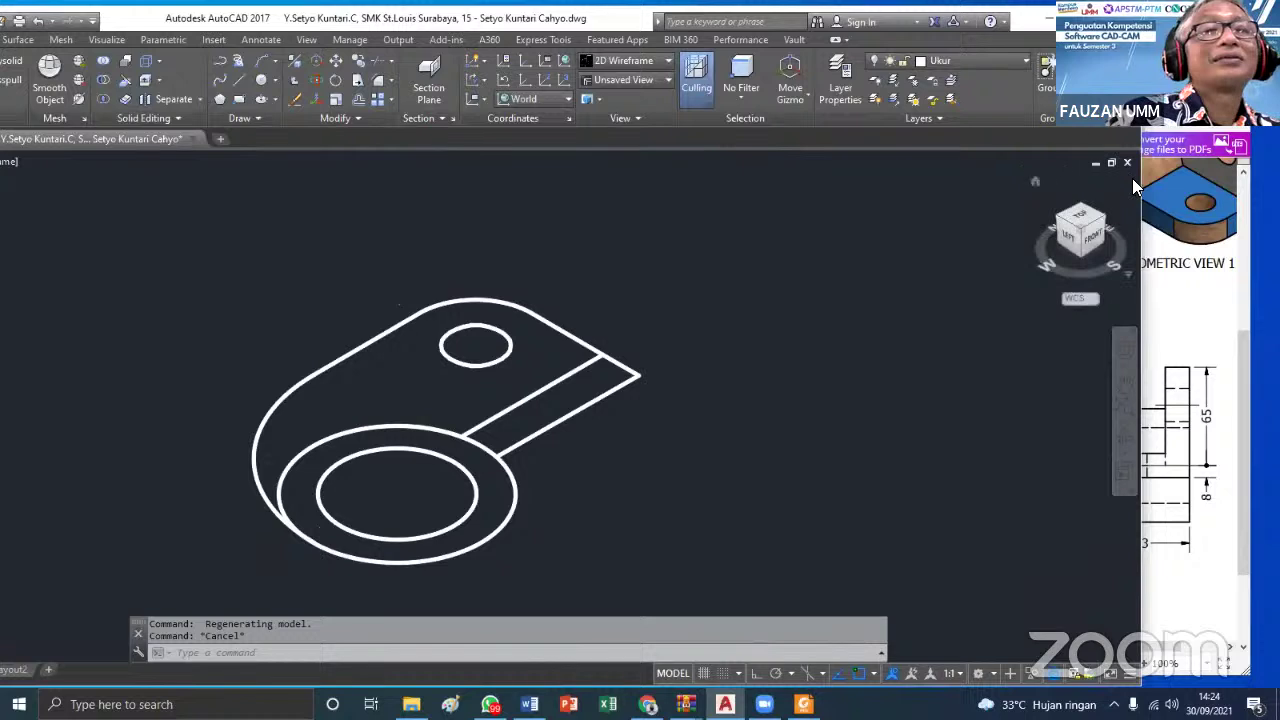
# Start Presspull on the lug edge, cancel it, and open the Layer list
pyautogui.click(713, 221)
pyautogui.click(214, 166)
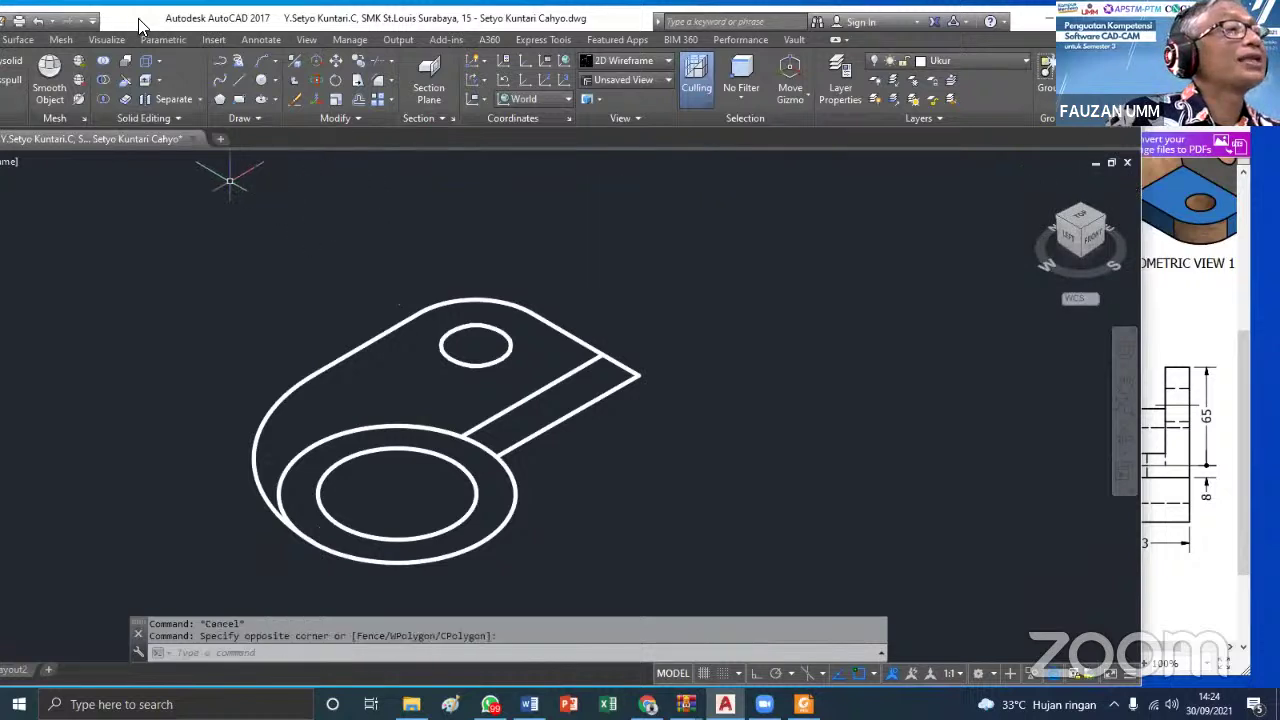
pyautogui.click(110, 76)
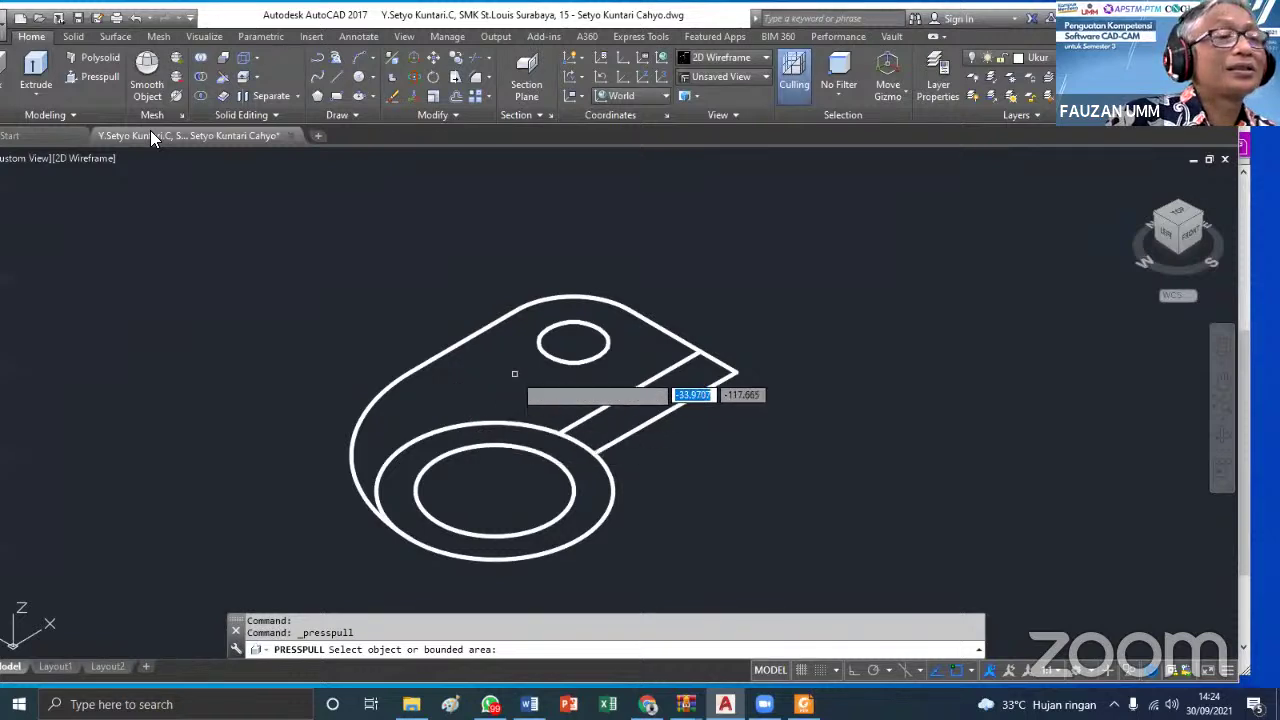
pyautogui.click(512, 371)
pyautogui.press('Escape')
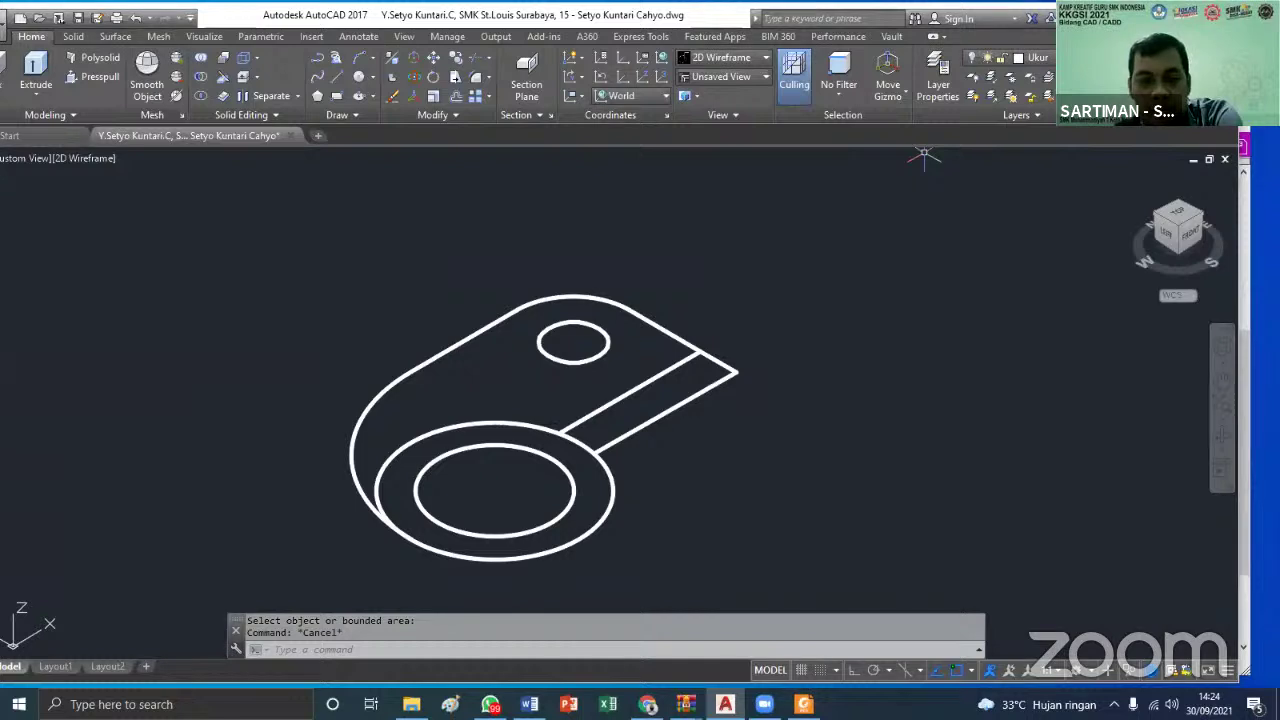
pyautogui.click(1010, 57)
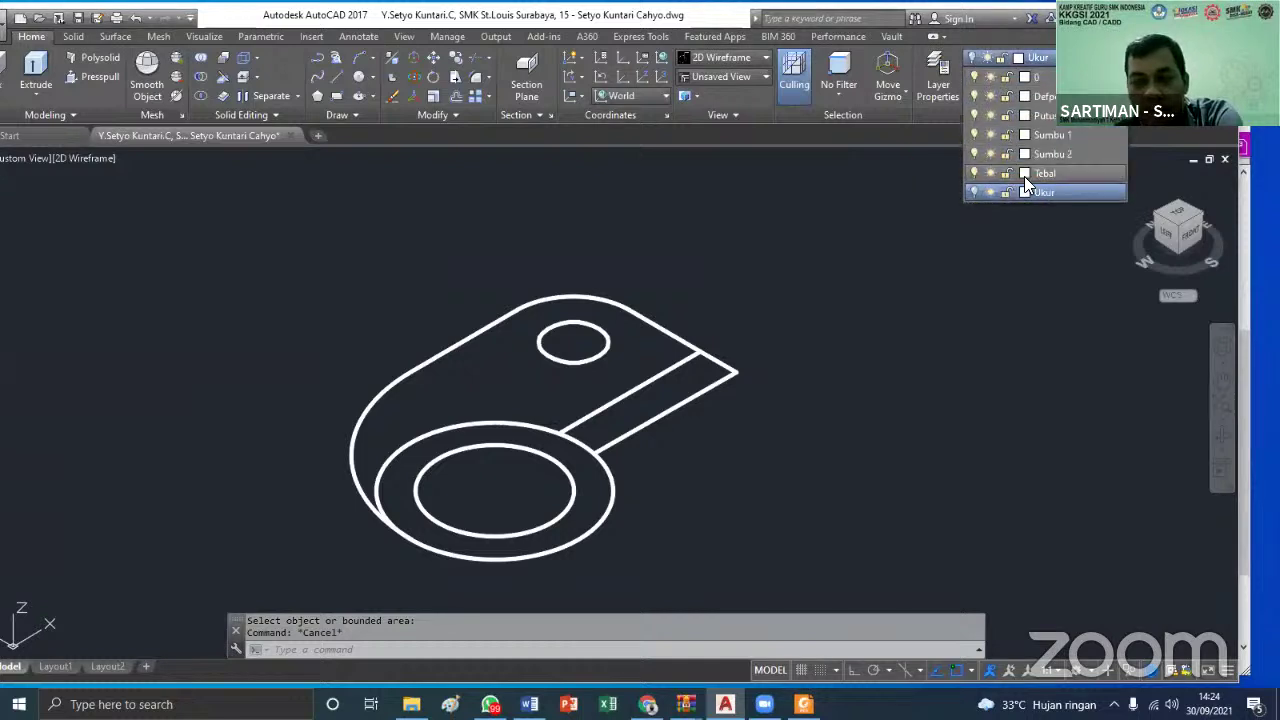
# Make layer 0 the current layer in AutoCAD
pyautogui.click(1040, 78)
pyautogui.scroll(-2, 866, 300)
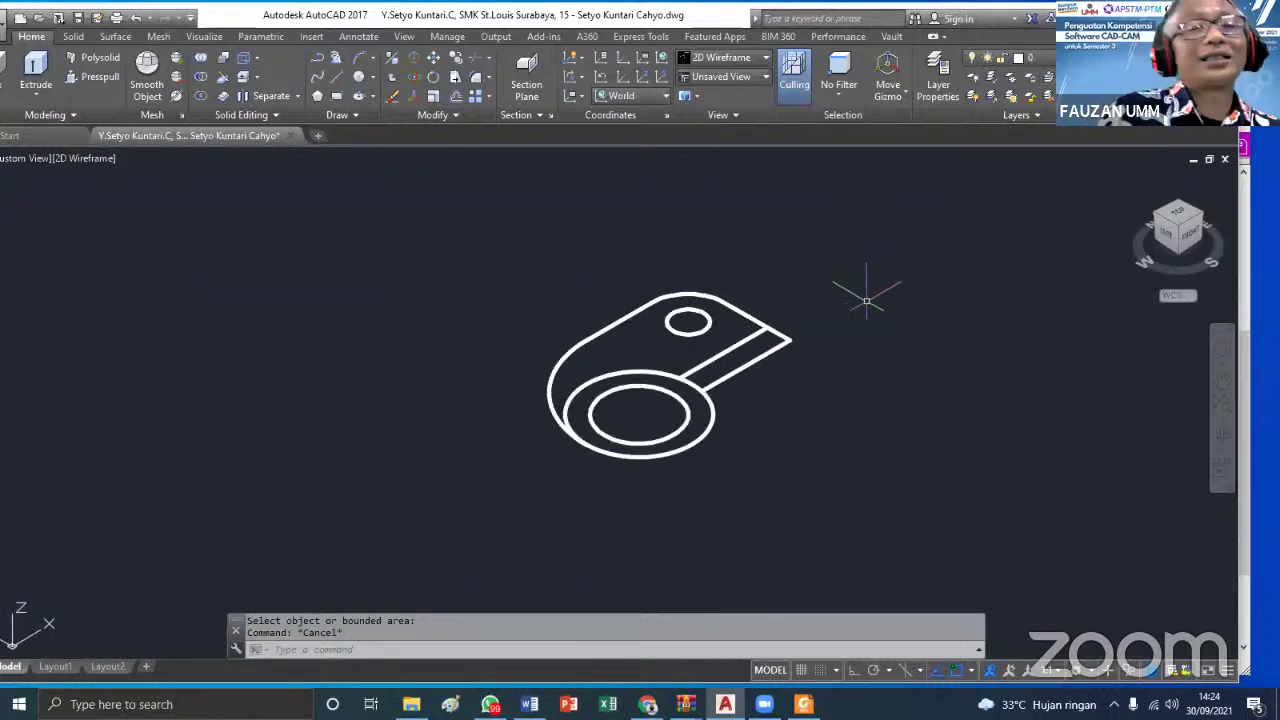
pyautogui.scroll(-2, 850, 330)
pyautogui.scroll(5, 834, 371)
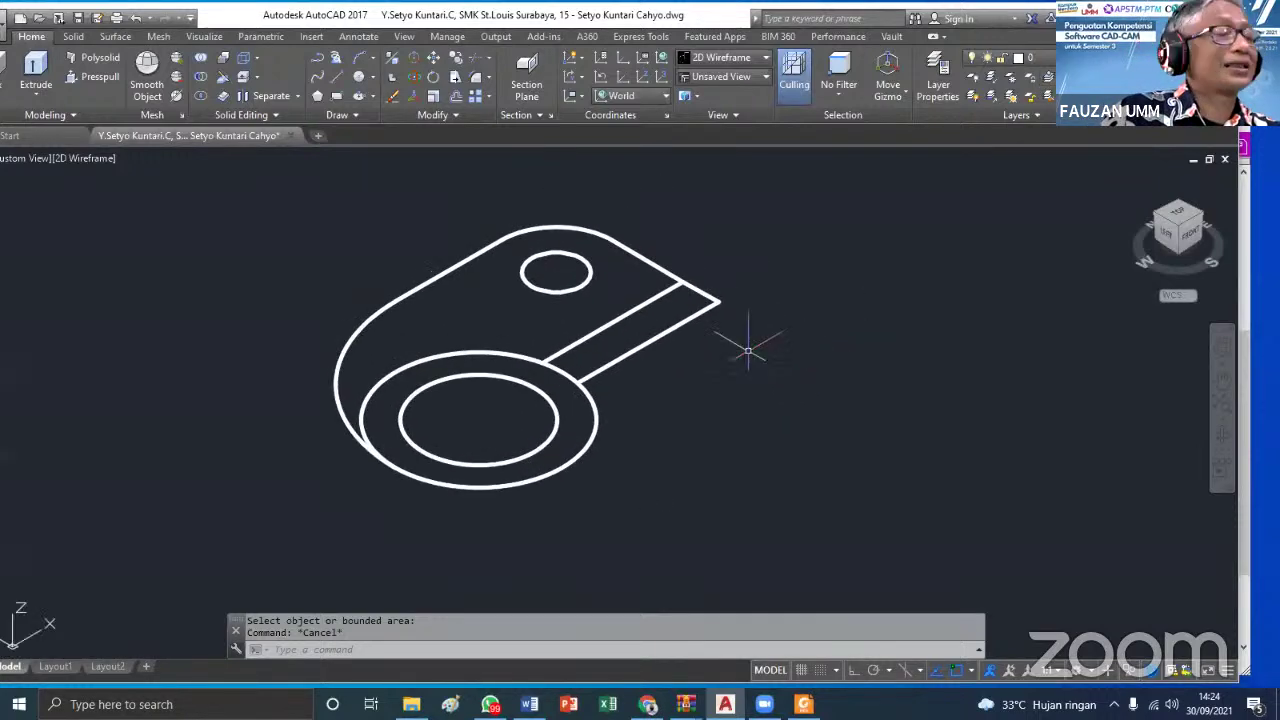
pyautogui.press('Escape')
# In Foxit, use SnapShot to copy the dimensioned lug views to the clipboard
pyautogui.click(803, 704)
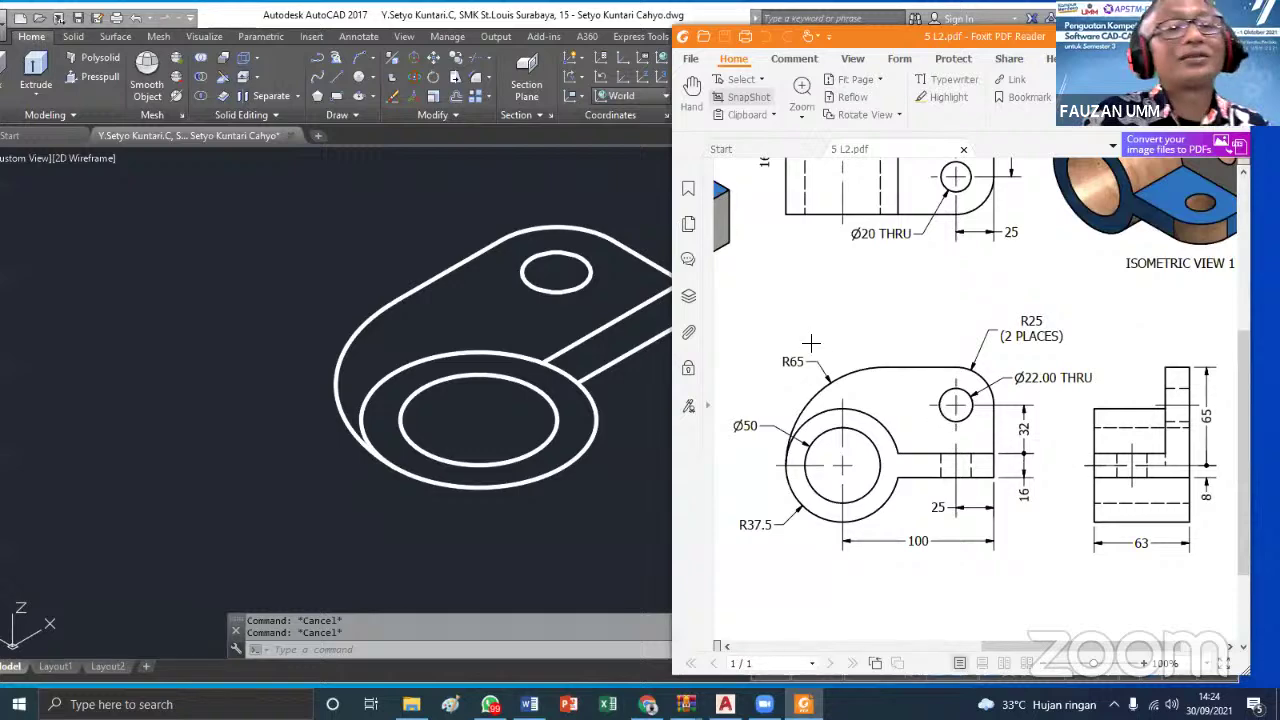
pyautogui.click(727, 282)
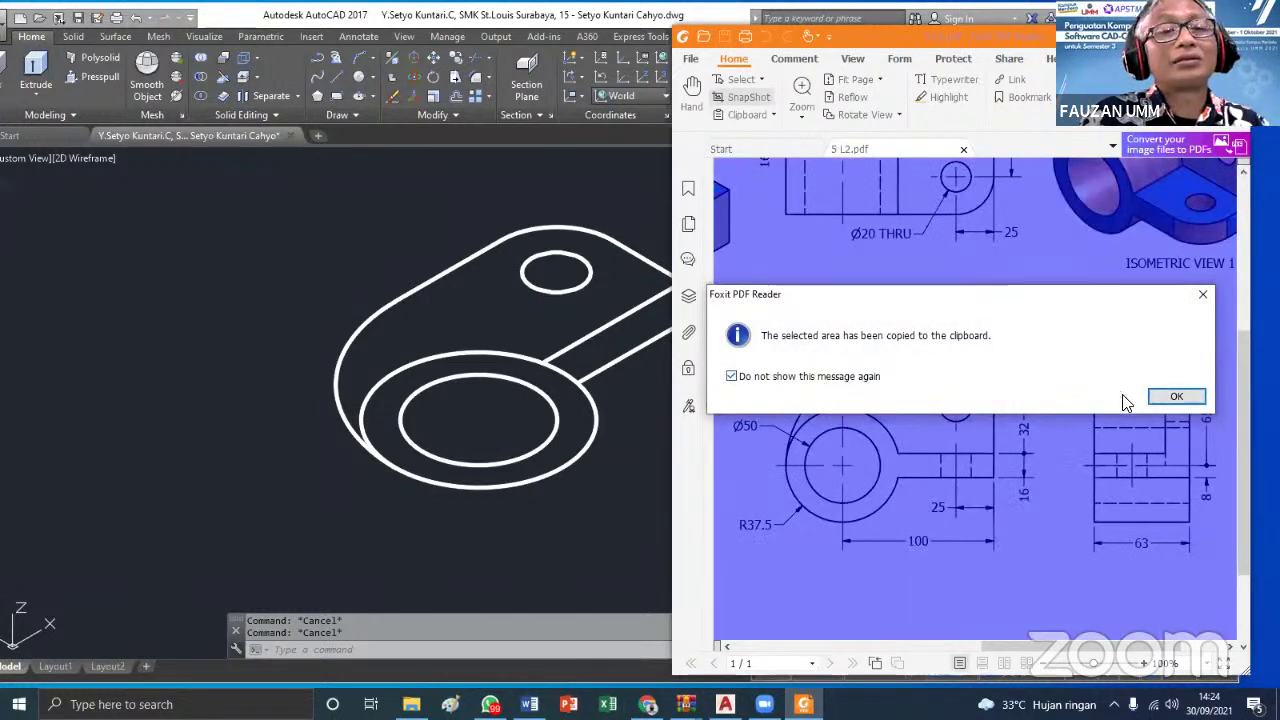
pyautogui.click(1176, 396)
pyautogui.click(932, 369)
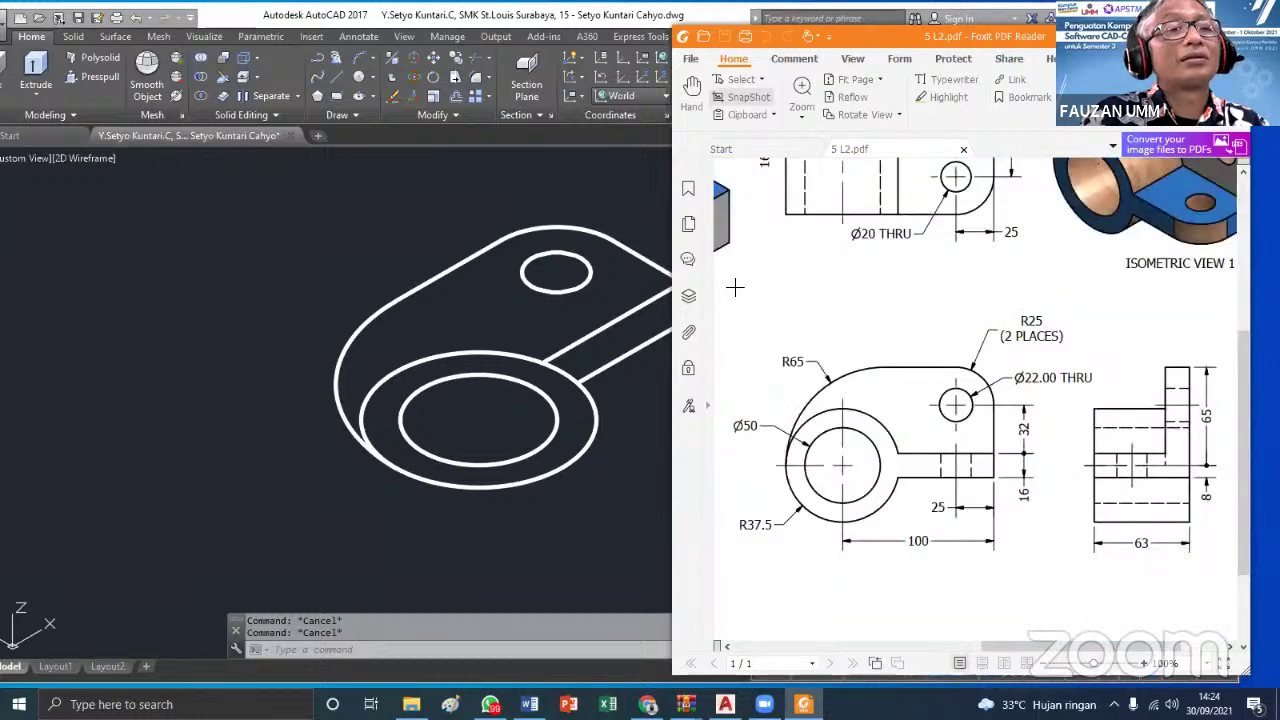
pyautogui.moveTo(737, 430)
pyautogui.mouseDown()
pyautogui.moveTo(852, 545)
pyautogui.moveTo(1232, 592)
pyautogui.mouseUp()
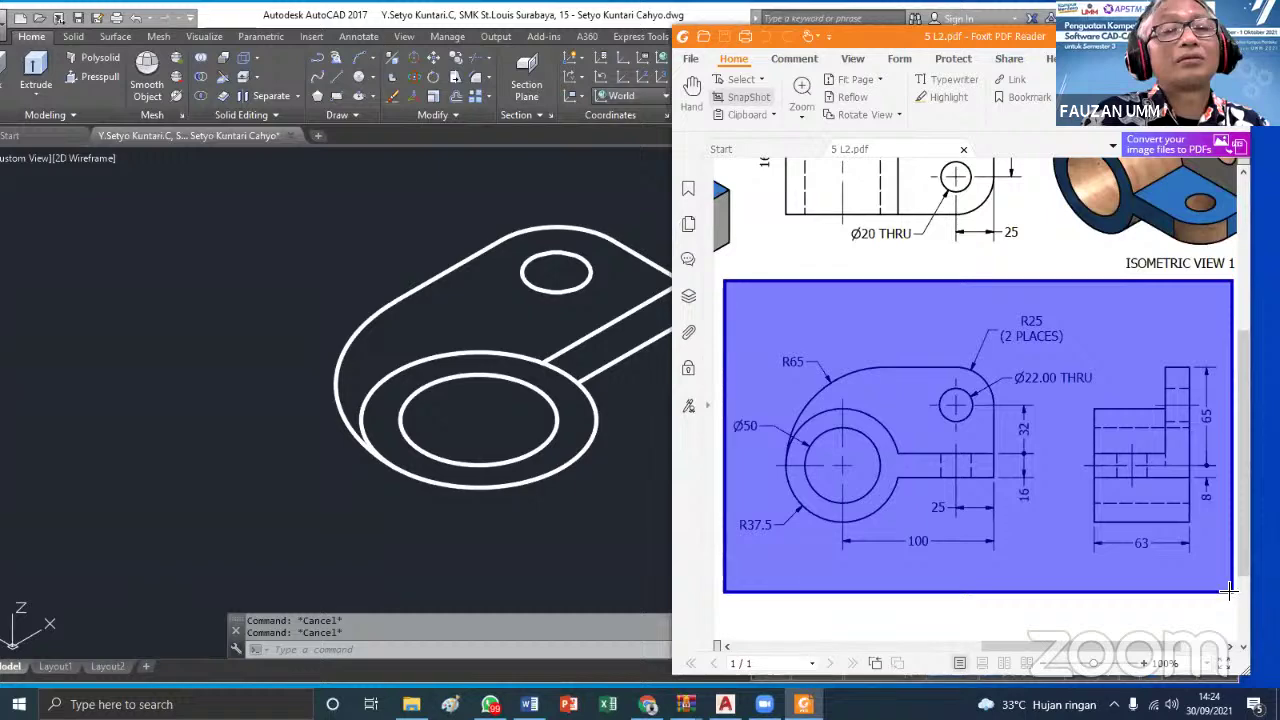
# Paste the copied snapshot into the AutoCAD drawing, right of the lug
pyautogui.click(616, 512)
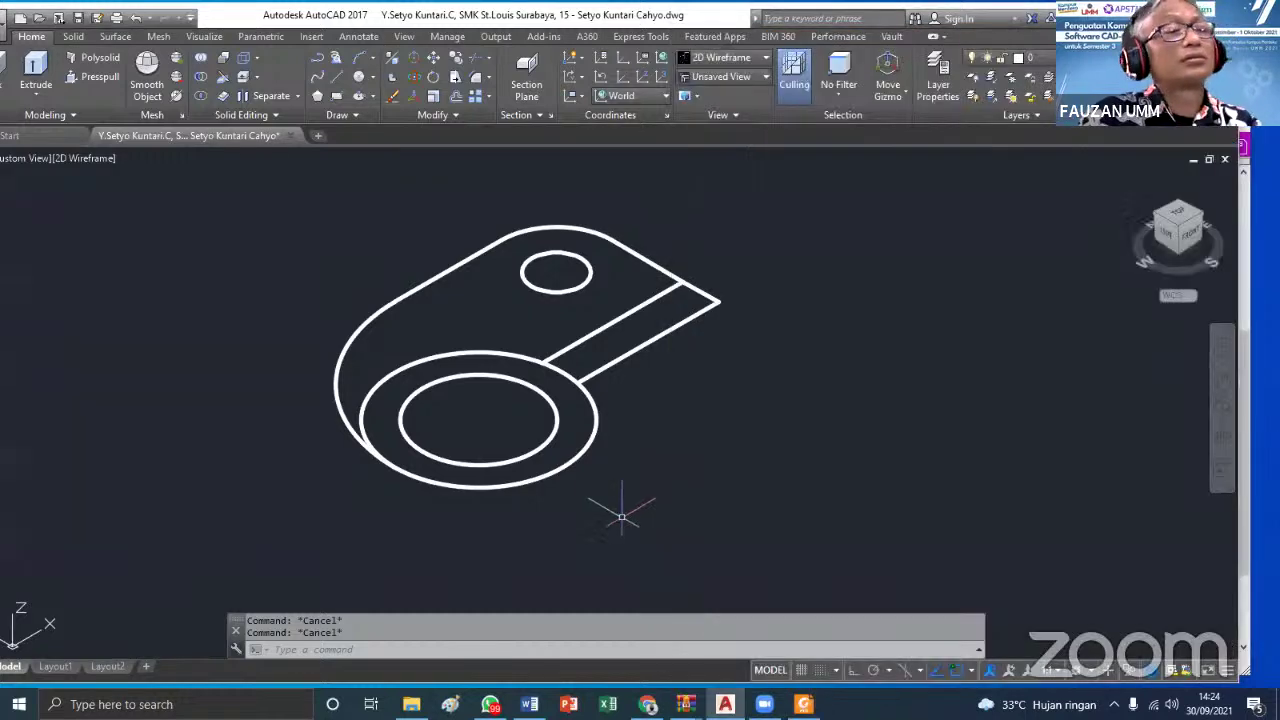
pyautogui.hotkey('ctrl', 'v')
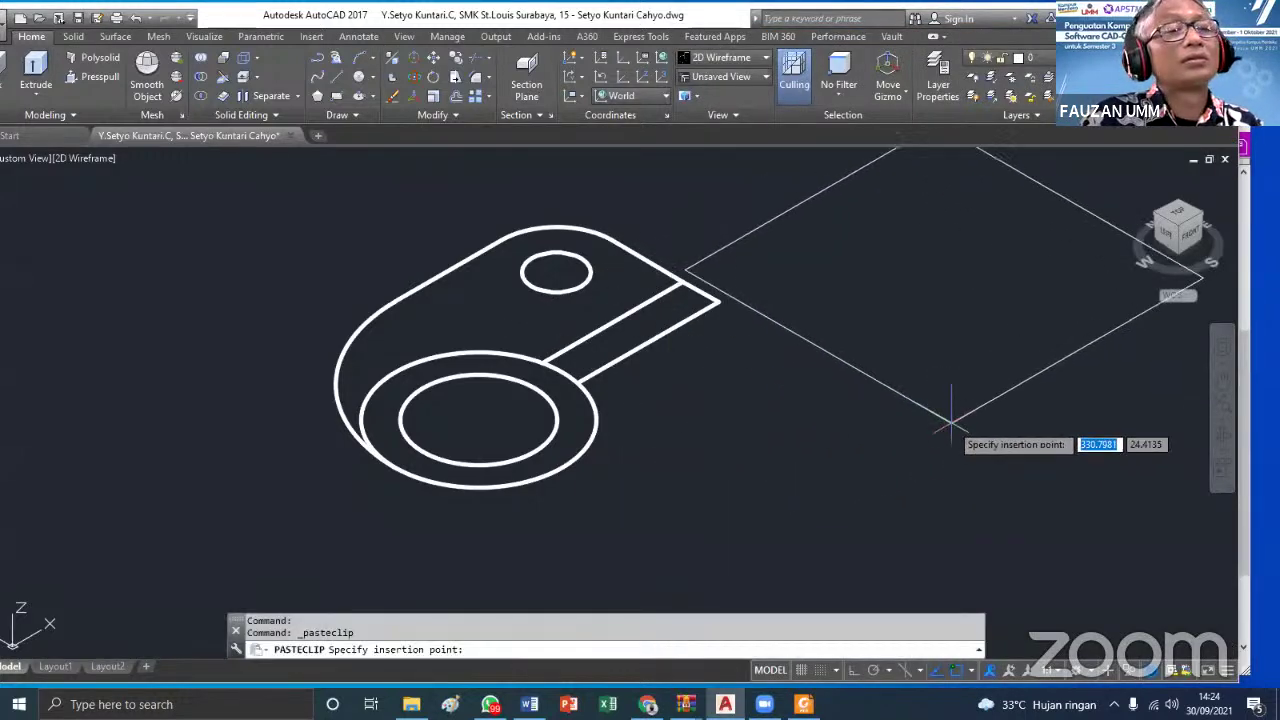
pyautogui.click(963, 393)
pyautogui.scroll(-3, 910, 426)
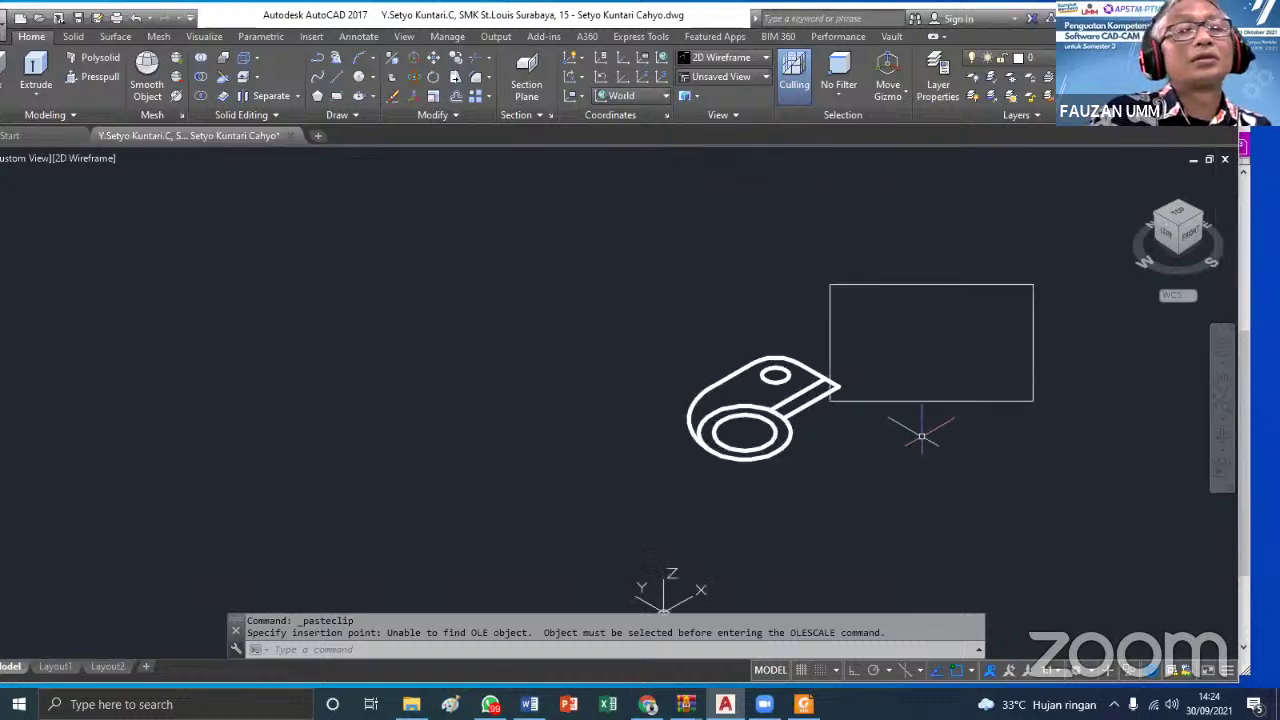
pyautogui.press('Escape')
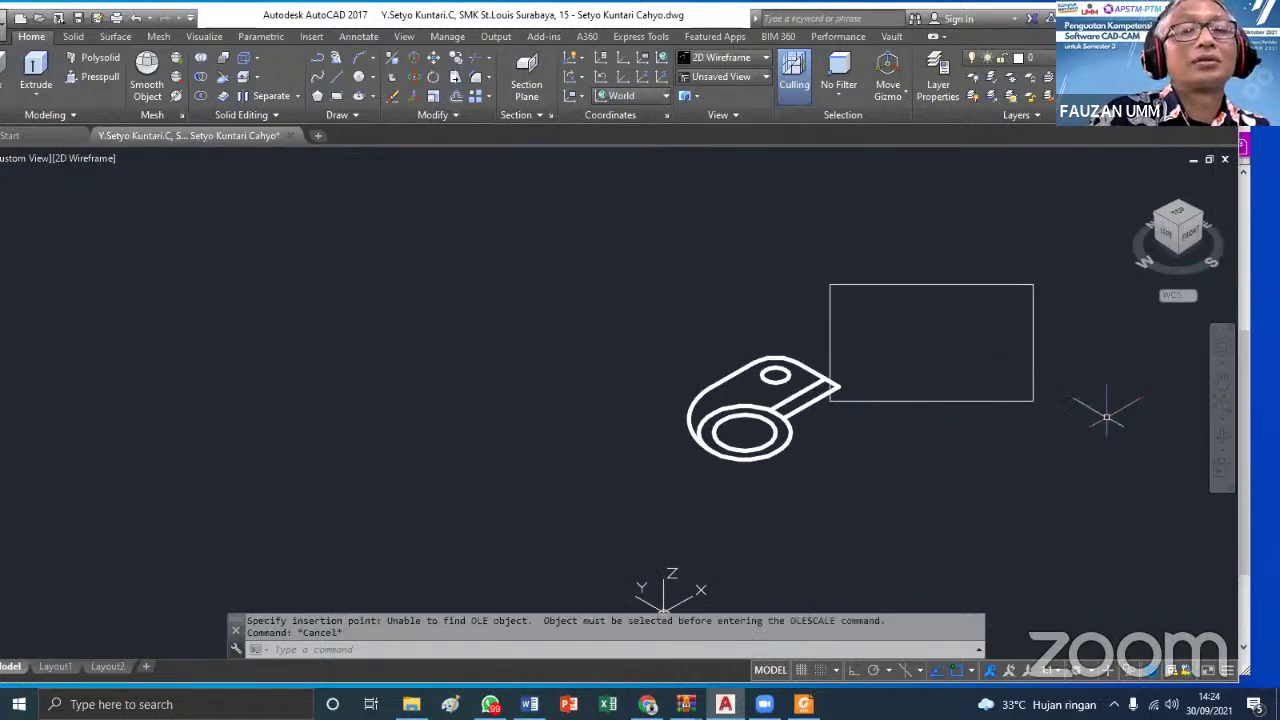
# Switch to top view and erase the stray diamond-shaped pasted image
pyautogui.click(1183, 222)
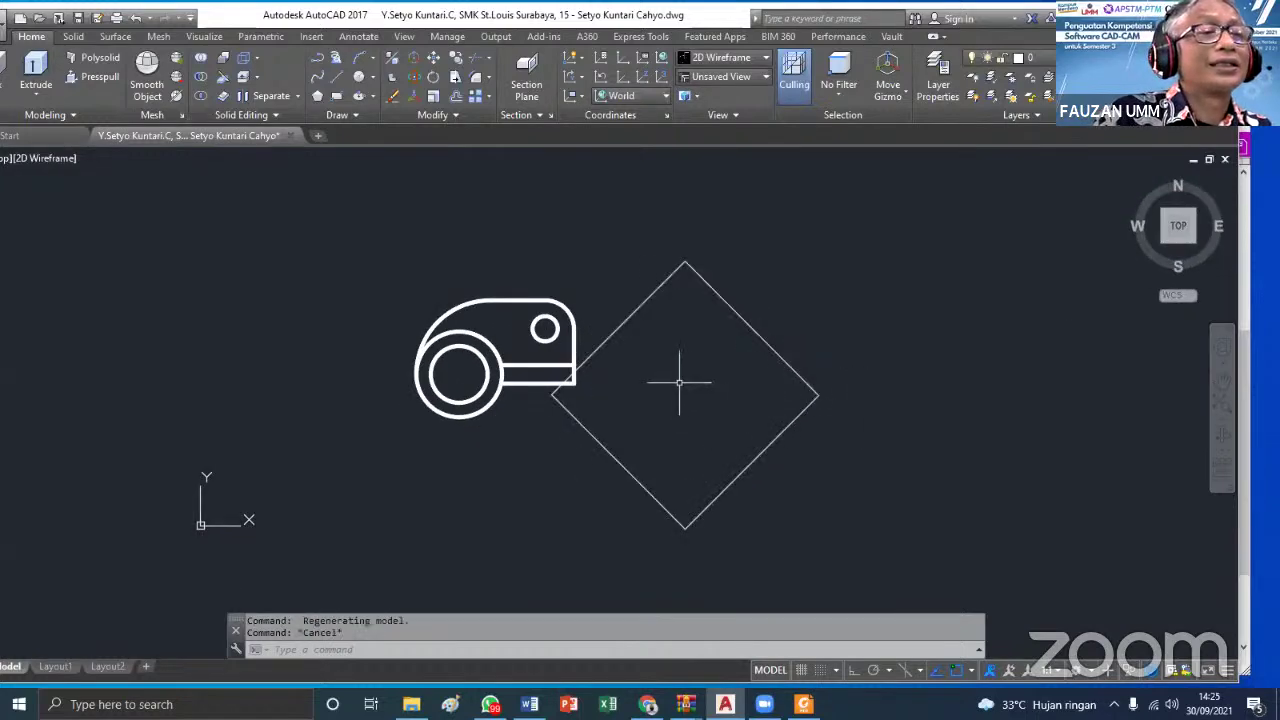
pyautogui.click(802, 380)
pyautogui.press('Escape')
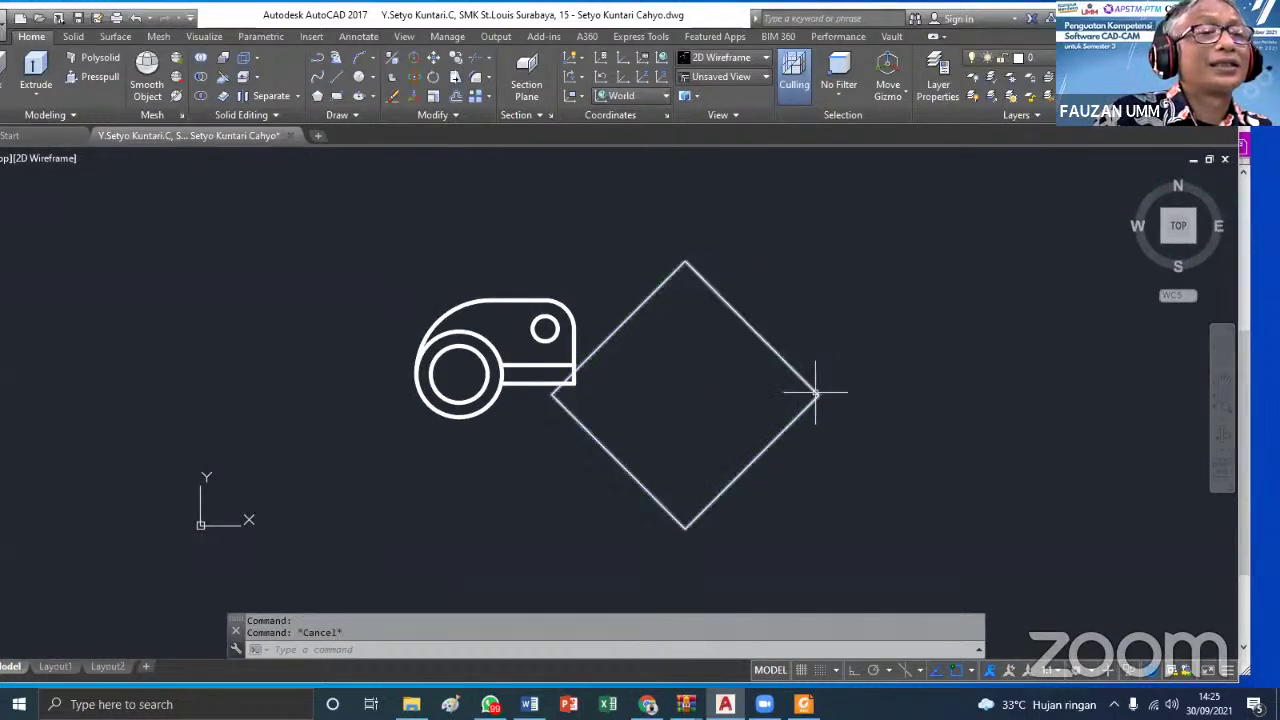
pyautogui.click(816, 394)
pyautogui.press('Delete')
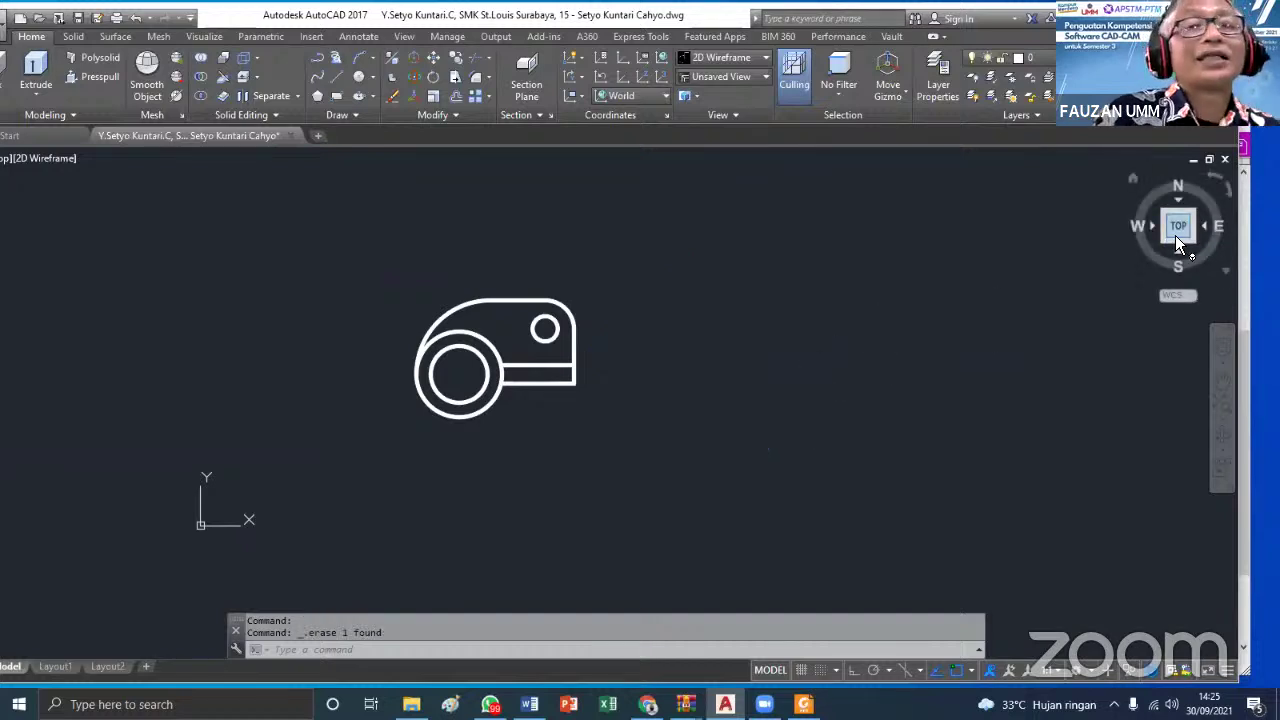
# Return the lug to the home isometric view and bring Foxit's reference forward
pyautogui.moveTo(1175, 235); pyautogui.dragTo(1132, 180)
pyautogui.click(1133, 179)
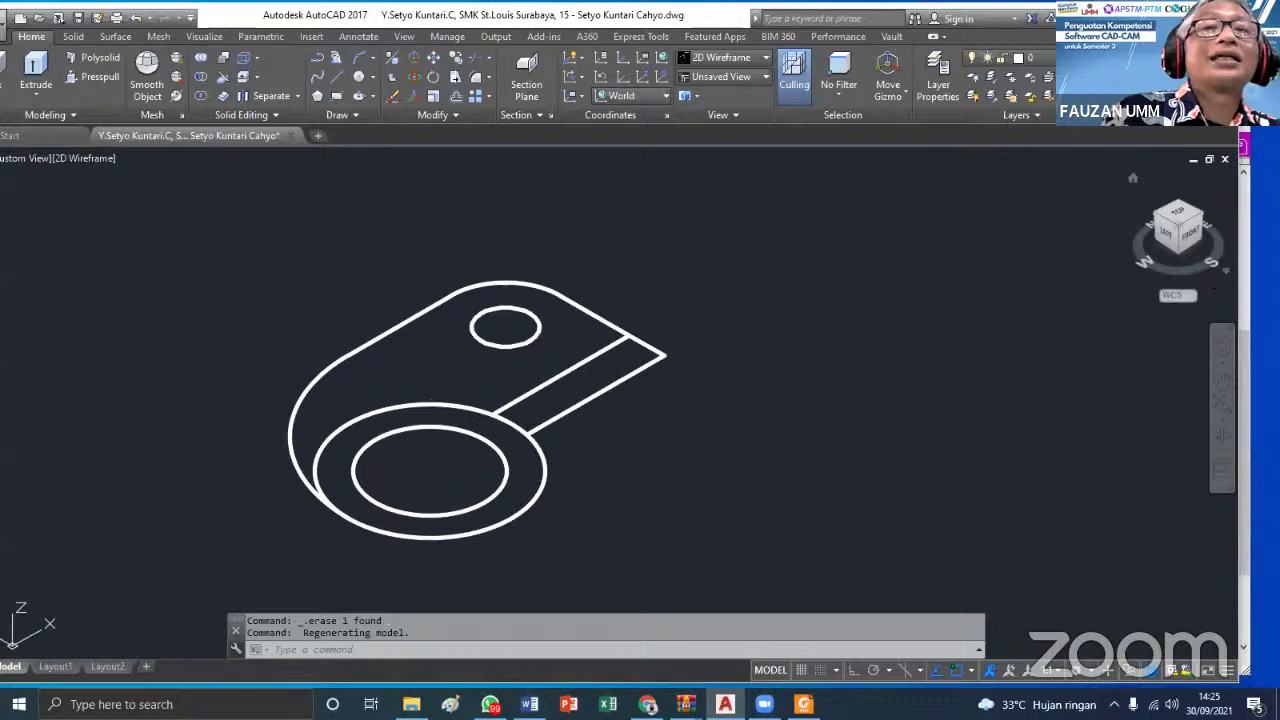
pyautogui.click(1247, 232)
# Review the blue dimensioned lug view in Foxit, then return to AutoCAD
pyautogui.moveTo(937, 27); pyautogui.dragTo(827, 12)
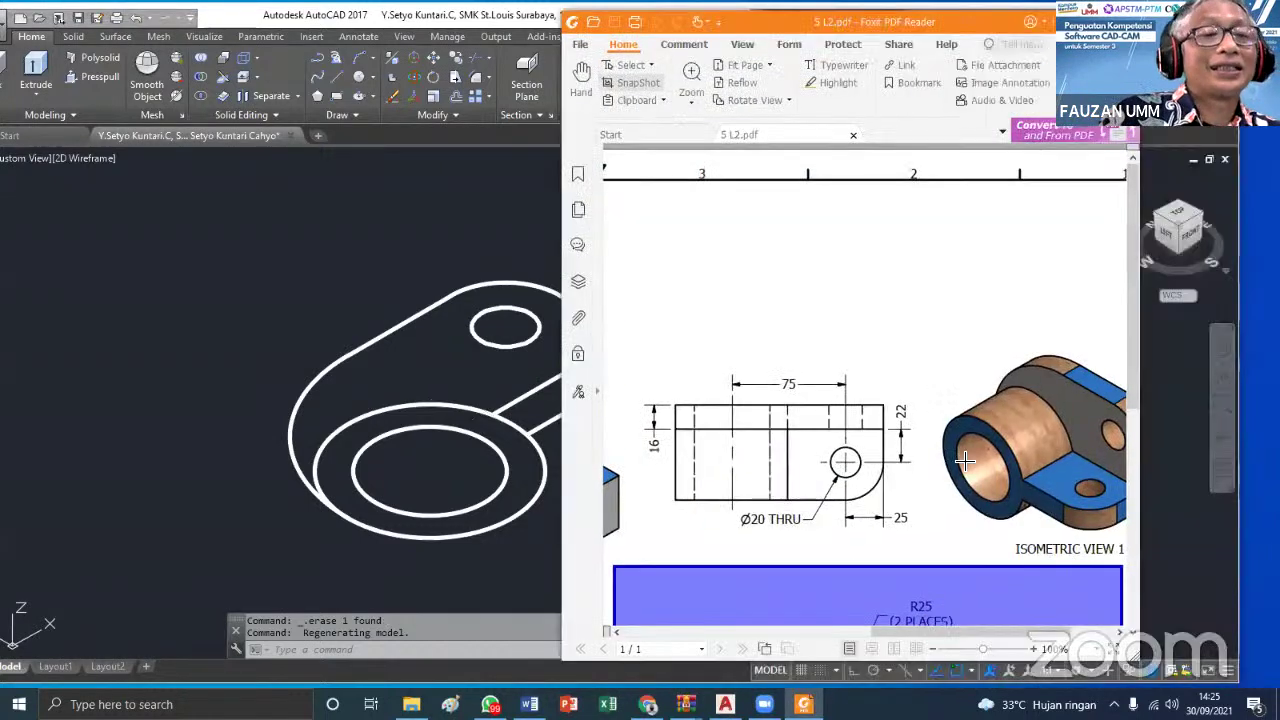
pyautogui.scroll(-5, 951, 443)
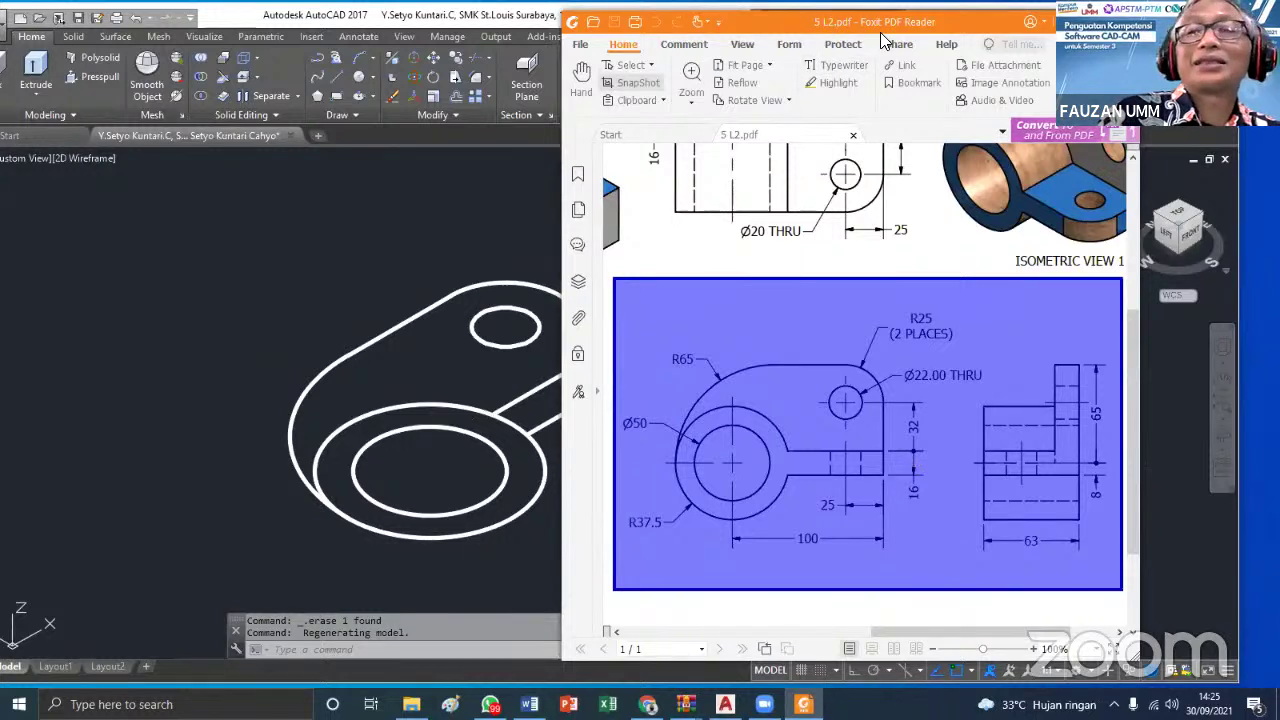
pyautogui.hotkey('alt', 'Tab')
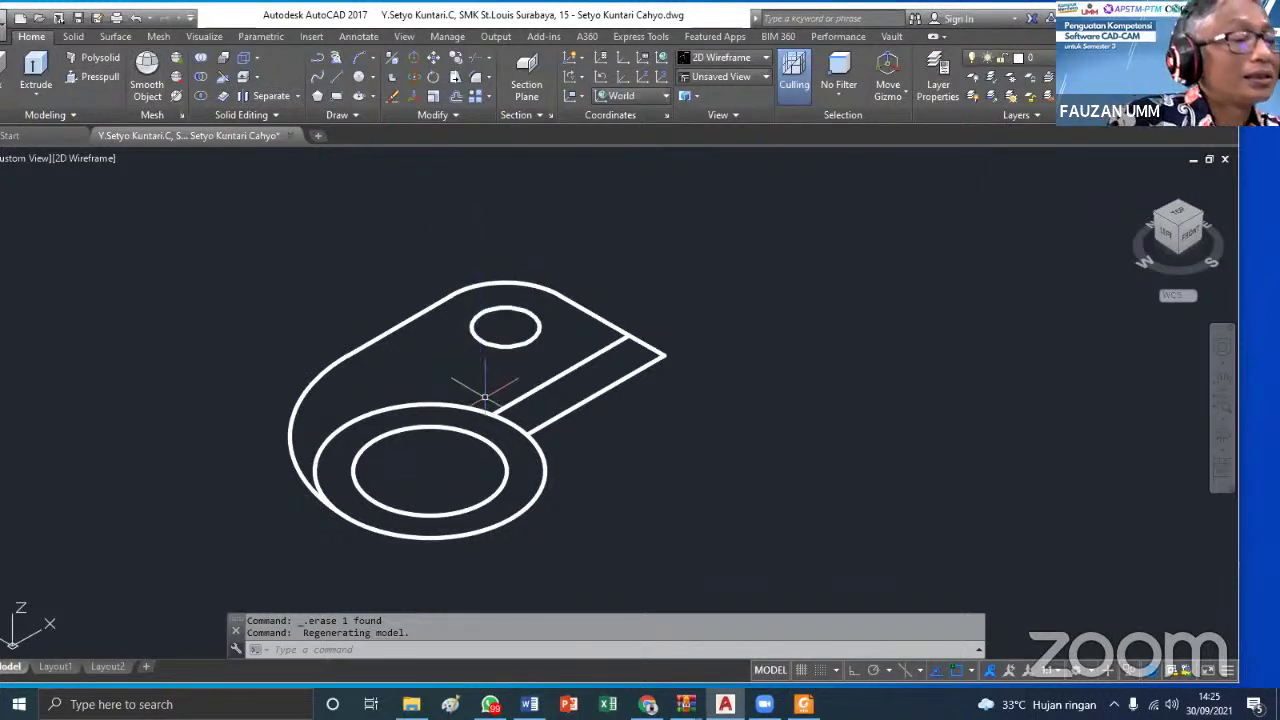
pyautogui.press('Escape')
pyautogui.press('Escape')
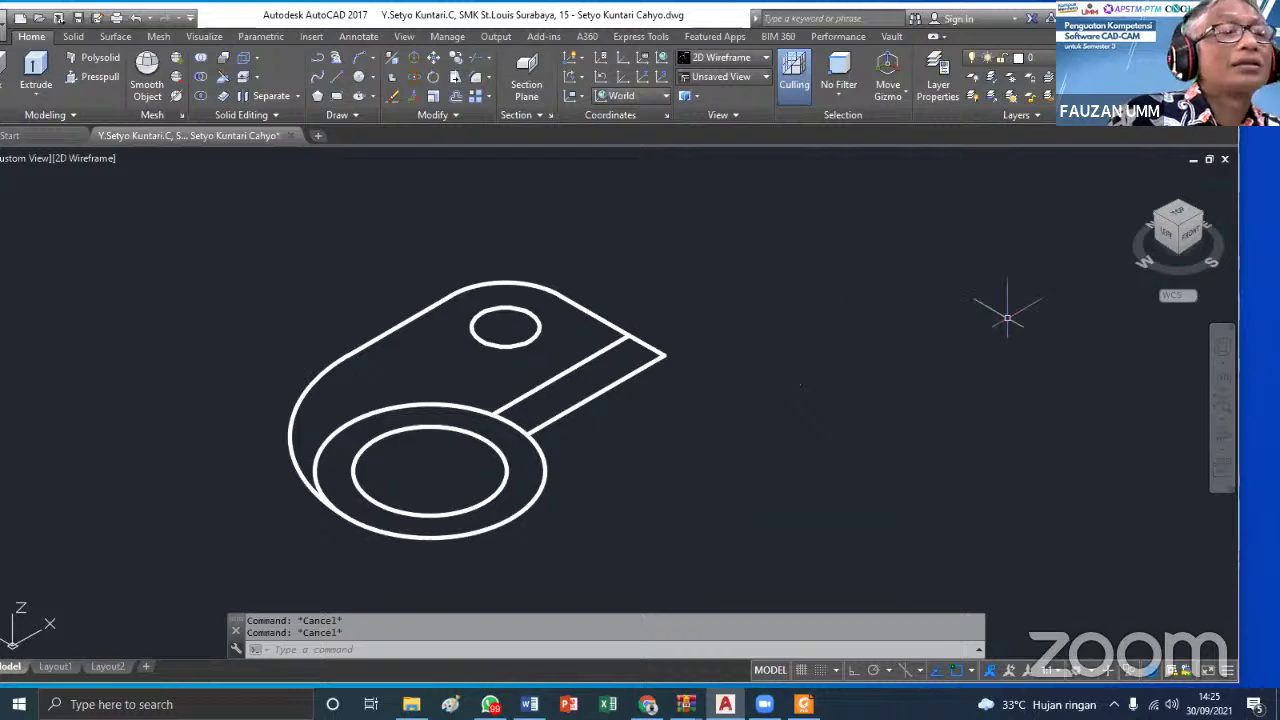
# Restore the home isometric view and start a Save As, then cancel it
pyautogui.click(1146, 258)
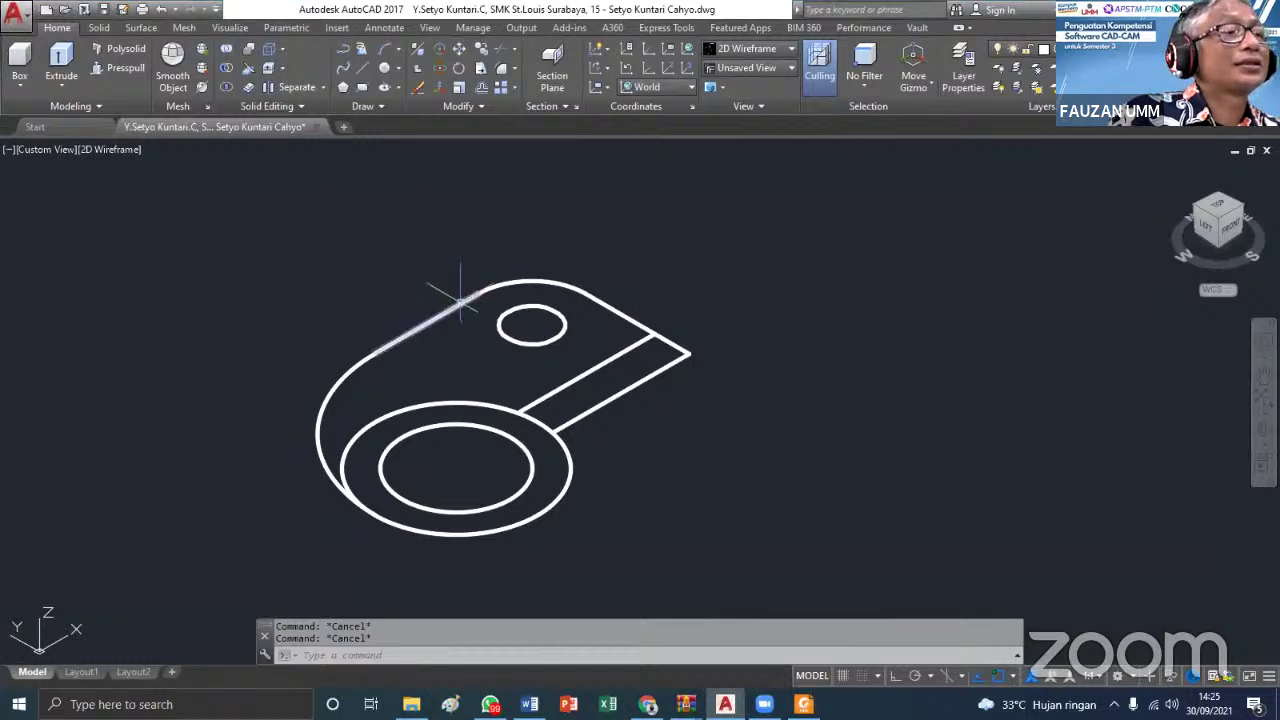
pyautogui.press('Escape')
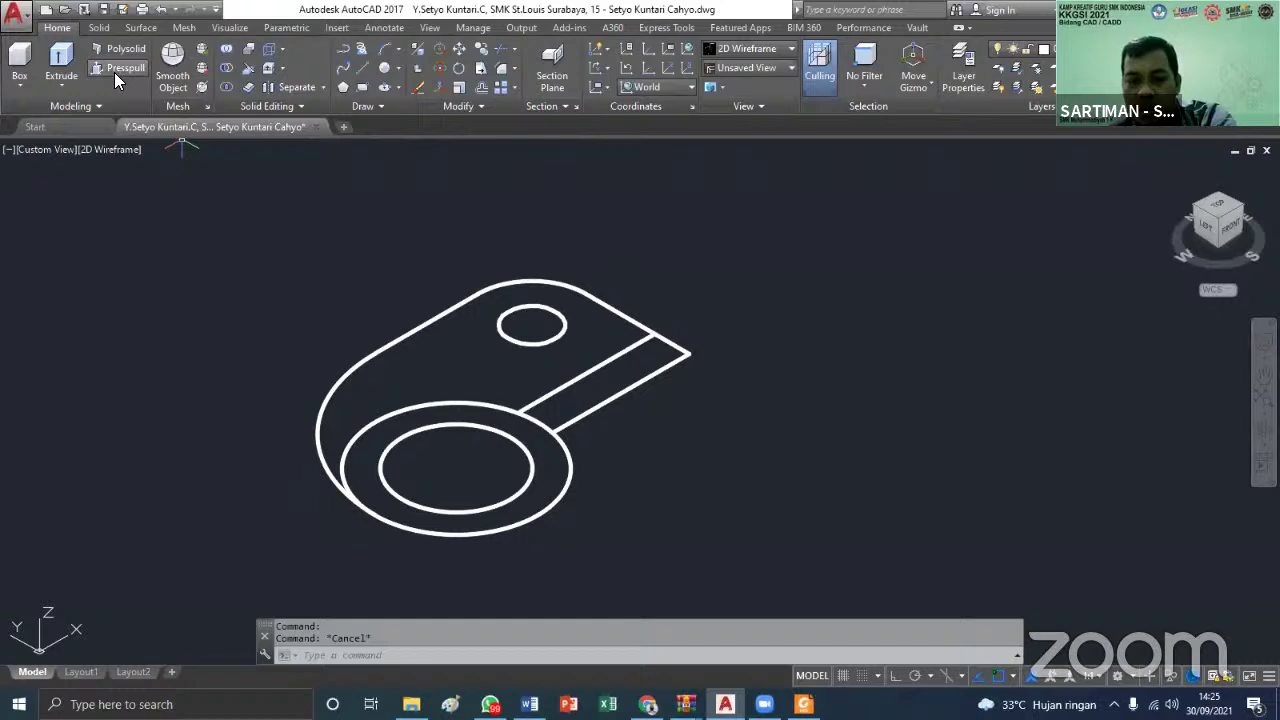
pyautogui.click(29, 19)
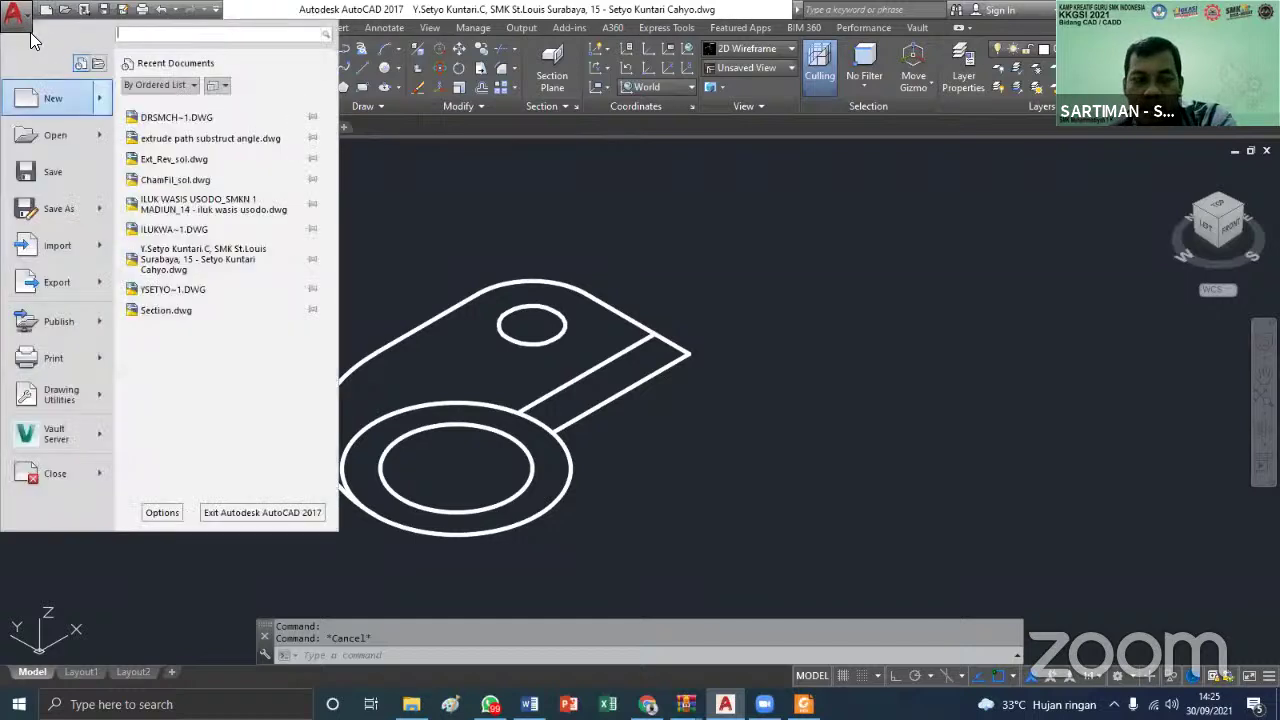
pyautogui.click(50, 207)
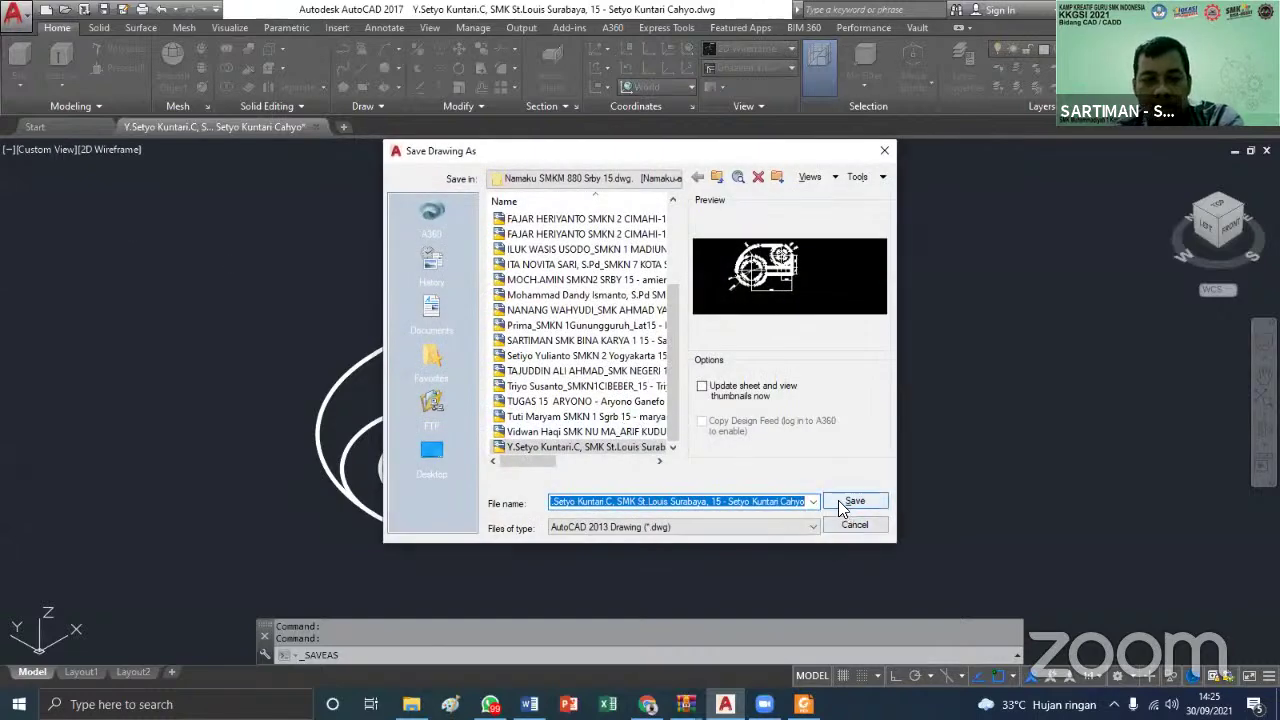
pyautogui.click(885, 152)
# Save the drawing as fa.dwg in the KKGSi SMK upload folder
pyautogui.click(22, 24)
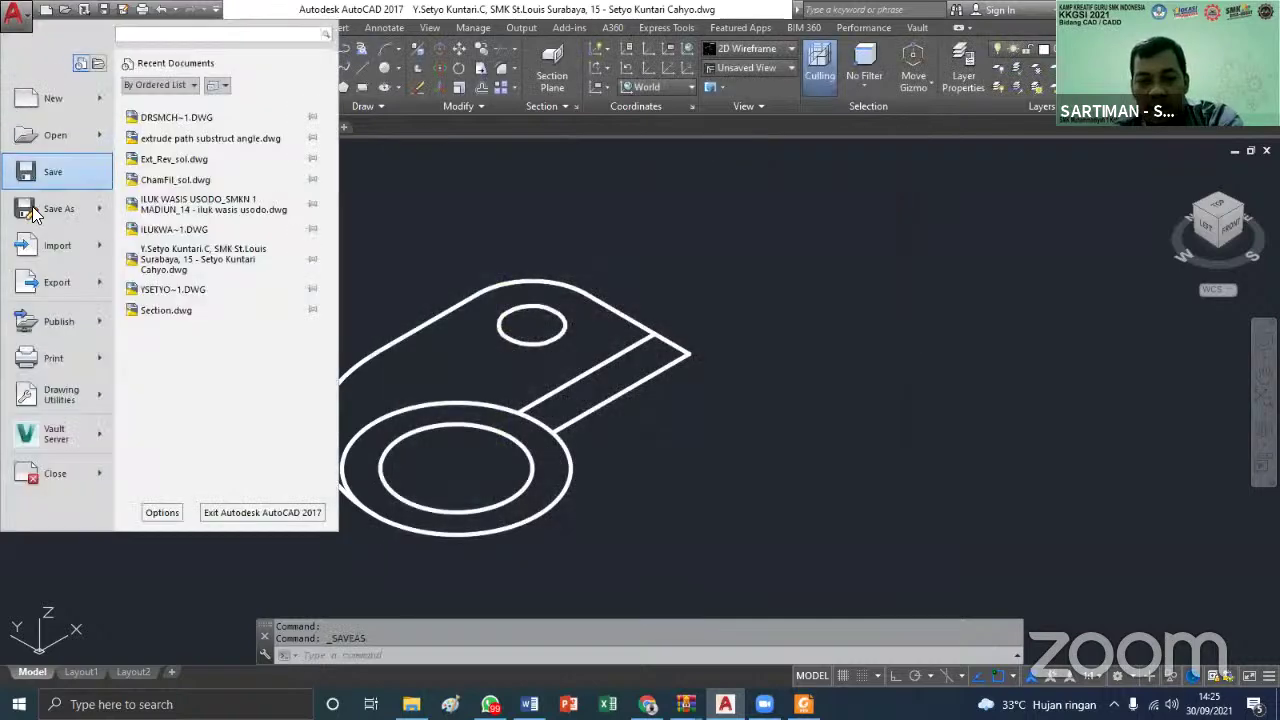
pyautogui.click(45, 206)
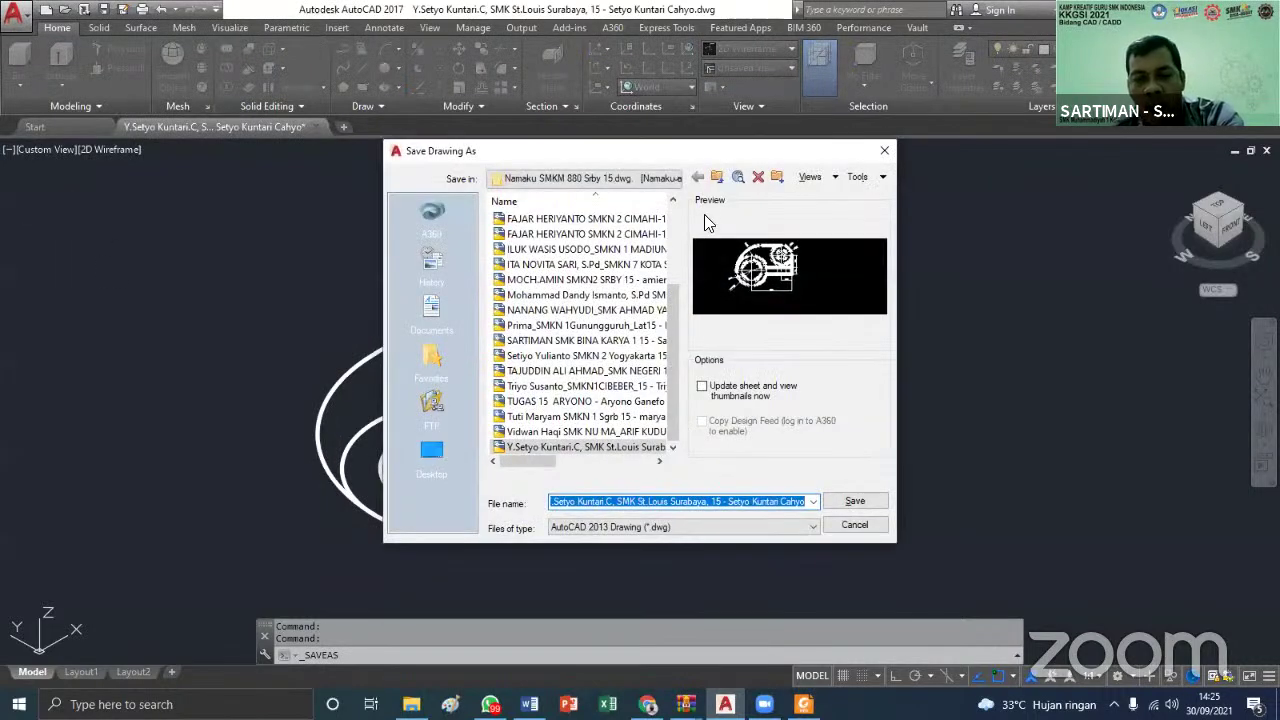
pyautogui.click(718, 178)
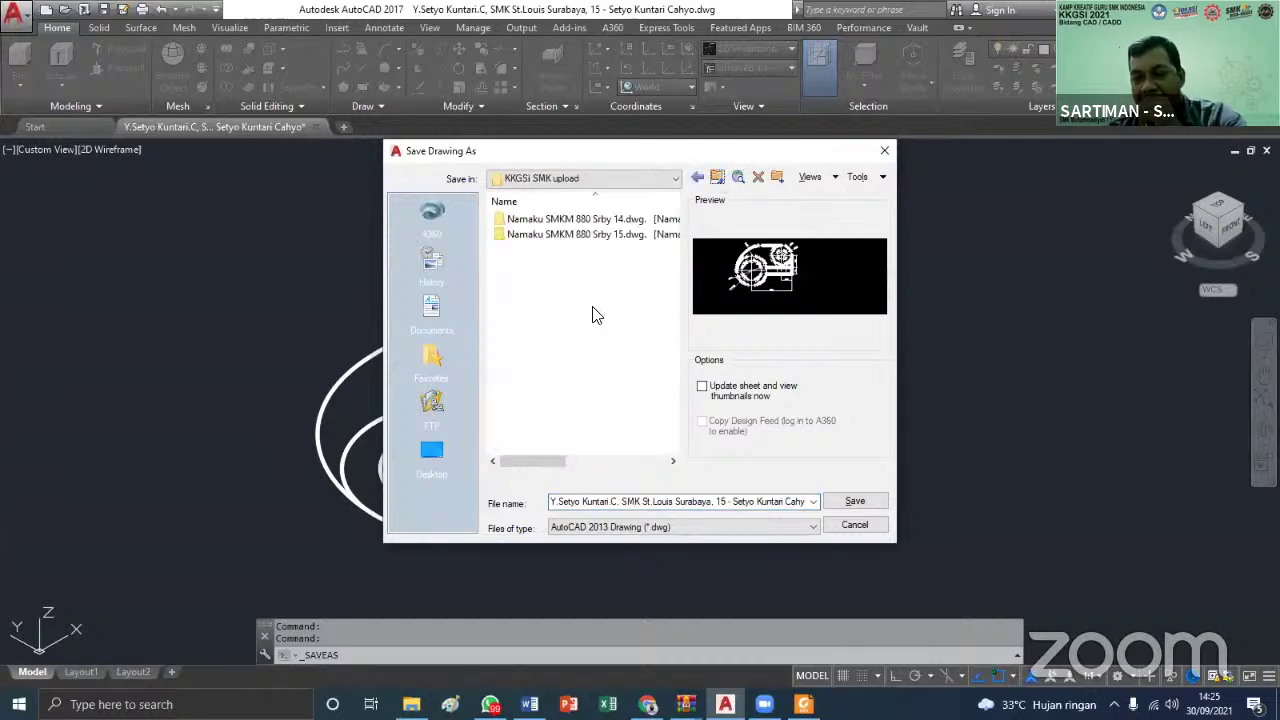
pyautogui.click(598, 503)
pyautogui.doubleClick(598, 503)
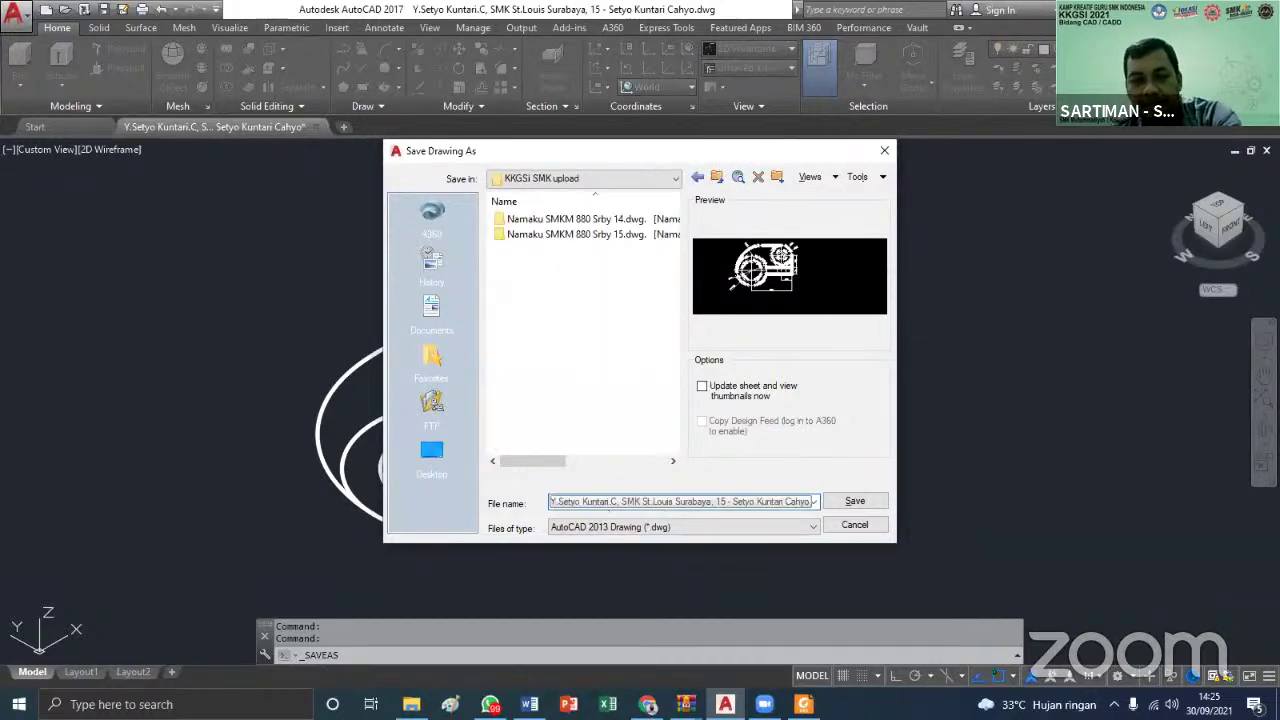
pyautogui.write('fa')
pyautogui.click(862, 503)
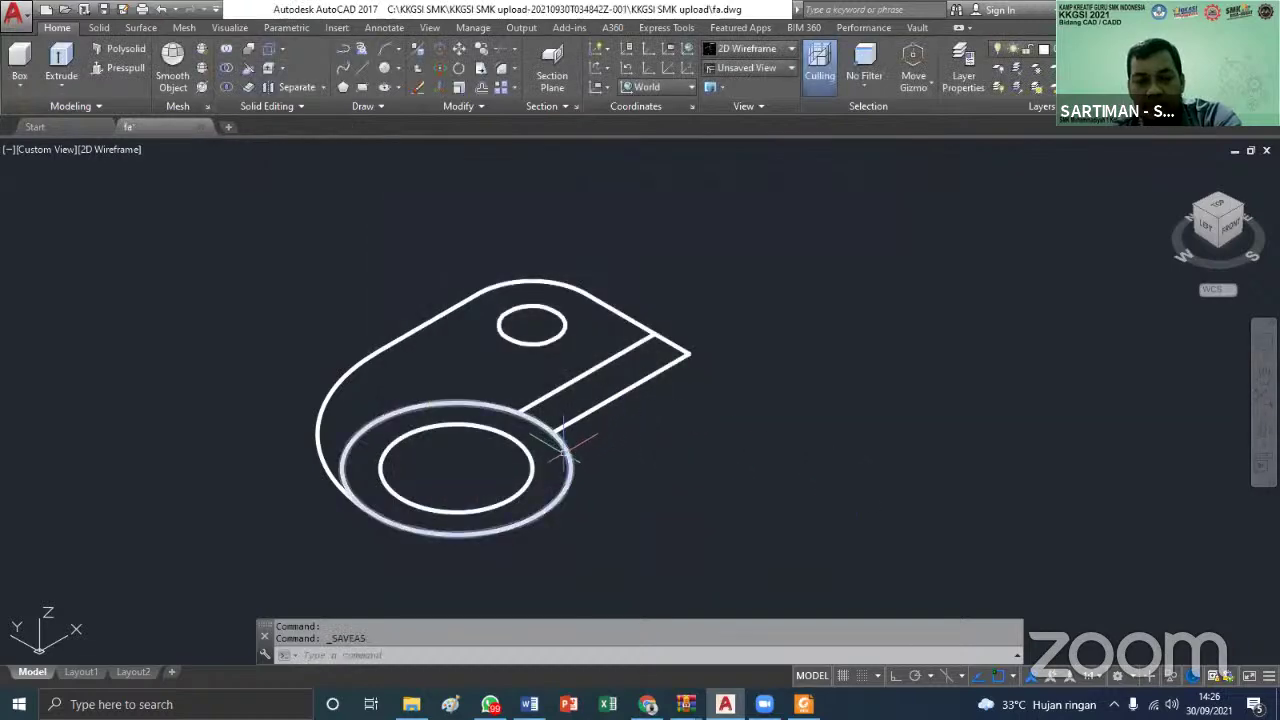
pyautogui.click(1020, 48)
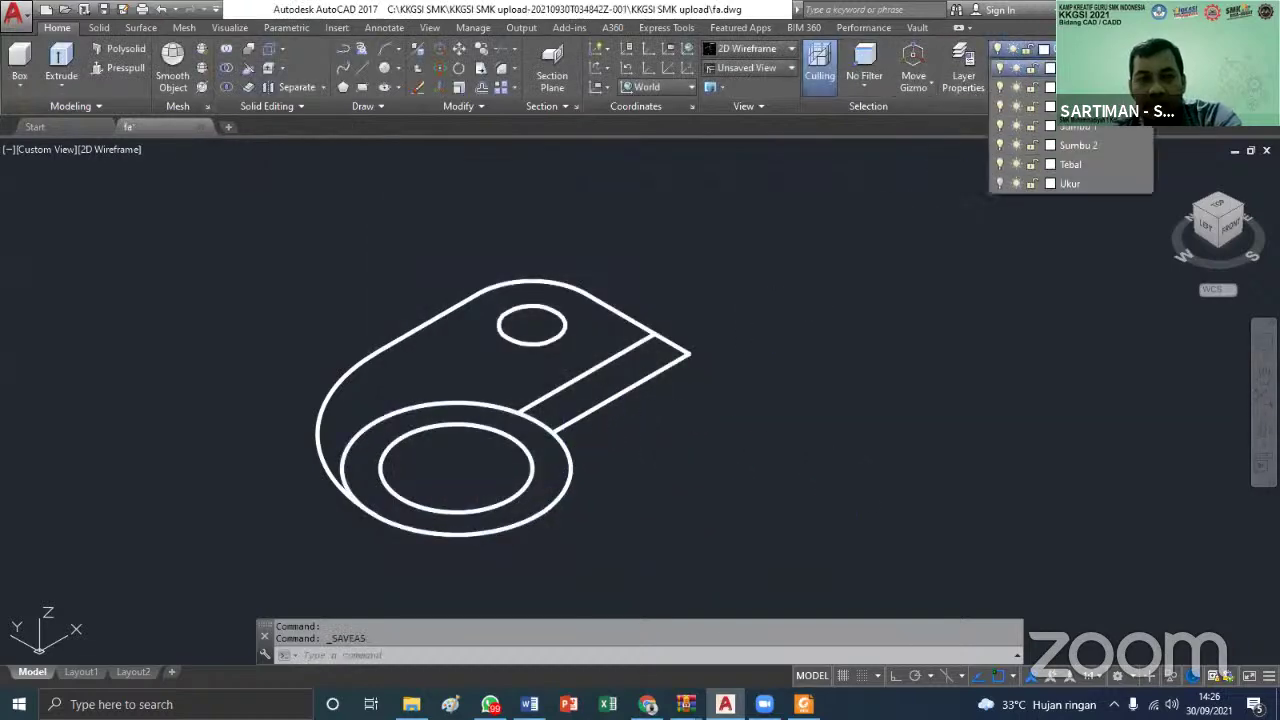
pyautogui.press('Escape')
pyautogui.press('Escape')
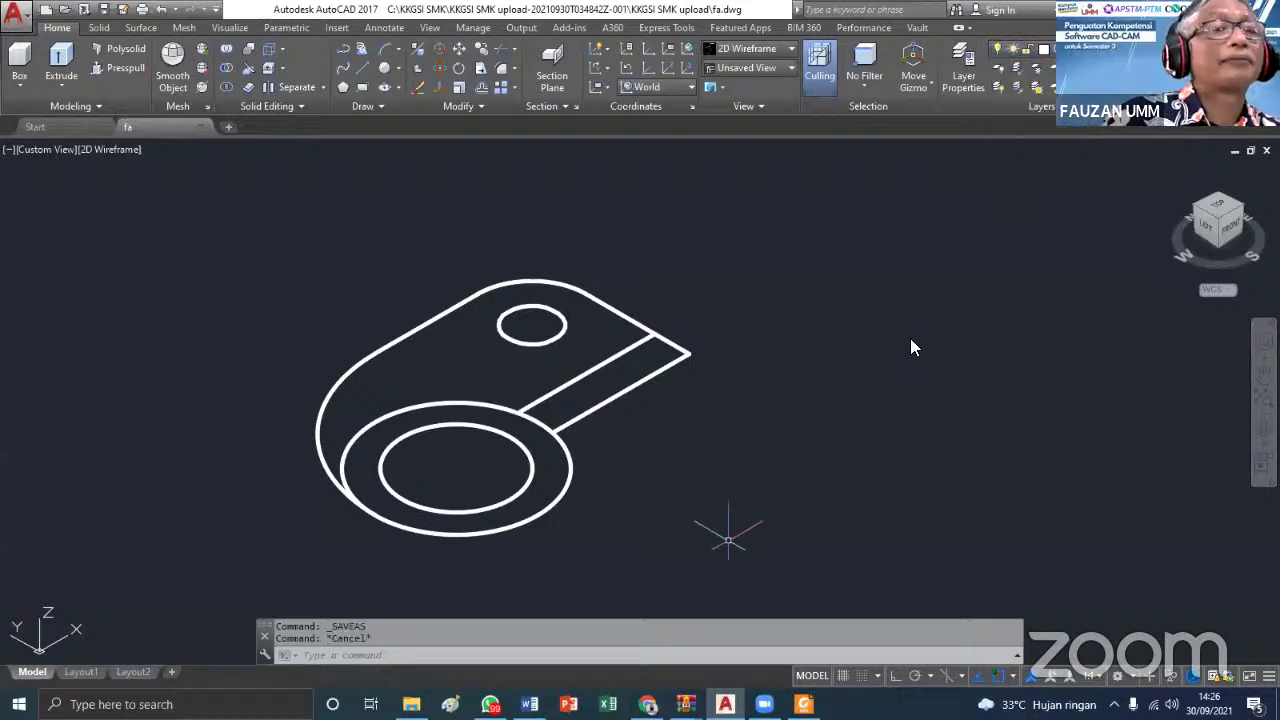
pyautogui.click(742, 572)
pyautogui.click(263, 229)
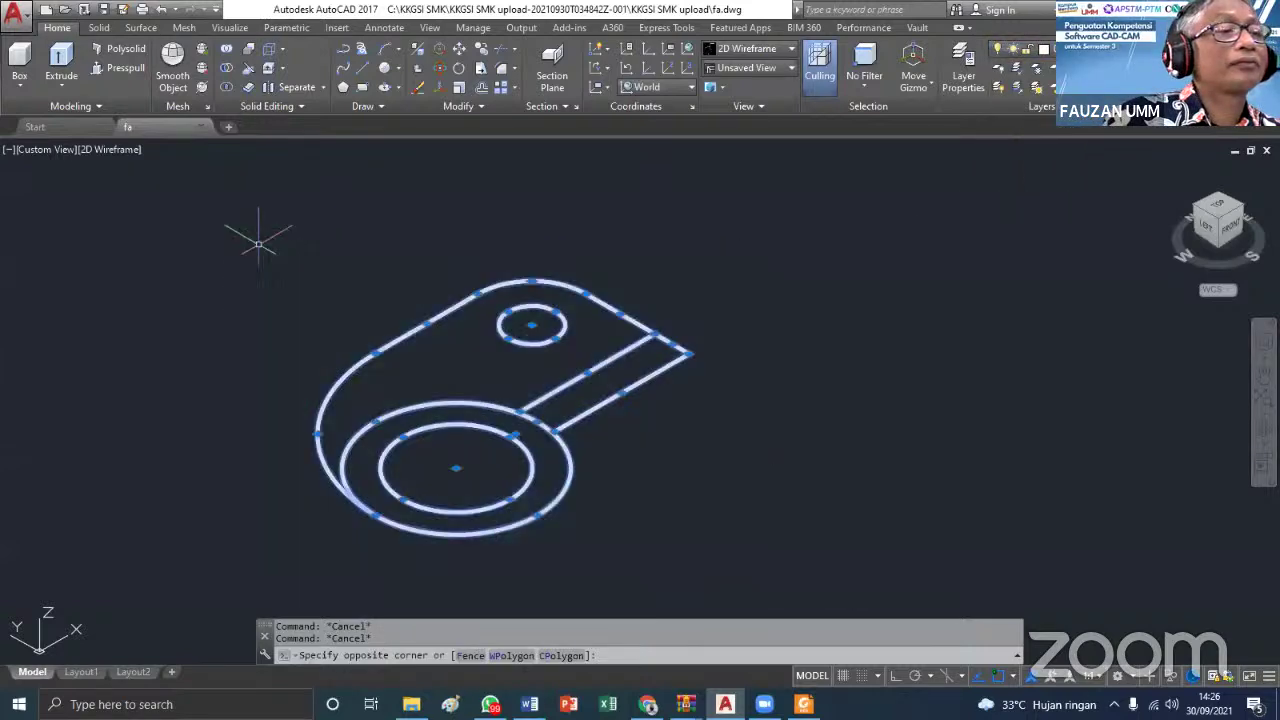
pyautogui.press('Escape')
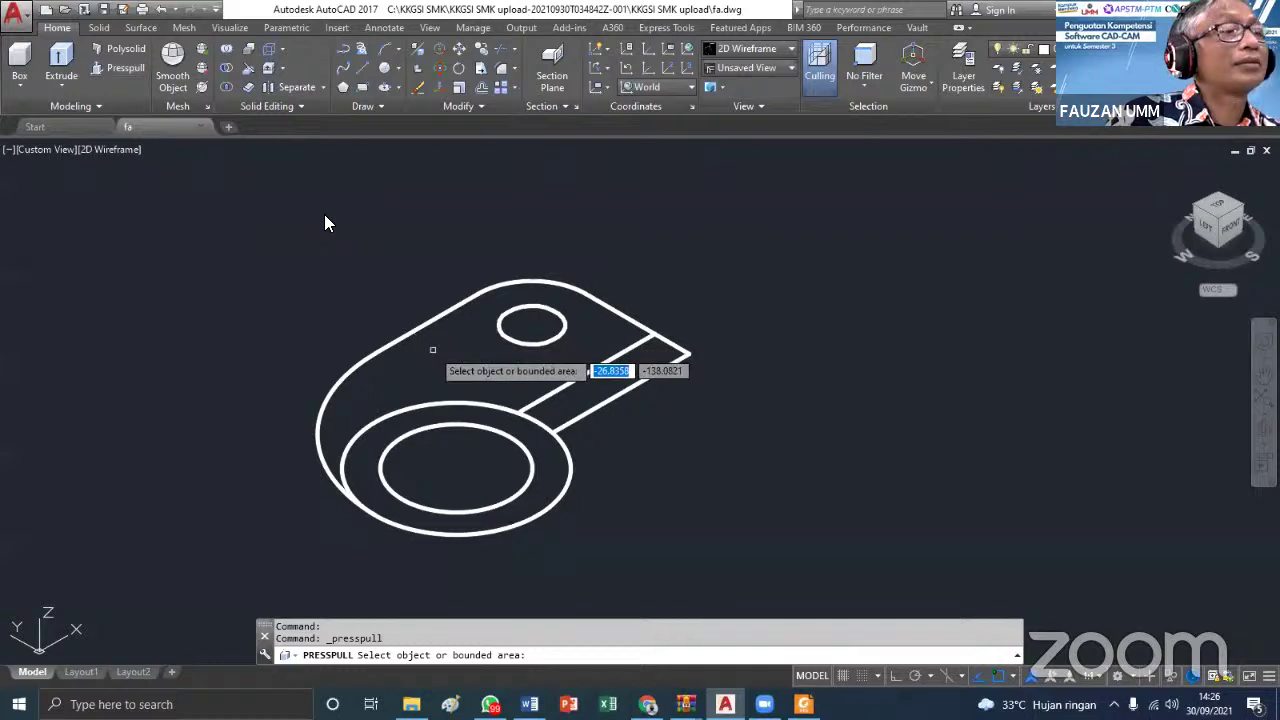
pyautogui.click(432, 349)
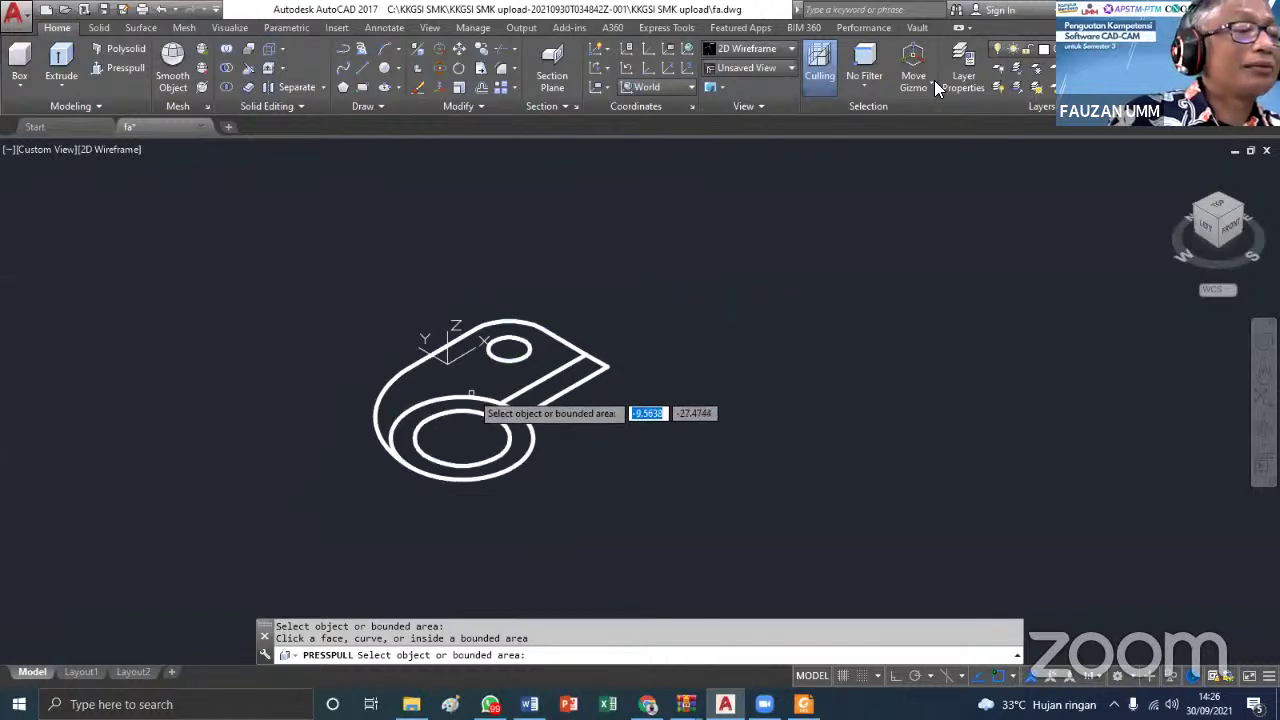
pyautogui.moveTo(596, 393); pyautogui.dragTo(364, 364, button='middle')
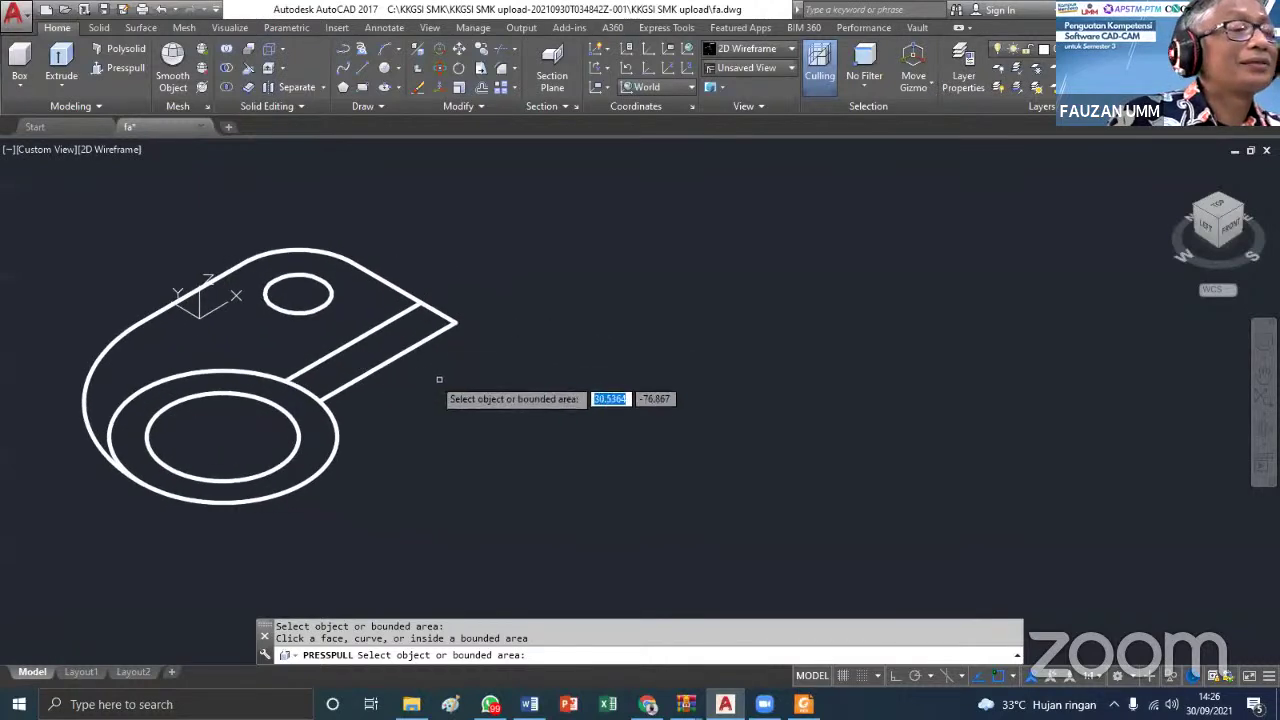
pyautogui.press('Return')
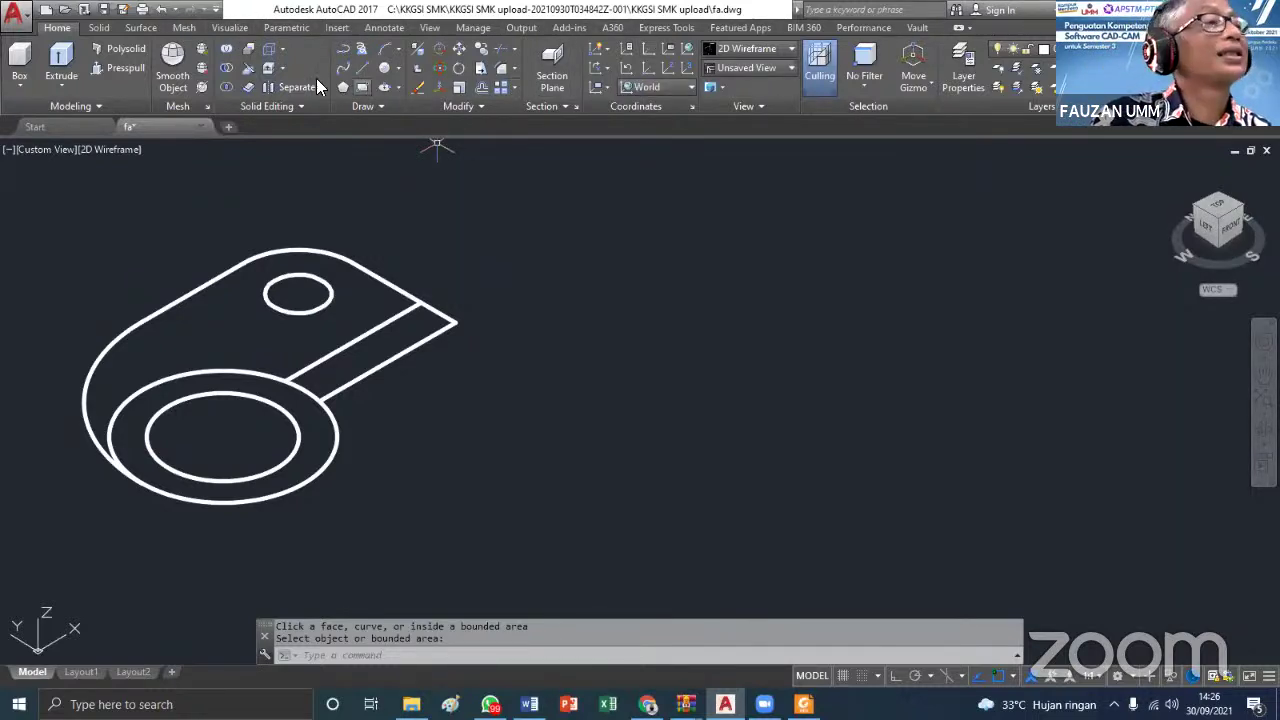
# Start Drawing1 using 'Open with no Template - Metric', then pan the empty view left
pyautogui.click(15, 12)
pyautogui.press('Escape')
pyautogui.hotkey('ctrl', 'n')
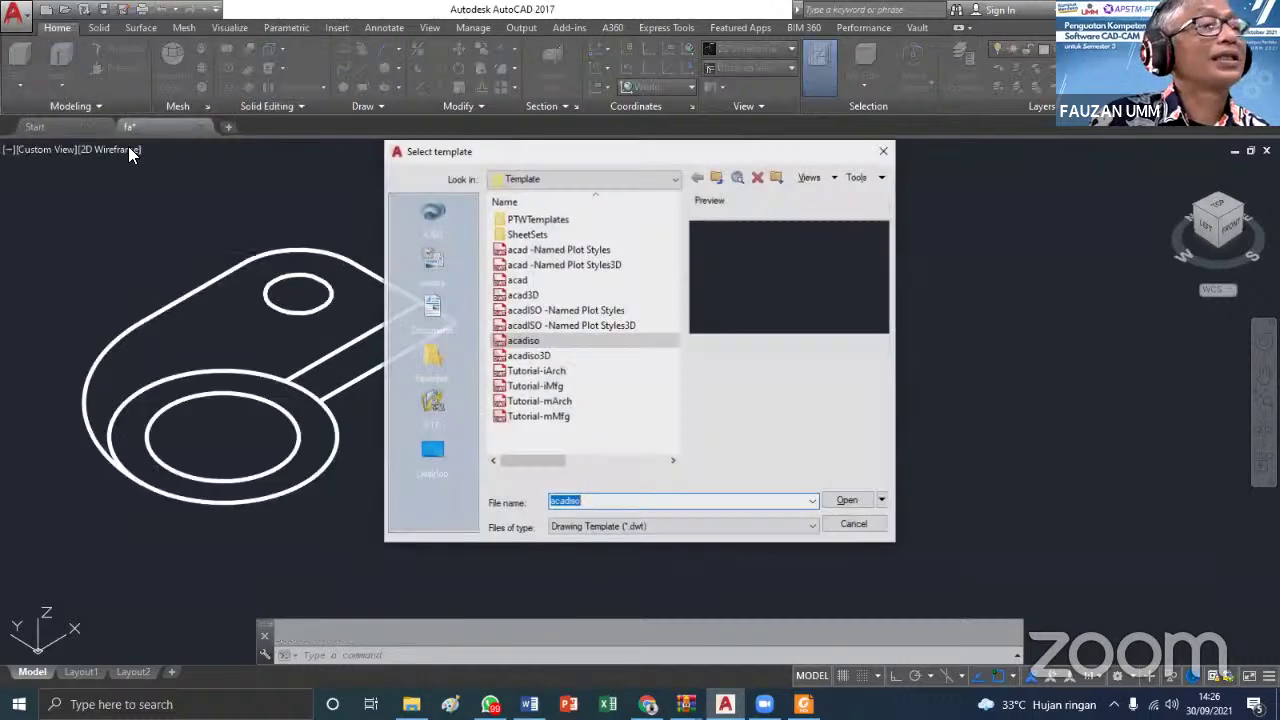
pyautogui.click(882, 502)
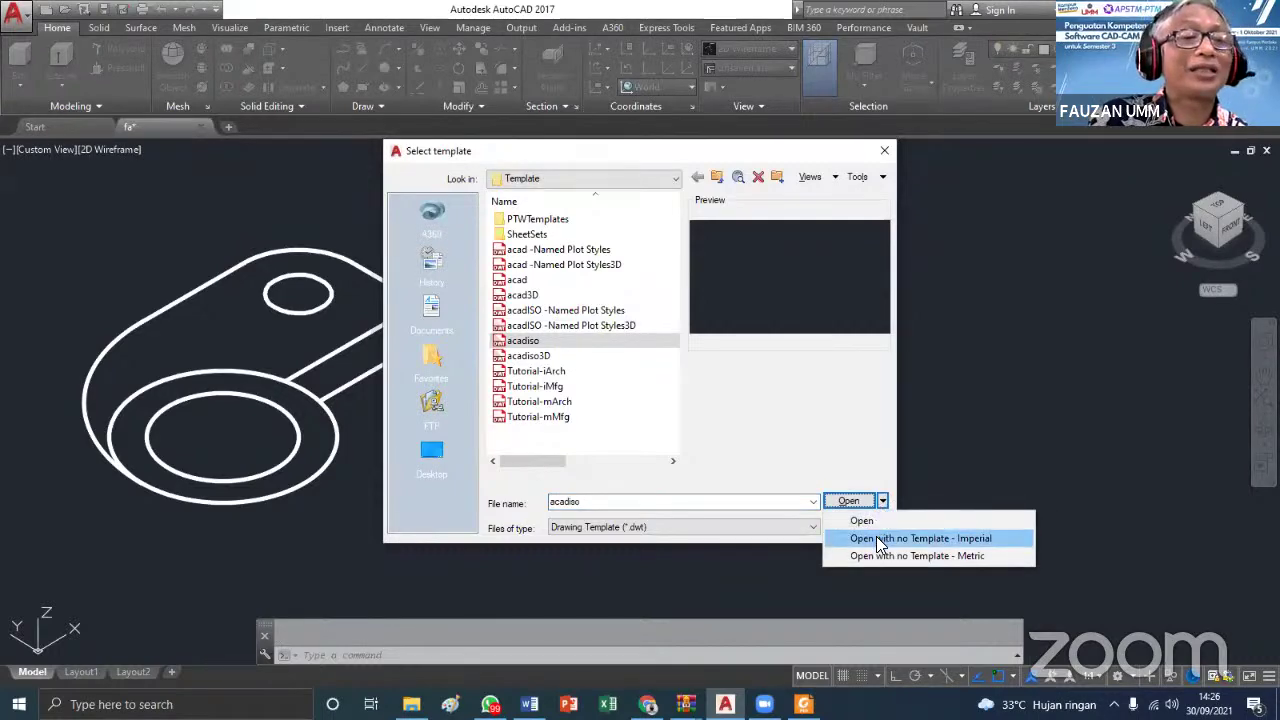
pyautogui.click(878, 558)
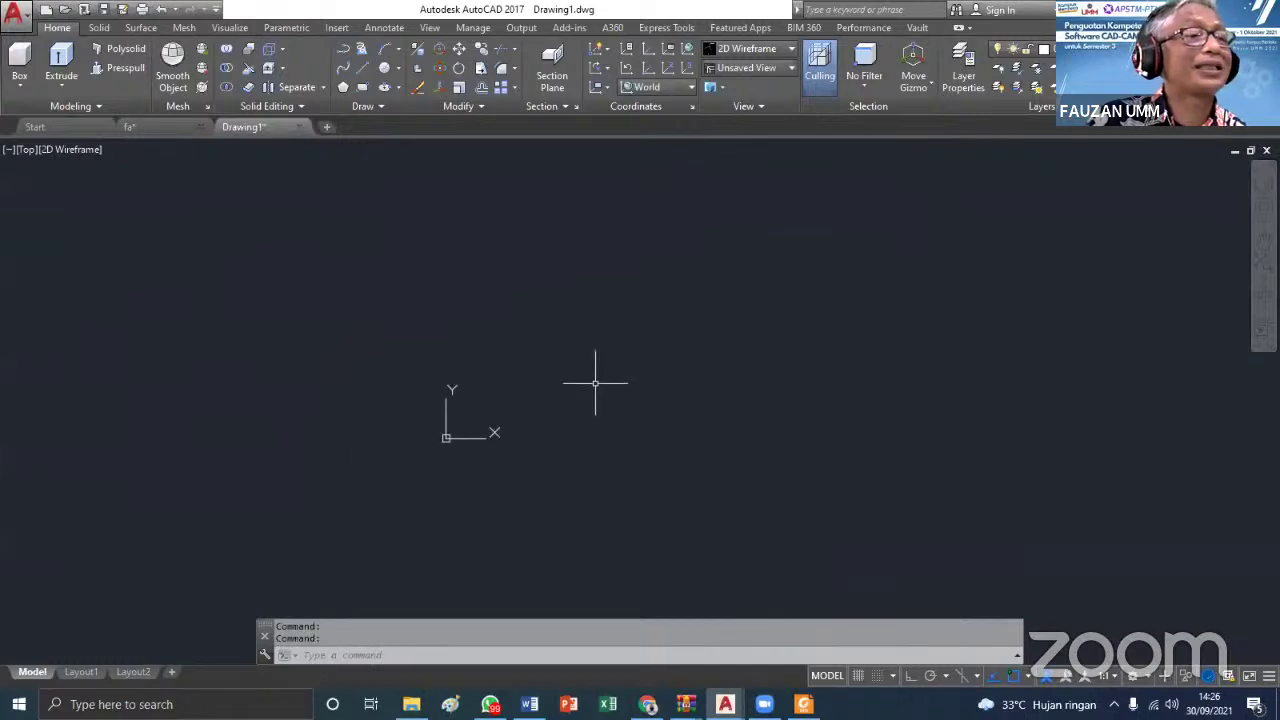
pyautogui.moveTo(600, 373); pyautogui.dragTo(526, 366, button='middle')
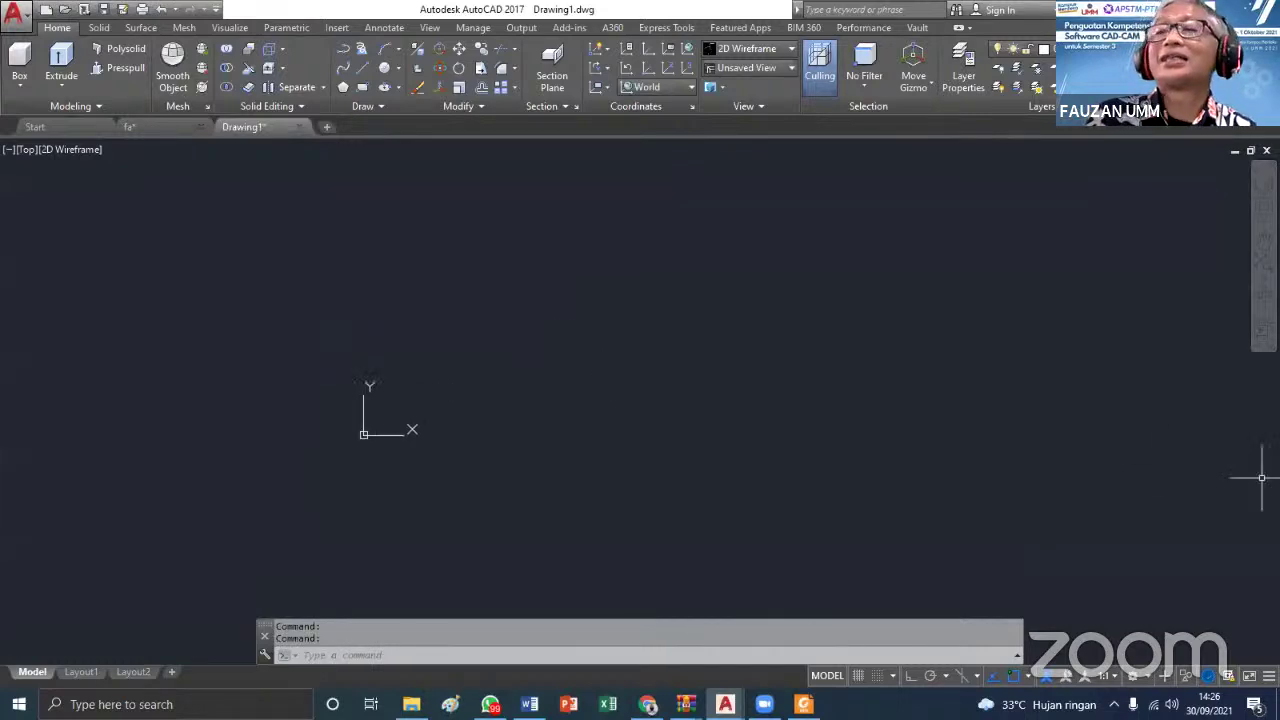
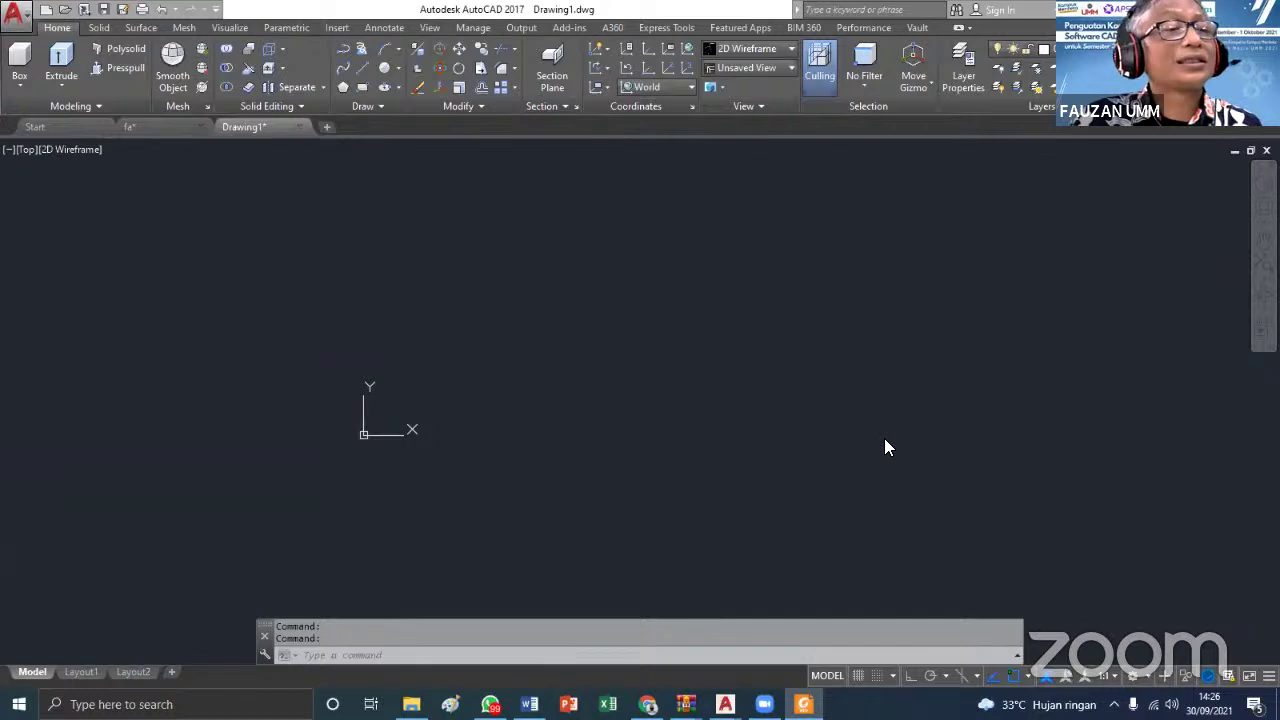
# Paste the copied bracket reference image into the drawing
pyautogui.rightClick(770, 420)
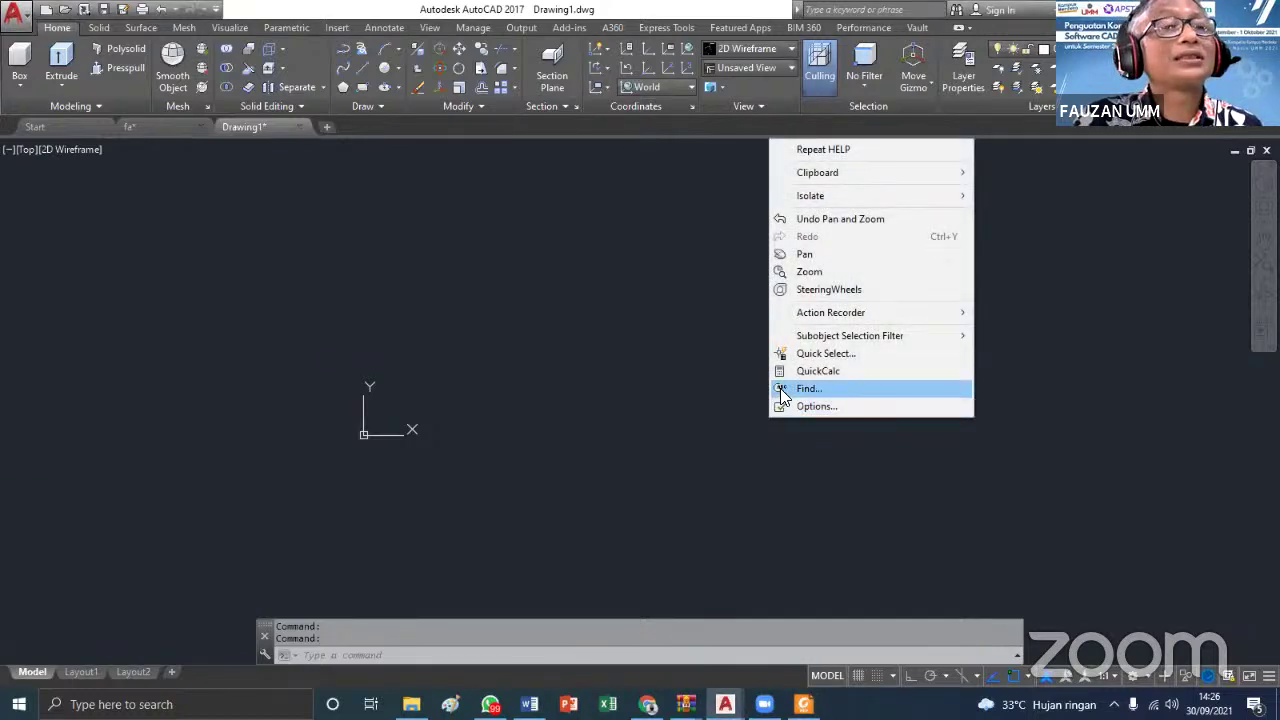
pyautogui.click(752, 414)
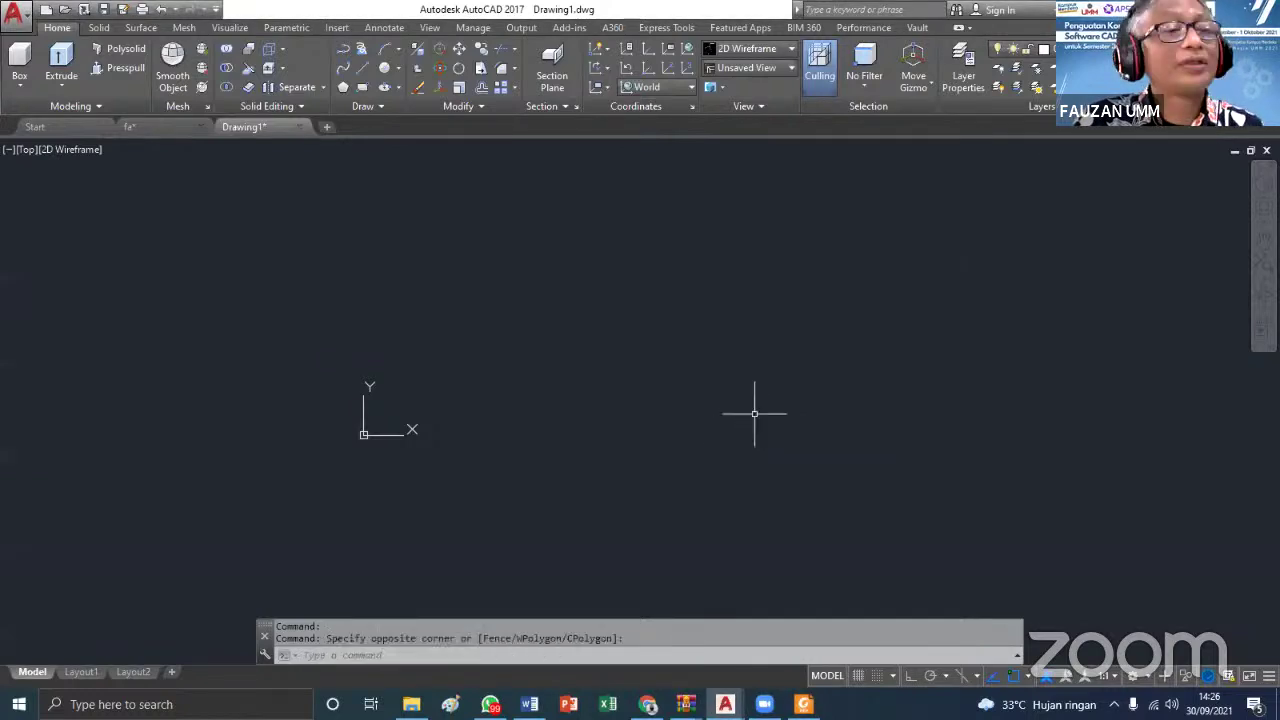
pyautogui.hotkey('ctrl', 'v')
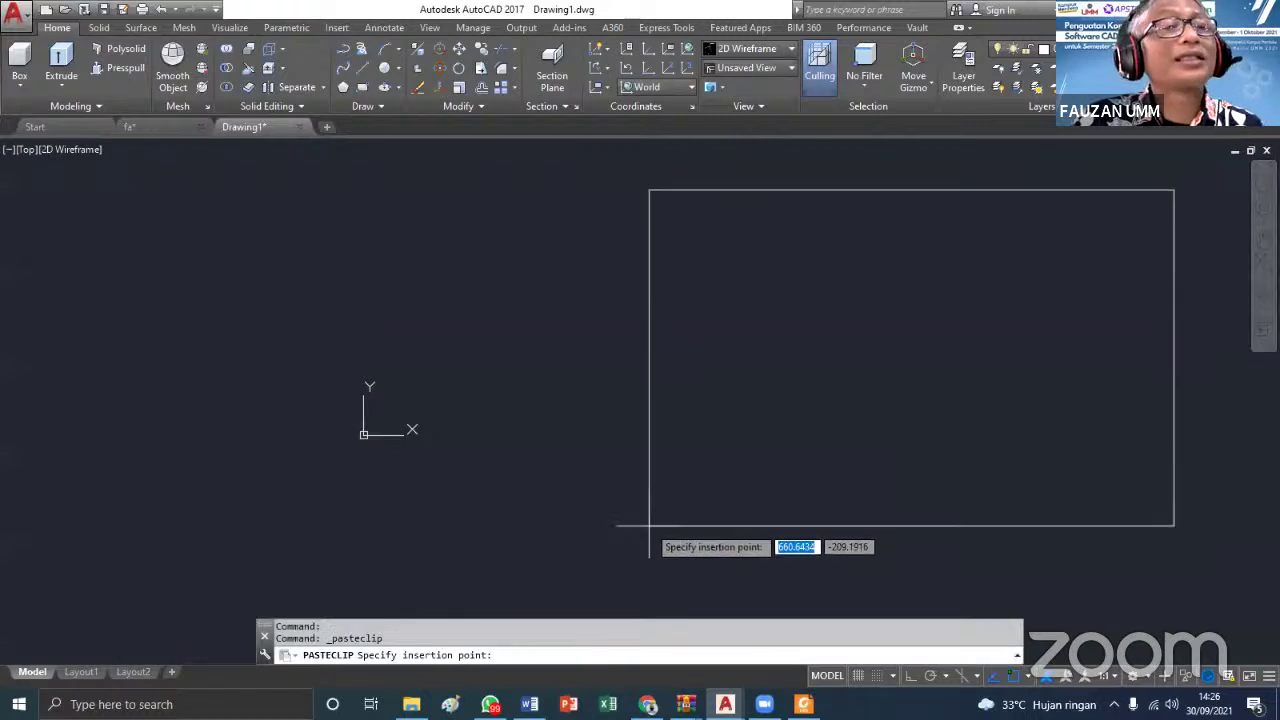
pyautogui.click(660, 522)
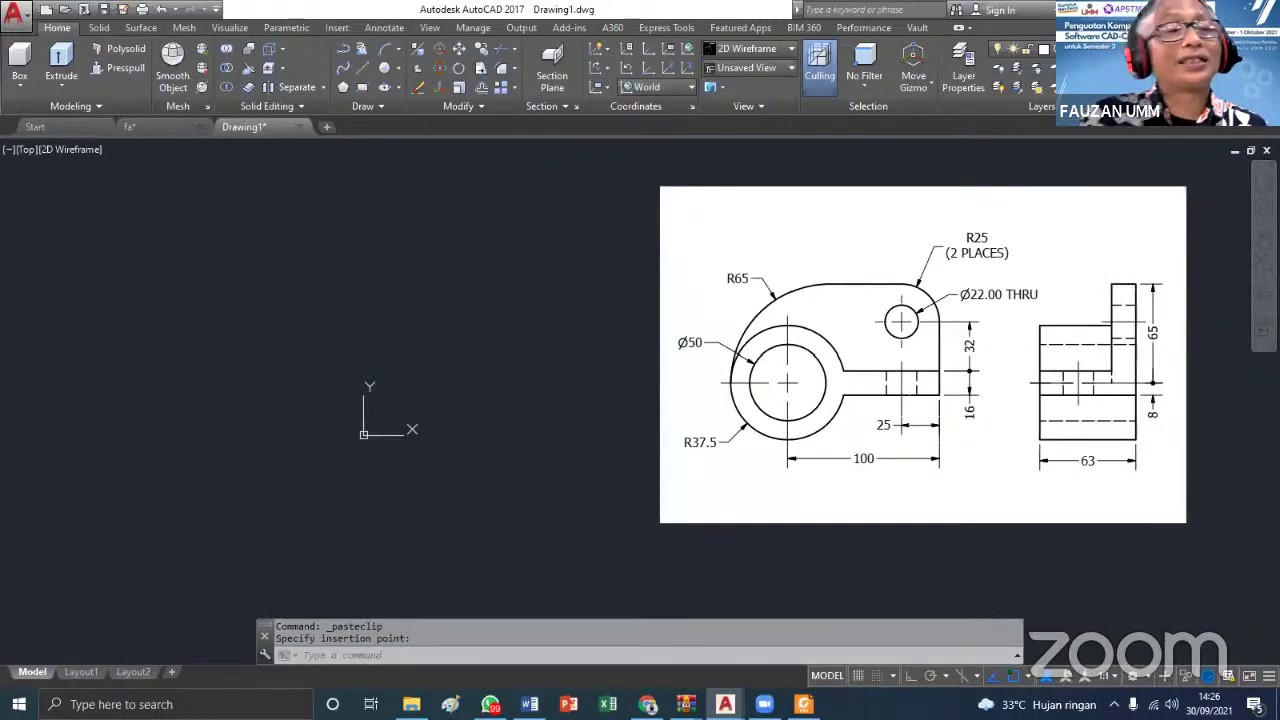
pyautogui.press('Escape')
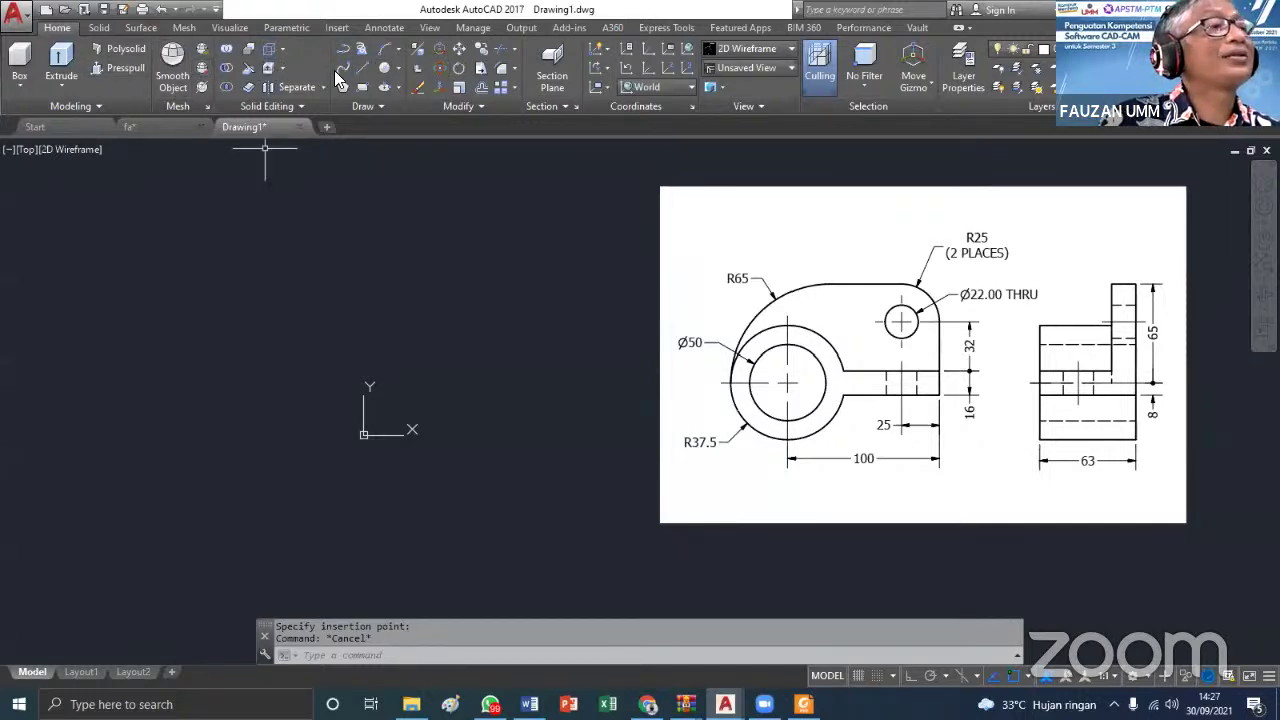
# Draw a 37.5-diameter circle left of the origin
pyautogui.click(385, 70)
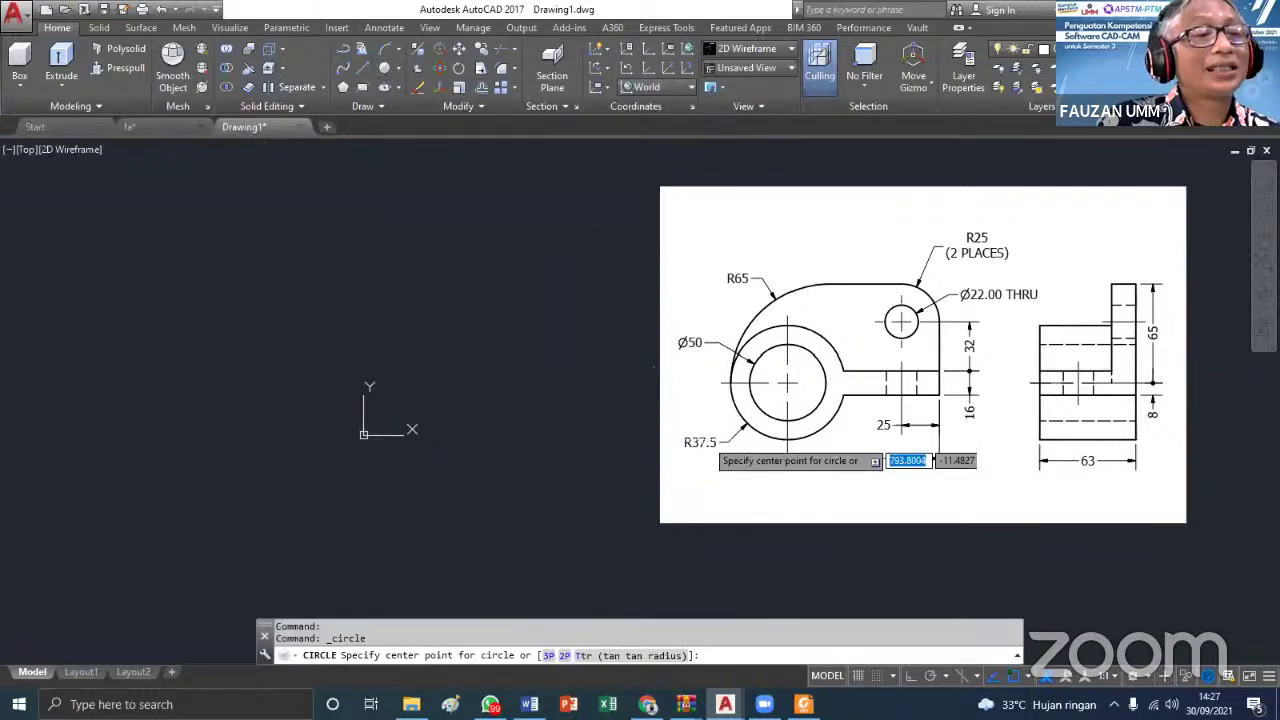
pyautogui.click(397, 78)
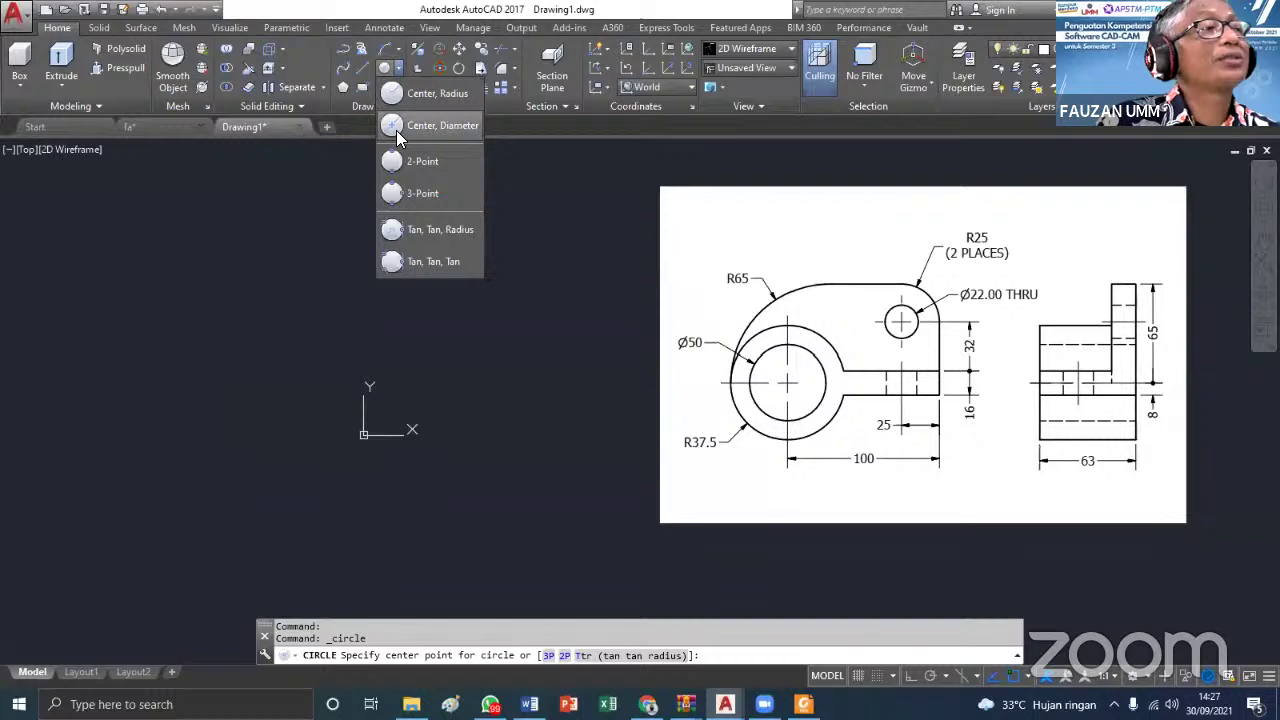
pyautogui.click(420, 126)
pyautogui.click(176, 358)
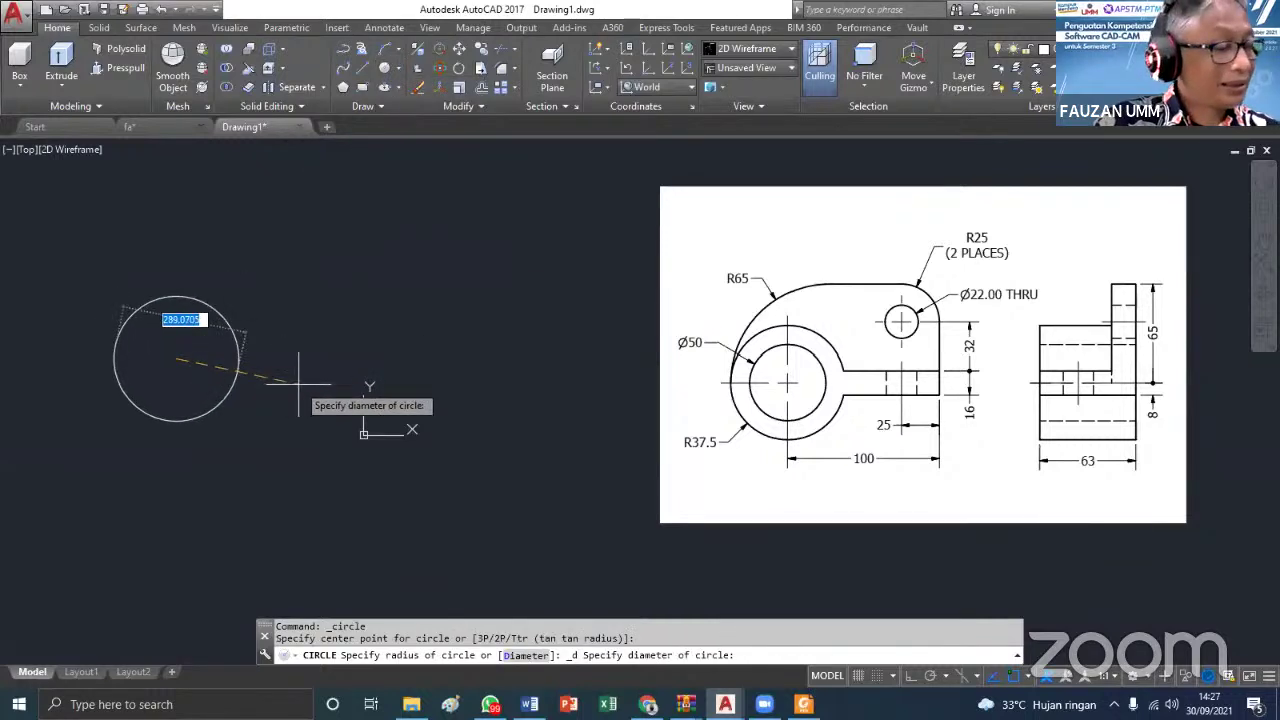
pyautogui.write('5')
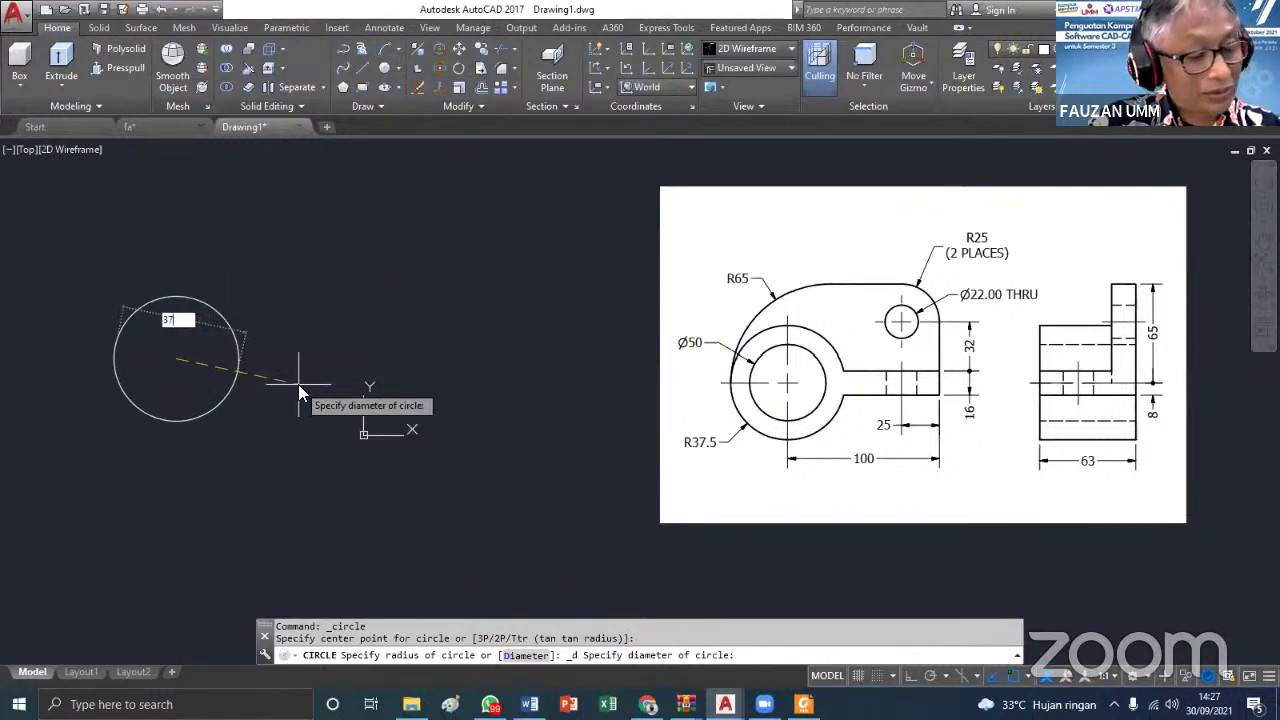
pyautogui.write('7.5')
pyautogui.press('Return')
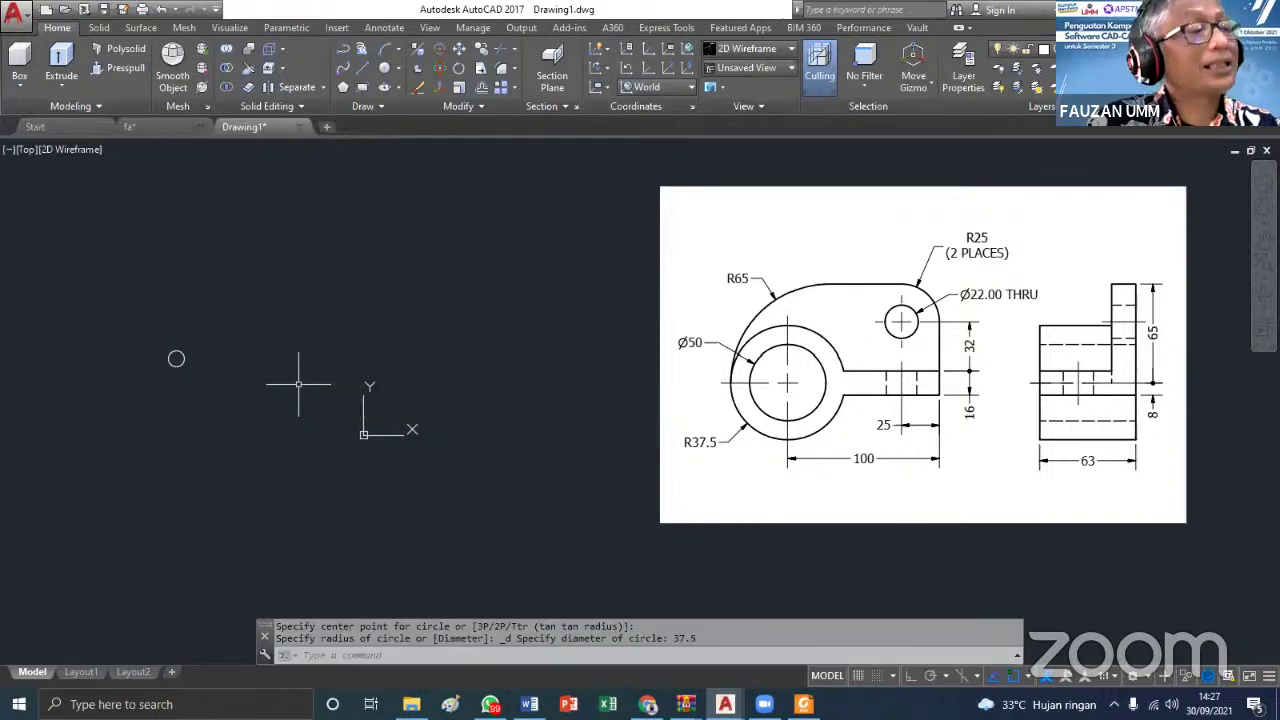
# Shrink the reference image twice by dragging its top-left corner toward the lower right
pyautogui.scroll(2, 177, 357)
pyautogui.scroll(-2, 194, 357)
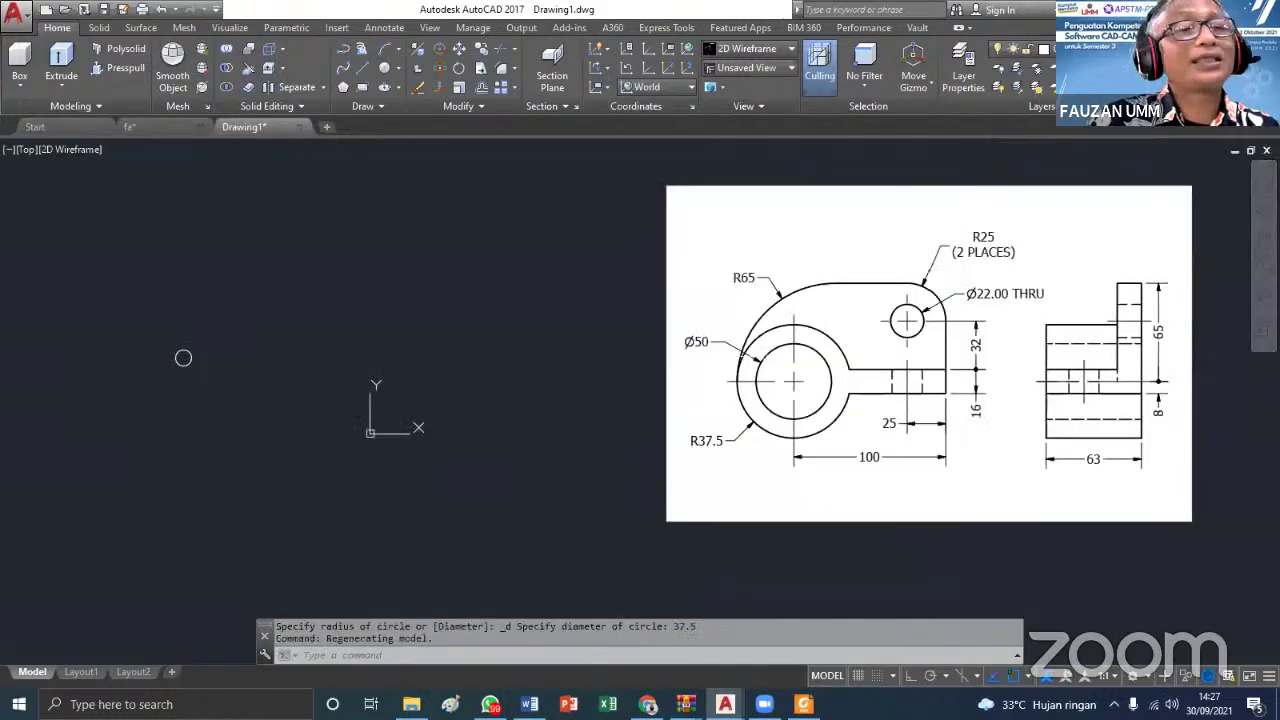
pyautogui.click(784, 318)
pyautogui.click(663, 186)
pyautogui.click(666, 187)
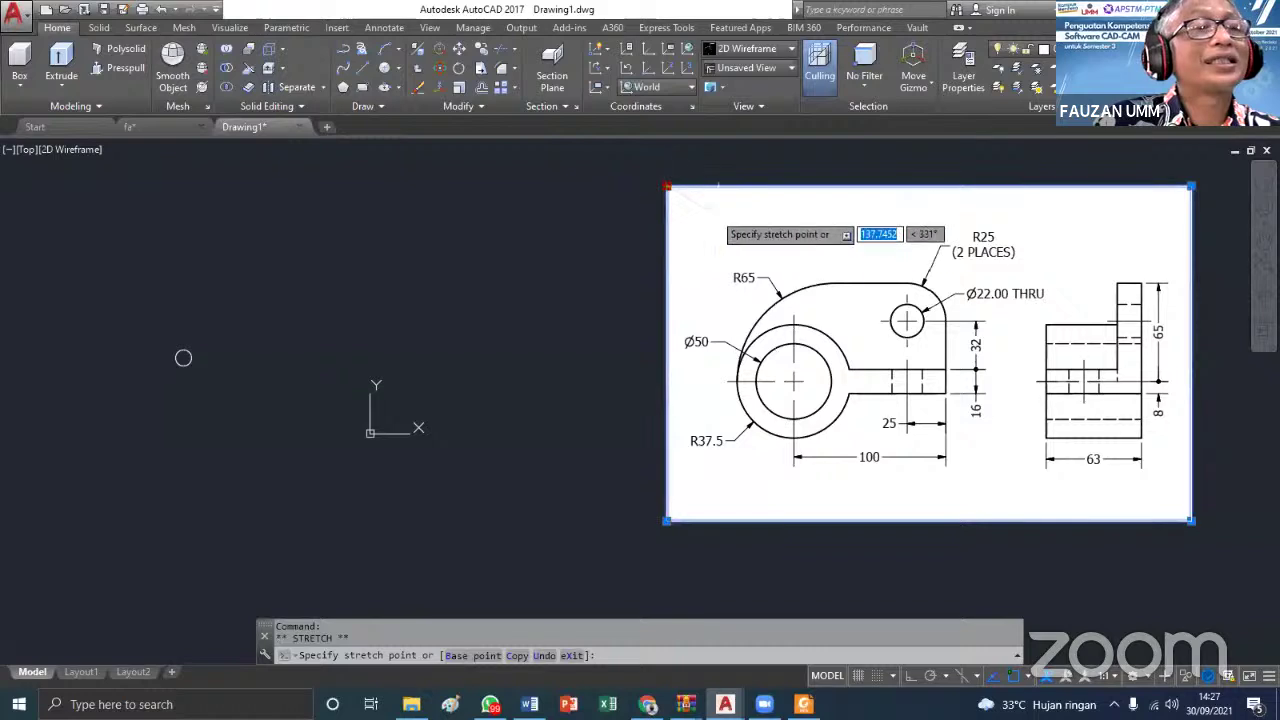
pyautogui.click(893, 288)
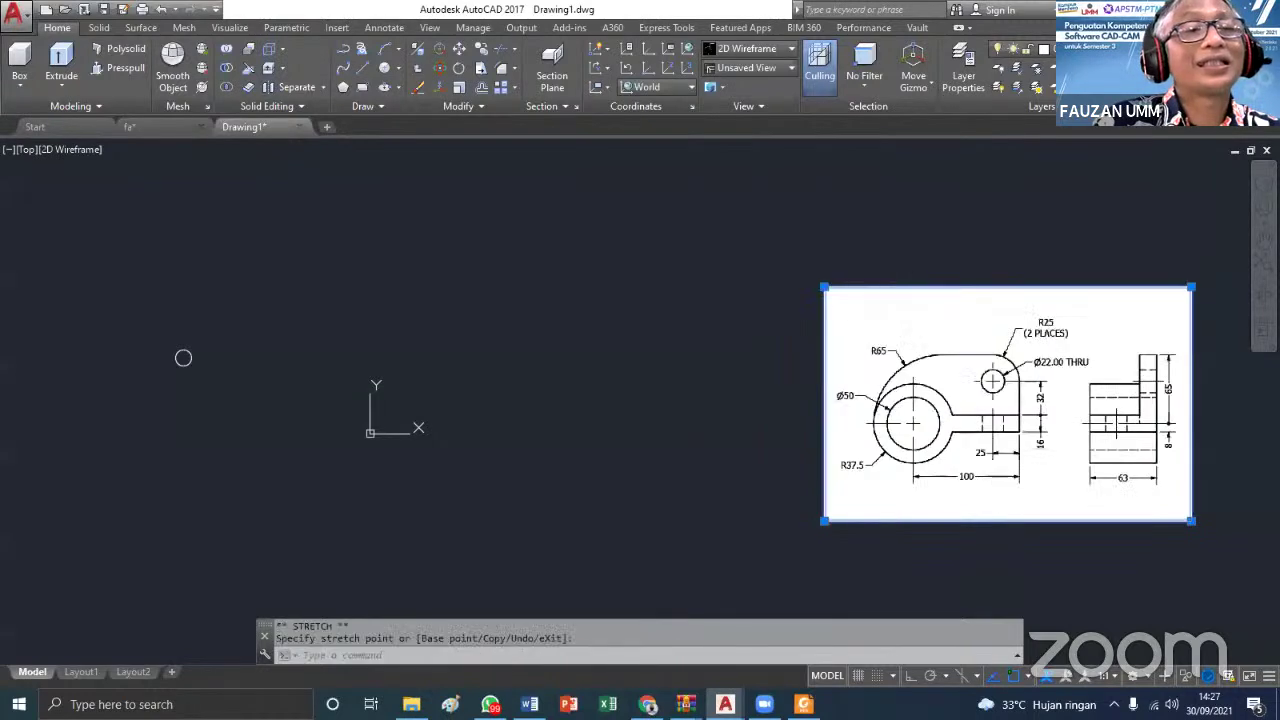
pyautogui.press('Escape')
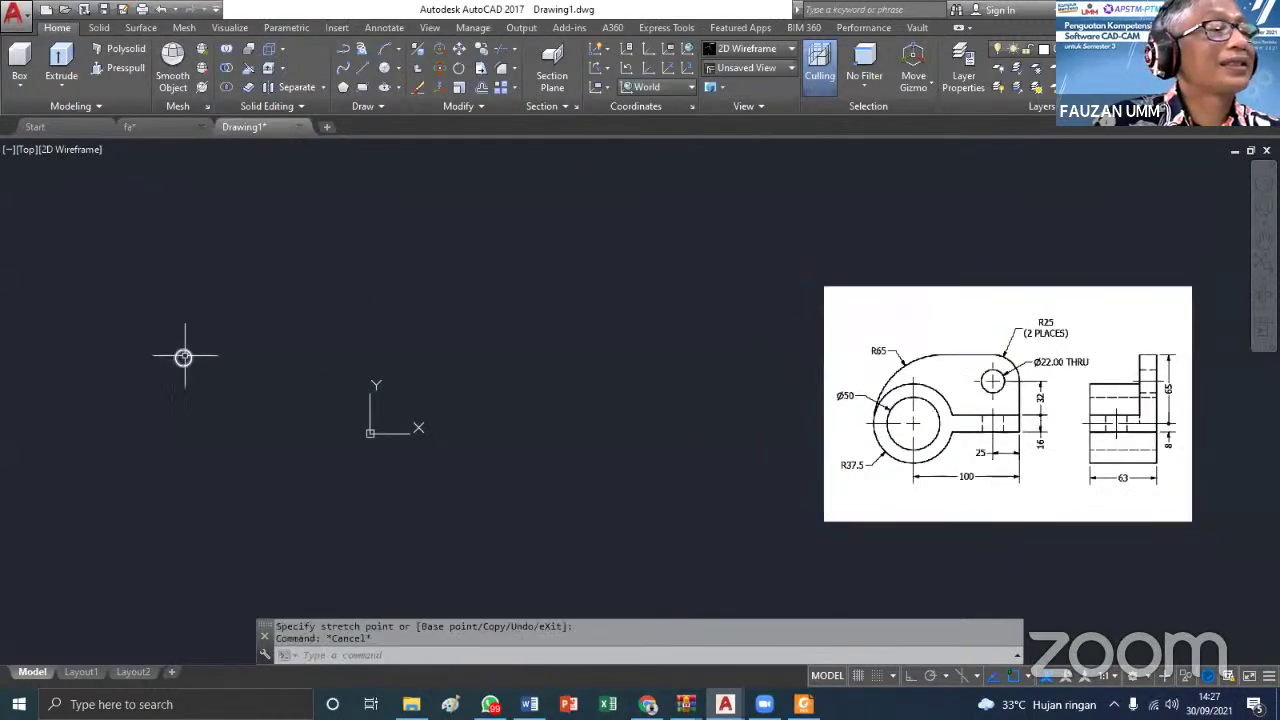
pyautogui.click(964, 300)
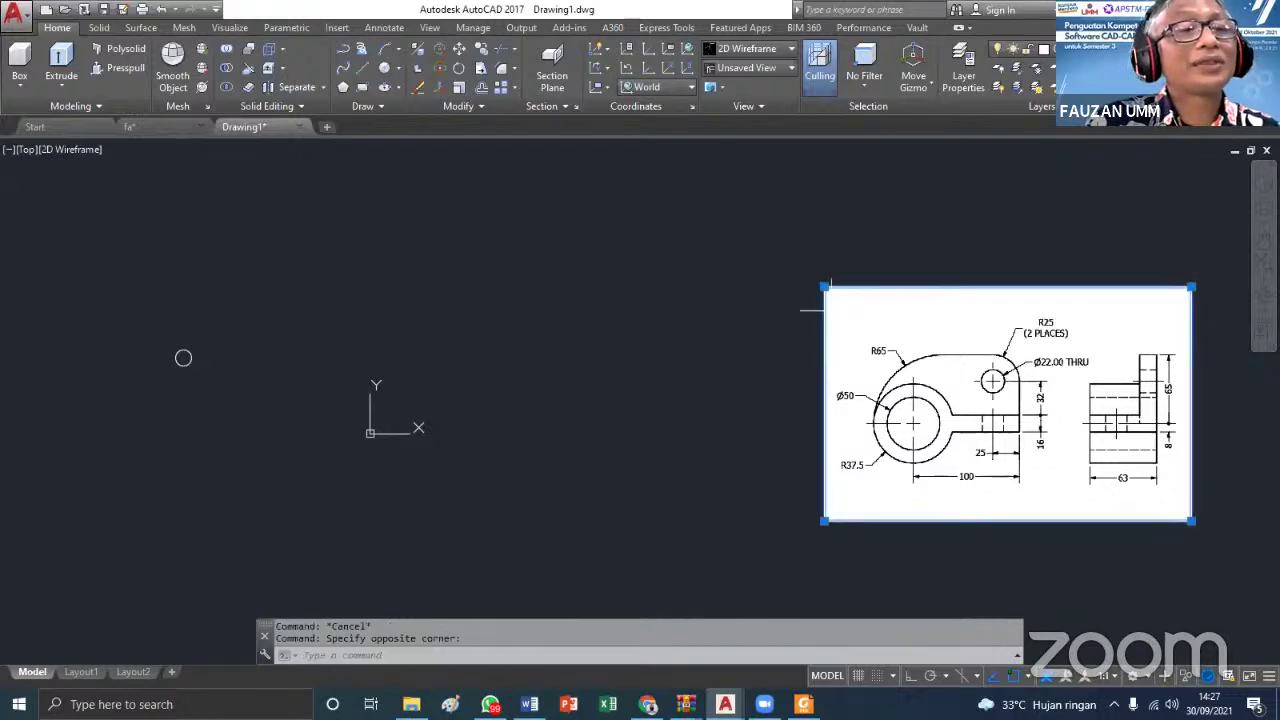
pyautogui.click(825, 288)
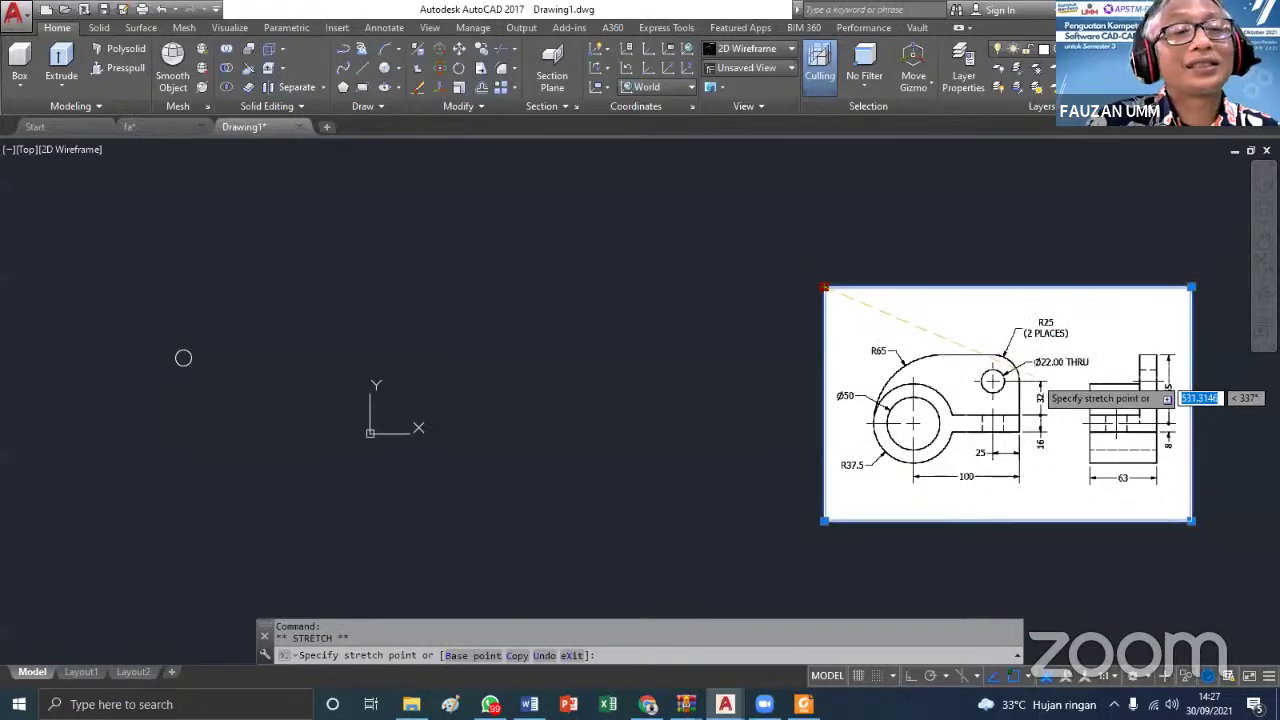
pyautogui.click(983, 388)
pyautogui.press('Escape')
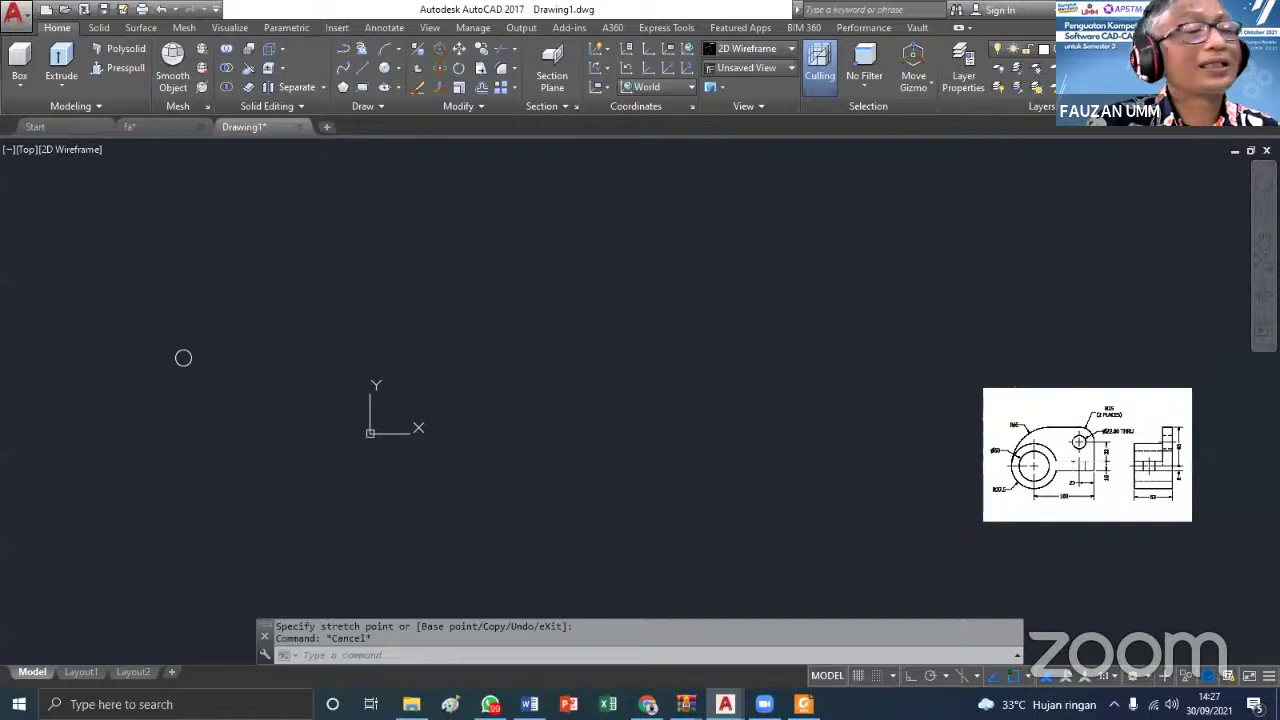
# Draw another 37.5-diameter circle at the left
pyautogui.middleClick(183, 358)
pyautogui.middleClick(183, 358)
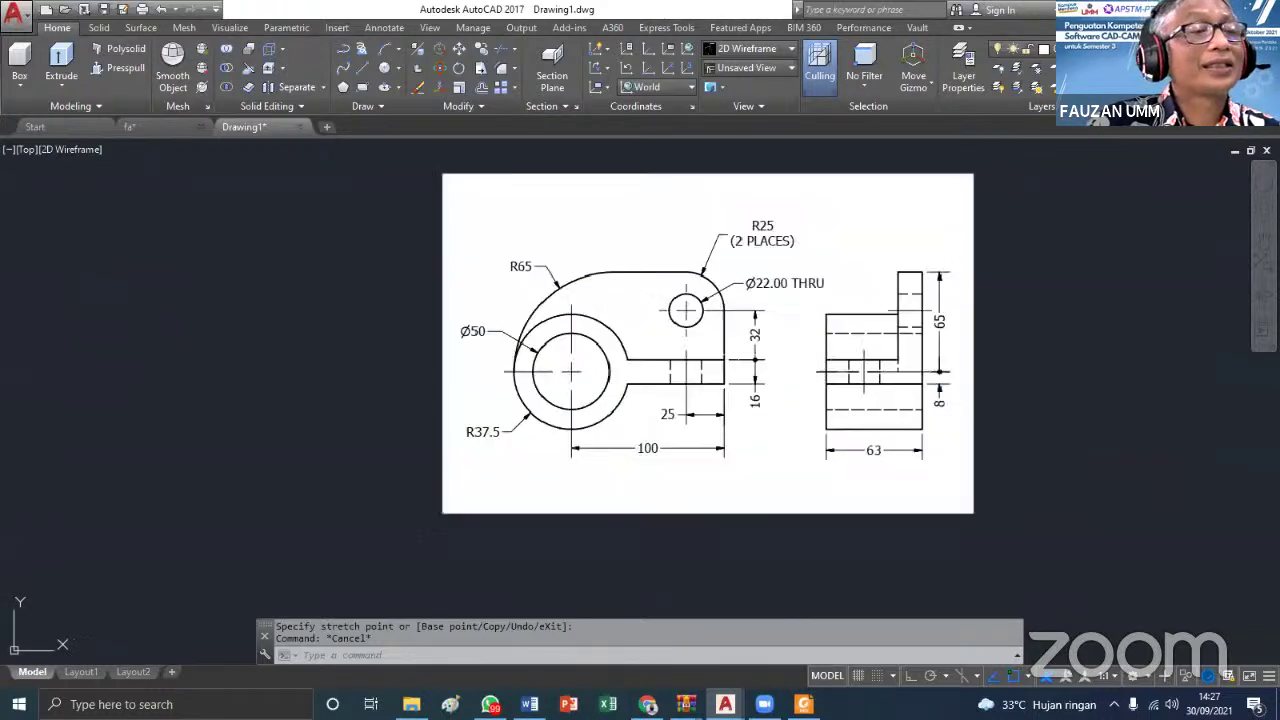
pyautogui.click(384, 68)
pyautogui.click(172, 449)
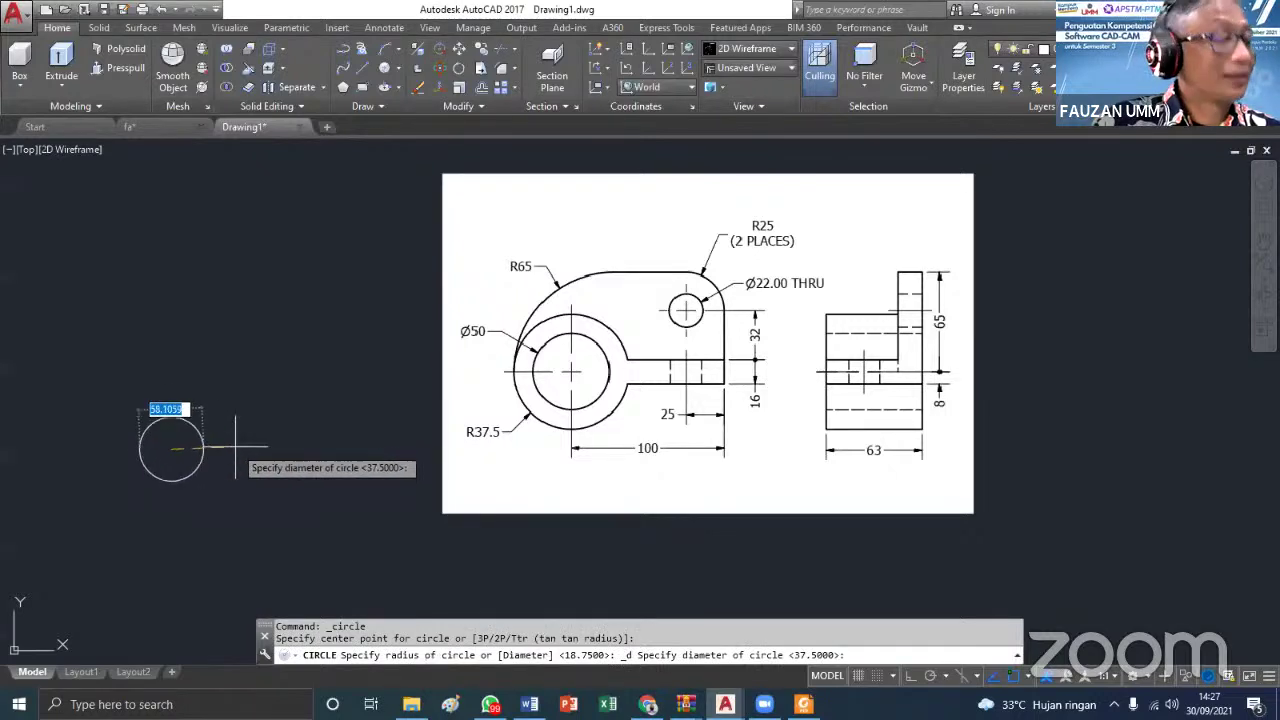
pyautogui.write('37.')
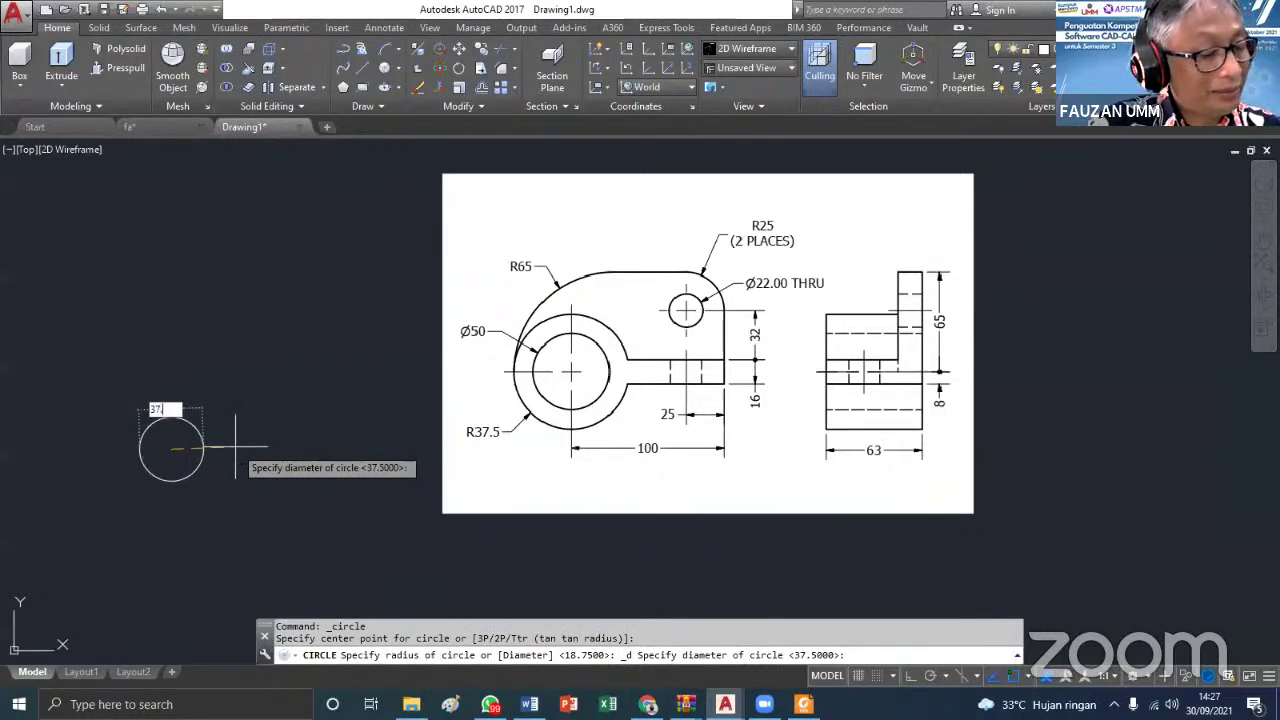
pyautogui.write('5')
pyautogui.press('Return')
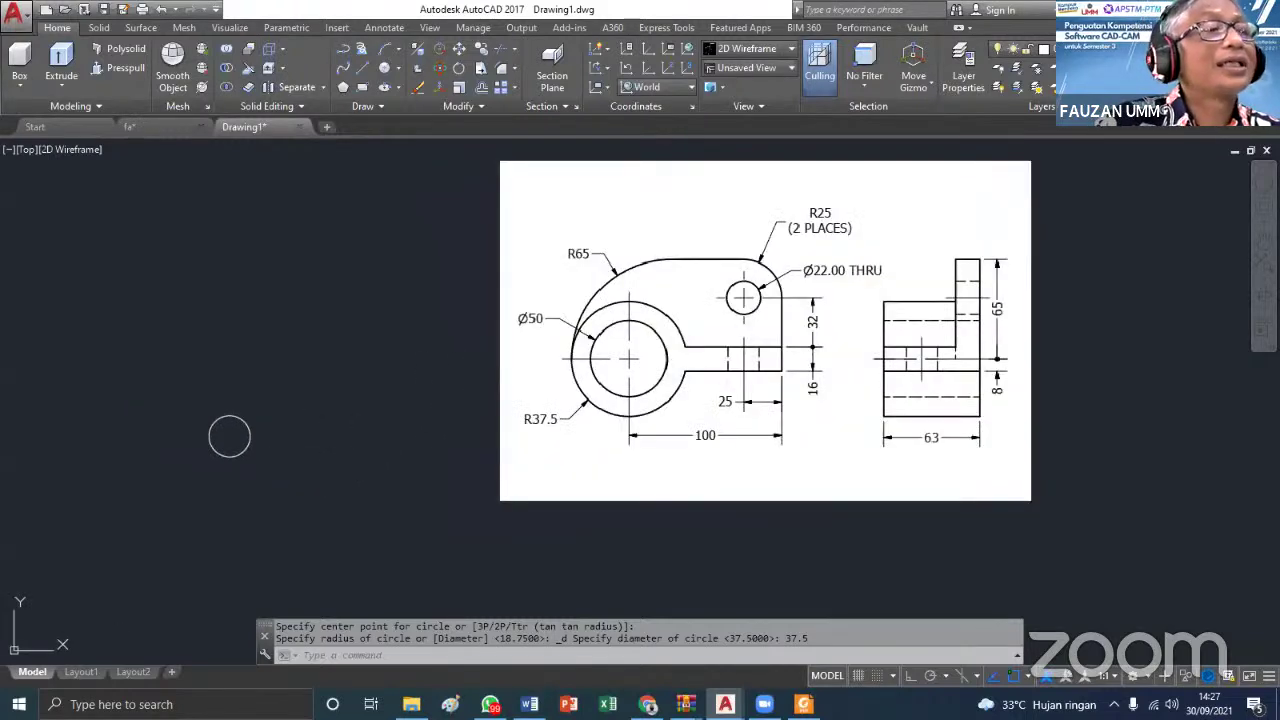
# Shrink the reference image from its top-right corner and pan it to the upper right
pyautogui.click(499, 357)
pyautogui.click(1030, 160)
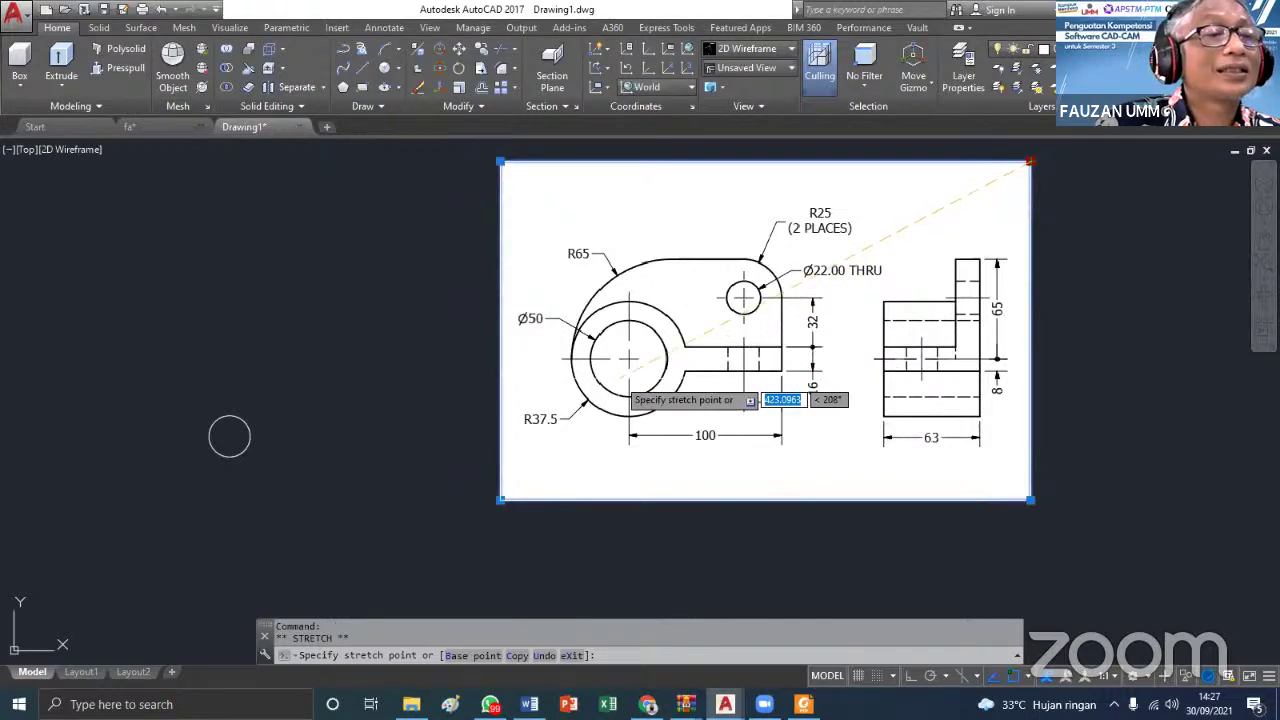
pyautogui.click(694, 376)
pyautogui.scroll(4, 569, 410)
pyautogui.moveTo(467, 456); pyautogui.dragTo(723, 300, button='middle')
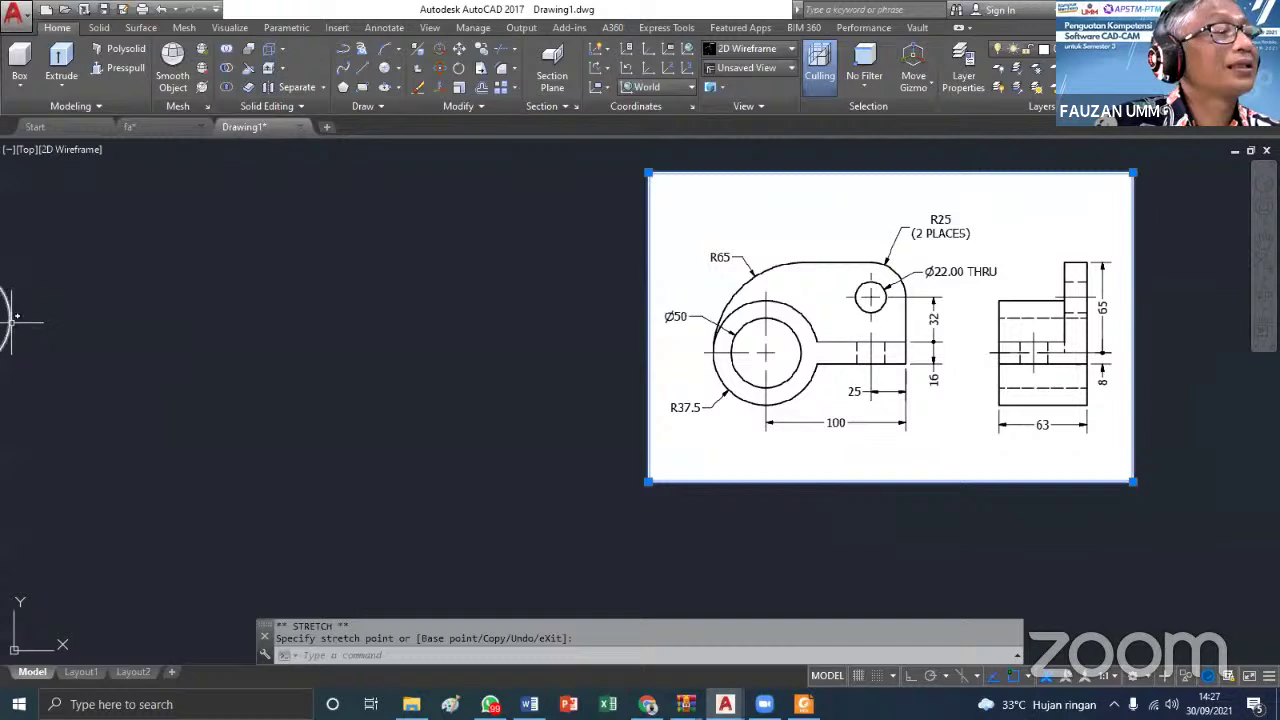
pyautogui.press('Escape')
# Move the circle by its centre grip closer to the image
pyautogui.moveTo(56, 322); pyautogui.dragTo(206, 329, button='middle')
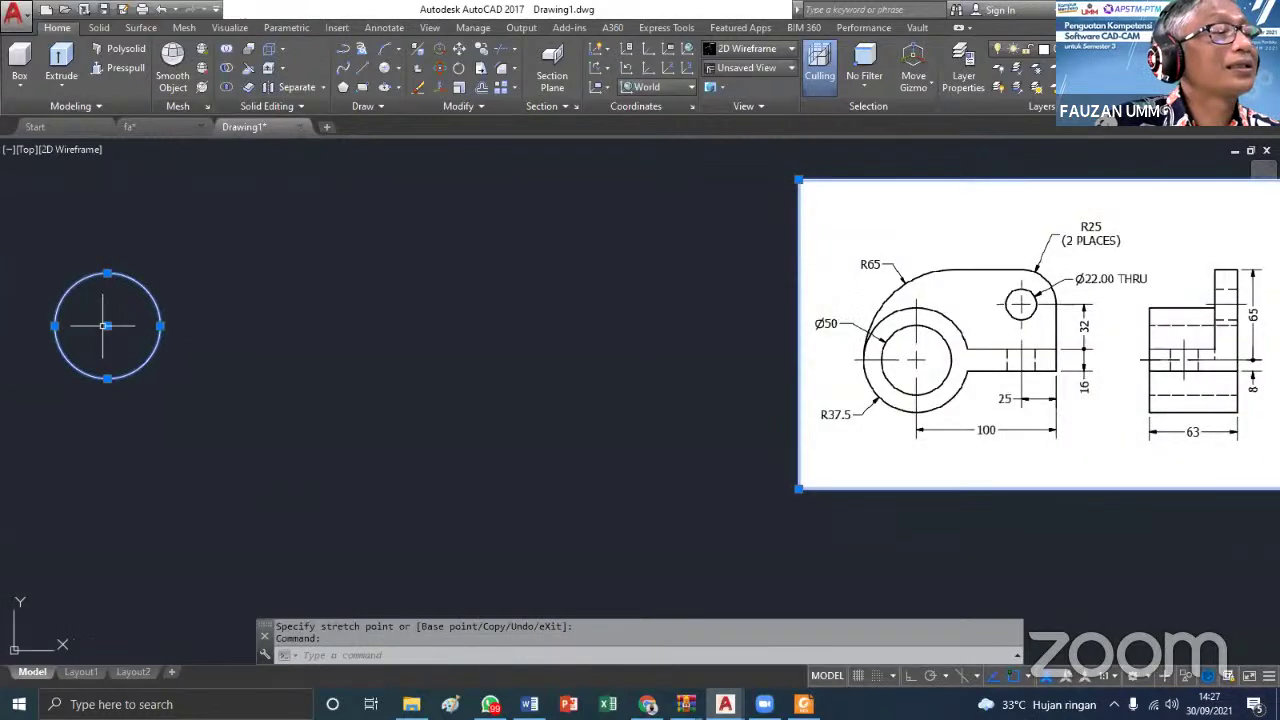
pyautogui.click(107, 325)
pyautogui.click(310, 368)
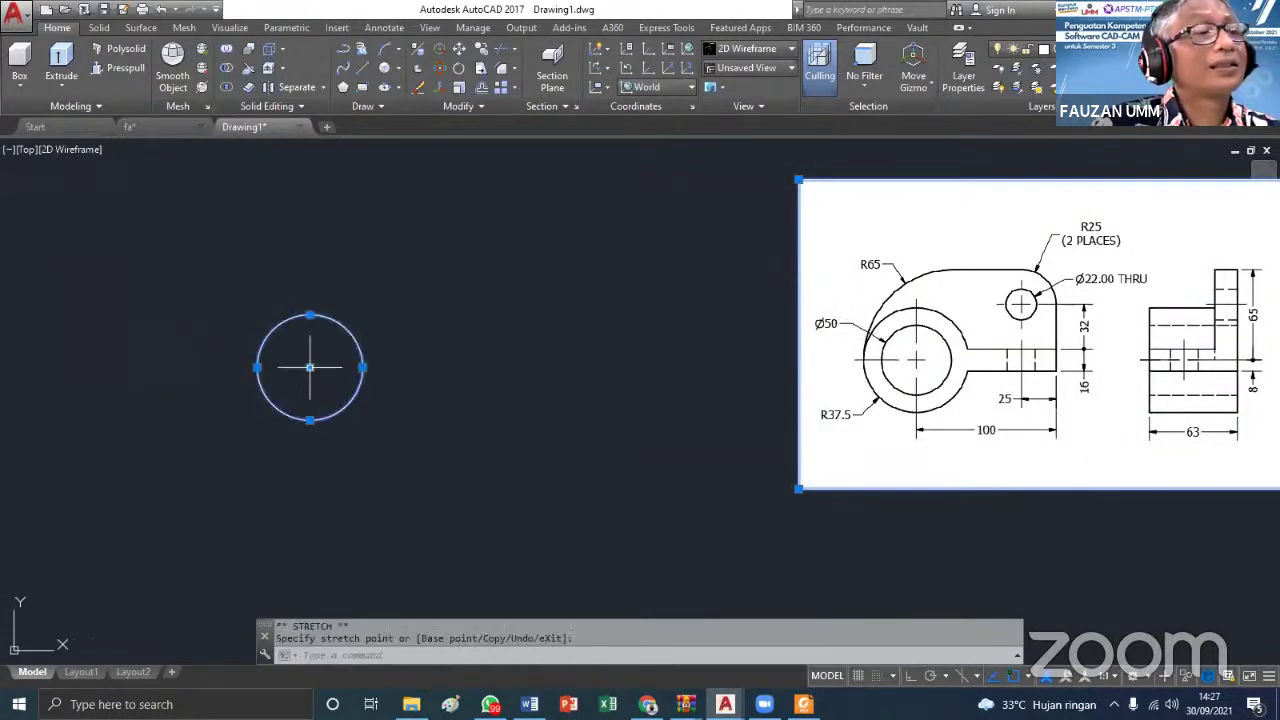
pyautogui.press('Escape')
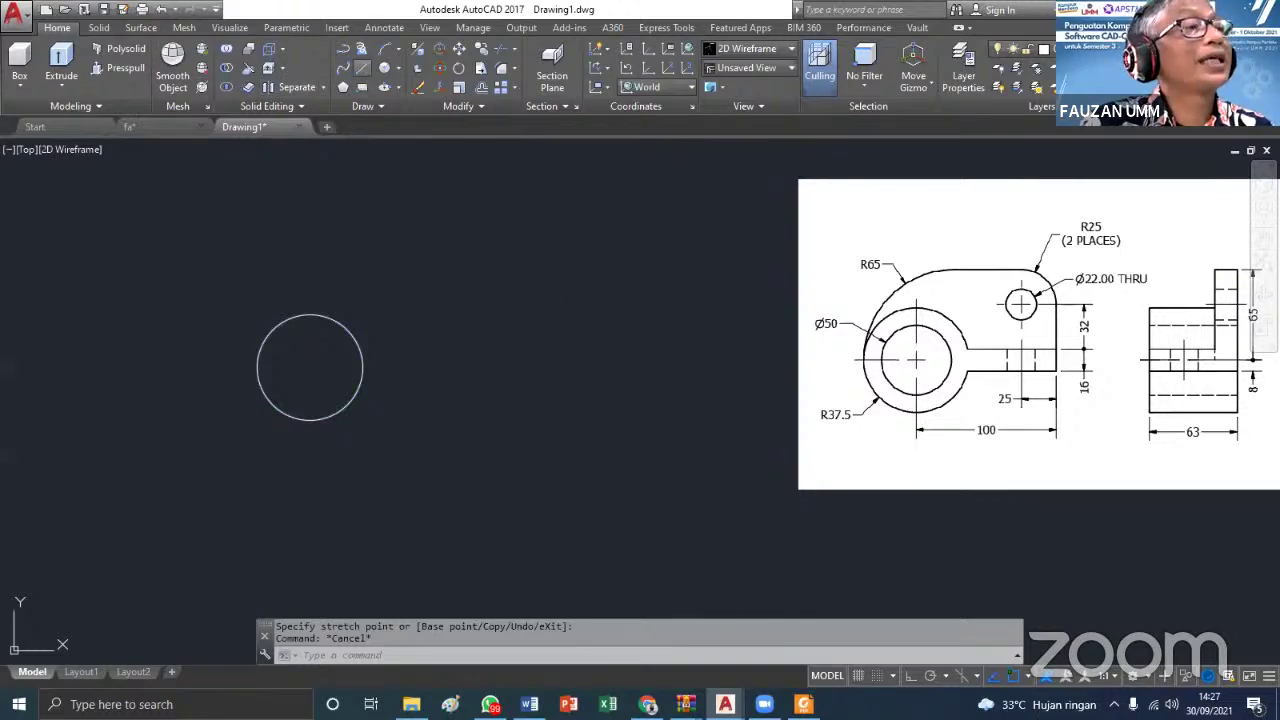
pyautogui.click(343, 48)
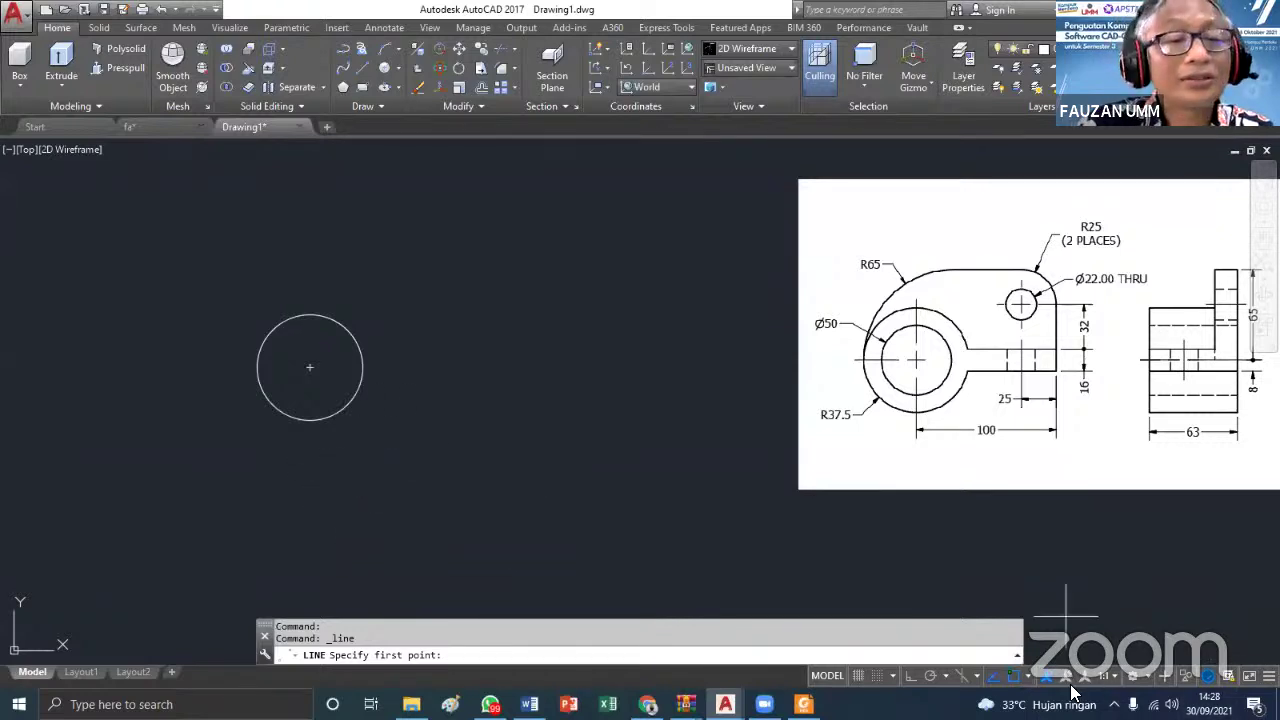
# With Ortho on, draw a 100-unit horizontal baseline right from the circle's centre
pyautogui.click(1026, 678)
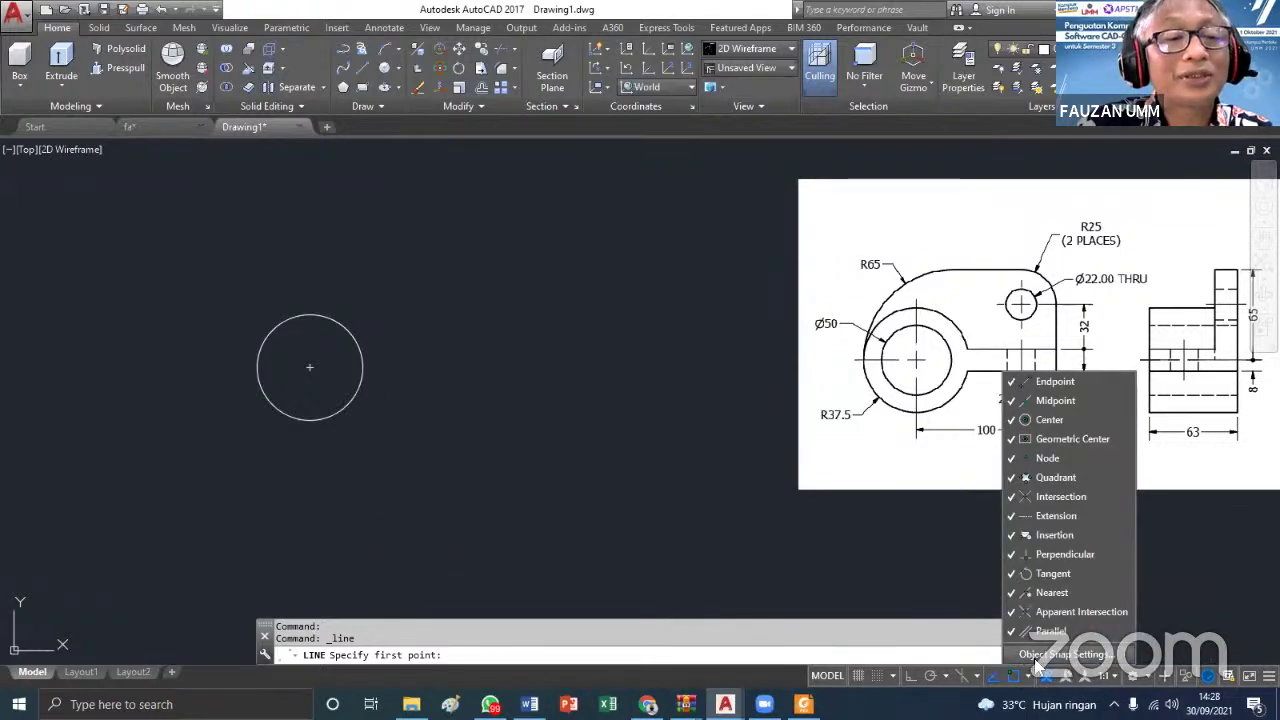
pyautogui.press('Escape')
pyautogui.press('Escape')
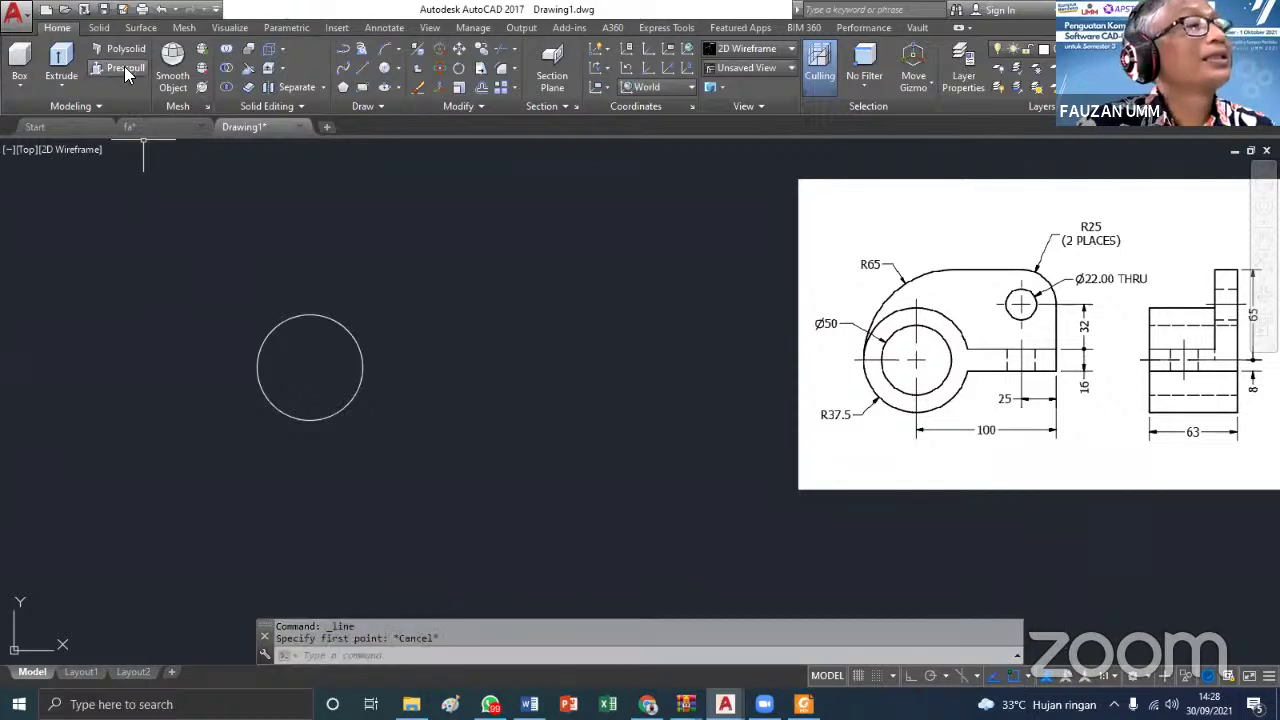
pyautogui.click(362, 68)
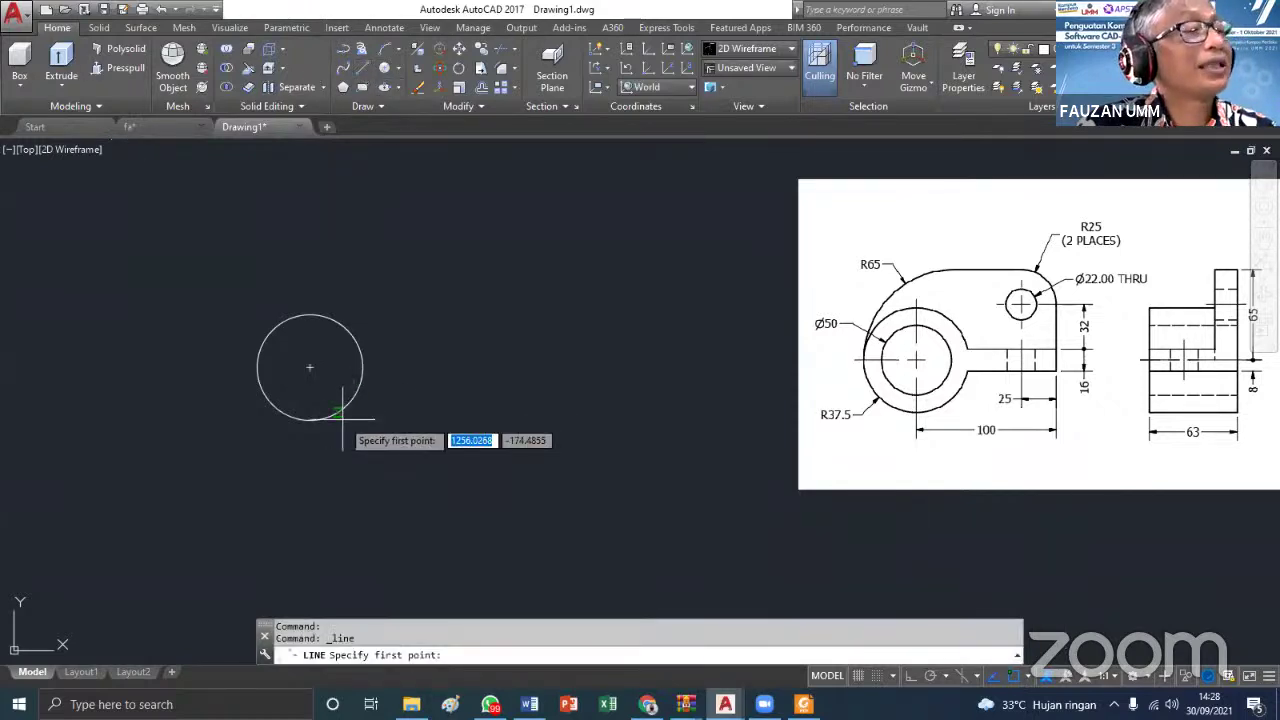
pyautogui.click(310, 367)
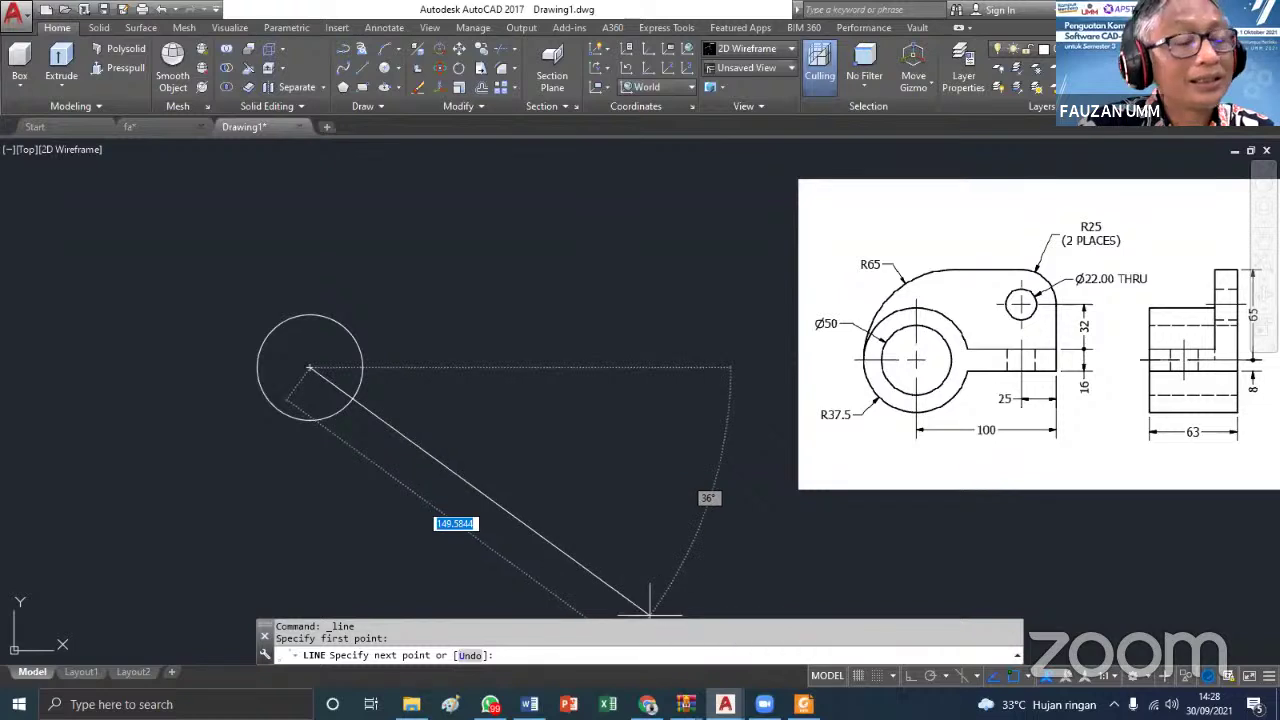
pyautogui.click(907, 676)
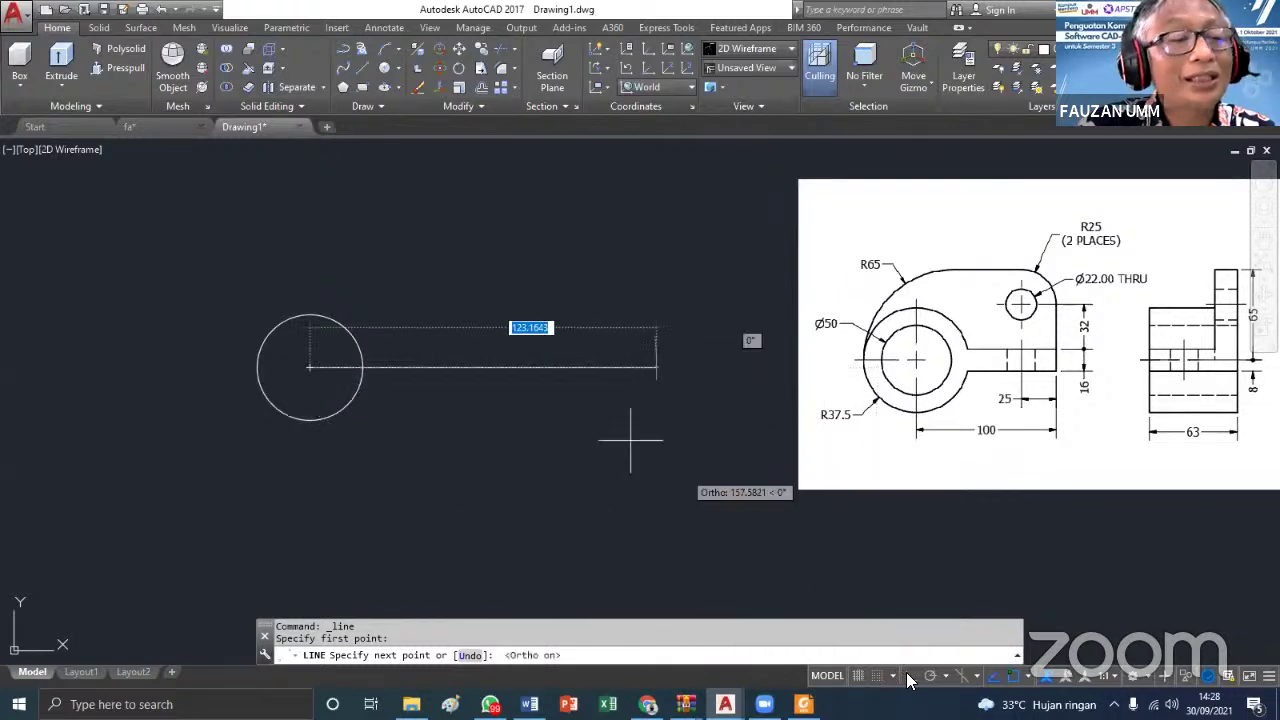
pyautogui.write('100')
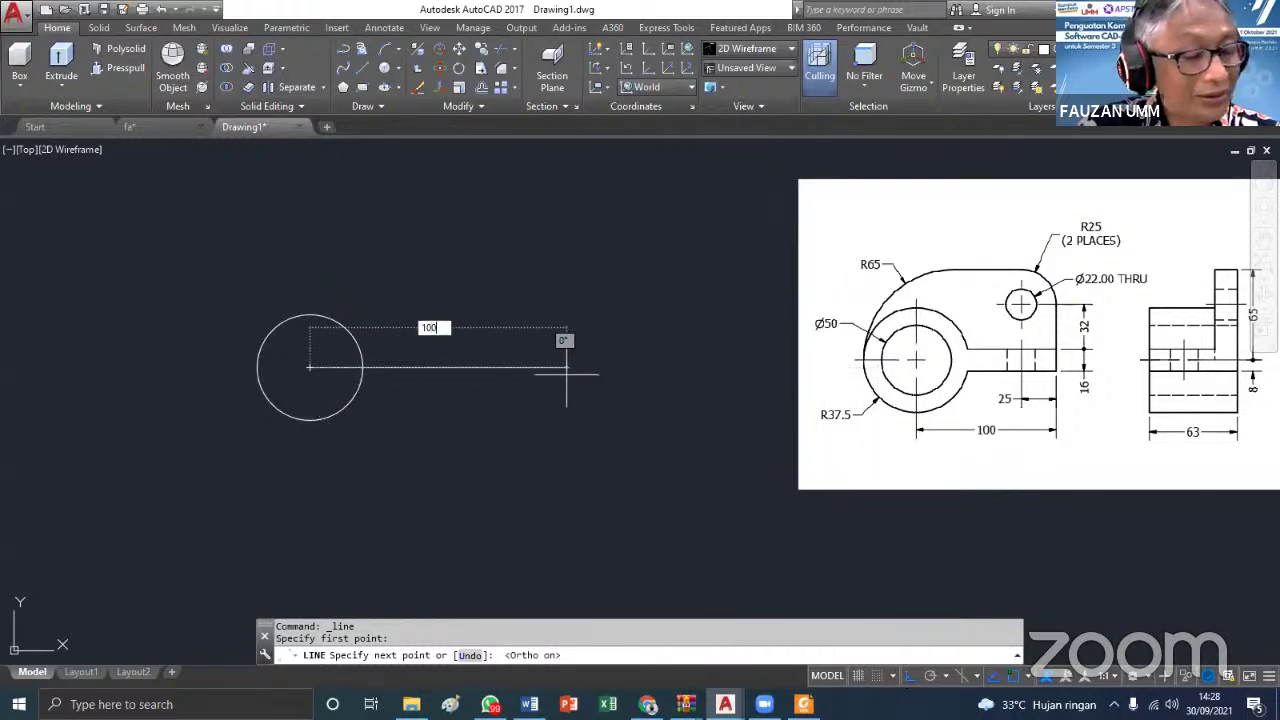
pyautogui.press('Return')
pyautogui.press('Return')
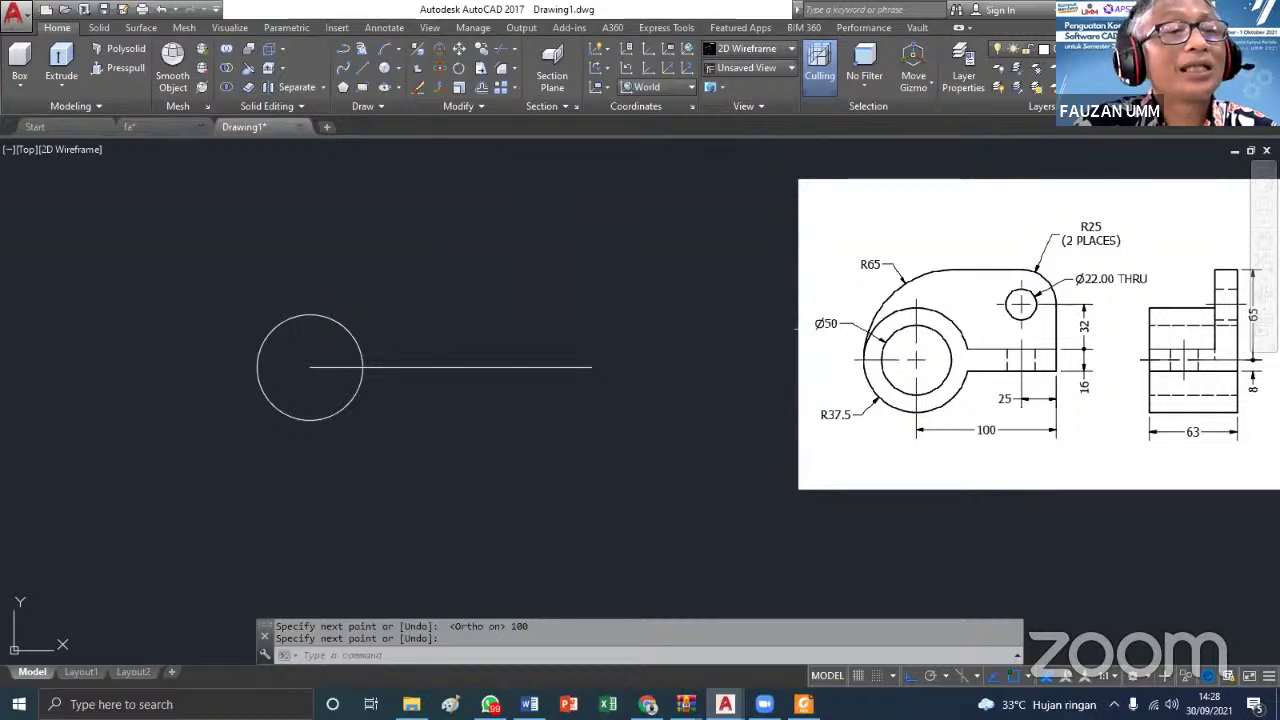
# Draw a Ø50 circle on the circle's centre and delete the original smaller circle
pyautogui.click(396, 71)
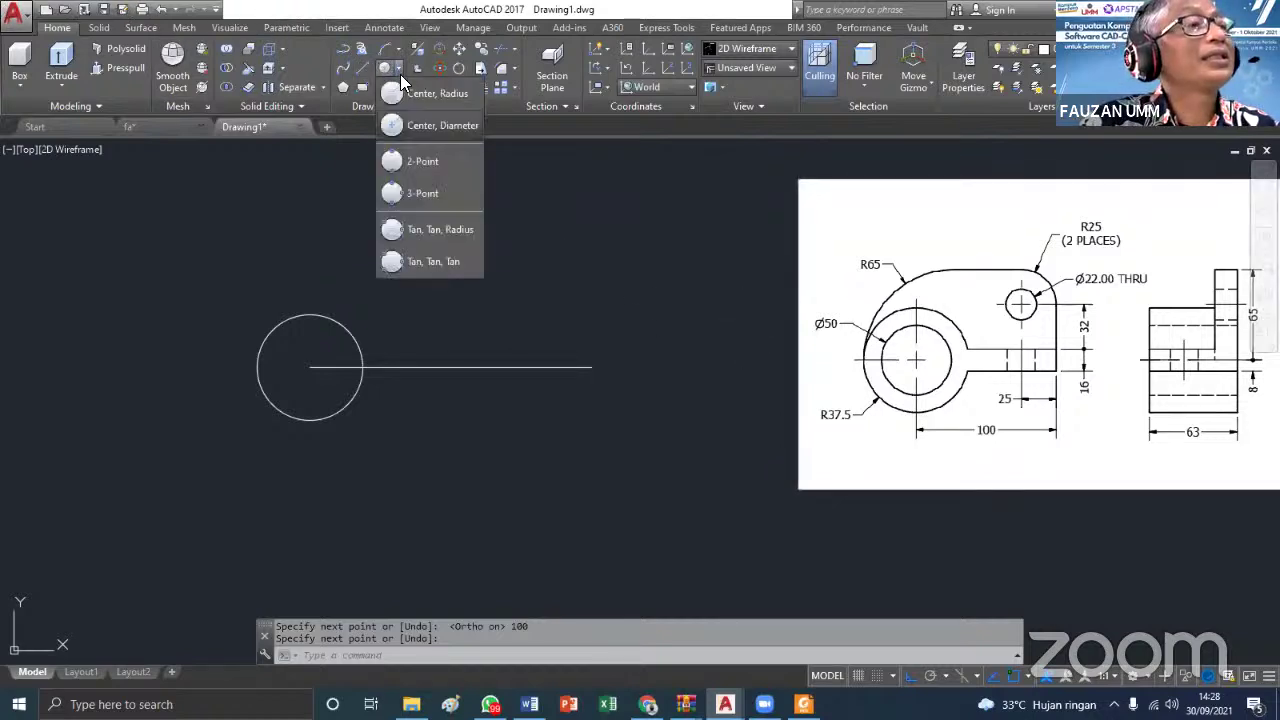
pyautogui.click(419, 131)
pyautogui.click(310, 367)
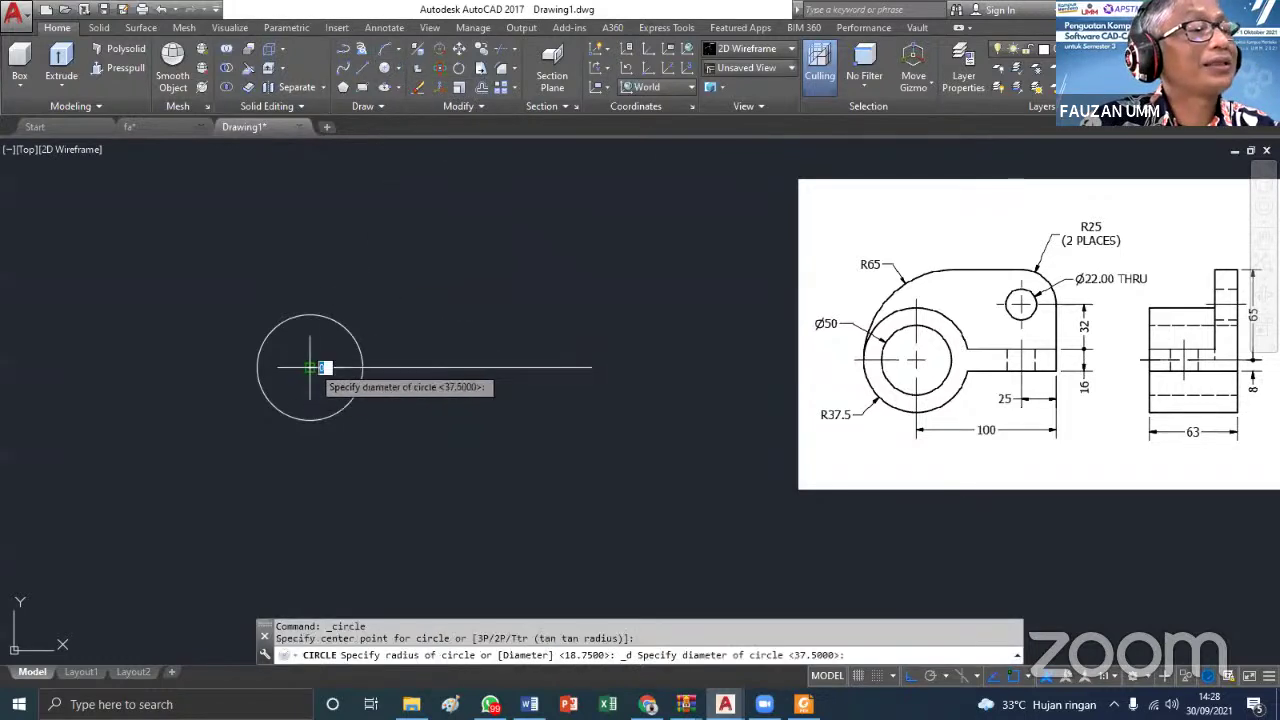
pyautogui.write('5')
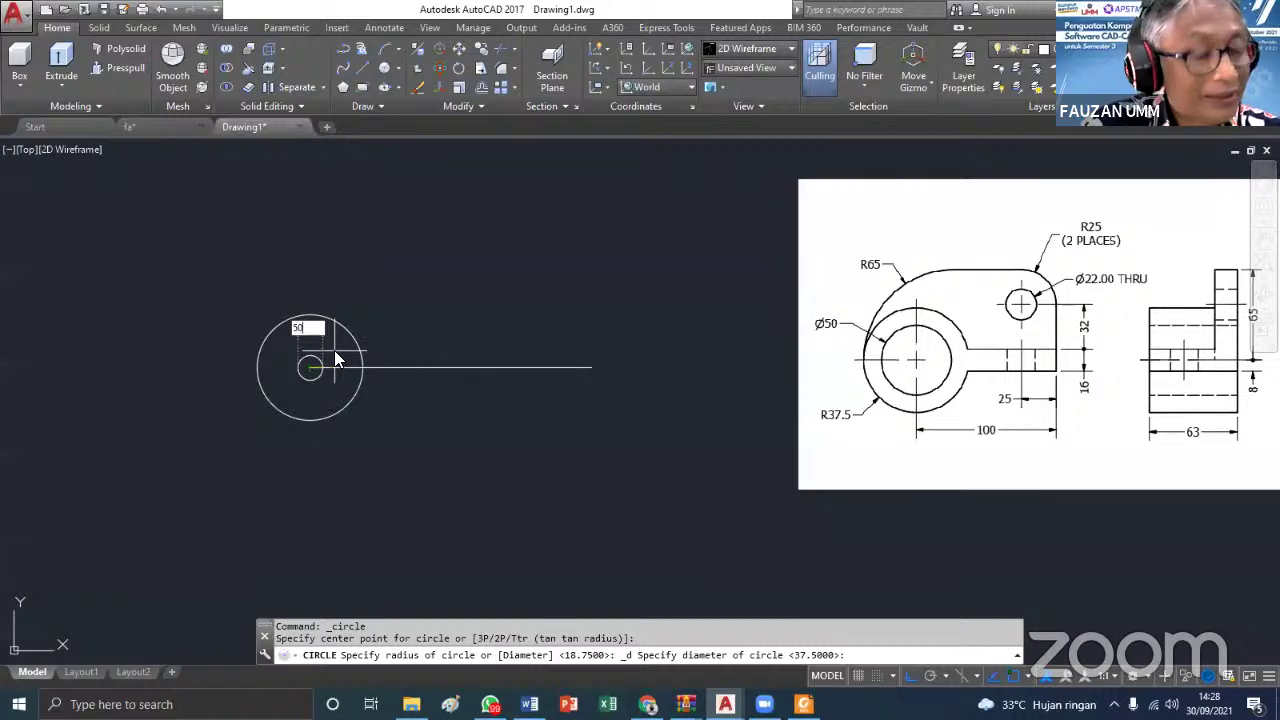
pyautogui.write('0')
pyautogui.press('Return')
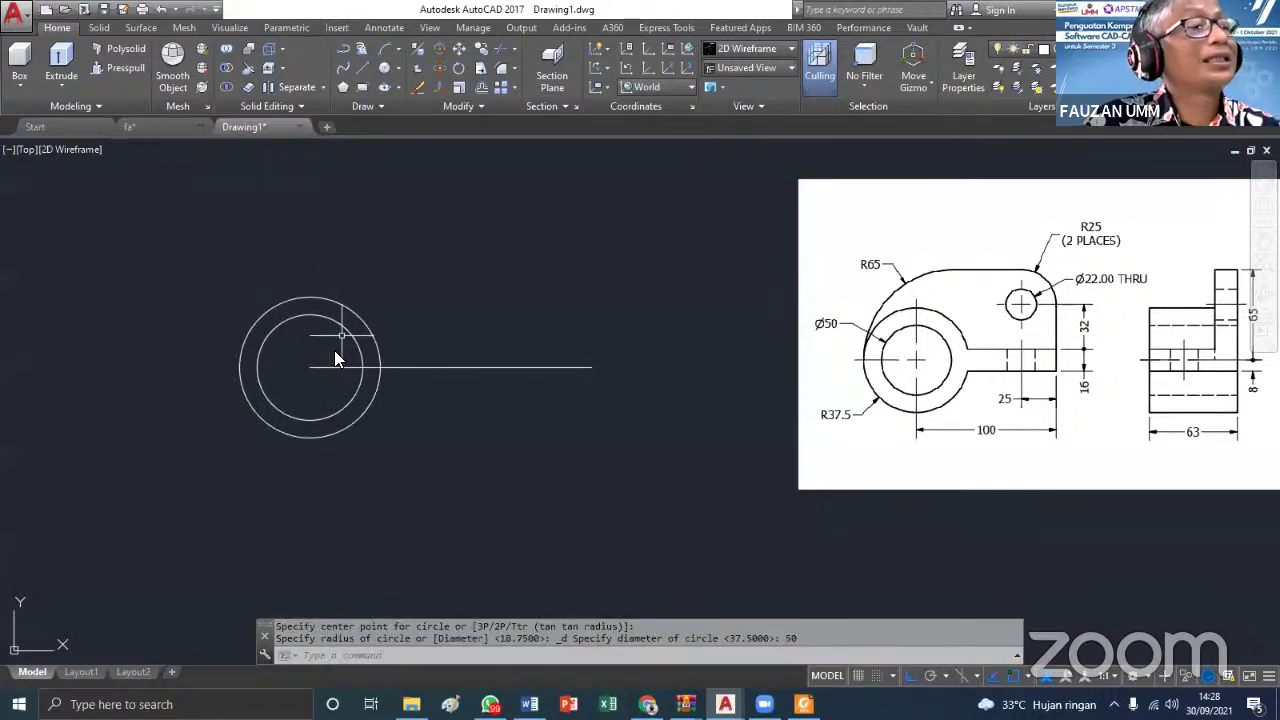
pyautogui.click(344, 328)
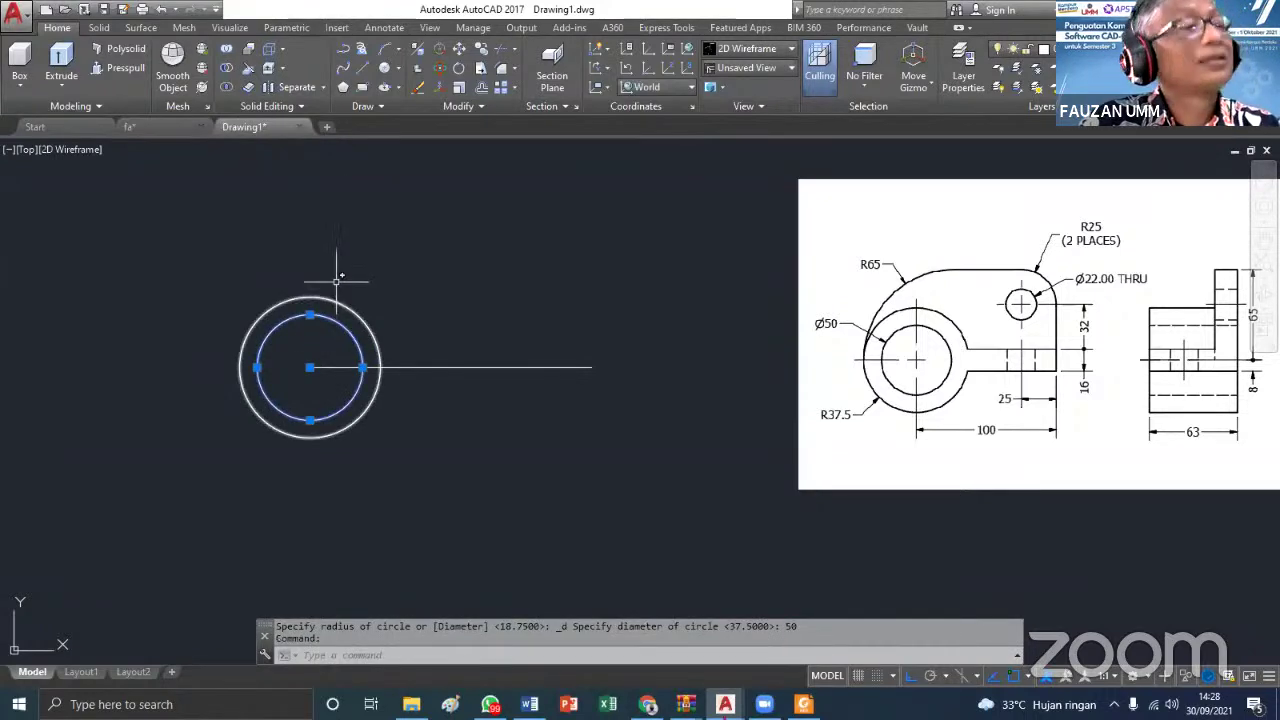
pyautogui.press('Delete')
# Add a concentric circle of radius 37.5 at the same centre
pyautogui.click(397, 74)
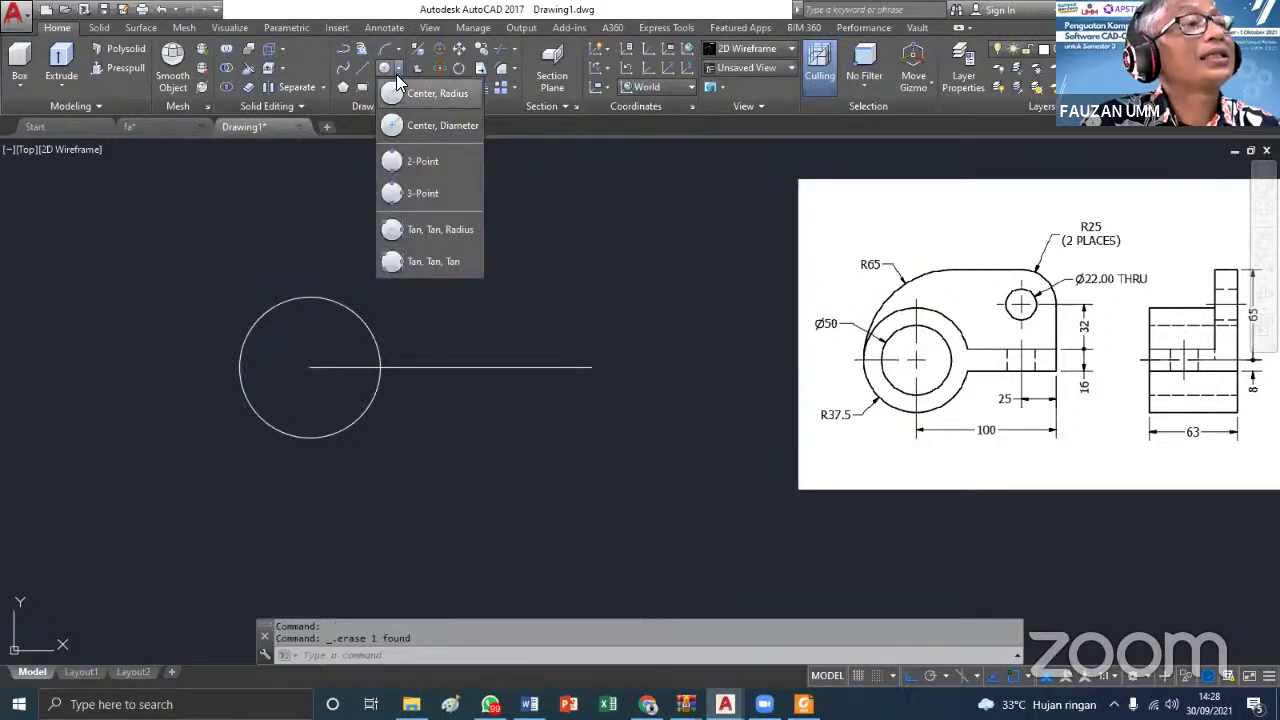
pyautogui.click(418, 96)
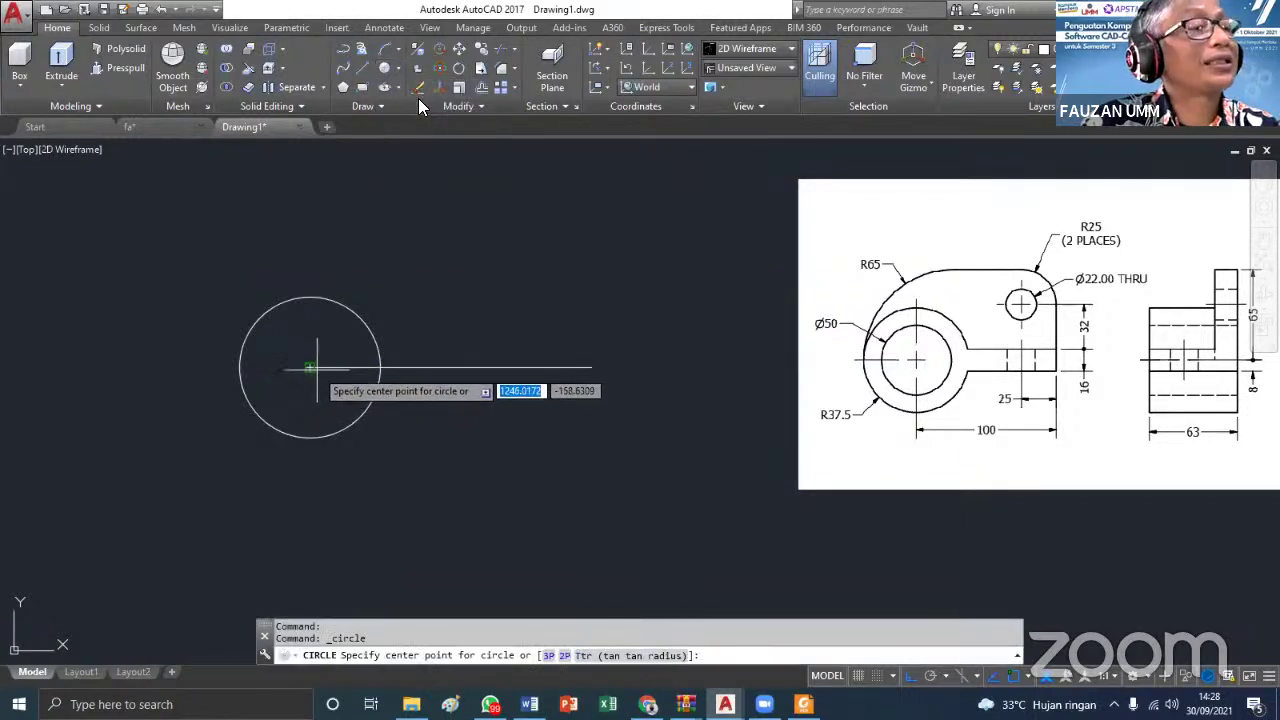
pyautogui.click(303, 367)
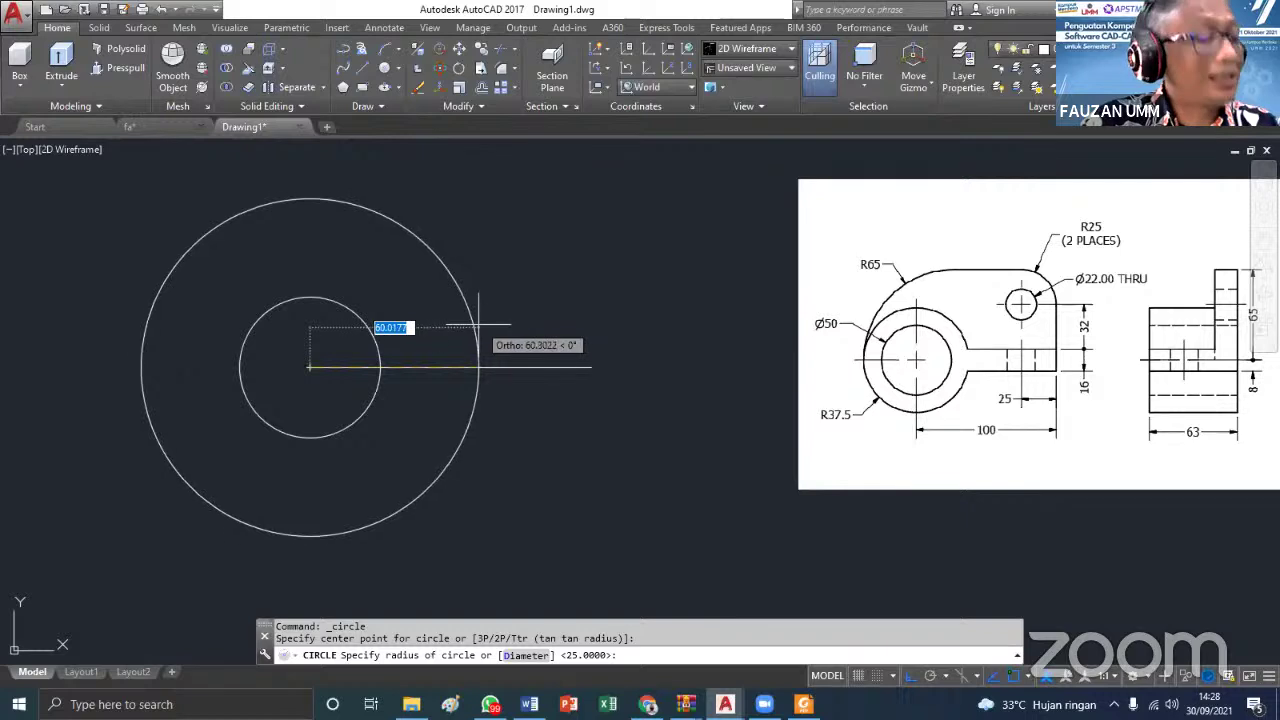
pyautogui.write('3')
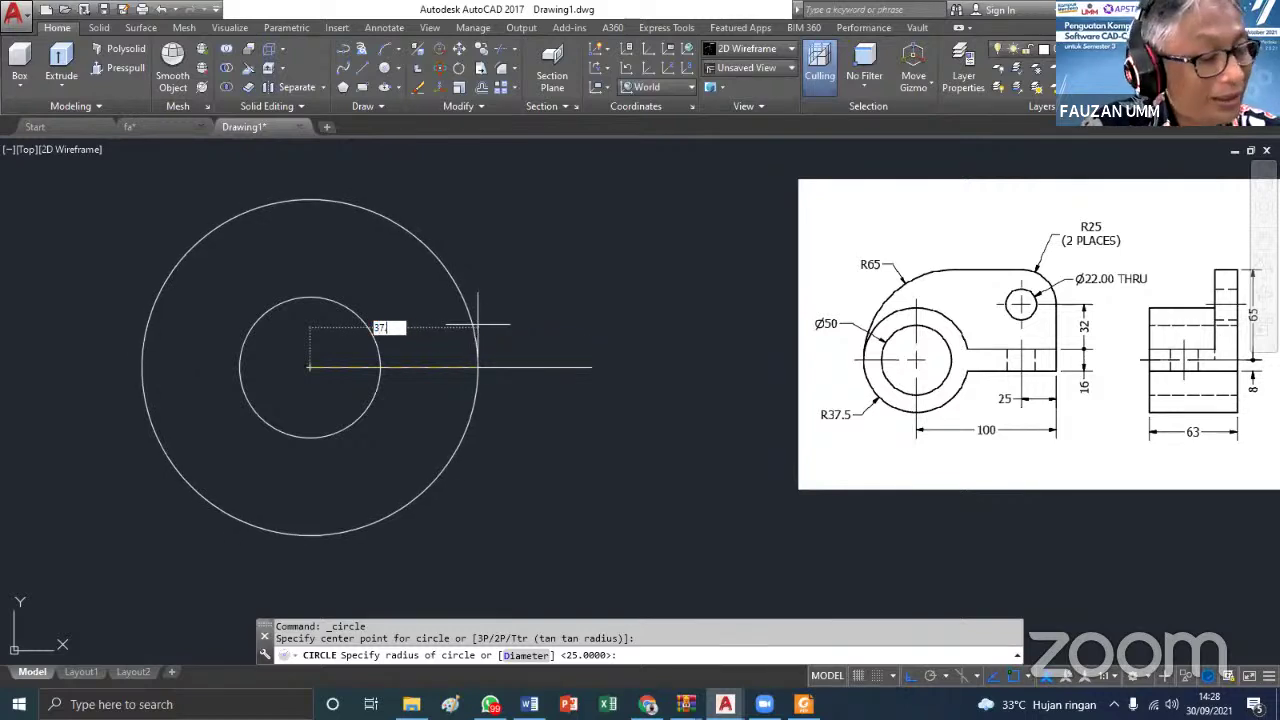
pyautogui.write('7.5')
pyautogui.press('Return')
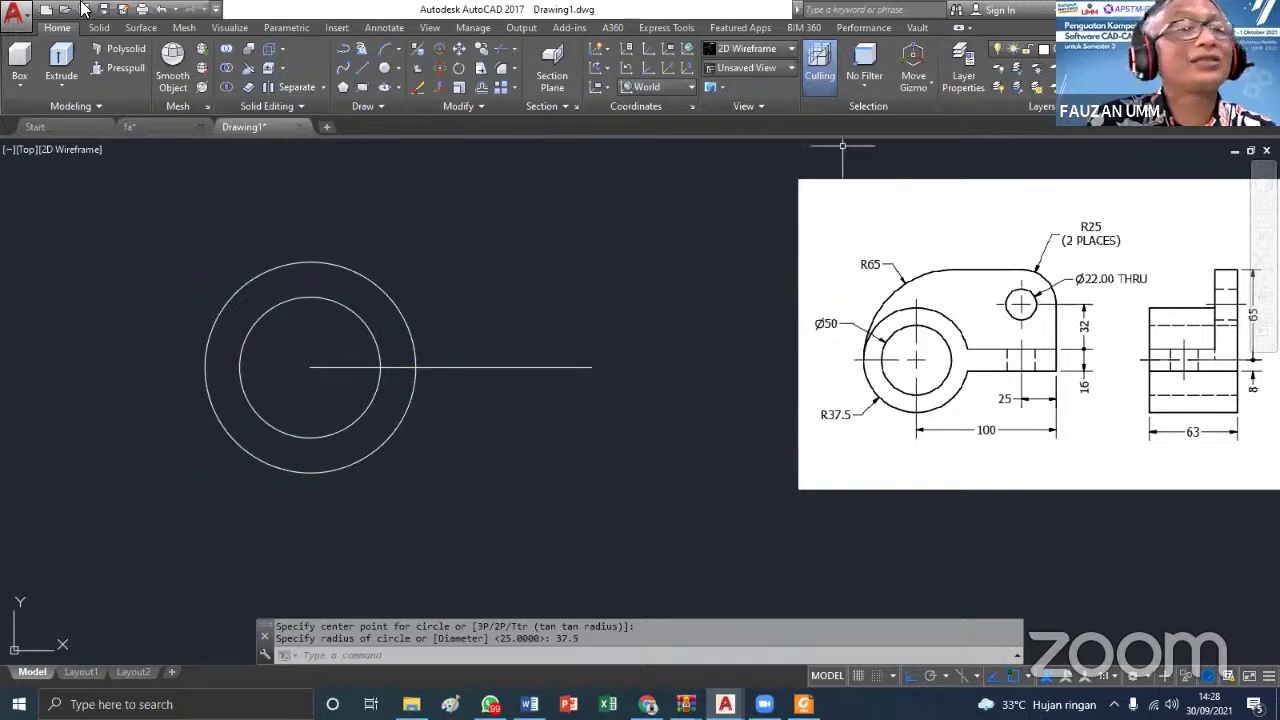
# Offset the 100-unit baseline by 8 to create a parallel line below it
pyautogui.click(362, 68)
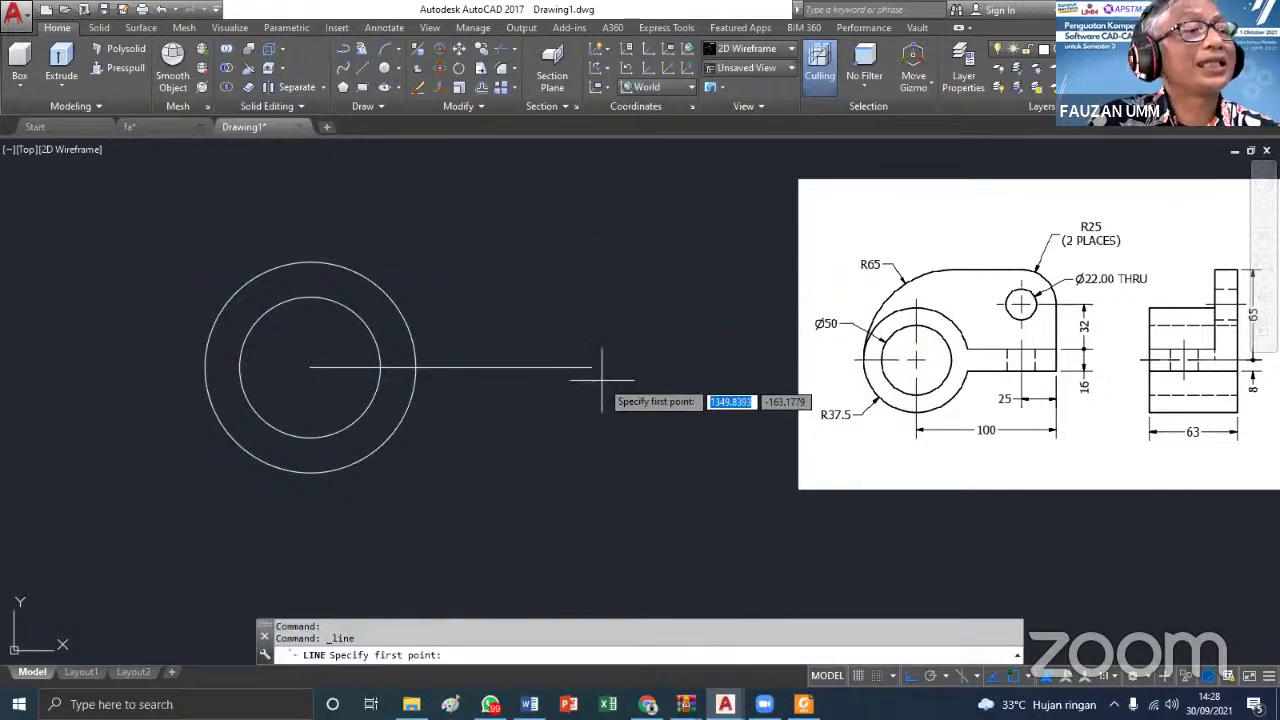
pyautogui.click(591, 367)
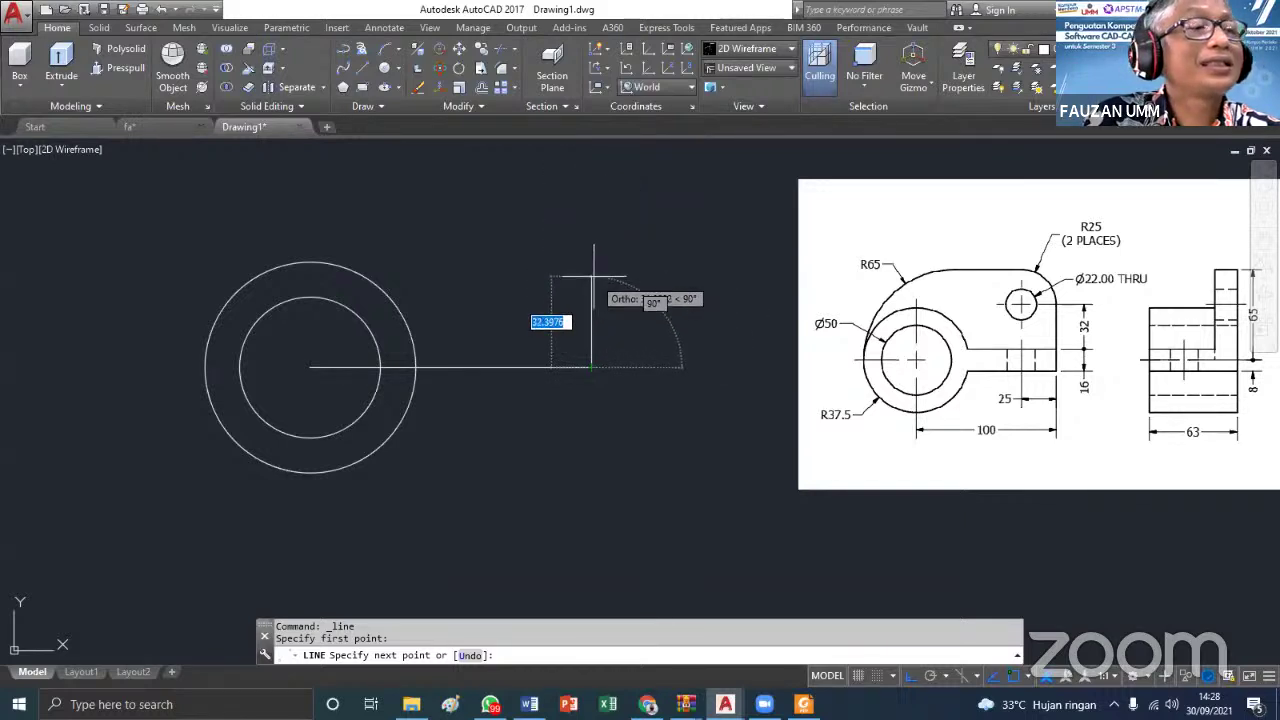
pyautogui.press('Escape')
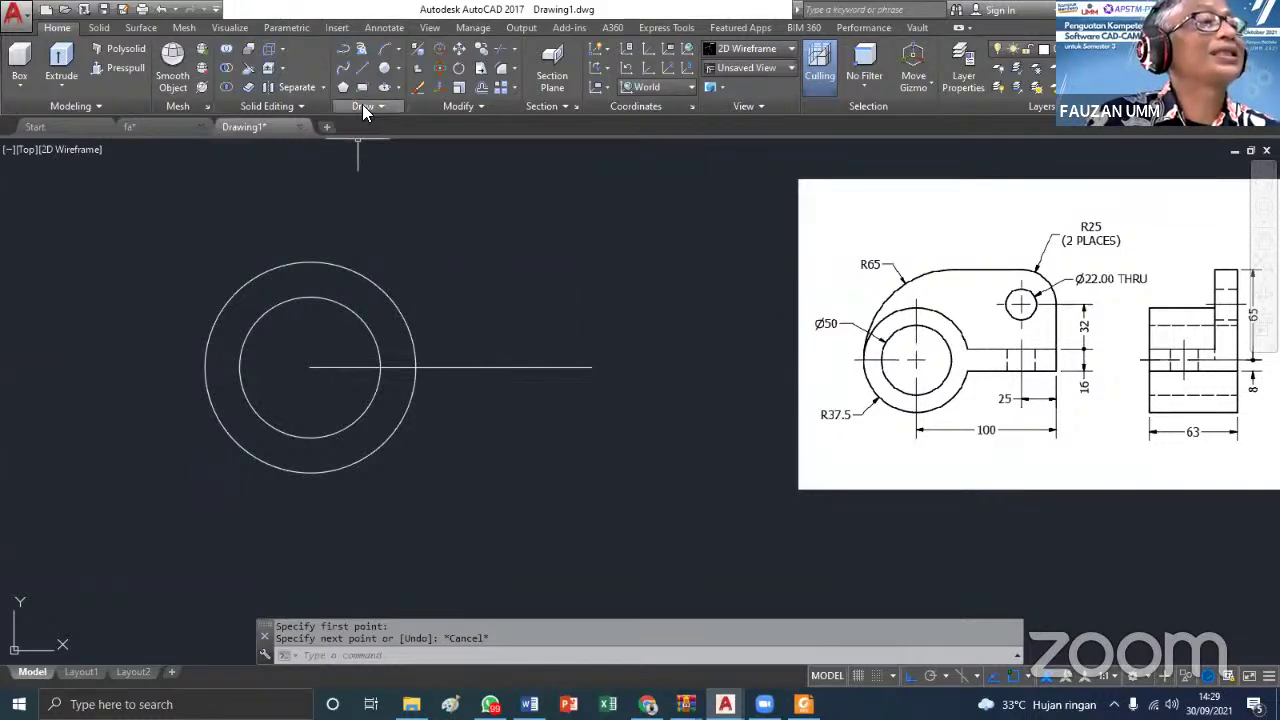
pyautogui.click(501, 87)
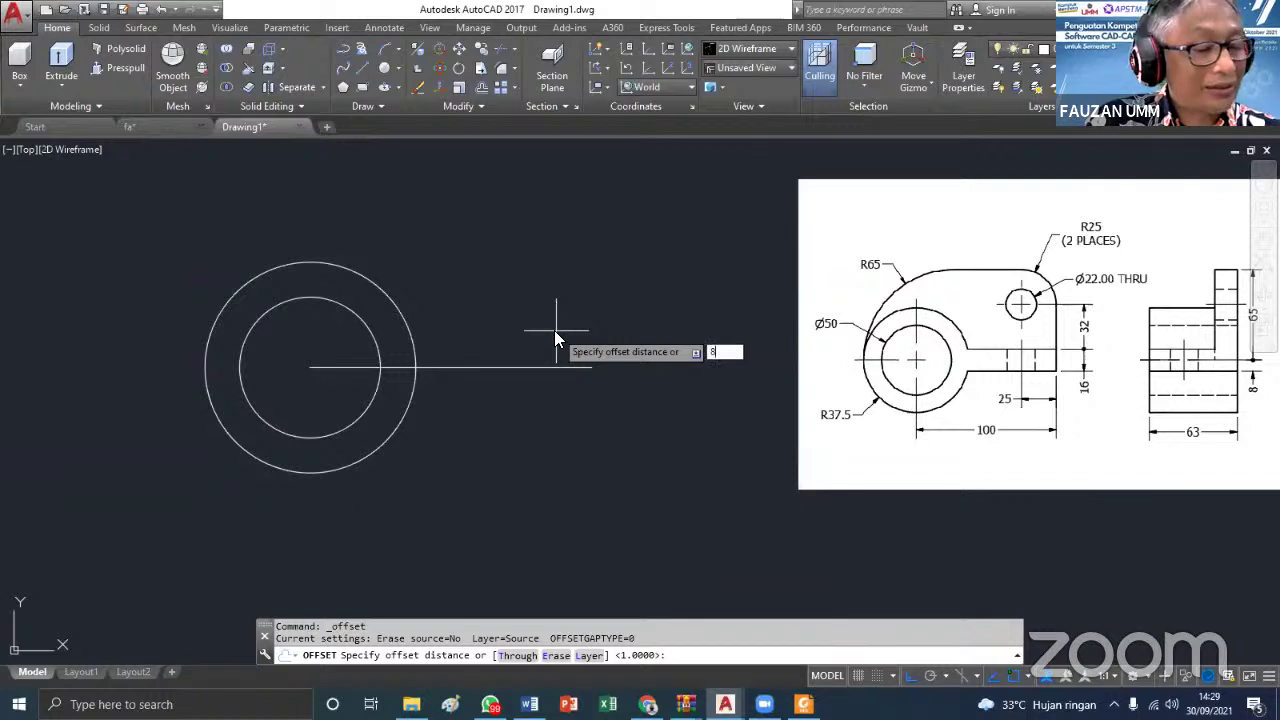
pyautogui.press('Return')
pyautogui.click(580, 367)
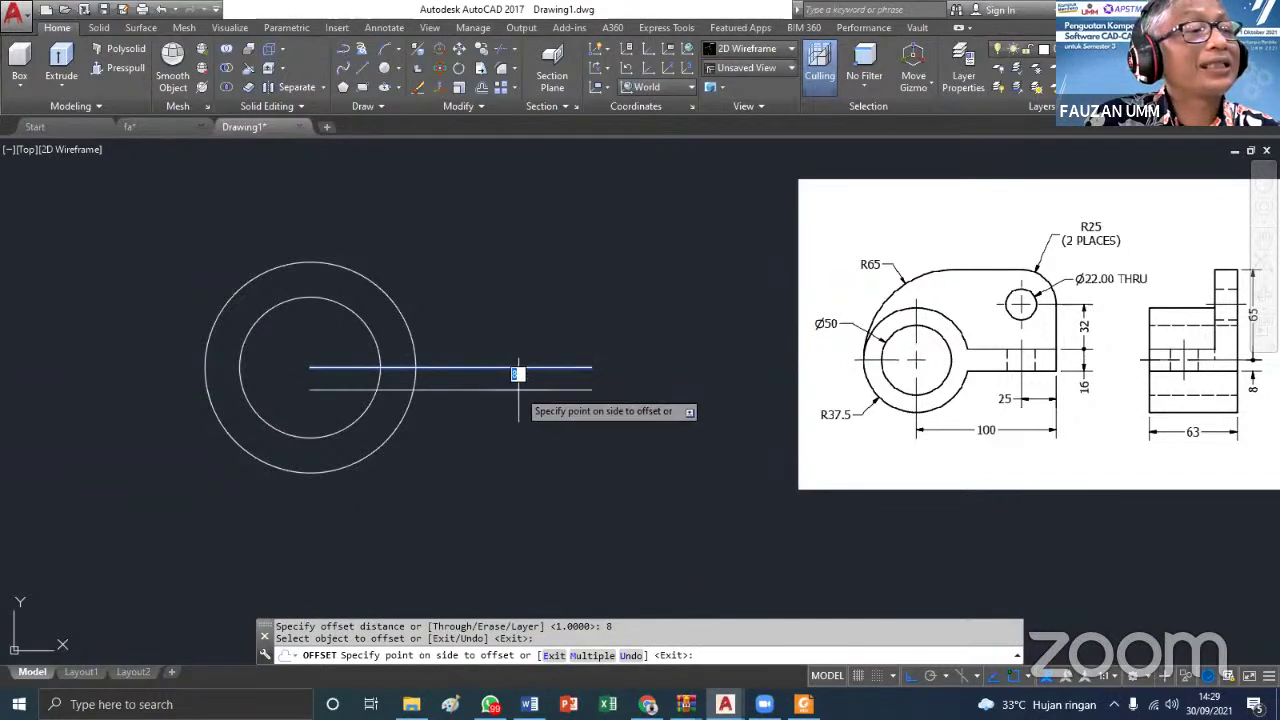
pyautogui.click(518, 374)
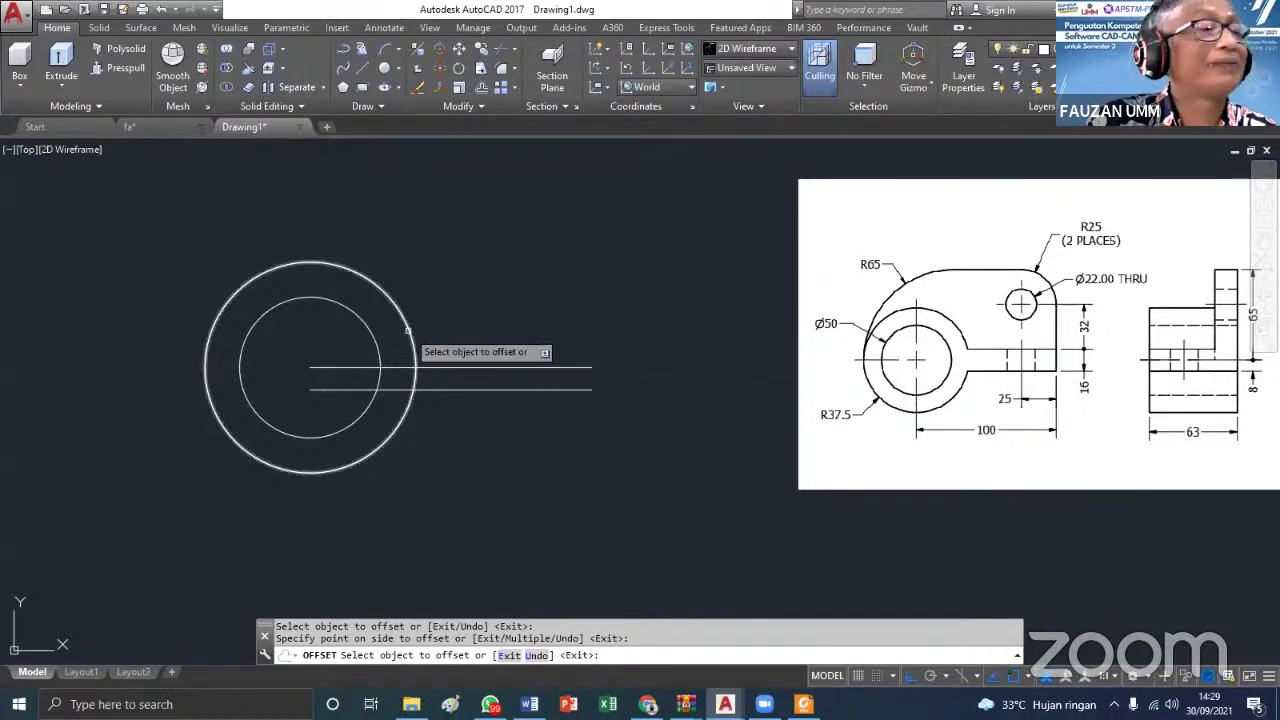
pyautogui.press('Escape')
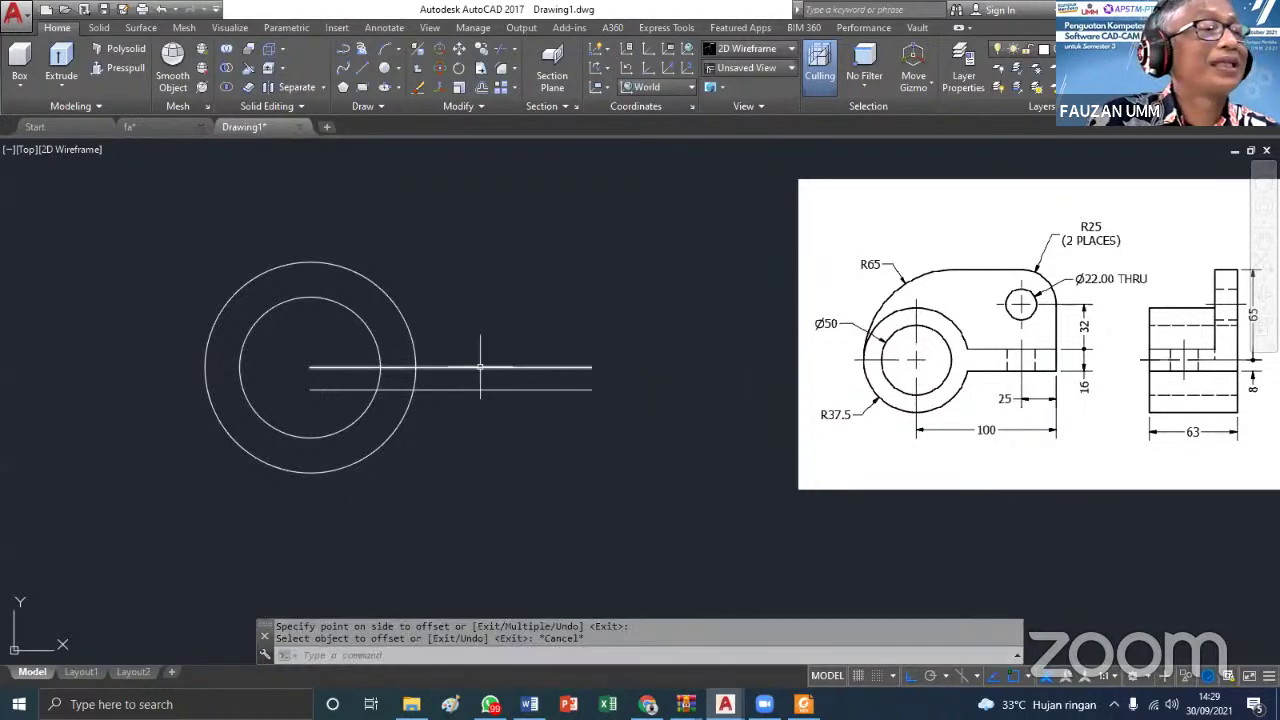
pyautogui.click(358, 70)
# Draw a 32-unit vertical line up from the lower line's right end, then a 25-unit line left from its top
pyautogui.click(591, 389)
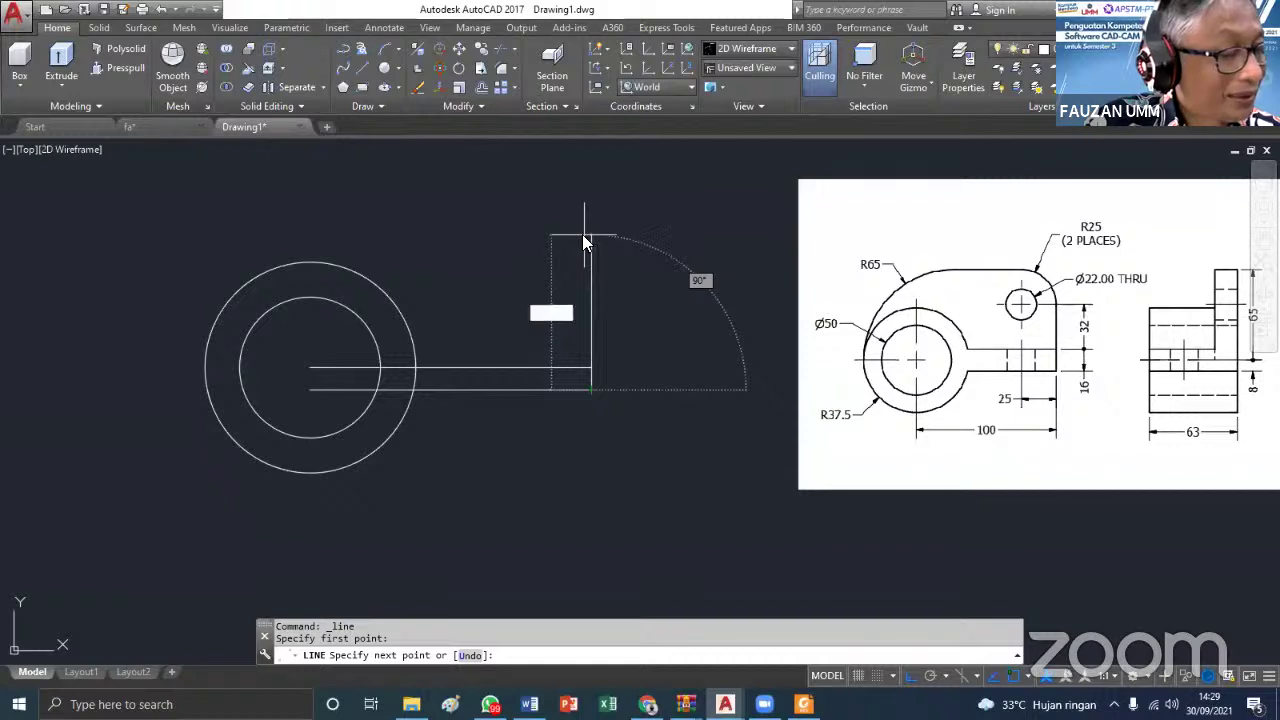
pyautogui.press('Return')
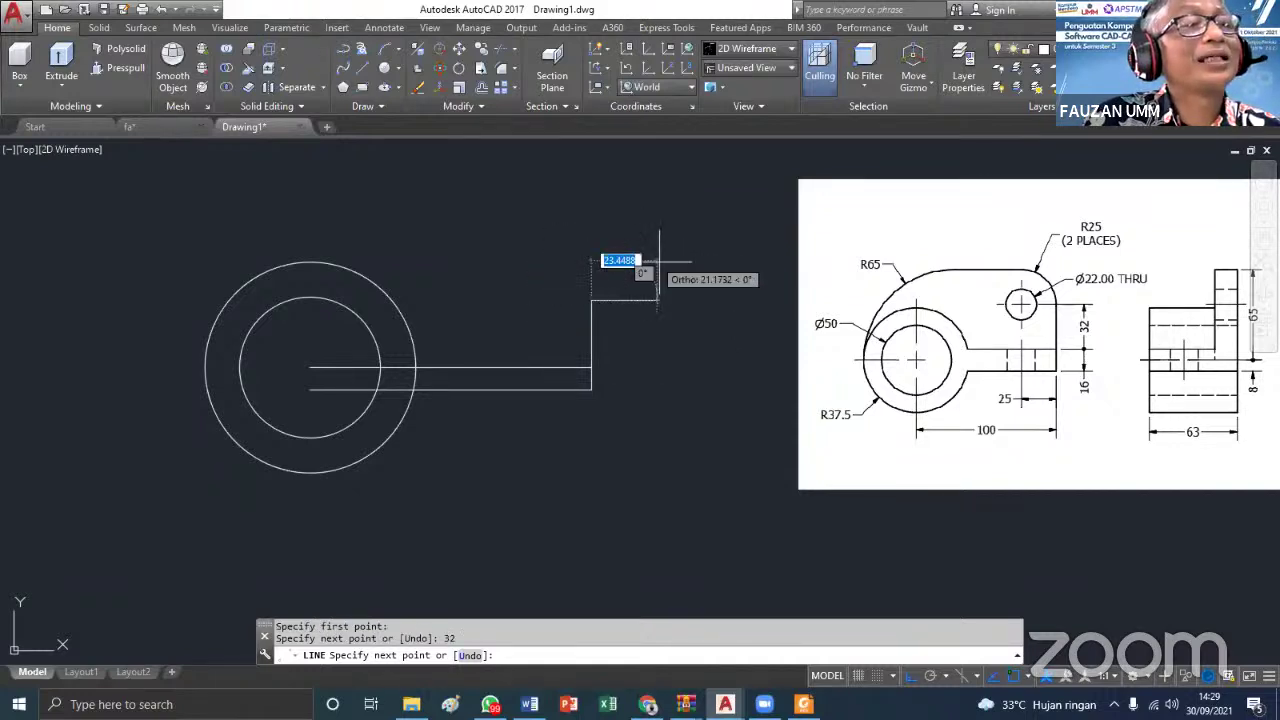
pyautogui.press('Return')
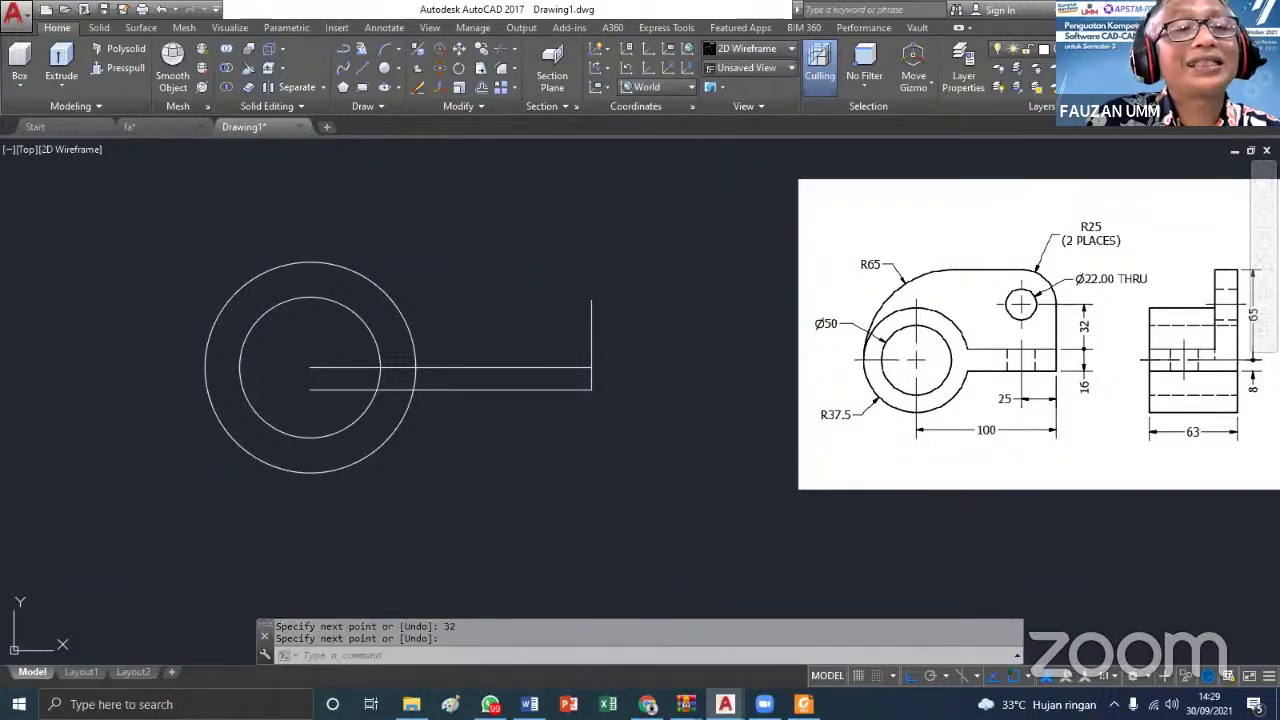
pyautogui.click(366, 70)
pyautogui.click(591, 299)
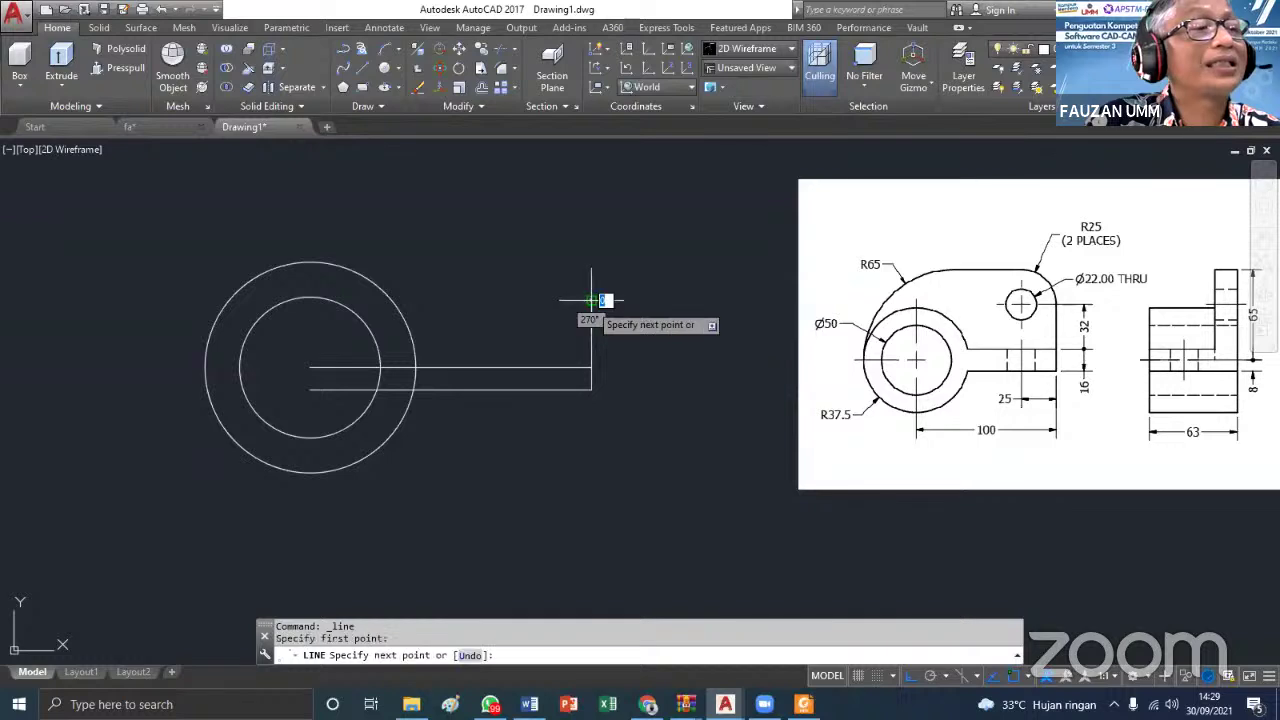
pyautogui.write('25')
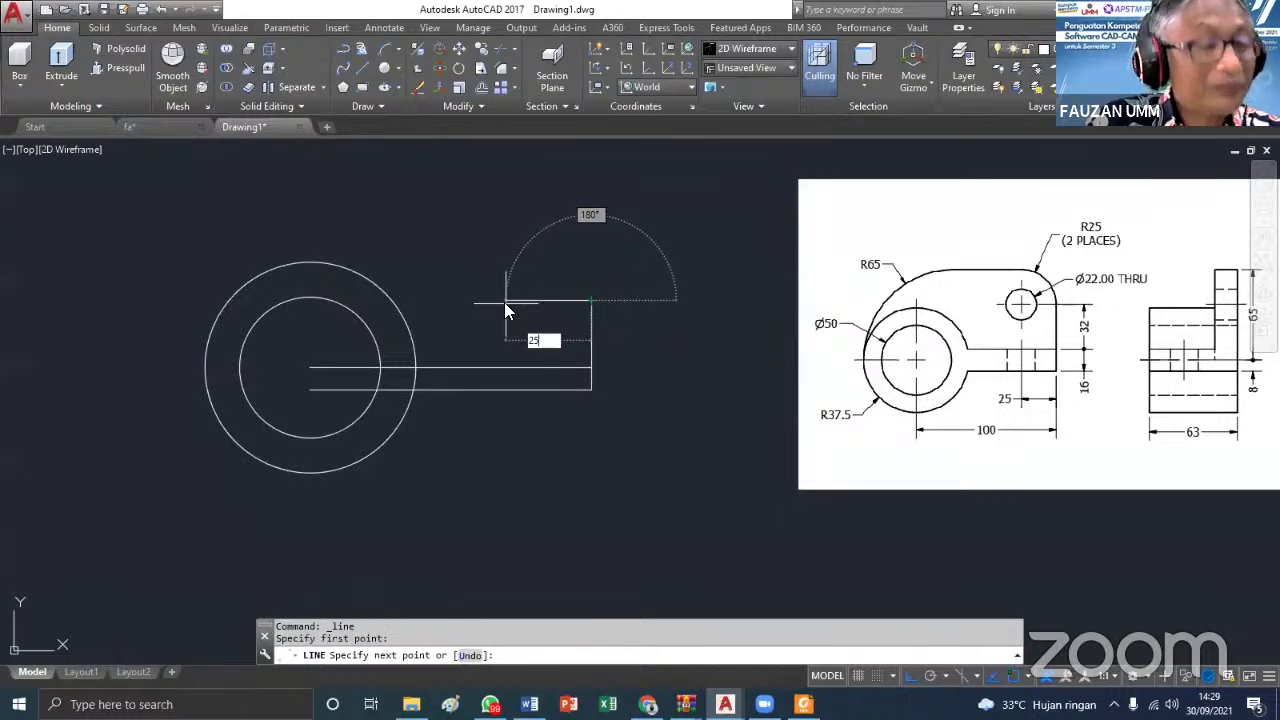
pyautogui.press('Return')
pyautogui.press('Return')
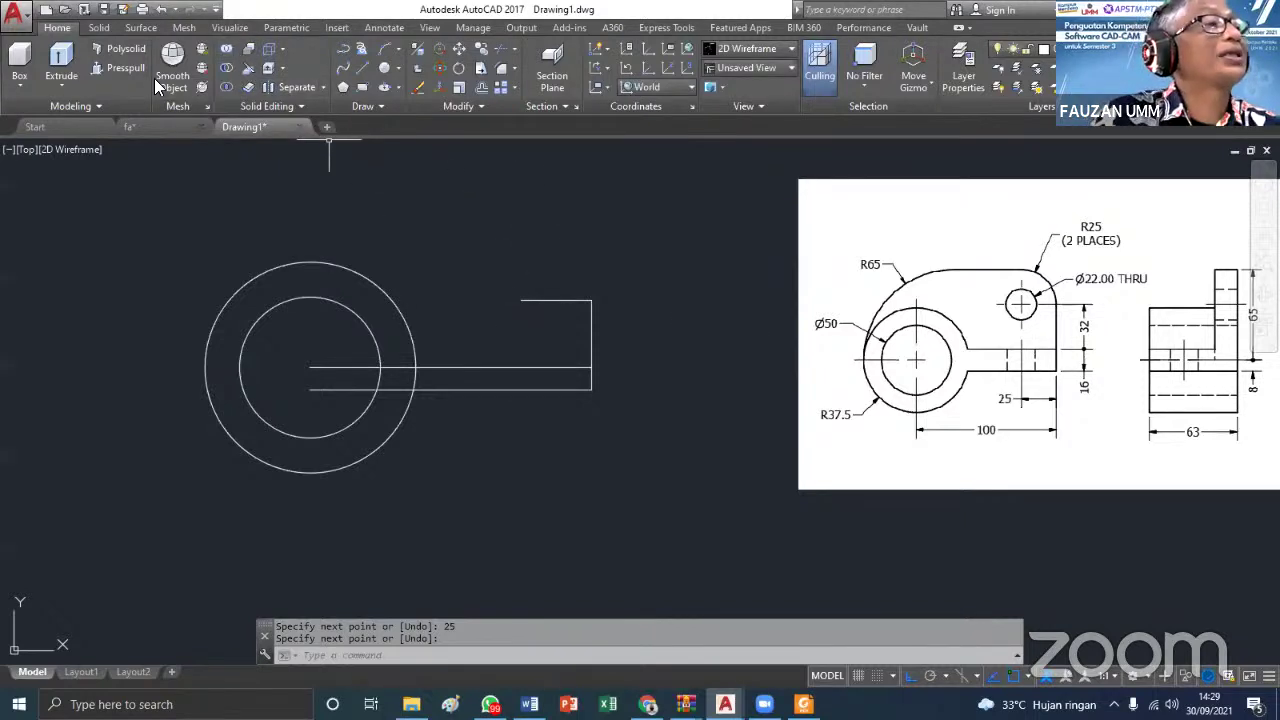
# Draw a Ø22 hole circle at the left end of the 25-unit line
pyautogui.click(397, 78)
pyautogui.click(425, 123)
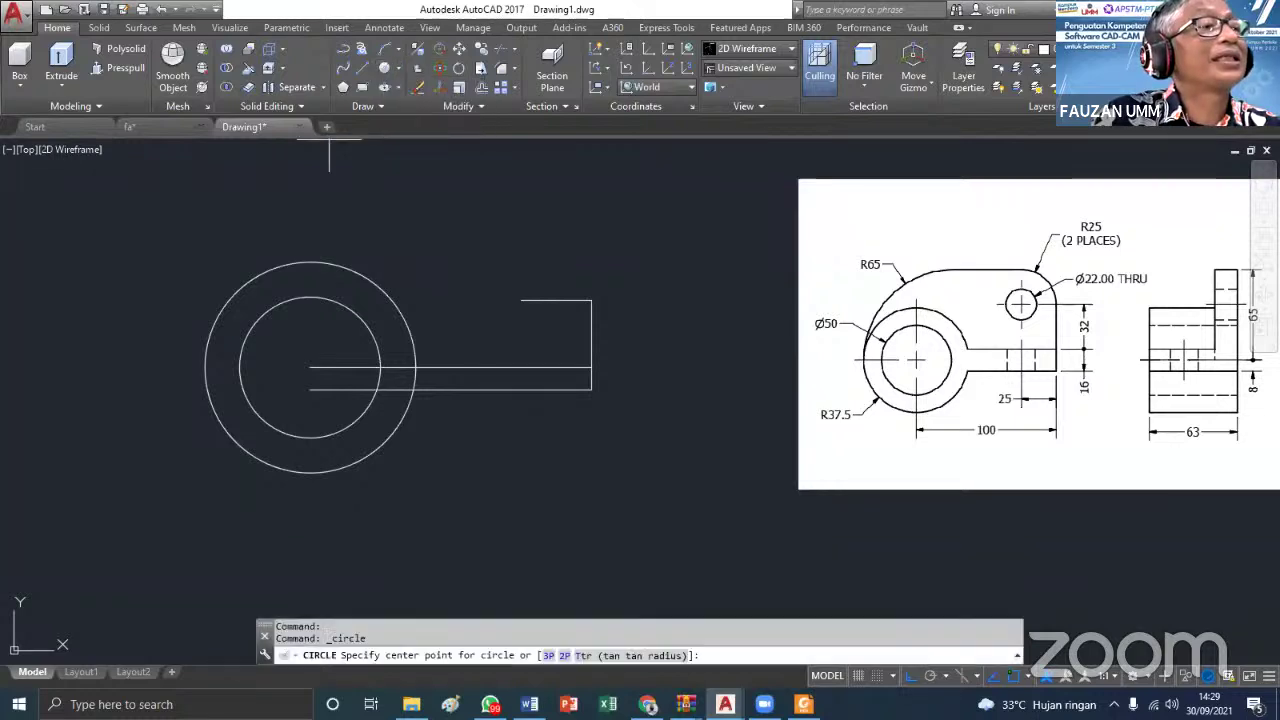
pyautogui.click(521, 300)
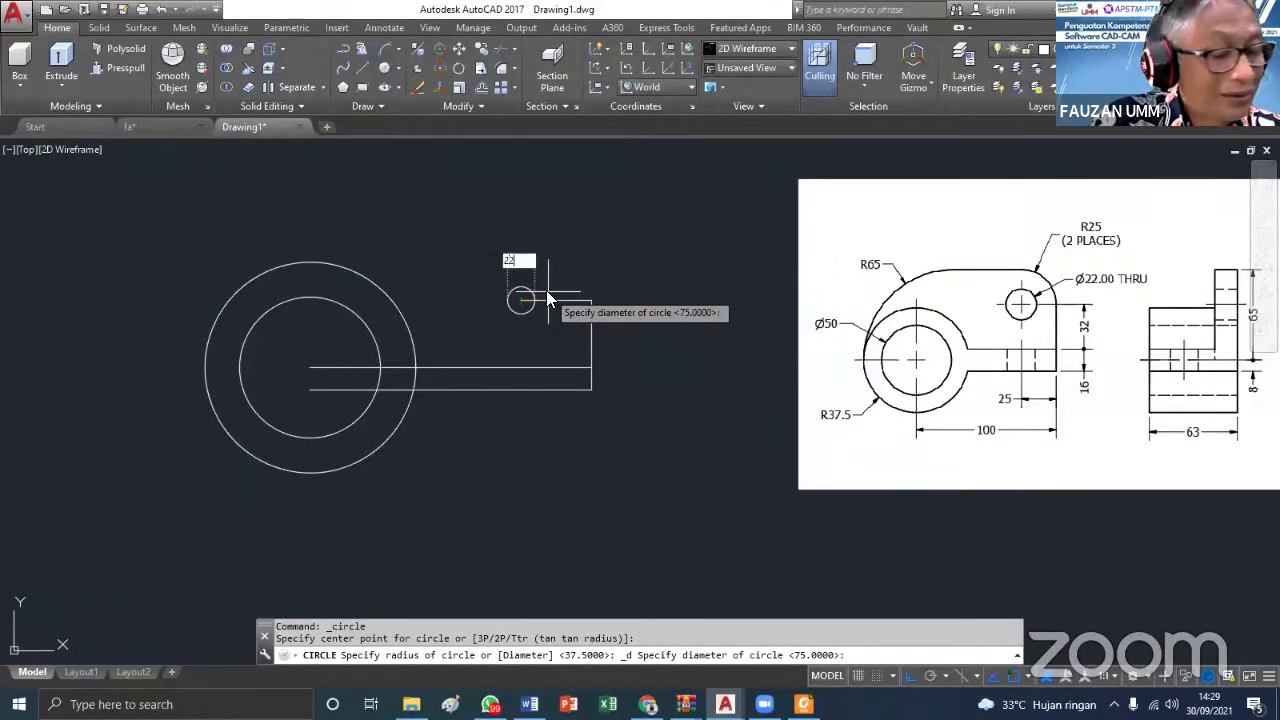
pyautogui.write('22')
pyautogui.press('Return')
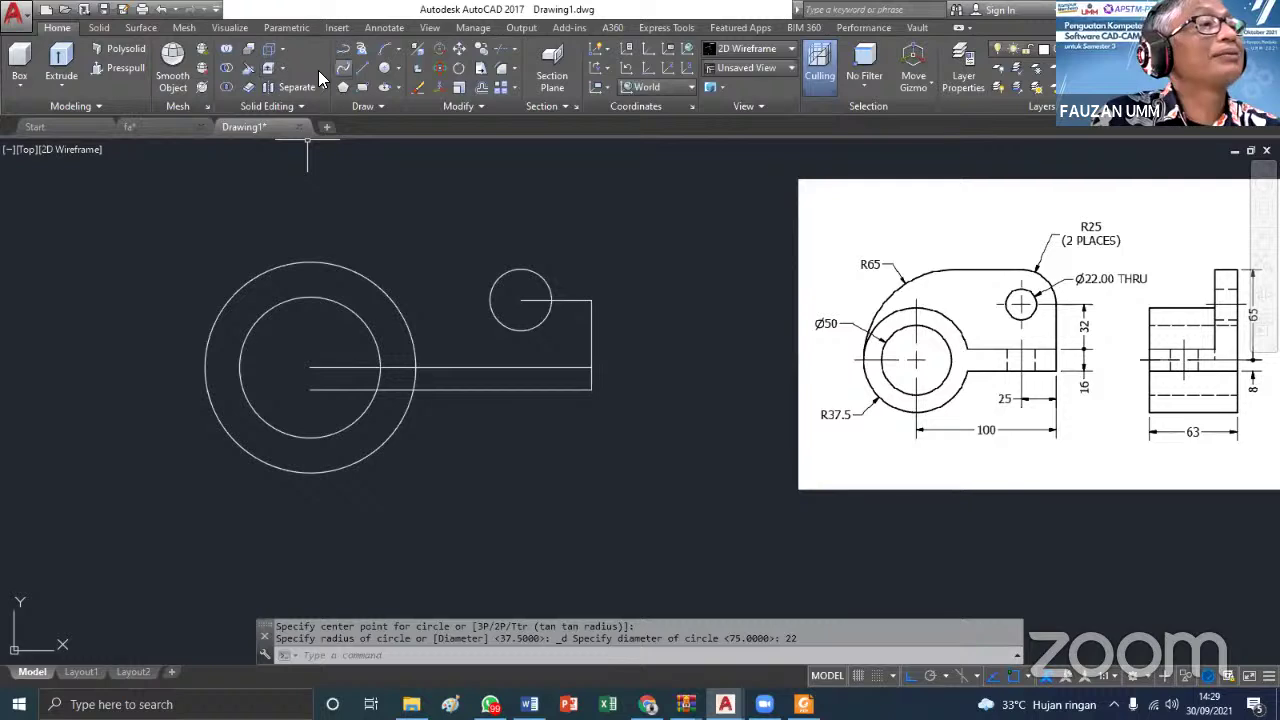
# Add a concentric R25 circle around the Ø22 hole
pyautogui.click(398, 76)
pyautogui.click(392, 94)
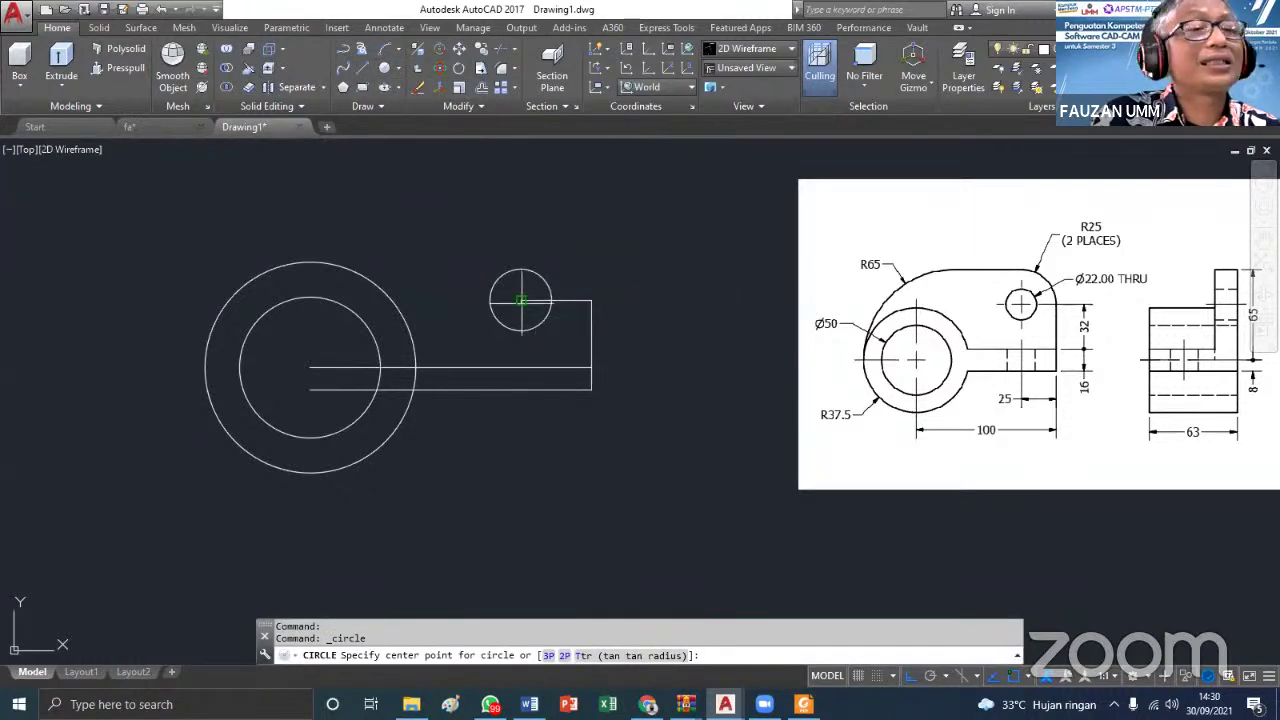
pyautogui.click(520, 299)
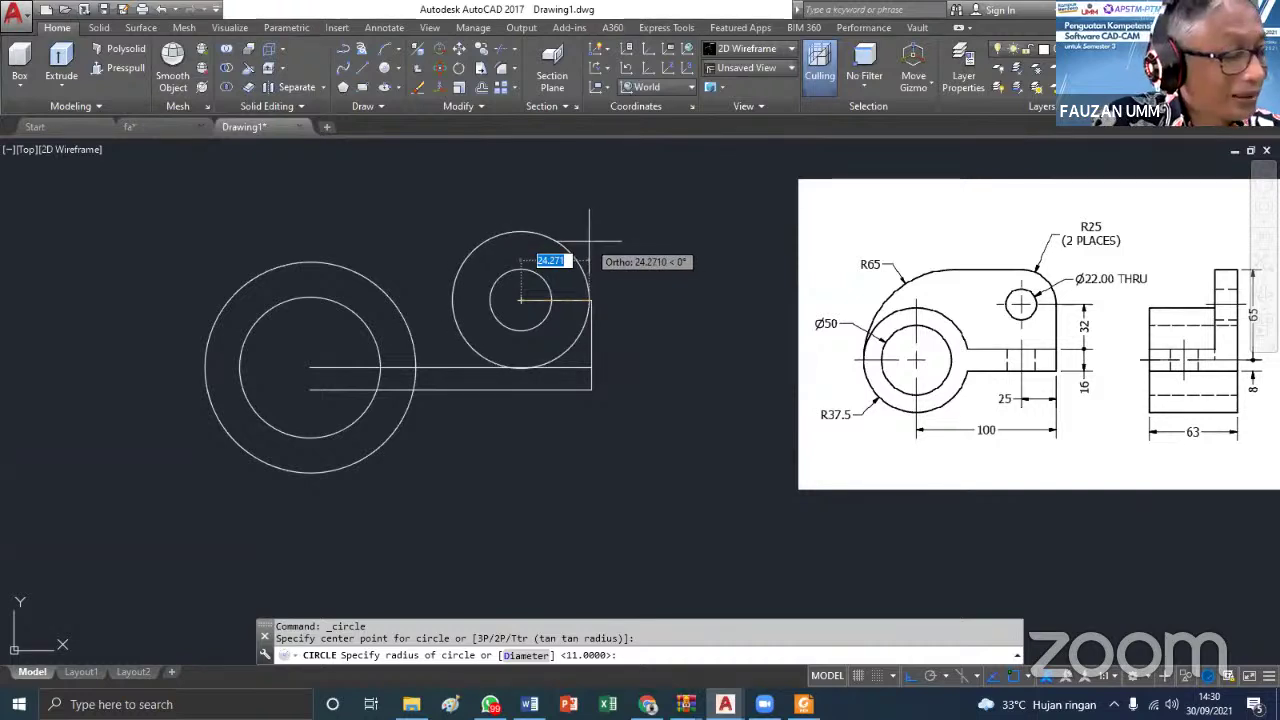
pyautogui.write('25')
pyautogui.press('Return')
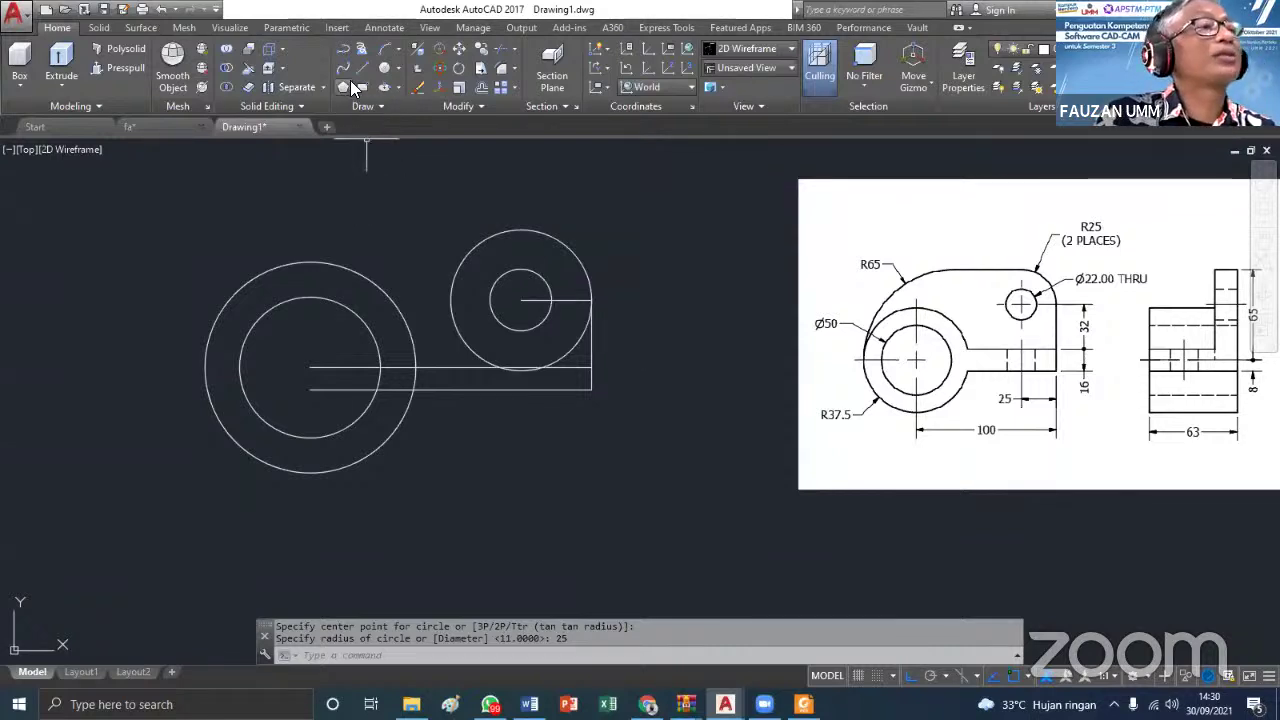
# Draw a horizontal line from the R25 circle's top leftward to above the large circles
pyautogui.click(343, 48)
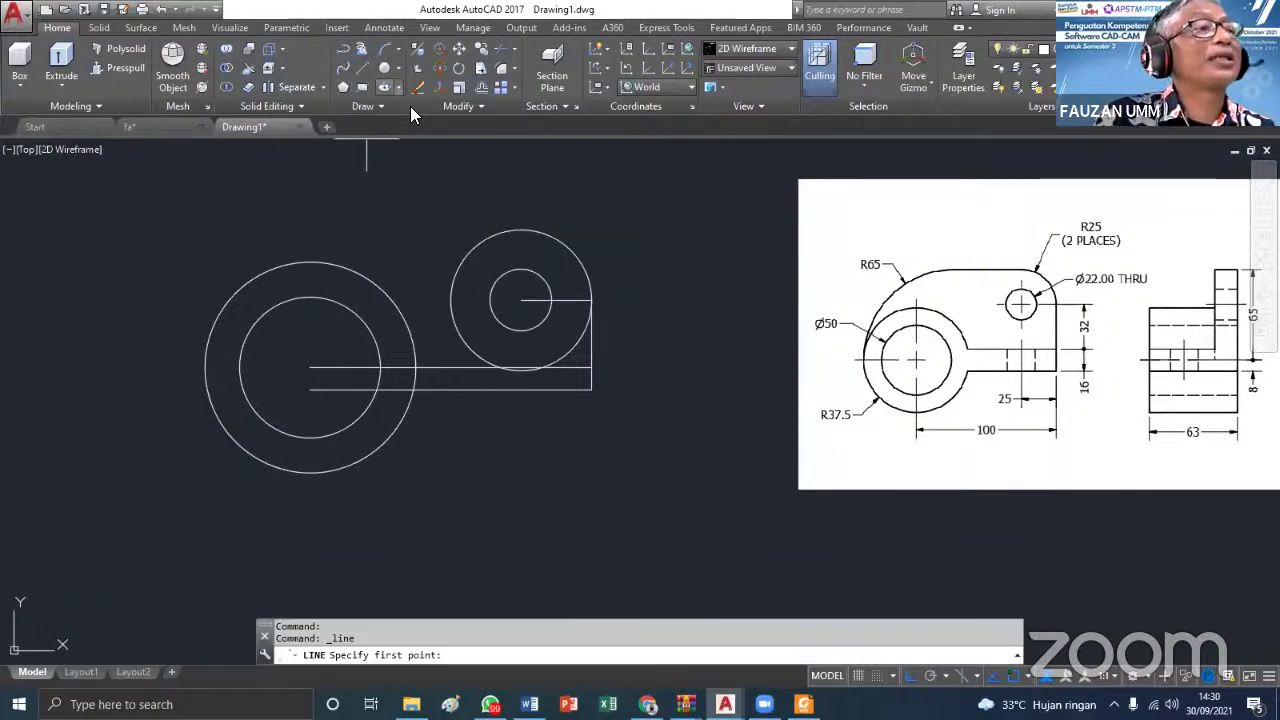
pyautogui.click(520, 230)
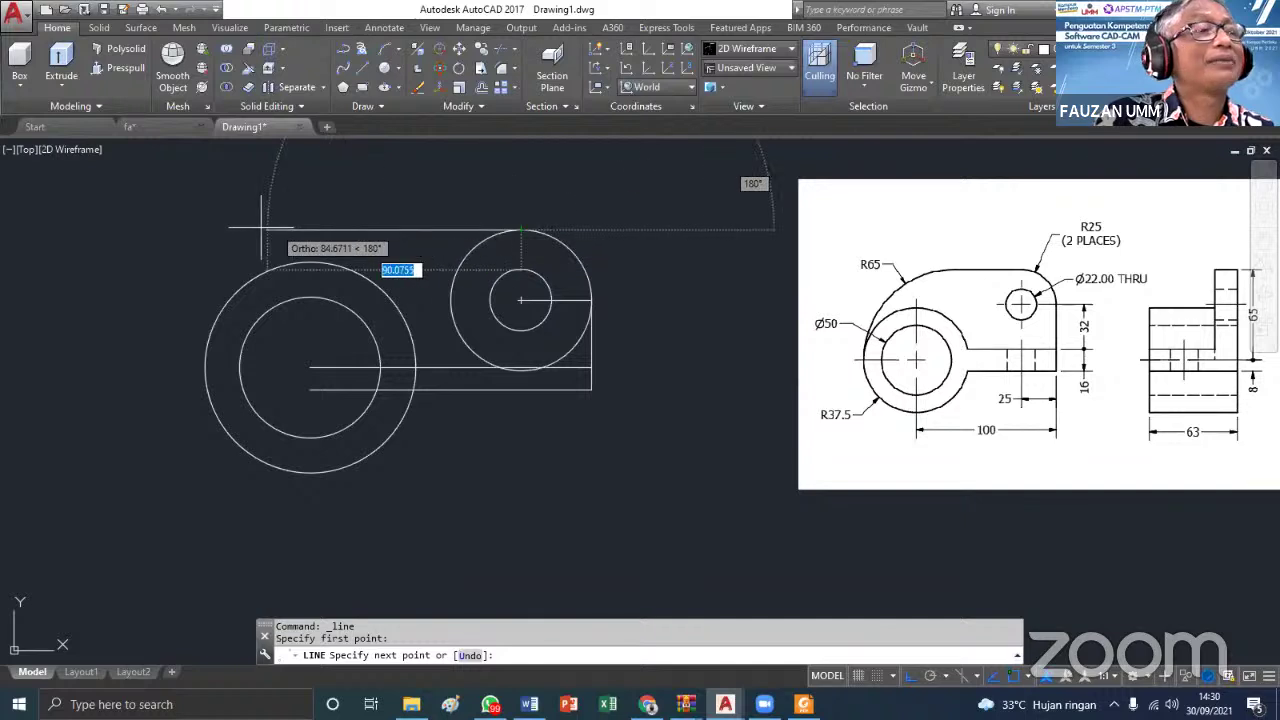
pyautogui.click(169, 219)
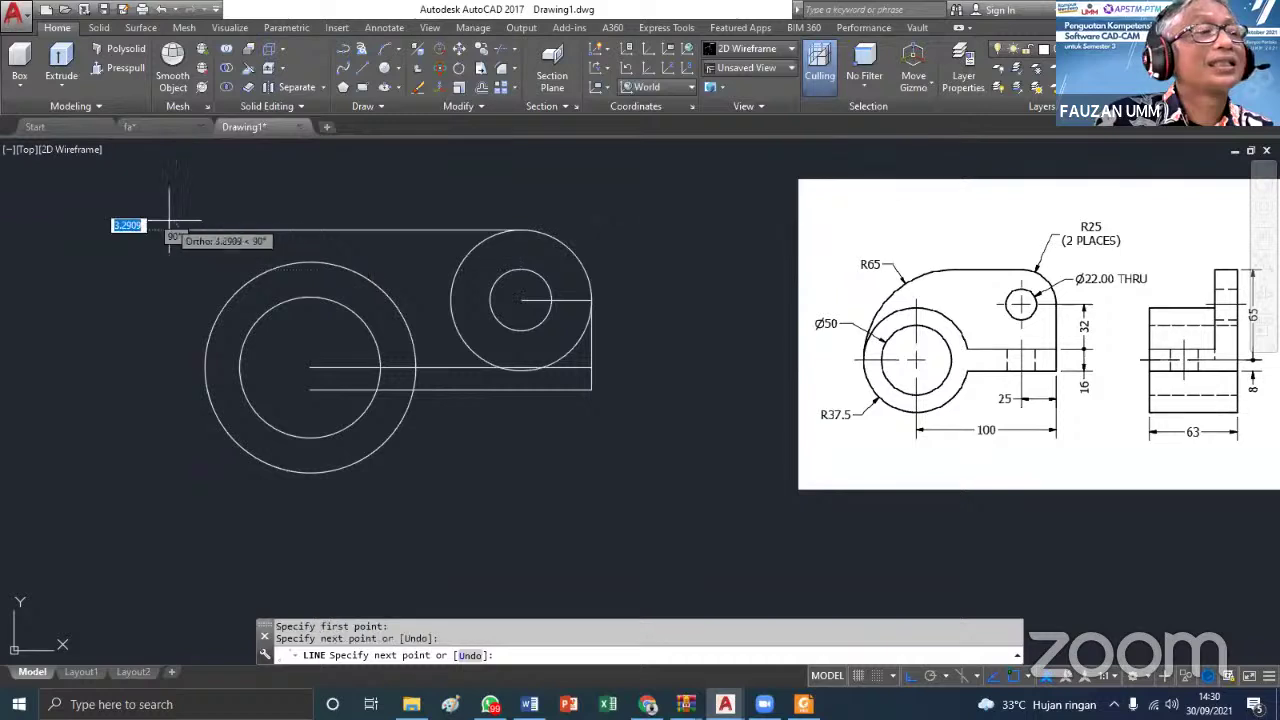
pyautogui.press('Return')
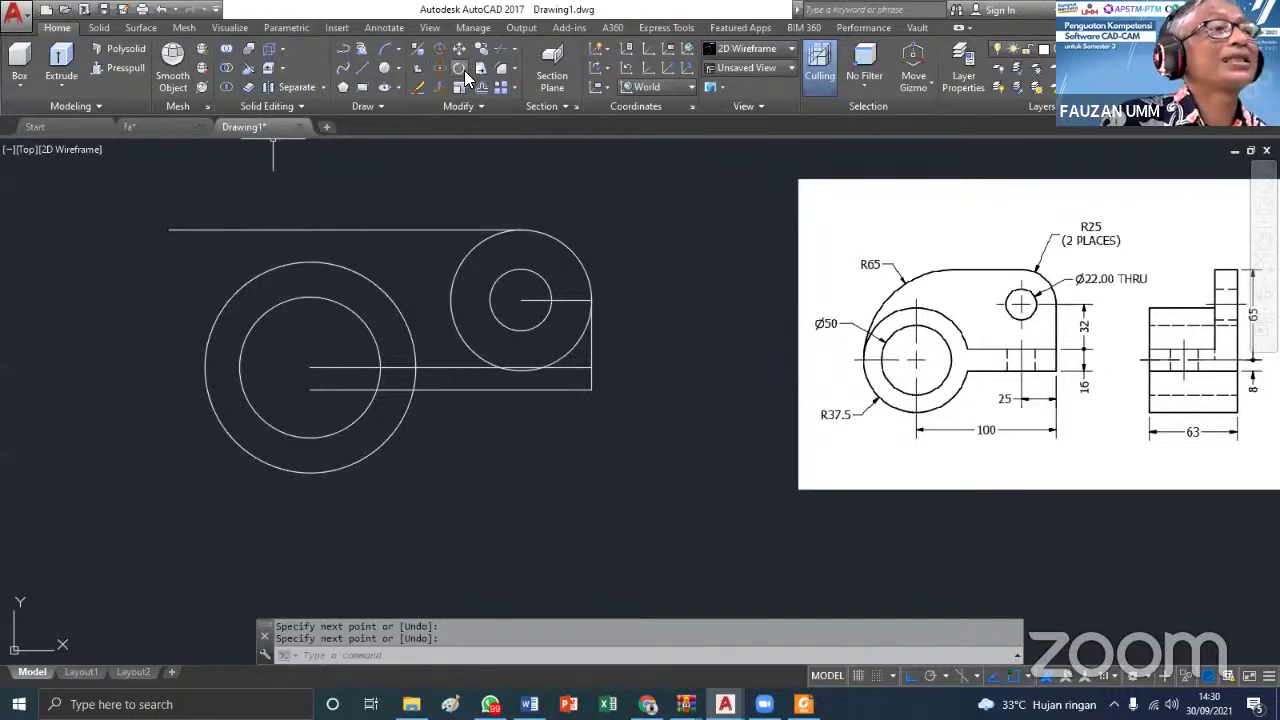
# Draw an R65 circle tangent to the top line and the R37.5 circle with Tan, Tan, Radius
pyautogui.click(392, 70)
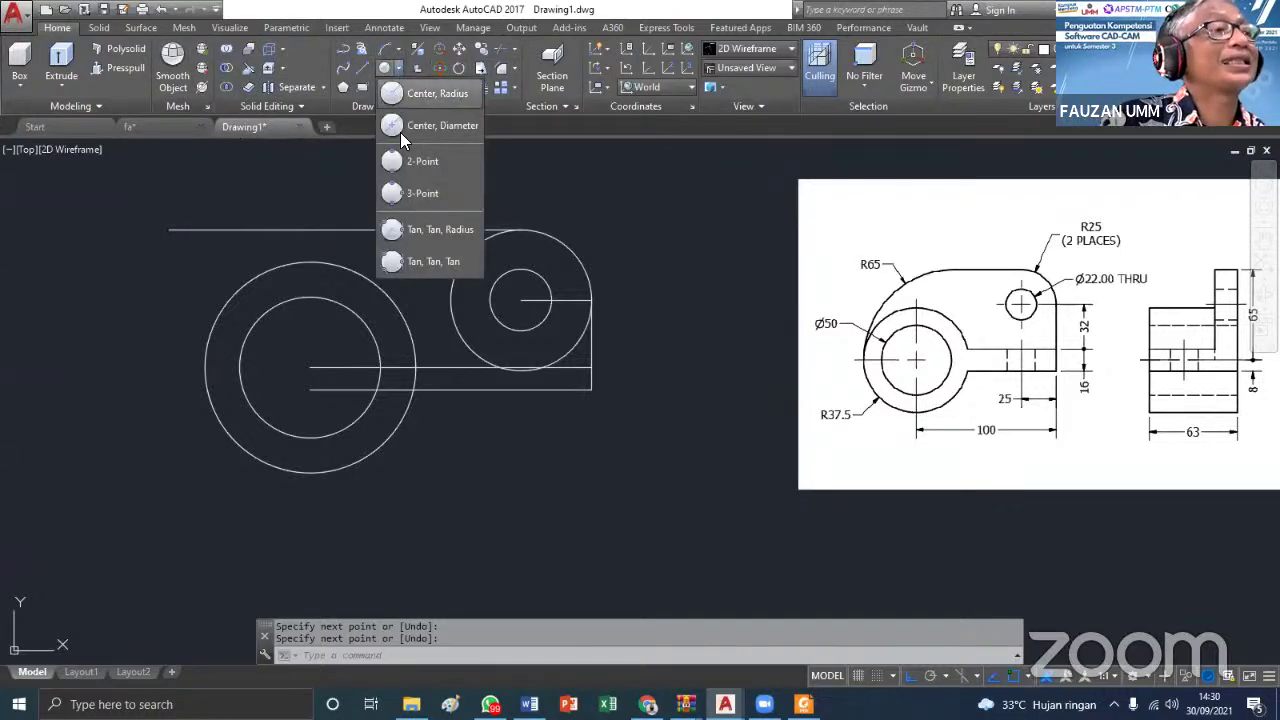
pyautogui.click(416, 229)
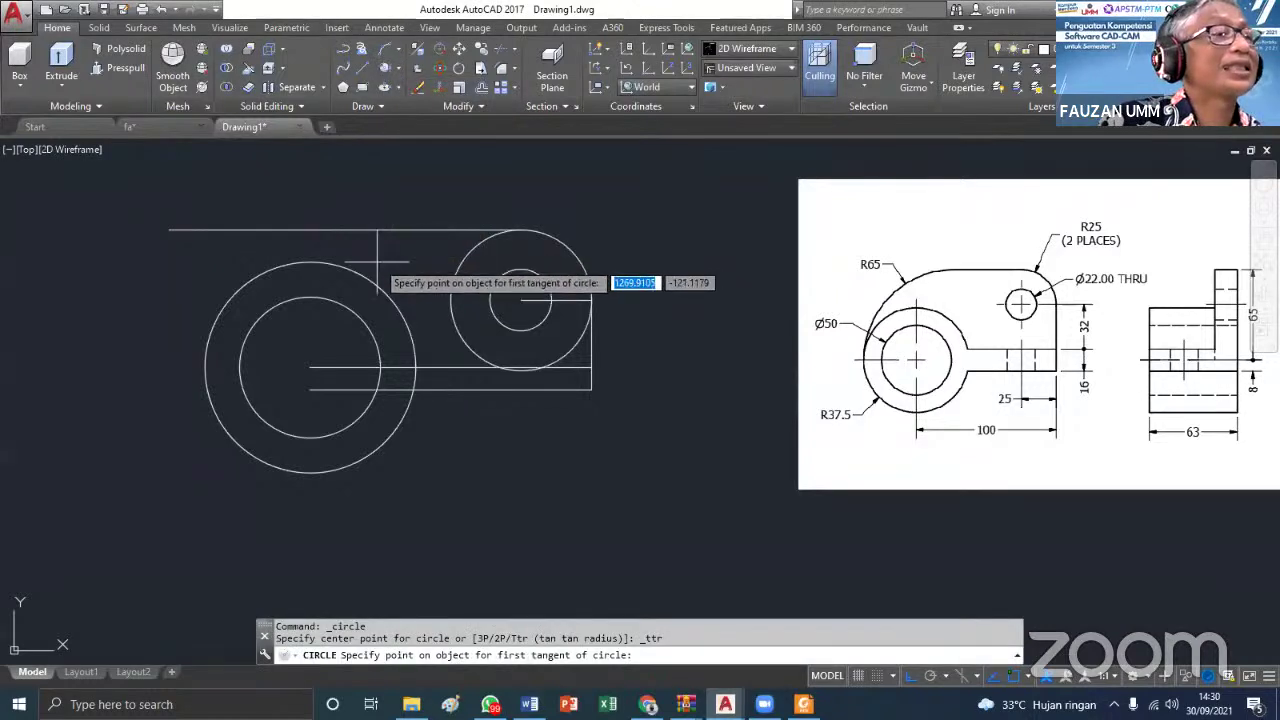
pyautogui.click(300, 230)
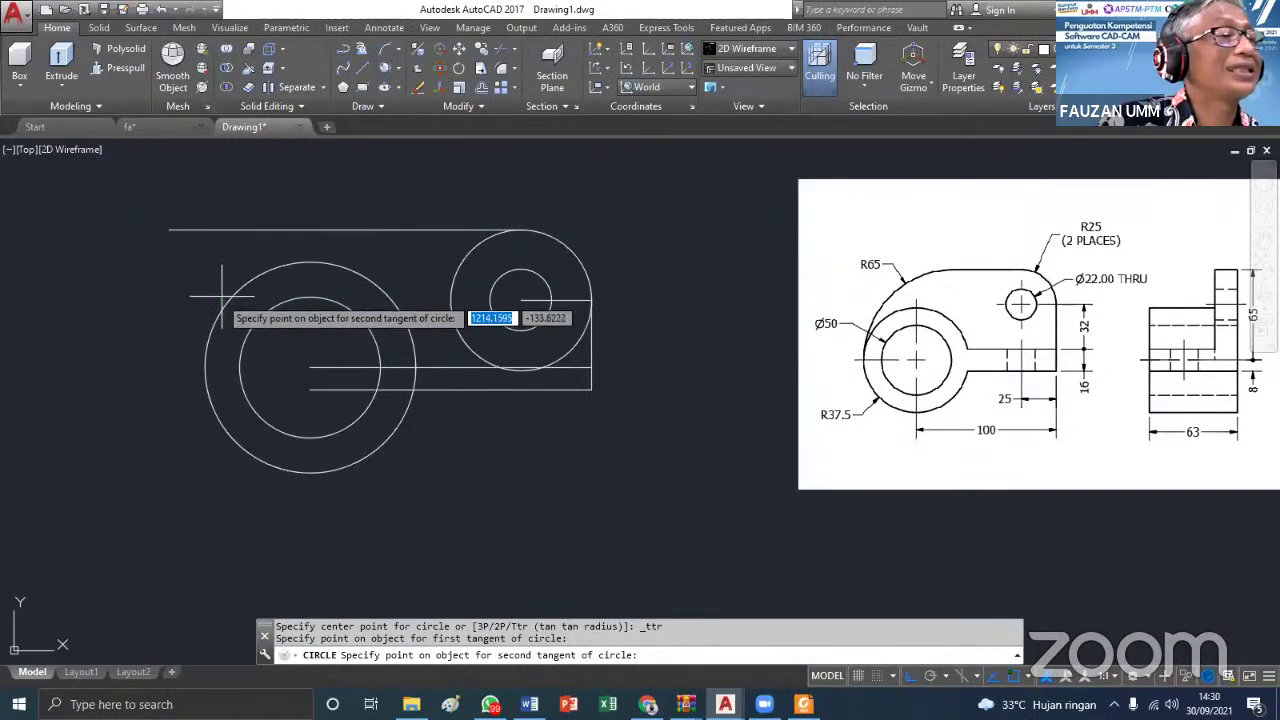
pyautogui.click(228, 296)
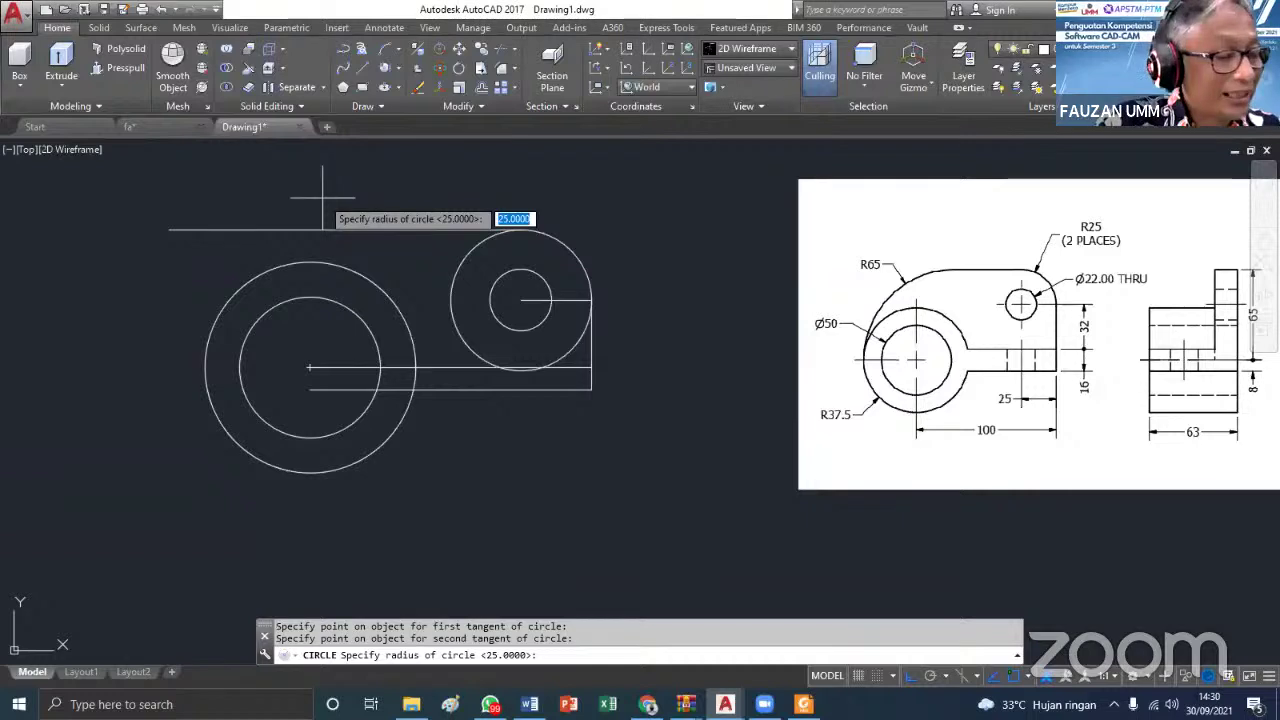
pyautogui.write('65')
pyautogui.press('Return')
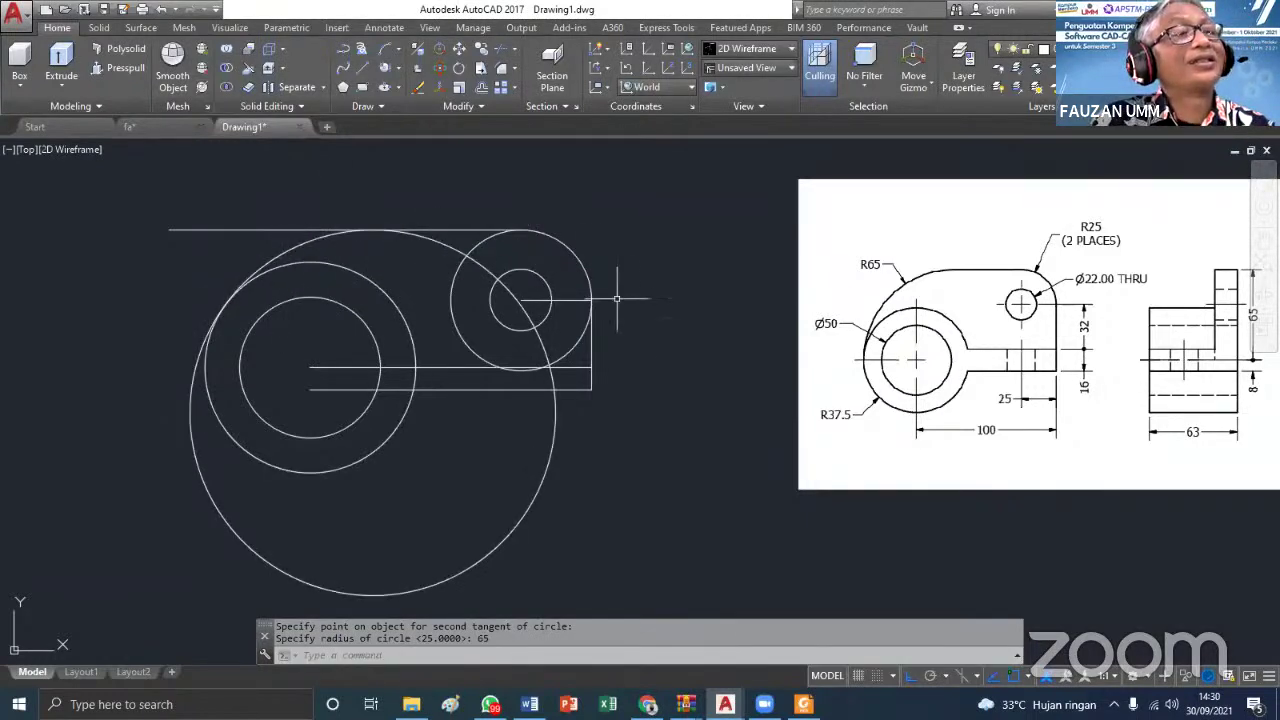
pyautogui.scroll(-2, 650, 300)
# Trim the surplus top line and lower R65 circle, then delete the leftover arc beside the small hole
pyautogui.click(494, 55)
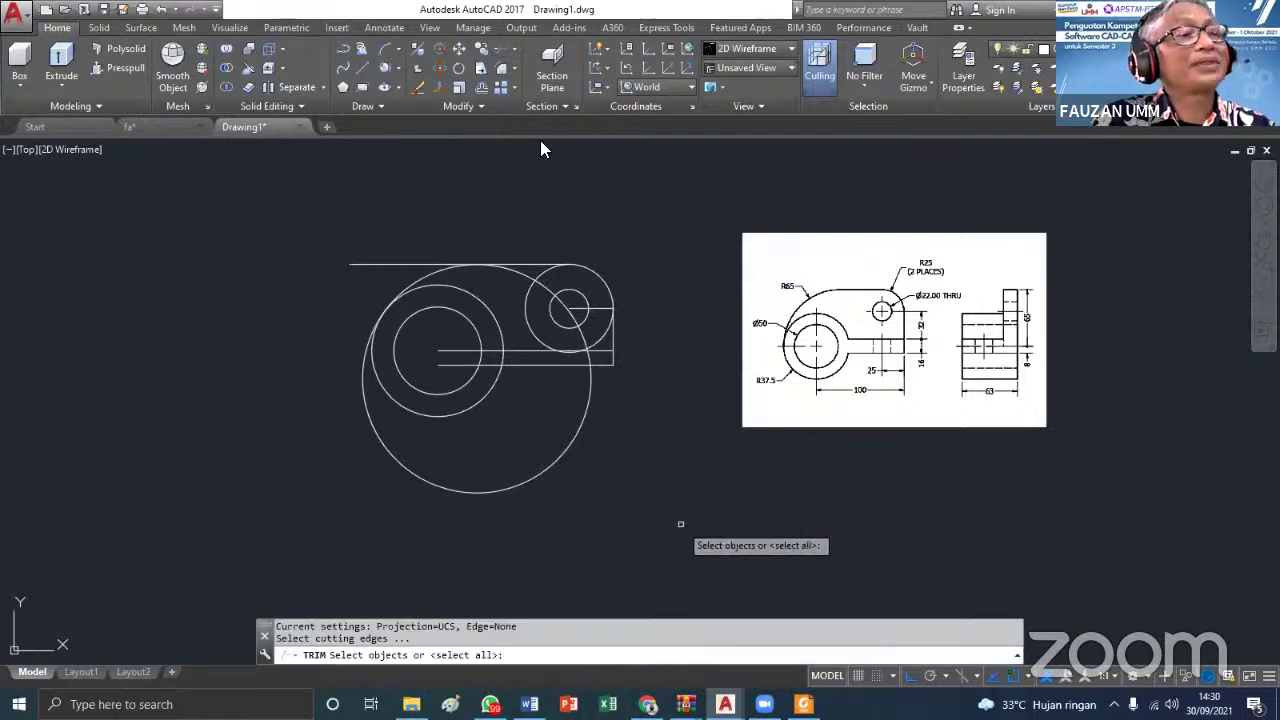
pyautogui.click(688, 524)
pyautogui.click(286, 263)
pyautogui.press('Return')
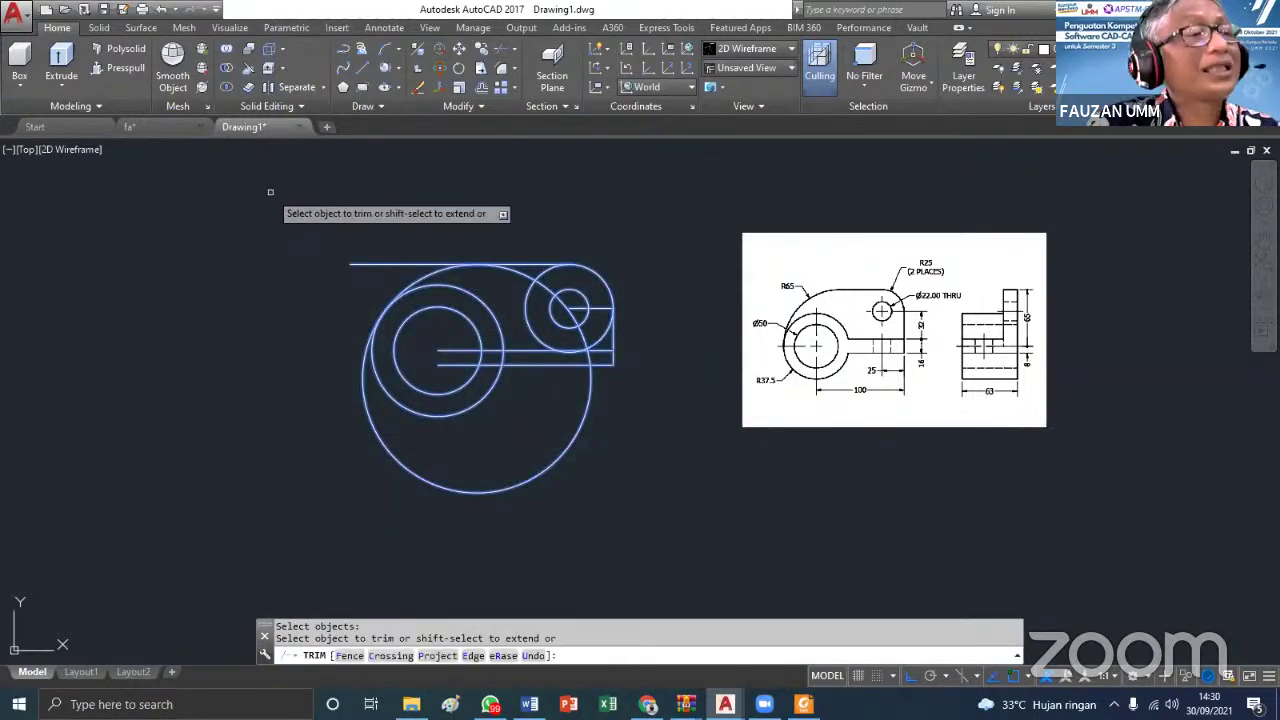
pyautogui.scroll(2, 442, 370)
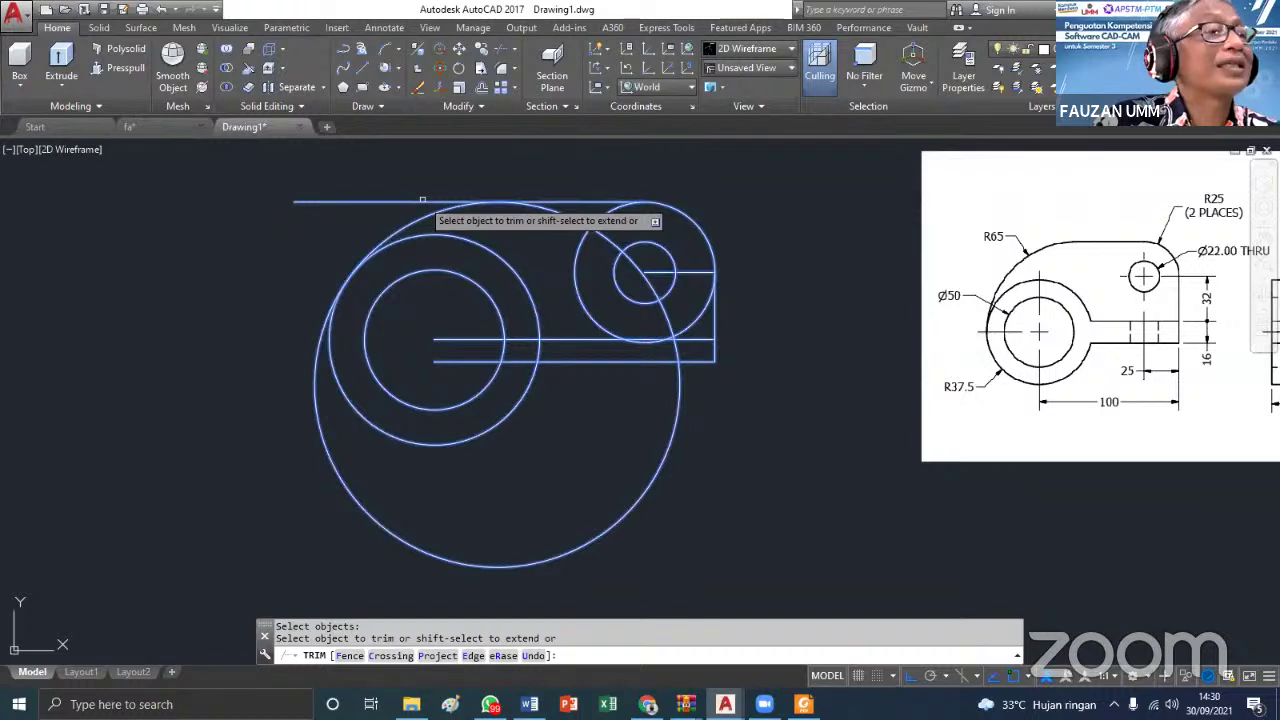
pyautogui.click(416, 203)
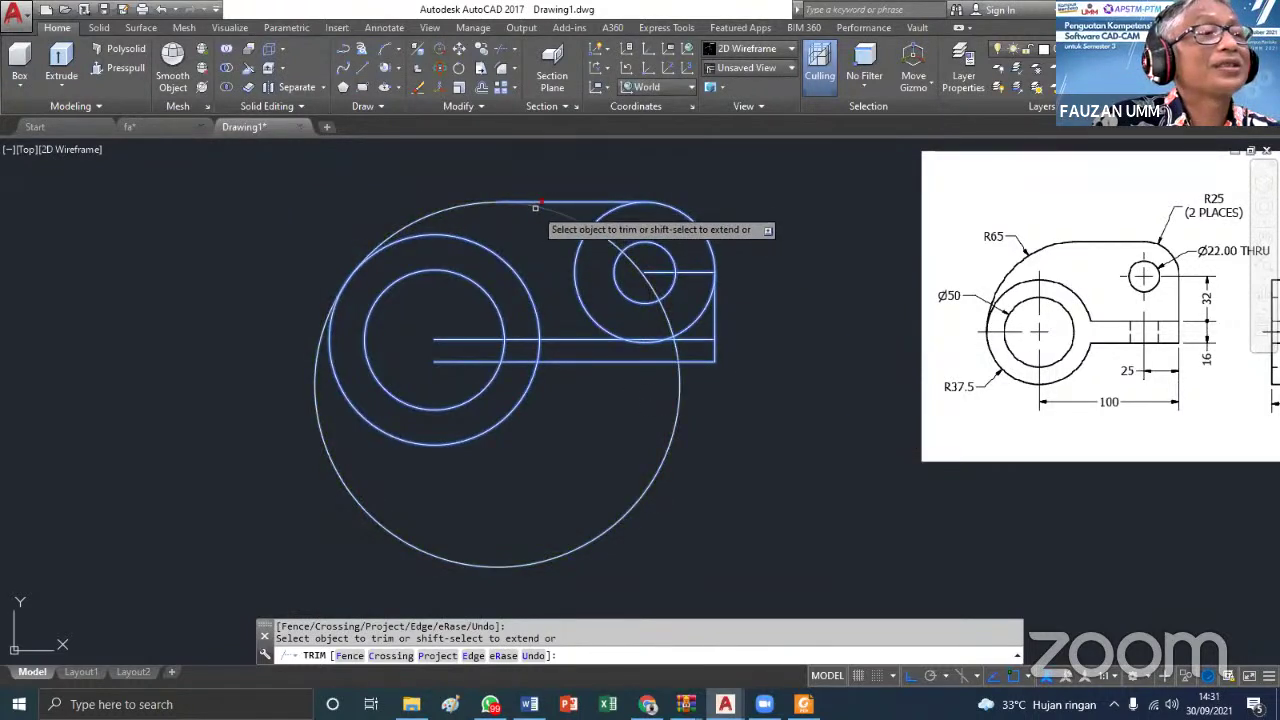
pyautogui.click(318, 334)
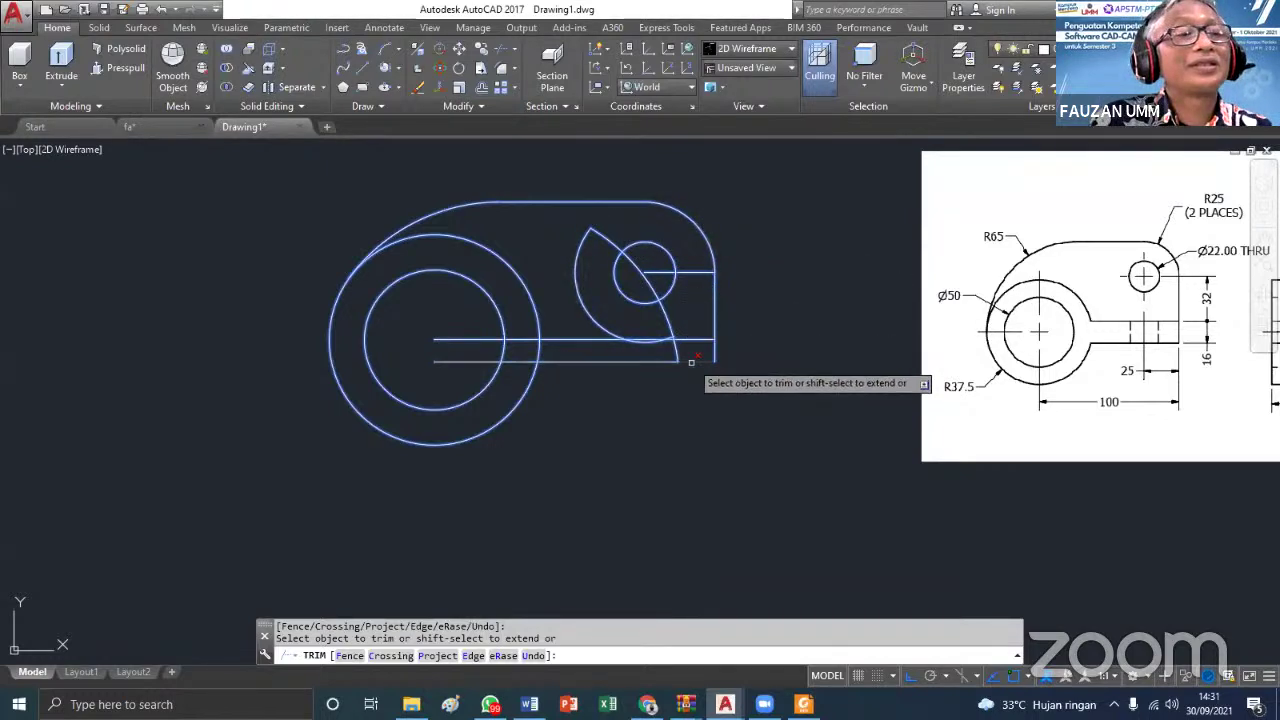
pyautogui.press('Escape')
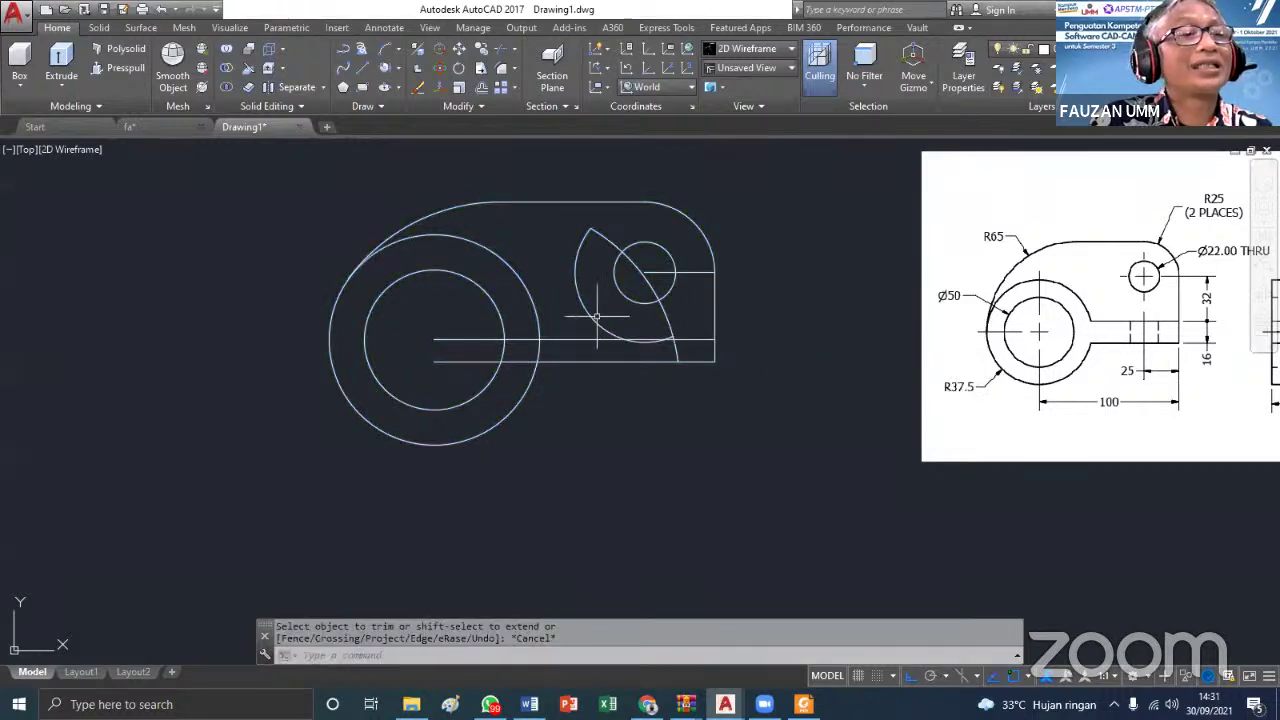
pyautogui.click(604, 320)
pyautogui.press('Delete')
# Erase the stray arc near the right end and the centre line through the small hole
pyautogui.click(616, 290)
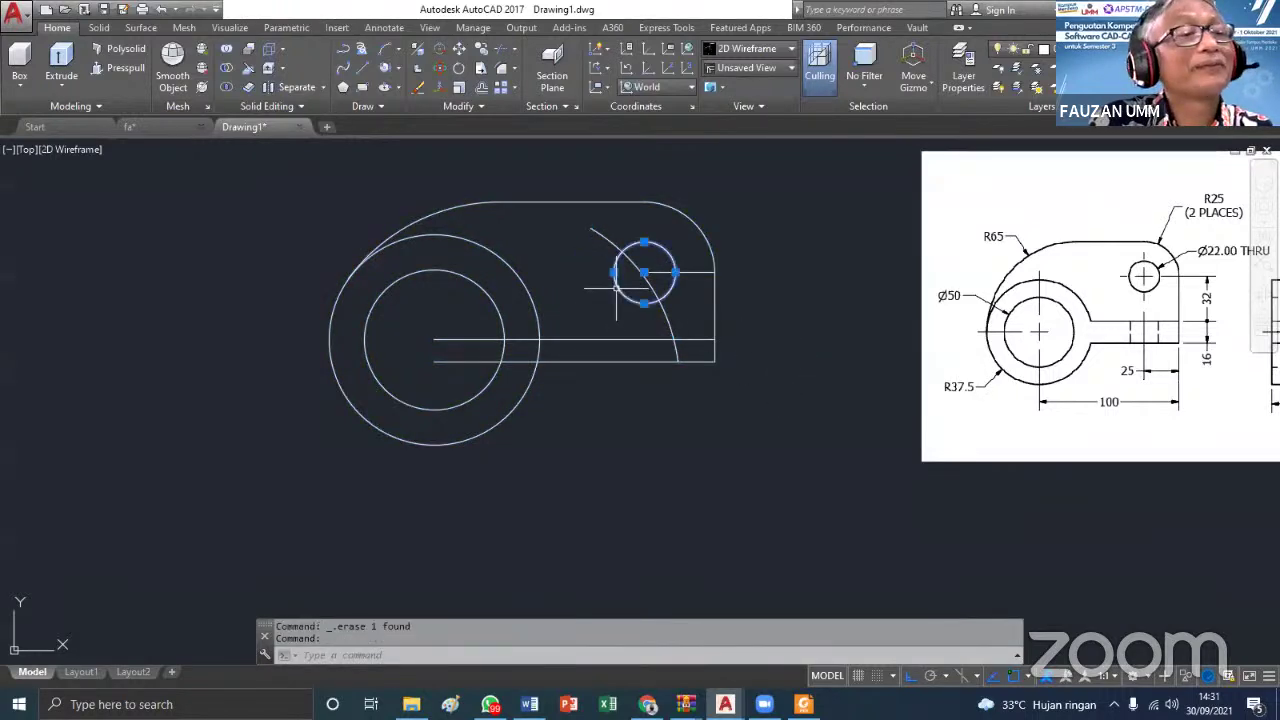
pyautogui.press('Escape')
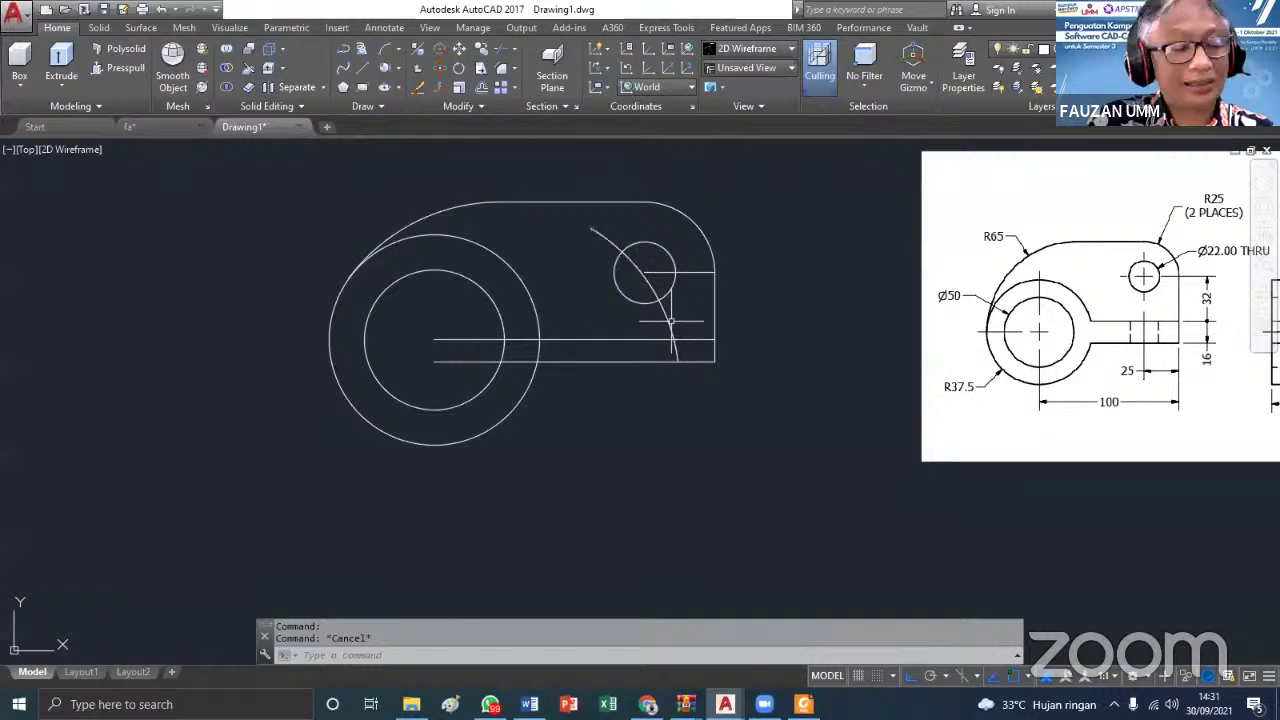
pyautogui.click(671, 323)
pyautogui.press('Delete')
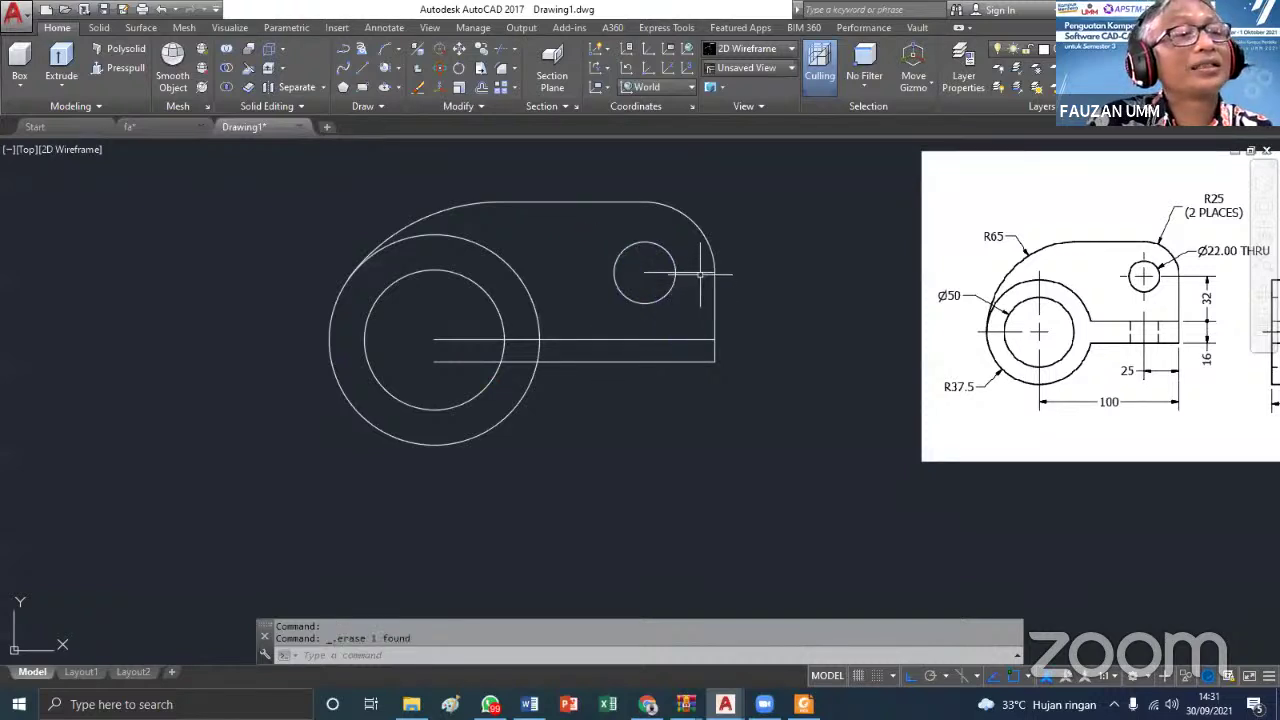
pyautogui.press('Delete')
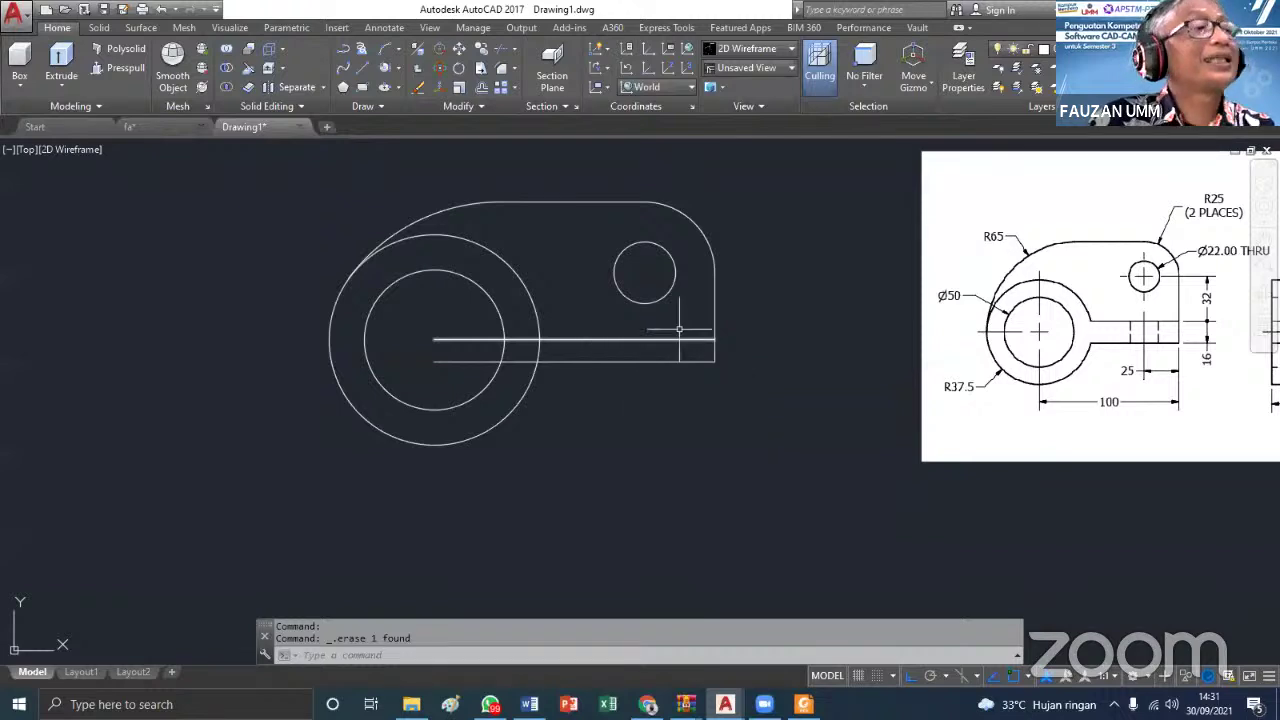
pyautogui.click(484, 87)
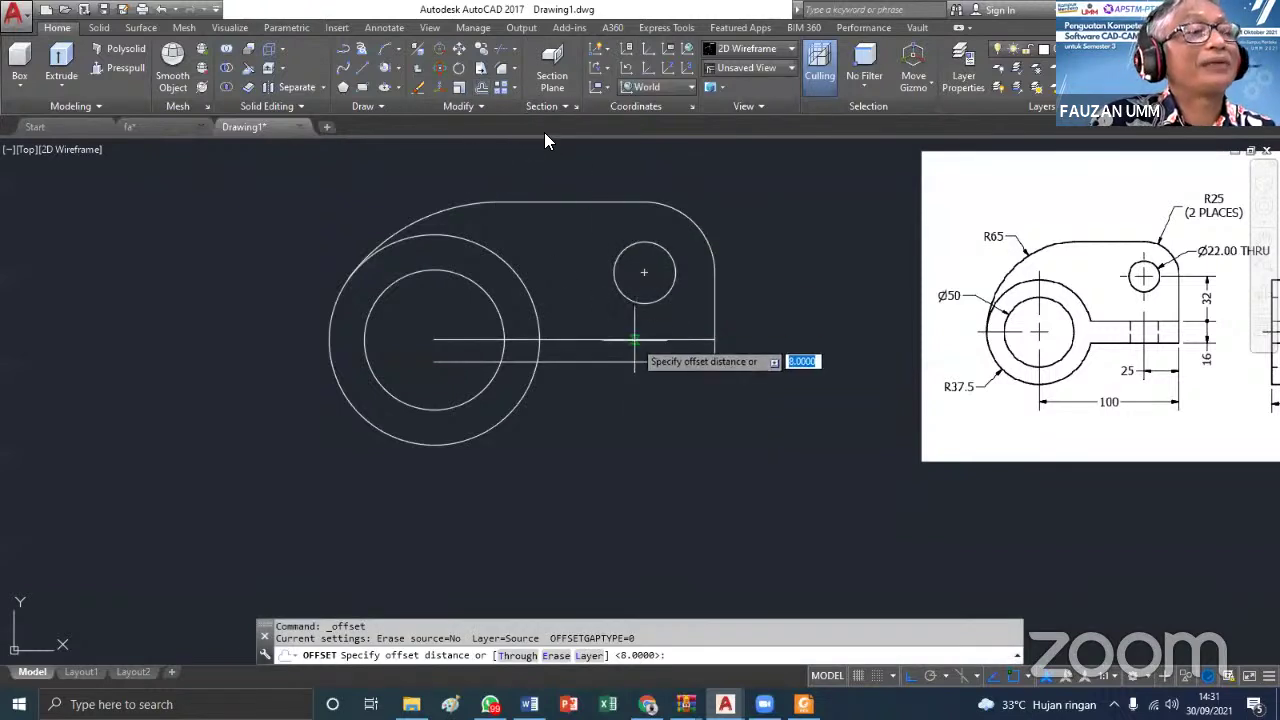
# Offset the line 8 upward, then delete the middle horizontal line
pyautogui.press('Return')
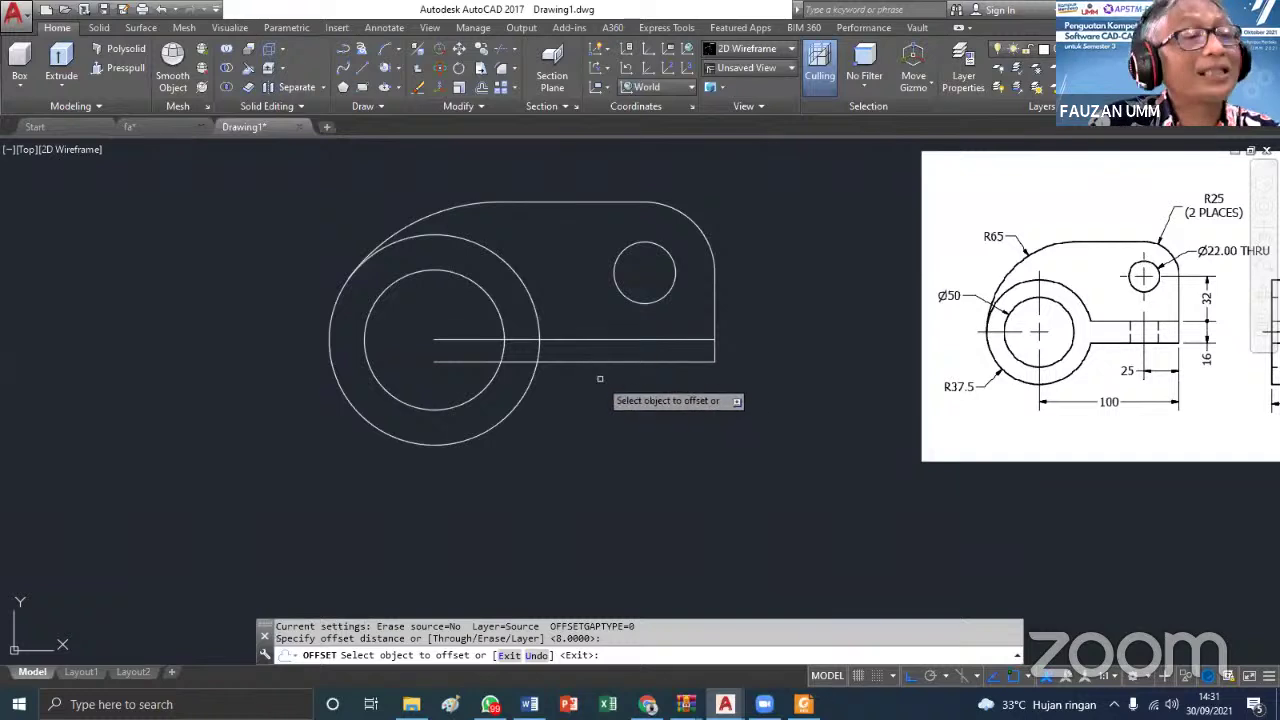
pyautogui.click(593, 338)
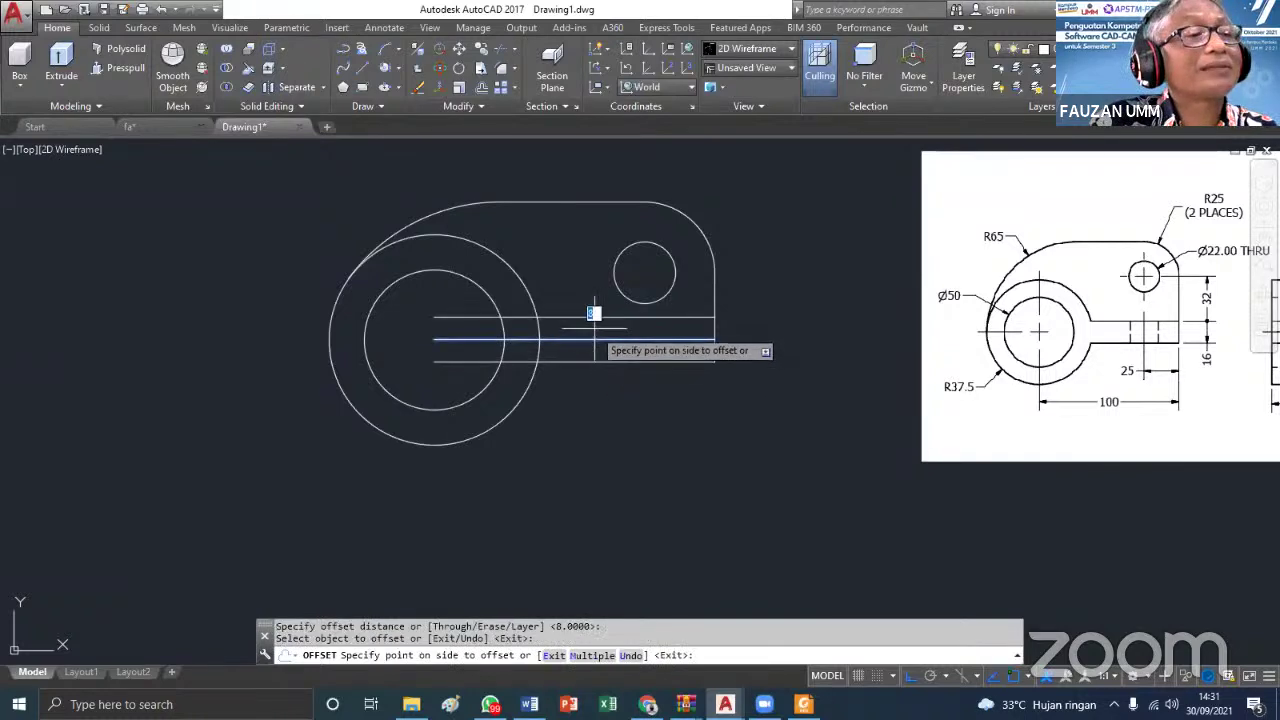
pyautogui.click(600, 312)
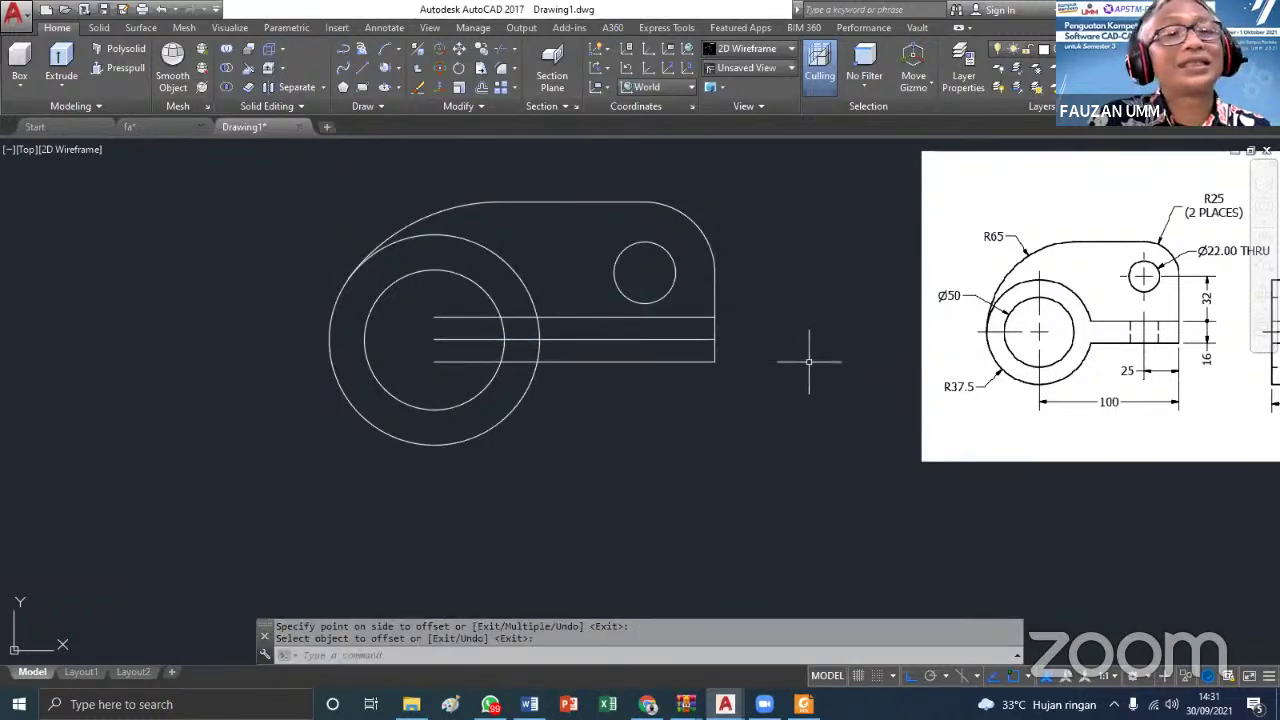
pyautogui.press('Escape')
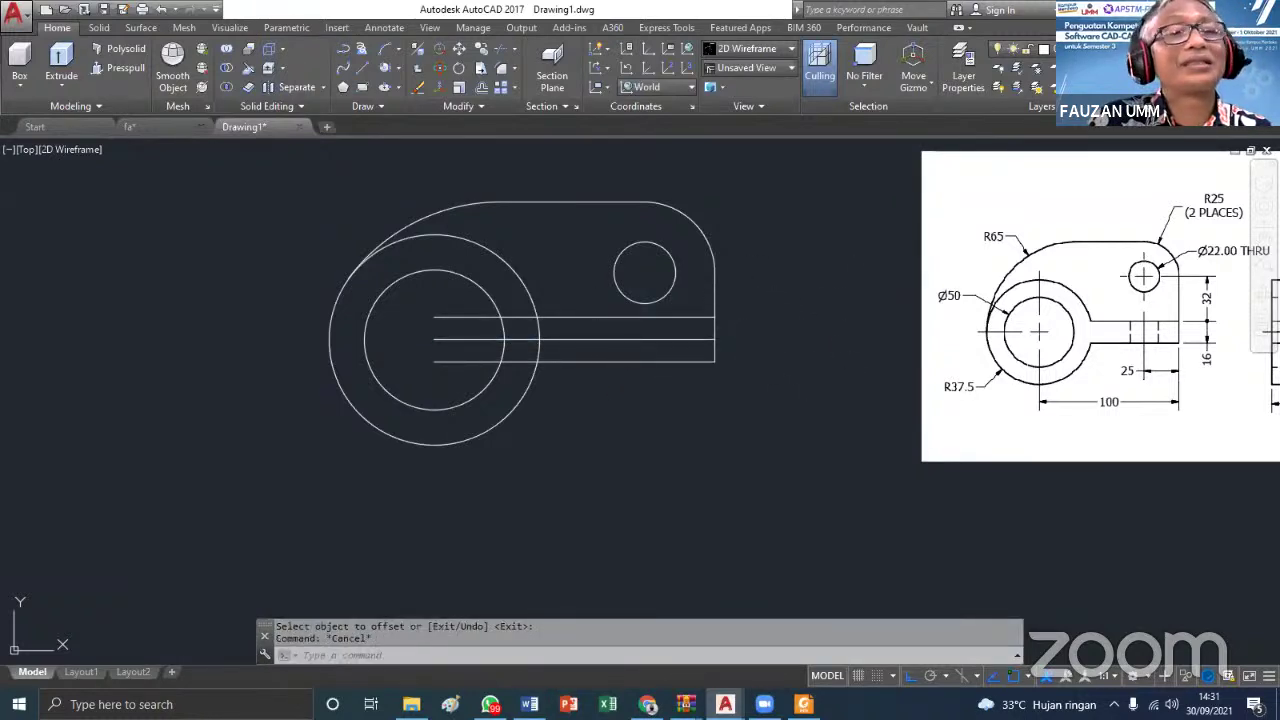
pyautogui.click(670, 340)
pyautogui.press('Delete')
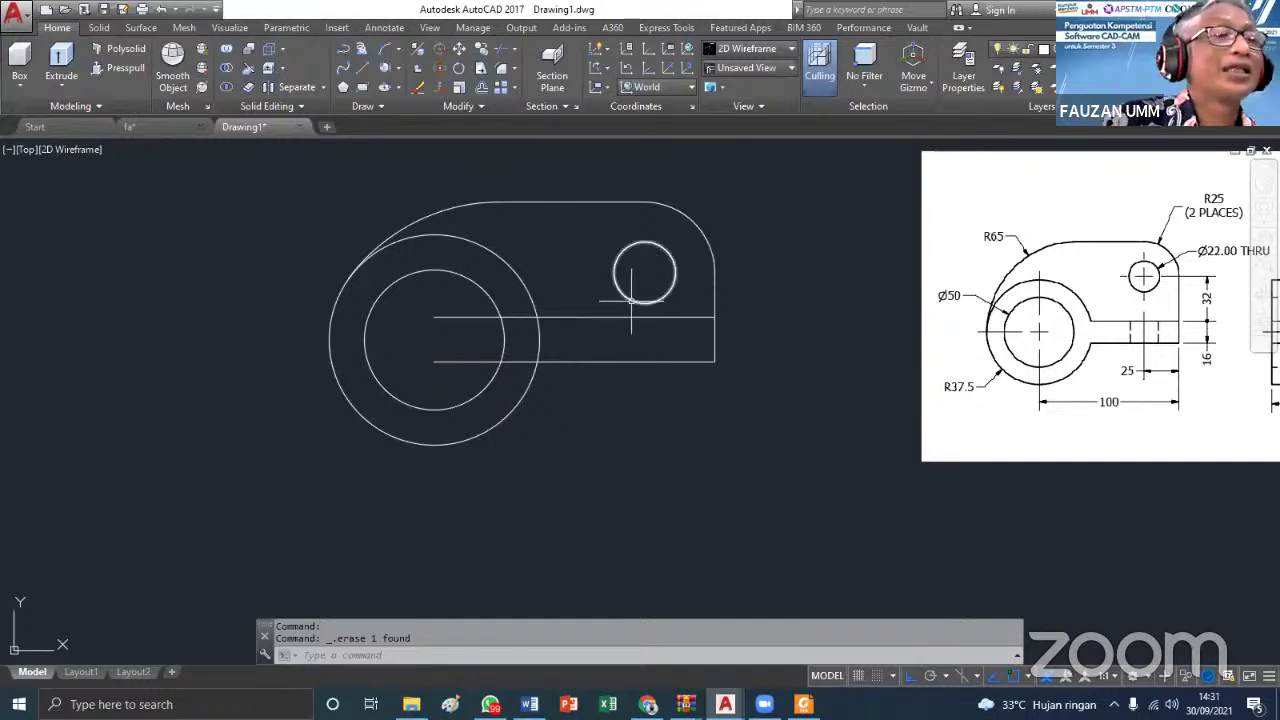
# Trim the upper line, outer arc and lower line between the circles, and erase the leftover short line
pyautogui.click(504, 52)
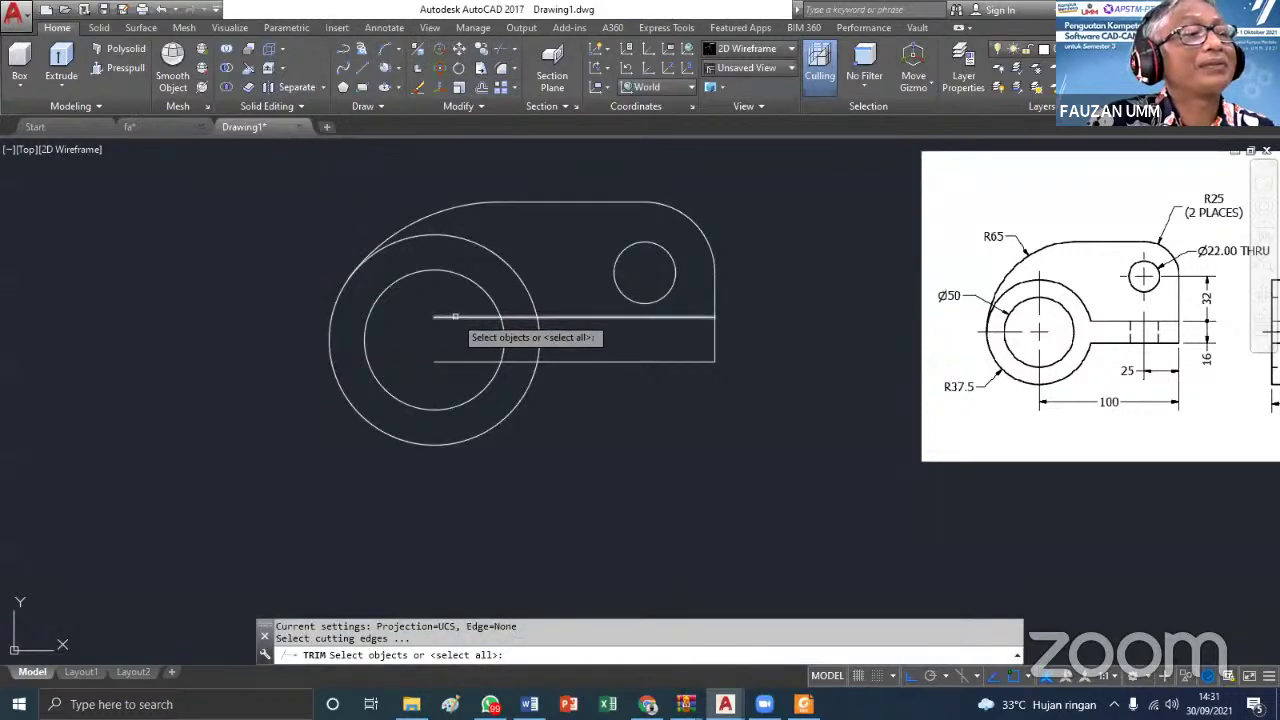
pyautogui.click(647, 476)
pyautogui.click(284, 195)
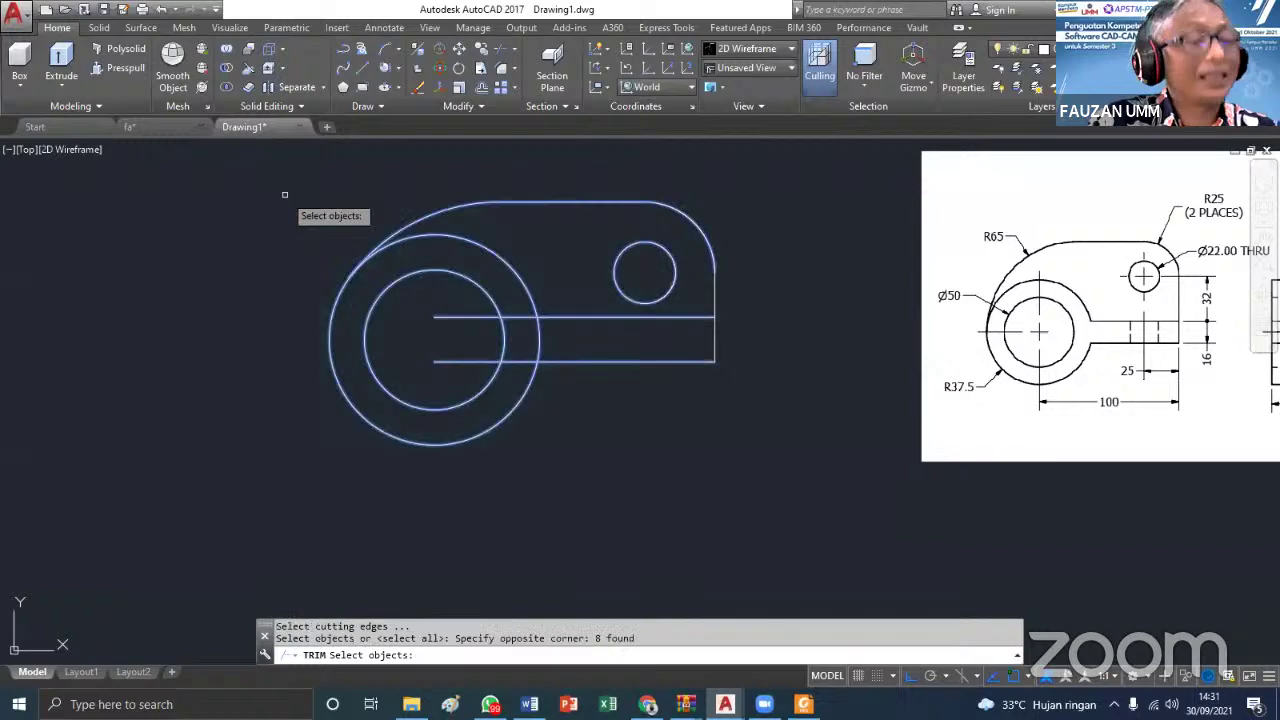
pyautogui.press('Return')
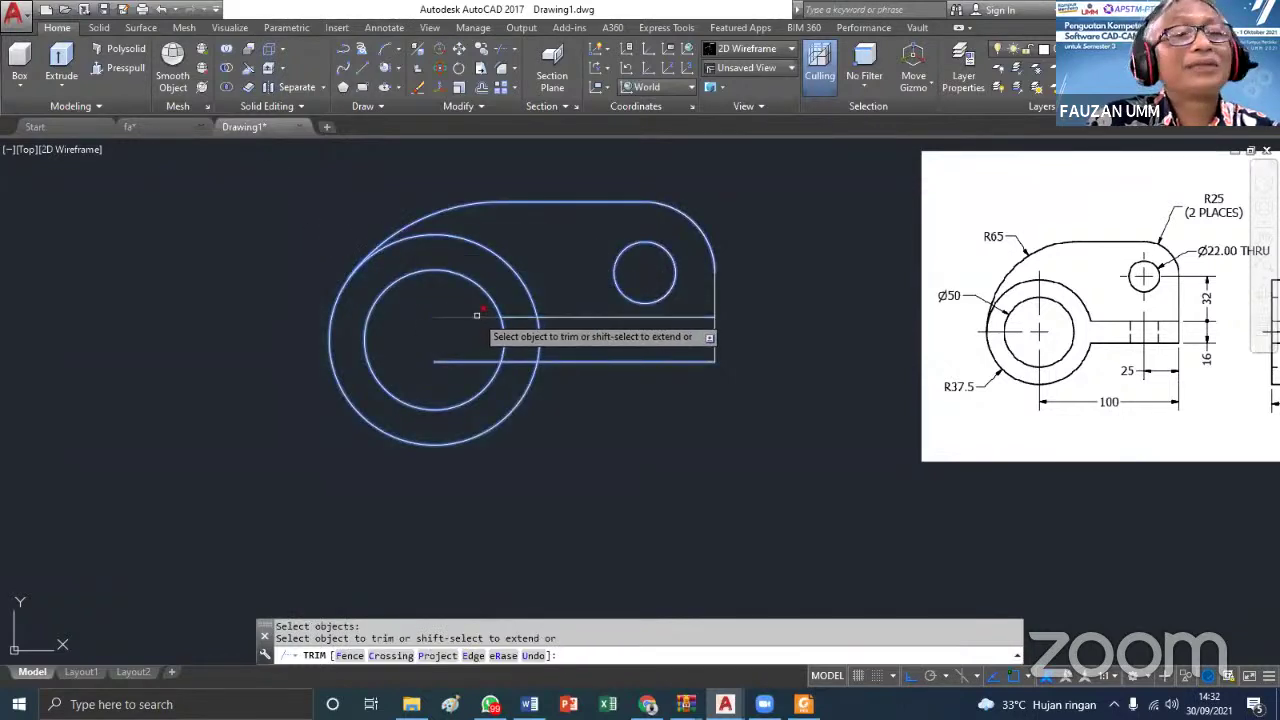
pyautogui.click(524, 317)
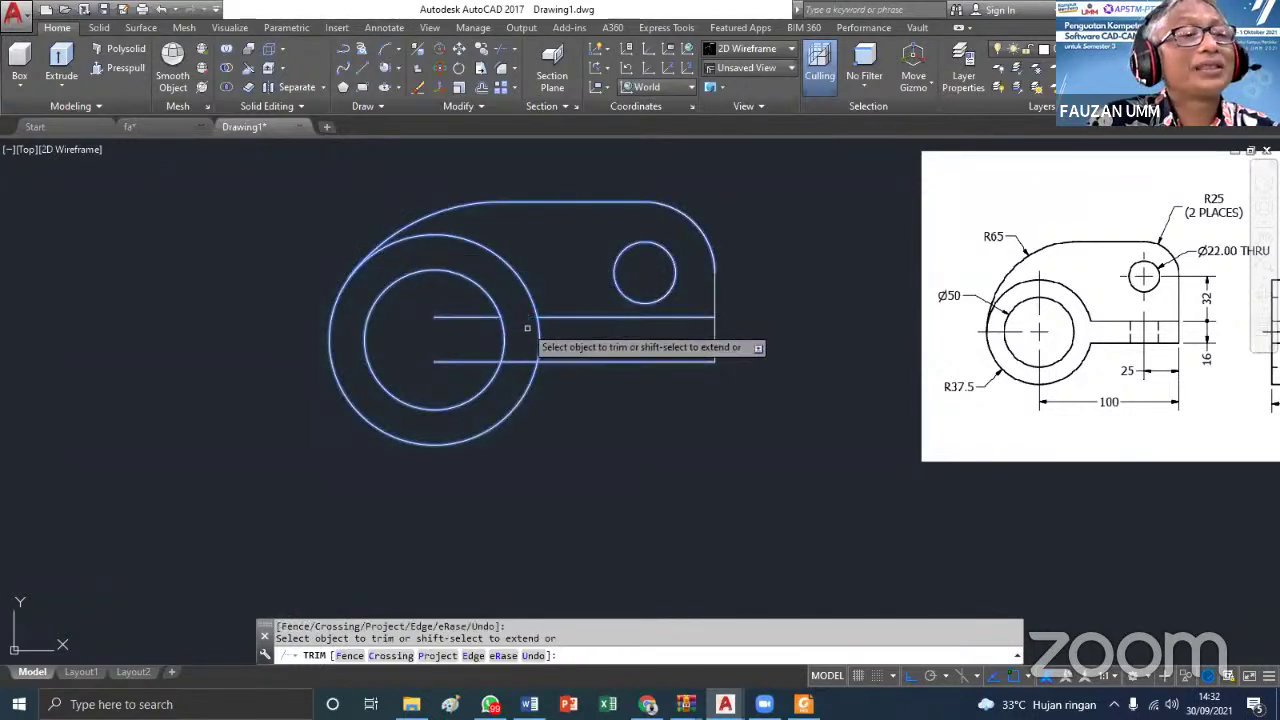
pyautogui.click(538, 340)
pyautogui.click(519, 361)
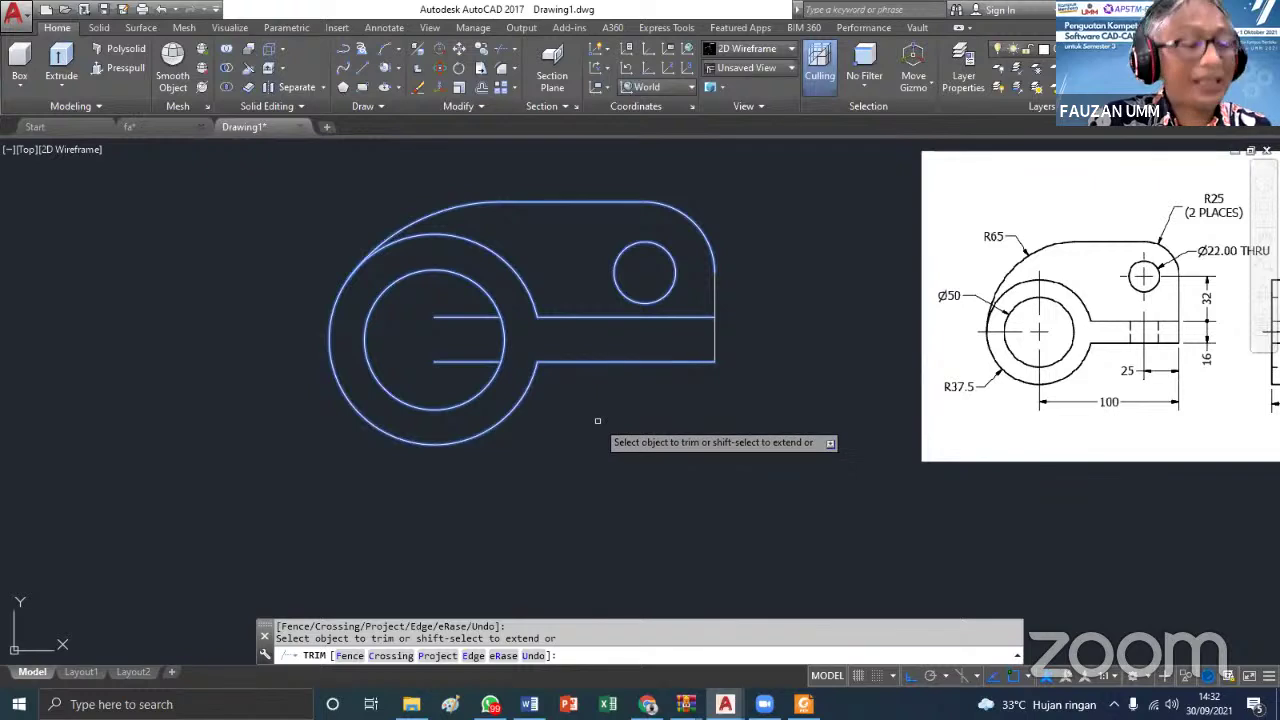
pyautogui.press('Return')
pyautogui.click(464, 358)
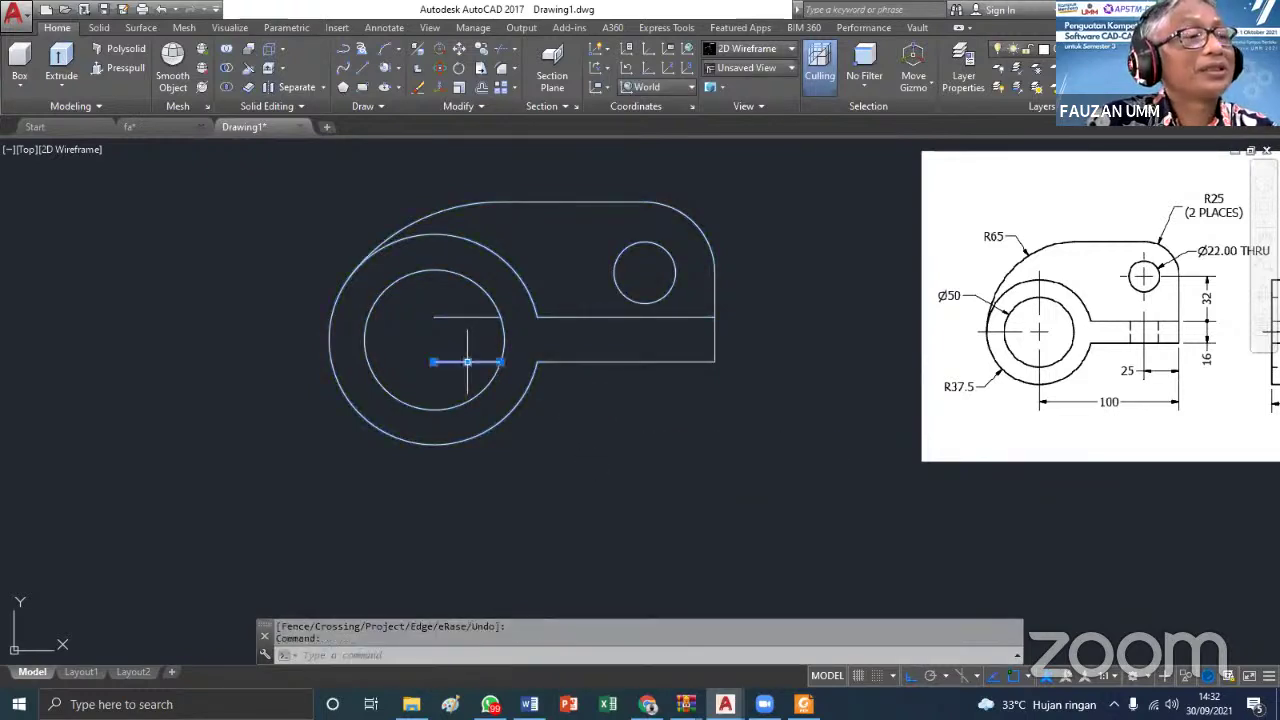
pyautogui.press('Delete')
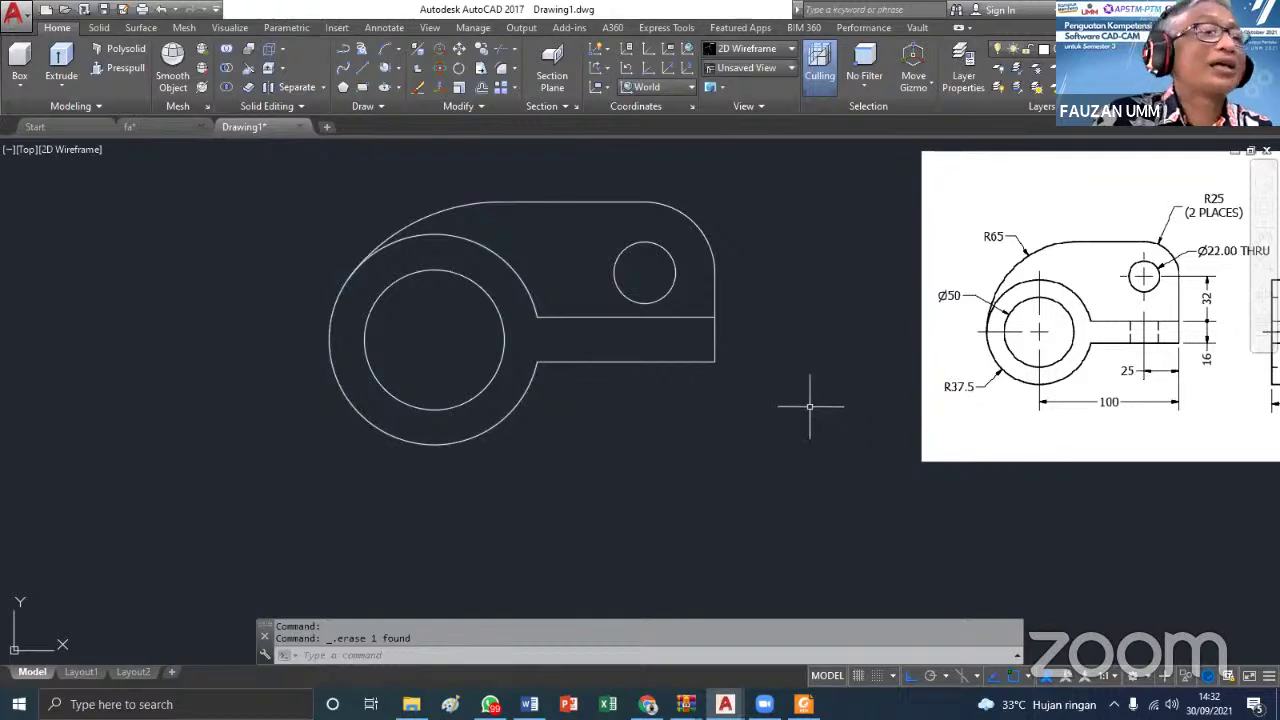
pyautogui.moveTo(771, 414); pyautogui.dragTo(583, 454, button='middle')
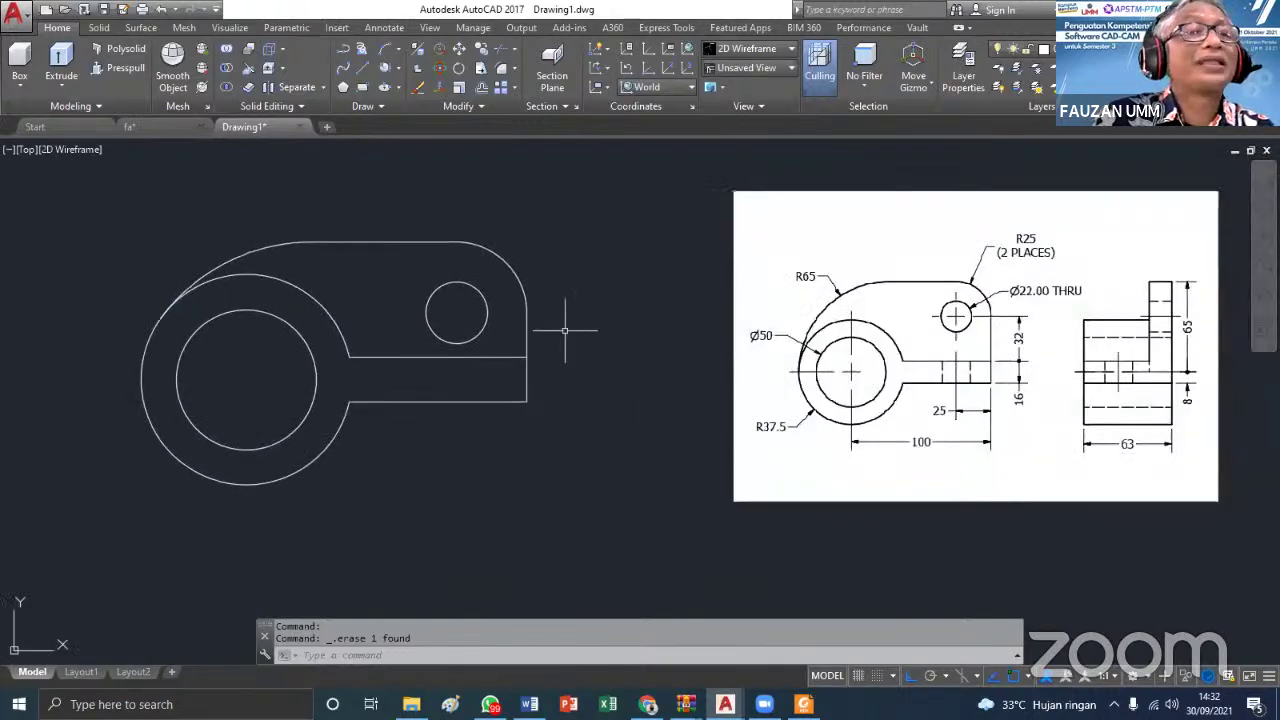
# Turn on the ViewCube and switch the bracket profile to its top-front-left isometric view
pyautogui.press('Escape')
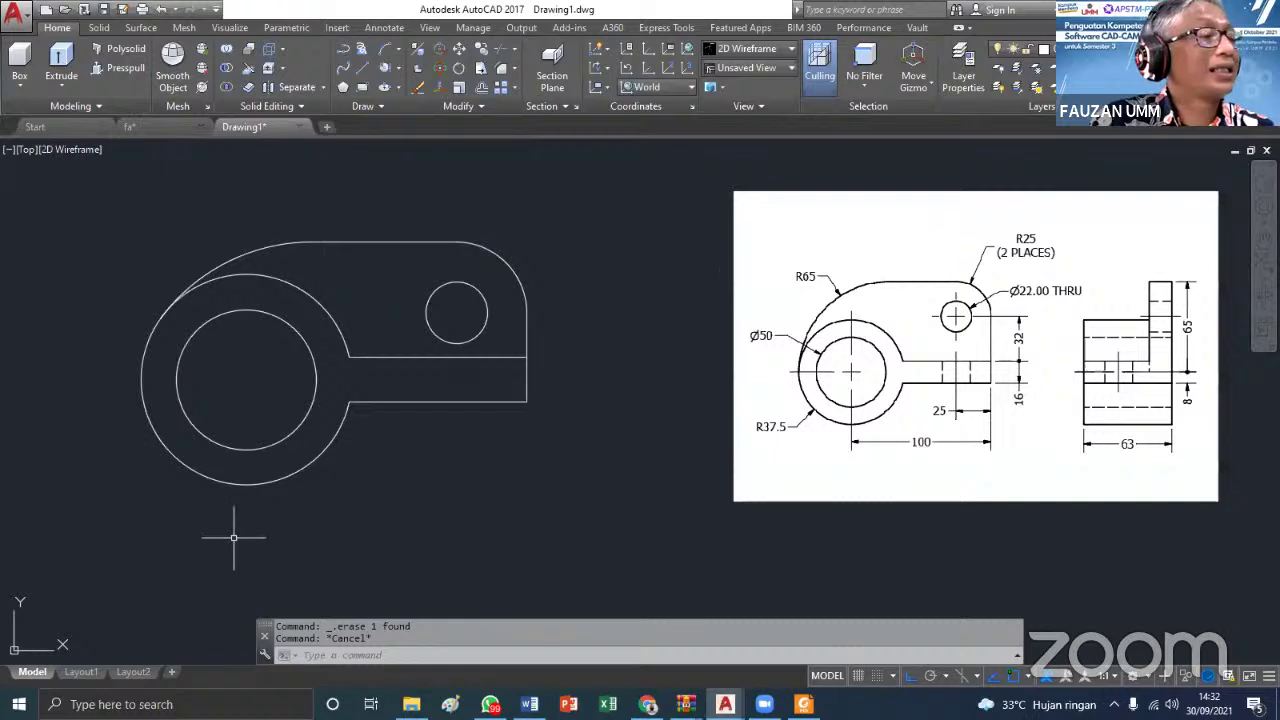
pyautogui.moveTo(1180, 240); pyautogui.dragTo(1163, 300, button='middle')
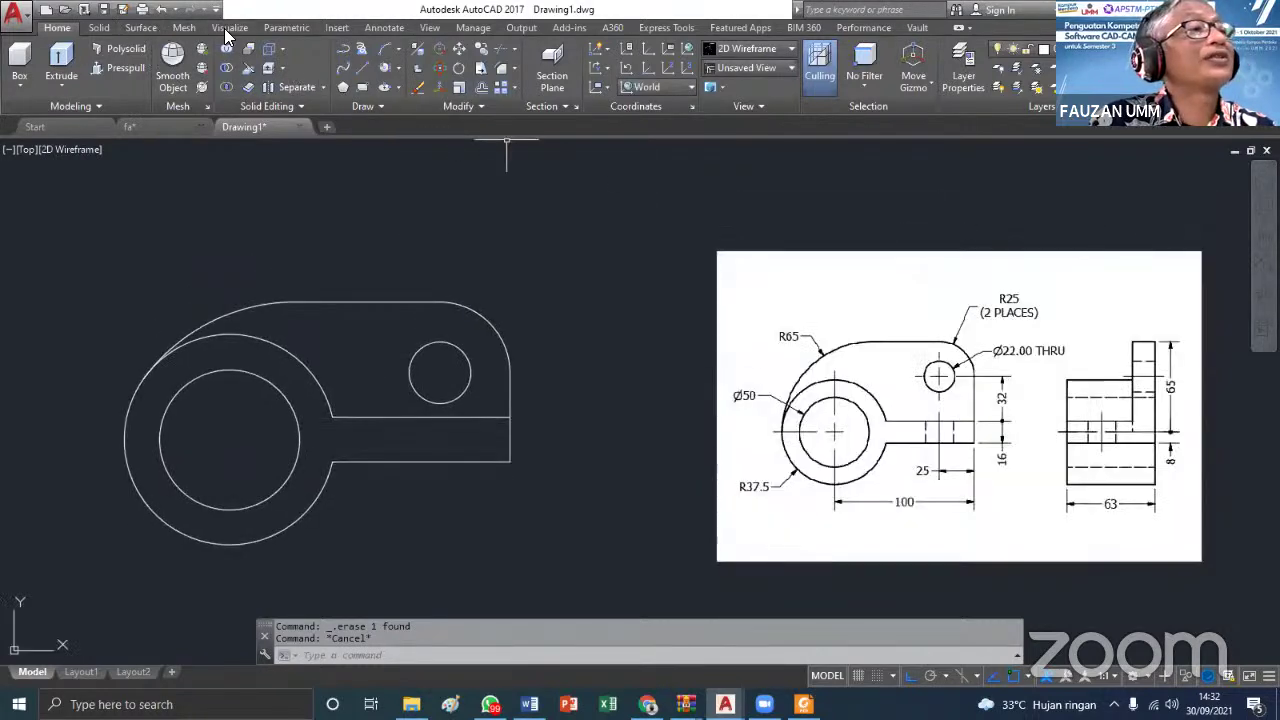
pyautogui.click(432, 27)
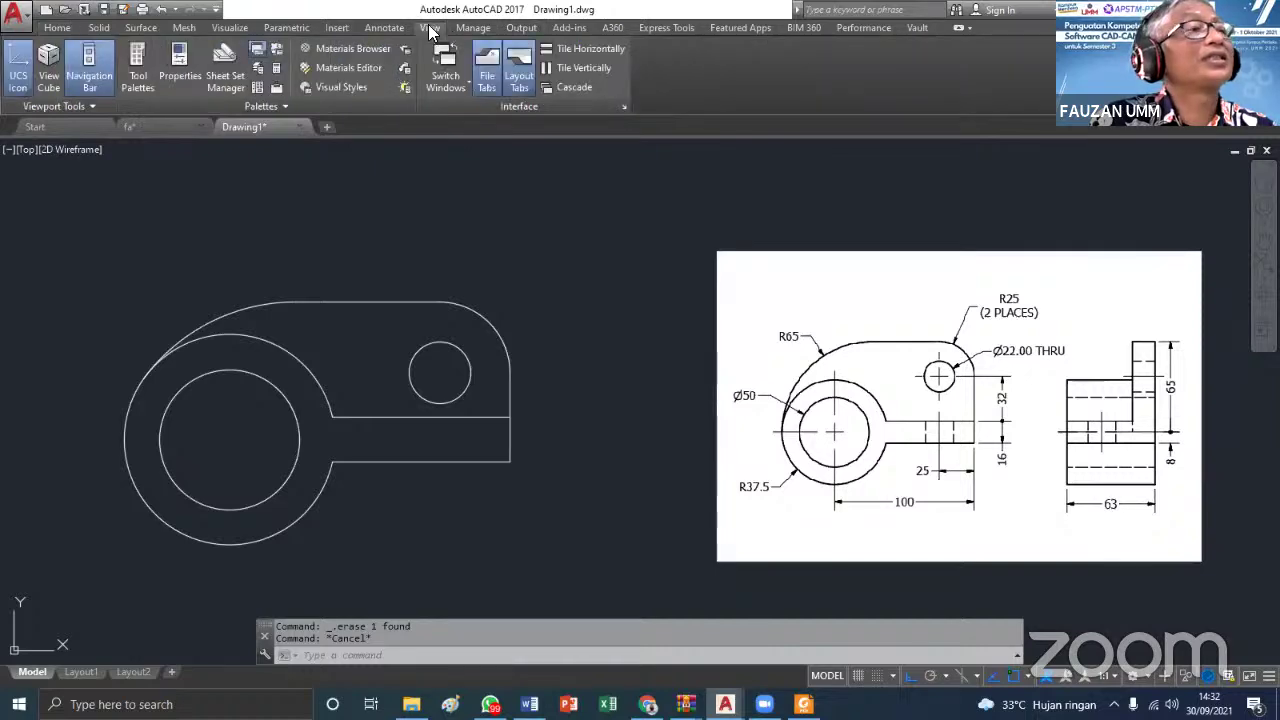
pyautogui.click(48, 75)
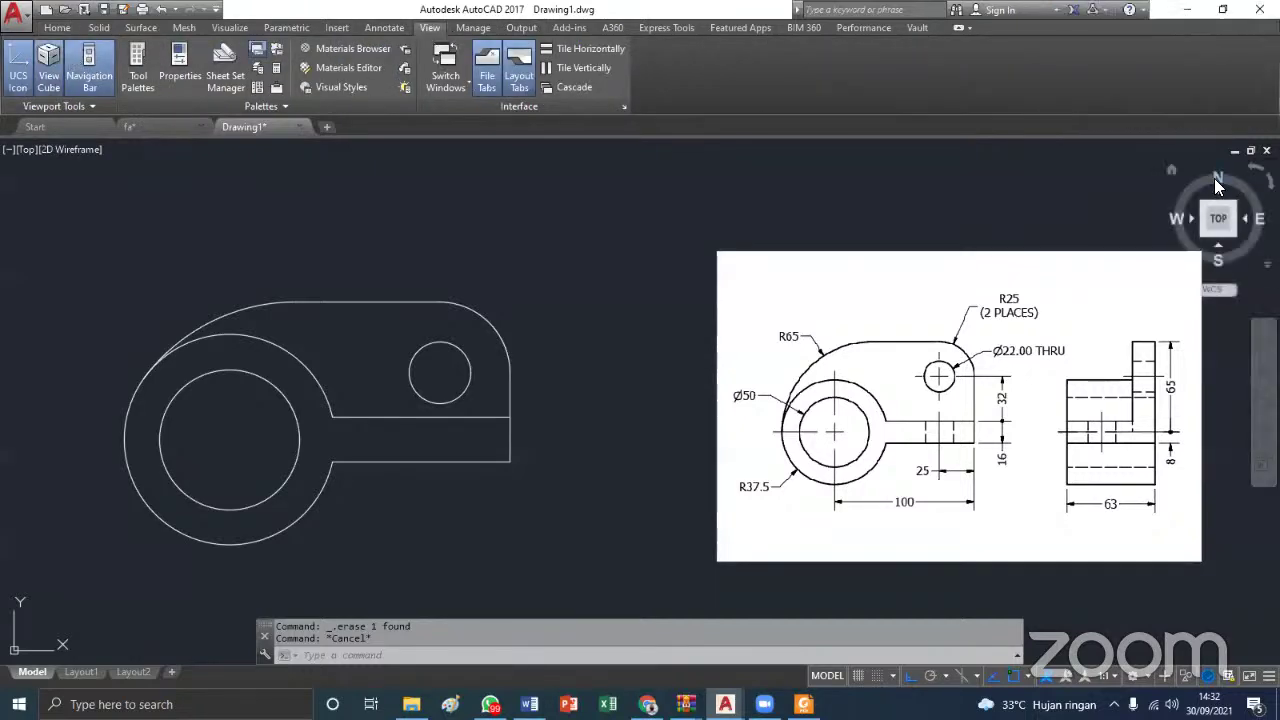
pyautogui.click(1172, 171)
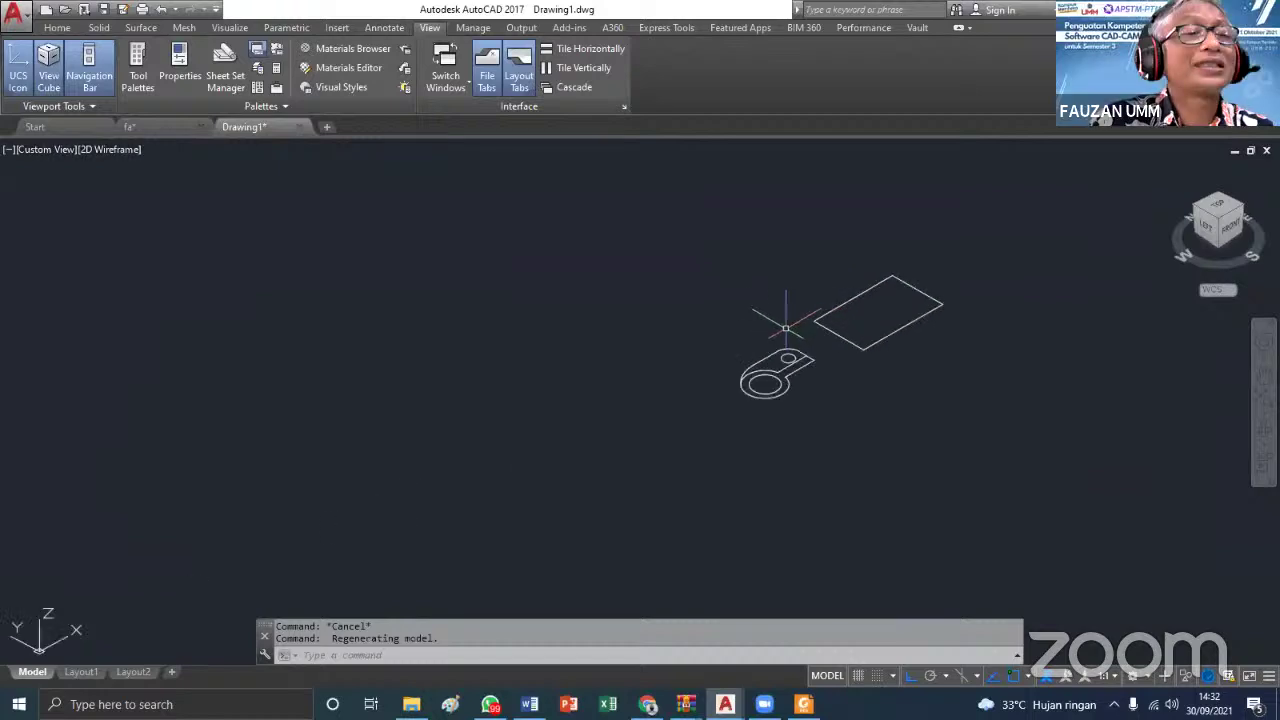
pyautogui.scroll(4, 808, 410)
pyautogui.scroll(-2, 766, 434)
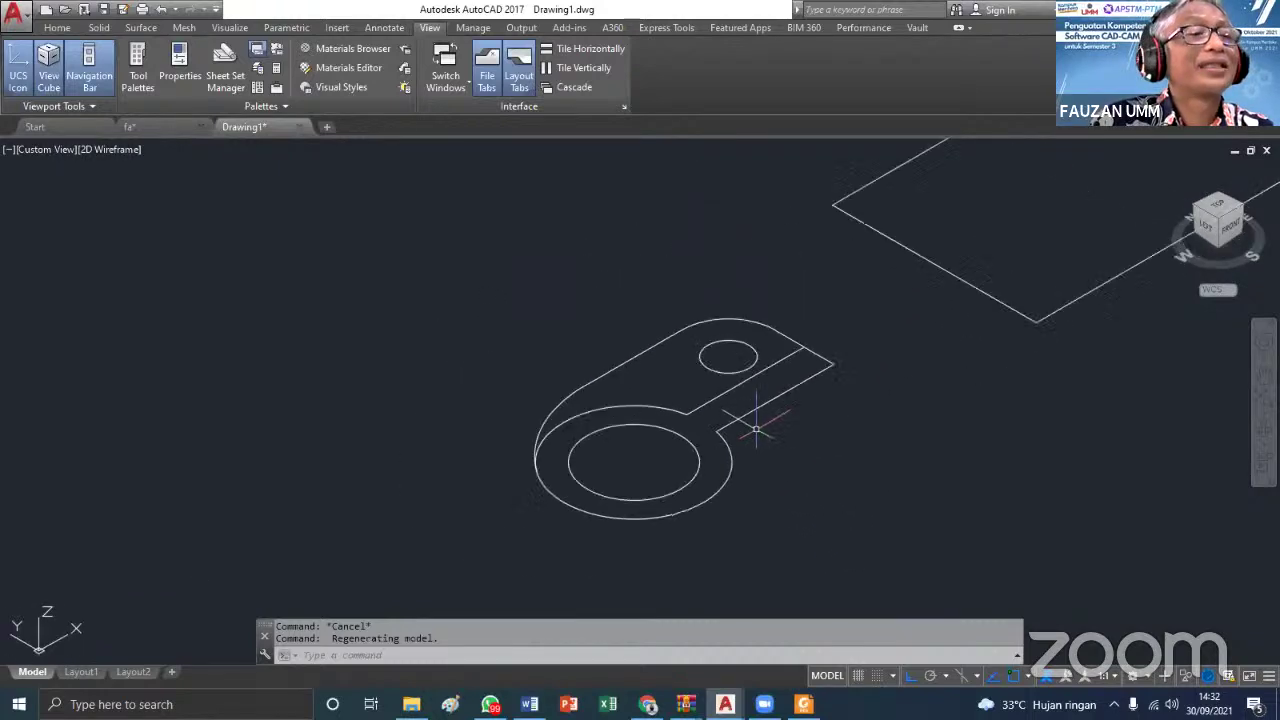
pyautogui.press('Escape')
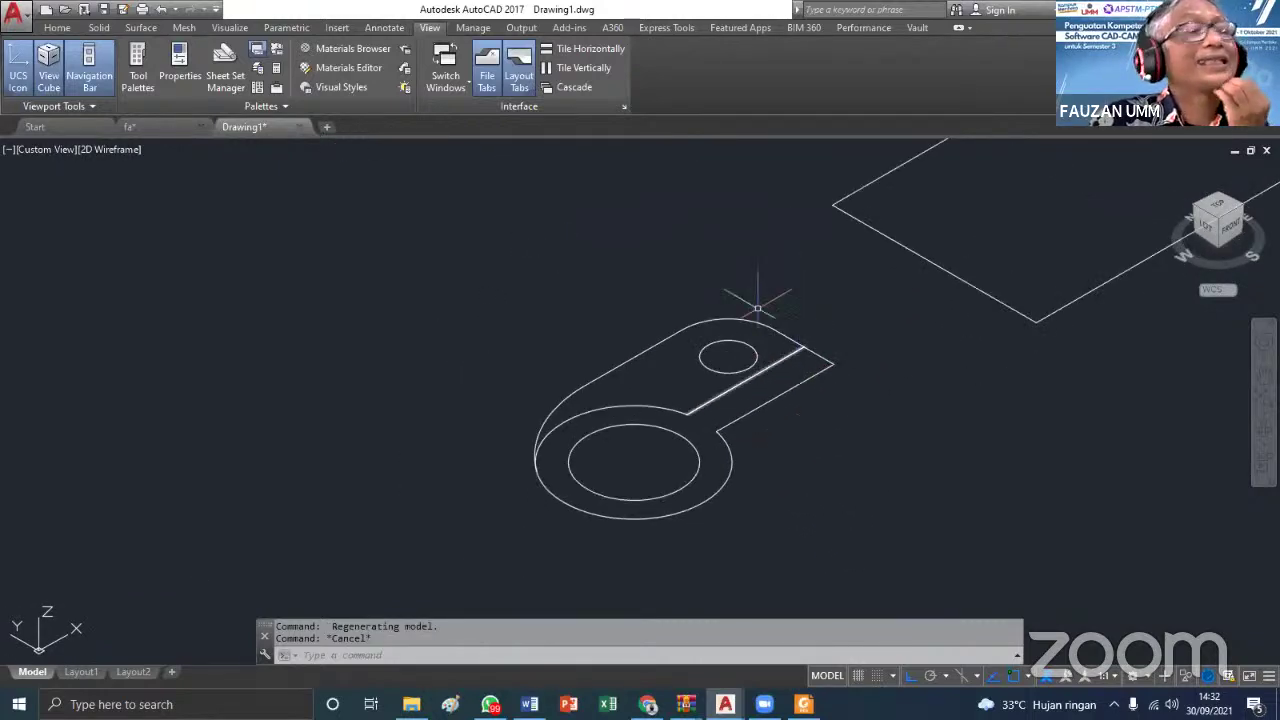
pyautogui.click(57, 27)
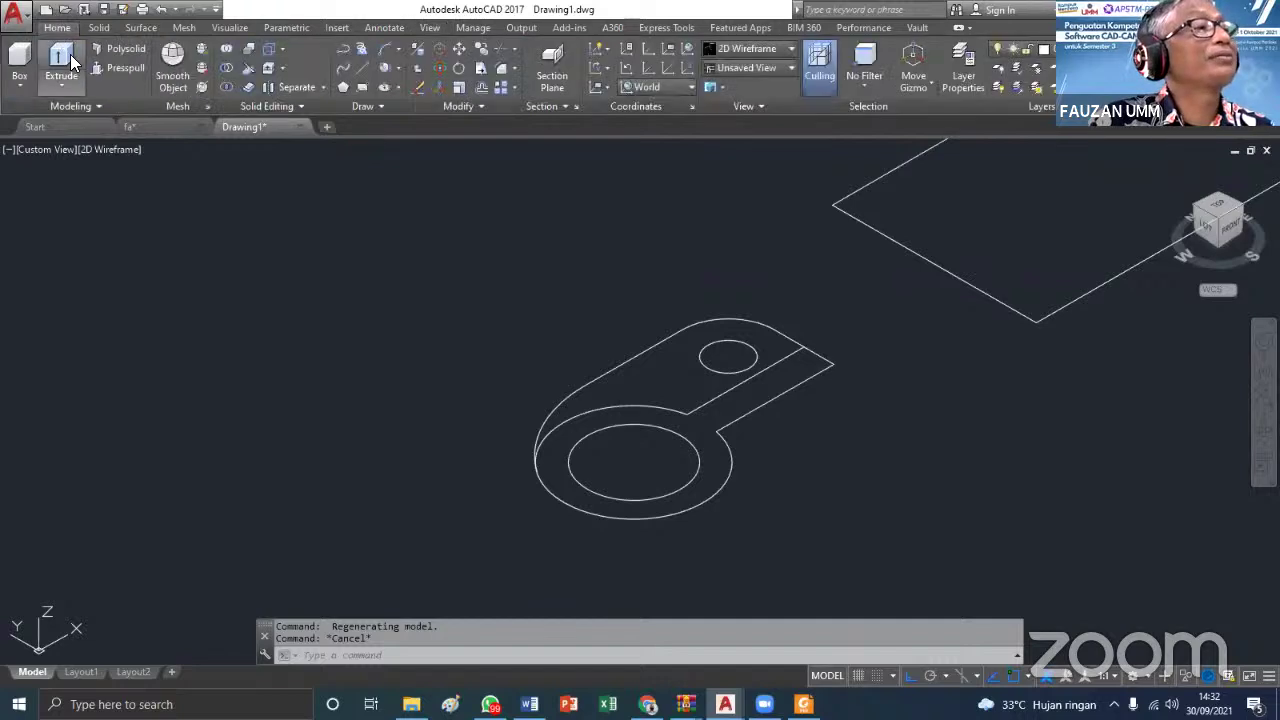
# Presspull the ring area up 65 and the lug area 16 into solids
pyautogui.click(110, 68)
pyautogui.click(757, 390)
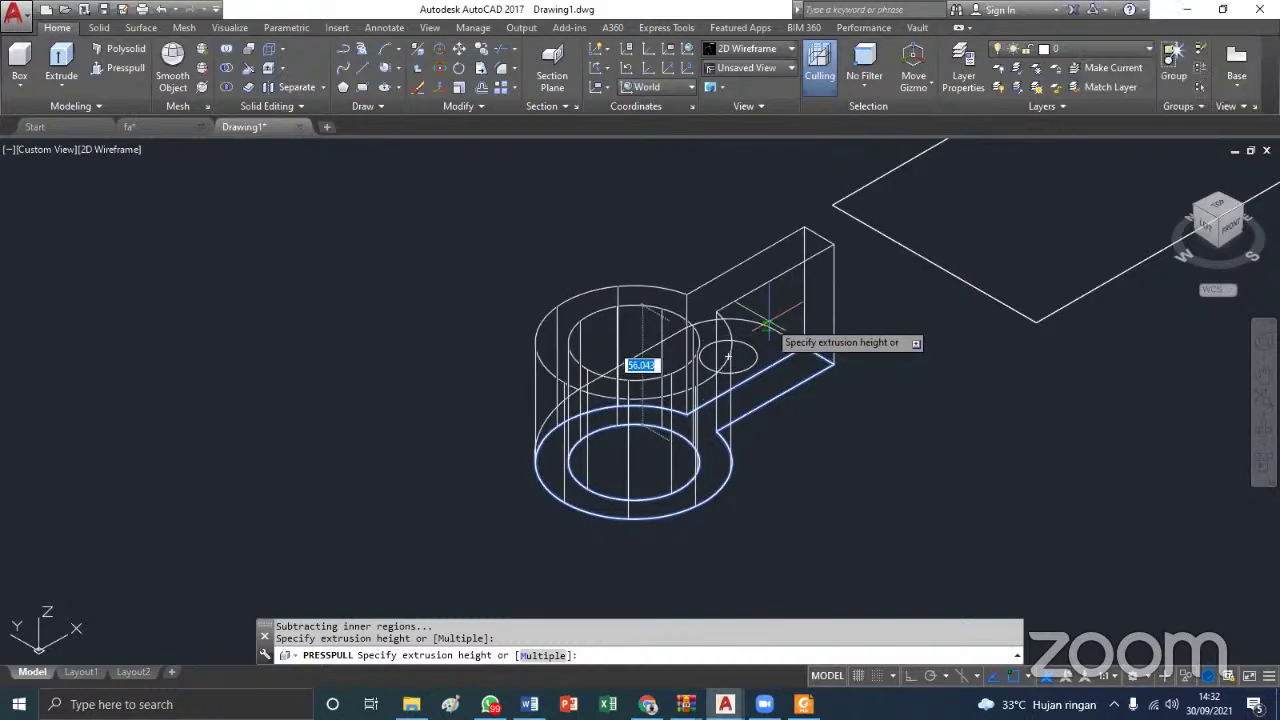
pyautogui.write('65')
pyautogui.press('Return')
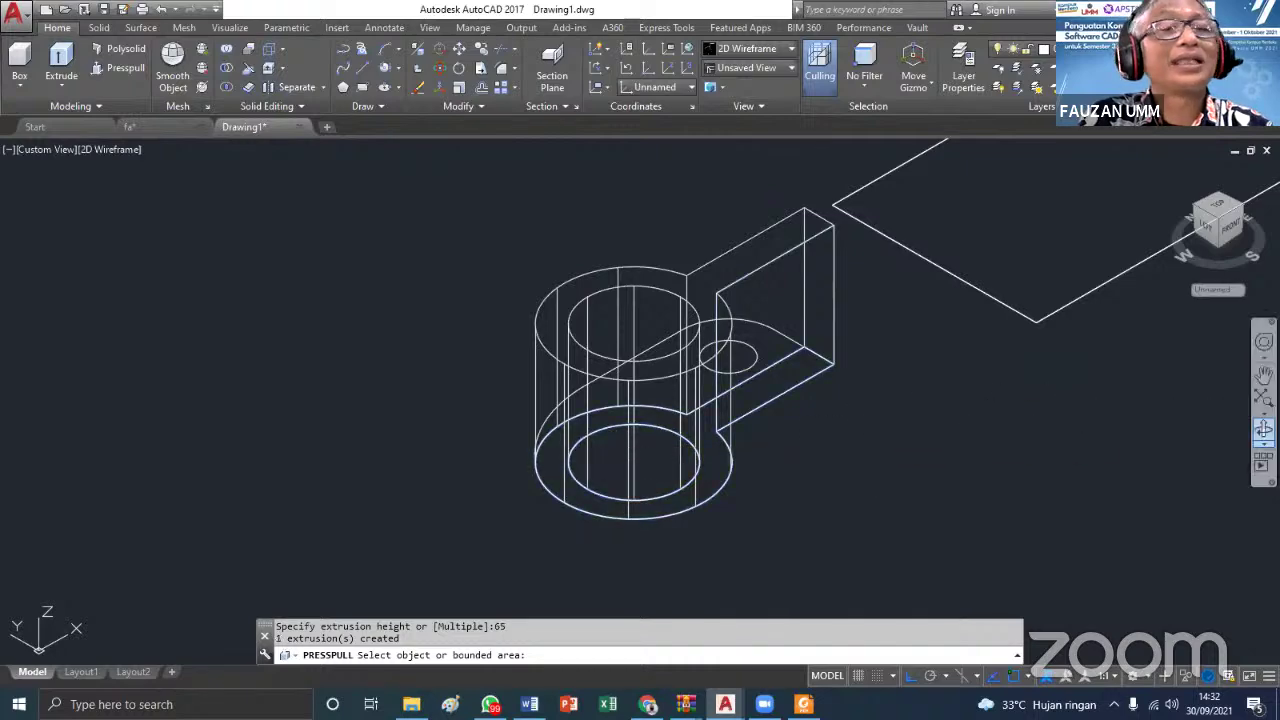
pyautogui.click(1263, 428)
pyautogui.moveTo(806, 494); pyautogui.dragTo(543, 492)
pyautogui.press('Escape')
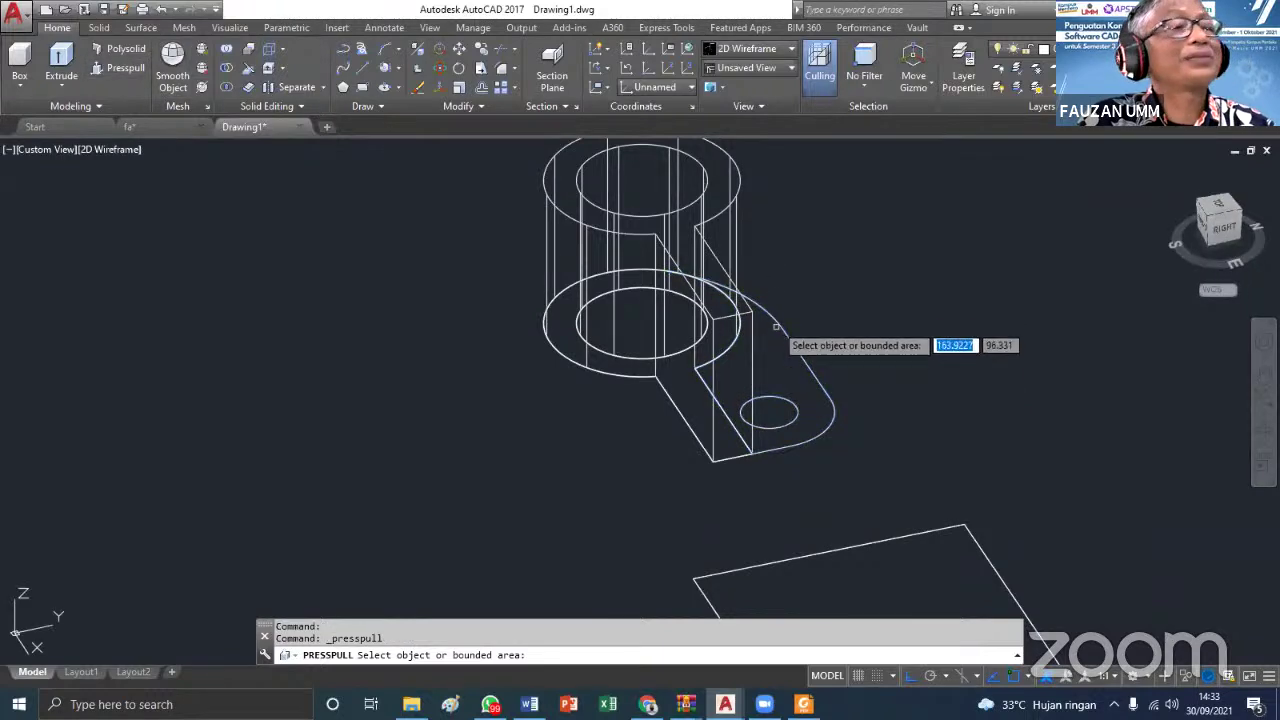
pyautogui.click(783, 356)
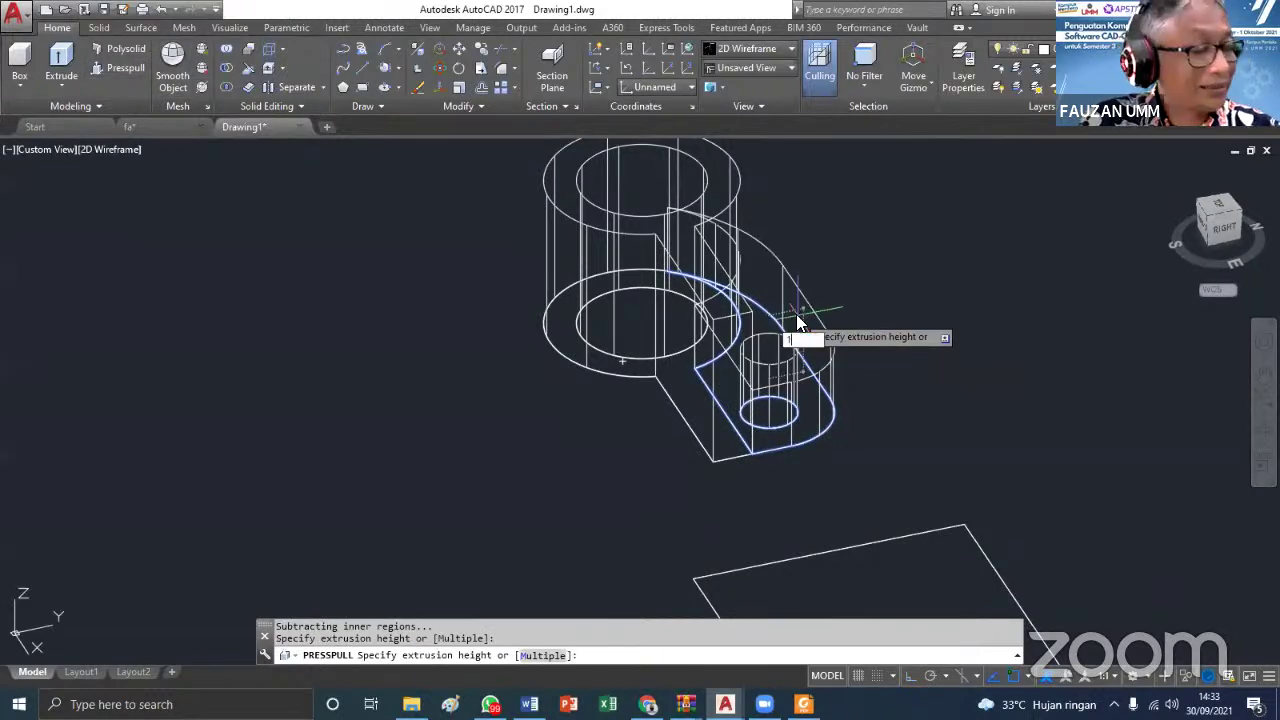
pyautogui.press('Return')
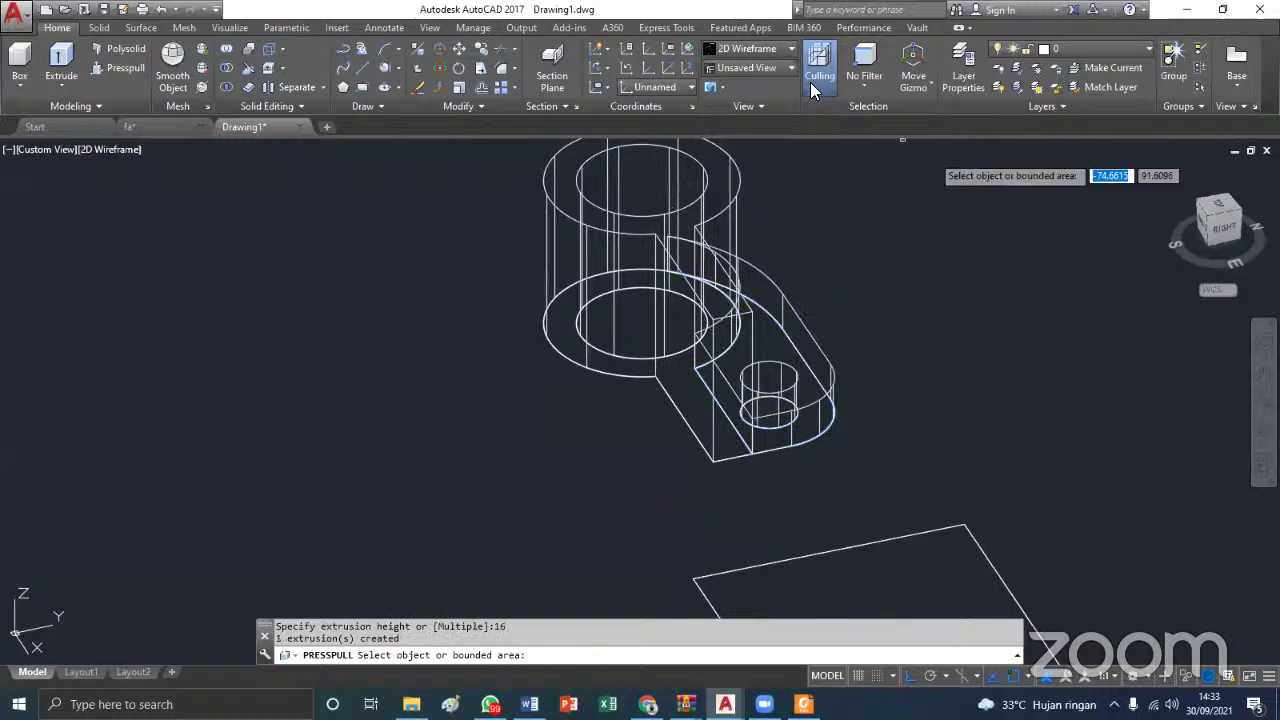
# Shade the model with the Conceptual visual style and orbit around to its back side
pyautogui.click(768, 57)
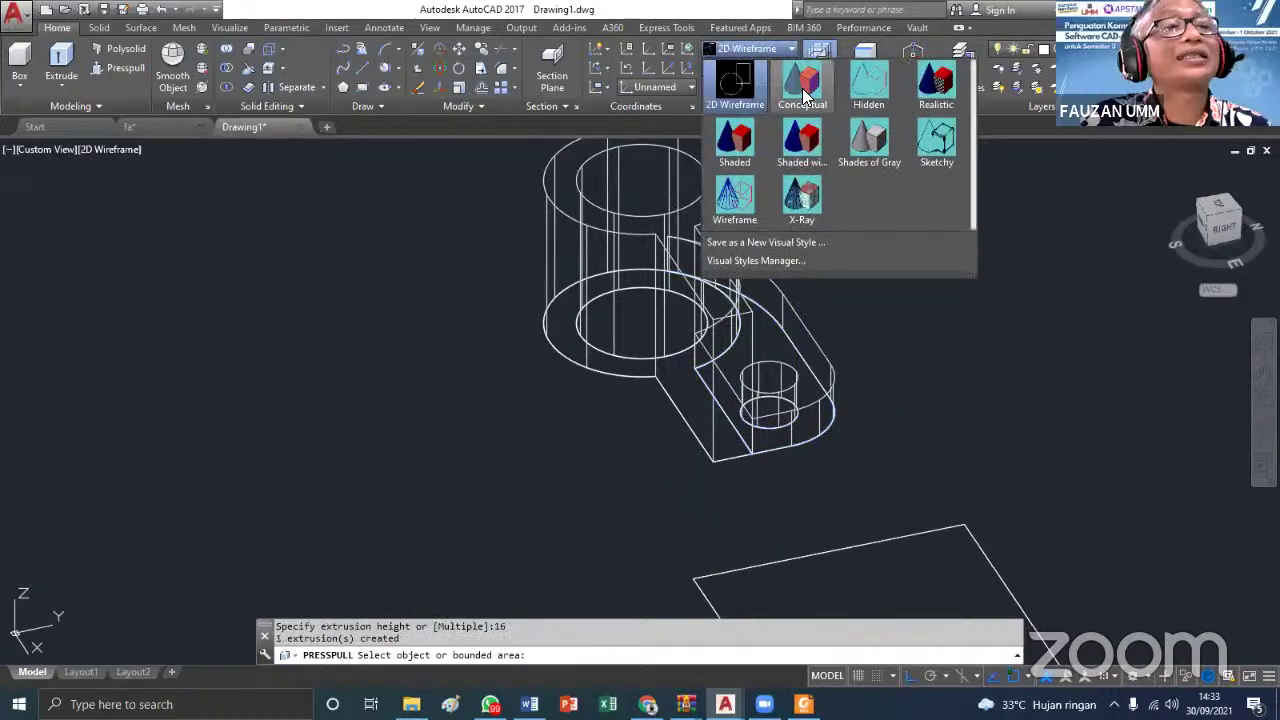
pyautogui.click(805, 85)
pyautogui.click(1263, 428)
pyautogui.moveTo(1010, 410)
pyautogui.mouseDown()
pyautogui.moveTo(762, 400)
pyautogui.moveTo(686, 372)
pyautogui.moveTo(720, 437)
pyautogui.moveTo(803, 457)
pyautogui.moveTo(948, 453)
pyautogui.moveTo(1023, 383)
pyautogui.moveTo(1111, 374)
pyautogui.moveTo(1105, 390)
pyautogui.mouseUp()
pyautogui.moveTo(849, 260)
pyautogui.mouseDown()
pyautogui.moveTo(1020, 343)
pyautogui.moveTo(737, 366)
pyautogui.moveTo(686, 340)
pyautogui.moveTo(709, 352)
pyautogui.moveTo(702, 322)
pyautogui.mouseUp()
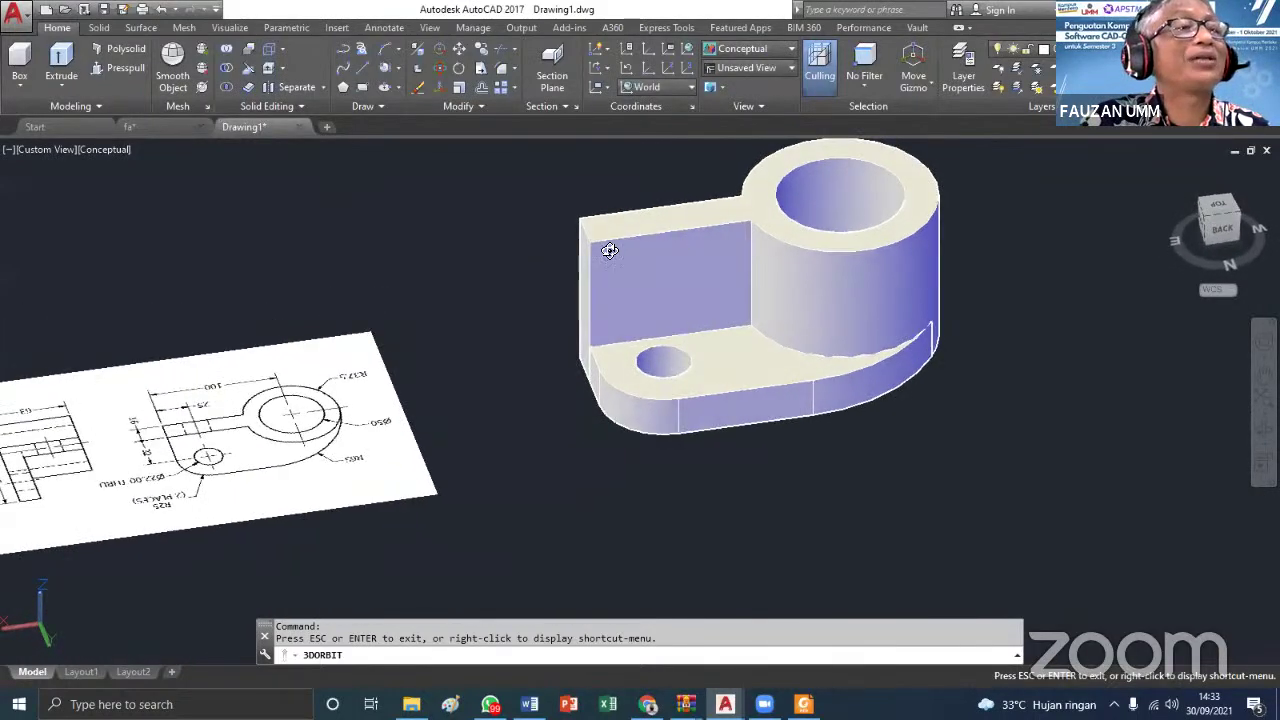
pyautogui.scroll(3, 623, 240)
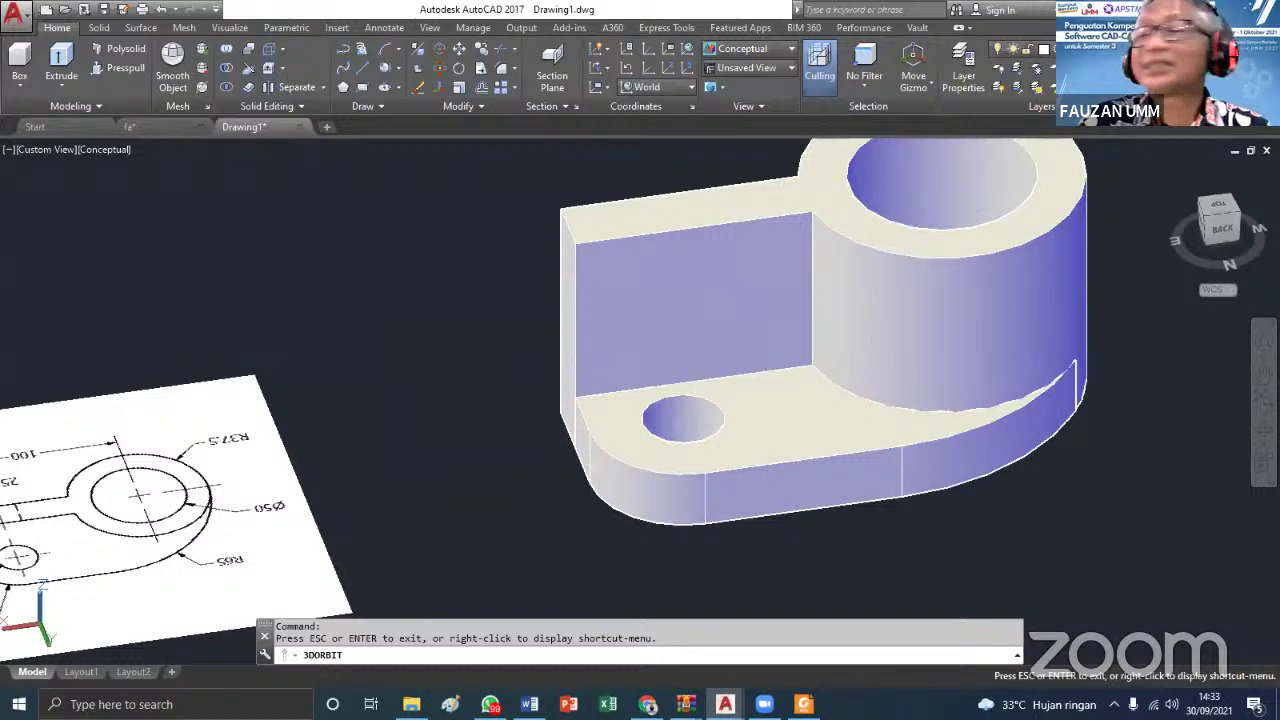
pyautogui.press('Escape')
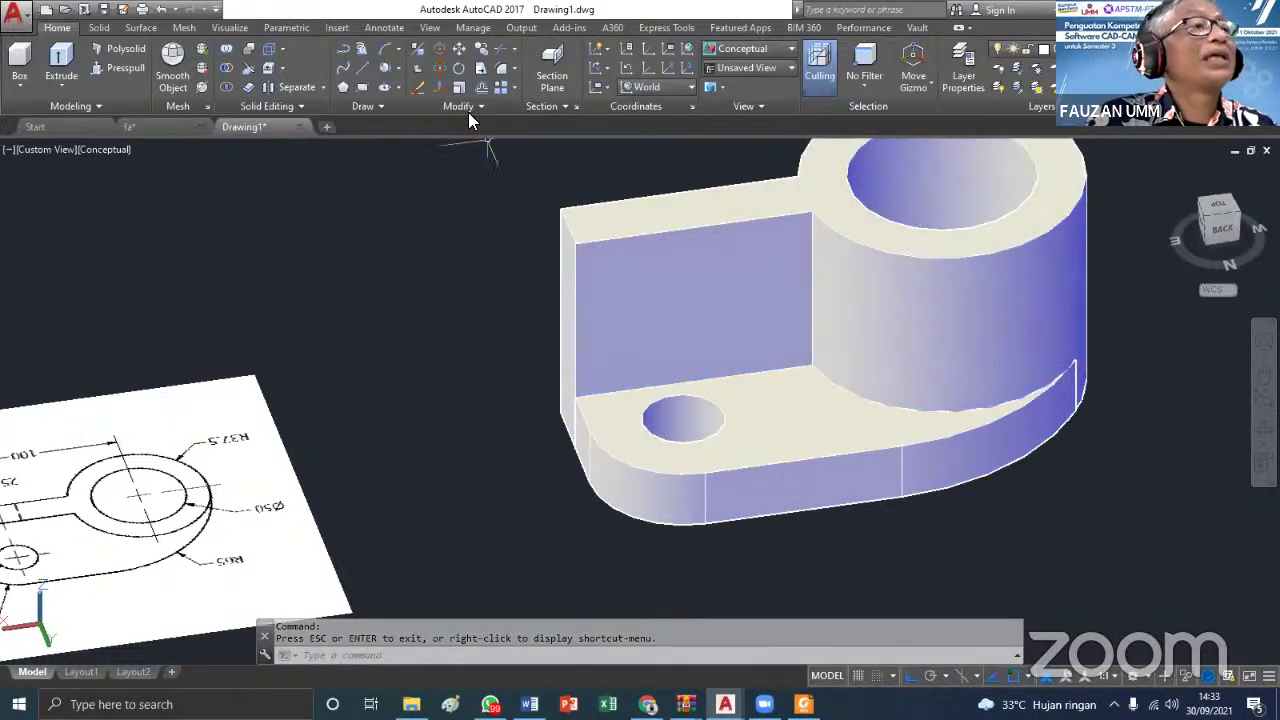
# Fillet the upright wall's vertical end edge with radius 25
pyautogui.click(505, 70)
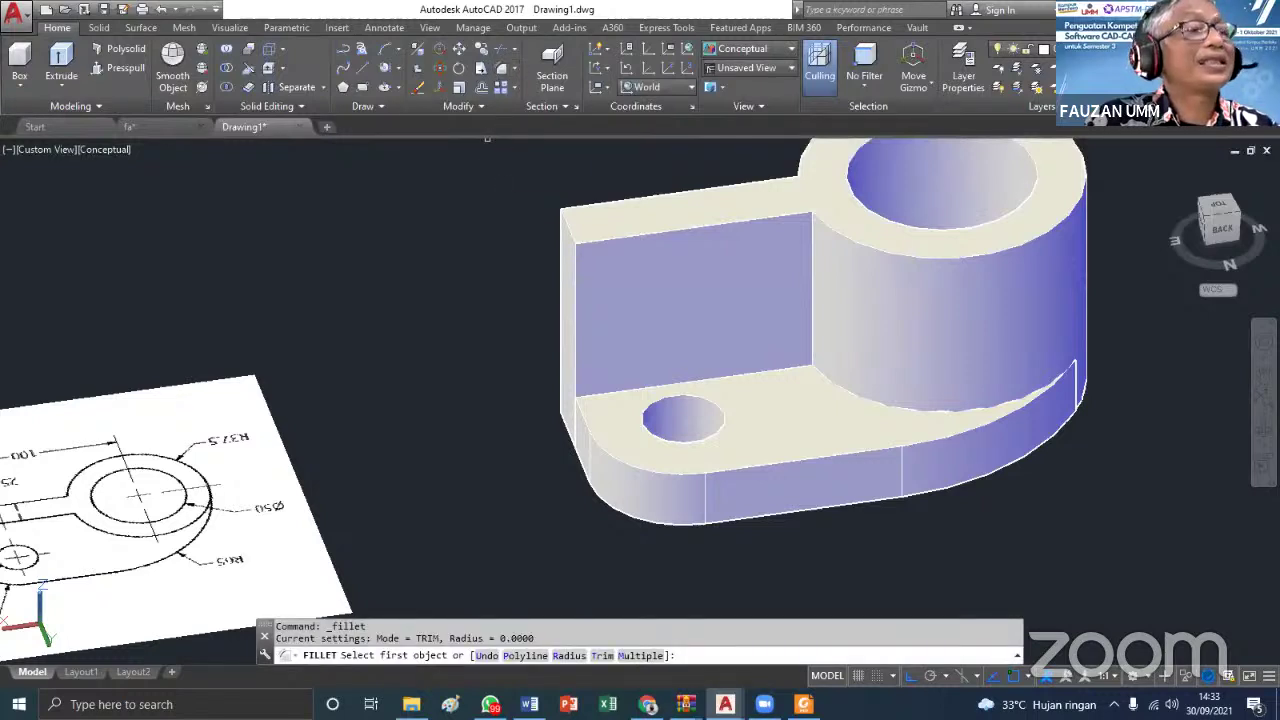
pyautogui.click(568, 655)
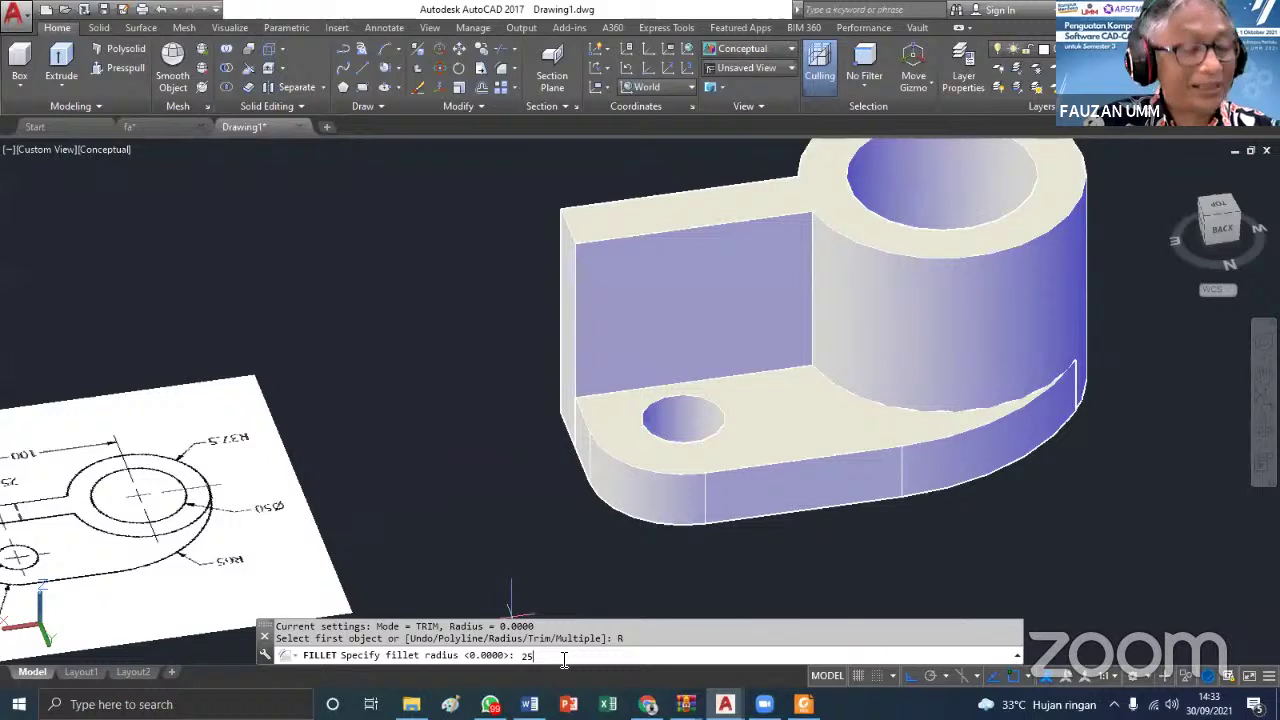
pyautogui.write('25')
pyautogui.press('Return')
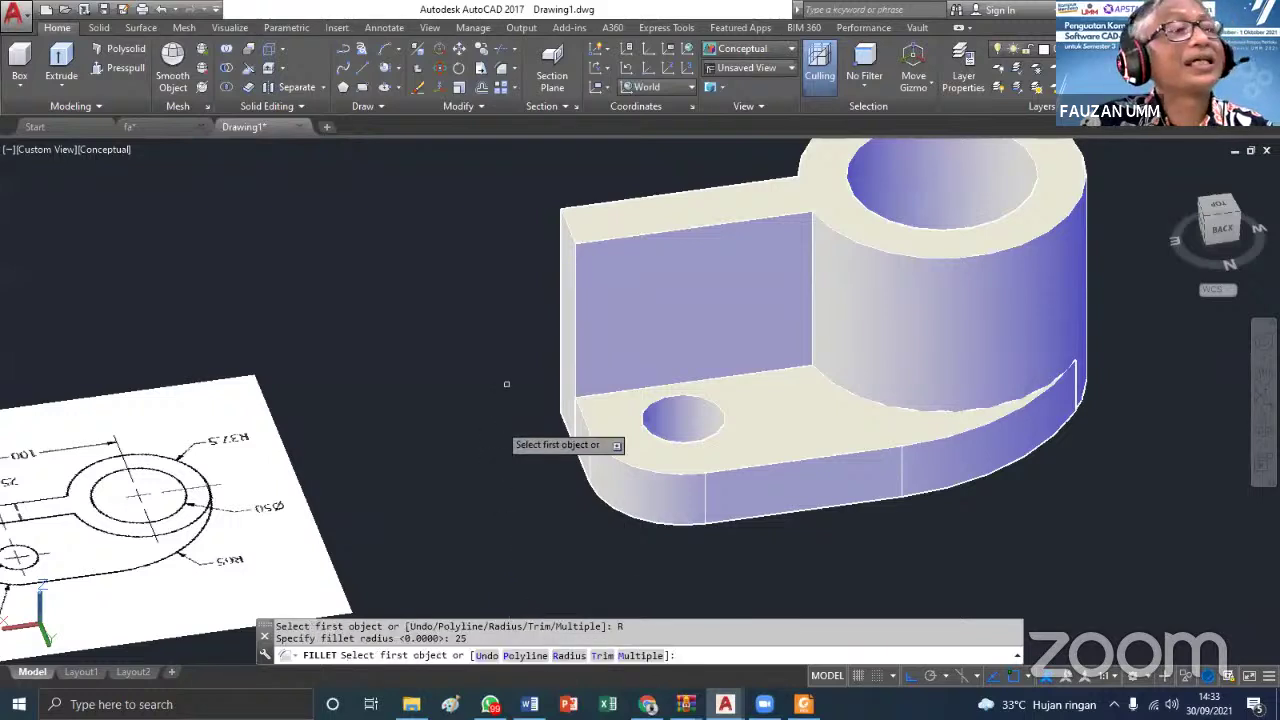
pyautogui.click(571, 229)
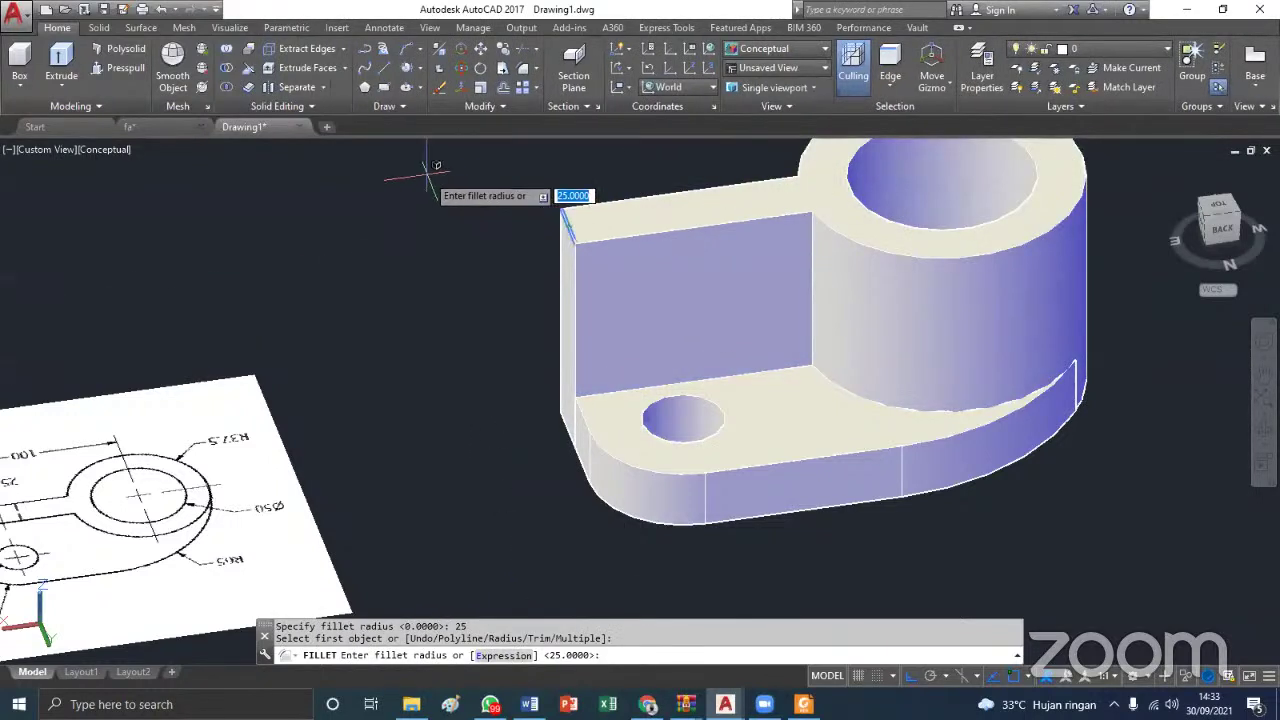
pyautogui.press('Return')
pyautogui.press('Return')
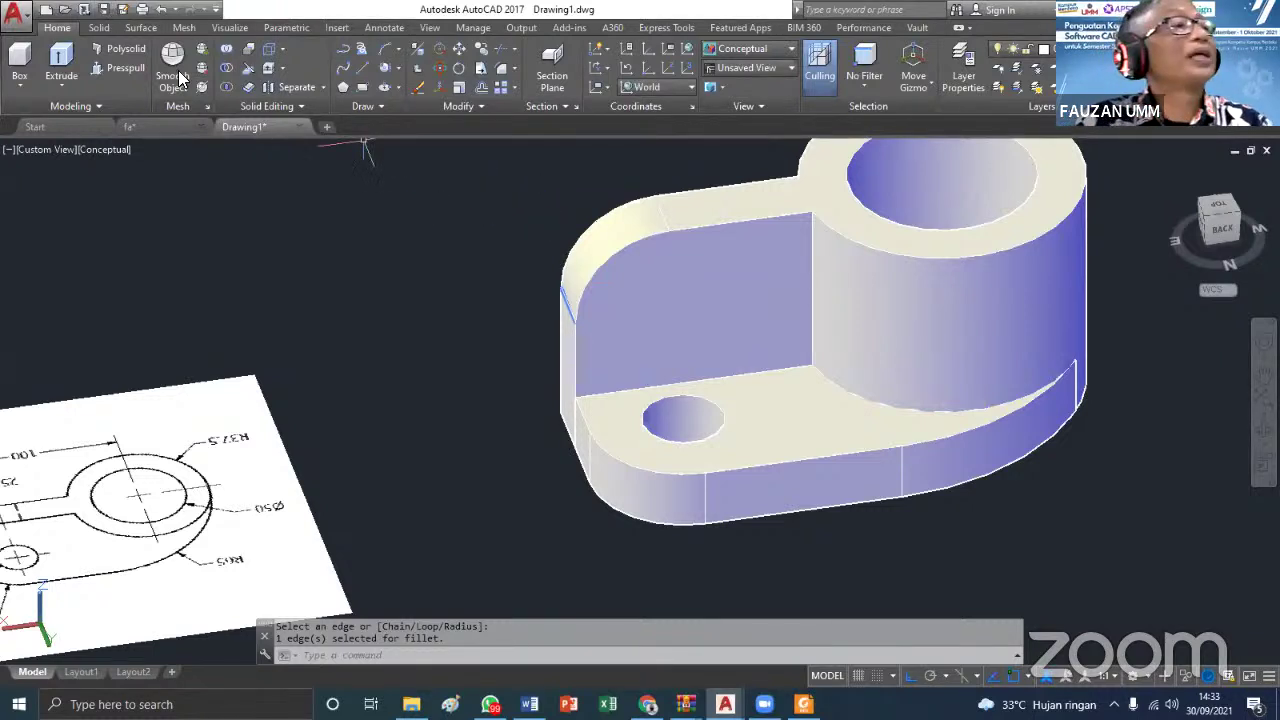
pyautogui.click(397, 68)
pyautogui.click(393, 124)
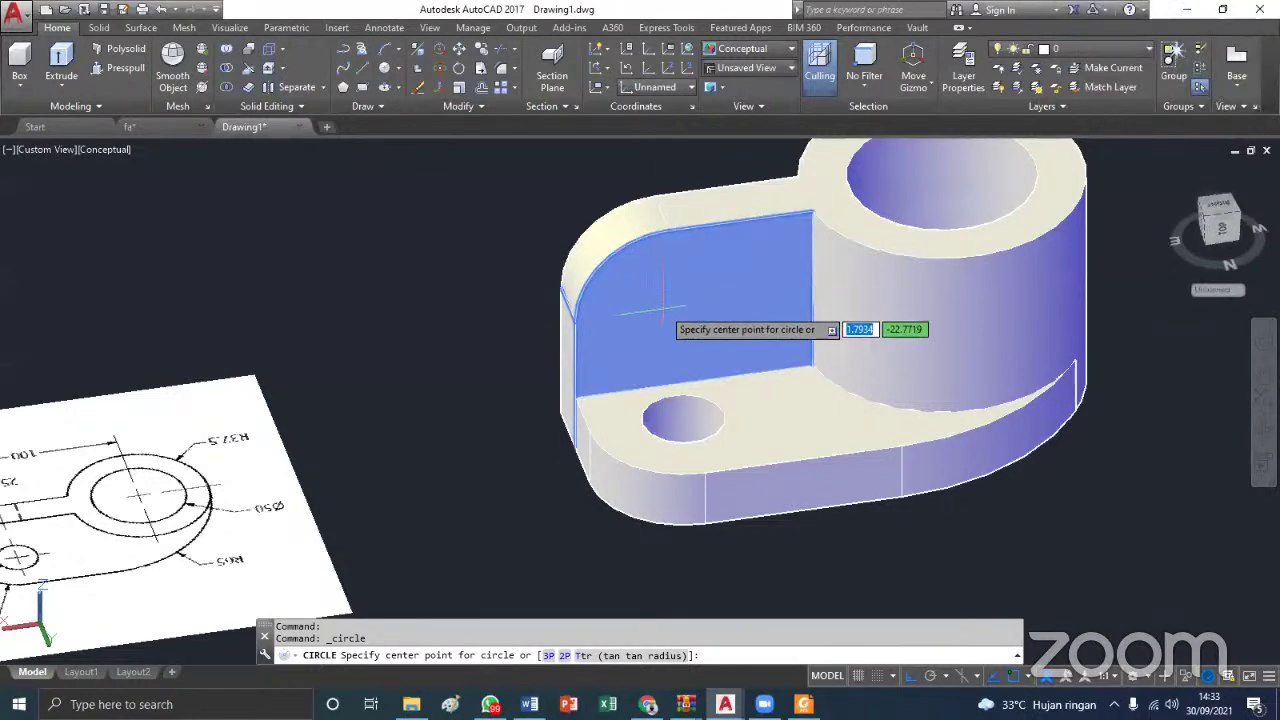
# In 2D Wireframe, draw a Ø22 circle on the lug face and presspull it through as a hole
pyautogui.click(735, 57)
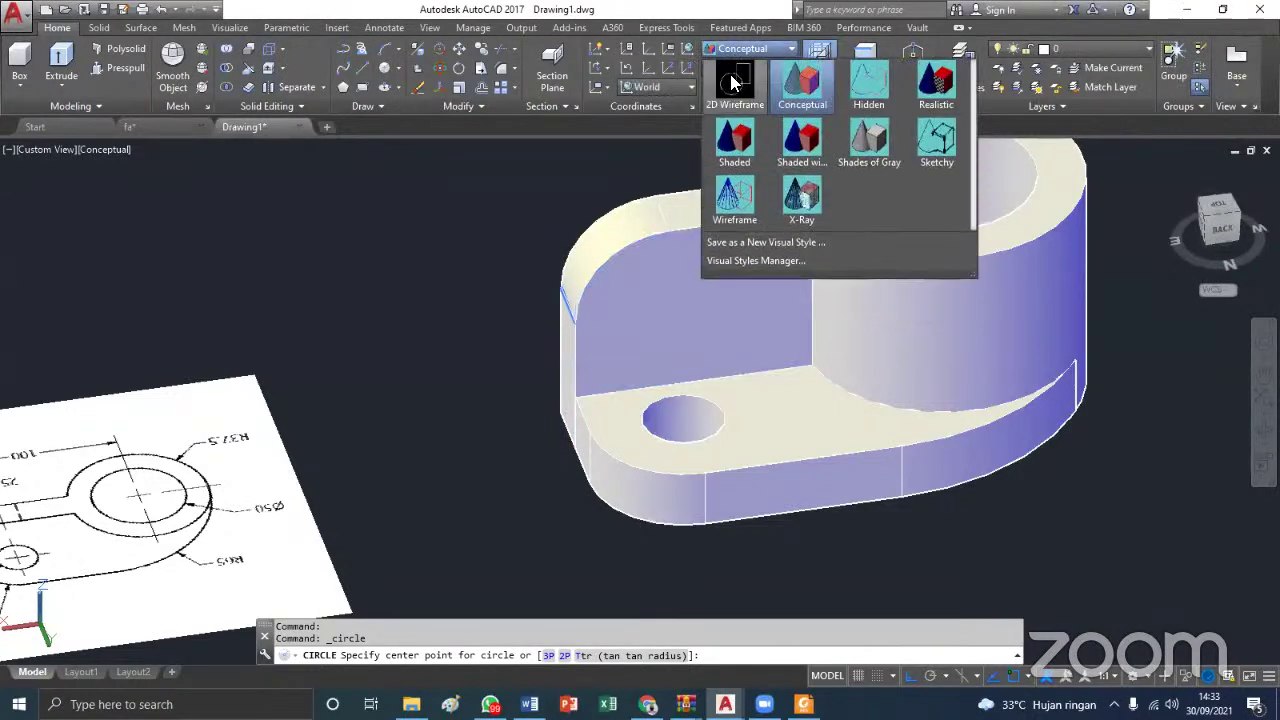
pyautogui.click(726, 118)
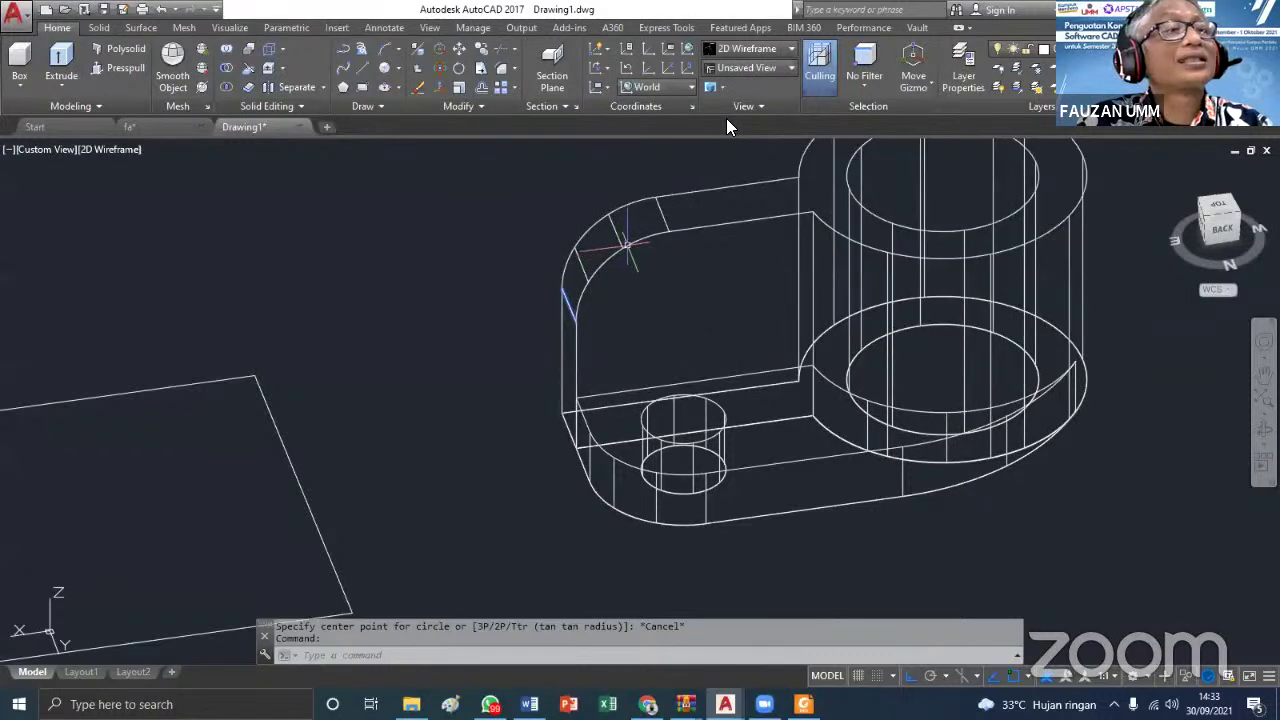
pyautogui.click(384, 68)
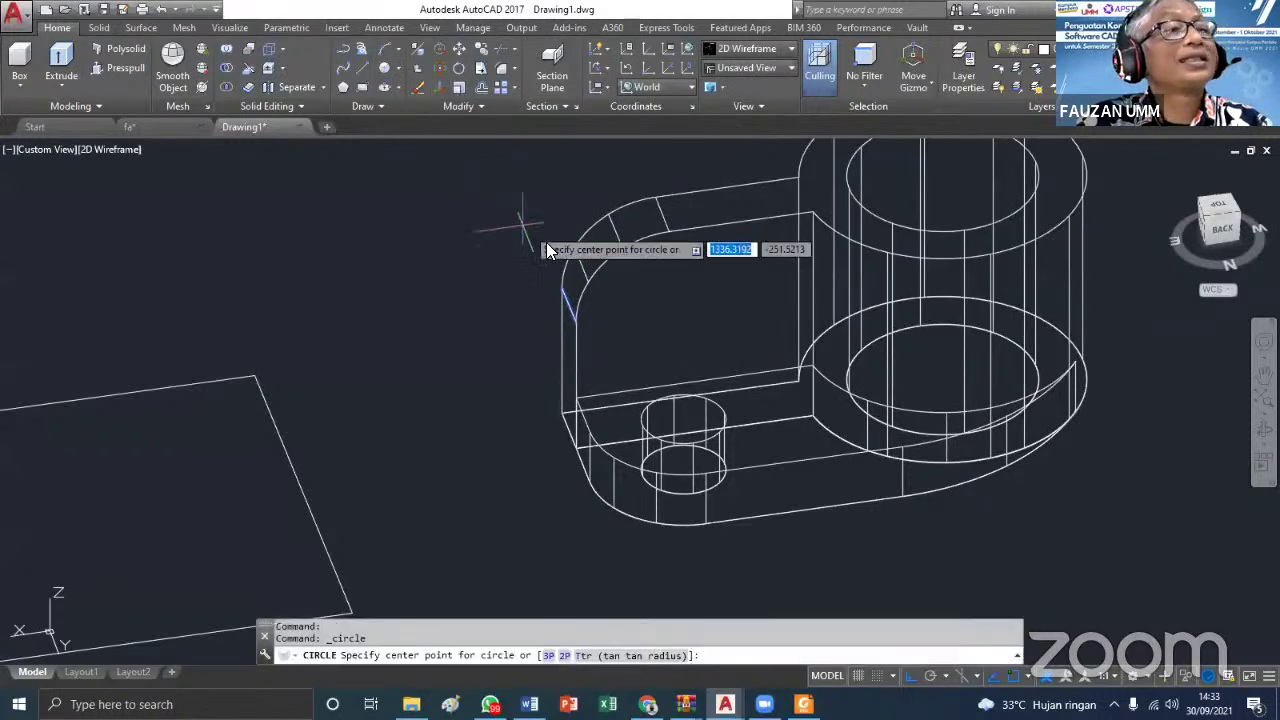
pyautogui.click(666, 310)
pyautogui.write('d')
pyautogui.press('Return')
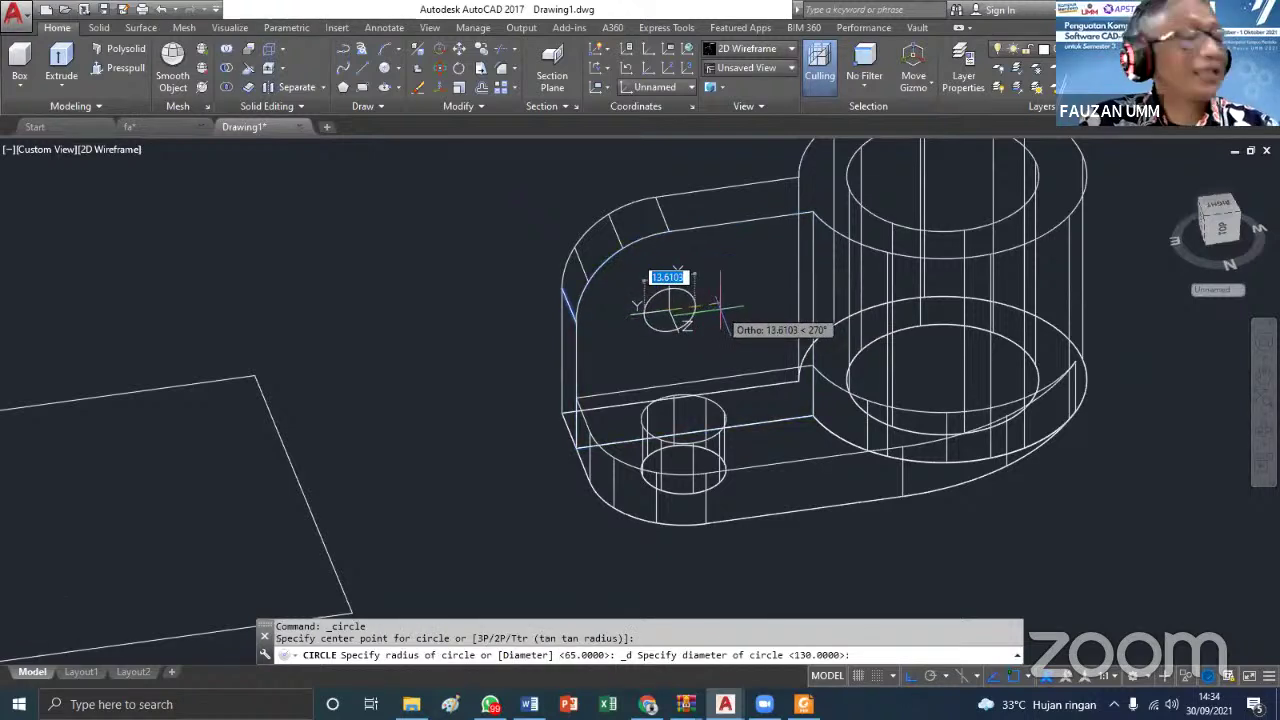
pyautogui.write('22')
pyautogui.press('Return')
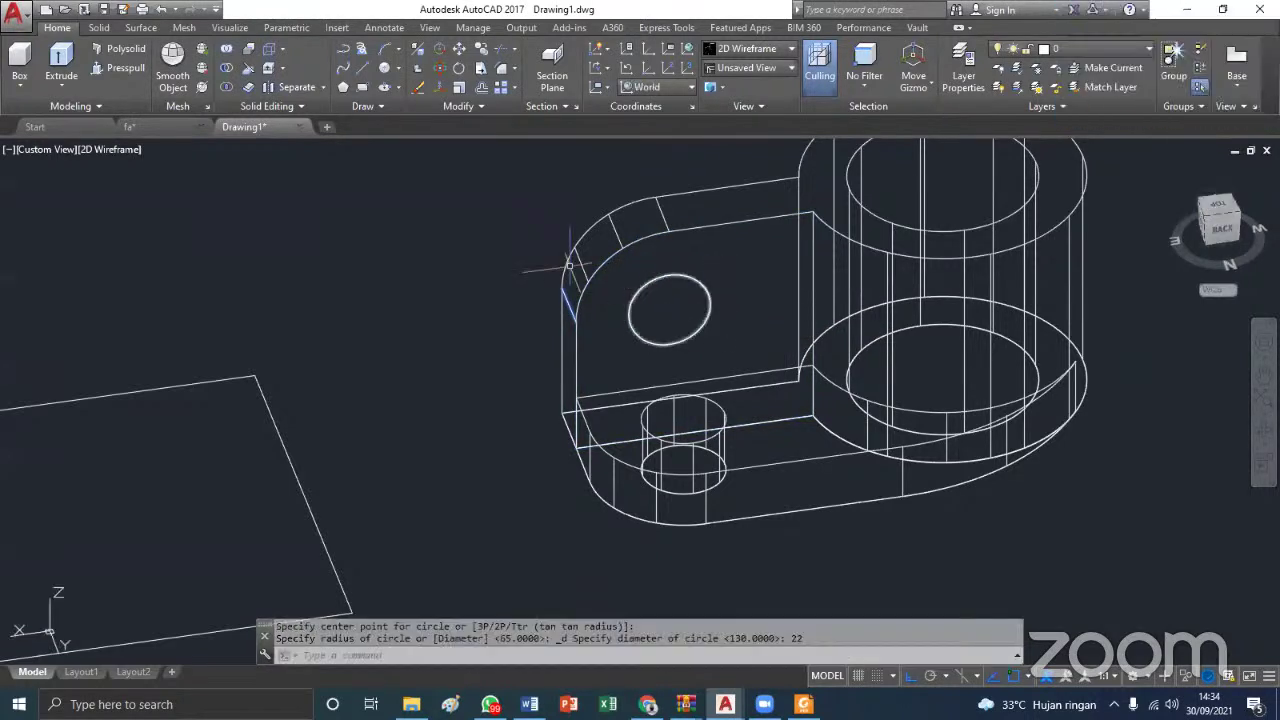
pyautogui.click(136, 68)
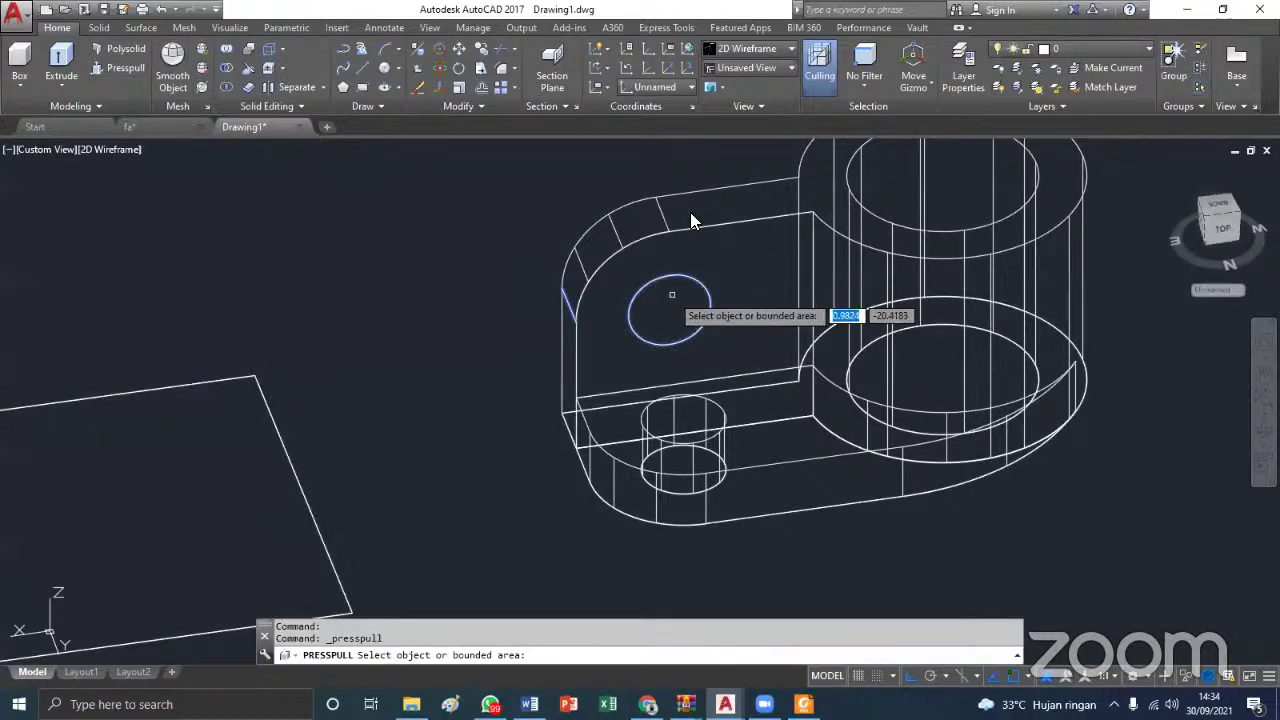
pyautogui.click(669, 291)
pyautogui.click(690, 212)
pyautogui.keyDown('shift'); pyautogui.moveTo(690, 212); pyautogui.dragTo(683, 430, button='middle'); pyautogui.keyUp('shift')
pyautogui.scroll(-3, 814, 398)
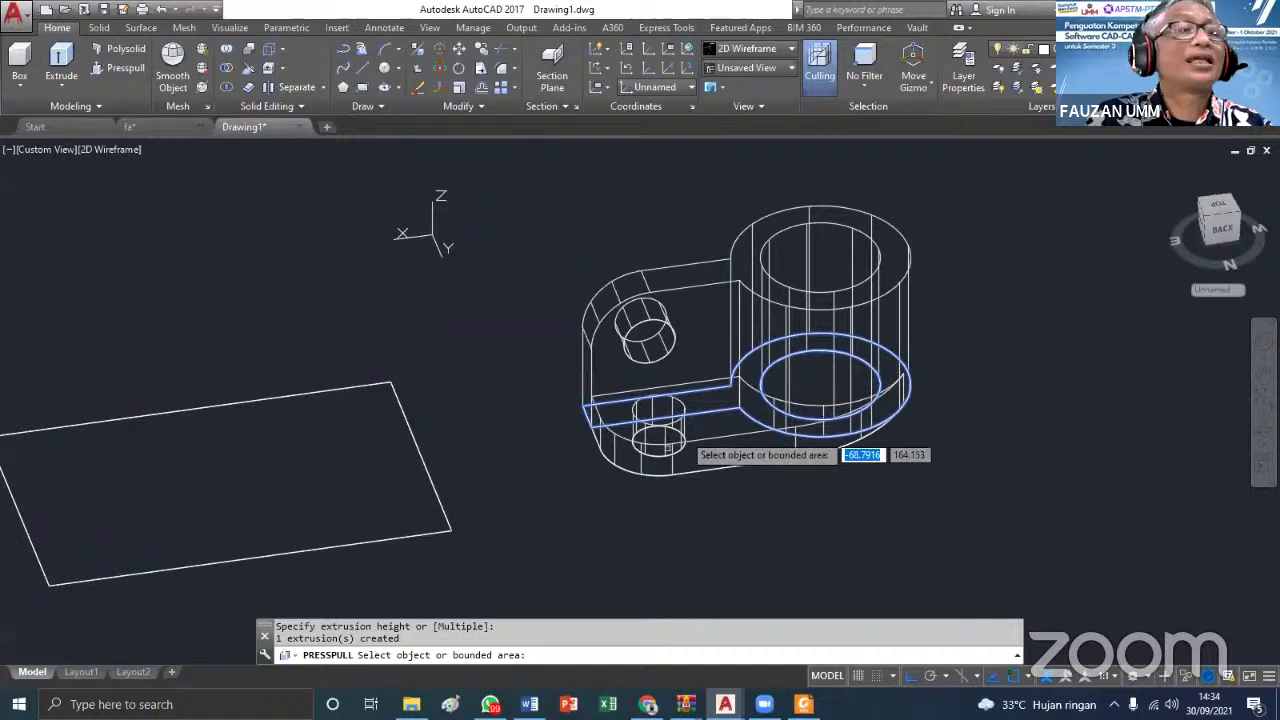
# Delete the extruded flat rectangle and shade the model Conceptual
pyautogui.click(432, 500)
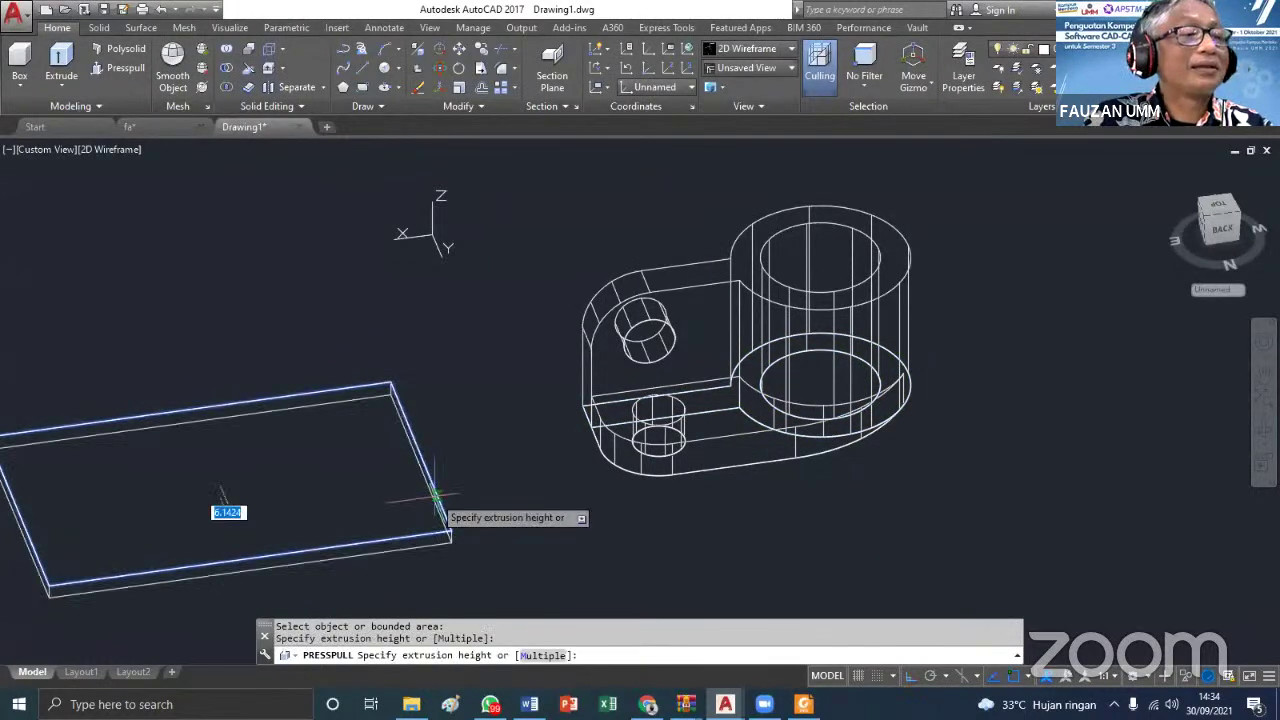
pyautogui.click(436, 494)
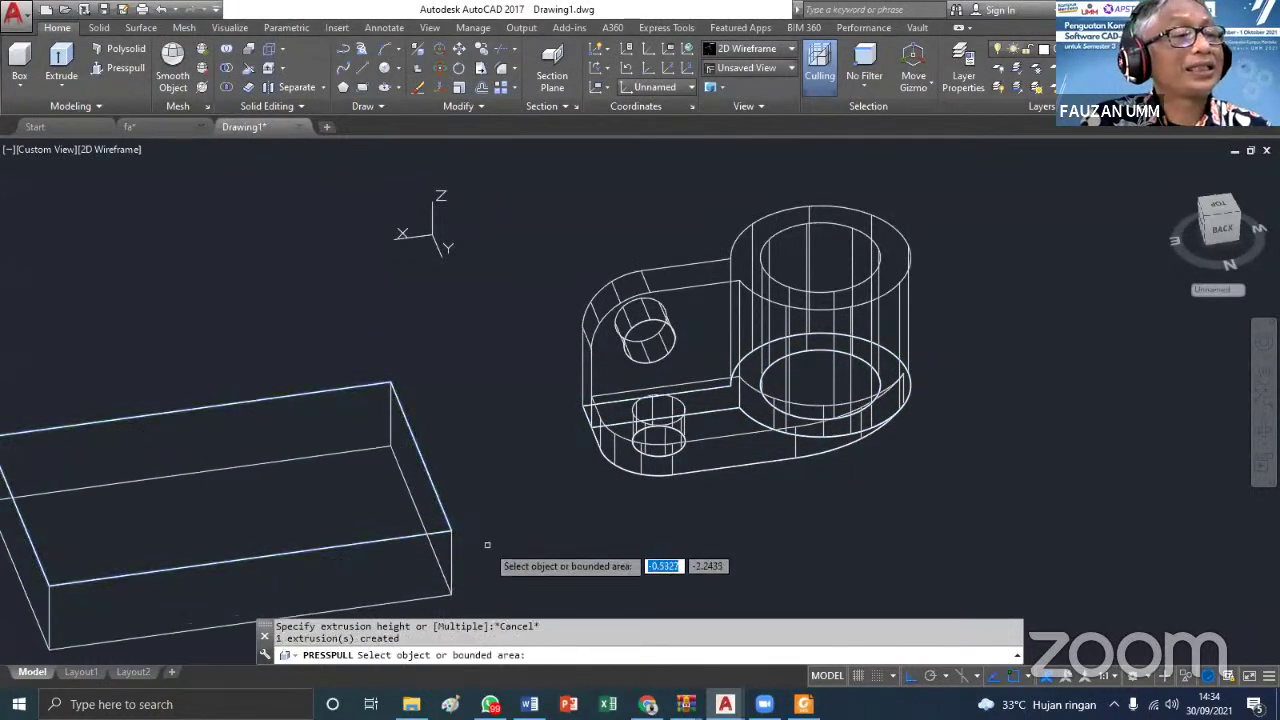
pyautogui.click(512, 567)
pyautogui.click(440, 524)
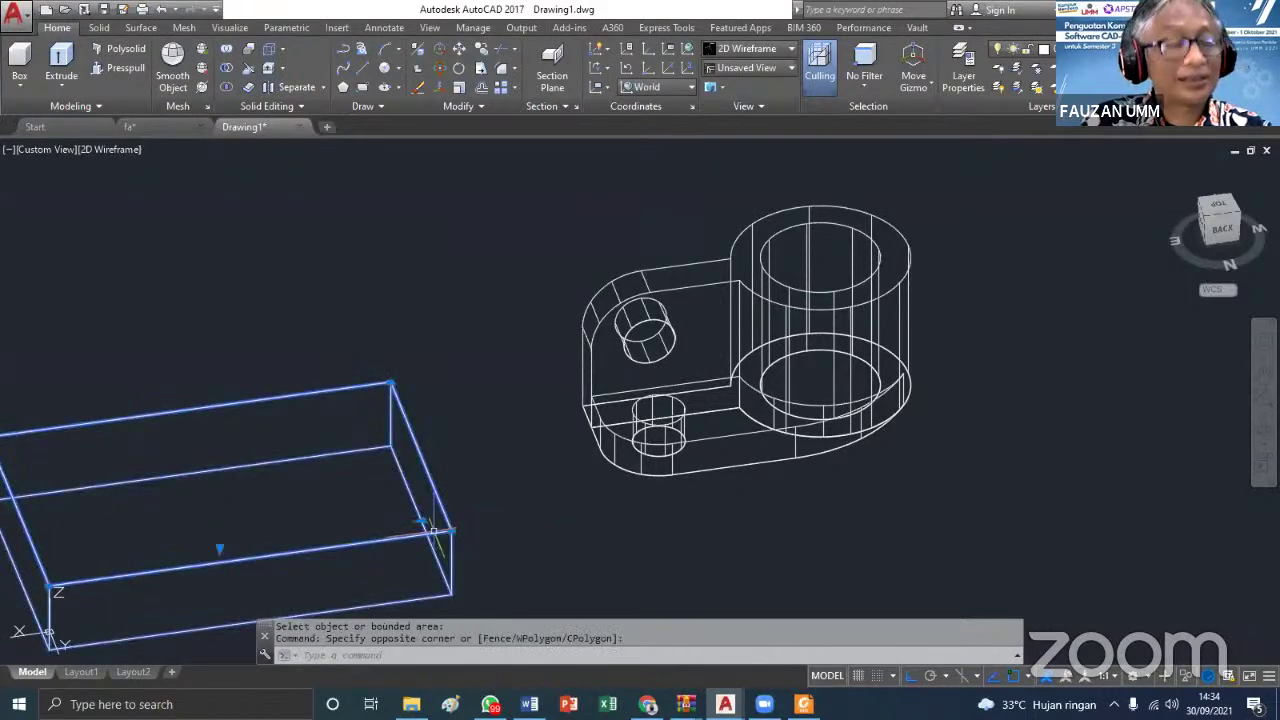
pyautogui.press('Delete')
pyautogui.click(778, 48)
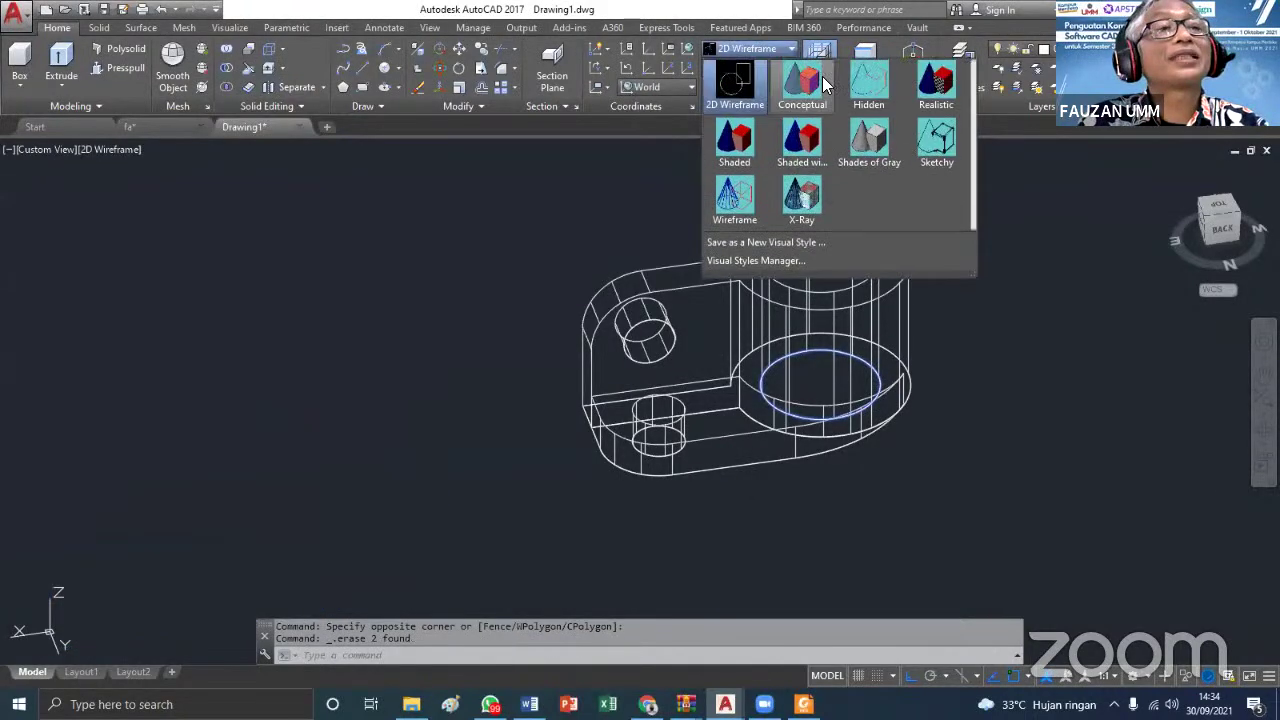
pyautogui.click(806, 78)
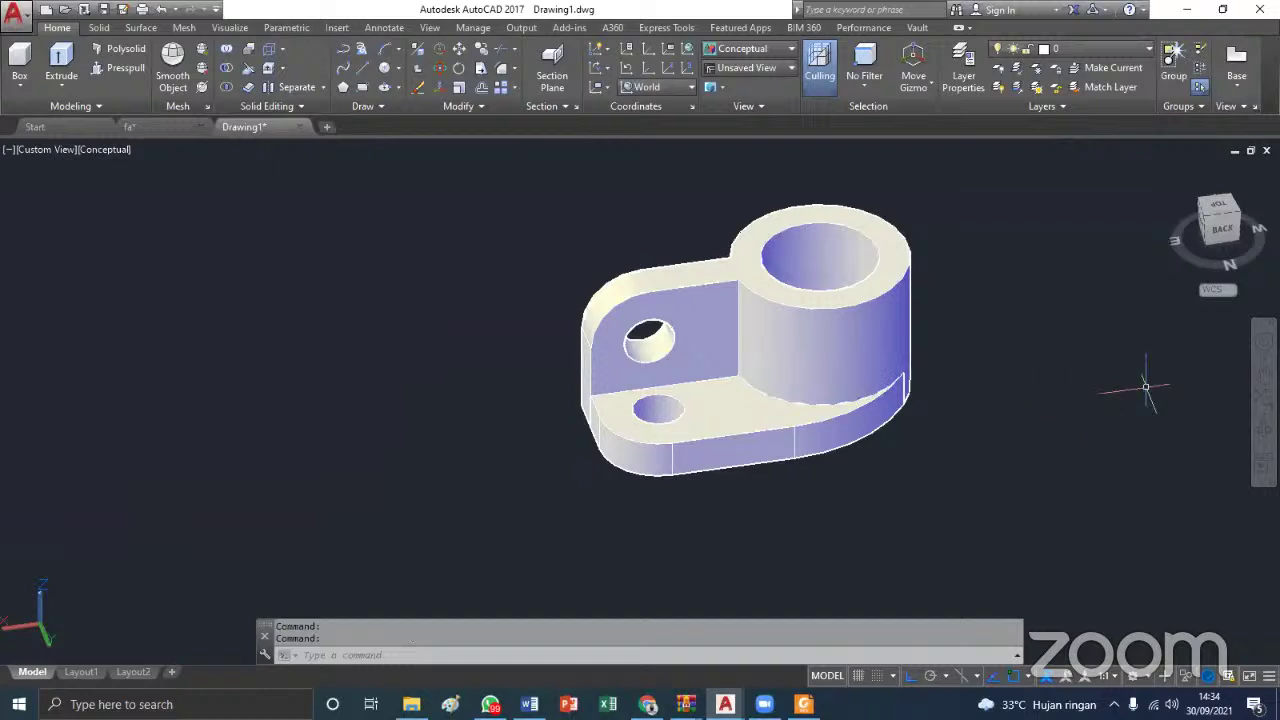
# Reorient the model through the ViewCube top and default isometric views, centring it in the viewport
pyautogui.click(1222, 209)
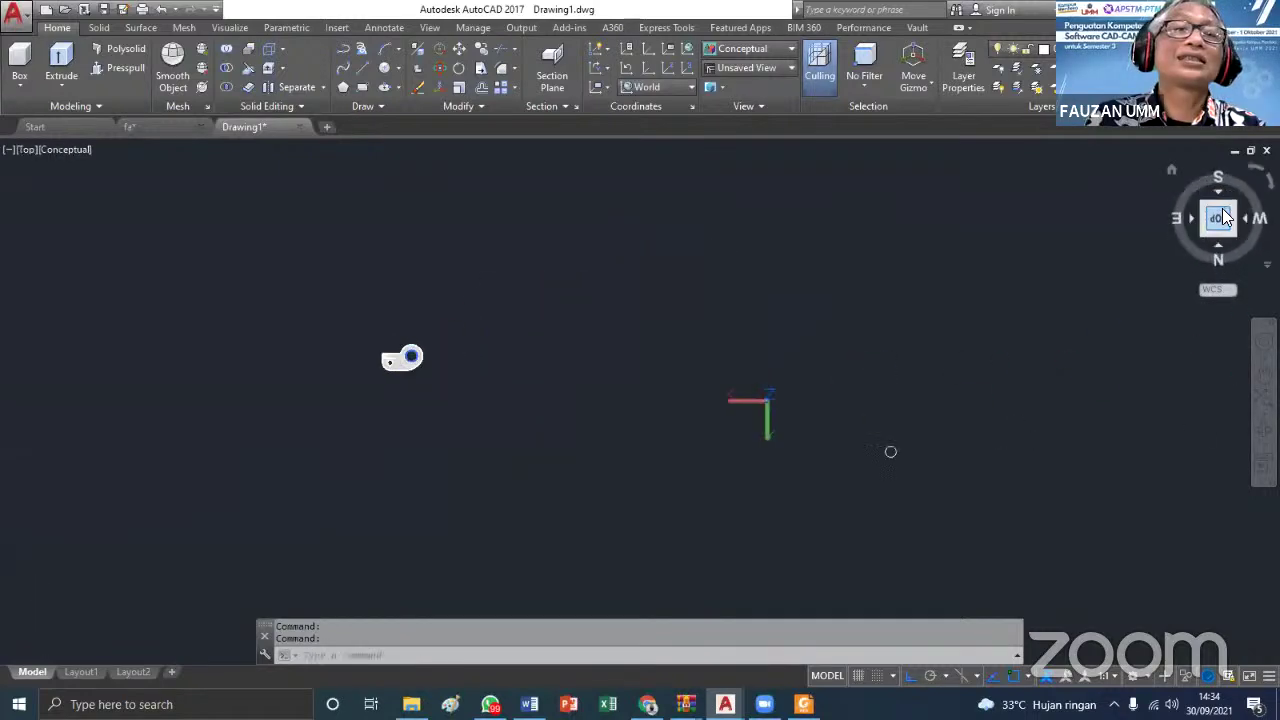
pyautogui.keyDown('shift'); pyautogui.moveTo(402, 358); pyautogui.dragTo(683, 165, button='middle'); pyautogui.keyUp('shift')
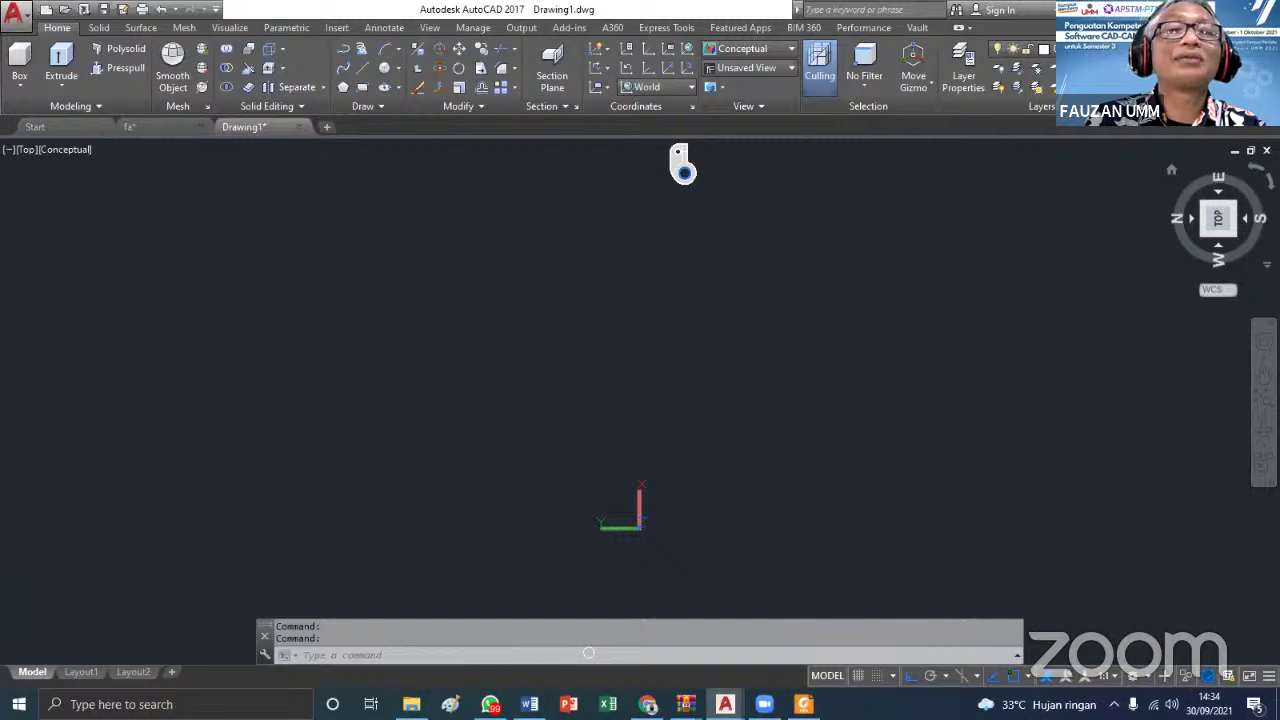
pyautogui.scroll(5, 640, 166)
pyautogui.moveTo(889, 171); pyautogui.dragTo(655, 307, button='middle')
pyautogui.press('Escape')
pyautogui.click(1218, 220)
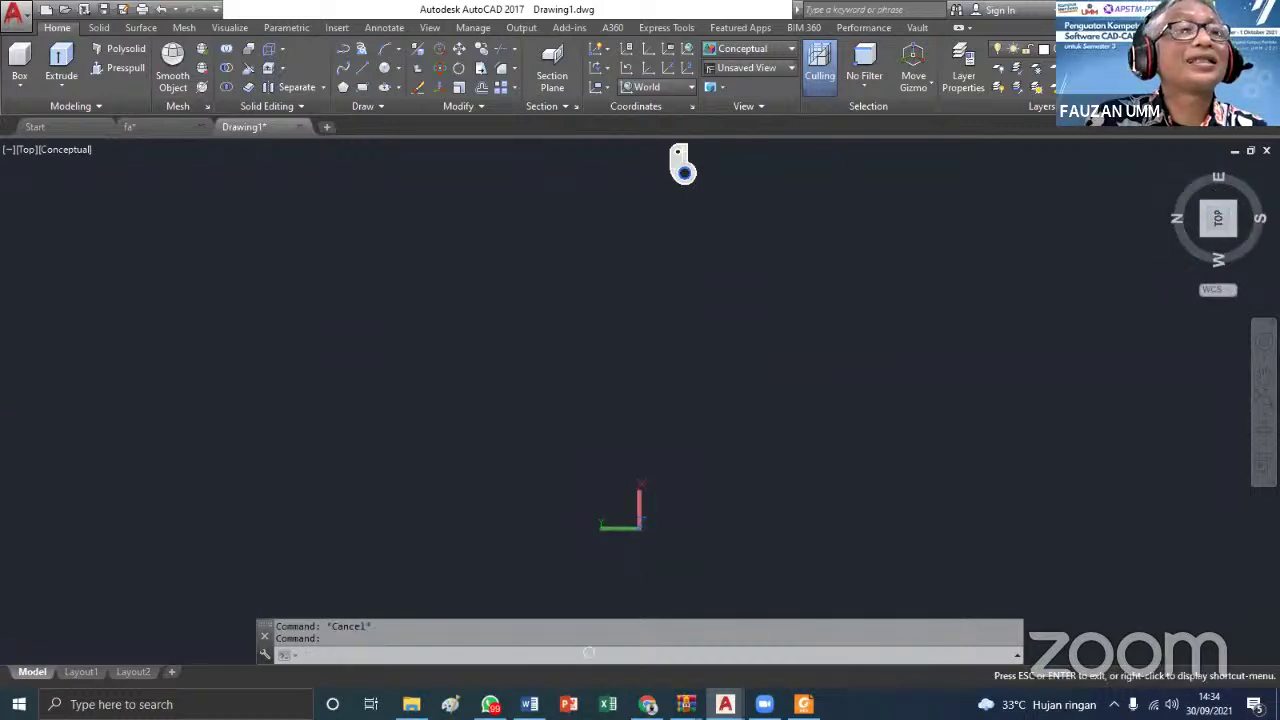
pyautogui.moveTo(806, 214); pyautogui.dragTo(746, 389, button='middle')
pyautogui.click(1172, 167)
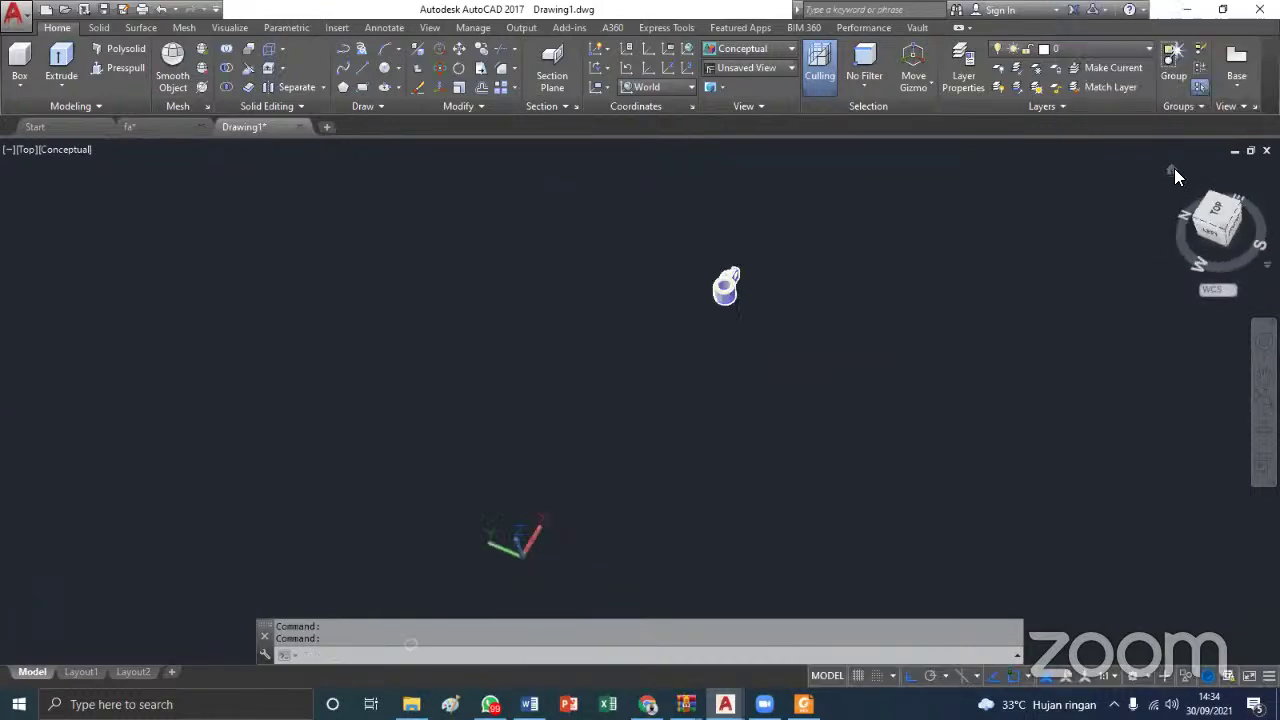
pyautogui.moveTo(1005, 270); pyautogui.dragTo(406, 395, button='middle')
pyautogui.press('Escape')
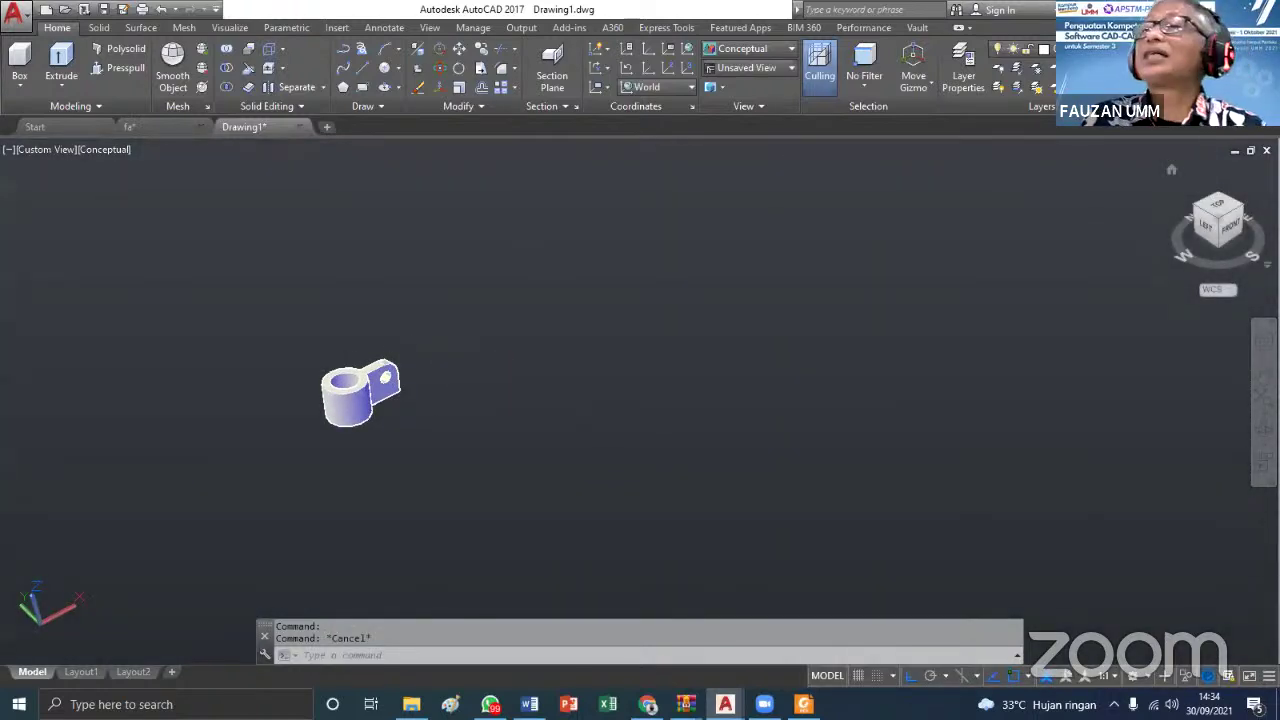
# Widen Foxit to review the whole 5 L2.pdf sheet, then return to AutoCAD
pyautogui.hotkey('alt', 'Tab')
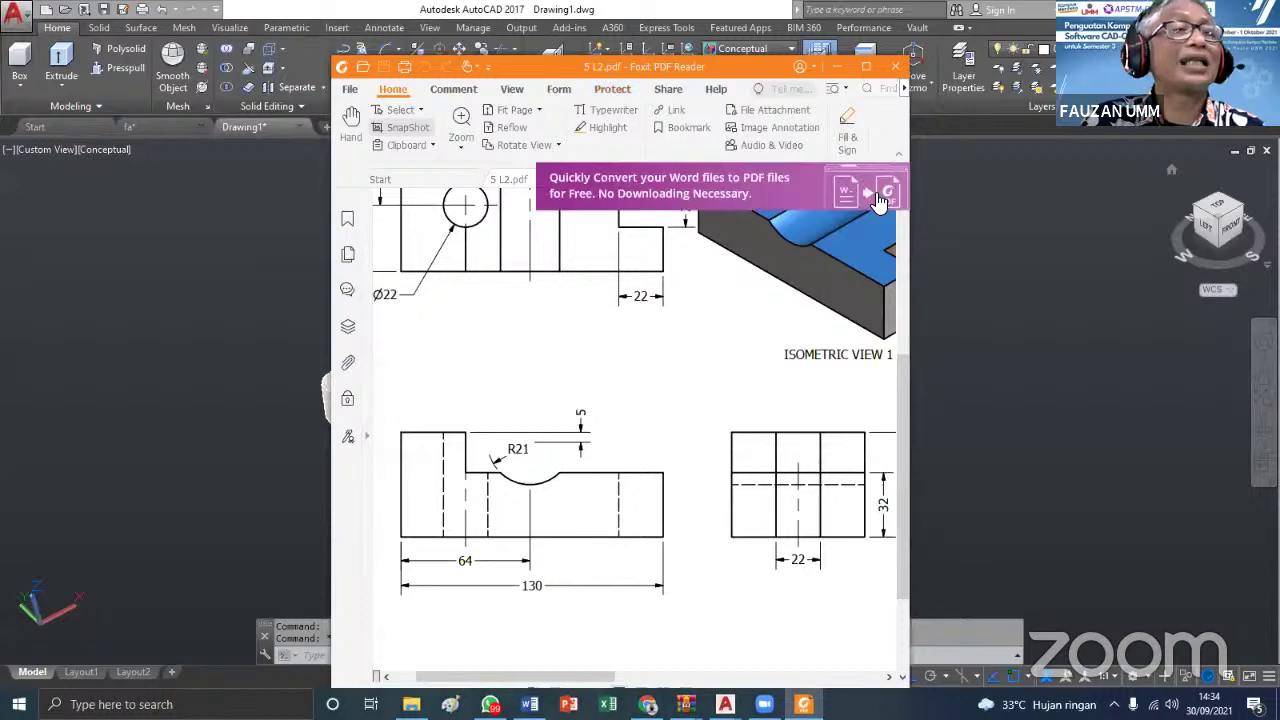
pyautogui.scroll(2, 855, 297)
pyautogui.scroll(-1, 855, 297)
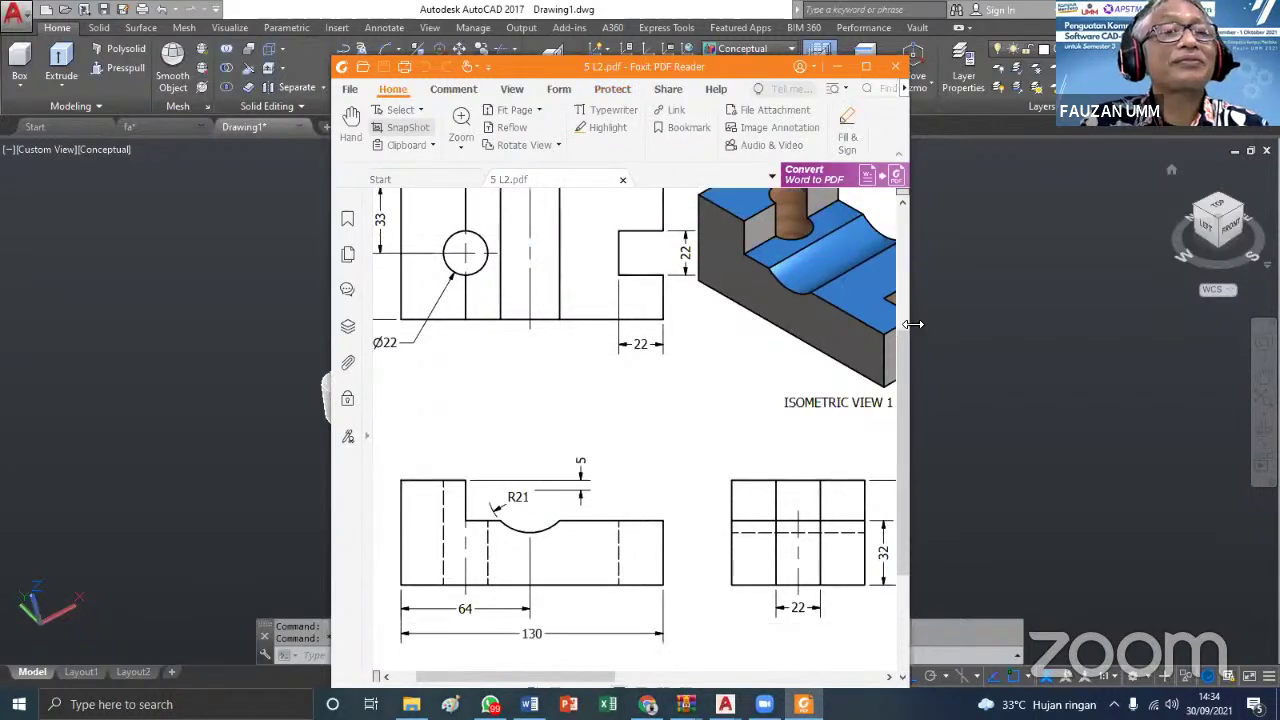
pyautogui.moveTo(913, 324); pyautogui.dragTo(1270, 330)
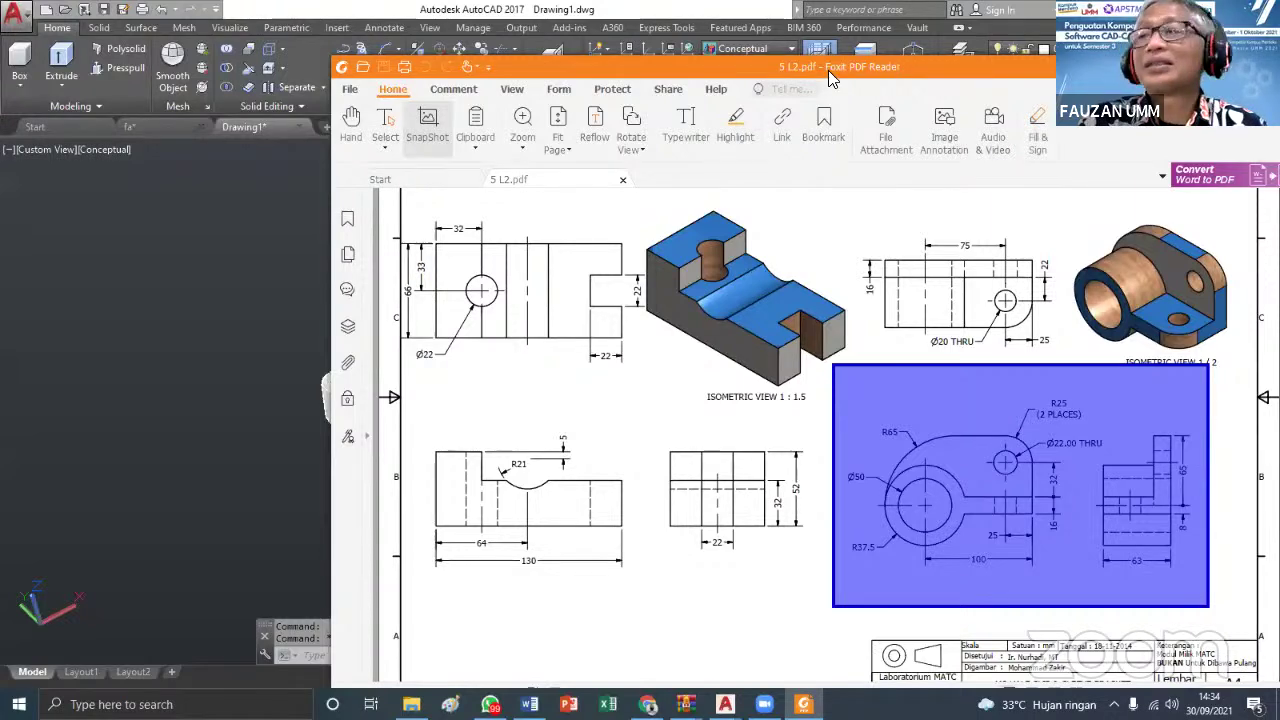
pyautogui.hotkey('alt', 'Tab')
pyautogui.scroll(3, 396, 384)
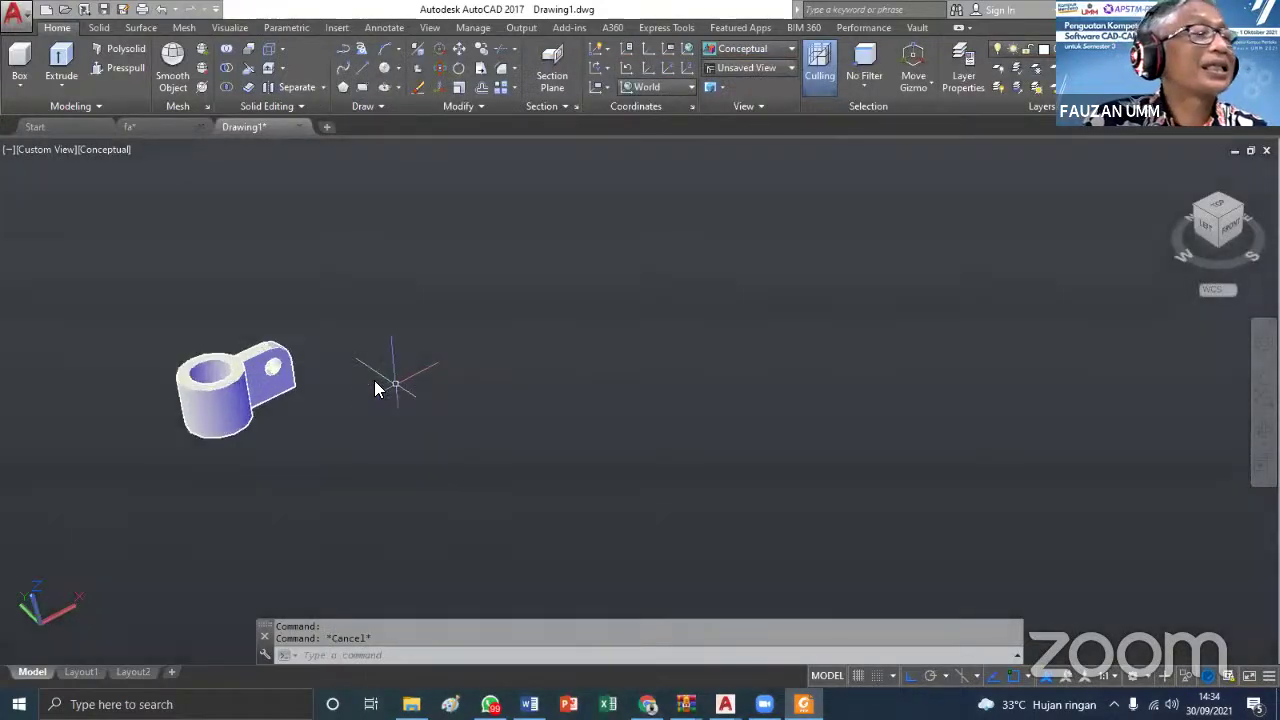
# From the top view, window-select the stray small circle beside the bracket and delete it
pyautogui.click(374, 388)
pyautogui.press('Escape')
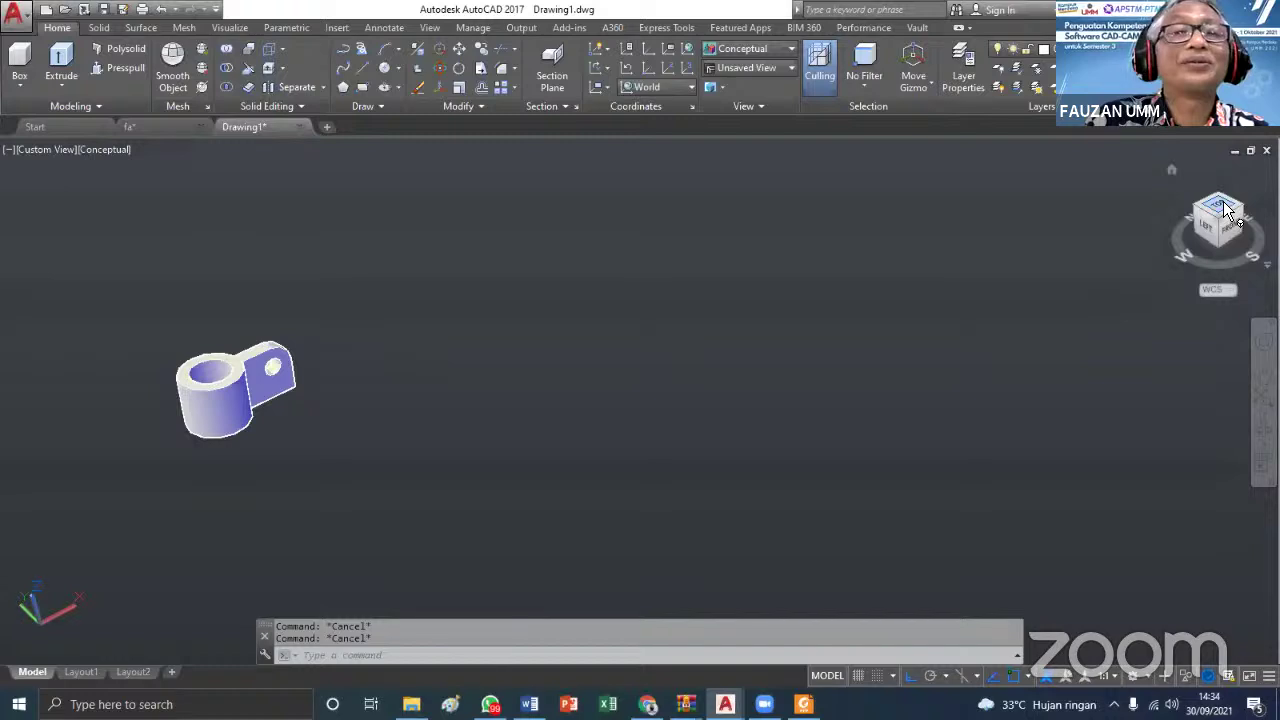
pyautogui.click(1219, 208)
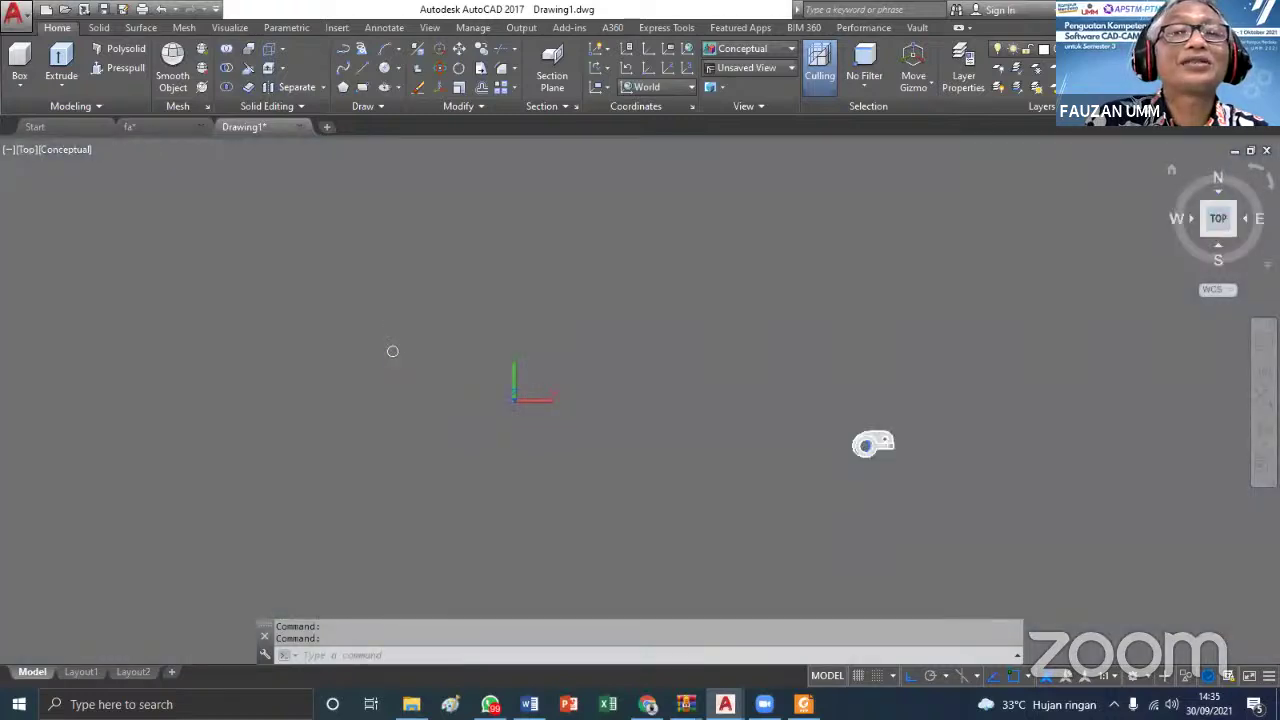
pyautogui.moveTo(873, 443)
pyautogui.keyDown('shift'); pyautogui.mouseDown(button='middle')
pyautogui.moveTo(595, 630)
pyautogui.moveTo(443, 534)
pyautogui.moveTo(406, 357)
pyautogui.moveTo(580, 171)
pyautogui.moveTo(680, 170)
pyautogui.moveTo(873, 443)
pyautogui.mouseUp(button='middle'); pyautogui.keyUp('shift')
pyautogui.scroll(3, 894, 478)
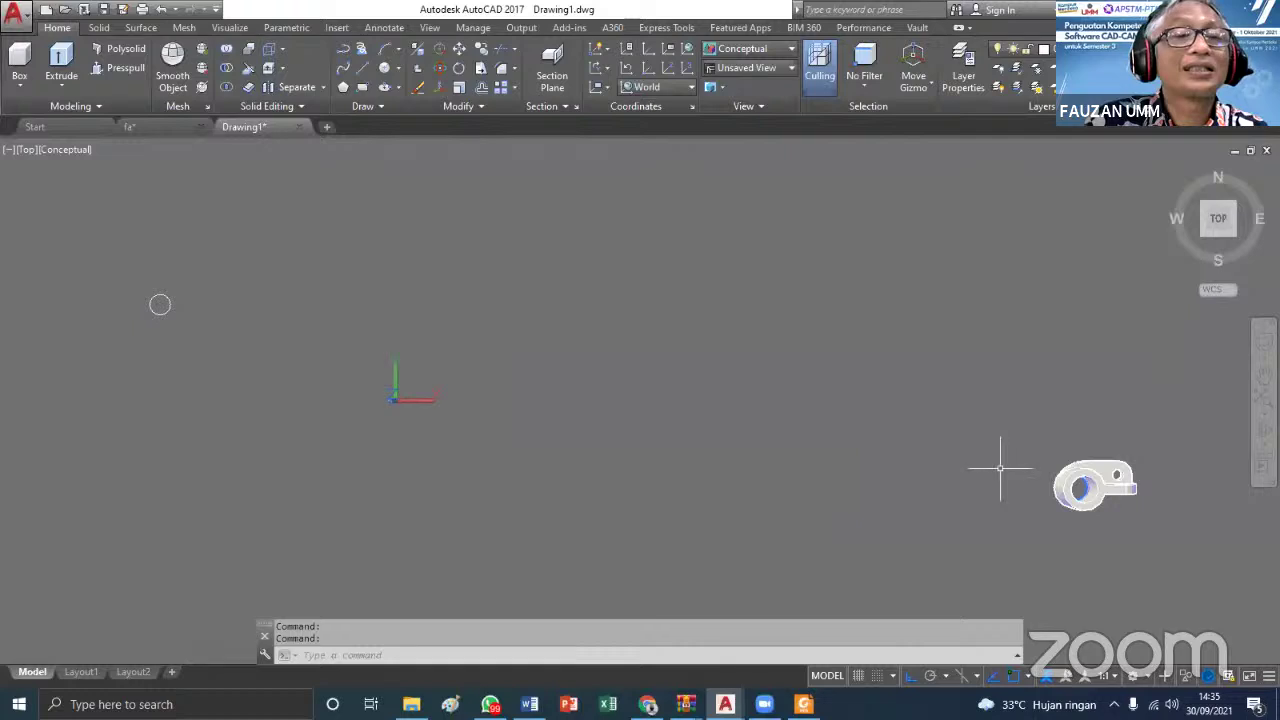
pyautogui.moveTo(1060, 485); pyautogui.dragTo(548, 400, button='middle')
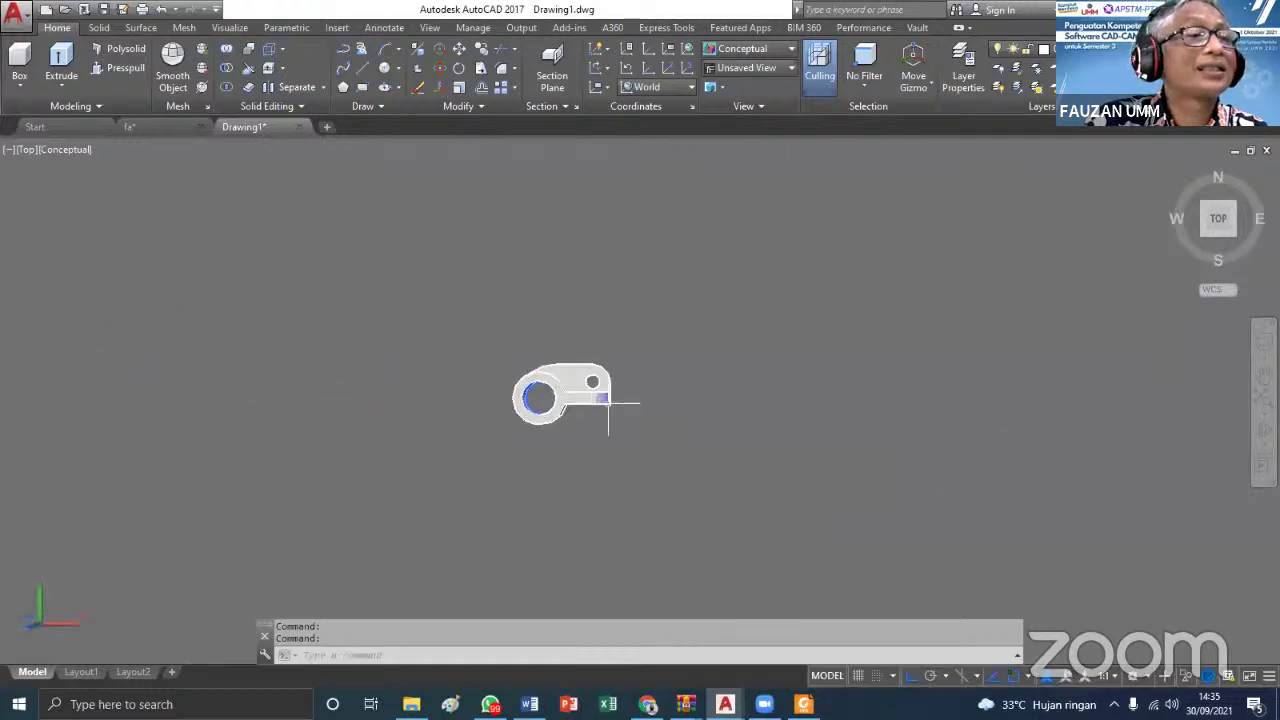
pyautogui.scroll(-2, 518, 398)
pyautogui.click(200, 349)
pyautogui.click(122, 287)
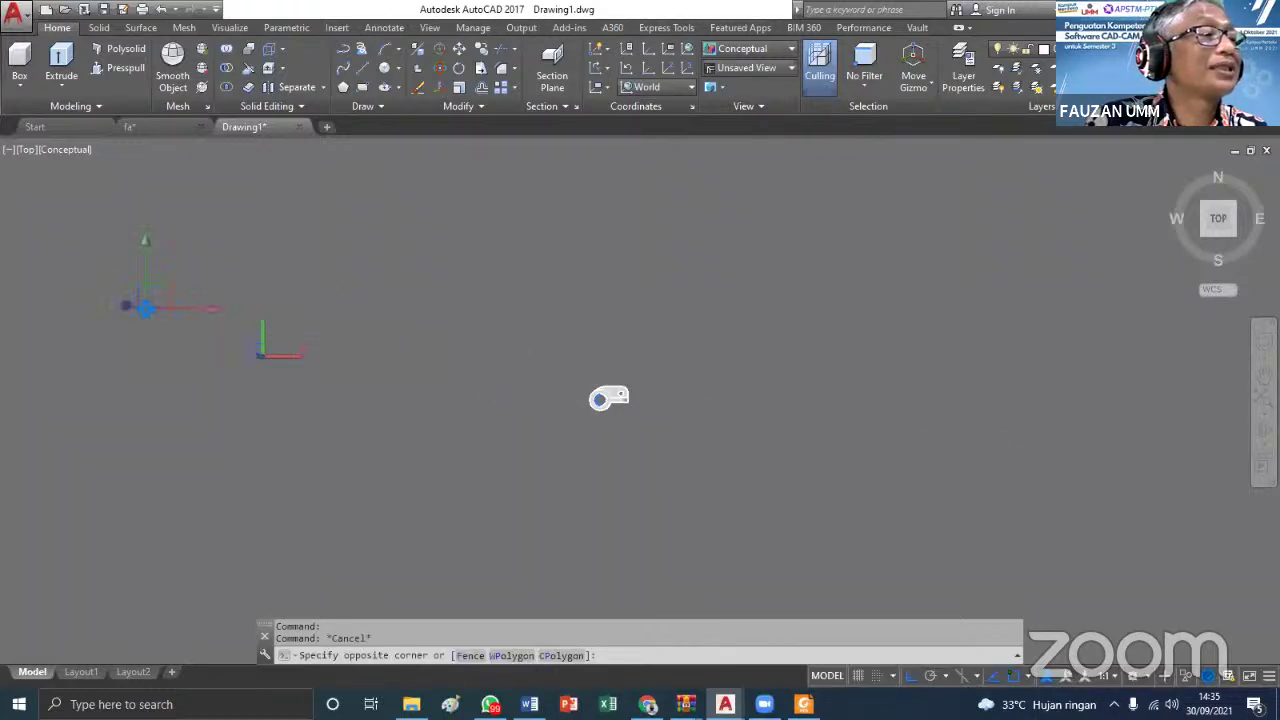
pyautogui.press('Delete')
pyautogui.scroll(7, 598, 392)
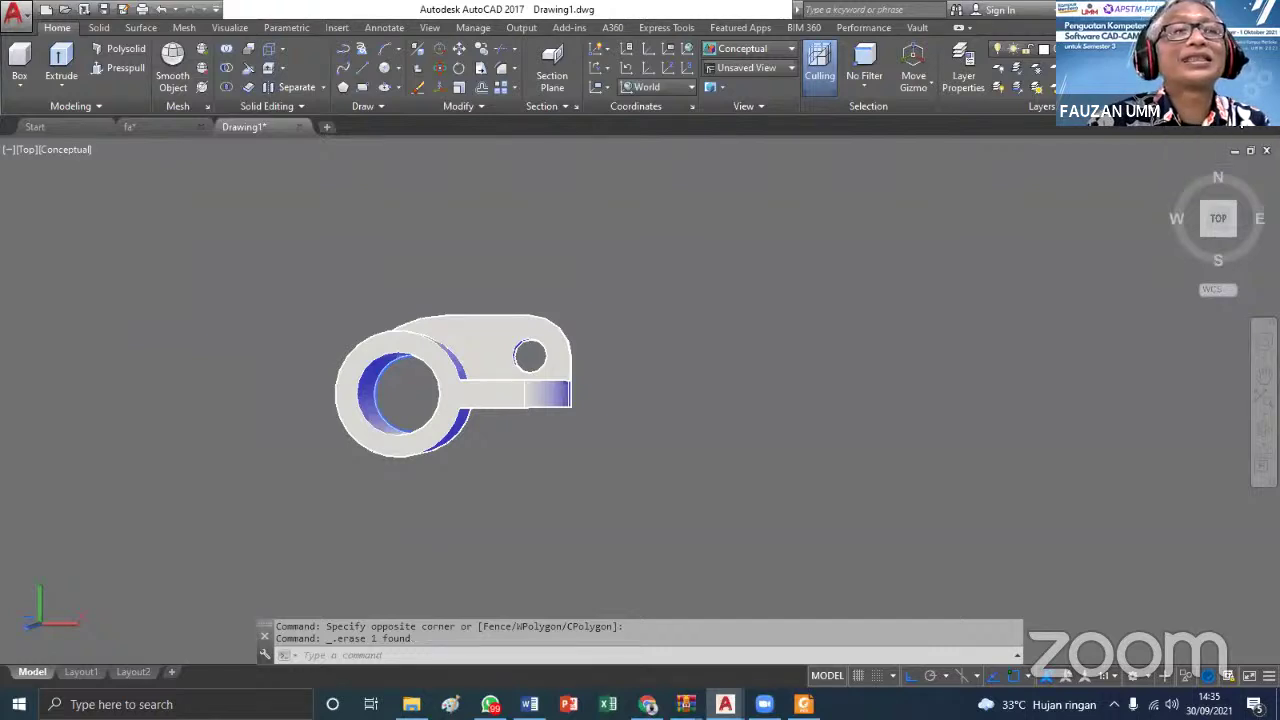
# Select the whole bracket and place its front base view on the Layout1 sheet
pyautogui.click(647, 491)
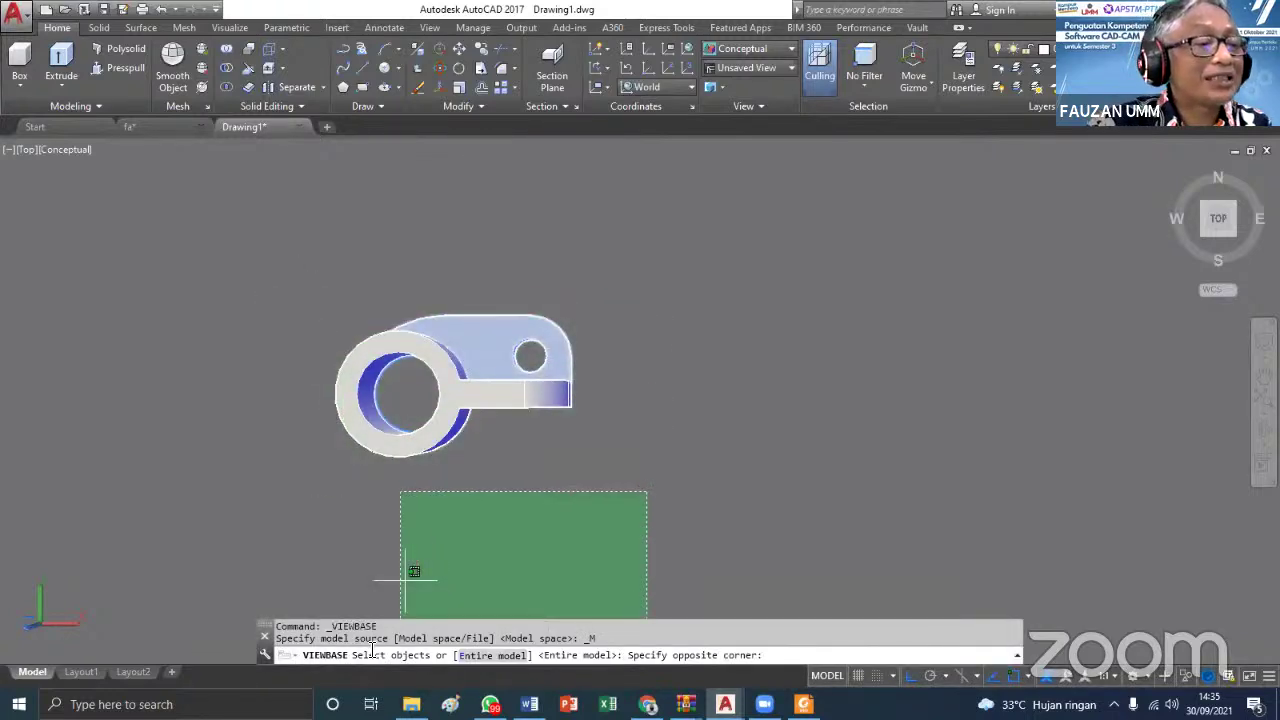
pyautogui.click(288, 277)
pyautogui.press('Return')
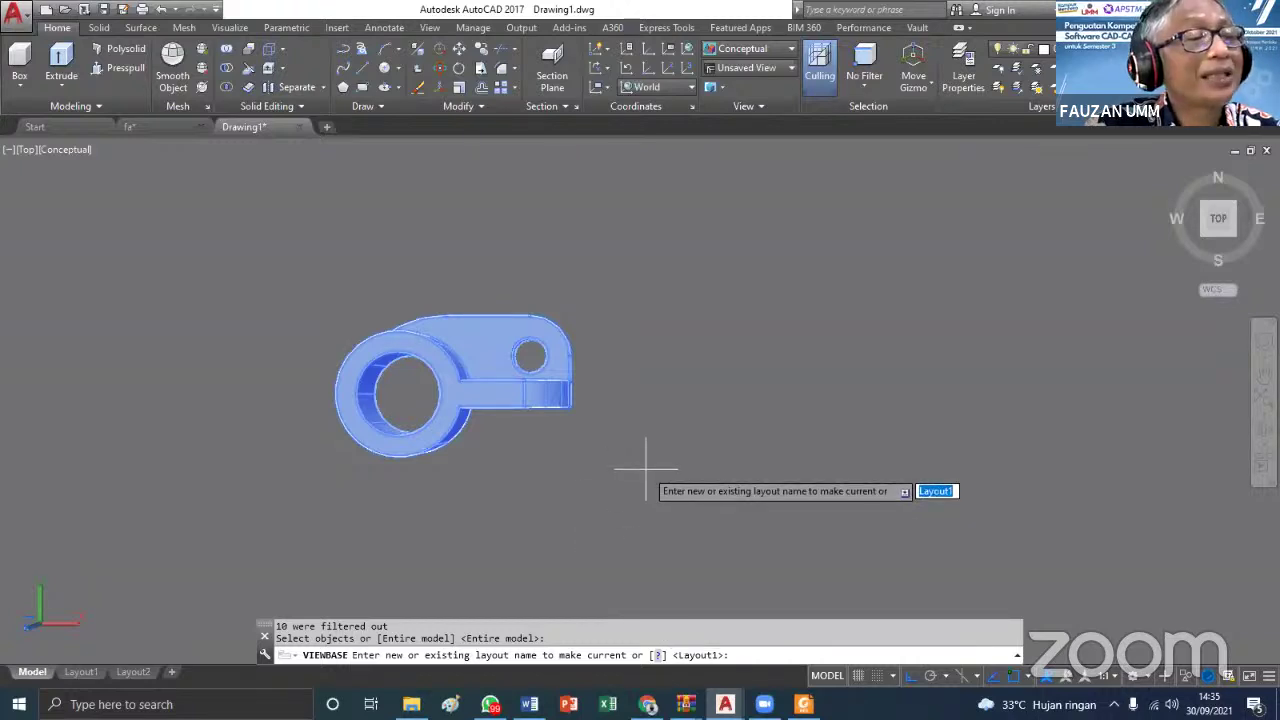
pyautogui.press('Return')
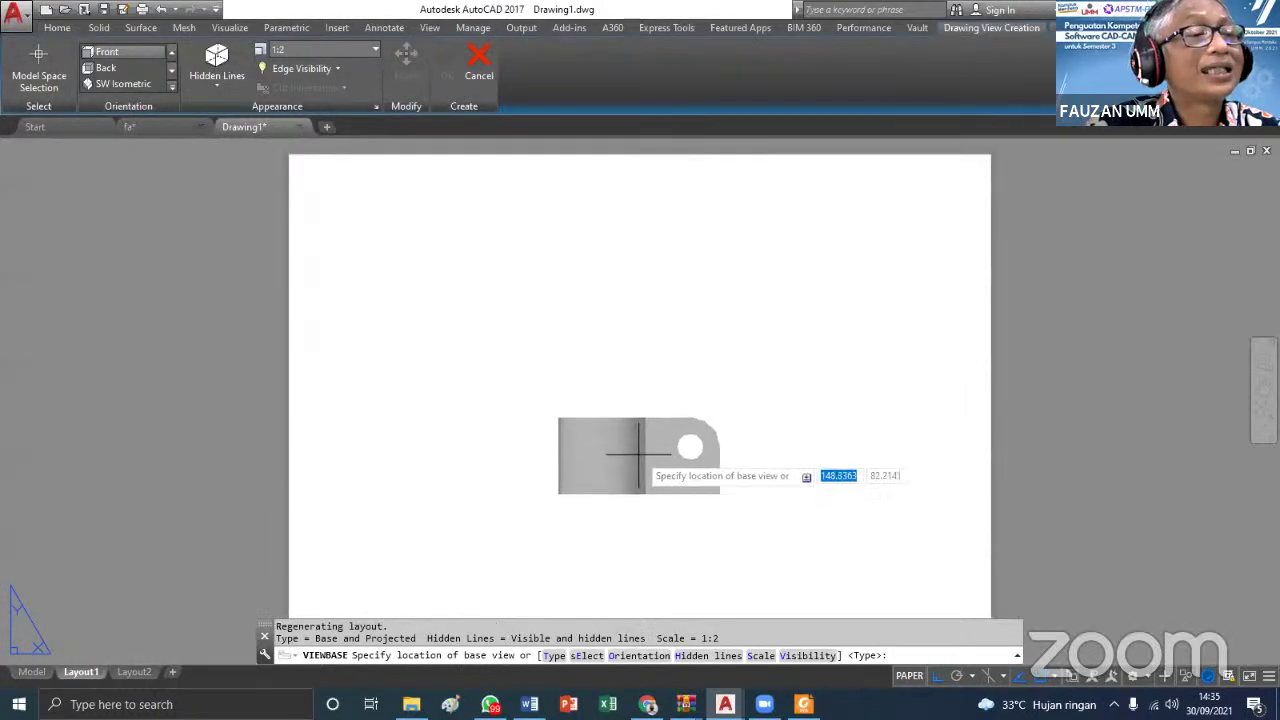
pyautogui.click(617, 383)
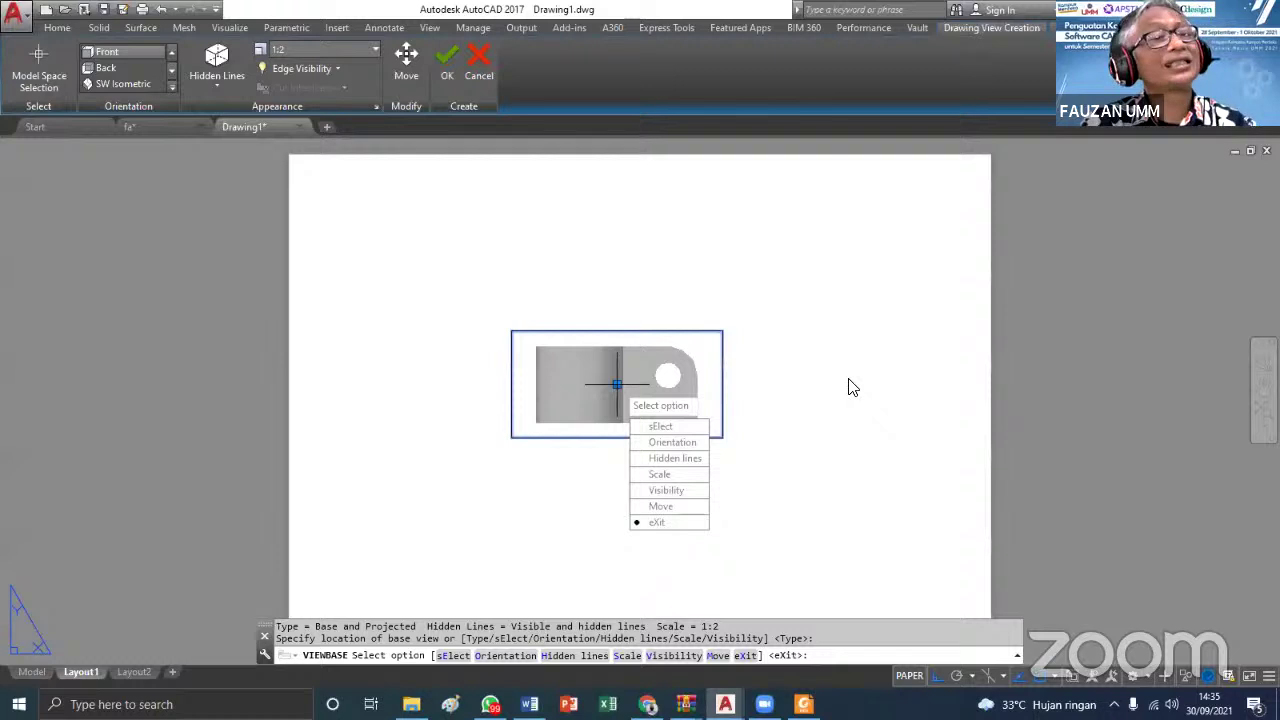
pyautogui.press('Return')
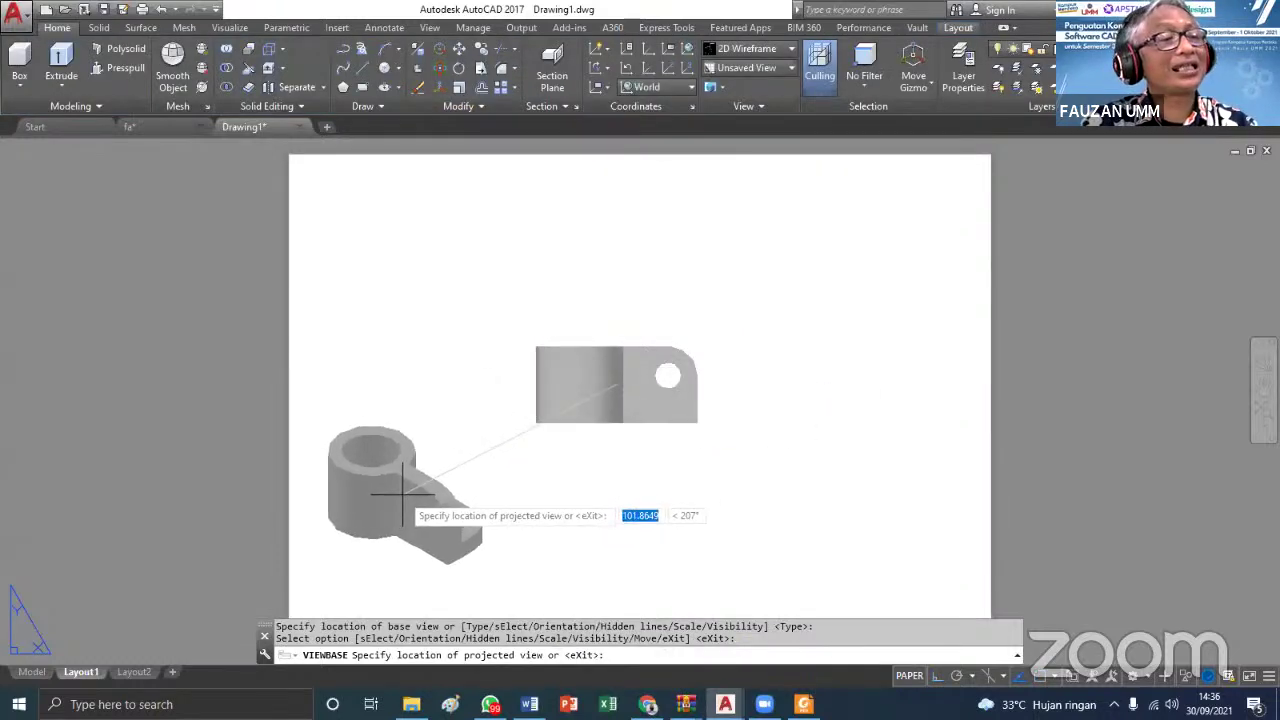
# Project isometric, top, right, left and second isometric views around the front view
pyautogui.click(404, 494)
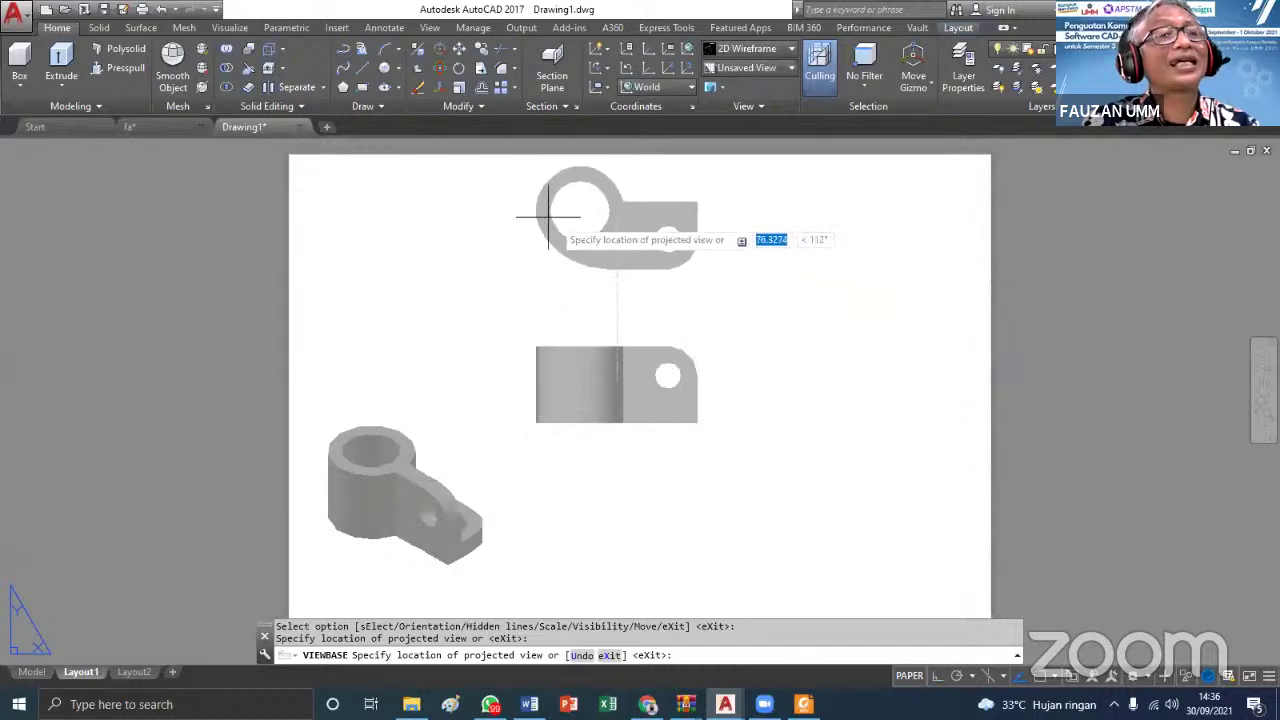
pyautogui.click(521, 220)
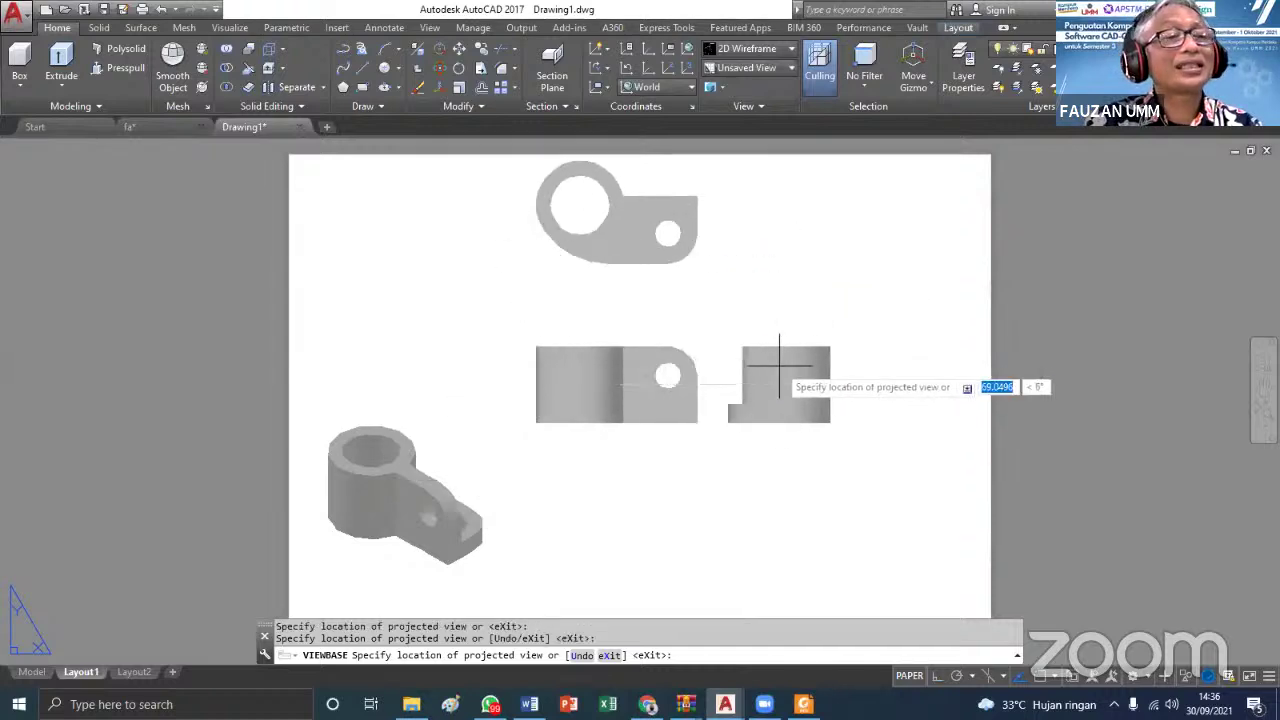
pyautogui.click(839, 355)
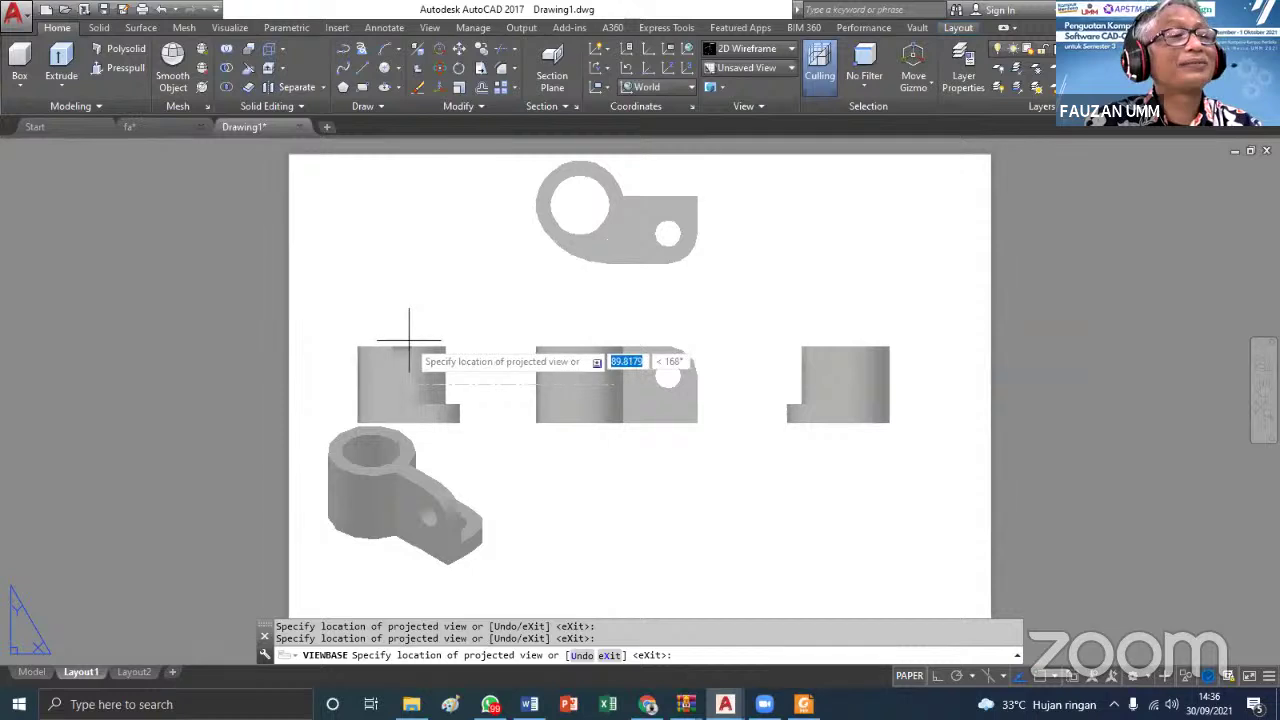
pyautogui.click(405, 360)
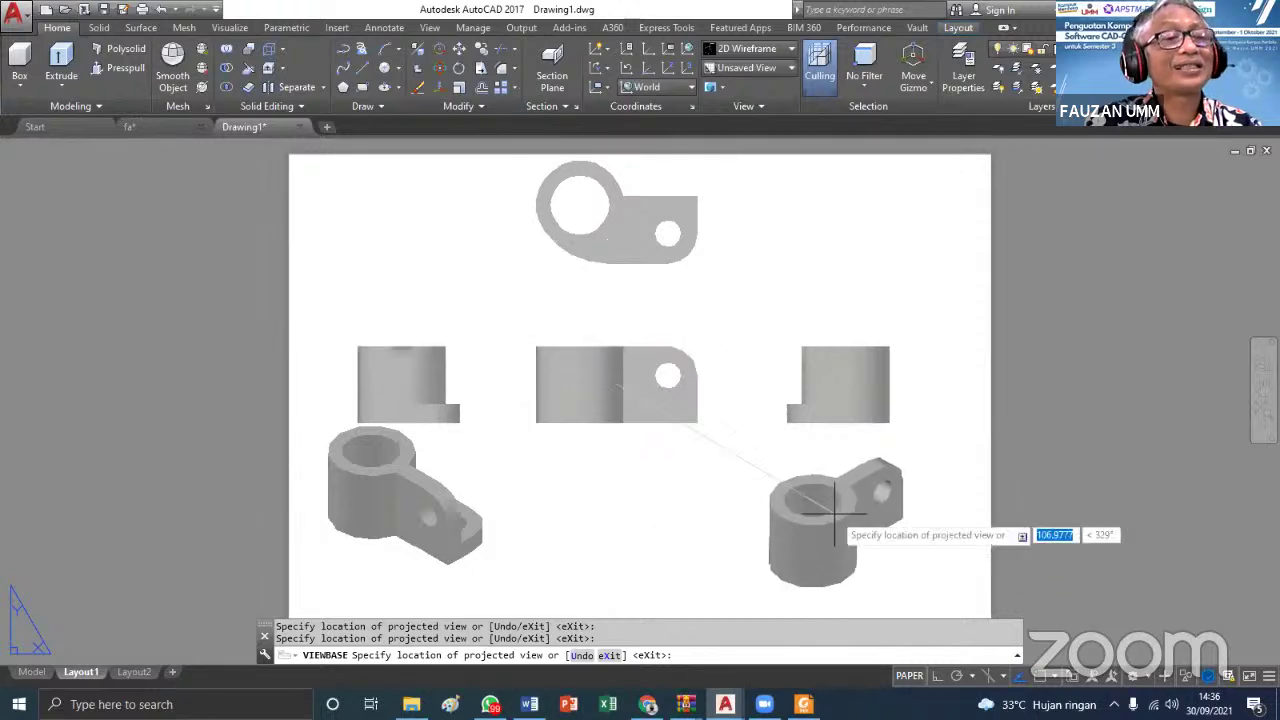
pyautogui.click(834, 510)
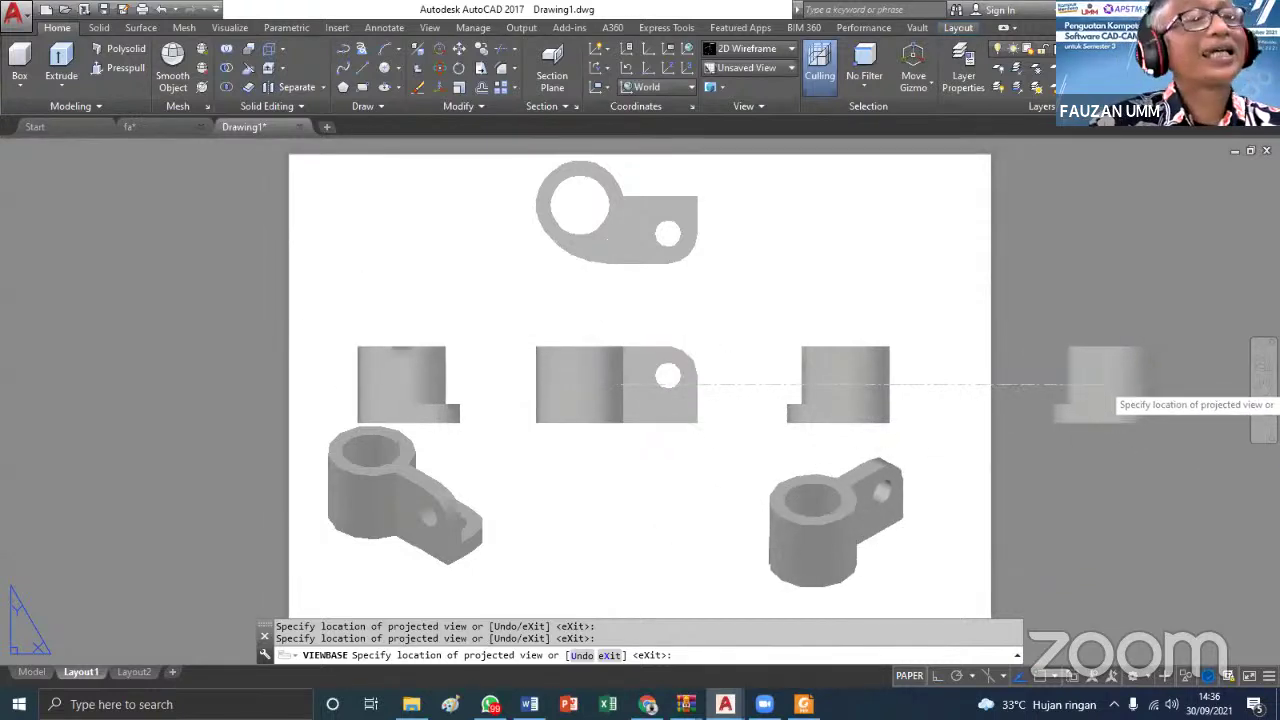
pyautogui.press('Return')
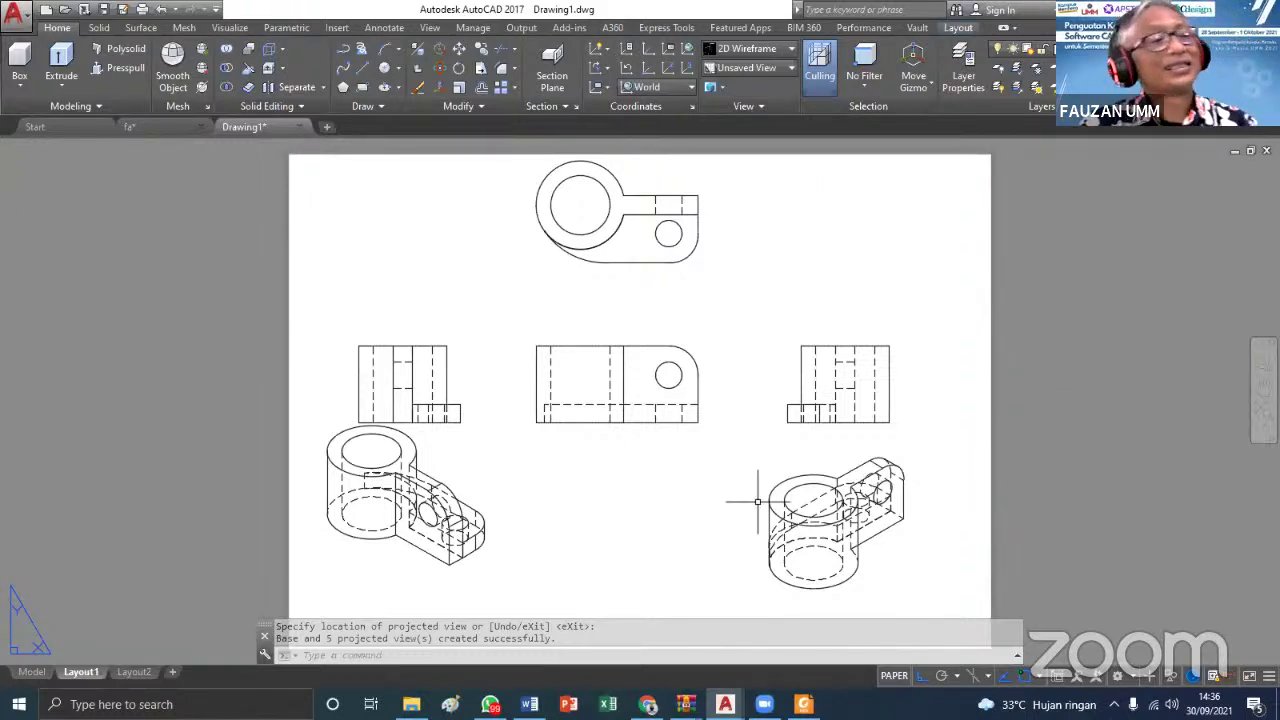
pyautogui.click(458, 492)
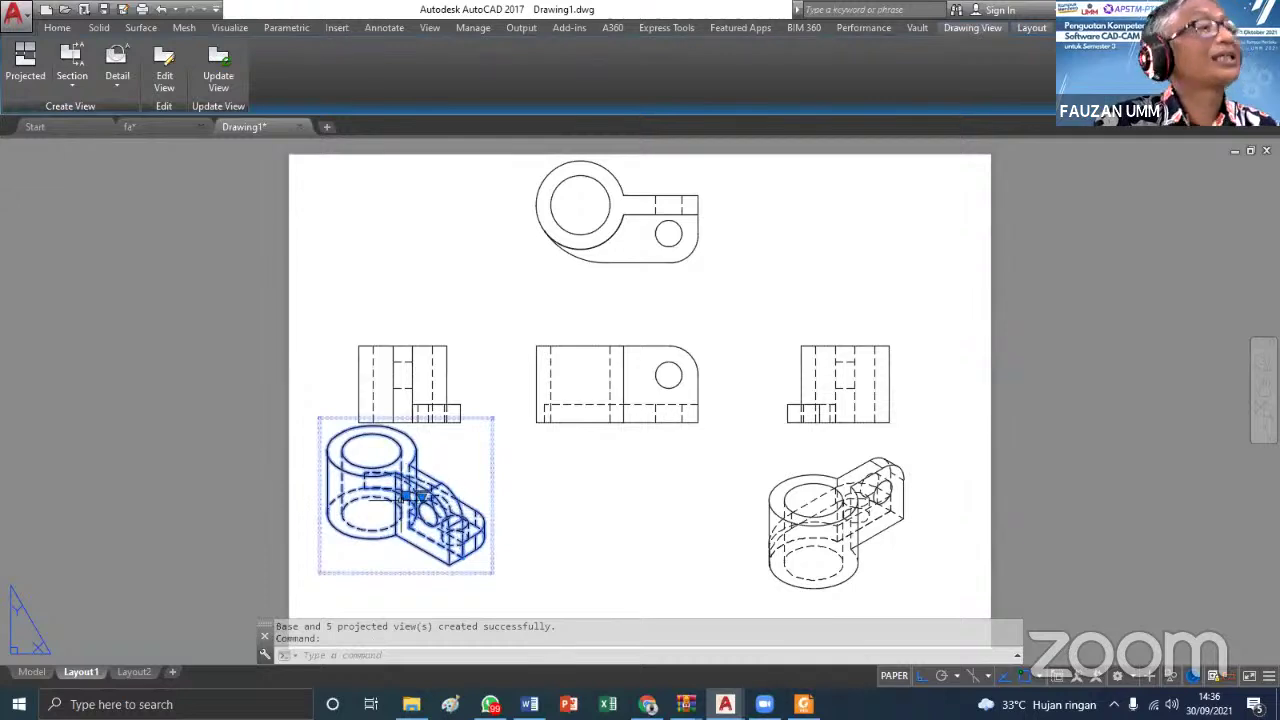
# Set the lower-left isometric view's style to Shaded with visible lines
pyautogui.press('Escape')
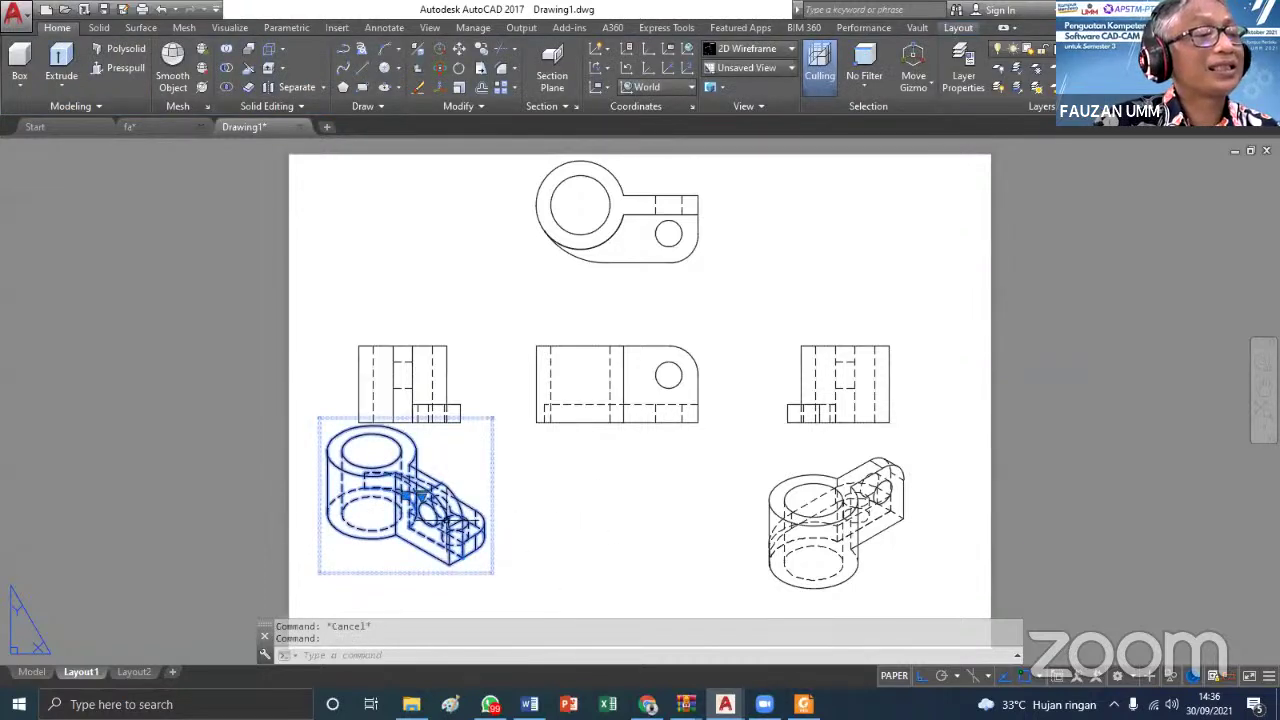
pyautogui.doubleClick(446, 527)
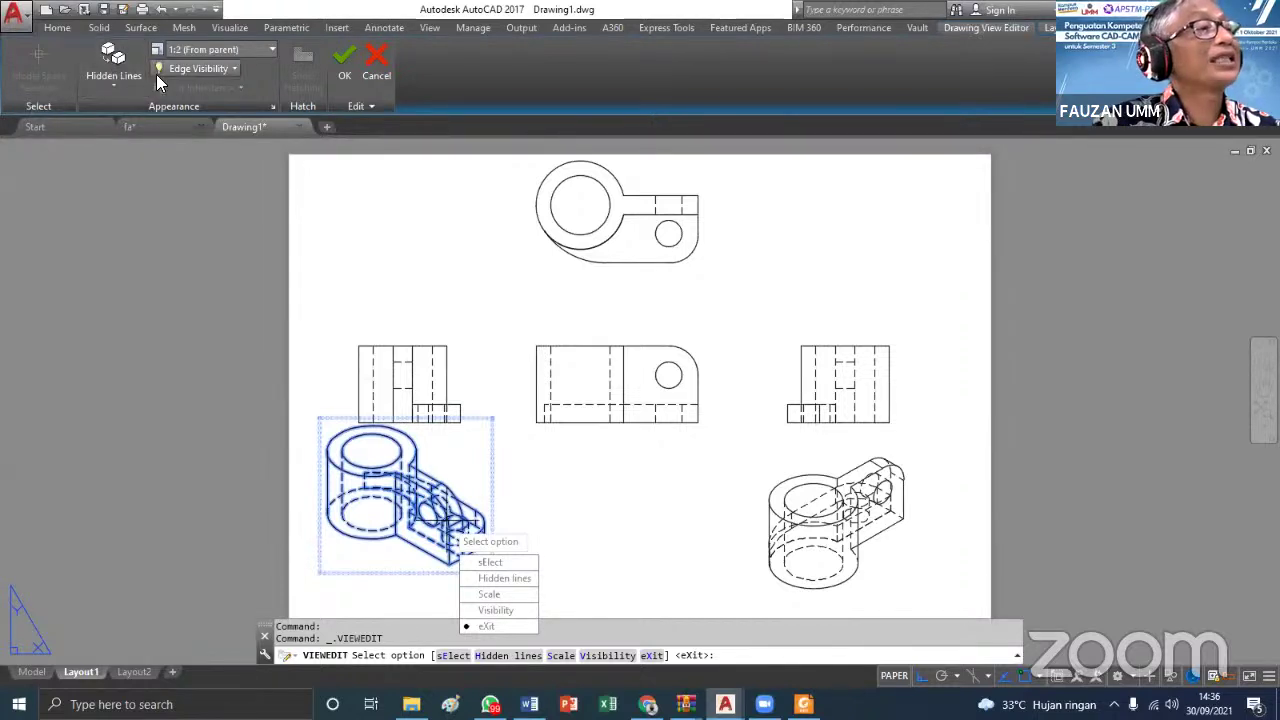
pyautogui.click(112, 86)
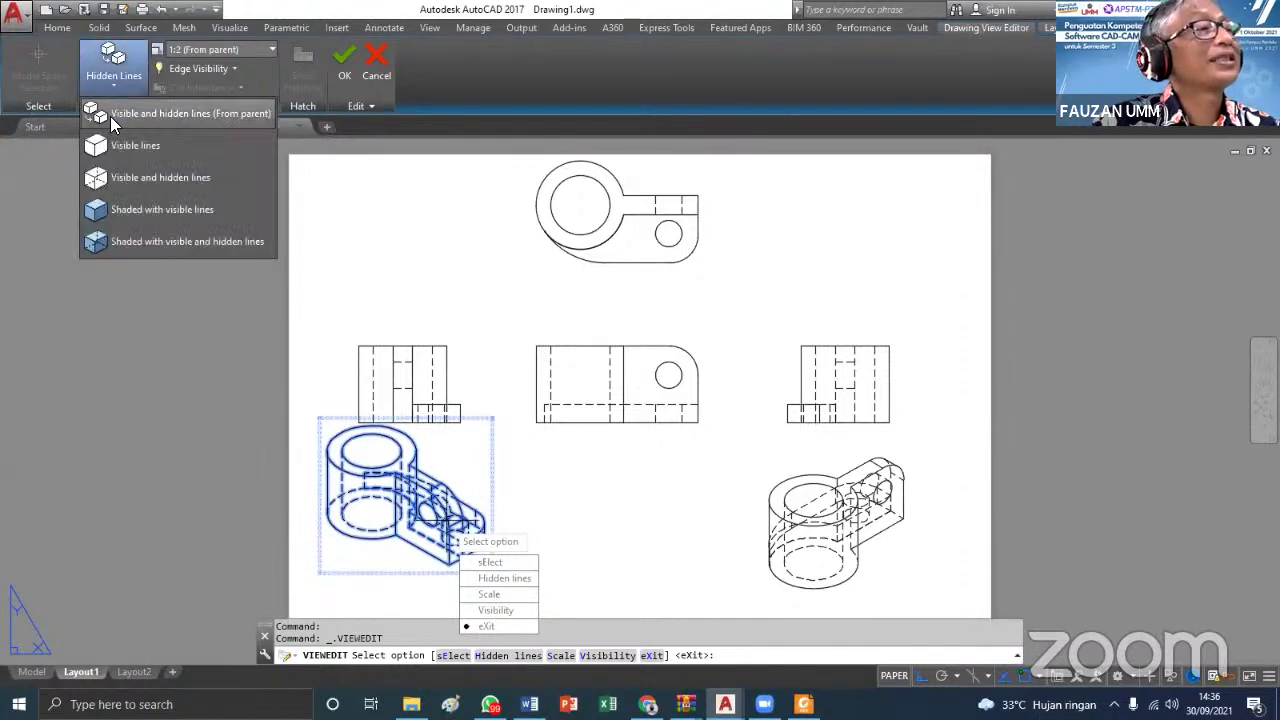
pyautogui.click(142, 210)
pyautogui.press('Escape')
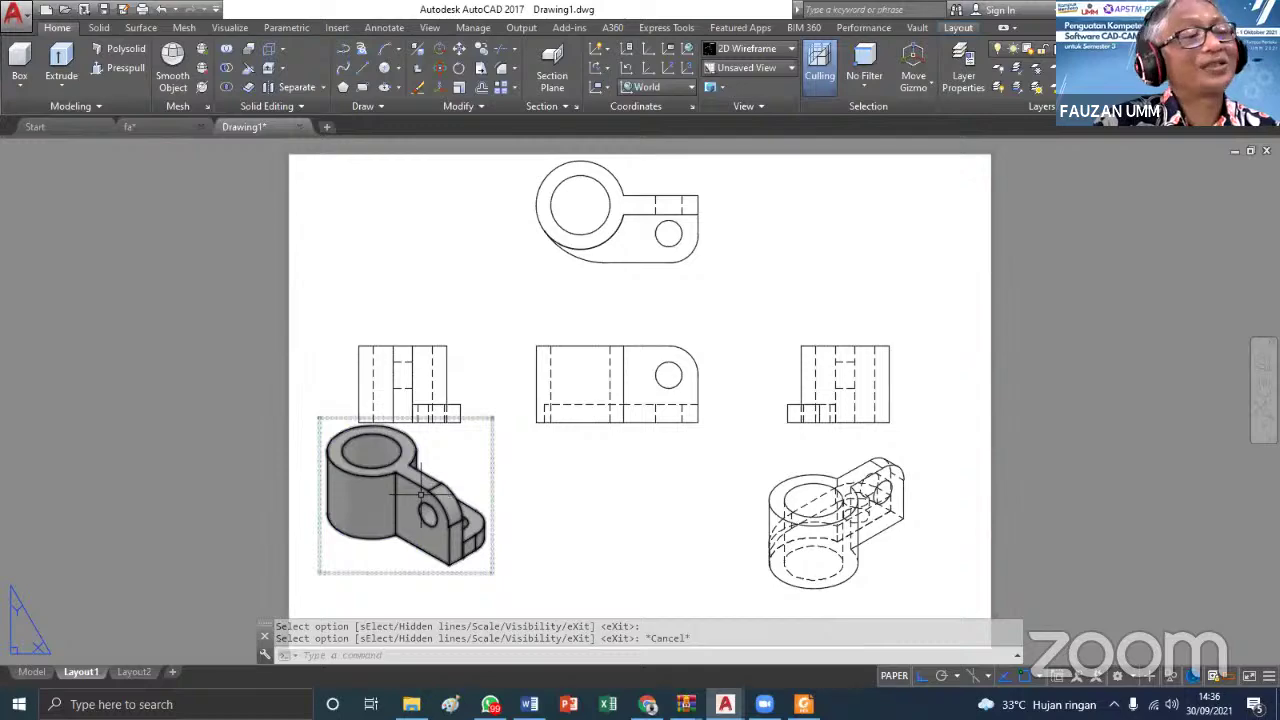
# With Ortho off, move the shaded isometric view to the upper right beside the top view
pyautogui.click(410, 495)
pyautogui.click(405, 495)
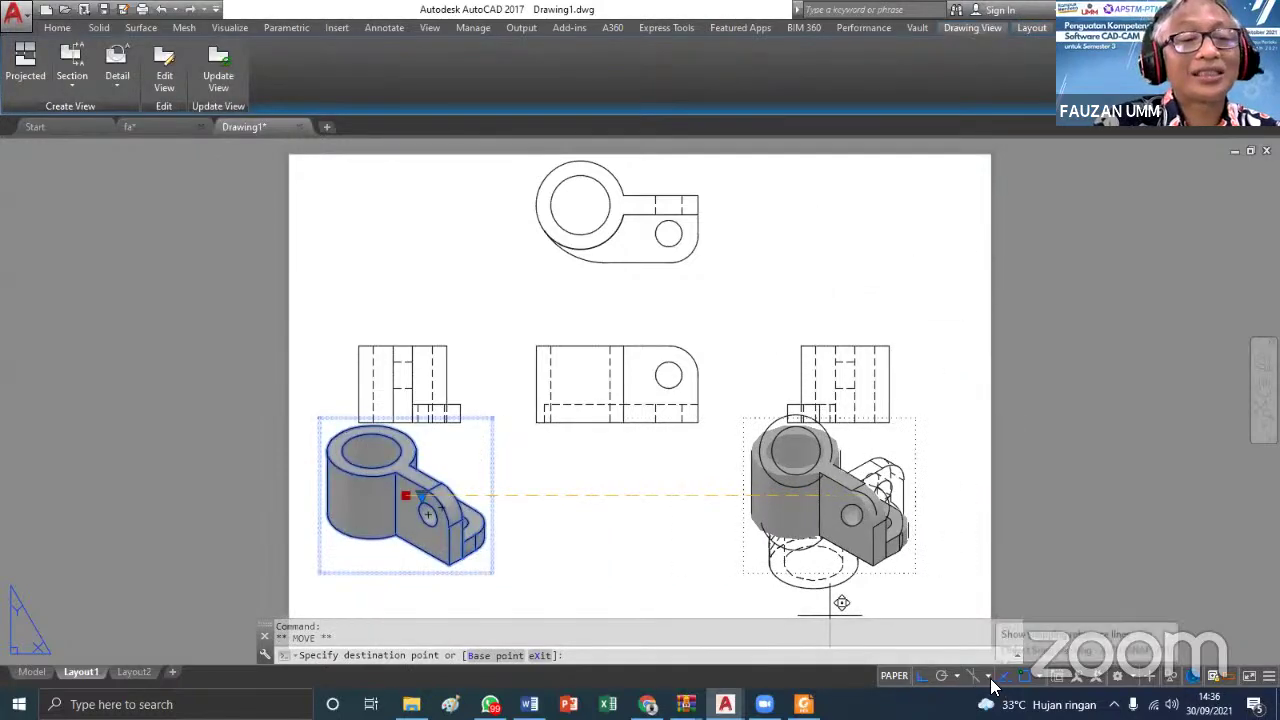
pyautogui.click(922, 676)
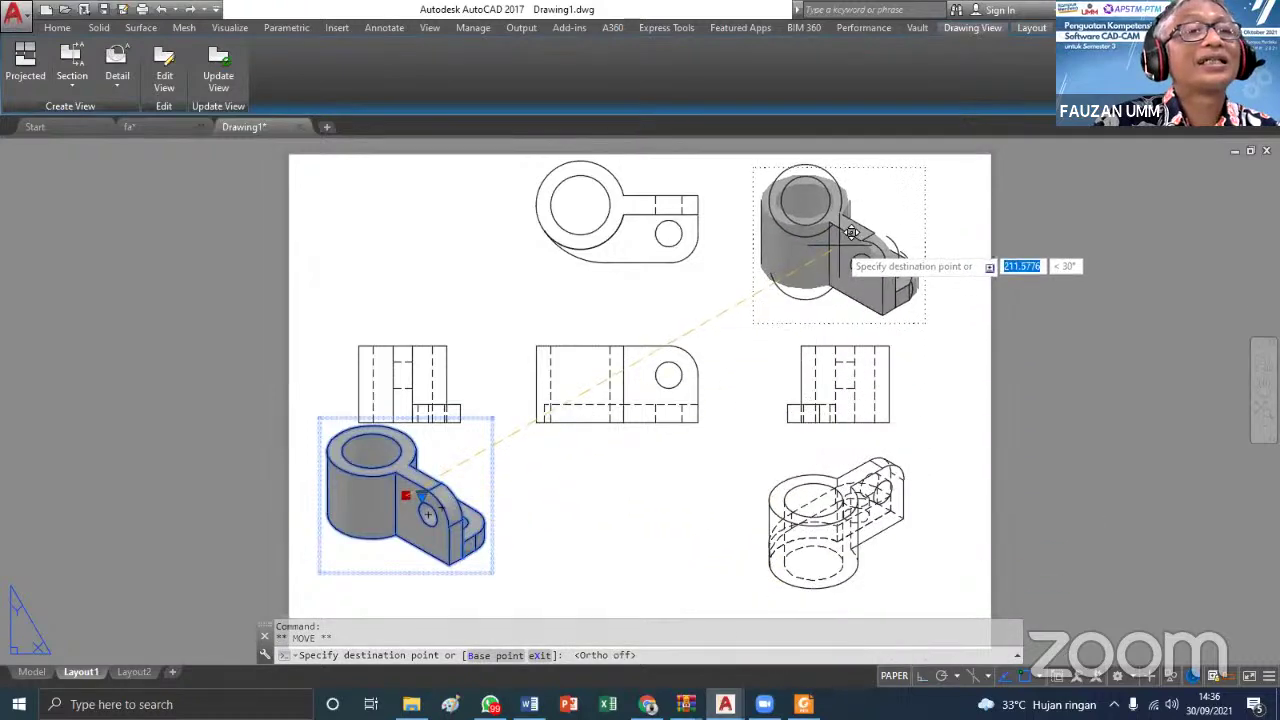
pyautogui.click(851, 237)
pyautogui.press('Escape')
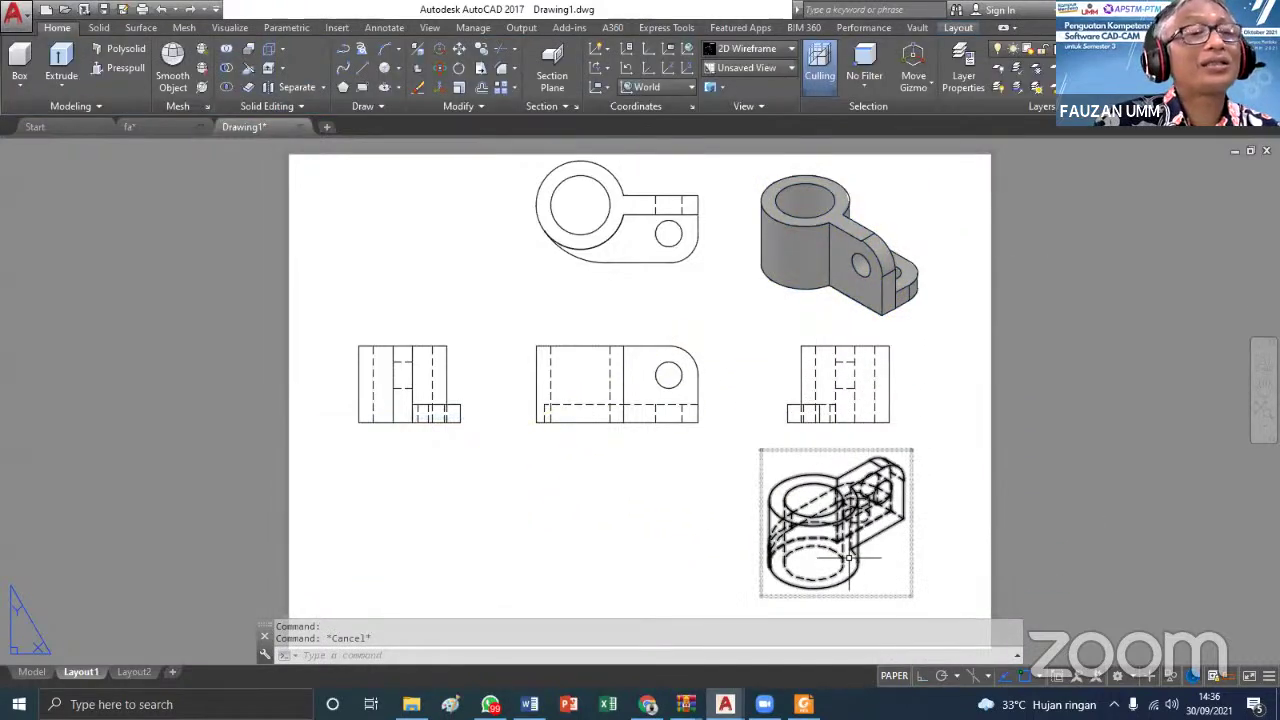
pyautogui.click(846, 560)
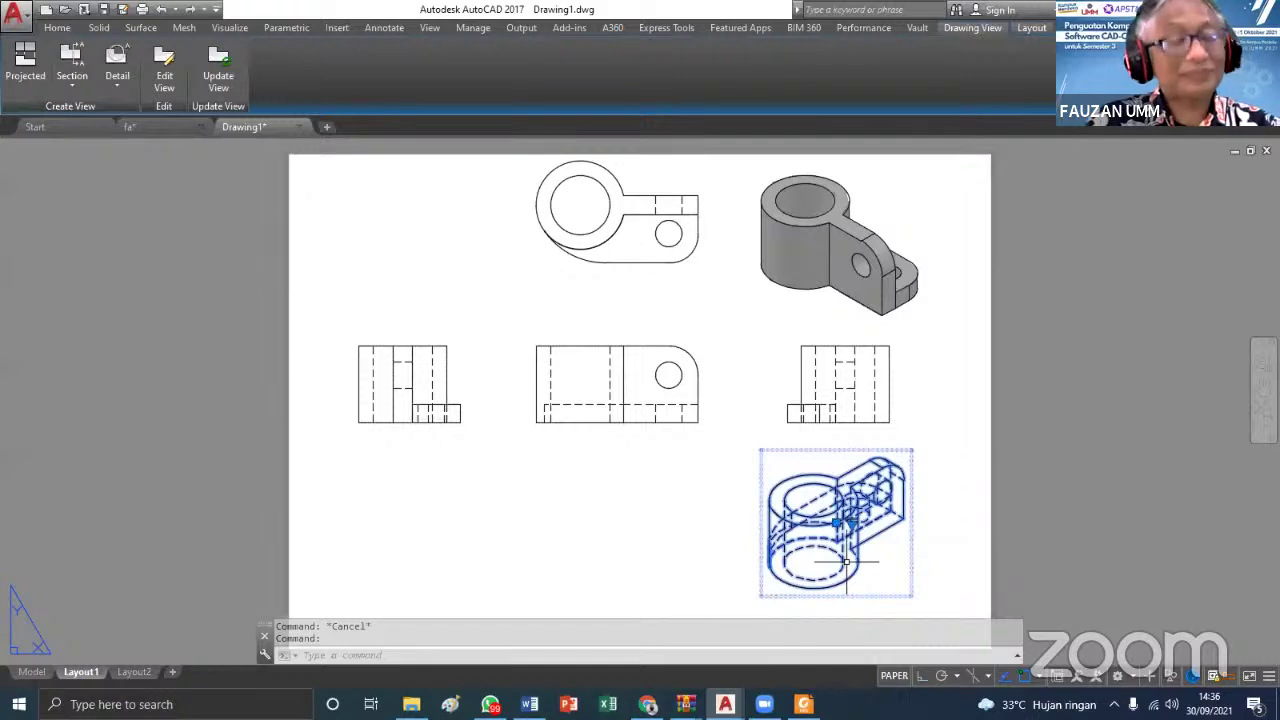
pyautogui.press('Delete')
pyautogui.click(848, 383)
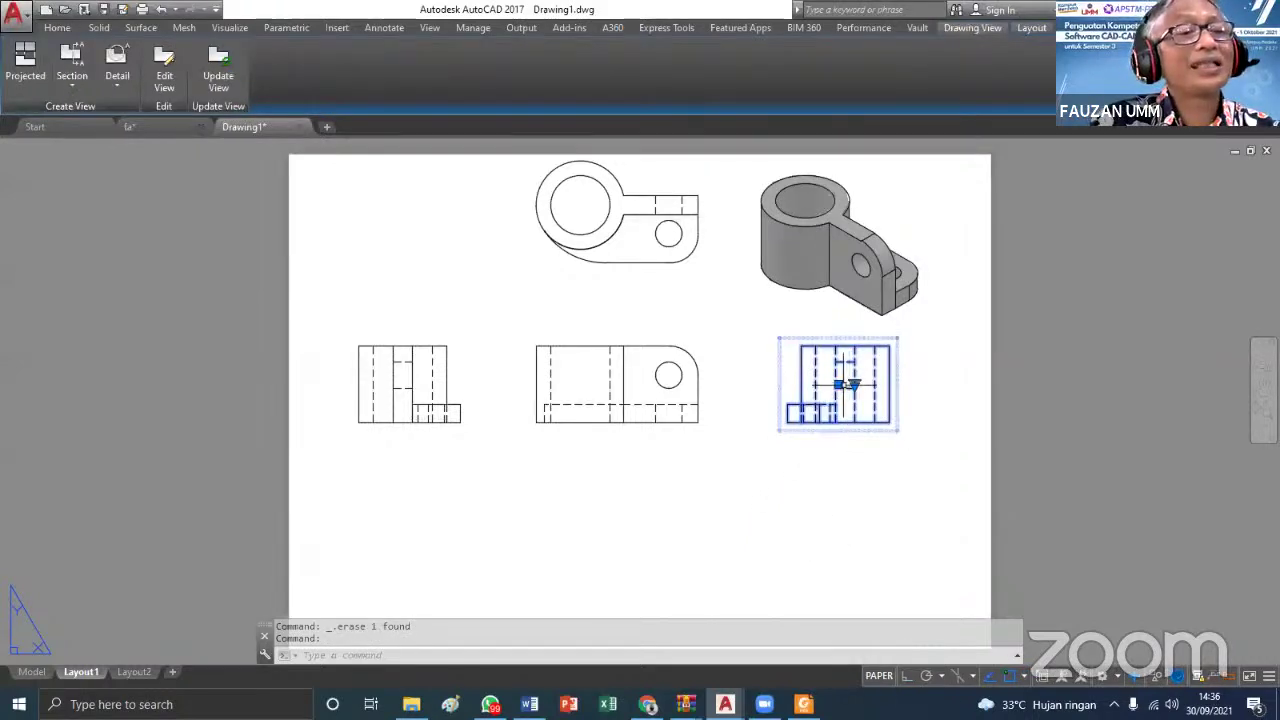
pyautogui.click(841, 383)
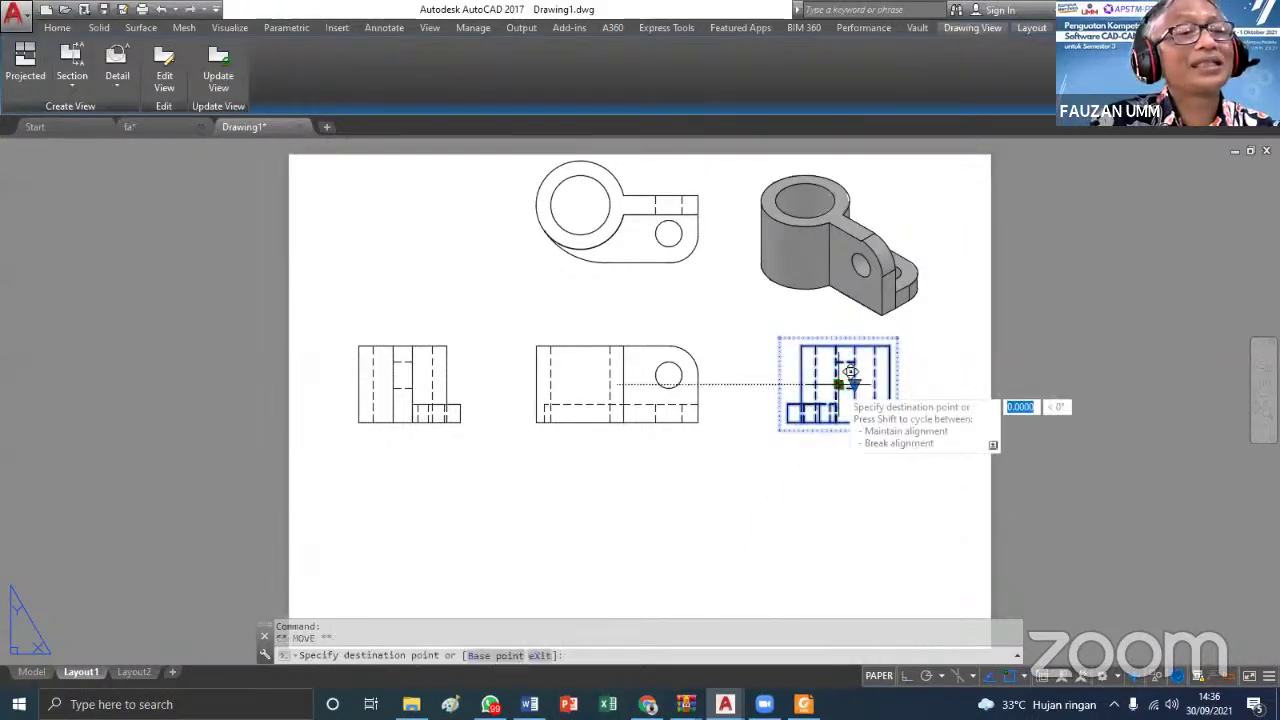
pyautogui.click(770, 383)
pyautogui.click(395, 380)
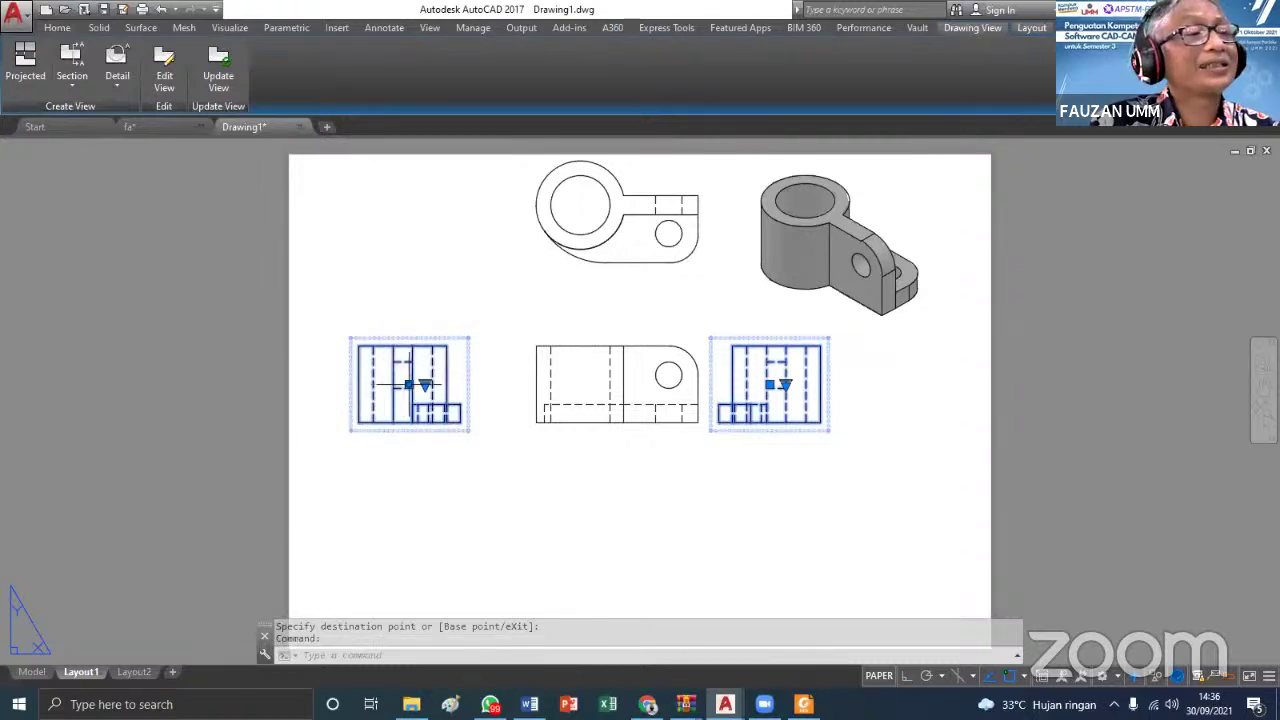
pyautogui.click(408, 384)
pyautogui.click(446, 384)
pyautogui.click(610, 262)
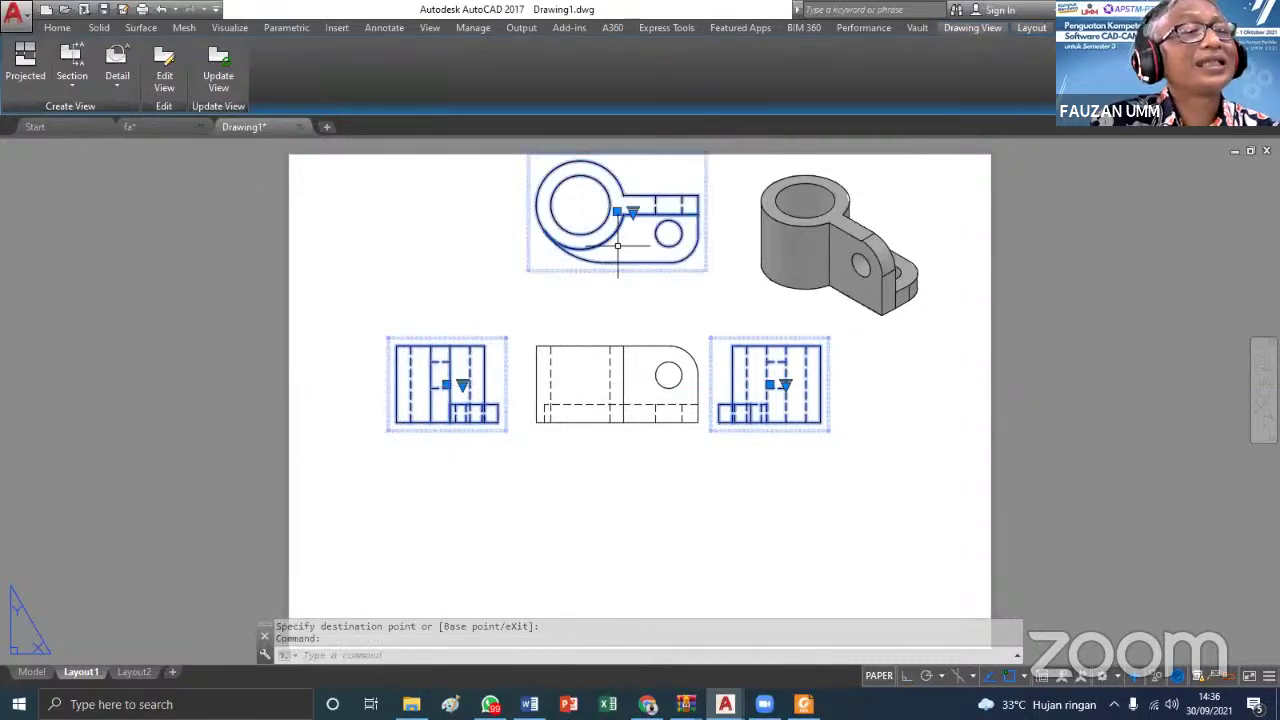
pyautogui.press('Escape')
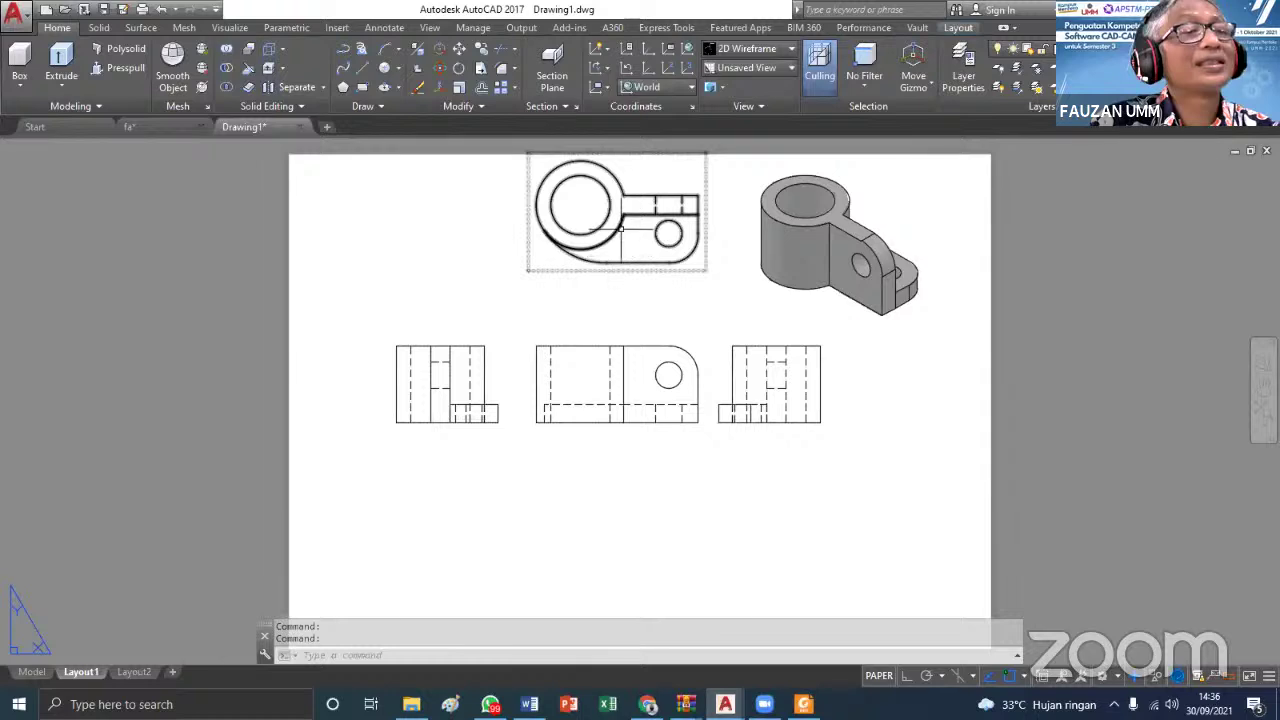
pyautogui.click(620, 229)
pyautogui.click(617, 211)
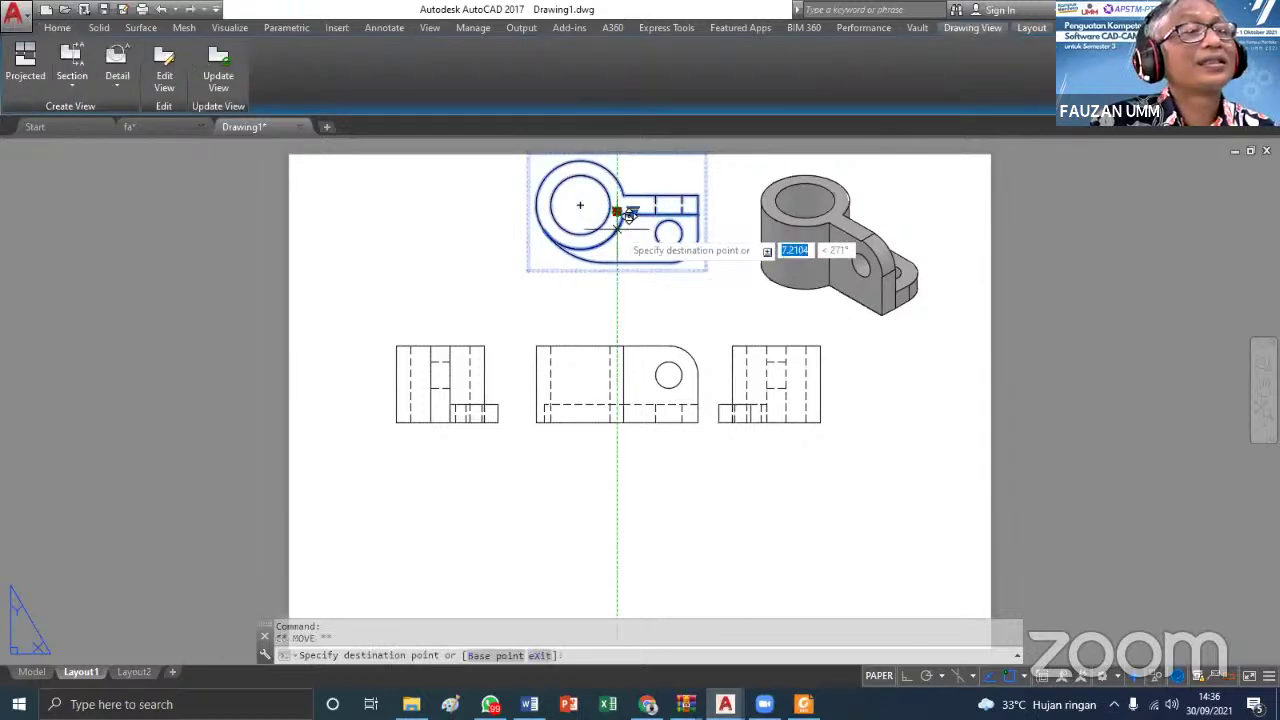
pyautogui.click(630, 393)
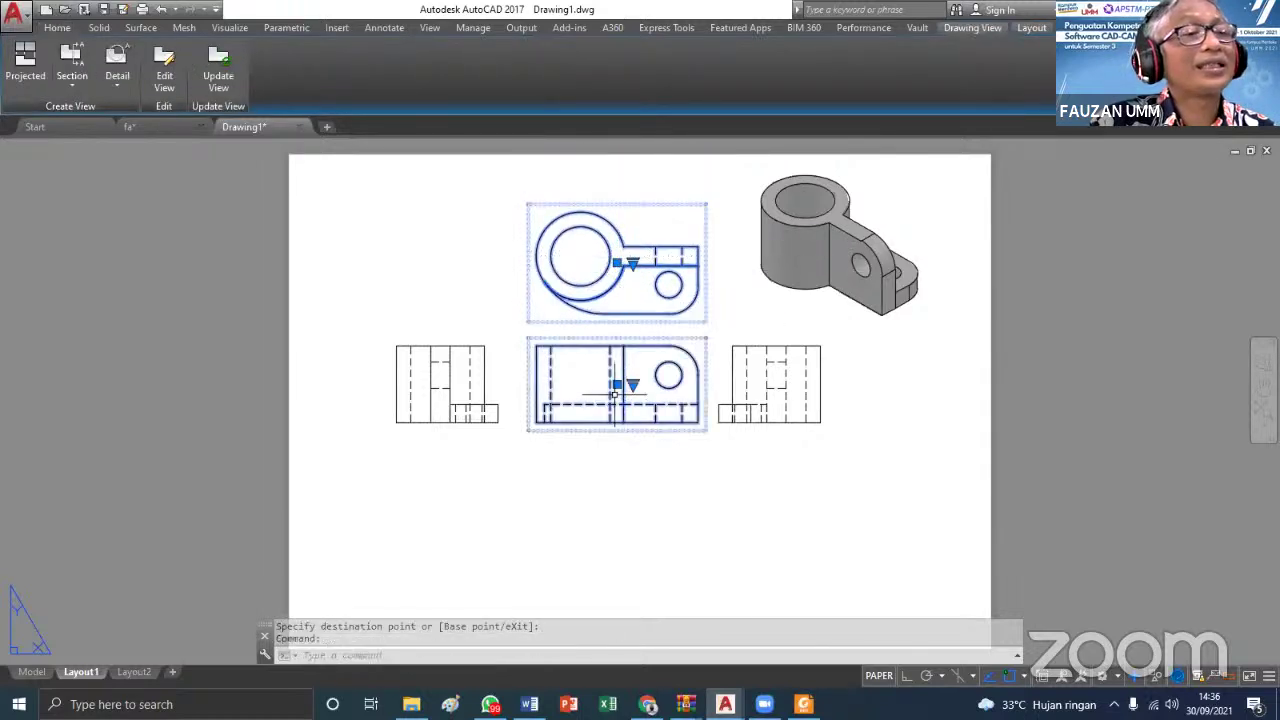
pyautogui.click(617, 384)
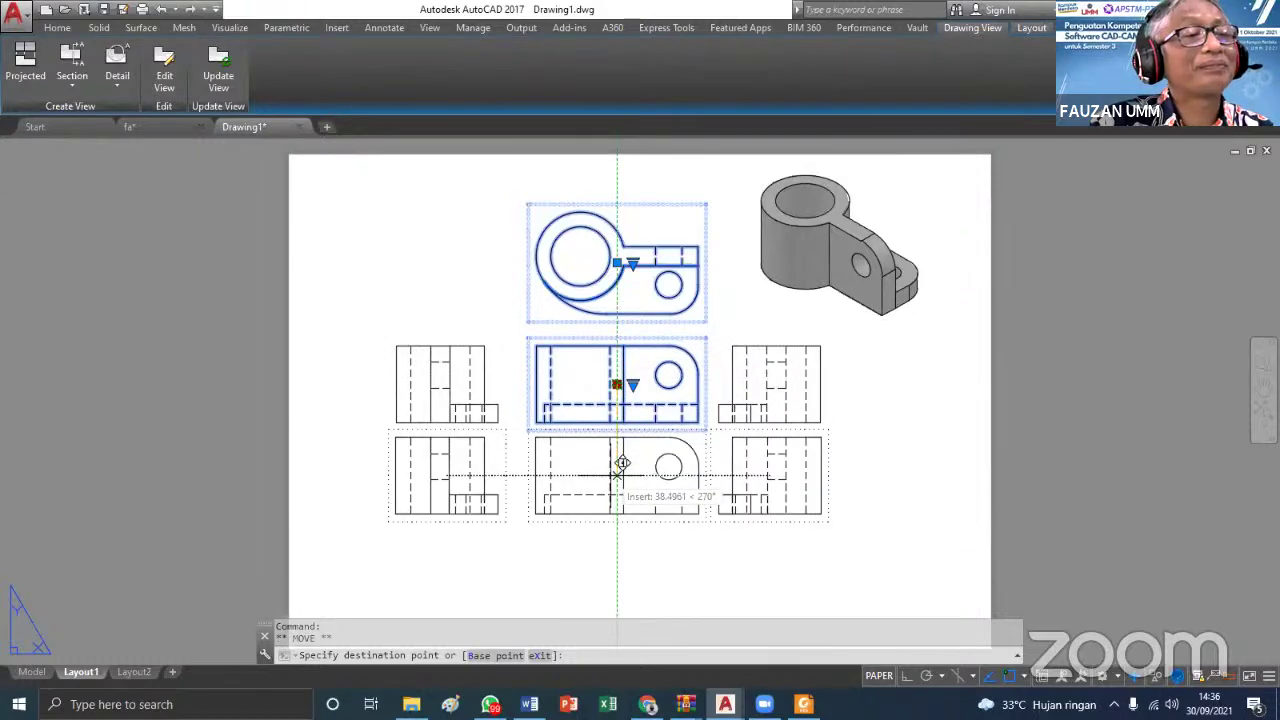
pyautogui.click(617, 476)
pyautogui.click(614, 296)
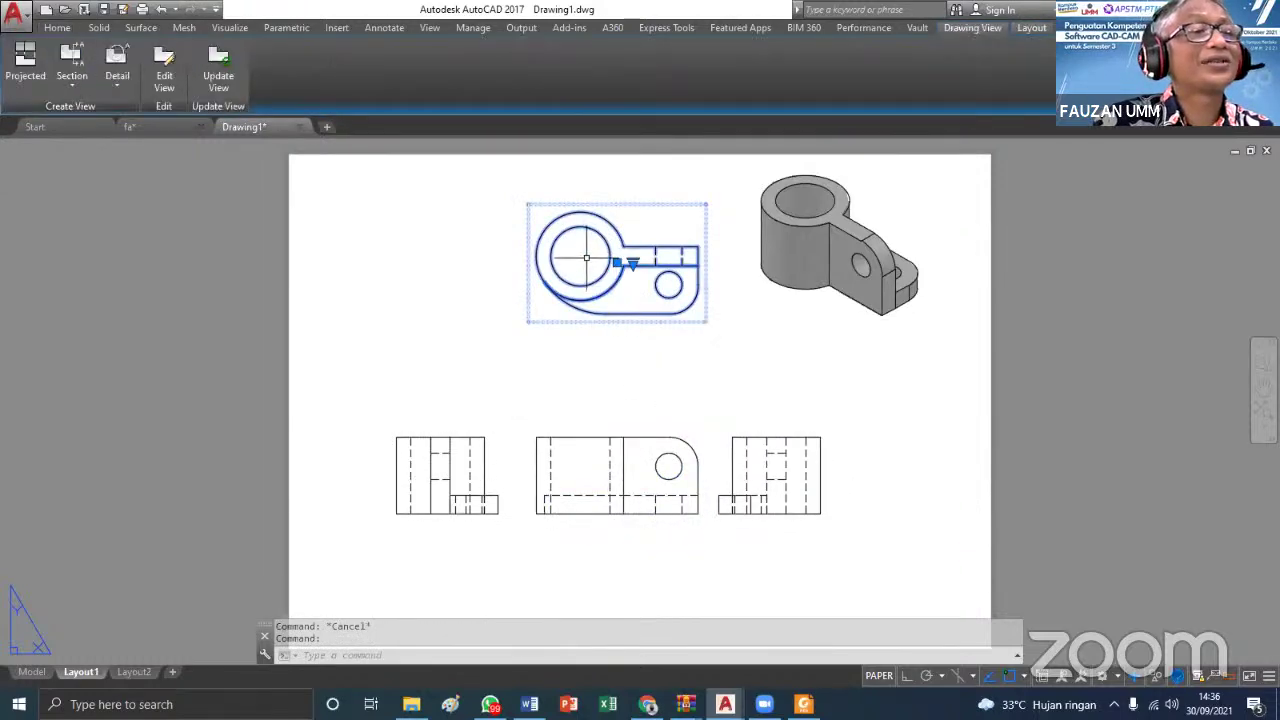
pyautogui.press('Escape')
pyautogui.click(640, 314)
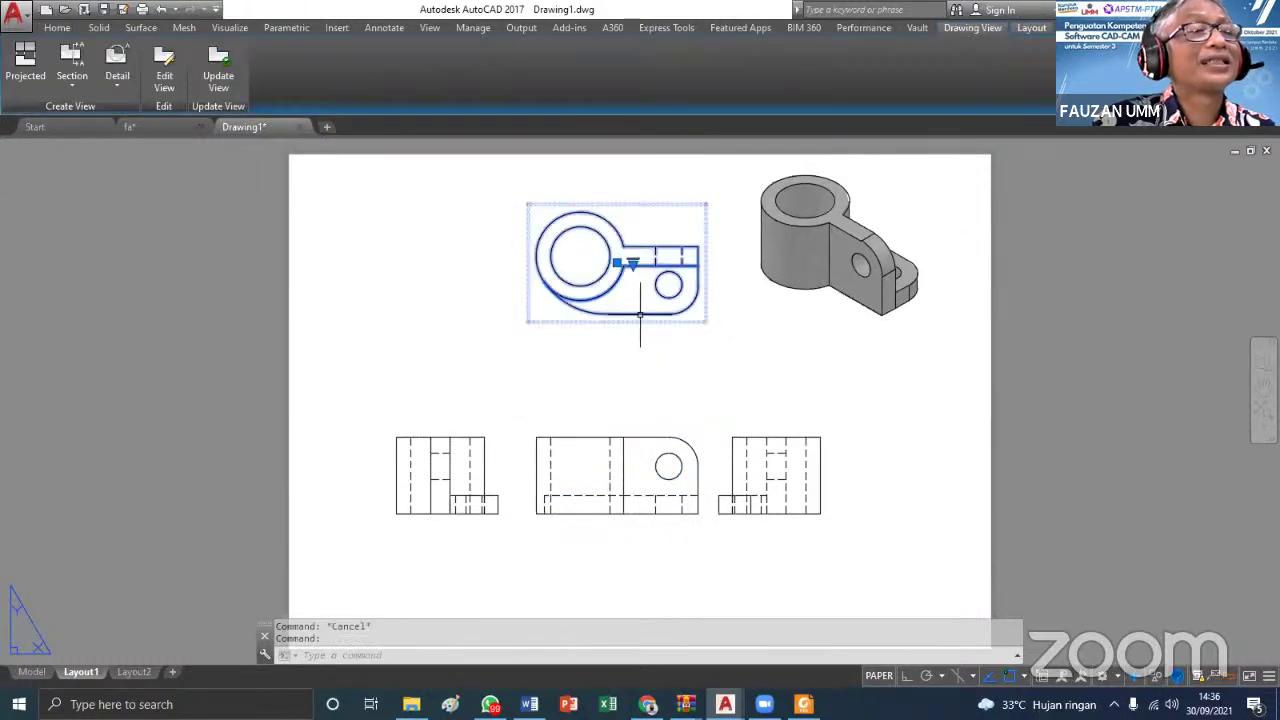
pyautogui.click(618, 264)
pyautogui.click(617, 344)
pyautogui.press('Escape')
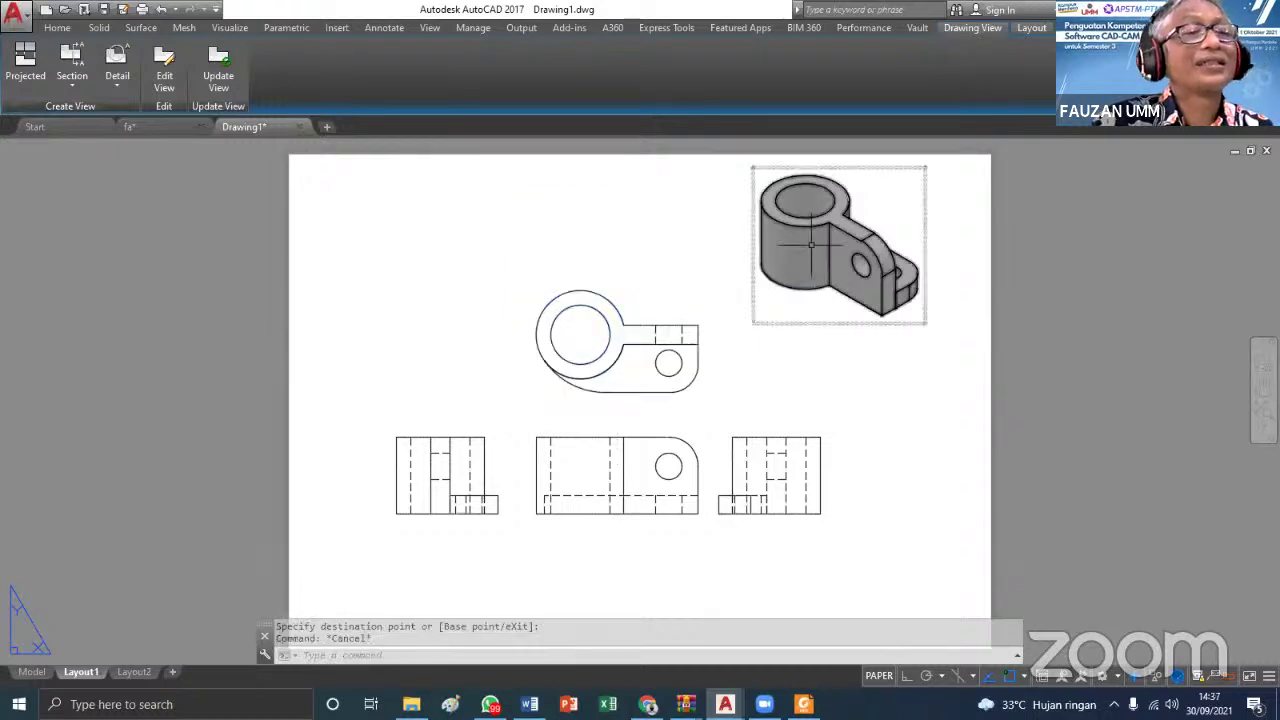
pyautogui.click(838, 244)
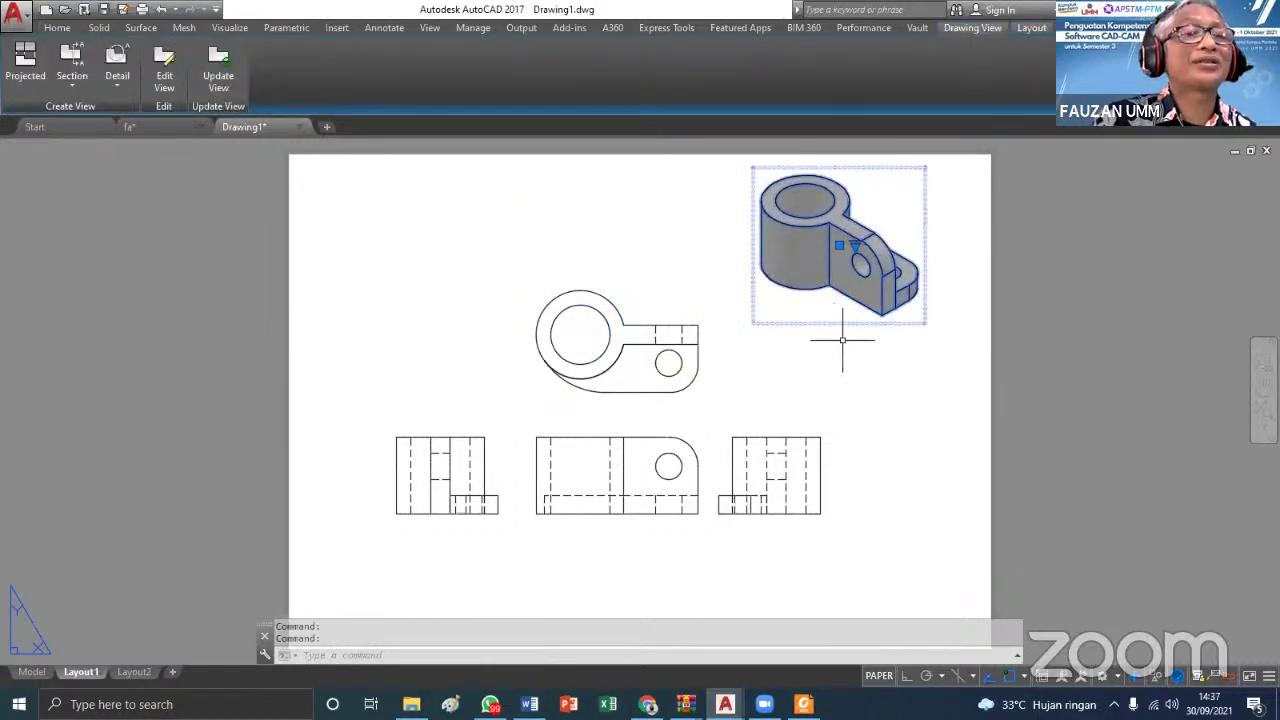
pyautogui.click(838, 244)
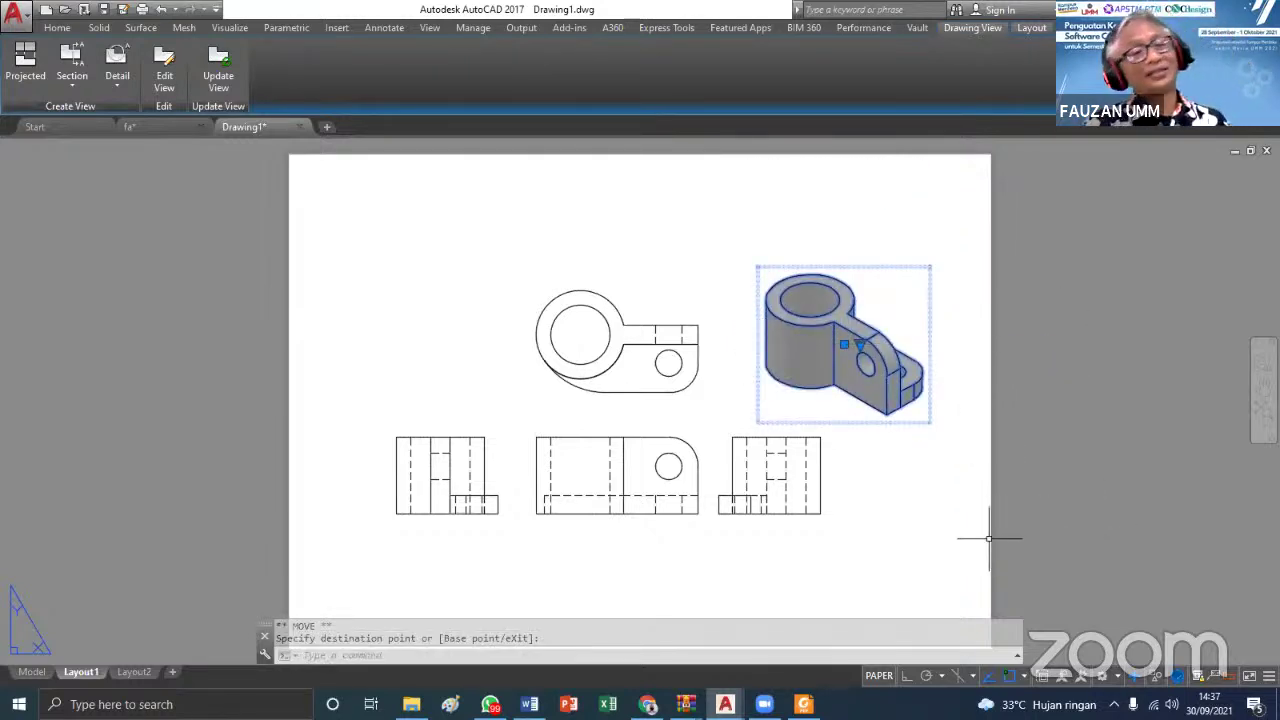
pyautogui.press('Escape')
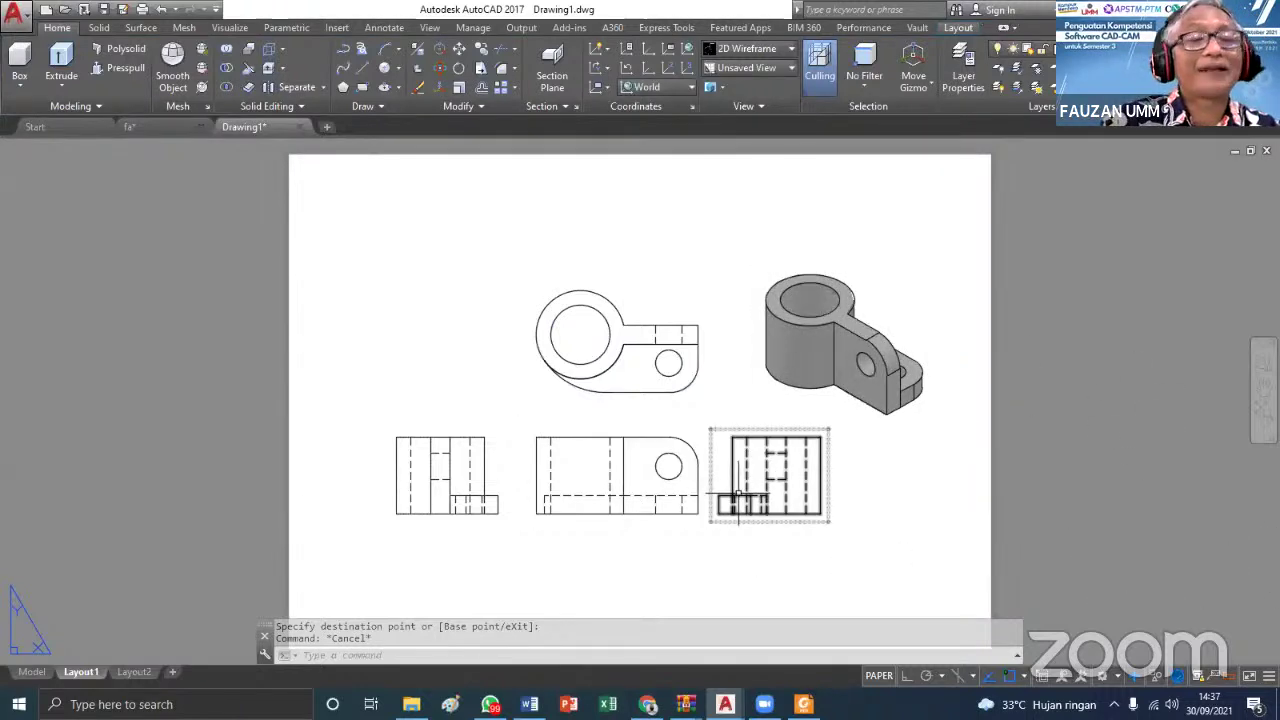
pyautogui.moveTo(738, 494)
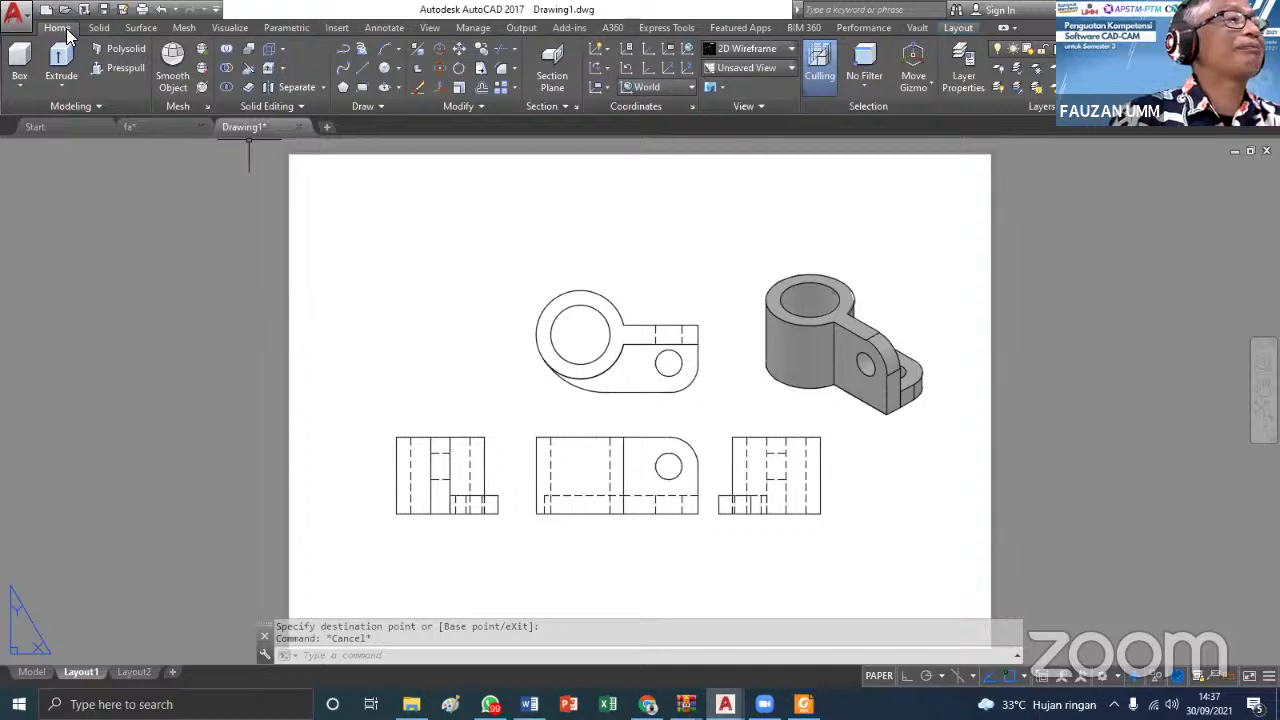
pyautogui.click(15, 13)
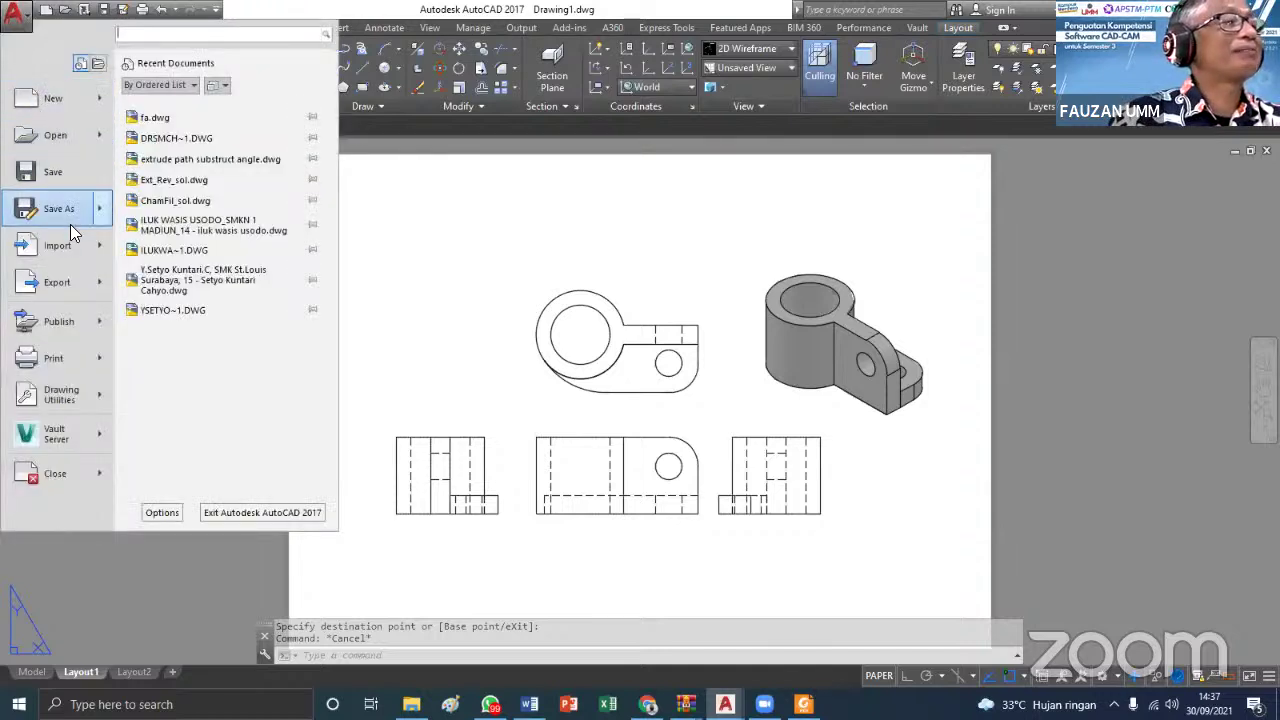
pyautogui.moveTo(56, 360)
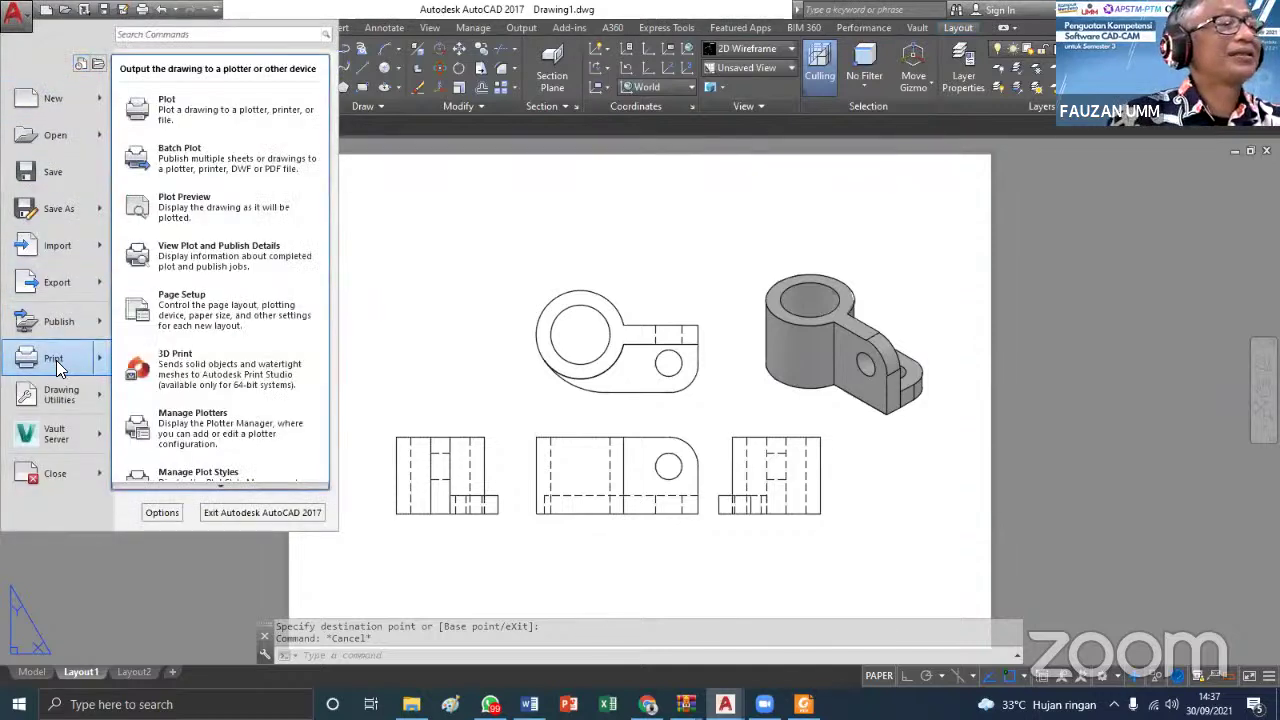
pyautogui.click(193, 130)
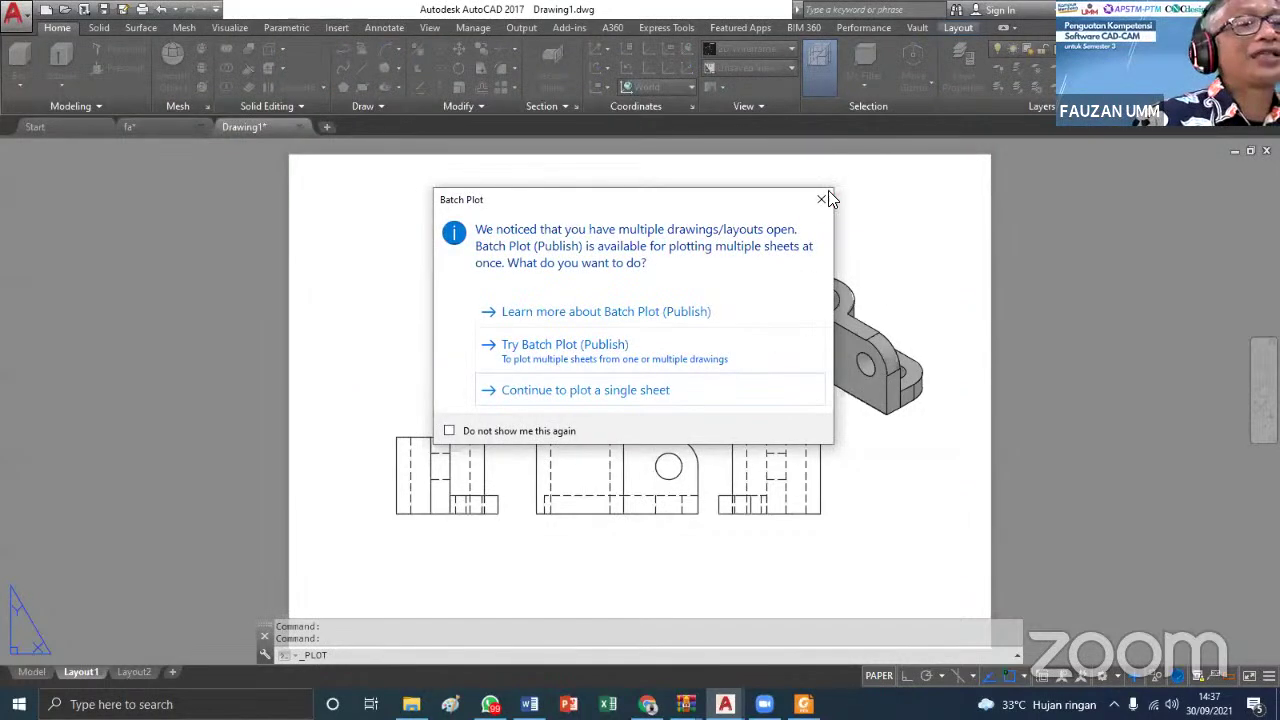
pyautogui.click(823, 198)
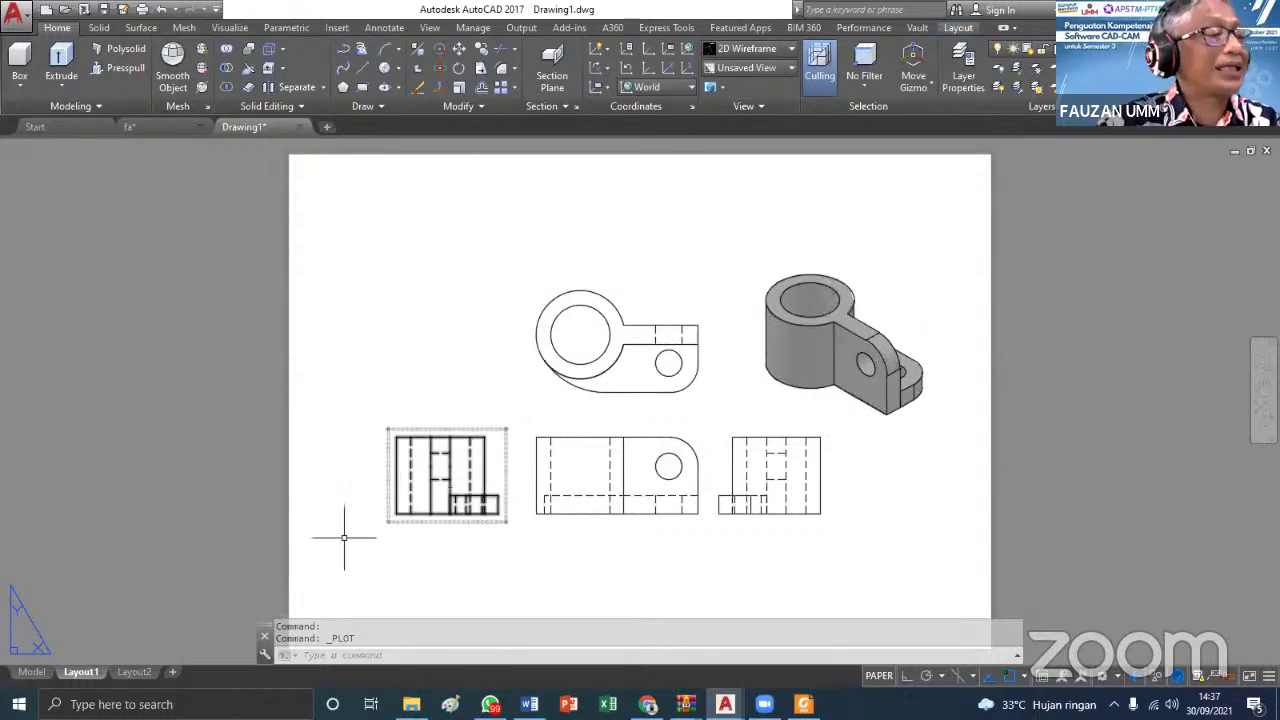
# In model space, start 3DROTATE and window-select the bracket solid
pyautogui.click(33, 672)
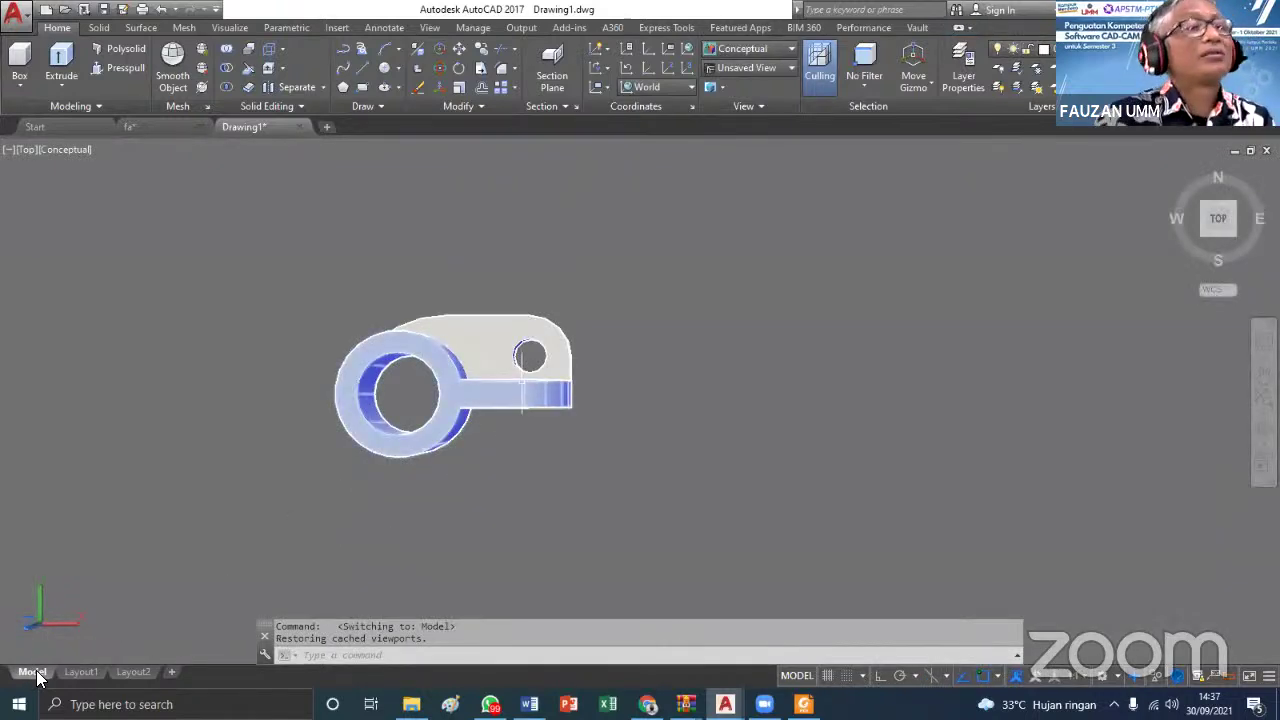
pyautogui.click(440, 70)
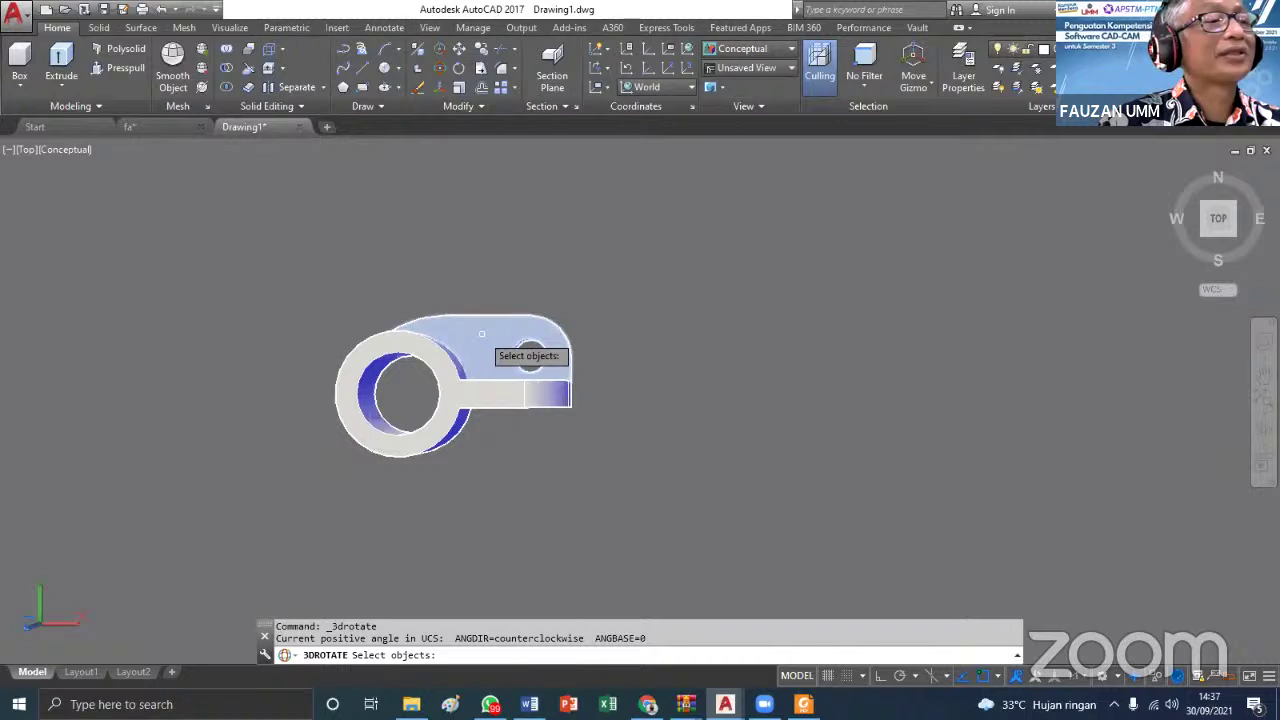
pyautogui.press('Escape')
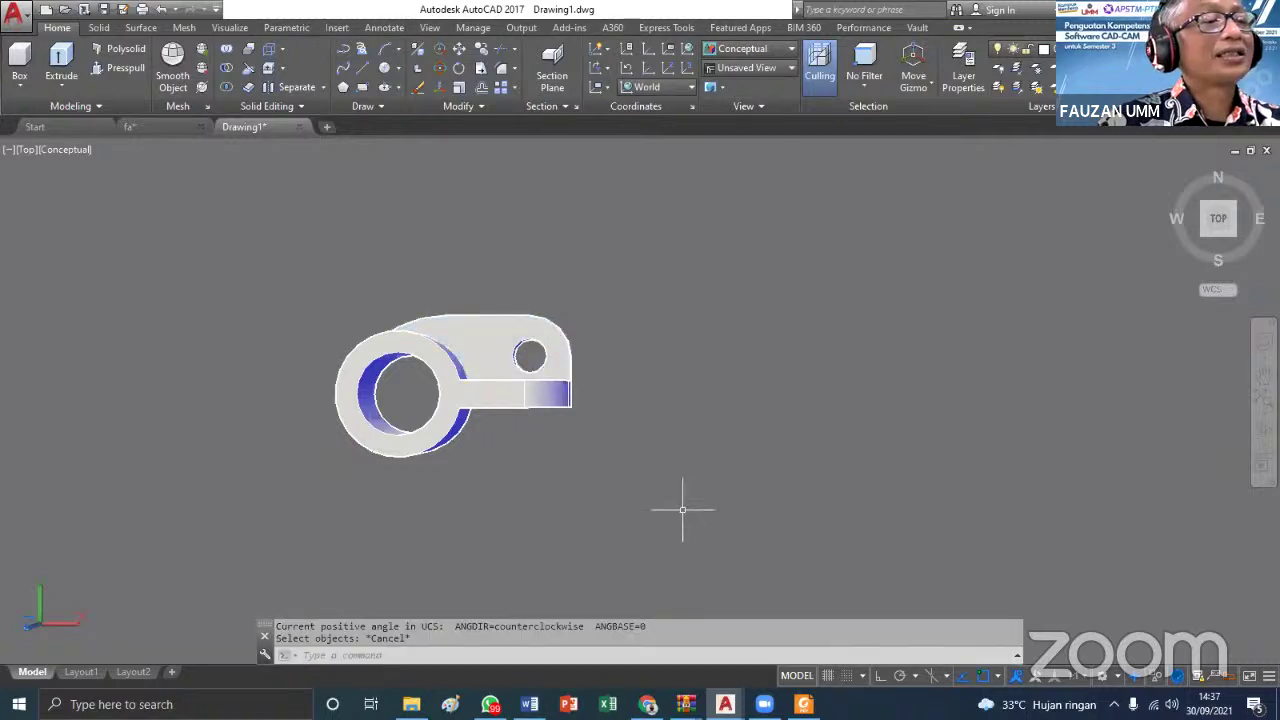
pyautogui.click(444, 68)
pyautogui.click(631, 499)
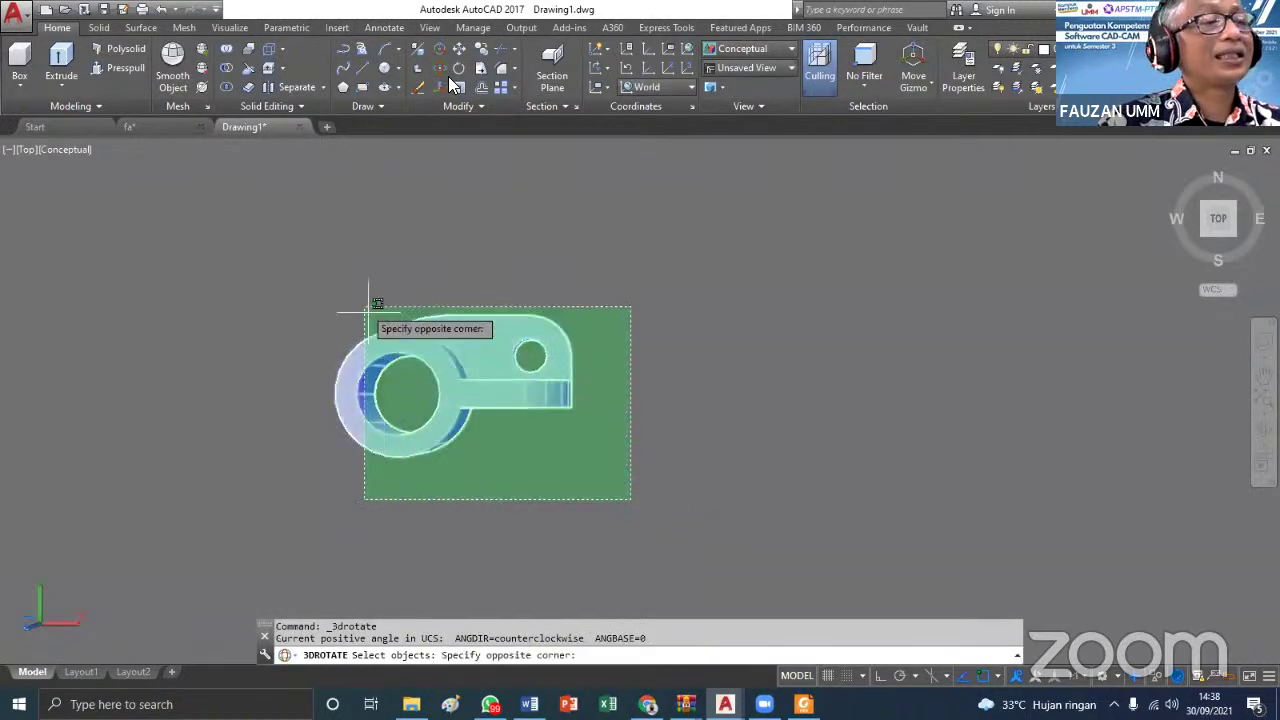
pyautogui.click(321, 268)
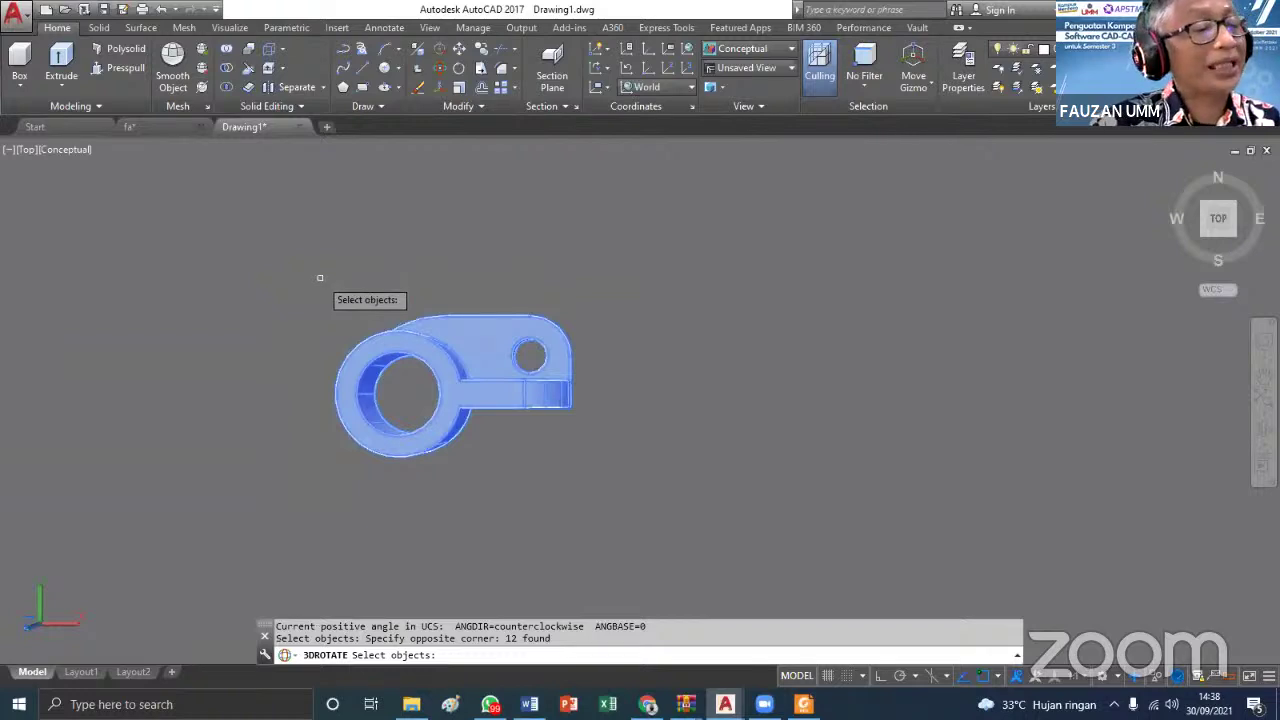
pyautogui.press('Return')
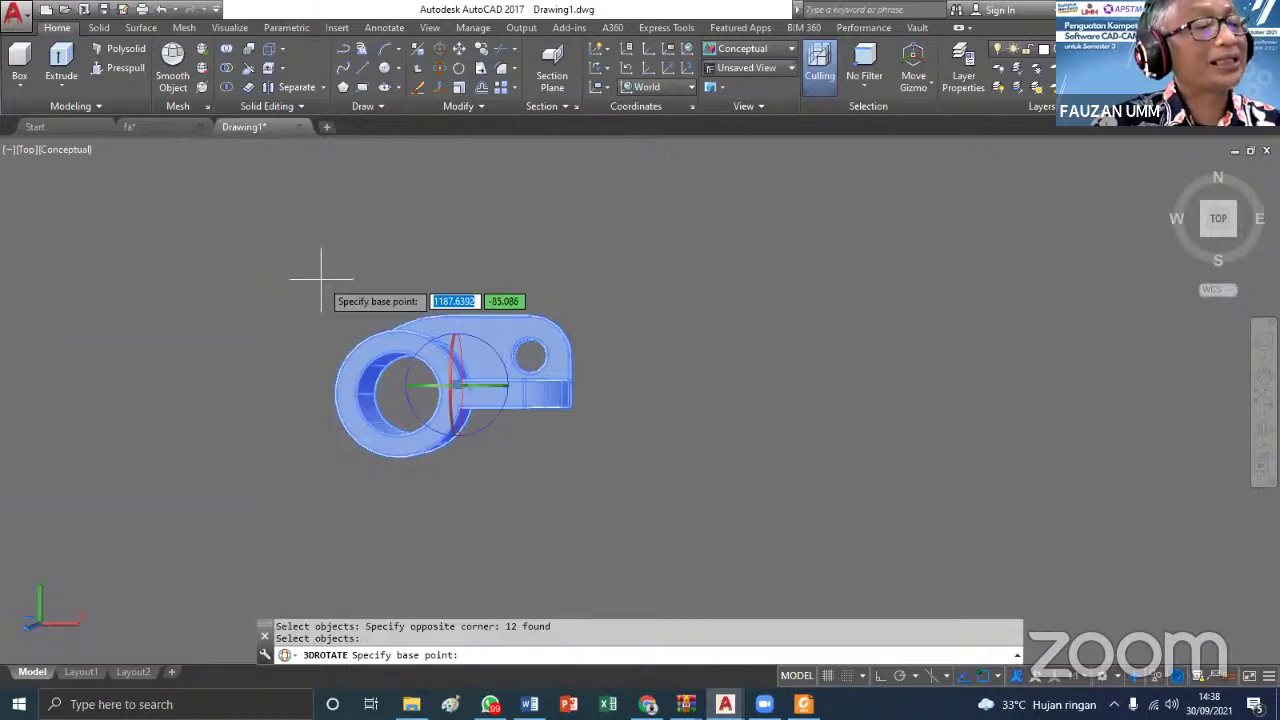
# Rotate the bracket 90° about the picked base point, then return to Layout1
pyautogui.click(452, 378)
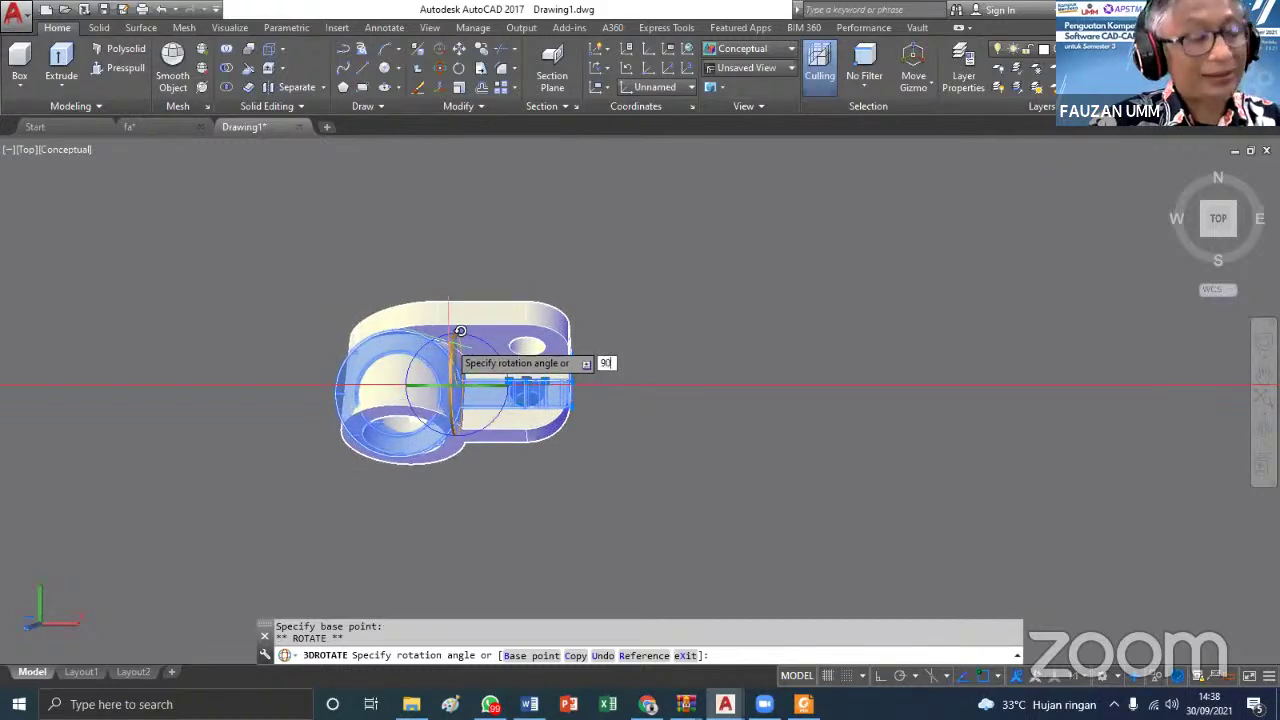
pyautogui.write('90')
pyautogui.press('Return')
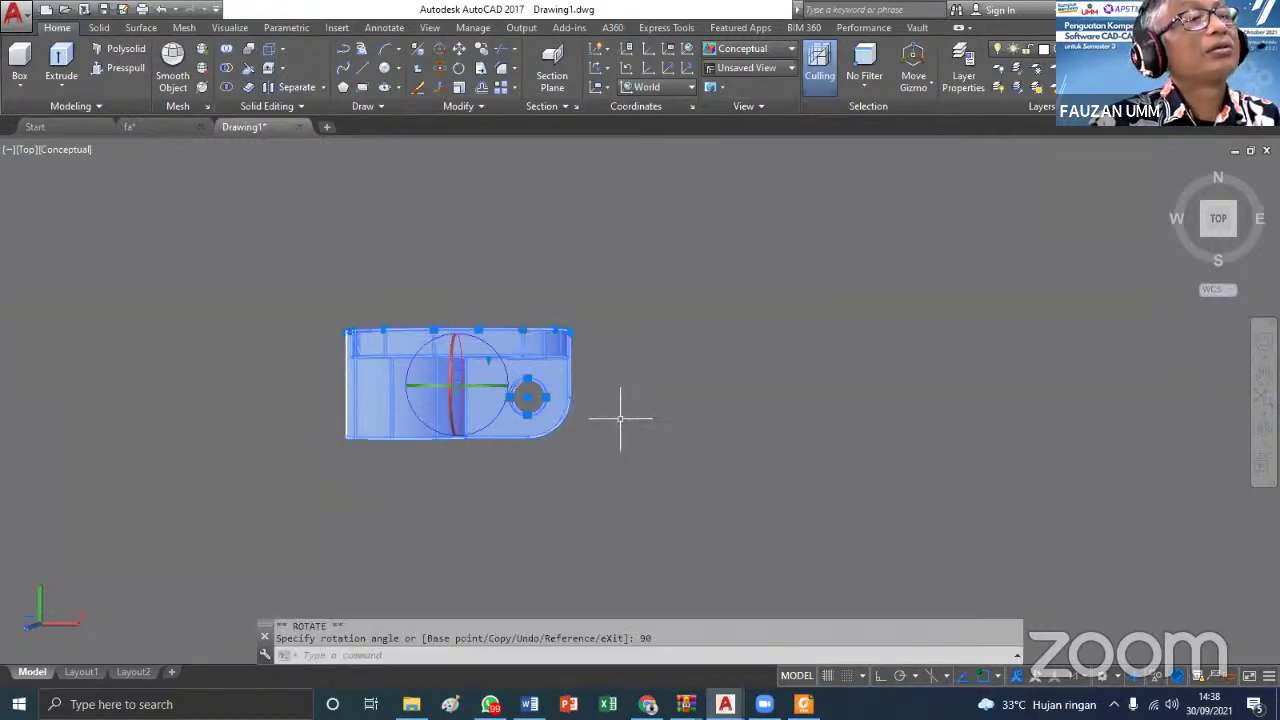
pyautogui.click(449, 367)
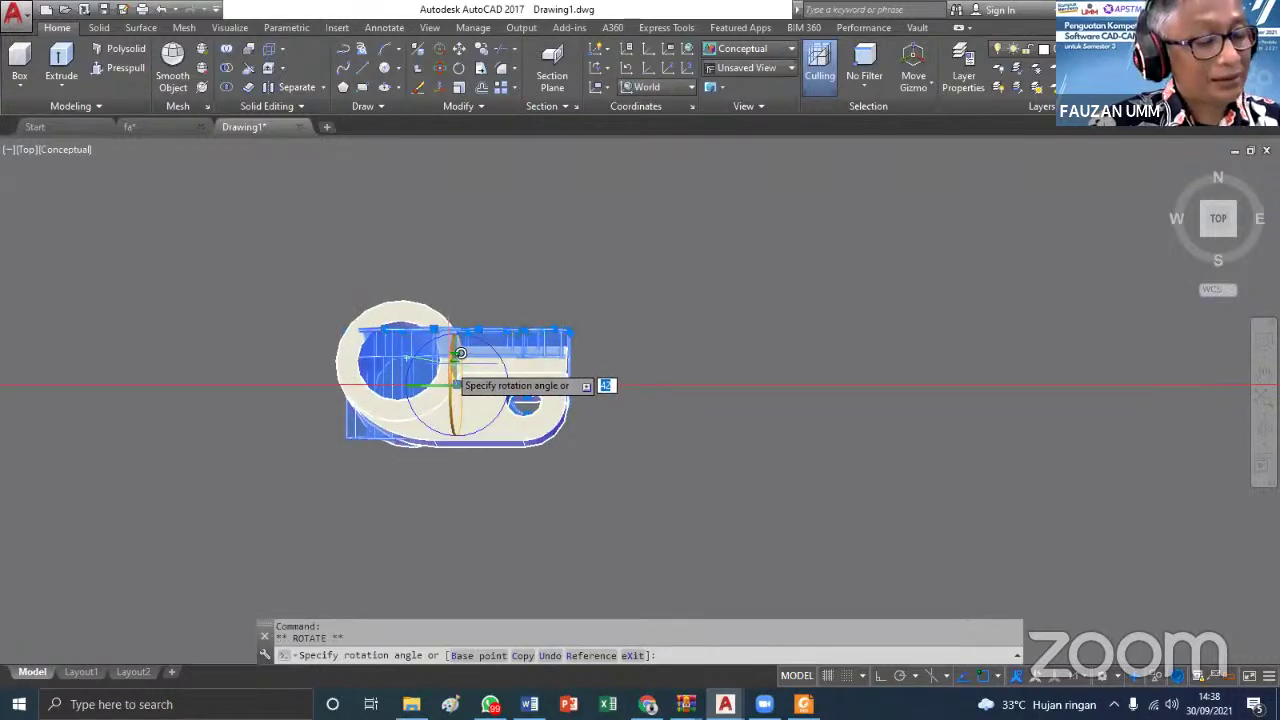
pyautogui.press('Escape')
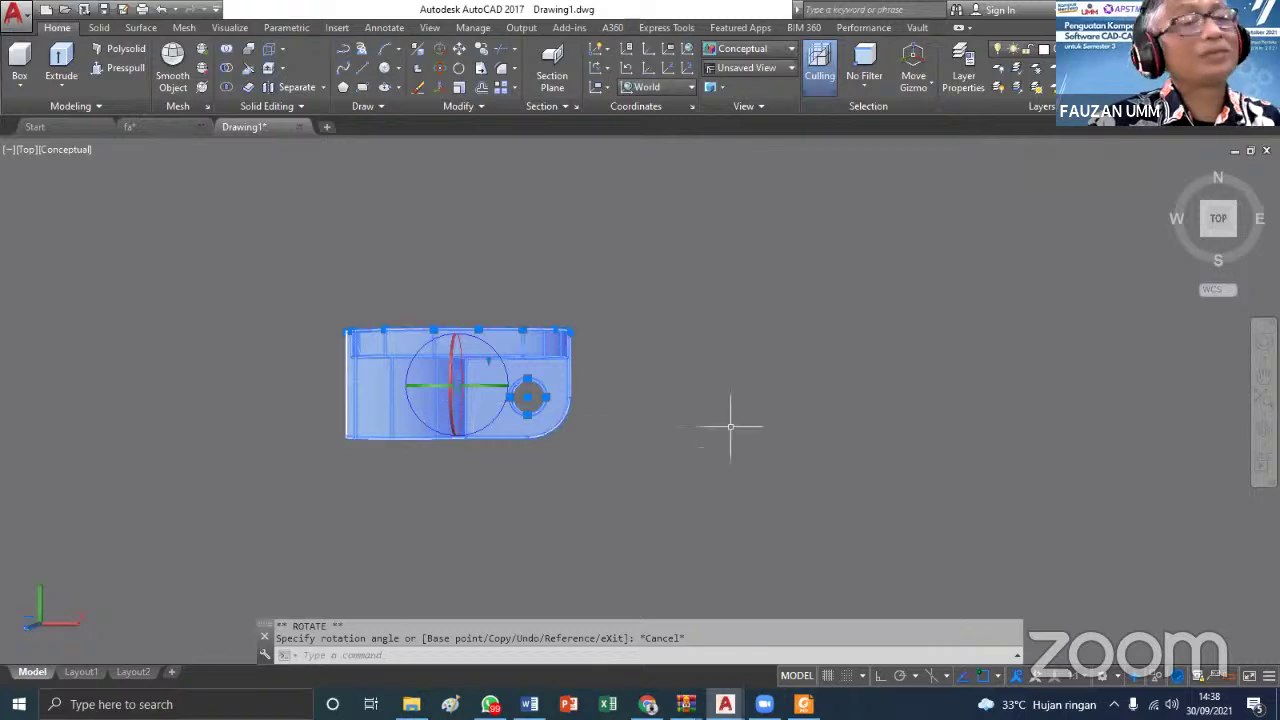
pyautogui.press('Escape')
pyautogui.press('Escape')
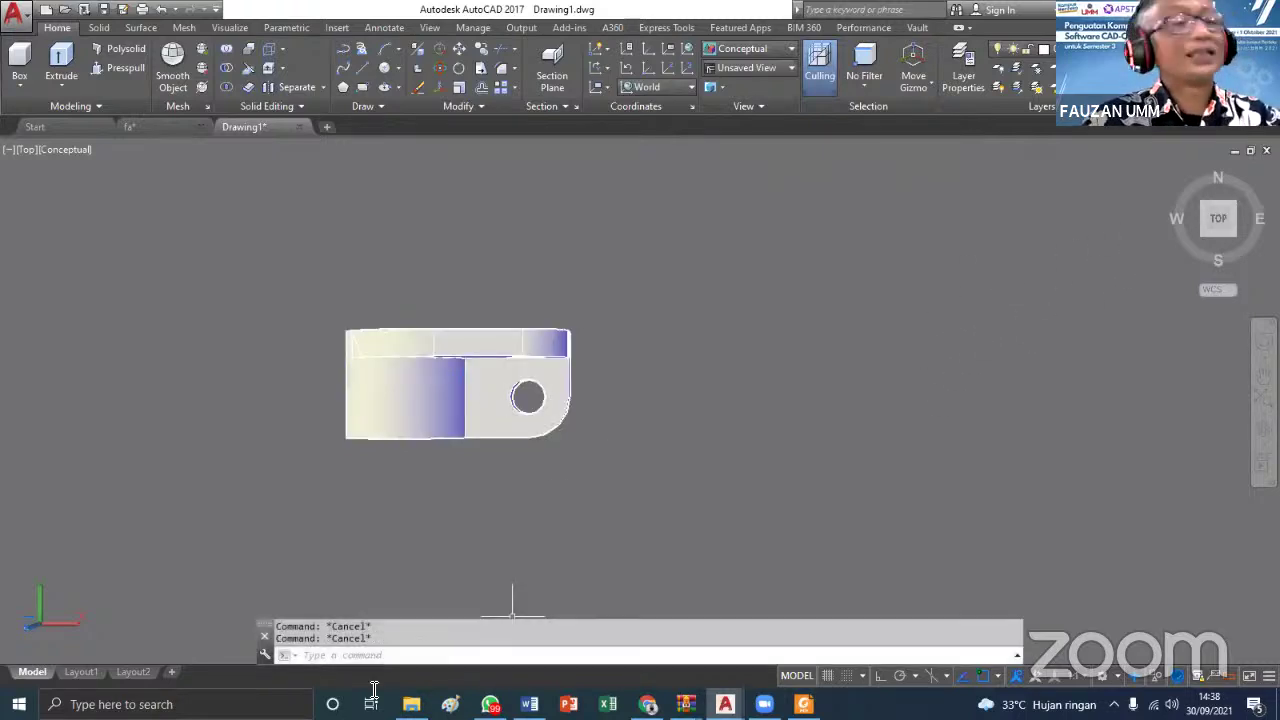
pyautogui.click(82, 672)
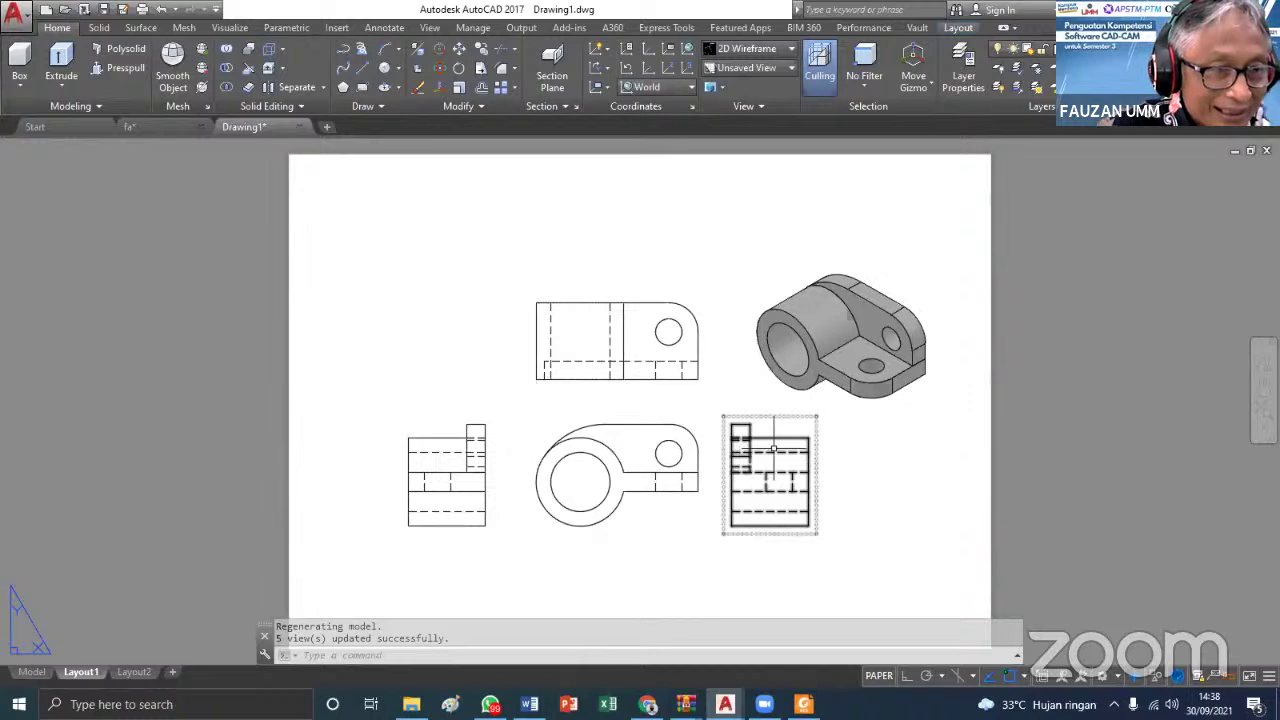
# Move the thin top piece above the main body and check the result on Layout1
pyautogui.click(32, 672)
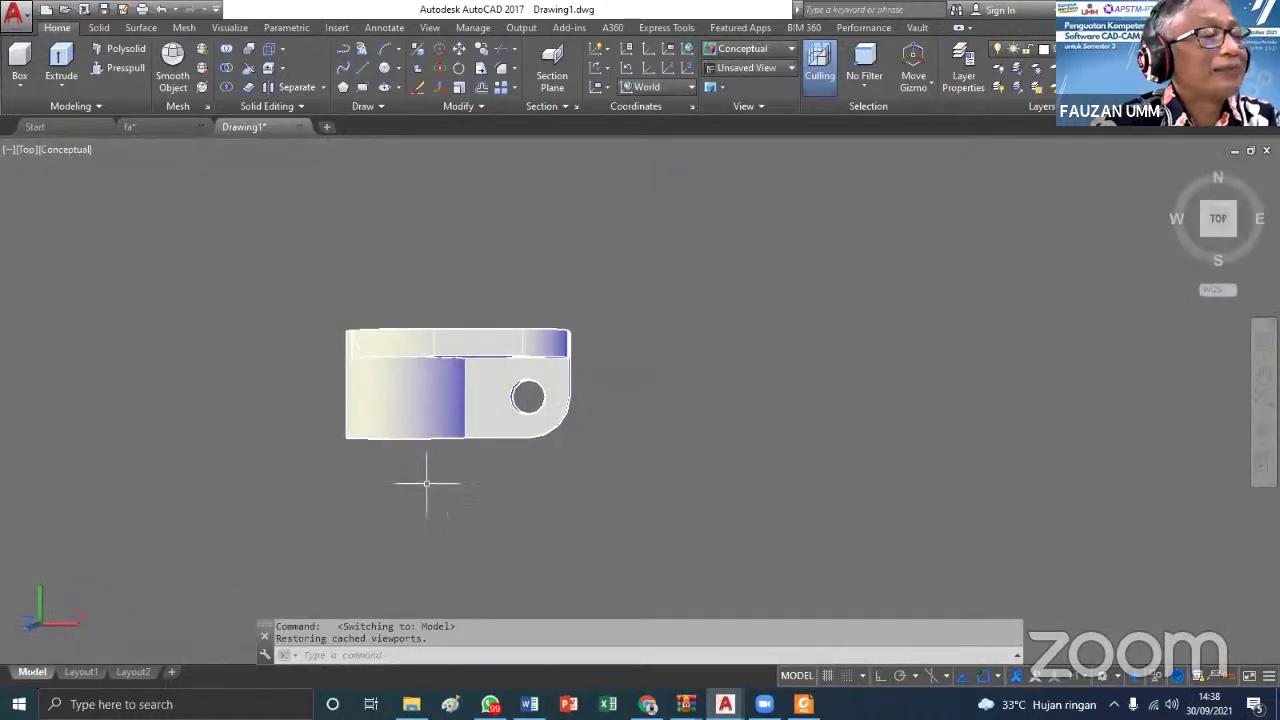
pyautogui.click(81, 672)
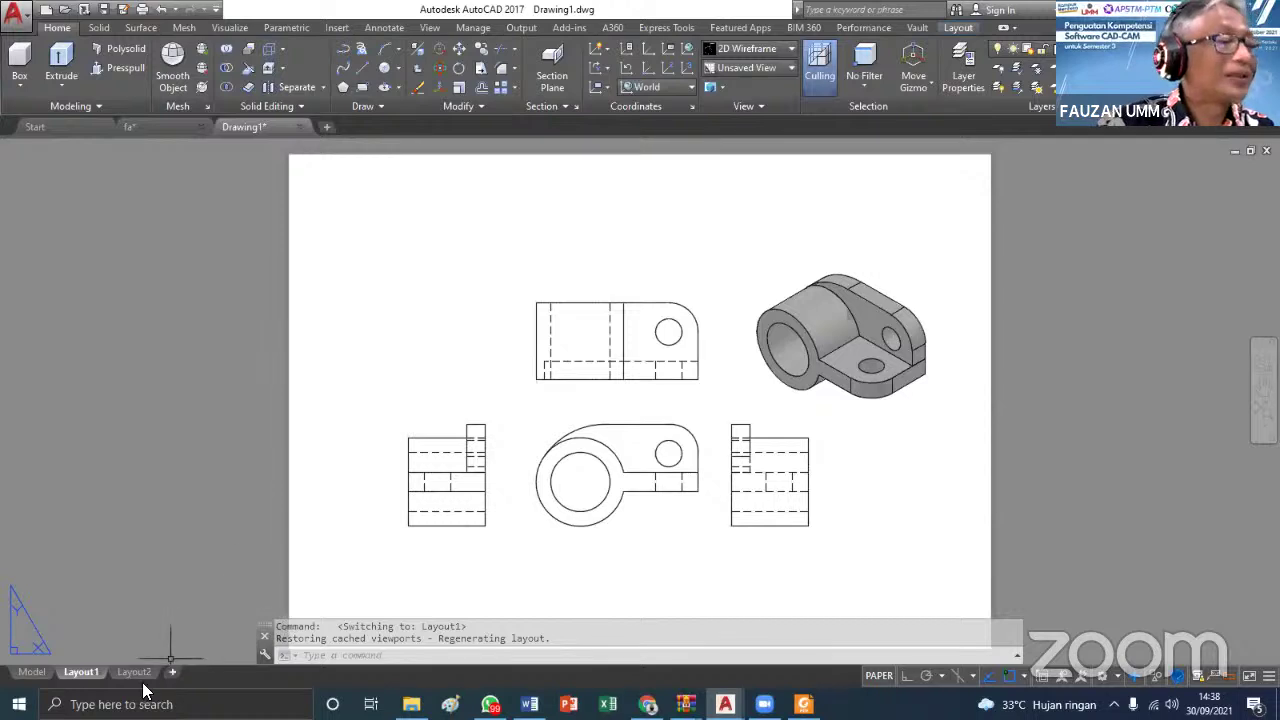
pyautogui.click(31, 673)
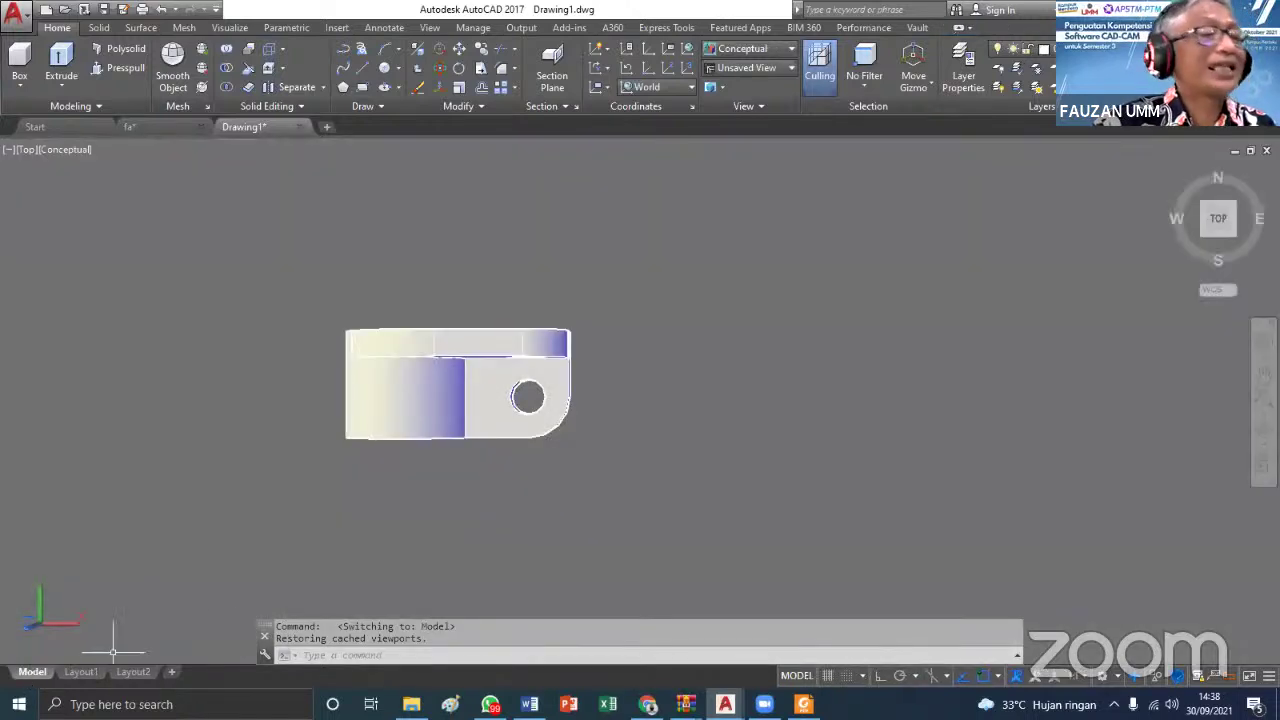
pyautogui.click(524, 342)
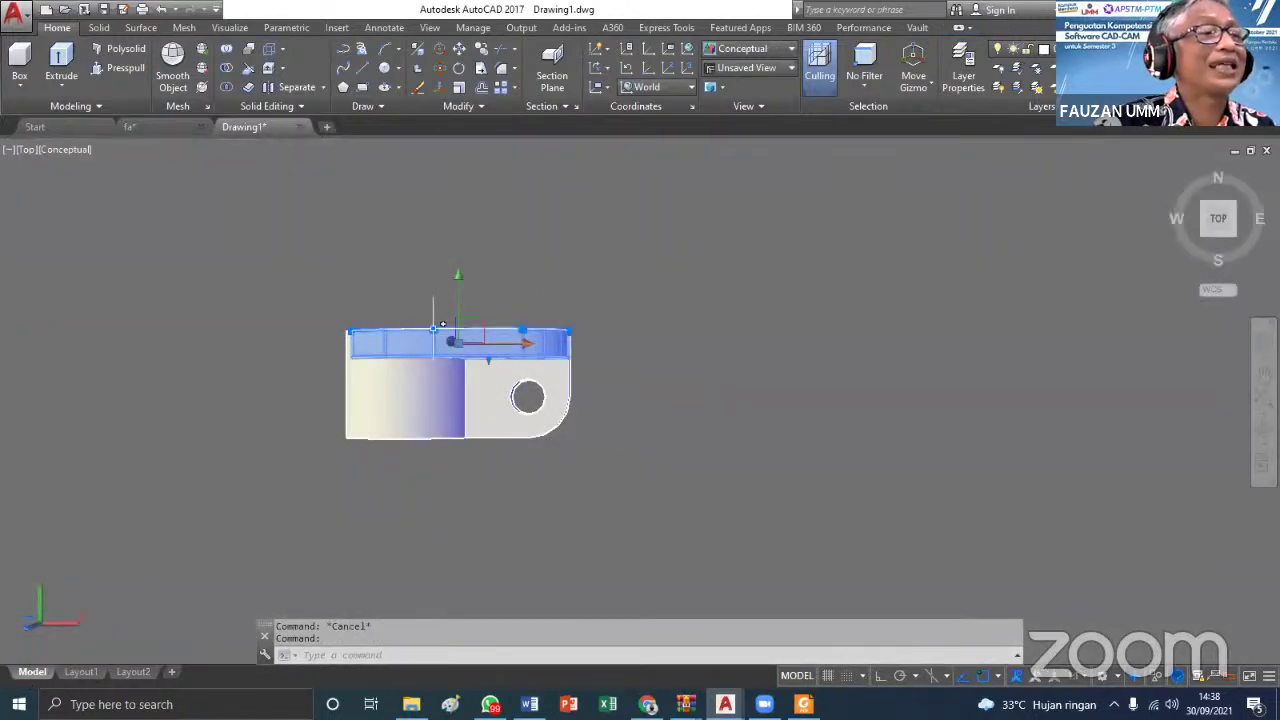
pyautogui.click(472, 52)
pyautogui.click(438, 328)
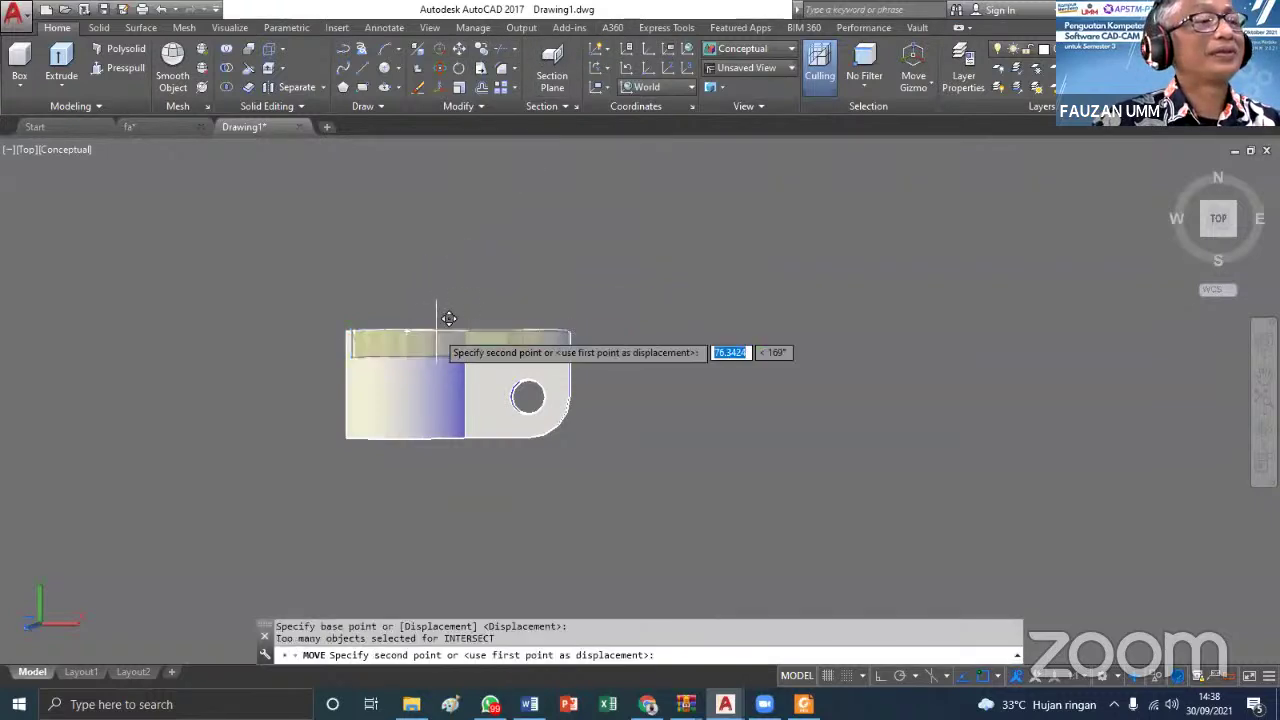
pyautogui.click(435, 259)
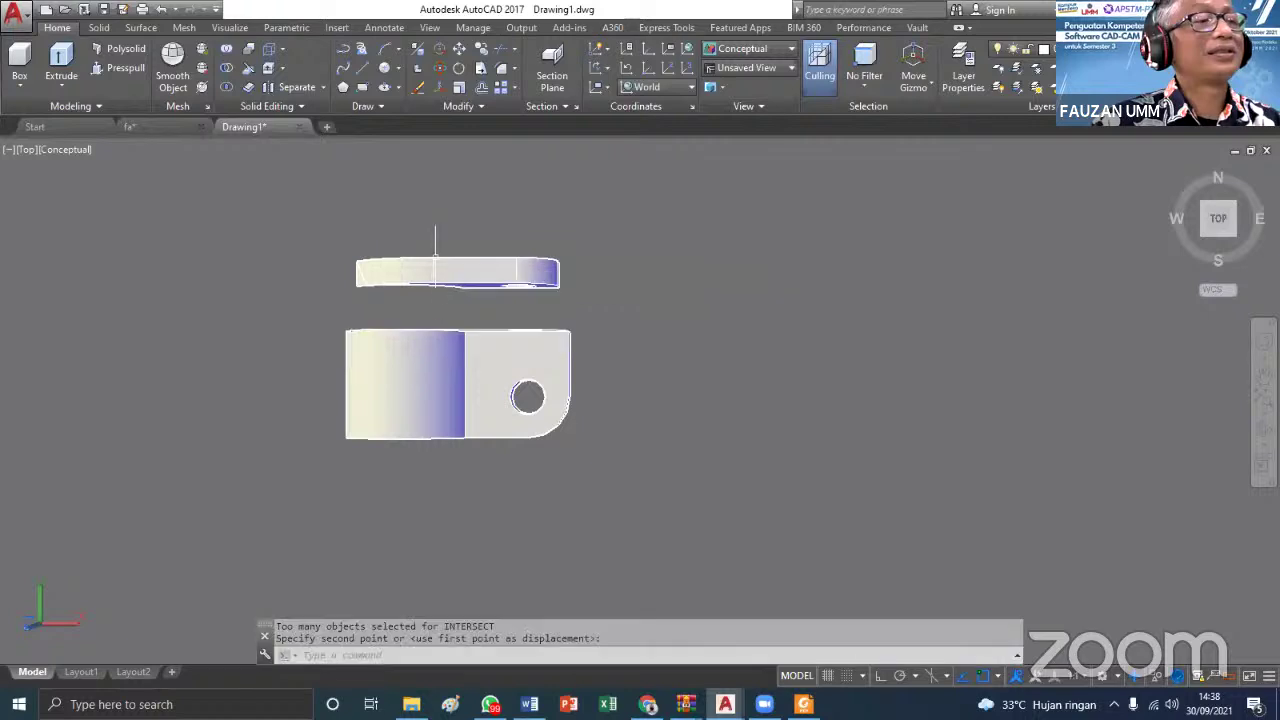
pyautogui.press('Escape')
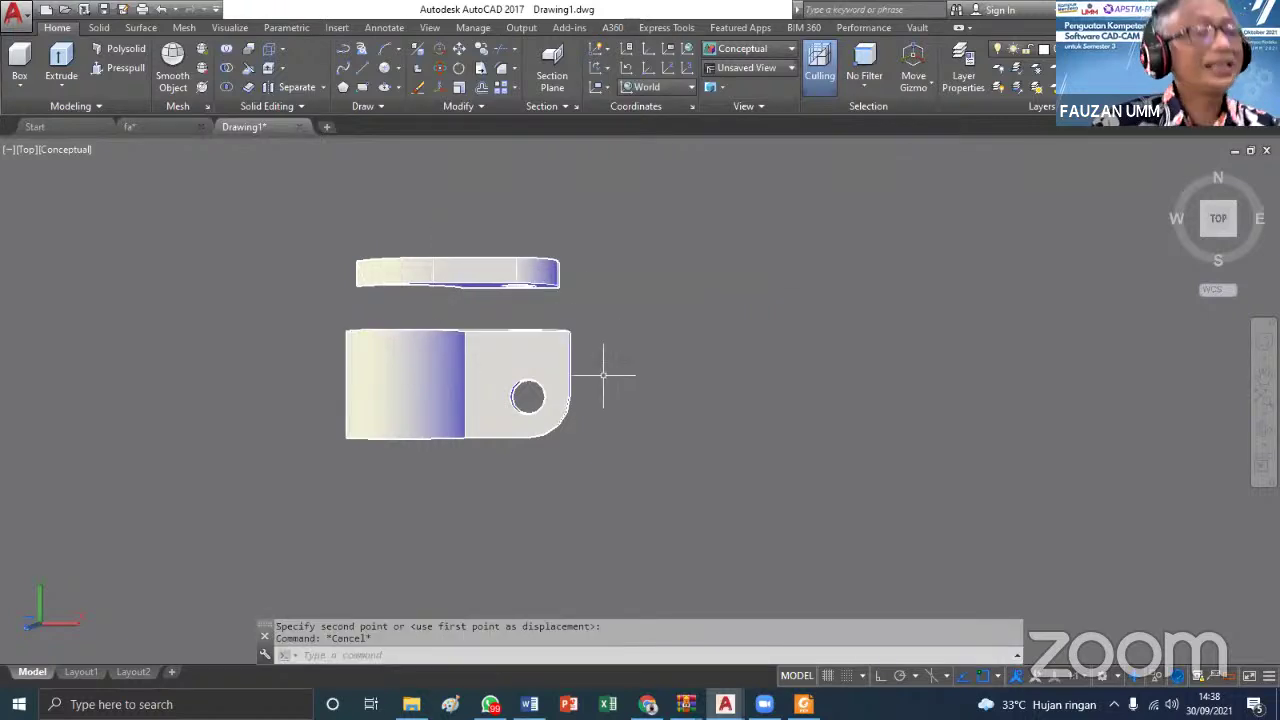
pyautogui.click(80, 672)
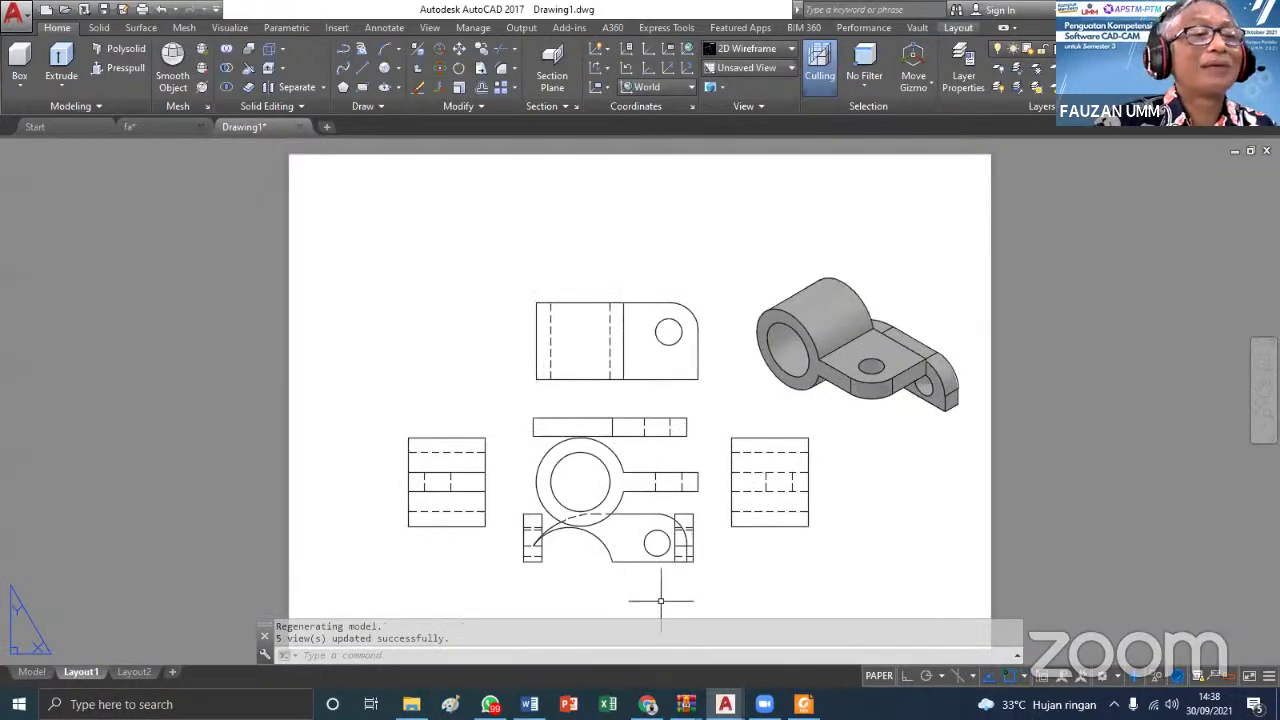
pyautogui.moveTo(660, 601)
pyautogui.mouseDown(button='middle')
pyautogui.moveTo(666, 514)
pyautogui.moveTo(651, 486)
pyautogui.mouseUp(button='middle')
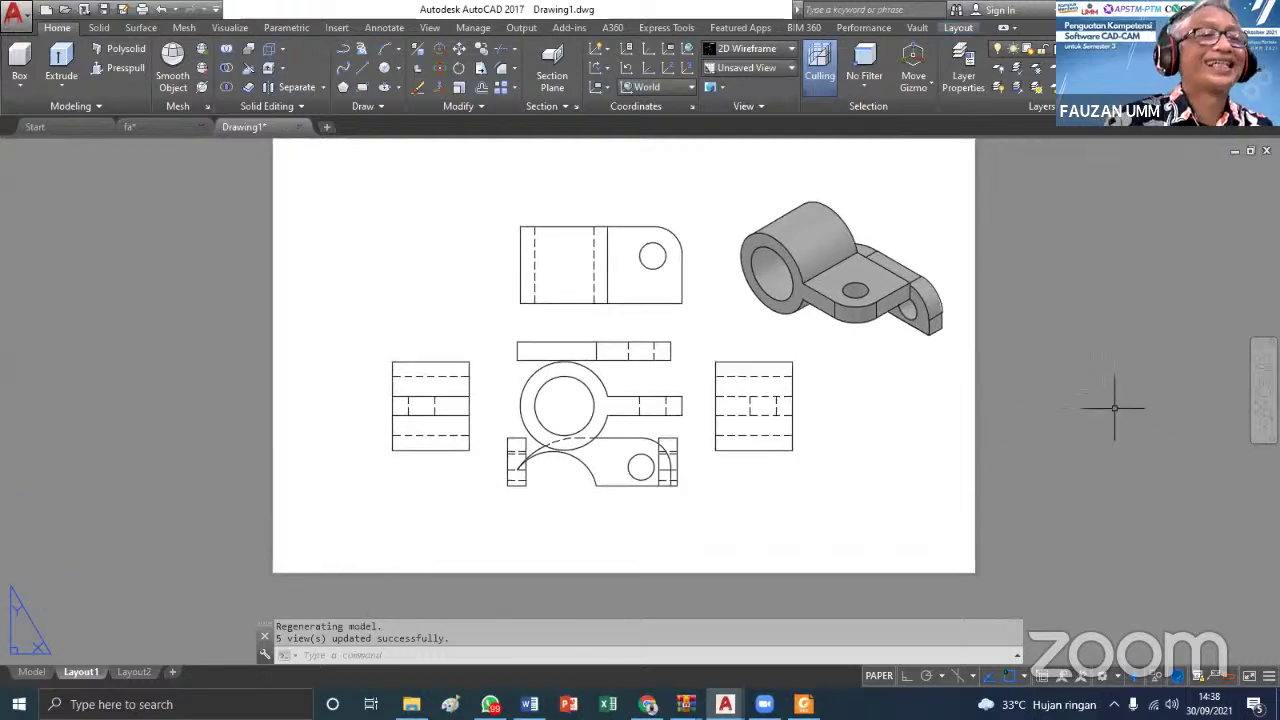
pyautogui.moveTo(903, 349); pyautogui.dragTo(891, 396, button='middle')
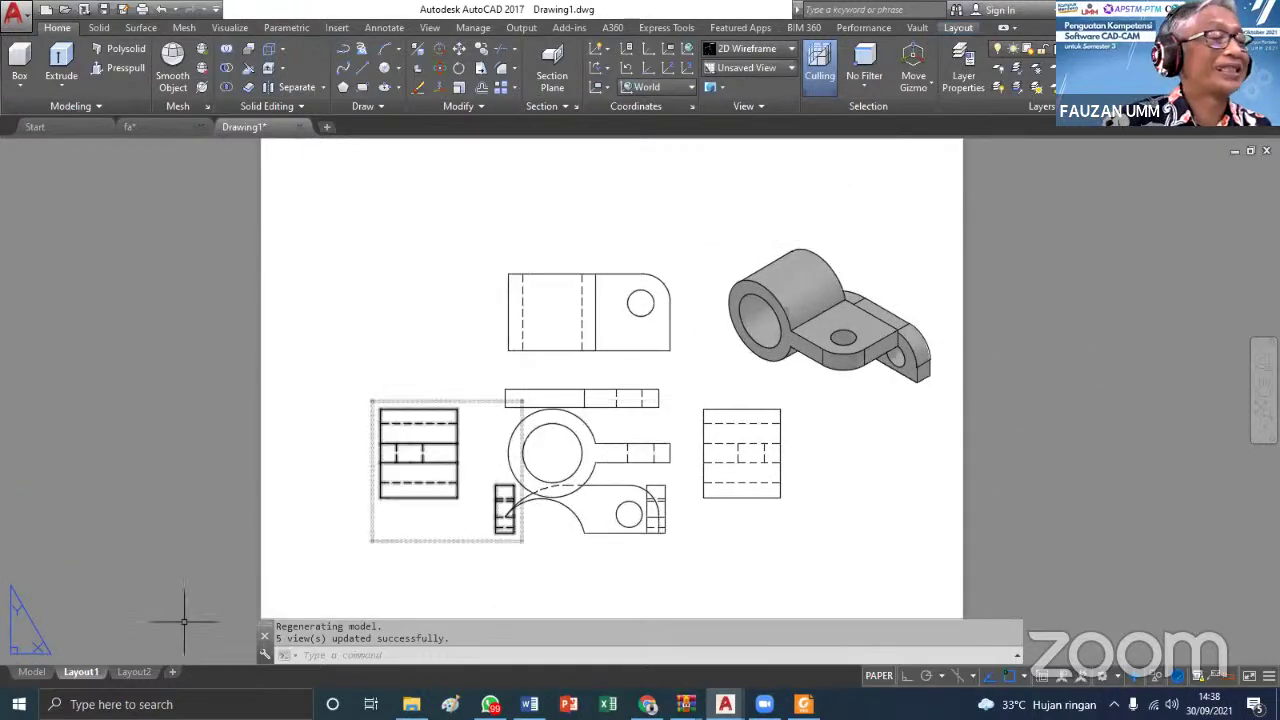
# Undo back past the grouped move to rejoin the part, and show Layout1
pyautogui.click(32, 672)
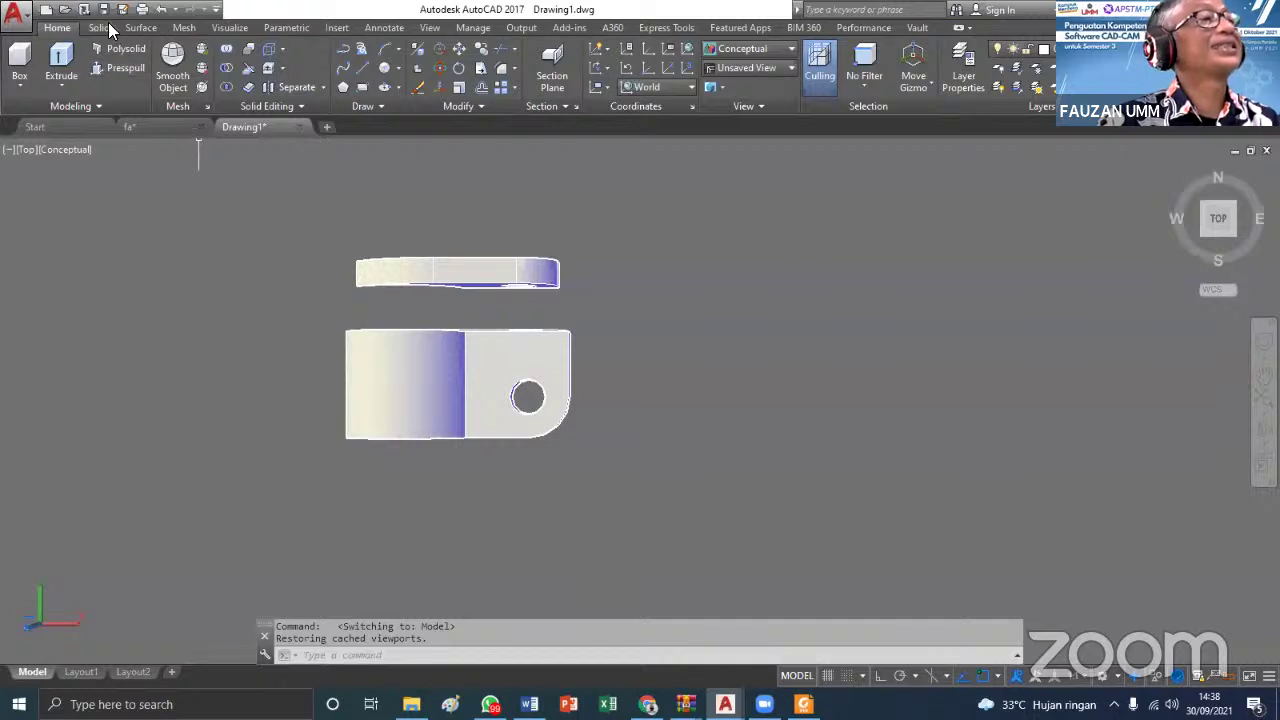
pyautogui.click(160, 9)
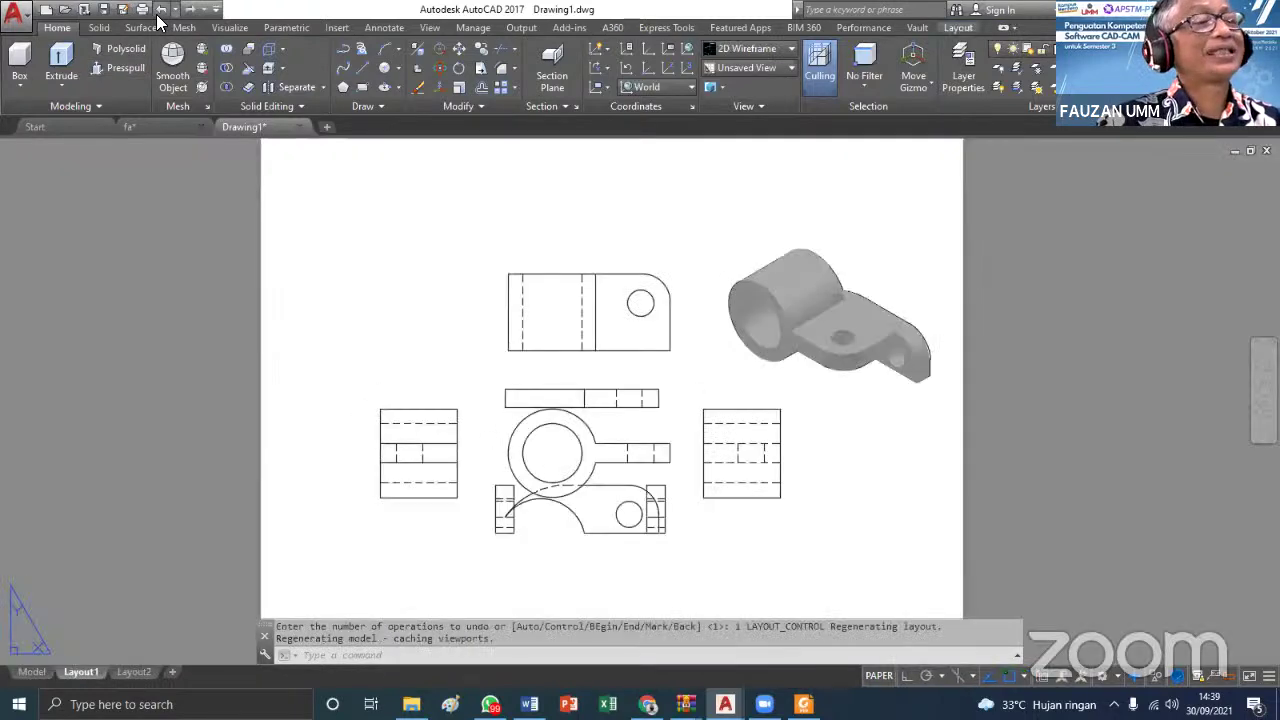
pyautogui.click(160, 9)
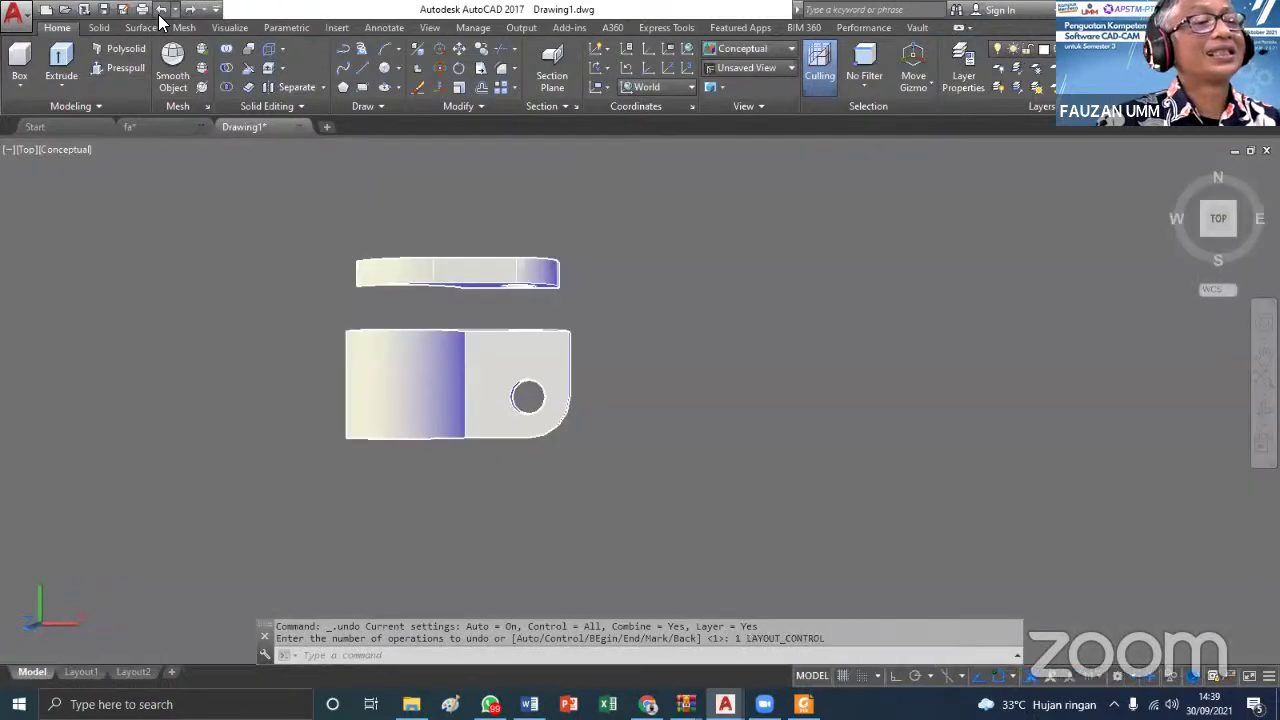
pyautogui.click(160, 9)
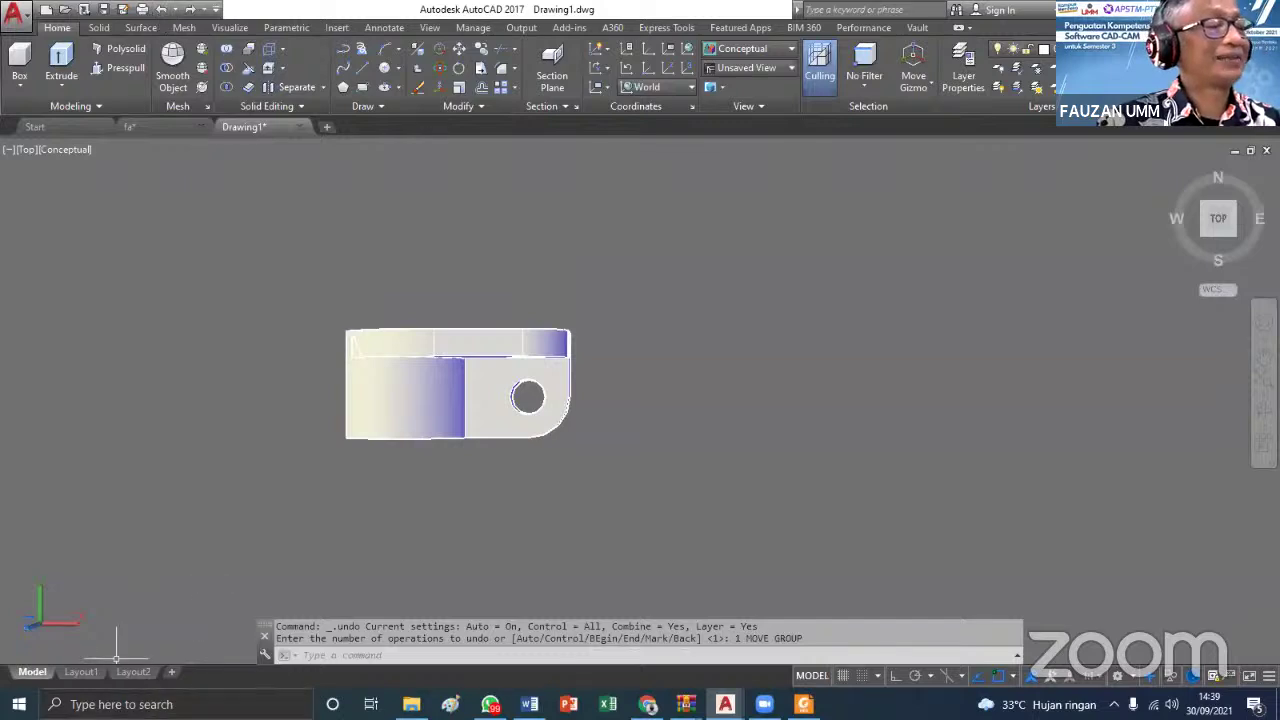
pyautogui.click(82, 672)
pyautogui.press('Escape')
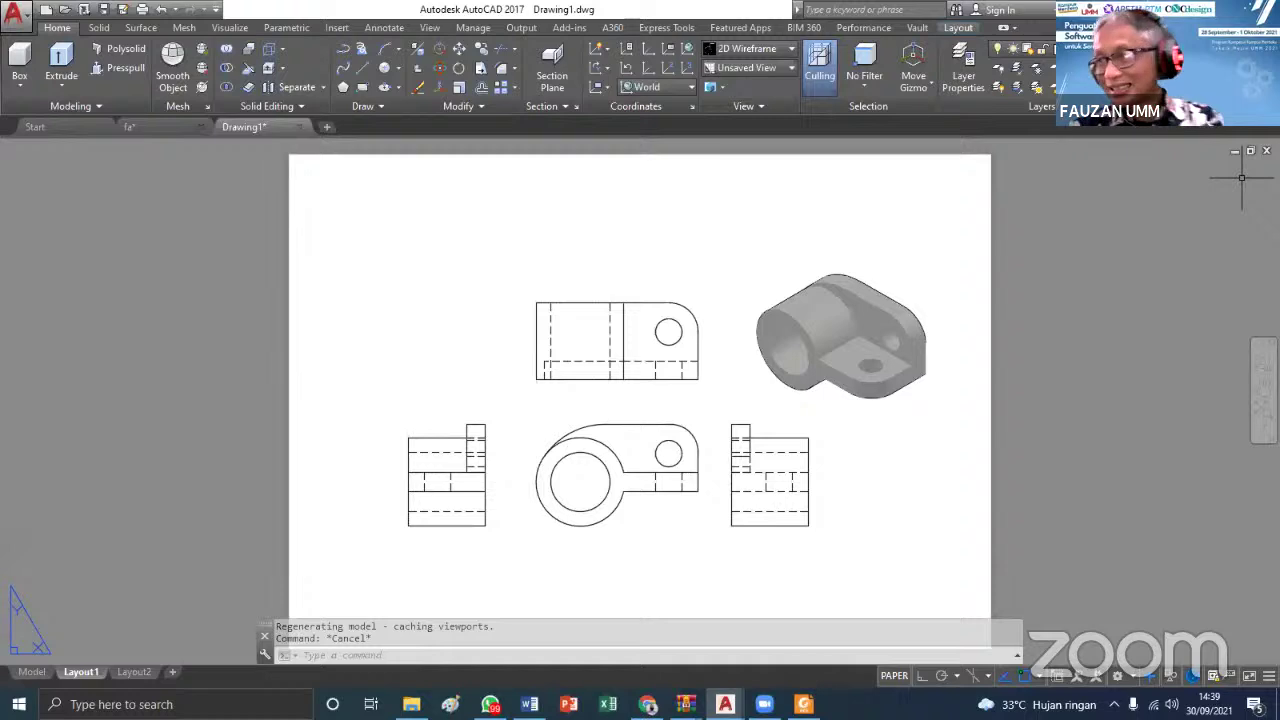
pyautogui.hotkey('alt', 'Tab')
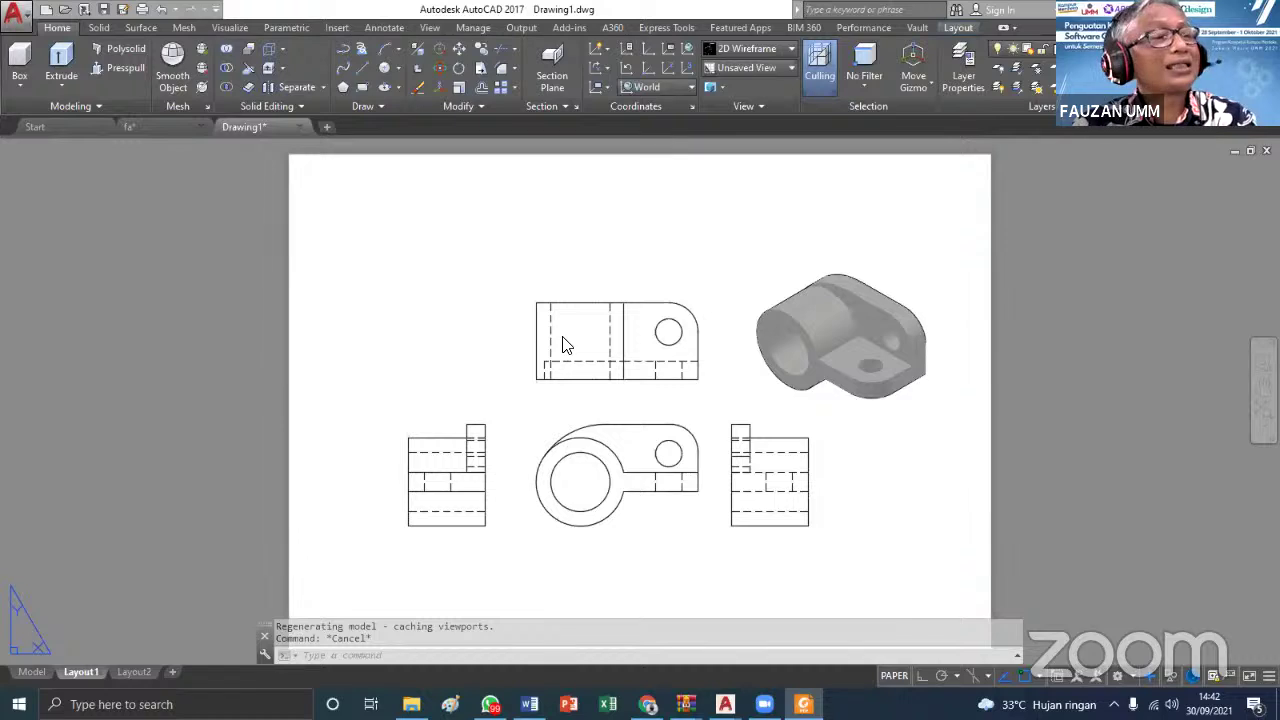
pyautogui.click(28, 674)
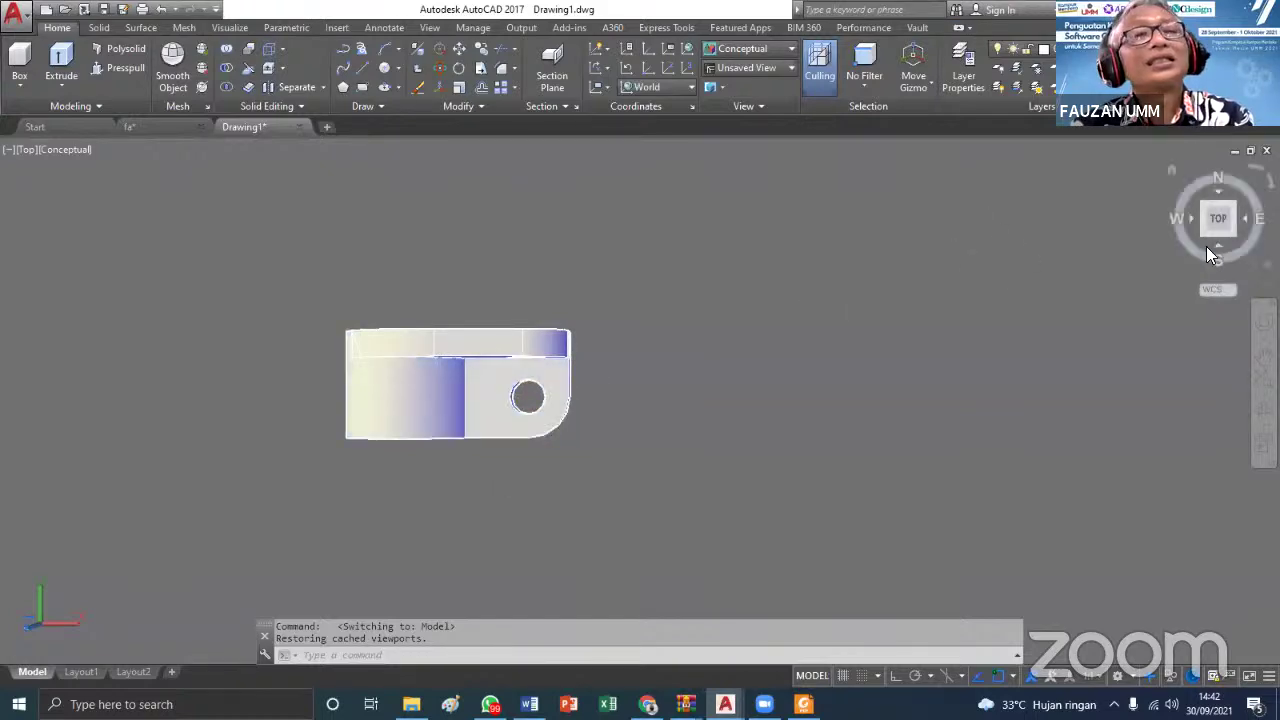
pyautogui.click(1171, 172)
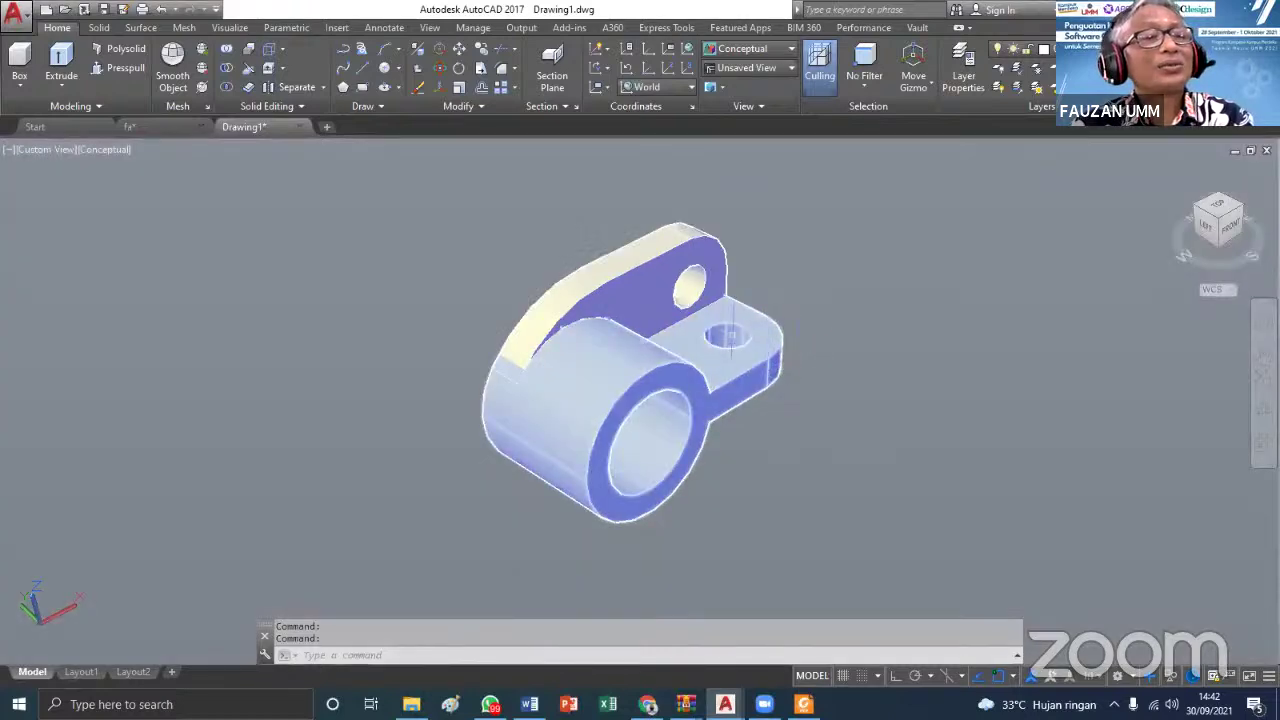
pyautogui.moveTo(721, 333)
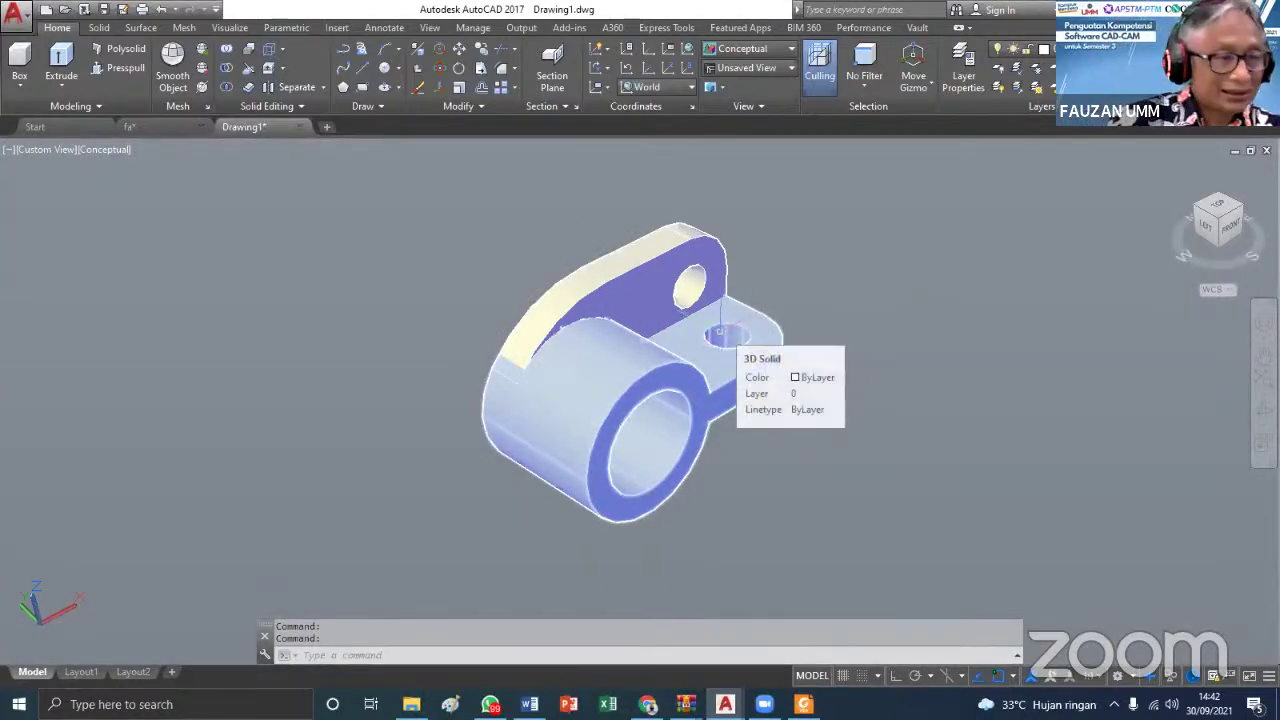
pyautogui.click(72, 673)
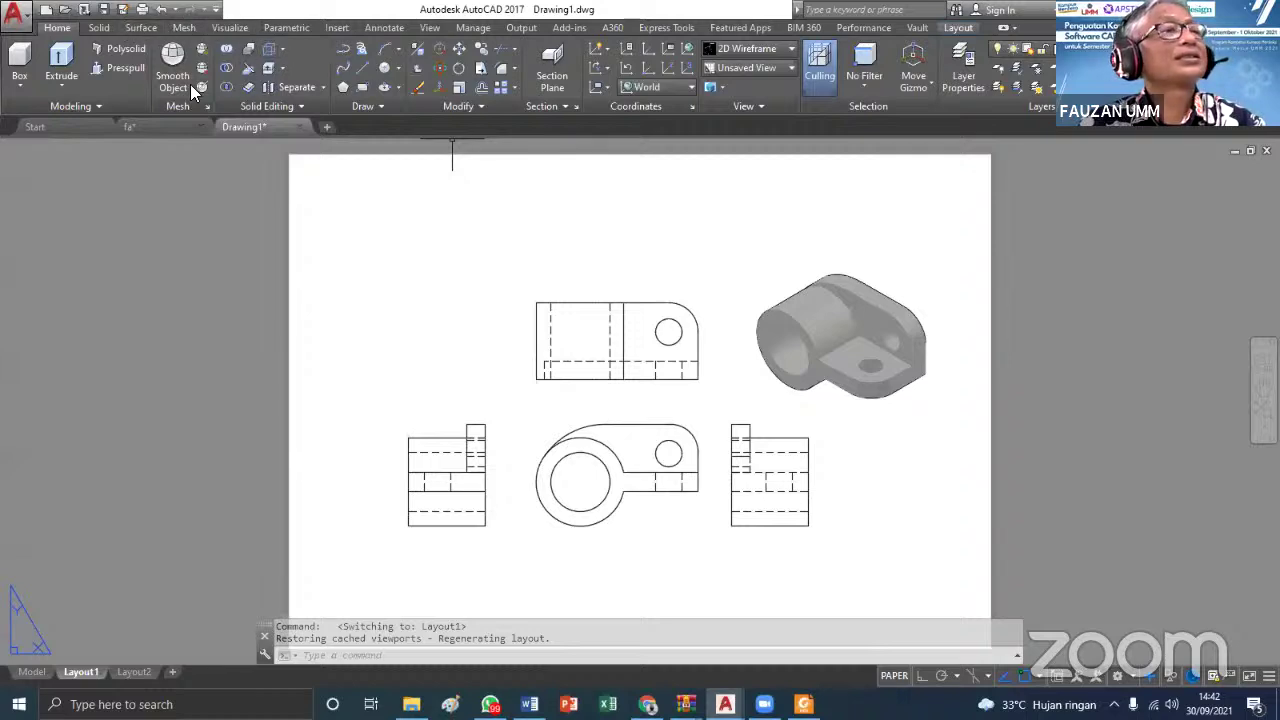
# Dimension 100 from the large circle's centre to the lug's right edge, below the middle view
pyautogui.click(386, 28)
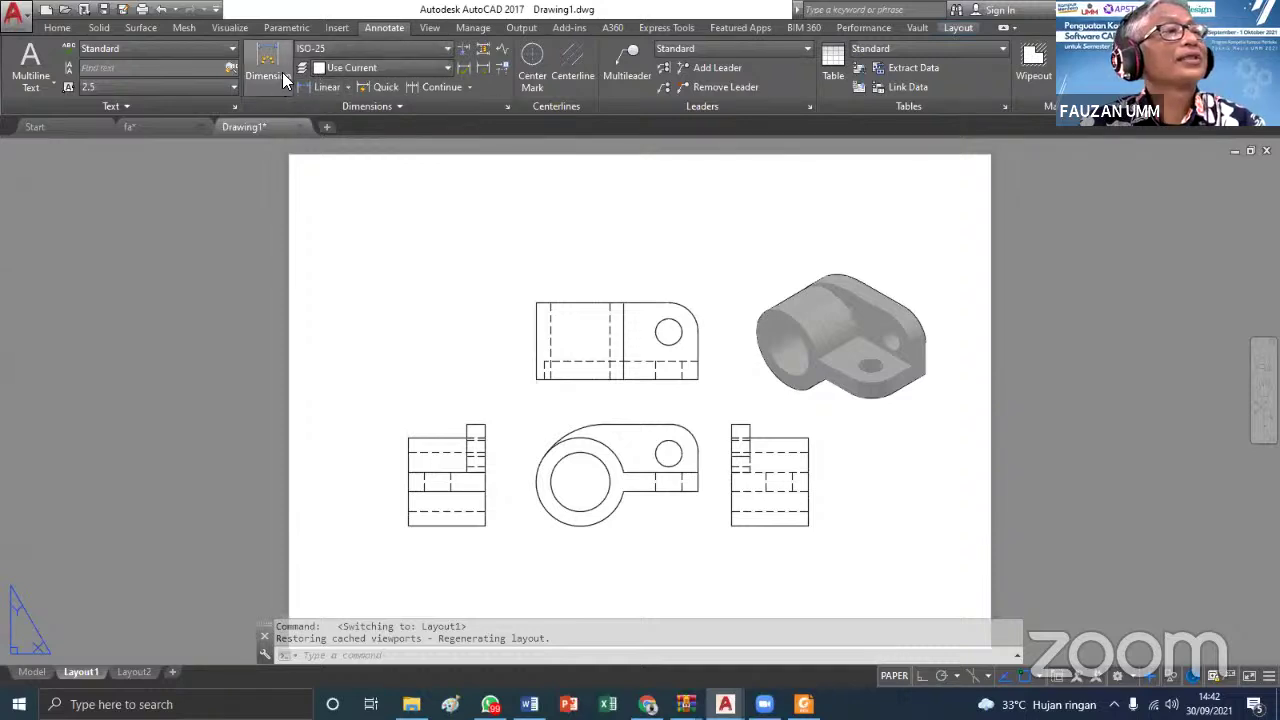
pyautogui.click(348, 87)
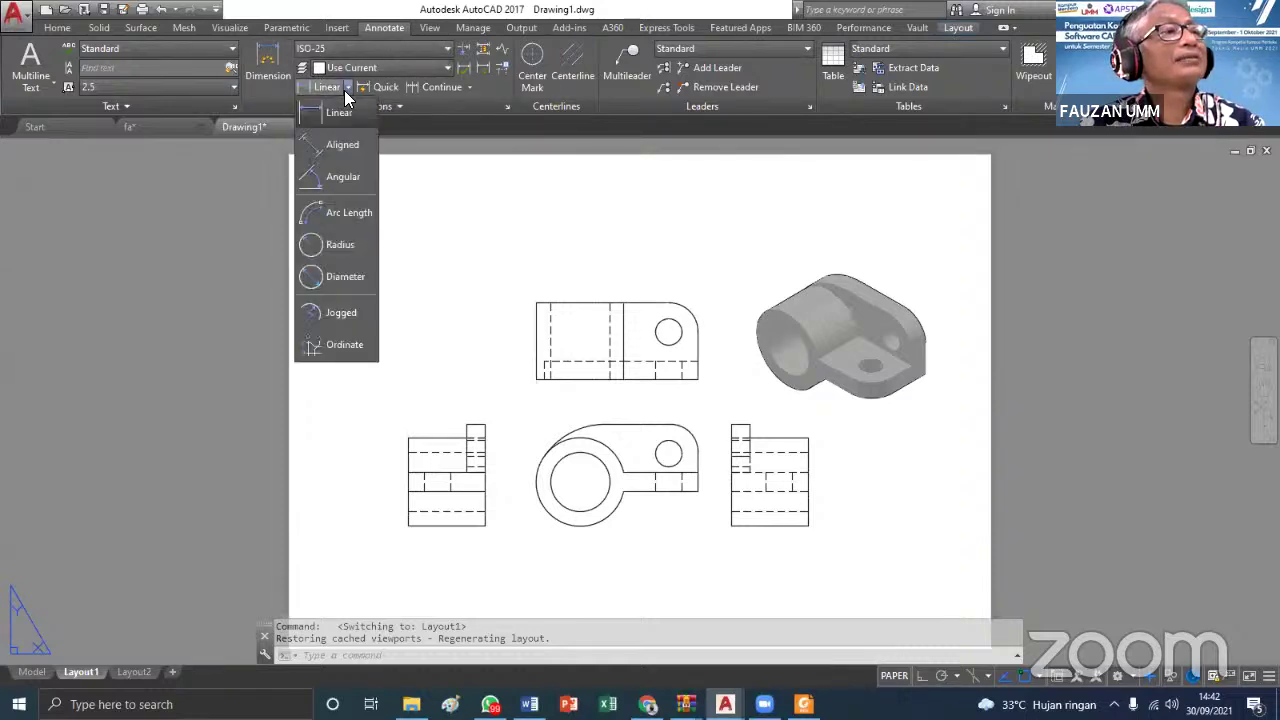
pyautogui.click(316, 125)
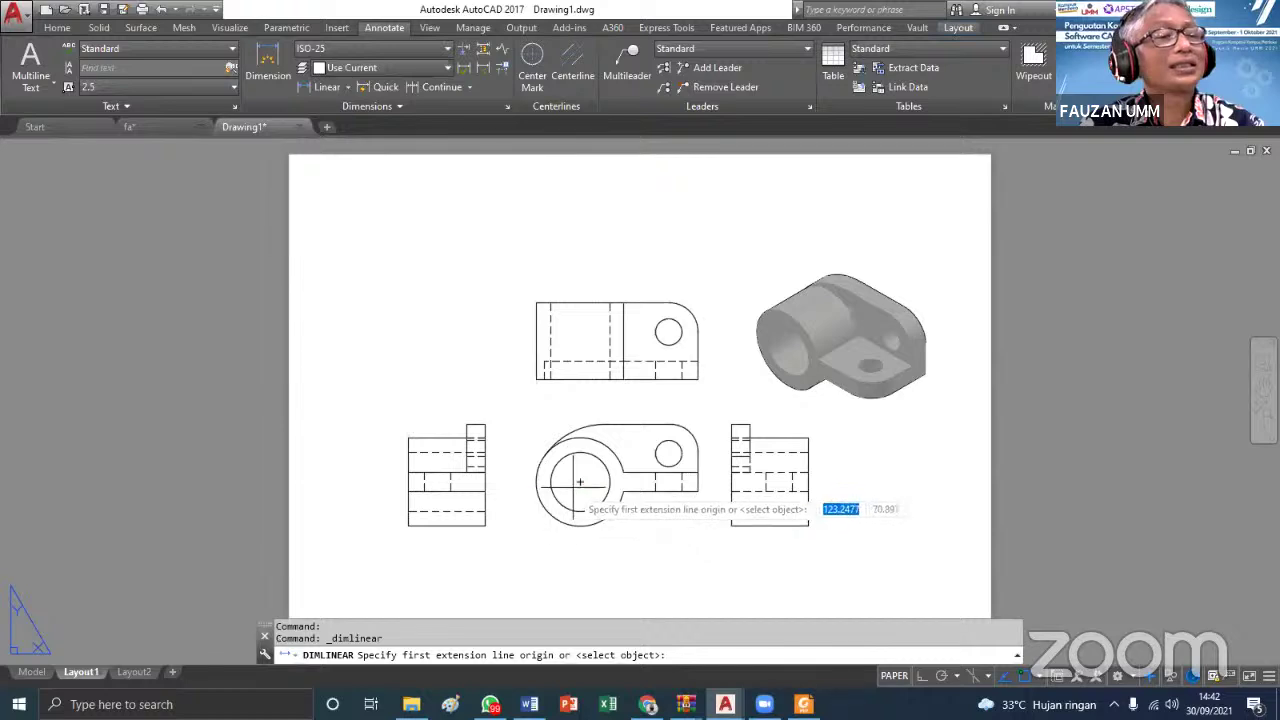
pyautogui.click(580, 482)
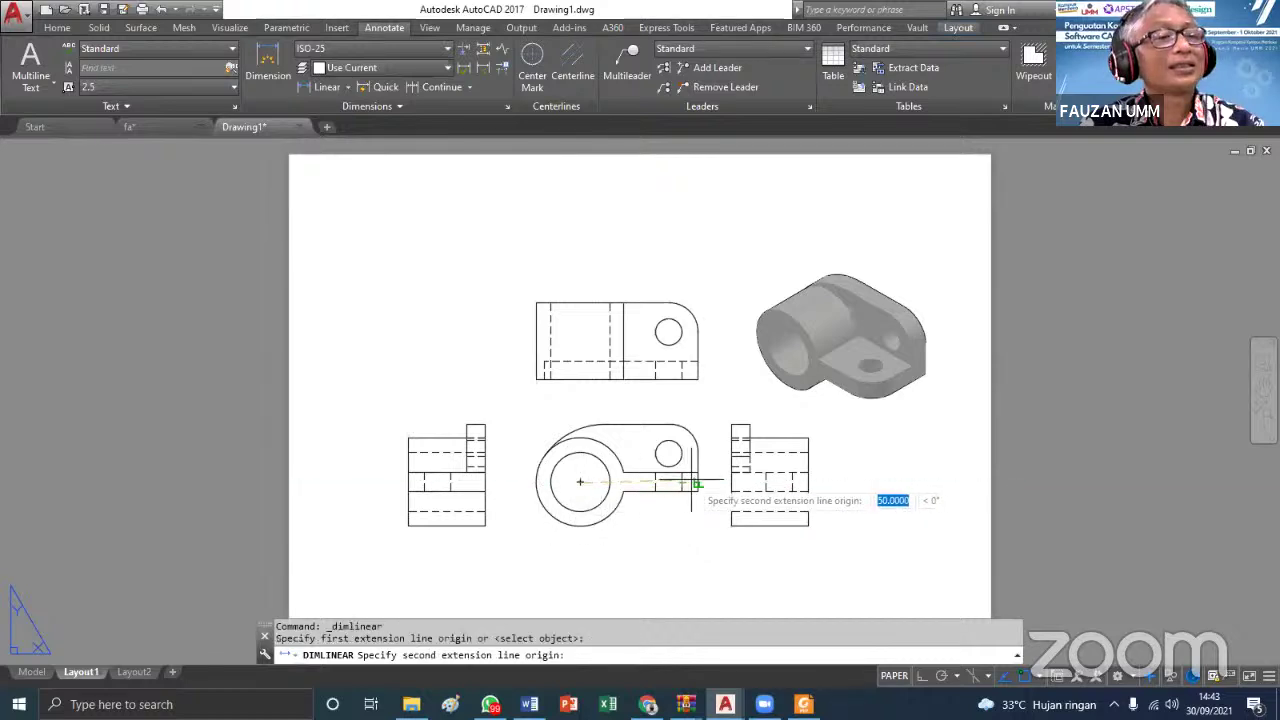
pyautogui.click(697, 484)
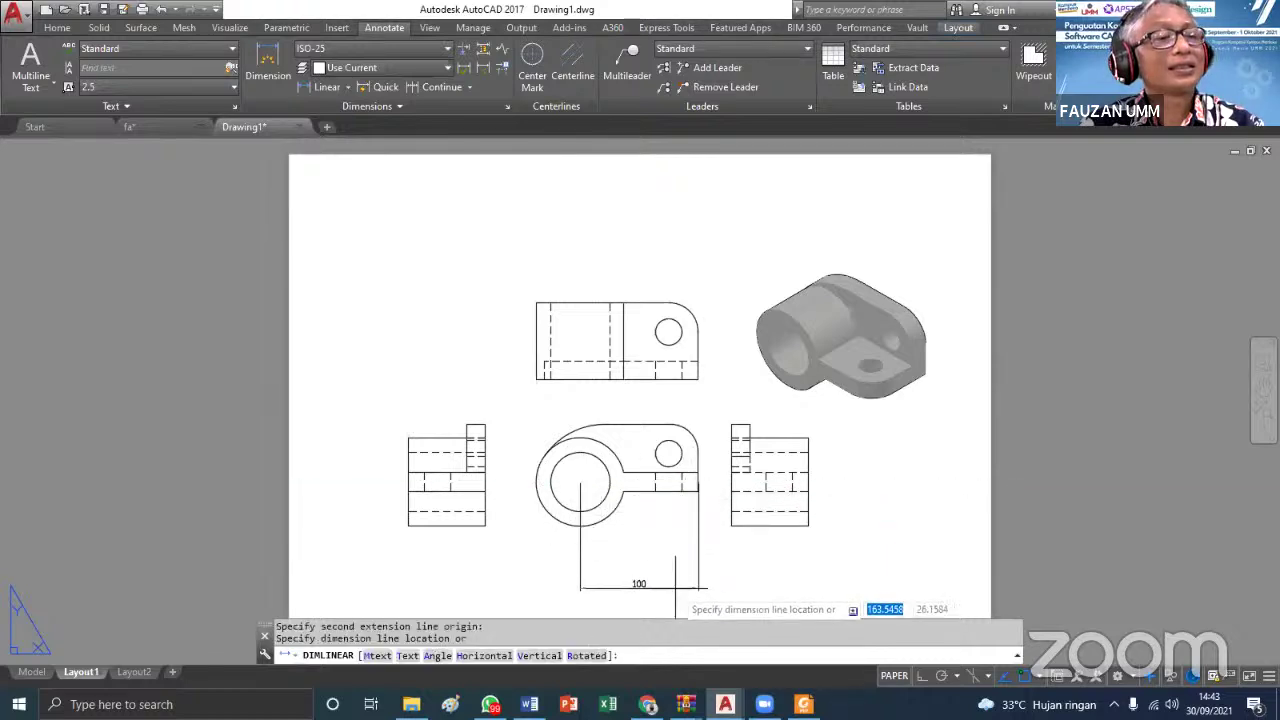
pyautogui.click(660, 567)
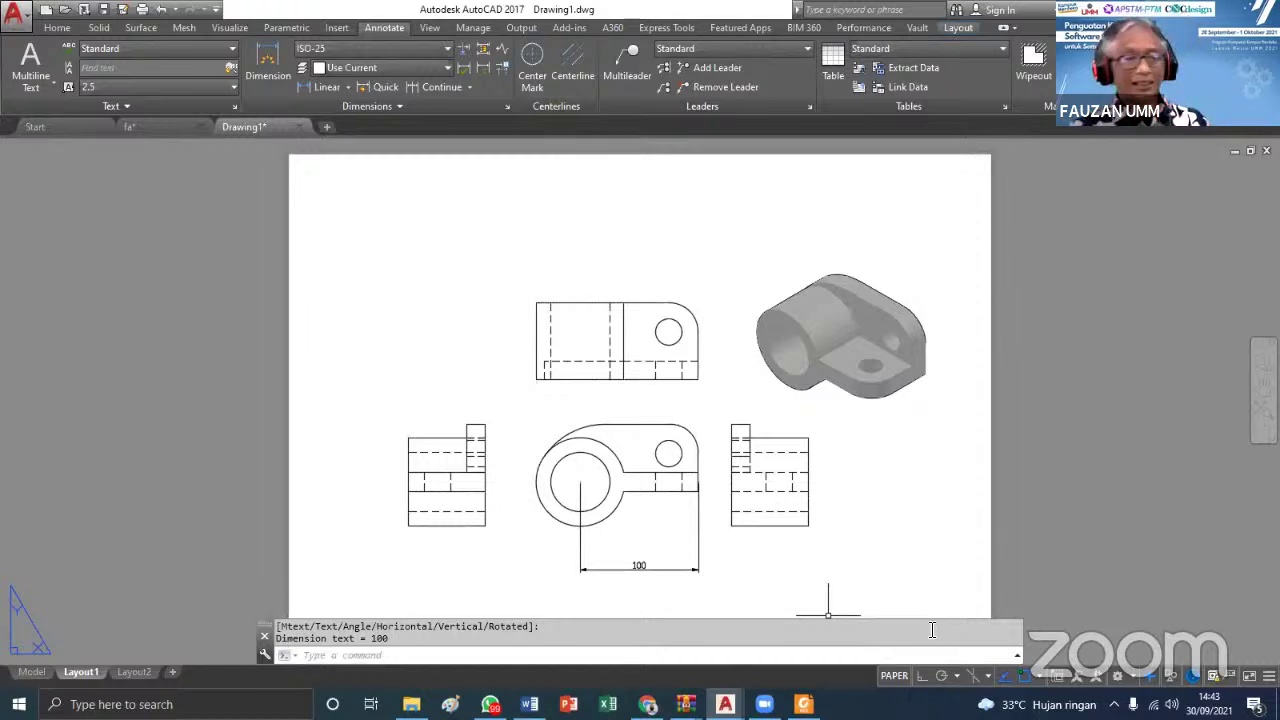
pyautogui.scroll(2, 660, 575)
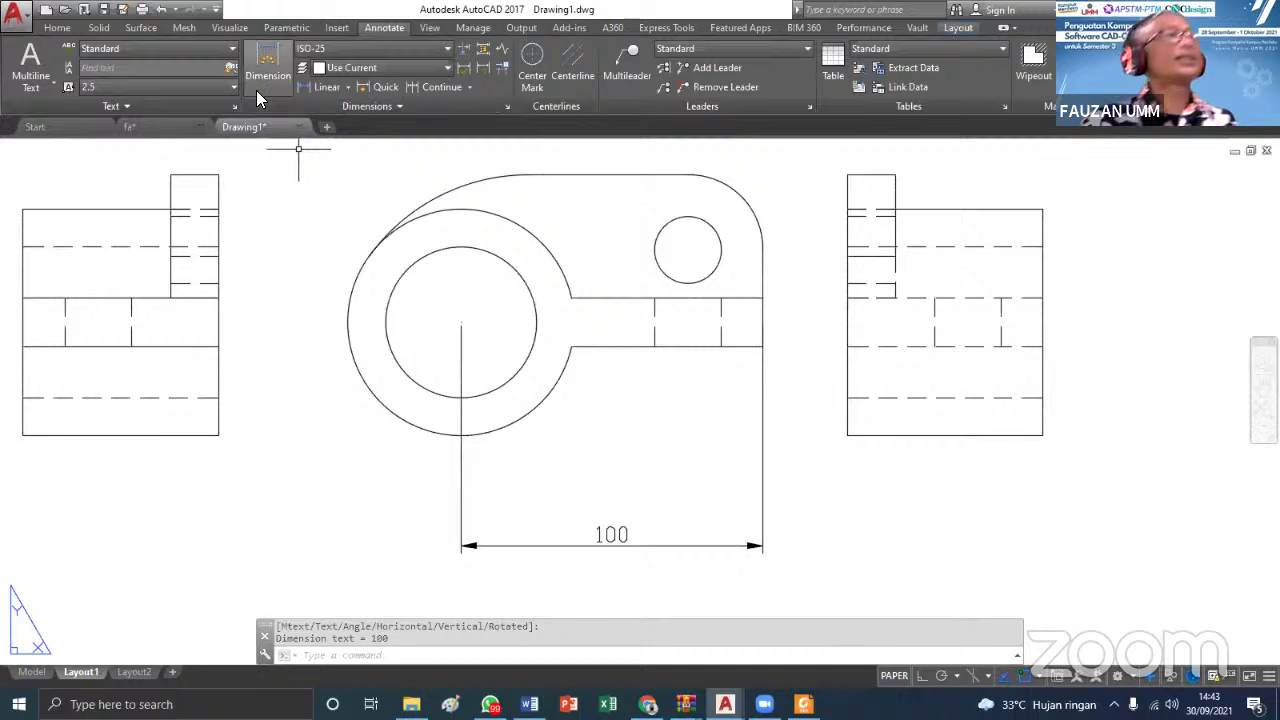
pyautogui.click(348, 88)
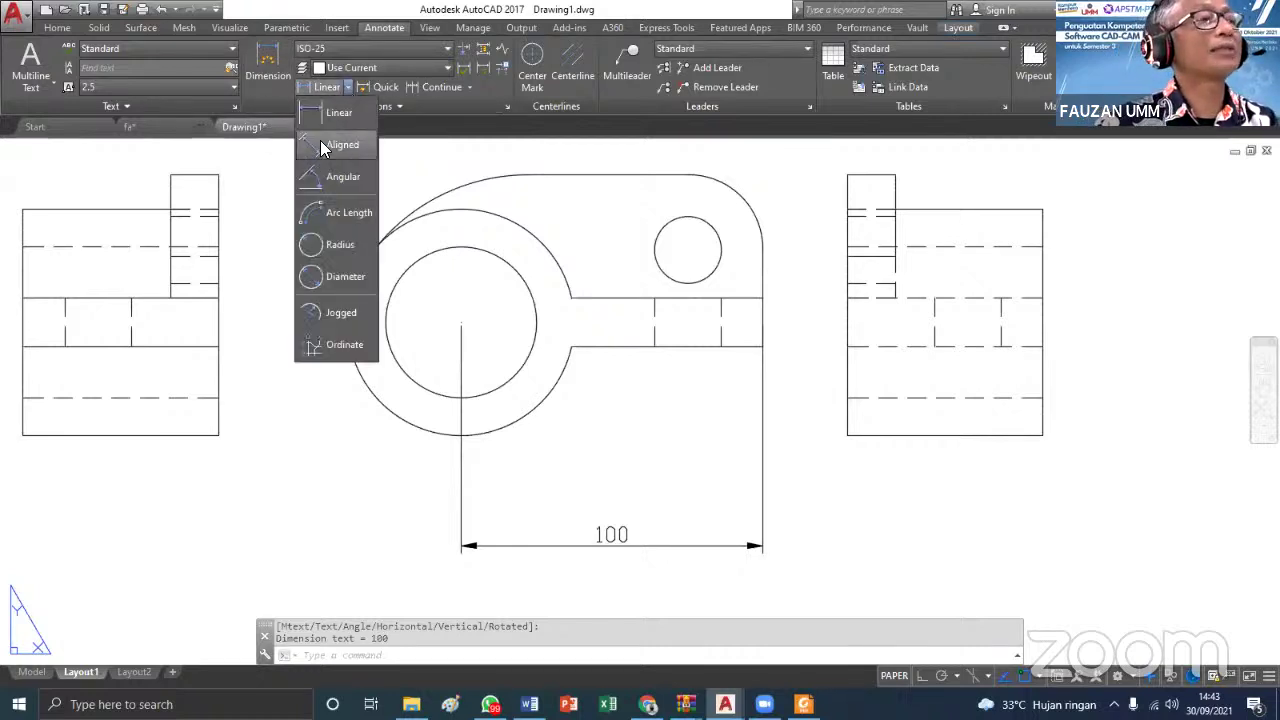
# Dimension the outer circle with a Ø75 diameter, then an R37.5 radius
pyautogui.click(312, 277)
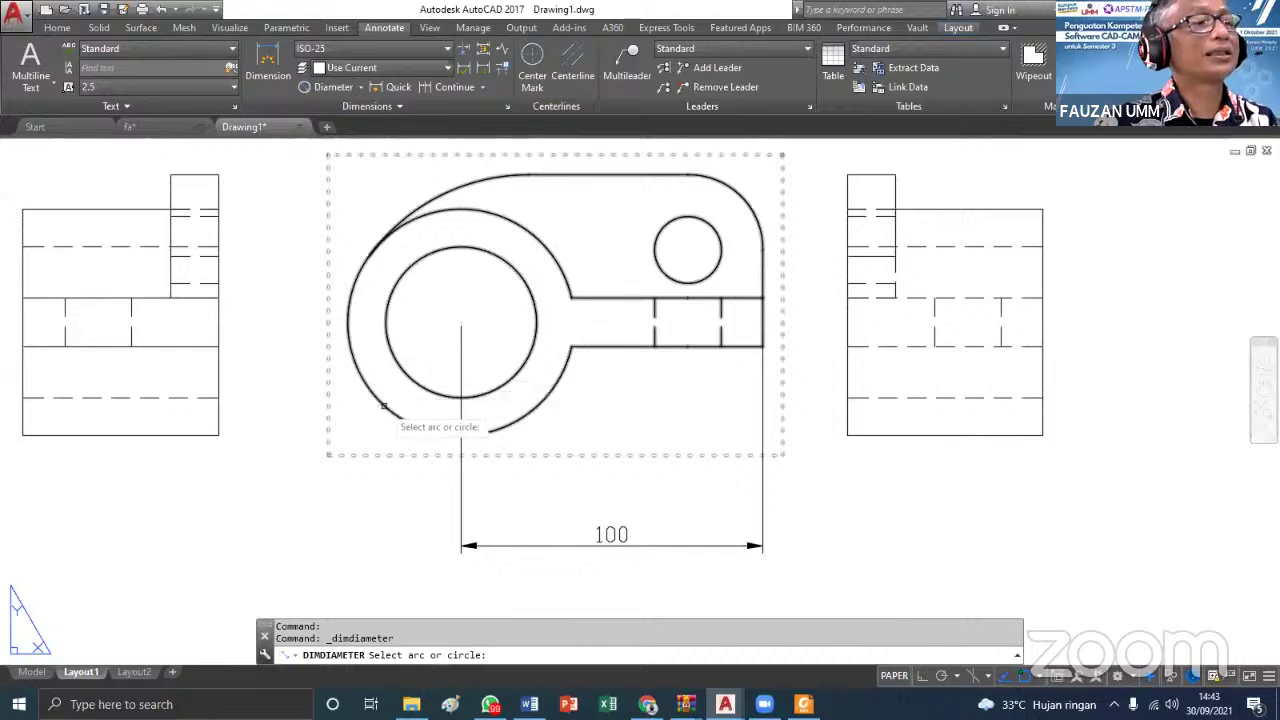
pyautogui.click(383, 405)
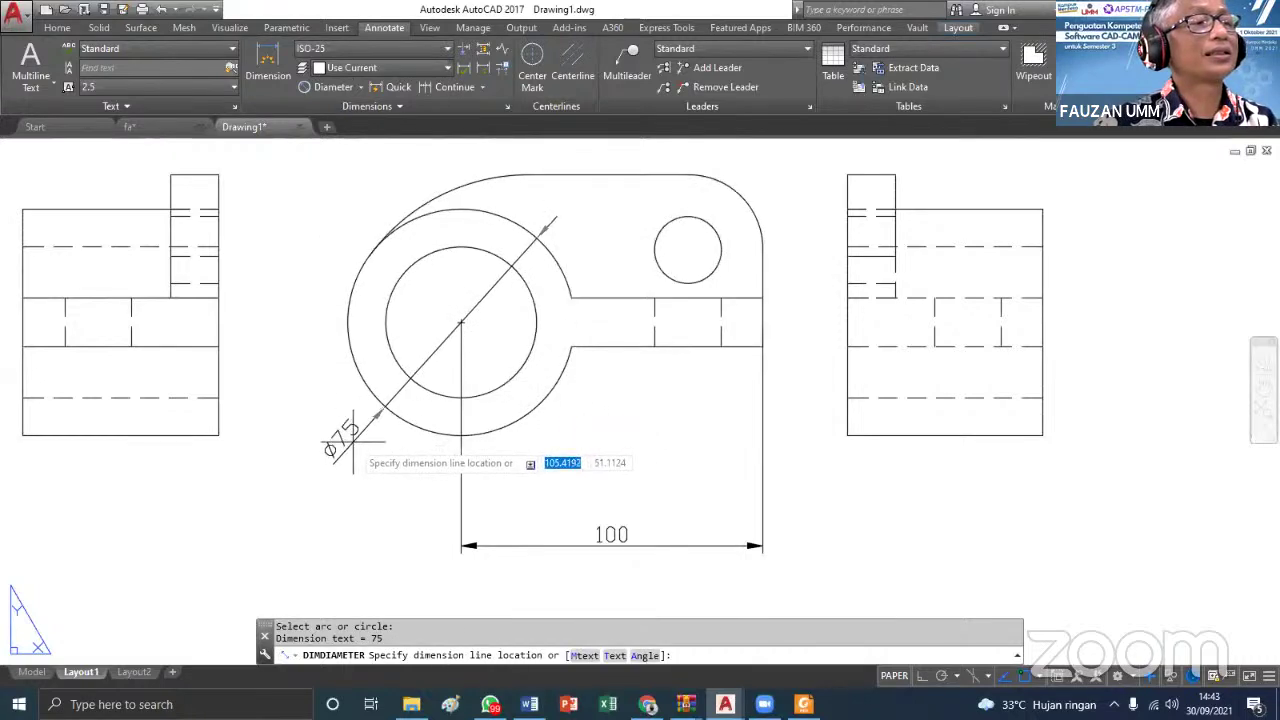
pyautogui.click(352, 440)
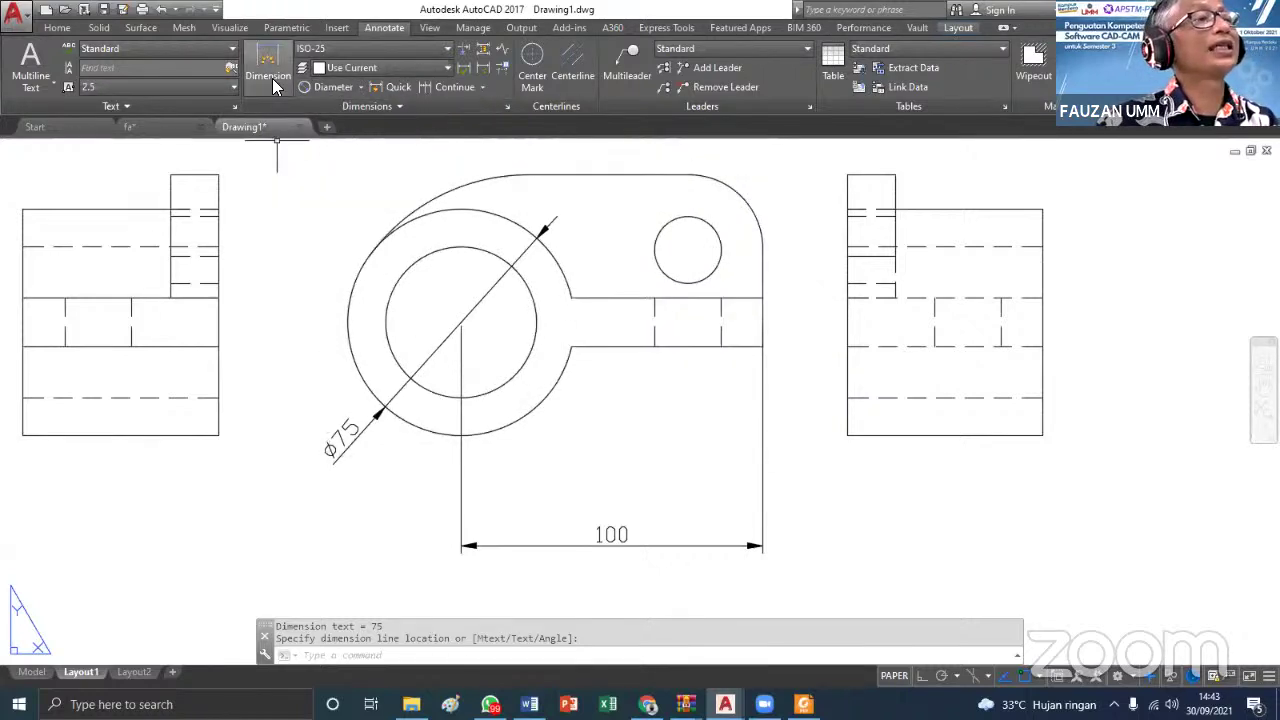
pyautogui.click(361, 88)
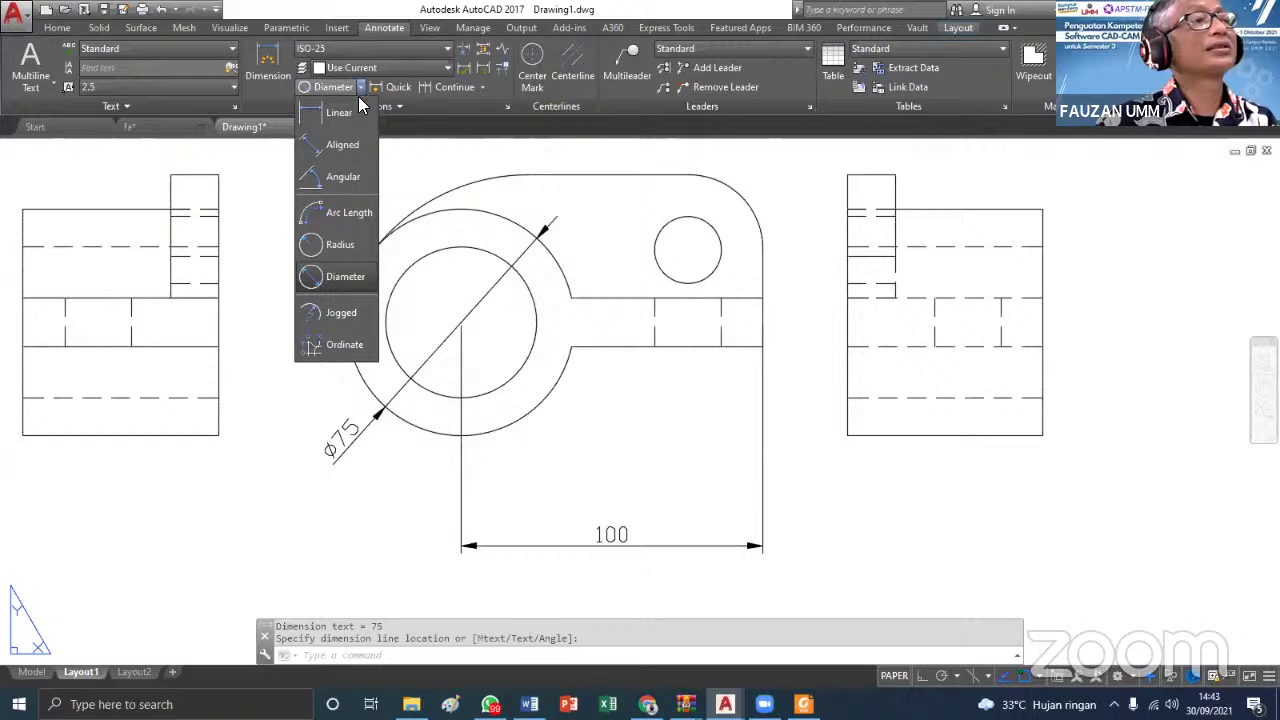
pyautogui.click(312, 245)
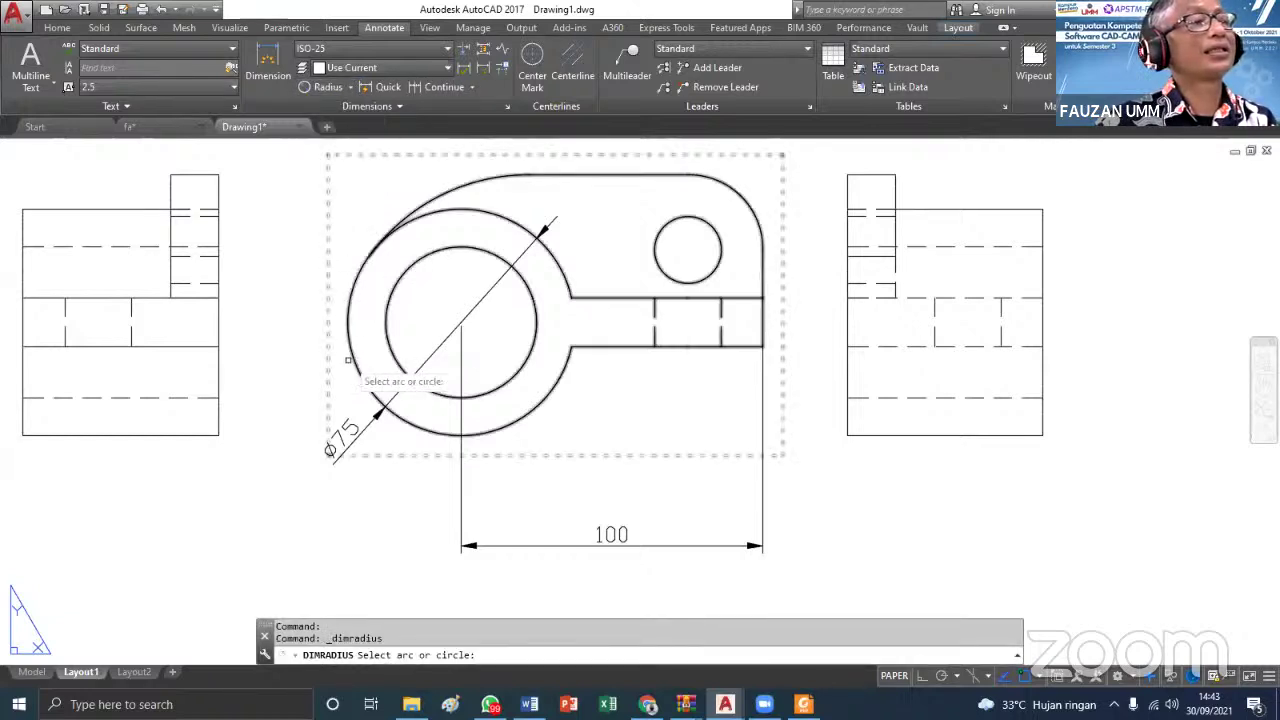
pyautogui.click(350, 356)
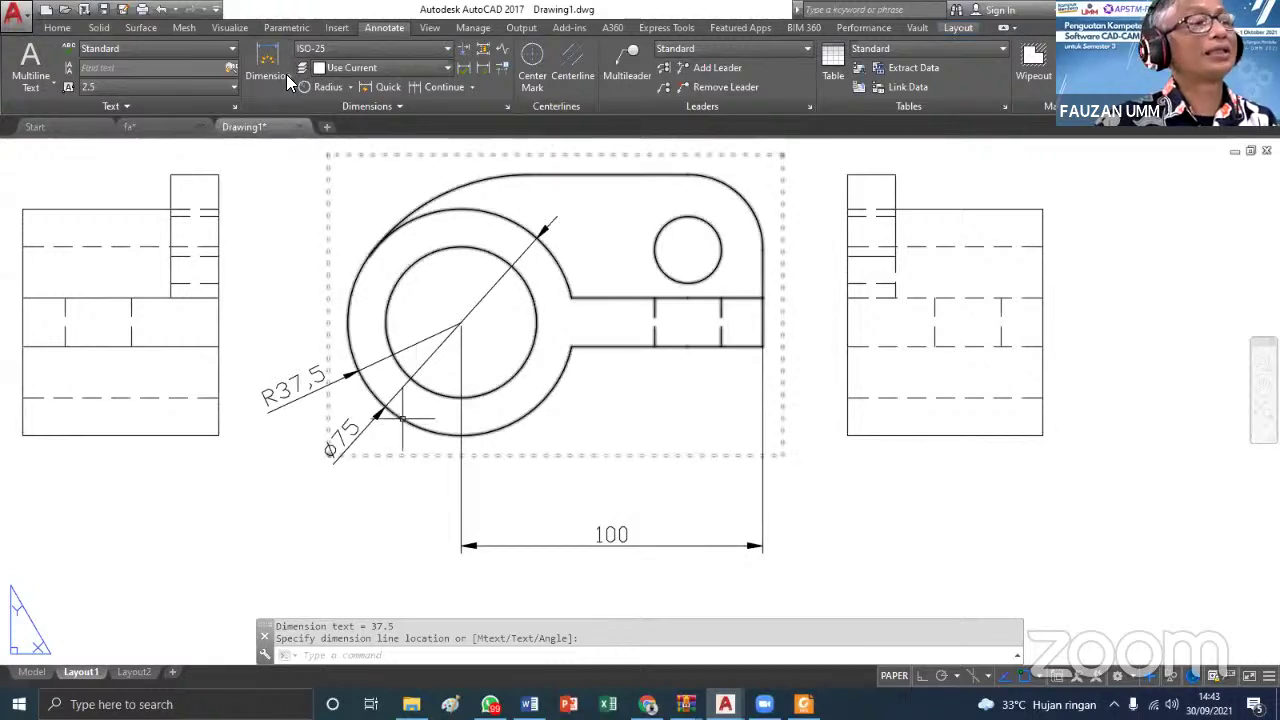
pyautogui.click(296, 386)
# Try repositioning the Ø75 diameter dimension with grips, then delete it
pyautogui.click(420, 368)
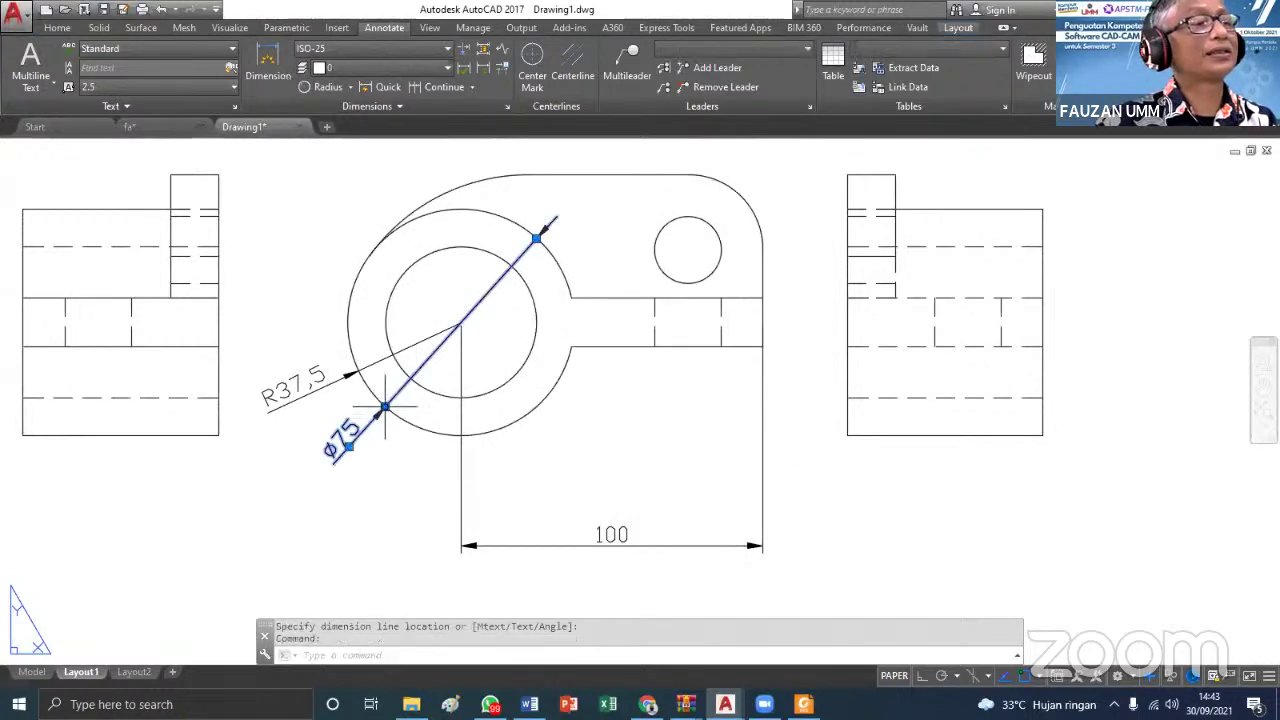
pyautogui.click(385, 407)
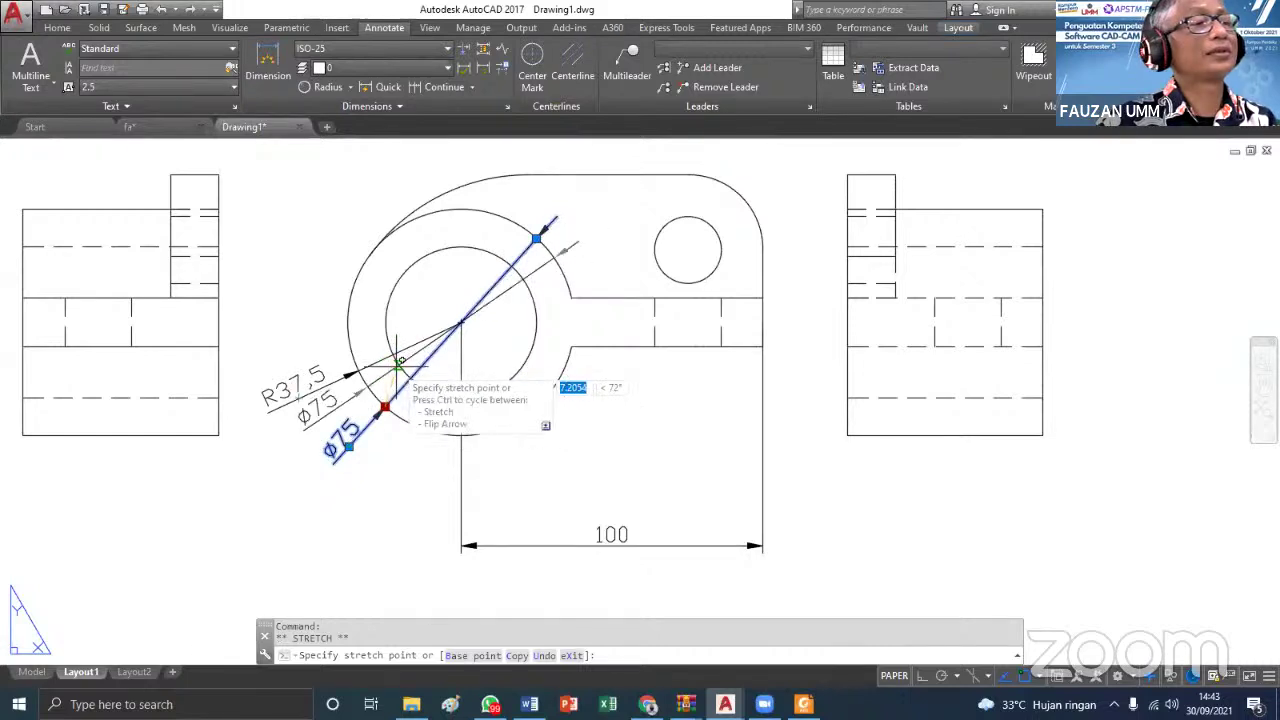
pyautogui.click(398, 365)
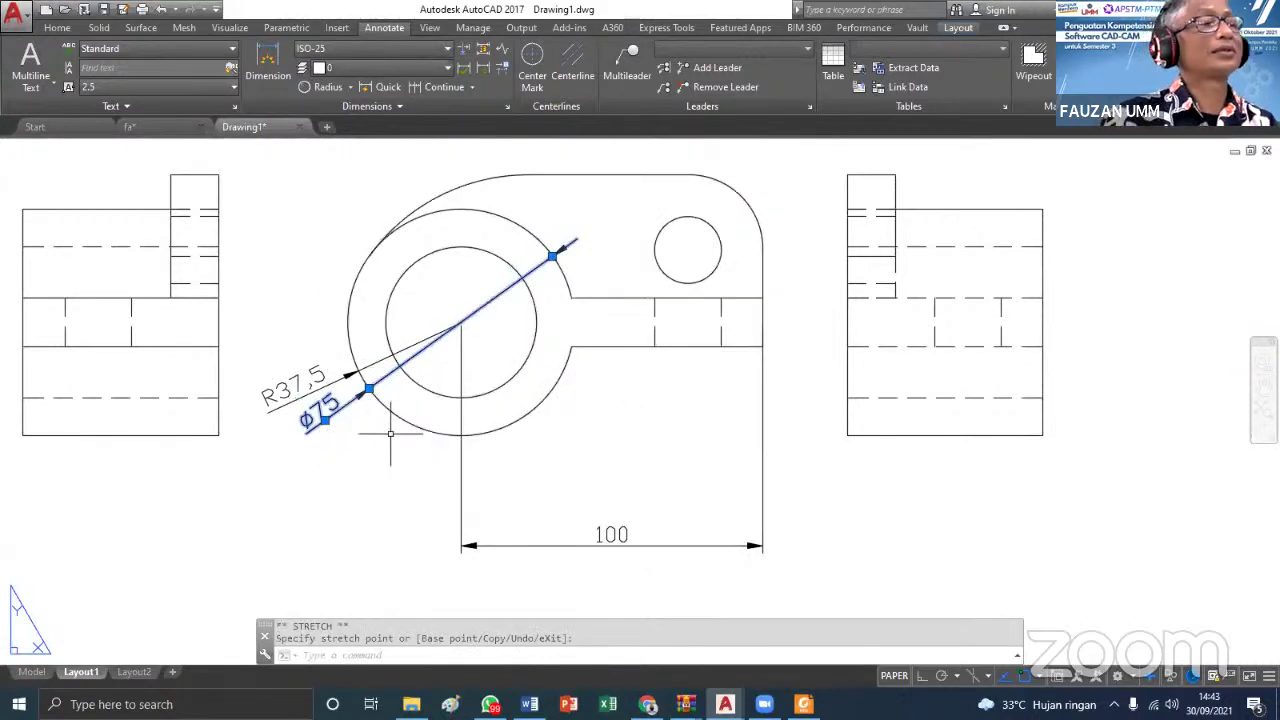
pyautogui.click(369, 388)
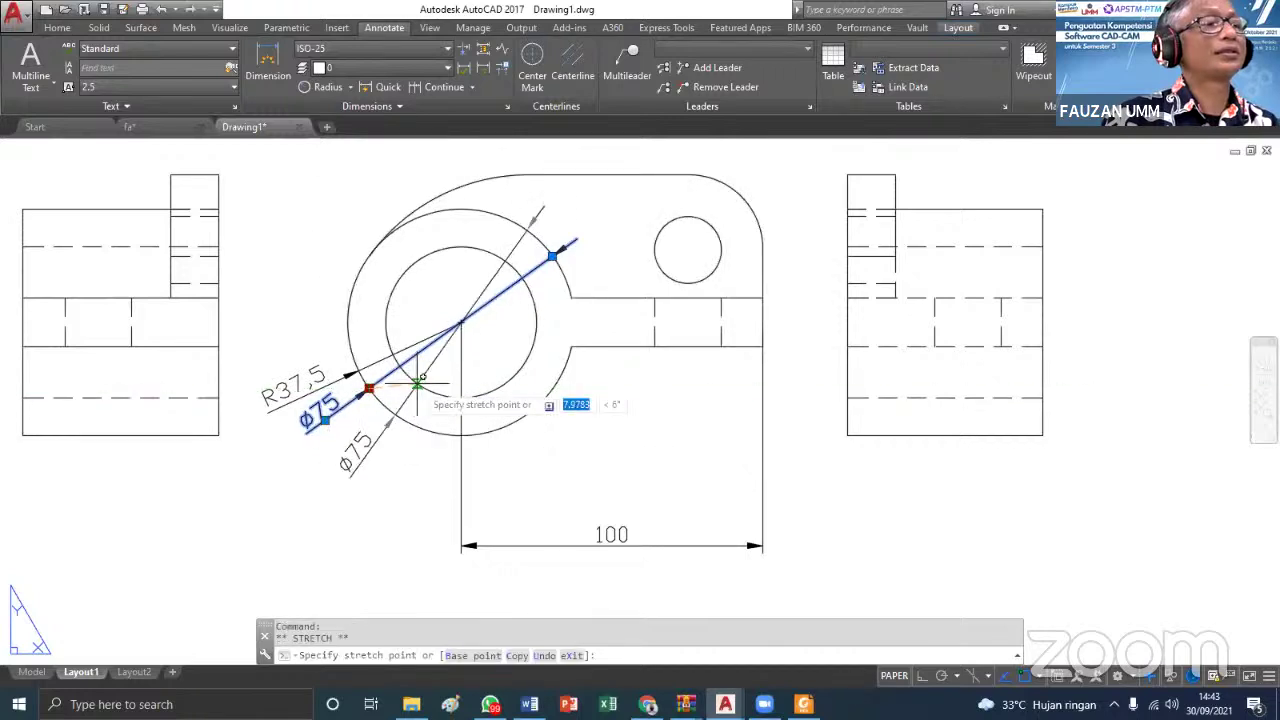
pyautogui.click(418, 383)
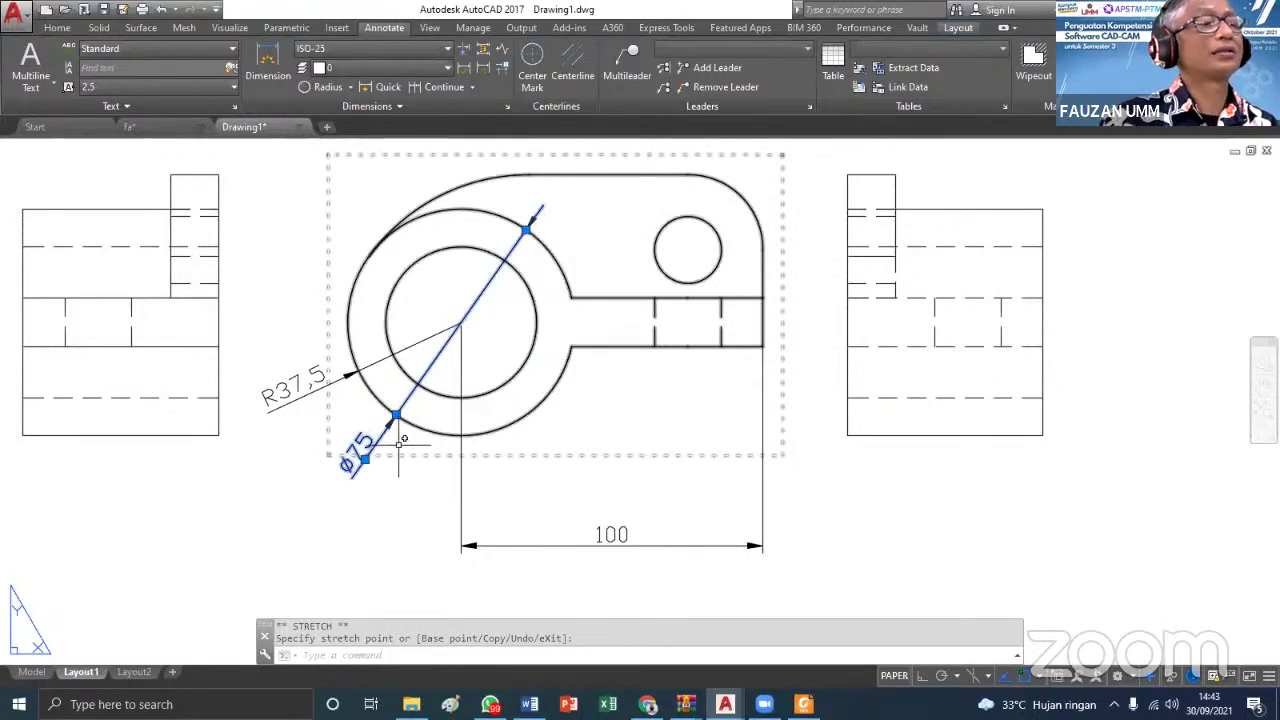
pyautogui.press('Escape')
pyautogui.press('Escape')
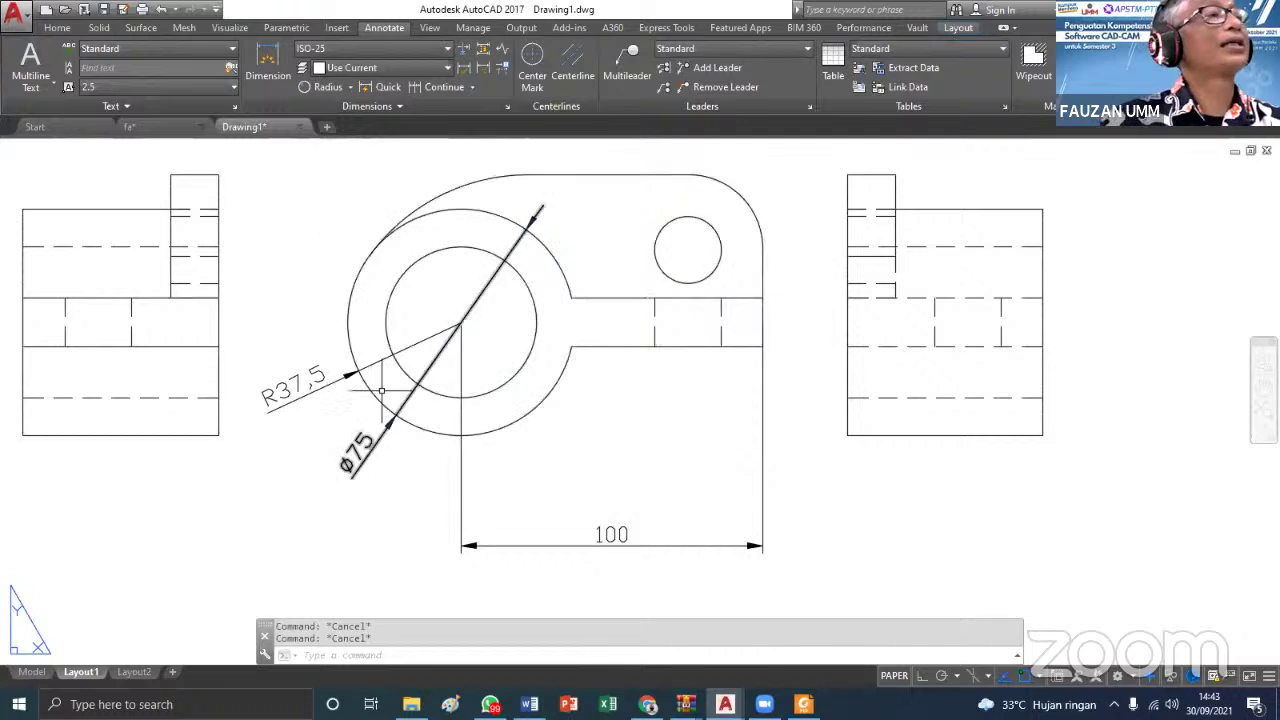
pyautogui.click(373, 447)
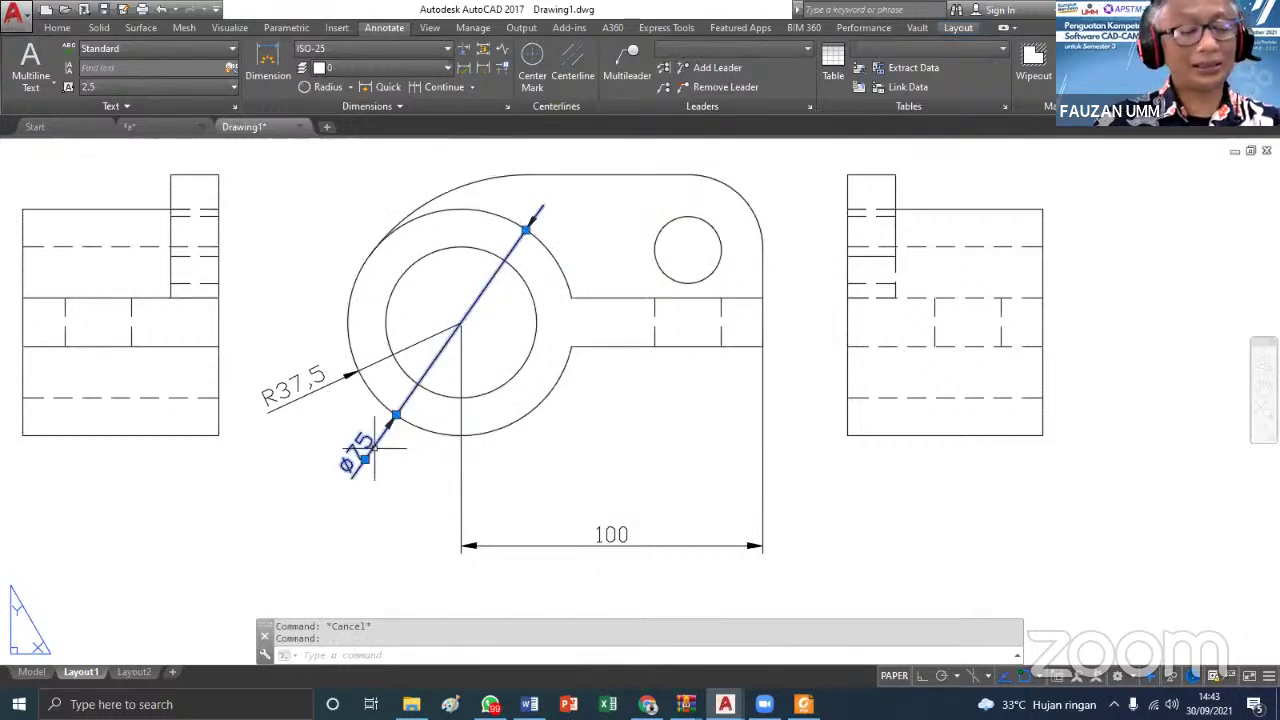
pyautogui.press('Delete')
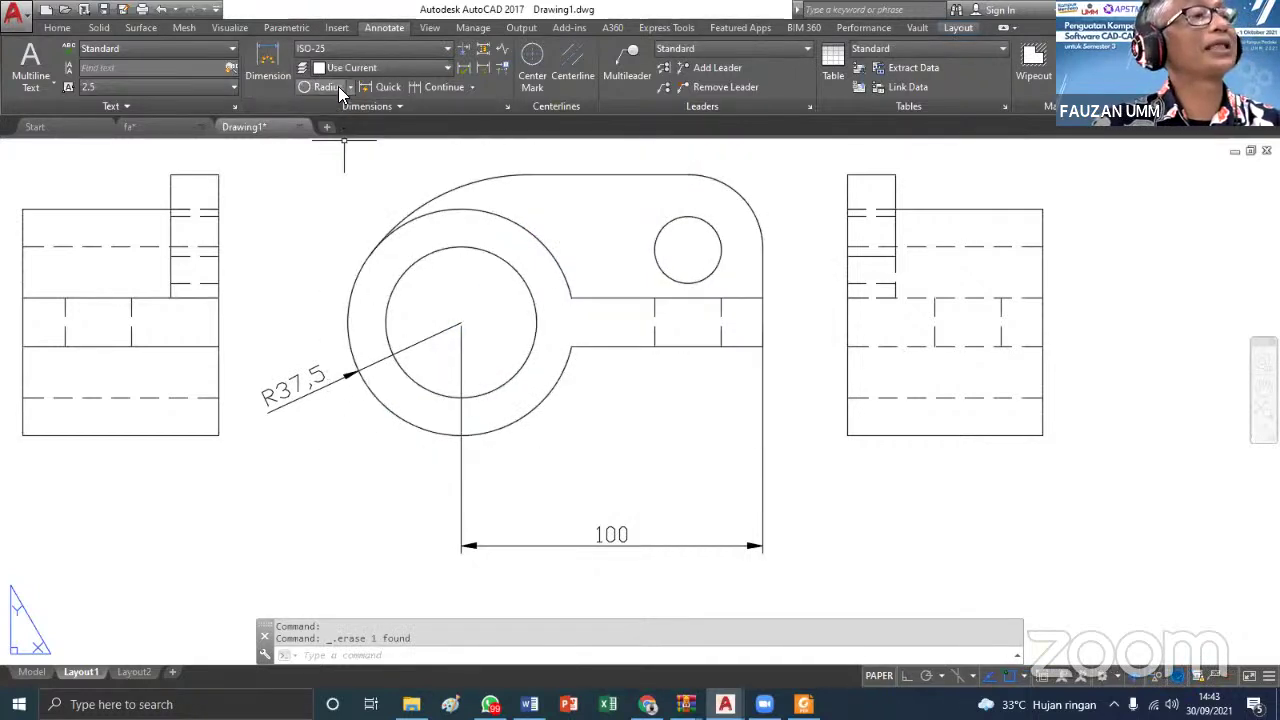
# Add a Ø50 diameter dimension to the inner circle
pyautogui.click(338, 86)
pyautogui.click(350, 87)
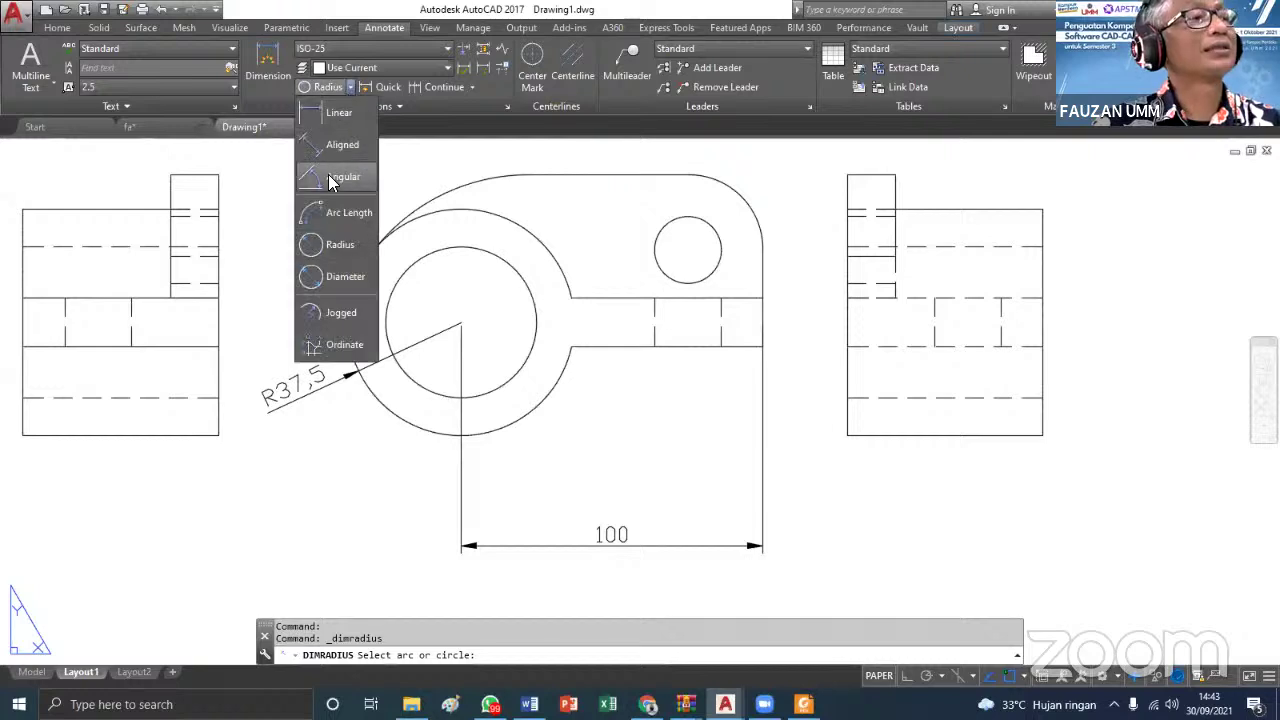
pyautogui.click(340, 276)
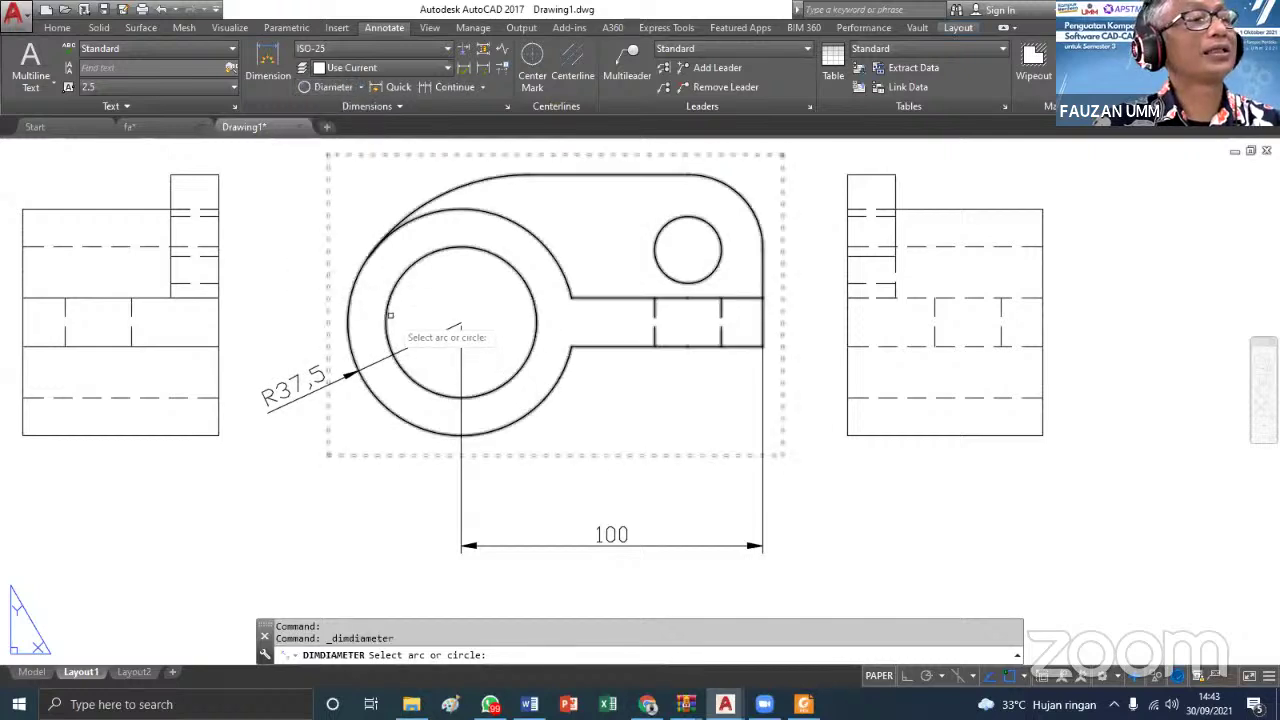
pyautogui.click(388, 315)
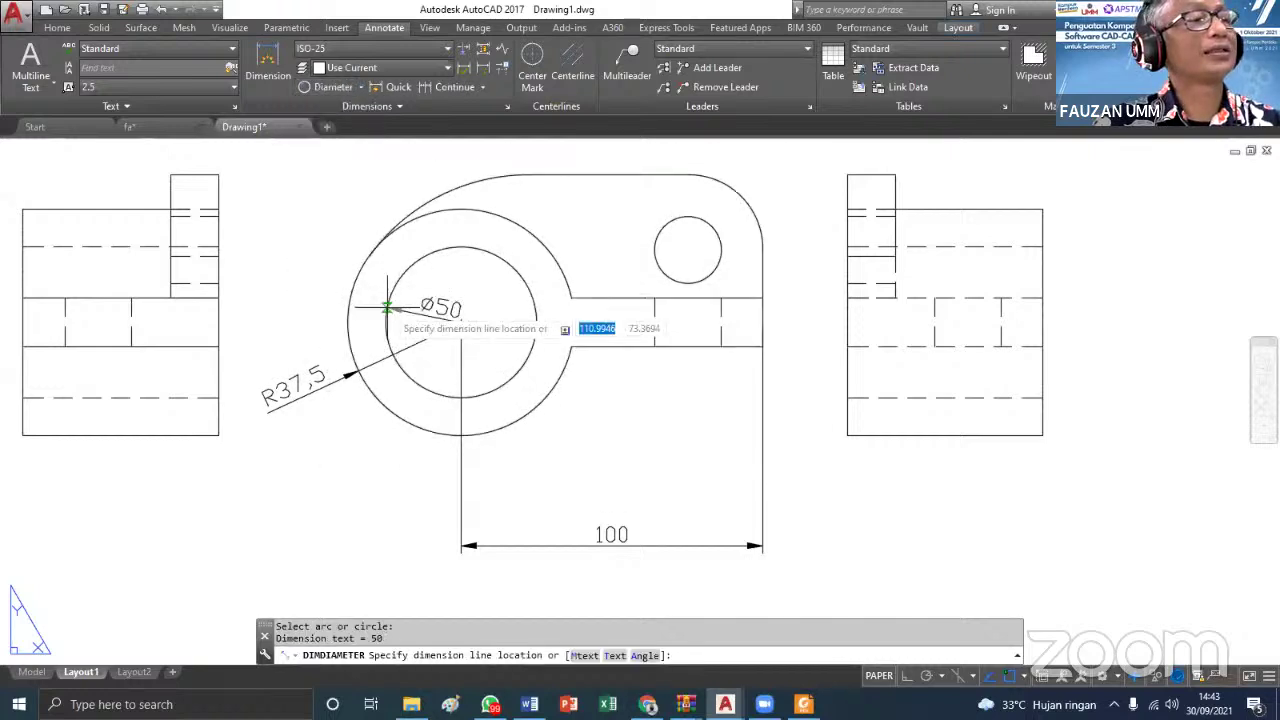
pyautogui.click(308, 280)
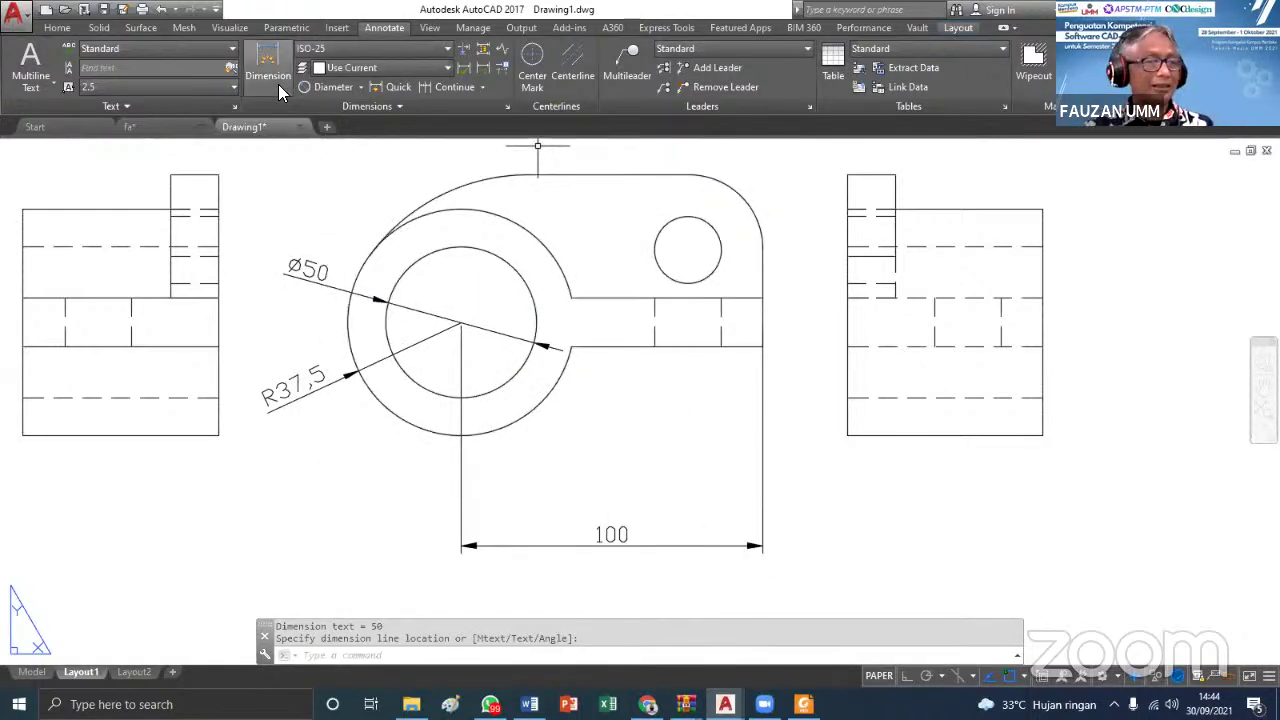
# Add a 25 linear dimension from the right edge to the small hole's centre, below the part
pyautogui.click(361, 87)
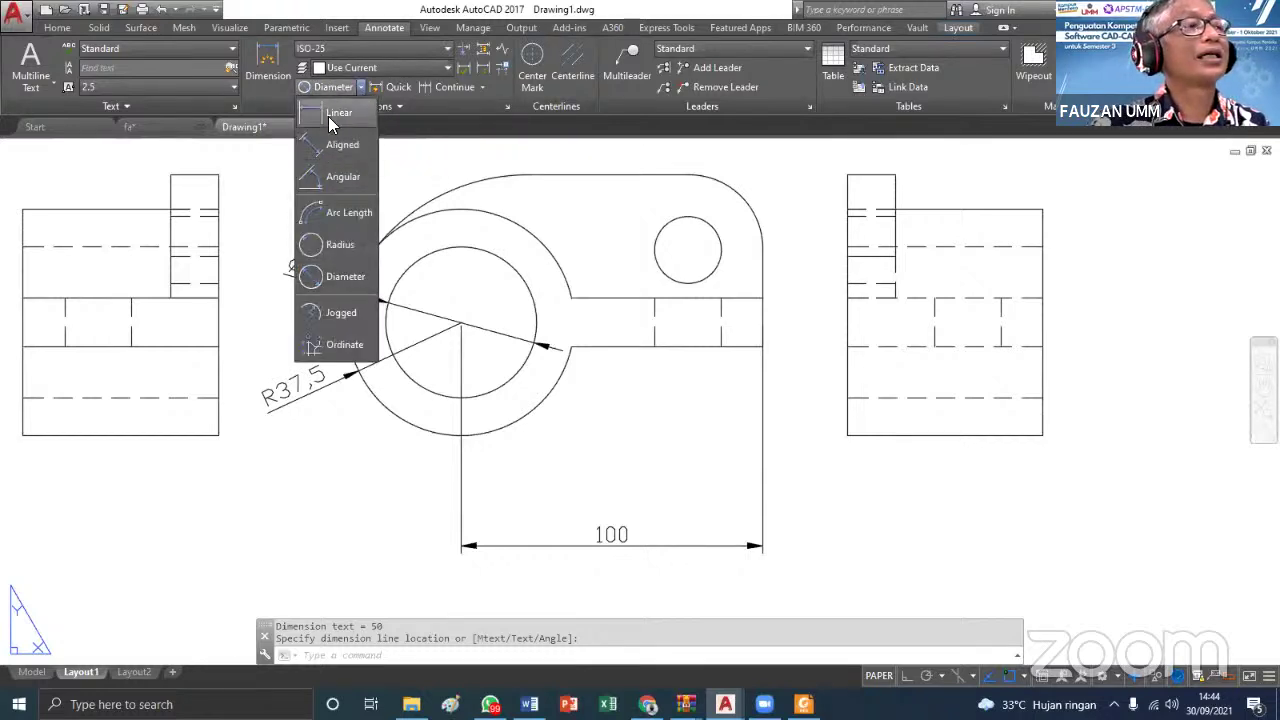
pyautogui.click(330, 114)
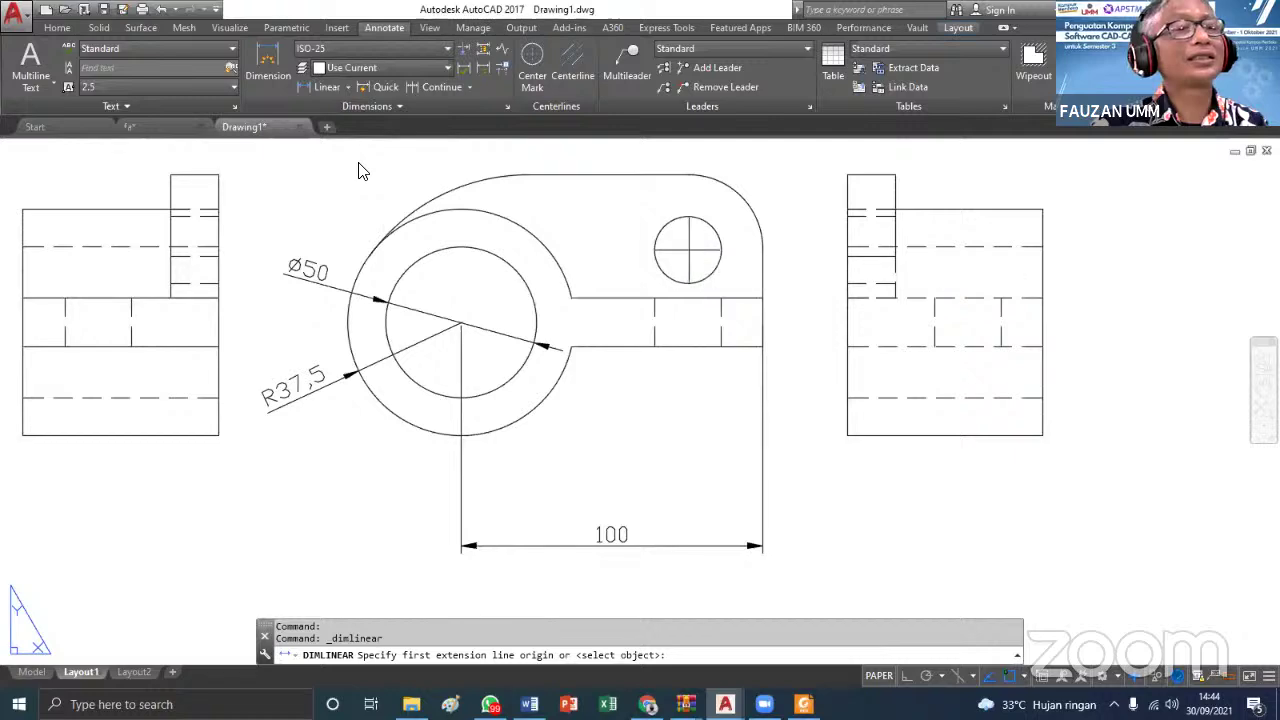
pyautogui.click(763, 249)
pyautogui.click(687, 250)
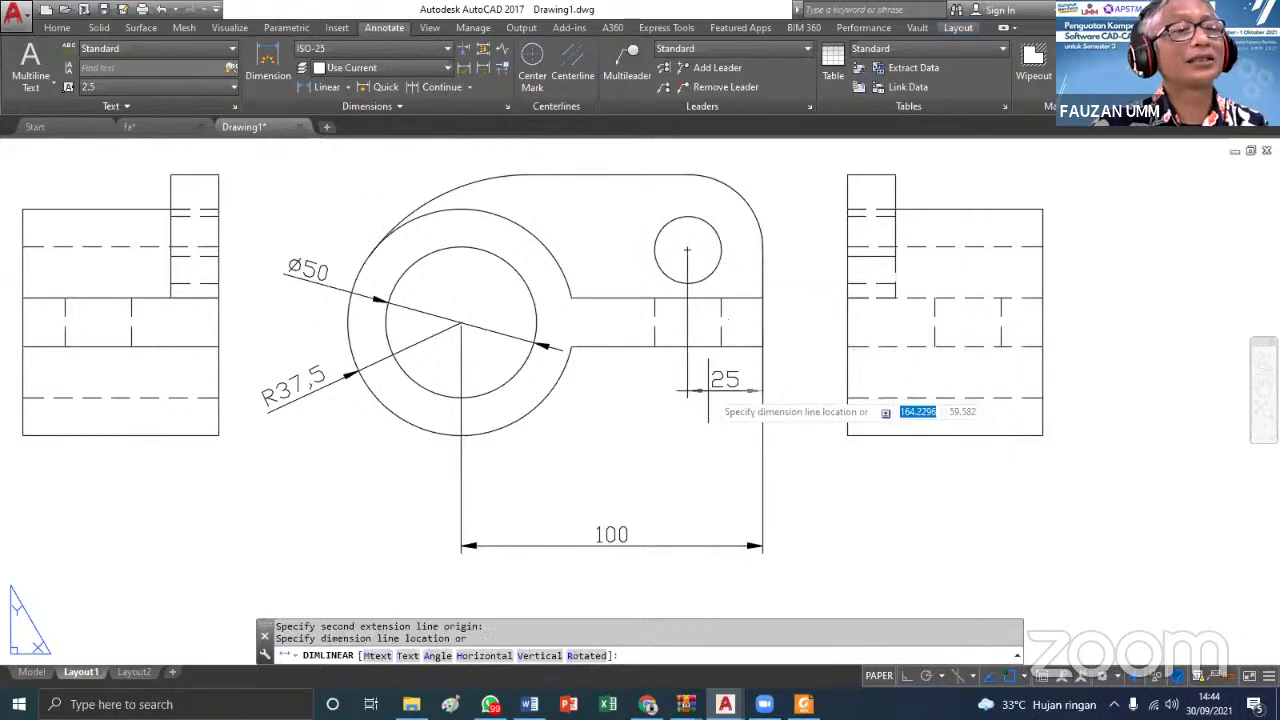
pyautogui.click(708, 391)
pyautogui.scroll(-3, 525, 460)
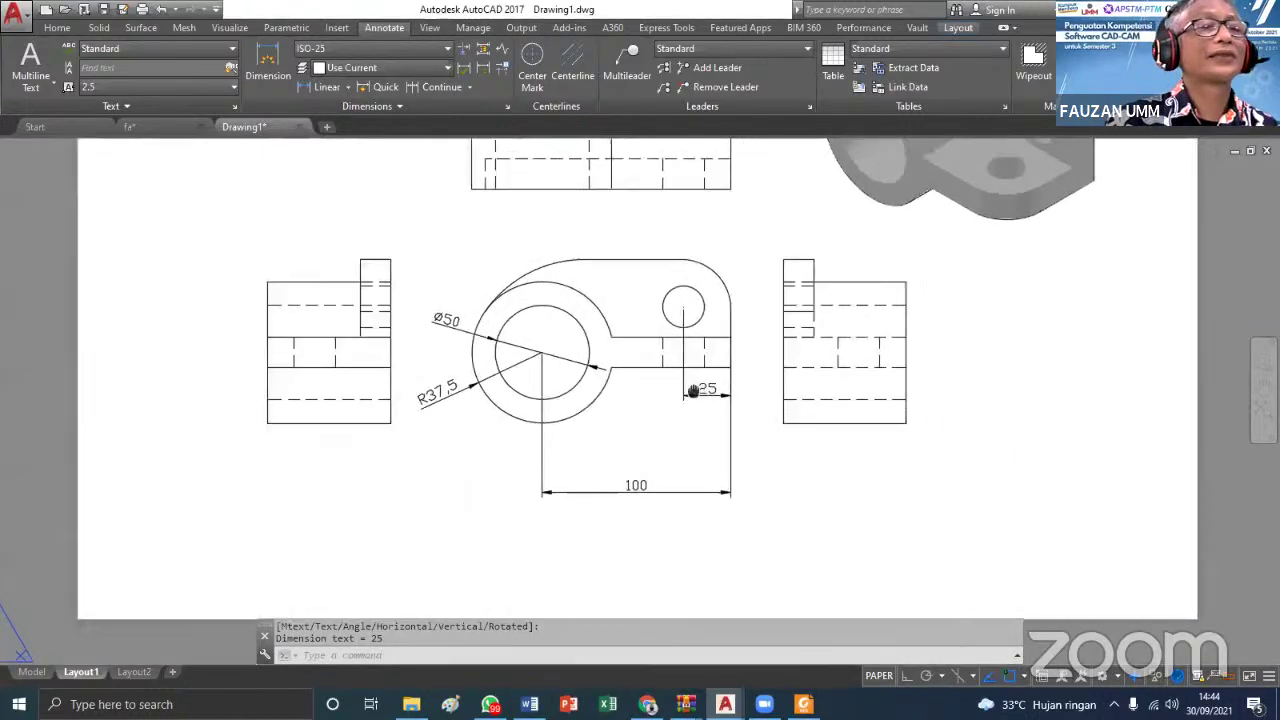
pyautogui.moveTo(926, 349); pyautogui.dragTo(818, 440, button='middle')
pyautogui.click(940, 310)
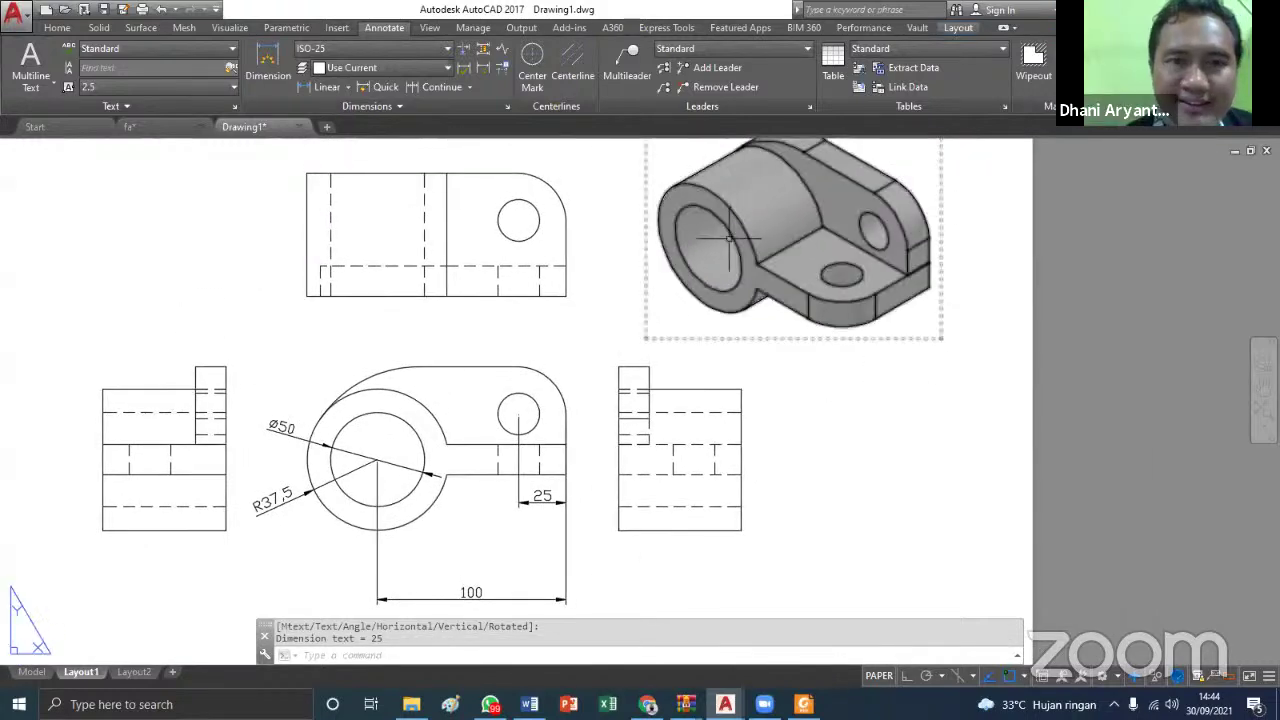
pyautogui.scroll(-2, 713, 491)
pyautogui.moveTo(711, 530); pyautogui.dragTo(634, 385, button='middle')
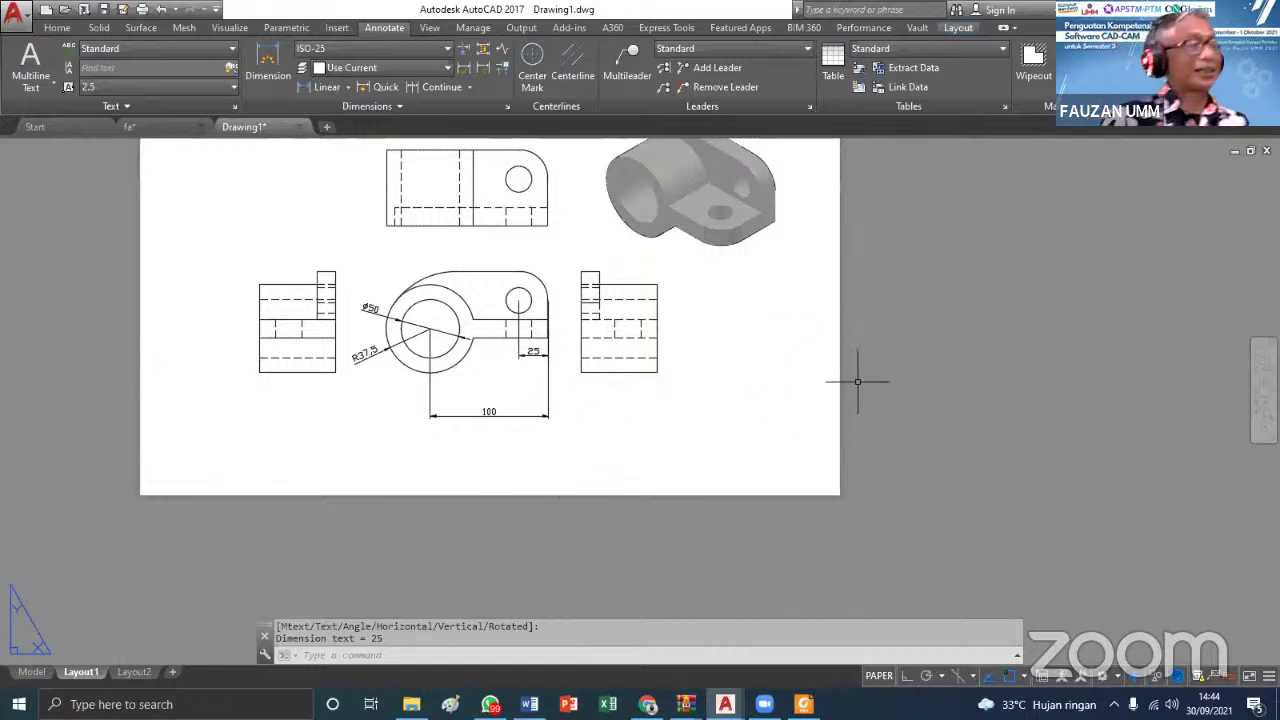
pyautogui.press('Escape')
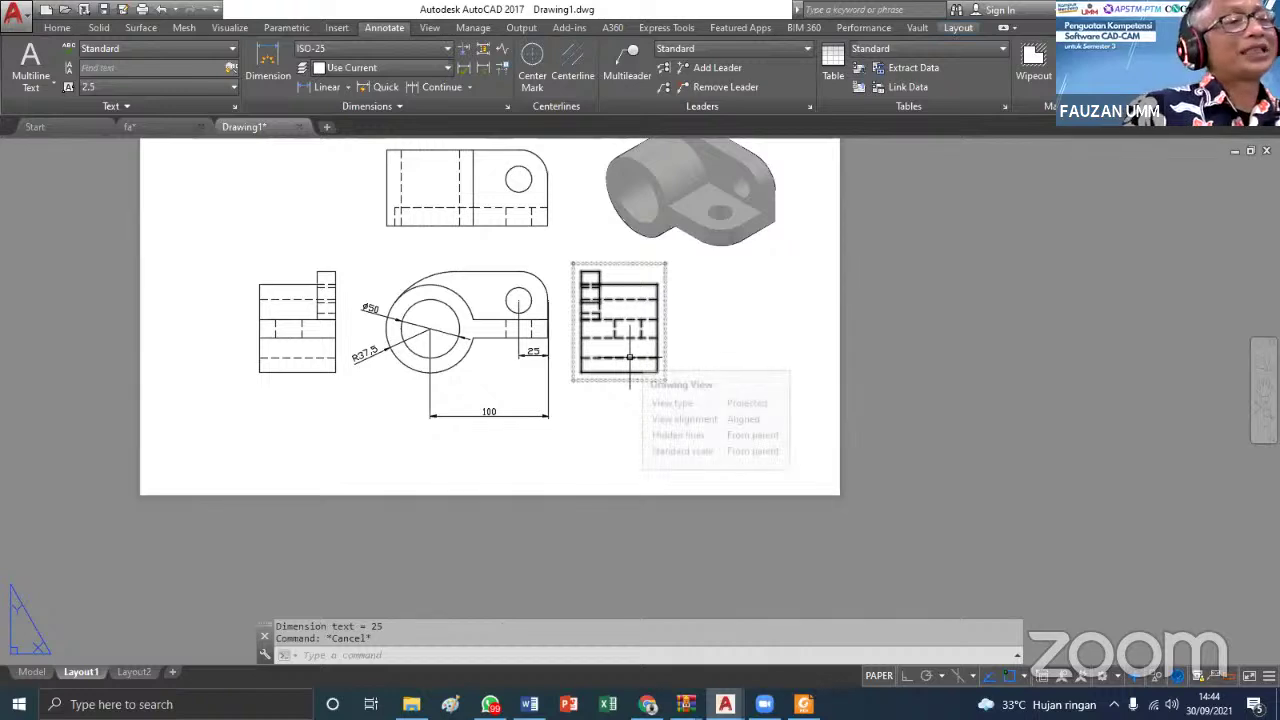
pyautogui.press('Escape')
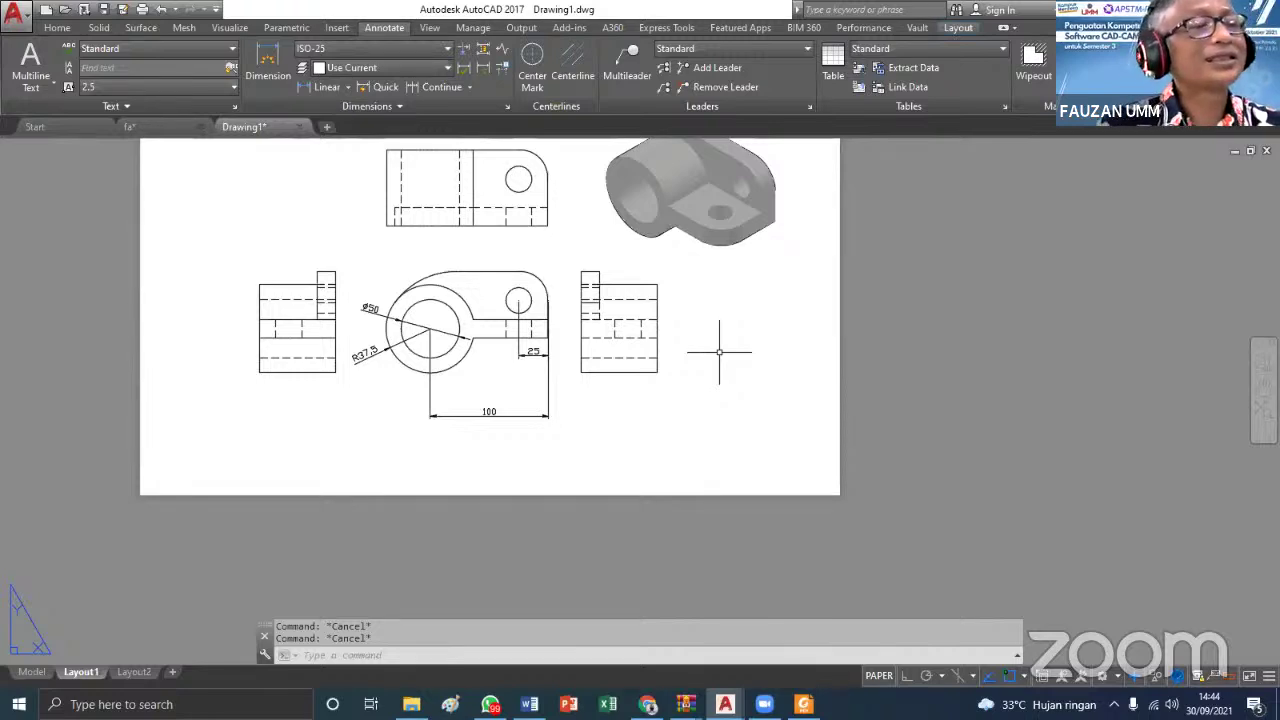
pyautogui.scroll(-2, 705, 345)
pyautogui.moveTo(689, 333); pyautogui.dragTo(635, 390, button='middle')
pyautogui.scroll(2, 630, 385)
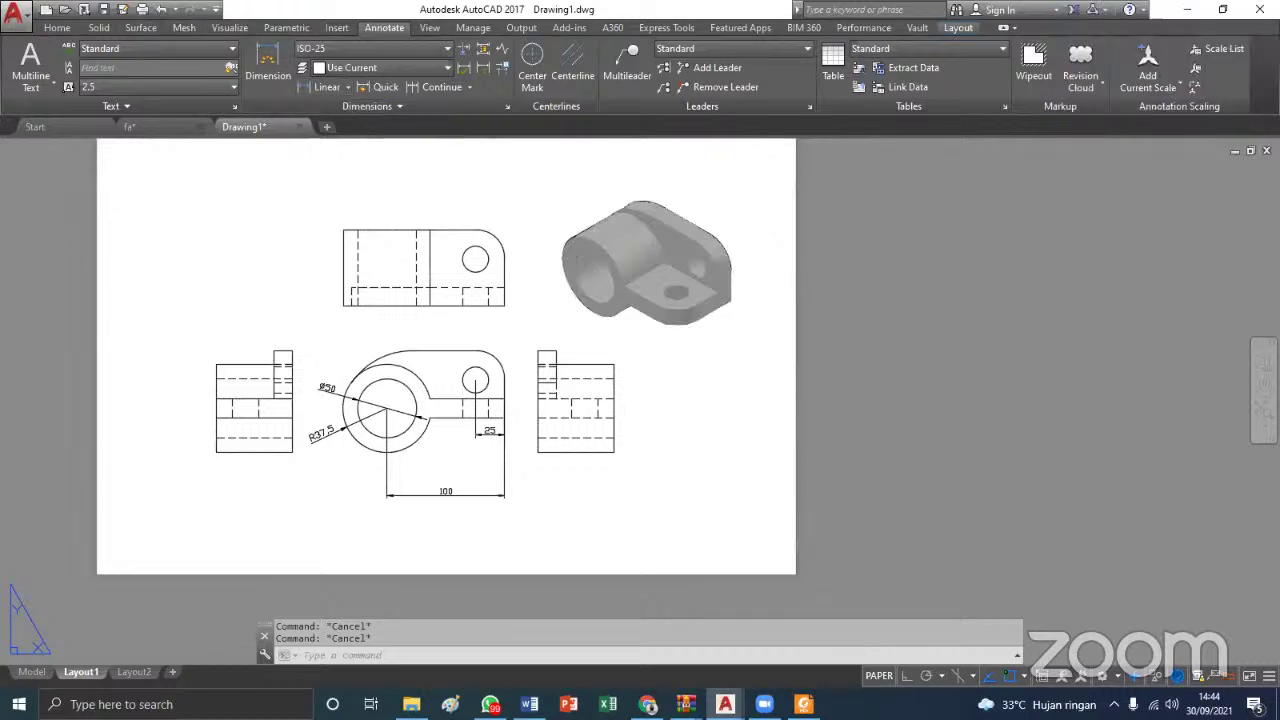
pyautogui.scroll(-2, 2, 470)
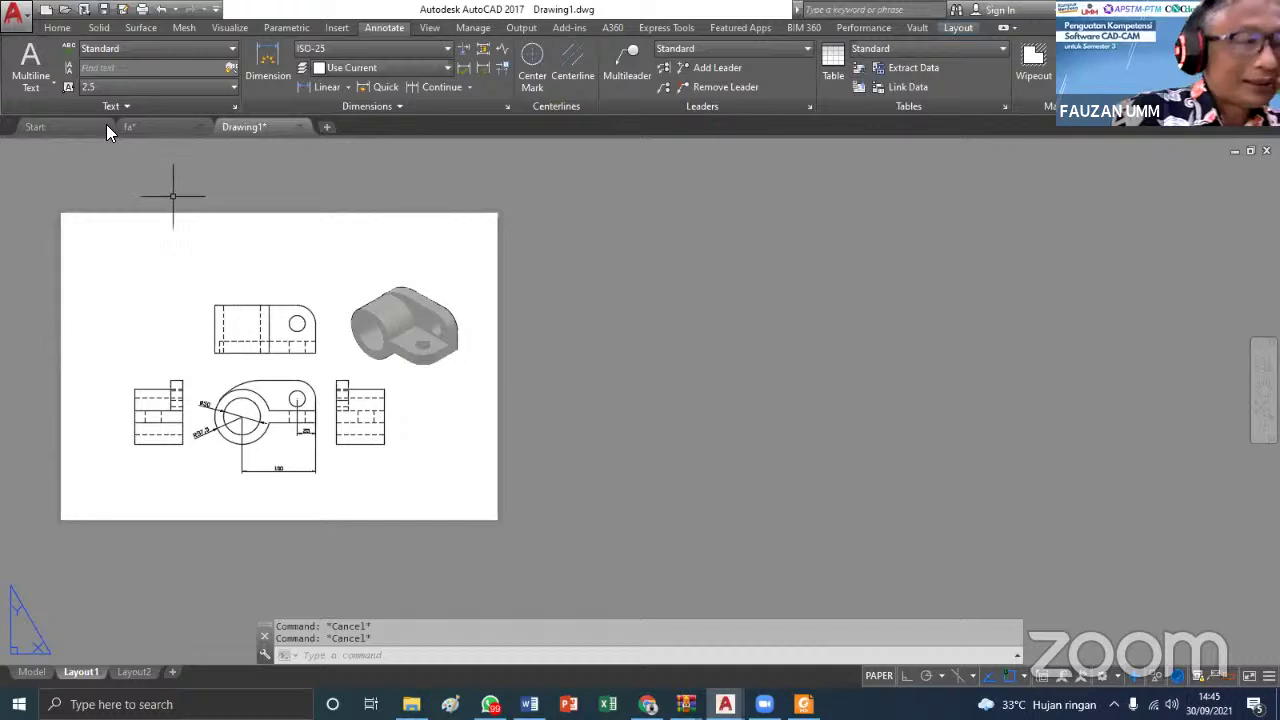
pyautogui.click(57, 30)
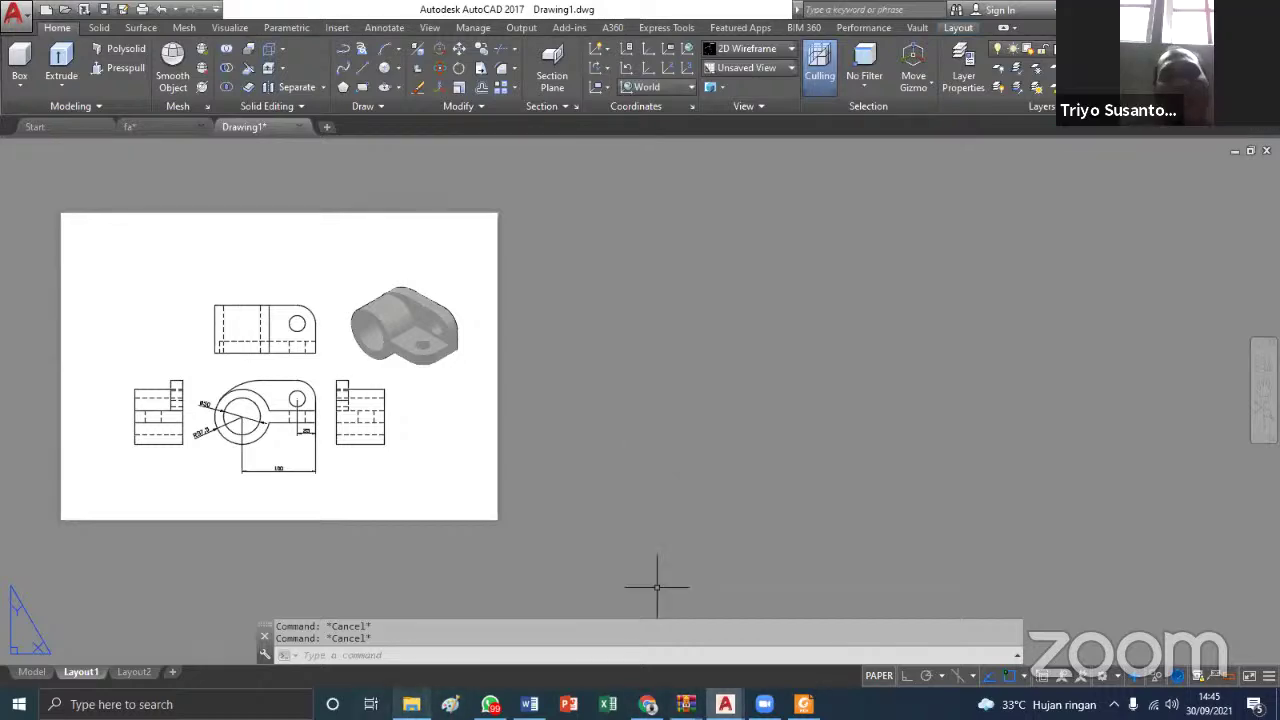
# In File Explorer, browse to Pelatihan ATC > madya > M Hari 2
pyautogui.hotkey('alt', 'Tab')
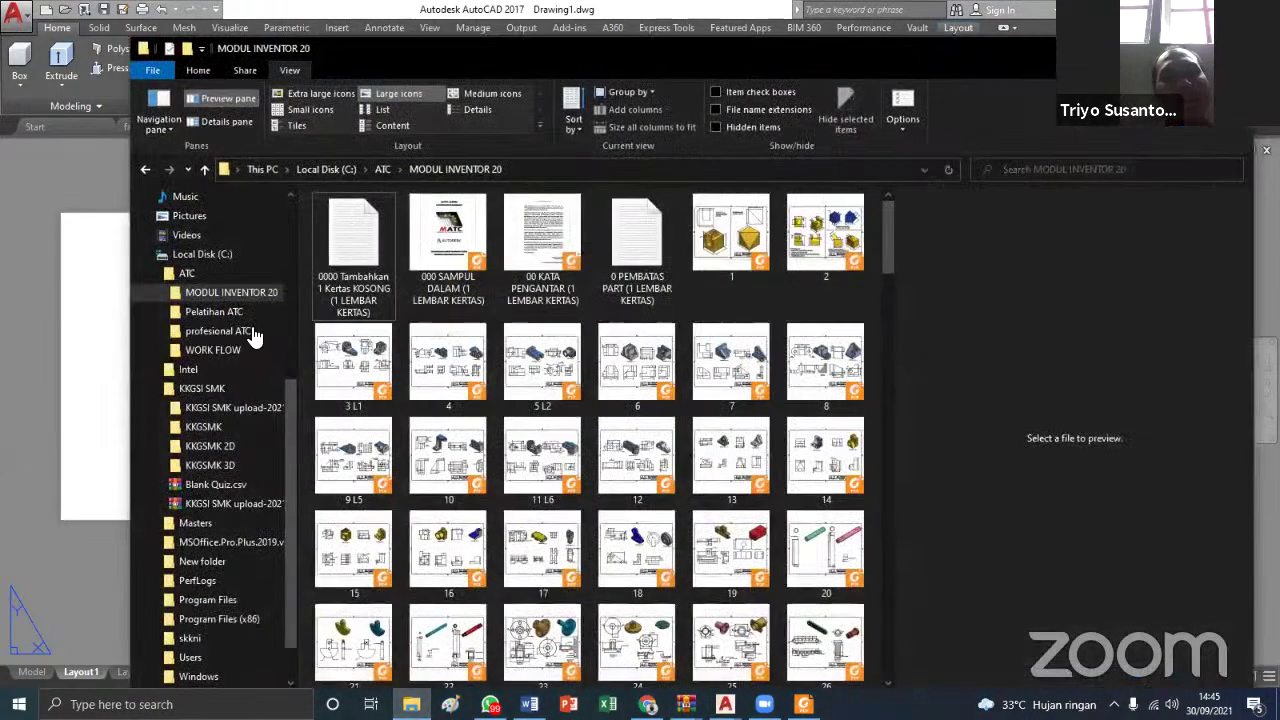
pyautogui.click(215, 312)
pyautogui.click(160, 313)
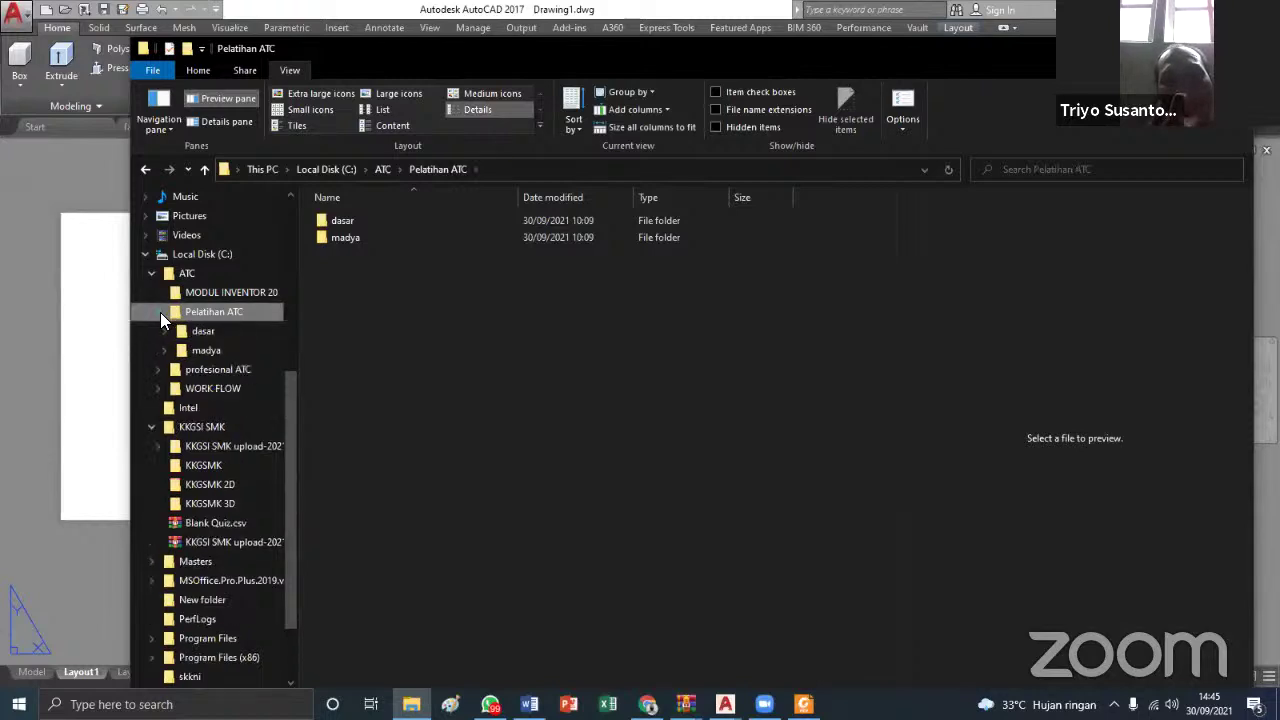
pyautogui.click(186, 350)
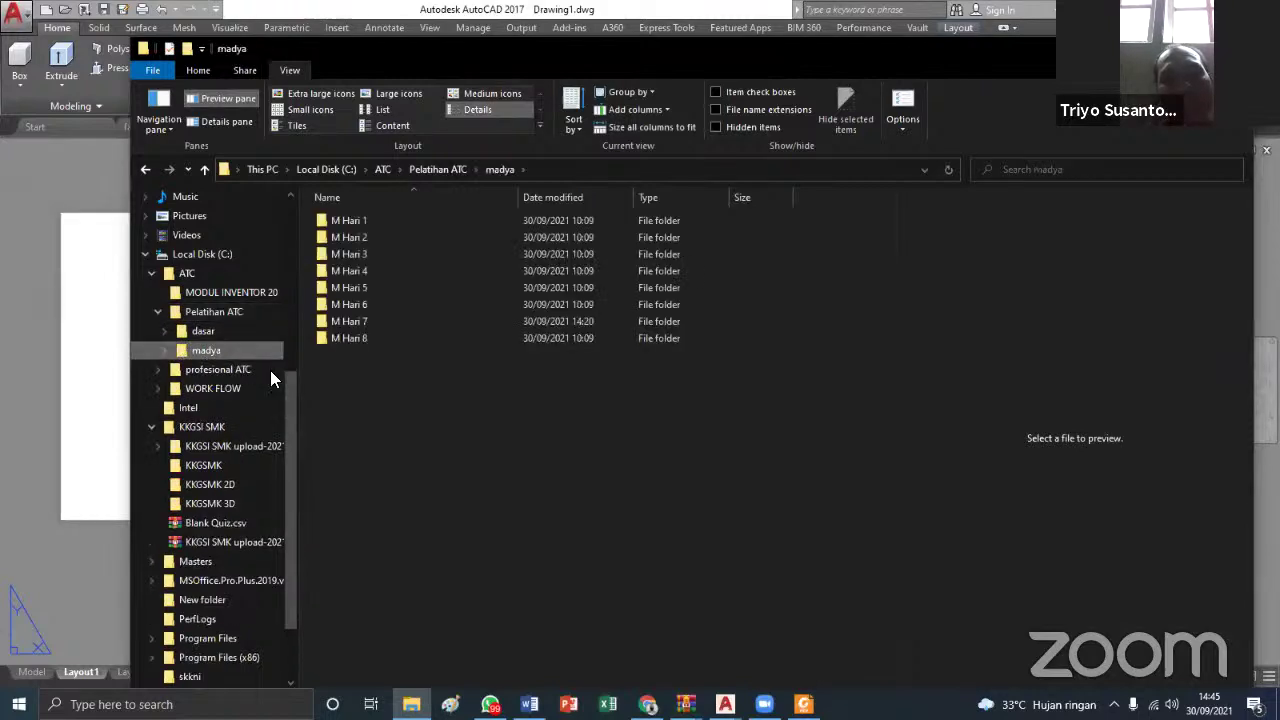
pyautogui.click(165, 350)
pyautogui.click(215, 370)
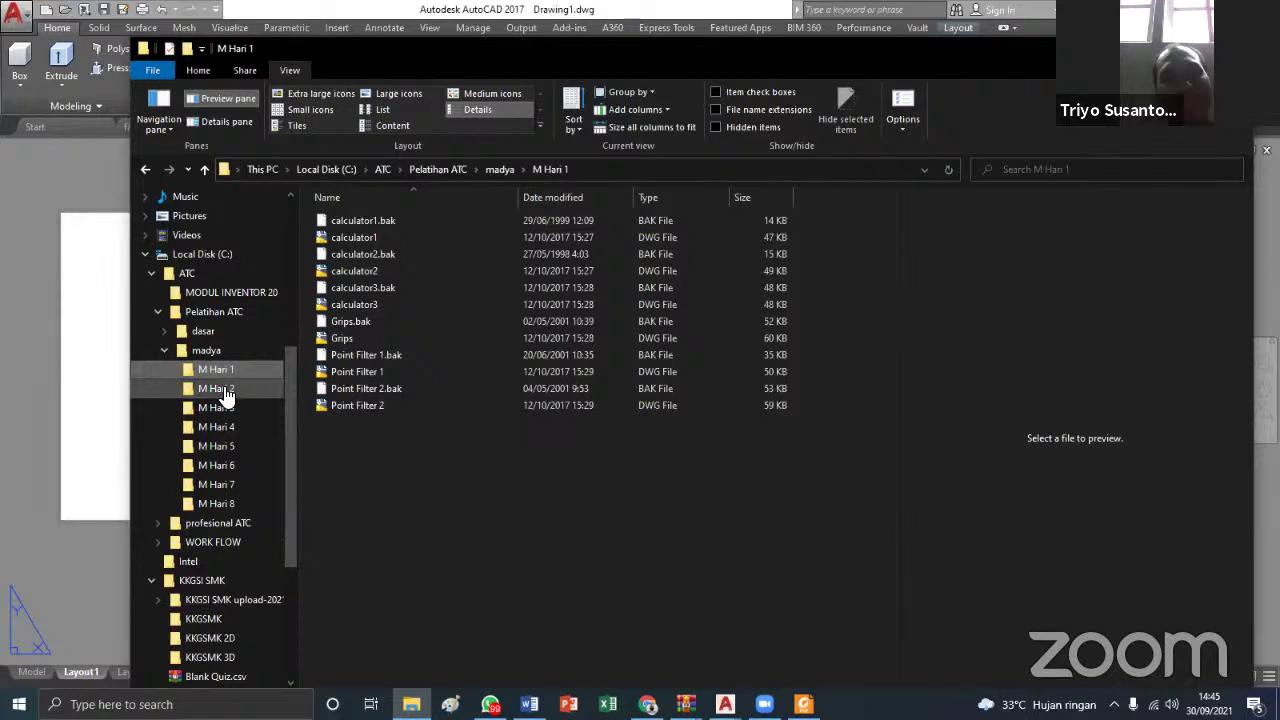
pyautogui.click(226, 390)
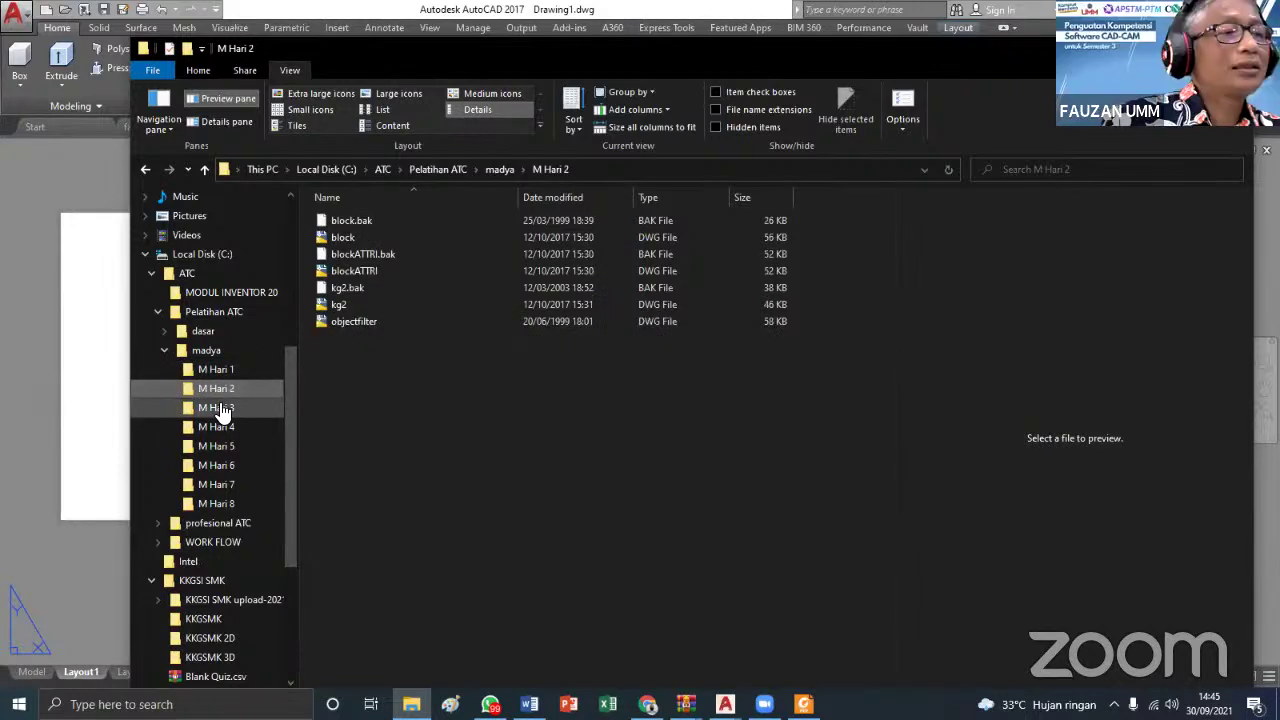
# Preview blockATTRI.dwg and open it read-only in AutoCAD
pyautogui.click(348, 222)
pyautogui.click(340, 240)
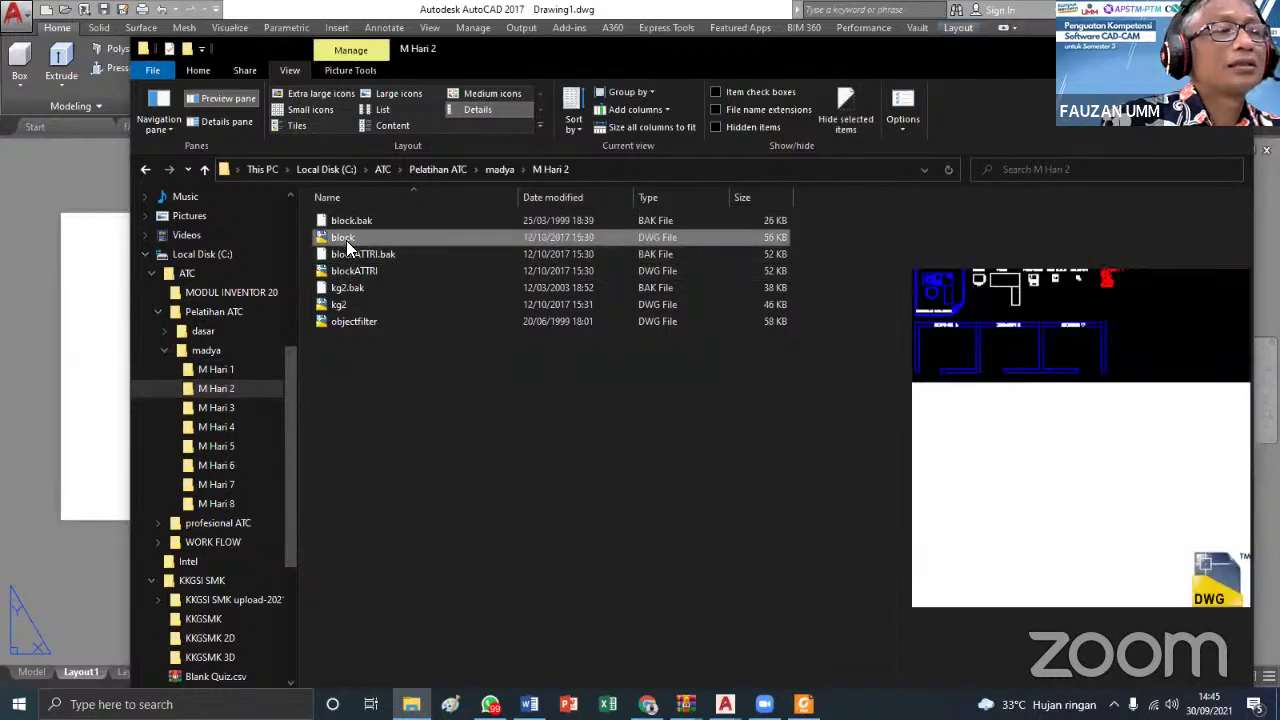
pyautogui.click(346, 254)
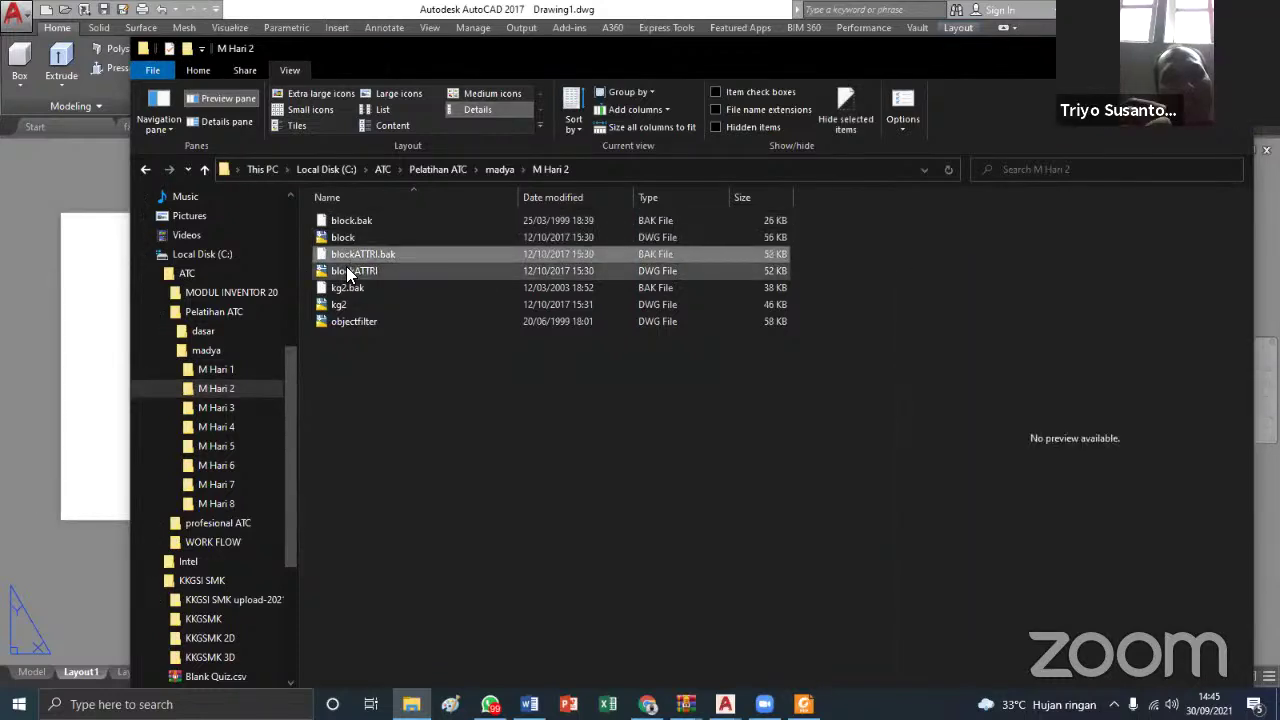
pyautogui.click(346, 268)
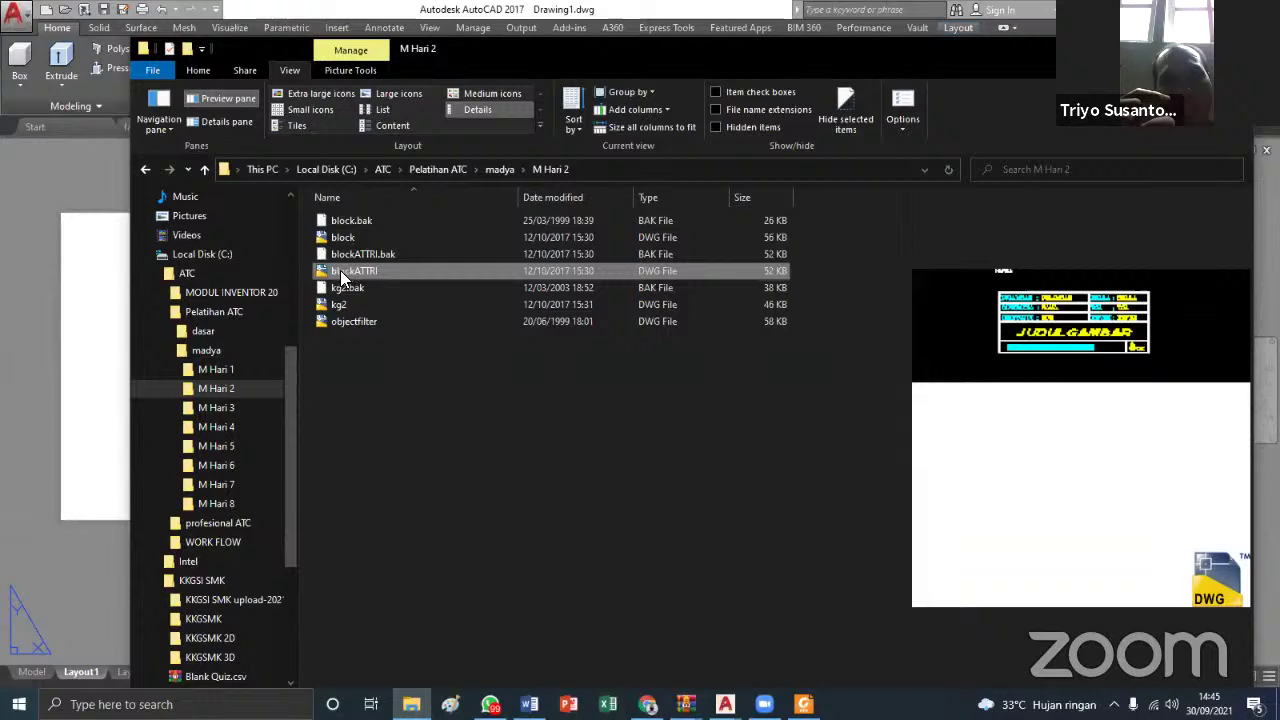
pyautogui.doubleClick(322, 270)
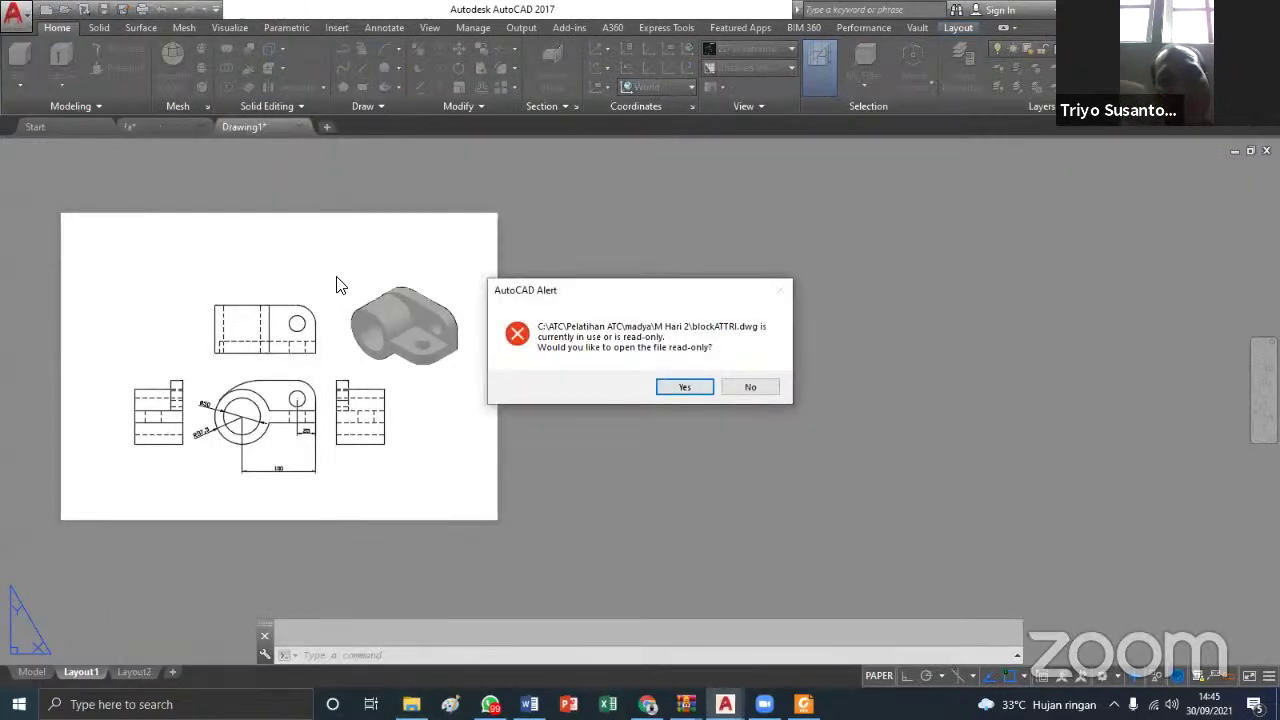
pyautogui.click(686, 388)
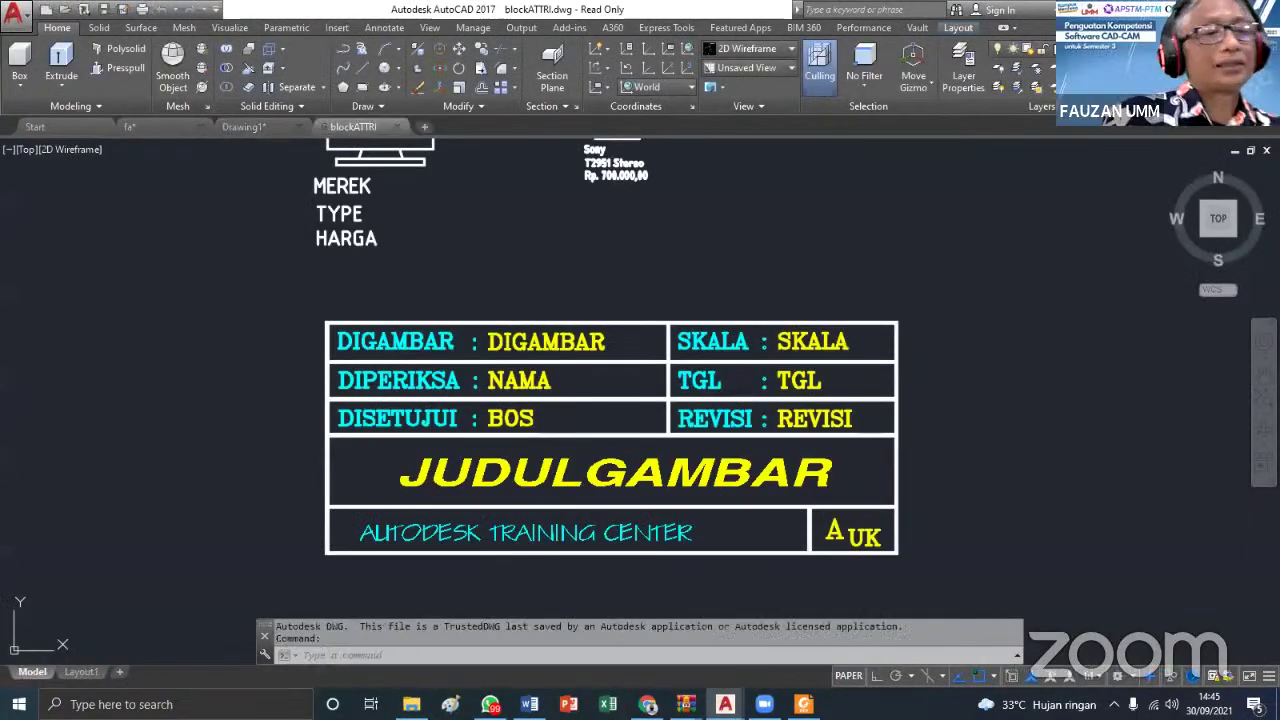
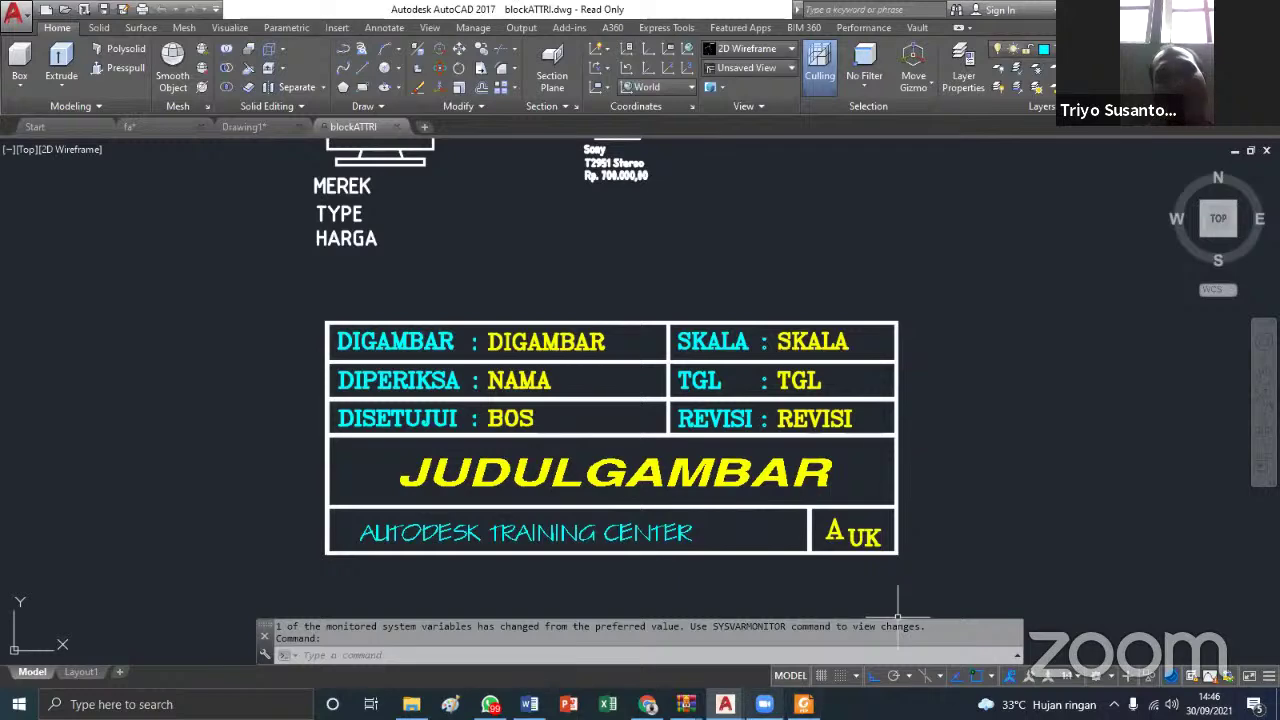
# Check the open AutoCAD drawings, switching between Drawing1 and the fa bracket drawing
pyautogui.click(411, 704)
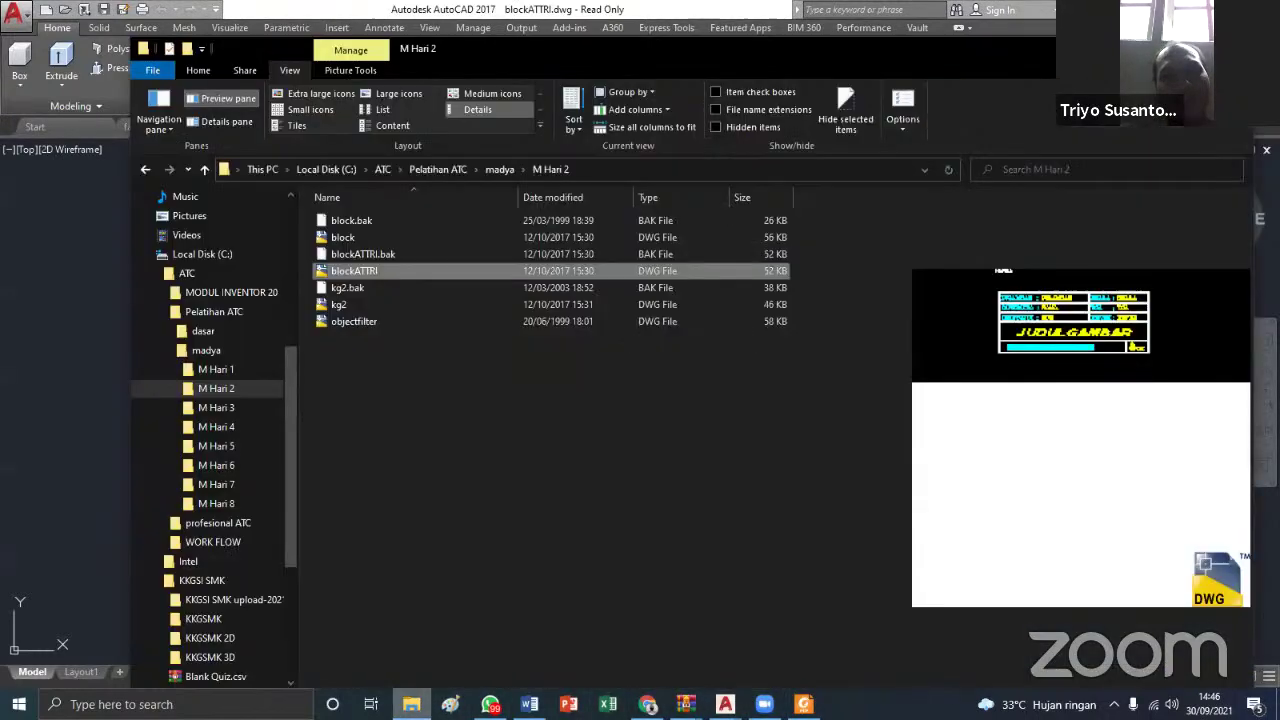
pyautogui.click(725, 704)
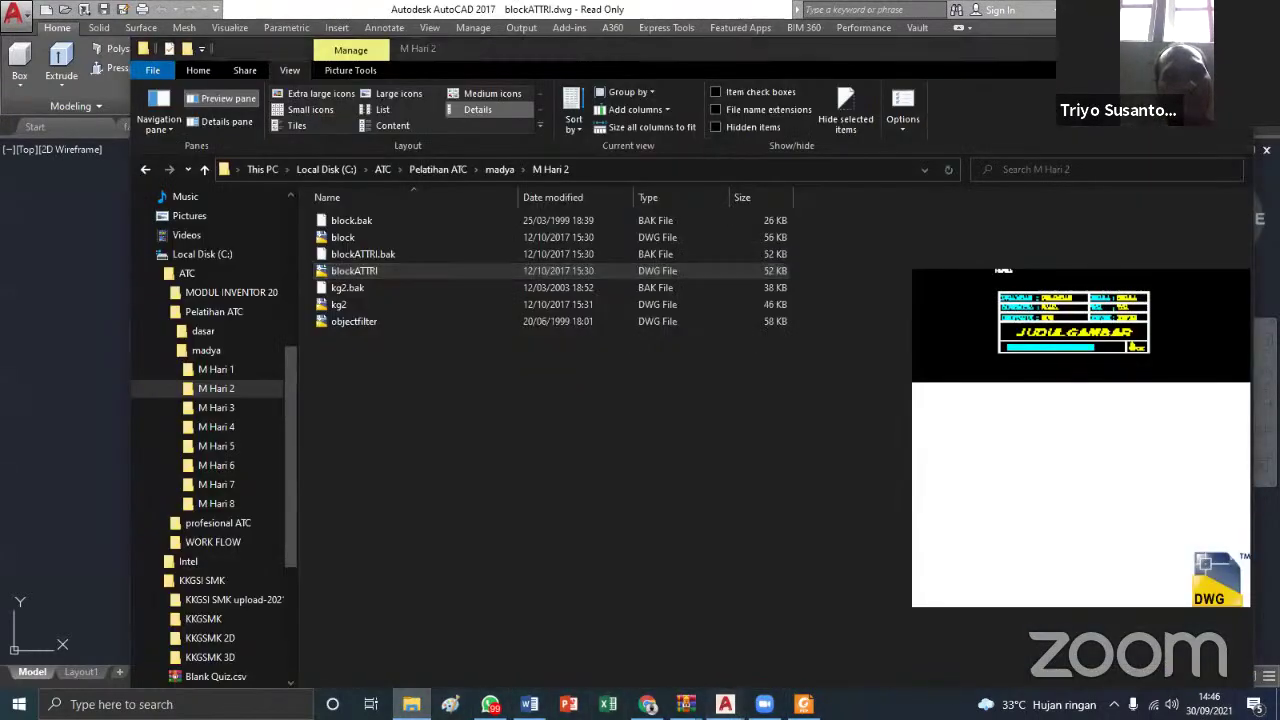
pyautogui.click(716, 640)
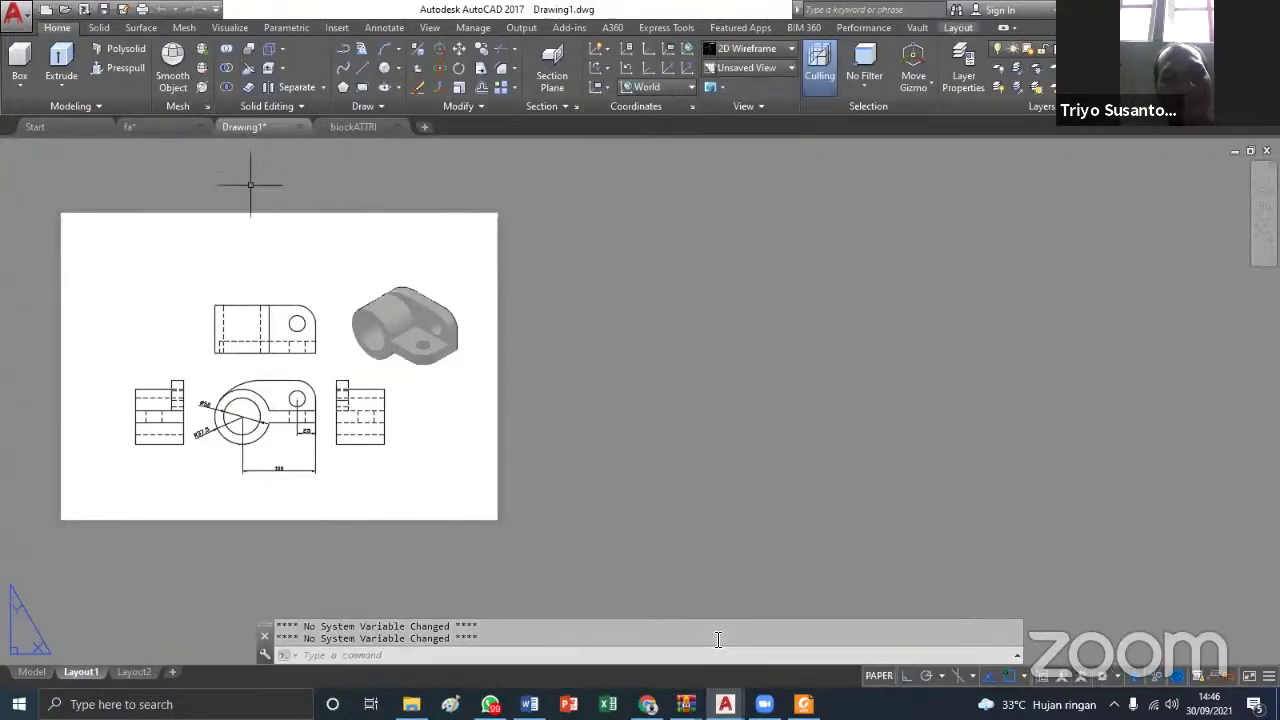
pyautogui.click(136, 126)
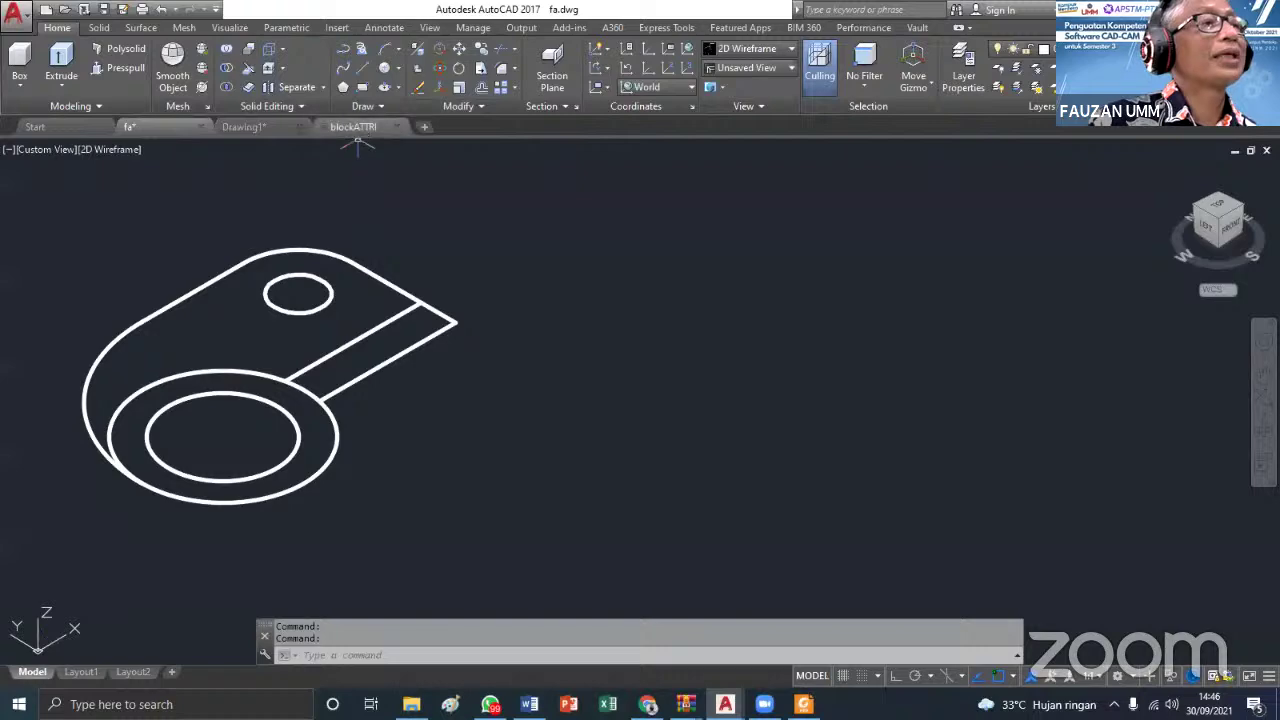
# Browse to the exercise-14 submissions folder under KKGSI SMK upload and open a student's DWG
pyautogui.click(411, 704)
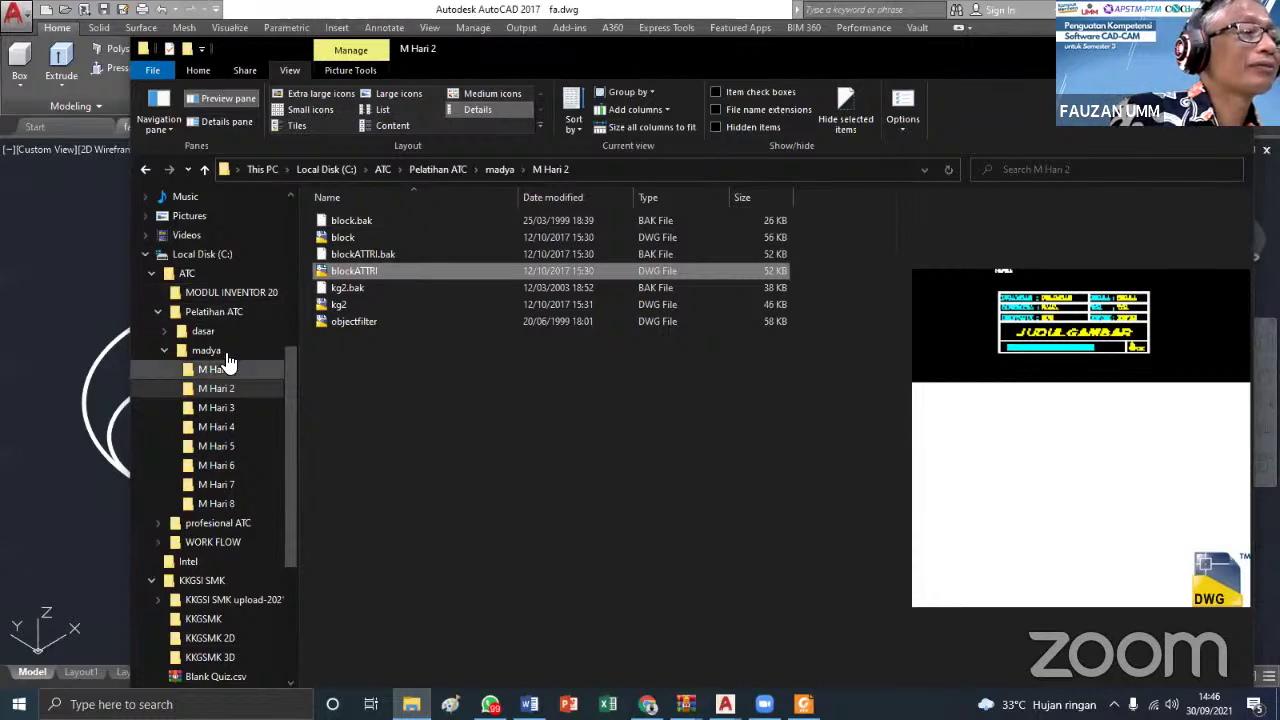
pyautogui.scroll(-2, 229, 371)
pyautogui.click(236, 508)
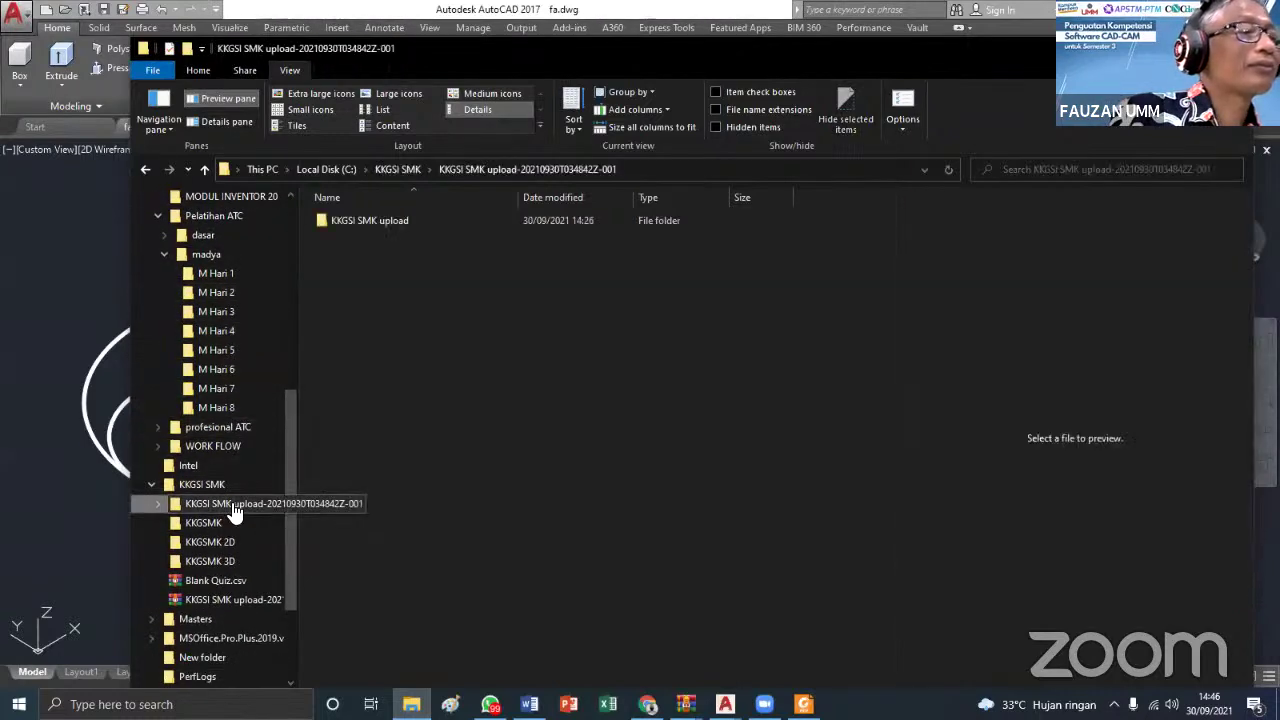
pyautogui.doubleClick(324, 221)
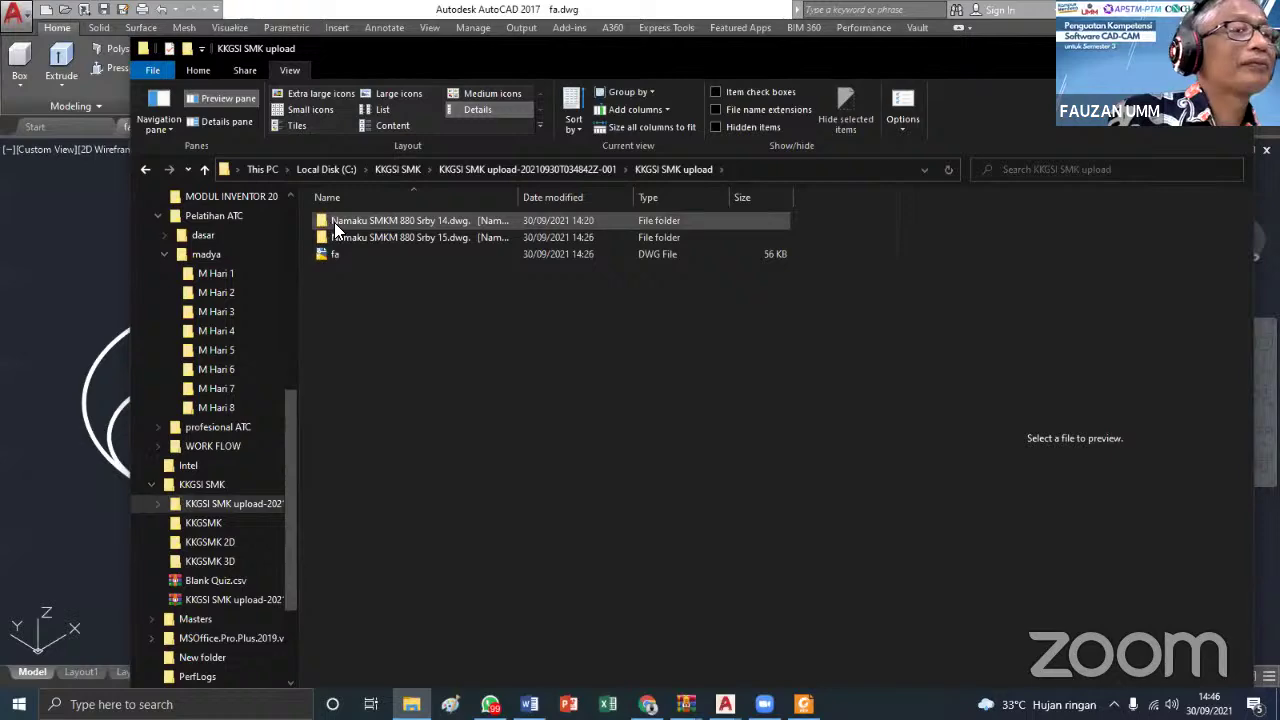
pyautogui.doubleClick(338, 222)
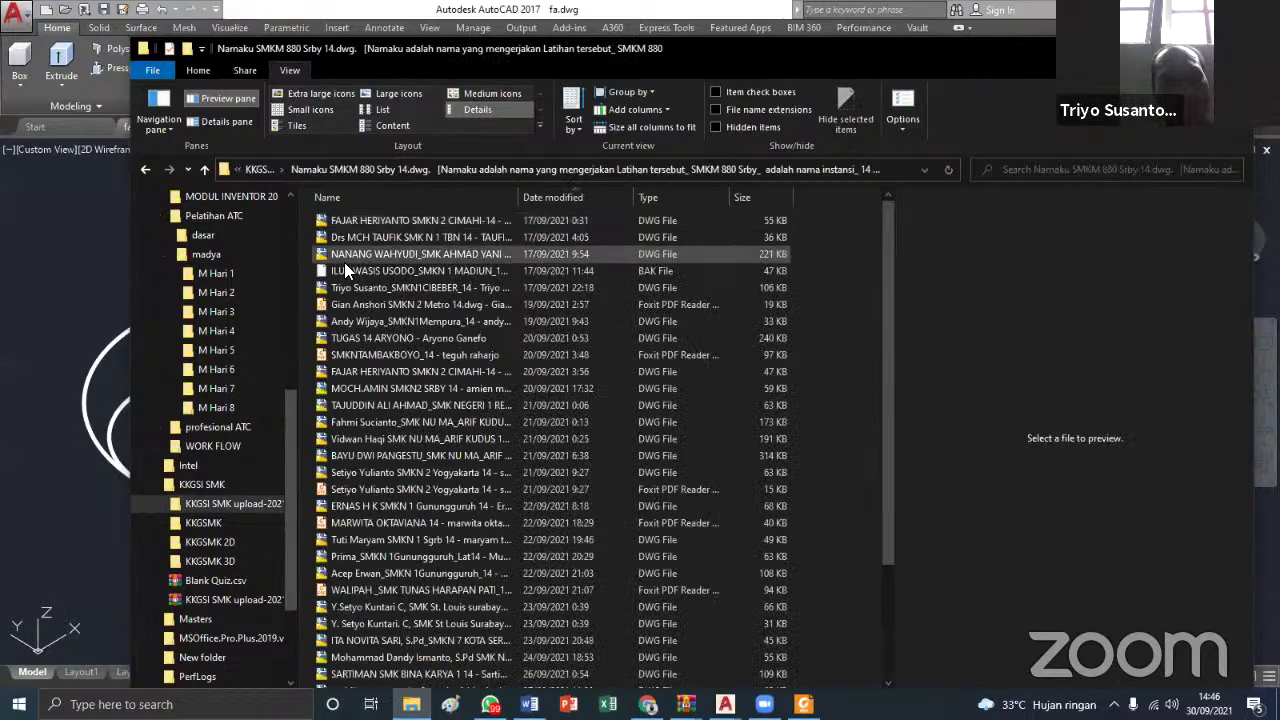
pyautogui.click(352, 287)
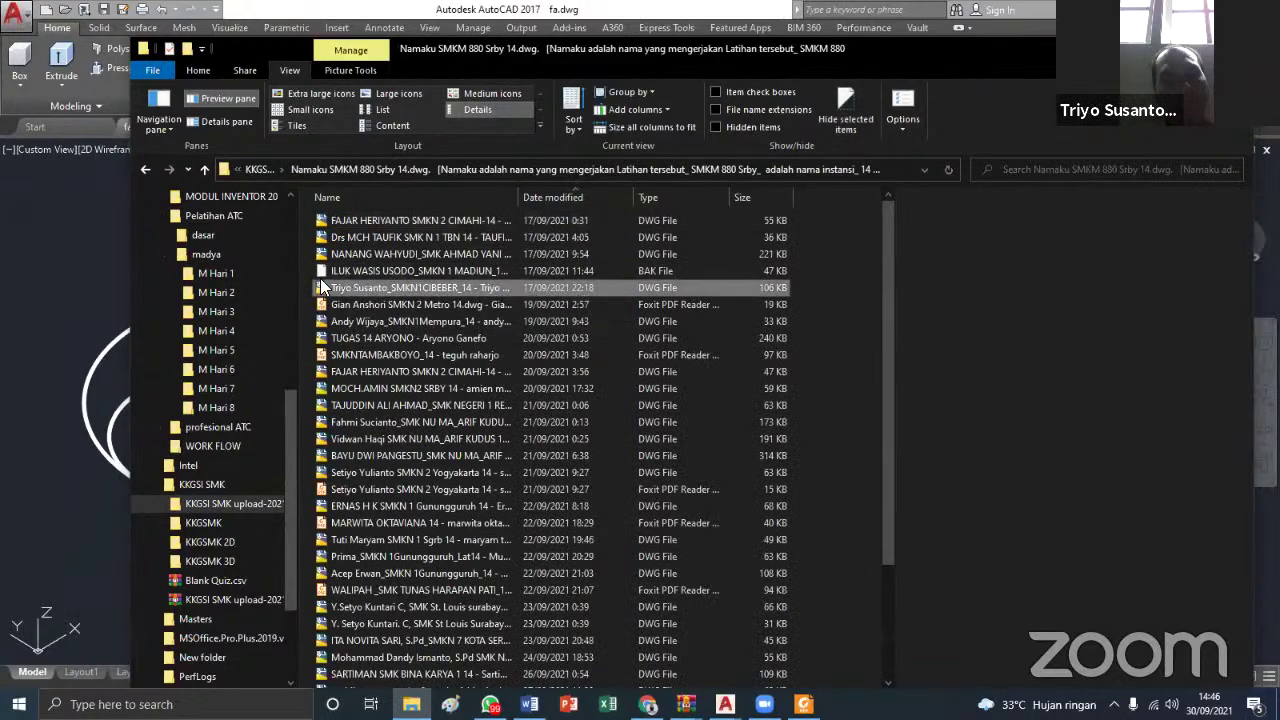
pyautogui.doubleClick(318, 288)
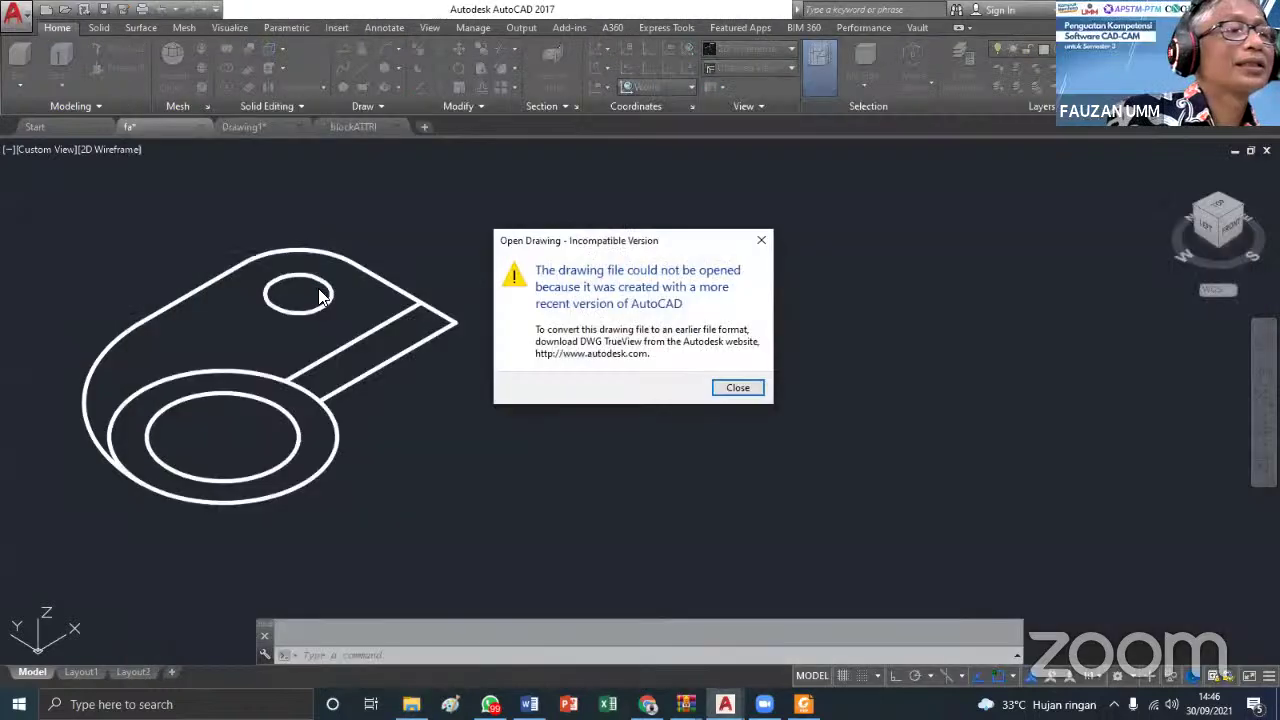
# Dismiss the incompatible-version warning and cancel the Select File dialog, twice
pyautogui.click(736, 389)
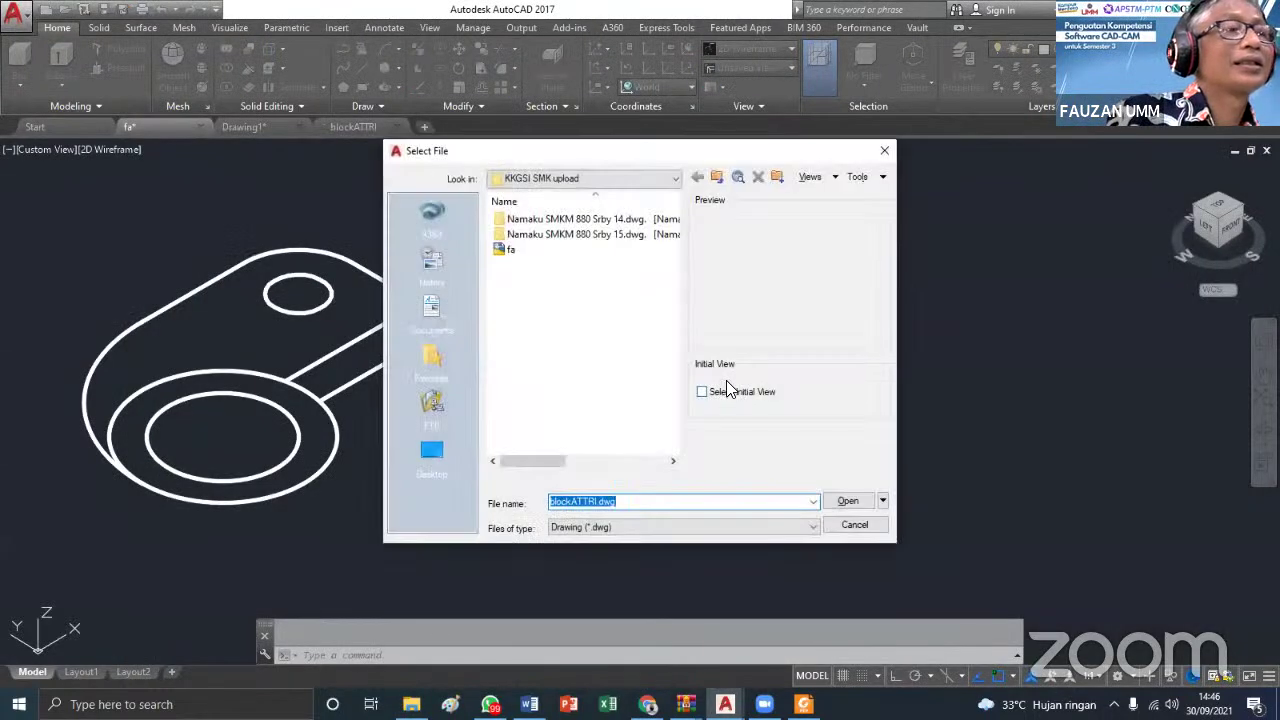
pyautogui.click(854, 524)
pyautogui.hotkey('alt', 'Tab')
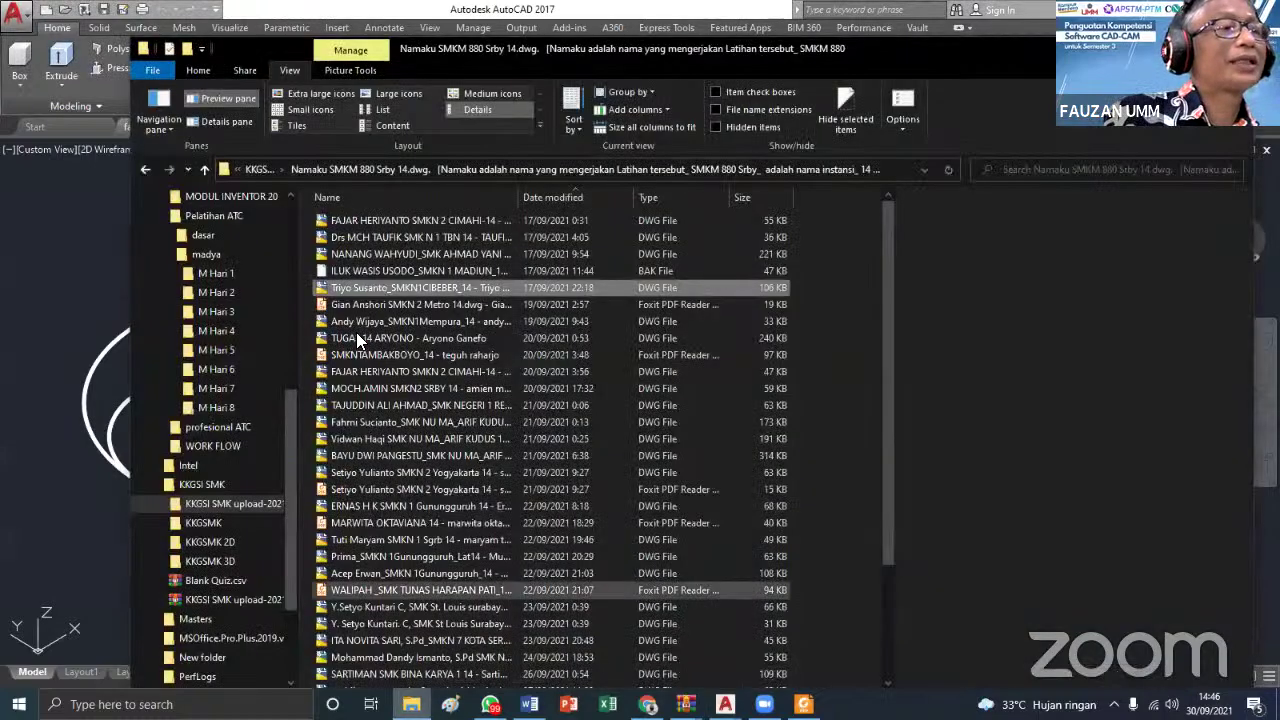
pyautogui.hotkey('alt', 'Tab')
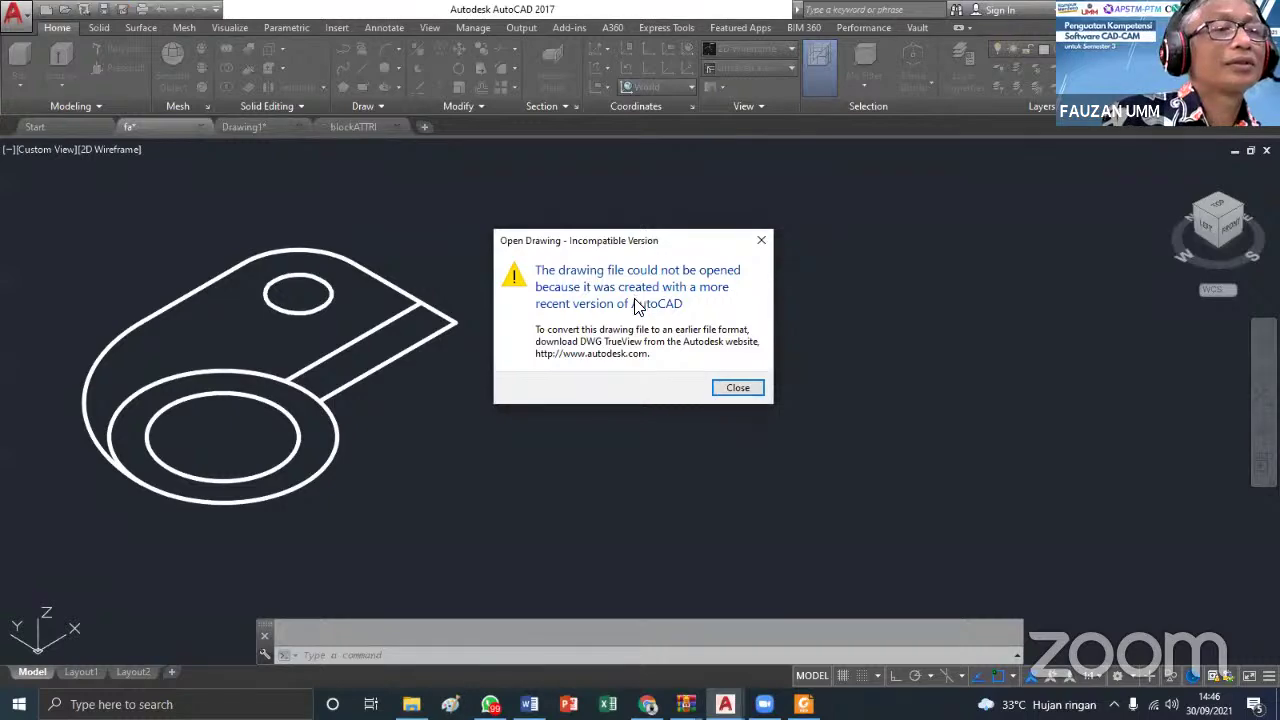
pyautogui.click(747, 393)
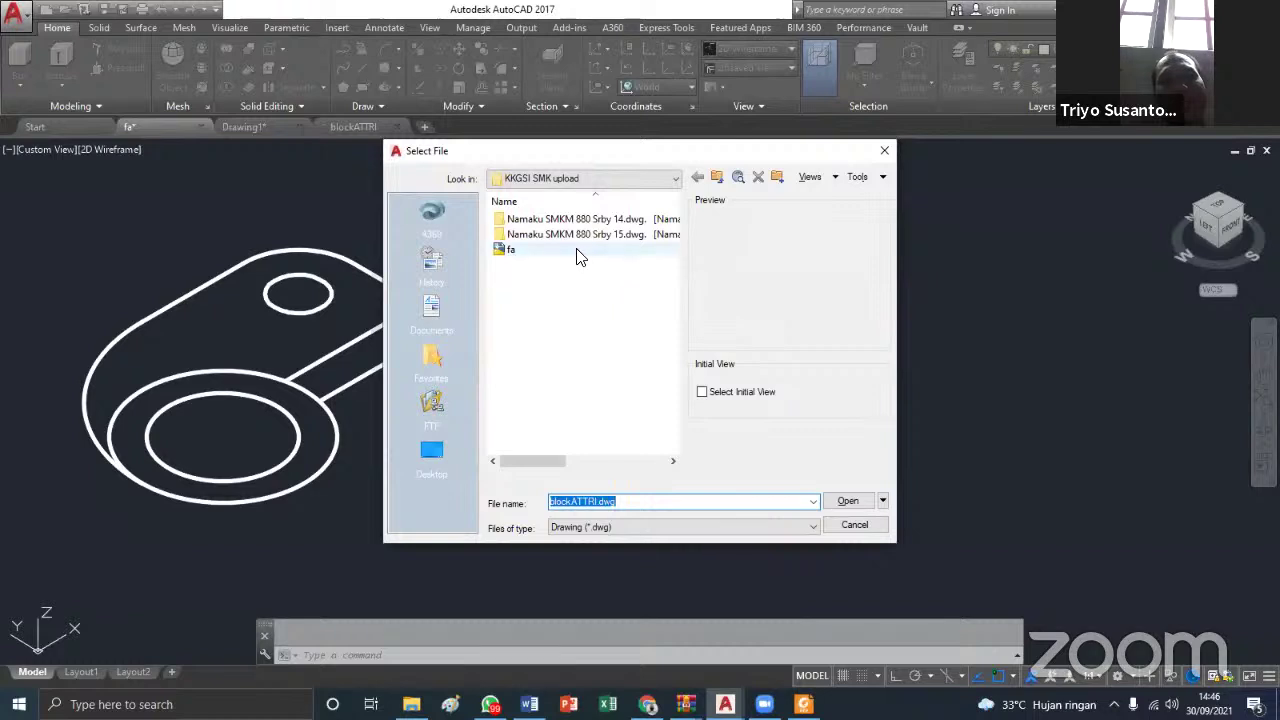
pyautogui.press('Escape')
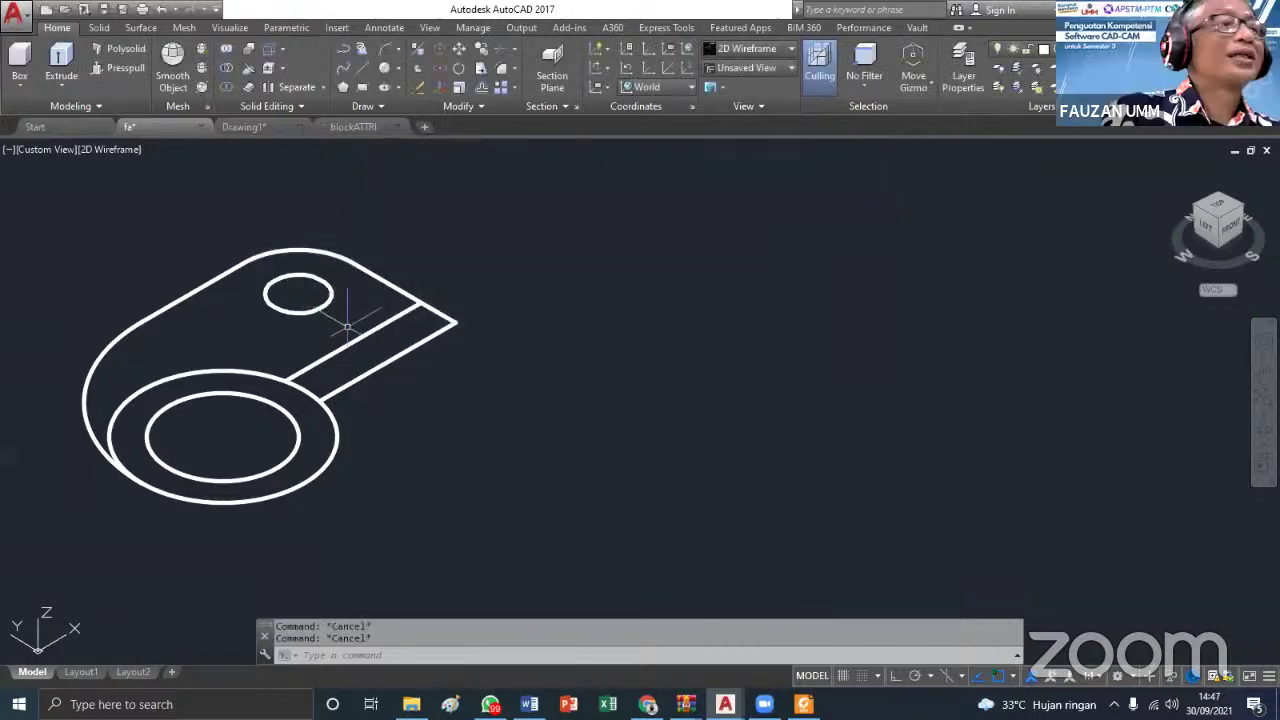
pyautogui.scroll(-4, 413, 255)
pyautogui.scroll(4, 420, 245)
pyautogui.scroll(-3, 437, 266)
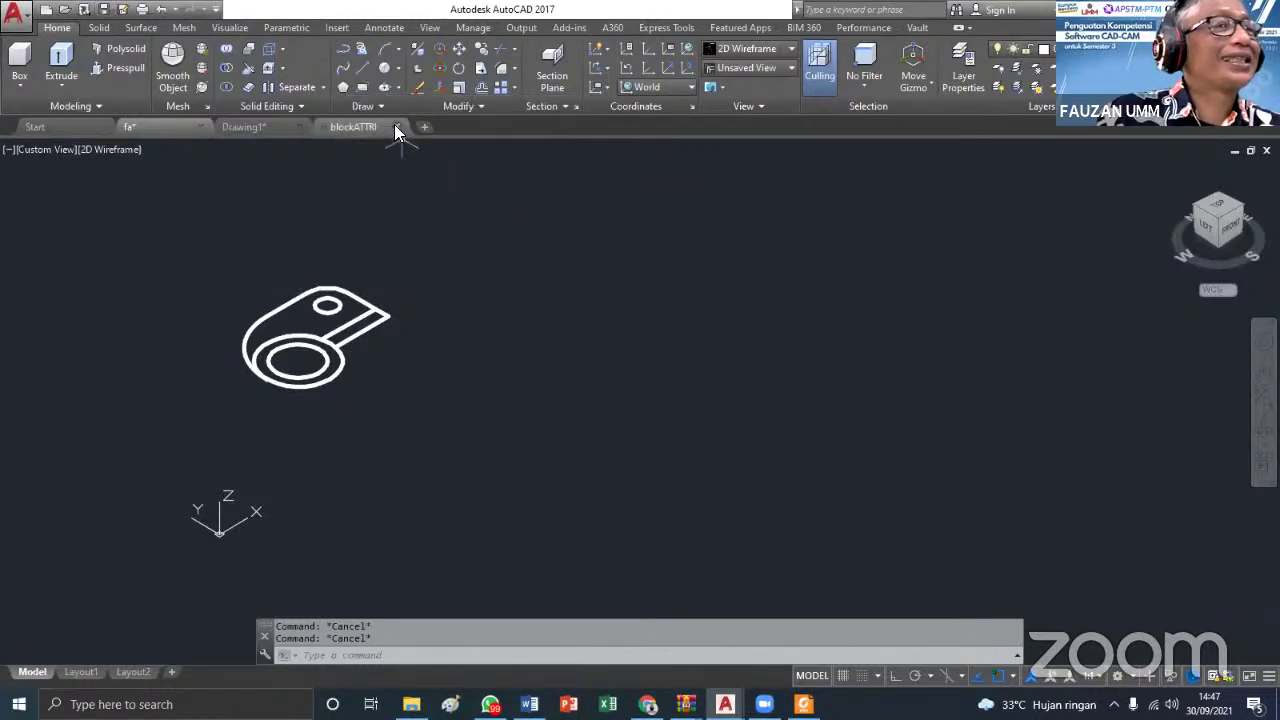
# Close the fa bracket drawing, saving its changes, leaving Drawing1's layout showing
pyautogui.click(250, 126)
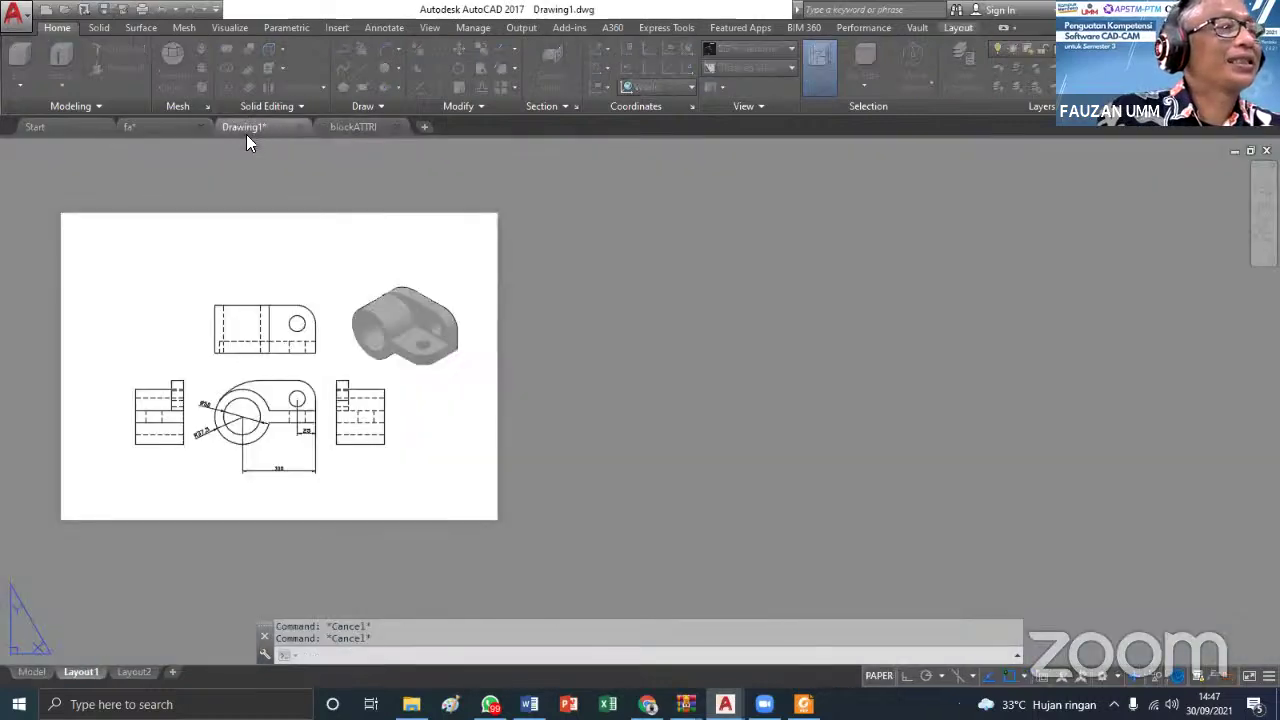
pyautogui.click(158, 128)
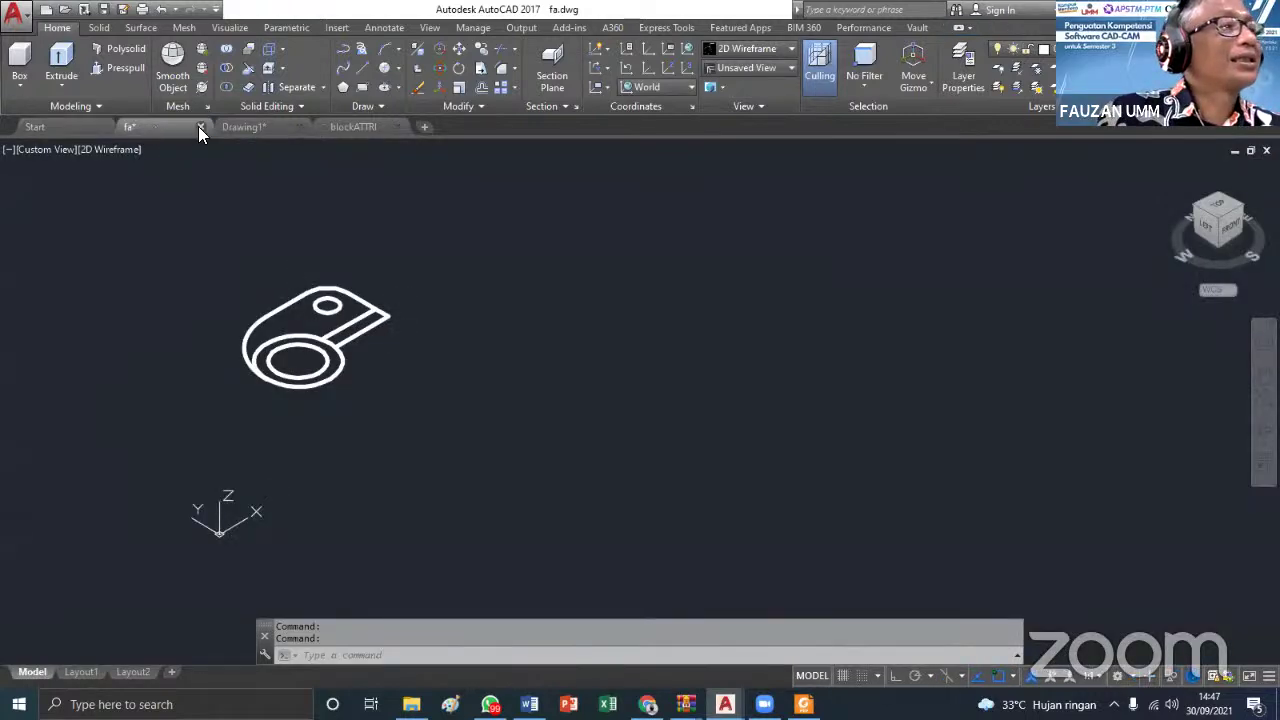
pyautogui.click(198, 126)
pyautogui.click(606, 382)
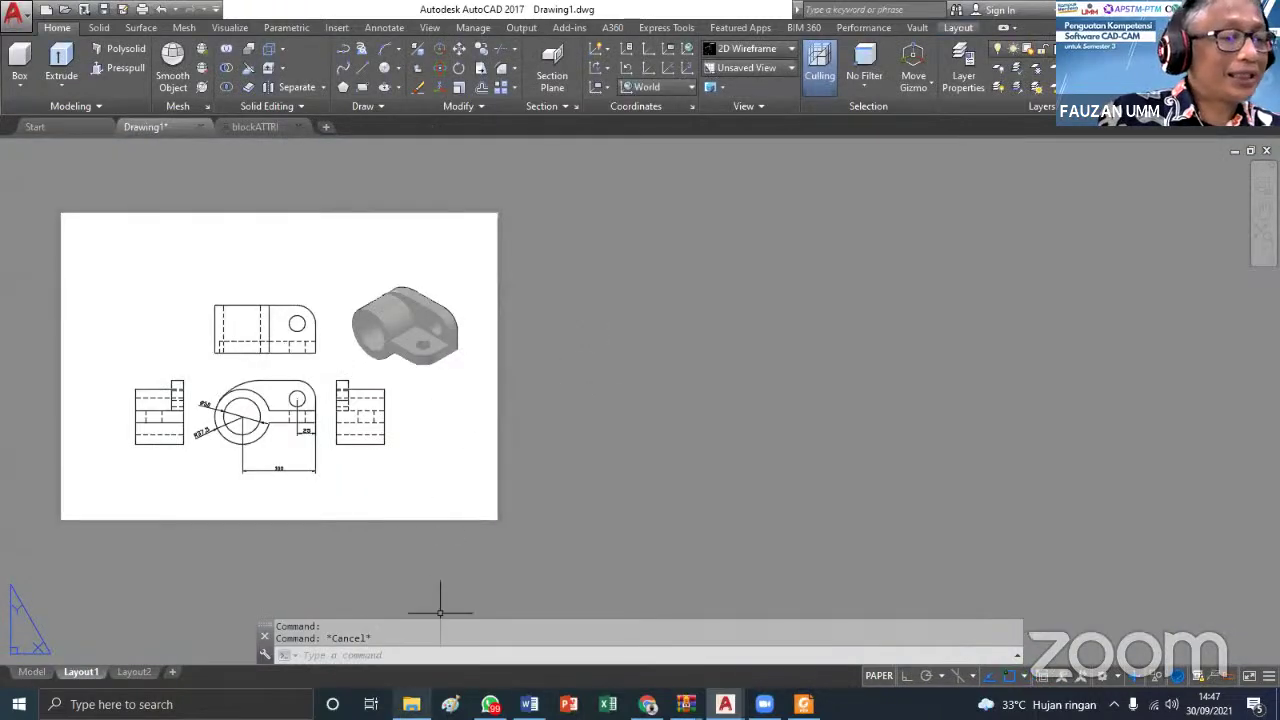
# Retry the student's file, then open fa.dwg from the KKGSI SMK upload folder instead
pyautogui.click(411, 704)
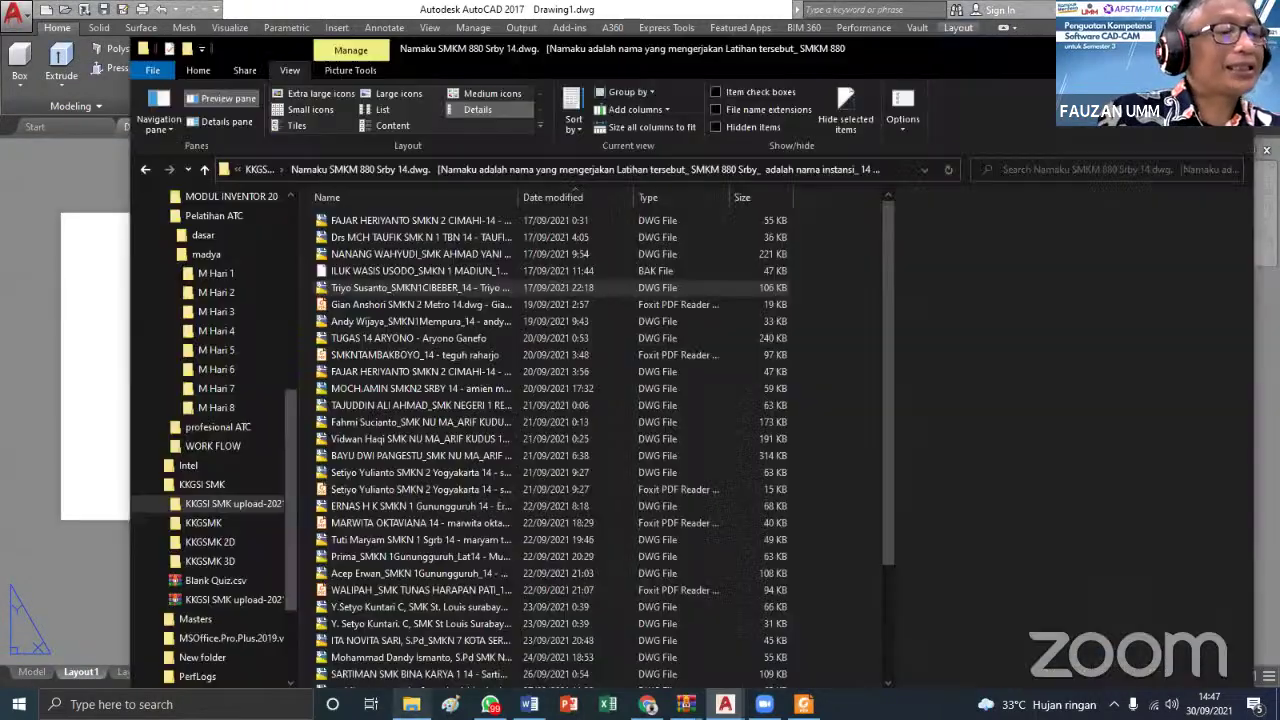
pyautogui.doubleClick(316, 288)
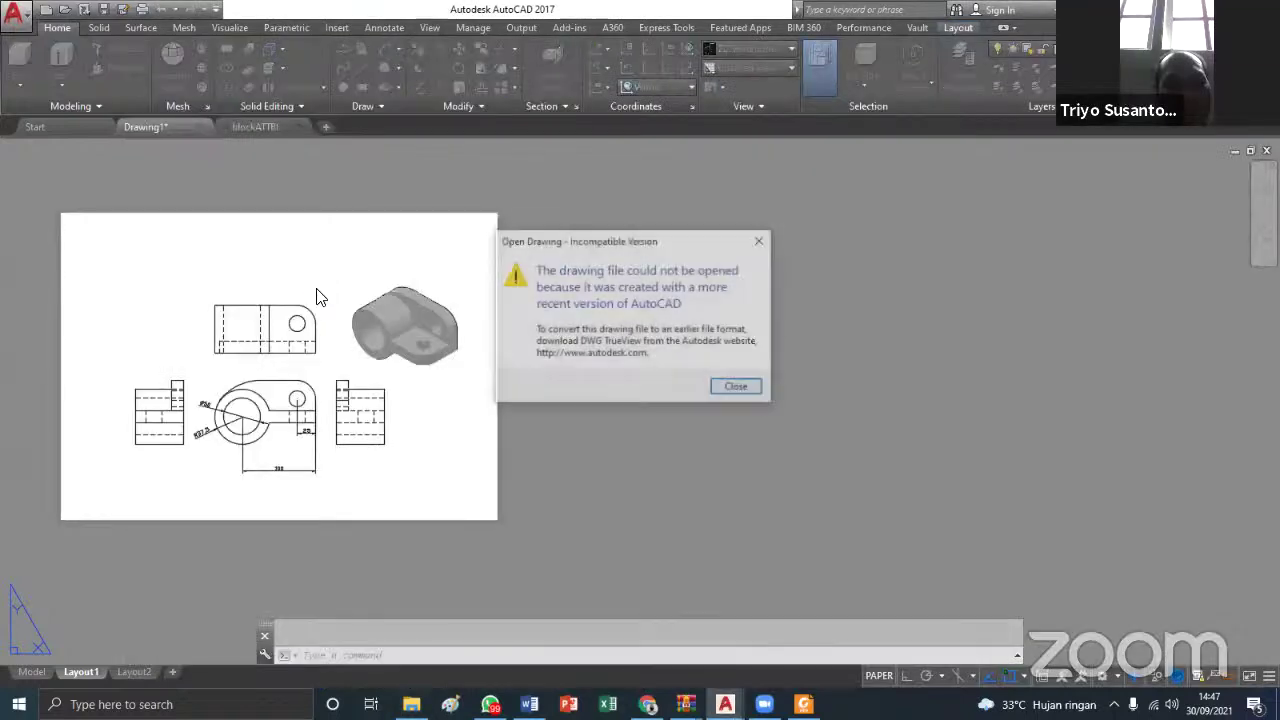
pyautogui.click(736, 388)
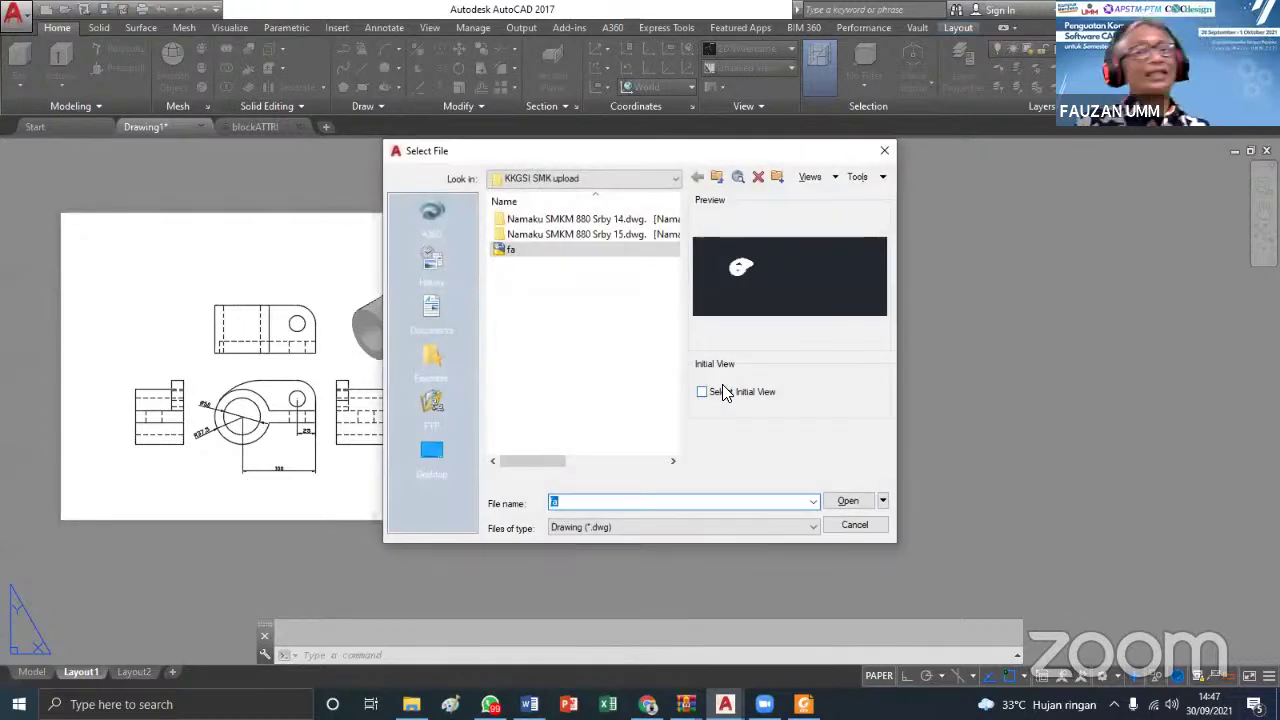
pyautogui.click(638, 502)
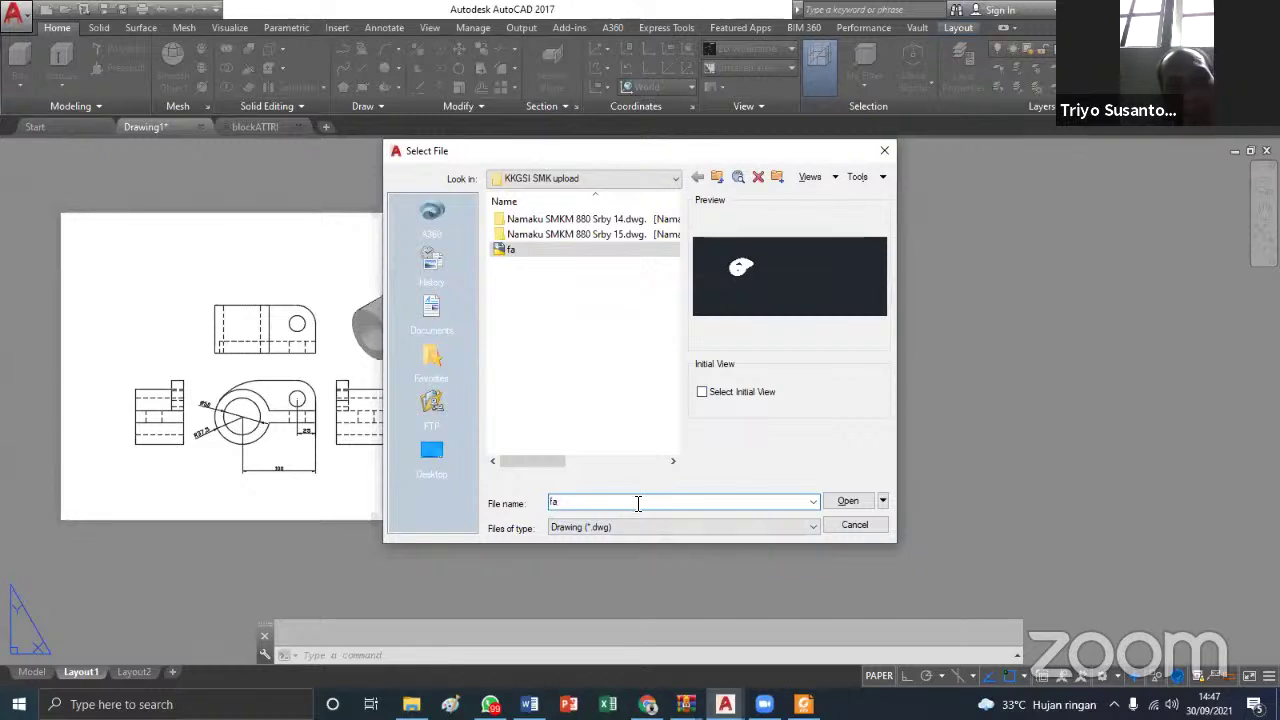
pyautogui.click(850, 501)
pyautogui.click(712, 382)
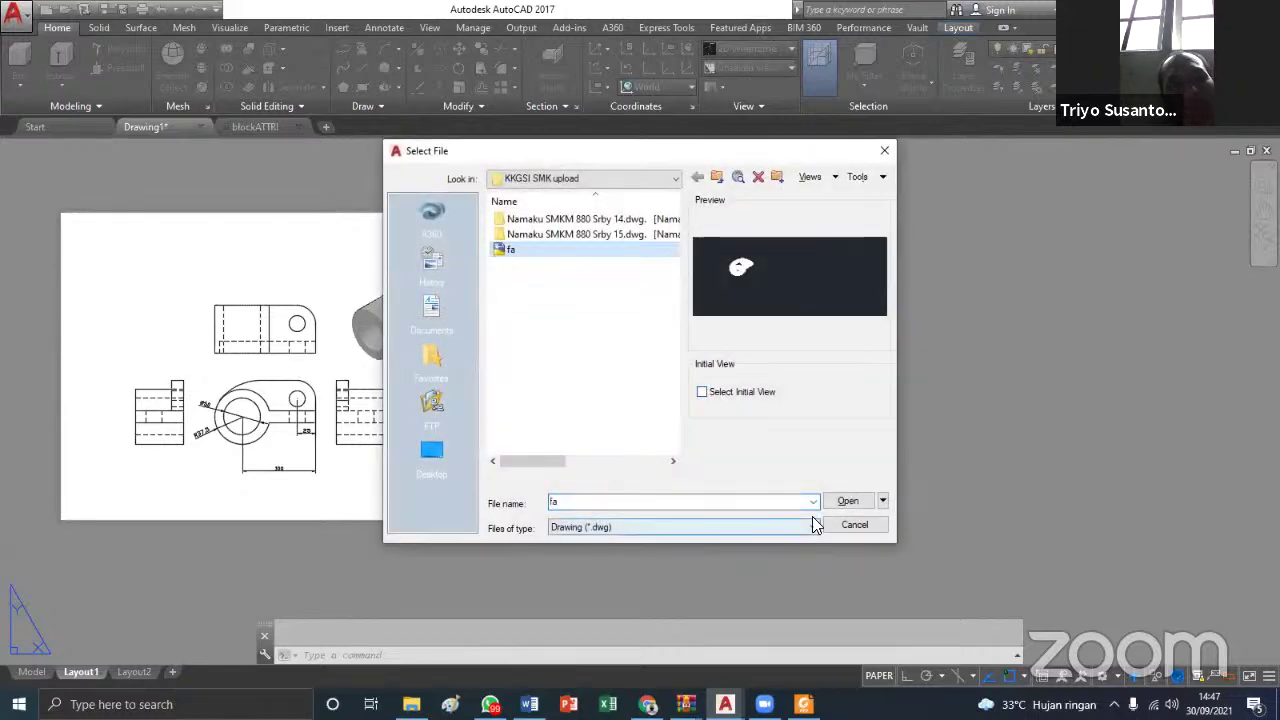
pyautogui.click(847, 503)
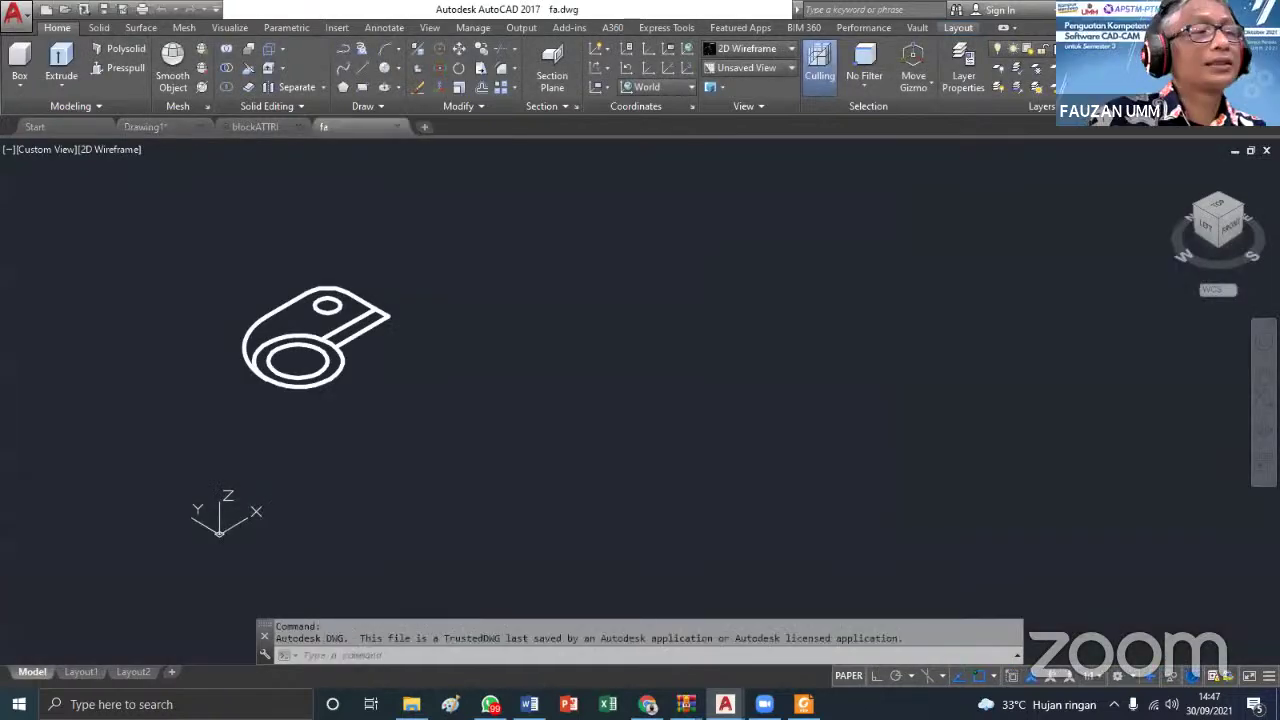
# Go from Drawing1's Layout1 sheet to Model space showing the conceptual 3D bracket
pyautogui.moveTo(382, 288); pyautogui.dragTo(493, 378, button='middle')
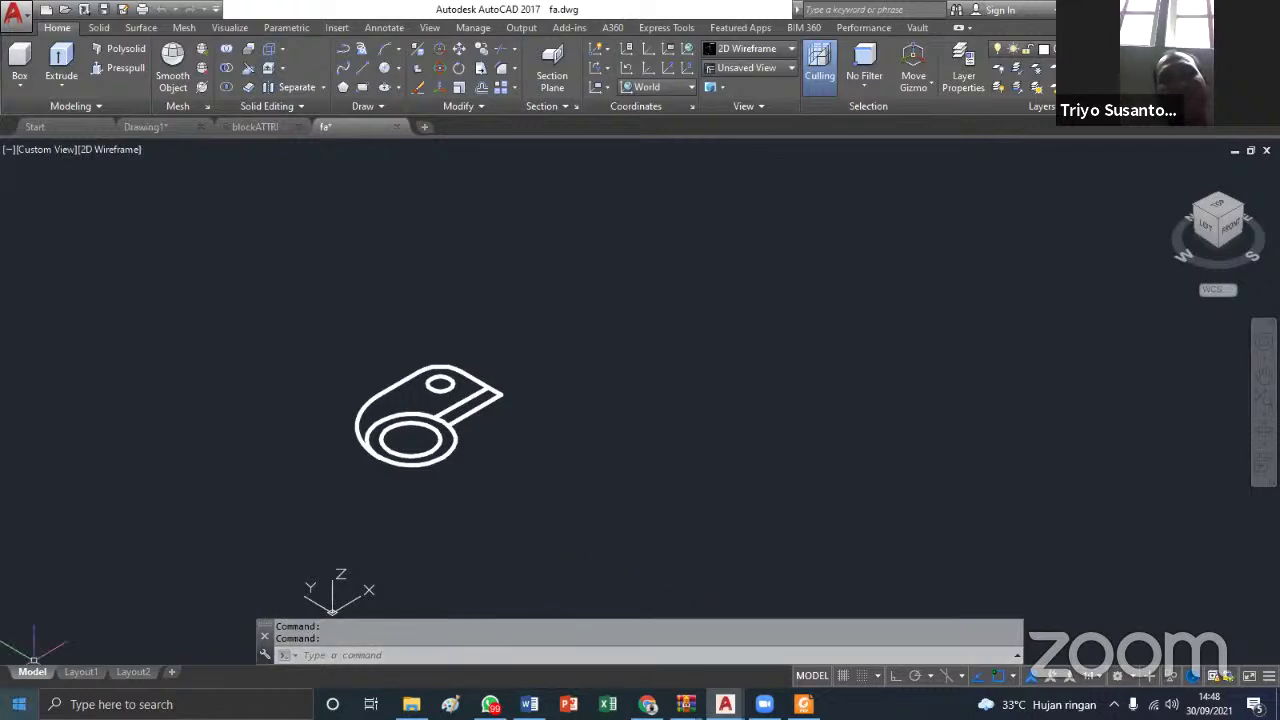
pyautogui.click(272, 126)
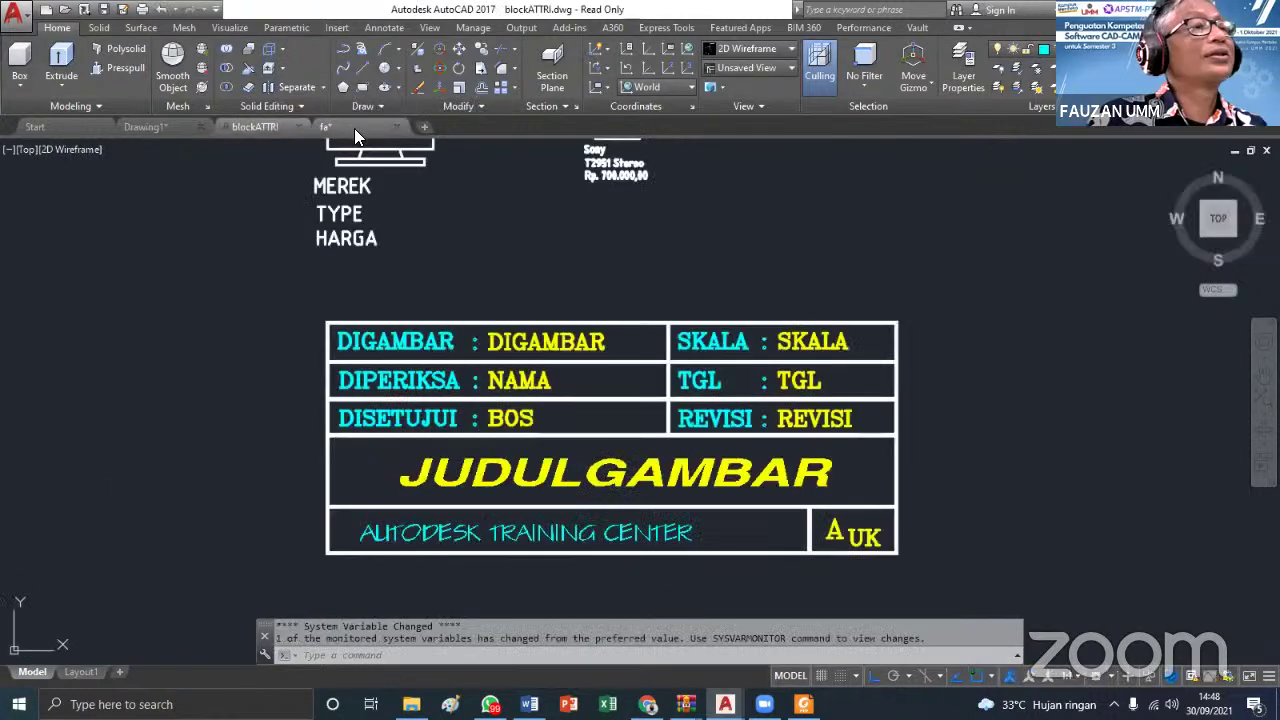
pyautogui.click(354, 128)
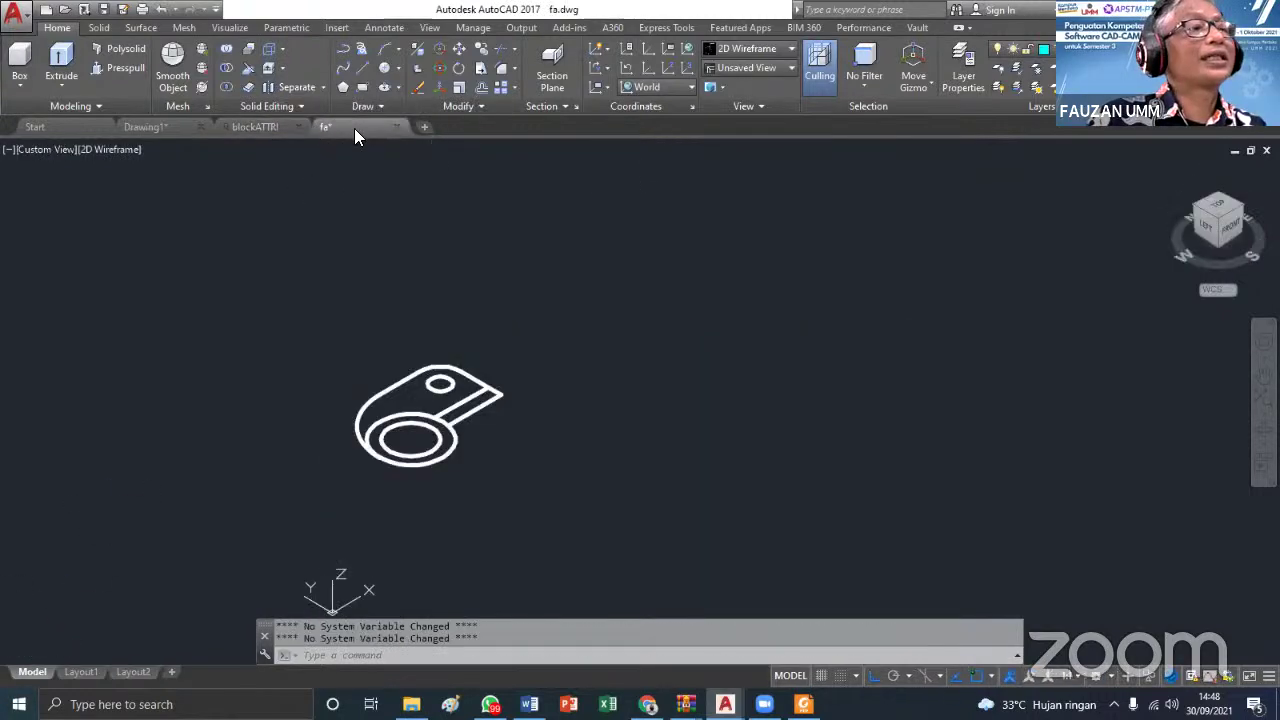
pyautogui.click(158, 128)
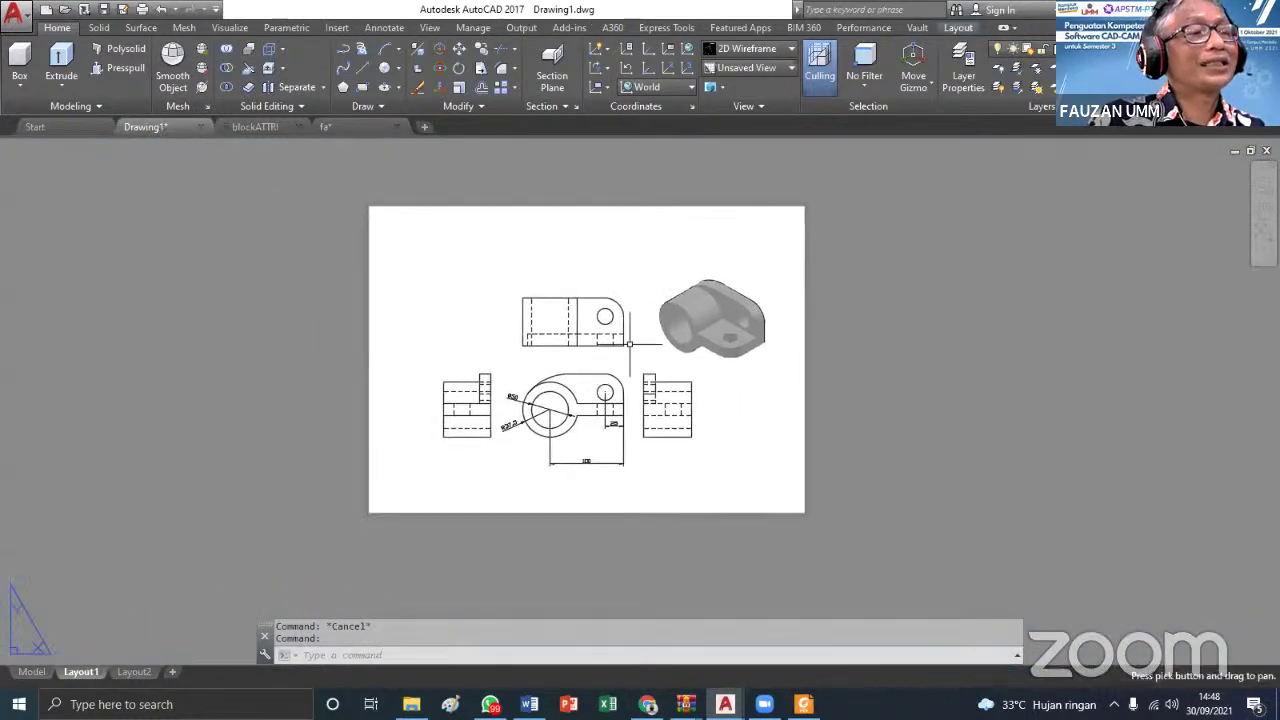
pyautogui.click(32, 672)
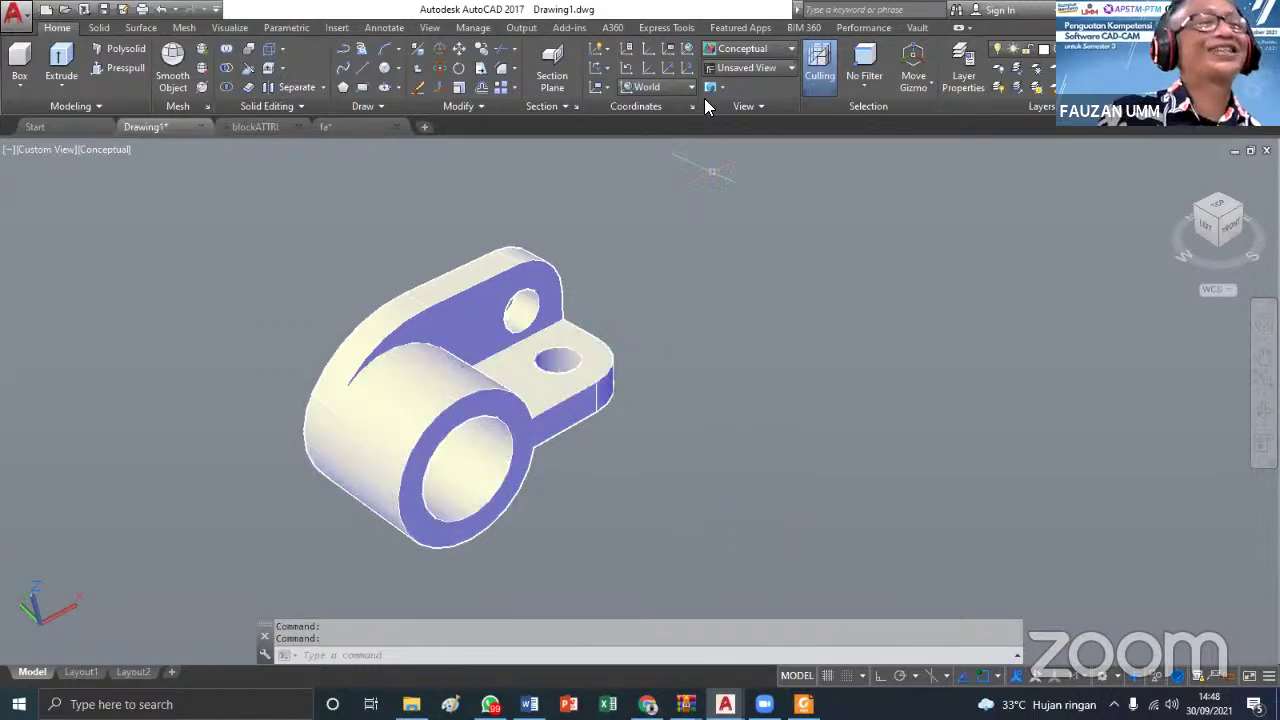
# Switch the bracket to the 2D Wireframe visual style and pan it slightly upward
pyautogui.click(785, 52)
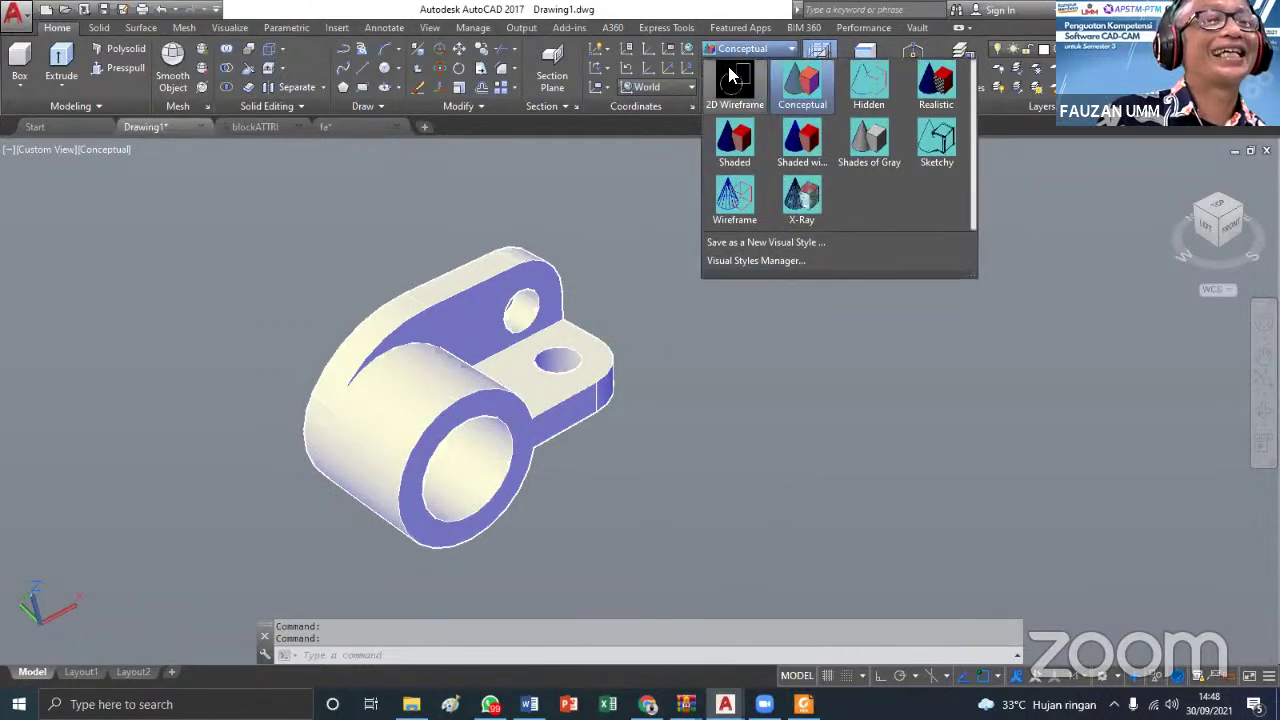
pyautogui.click(730, 72)
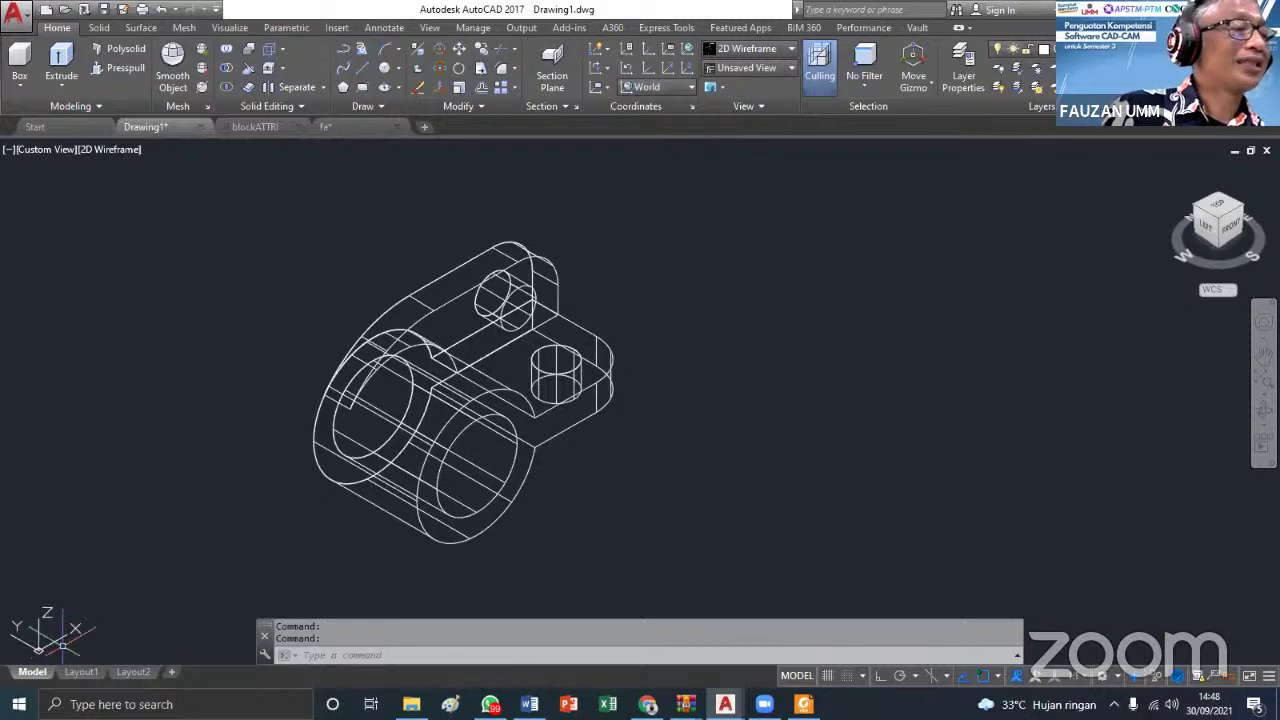
pyautogui.moveTo(352, 565); pyautogui.dragTo(357, 516, button='middle')
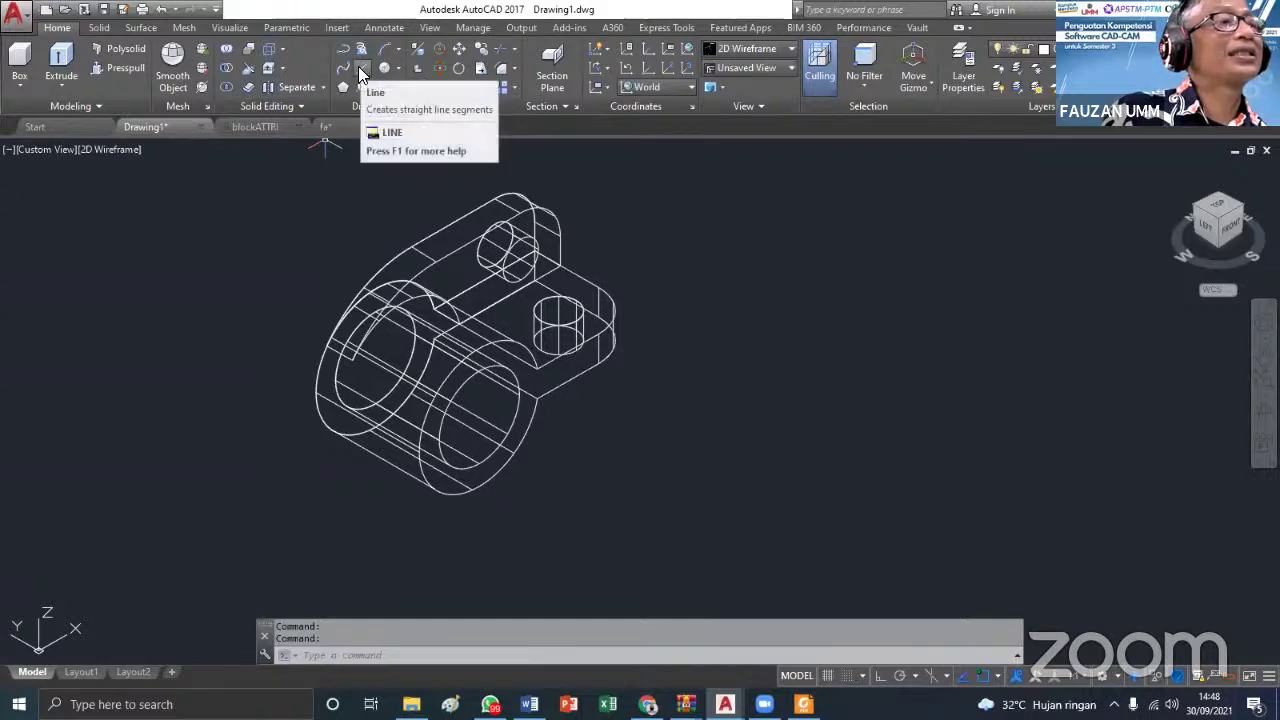
# Add a linear dimension of 100 along the bracket's base edge
pyautogui.click(383, 28)
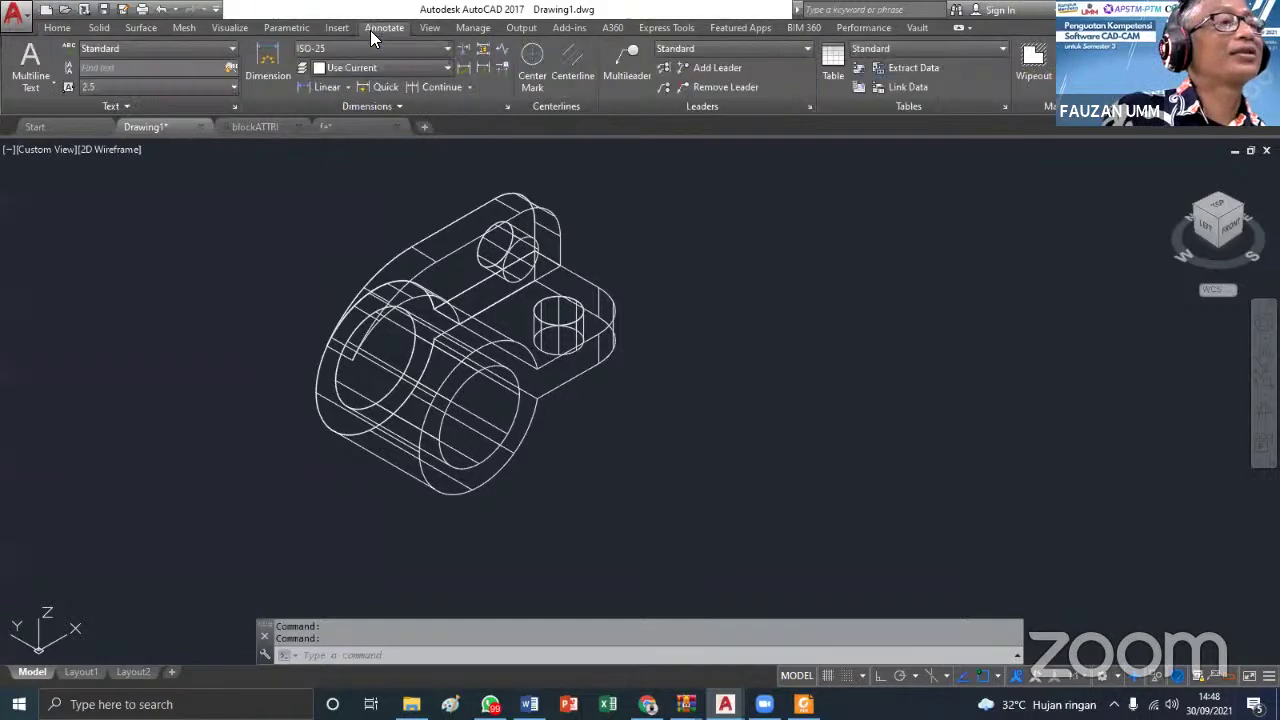
pyautogui.click(334, 88)
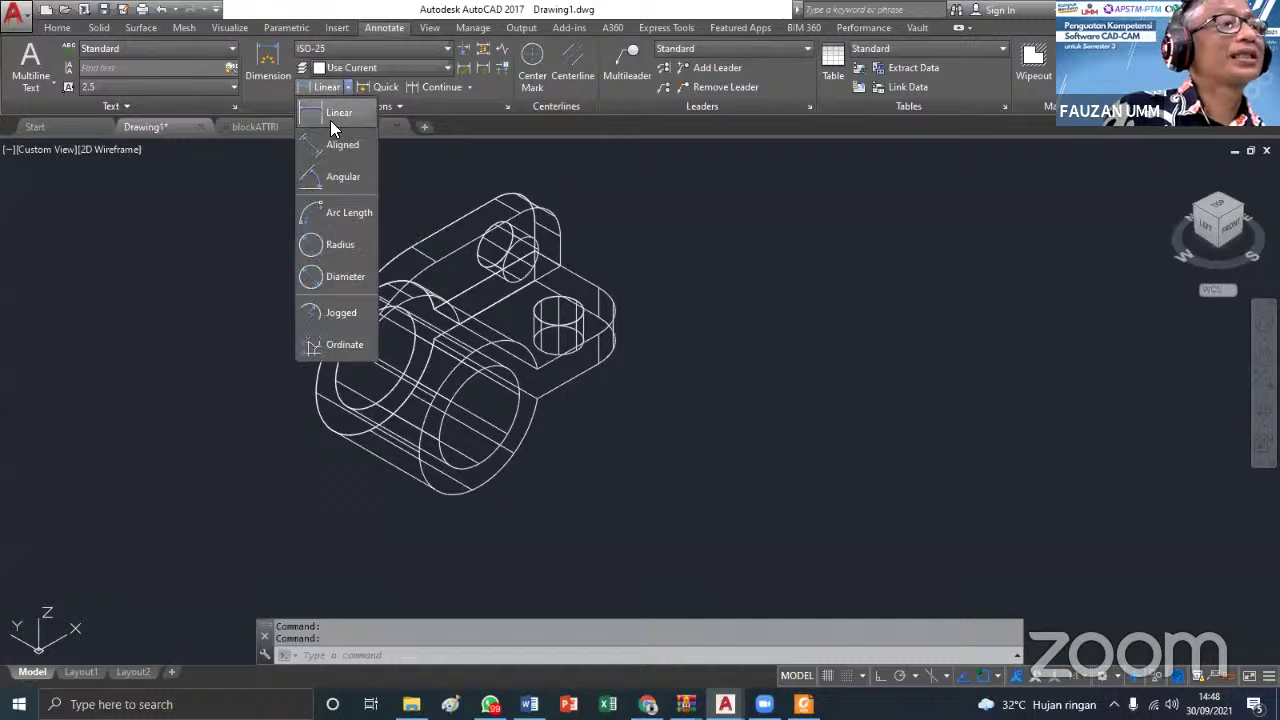
pyautogui.click(331, 121)
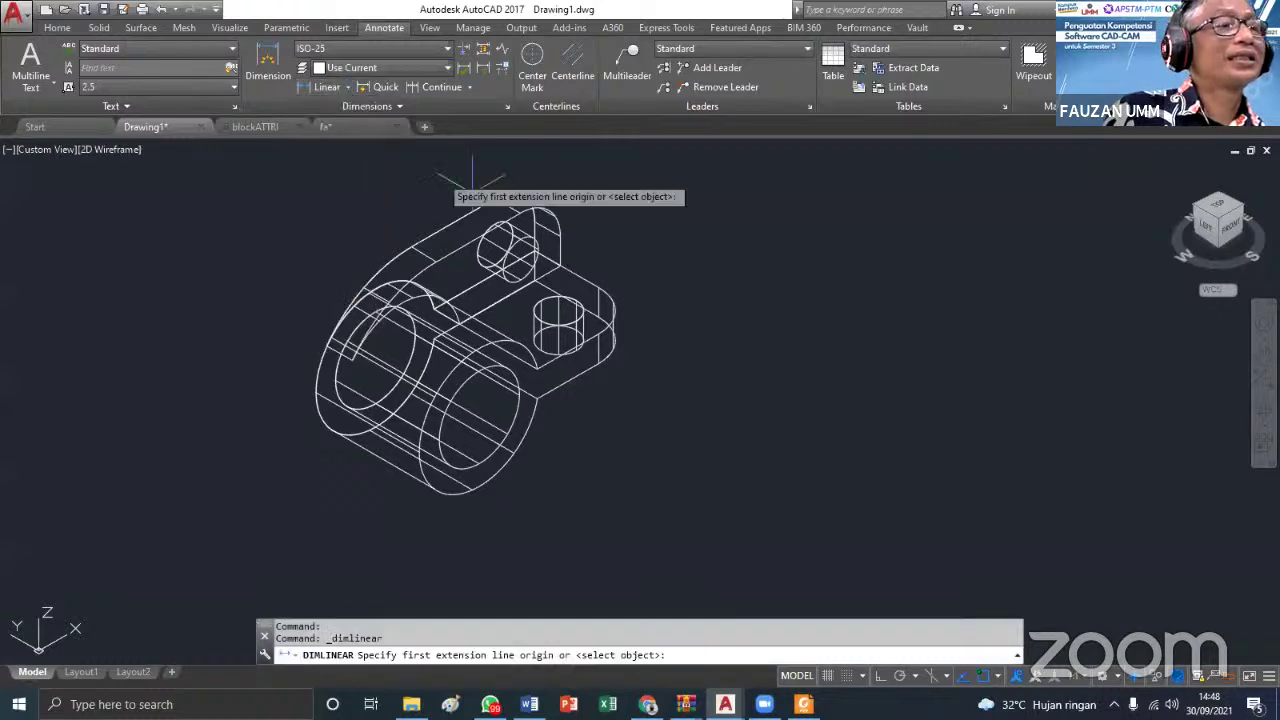
pyautogui.click(479, 418)
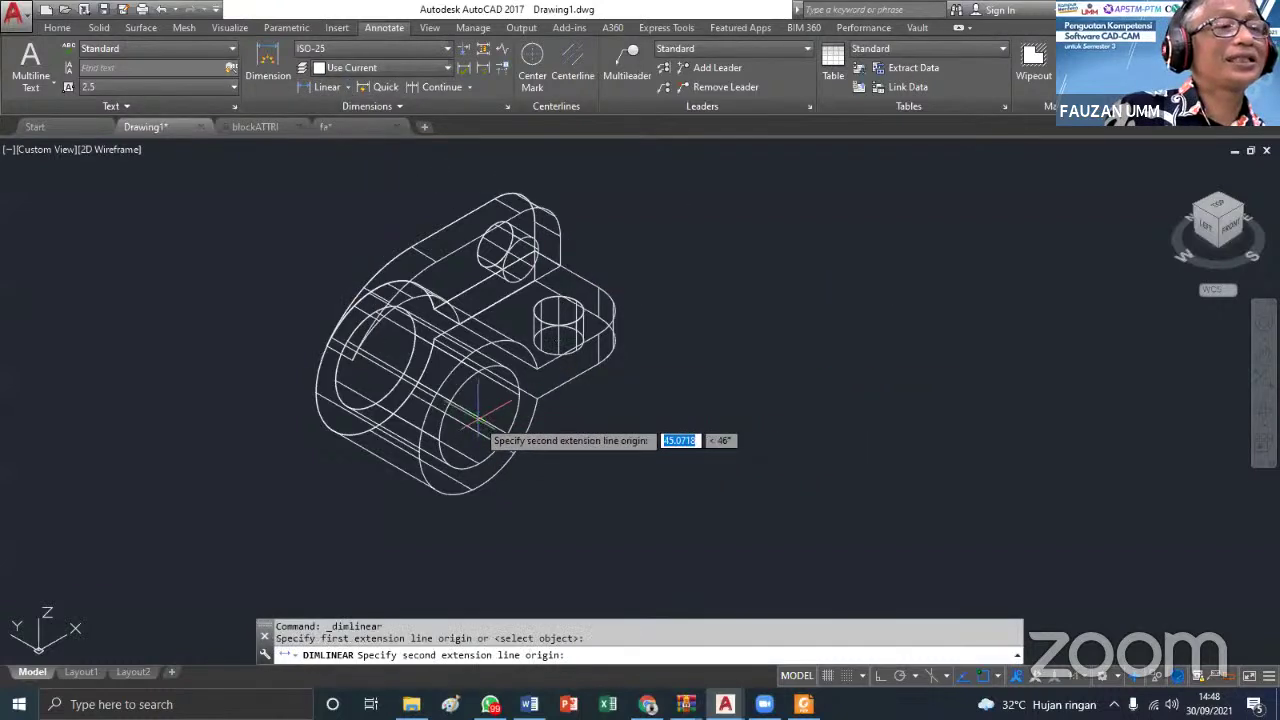
pyautogui.click(598, 316)
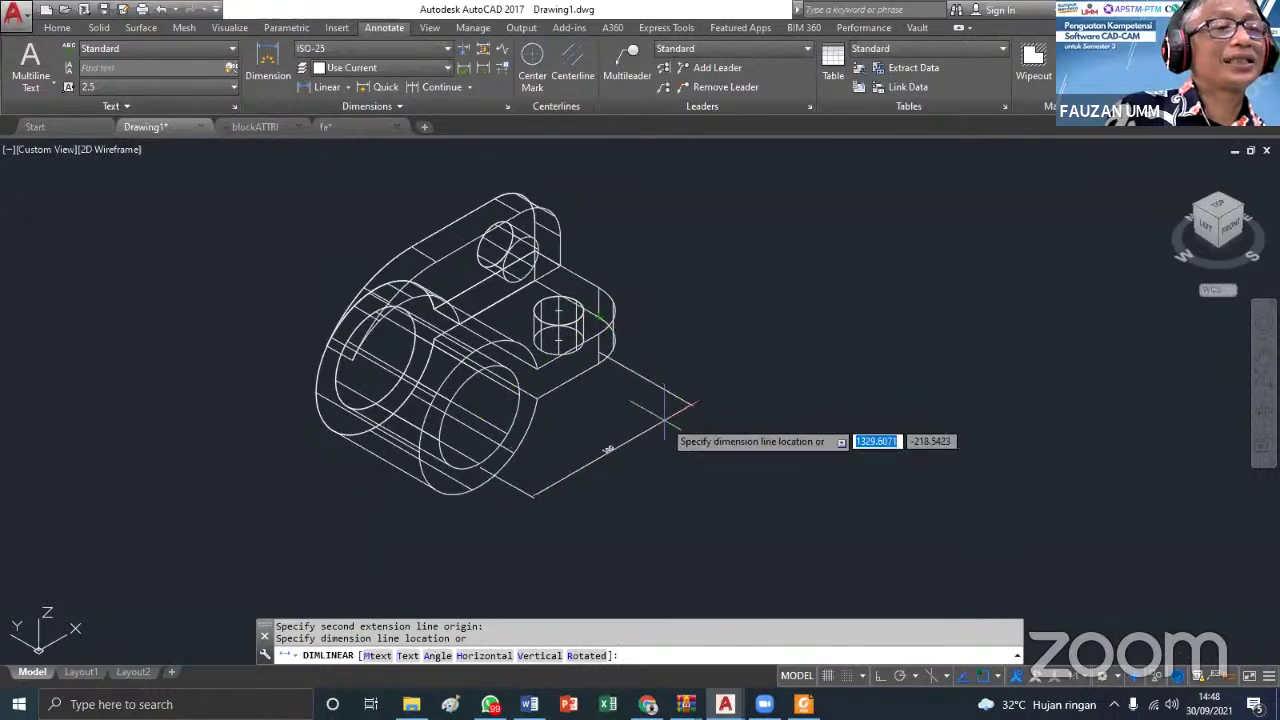
pyautogui.click(680, 446)
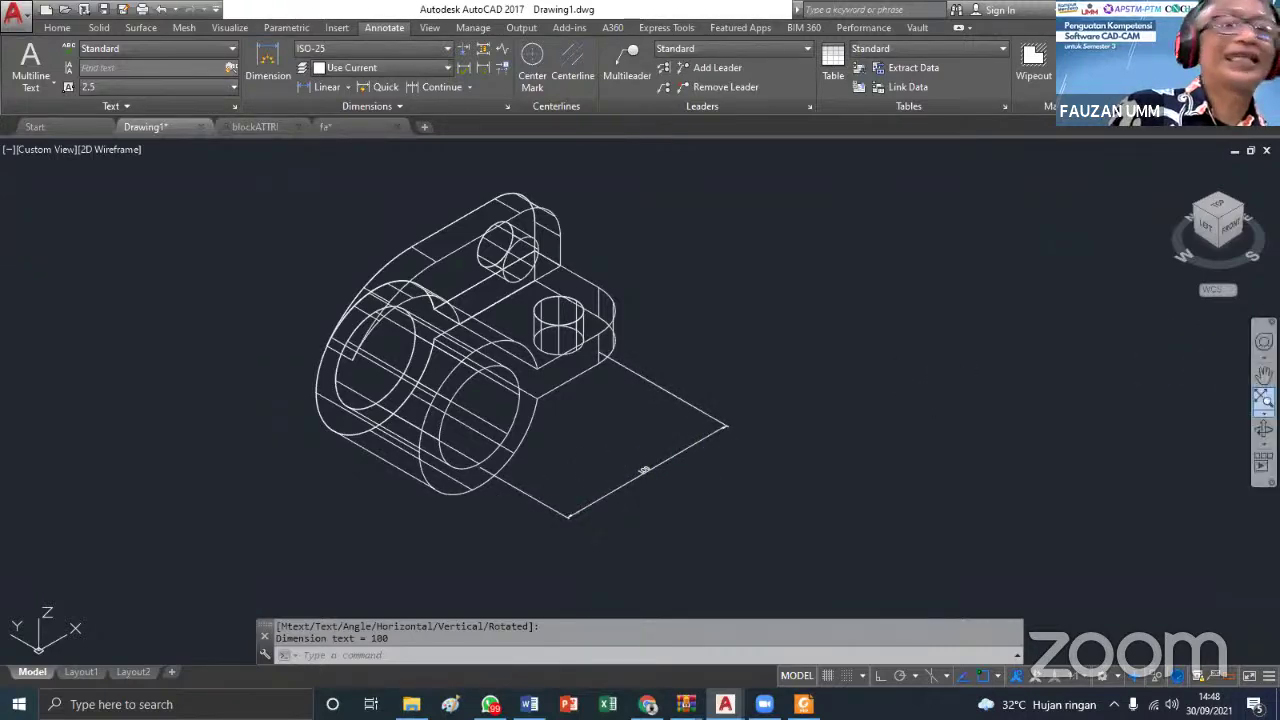
# Orbit the wireframe bracket to an angle showing more of its front
pyautogui.click(1264, 428)
pyautogui.moveTo(963, 443); pyautogui.dragTo(806, 427)
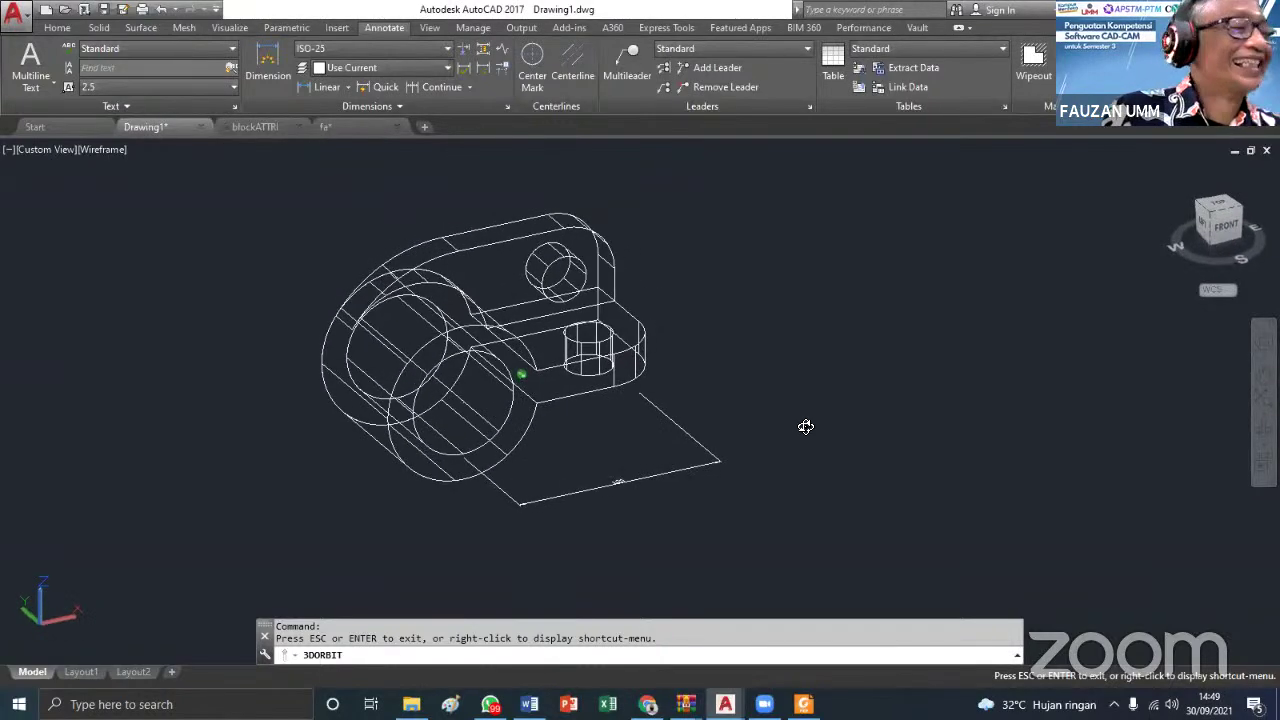
pyautogui.press('Escape')
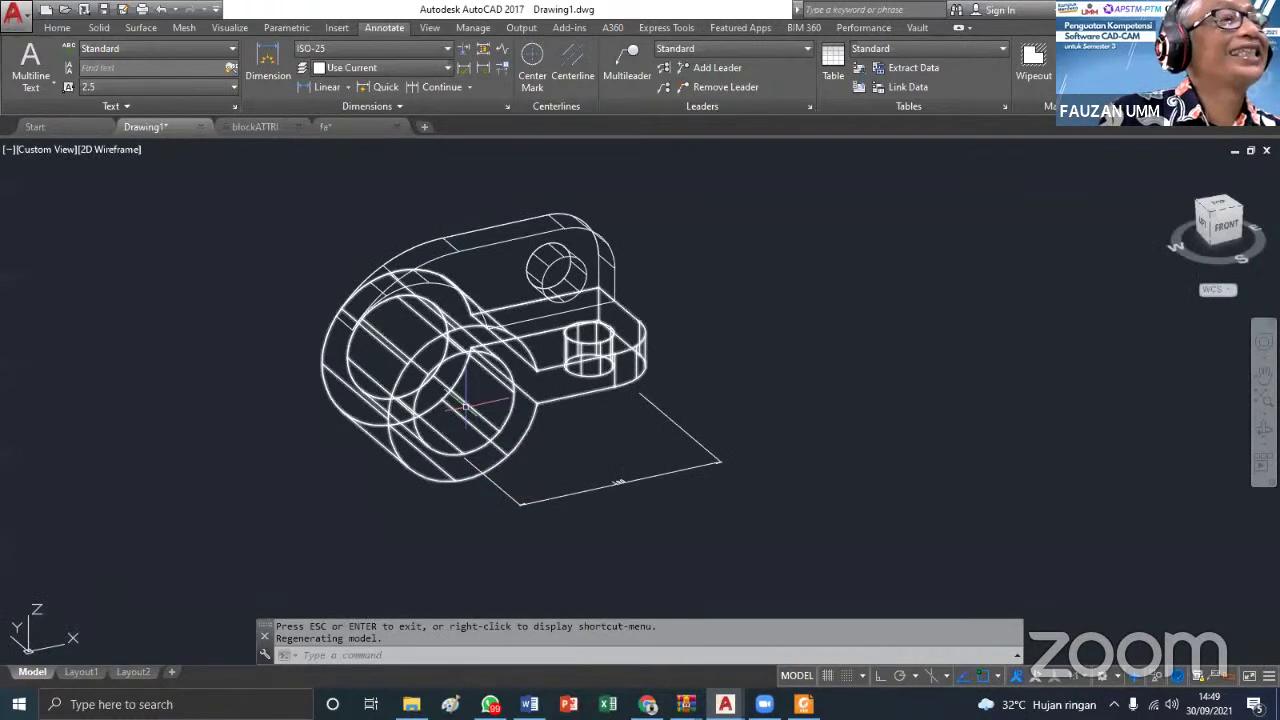
pyautogui.press('Escape')
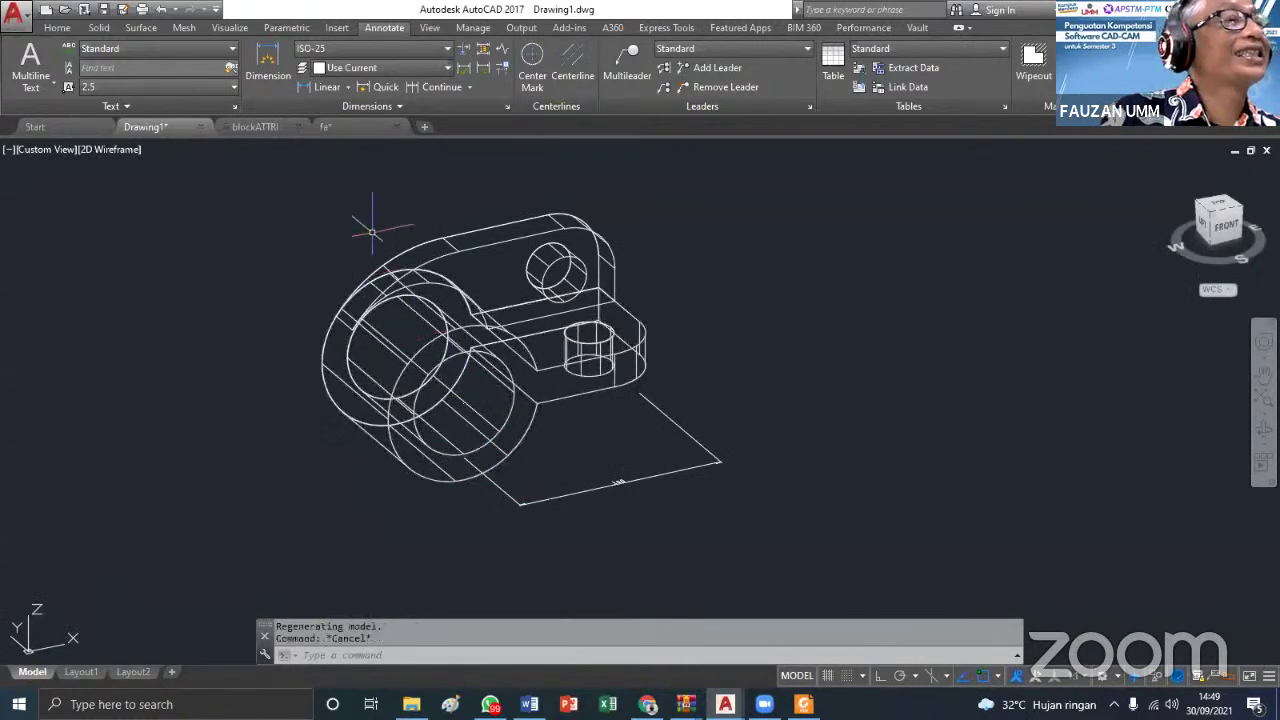
pyautogui.click(58, 28)
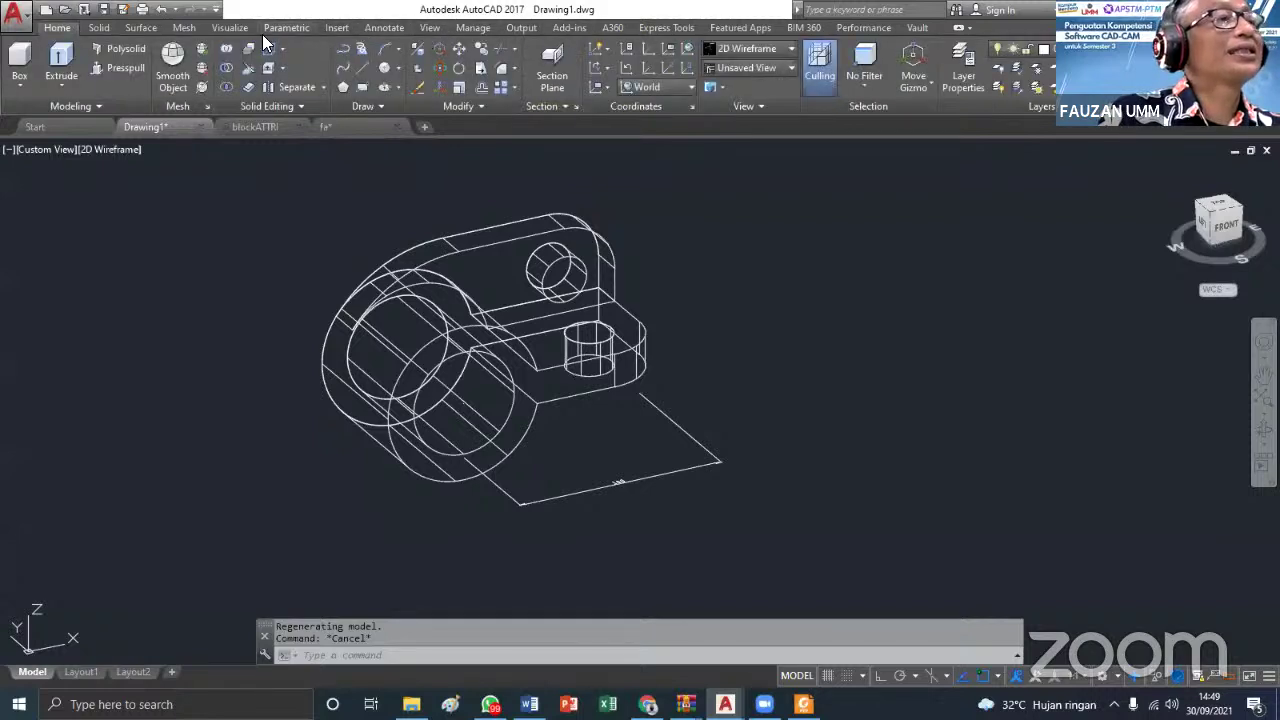
pyautogui.click(430, 28)
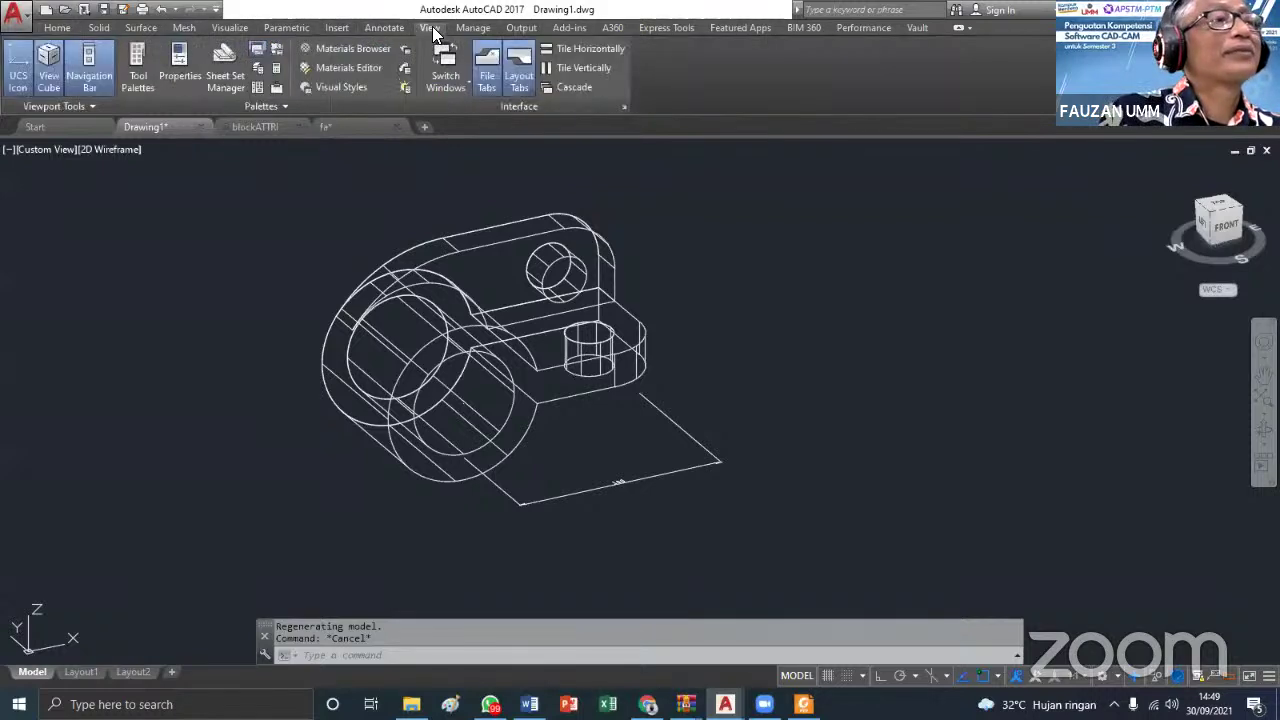
pyautogui.click(60, 28)
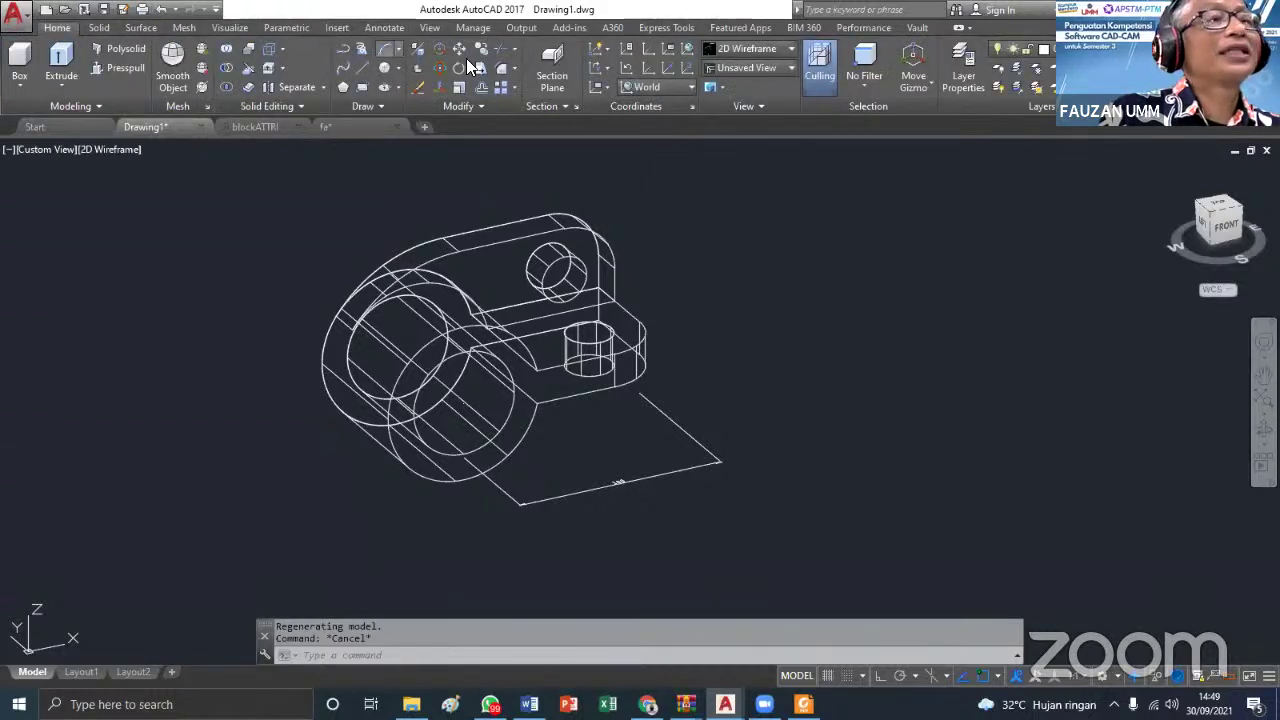
# Move the UCS origin to the centre of the bracket's large cylinder face
pyautogui.click(650, 72)
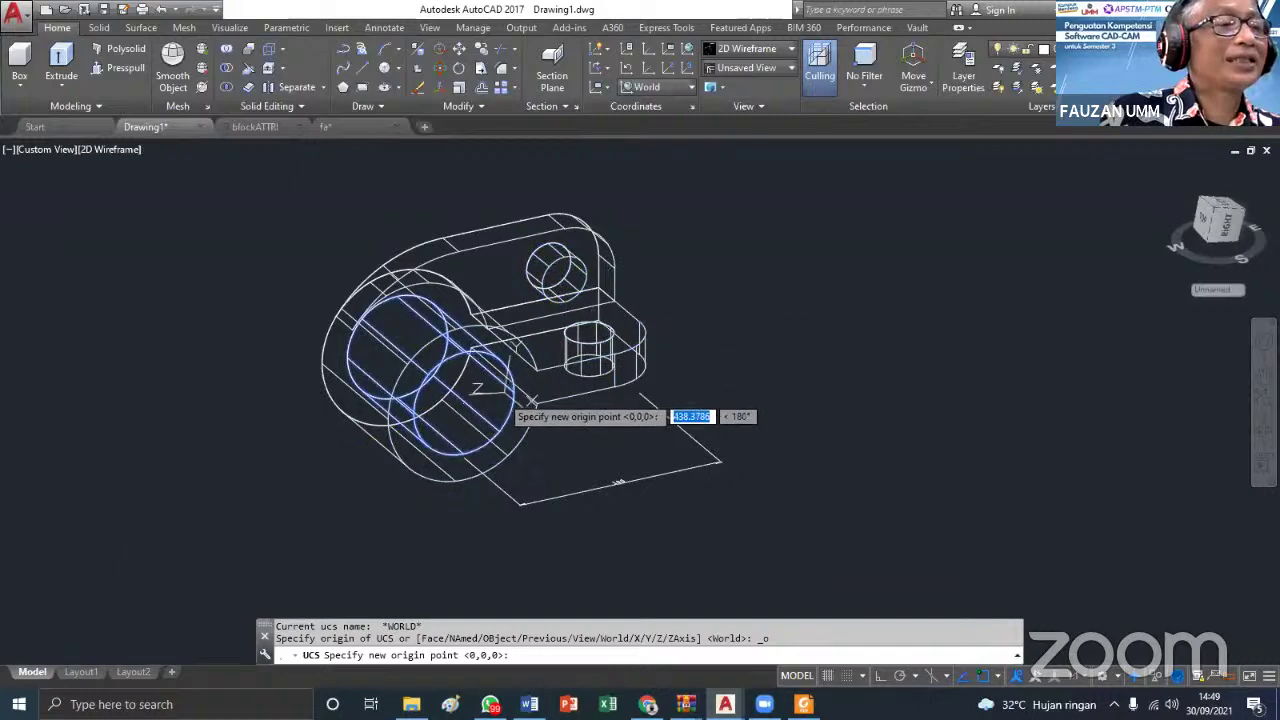
pyautogui.scroll(3, 465, 390)
pyautogui.scroll(4, 458, 390)
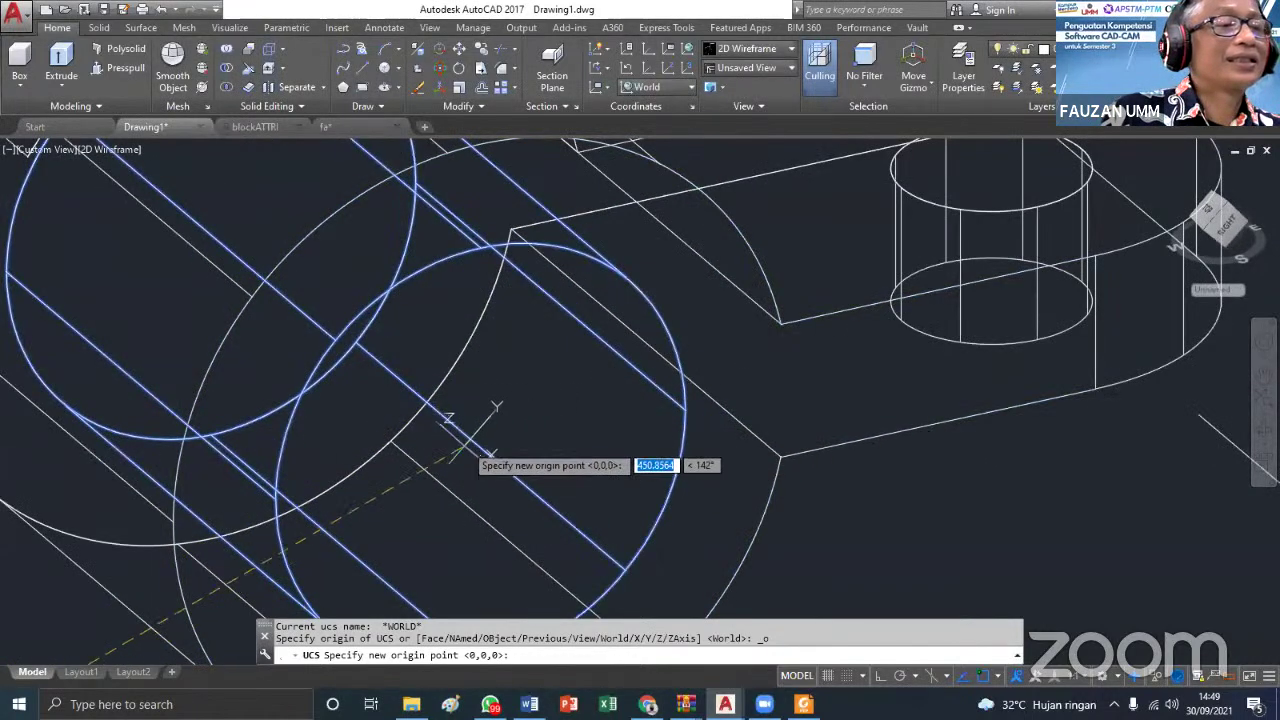
pyautogui.scroll(-6, 515, 445)
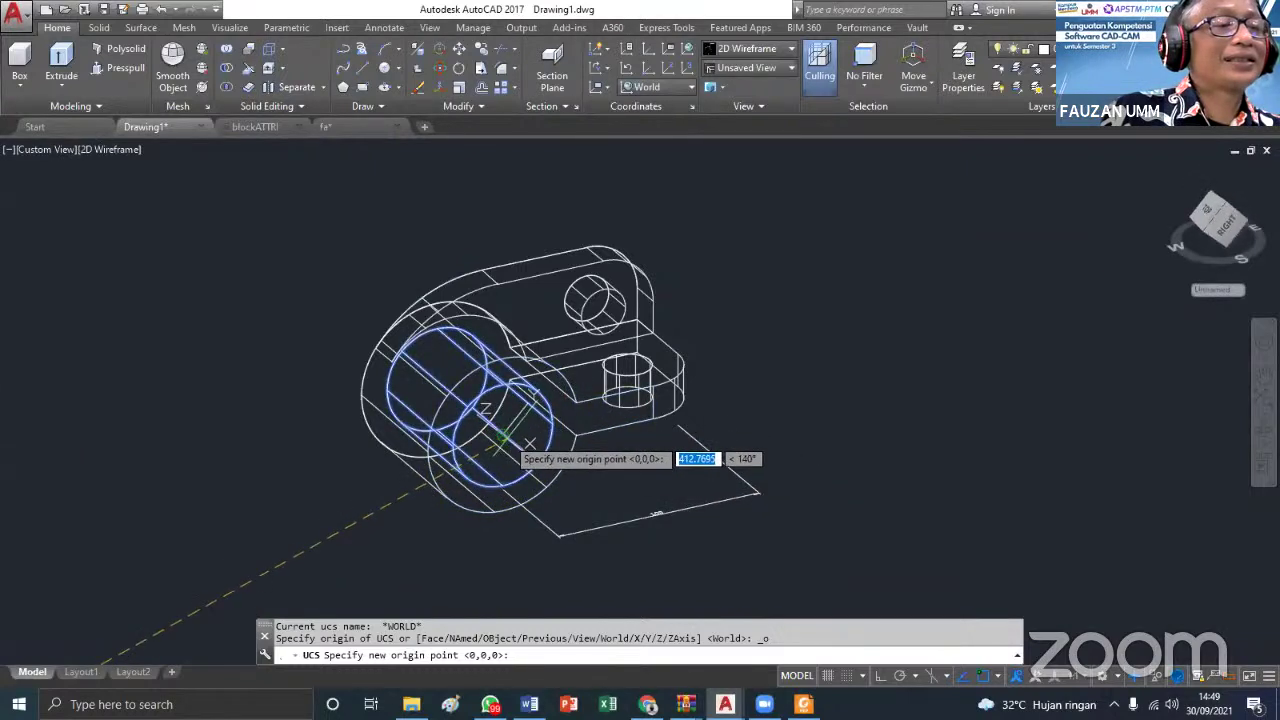
pyautogui.click(506, 434)
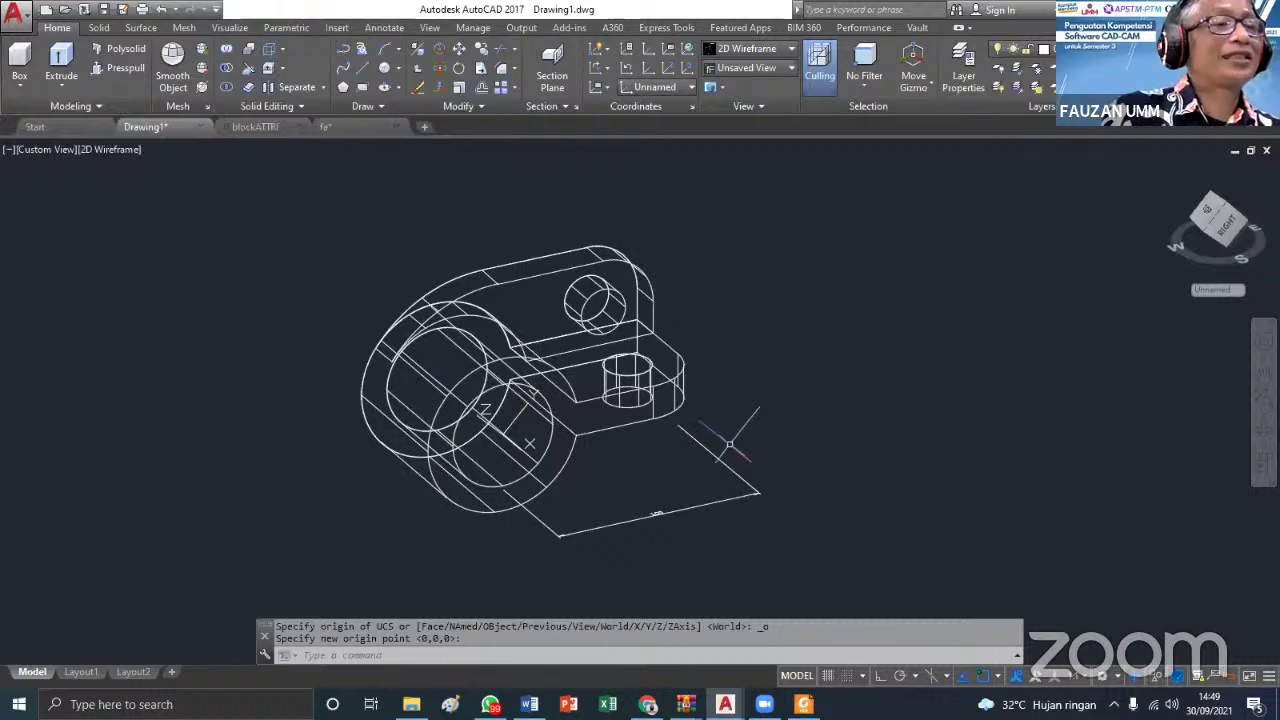
pyautogui.press('Escape')
pyautogui.scroll(2, 620, 450)
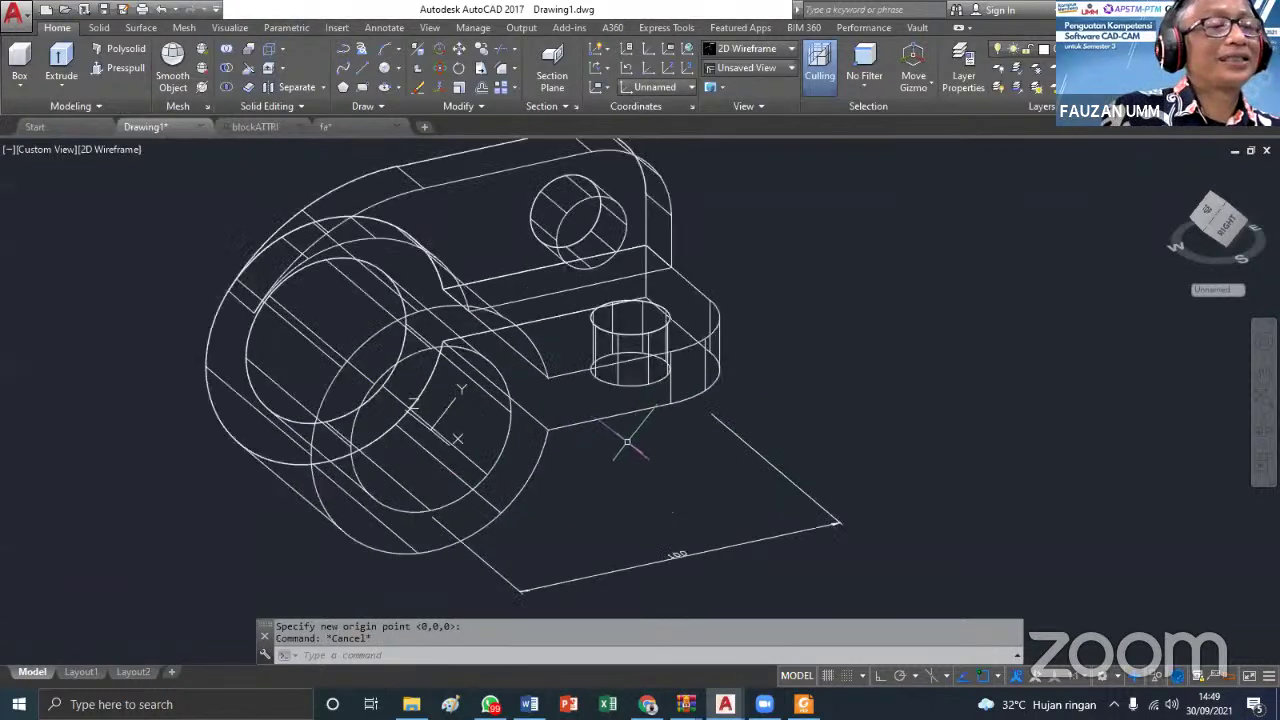
pyautogui.press('Escape')
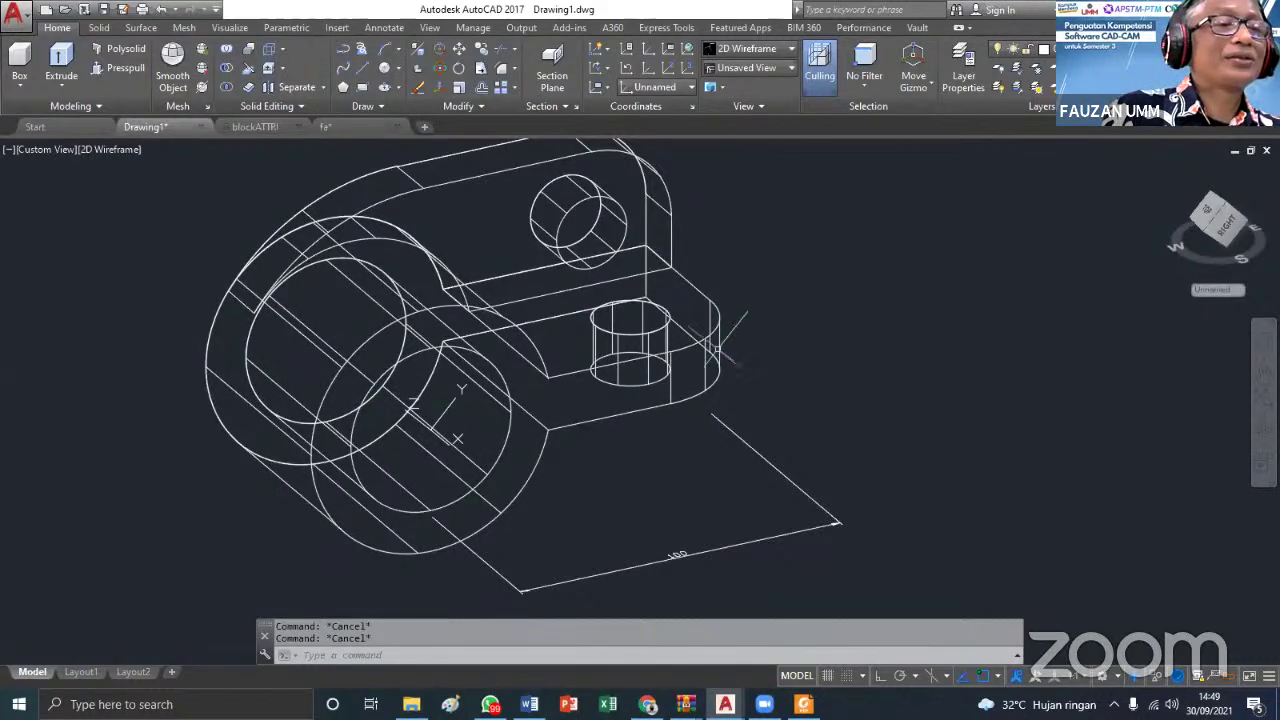
pyautogui.scroll(2, 716, 390)
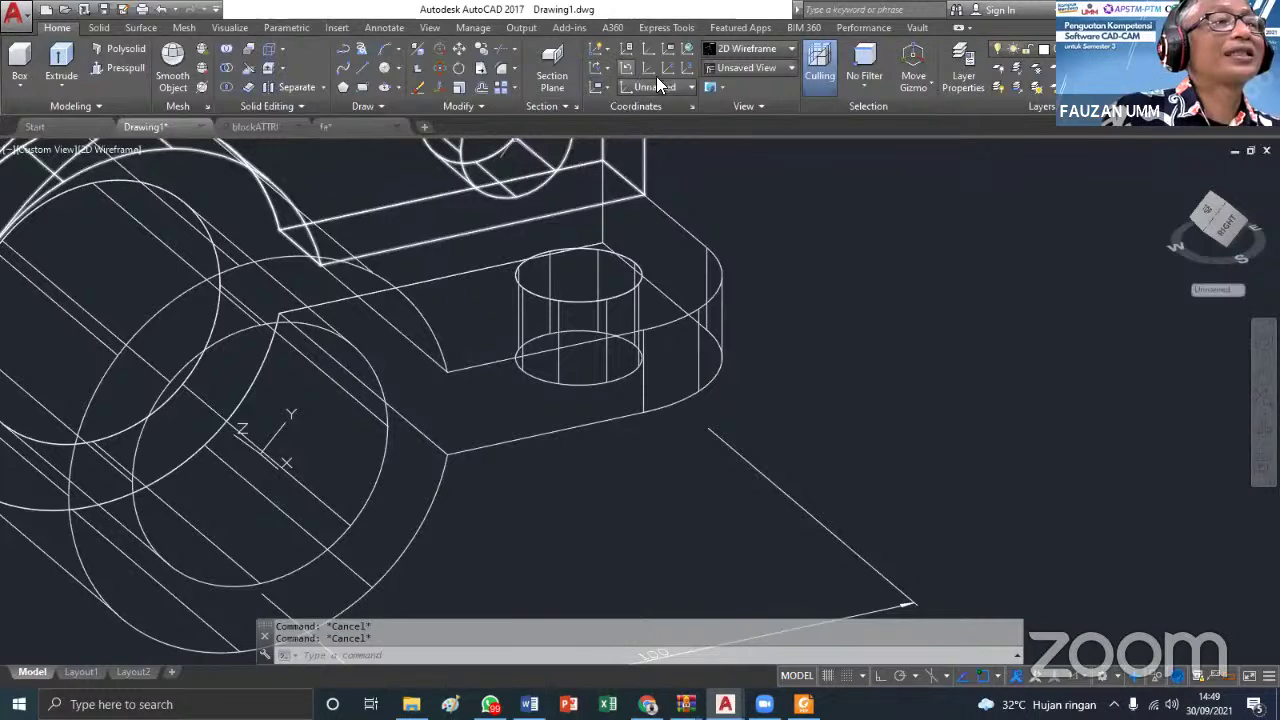
# Undo the zoom and UCS change, restoring the World UCS
pyautogui.click(160, 10)
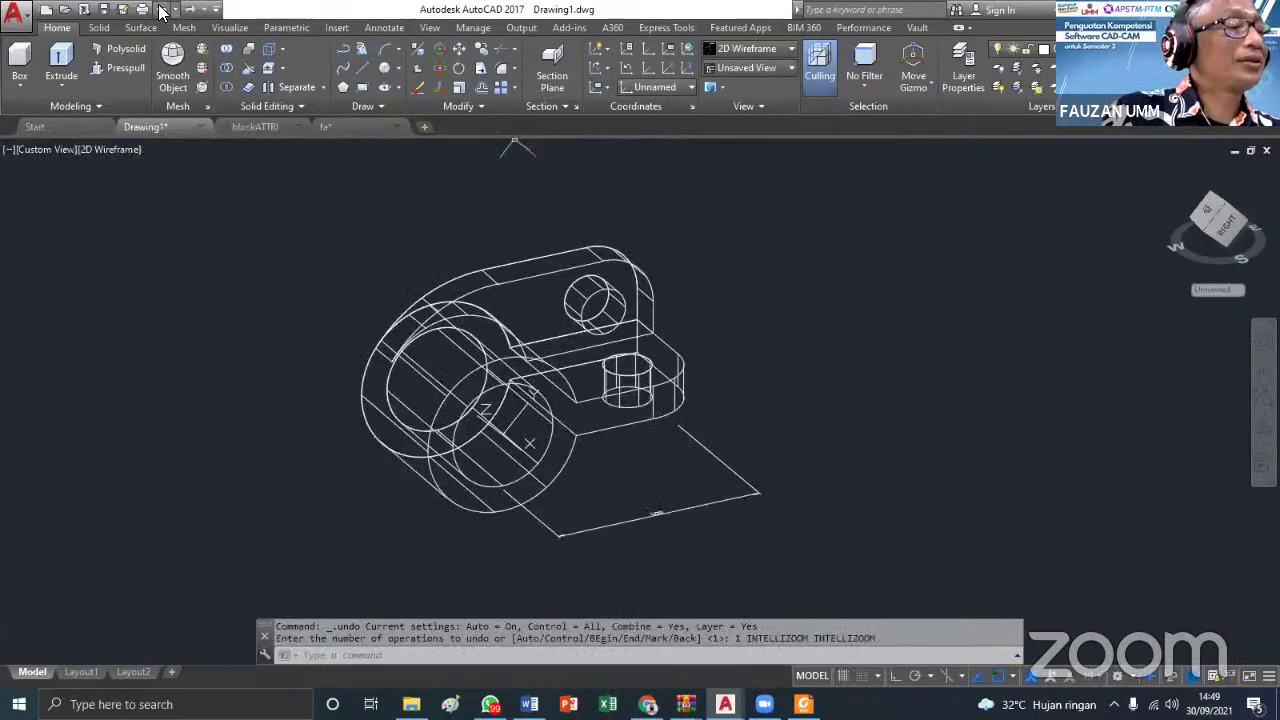
pyautogui.click(160, 10)
pyautogui.scroll(2, 627, 313)
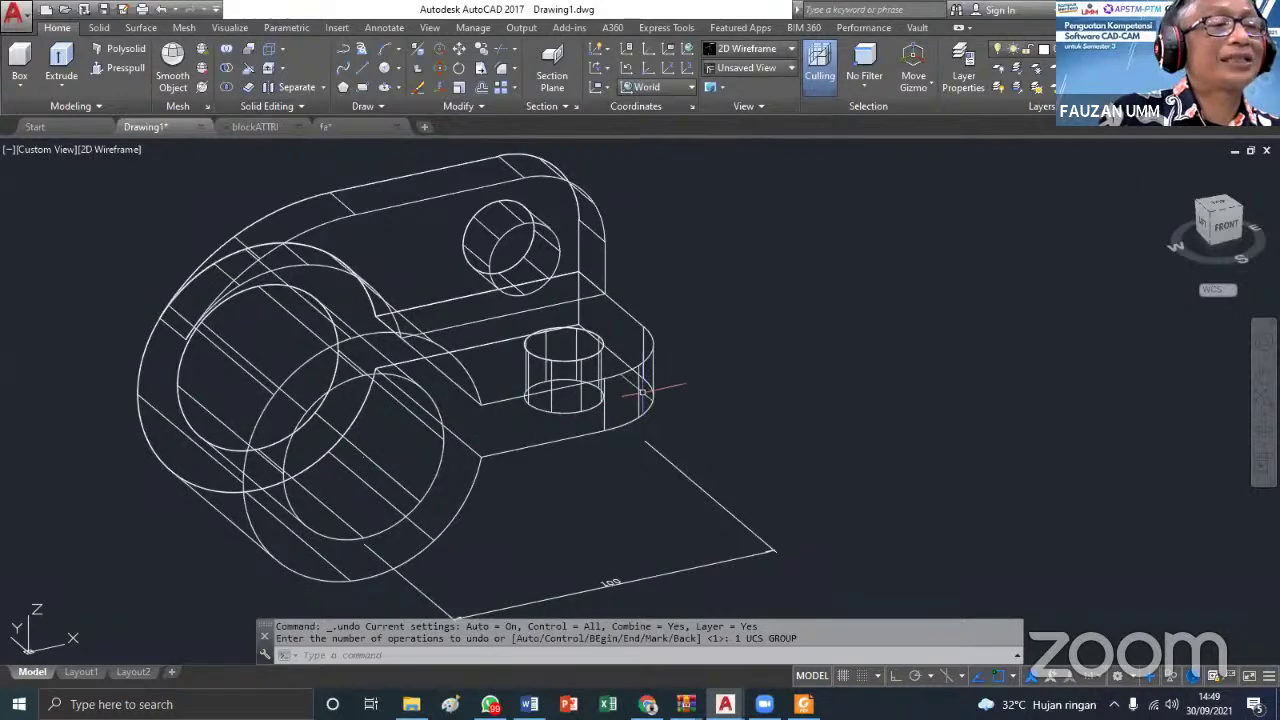
pyautogui.scroll(2, 642, 392)
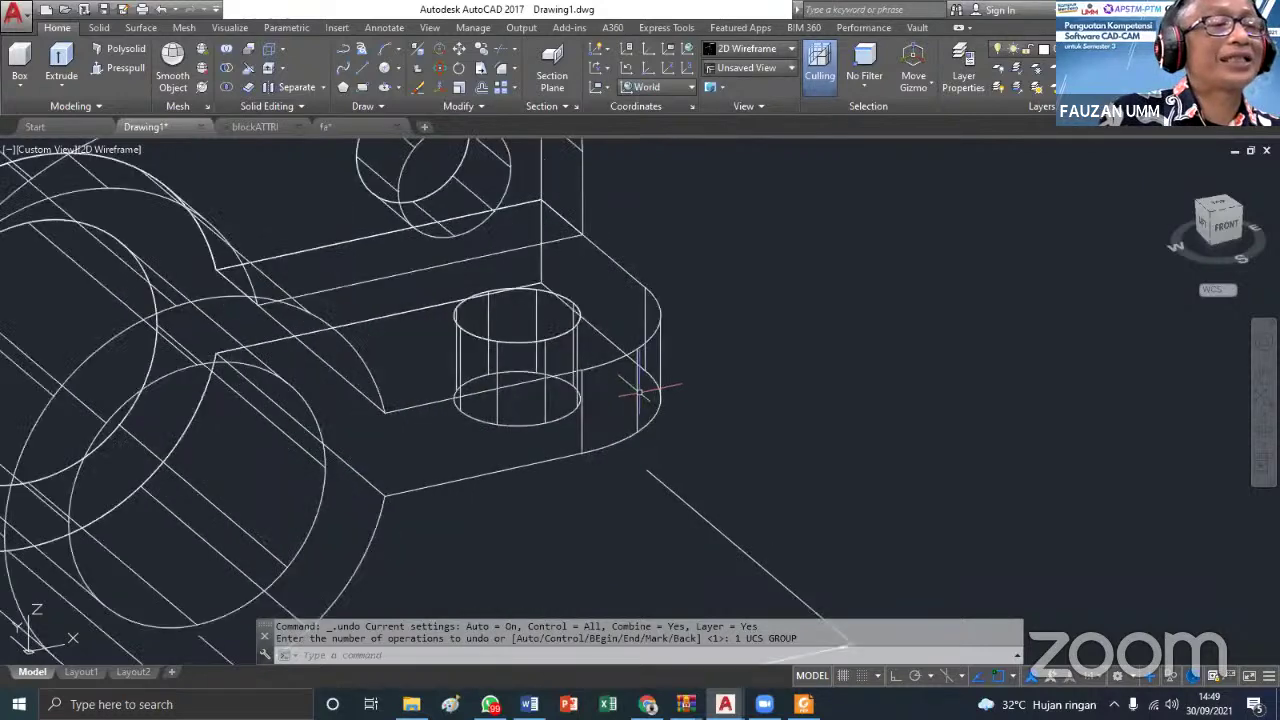
pyautogui.click(646, 70)
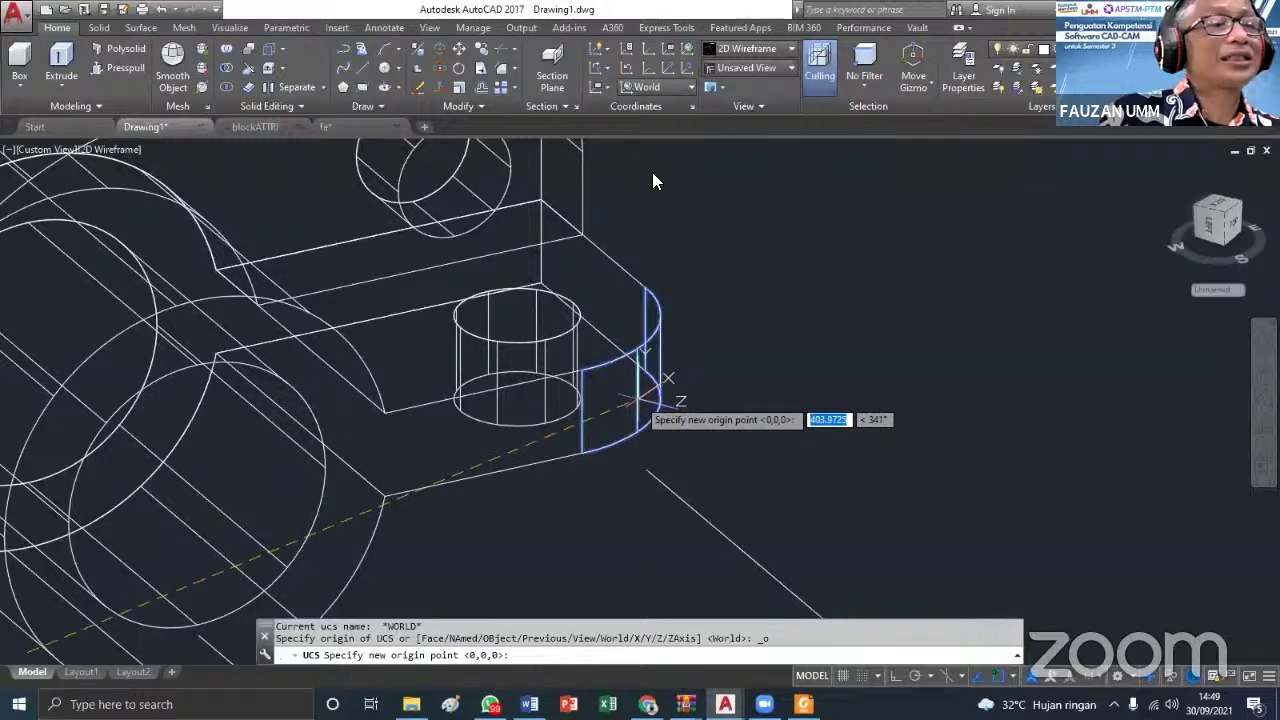
pyautogui.press('Escape')
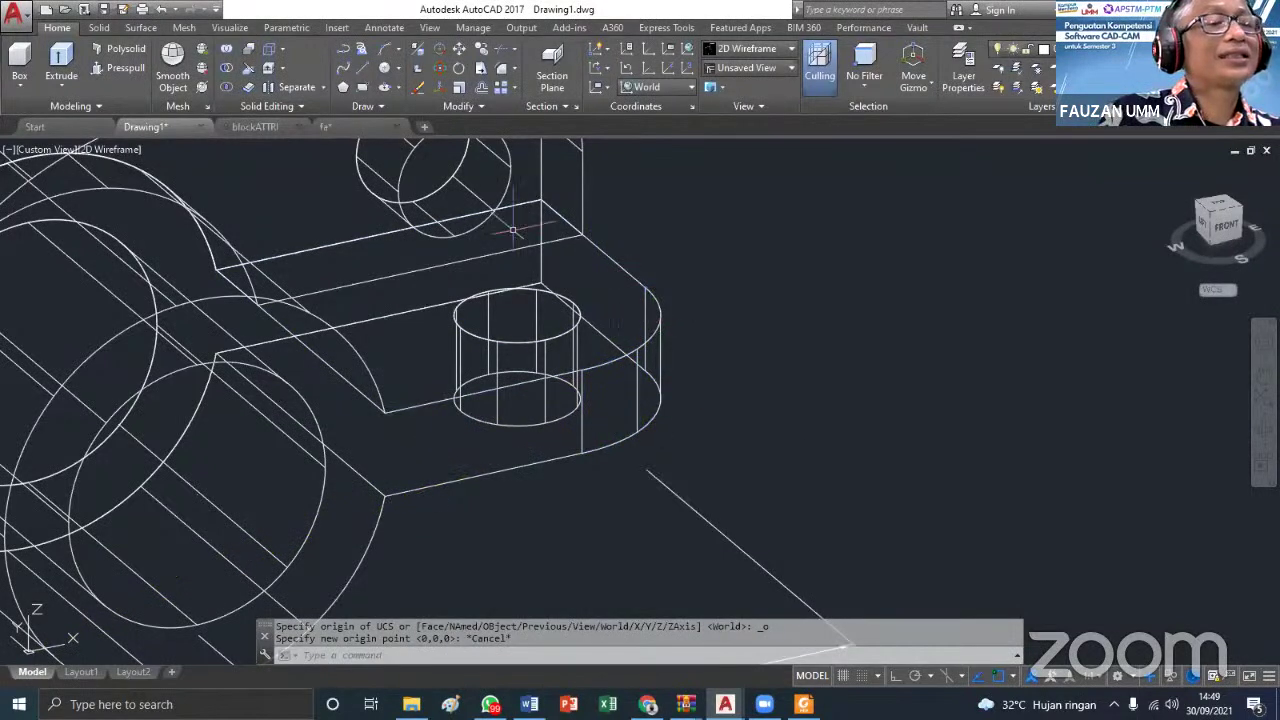
# Draw a short line from the small cylinder's base centre to the boss edge, then begin a new UCS origin
pyautogui.click(344, 68)
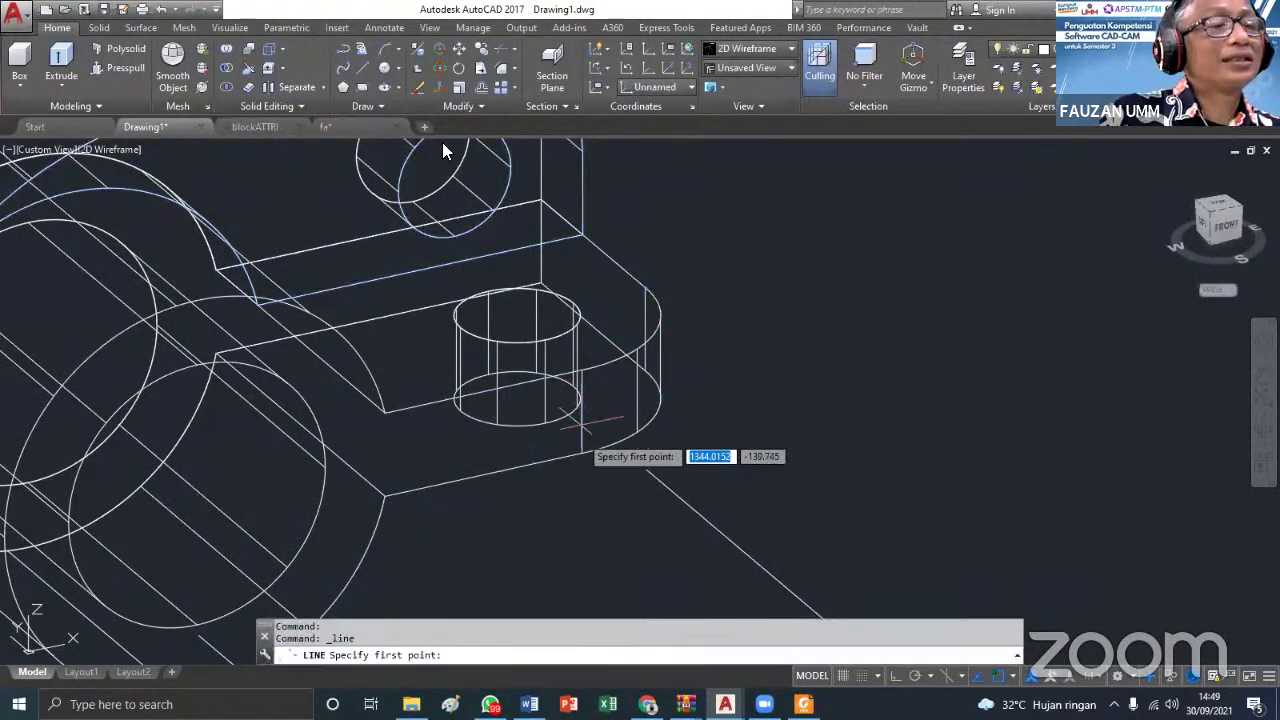
pyautogui.click(516, 399)
pyautogui.click(580, 393)
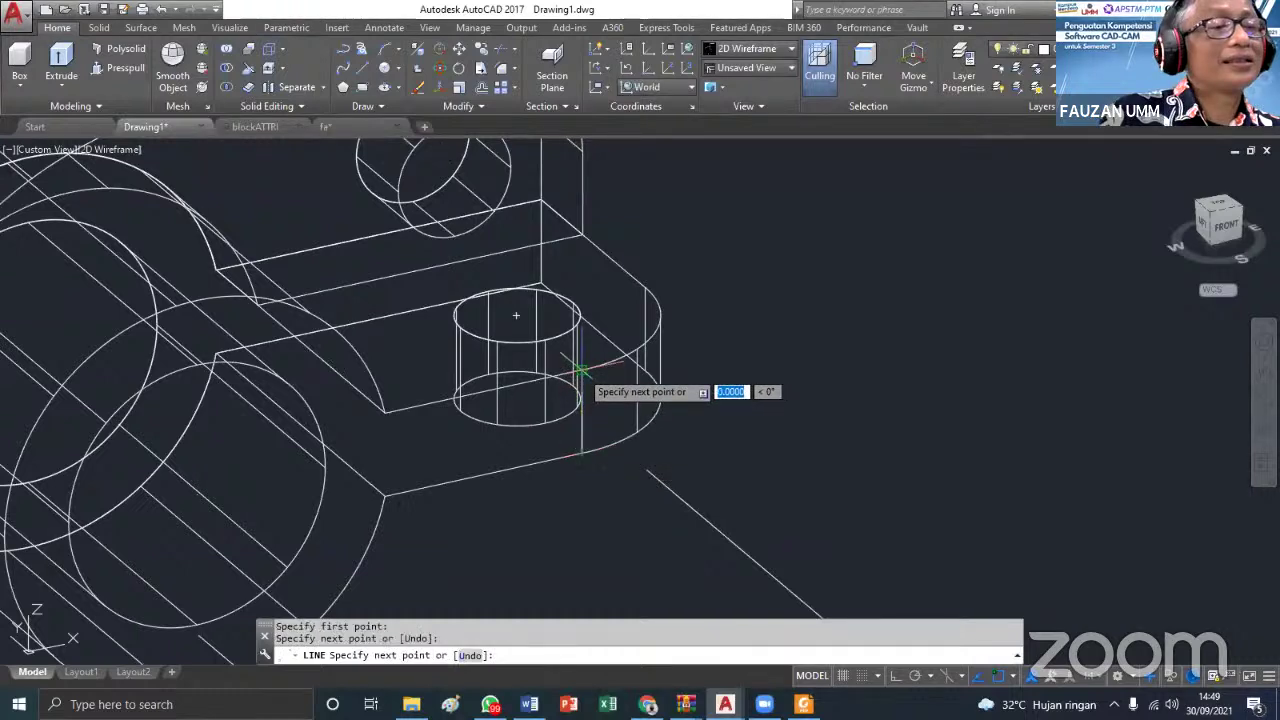
pyautogui.press('Return')
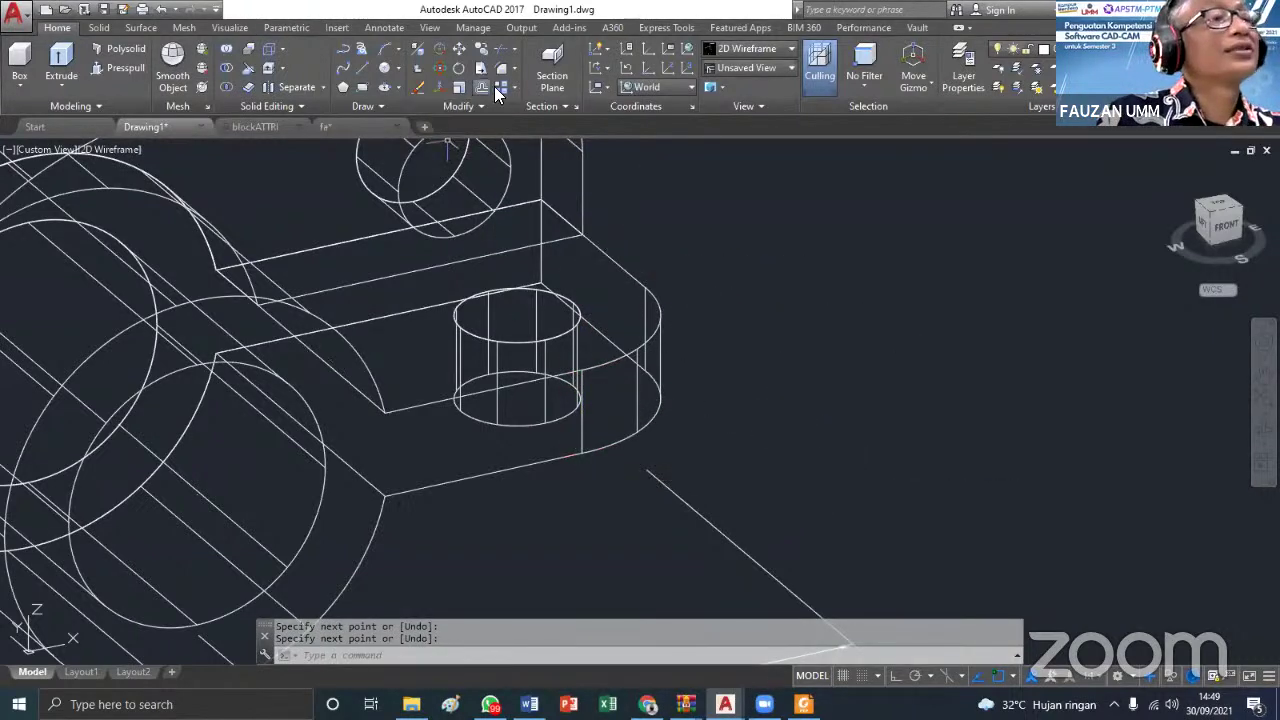
pyautogui.click(644, 68)
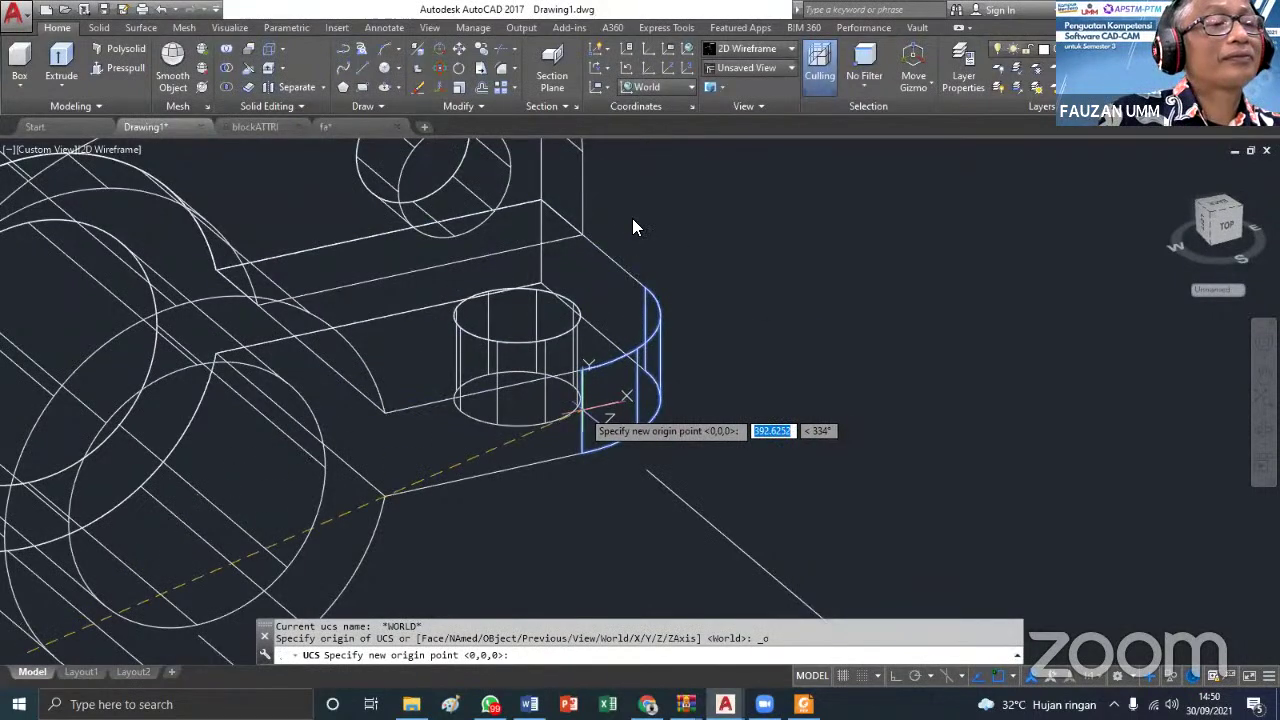
pyautogui.scroll(4, 585, 430)
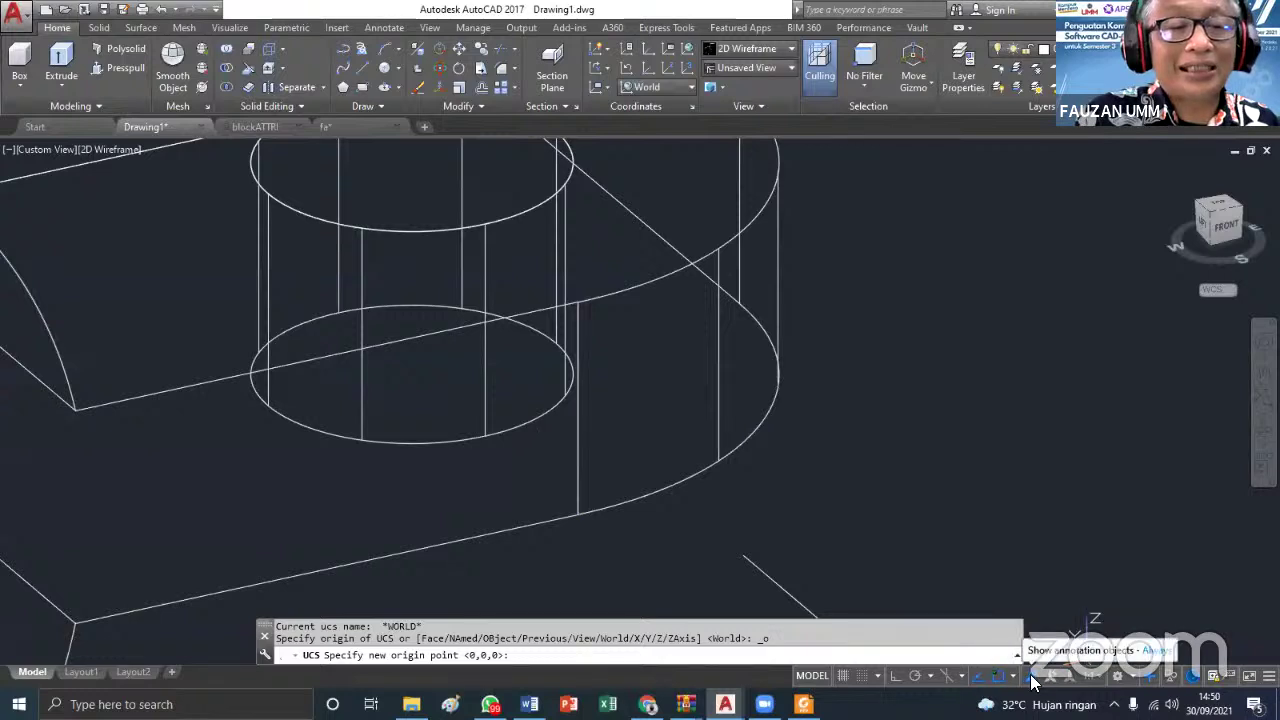
# Add the Dynamic UCS toggle to the status bar and turn it off
pyautogui.click(1268, 675)
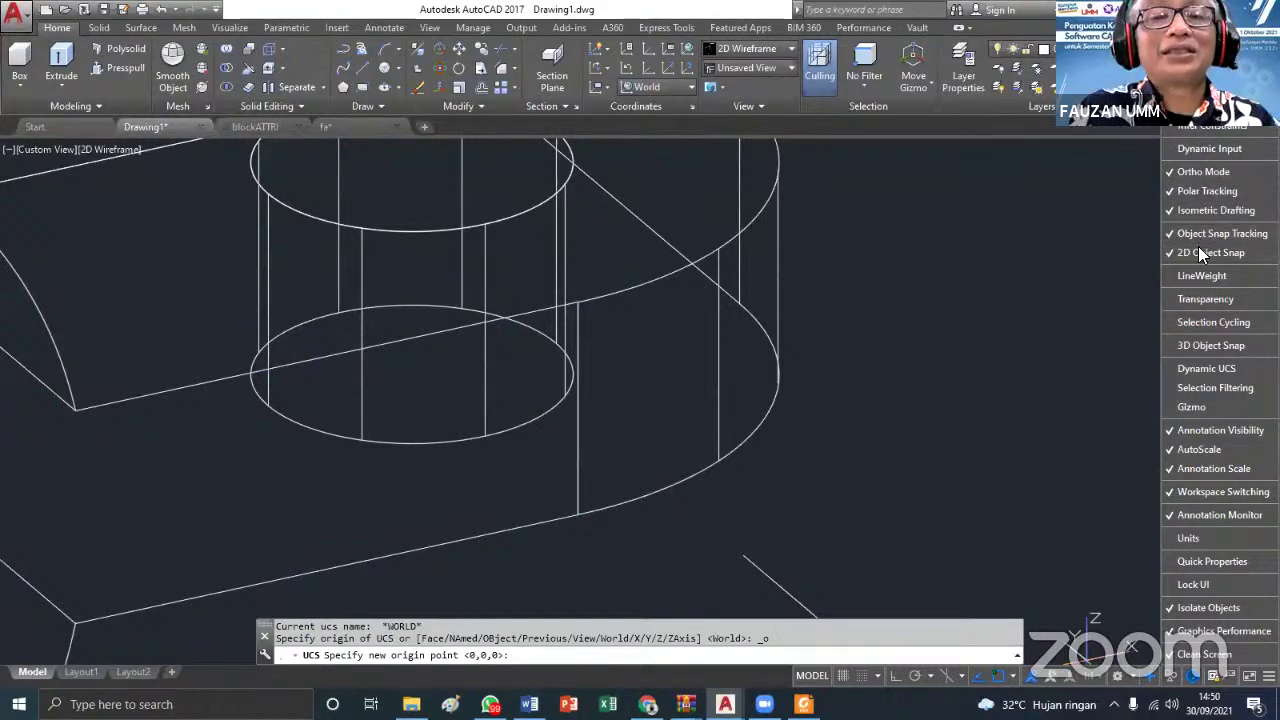
pyautogui.click(1192, 370)
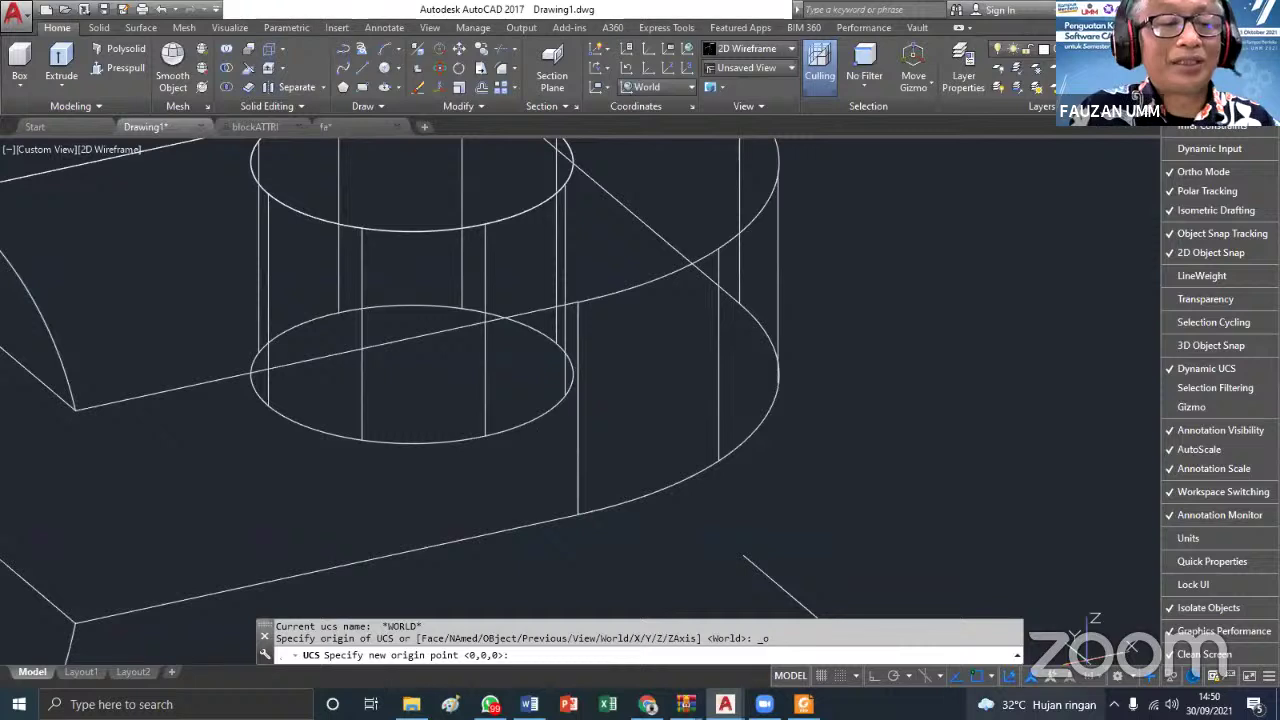
pyautogui.click(1017, 688)
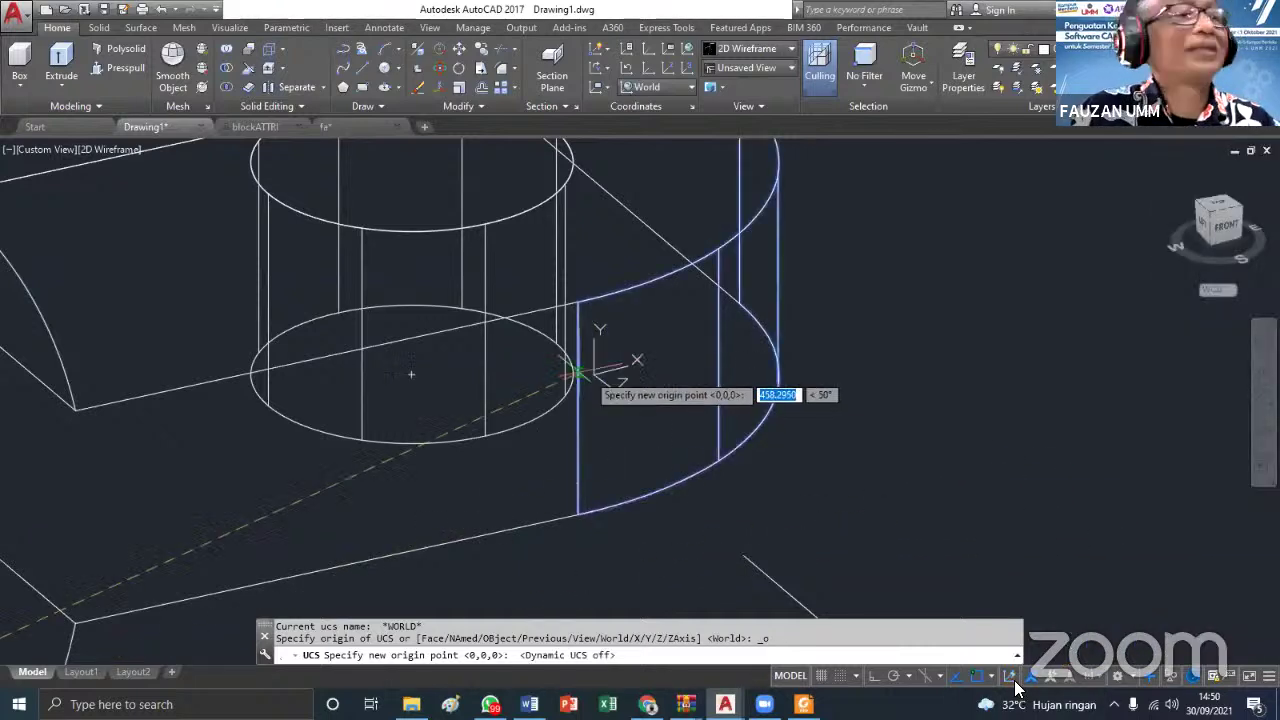
pyautogui.press('Escape')
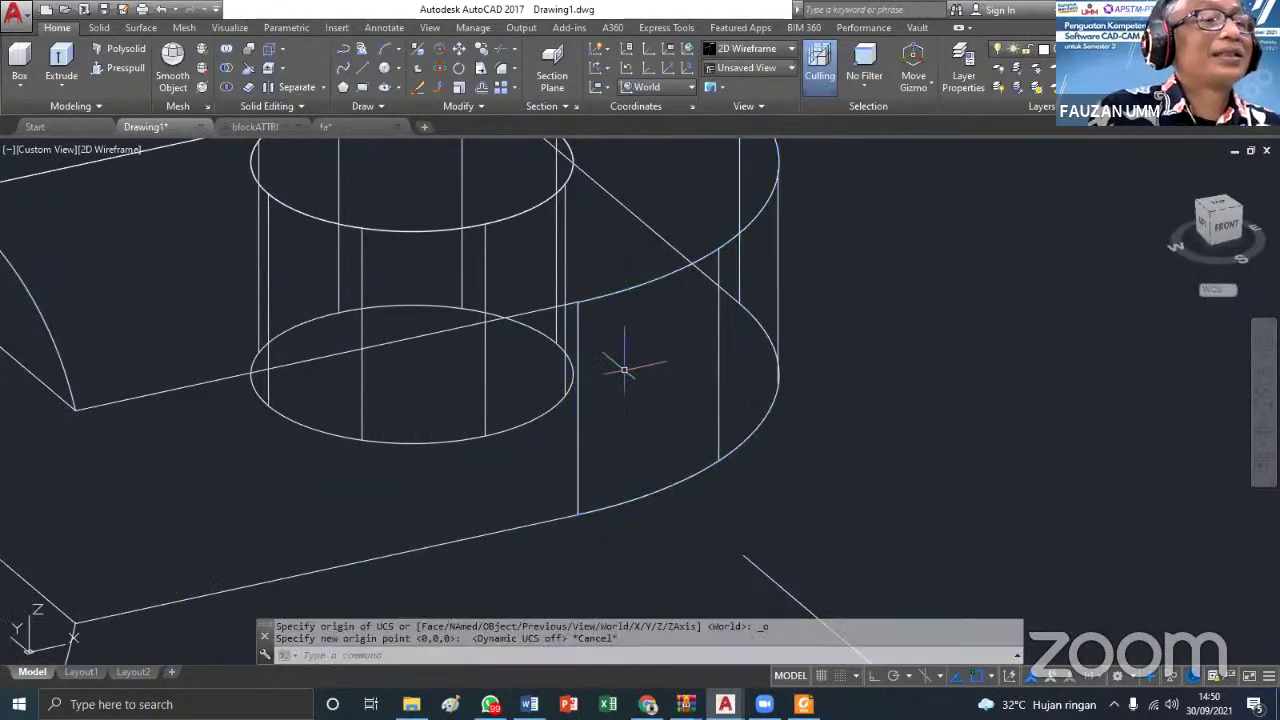
# Set the UCS origin at the boss's bottom corner beside the small cylinder
pyautogui.click(648, 72)
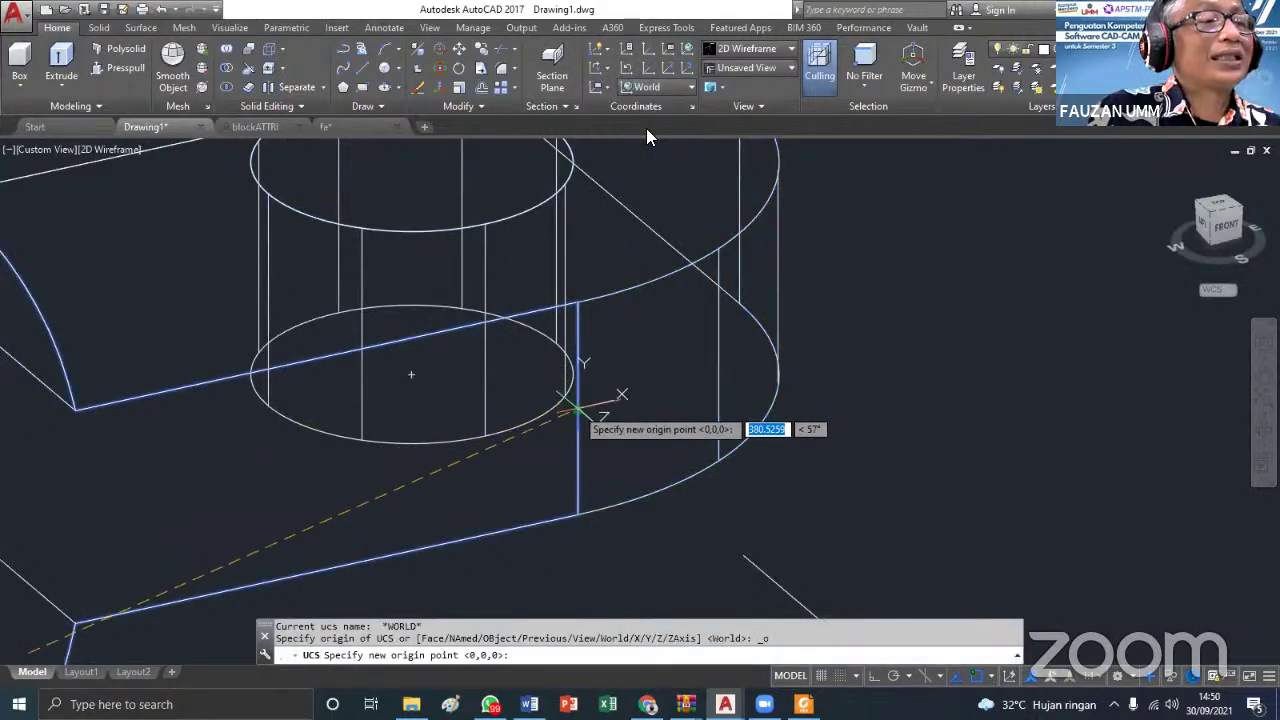
pyautogui.click(596, 406)
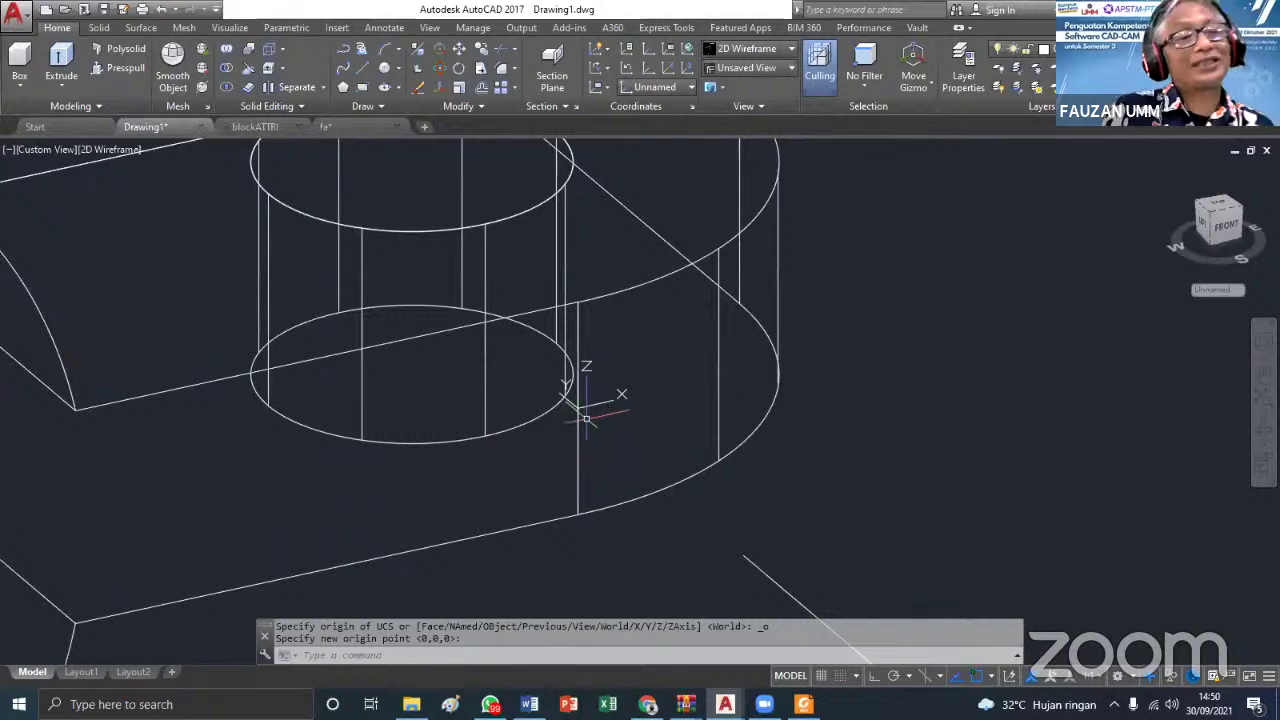
pyautogui.scroll(-3, 618, 443)
pyautogui.moveTo(618, 443); pyautogui.dragTo(716, 362, button='middle')
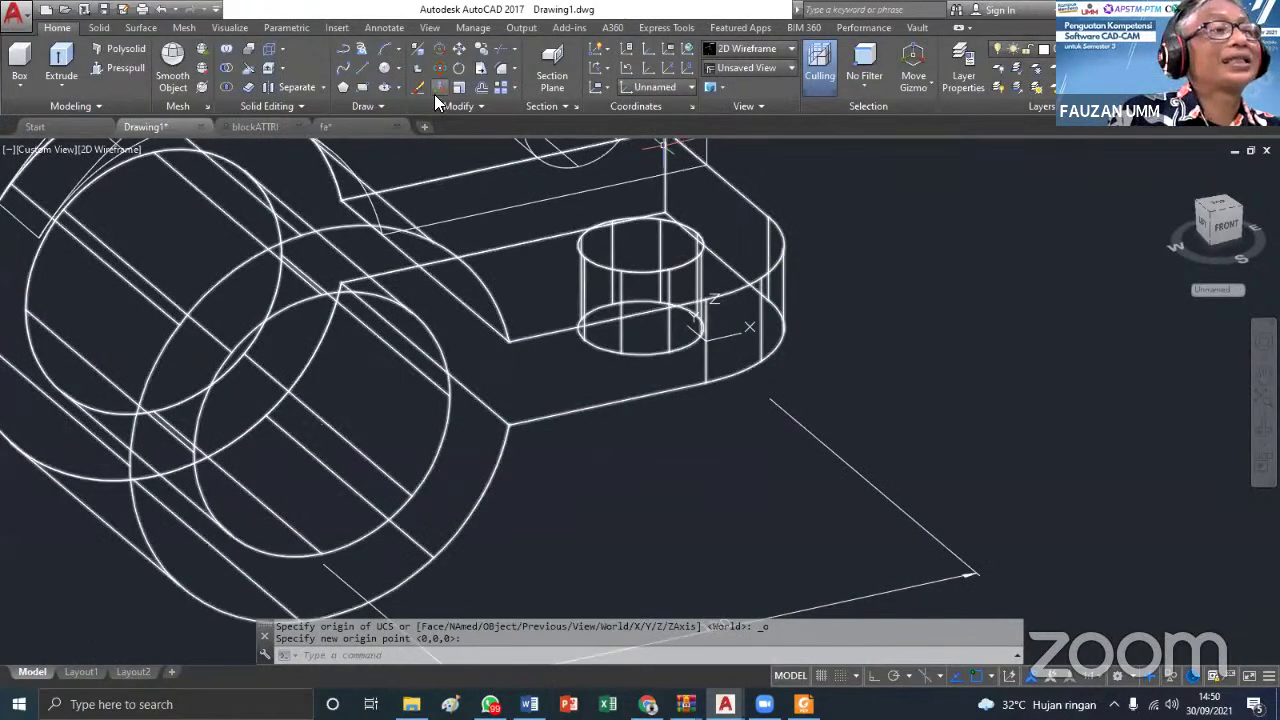
pyautogui.scroll(-3, 404, 168)
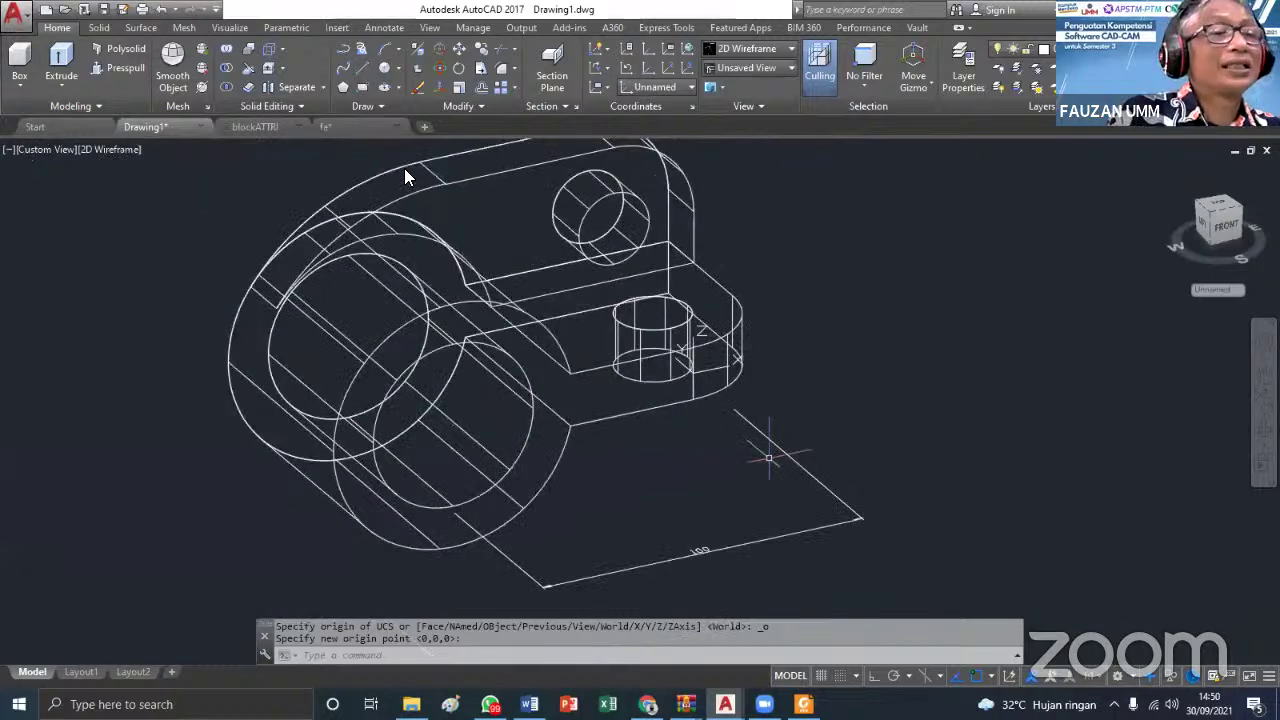
# Erase the old 100 linear dimension below the bracket, cancelling the accidental grip stretch first
pyautogui.click(797, 535)
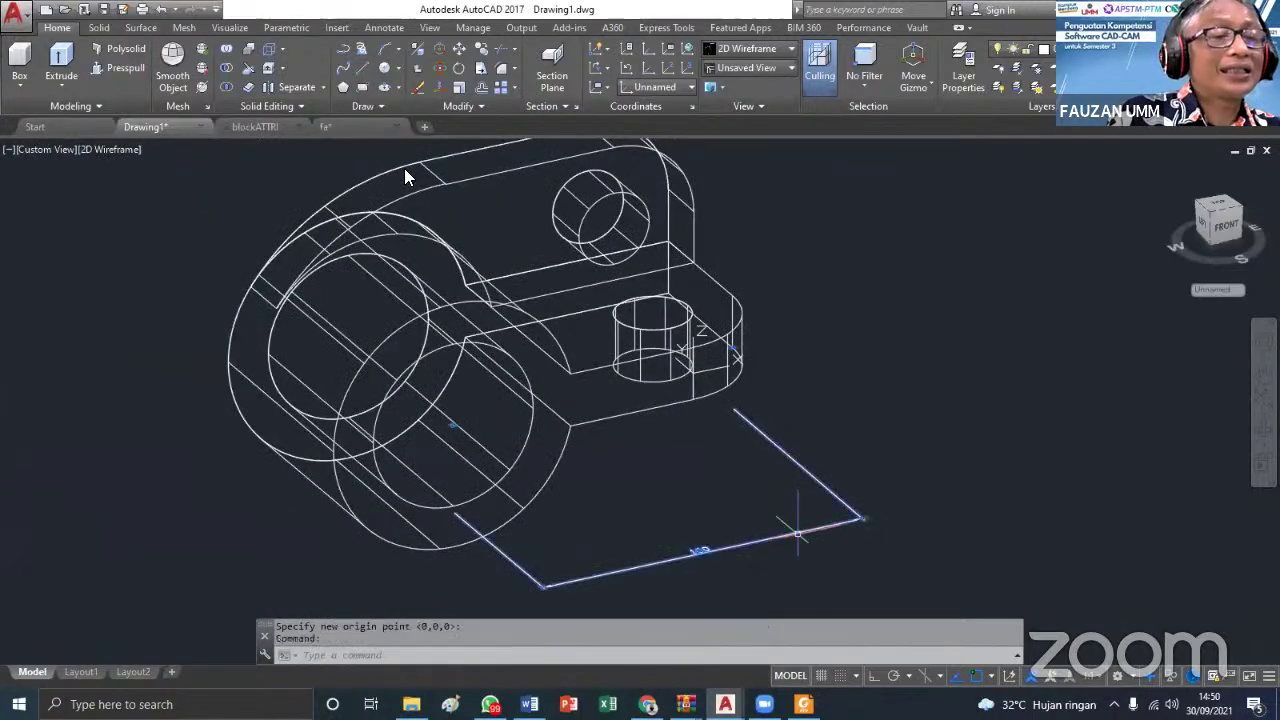
pyautogui.click(737, 342)
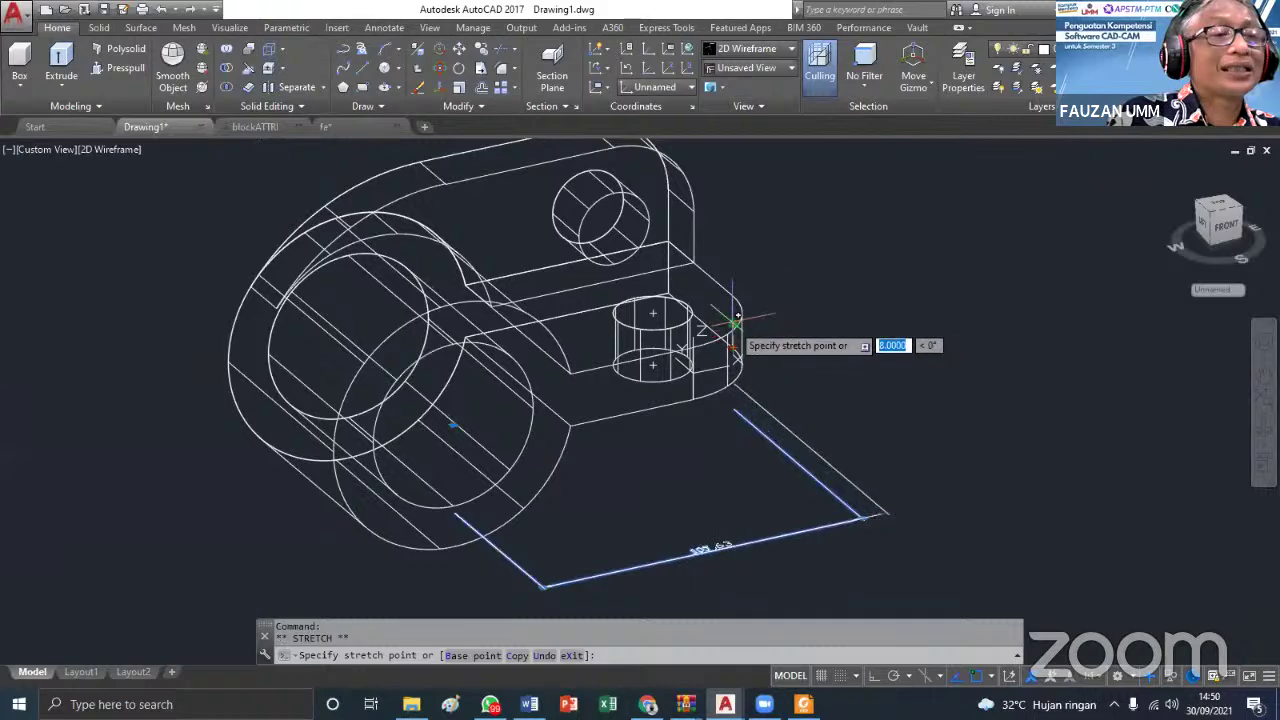
pyautogui.click(736, 320)
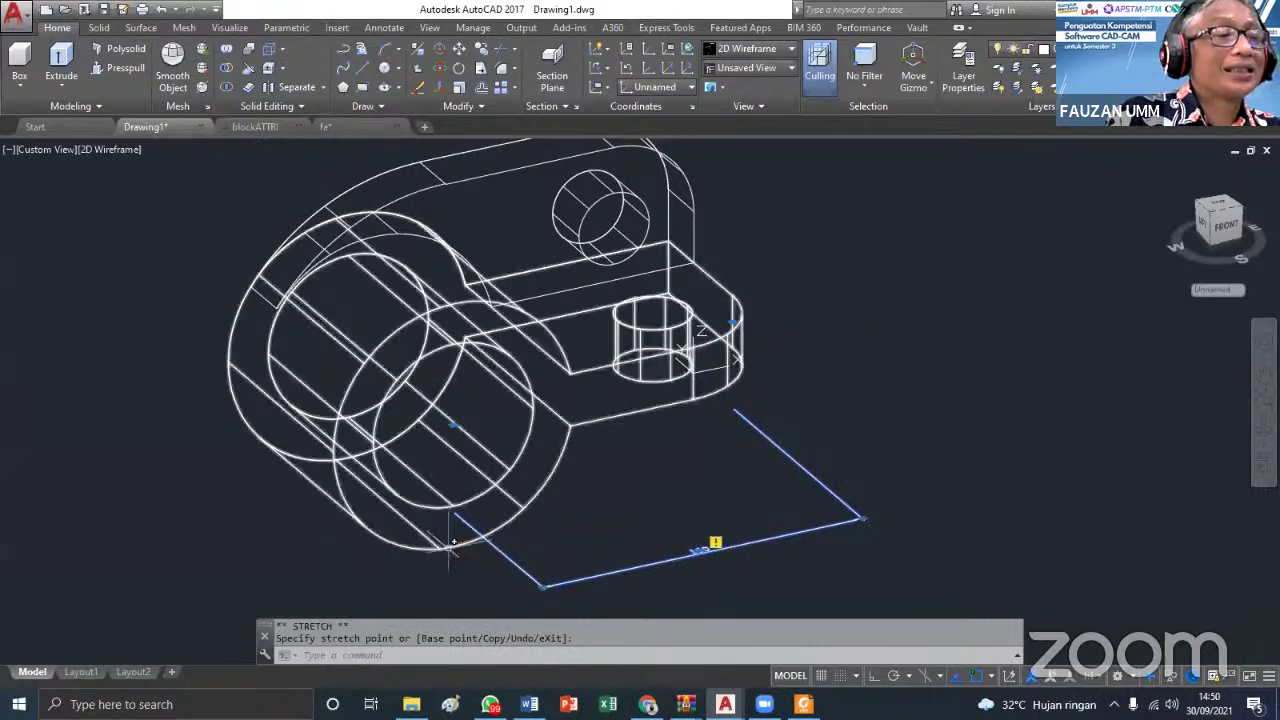
pyautogui.press('Escape')
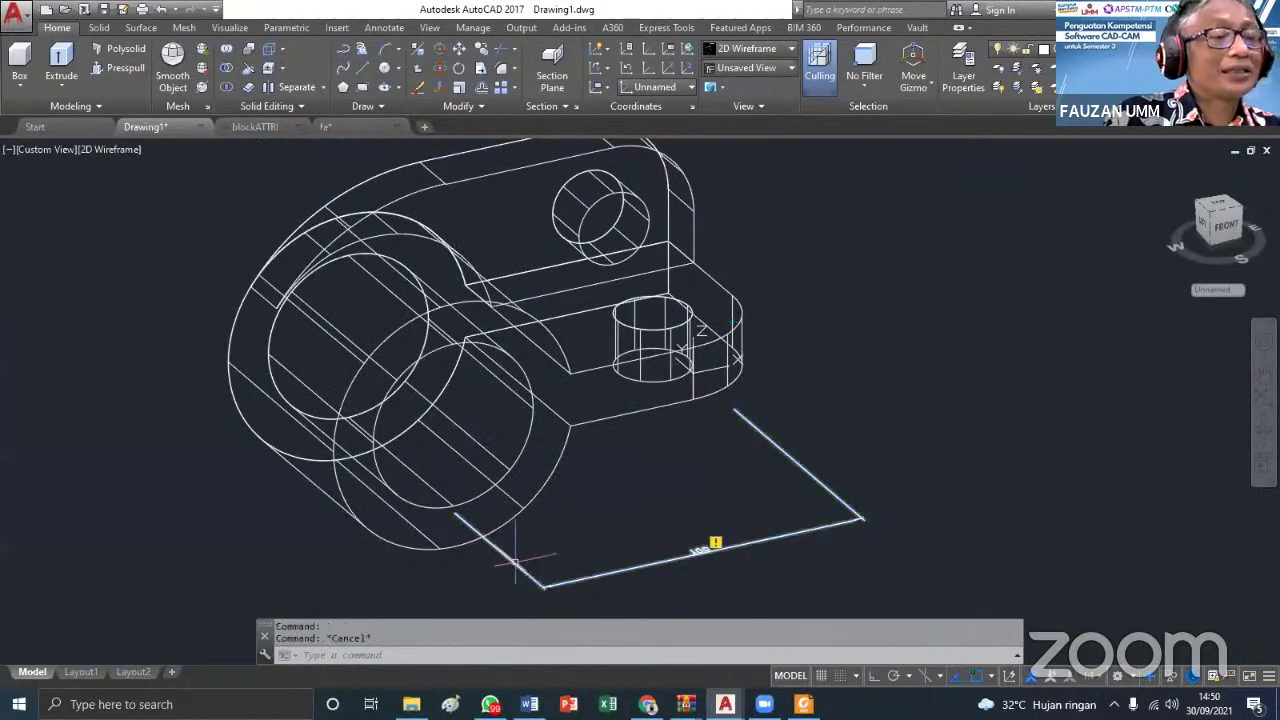
pyautogui.press('Delete')
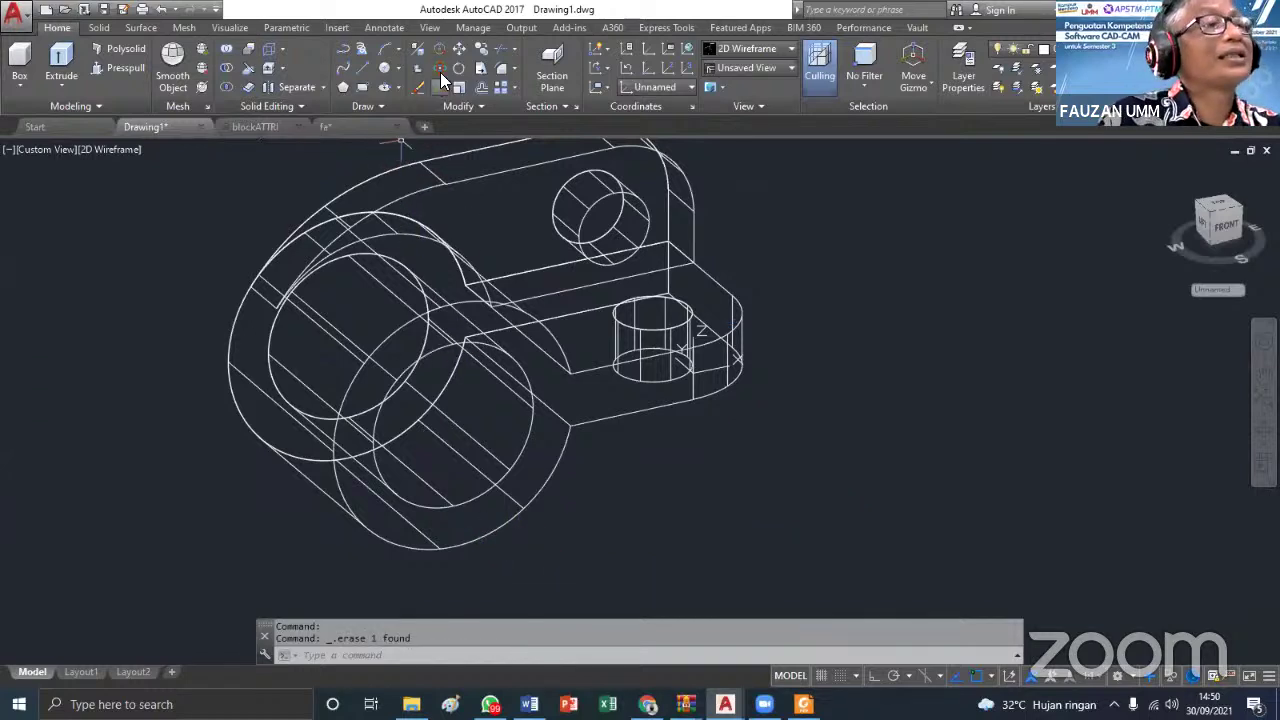
# Add a 100 linear dimension from the base corner to the boss corner, placed below the part
pyautogui.click(372, 28)
pyautogui.click(344, 86)
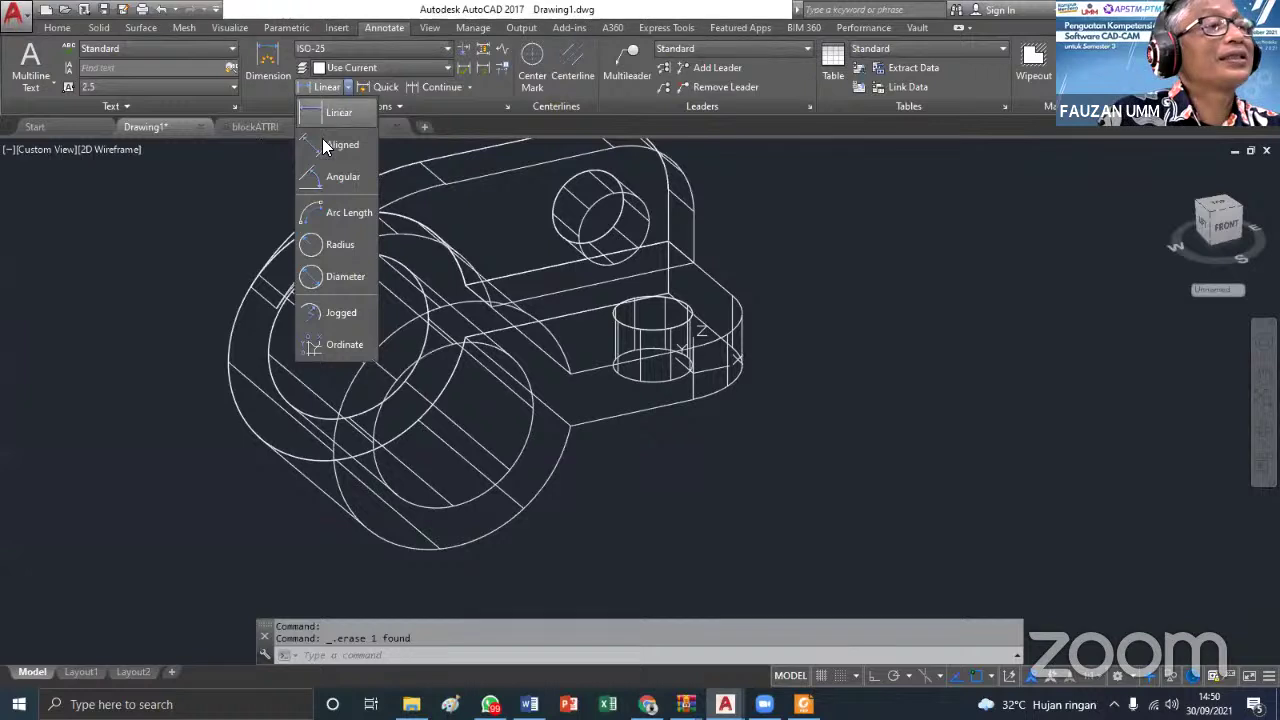
pyautogui.click(320, 138)
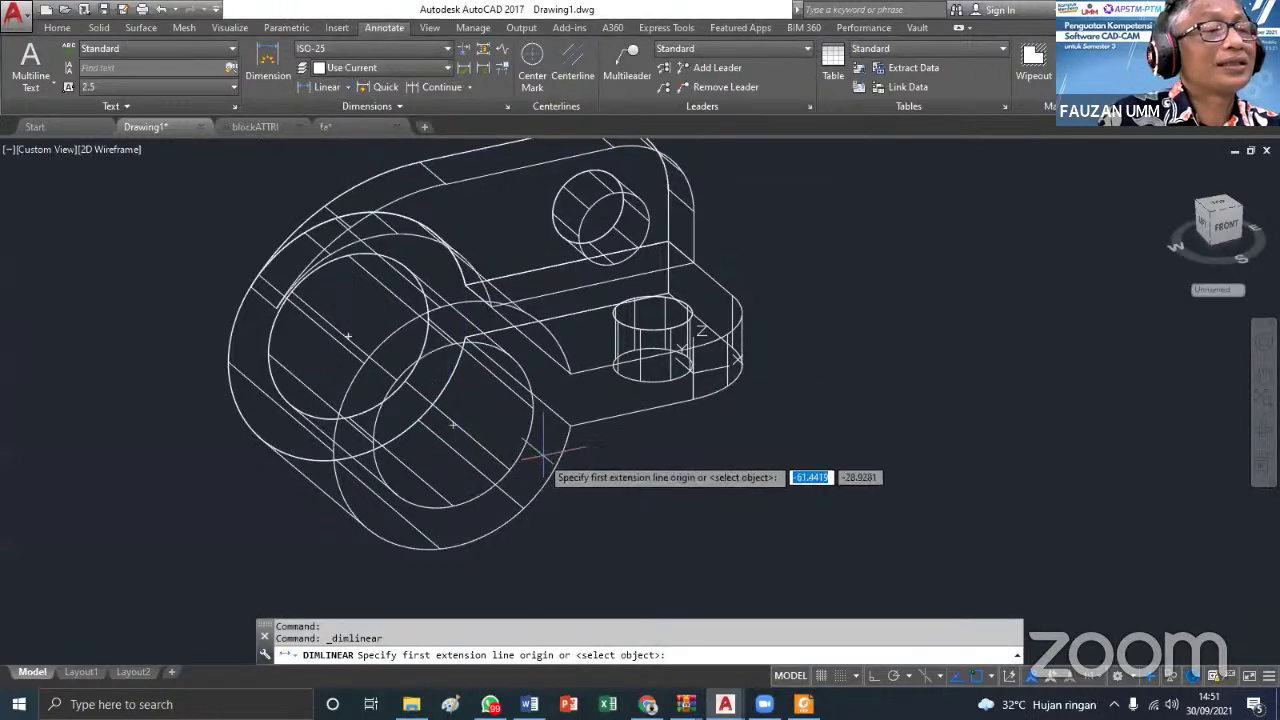
pyautogui.click(478, 418)
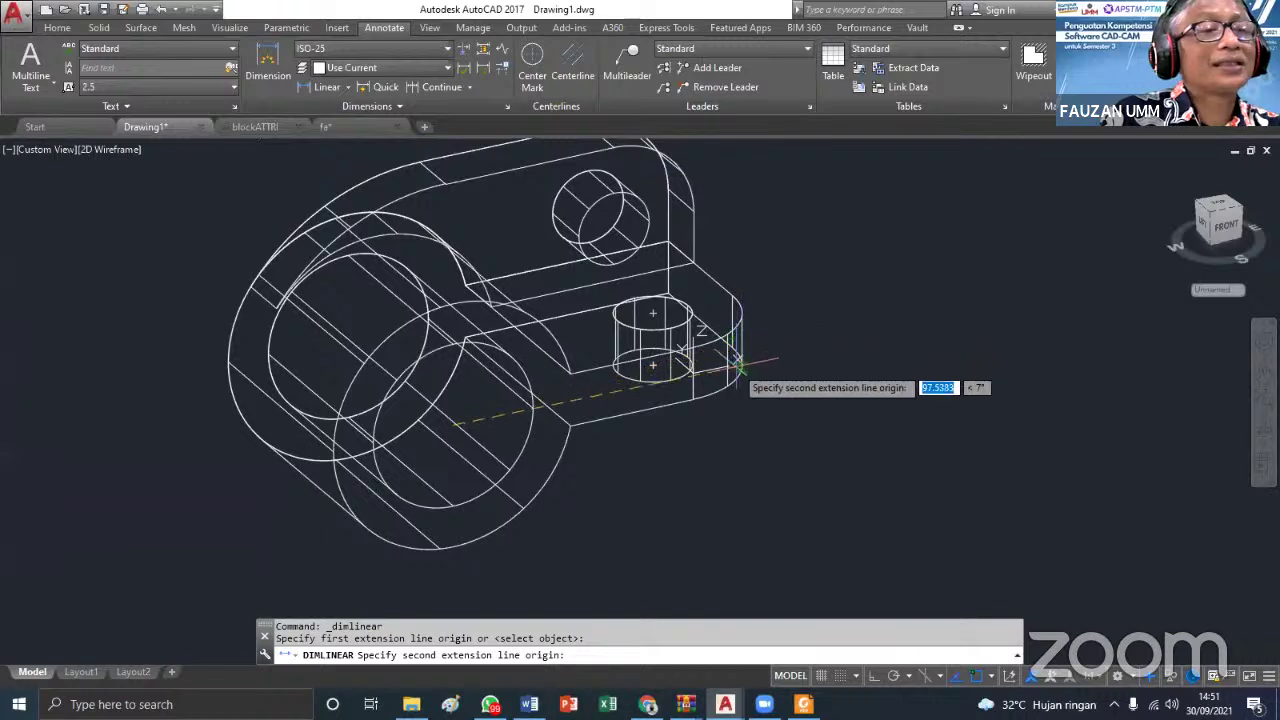
pyautogui.click(736, 293)
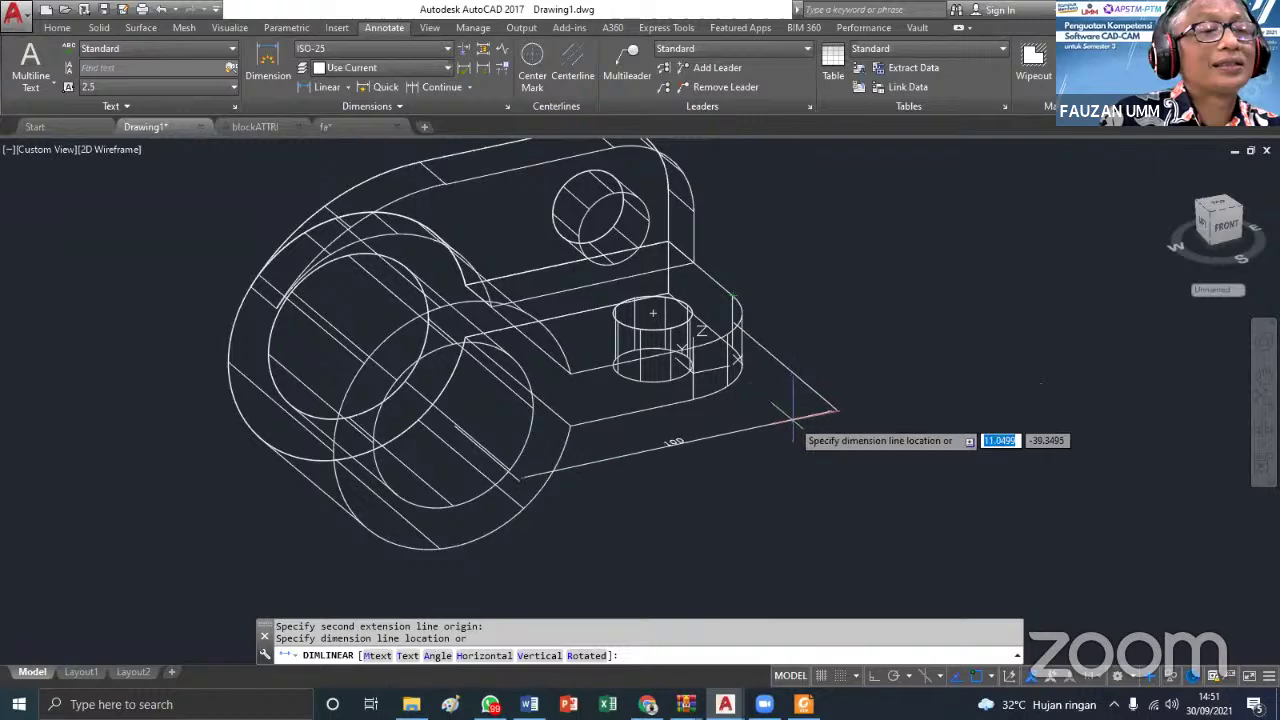
pyautogui.click(805, 448)
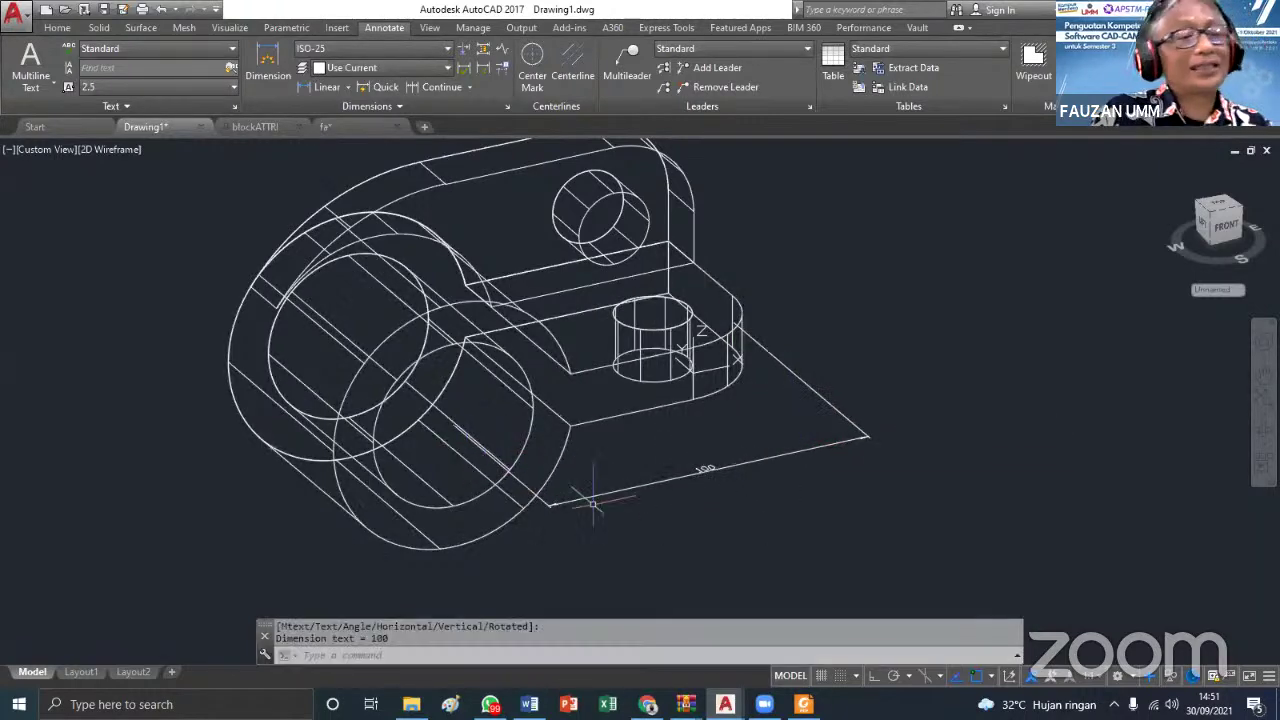
pyautogui.moveTo(925, 269); pyautogui.dragTo(846, 314, button='middle')
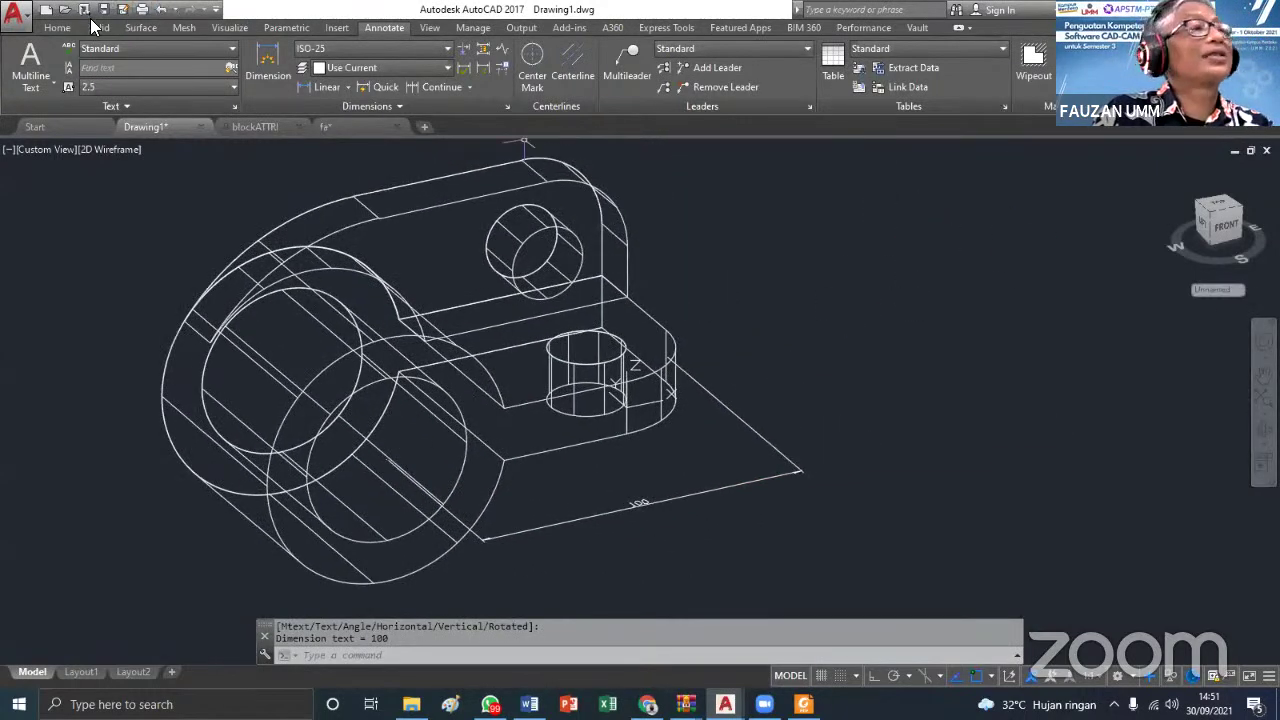
pyautogui.click(57, 27)
# Shade the model in the Conceptual visual style and colour the bracket solid Red
pyautogui.click(790, 50)
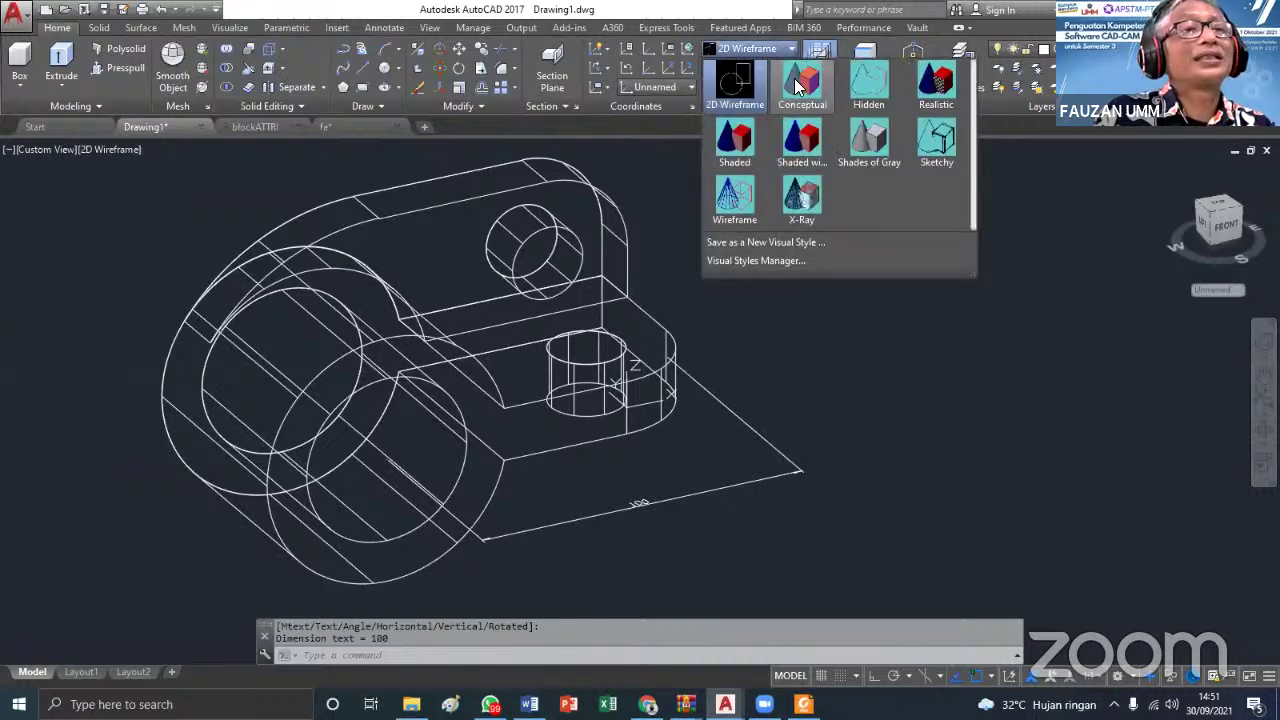
pyautogui.click(797, 86)
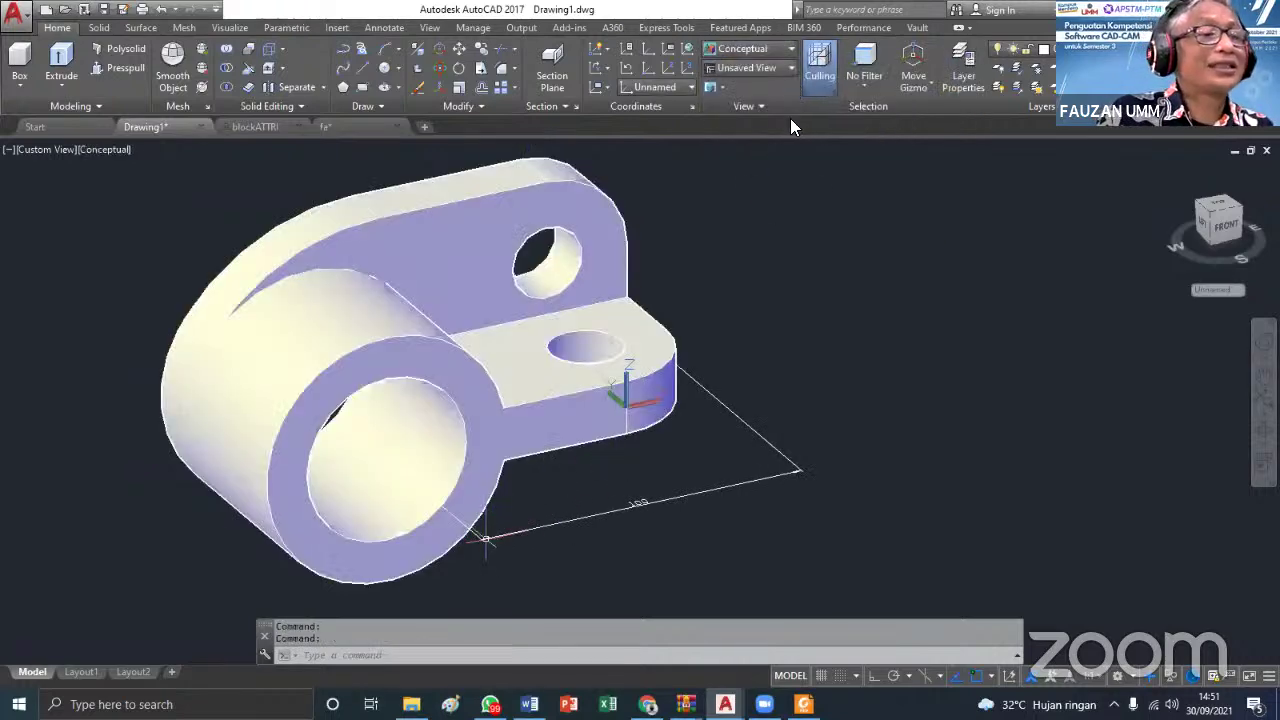
pyautogui.click(466, 388)
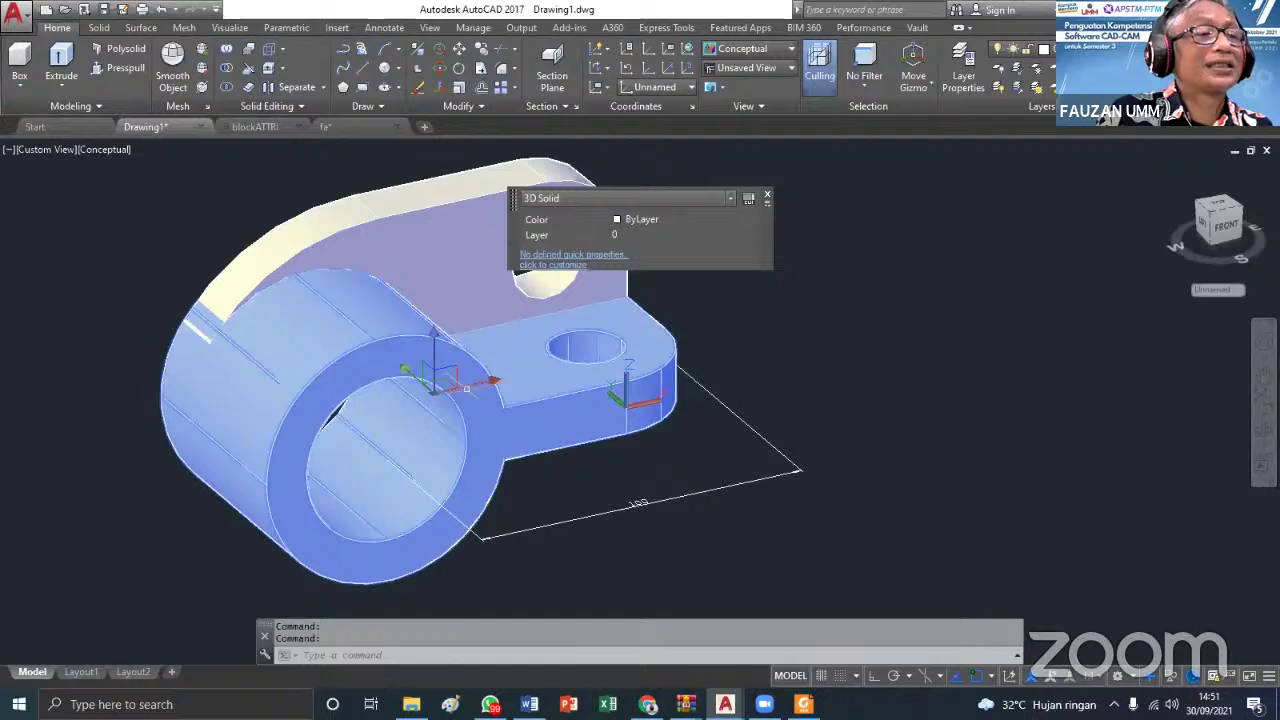
pyautogui.click(638, 228)
pyautogui.click(638, 232)
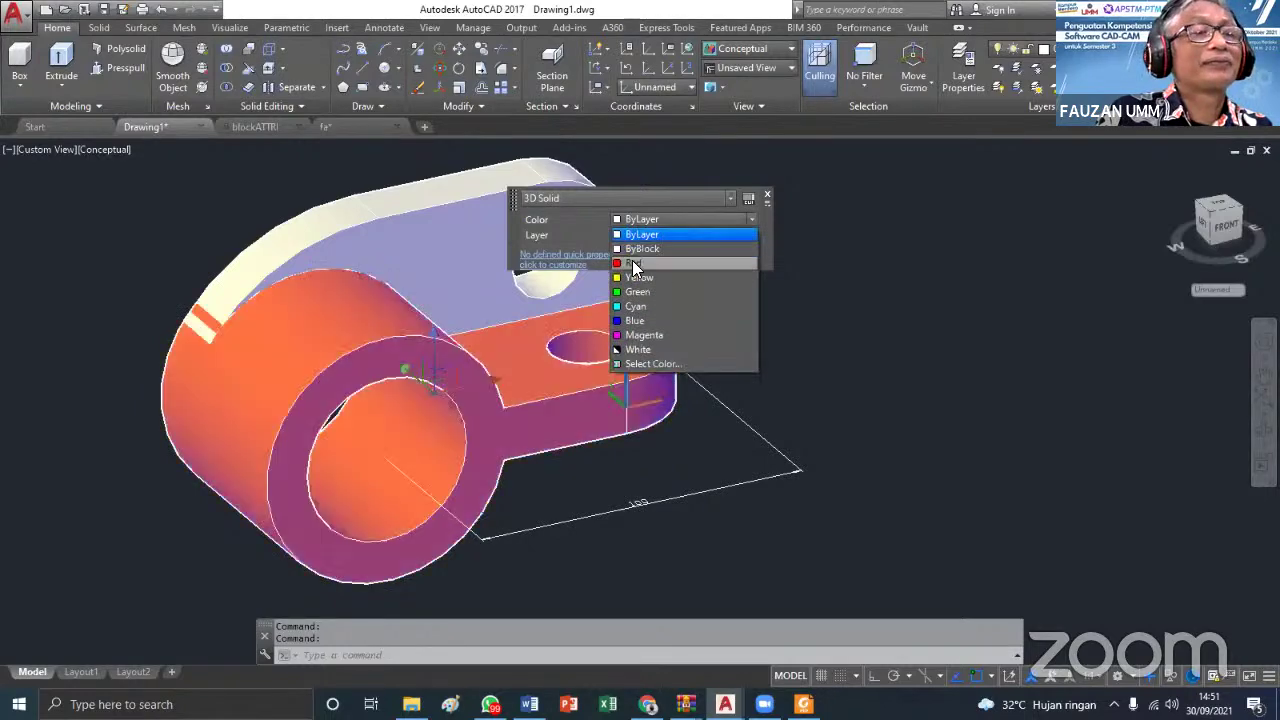
pyautogui.click(632, 262)
pyautogui.press('Escape')
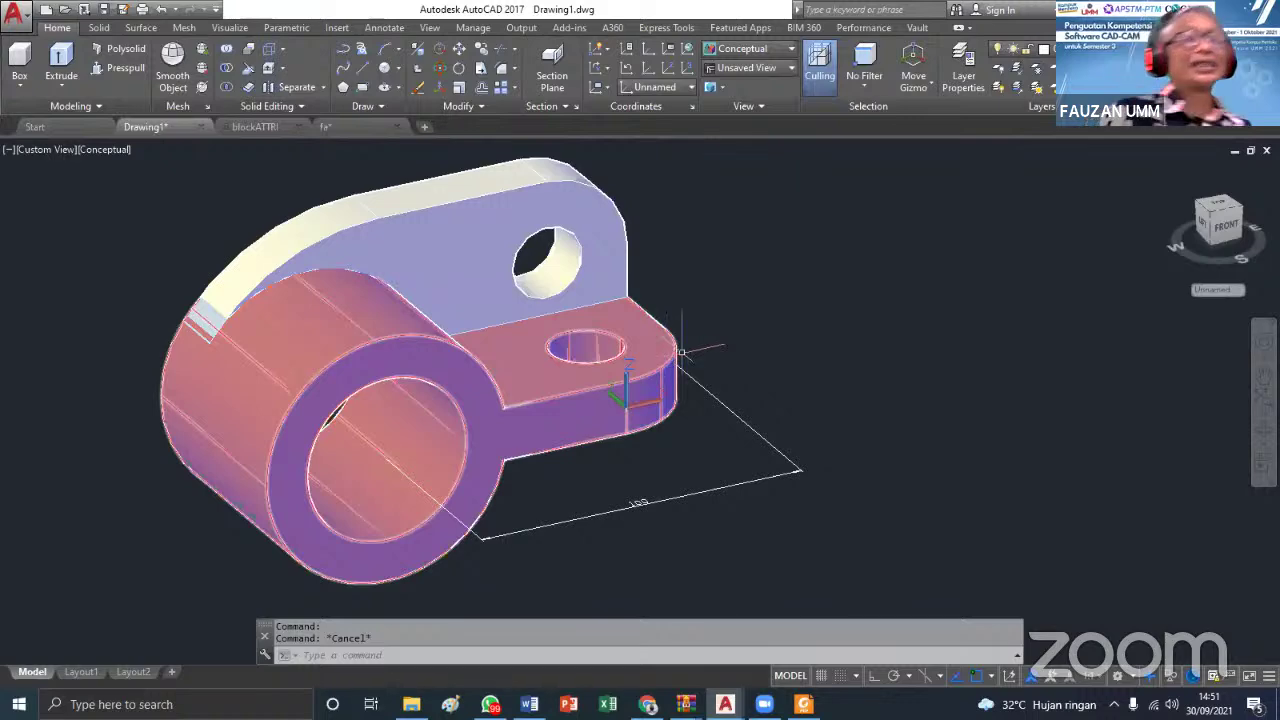
# Zoom and pan to centre the bracket's lug end, with the 100 dimension at lower right
pyautogui.scroll(2, 681, 448)
pyautogui.scroll(-2, 662, 298)
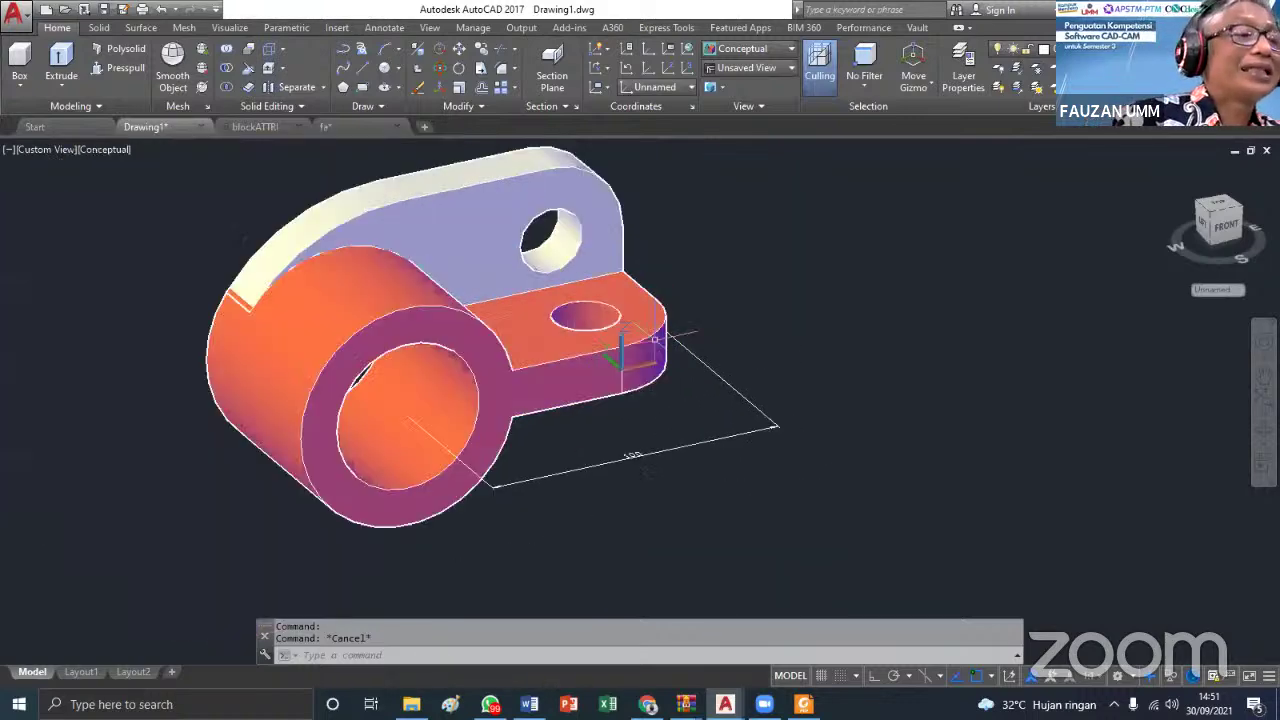
pyautogui.scroll(2, 662, 298)
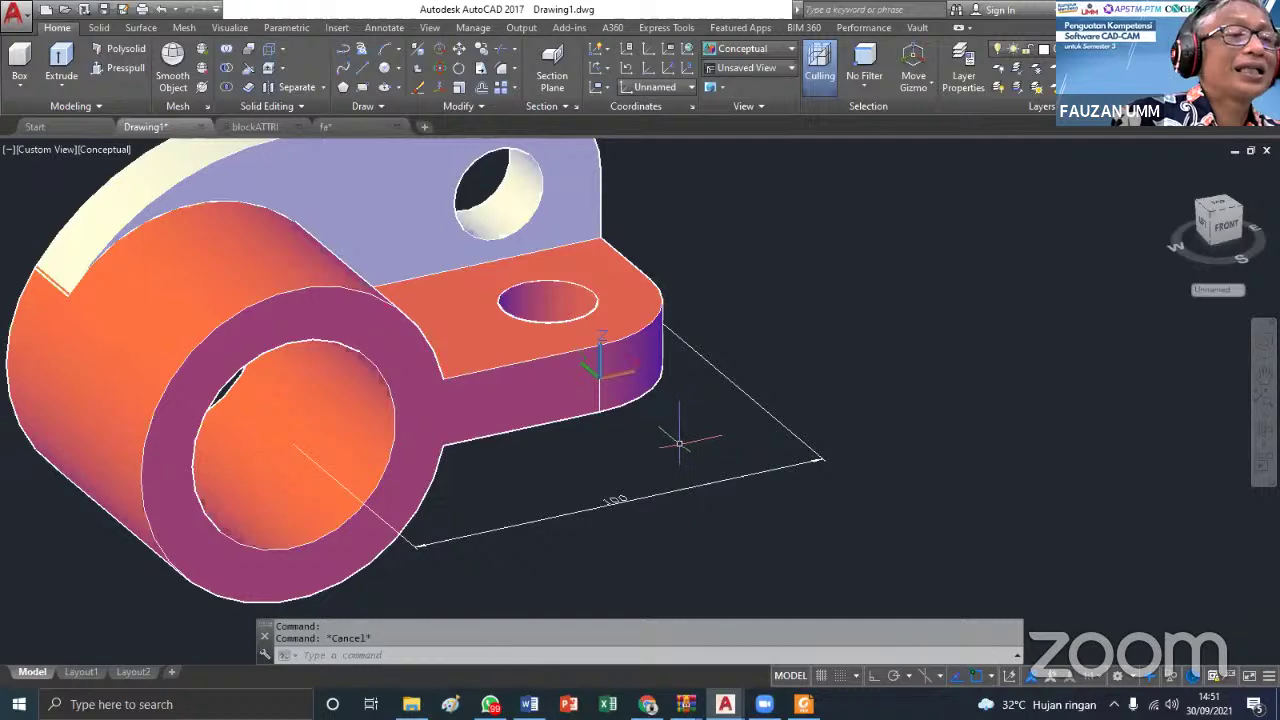
pyautogui.moveTo(679, 442); pyautogui.dragTo(795, 421, button='middle')
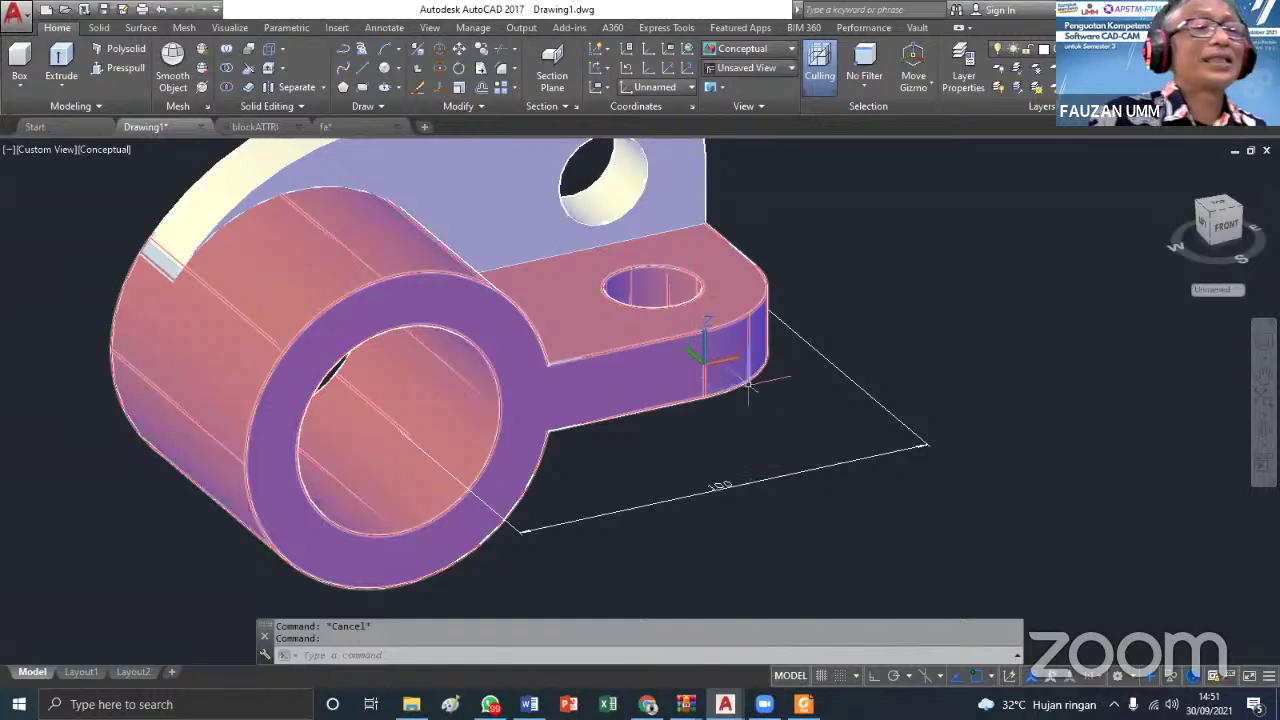
# Start a UCS rotation about the X axis with the default 90°, zooming toward the lug
pyautogui.click(606, 68)
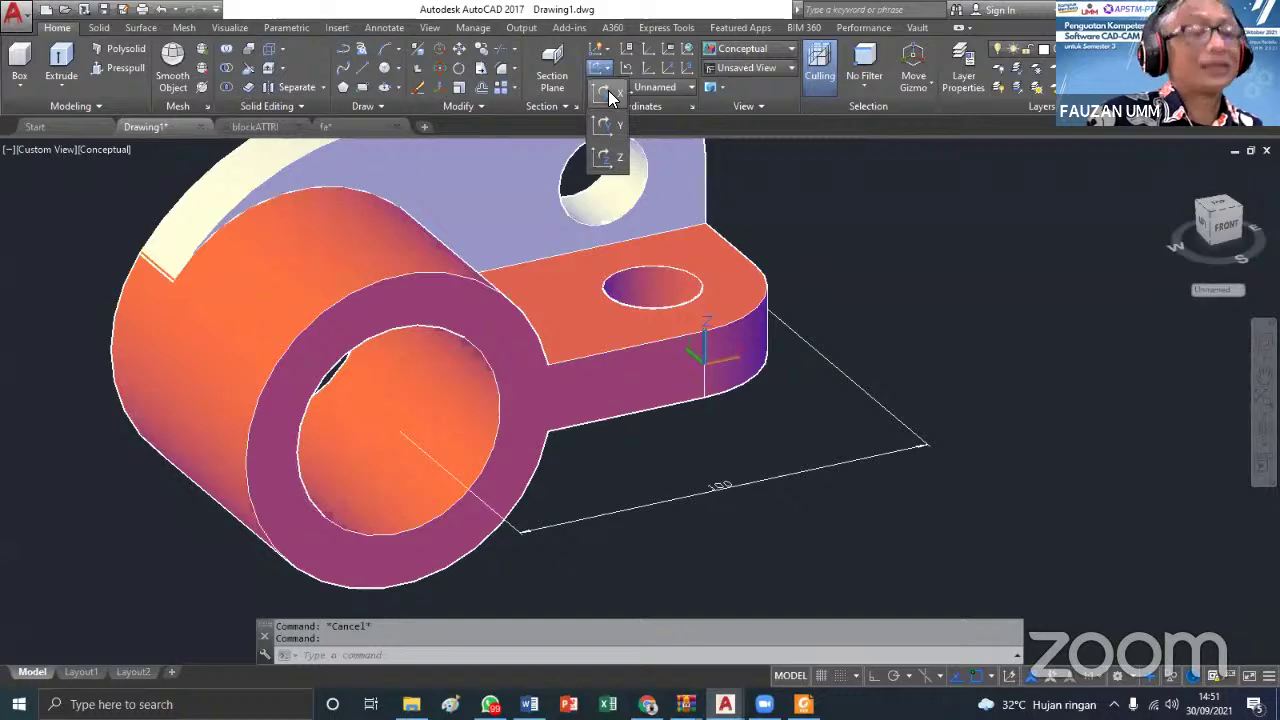
pyautogui.click(608, 90)
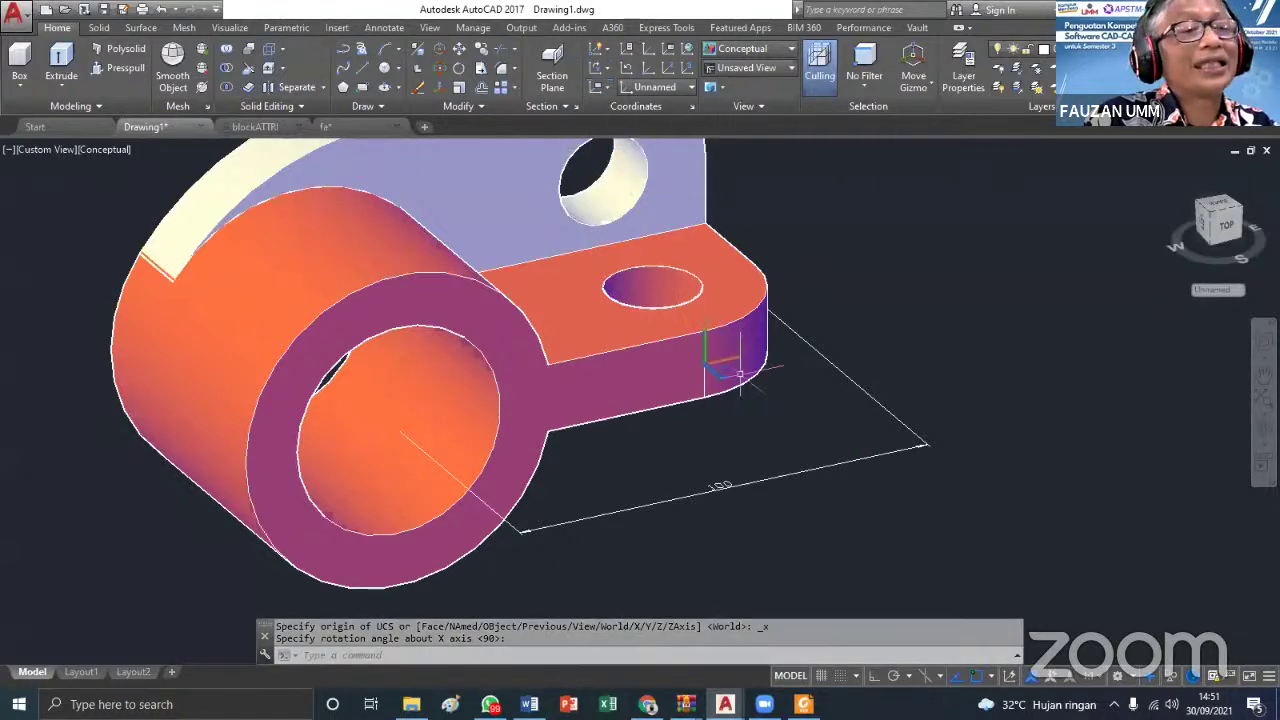
pyautogui.scroll(3, 760, 356)
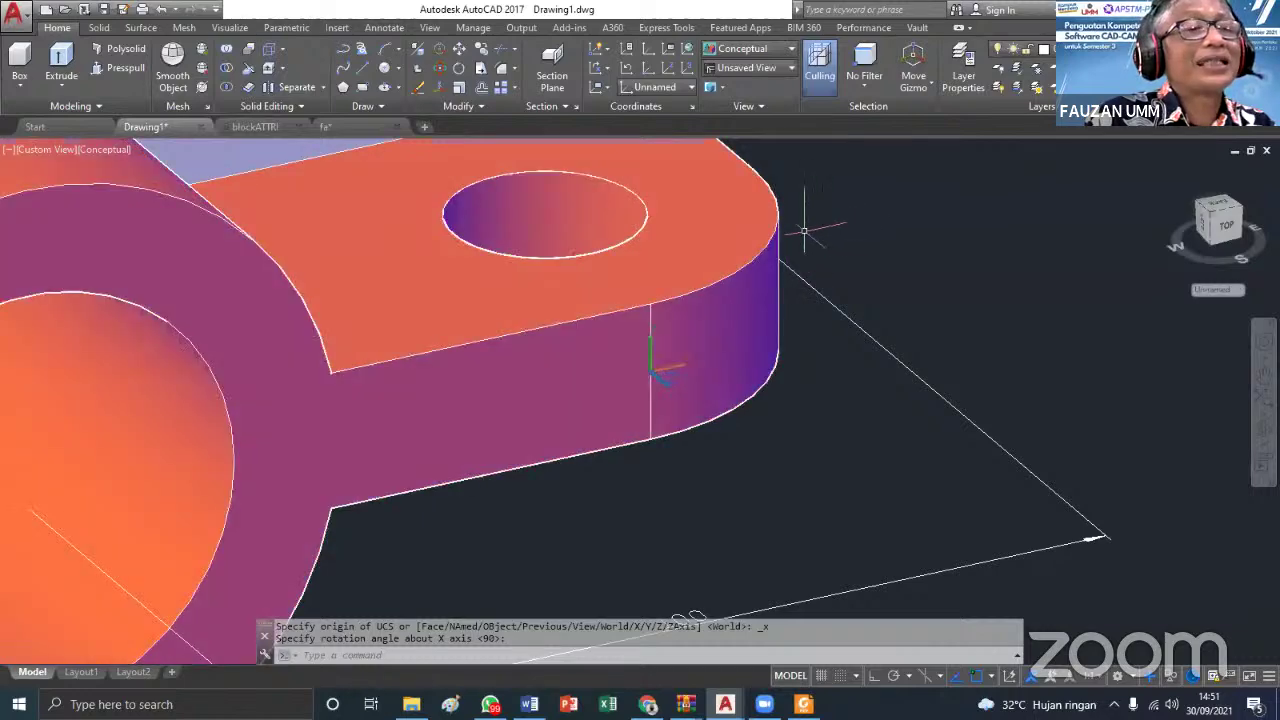
pyautogui.scroll(-3, 722, 343)
pyautogui.scroll(1, 700, 343)
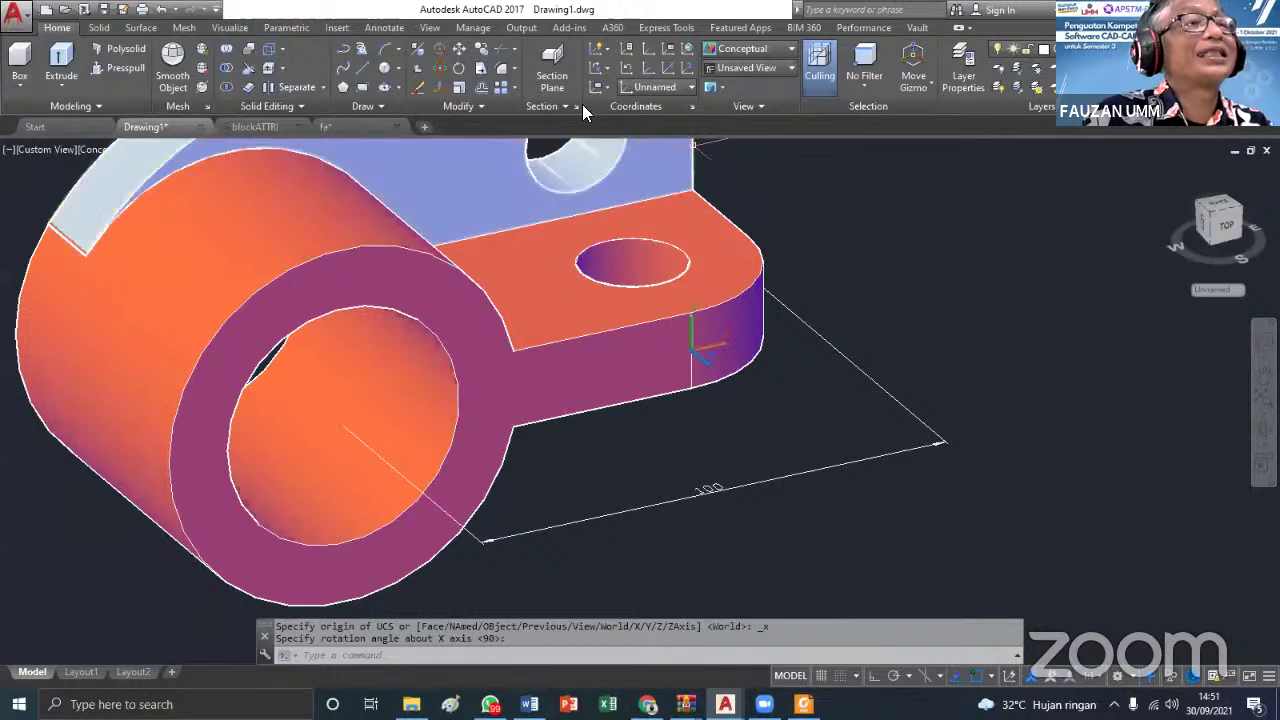
pyautogui.click(382, 27)
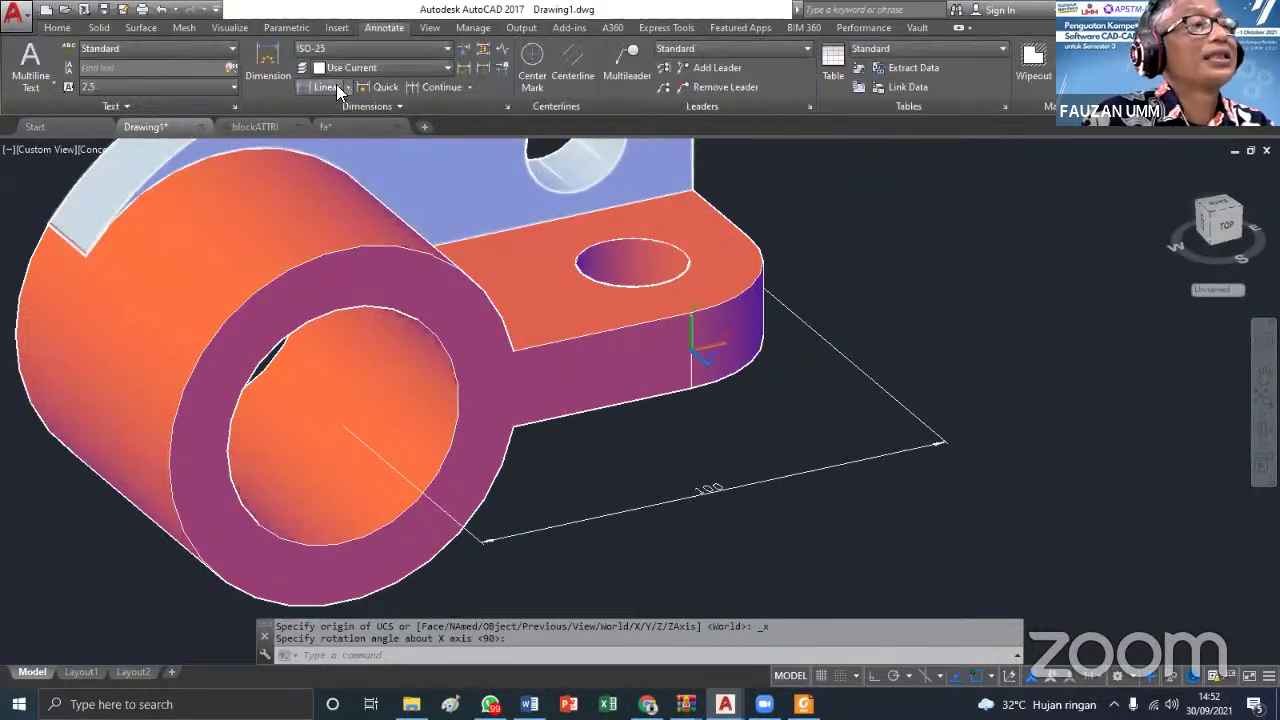
pyautogui.click(348, 88)
pyautogui.click(330, 113)
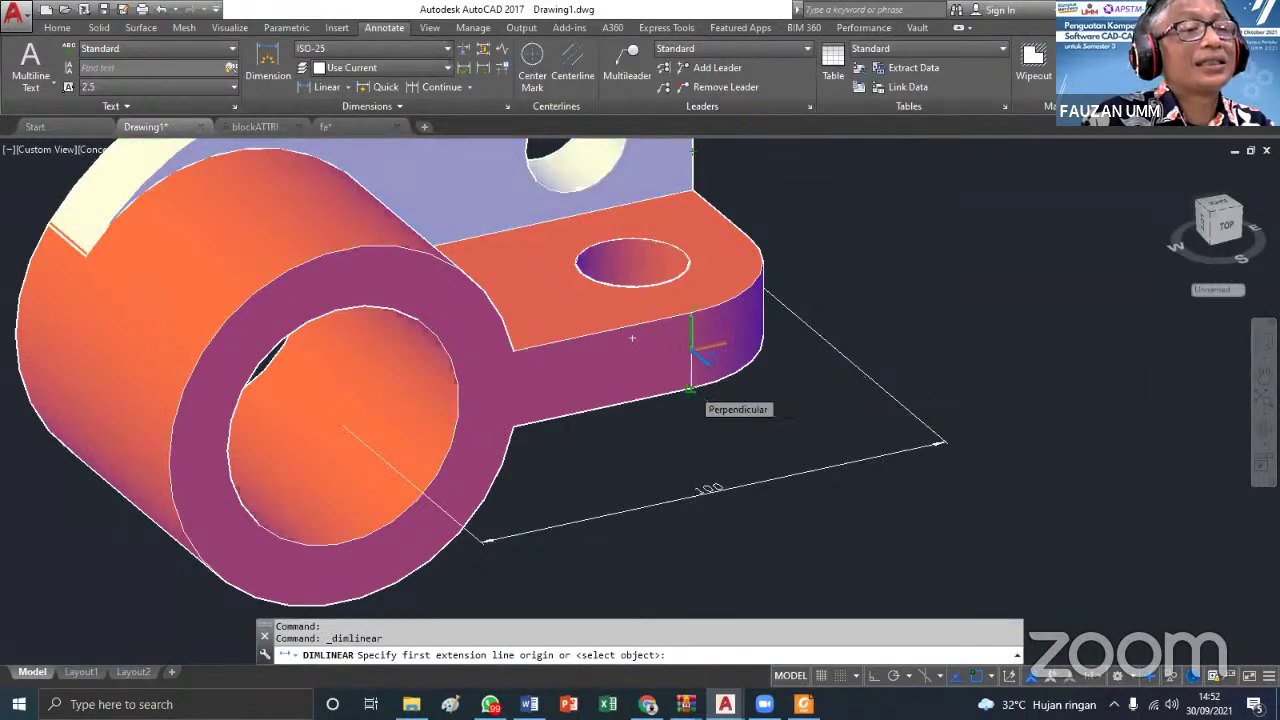
pyautogui.click(690, 390)
pyautogui.click(690, 316)
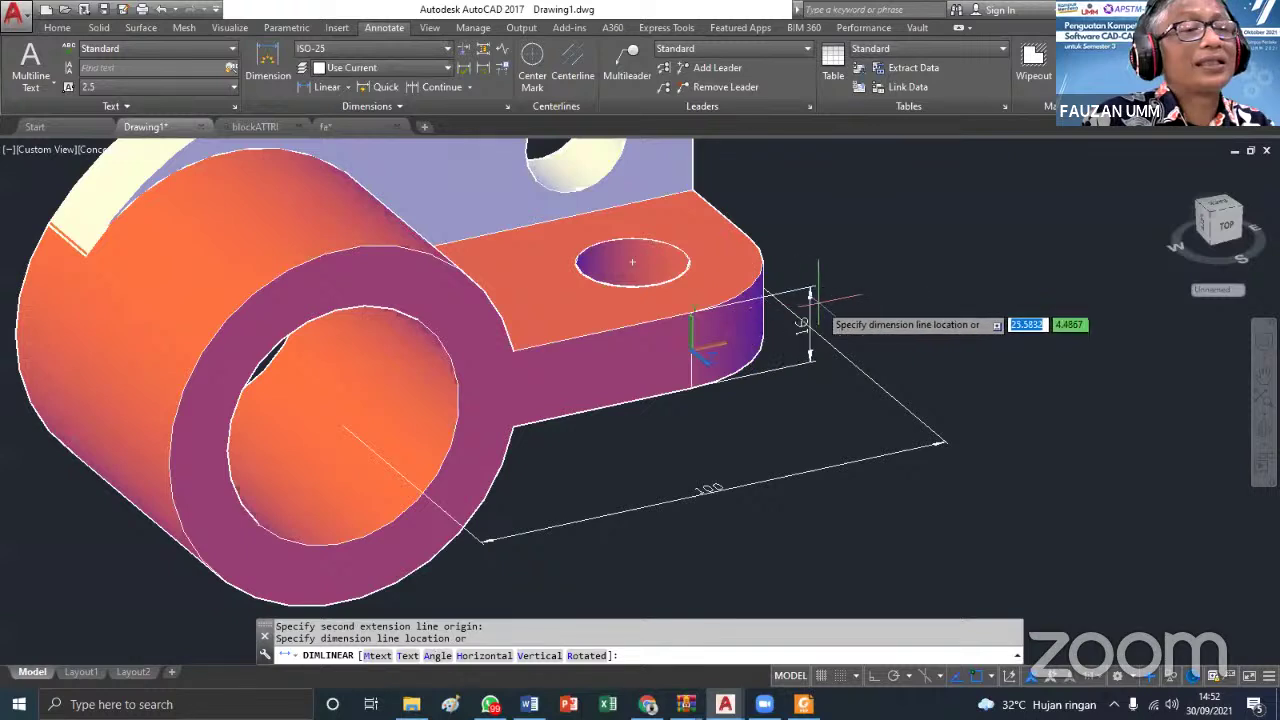
pyautogui.click(905, 305)
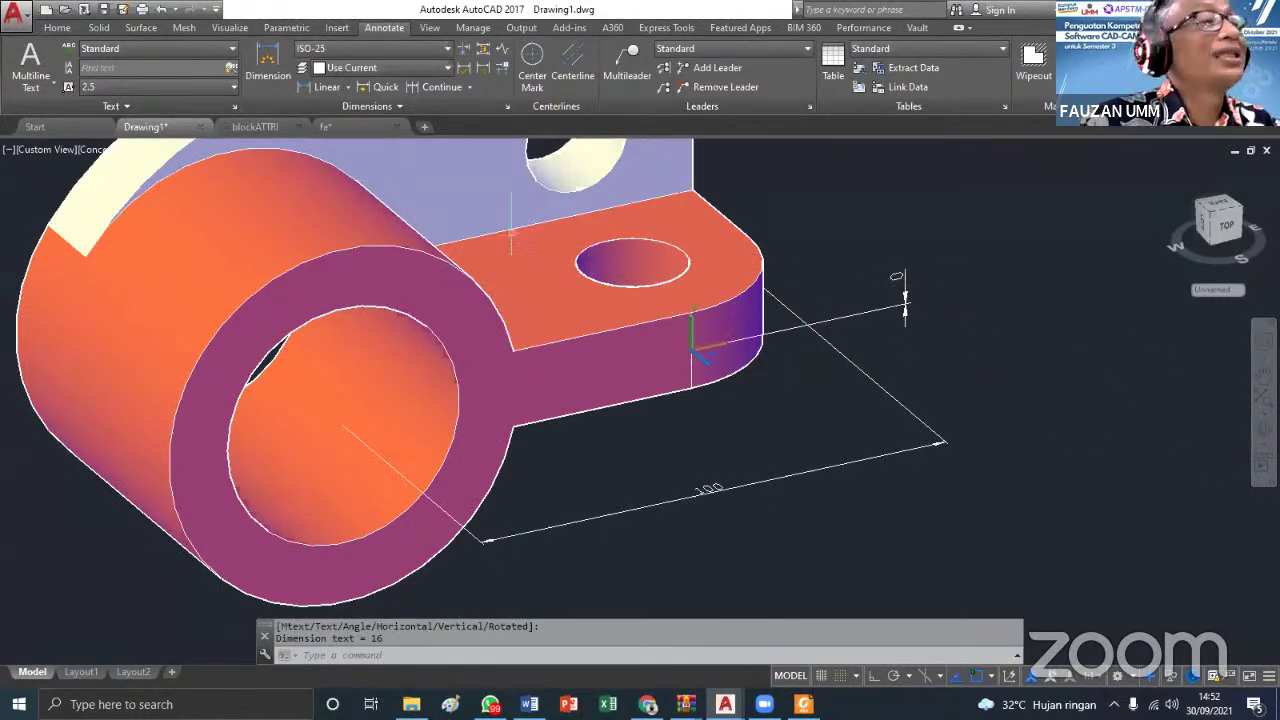
pyautogui.click(161, 9)
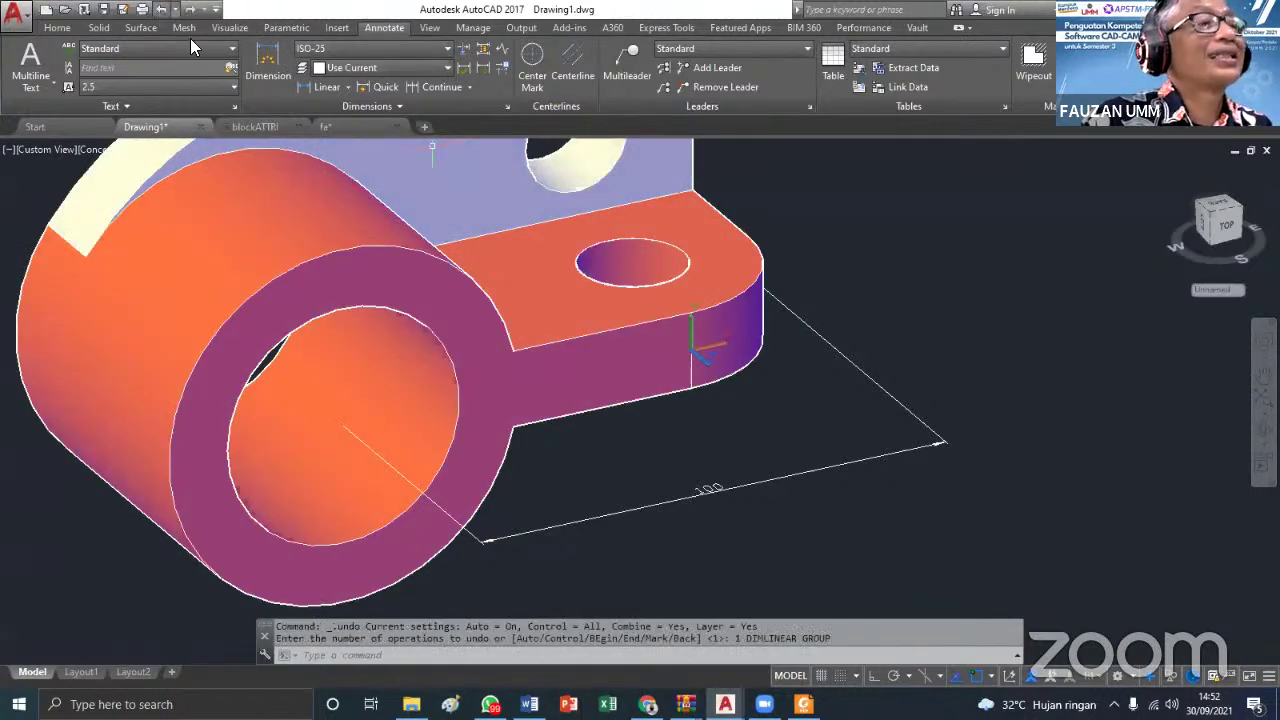
pyautogui.click(322, 87)
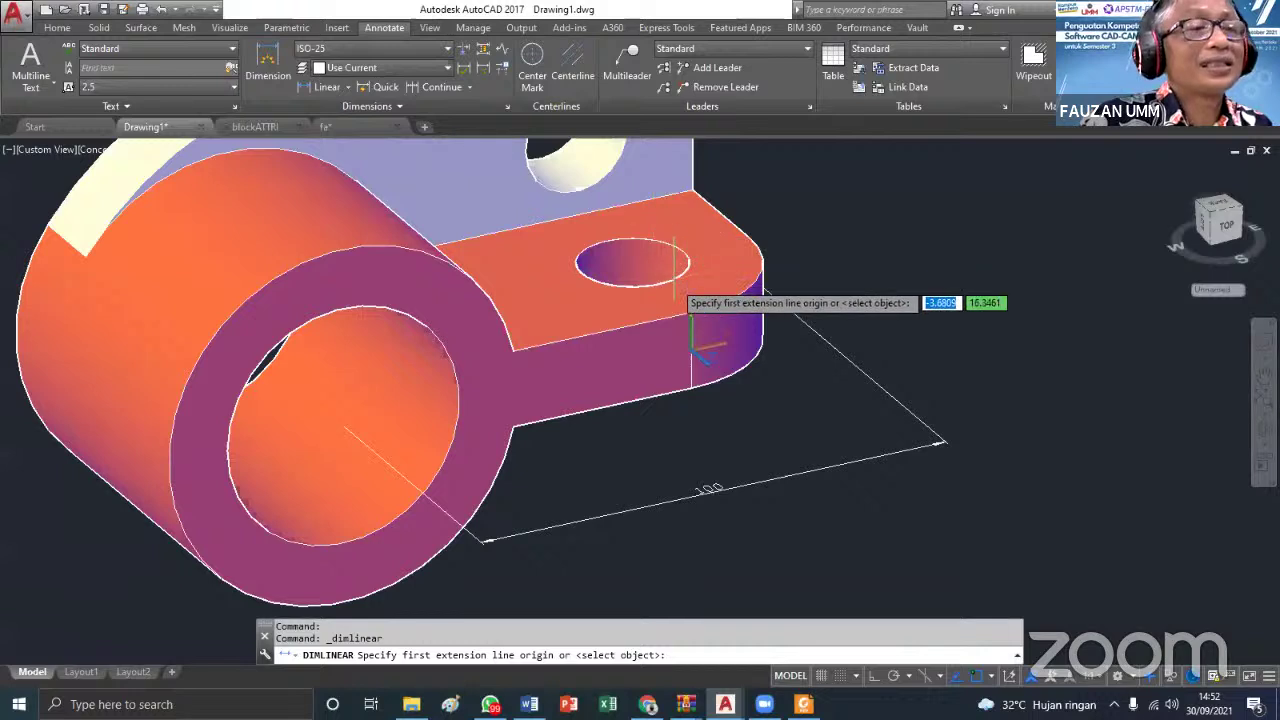
pyautogui.click(692, 388)
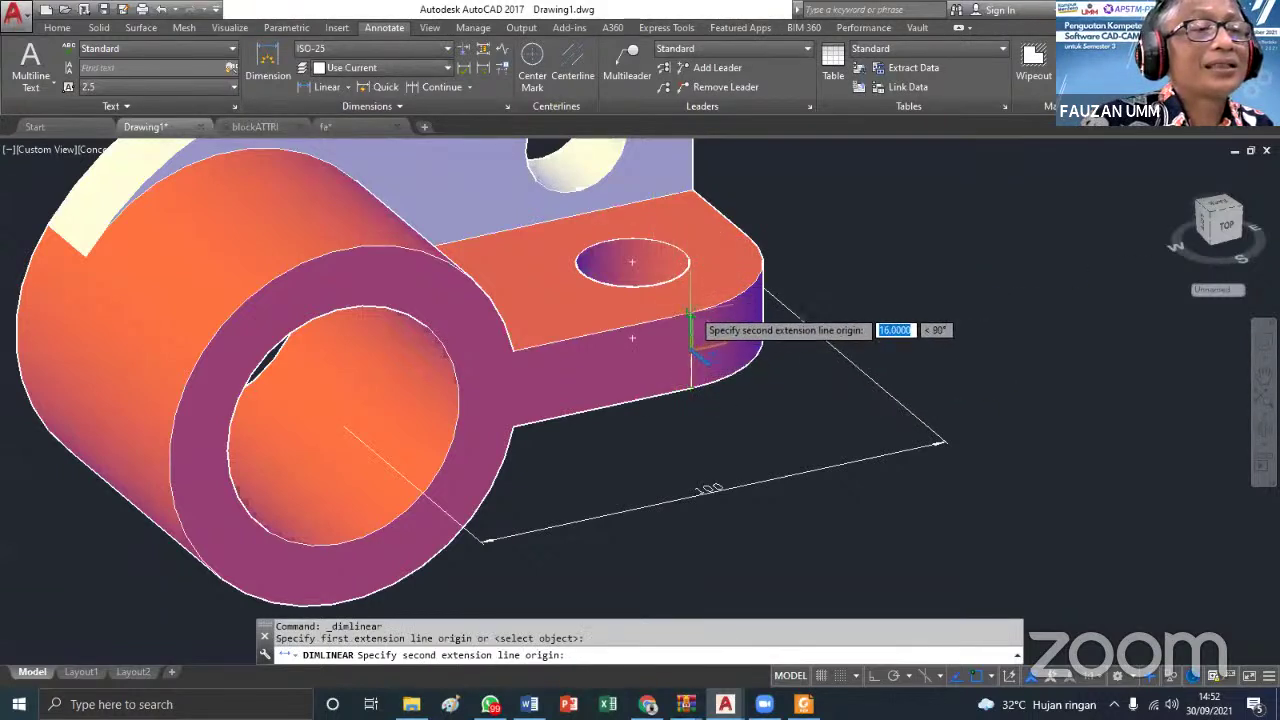
pyautogui.click(690, 318)
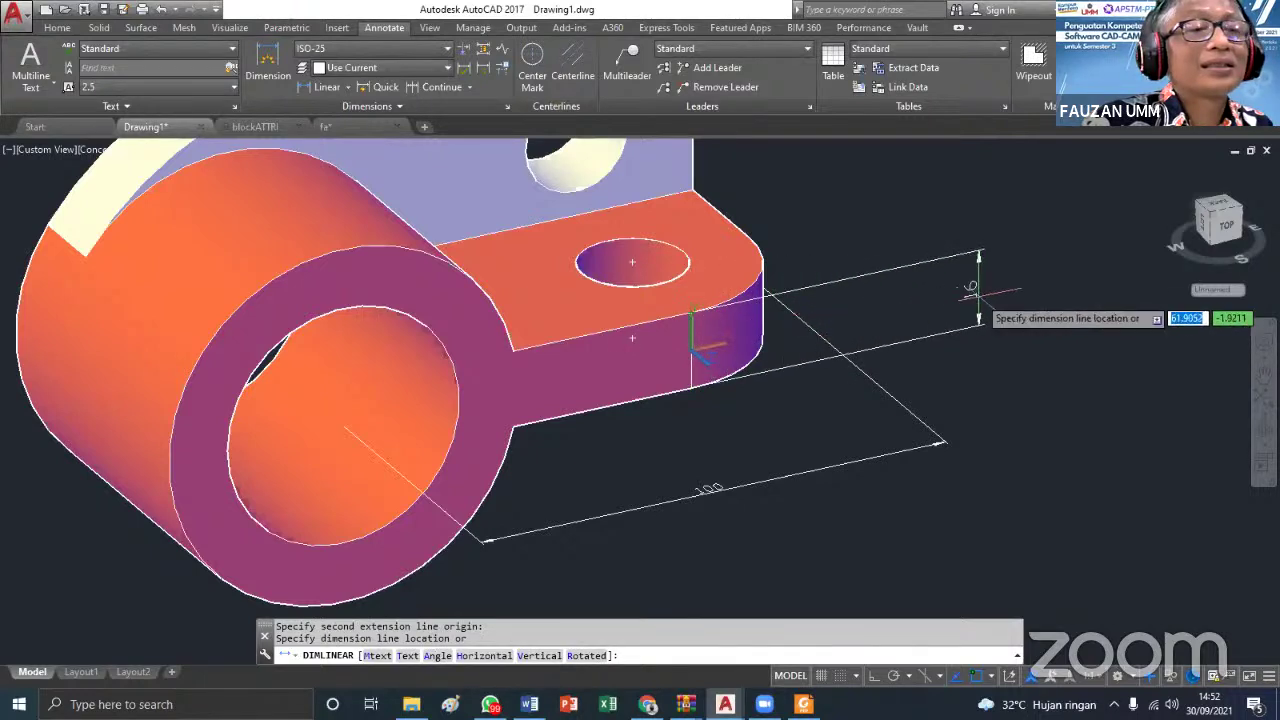
pyautogui.click(978, 292)
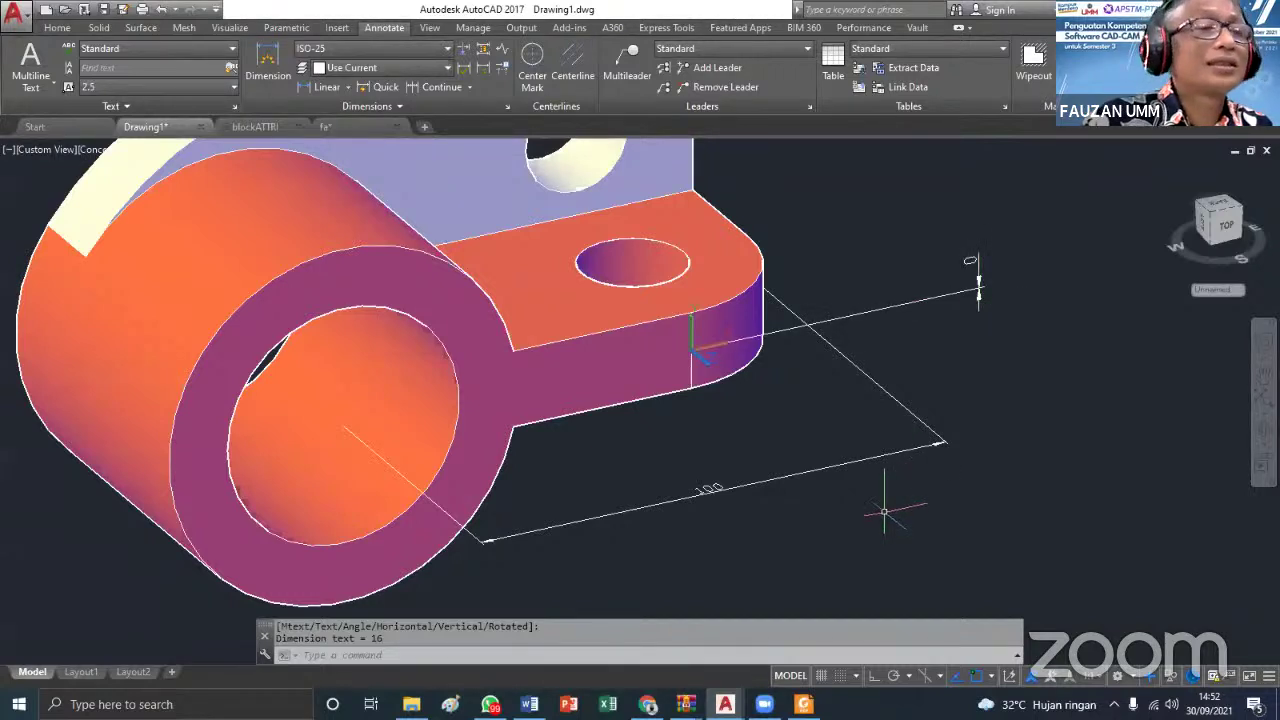
pyautogui.click(972, 291)
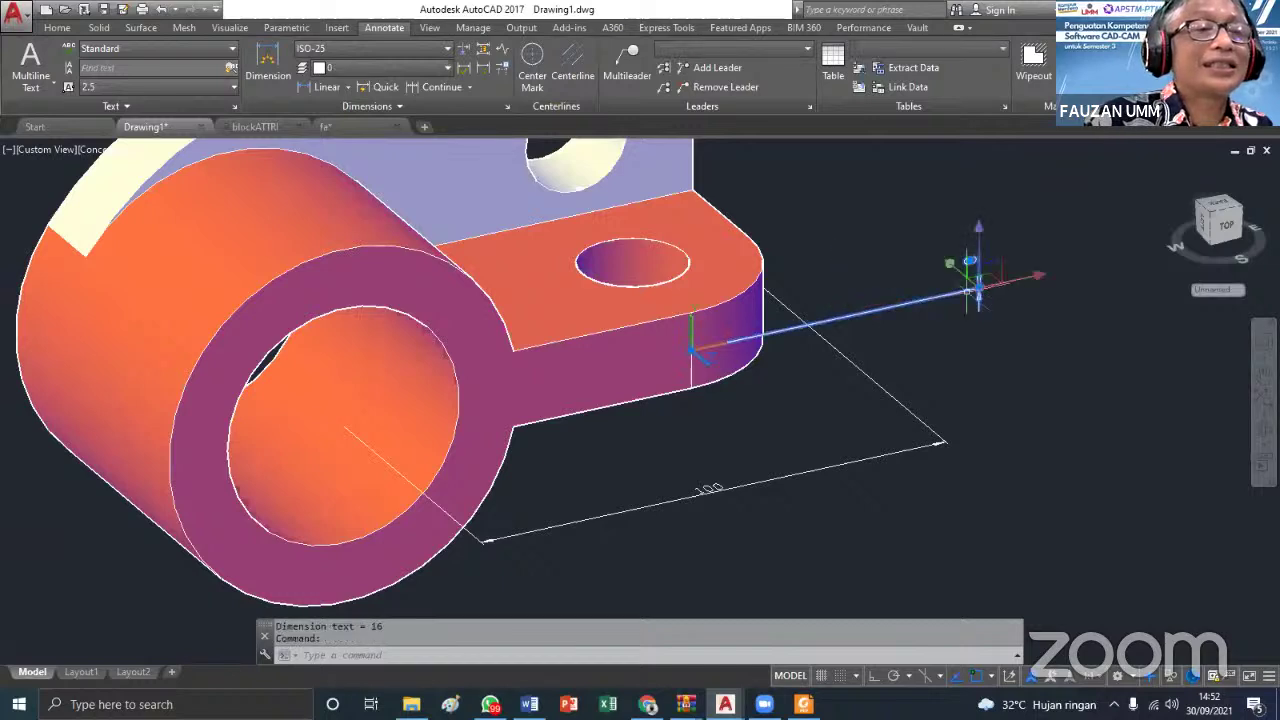
pyautogui.press('Escape')
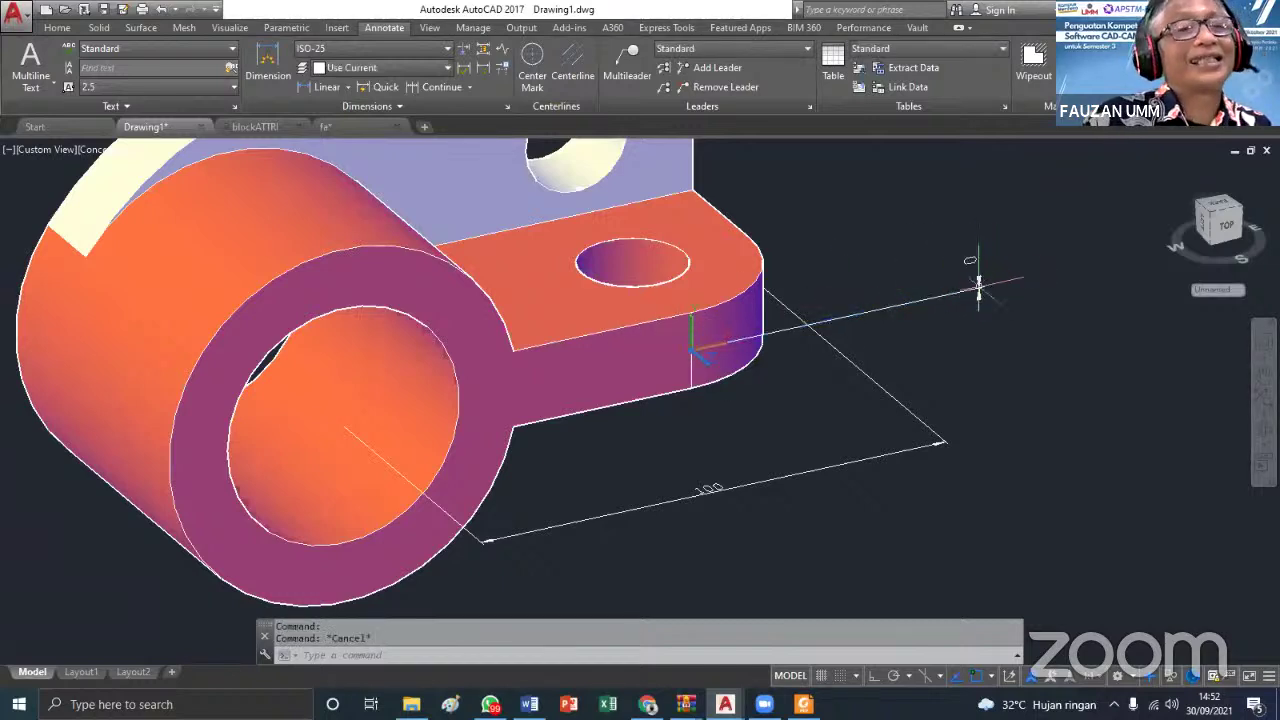
pyautogui.click(949, 293)
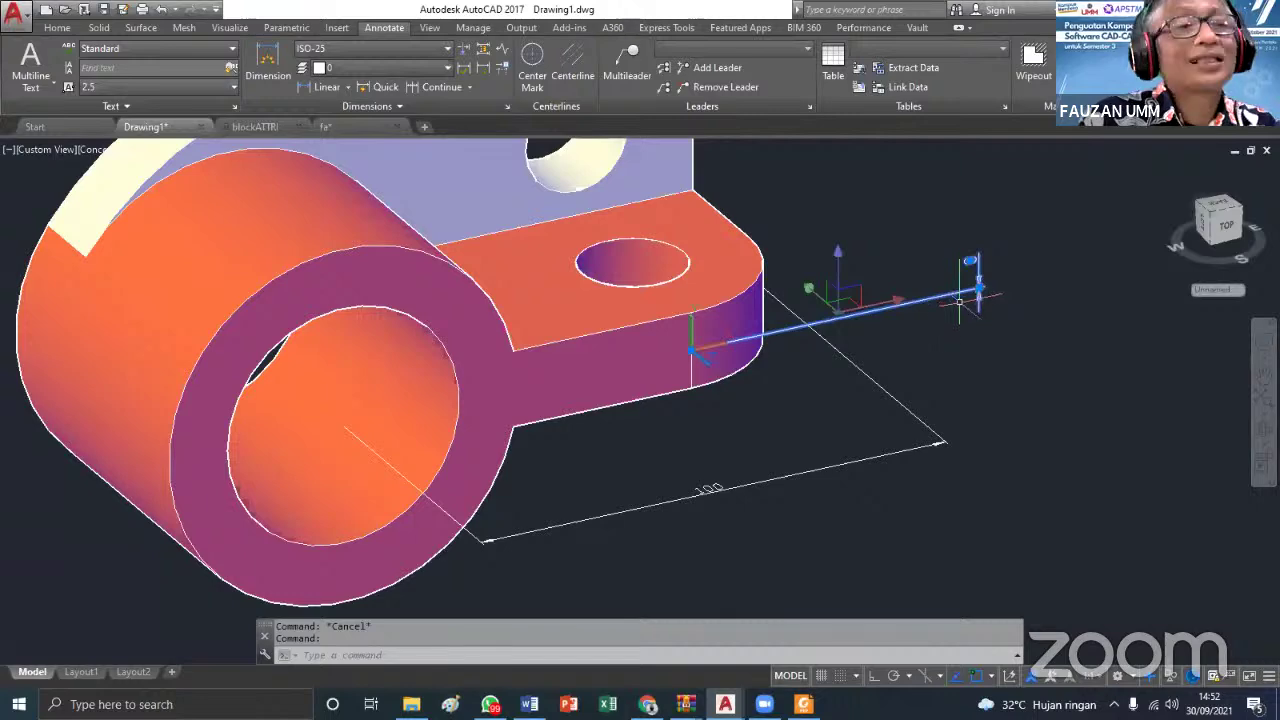
pyautogui.press('Delete')
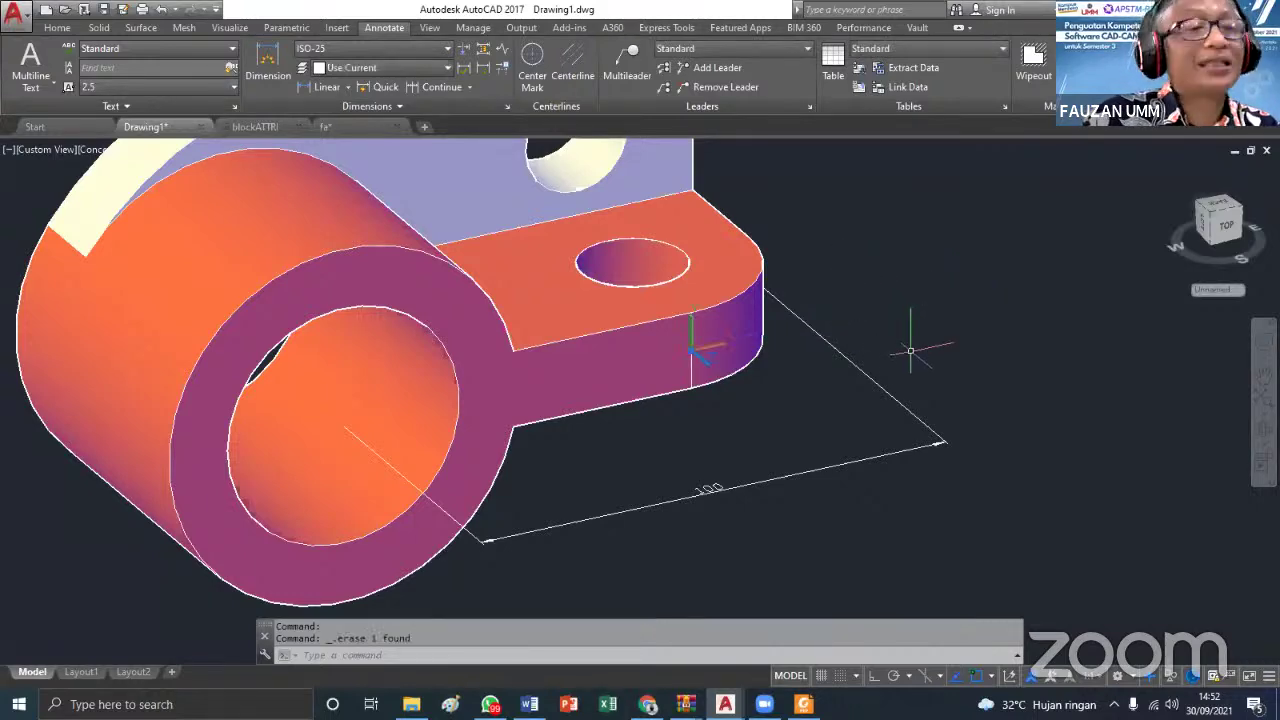
pyautogui.scroll(4, 731, 351)
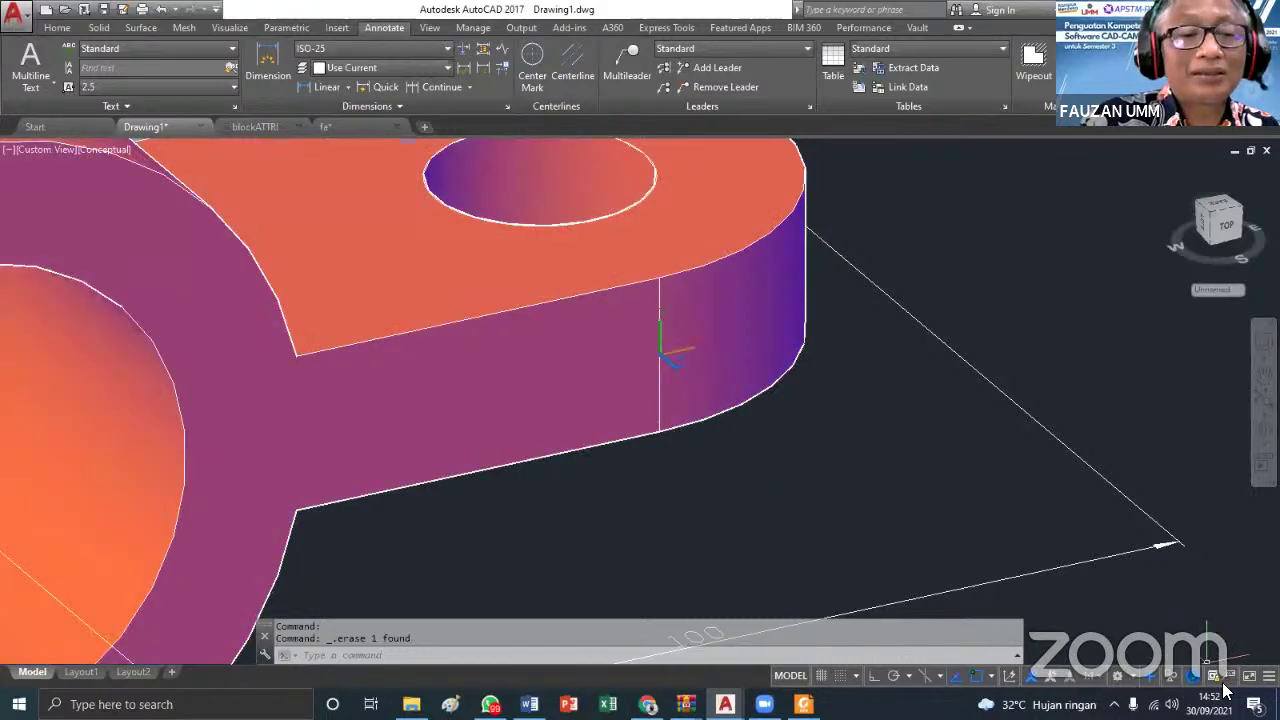
# Remove Dynamic UCS from the status bar options and zoom out to show more of the bracket
pyautogui.click(1257, 675)
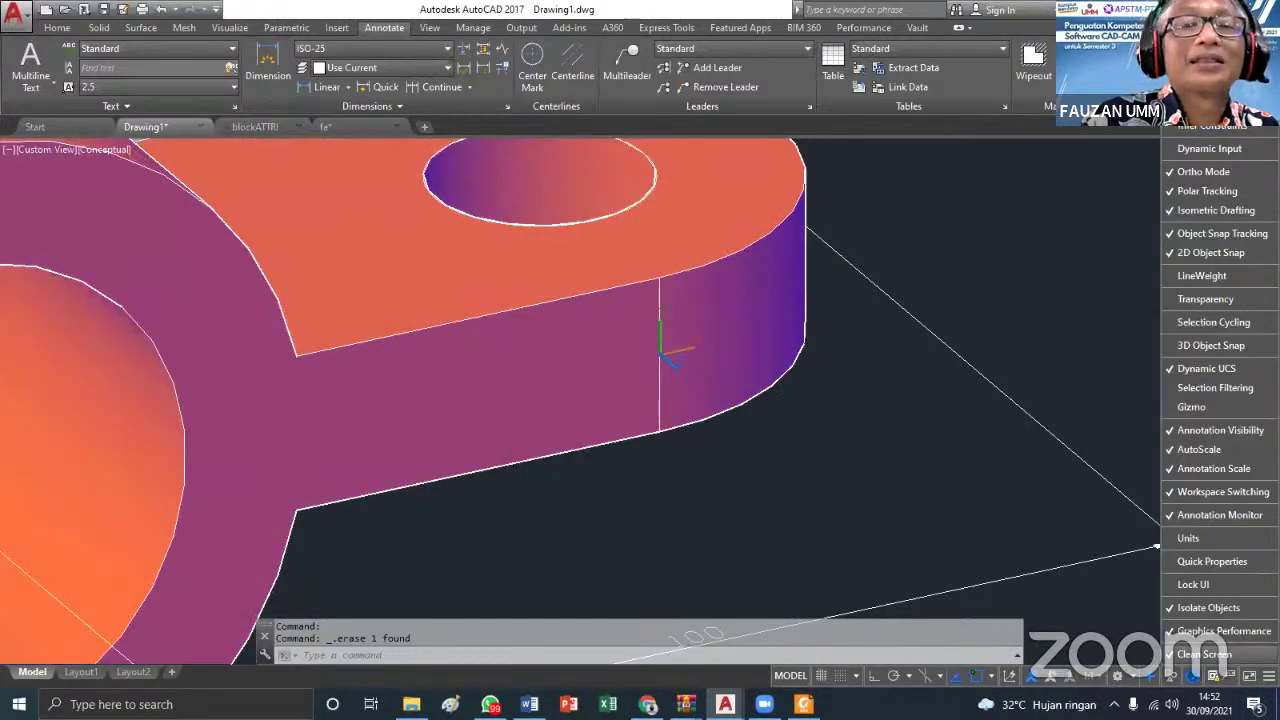
pyautogui.click(1170, 370)
pyautogui.click(812, 510)
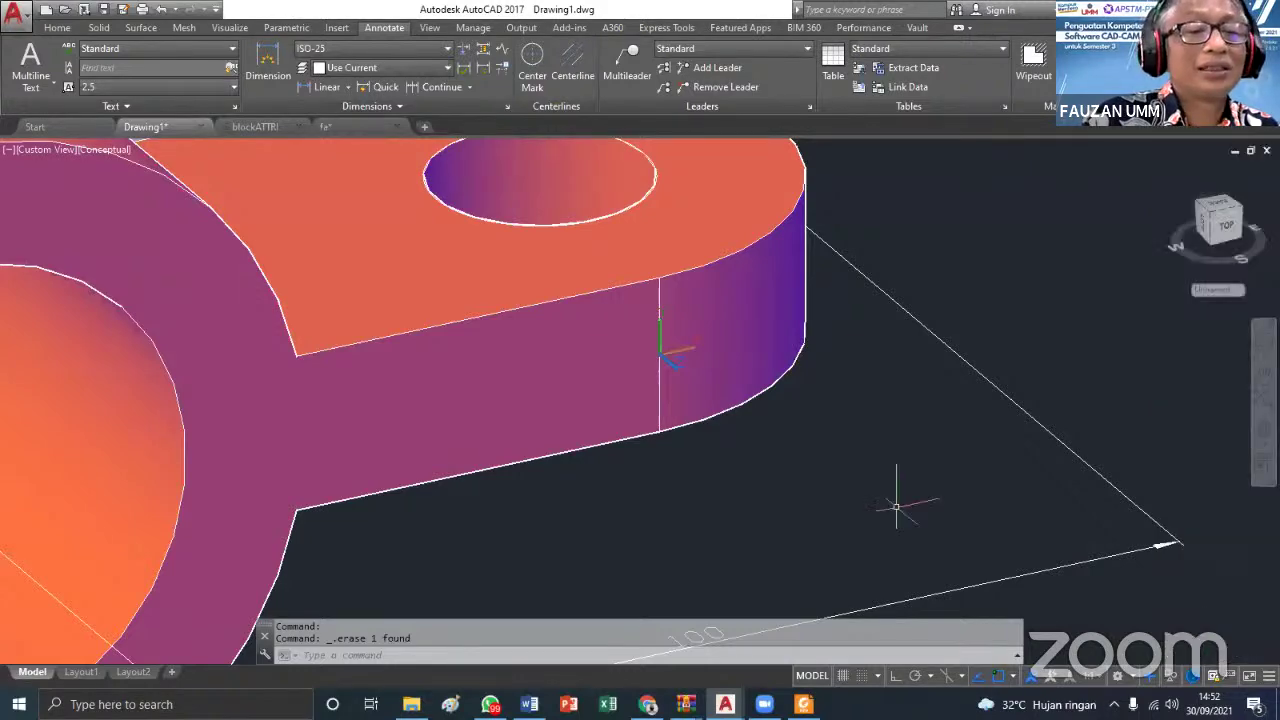
pyautogui.scroll(-3, 586, 434)
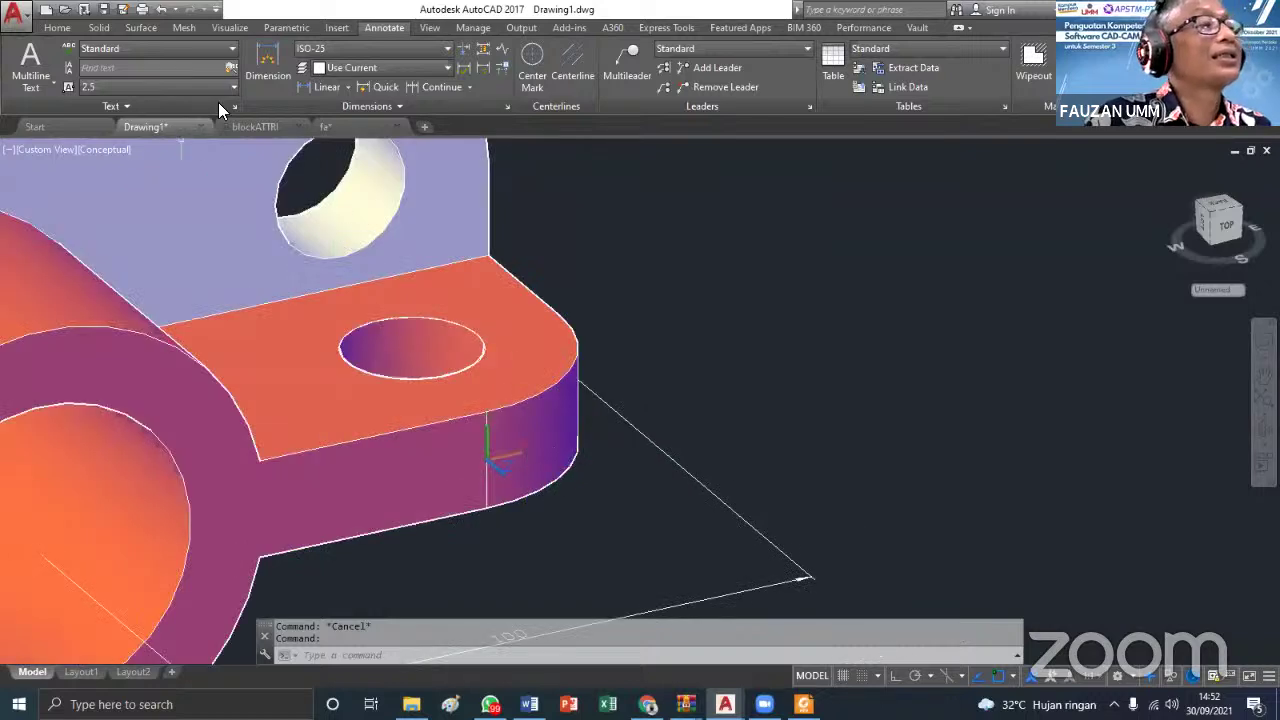
# Dimension the lug's end edge at 16, then erase that dimension
pyautogui.click(306, 86)
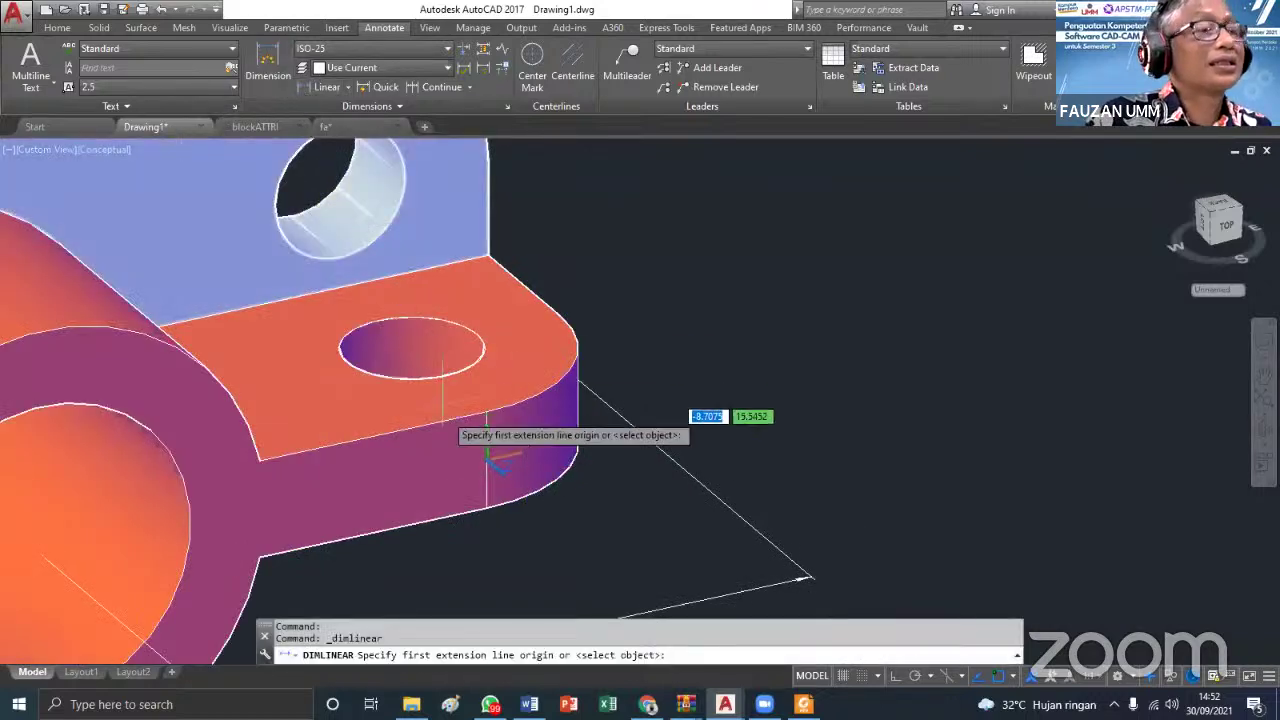
pyautogui.click(487, 511)
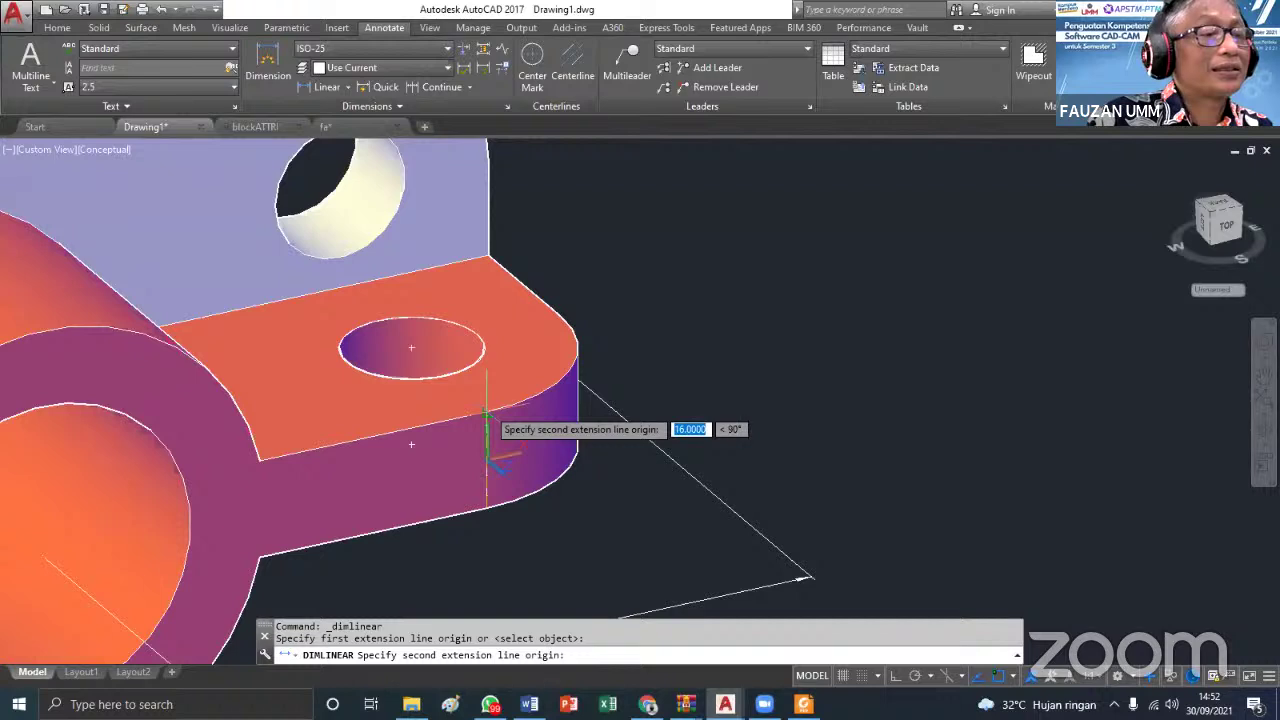
pyautogui.click(487, 413)
pyautogui.click(778, 408)
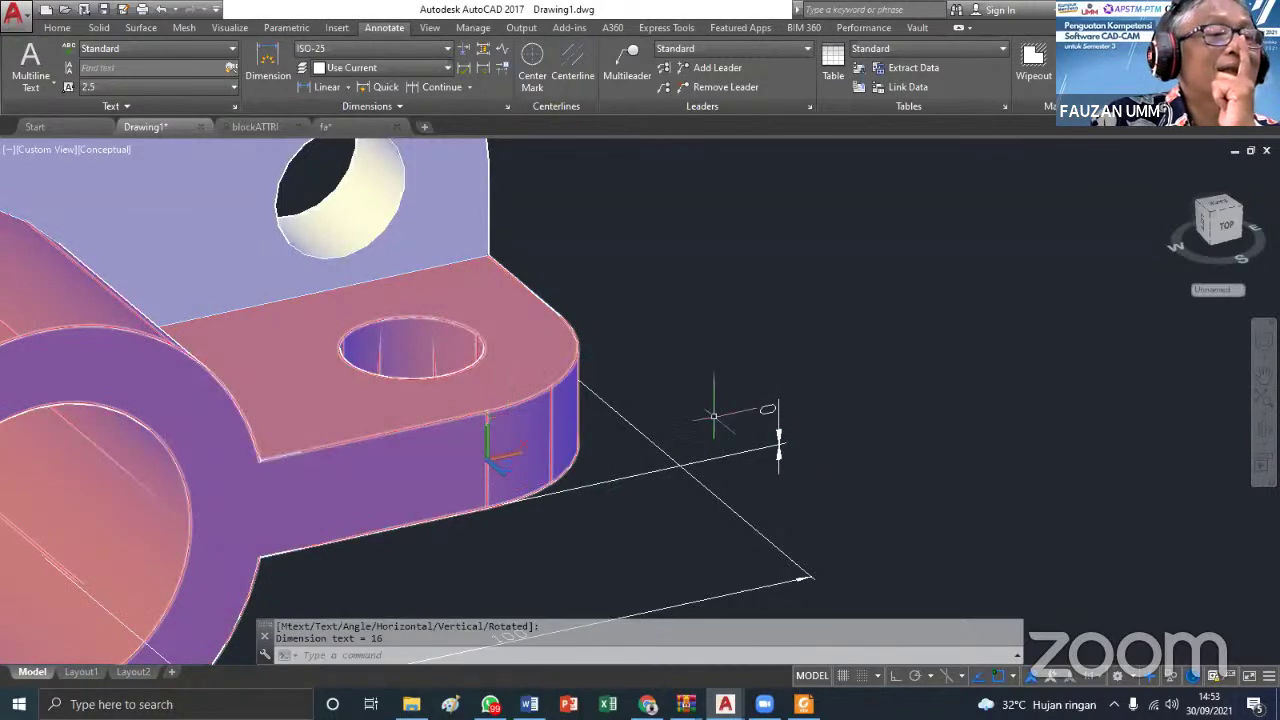
pyautogui.scroll(3, 529, 469)
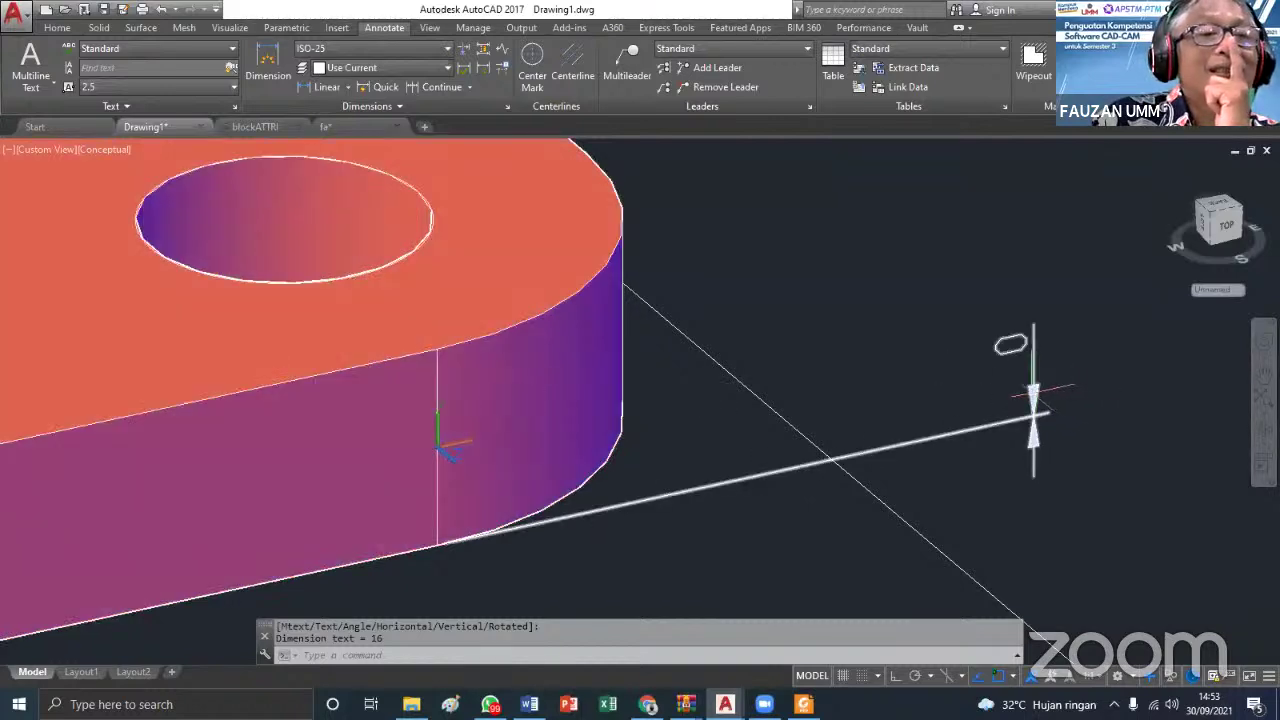
pyautogui.click(1030, 416)
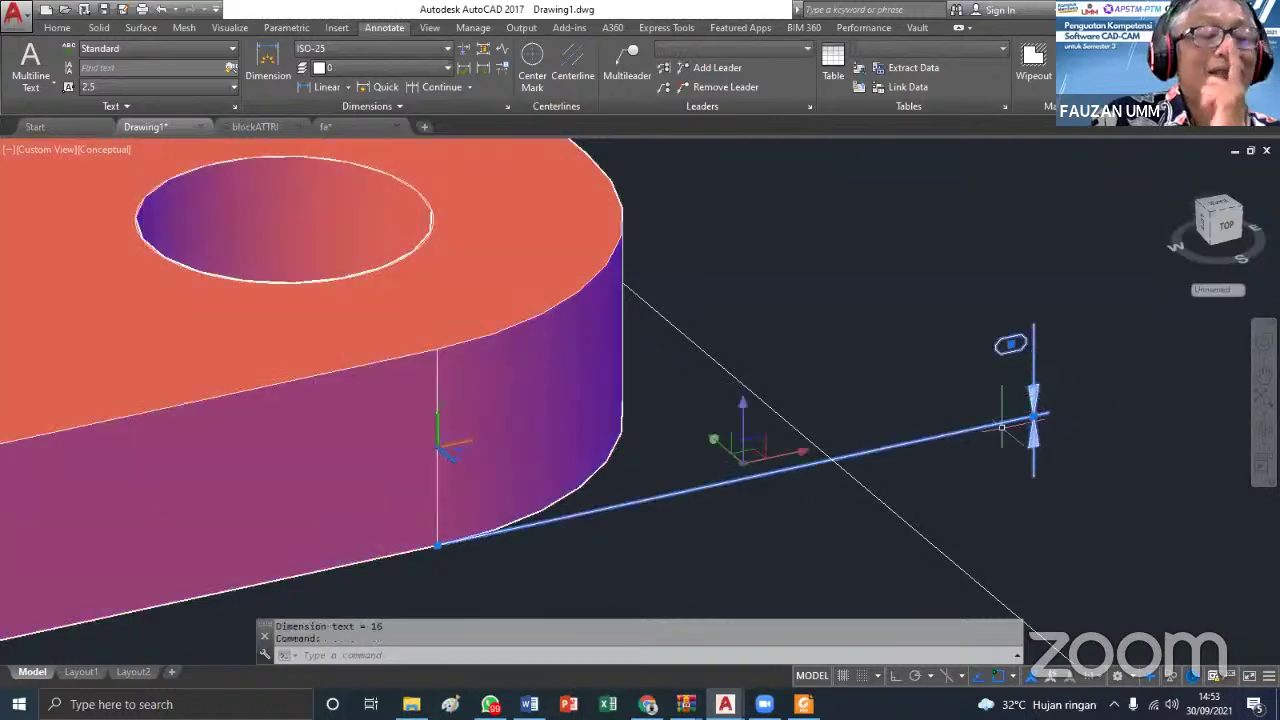
pyautogui.press('Delete')
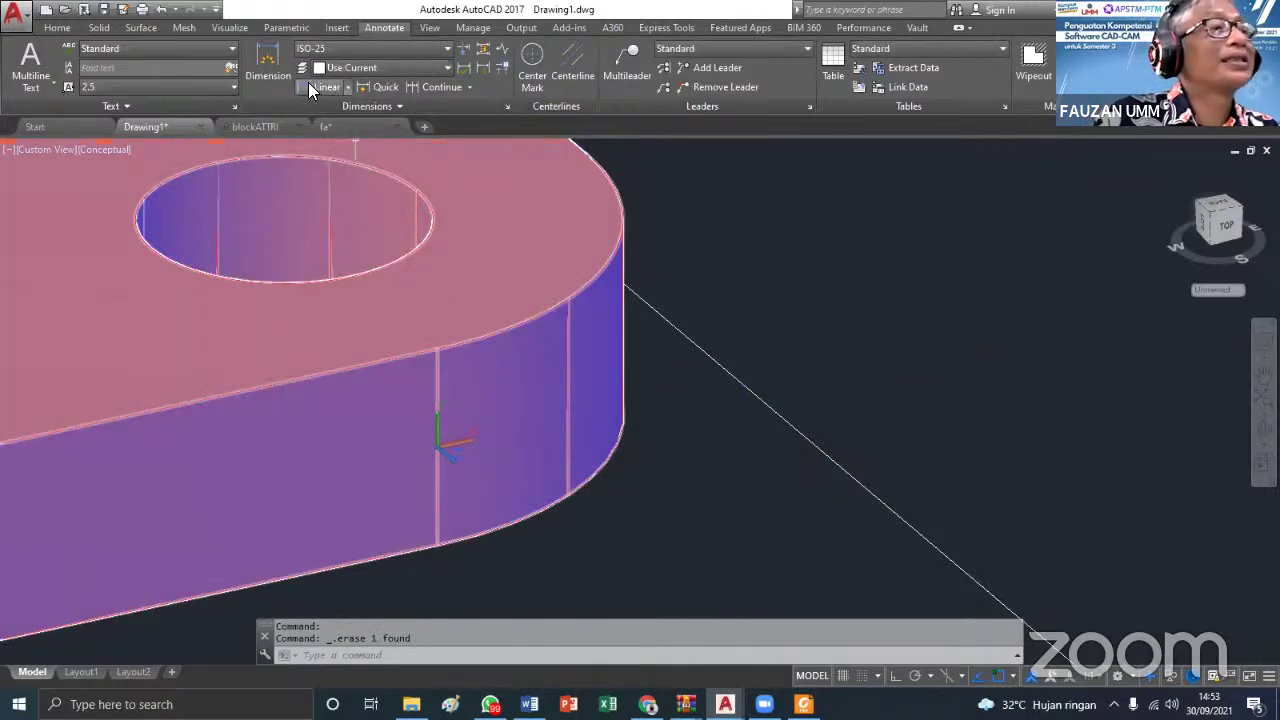
# Orbit the bracket to a new angle that brings the 100 dimension into view
pyautogui.click(311, 86)
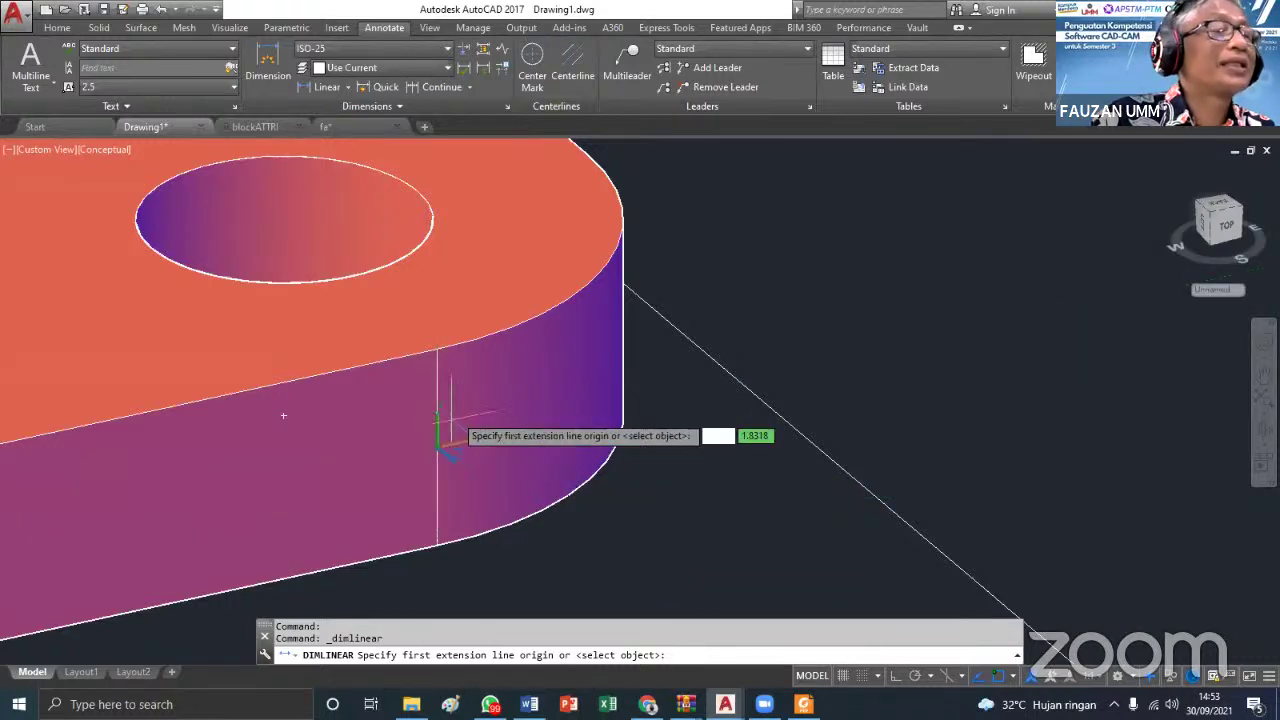
pyautogui.click(1262, 430)
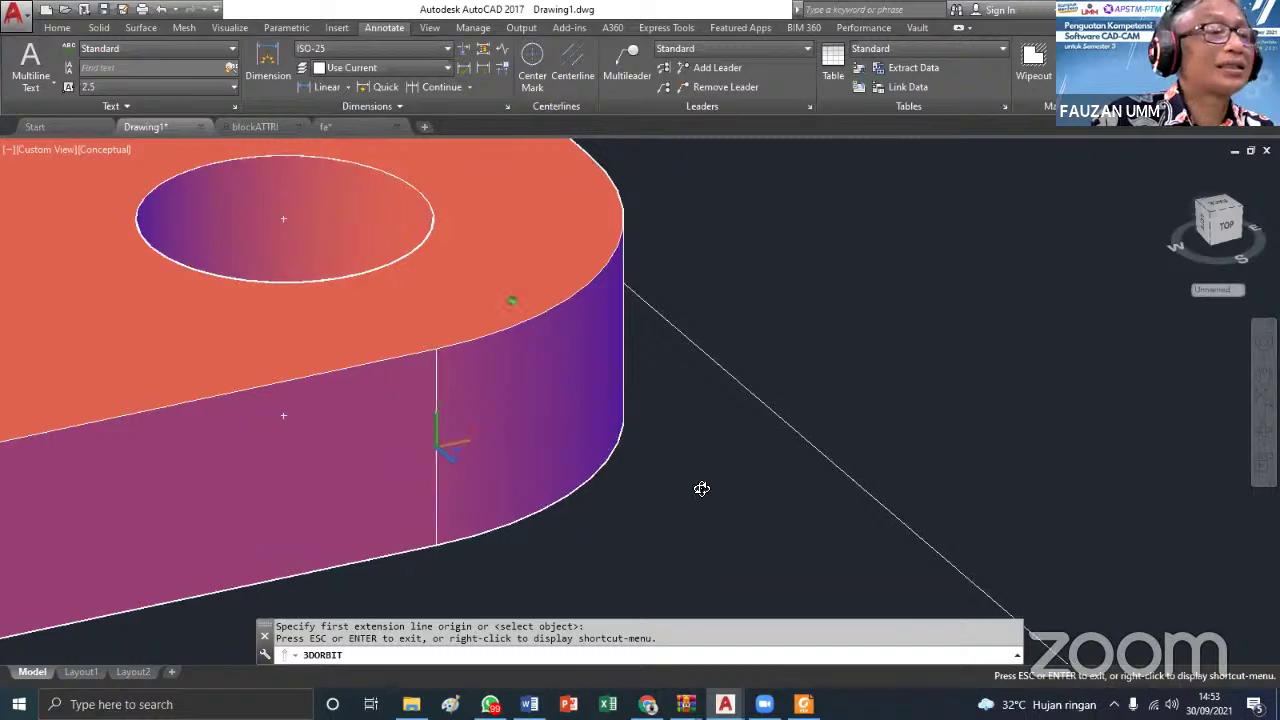
pyautogui.moveTo(700, 486); pyautogui.dragTo(727, 530)
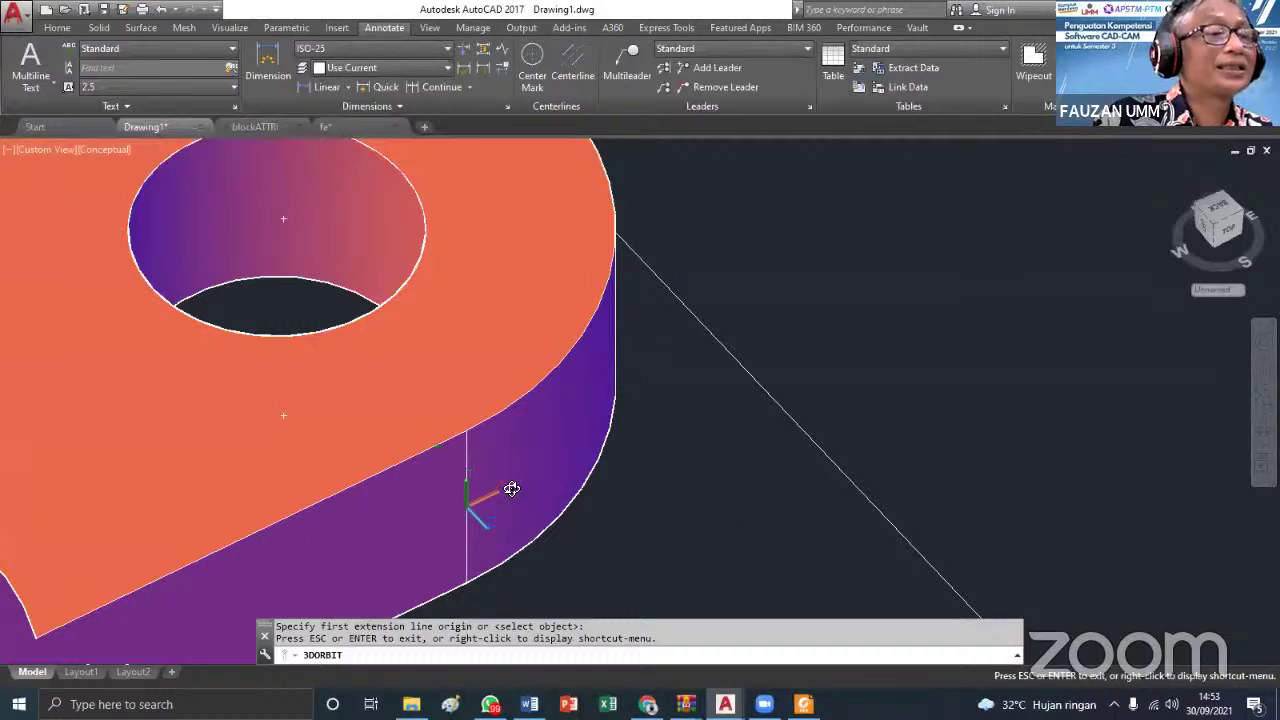
pyautogui.moveTo(511, 488); pyautogui.dragTo(505, 408)
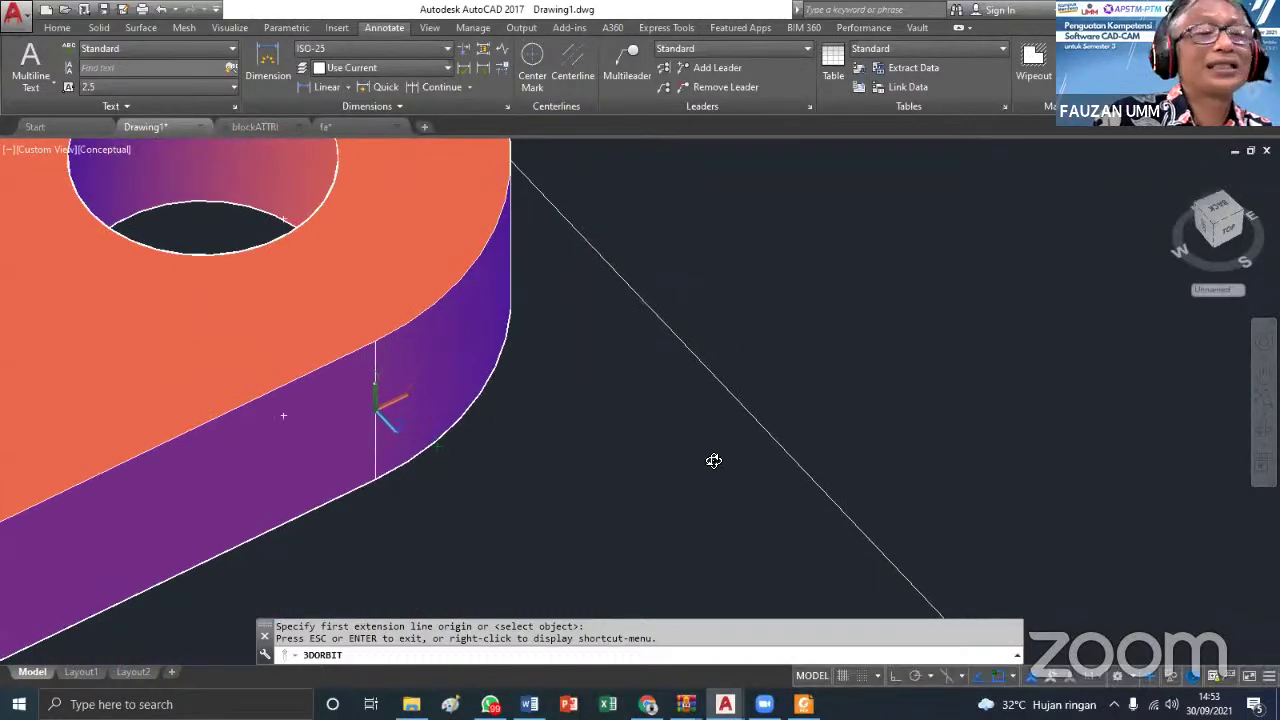
pyautogui.moveTo(713, 460); pyautogui.dragTo(717, 400)
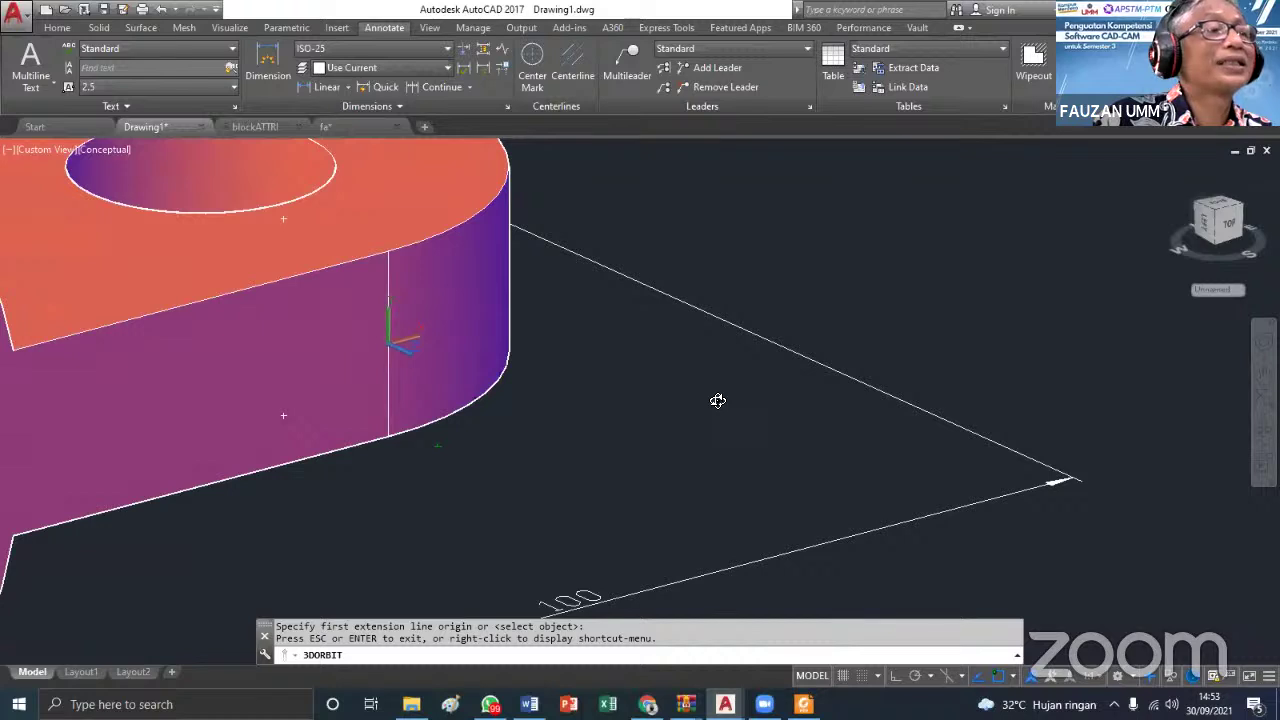
pyautogui.press('Escape')
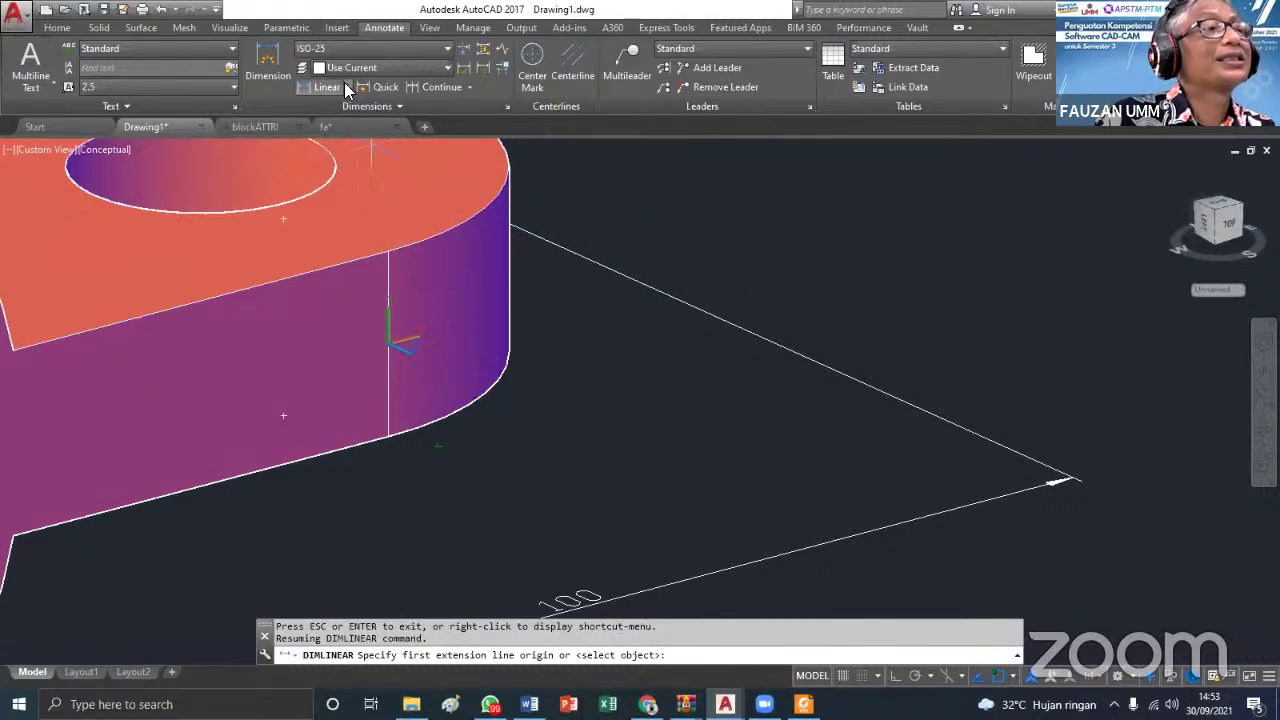
# Redimension the lug's 16 edge between its upper and lower corners, then undo it
pyautogui.click(308, 88)
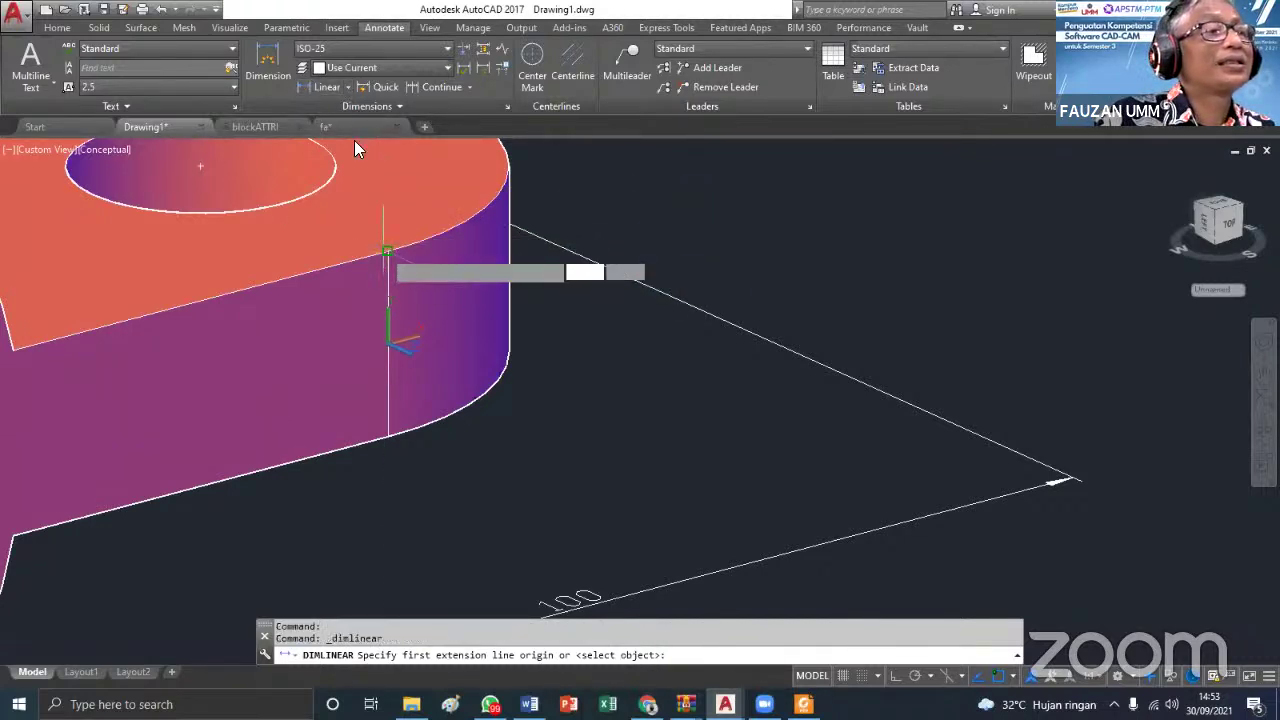
pyautogui.click(388, 250)
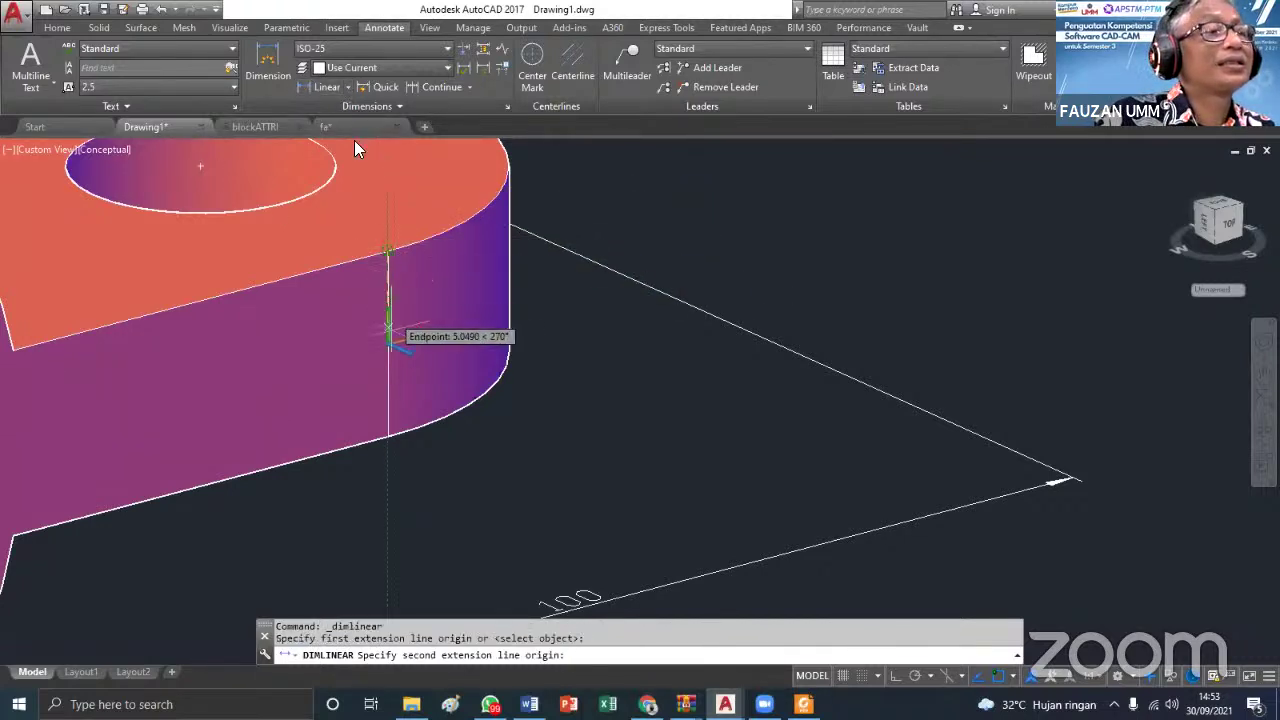
pyautogui.click(387, 438)
pyautogui.click(531, 383)
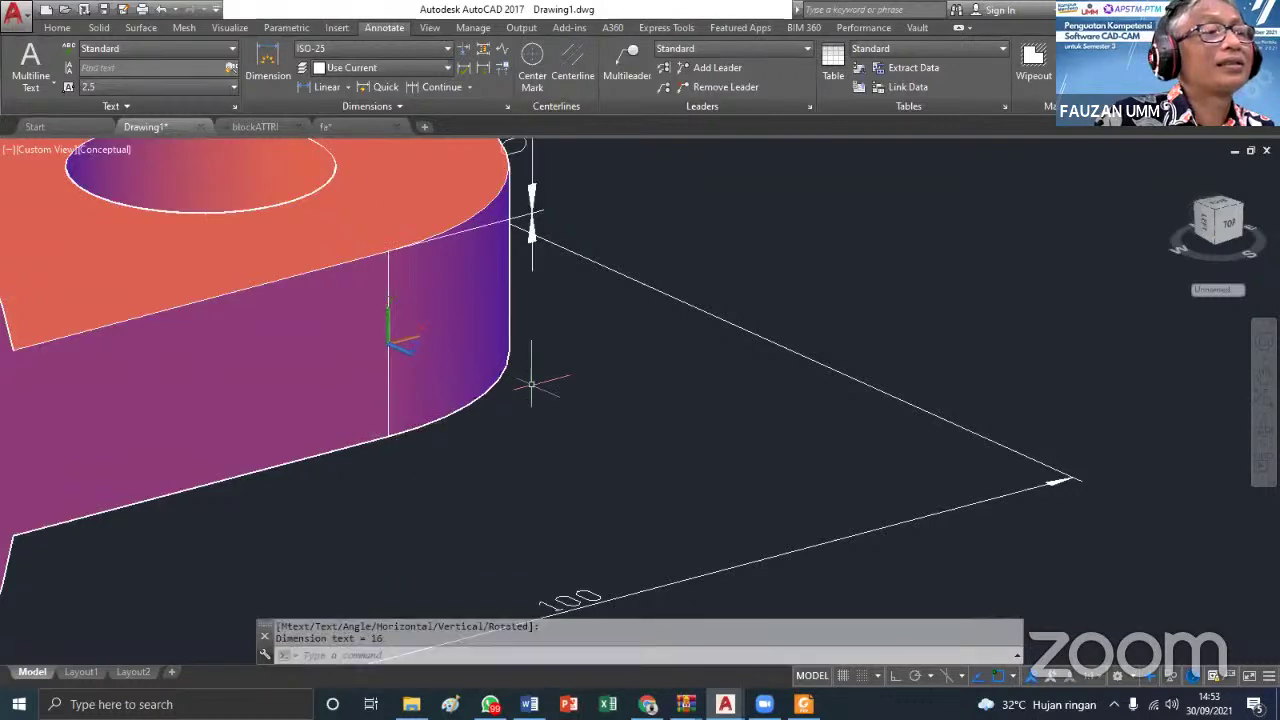
pyautogui.click(160, 10)
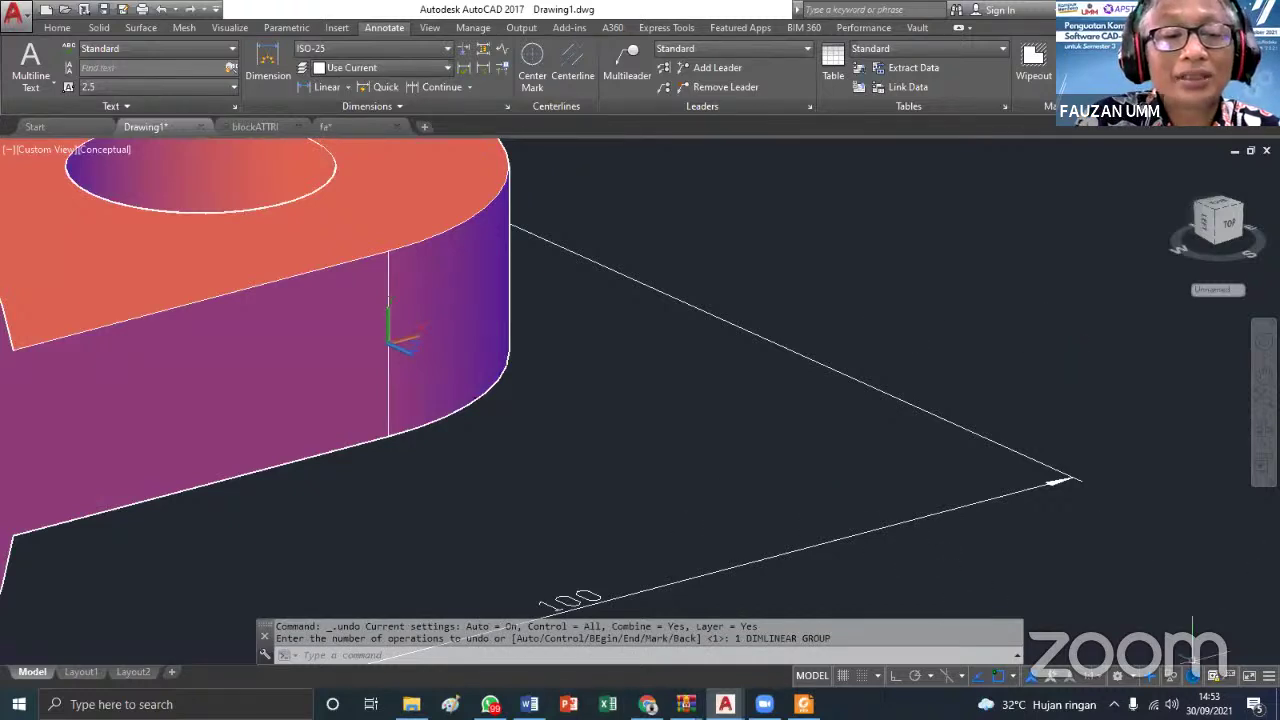
# Cancel the pending command and readjust the zoom on the bracket
pyautogui.click(1268, 676)
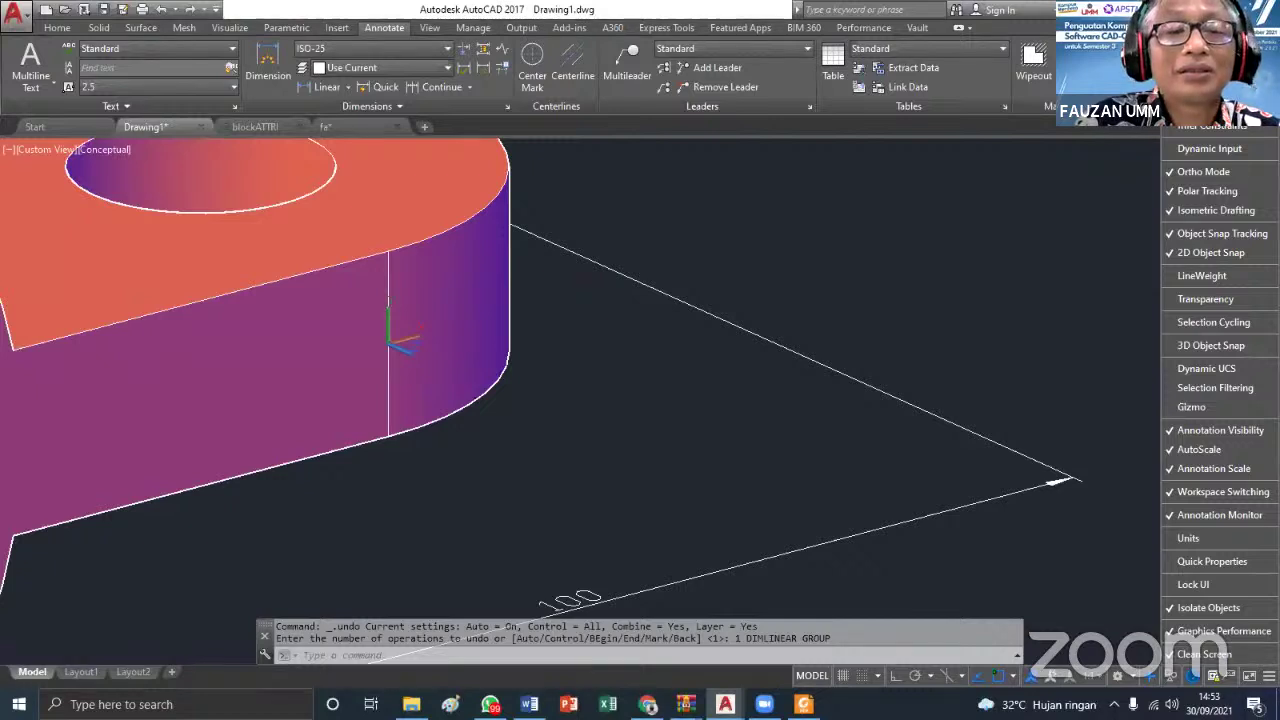
pyautogui.press('Escape')
pyautogui.scroll(-4, 514, 364)
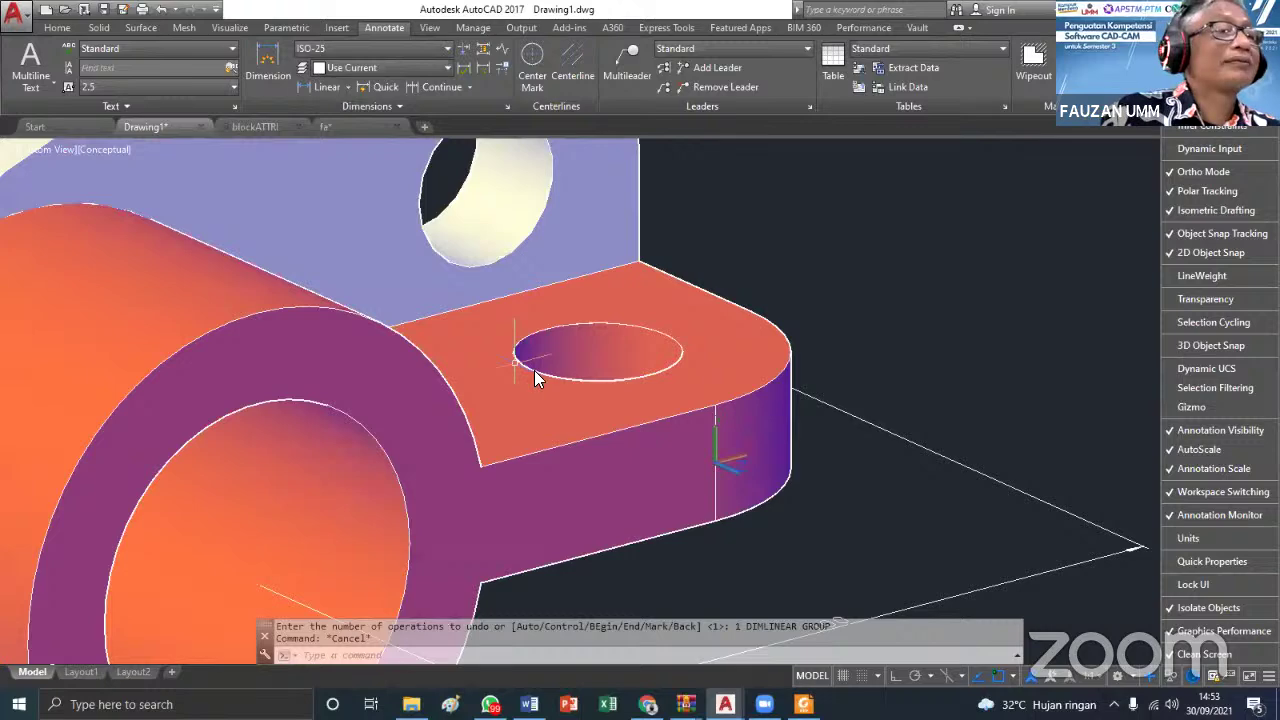
pyautogui.scroll(5, 720, 455)
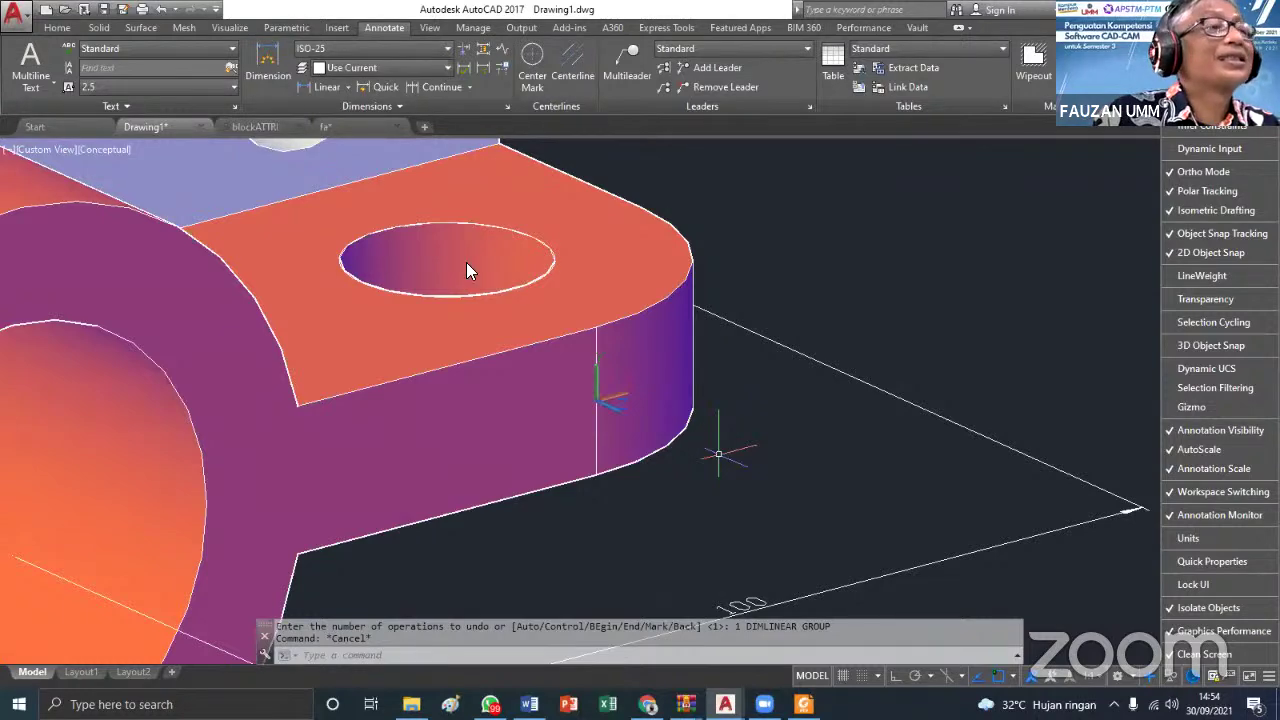
# Rotate the UCS 90° about the X axis so its XY plane faces front
pyautogui.click(78, 27)
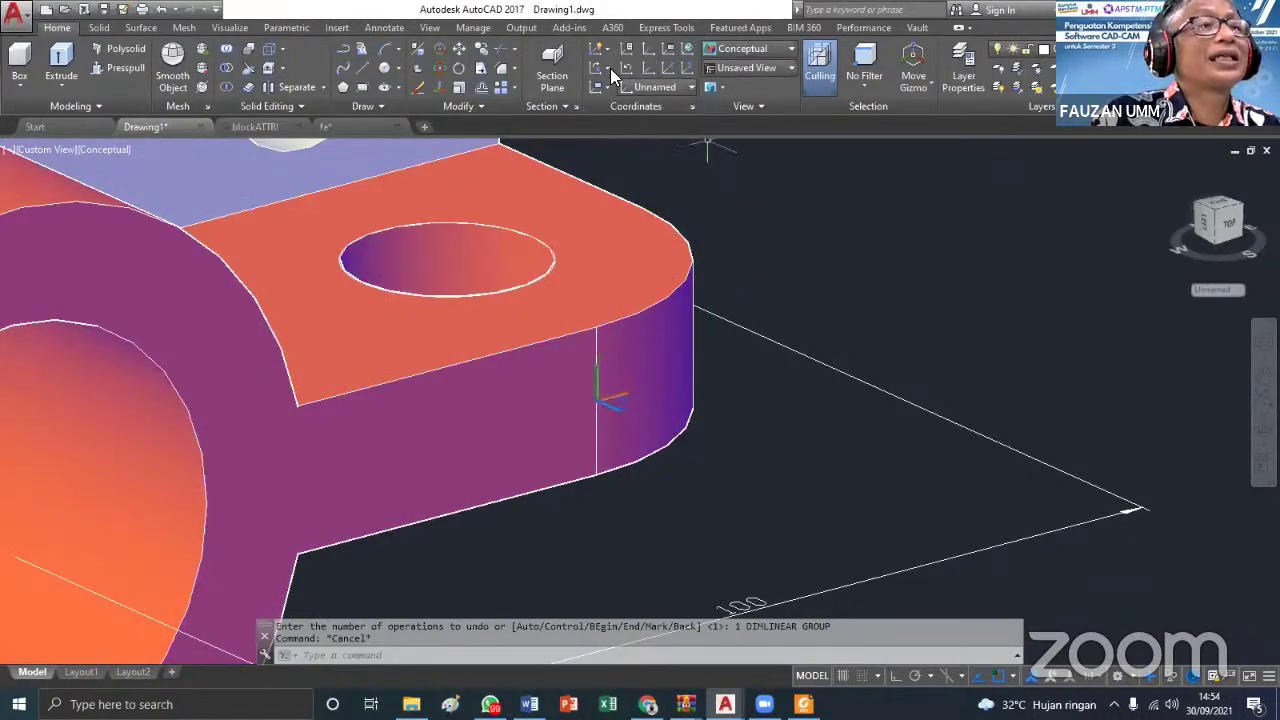
pyautogui.click(610, 68)
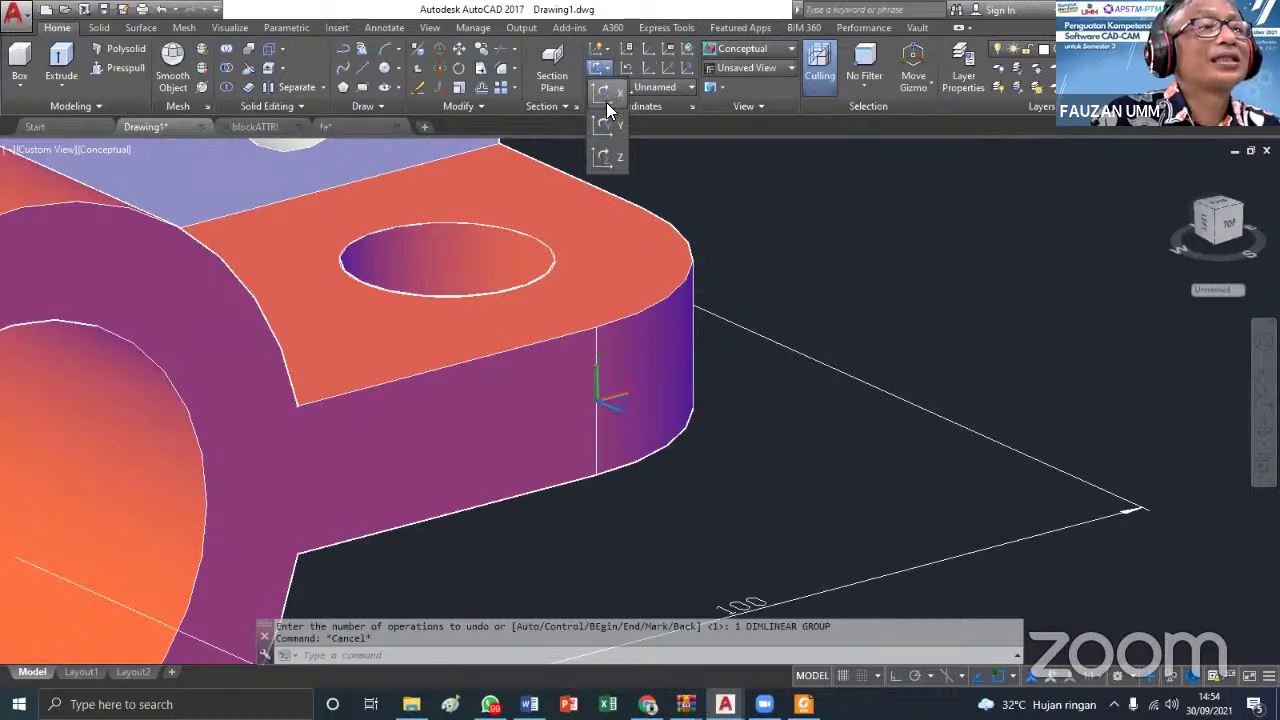
pyautogui.click(603, 94)
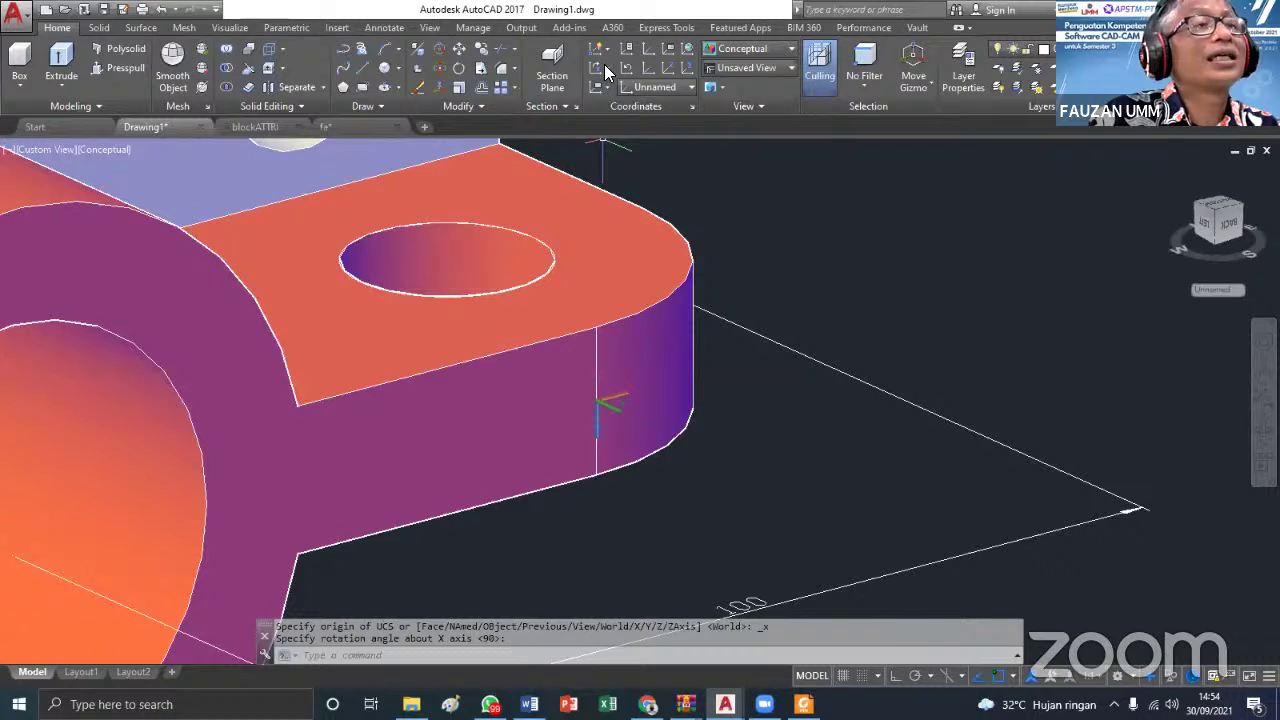
pyautogui.click(606, 66)
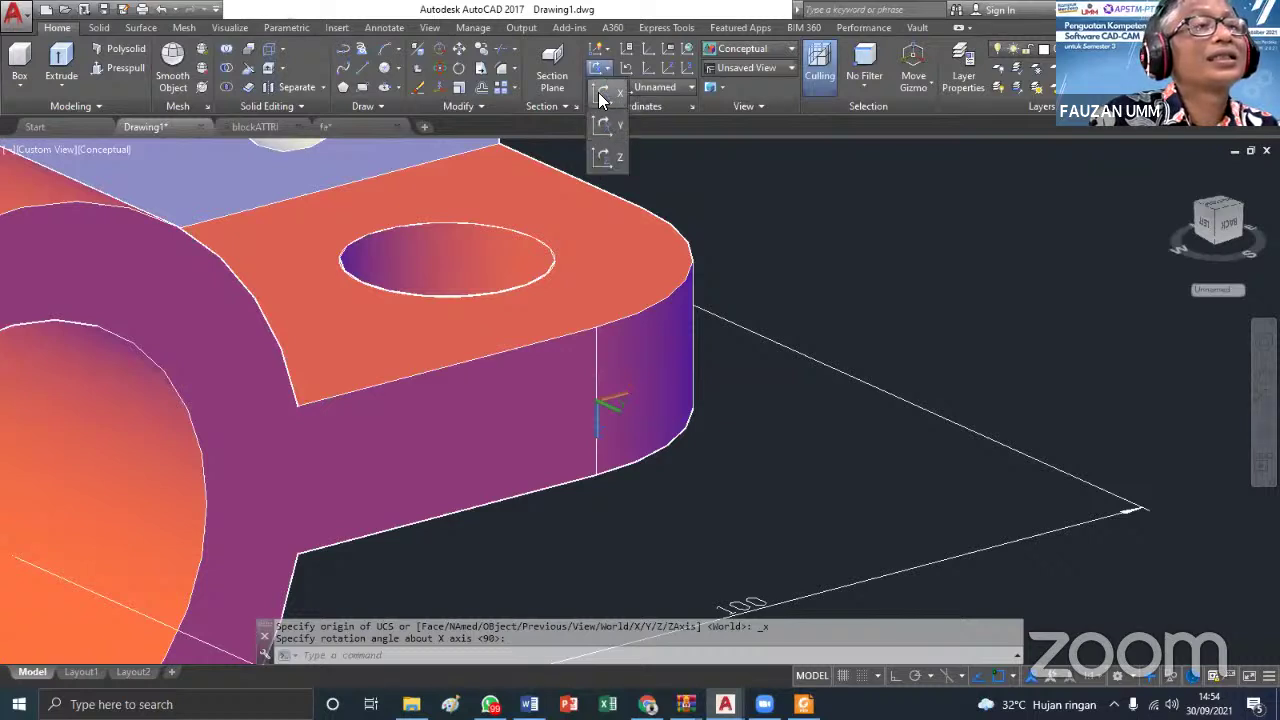
pyautogui.click(598, 92)
pyautogui.press('Return')
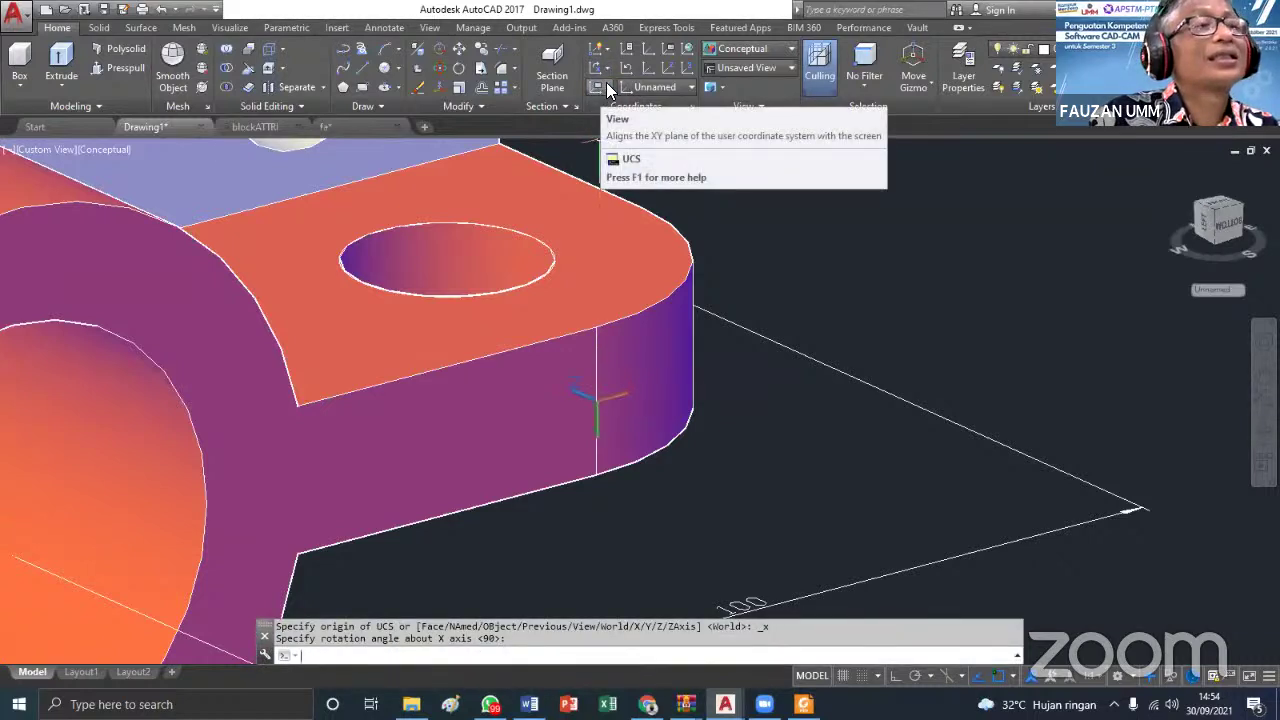
pyautogui.click(605, 70)
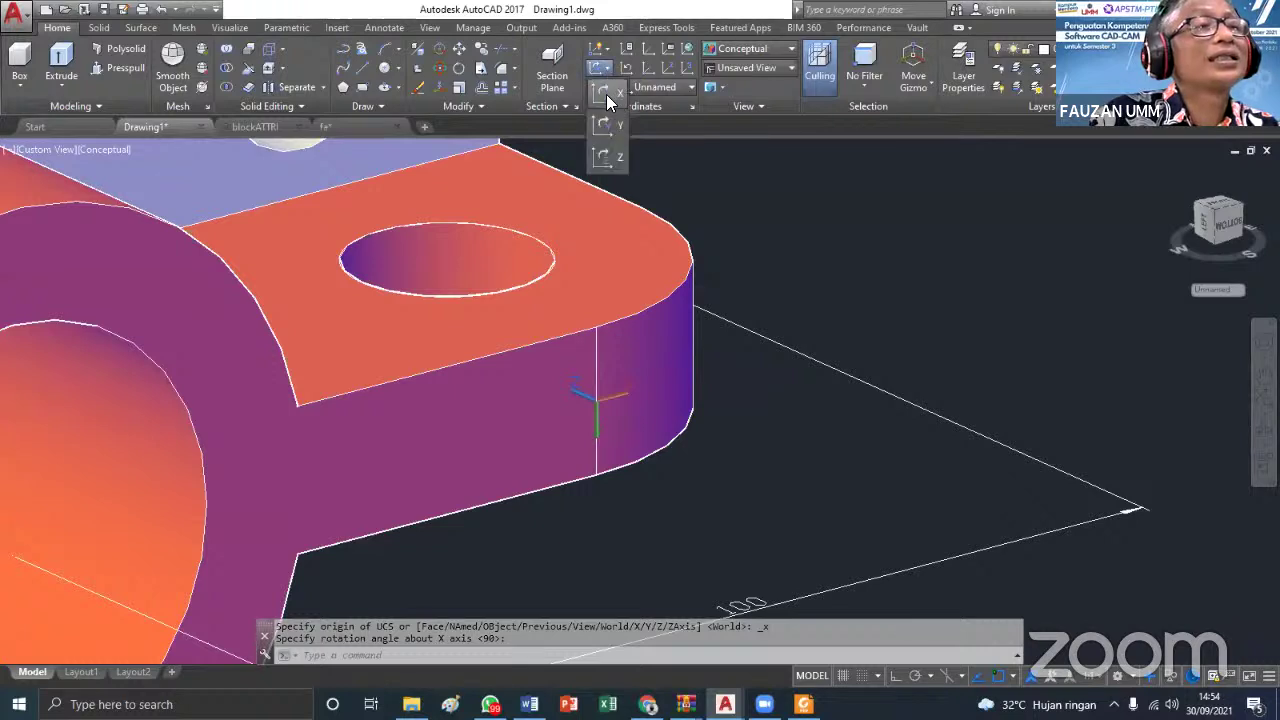
pyautogui.click(606, 94)
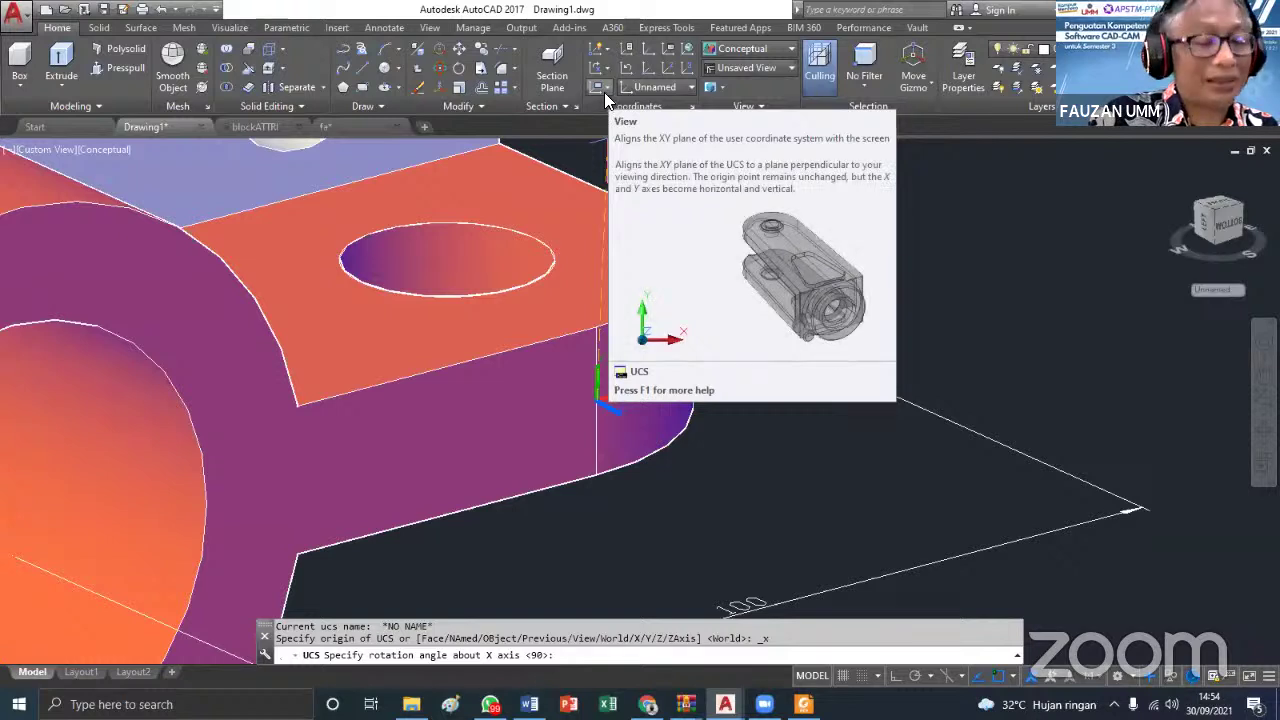
pyautogui.write('90')
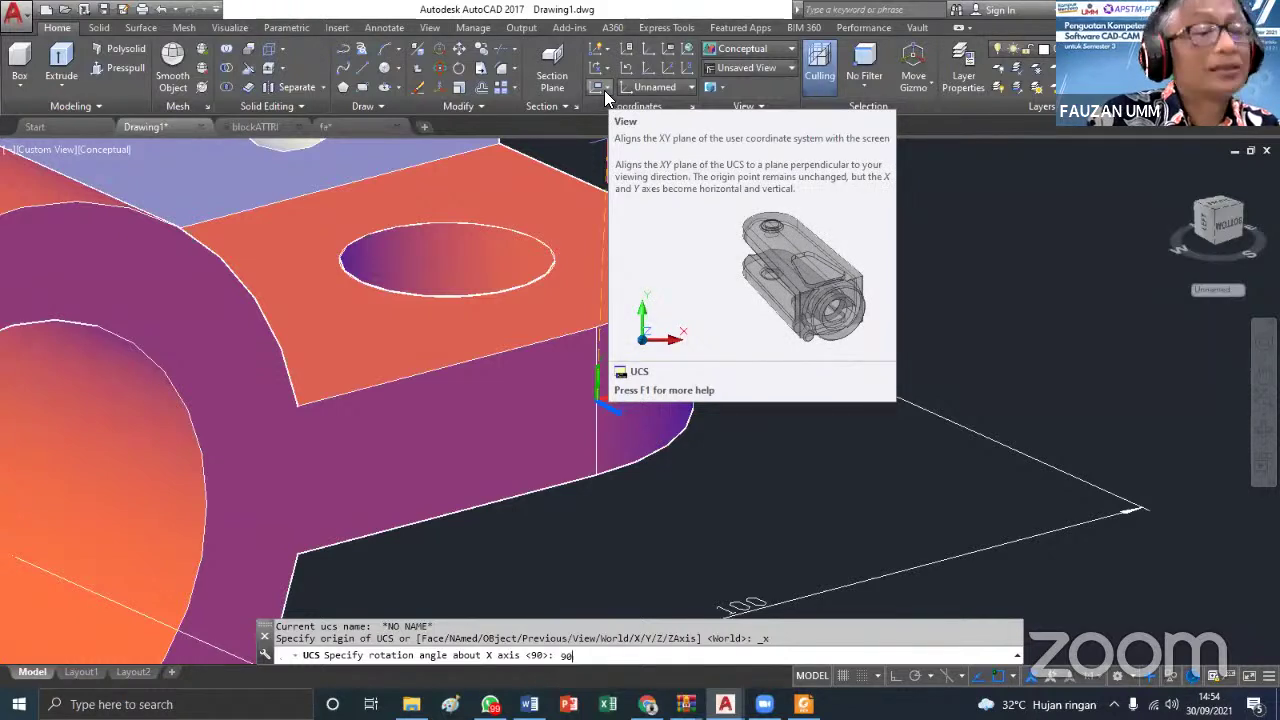
pyautogui.press('Return')
# Draw a short line outward from the lug's end corner, then zoom out
pyautogui.click(590, 398)
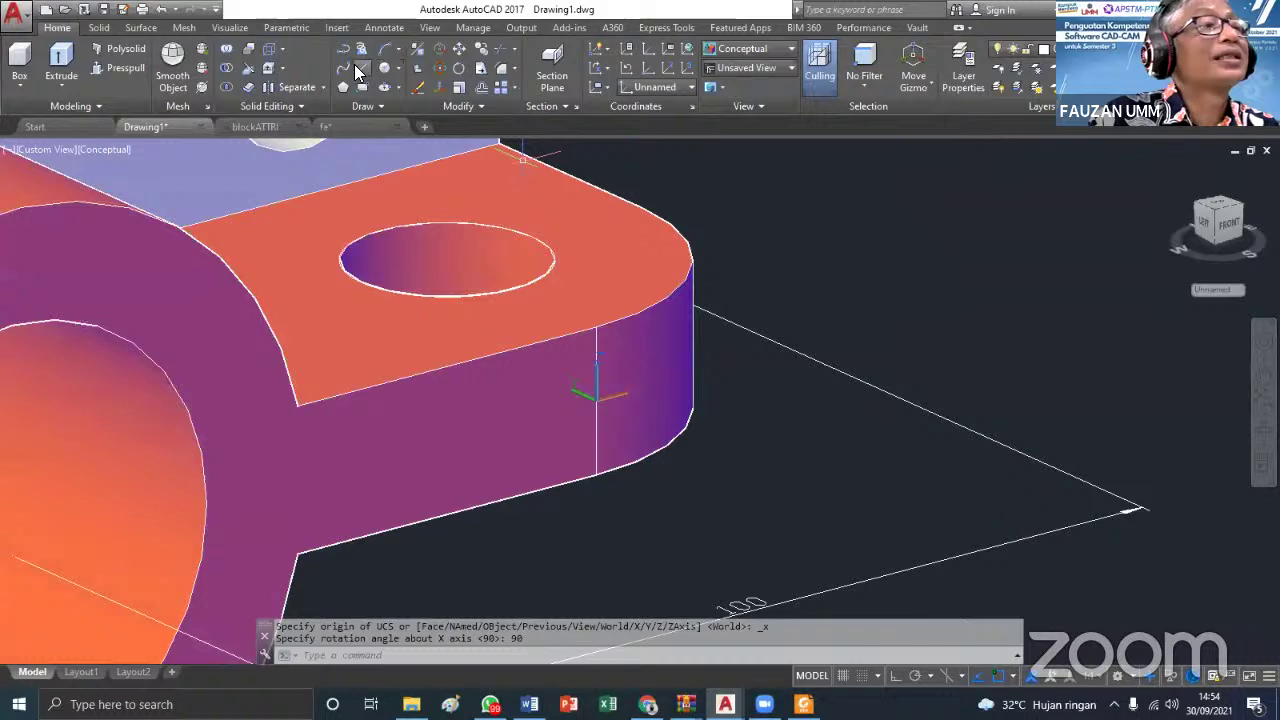
pyautogui.click(345, 50)
pyautogui.click(596, 475)
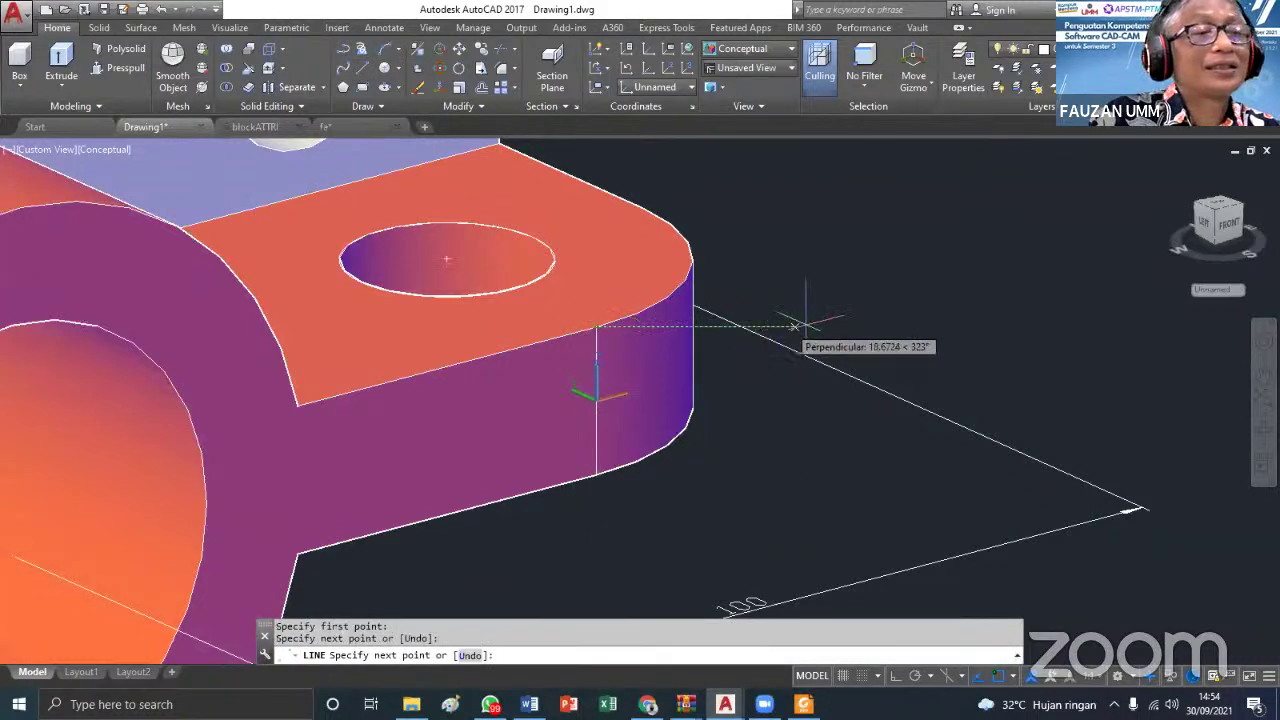
pyautogui.click(934, 314)
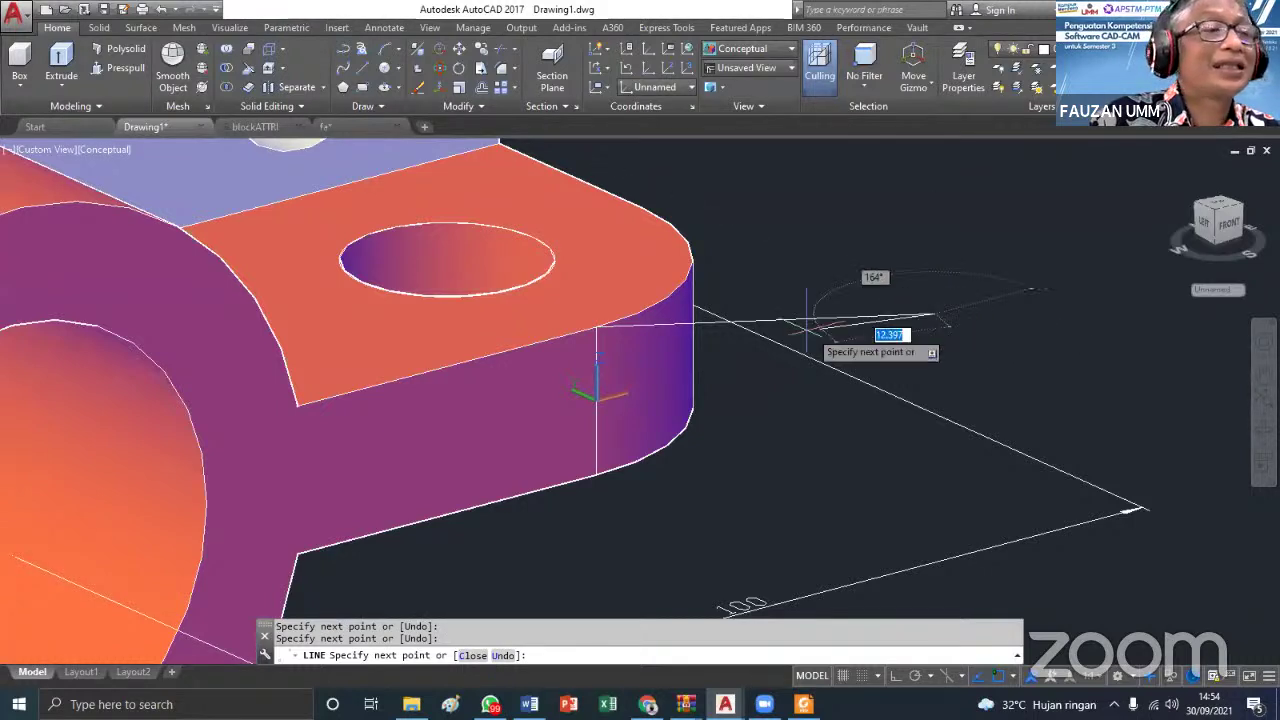
pyautogui.moveTo(765, 320); pyautogui.dragTo(656, 377, button='middle')
pyautogui.press('Escape')
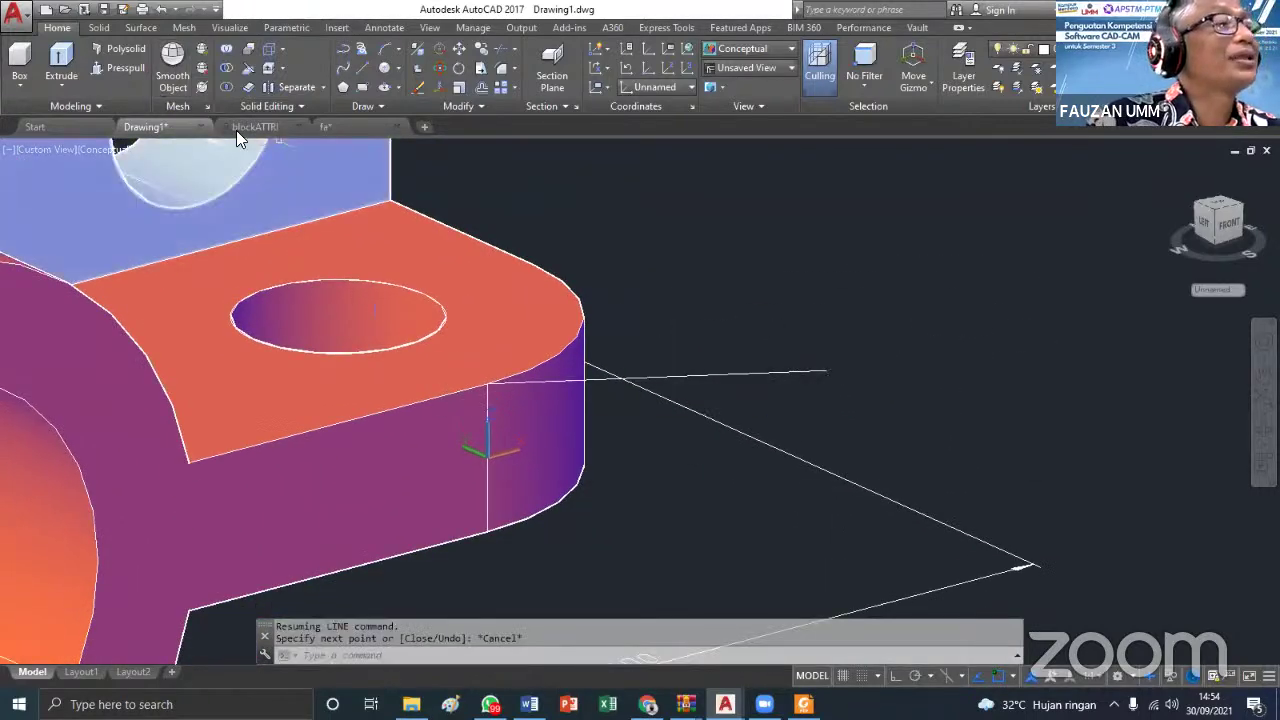
pyautogui.scroll(-3, 236, 140)
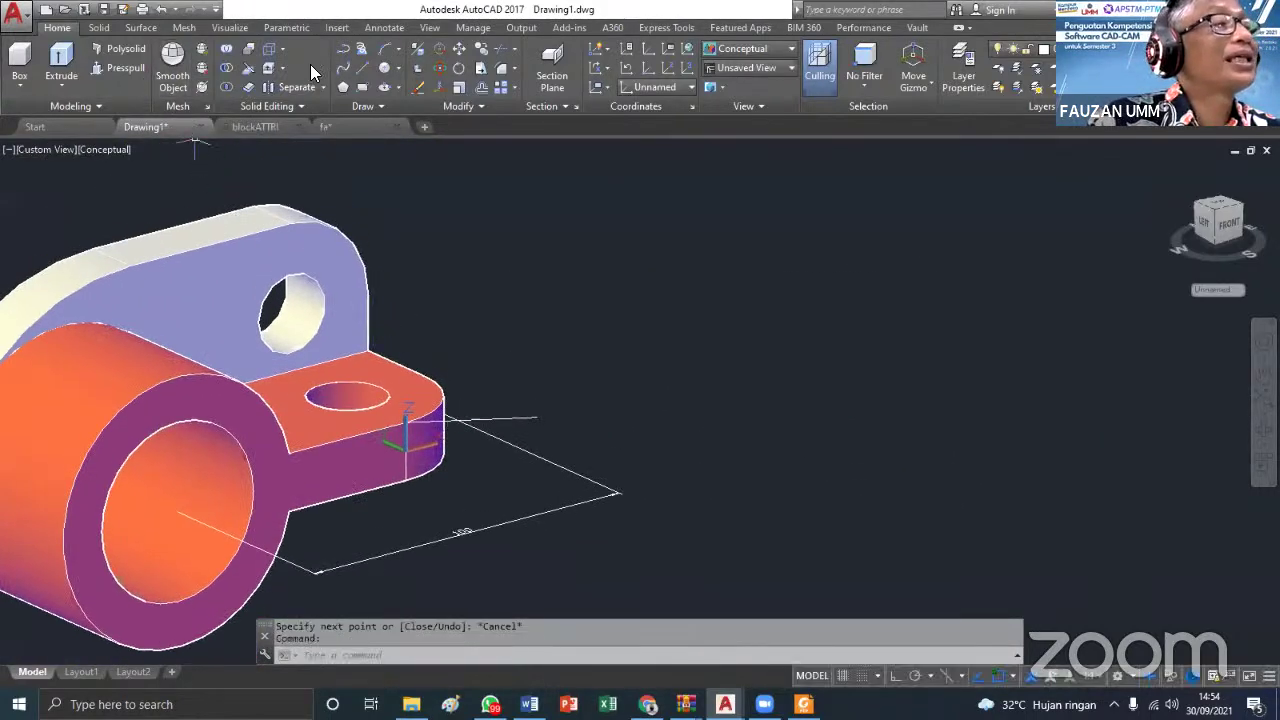
pyautogui.click(380, 30)
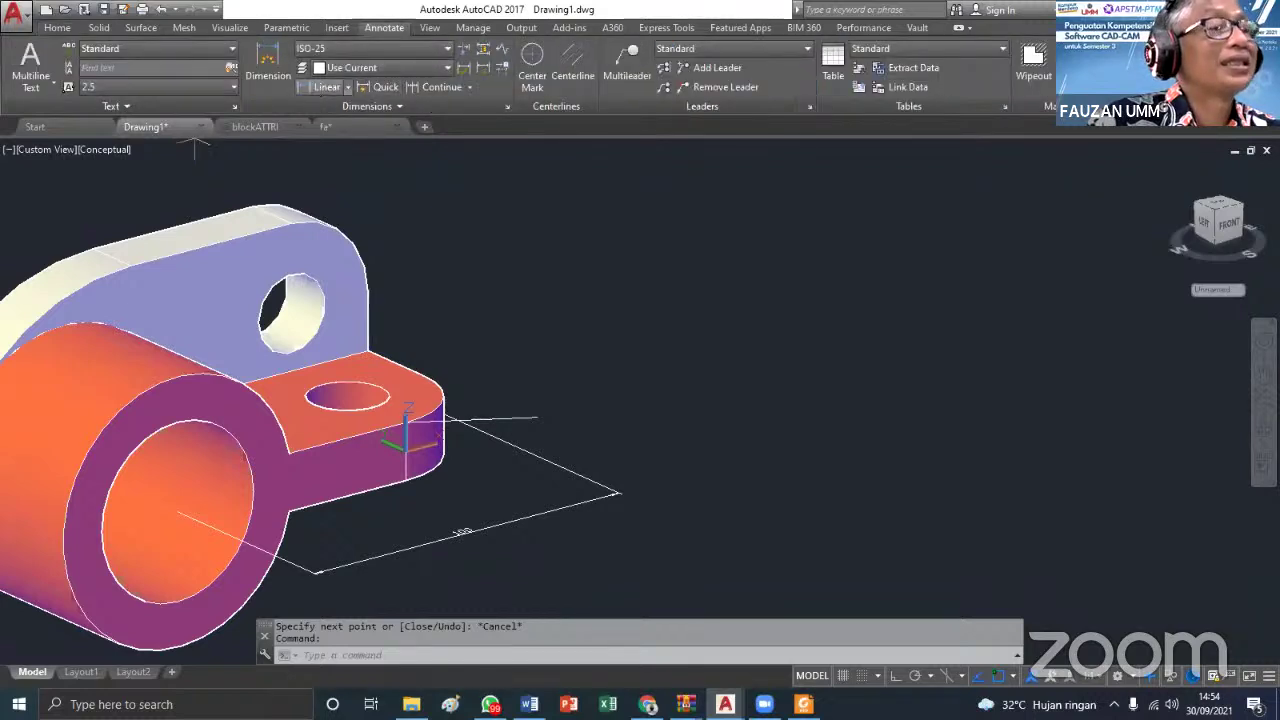
# Add a 65 linear dimension between the tab's lower and top corners, placed to its right
pyautogui.click(326, 87)
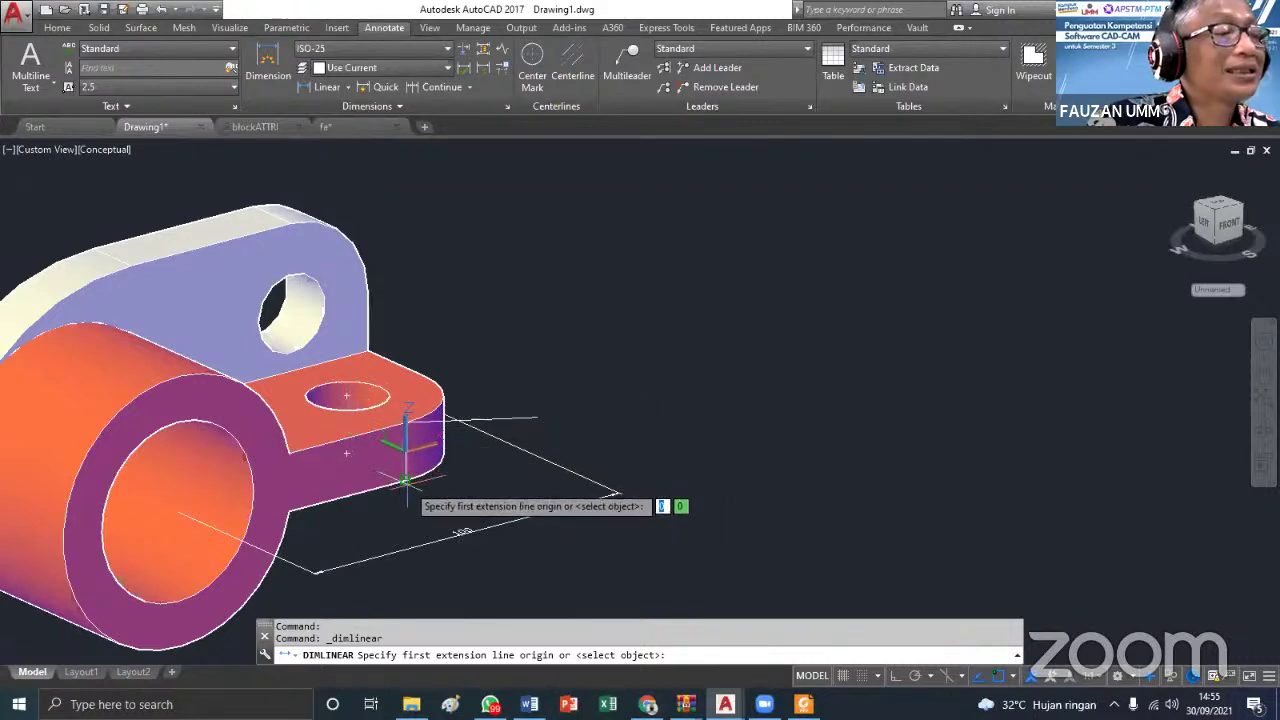
pyautogui.scroll(2, 405, 482)
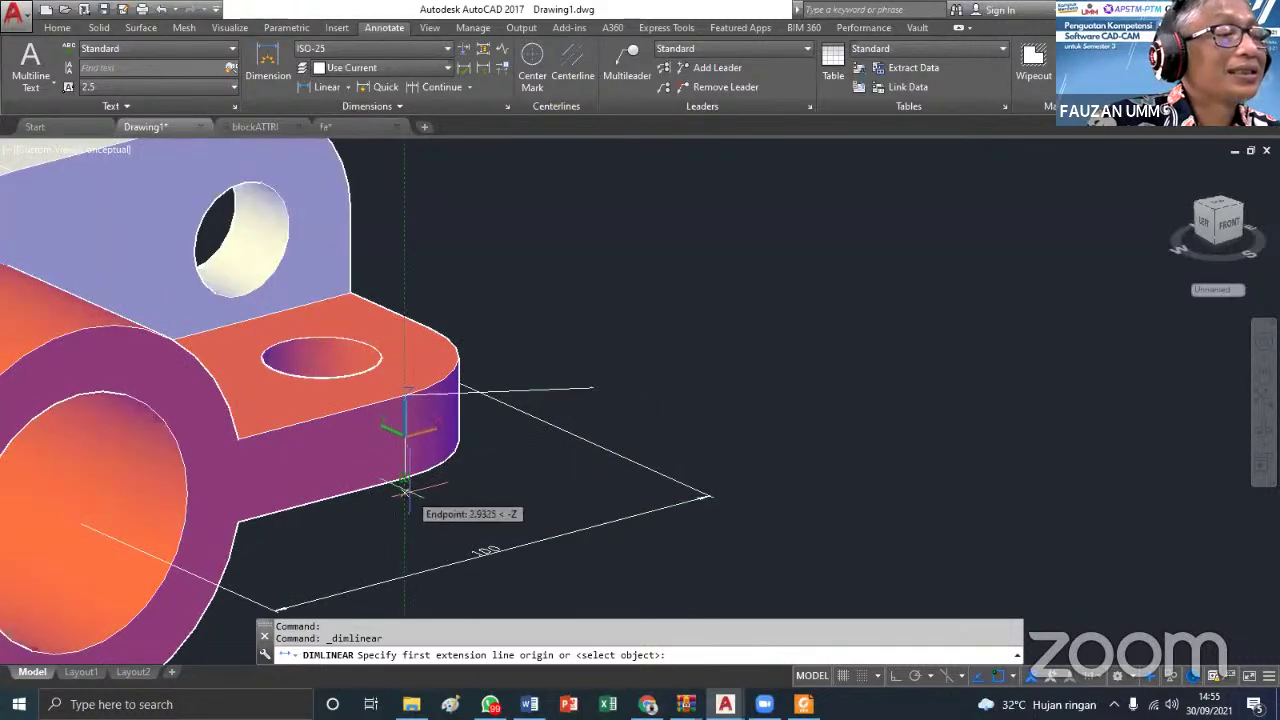
pyautogui.click(405, 478)
pyautogui.scroll(-2, 405, 488)
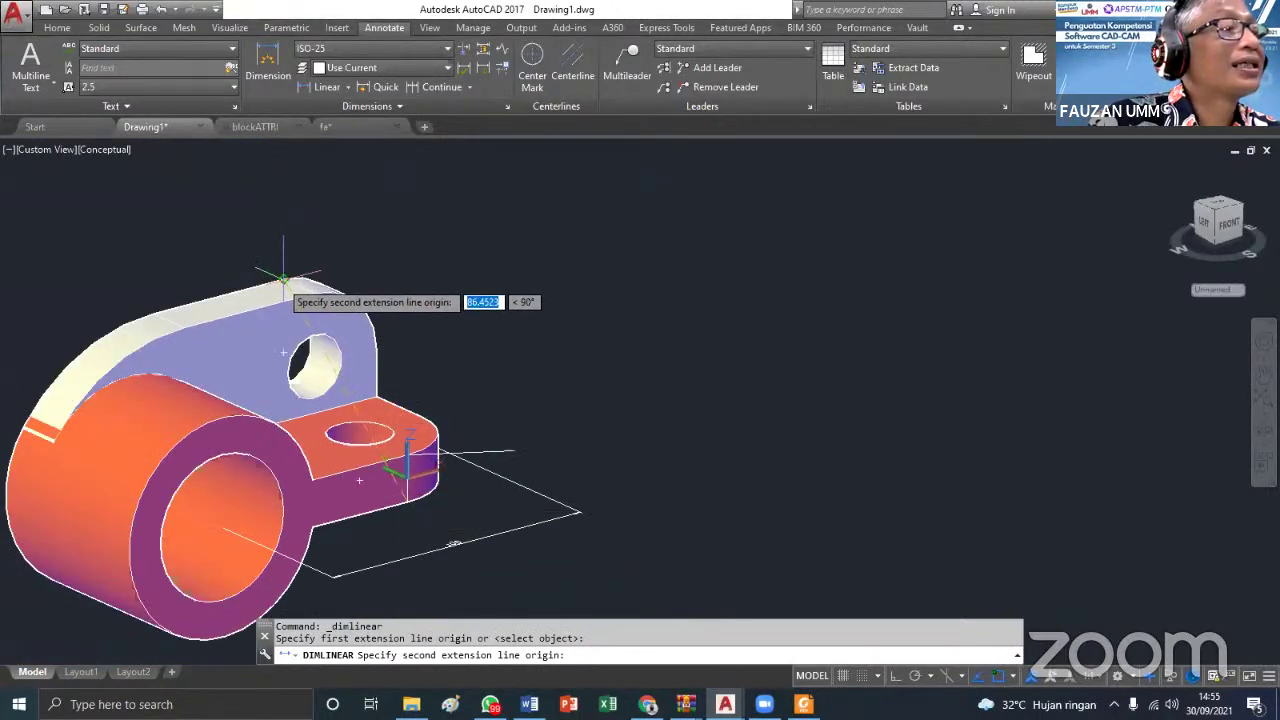
pyautogui.click(282, 278)
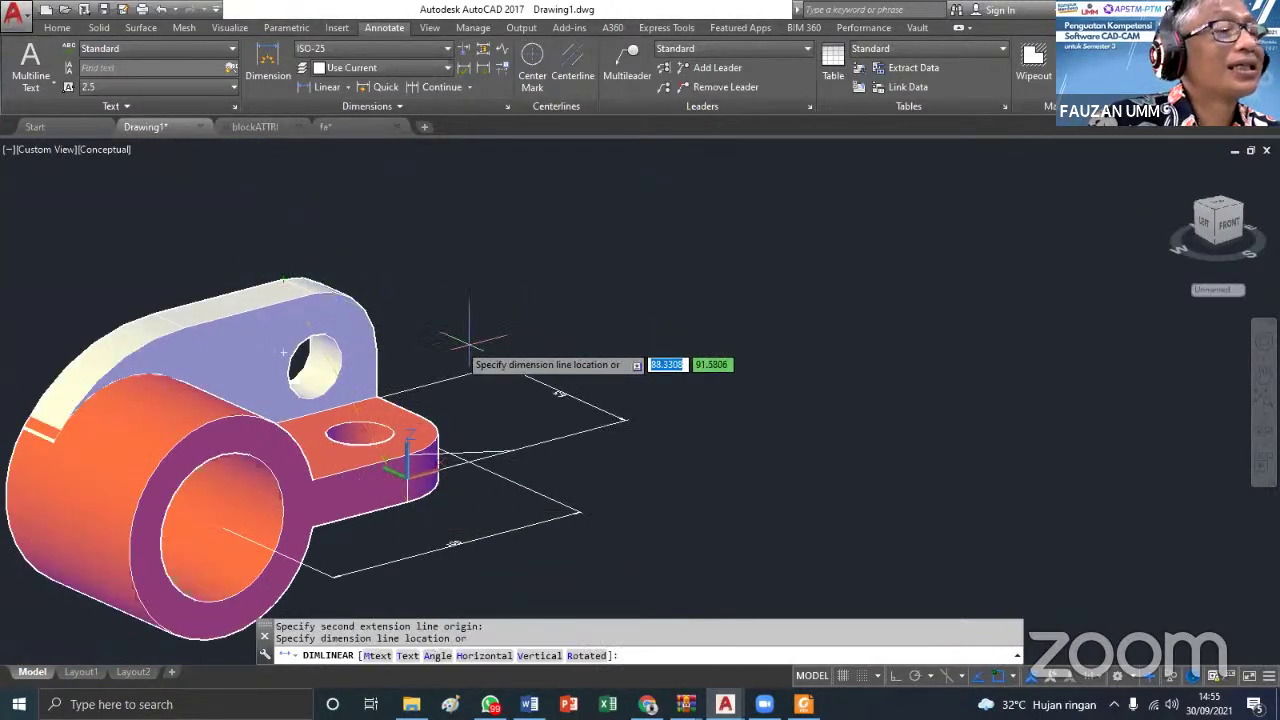
pyautogui.click(701, 404)
pyautogui.scroll(3, 640, 358)
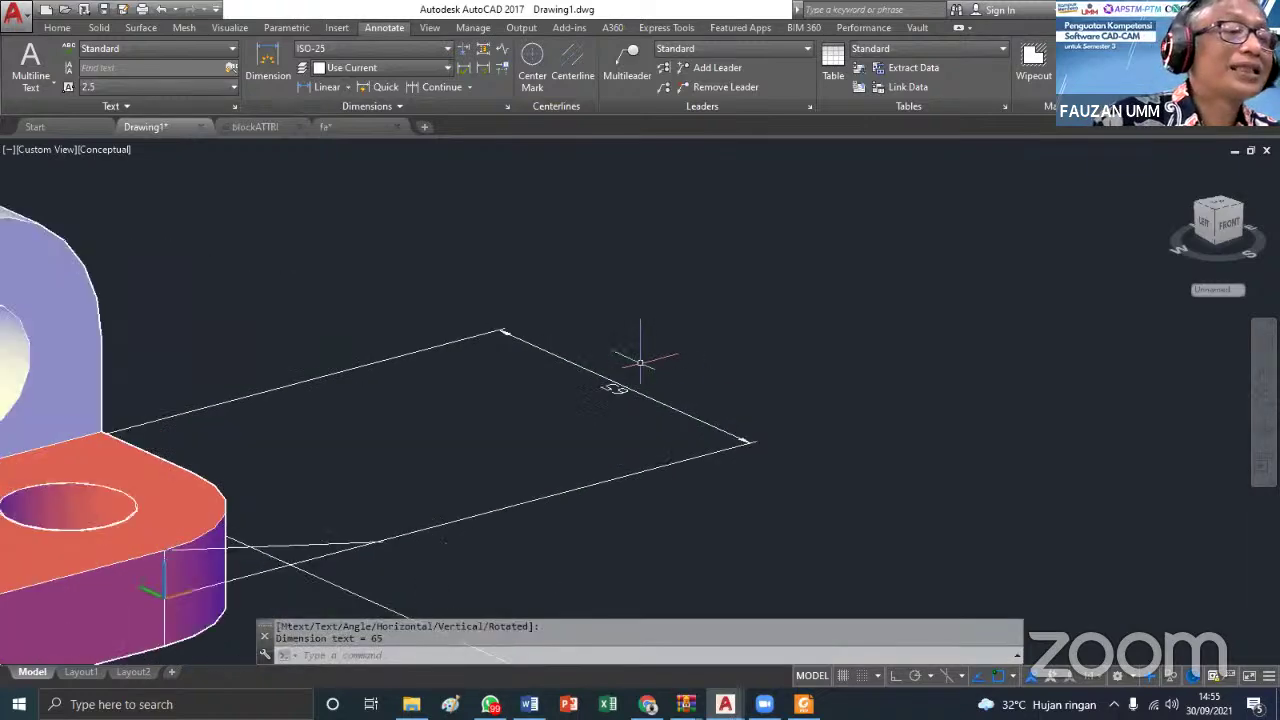
pyautogui.scroll(-3, 640, 358)
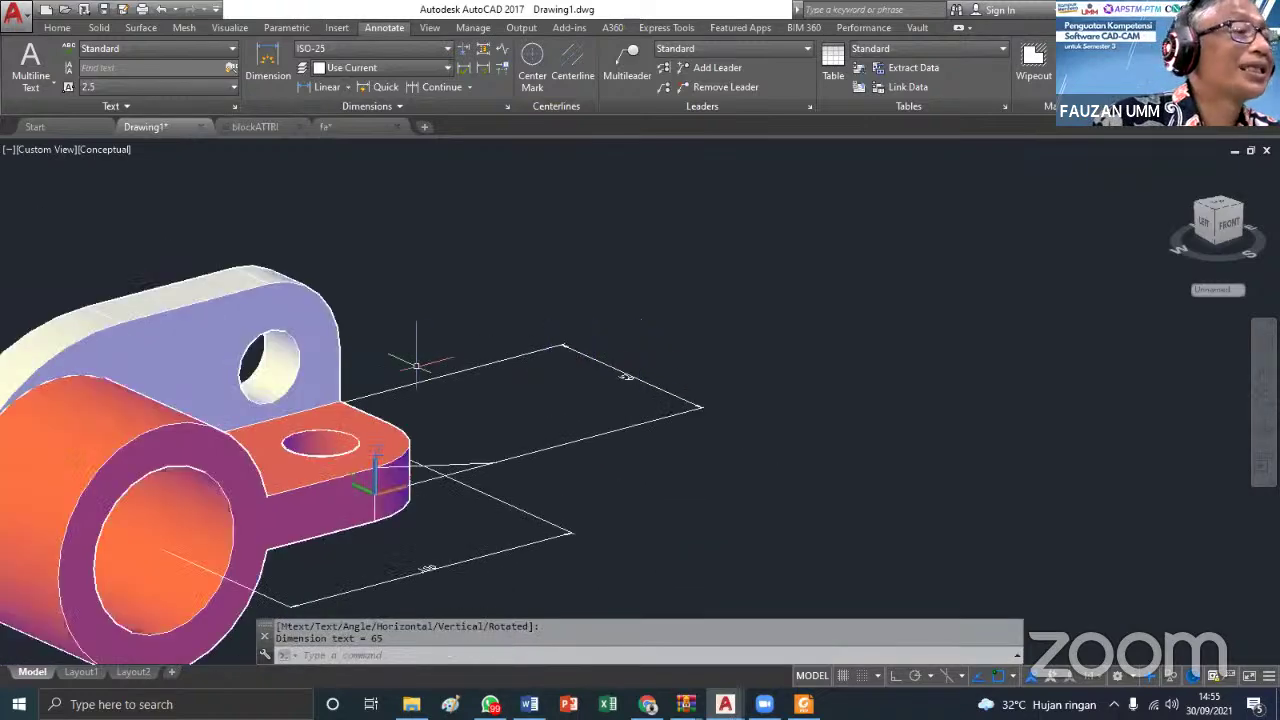
pyautogui.scroll(2, 450, 362)
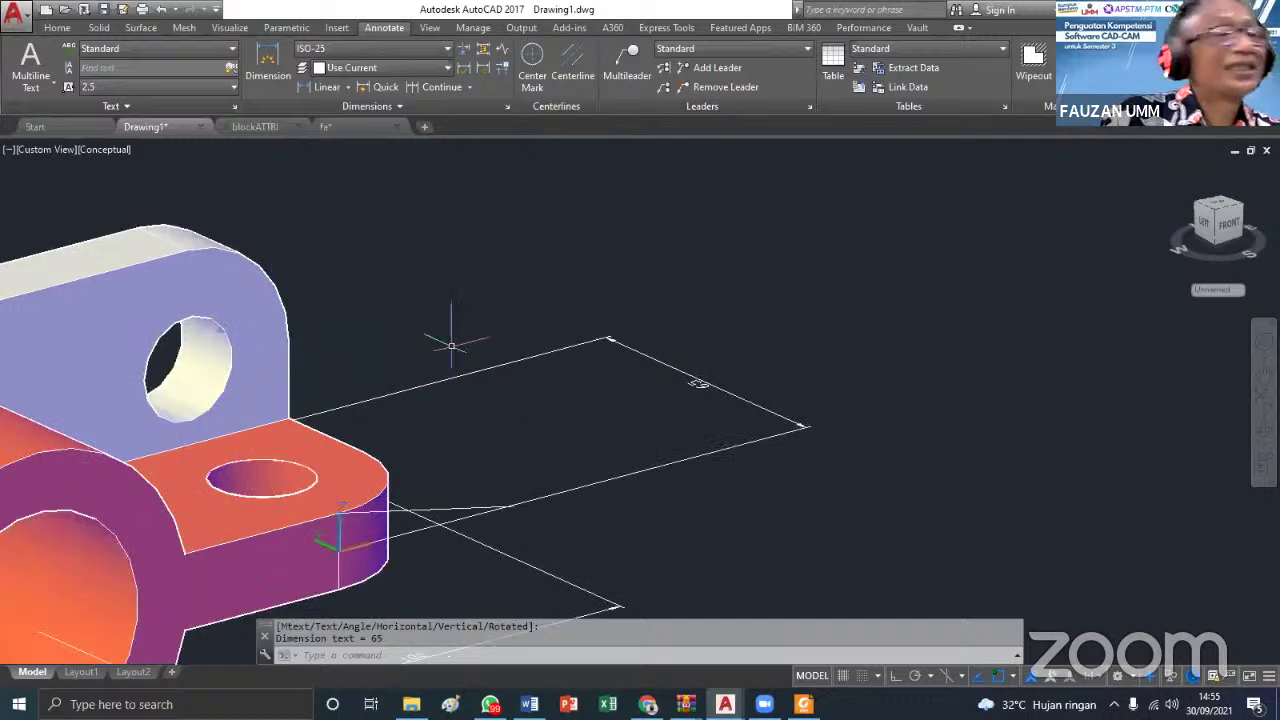
pyautogui.scroll(-2, 458, 334)
pyautogui.scroll(2, 605, 401)
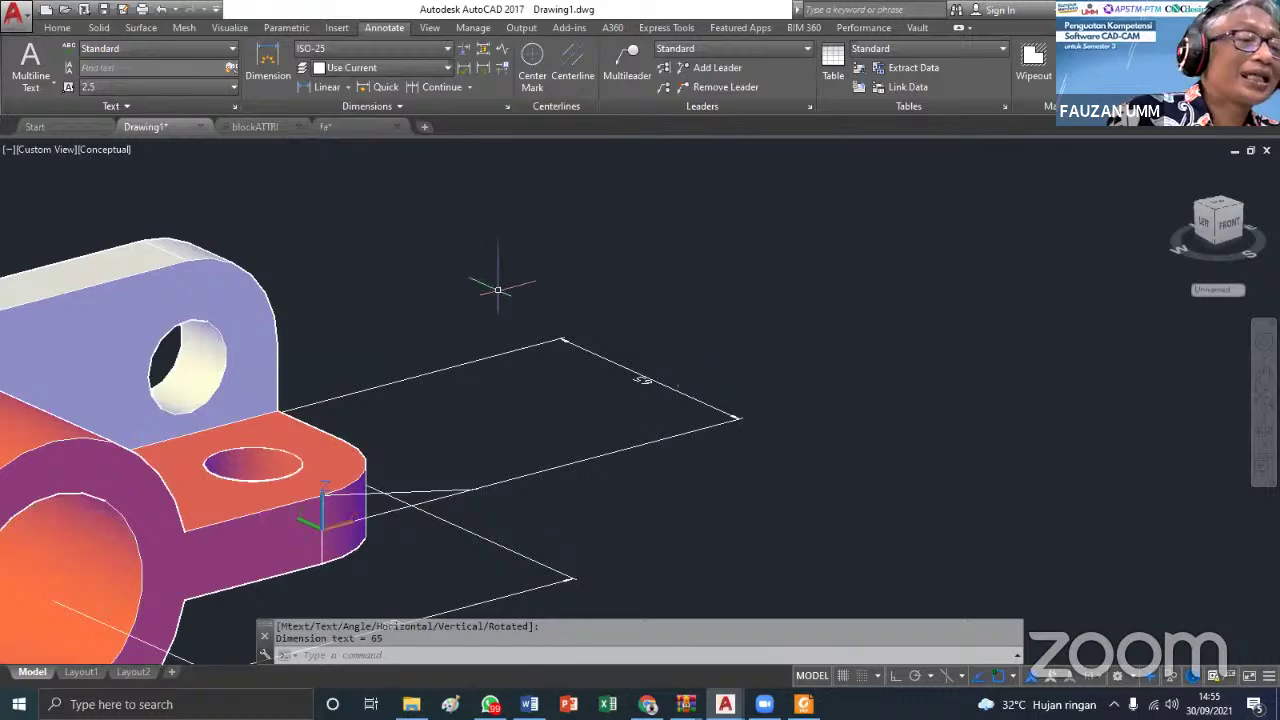
pyautogui.scroll(2, 343, 532)
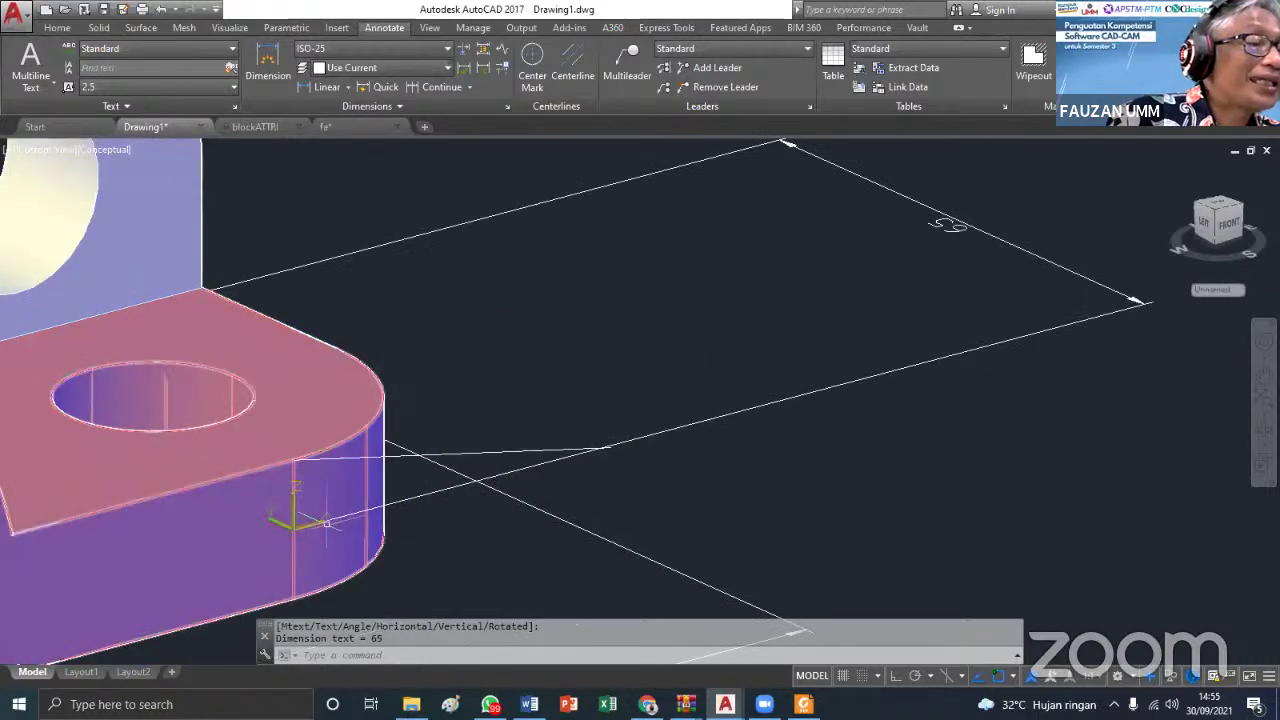
pyautogui.scroll(-3, 805, 348)
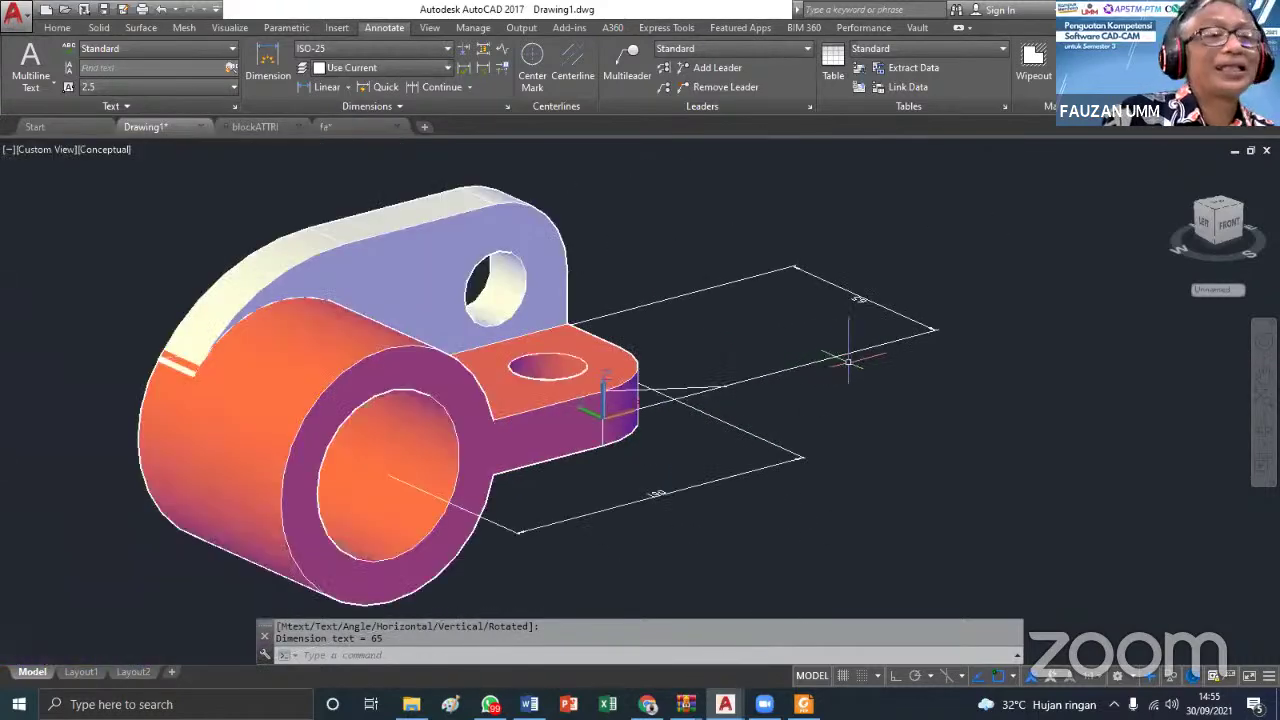
pyautogui.scroll(-2, 646, 298)
pyautogui.scroll(1, 723, 451)
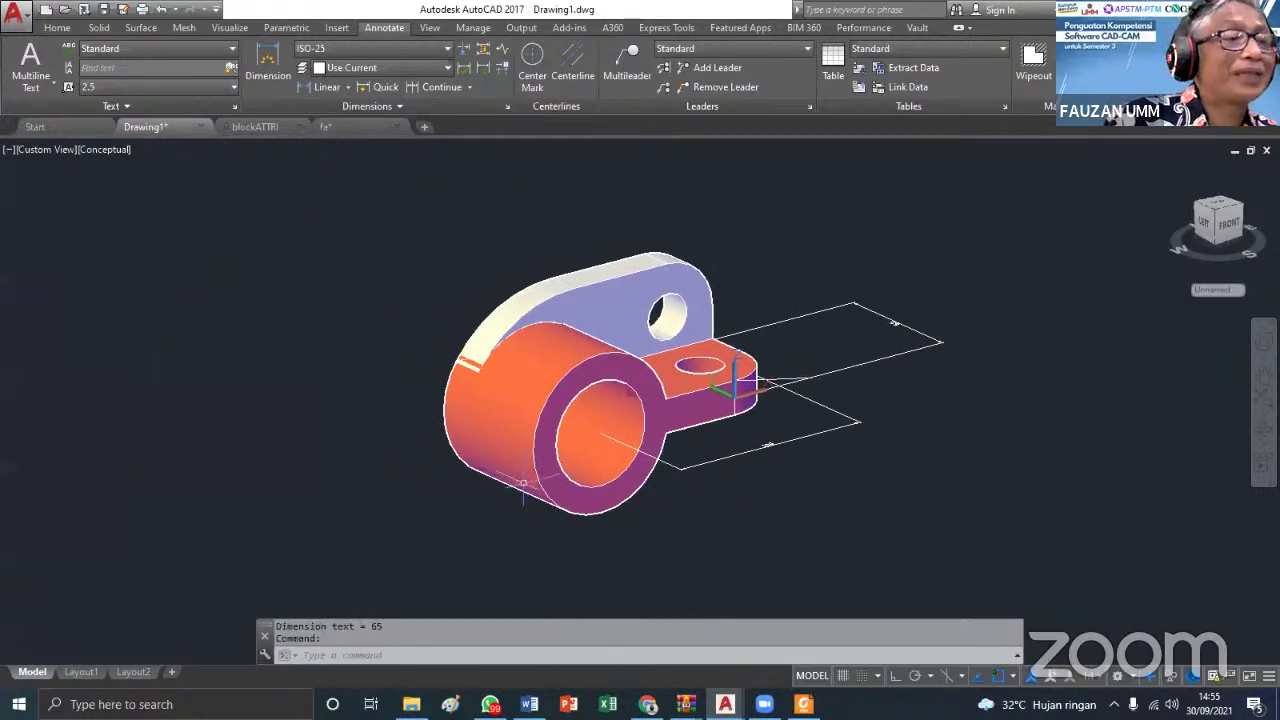
pyautogui.scroll(1, 473, 428)
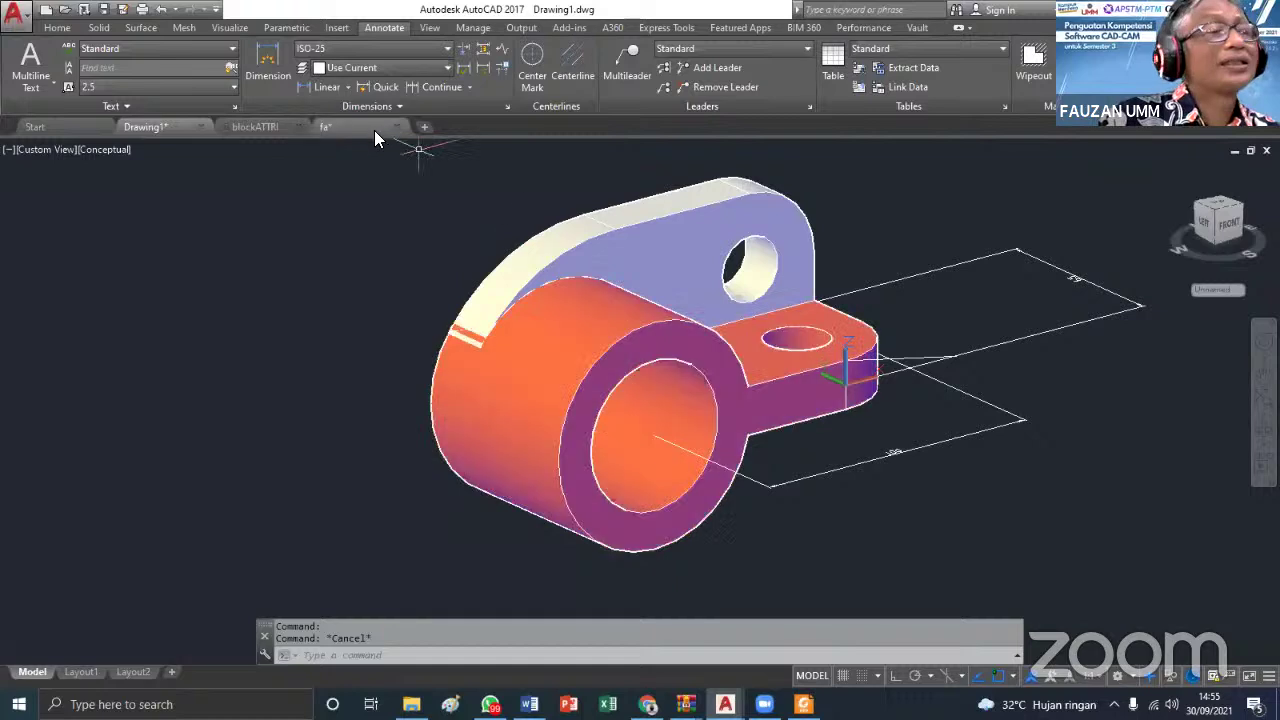
# Add a second 65 dimension from the cylinder centre, placed left of the part, then pan to show it all
pyautogui.click(304, 86)
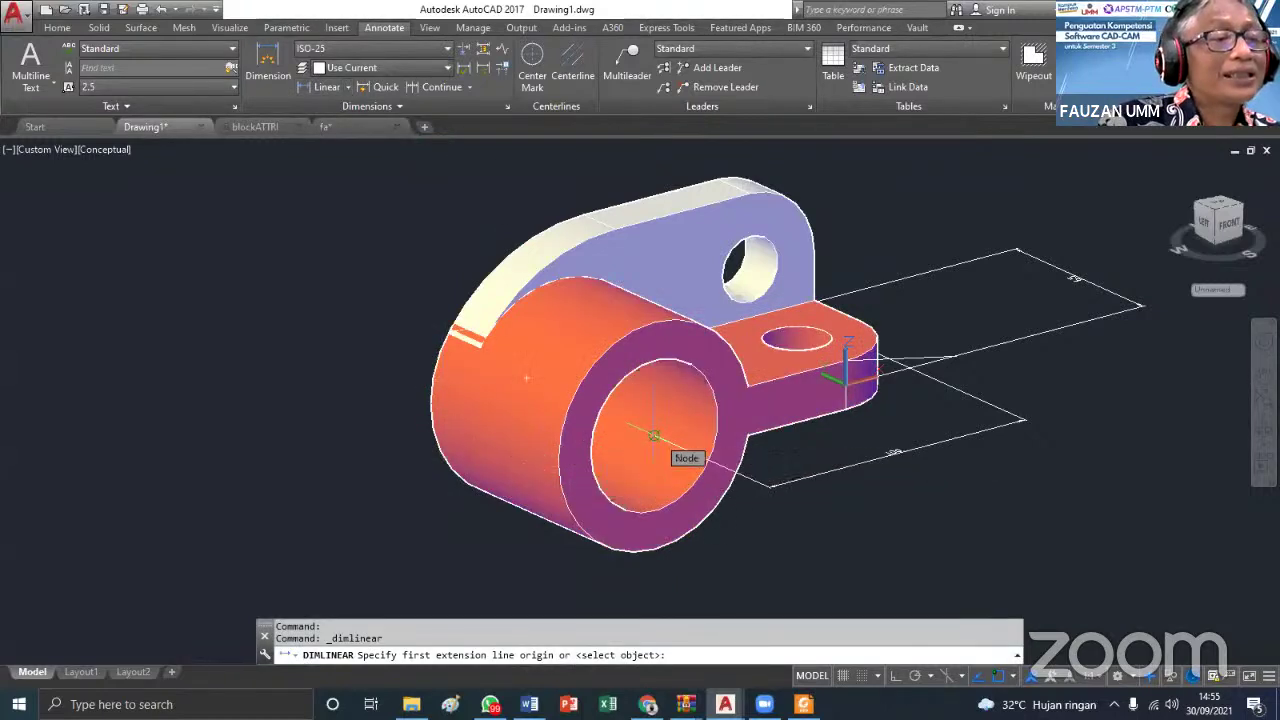
pyautogui.click(653, 436)
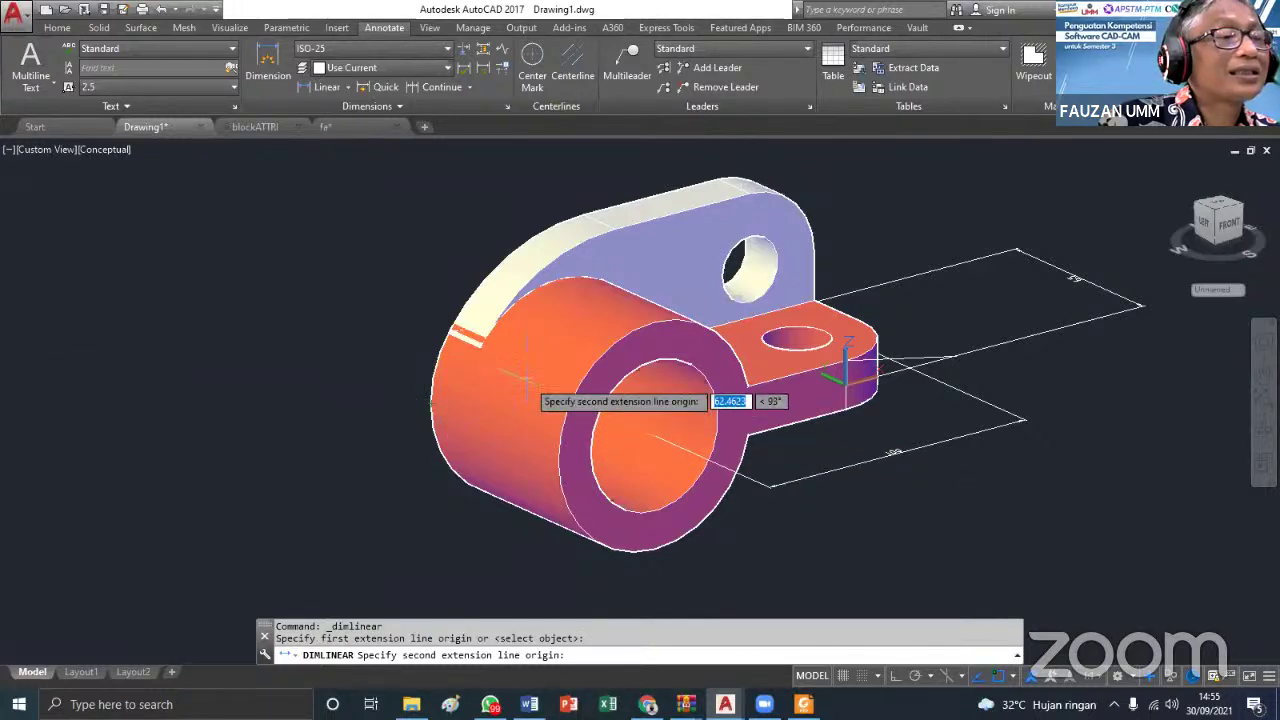
pyautogui.click(527, 377)
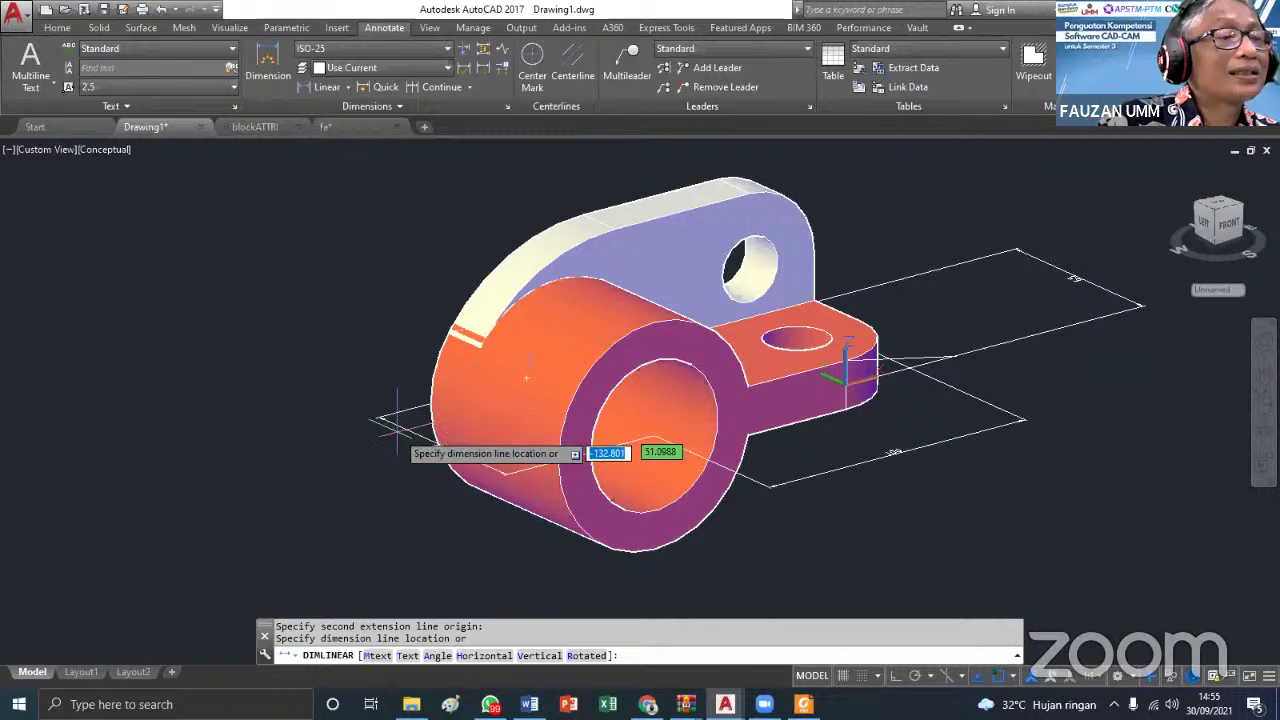
pyautogui.click(284, 457)
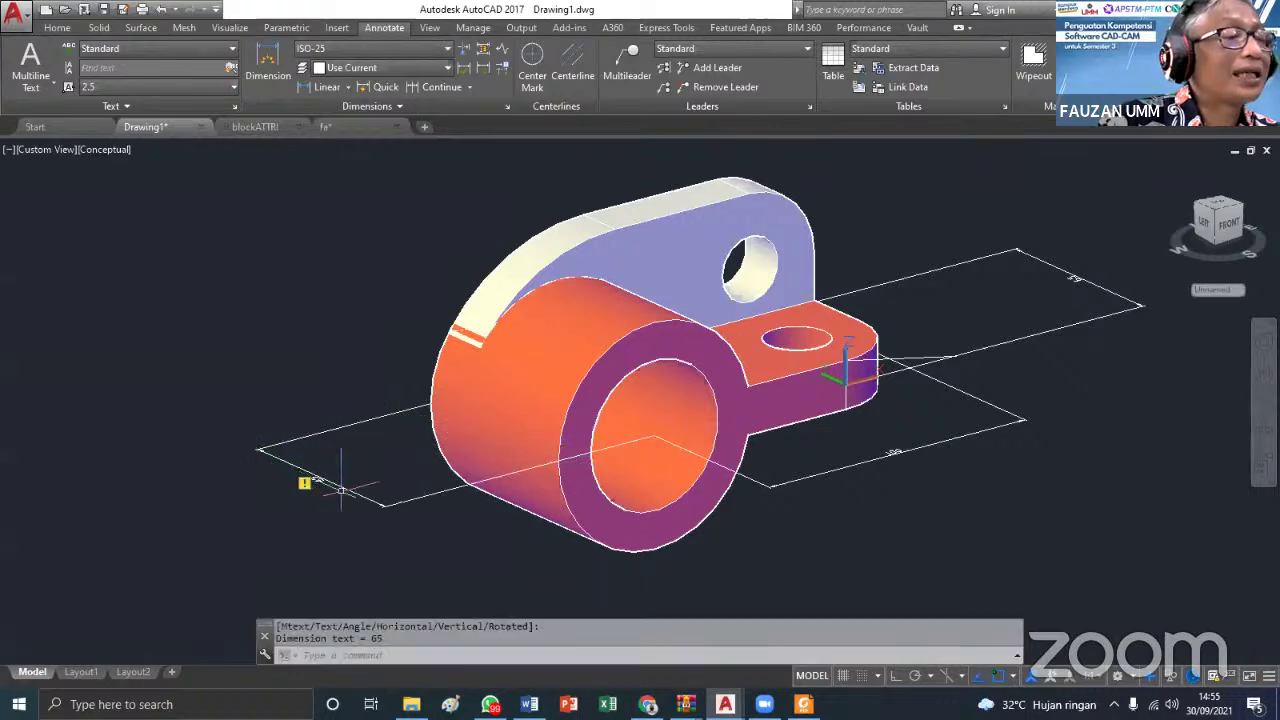
pyautogui.scroll(4, 338, 475)
pyautogui.scroll(-2, 350, 468)
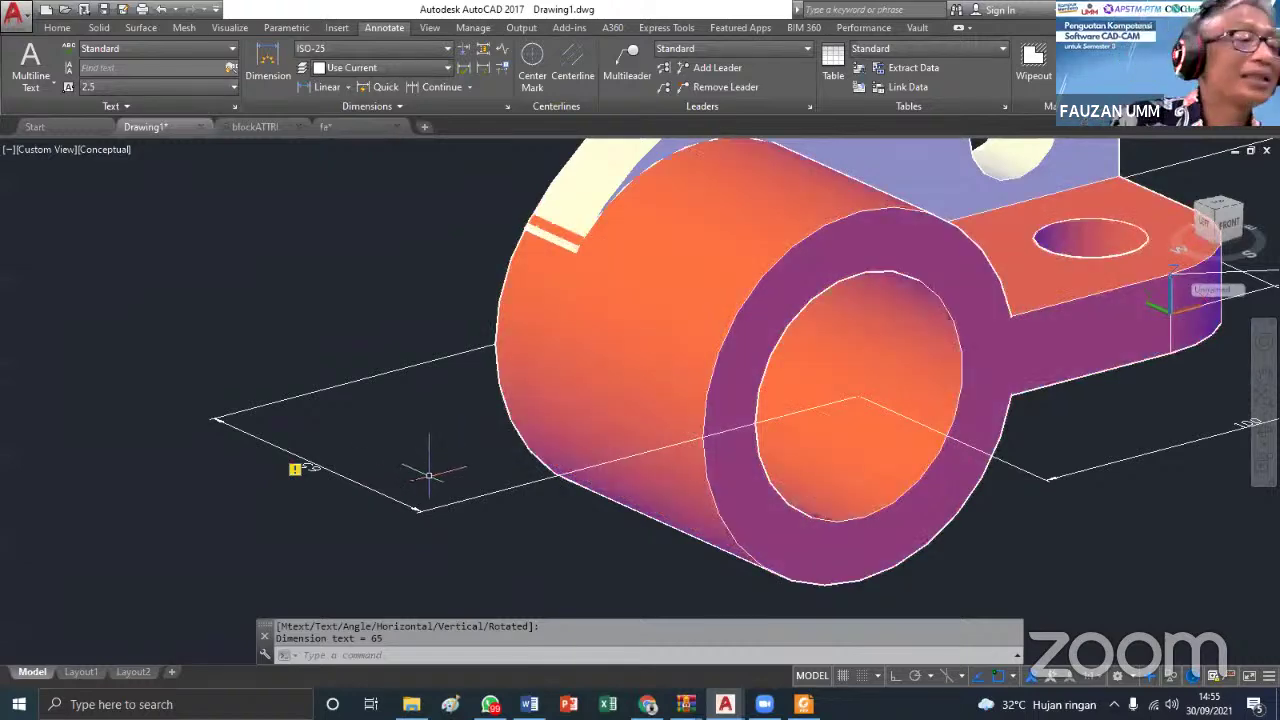
pyautogui.scroll(-3, 359, 465)
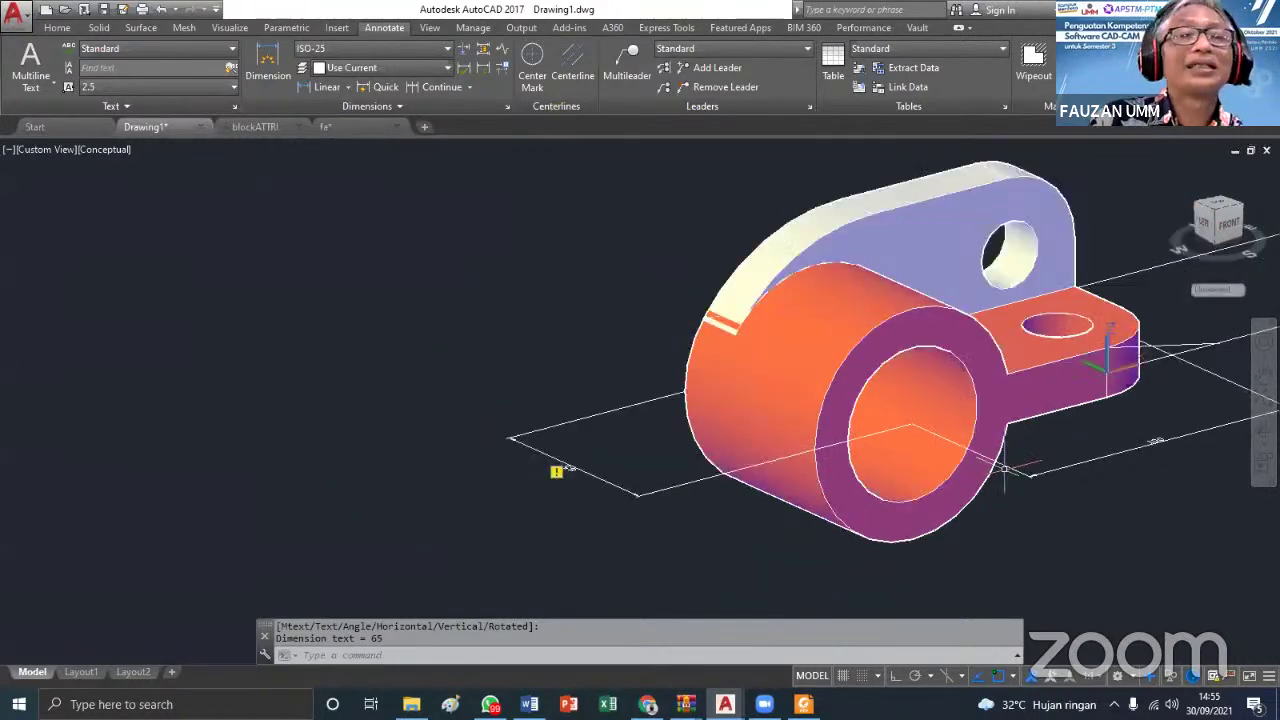
pyautogui.moveTo(1040, 420); pyautogui.dragTo(782, 401, button='middle')
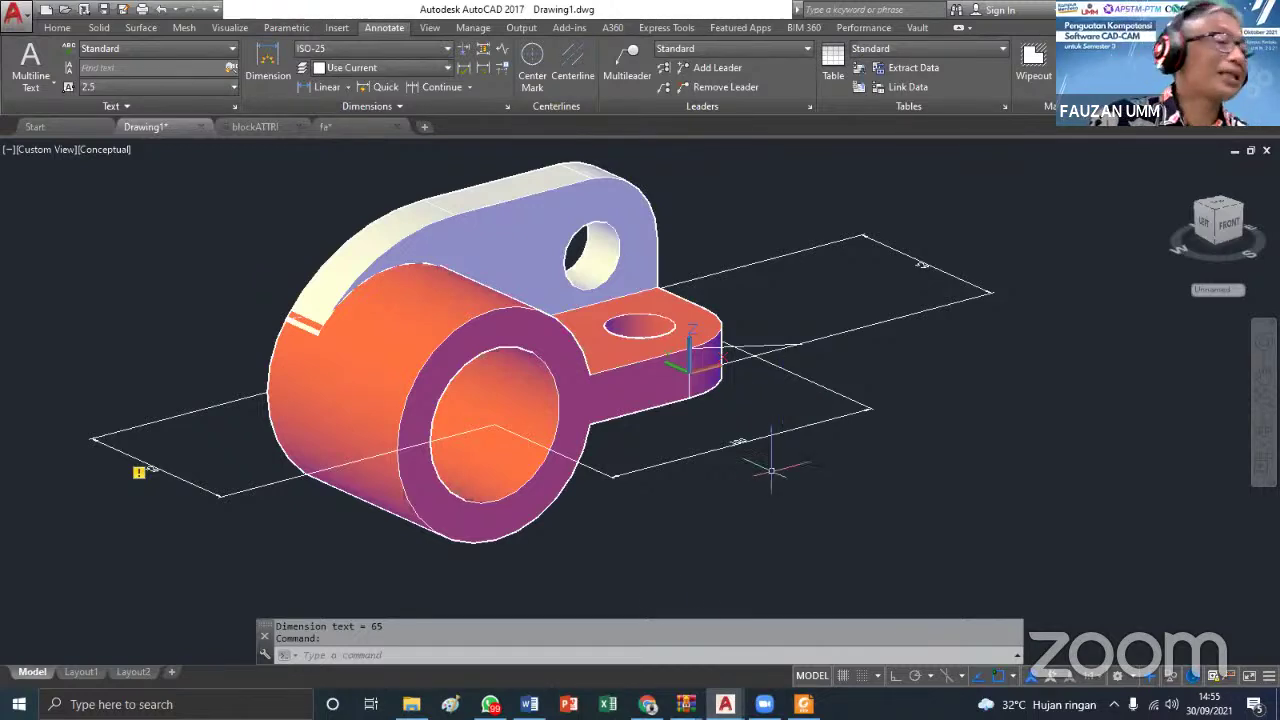
# Switch between Layout1 and Model, ending on Layout1's views with Ø50, R37.5, 25 and 100 dimensions
pyautogui.click(80, 672)
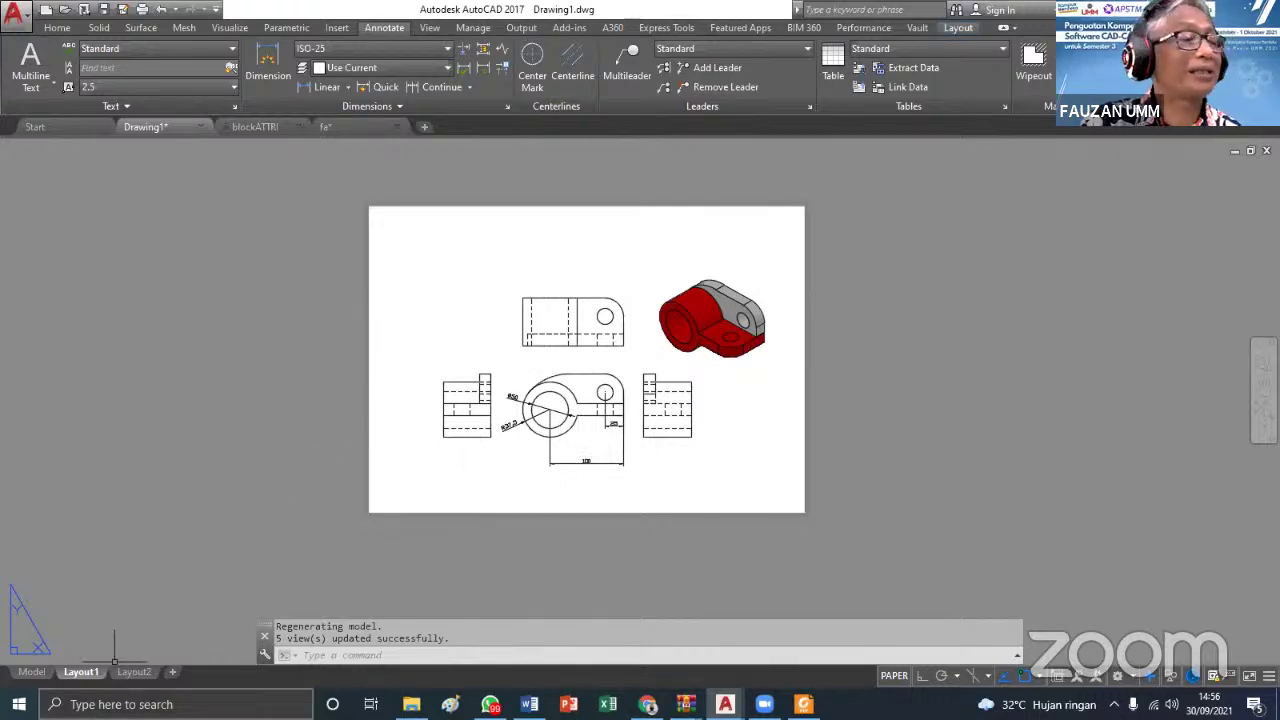
pyautogui.click(30, 673)
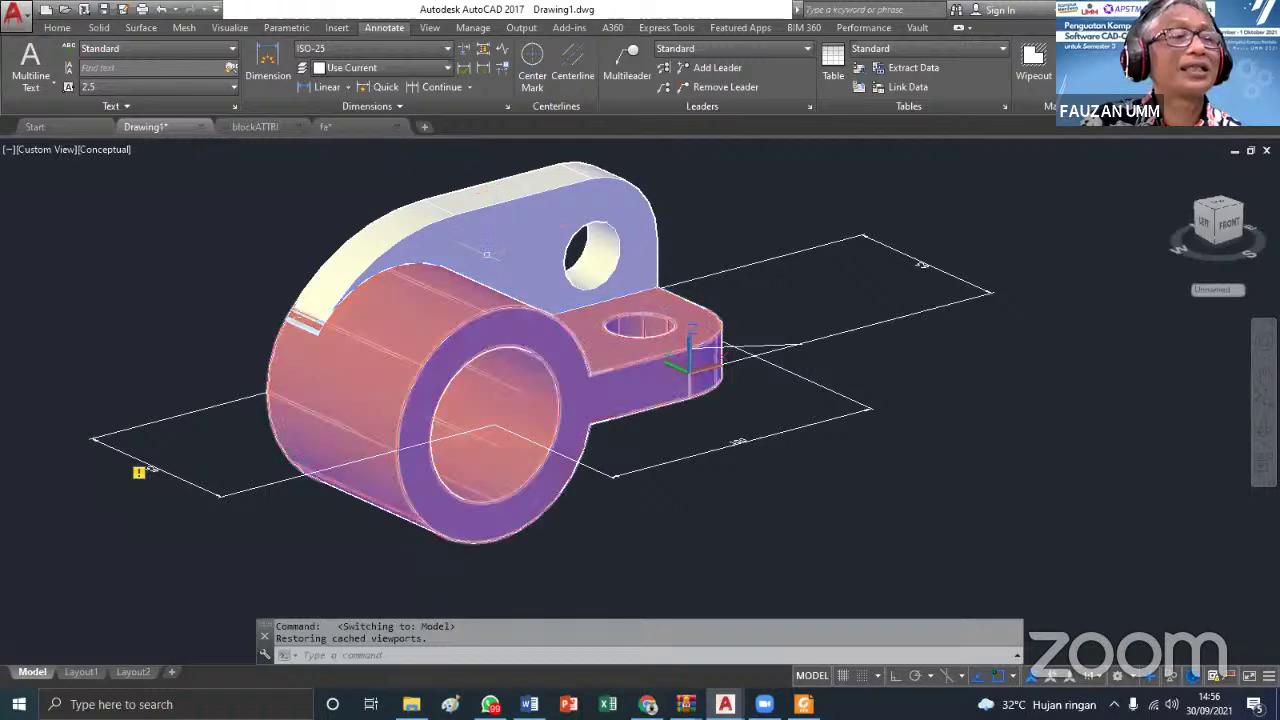
pyautogui.click(82, 672)
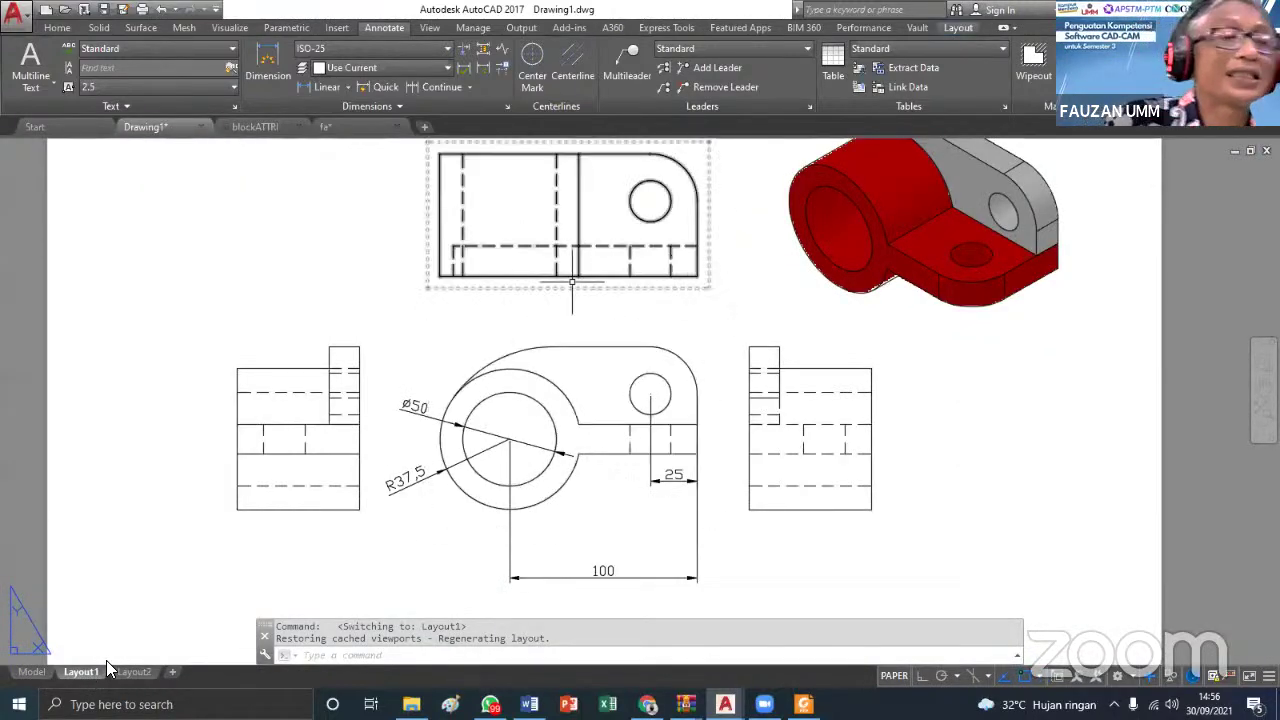
pyautogui.moveTo(573, 343)
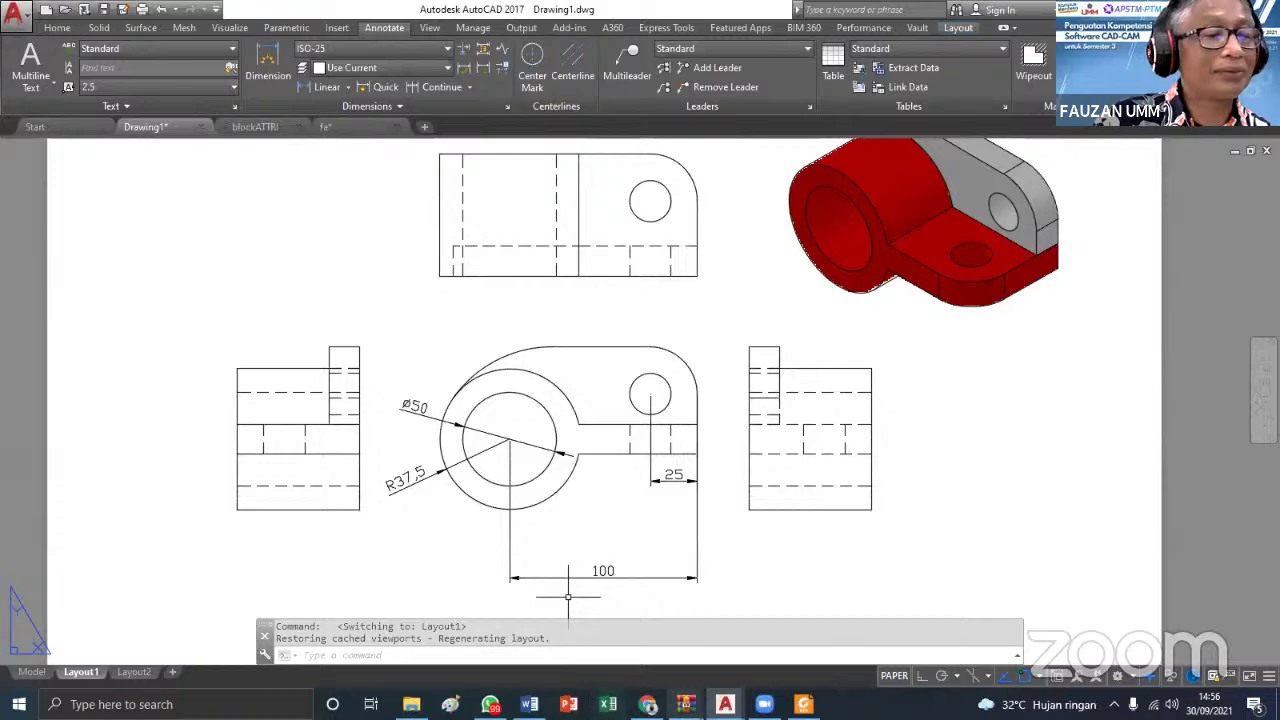
# Bring up the blockATTRI.dwg drawing and zoom around its JUDULGAMBAR title block and SKALA label
pyautogui.moveTo(725, 704)
pyautogui.click(724, 662)
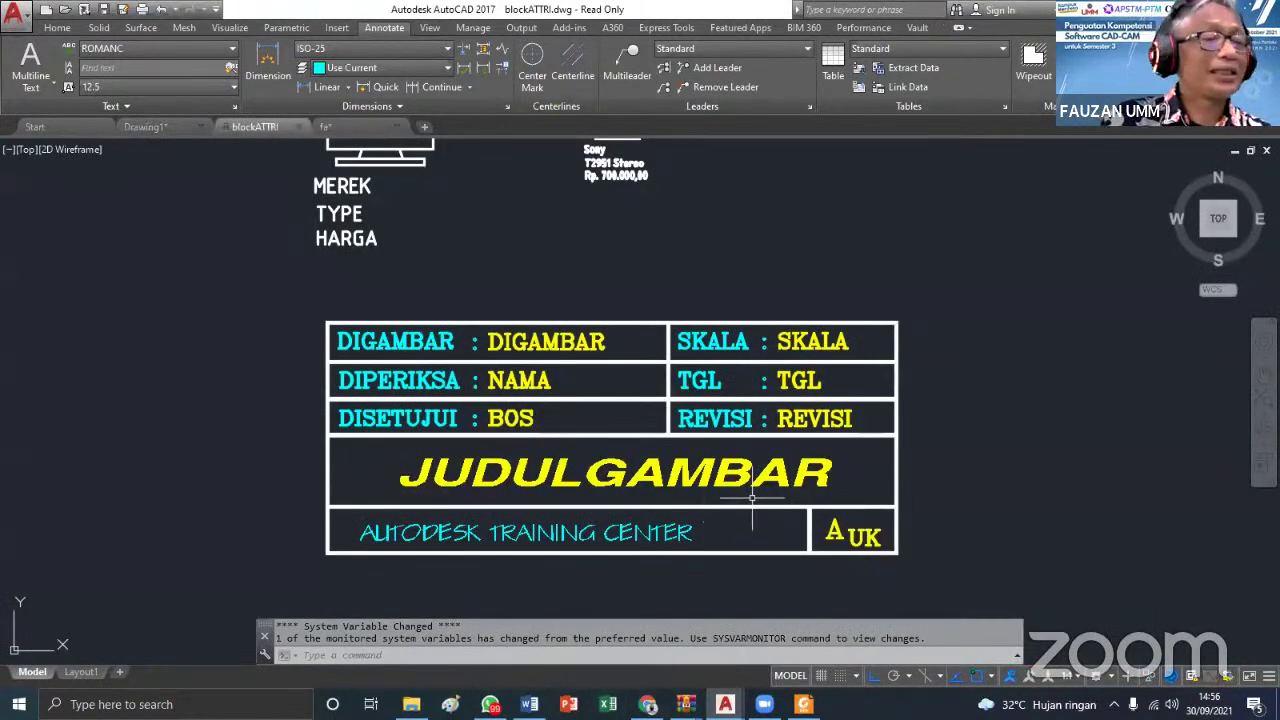
pyautogui.press('Escape')
pyautogui.scroll(-2, 752, 496)
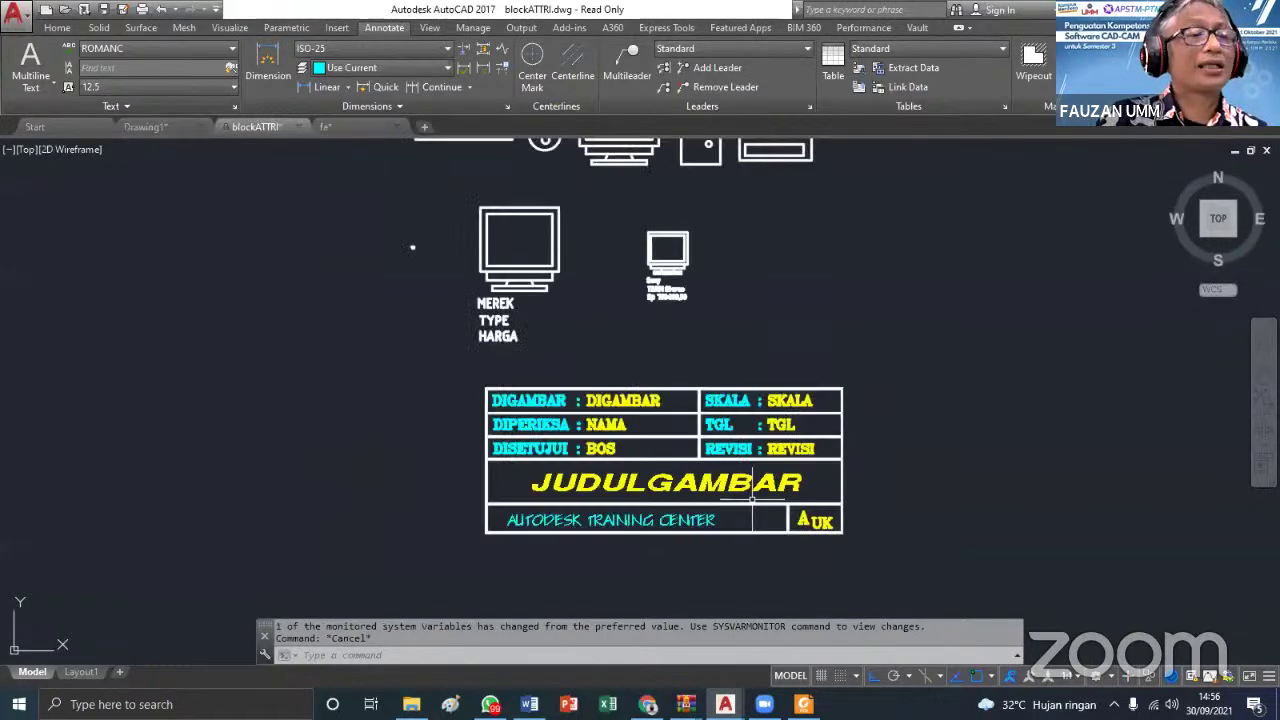
pyautogui.scroll(2, 752, 500)
pyautogui.scroll(-2, 752, 500)
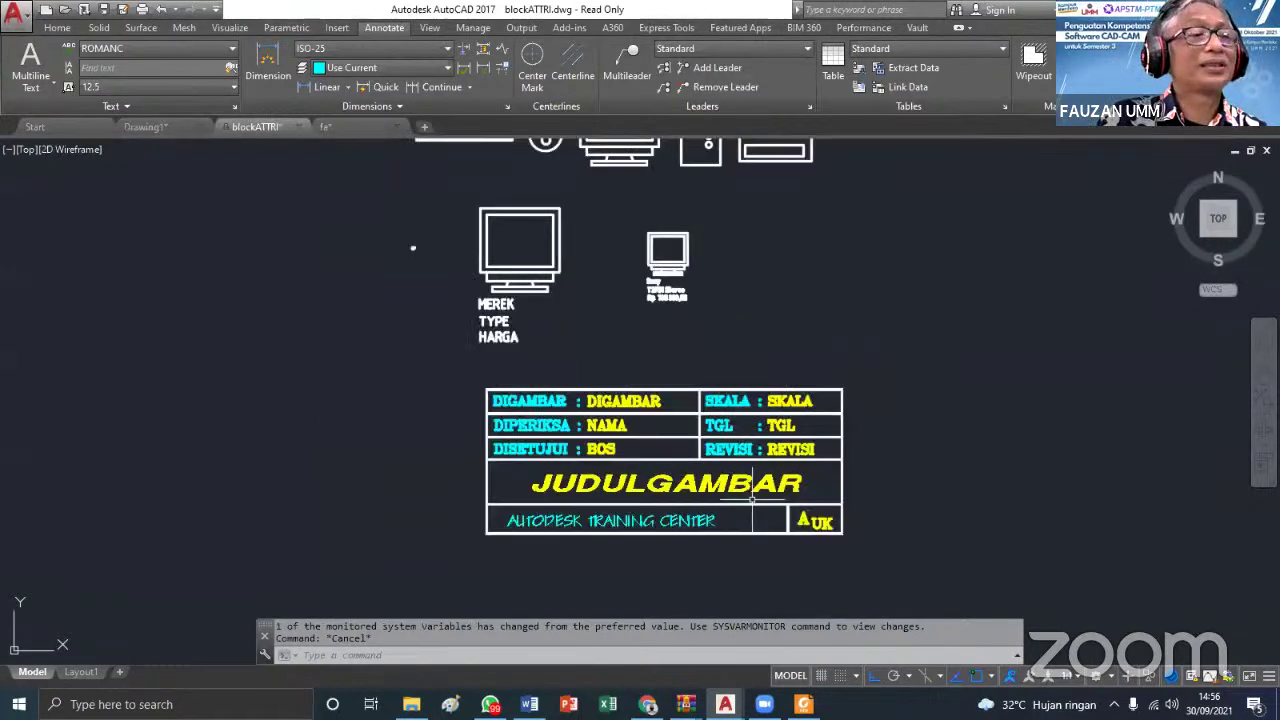
pyautogui.scroll(5, 769, 390)
pyautogui.scroll(-5, 769, 390)
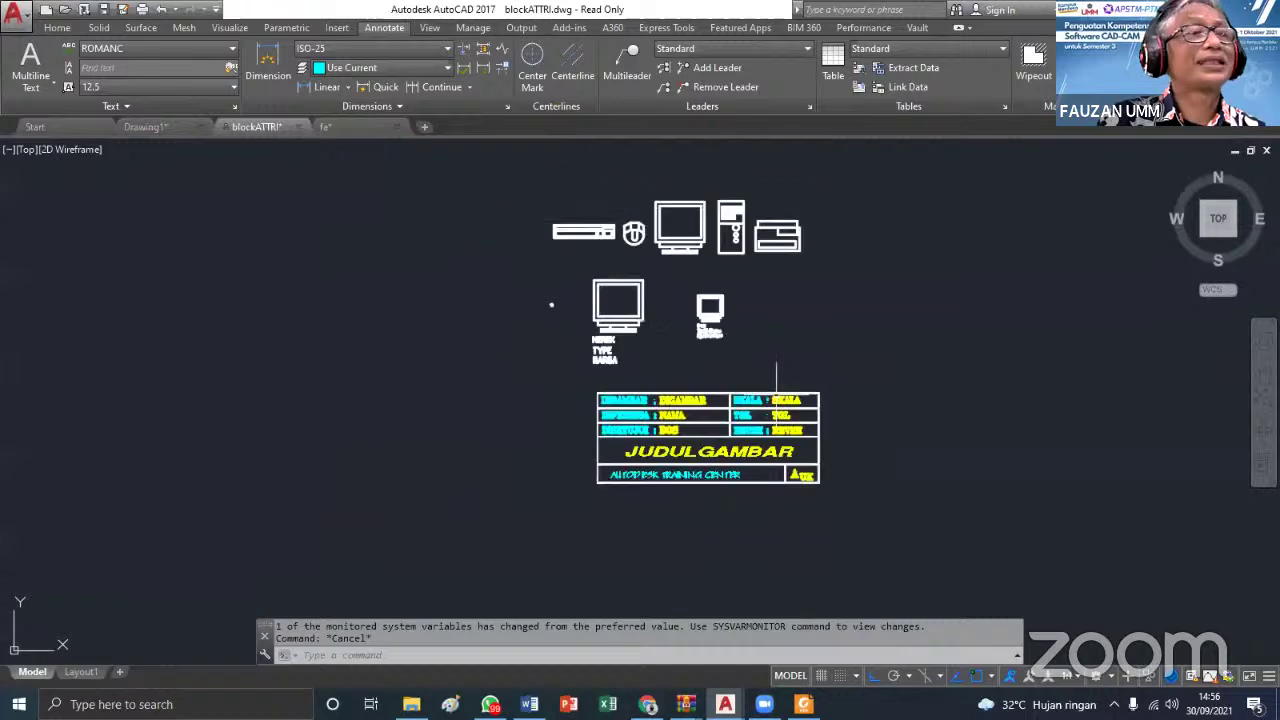
pyautogui.scroll(2, 739, 200)
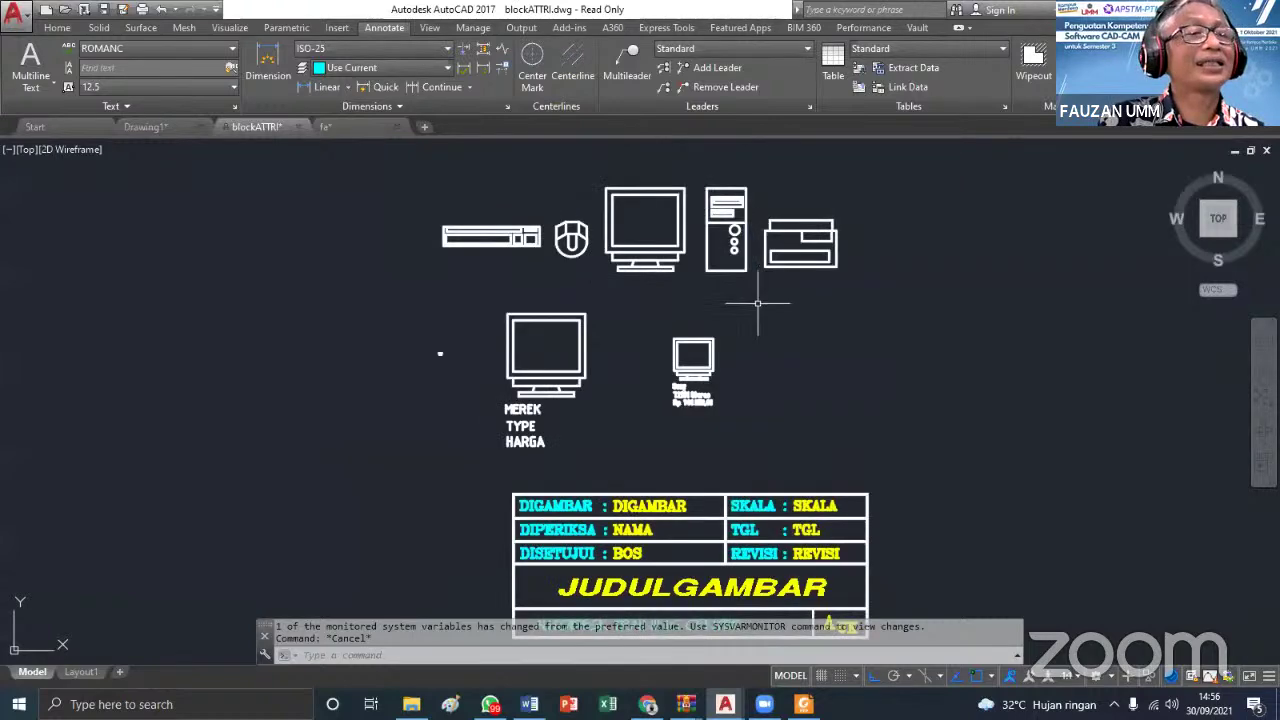
pyautogui.scroll(-2, 780, 371)
pyautogui.scroll(4, 826, 541)
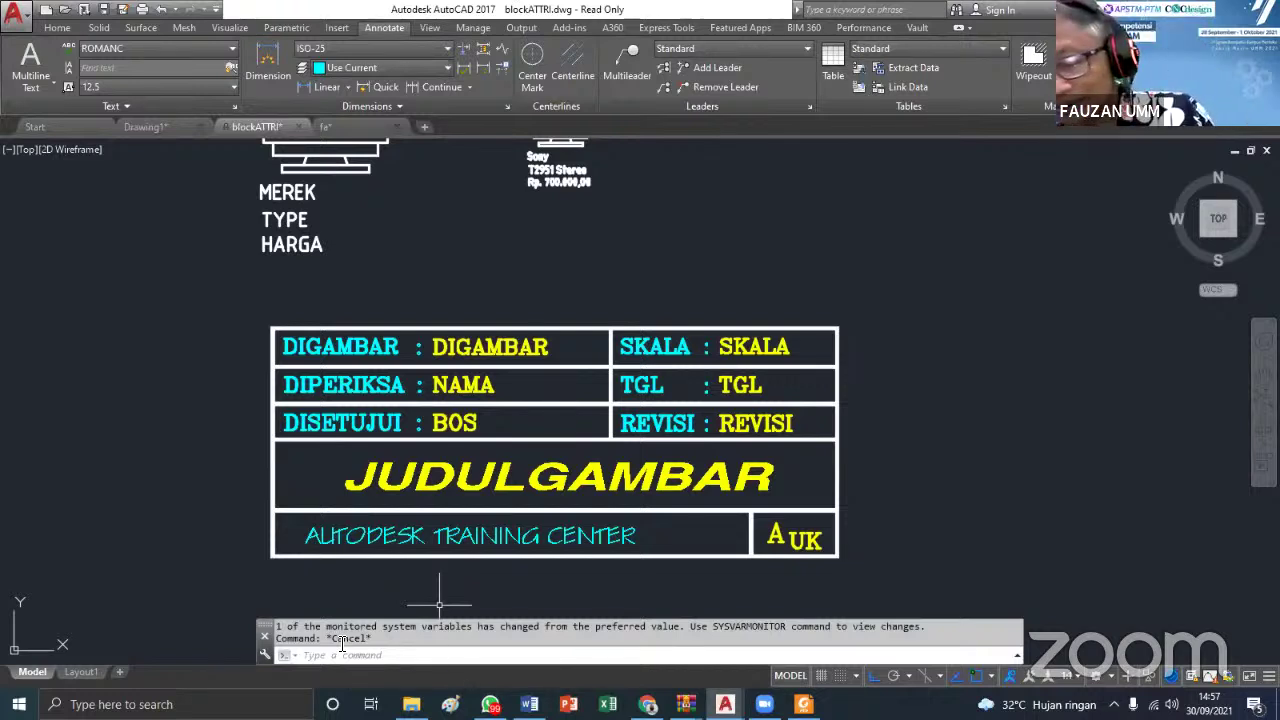
pyautogui.scroll(-2, 399, 617)
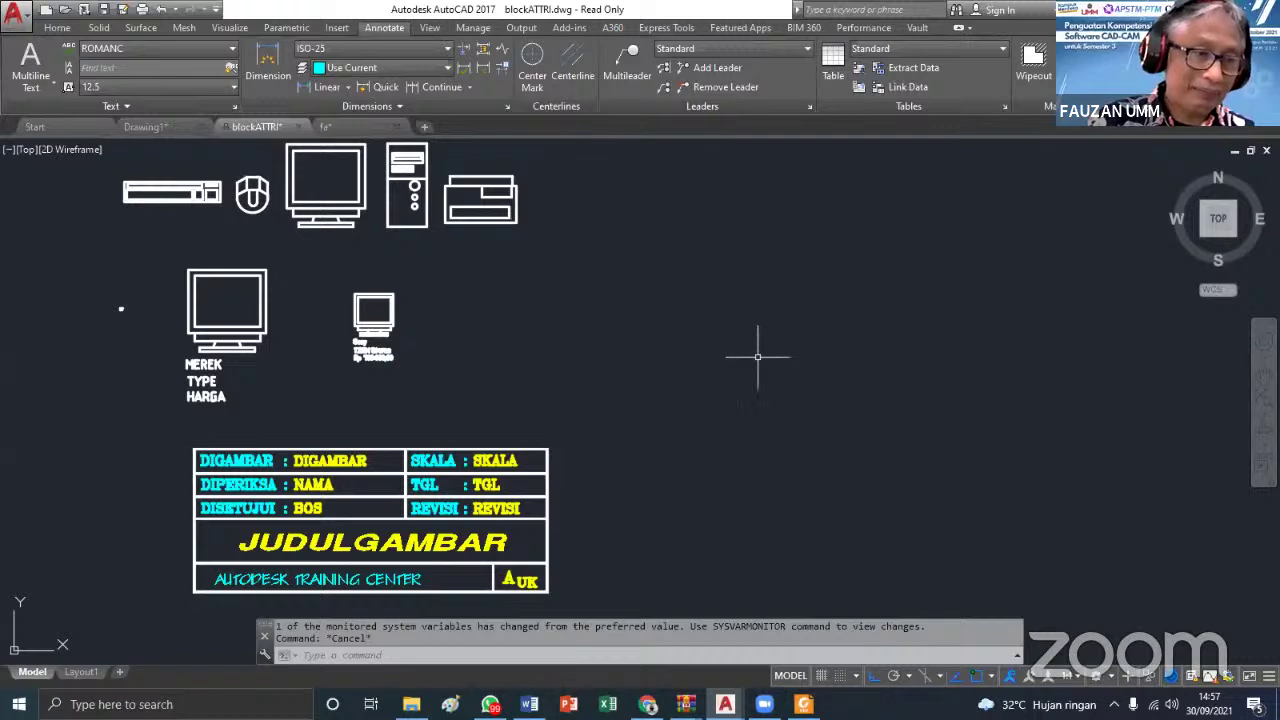
pyautogui.scroll(3, 752, 356)
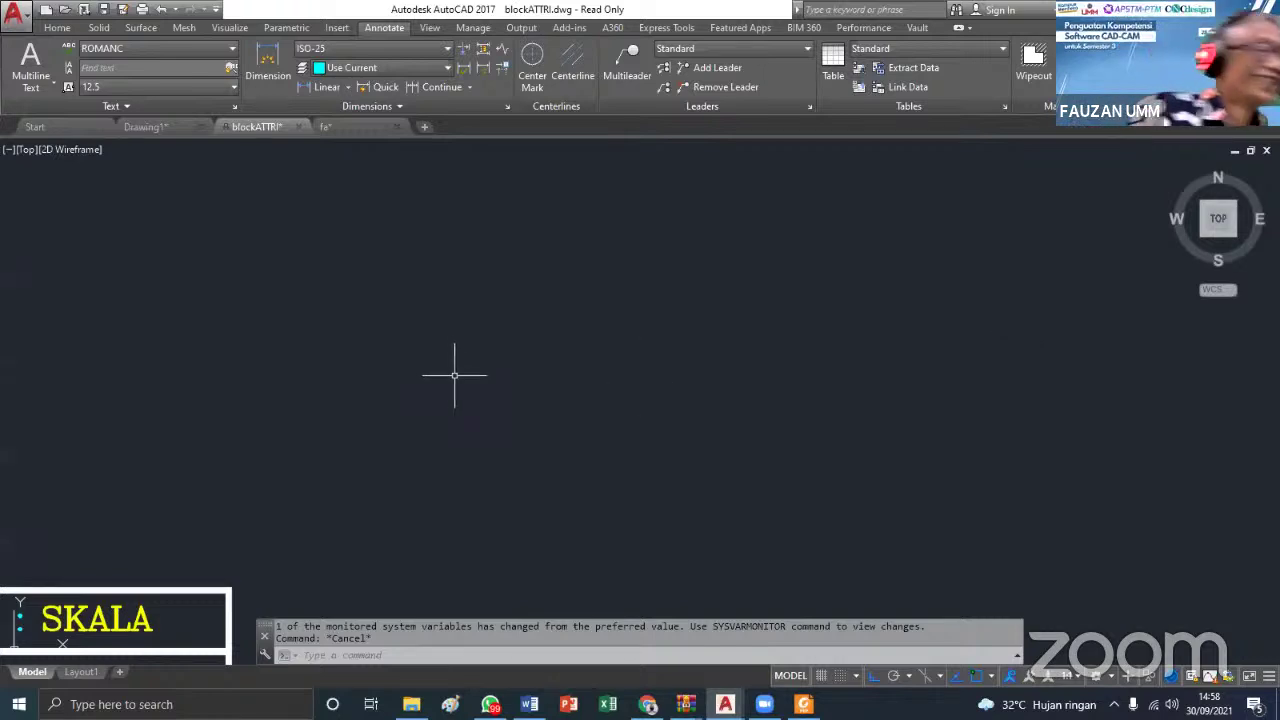
# Return to Drawing1's Layout1 sheet with the bracket's dimensioned orthographic and red isometric views
pyautogui.scroll(-5, 457, 371)
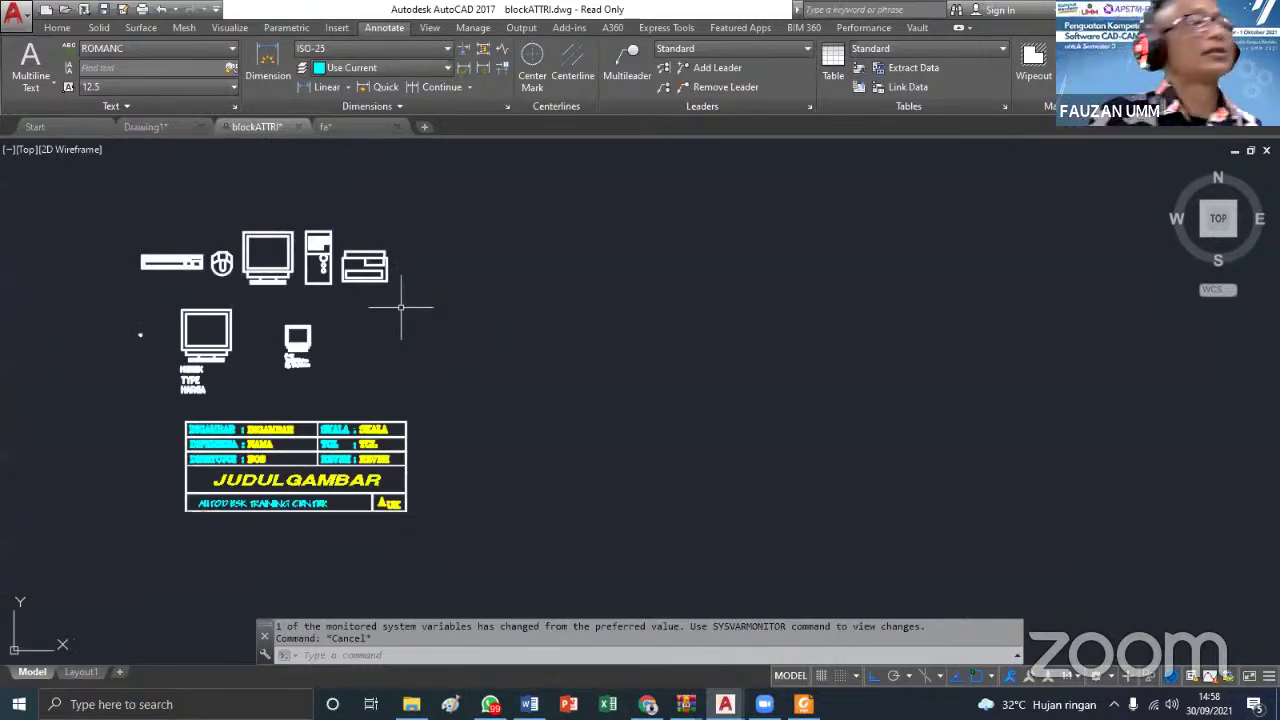
pyautogui.click(140, 127)
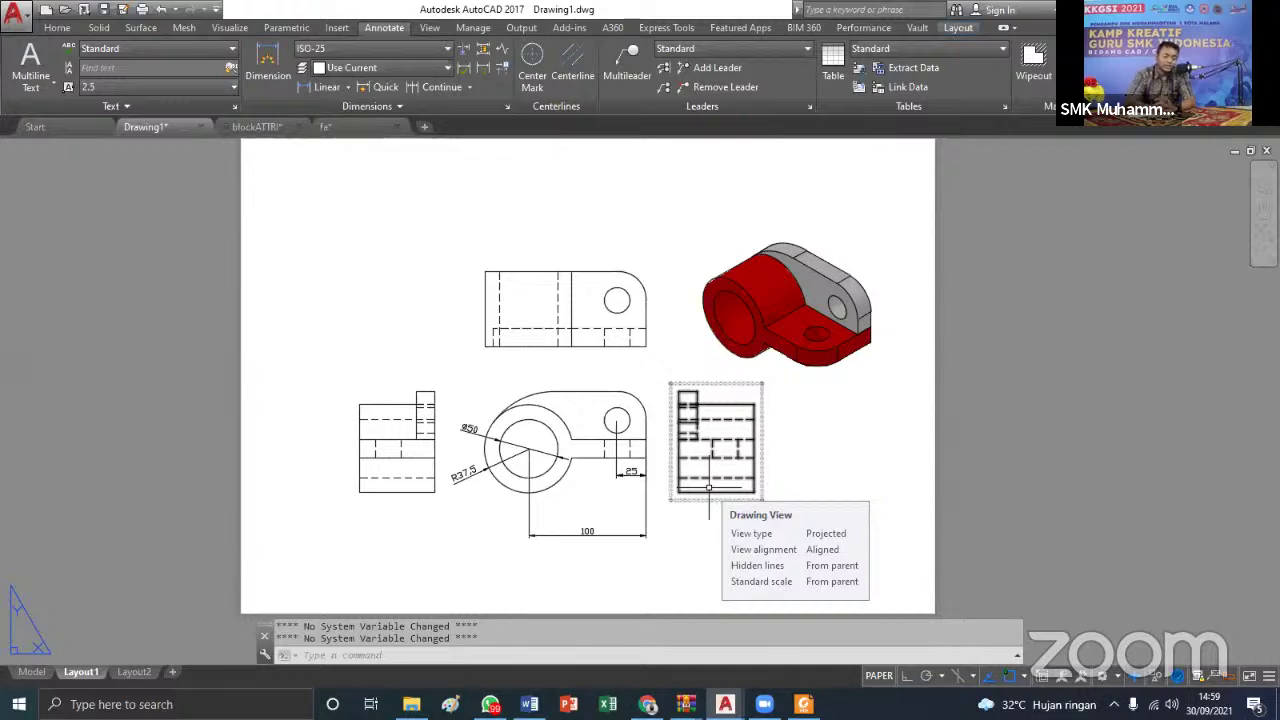
pyautogui.press('Escape')
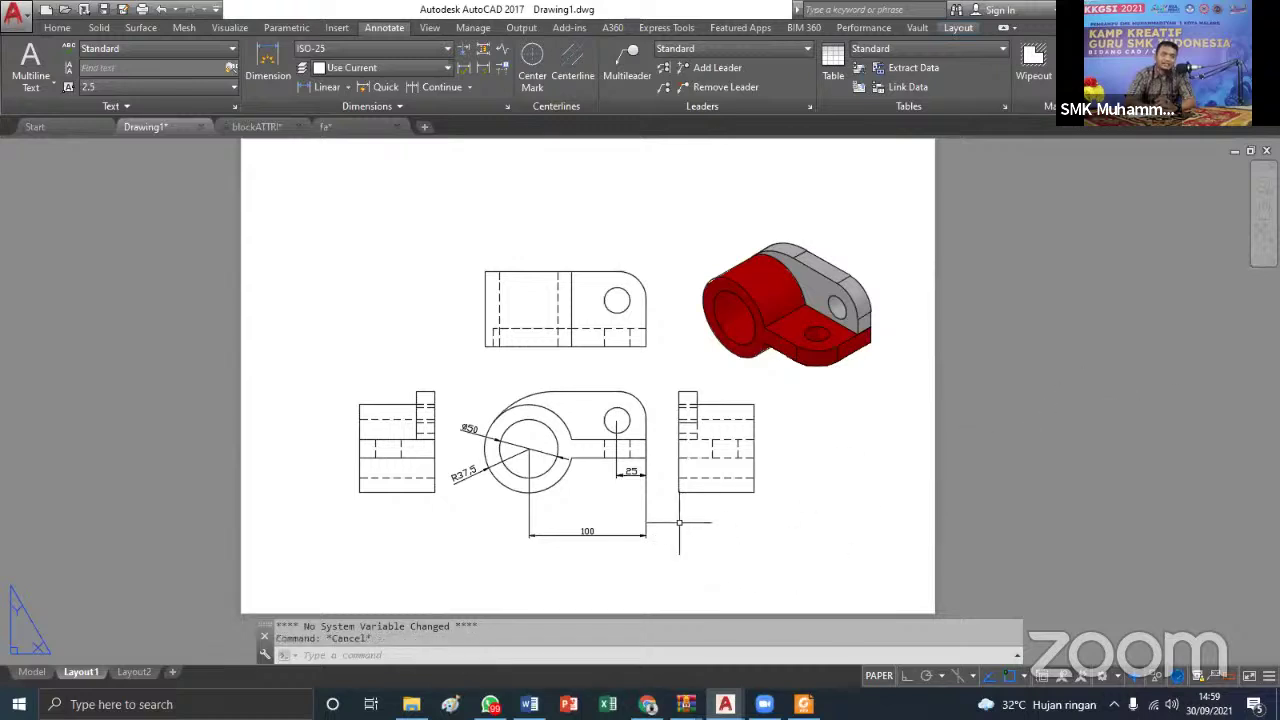
pyautogui.press('Escape')
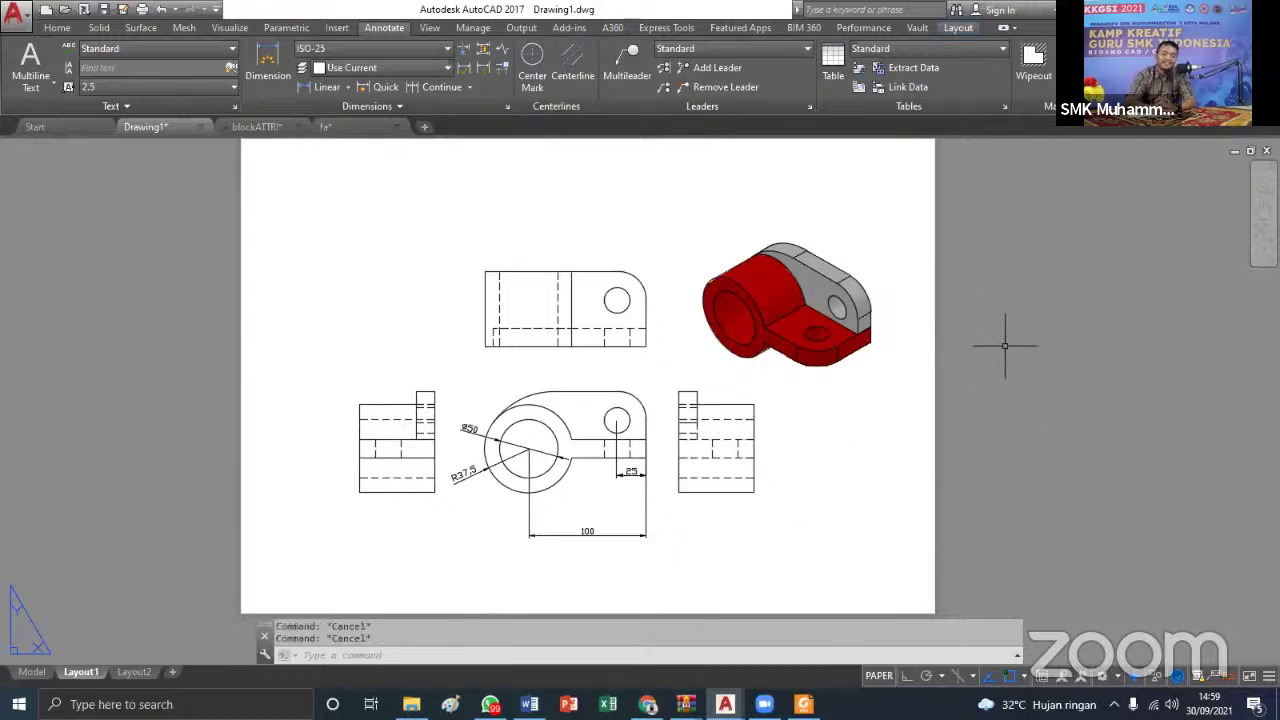
pyautogui.scroll(-2, 1003, 350)
pyautogui.scroll(2, 1005, 344)
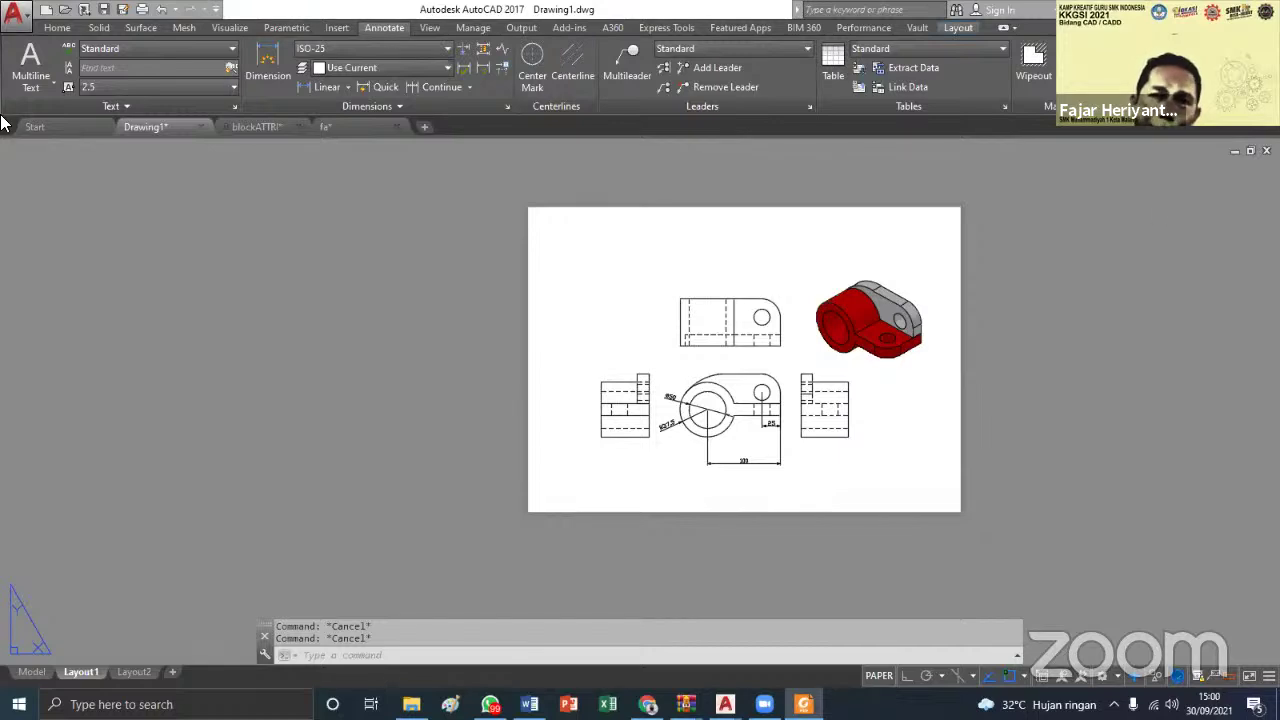
# Plot Layout1 as a single sheet to the Microsoft Print to PDF printer
pyautogui.click(26, 16)
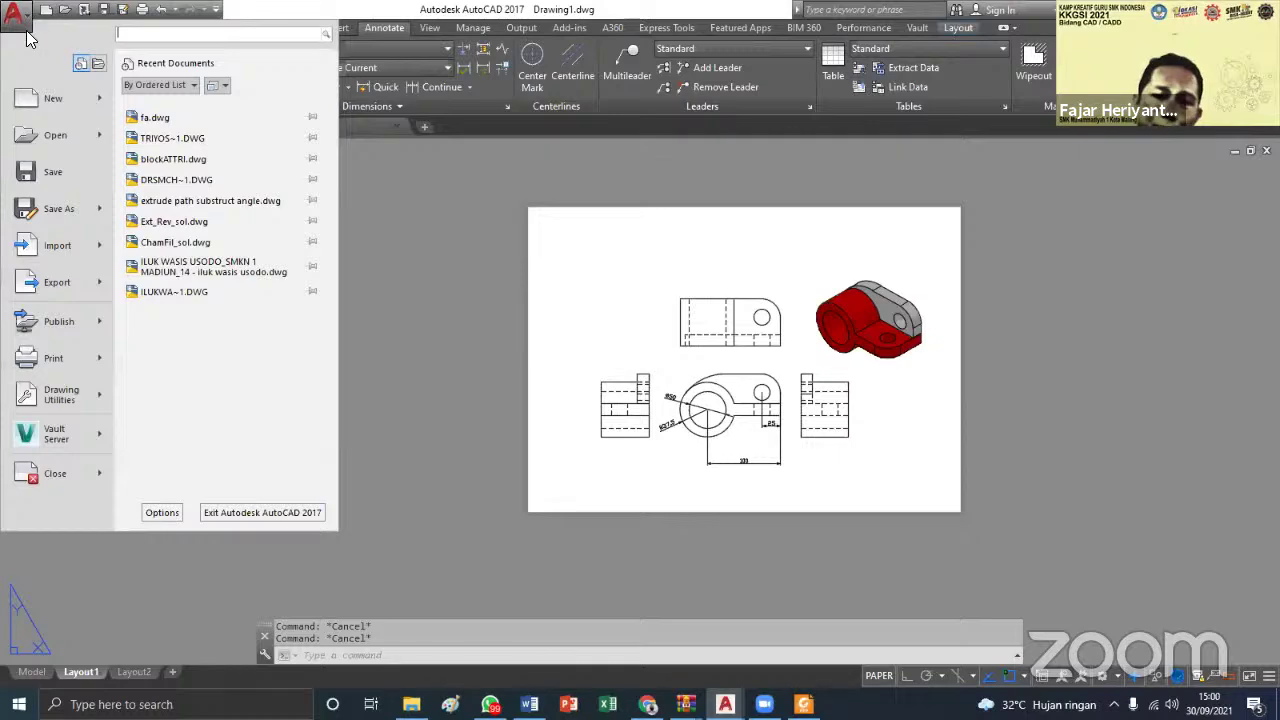
pyautogui.press('Escape')
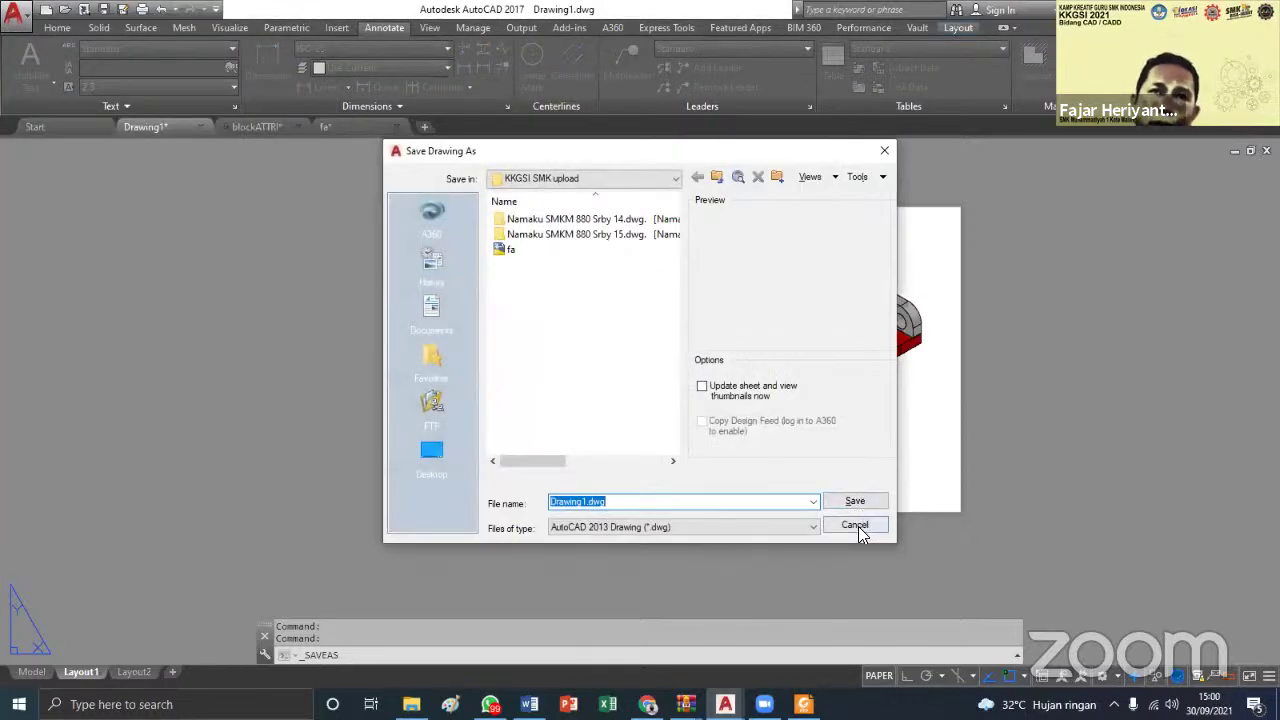
pyautogui.click(855, 525)
pyautogui.click(18, 18)
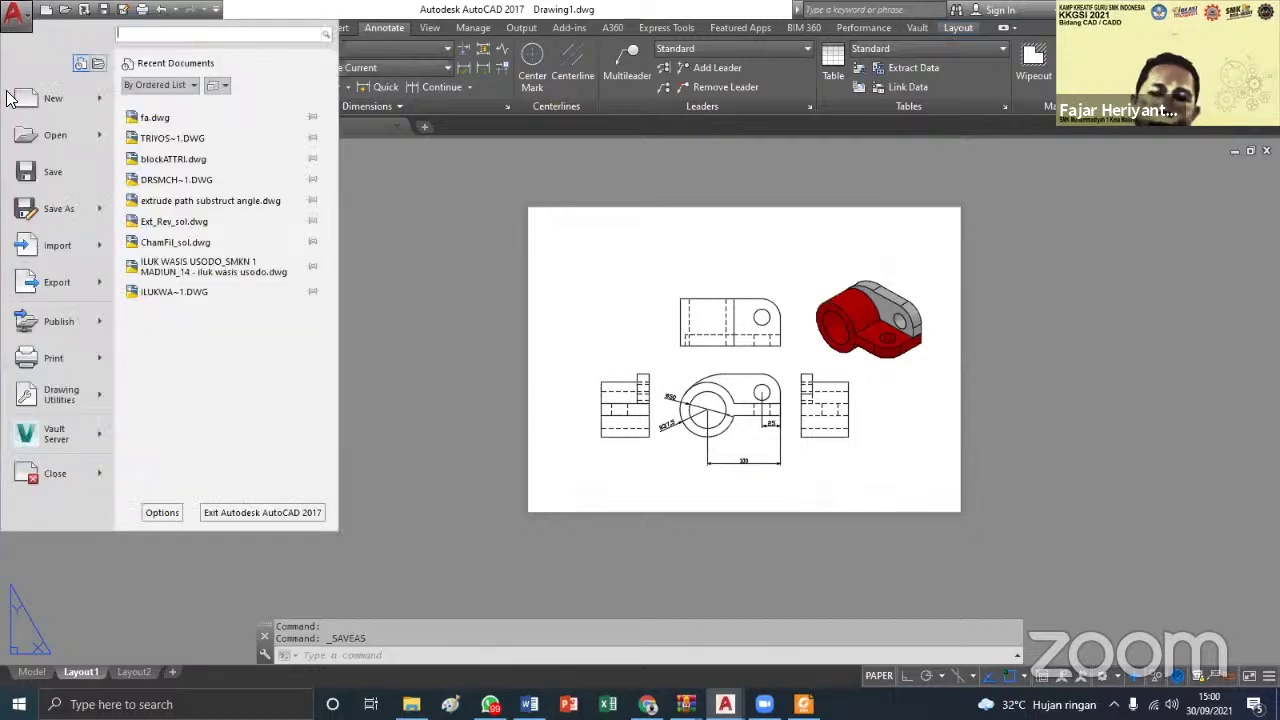
pyautogui.click(35, 366)
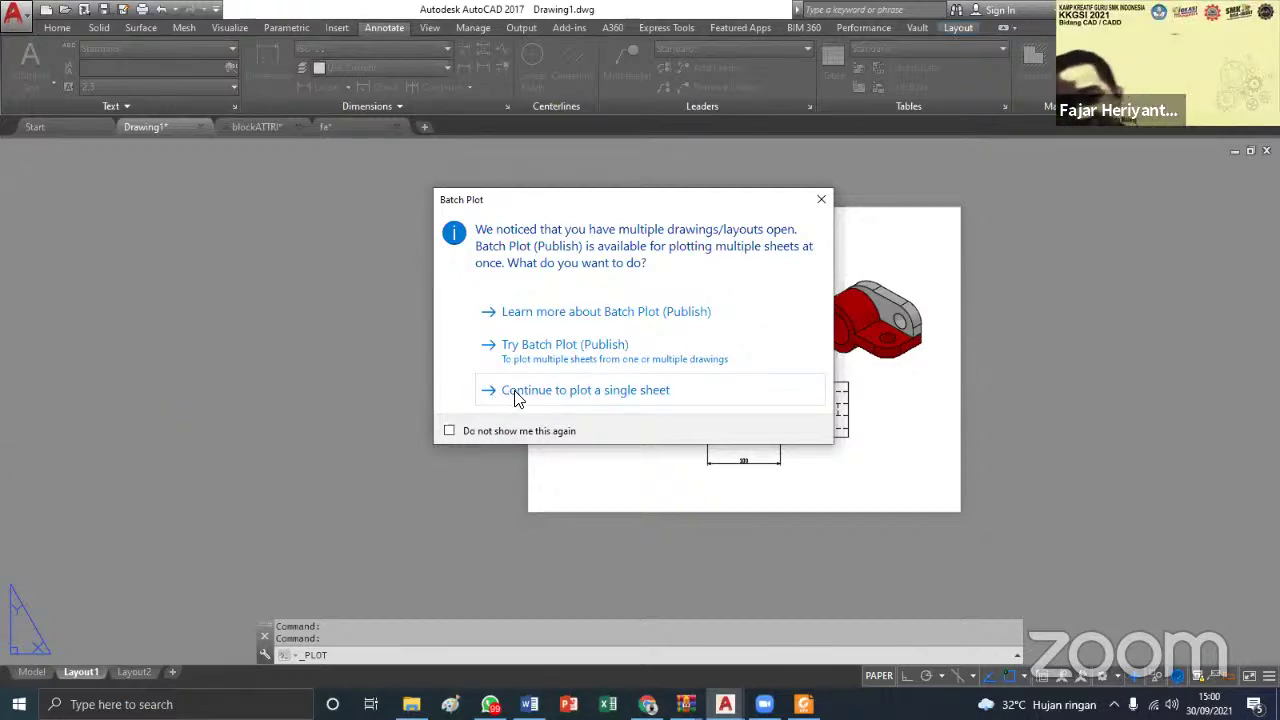
pyautogui.click(817, 195)
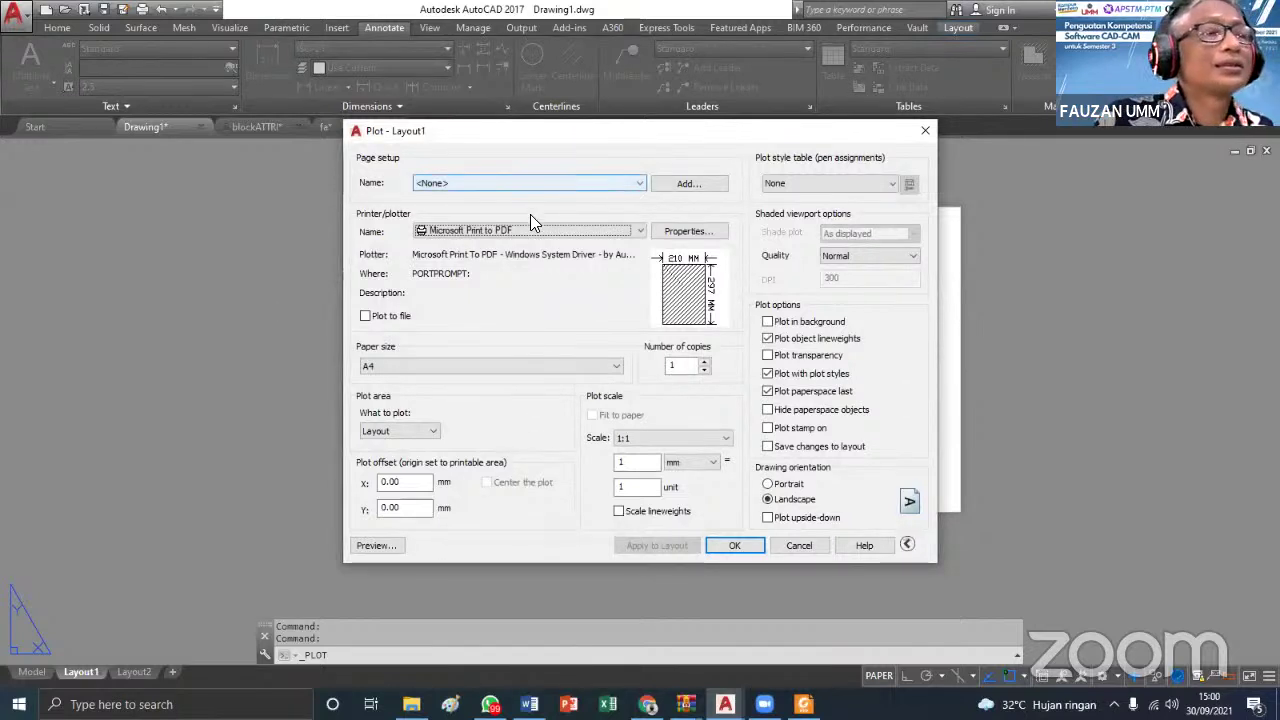
pyautogui.click(528, 232)
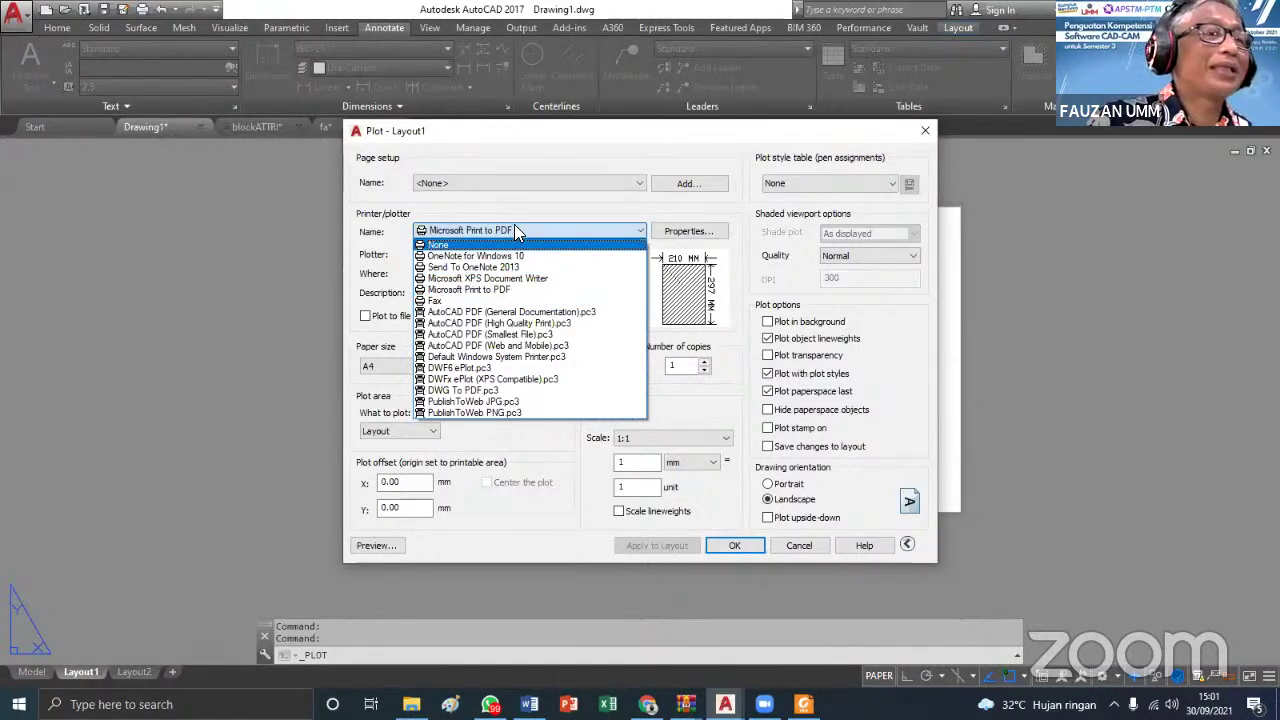
pyautogui.click(547, 292)
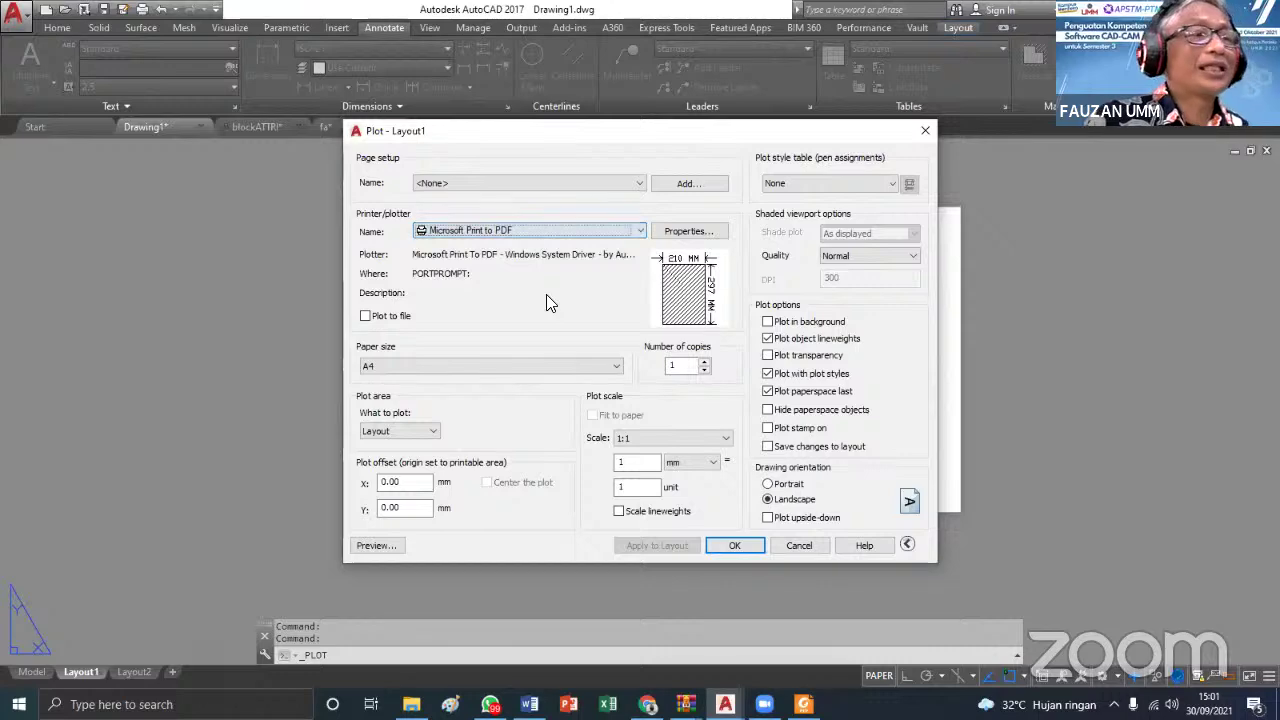
pyautogui.click(734, 546)
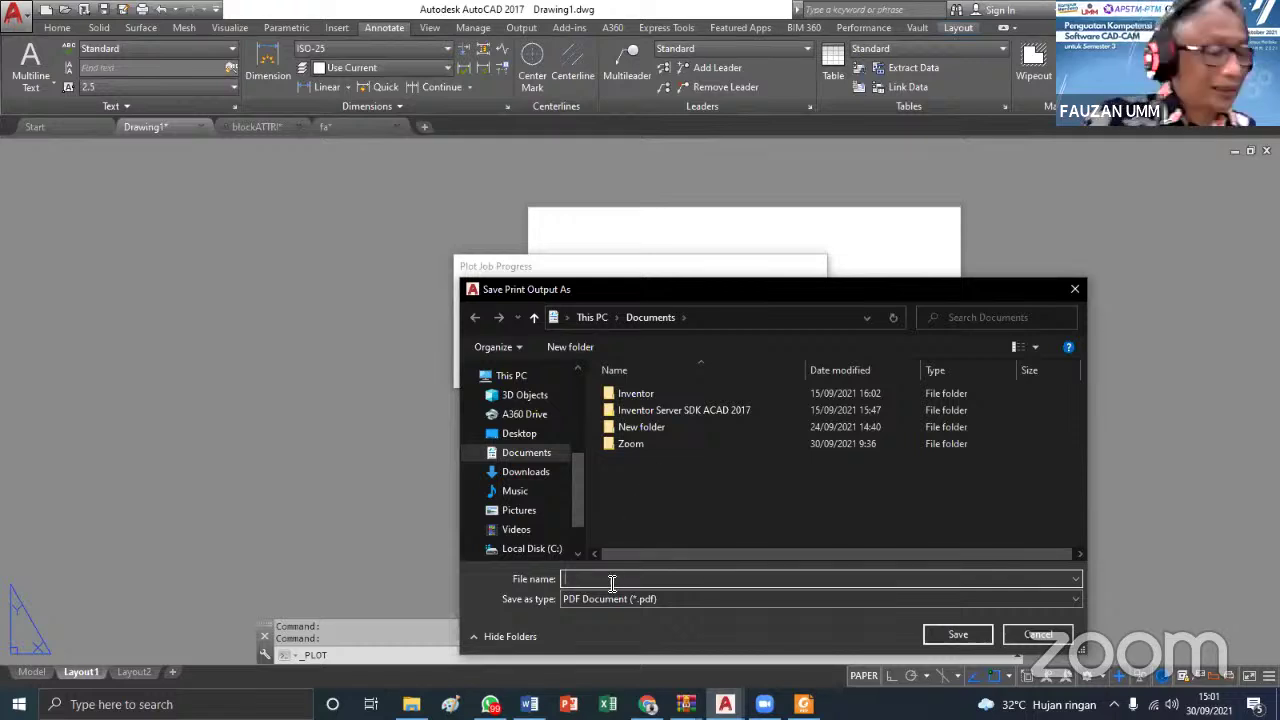
# Save the plot output as the PDF 'Clift Fa' in Documents
pyautogui.write('Clift')
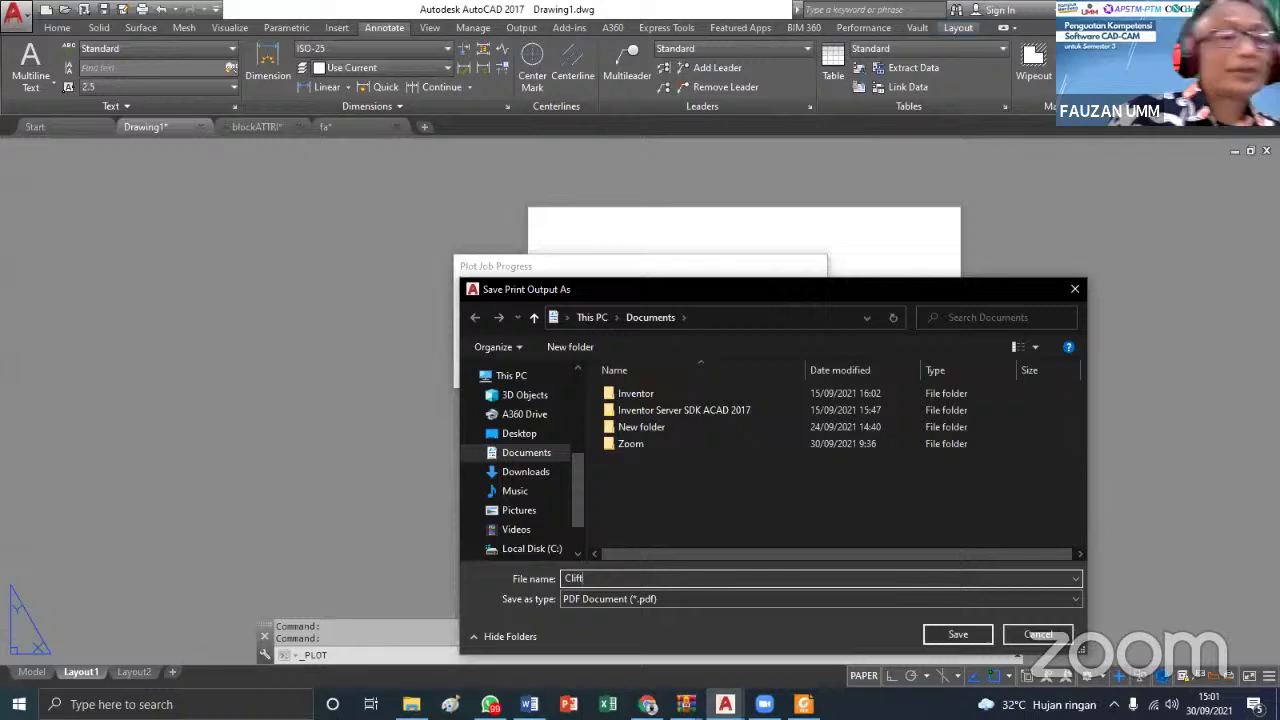
pyautogui.write(' Fa')
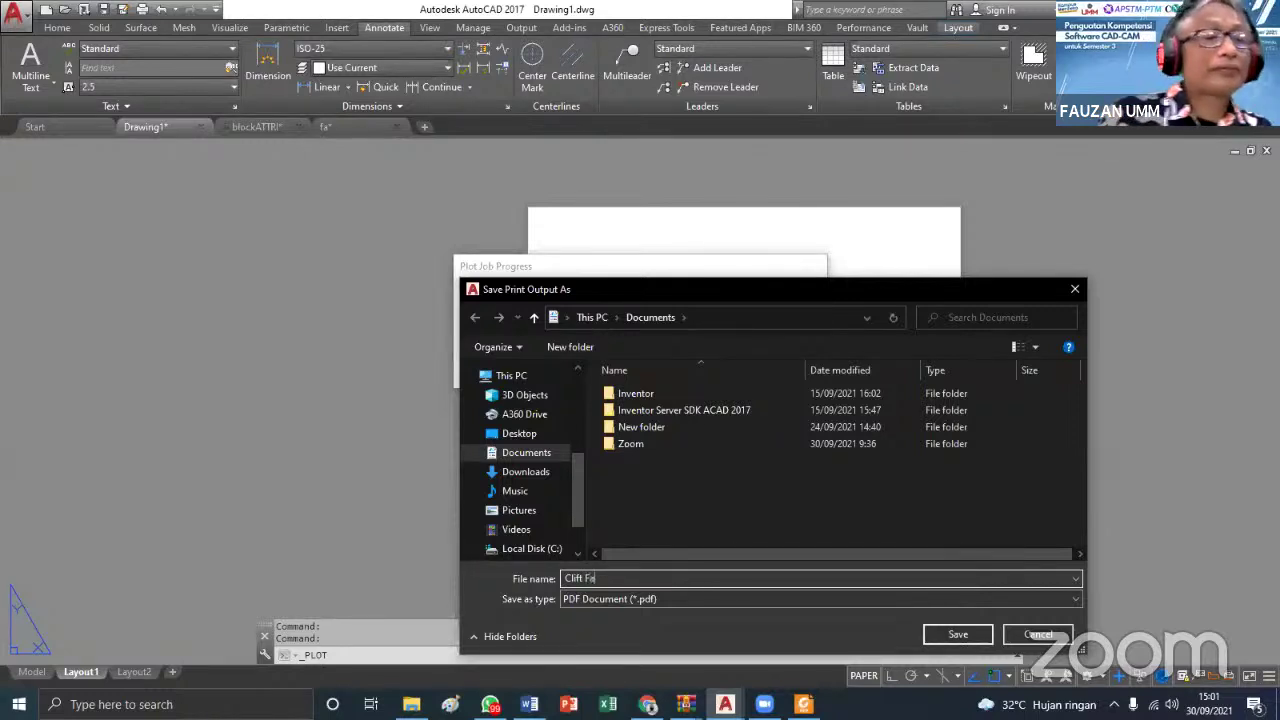
pyautogui.click(971, 636)
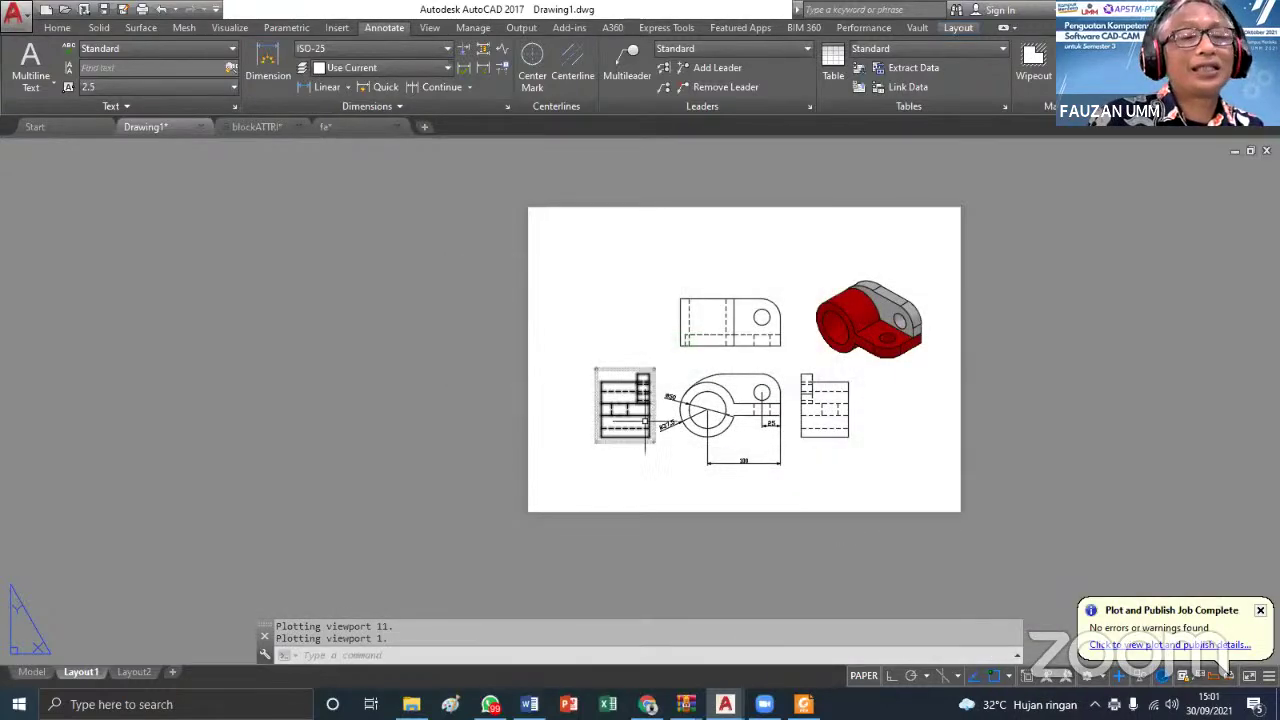
# Preview the Clift Fa PDF in File Explorer's Documents folder to verify the bracket drawing
pyautogui.moveTo(411, 704)
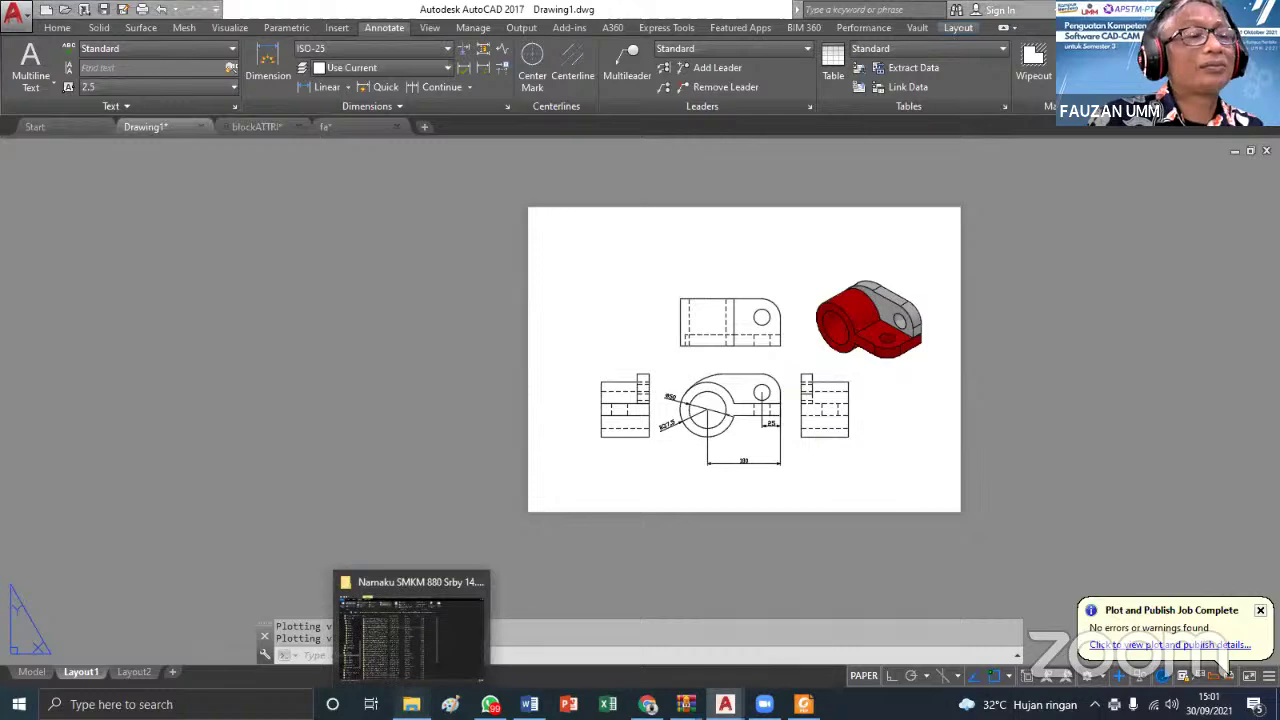
pyautogui.click(430, 630)
pyautogui.moveTo(290, 432); pyautogui.dragTo(290, 204)
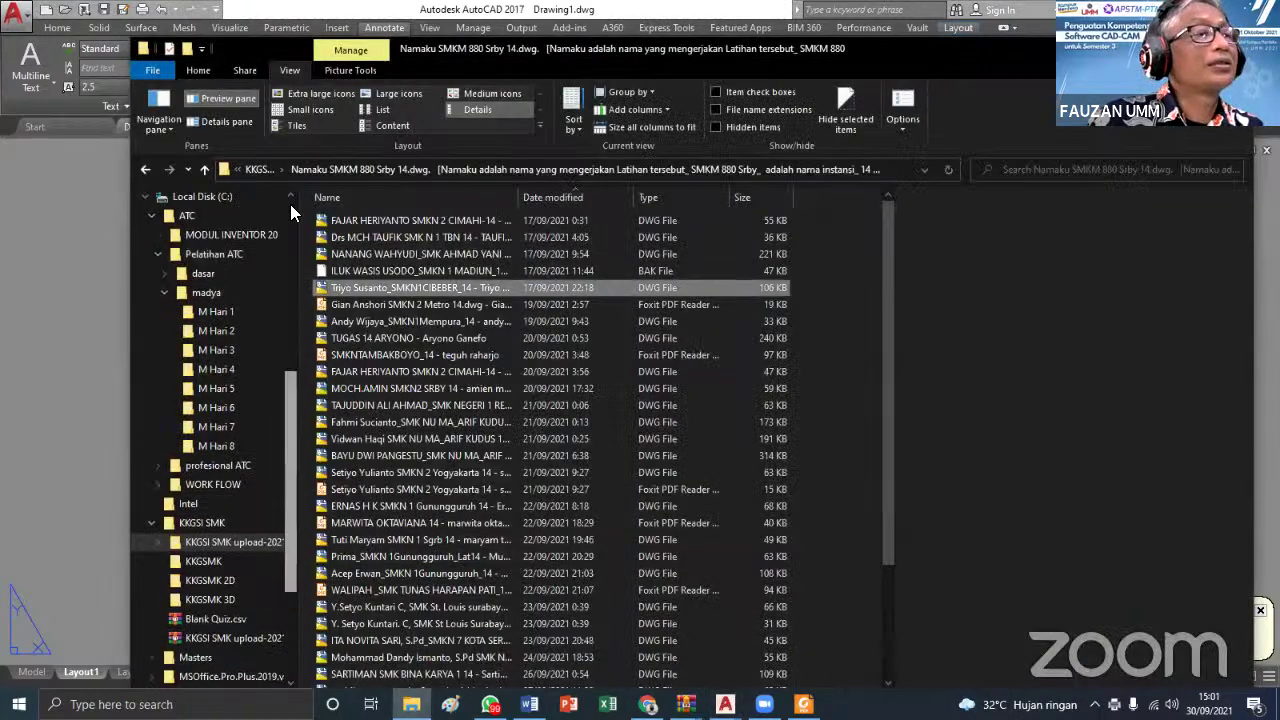
pyautogui.click(225, 268)
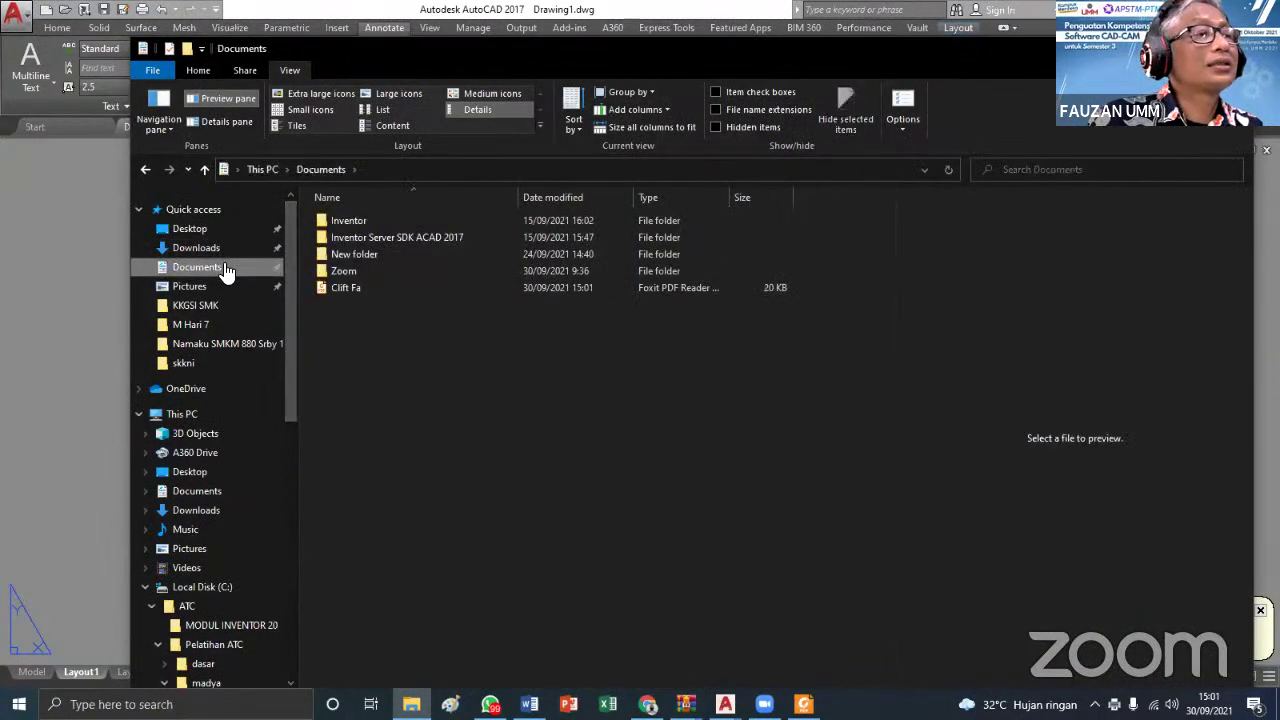
pyautogui.click(362, 287)
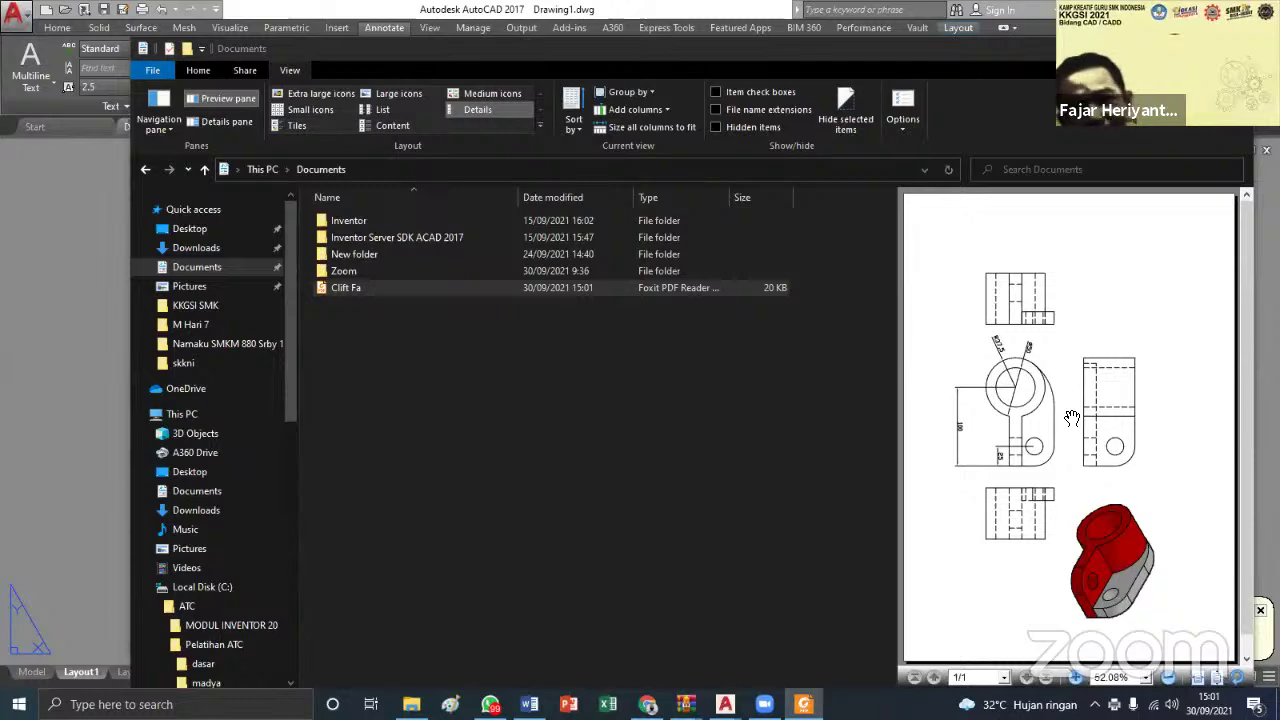
pyautogui.click(108, 338)
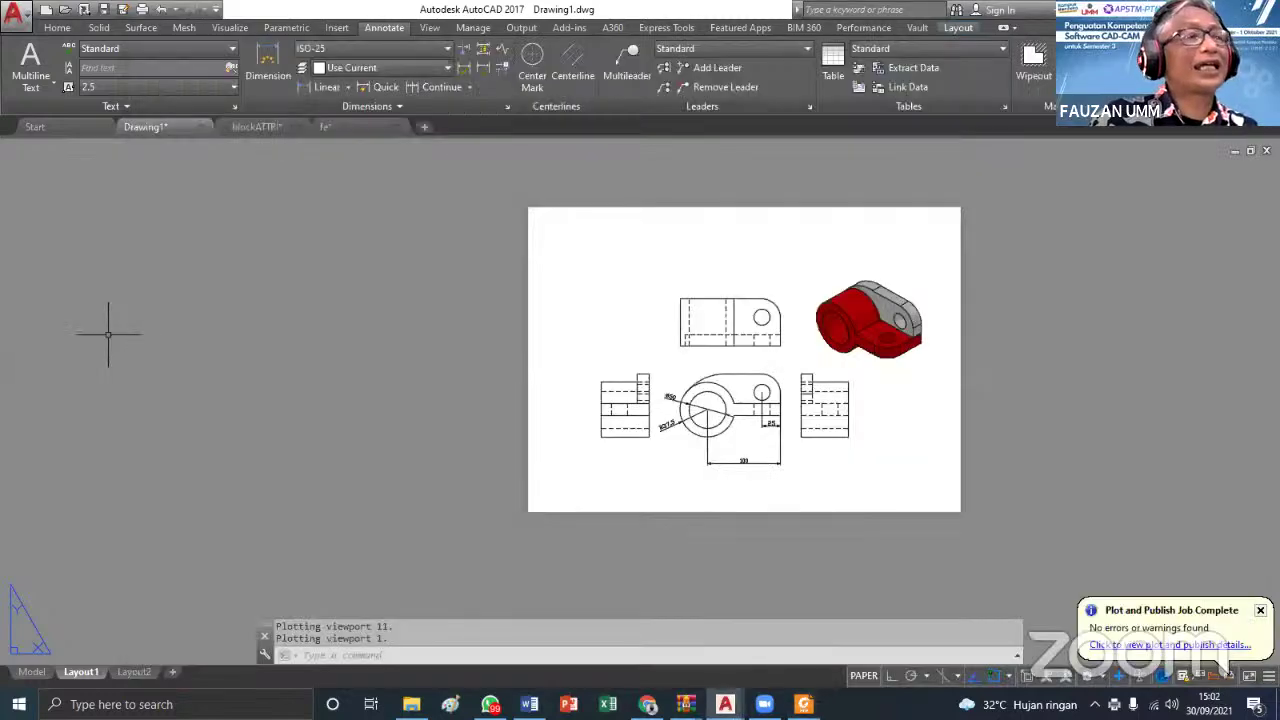
pyautogui.click(14, 14)
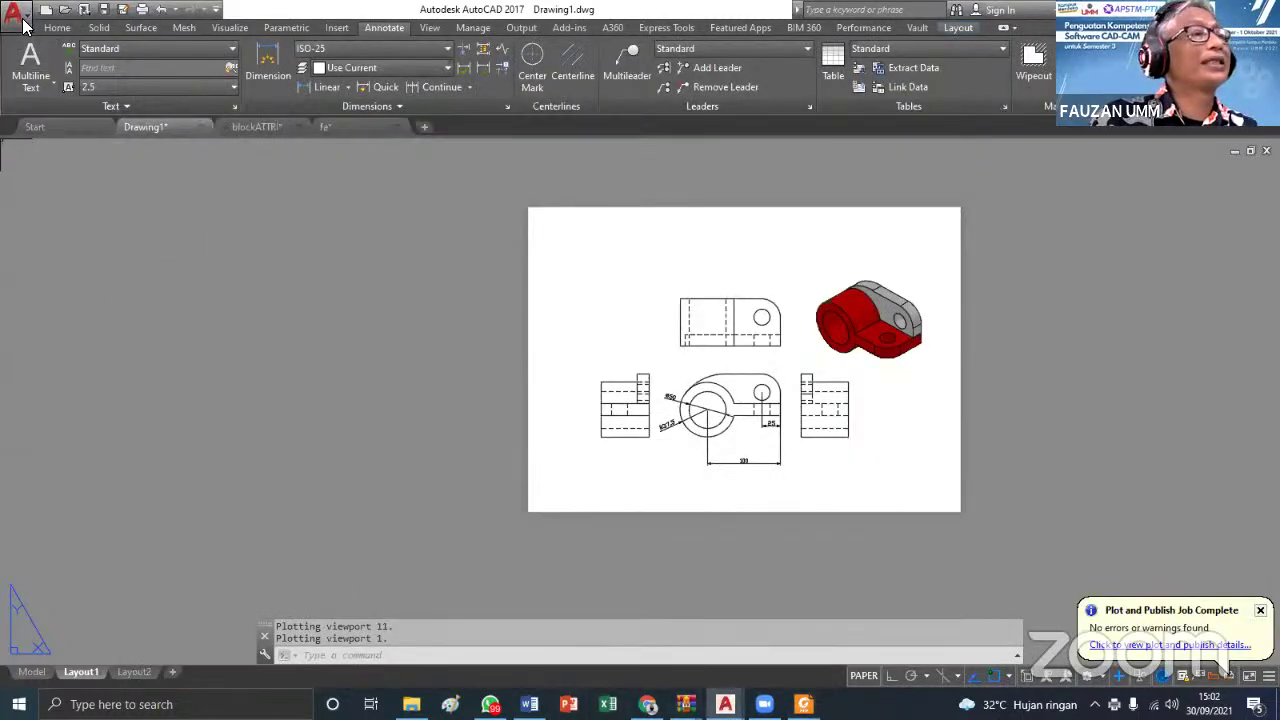
pyautogui.click(45, 208)
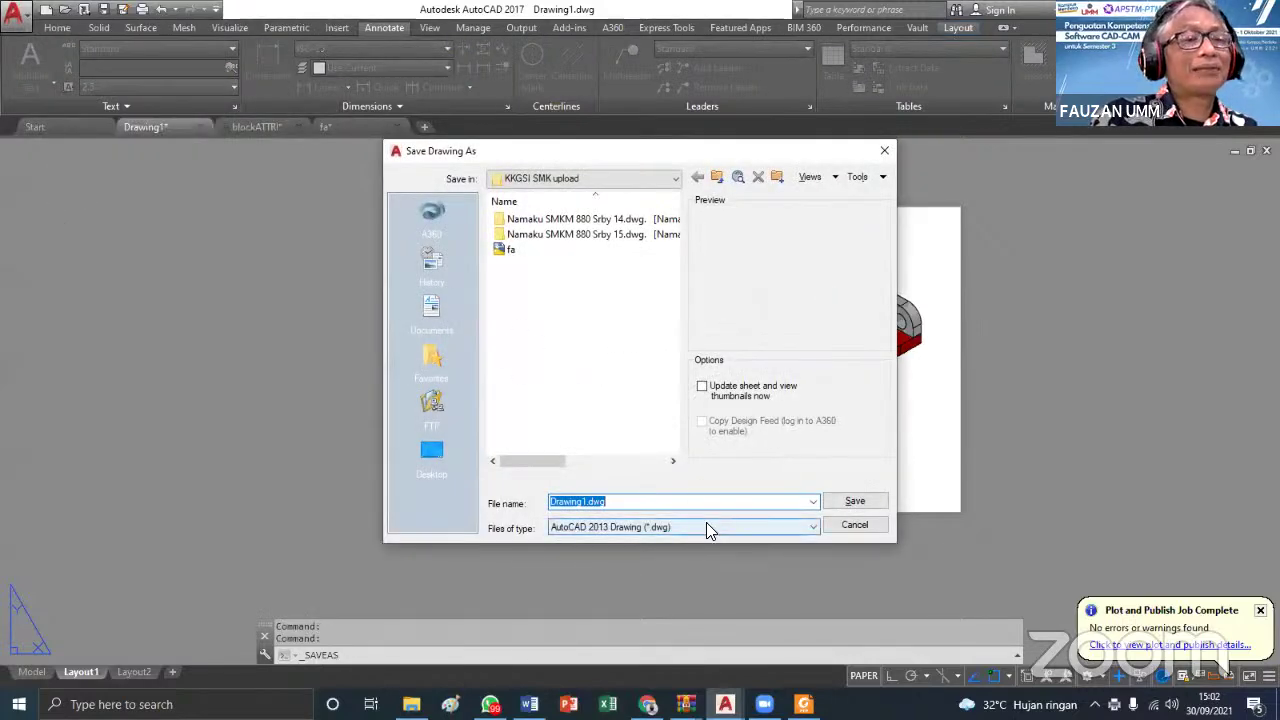
pyautogui.click(813, 527)
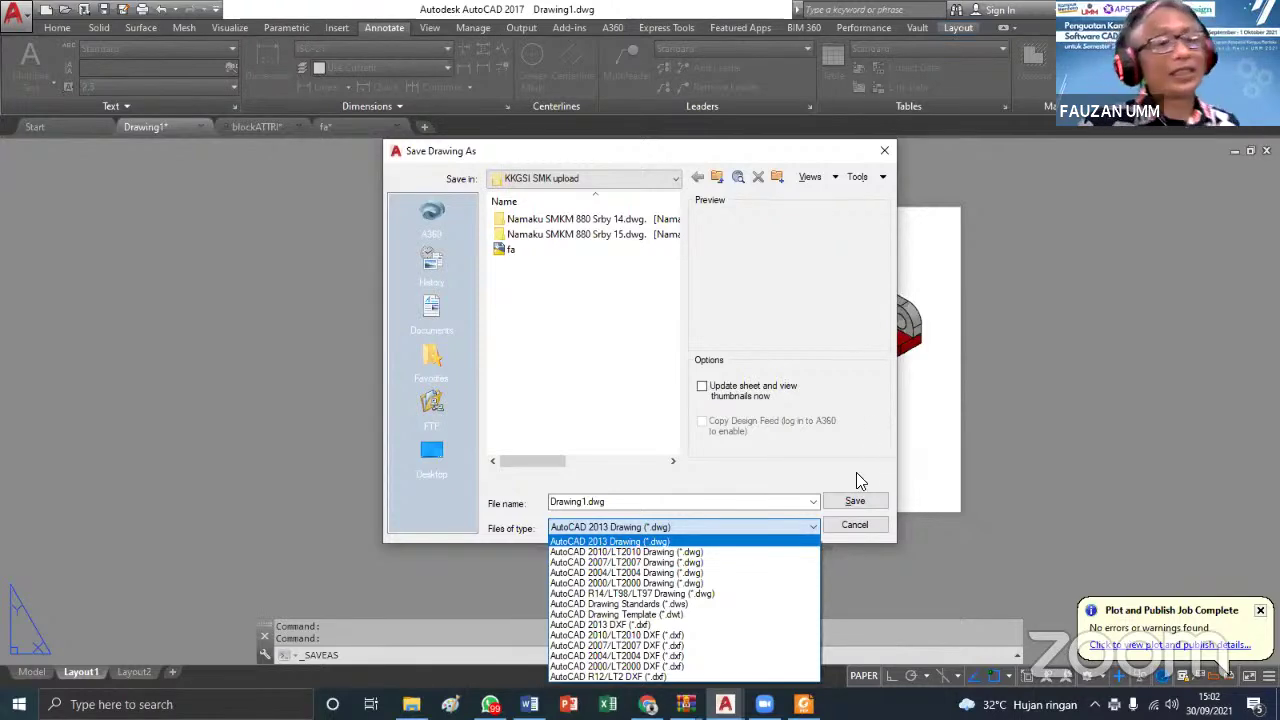
pyautogui.click(874, 502)
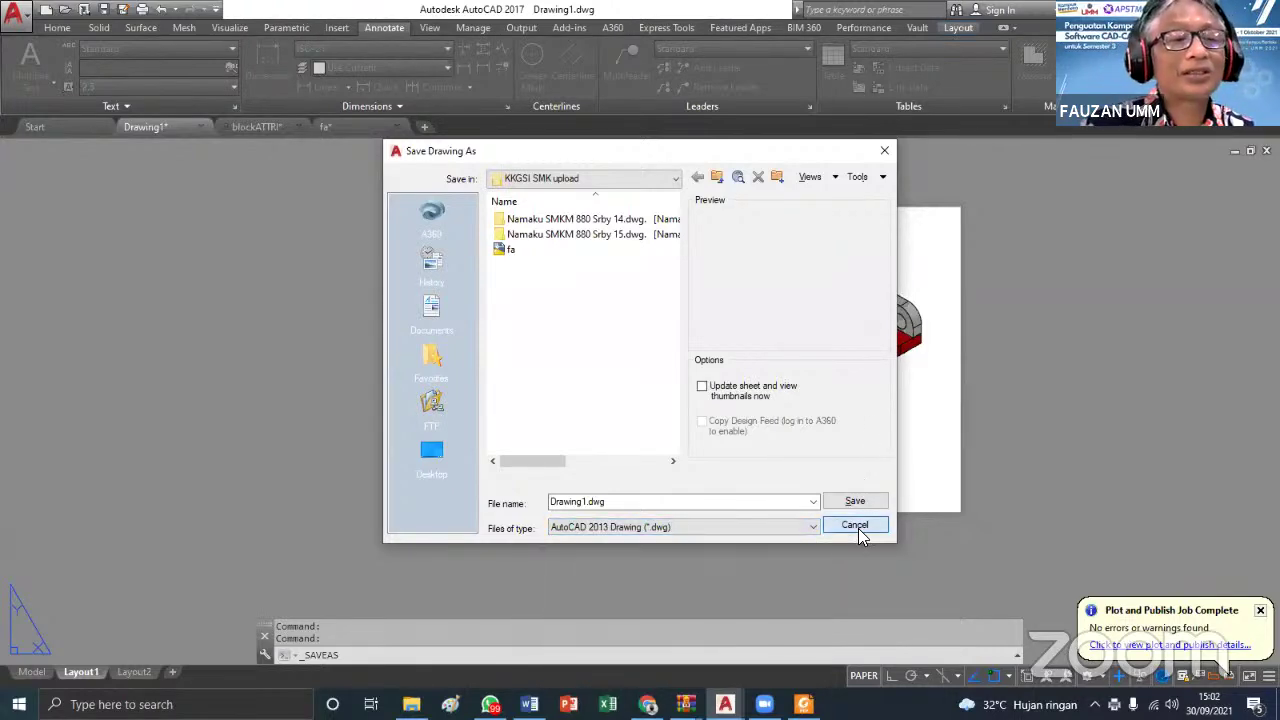
pyautogui.click(856, 525)
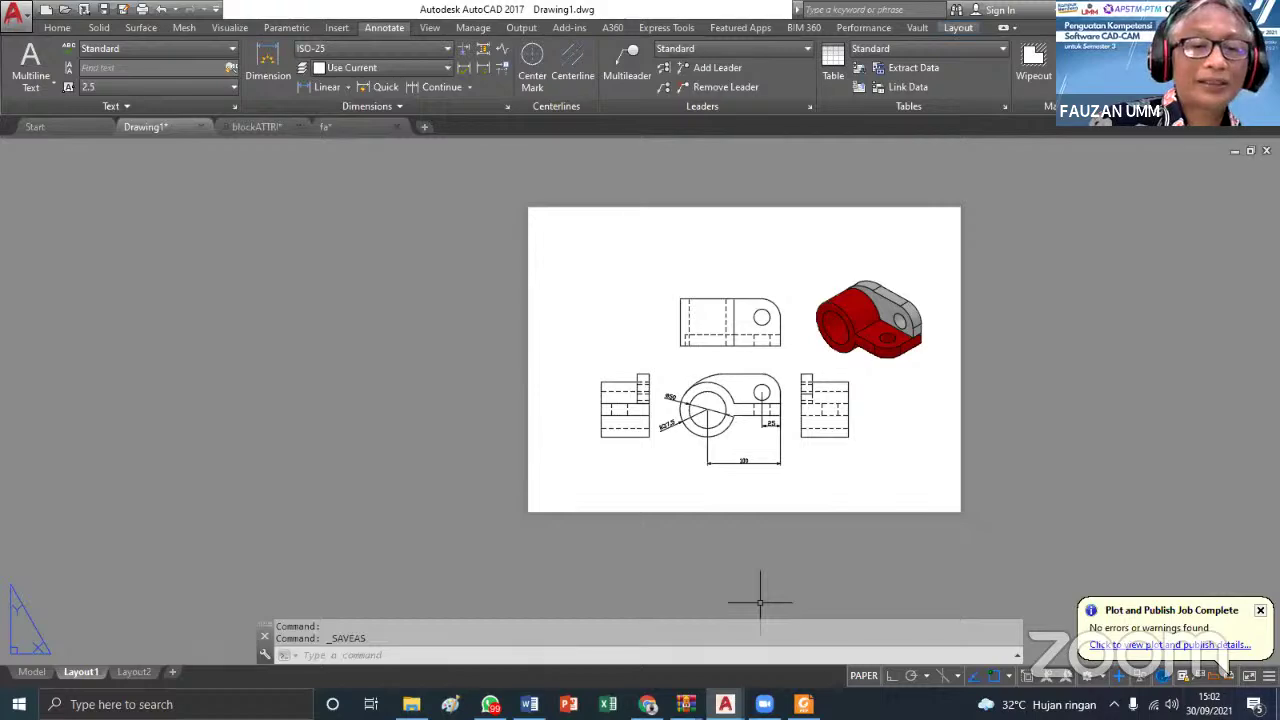
# Minimize AutoCAD and launch Autodesk Inventor Professional 2017 from its desktop shortcut
pyautogui.click(411, 704)
pyautogui.press('super+d')
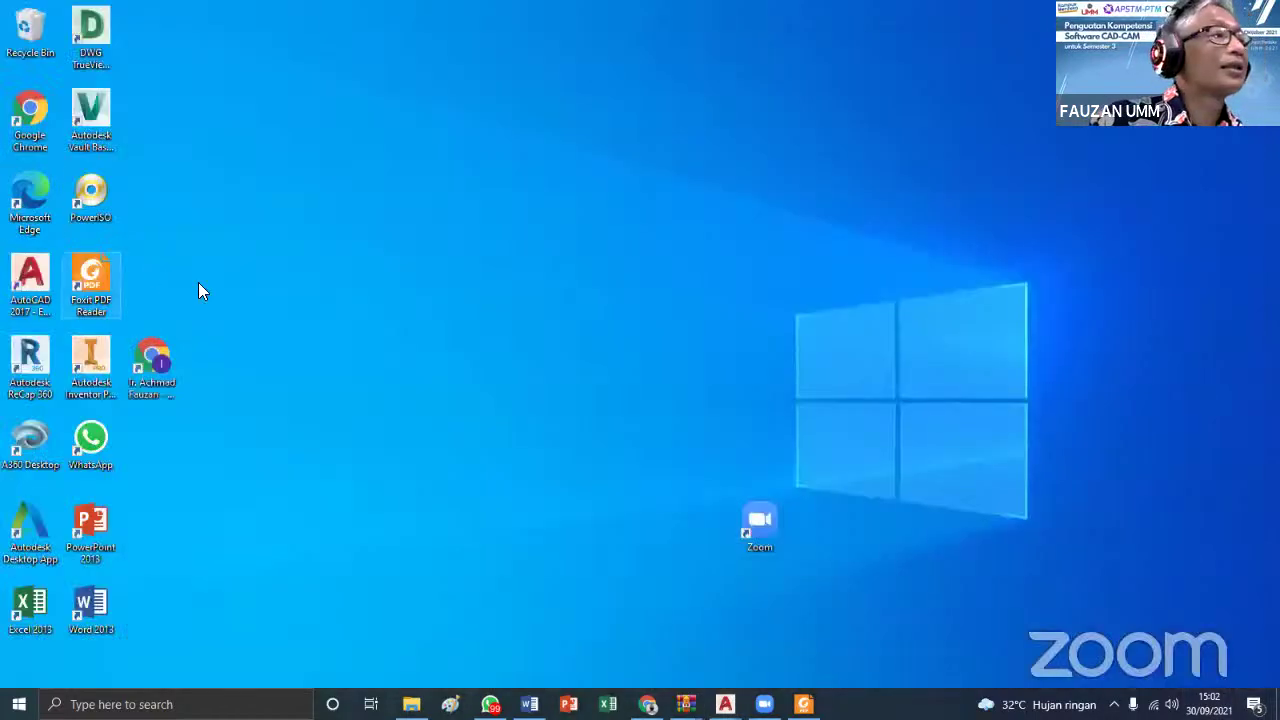
pyautogui.click(82, 336)
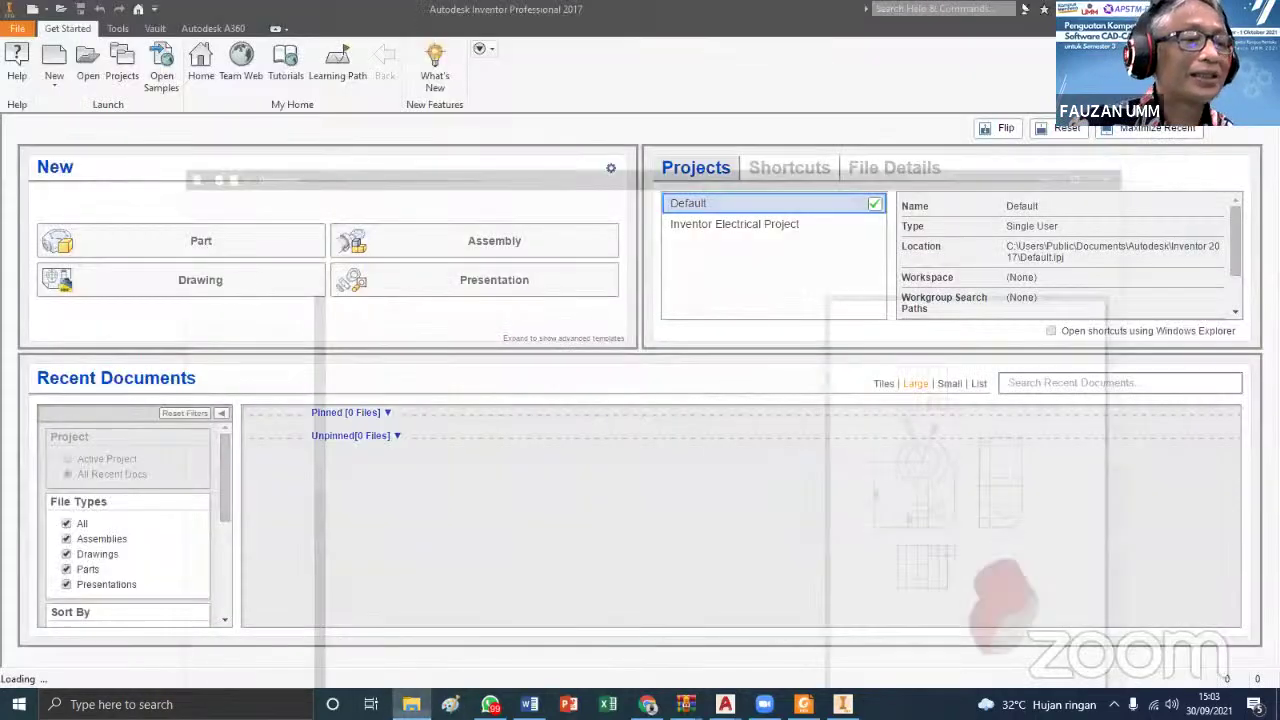
# Open the DAR FA MURJ ATCpres presentation from the C:\ATC\WORK FLOW folder
pyautogui.click(411, 700)
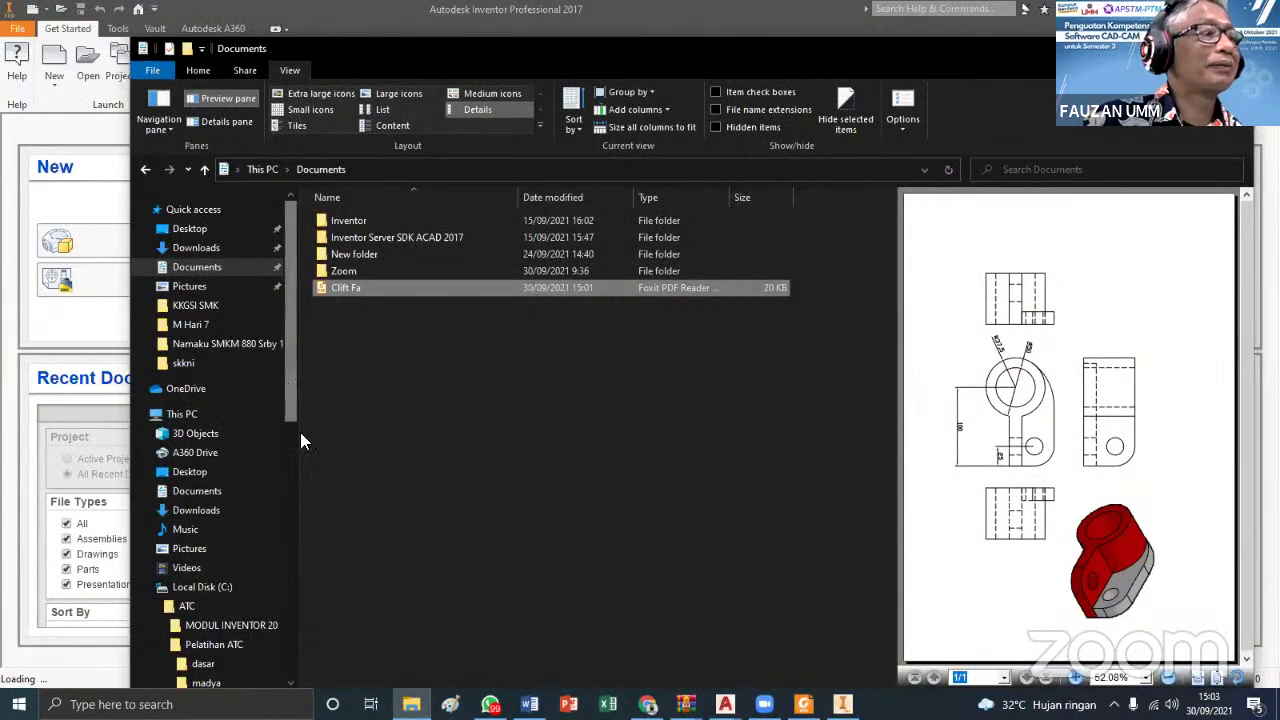
pyautogui.moveTo(292, 396); pyautogui.dragTo(400, 482)
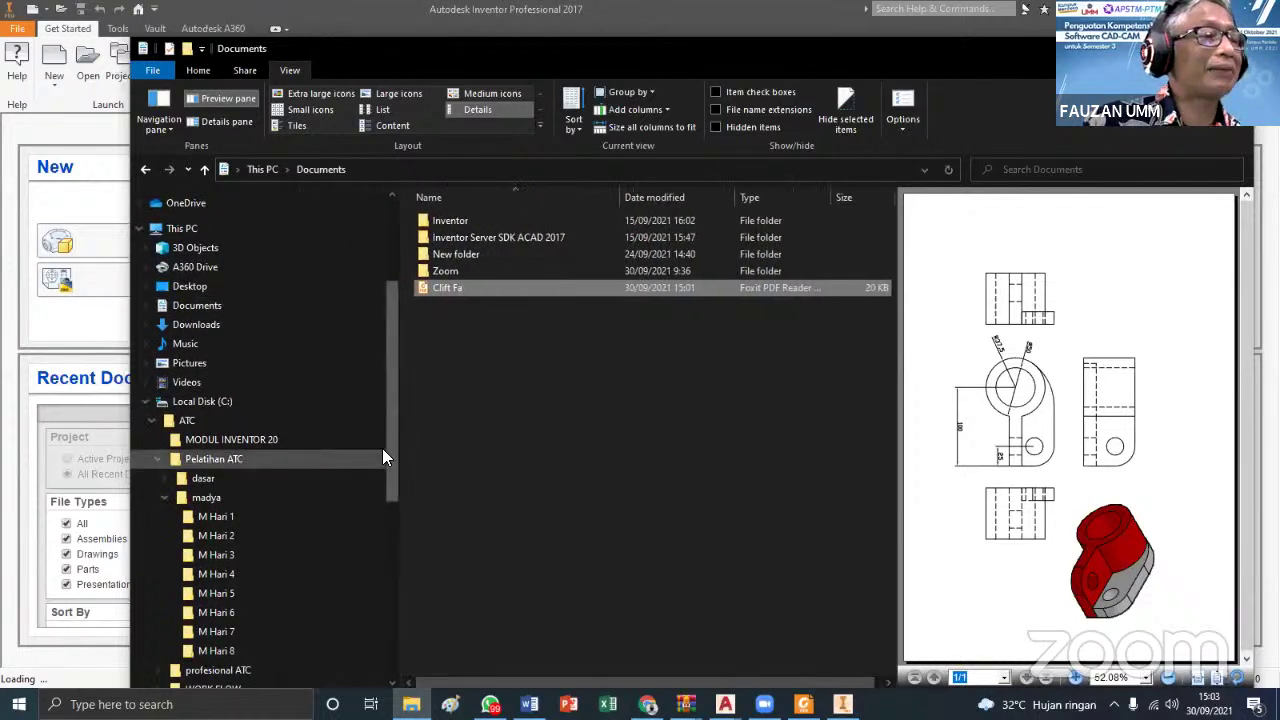
pyautogui.scroll(-2, 394, 470)
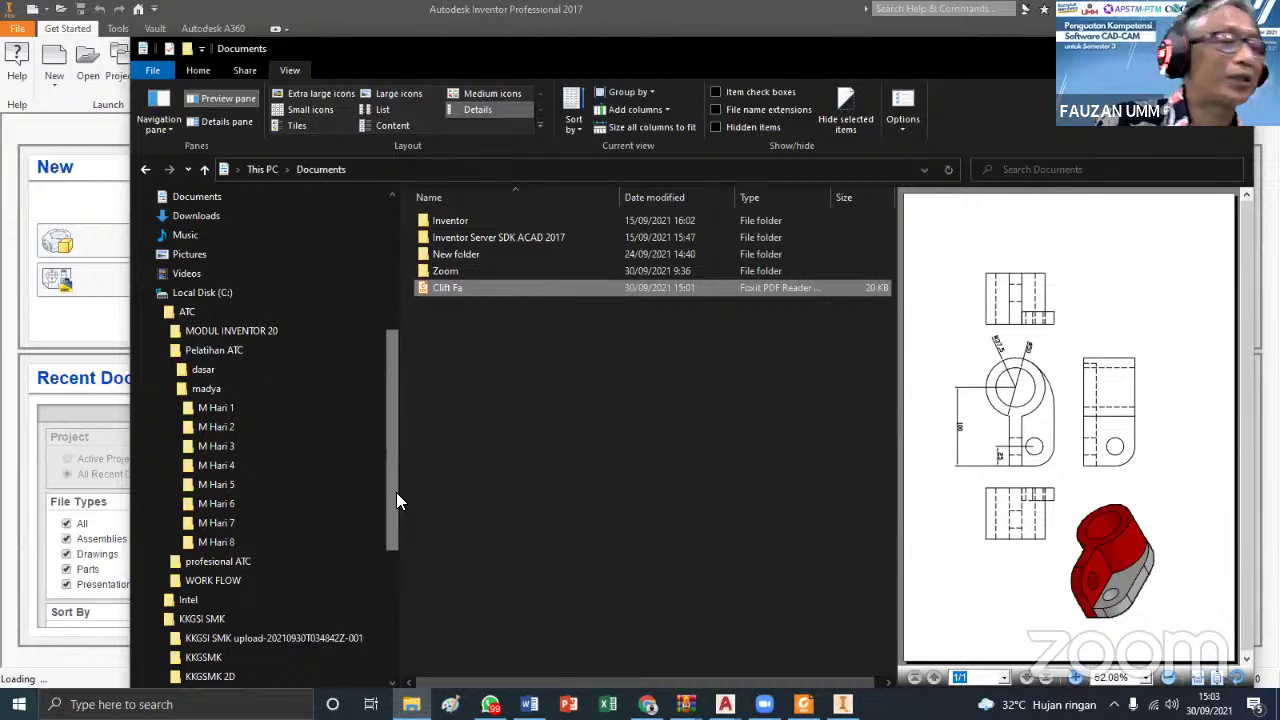
pyautogui.click(216, 582)
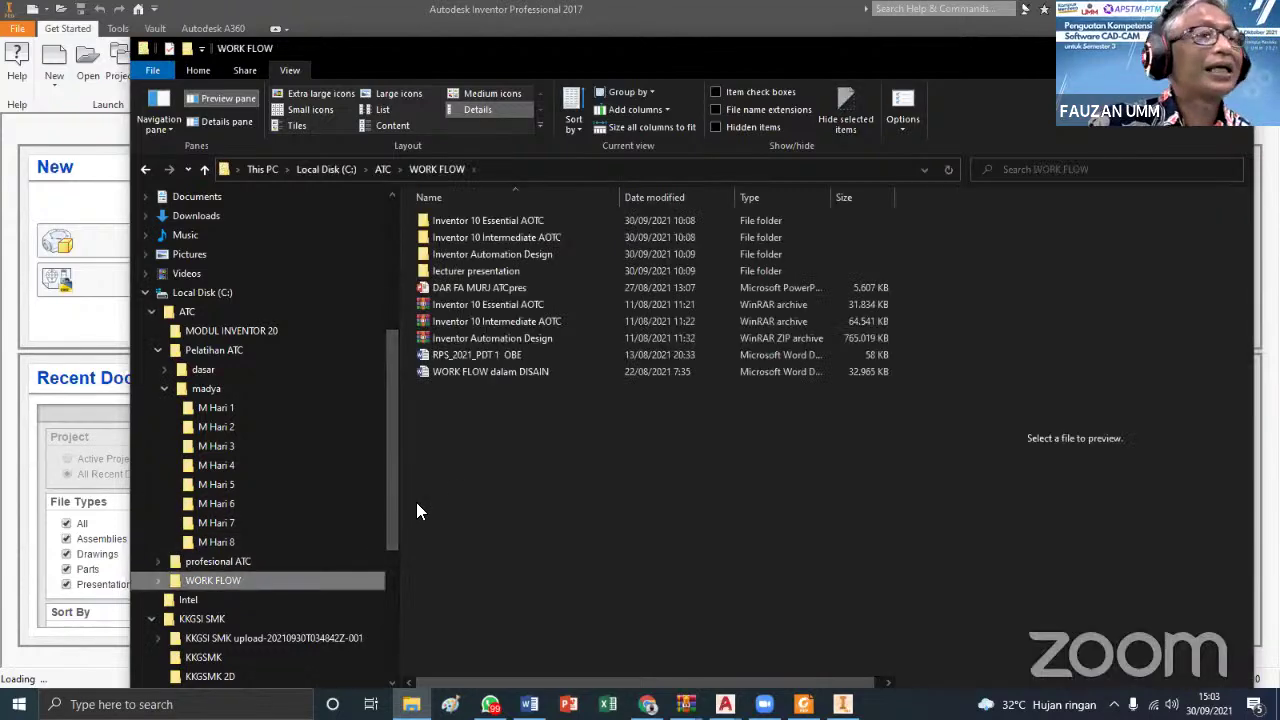
pyautogui.click(472, 288)
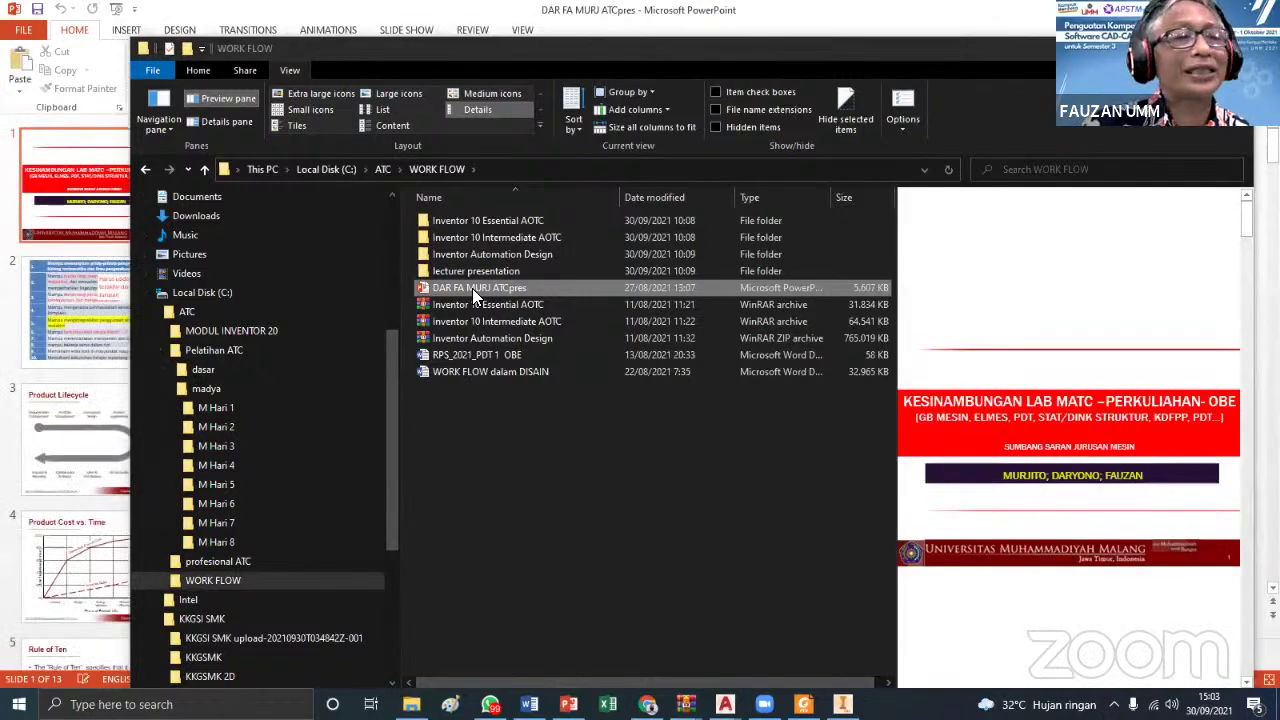
# Browse the slide thumbnails past slide 10, then display slide 9, '3D Design Use MATC UMM'
pyautogui.scroll(-5, 95, 430)
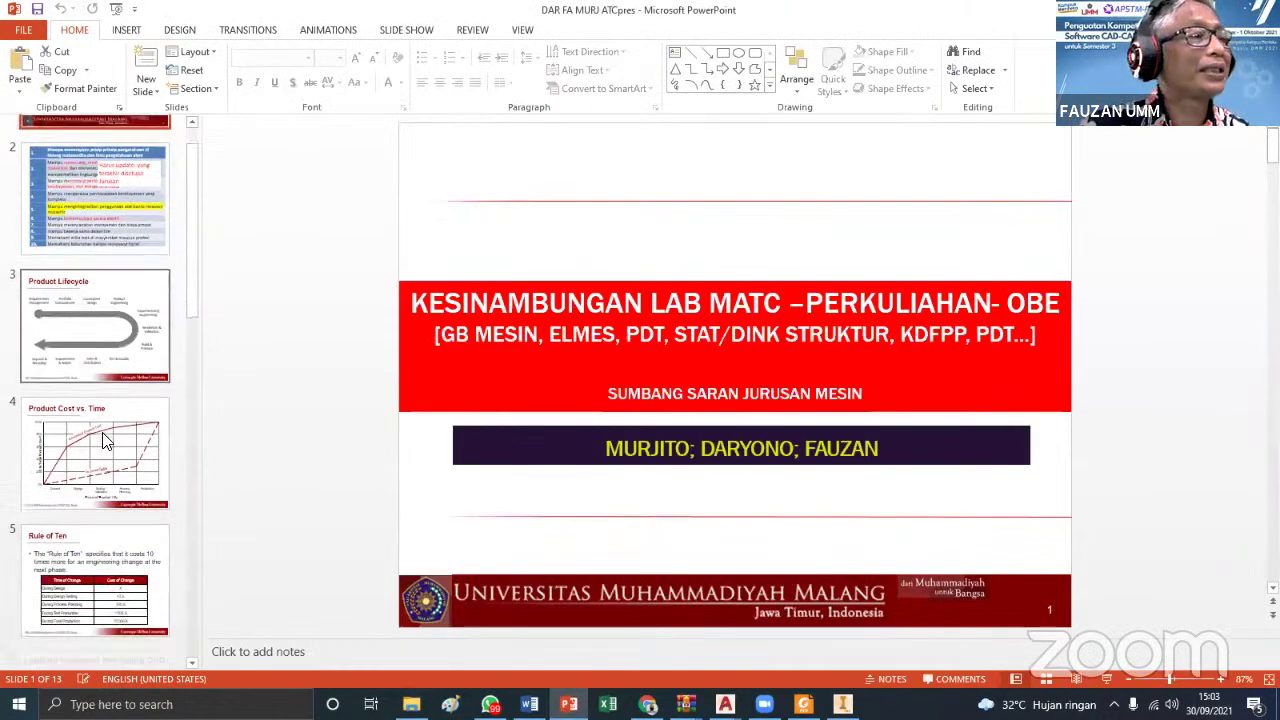
pyautogui.scroll(-5, 125, 447)
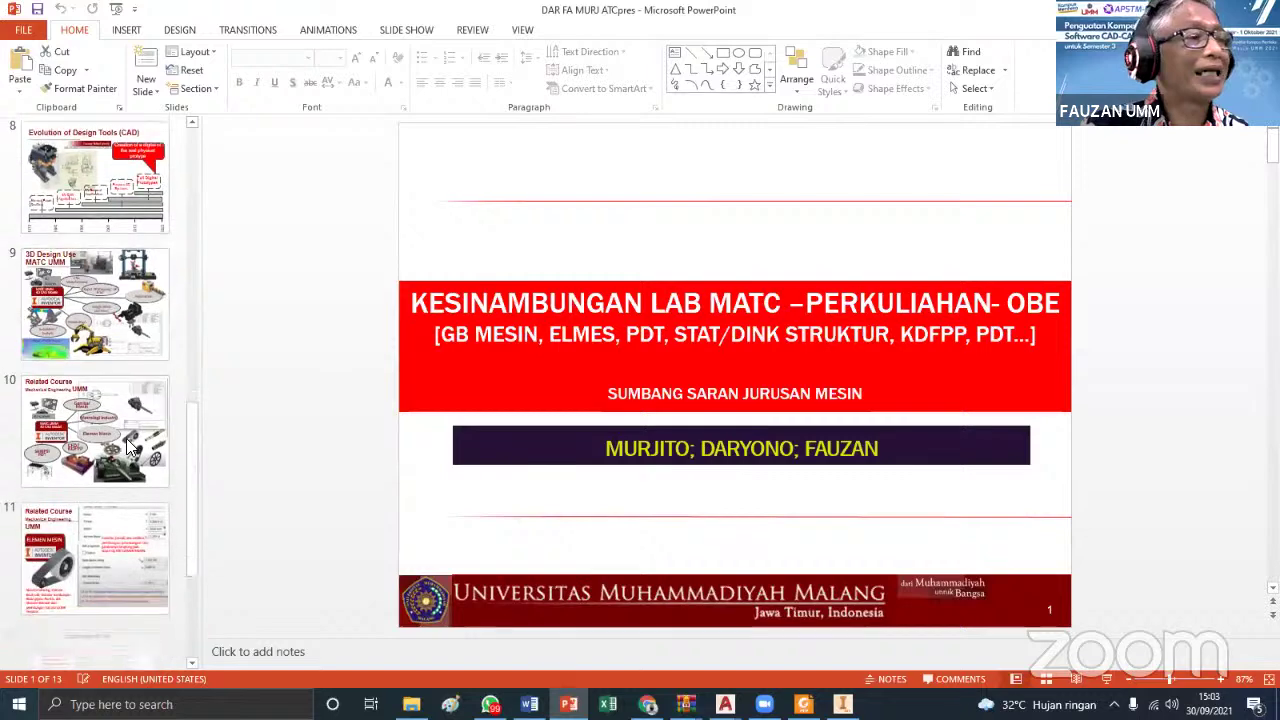
pyautogui.scroll(2, 128, 440)
pyautogui.scroll(-4, 125, 425)
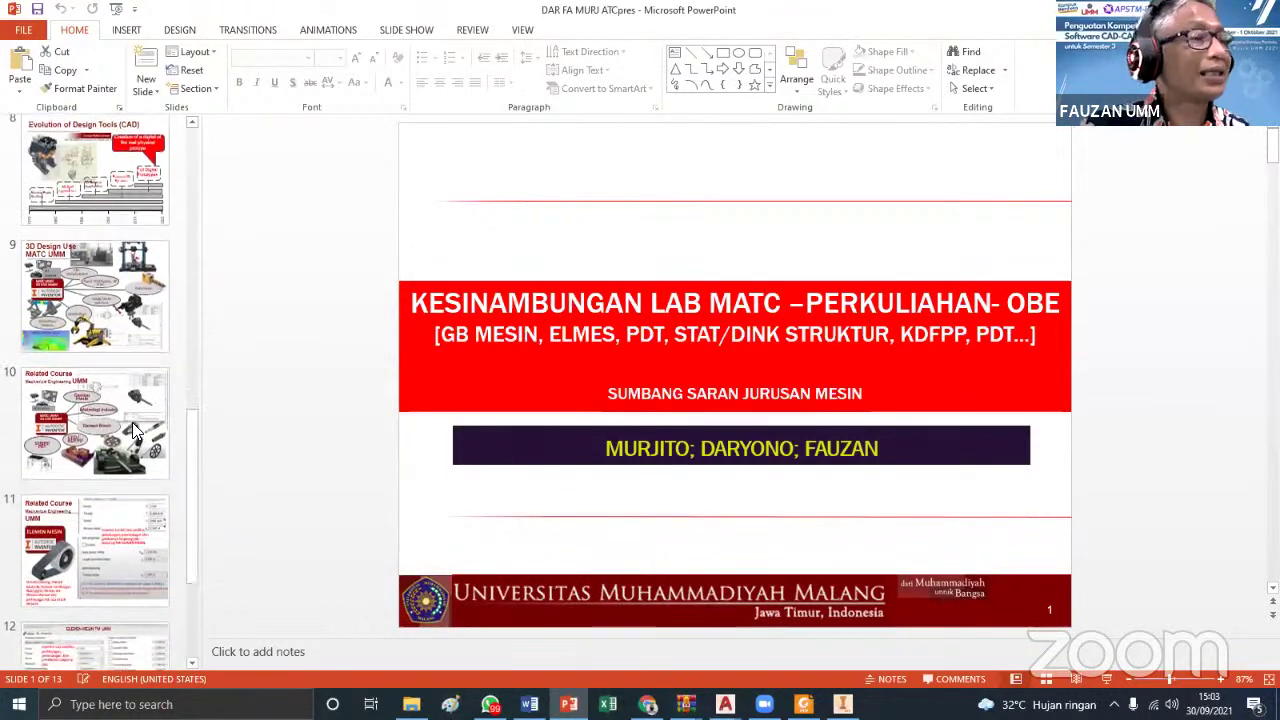
pyautogui.click(125, 418)
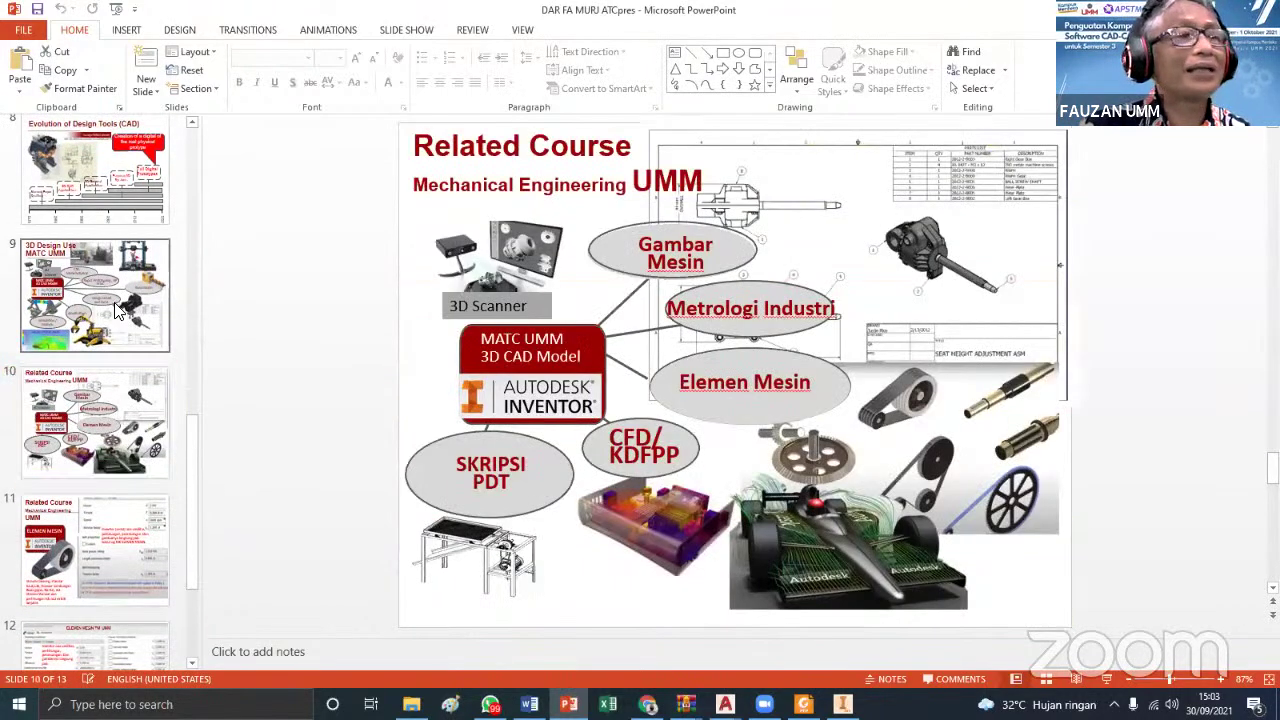
pyautogui.click(115, 310)
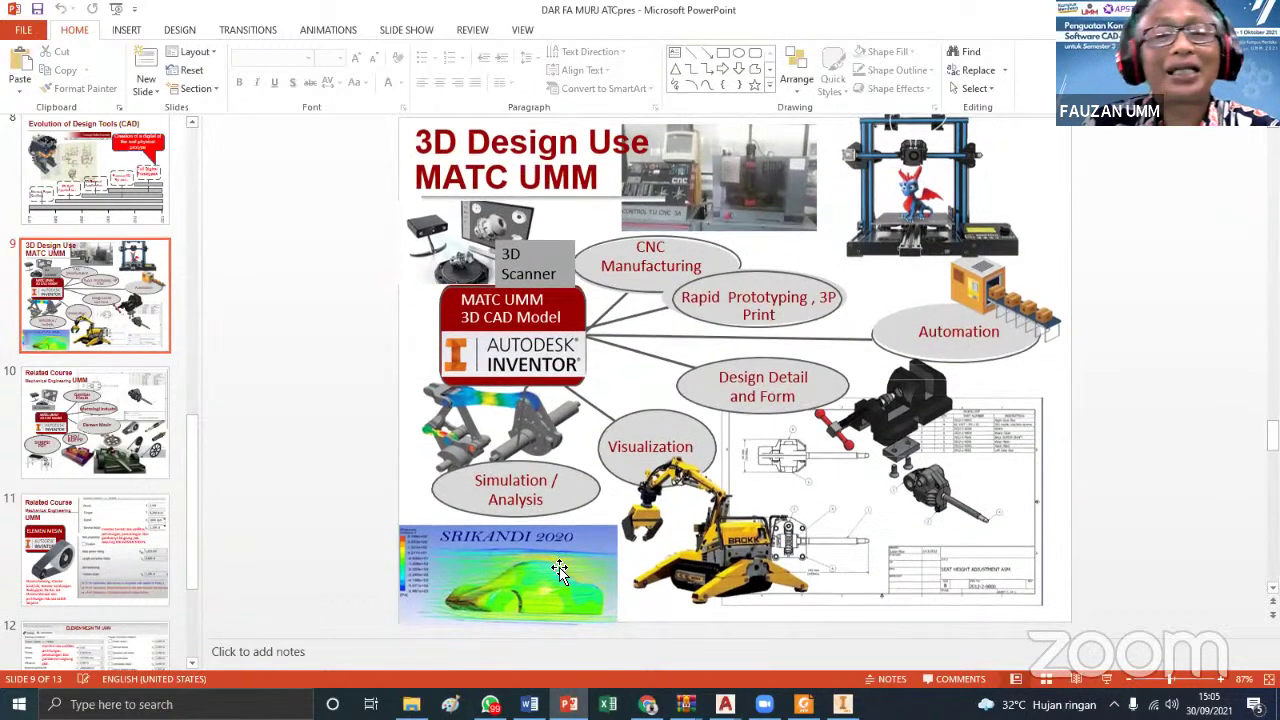
# Advance to slide 10, 'Related Course', mapping the Inventor model to Mechanical Engineering courses
pyautogui.scroll(-2, 550, 568)
pyautogui.scroll(2, 552, 568)
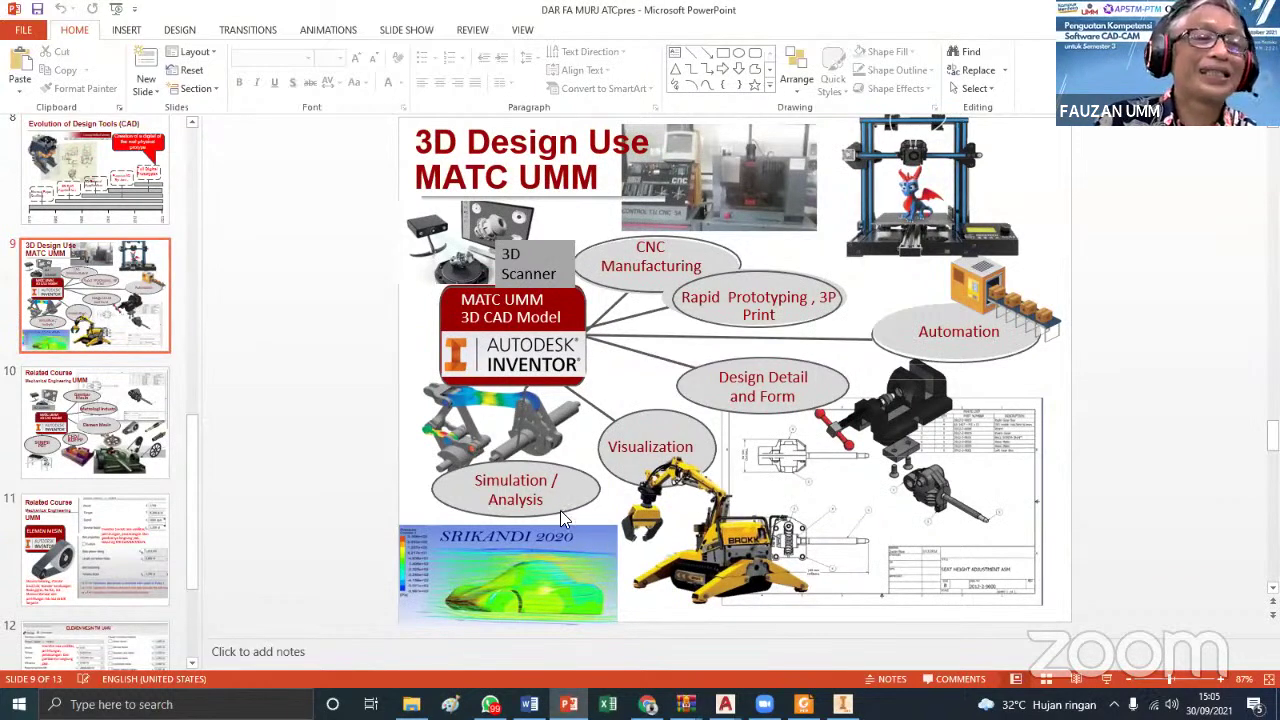
pyautogui.scroll(-1, 604, 483)
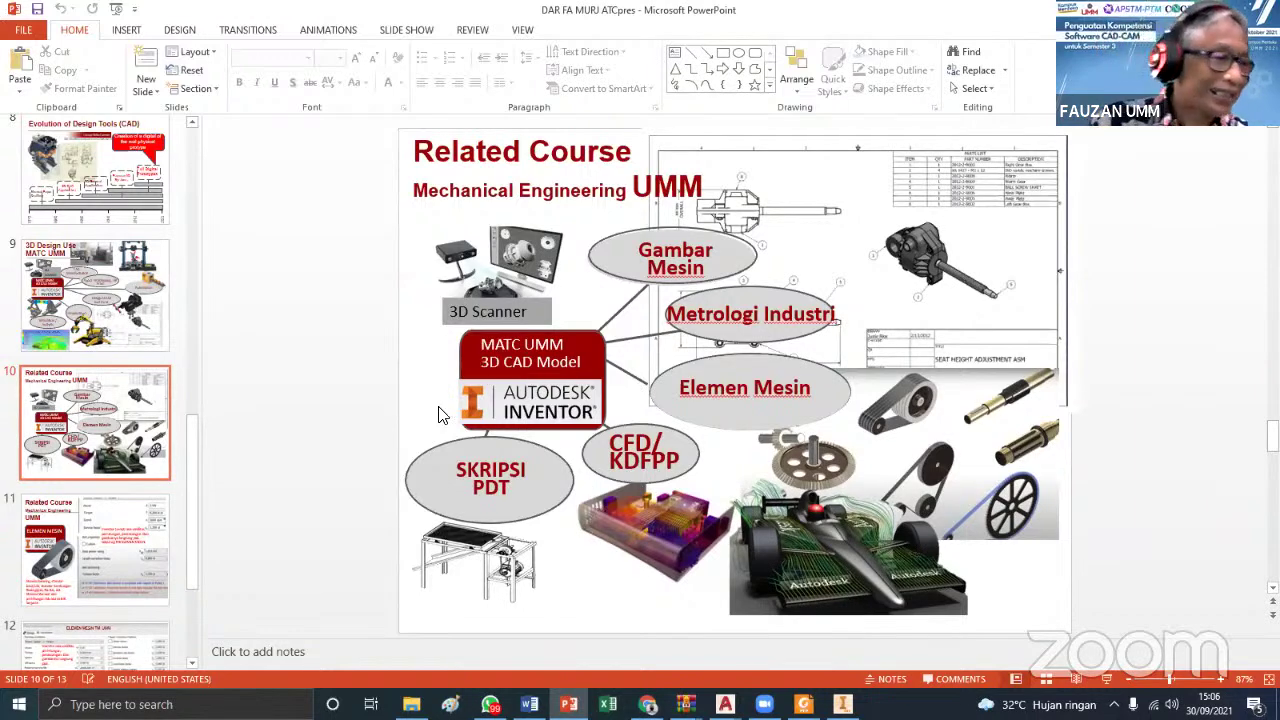
# Display slide 11 about the ELEMEN MESIN course and Inventor belt calculations
pyautogui.click(95, 534)
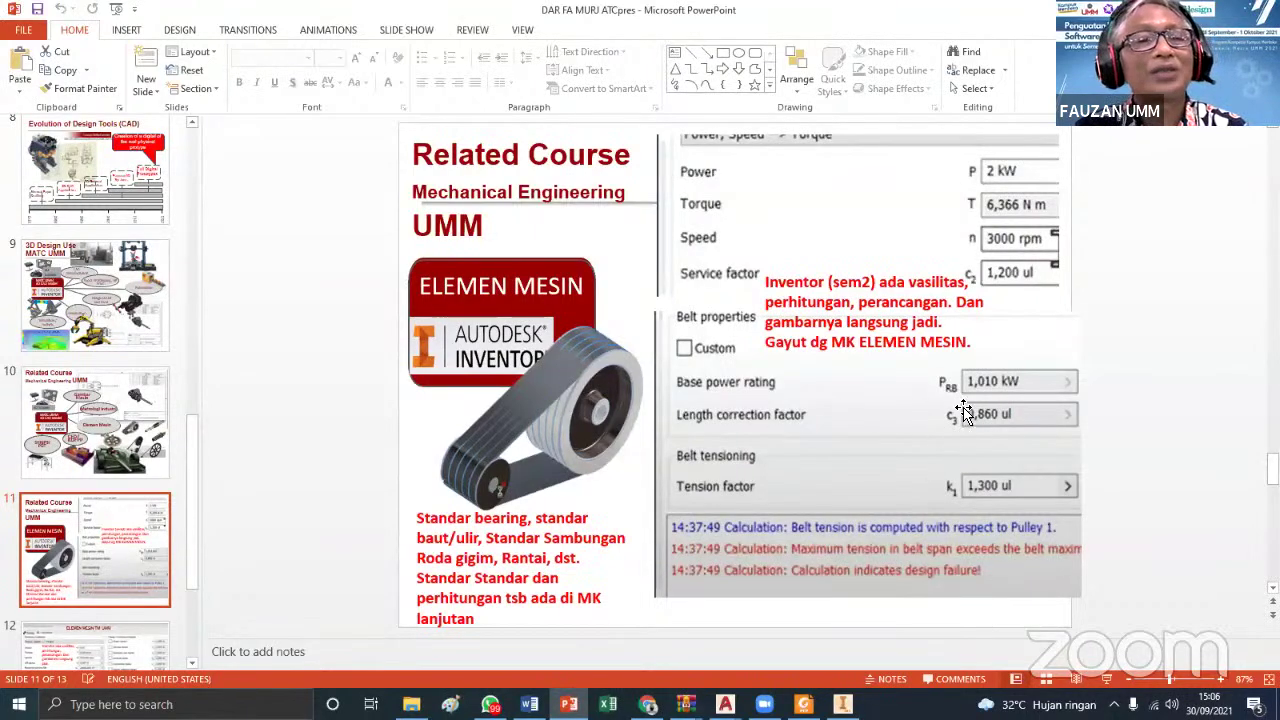
# Glance at slide 12, then return to slide 11 showing the Inventor belt calculation results
pyautogui.scroll(-3, 46, 564)
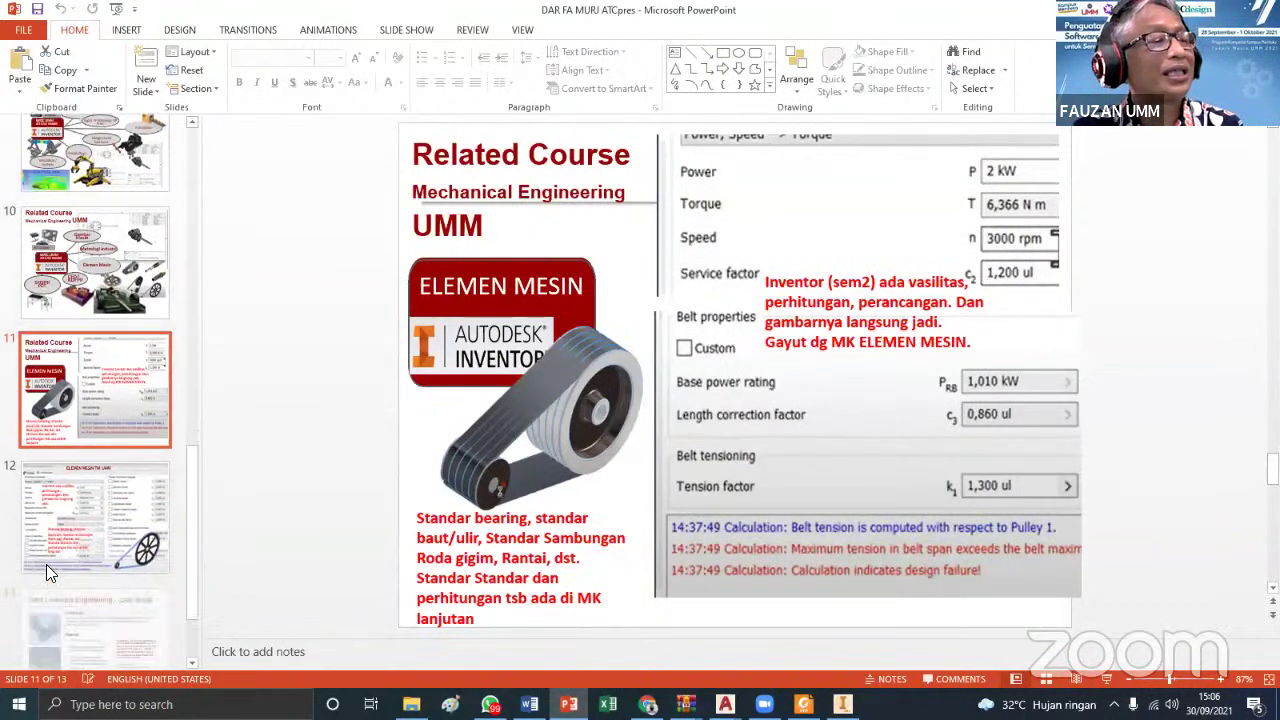
pyautogui.click(72, 526)
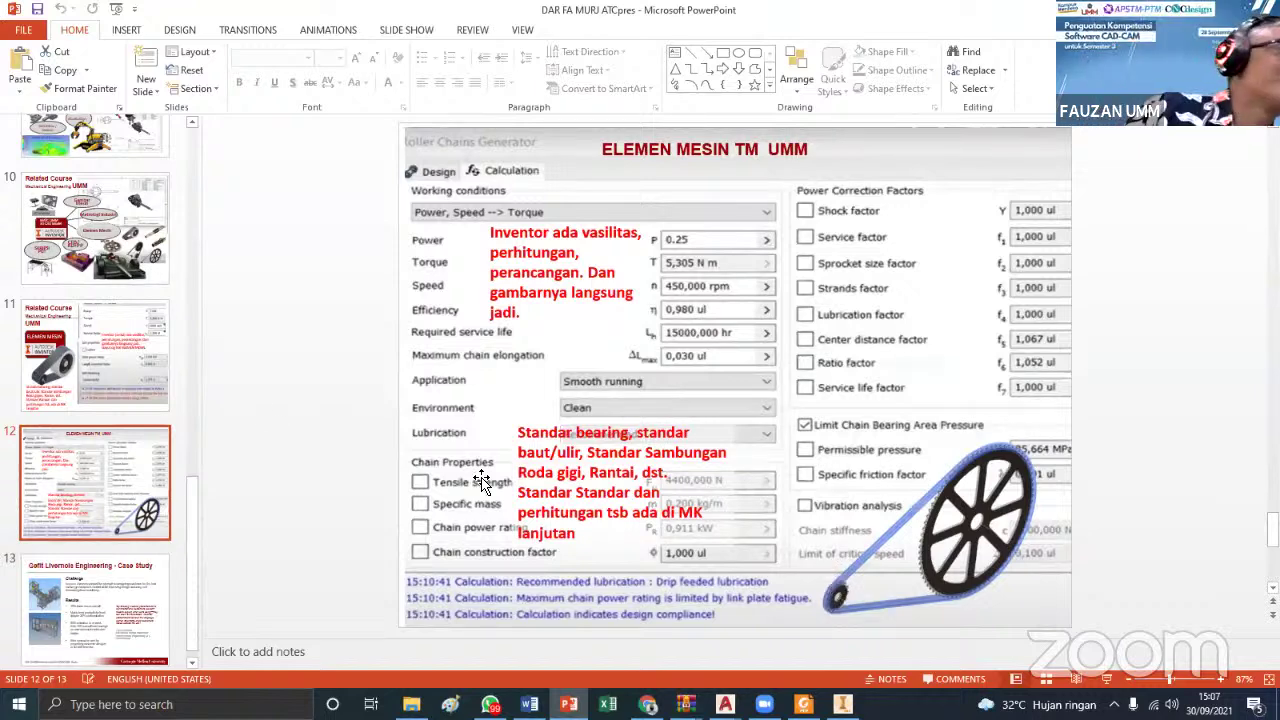
pyautogui.click(38, 366)
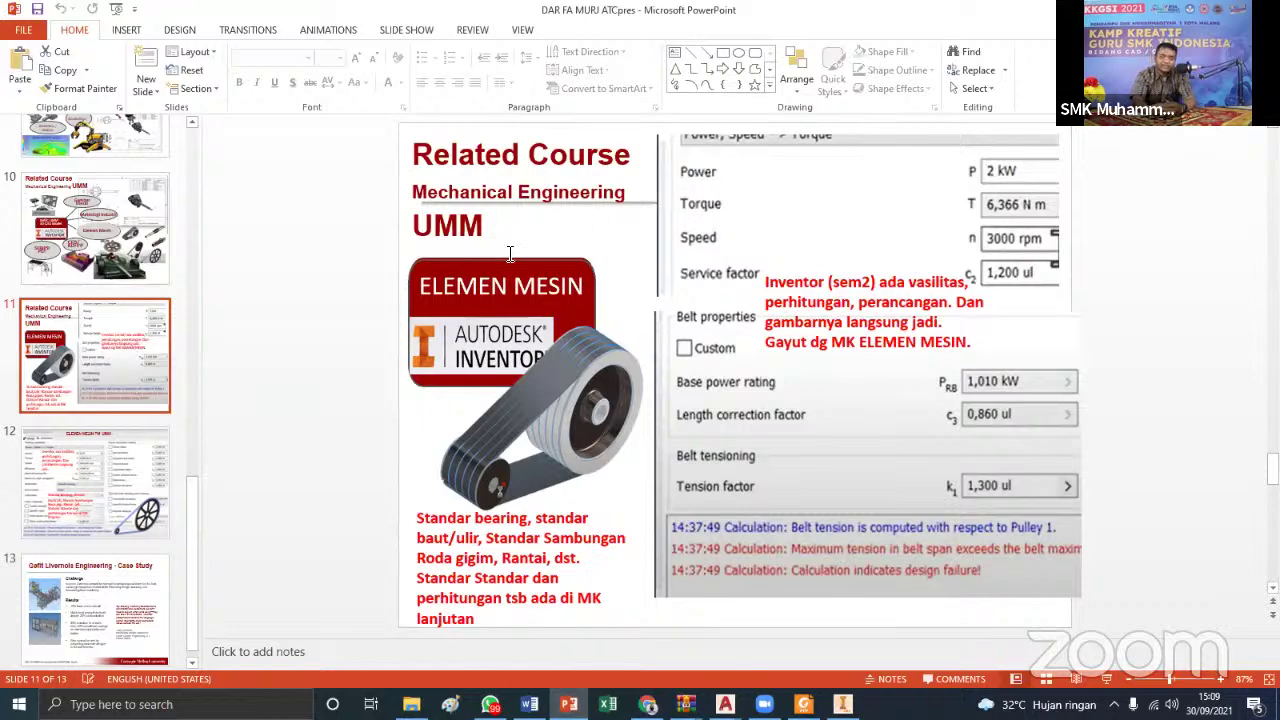
# Browse slides 9 and 10, then move on to slide 13, the Gefit Livernois Engineering case study
pyautogui.click(88, 200)
pyautogui.click(96, 150)
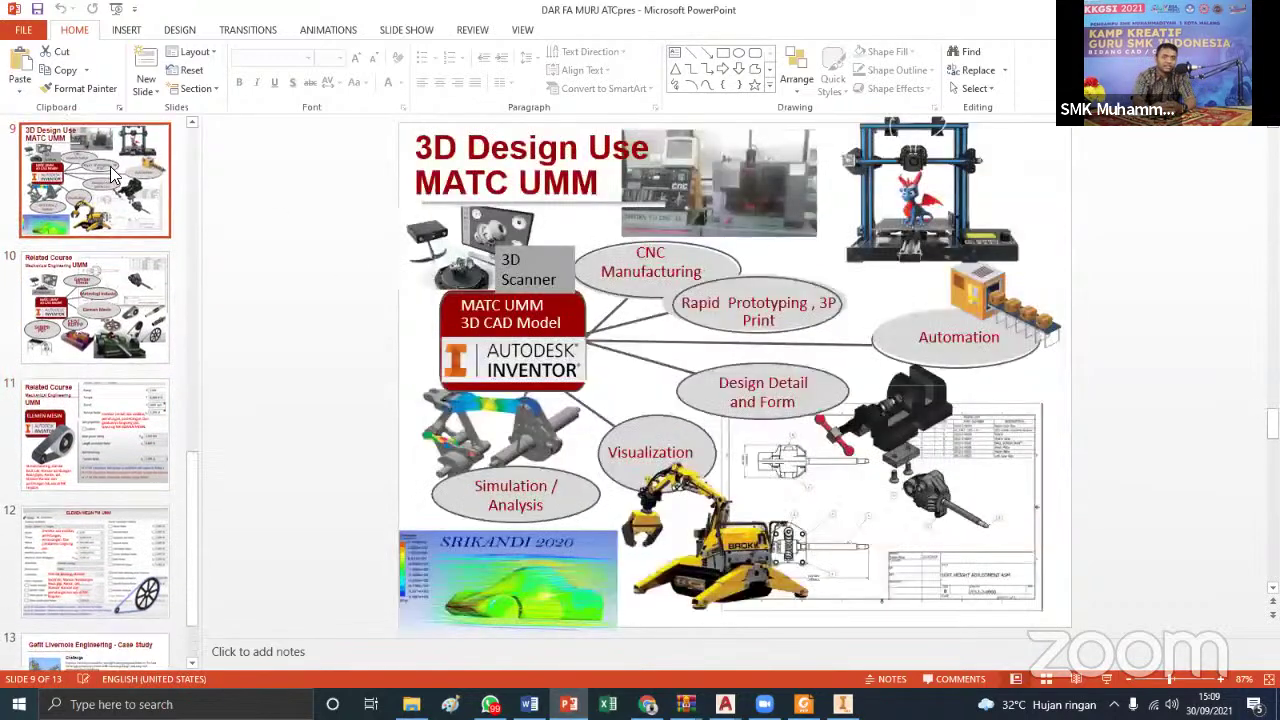
pyautogui.click(80, 352)
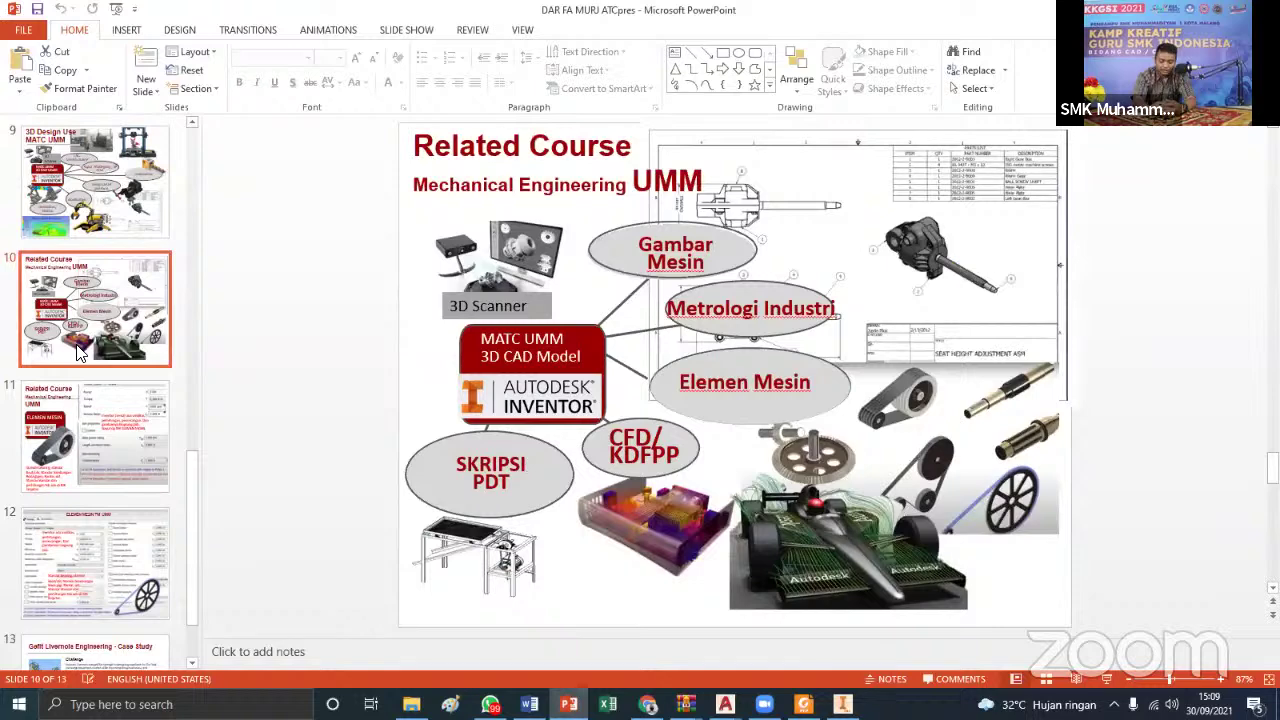
pyautogui.scroll(5, 80, 350)
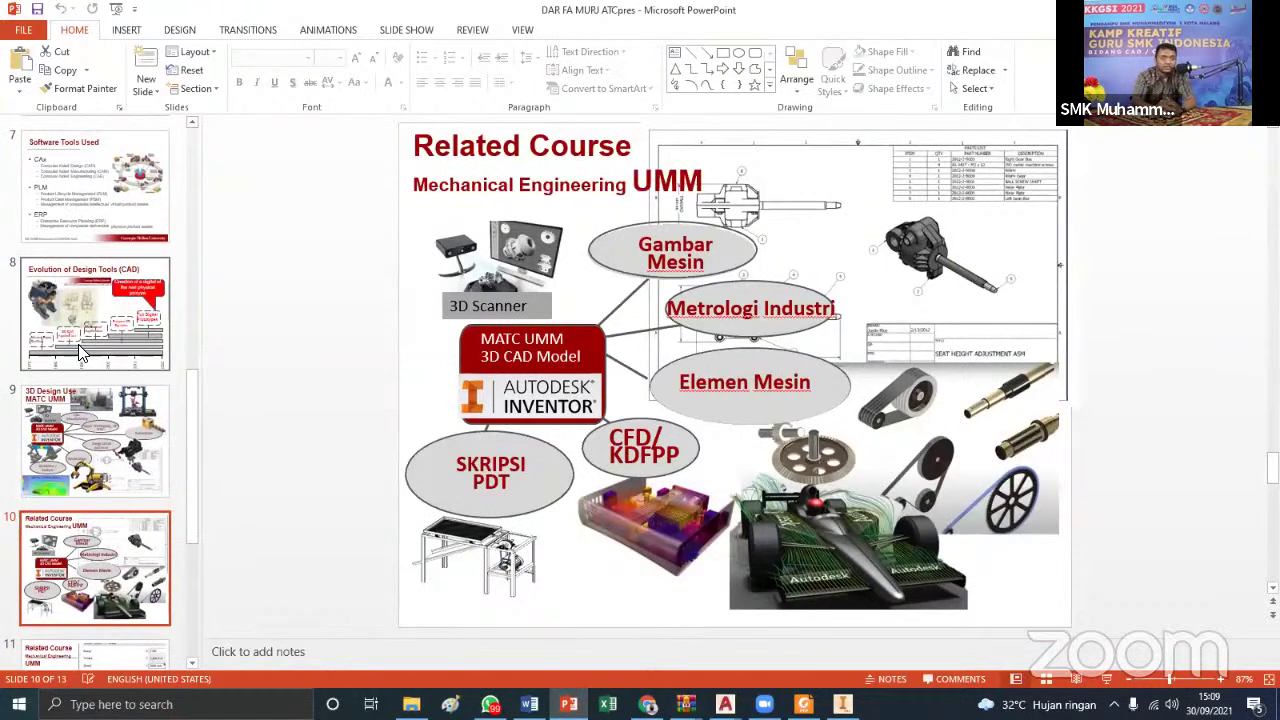
pyautogui.scroll(5, 80, 352)
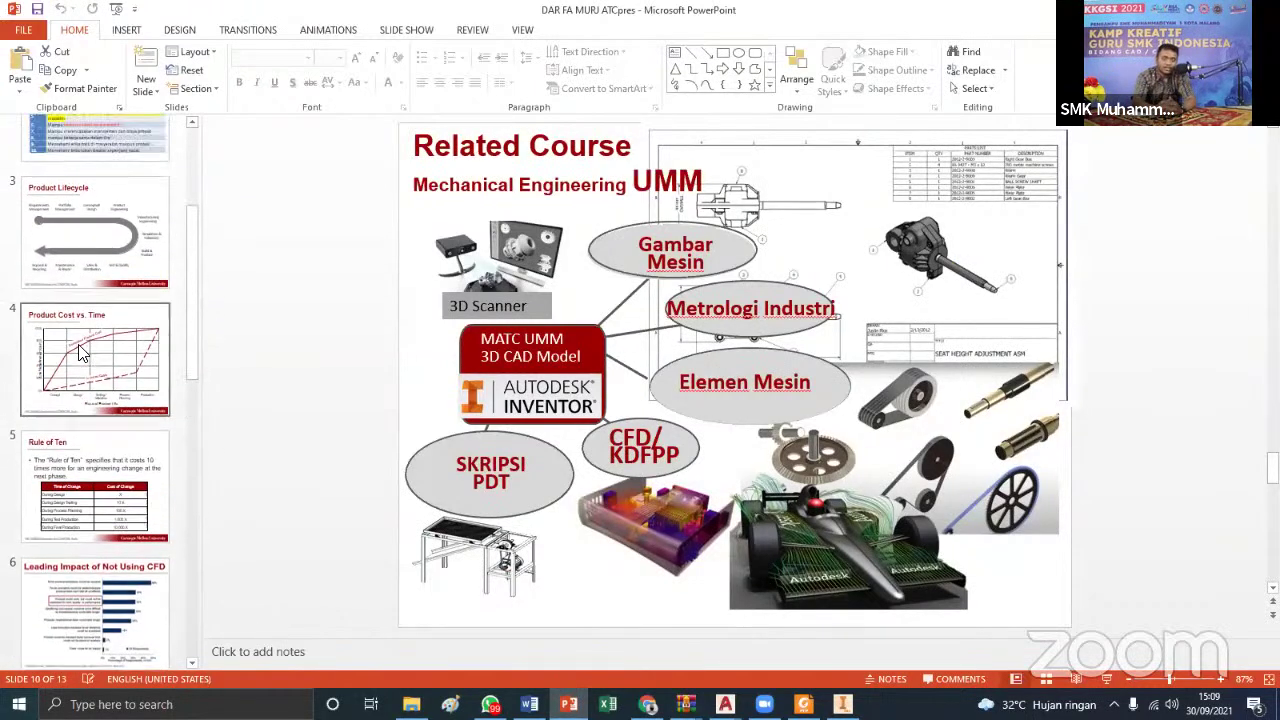
pyautogui.scroll(1, 78, 344)
pyautogui.scroll(-3, 78, 344)
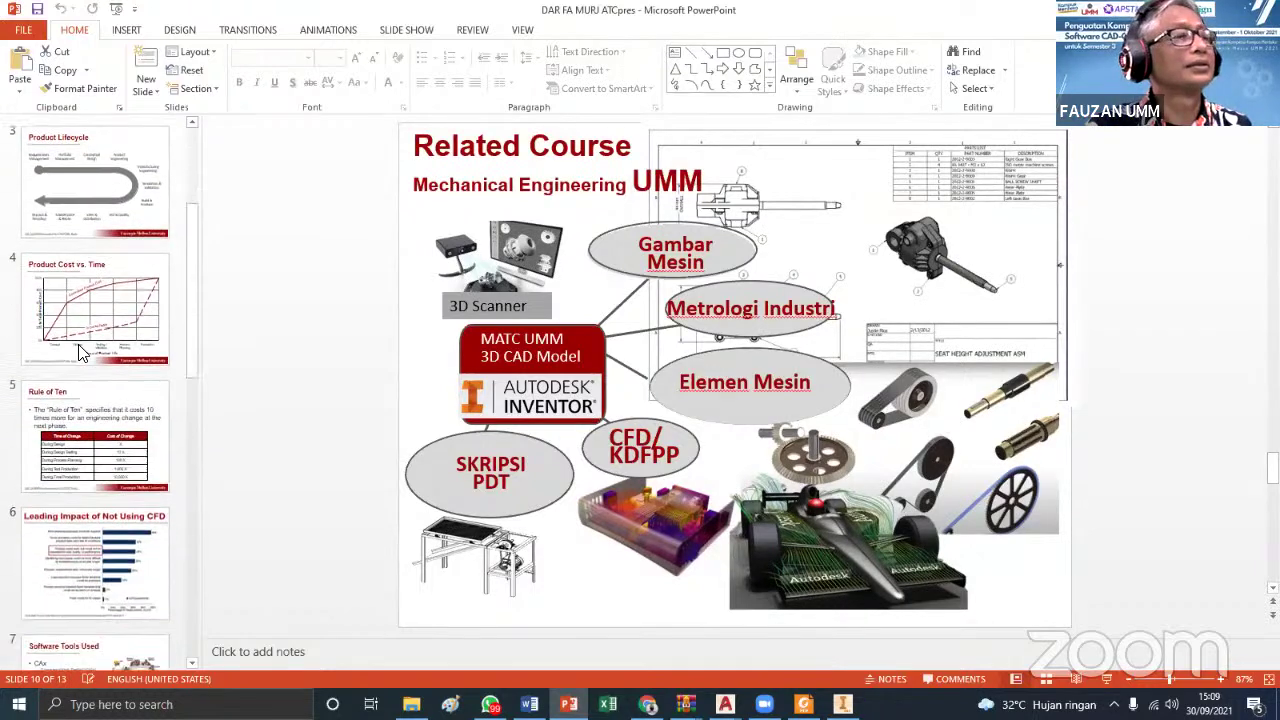
pyautogui.scroll(-3, 79, 346)
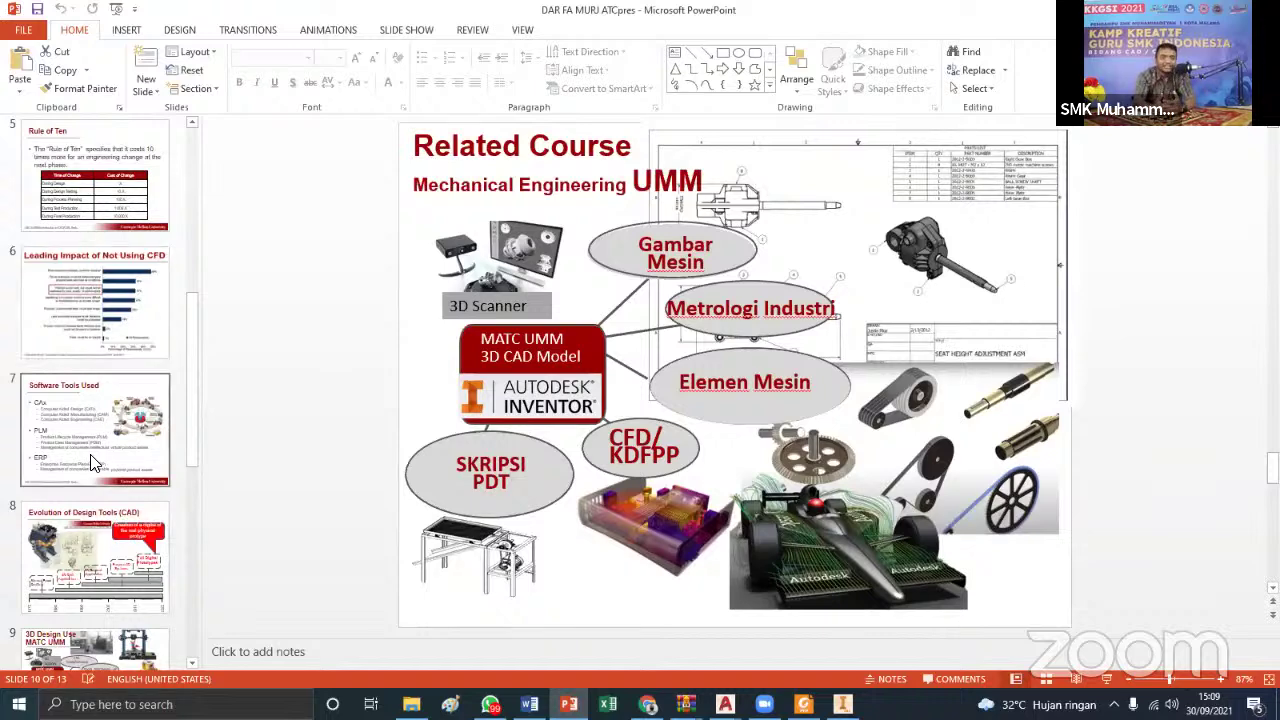
pyautogui.scroll(-4, 100, 455)
pyautogui.scroll(-3, 115, 453)
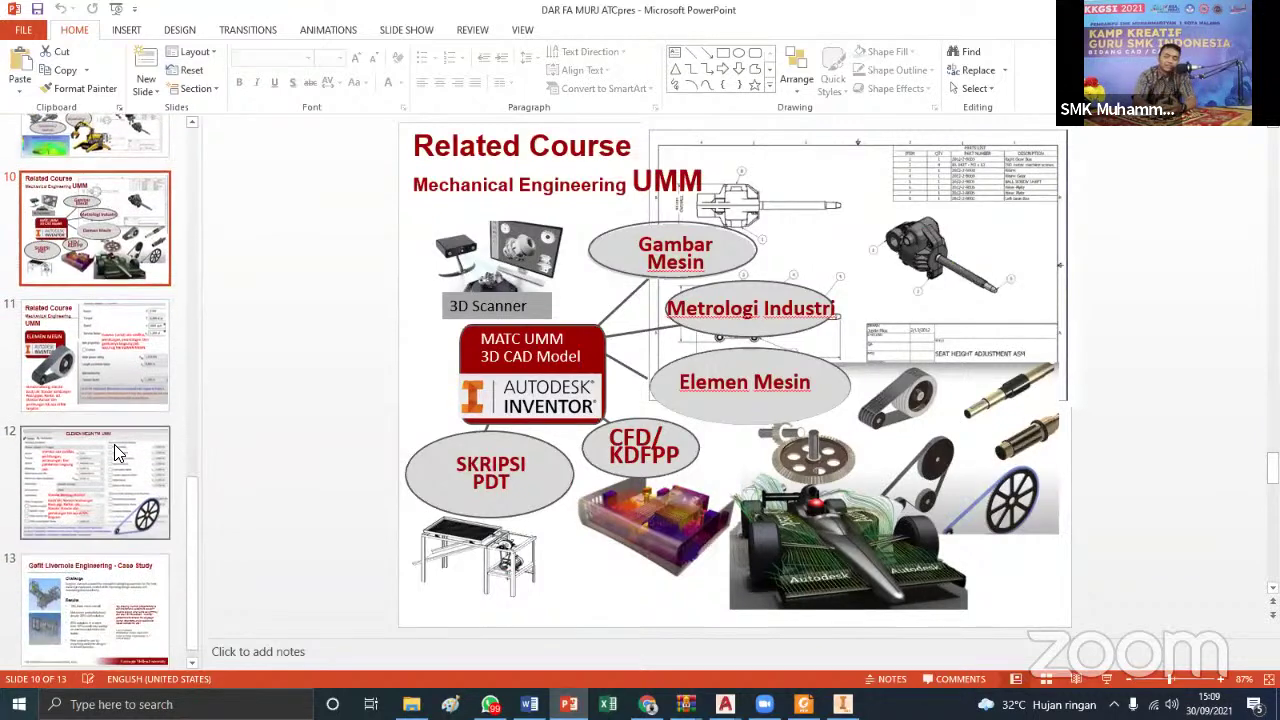
pyautogui.click(58, 575)
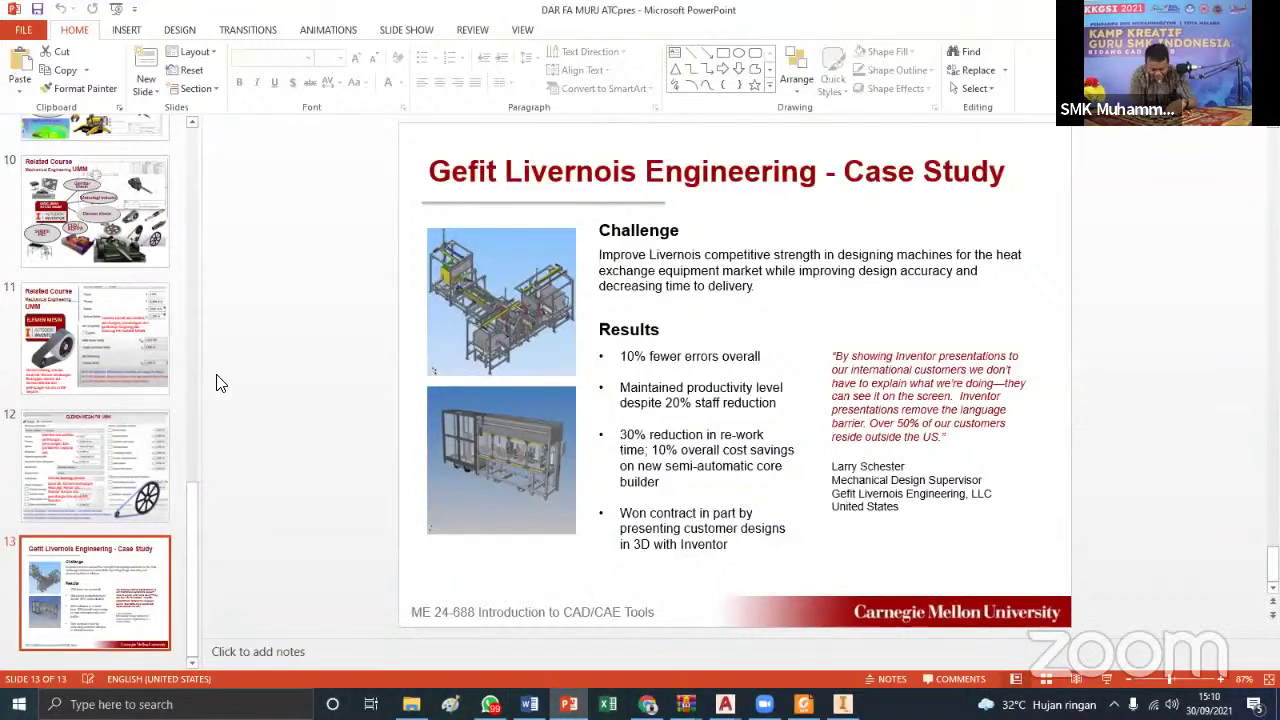
# Step back through slides 12, 11 and 10 to the 3D Design Use MATC UMM slide
pyautogui.click(96, 470)
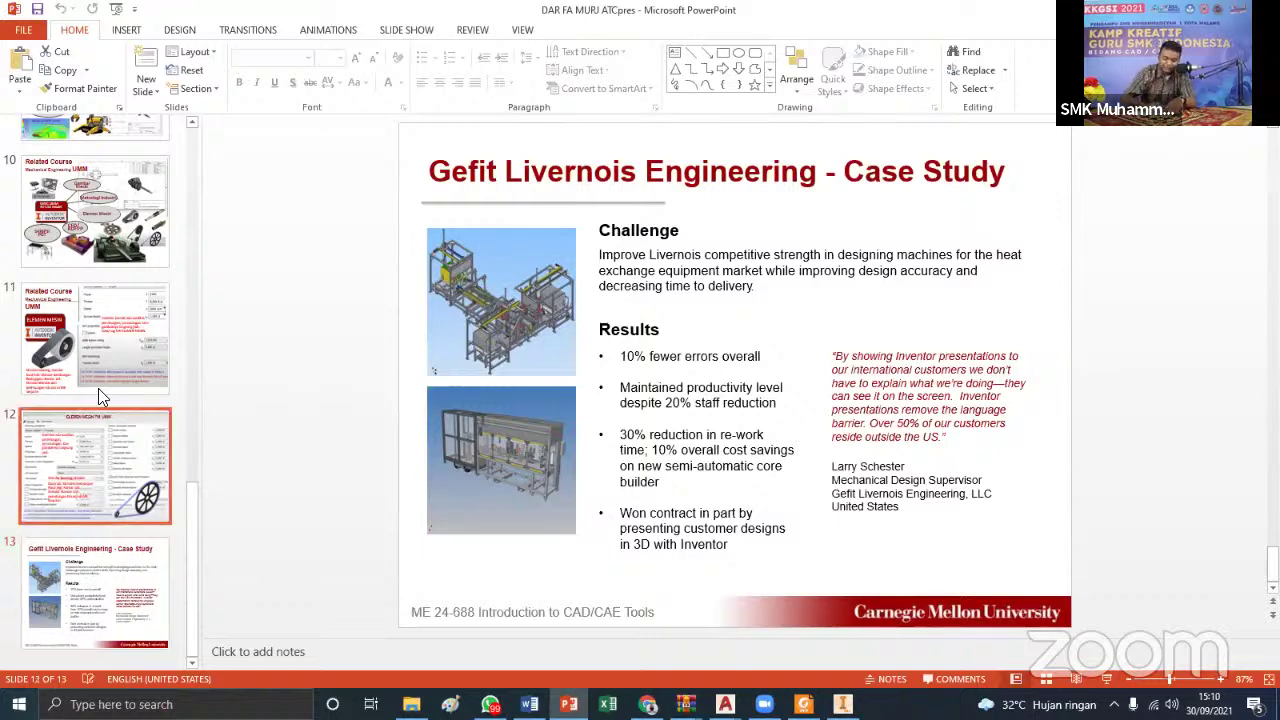
pyautogui.click(98, 366)
pyautogui.scroll(1, 98, 366)
pyautogui.scroll(1, 100, 375)
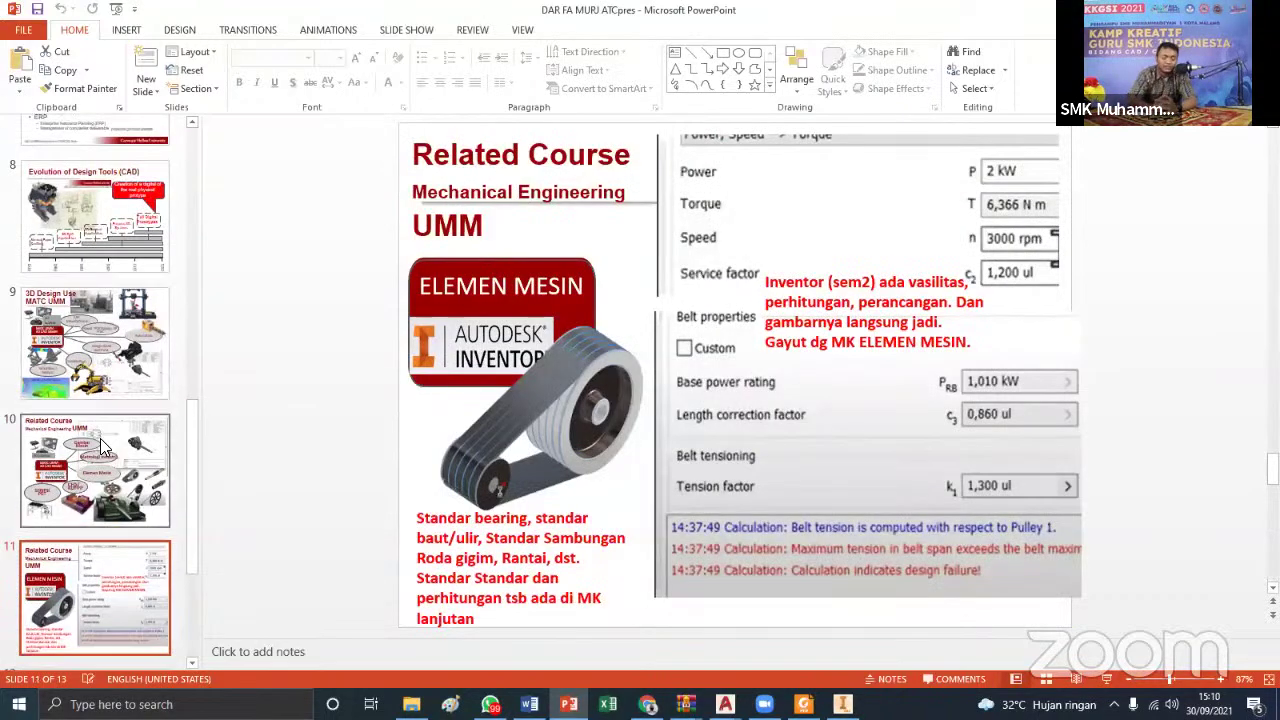
pyautogui.click(100, 438)
pyautogui.click(110, 372)
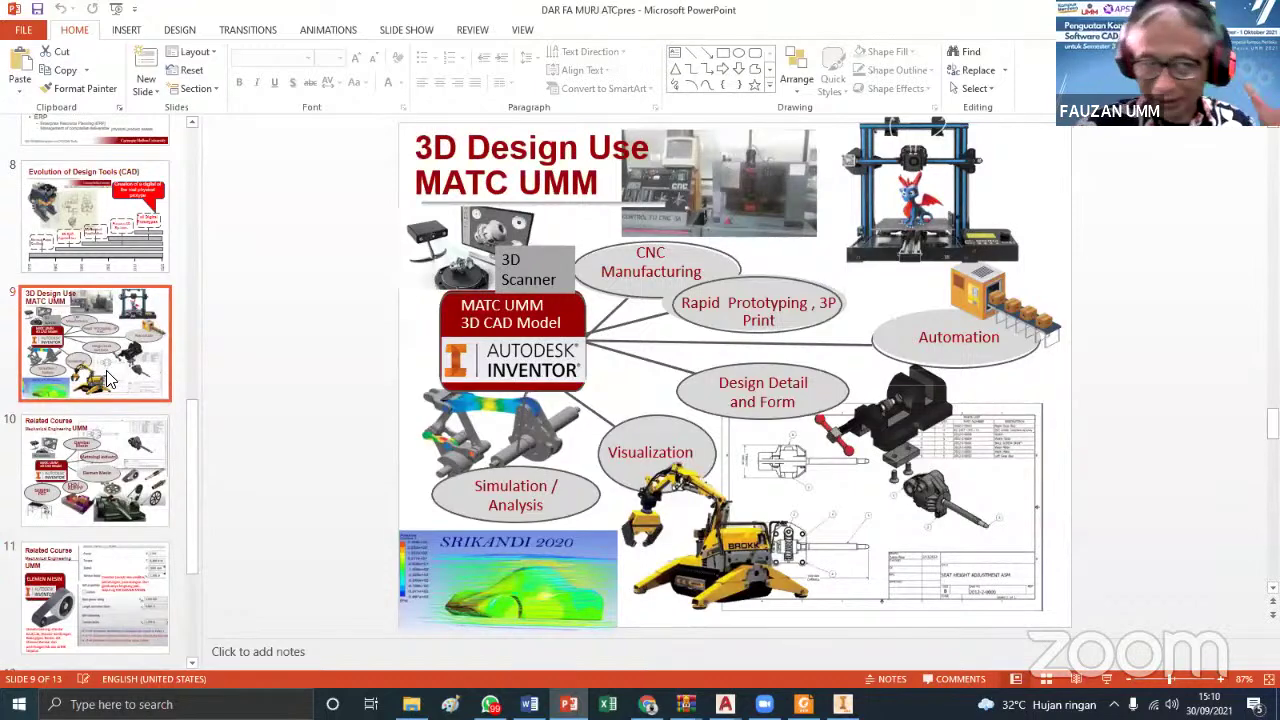